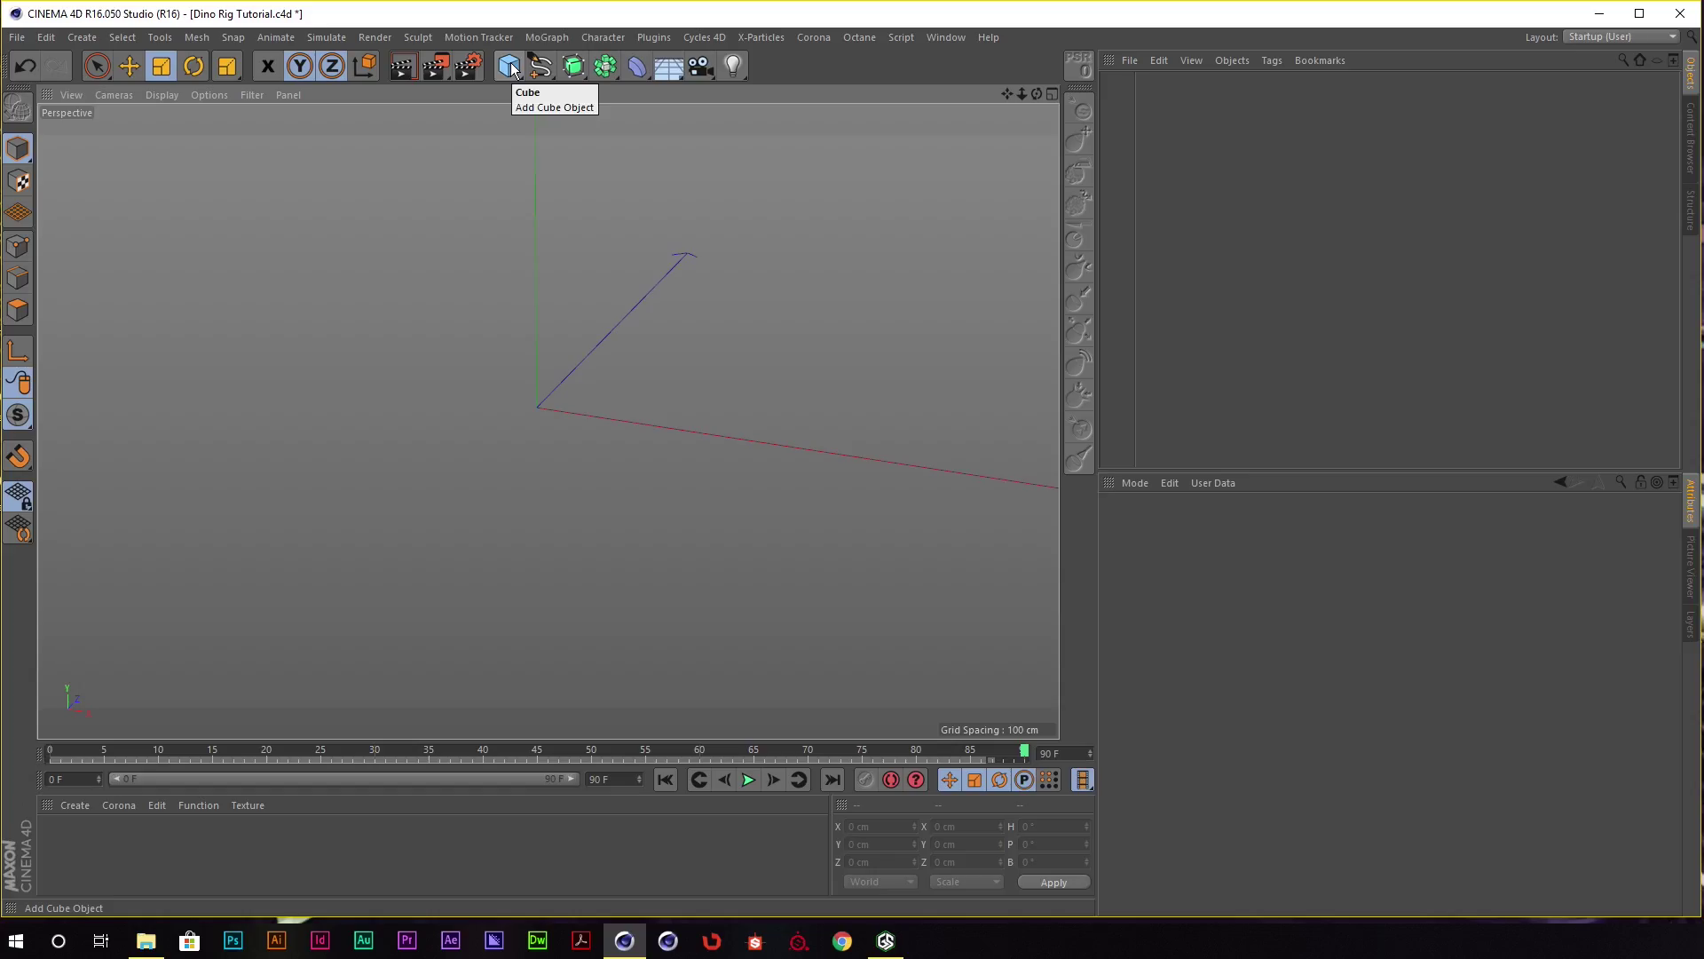
Add a cube sized 250 × 150 × 150 cm with 2 segments along X.
left_click(509, 68)
scroll(507, 330, "down", 2)
scroll(627, 313, "down", 1)
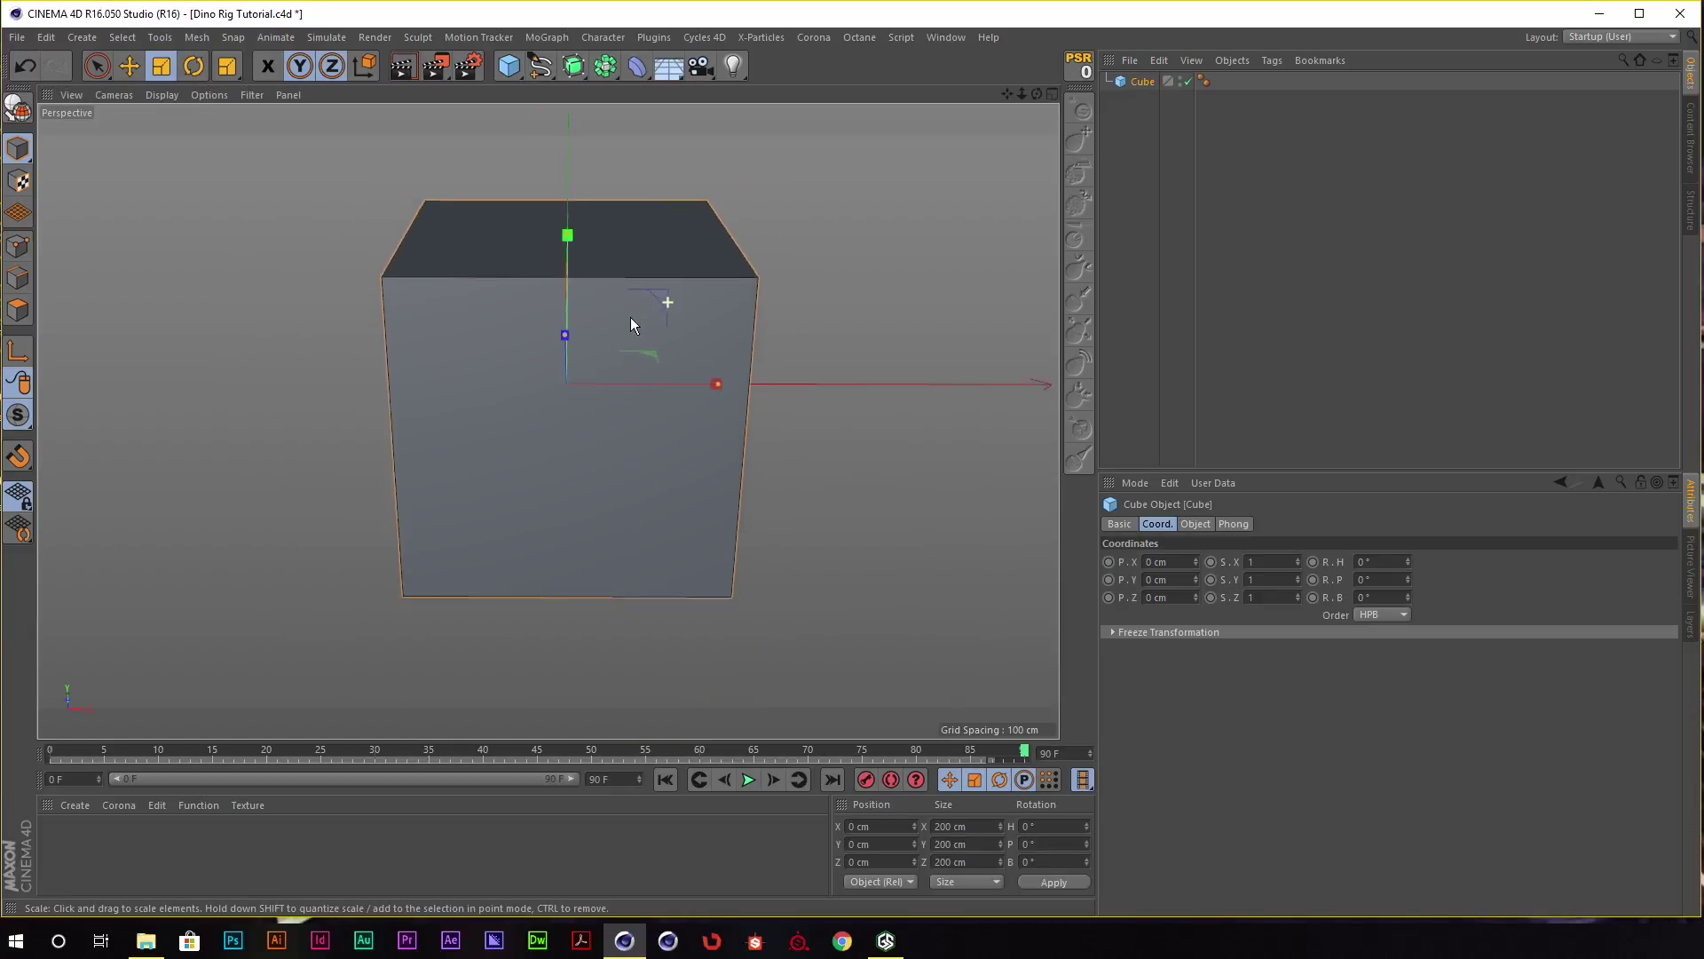
scroll(666, 302, "down", 2)
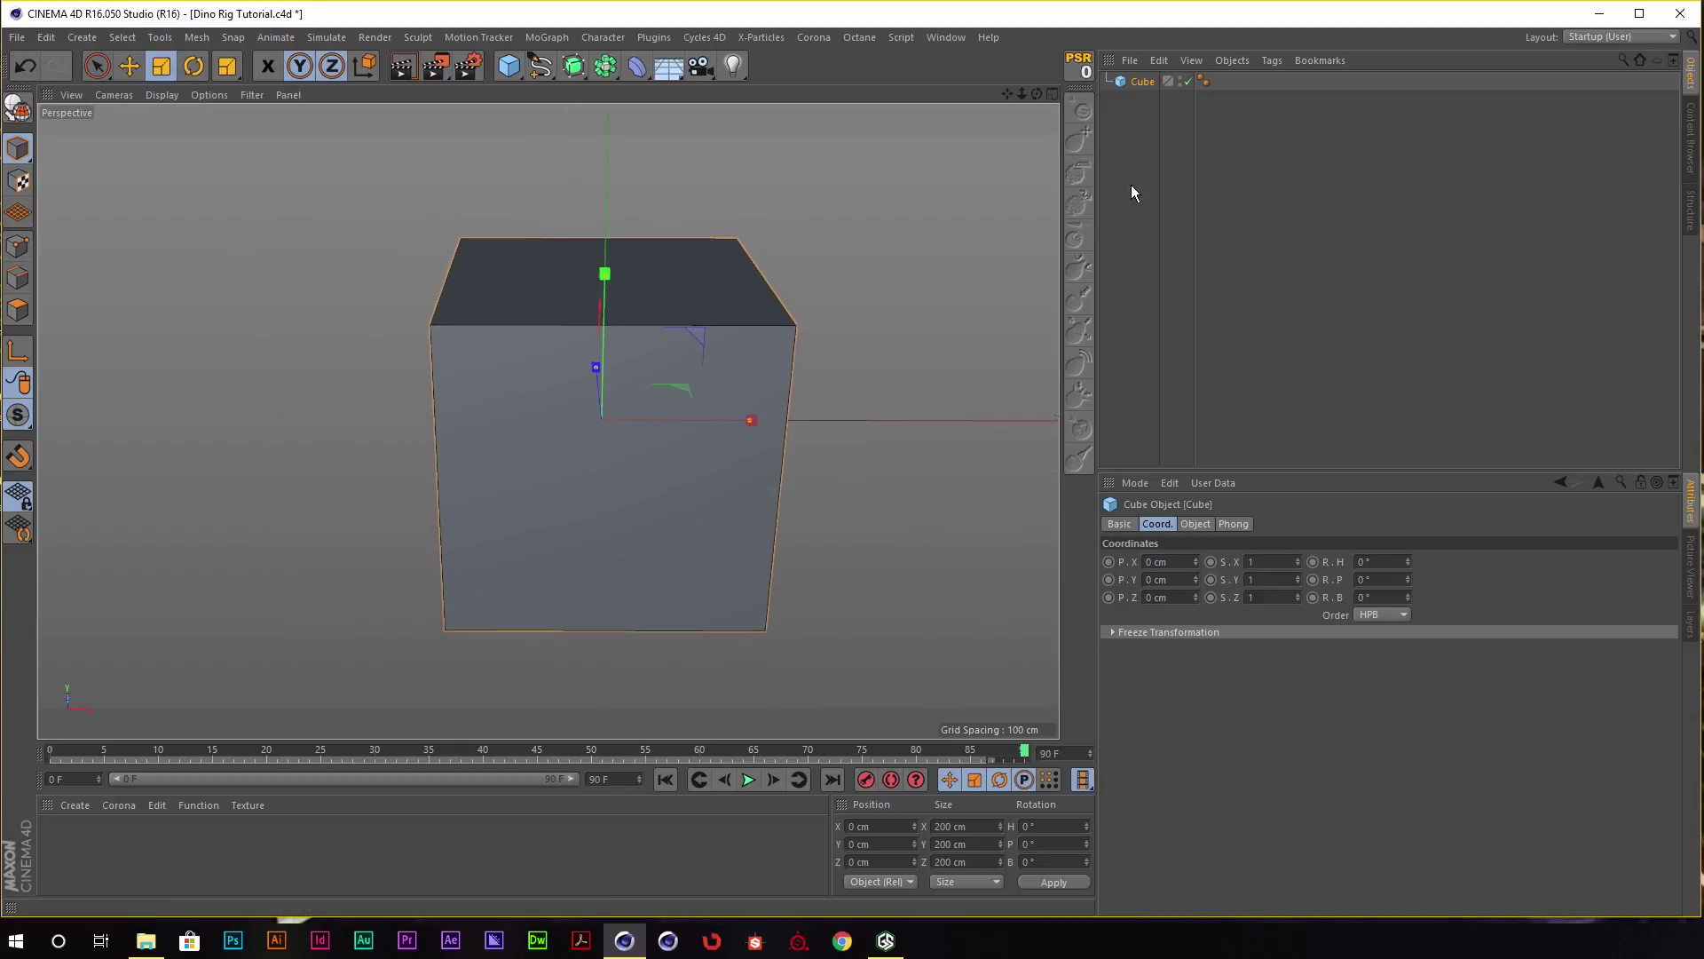
left_click(1196, 525)
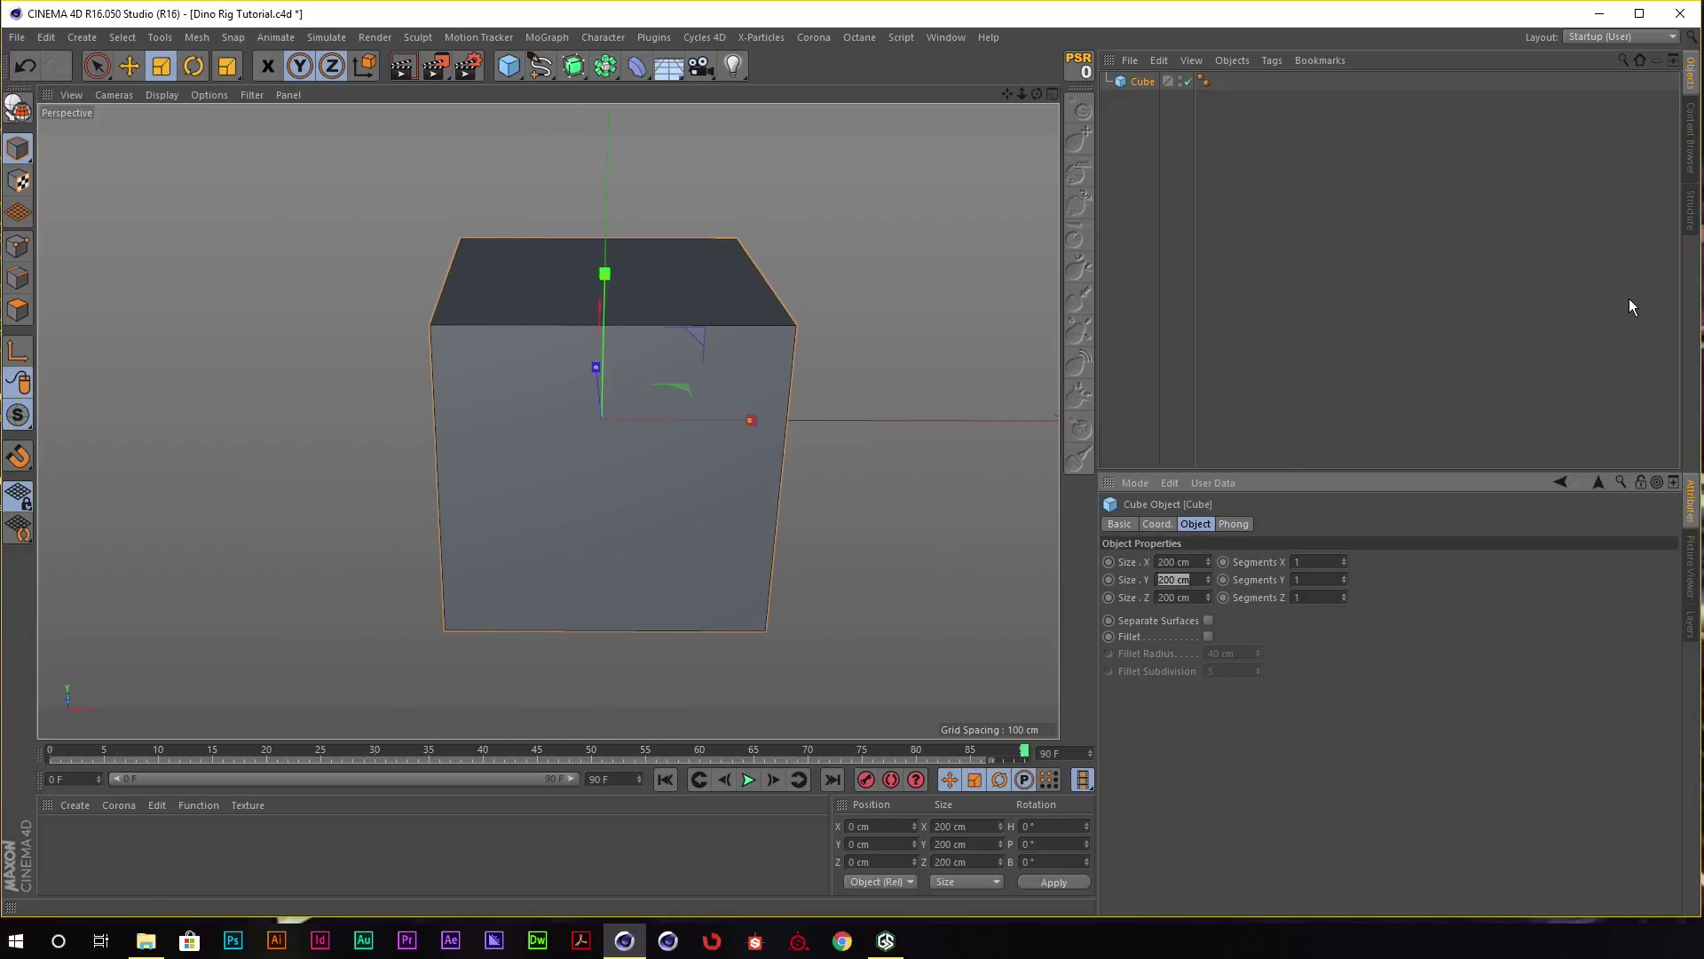
type("150")
key("Return")
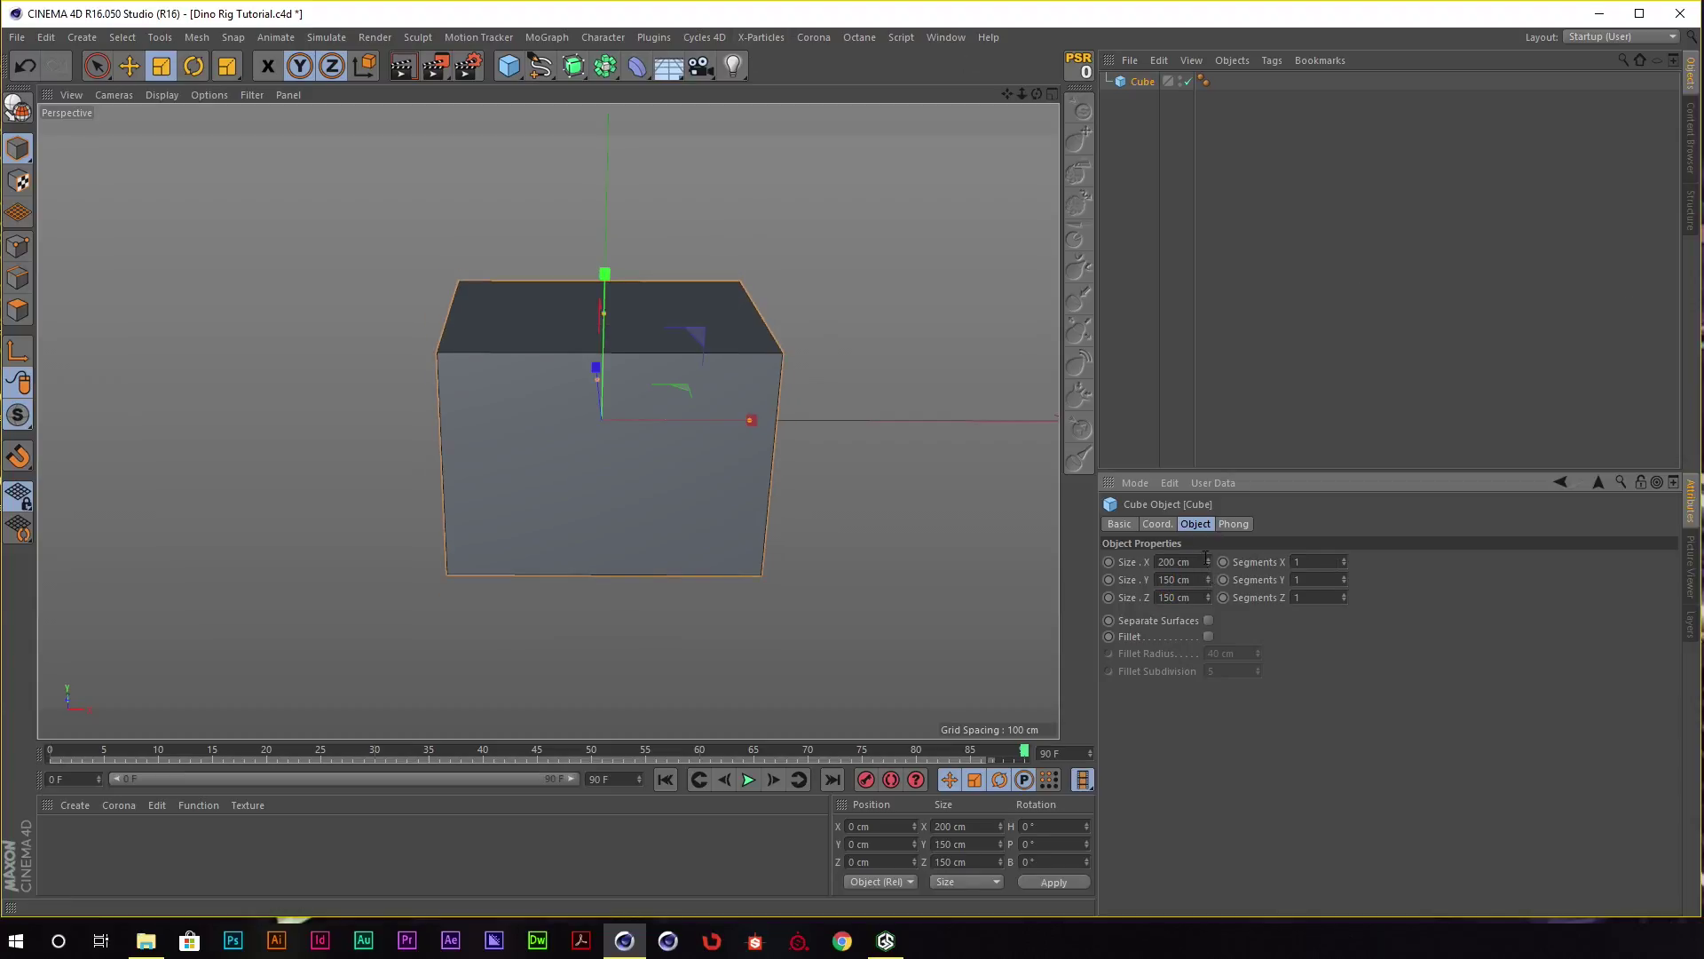
type("250")
key("Return")
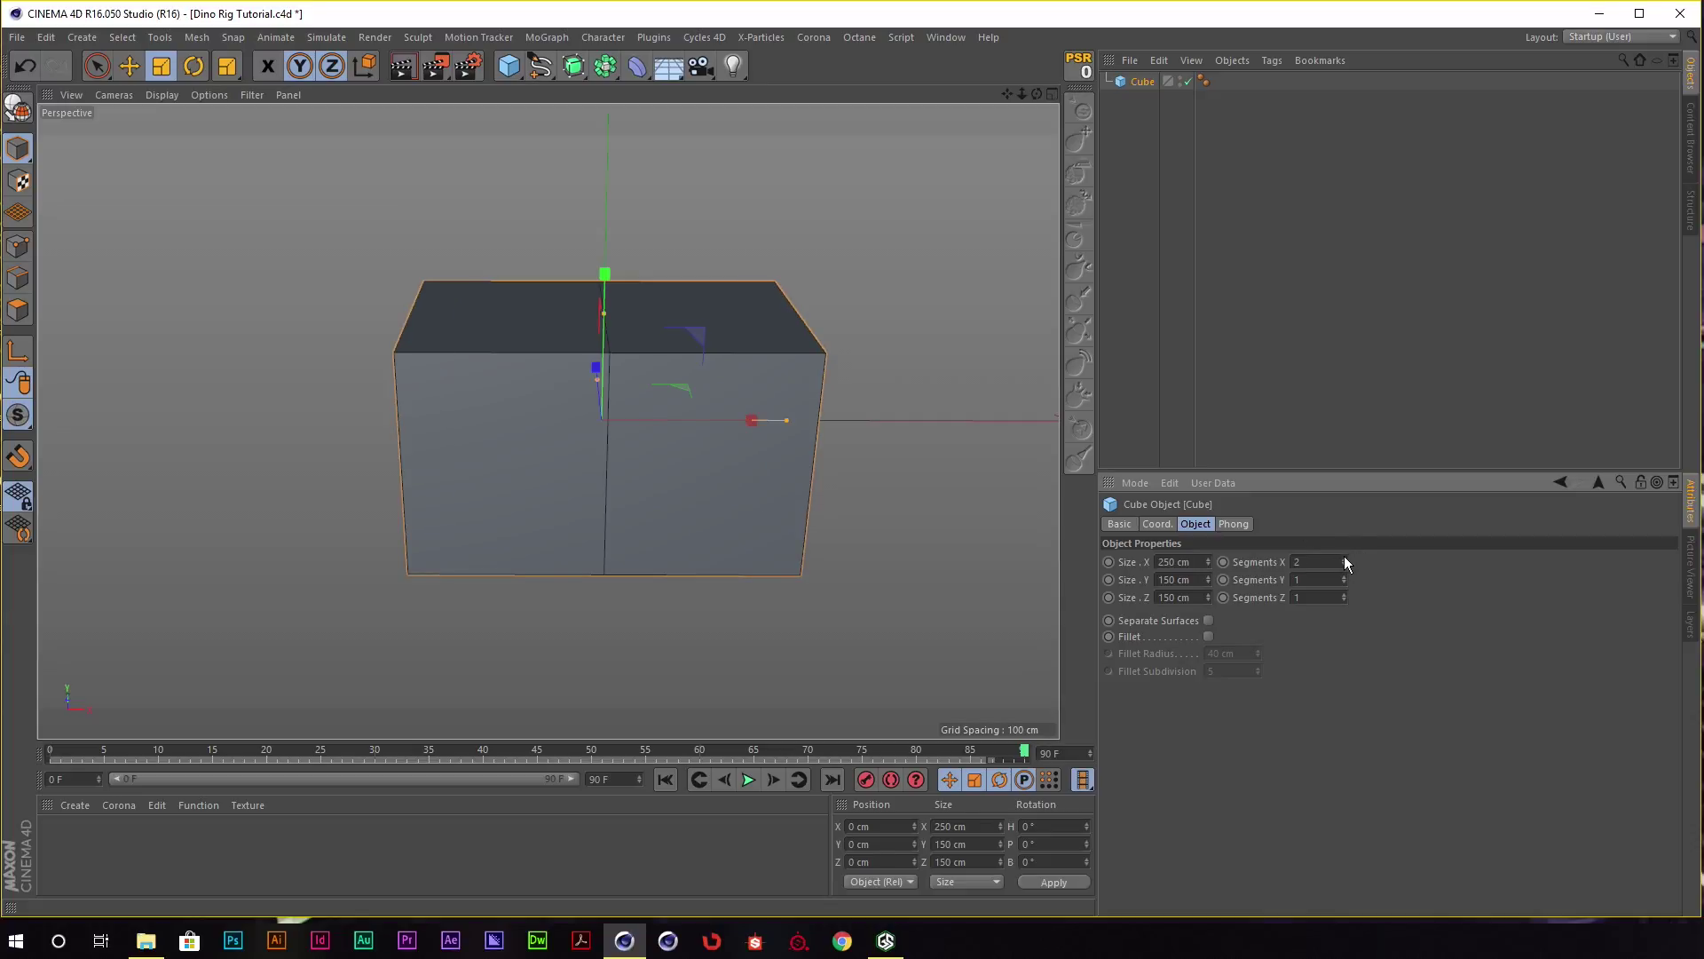
Set the cube's segments to 3 along X, 2 along Y and 2 along Z.
left_click_drag(847, 357, 753, 366, "alt")
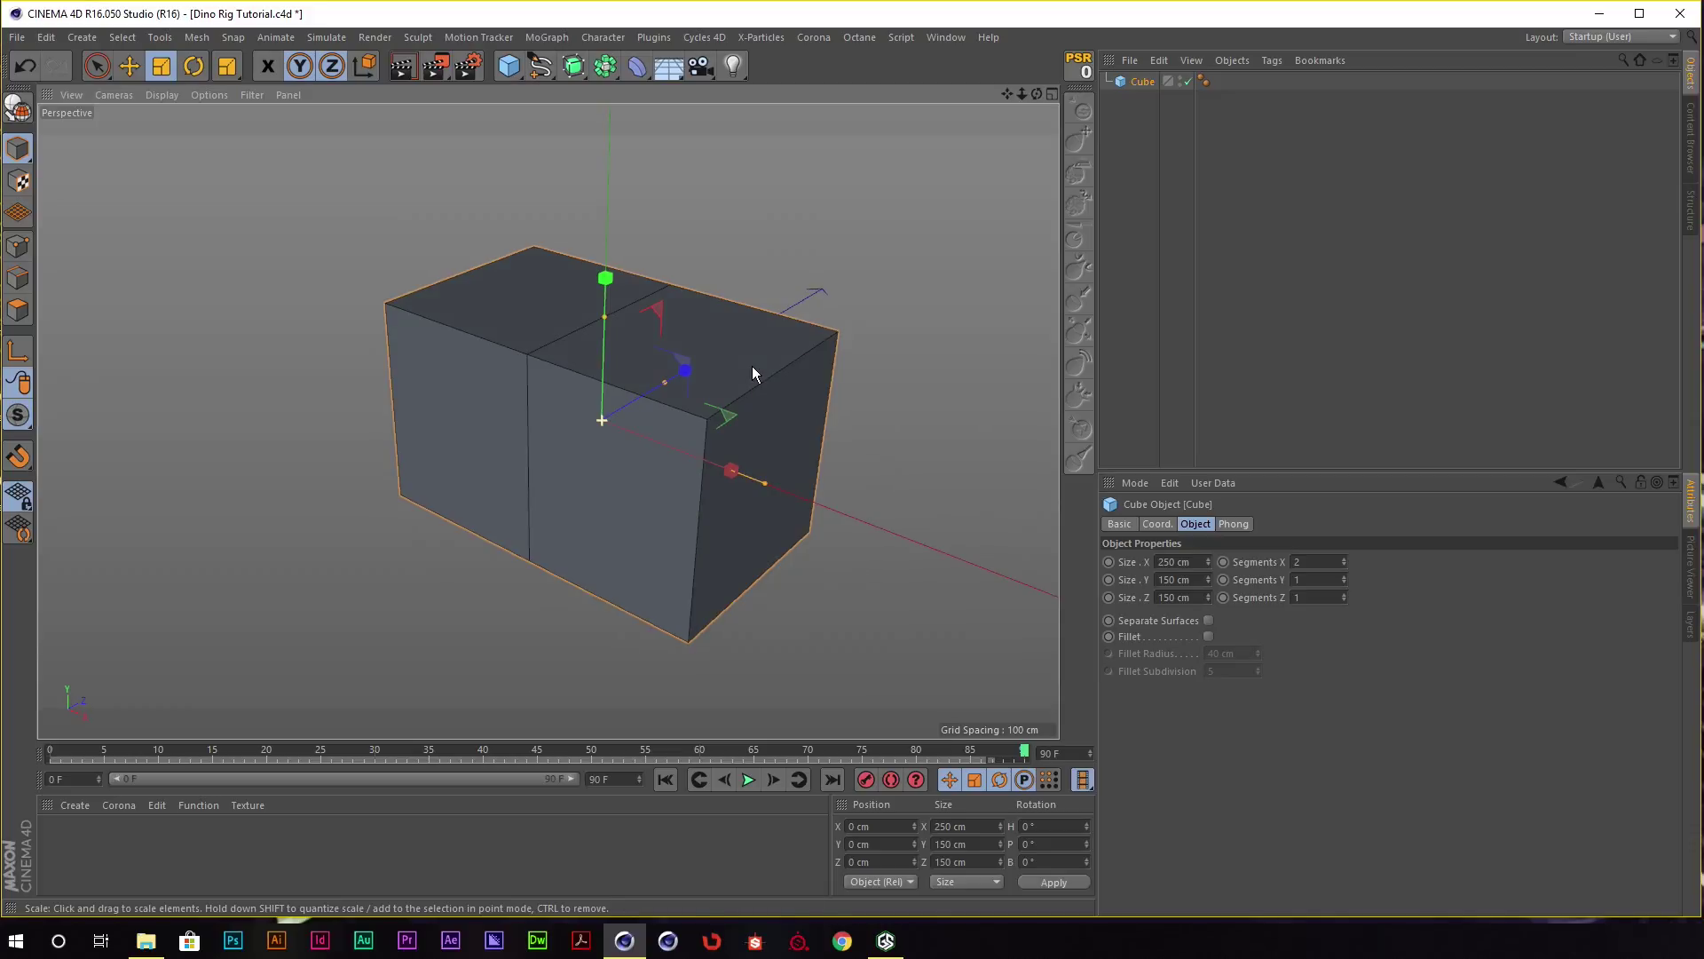
left_click(1345, 559)
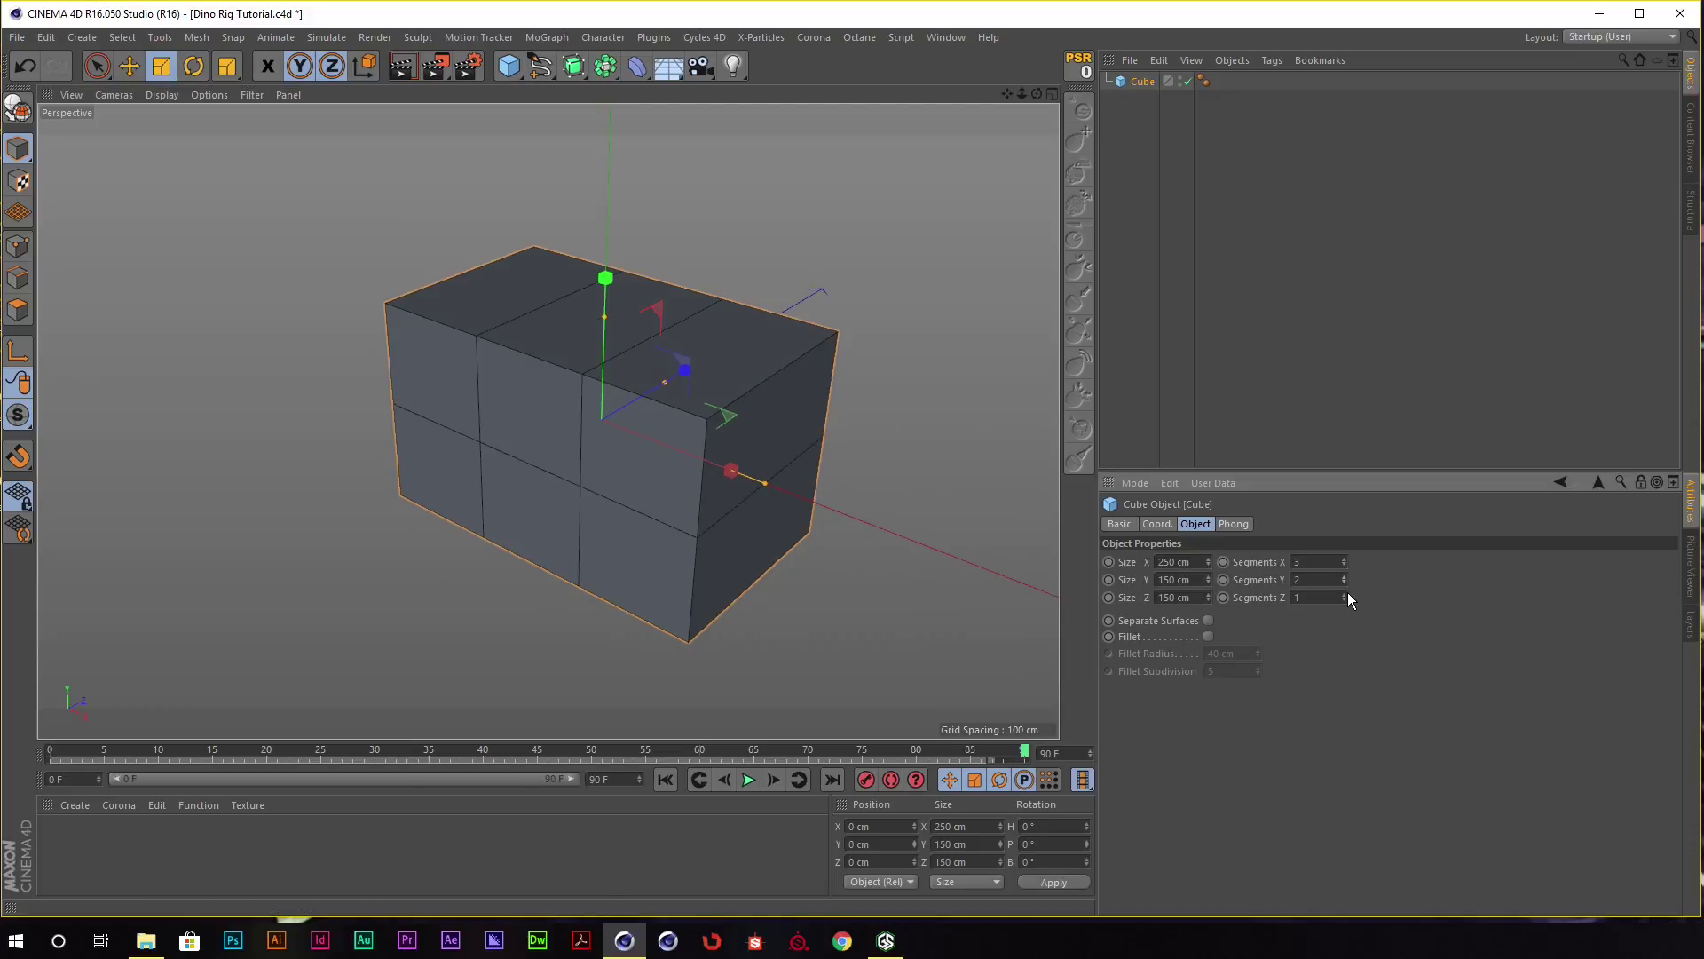
left_click(1345, 594)
left_click_drag(428, 364, 475, 362, "alt")
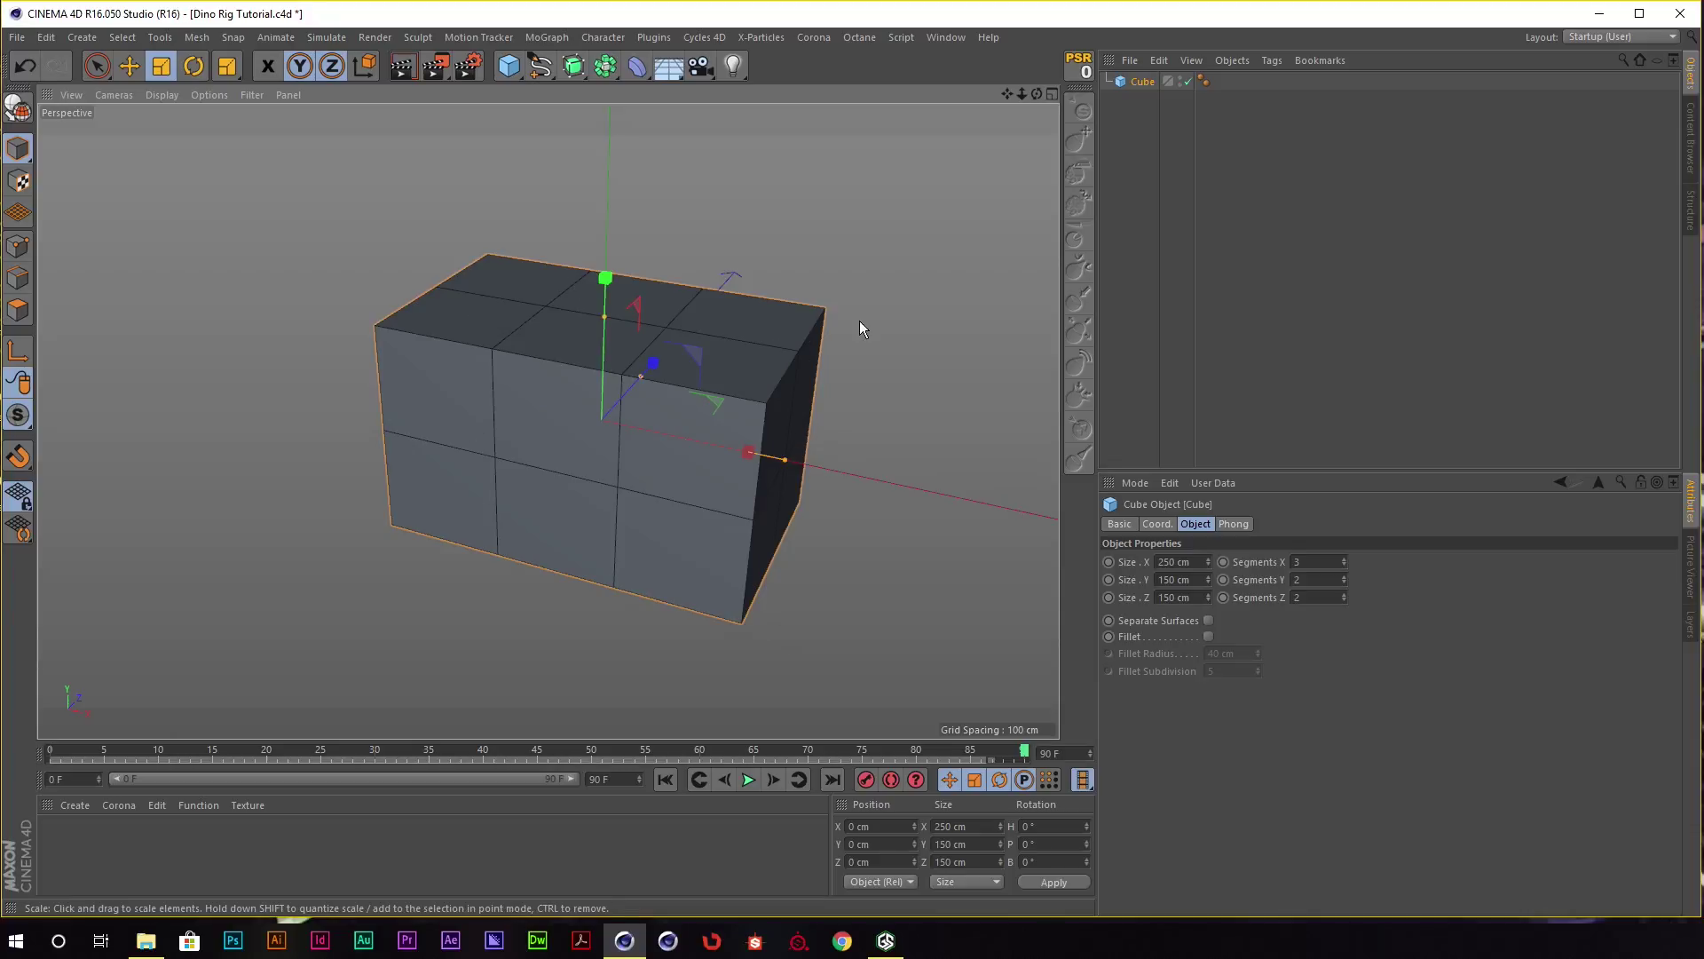
left_click_drag(845, 326, 852, 305, "alt")
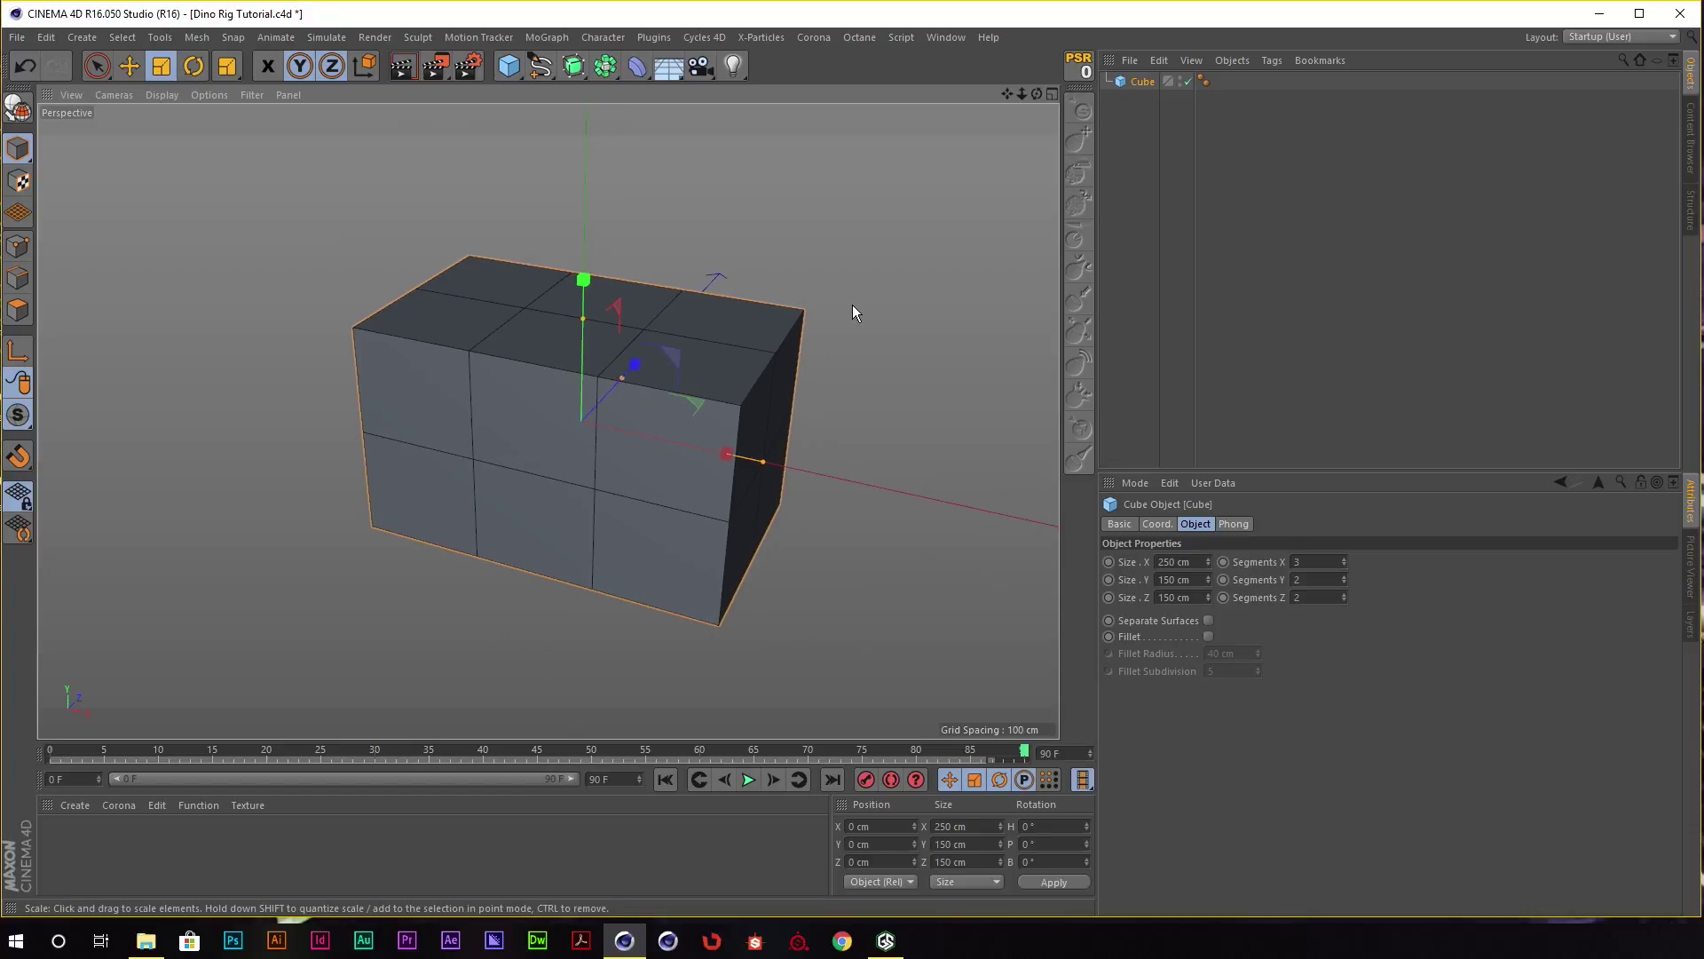
Switch the viewport to shaded display with wireframe lines and orbit to inspect the gridded cube.
left_click(167, 92)
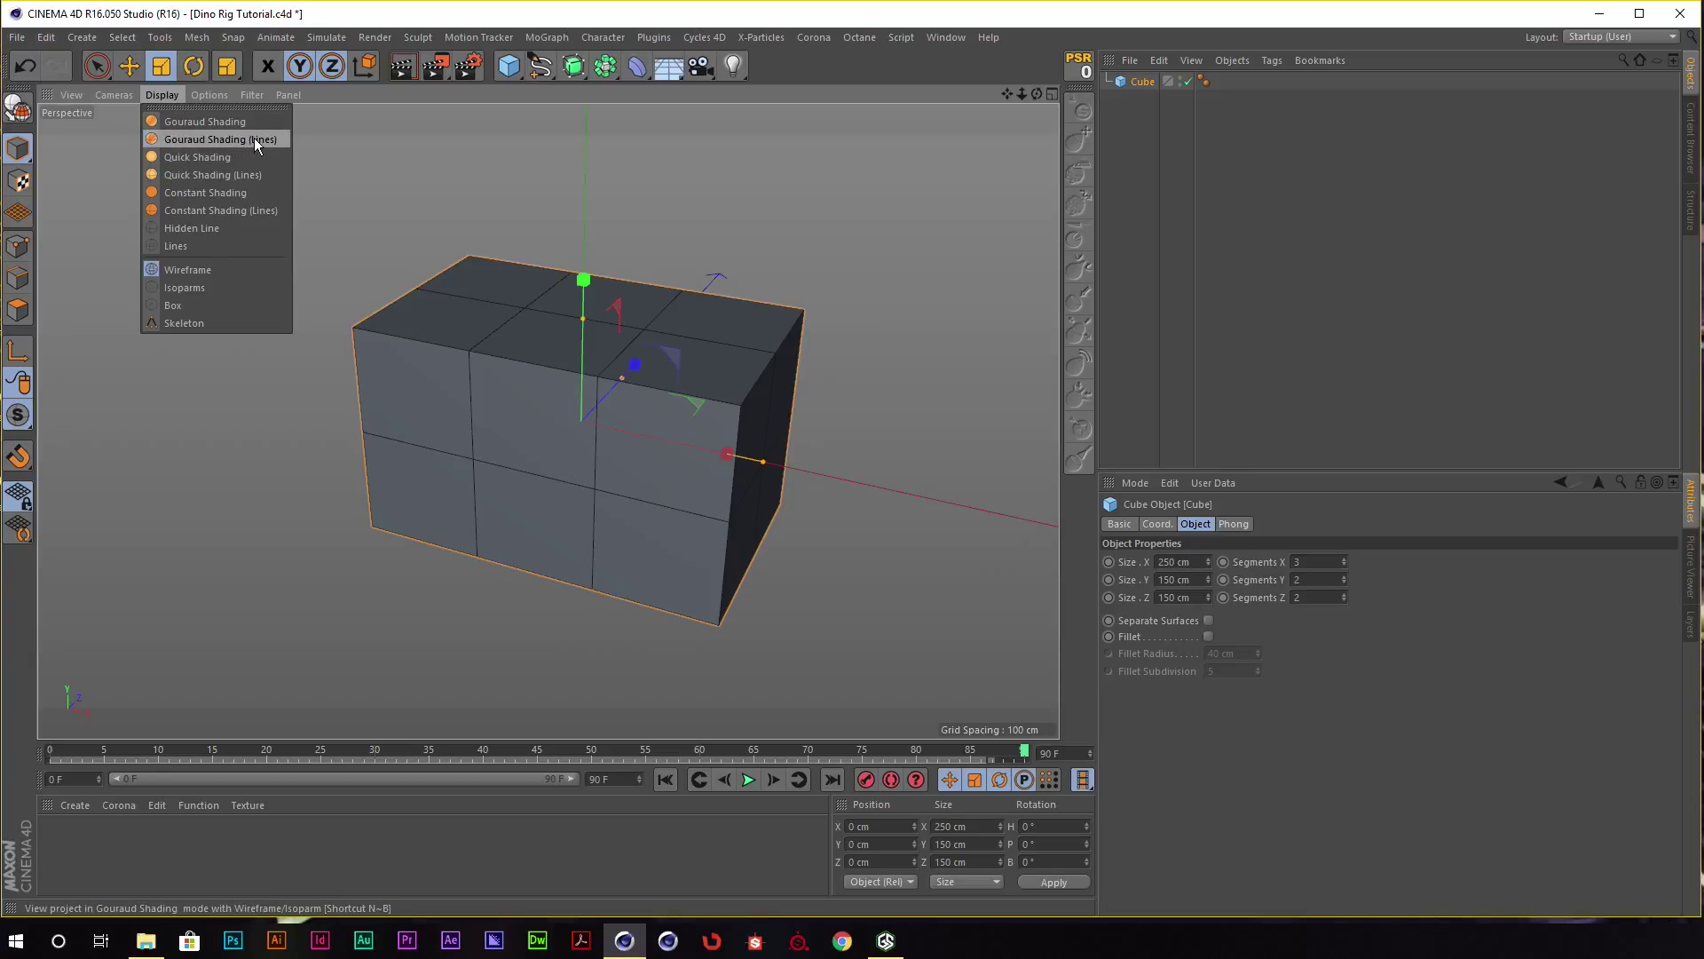
left_click(176, 94)
key("n")
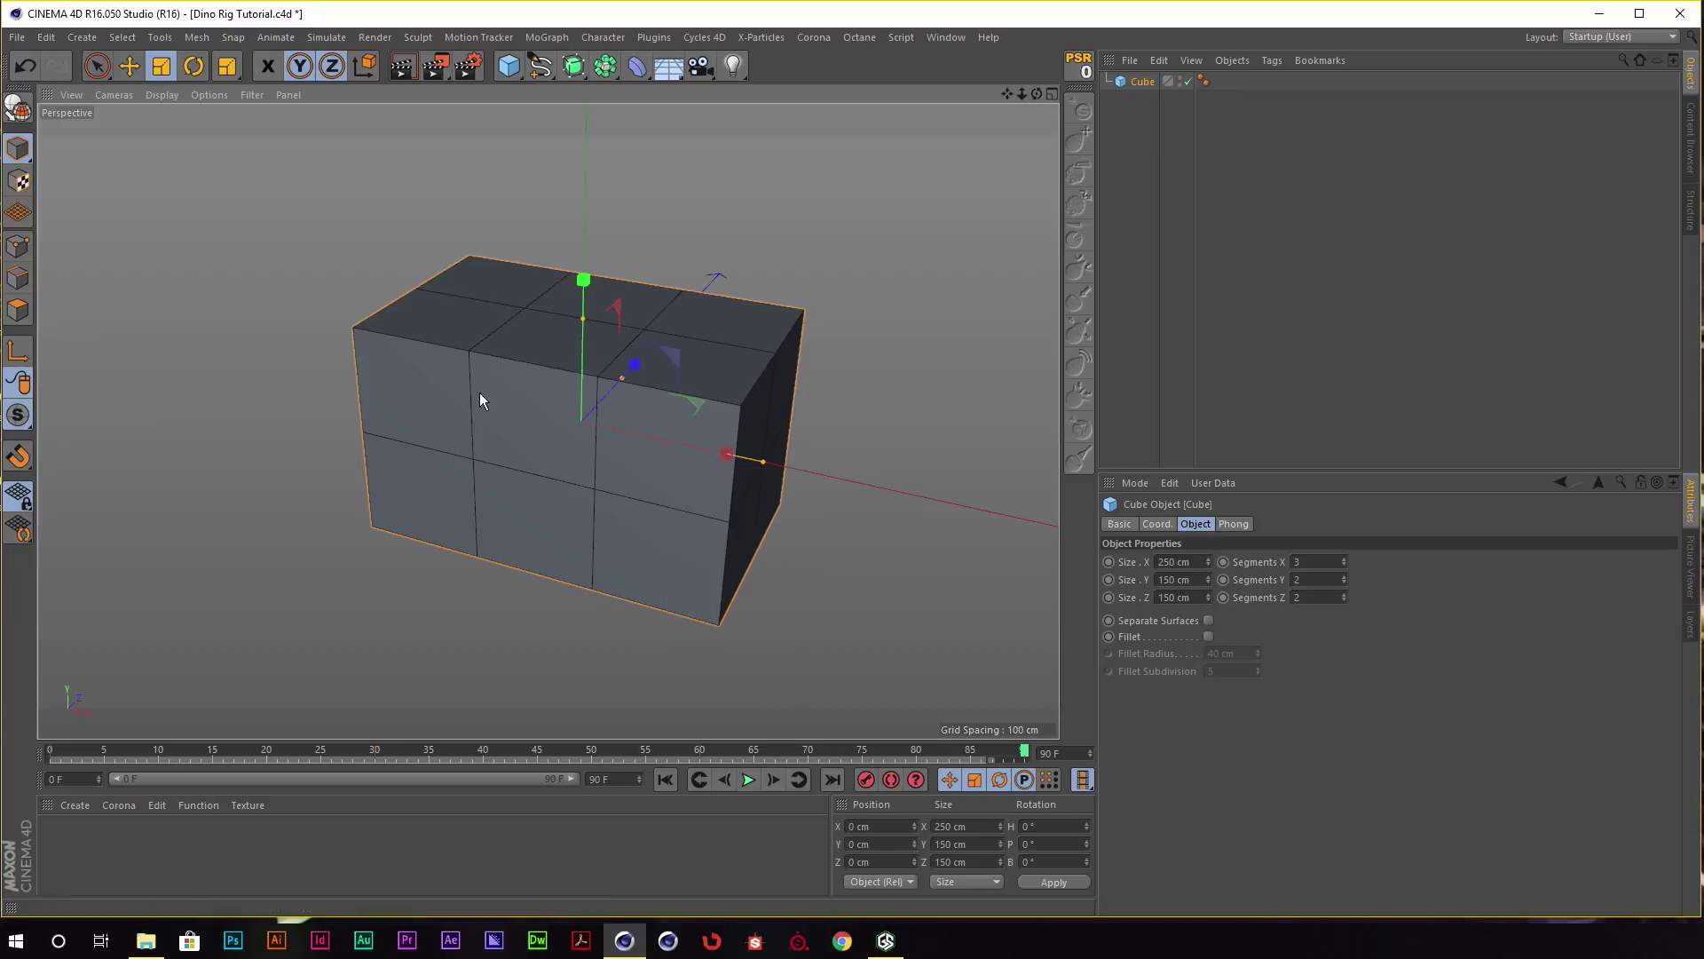
mouse_move(479, 393)
left_mouse_down("alt")
mouse_move(440, 365)
mouse_move(552, 370)
left_mouse_up("alt")
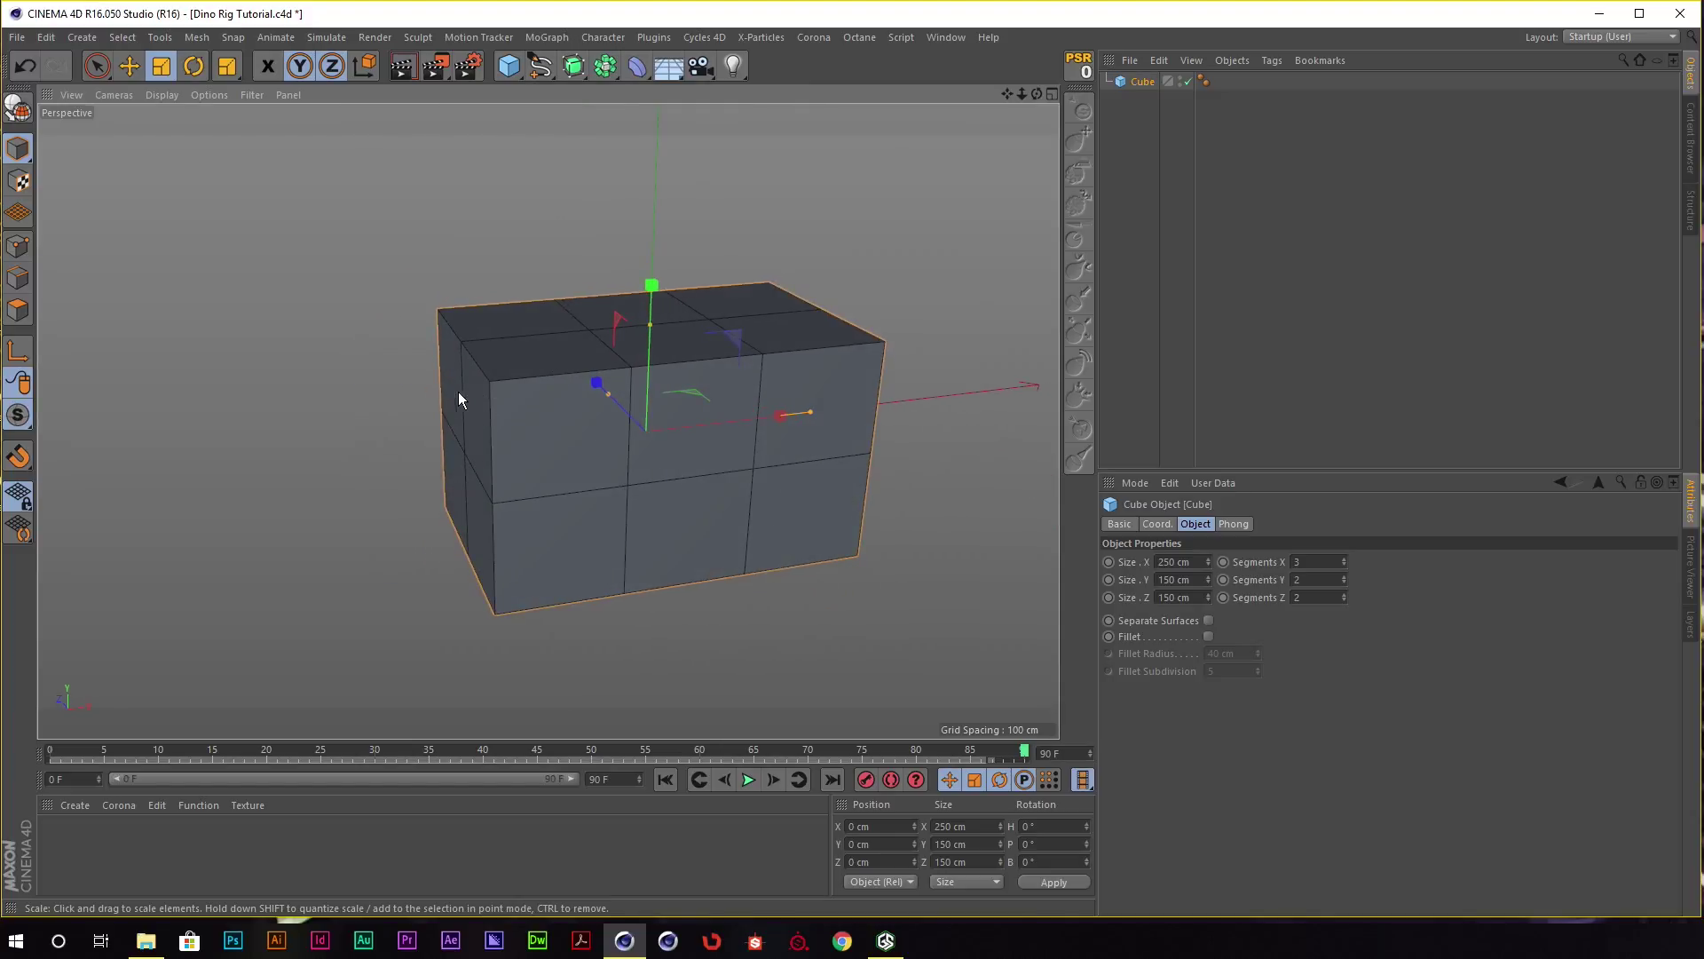
mouse_move(870, 479)
left_mouse_down("alt")
mouse_move(813, 421)
mouse_move(762, 466)
mouse_move(963, 449)
mouse_move(796, 438)
mouse_move(774, 384)
left_mouse_up("alt")
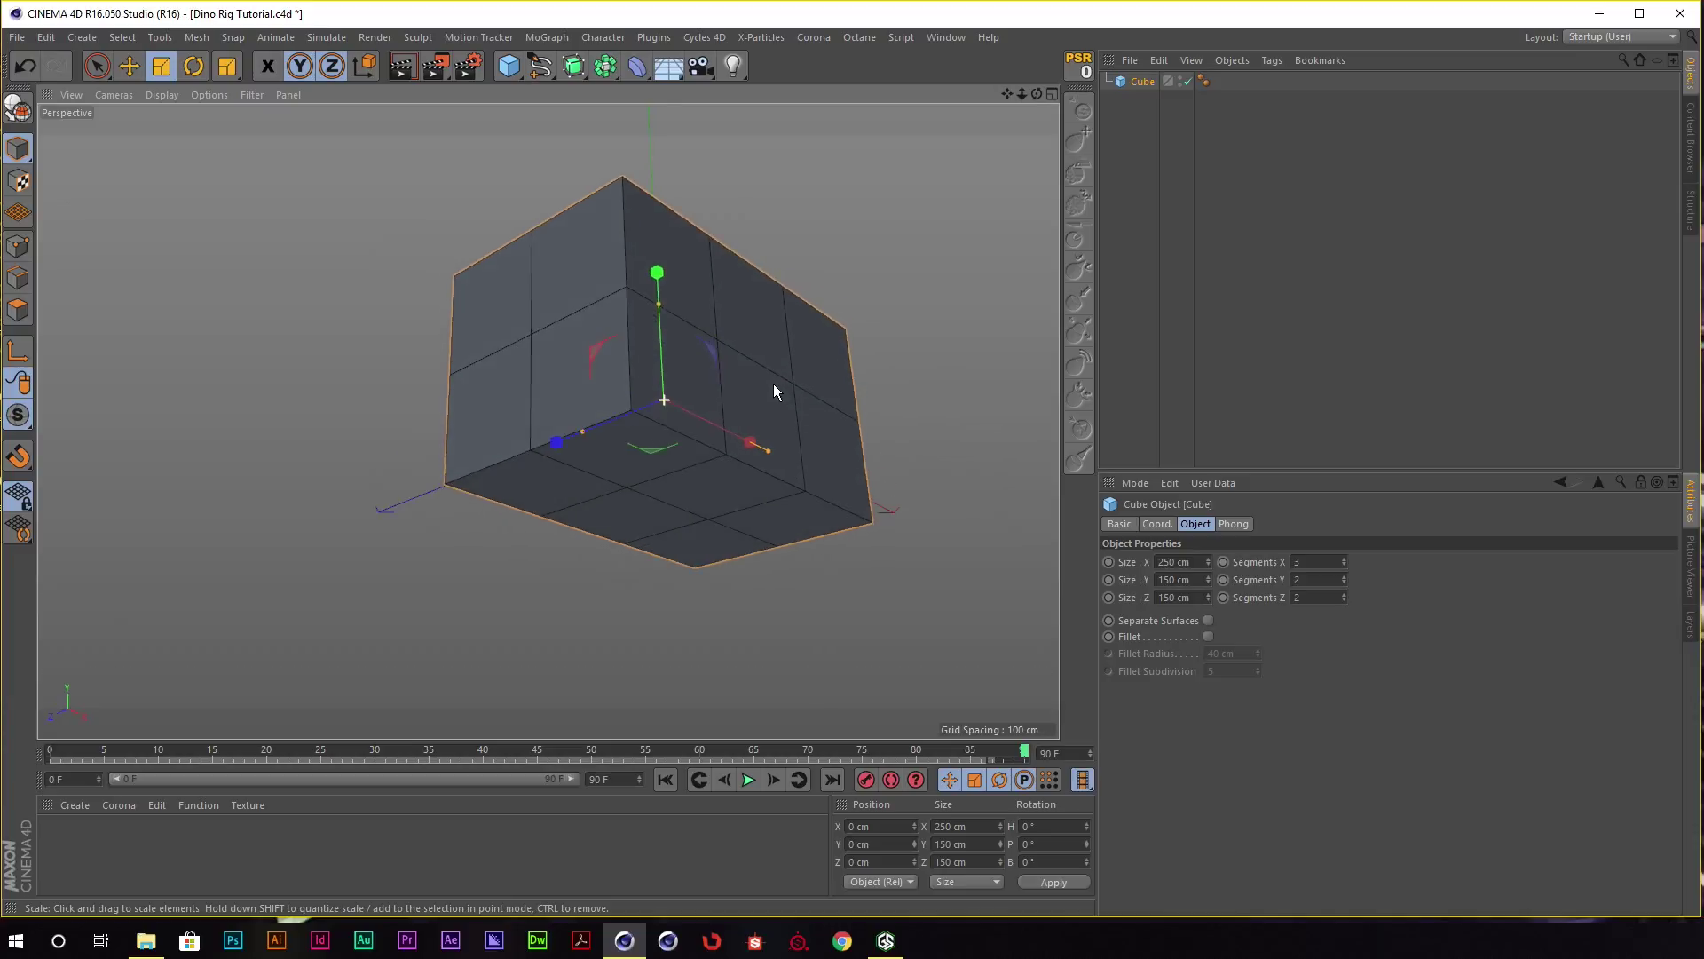
mouse_move(534, 480)
left_mouse_down("alt")
mouse_move(756, 437)
mouse_move(735, 392)
mouse_move(572, 454)
left_mouse_up("alt")
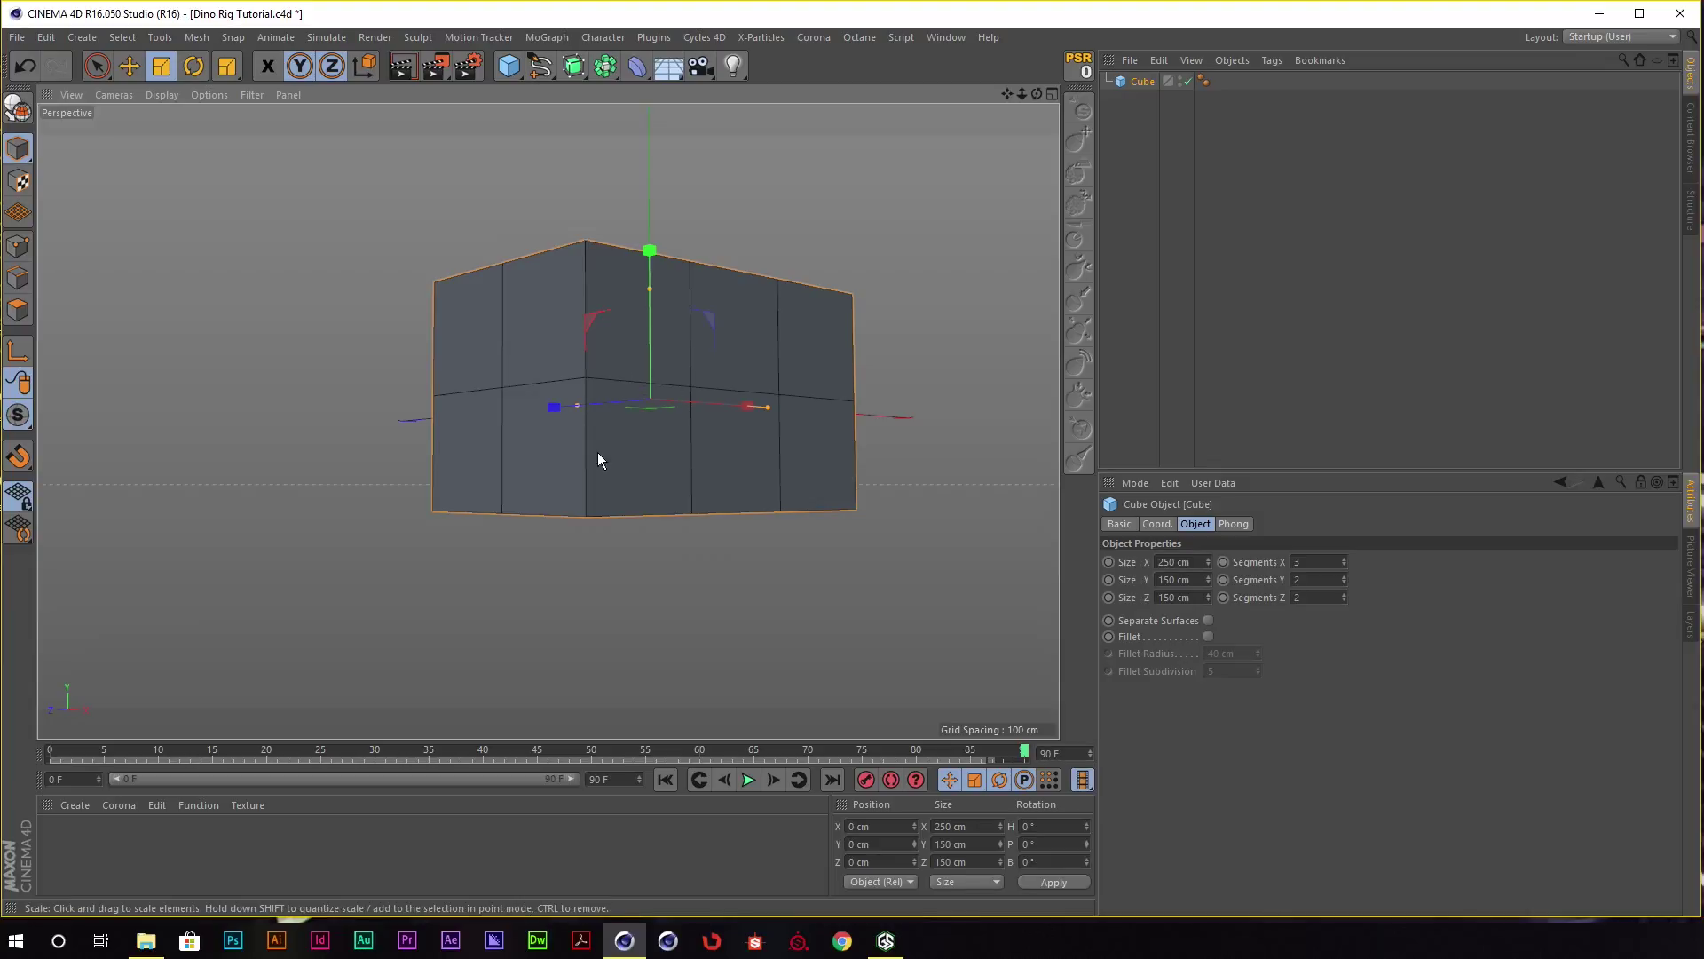
mouse_move(678, 465)
left_mouse_down("alt")
mouse_move(684, 442)
mouse_move(550, 373)
left_mouse_up("alt")
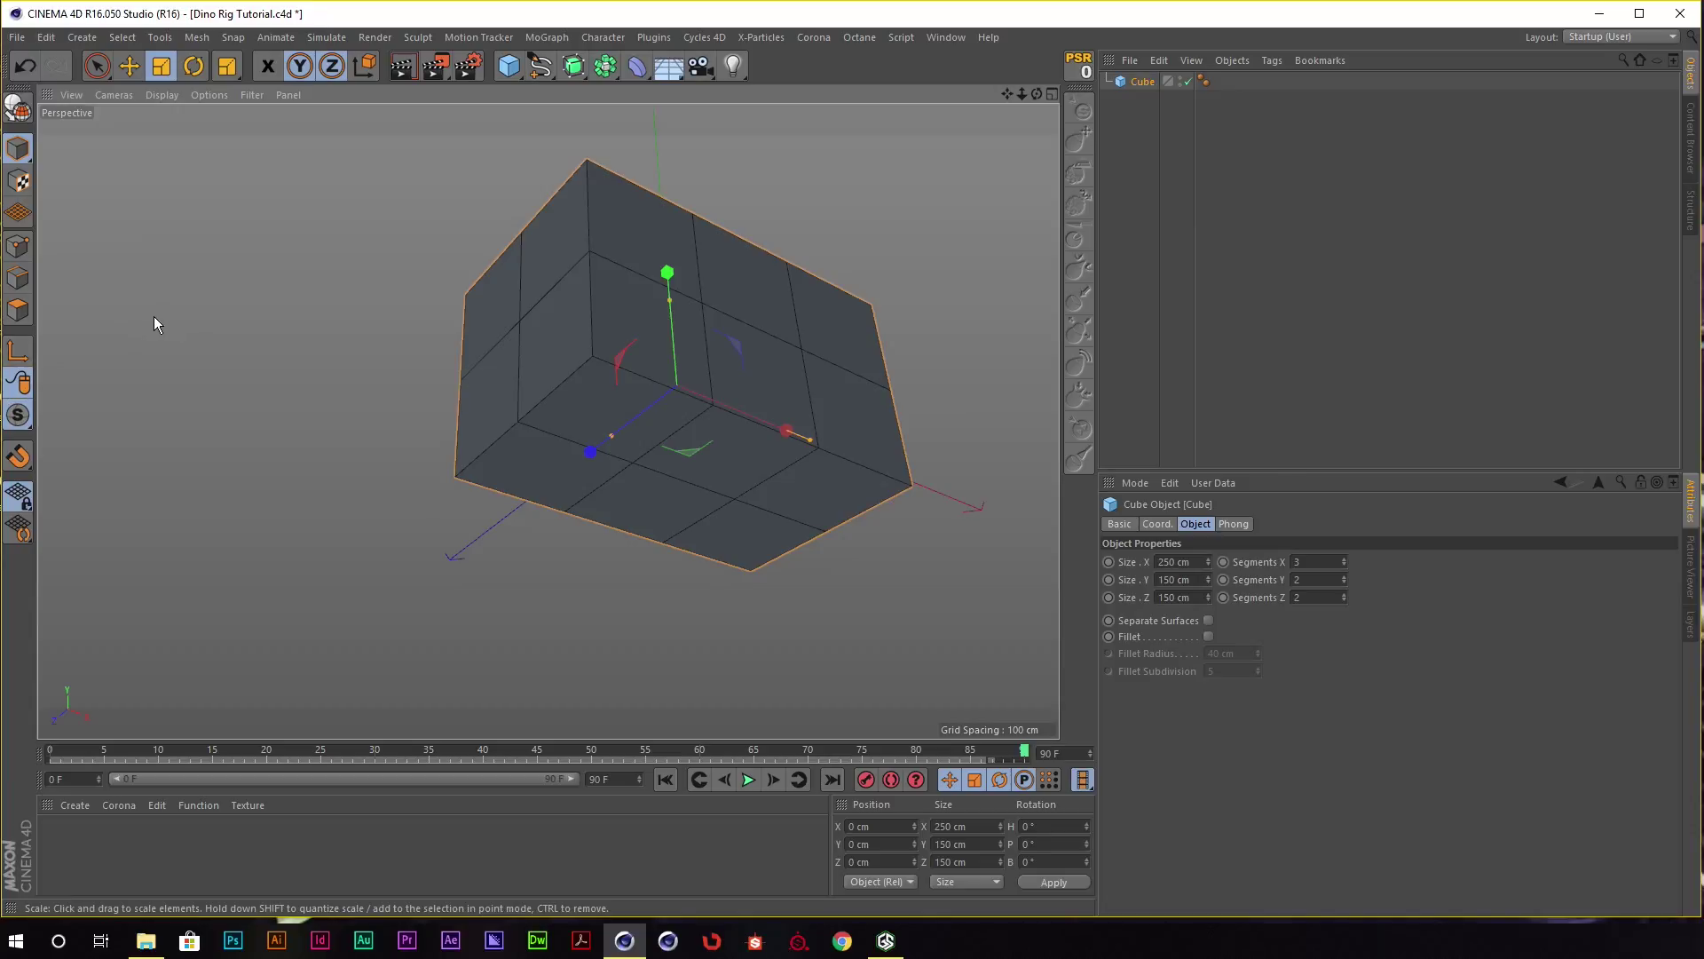
Make the cube an editable polygon object and pick a front face in Polygon mode.
key("c")
mouse_move(229, 301)
left_mouse_down("alt")
mouse_move(442, 330)
mouse_move(167, 305)
left_mouse_up("alt")
left_click(17, 308)
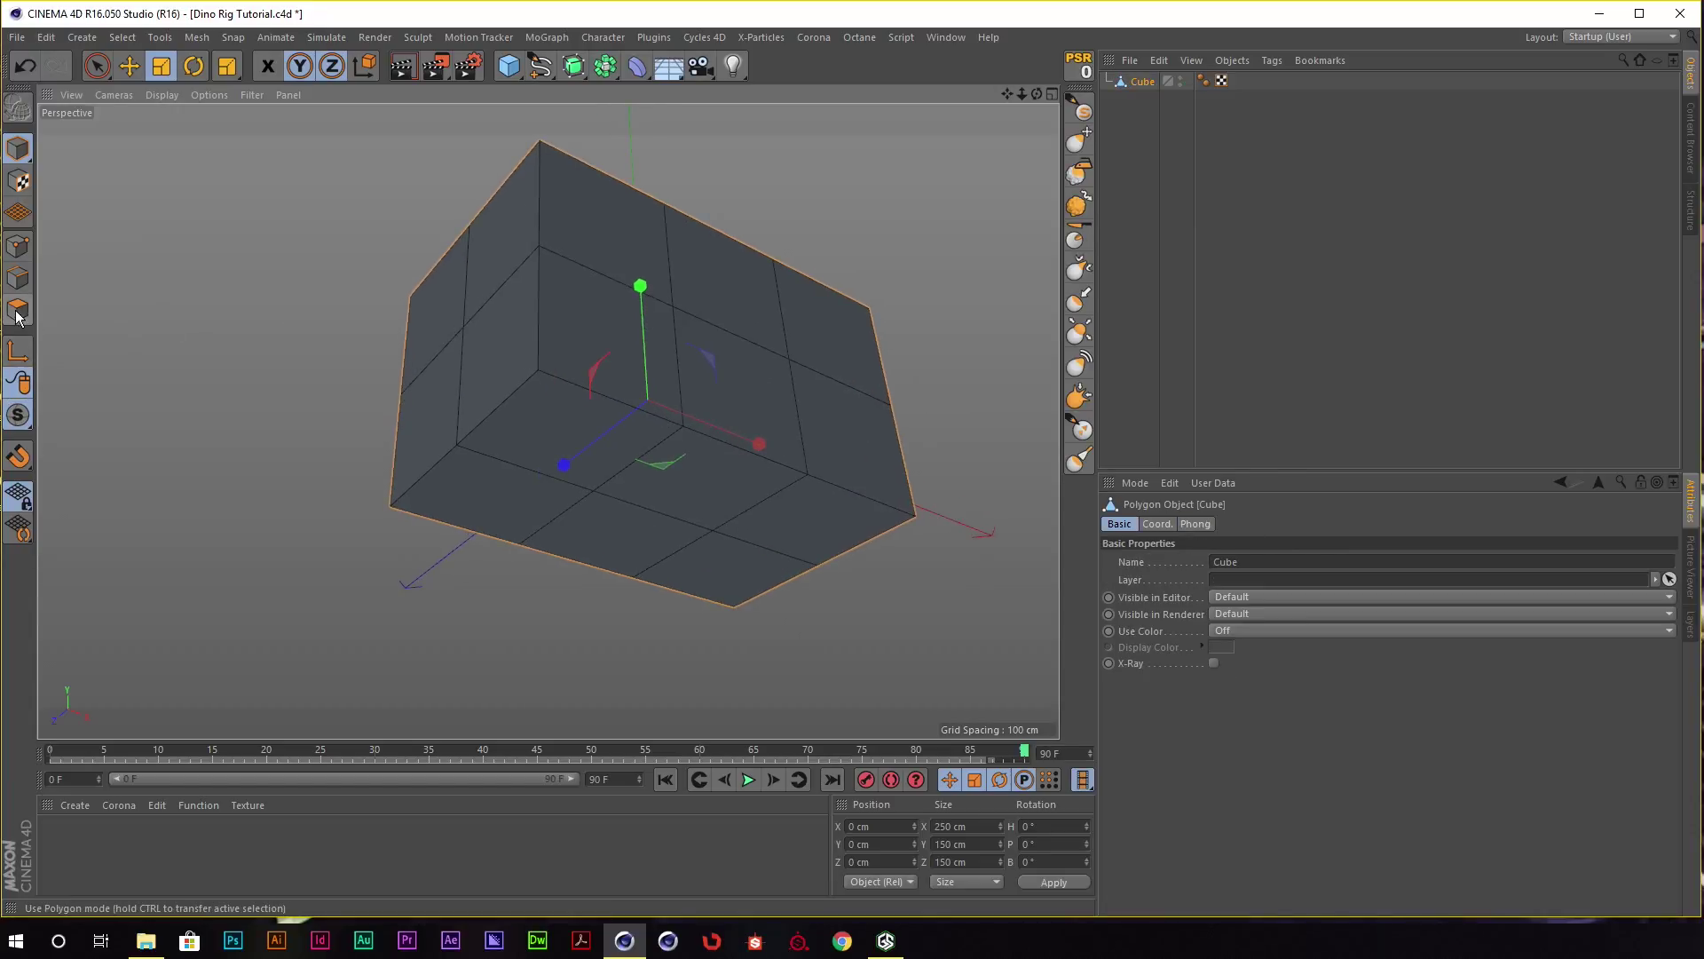
left_click(713, 397)
mouse_move(714, 398)
left_mouse_down("alt")
mouse_move(576, 382)
mouse_move(570, 411)
left_mouse_up("alt")
left_click(567, 412)
left_click(576, 378)
Live-select two more lower faces of the cube and bring up the modelling commands.
key("9")
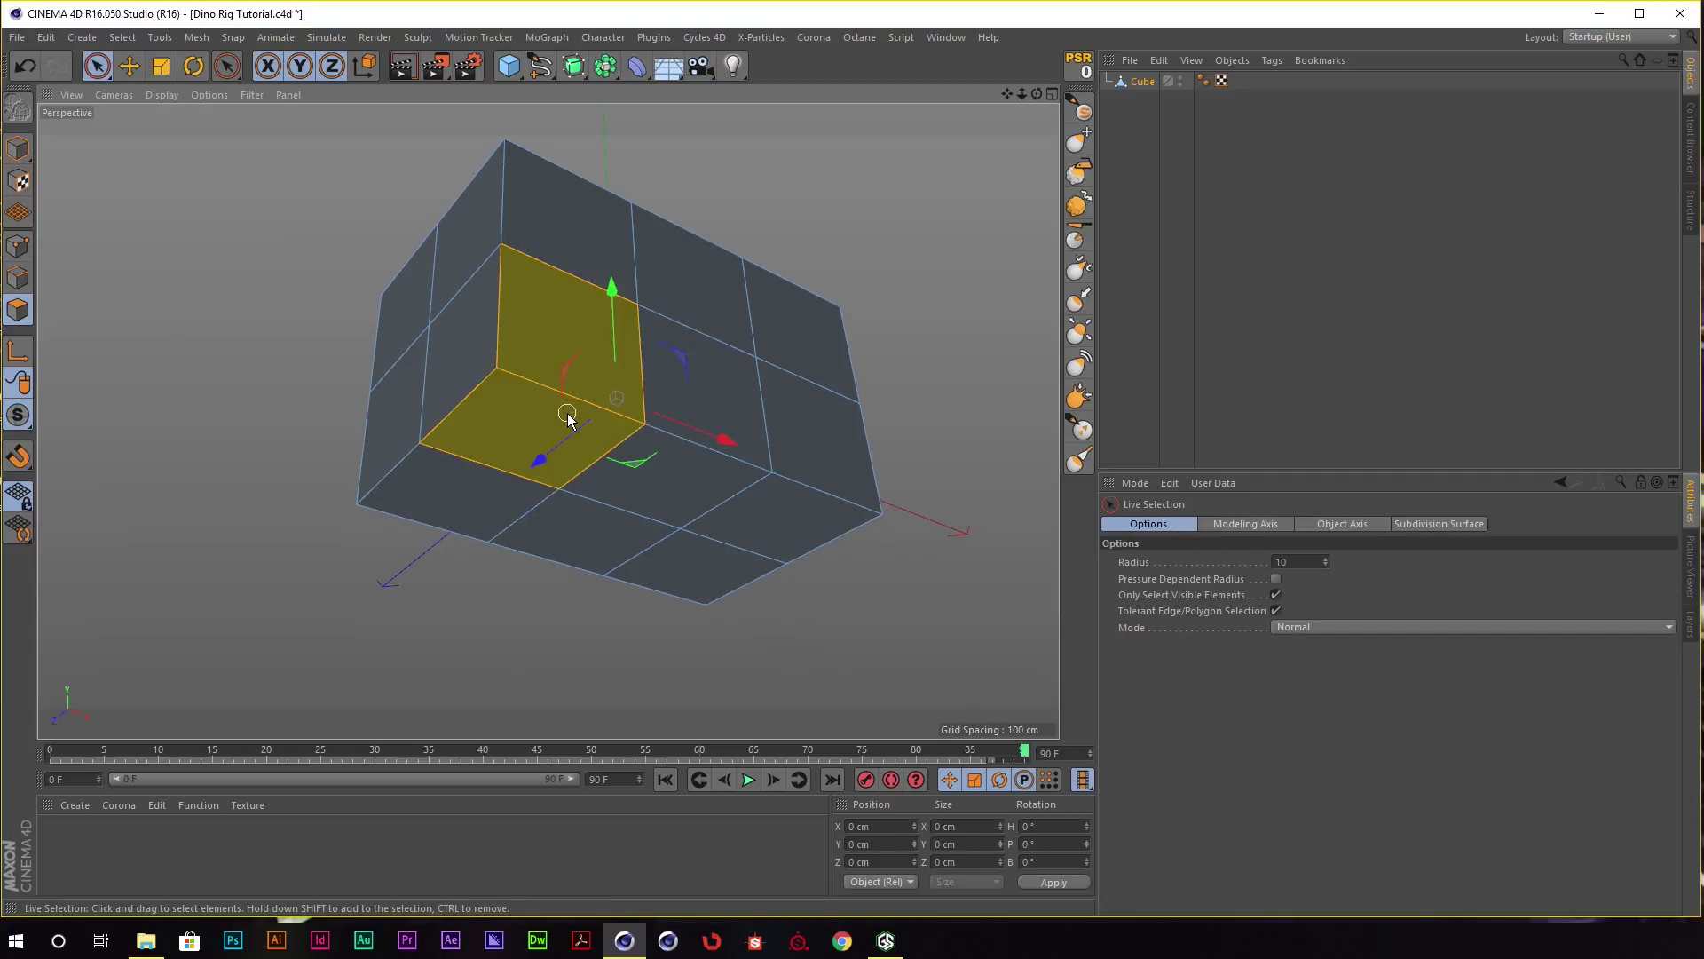
left_click(806, 456, "shift")
left_click(774, 514, "shift")
left_click_drag(686, 399, 472, 323, "alt")
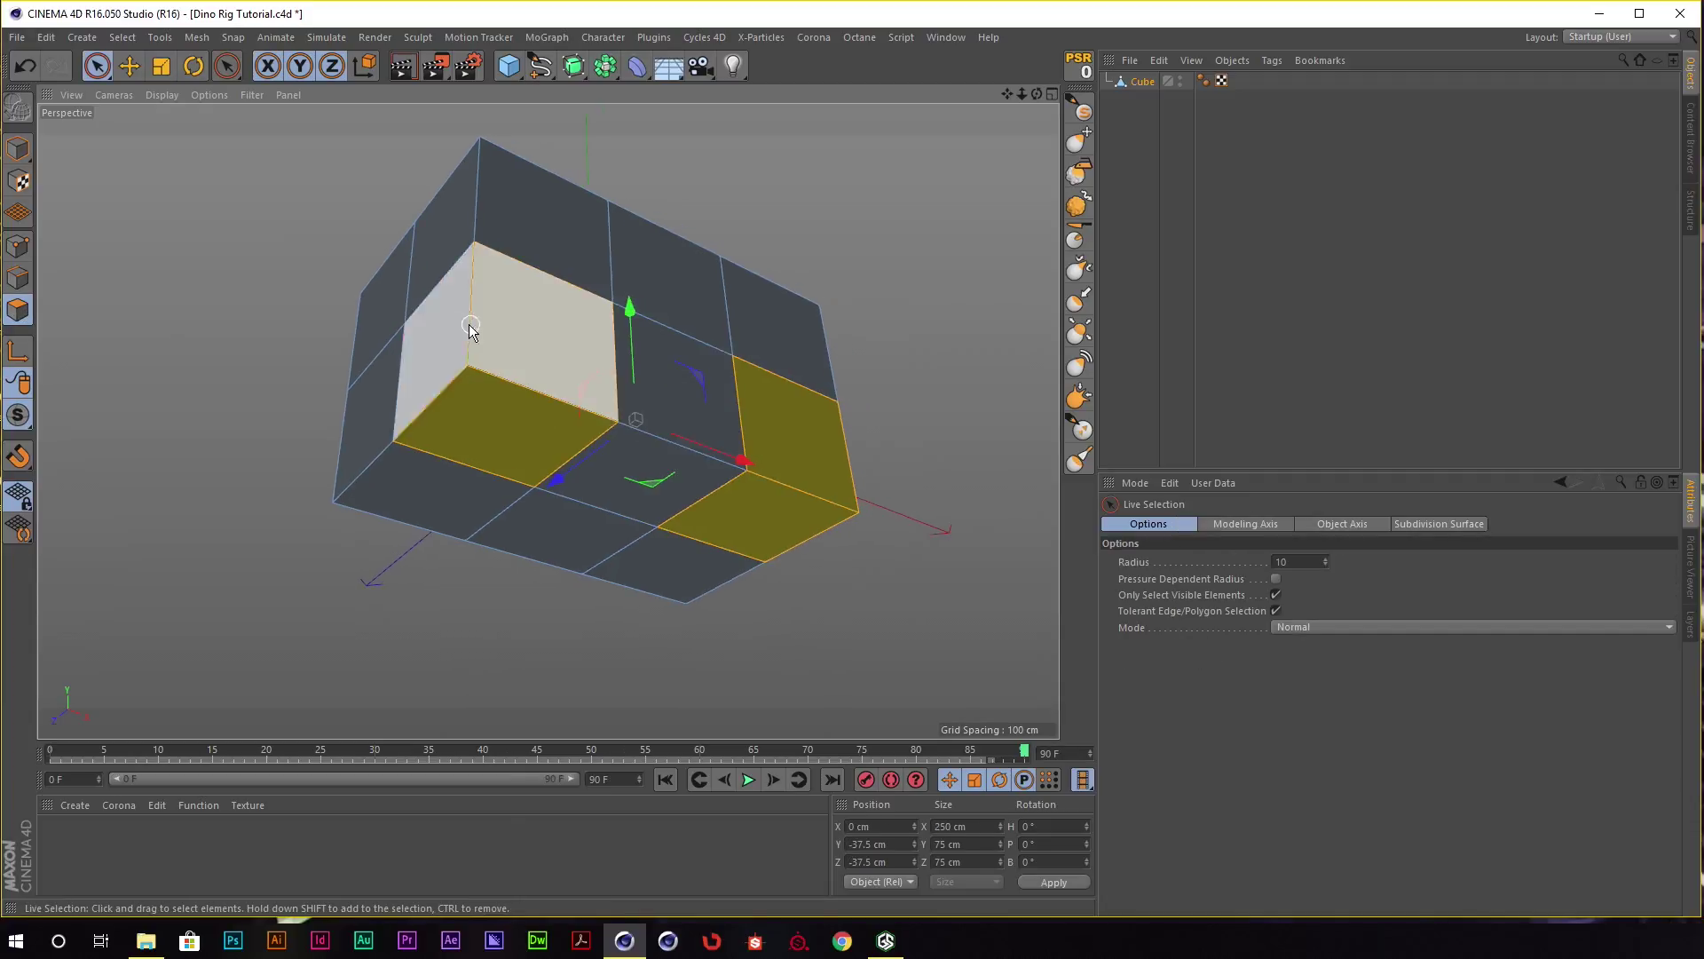
mouse_move(598, 310)
left_mouse_down("alt")
mouse_move(546, 360)
mouse_move(570, 380)
left_mouse_up("alt")
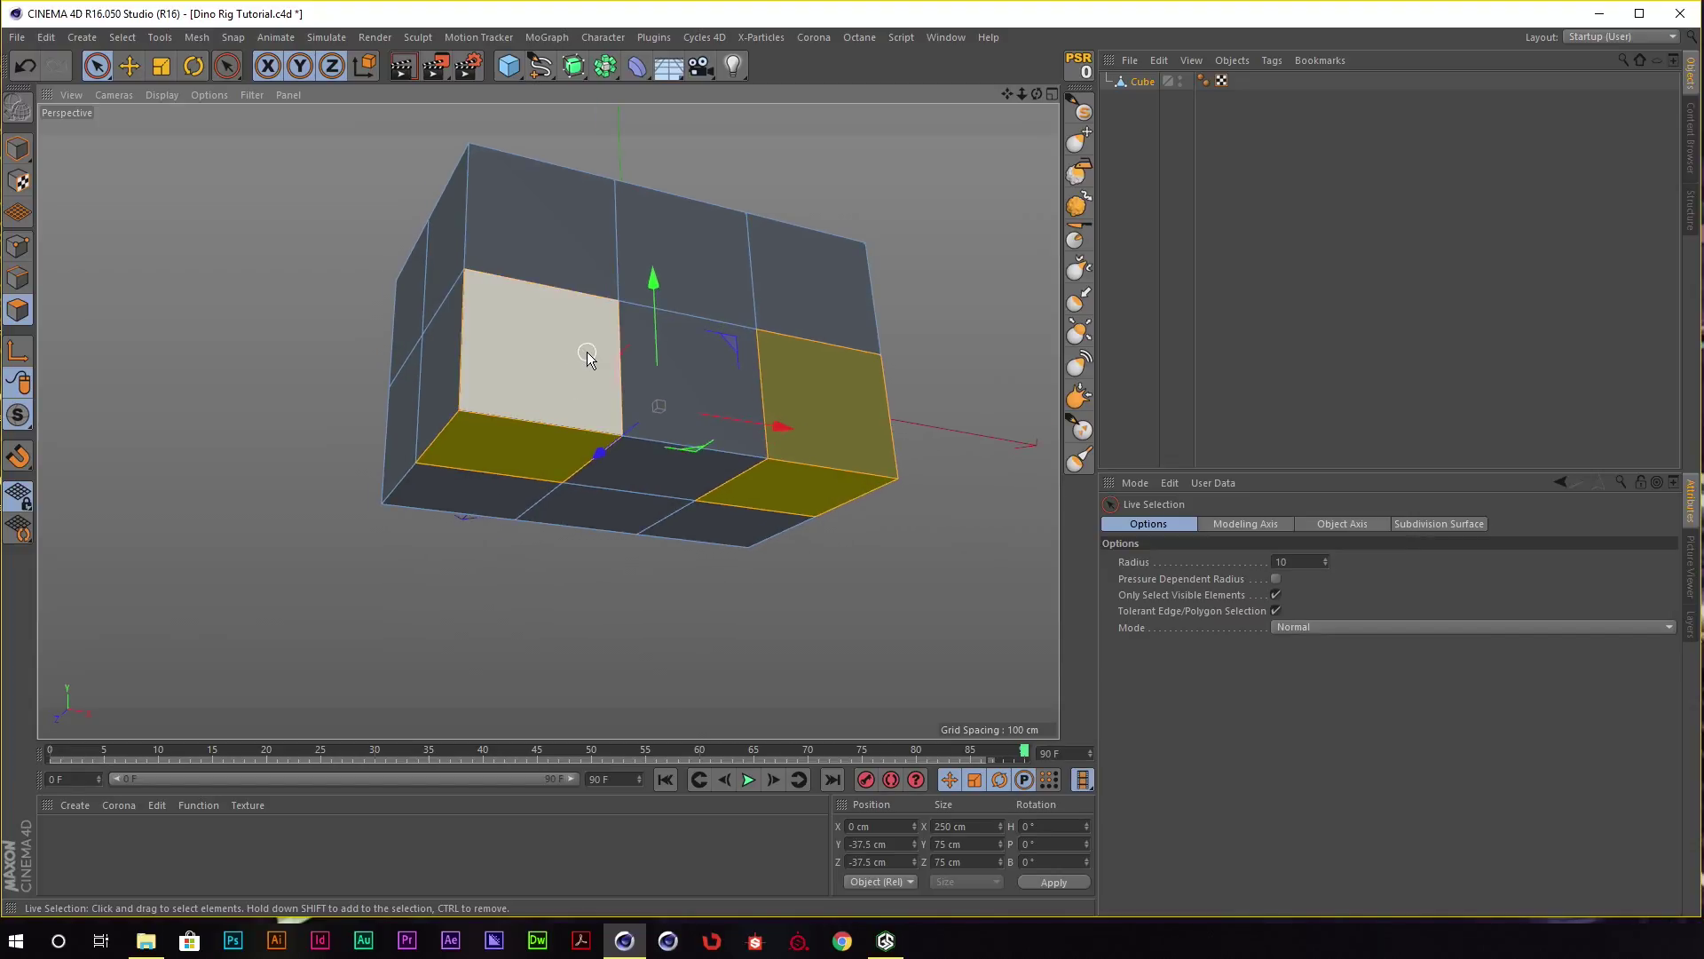
key("m")
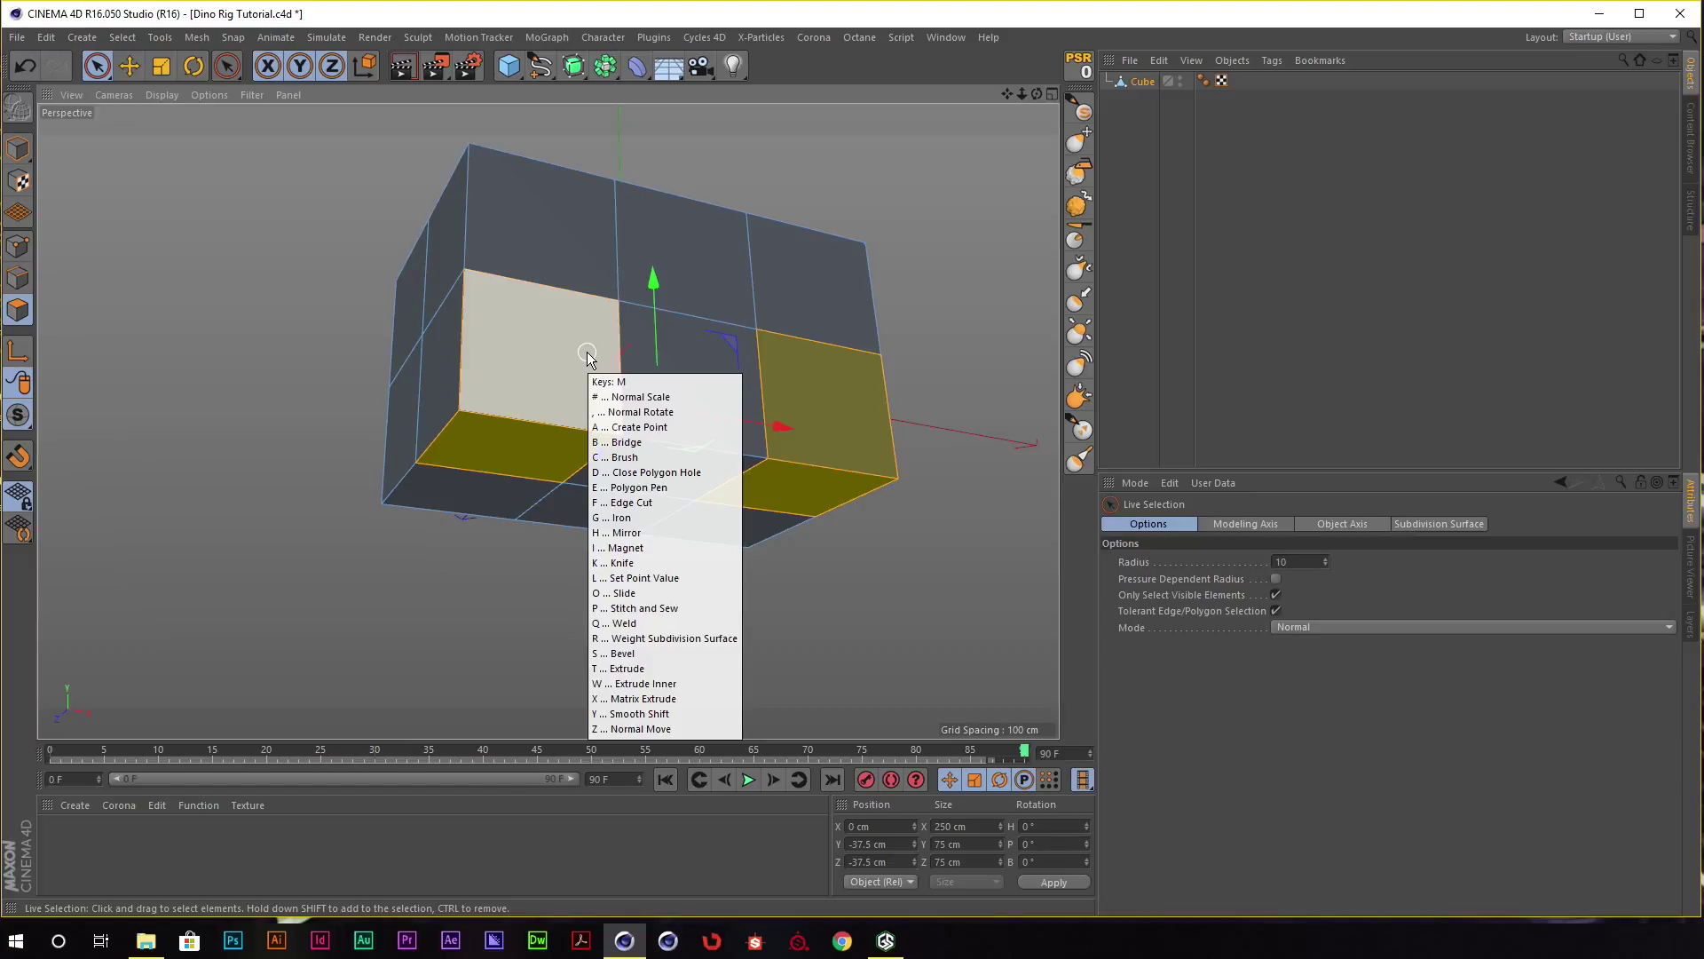
Inset the selected front and lower faces inward by 10.2 cm with Extrude Inner.
key("w")
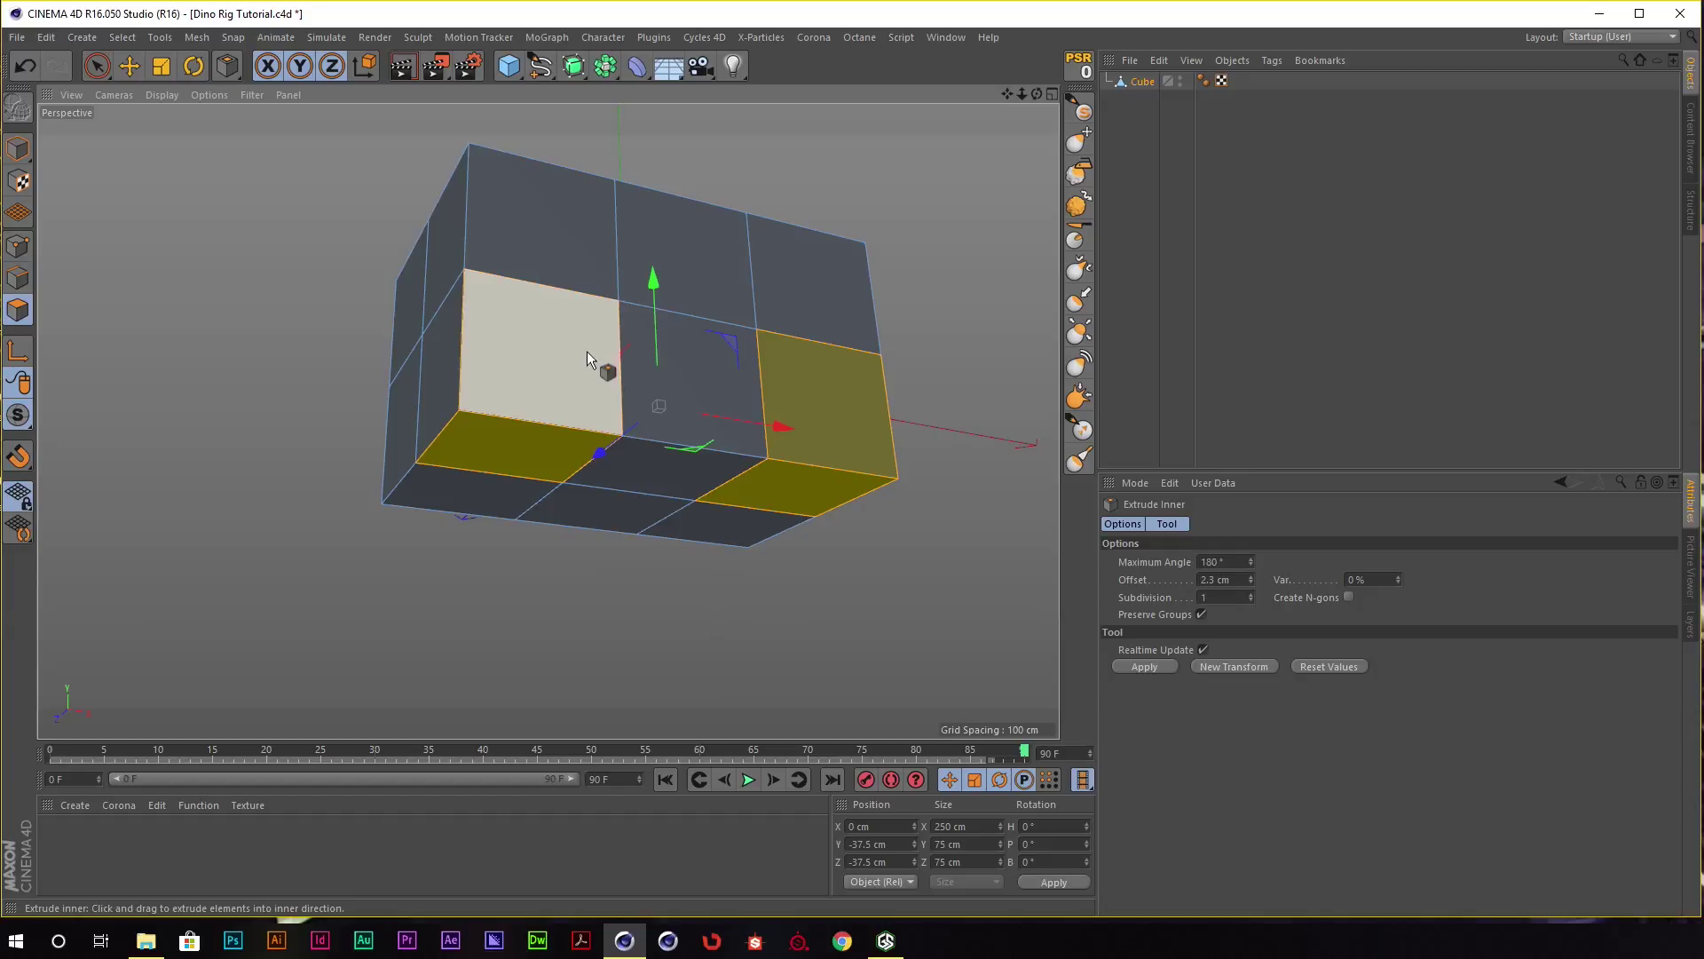
left_click(587, 357, "shift")
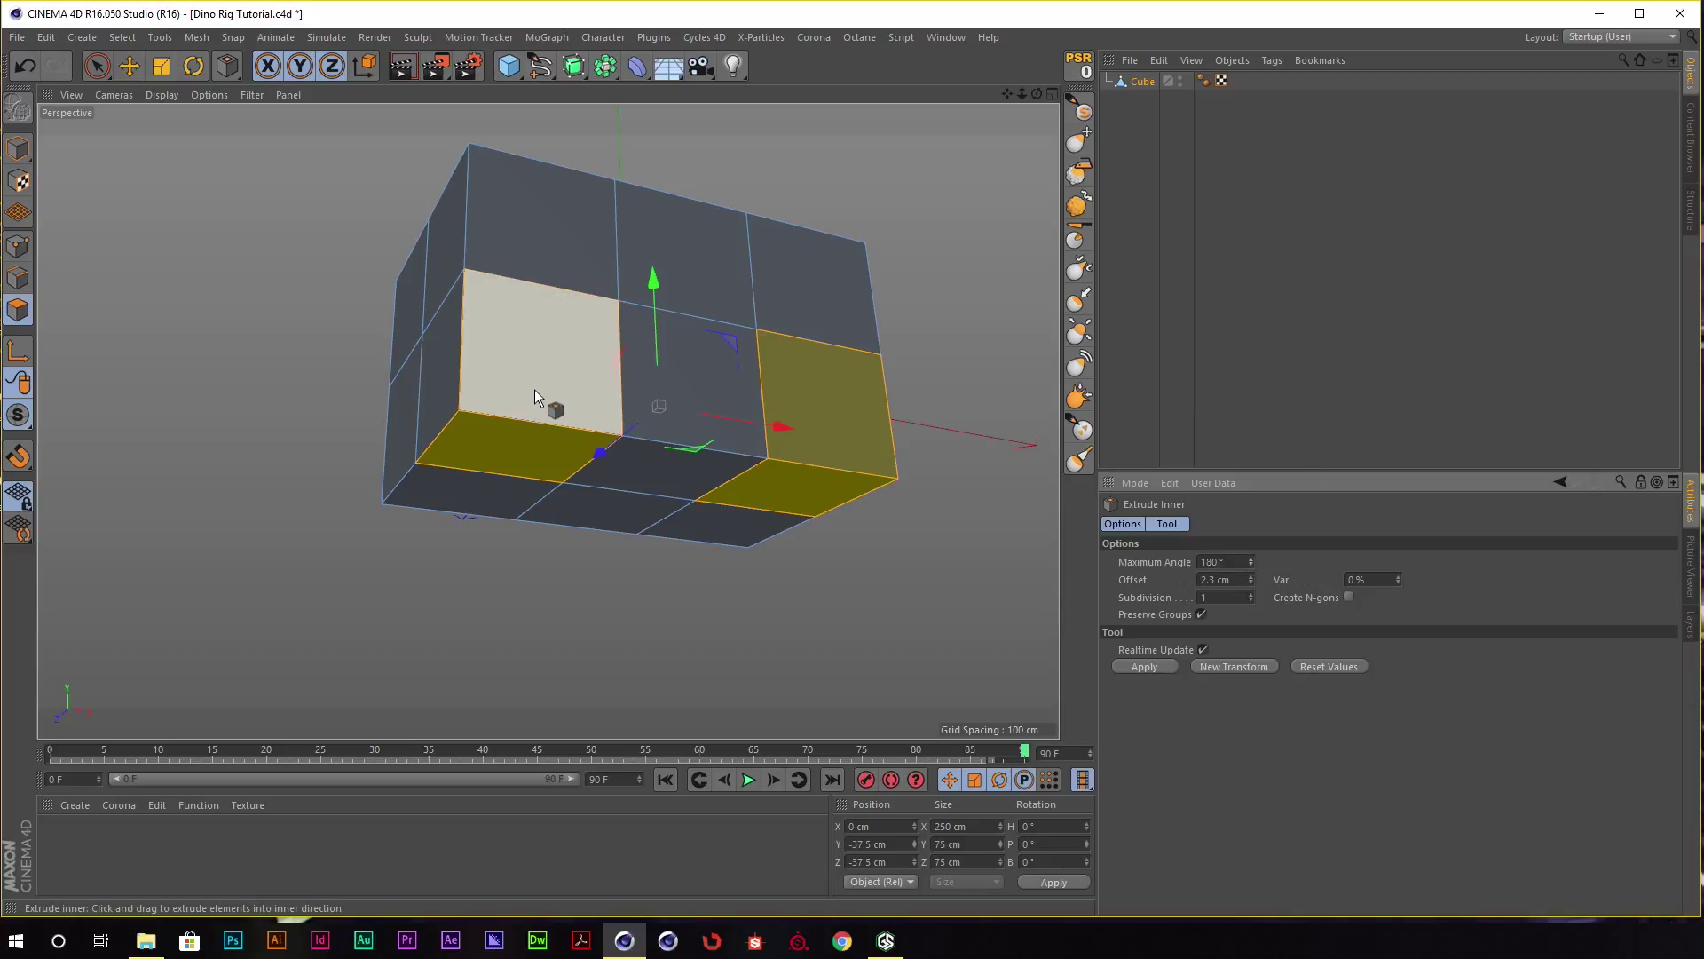
left_click_drag(534, 389, 448, 397)
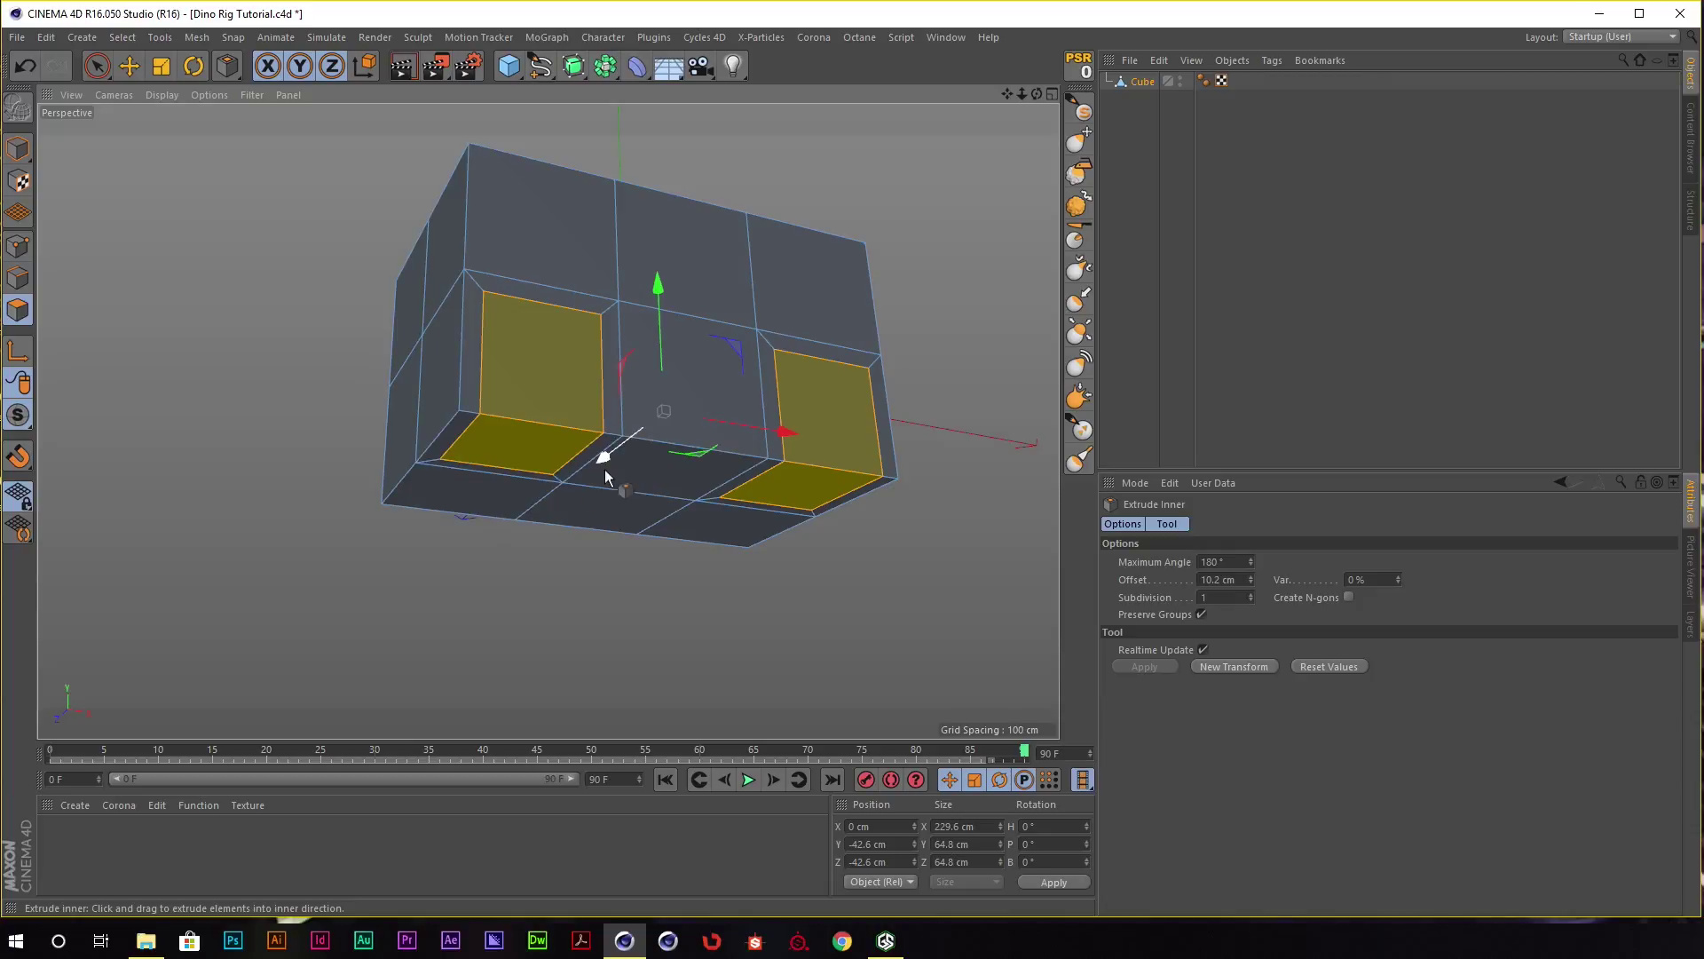
Select the matching faces on the cube's opposite side and inset them with Extrude Inner.
key("space")
left_click_drag(482, 295, 822, 317, "alt")
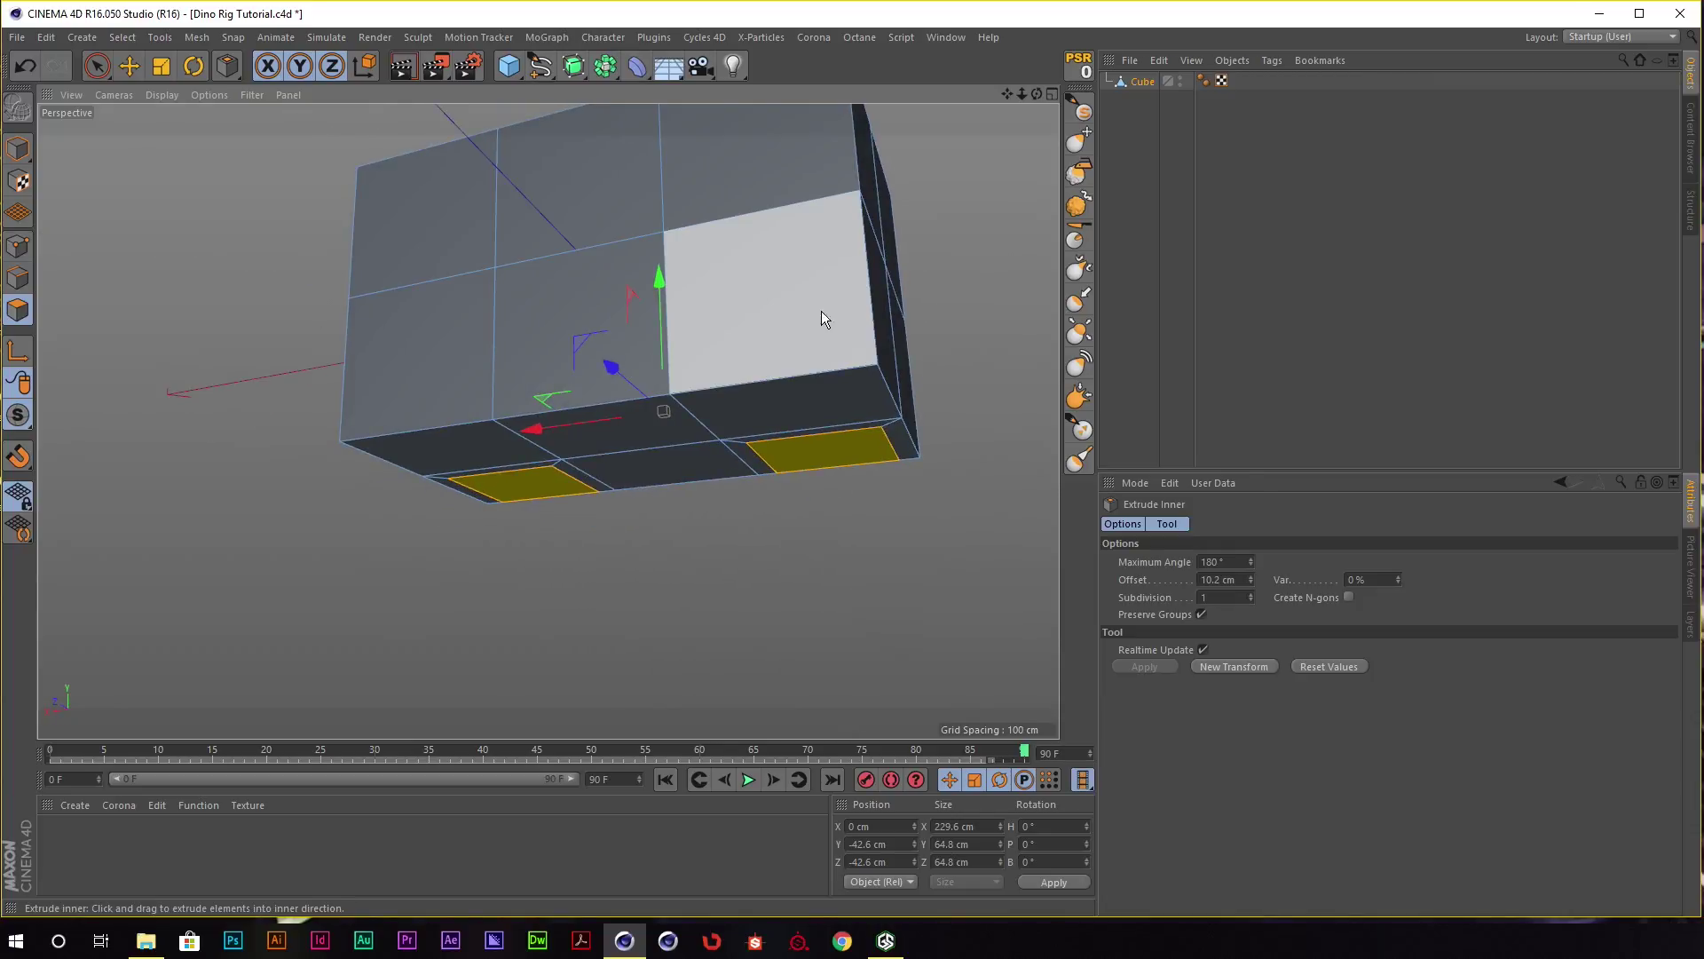
left_click(801, 382)
left_click_drag(801, 383, 426, 380, "alt")
left_click(426, 380, "shift")
mouse_move(829, 370)
left_mouse_down("alt")
mouse_move(863, 344)
mouse_move(772, 304)
left_mouse_up("alt")
right_click(863, 341)
left_click(897, 701)
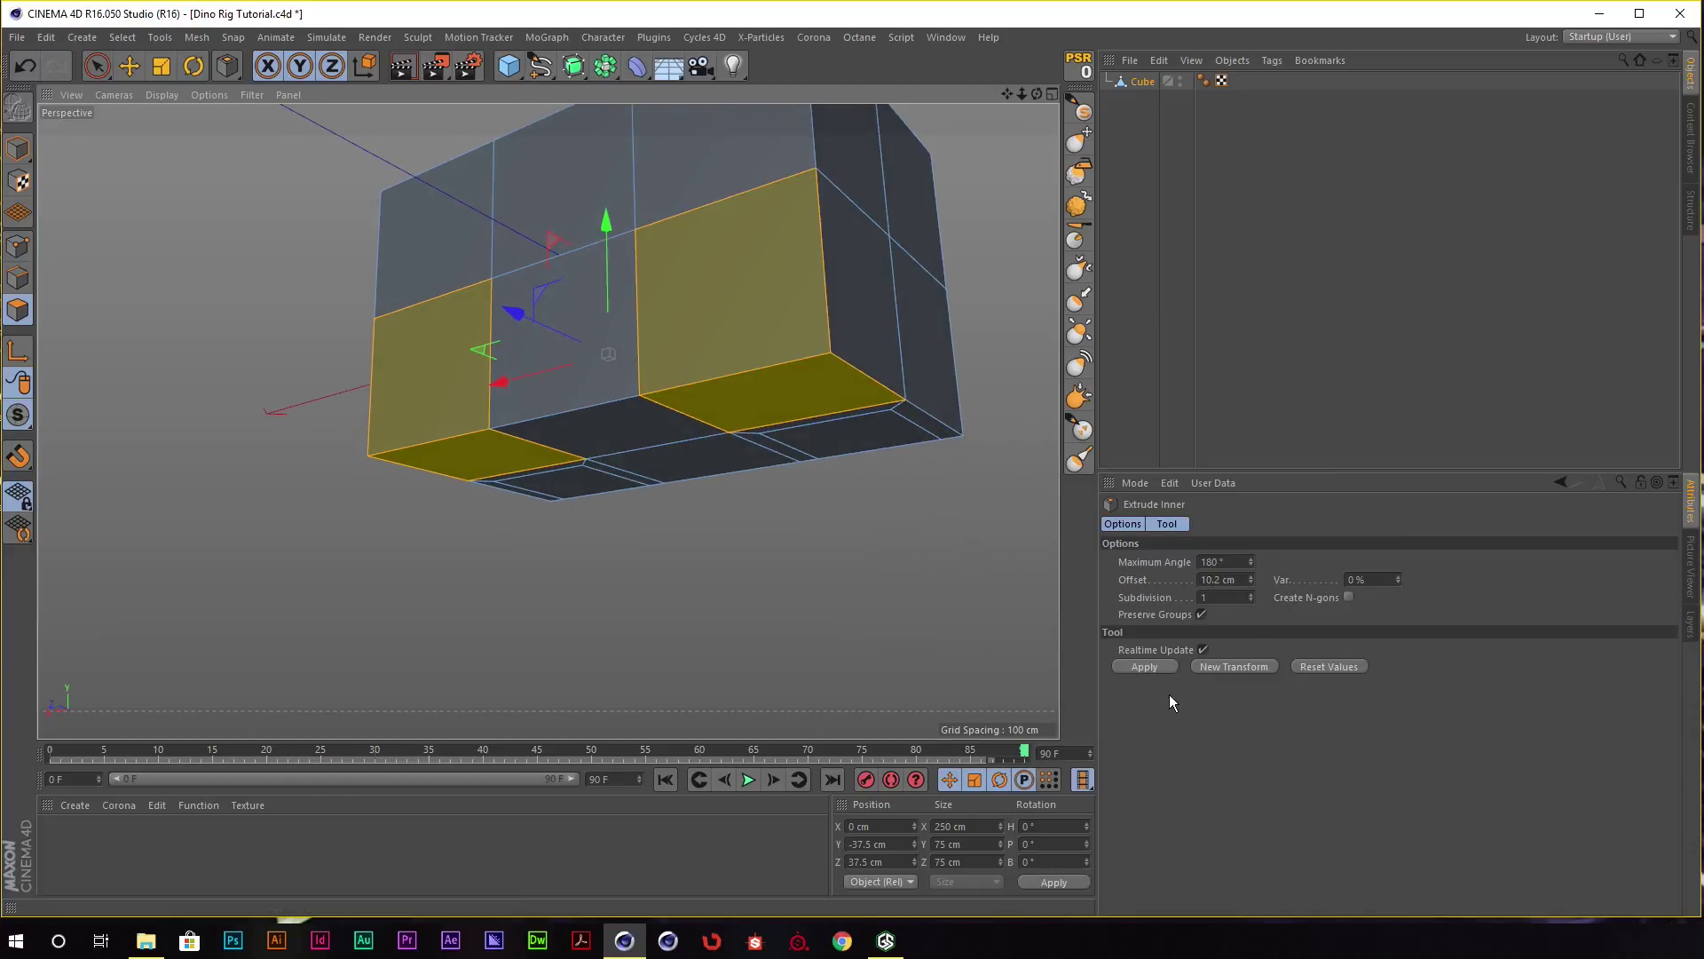
mouse_move(887, 337)
left_mouse_down("alt")
mouse_move(834, 309)
mouse_move(637, 296)
mouse_move(675, 221)
mouse_move(657, 277)
left_mouse_up("alt")
key("space")
Extrude the selected side faces outward from the body.
left_click(925, 381, "shift")
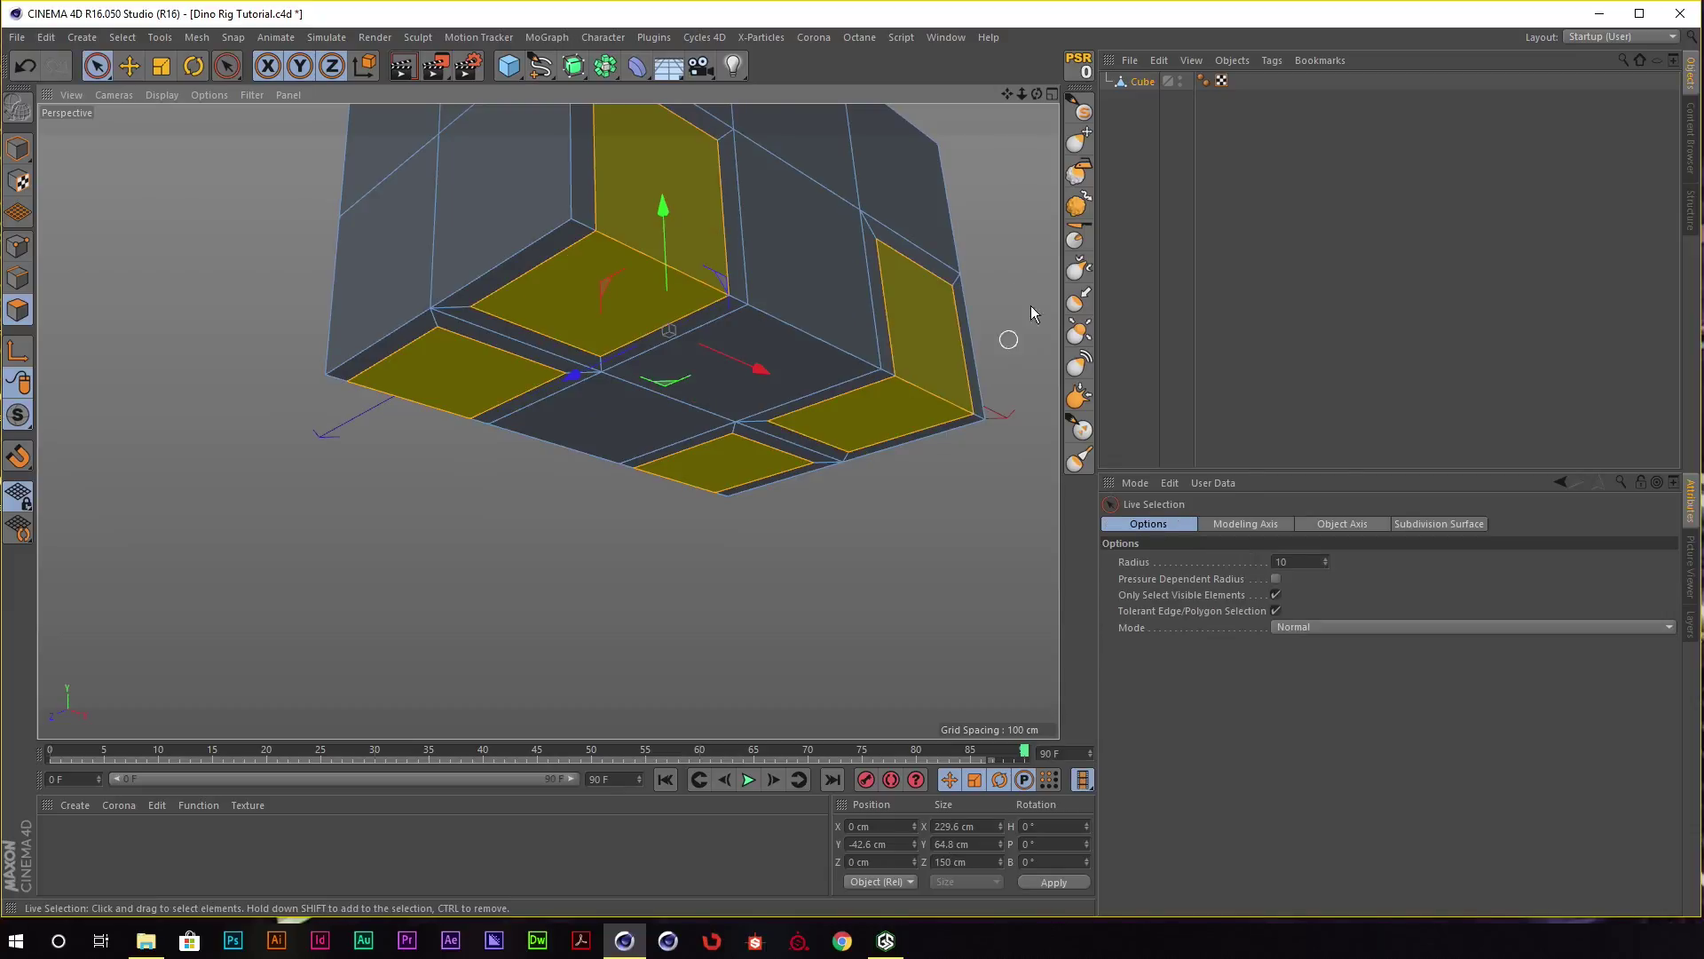
mouse_move(1030, 306)
left_mouse_down("alt")
mouse_move(914, 338)
mouse_move(845, 327)
mouse_move(923, 325)
mouse_move(900, 390)
mouse_move(903, 348)
left_mouse_up("alt")
key("d")
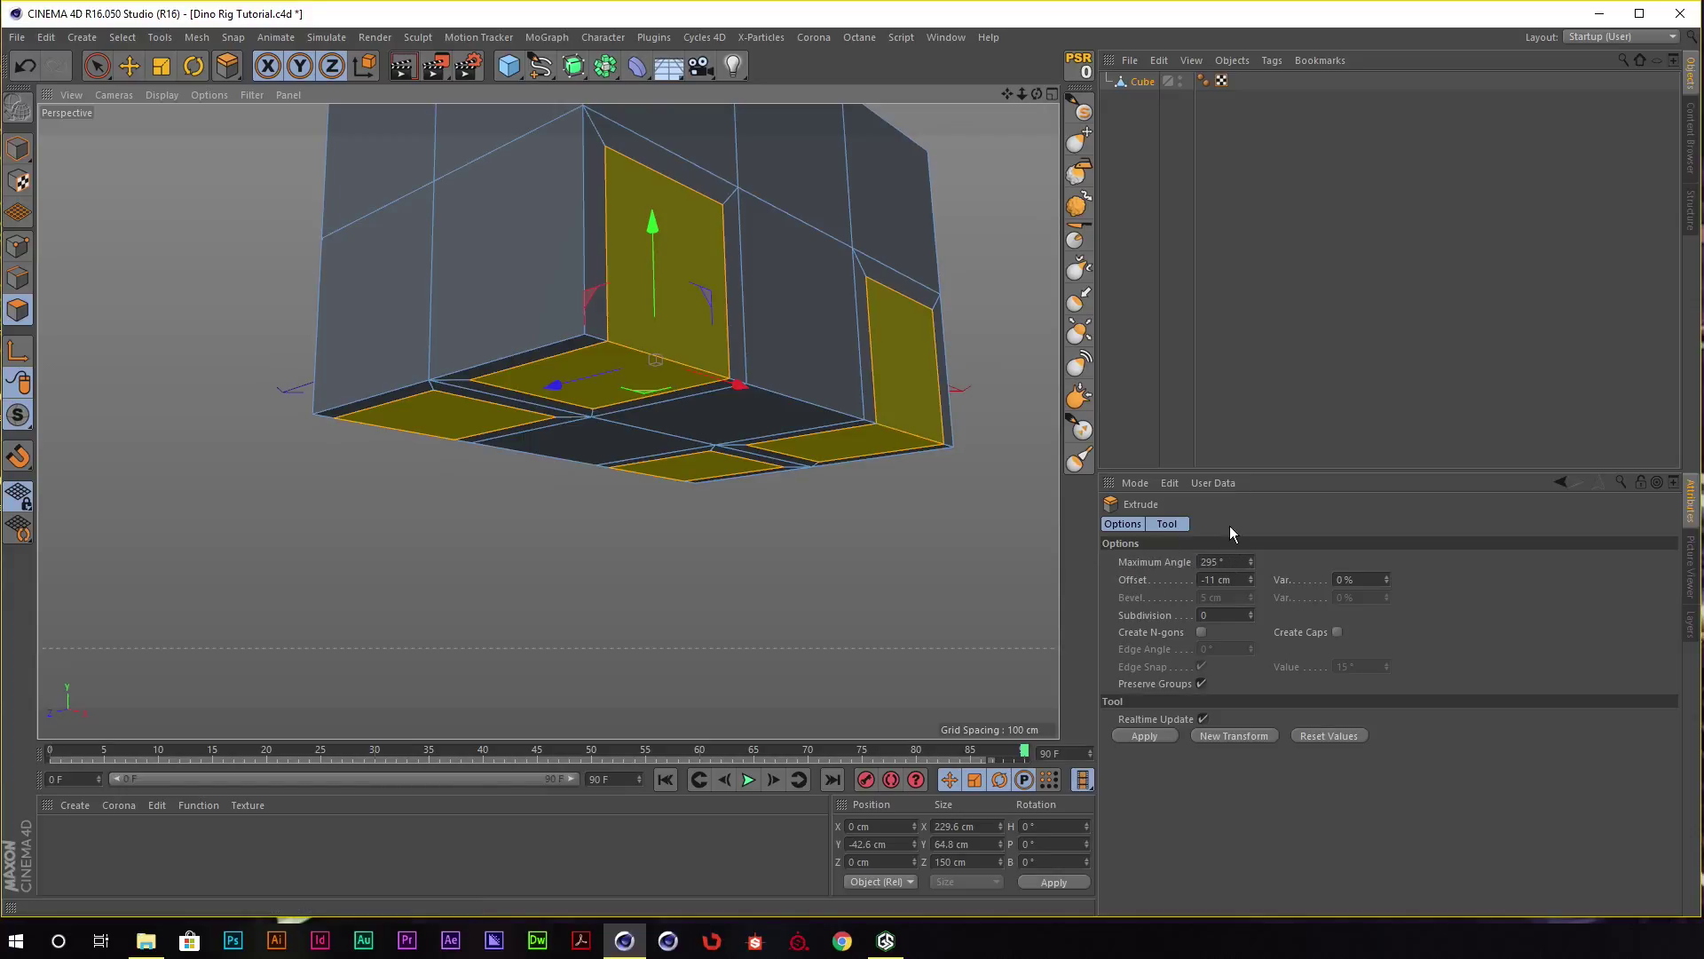
mouse_move(1250, 560)
left_mouse_down()
mouse_move(1251, 586)
mouse_move(1248, 458)
left_mouse_up()
mouse_move(781, 373)
left_mouse_down("alt")
mouse_move(728, 337)
mouse_move(694, 371)
mouse_move(705, 355)
mouse_move(726, 367)
mouse_move(657, 392)
mouse_move(799, 381)
left_mouse_up("alt")
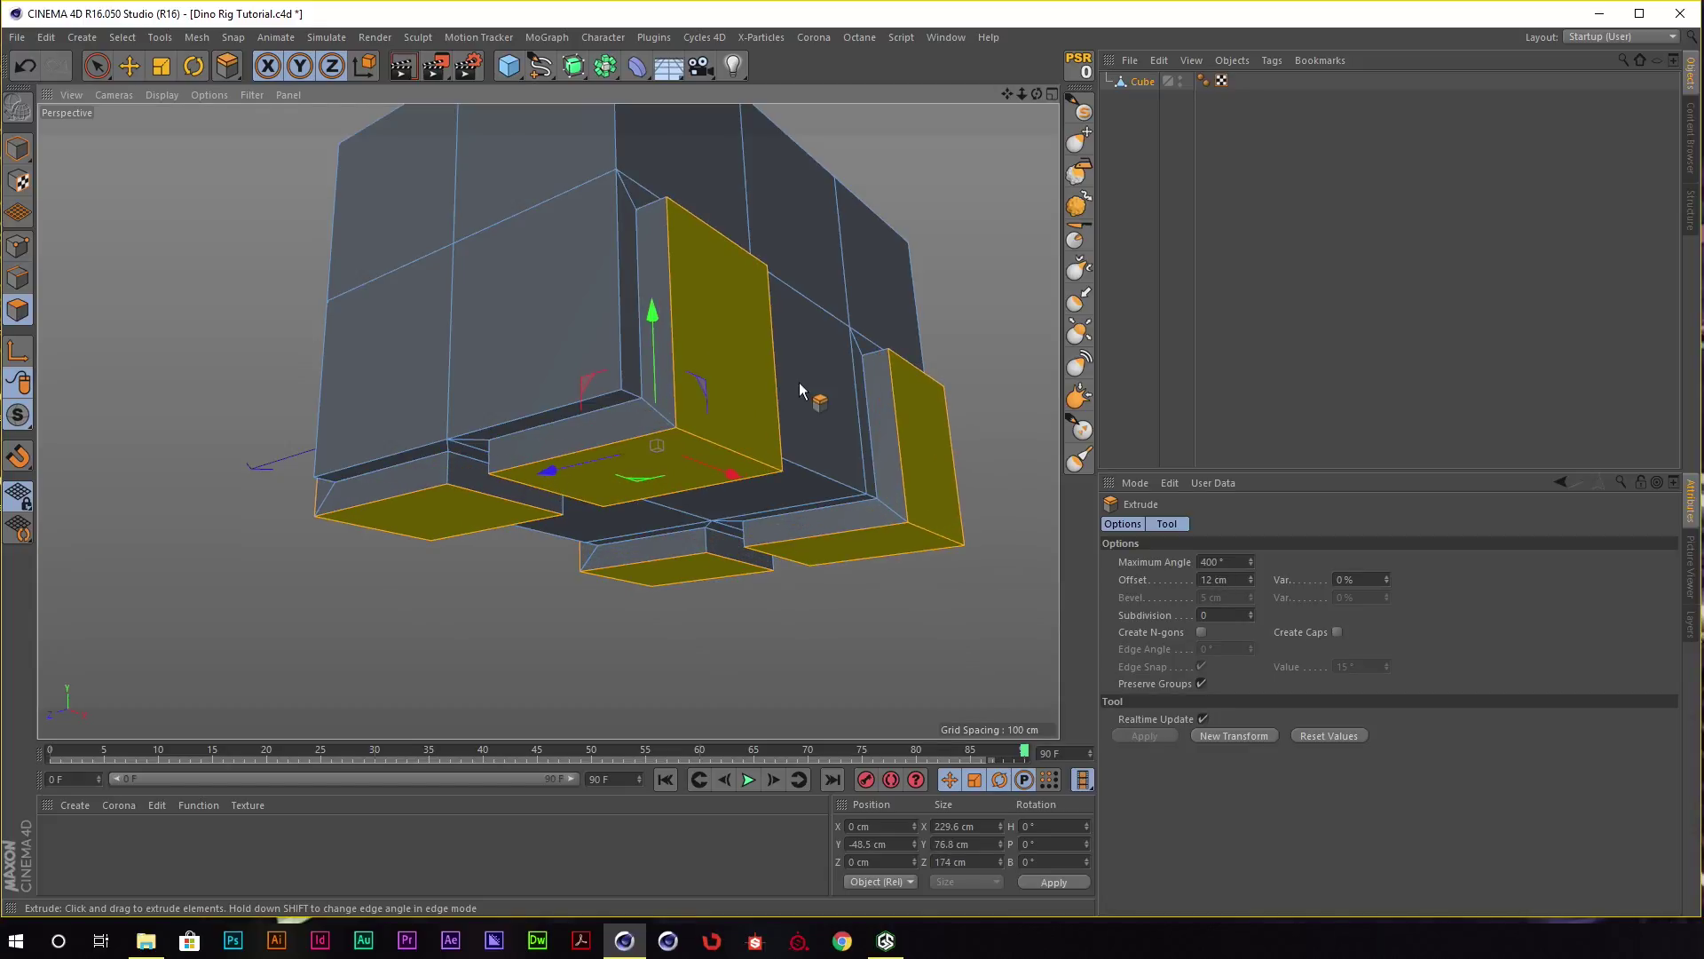
Extrude four bottom faces downward into legs in two 49.7 cm stages.
key("e")
left_click(625, 468)
left_click(472, 505, "shift")
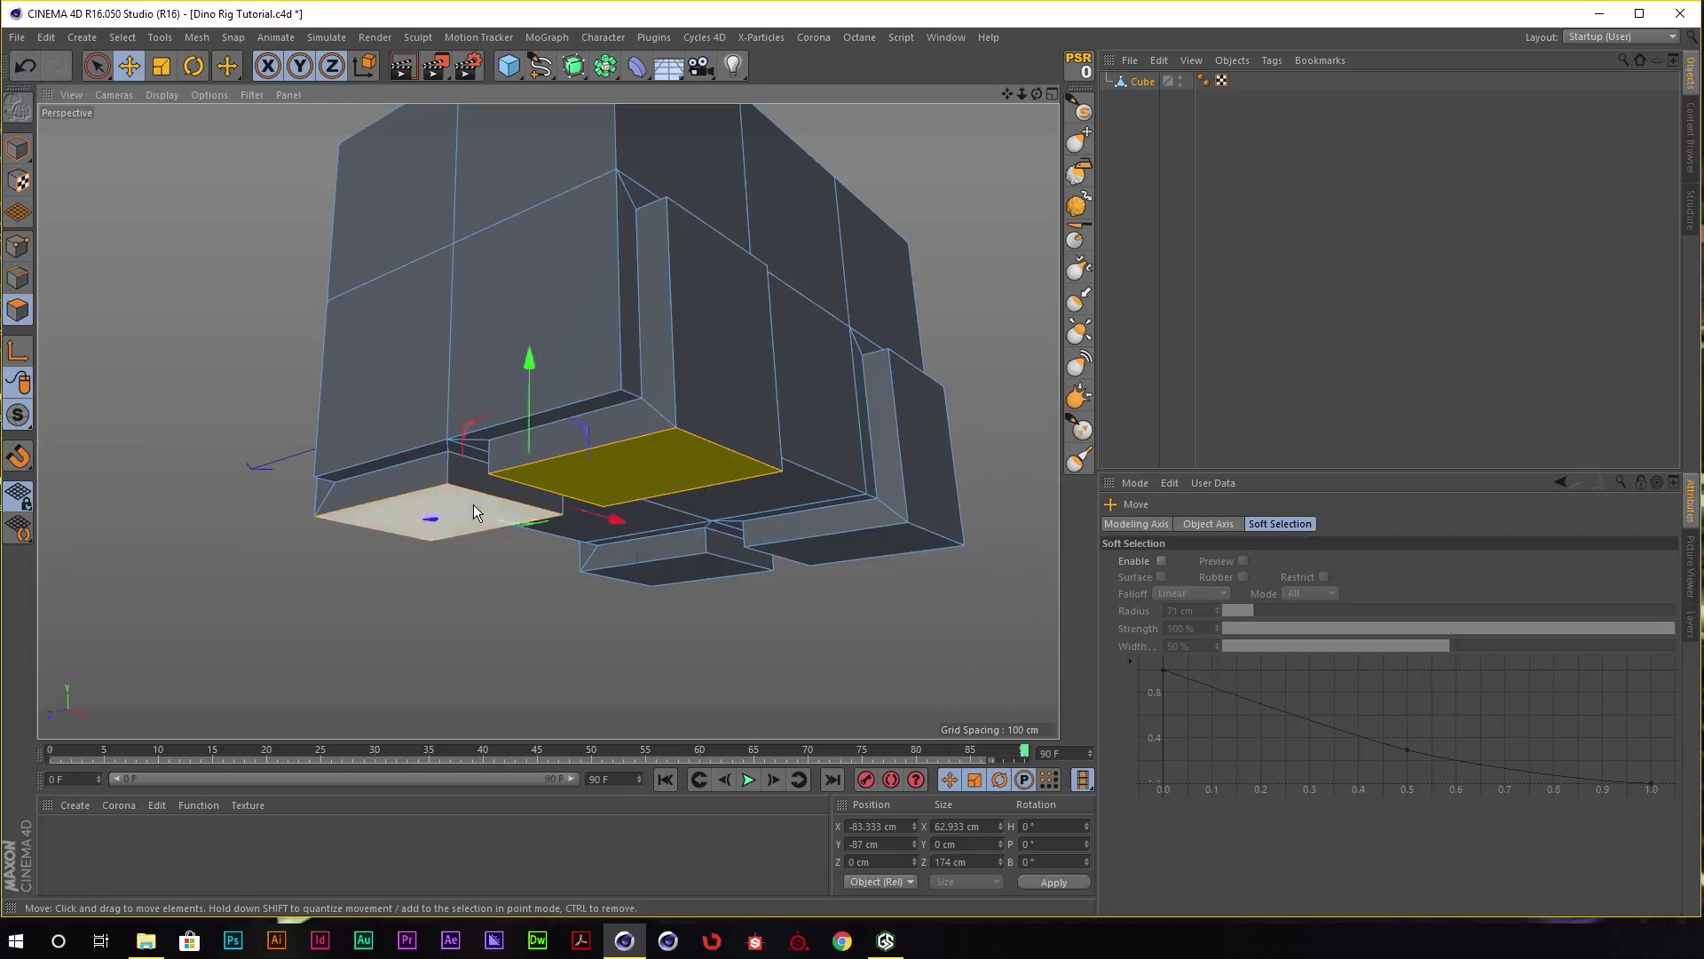
left_click(692, 577, "shift")
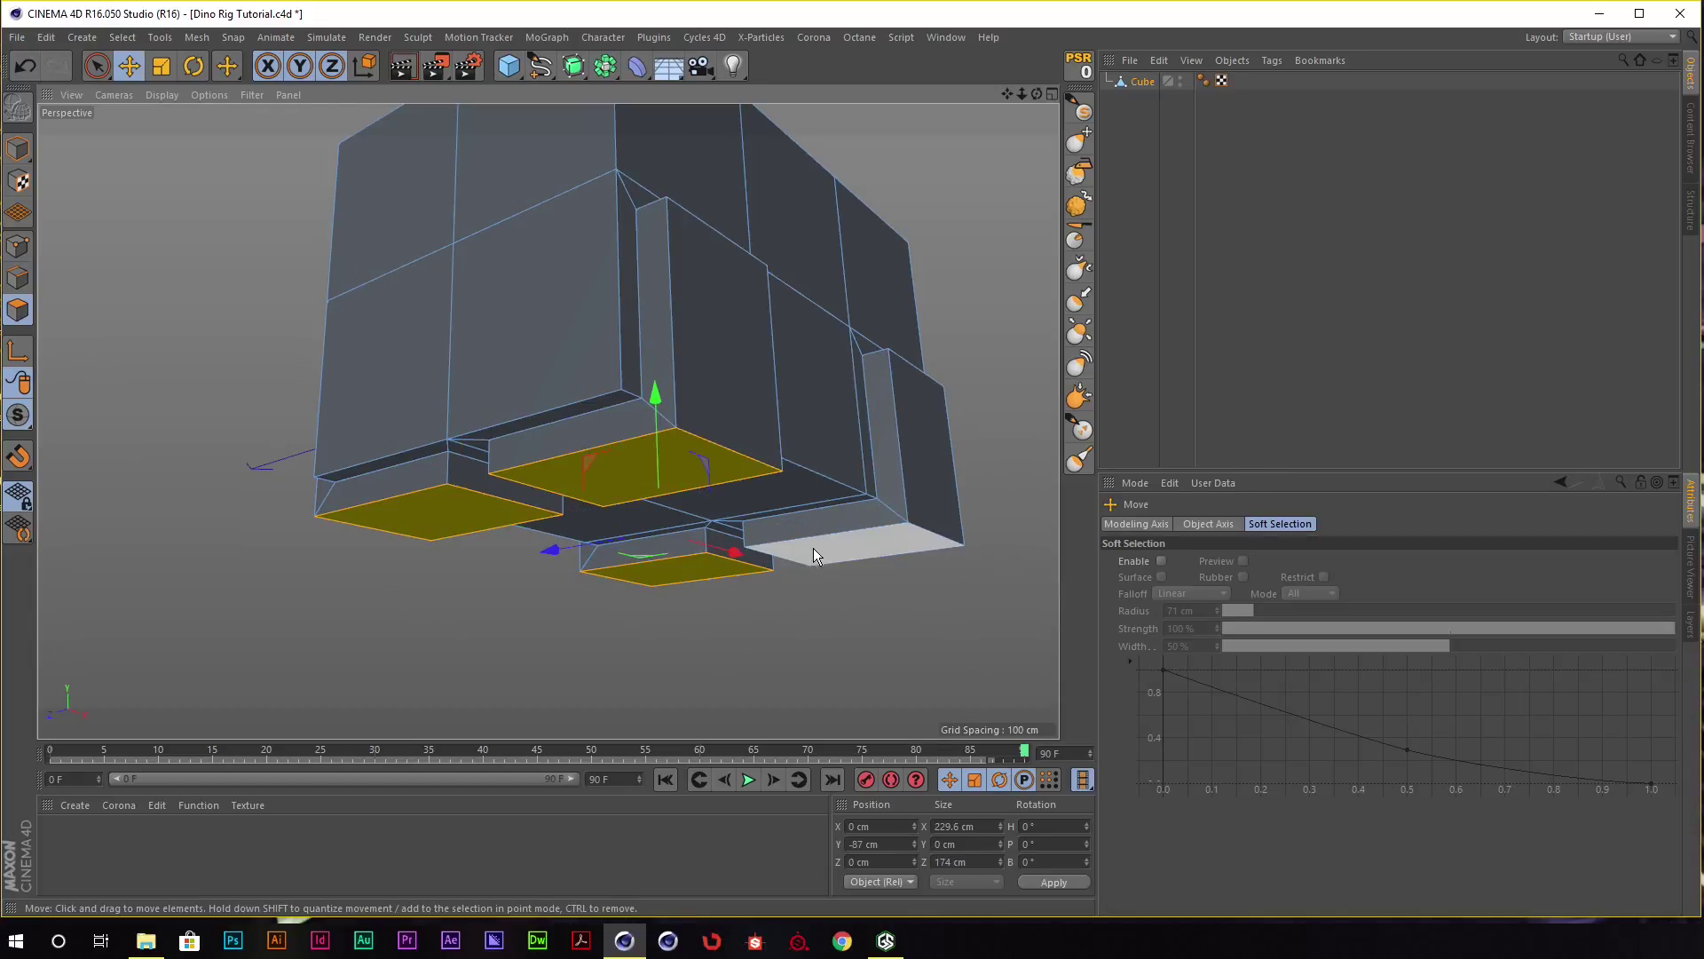
left_click(866, 553, "shift")
key("d")
mouse_move(865, 548)
left_mouse_down("alt")
mouse_move(868, 355)
mouse_move(787, 328)
mouse_move(860, 357)
mouse_move(865, 492)
mouse_move(1300, 458)
left_mouse_up("alt")
mouse_move(799, 497)
left_mouse_down("alt")
mouse_move(745, 469)
mouse_move(739, 541)
left_mouse_up("alt")
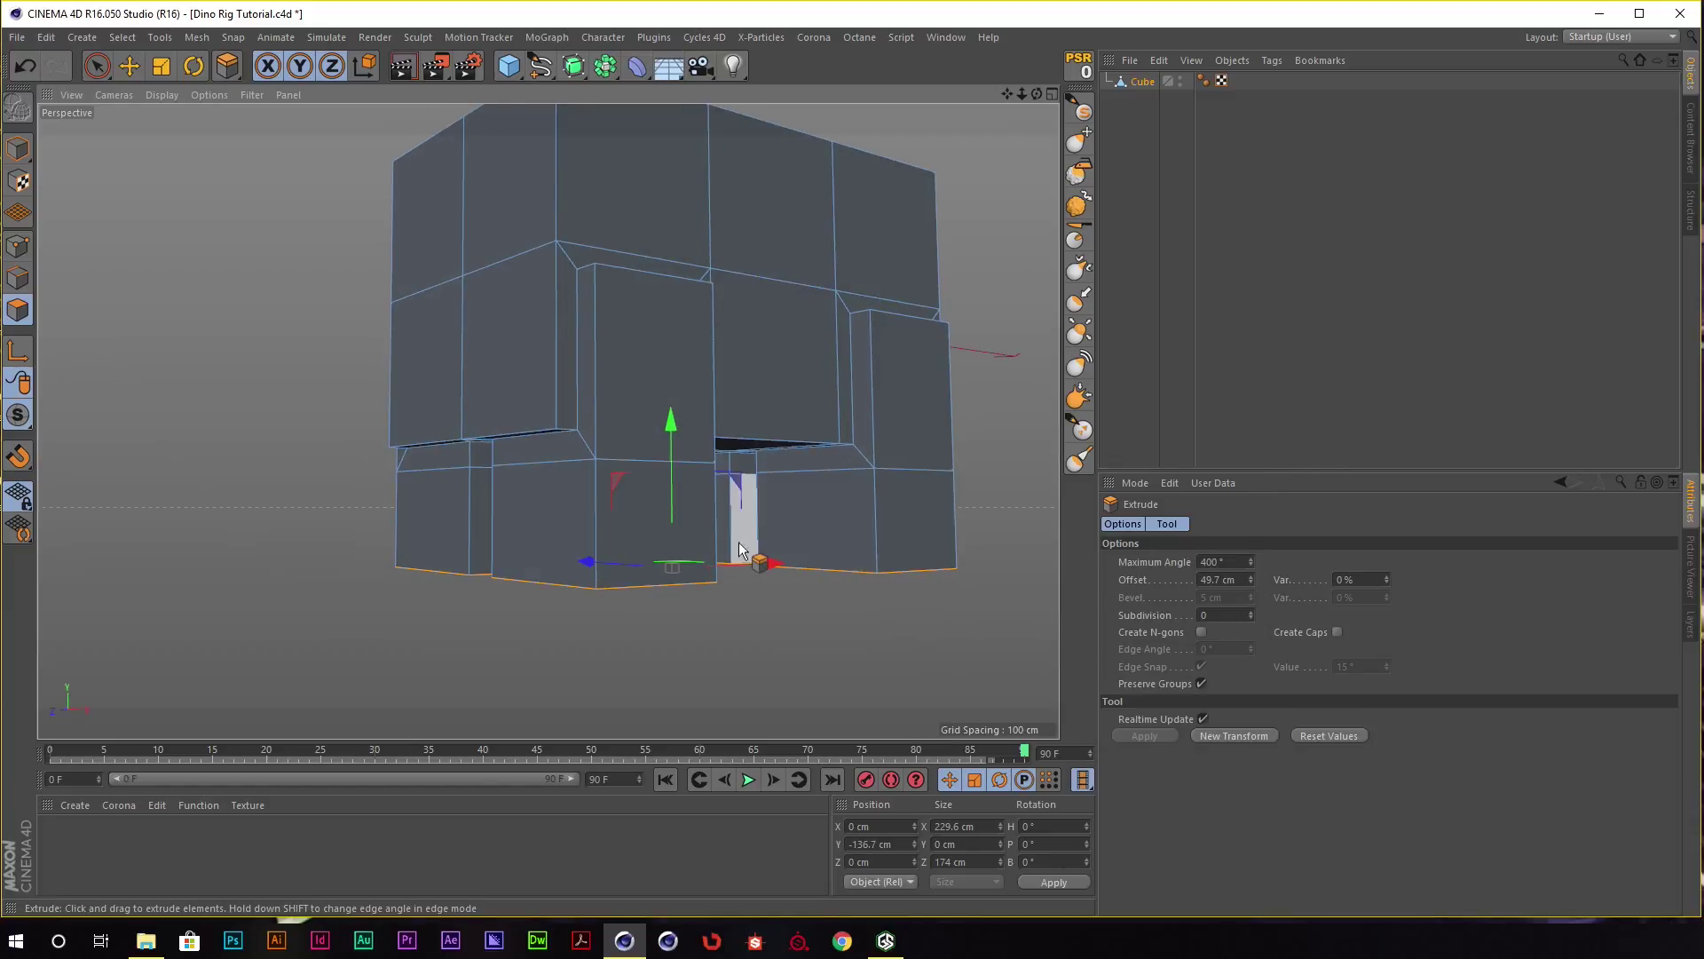
left_click(1255, 737)
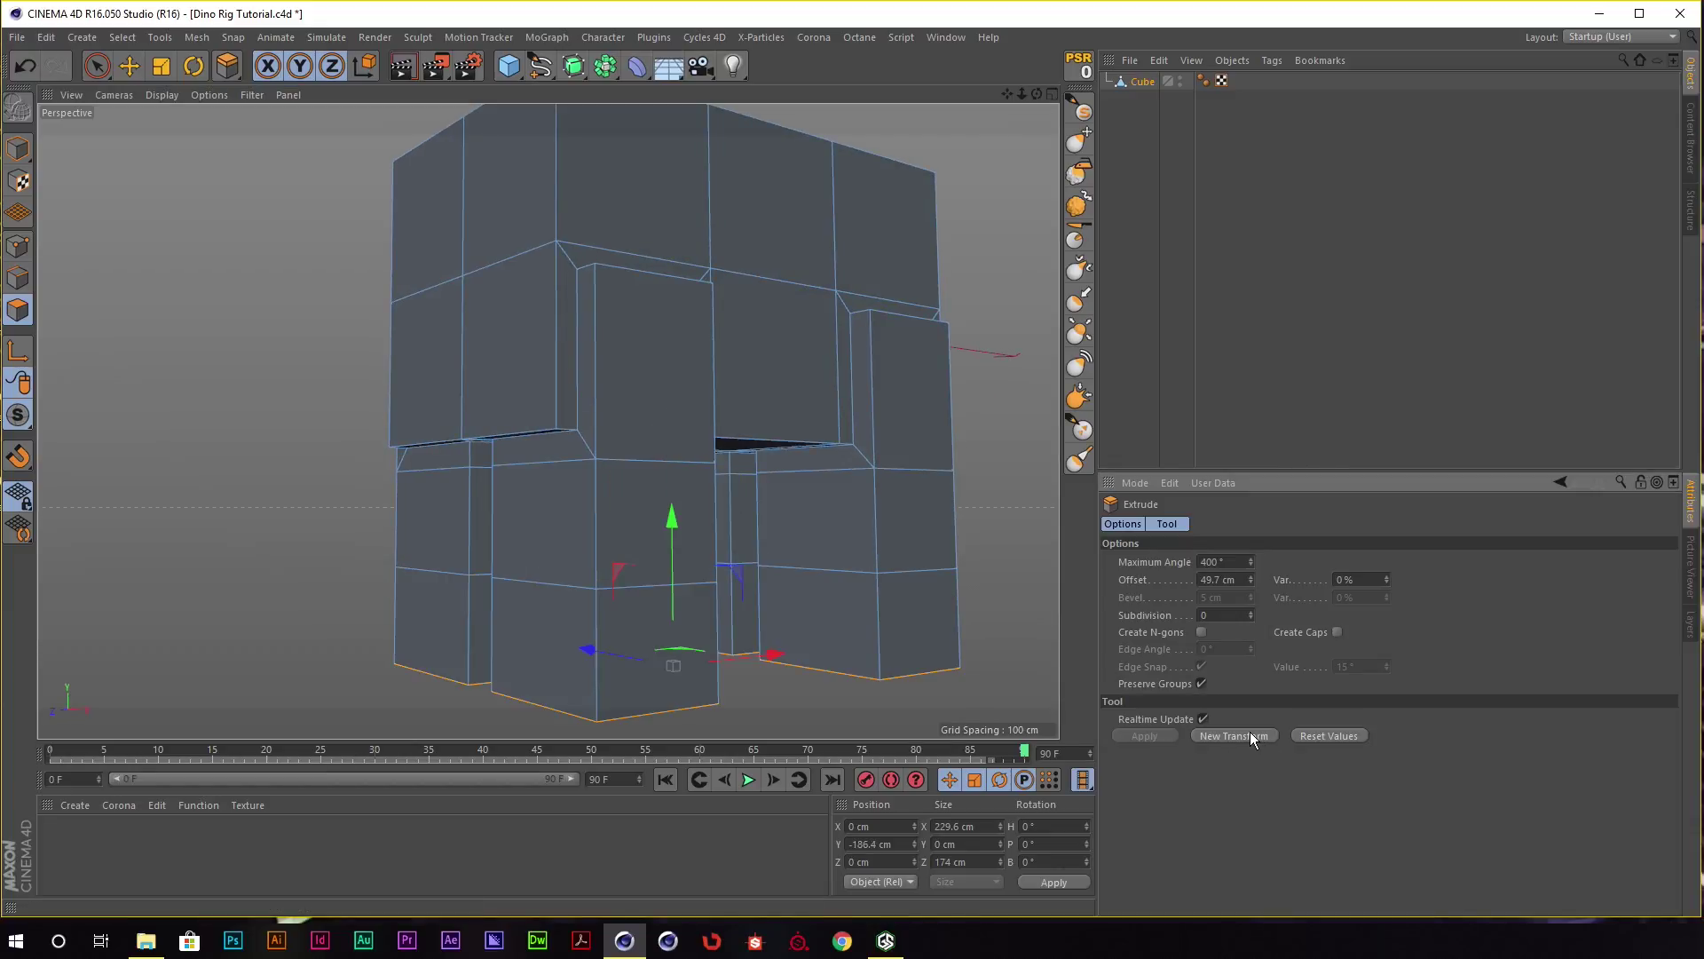
Switch to Live Selection and pick an upper front face of the body.
mouse_move(829, 349)
left_mouse_down("alt")
mouse_move(652, 314)
mouse_move(703, 340)
mouse_move(751, 332)
mouse_move(726, 343)
left_mouse_up("alt")
key("space")
left_click(748, 334)
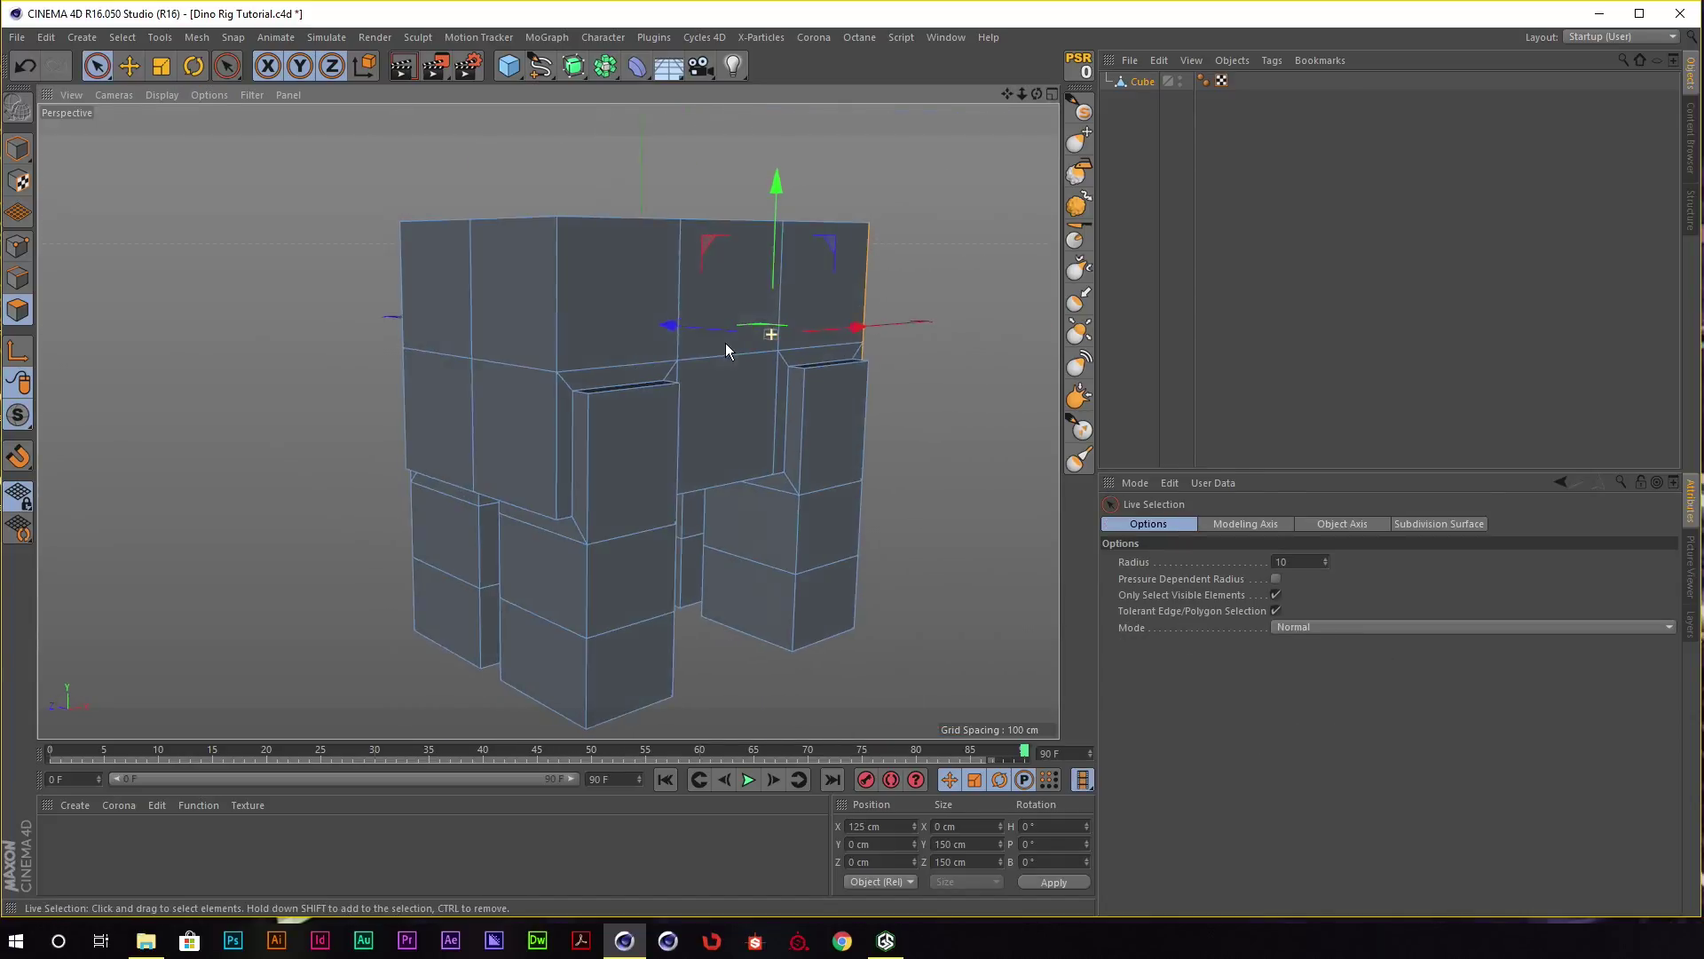
Select the body's side faces and inset them slightly with Extrude Inner.
left_click_drag(533, 249, 461, 370)
left_click_drag(590, 325, 643, 322, "alt")
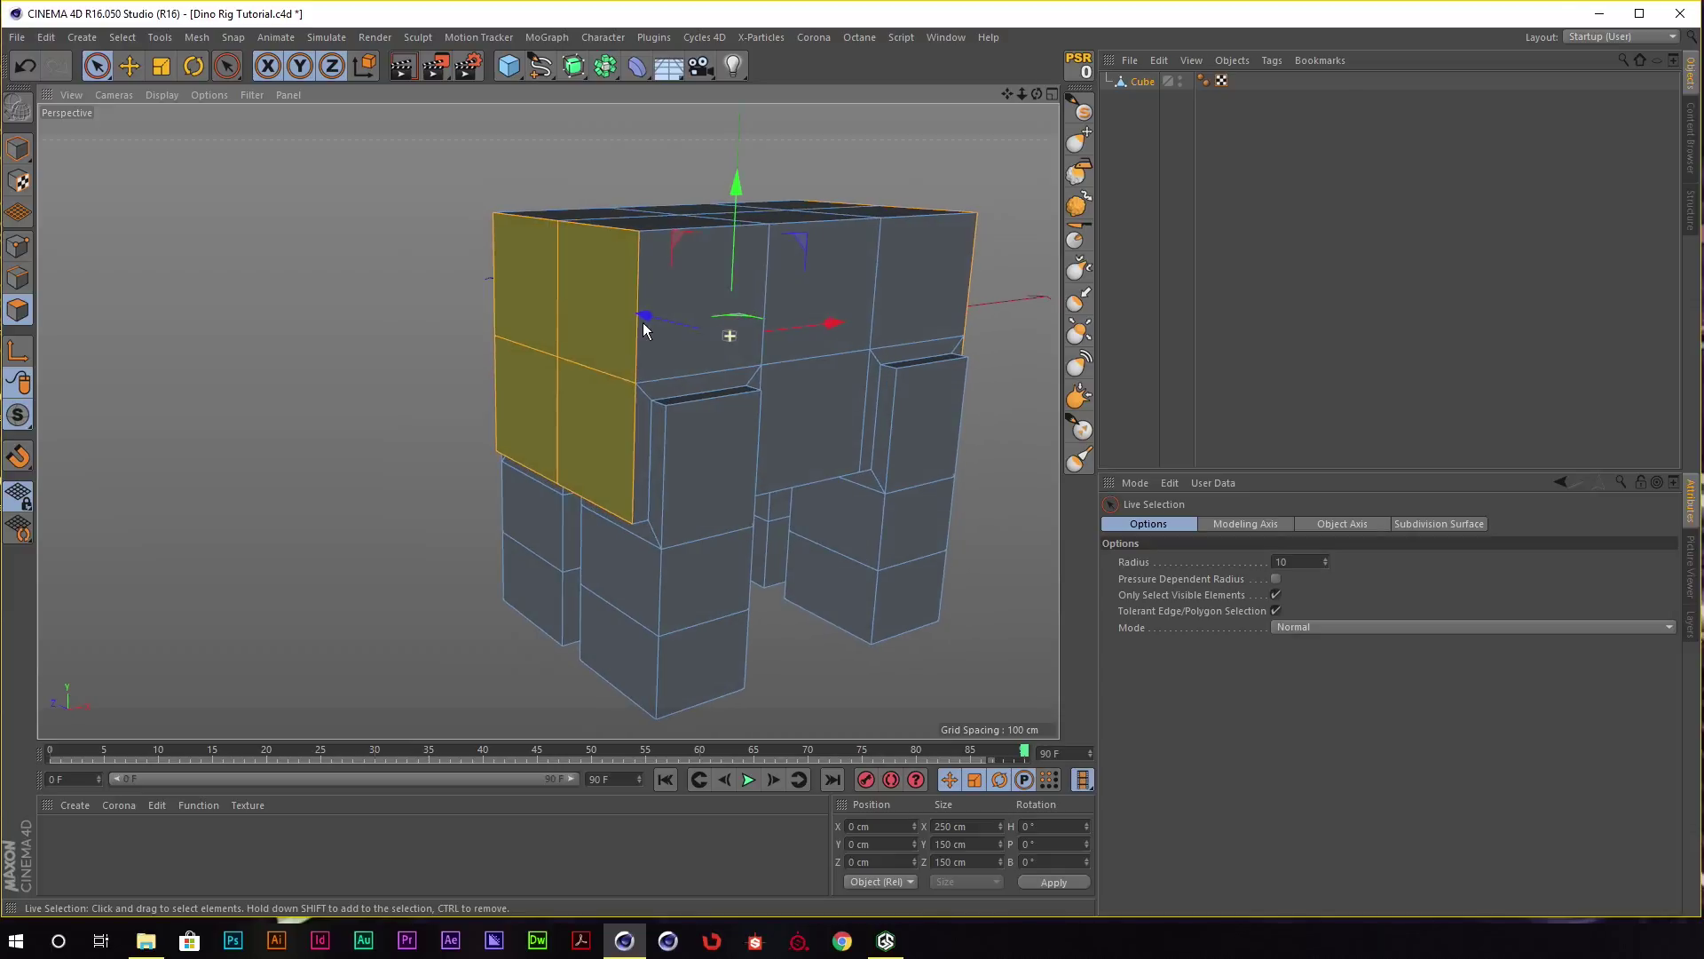
right_click(645, 313)
key("i")
left_click_drag(563, 281, 450, 321)
Extrude the side faces 58.8 cm and repeat several times to form the neck and tail.
key("d")
mouse_move(611, 316)
left_mouse_down()
mouse_move(787, 328)
mouse_move(594, 356)
mouse_move(1132, 313)
mouse_move(1116, 311)
left_mouse_up()
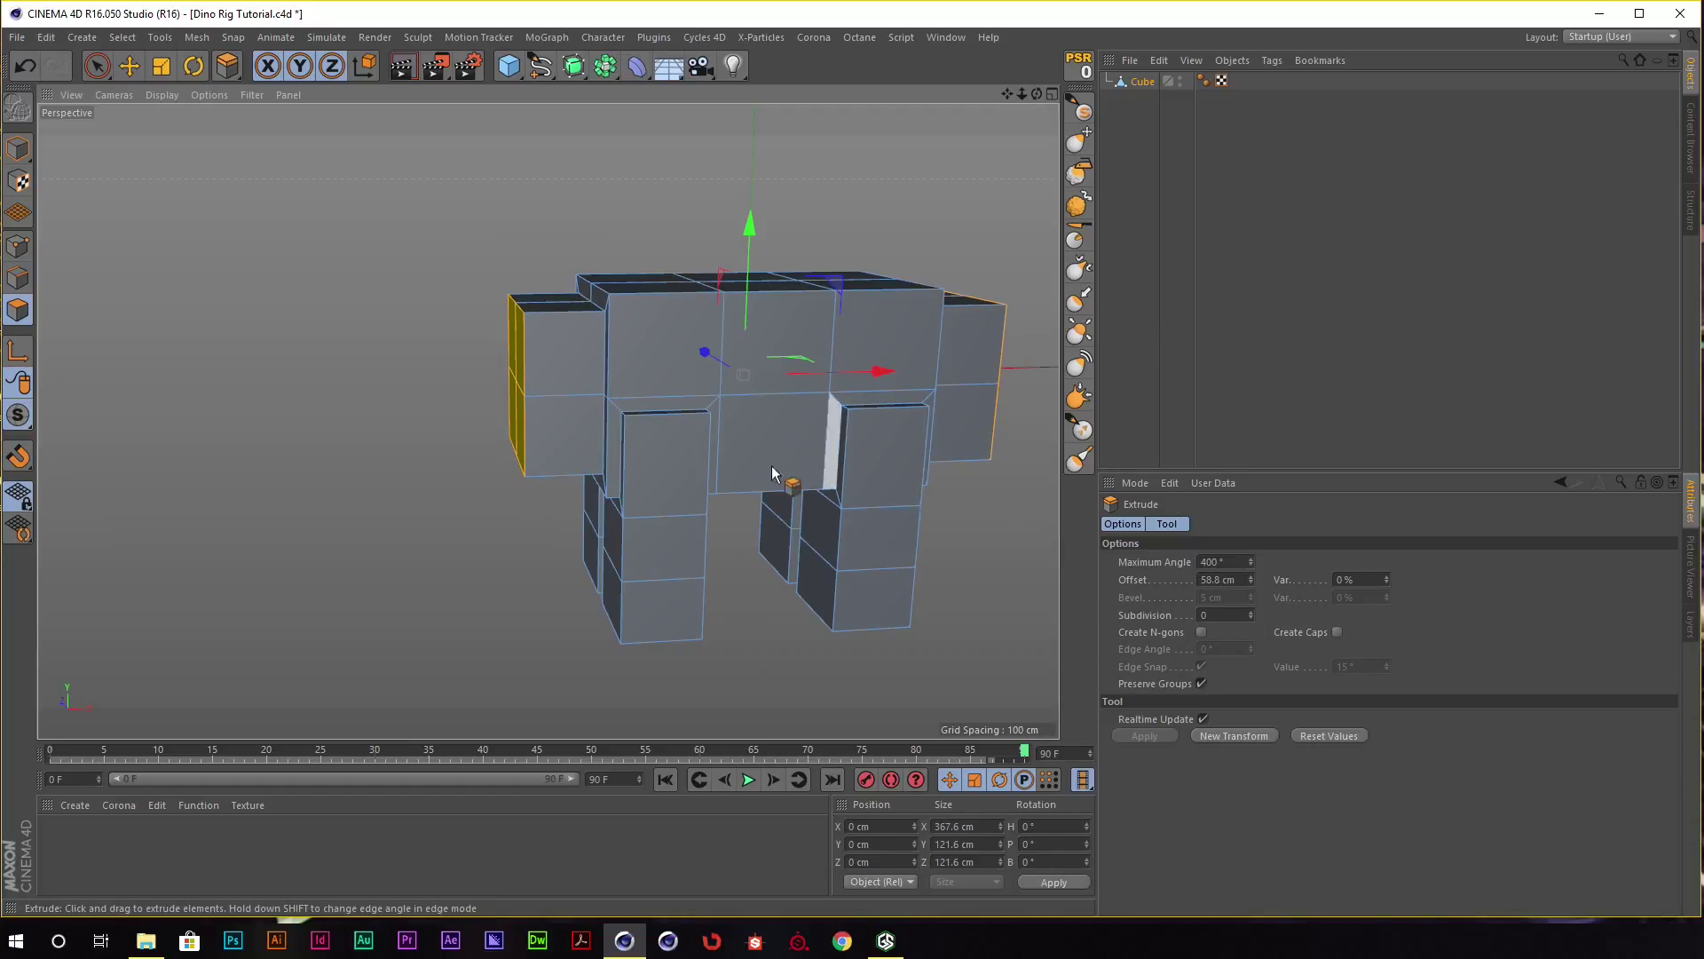
mouse_move(781, 476)
left_mouse_down("alt")
mouse_move(644, 381)
mouse_move(959, 361)
mouse_move(867, 408)
mouse_move(1282, 761)
mouse_move(524, 326)
mouse_move(595, 349)
mouse_move(543, 387)
left_mouse_up("alt")
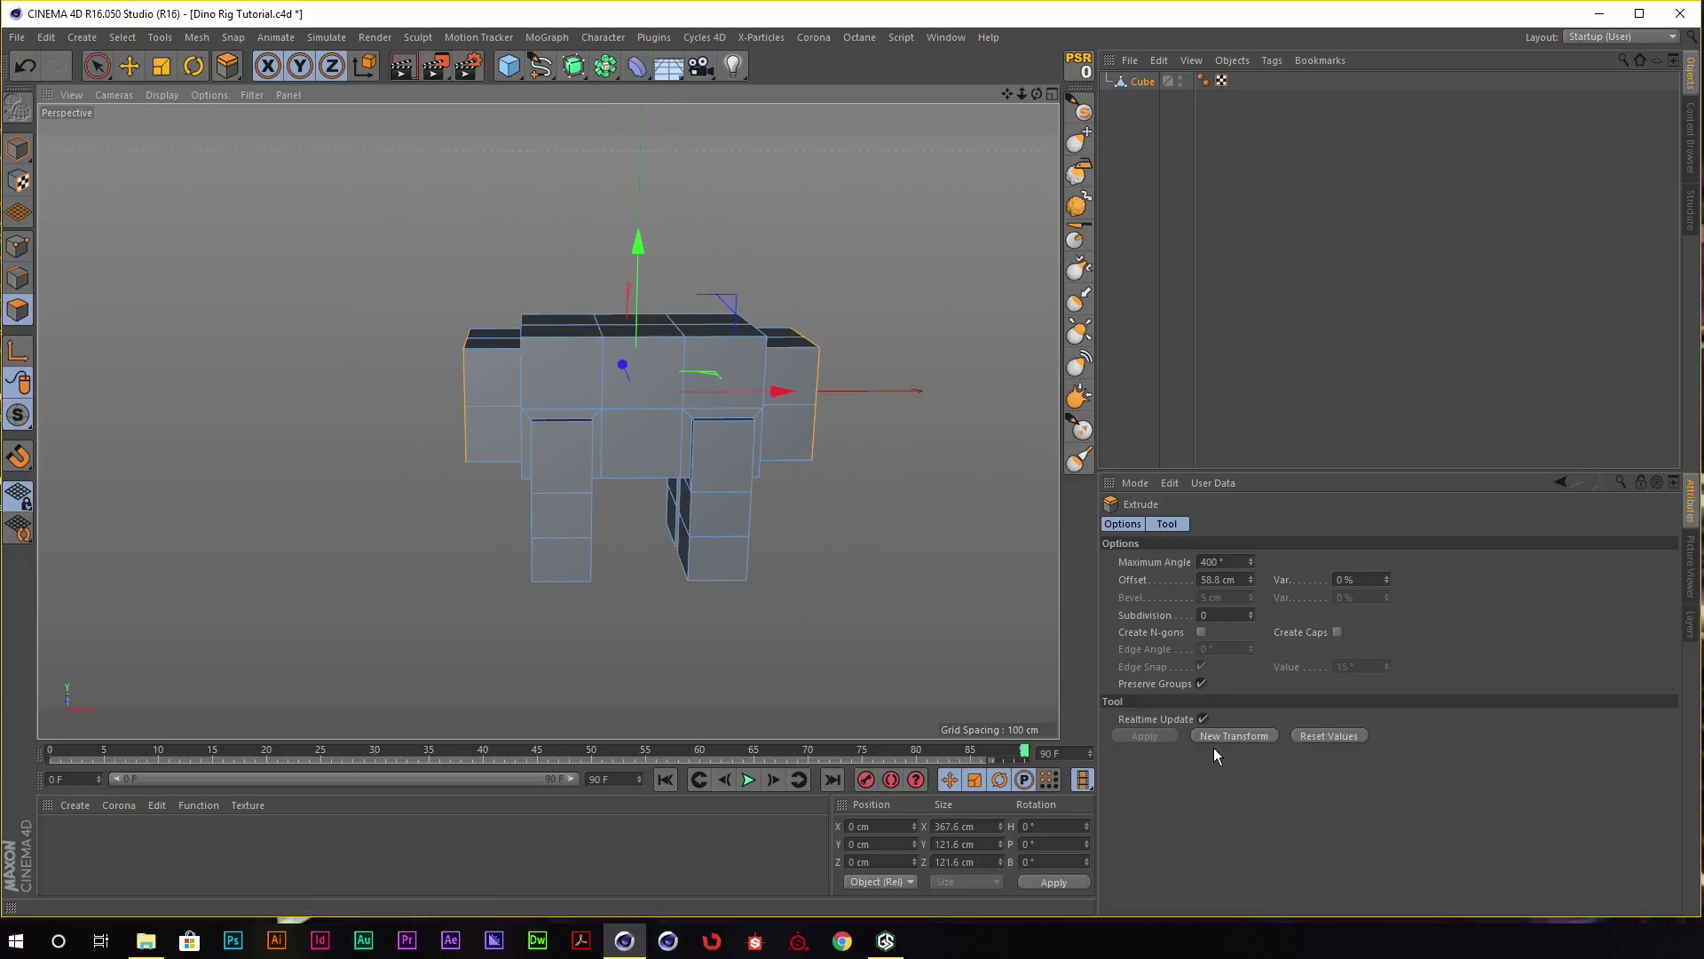
left_click(1241, 735)
left_click(1241, 735)
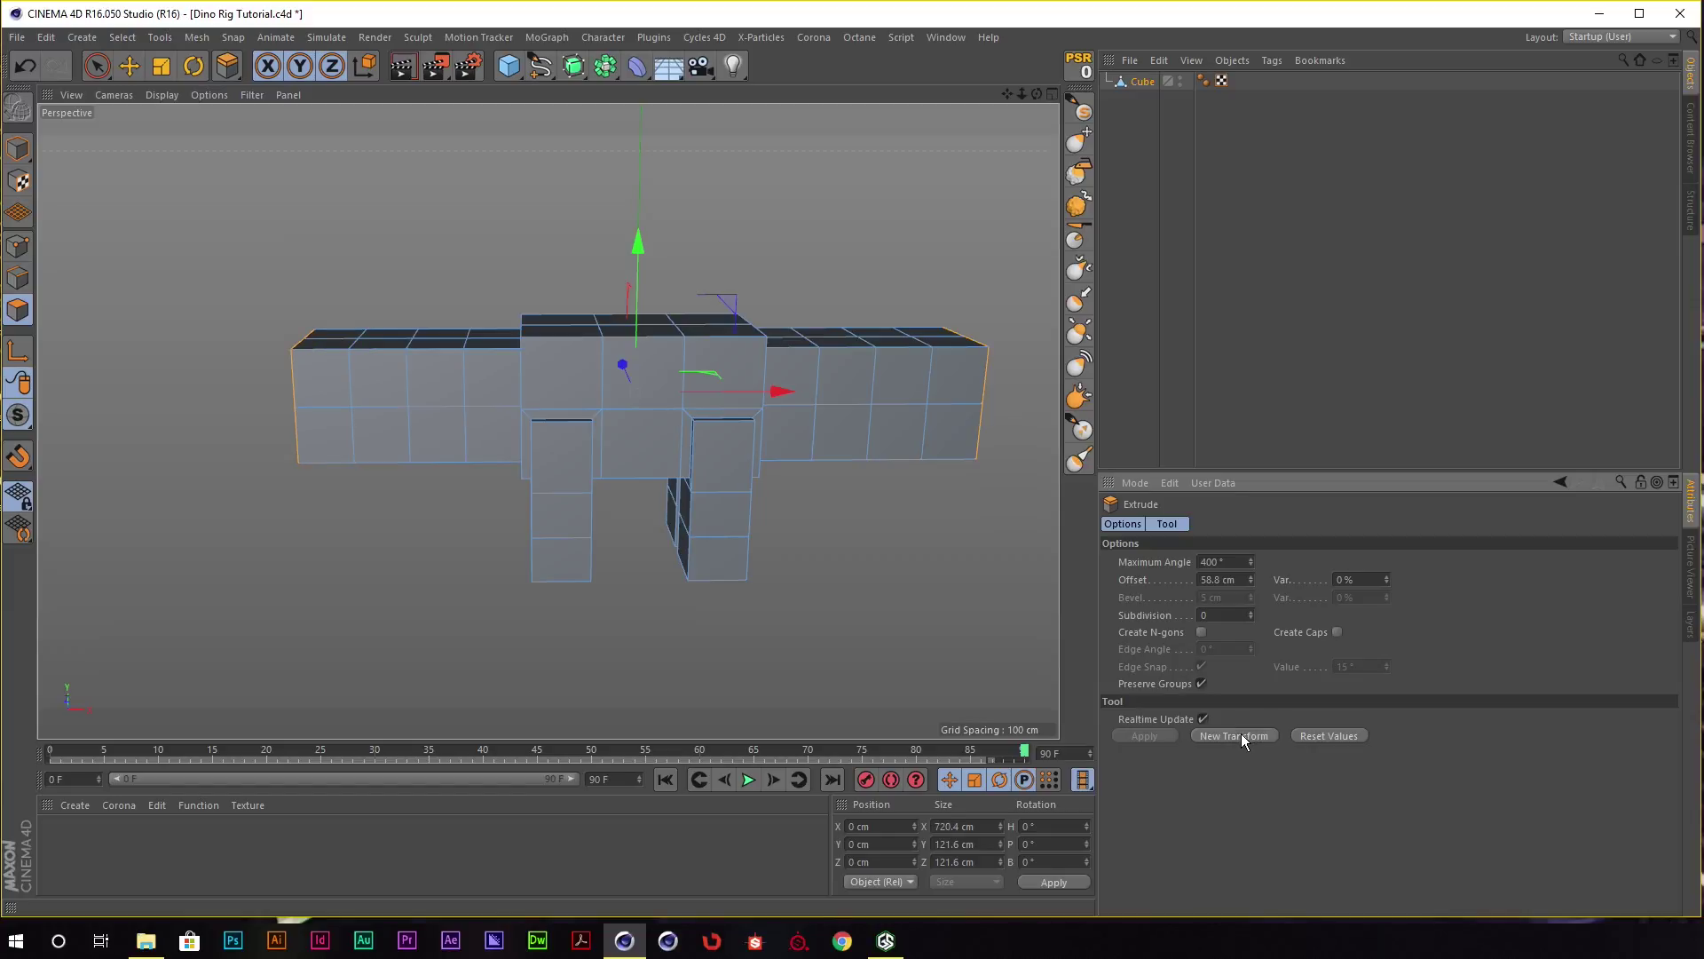
scroll(390, 400, "down", 2)
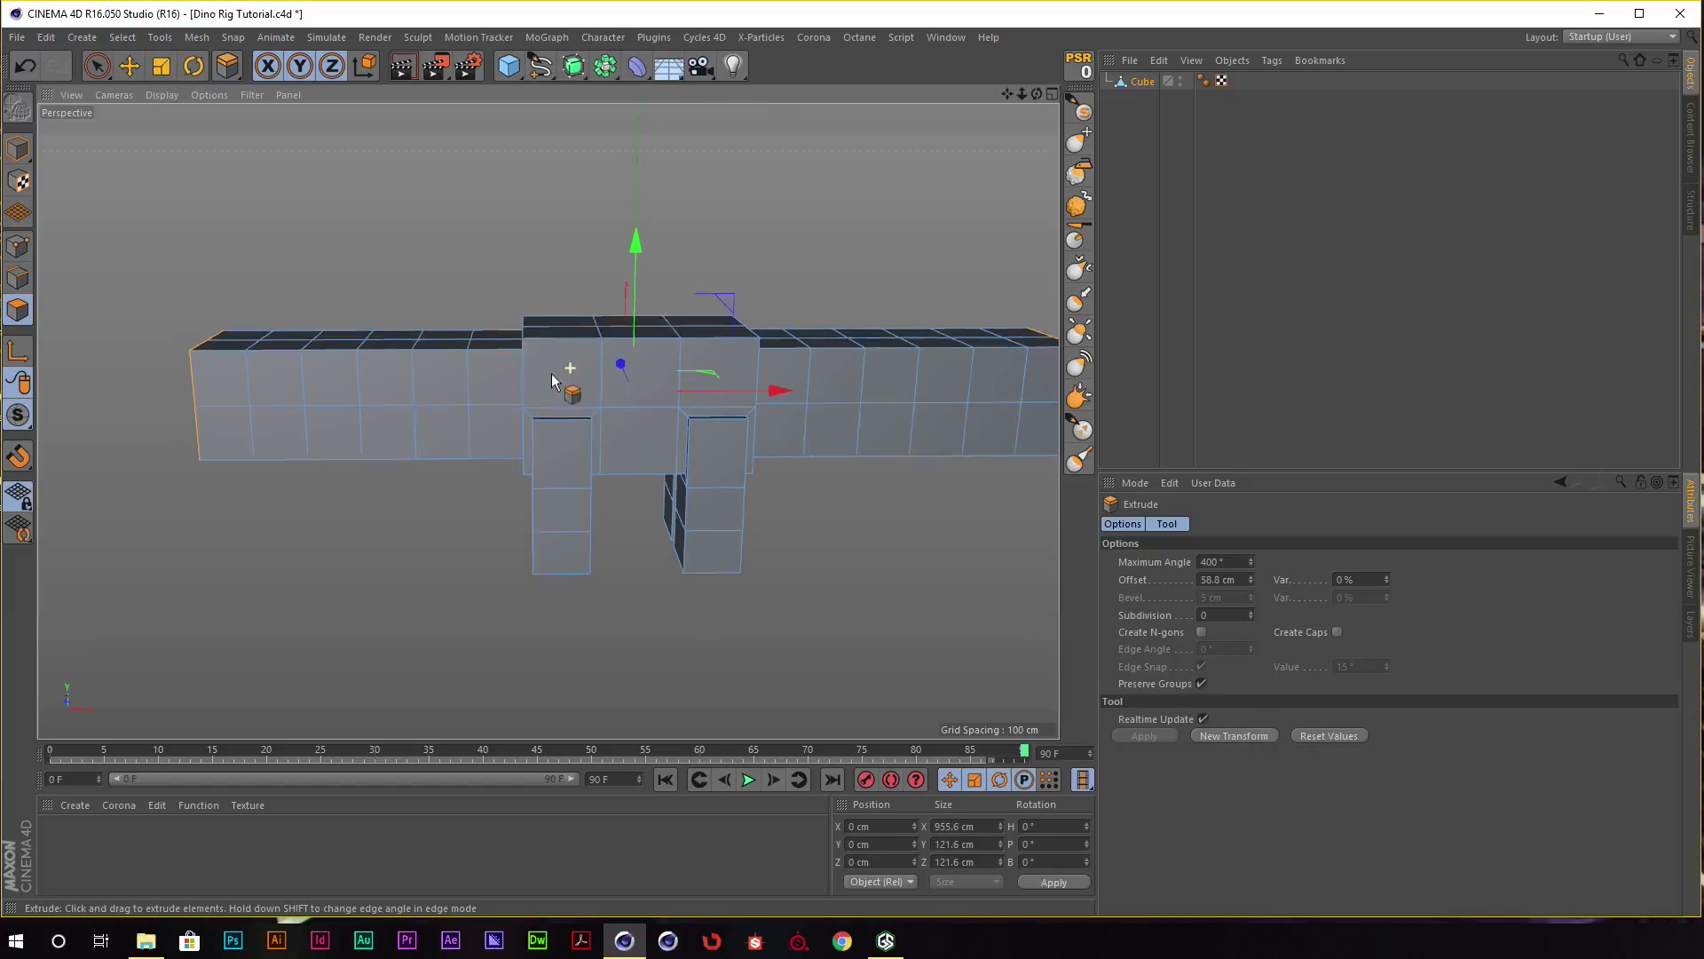
left_click(1261, 735)
left_click(1261, 735)
mouse_move(319, 322)
left_mouse_down("alt")
mouse_move(371, 269)
mouse_move(430, 299)
left_mouse_up("alt")
Undo the last extrusion segment and select the face at the neck's end.
key("space")
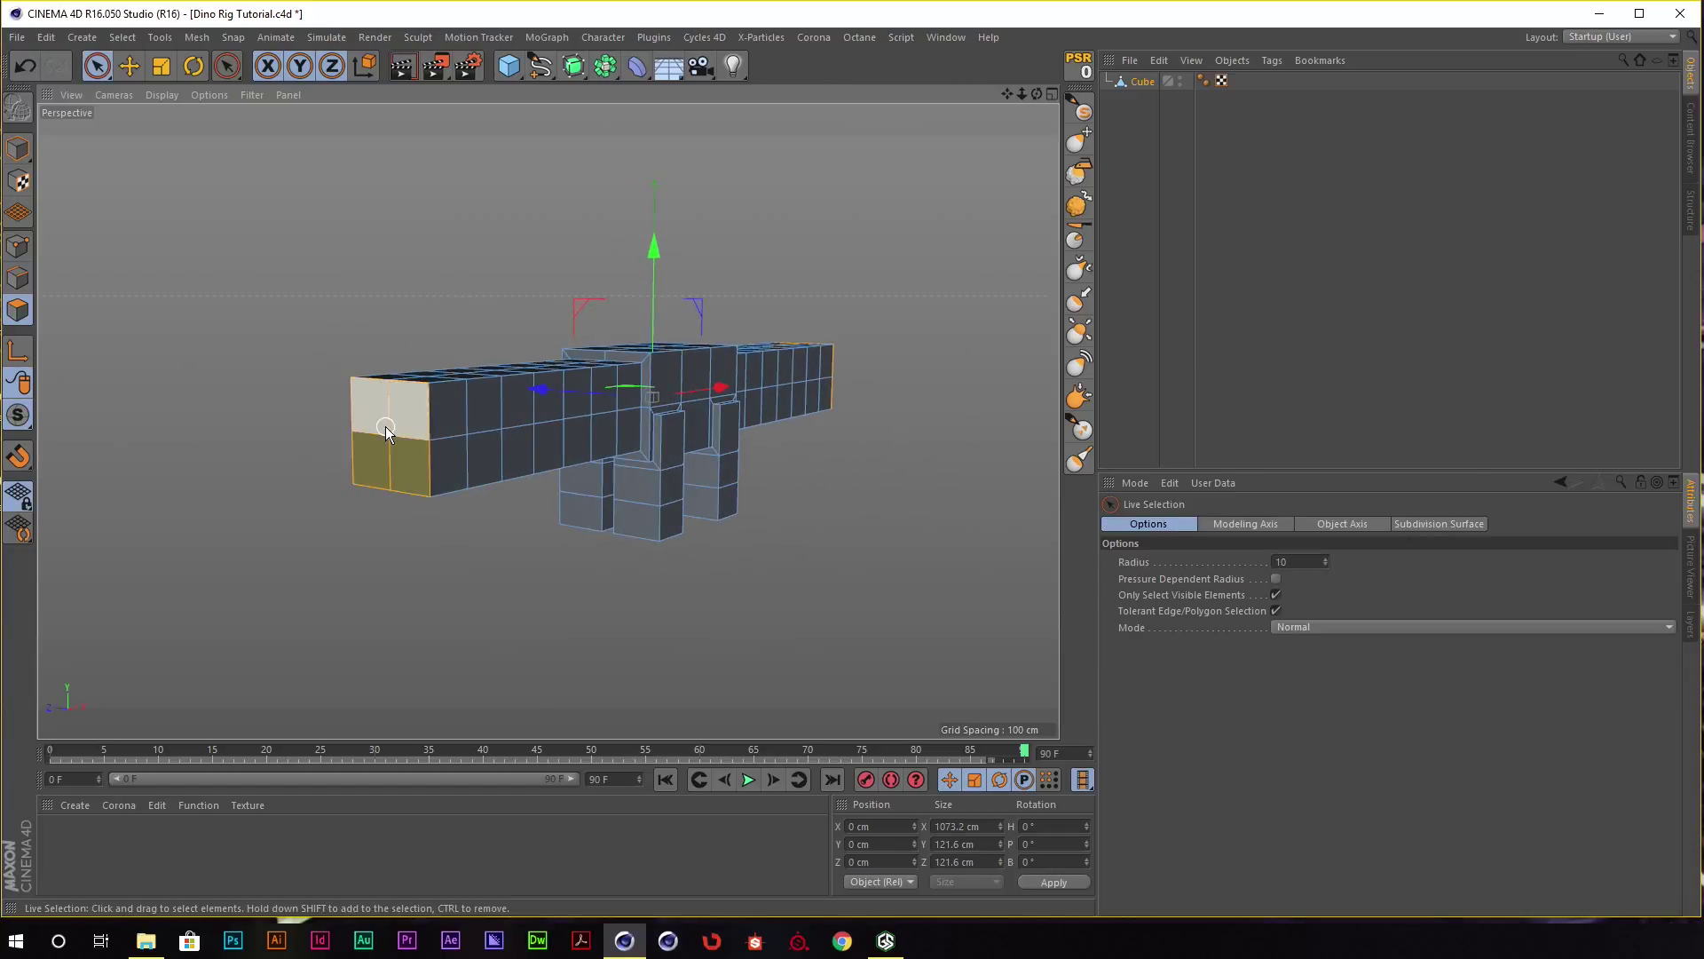
left_click_drag(461, 423, 417, 404, "alt")
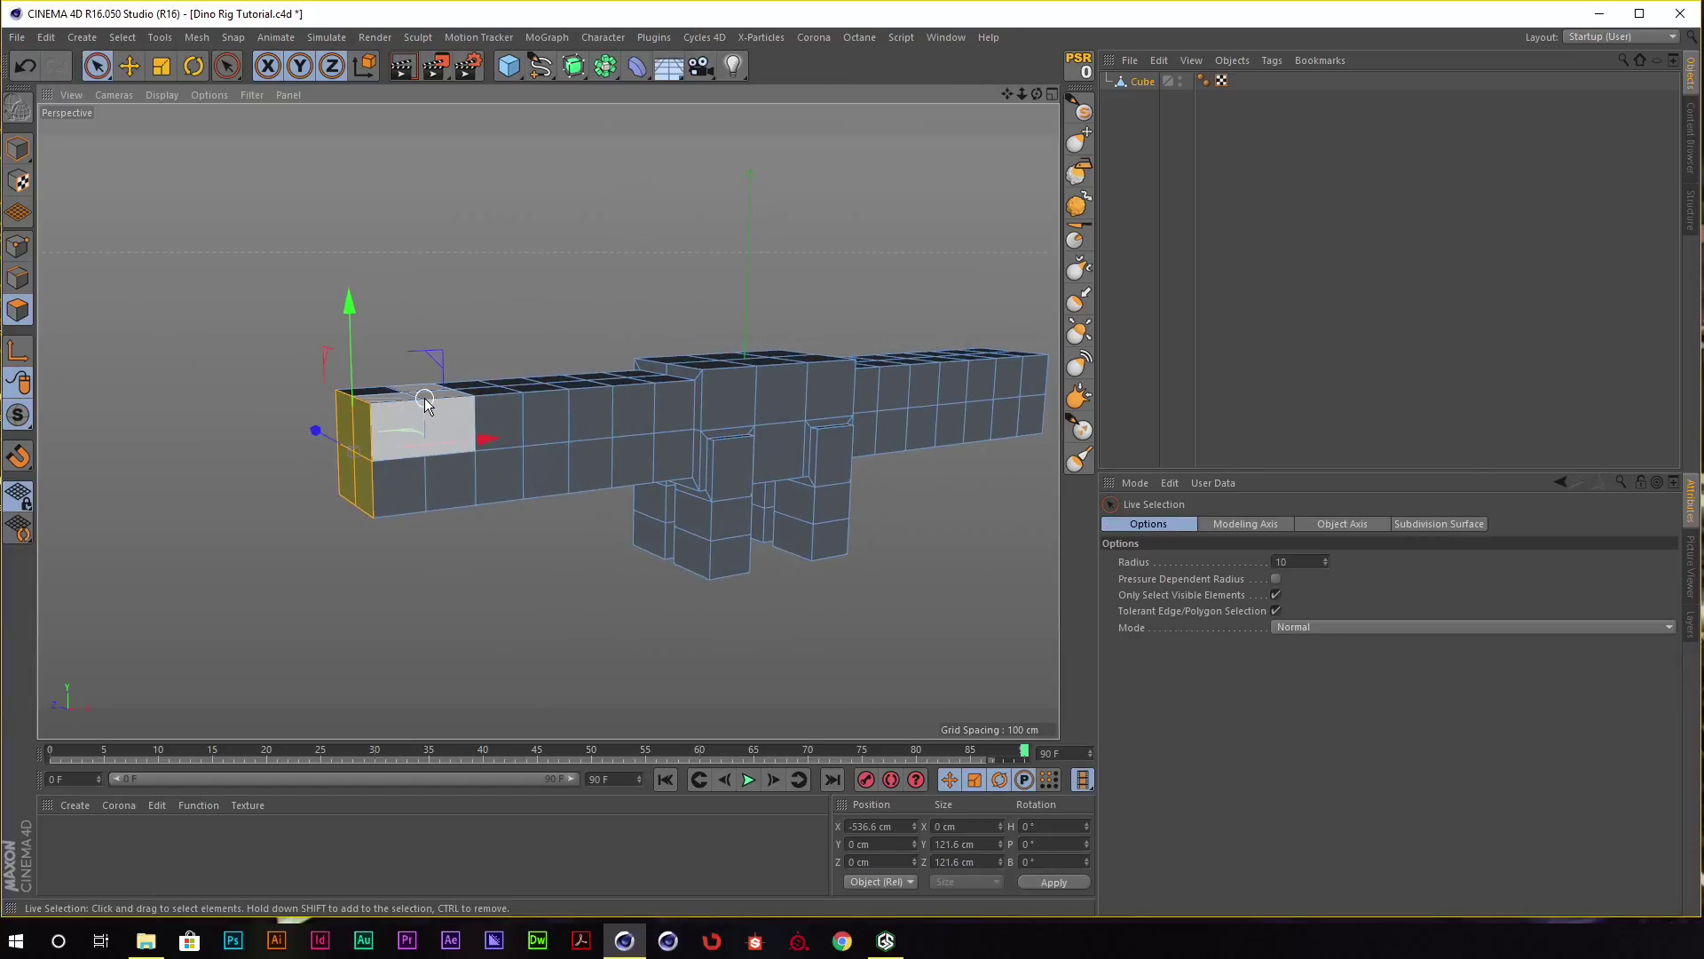
key("ctrl+z")
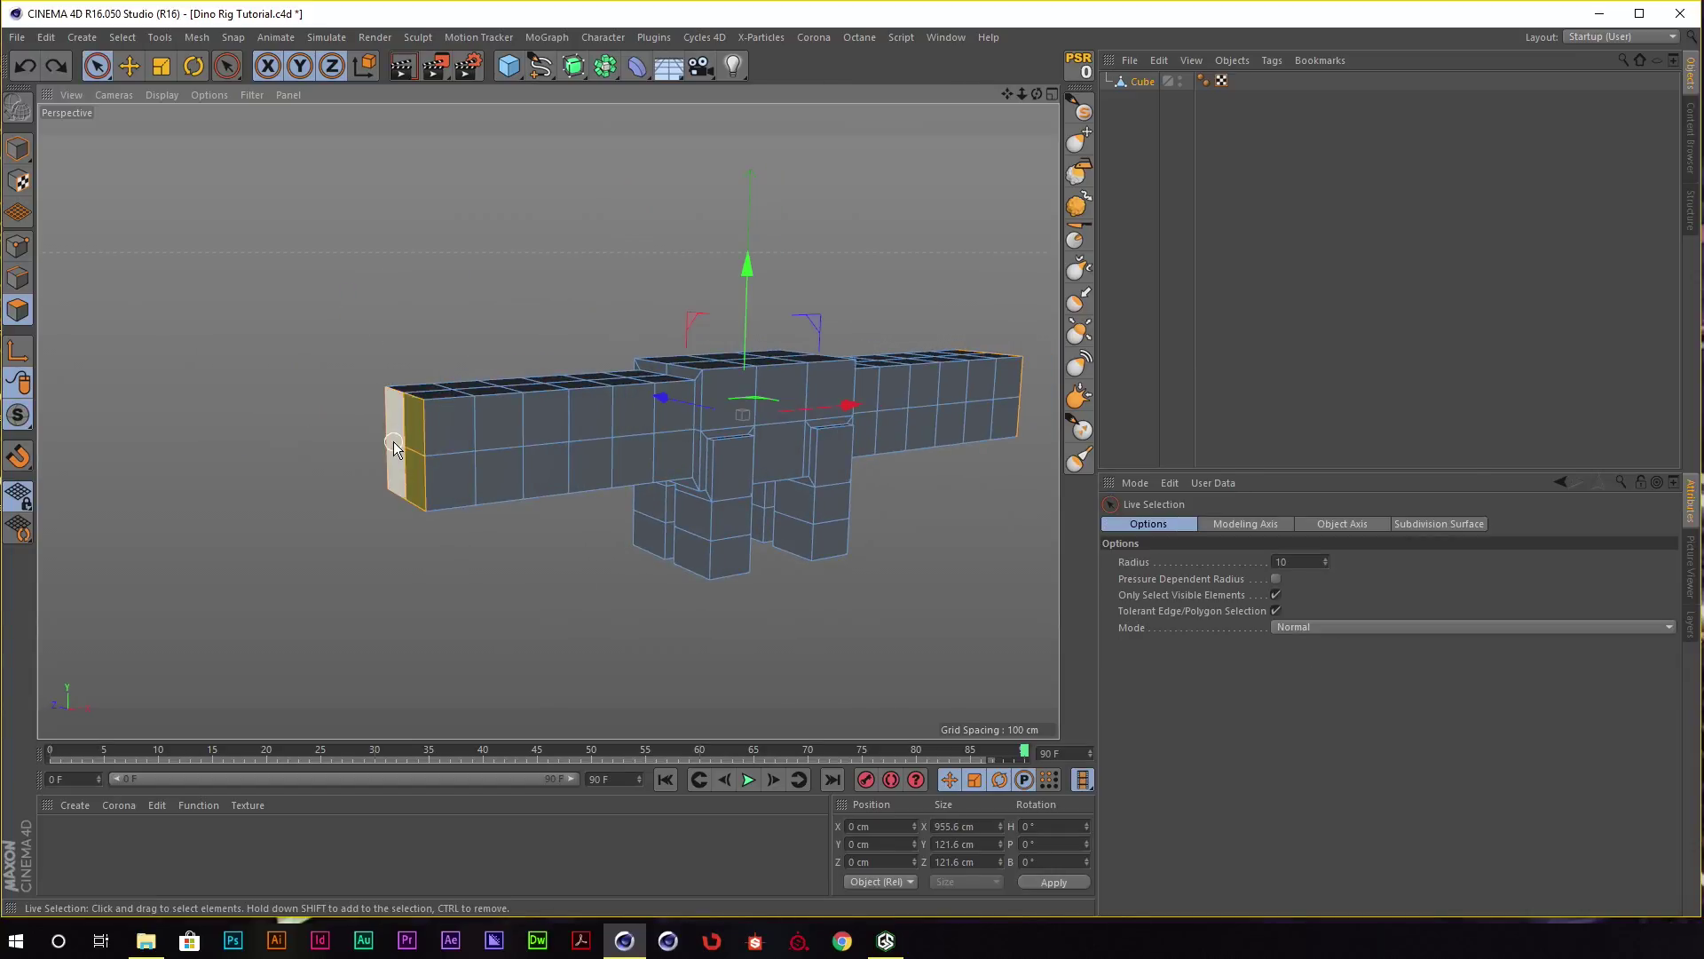
left_click(412, 444)
Flare the neck's end face with a negative inset, then extrude two 58.8 cm head segments.
middle_click_drag(411, 444, 469, 407)
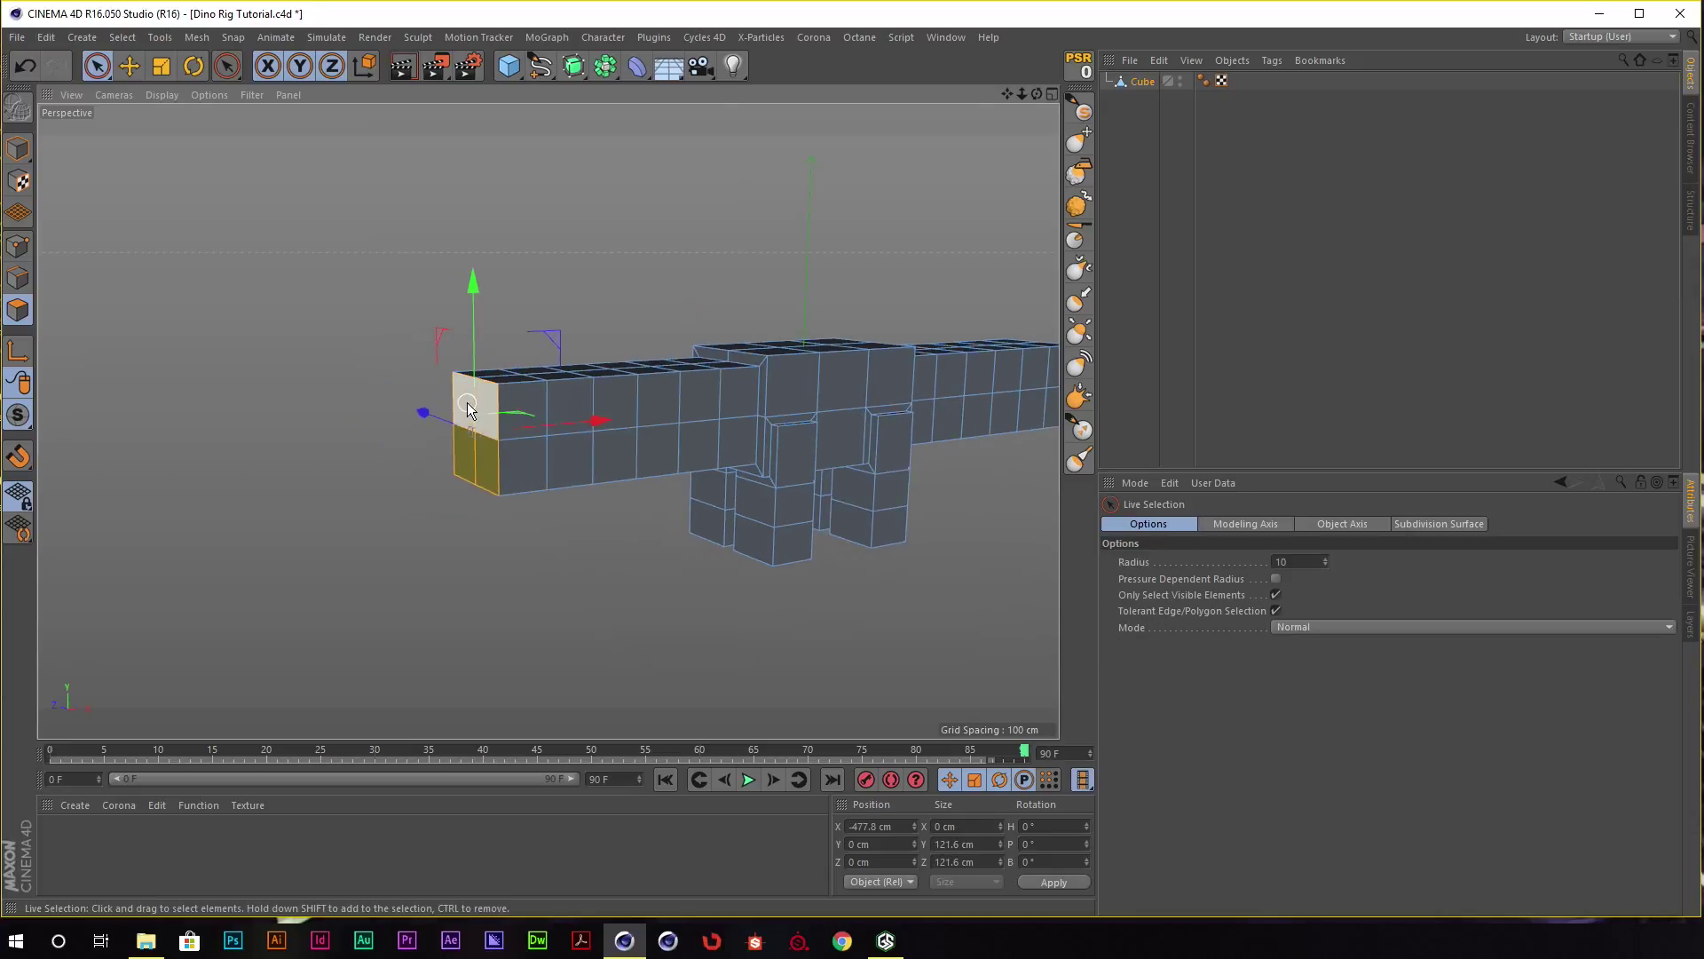
key("i")
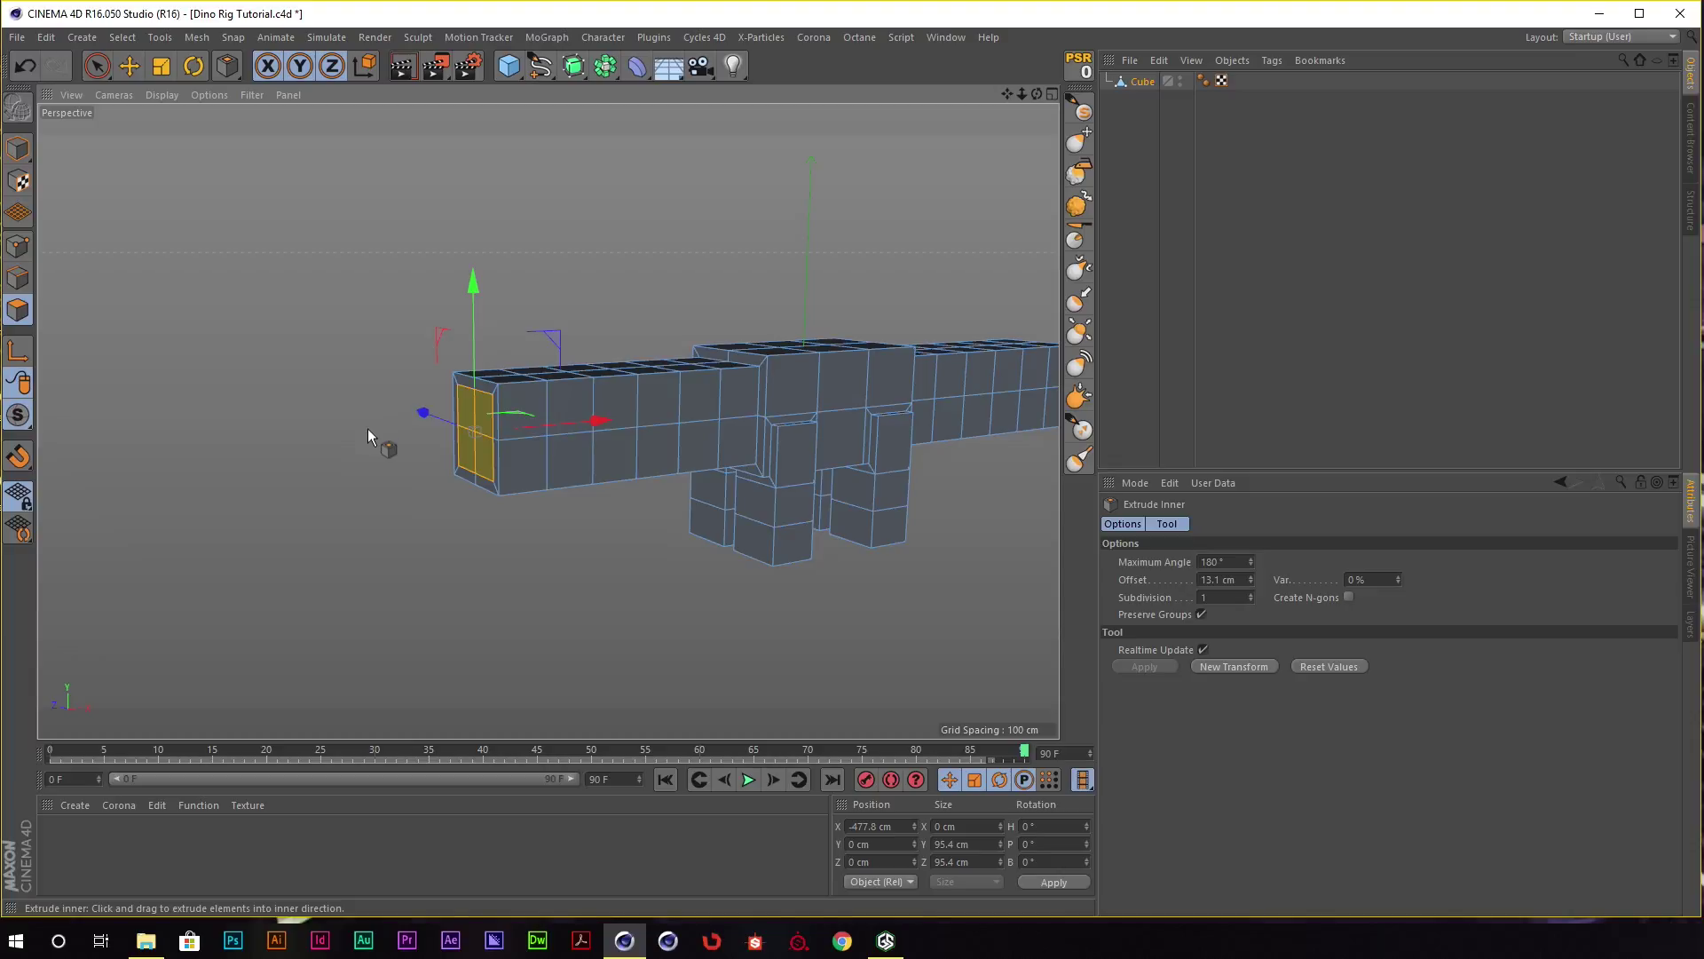
left_click_drag(367, 428, 554, 325)
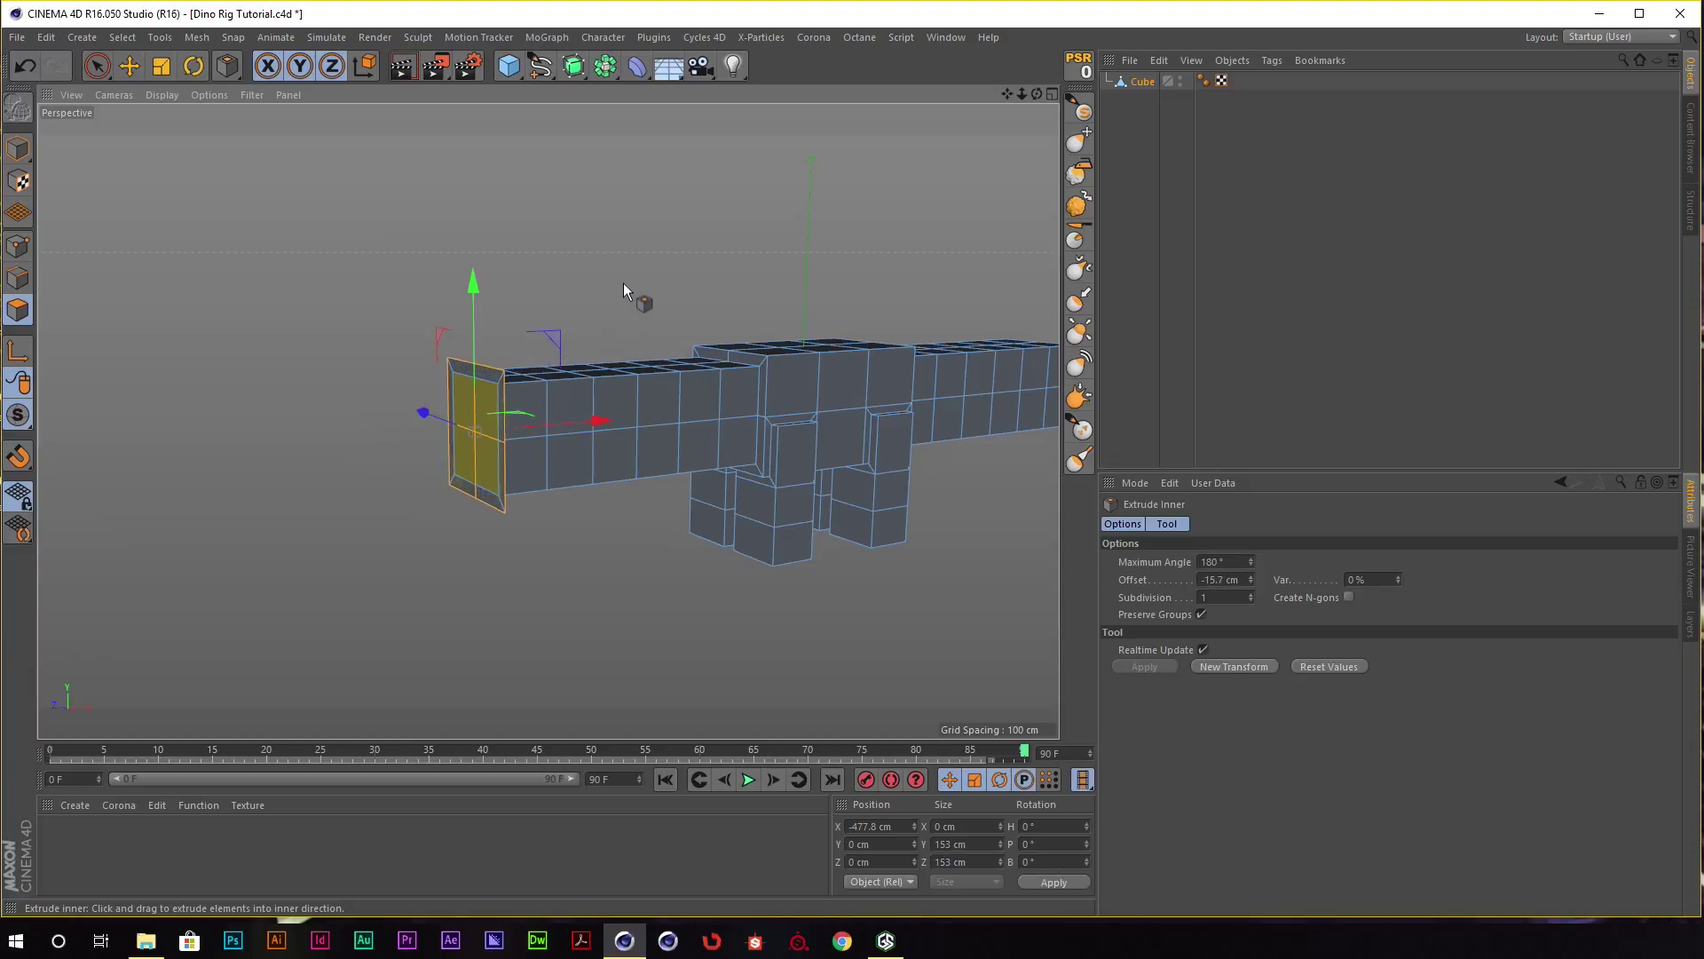
key("d")
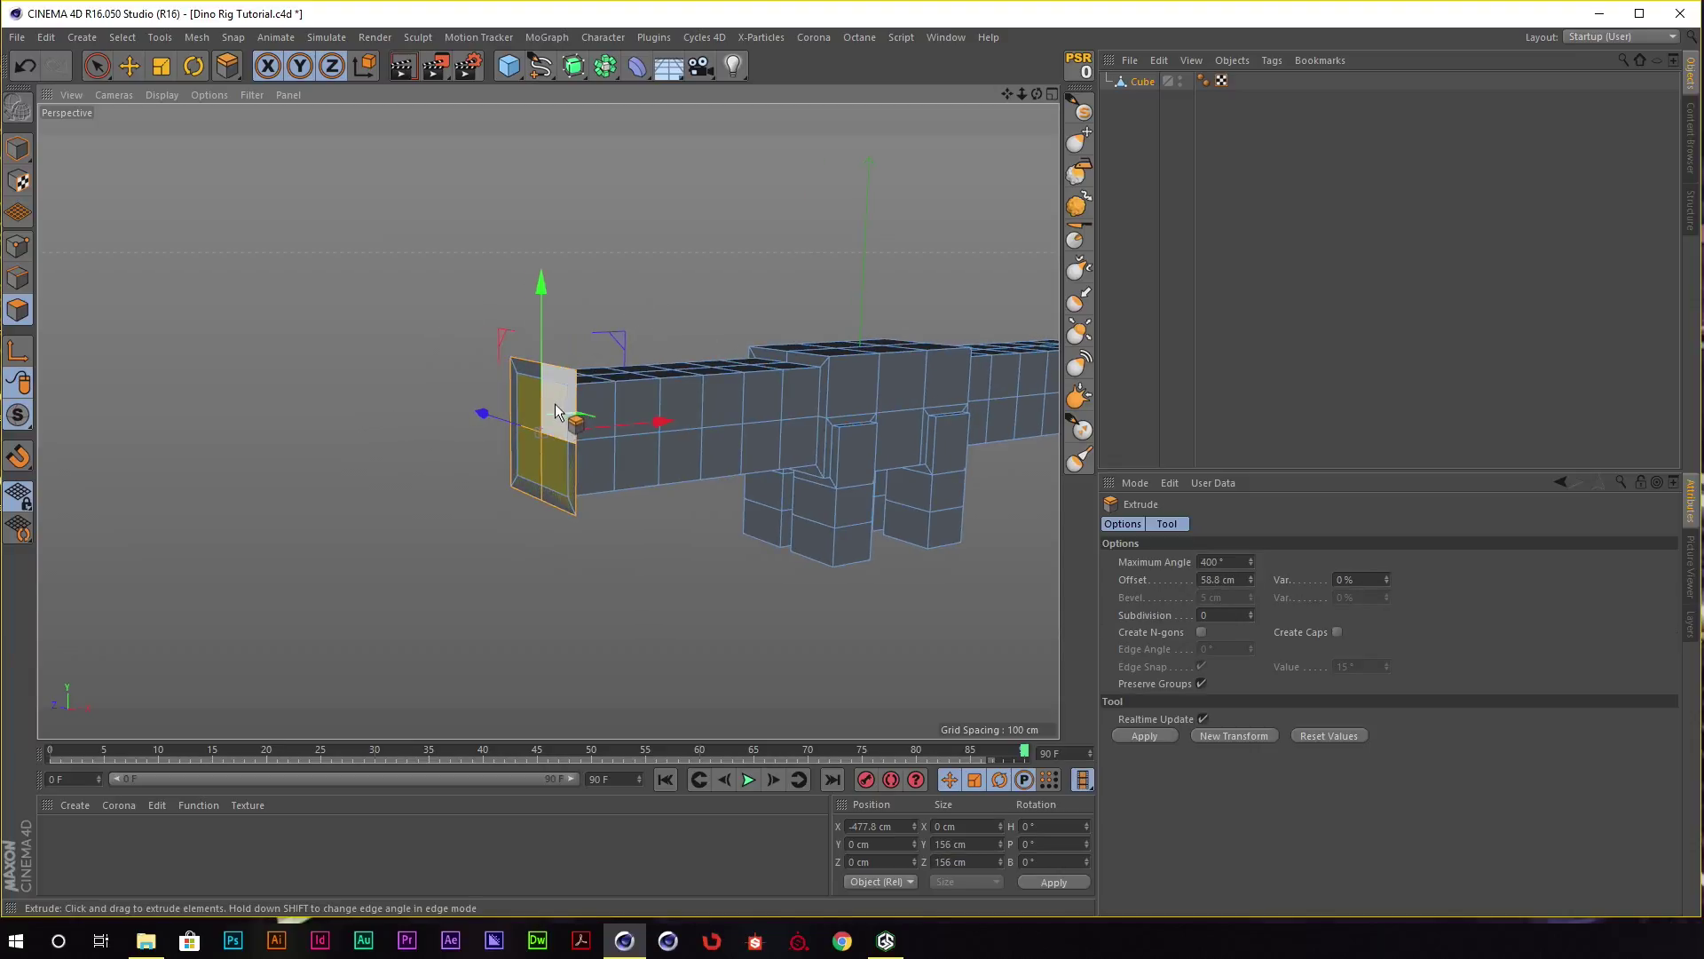
middle_click_drag(550, 408, 609, 418)
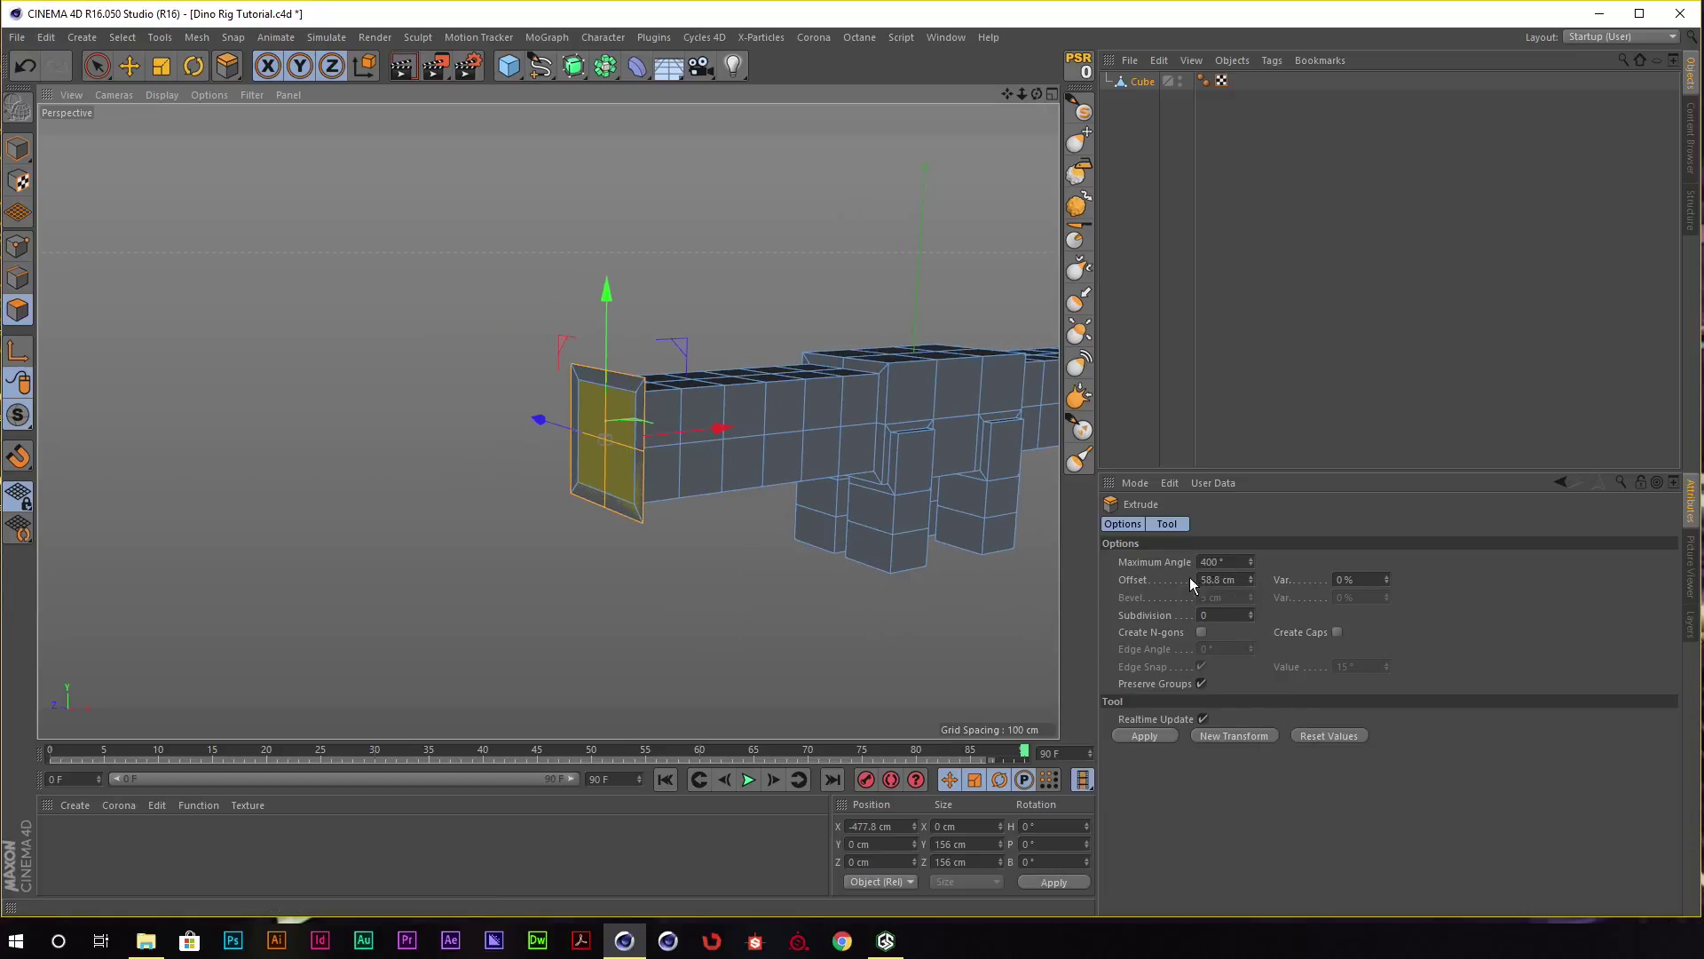
left_click(1243, 736)
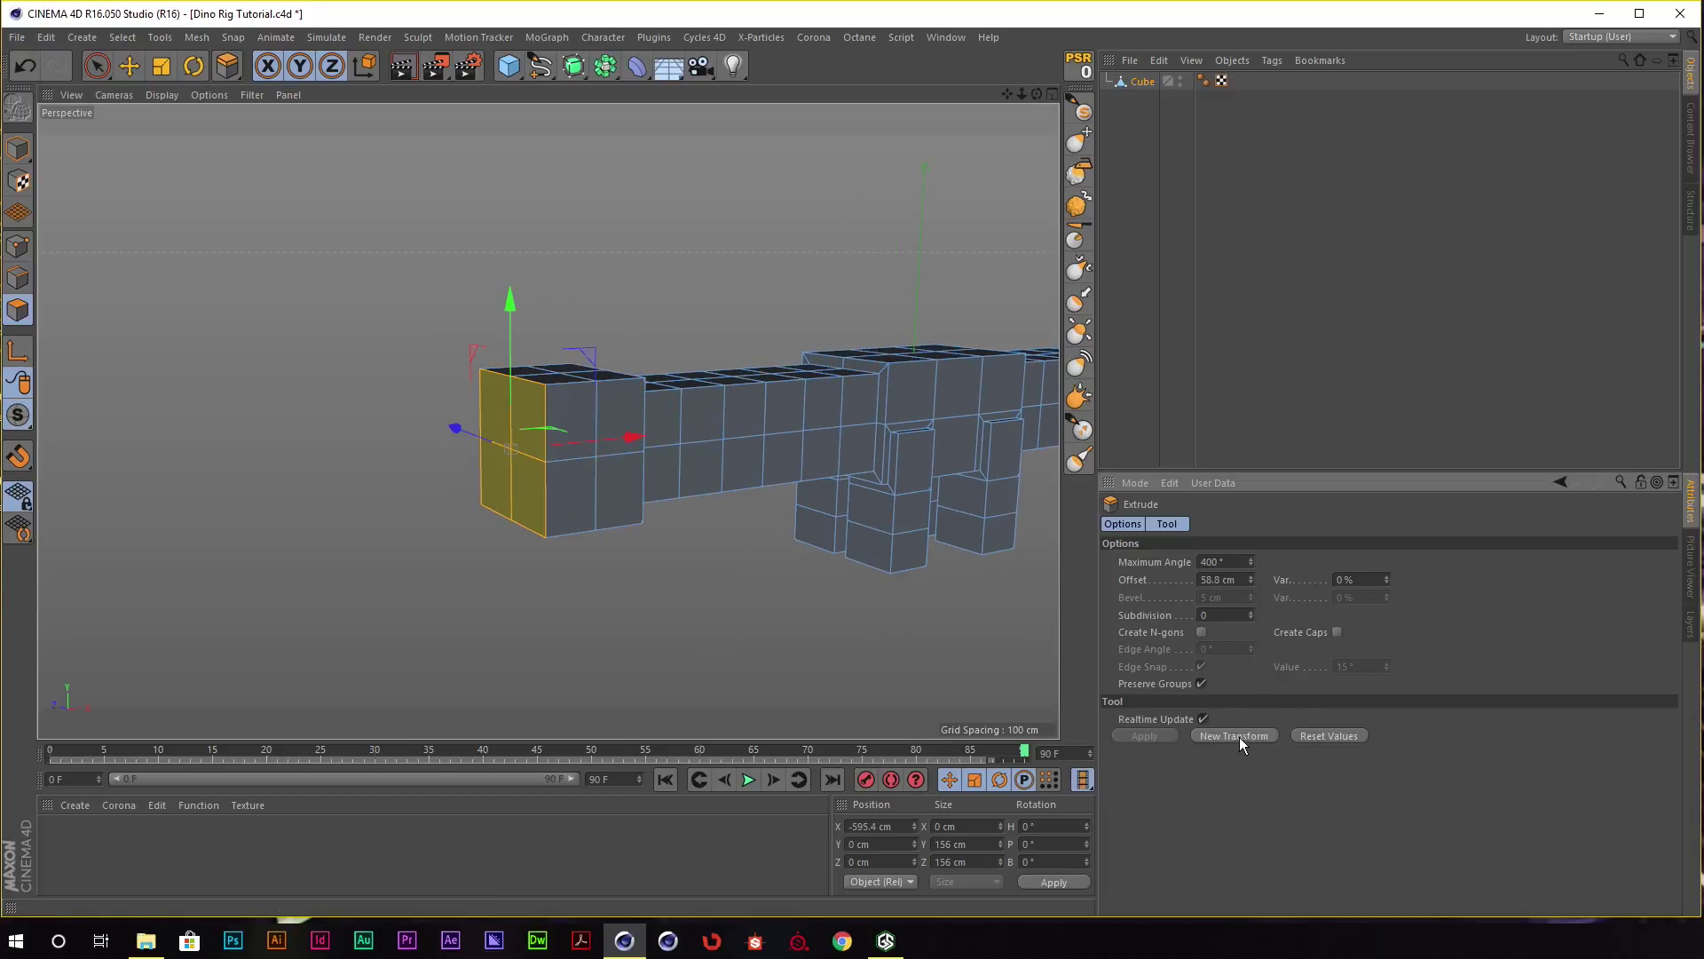
left_click(1242, 738)
left_click_drag(558, 241, 541, 269, "alt")
Lower the head's front top face in Y to form a sloping snout.
key("9")
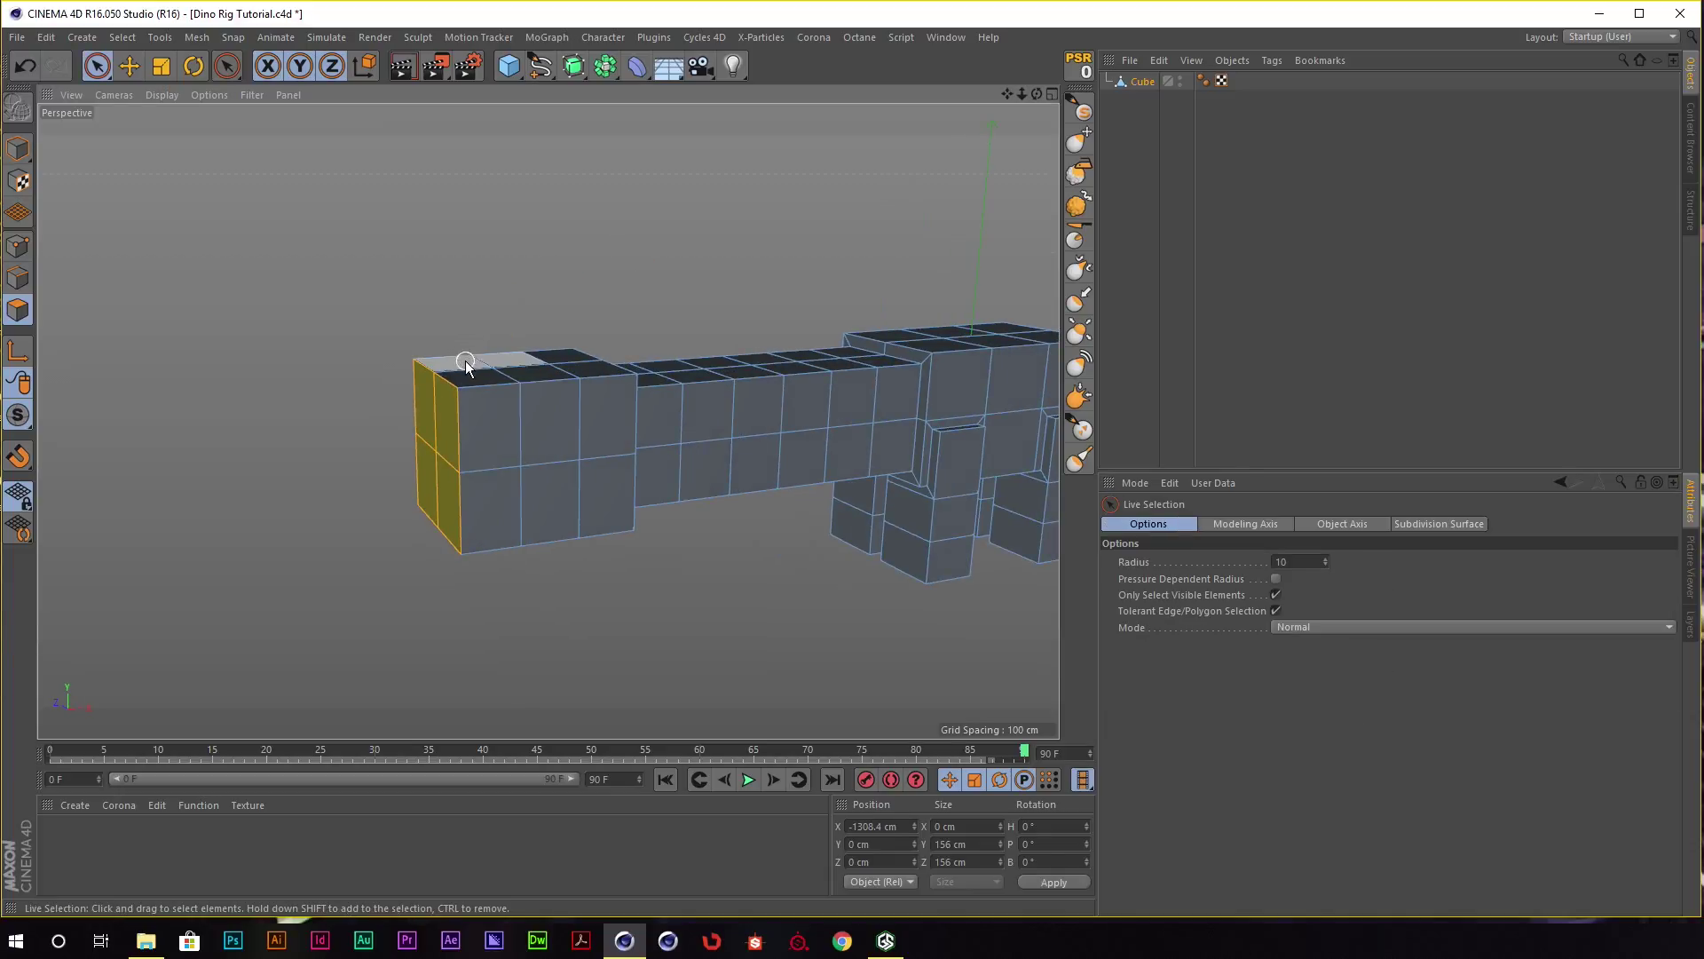
left_click(466, 362)
left_click_drag(466, 364, 532, 269, "alt")
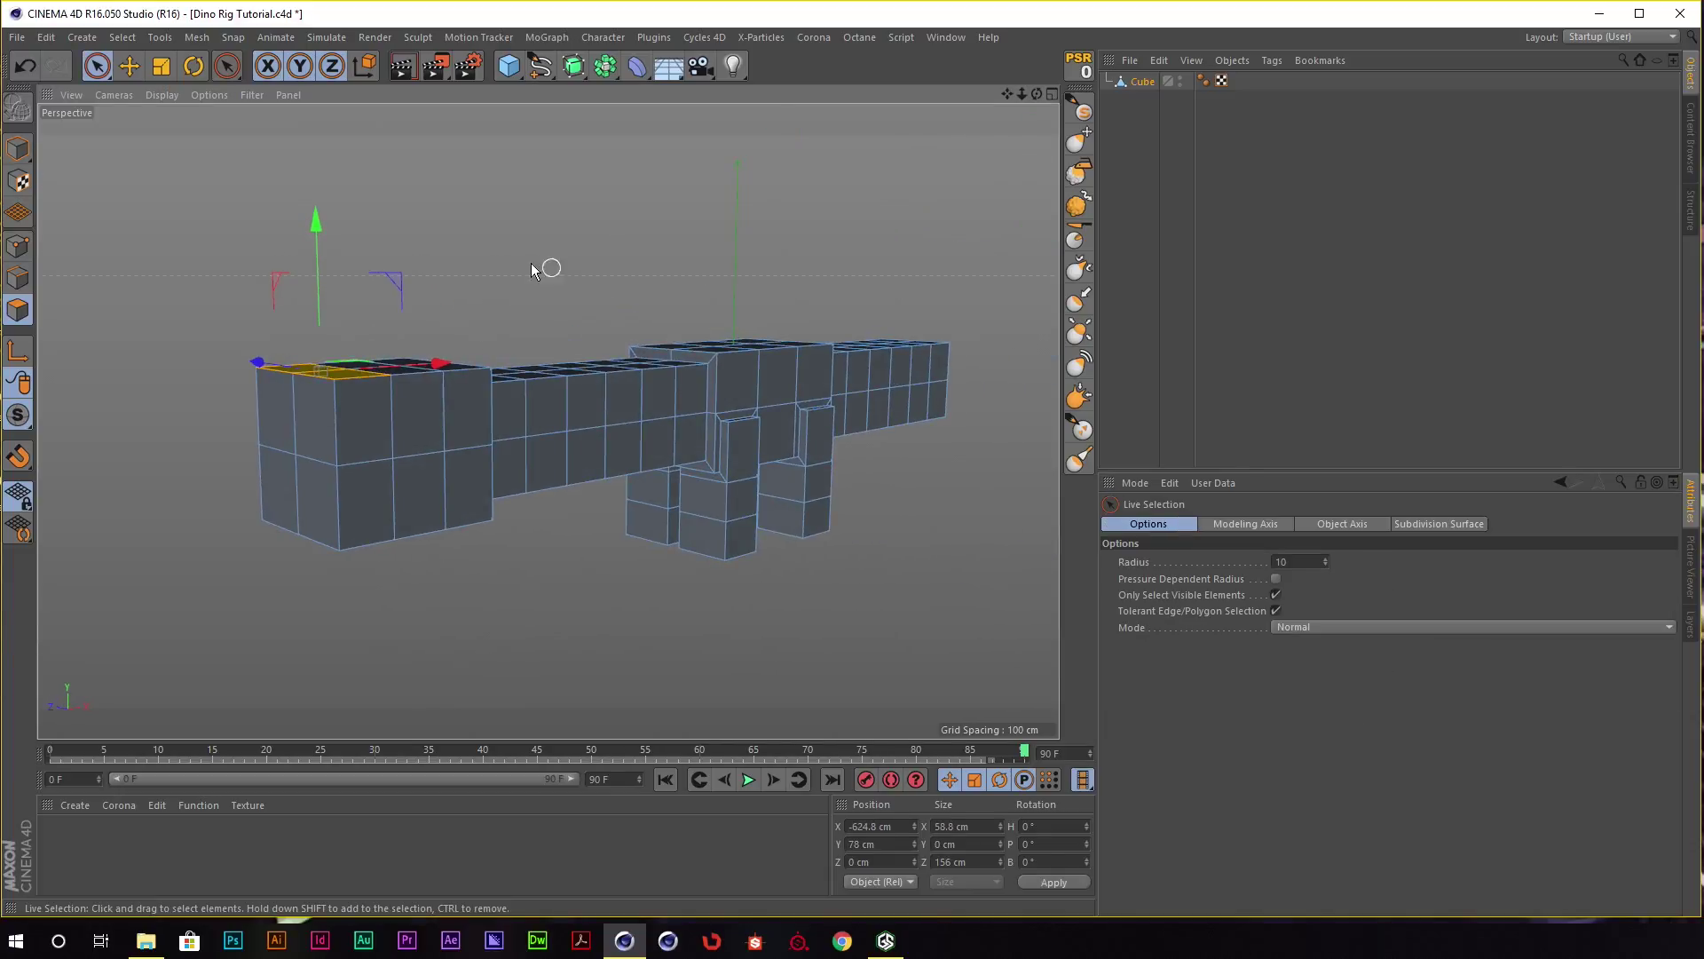
left_click_drag(312, 222, 317, 275)
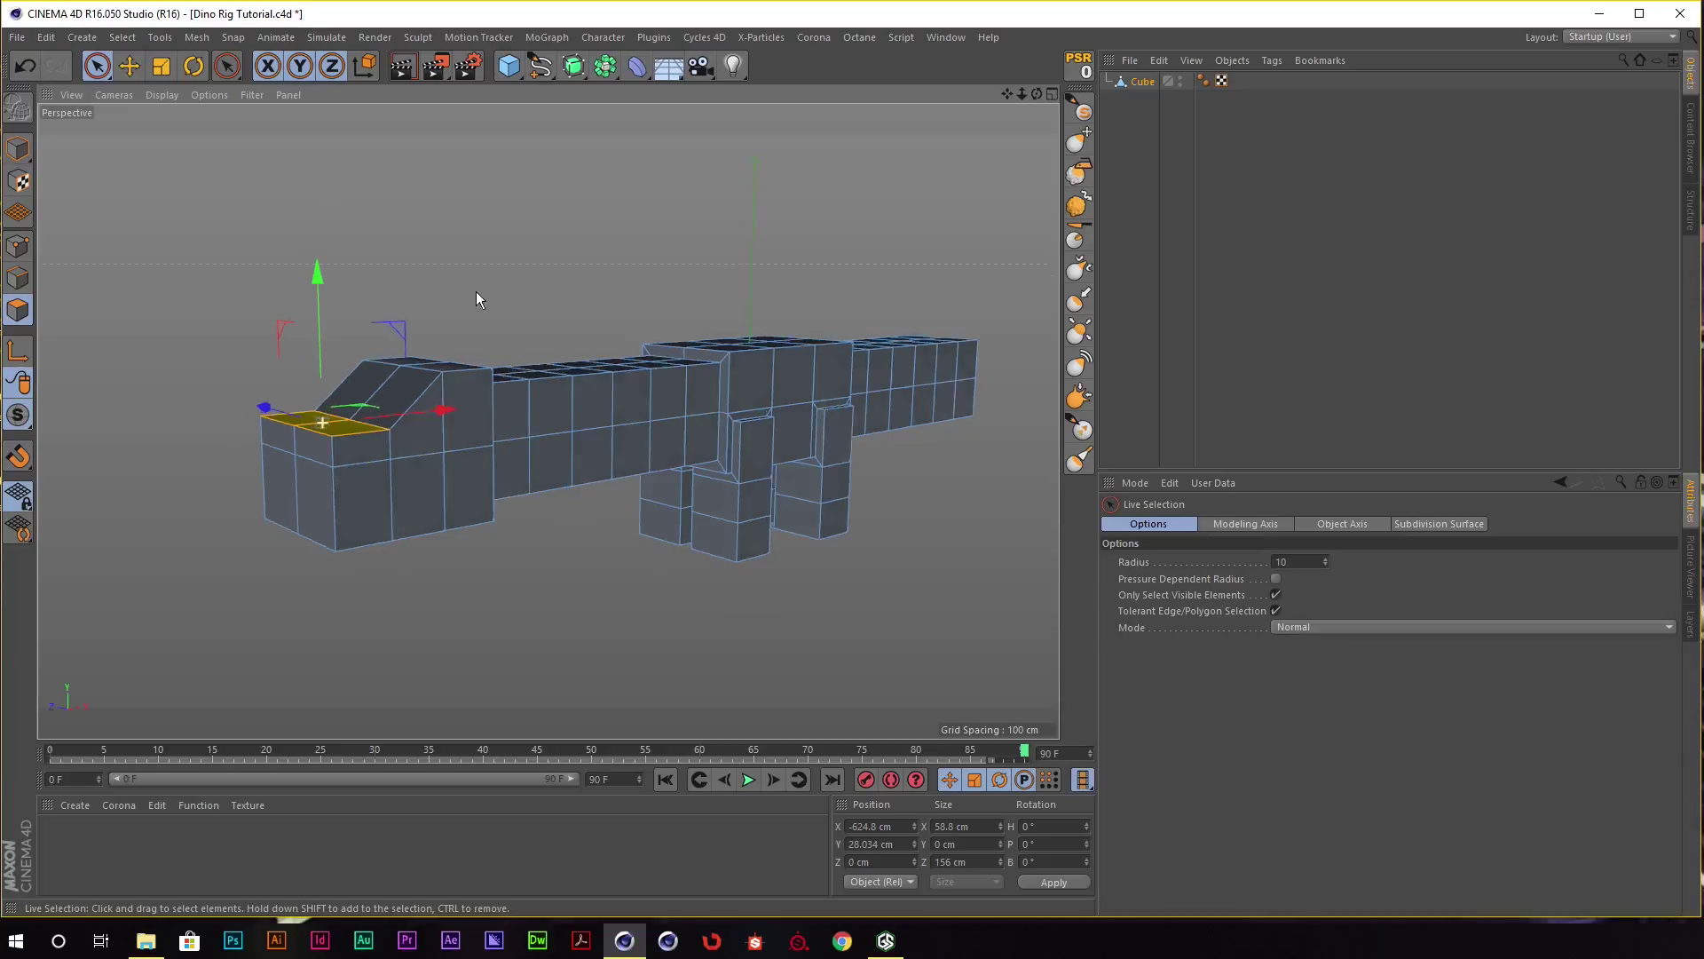
scroll(475, 291, "up", 3)
mouse_move(466, 308)
left_mouse_down("alt")
mouse_move(380, 423)
mouse_move(323, 405)
left_mouse_up("alt")
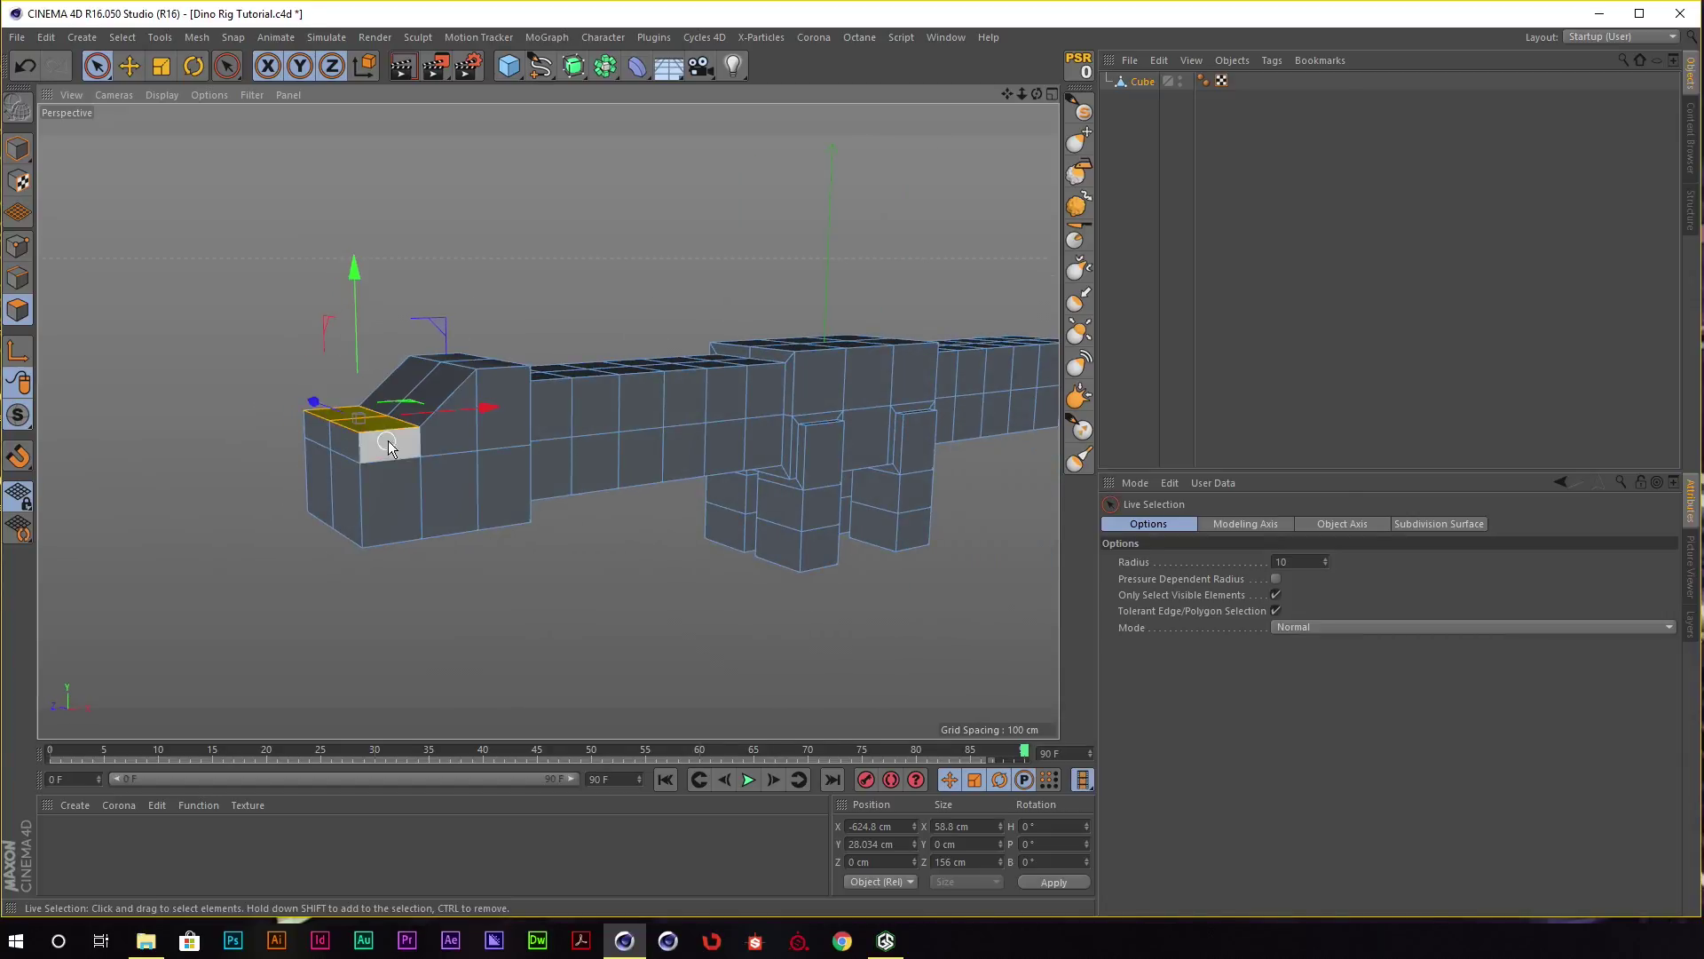
mouse_move(380, 450)
left_mouse_down("alt")
mouse_move(353, 428)
mouse_move(570, 405)
mouse_move(495, 430)
mouse_move(375, 396)
mouse_move(472, 384)
mouse_move(371, 440)
left_mouse_up("alt")
Select the head's side faces on both sides and apply Extrude Inner, insetting 11.5 cm.
left_click(486, 451, "shift")
right_click(471, 385)
left_click(501, 706)
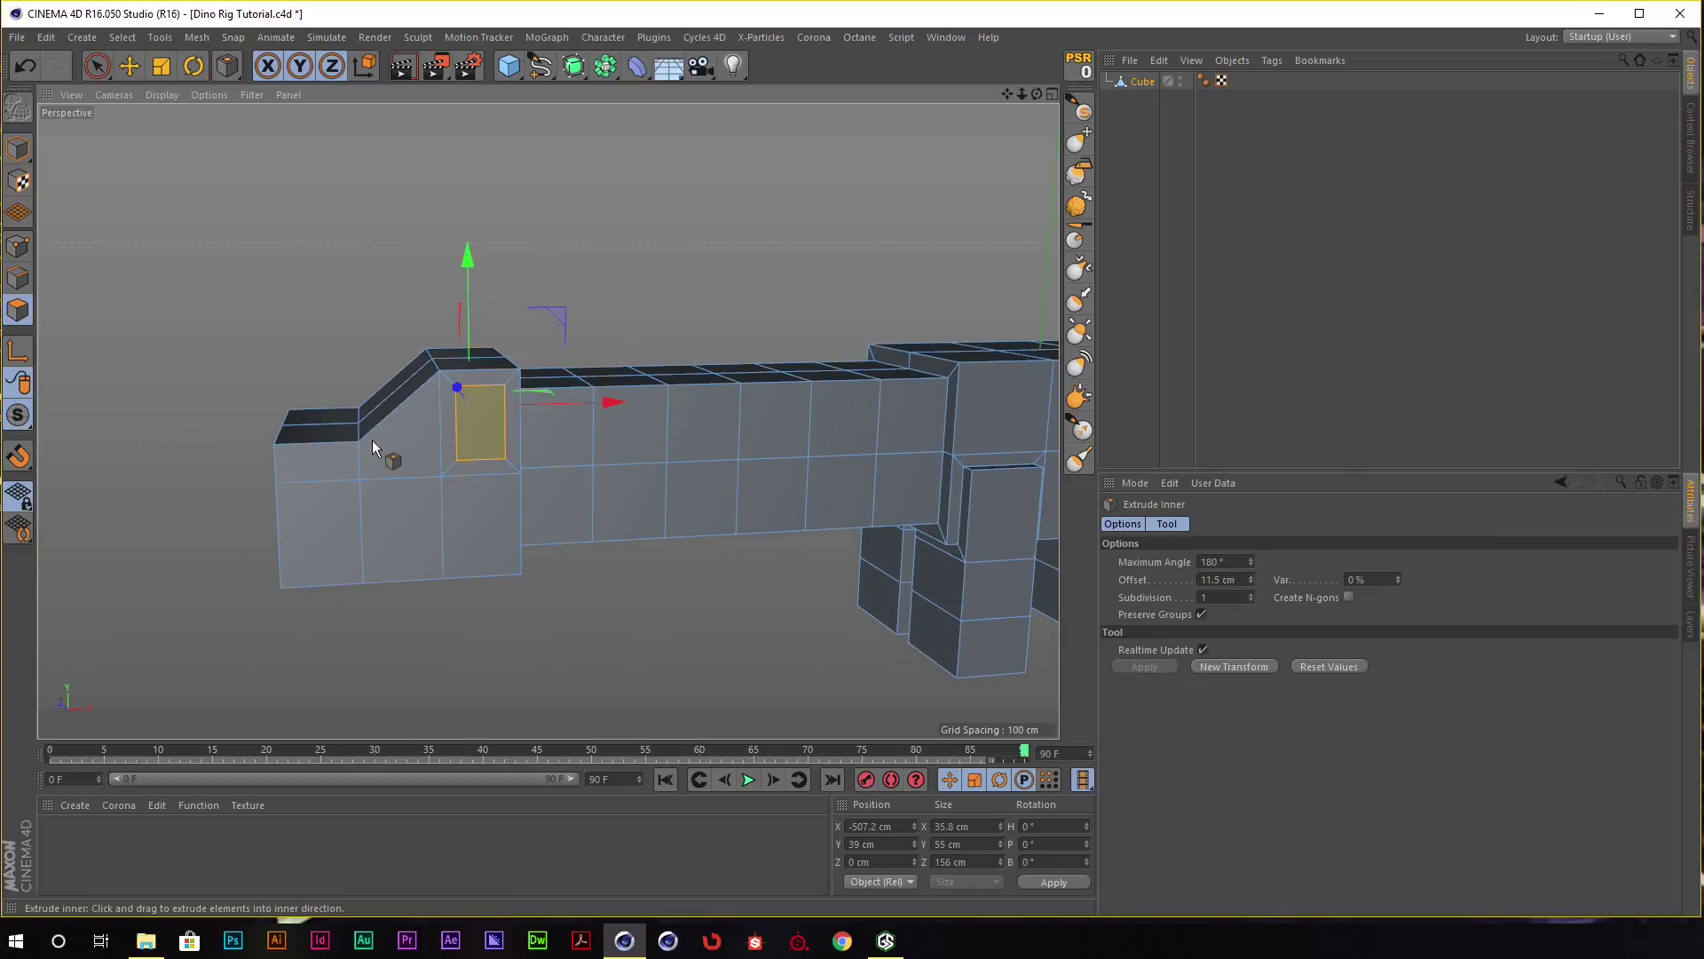
Extrude the inset head faces 47.7 cm inward into side recesses.
key("d")
mouse_move(486, 428)
left_mouse_down("alt")
mouse_move(394, 425)
mouse_move(602, 438)
mouse_move(616, 392)
mouse_move(554, 395)
mouse_move(533, 537)
mouse_move(600, 369)
mouse_move(564, 467)
mouse_move(571, 364)
left_mouse_up("alt")
key("space")
Select a face on the head's underside and extrude it downward into a jaw block.
left_click(524, 548)
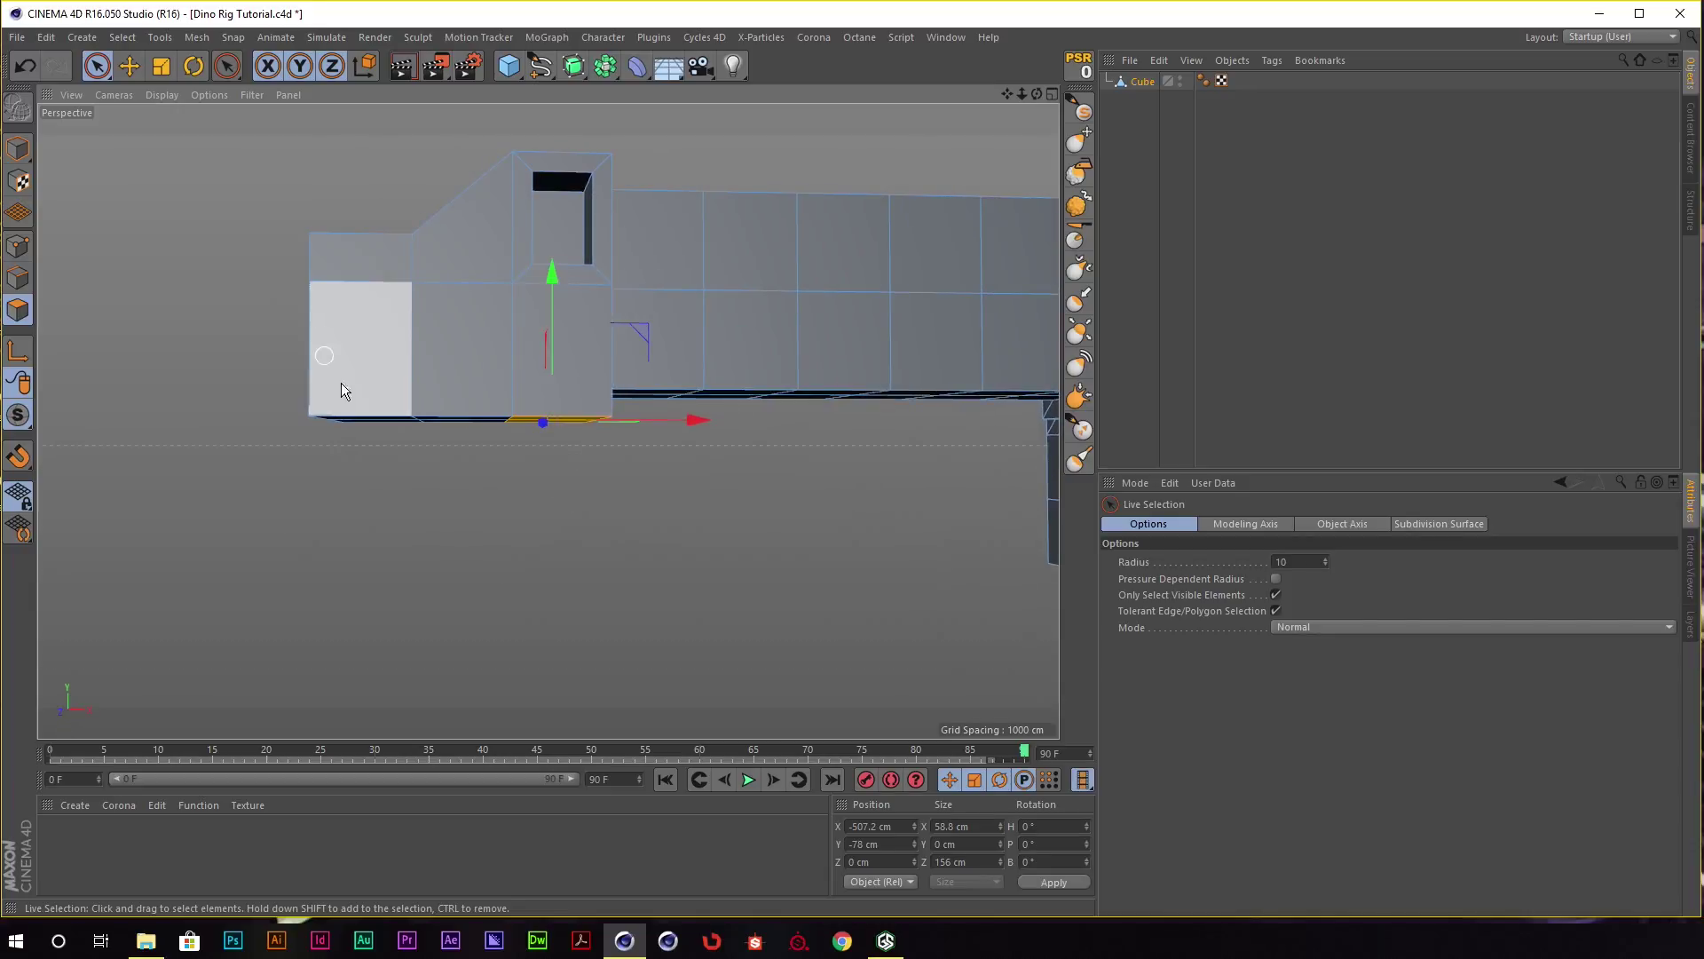
left_click_drag(461, 289, 533, 355, "alt")
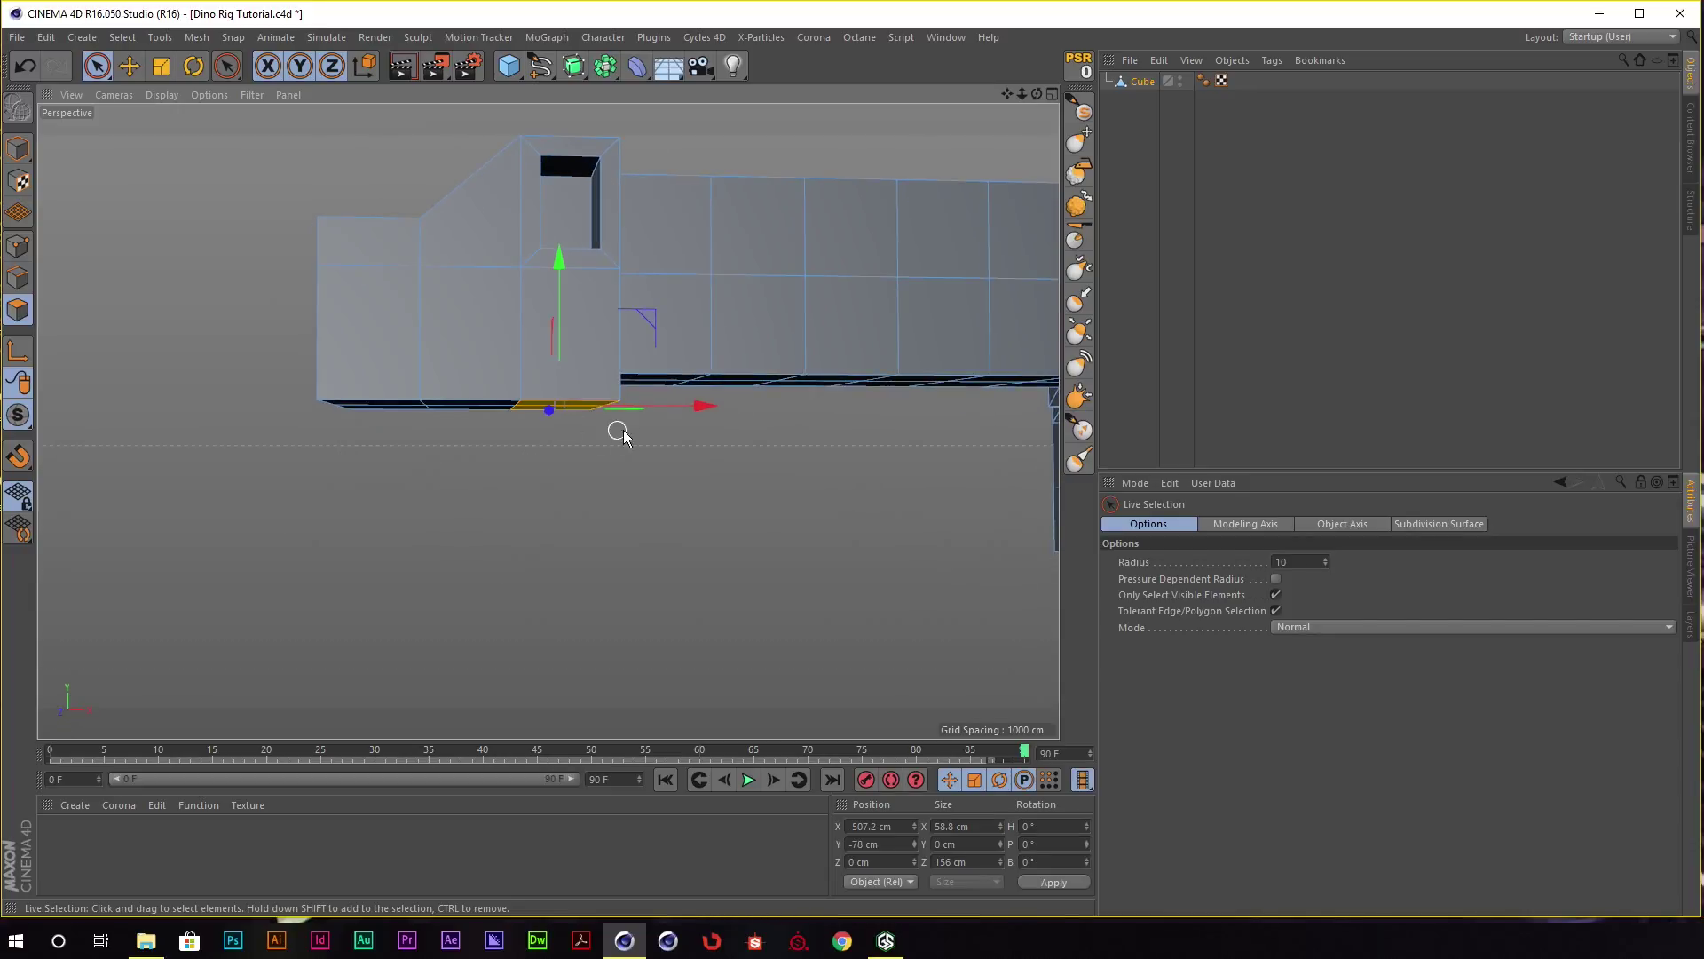
key("space")
mouse_move(571, 430)
left_mouse_down("alt")
mouse_move(621, 391)
mouse_move(856, 371)
mouse_move(714, 380)
mouse_move(703, 430)
left_mouse_up("alt")
key("space")
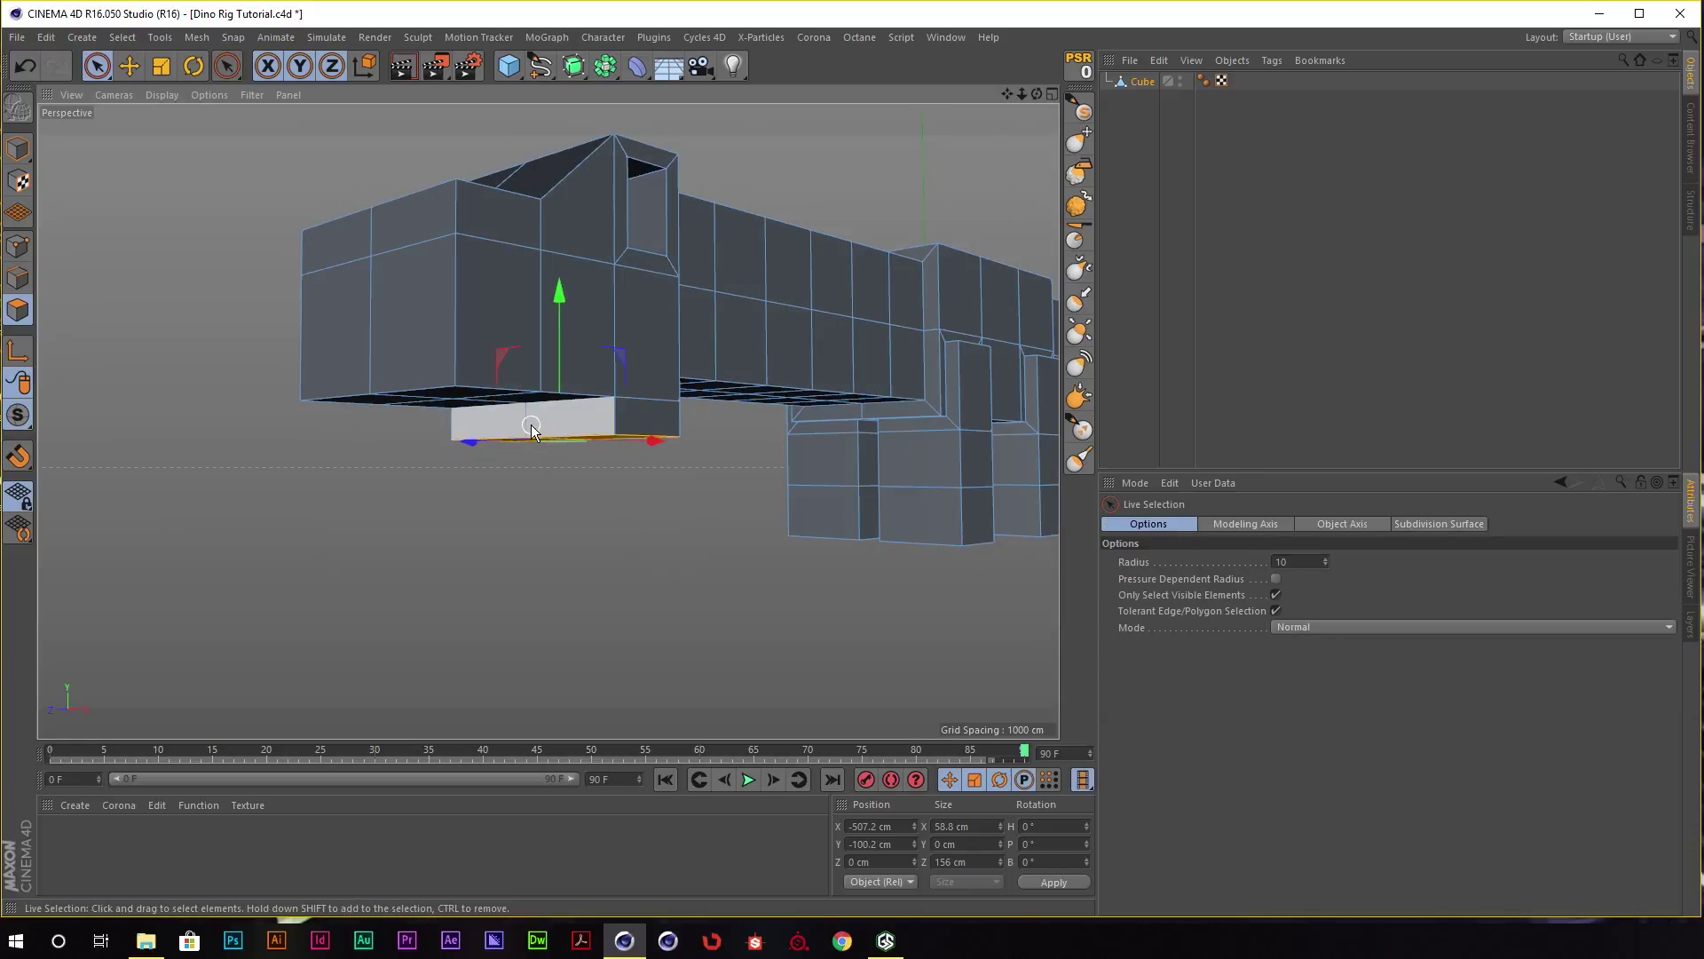
left_click(532, 431)
left_click_drag(552, 417, 541, 419, "alt")
key("space")
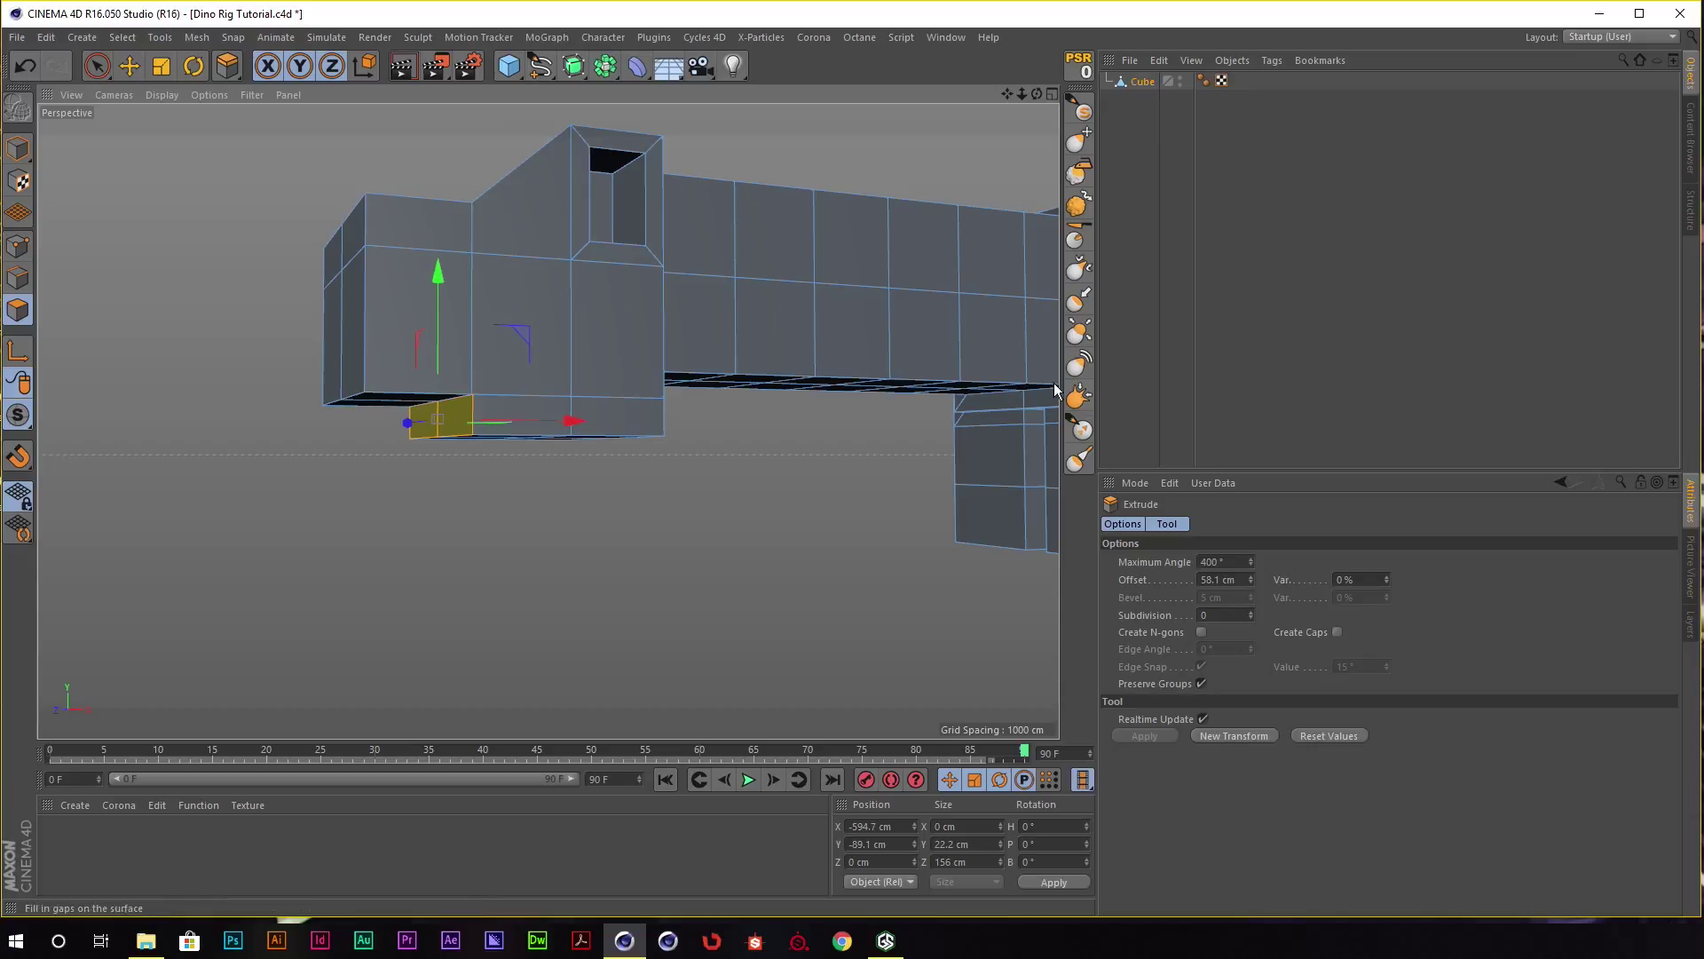
Extrude the head's underside strip down twice to form an angled lower jaw.
mouse_move(1056, 391)
left_mouse_down("alt")
mouse_move(456, 254)
mouse_move(594, 258)
left_mouse_up("alt")
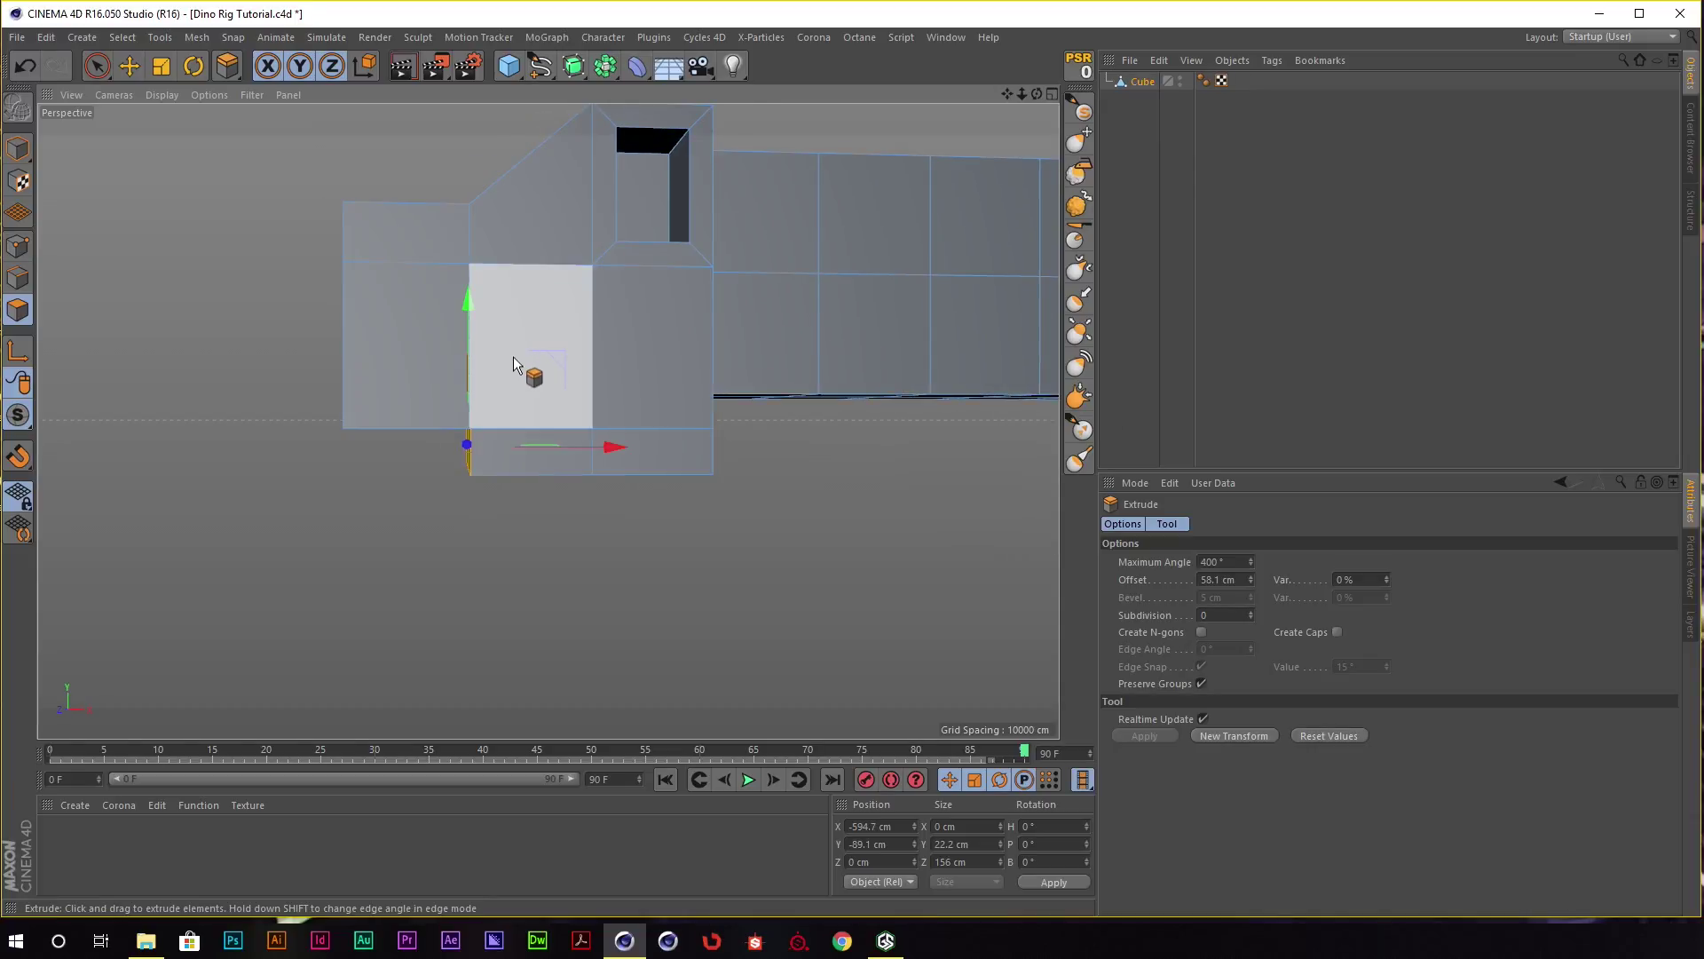
mouse_move(513, 358)
left_mouse_down("alt")
mouse_move(659, 341)
mouse_move(563, 353)
mouse_move(574, 420)
mouse_move(446, 444)
mouse_move(455, 408)
mouse_move(551, 426)
mouse_move(551, 405)
mouse_move(437, 420)
left_mouse_up("alt")
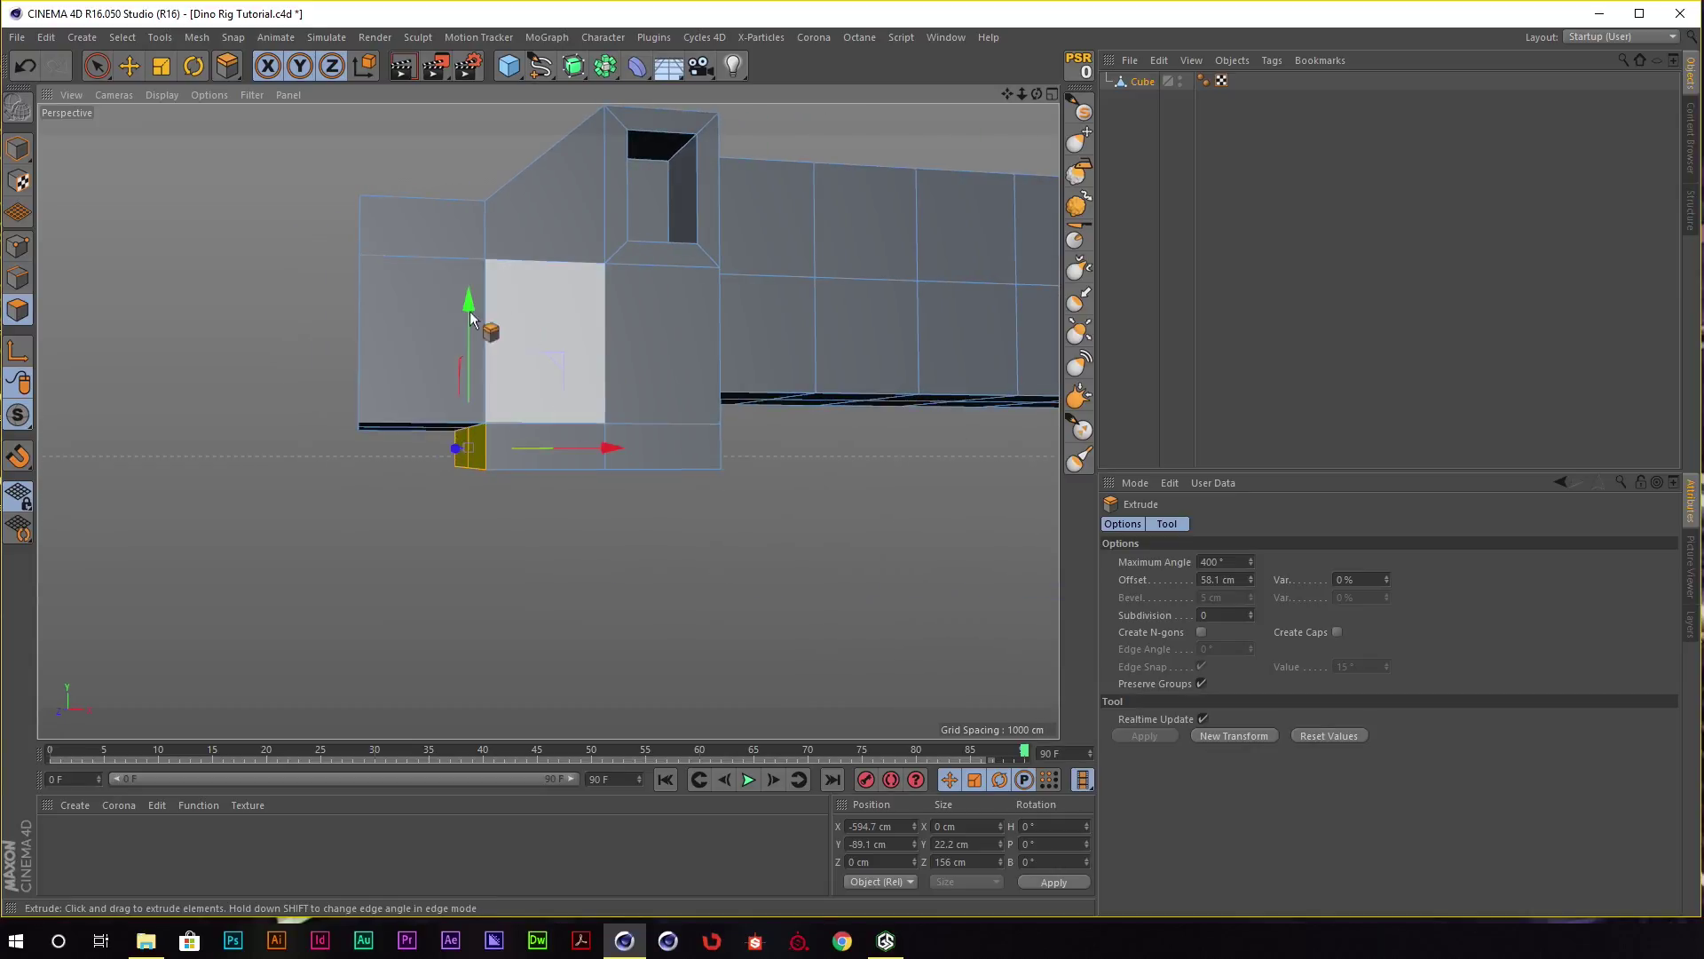
left_click_drag(515, 399, 506, 306, "alt")
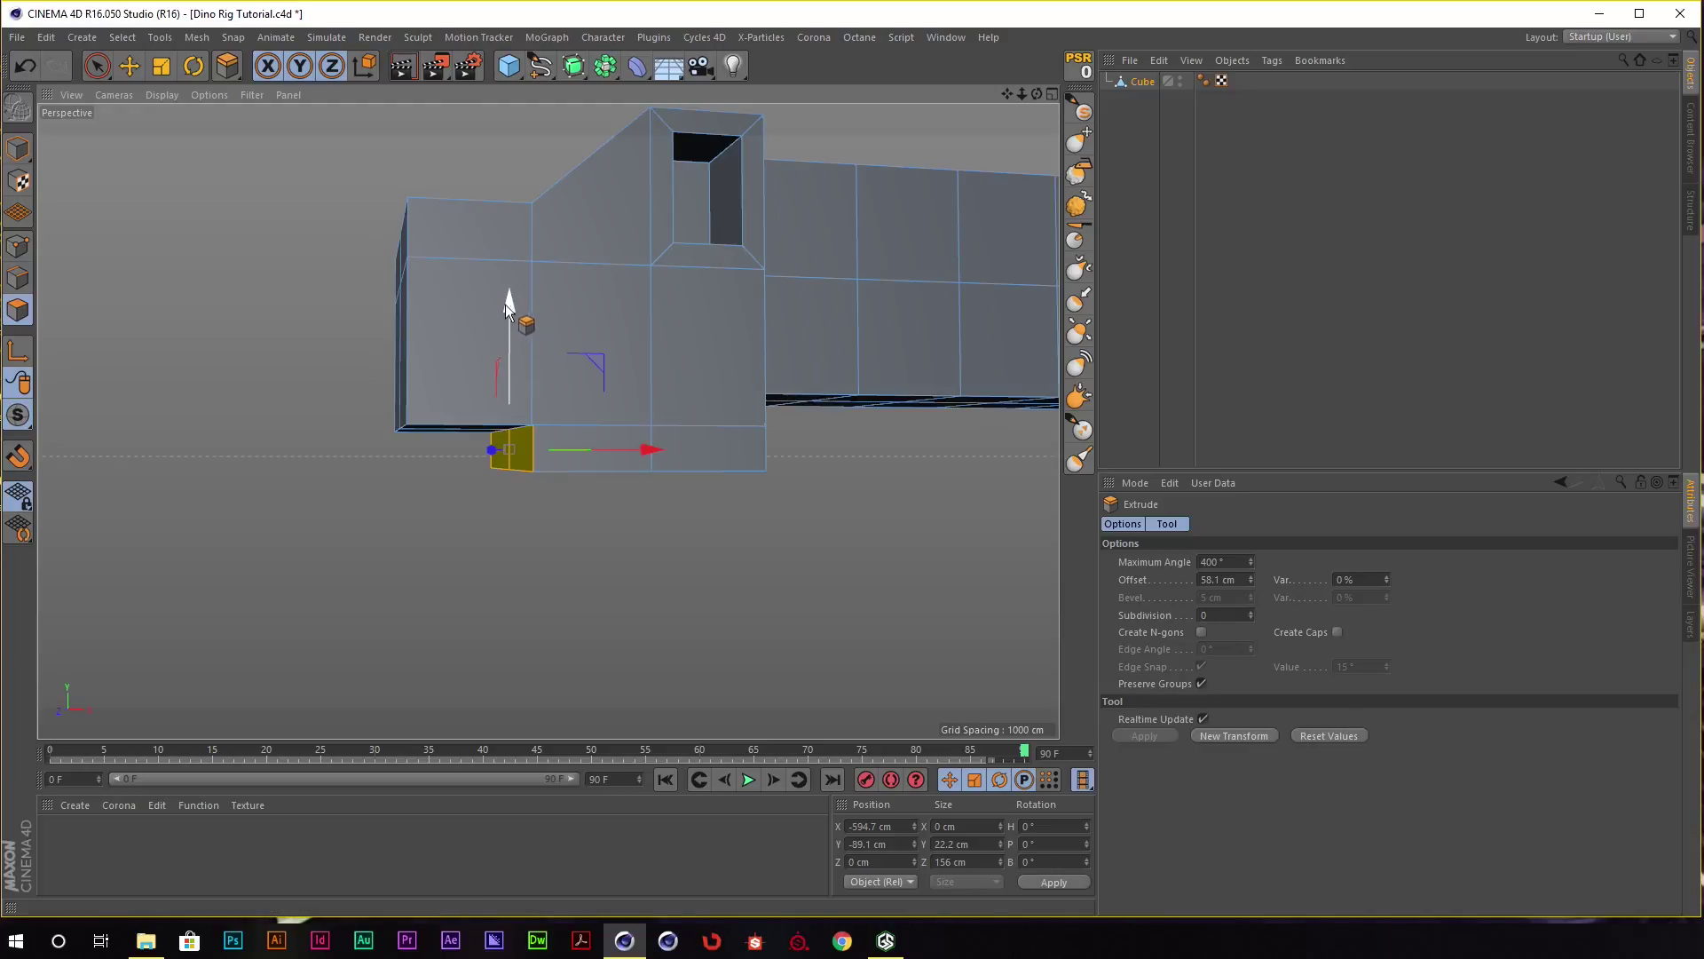
left_click_drag(506, 306, 569, 441)
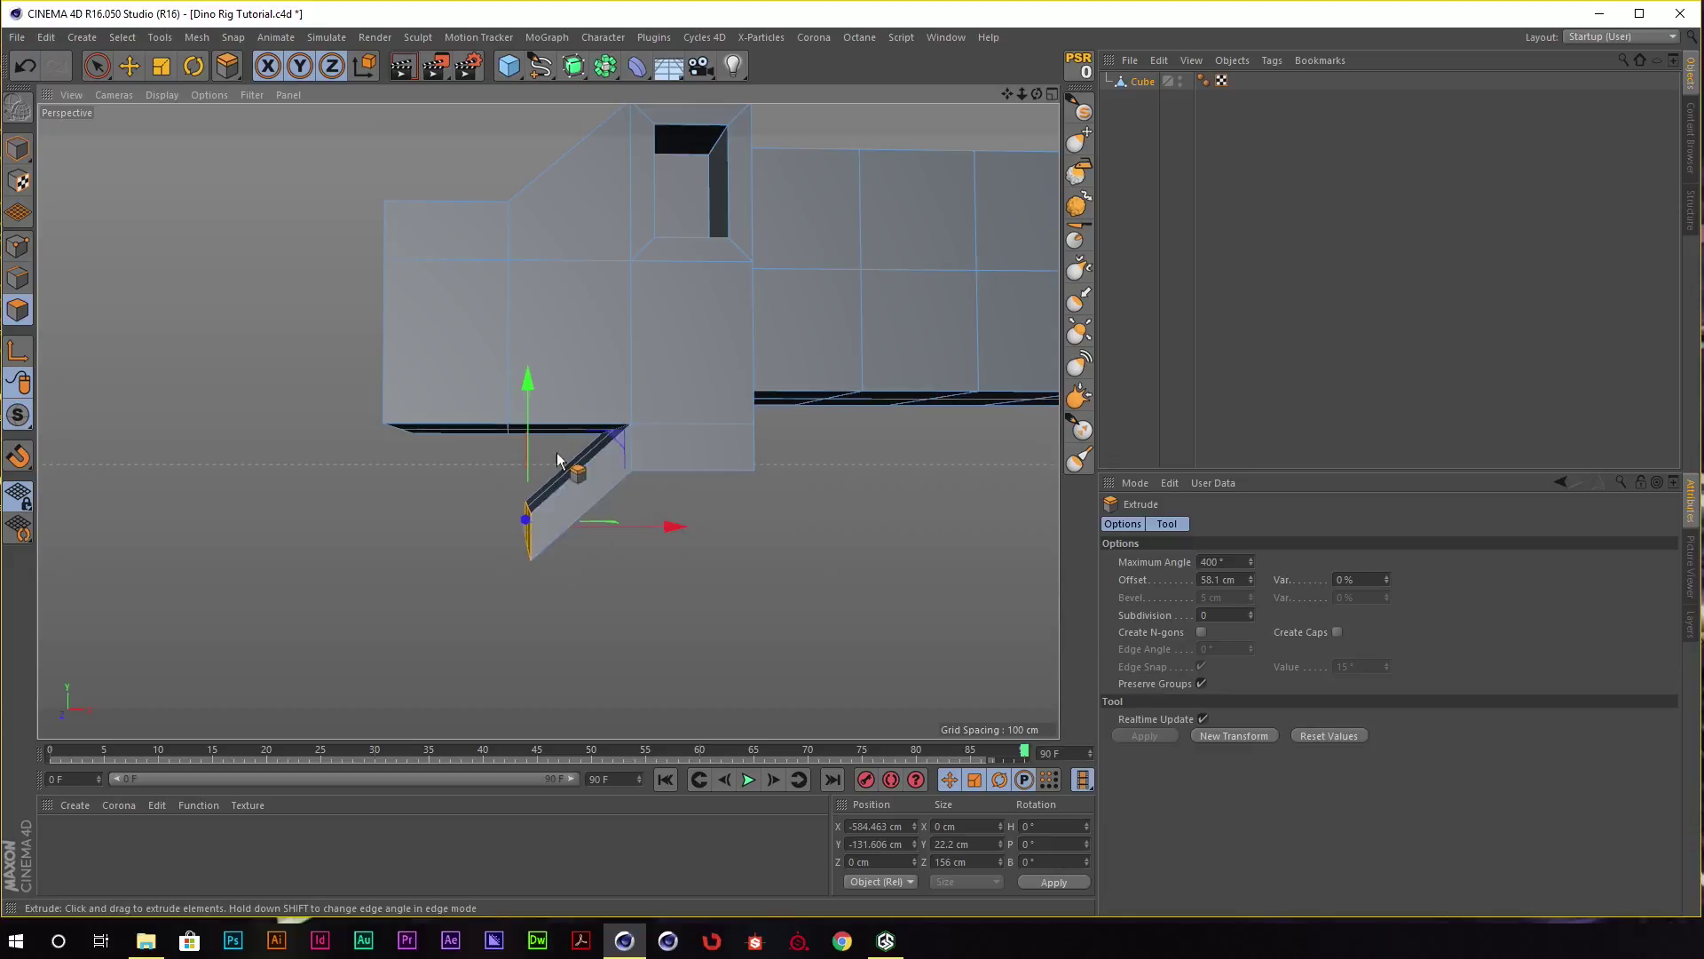
mouse_move(571, 464)
left_mouse_down("alt")
mouse_move(582, 524)
mouse_move(1098, 389)
left_mouse_up("alt")
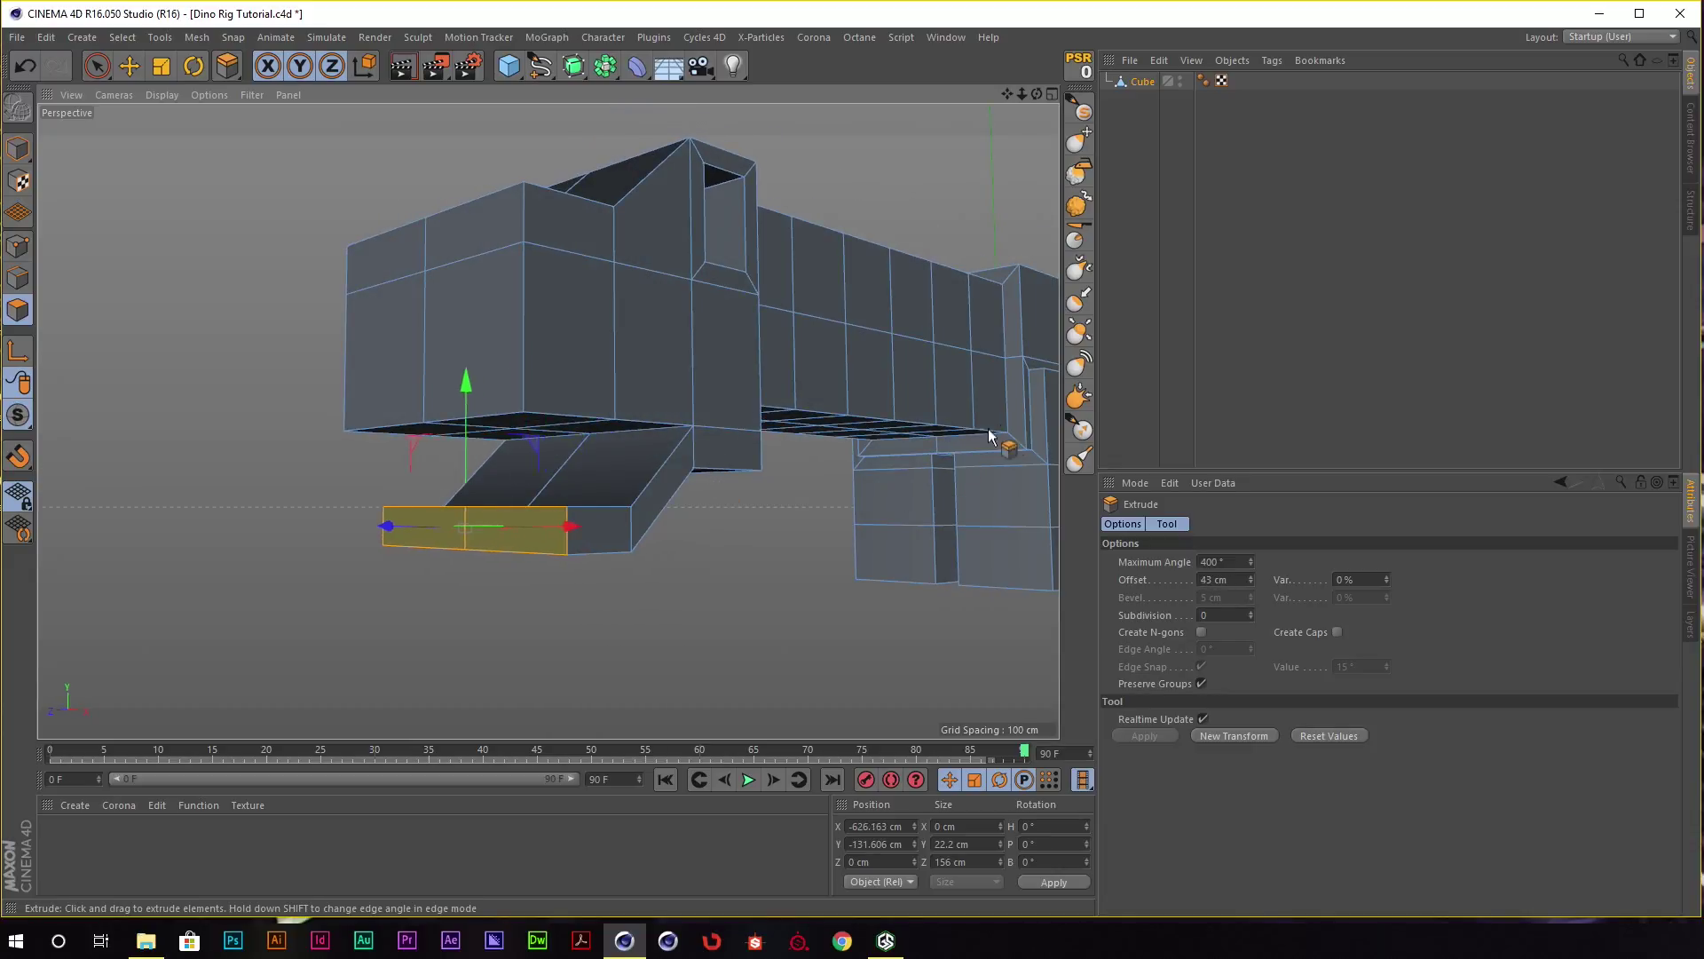
mouse_move(652, 350)
left_mouse_down("alt")
mouse_move(481, 345)
mouse_move(429, 446)
mouse_move(543, 460)
mouse_move(547, 509)
left_mouse_up("alt")
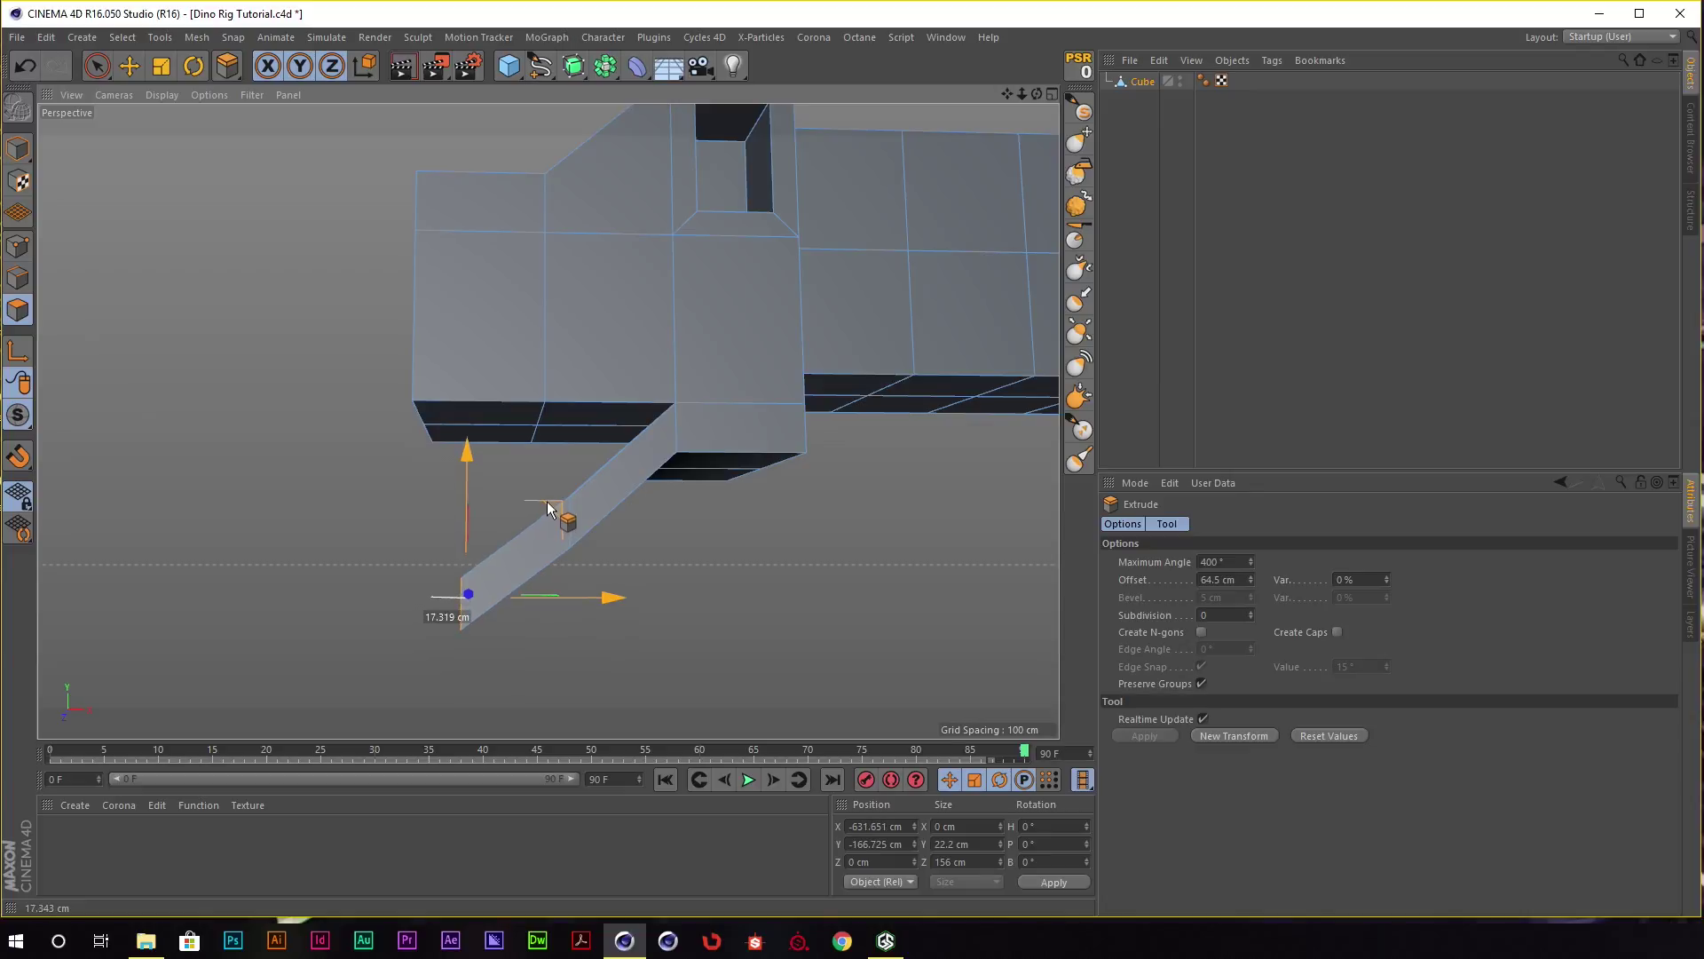
mouse_move(545, 513)
left_mouse_down()
mouse_move(543, 448)
mouse_move(515, 450)
mouse_move(692, 461)
mouse_move(590, 528)
mouse_move(648, 446)
mouse_move(617, 506)
mouse_move(578, 449)
mouse_move(609, 448)
mouse_move(493, 407)
mouse_move(675, 427)
mouse_move(741, 498)
mouse_move(612, 493)
mouse_move(690, 484)
mouse_move(642, 487)
mouse_move(716, 466)
mouse_move(696, 458)
mouse_move(755, 478)
left_mouse_up()
Inset the jaw faces 11.3 cm with Extrude Inner, then extrude them 64.5 cm.
key("space")
key("m")
key("w")
key("d")
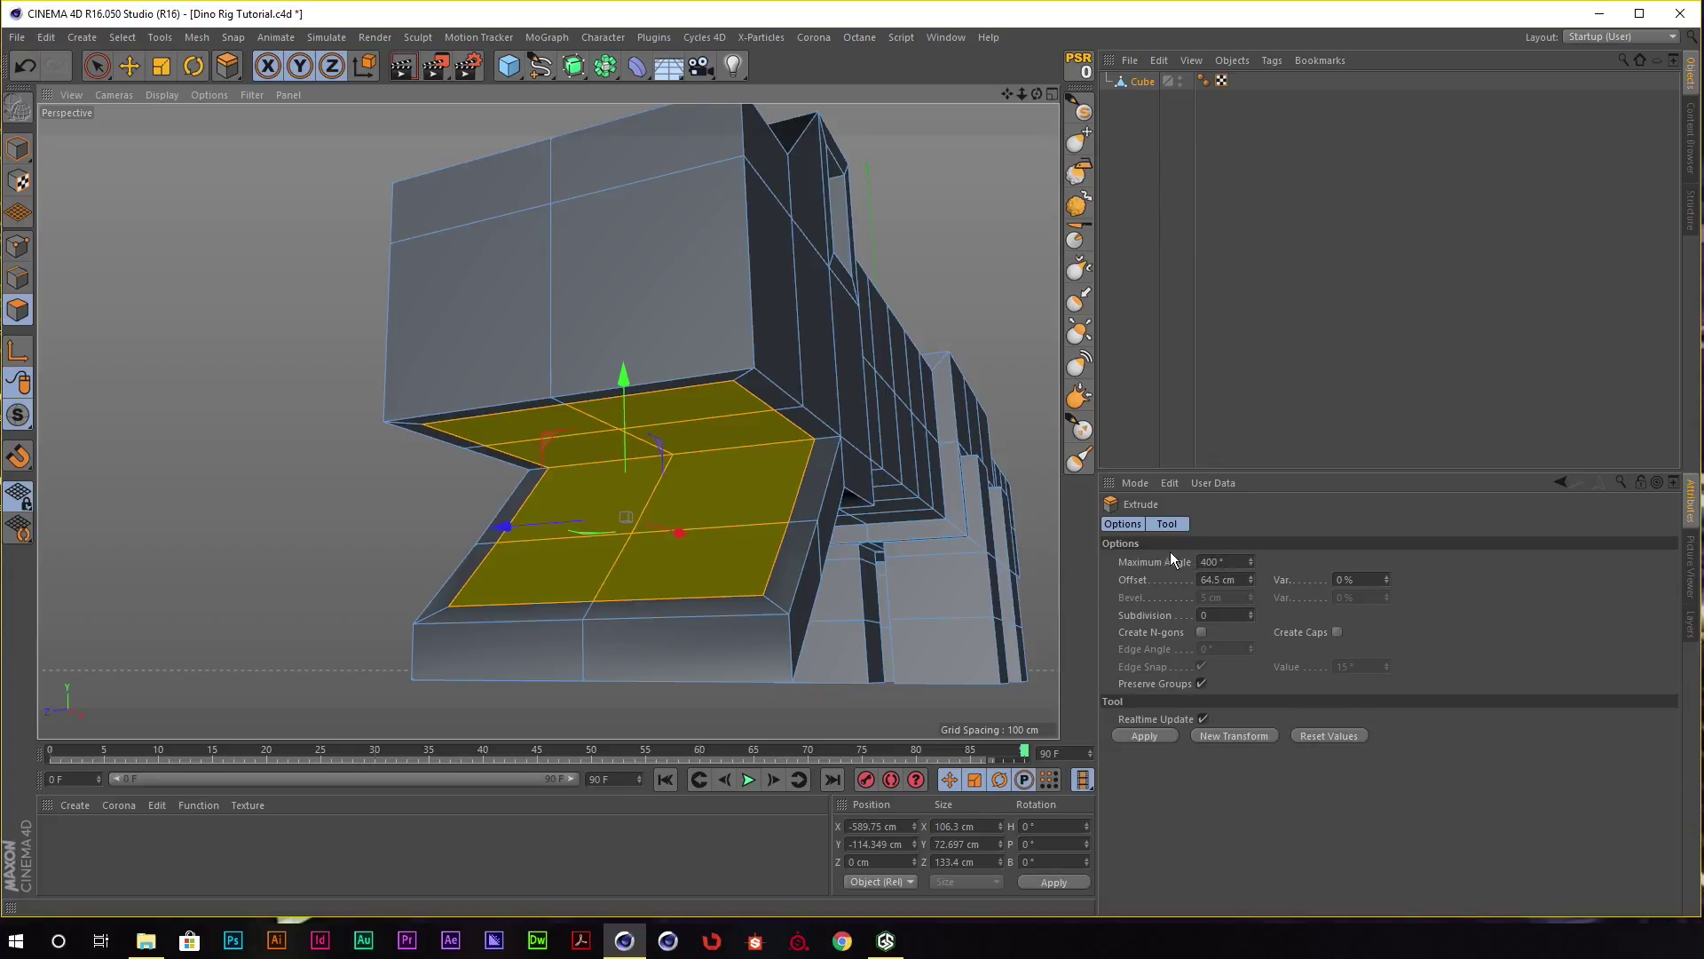
mouse_move(705, 414)
left_mouse_down("alt")
mouse_move(788, 455)
mouse_move(627, 501)
mouse_move(636, 489)
left_mouse_up("alt")
mouse_move(820, 412)
left_mouse_down("alt")
mouse_move(657, 403)
mouse_move(716, 444)
mouse_move(922, 439)
mouse_move(883, 423)
left_mouse_up("alt")
mouse_move(641, 493)
left_mouse_down("alt")
mouse_move(712, 487)
mouse_move(682, 444)
mouse_move(568, 426)
mouse_move(707, 409)
mouse_move(627, 388)
left_mouse_up("alt")
key("e")
mouse_move(754, 422)
left_mouse_down("alt")
mouse_move(562, 437)
mouse_move(647, 456)
mouse_move(685, 444)
left_mouse_up("alt")
left_click(600, 504)
mouse_move(600, 503)
left_mouse_down("alt")
mouse_move(782, 448)
mouse_move(605, 444)
mouse_move(707, 435)
left_mouse_up("alt")
Select the polygon at the very end of the dino's tail.
left_click(792, 417)
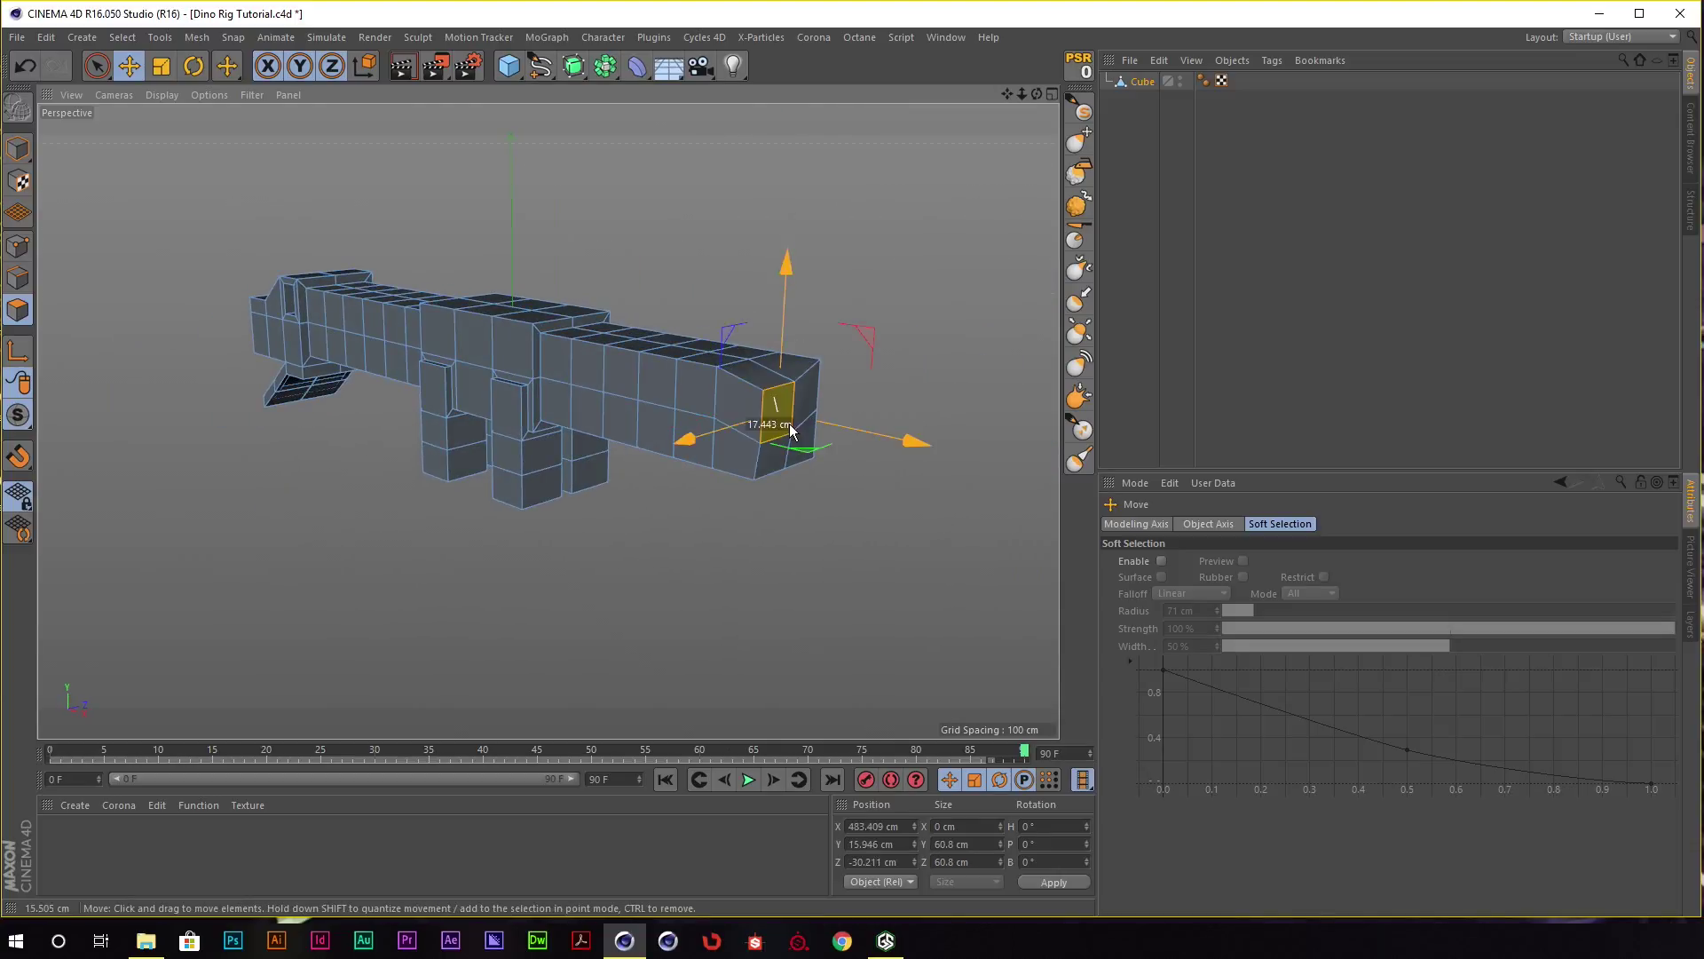
key("9")
left_click(790, 412)
mouse_move(764, 421)
left_mouse_down("alt")
mouse_move(852, 407)
mouse_move(792, 399)
left_mouse_up("alt")
Extrude the tail's end face twice with a 60 cm offset.
key("d")
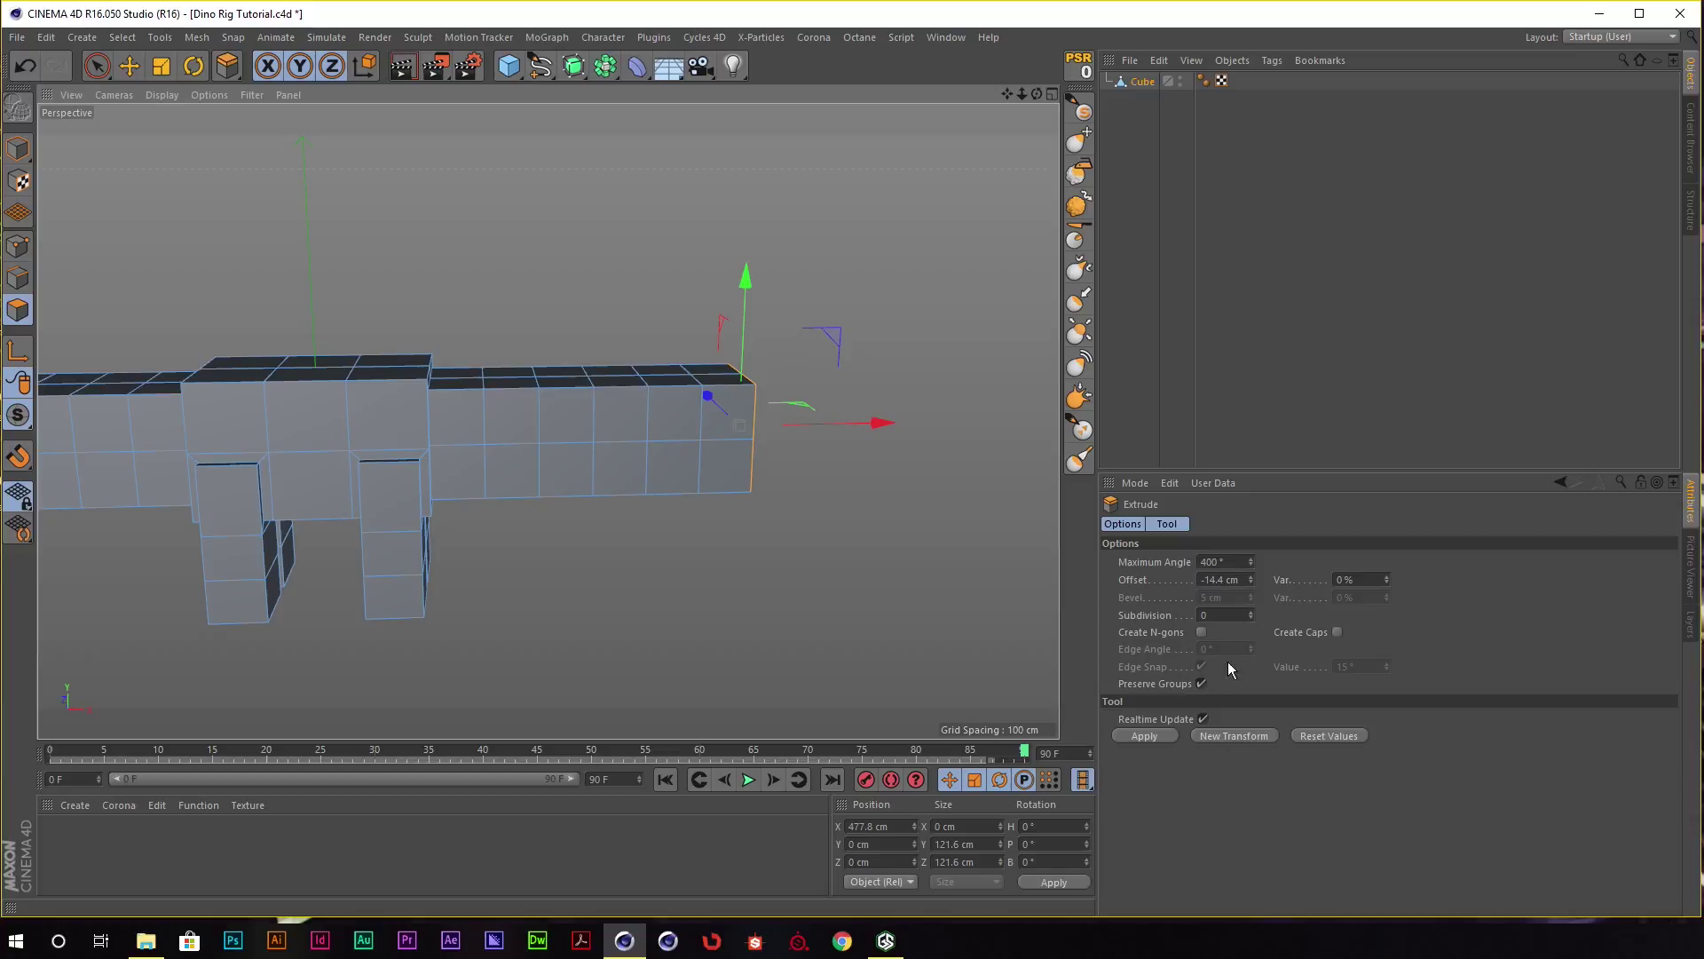
left_click_drag(1246, 582, 1128, 582)
left_click(1234, 584)
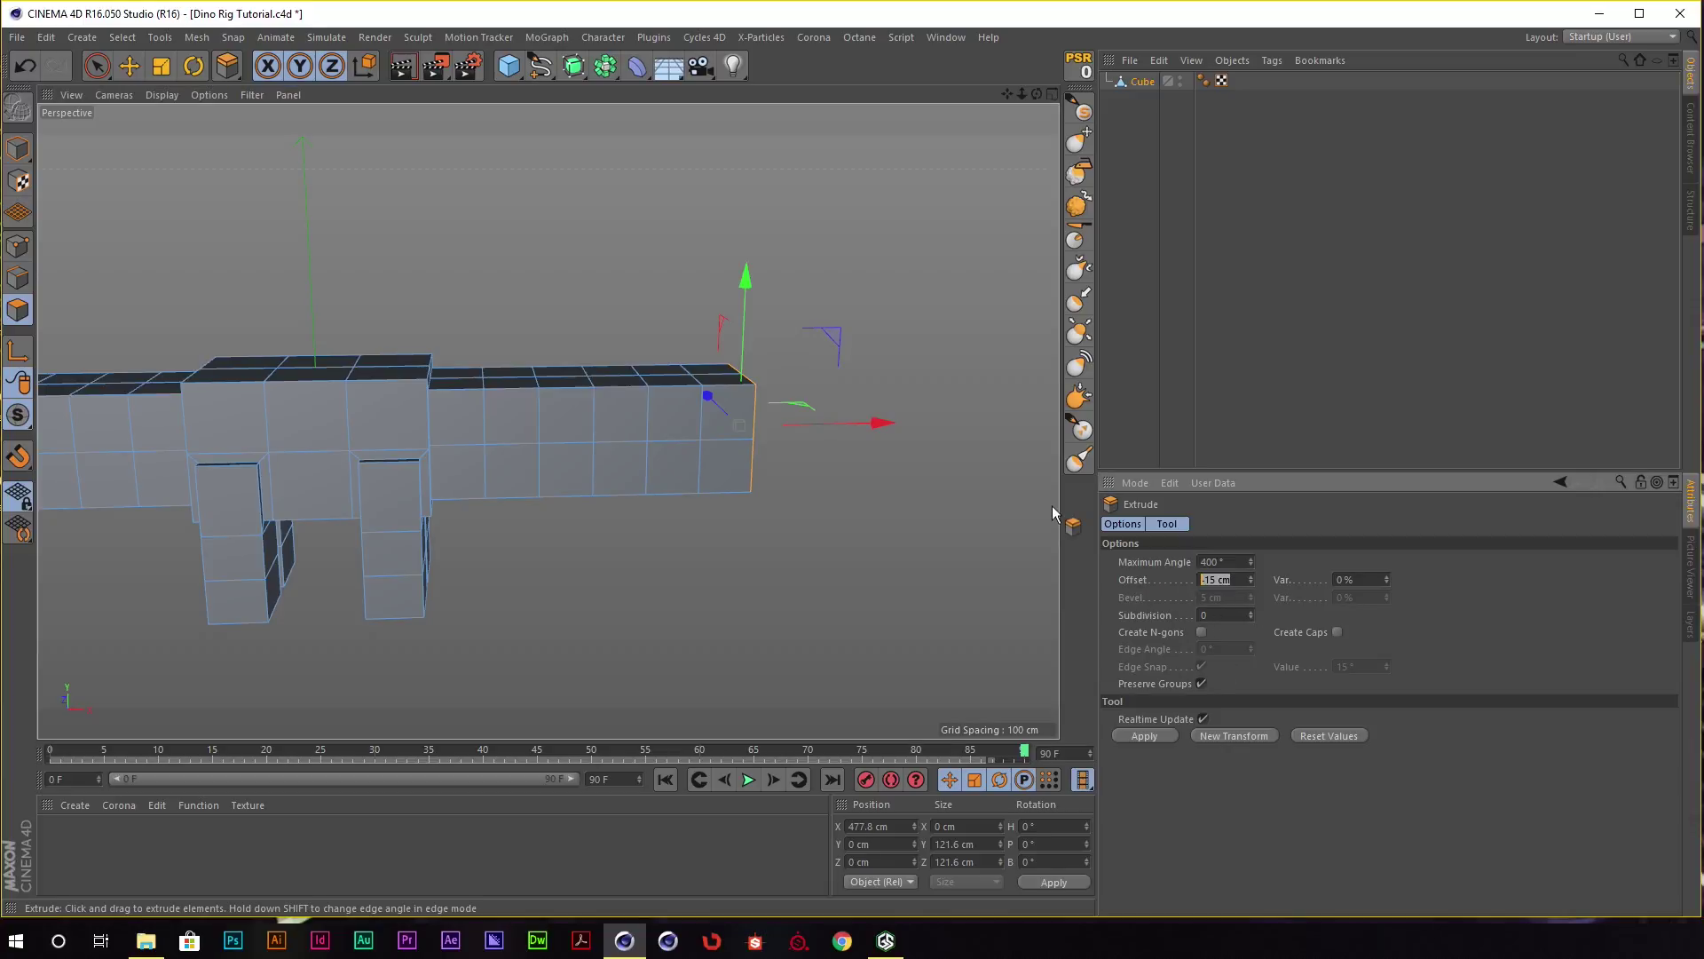
type("60")
key("Return")
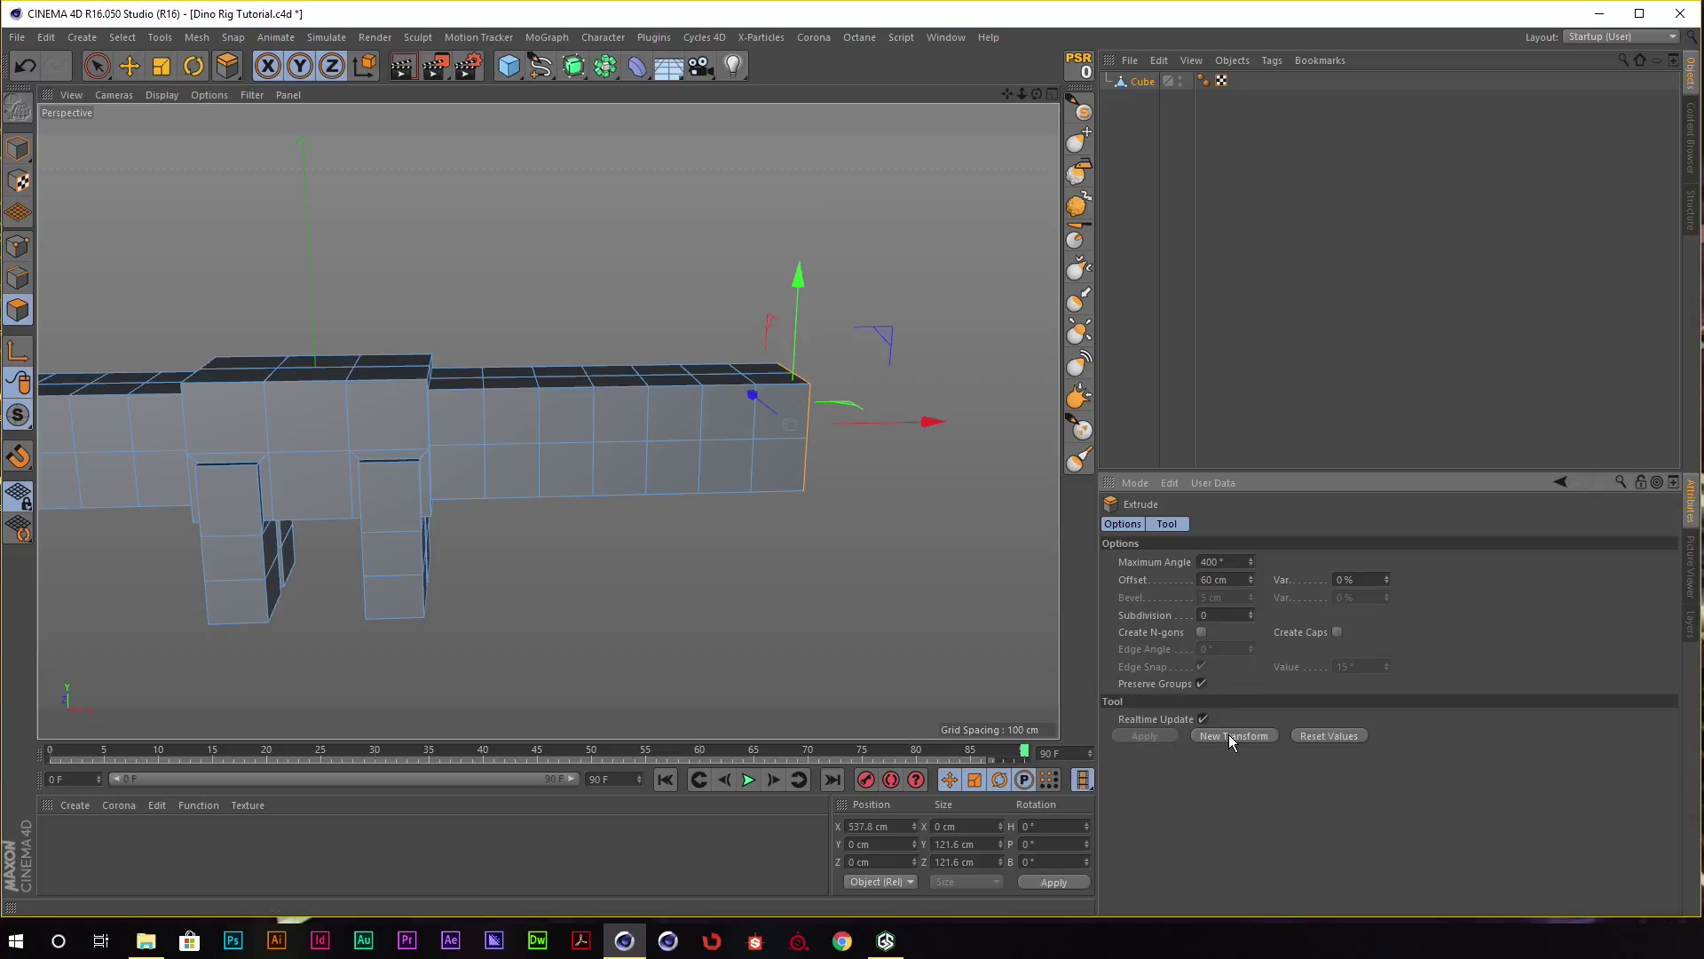
left_click(1233, 736)
mouse_move(839, 516)
left_mouse_down("alt")
mouse_move(593, 369)
mouse_move(876, 285)
mouse_move(817, 342)
mouse_move(902, 318)
mouse_move(875, 286)
mouse_move(810, 318)
mouse_move(852, 299)
mouse_move(852, 358)
left_mouse_up("alt")
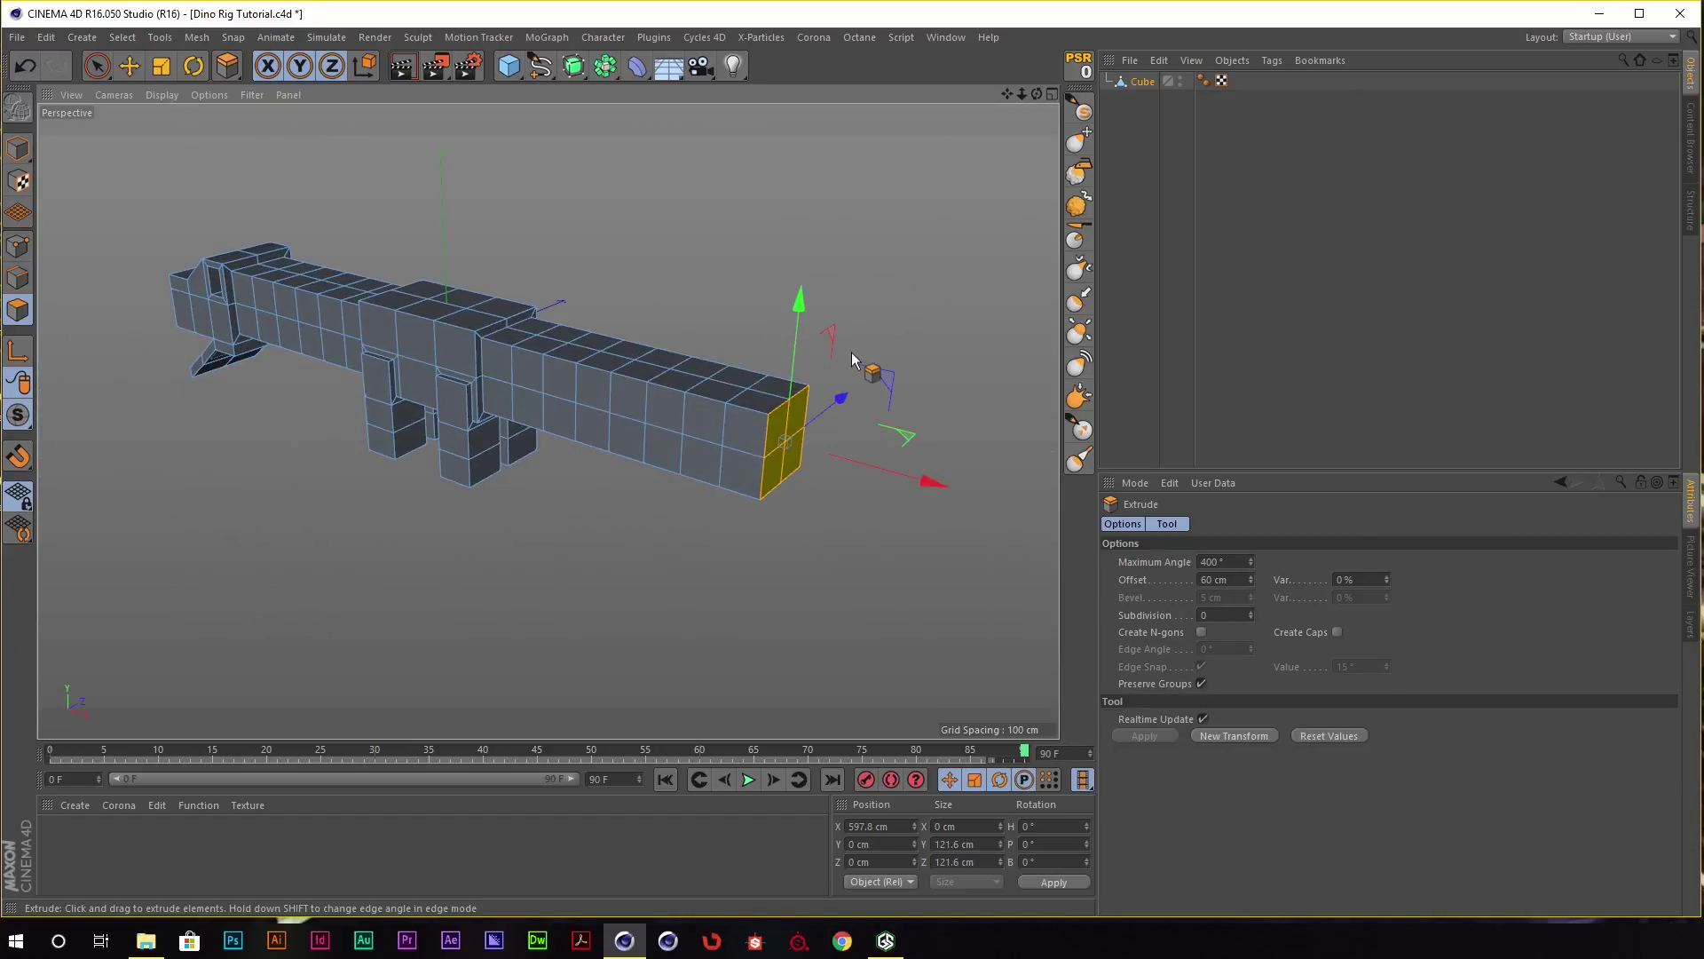
For the Scale tool, enable soft selection with preview and set its mode to Group.
key("t")
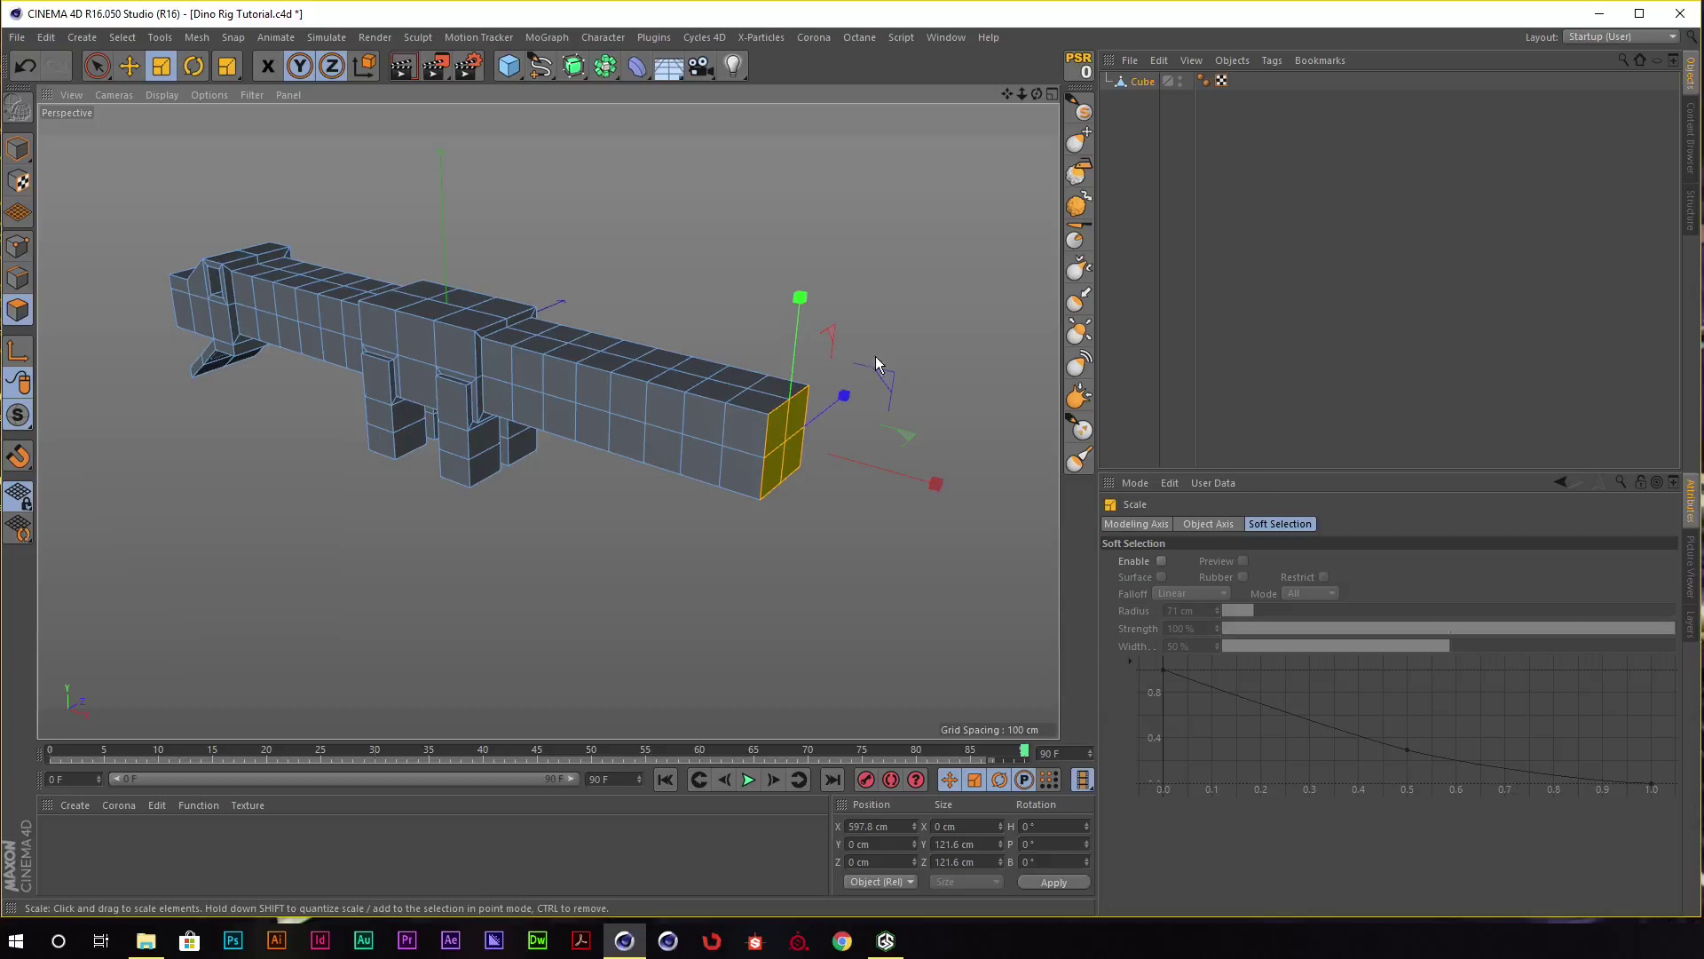
mouse_move(875, 355)
left_mouse_down("alt")
mouse_move(875, 384)
mouse_move(828, 384)
mouse_move(879, 408)
left_mouse_up("alt")
left_click(1162, 561)
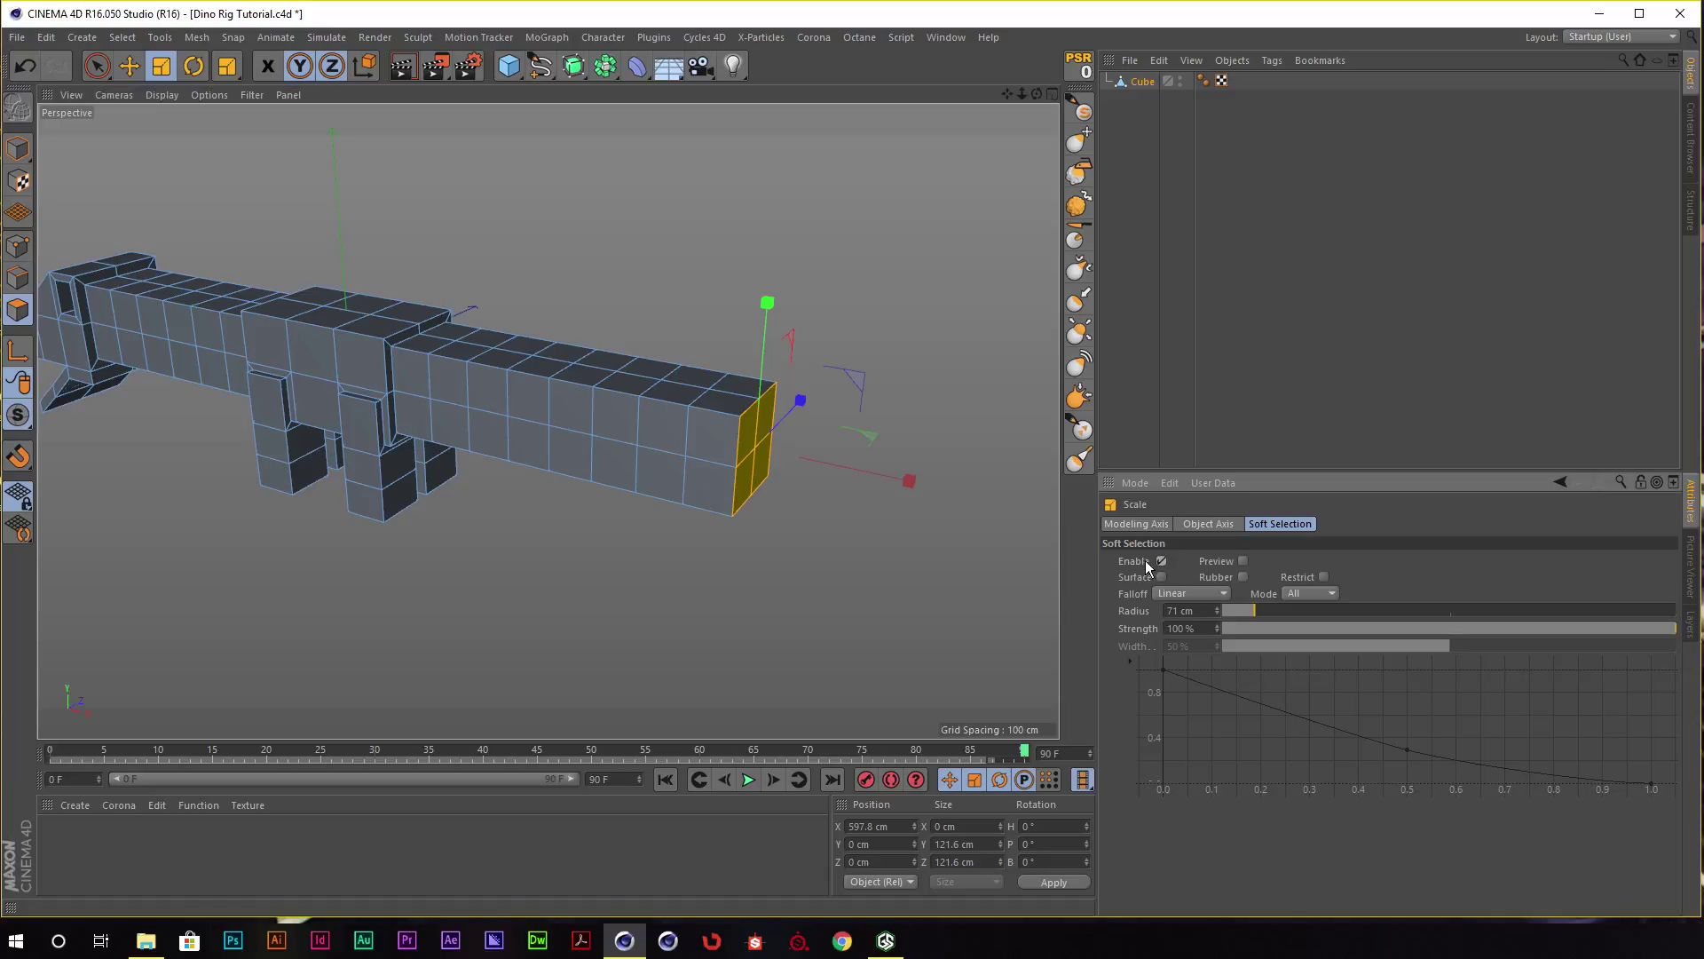
left_click_drag(662, 346, 632, 320, "alt")
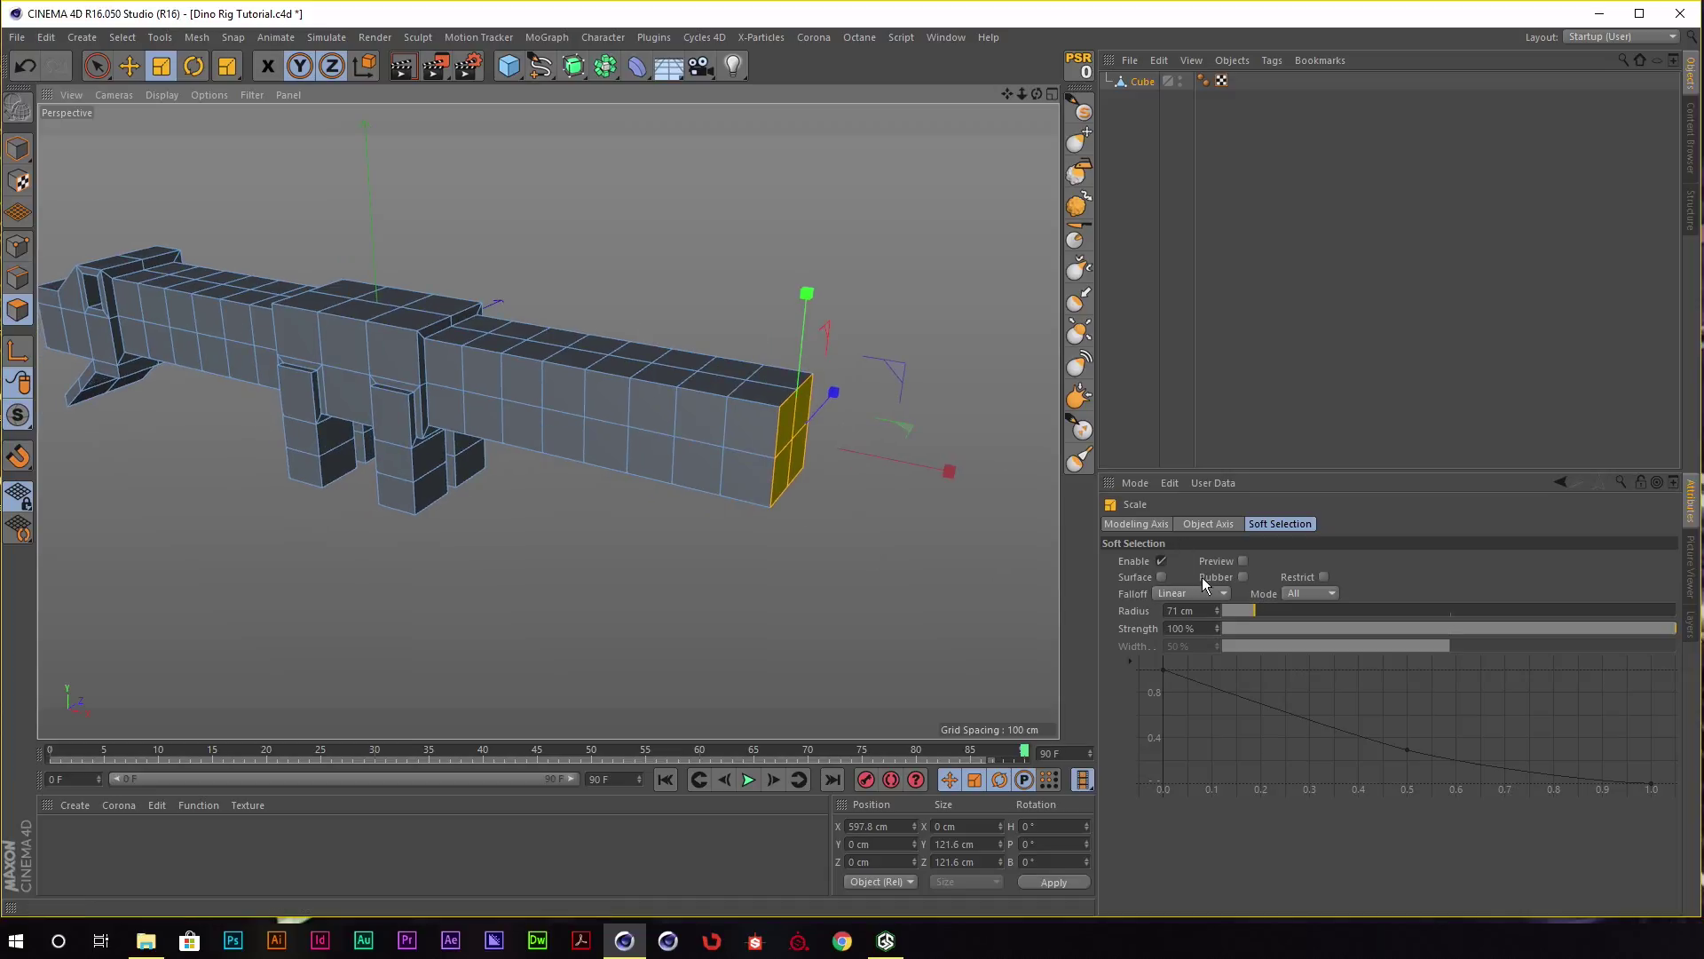
left_click(1244, 561)
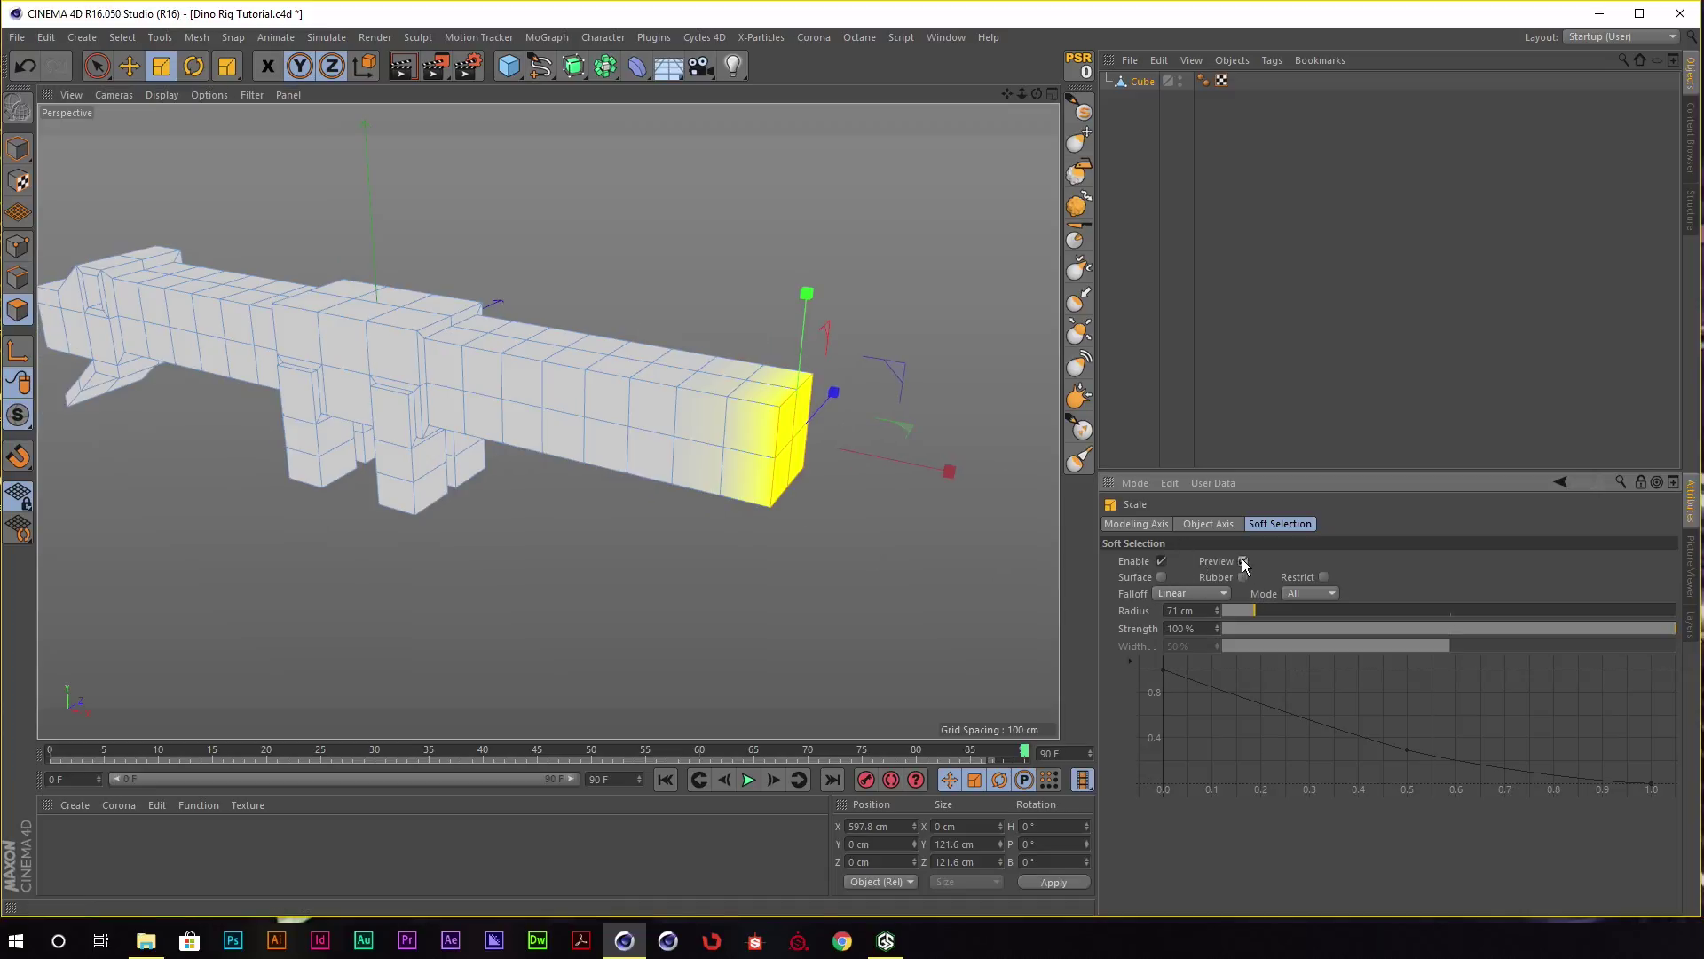
left_click_drag(578, 391, 682, 384, "alt")
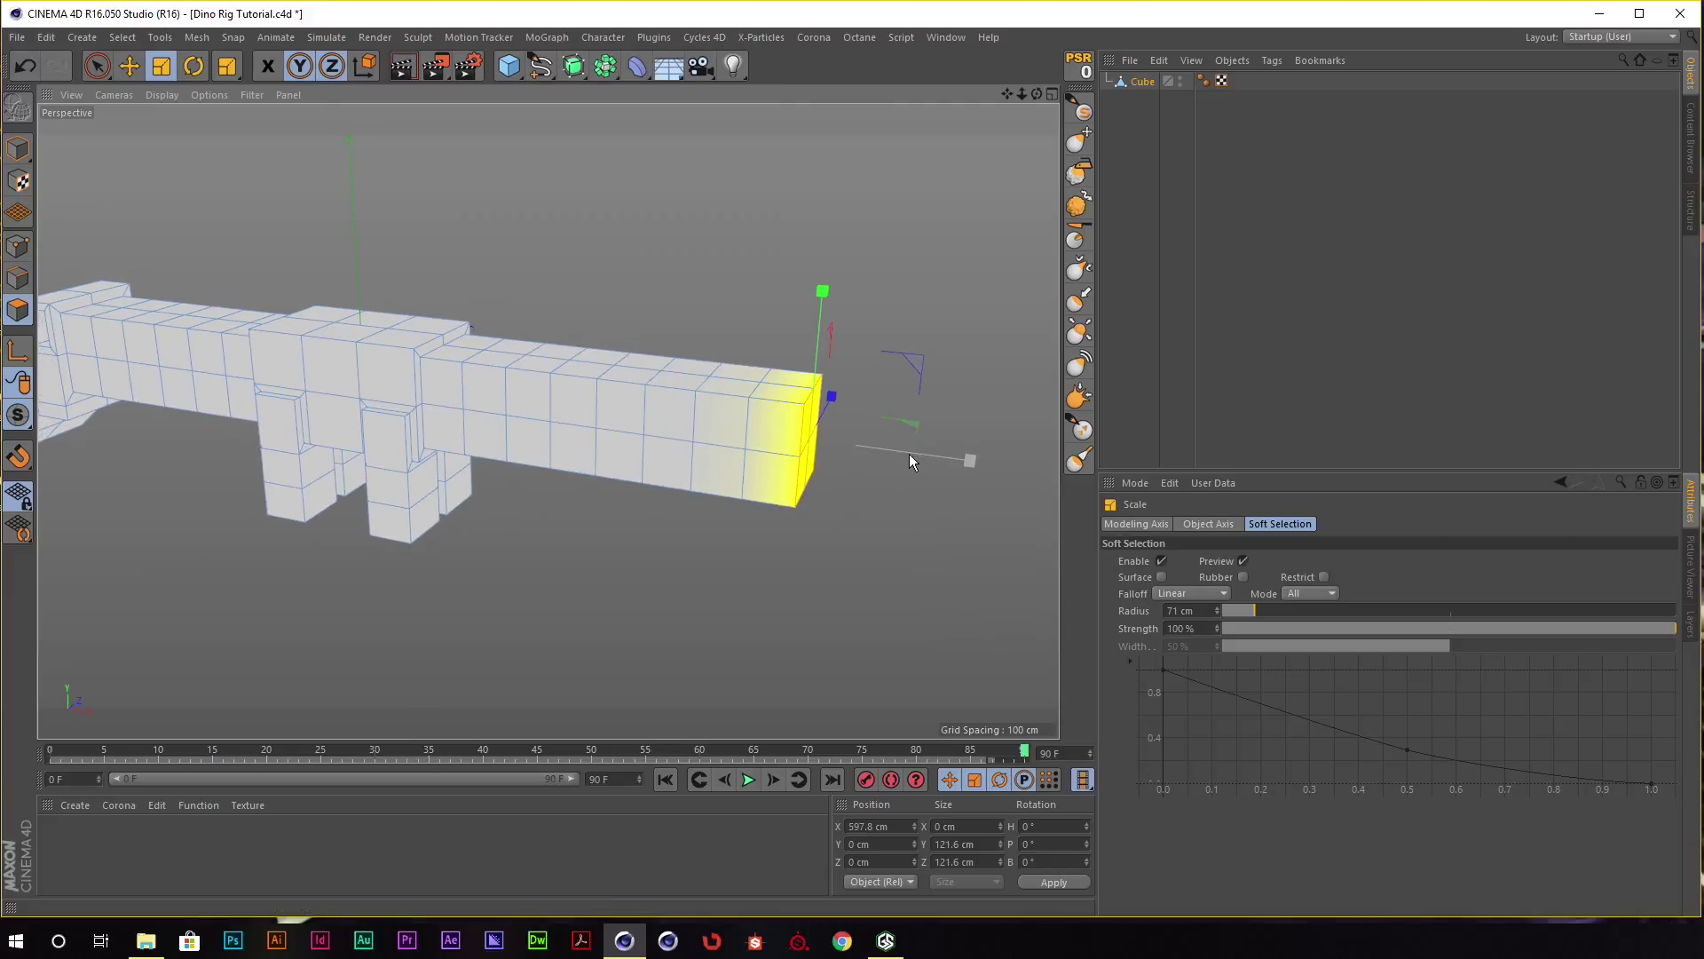
left_click_drag(909, 454, 705, 485, "alt")
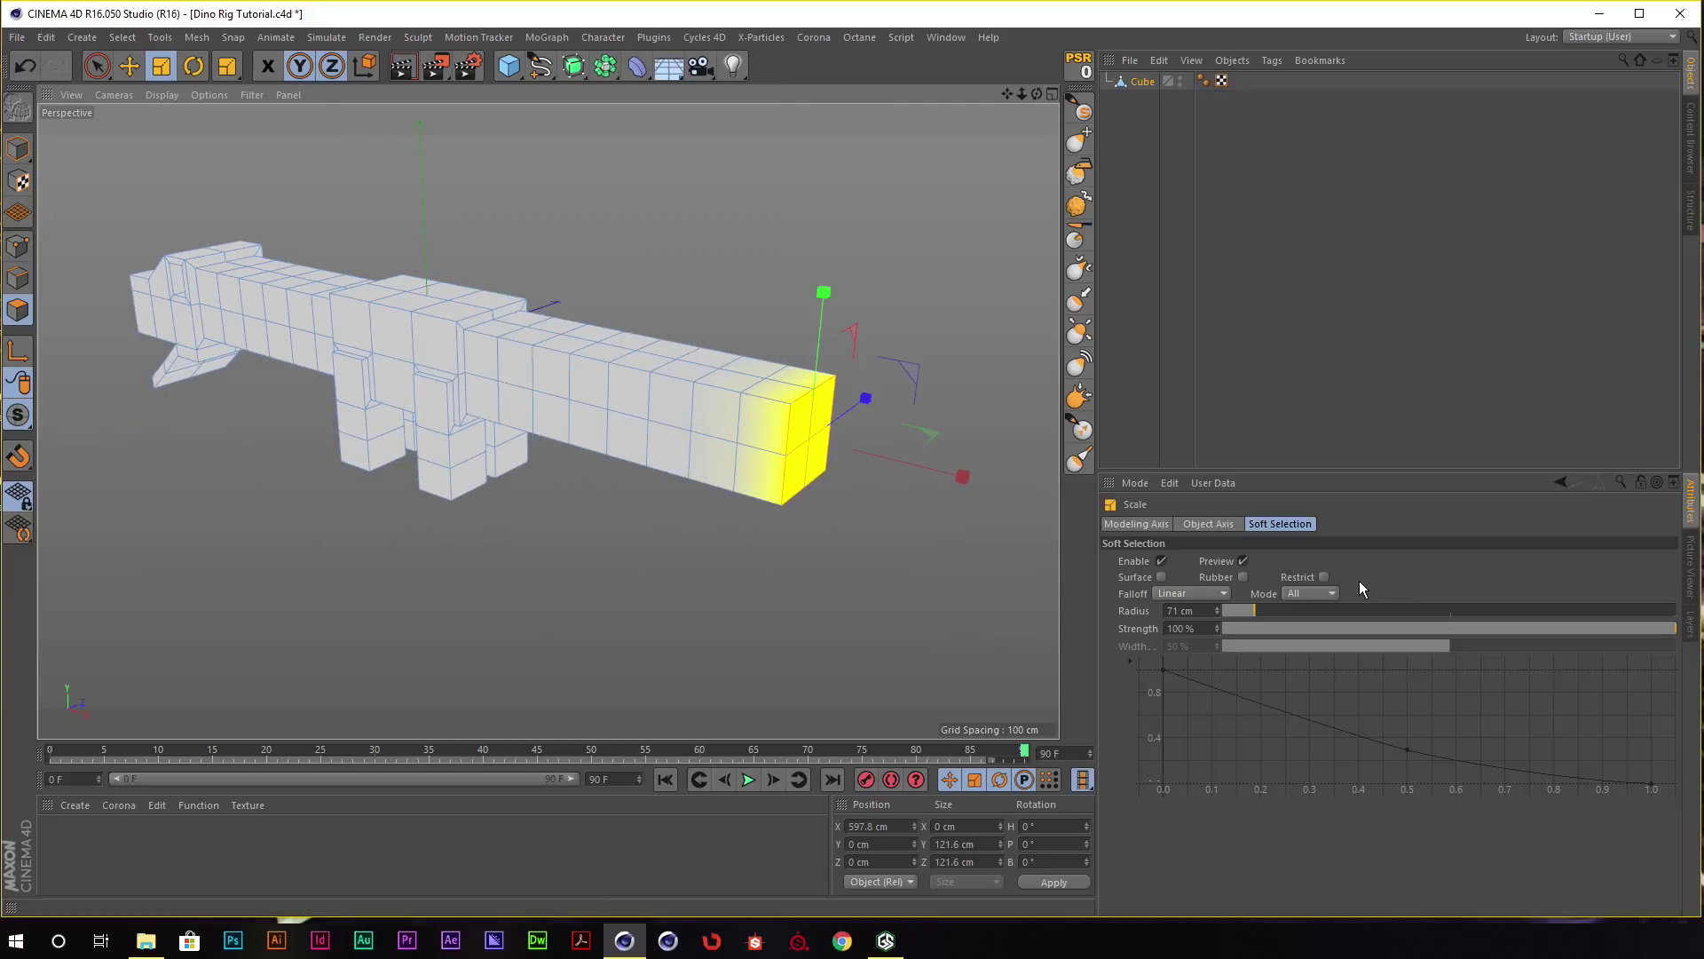
left_click(1331, 594)
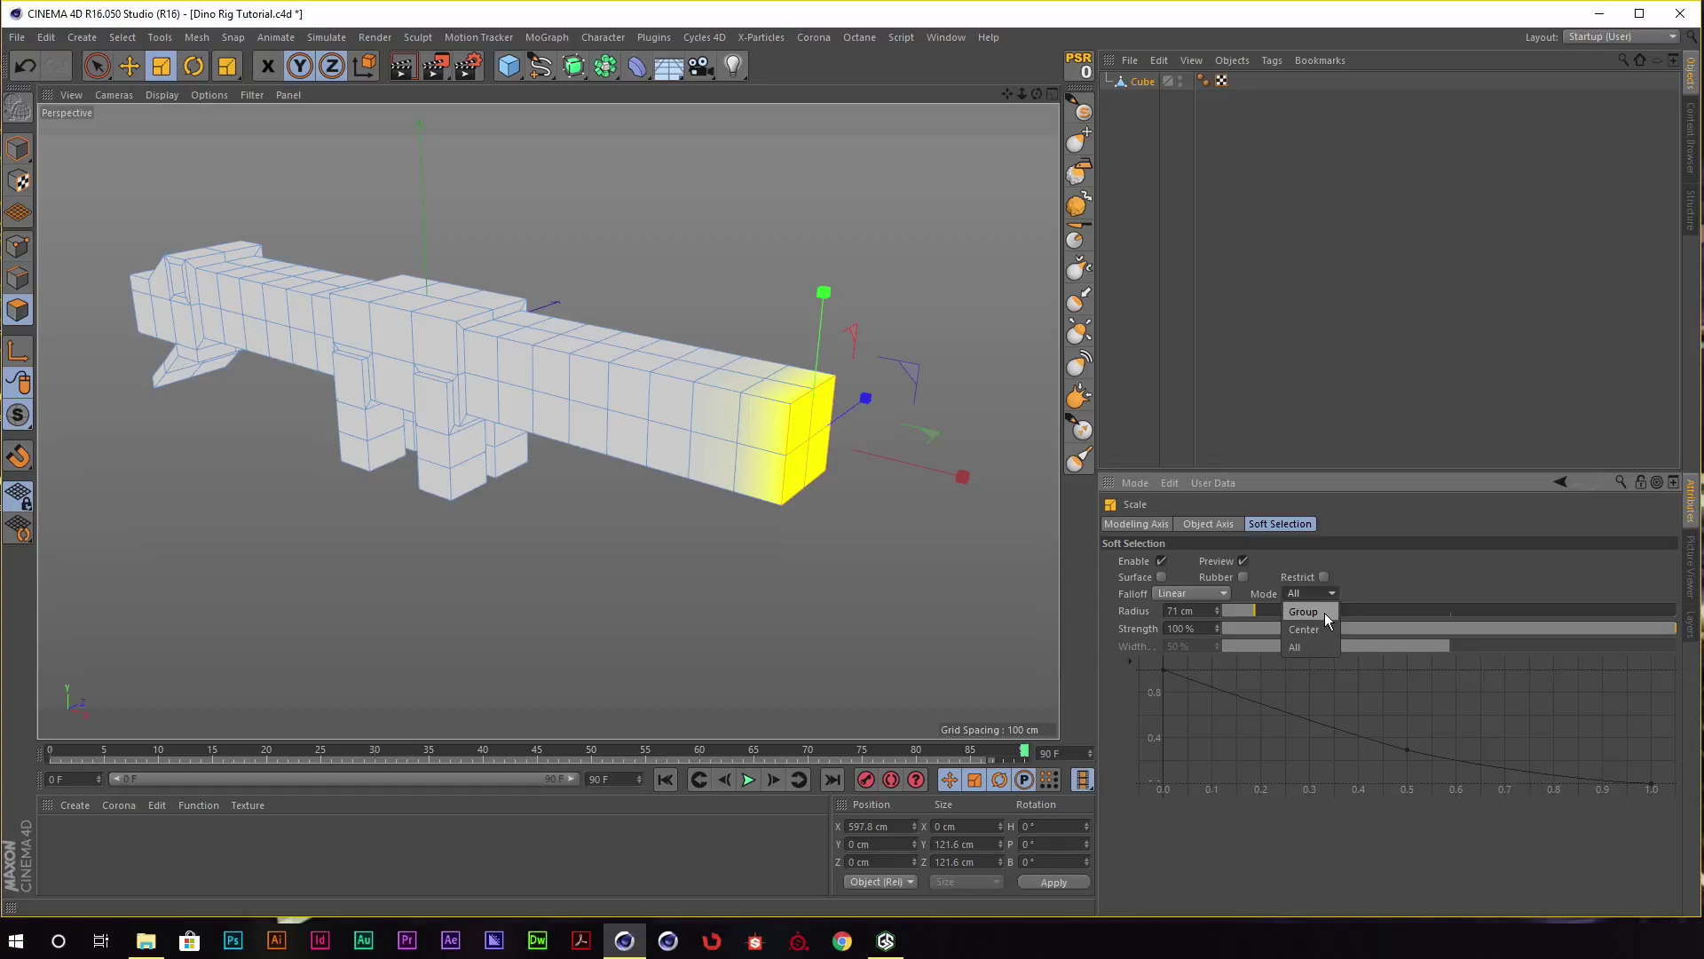
left_click(1324, 614)
left_click_drag(764, 478, 867, 419, "alt")
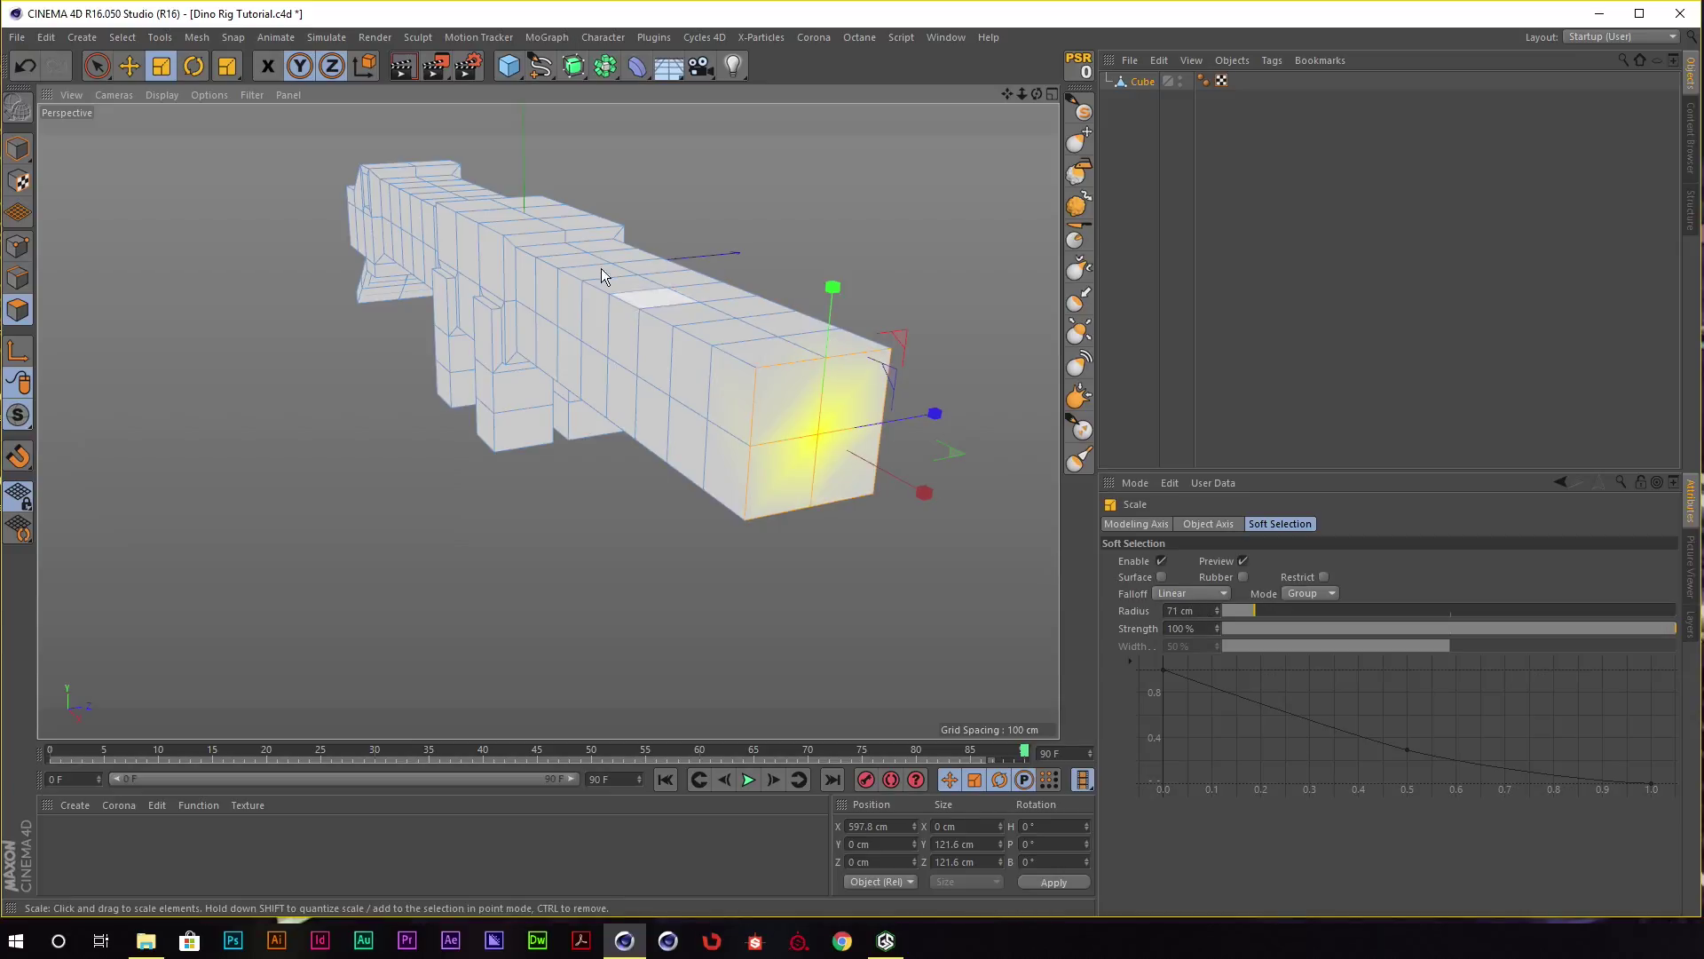
Pick a couple of top tail polygons, then reselect the tail's end face.
left_click(513, 219)
mouse_move(541, 232)
left_mouse_down("alt")
mouse_move(684, 311)
mouse_move(740, 369)
mouse_move(571, 286)
left_mouse_up("alt")
left_click(540, 238, "shift")
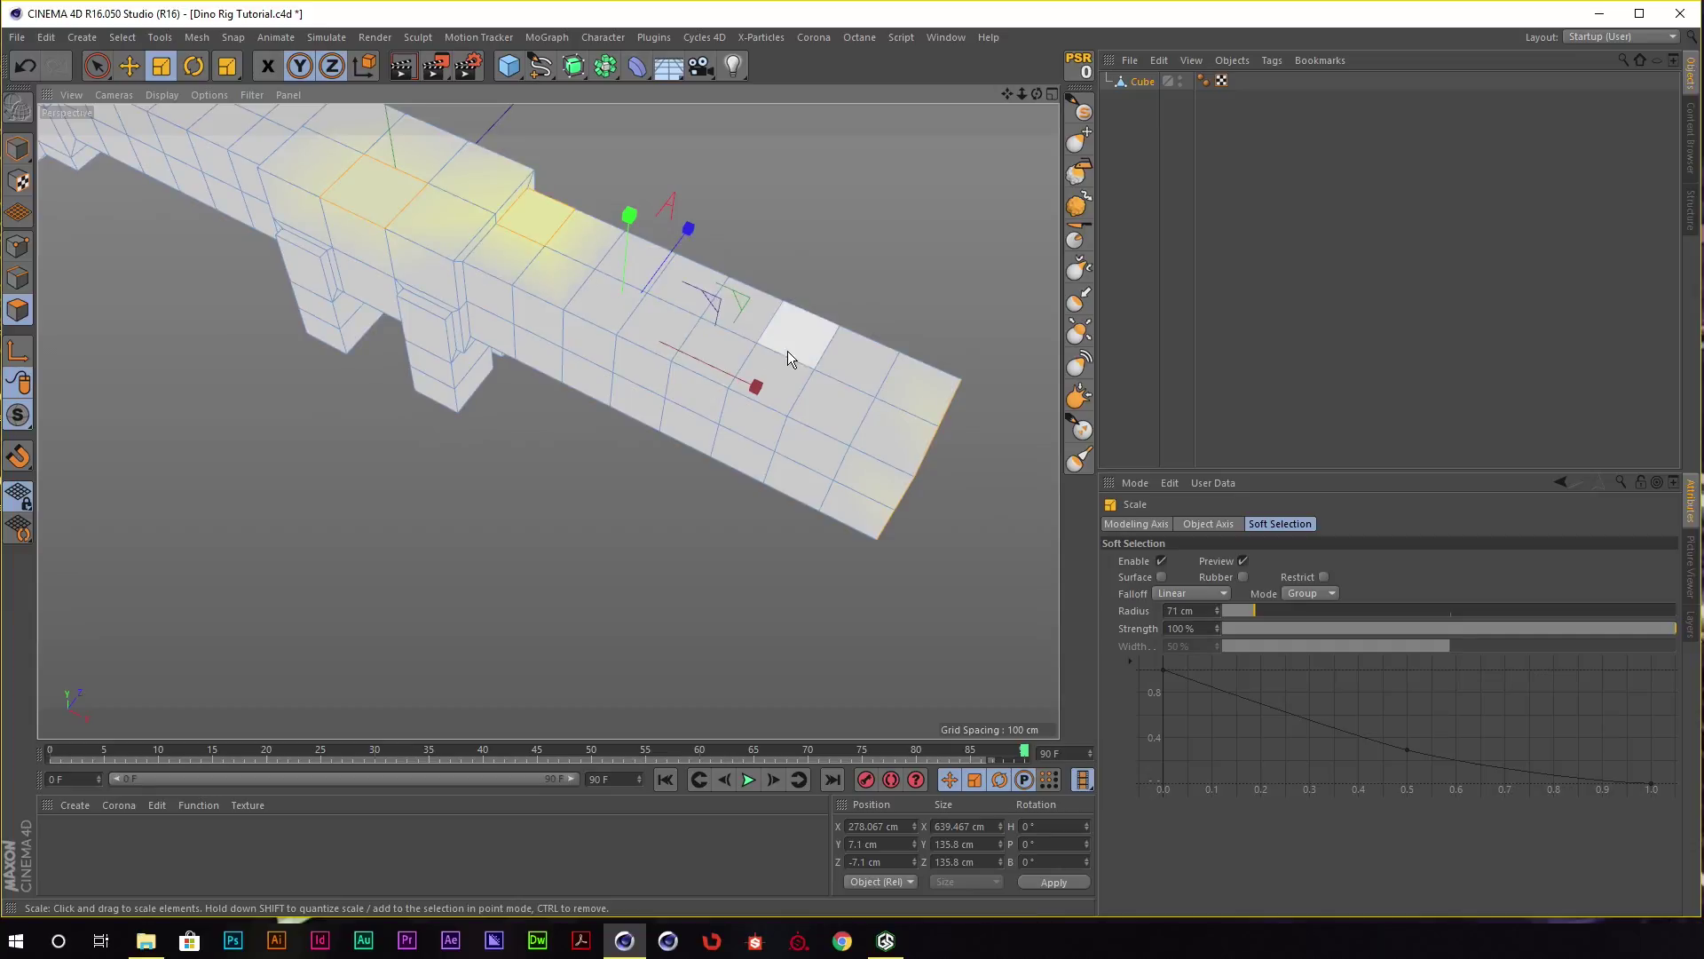
left_click_drag(786, 350, 716, 286, "alt")
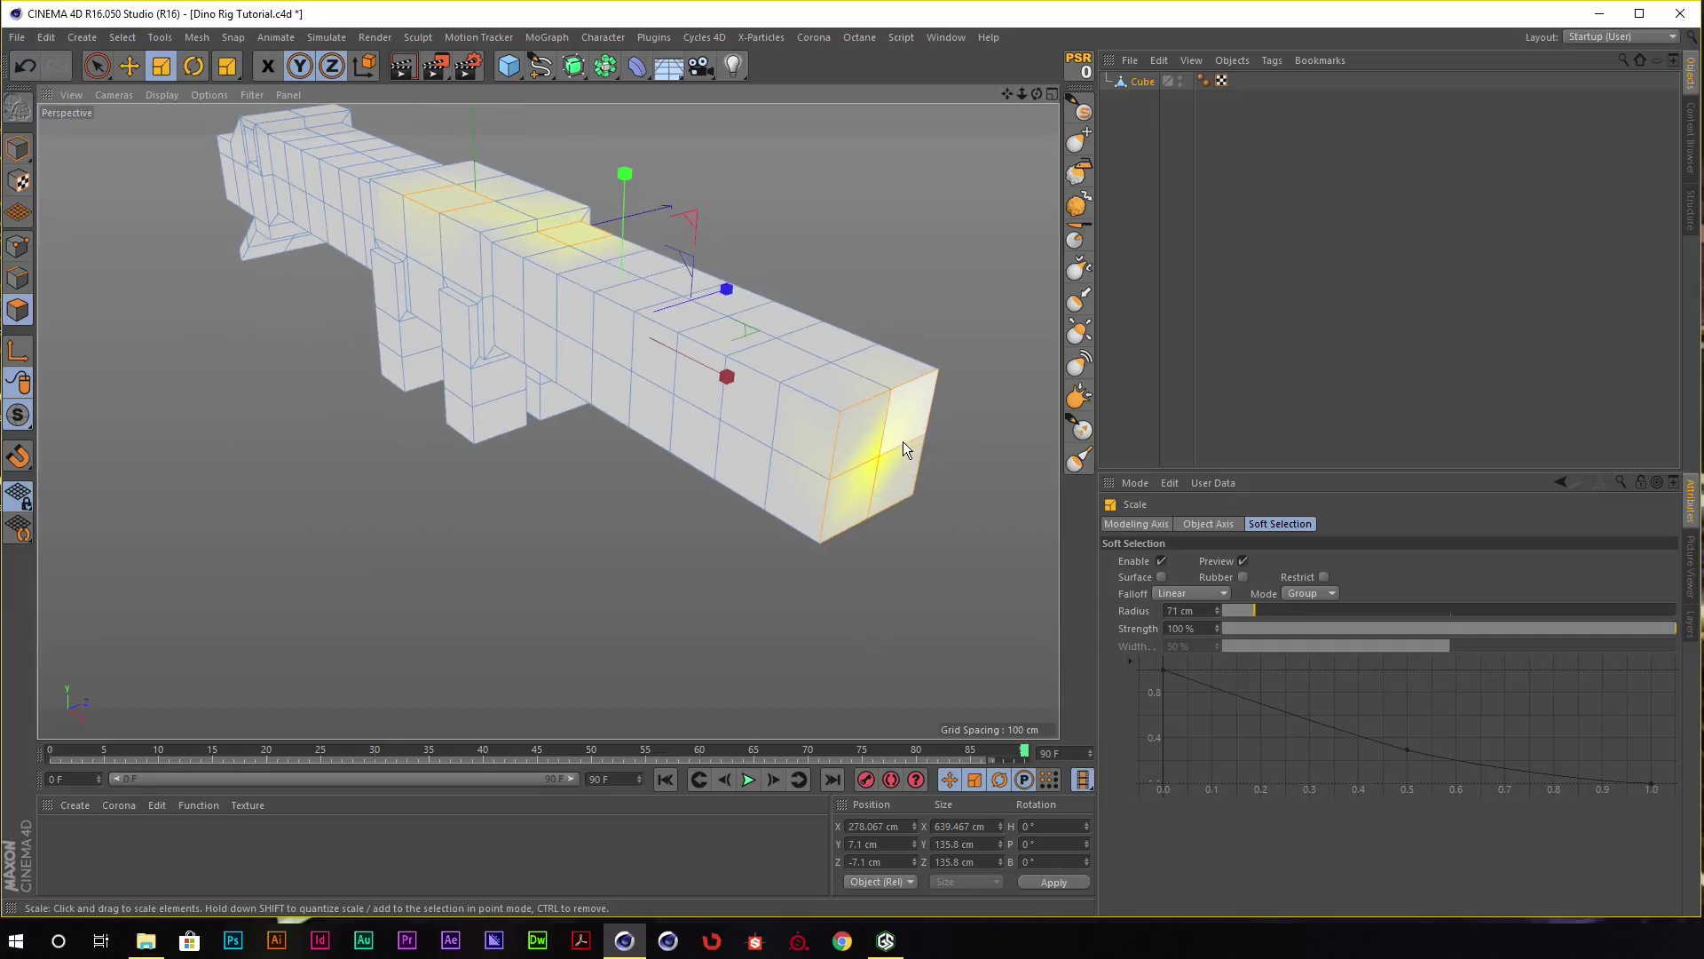
key("9")
left_click(881, 456)
left_click_drag(881, 455, 976, 477, "alt")
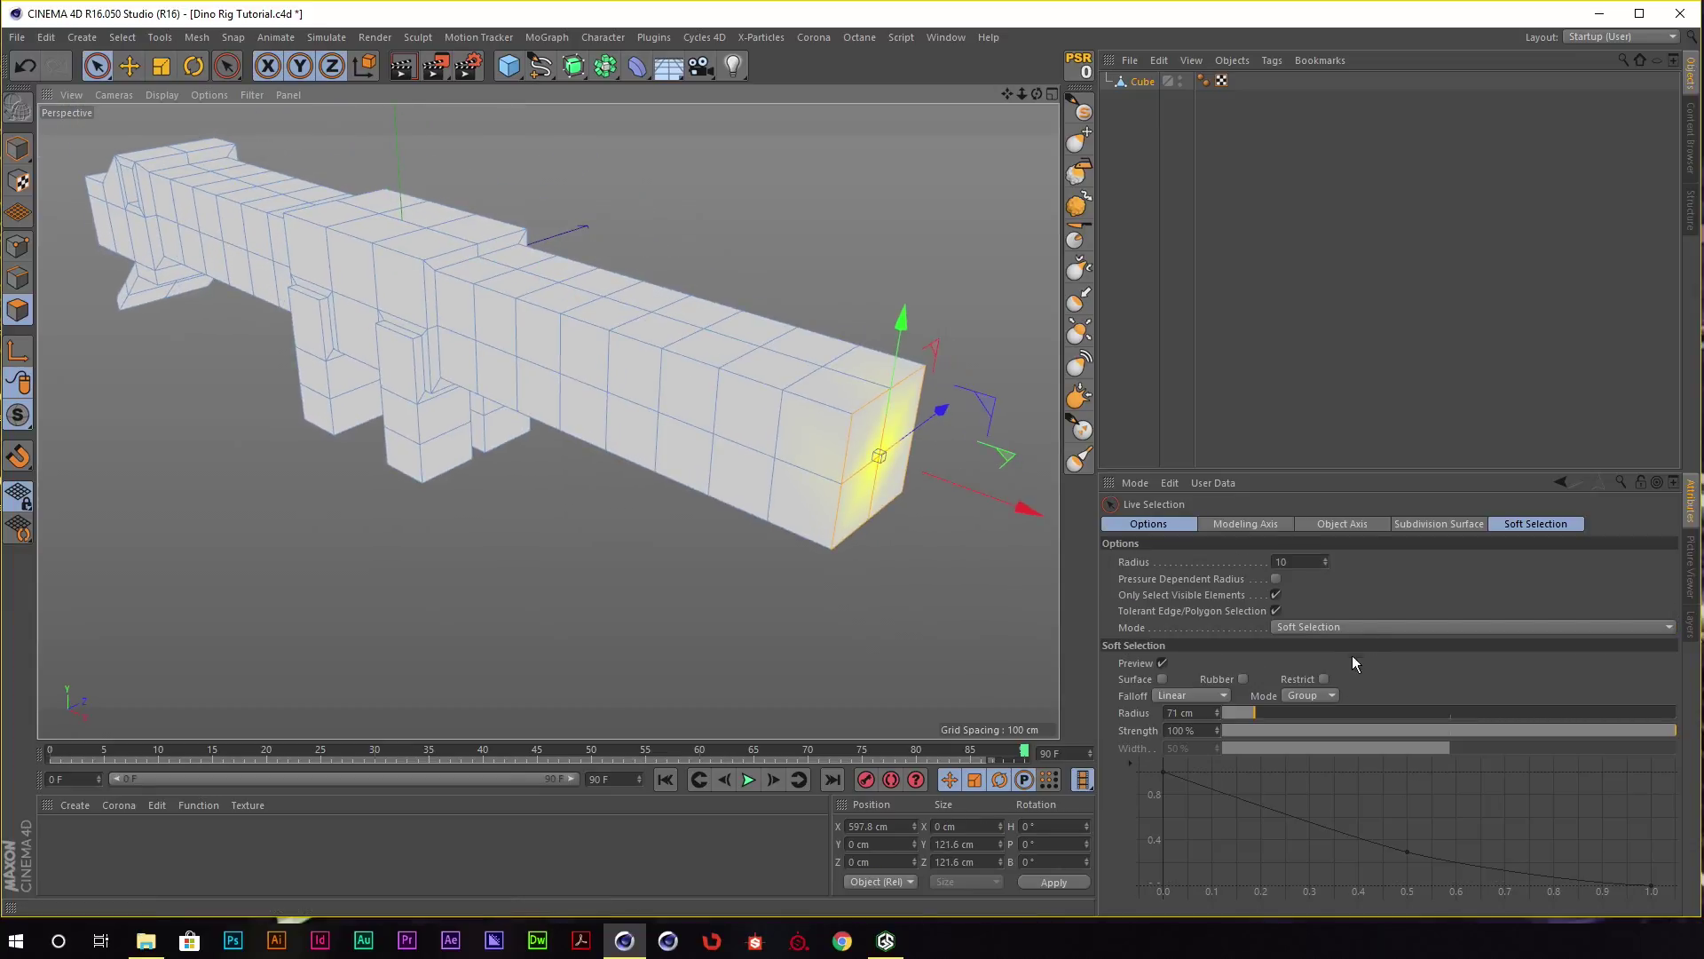
Set soft selection mode to All and widen the radius to about 477 cm.
left_click(1309, 696)
left_click(1303, 727)
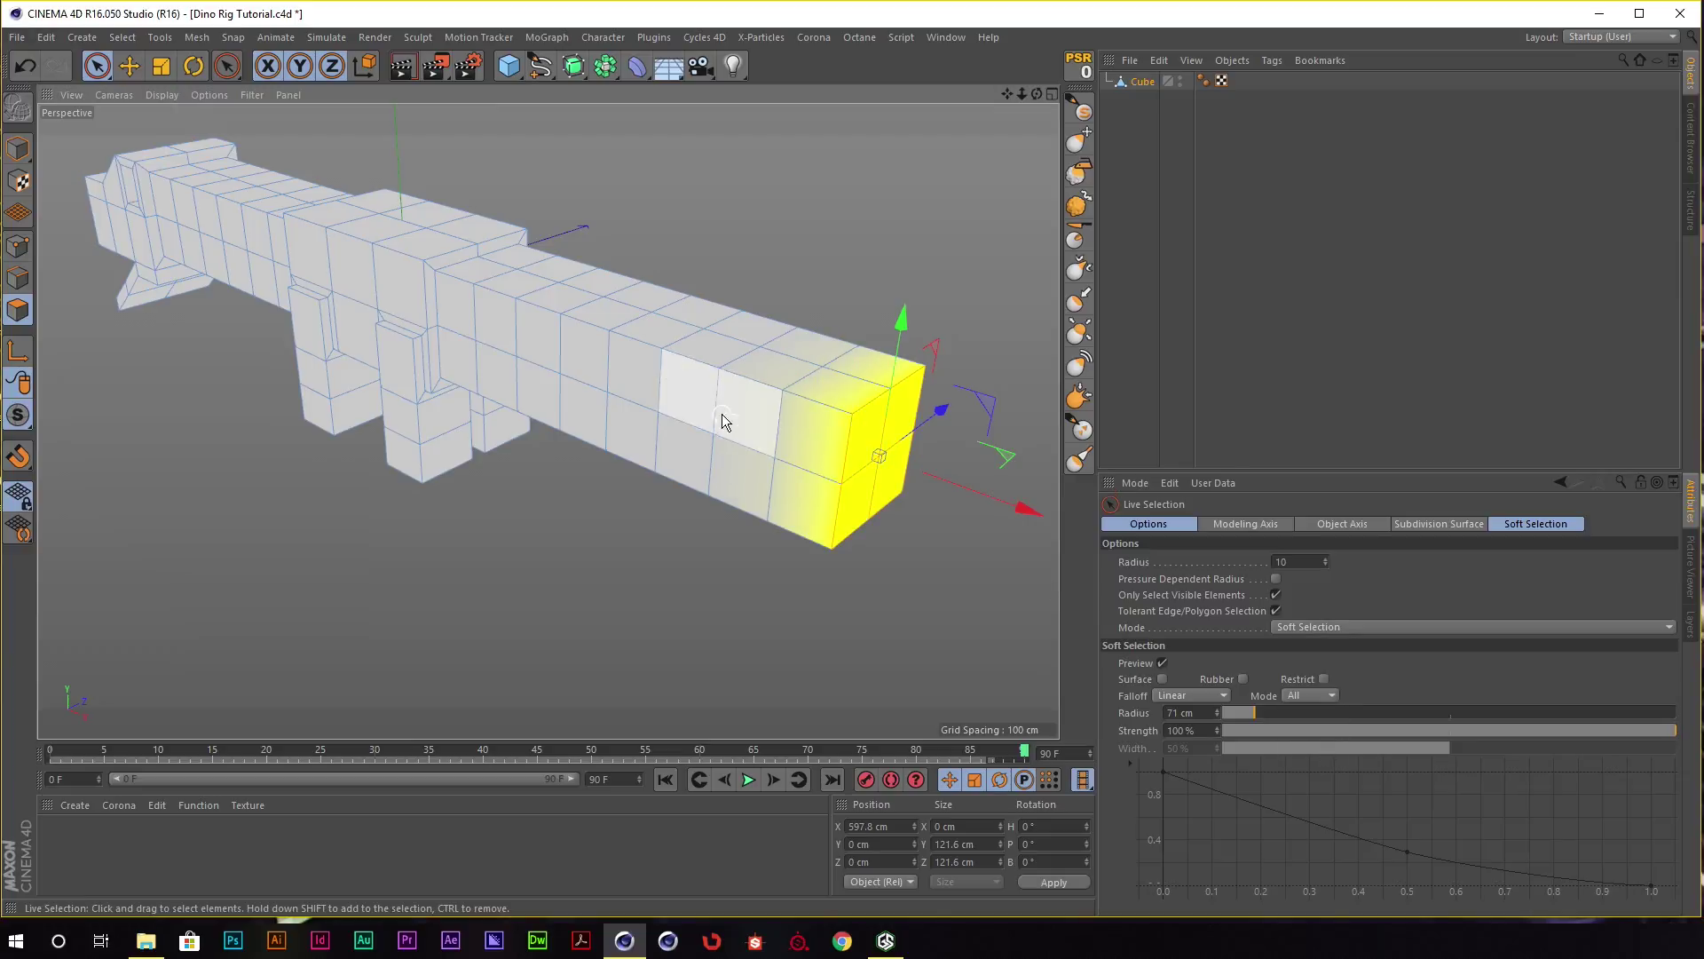
scroll(753, 436, "up", 2)
left_click_drag(1222, 713, 1621, 755)
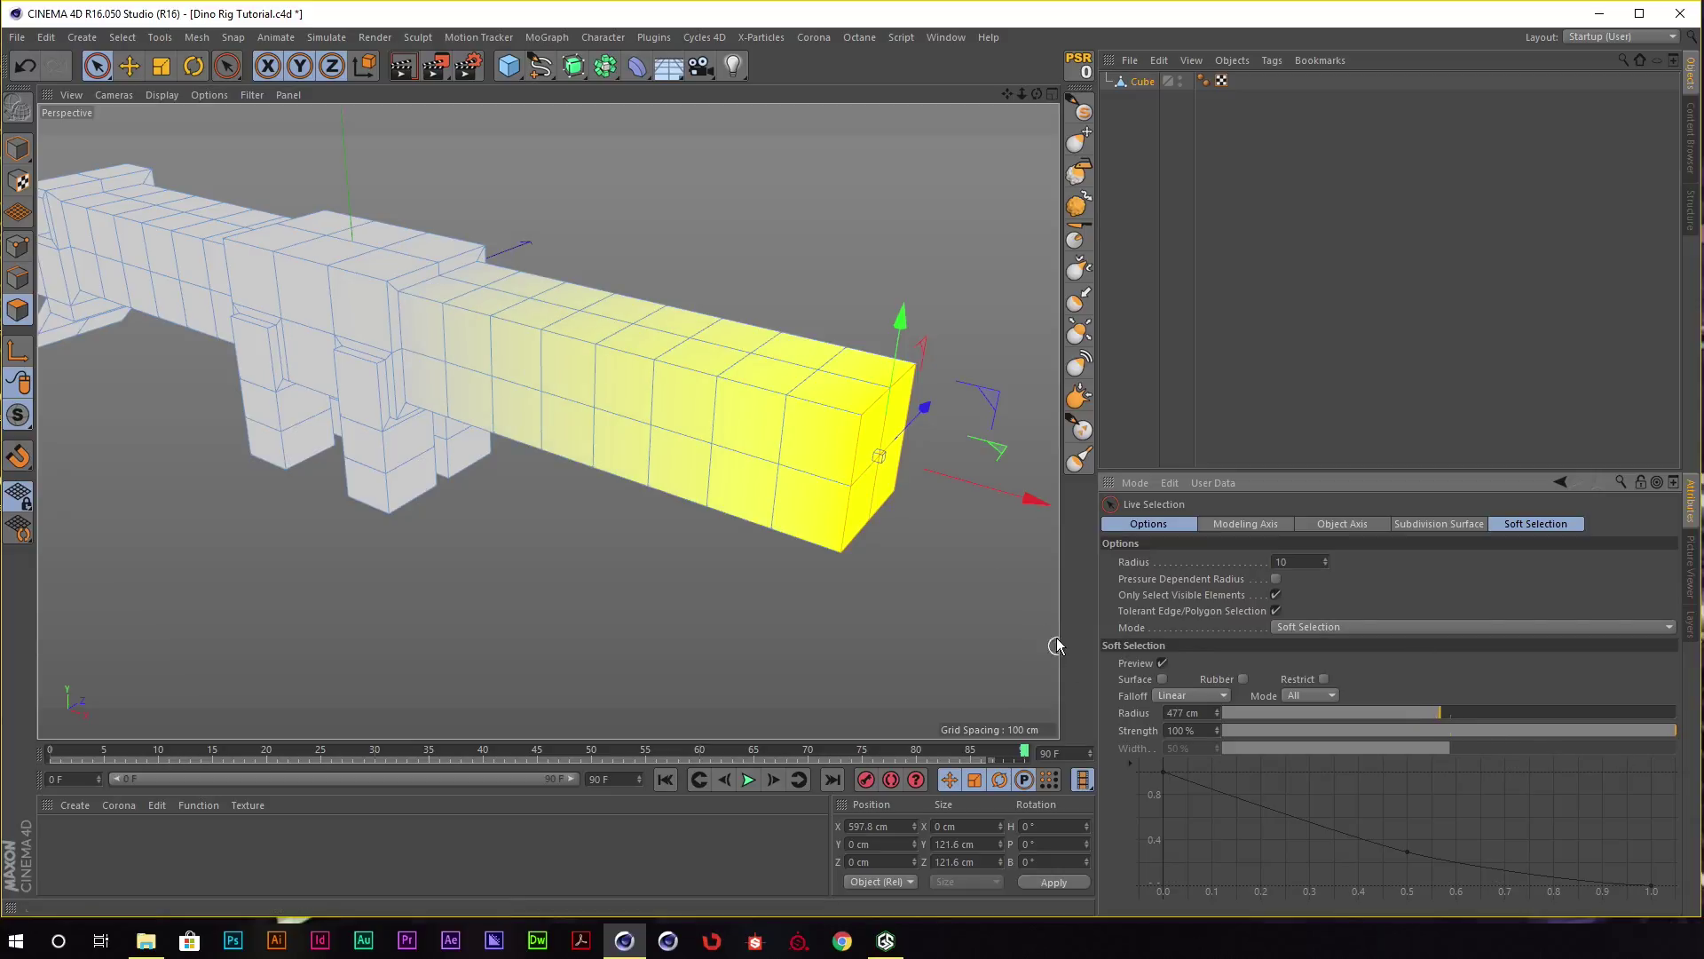
scroll(859, 388, "down", 2)
Scale the tail's end face down so the tail tapers to a point.
key("t")
mouse_move(793, 316)
left_mouse_down("alt")
mouse_move(781, 307)
mouse_move(914, 214)
mouse_move(477, 403)
left_mouse_up("alt")
key("x")
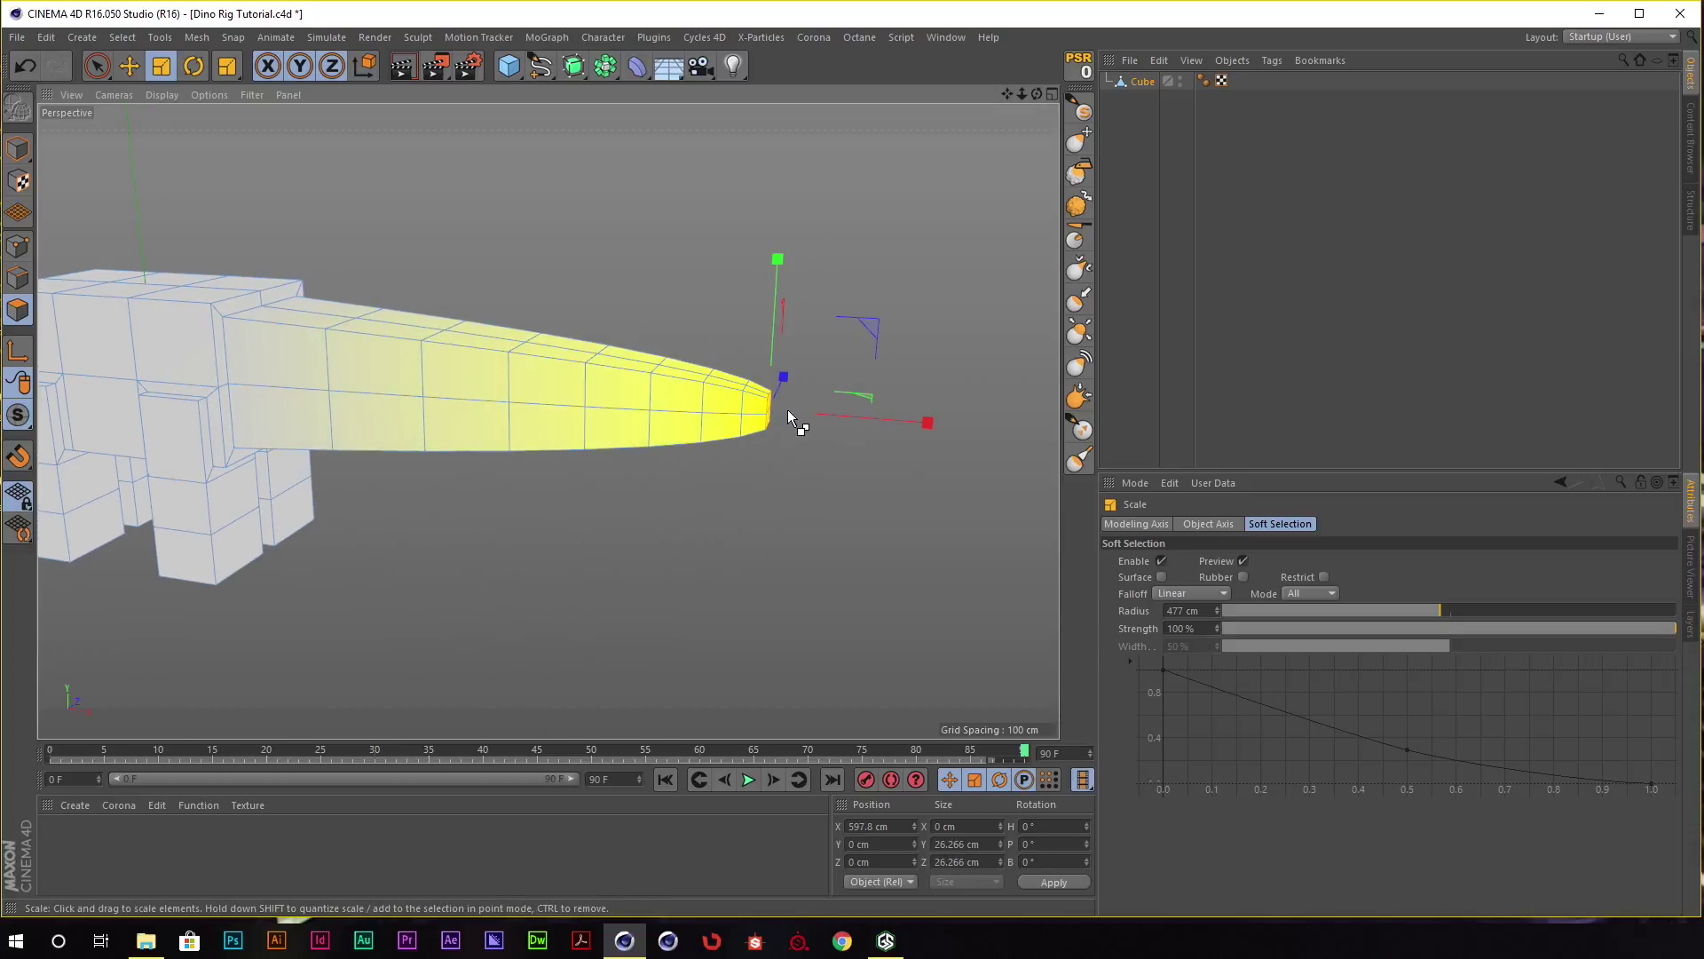
key("ctrl+z")
left_click_drag(750, 373, 680, 328, "alt")
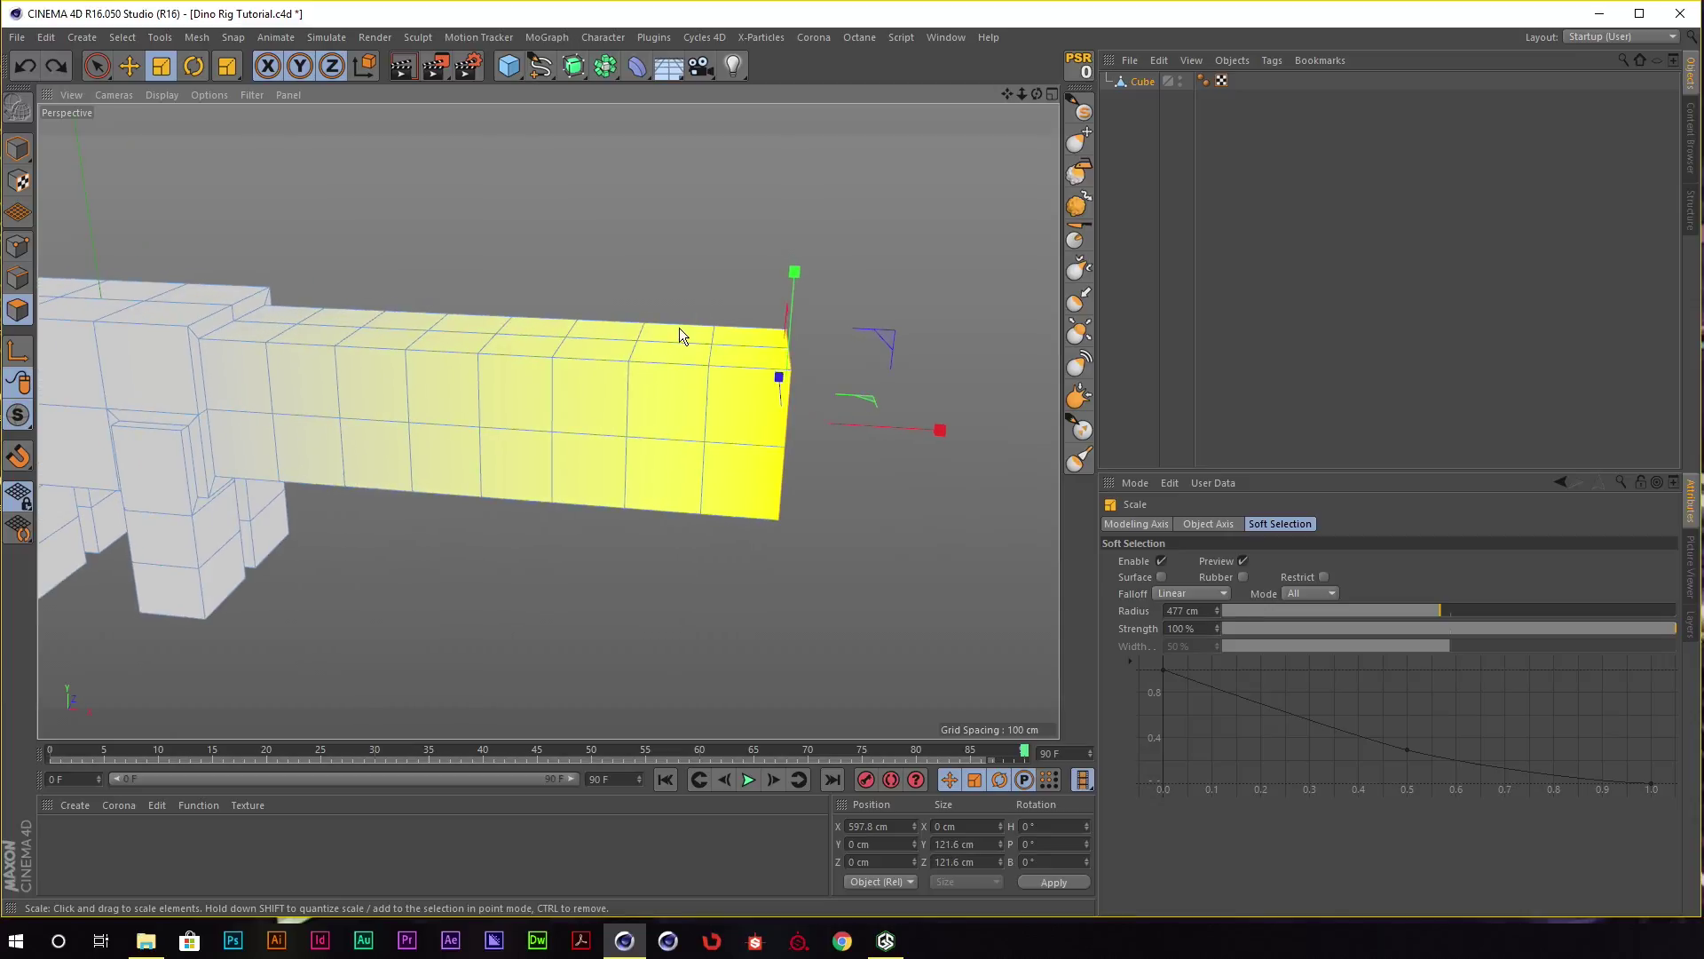
left_click_drag(535, 395, 637, 277, "alt")
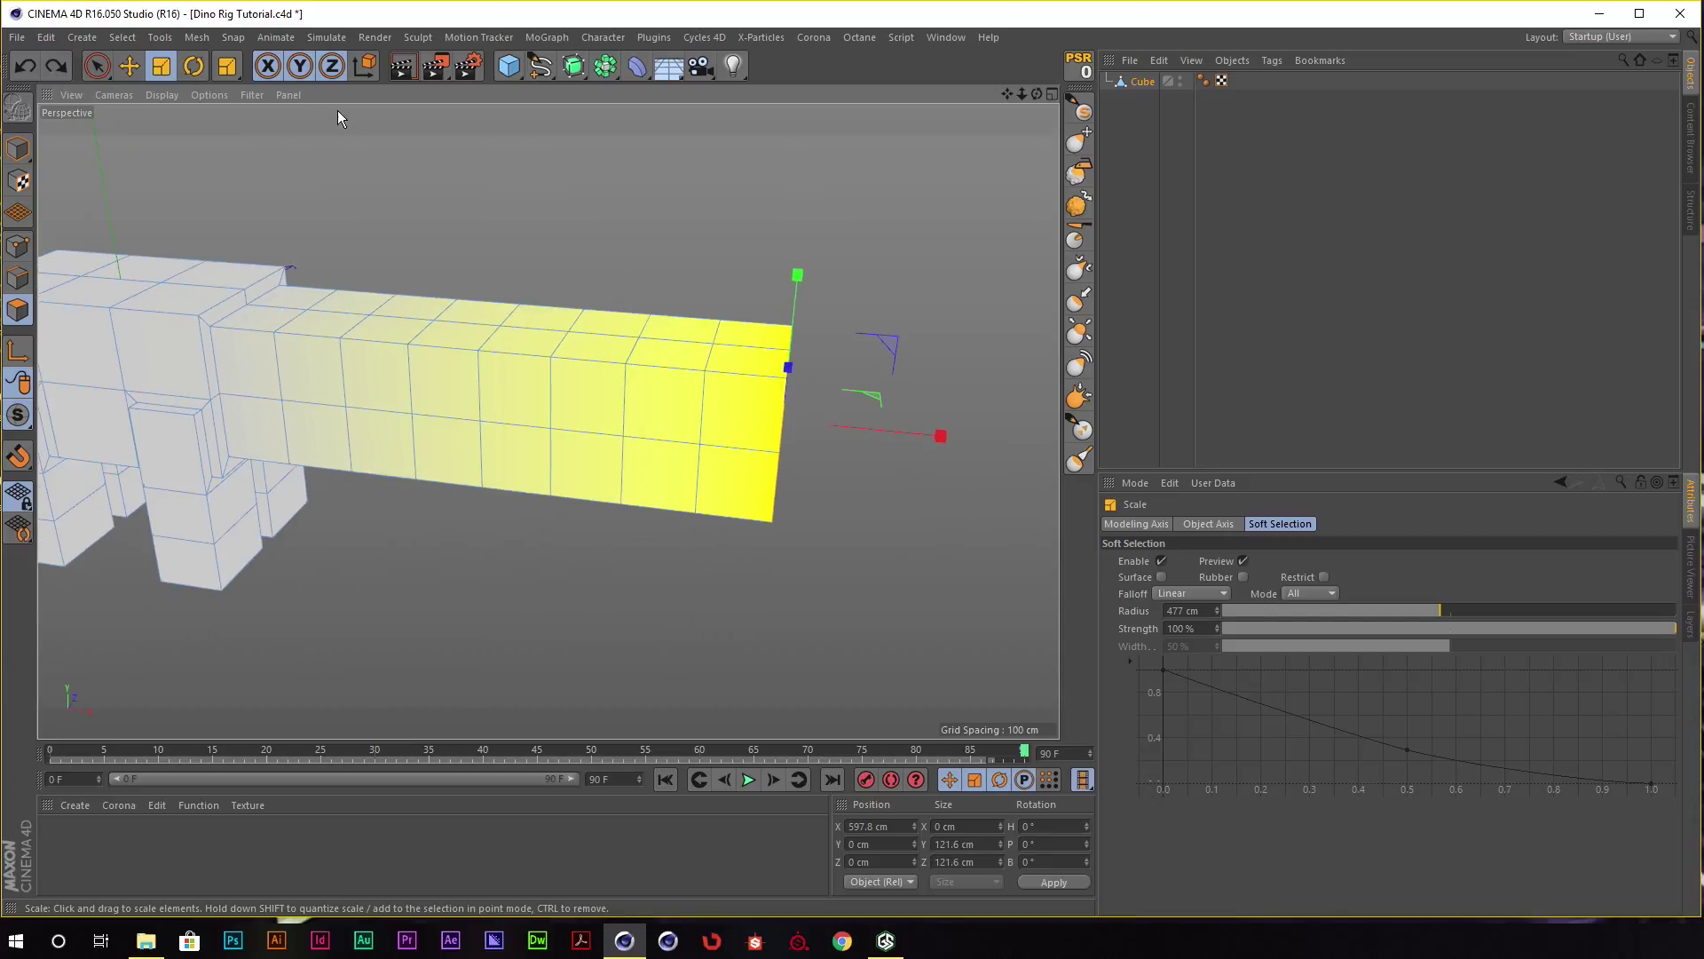
mouse_move(791, 282)
left_mouse_down("alt")
mouse_move(806, 409)
mouse_move(763, 403)
left_mouse_up("alt")
mouse_move(934, 183)
left_mouse_down()
mouse_move(534, 391)
mouse_move(384, 438)
mouse_move(712, 376)
left_mouse_up()
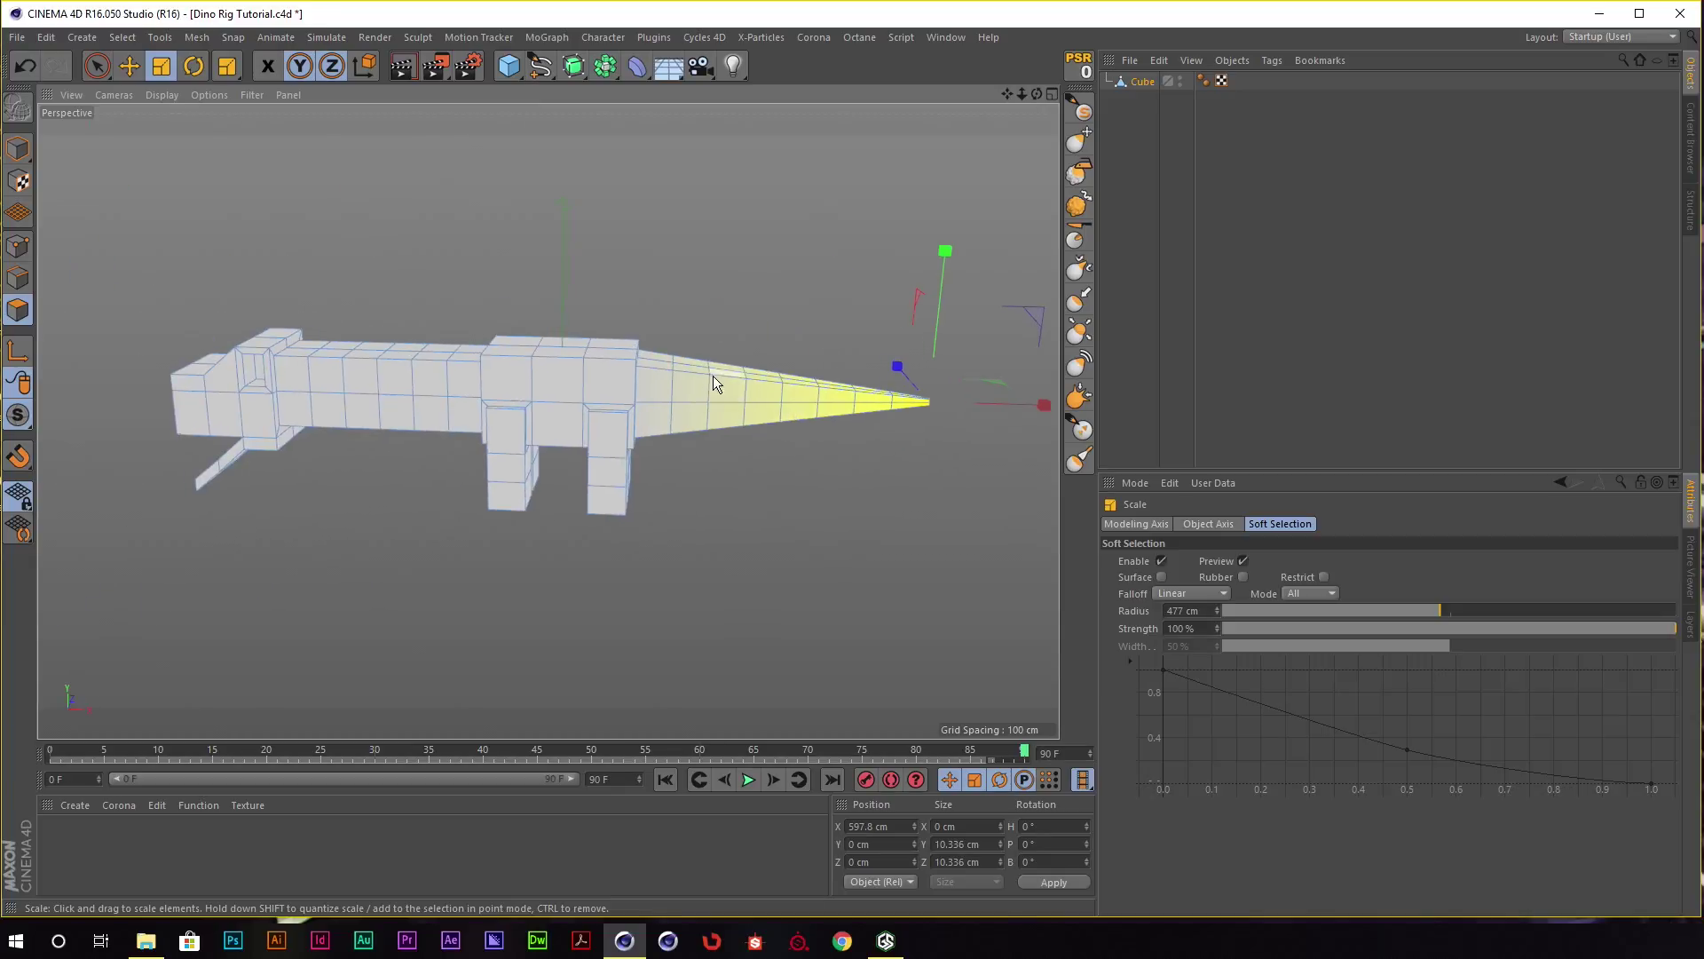
right_click_drag(712, 376, 578, 376, "alt")
mouse_move(578, 377)
left_mouse_down("alt")
mouse_move(570, 348)
mouse_move(727, 391)
left_mouse_up("alt")
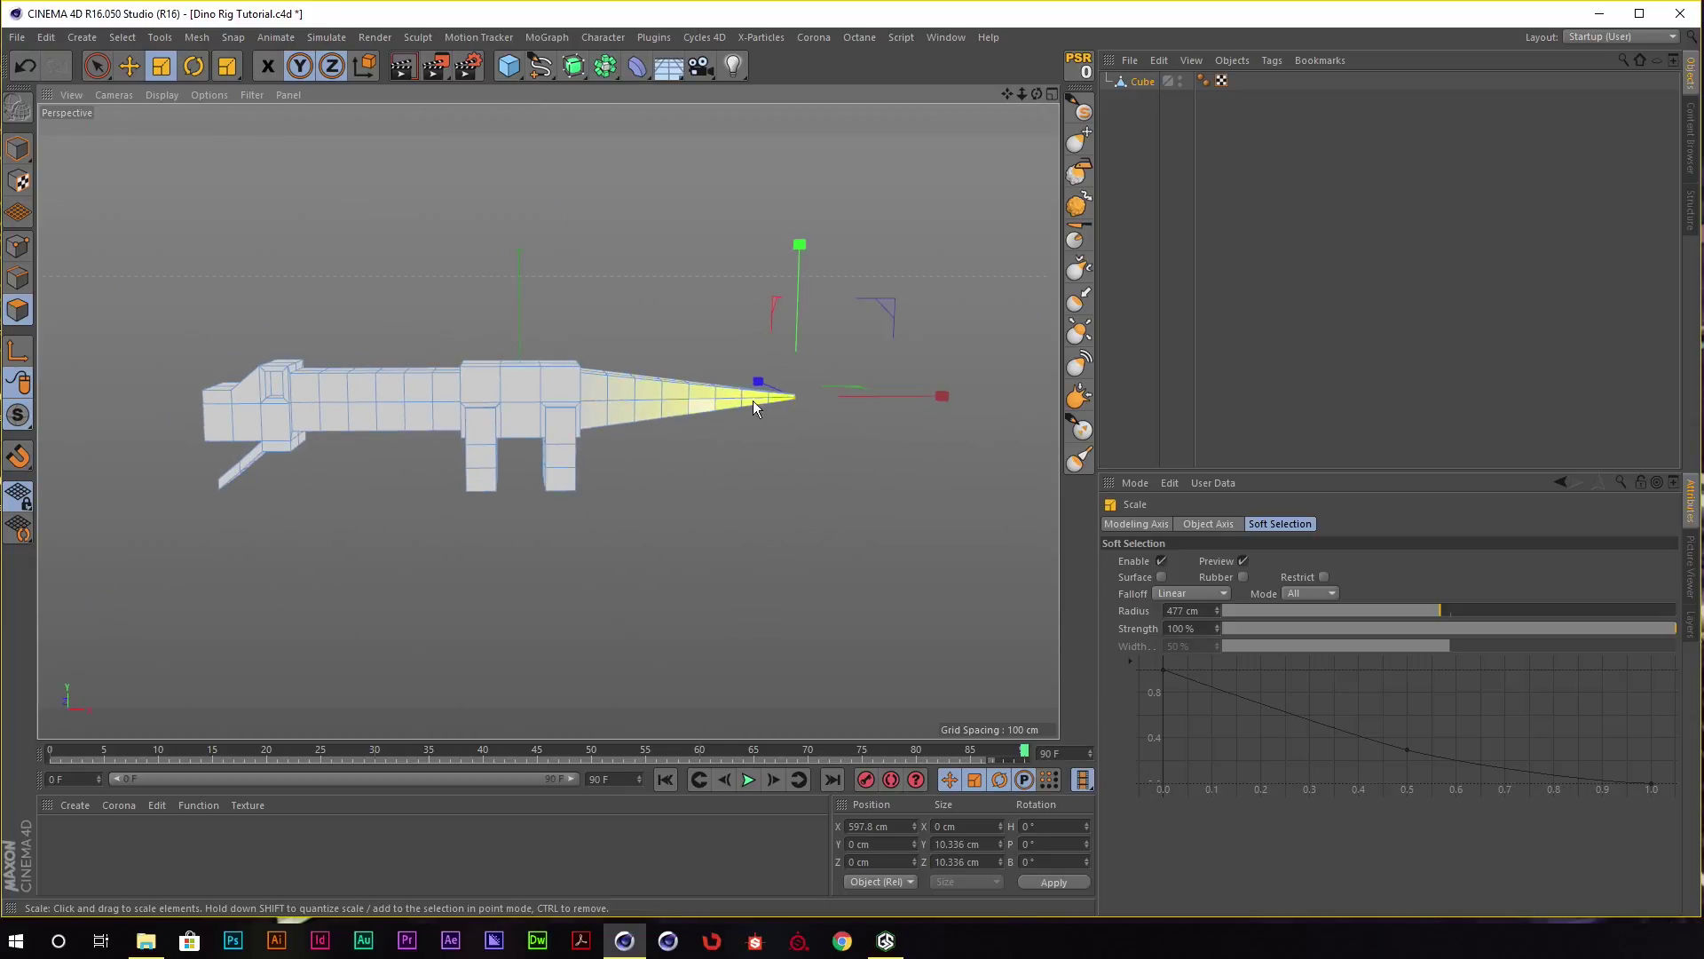
left_click_drag(529, 394, 691, 376, "alt")
With a roughly 510 cm soft radius, move the tail tip further out along X.
key("e")
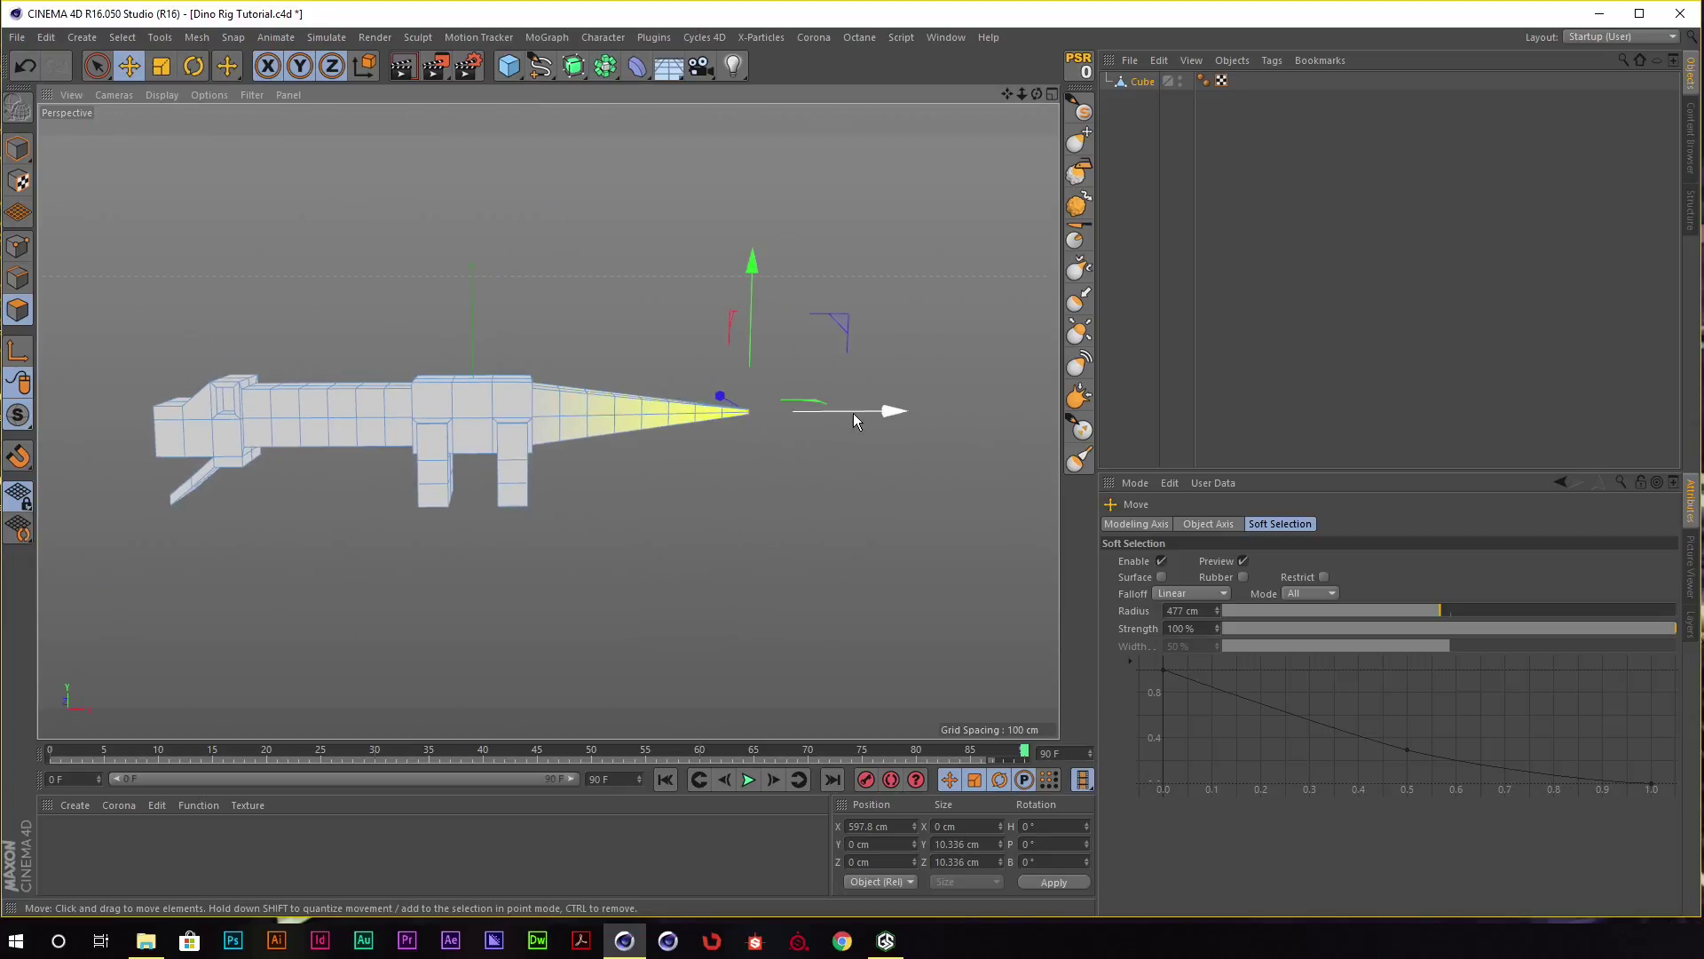
left_click_drag(881, 392, 839, 418, "alt")
scroll(840, 418, "up", 2)
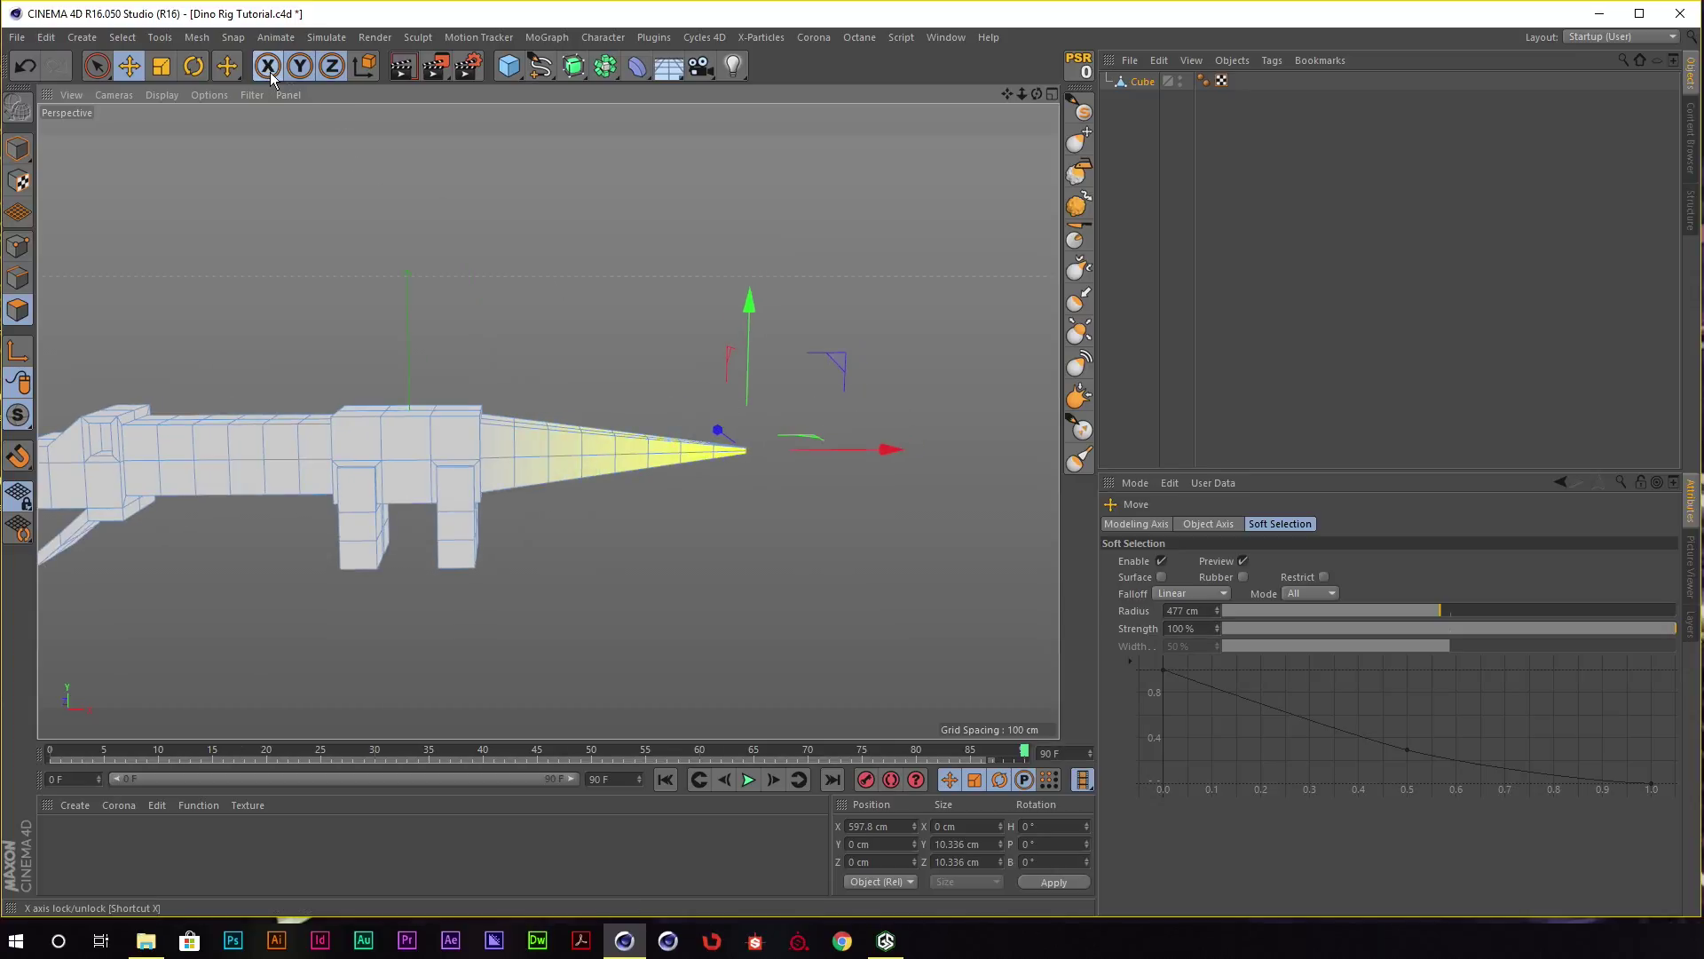
left_click_drag(1439, 618, 1455, 621)
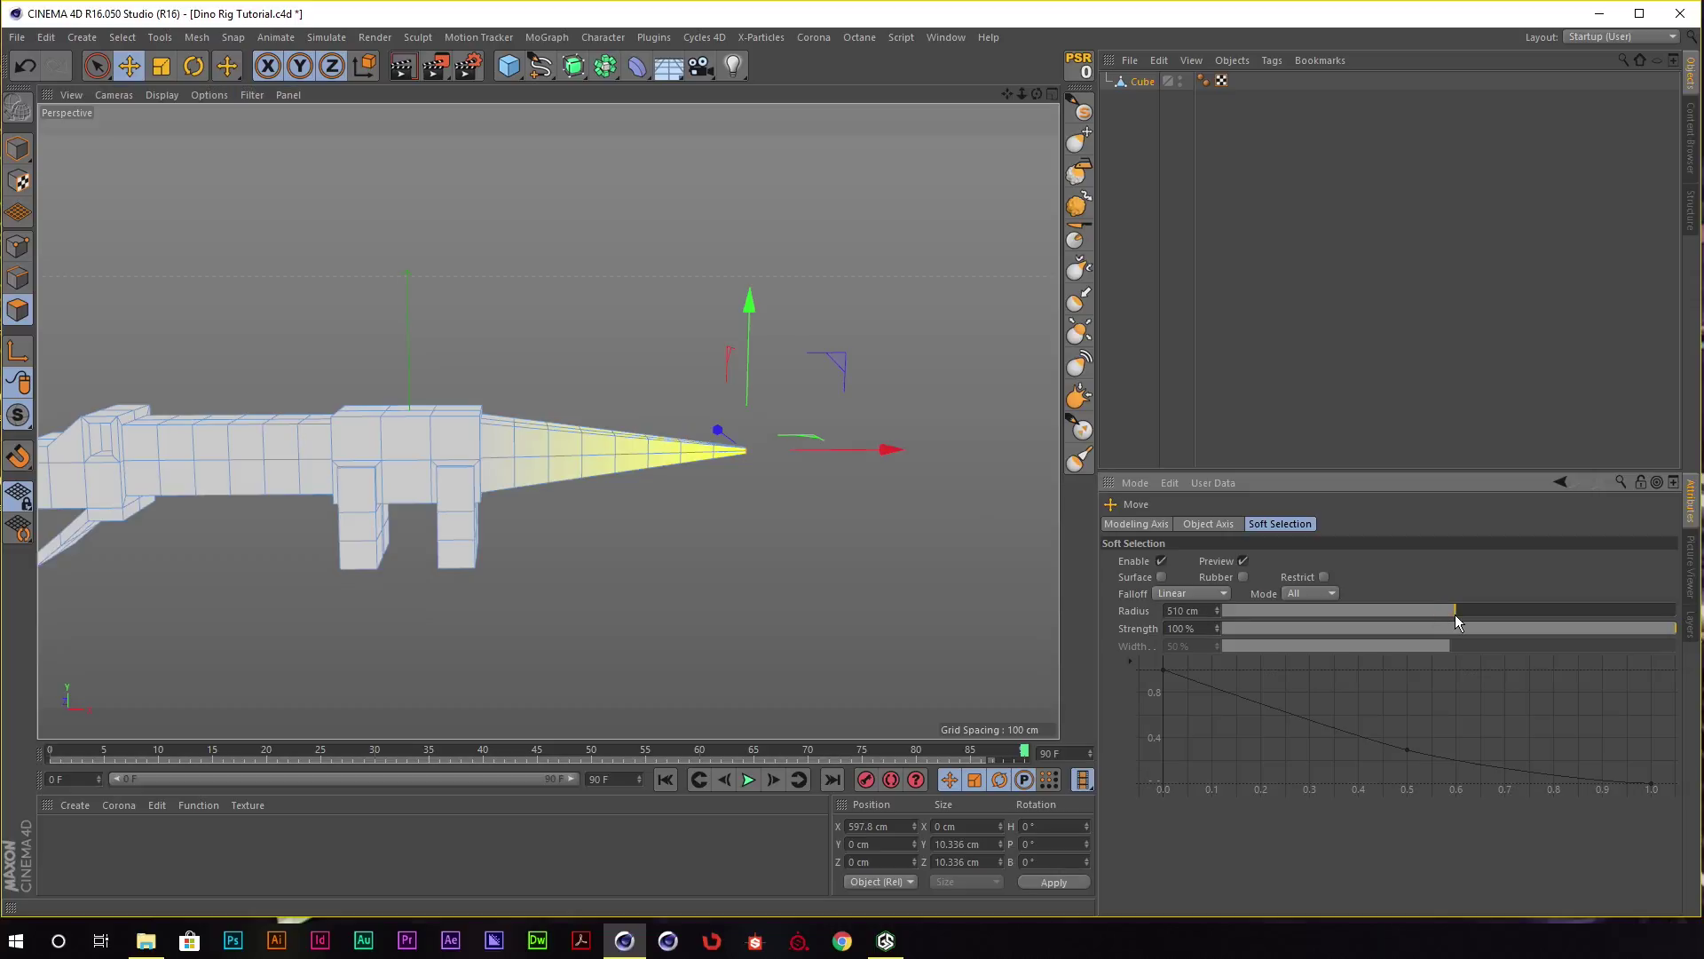
left_click_drag(849, 450, 971, 453)
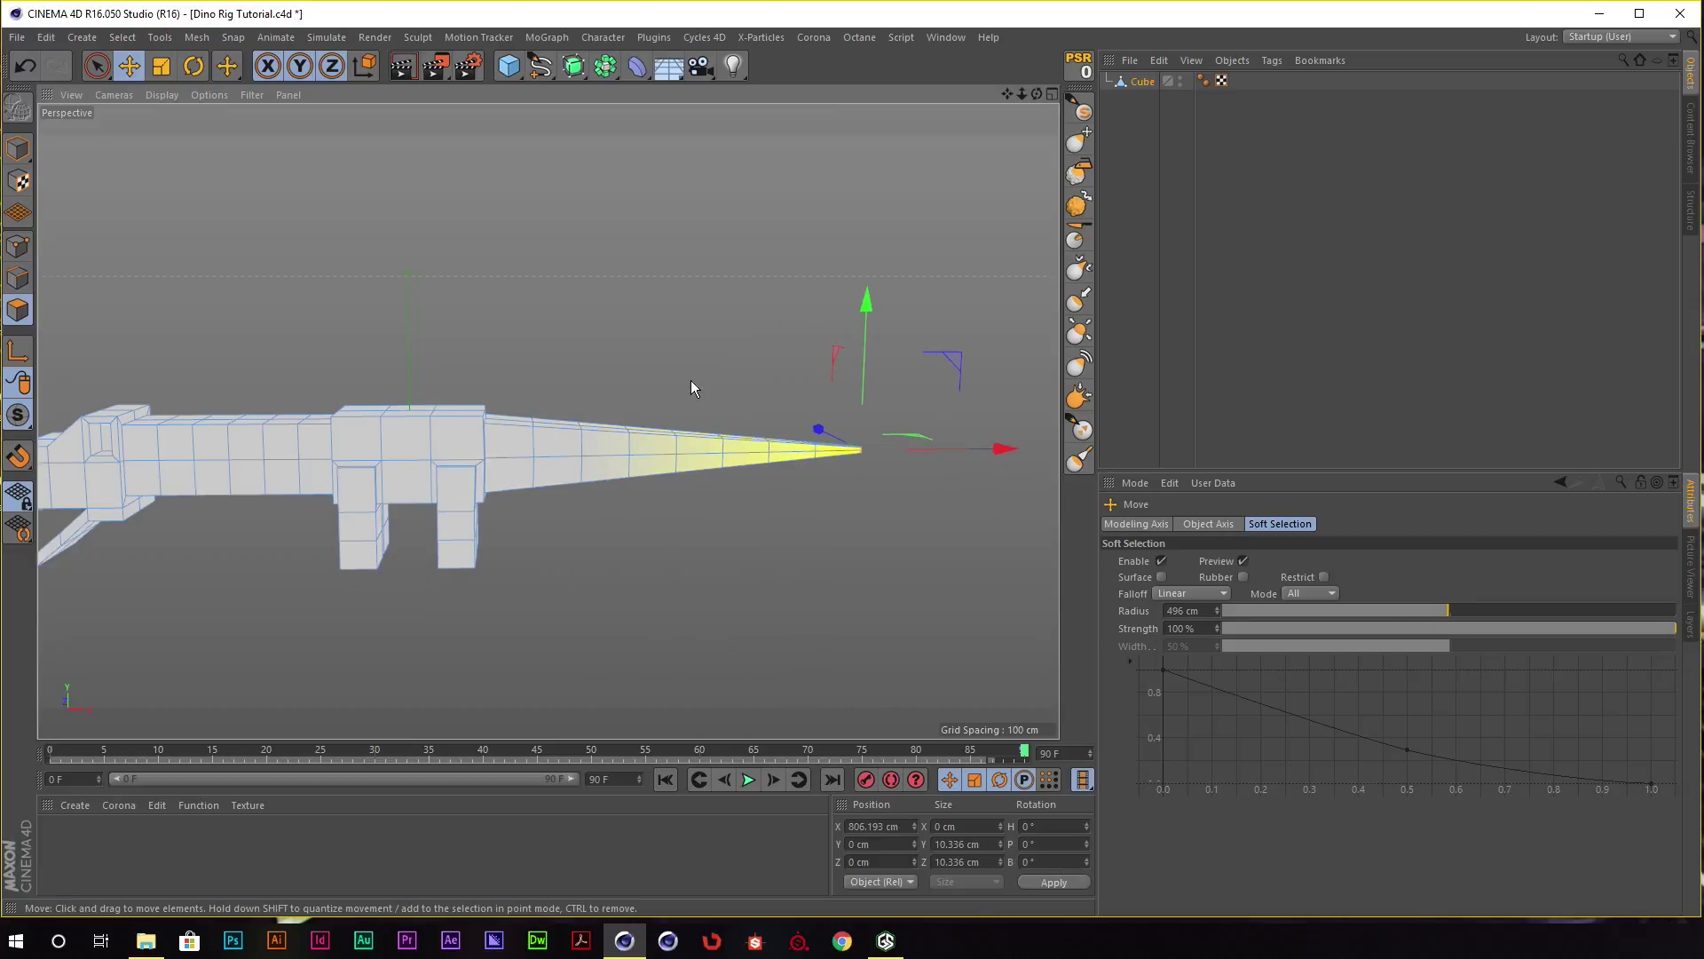
middle_click_drag(691, 380, 824, 364, "alt")
mouse_move(755, 307)
left_mouse_down("alt")
mouse_move(679, 306)
mouse_move(631, 359)
mouse_move(753, 319)
mouse_move(844, 221)
mouse_move(858, 240)
mouse_move(731, 265)
left_mouse_up("alt")
scroll(631, 351, "up", 2)
Ctrl-drag the Cube object into a duplicate named Cube.1, then inspect the dino.
left_click(1147, 82)
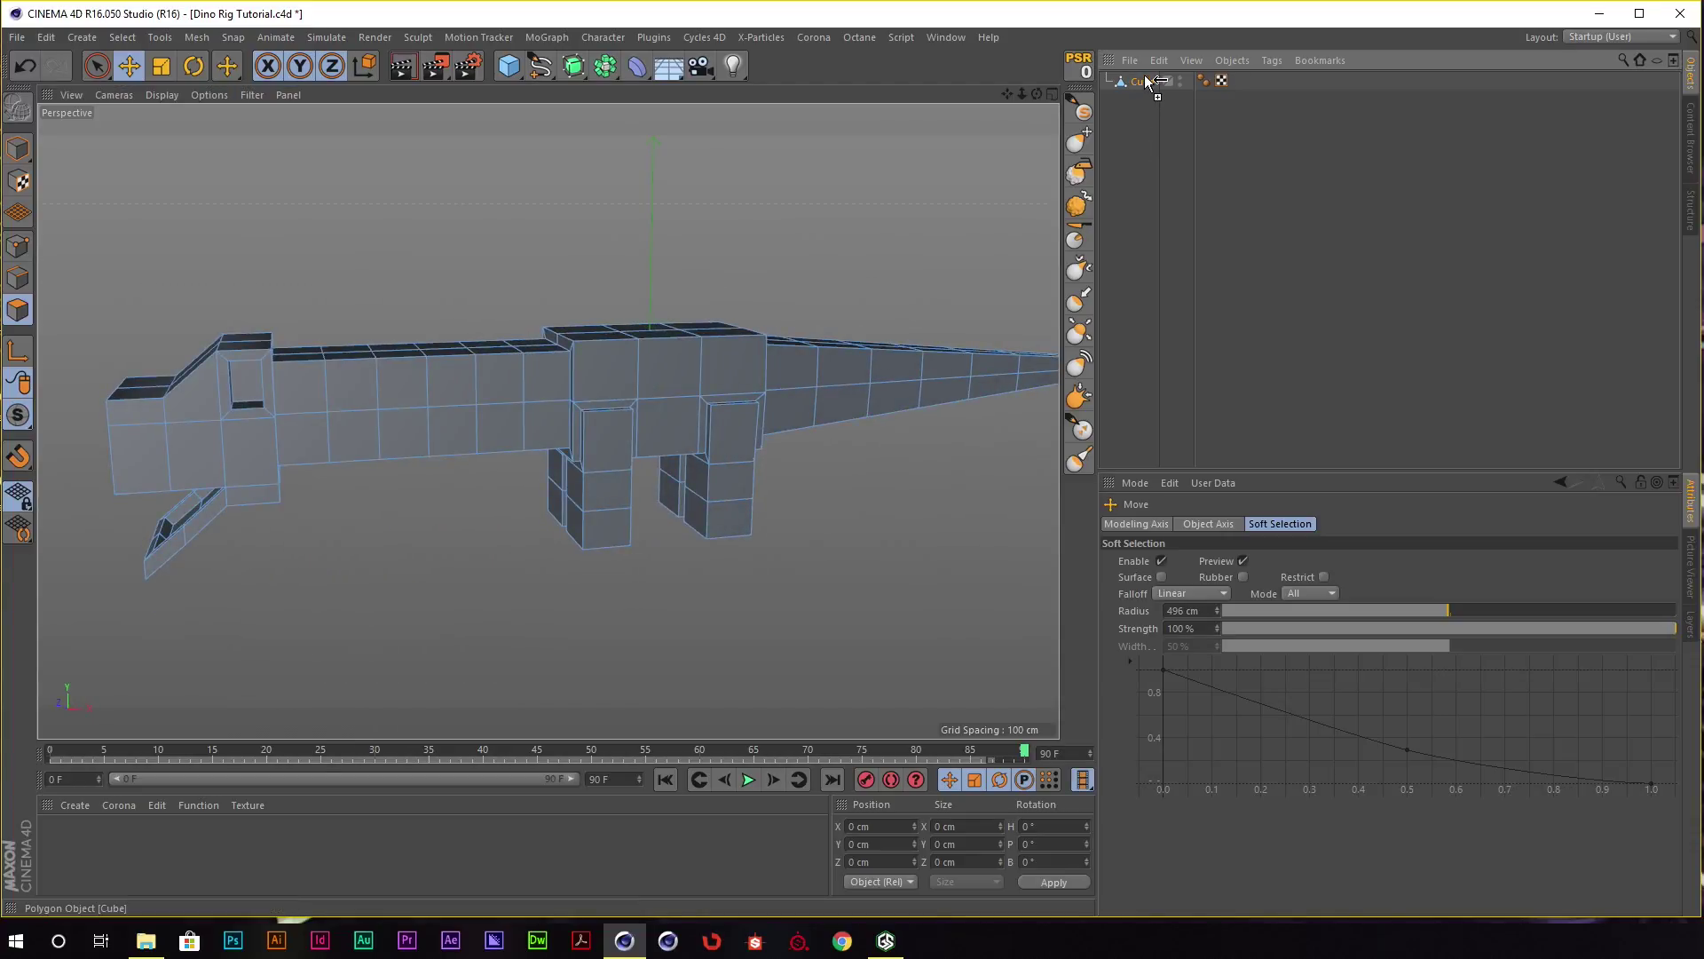
left_click_drag(1147, 82, 1151, 81, "ctrl")
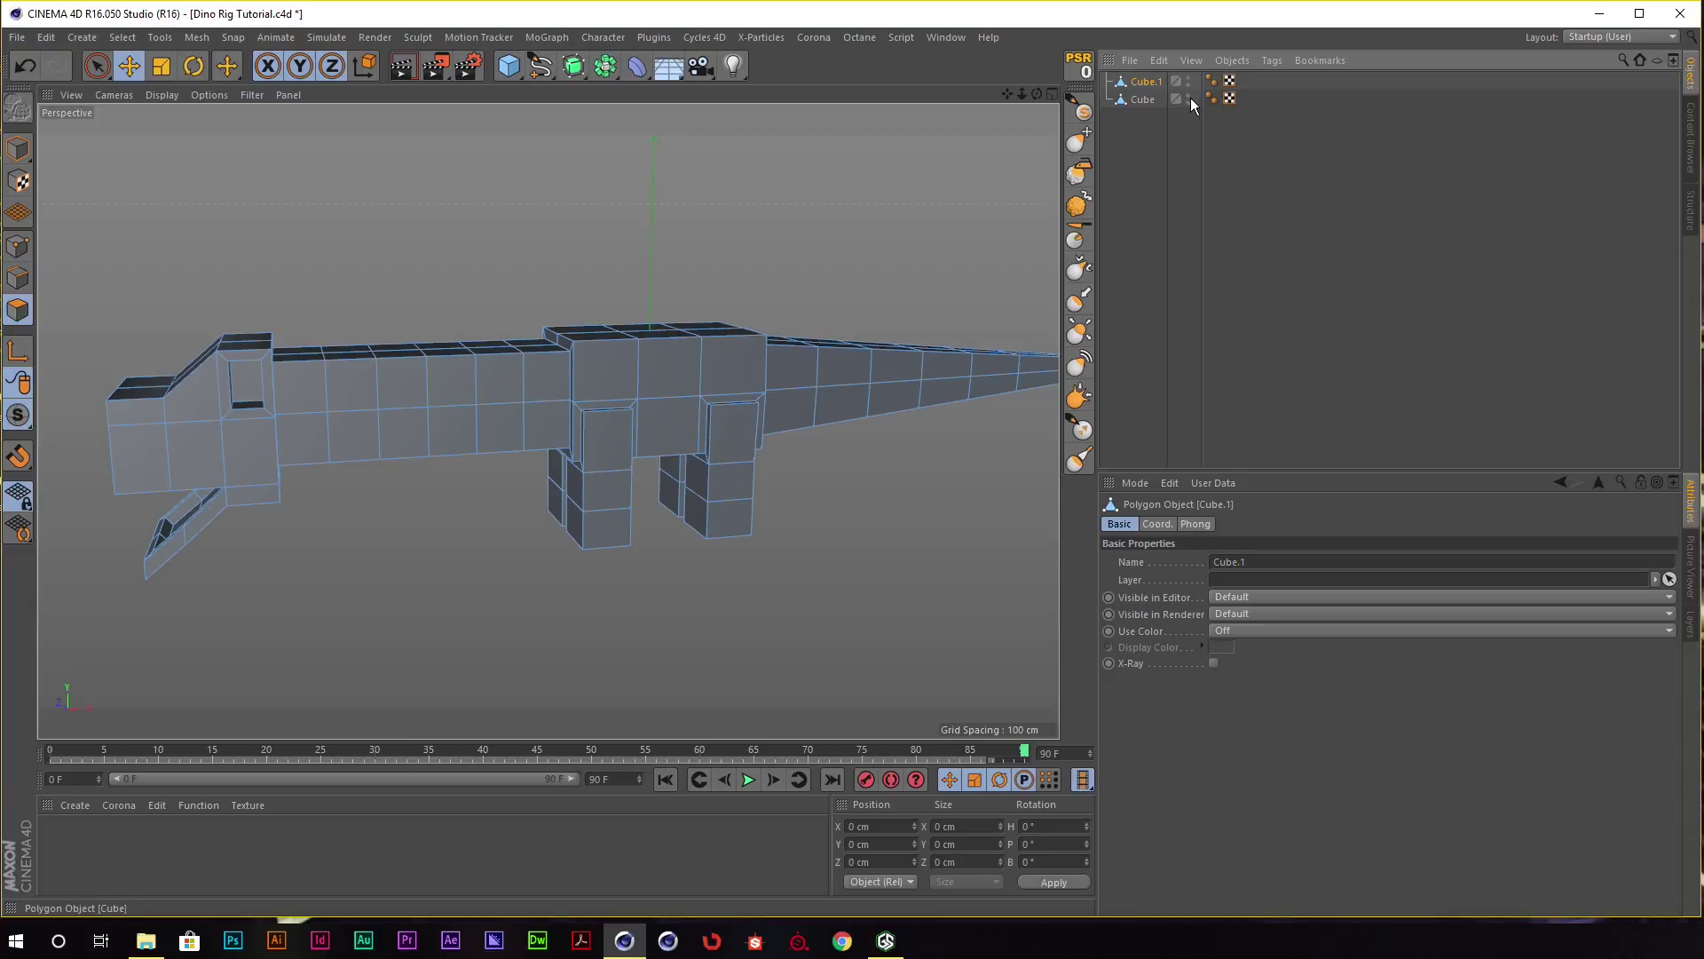
mouse_move(817, 301)
left_mouse_down("alt")
mouse_move(877, 295)
mouse_move(875, 270)
left_mouse_up("alt")
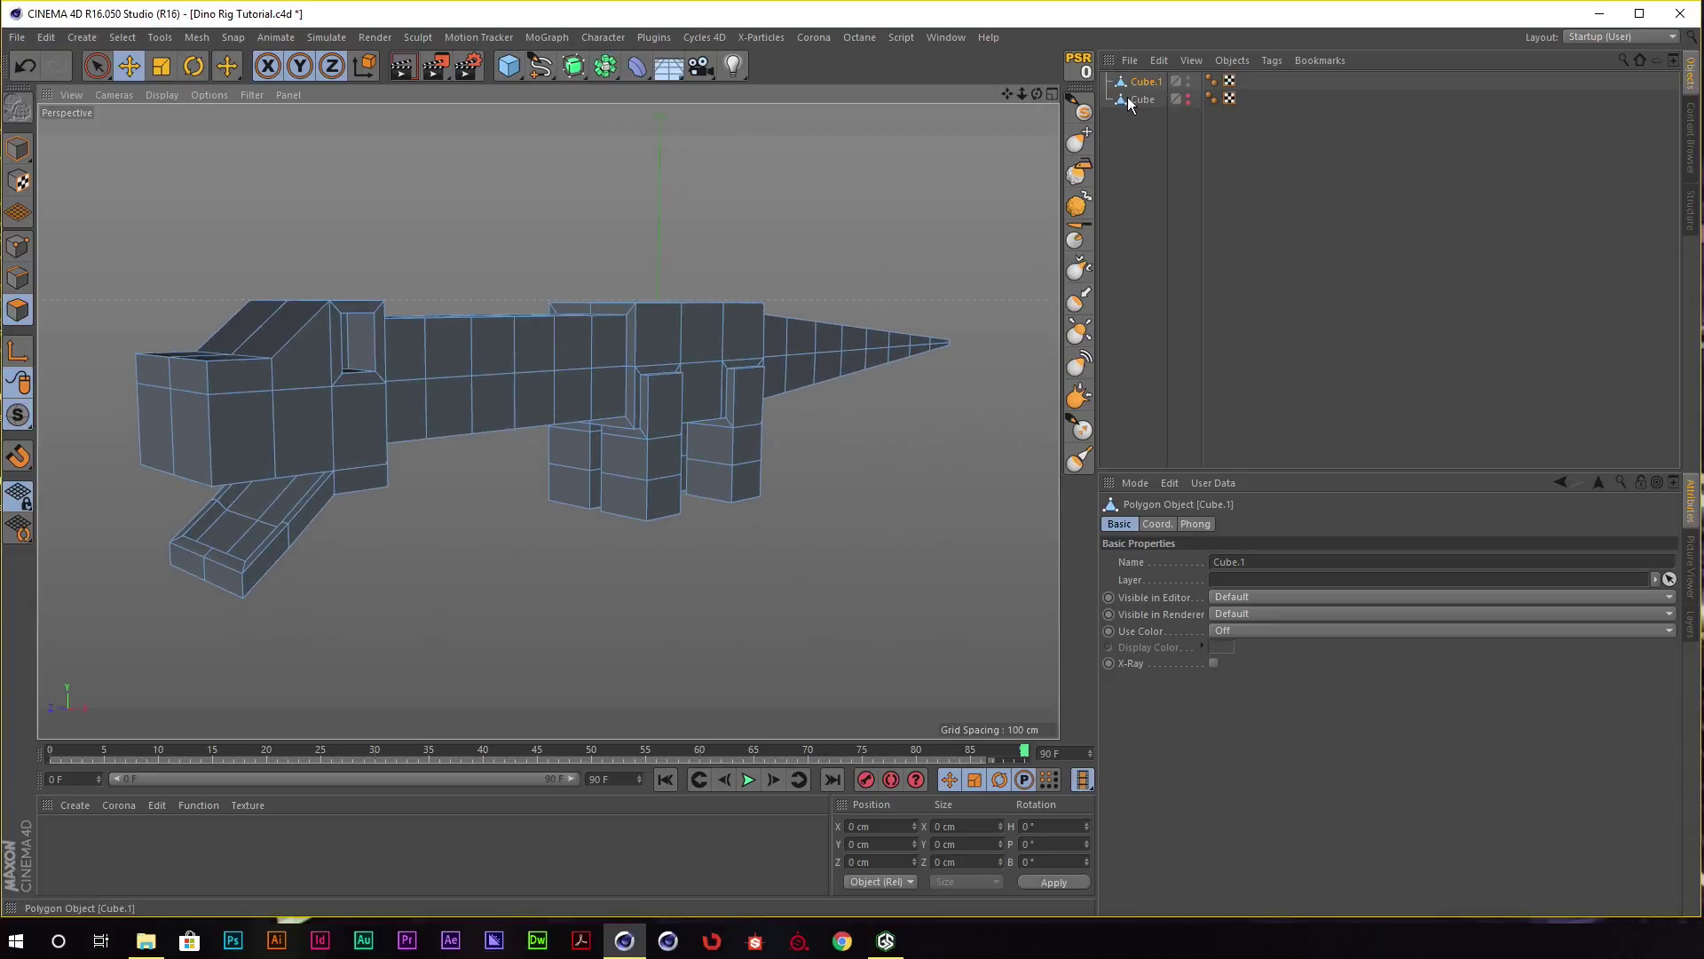
left_click_drag(504, 313, 476, 285, "alt")
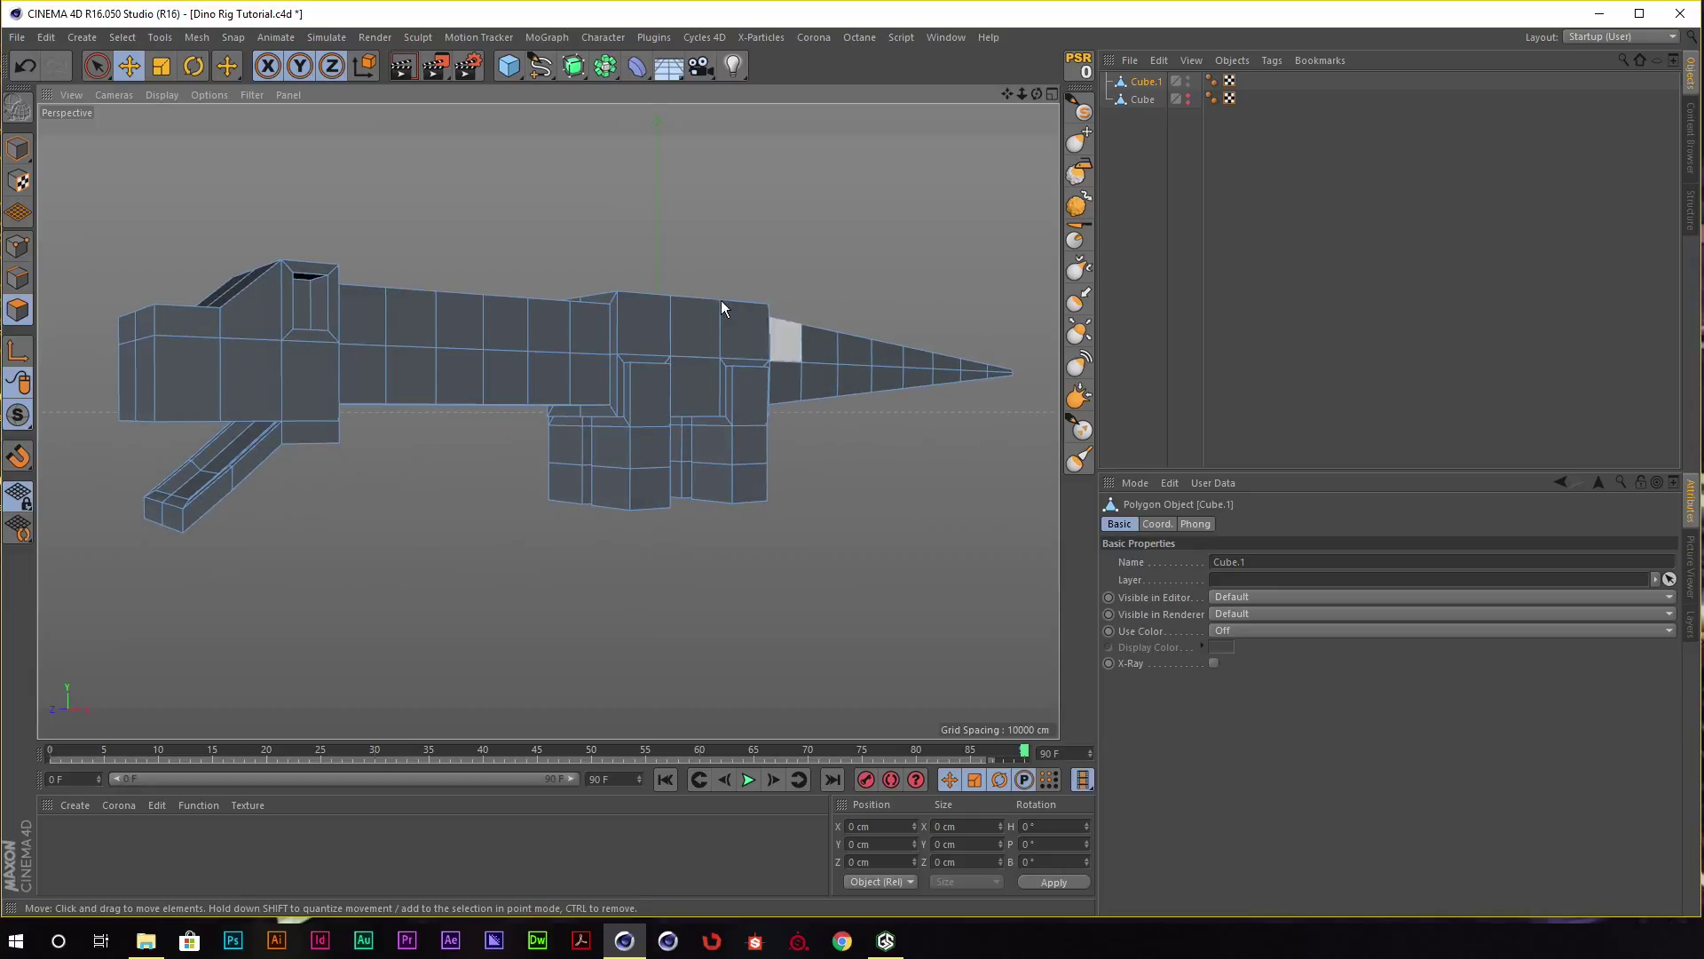
mouse_move(705, 375)
left_mouse_down("alt")
mouse_move(585, 402)
mouse_move(615, 366)
mouse_move(711, 344)
mouse_move(695, 360)
mouse_move(88, 274)
left_mouse_up("alt")
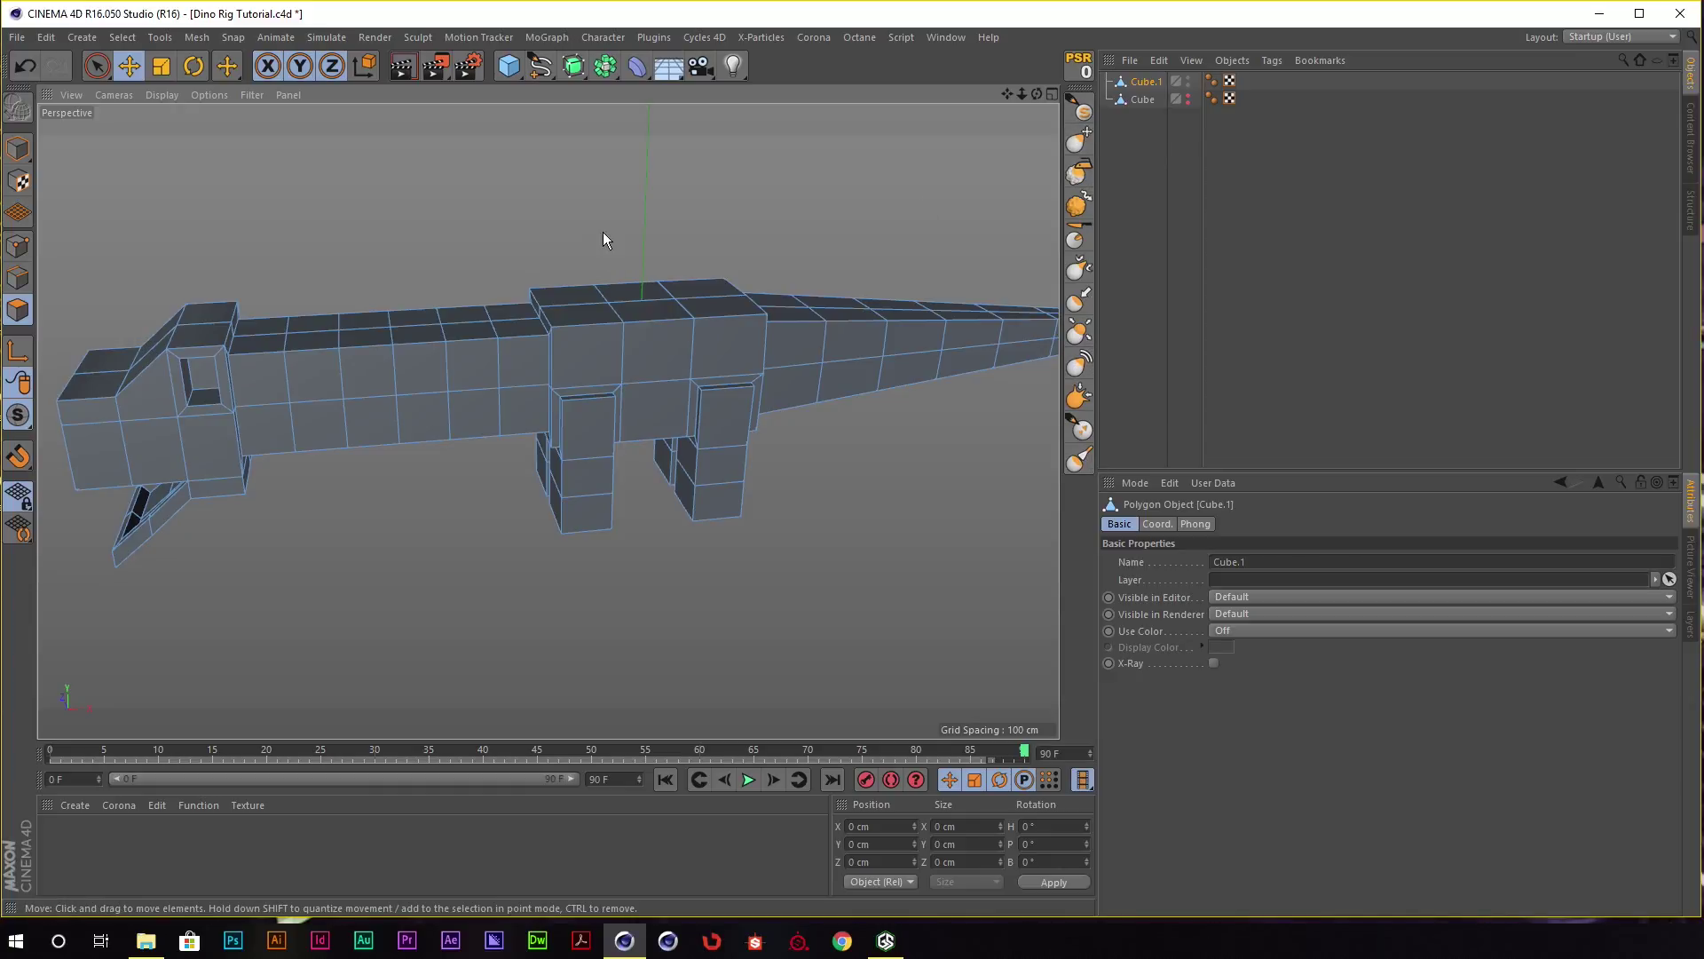
middle_click_drag(601, 235, 620, 237)
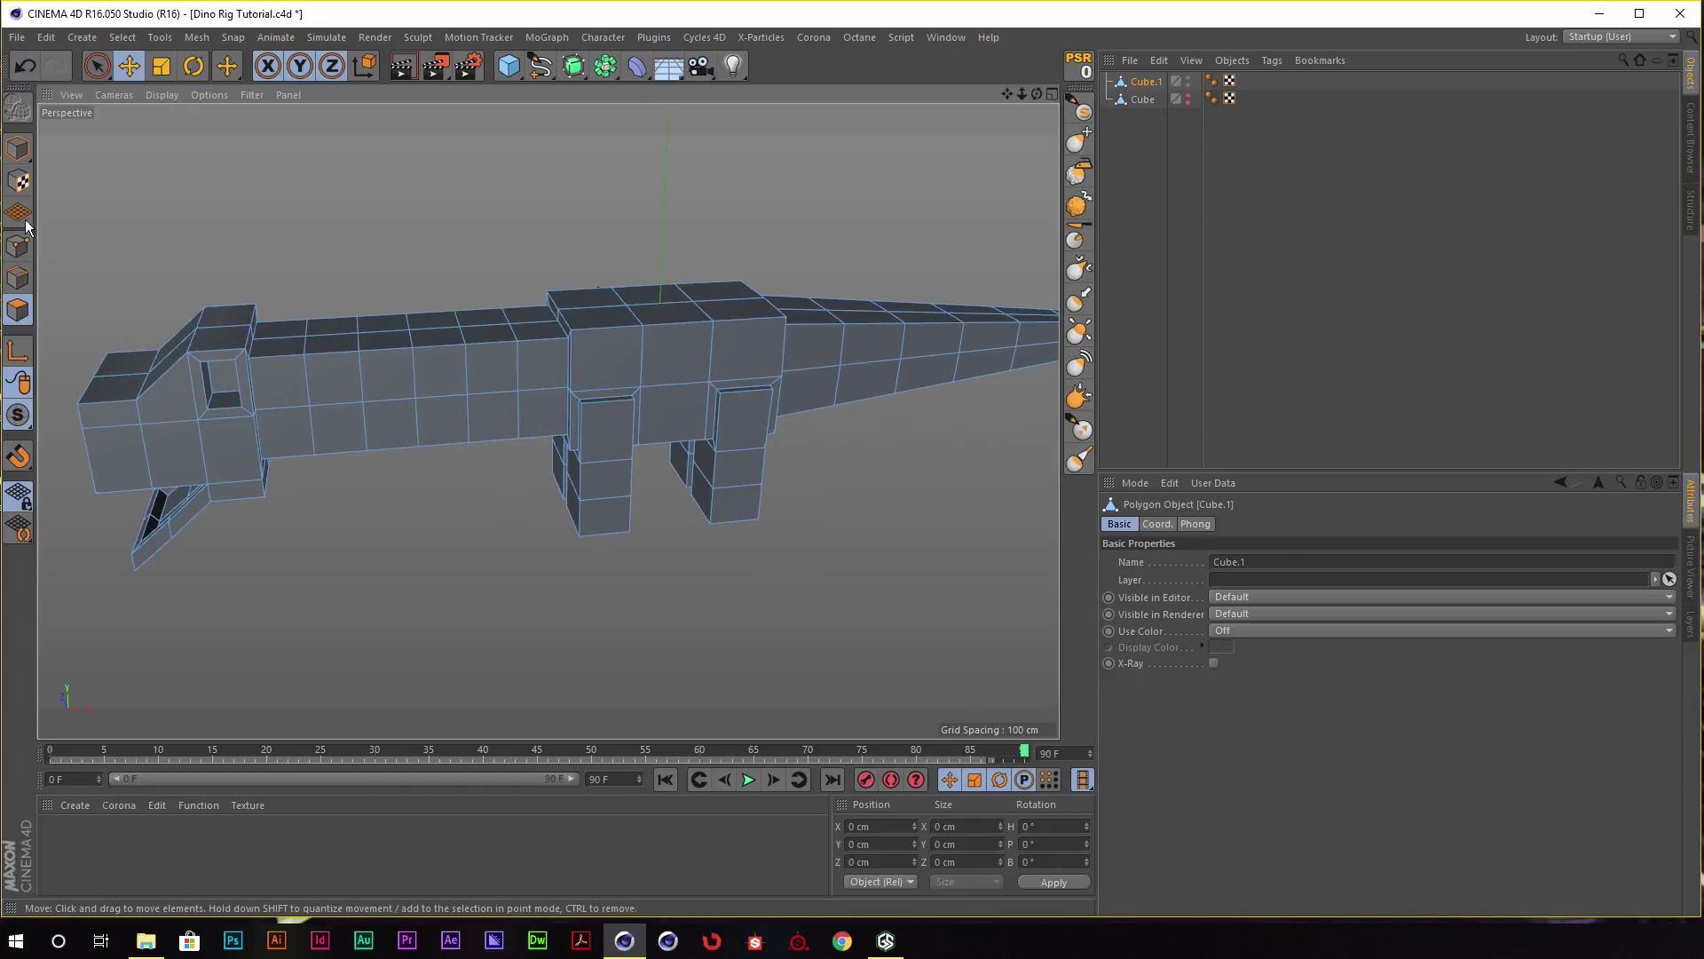
In Edge mode, select two edges along the top of the dino's back.
left_click(19, 288)
left_click(616, 299)
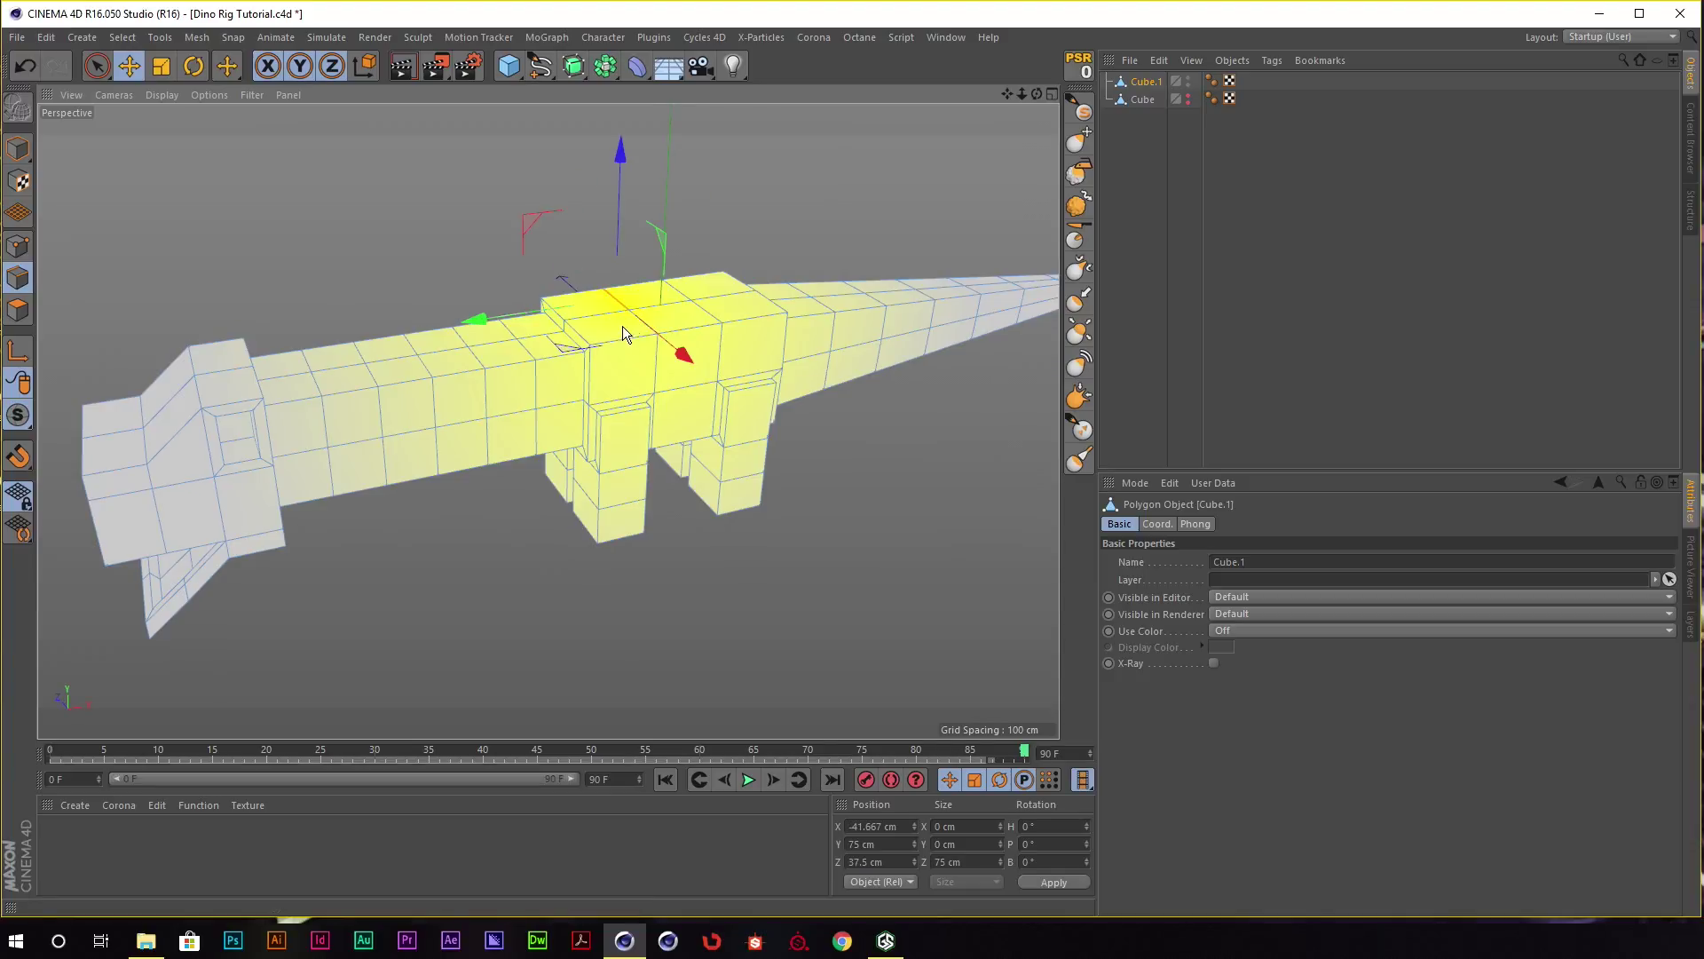
scroll(697, 283, "up", 2)
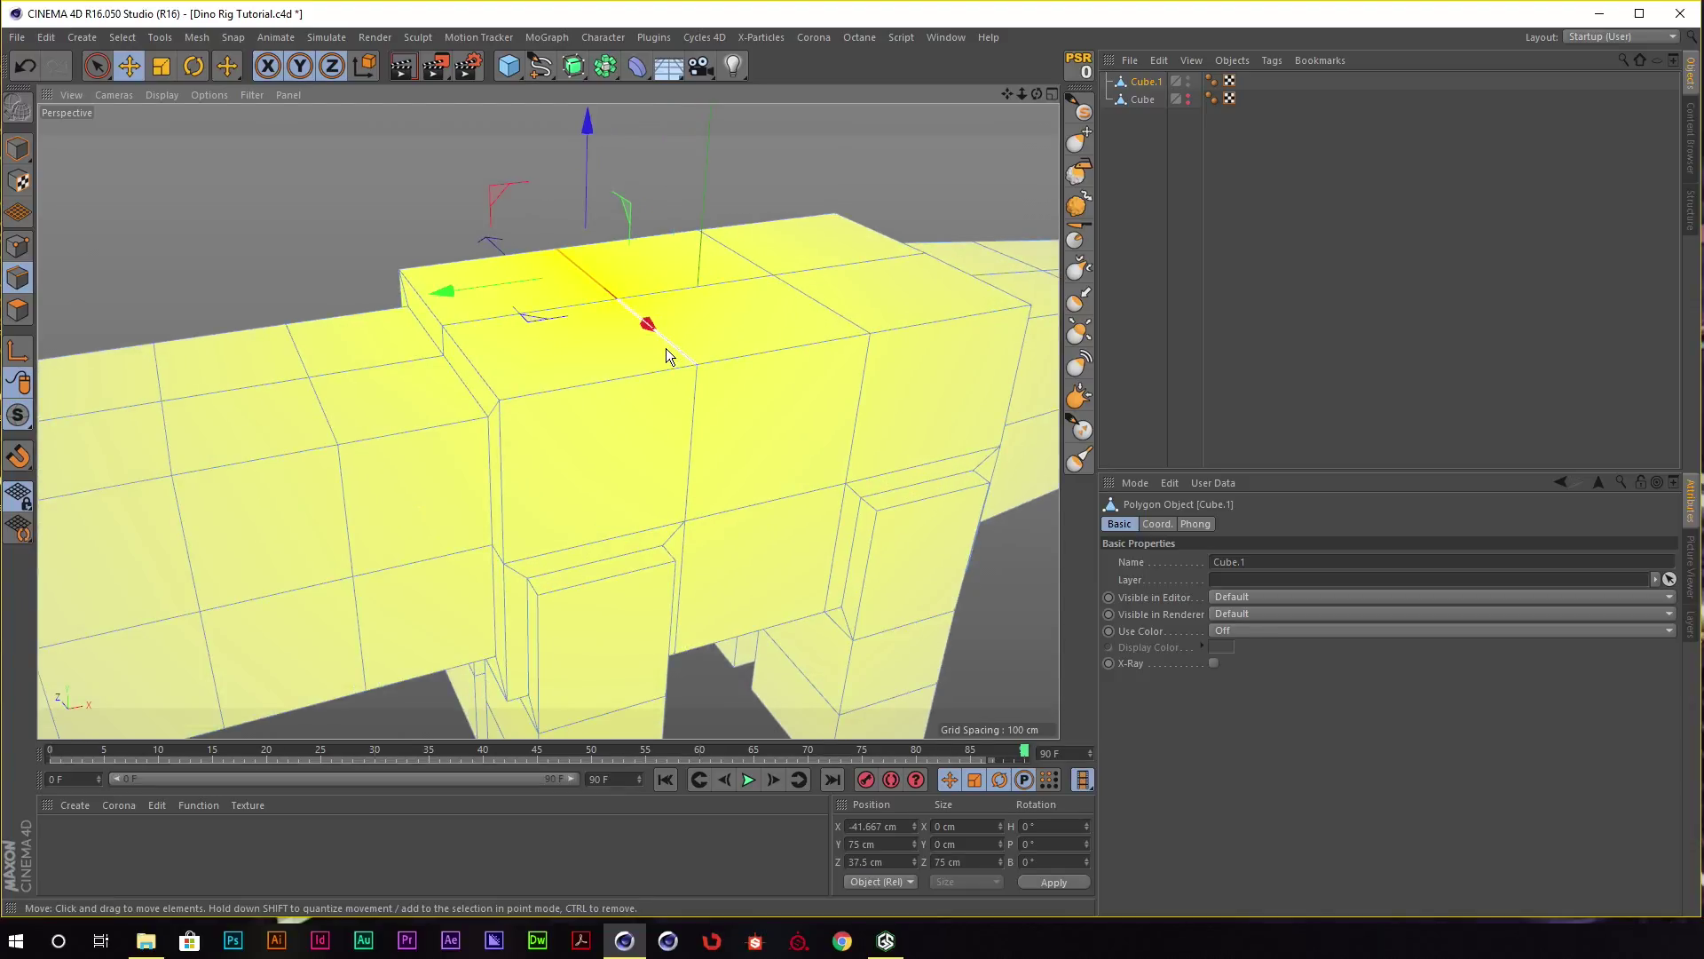
left_click(666, 348, "shift")
mouse_move(705, 248)
left_mouse_down("alt")
mouse_move(625, 222)
mouse_move(647, 120)
mouse_move(786, 220)
mouse_move(723, 258)
mouse_move(789, 259)
left_mouse_up("alt")
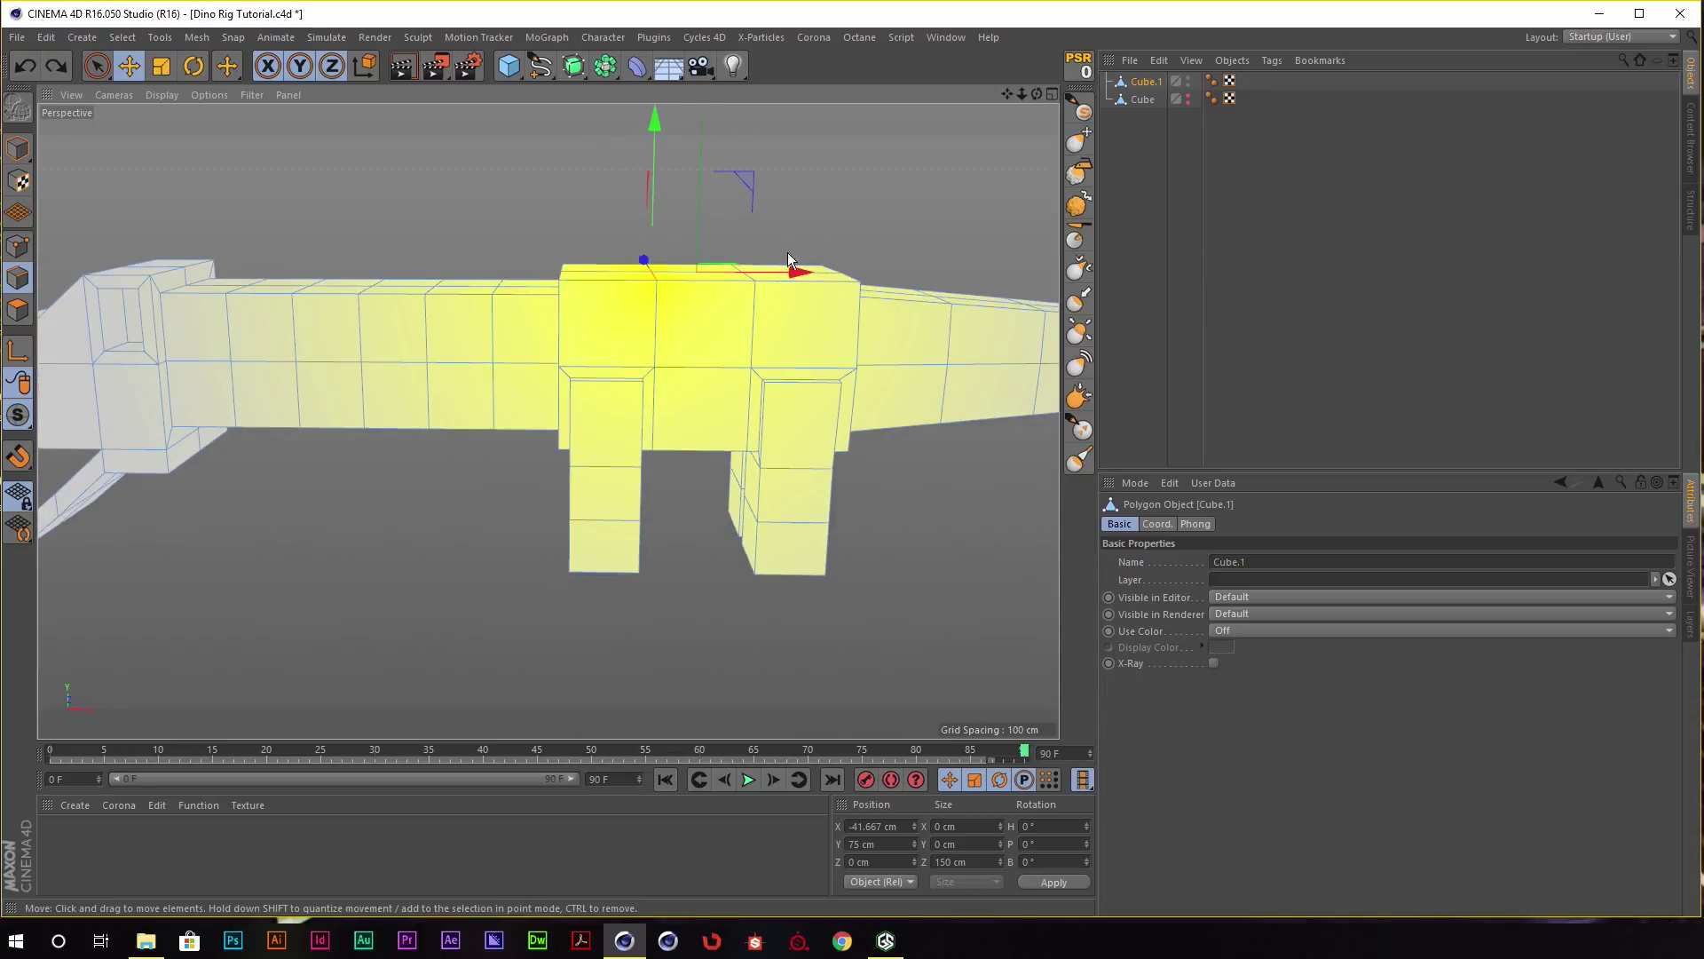
Set the Move tool's soft selection radius to 120 cm, test a lift, undo, and return to Model mode.
key("e")
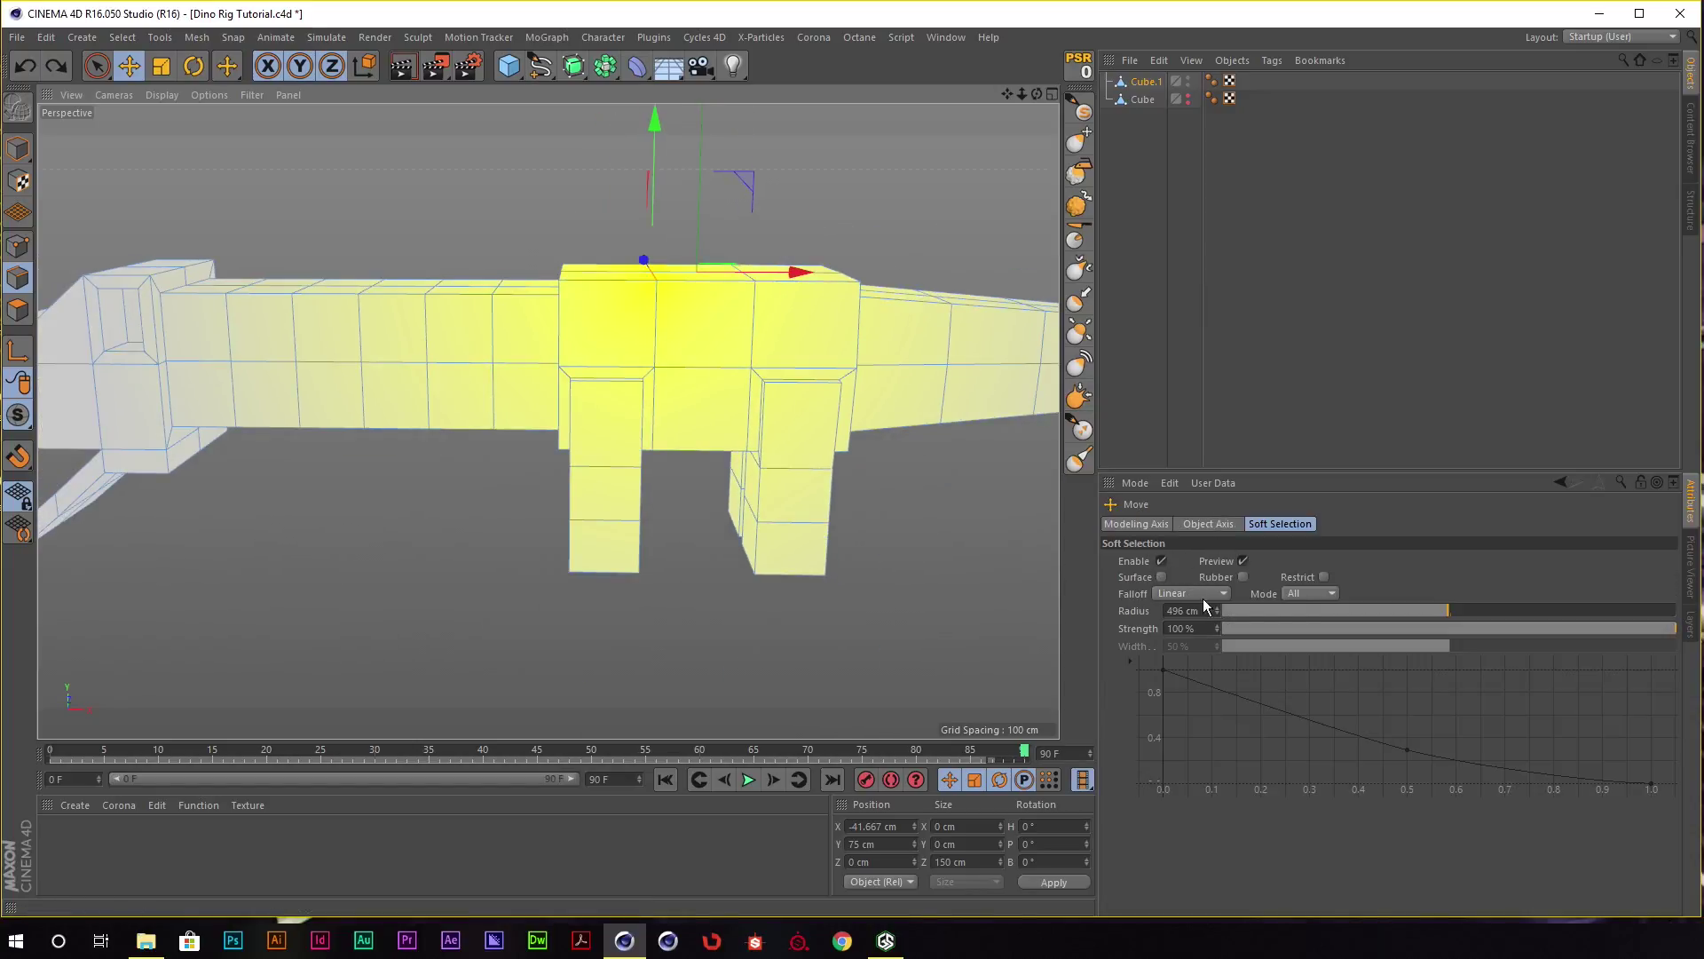
left_click(1308, 610)
left_click(1274, 610)
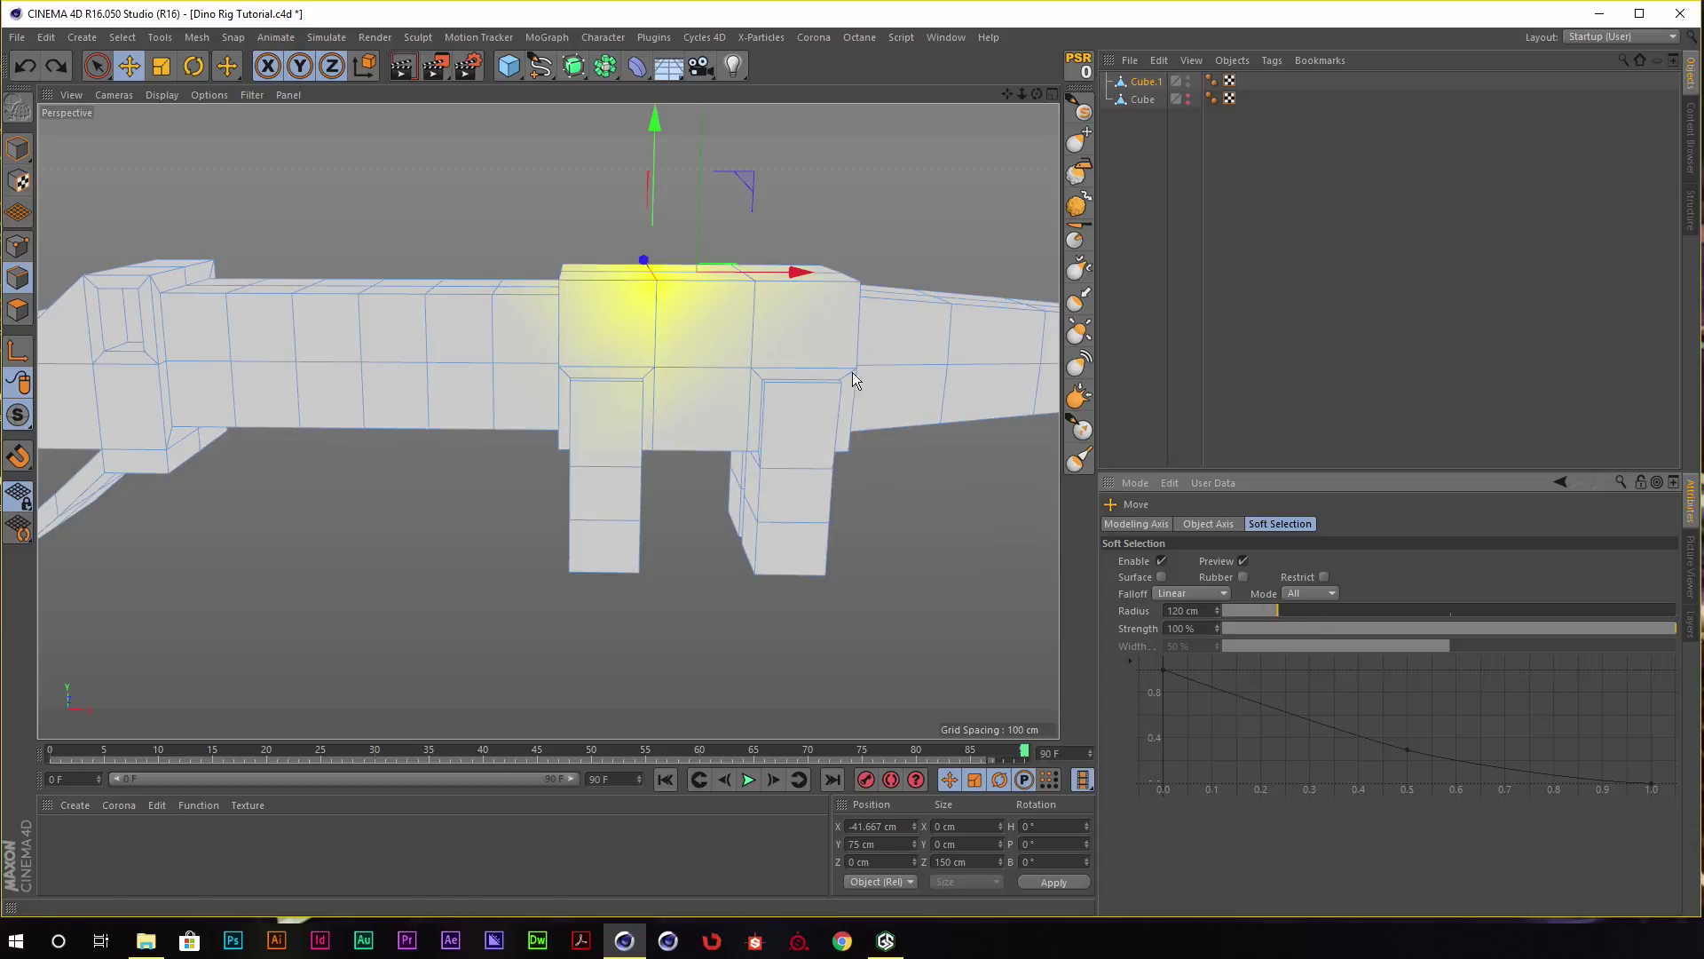
mouse_move(852, 371)
left_mouse_down("alt")
mouse_move(609, 175)
mouse_move(644, 105)
left_mouse_up("alt")
key("ctrl+z")
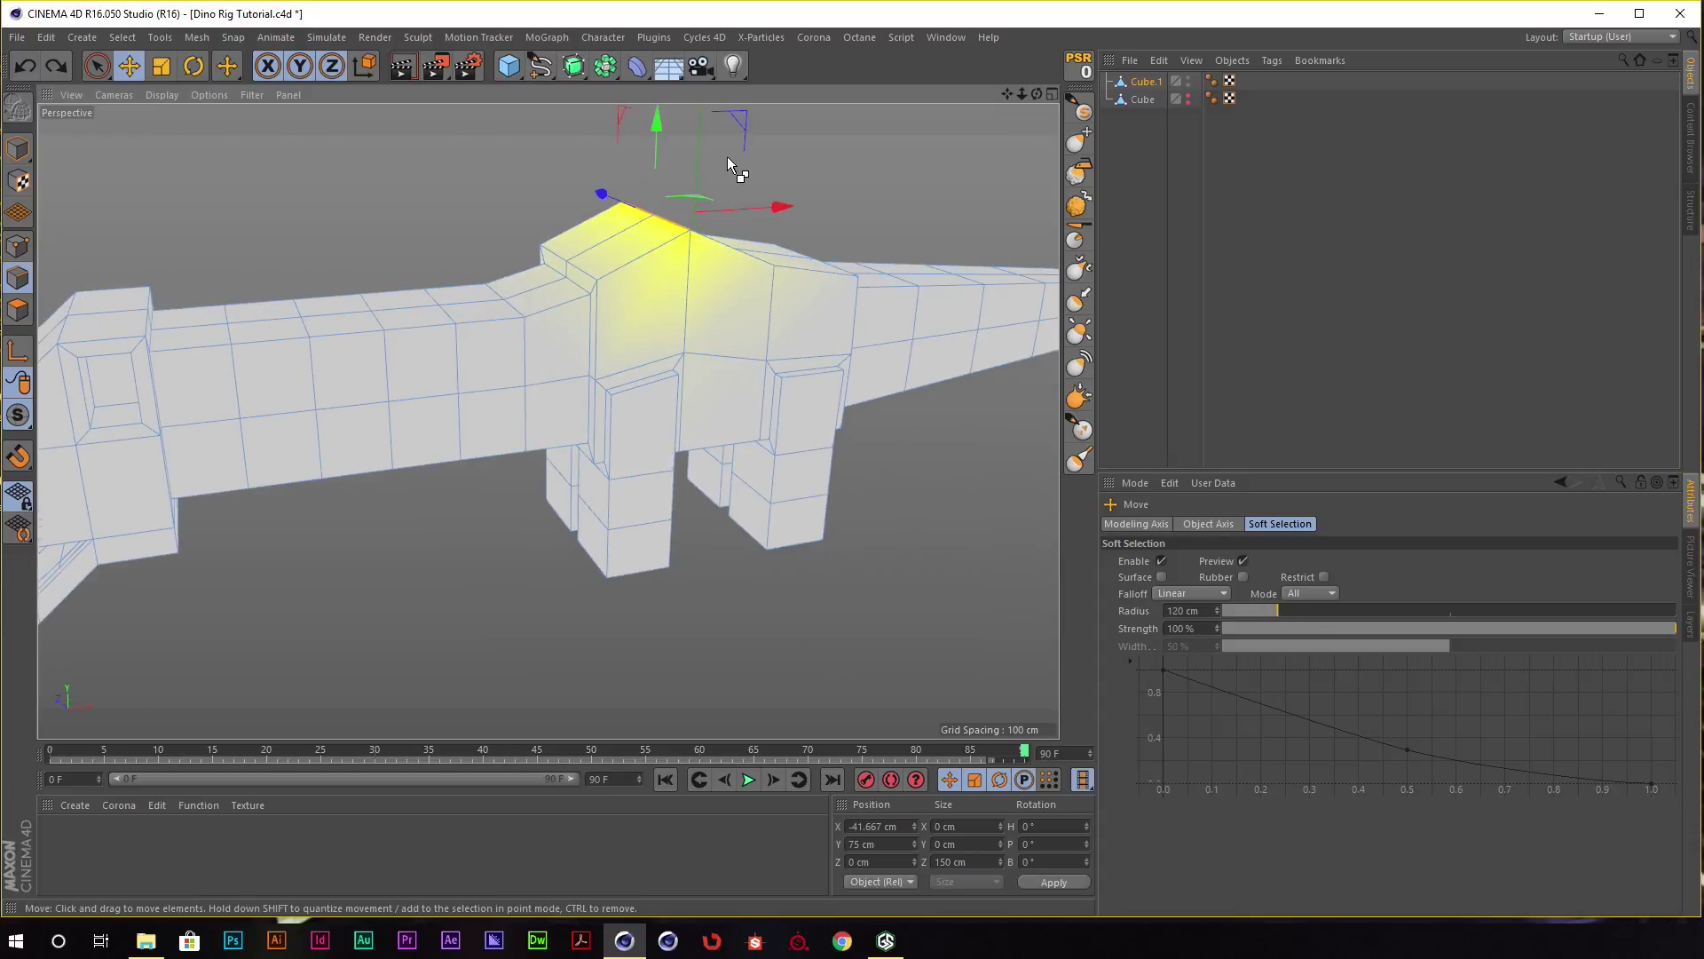
mouse_move(727, 156)
left_mouse_down("alt")
mouse_move(780, 178)
mouse_move(113, 242)
left_mouse_up("alt")
left_click(18, 149)
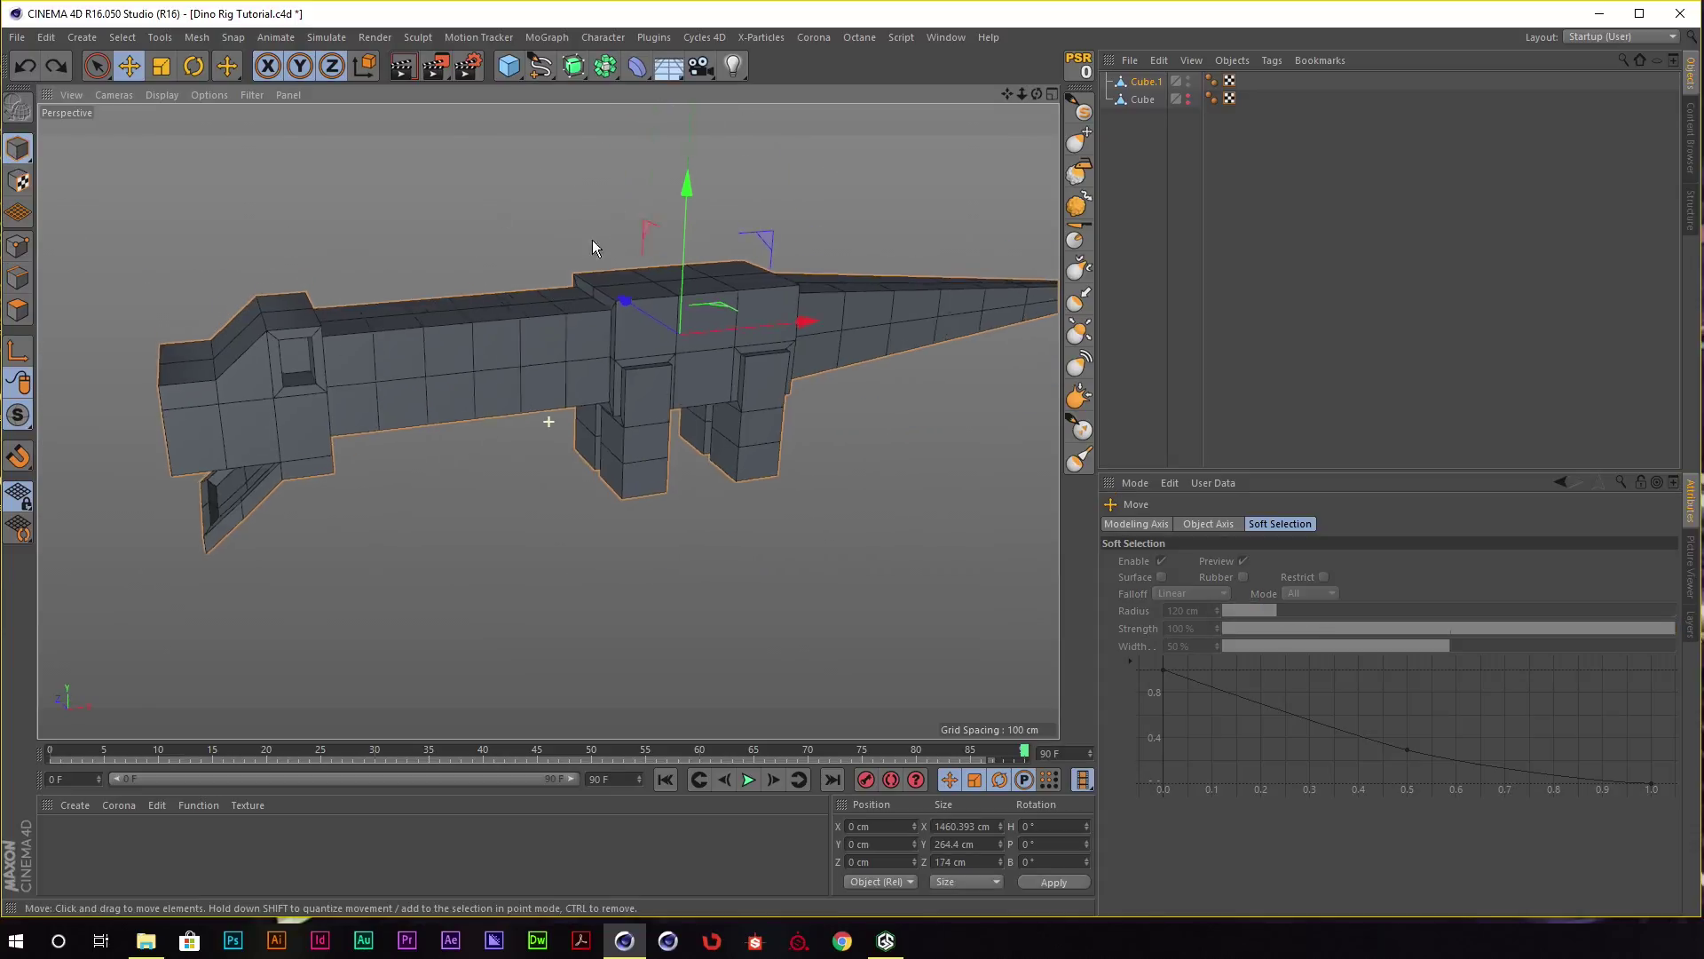
mouse_move(593, 240)
left_mouse_down("alt")
mouse_move(567, 241)
mouse_move(636, 256)
left_mouse_up("alt")
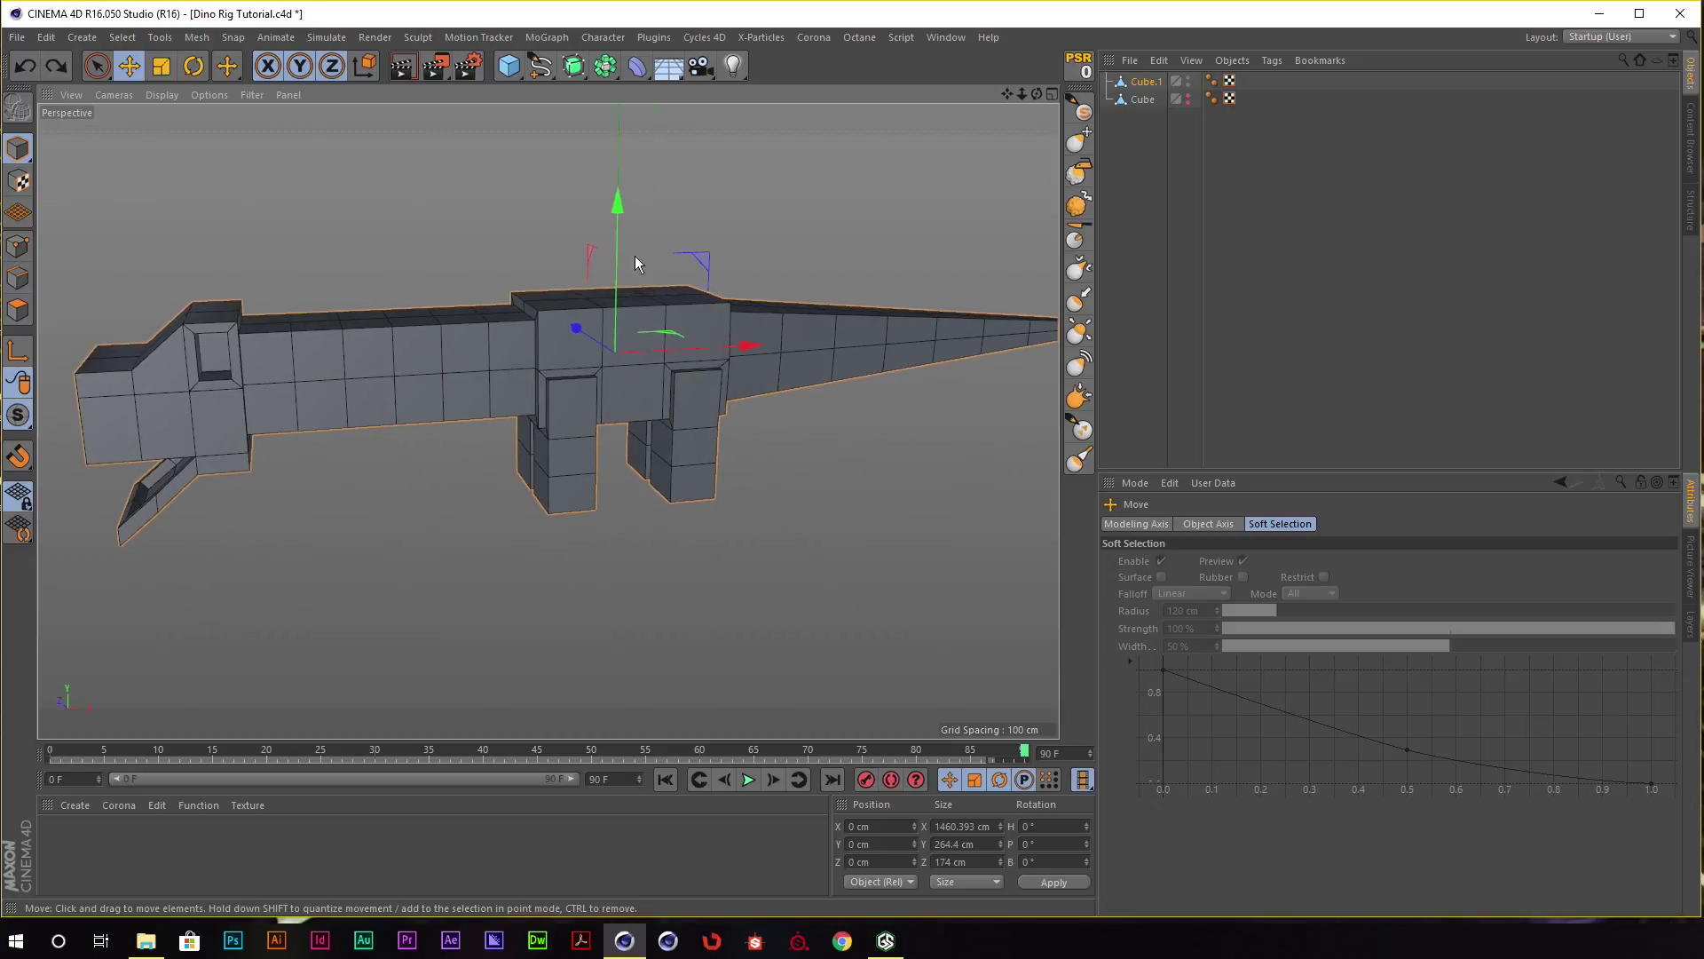
left_click(1648, 37)
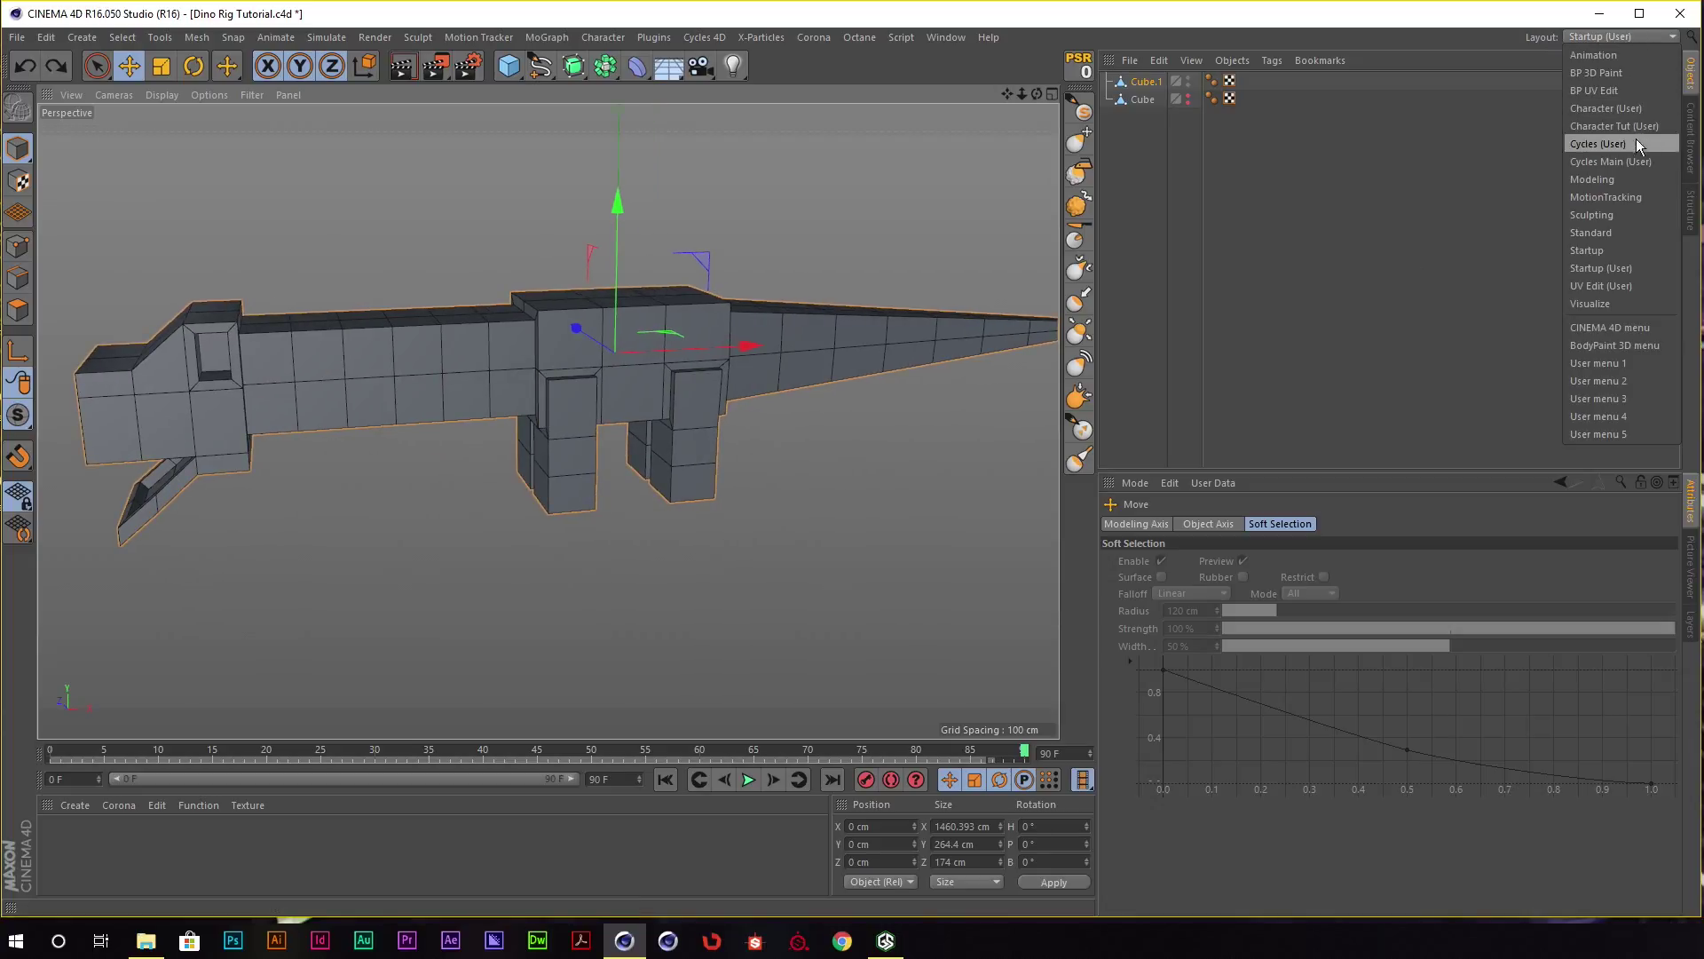
left_click(1600, 215)
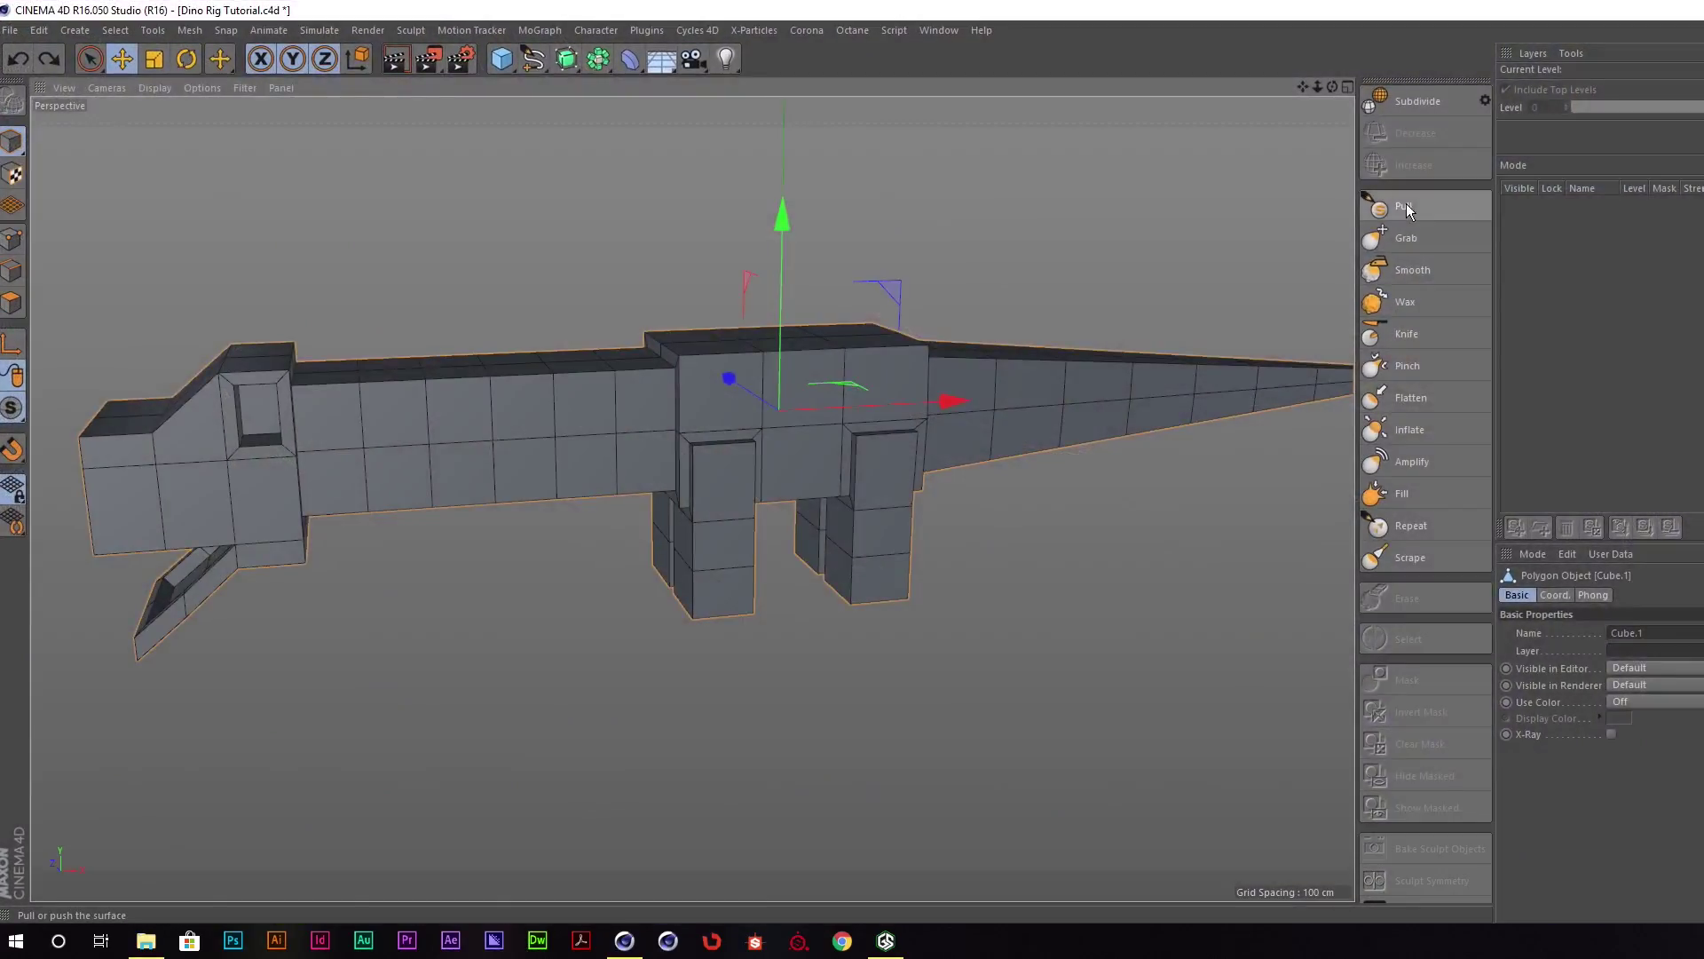
double_click(1521, 10)
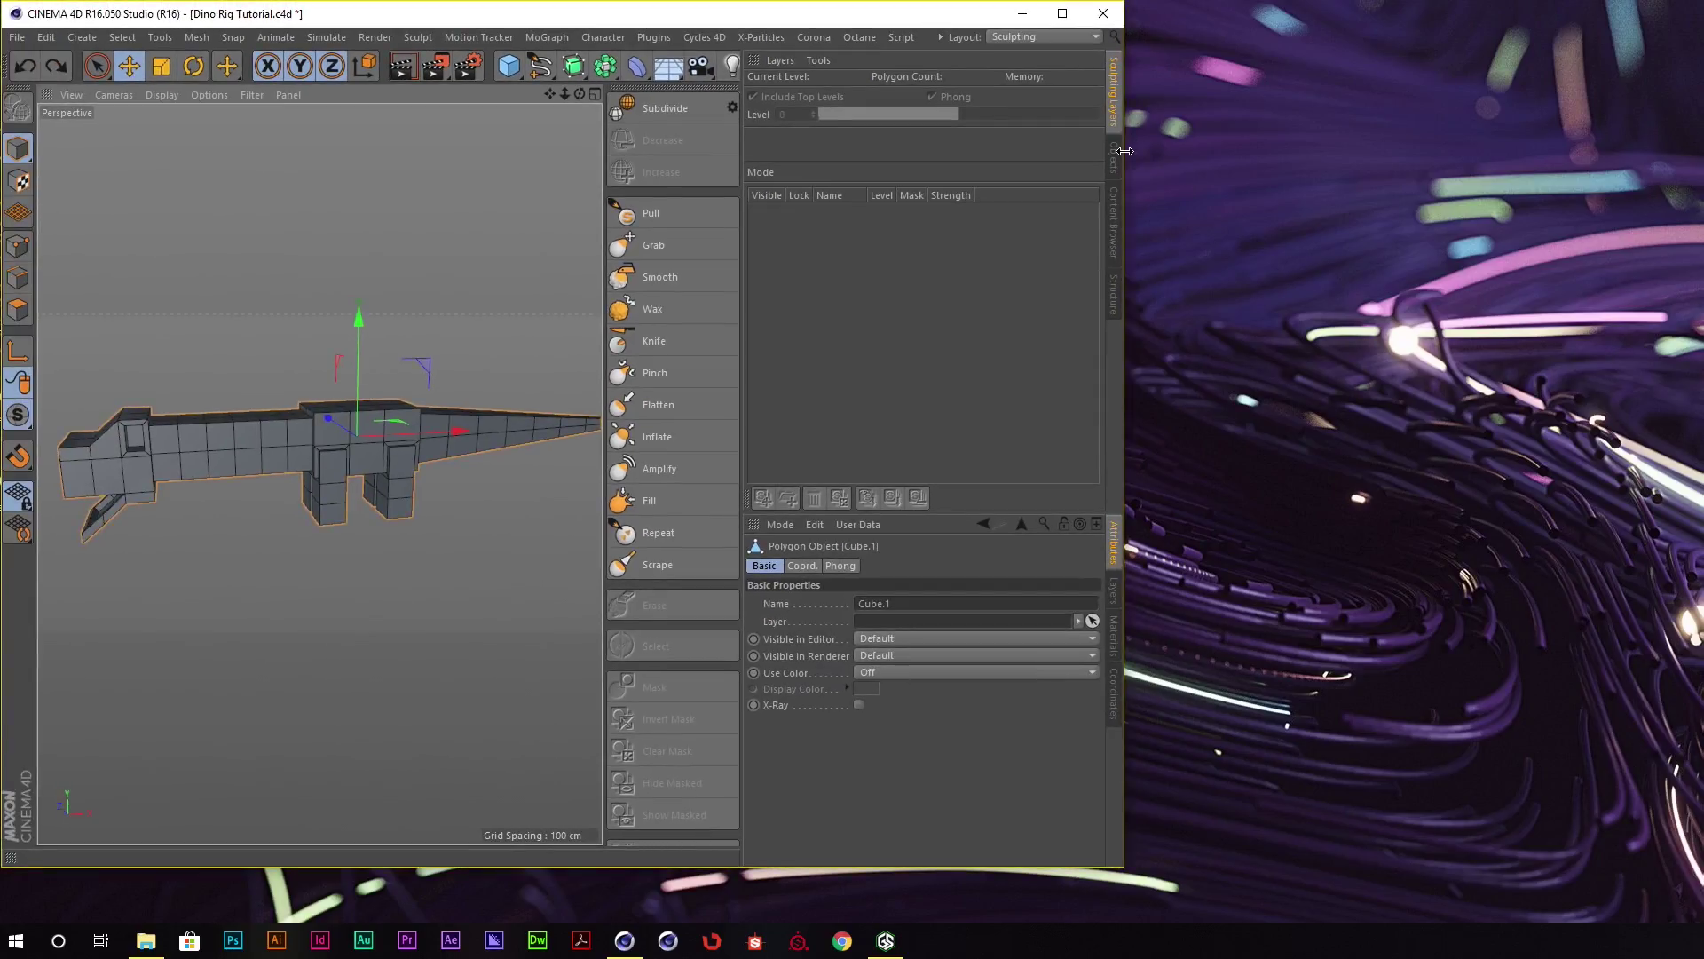
left_click_drag(1125, 151, 1527, 147)
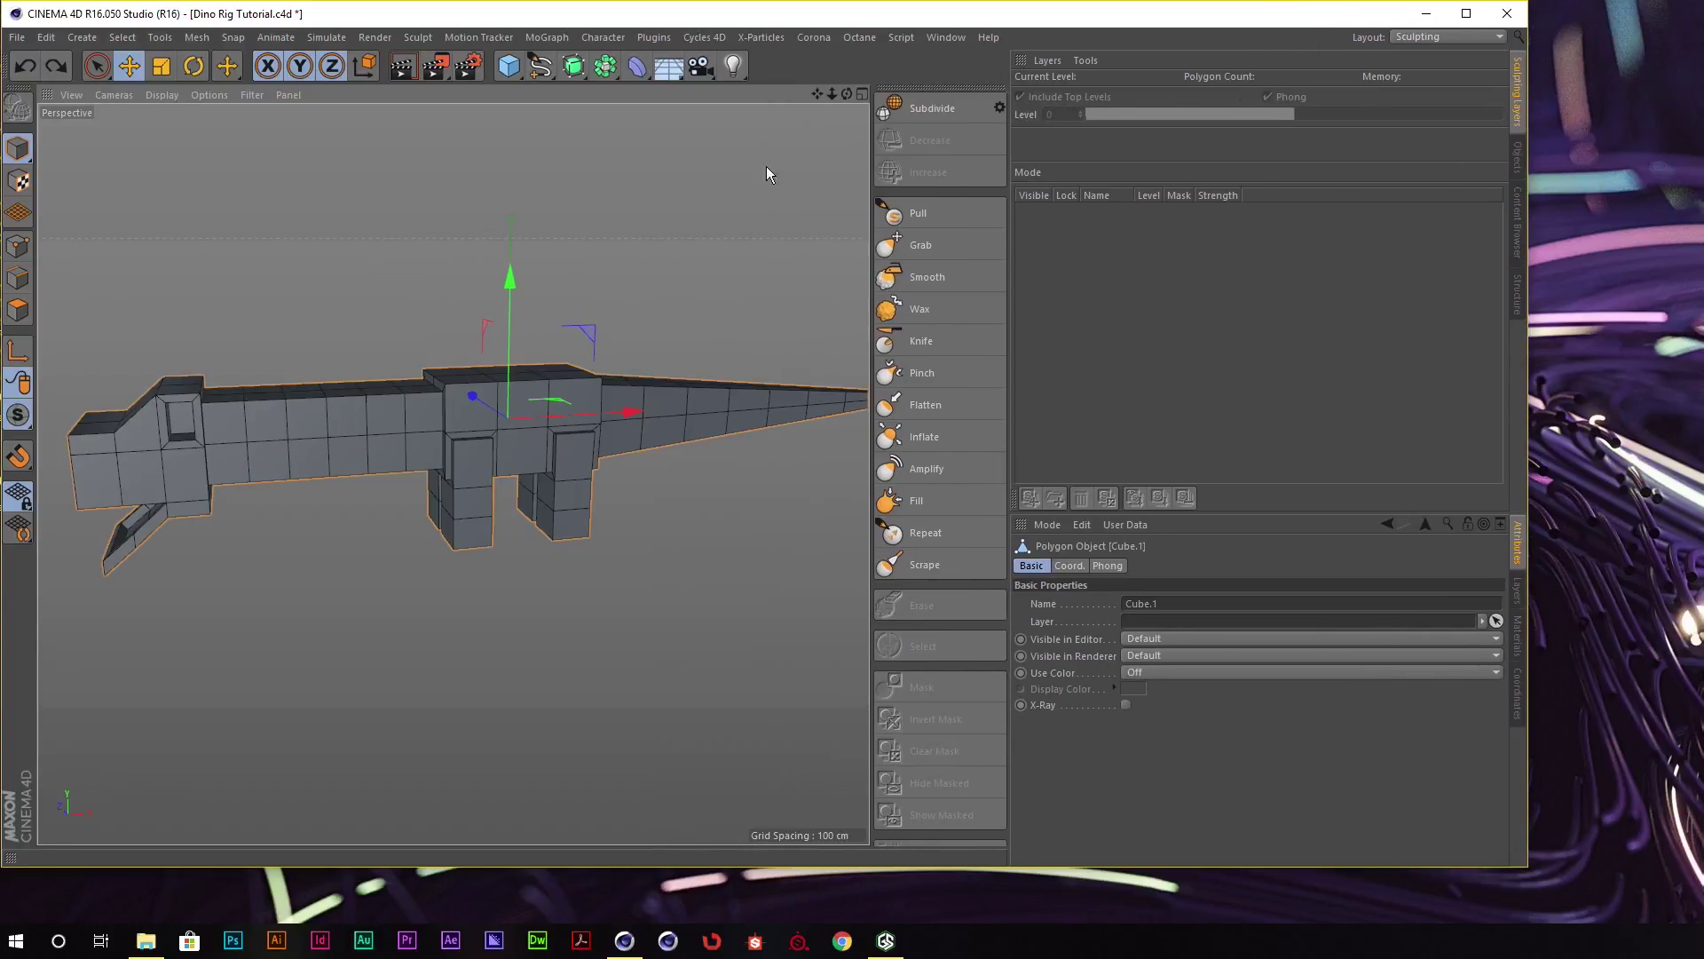
left_click(1487, 37)
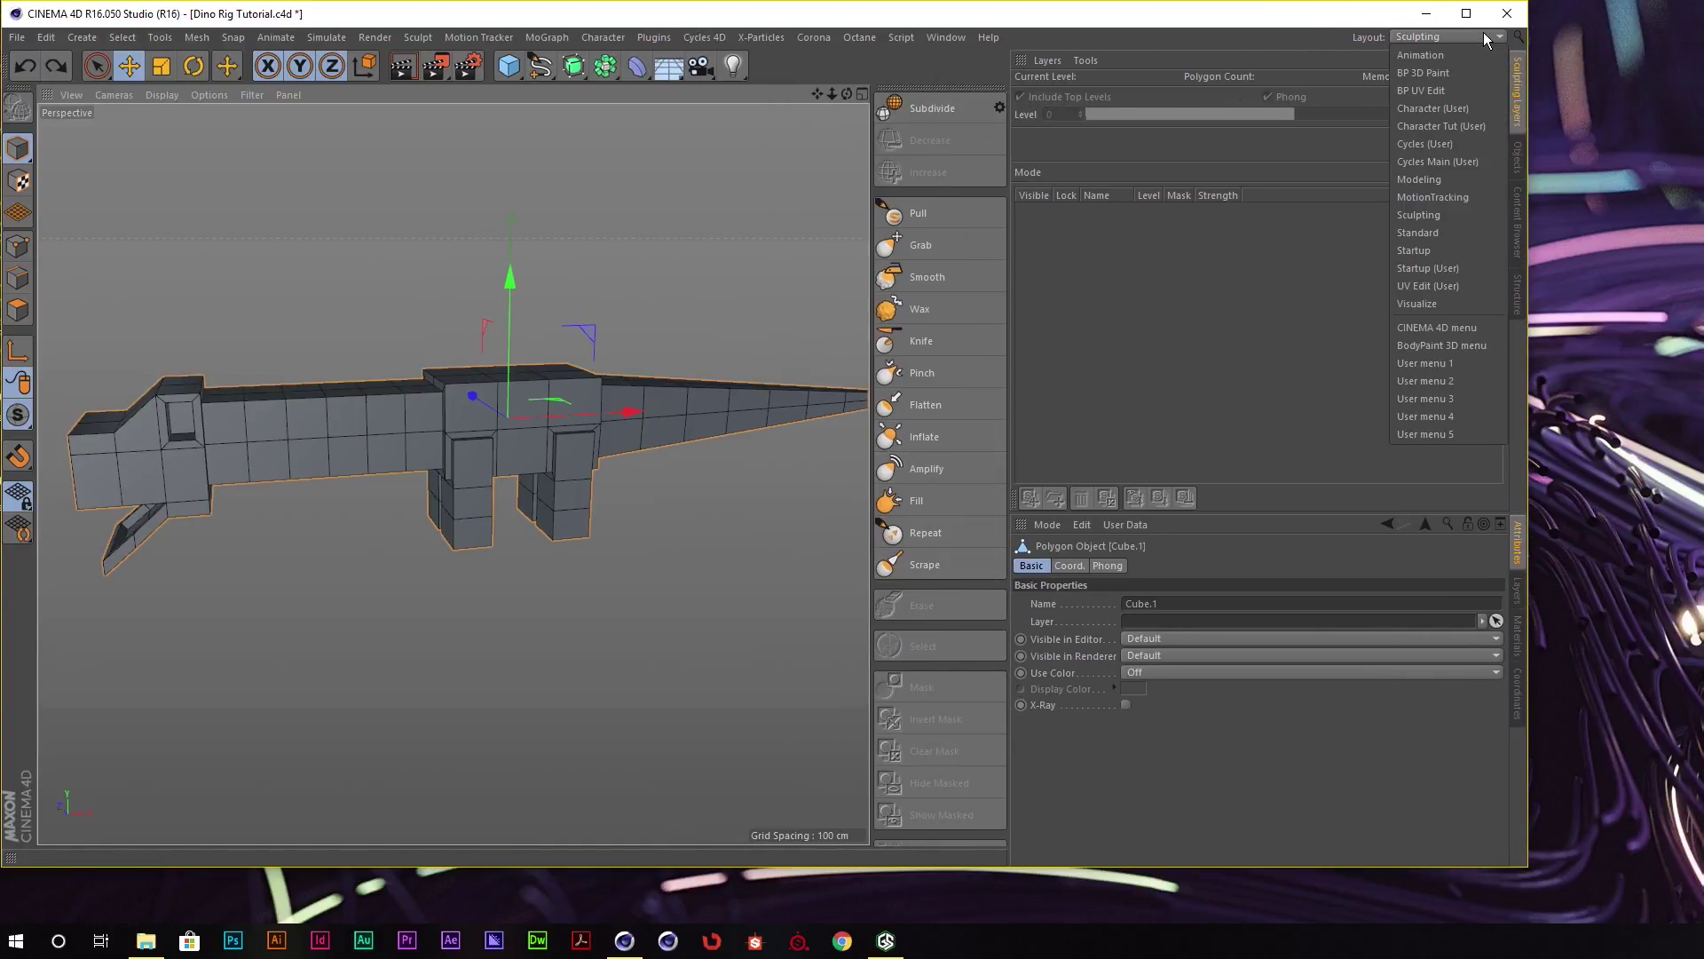
left_click(1445, 268)
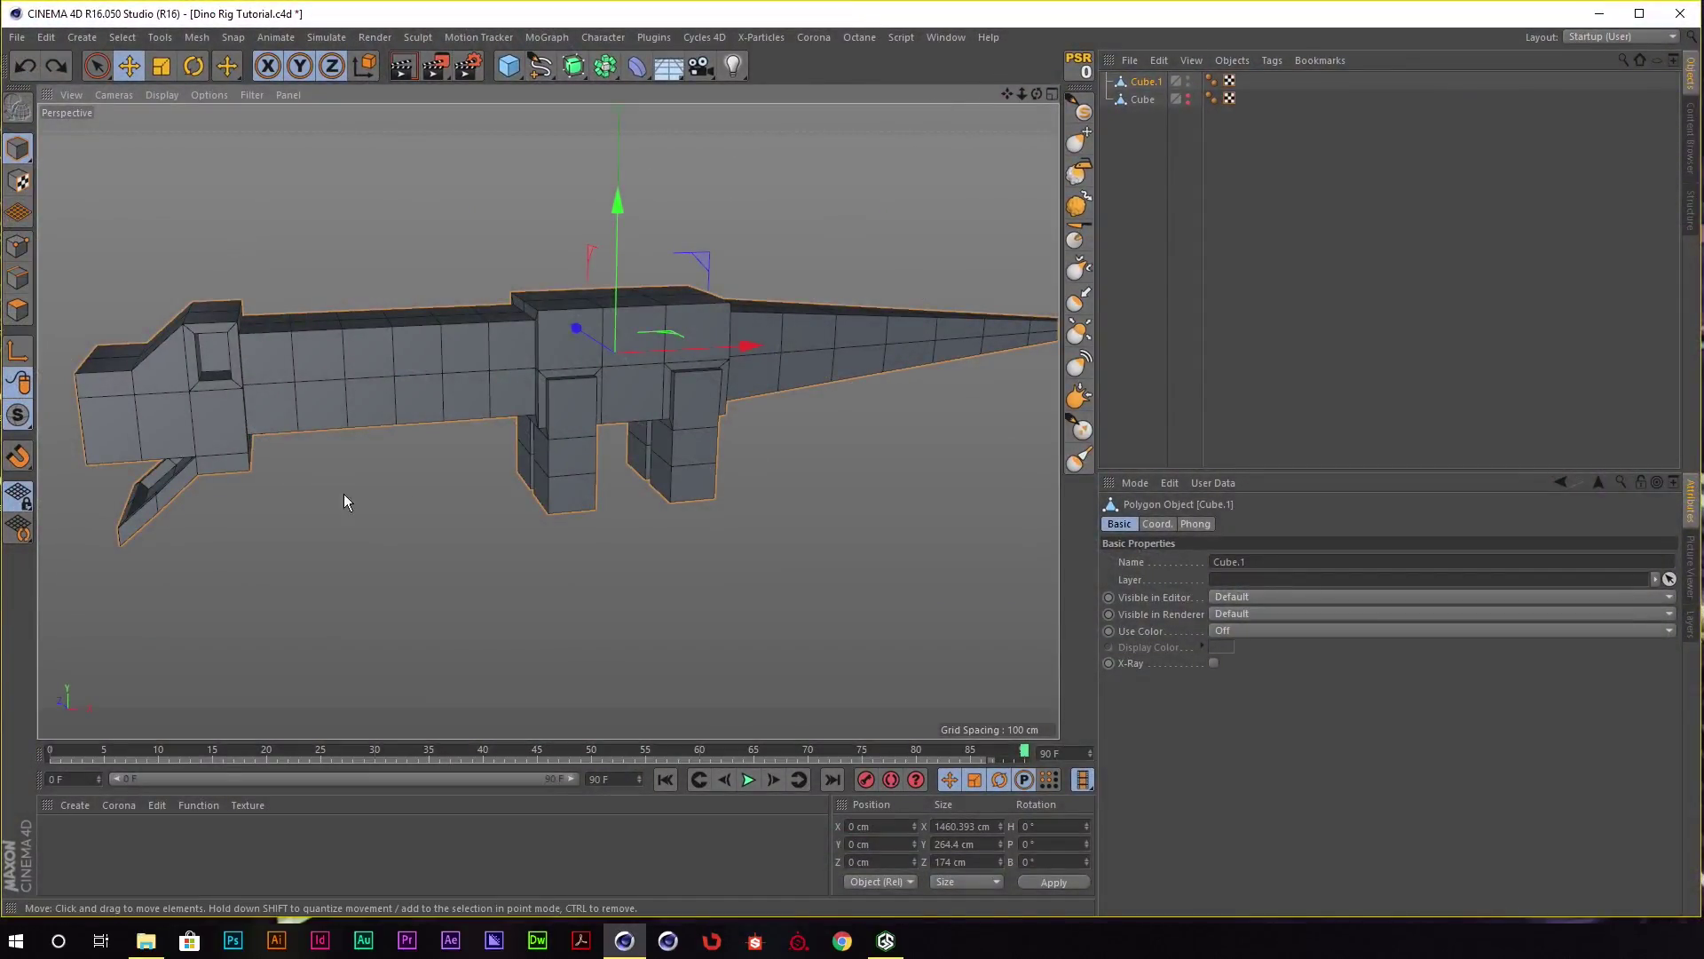
In Customize Commands, create a new empty palette and place it beside the object list.
left_click(946, 35)
mouse_move(978, 64)
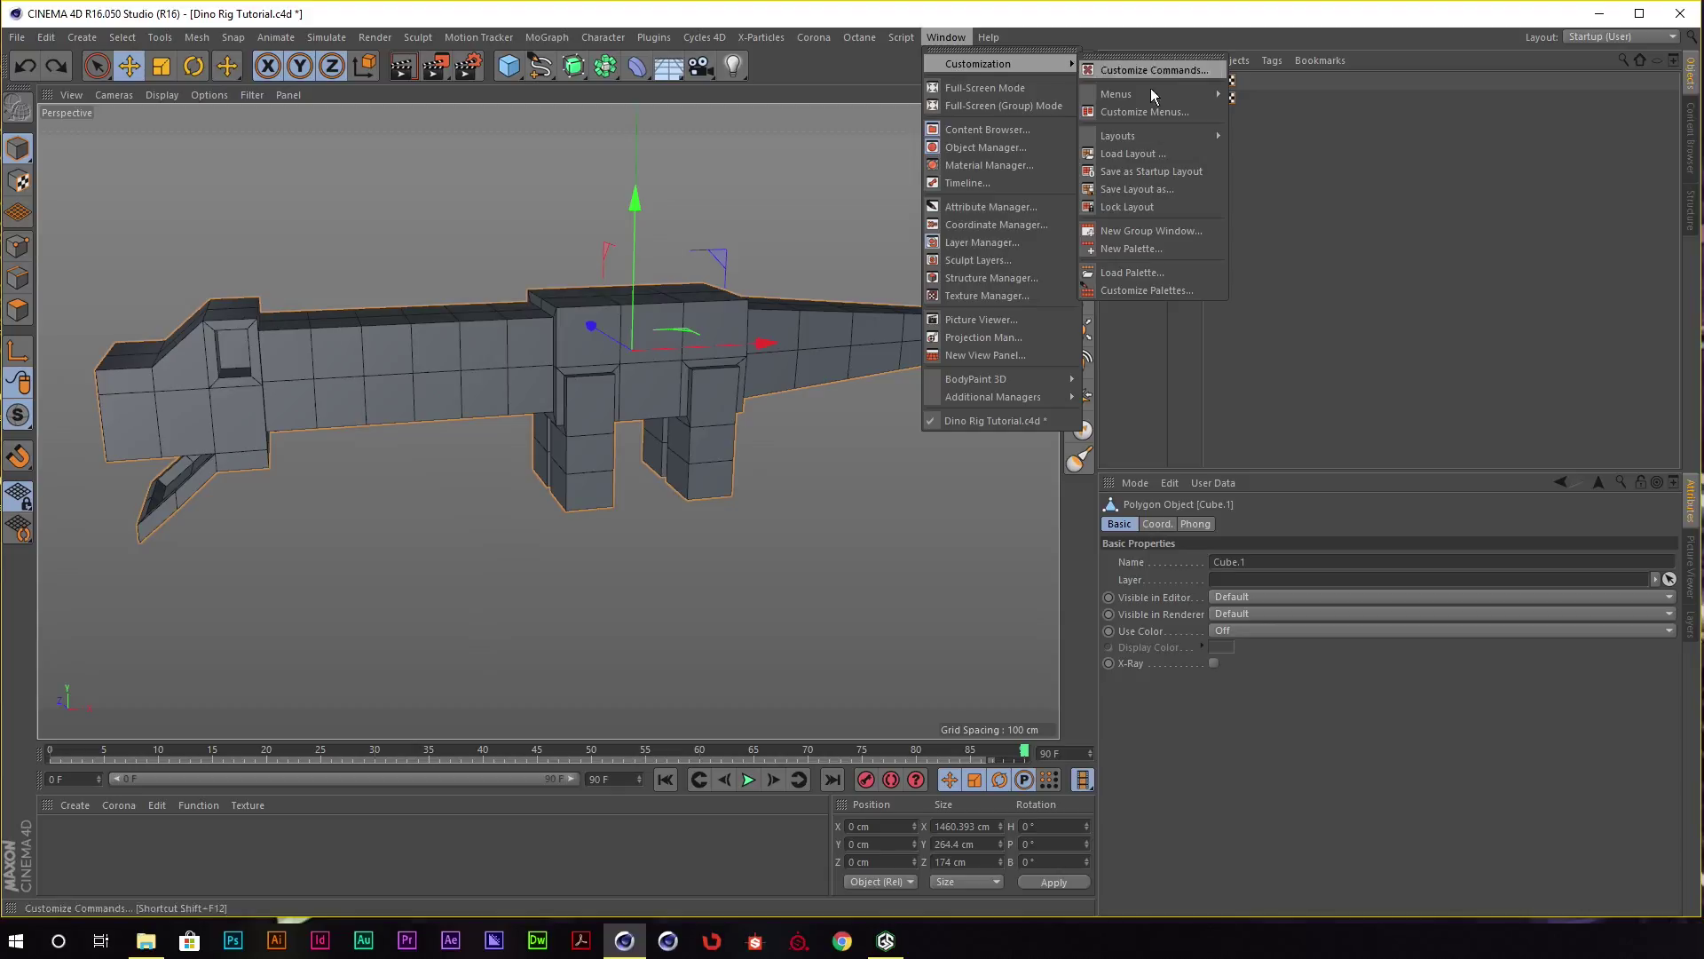
left_click(1145, 290)
left_click_drag(1189, 122, 732, 117)
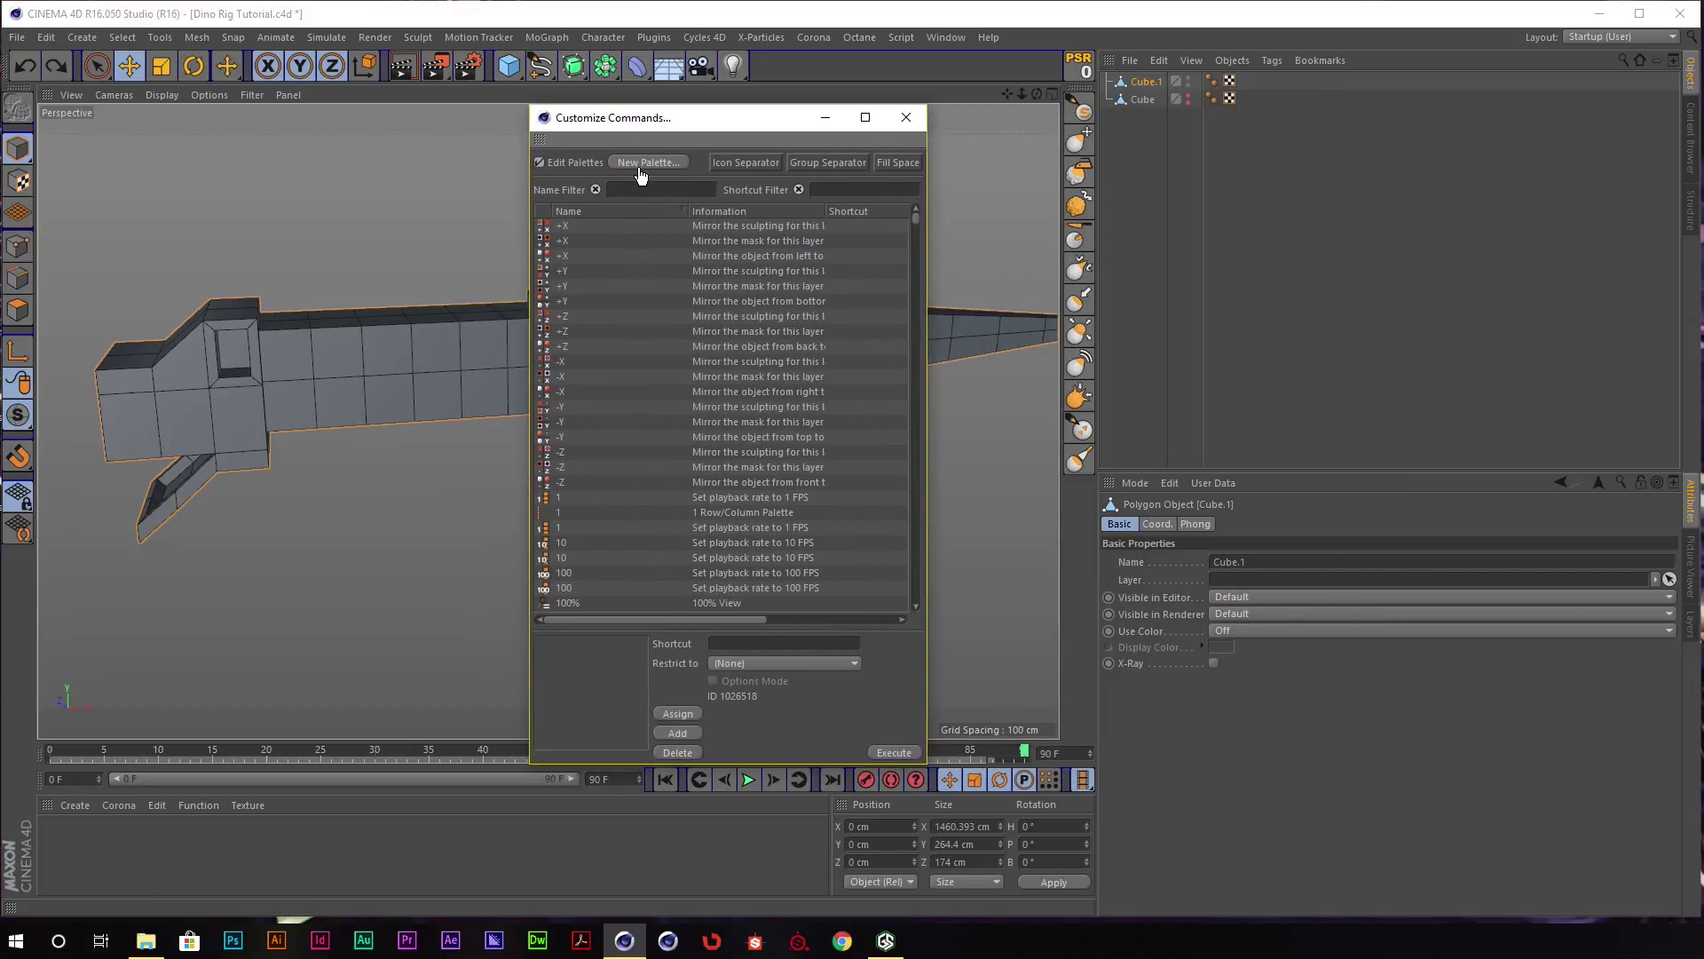
left_click_drag(204, 111, 1293, 212)
Add the Pull, Grab and Wax brushes to the new palette and close the dialog.
left_click(667, 194)
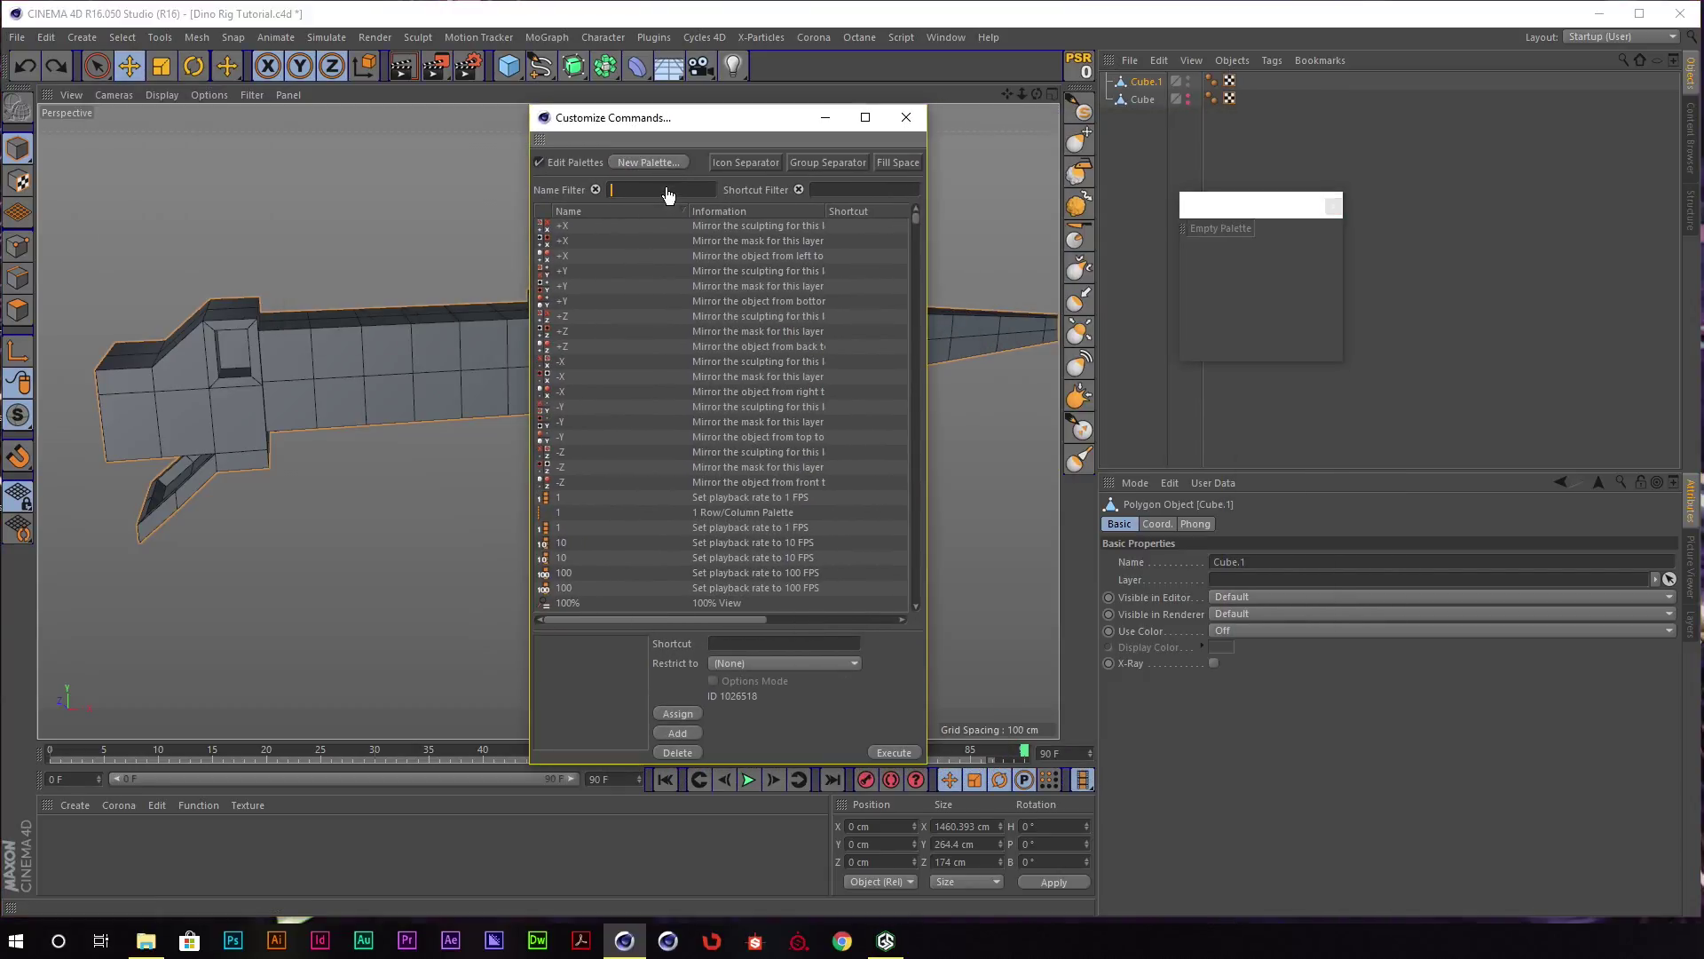
type("pull")
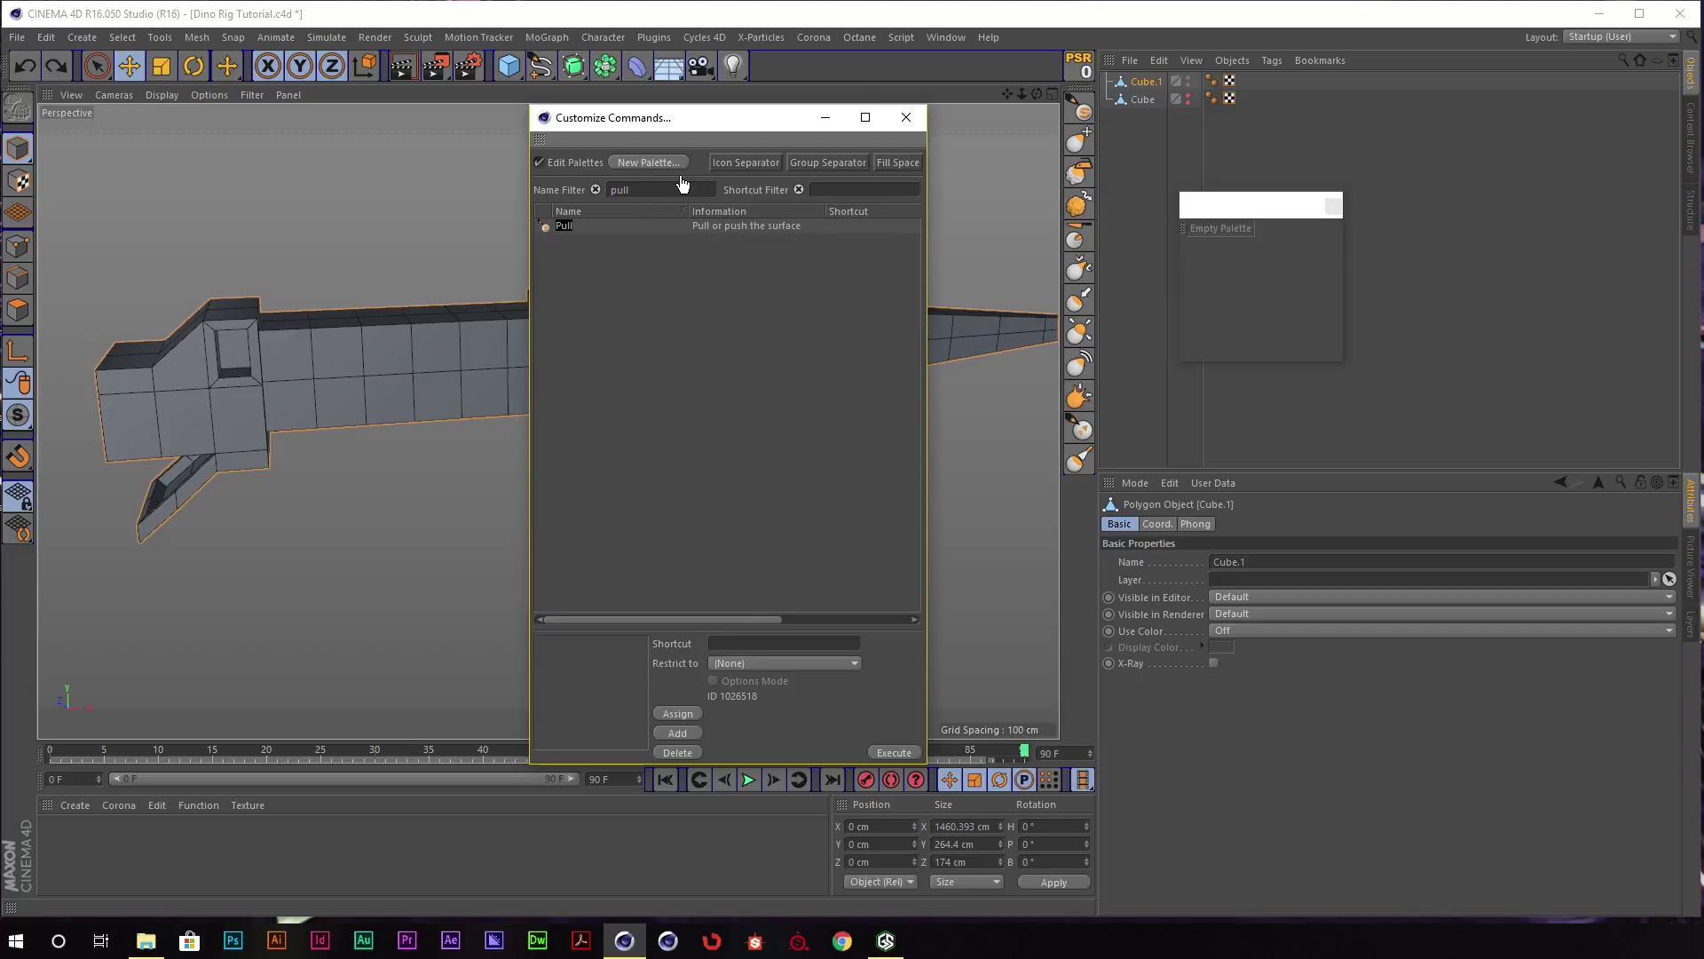
left_click_drag(558, 233, 1195, 234)
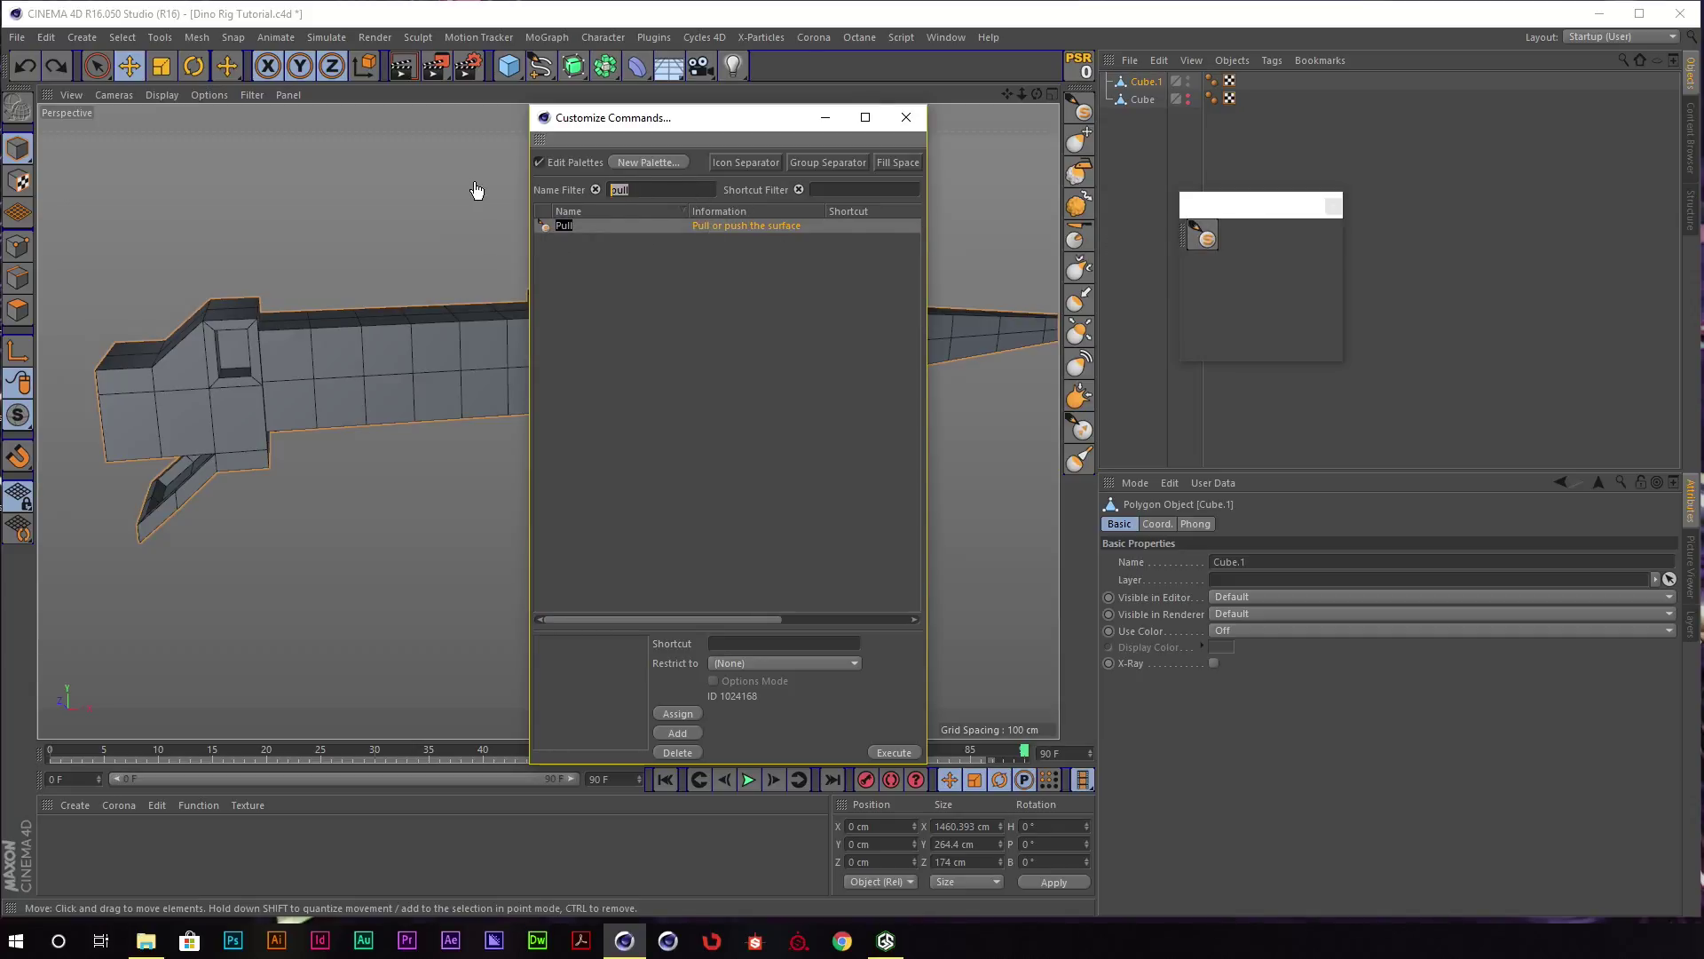
key("BackSpace")
key("BackSpace")
key("BackSpace")
type("grab")
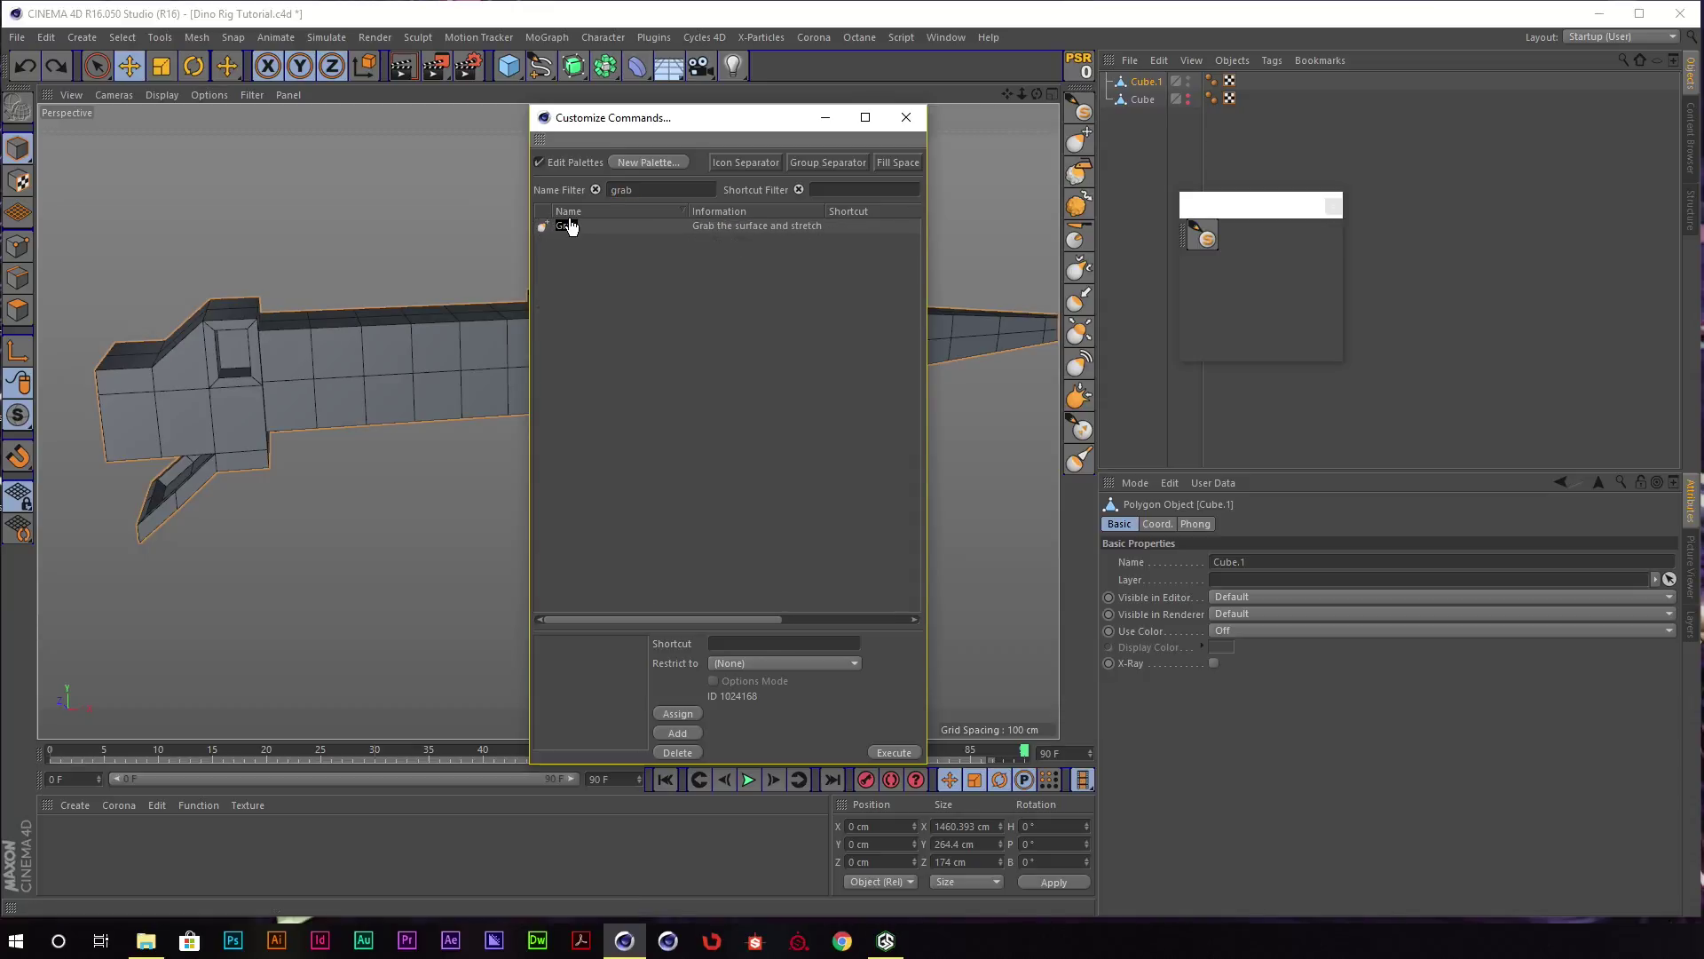
left_click(564, 229)
left_click_drag(1217, 229, 1214, 235)
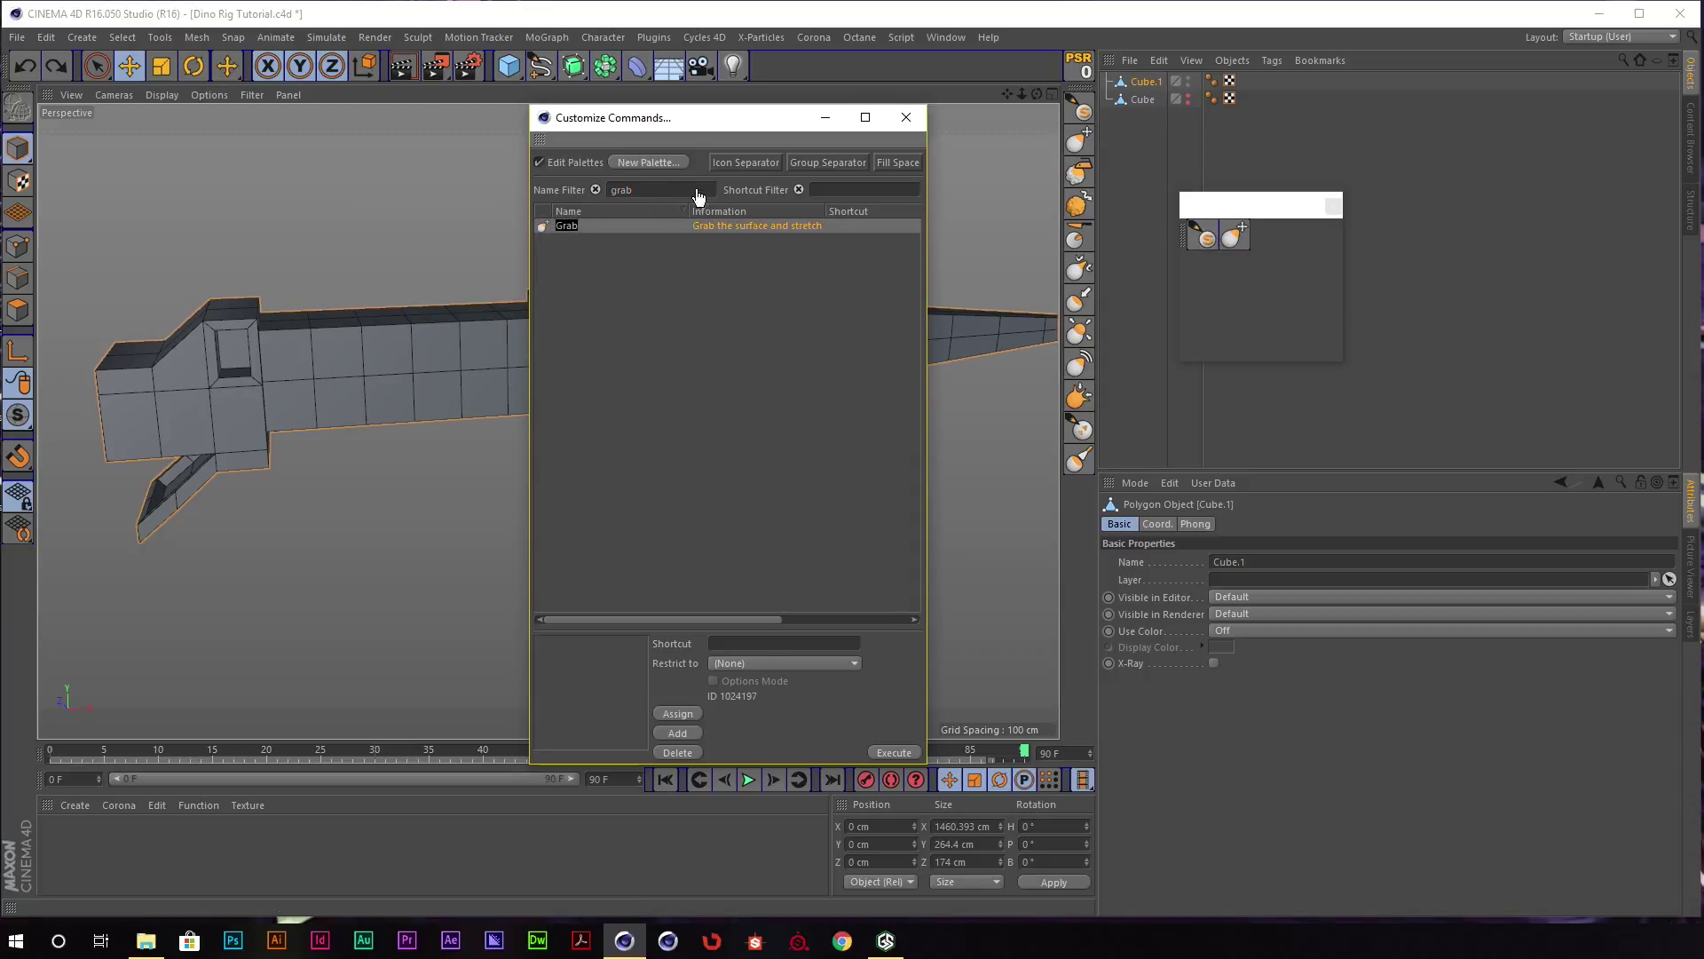
key("BackSpace")
key("BackSpace")
key("BackSpace")
type("wax")
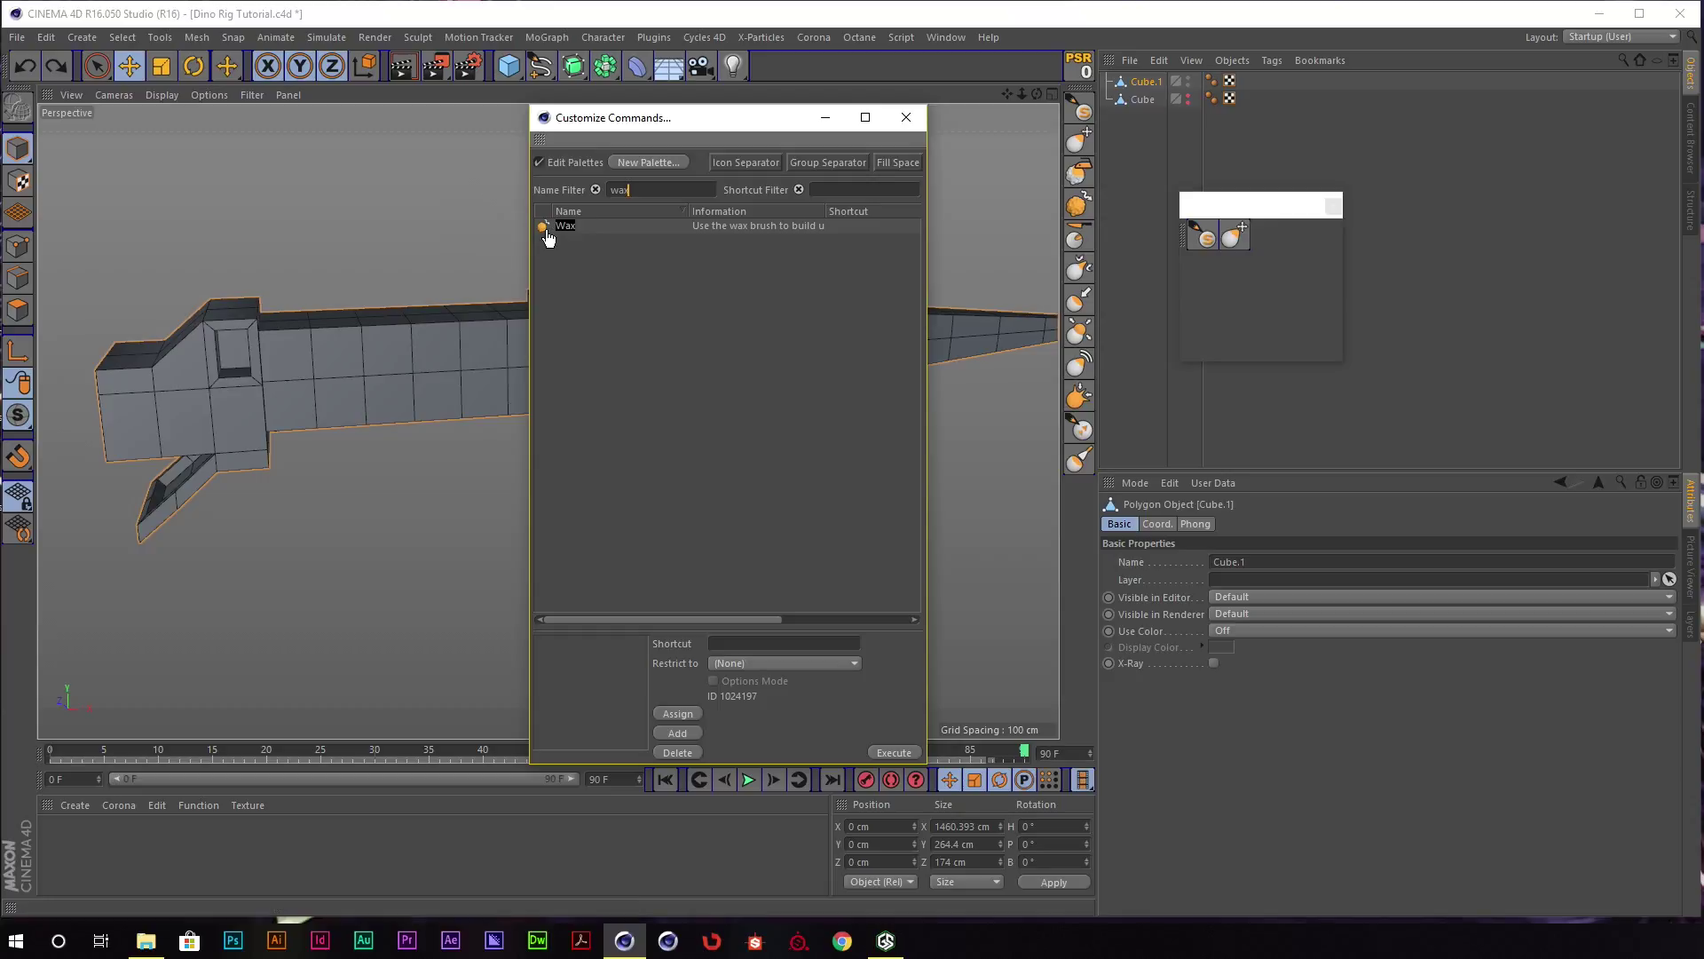
left_click_drag(546, 230, 1141, 224)
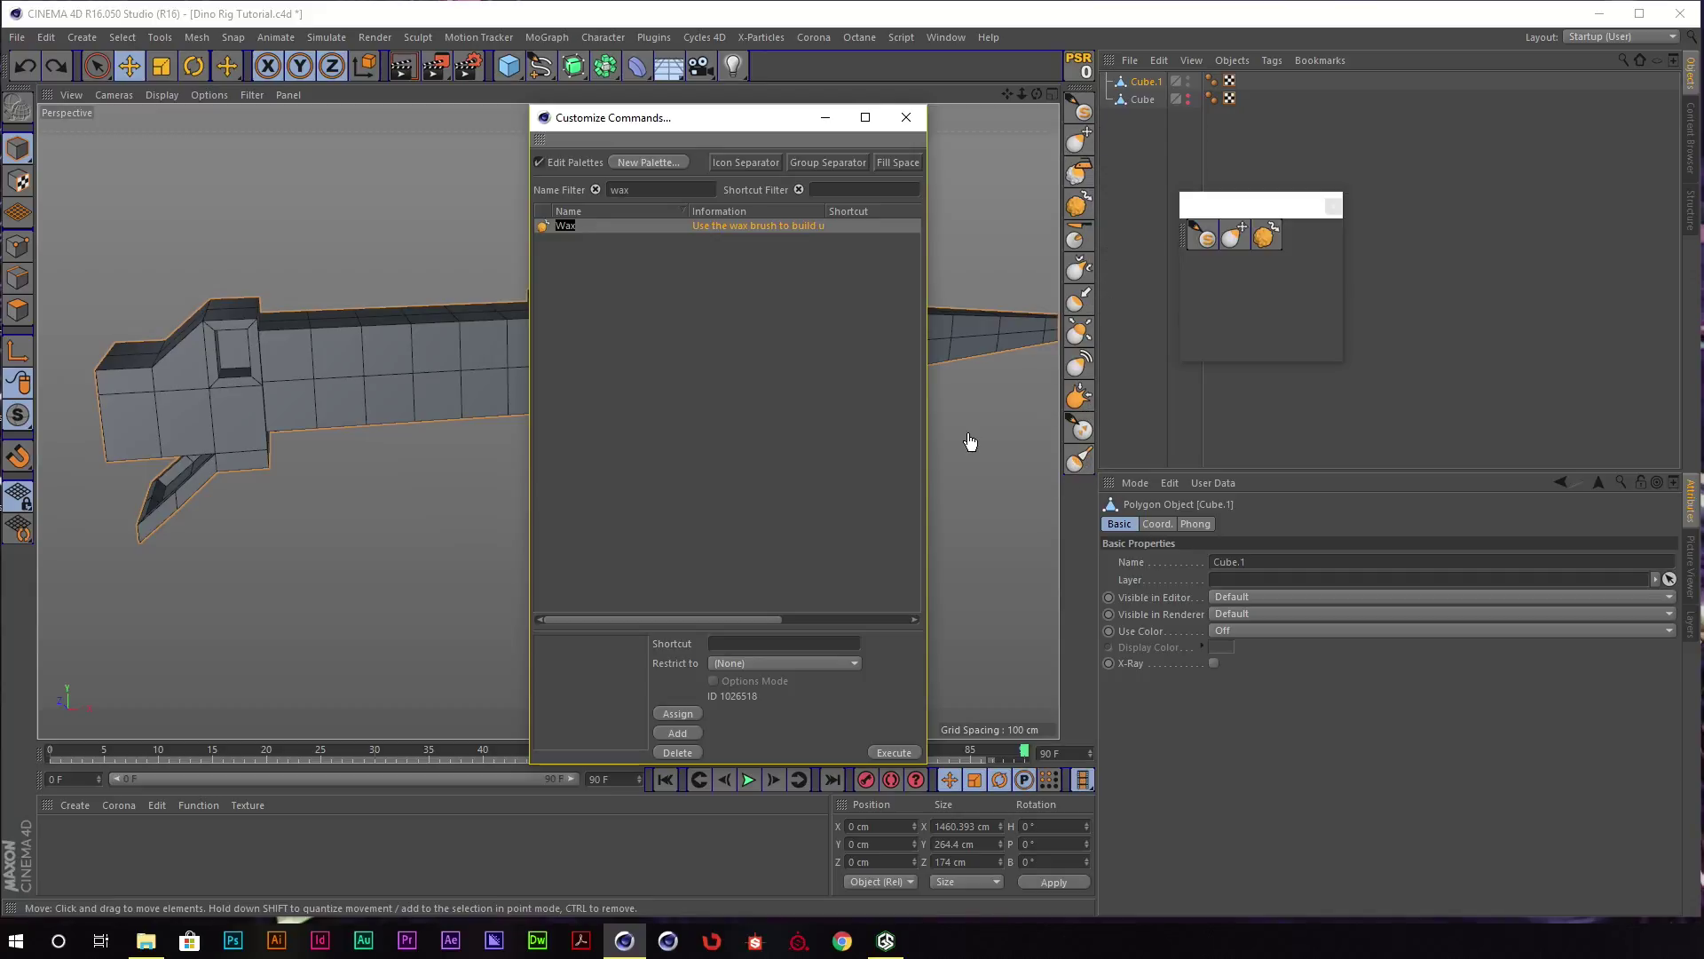
left_click(906, 117)
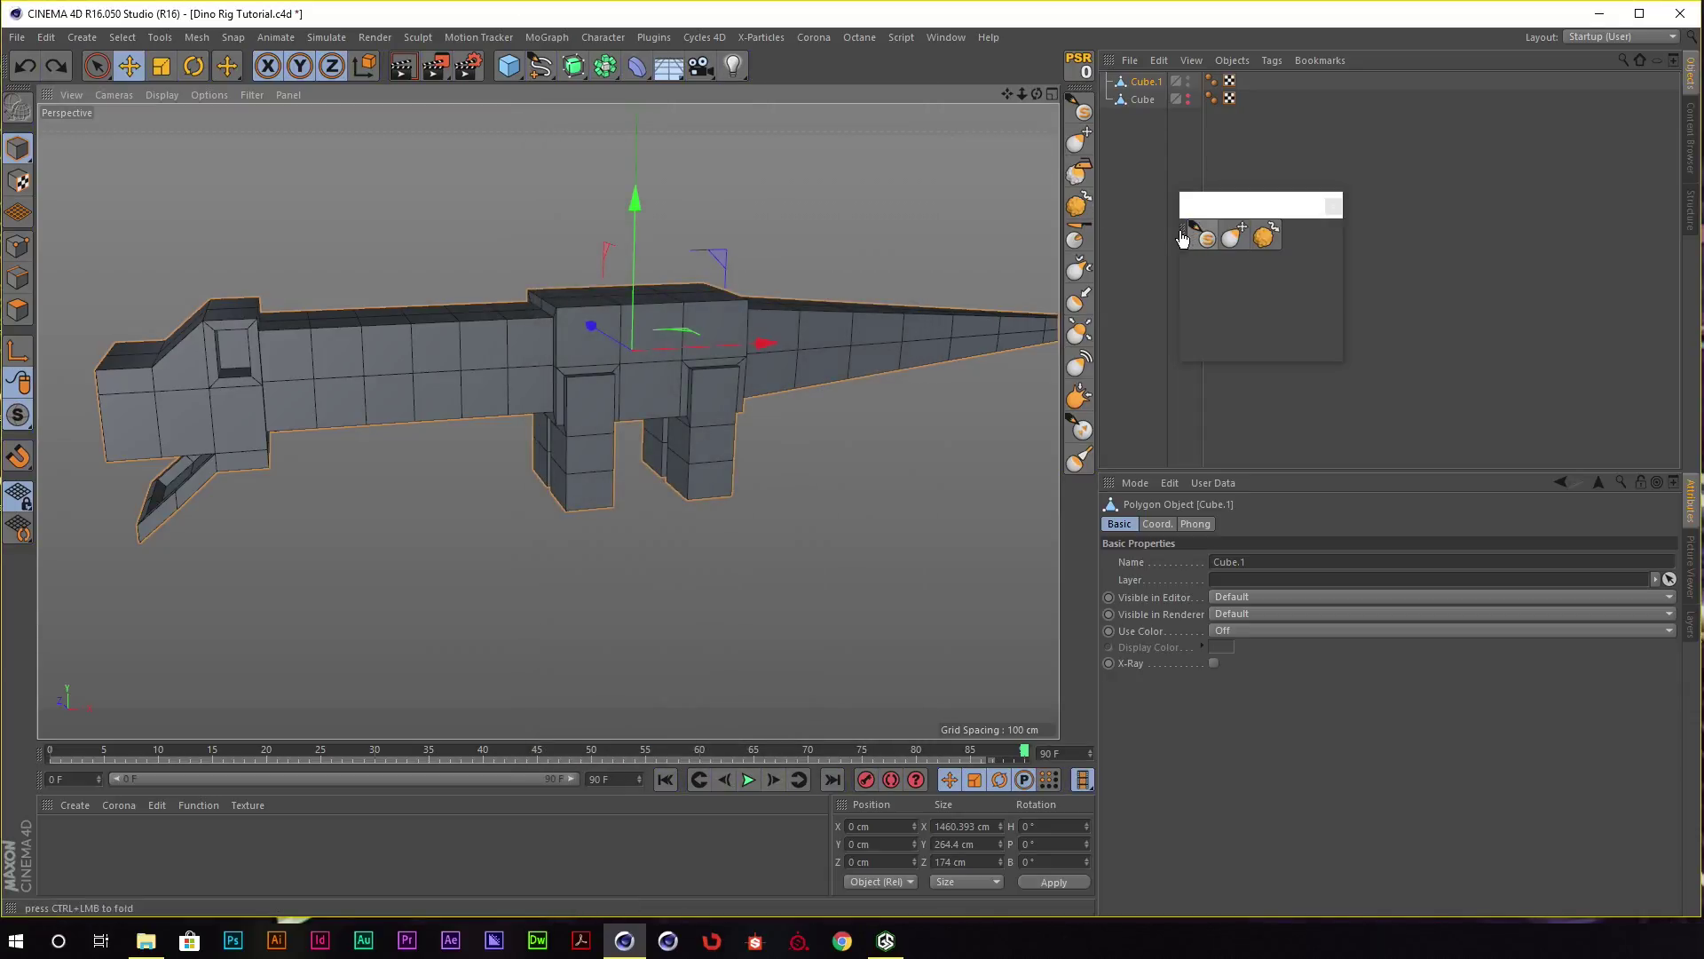
Dock the brush palette, save the layout as template.l4d, and reload Startup (User).
left_click_drag(1183, 238, 1056, 194)
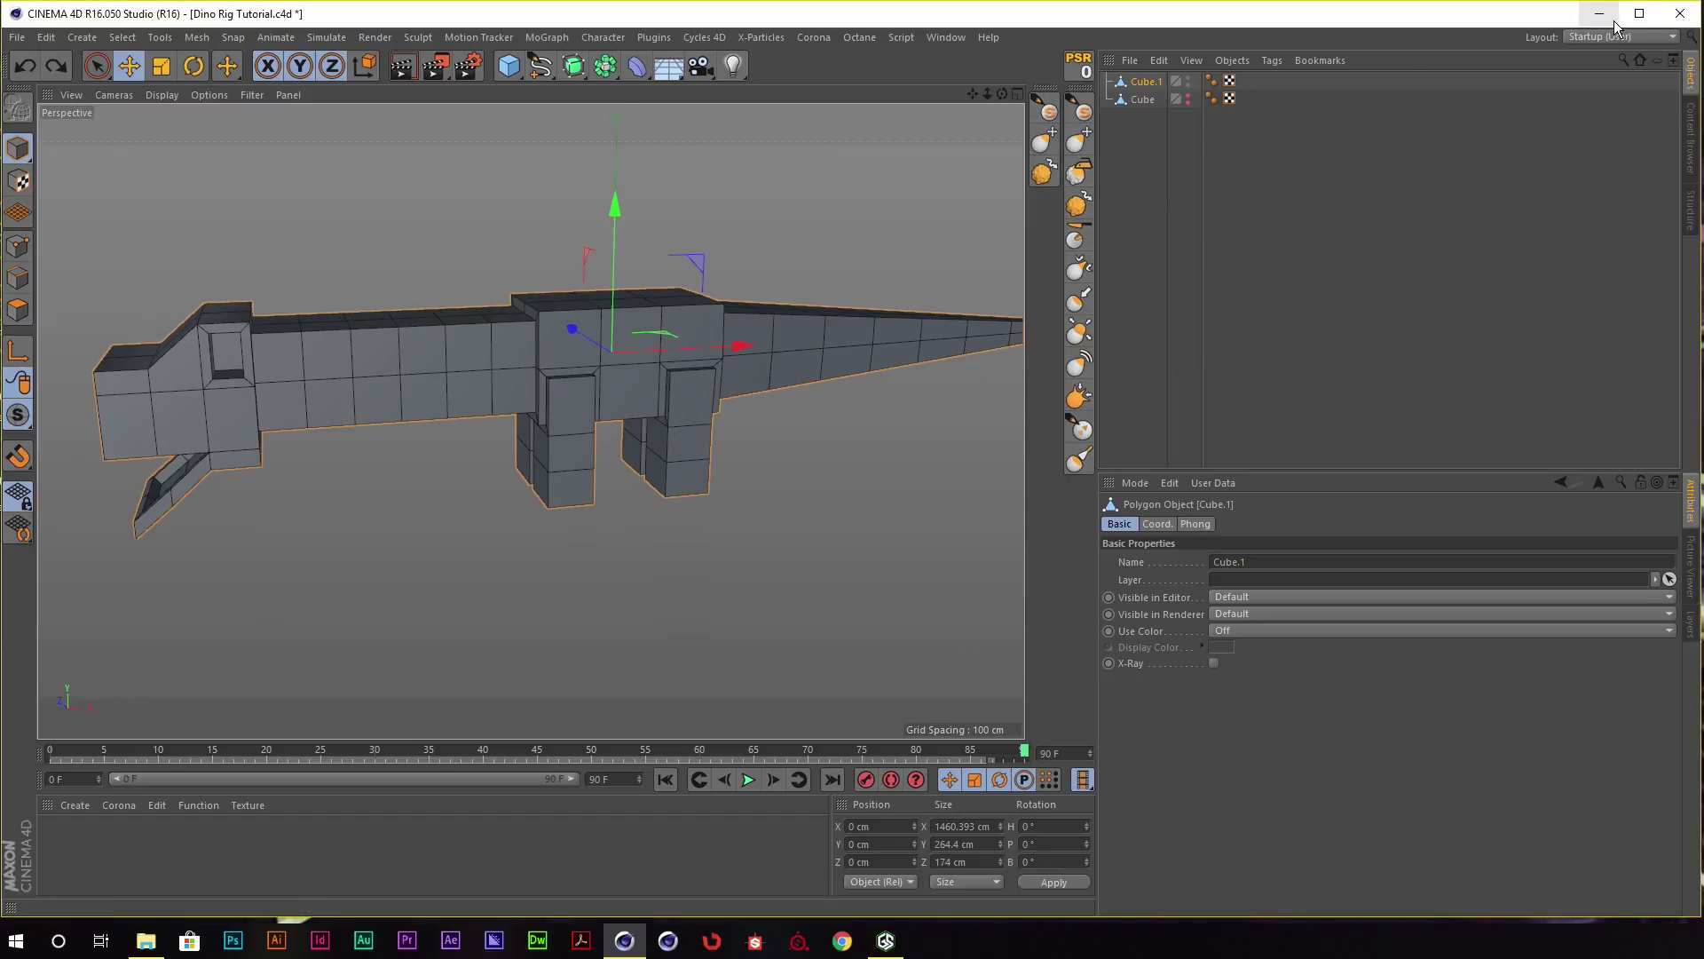
left_click(948, 38)
mouse_move(986, 64)
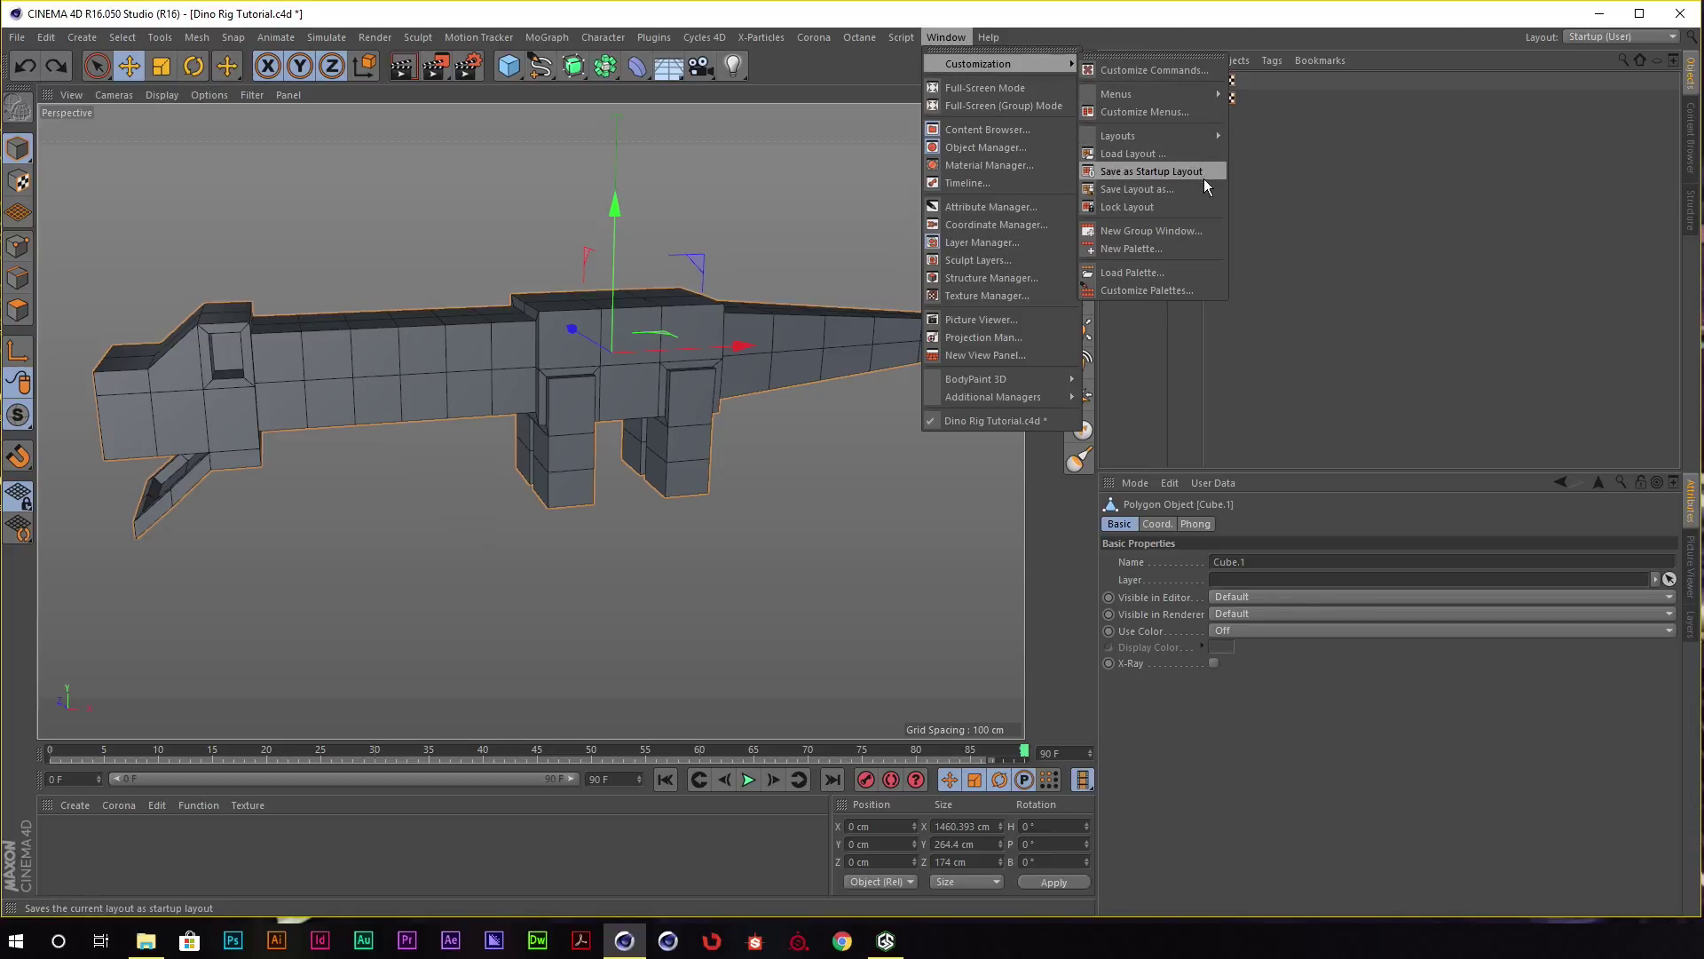
left_click(1145, 189)
left_click_drag(775, 41, 867, 33)
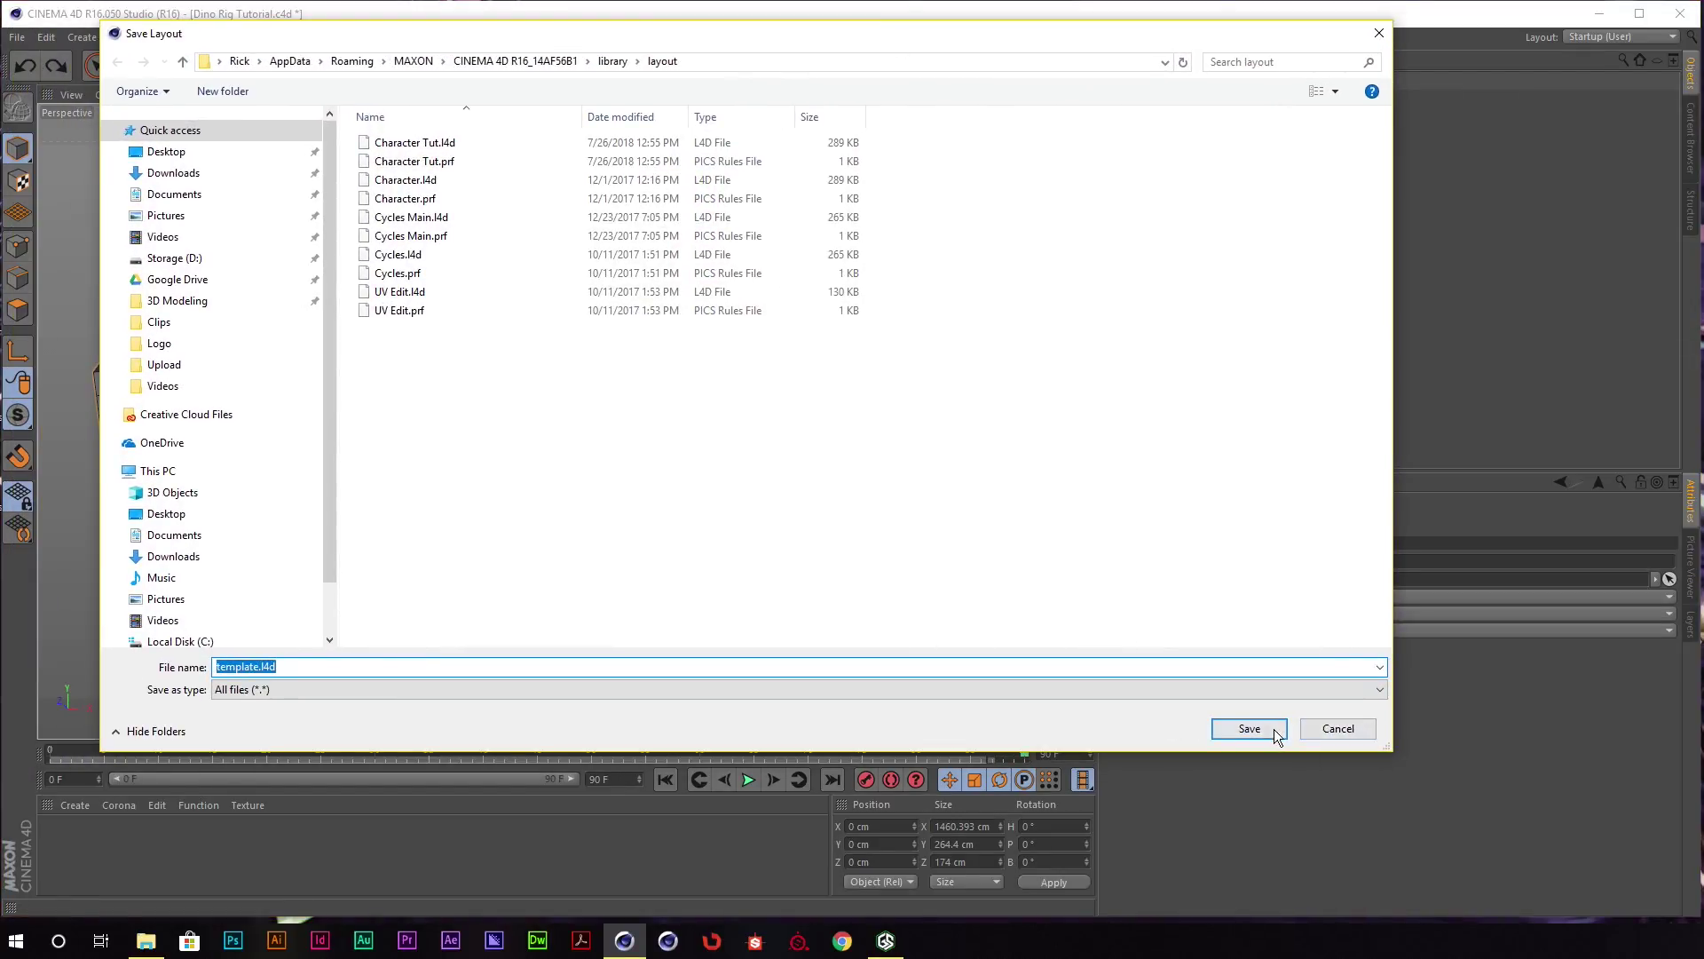
left_click(1325, 728)
left_click(1602, 40)
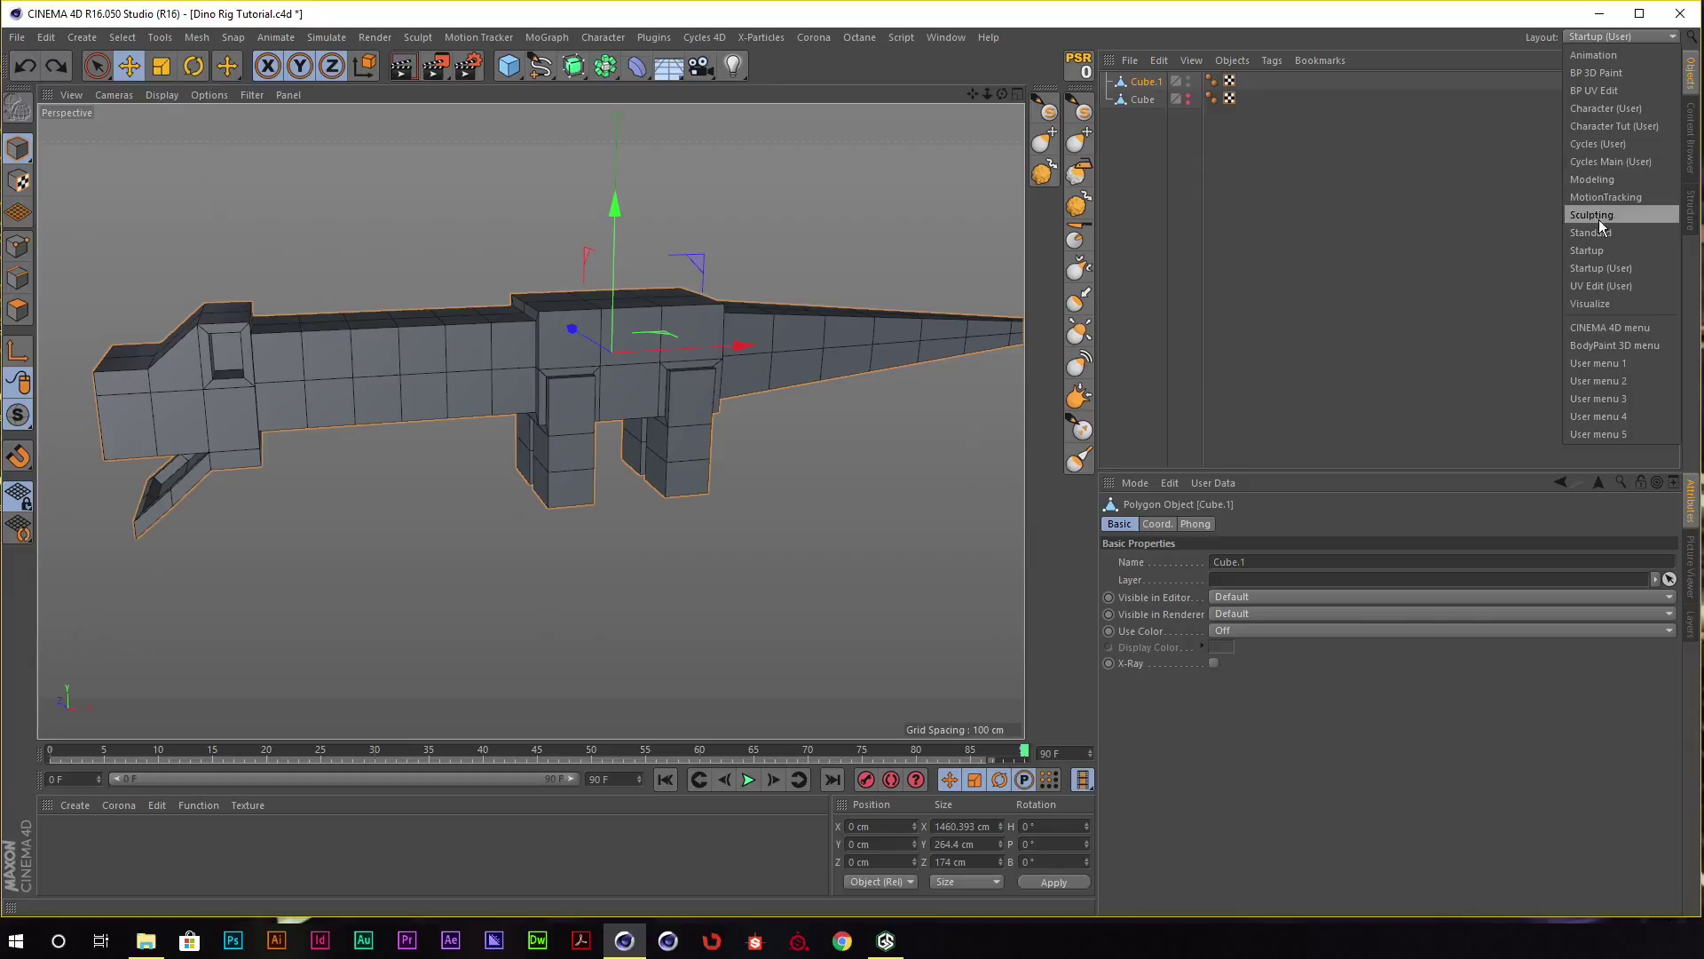
left_click(1617, 270)
Add a Subdivision Surface that smooths the dino mesh.
mouse_move(465, 330)
middle_mouse_down("alt")
mouse_move(740, 261)
mouse_move(657, 186)
middle_mouse_up("alt")
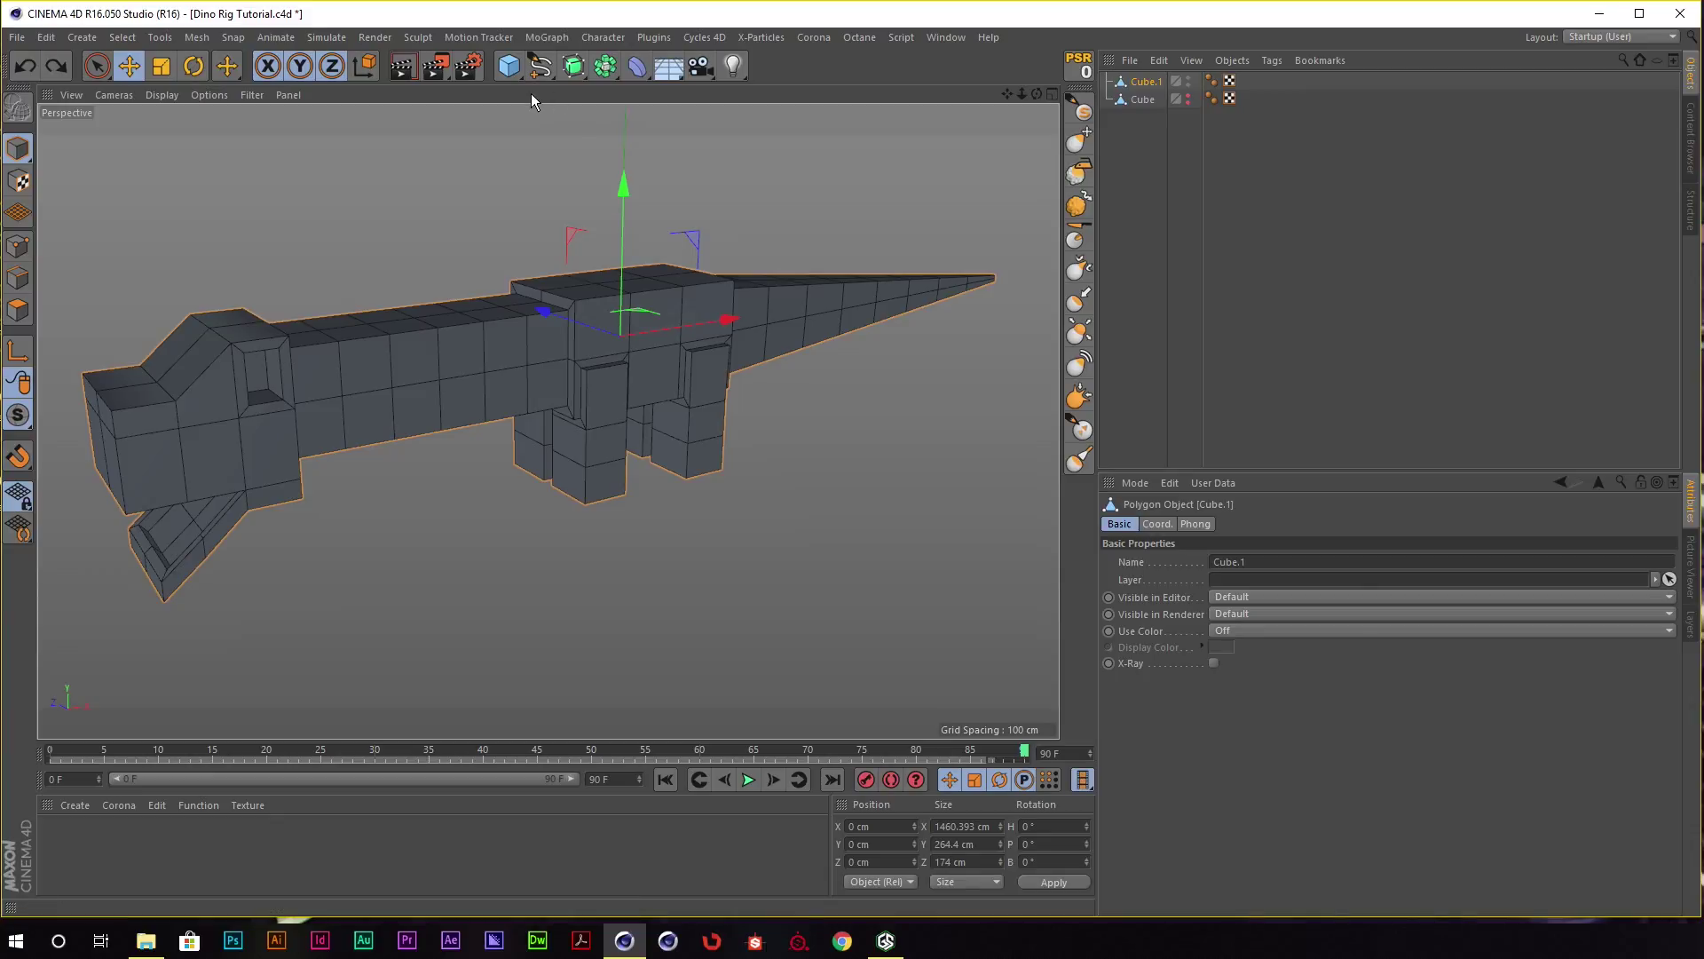
left_click(579, 69, "alt")
mouse_move(690, 320)
middle_mouse_down("alt")
mouse_move(835, 325)
mouse_move(795, 251)
mouse_move(879, 277)
mouse_move(680, 277)
mouse_move(901, 263)
mouse_move(671, 299)
mouse_move(776, 332)
mouse_move(673, 260)
mouse_move(644, 270)
mouse_move(691, 269)
mouse_move(557, 255)
middle_mouse_up("alt")
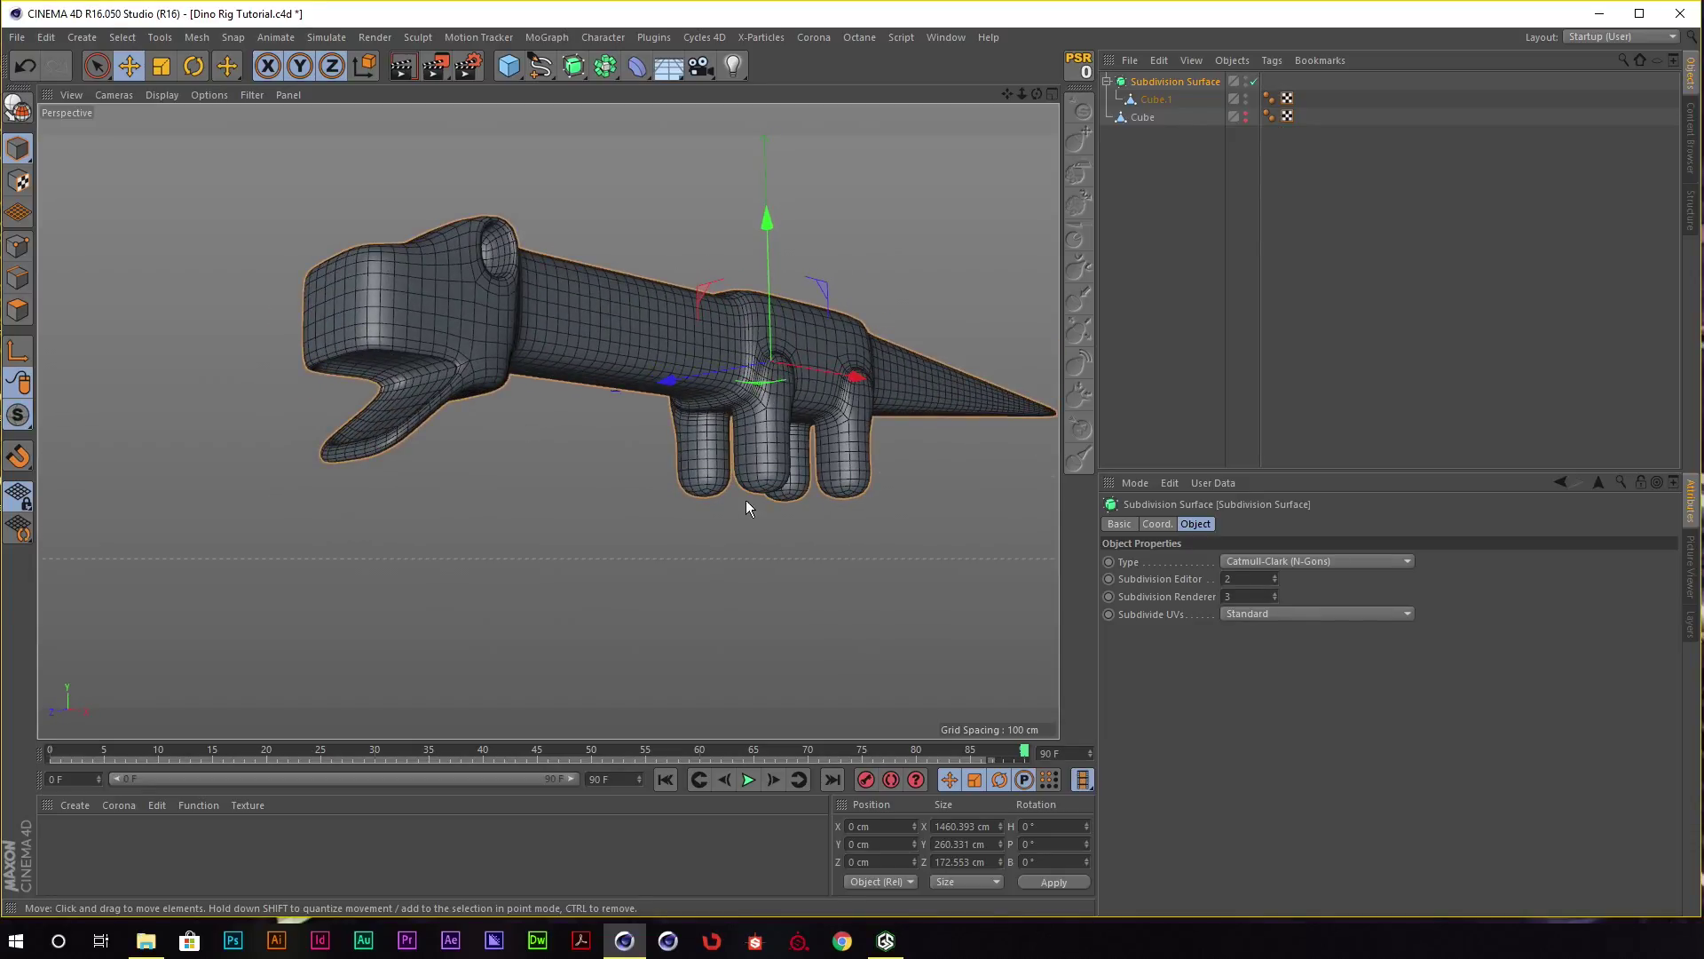
Select the bottom polygons of the dino's legs, with soft selection turned off.
mouse_move(918, 459)
middle_mouse_down("alt")
mouse_move(960, 423)
mouse_move(790, 400)
middle_mouse_up("alt")
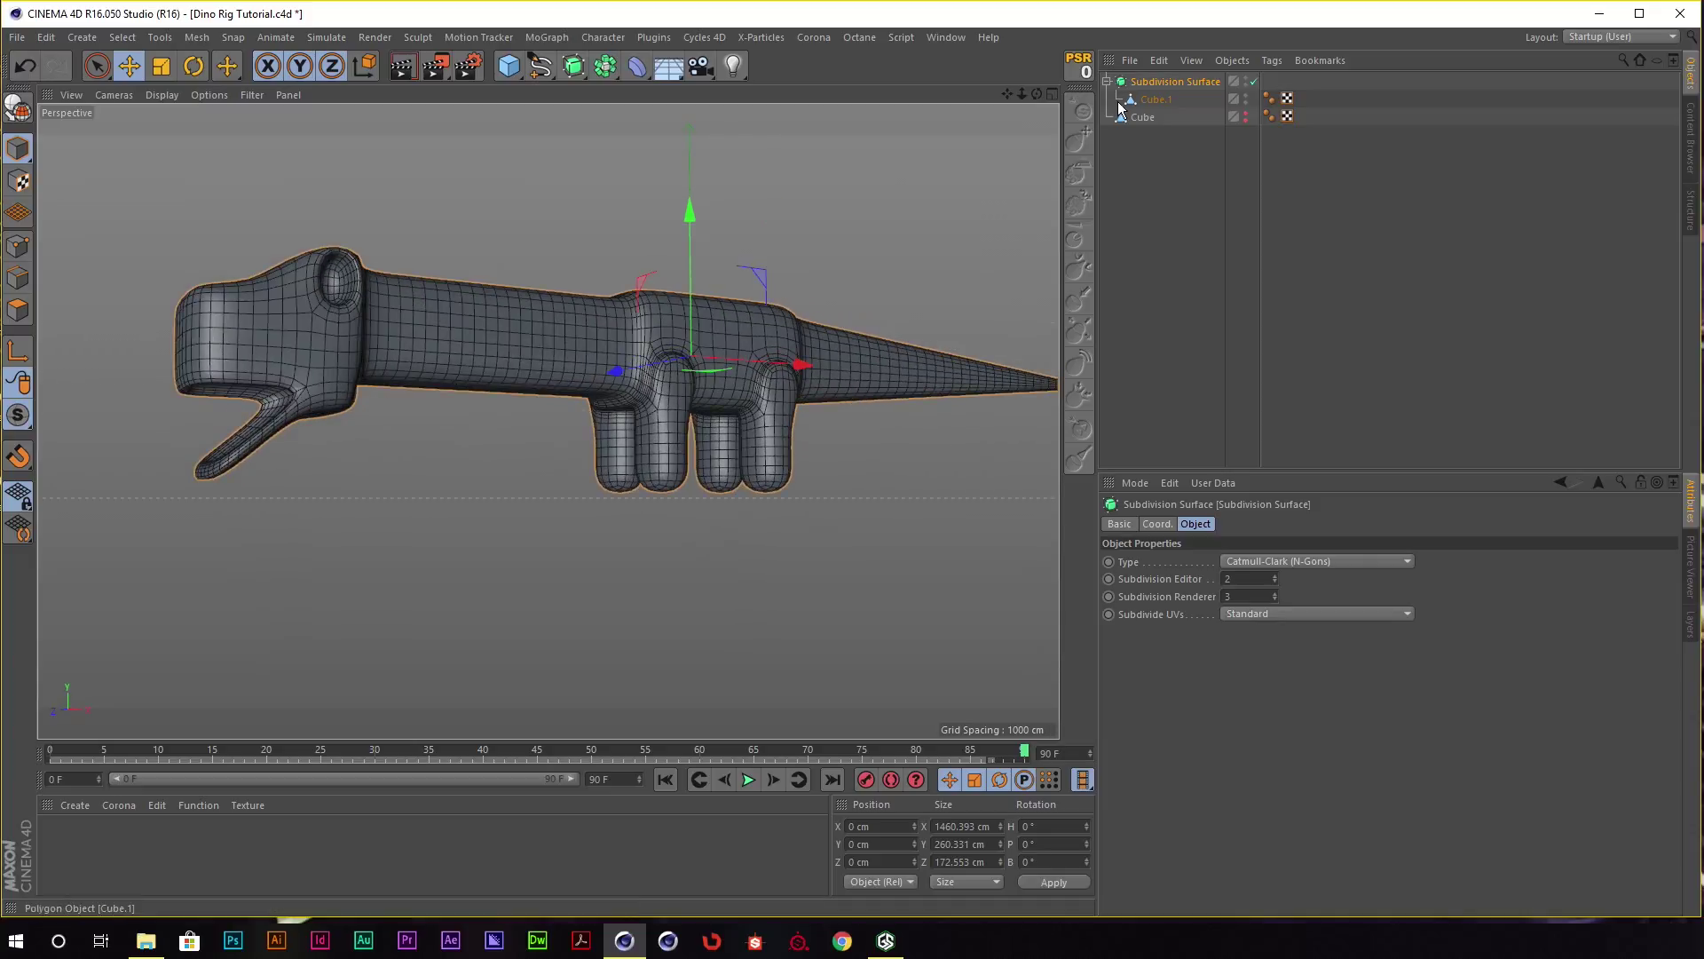
left_click(1147, 101)
key("Return")
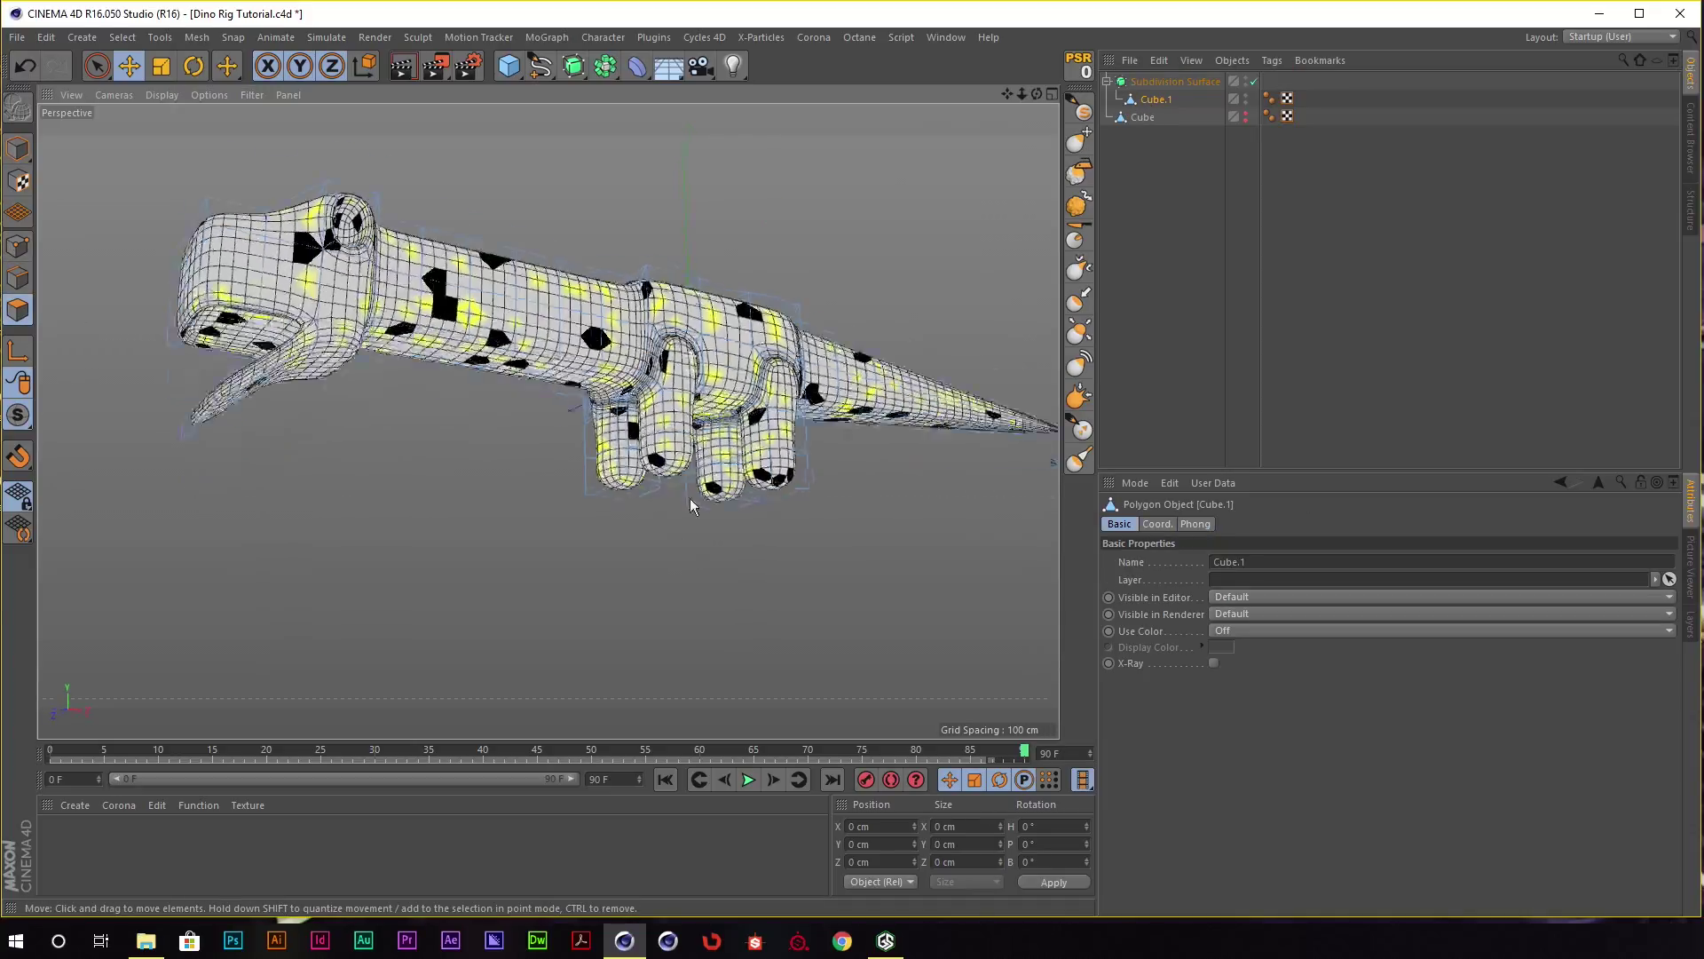
mouse_move(622, 373)
middle_mouse_down("alt")
mouse_move(703, 406)
mouse_move(669, 403)
mouse_move(684, 408)
middle_mouse_up("alt")
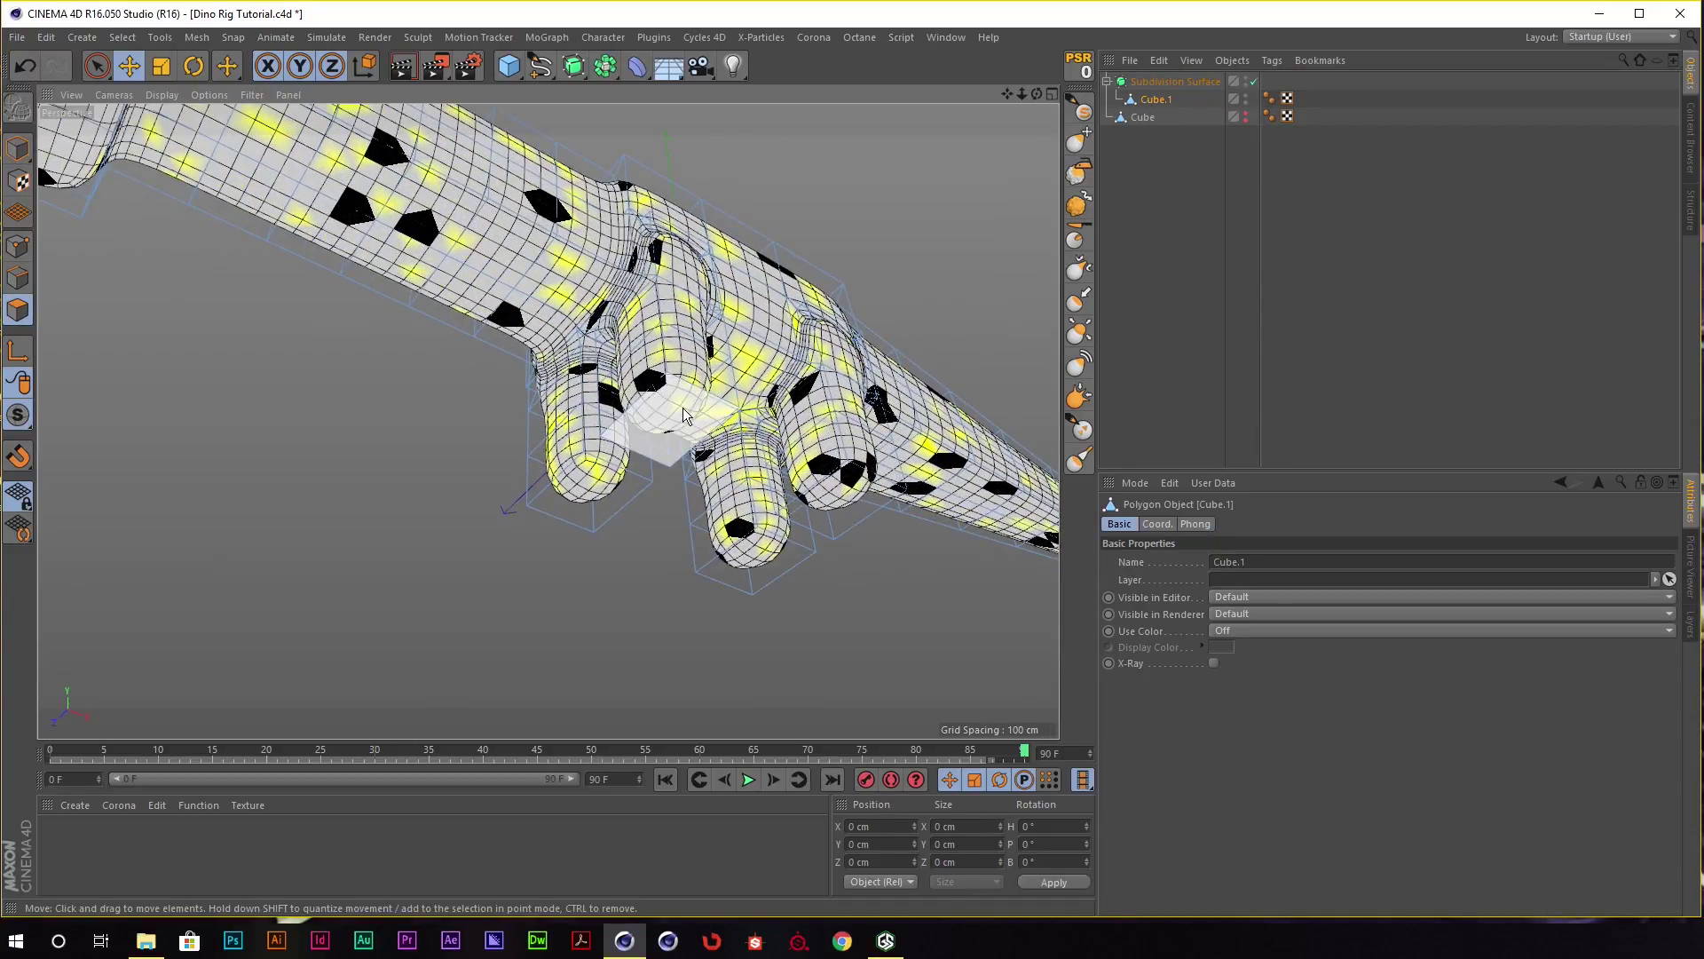
left_click_drag(684, 407, 593, 512)
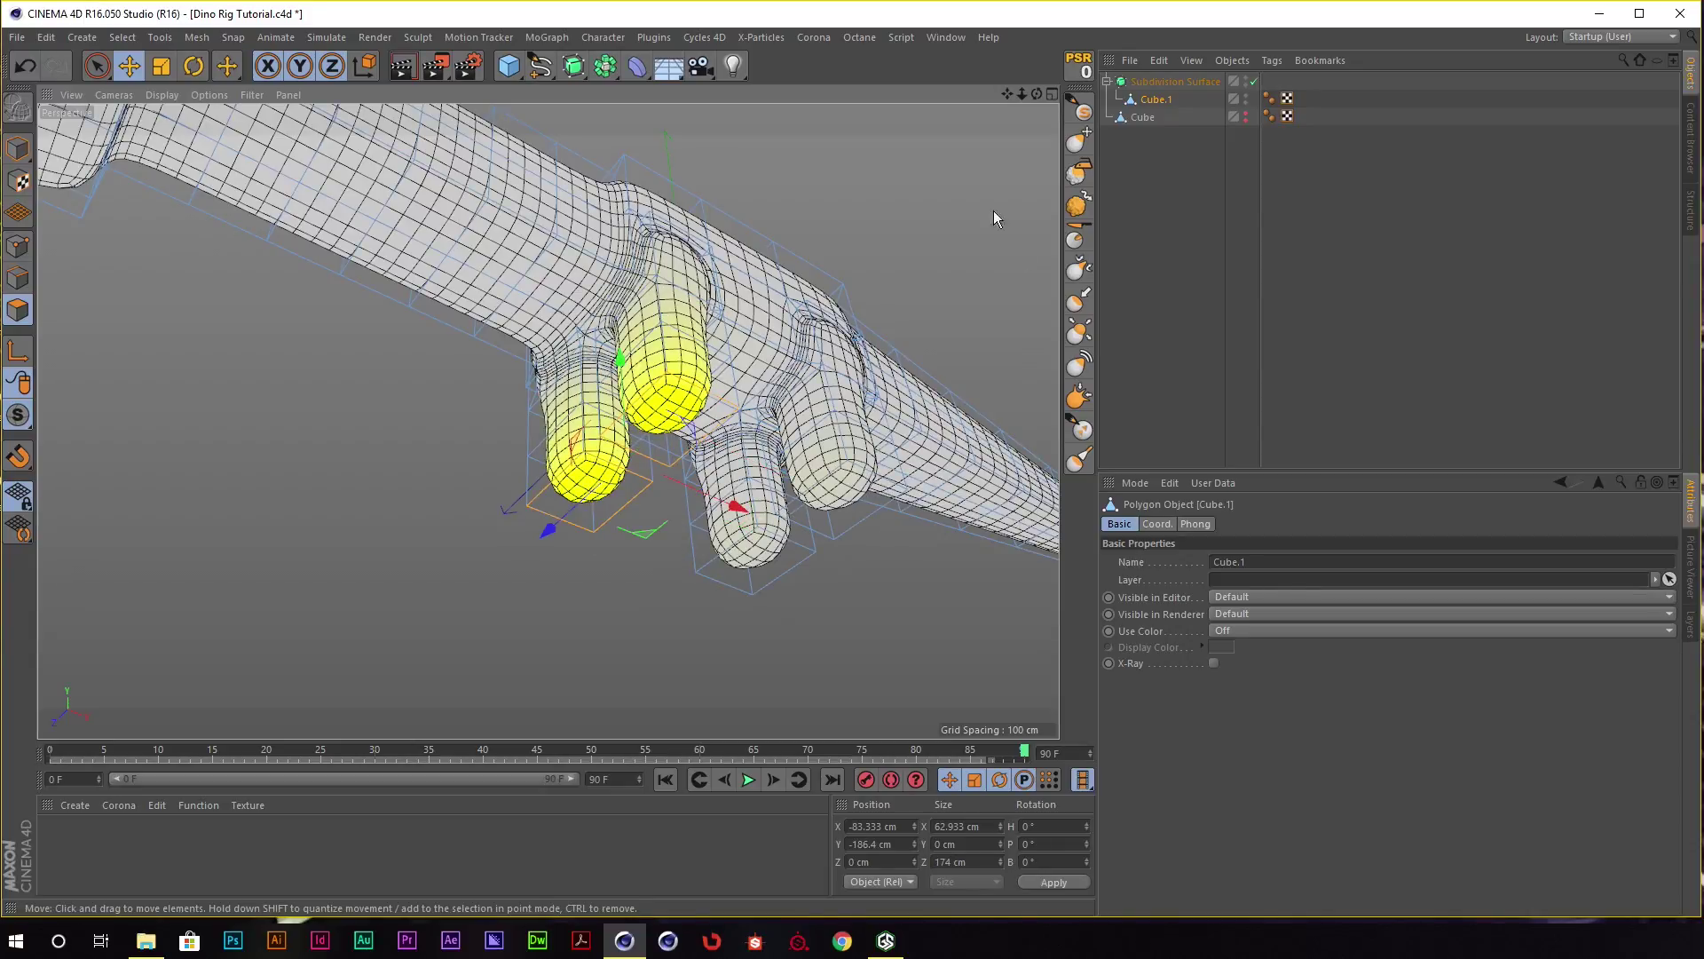
key("e")
left_click(1161, 561)
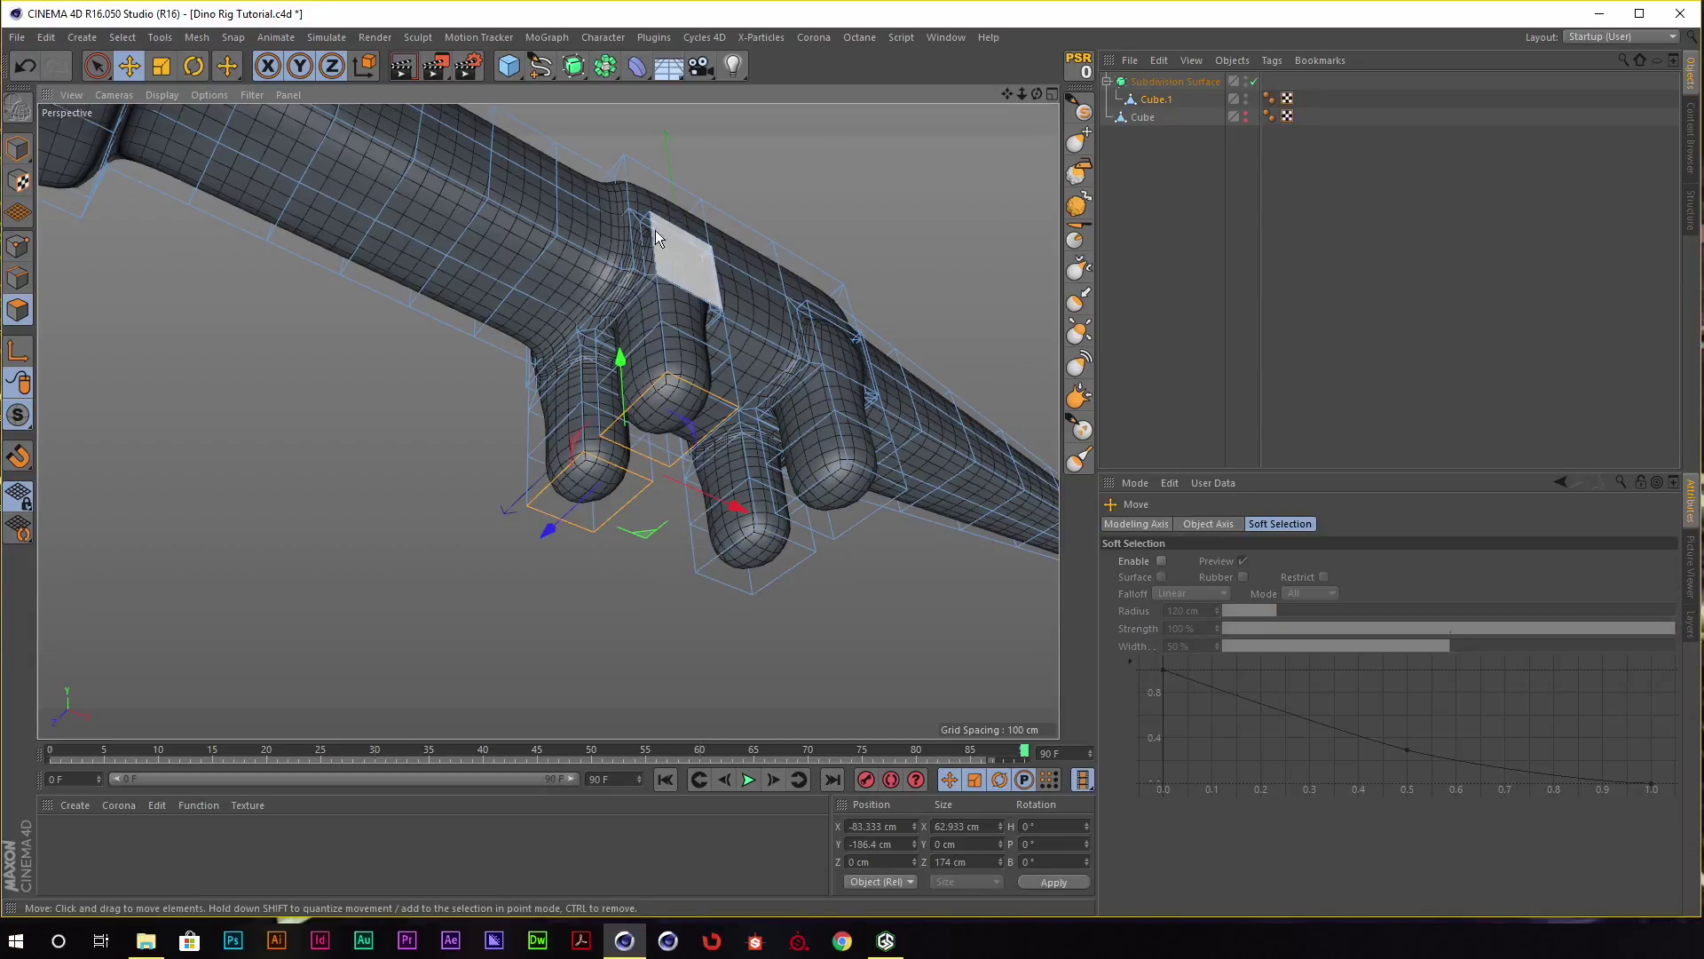
left_click_drag(655, 231, 875, 524, "alt")
left_click(868, 480, "shift")
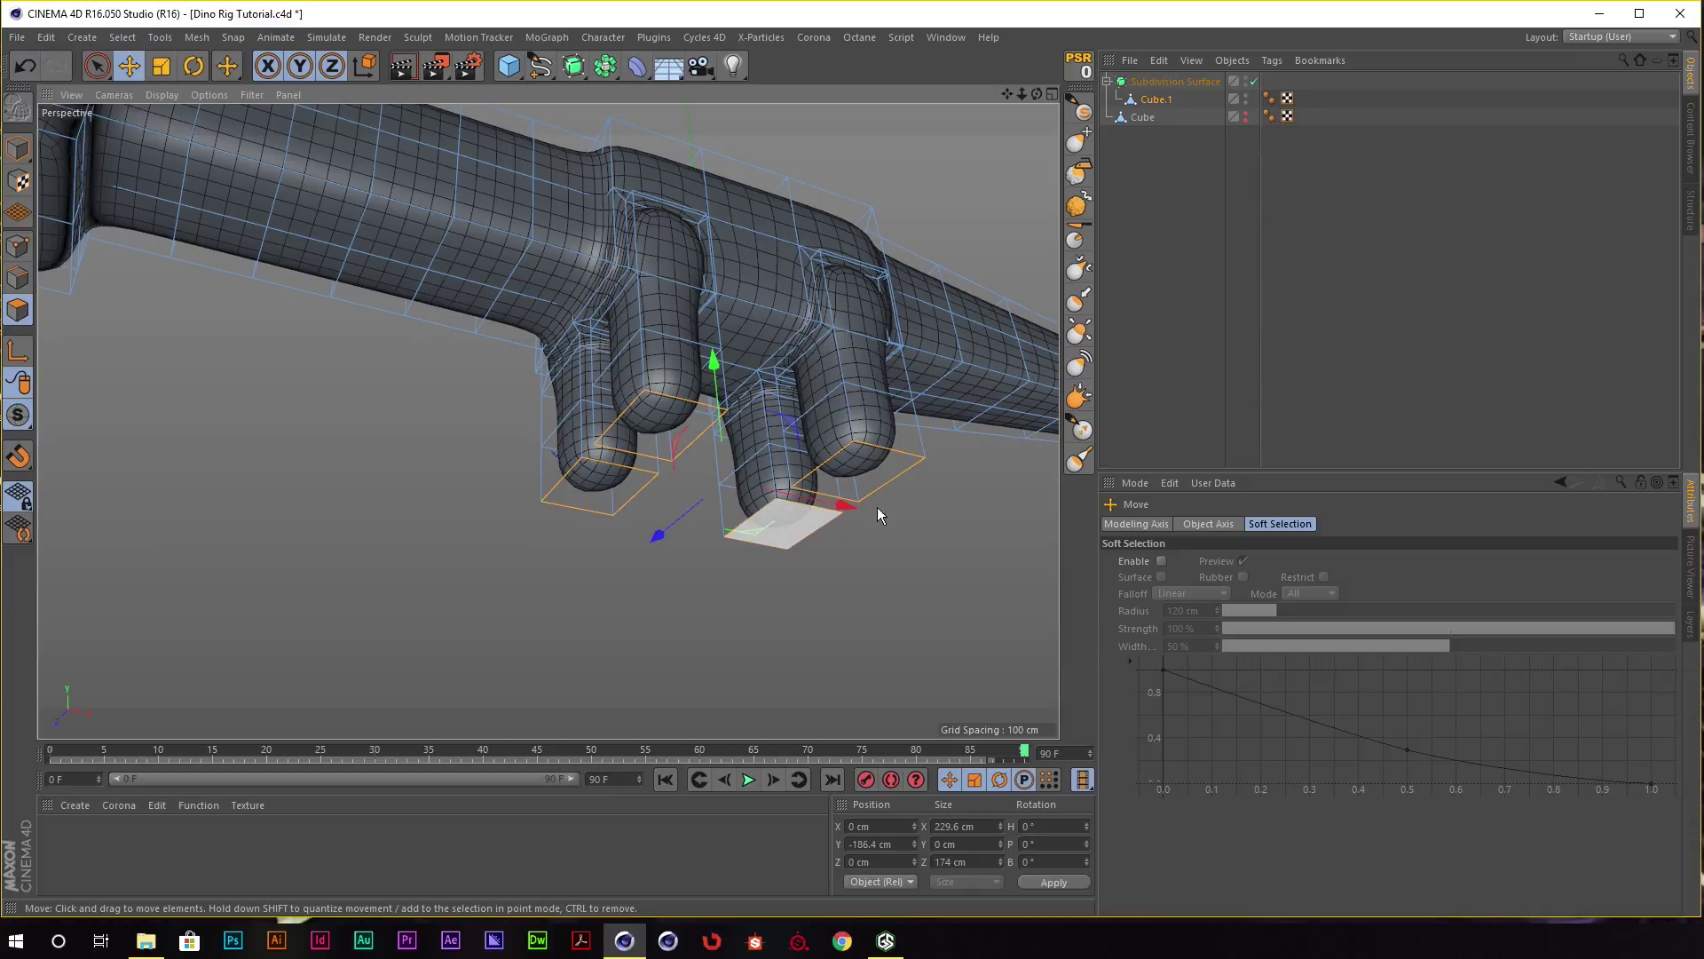
left_click_drag(599, 484, 737, 384, "alt")
Inset the leg-bottom faces by about 9 cm with Extrude Inner.
key("i")
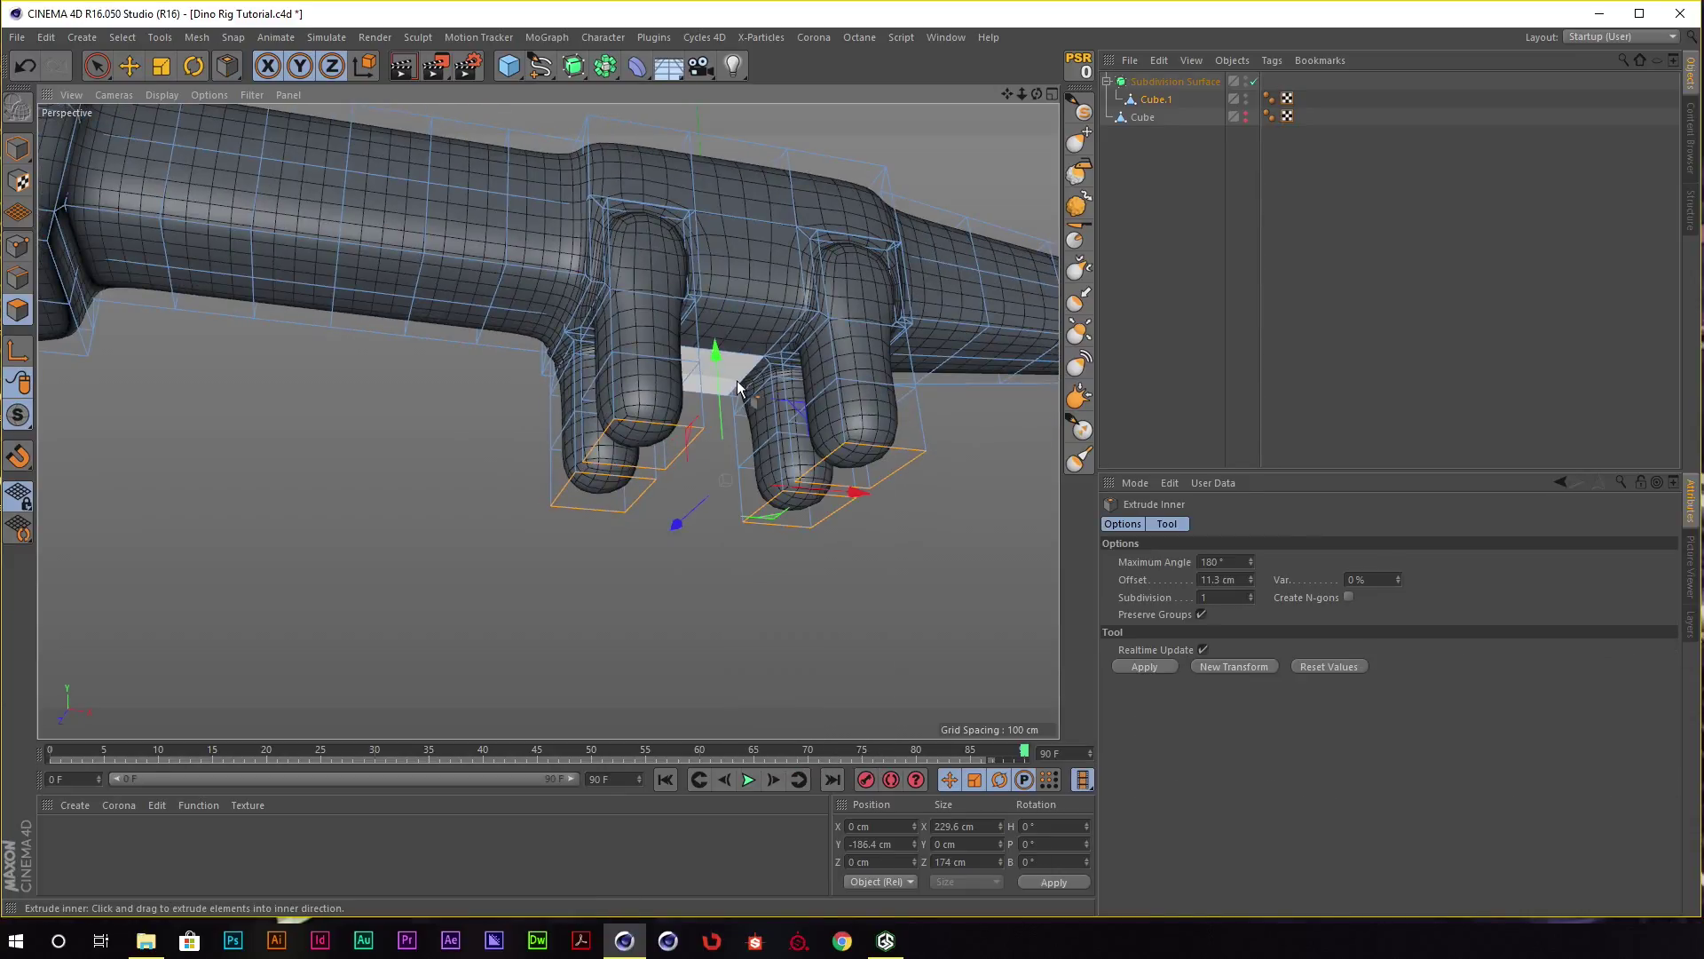
mouse_move(627, 455)
left_mouse_down()
mouse_move(547, 470)
mouse_move(779, 407)
mouse_move(653, 402)
mouse_move(659, 478)
mouse_move(620, 563)
left_mouse_up()
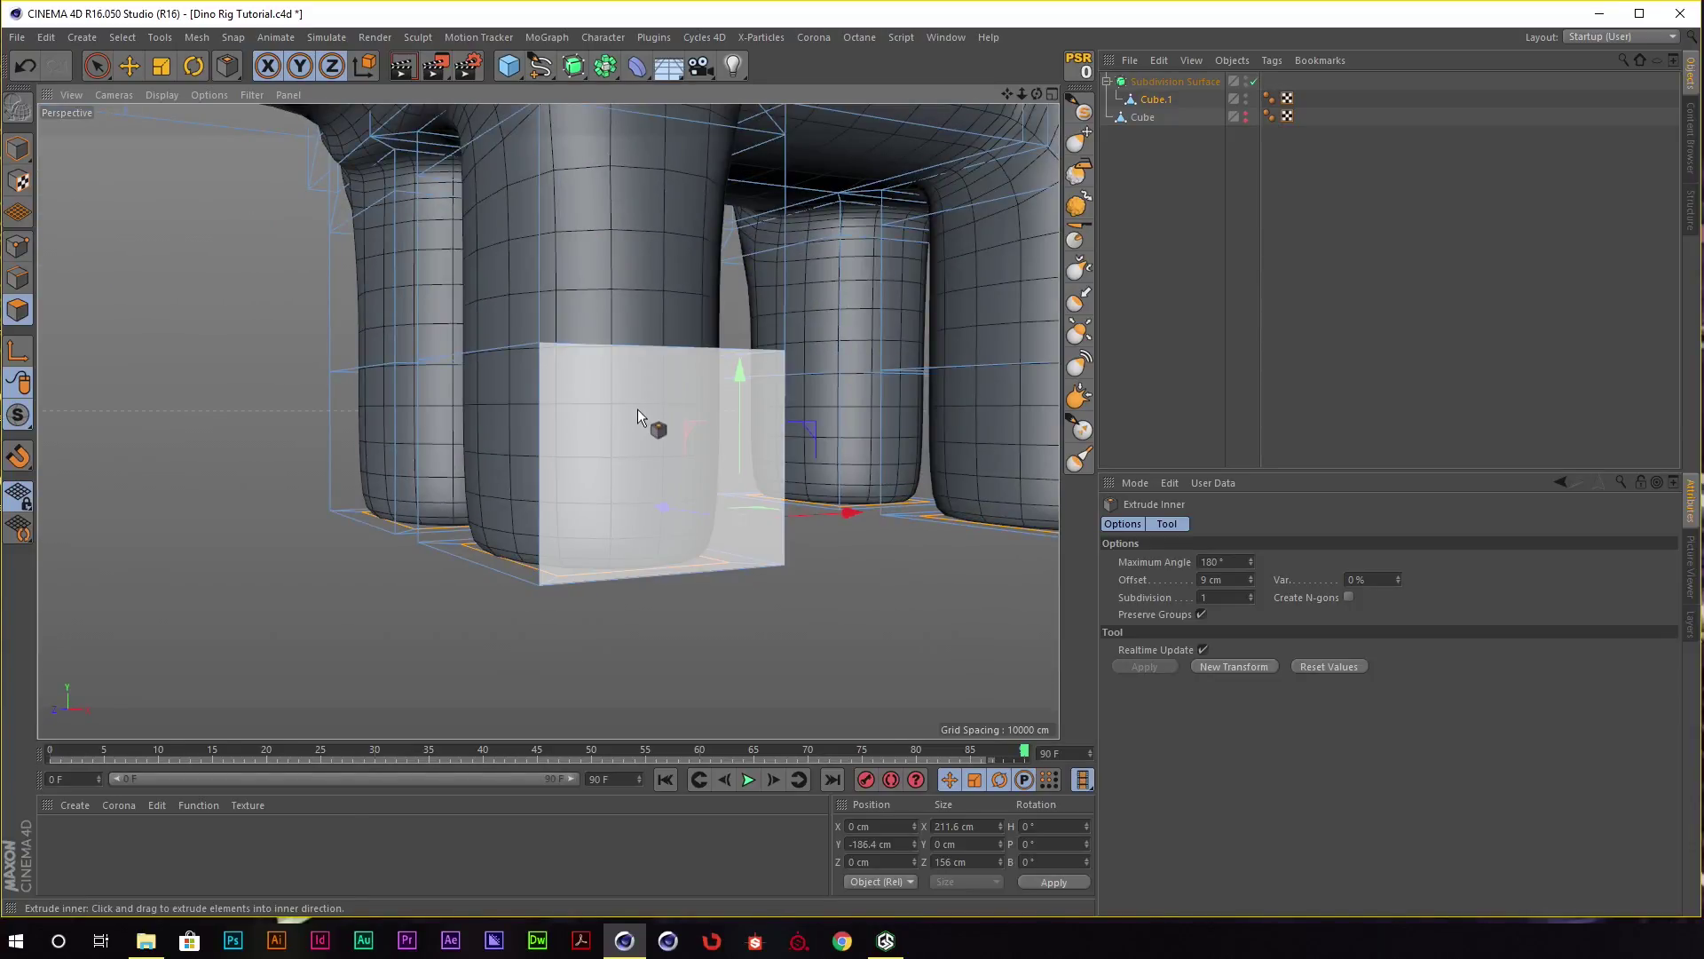
scroll(637, 409, "down", 5)
mouse_move(581, 408)
left_mouse_down("alt")
mouse_move(620, 424)
mouse_move(732, 394)
mouse_move(675, 429)
mouse_move(724, 387)
left_mouse_up("alt")
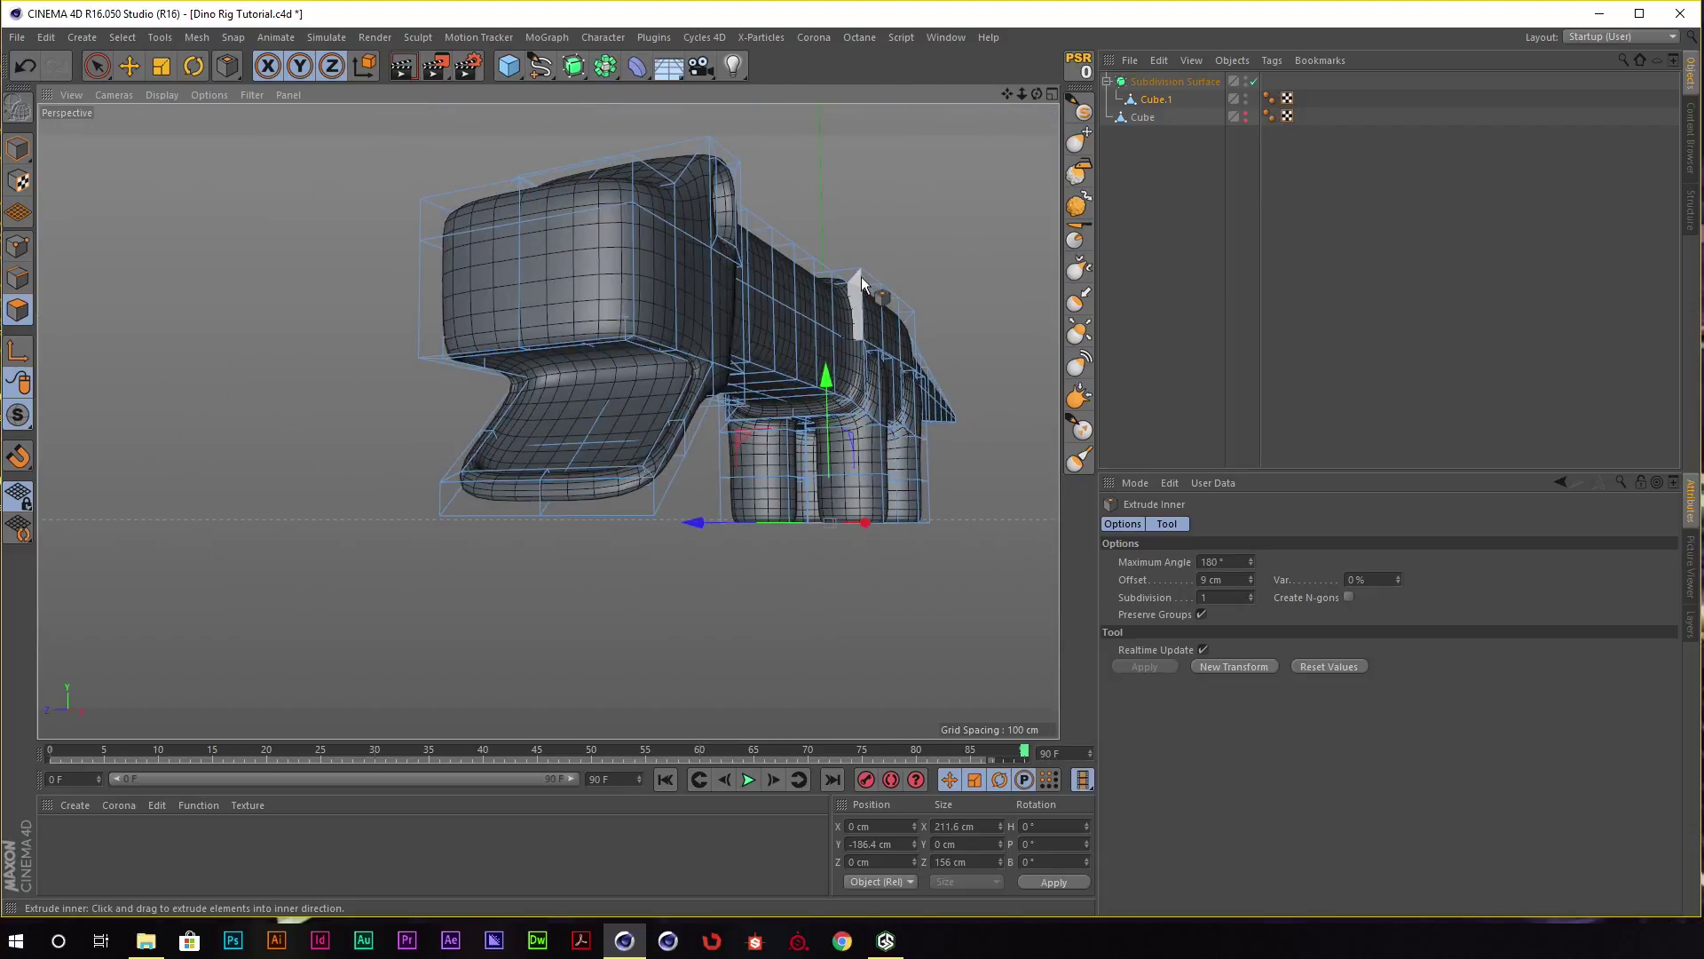
With subdivision off, loop-select the inner and outer rim loops of the jaw recess.
left_click(18, 278)
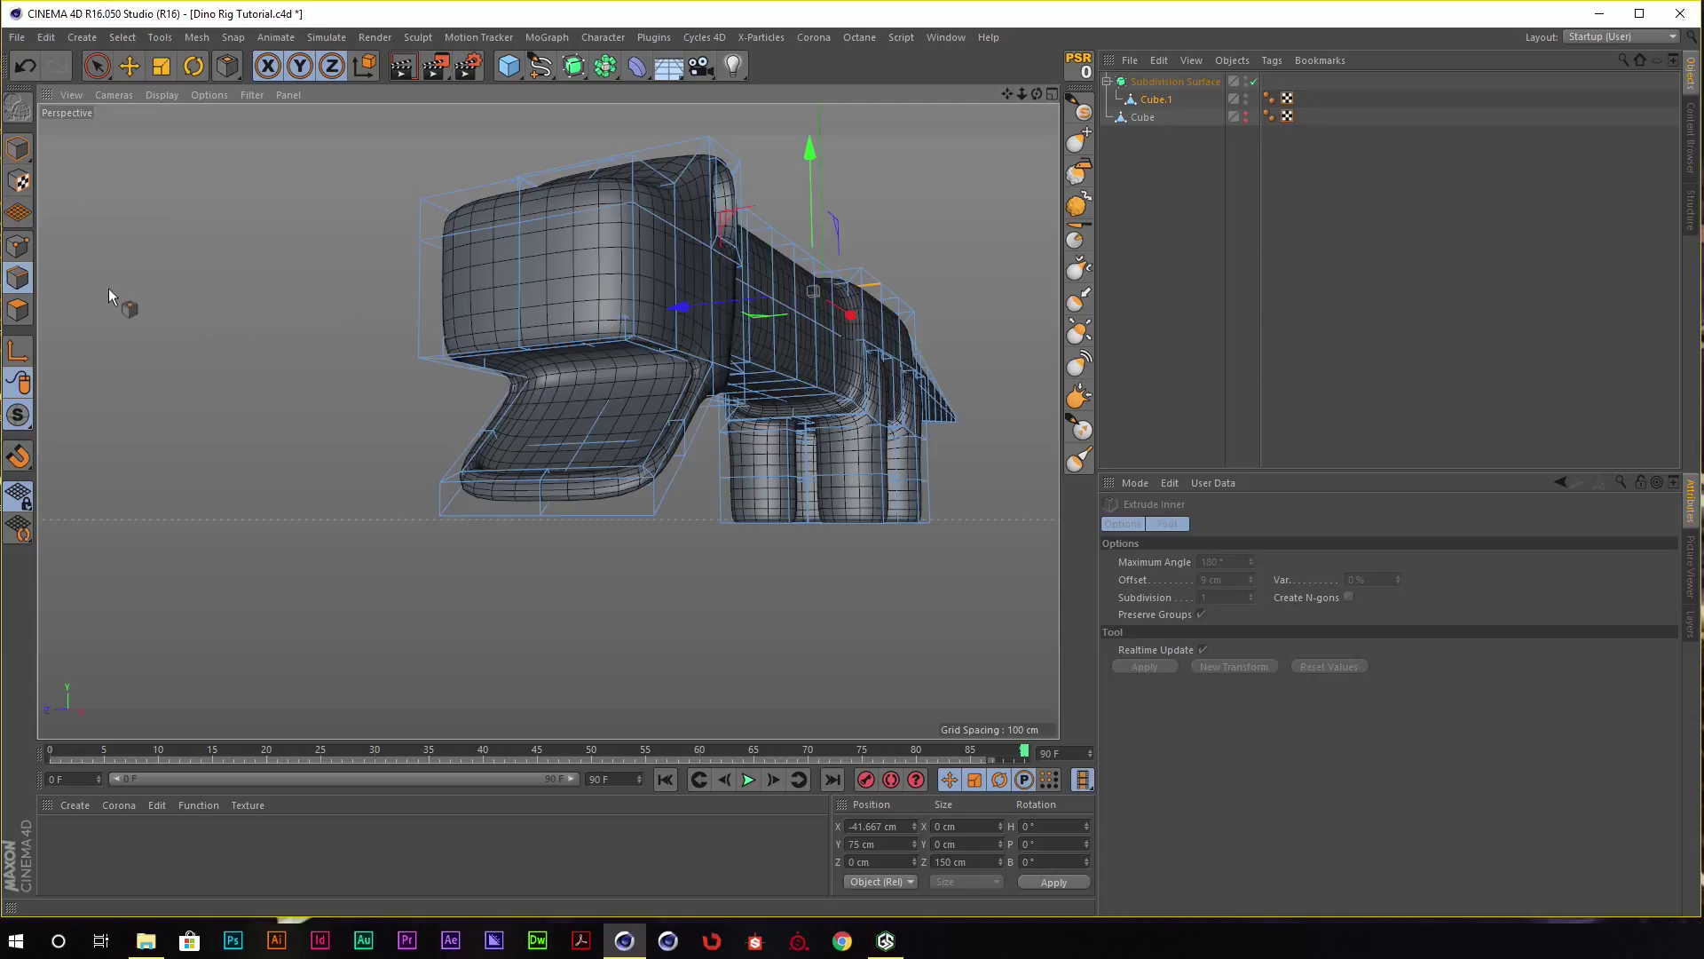
mouse_move(109, 288)
left_mouse_down("alt")
mouse_move(460, 312)
mouse_move(464, 271)
left_mouse_up("alt")
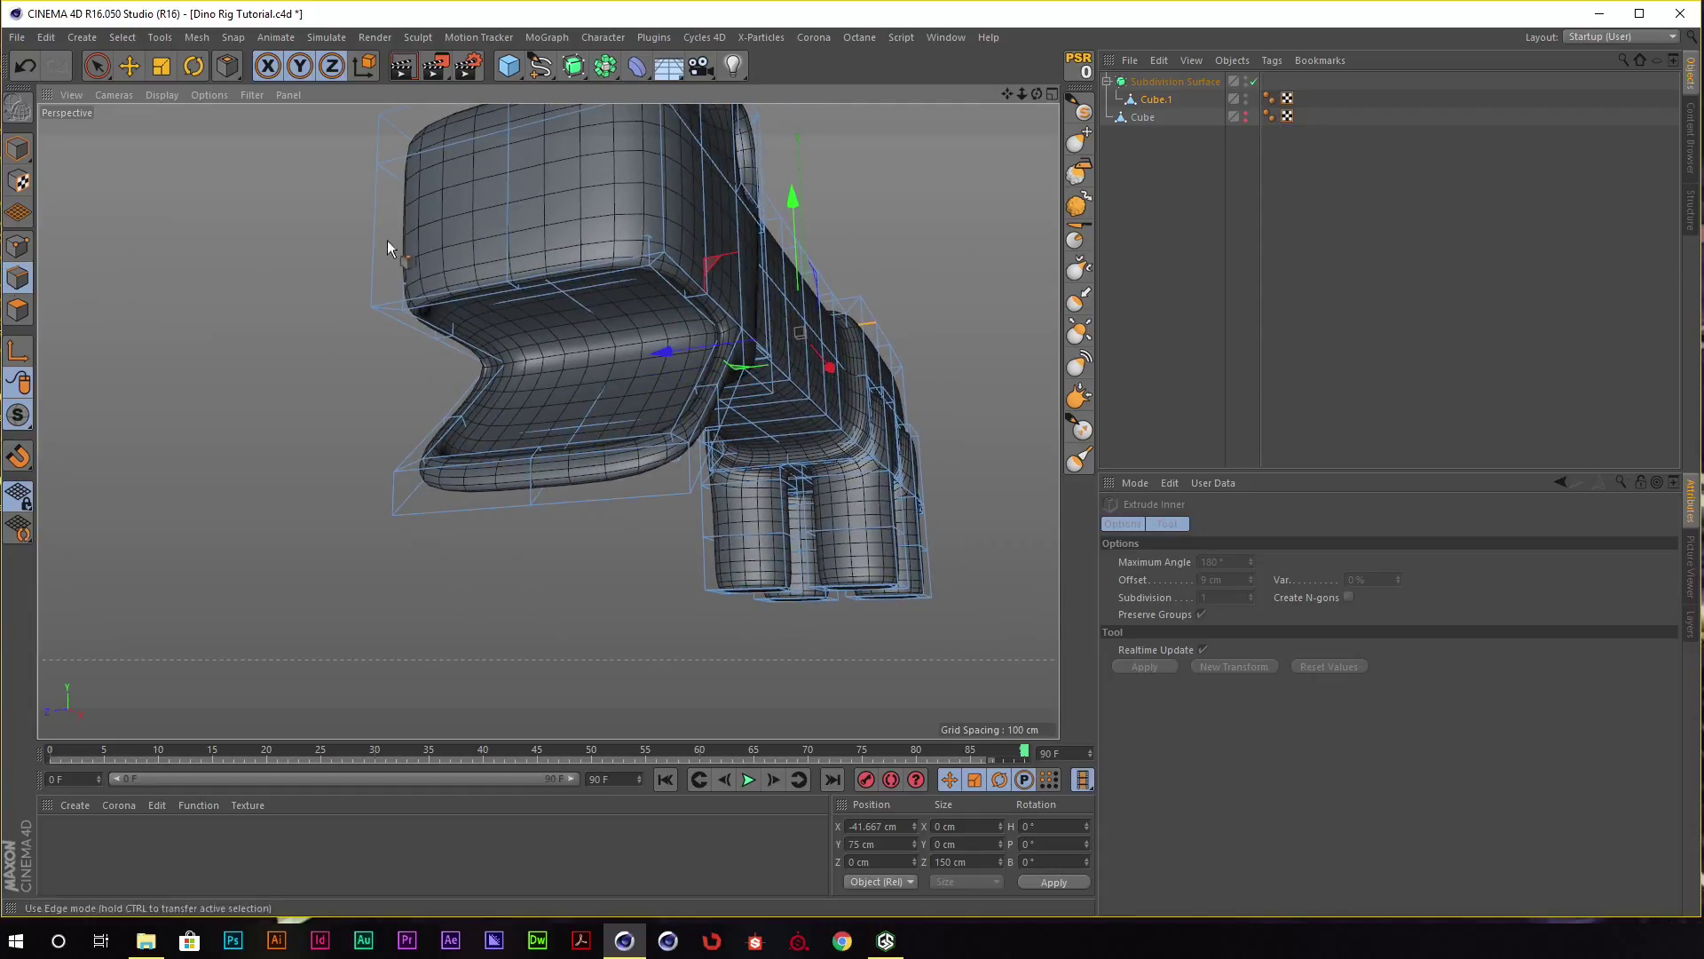
left_click(1253, 80)
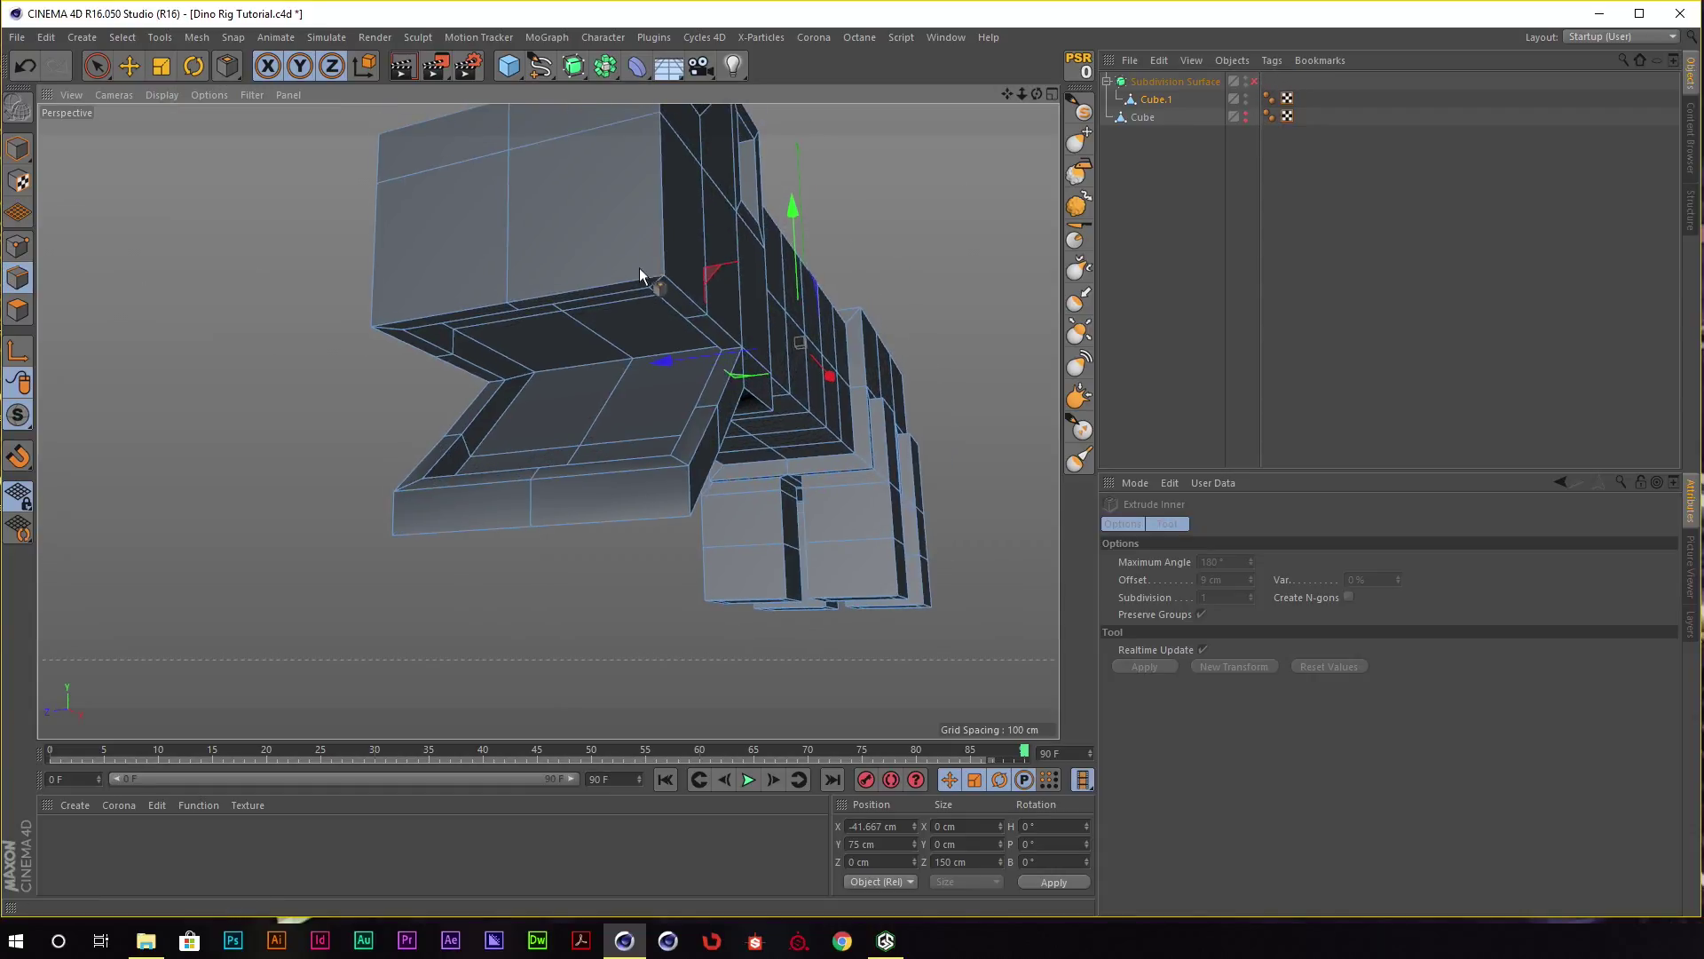
right_click(641, 275)
left_click(692, 299)
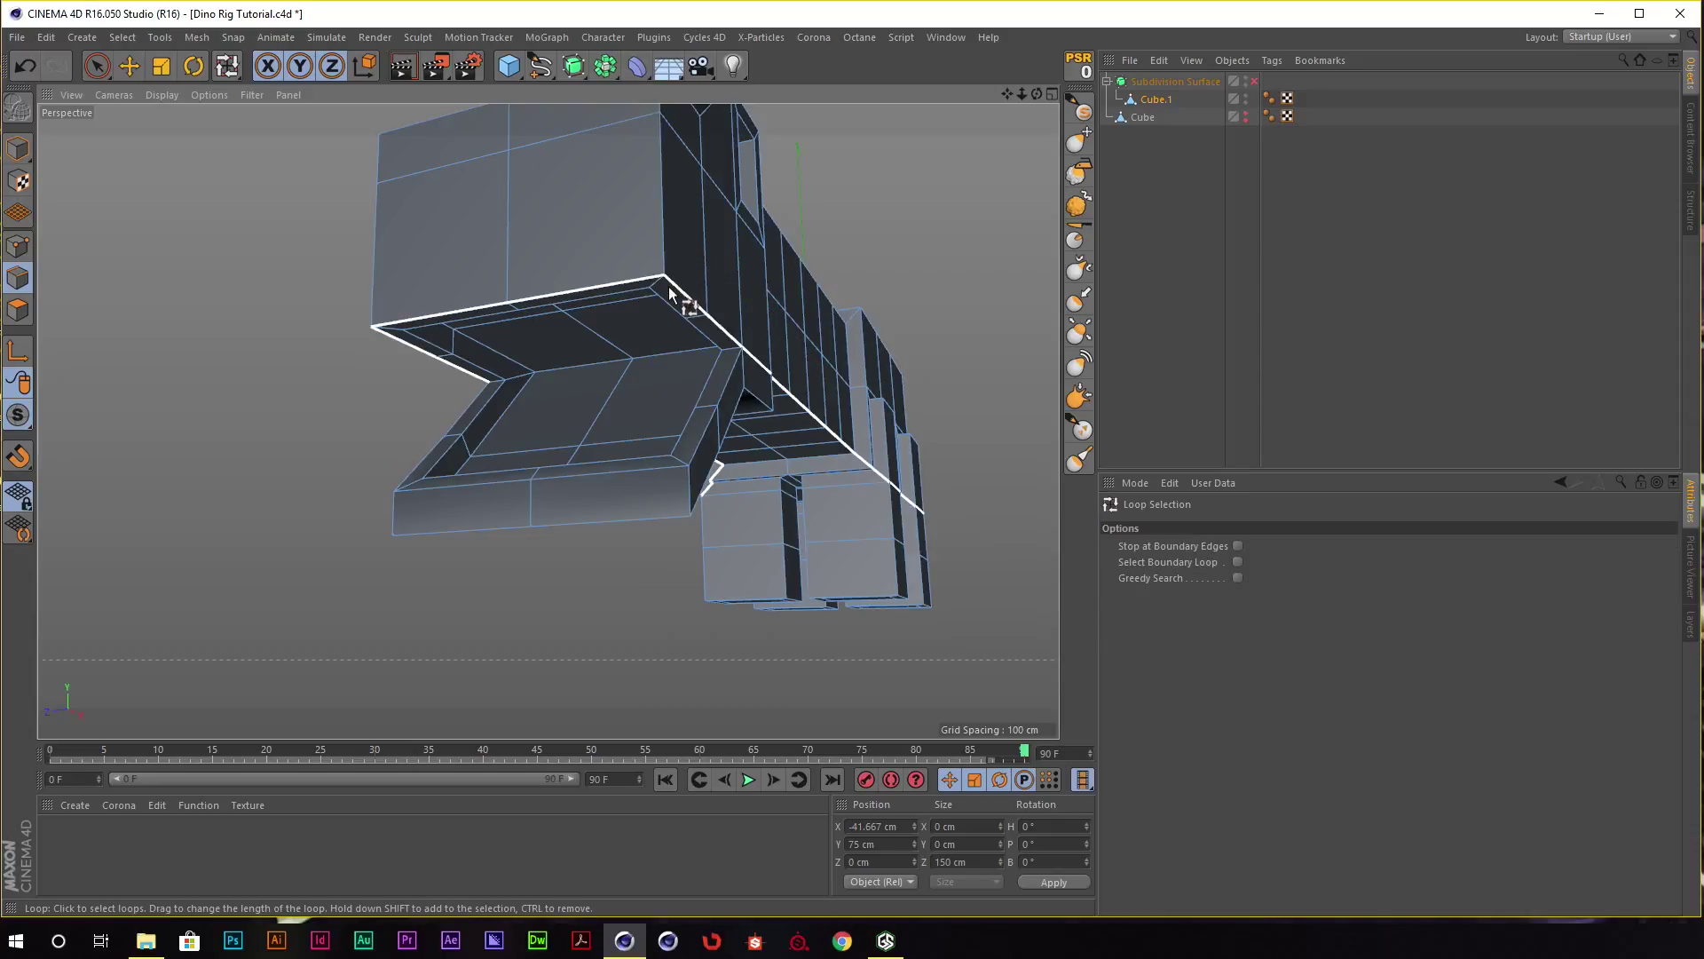
left_click(694, 312)
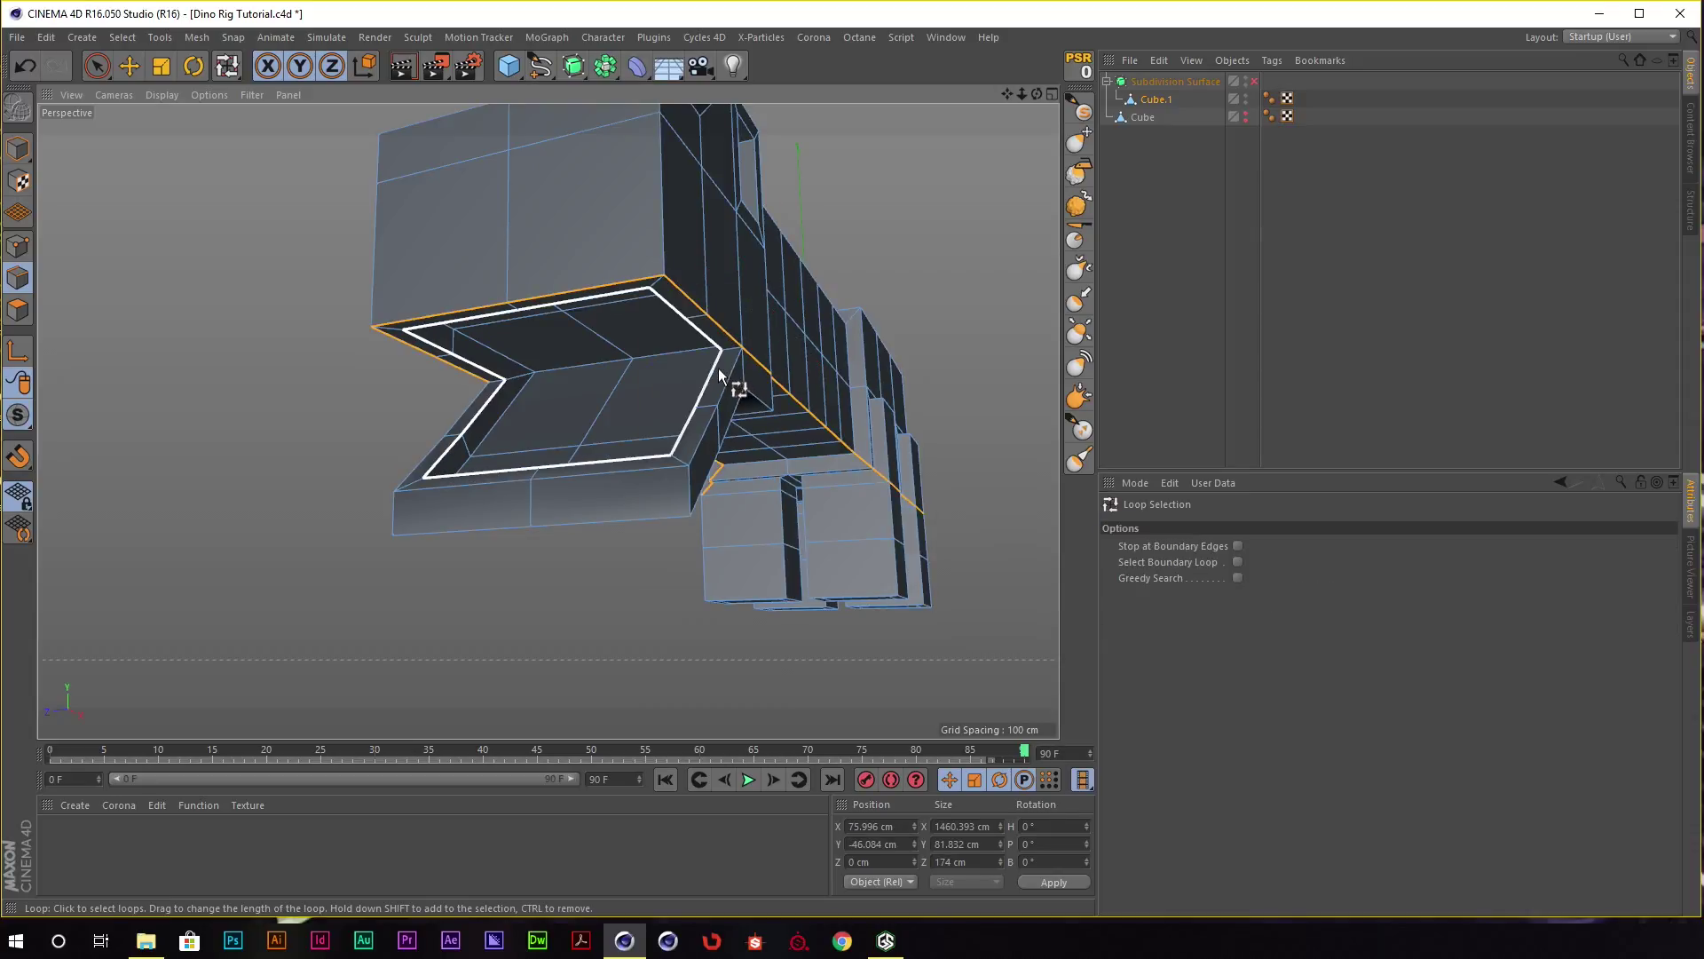
left_click(721, 369)
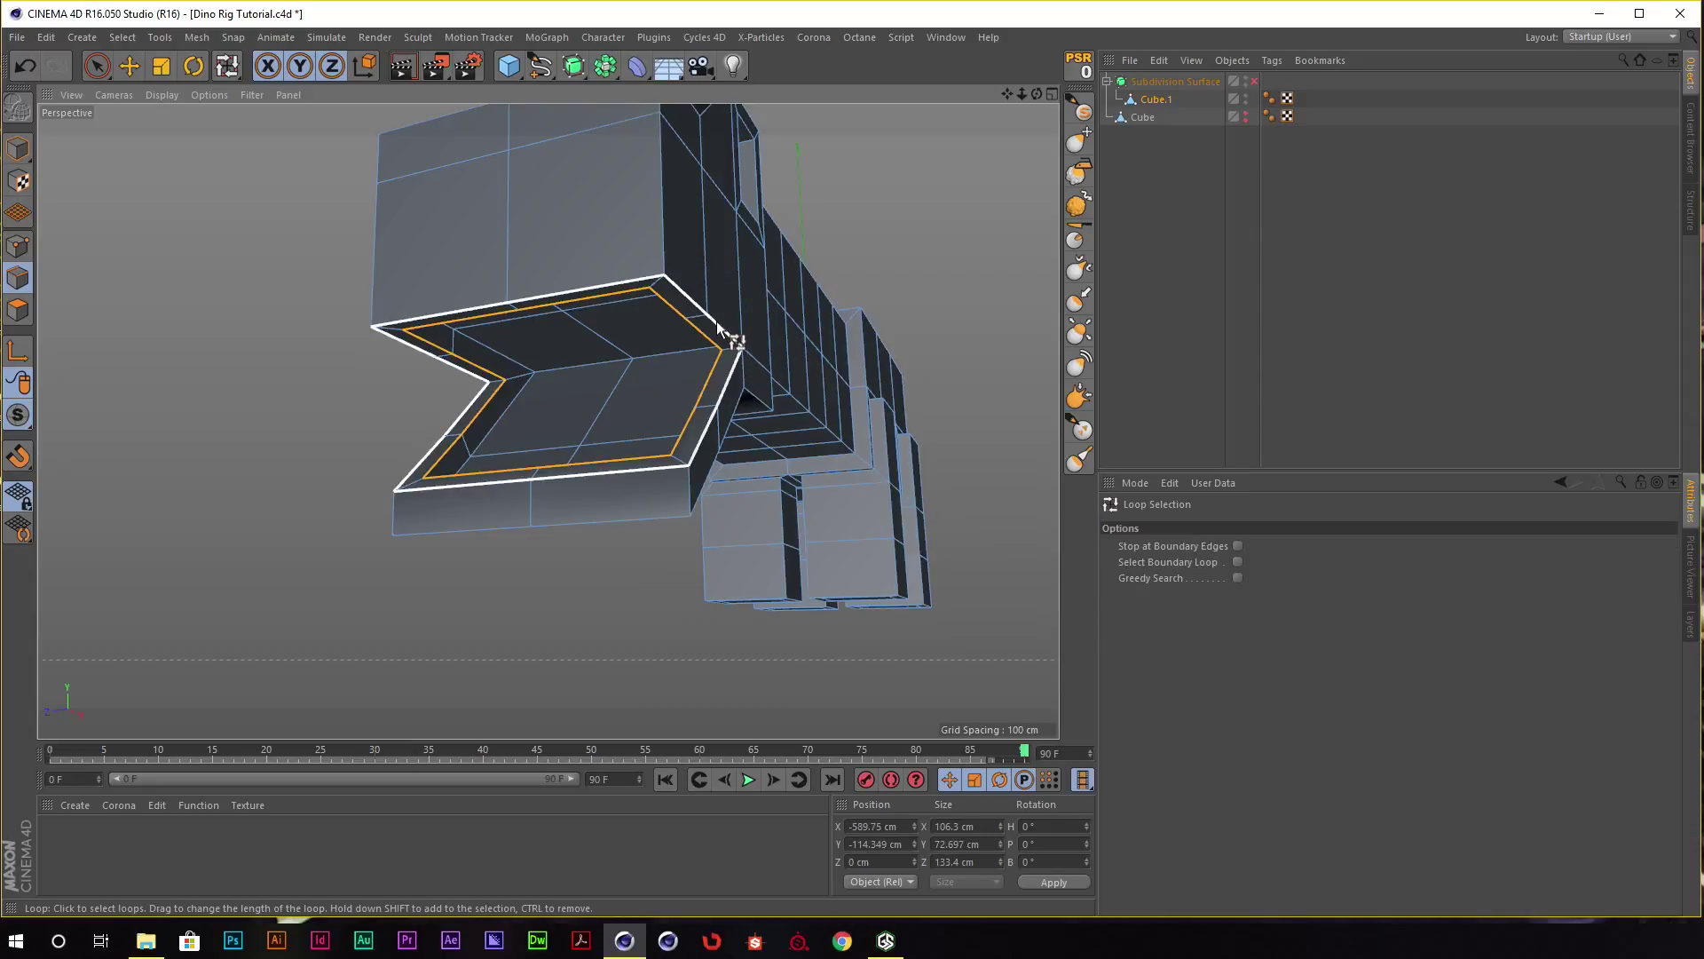
left_click(713, 330, "shift")
key("ctrl+z")
left_click(662, 476, "shift")
scroll(644, 360, "up", 1)
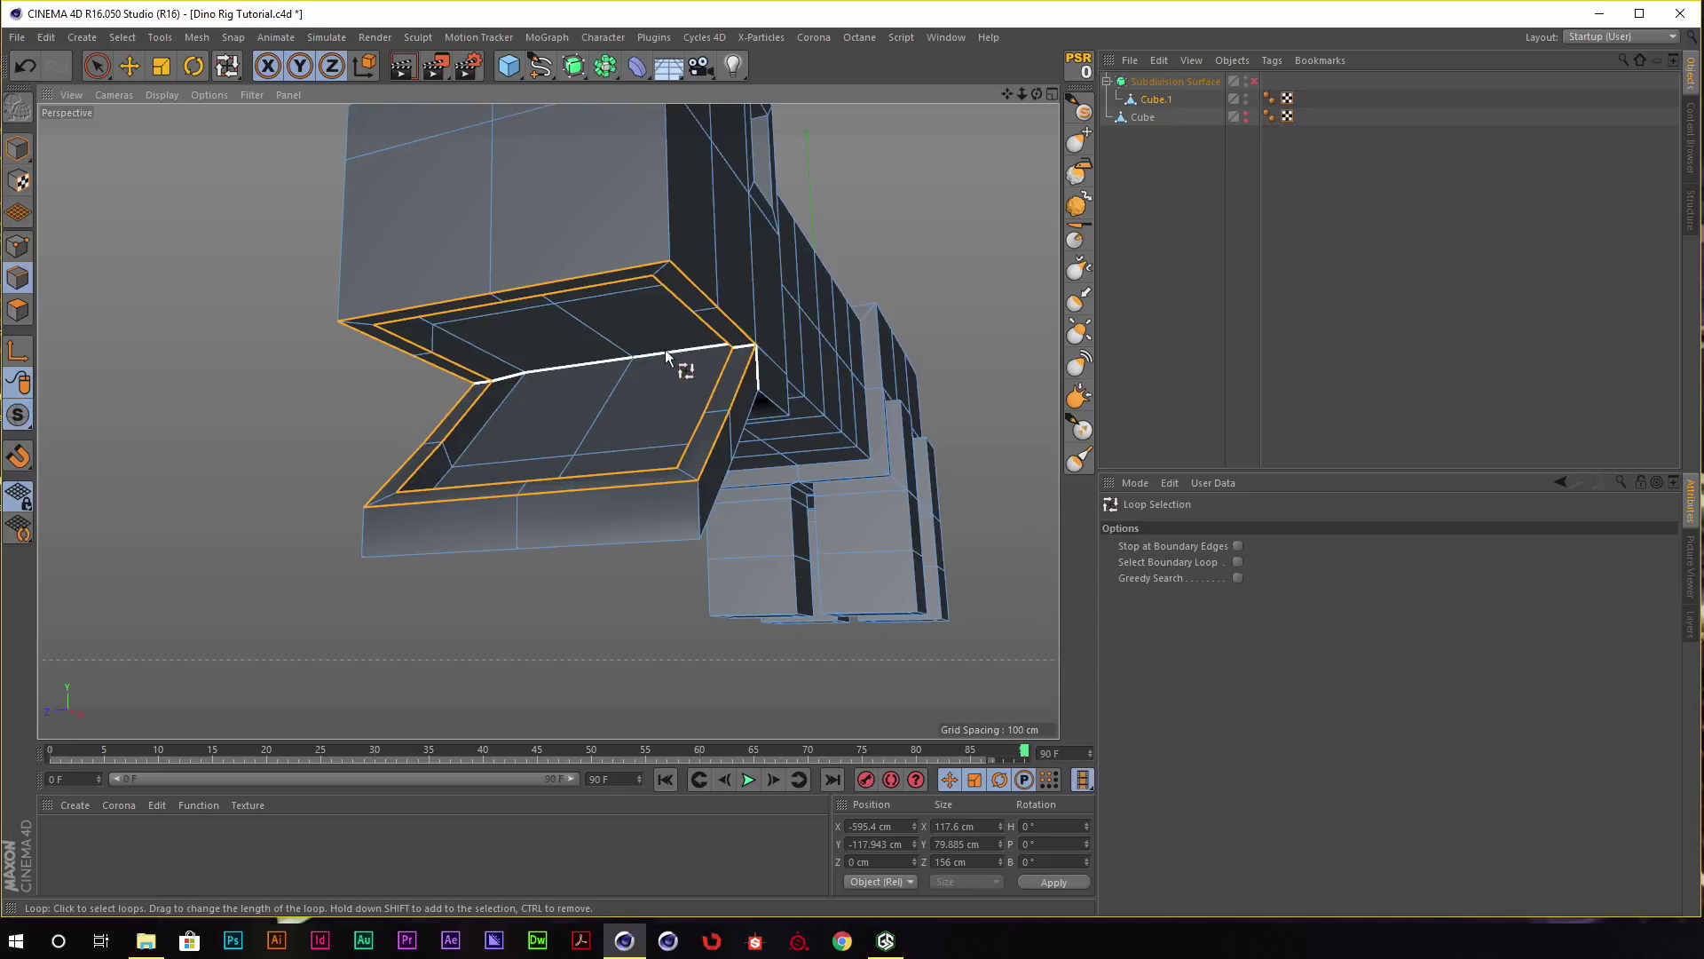
Bevel the selected rim loops by about 0.78 cm.
key("m")
key("s")
left_click_drag(679, 300, 772, 274, "alt")
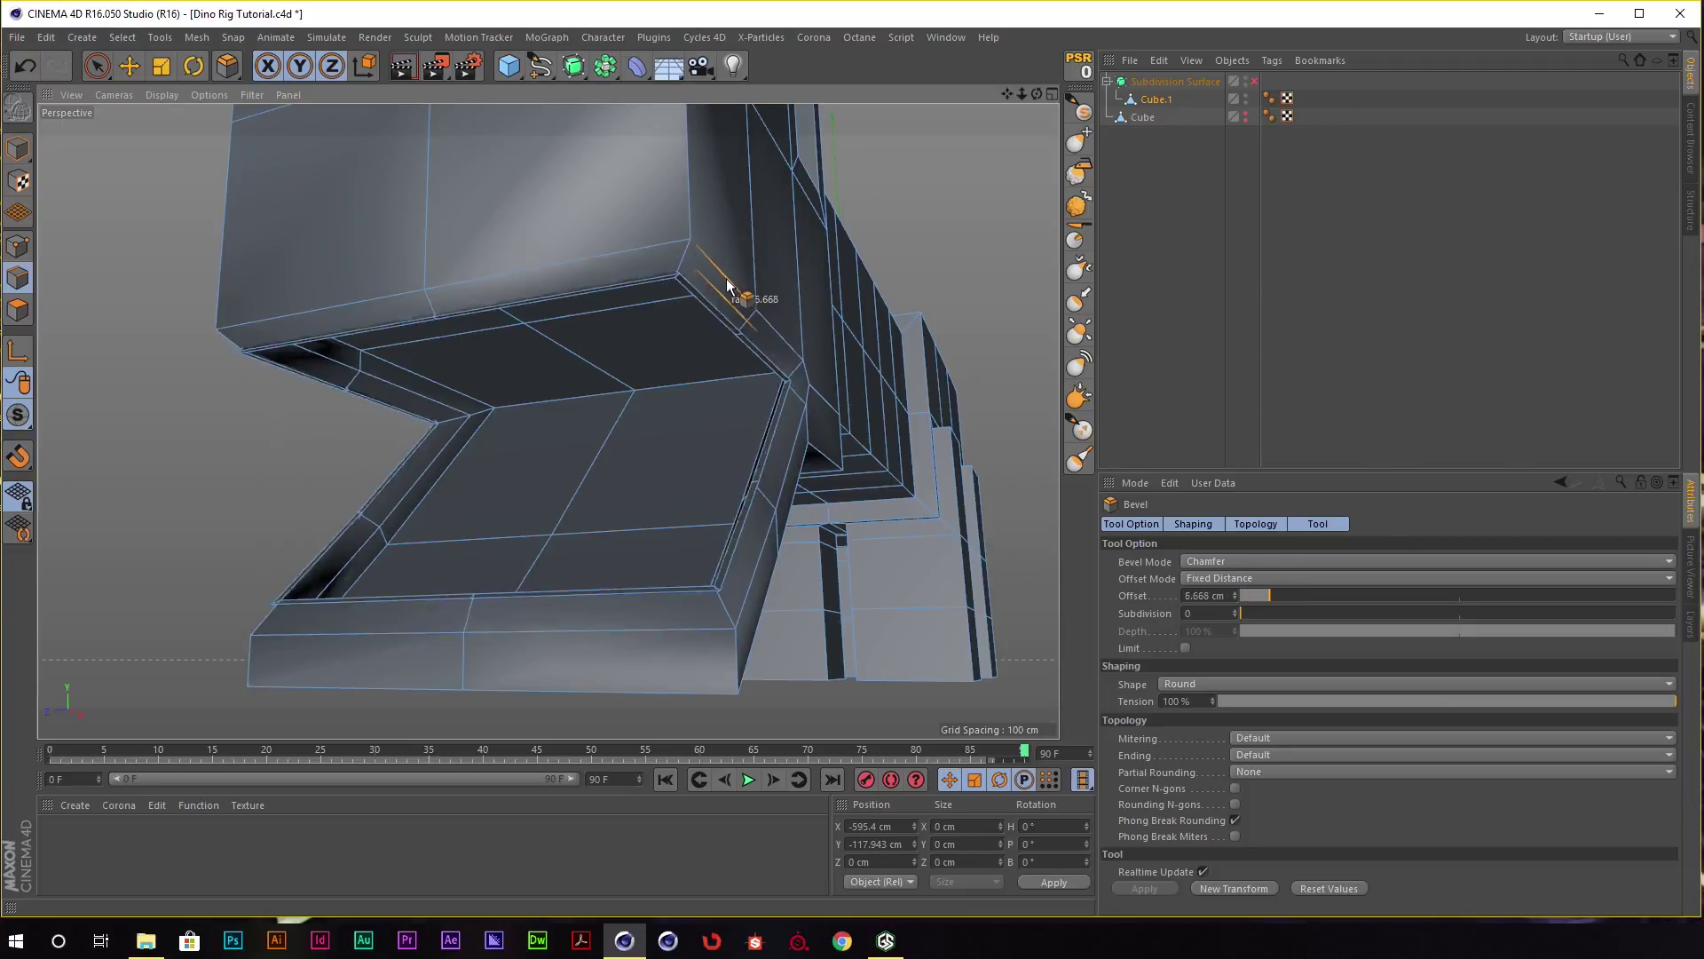
Check the smoothed jaw, then return to the unsmoothed cage with loop selection.
left_click(1255, 86)
mouse_move(631, 268)
left_mouse_down("alt")
mouse_move(670, 213)
mouse_move(761, 260)
mouse_move(749, 209)
mouse_move(751, 232)
mouse_move(724, 210)
mouse_move(589, 202)
mouse_move(695, 220)
mouse_move(744, 294)
mouse_move(716, 280)
mouse_move(816, 257)
mouse_move(719, 244)
mouse_move(733, 265)
mouse_move(791, 245)
mouse_move(767, 263)
left_mouse_up("alt")
left_click(18, 309)
key("u")
key("l")
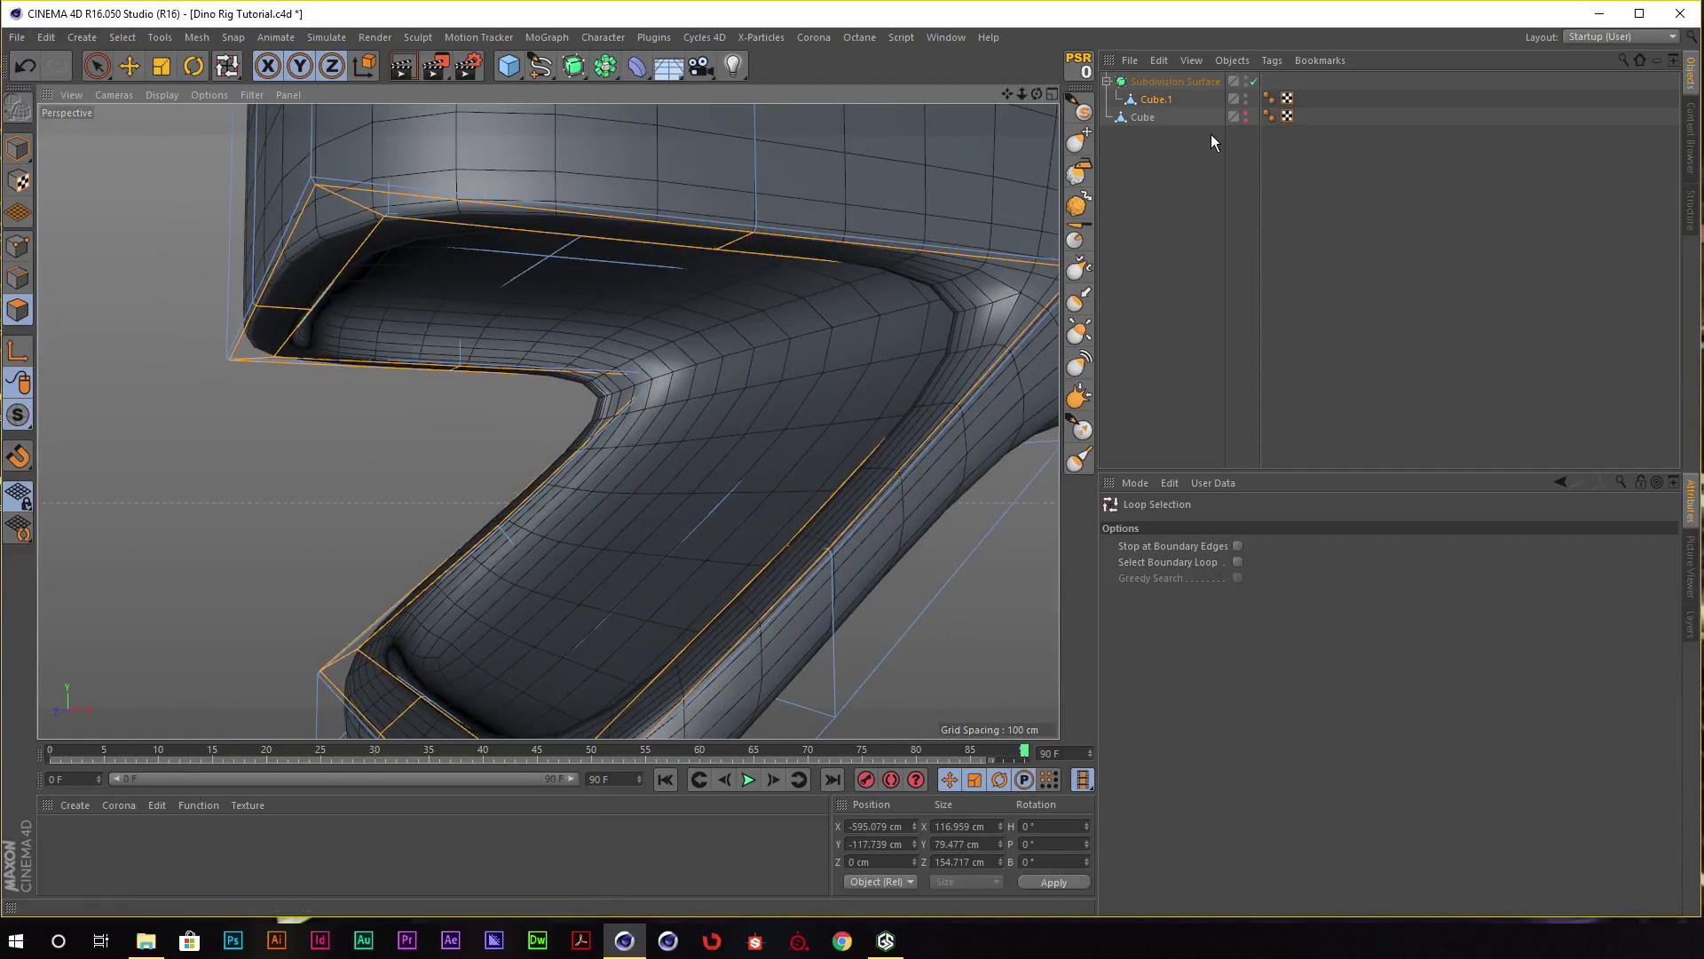
left_click(1254, 81)
mouse_move(429, 274)
left_mouse_down("alt")
mouse_move(456, 198)
mouse_move(914, 146)
left_mouse_up("alt")
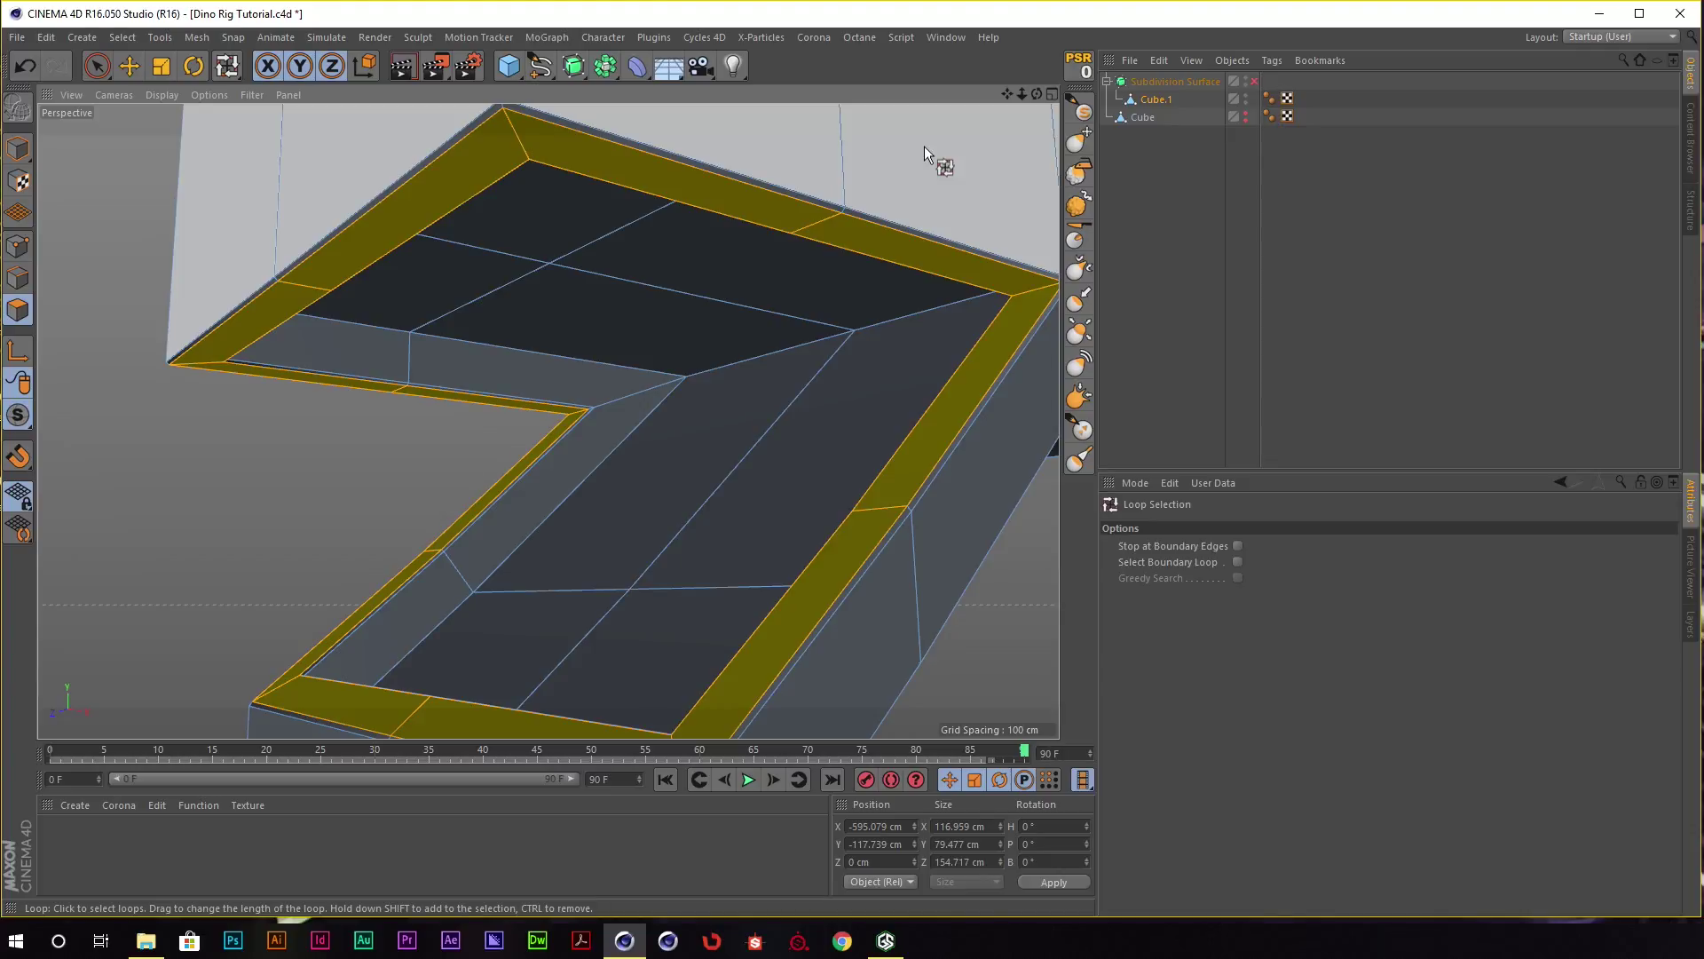
Select the jaw recess's top edge loop and scale it to 68.642 cm tall along Y.
key("u")
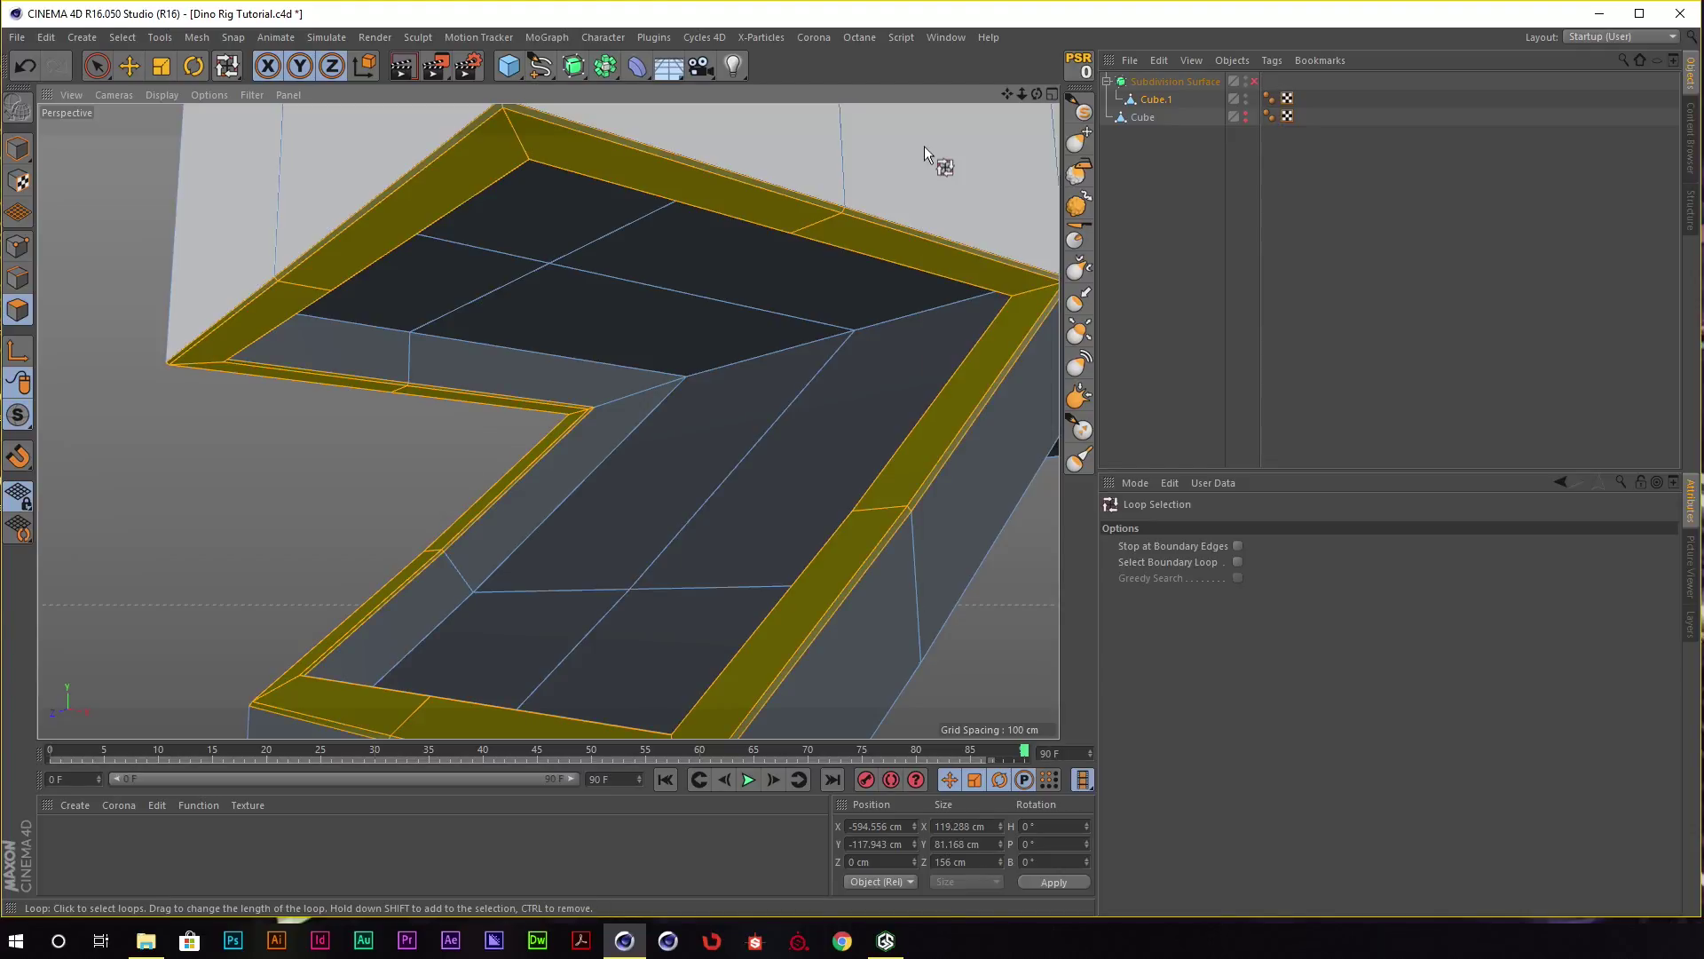
left_click_drag(818, 193, 745, 203, "alt")
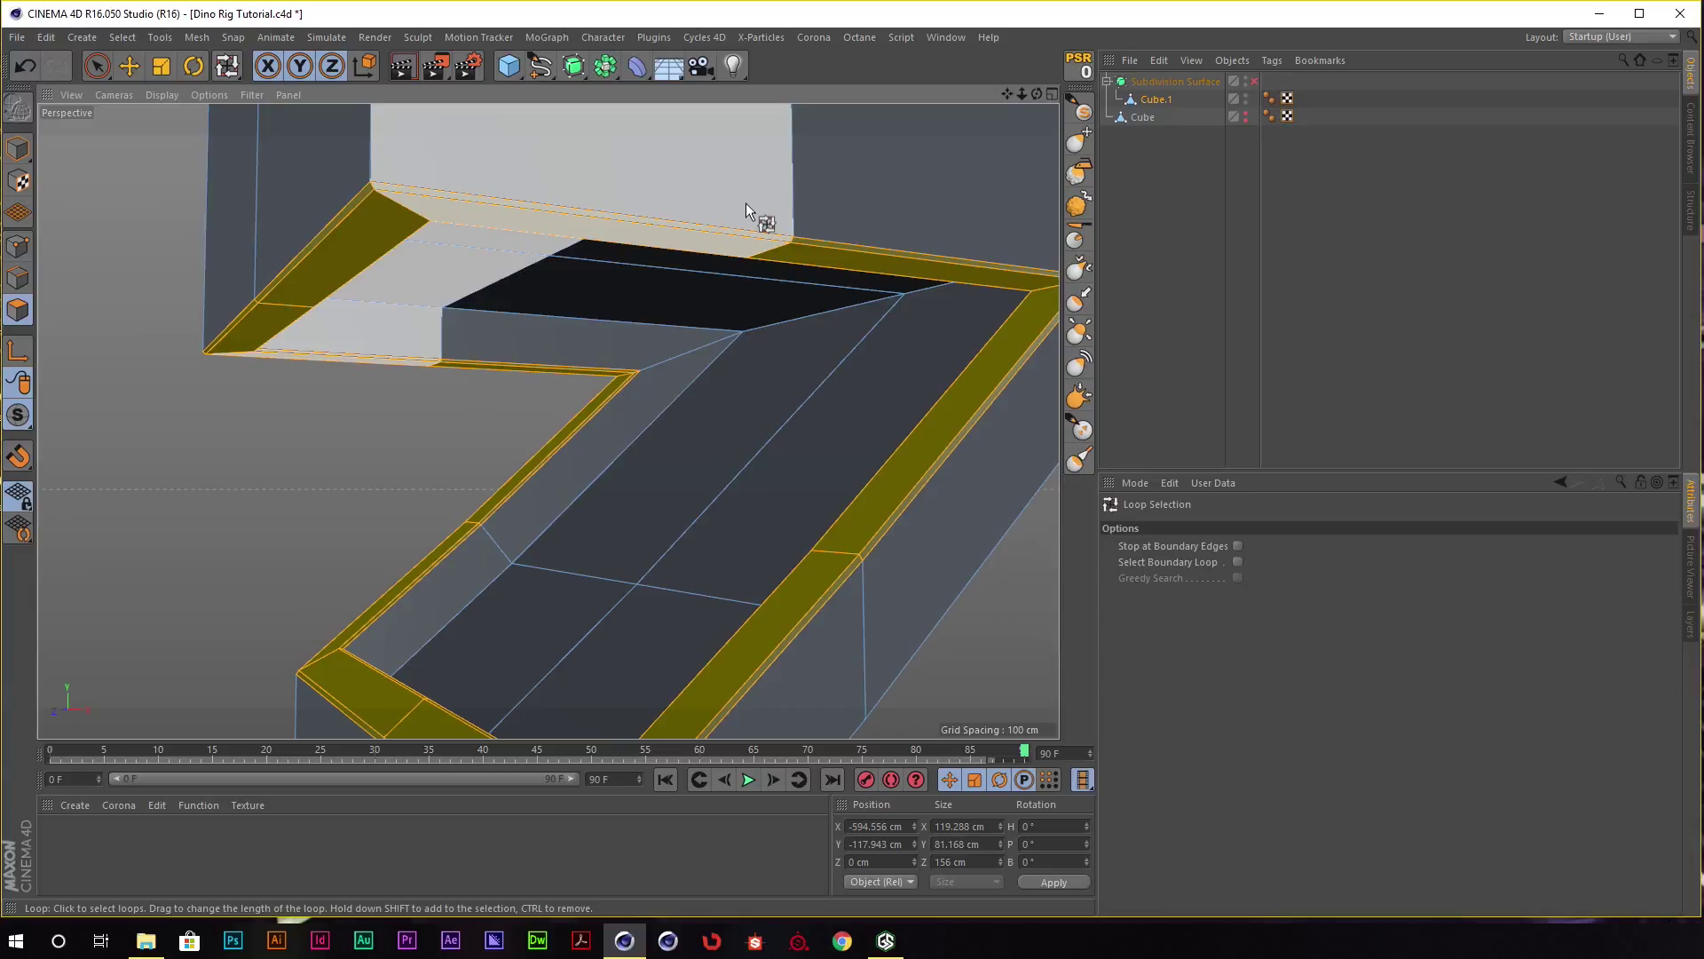
left_click(745, 202)
key("t")
mouse_move(552, 398)
left_mouse_down()
mouse_move(552, 412)
mouse_move(562, 391)
left_mouse_up()
key("e")
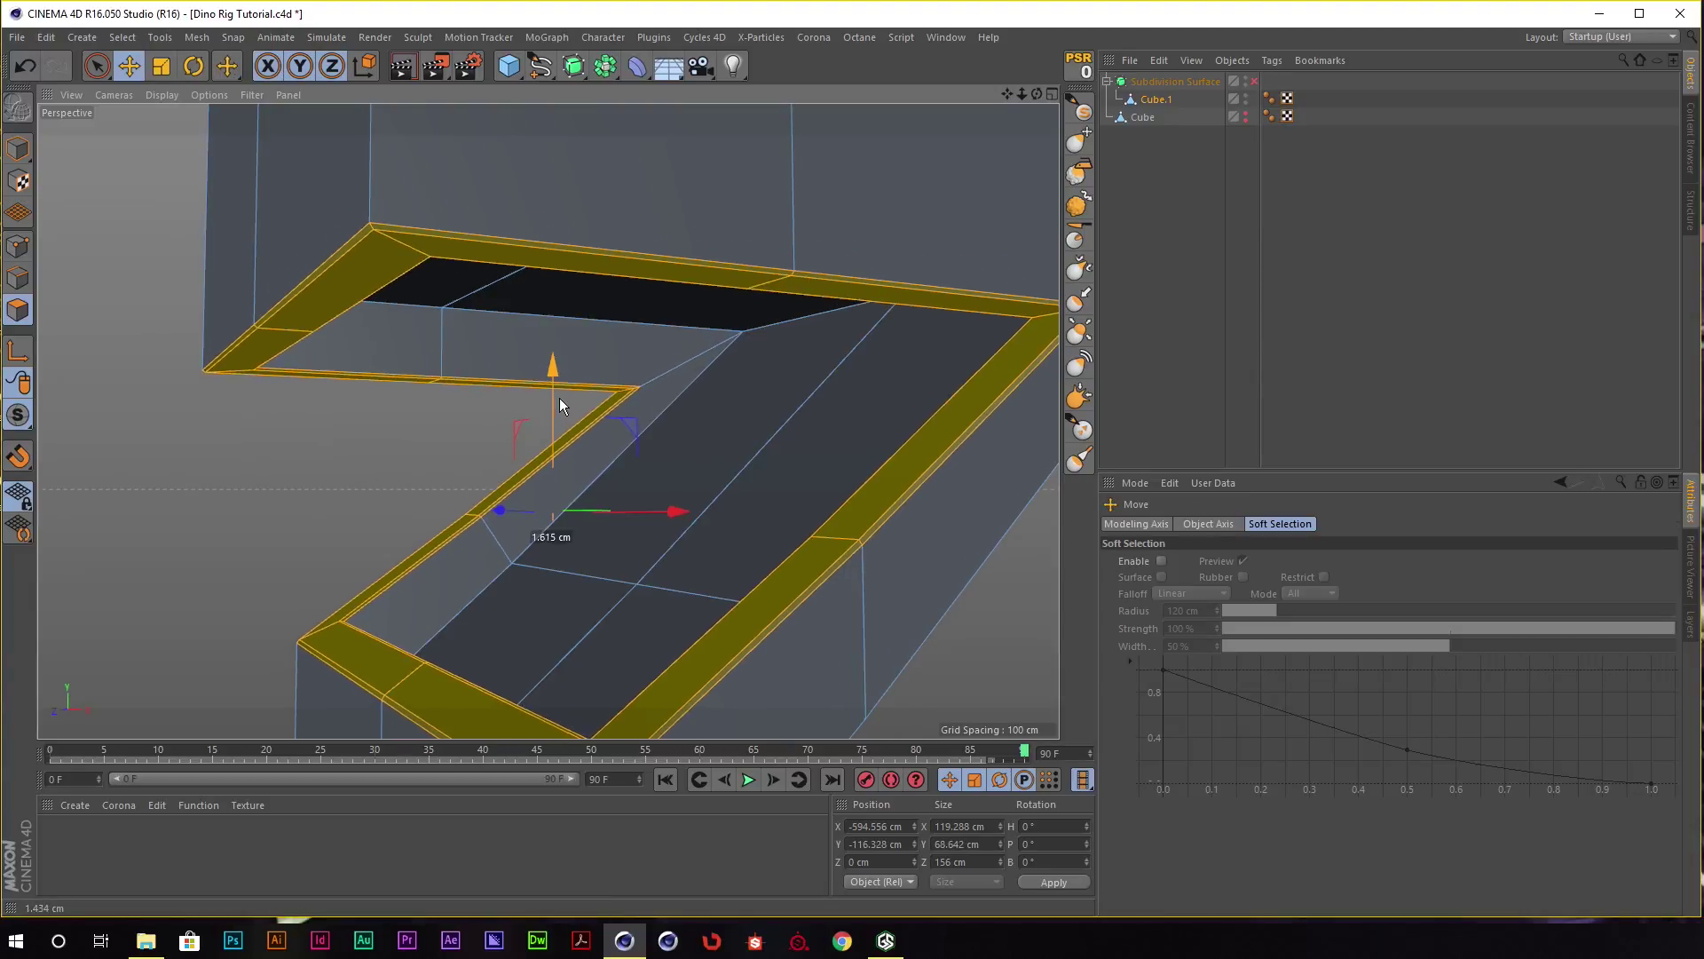
In Edges mode with smoothing off, Loop Select the inner edge loop along the jaw.
left_click(1253, 80)
left_click_drag(790, 270, 515, 514, "alt")
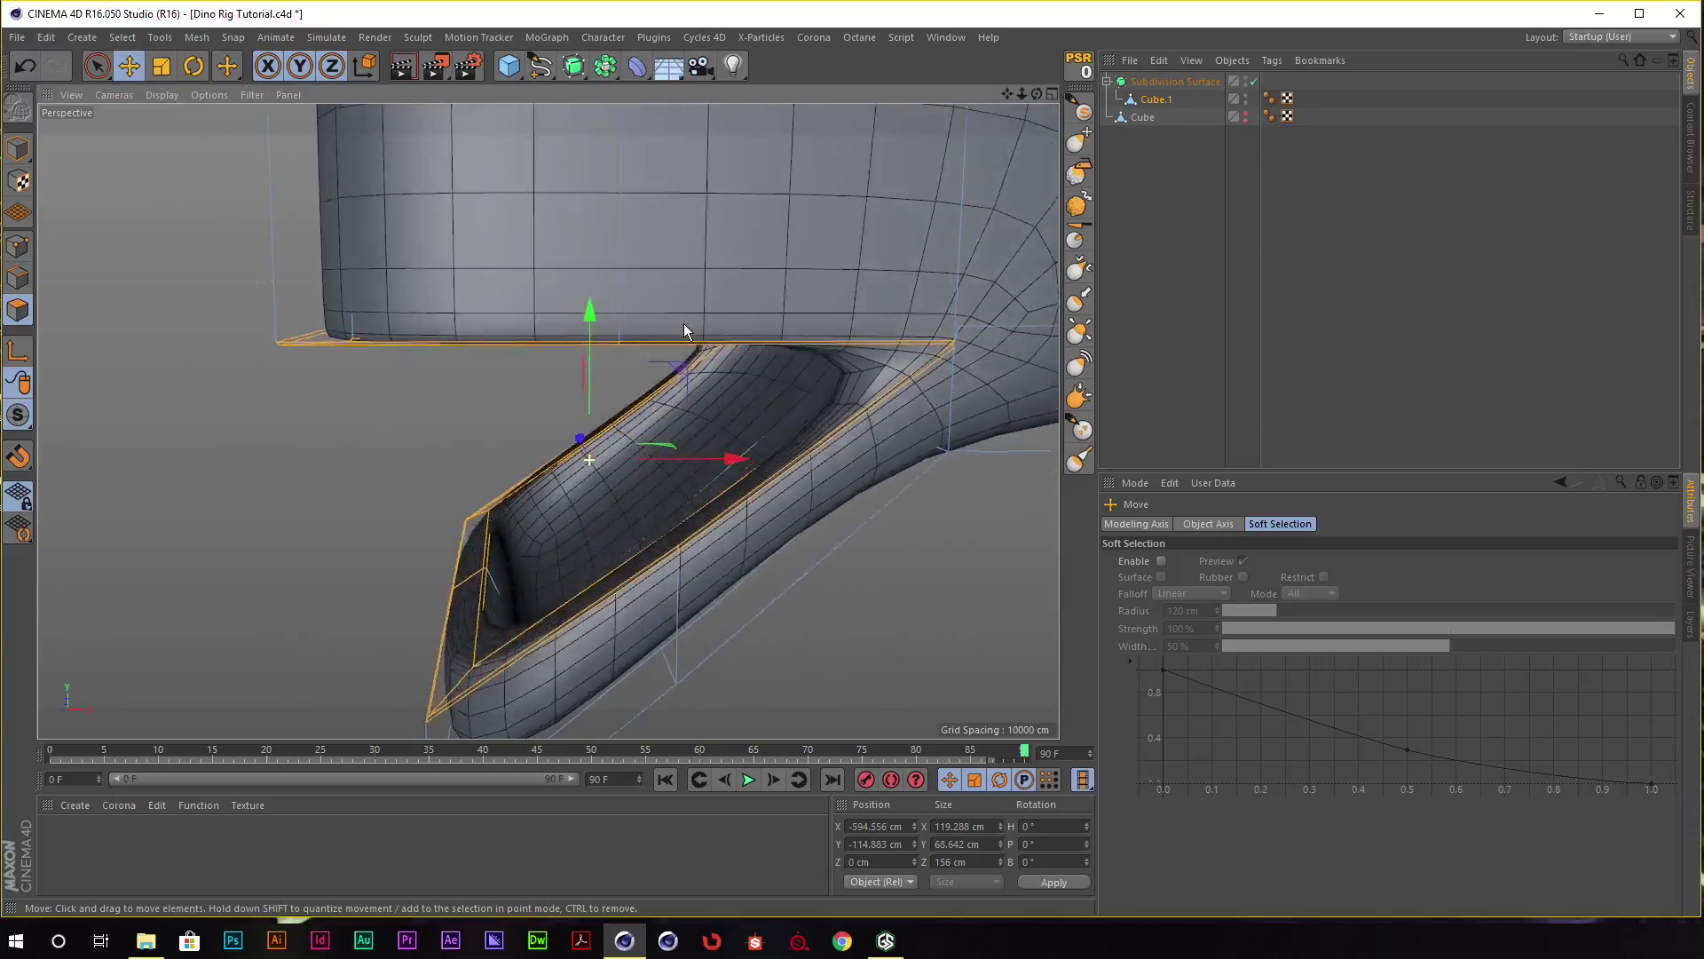
left_click(13, 269)
left_click_drag(711, 231, 769, 349, "alt")
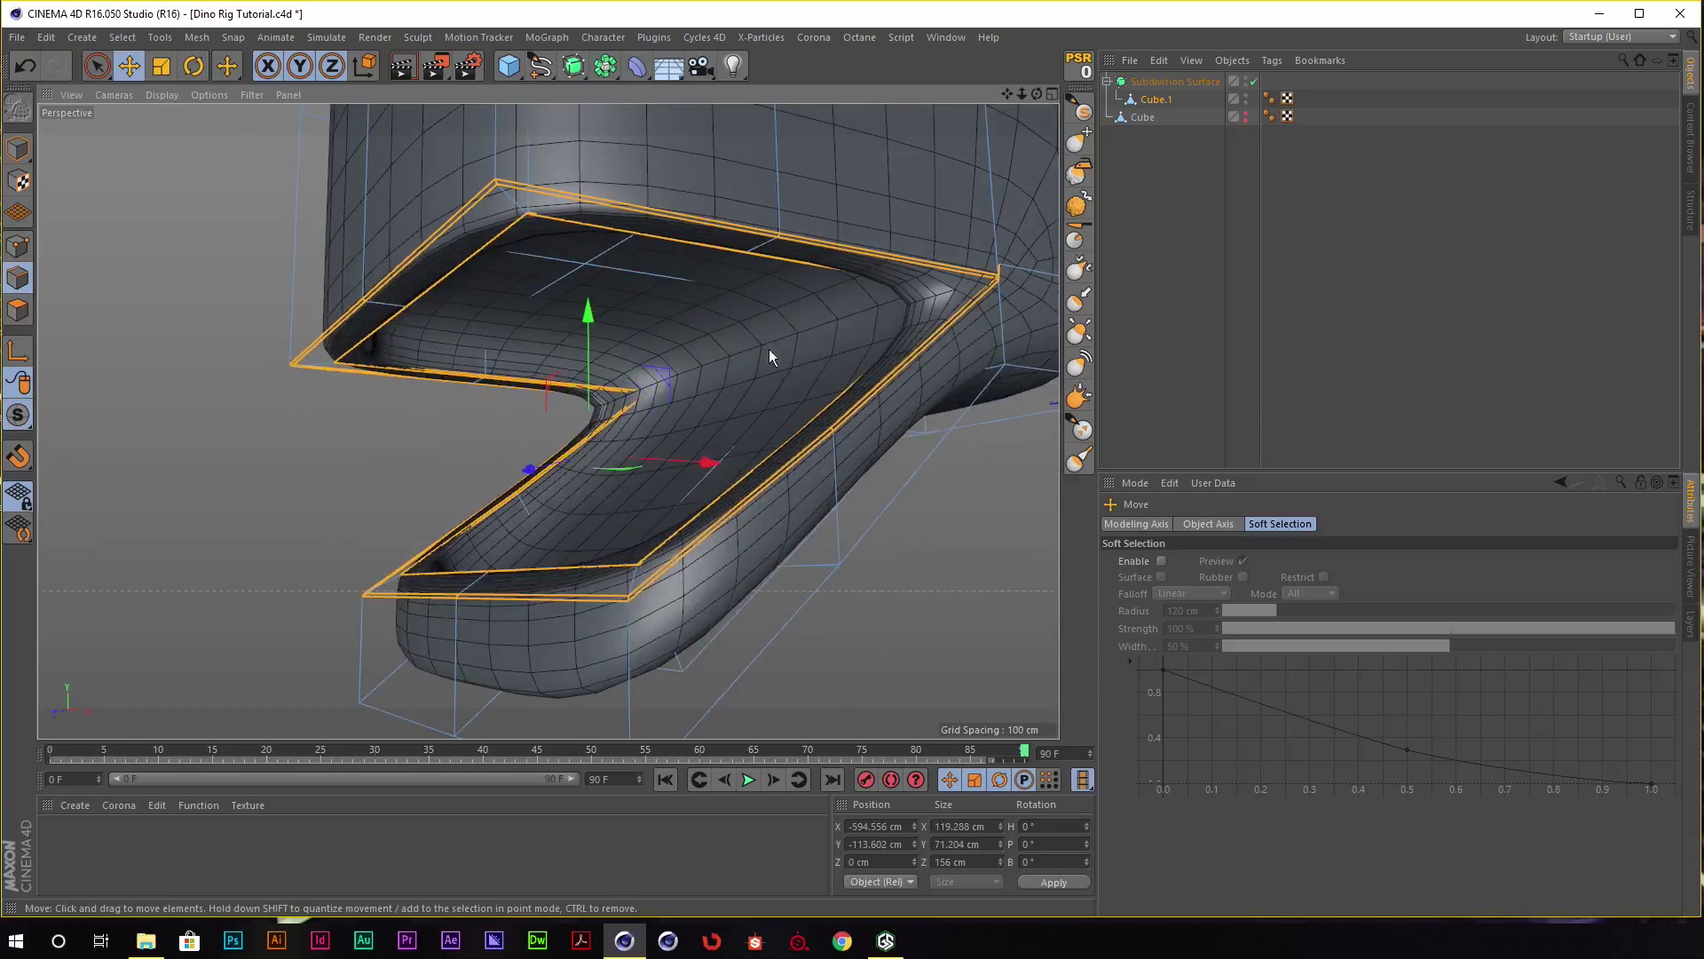
left_click(1253, 80)
left_click_drag(888, 204, 706, 309, "alt")
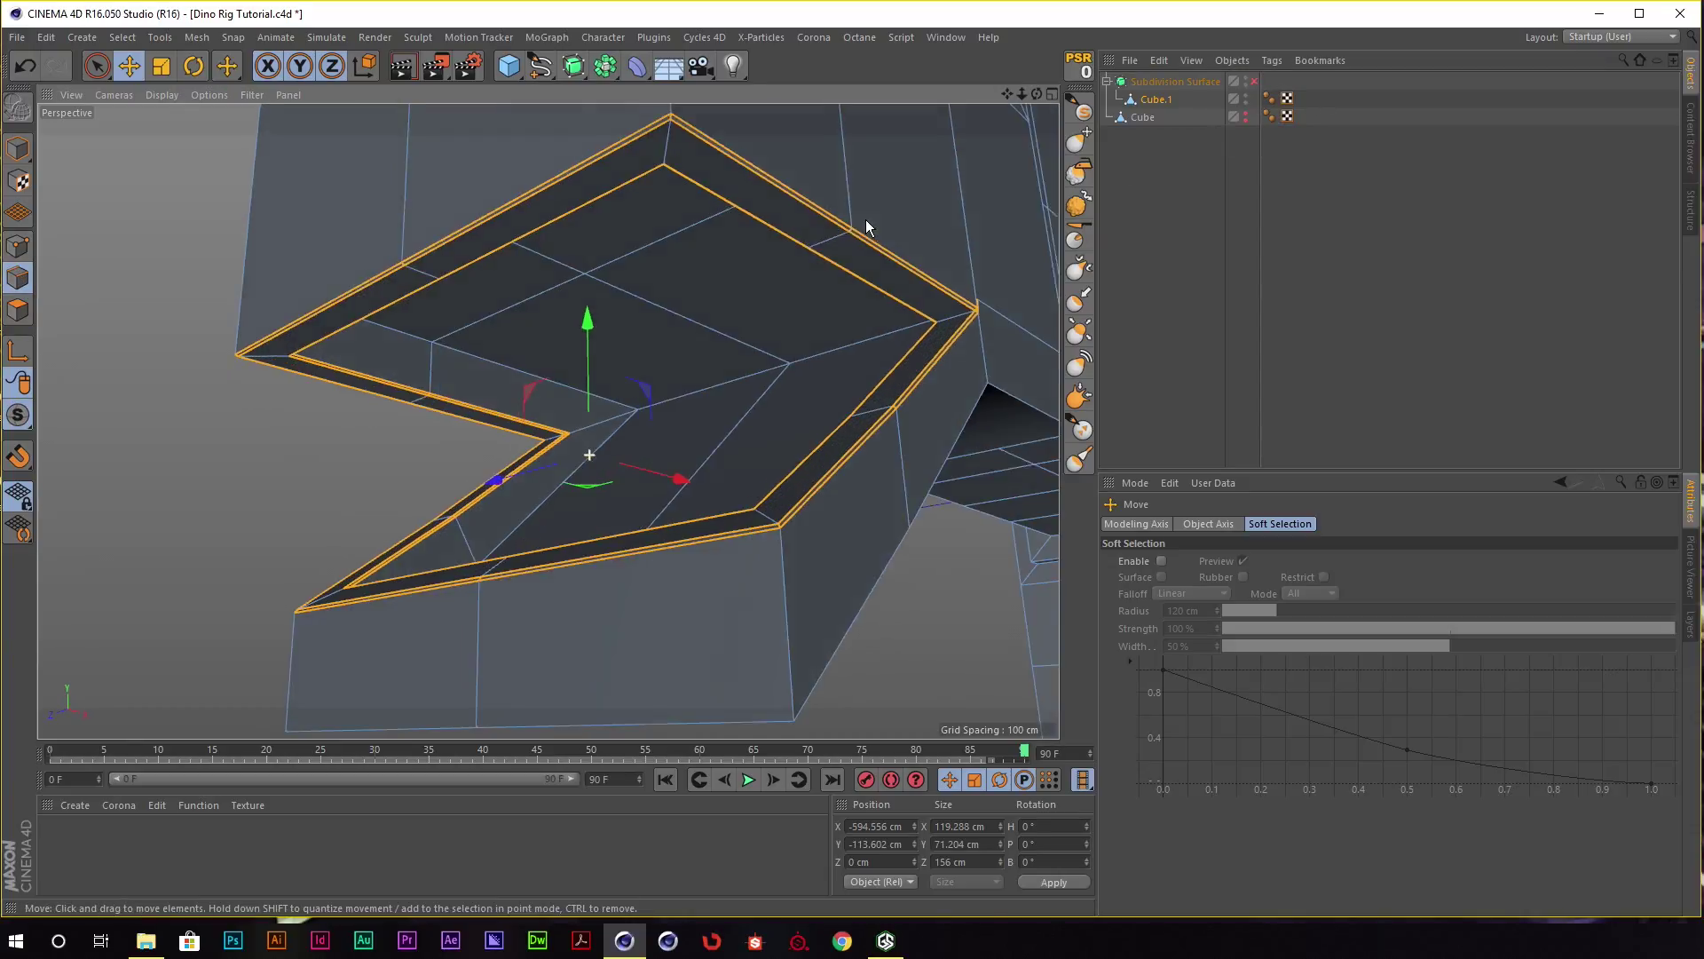
right_click(706, 317)
left_click(737, 391)
left_click(565, 358)
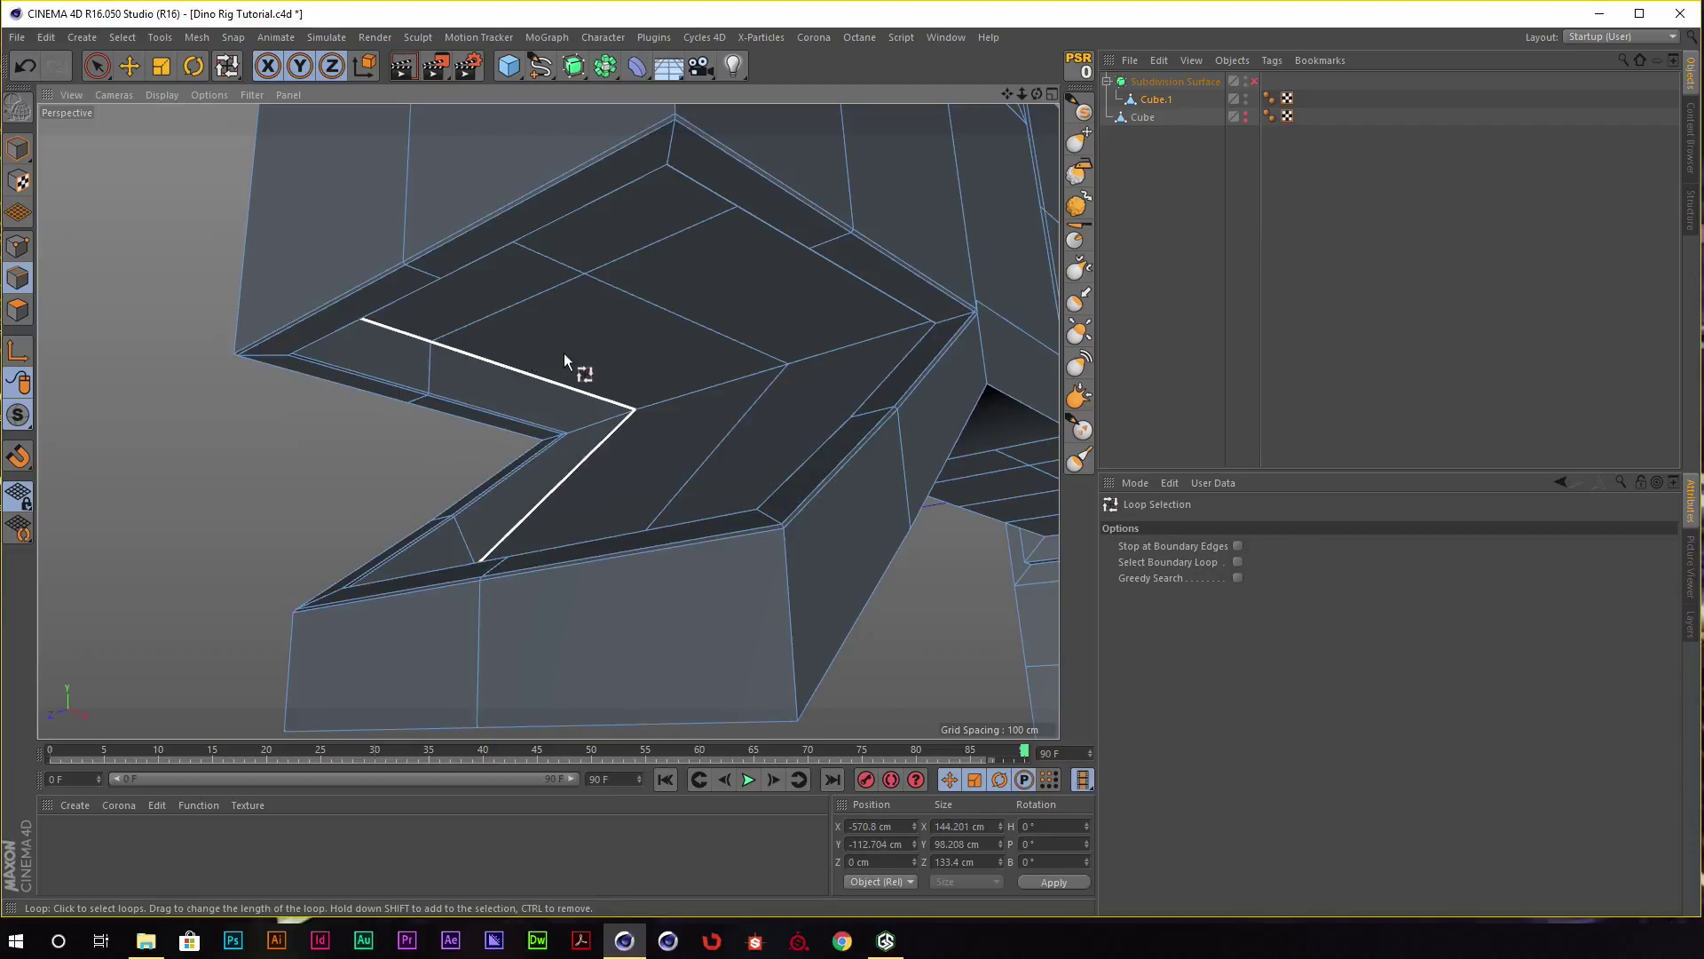
mouse_move(565, 358)
left_mouse_down("alt")
mouse_move(695, 372)
mouse_move(848, 366)
mouse_move(874, 344)
left_mouse_up("alt")
Bevel the jaw edge loop at 2.6 cm with subdivision smoothing back on.
right_click(849, 365)
left_click(887, 652)
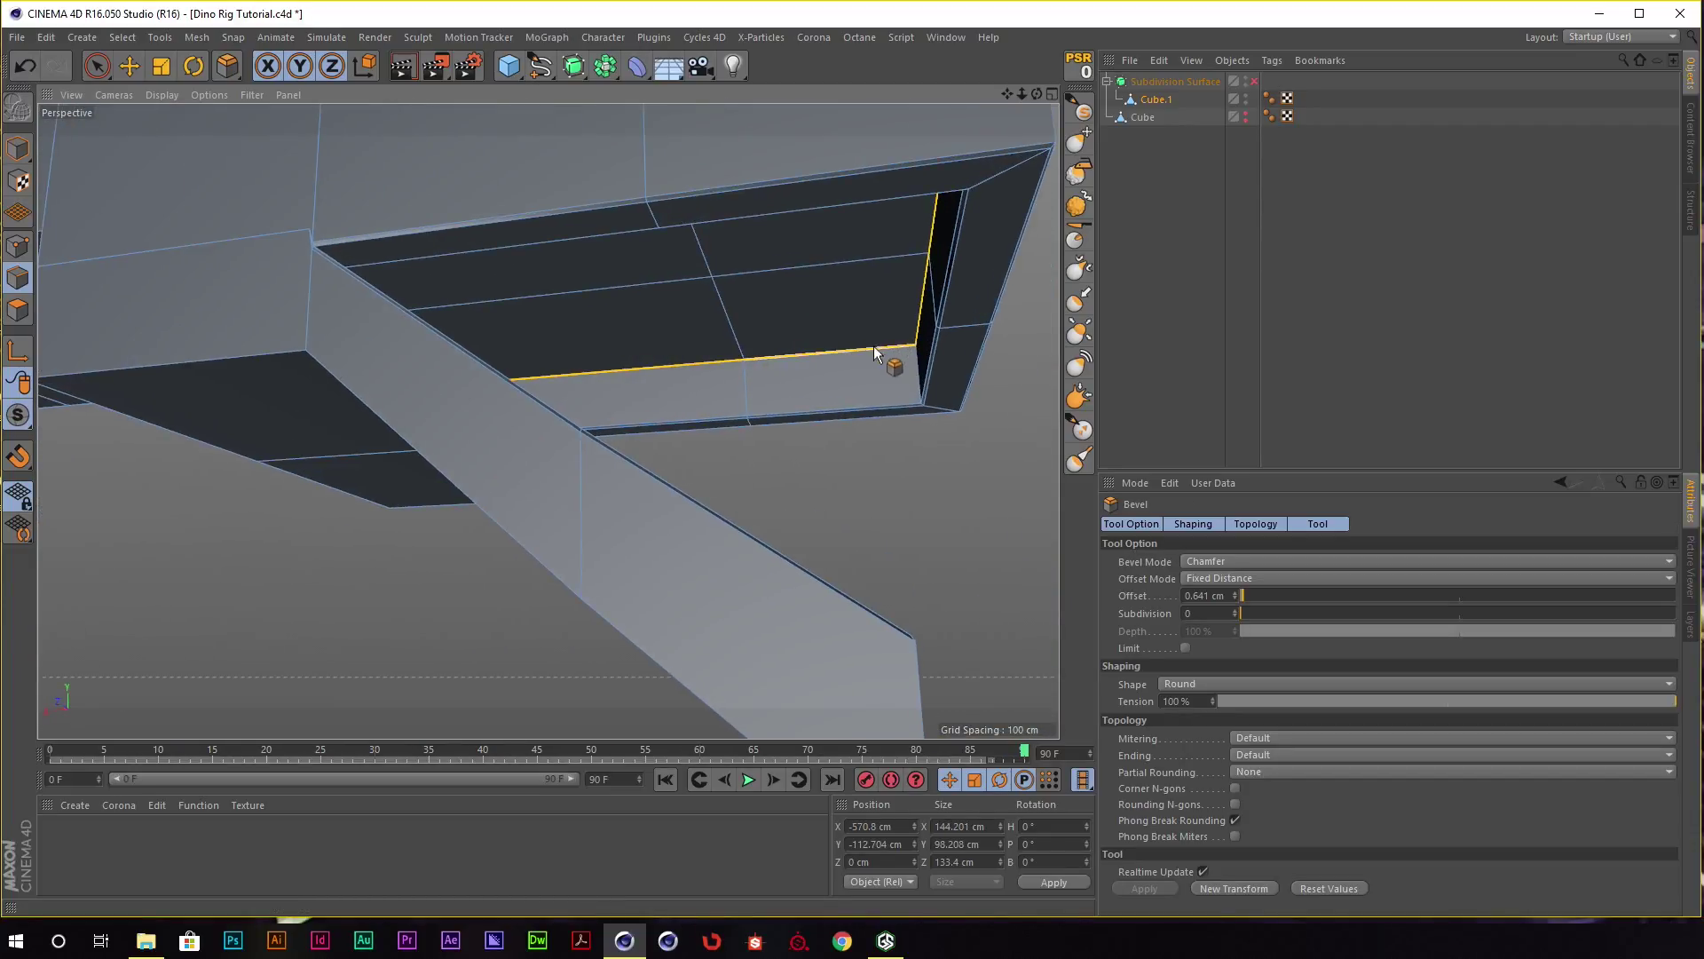
left_click(1253, 81)
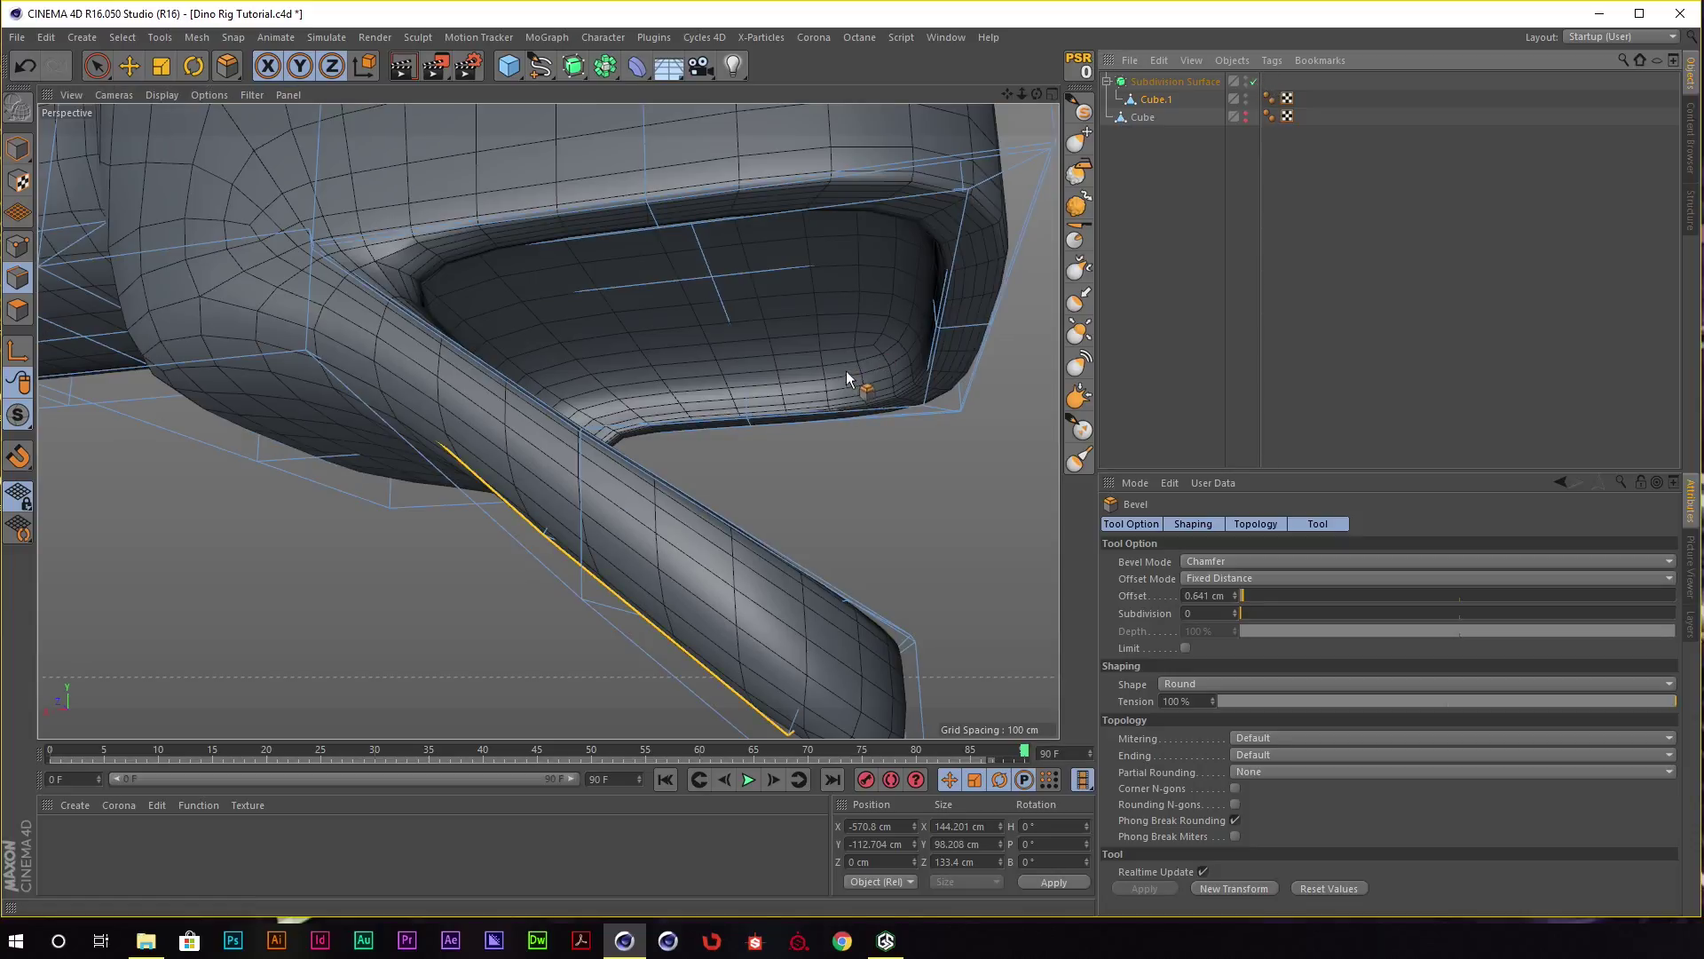
mouse_move(834, 366)
left_mouse_down()
mouse_move(840, 337)
mouse_move(868, 359)
mouse_move(852, 344)
mouse_move(829, 364)
mouse_move(621, 380)
mouse_move(434, 374)
mouse_move(699, 351)
mouse_move(584, 357)
mouse_move(654, 316)
mouse_move(712, 341)
left_mouse_up()
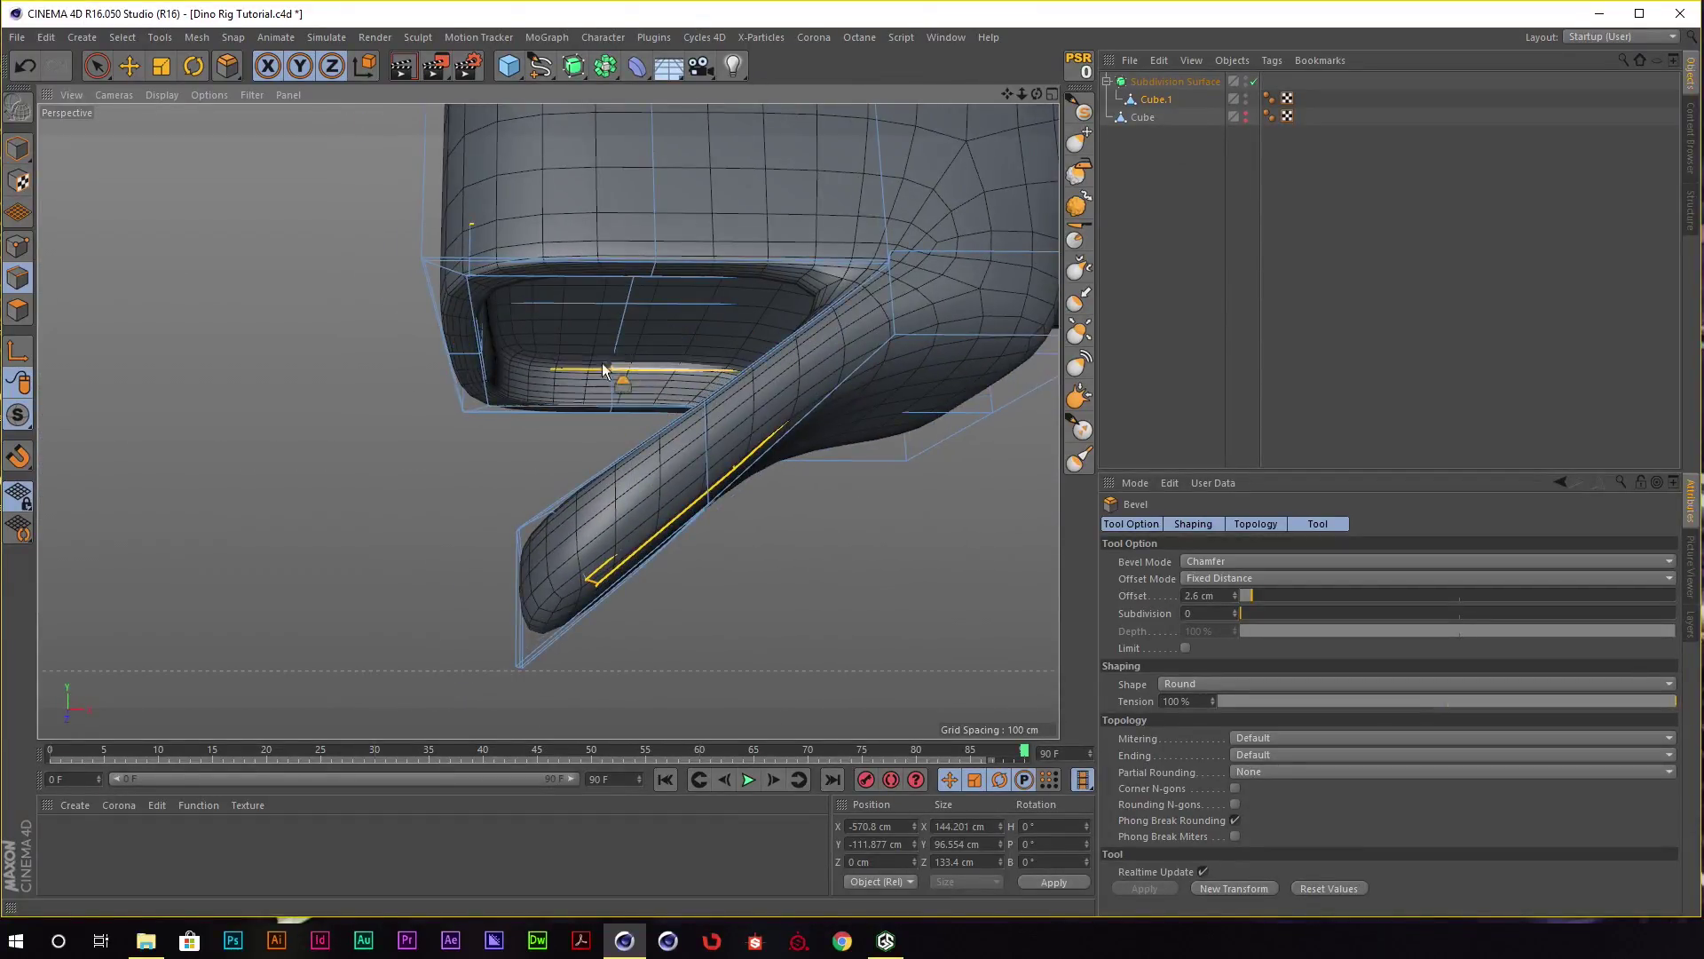
mouse_move(603, 369)
left_mouse_down("alt")
mouse_move(853, 418)
mouse_move(772, 411)
mouse_move(806, 353)
mouse_move(723, 350)
mouse_move(818, 314)
left_mouse_up("alt")
scroll(772, 411, "down", 5)
scroll(723, 350, "down", 3)
scroll(722, 350, "down", 3)
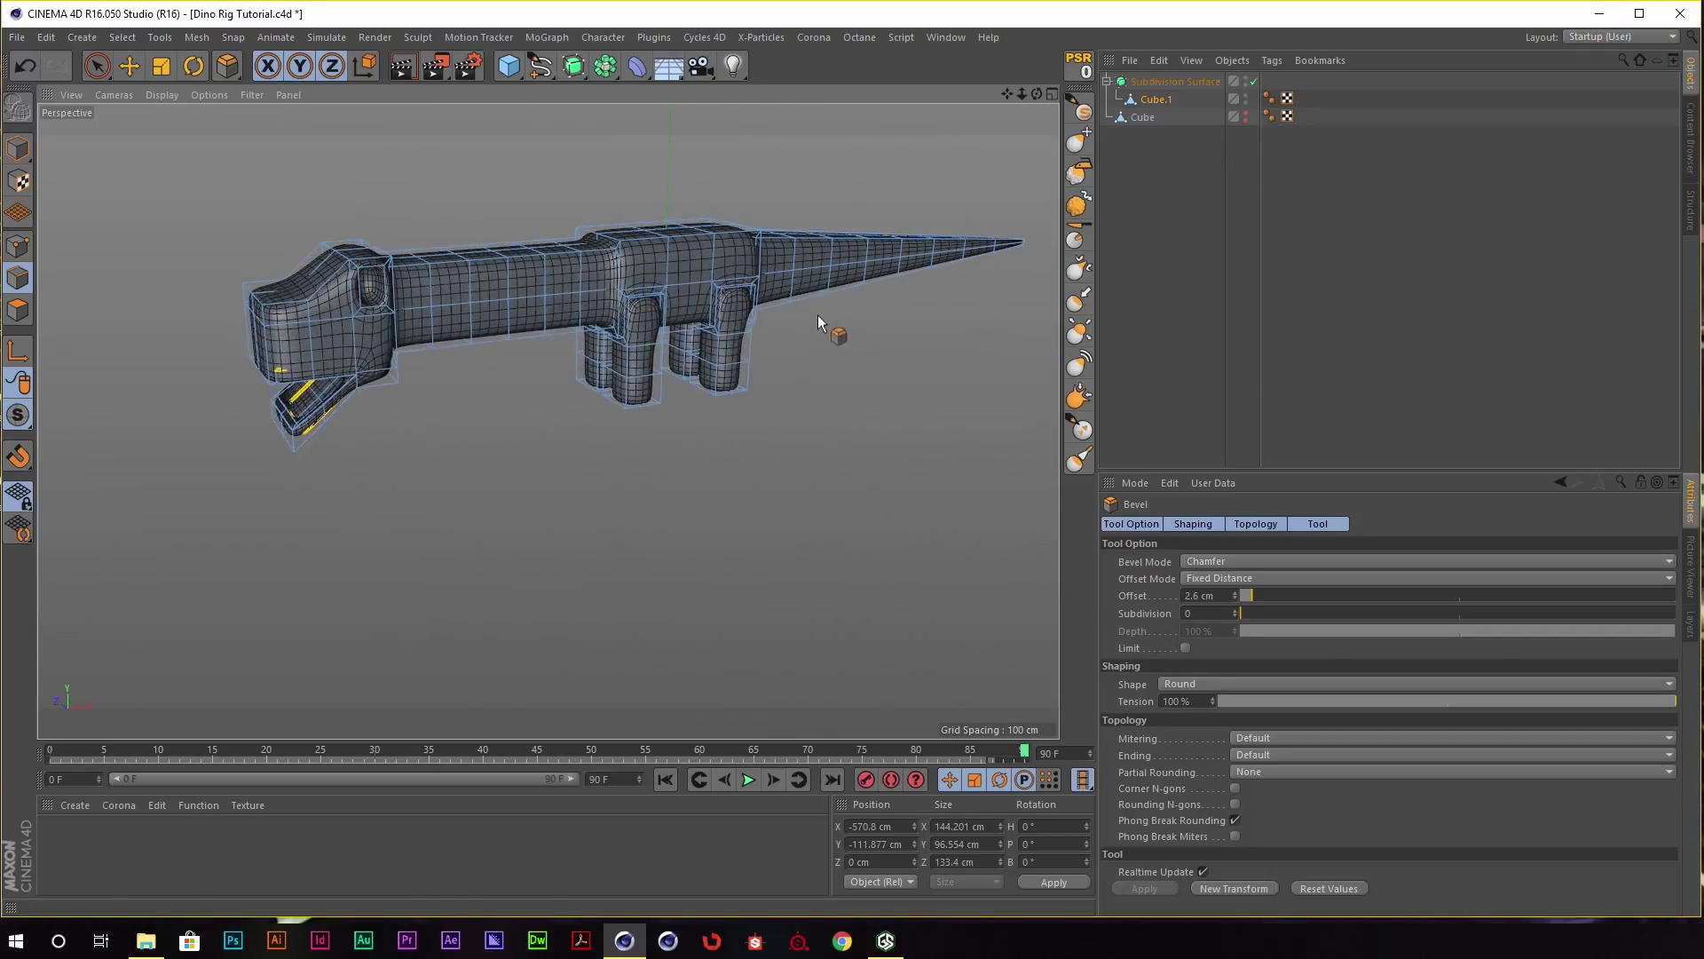
Set editor subdivision to 1, duplicate the Subdivision Surface, disable the original and make the copy editable.
key("e")
left_click(1152, 83)
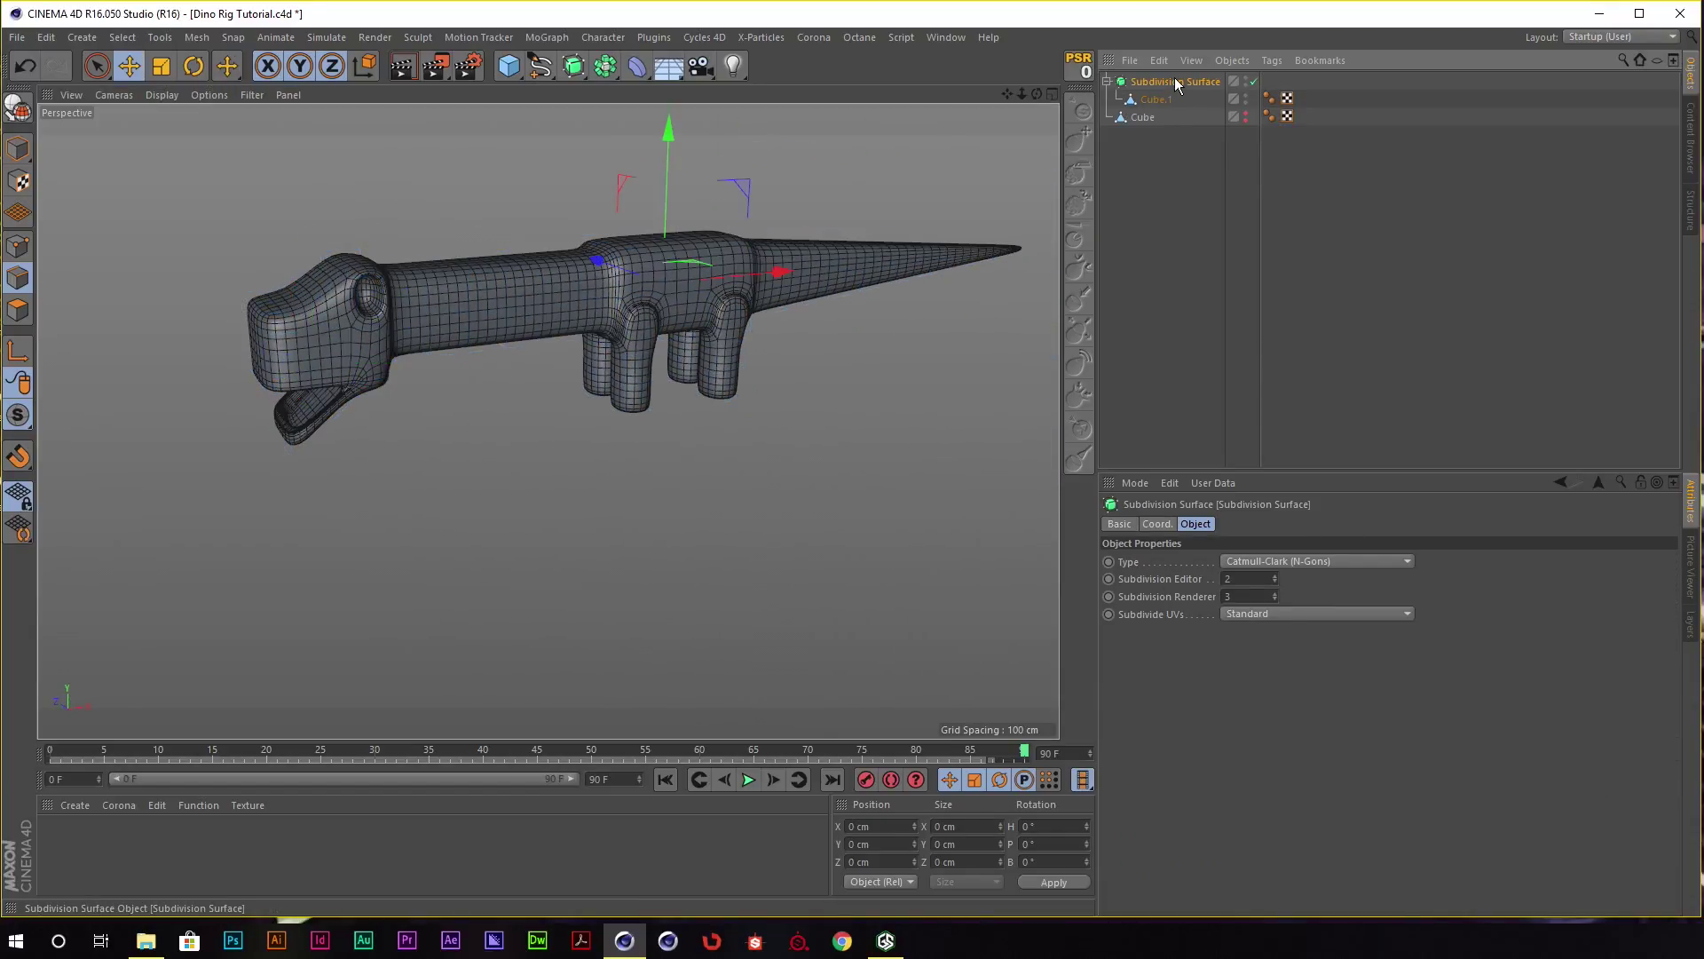
left_click(1276, 582)
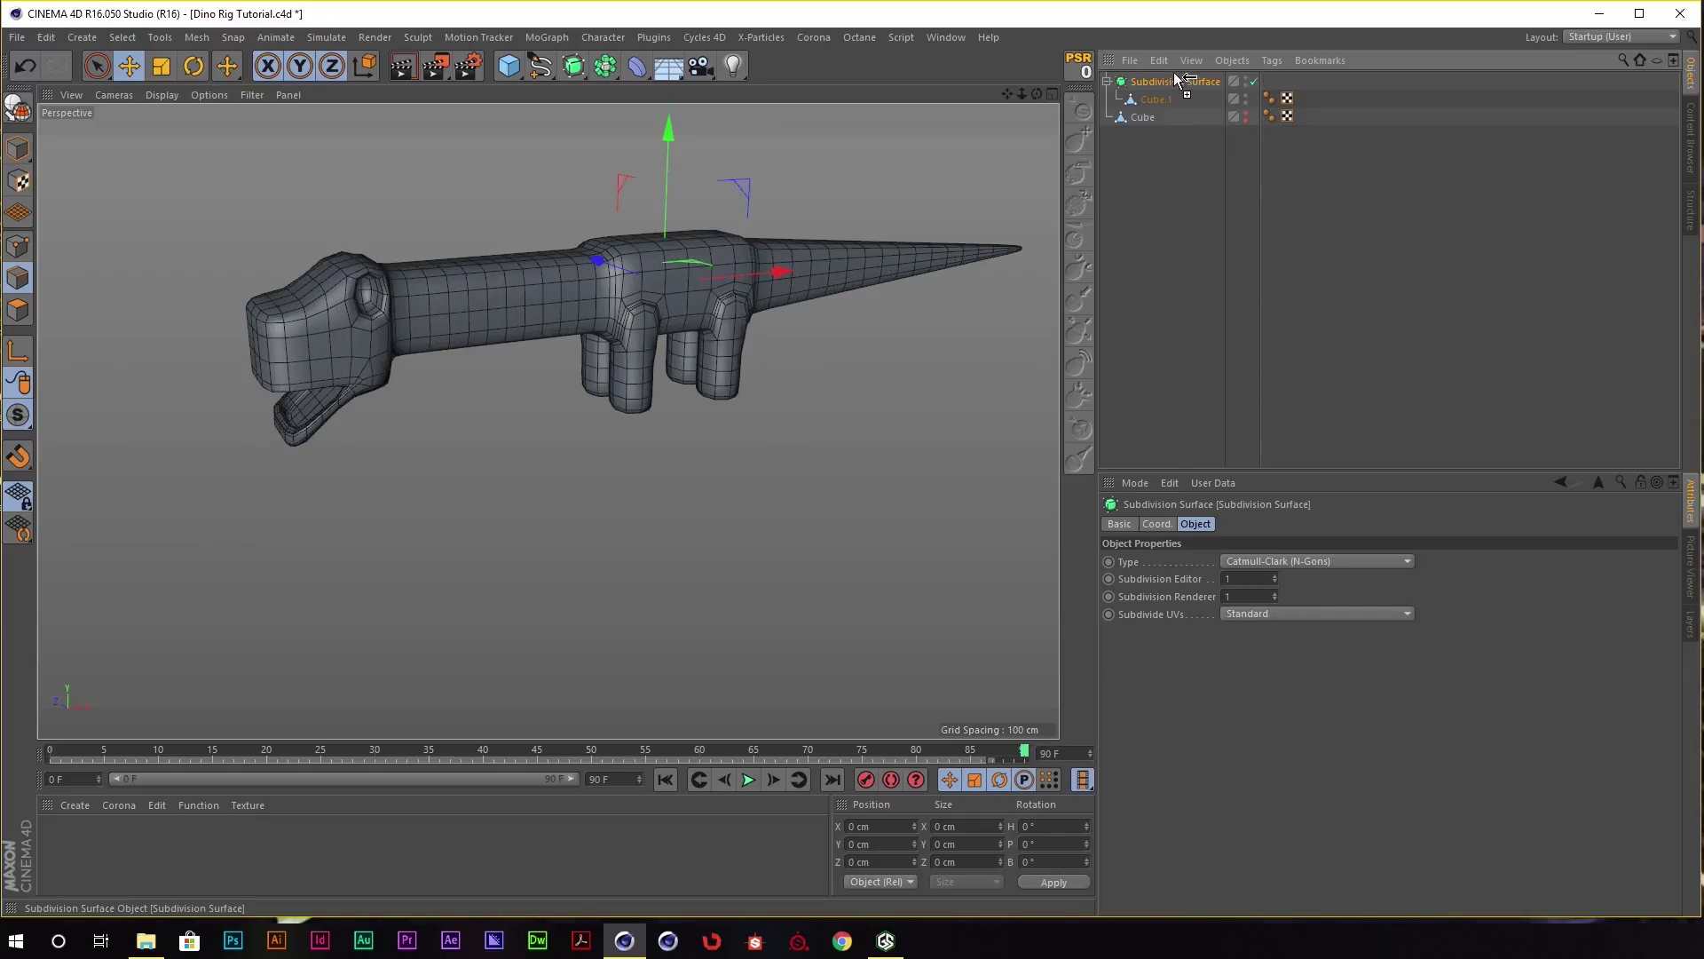
key("ctrl+c")
key("ctrl+v")
left_click(1261, 118)
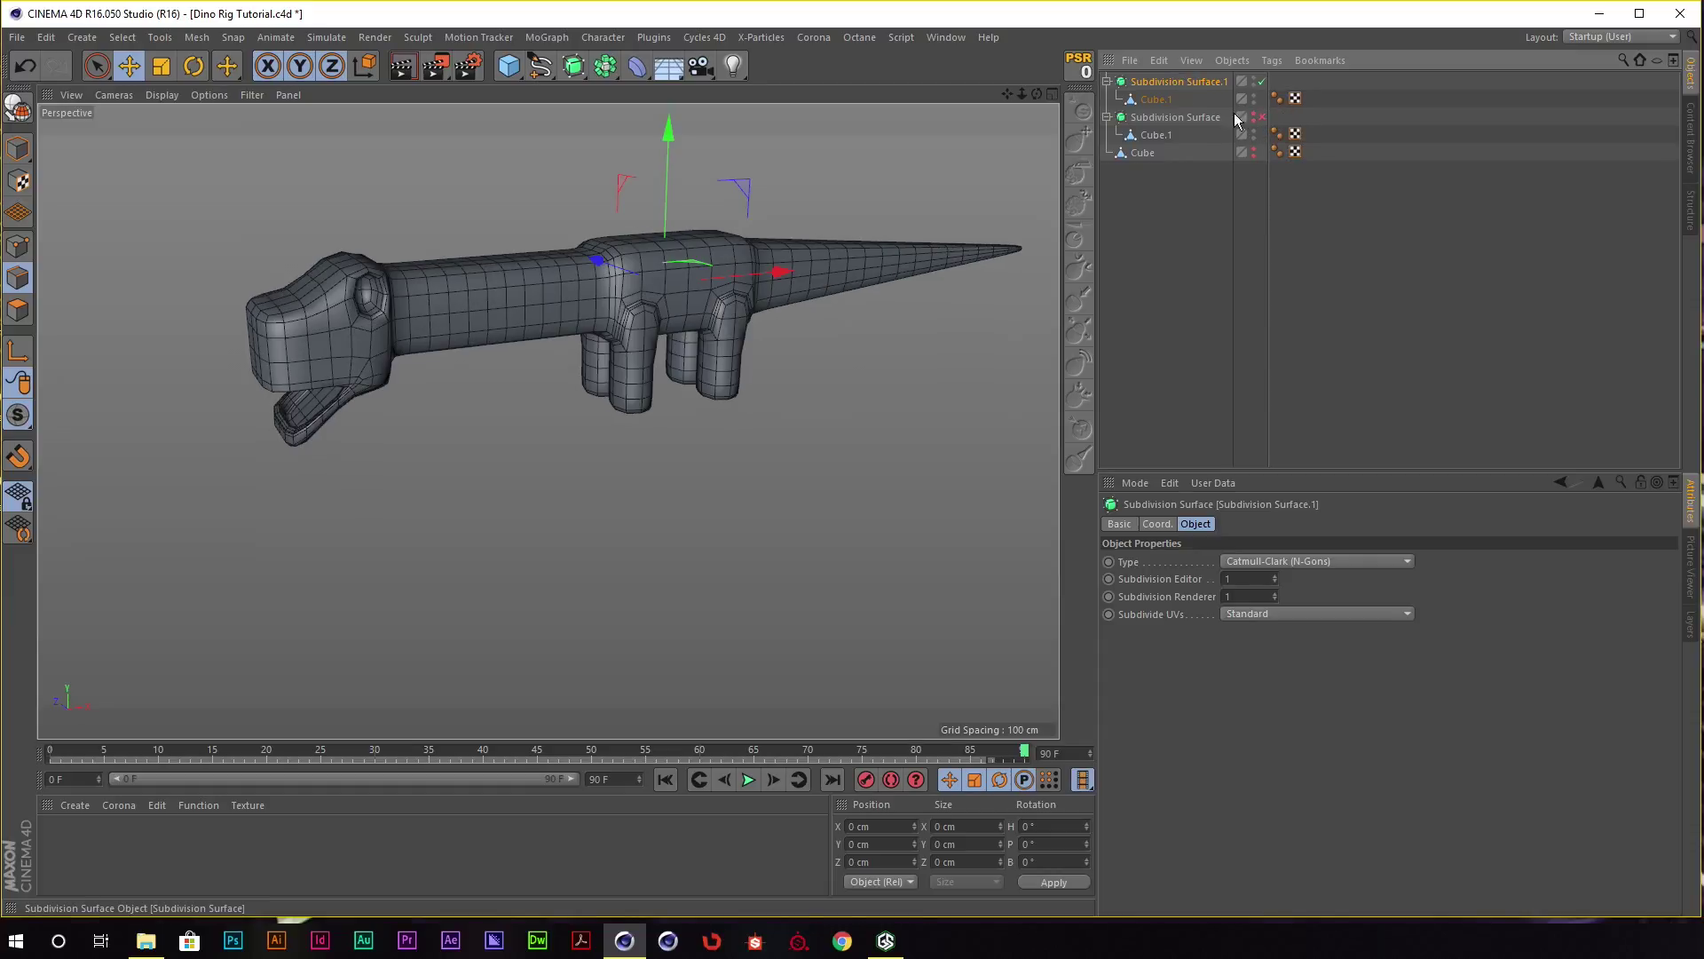
key("c")
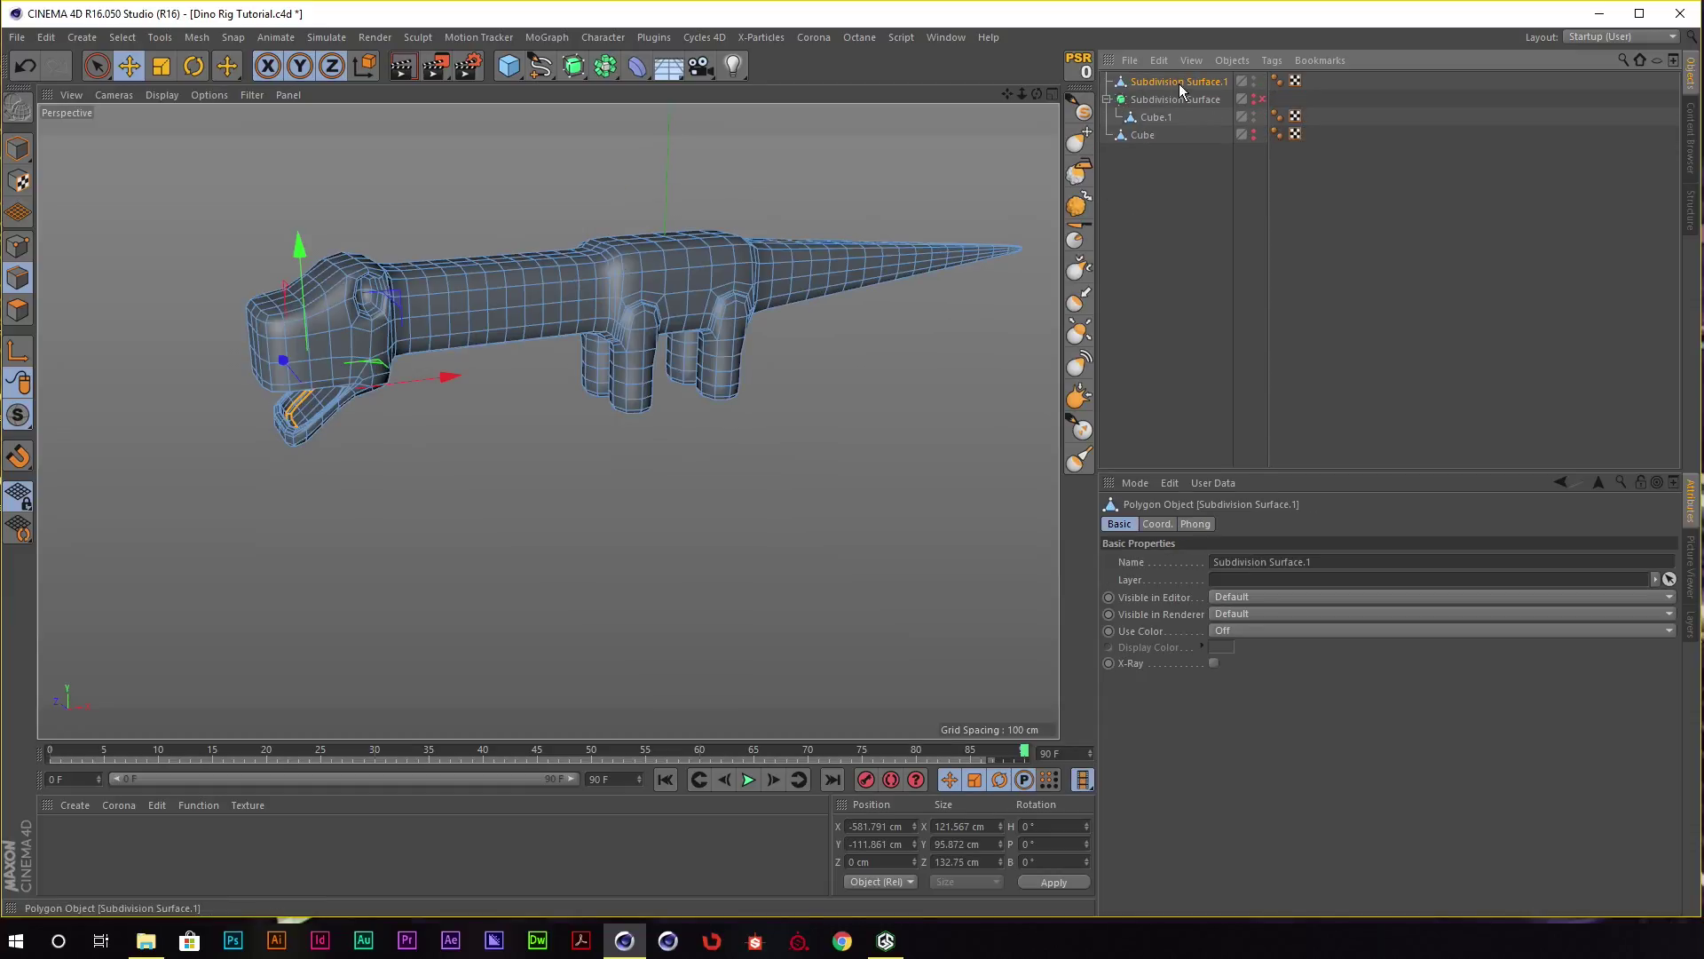
Rename the converted polygon object to Dino.
middle_click_drag(690, 178, 631, 225, "alt")
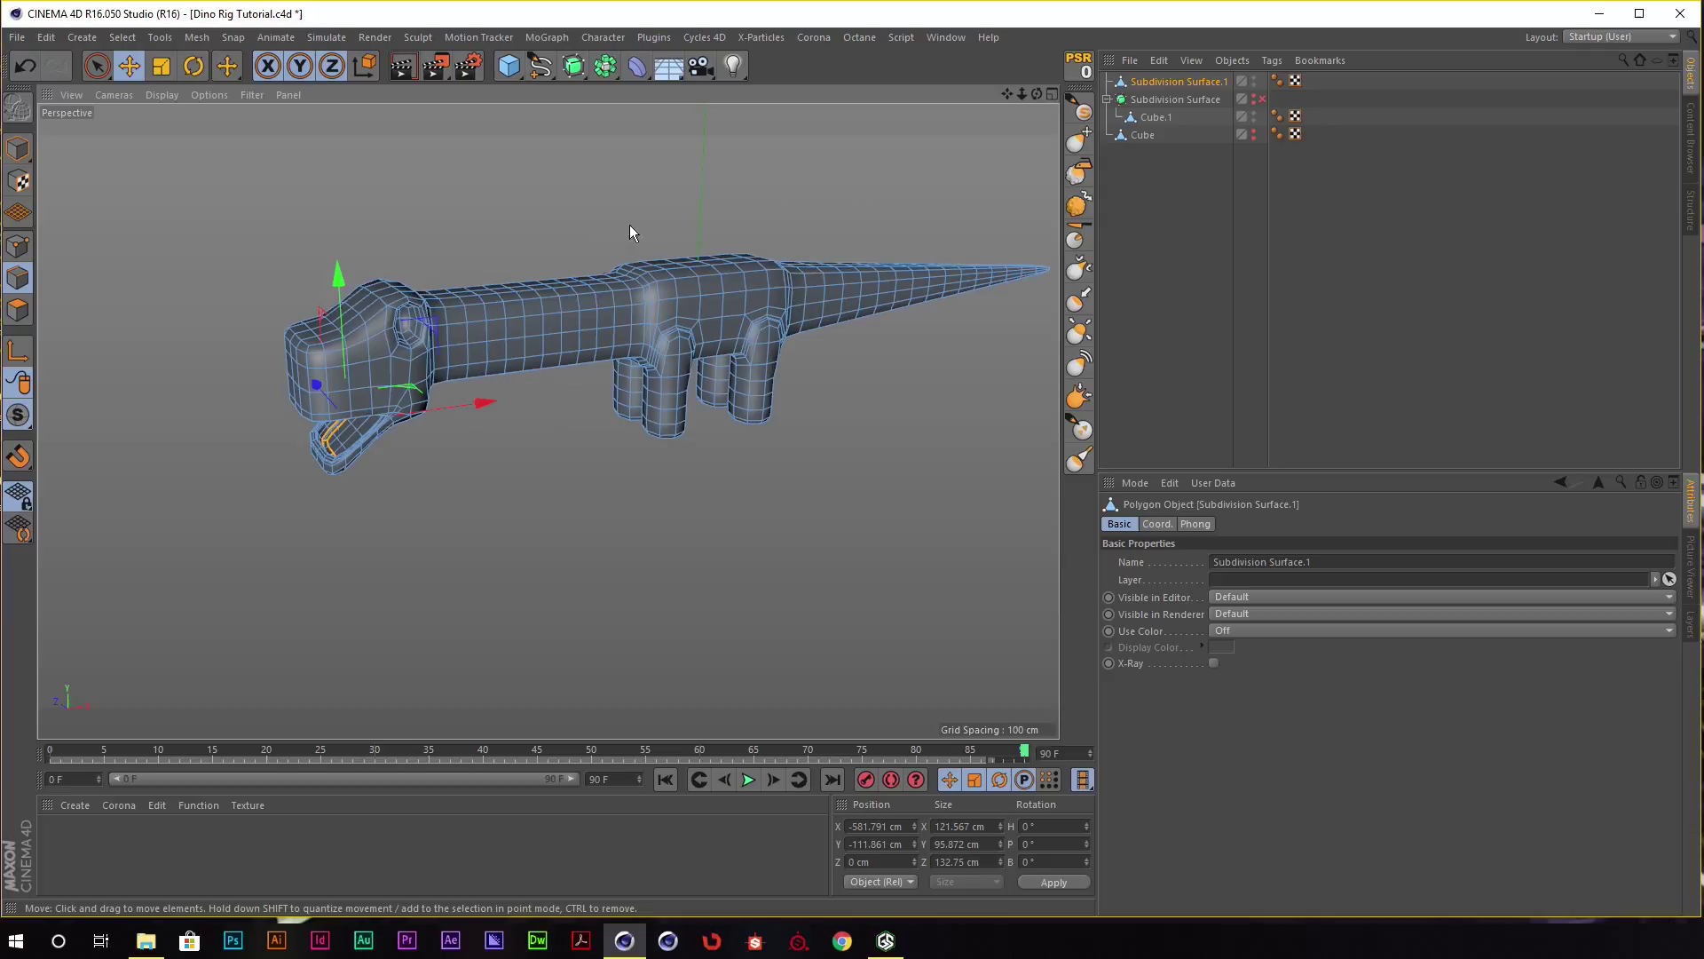
double_click(1199, 82)
type("Dine")
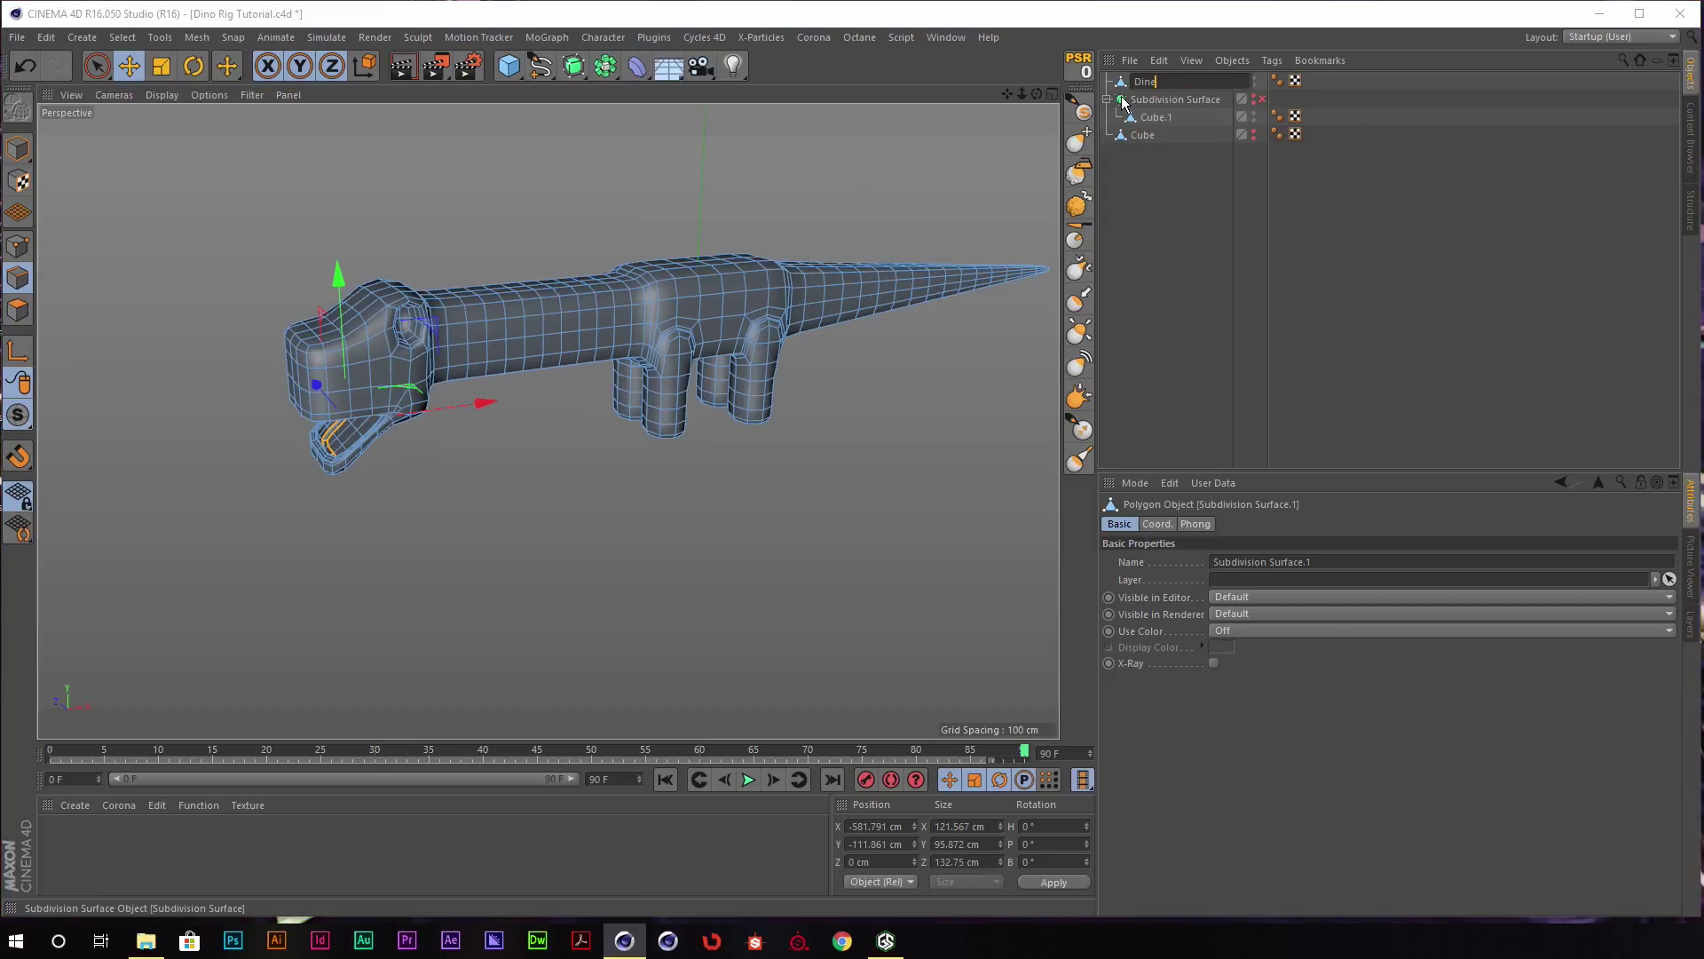
type("o")
key("Return")
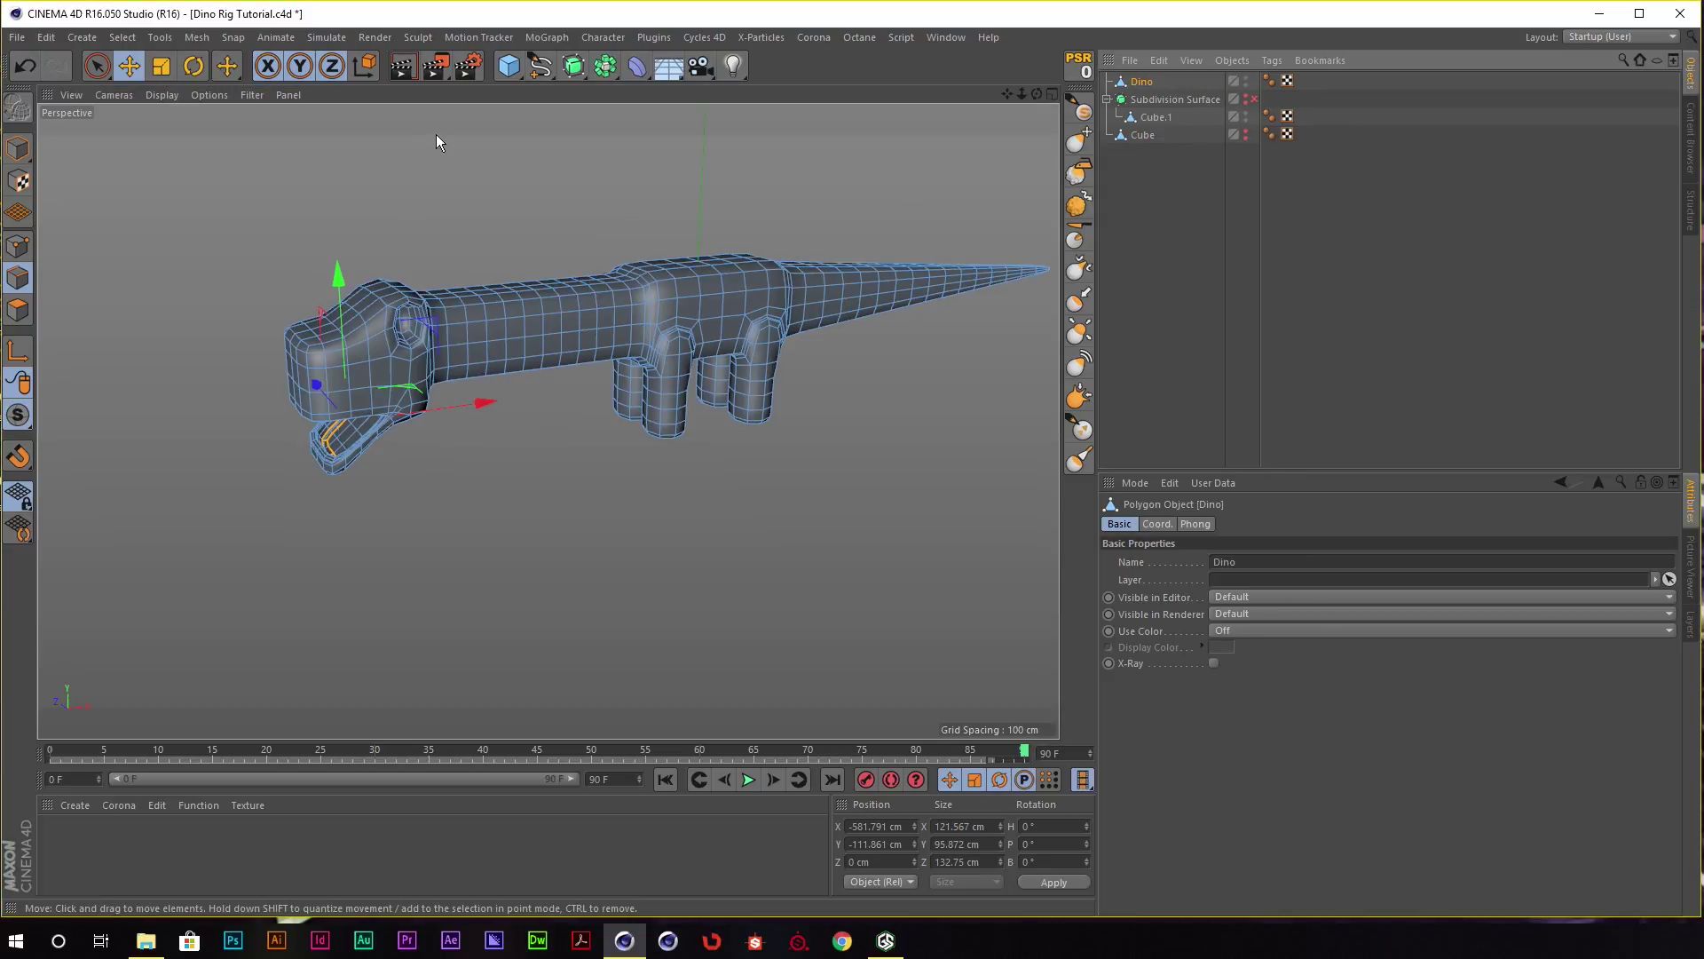
Return to Model mode and pick the Grab sculpt brush.
left_click(435, 135)
left_click(18, 148)
scroll(815, 226, "up", 2)
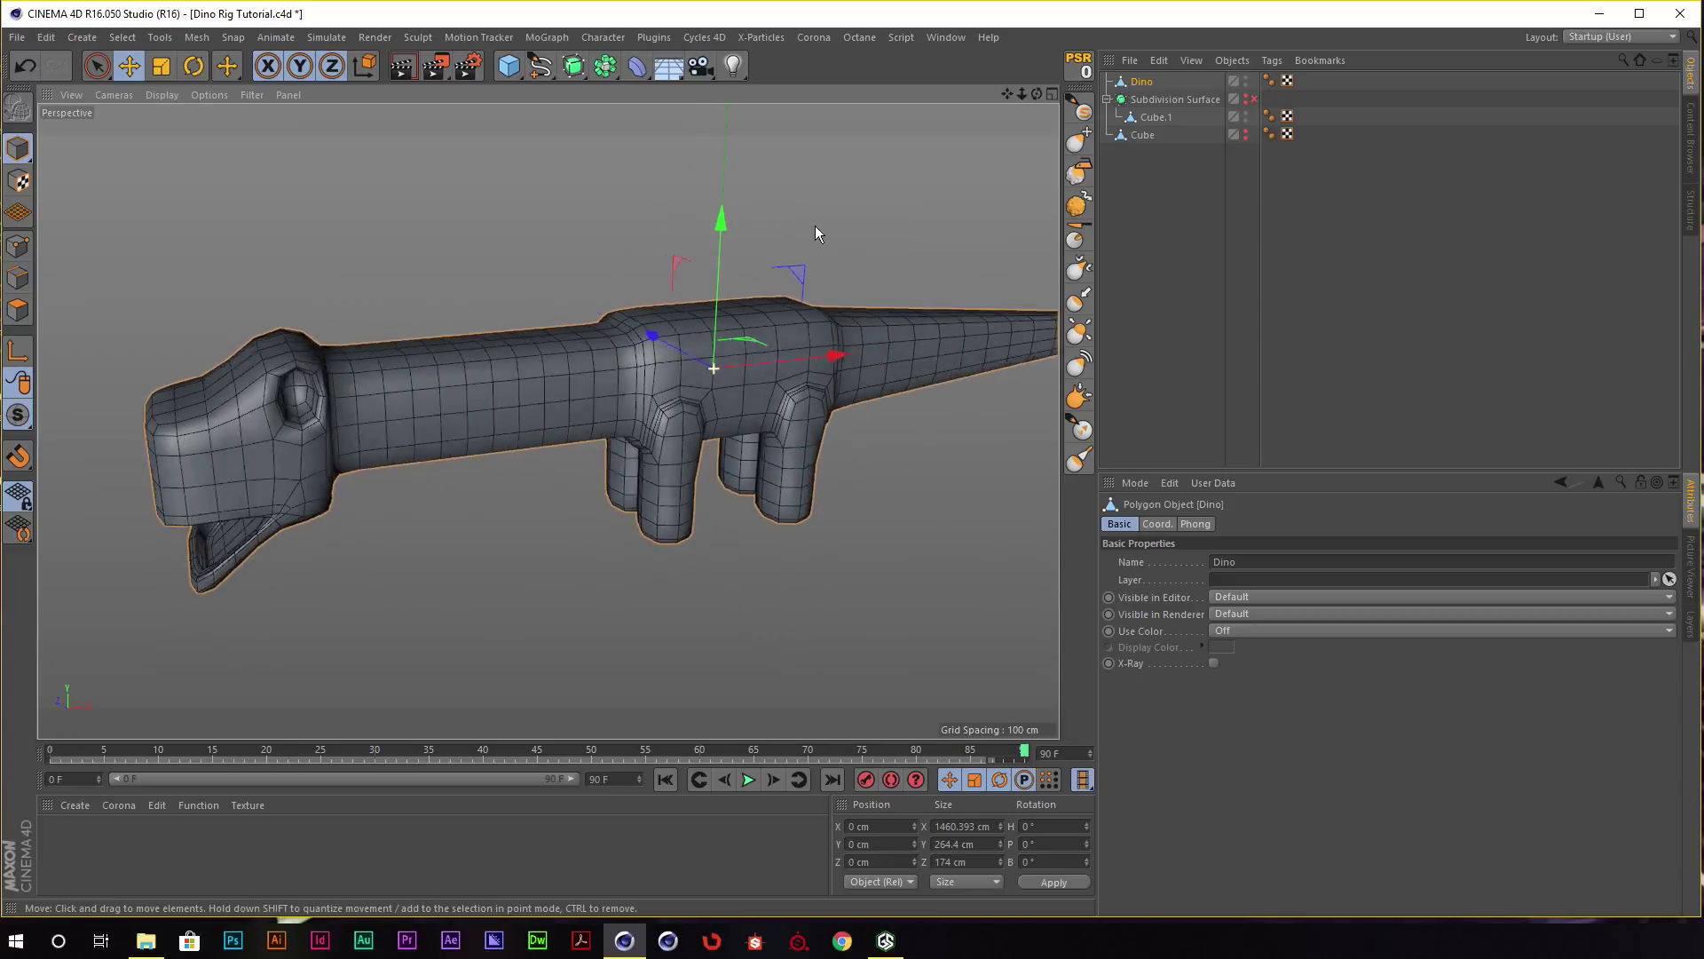
scroll(771, 209, "up", 2)
left_click(17, 311)
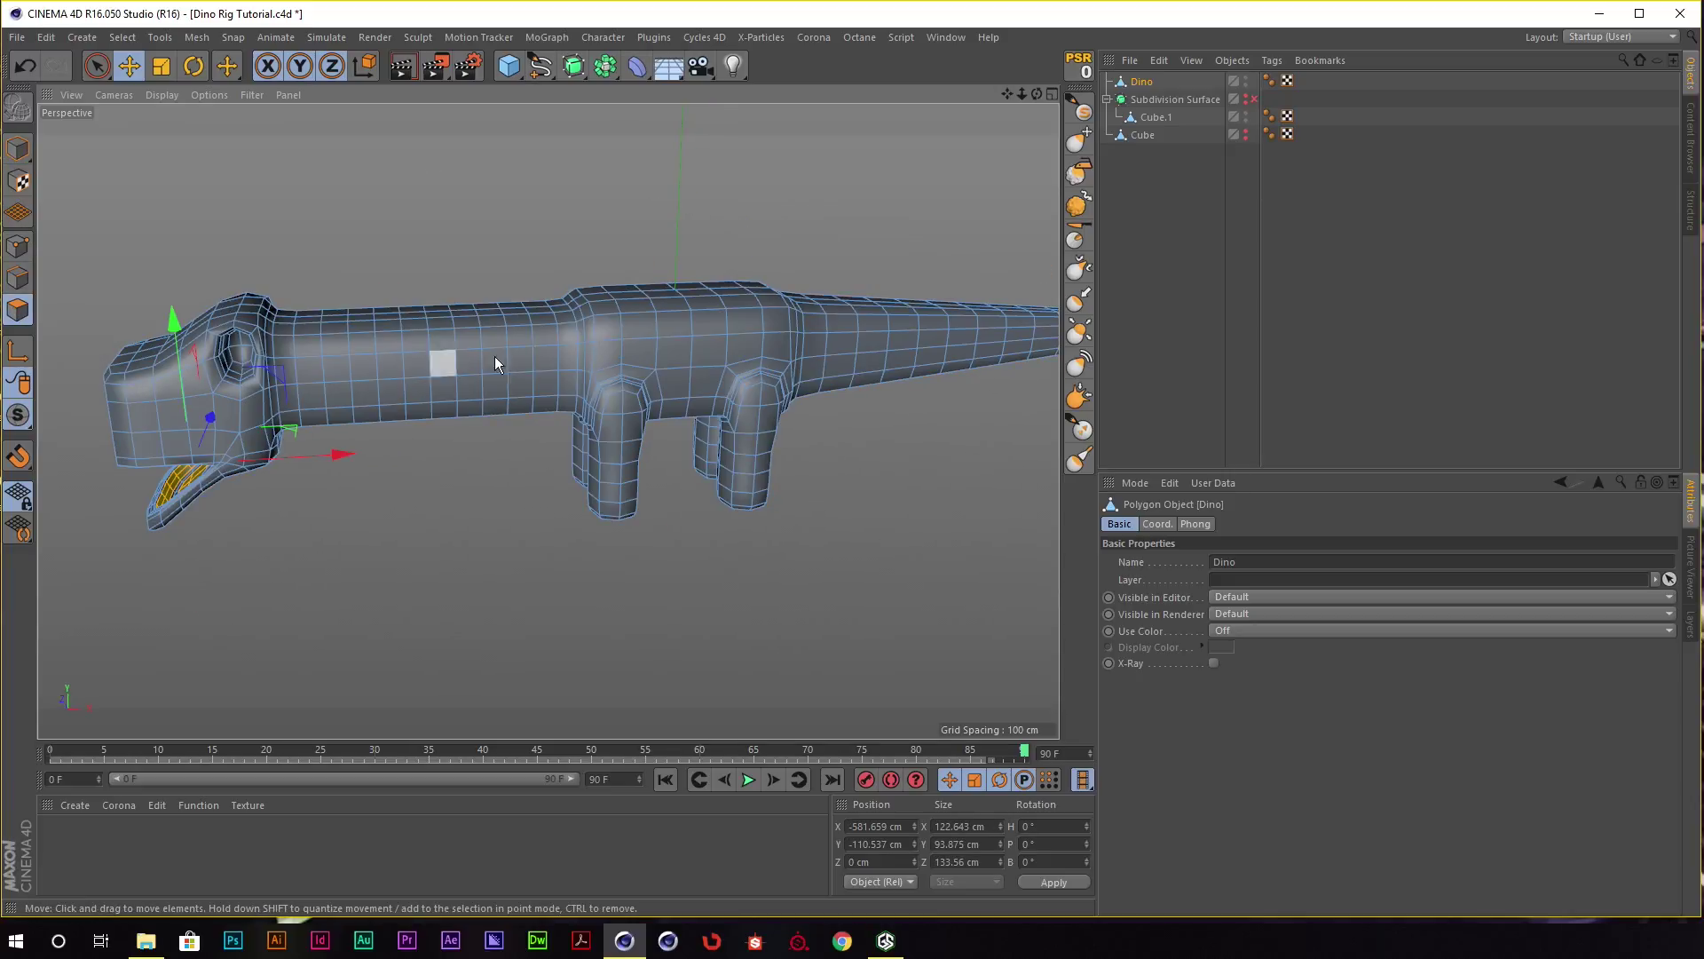
left_click(18, 148)
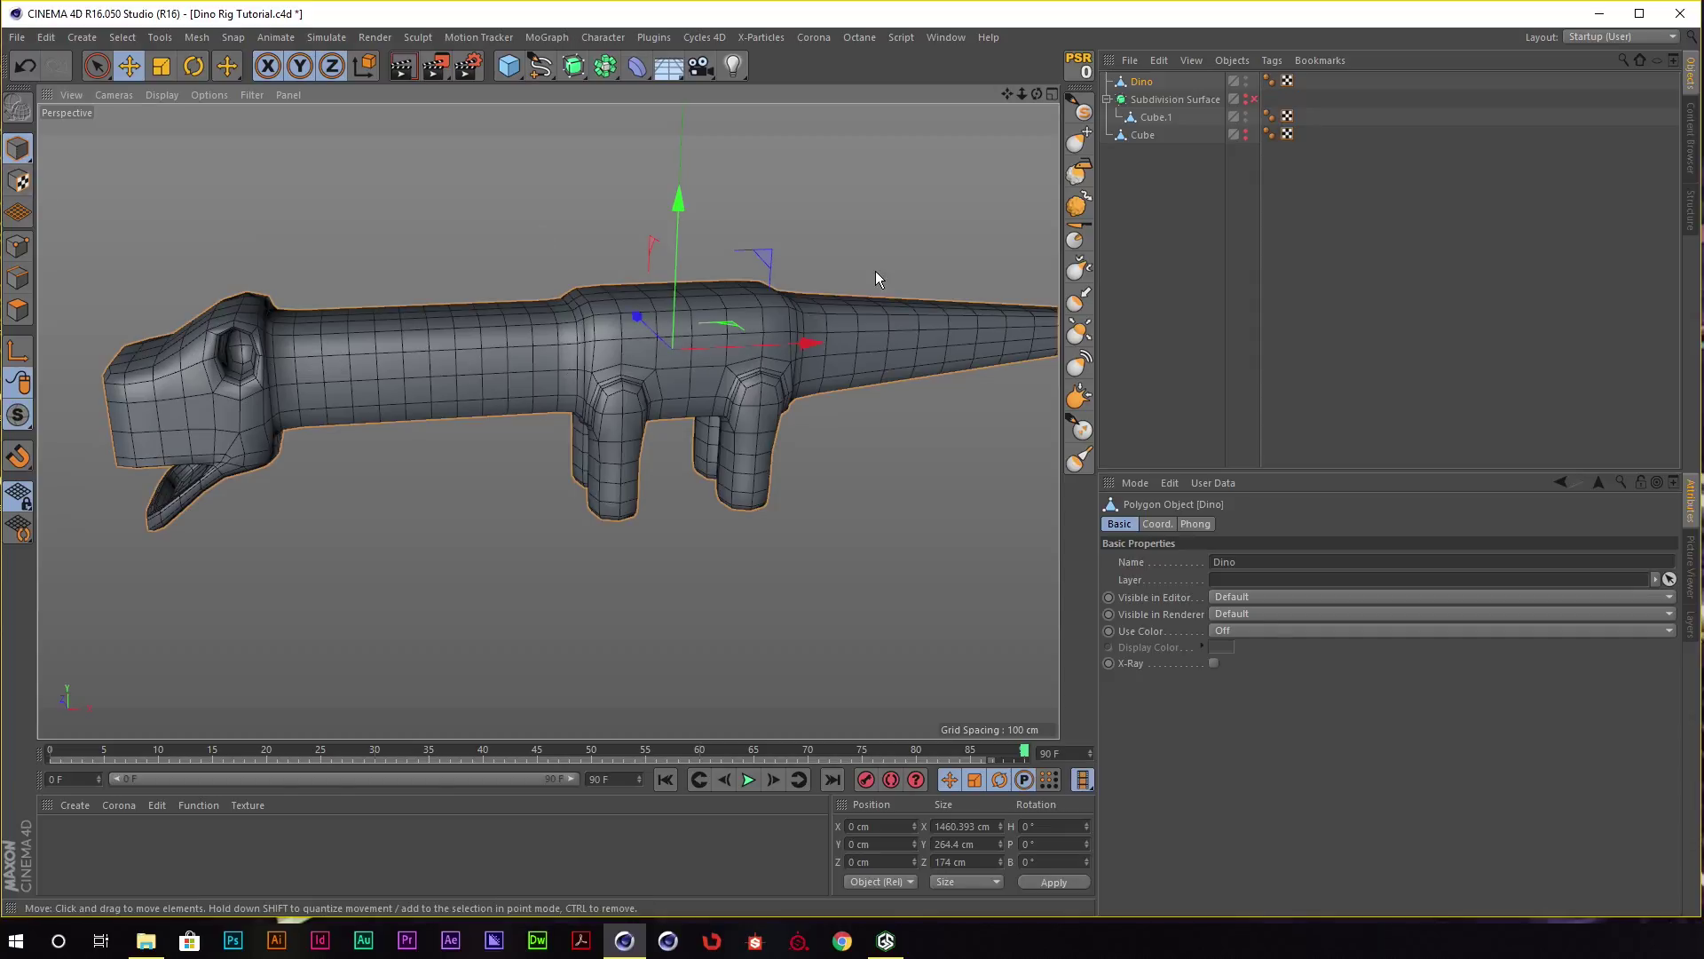
left_click(1079, 139)
Show the Grab brush's Symmetry settings (local Z (XY)) and undo the unwanted grab stroke.
scroll(669, 342, "up", 2)
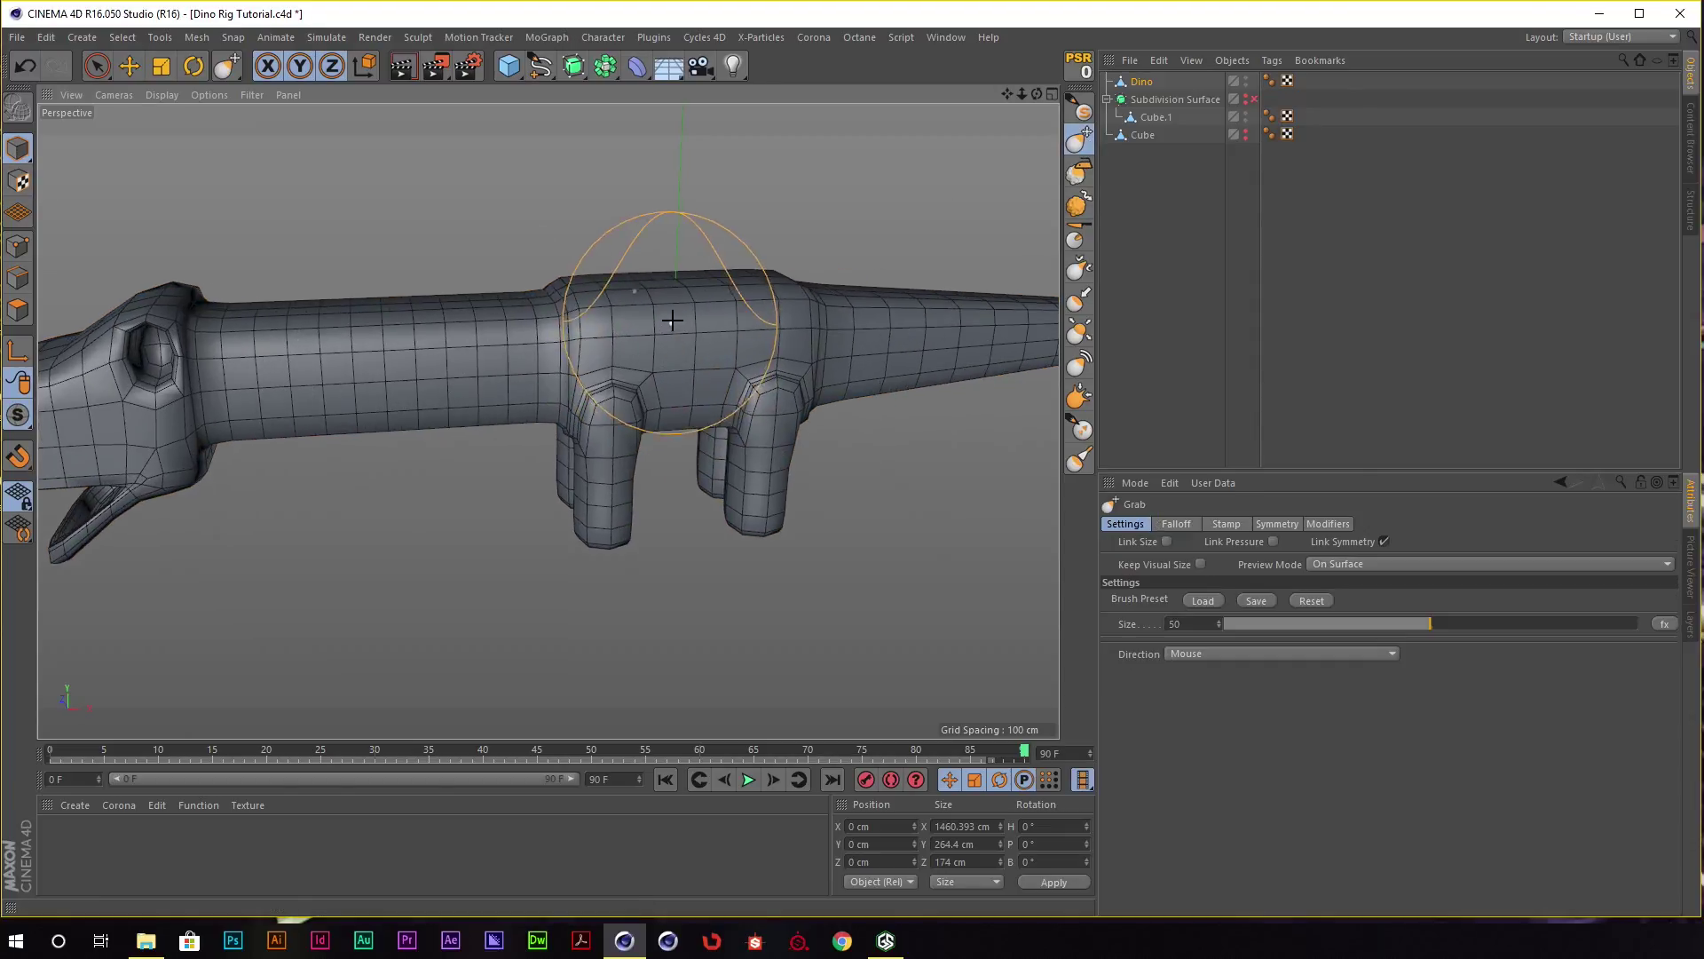
scroll(621, 311, "up", 2)
scroll(638, 286, "up", 2)
mouse_move(638, 287)
left_mouse_down("alt")
mouse_move(654, 319)
mouse_move(715, 303)
mouse_move(568, 306)
left_mouse_up("alt")
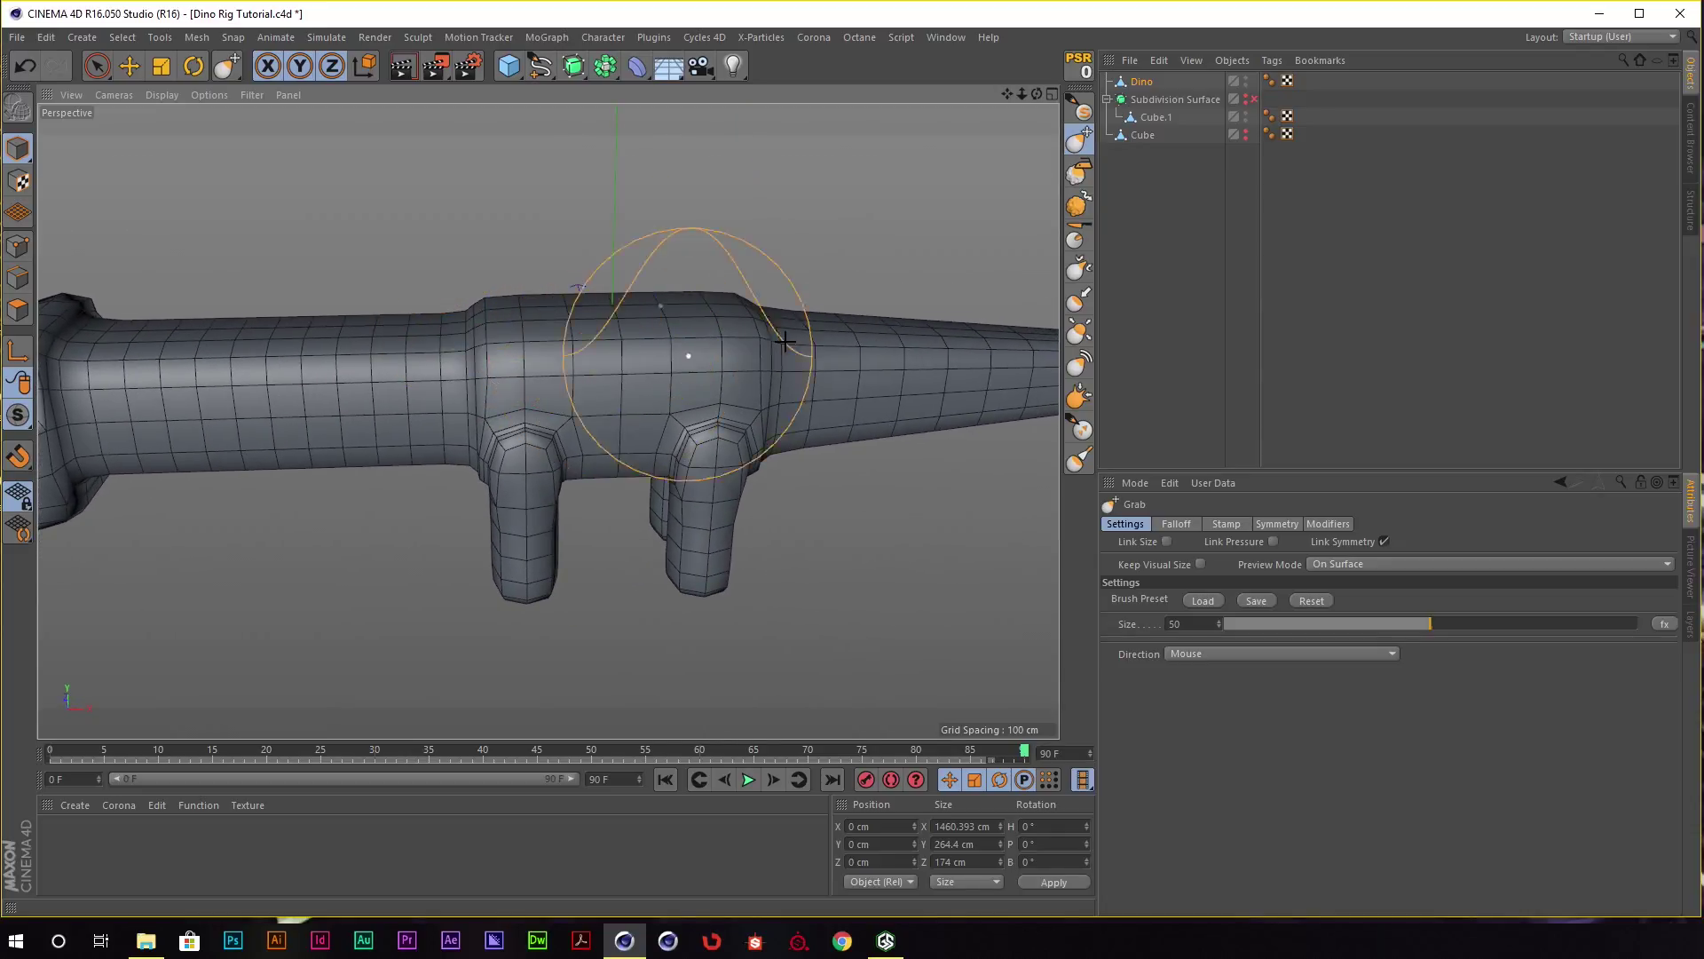
left_click(1278, 524)
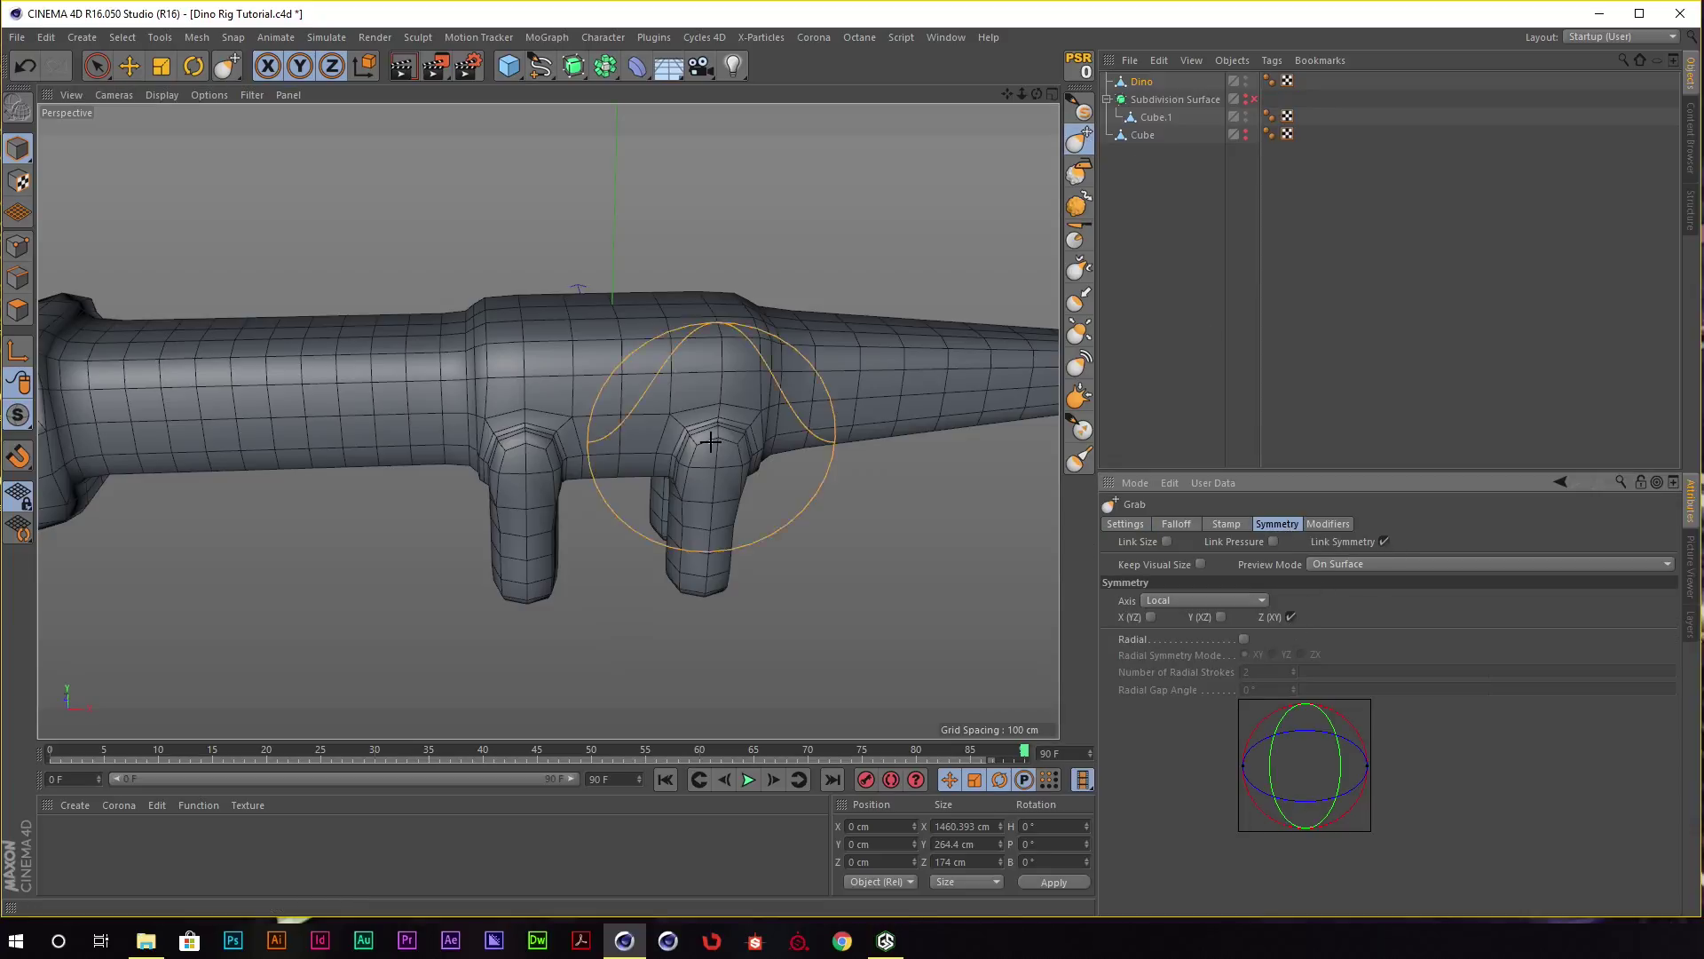
mouse_move(723, 382)
left_mouse_down("alt")
mouse_move(777, 411)
mouse_move(692, 381)
mouse_move(733, 370)
left_mouse_up("alt")
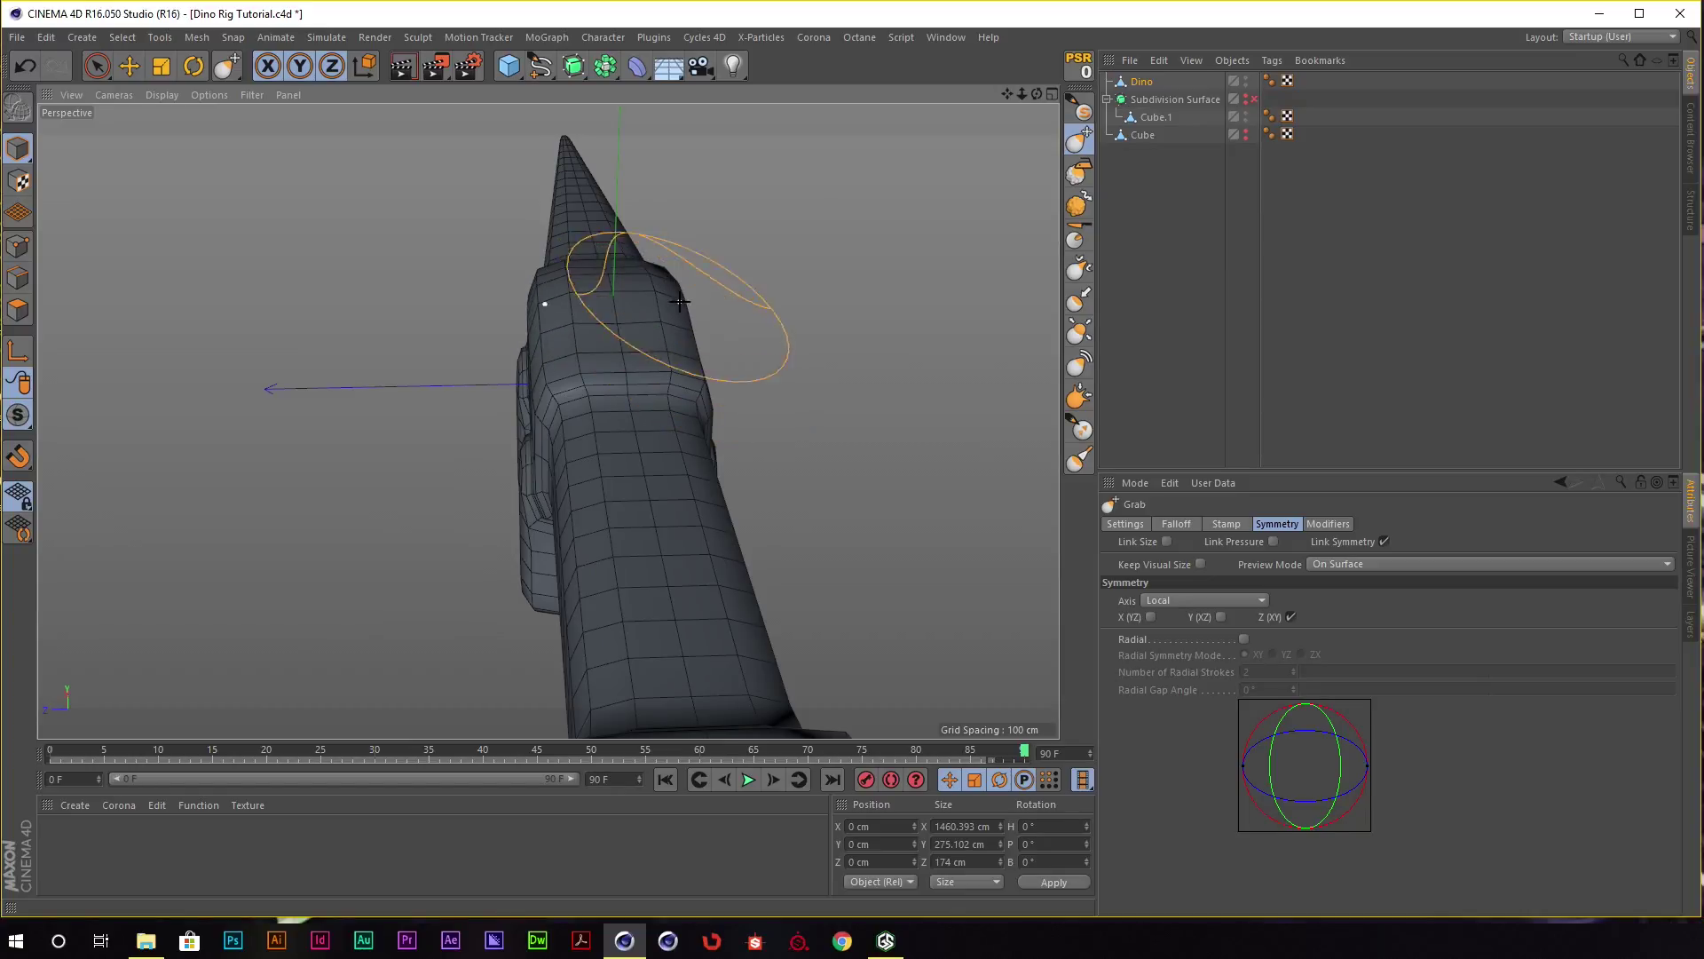
mouse_move(679, 302)
left_mouse_down("alt")
mouse_move(738, 343)
mouse_move(697, 327)
mouse_move(568, 355)
mouse_move(617, 313)
mouse_move(707, 297)
mouse_move(566, 329)
mouse_move(697, 381)
mouse_move(734, 361)
mouse_move(716, 331)
mouse_move(750, 350)
left_mouse_up("alt")
key("ctrl+z")
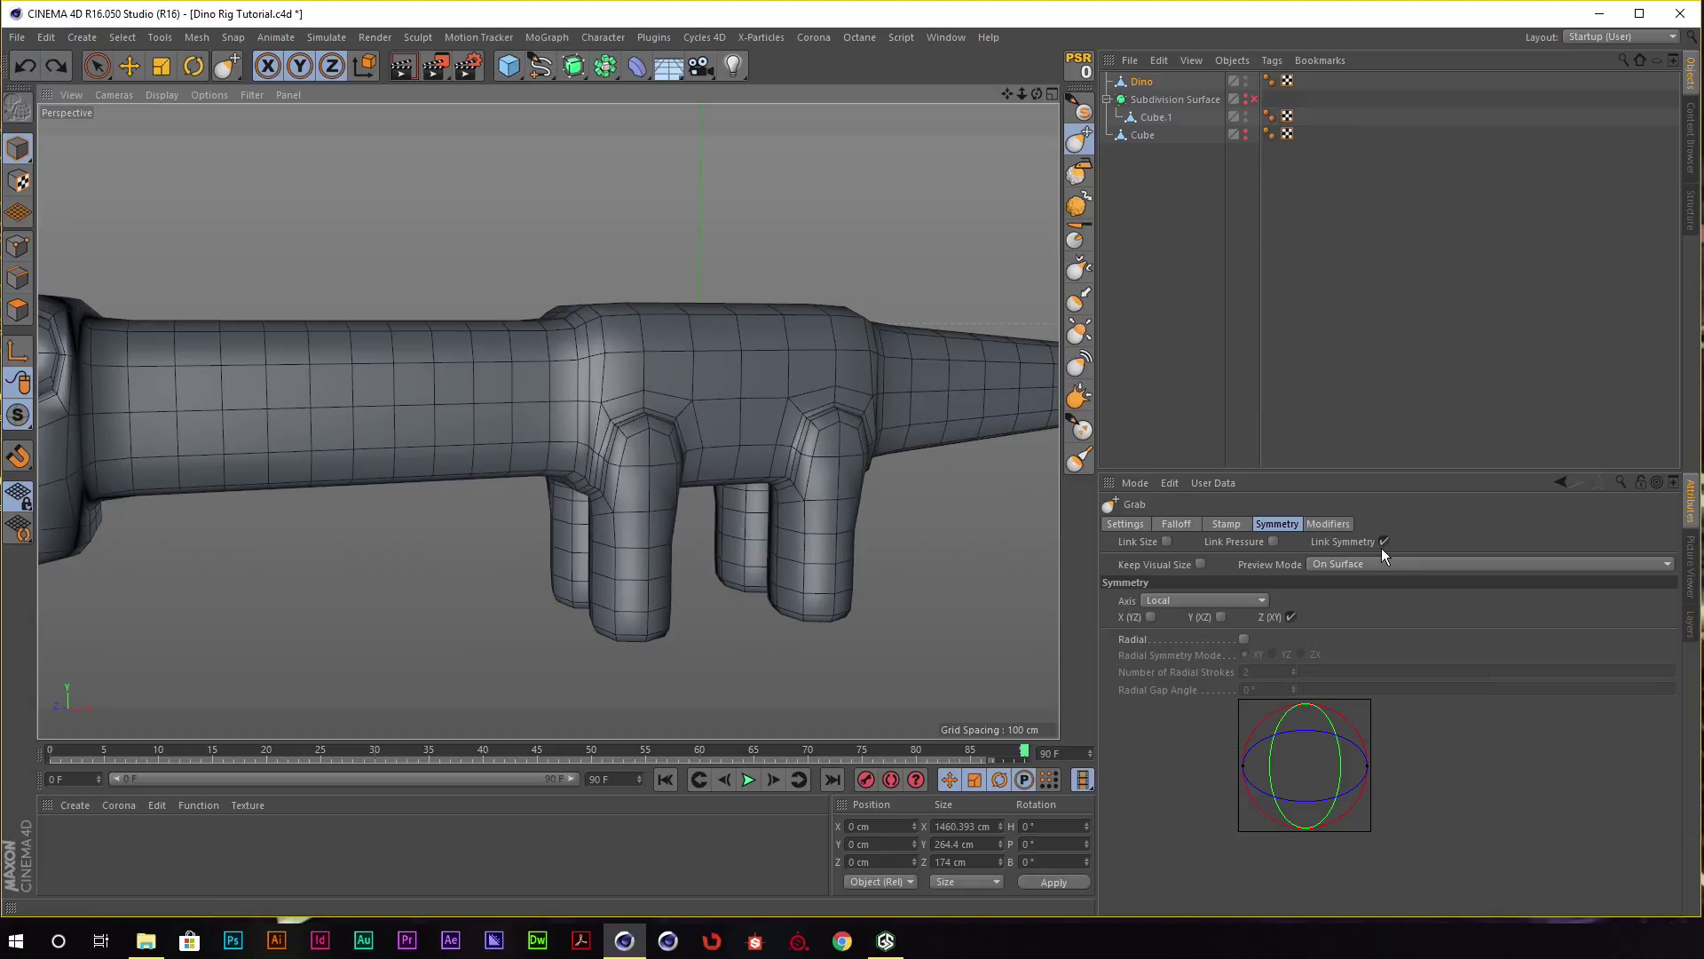
Pick the Smooth sculpt brush and enable Y (XZ) symmetry, undoing the last action.
left_click(1078, 171)
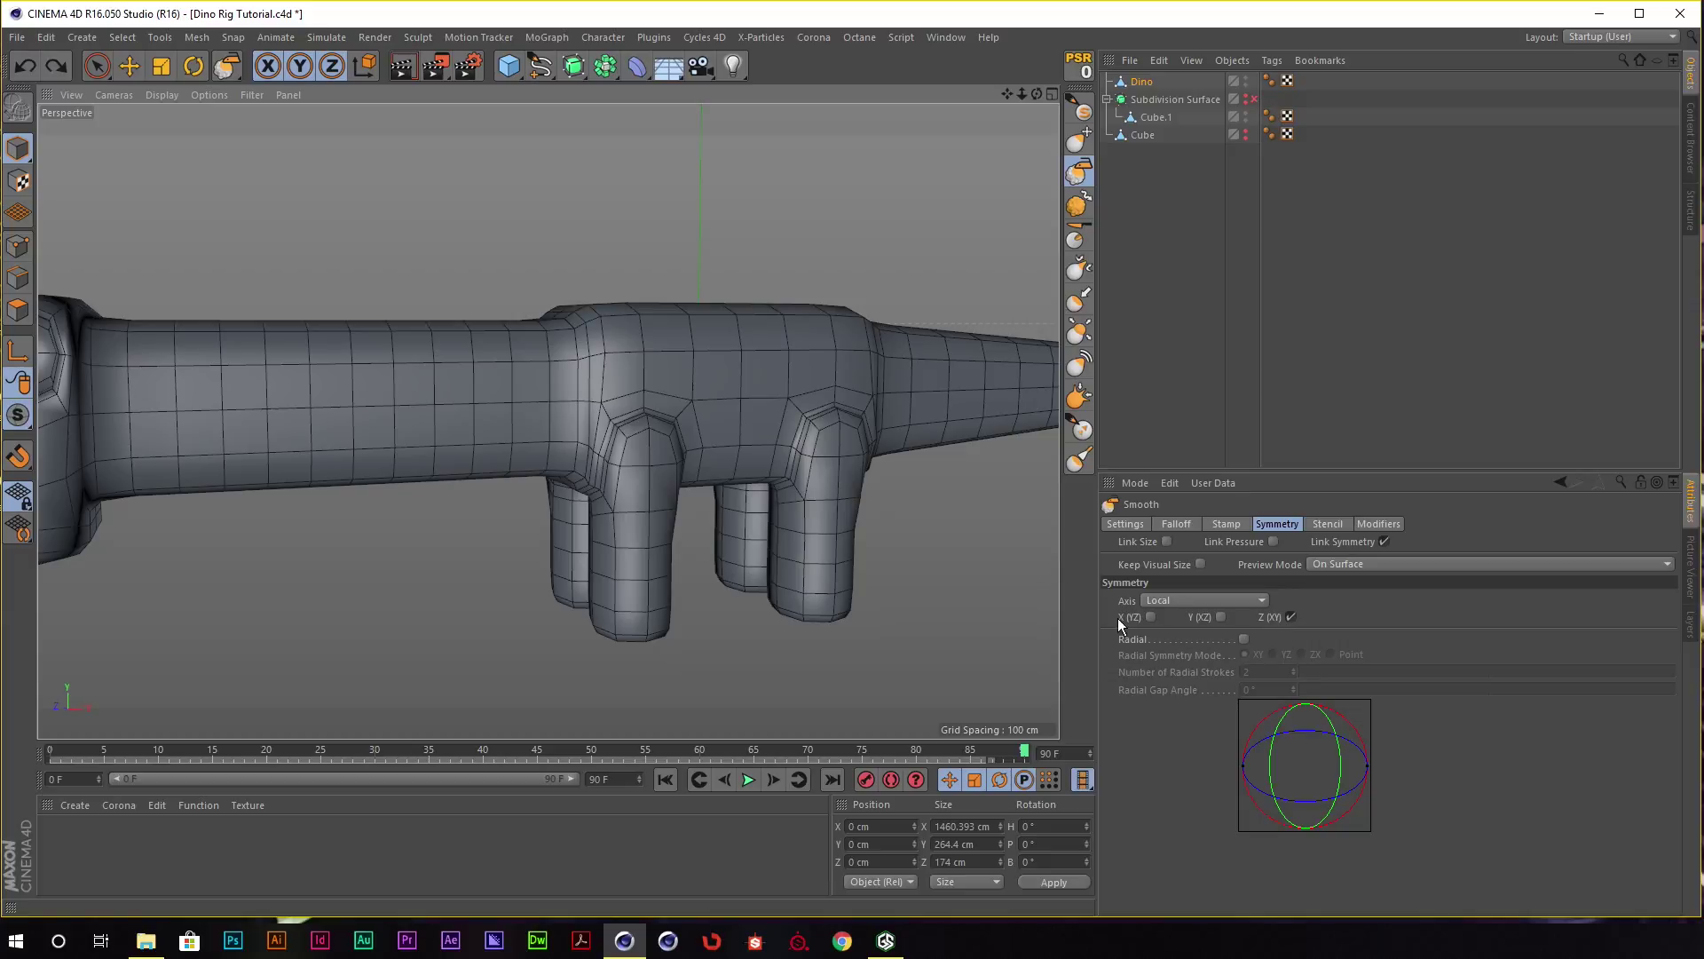
left_click(1221, 617)
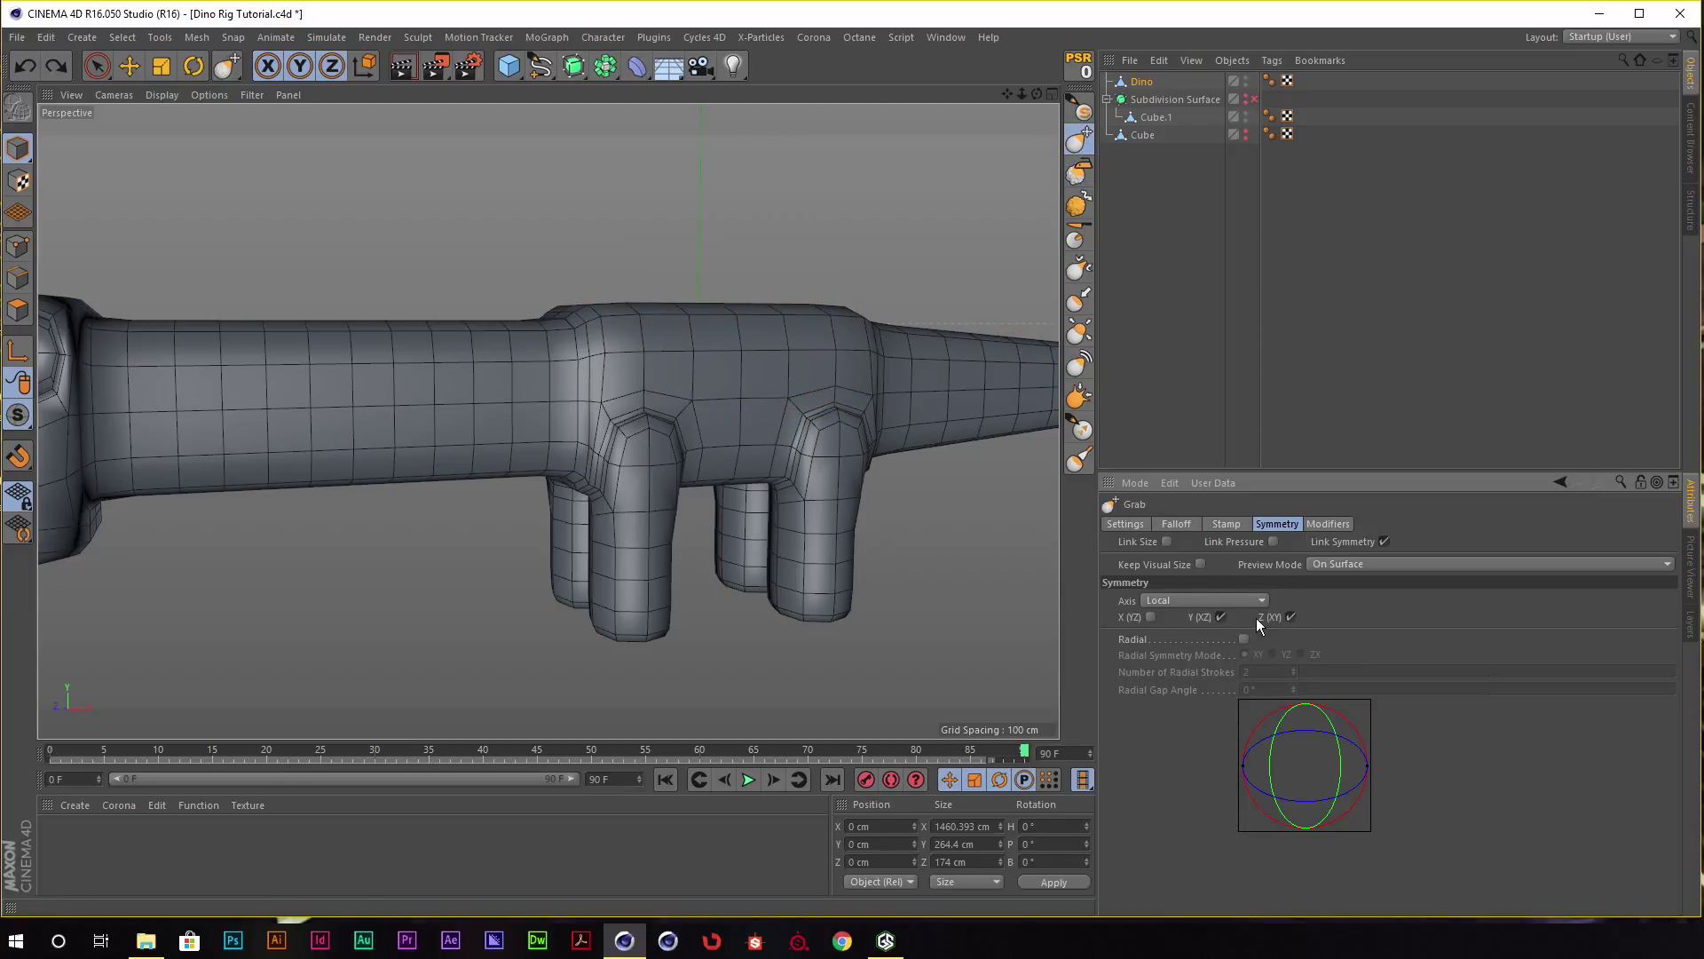
left_click_drag(622, 373, 689, 321, "alt")
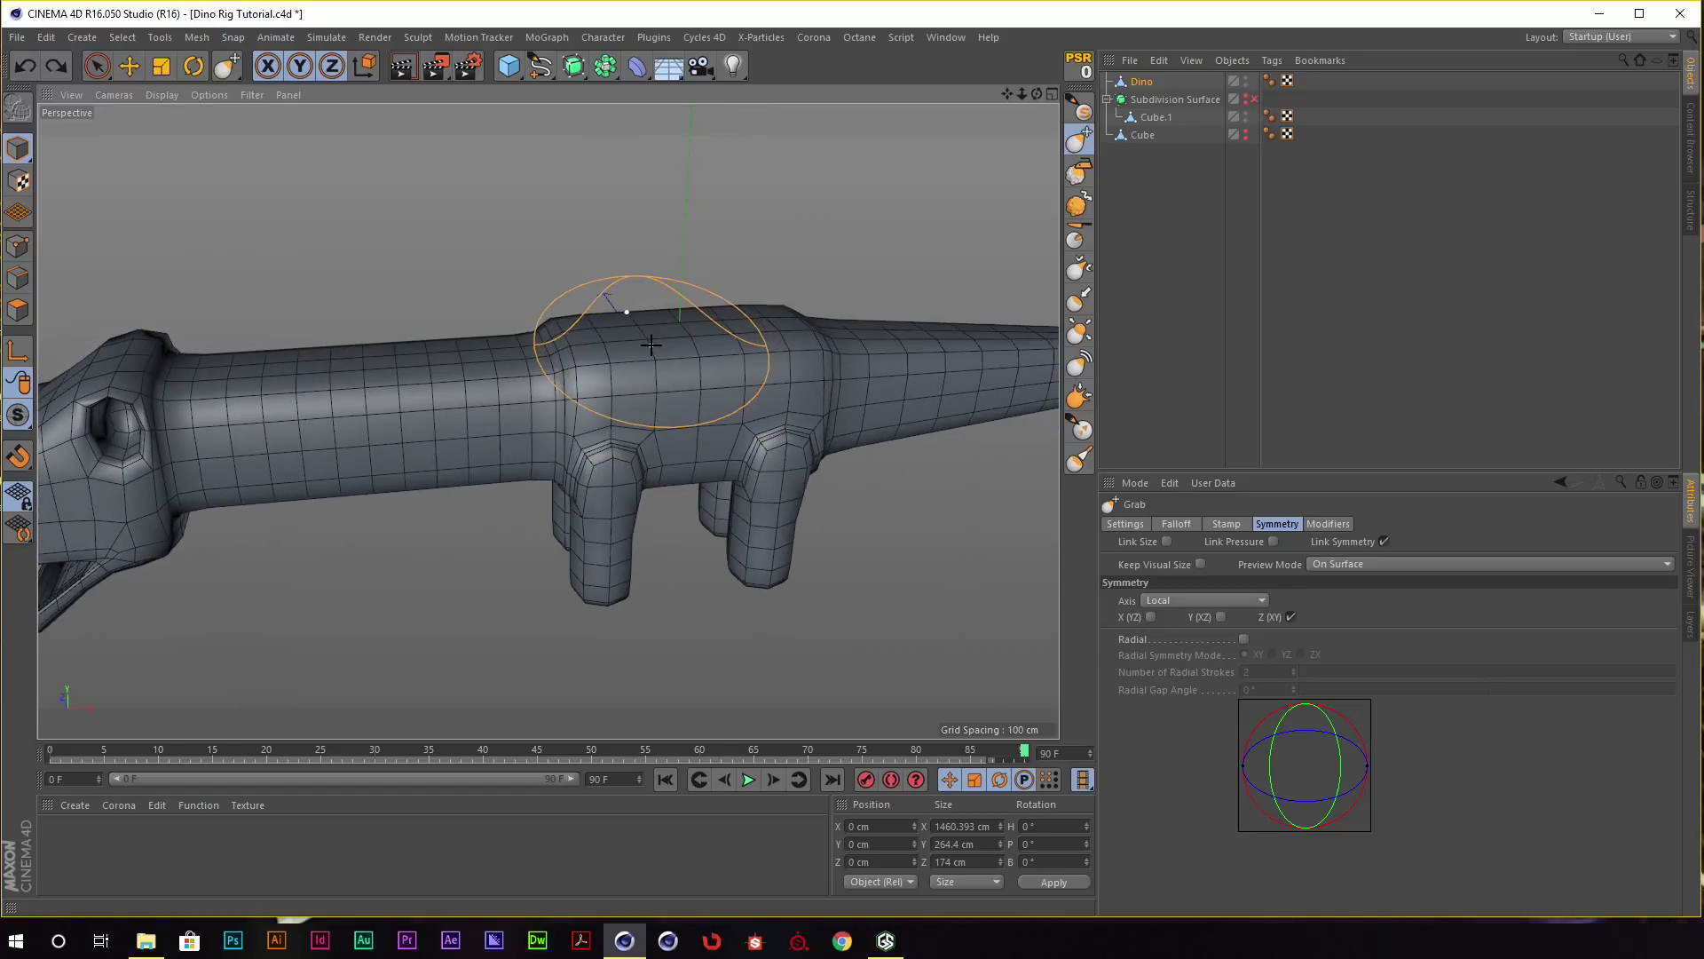
key("ctrl+z")
Switch to the four-view layout and frame the dino in the Perspective and Bottom views.
left_click(1052, 94)
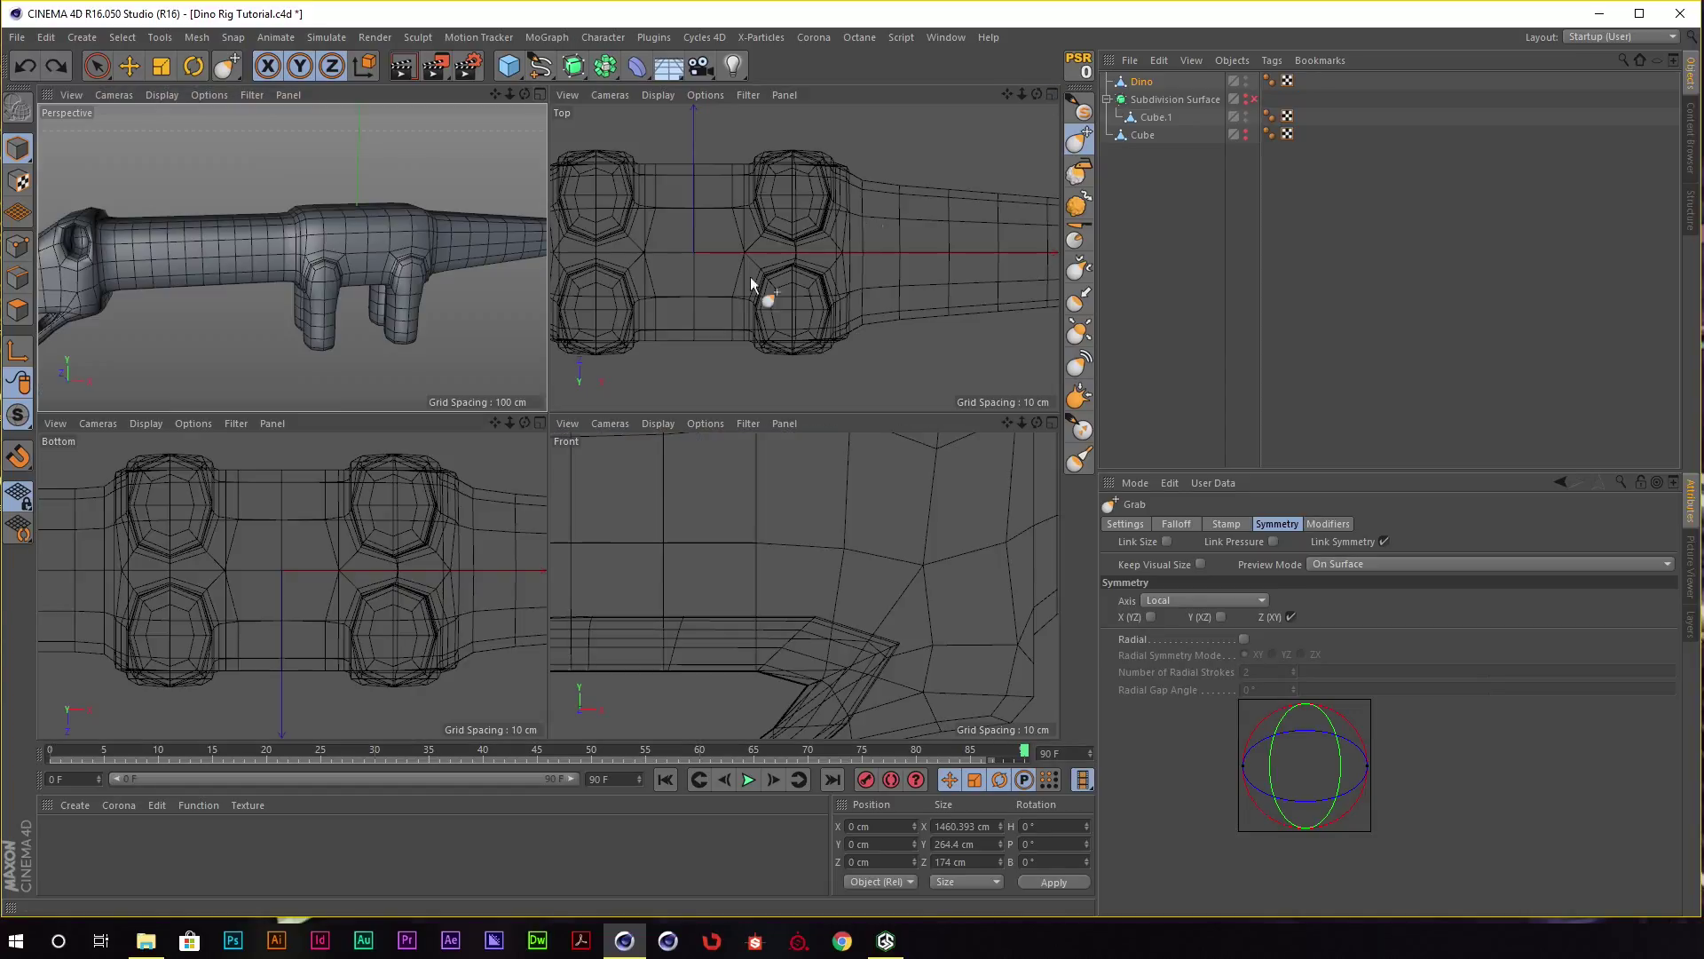
scroll(799, 546, "down", 5)
scroll(790, 550, "up", 2)
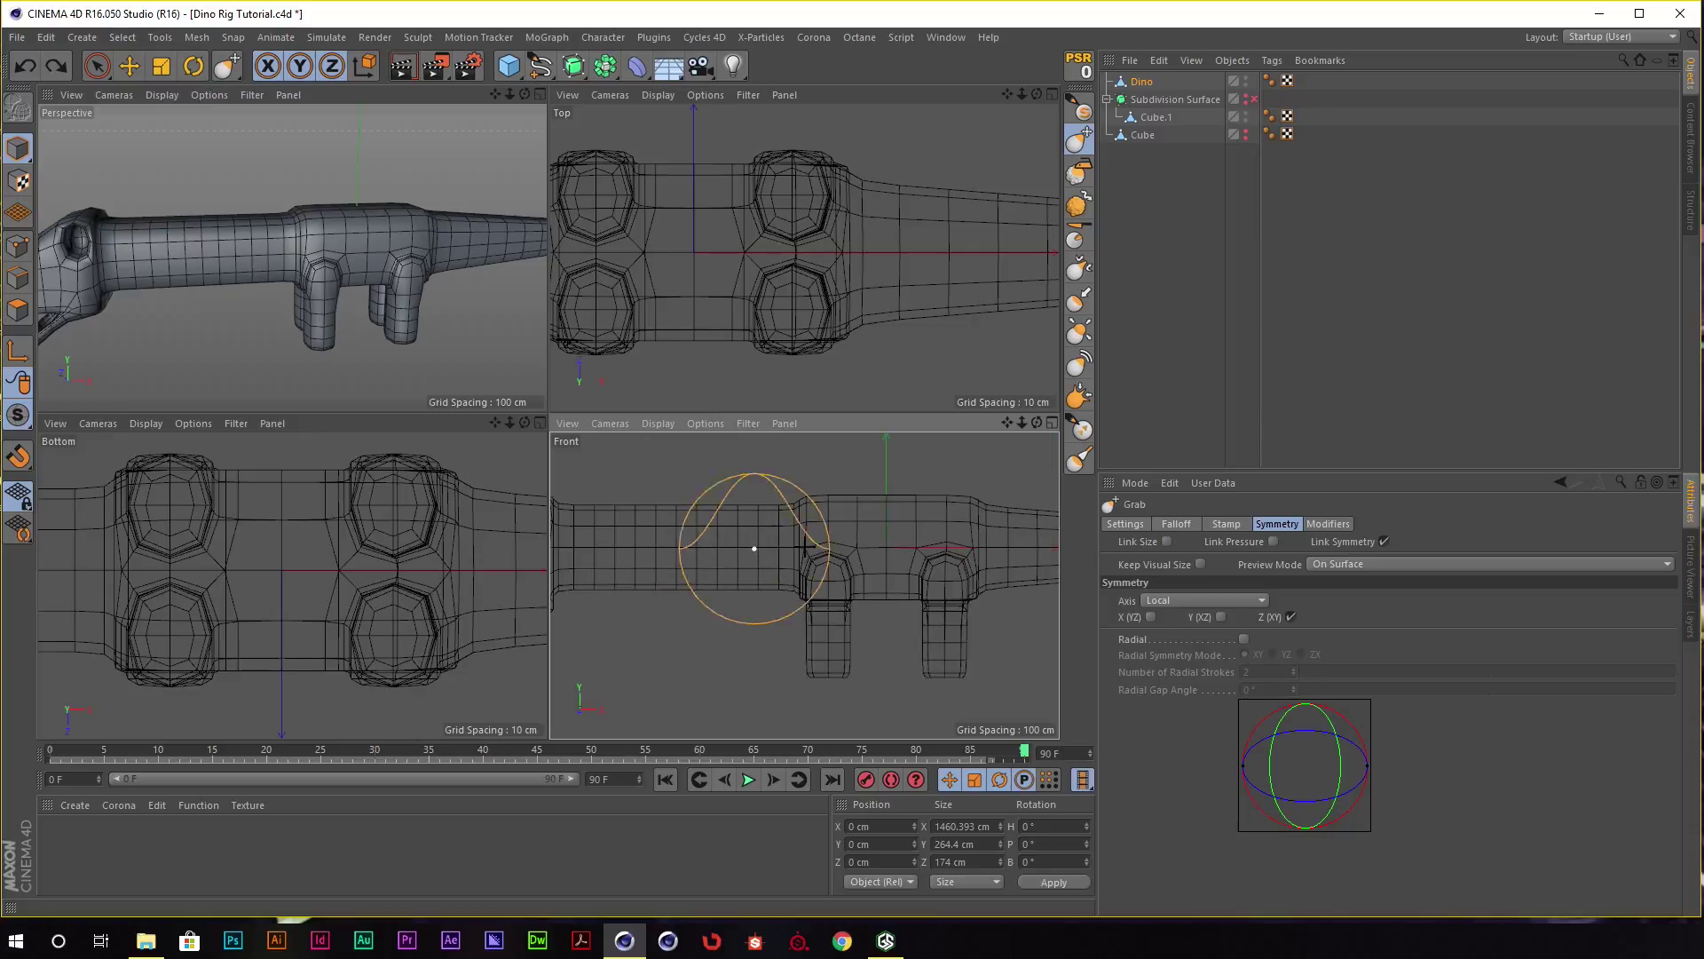
scroll(726, 184, "down", 3)
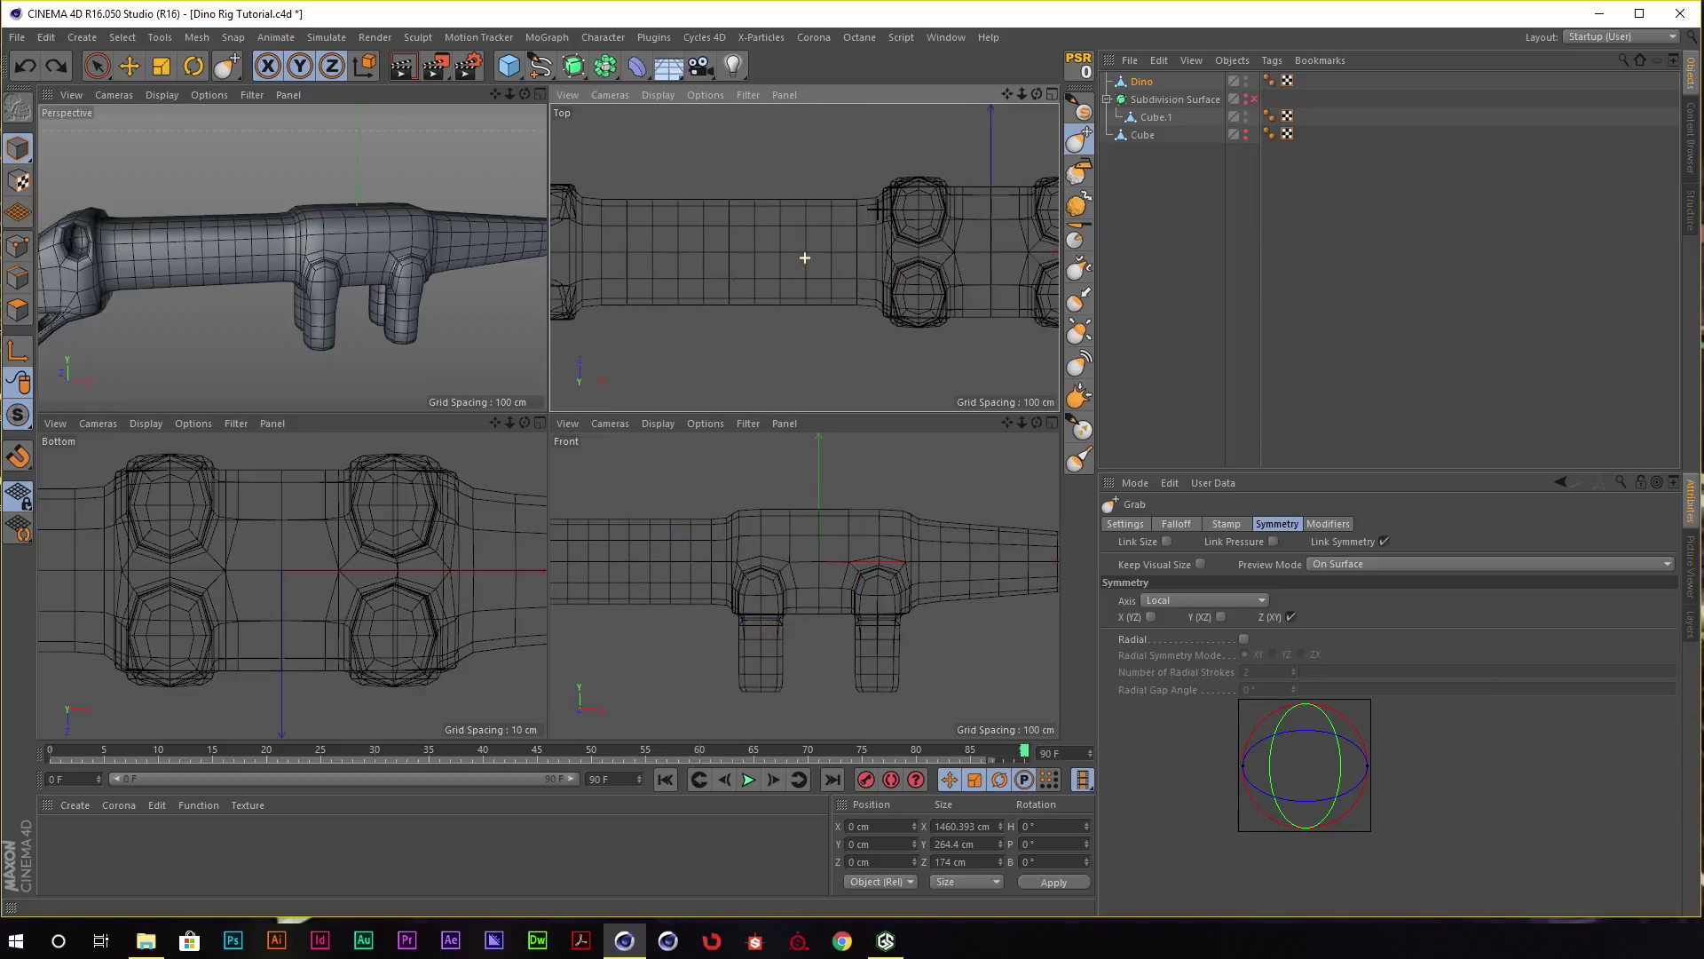
scroll(897, 215, "down", 2)
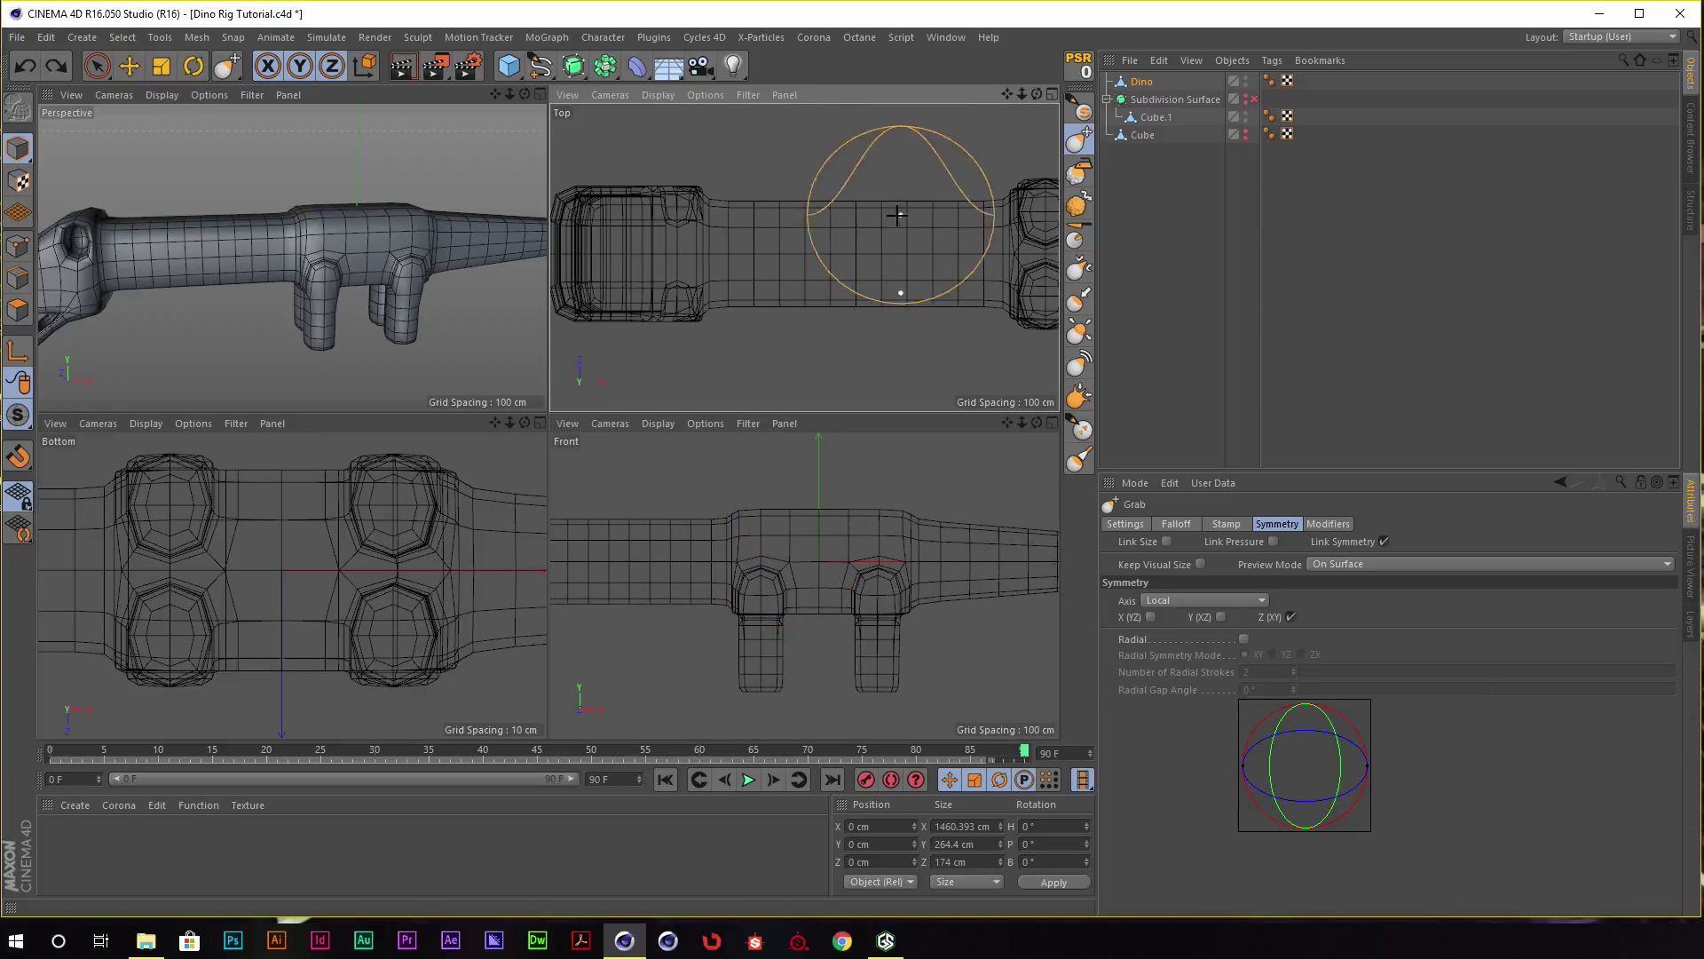
left_click(540, 95)
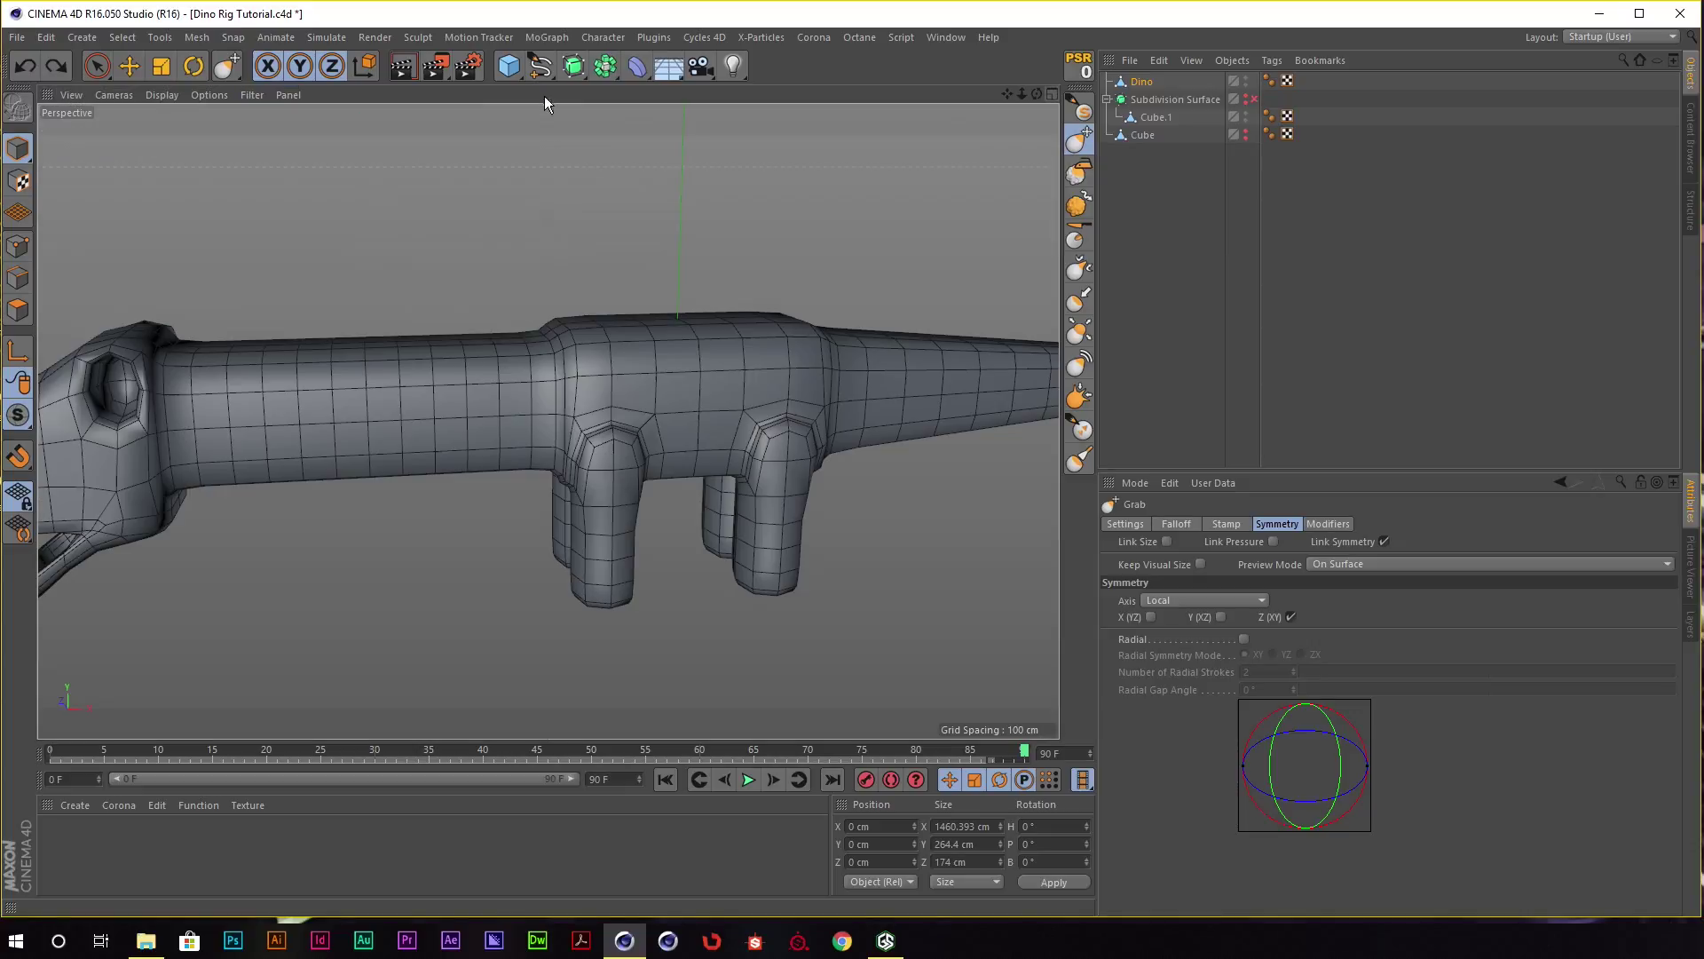
left_click(1052, 94)
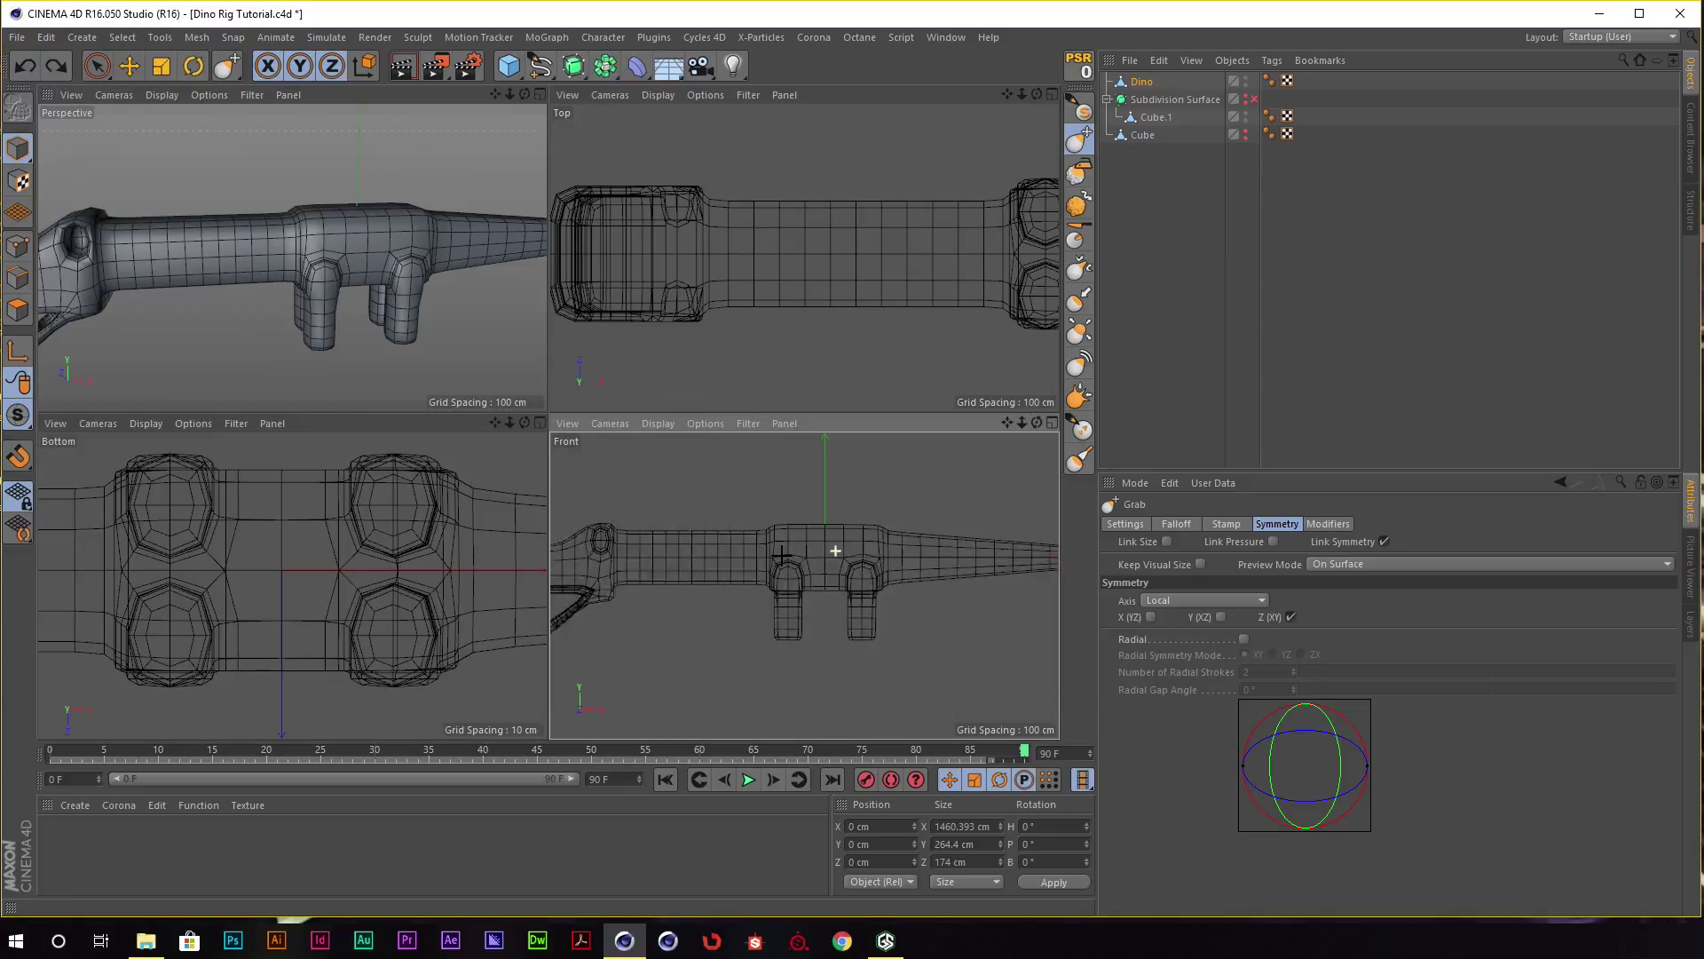
scroll(369, 533, "down", 3)
scroll(293, 586, "down", 2)
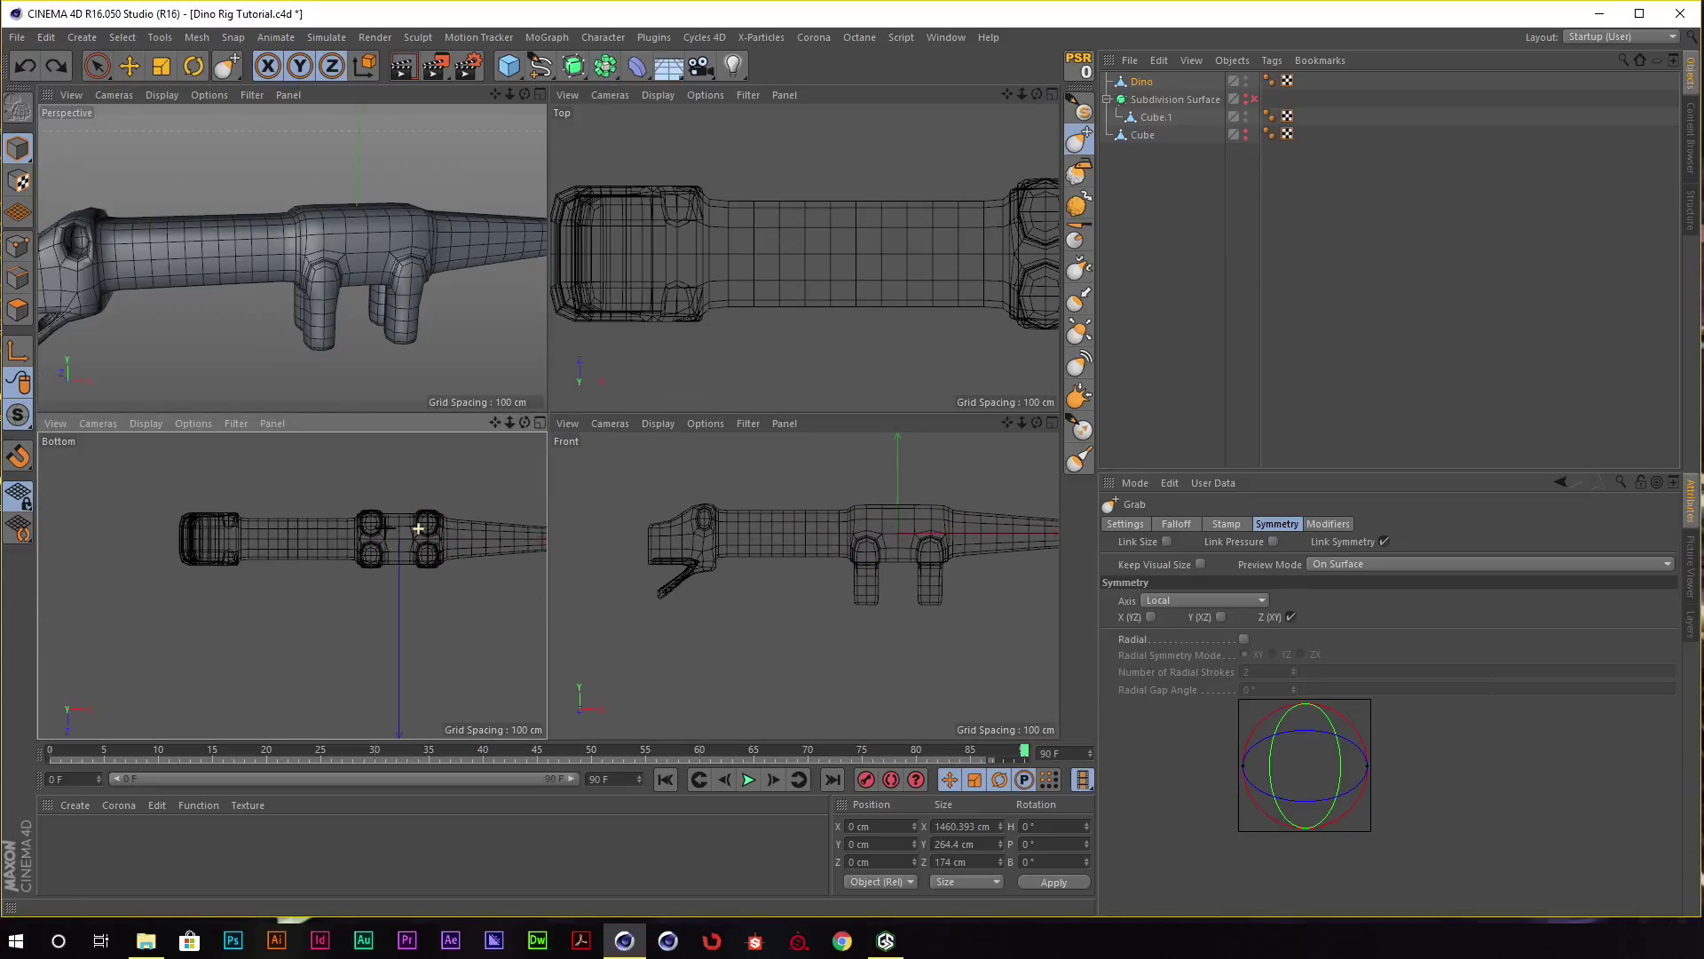
middle_click_drag(292, 586, 189, 600, "alt")
scroll(888, 520, "up", 3)
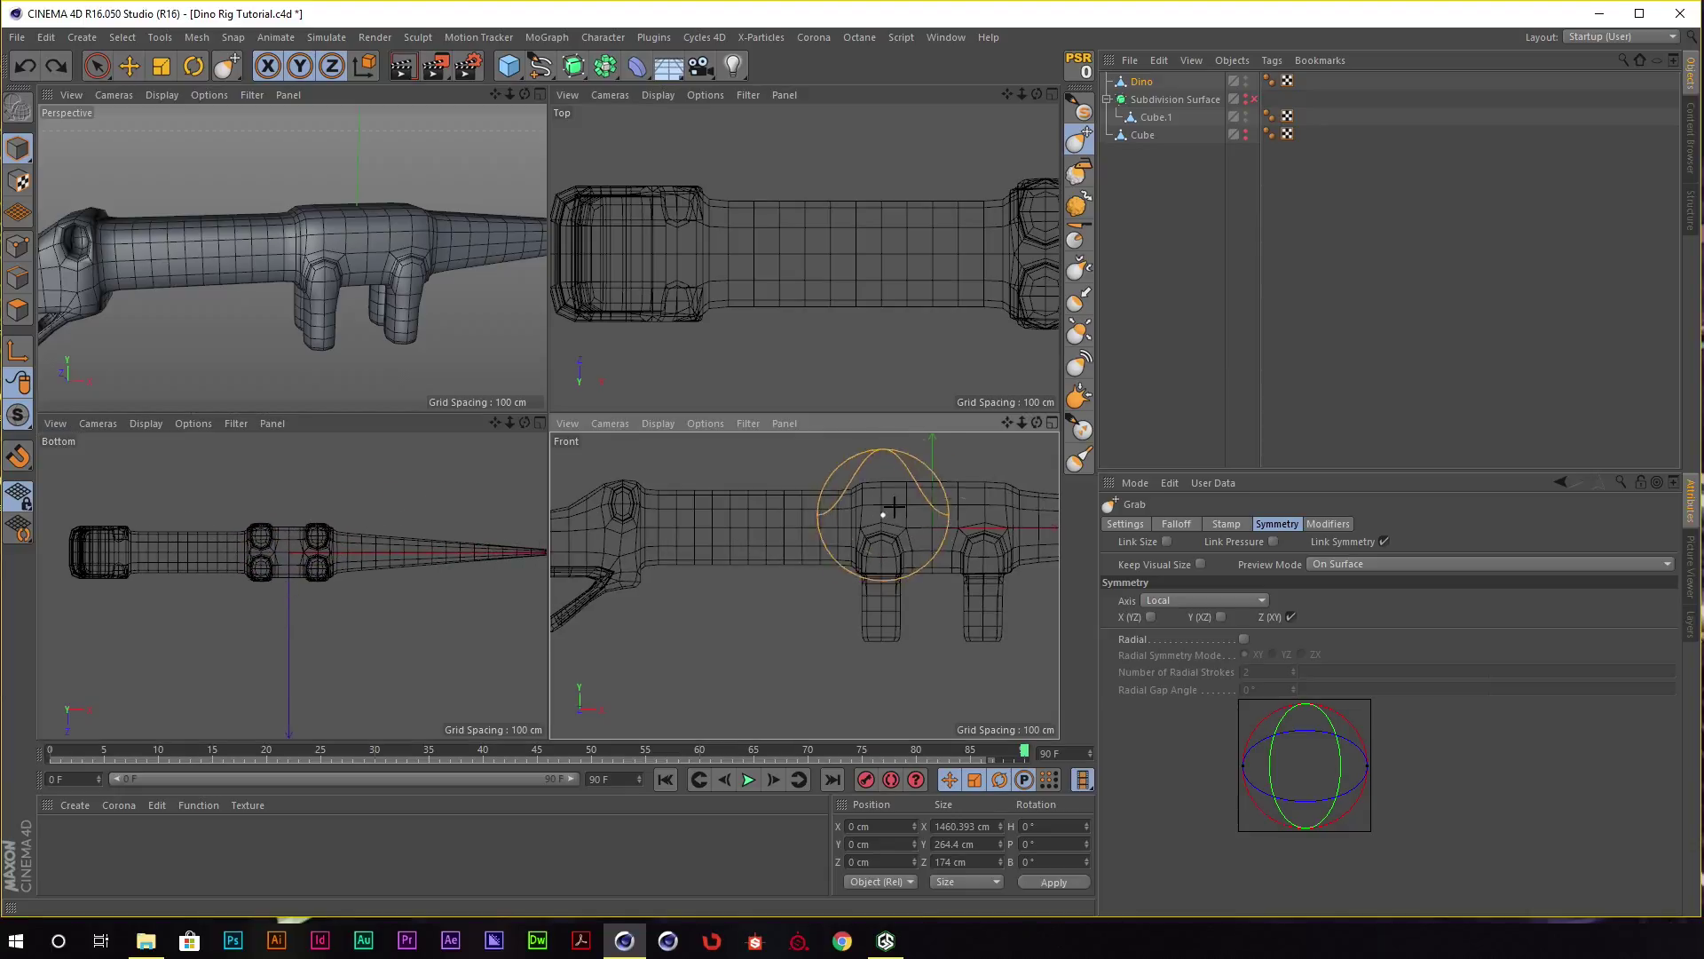
scroll(861, 504, "up", 3)
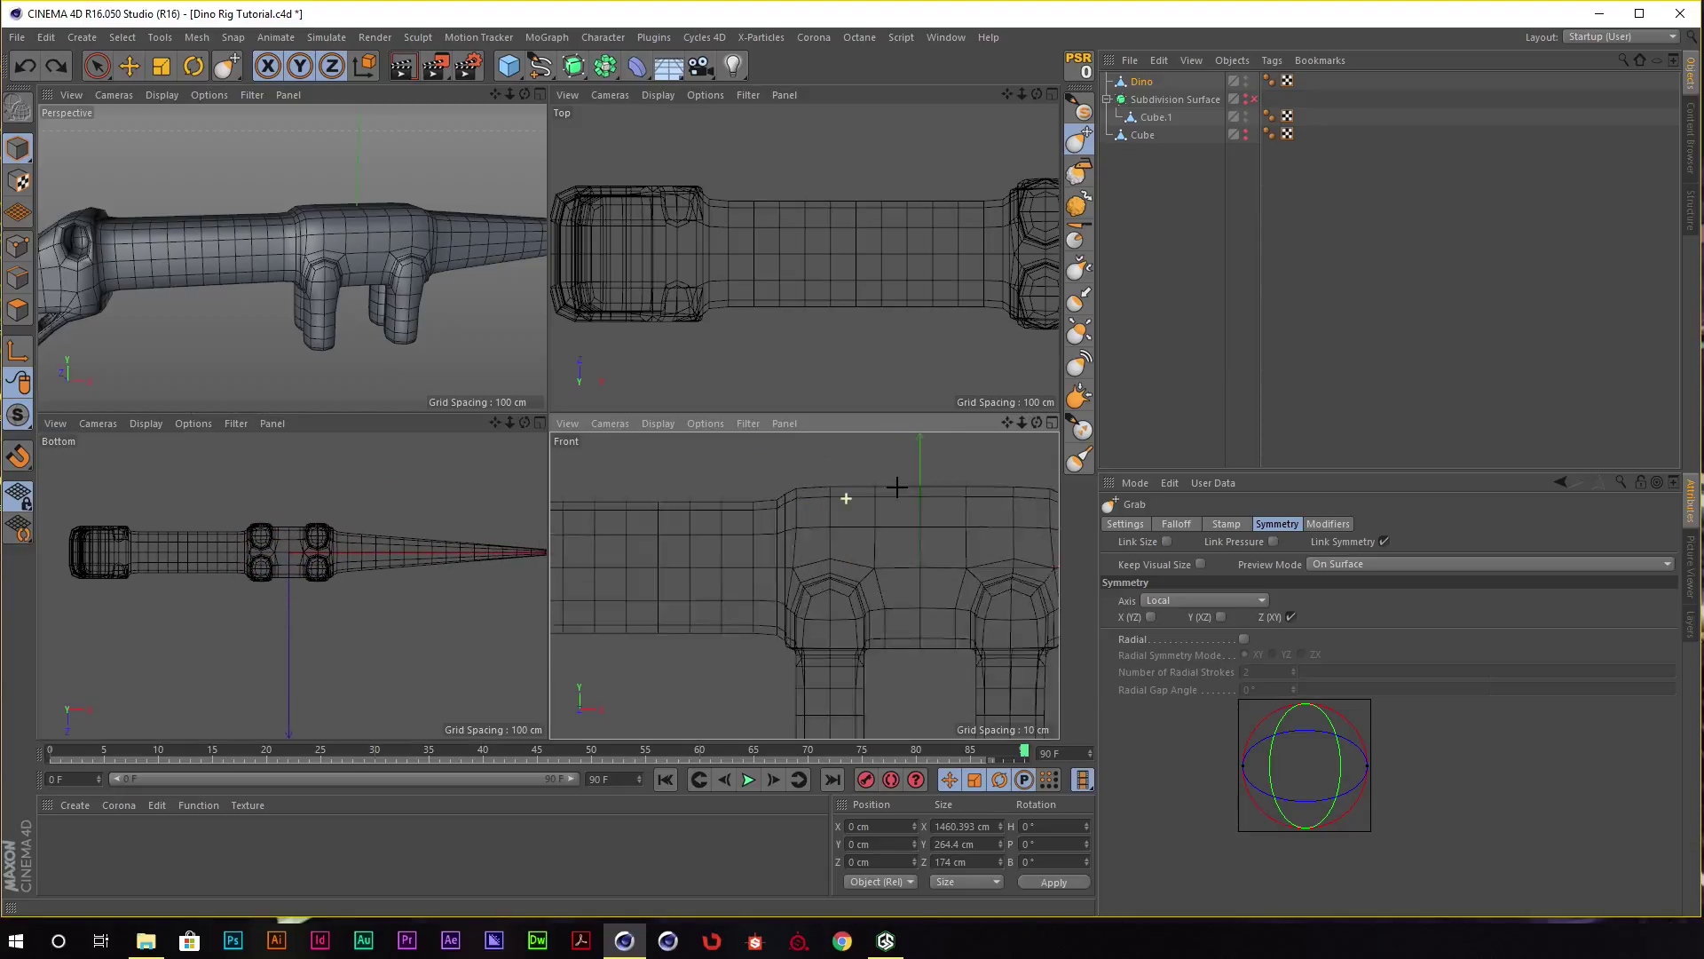
scroll(888, 497, "up", 2)
mouse_move(364, 213)
left_mouse_down("alt")
mouse_move(447, 225)
mouse_move(382, 233)
mouse_move(404, 173)
left_mouse_up("alt")
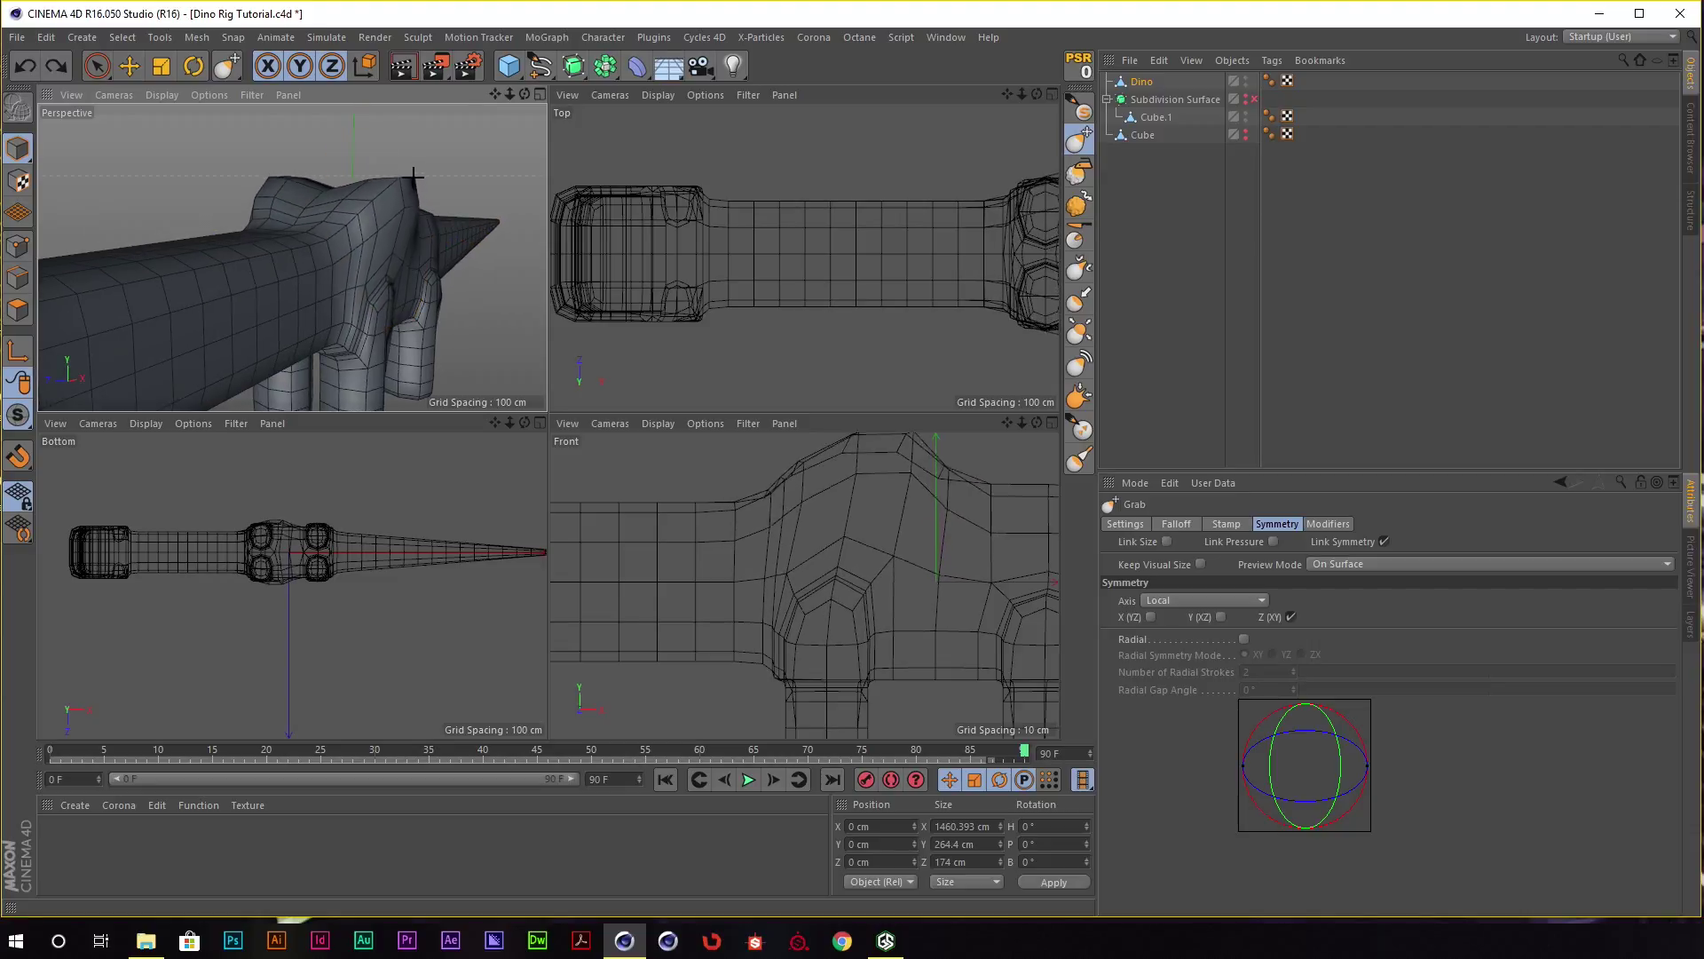
Grab-sculpt the dino's back hump upward, redoing the first attempt.
left_click_drag(353, 266, 391, 225, "alt")
scroll(888, 541, "down", 2)
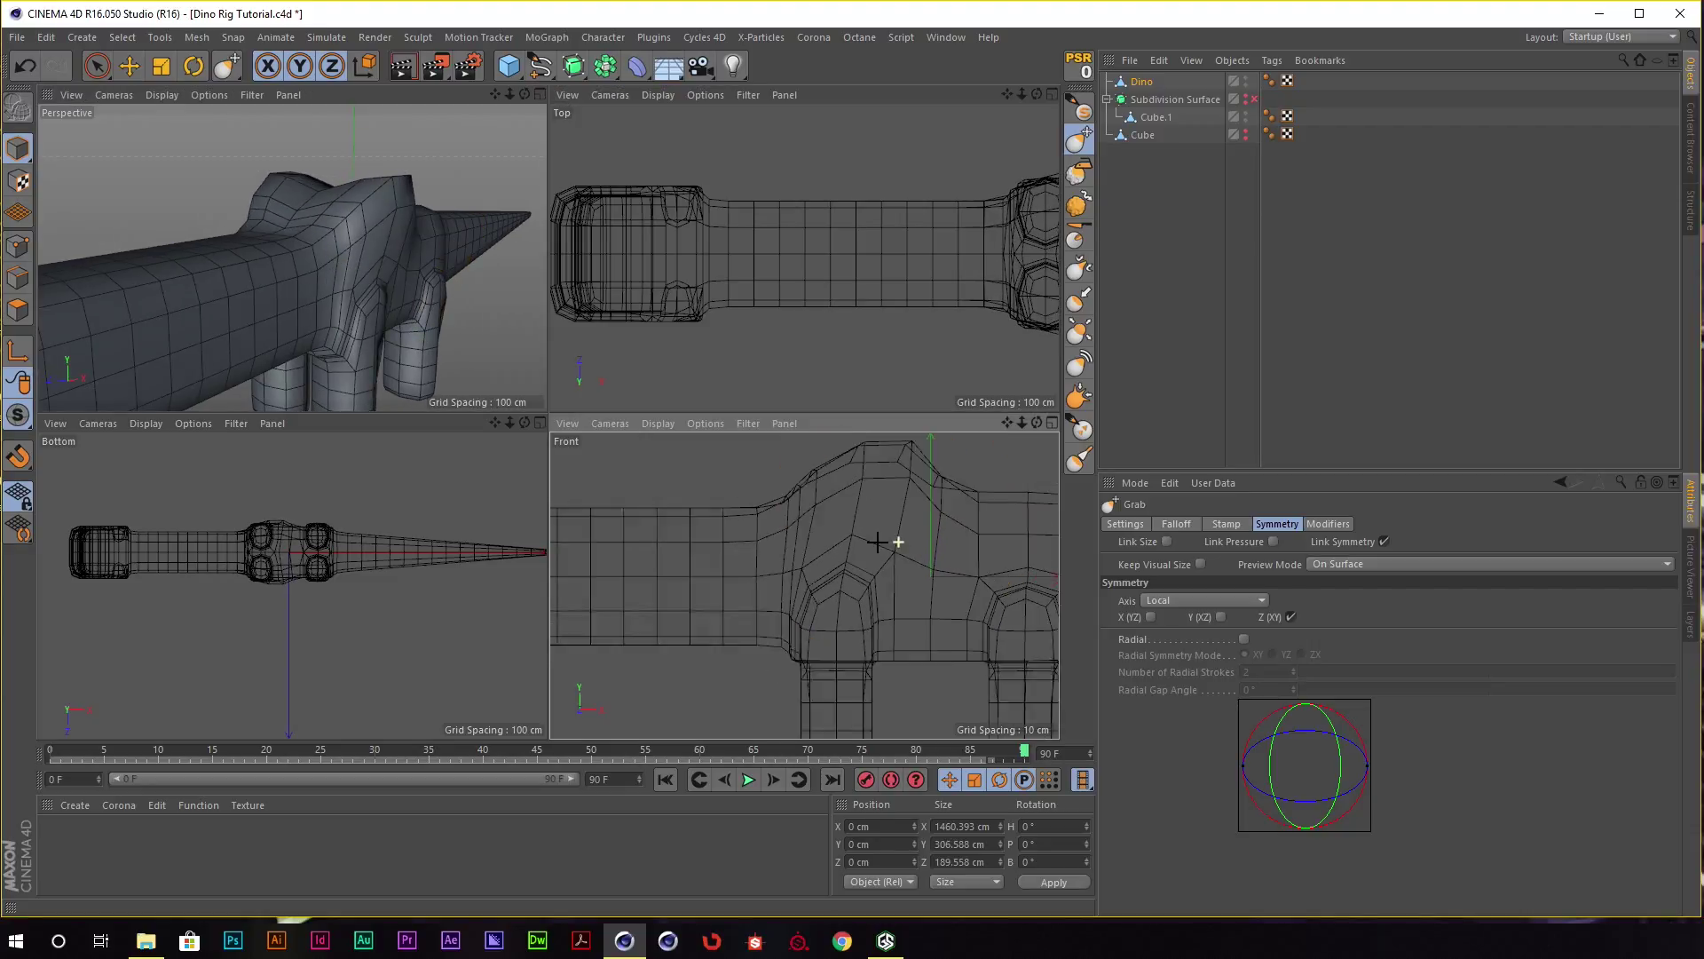
scroll(898, 537, "down", 2)
scroll(883, 260, "down", 2)
scroll(703, 271, "down", 1)
scroll(715, 265, "up", 4)
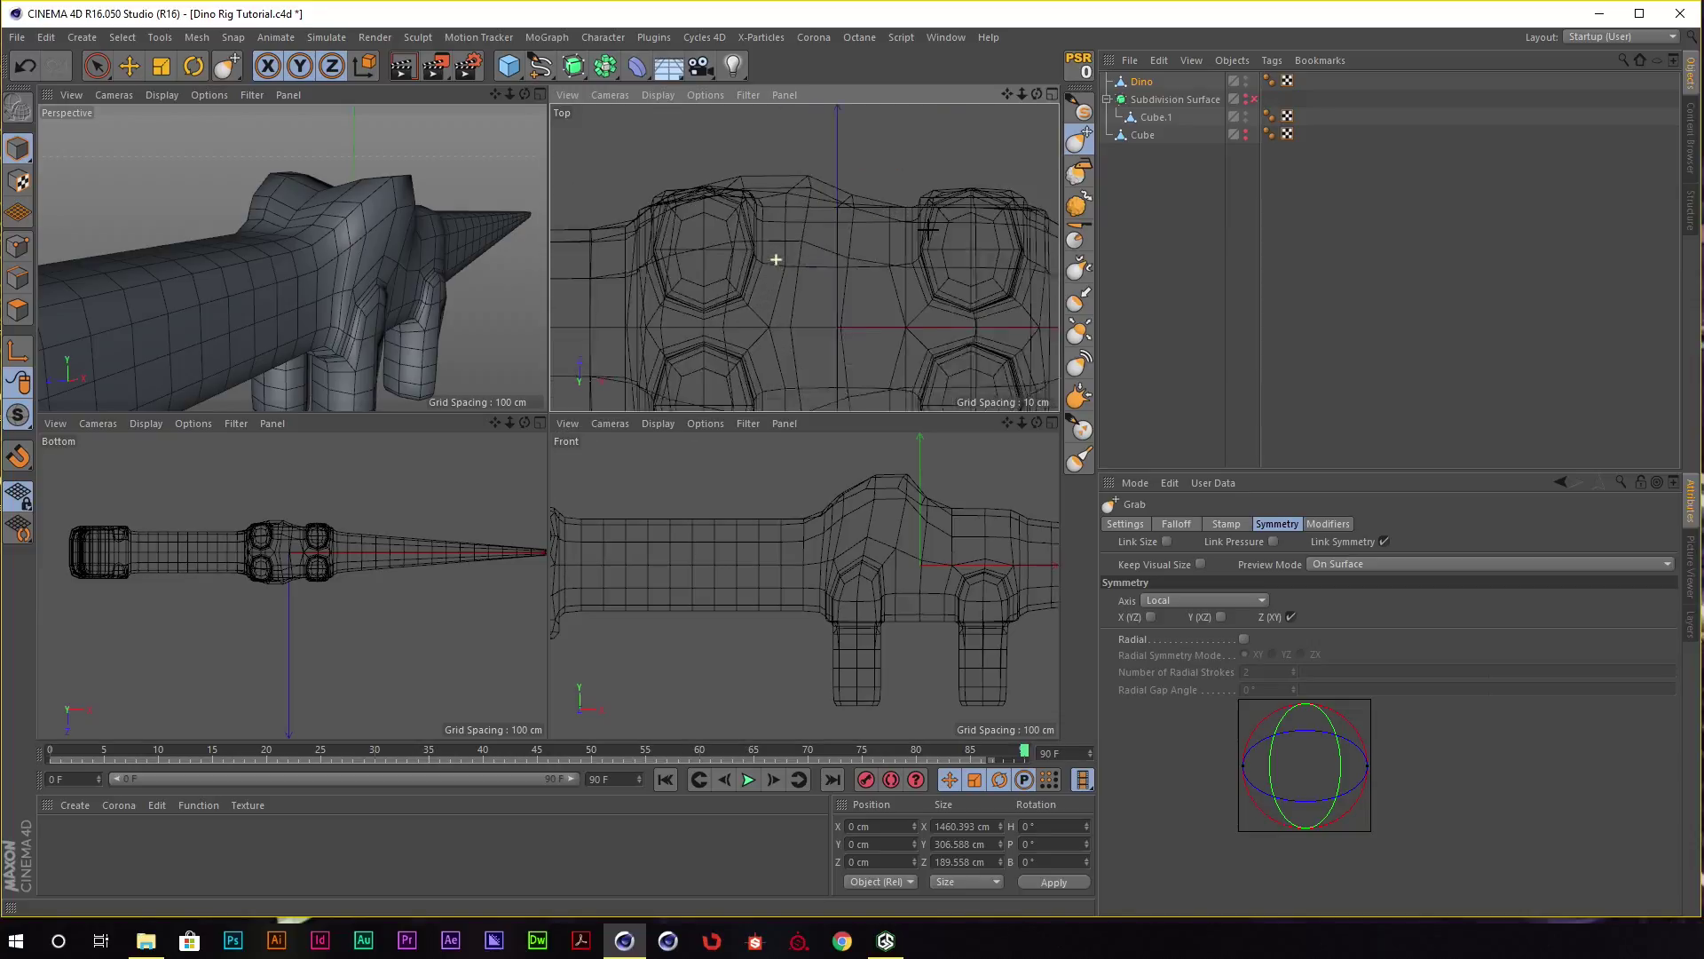
scroll(773, 255, "up", 1)
key("ctrl+z")
scroll(781, 533, "up", 4)
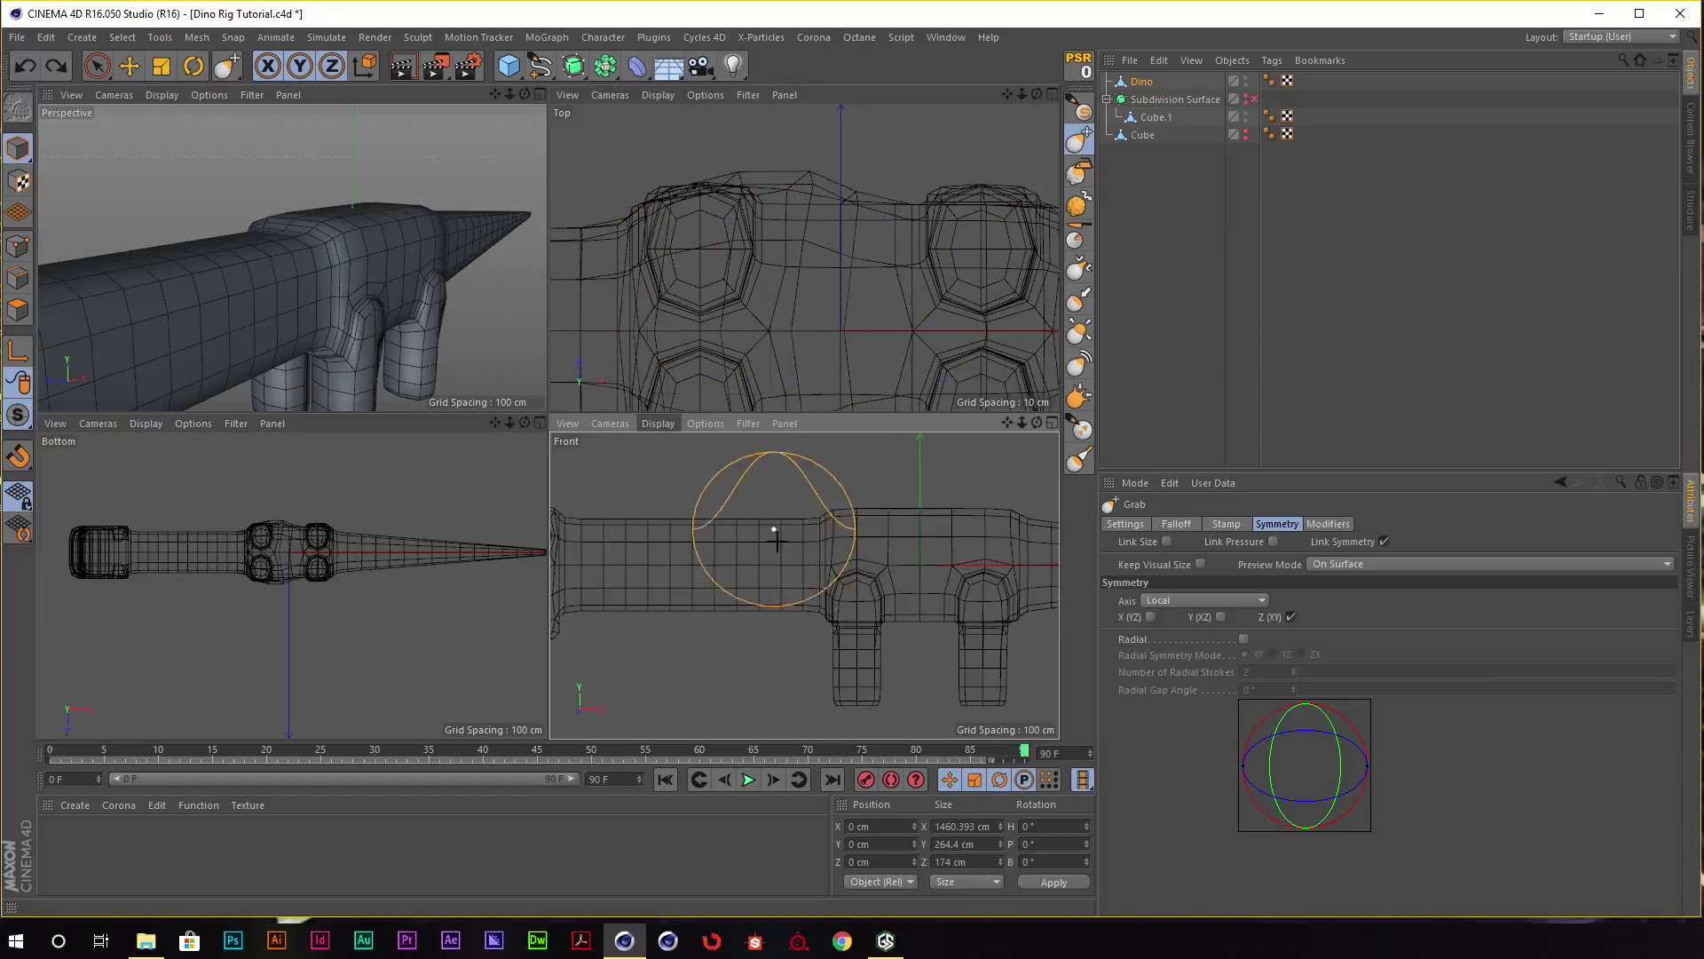
left_click_drag(893, 508, 884, 463)
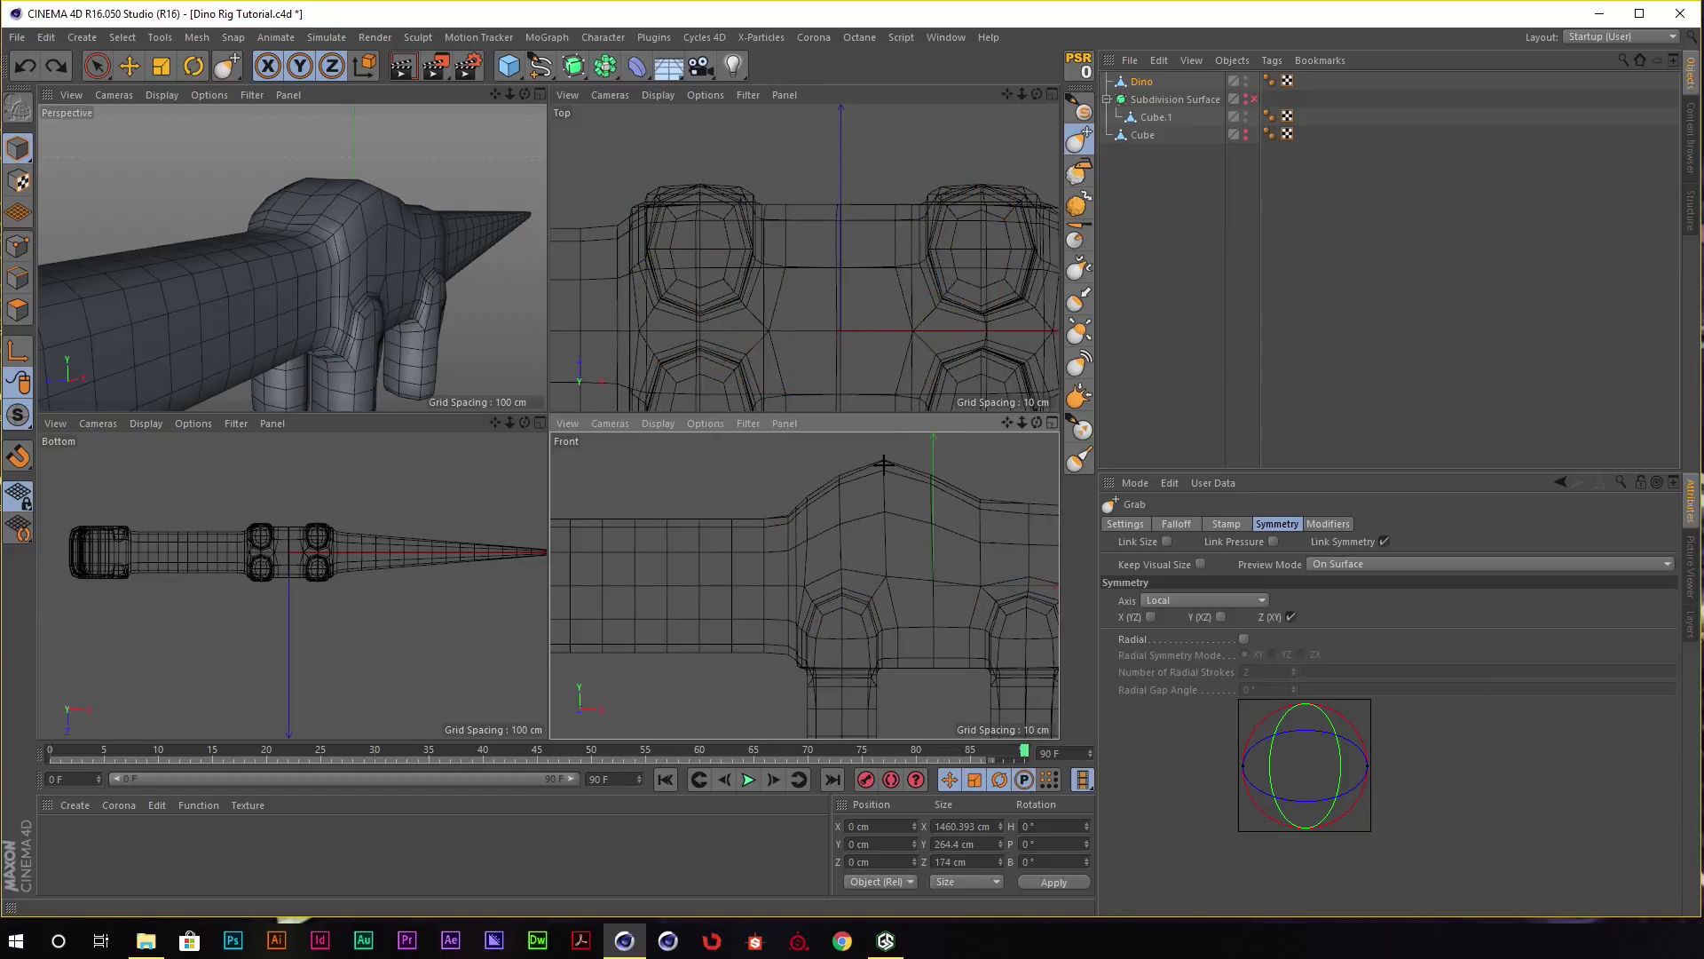
scroll(913, 494, "down", 2)
scroll(852, 501, "down", 2)
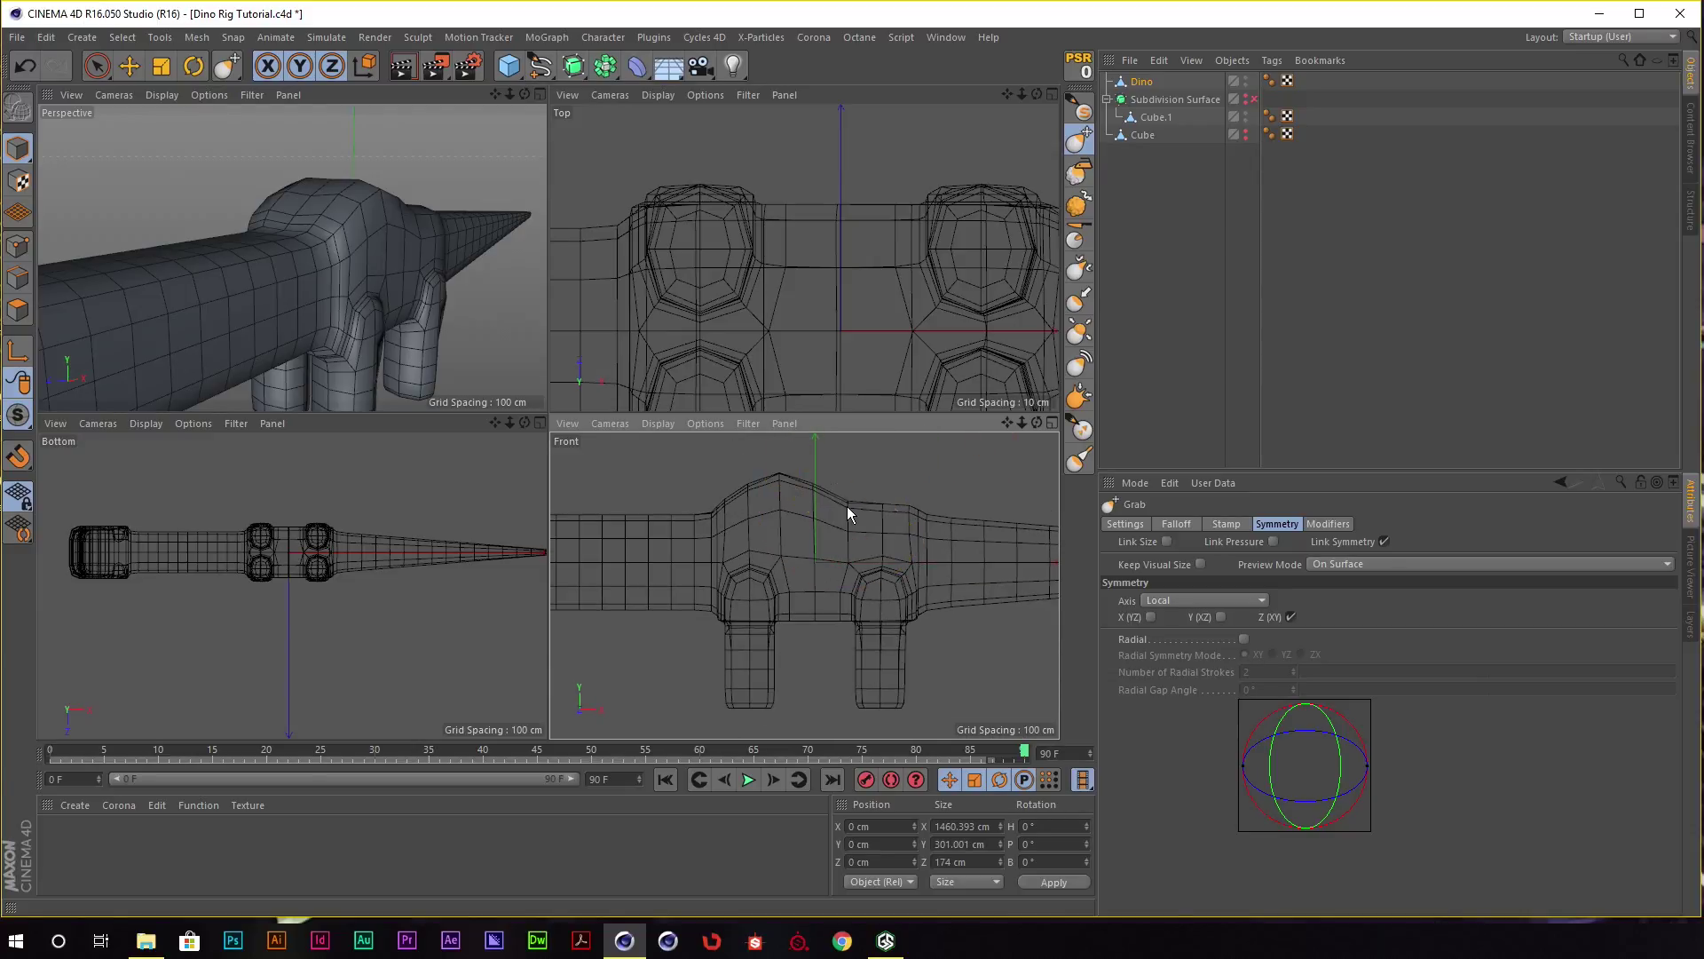
left_click_drag(858, 491, 852, 484)
scroll(799, 515, "up", 2)
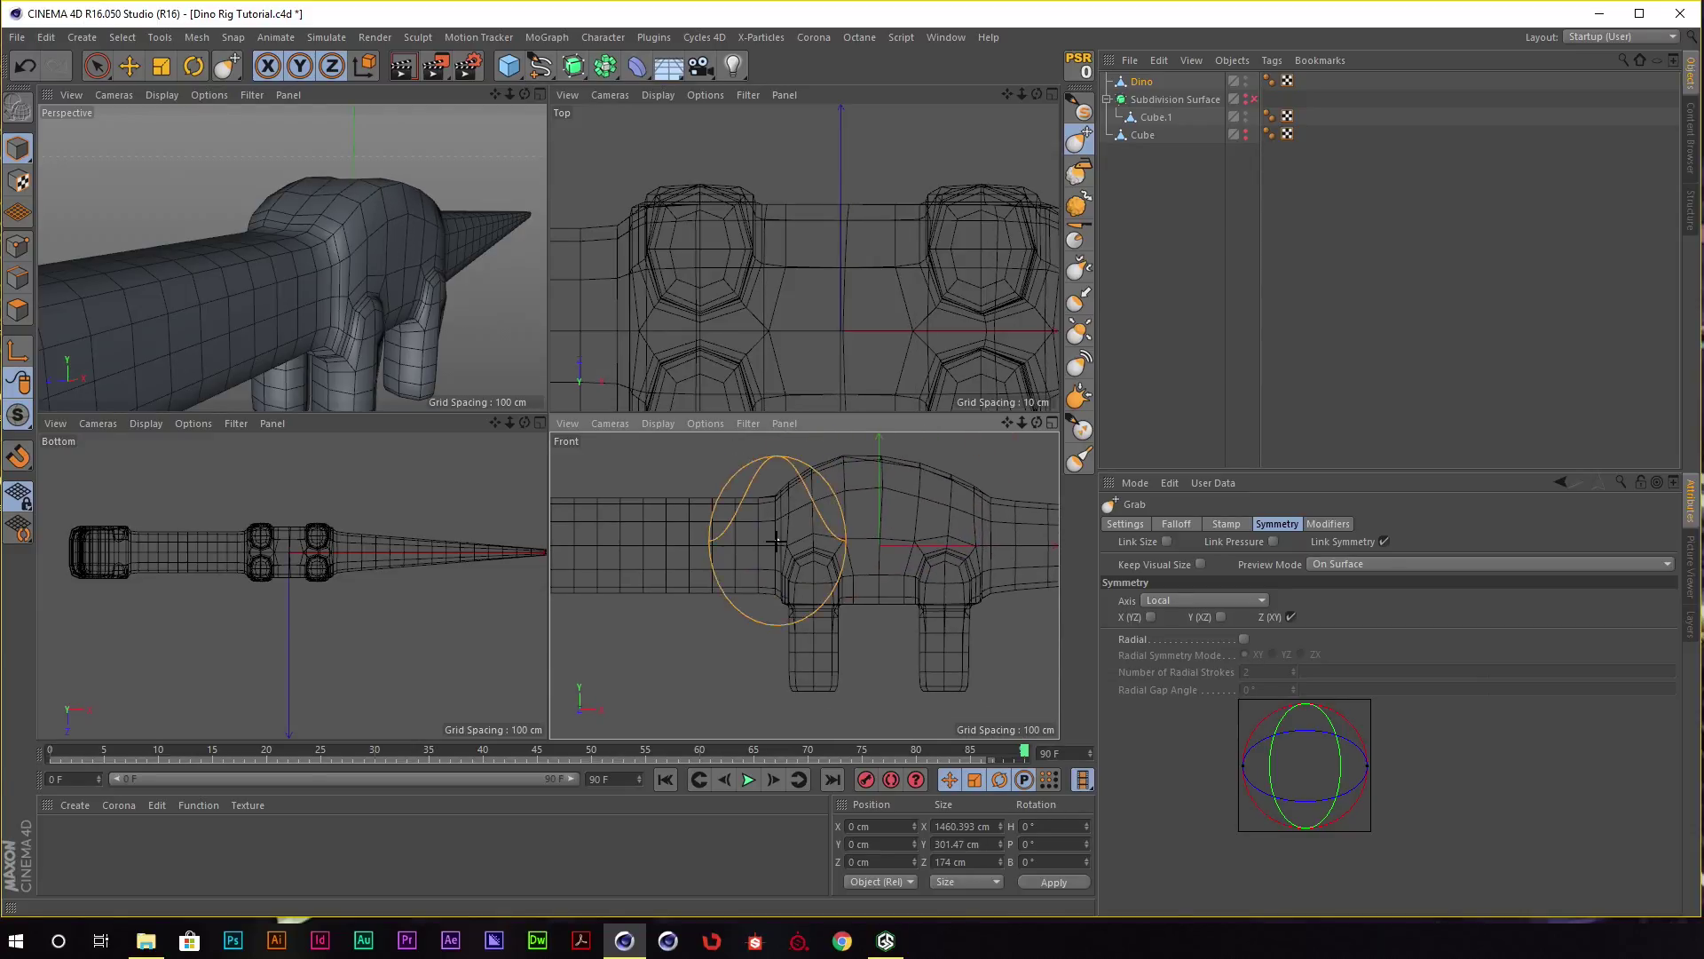
scroll(817, 541, "up", 2)
scroll(797, 555, "up", 1)
Grab the tops of the legs upward and pull the neck and shoulder up and outward.
mouse_move(795, 555)
left_mouse_down()
mouse_move(790, 532)
mouse_move(877, 524)
mouse_move(898, 578)
mouse_move(802, 571)
mouse_move(887, 556)
left_mouse_up()
middle_click_drag(887, 556, 621, 544, "alt")
mouse_move(773, 568)
left_mouse_down()
mouse_move(836, 495)
mouse_move(798, 570)
mouse_move(807, 557)
mouse_move(731, 562)
mouse_move(867, 563)
mouse_move(822, 533)
mouse_move(816, 480)
mouse_move(890, 563)
mouse_move(810, 590)
mouse_move(829, 616)
mouse_move(724, 593)
left_mouse_up()
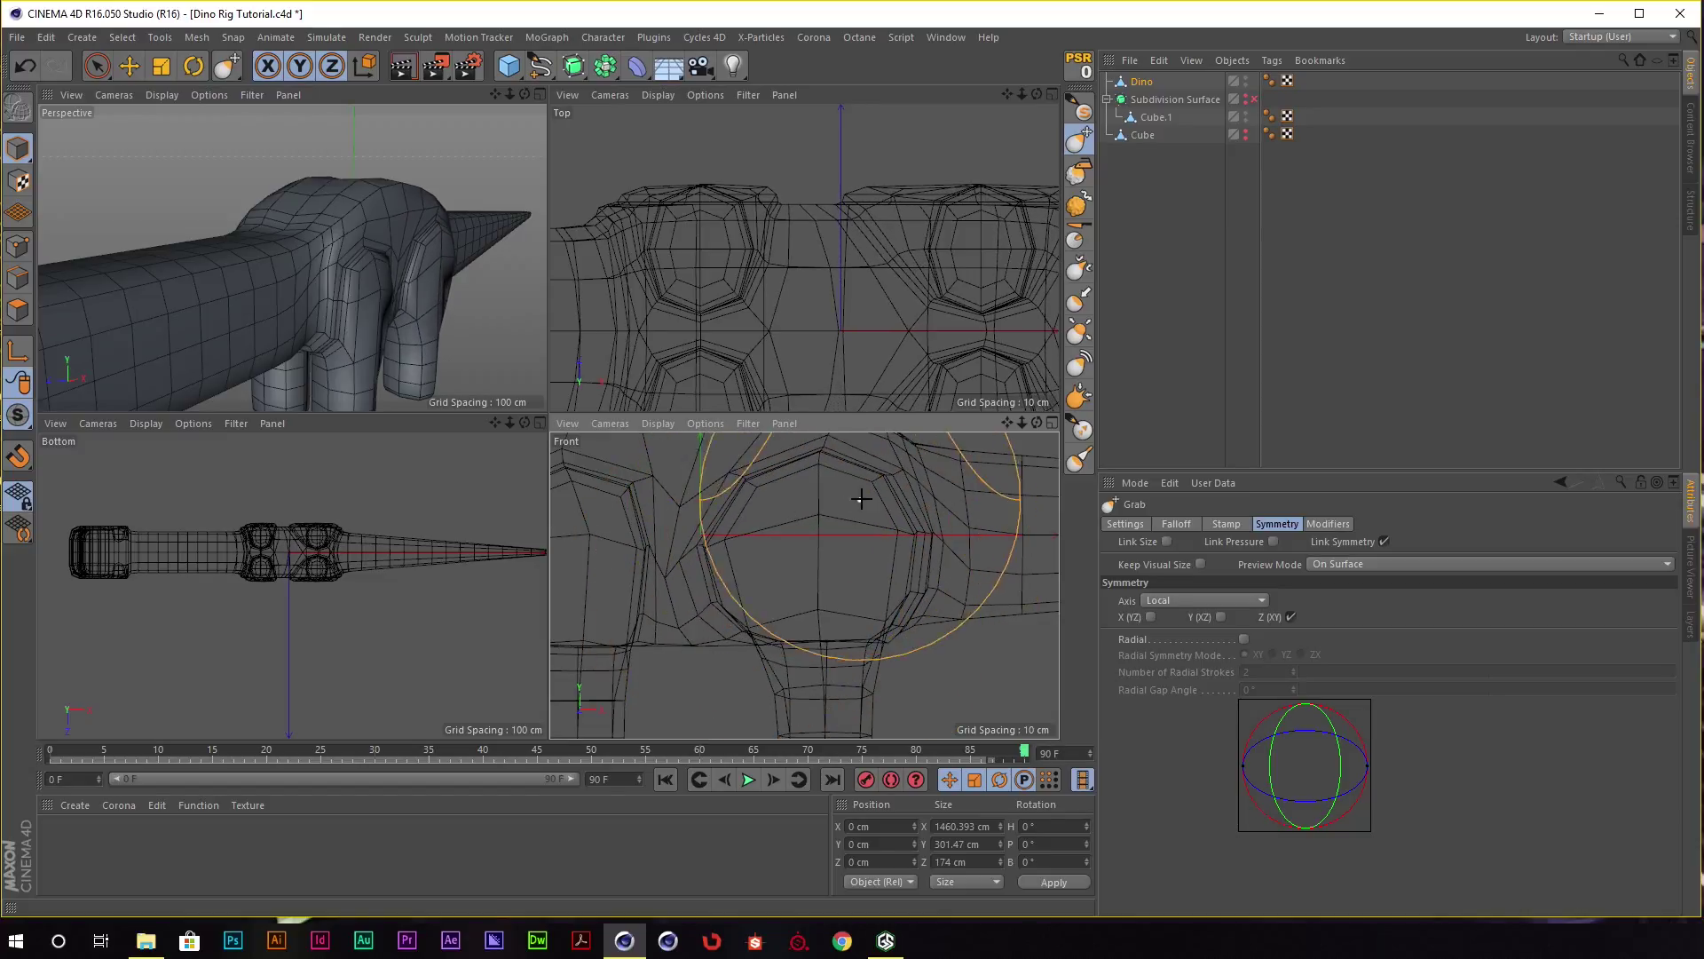
scroll(910, 552, "down", 3)
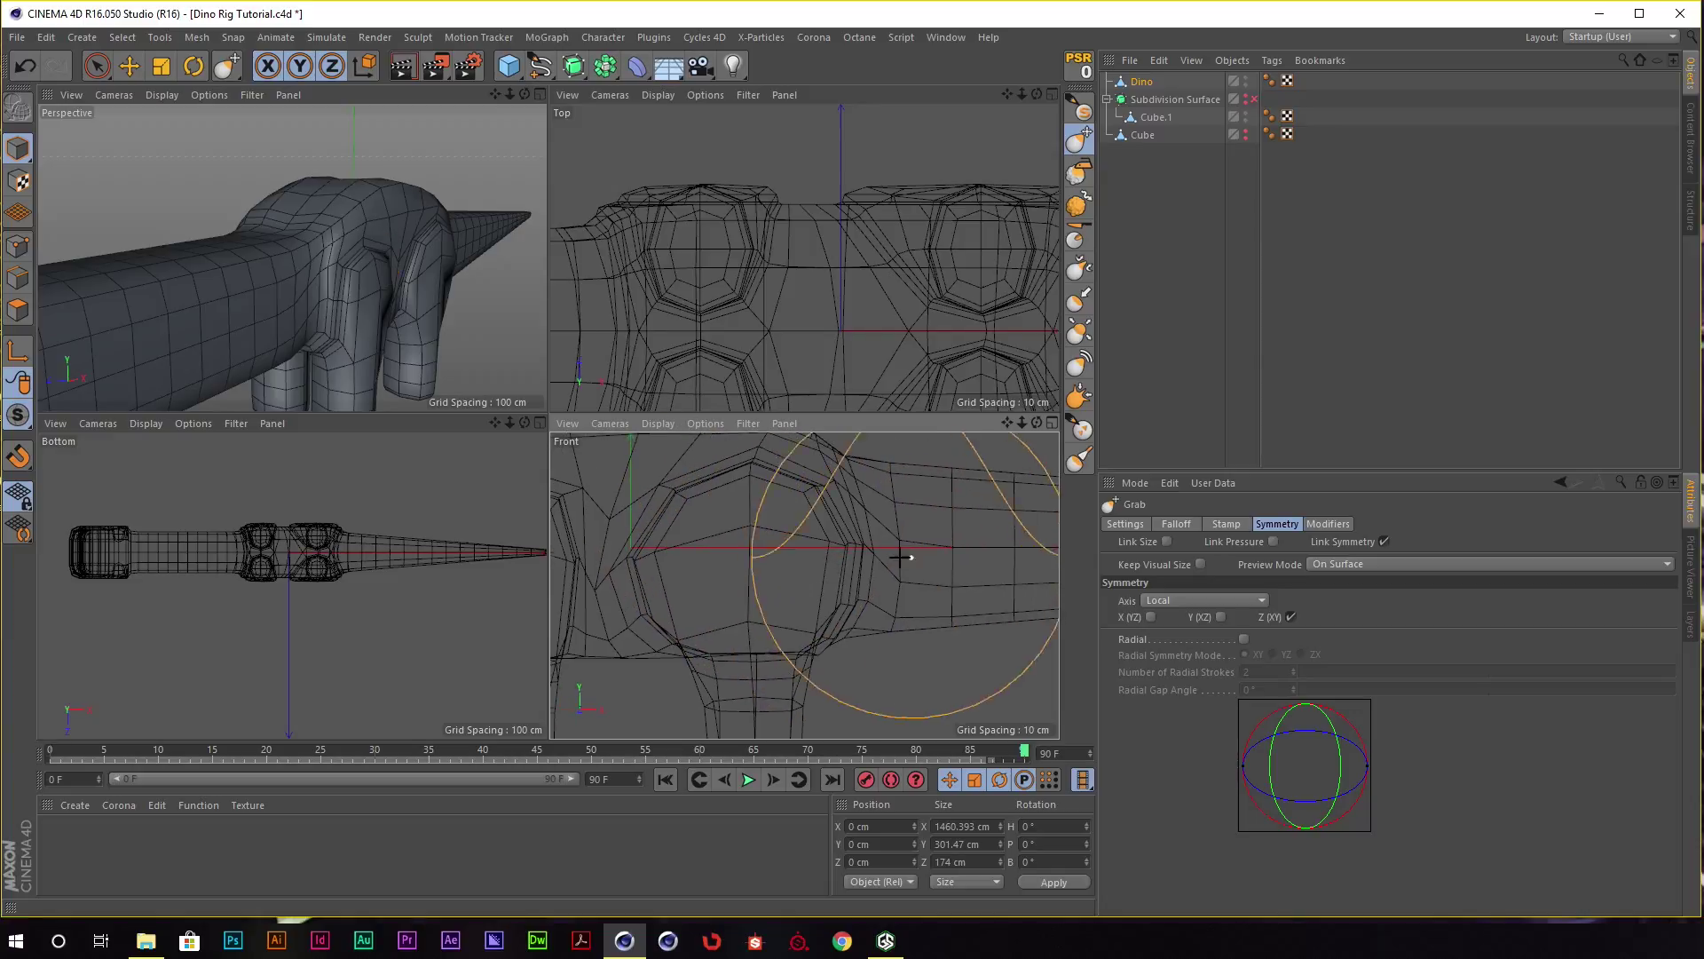
scroll(902, 552, "down", 3)
mouse_move(421, 264)
left_mouse_down("alt")
mouse_move(453, 217)
mouse_move(367, 437)
left_mouse_up("alt")
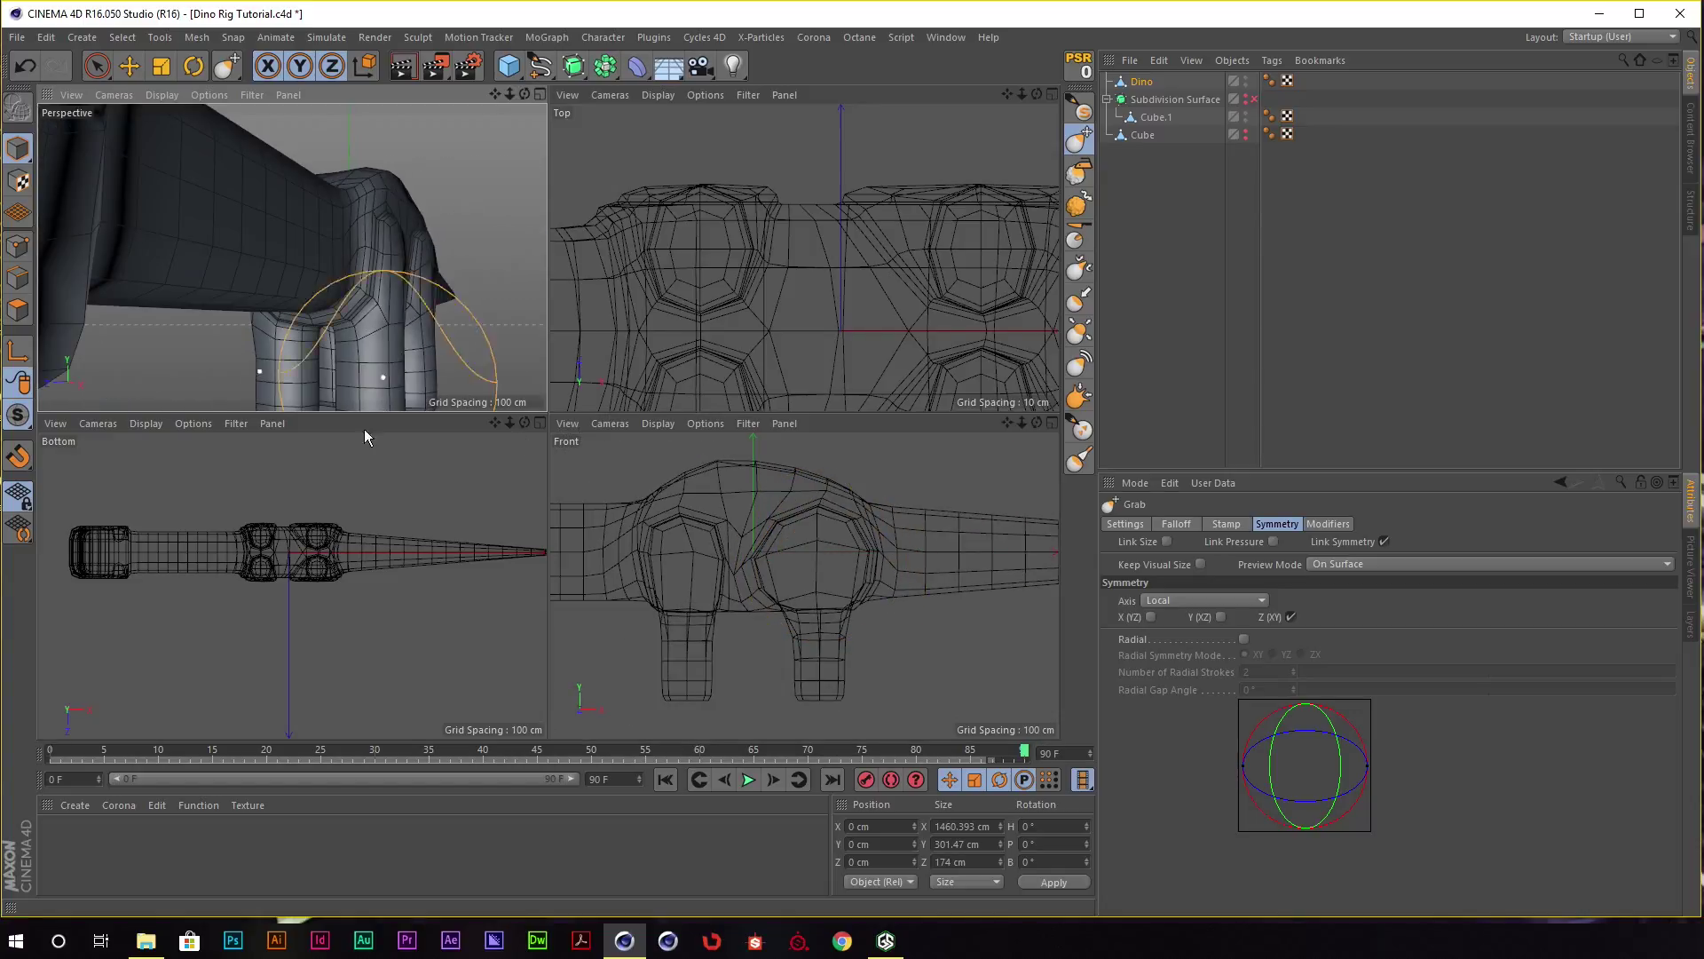
left_click_drag(293, 258, 346, 221)
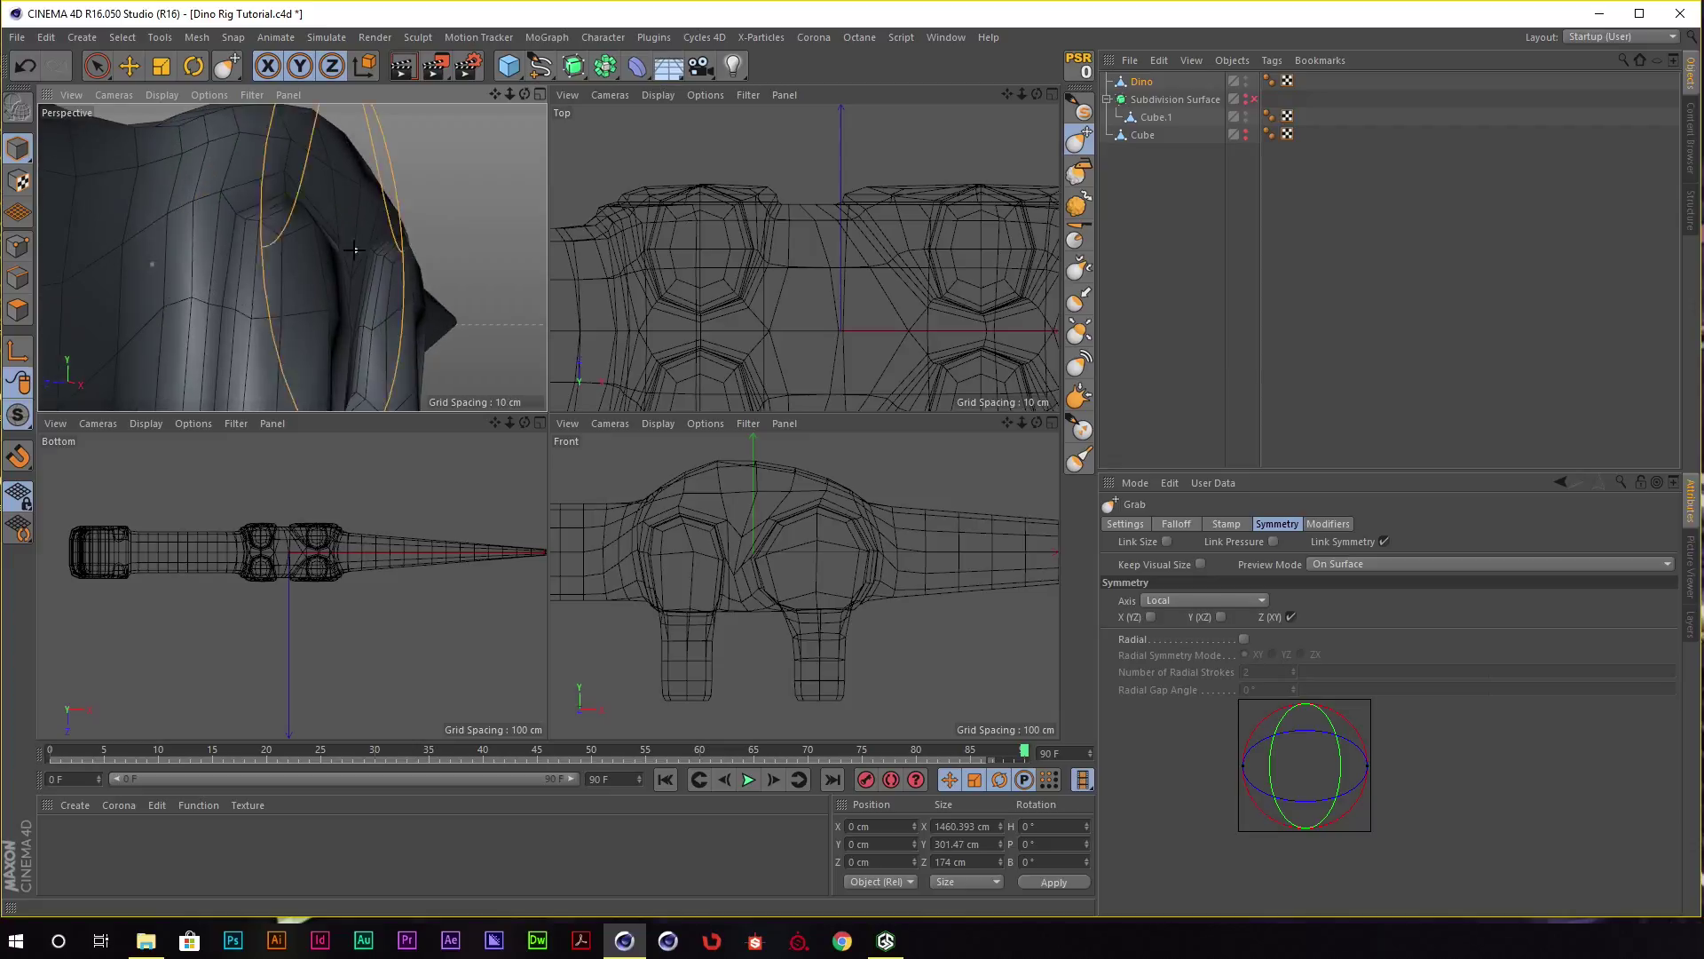
Set the lower-left viewport to the Left camera and pull the head outline outward.
left_click(99, 424)
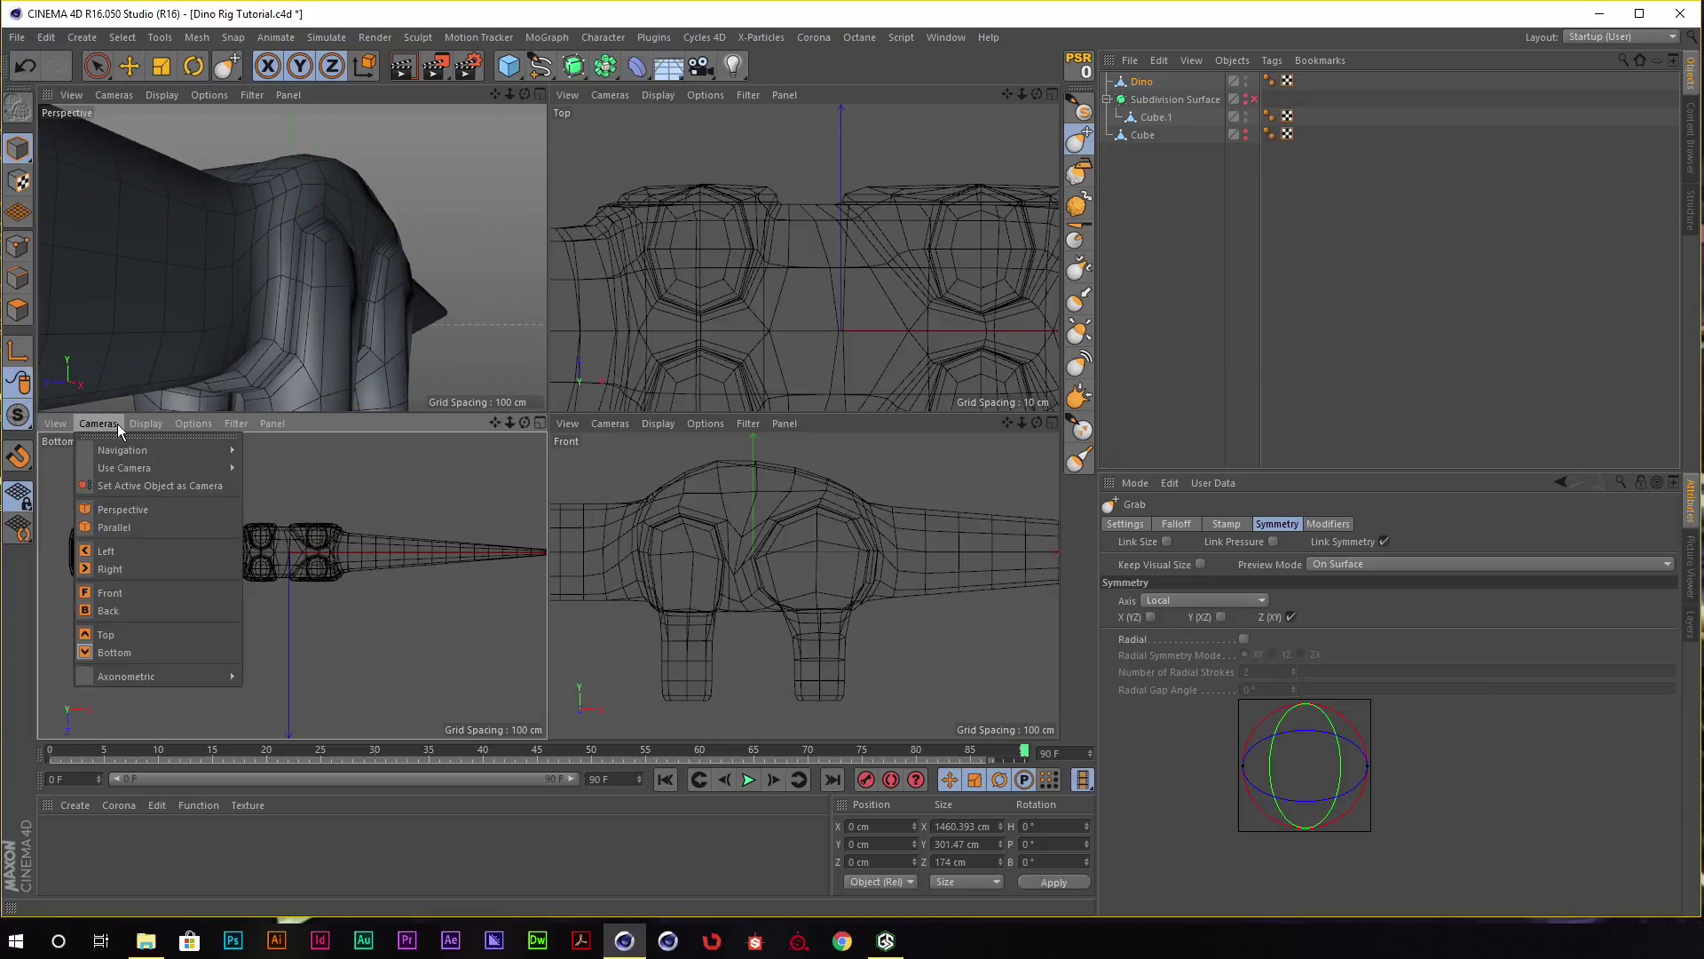
left_click(133, 550)
scroll(387, 583, "up", 3)
scroll(293, 517, "up", 5)
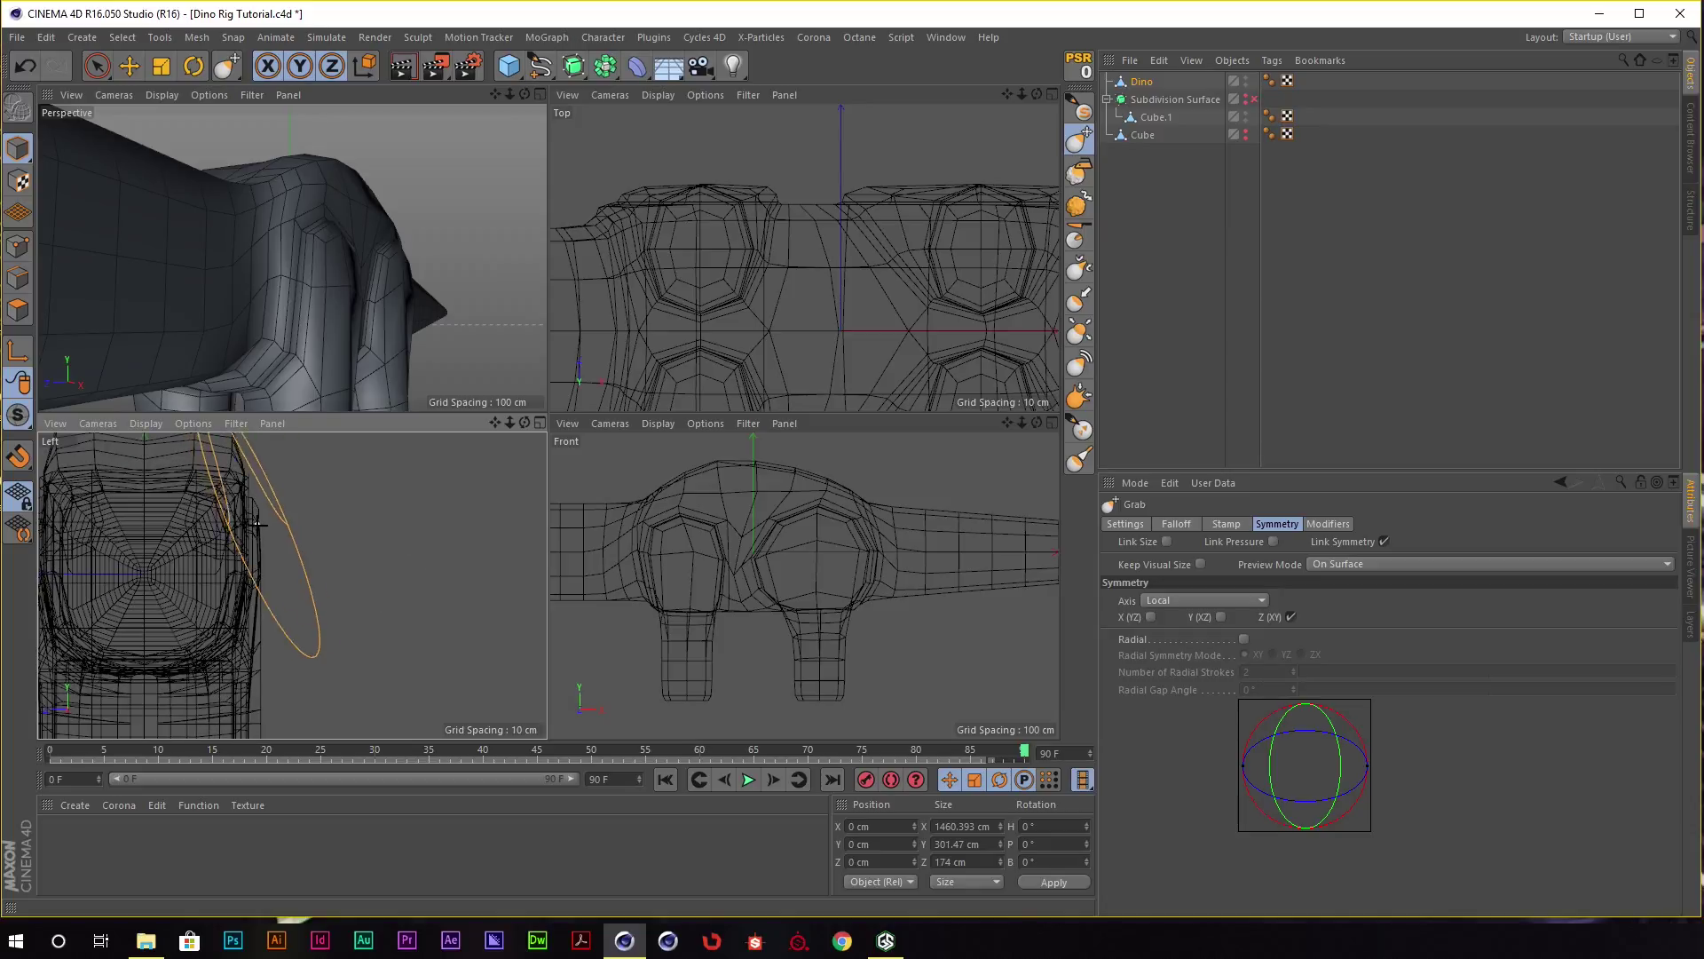
mouse_move(259, 546)
left_mouse_down()
mouse_move(296, 547)
mouse_move(281, 542)
left_mouse_up()
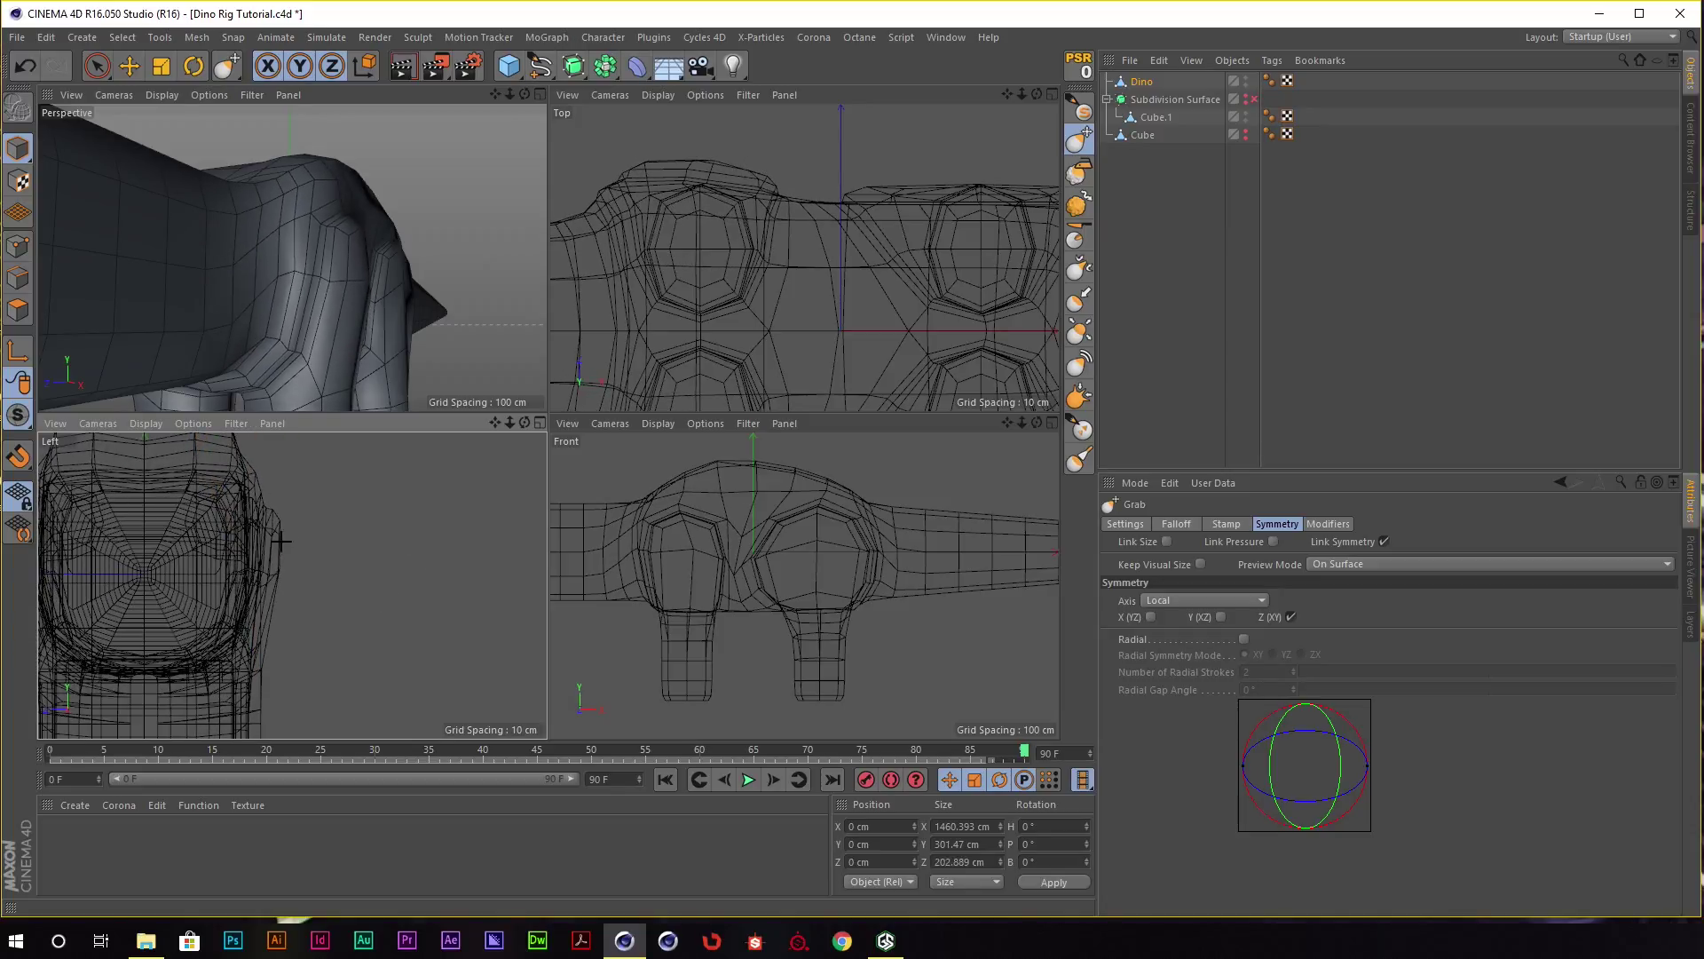
Switch the lower-left viewport to the Right camera and reshape the head contour.
left_click(102, 423)
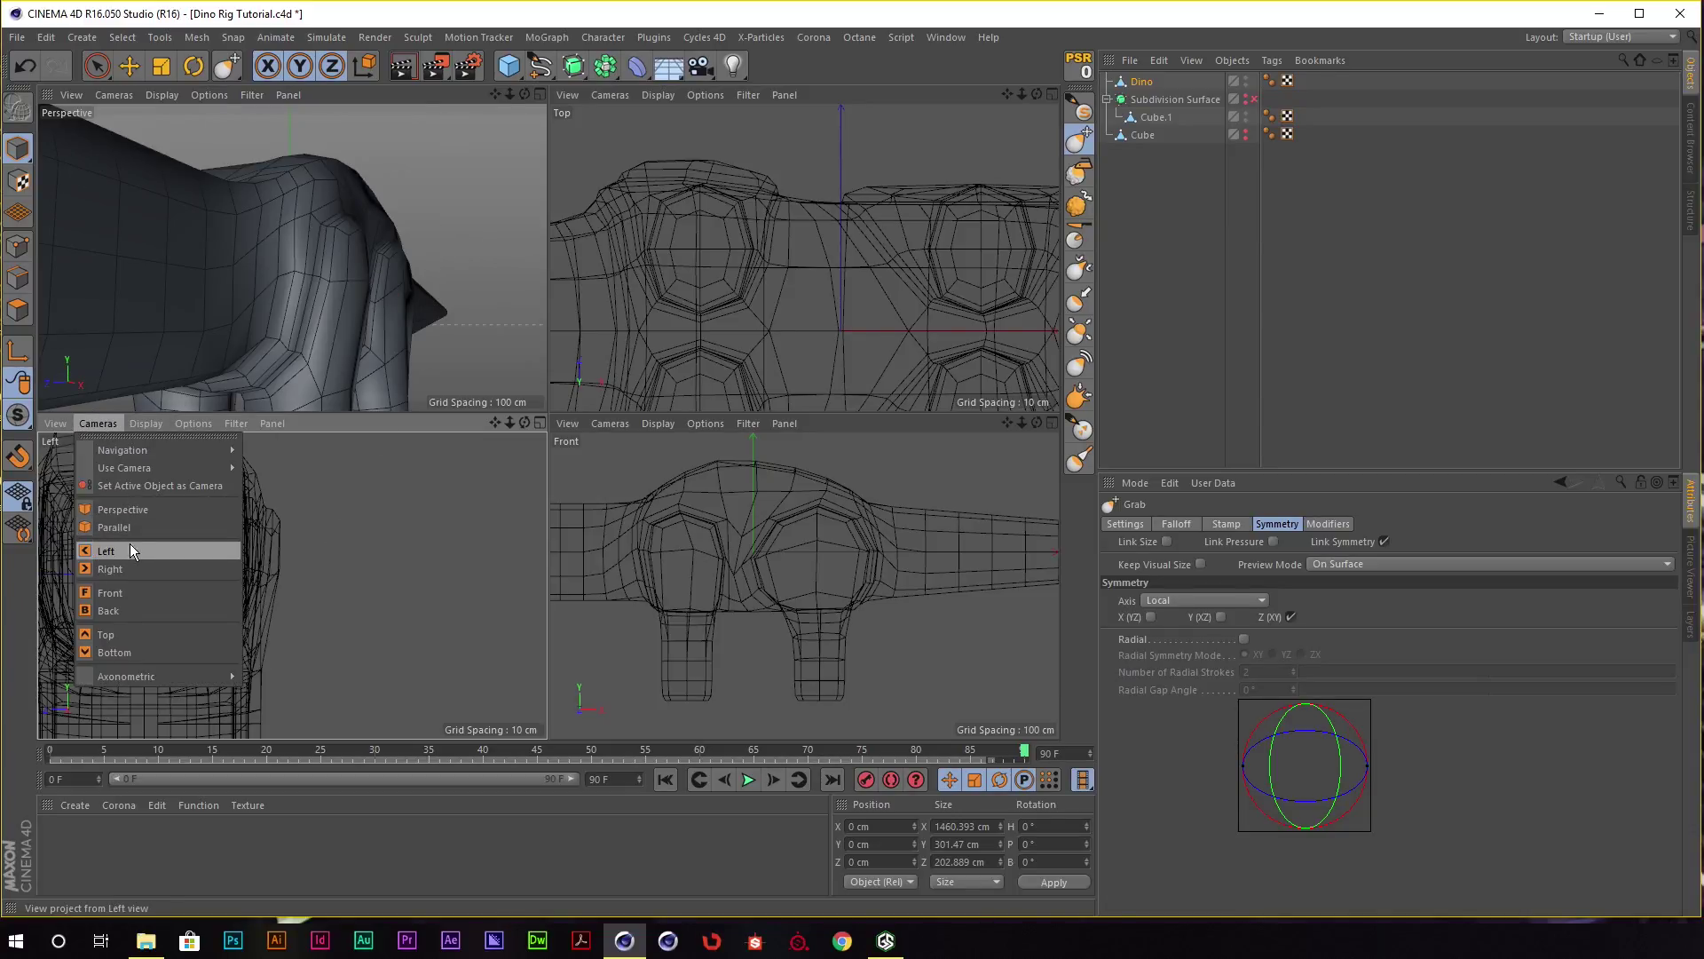
left_click(124, 566)
scroll(231, 545, "up", 3)
scroll(231, 545, "up", 5)
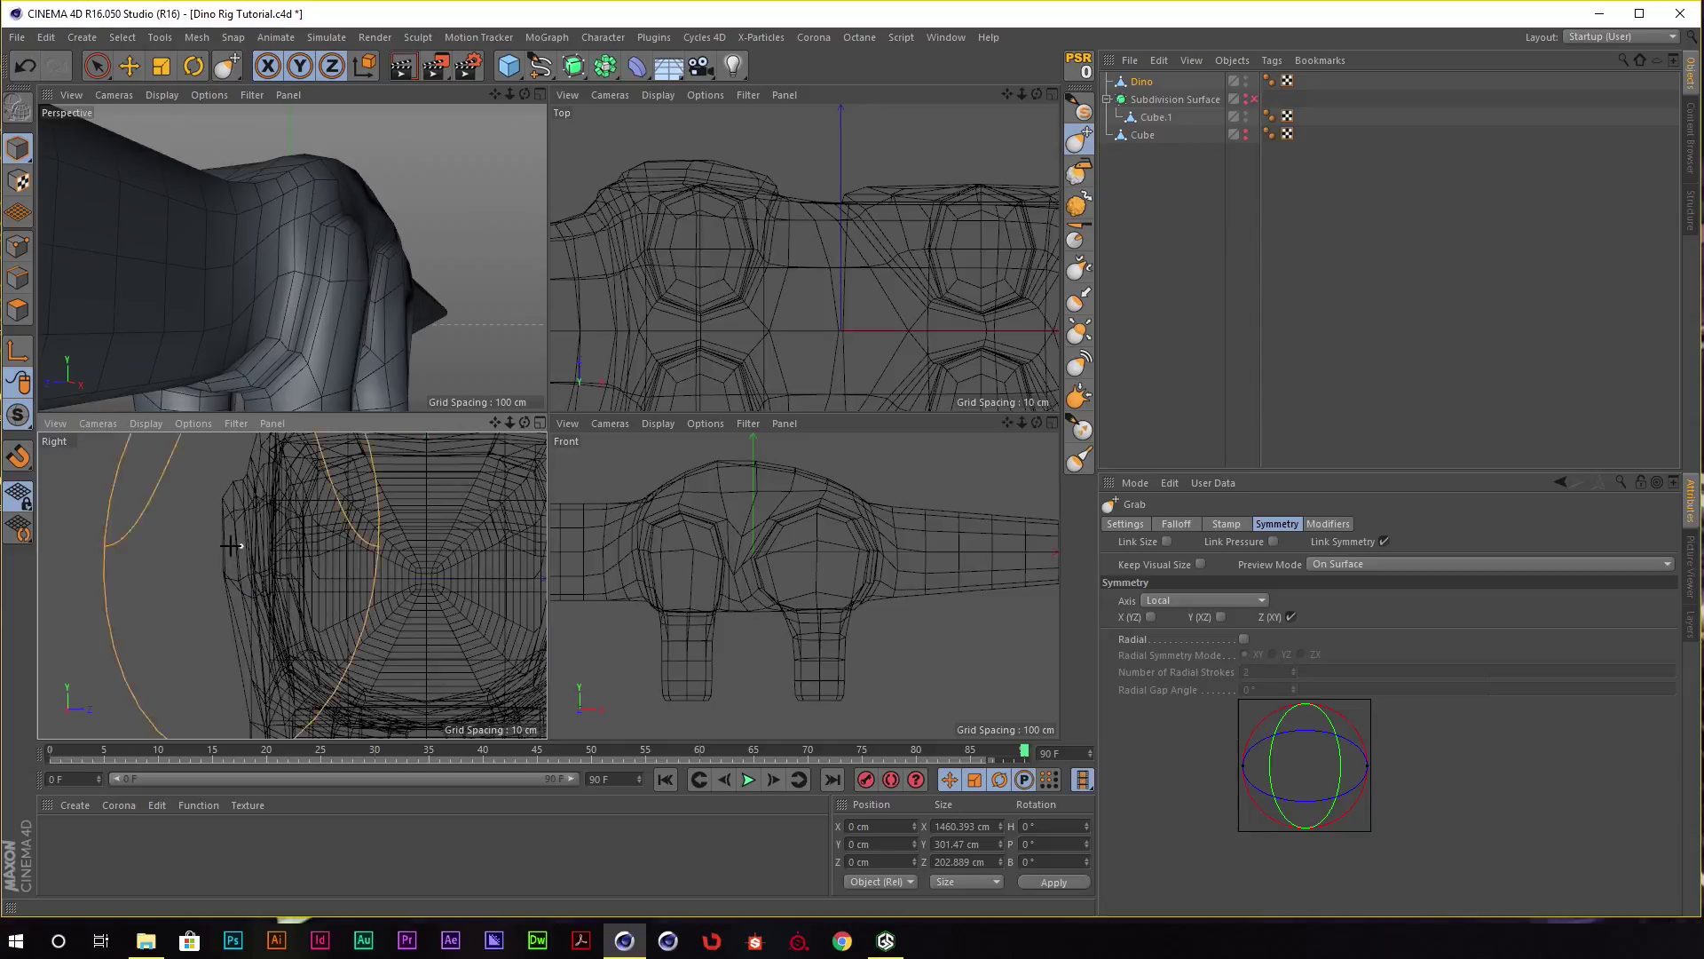
mouse_move(247, 572)
left_mouse_down()
mouse_move(202, 572)
mouse_move(232, 570)
left_mouse_up()
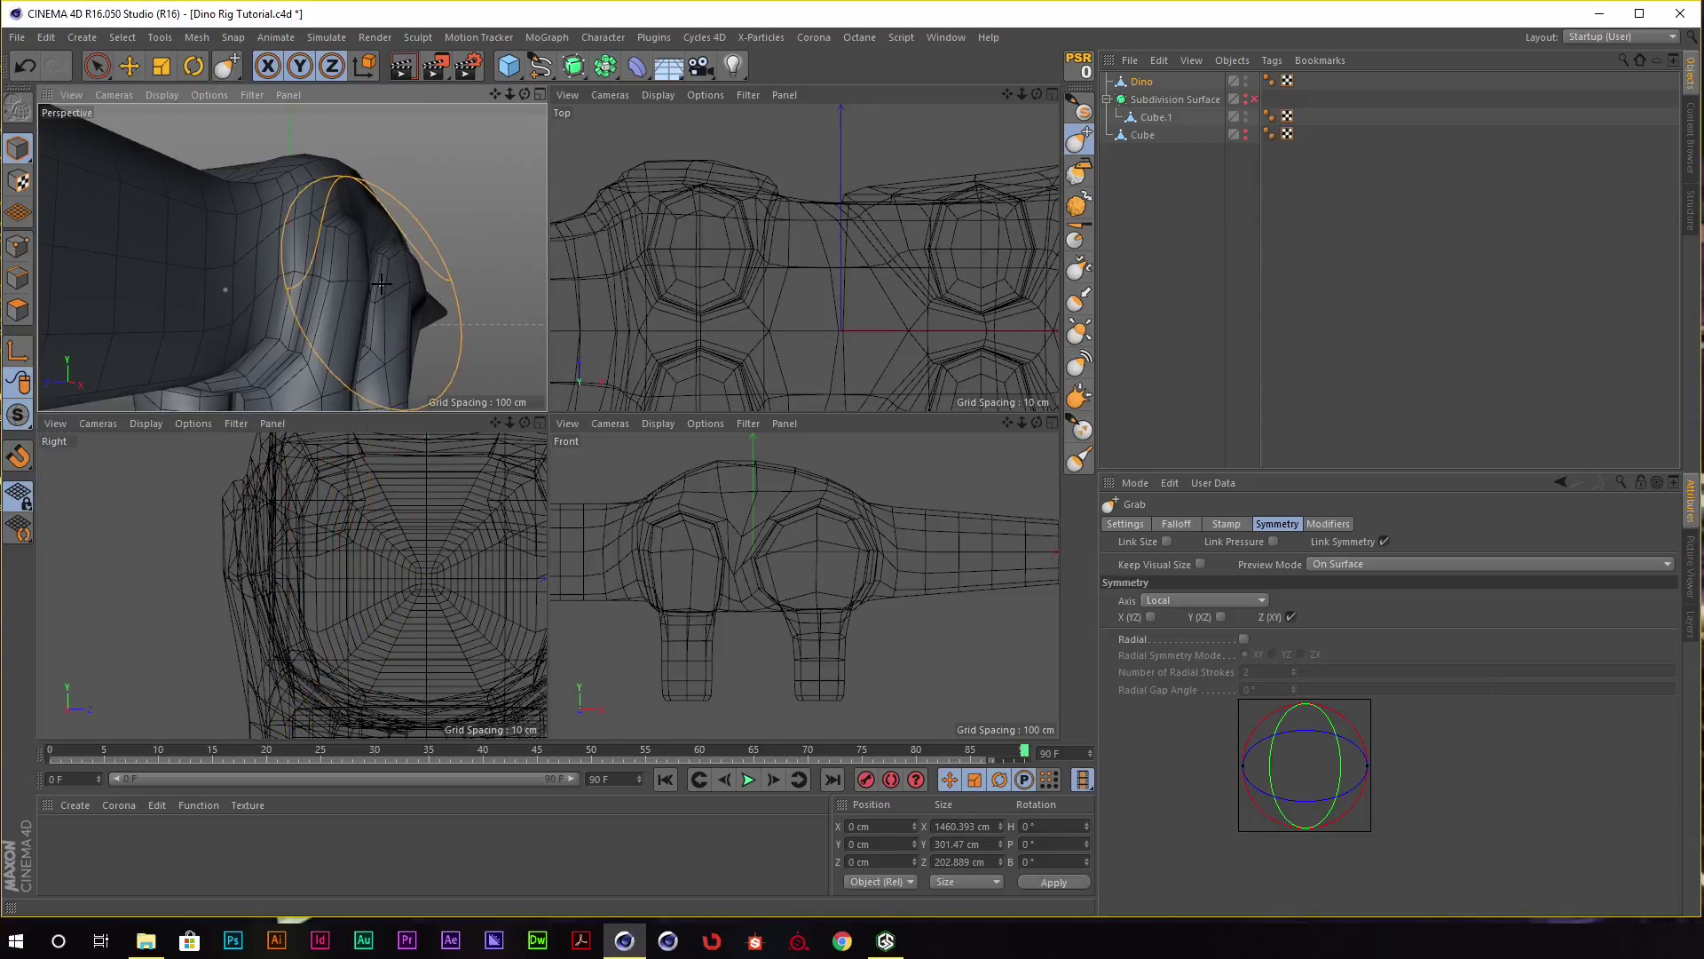
mouse_move(338, 293)
left_mouse_down("alt")
mouse_move(206, 322)
mouse_move(278, 159)
mouse_move(224, 274)
left_mouse_up("alt")
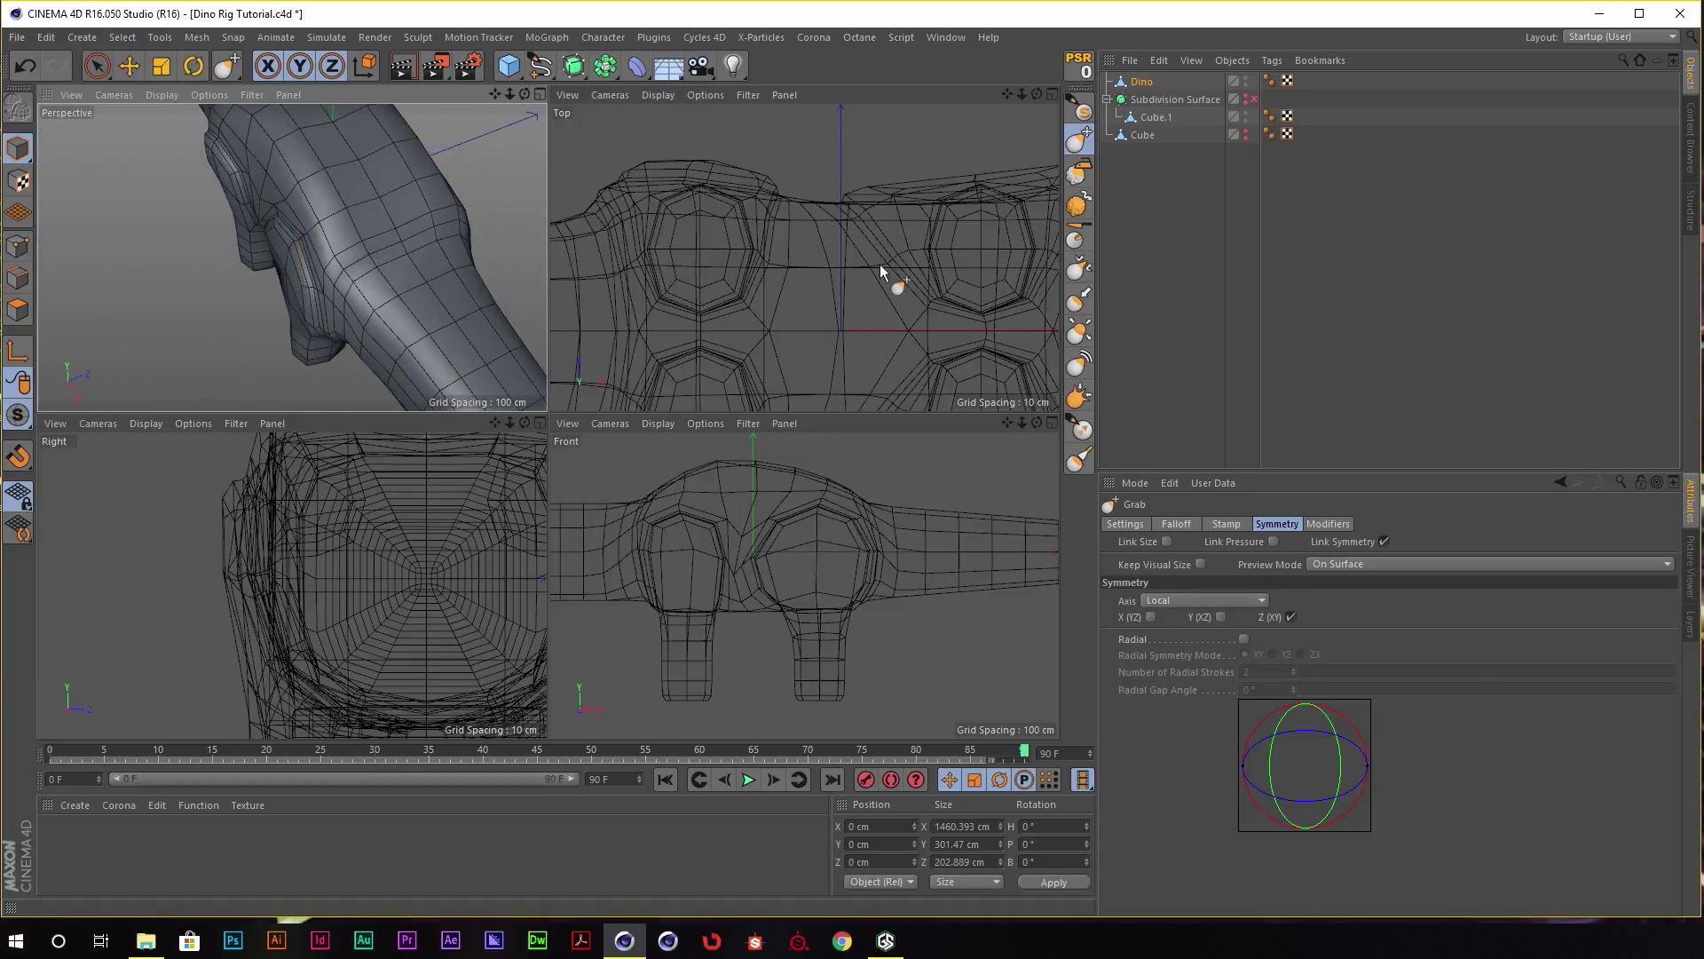
Grab the dino's back up into a bulge in the Top view.
scroll(894, 274, "down", 2)
scroll(848, 213, "up", 2)
scroll(826, 208, "up", 1)
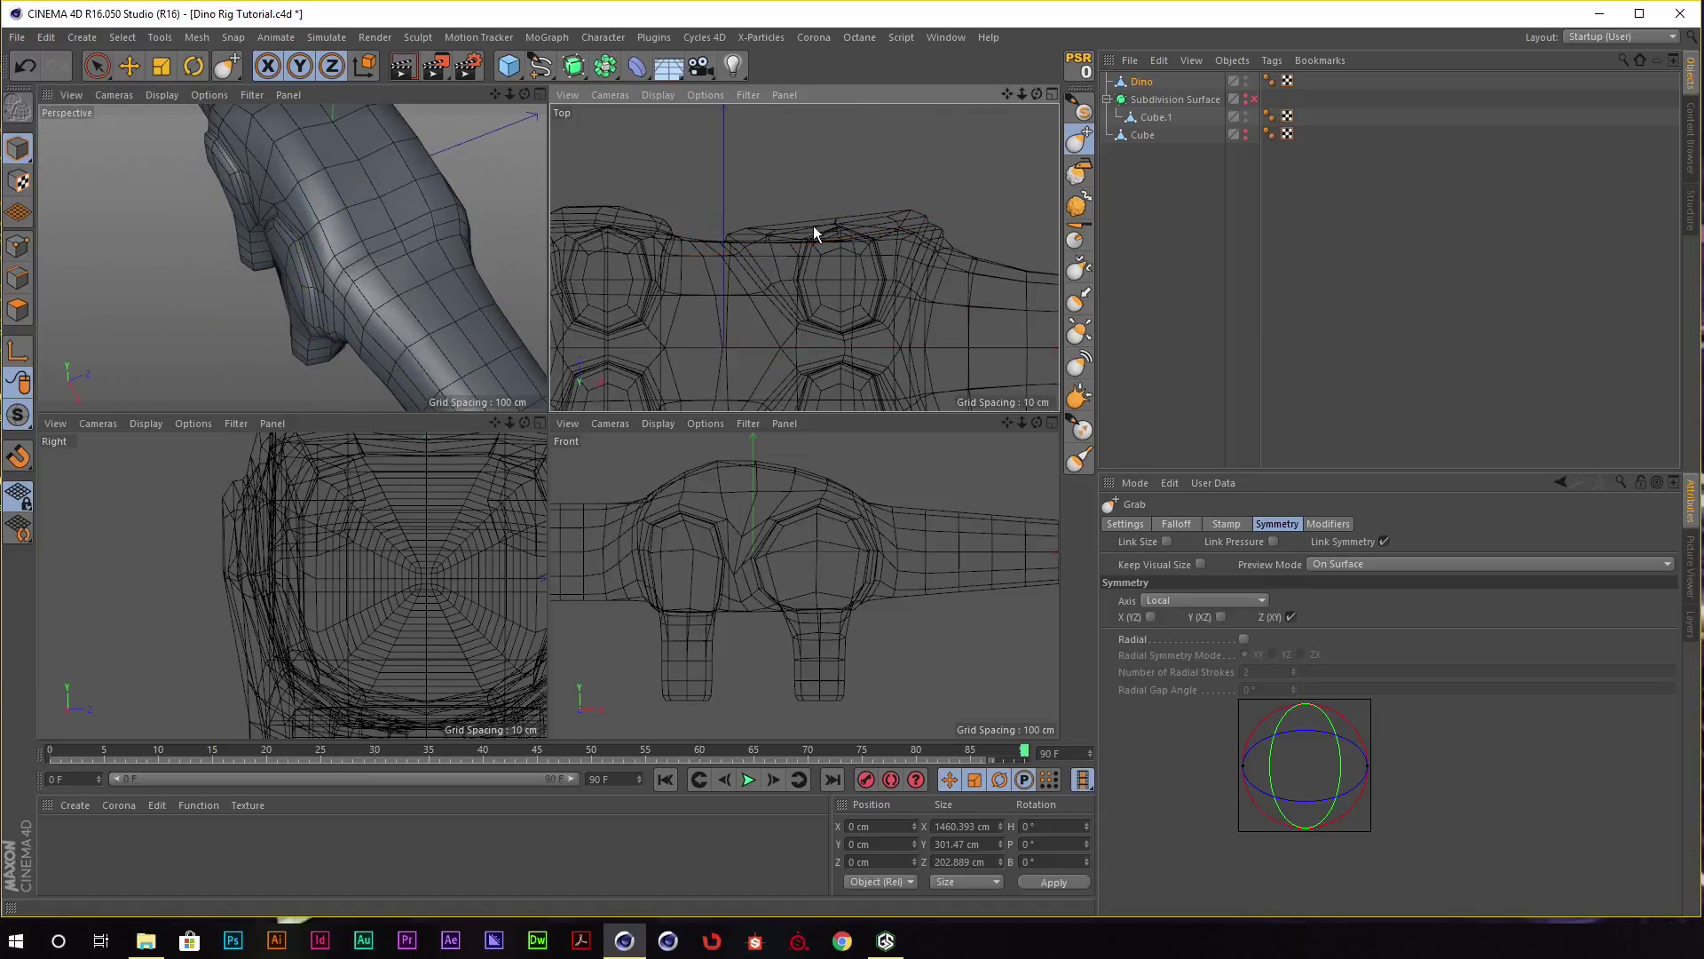
left_click_drag(813, 225, 807, 188)
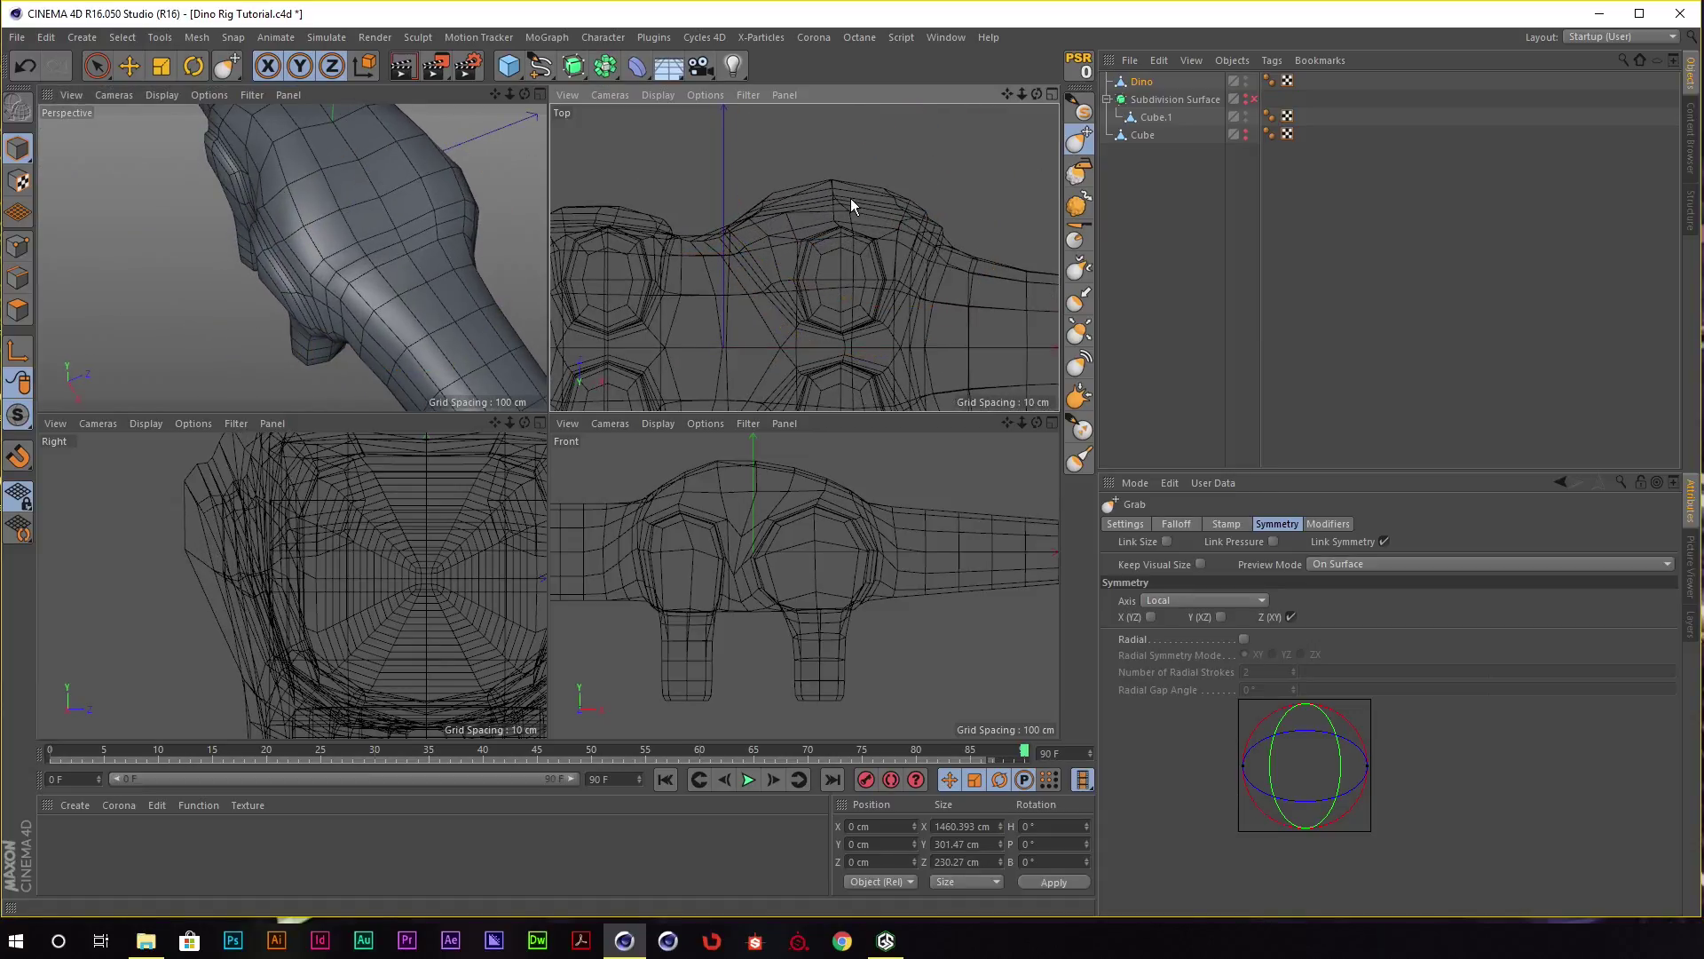
scroll(355, 248, "down", 3)
left_click_drag(355, 249, 313, 204, "alt")
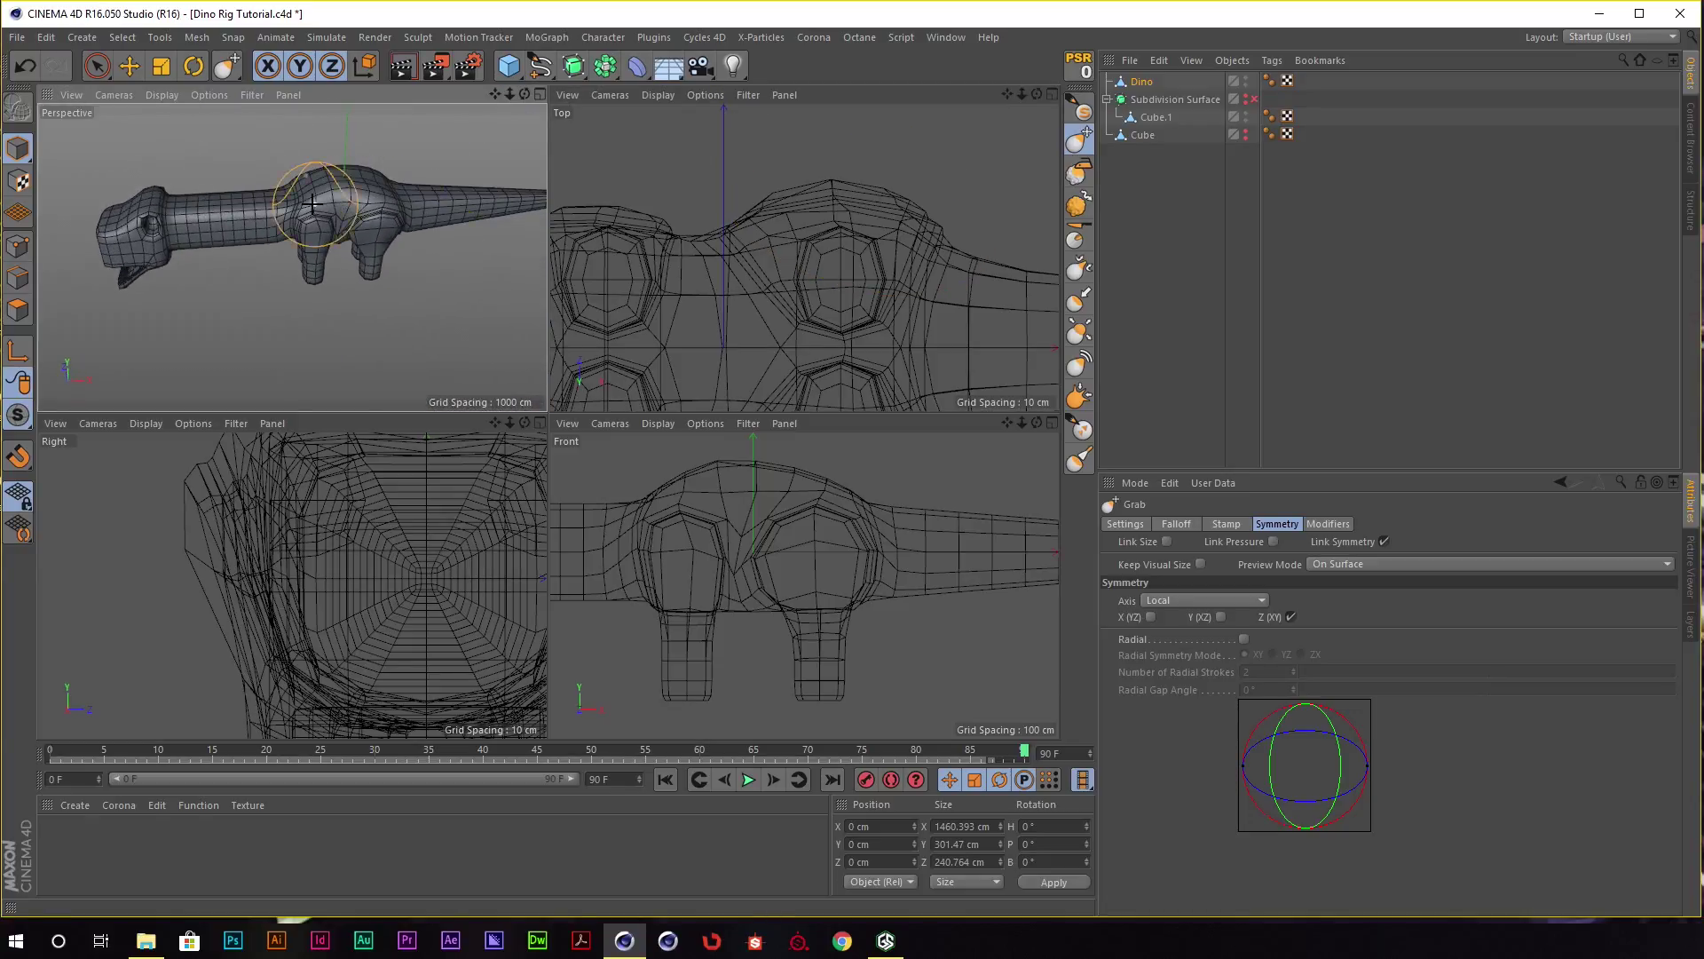
Raise the bump on the dino's back further with another Grab stroke.
scroll(312, 204, "up", 5)
middle_click_drag(355, 177, 353, 241, "alt")
left_click_drag(359, 211, 318, 210)
scroll(432, 233, "down", 4)
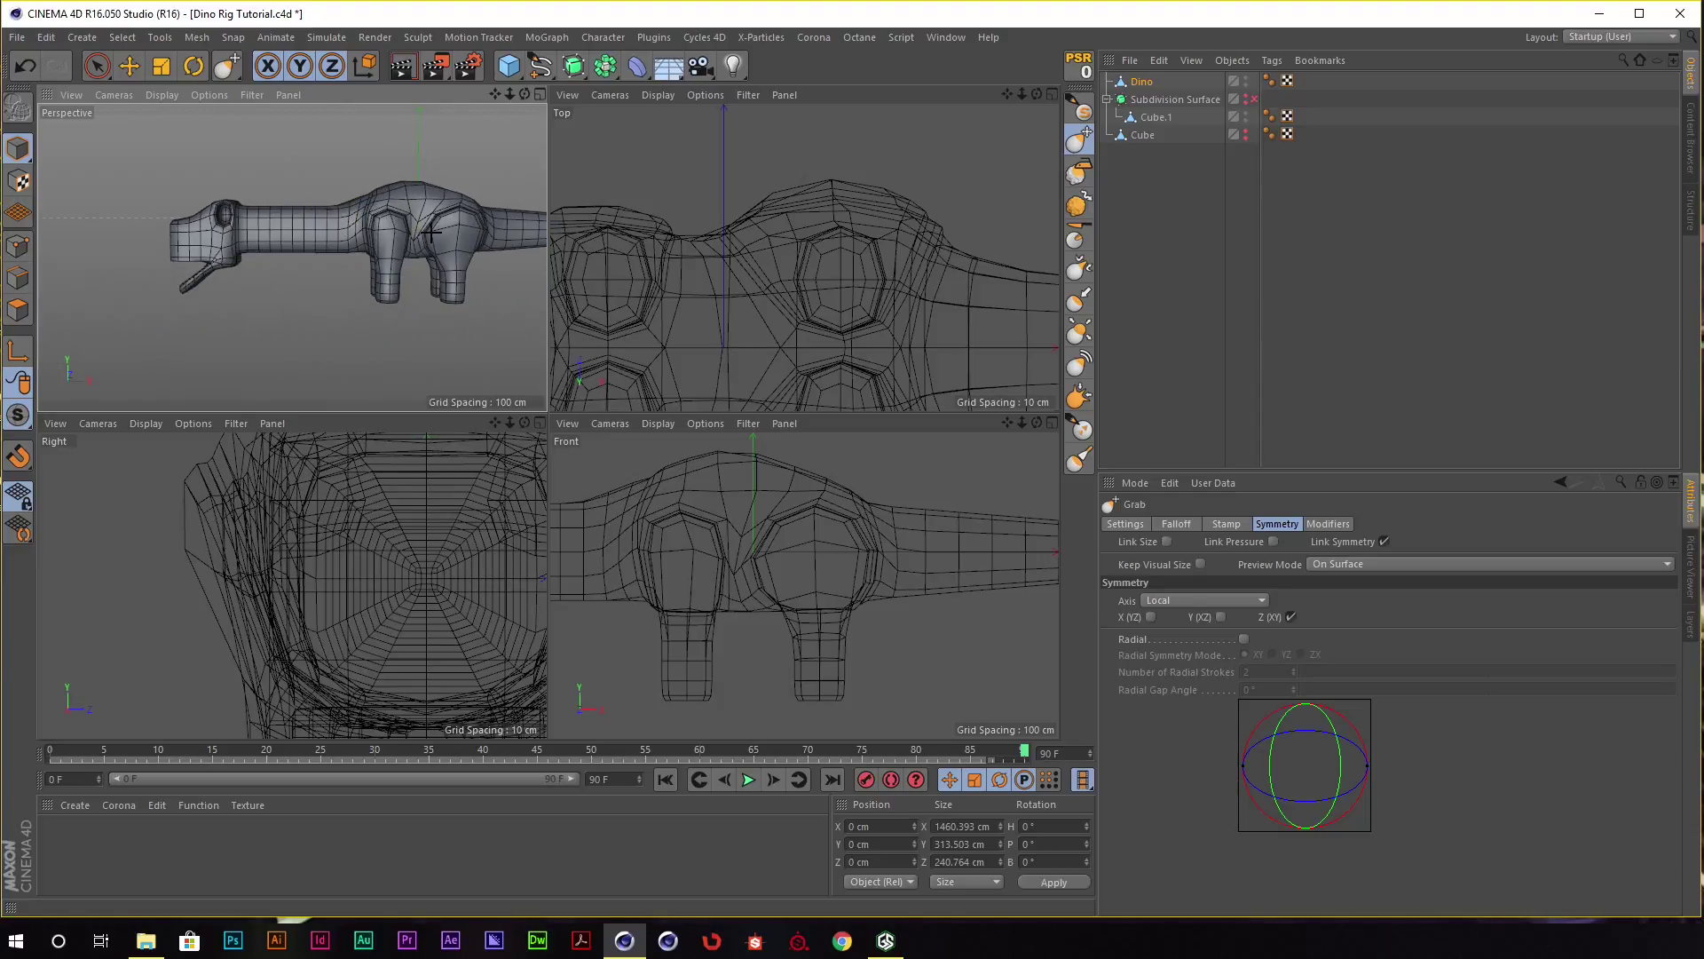
middle_click_drag(433, 233, 314, 229, "alt")
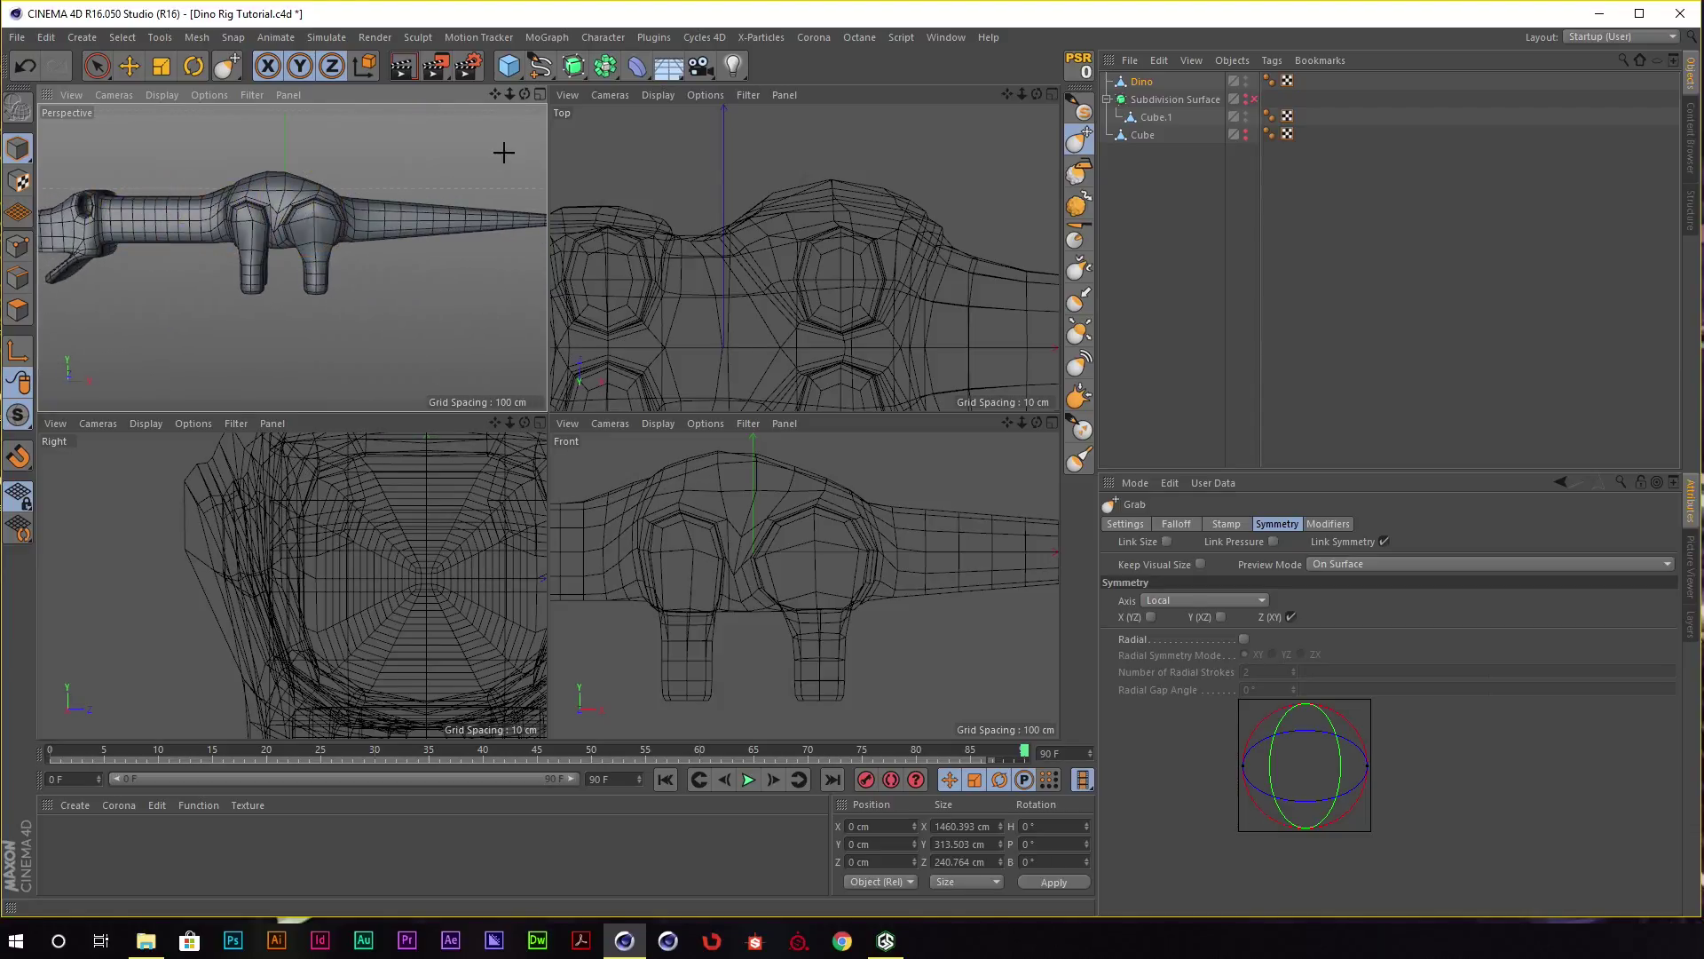
Maximize the Perspective view around the whole dino and switch to polygon Loop Selection.
key("F1")
middle_click_drag(438, 152, 457, 255, "alt")
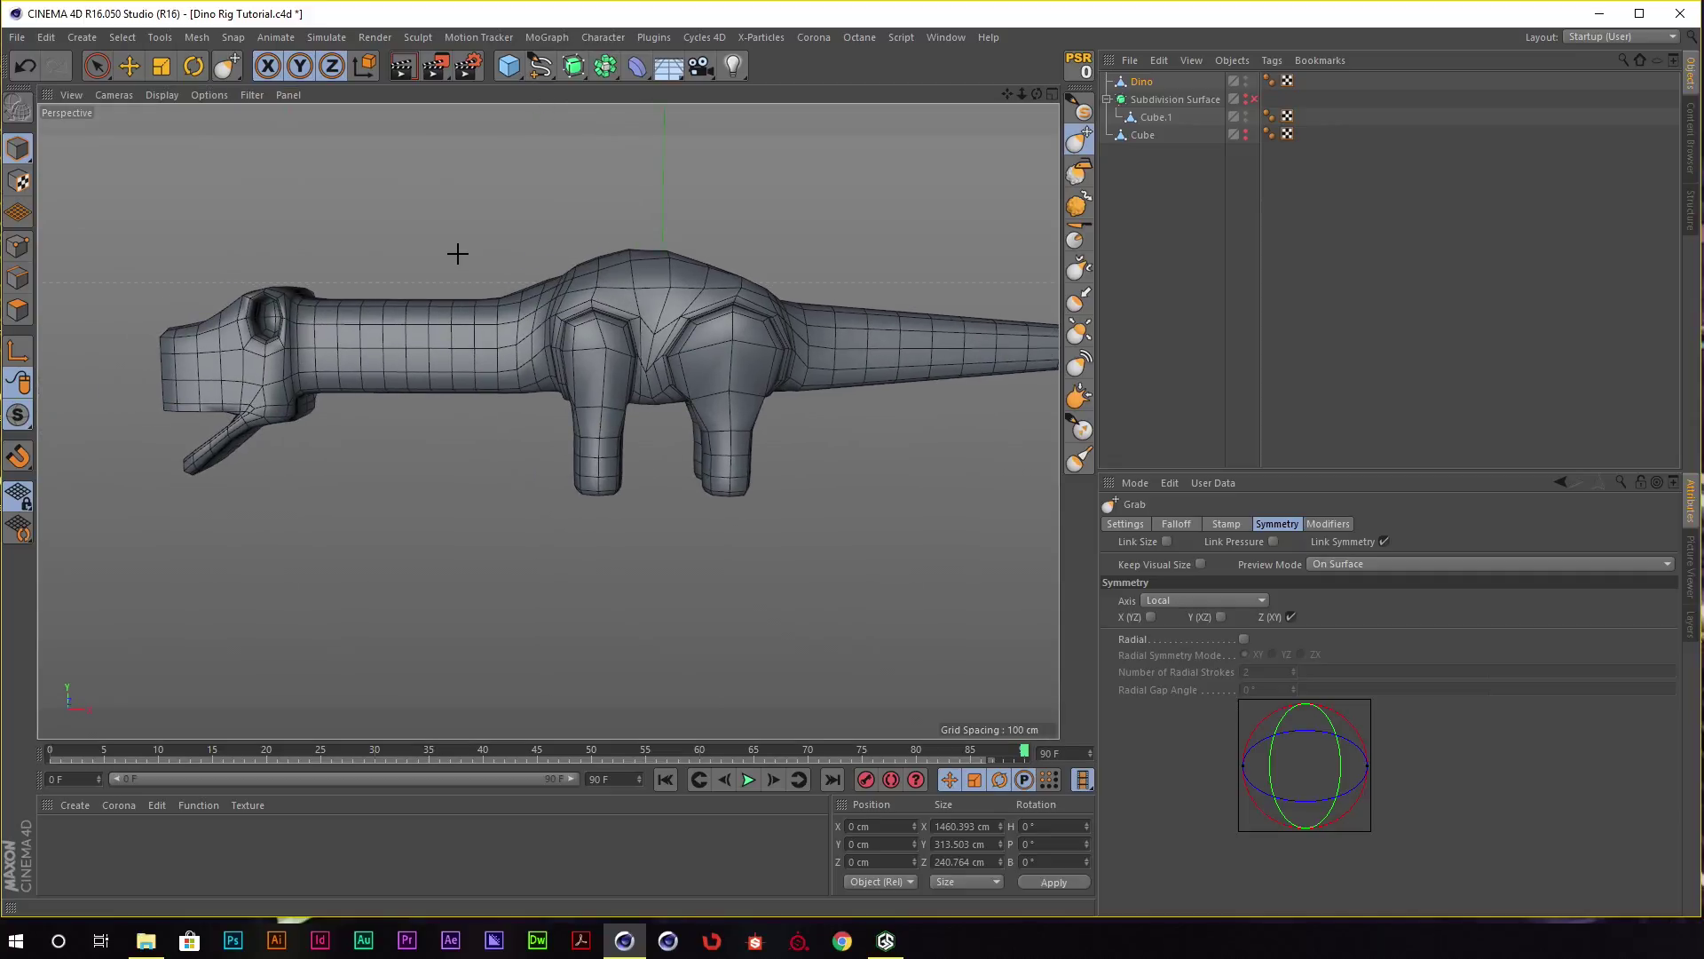
key("u")
key("l")
left_click_drag(461, 253, 535, 277, "alt")
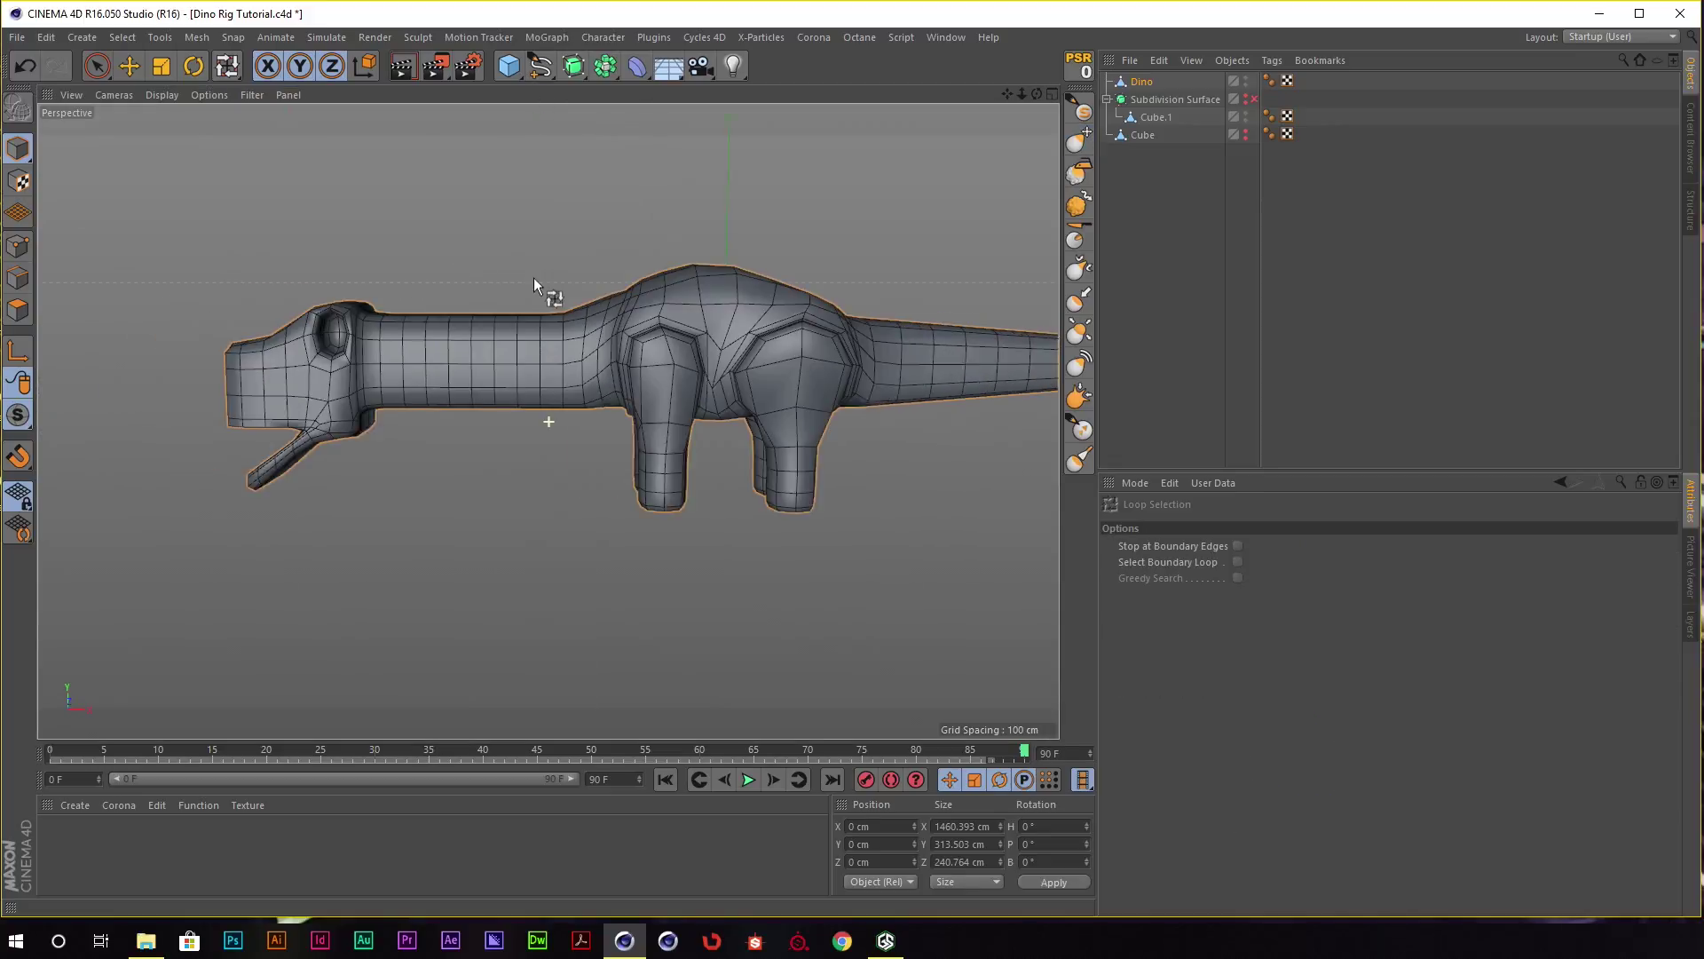
left_click(18, 309)
Loop-select the neck polygon ring at the body, then add the ring near the head.
scroll(706, 338, "up", 2)
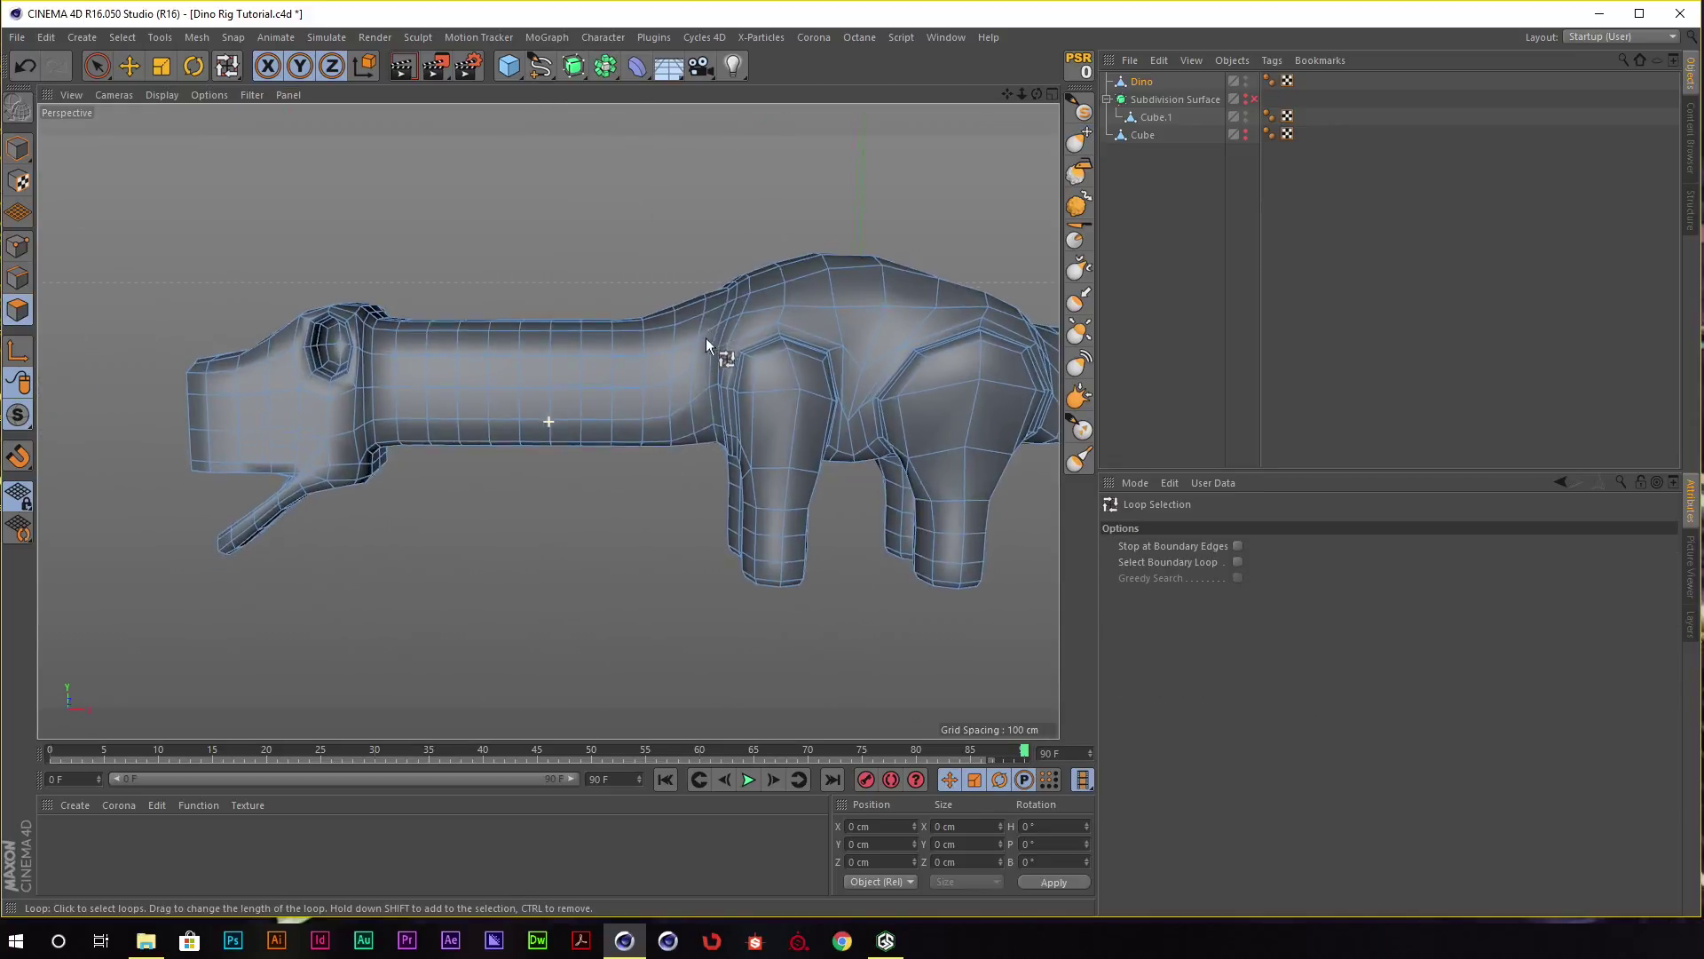
scroll(706, 338, "up", 1)
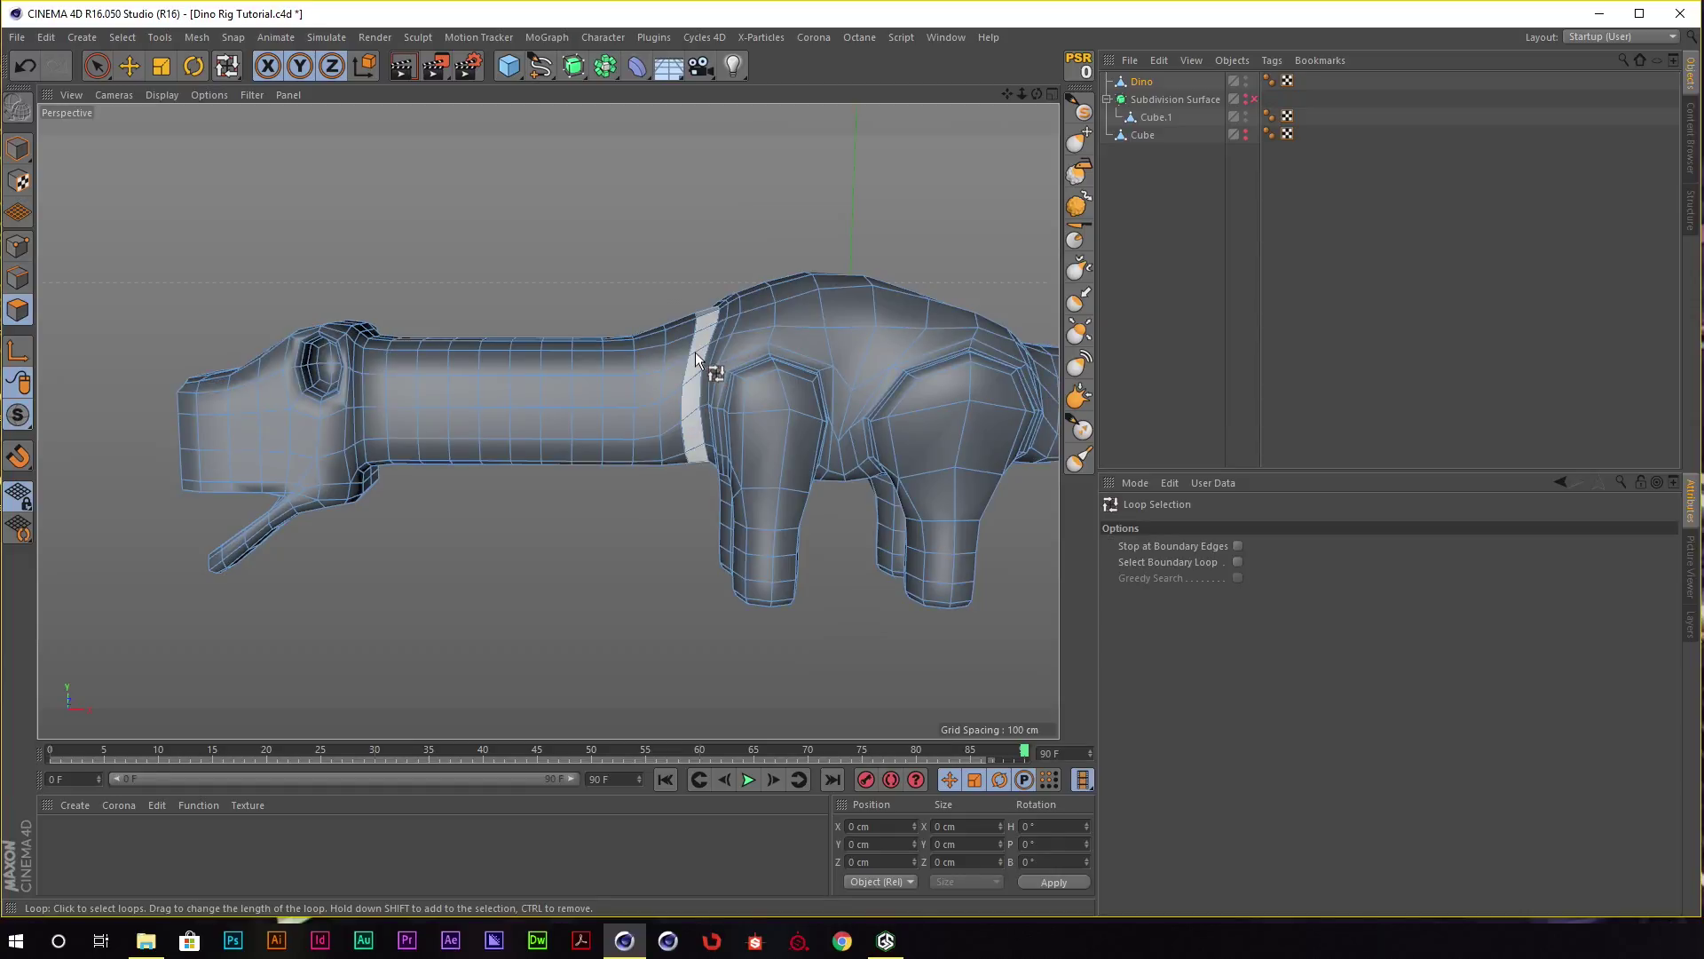
left_click(695, 352)
left_click_drag(685, 355, 428, 350, "alt")
left_click(427, 350, "shift")
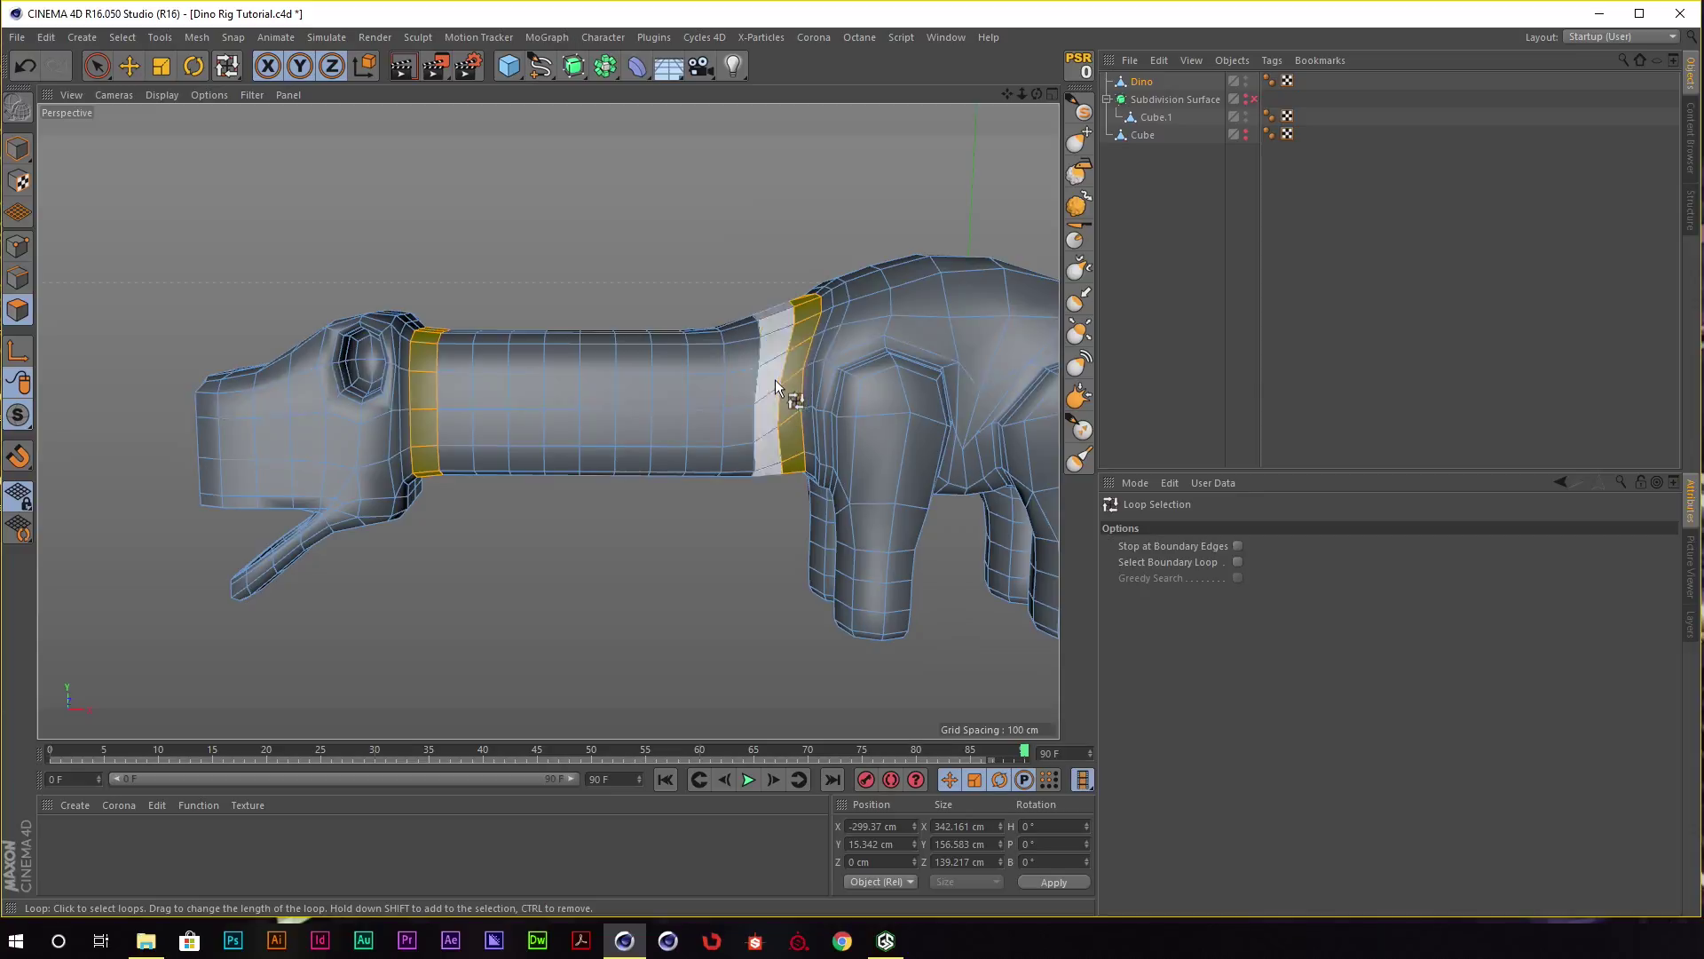
mouse_move(425, 419)
left_mouse_down("alt")
mouse_move(538, 336)
mouse_move(520, 296)
mouse_move(396, 217)
left_mouse_up("alt")
key("t")
key("u")
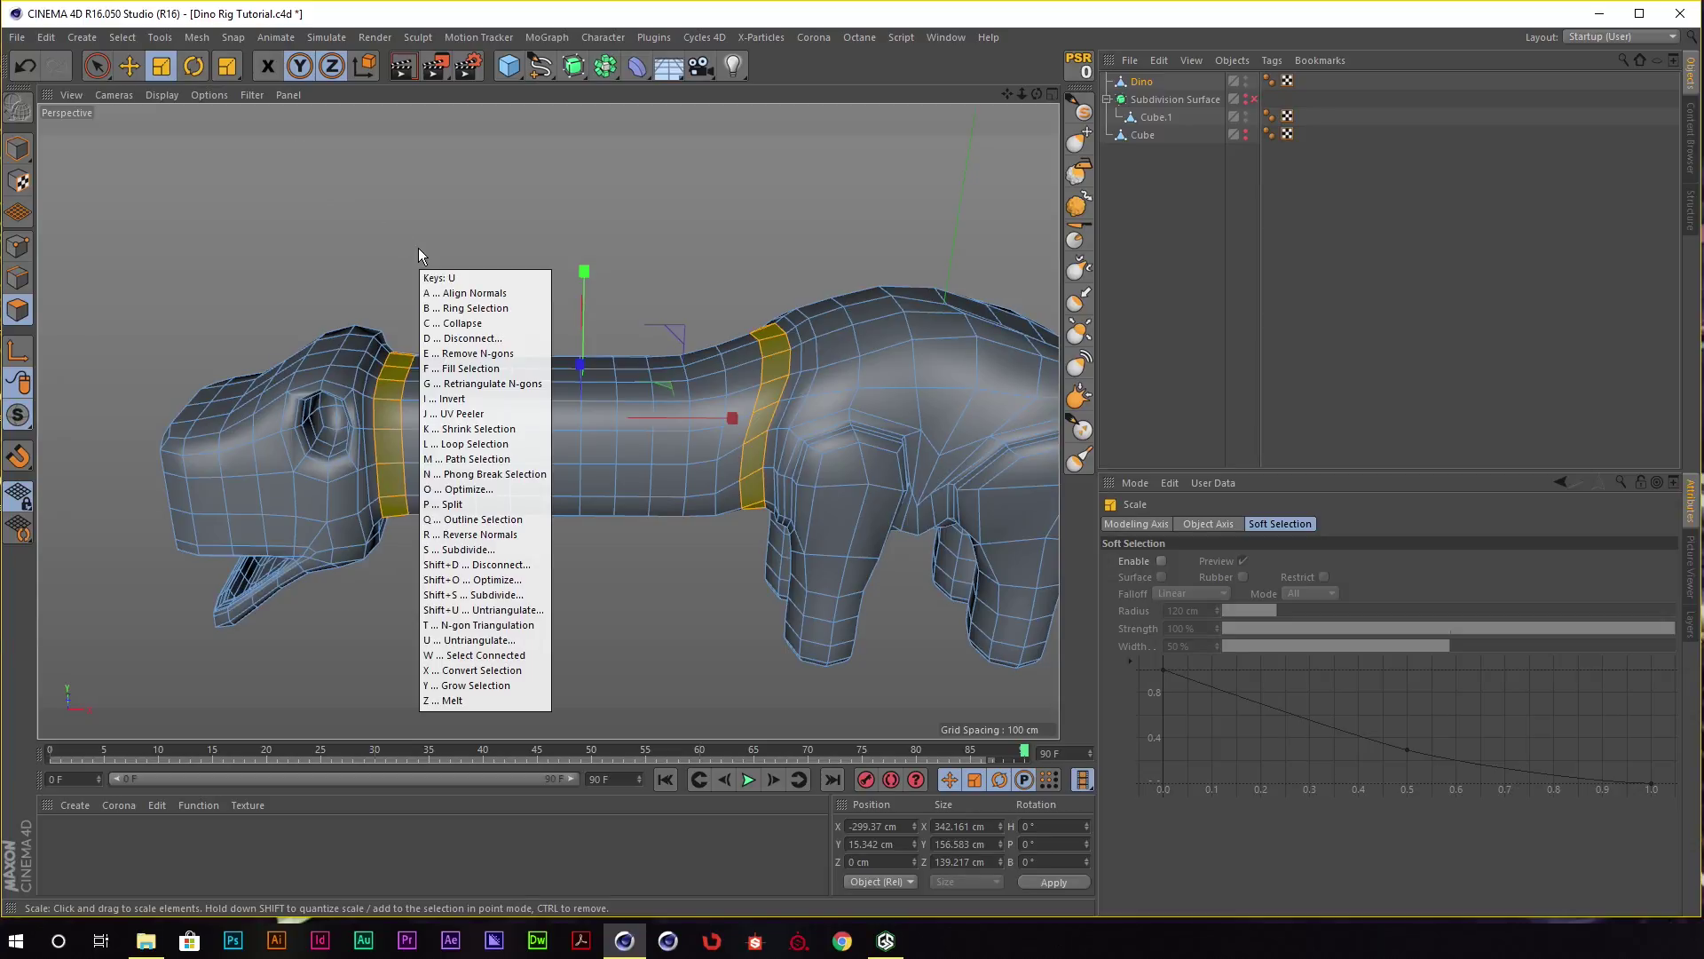
Fill Select all the neck polygons lying between the two selected rings.
key("f")
left_click(520, 401)
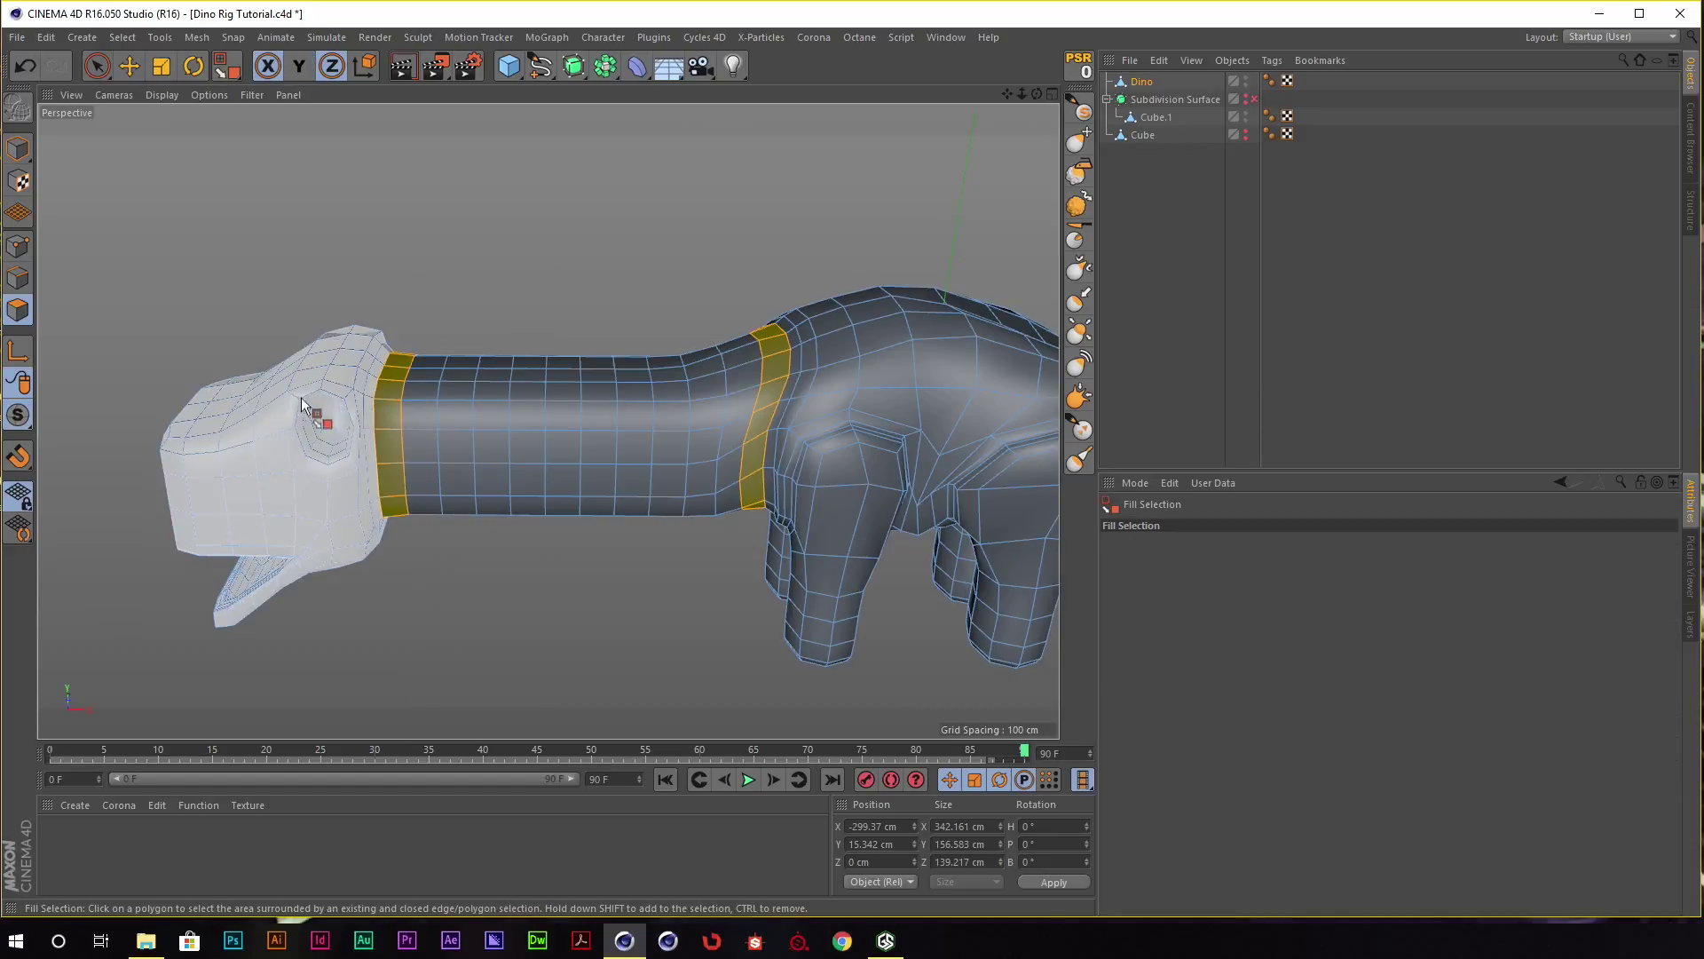
scroll(301, 404, "down", 2)
middle_click_drag(751, 397, 462, 367, "alt")
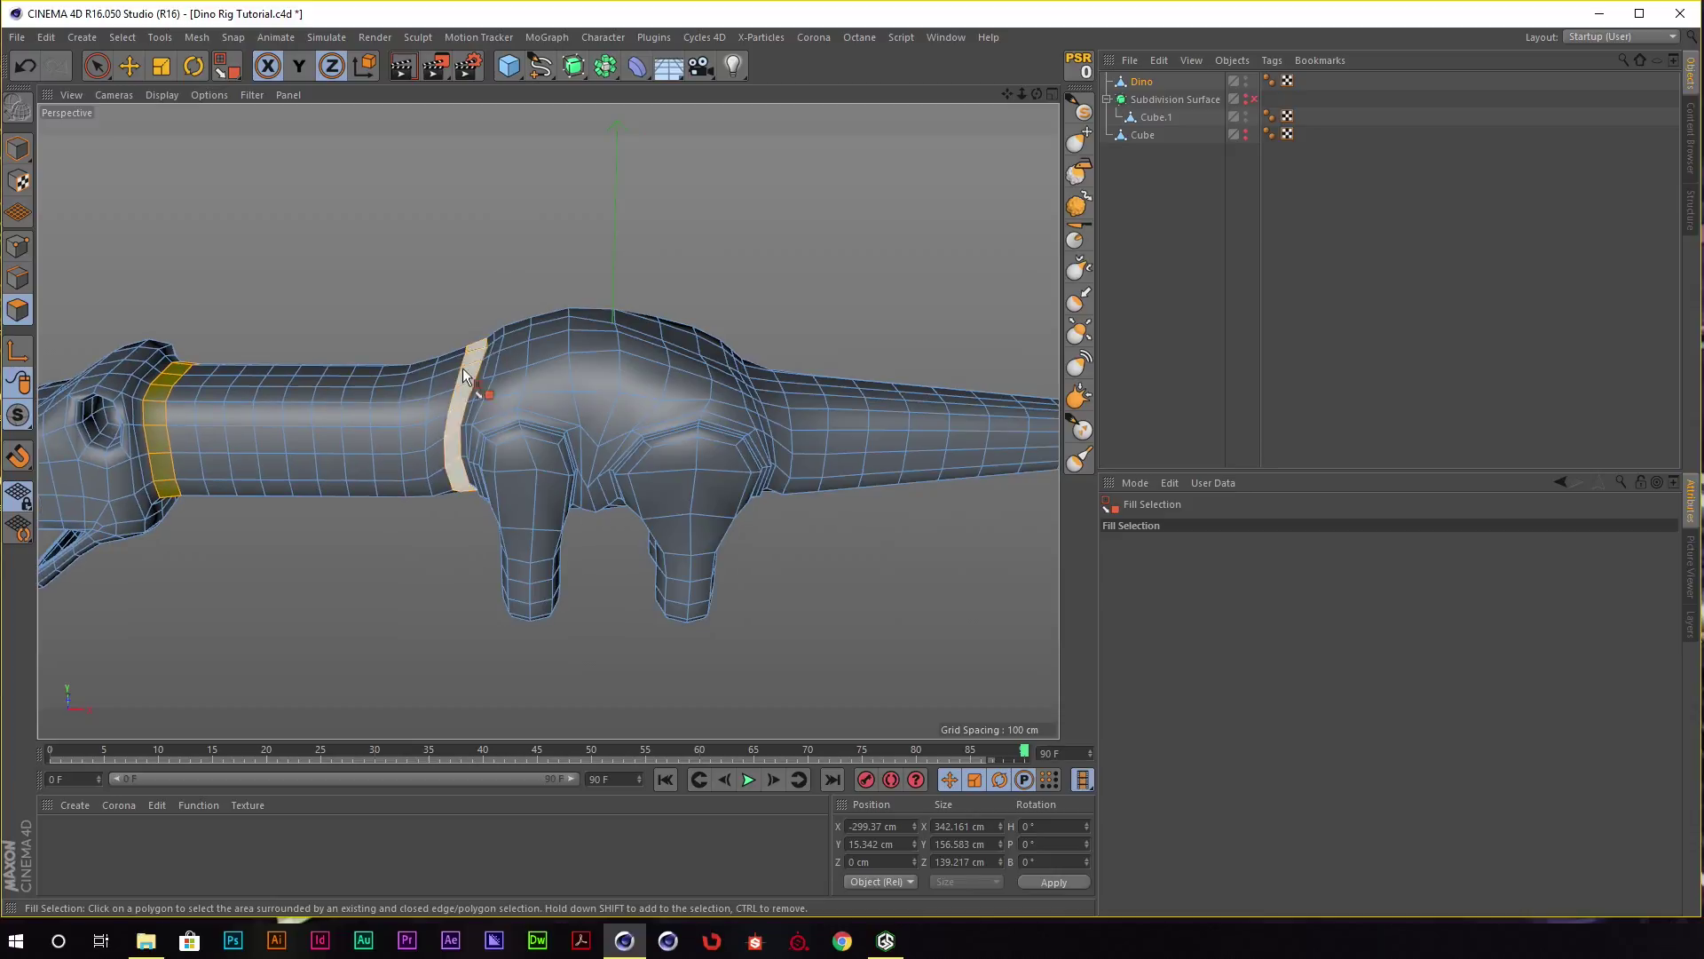
mouse_move(461, 367)
left_mouse_down("alt")
mouse_move(722, 274)
mouse_move(557, 449)
mouse_move(689, 334)
mouse_move(586, 415)
mouse_move(709, 382)
left_mouse_up("alt")
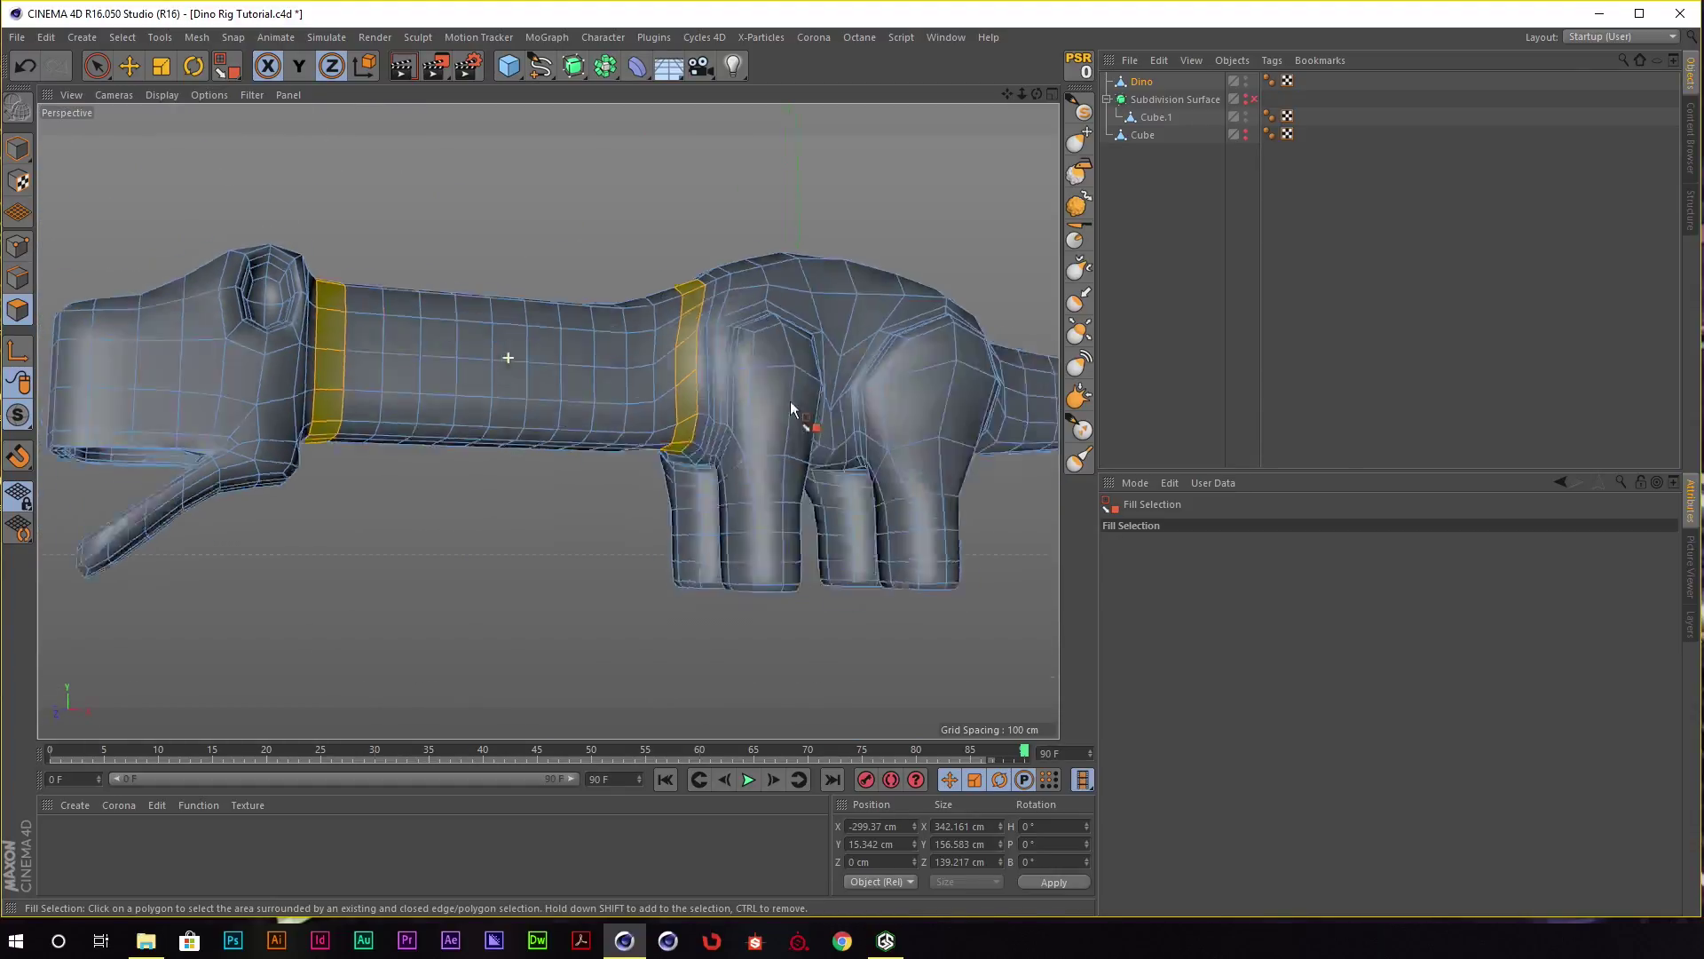
mouse_move(412, 296)
left_mouse_down("alt")
mouse_move(569, 245)
mouse_move(539, 249)
left_mouse_up("alt")
left_click(552, 328)
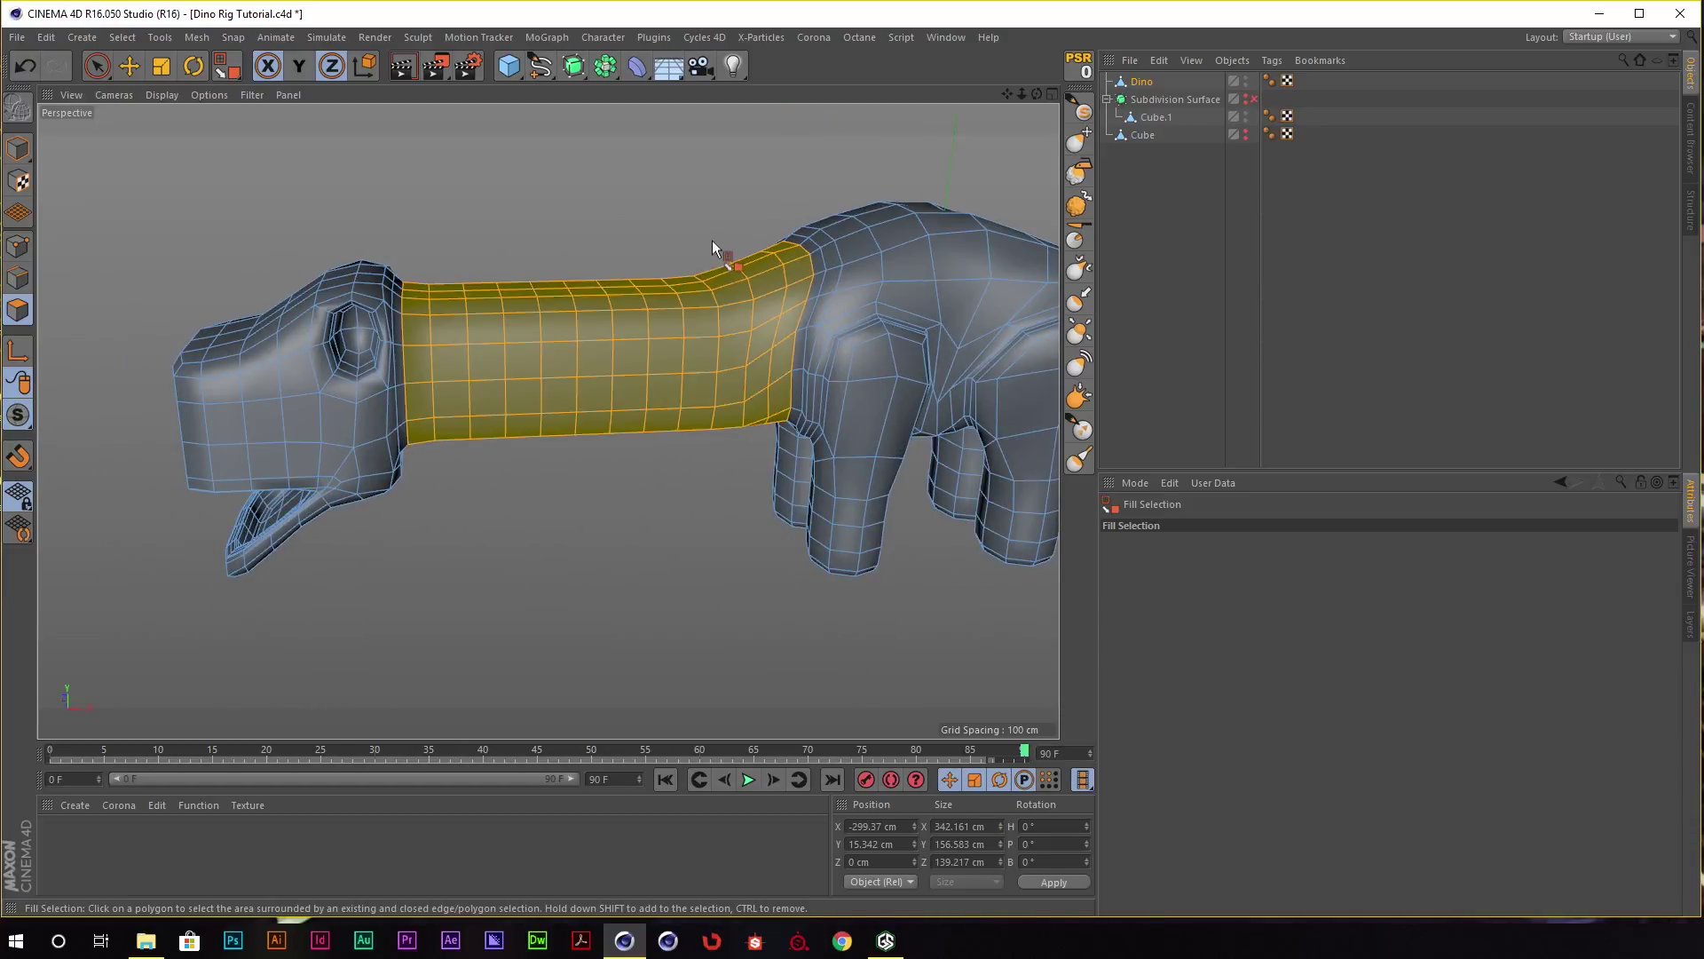
left_click_drag(713, 247, 762, 299, "alt")
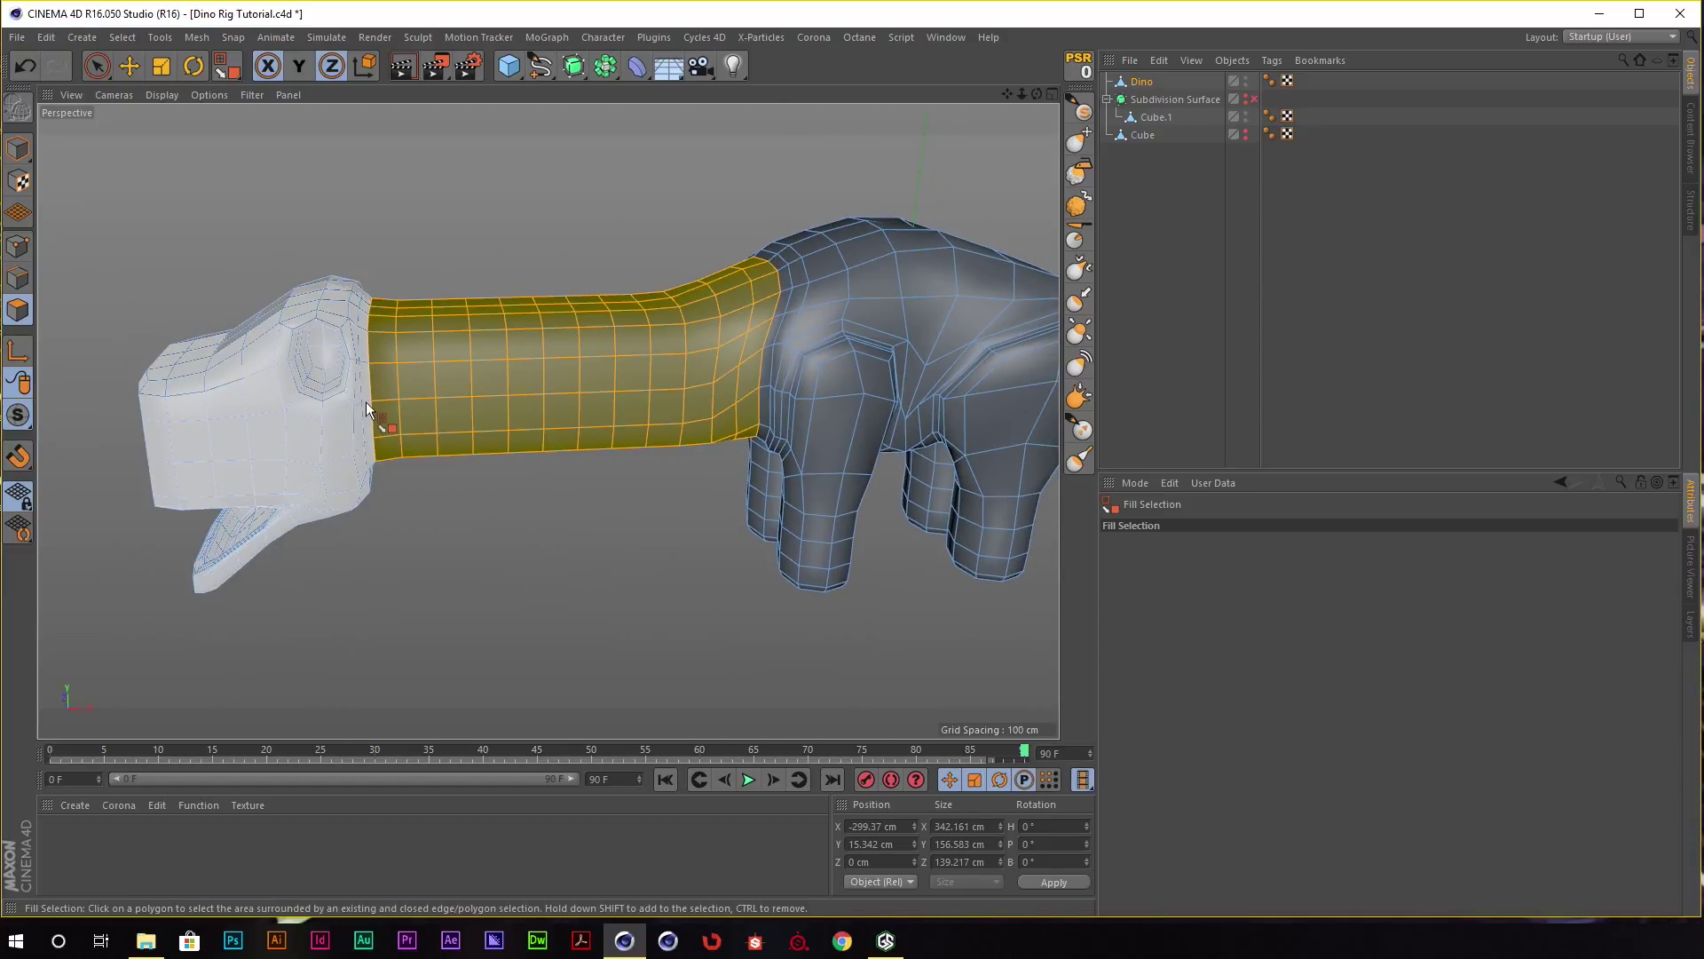
mouse_move(628, 224)
left_mouse_down("alt")
mouse_move(689, 257)
mouse_move(641, 333)
mouse_move(593, 286)
mouse_move(498, 293)
mouse_move(579, 243)
mouse_move(673, 231)
left_mouse_up("alt")
key("t")
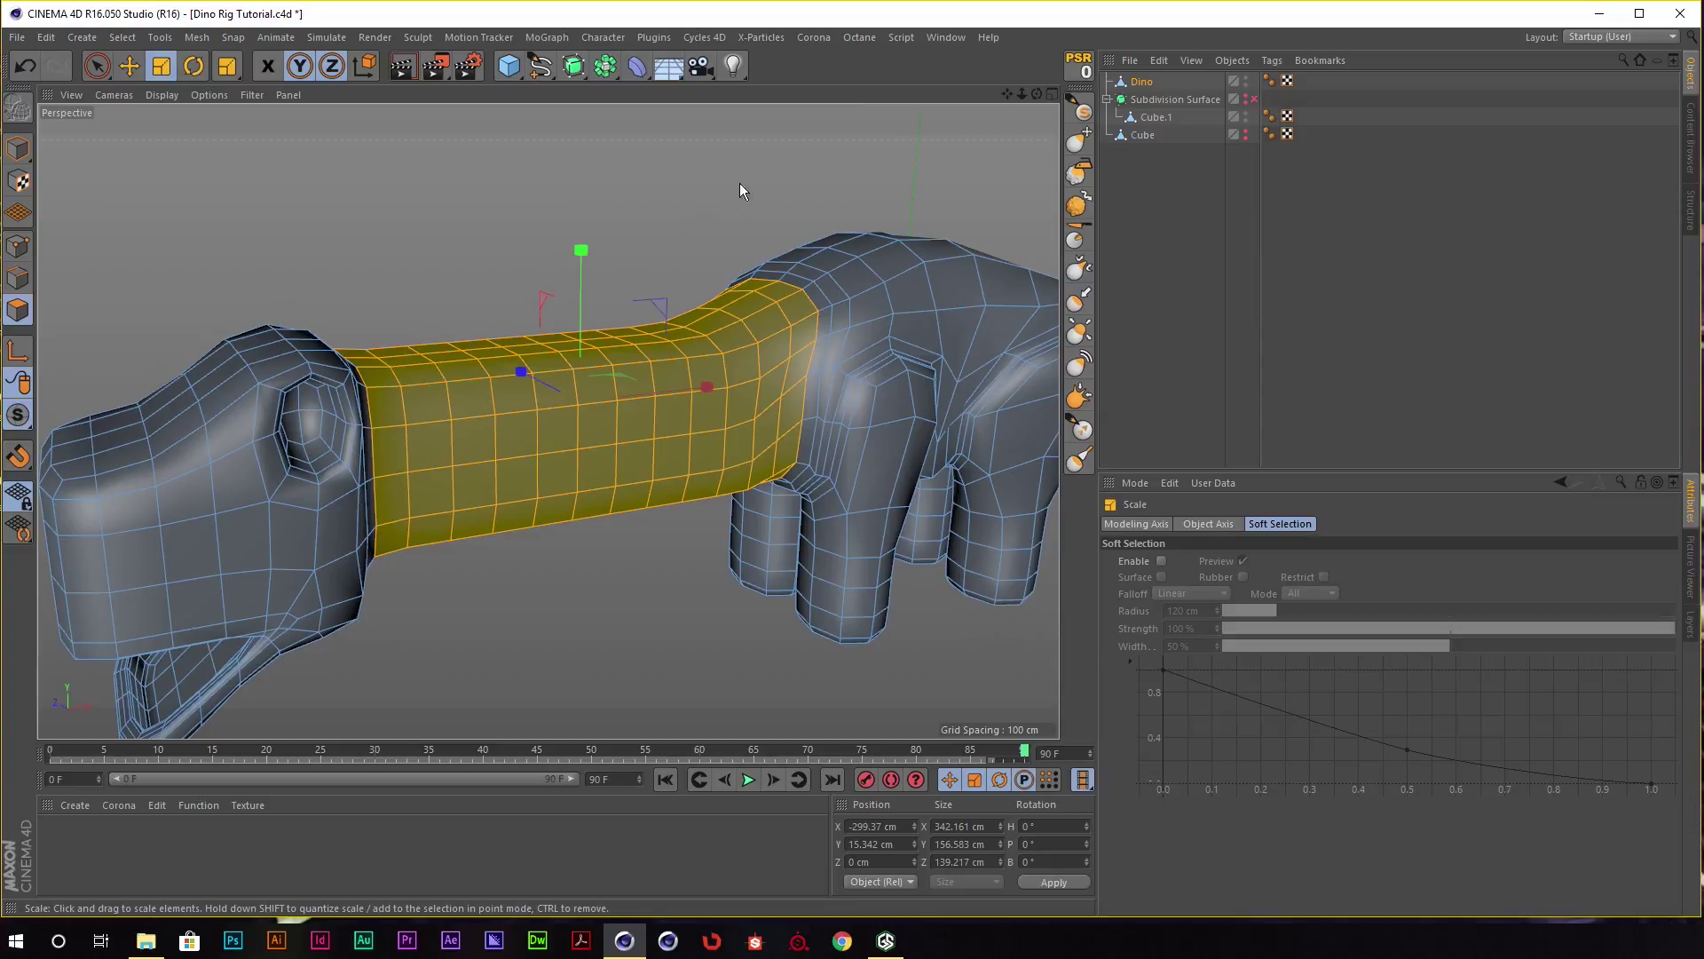
Slim the neck to about 80% with a 26 cm soft selection, then disable soft selection.
mouse_move(577, 159)
left_mouse_down("alt")
mouse_move(663, 190)
mouse_move(828, 184)
mouse_move(612, 238)
mouse_move(675, 222)
left_mouse_up("alt")
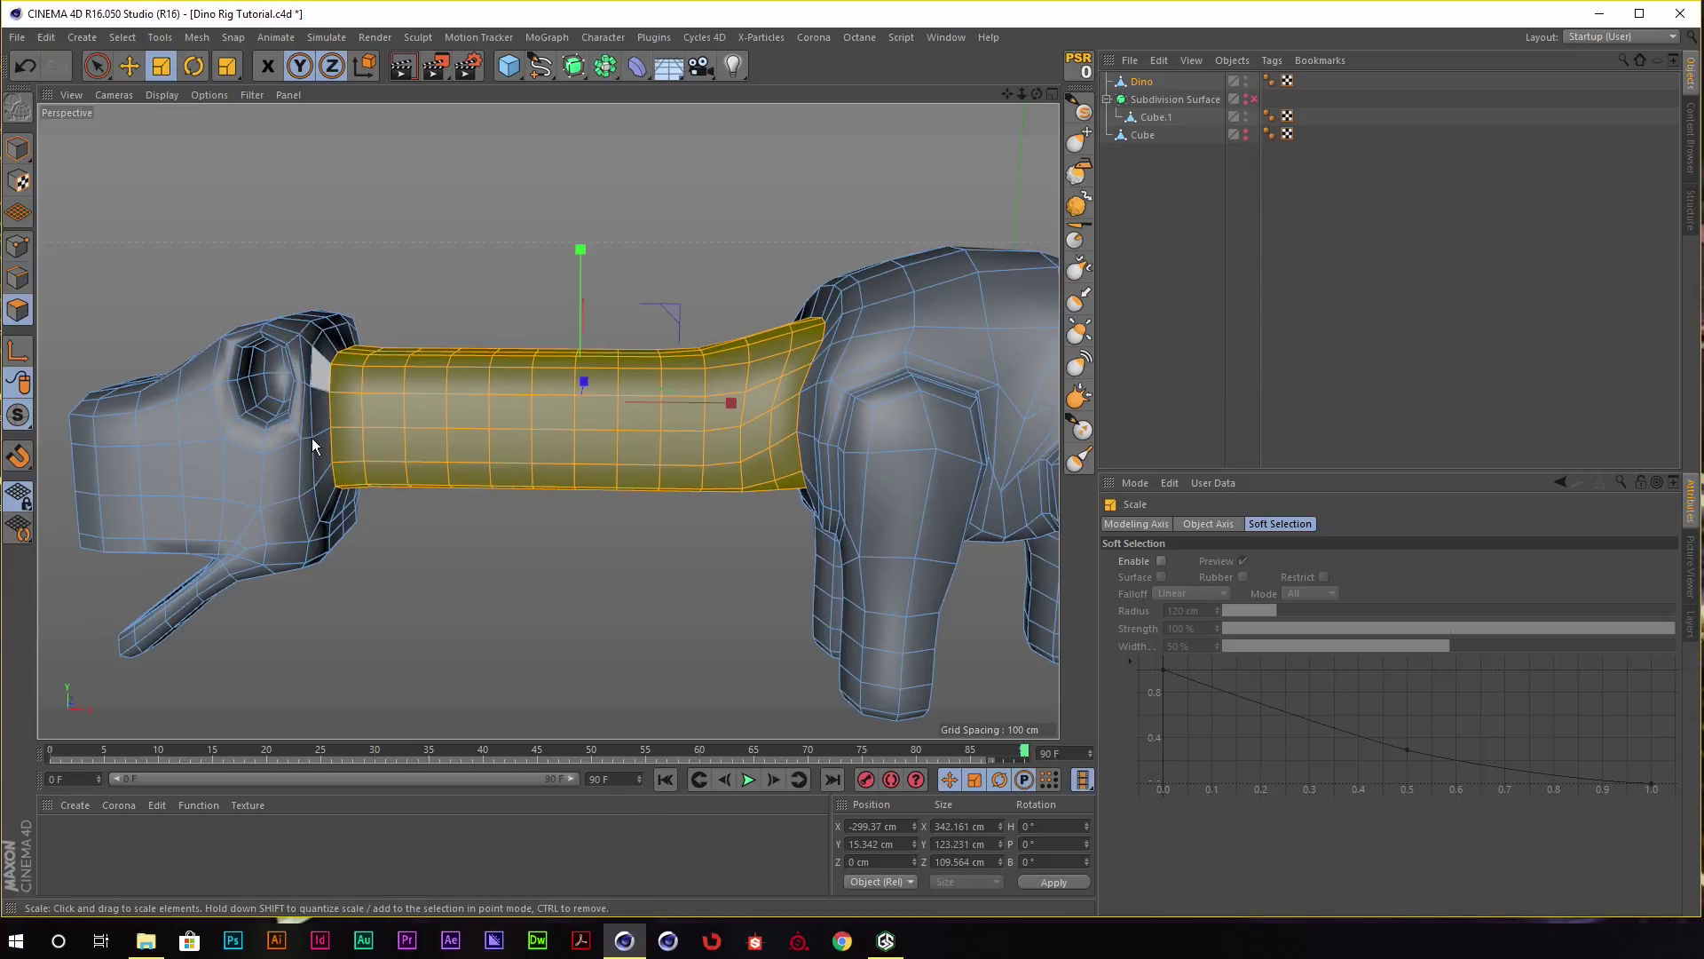
key("ctrl+z")
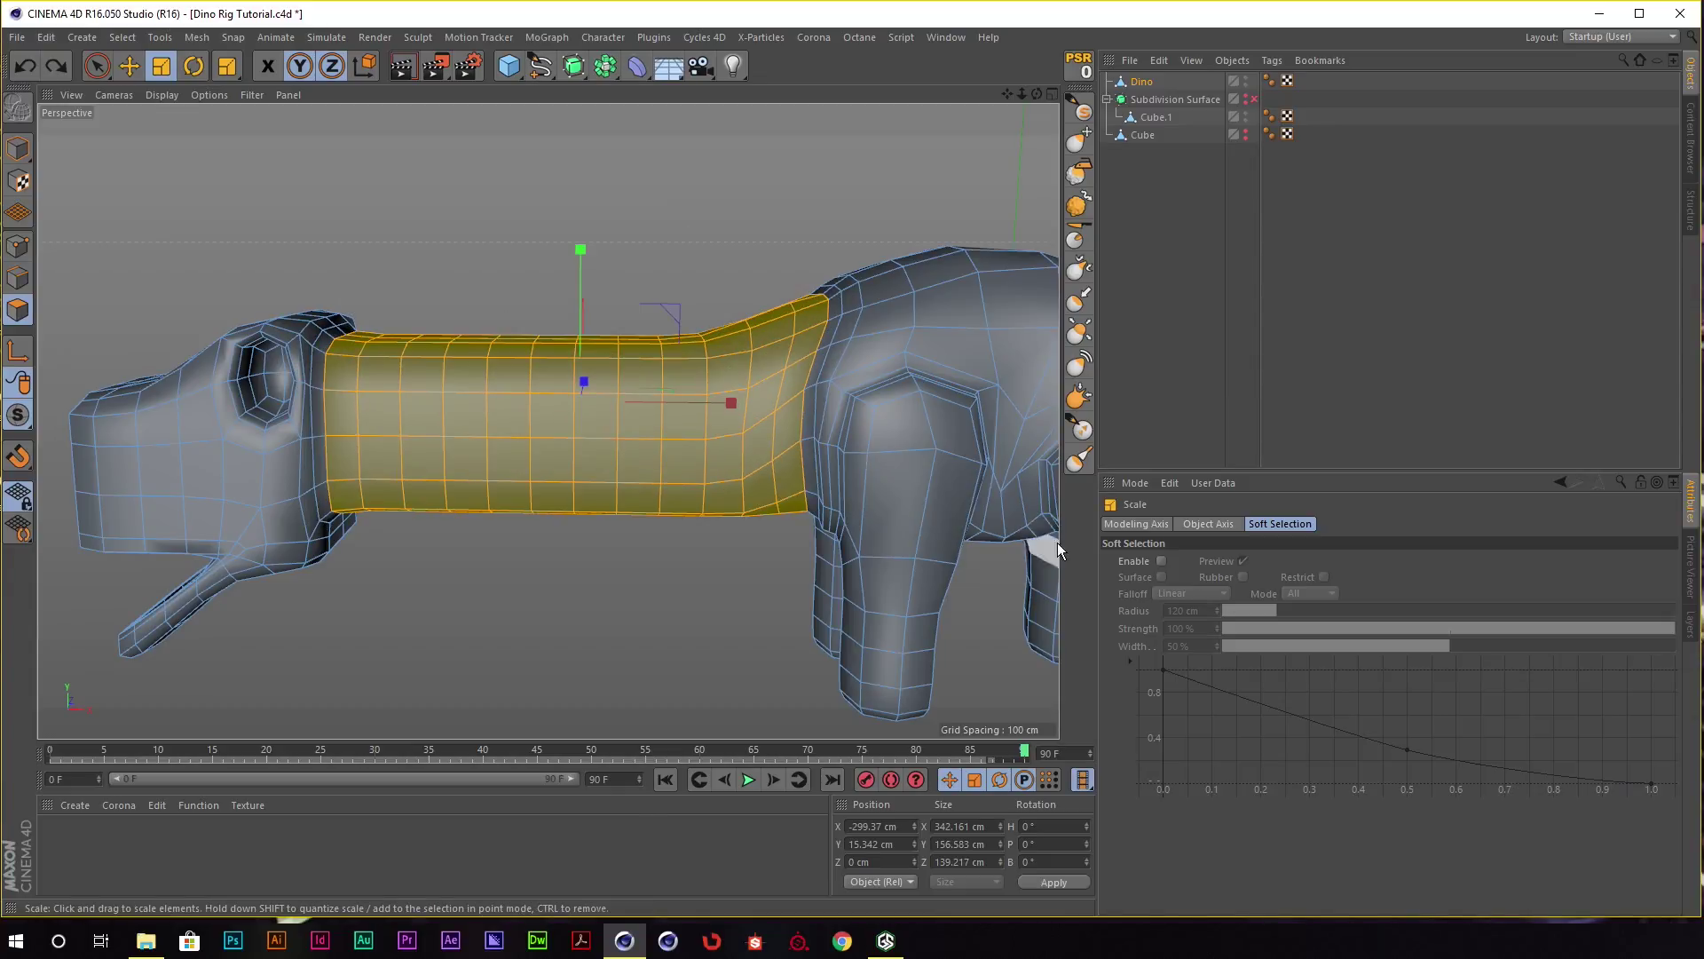
left_click(1161, 561)
left_click(1254, 609)
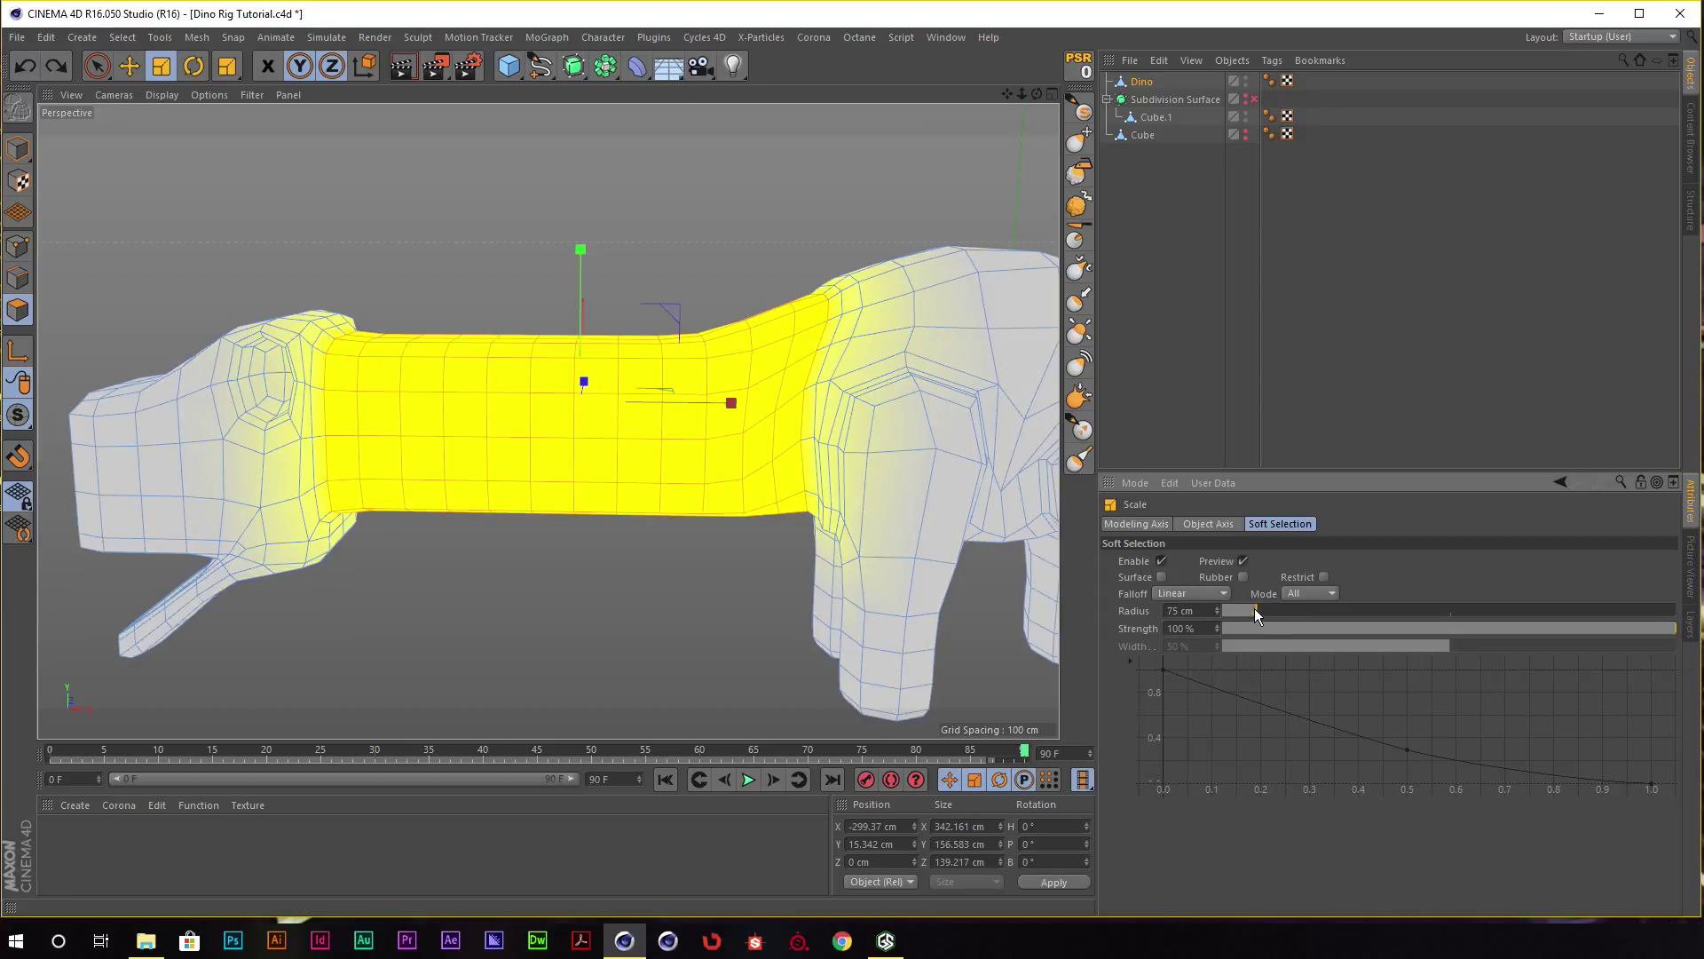
left_click_drag(1254, 610, 1237, 611)
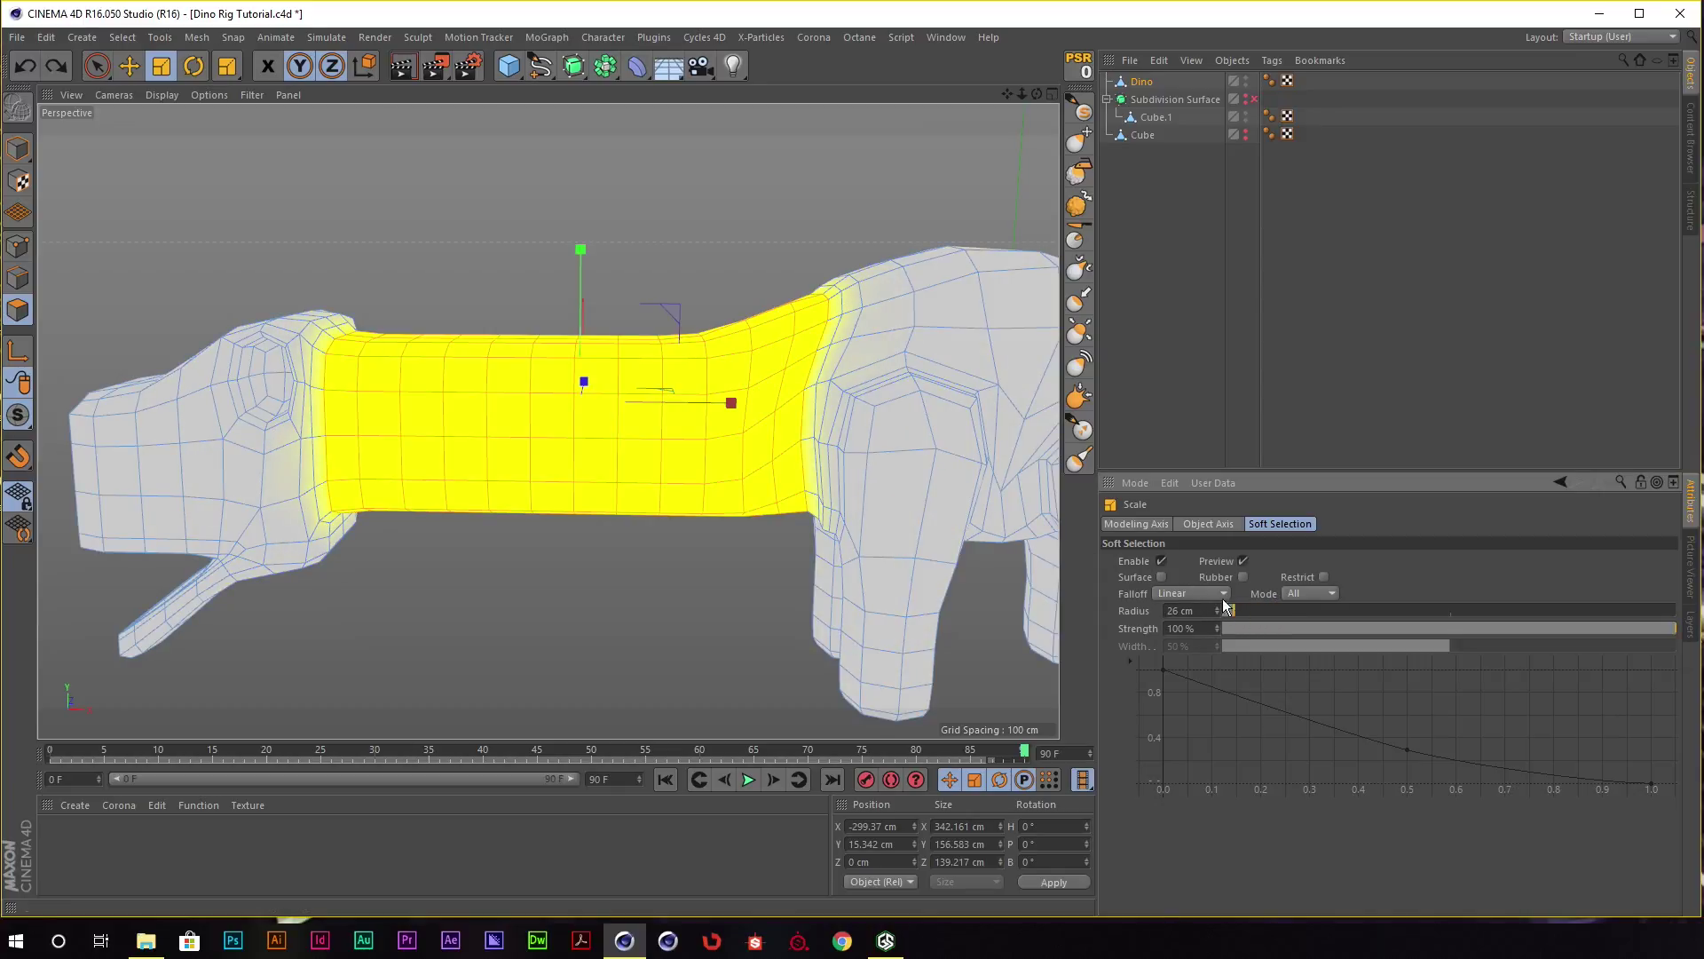
mouse_move(721, 126)
left_mouse_down()
mouse_move(547, 167)
mouse_move(636, 173)
left_mouse_up()
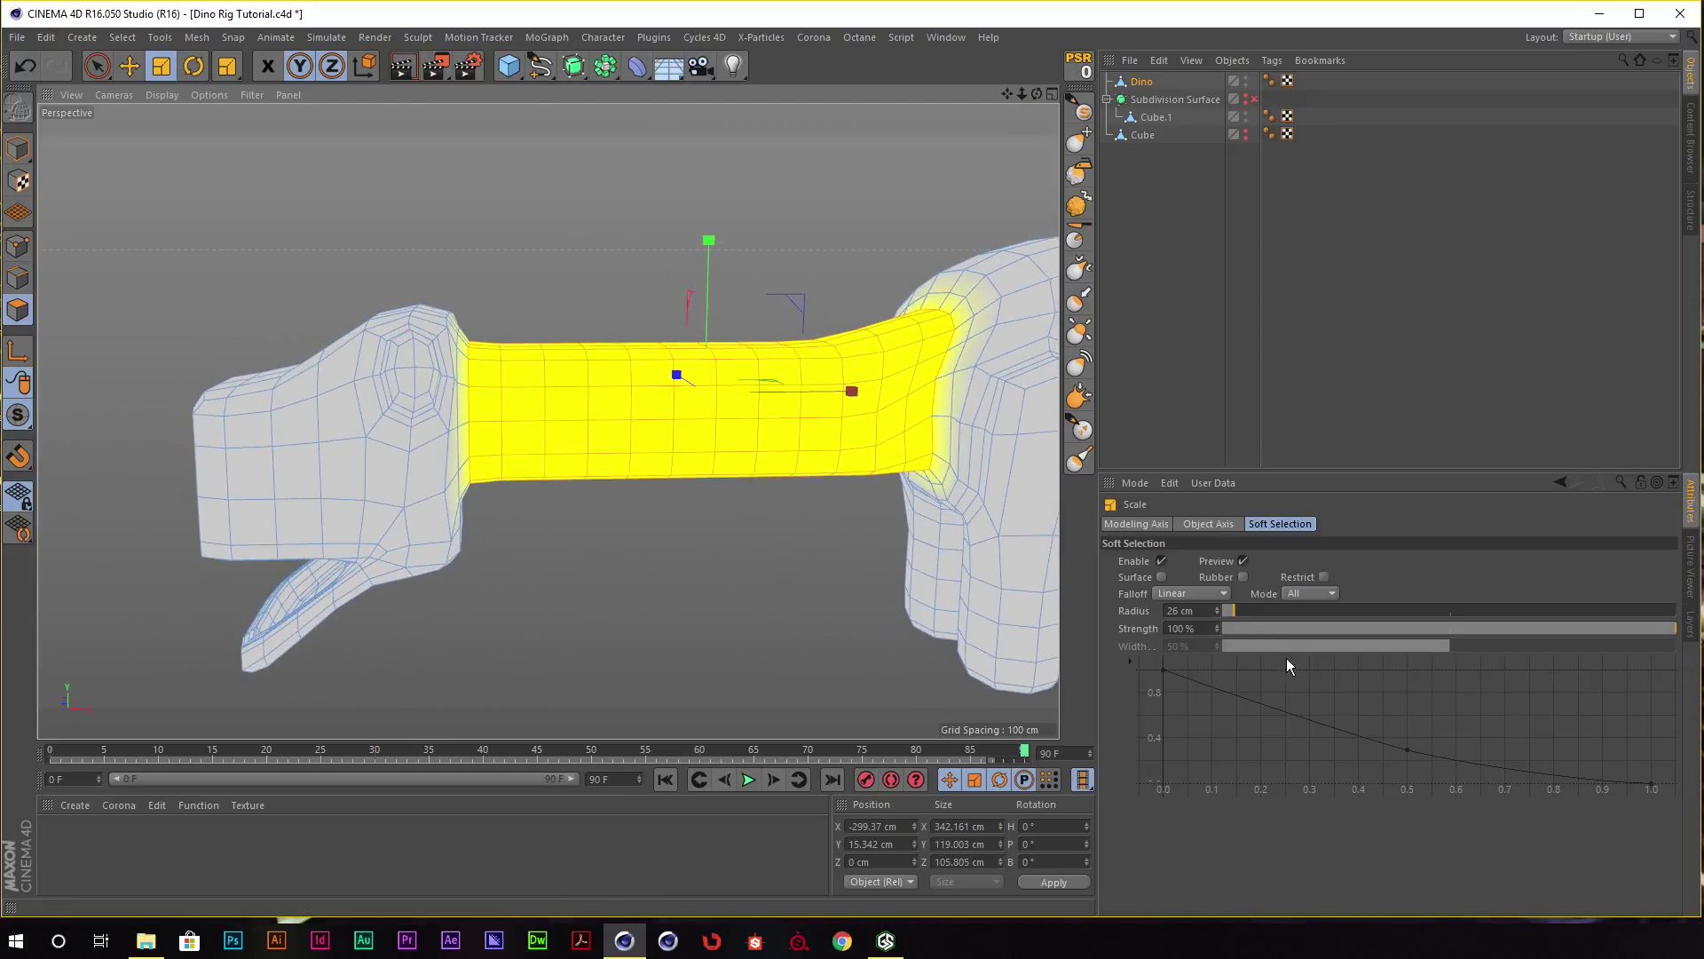
left_click(1161, 561)
mouse_move(621, 255)
left_mouse_down("alt")
mouse_move(390, 184)
mouse_move(238, 185)
left_mouse_up("alt")
Select the whole head by loop-selecting the neck ring behind it, then fill-selecting inside.
left_click(238, 184)
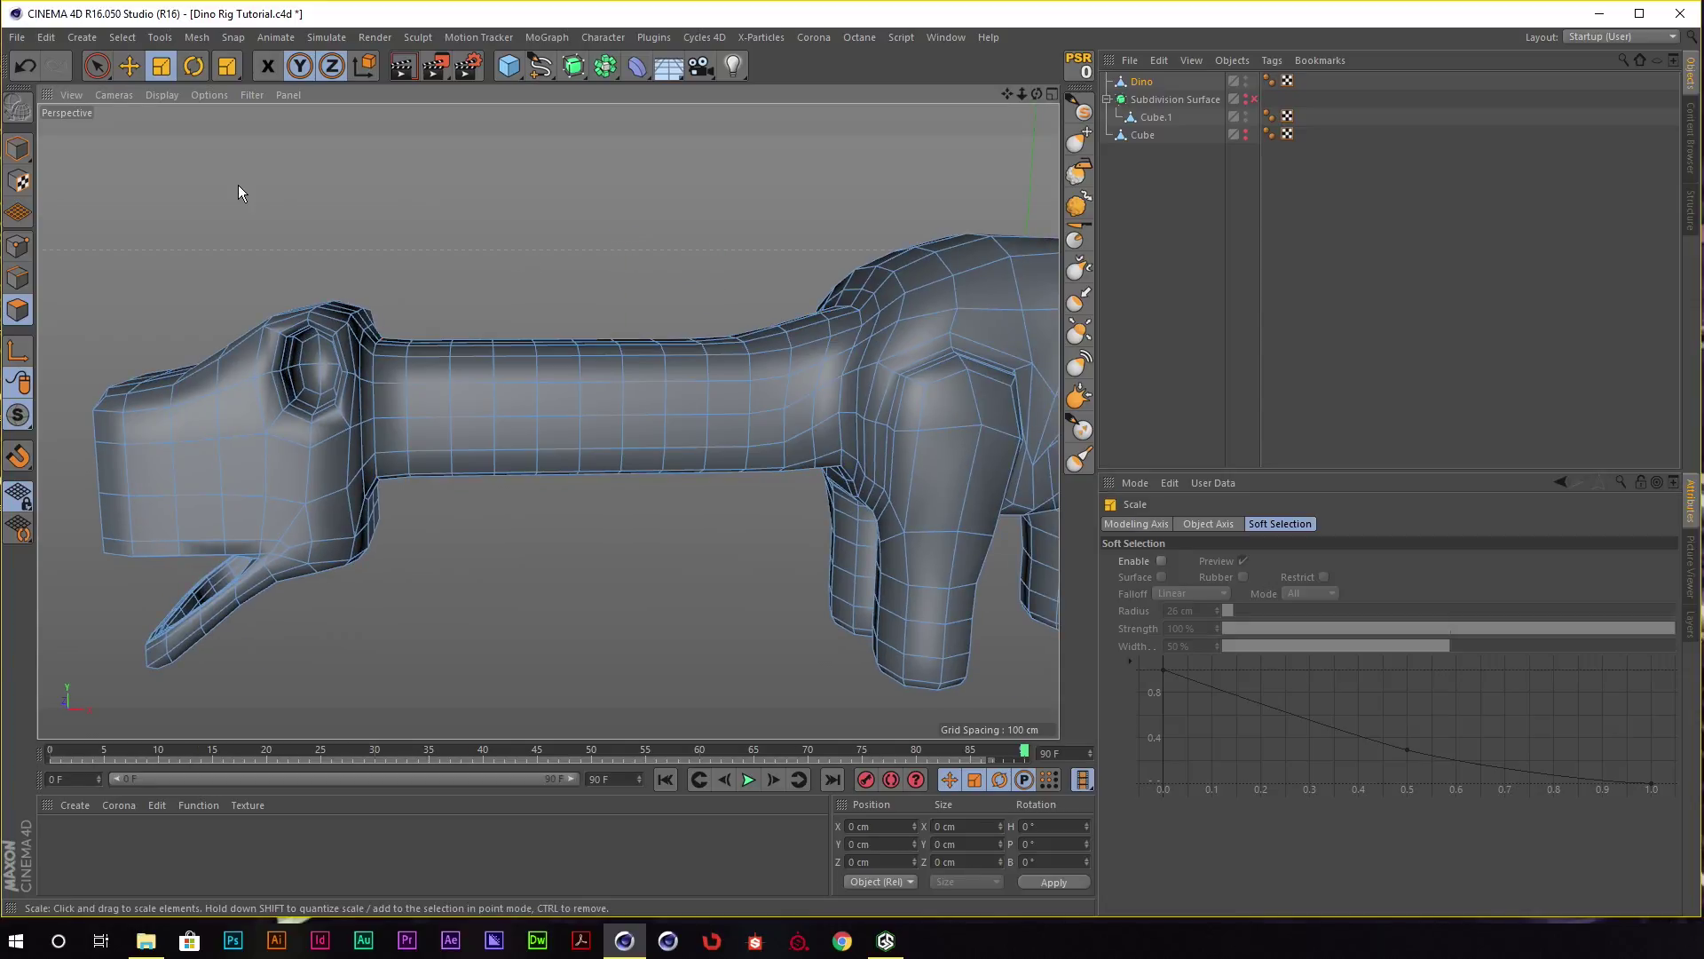
left_click_drag(476, 385, 566, 339, "alt")
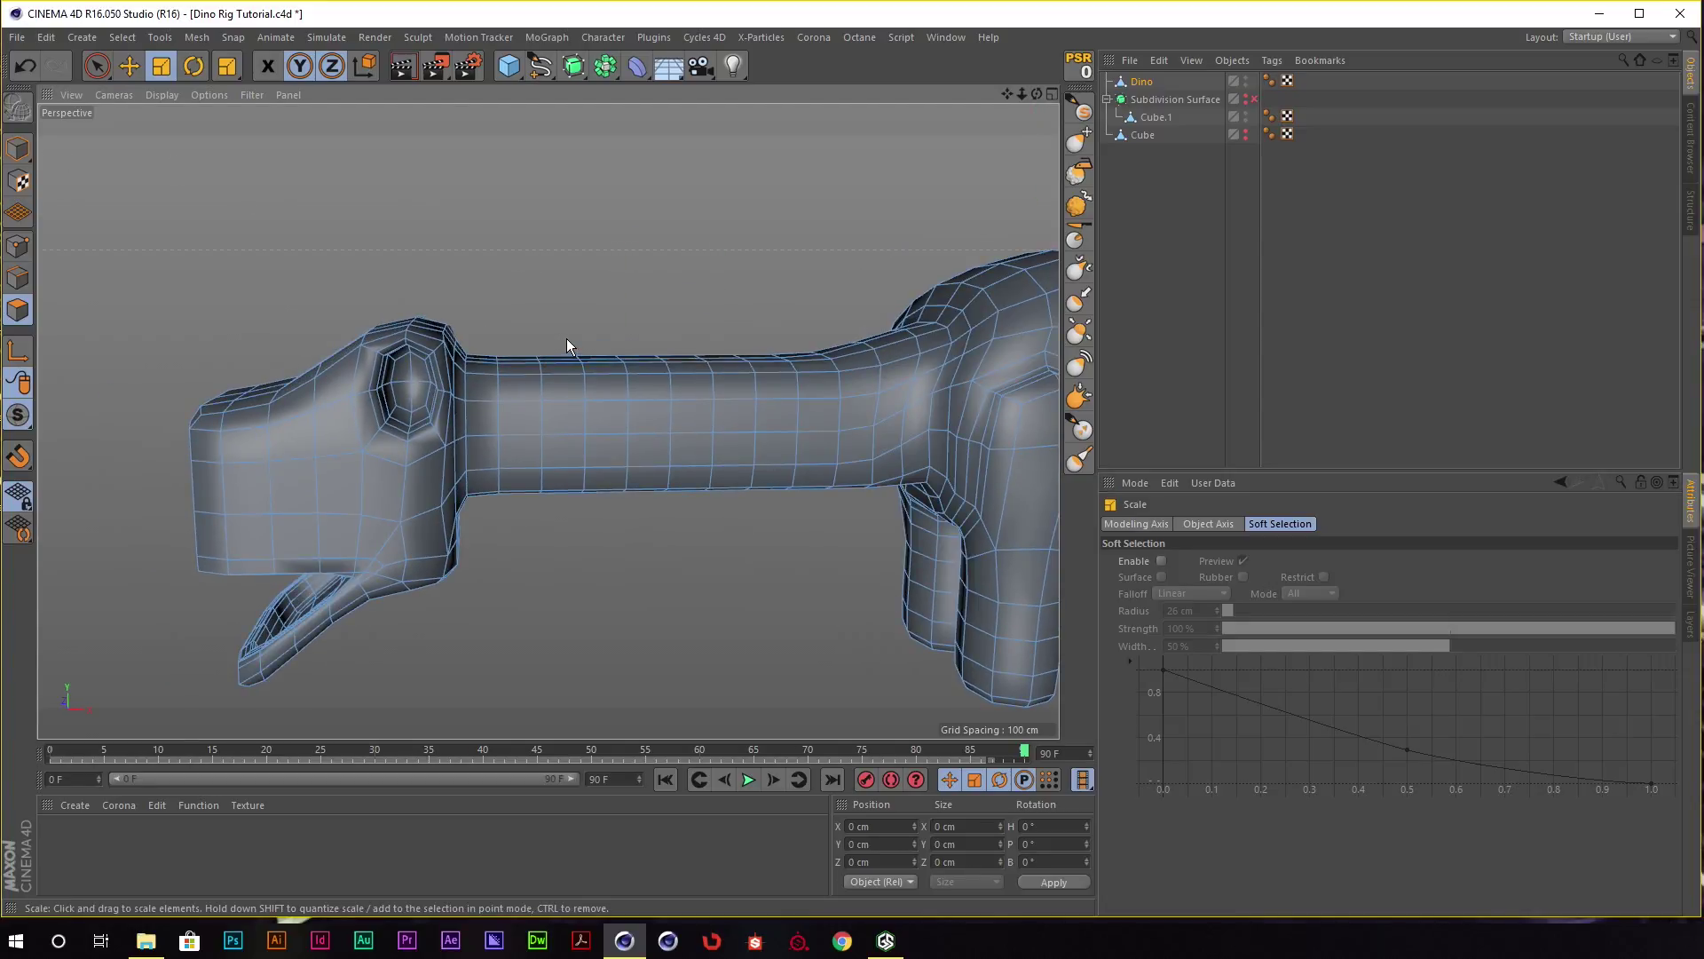
key("u")
key("l")
left_click(472, 481)
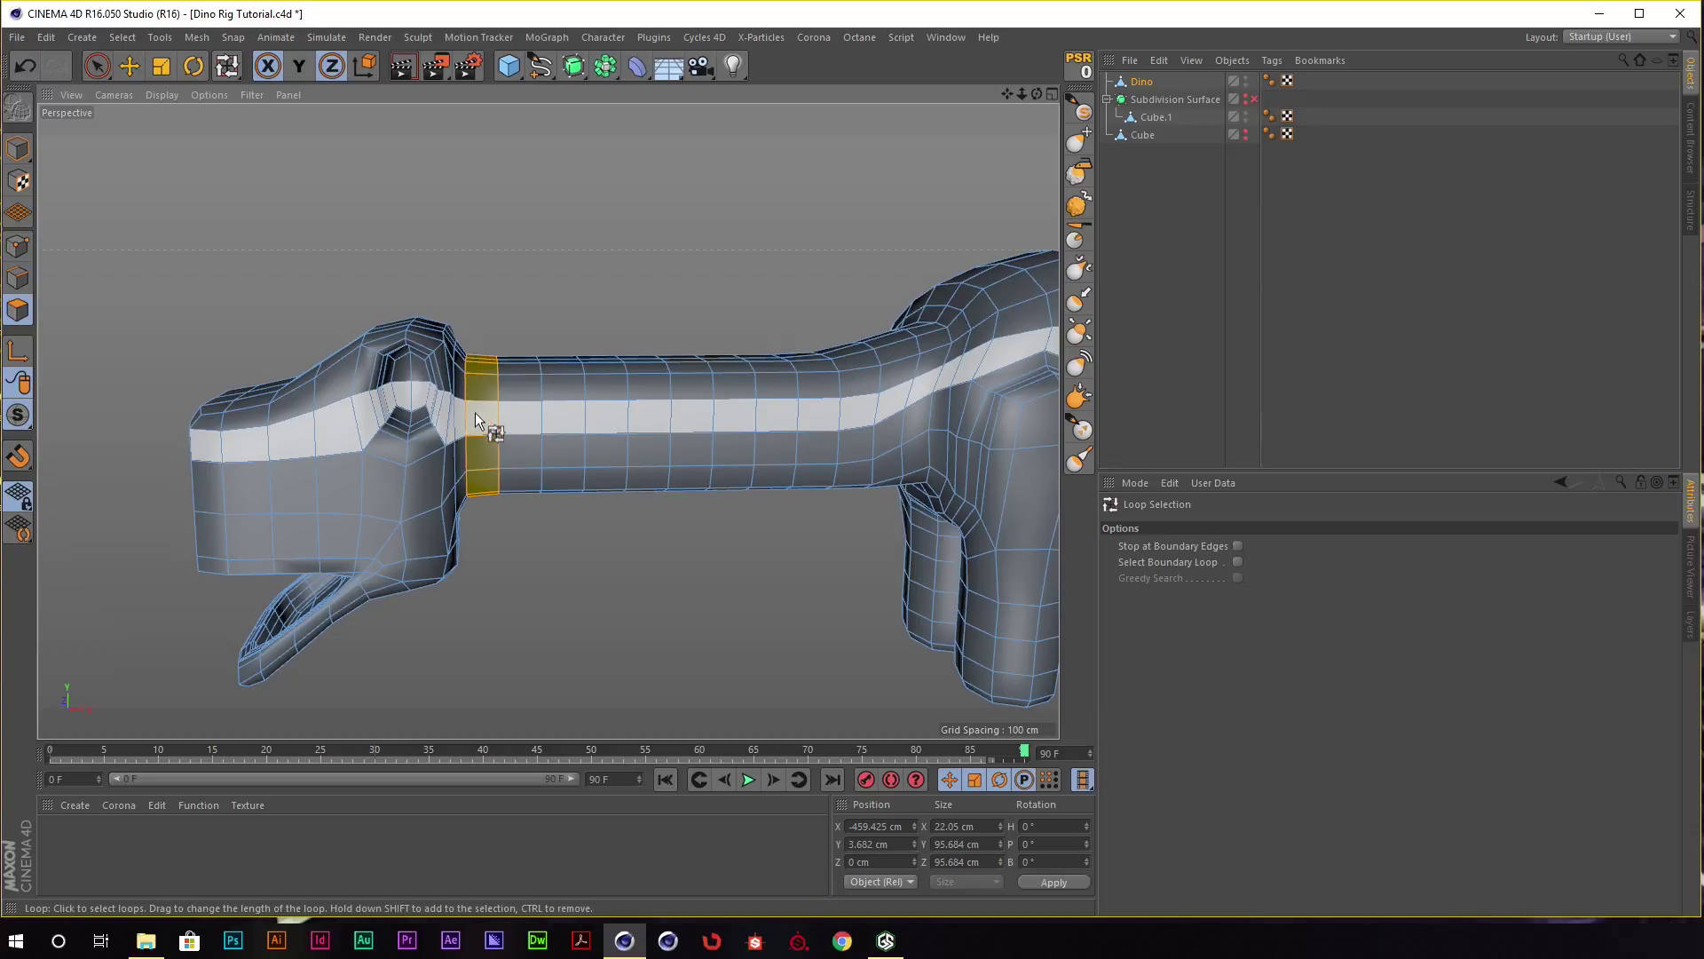
key("u")
key("f")
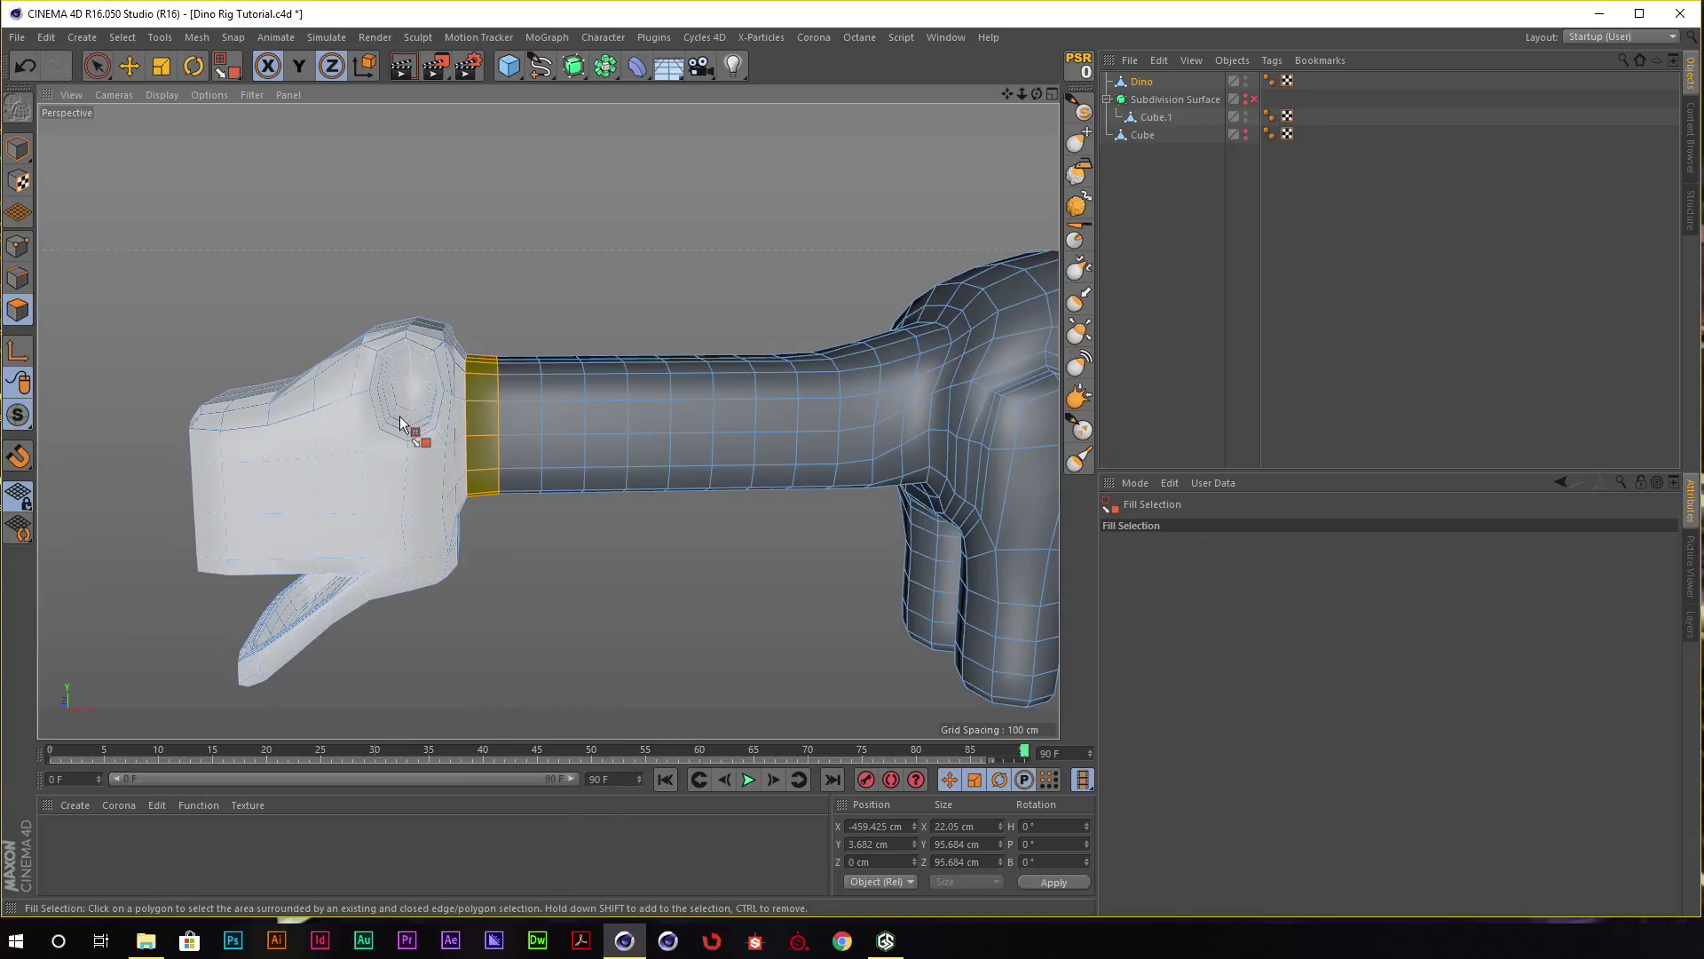
mouse_move(476, 412)
left_mouse_down("alt")
mouse_move(461, 392)
mouse_move(410, 405)
mouse_move(472, 428)
mouse_move(663, 221)
mouse_move(737, 173)
mouse_move(600, 218)
left_mouse_up("alt")
left_click(402, 428)
Shrink the head to about 199 × 124 cm, raise it slightly, and return to Model mode.
key("t")
key("e")
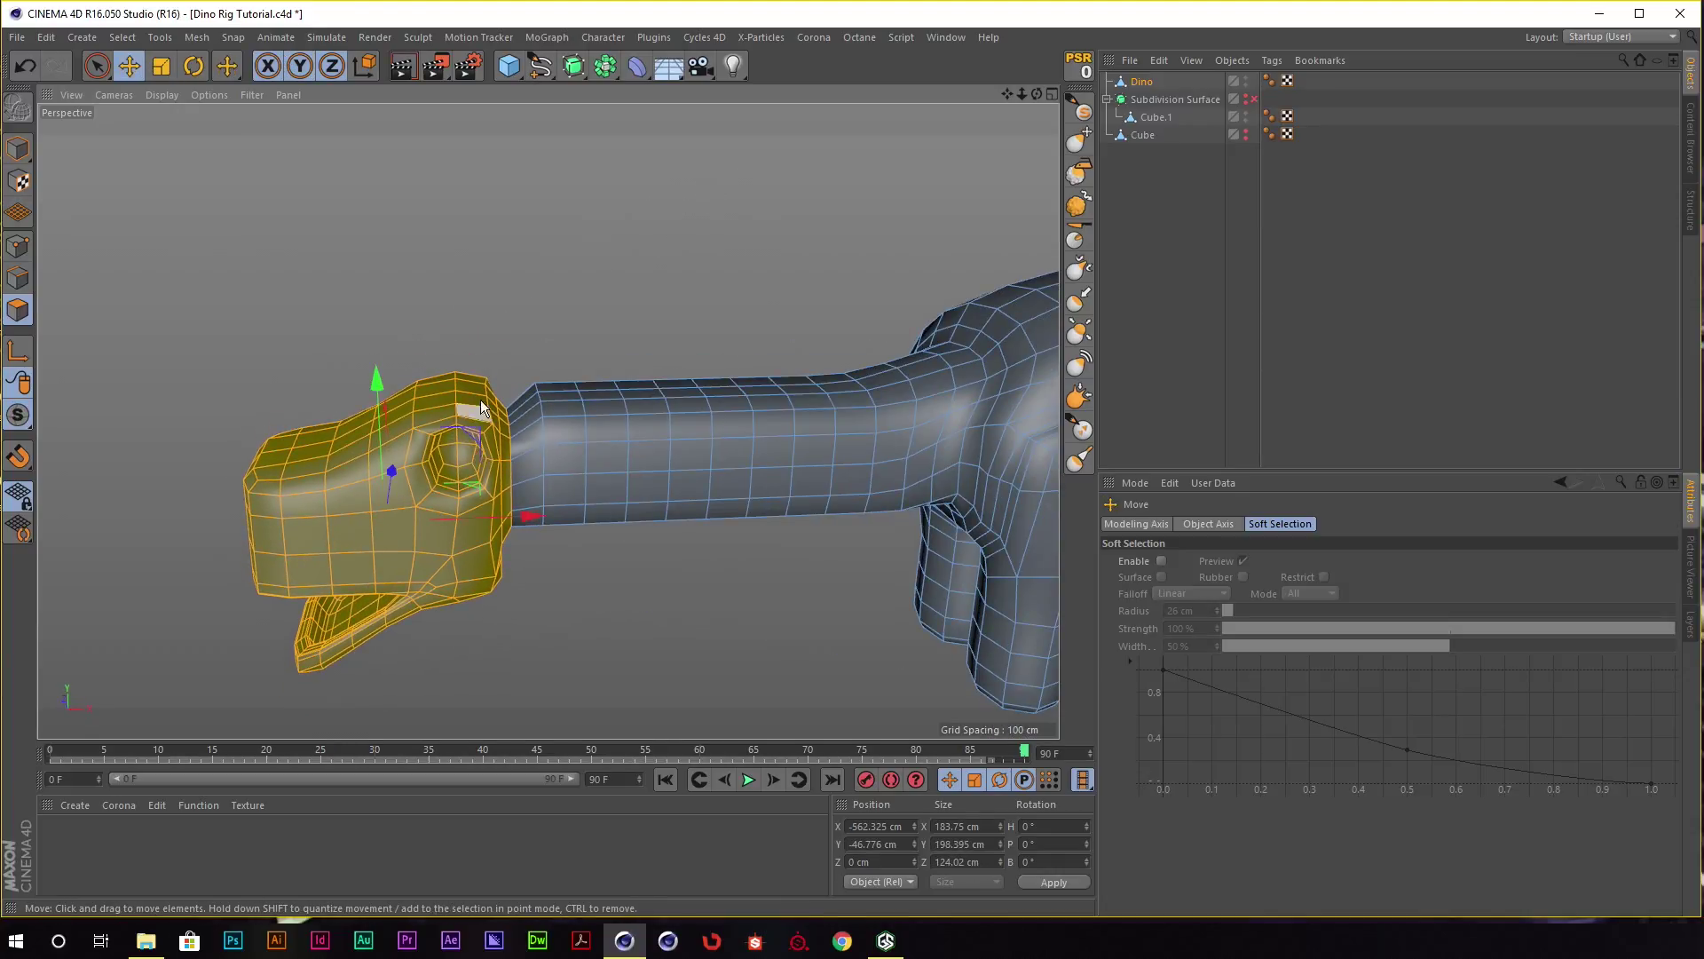
left_click_drag(481, 404, 378, 395, "alt")
mouse_move(542, 334)
left_mouse_down("alt")
mouse_move(425, 353)
mouse_move(632, 261)
left_mouse_up("alt")
key("ctrl+shift+z")
left_click(18, 148)
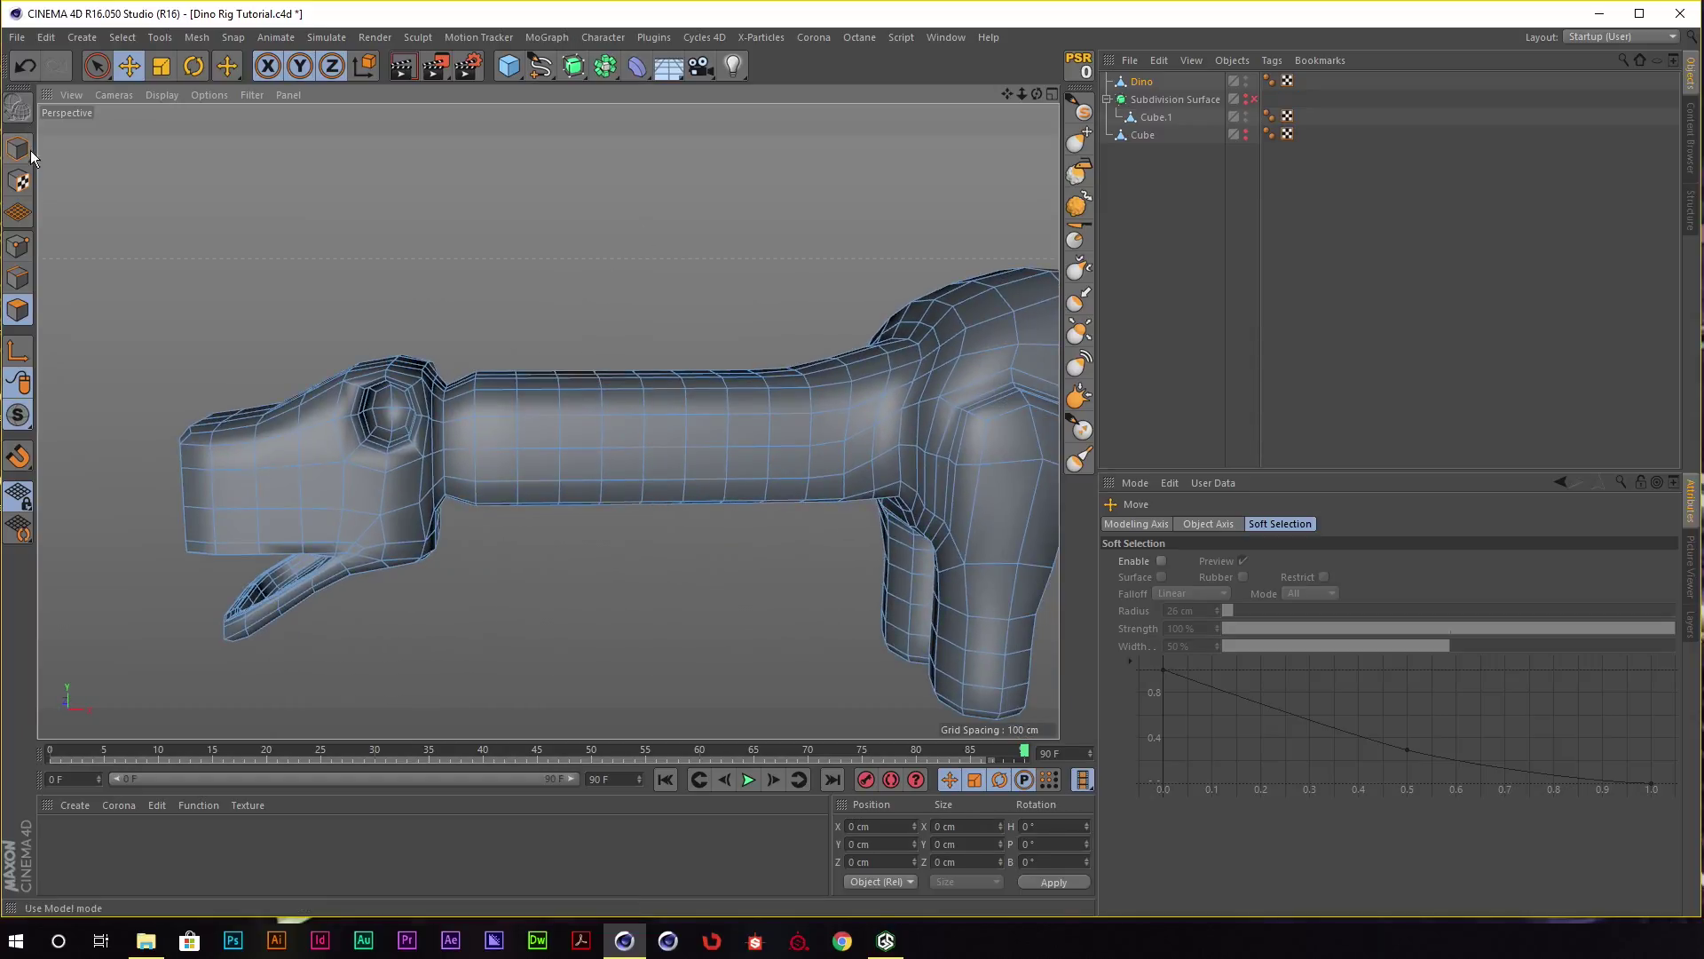
key("ctrl+shift+z")
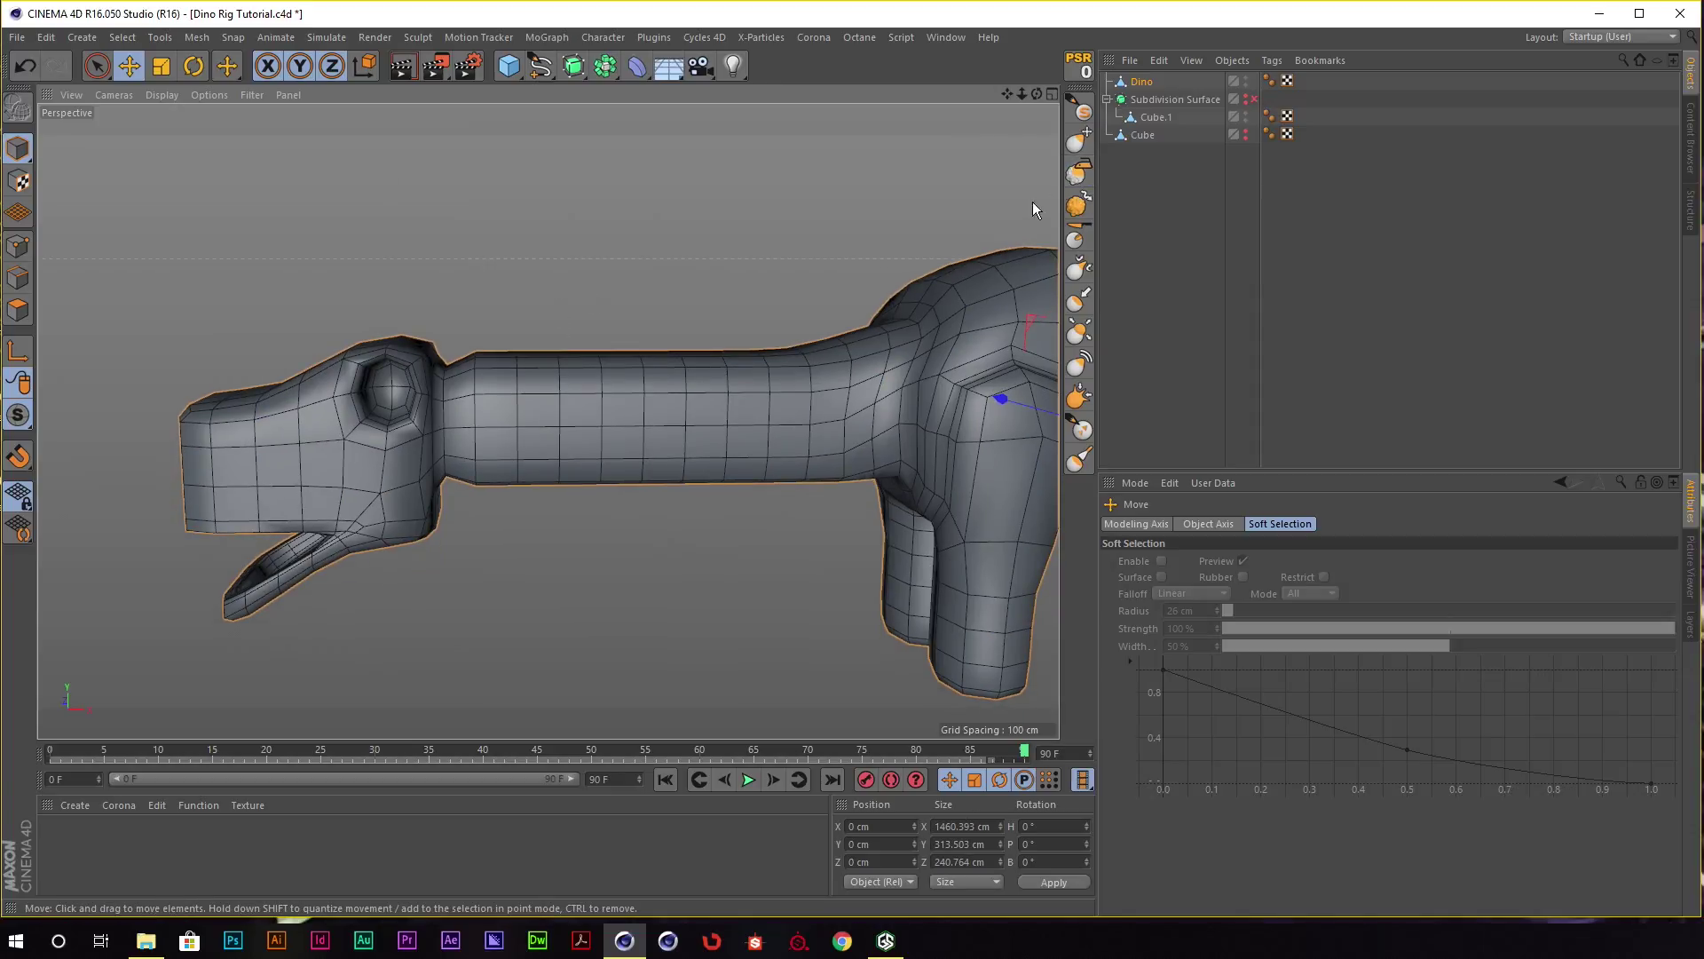
Smooth-brush the neck near the head, at its base, and along its underside.
left_click(1077, 171)
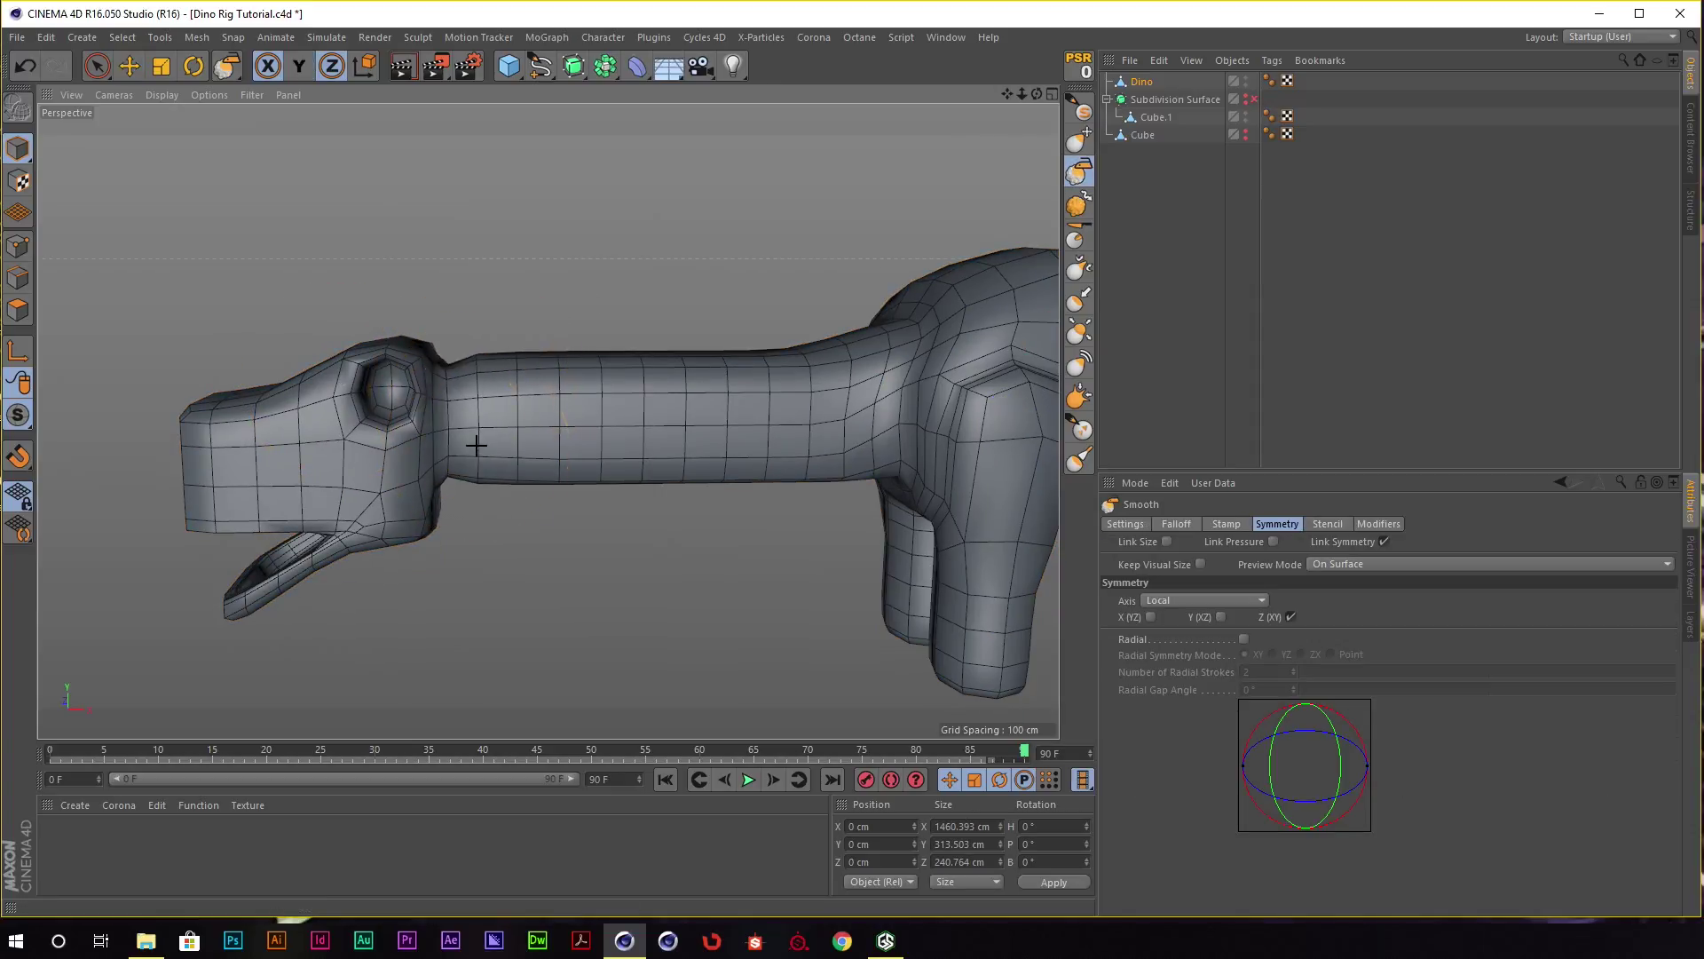
left_click_drag(476, 446, 487, 380, "alt")
left_click_drag(761, 456, 832, 427, "alt")
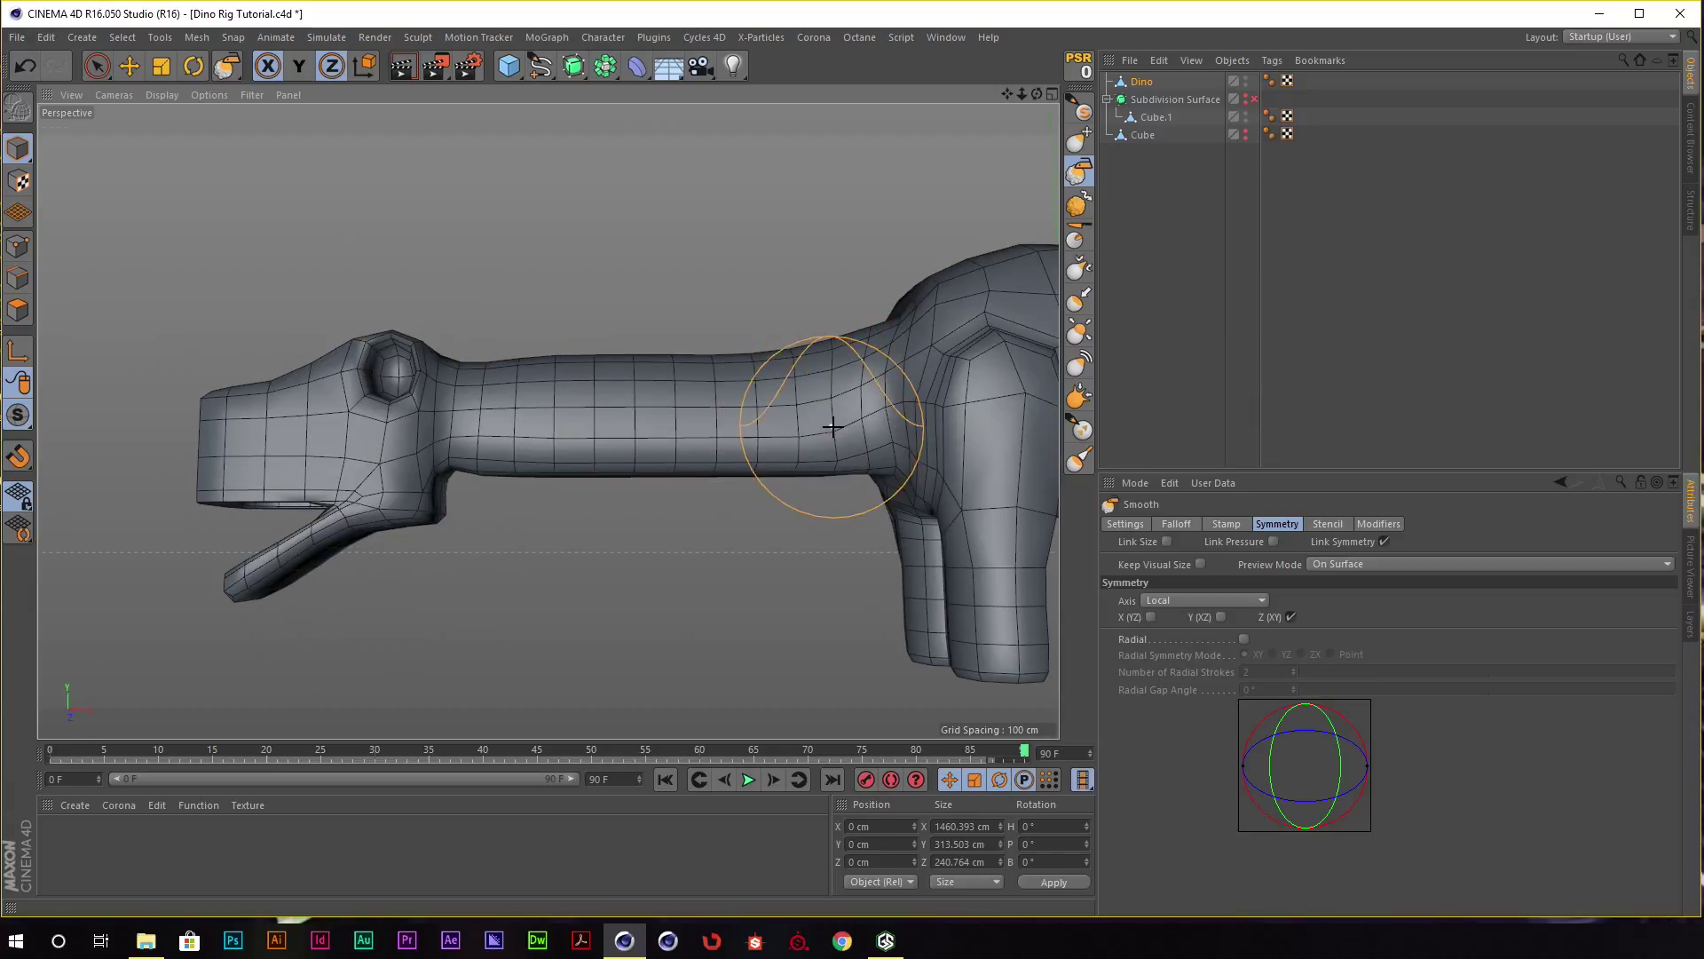
left_click_drag(514, 457, 589, 354, "alt")
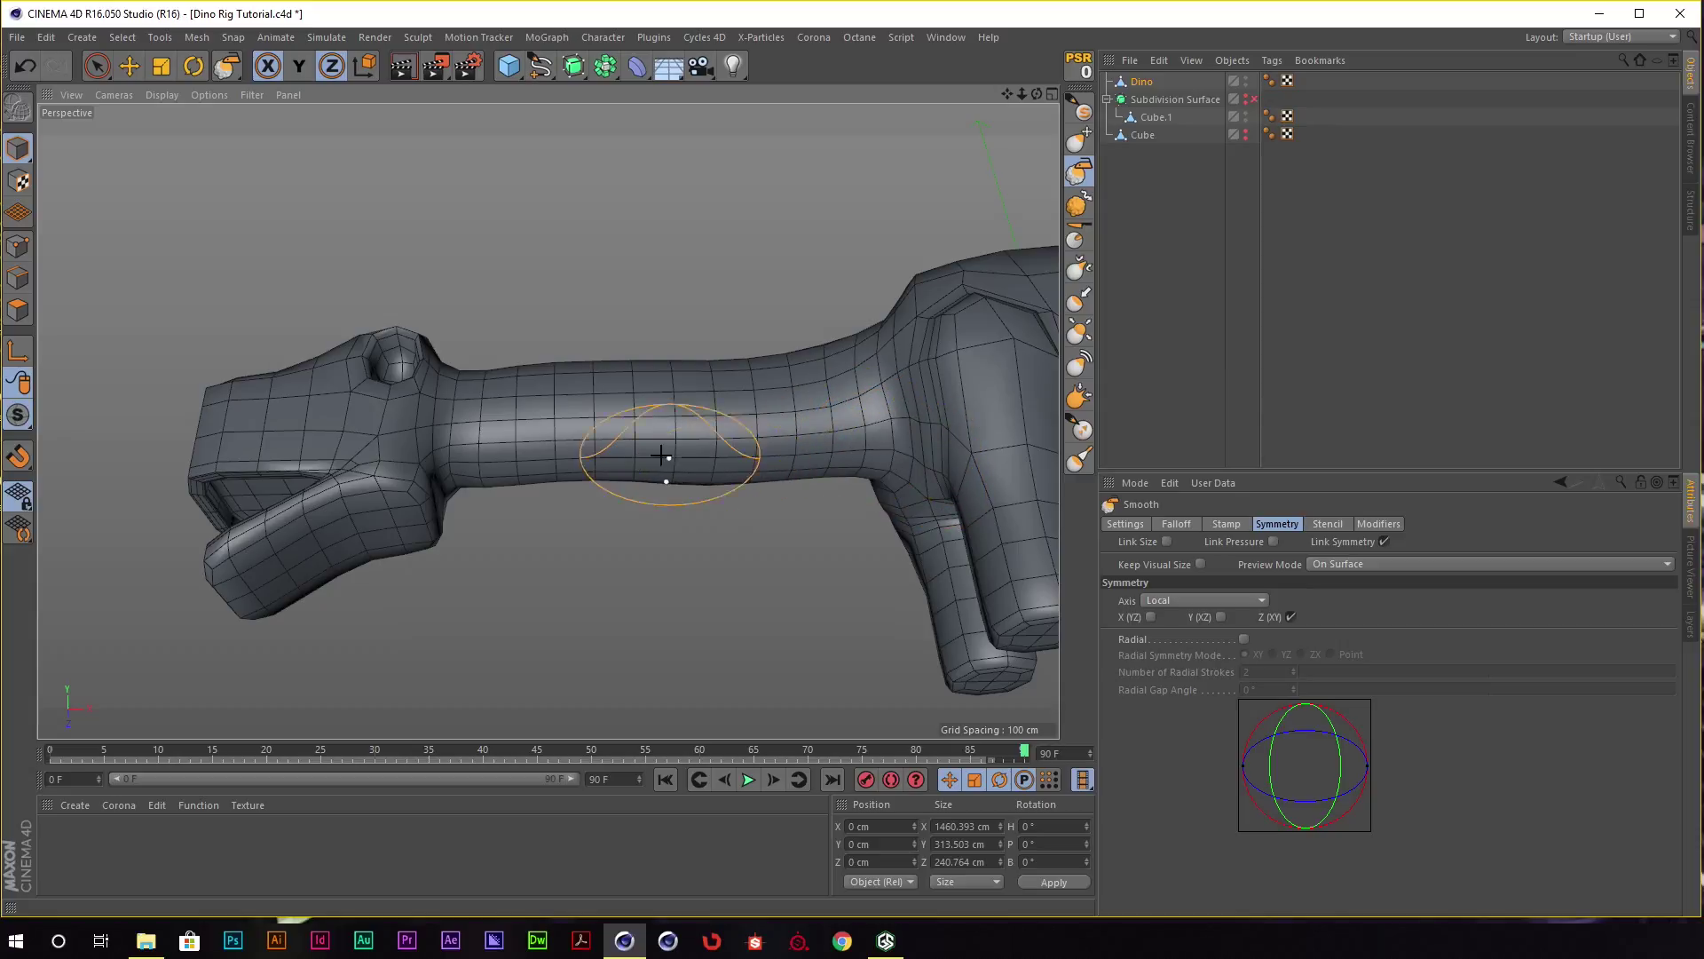
mouse_move(772, 453)
left_mouse_down("alt")
mouse_move(707, 434)
mouse_move(711, 384)
left_mouse_up("alt")
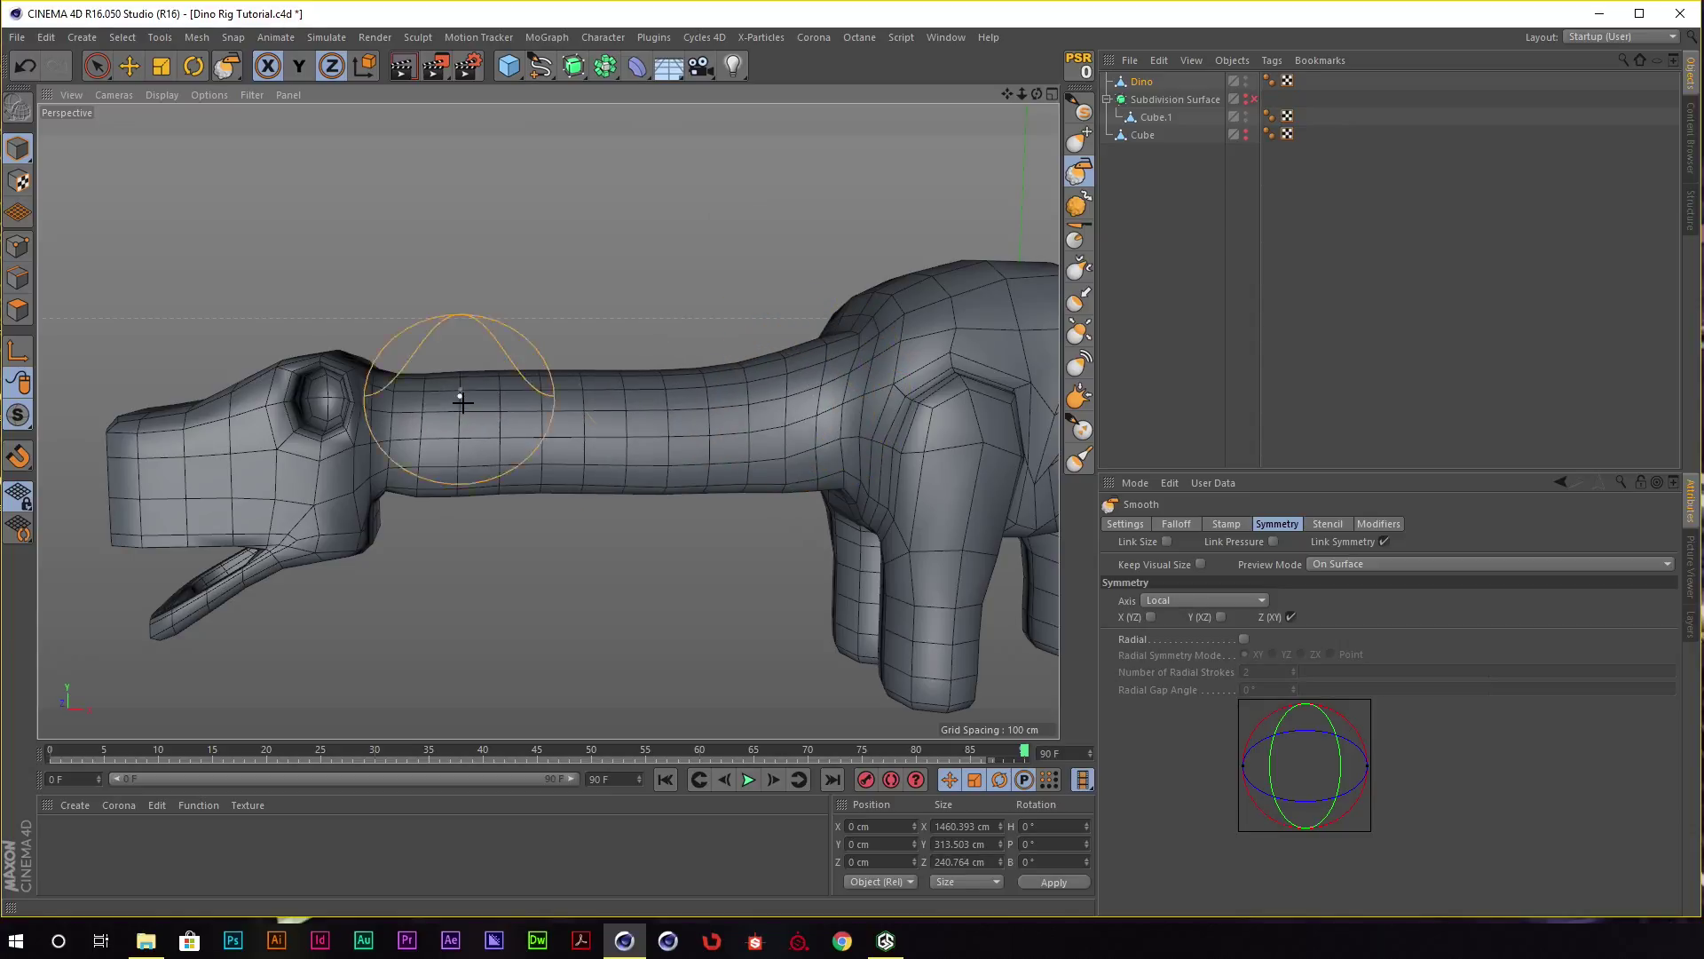
left_click_drag(460, 393, 461, 449, "alt")
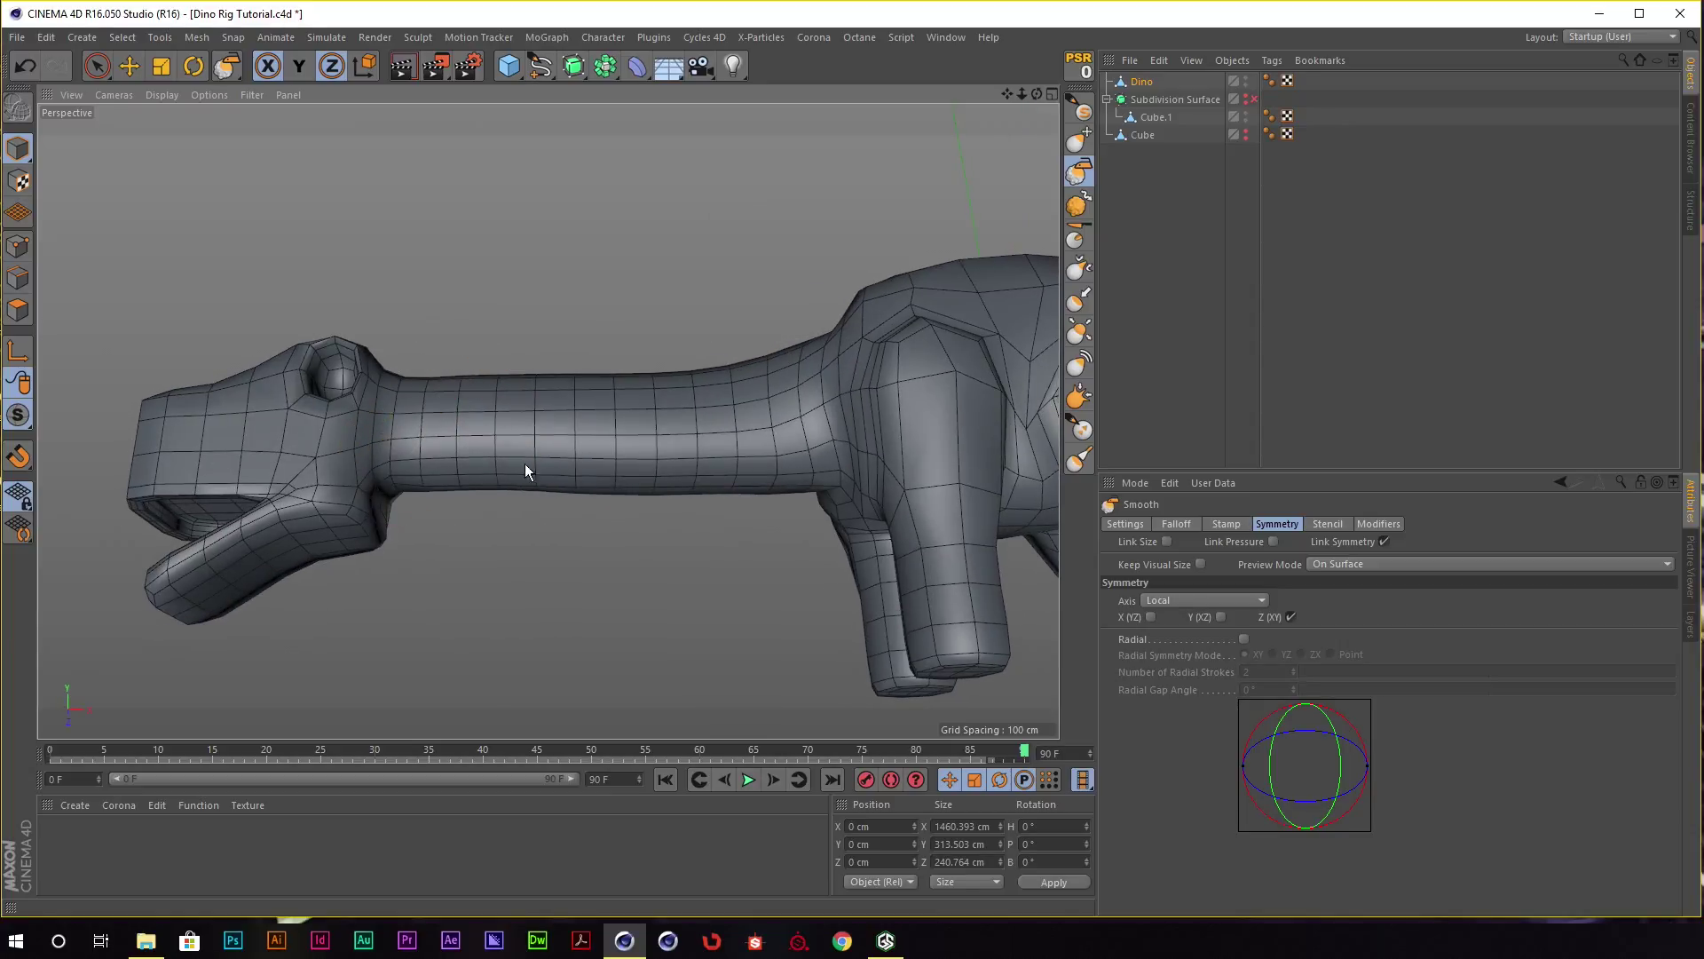
scroll(801, 460, "down", 3)
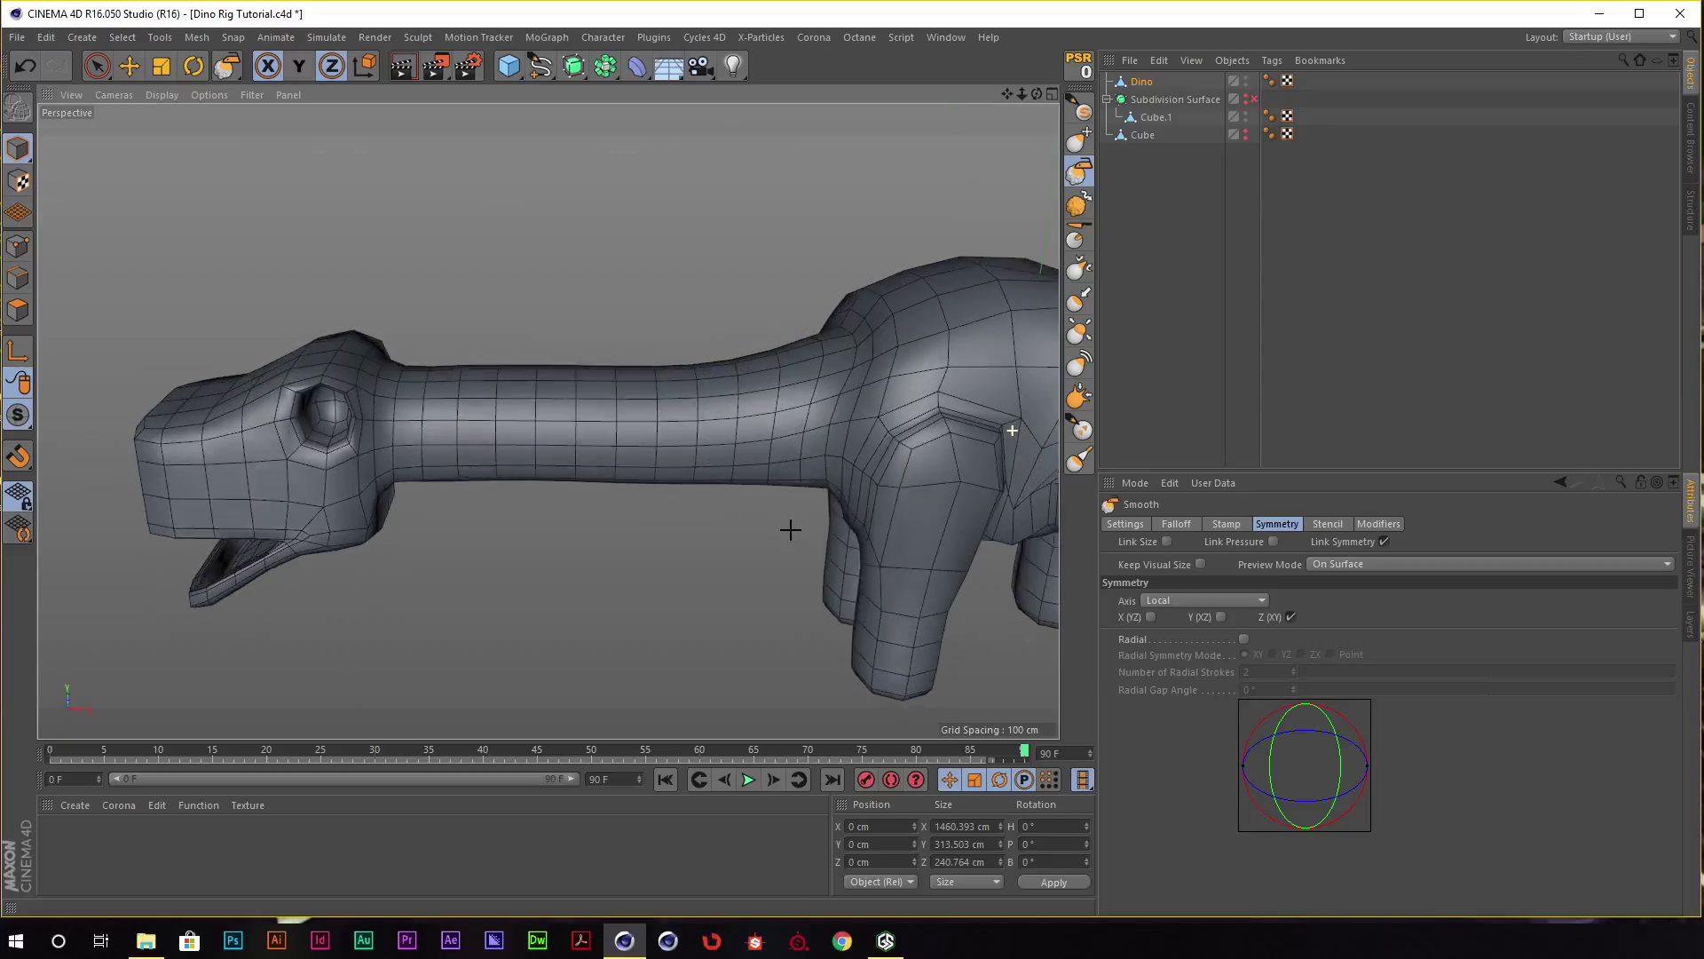
mouse_move(723, 449)
left_mouse_down("alt")
mouse_move(581, 316)
mouse_move(686, 305)
mouse_move(437, 334)
mouse_move(564, 362)
mouse_move(660, 428)
mouse_move(1053, 142)
mouse_move(621, 355)
mouse_move(552, 418)
left_mouse_up("alt")
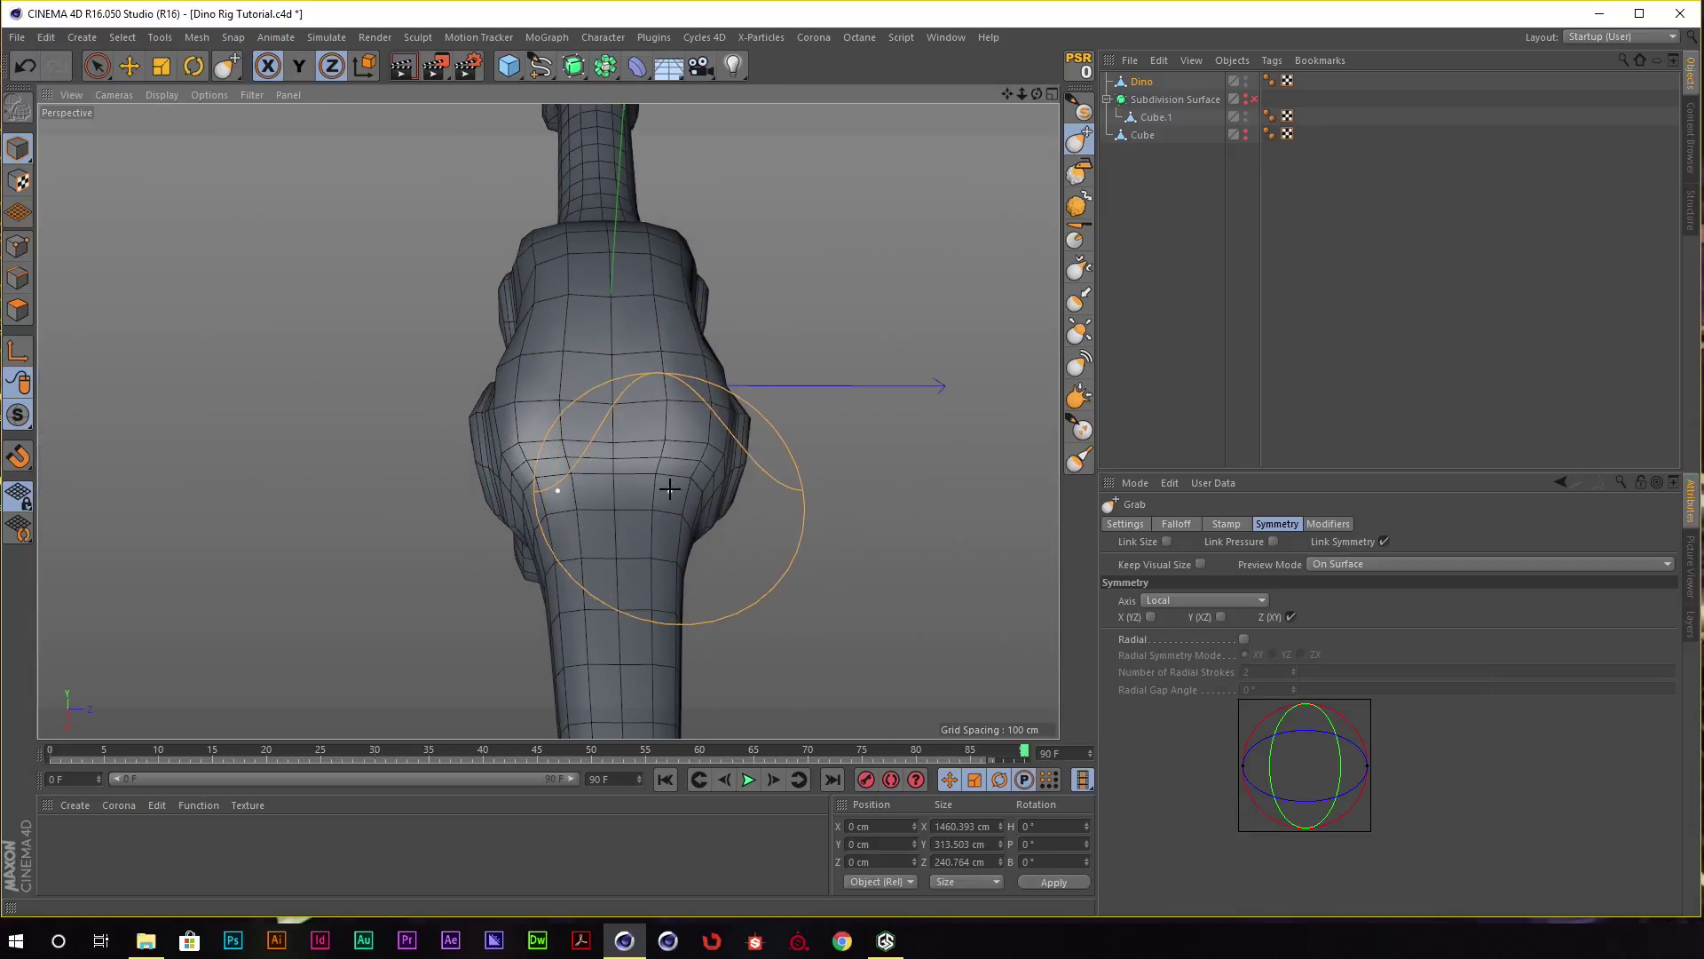
Grab-sculpt the body near the front legs symmetrically, widening its Z size to 248.717 cm.
mouse_move(666, 491)
left_mouse_down()
mouse_move(552, 418)
mouse_move(653, 473)
mouse_move(639, 444)
mouse_move(533, 381)
left_mouse_up()
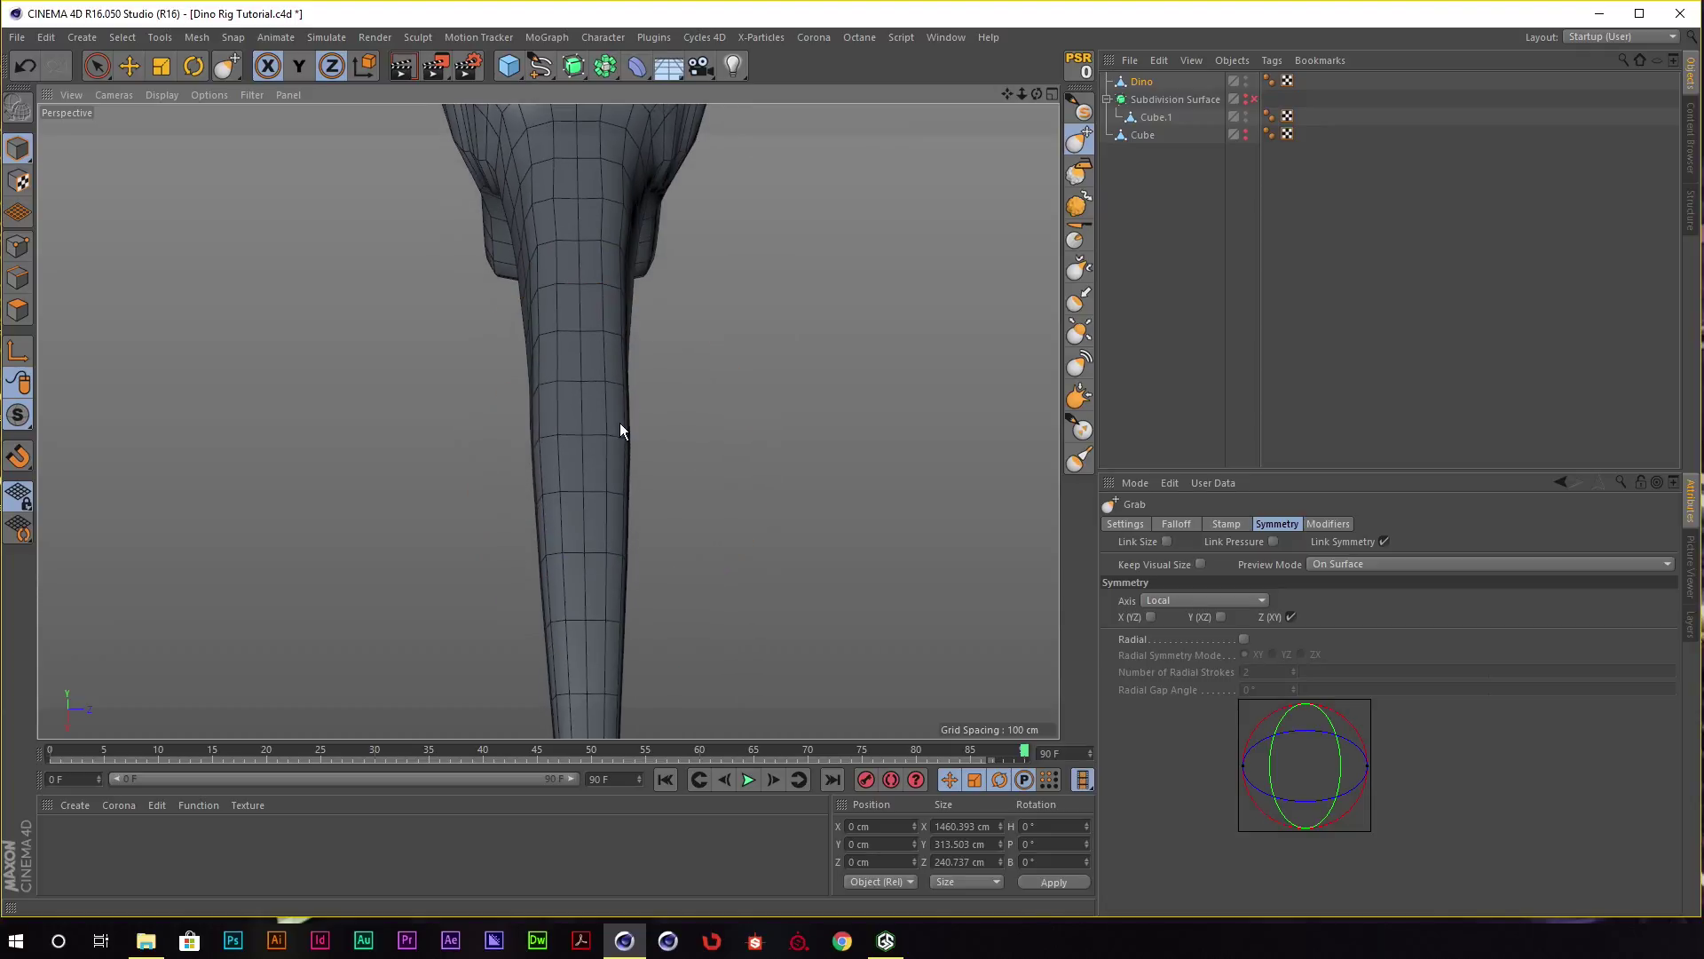
mouse_move(619, 423)
left_mouse_down("alt")
mouse_move(585, 282)
mouse_move(551, 436)
mouse_move(696, 316)
mouse_move(594, 375)
mouse_move(615, 470)
mouse_move(694, 482)
mouse_move(656, 429)
left_mouse_up("alt")
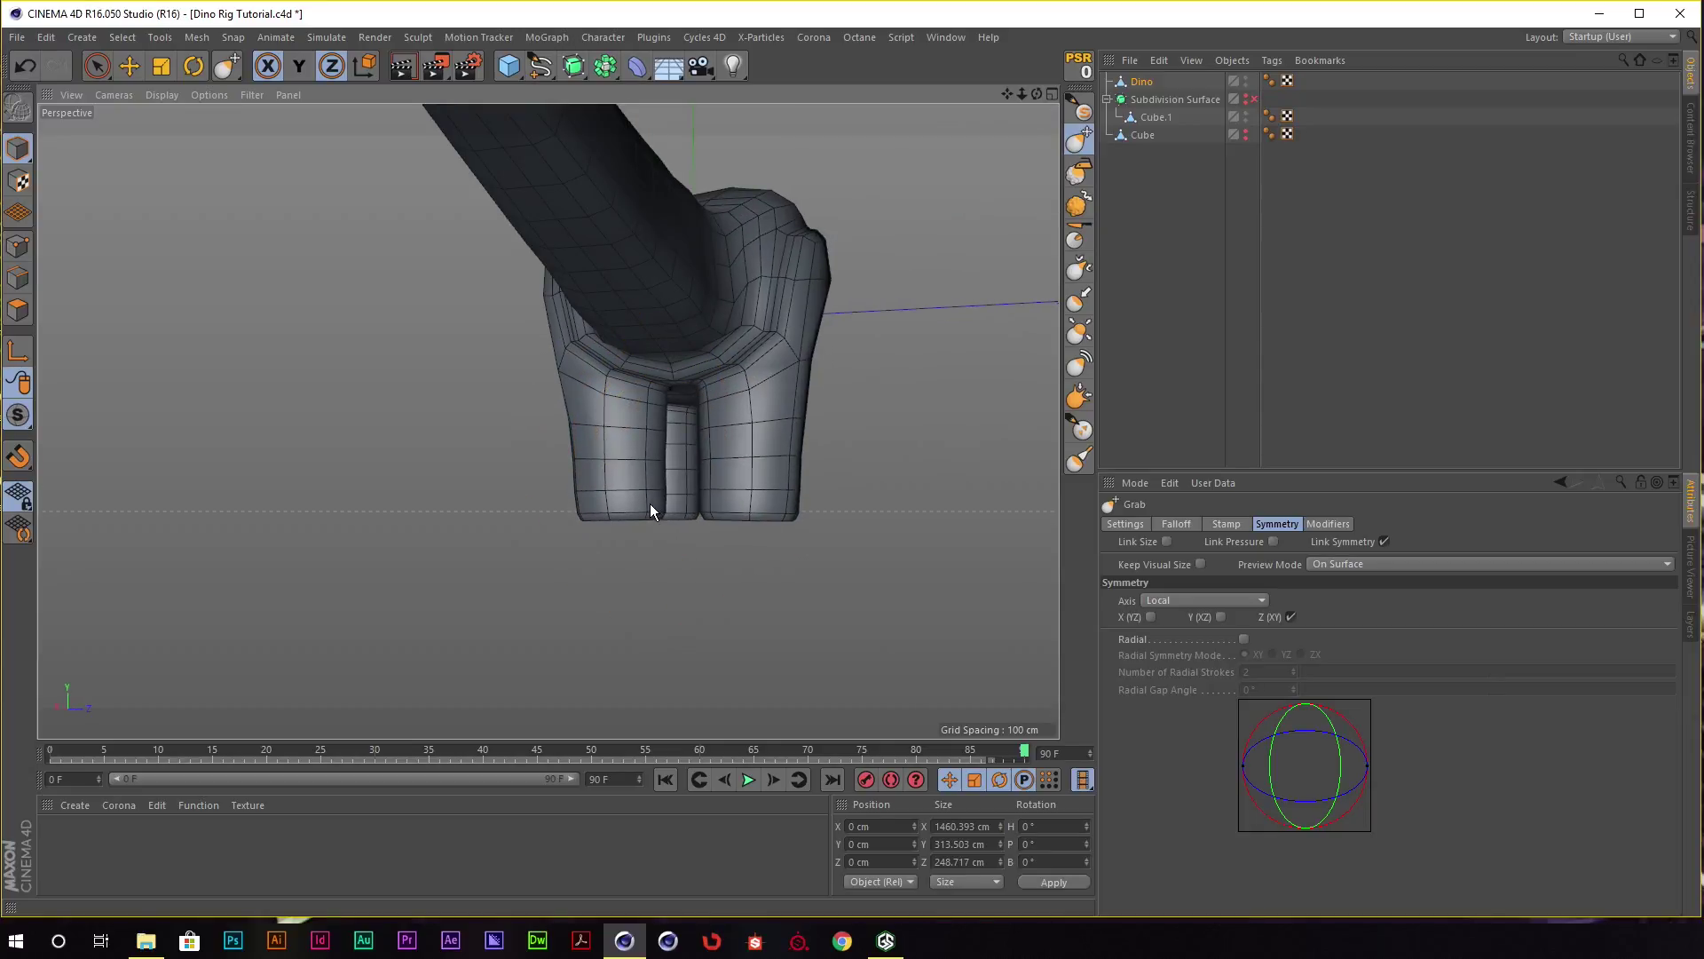
Switch to the four-view layout with the lower-left viewport looking from the Bottom camera.
left_click(1051, 94)
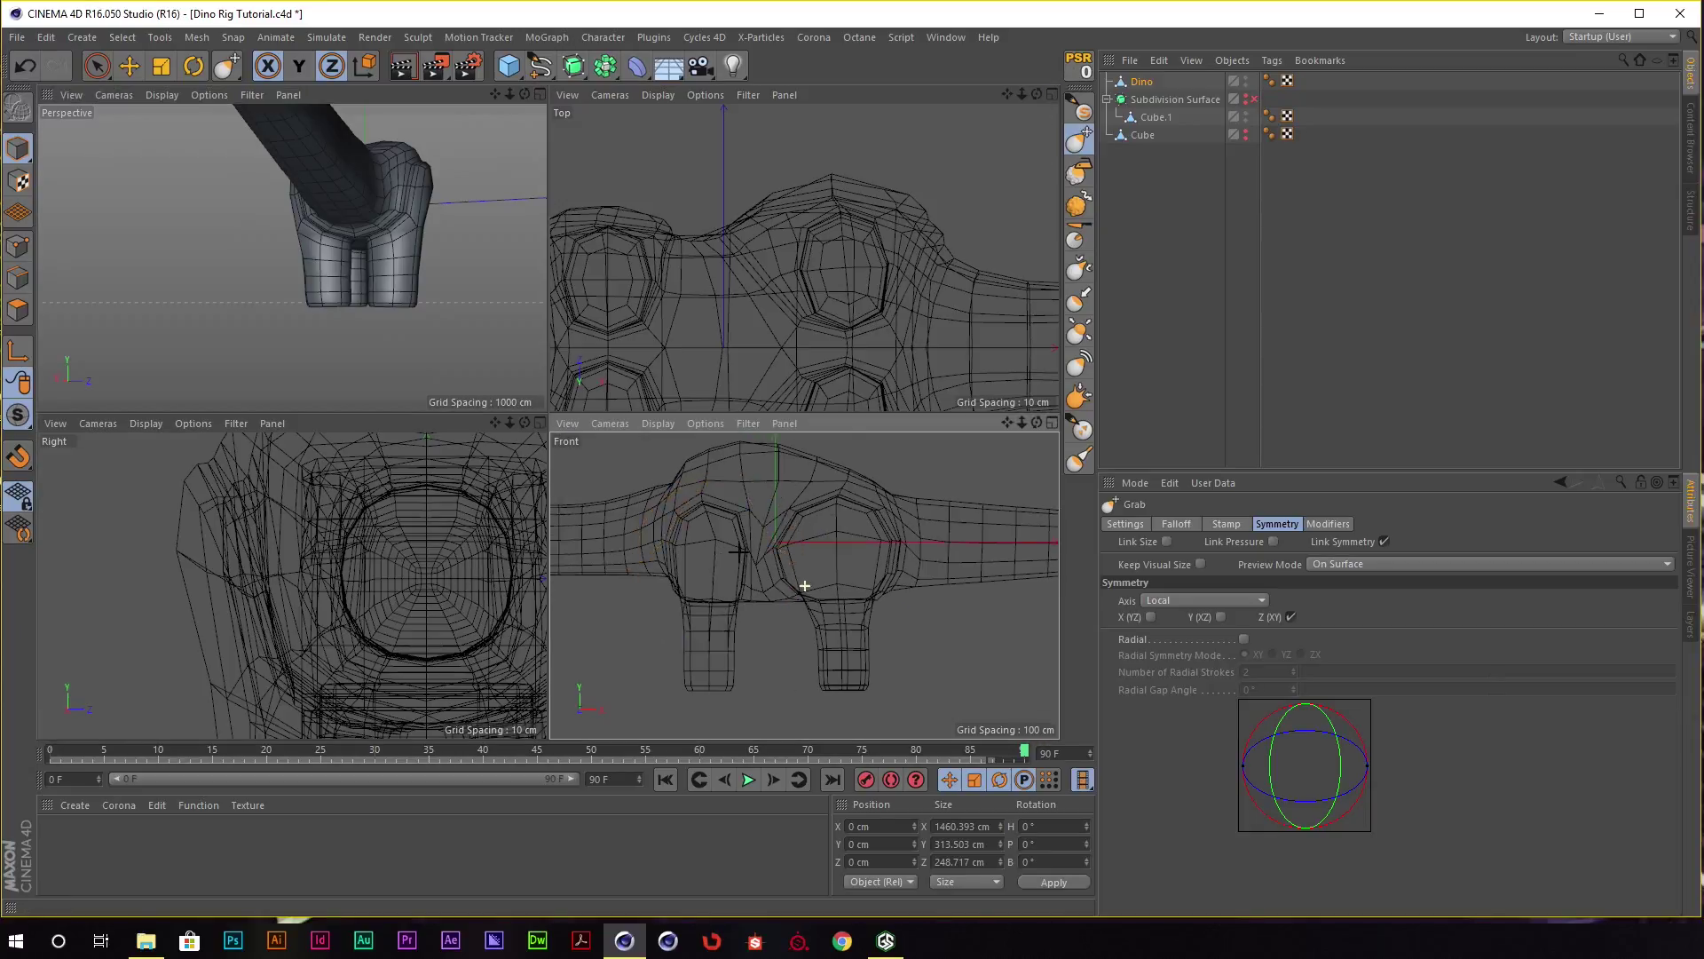
scroll(781, 533, "down", 5)
scroll(432, 561, "down", 3)
scroll(433, 561, "down", 2)
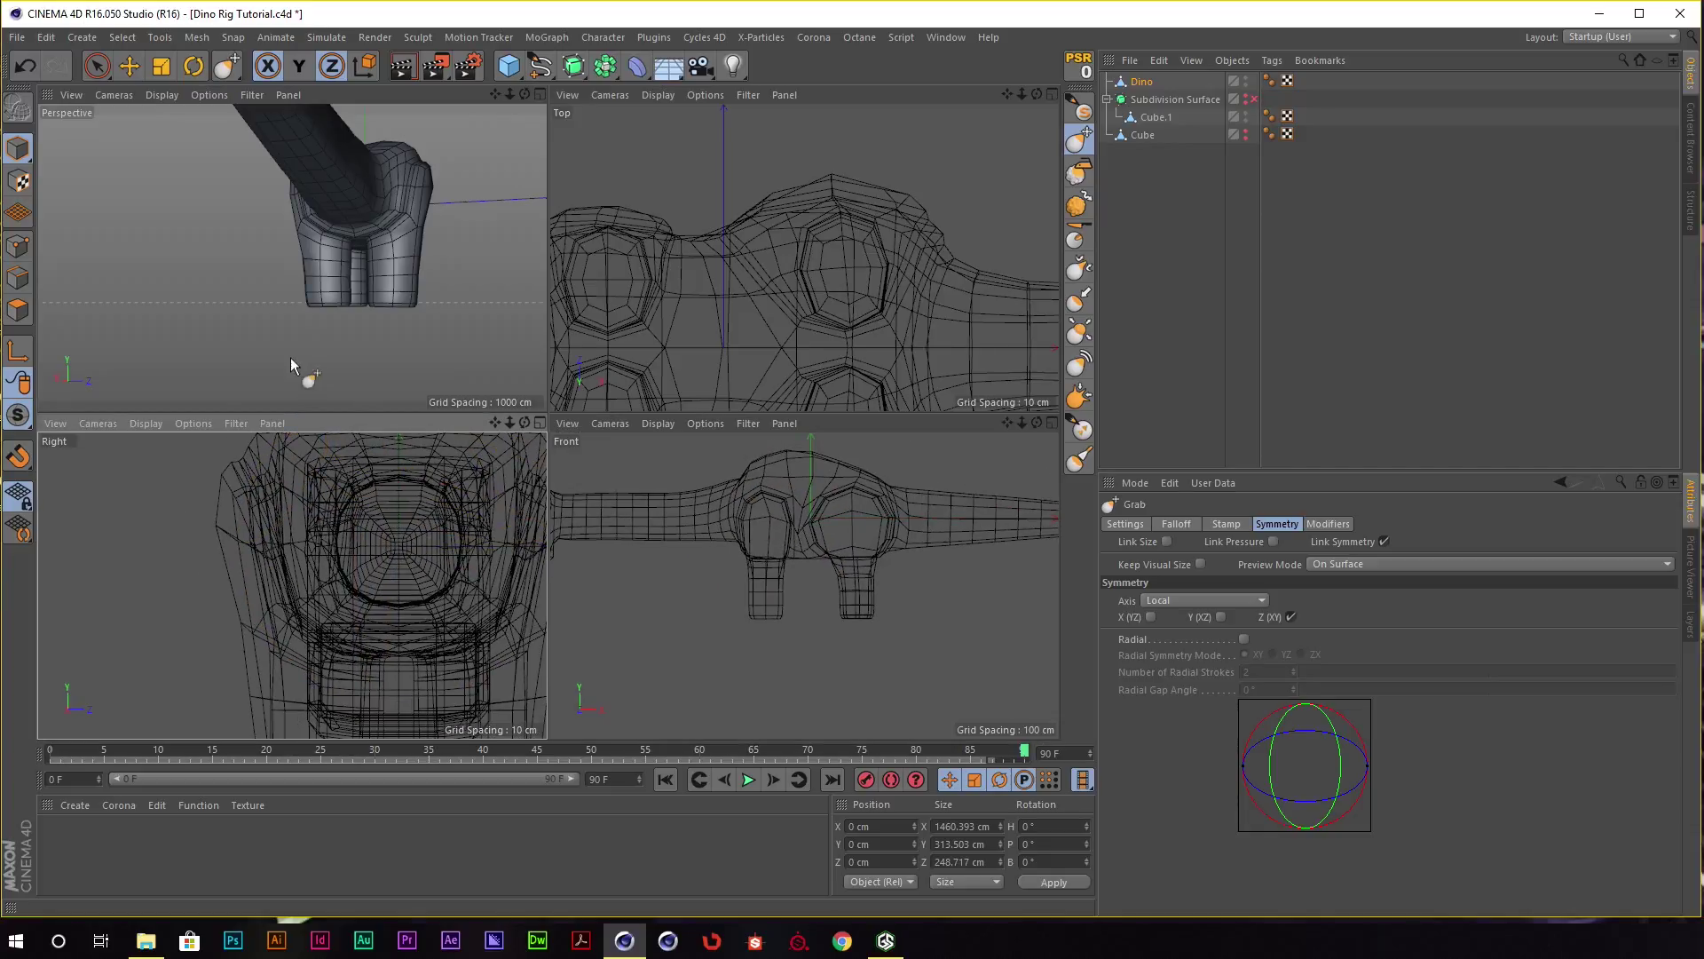
left_click(141, 422)
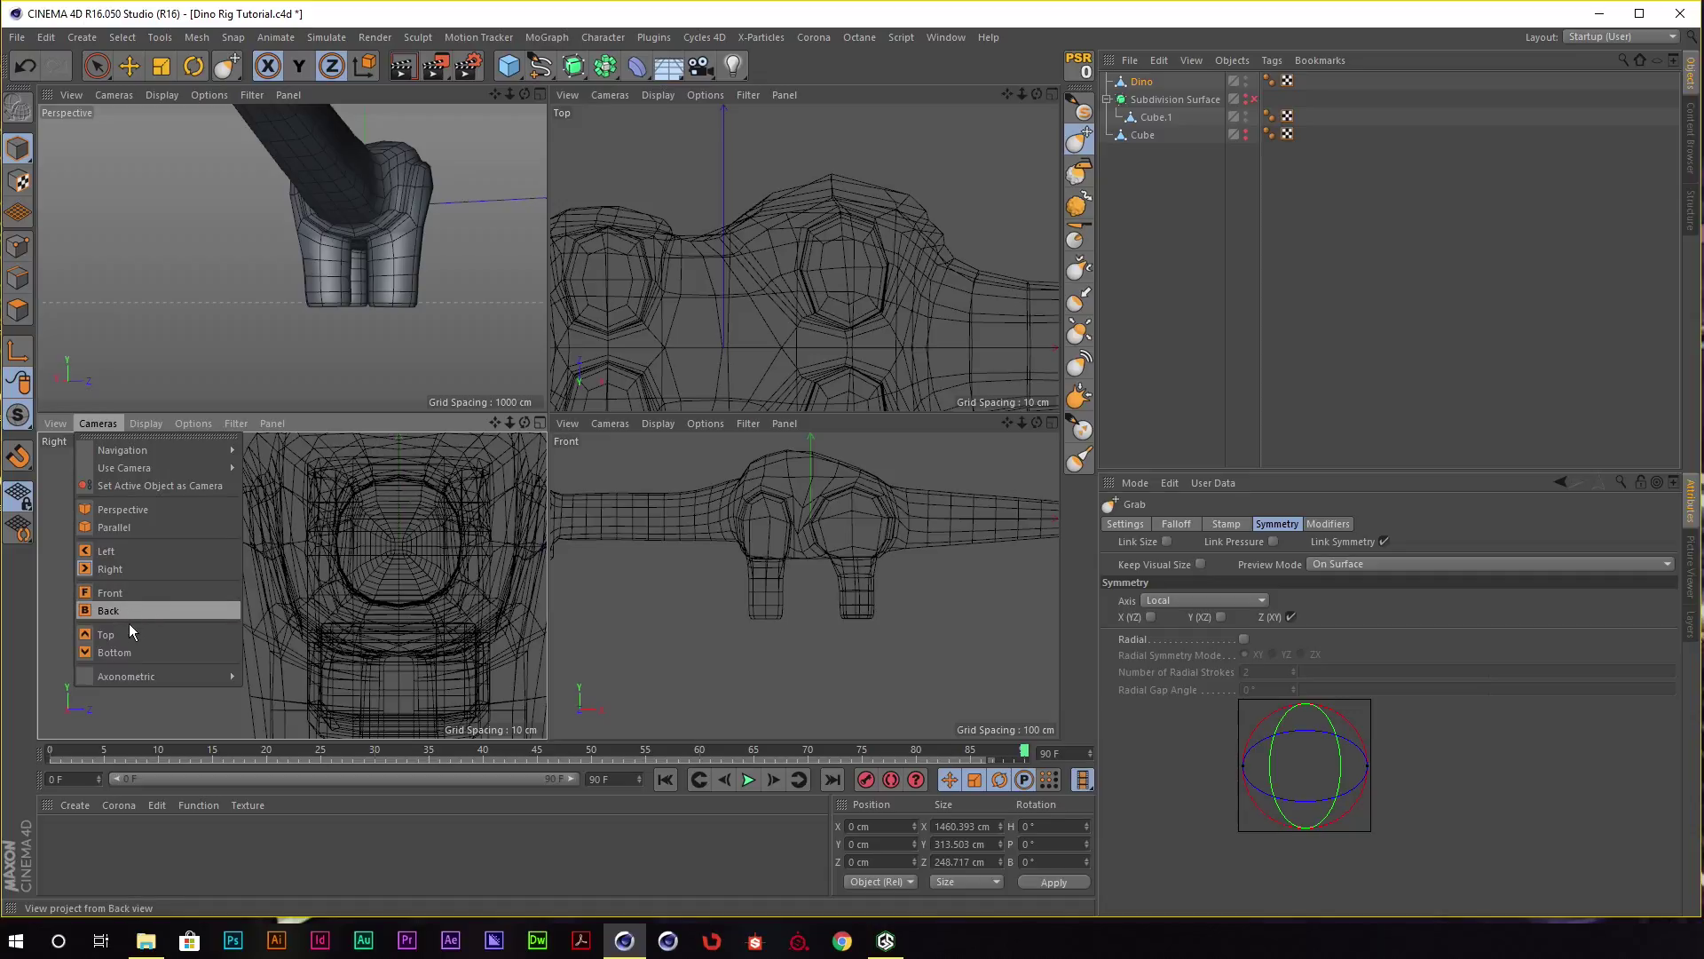
key("Escape")
scroll(339, 562, "up", 2)
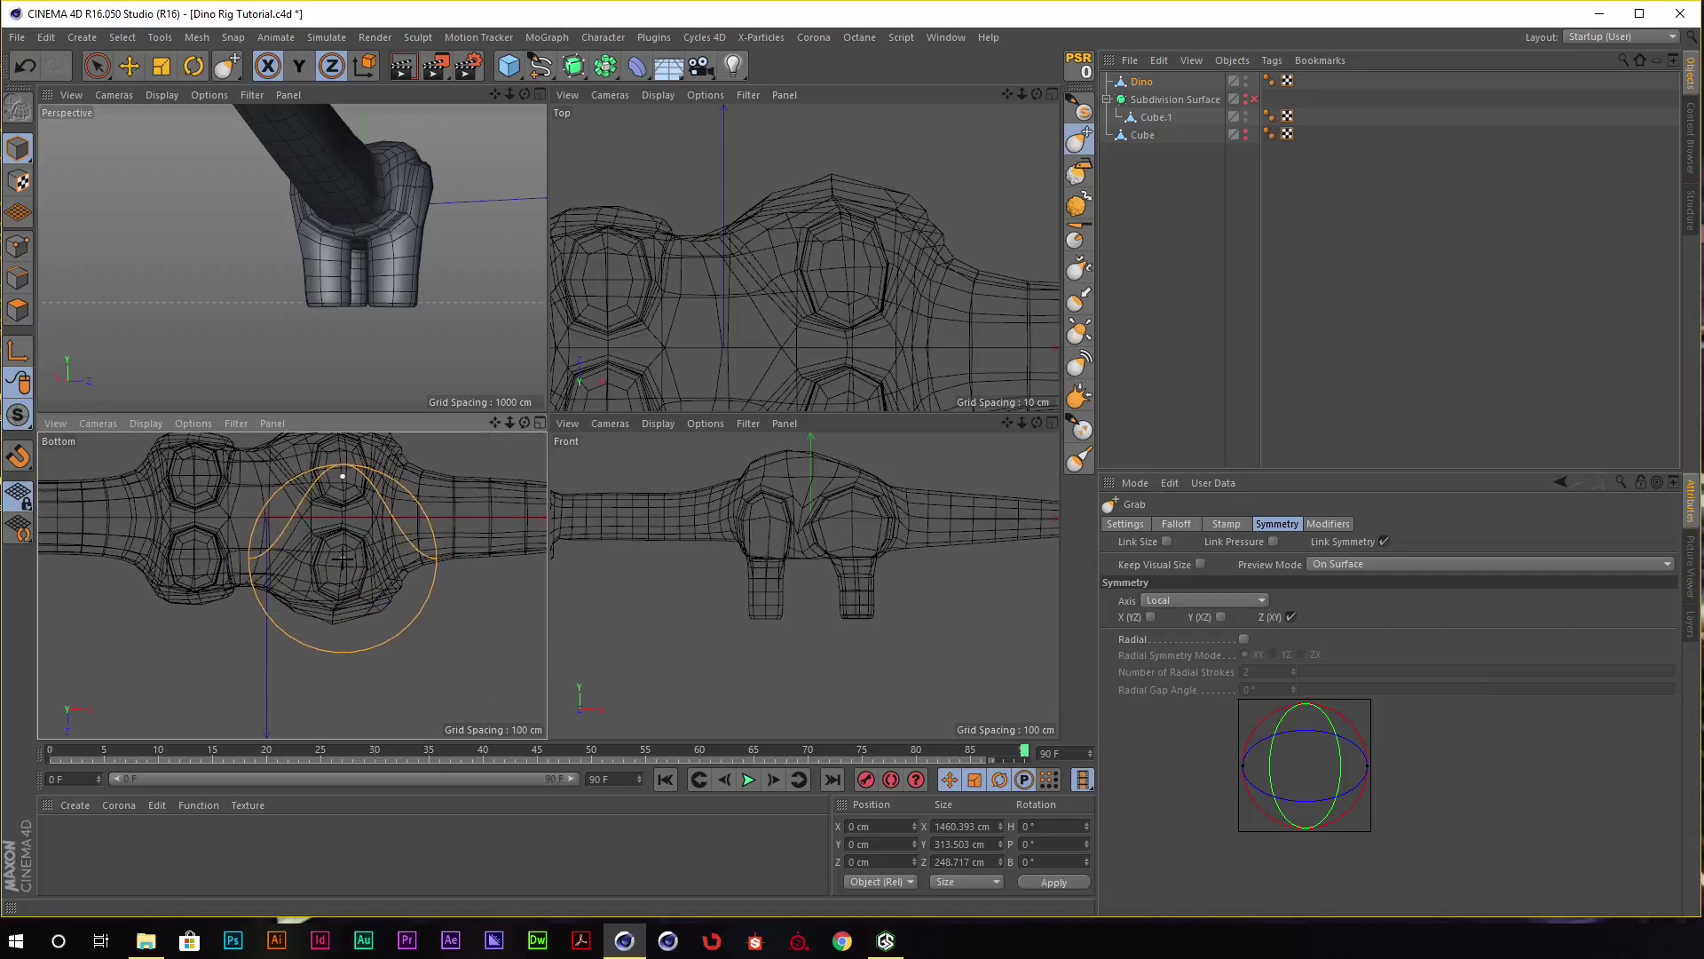
Grab-sculpt the underside around a leg, then maximize the Perspective view showing the whole Dino.
left_click_drag(339, 562, 339, 568)
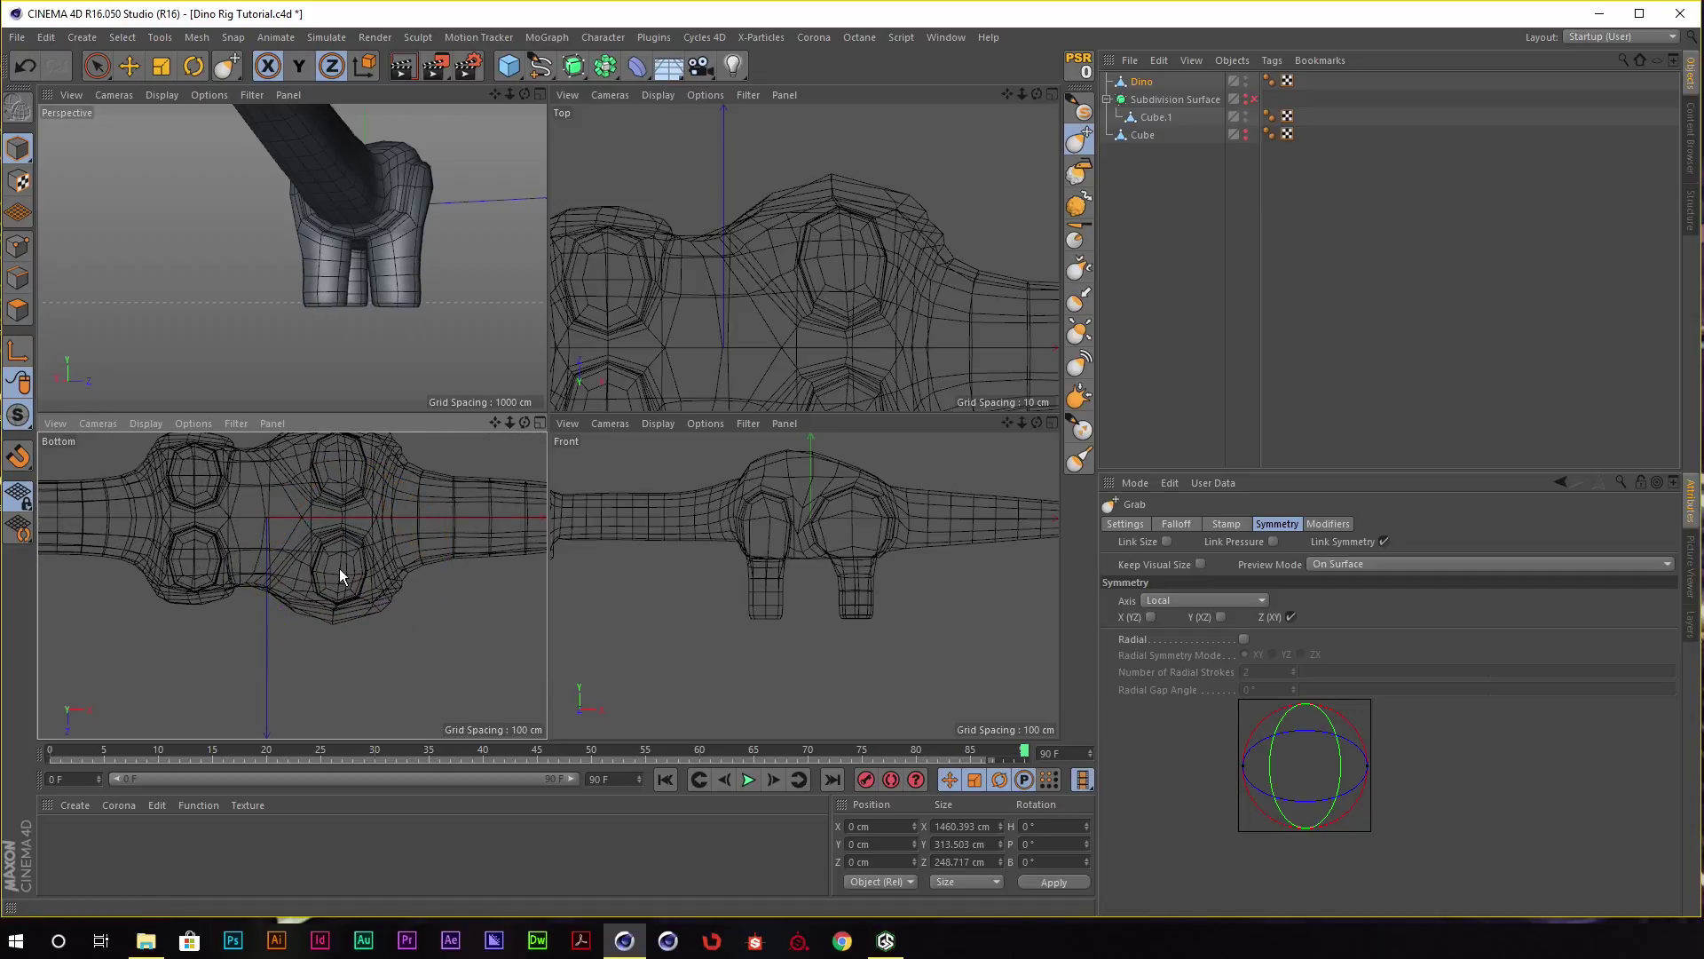
left_click_drag(362, 290, 515, 102, "alt")
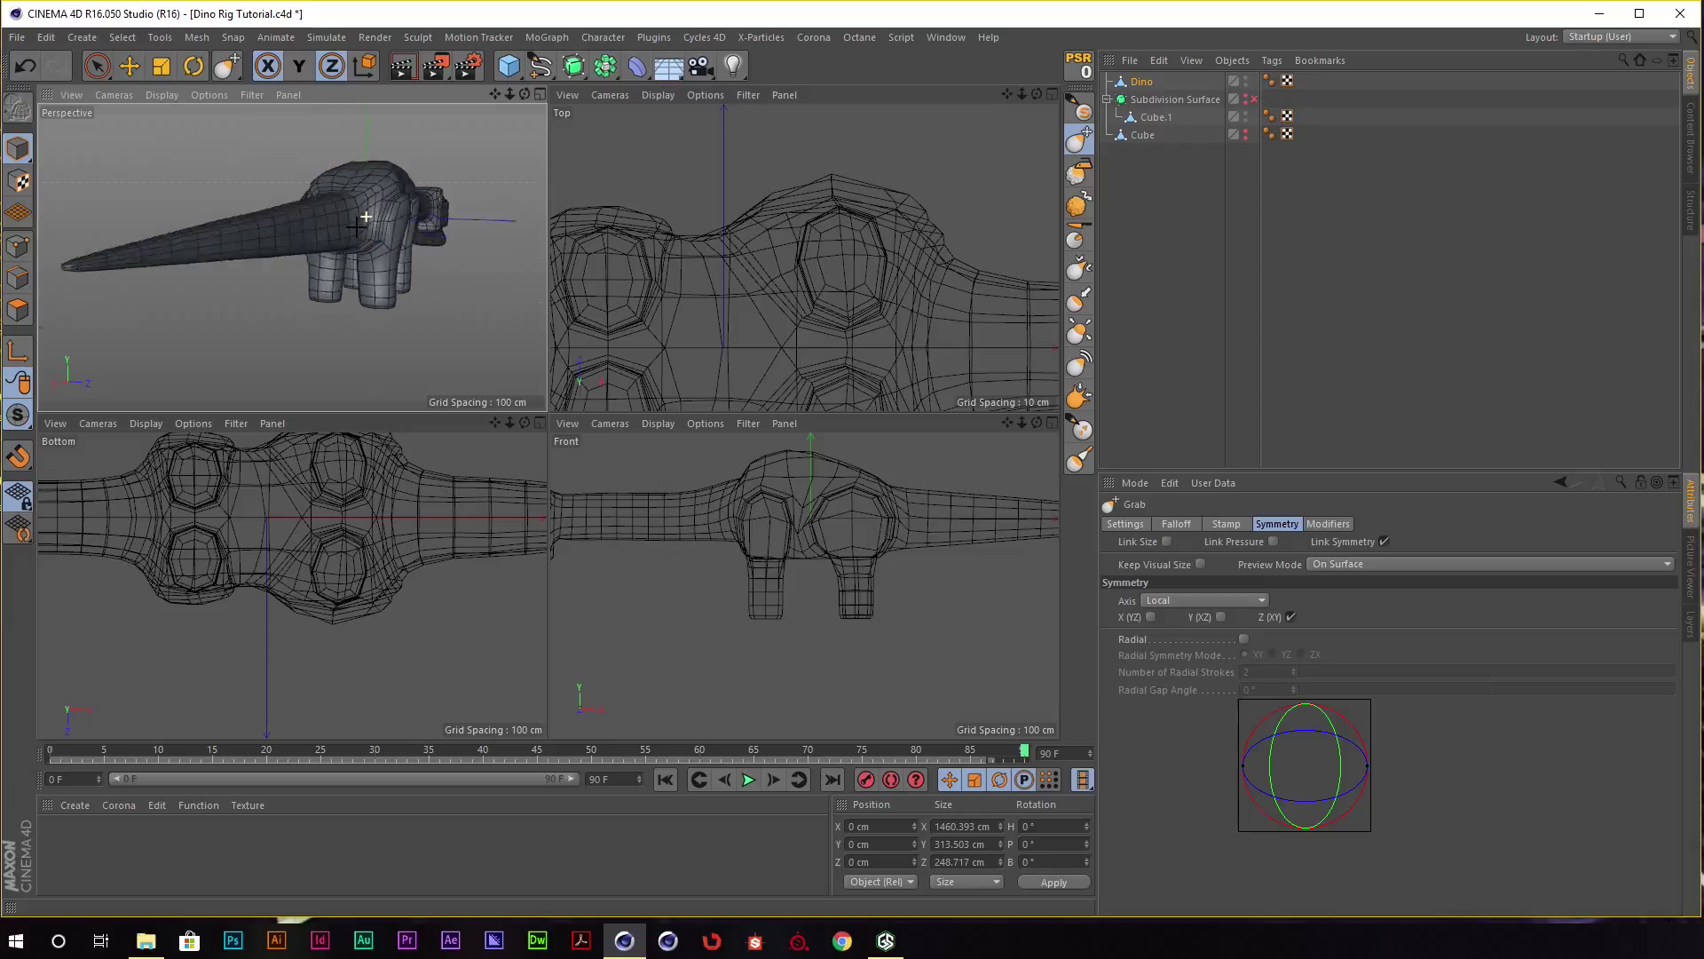
left_click(540, 94)
mouse_move(376, 213)
left_mouse_down("alt")
mouse_move(444, 258)
mouse_move(745, 259)
mouse_move(692, 201)
left_mouse_up("alt")
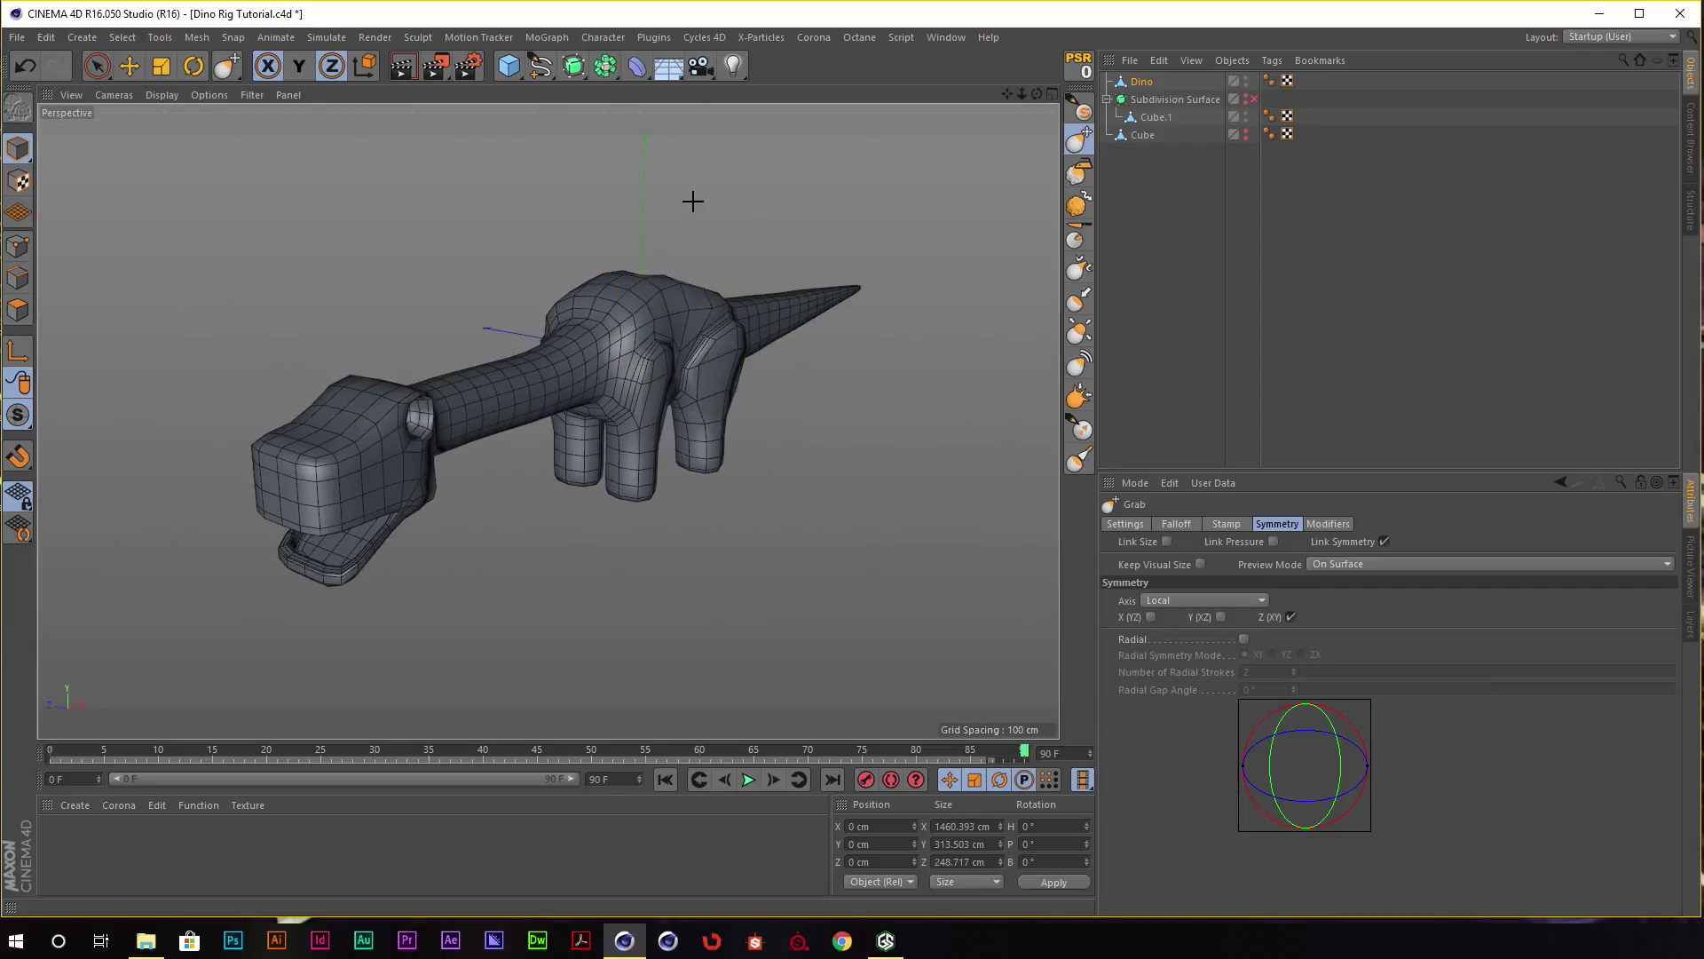
left_click(150, 37)
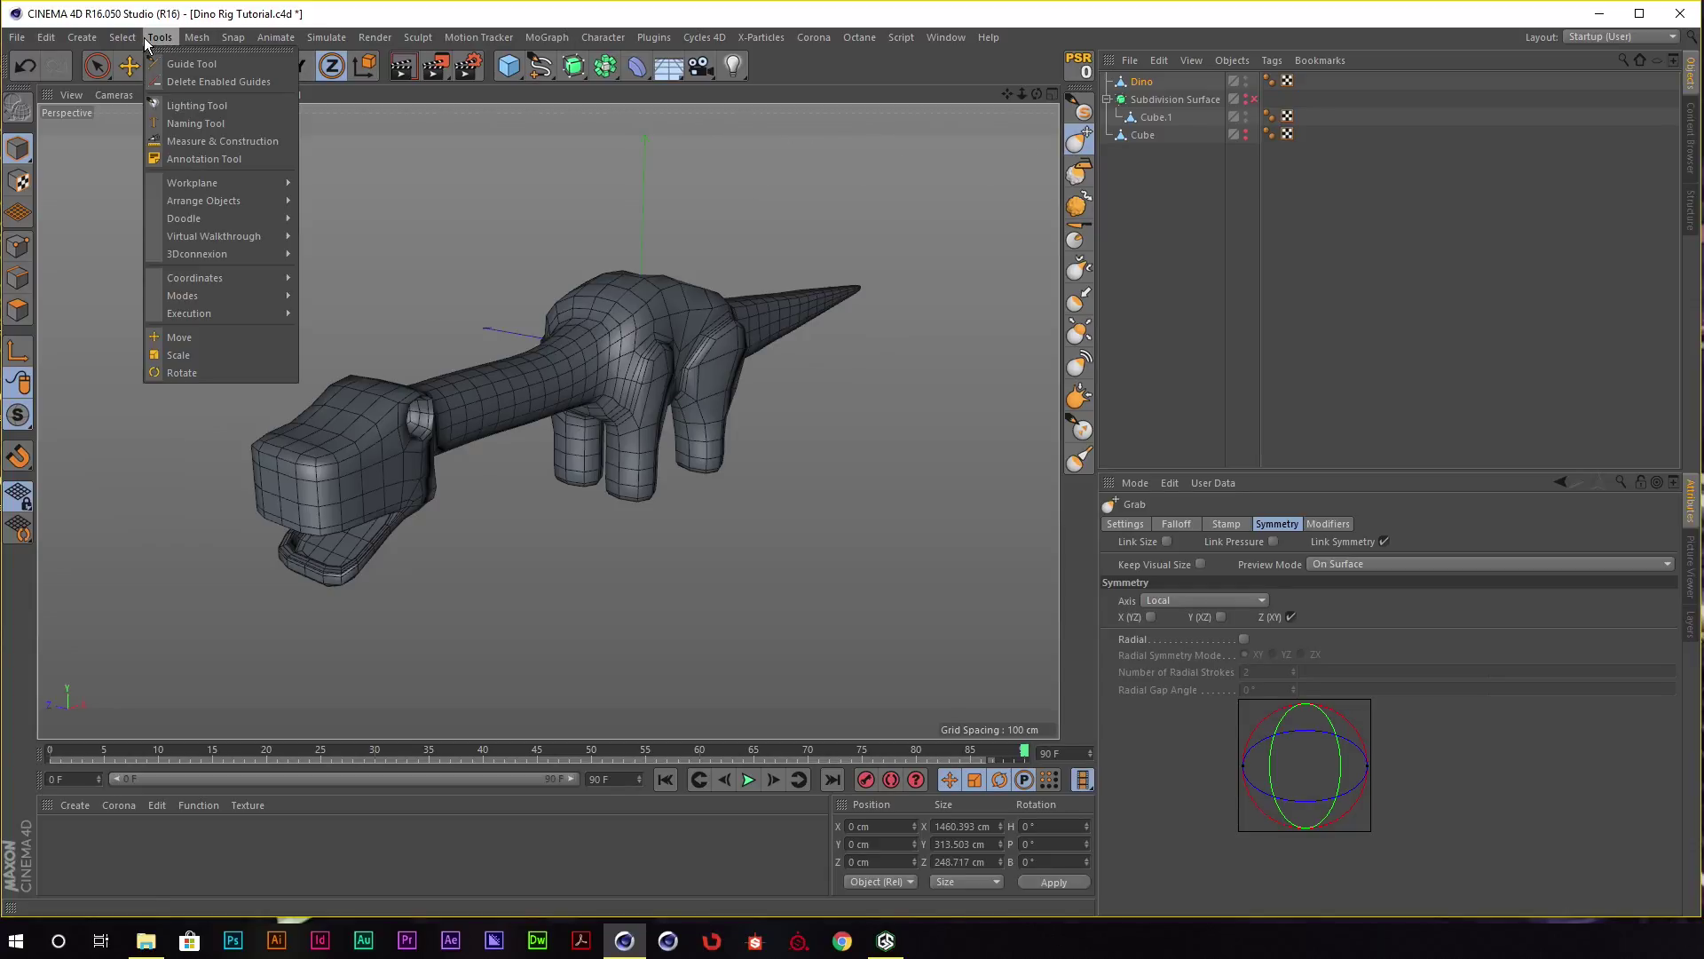
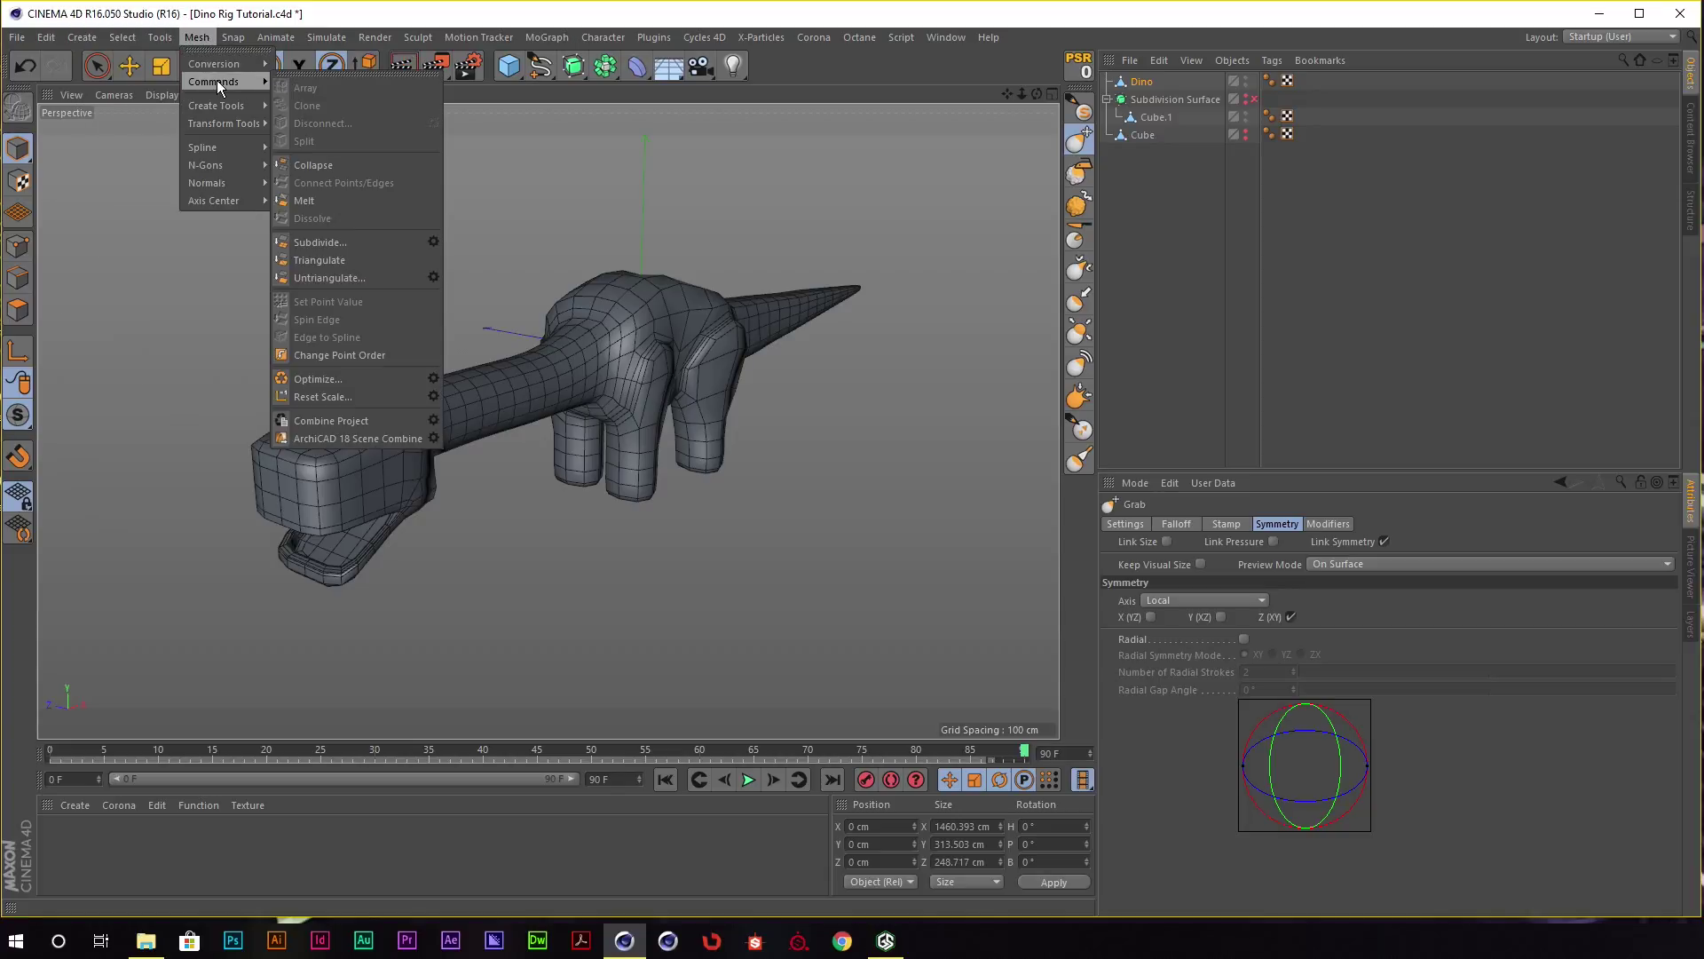
Add another Subdivide level to the Dino mesh and zoom in on the head.
left_click(434, 241)
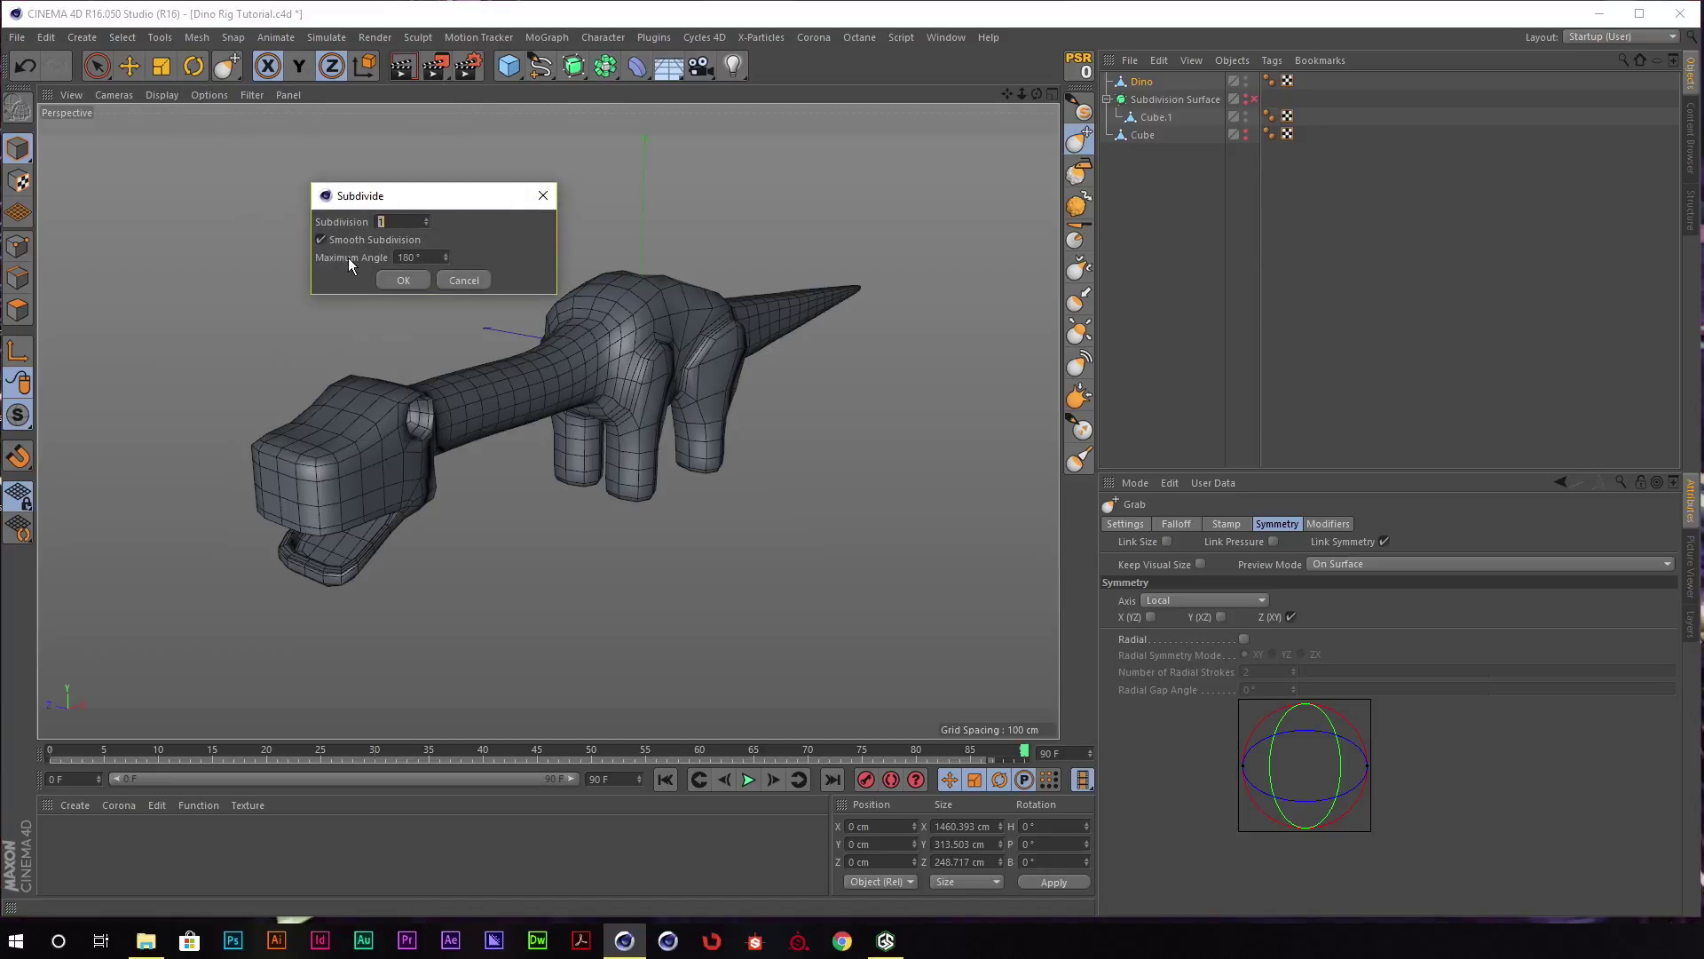
left_click(399, 280)
left_click_drag(503, 319, 559, 293, "alt")
scroll(545, 293, "up", 3)
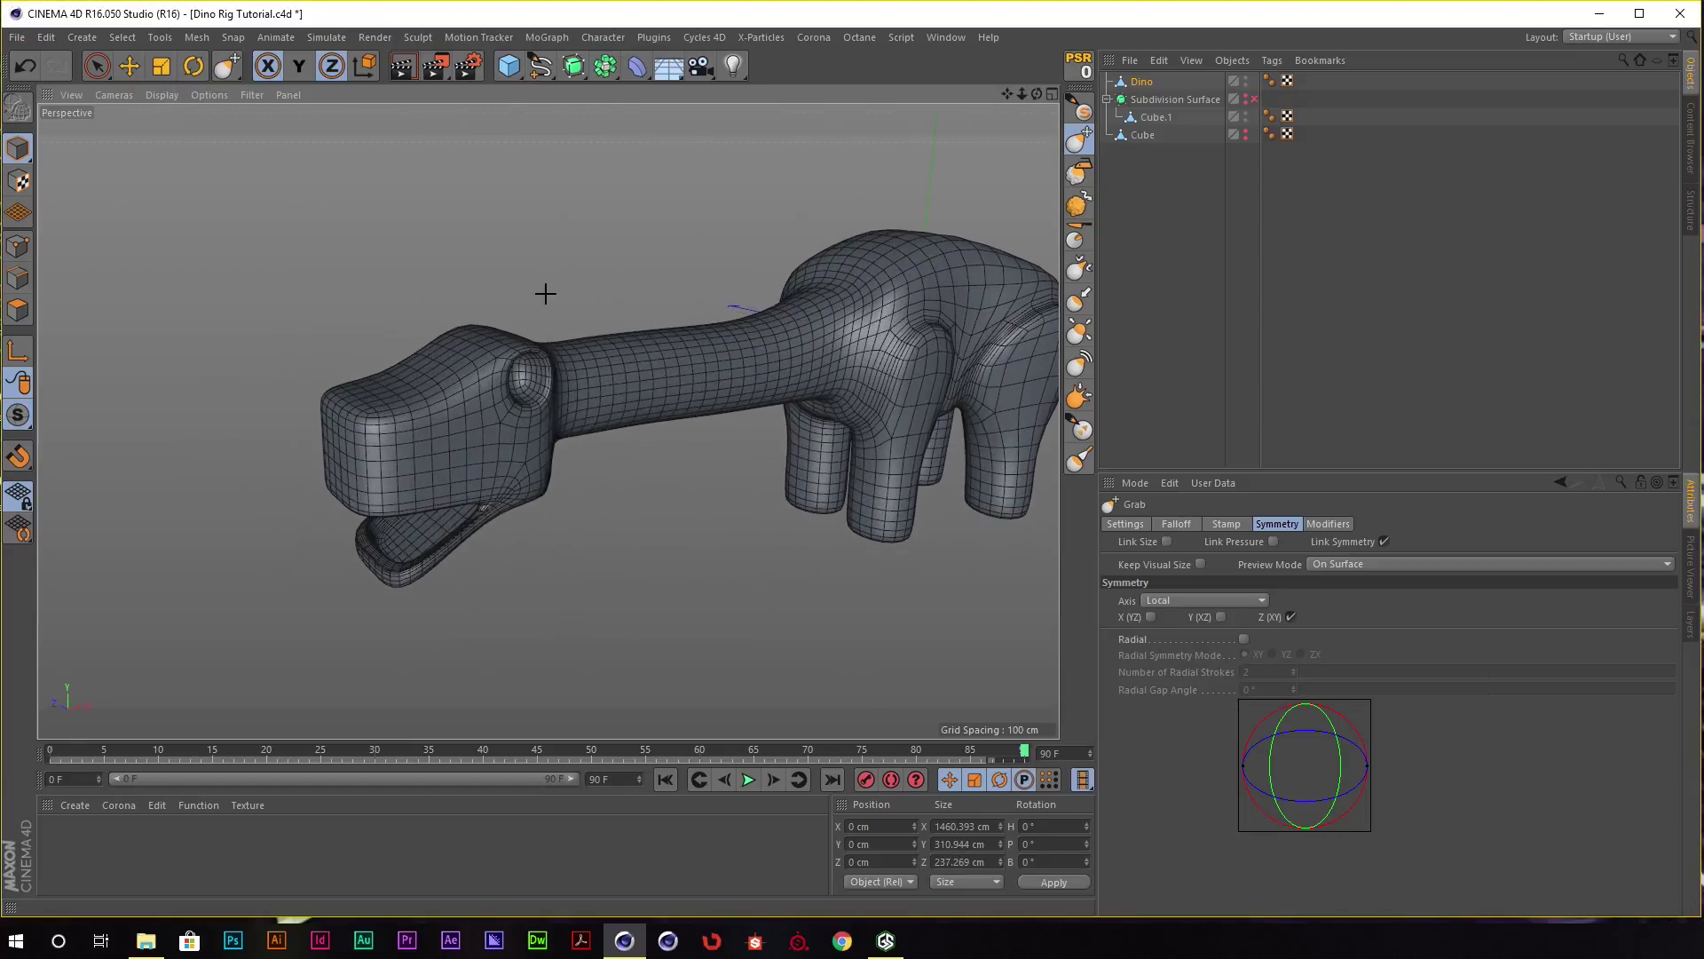
scroll(523, 286, "up", 2)
scroll(523, 286, "up", 2)
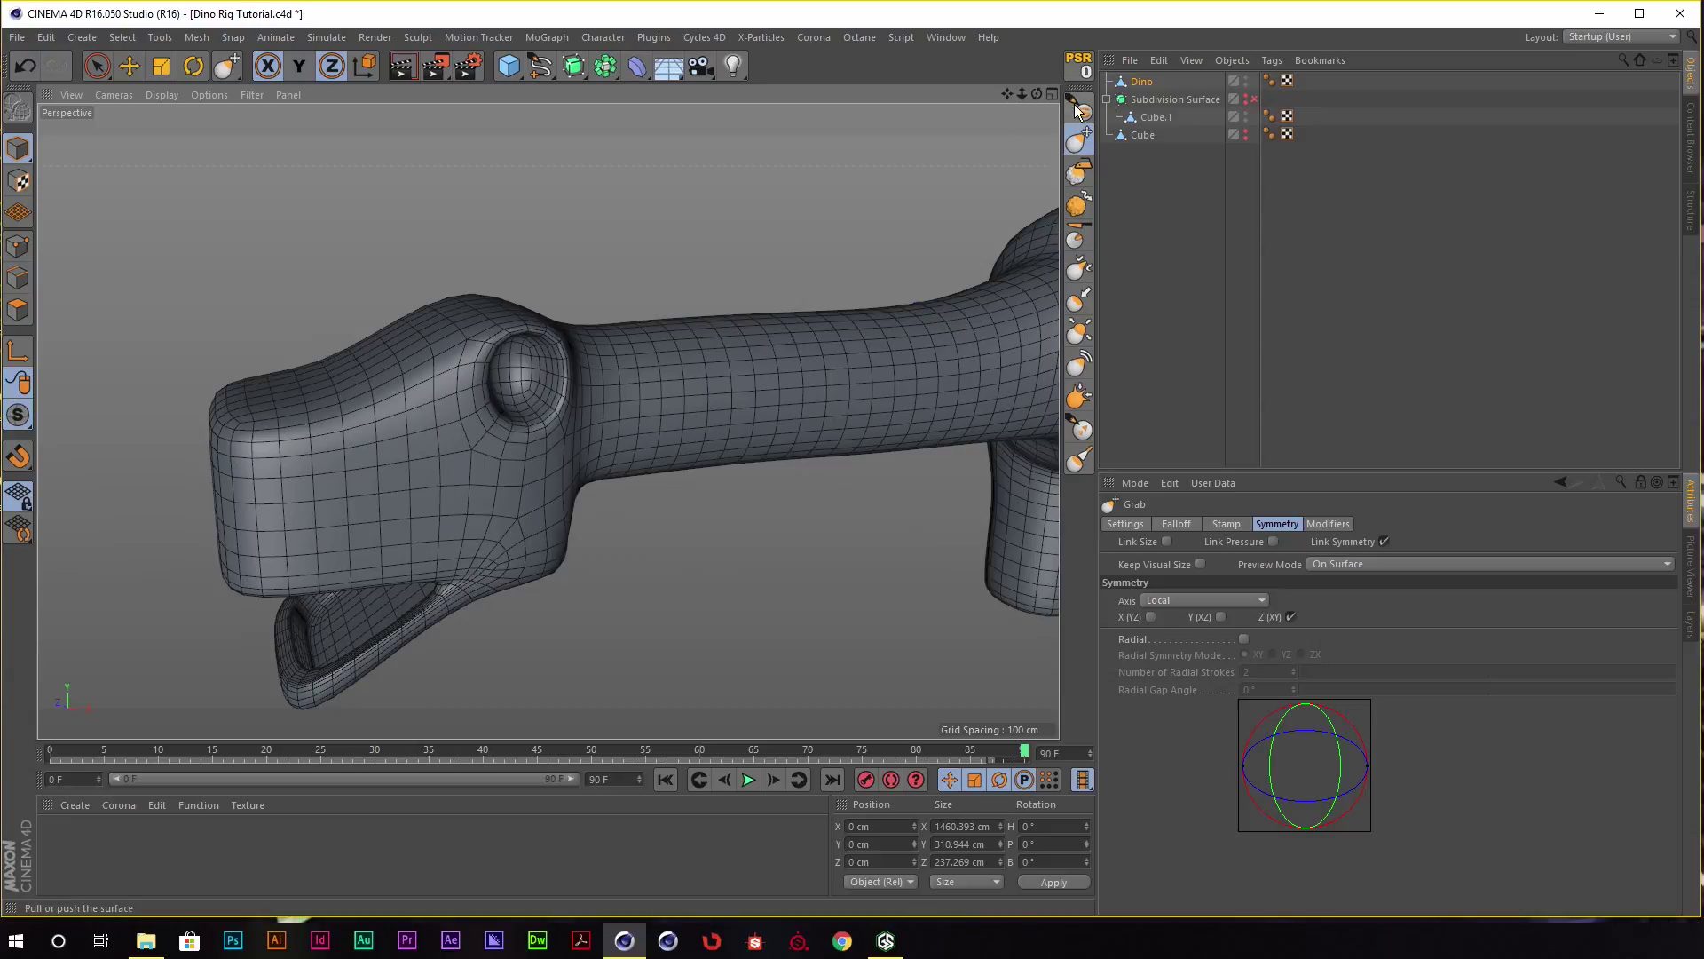
scroll(487, 383, "up", 2)
scroll(501, 320, "up", 2)
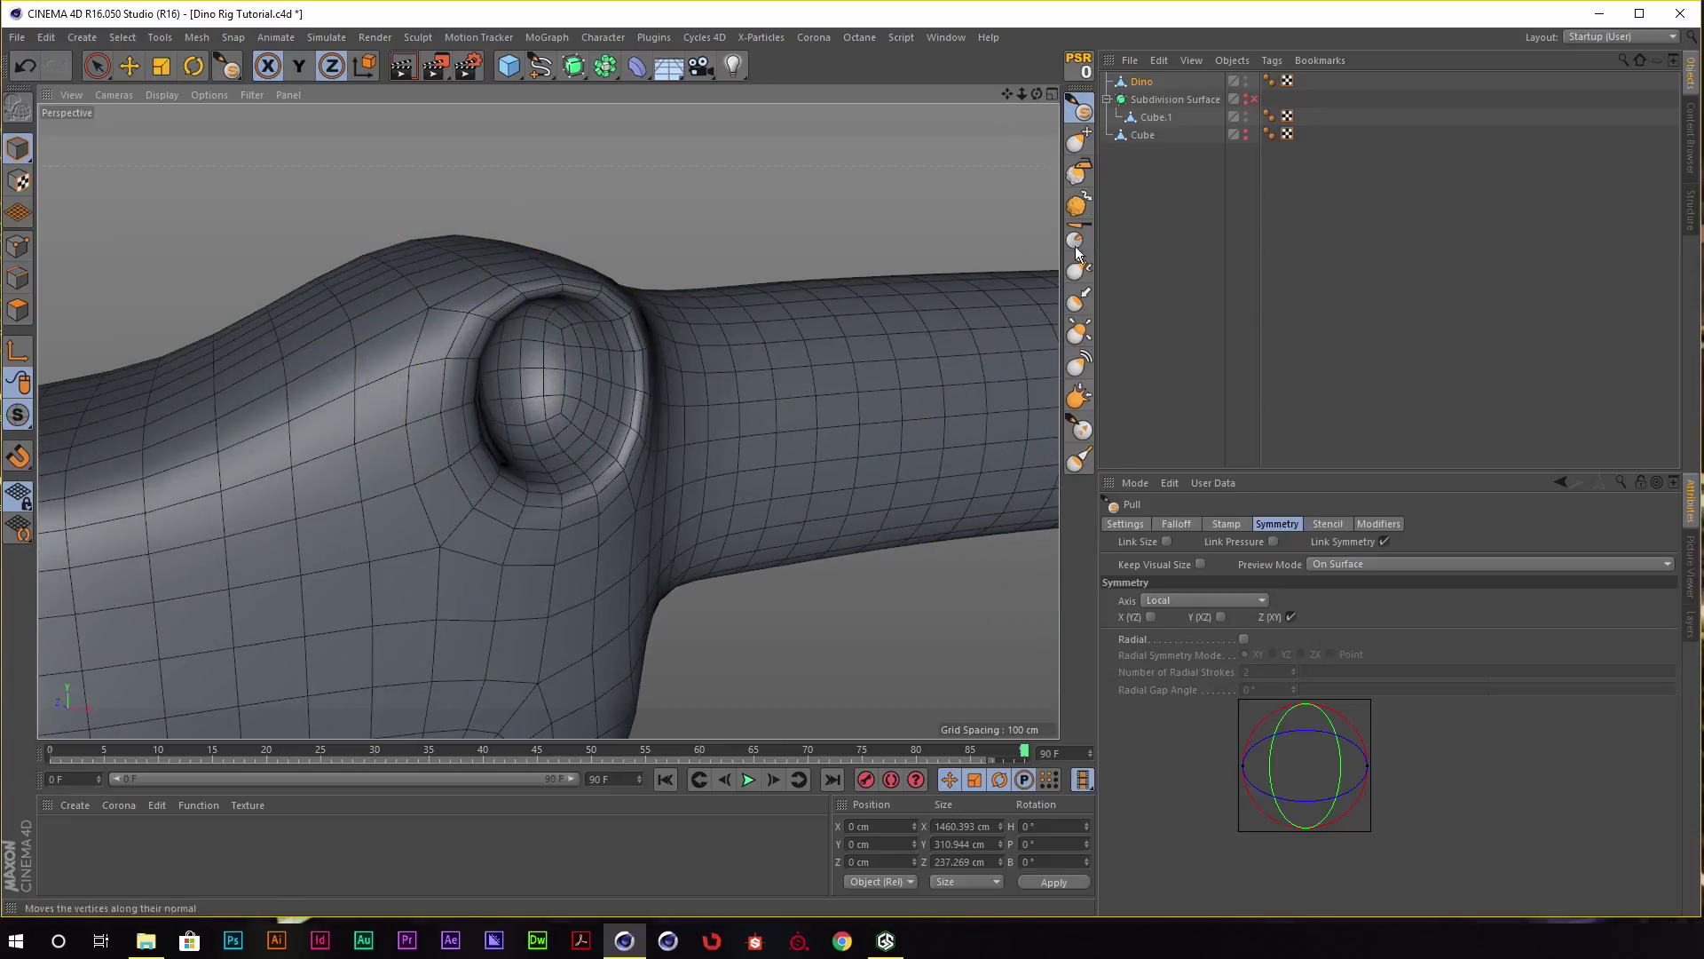
Set the Inflate brush to 17.5% pressure and inflate the skin around the eye socket.
left_click(1080, 333)
left_click(1125, 525)
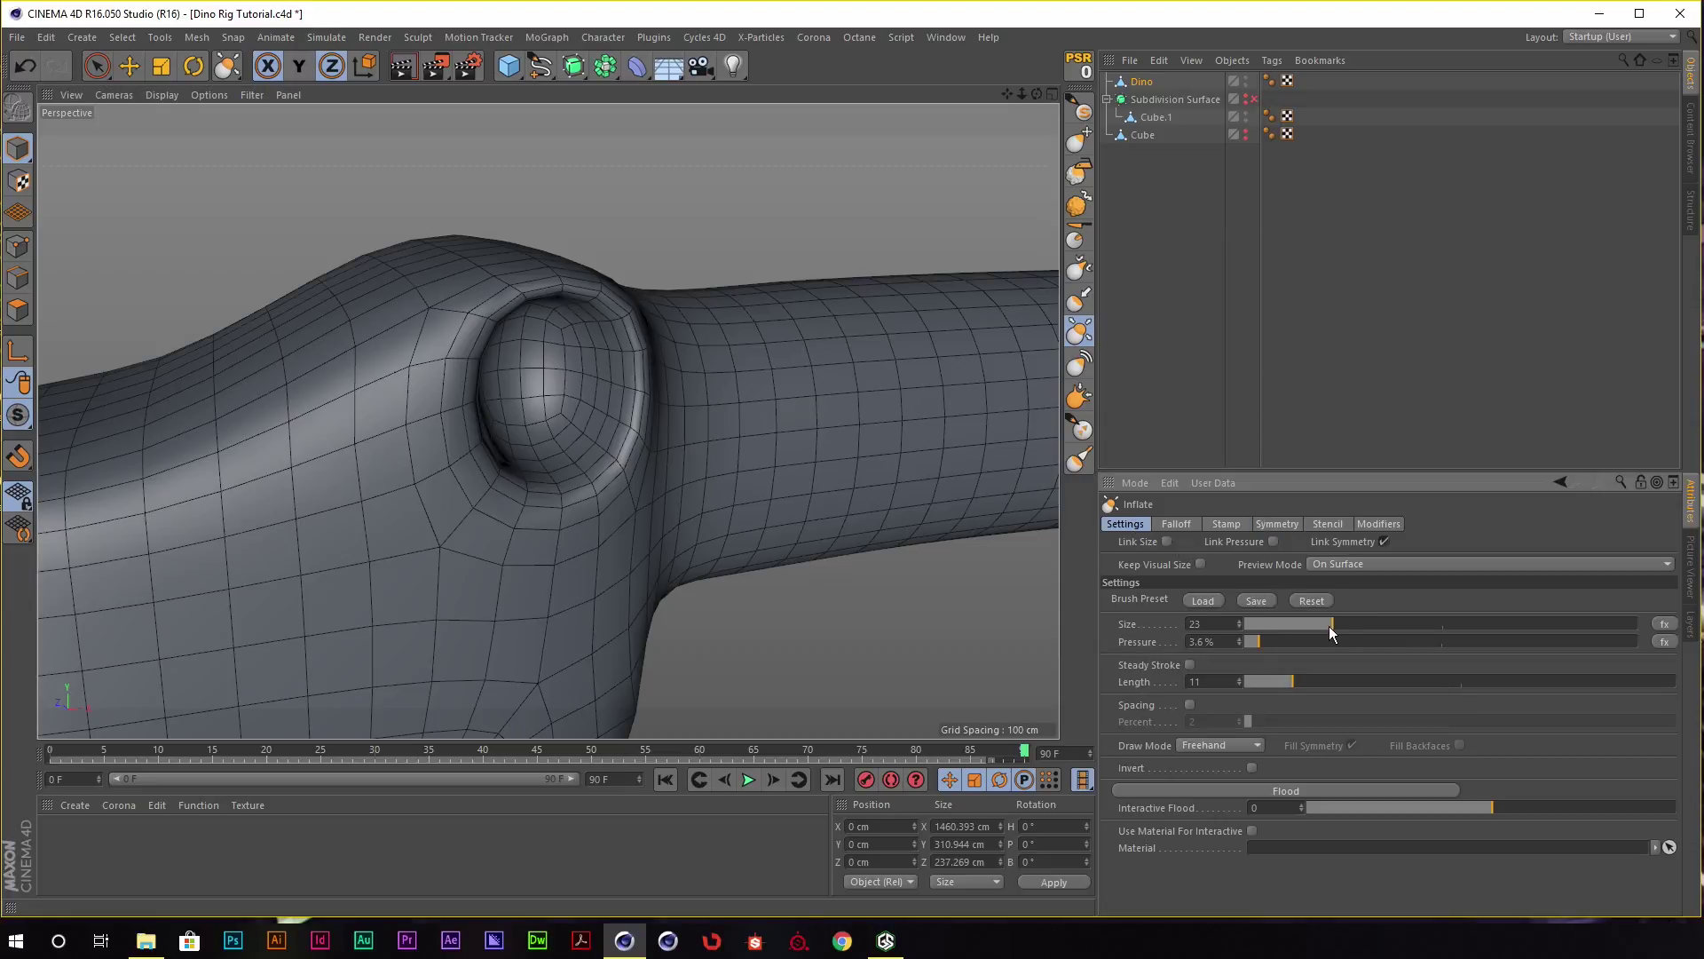
left_click_drag(1293, 641, 1313, 641)
mouse_move(515, 346)
left_mouse_down("alt")
mouse_move(390, 293)
mouse_move(428, 376)
left_mouse_up("alt")
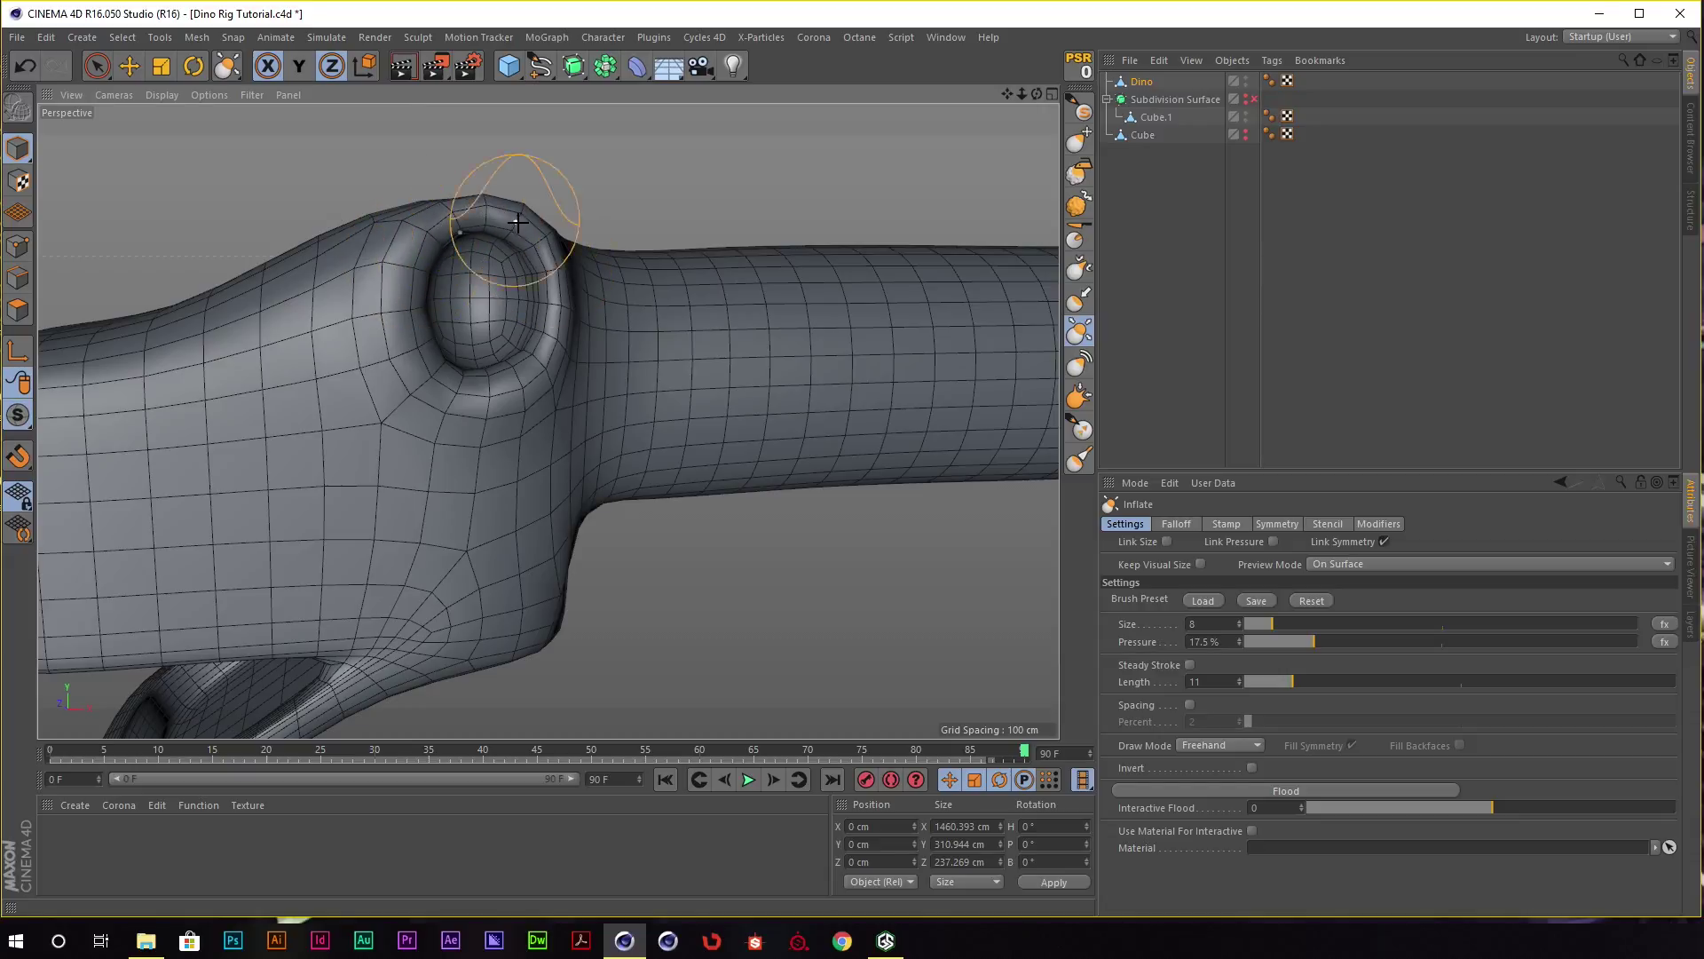
mouse_move(478, 217)
left_mouse_down("alt")
mouse_move(628, 266)
mouse_move(559, 284)
mouse_move(612, 275)
mouse_move(745, 349)
left_mouse_up("alt")
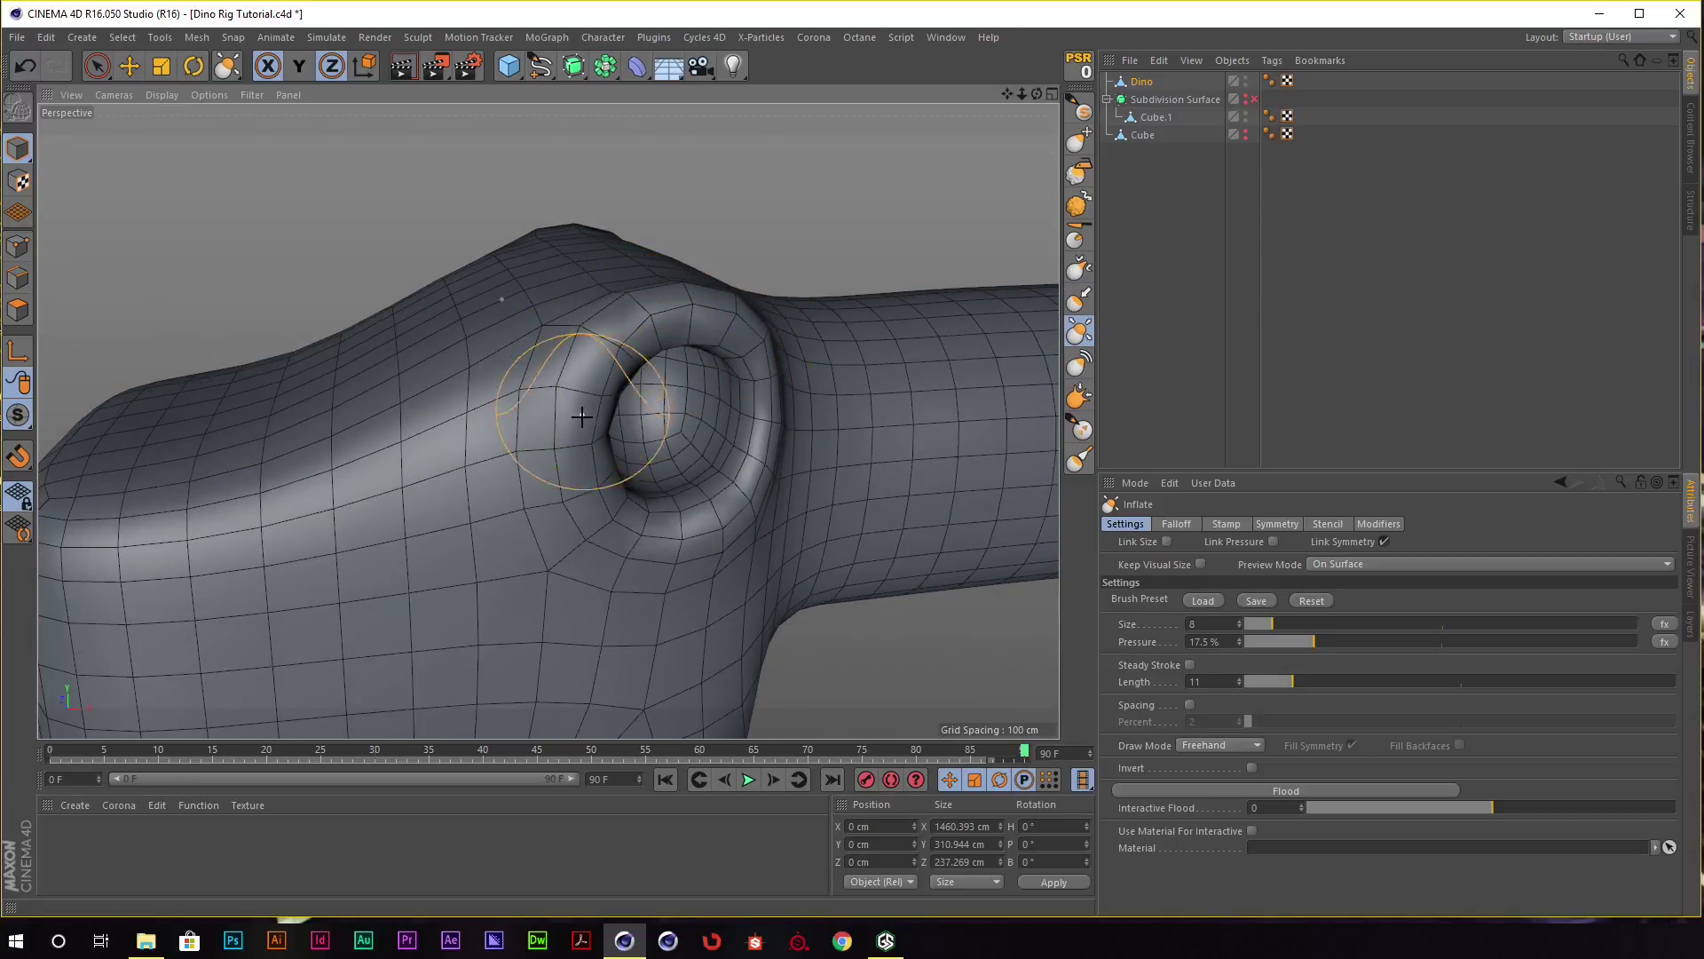
mouse_move(626, 435)
left_mouse_down("alt")
mouse_move(541, 391)
mouse_move(646, 285)
mouse_move(677, 332)
mouse_move(655, 335)
mouse_move(780, 373)
mouse_move(648, 310)
mouse_move(552, 320)
mouse_move(824, 317)
left_mouse_up("alt")
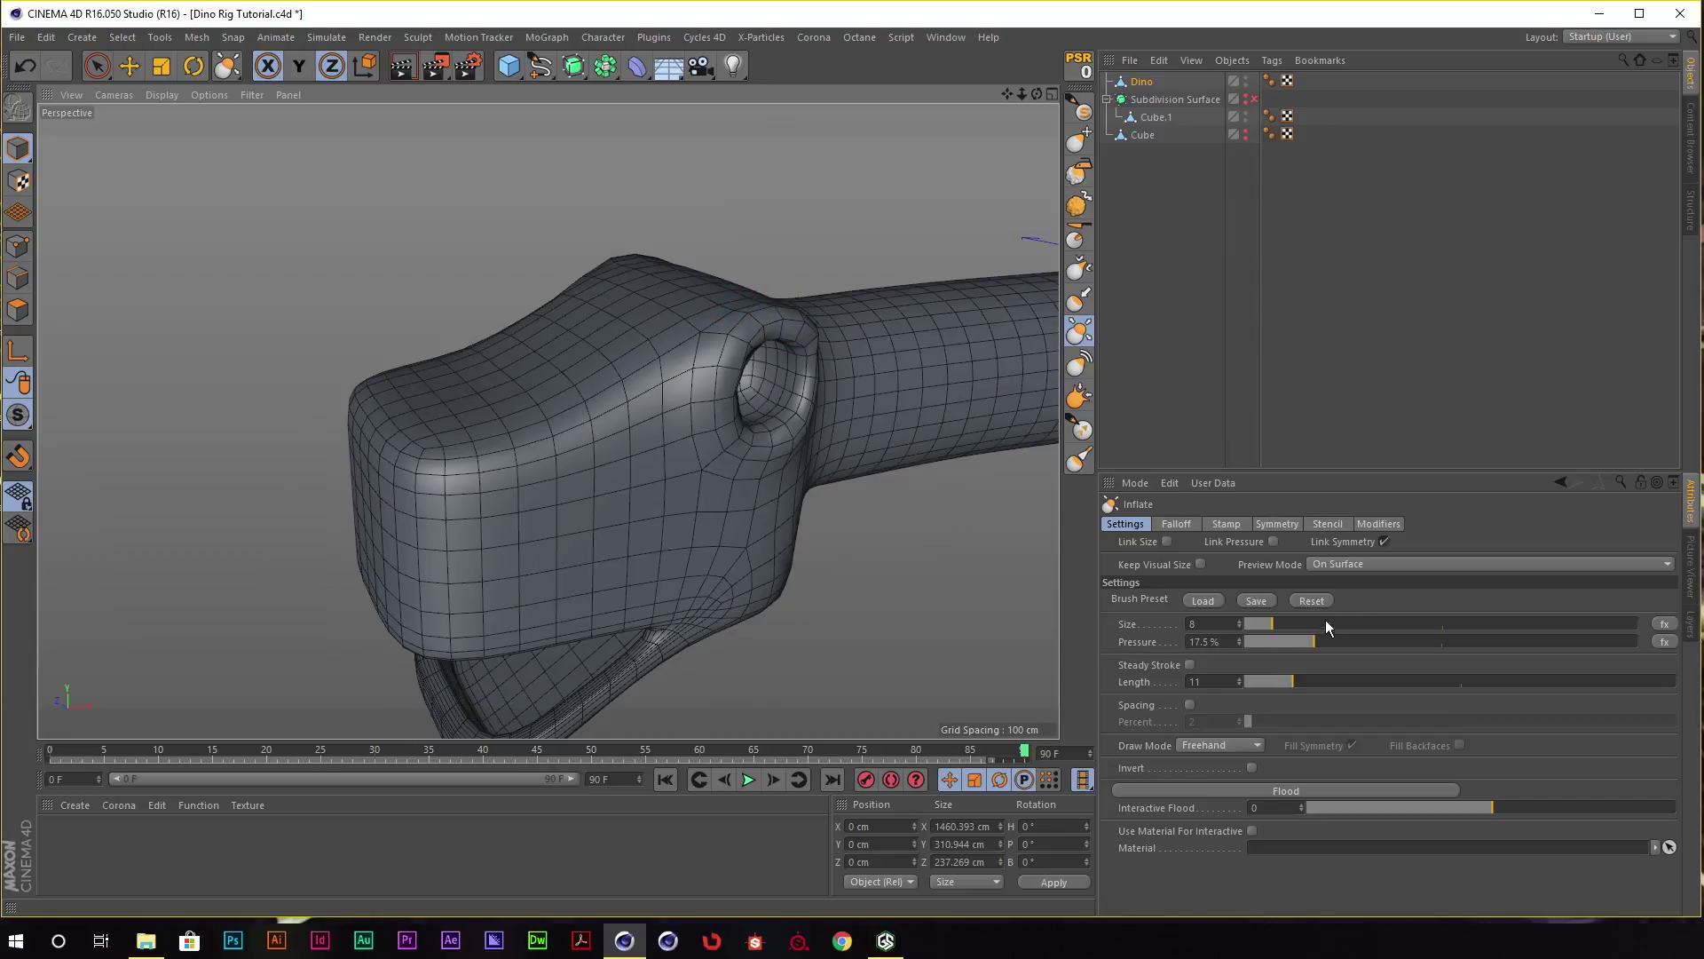
Resize the Inflate brush from 27 down to 14 and work around the head from several angles.
left_click_drag(1326, 627, 1349, 624)
left_click_drag(986, 386, 684, 285, "alt")
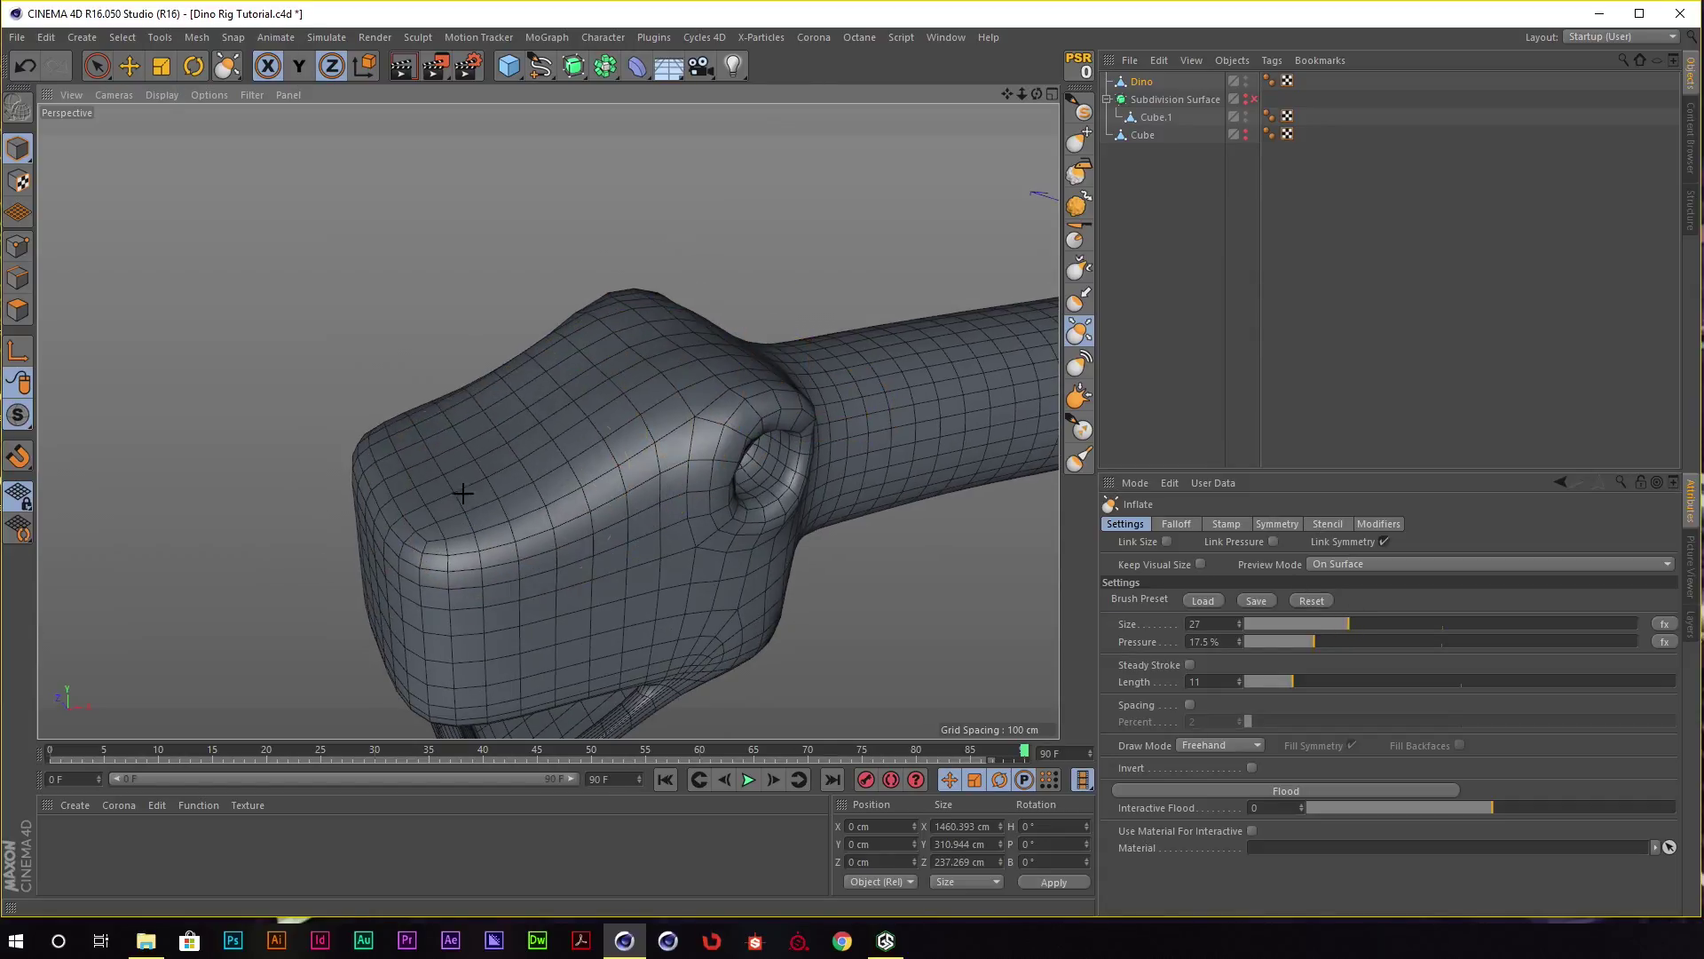
left_click_drag(1387, 624, 1294, 626)
left_click_drag(683, 377, 780, 376, "alt")
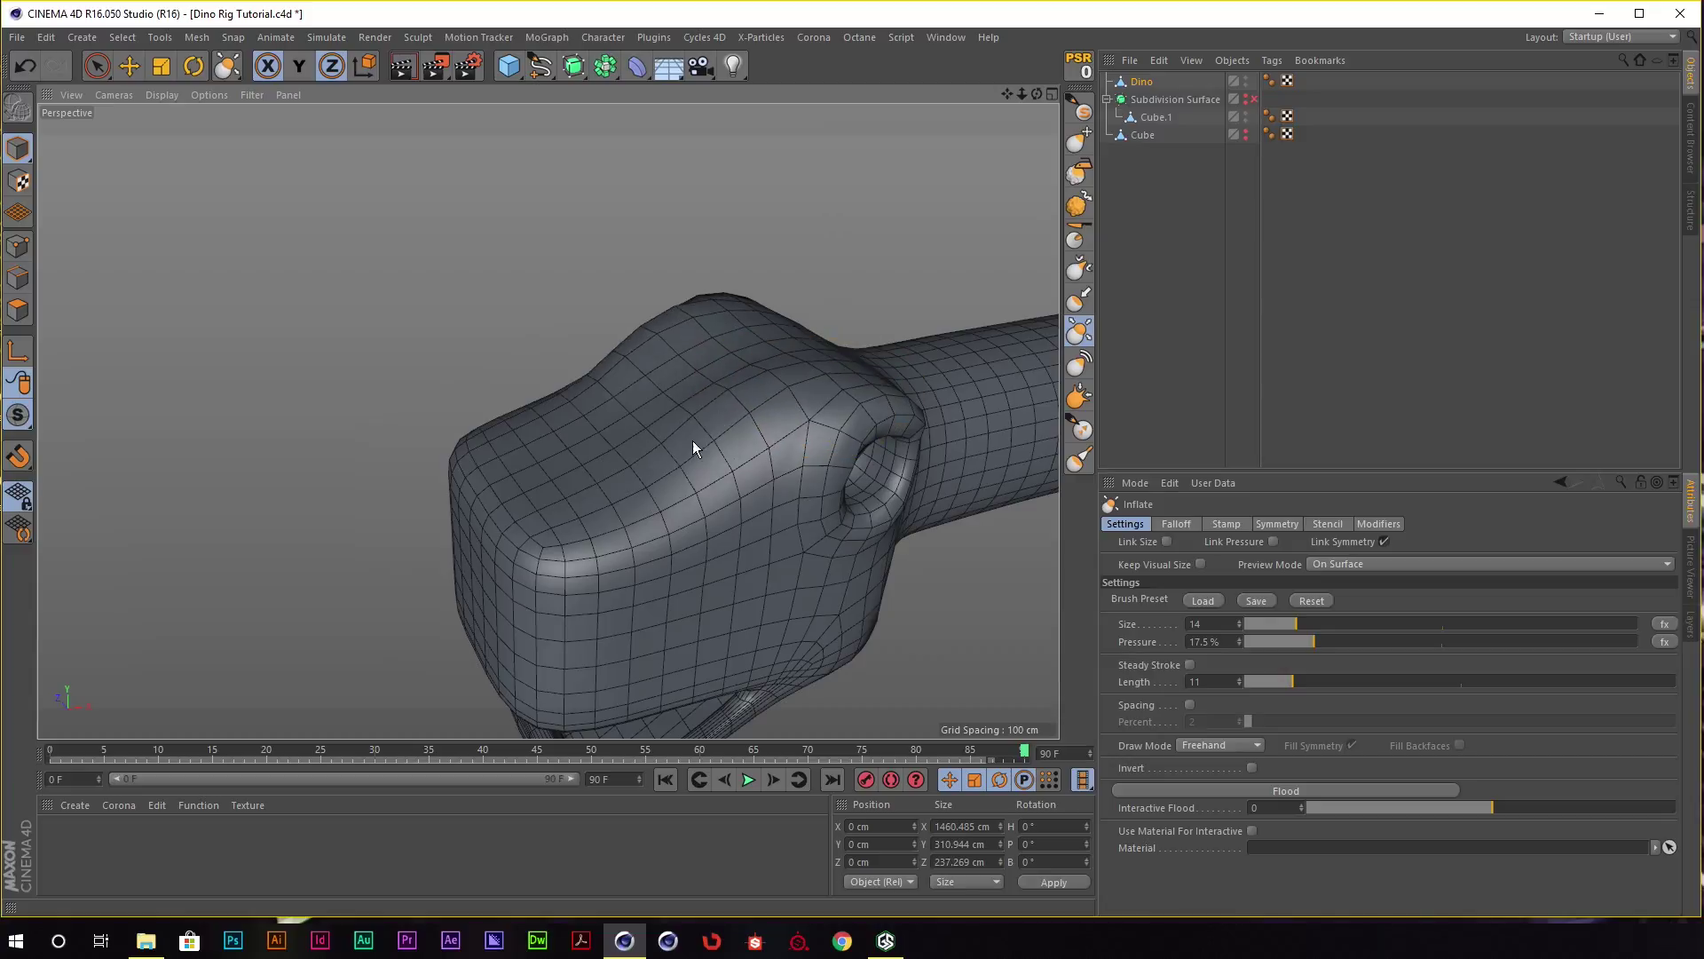
mouse_move(582, 522)
left_mouse_down("alt")
mouse_move(772, 380)
mouse_move(739, 339)
mouse_move(704, 341)
left_mouse_up("alt")
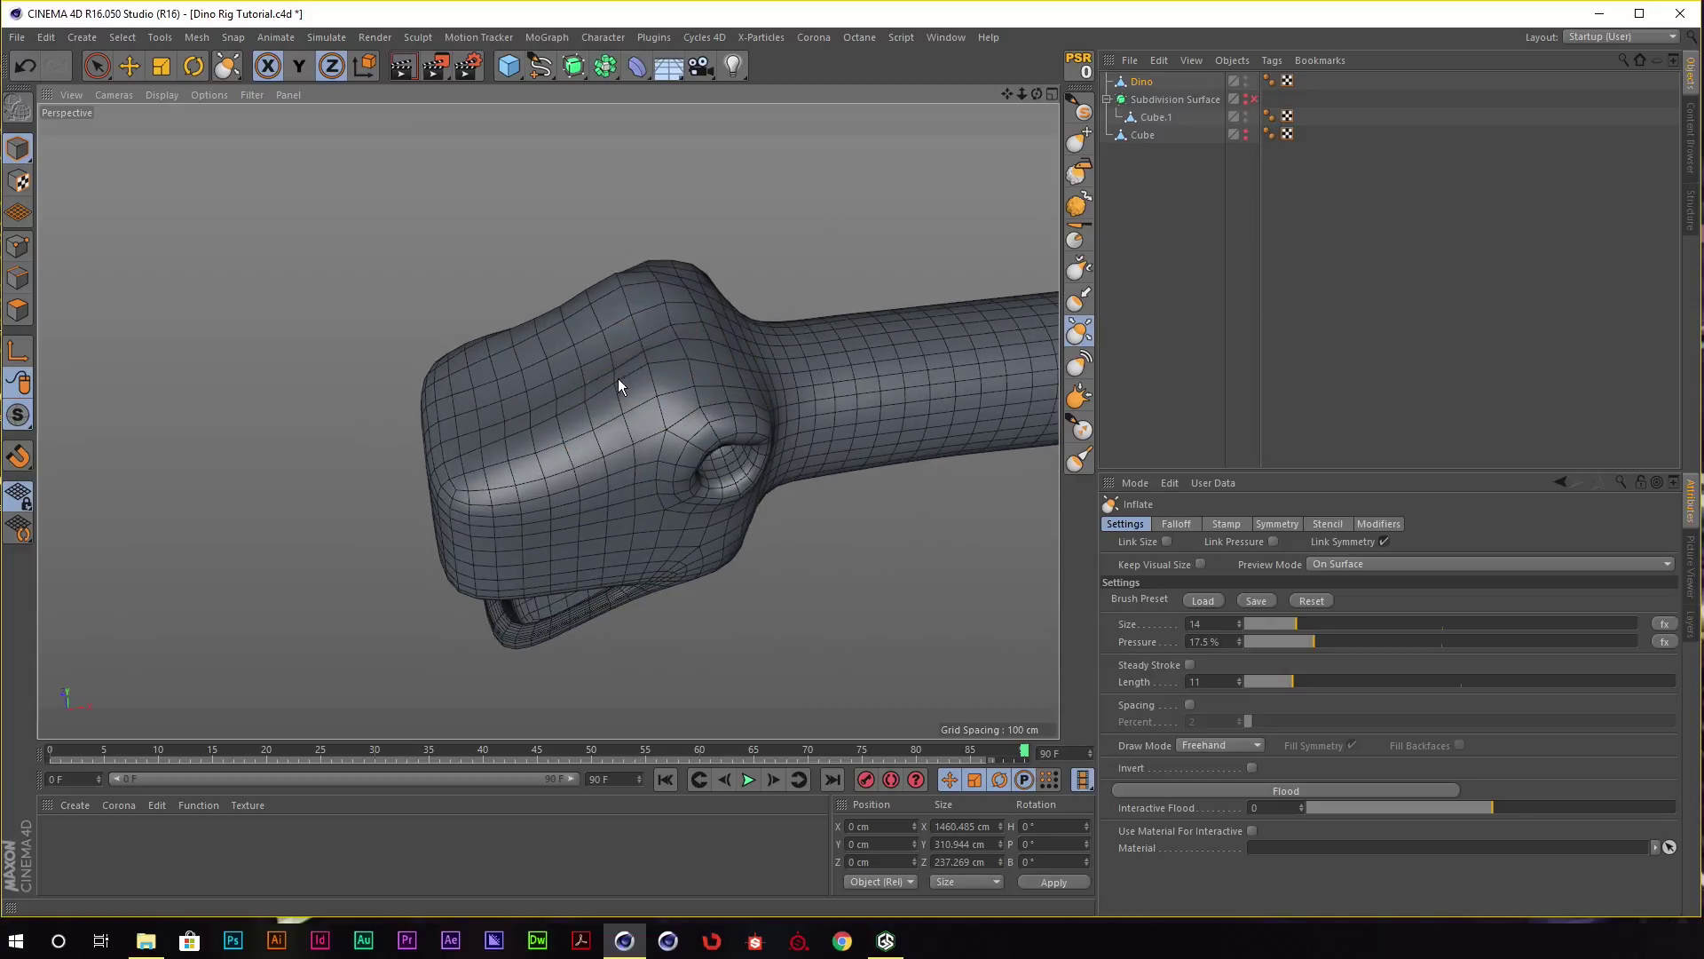
mouse_move(619, 385)
left_mouse_down("alt")
mouse_move(589, 381)
mouse_move(601, 296)
left_mouse_up("alt")
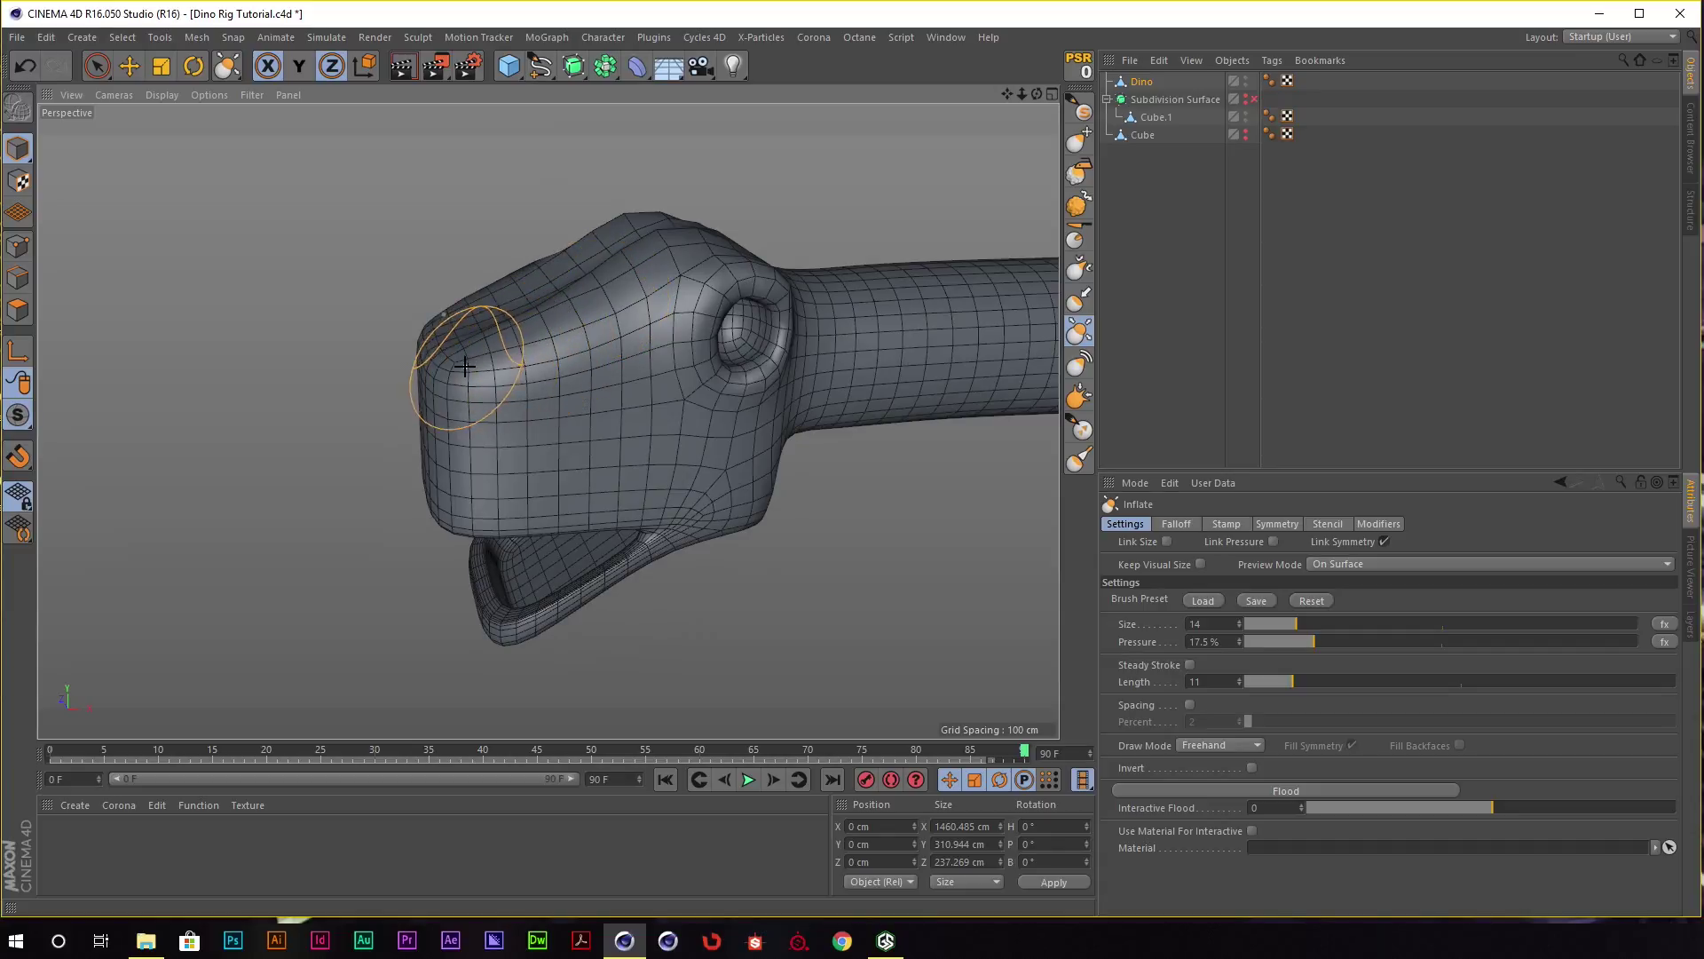
left_click_drag(506, 366, 590, 380, "alt")
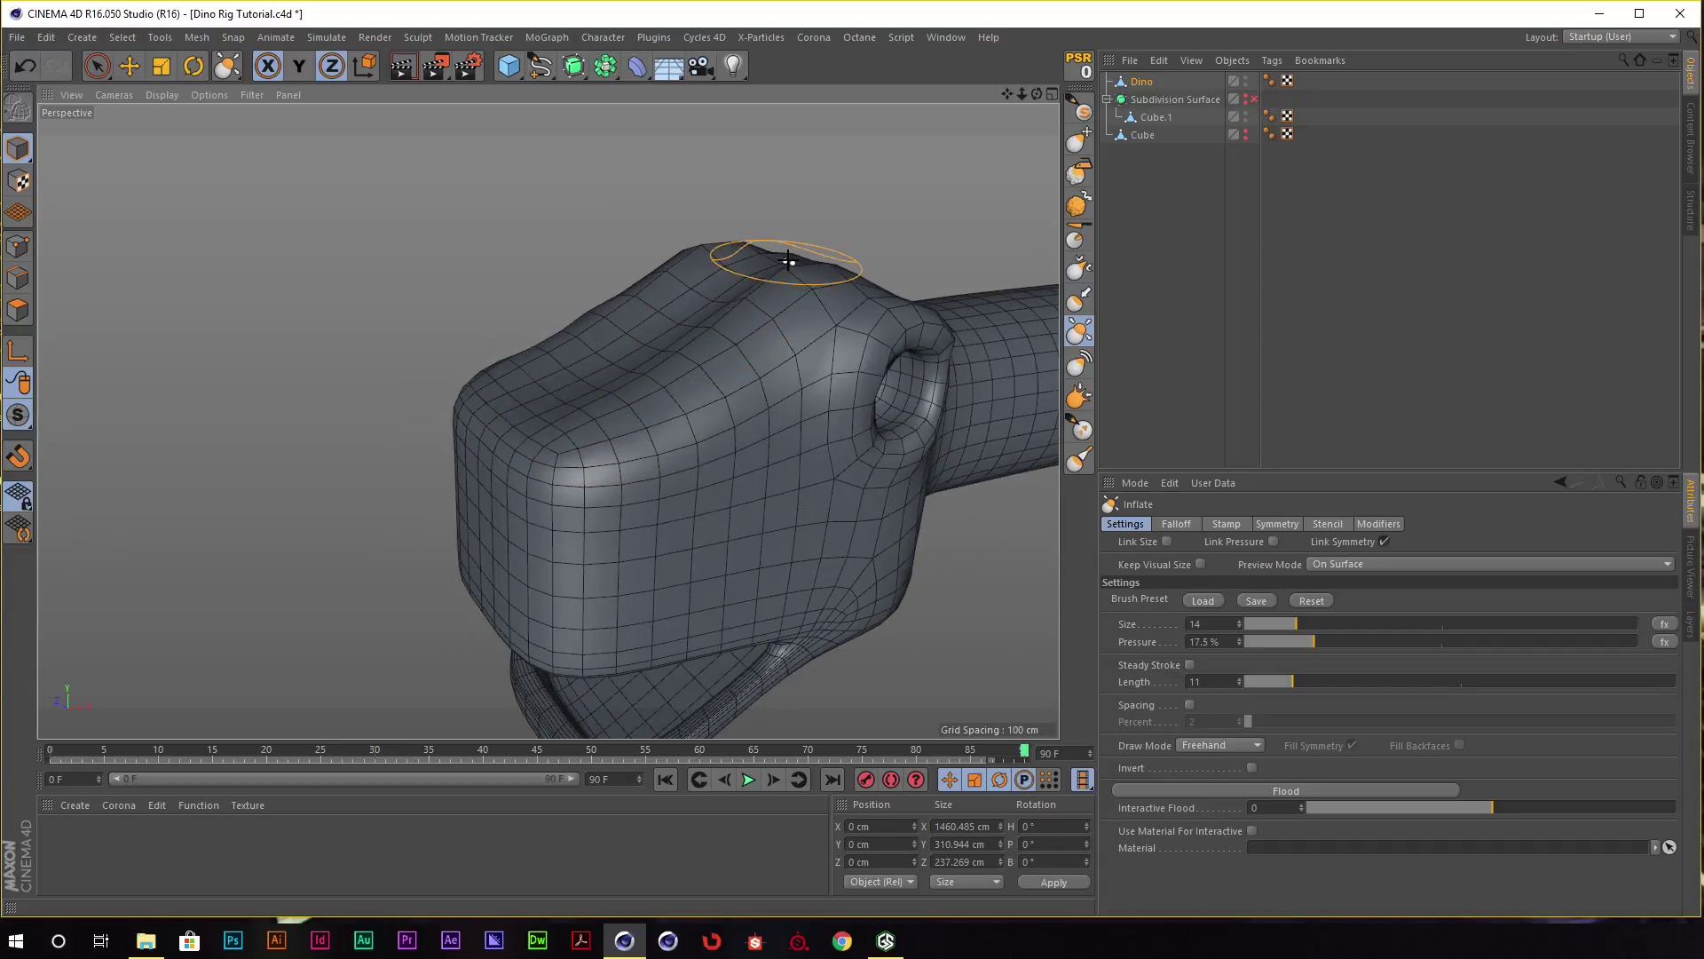
left_click_drag(799, 272, 736, 238, "alt")
mouse_move(1048, 357)
left_mouse_down("alt")
mouse_move(796, 243)
mouse_move(772, 267)
mouse_move(707, 217)
mouse_move(823, 276)
left_mouse_up("alt")
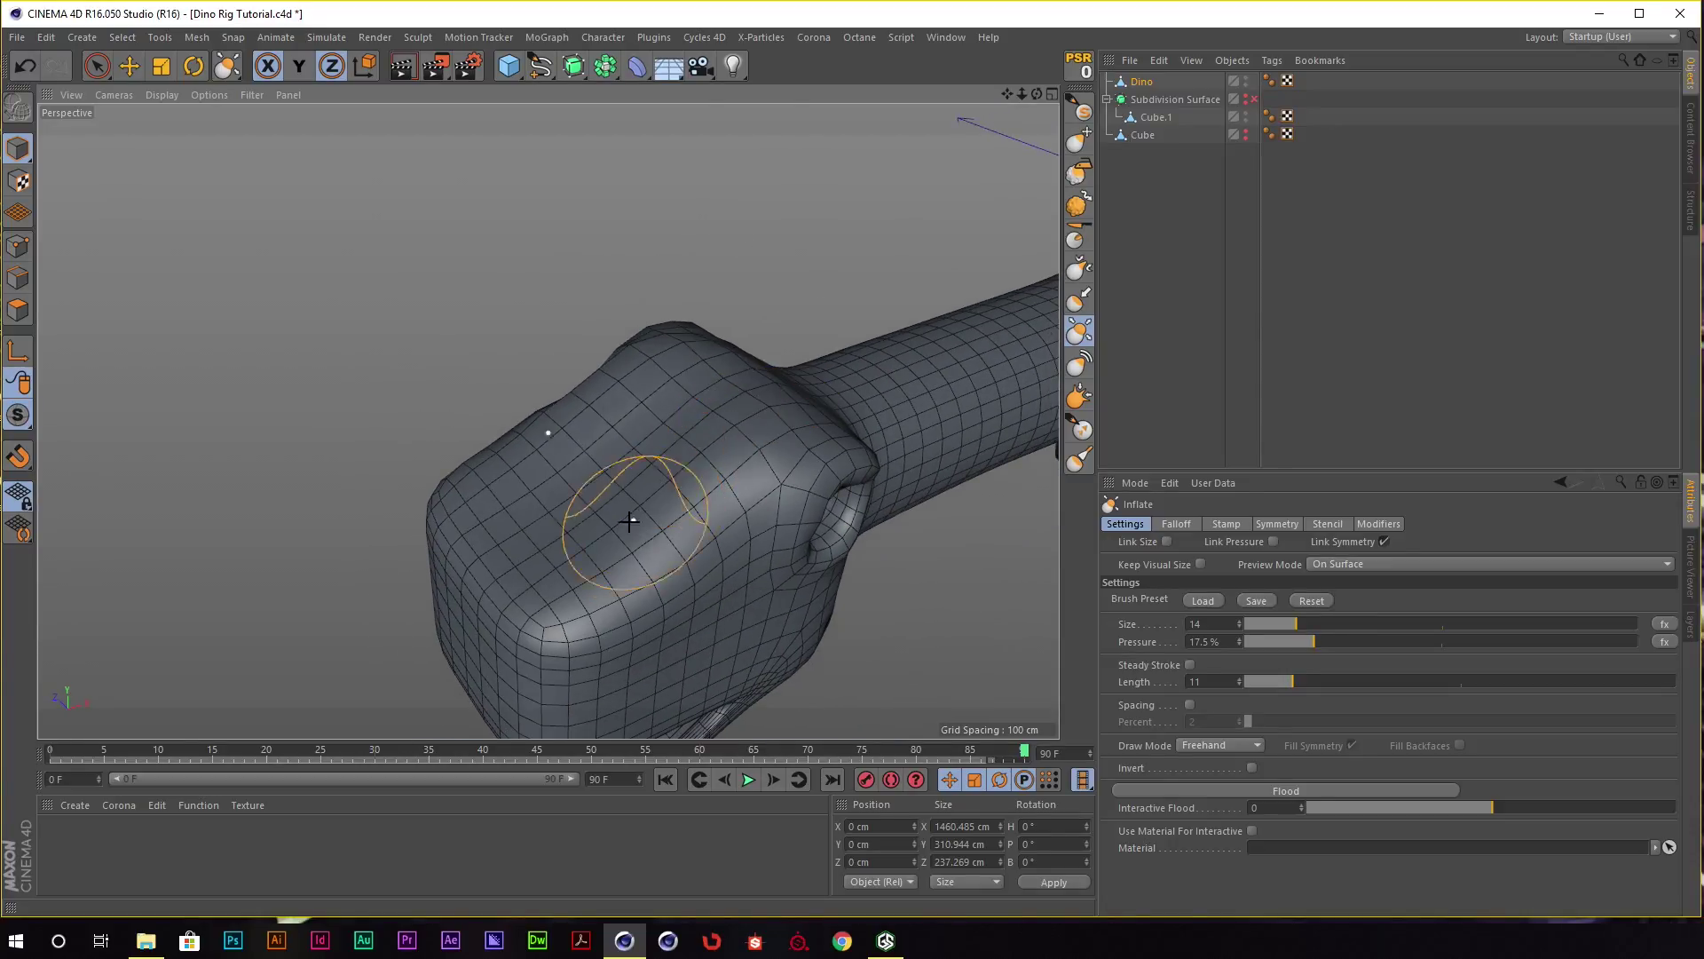
left_click_drag(722, 448, 813, 314, "alt")
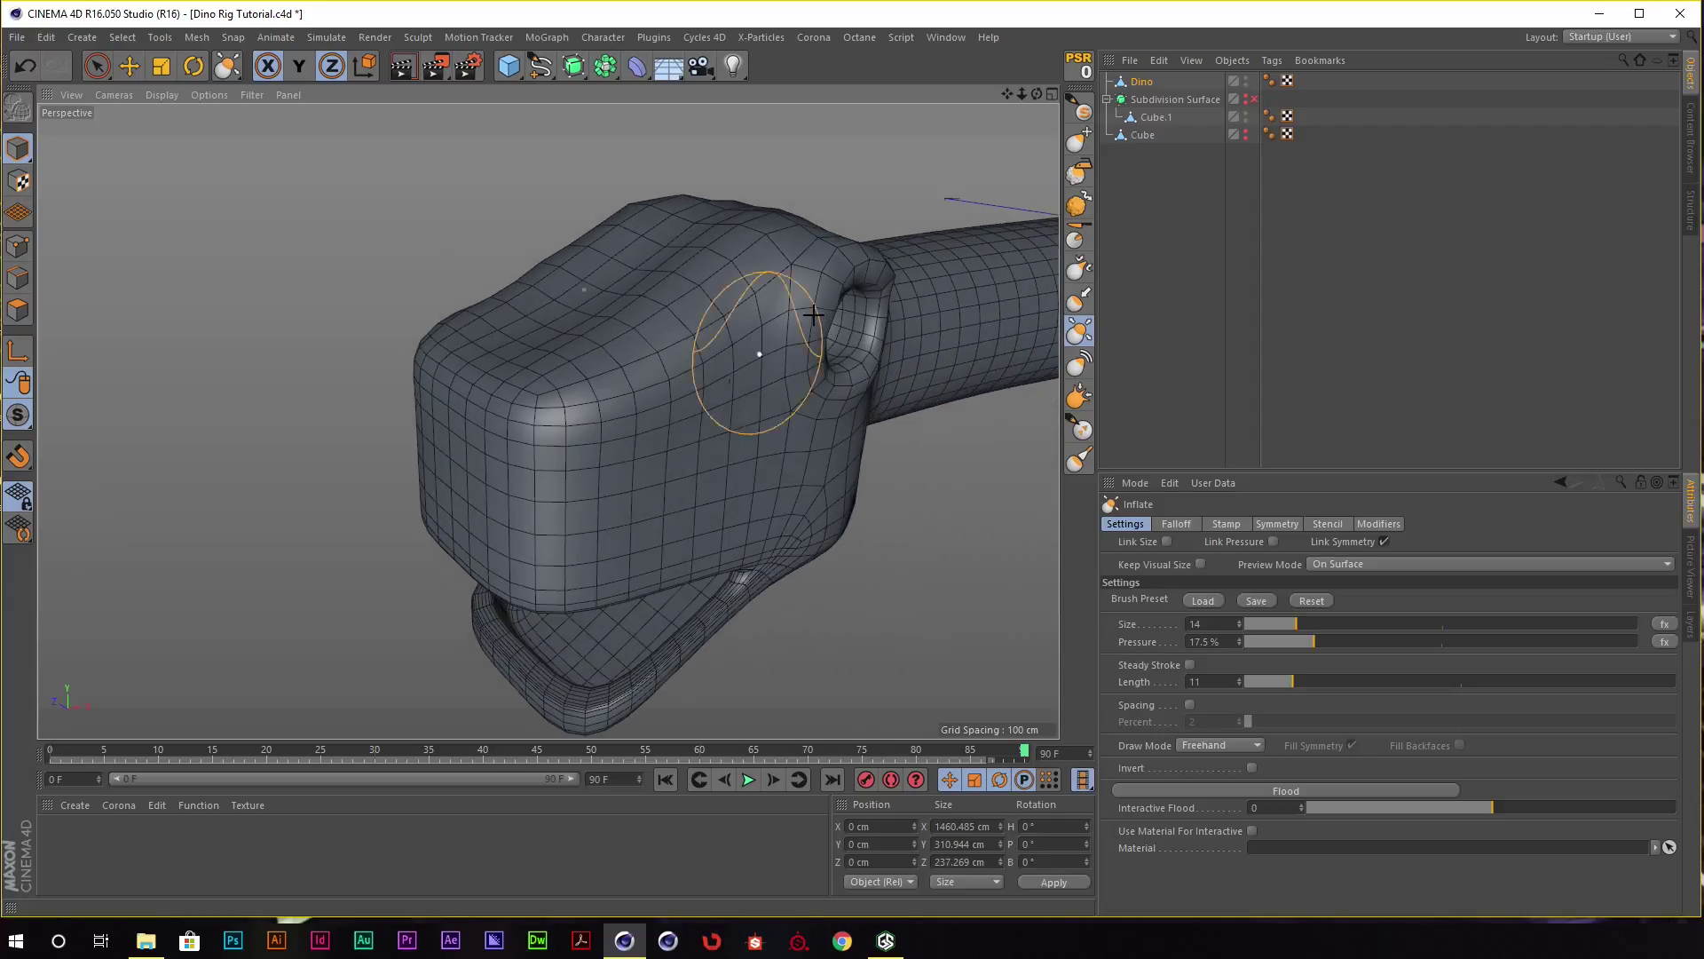
Try the Smooth brush at higher pressure and undo the last Inflate stroke.
left_click(1079, 140)
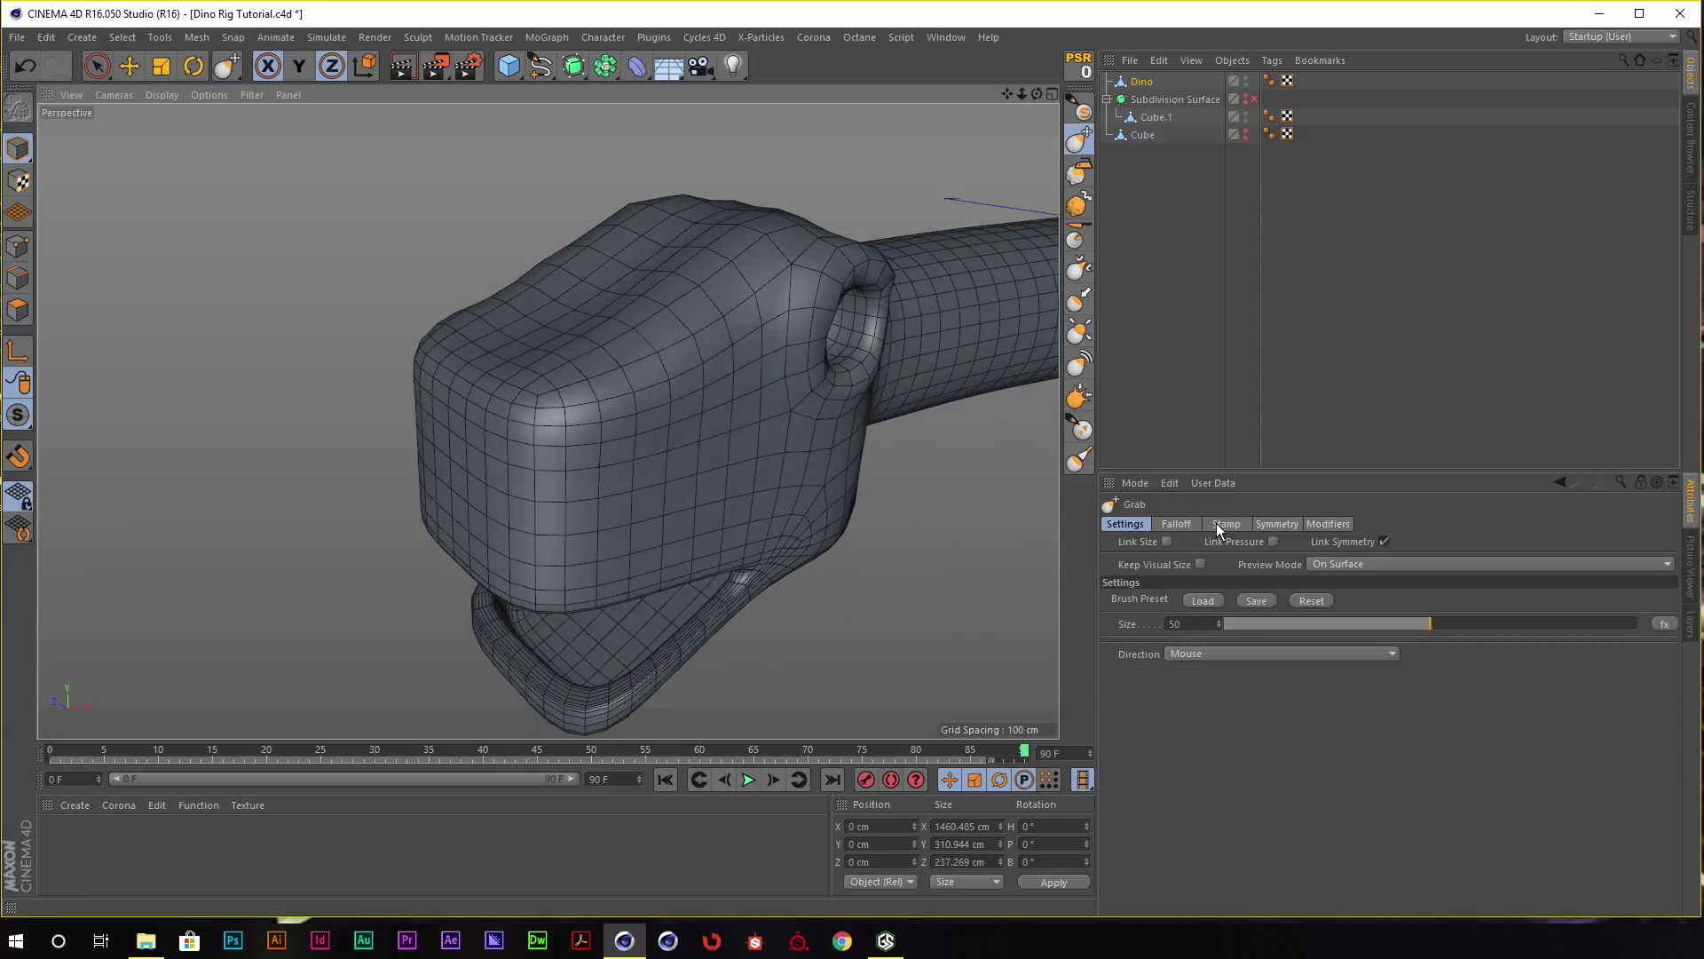
left_click(1079, 174)
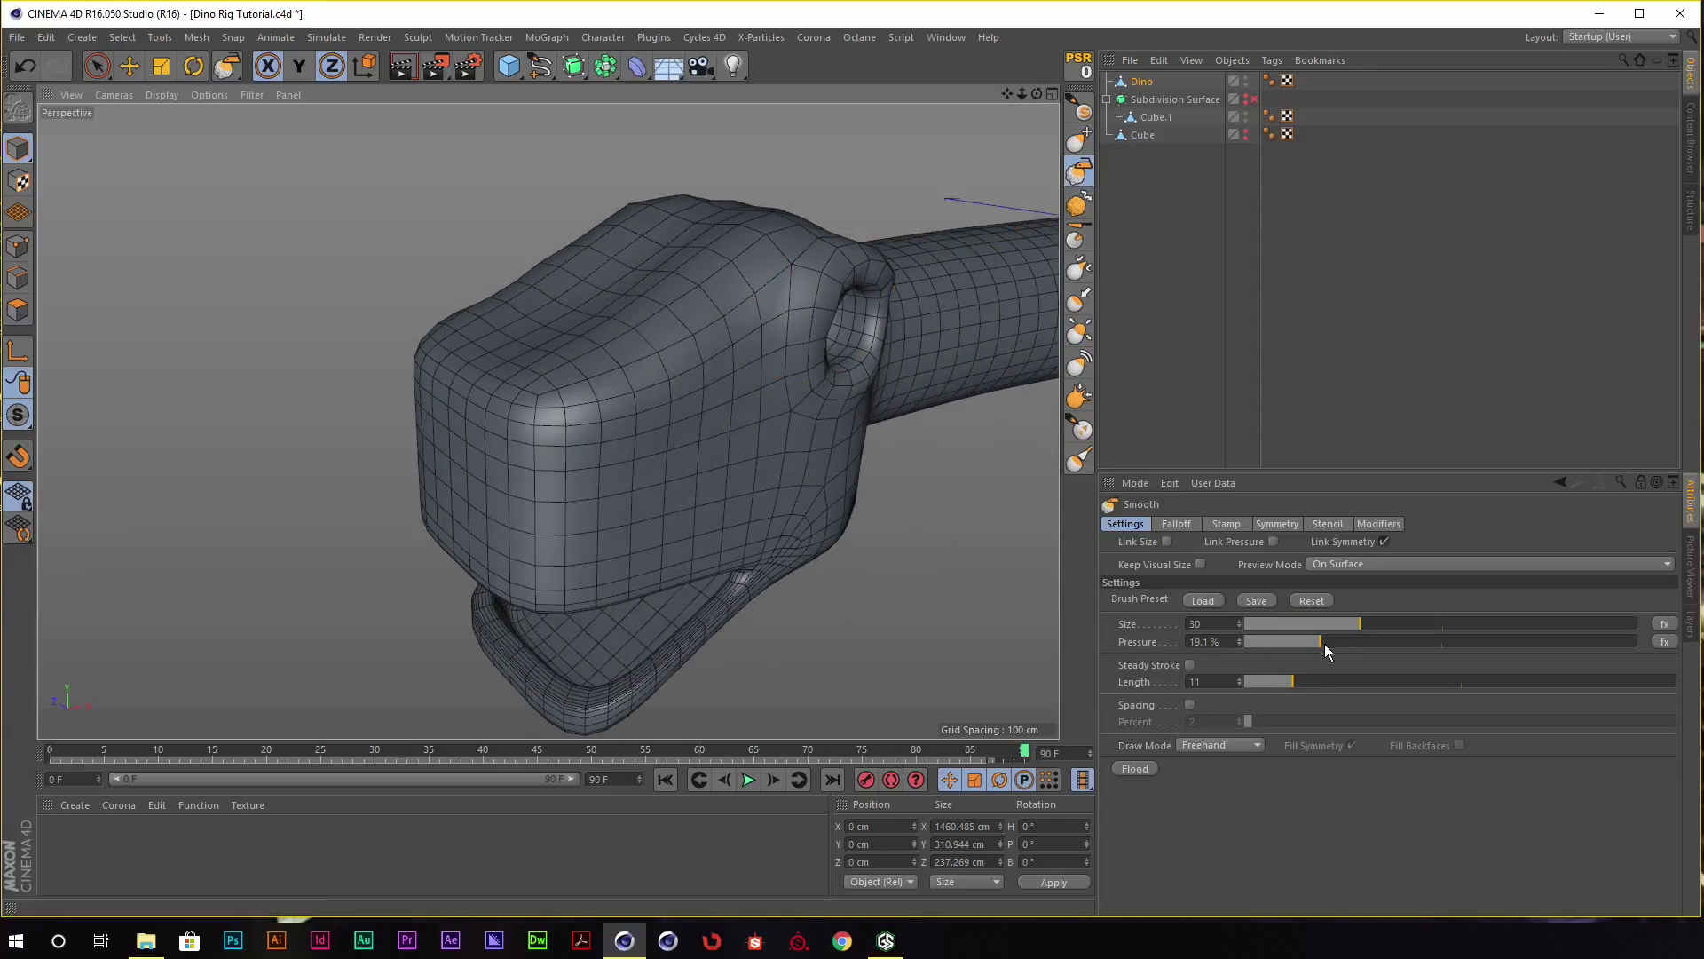
left_click_drag(1325, 642, 1415, 641)
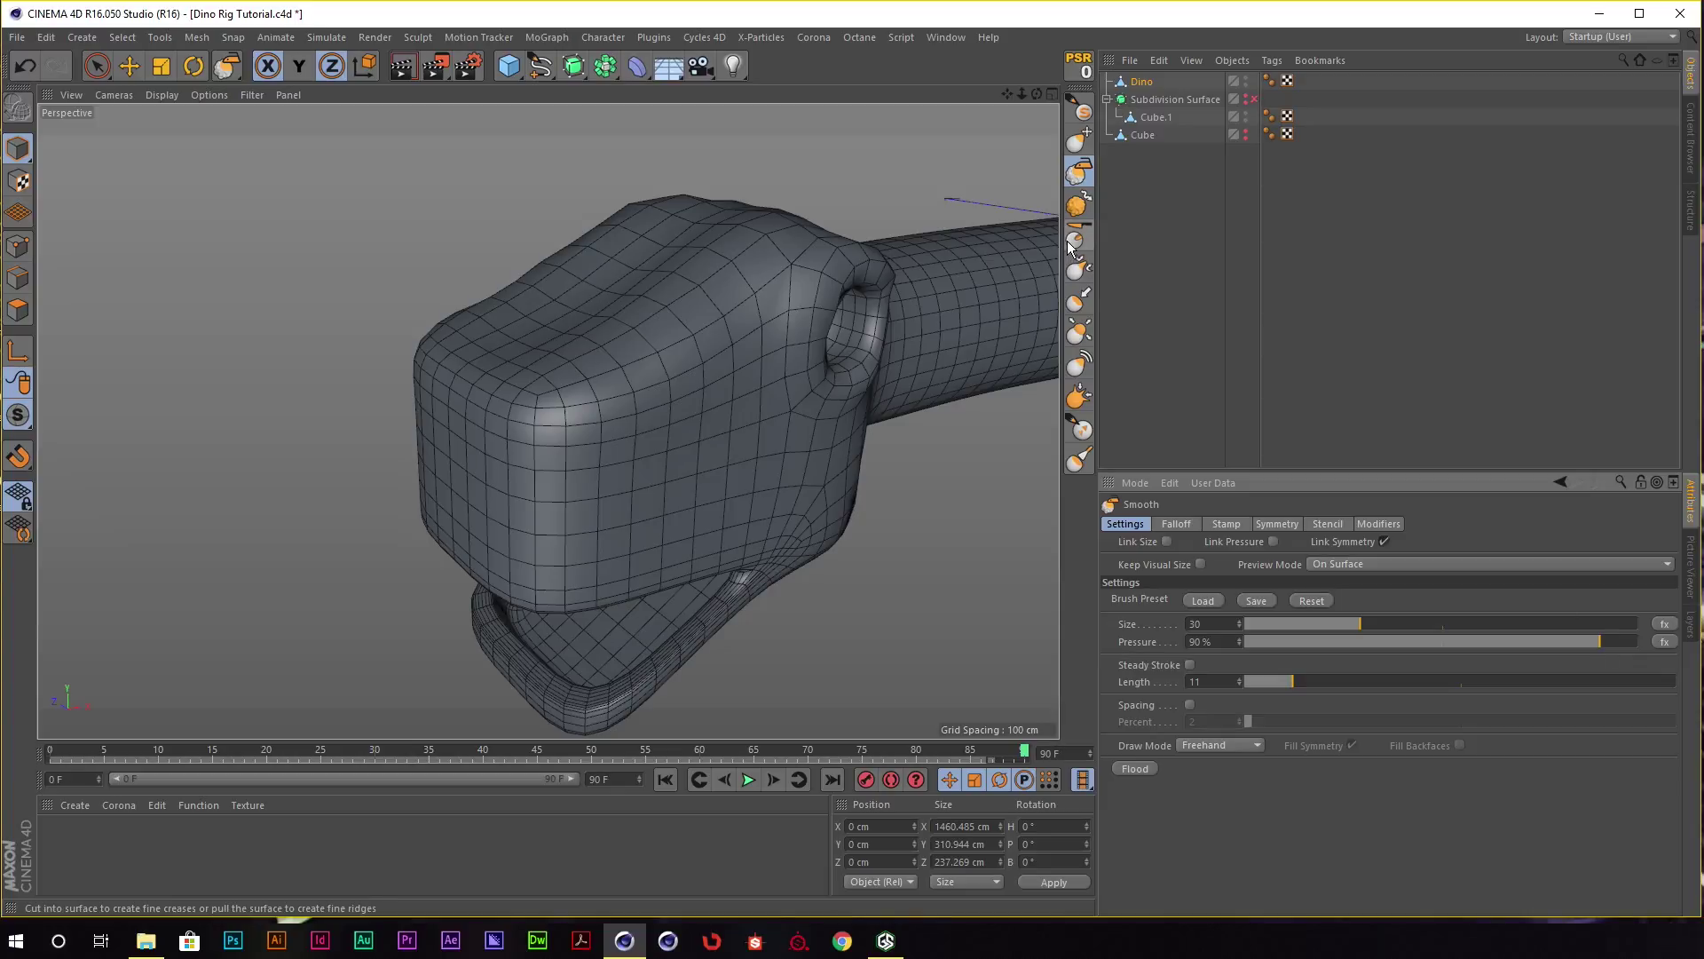
left_click(1078, 332)
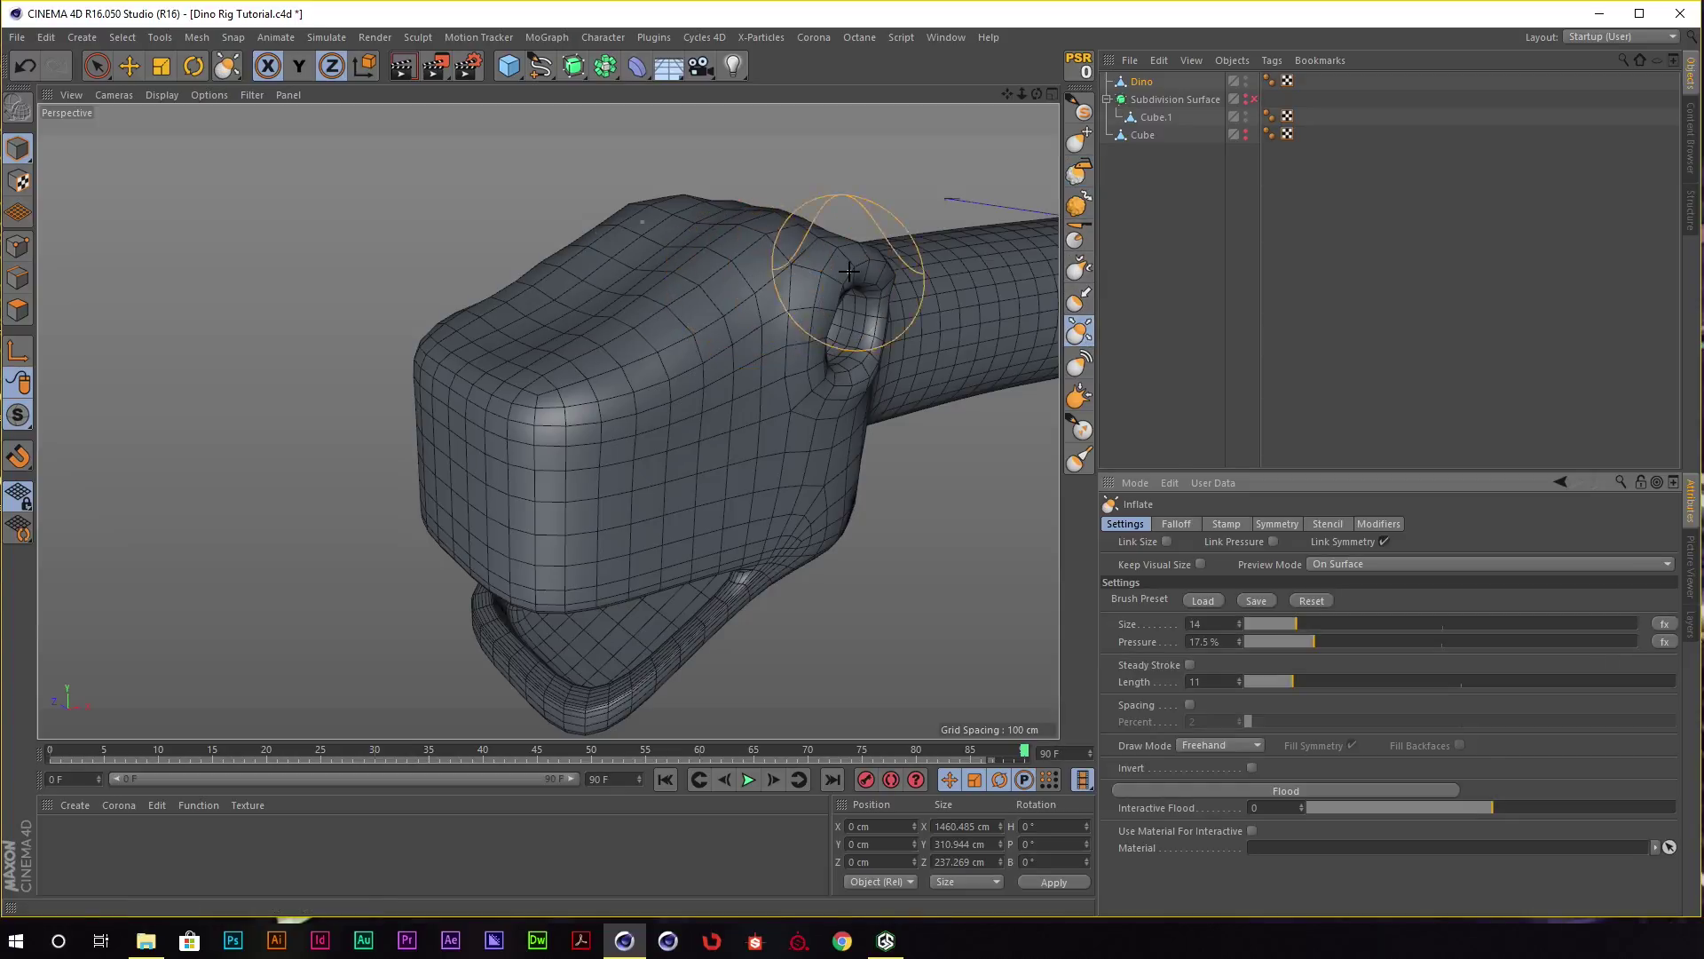
key("ctrl+z")
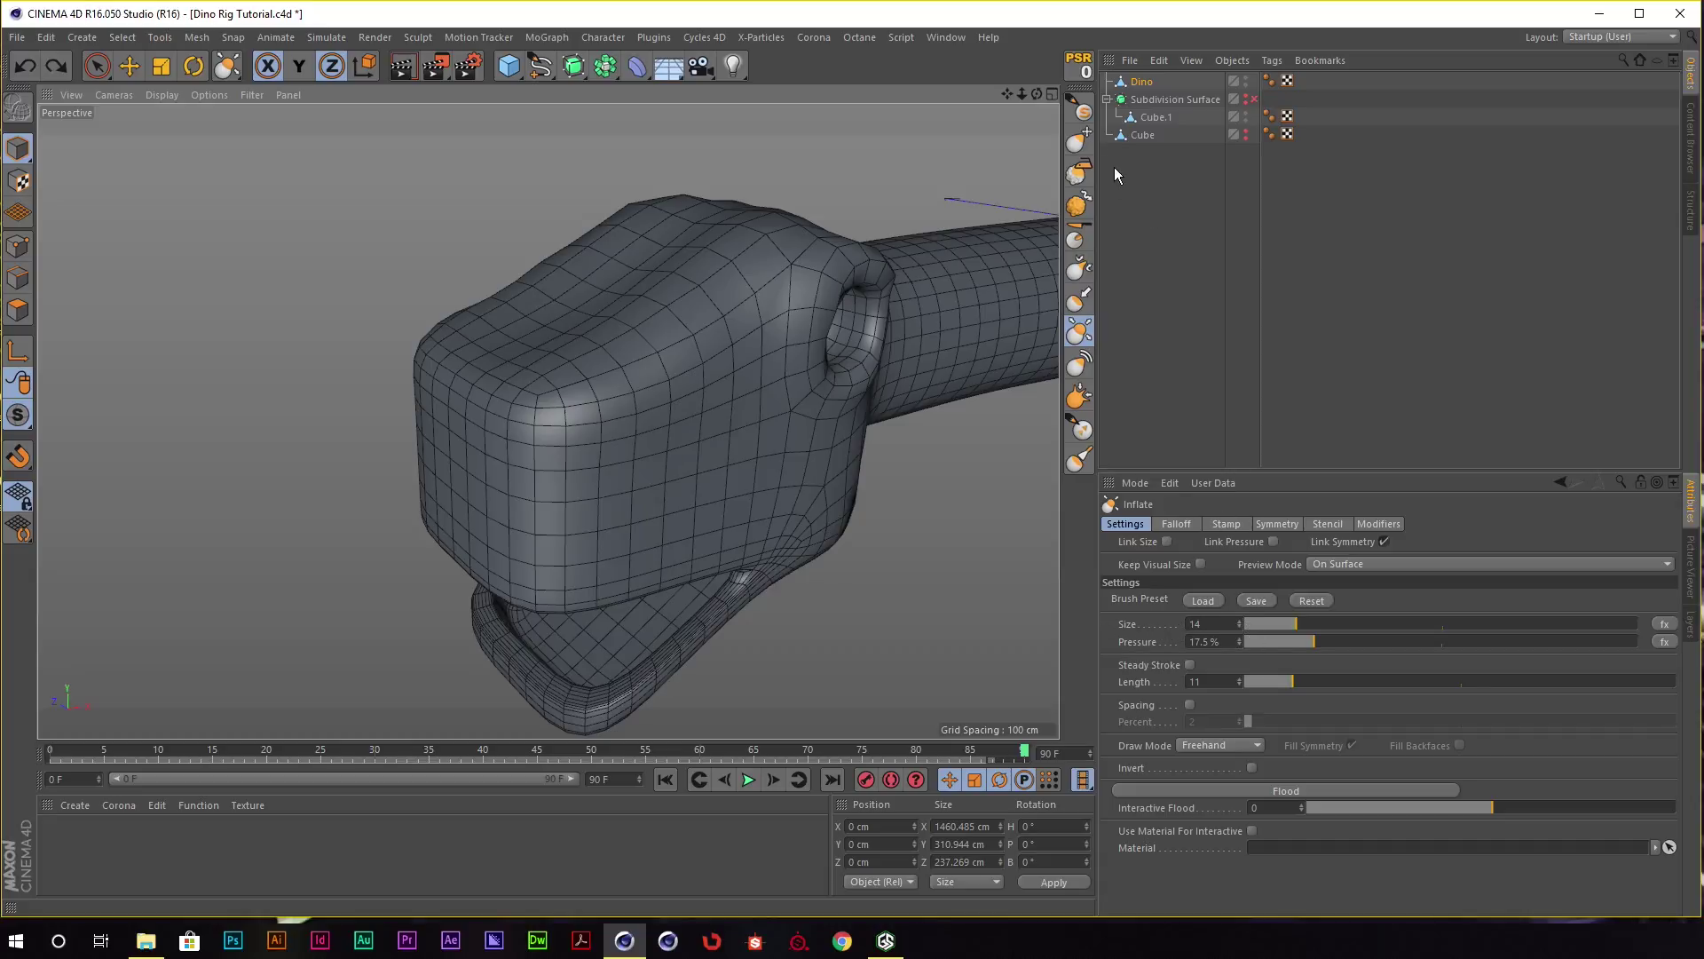
left_click(1074, 172)
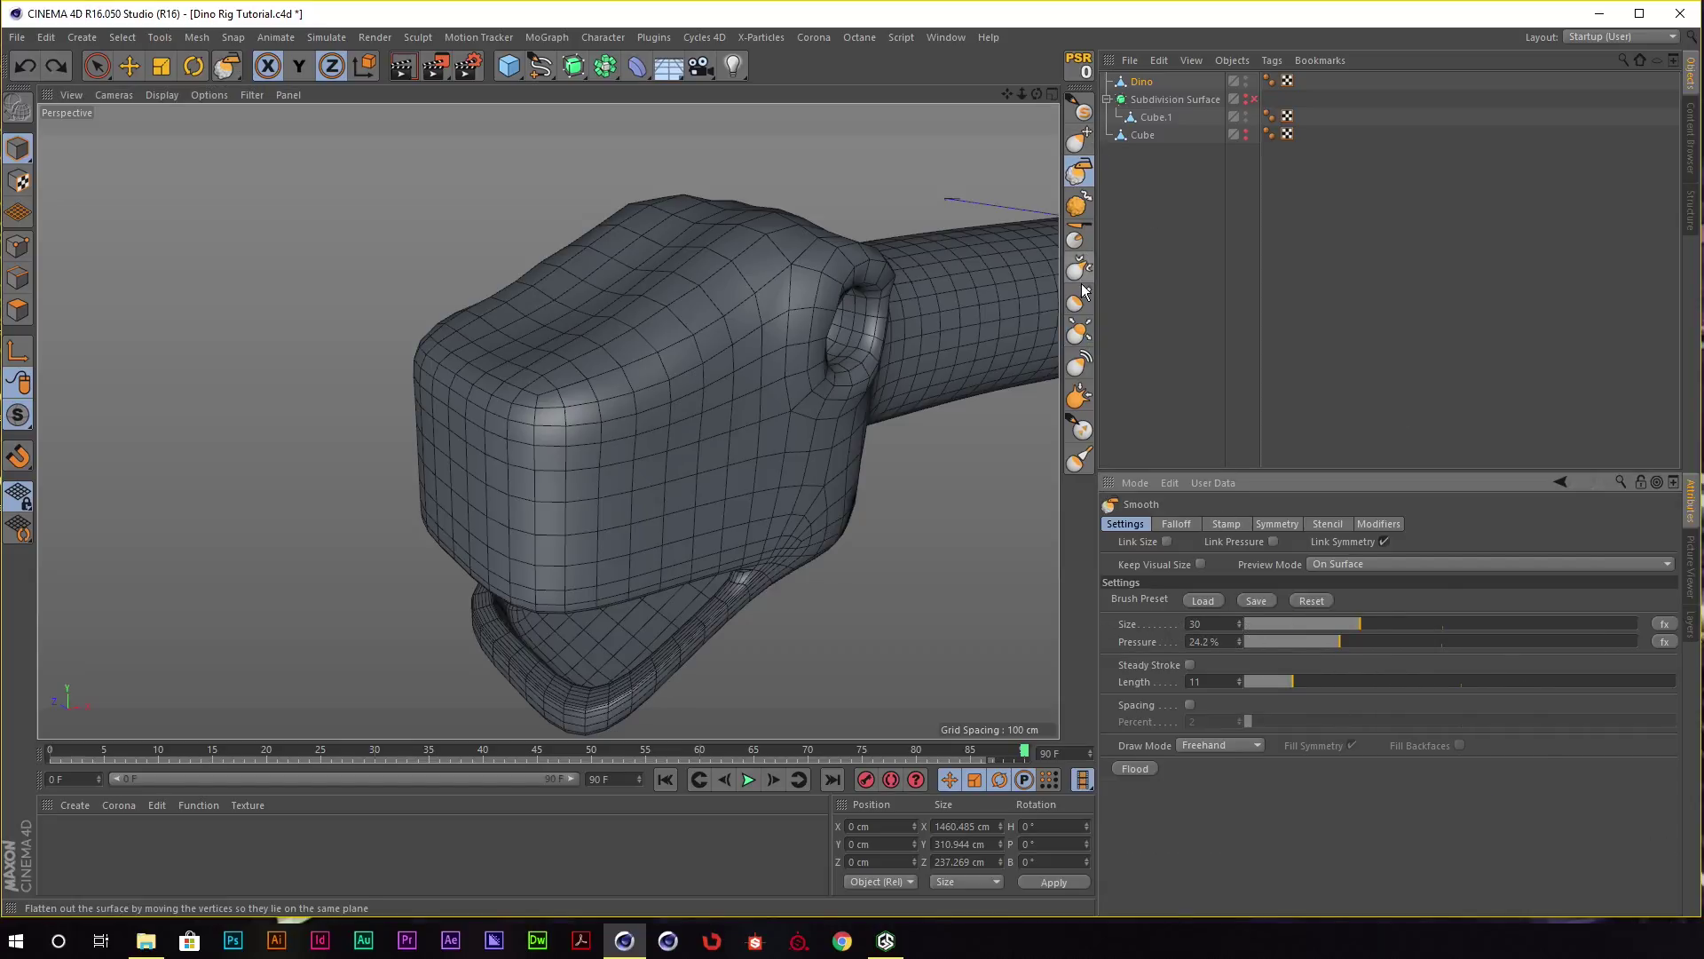
left_click(1079, 334)
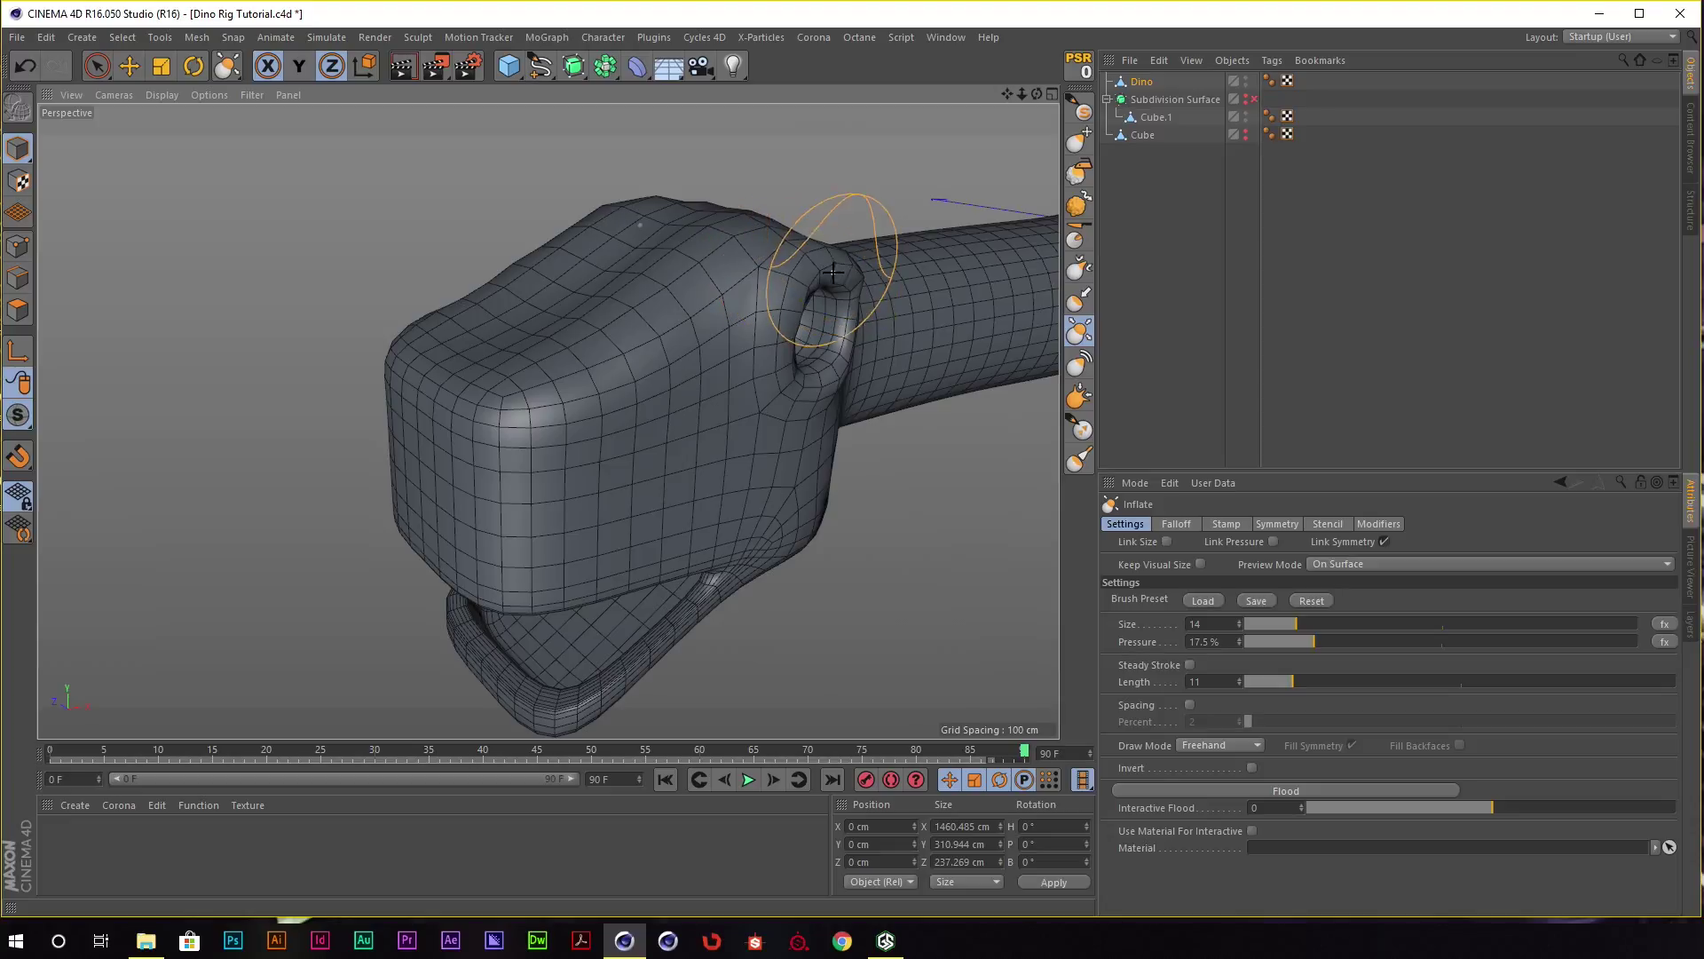
Switch to the Grab brush at size 21 and frame the dino's face near the eye.
left_click_drag(833, 273, 646, 228, "alt")
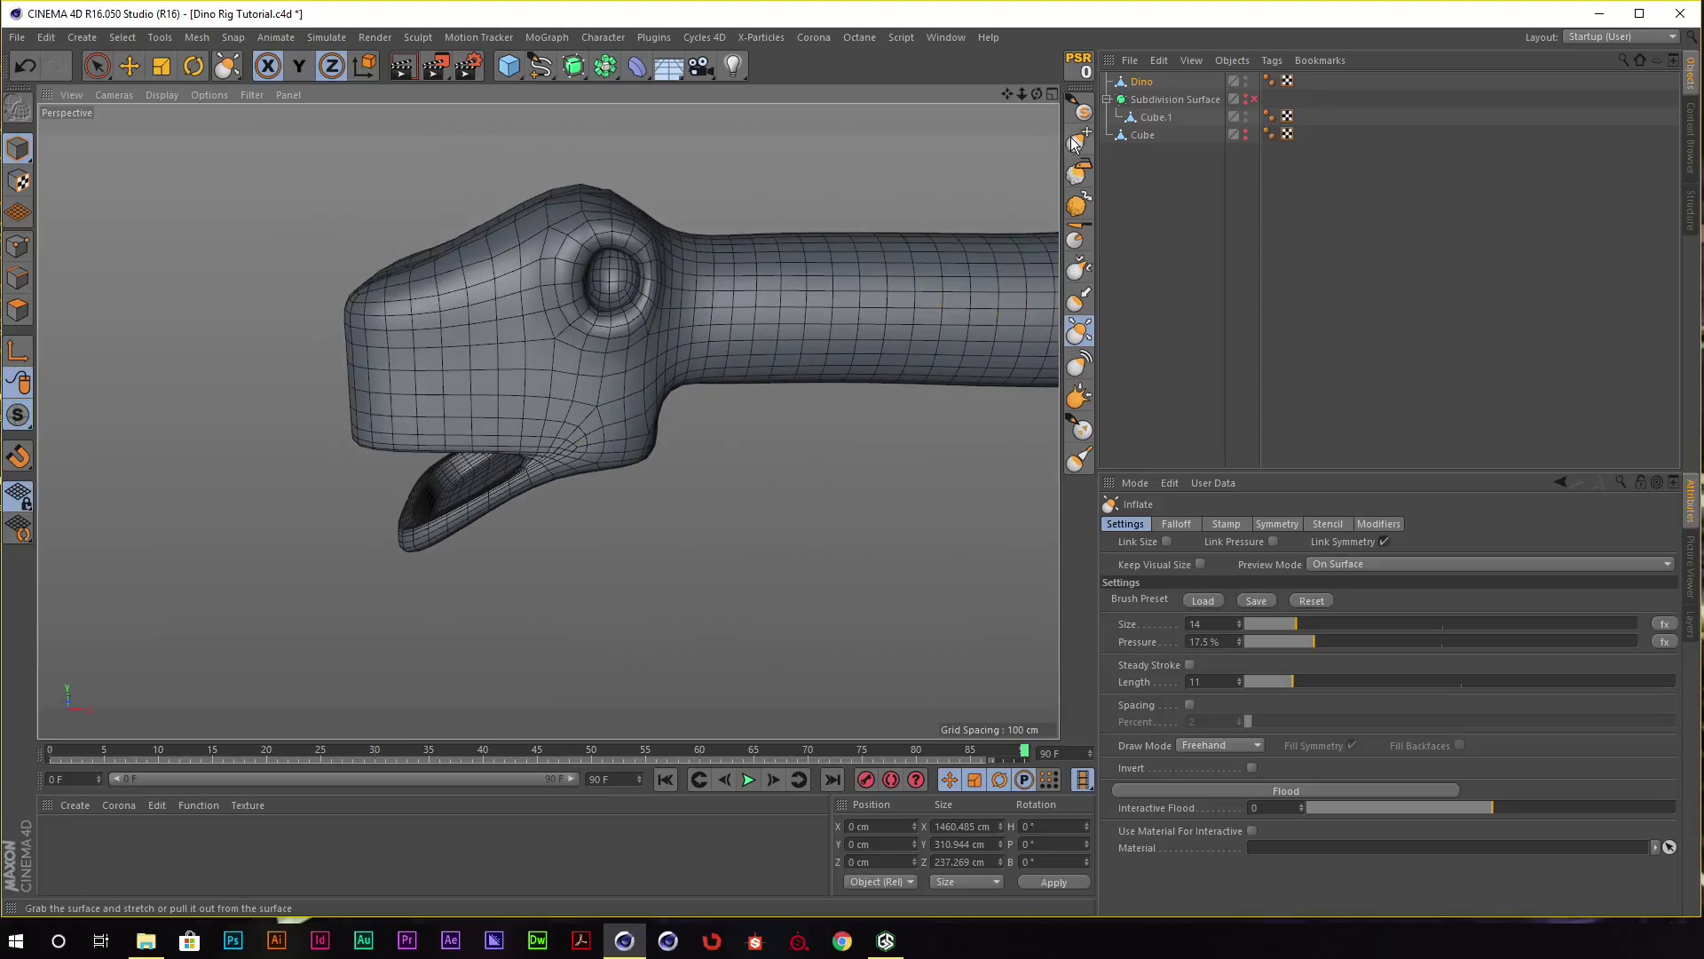
left_click(1077, 140)
scroll(829, 246, "up", 4)
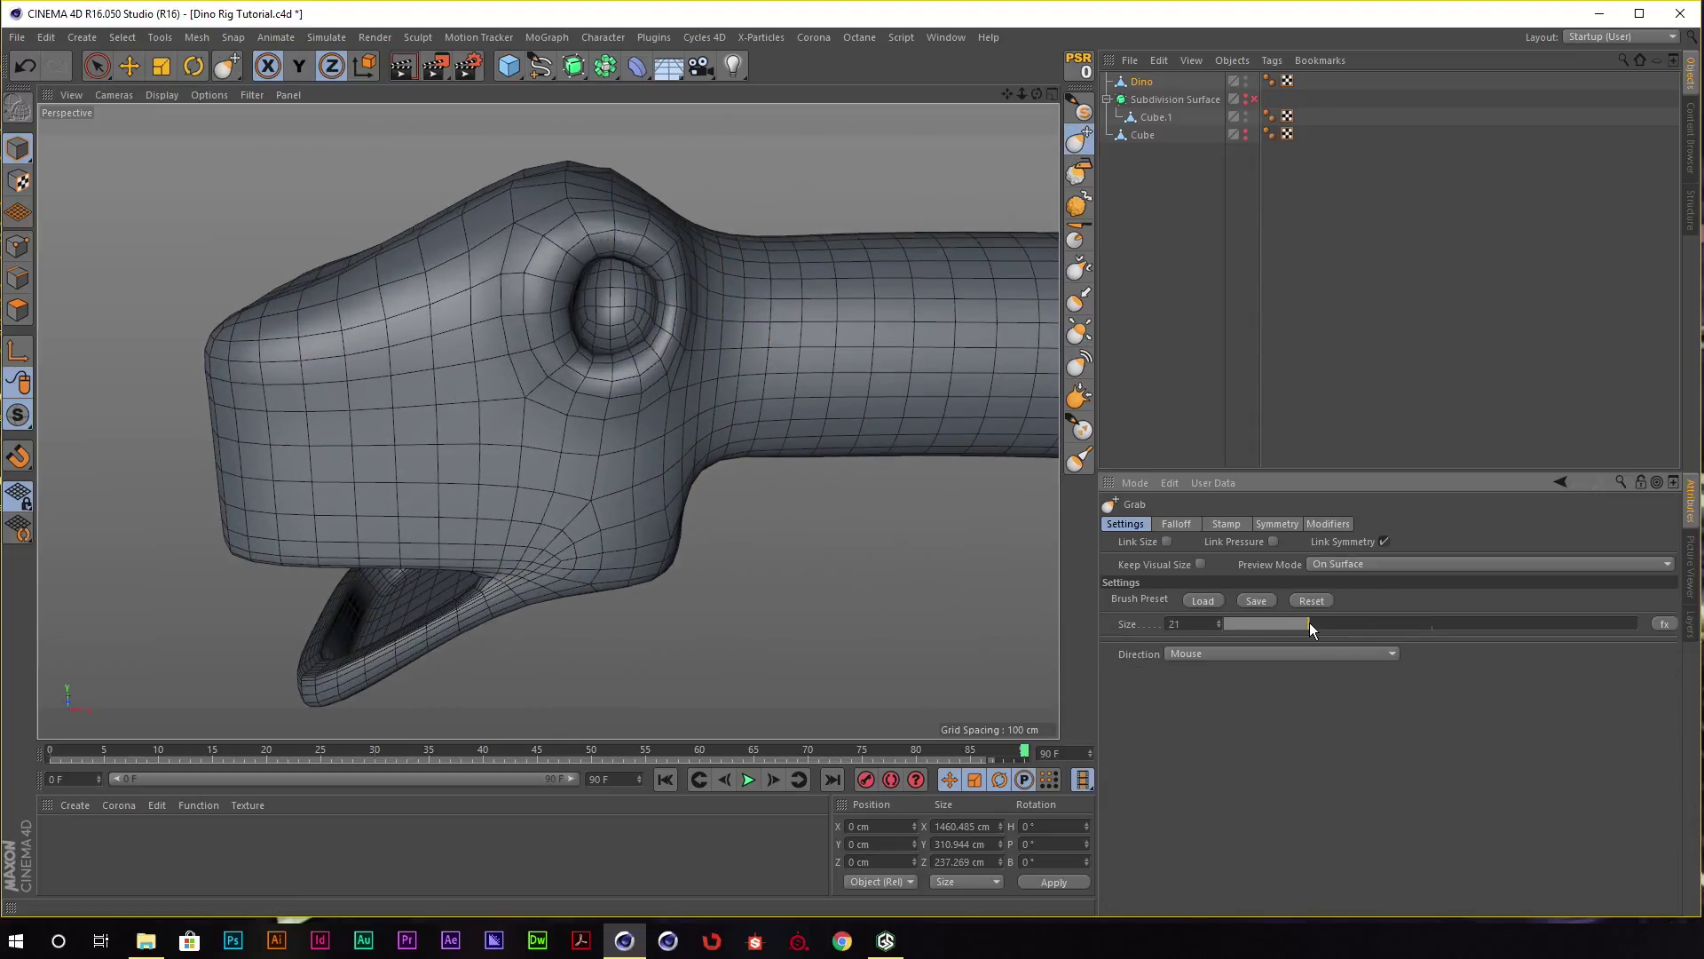
left_click_drag(601, 307, 631, 266, "alt")
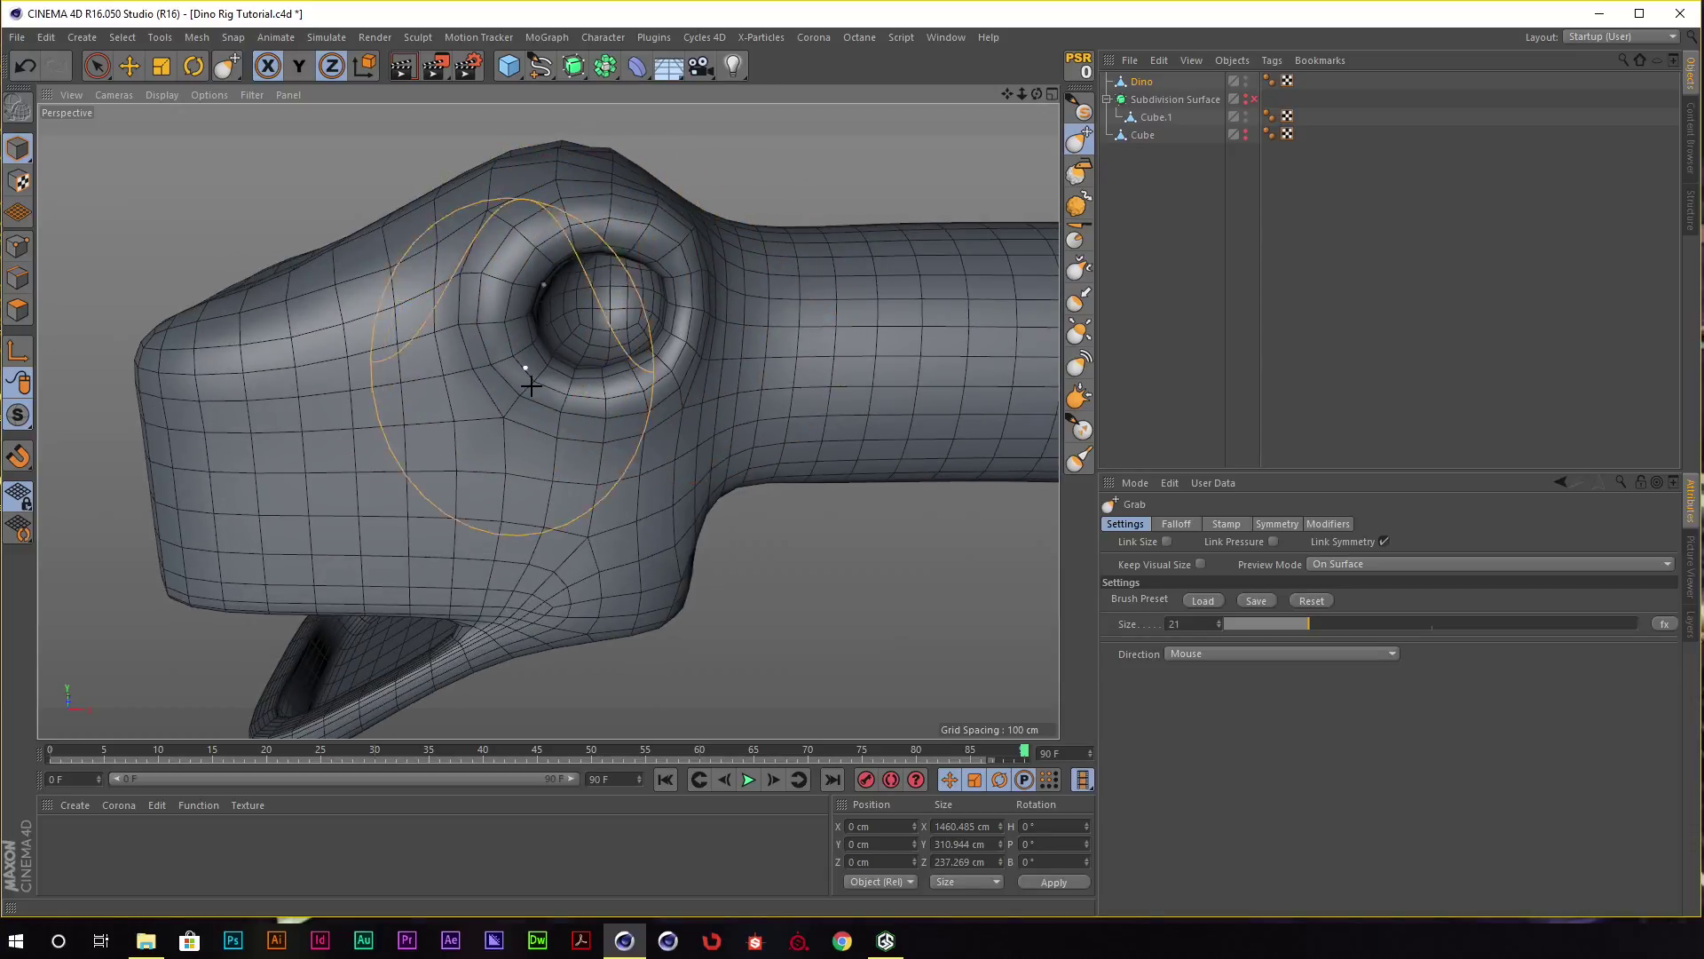
left_click_drag(525, 377, 642, 255, "alt")
scroll(570, 332, "down", 3)
scroll(551, 331, "down", 3)
scroll(514, 377, "down", 2)
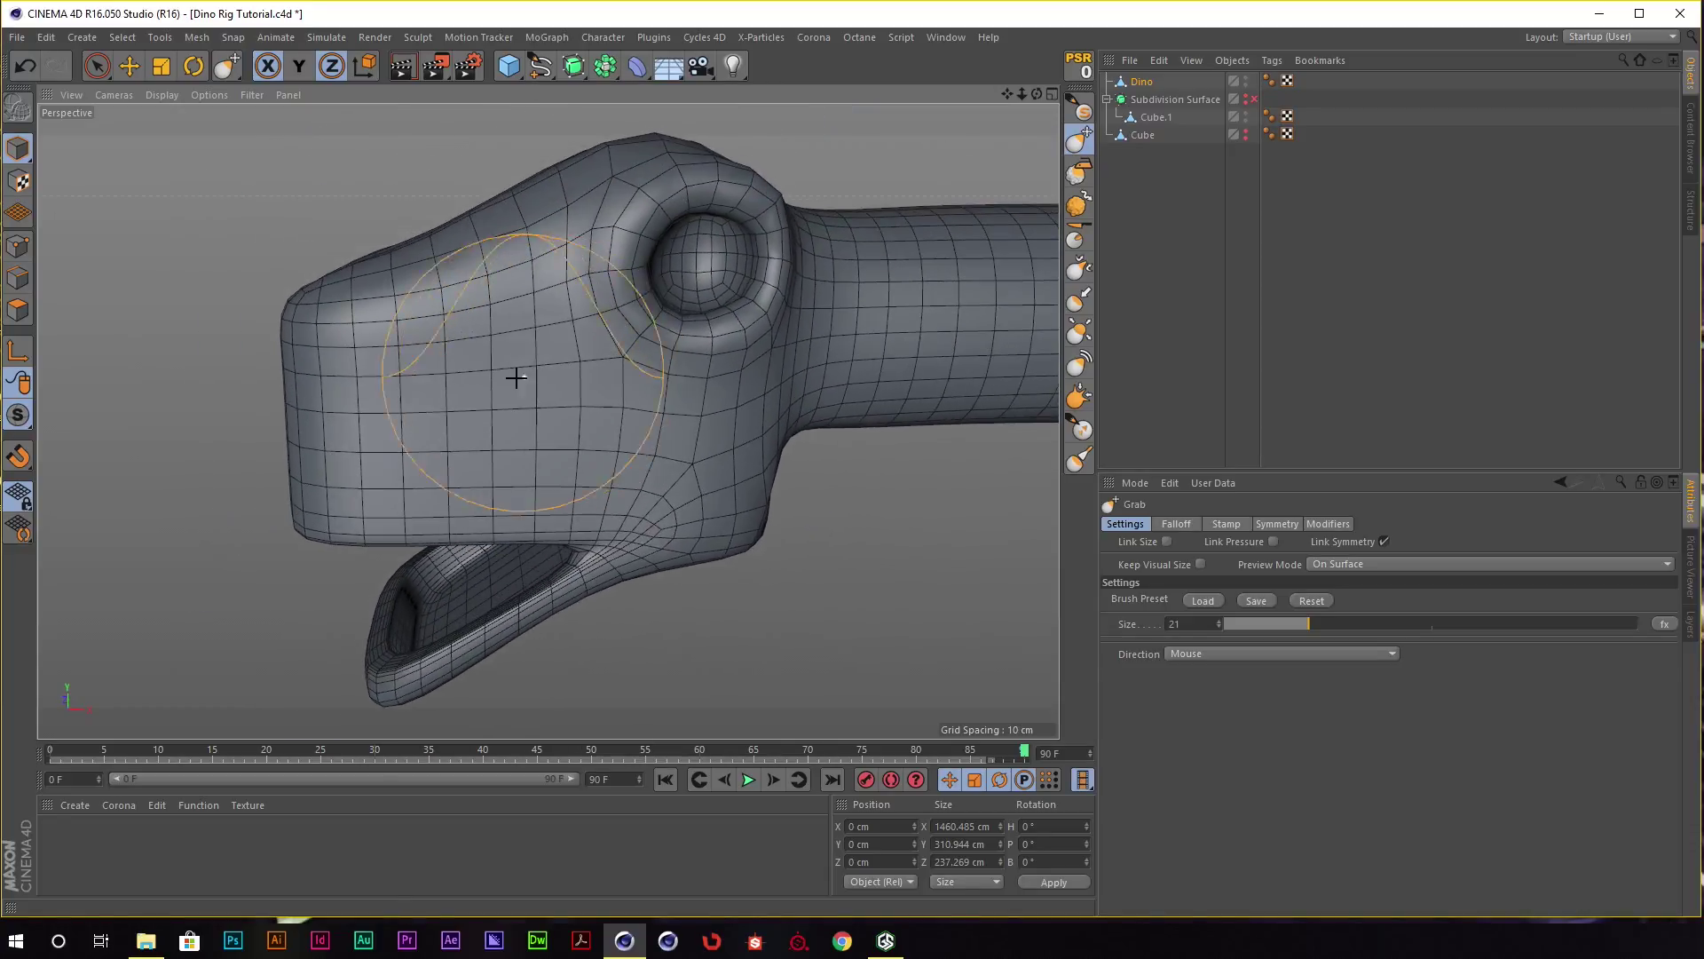
scroll(434, 381, "down", 1)
scroll(515, 377, "up", 3)
scroll(461, 365, "down", 6)
mouse_move(461, 365)
left_mouse_down("alt")
mouse_move(467, 330)
mouse_move(651, 399)
mouse_move(542, 444)
mouse_move(546, 334)
mouse_move(745, 320)
mouse_move(705, 316)
mouse_move(622, 355)
mouse_move(692, 338)
mouse_move(657, 320)
left_mouse_up("alt")
Set the Navigation camera mode preference to Cursor and close Preferences.
left_click(35, 40)
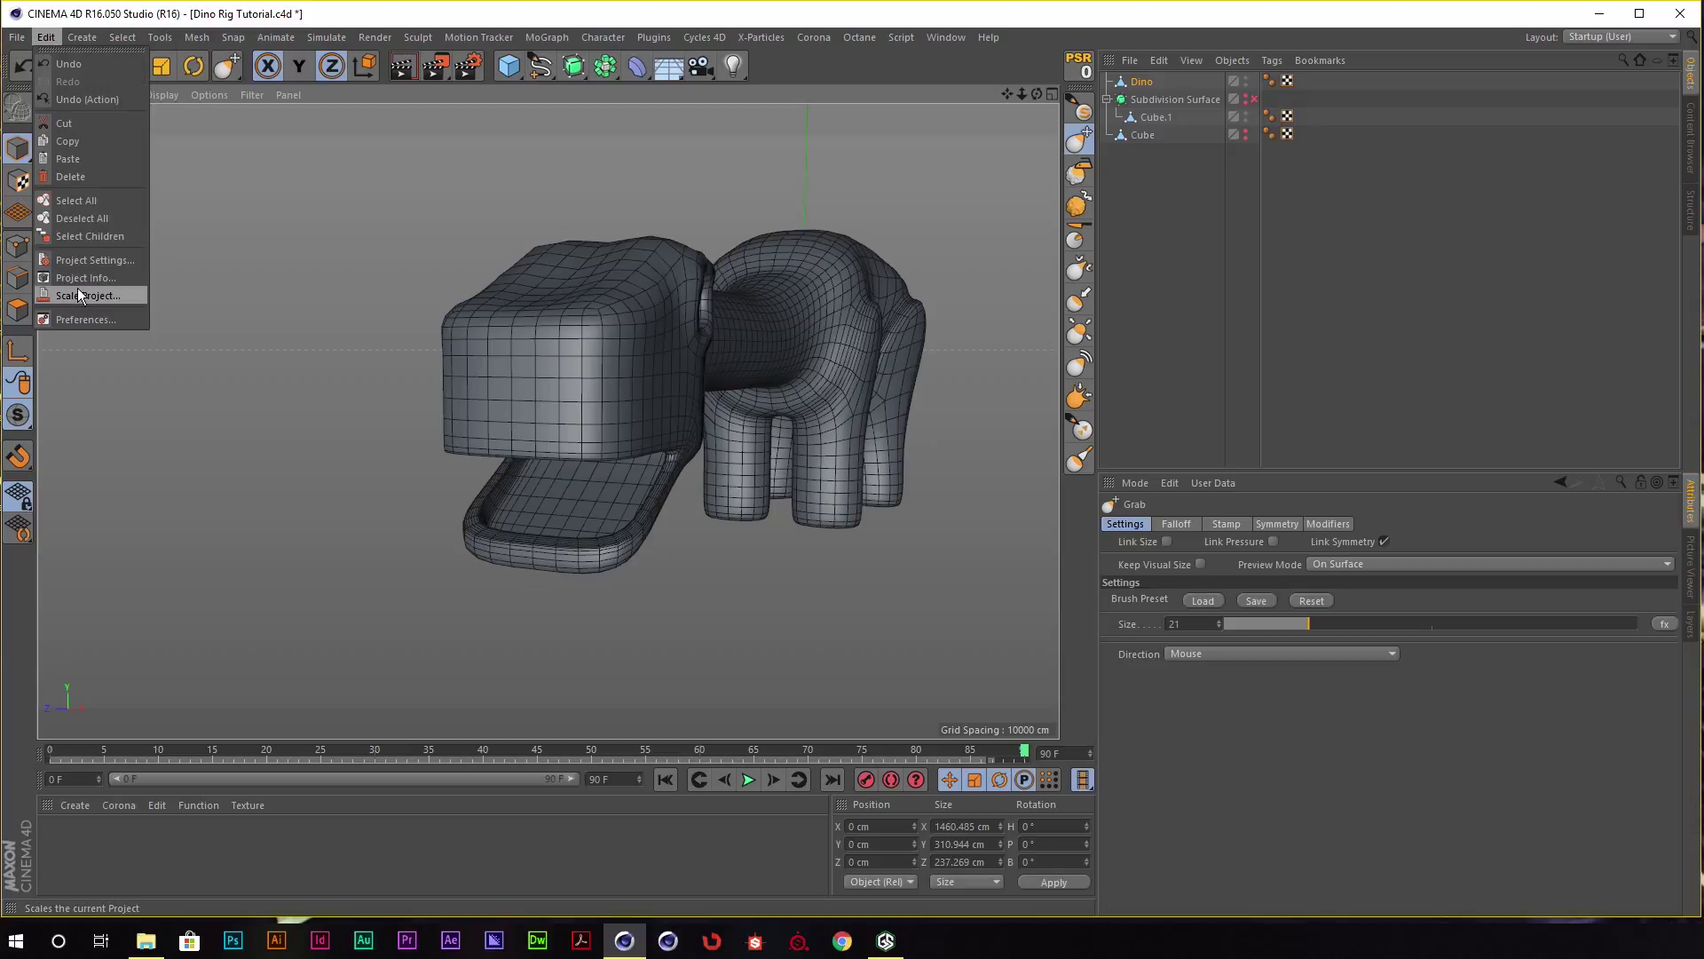
left_click(78, 312)
left_click(71, 181)
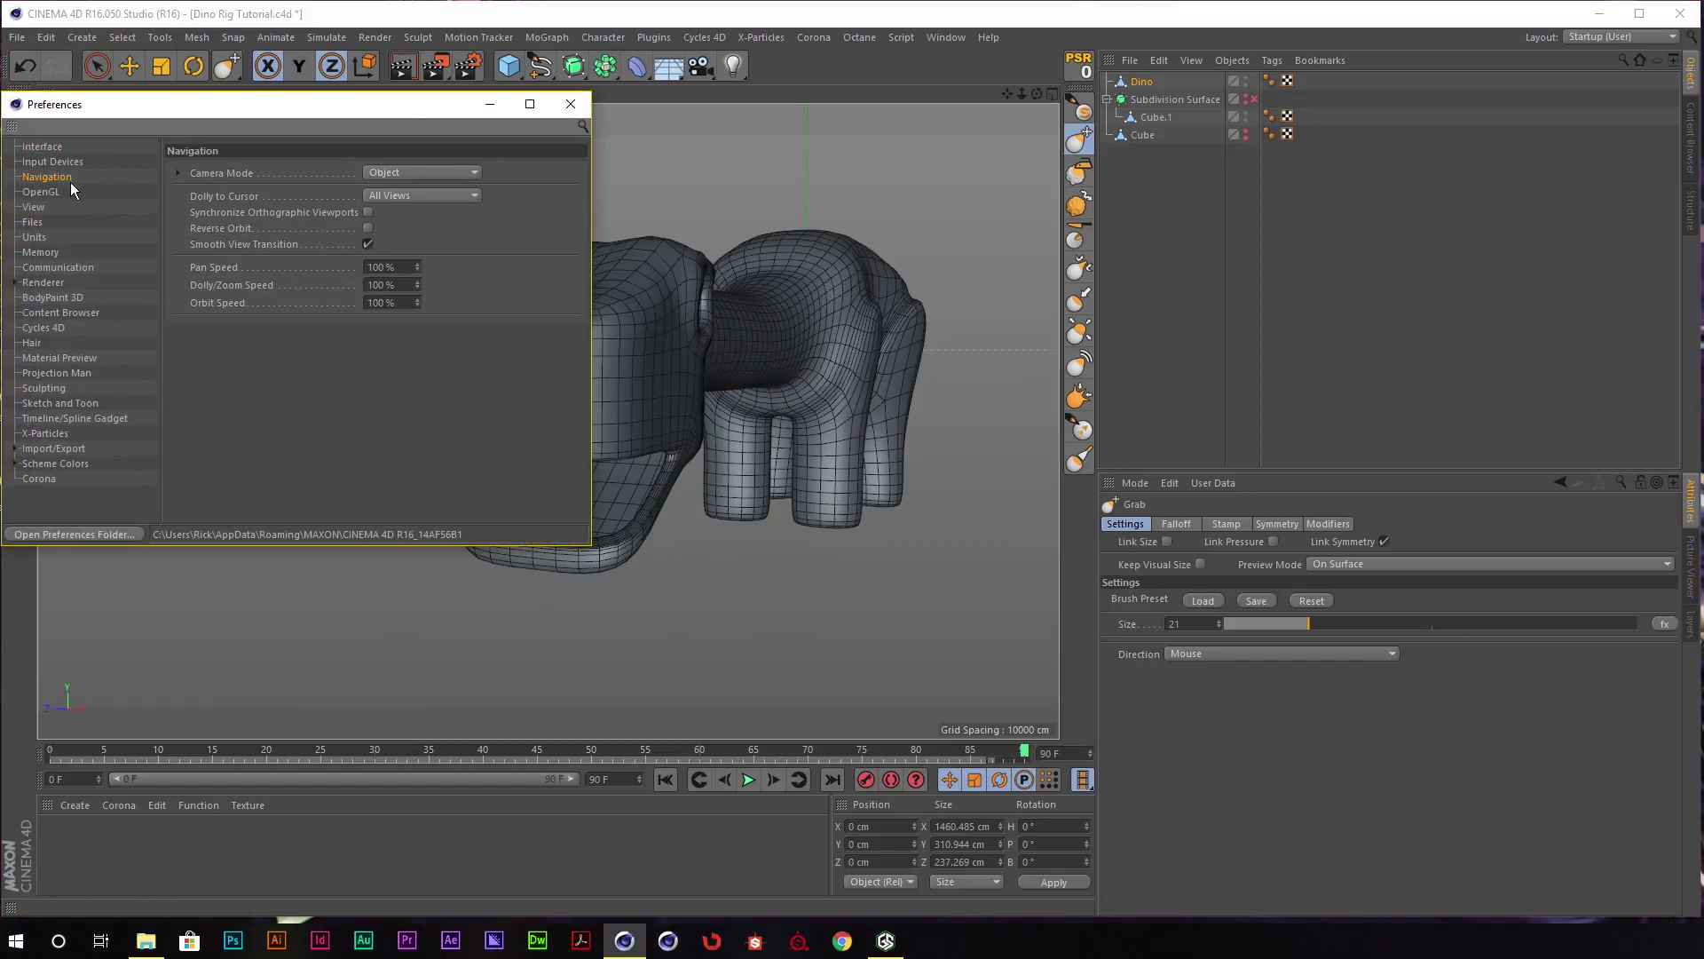
left_click(425, 173)
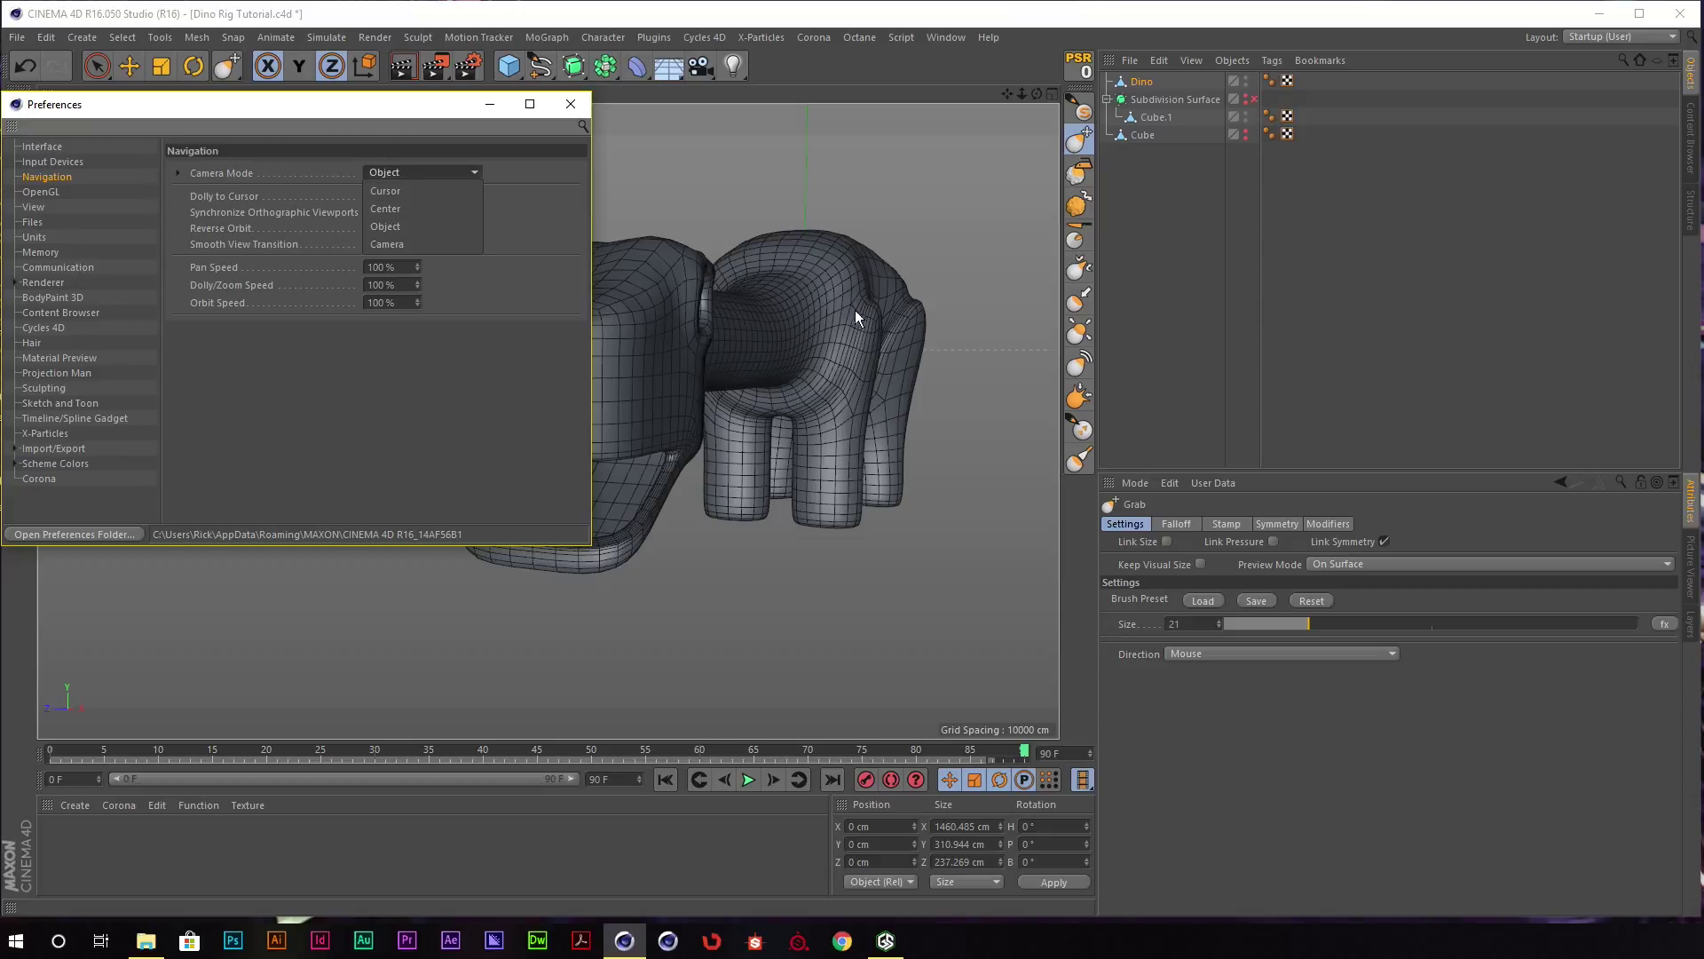
left_click(433, 190)
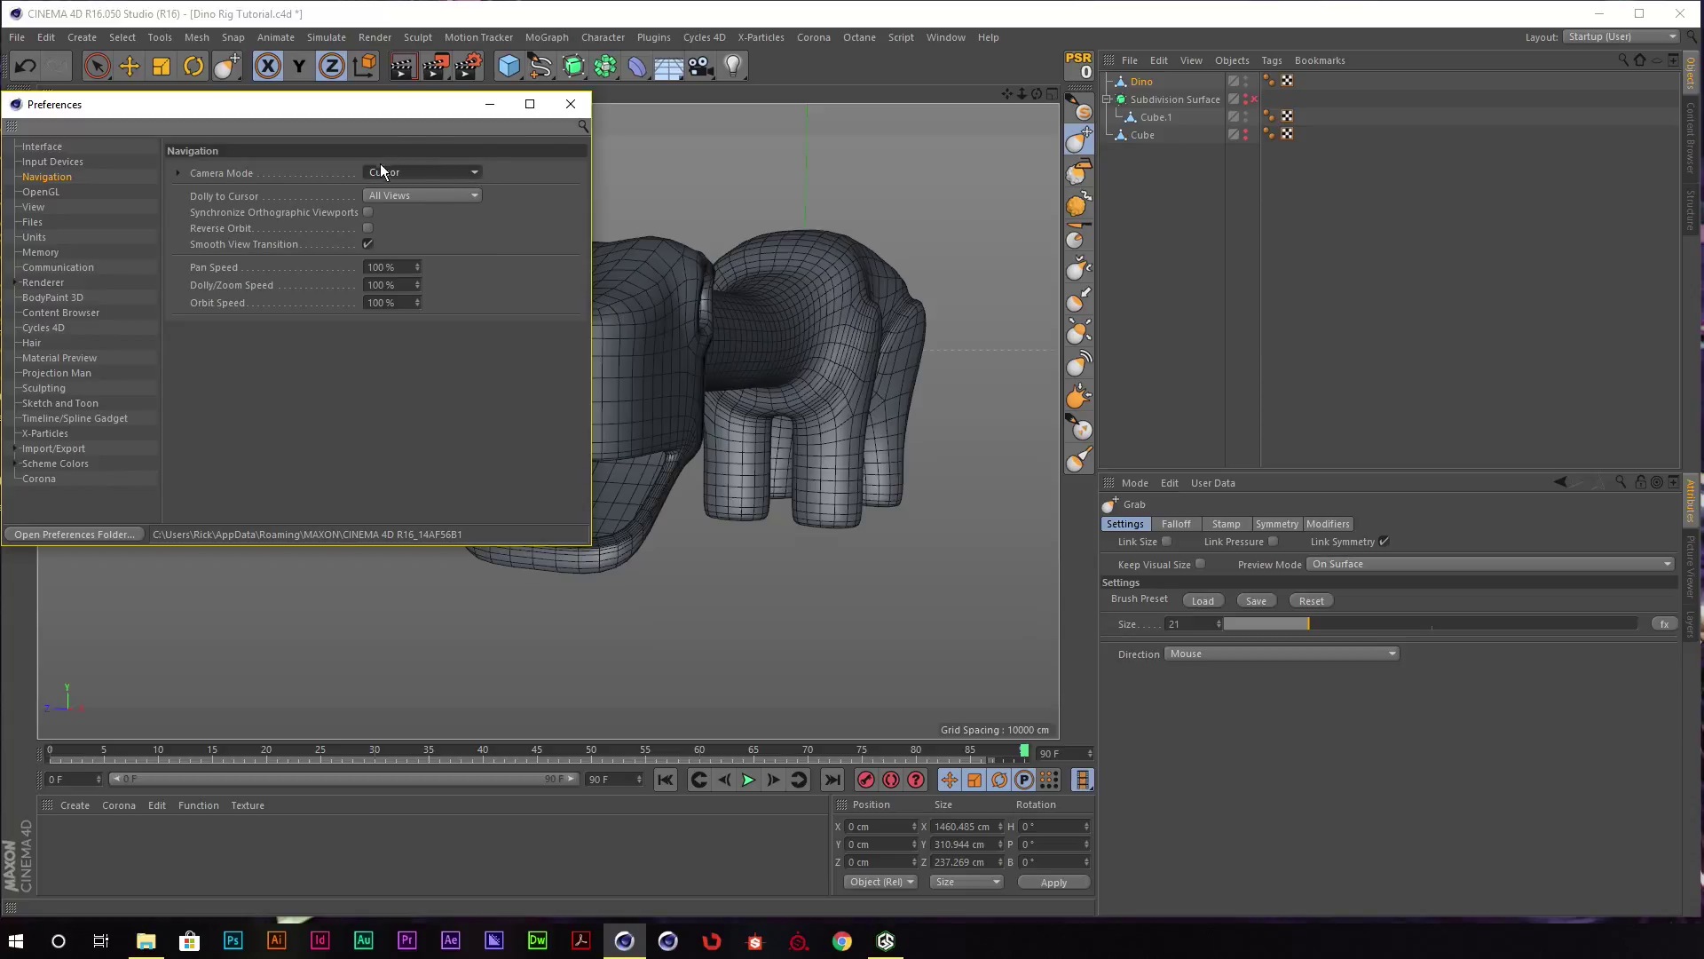
left_click(572, 108)
Puff out the dino's lower jaw and upper lip with the Inflate brush.
mouse_move(609, 324)
left_mouse_down("alt")
mouse_move(857, 324)
mouse_move(815, 349)
mouse_move(874, 334)
mouse_move(533, 335)
mouse_move(647, 278)
mouse_move(682, 204)
mouse_move(506, 248)
mouse_move(536, 350)
mouse_move(529, 335)
mouse_move(612, 295)
mouse_move(574, 293)
left_mouse_up("alt")
scroll(581, 320, "up", 3)
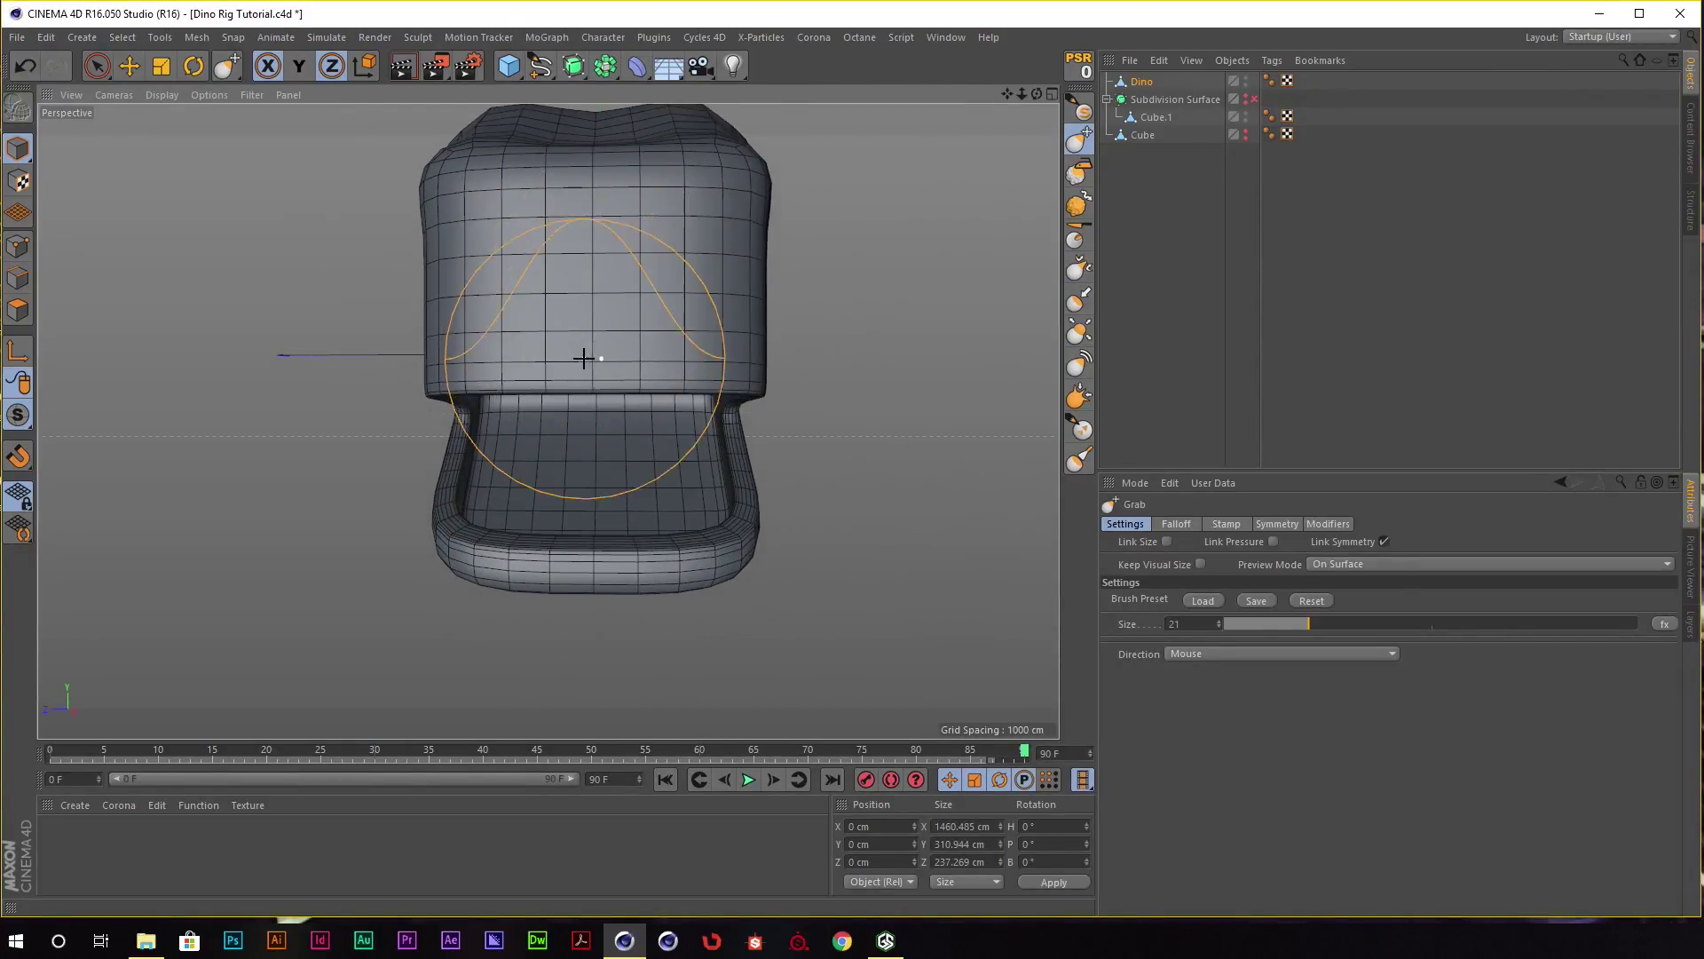
mouse_move(583, 377)
left_mouse_down("alt")
mouse_move(622, 335)
mouse_move(525, 332)
mouse_move(806, 362)
mouse_move(748, 346)
left_mouse_up("alt")
scroll(722, 363, "up", 3)
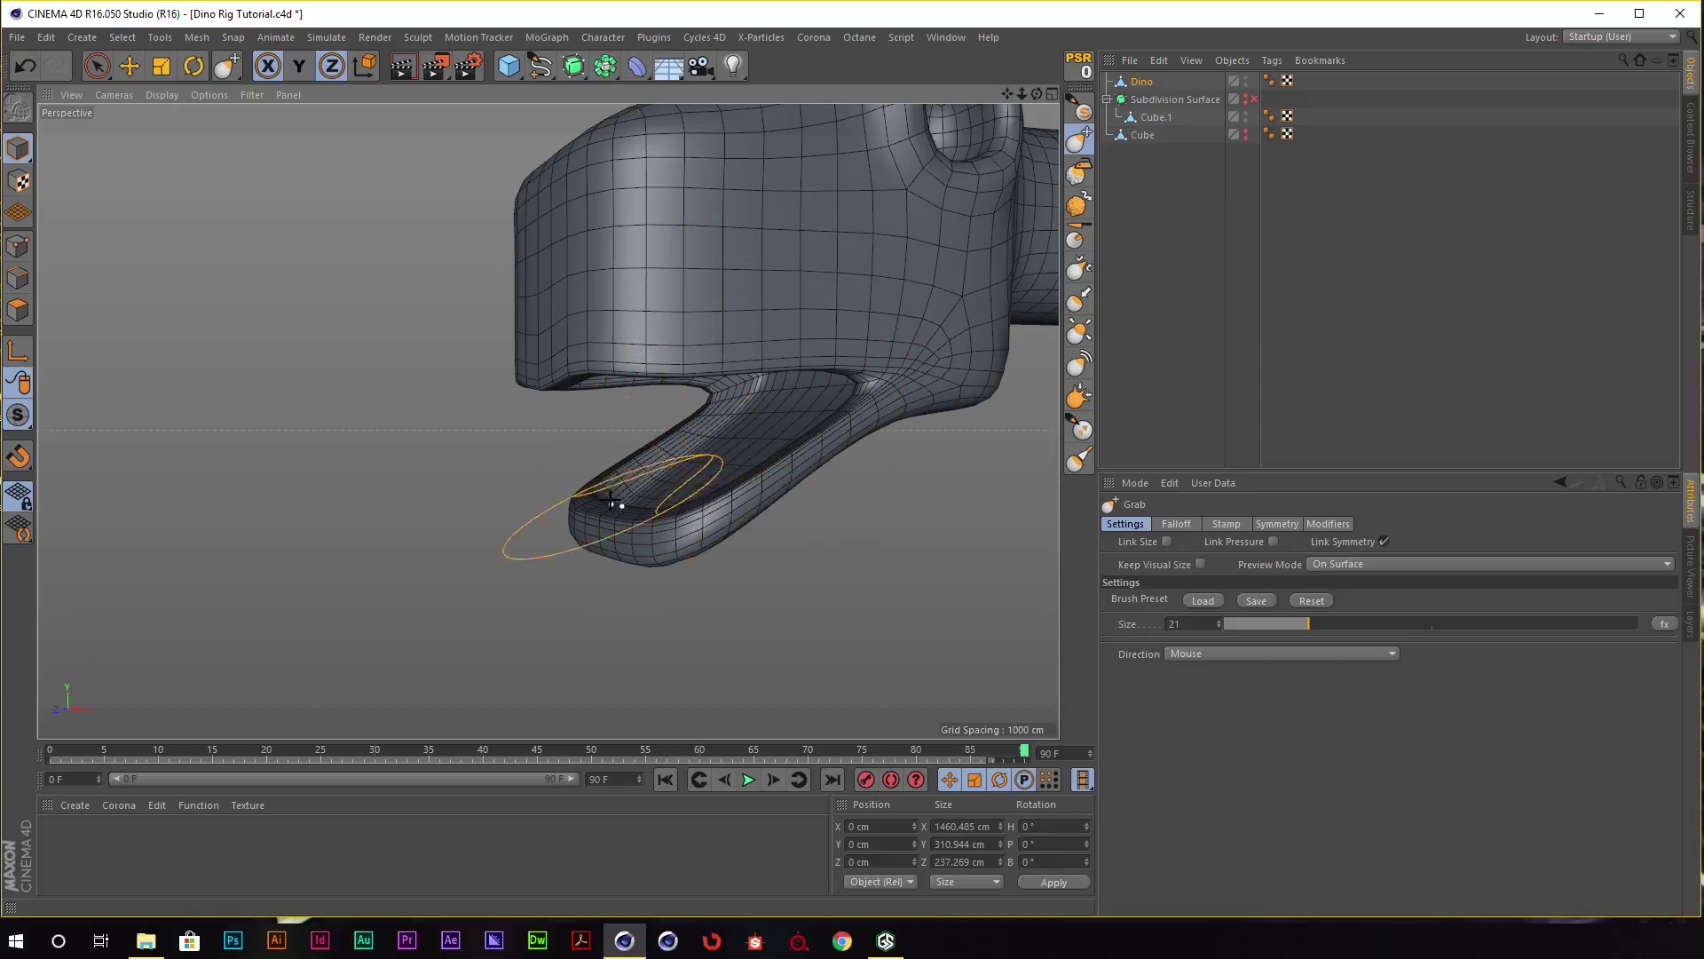
mouse_move(611, 502)
left_mouse_down("alt")
mouse_move(803, 497)
mouse_move(796, 510)
mouse_move(762, 405)
left_mouse_up("alt")
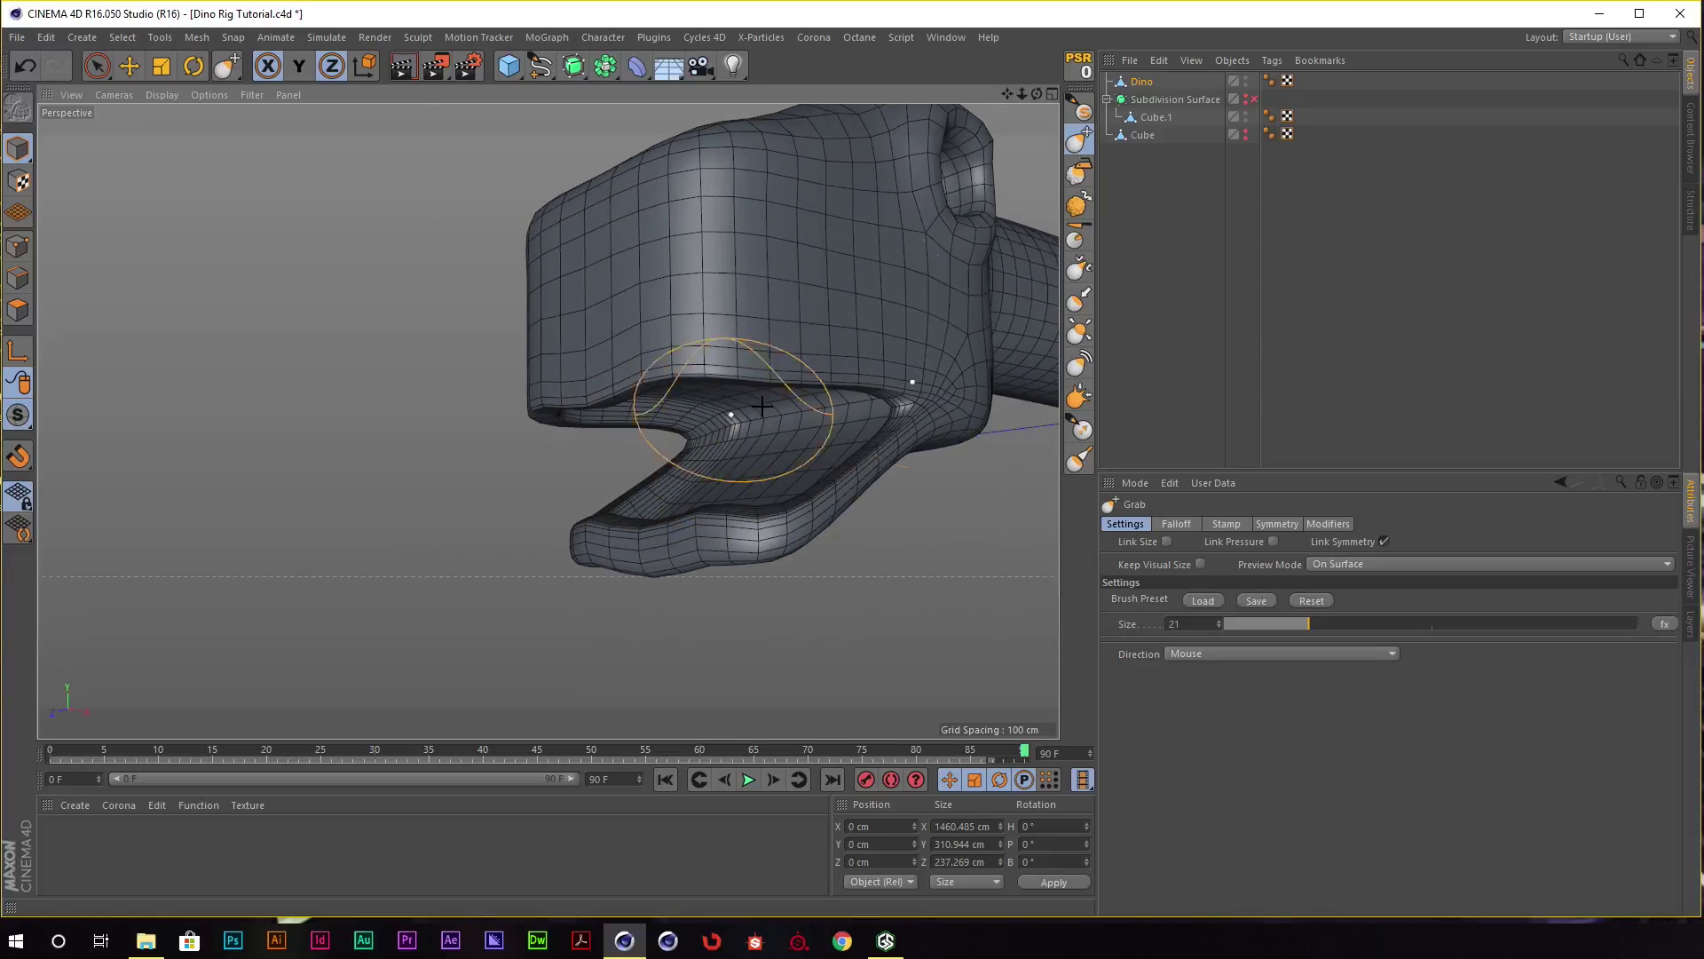
left_click(1078, 331)
left_click_drag(621, 364, 552, 361, "alt")
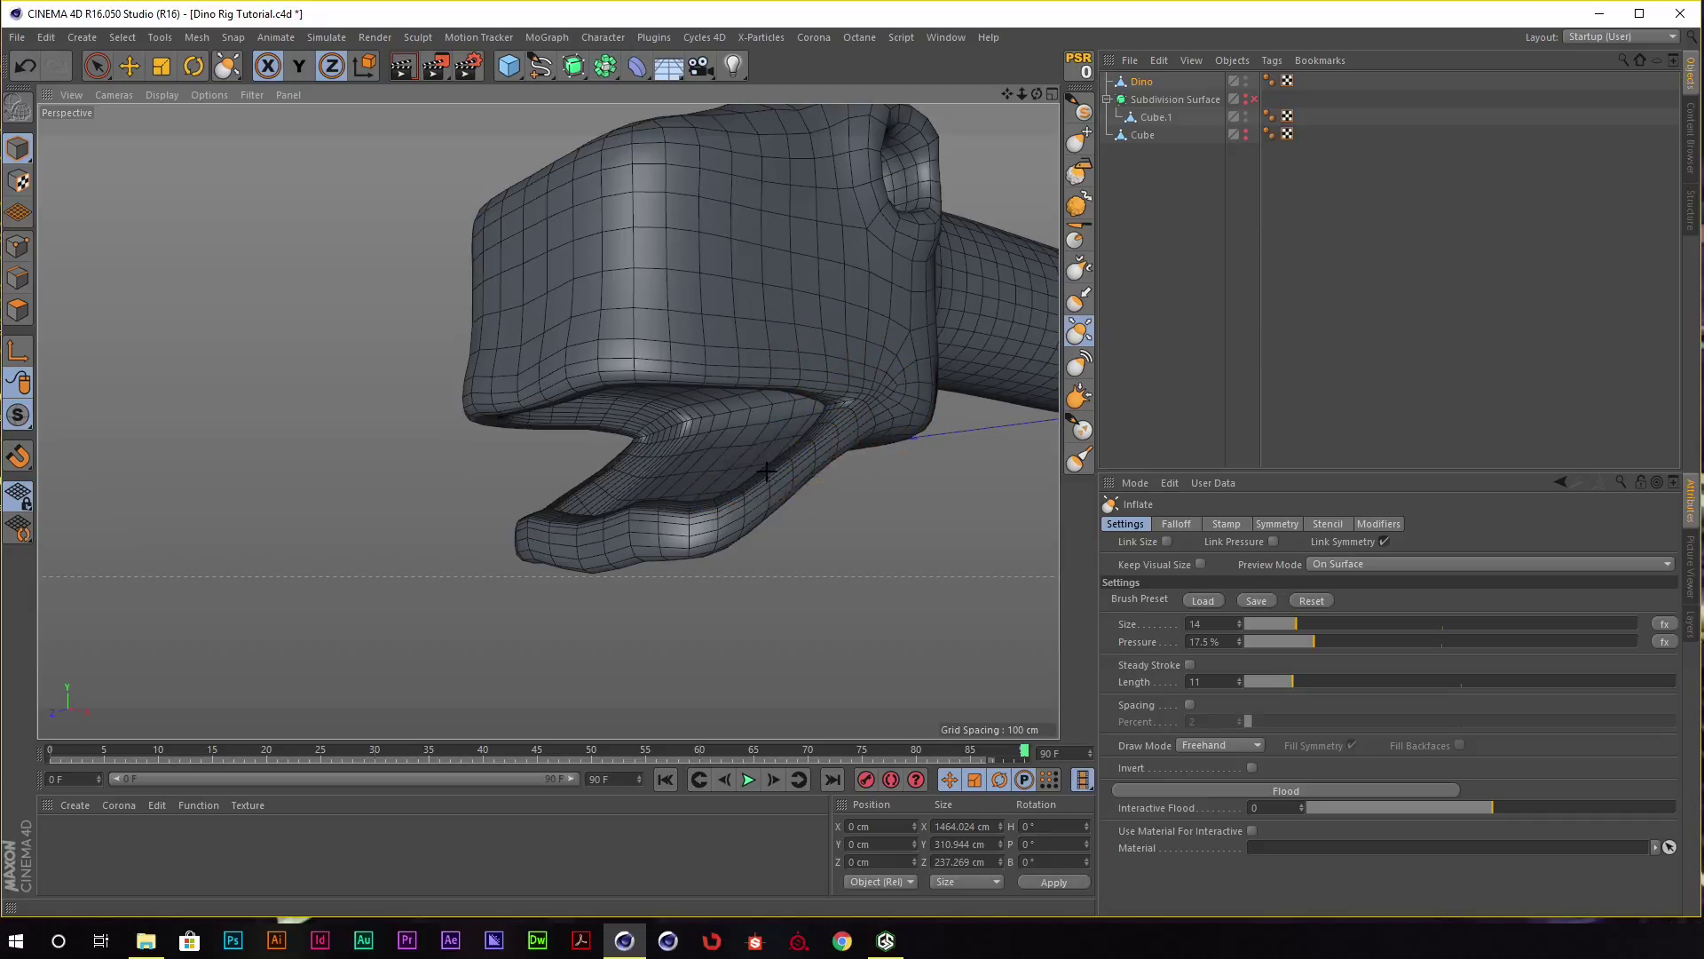
mouse_move(767, 471)
left_mouse_down()
mouse_move(751, 502)
mouse_move(740, 367)
left_mouse_up()
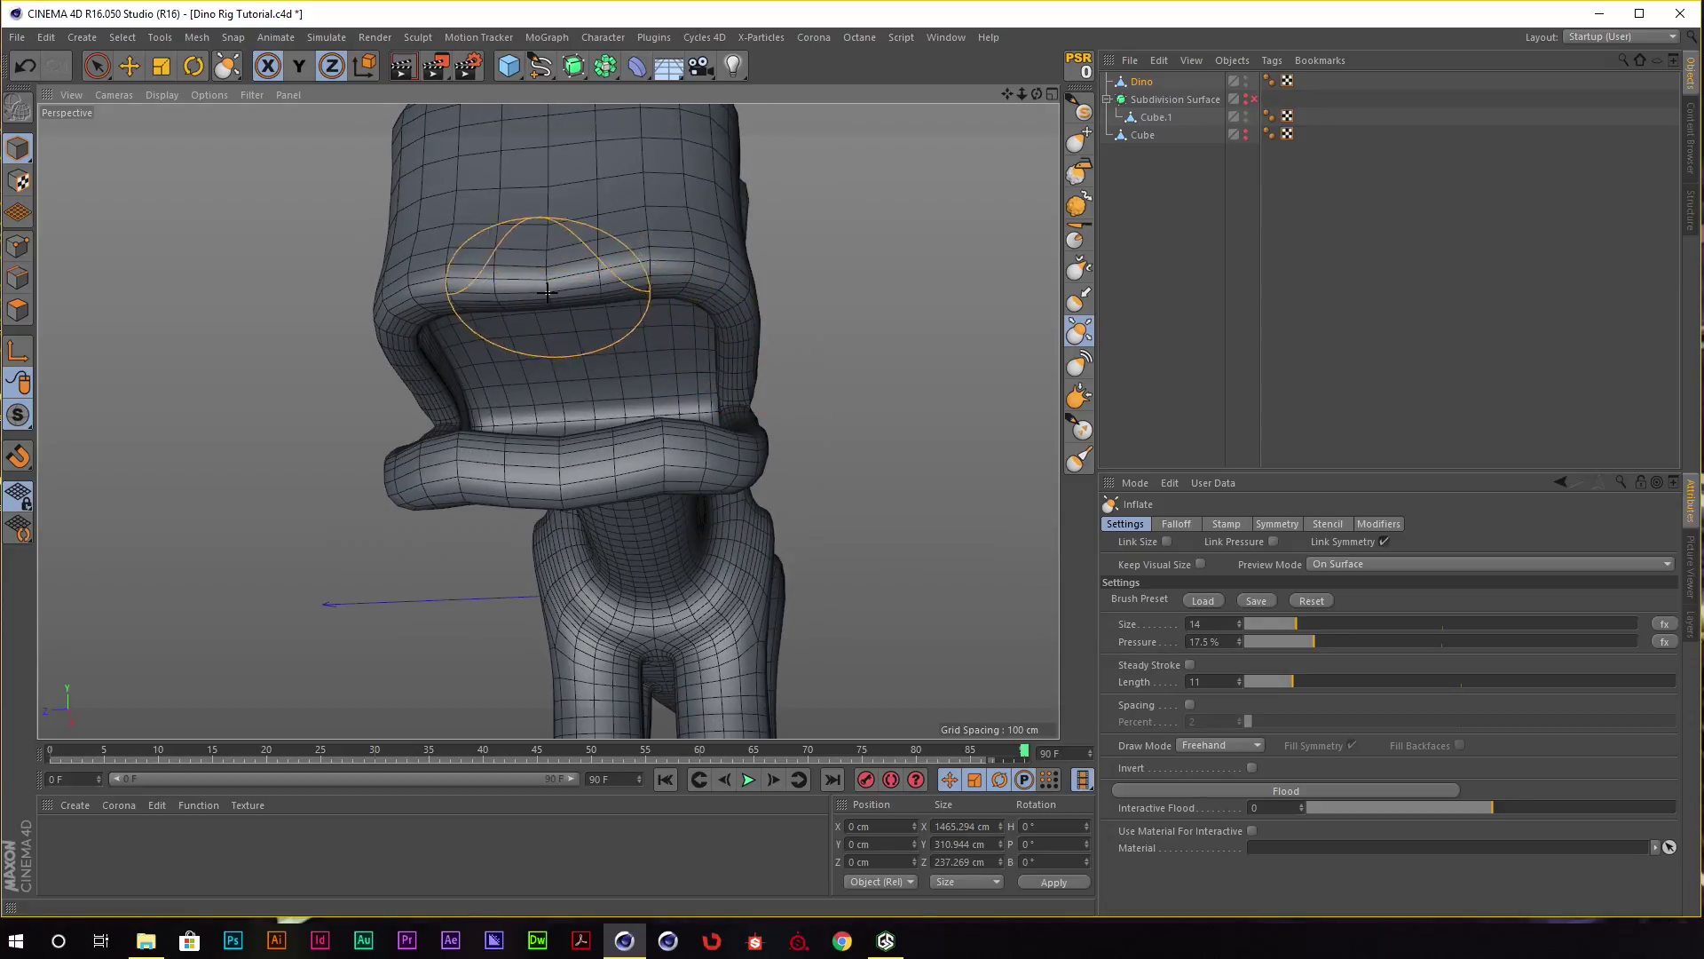
left_click_drag(590, 289, 610, 347, "alt")
left_click_drag(609, 265, 587, 285, "alt")
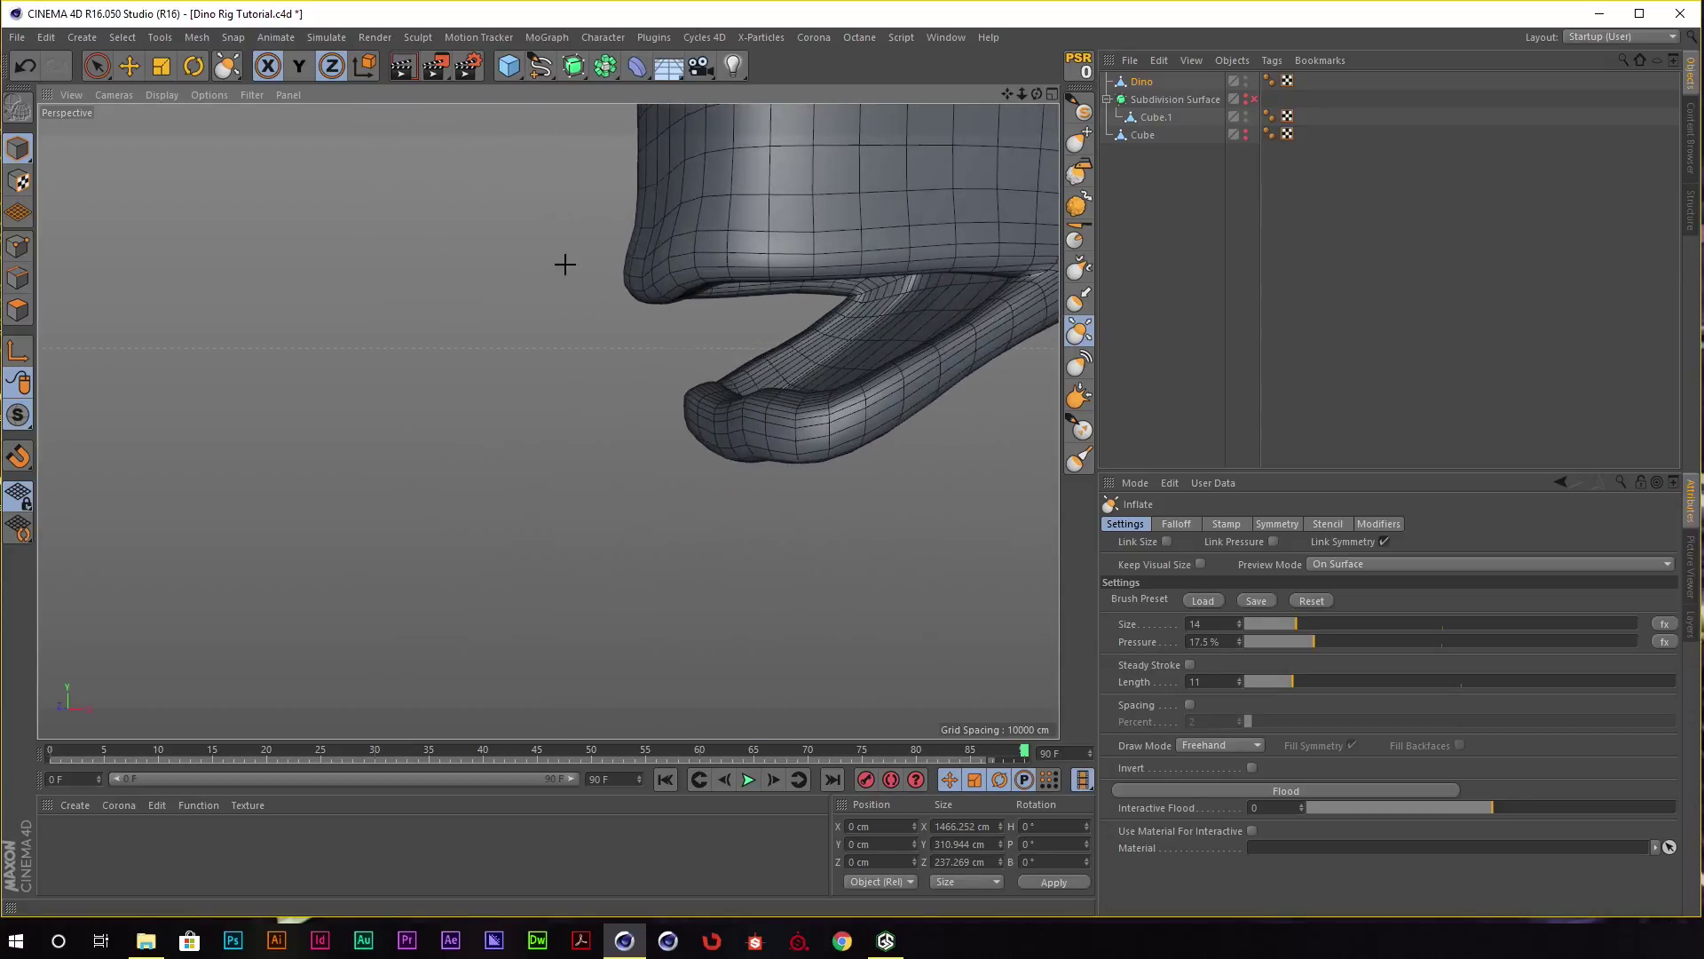
Switch to the Pull brush at size 7 and view the jaw from several angles.
left_click(1080, 108)
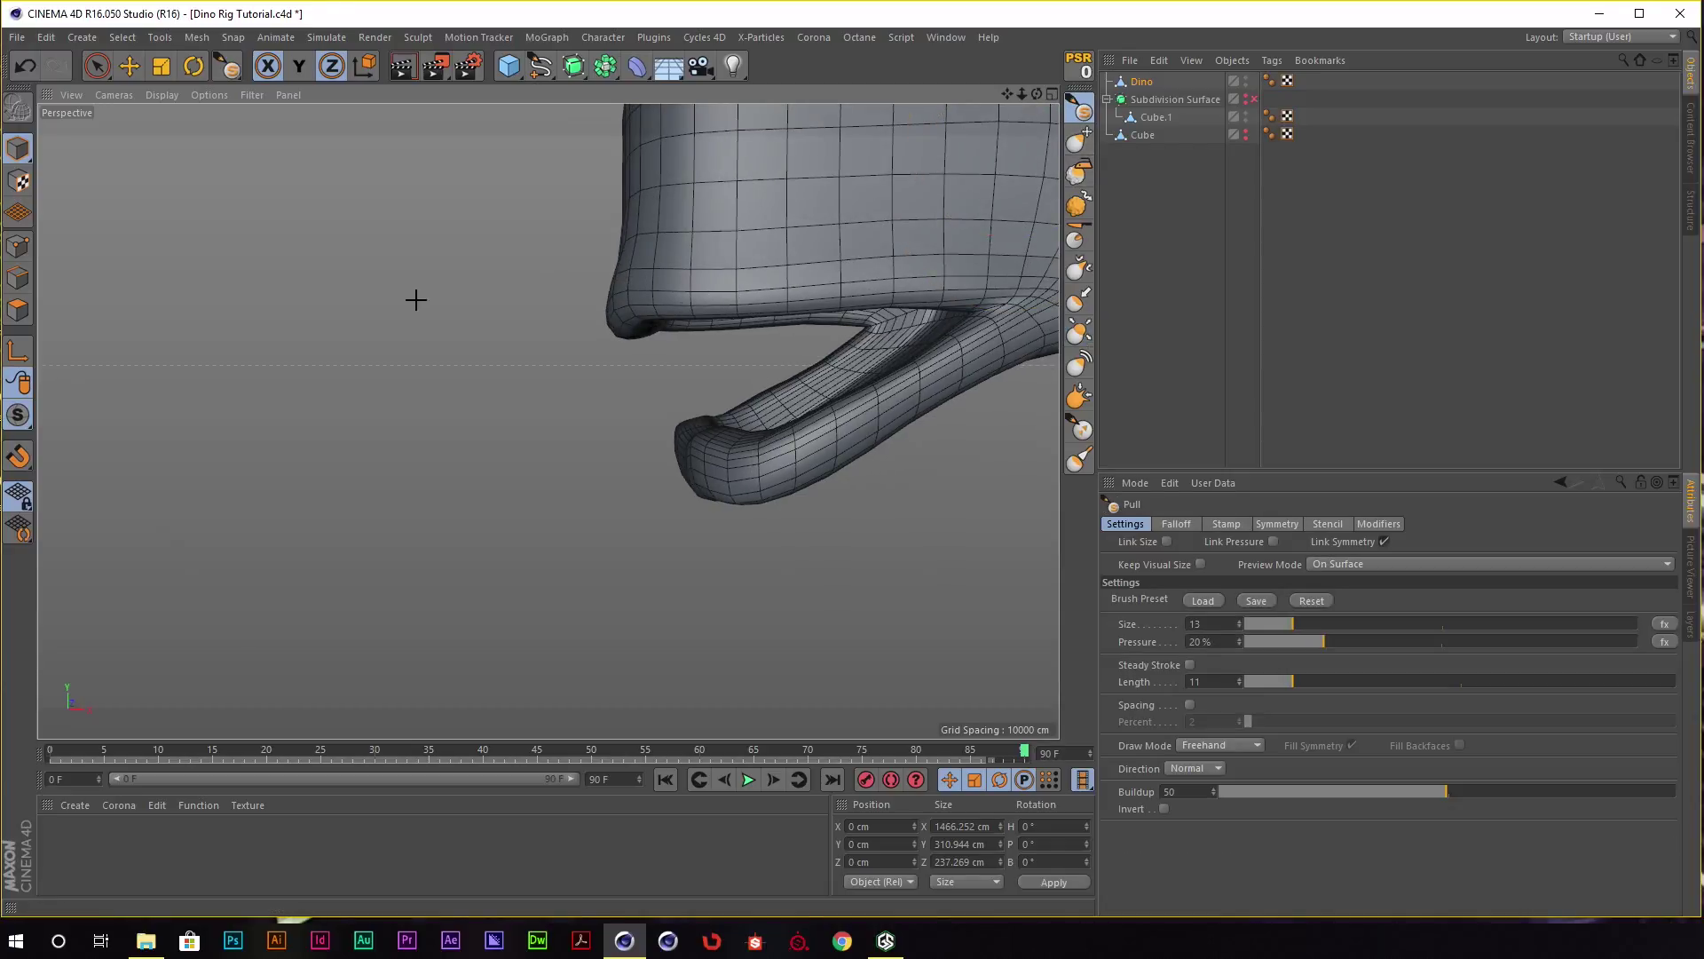
mouse_move(479, 318)
left_mouse_down("alt")
mouse_move(470, 378)
mouse_move(574, 361)
left_mouse_up("alt")
left_click(1268, 624)
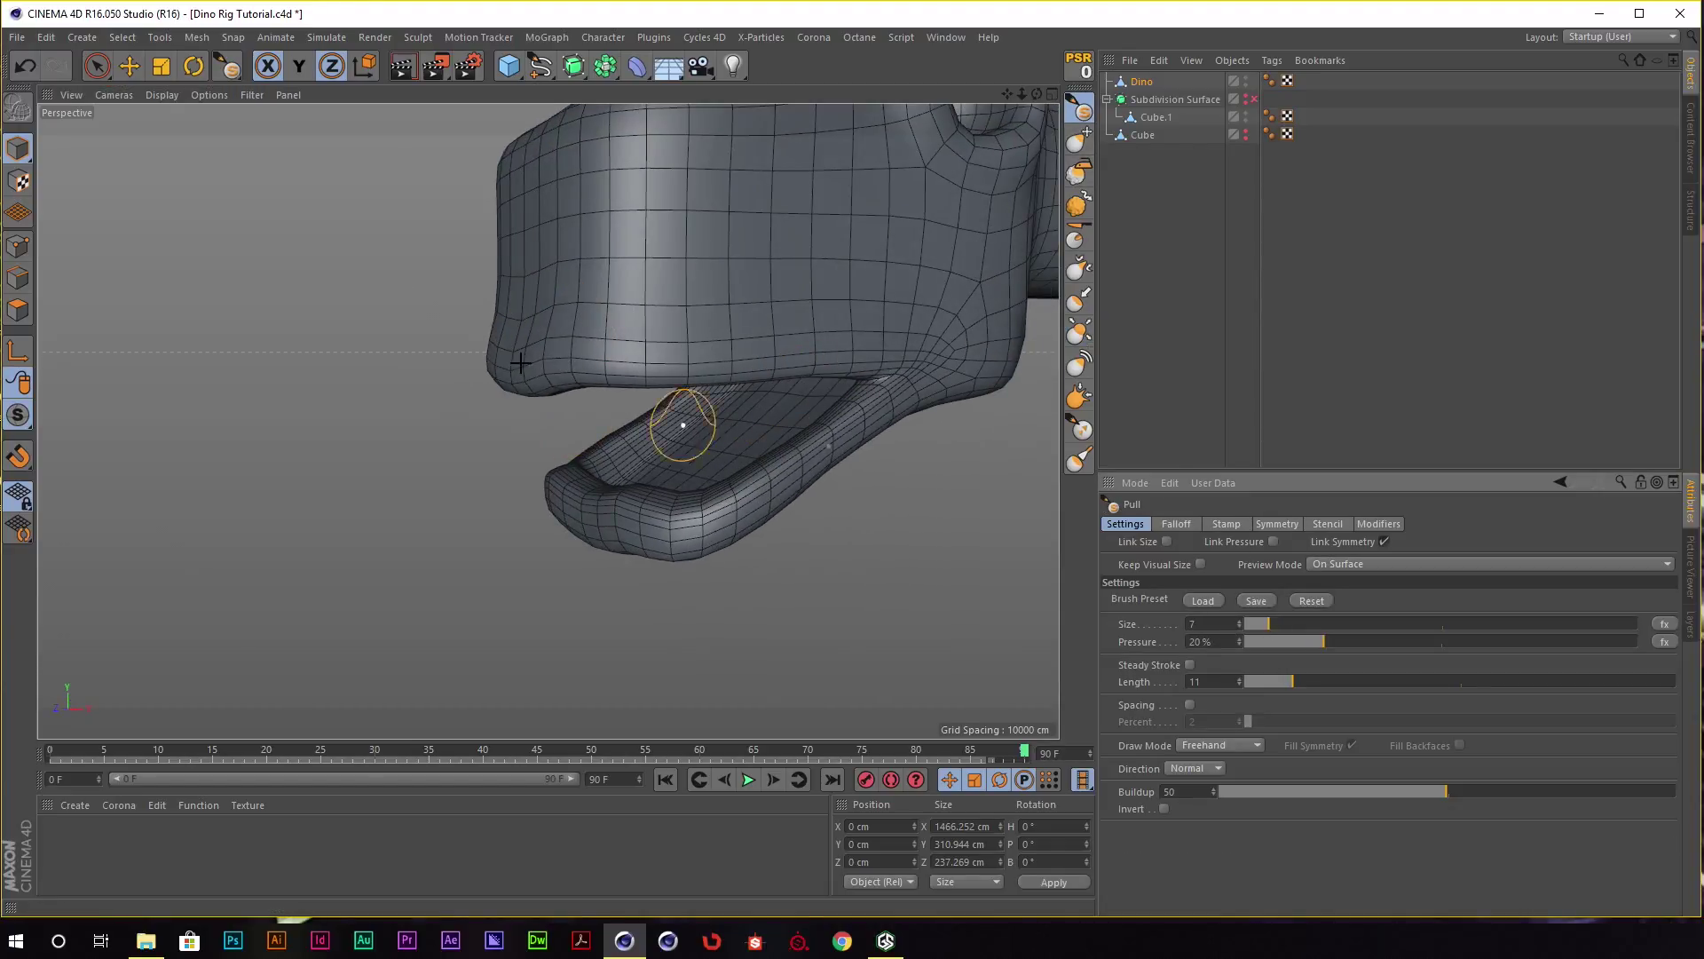
left_click_drag(677, 418, 519, 376, "alt")
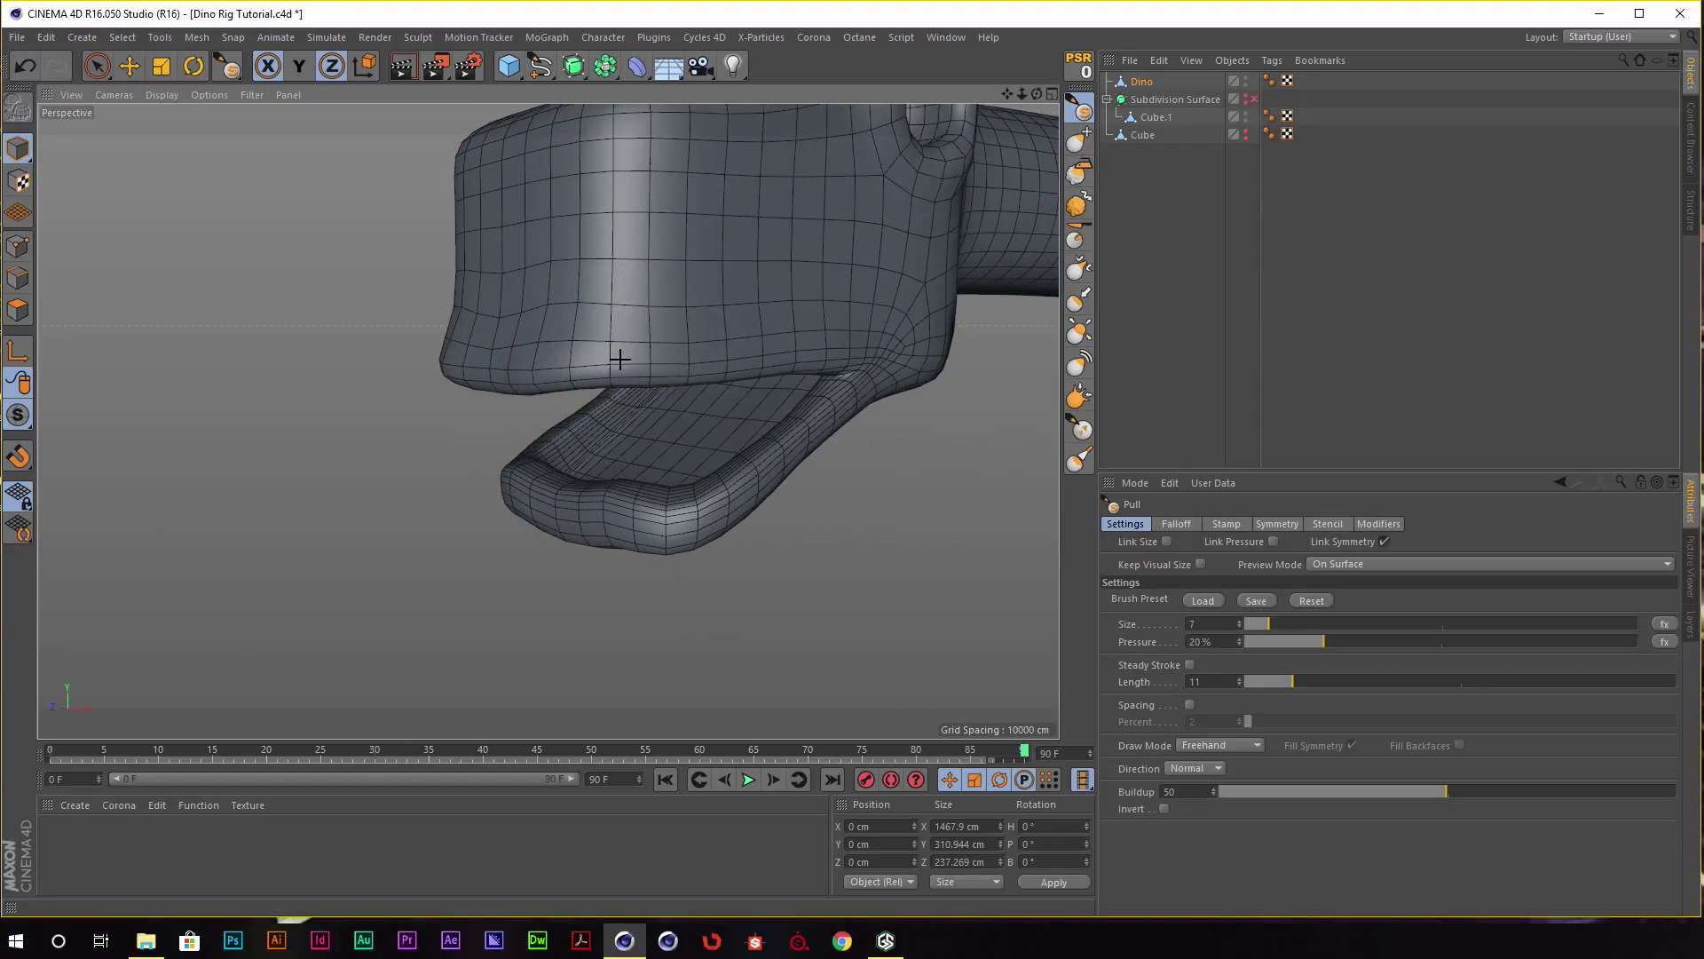
mouse_move(547, 371)
left_mouse_down("alt")
mouse_move(571, 342)
mouse_move(551, 399)
mouse_move(570, 334)
mouse_move(730, 316)
left_mouse_up("alt")
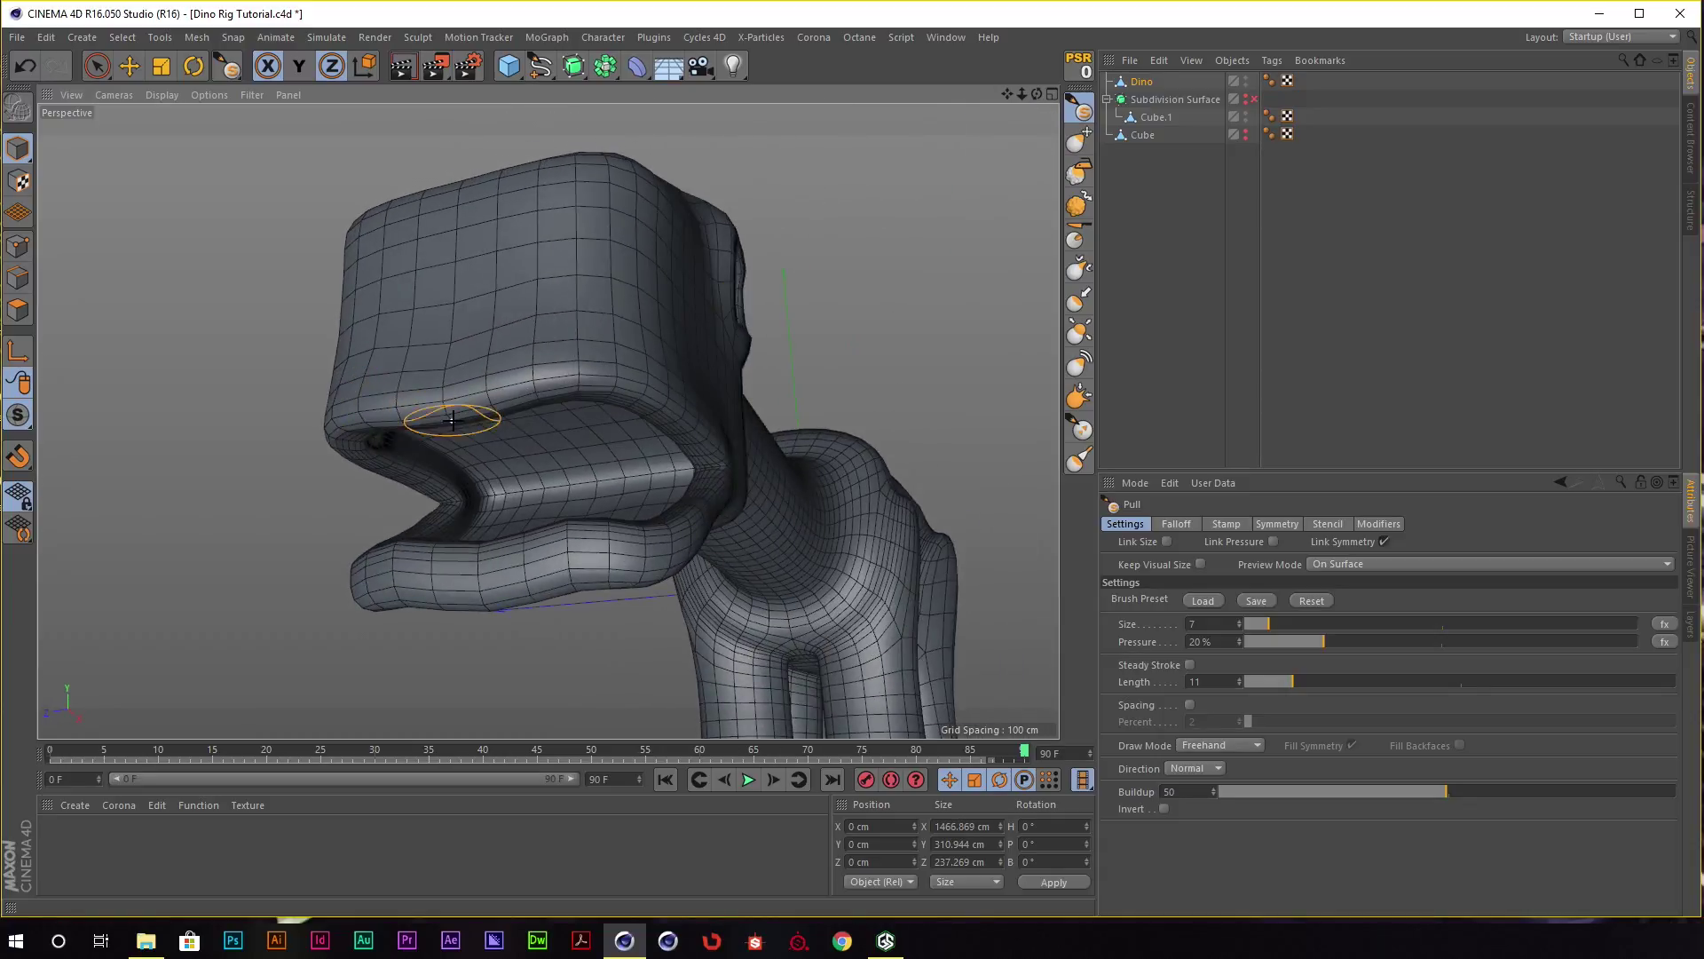
mouse_move(455, 421)
left_mouse_down("alt")
mouse_move(377, 414)
mouse_move(678, 304)
mouse_move(628, 324)
mouse_move(675, 237)
left_mouse_up("alt")
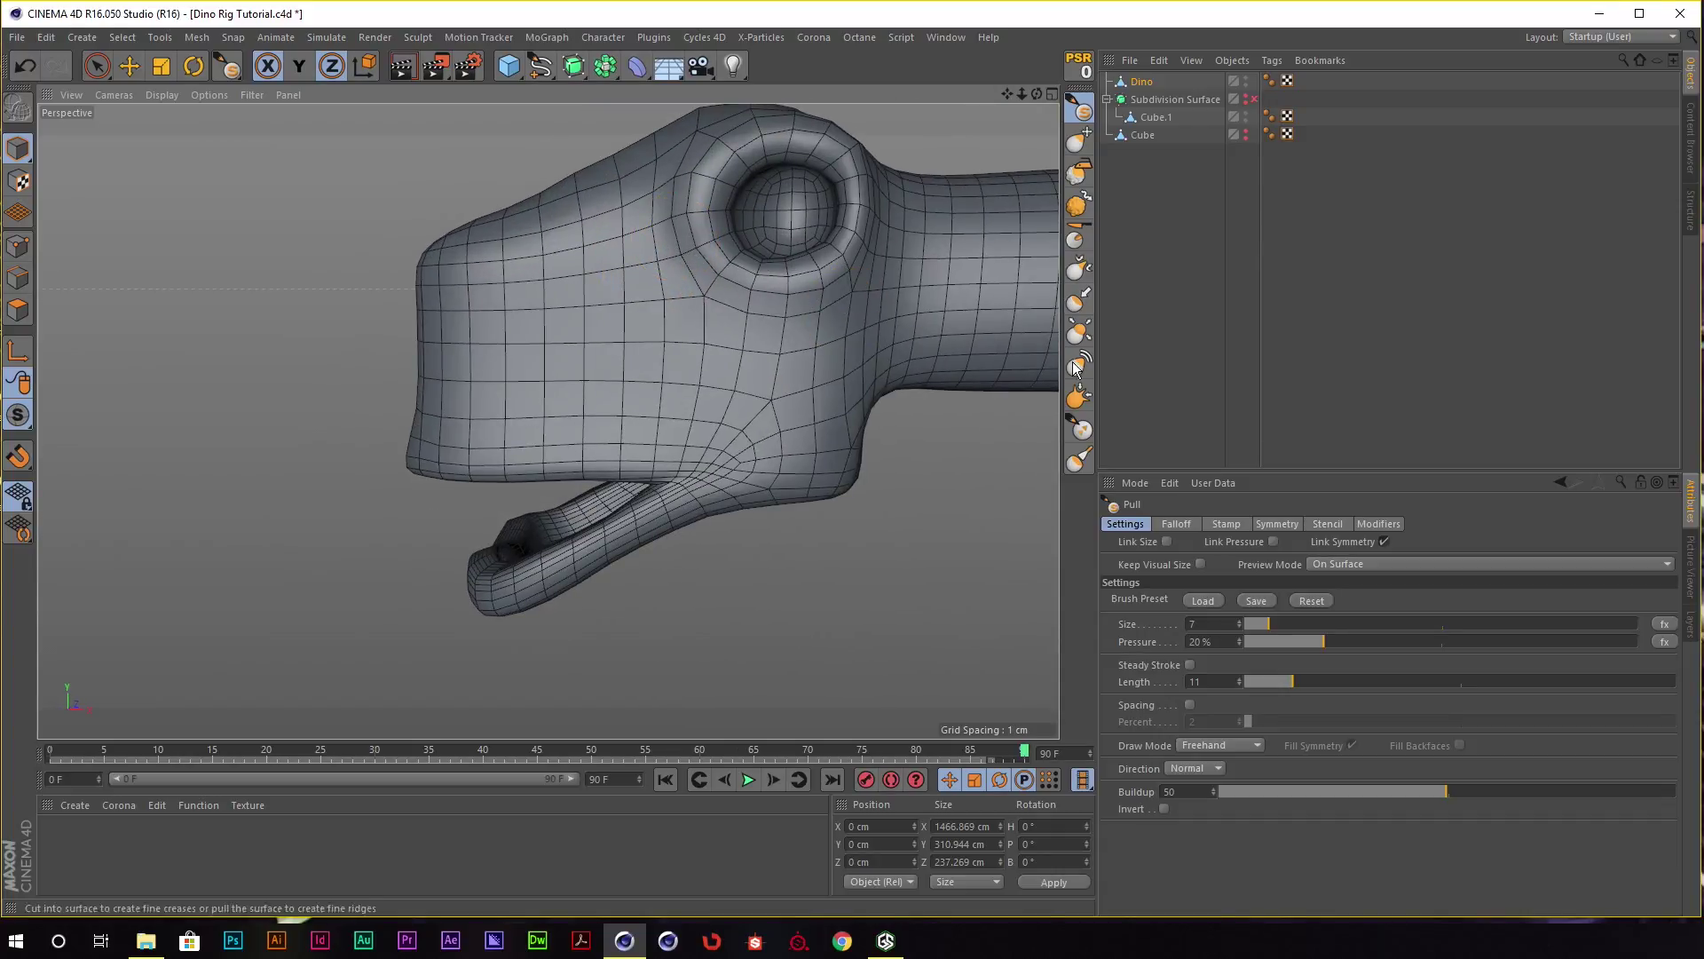
Resize the Pull brush to 22, then 15, while closing in on the head.
left_click_drag(1298, 630, 1328, 624)
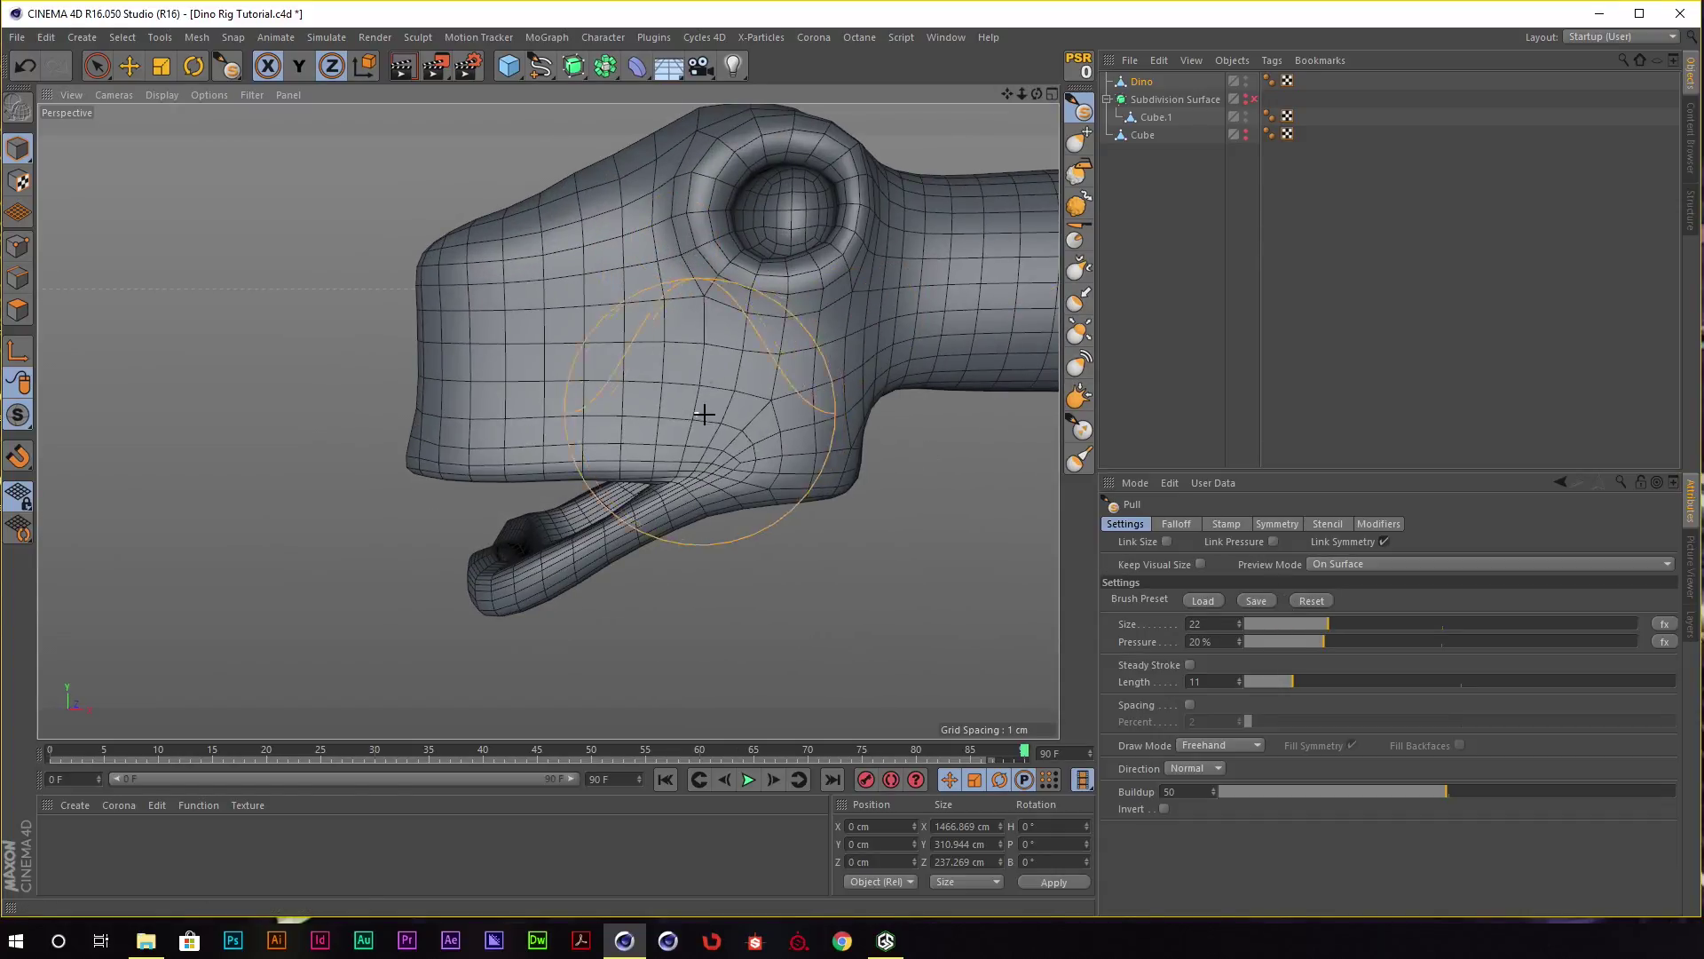
left_click_drag(703, 410, 761, 391, "alt")
right_click_drag(761, 391, 750, 357, "alt")
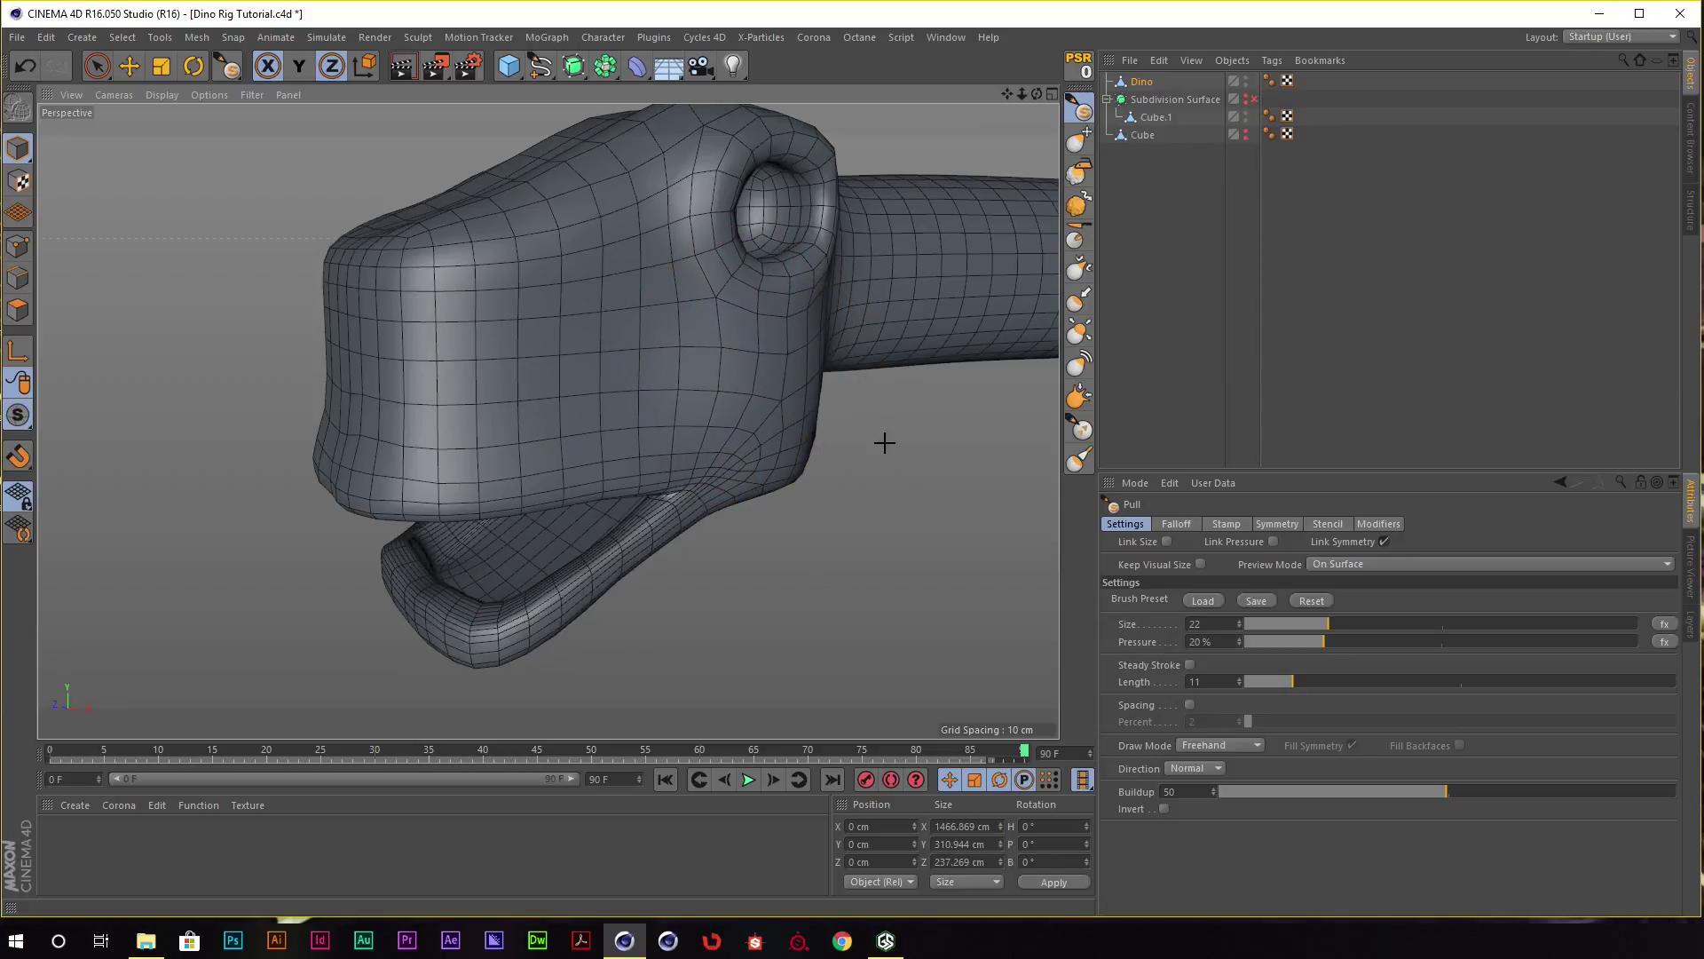
left_click_drag(1286, 622, 1300, 625)
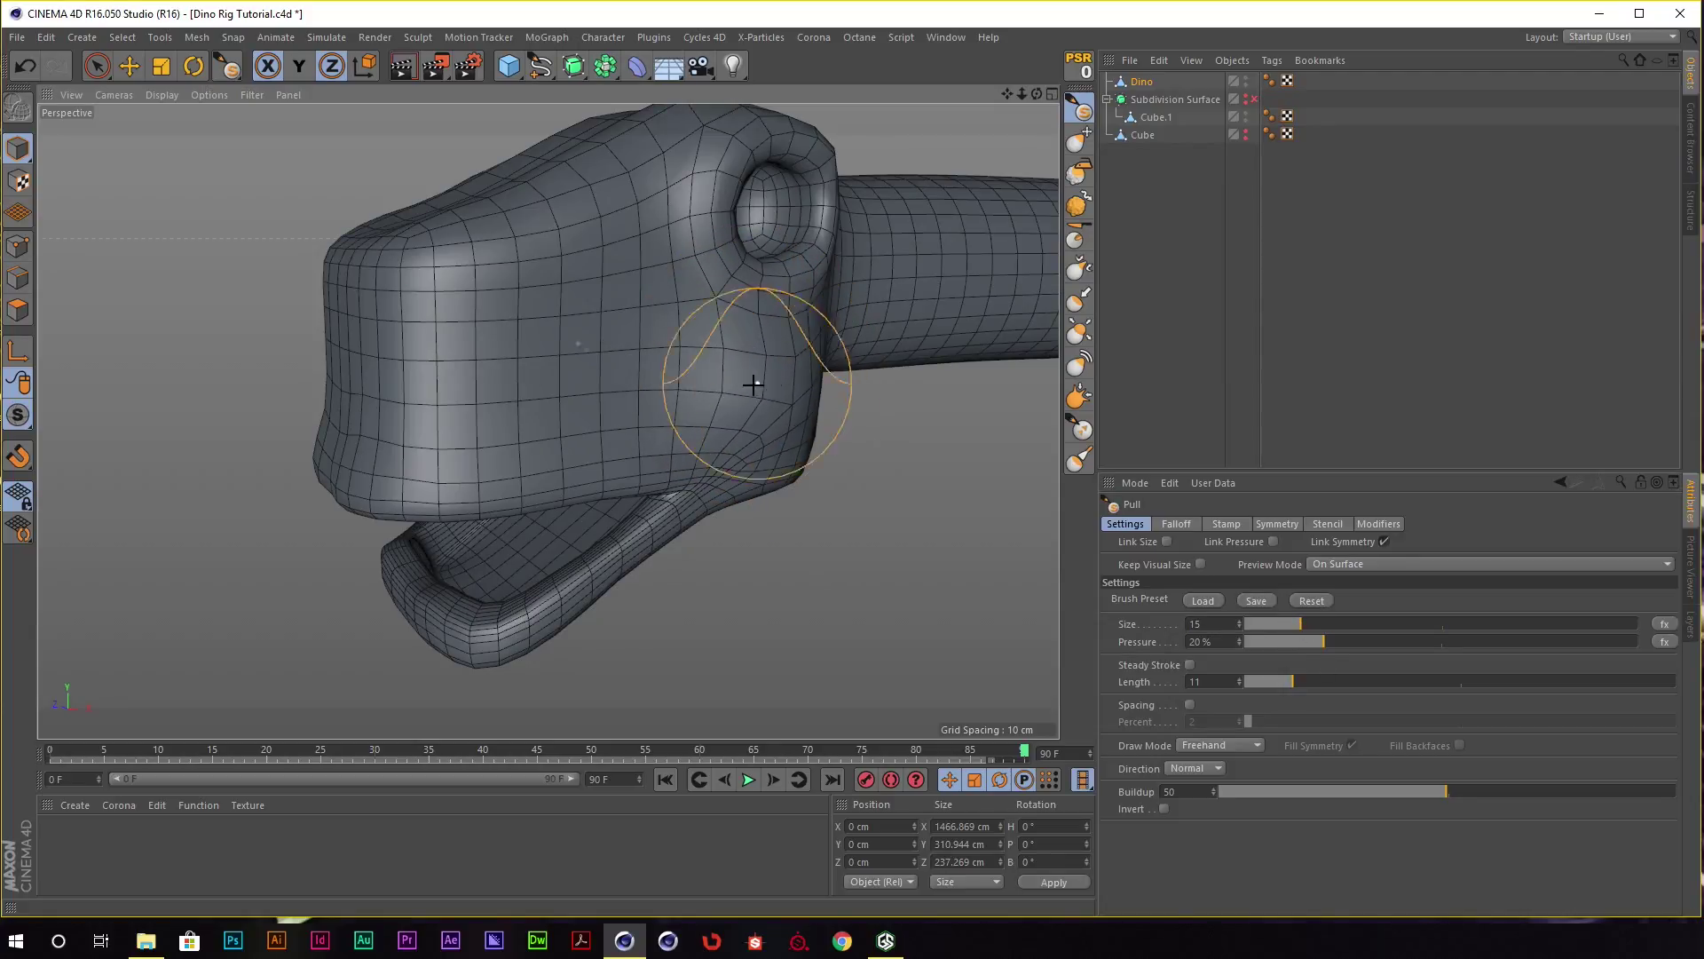
mouse_move(755, 381)
left_mouse_down("alt")
mouse_move(777, 396)
mouse_move(731, 426)
mouse_move(750, 350)
left_mouse_up("alt")
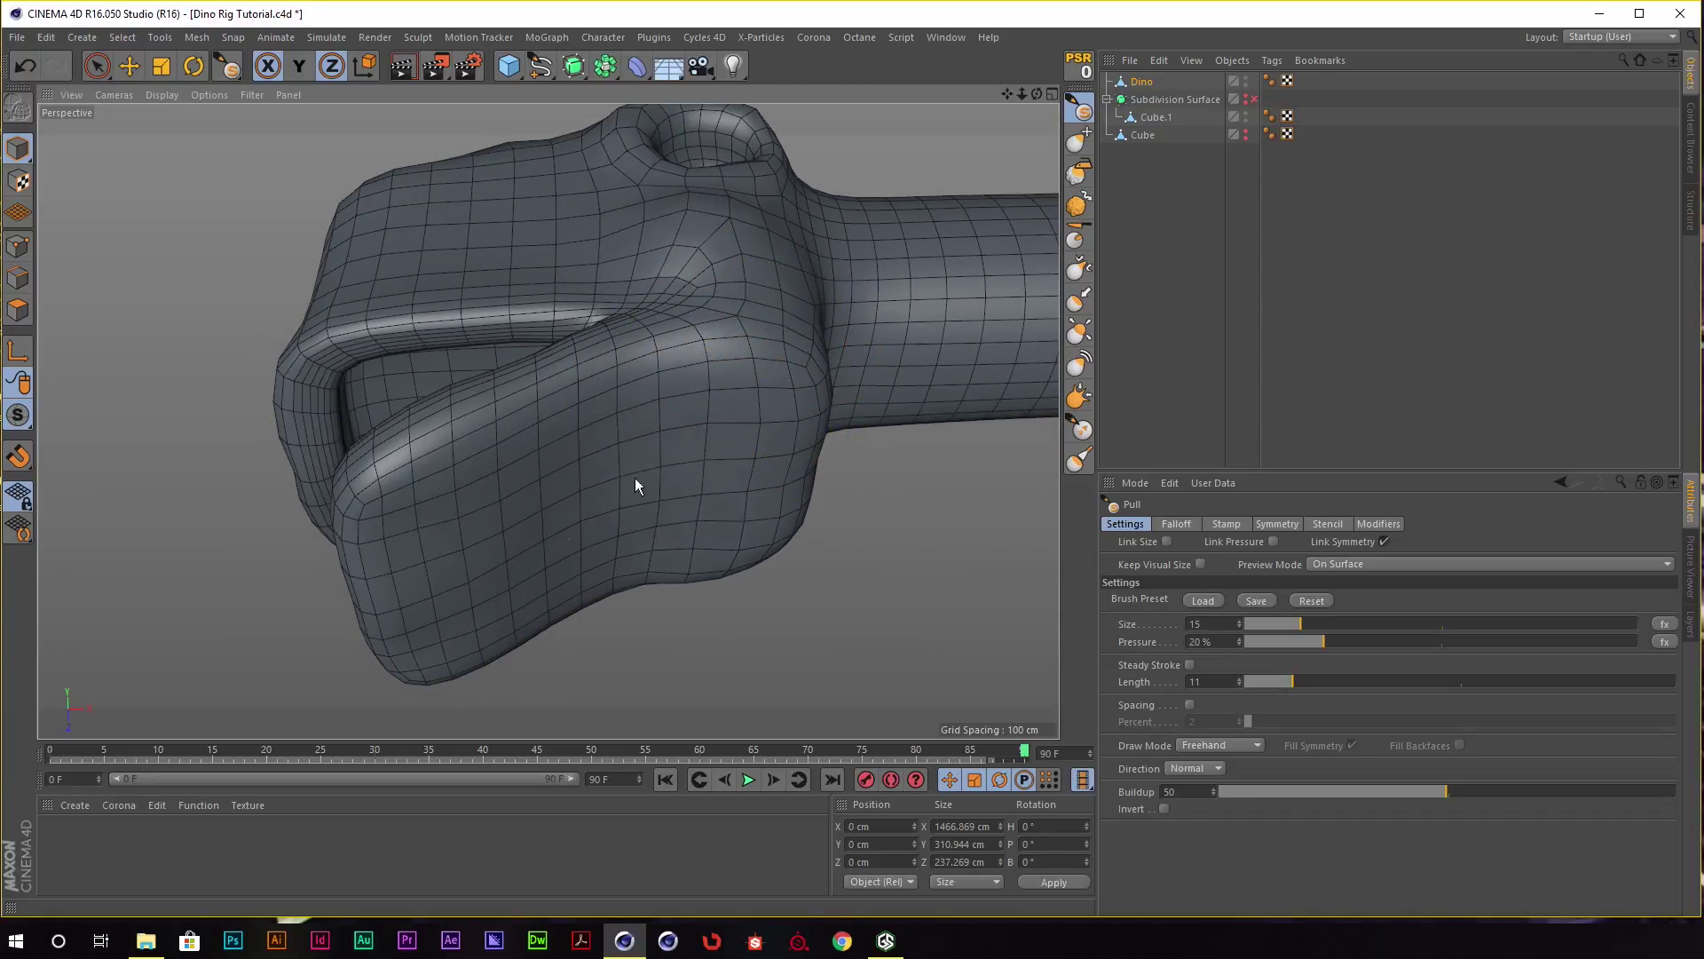
mouse_move(581, 502)
left_mouse_down("alt")
mouse_move(722, 521)
mouse_move(782, 491)
left_mouse_up("alt")
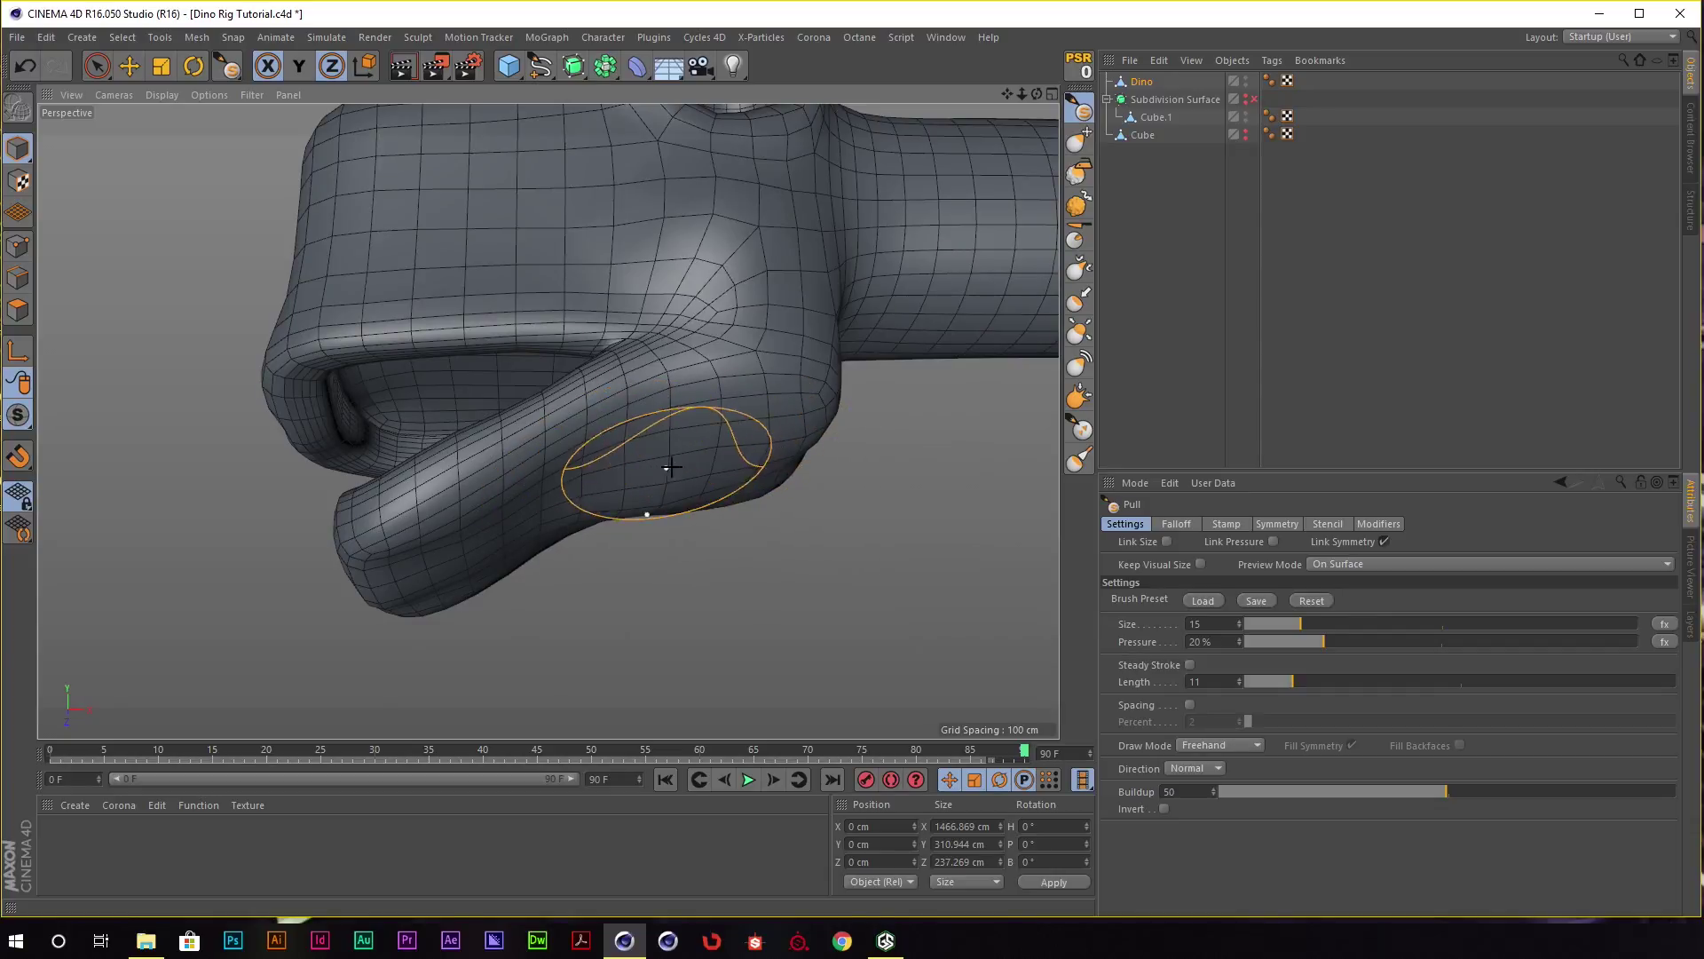
scroll(639, 484, "down", 3)
mouse_move(651, 476)
left_mouse_down("alt")
mouse_move(718, 482)
mouse_move(705, 445)
left_mouse_up("alt")
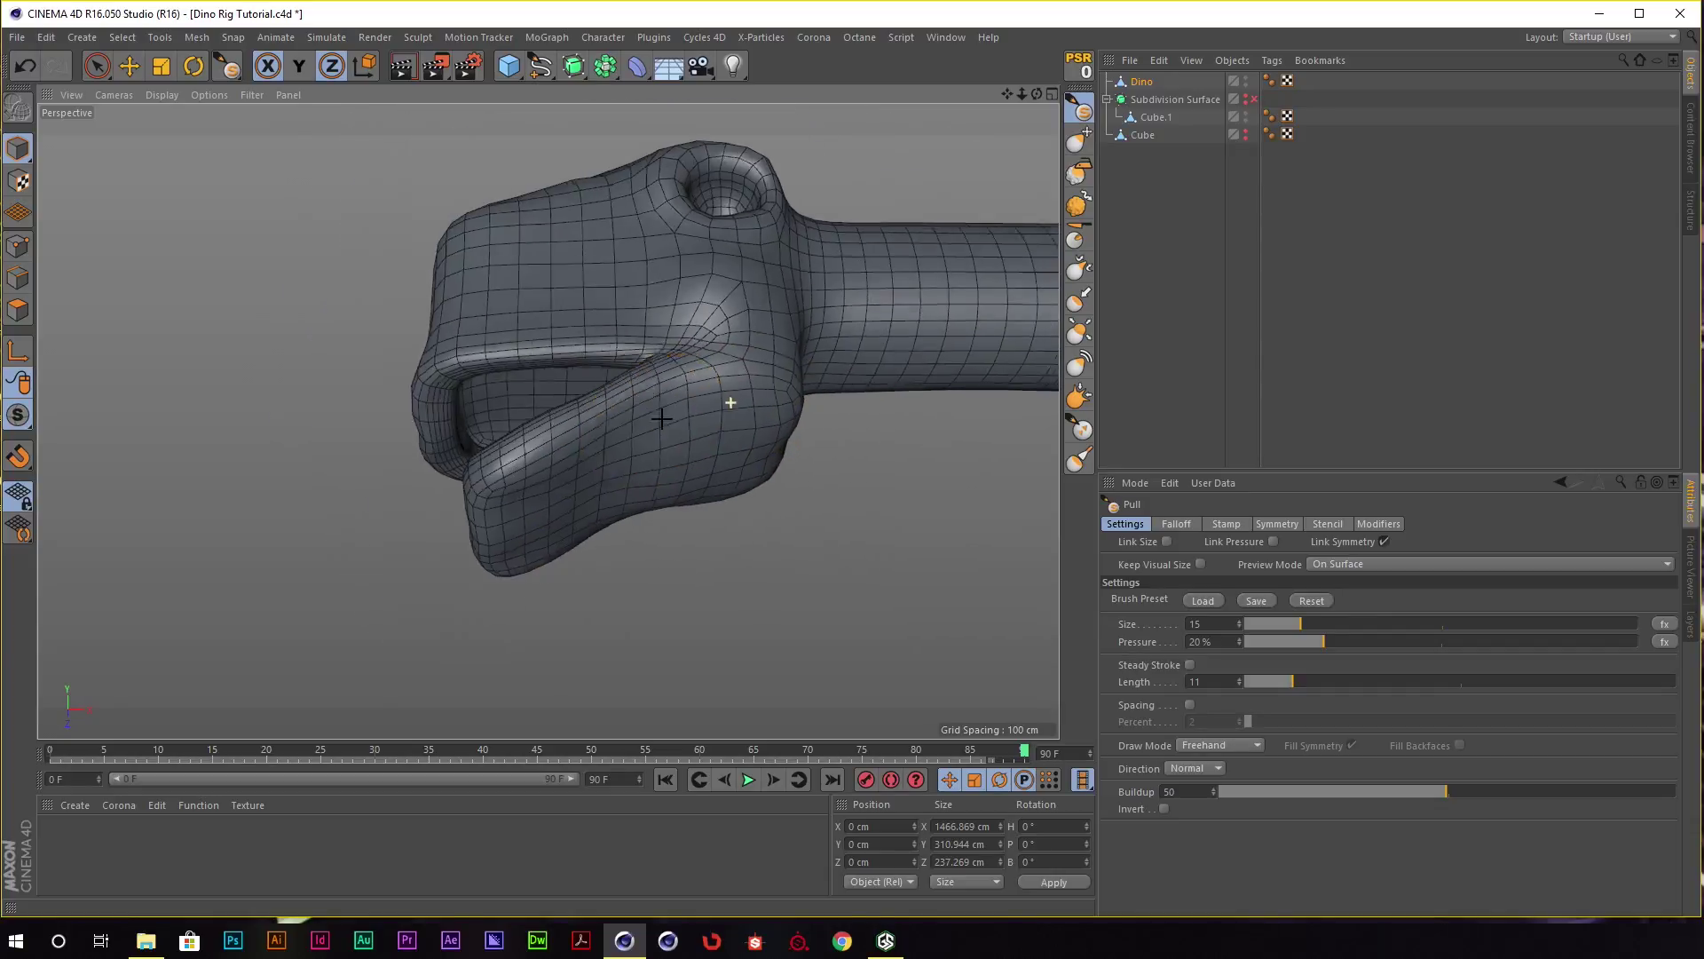
mouse_move(705, 381)
left_mouse_down("alt")
mouse_move(609, 388)
mouse_move(586, 411)
left_mouse_up("alt")
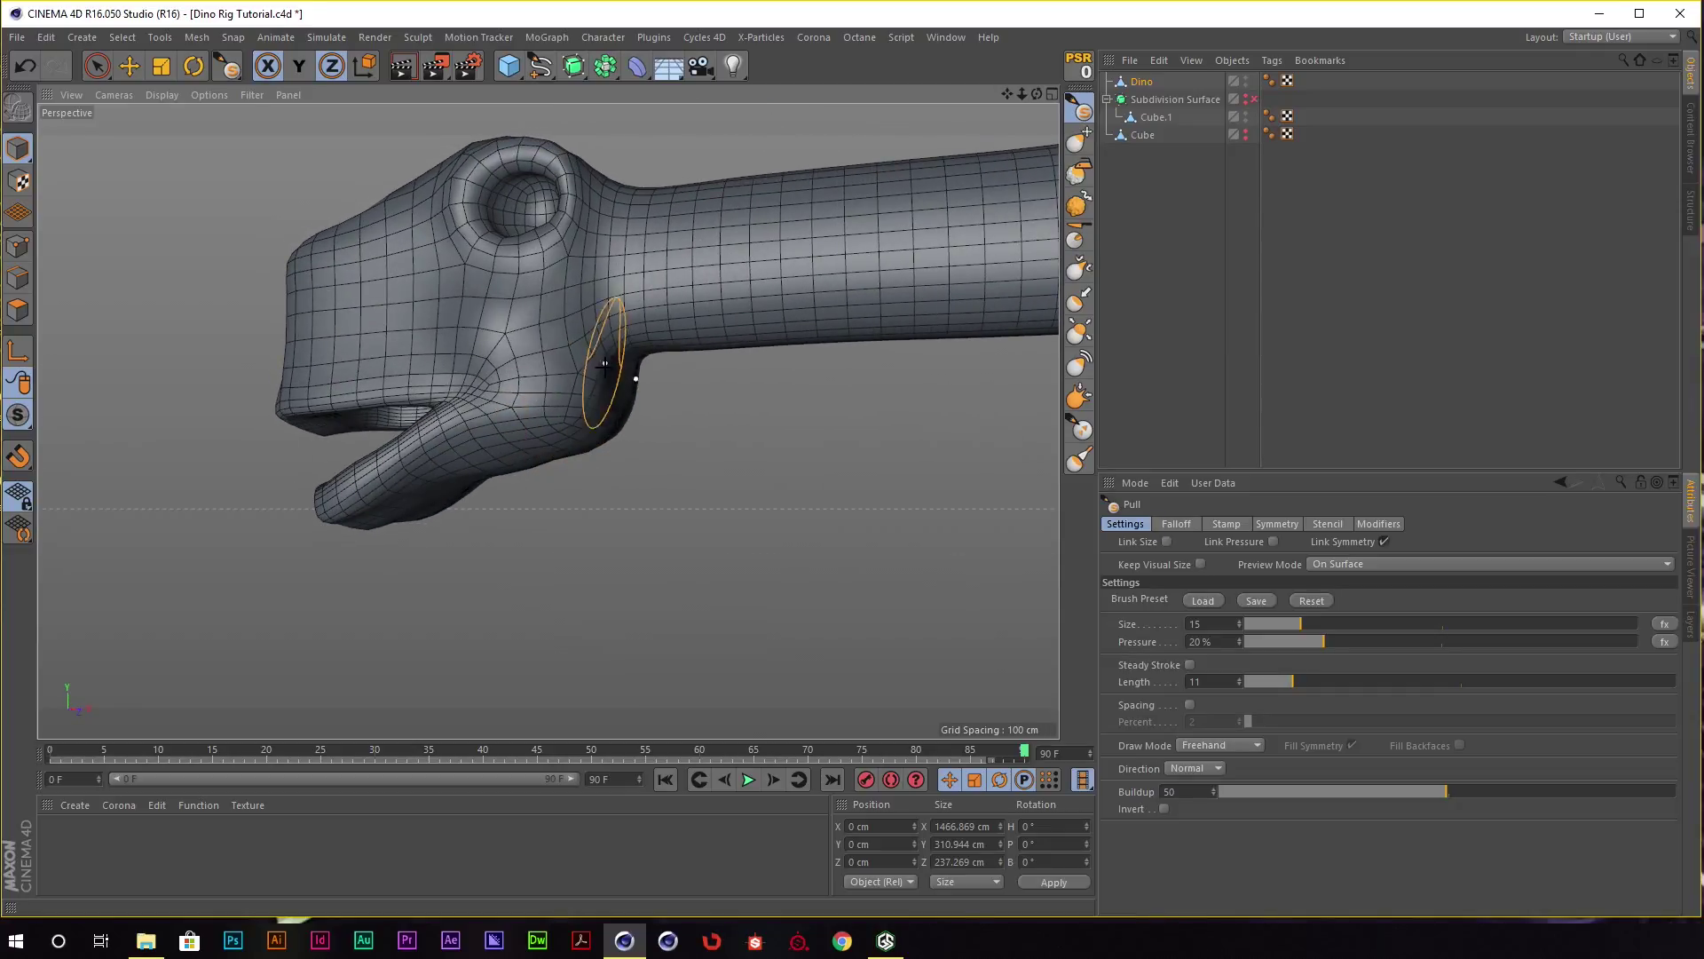
mouse_move(647, 334)
left_mouse_down("alt")
mouse_move(581, 269)
mouse_move(711, 350)
mouse_move(563, 411)
mouse_move(599, 264)
mouse_move(570, 281)
left_mouse_up("alt")
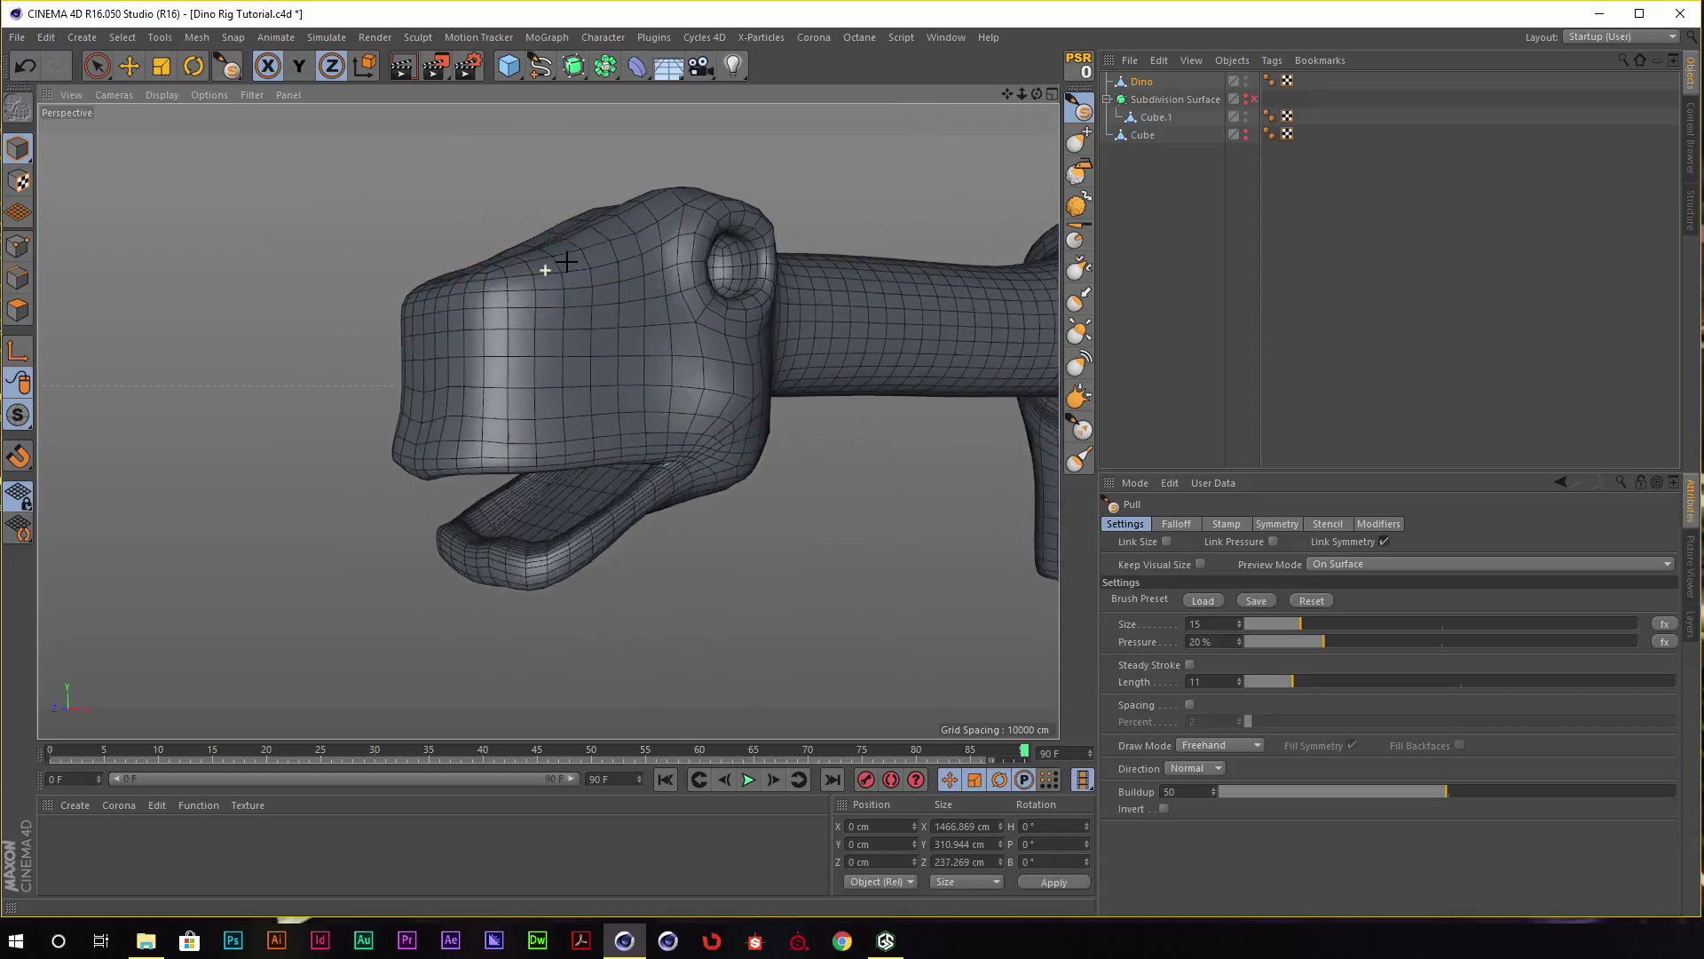
Enter Polygon mode and pick Loop Selection from the right-click menu.
left_click(18, 308)
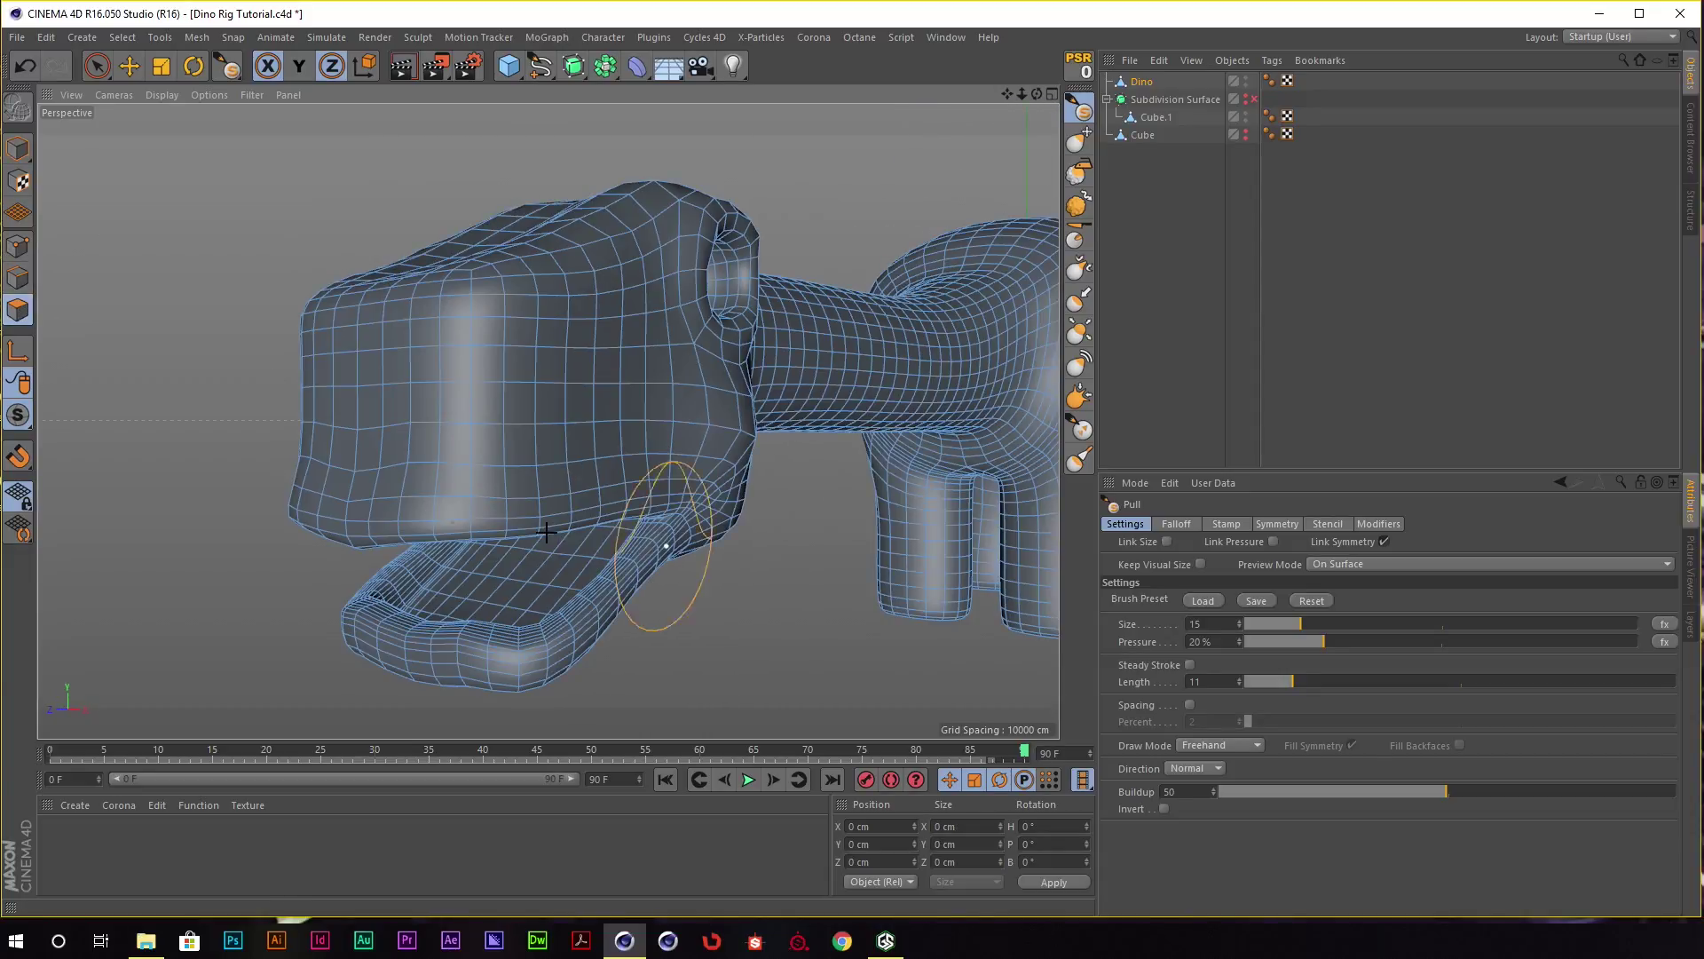
mouse_move(677, 551)
left_mouse_down("alt")
mouse_move(711, 480)
mouse_move(799, 434)
mouse_move(742, 437)
left_mouse_up("alt")
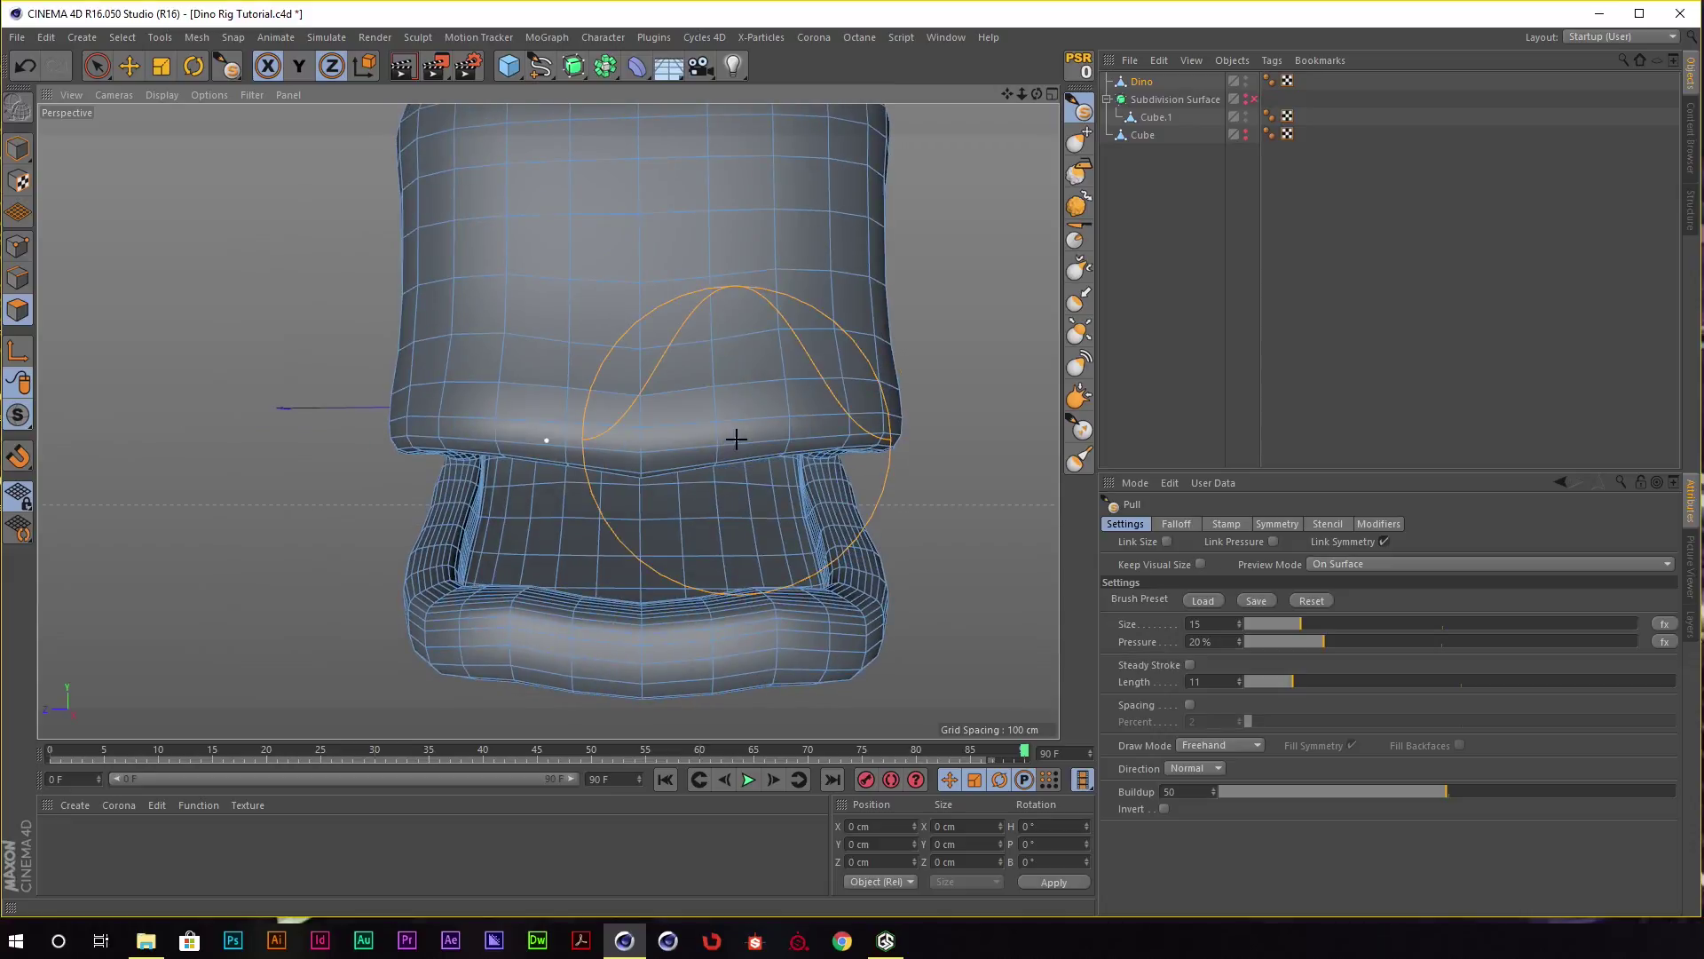
right_click(742, 437)
left_click(772, 497)
mouse_move(793, 575)
left_mouse_down("alt")
mouse_move(828, 603)
mouse_move(754, 466)
mouse_move(712, 286)
mouse_move(719, 374)
left_mouse_up("alt")
Loop-select the polygons inside the mouth and Split them into a new object.
left_click(828, 606)
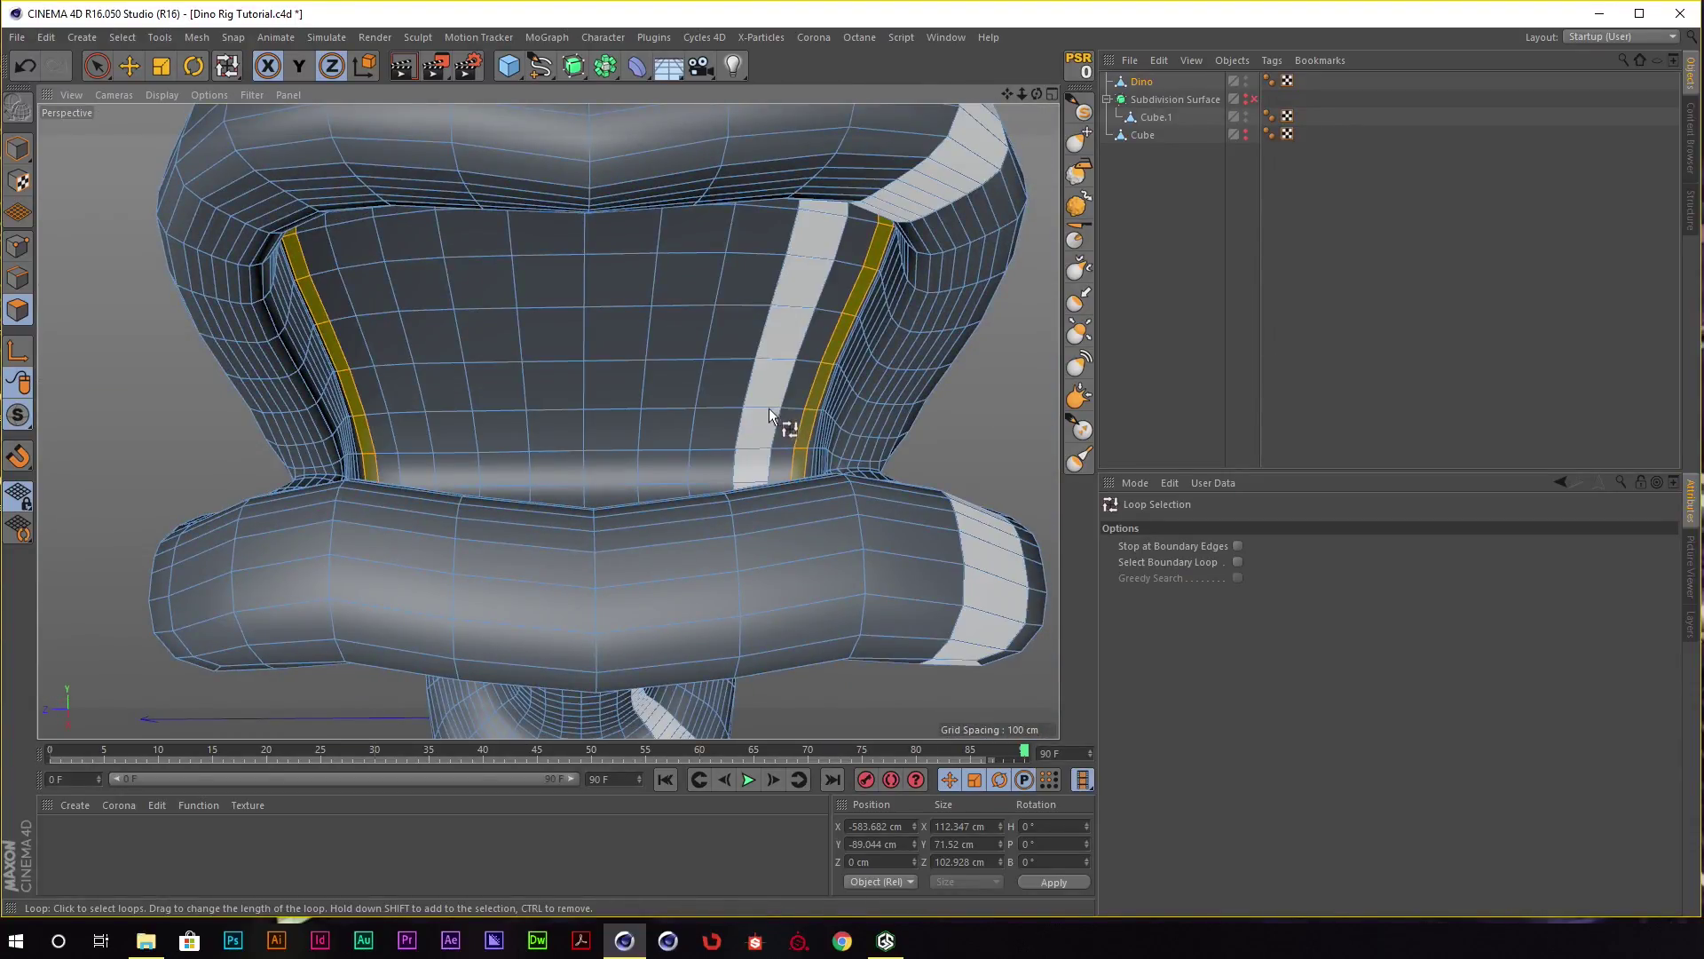
mouse_move(792, 407)
left_mouse_down("alt")
mouse_move(781, 434)
mouse_move(792, 396)
left_mouse_up("alt")
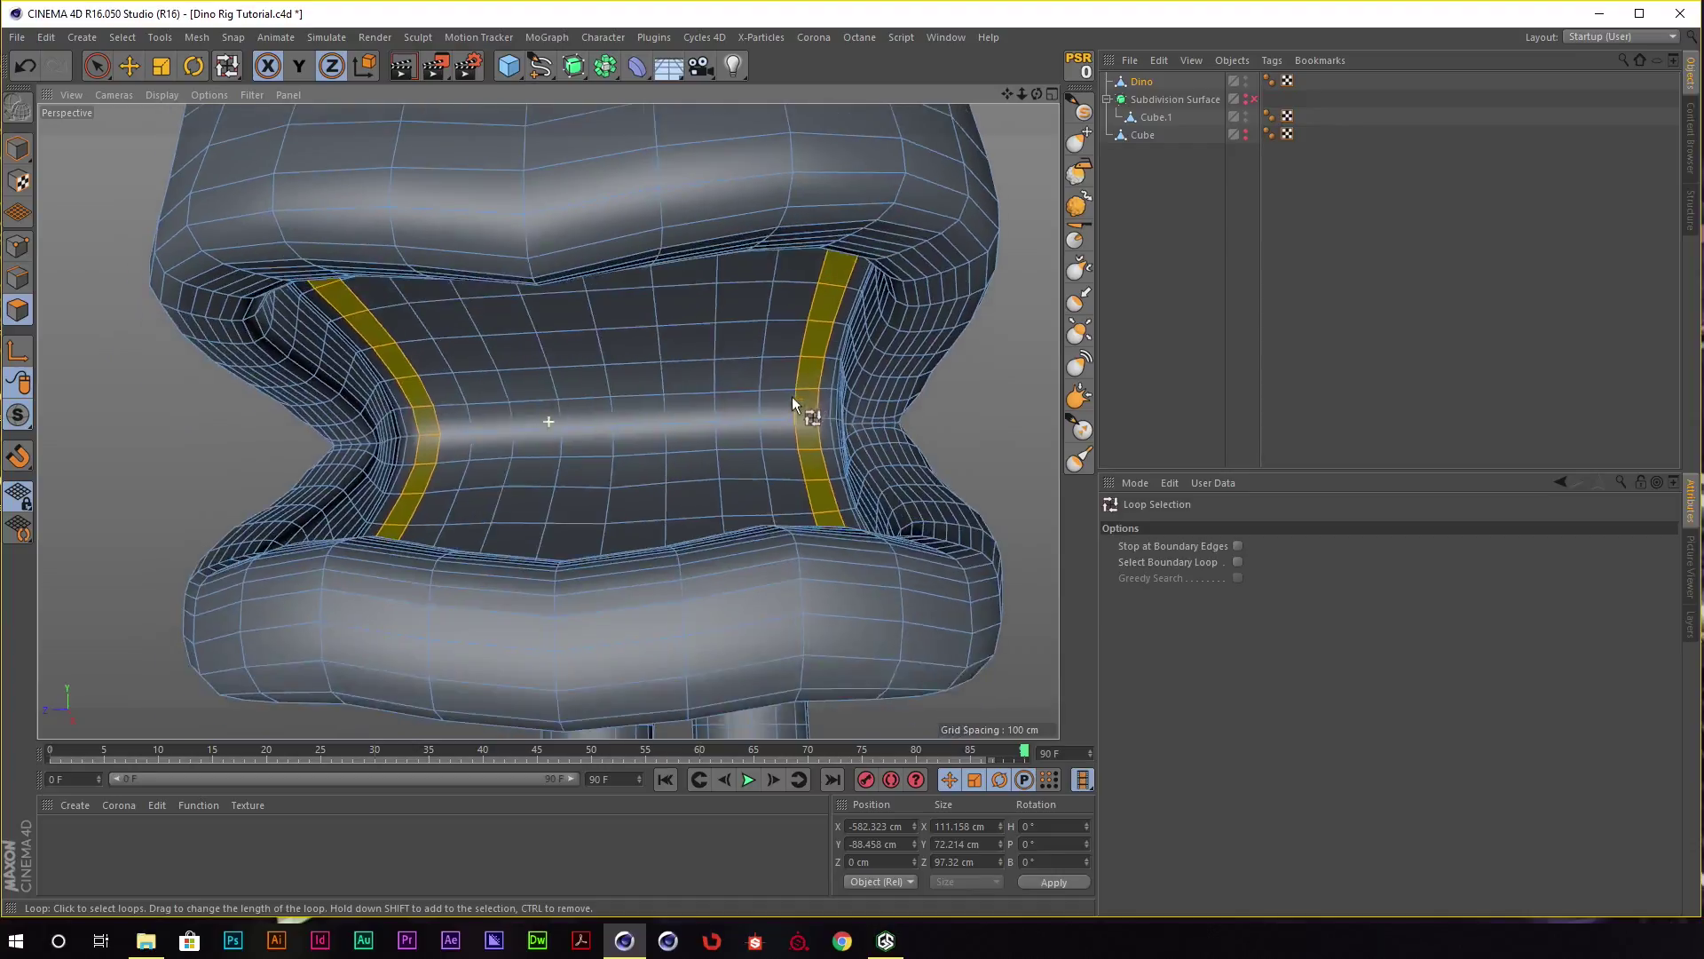
left_click(89, 40)
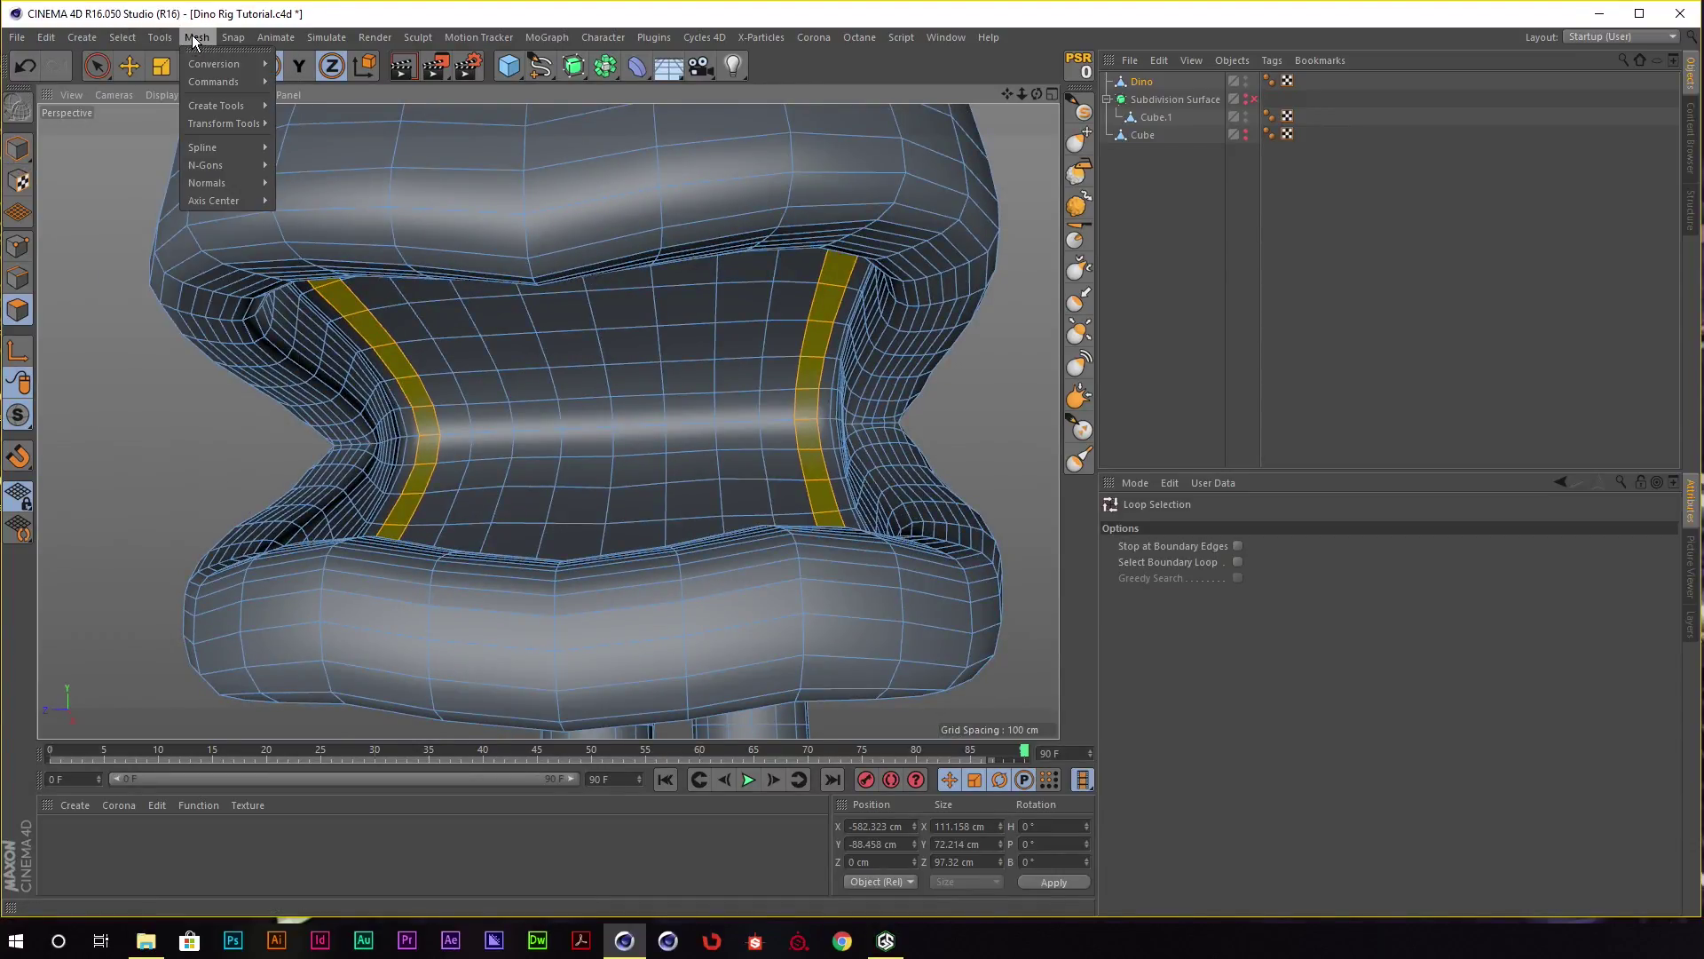
mouse_move(213, 82)
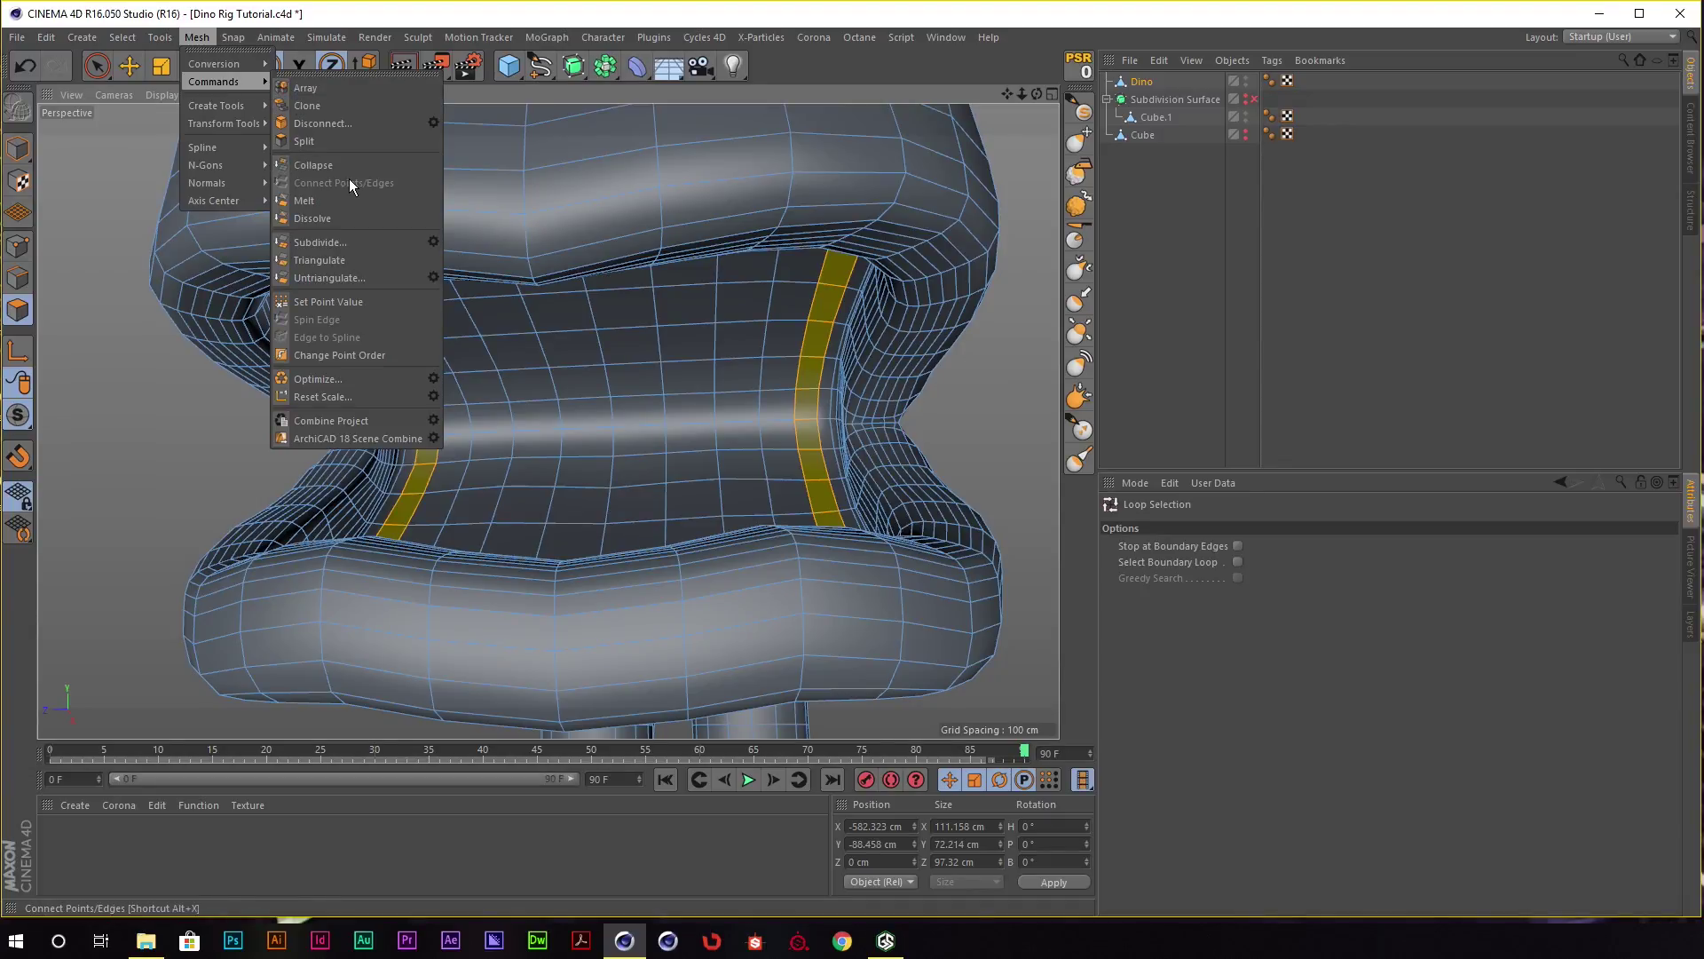
left_click(302, 140)
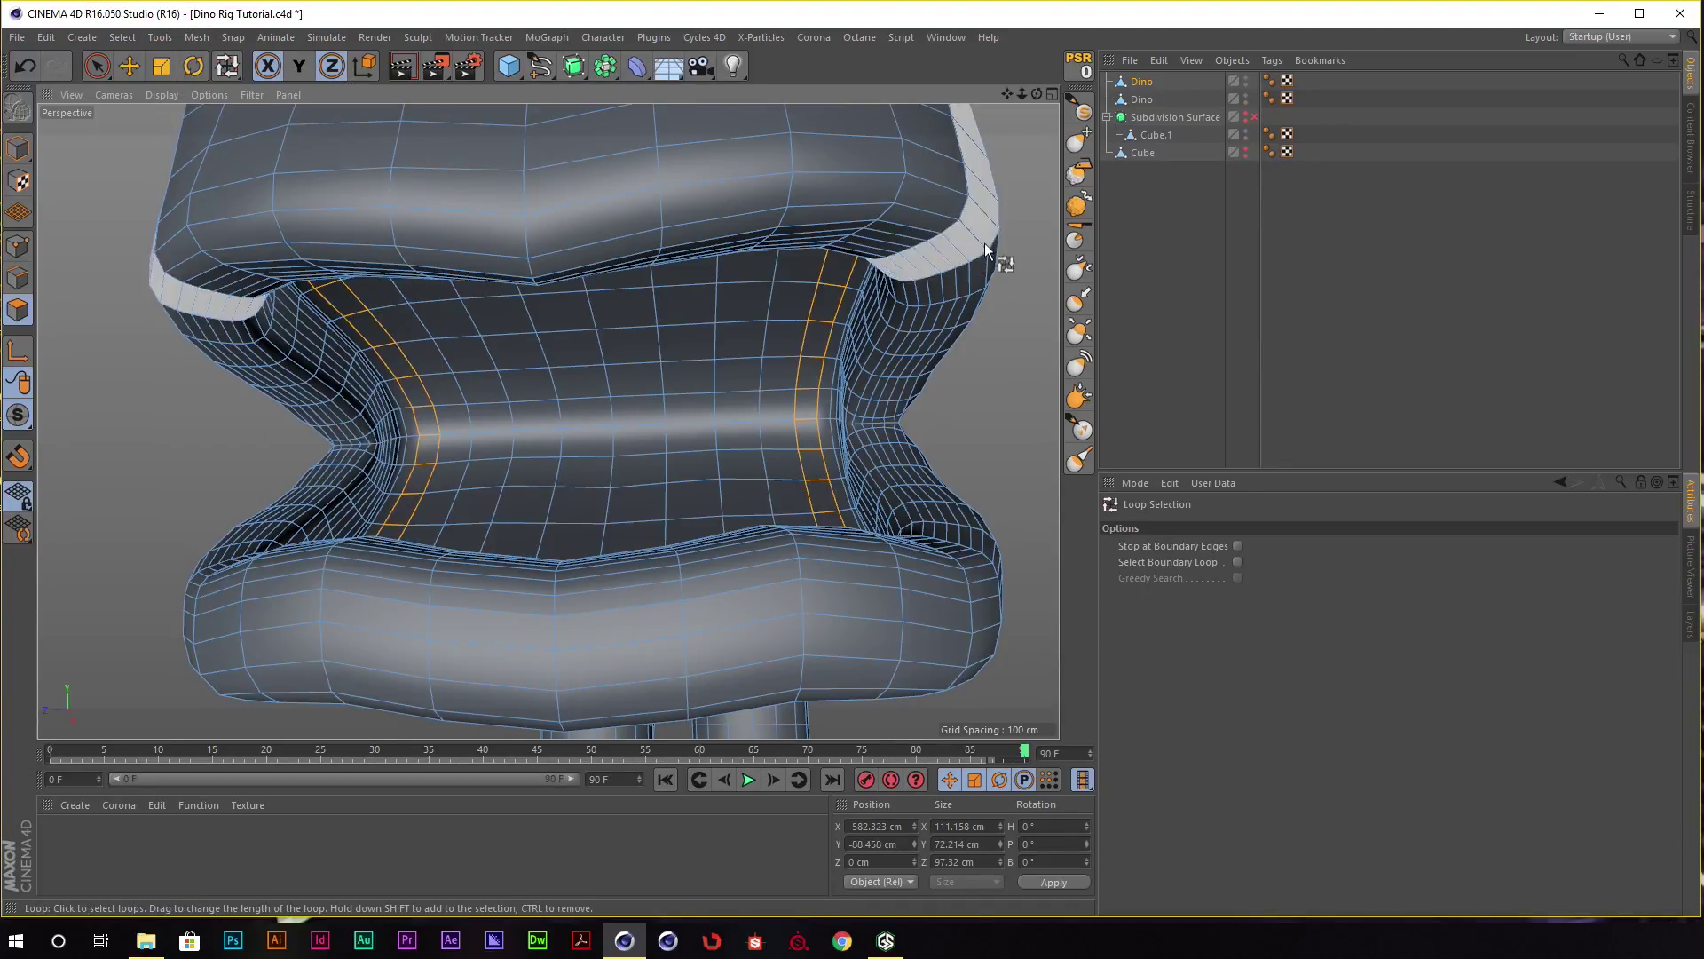
Rename the split object Teeth, then undo to remove it again.
left_click(1144, 102)
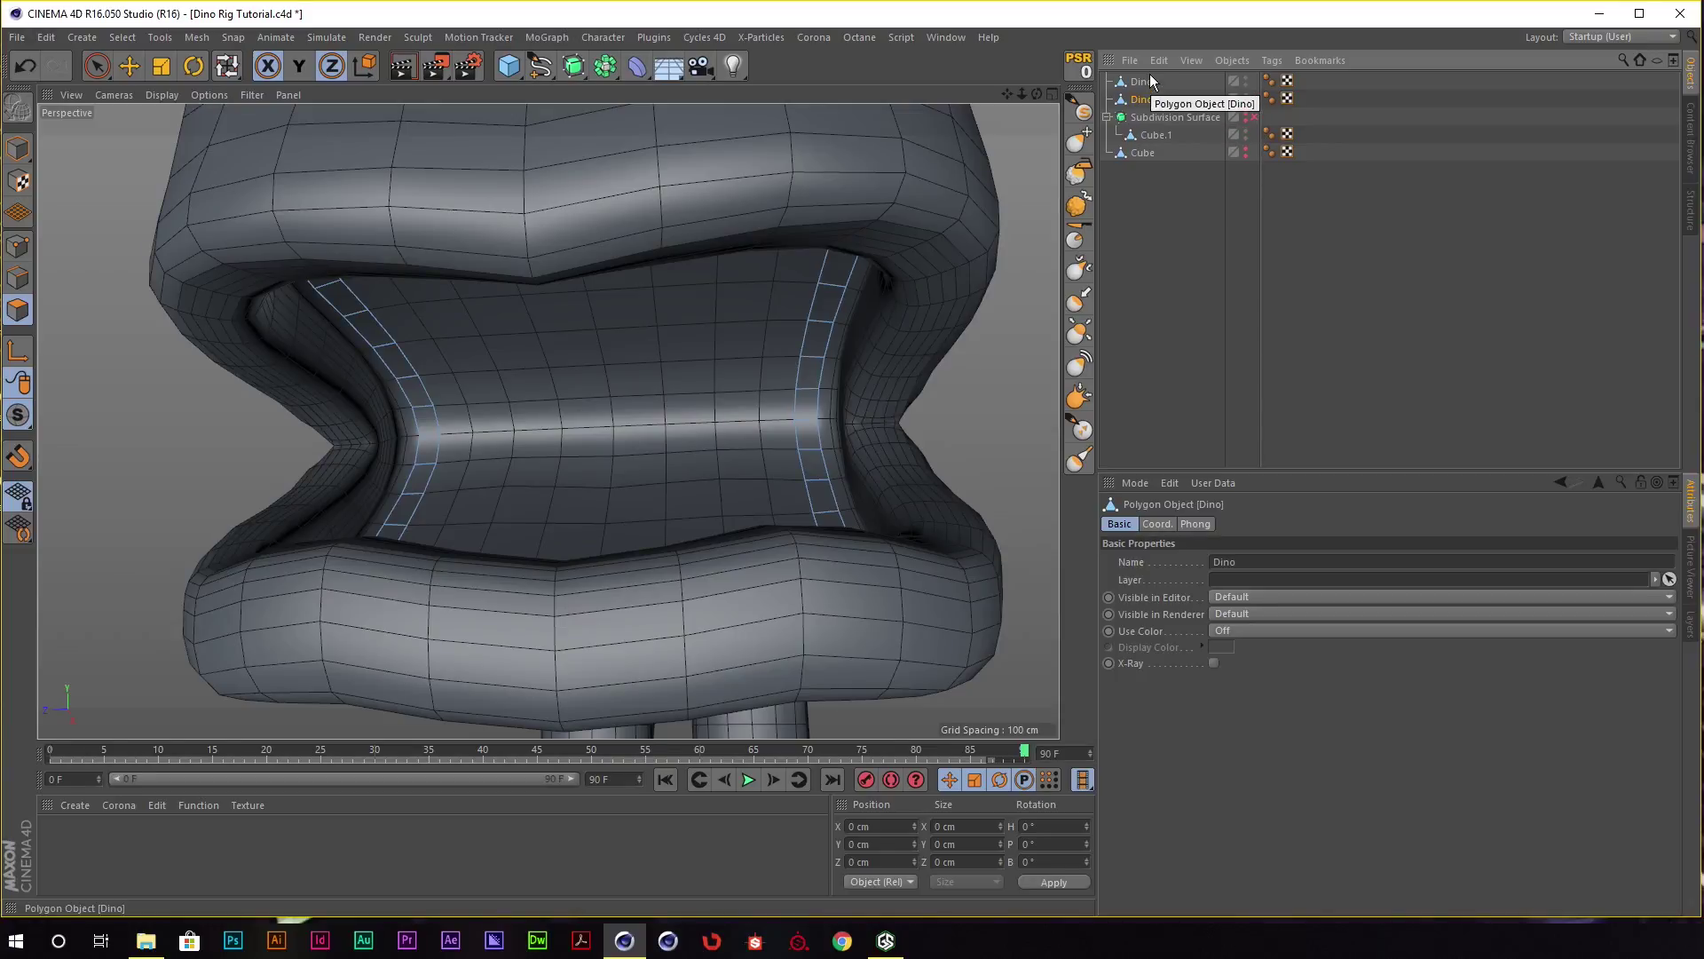
double_click(1145, 101)
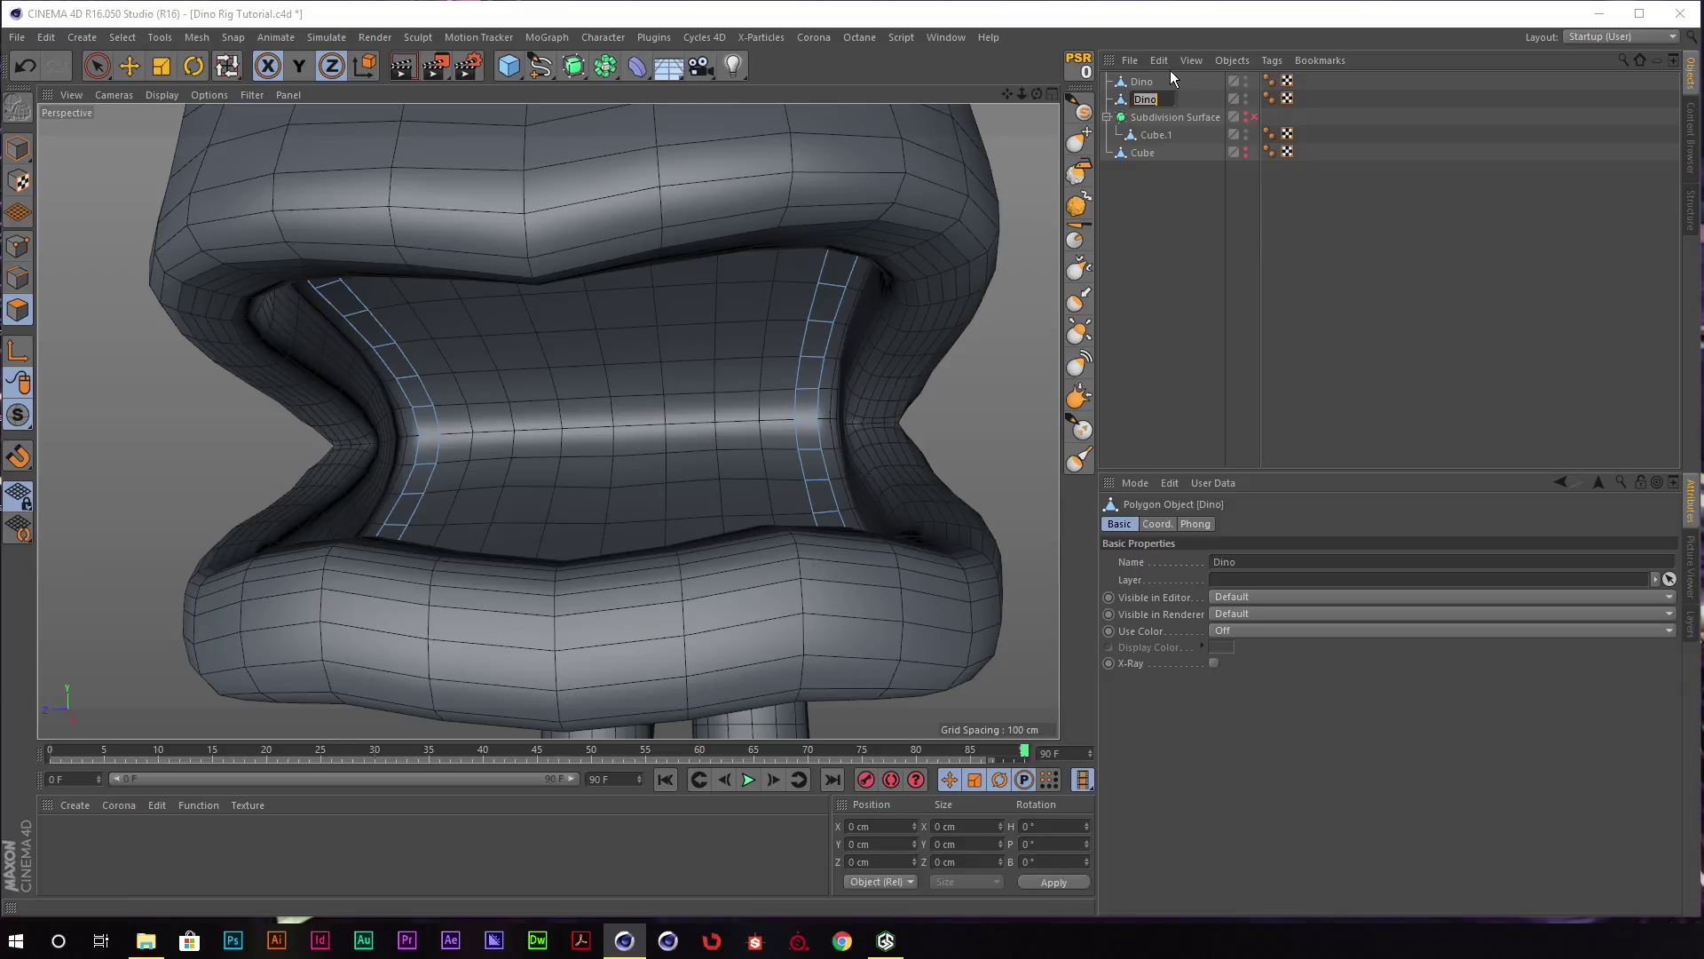
type("Teeth")
key("Return")
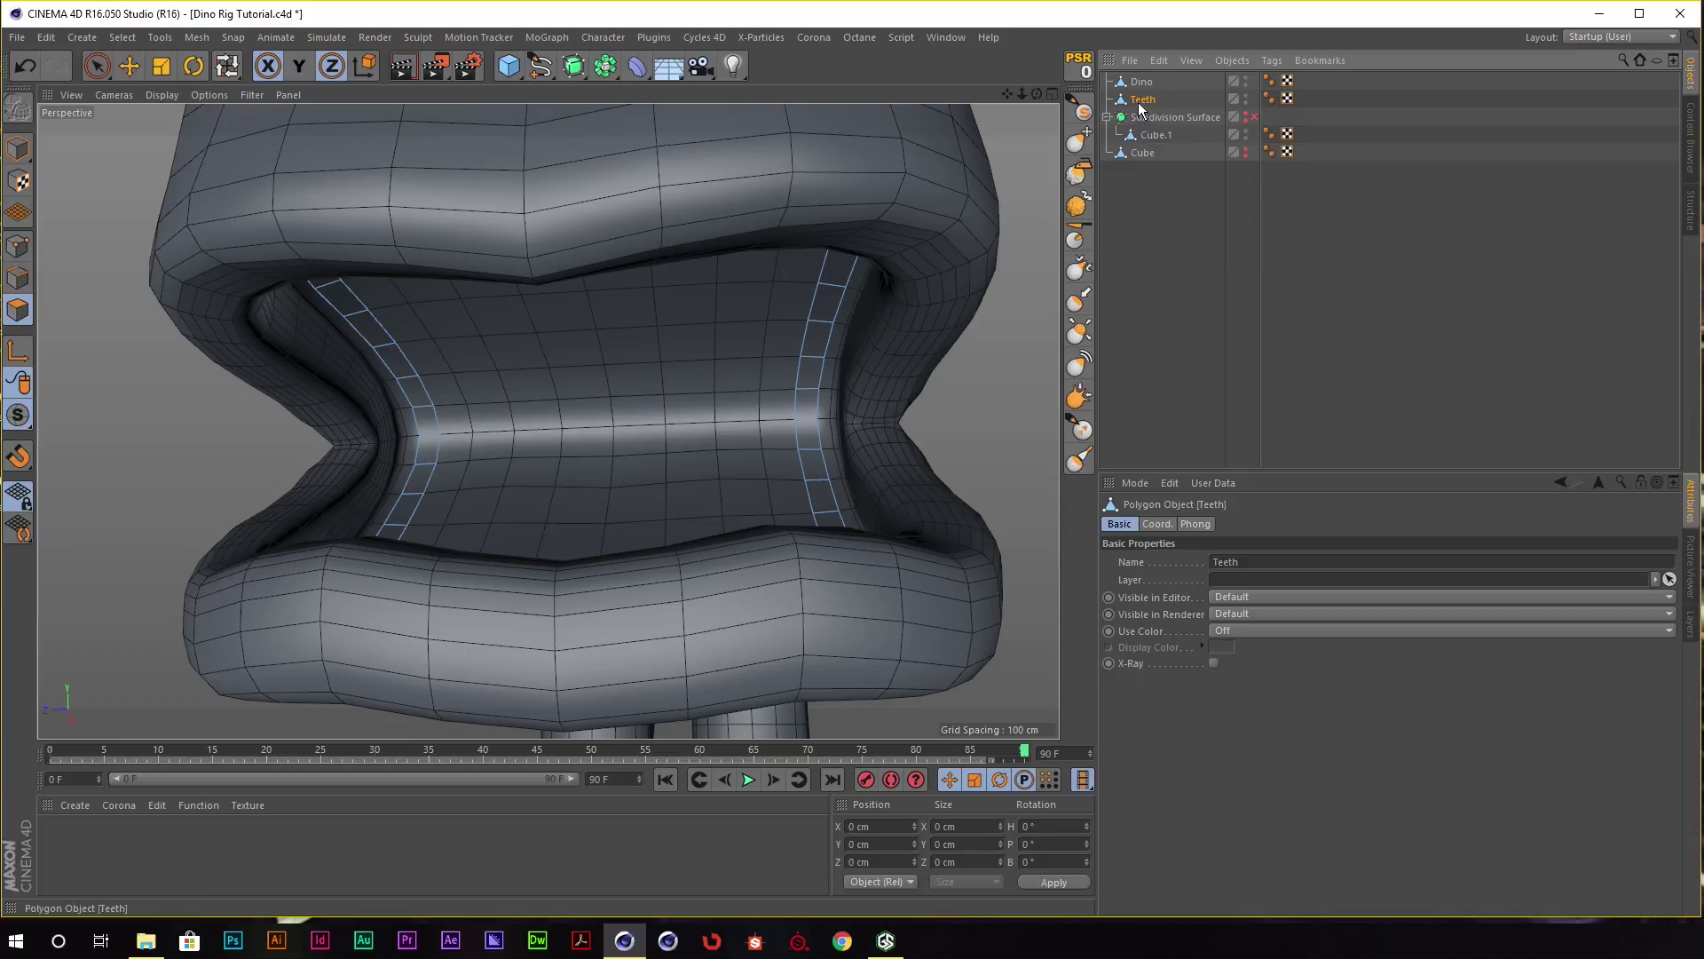
key("ctrl+z")
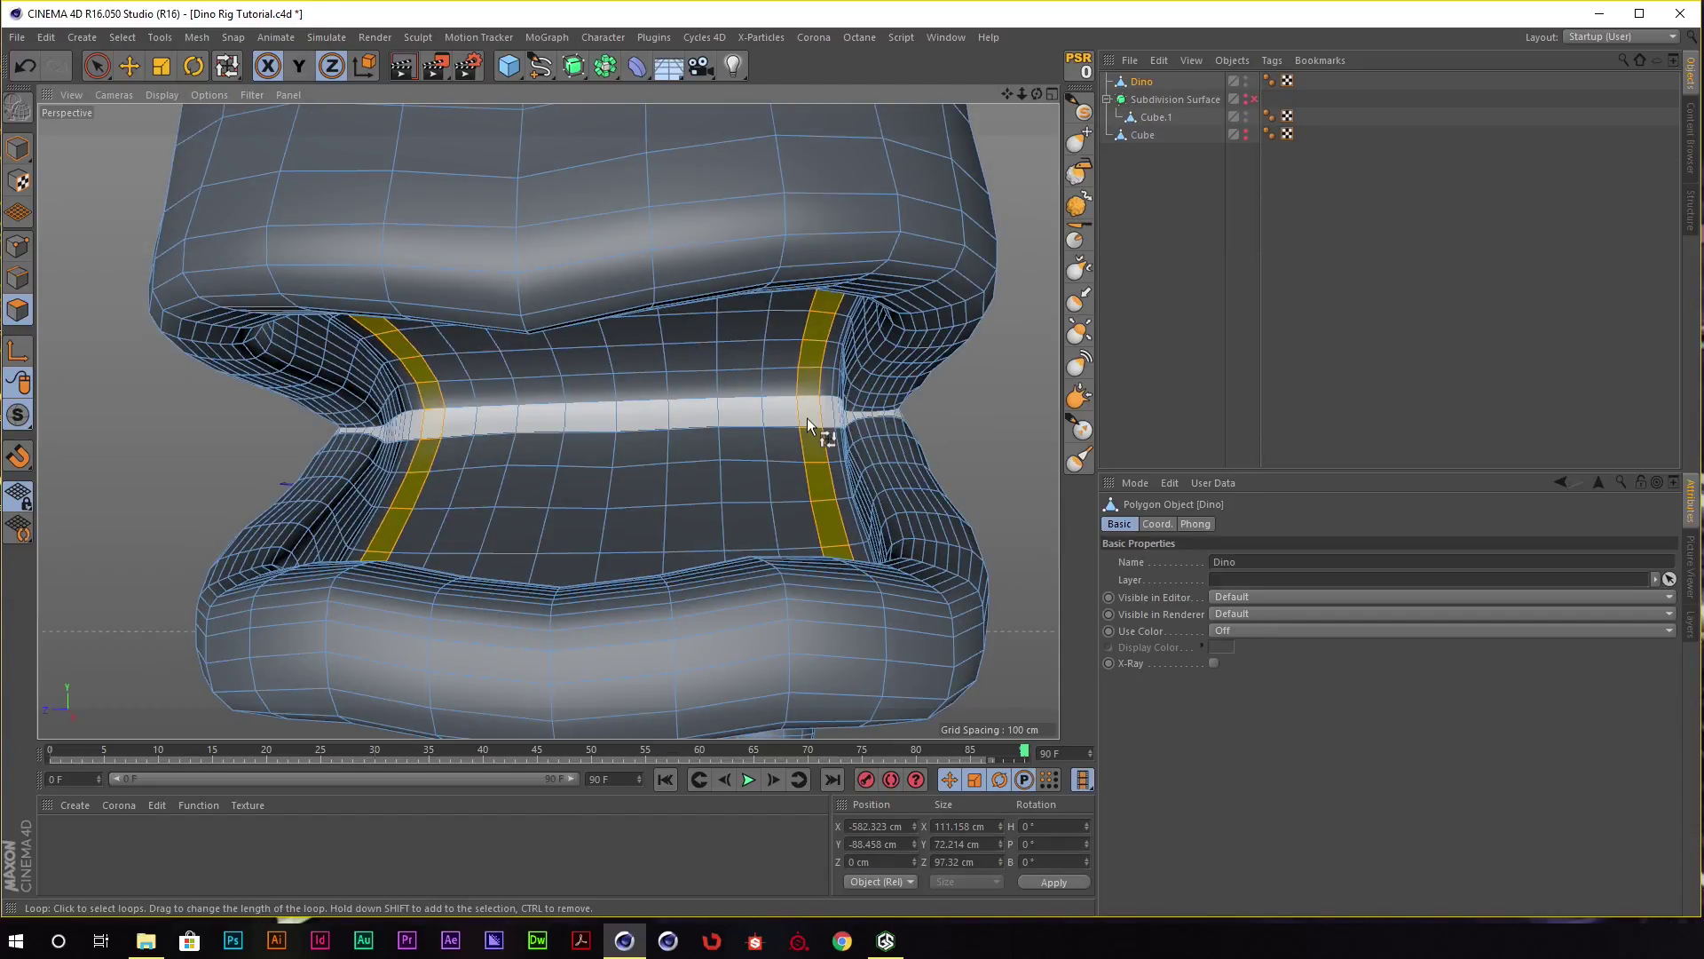
Split the mouth loop selection into a second Dino object.
mouse_move(888, 444)
left_mouse_down("alt")
mouse_move(766, 457)
mouse_move(833, 445)
mouse_move(721, 435)
left_mouse_up("alt")
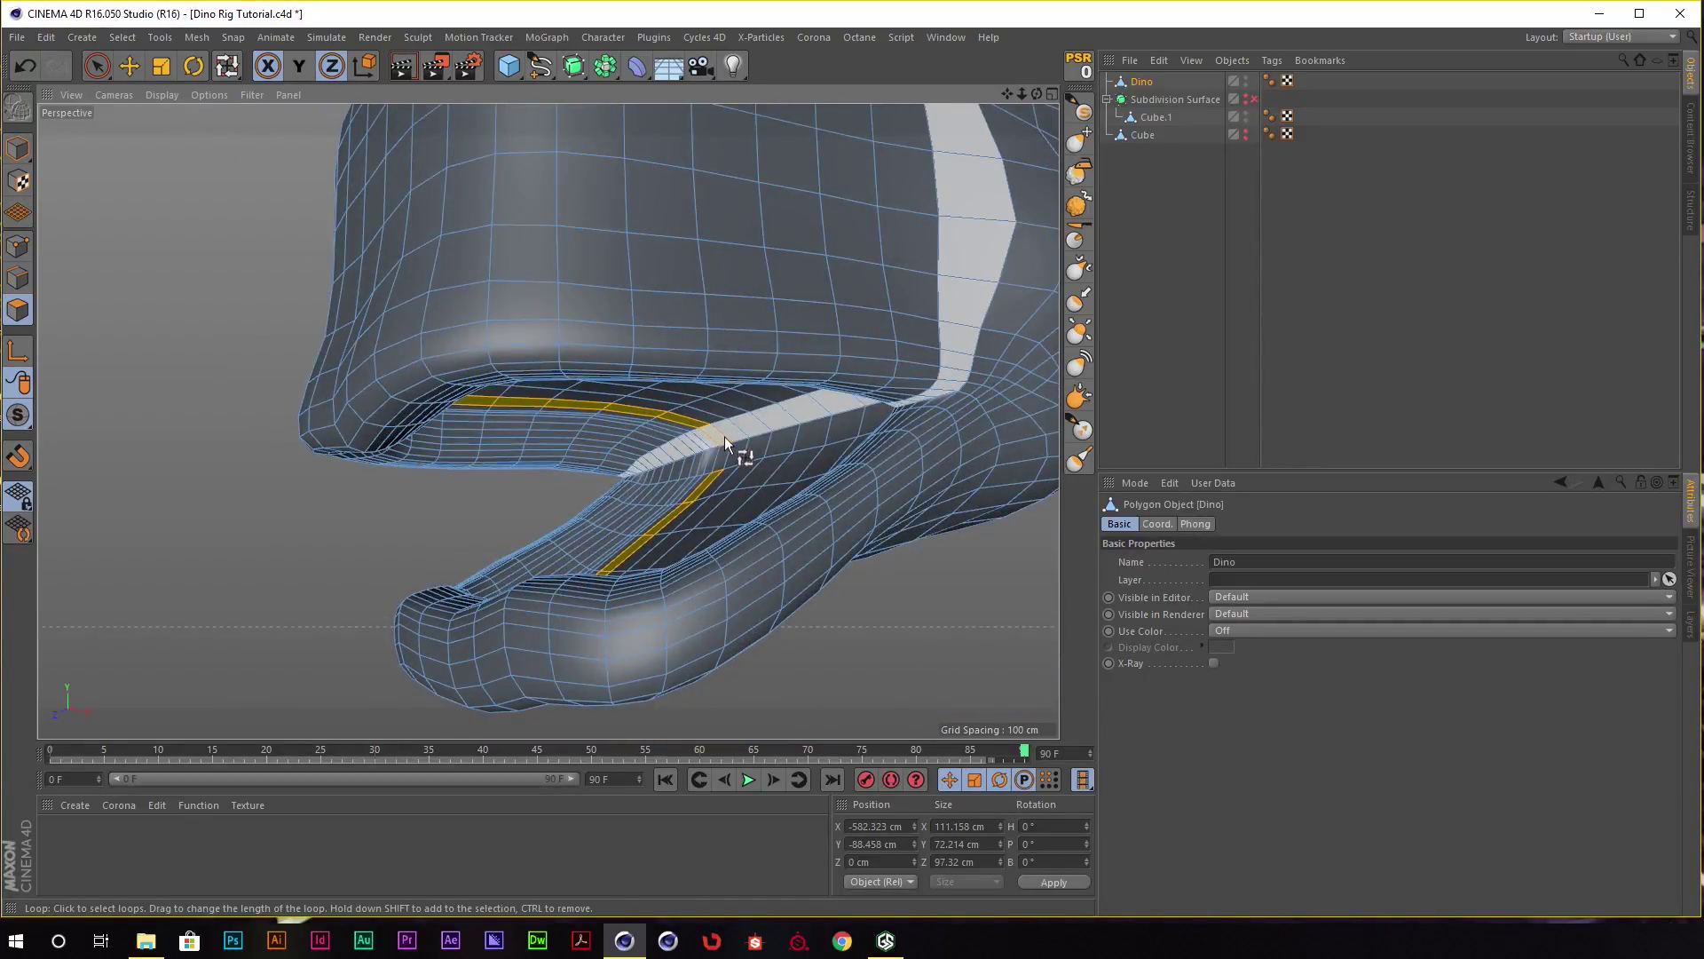
mouse_move(855, 450)
left_mouse_down("alt")
mouse_move(899, 437)
mouse_move(843, 440)
mouse_move(892, 456)
left_mouse_up("alt")
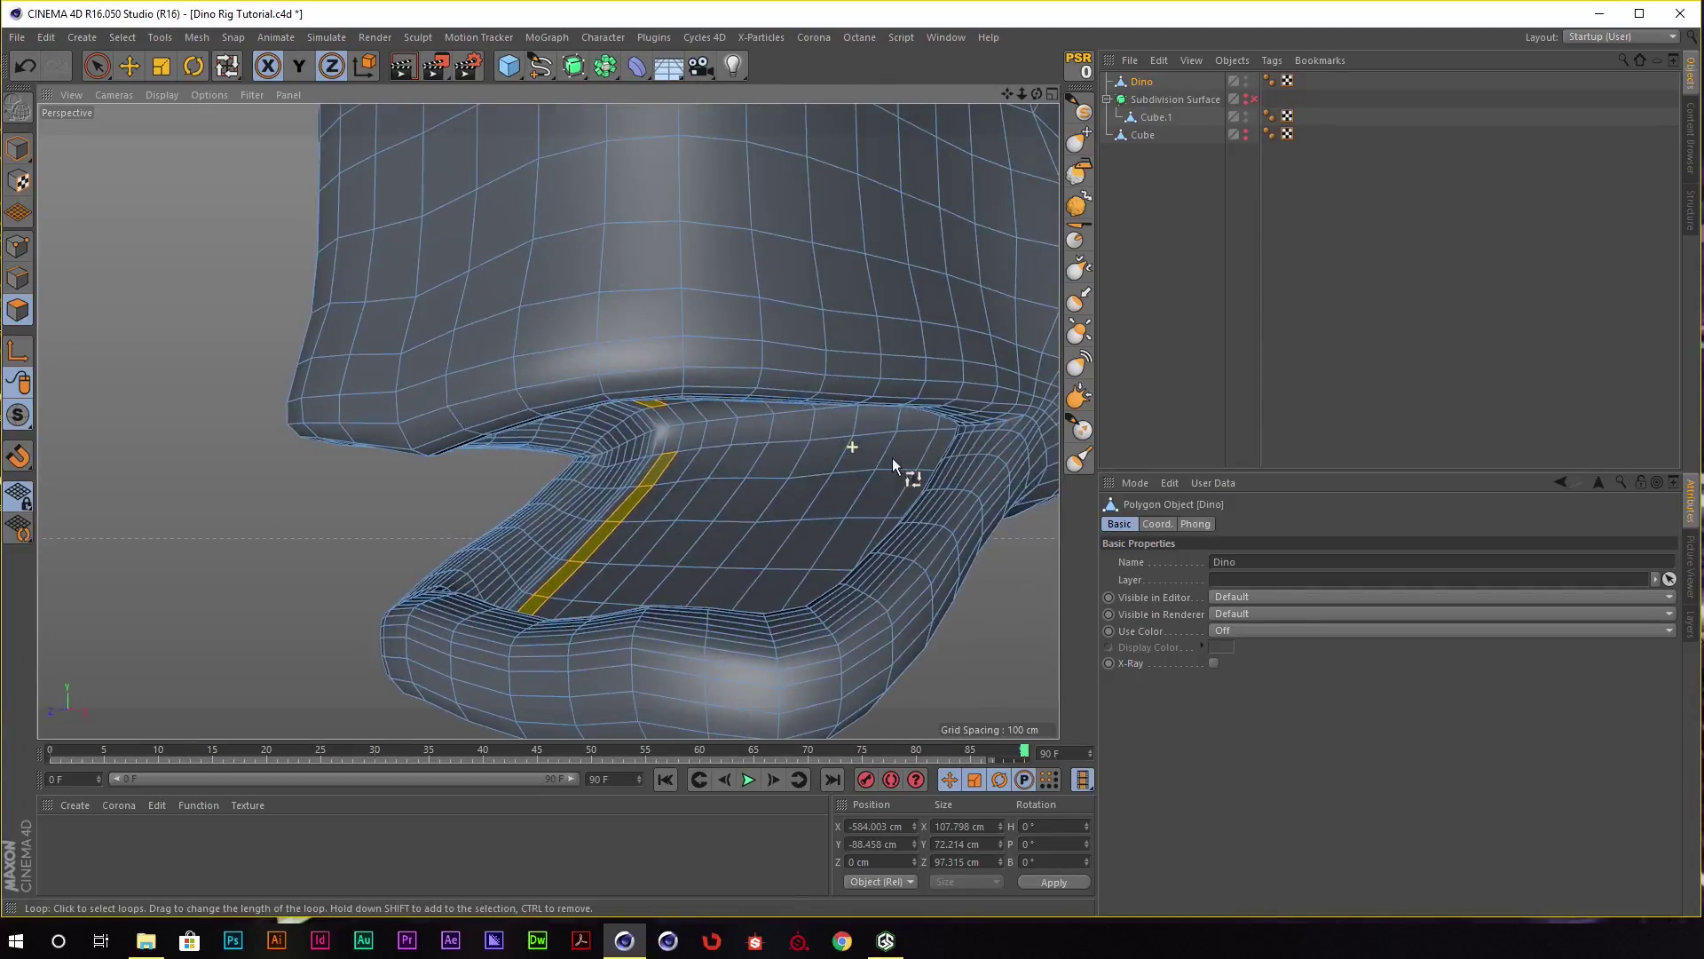
left_click(196, 37)
mouse_move(213, 81)
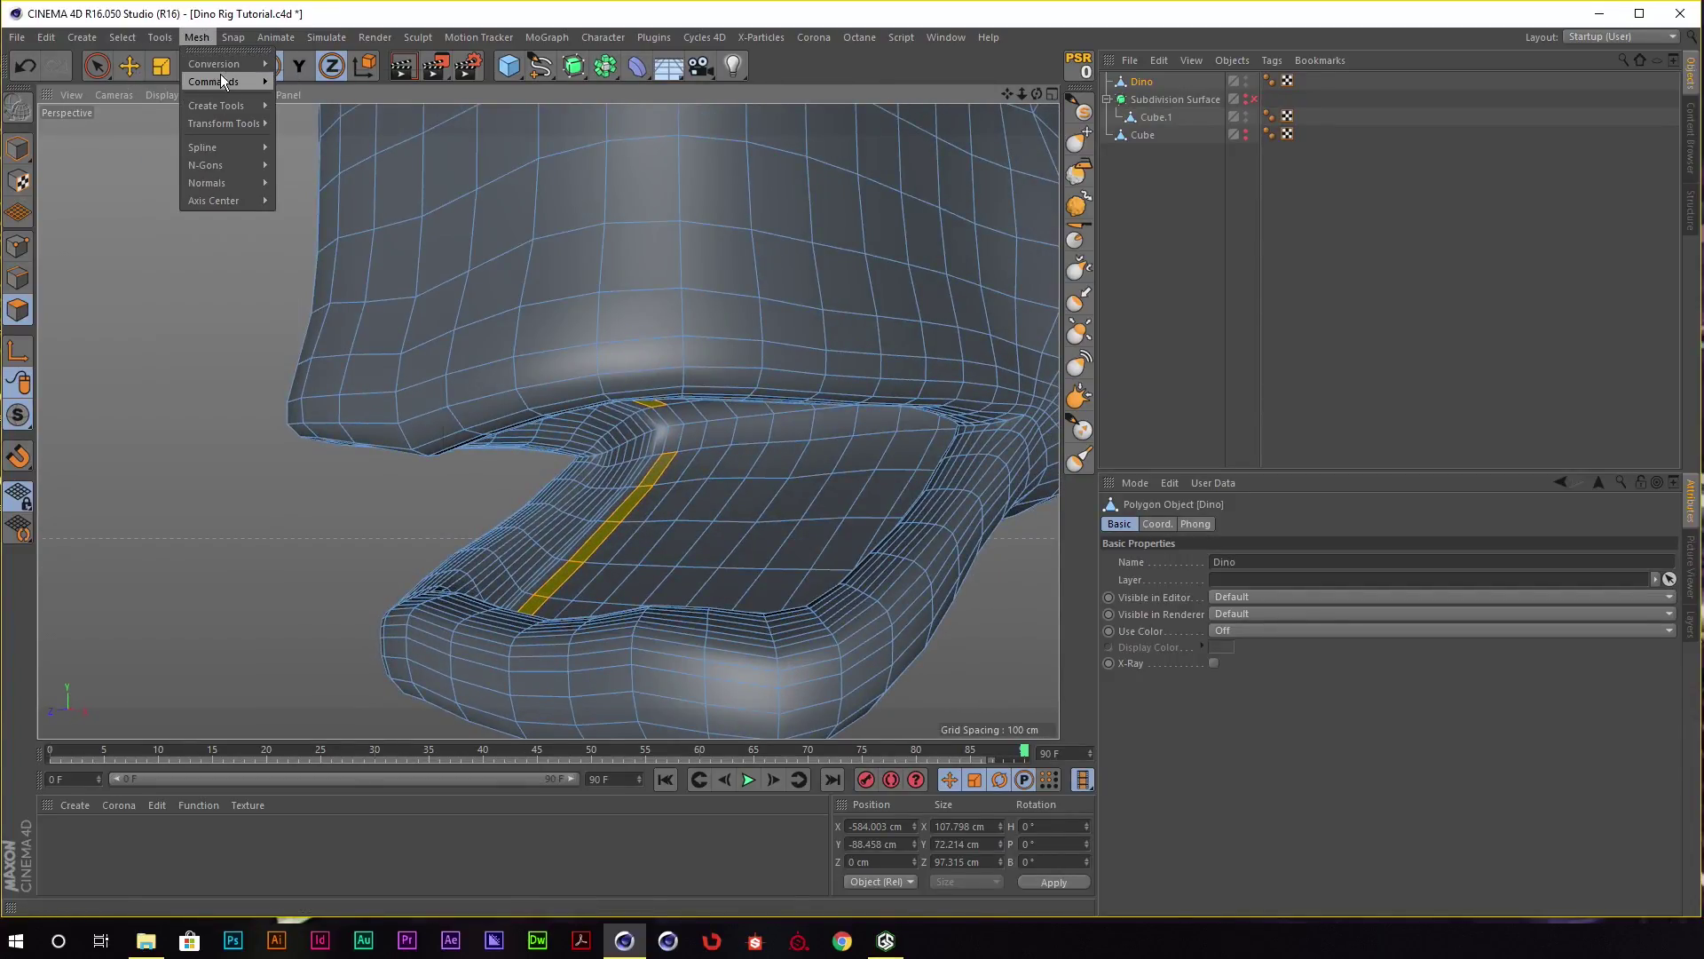
left_click(312, 107)
Reselect the loop around the mouth and activate the Extrude tool with D.
left_click_drag(666, 479, 781, 461, "alt")
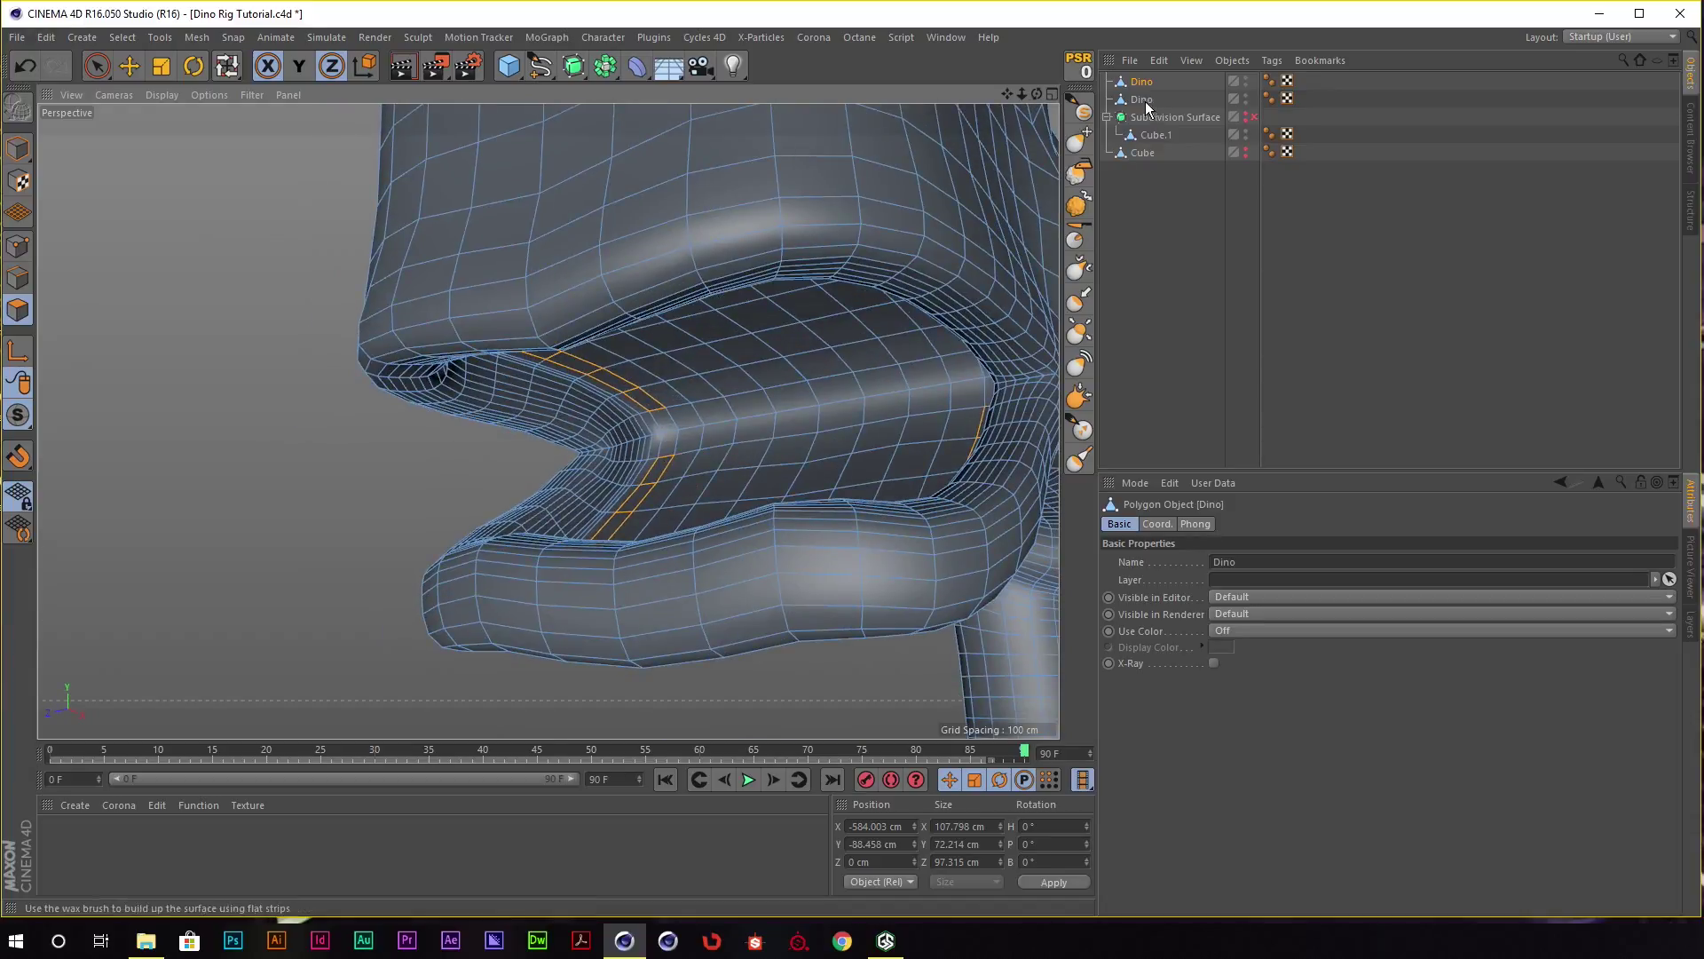
left_click_drag(701, 363, 675, 360, "alt")
left_click(641, 385)
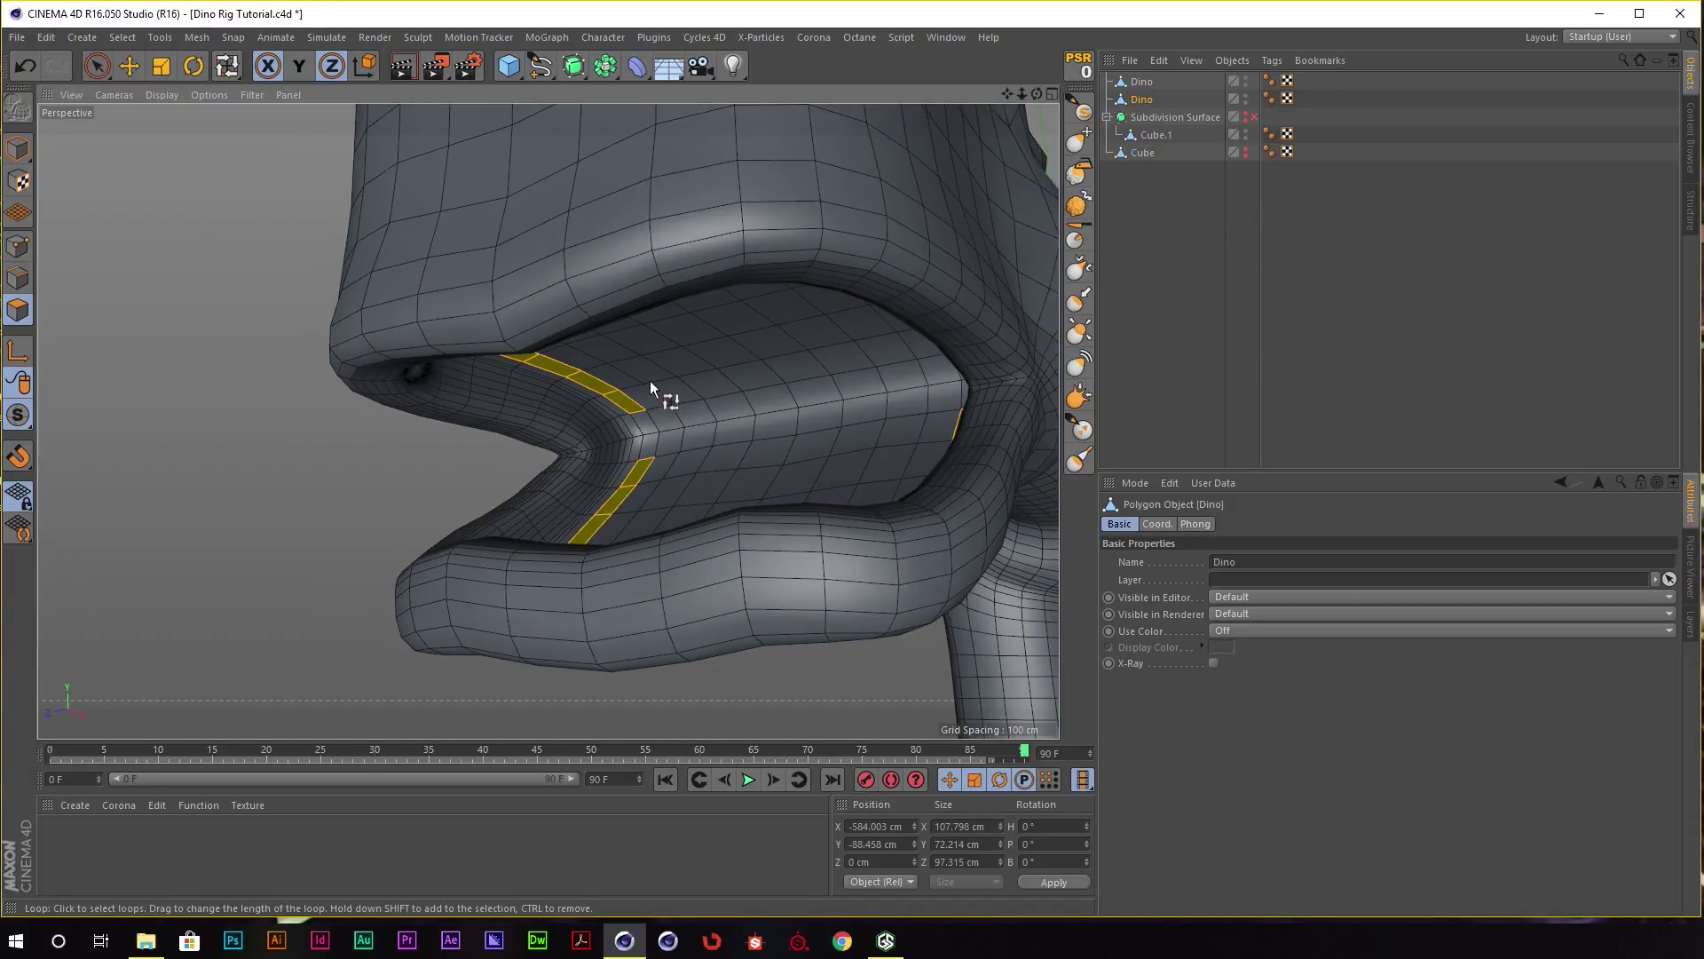
key("d")
scroll(600, 392, "up", 1)
scroll(622, 399, "up", 1)
scroll(630, 403, "up", 1)
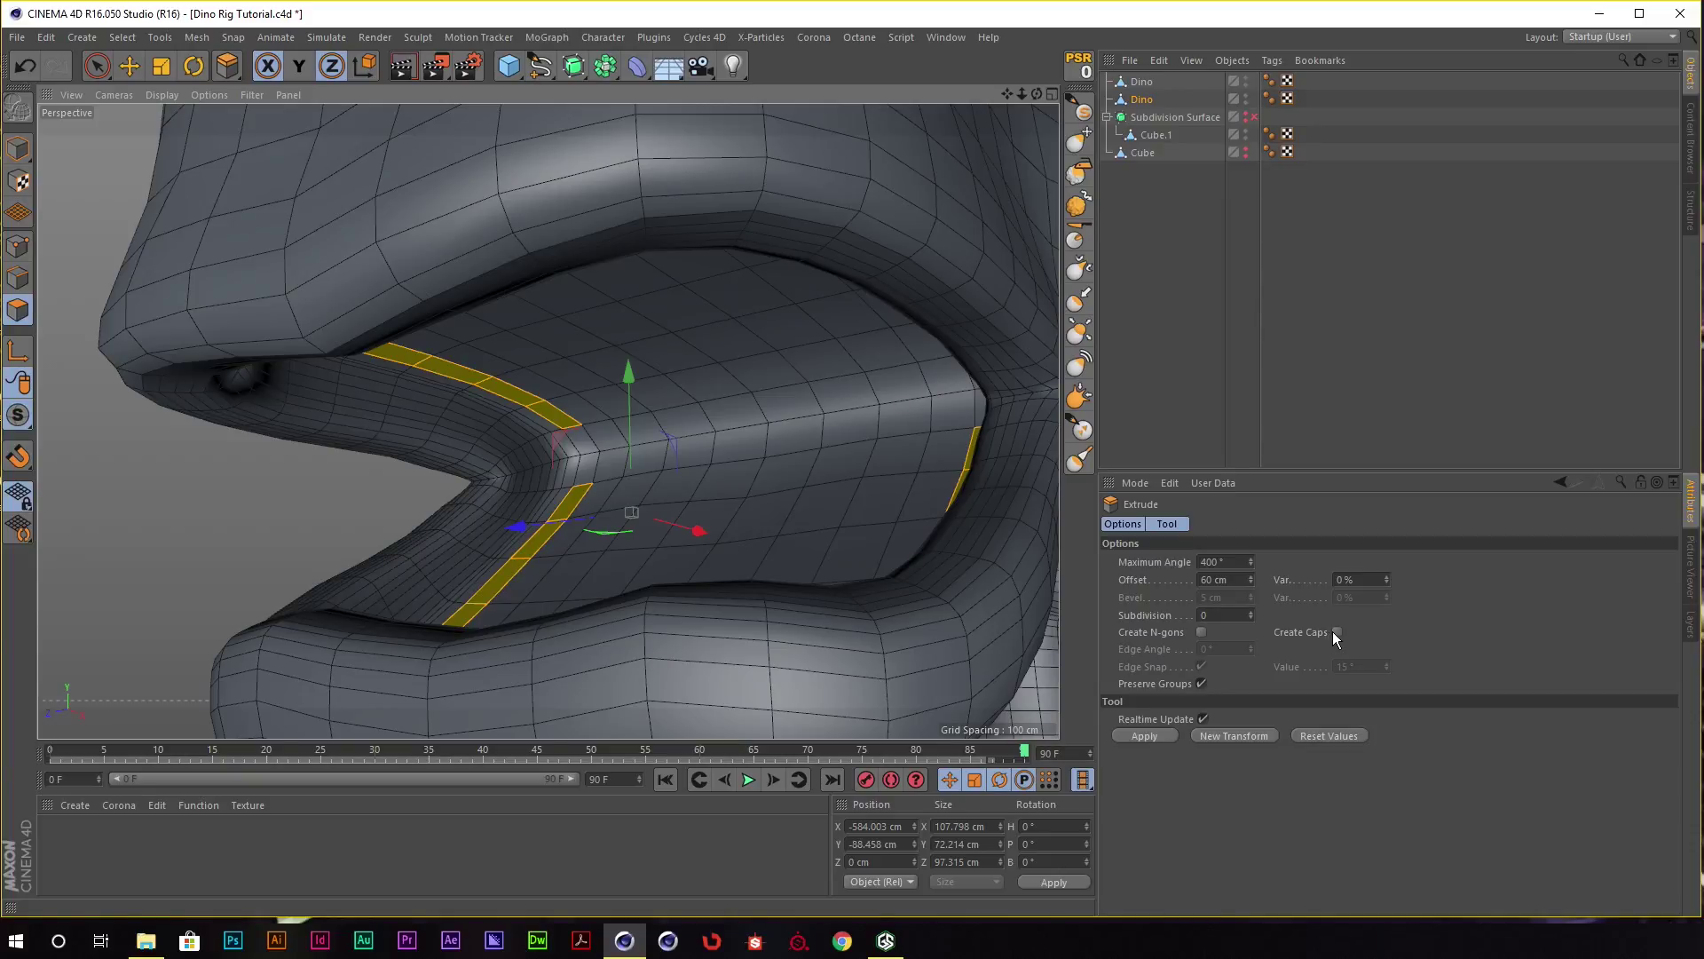
Rename the copied Dino object to 'Teeth'.
left_click(1245, 80)
double_click(1230, 99)
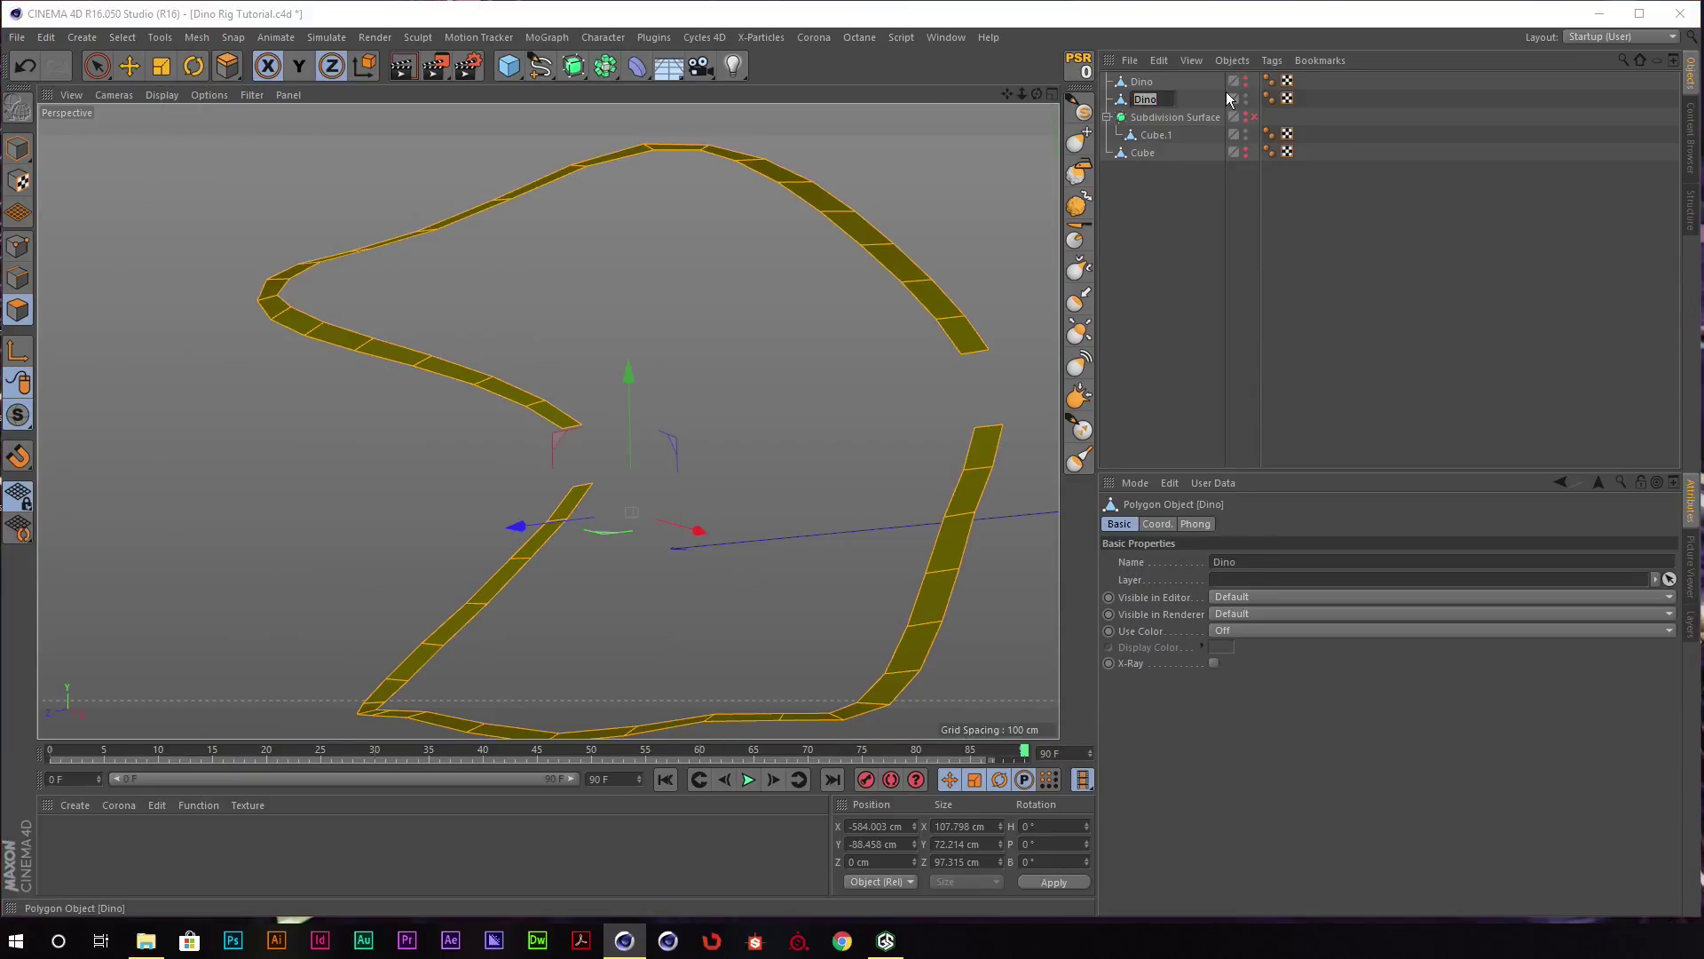
type("Teeth")
key("Return")
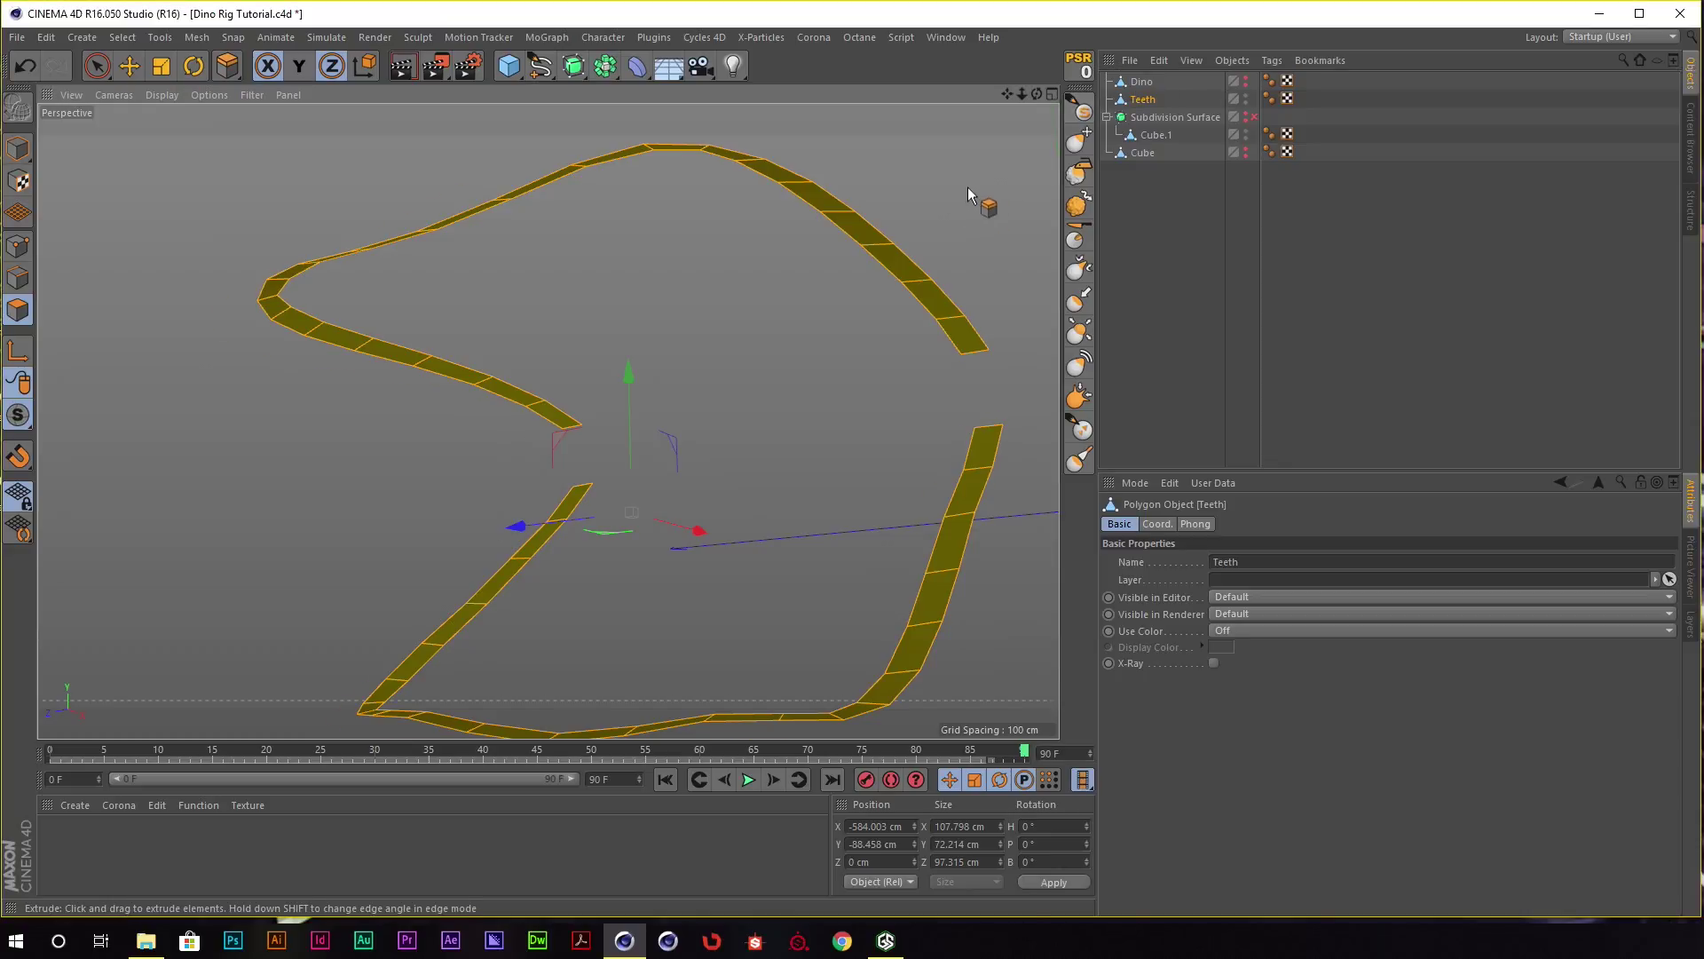
Test capped and uncapped extrusions of the Teeth strips, undoing each.
left_click_drag(967, 195, 955, 236, "alt")
mouse_move(815, 281)
left_mouse_down()
mouse_move(793, 305)
mouse_move(906, 293)
mouse_move(887, 334)
mouse_move(914, 370)
mouse_move(903, 391)
left_mouse_up()
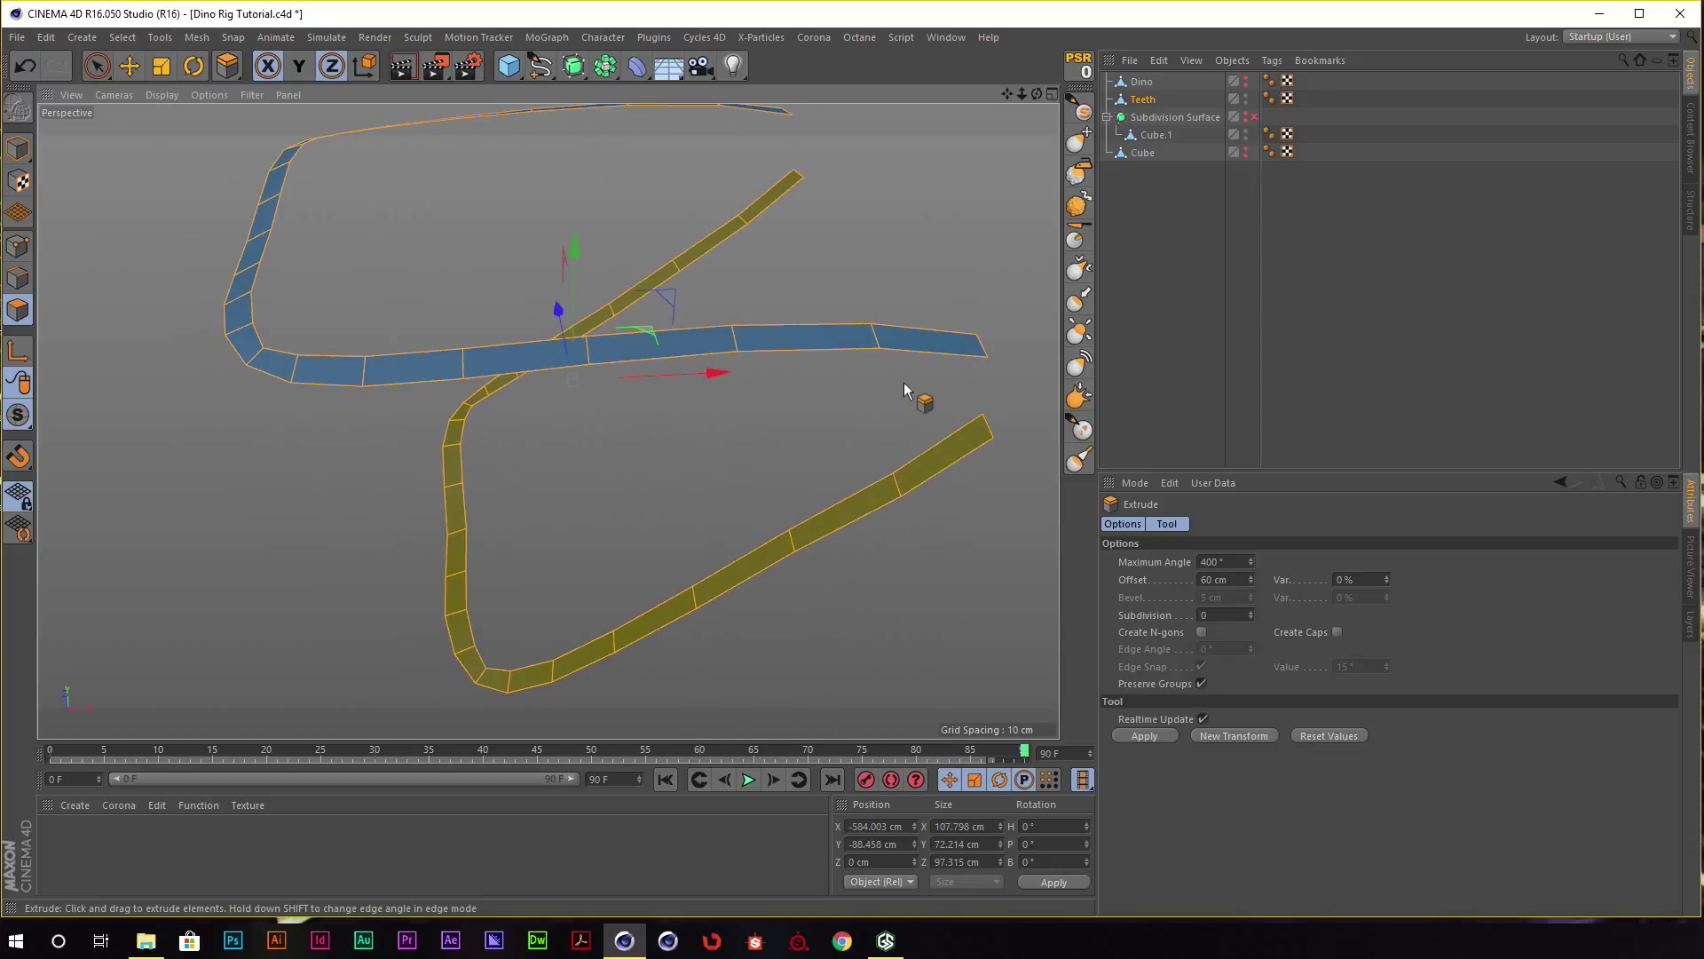
left_click(1337, 631)
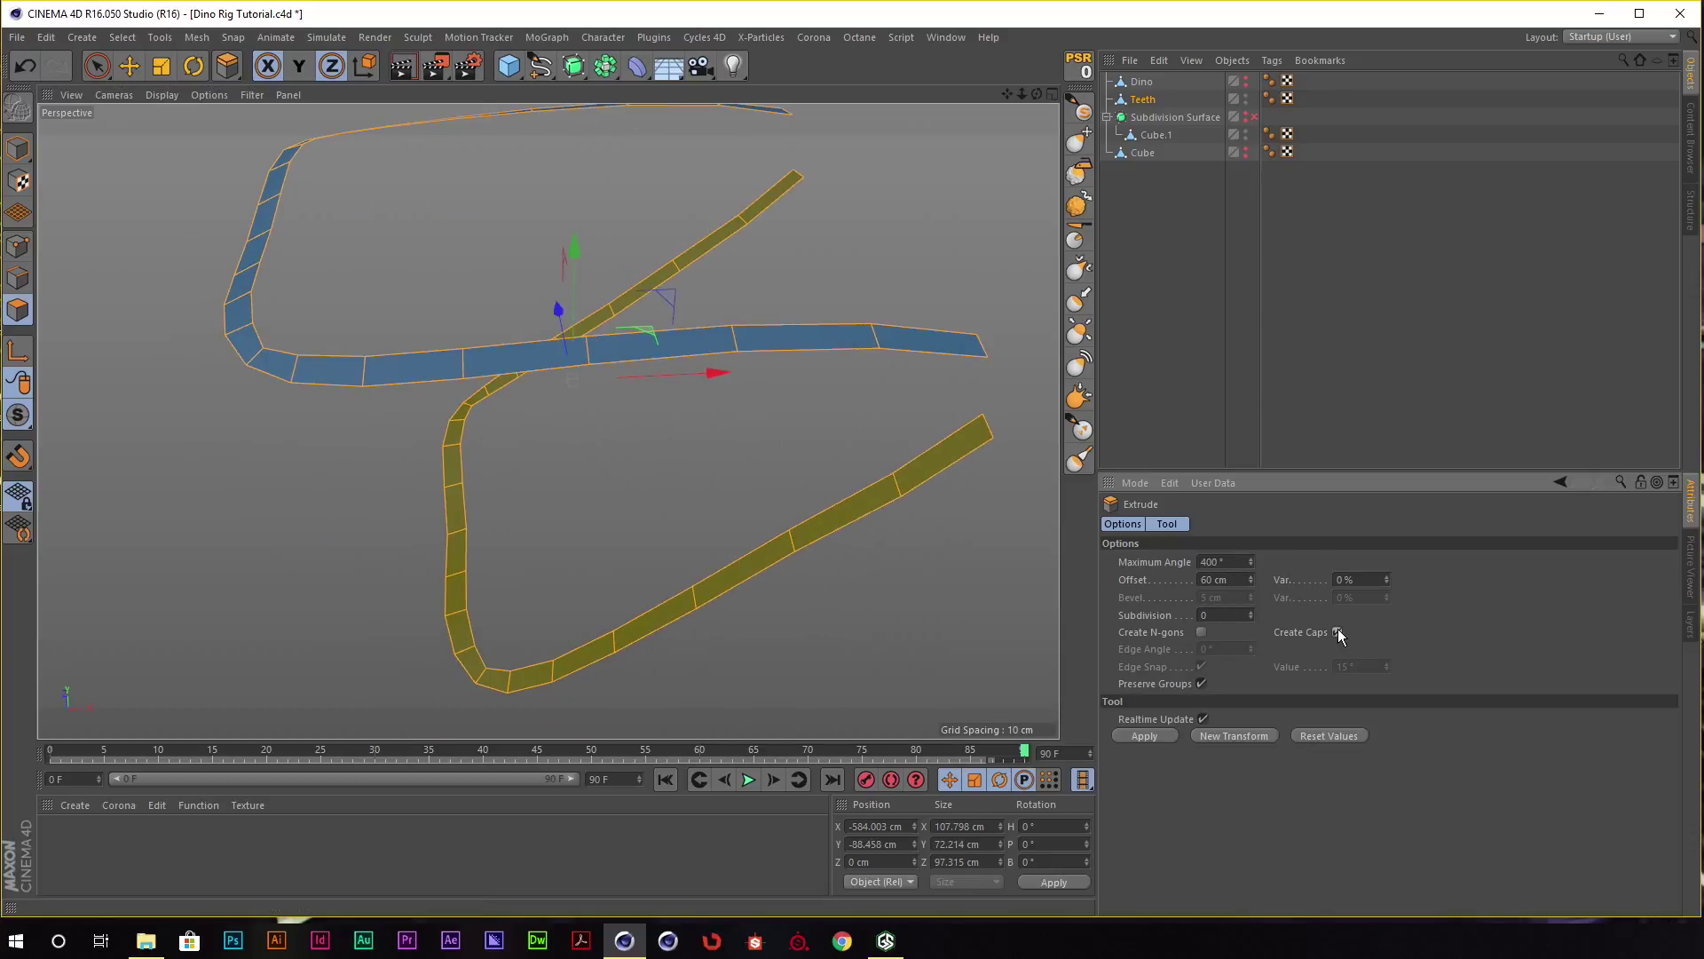
mouse_move(951, 464)
left_mouse_down()
mouse_move(1044, 410)
mouse_move(977, 411)
mouse_move(990, 404)
left_mouse_up()
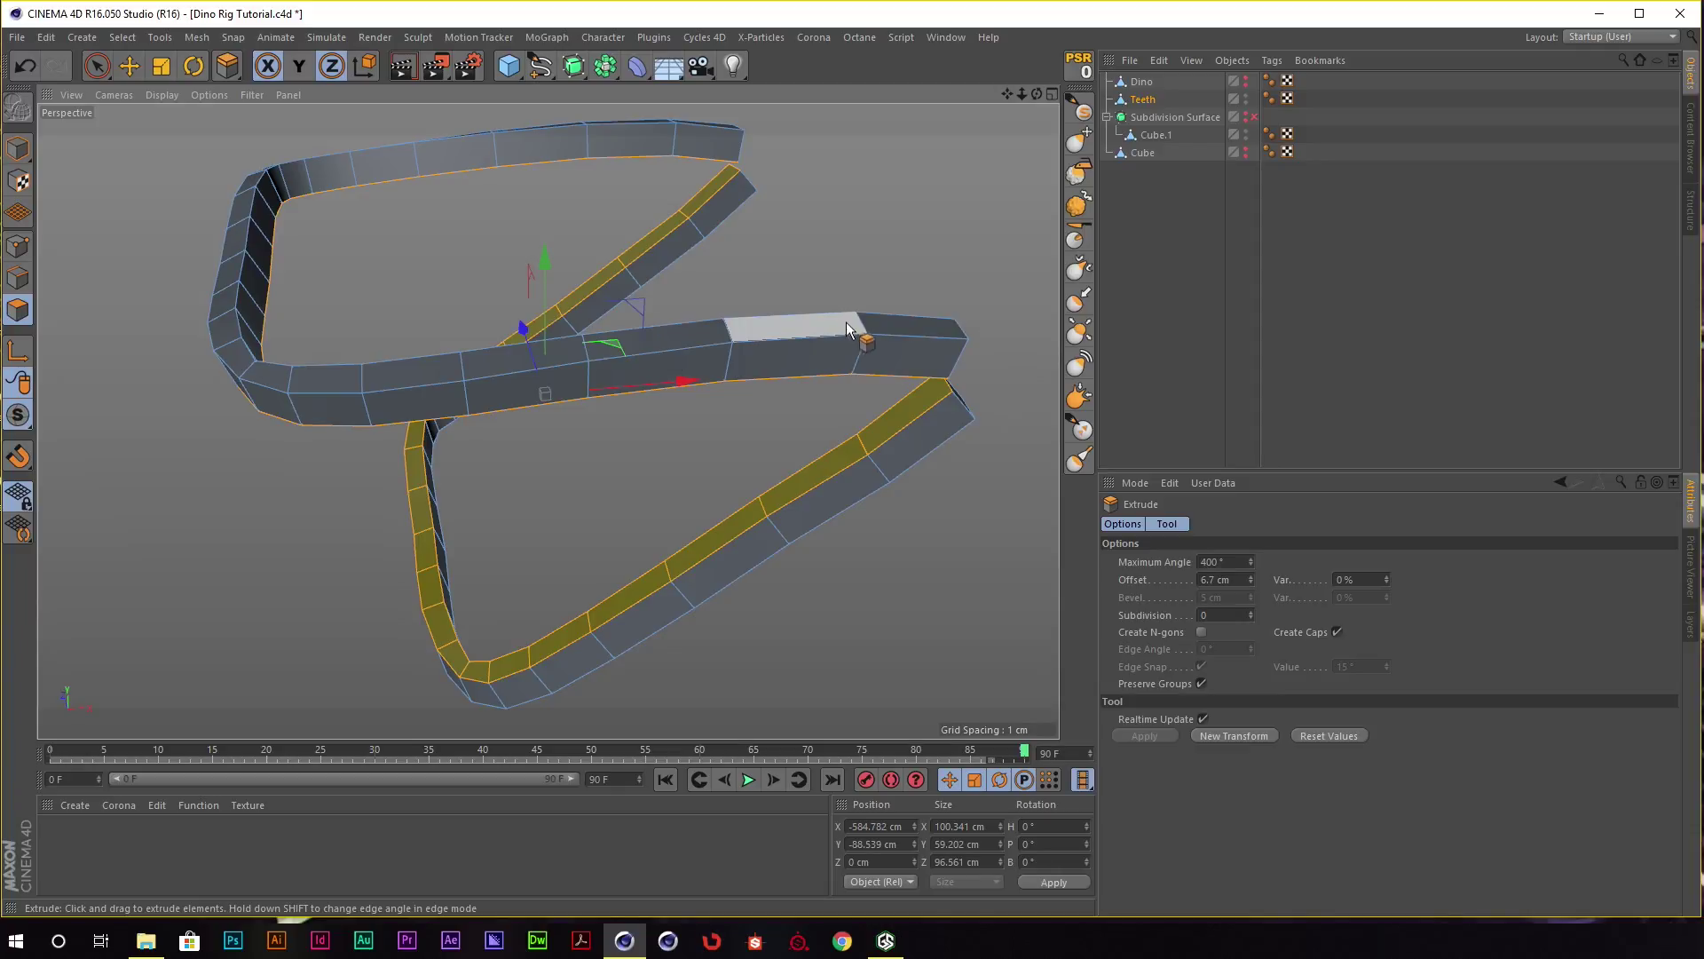
key("ctrl+z")
left_click(1338, 631)
mouse_move(913, 411)
left_mouse_down()
mouse_move(1003, 438)
mouse_move(901, 449)
mouse_move(844, 429)
mouse_move(828, 362)
left_mouse_up()
key("ctrl+z")
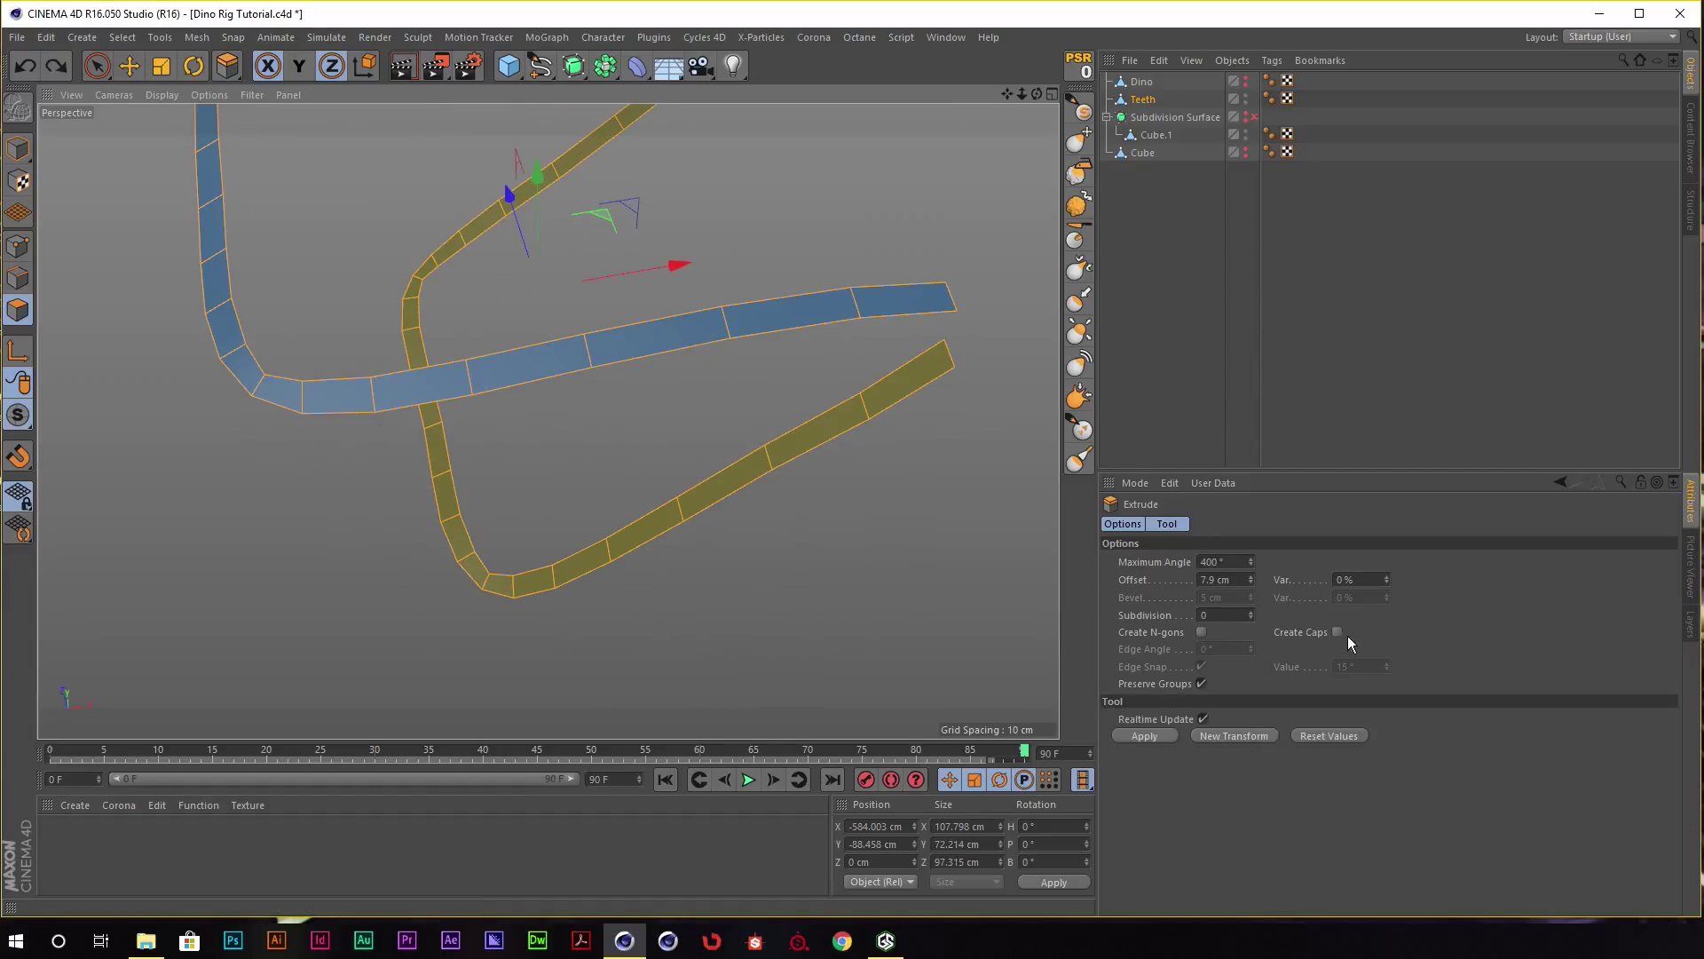
Re-enable Create Caps and extrude the Teeth strips to a 7.5 cm offset.
left_click(1338, 631)
left_click_drag(930, 412, 986, 360)
mouse_move(797, 378)
left_mouse_down("alt")
mouse_move(804, 215)
mouse_move(758, 247)
mouse_move(696, 236)
left_mouse_up("alt")
left_click(1245, 79)
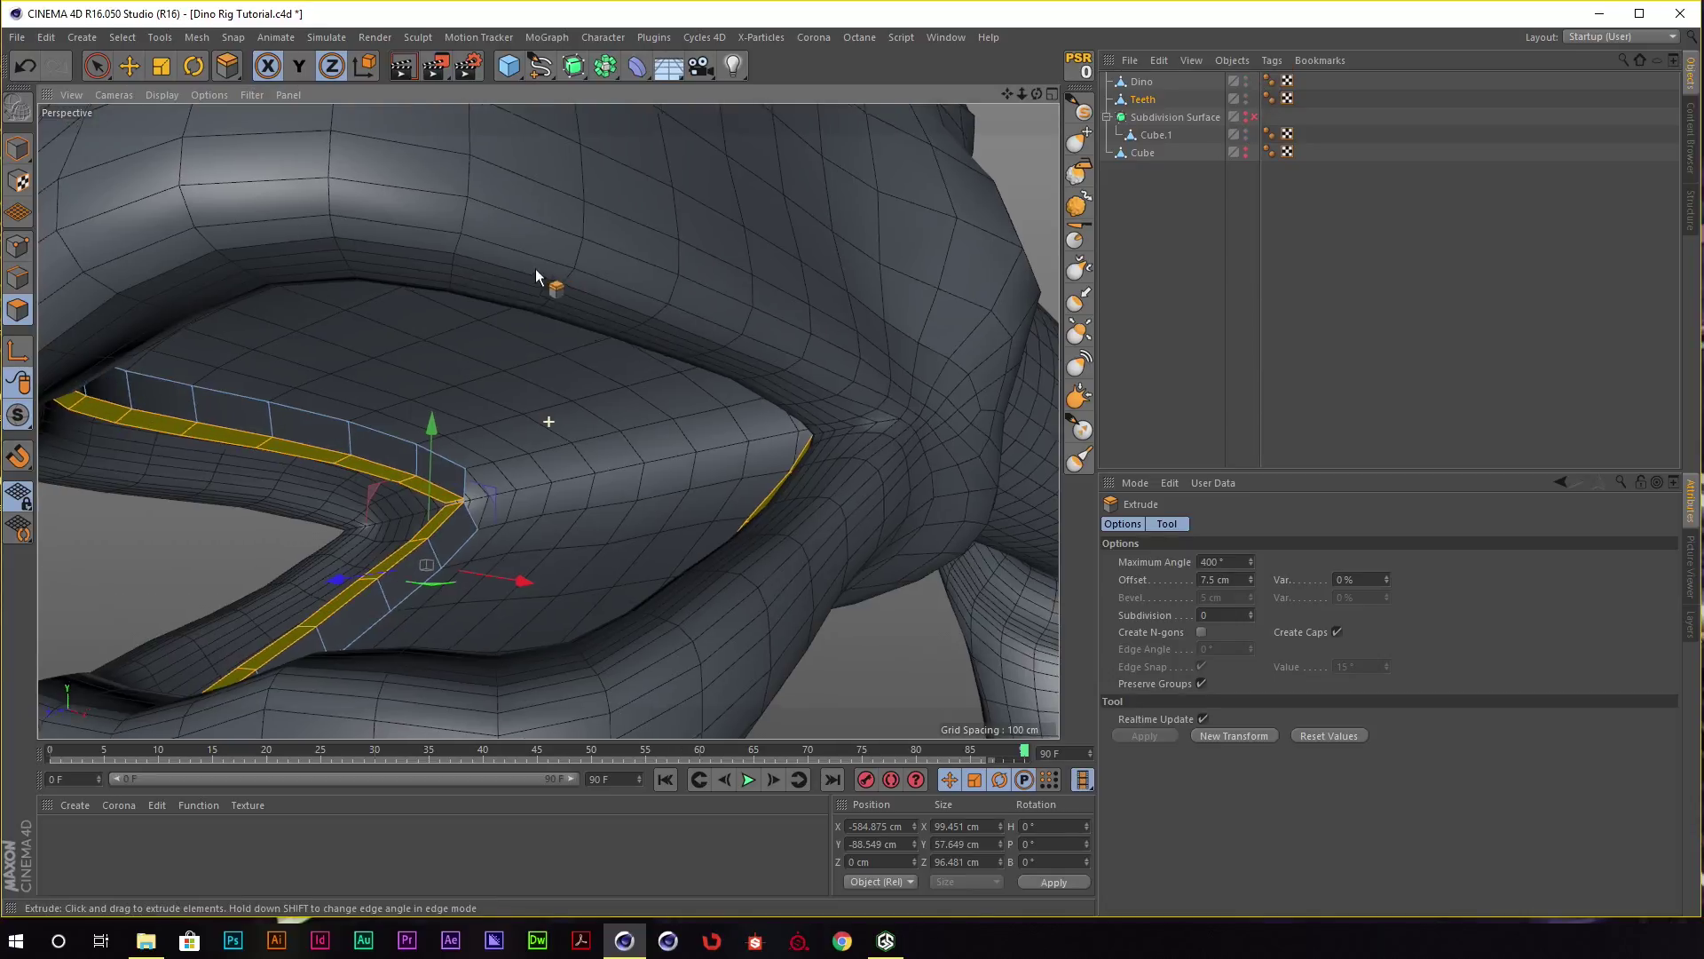
Loop-select the edge loop along the full Teeth band with U~L, then open the Select menu.
mouse_move(535, 275)
left_mouse_down("alt")
mouse_move(627, 238)
mouse_move(549, 255)
left_mouse_up("alt")
key("9")
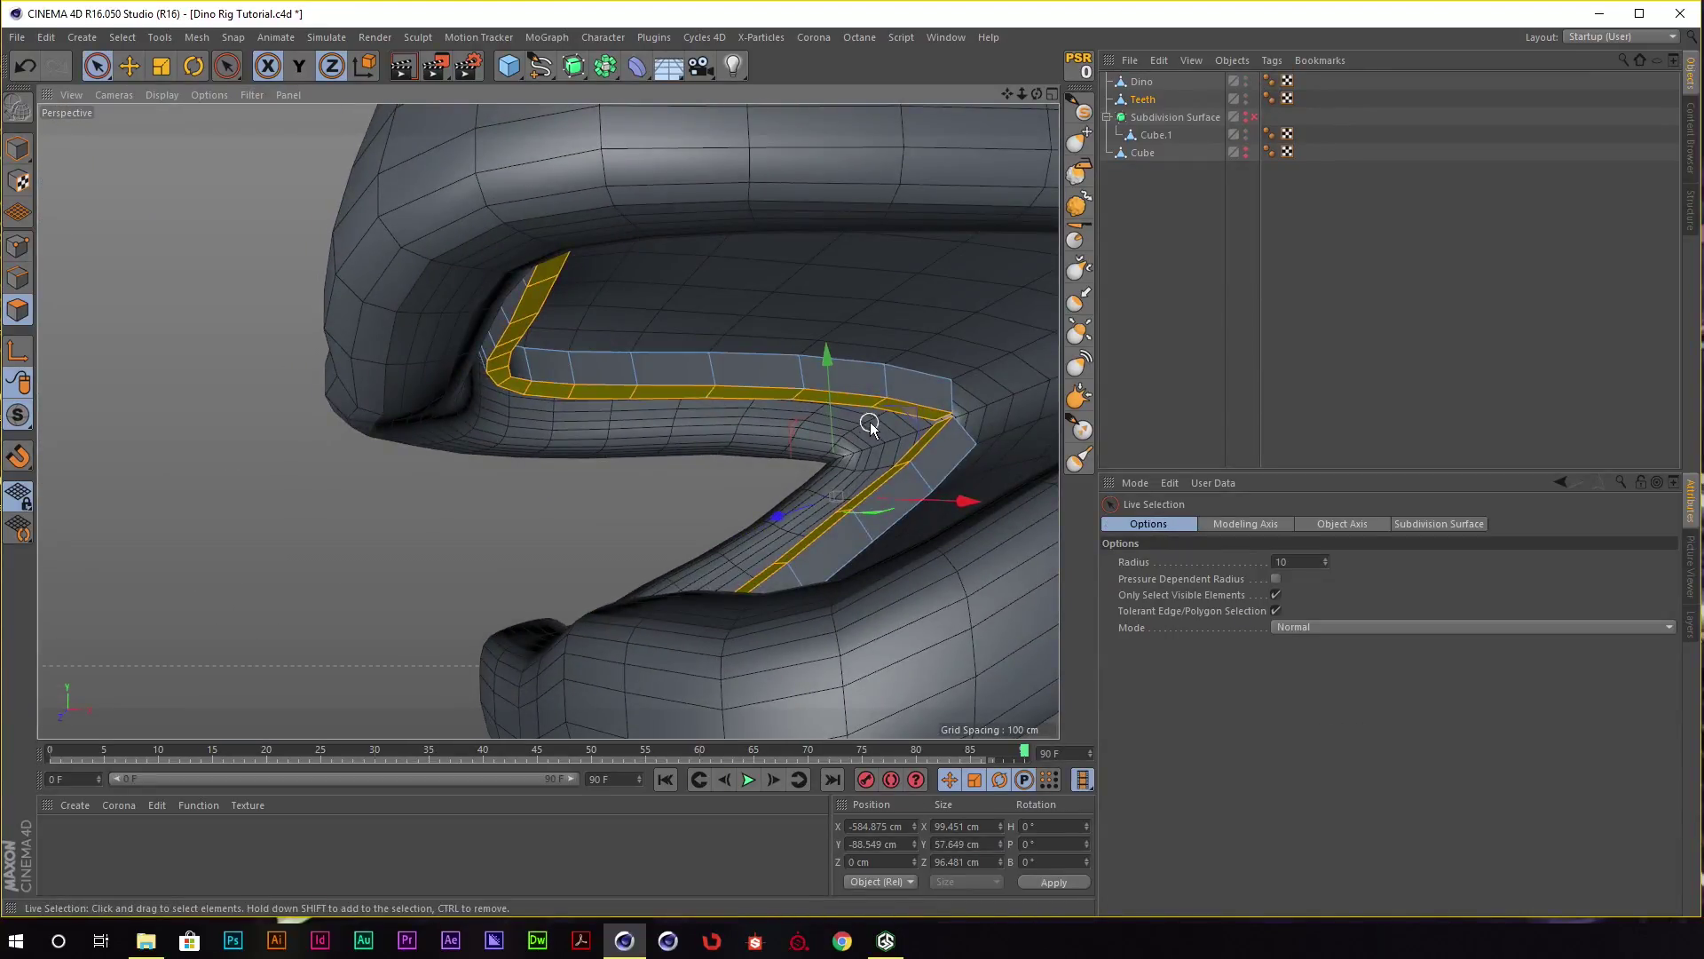
key("u")
key("l")
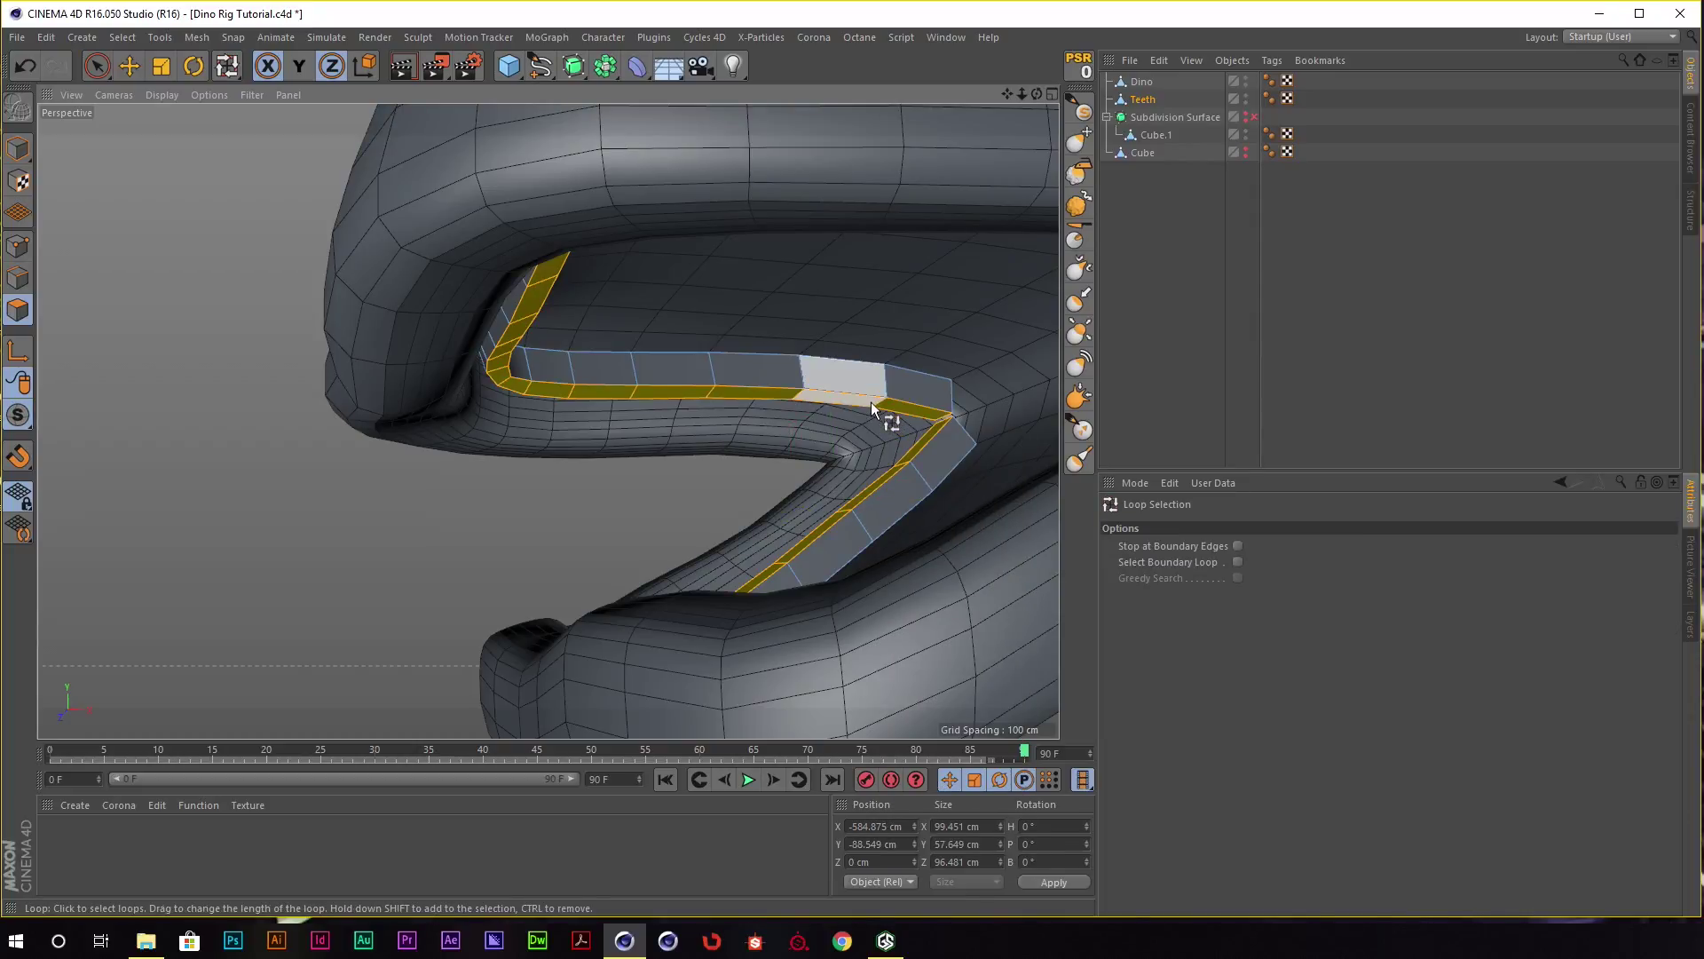
left_click(877, 402)
left_click_drag(877, 401, 887, 405, "alt")
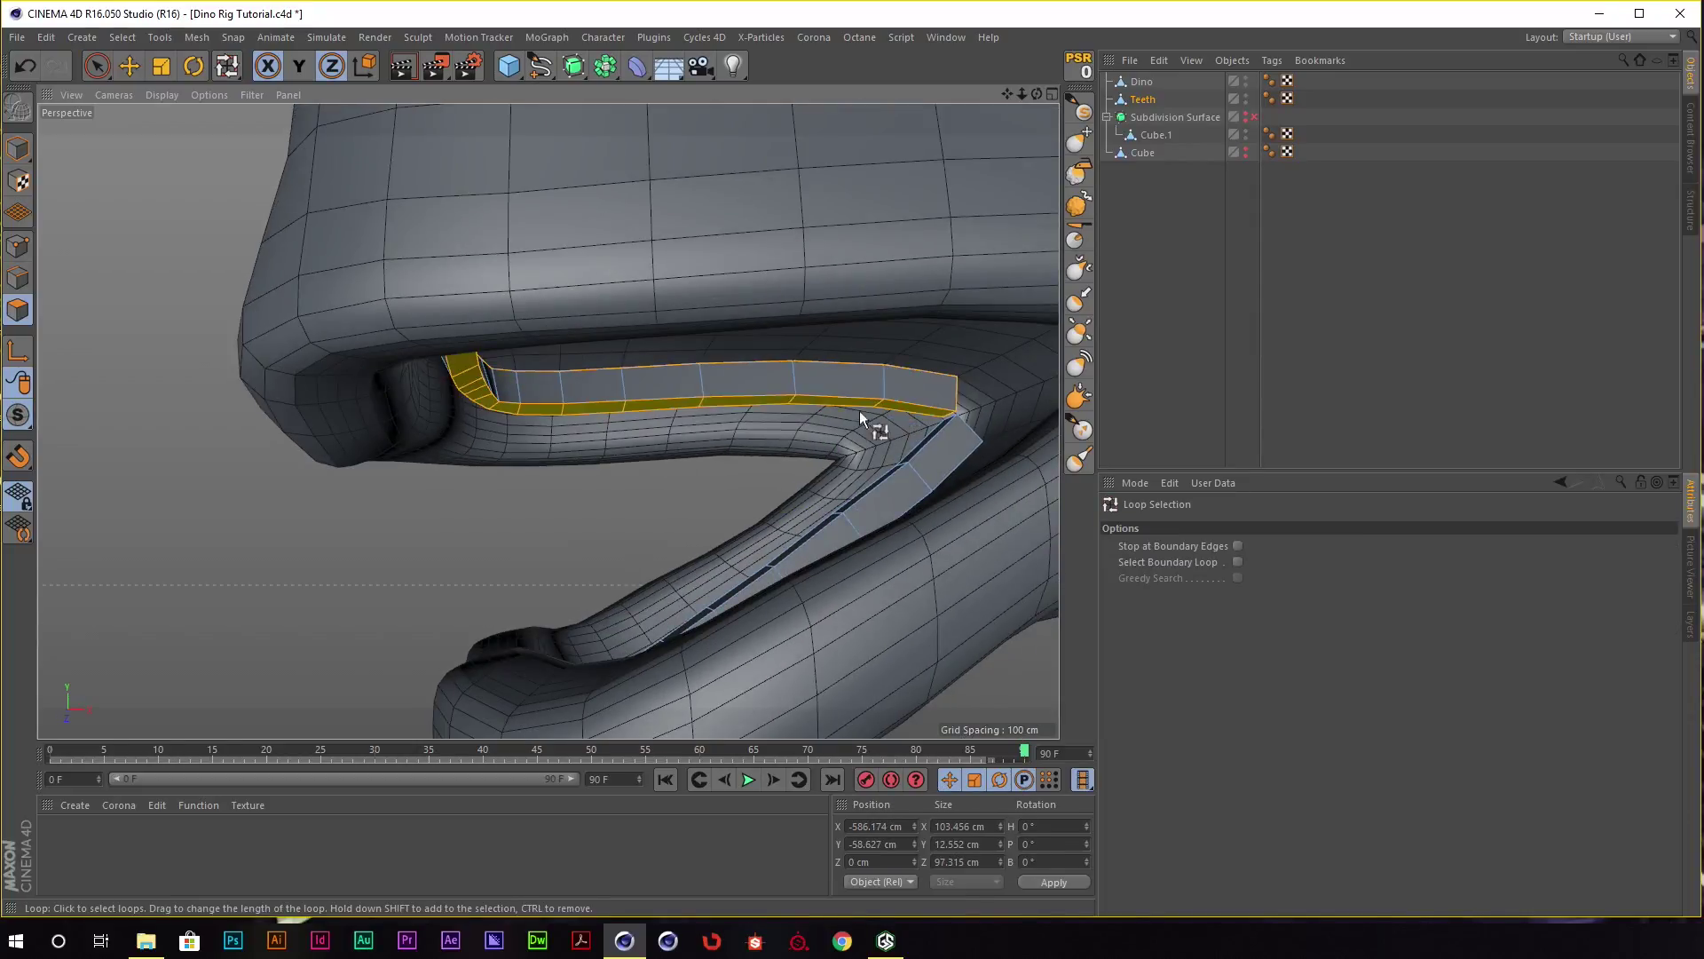
mouse_move(726, 407)
left_mouse_down("alt")
mouse_move(780, 393)
mouse_move(700, 392)
mouse_move(780, 411)
mouse_move(845, 401)
left_mouse_up("alt")
key("ctrl+z")
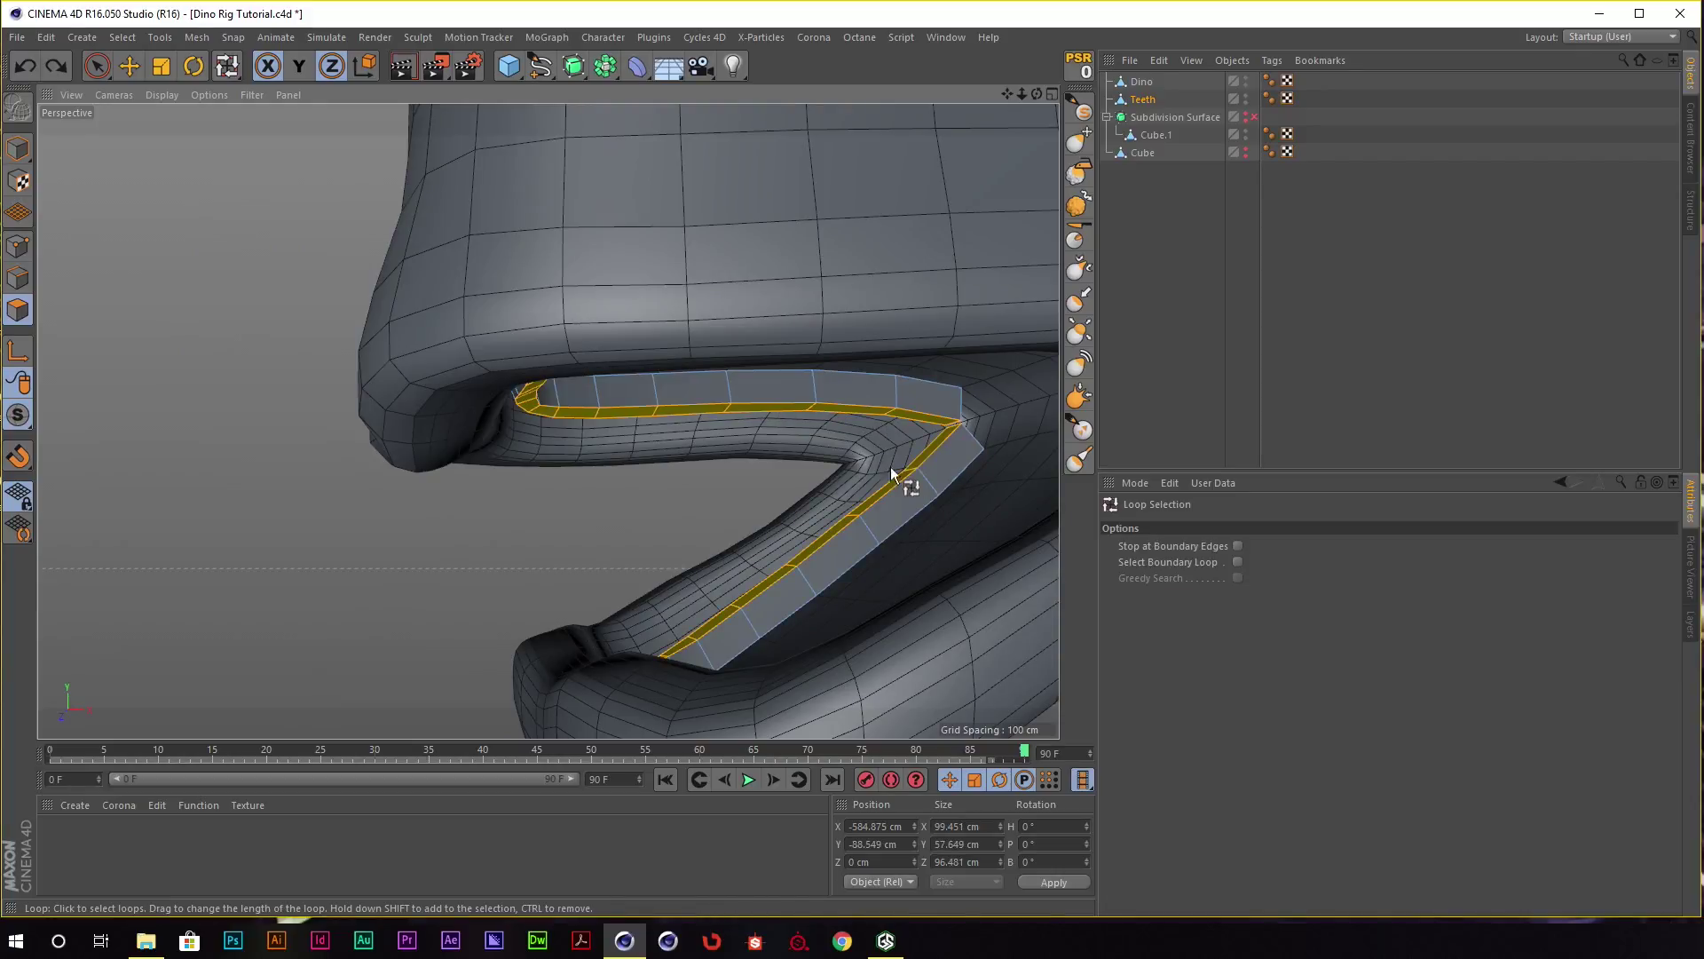
mouse_move(909, 476)
left_mouse_down("alt")
mouse_move(778, 435)
mouse_move(786, 449)
mouse_move(806, 440)
mouse_move(726, 413)
left_mouse_up("alt")
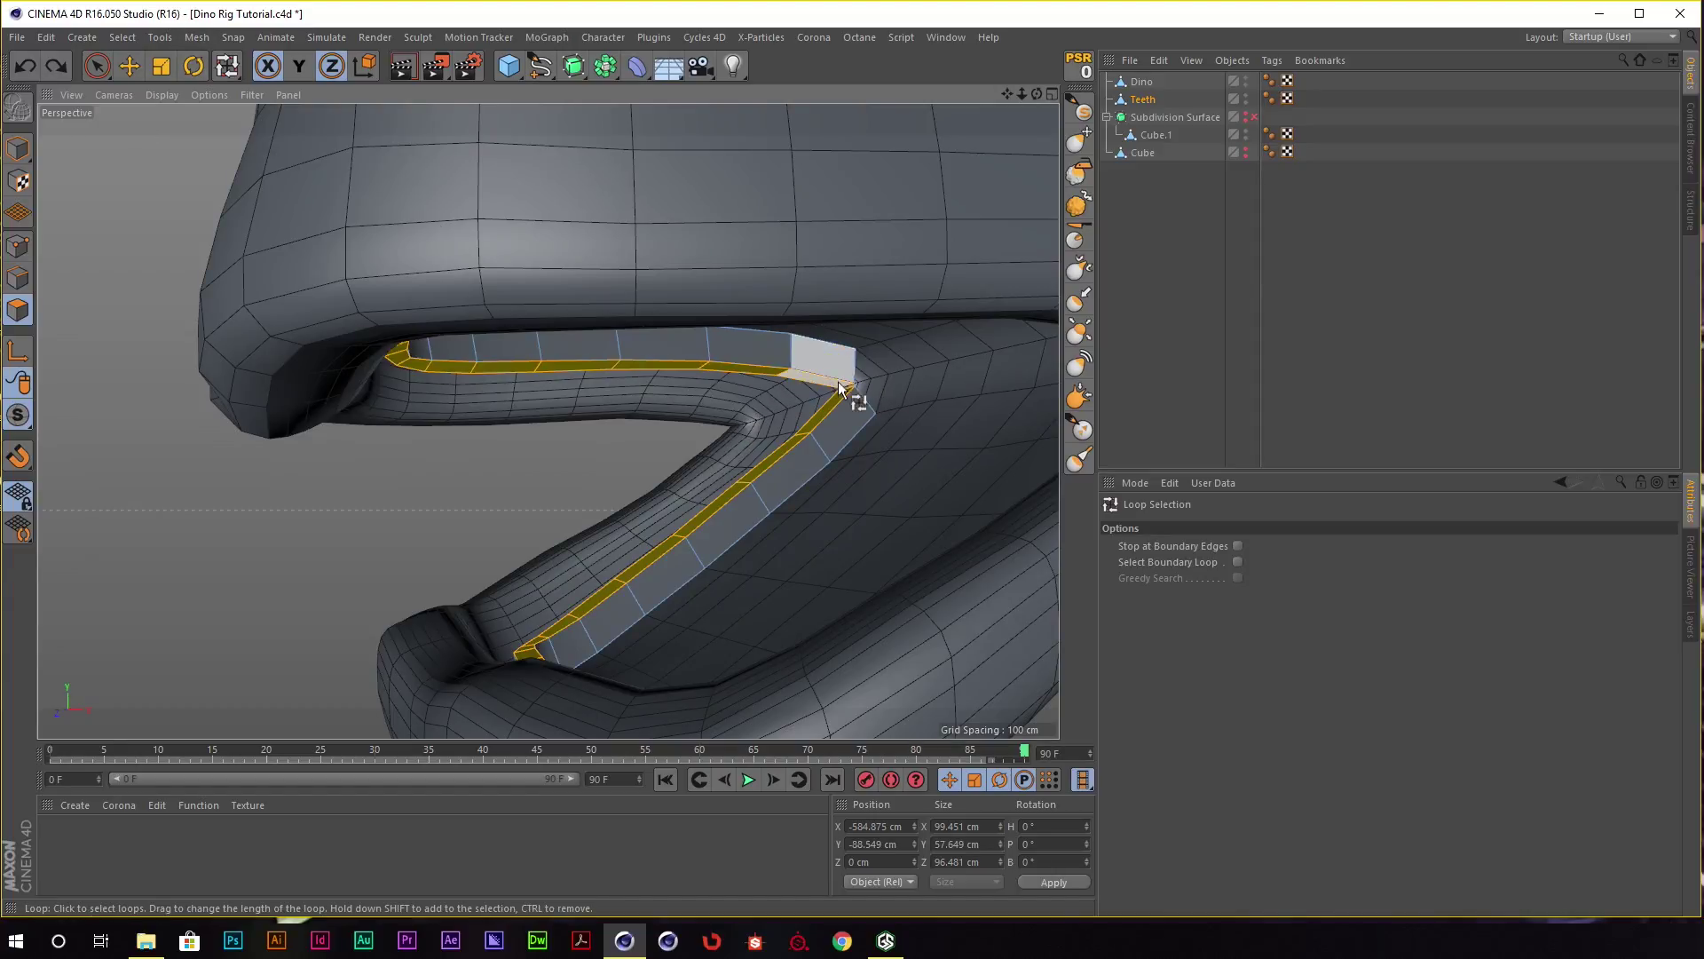
left_click(196, 37)
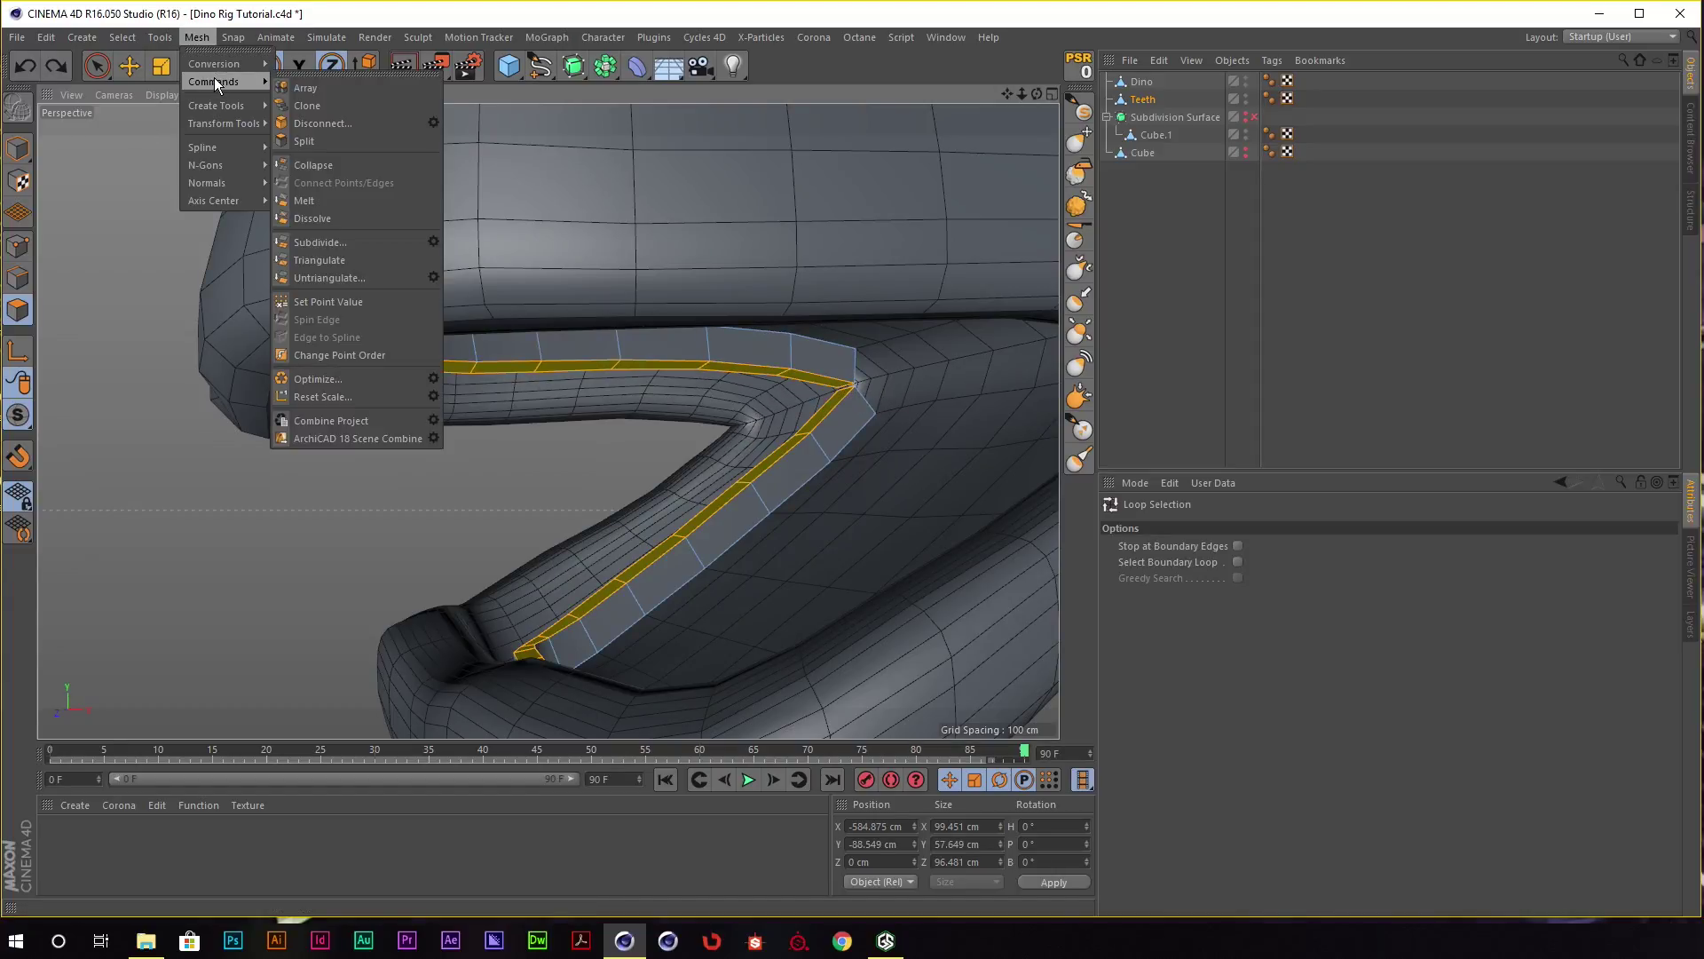
mouse_move(121, 35)
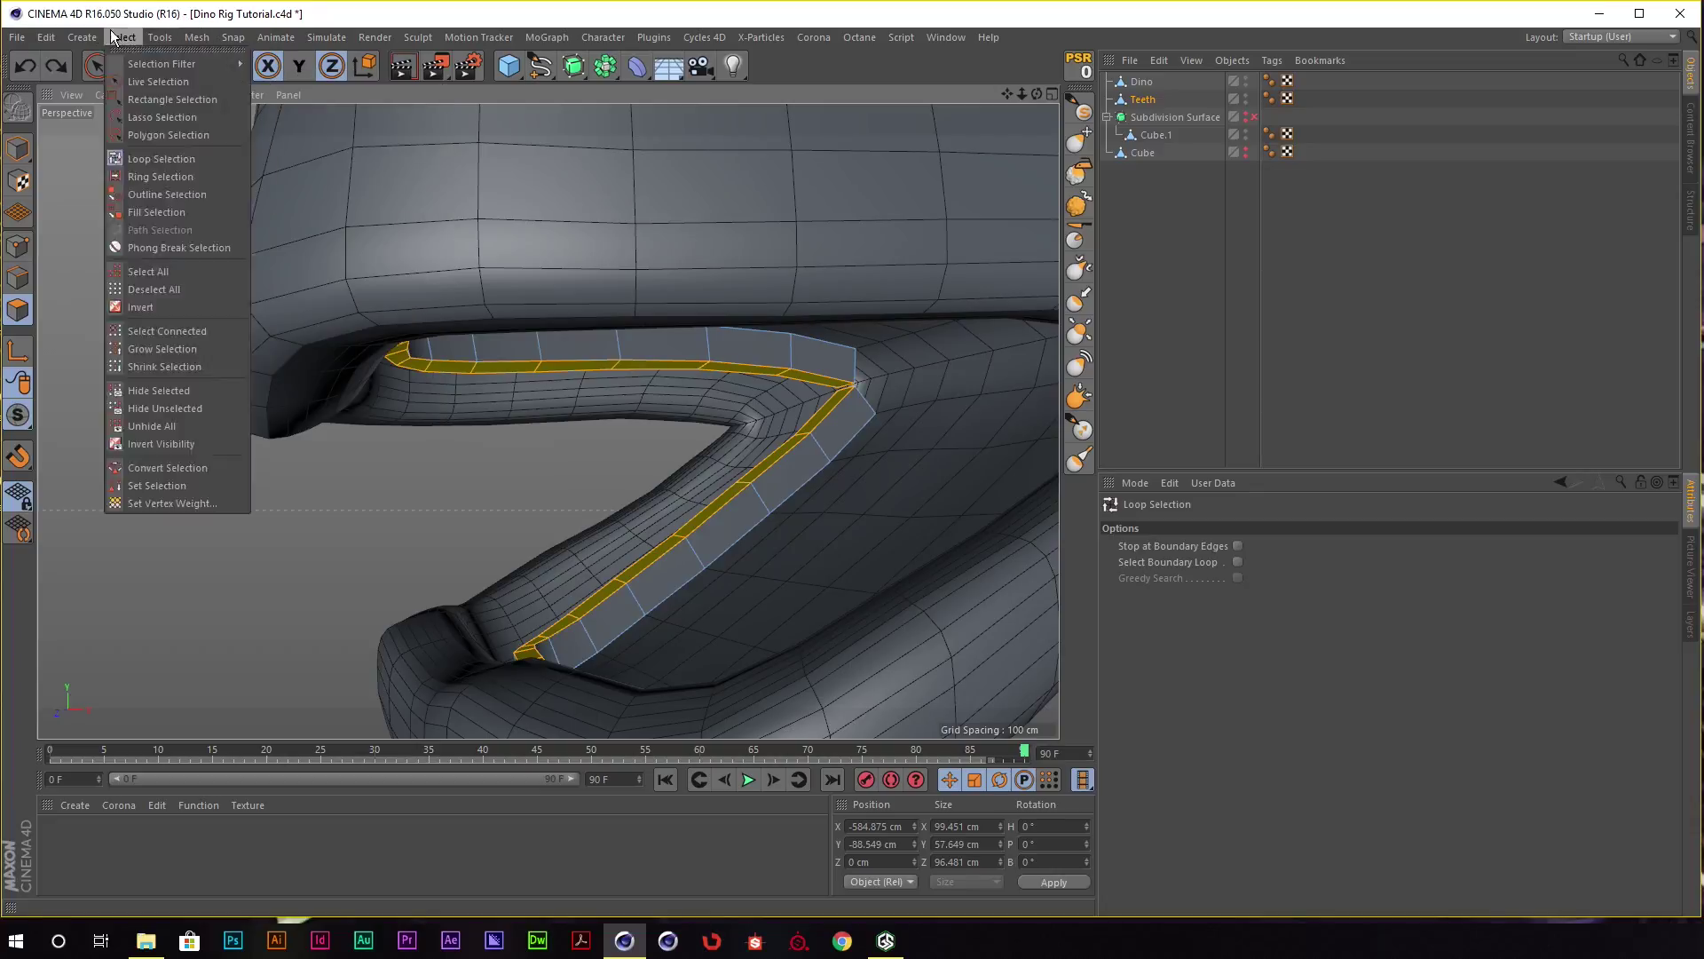
Save the Teeth polygon selection as a selection tag and loop-select the upper teeth strip.
left_click(152, 483)
key("u")
key("l")
mouse_move(712, 430)
left_mouse_down("alt")
mouse_move(845, 405)
mouse_move(760, 368)
left_mouse_up("alt")
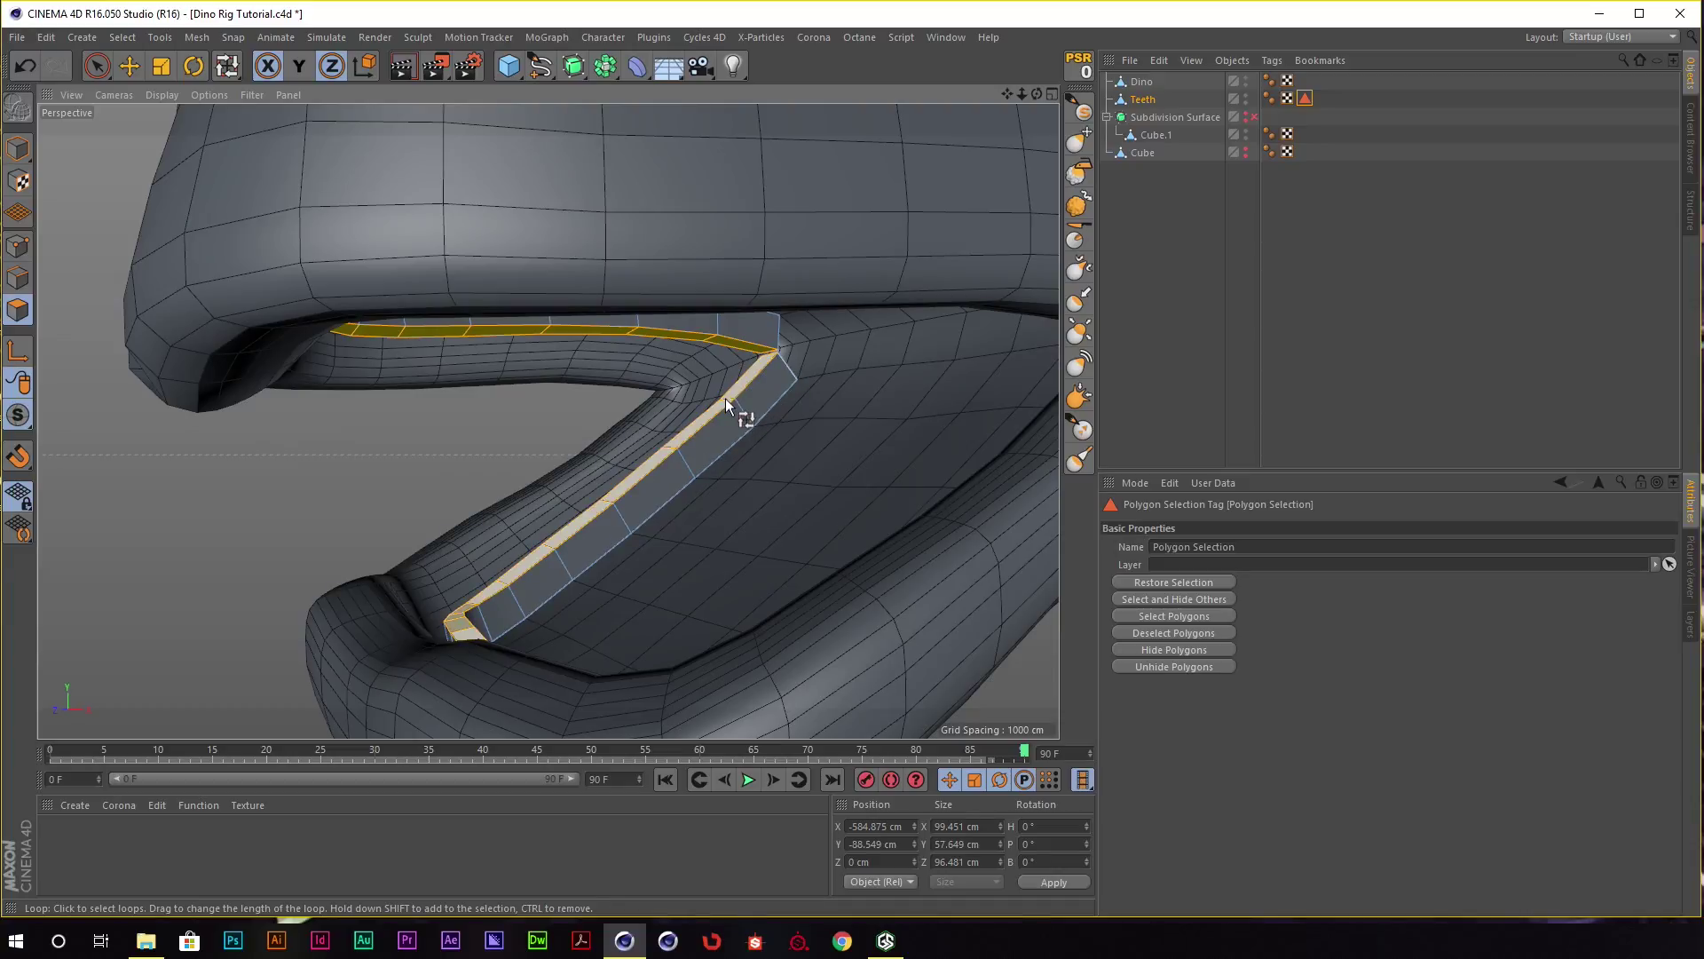
key("d")
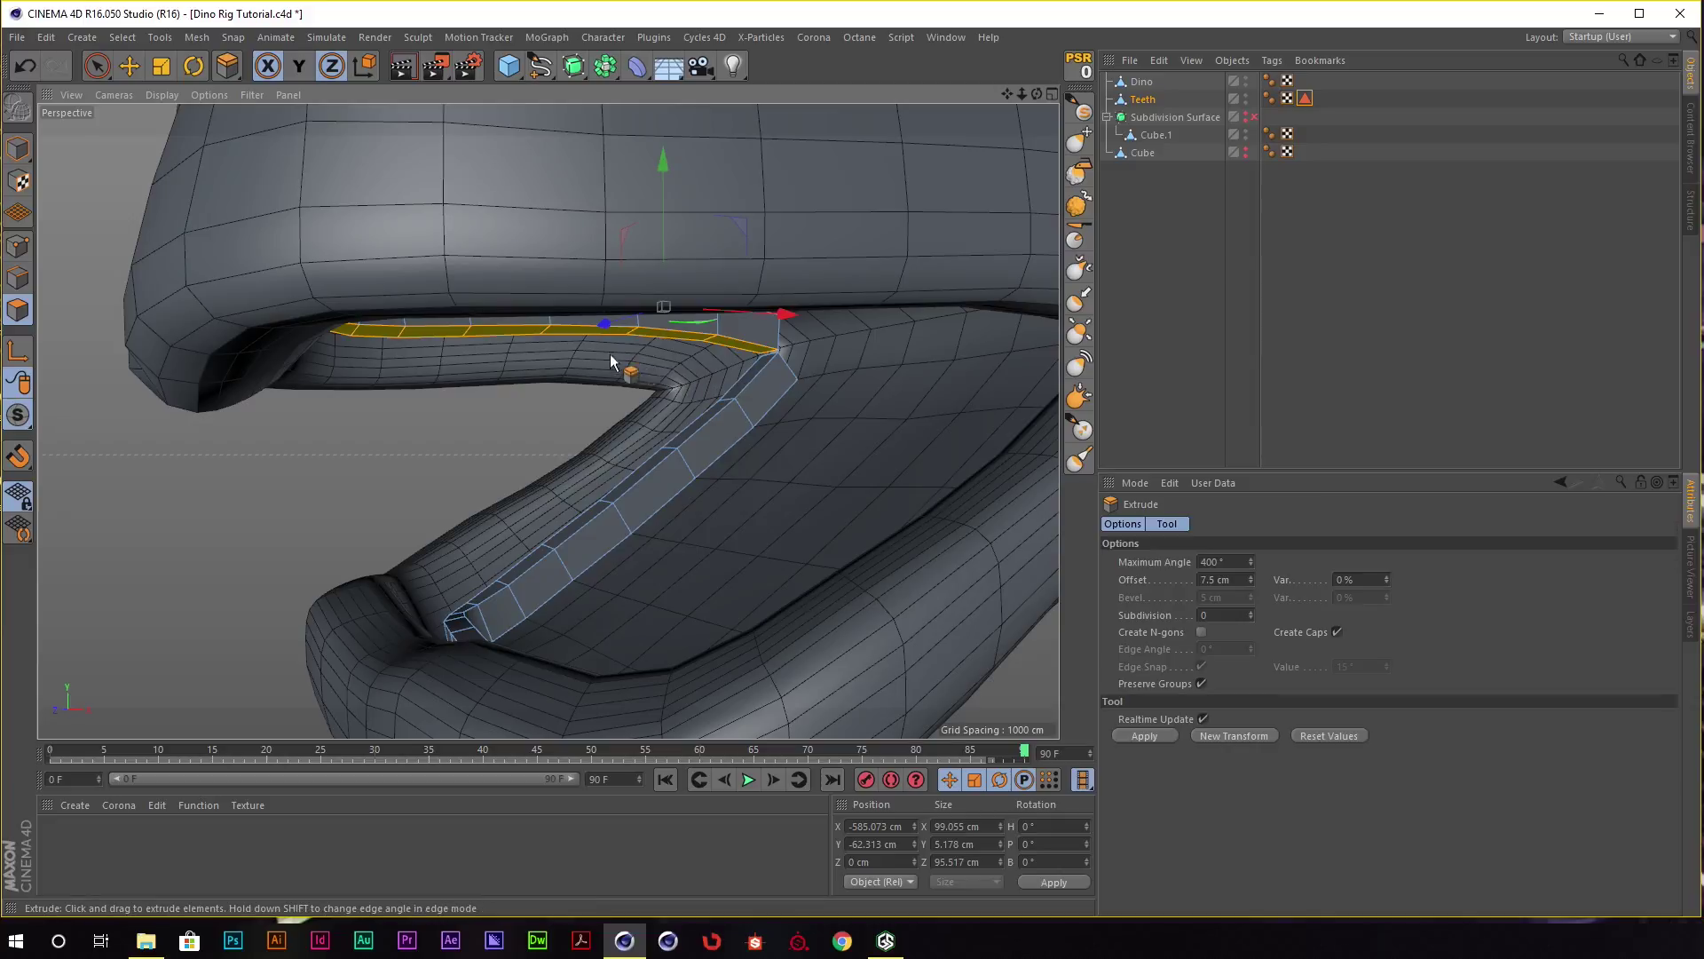
mouse_move(610, 353)
left_mouse_down("alt")
mouse_move(652, 316)
mouse_move(568, 286)
mouse_move(559, 413)
mouse_move(674, 264)
left_mouse_up("alt")
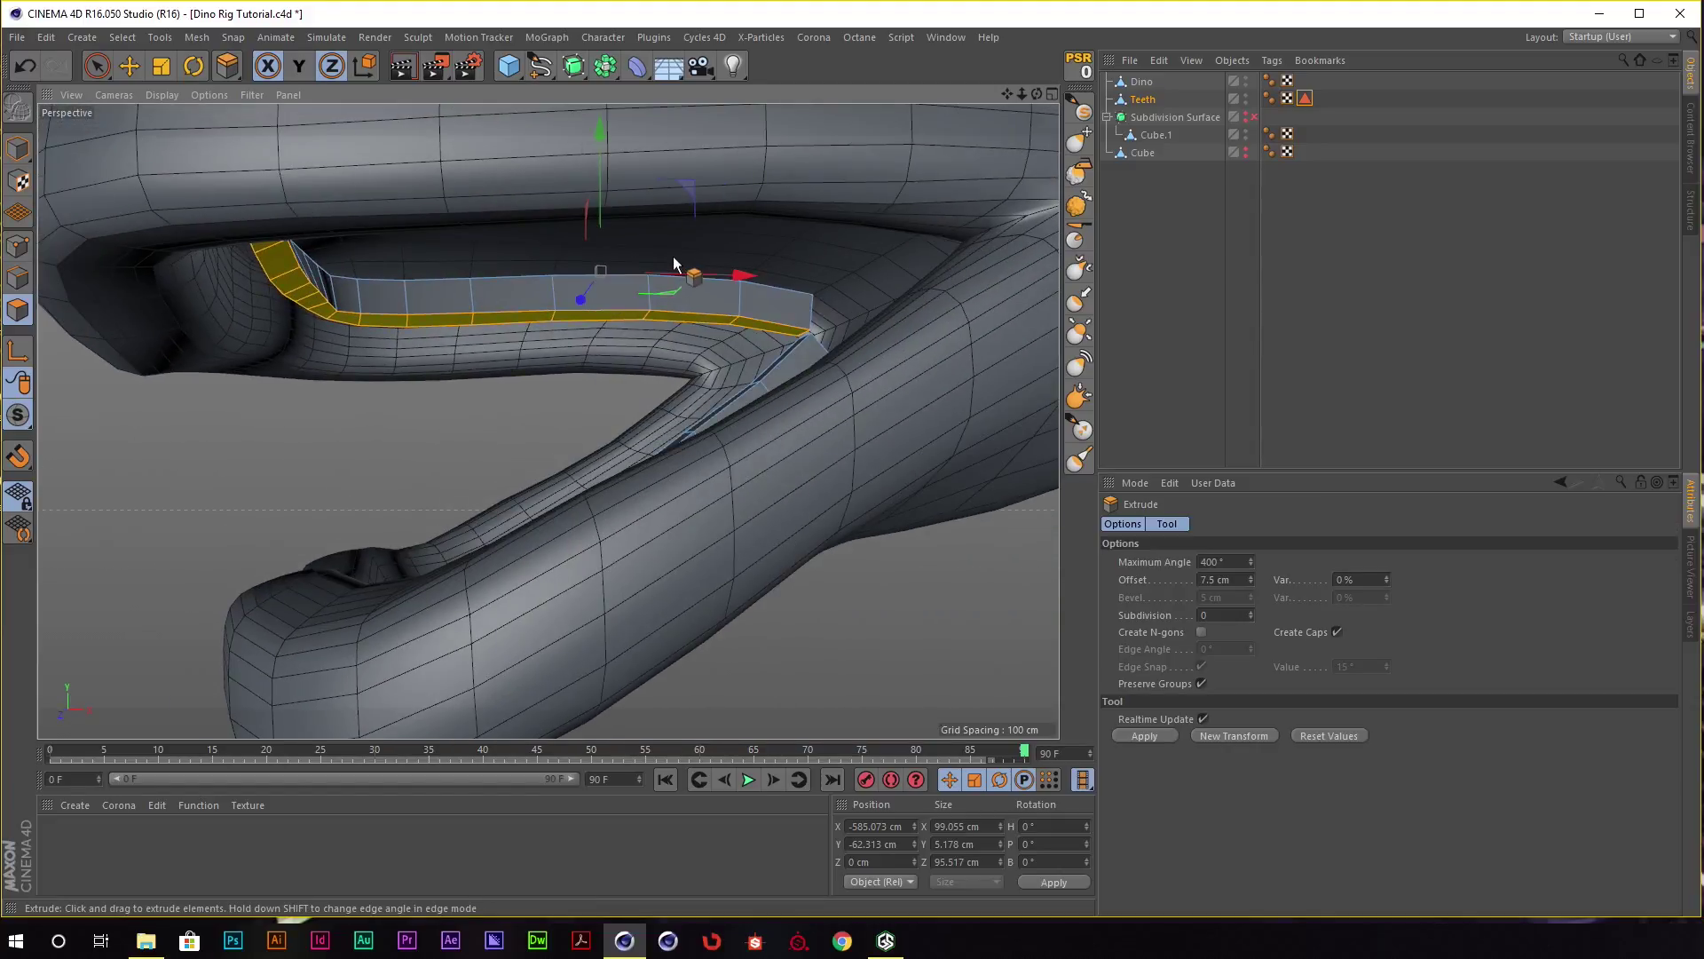
Tilt the upper teeth strip about -3.8° with the Rotate tool.
key("t")
key("r")
key("t")
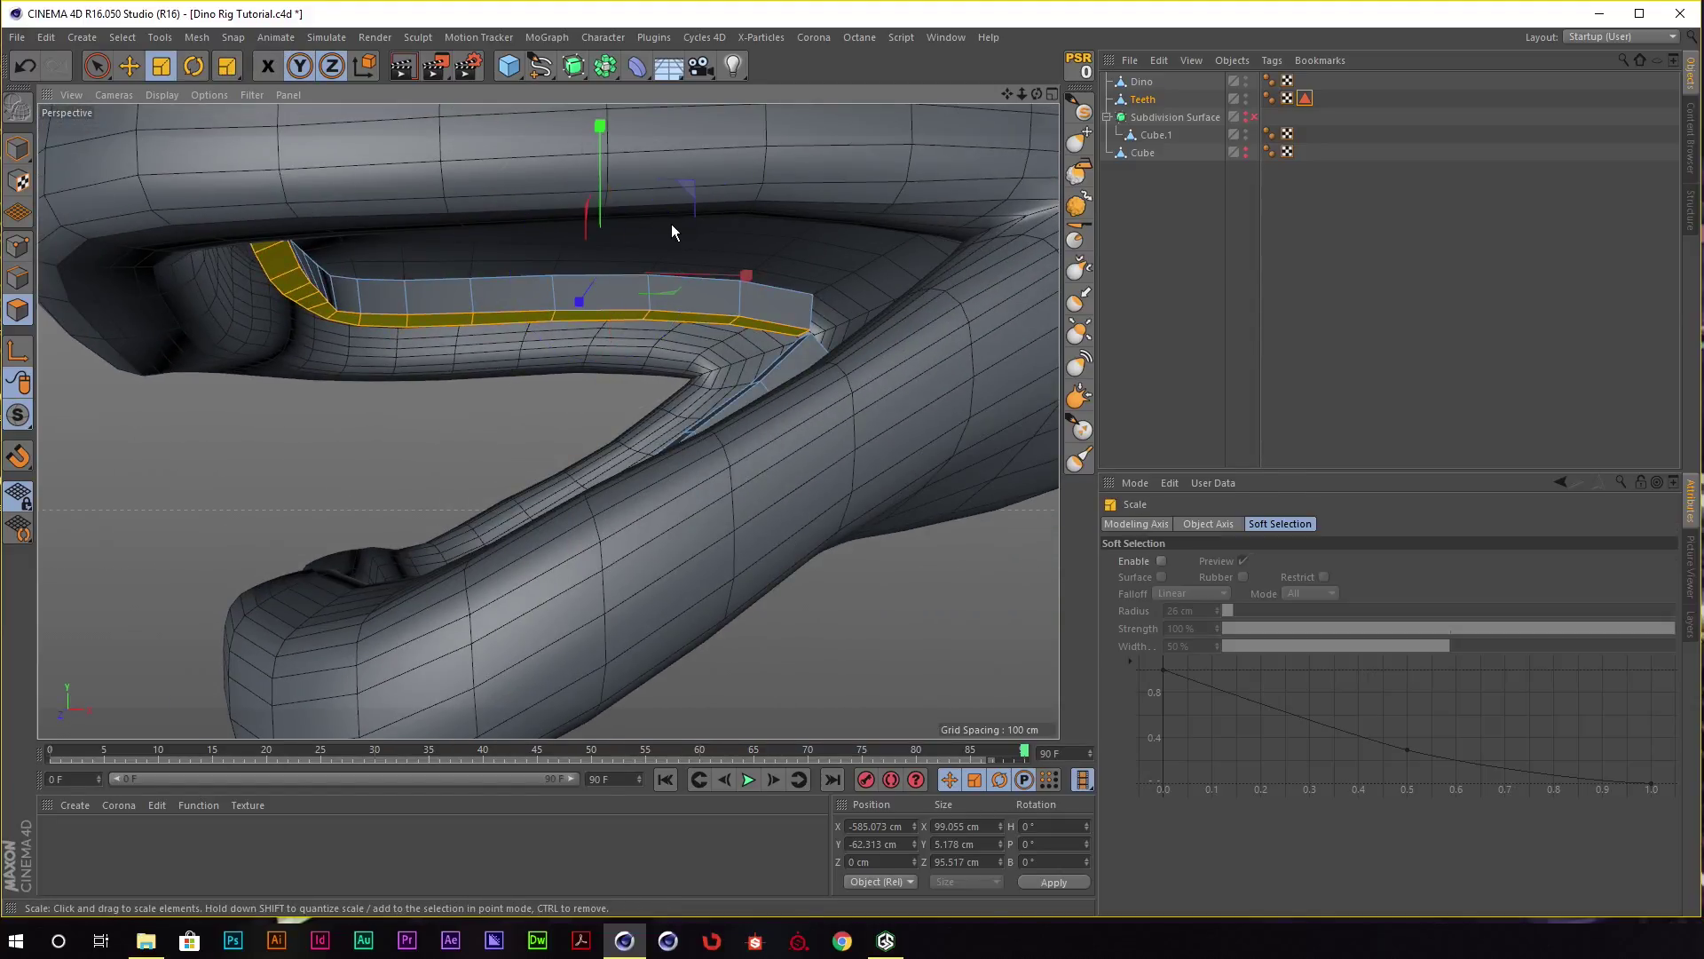
key("r")
left_click_drag(674, 229, 676, 219)
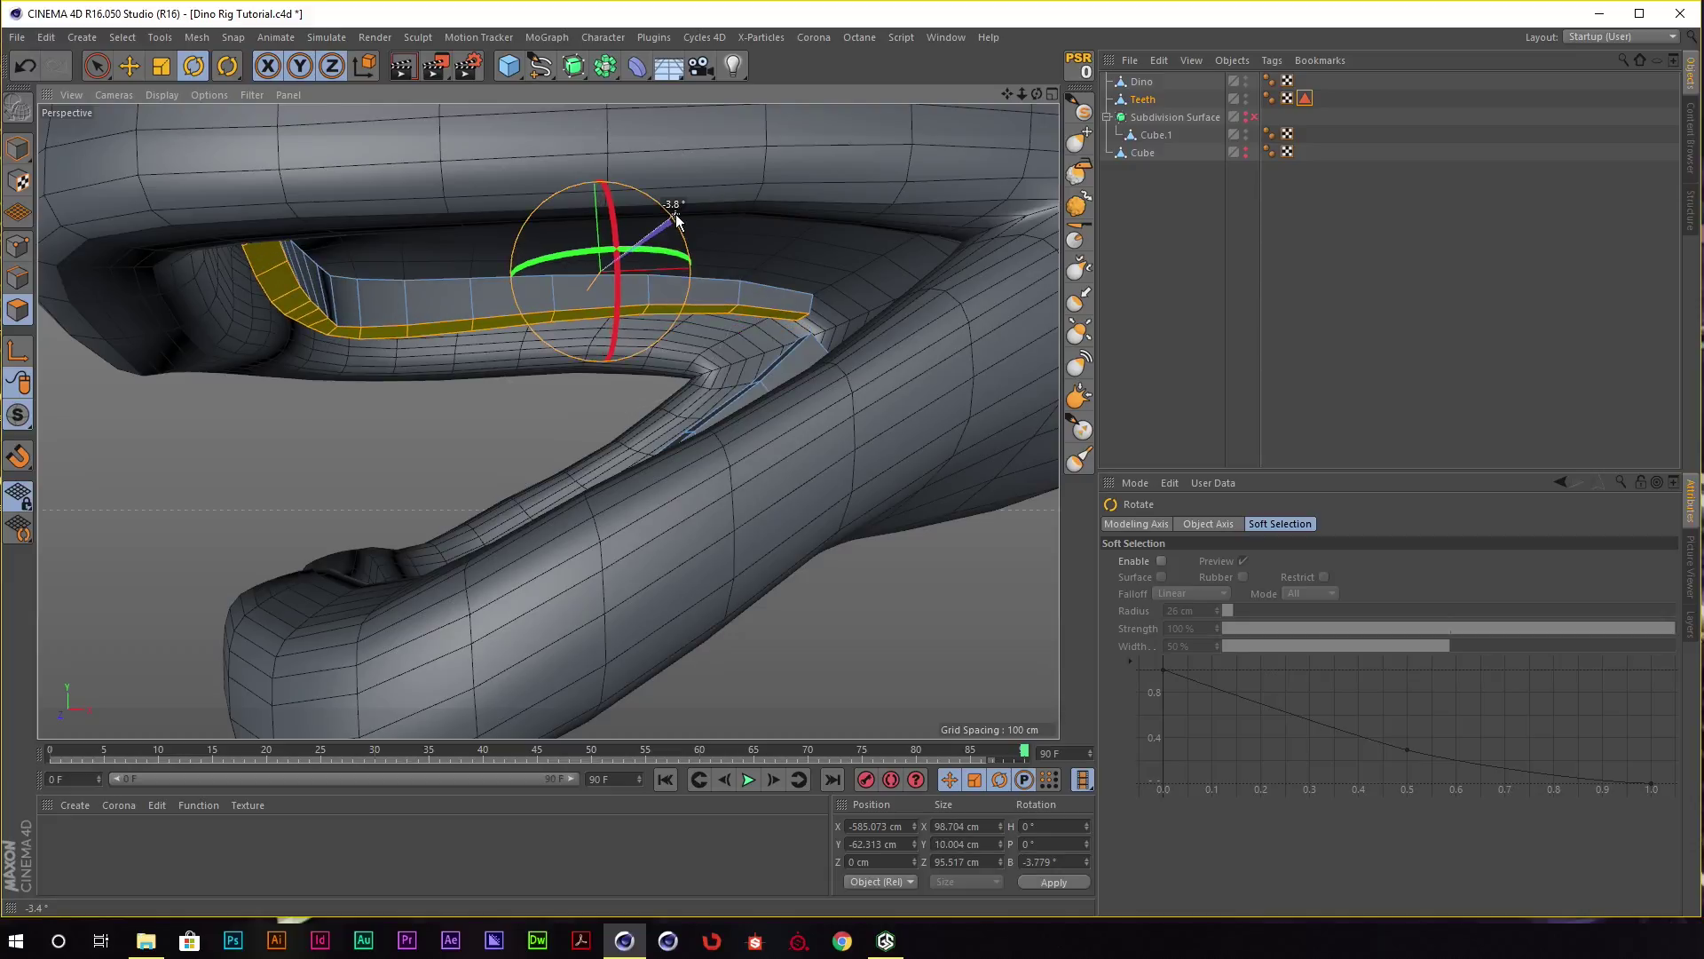
Move the upper teeth strip down along Y into the mouth.
key("e")
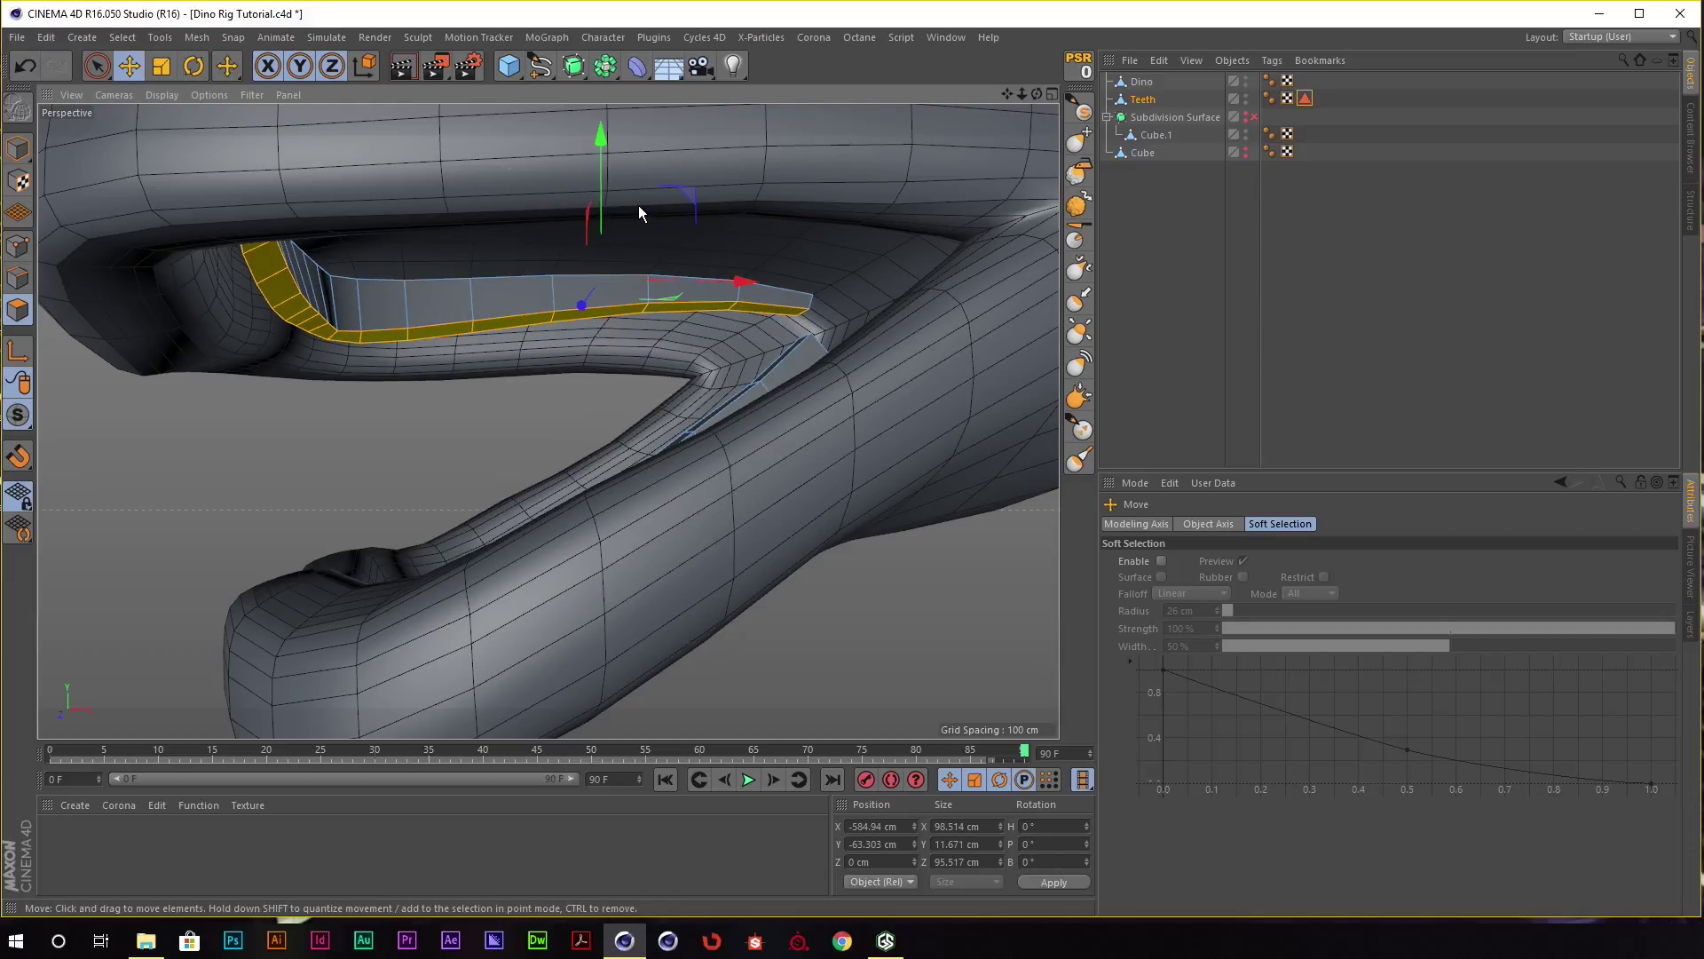
mouse_move(614, 185)
left_mouse_down()
mouse_move(609, 218)
mouse_move(637, 234)
mouse_move(356, 364)
left_mouse_up()
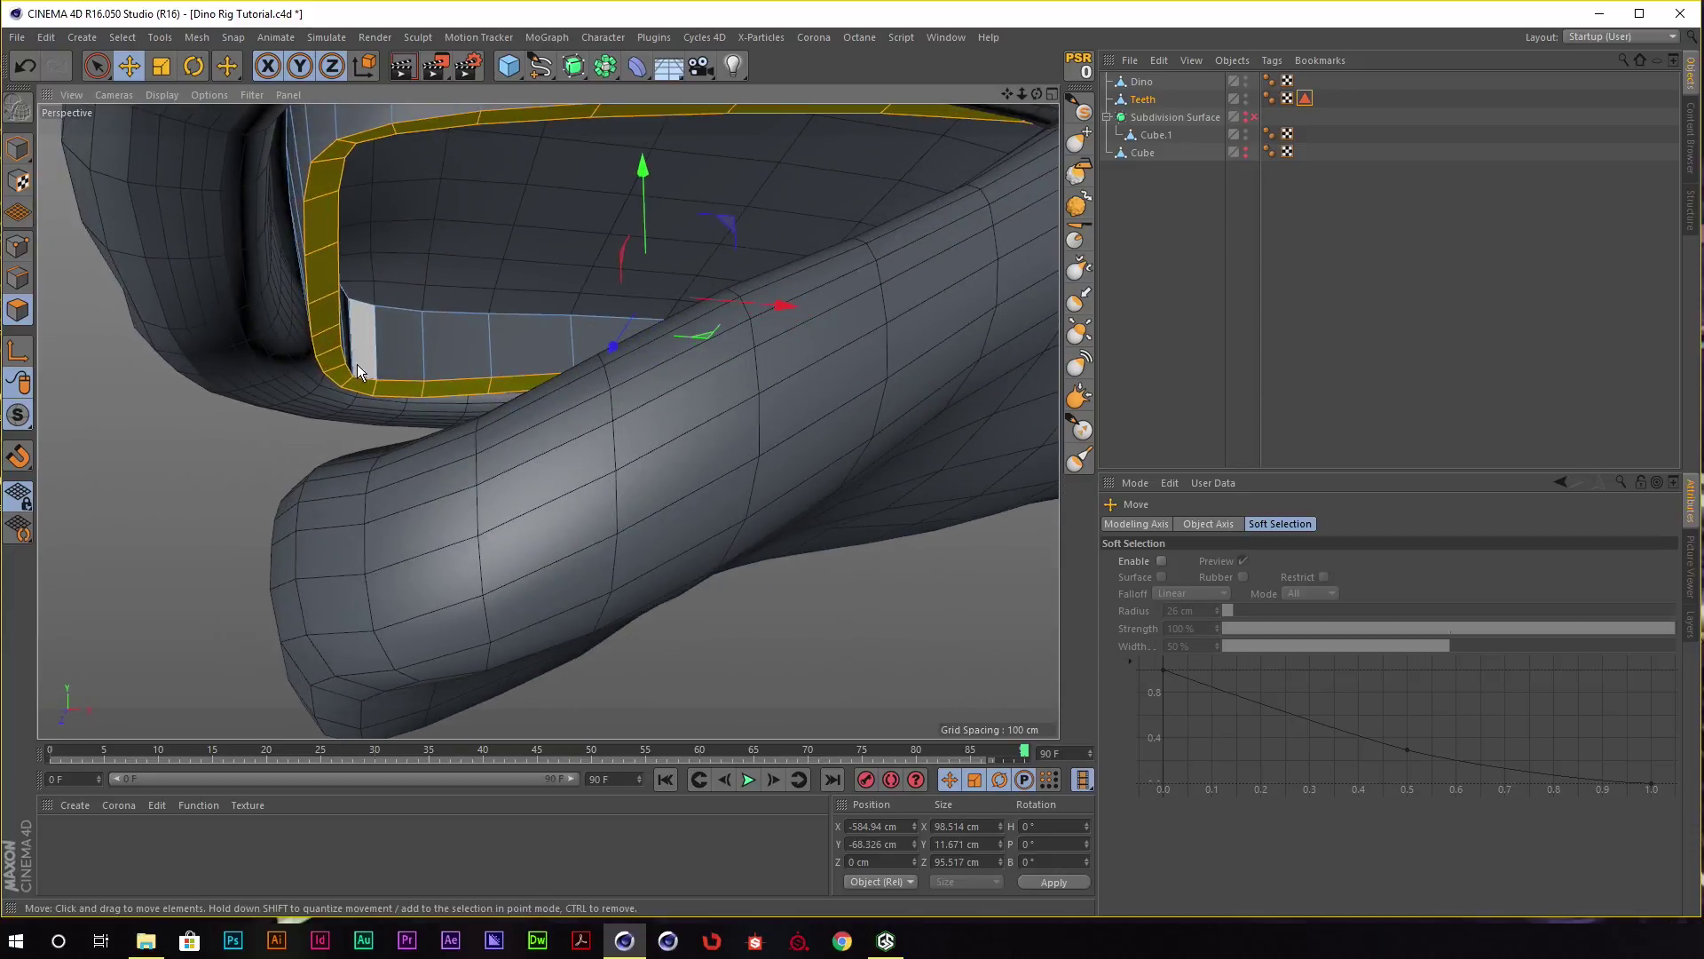
key("u")
key("l")
mouse_move(410, 361)
left_mouse_down("alt")
mouse_move(356, 376)
mouse_move(367, 162)
left_mouse_up("alt")
Fill-select the enclosed upper teeth polygons.
key("u")
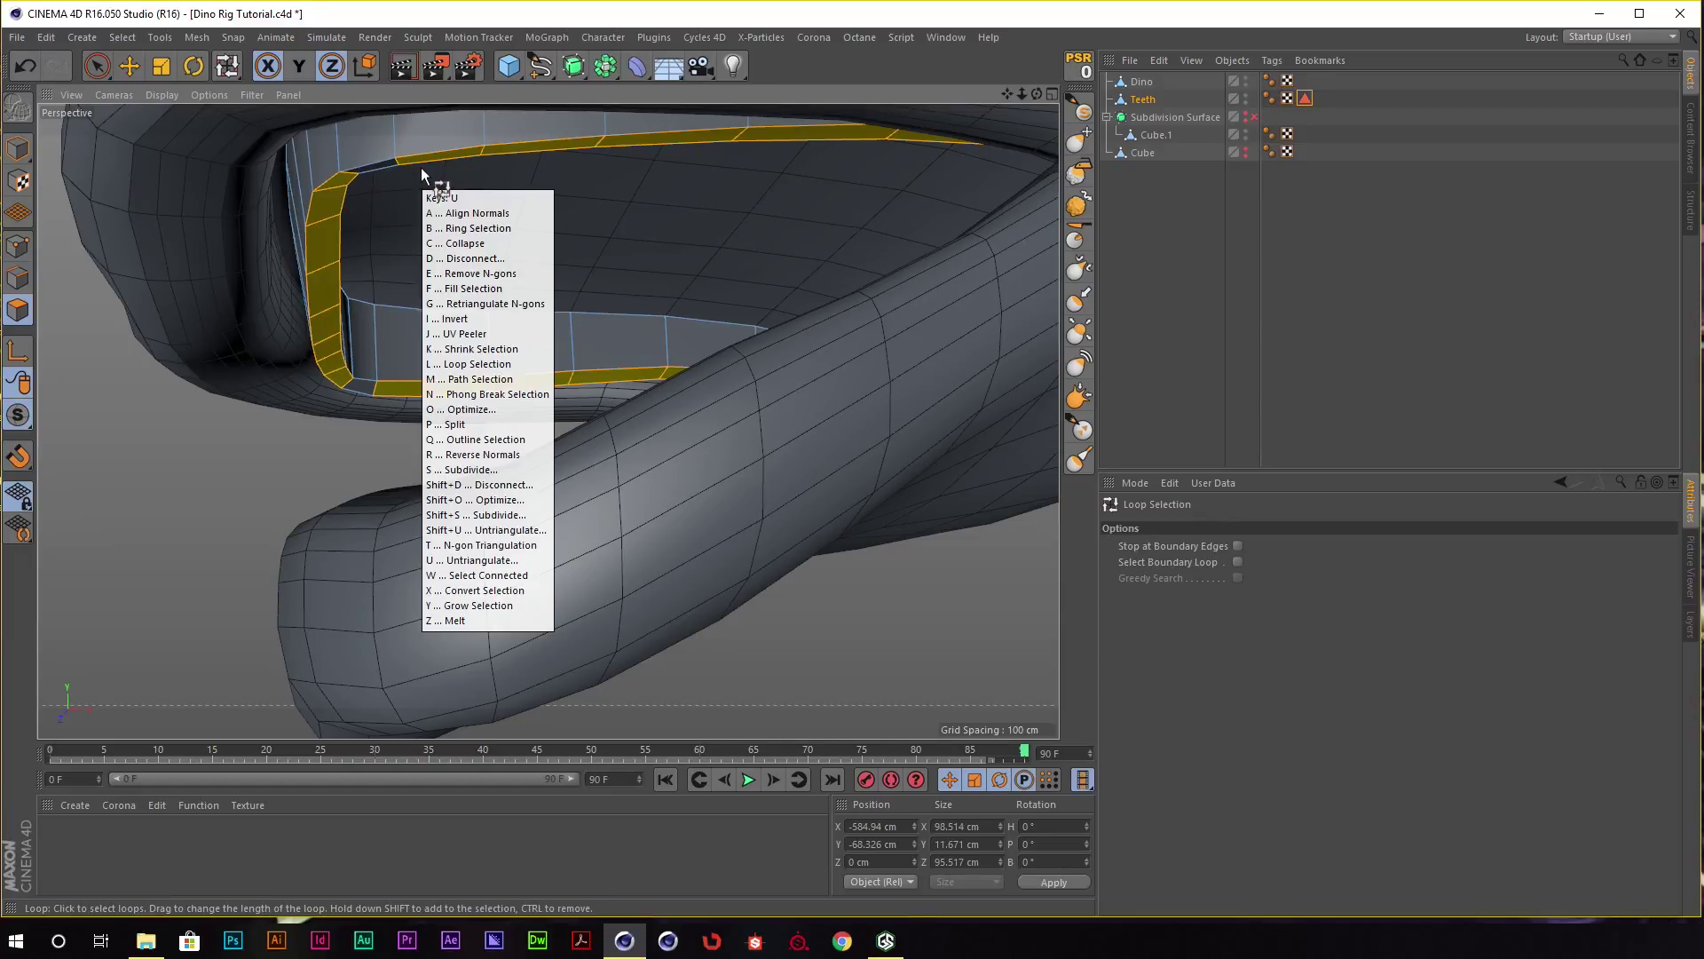
key("f")
left_click(433, 158, "ctrl")
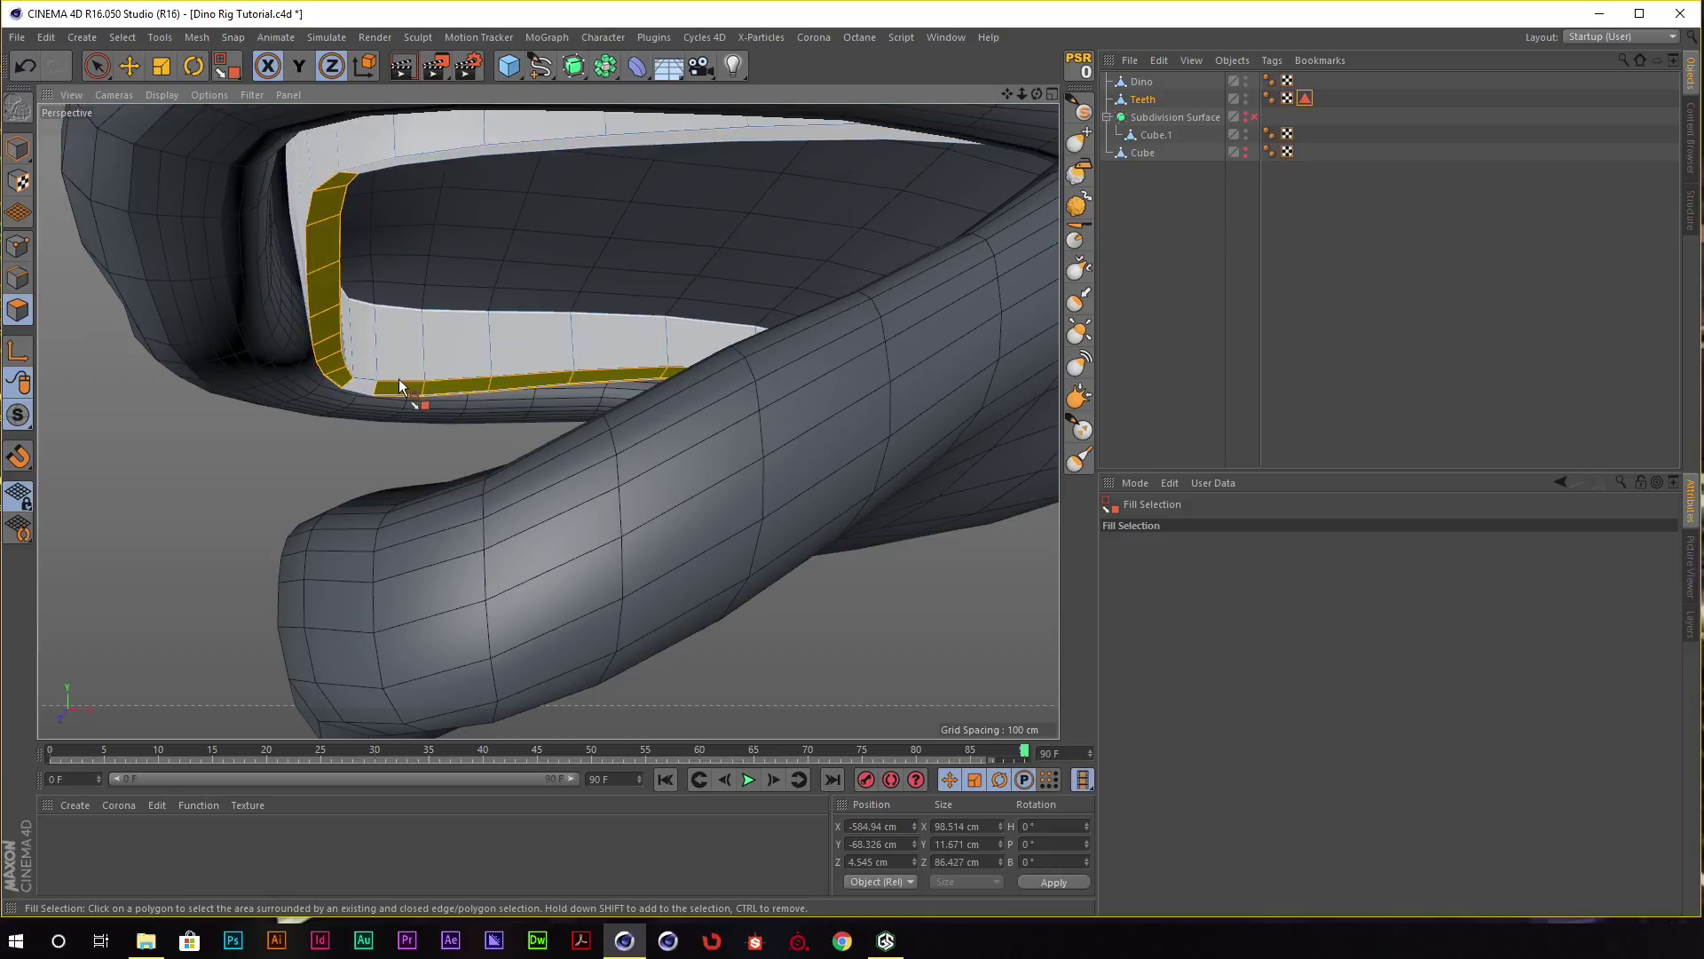
mouse_move(429, 156)
left_mouse_down("alt")
mouse_move(502, 170)
mouse_move(553, 256)
mouse_move(710, 216)
left_mouse_up("alt")
Enable Soft Selection with a 6 cm radius, test-move the teeth, then undo.
key("e")
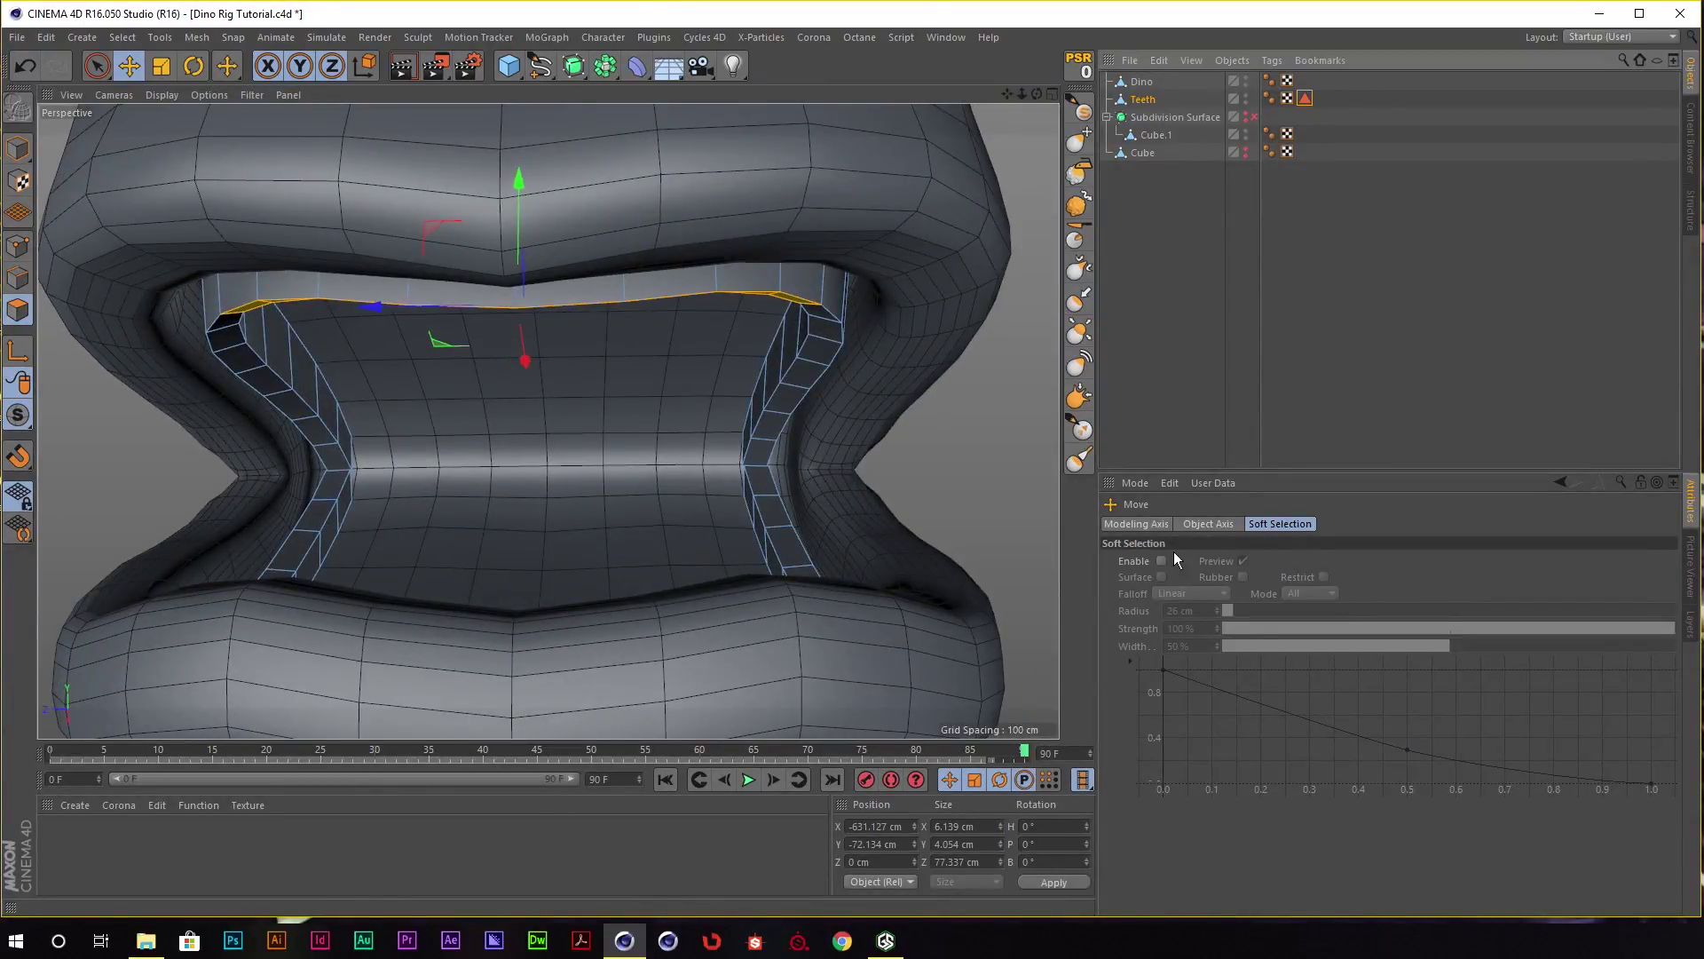
left_click(1162, 560)
left_click(1227, 611)
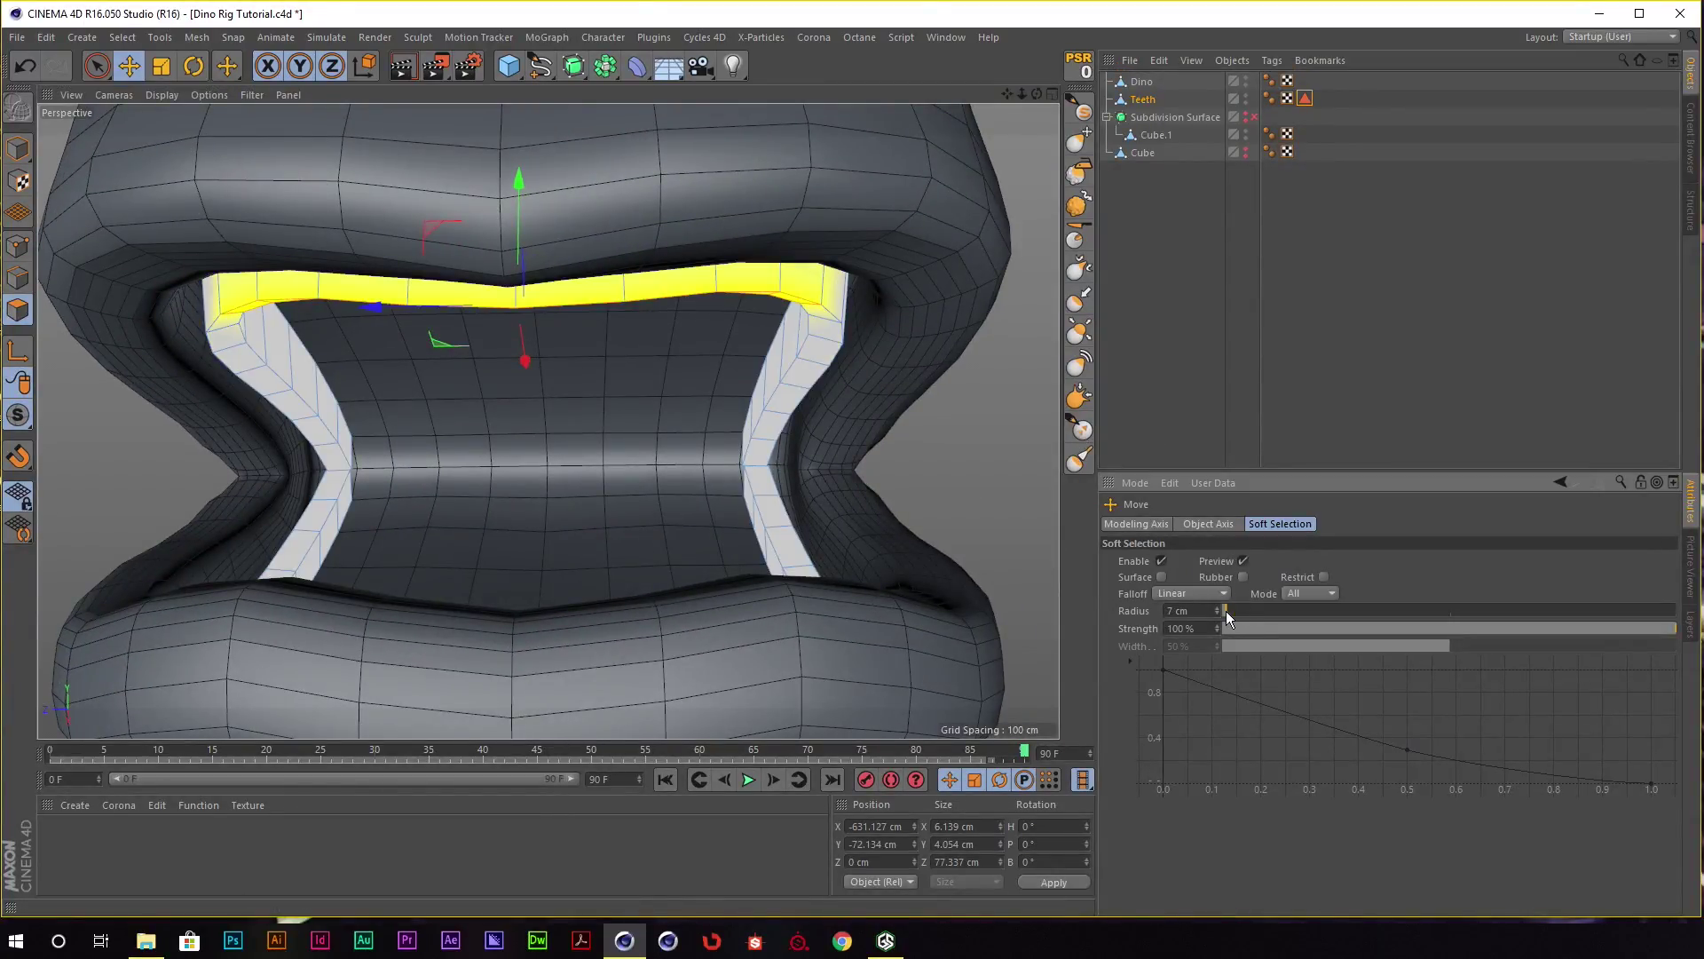
left_click(1217, 614)
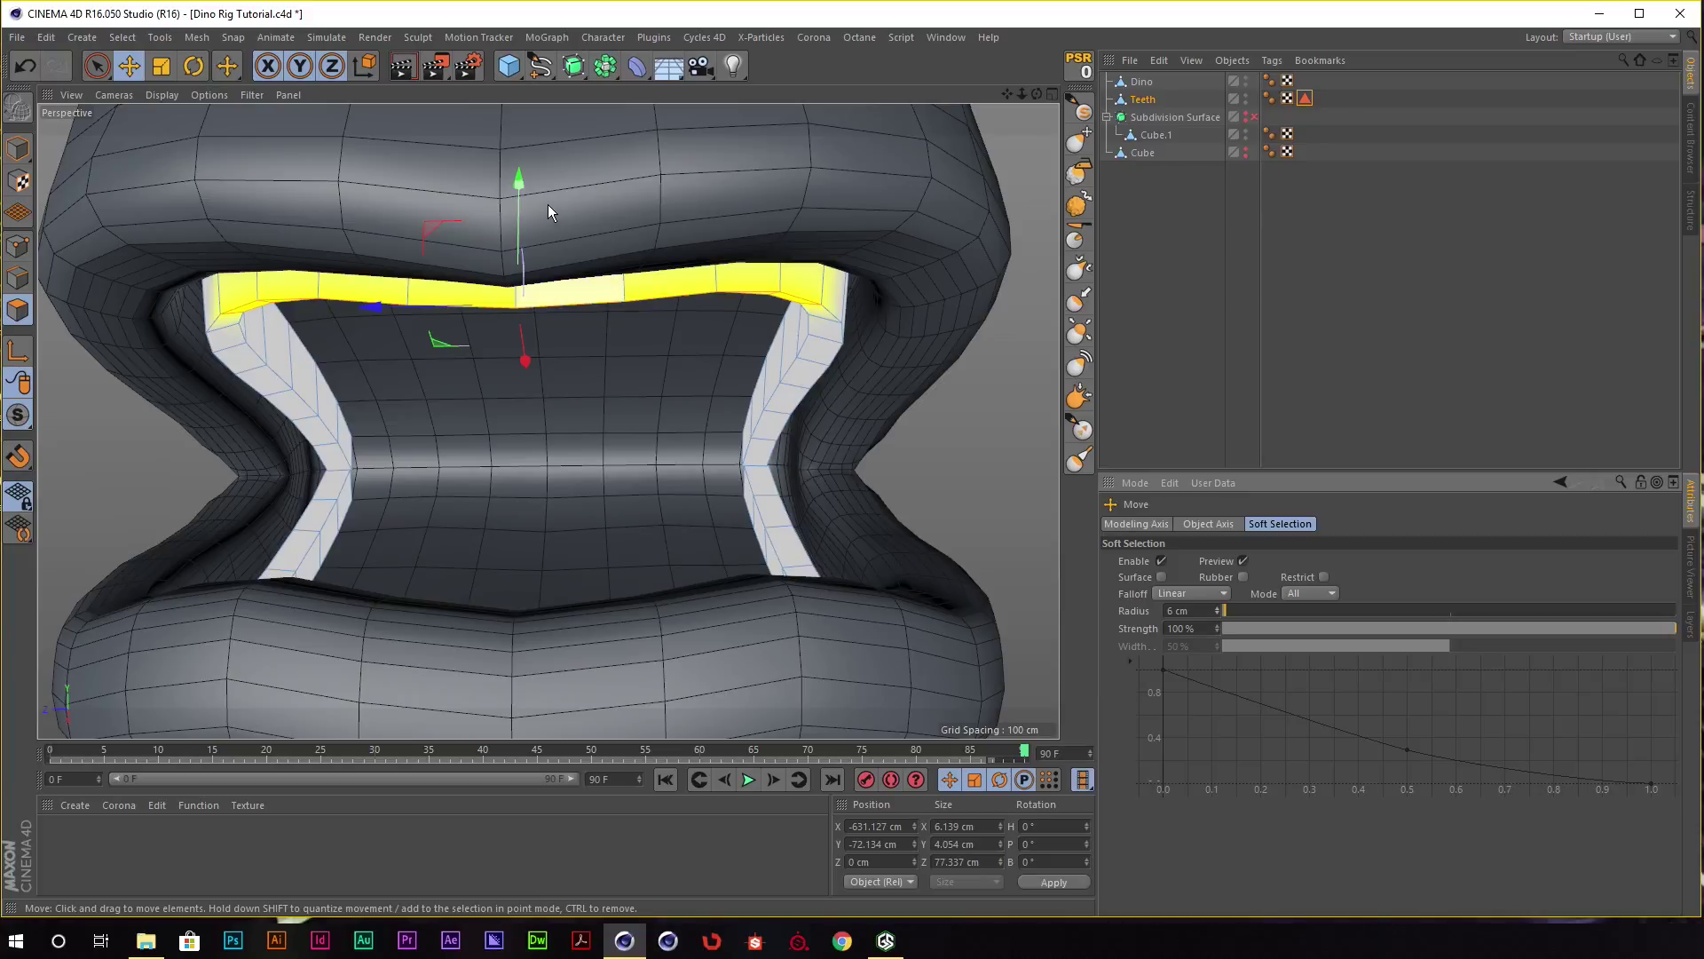
mouse_move(518, 192)
left_mouse_down()
mouse_move(531, 264)
mouse_move(460, 222)
mouse_move(722, 225)
mouse_move(590, 250)
mouse_move(618, 248)
left_mouse_up()
key("ctrl+z")
mouse_move(715, 204)
left_mouse_down("alt")
mouse_move(692, 157)
mouse_move(657, 181)
mouse_move(781, 216)
mouse_move(728, 252)
mouse_move(726, 236)
mouse_move(487, 280)
mouse_move(593, 323)
mouse_move(621, 306)
left_mouse_up("alt")
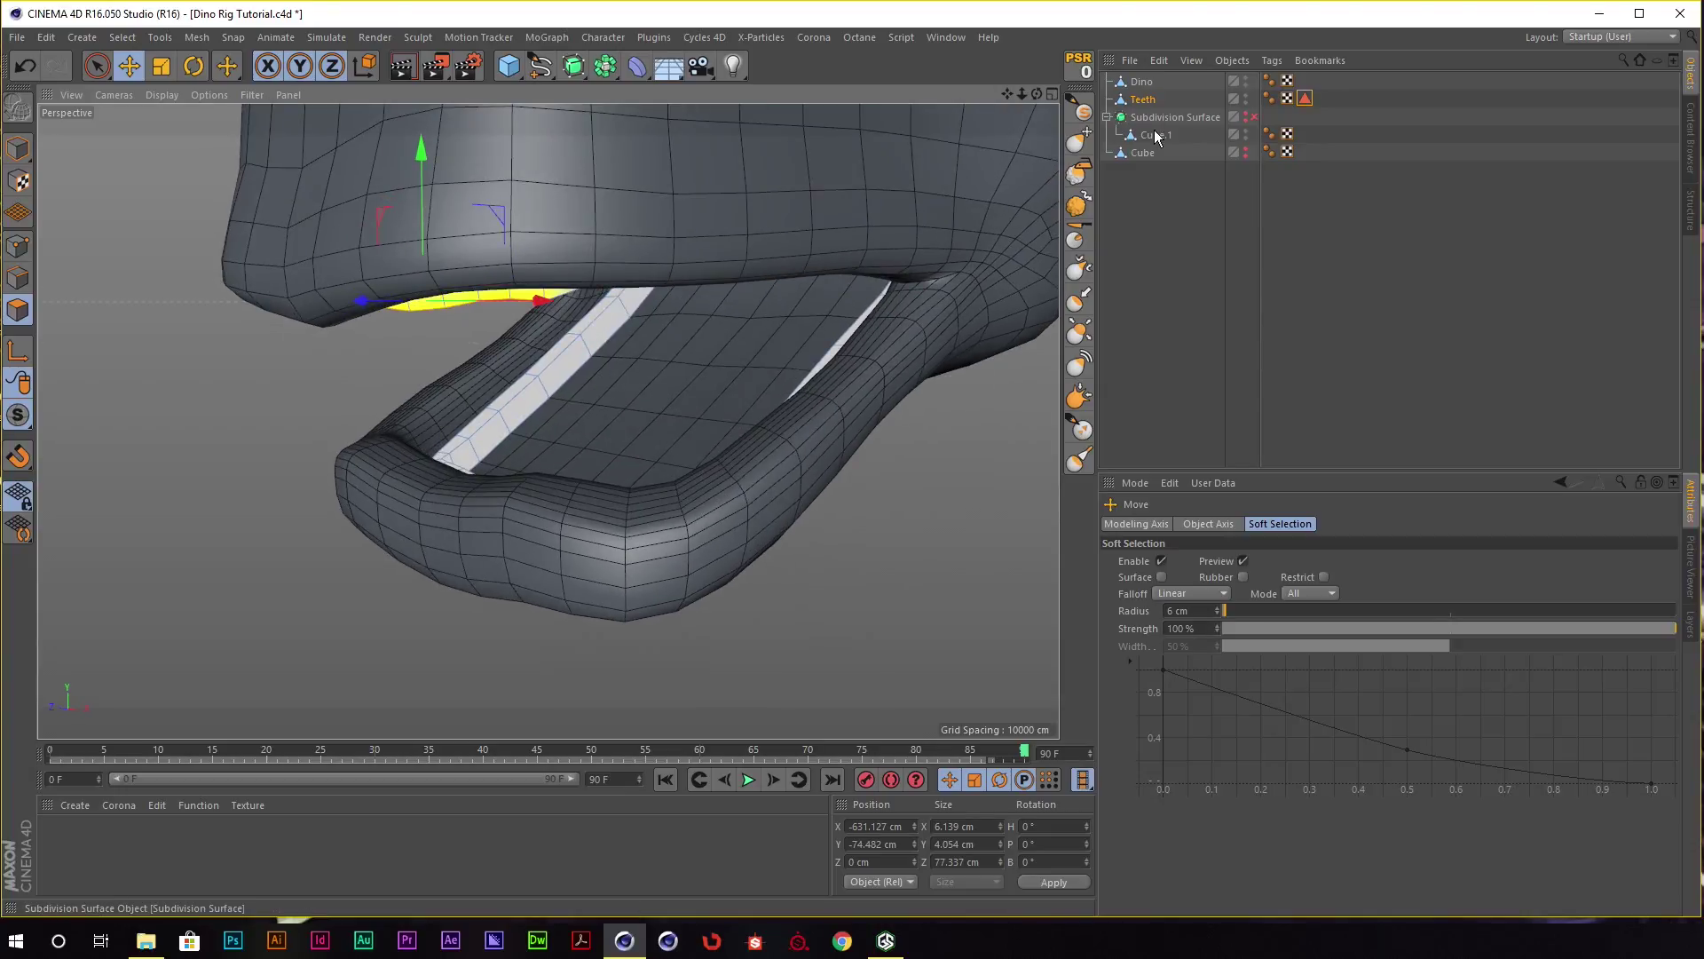
Reselect the saved teeth polygons, disable Soft Selection, and deselect the upper teeth loop.
double_click(1305, 98)
key("e")
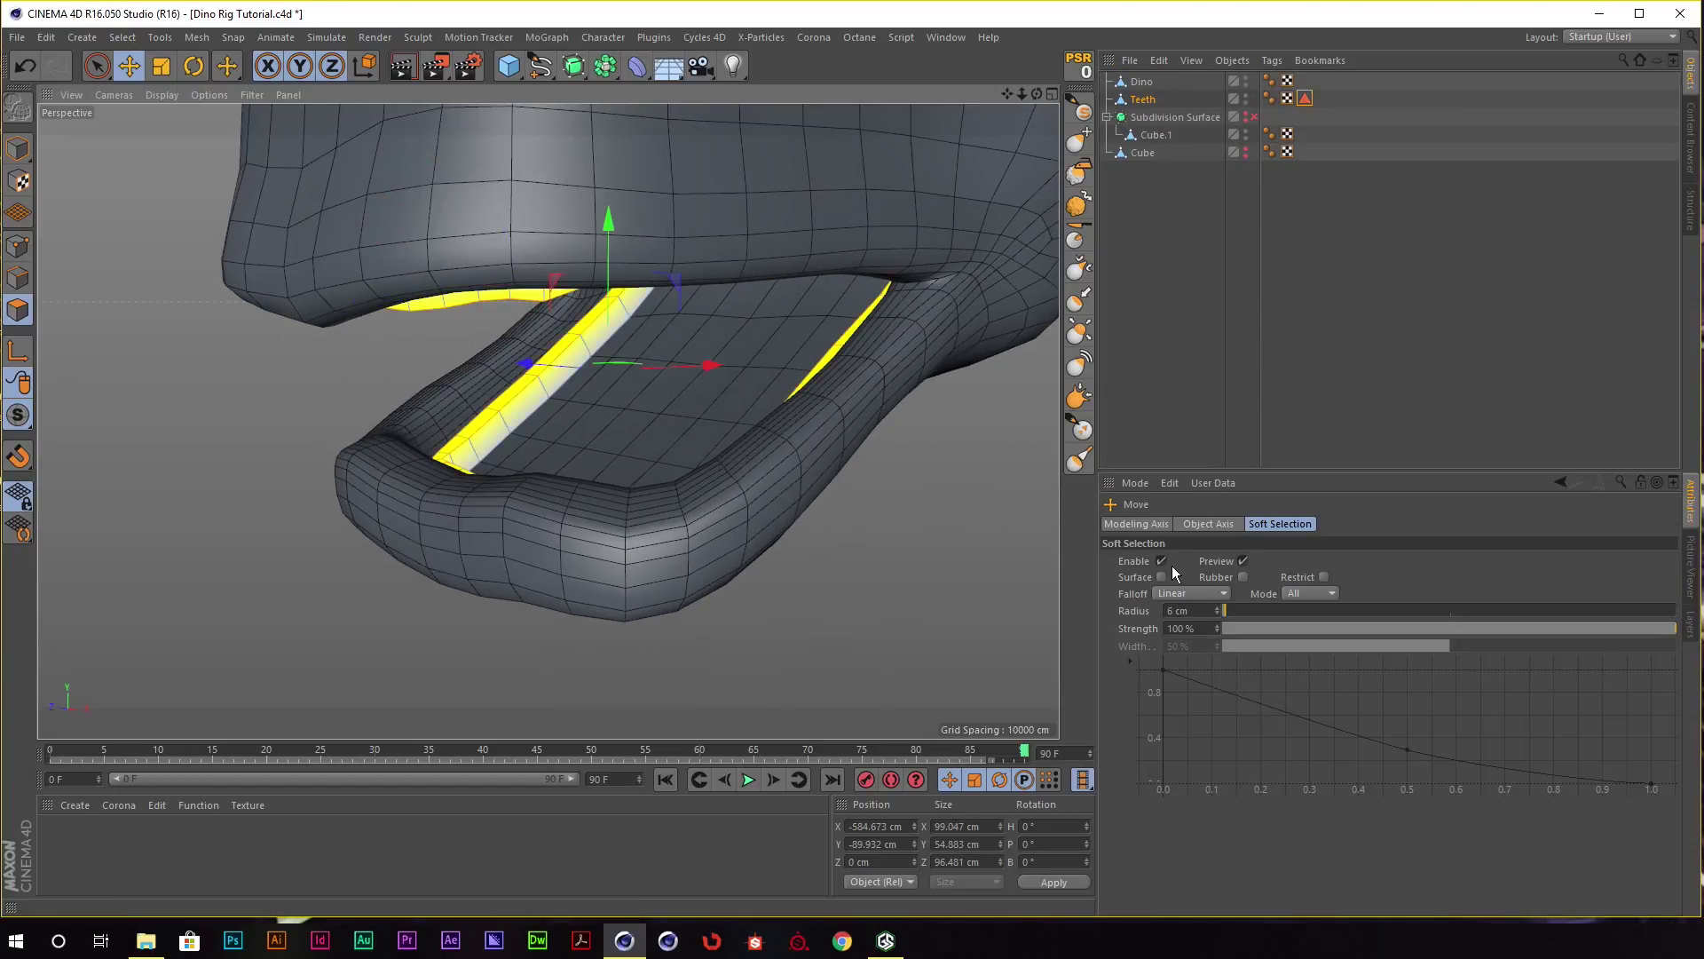
left_click(1161, 561)
mouse_move(659, 344)
left_mouse_down("alt")
mouse_move(618, 323)
mouse_move(669, 277)
left_mouse_up("alt")
right_click(669, 277)
left_click(701, 327)
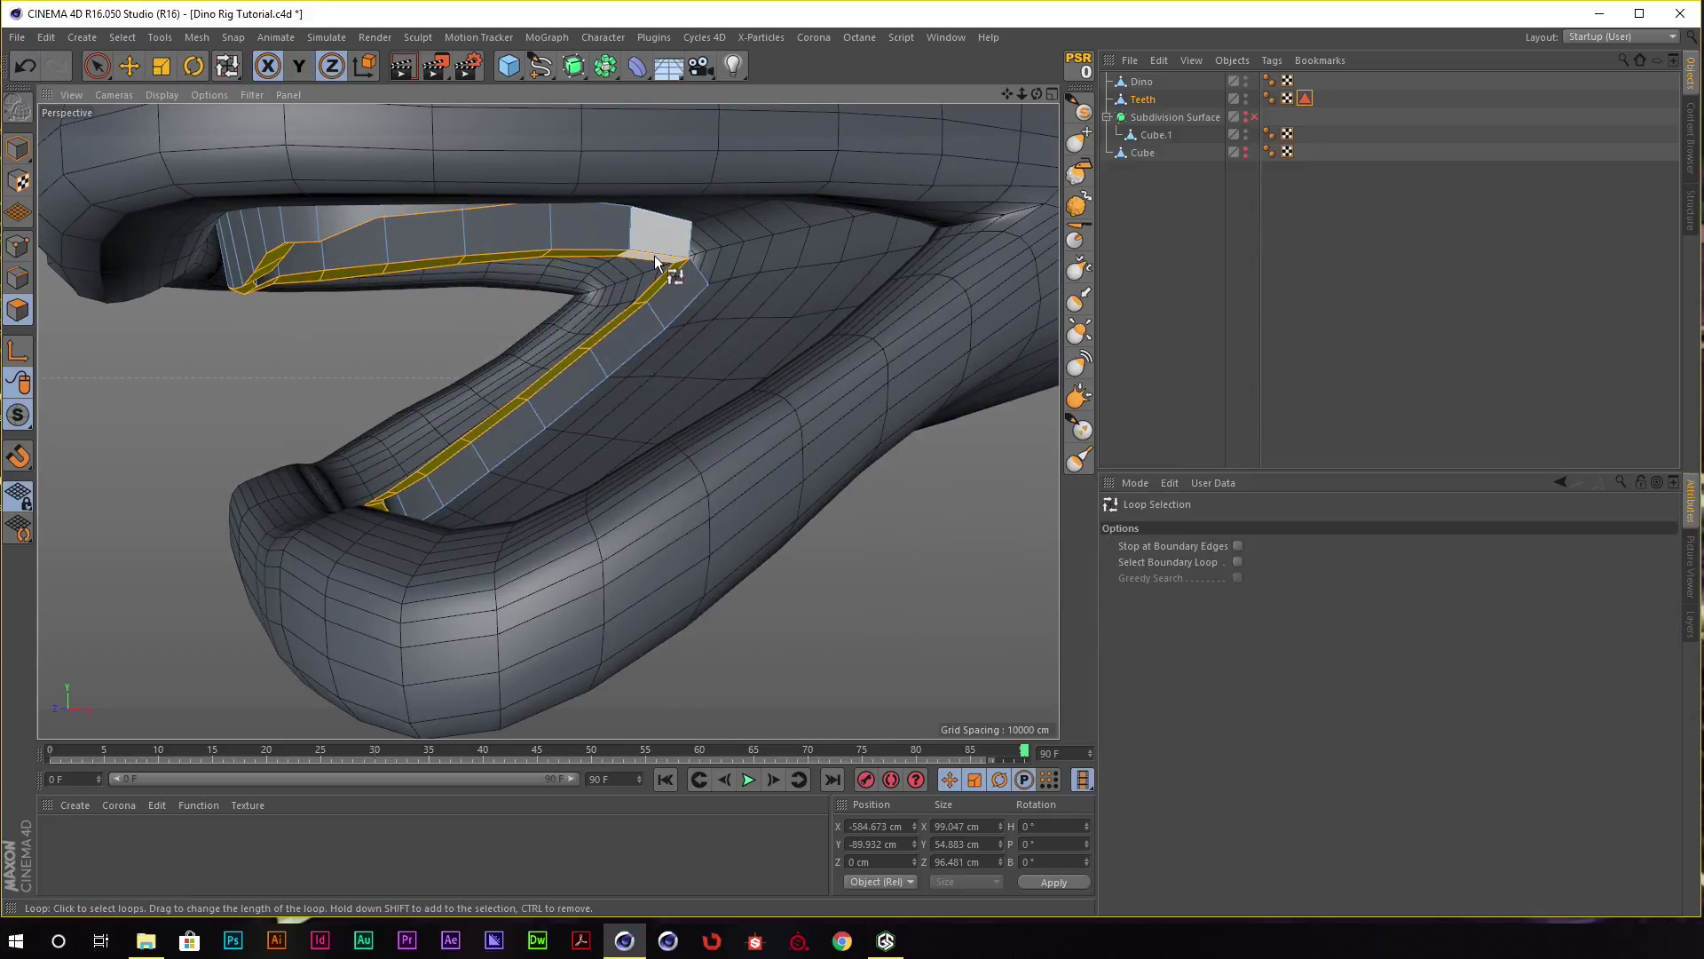
left_click(626, 252, "ctrl")
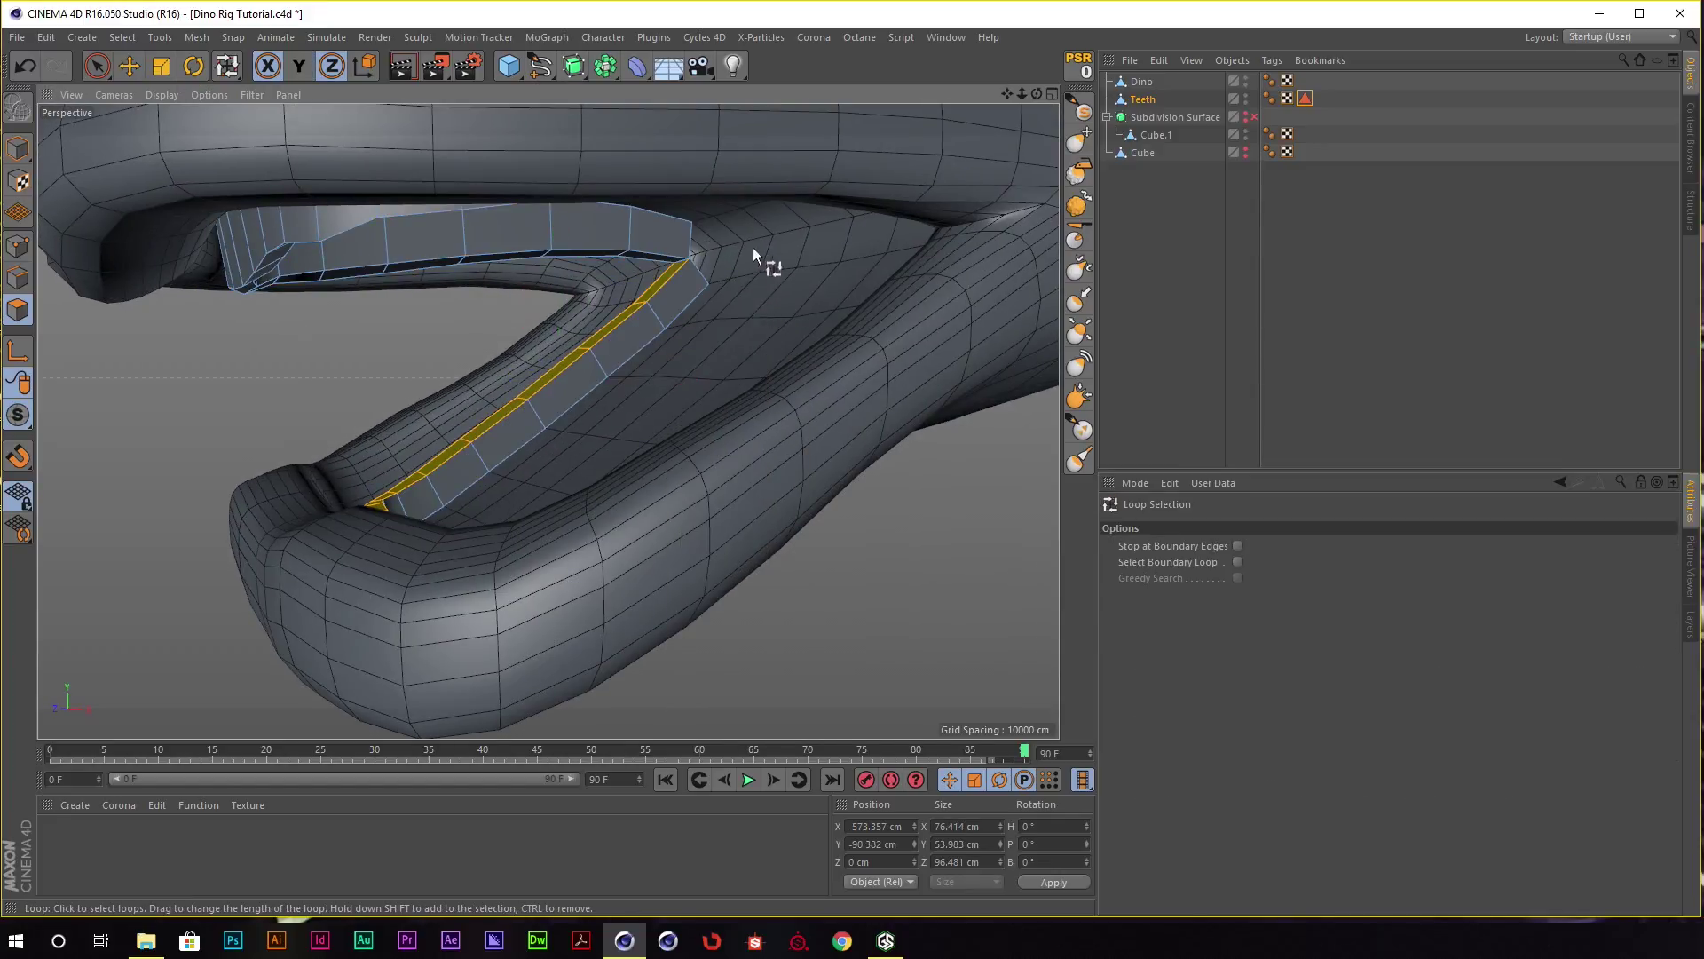
Tilt the lower teeth loop about 3.7° to sit inside the jaw.
key("r")
mouse_move(753, 247)
left_mouse_down("alt")
mouse_move(561, 286)
mouse_move(621, 306)
mouse_move(691, 285)
mouse_move(717, 320)
left_mouse_up("alt")
key("e")
right_click(710, 594)
left_click(746, 515)
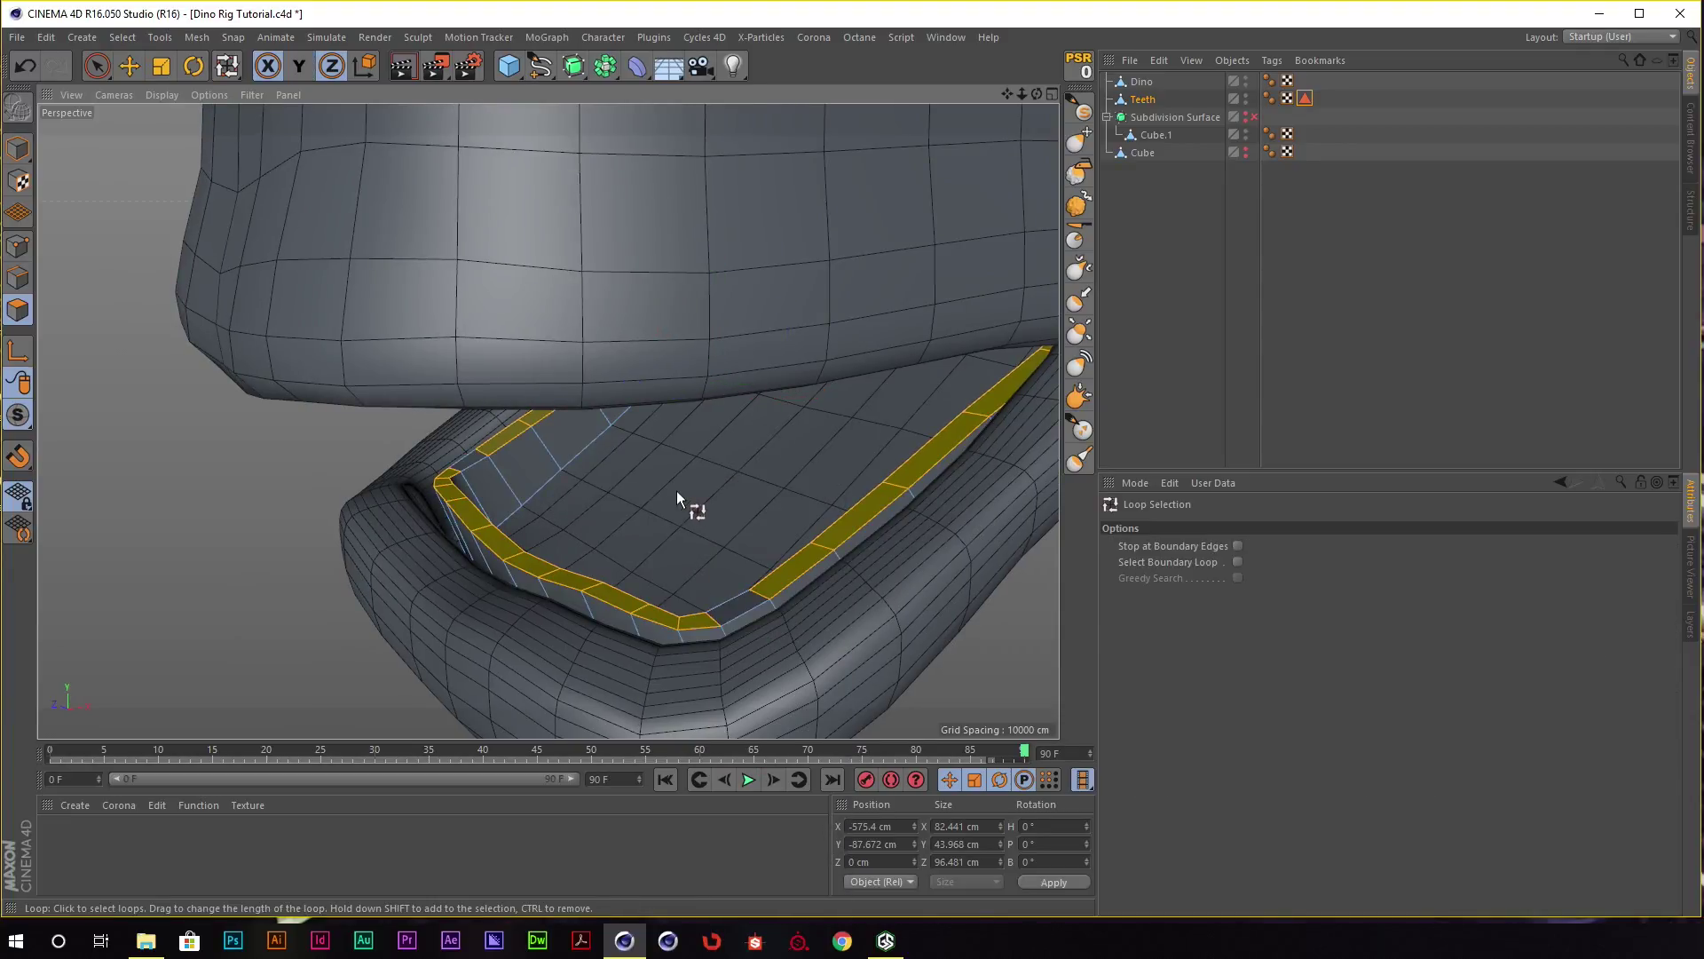
Fill-select the lower lip strip, re-enable Soft Selection, and view the open mouth from the front.
mouse_move(455, 470)
left_mouse_down("alt")
mouse_move(619, 472)
mouse_move(638, 451)
left_mouse_up("alt")
right_click(629, 449)
left_click(661, 632)
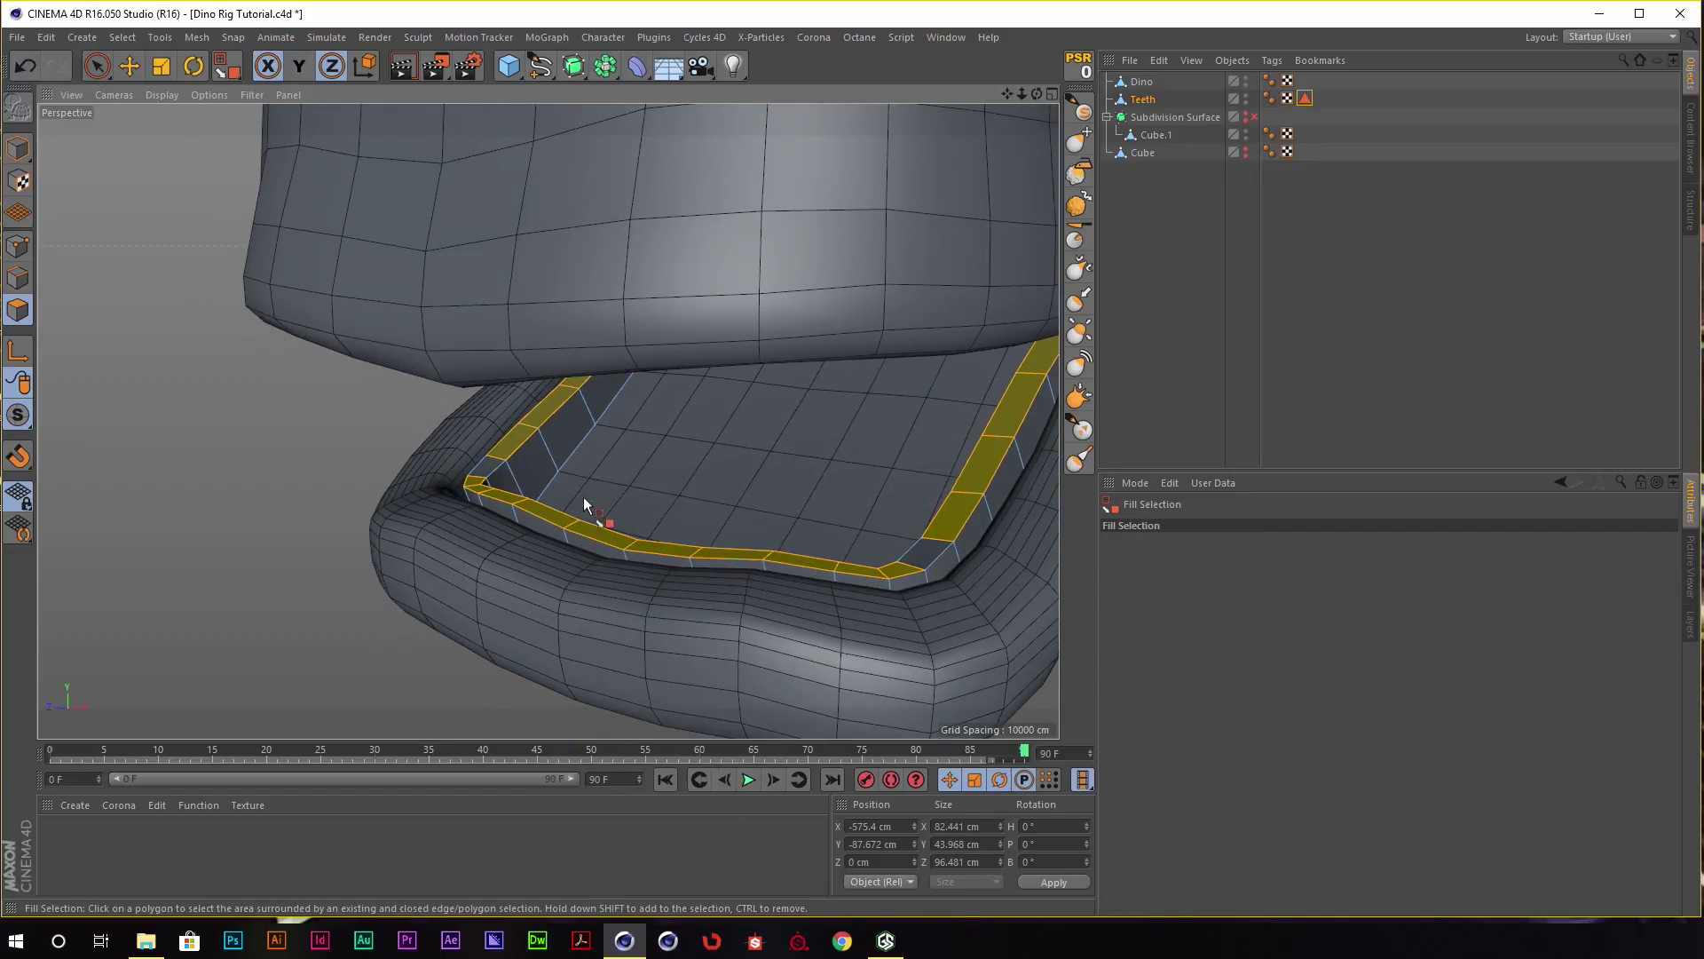
left_click(574, 524)
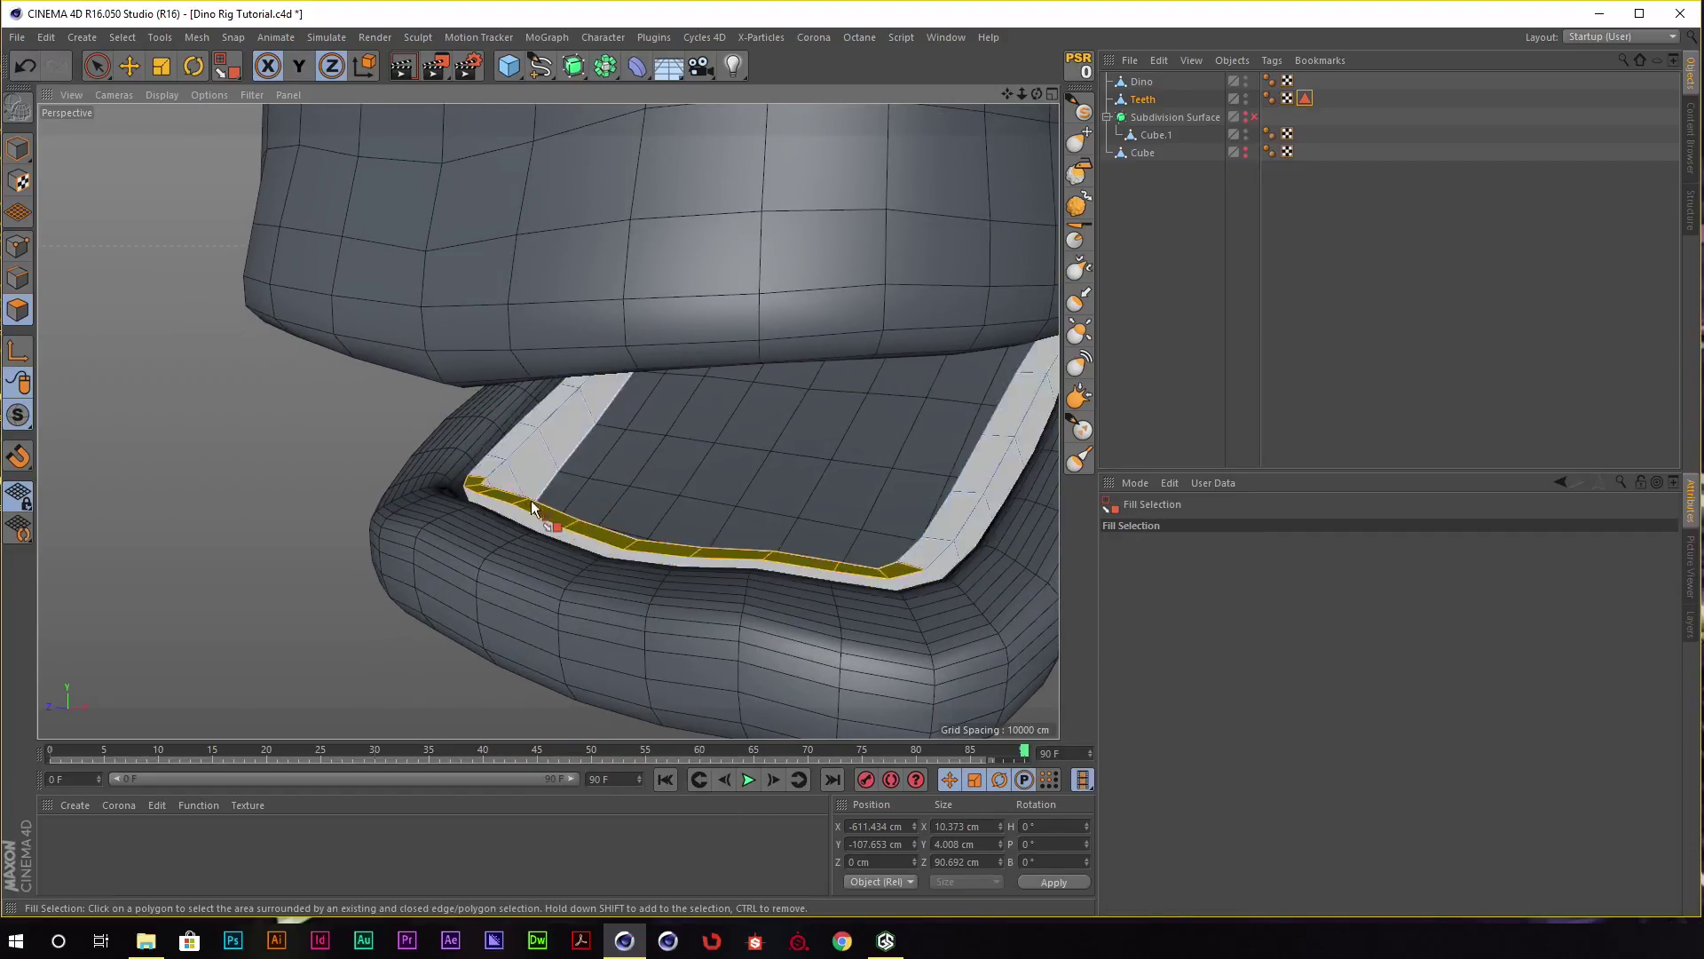
mouse_move(531, 499)
left_mouse_down("alt")
mouse_move(657, 461)
mouse_move(573, 424)
mouse_move(561, 398)
mouse_move(619, 401)
mouse_move(602, 385)
mouse_move(611, 404)
left_mouse_up("alt")
key("e")
left_click(1161, 561)
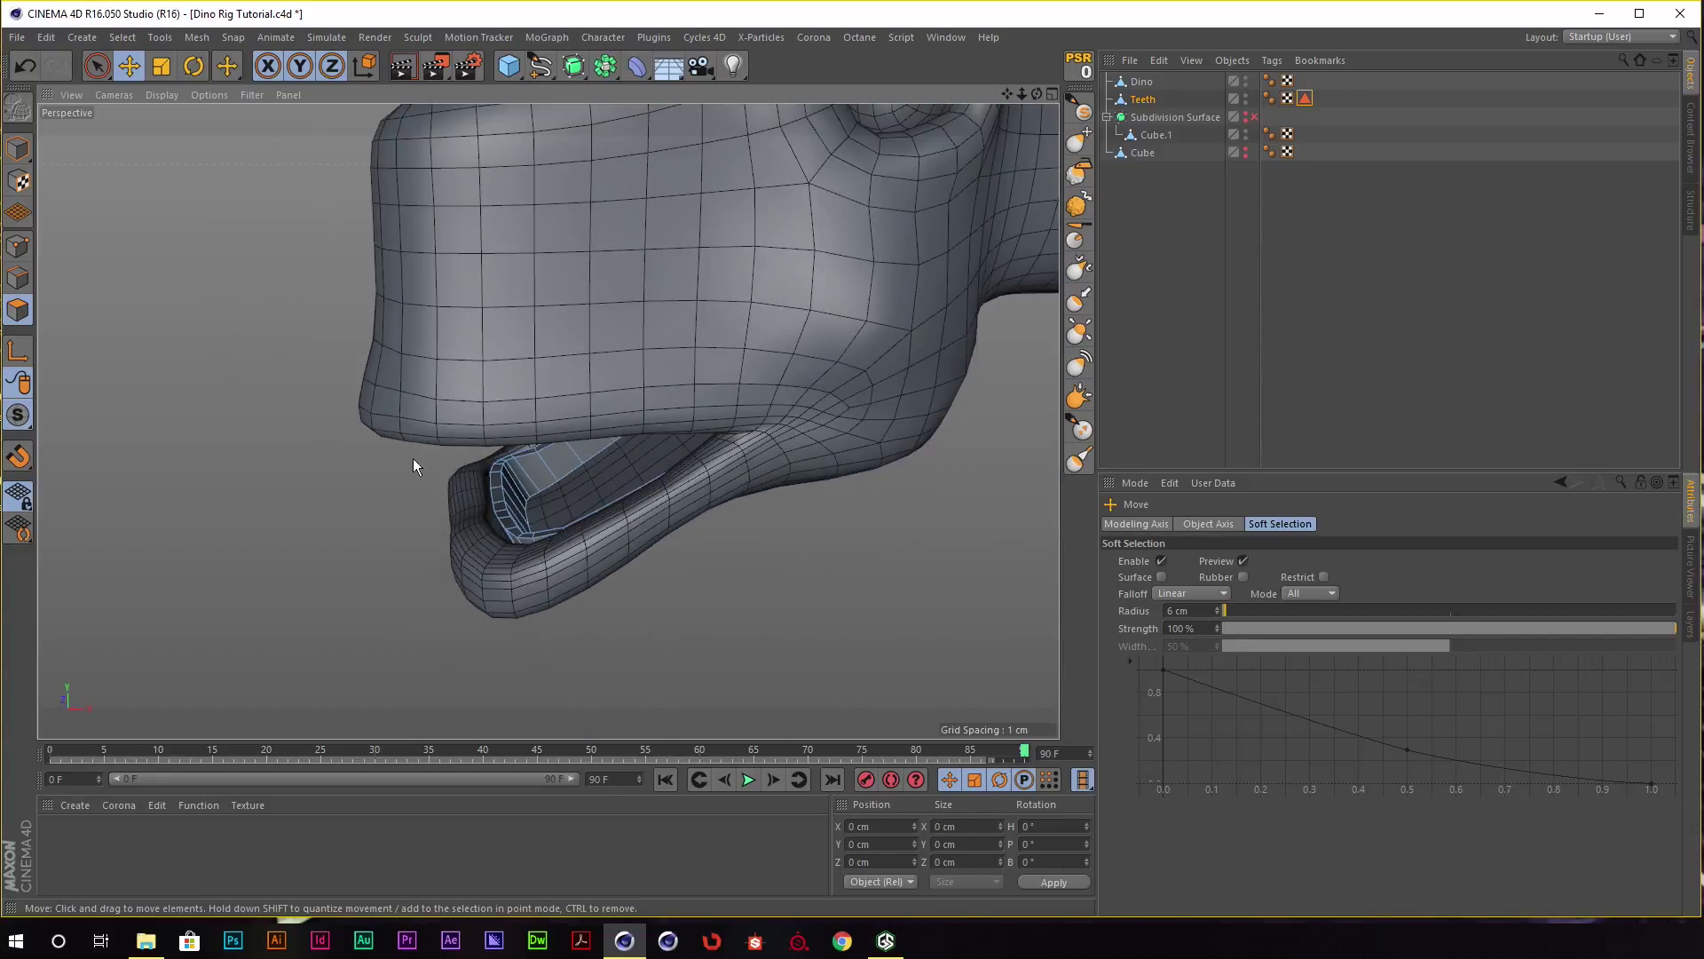
scroll(538, 343, "down", 5)
mouse_move(538, 343)
left_mouse_down("alt")
mouse_move(785, 329)
mouse_move(449, 369)
mouse_move(430, 348)
mouse_move(546, 373)
mouse_move(634, 327)
mouse_move(612, 284)
left_mouse_up("alt")
Switch to object mode, clear the teeth selection, and add an Arc spline.
left_click(18, 148)
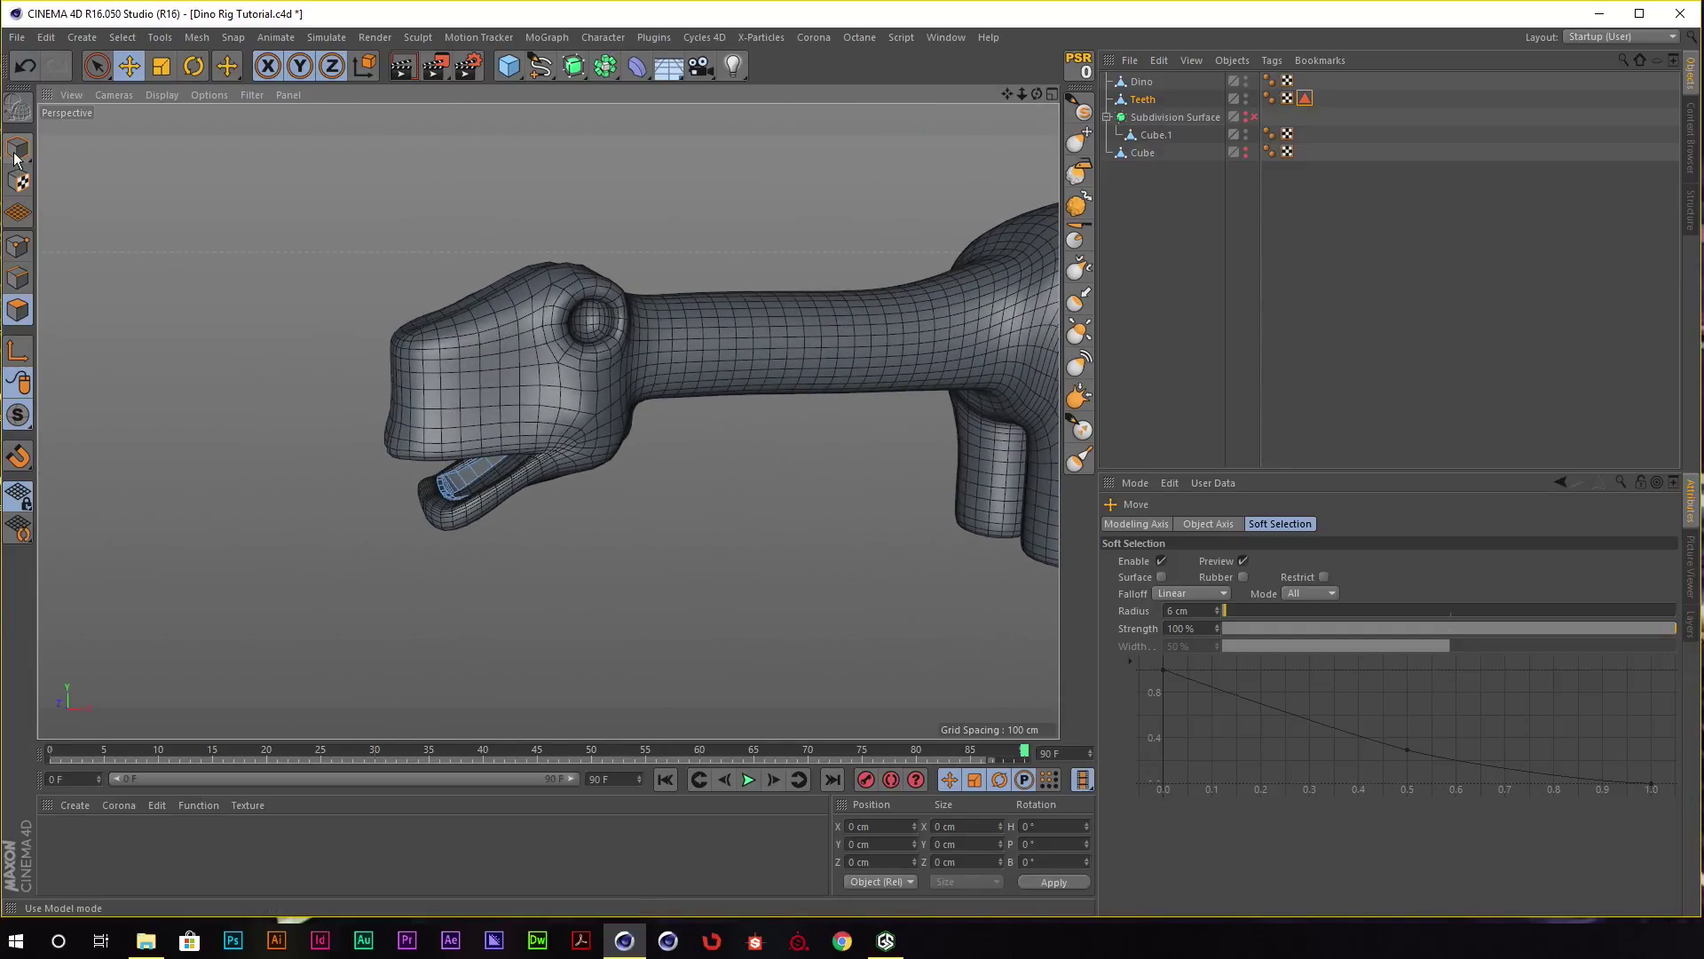
mouse_move(642, 183)
left_mouse_down("alt")
mouse_move(596, 209)
mouse_move(657, 209)
left_mouse_up("alt")
left_click(1273, 229)
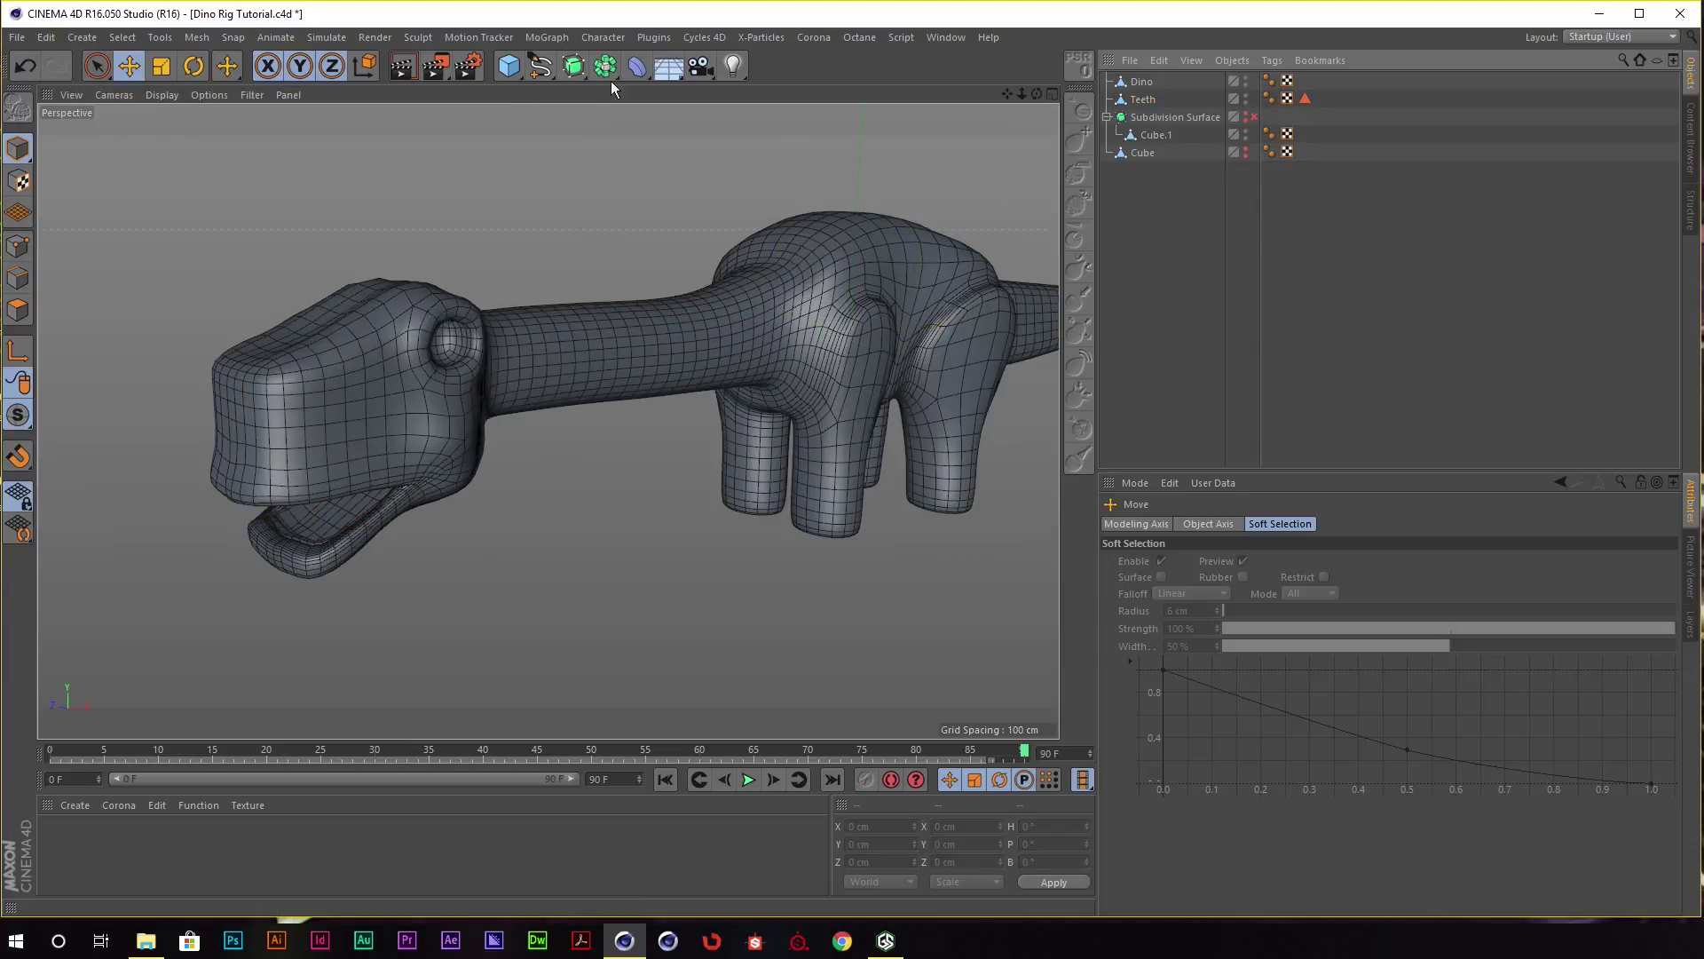
left_click_drag(546, 68, 691, 100)
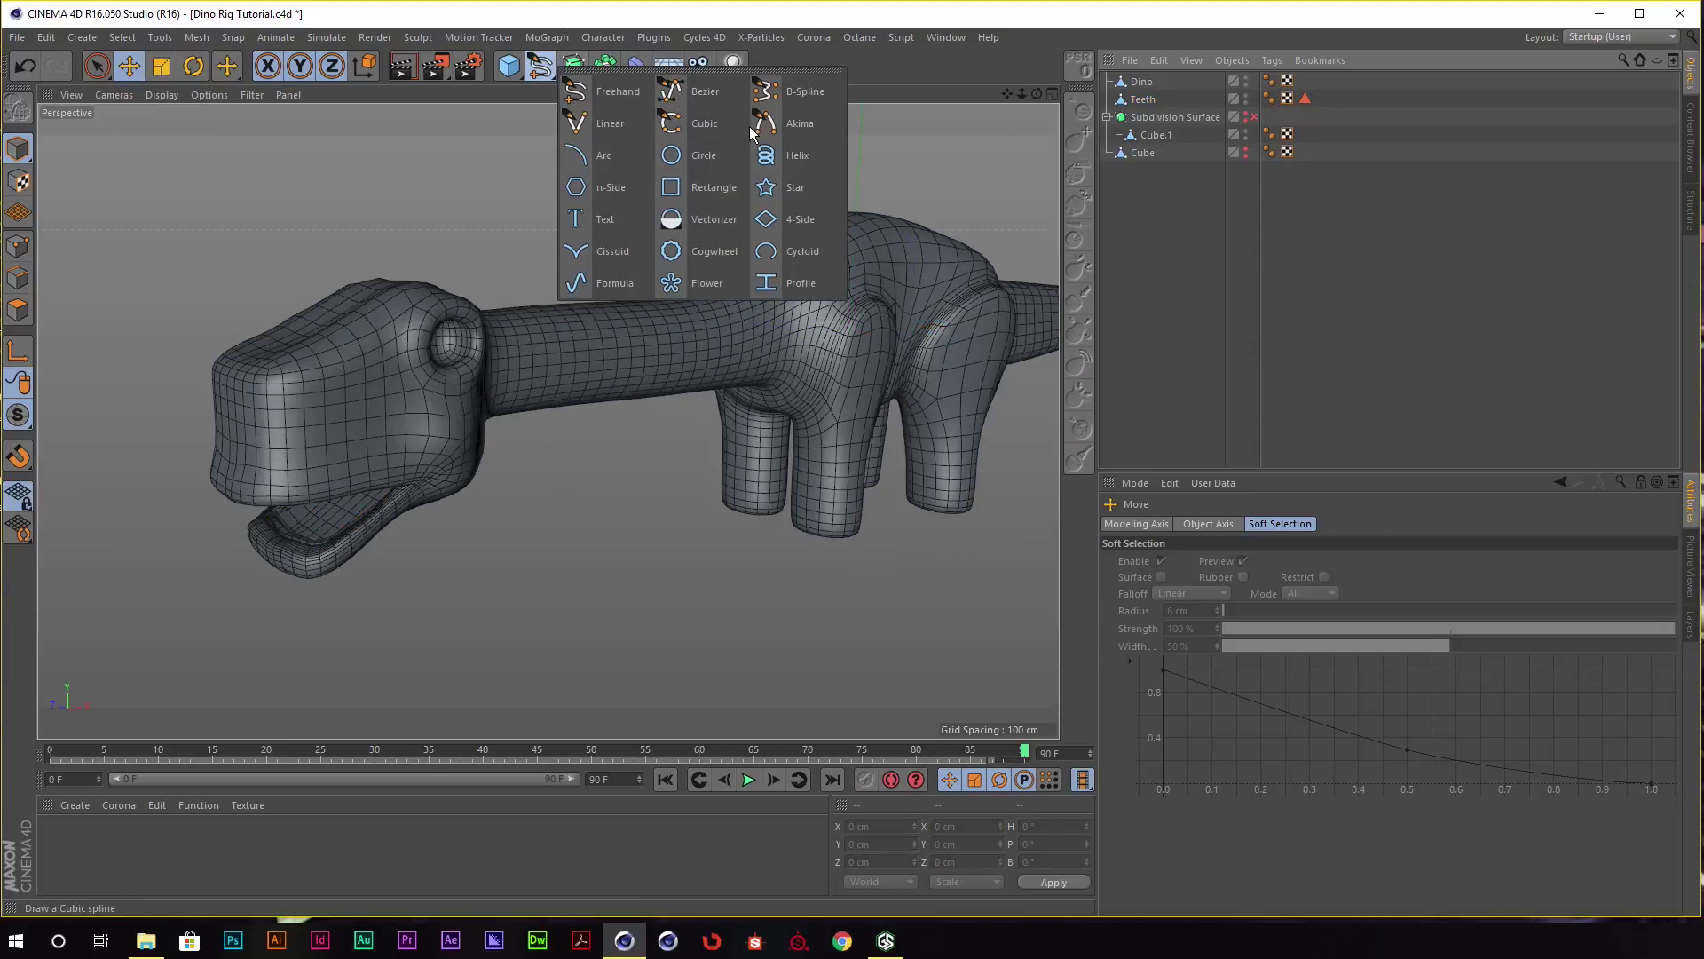
left_click(619, 143)
mouse_move(849, 225)
left_mouse_down("alt")
mouse_move(776, 265)
mouse_move(828, 169)
left_mouse_up("alt")
scroll(799, 221, "up", 3)
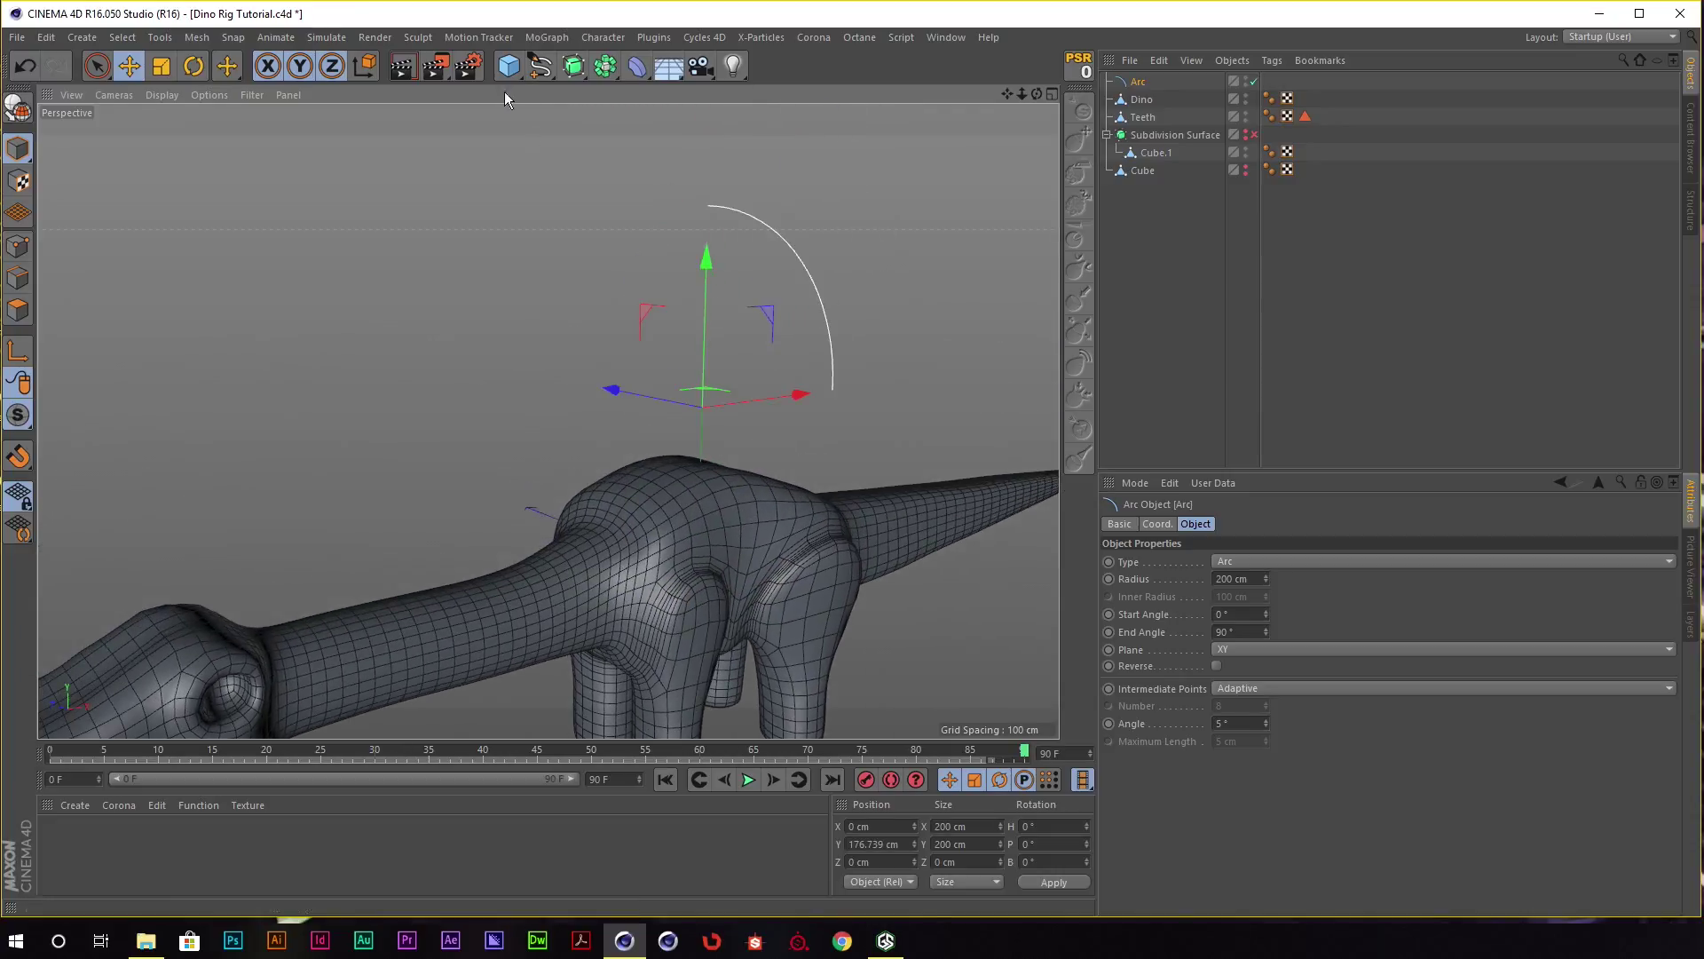
Make the Arc a child of a new Lathe and pitch the Lathe -90°.
left_click_drag(574, 67, 684, 130)
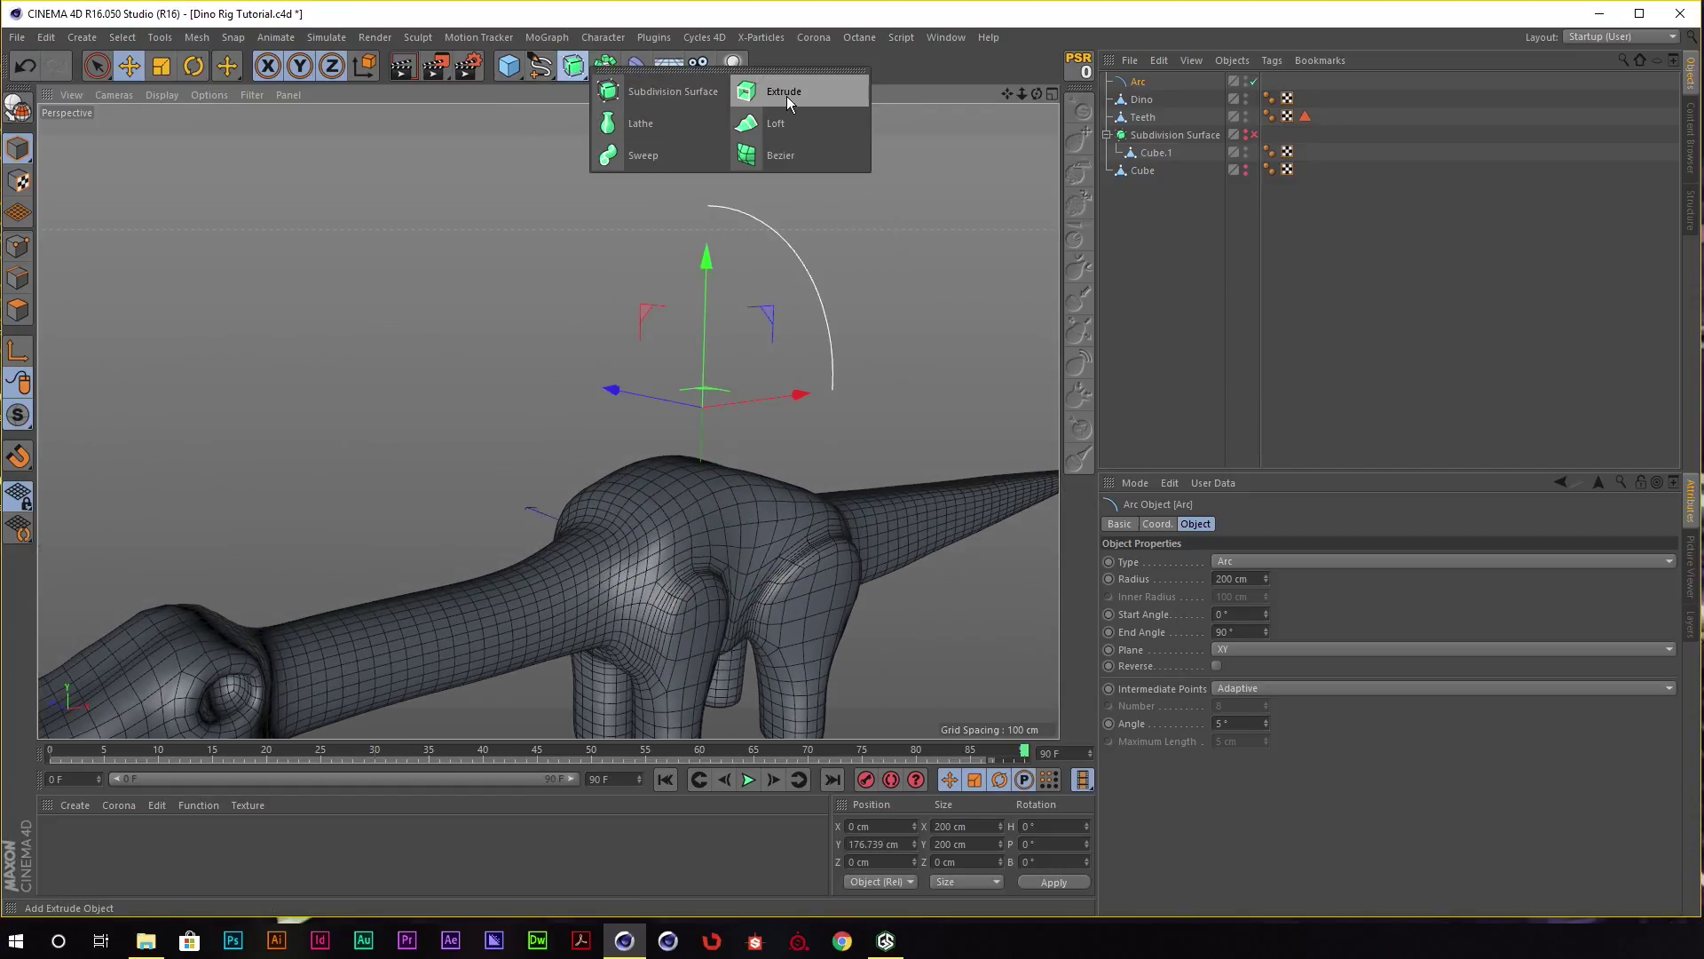
left_click(684, 126, "alt")
mouse_move(833, 205)
left_mouse_down("alt")
mouse_move(811, 263)
mouse_move(852, 248)
left_mouse_up("alt")
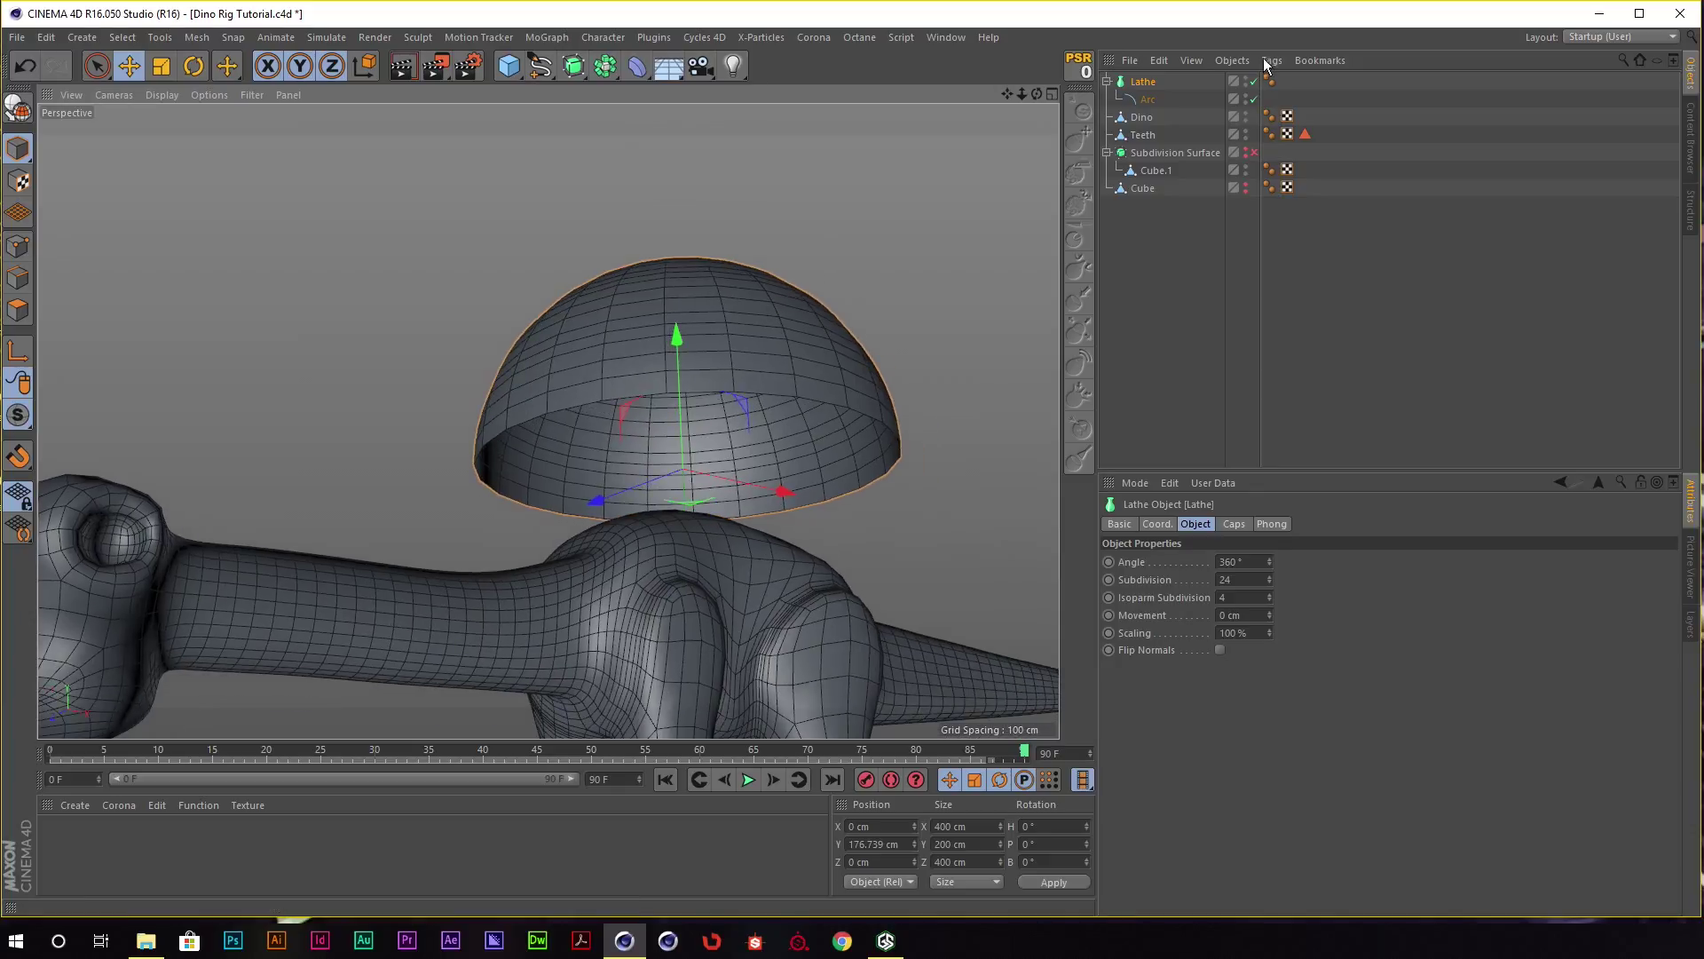
key("r")
mouse_move(728, 443)
left_mouse_down()
mouse_move(663, 318)
mouse_move(628, 305)
mouse_move(781, 414)
mouse_move(653, 243)
mouse_move(621, 281)
left_mouse_up()
Set the Arc type to Segment with a -30° start angle.
left_click(1167, 98)
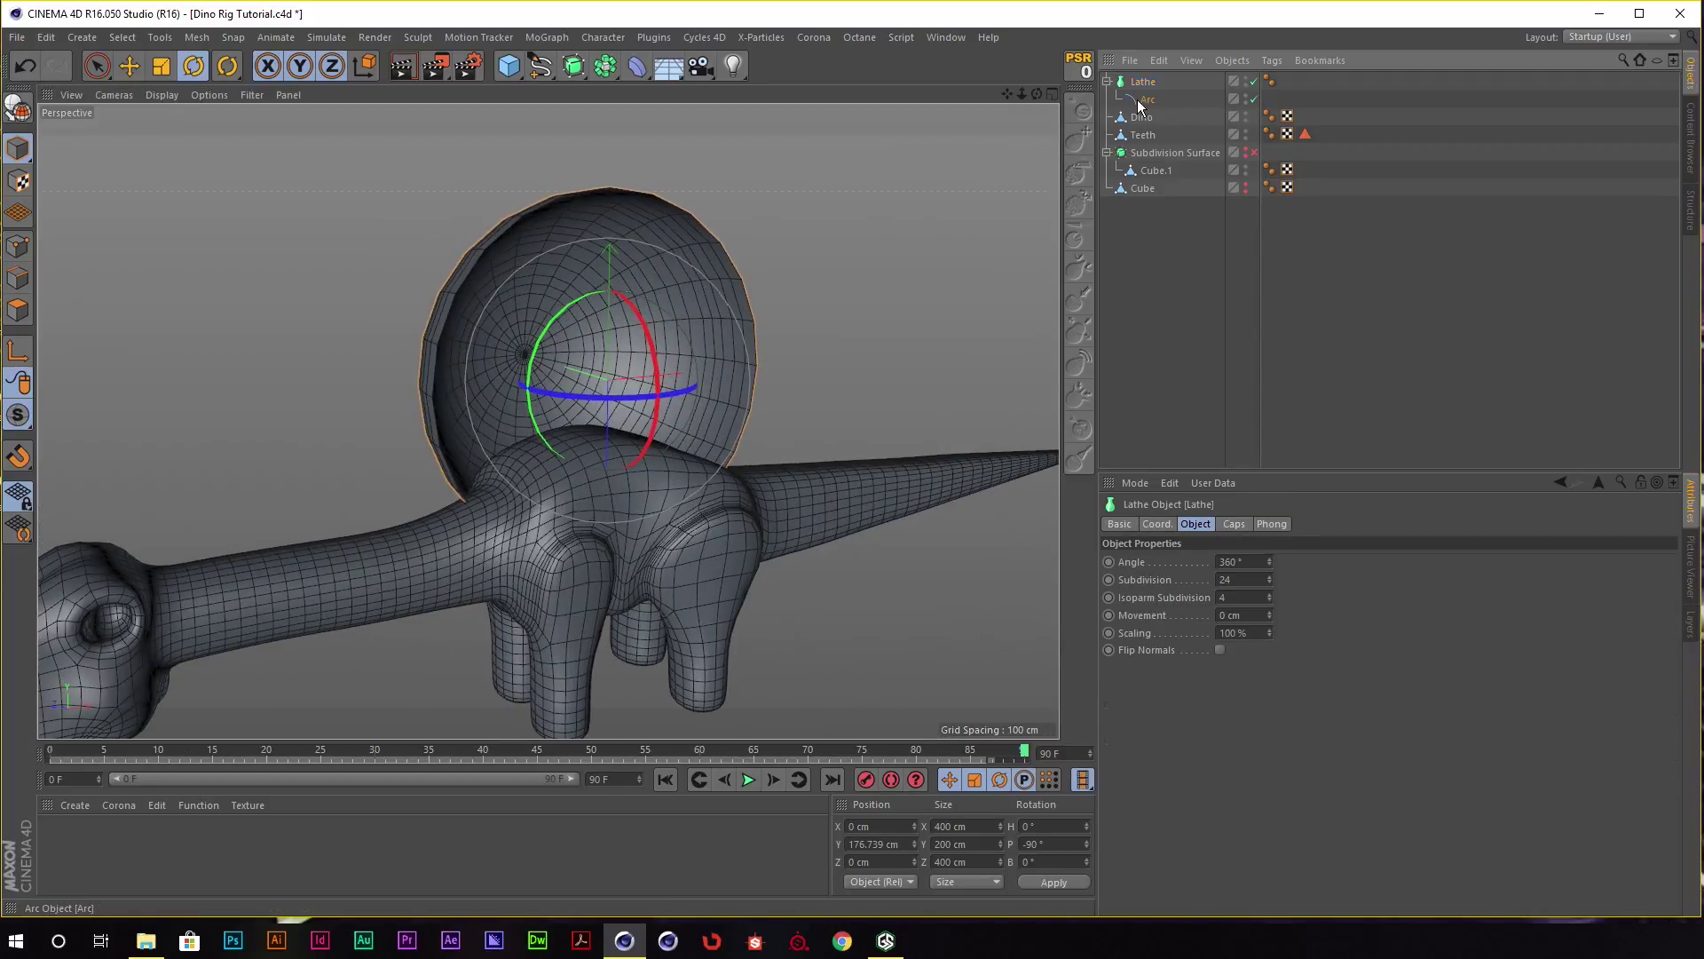
left_click(1260, 563)
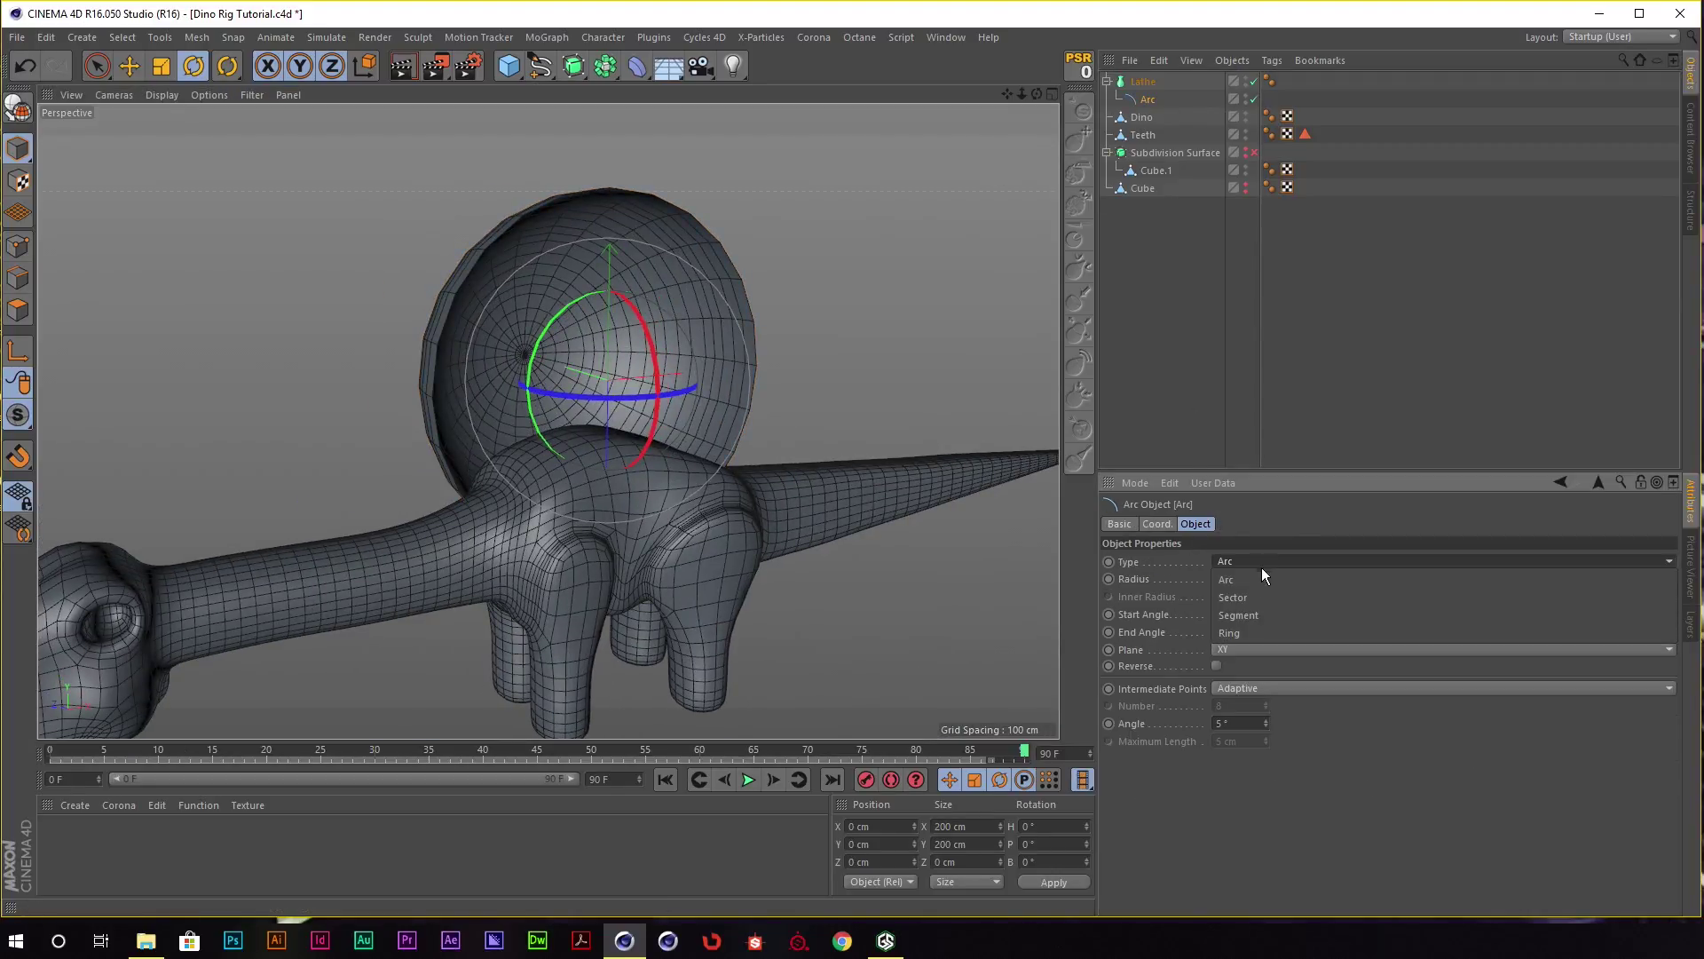
left_click(1257, 621)
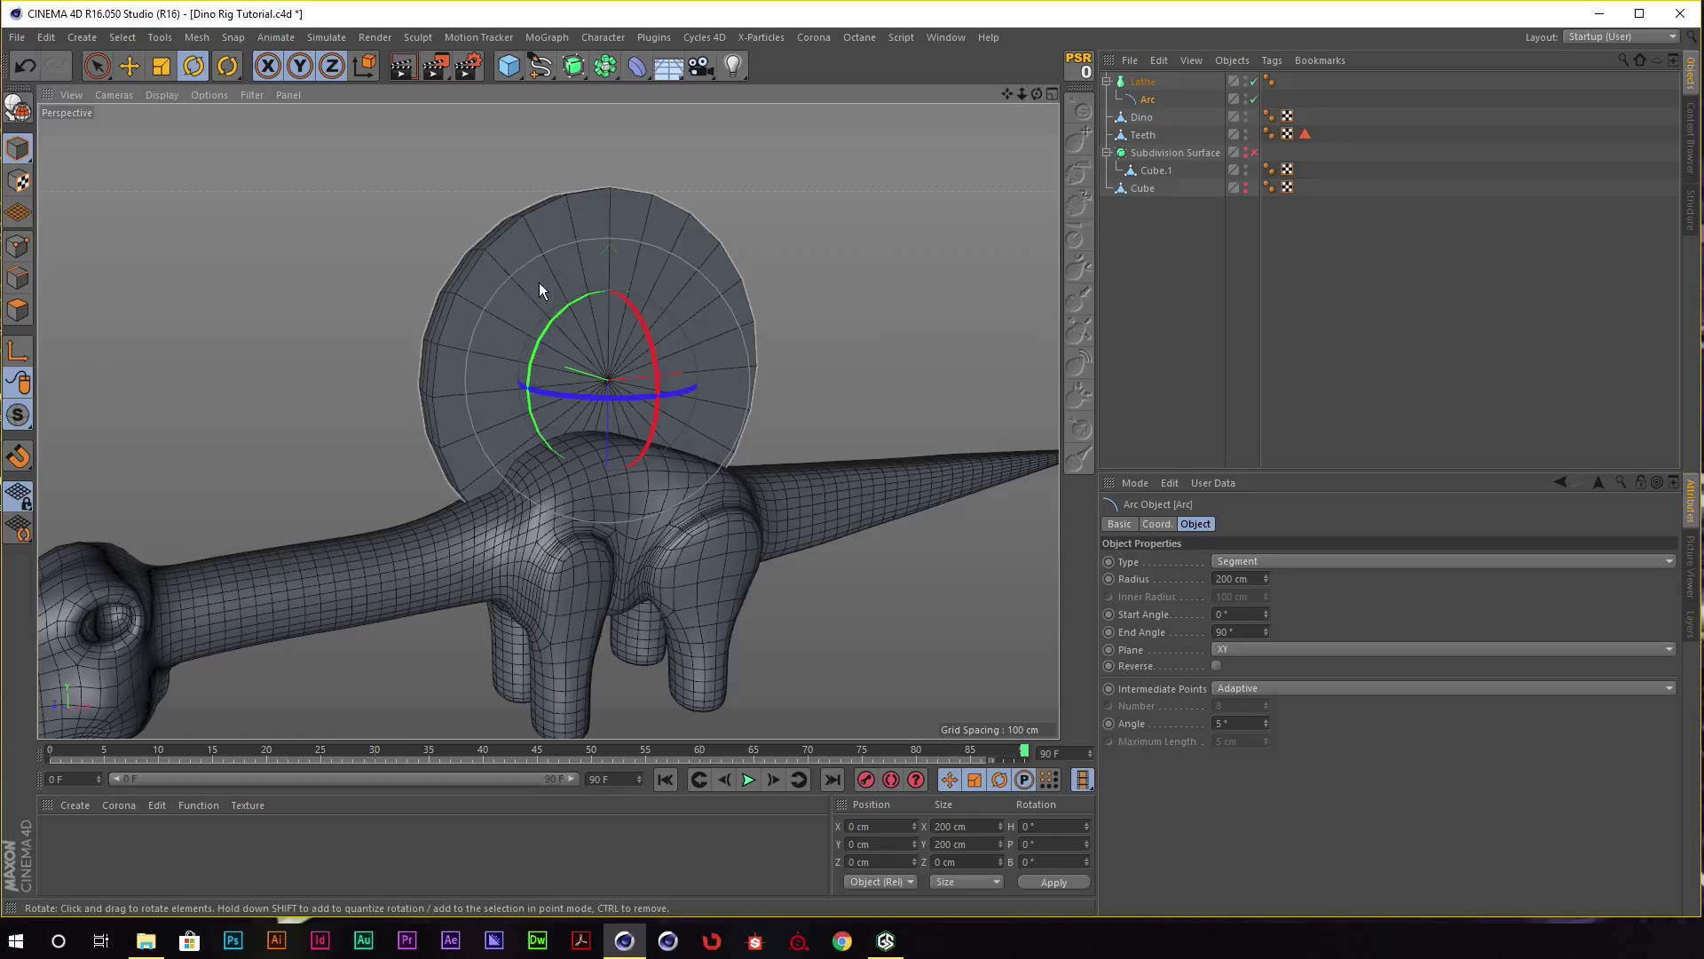
left_click_drag(543, 285, 646, 302, "alt")
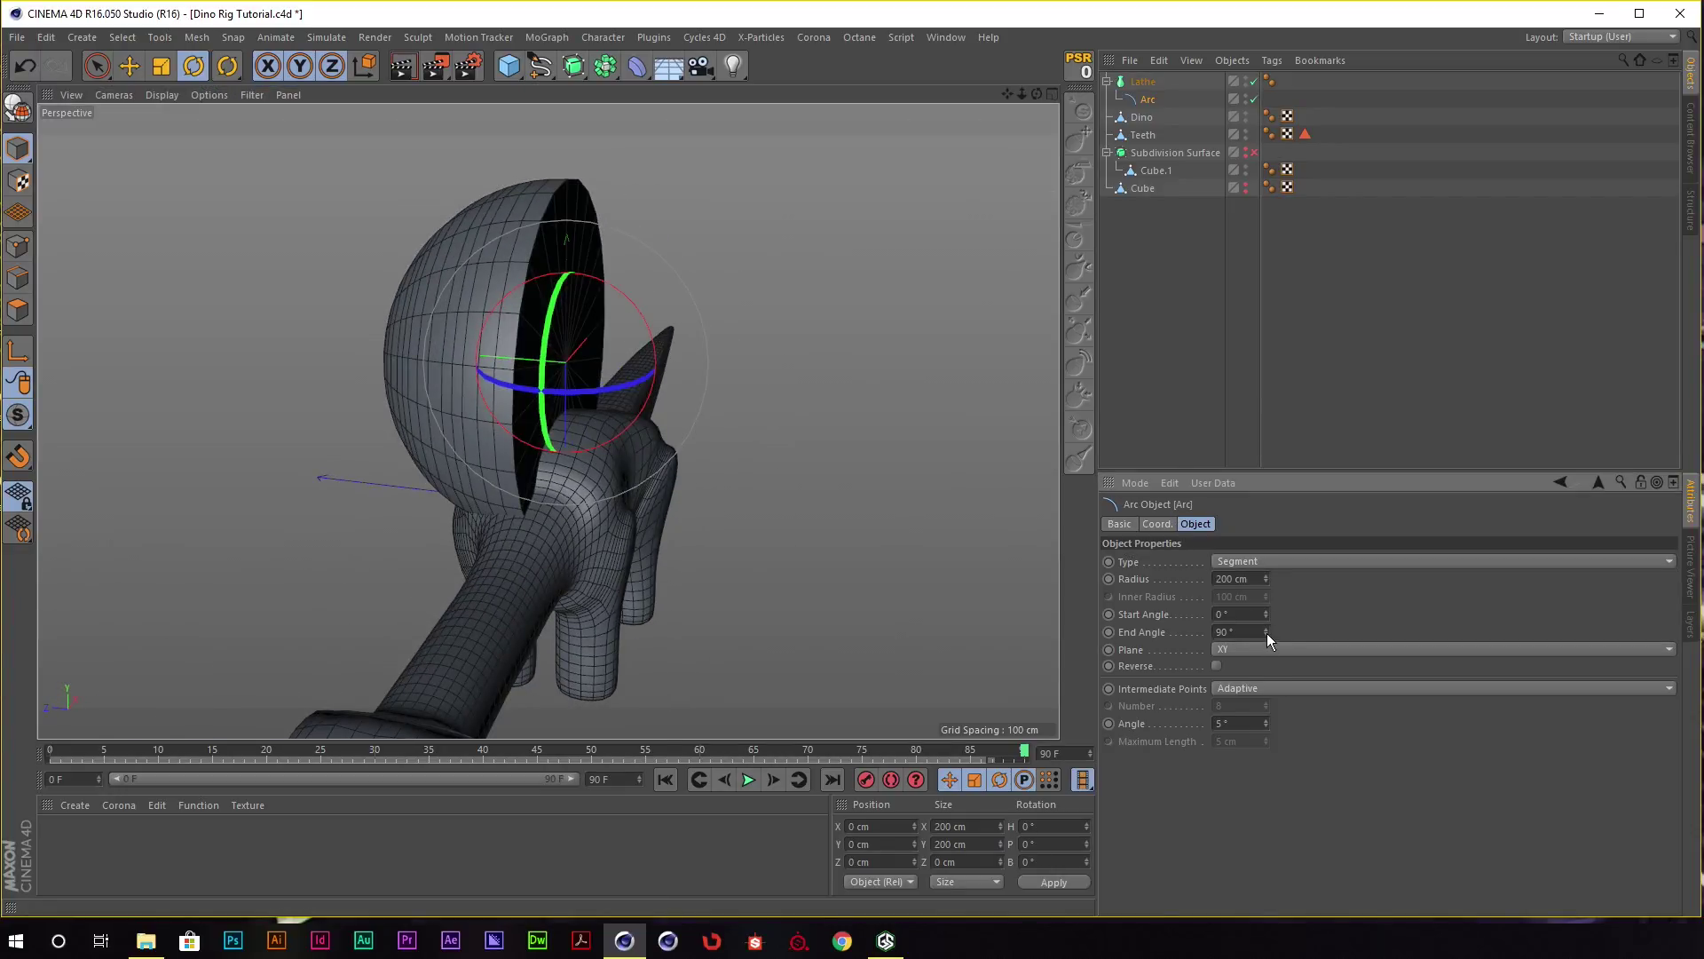
mouse_move(1265, 615)
left_mouse_down()
mouse_move(1280, 650)
mouse_move(1270, 616)
left_mouse_up()
mouse_move(757, 378)
left_mouse_down("alt")
mouse_move(596, 343)
mouse_move(626, 288)
mouse_move(405, 272)
mouse_move(679, 283)
mouse_move(664, 375)
mouse_move(751, 370)
mouse_move(695, 311)
mouse_move(976, 222)
left_mouse_up("alt")
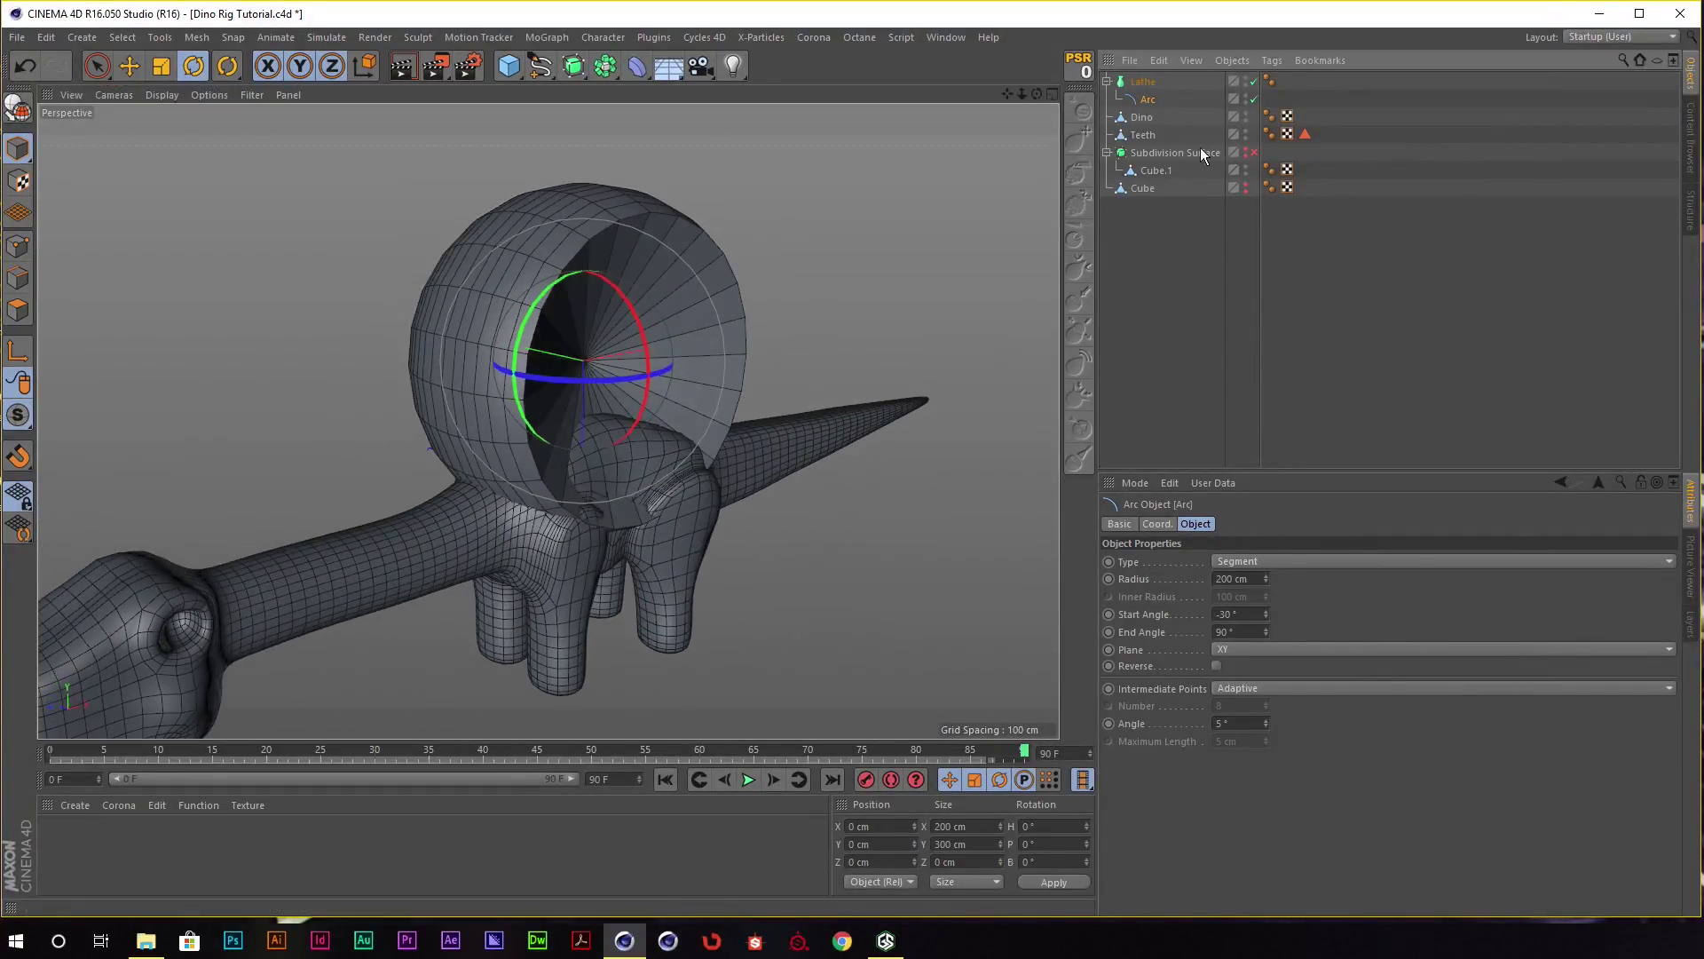
Raise the Lathe shell on Y to about 285 cm, undoing an accidental scale.
left_click(1145, 82)
key("t")
key("x")
left_click_drag(875, 119, 563, 232)
key("e")
key("x")
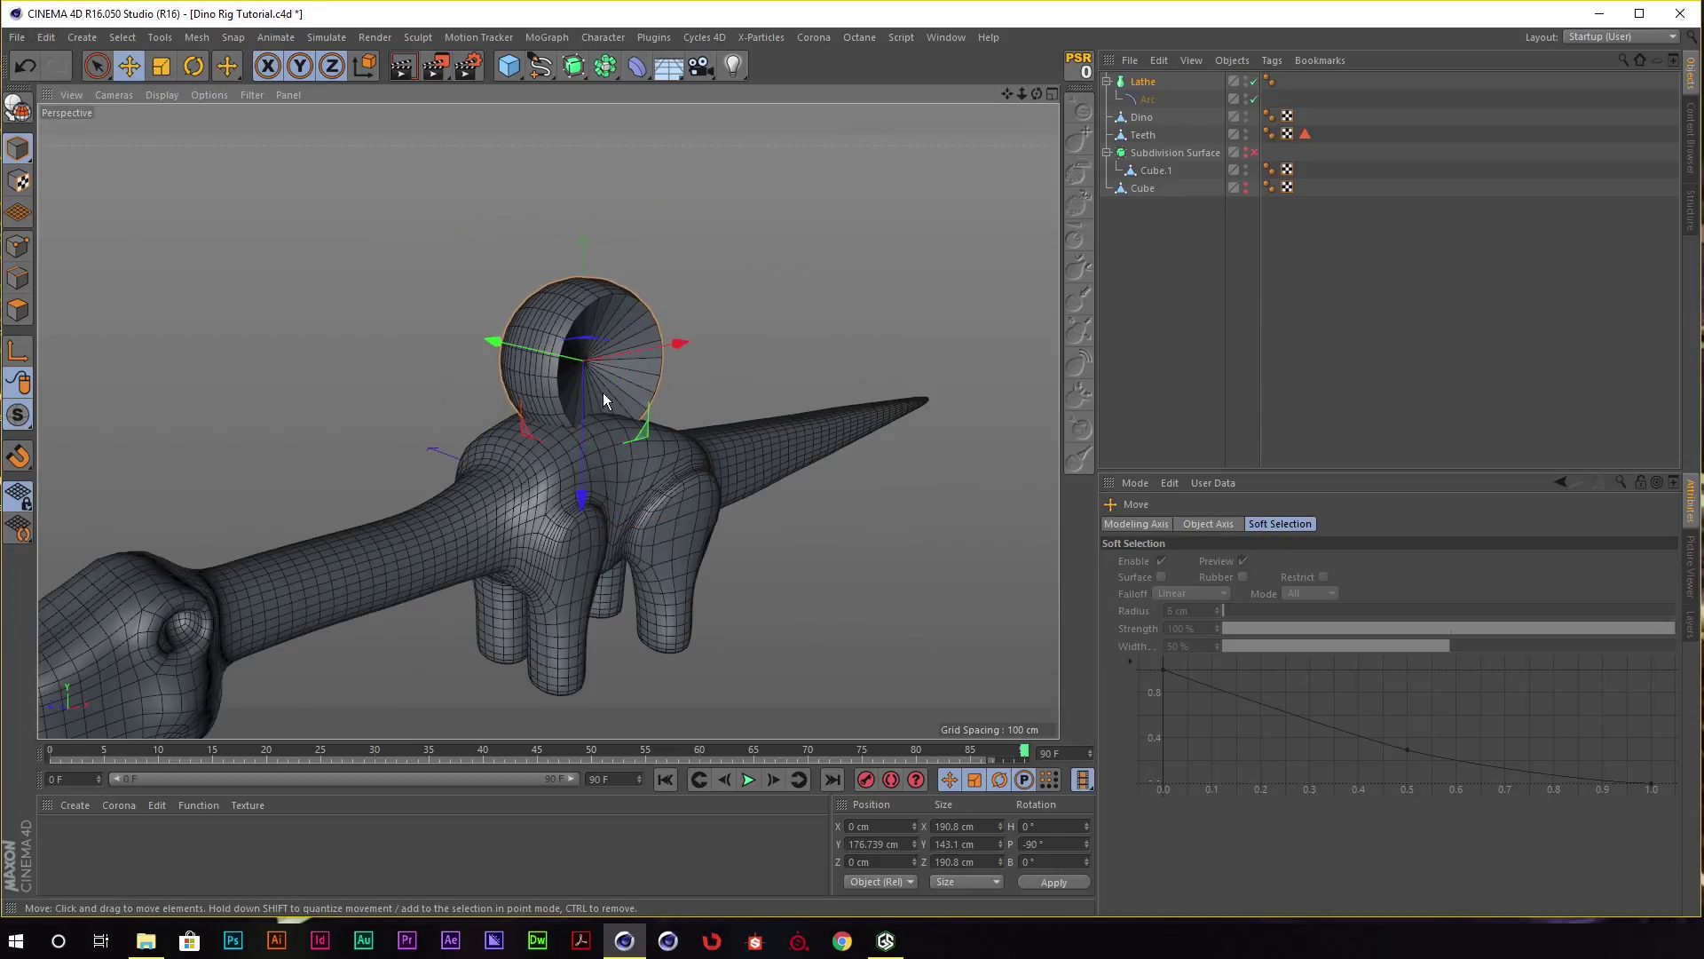
key("ctrl+z")
mouse_move(653, 307)
left_mouse_down("alt")
mouse_move(609, 458)
mouse_move(619, 375)
left_mouse_up("alt")
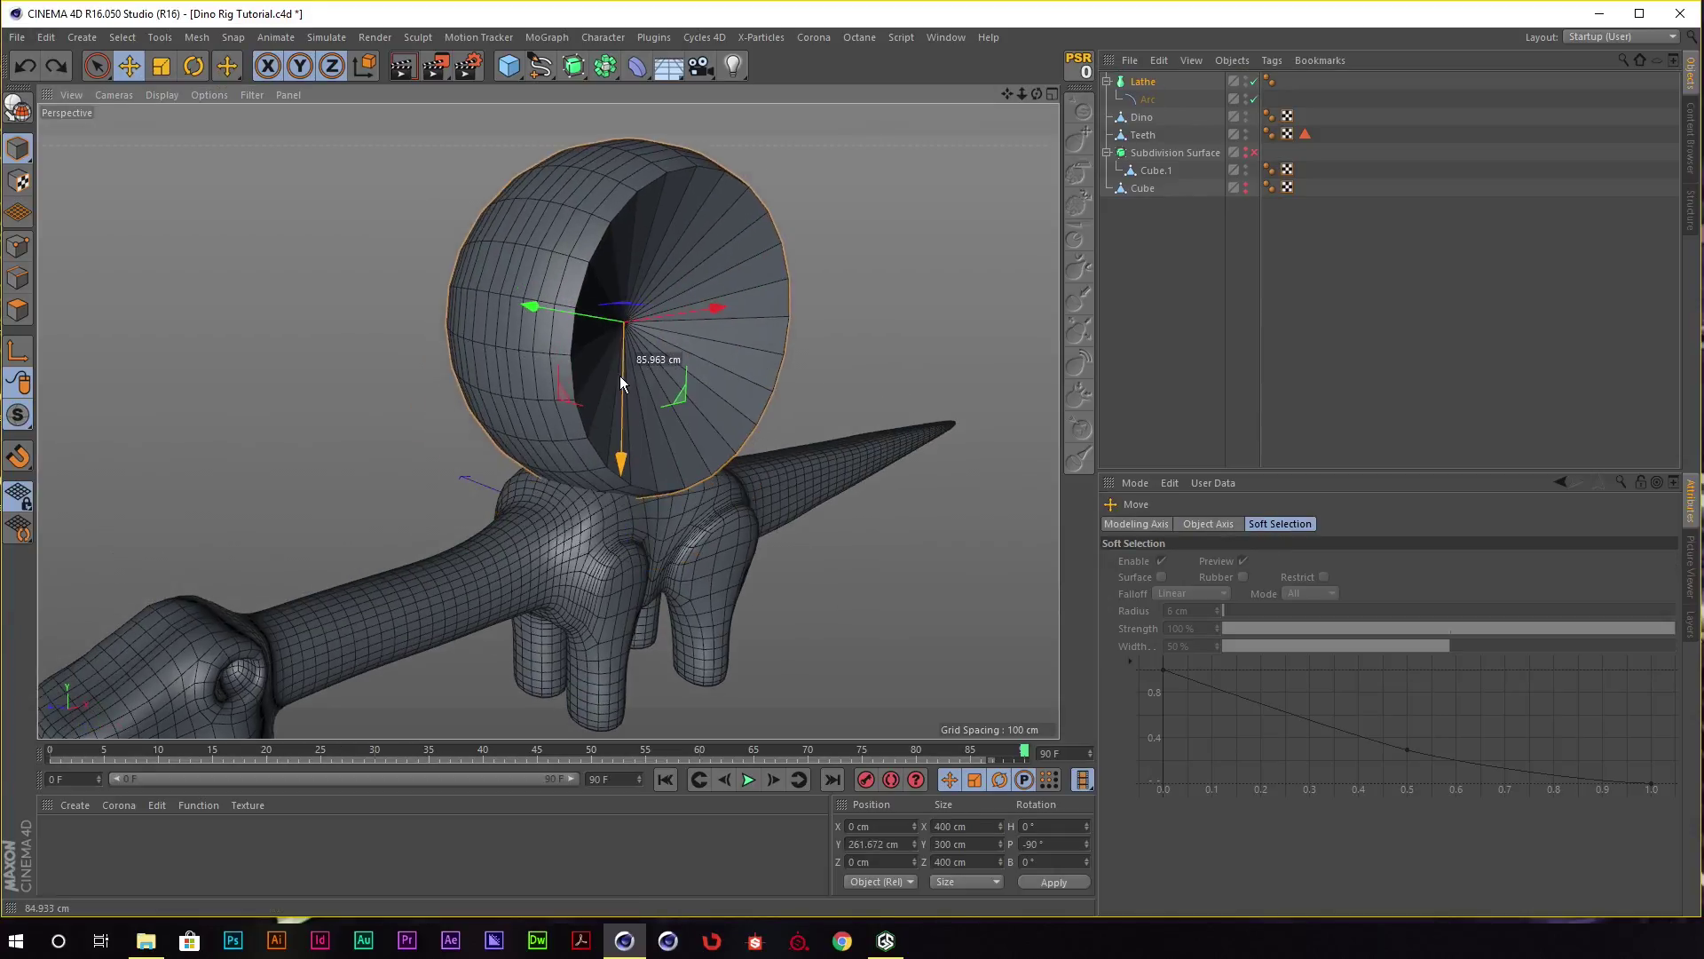
Group the Lathe under a new Null with Alt+G.
left_click(1144, 80)
left_click_drag(738, 205, 715, 245, "alt")
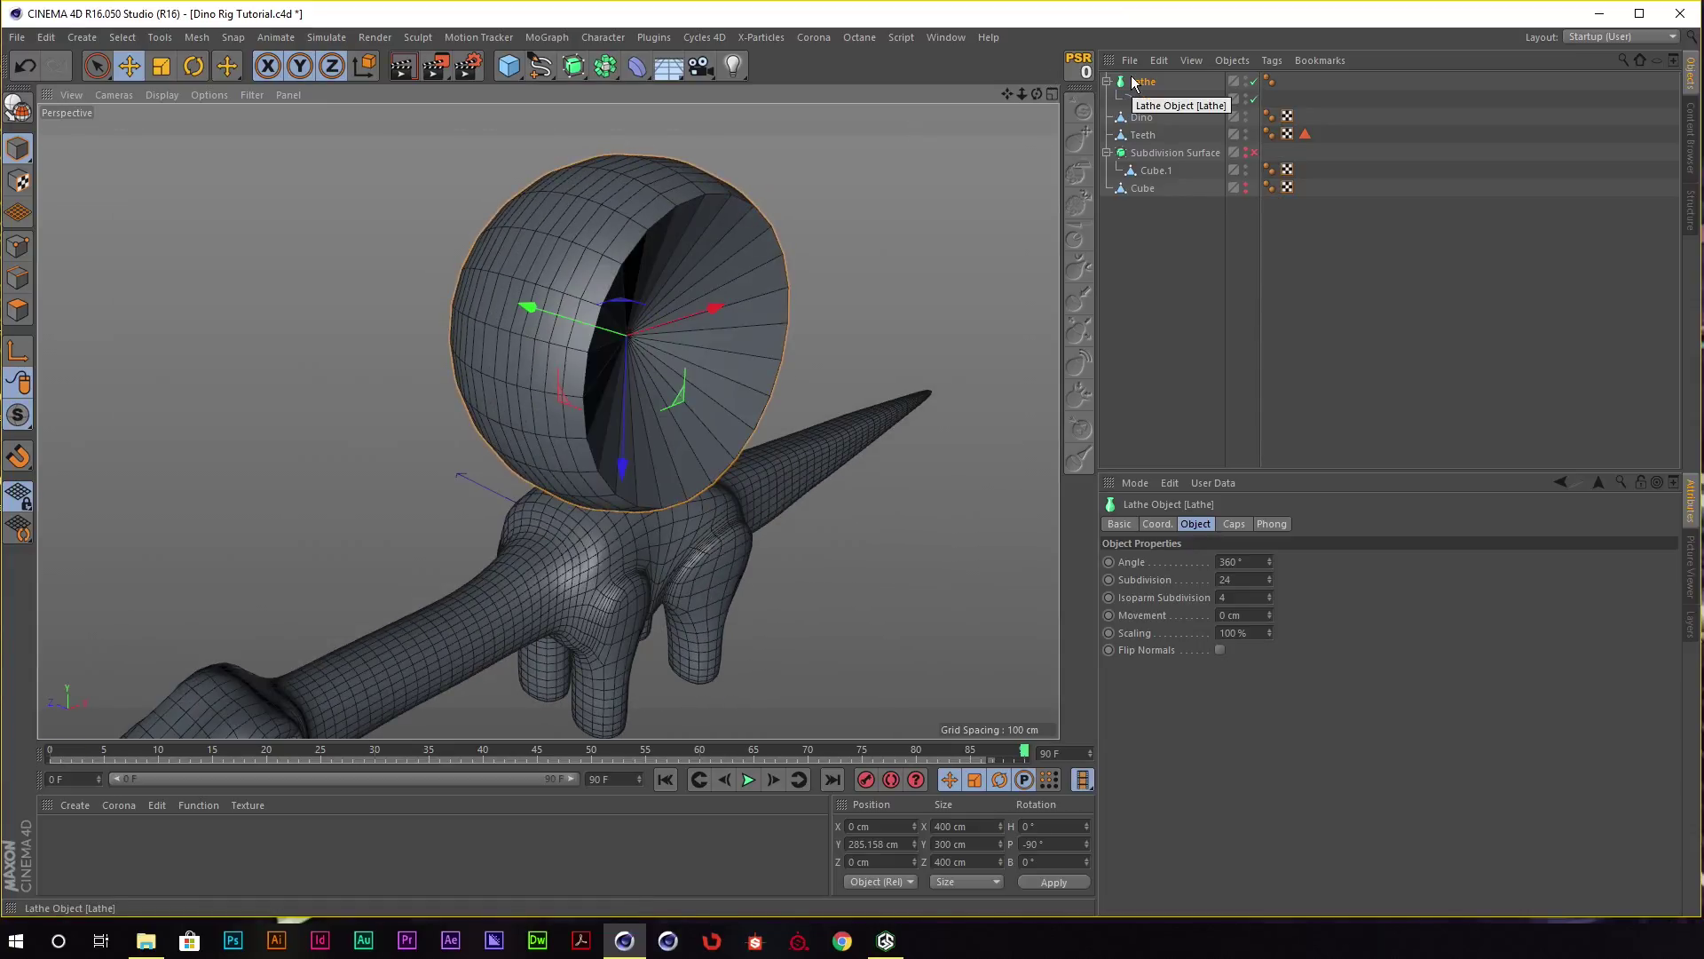
key("alt+g")
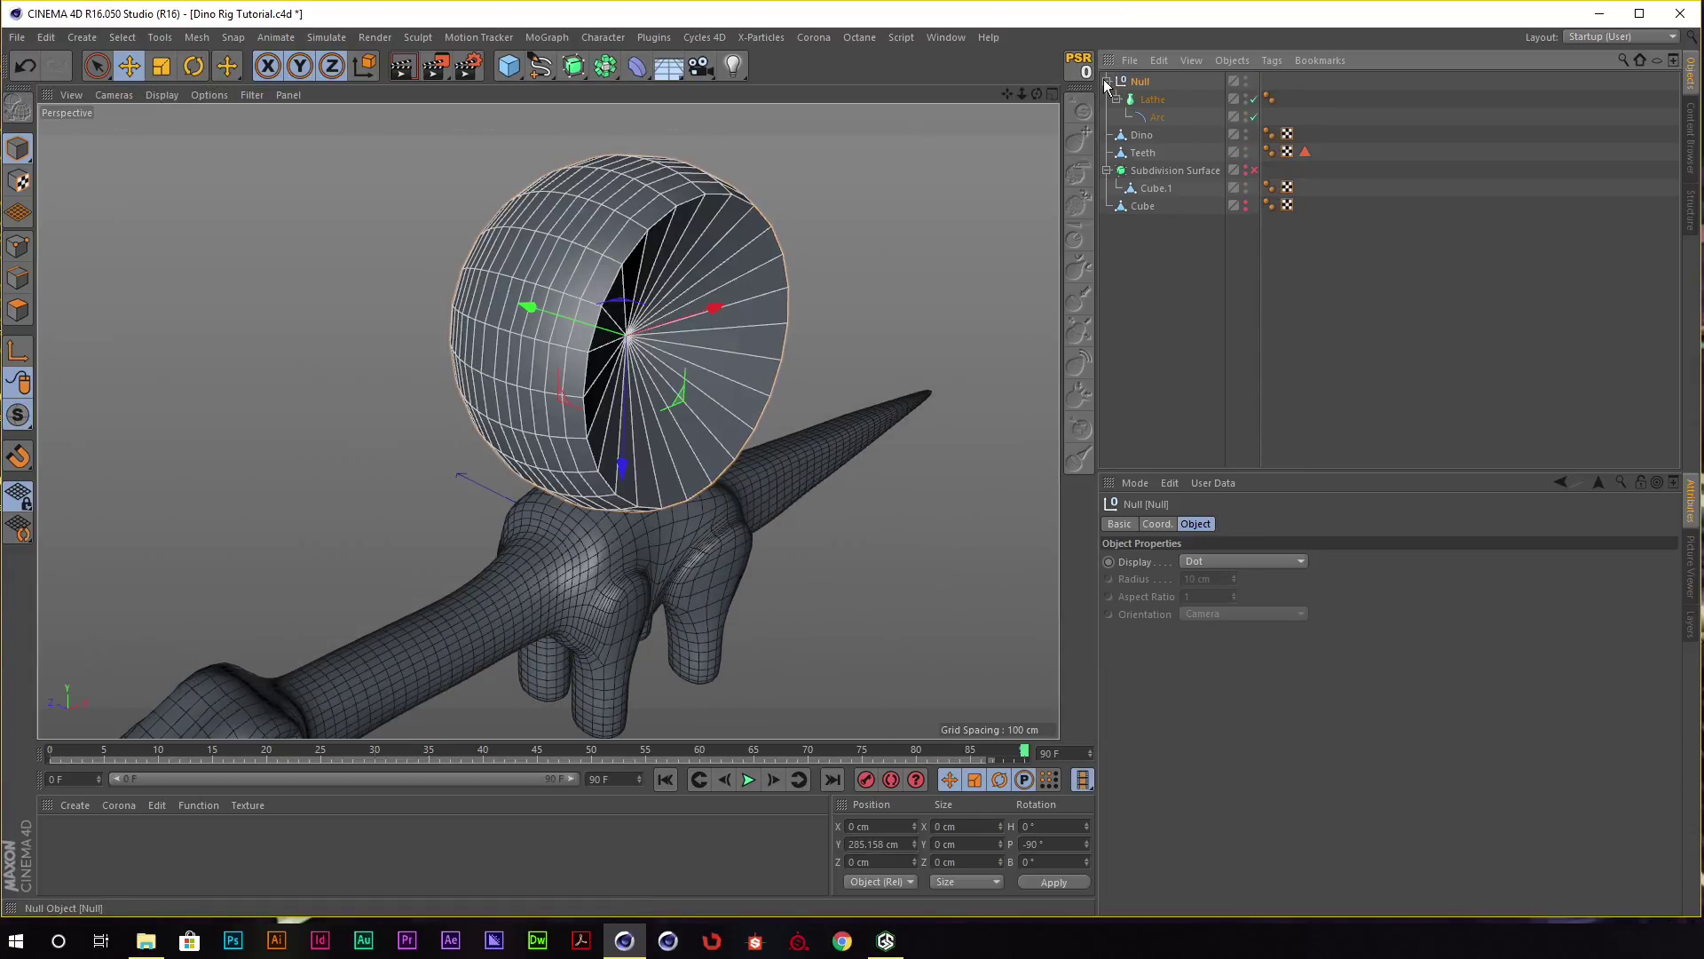
Add a Bevel deformer under the Null and enable Use Angle.
left_click(637, 66)
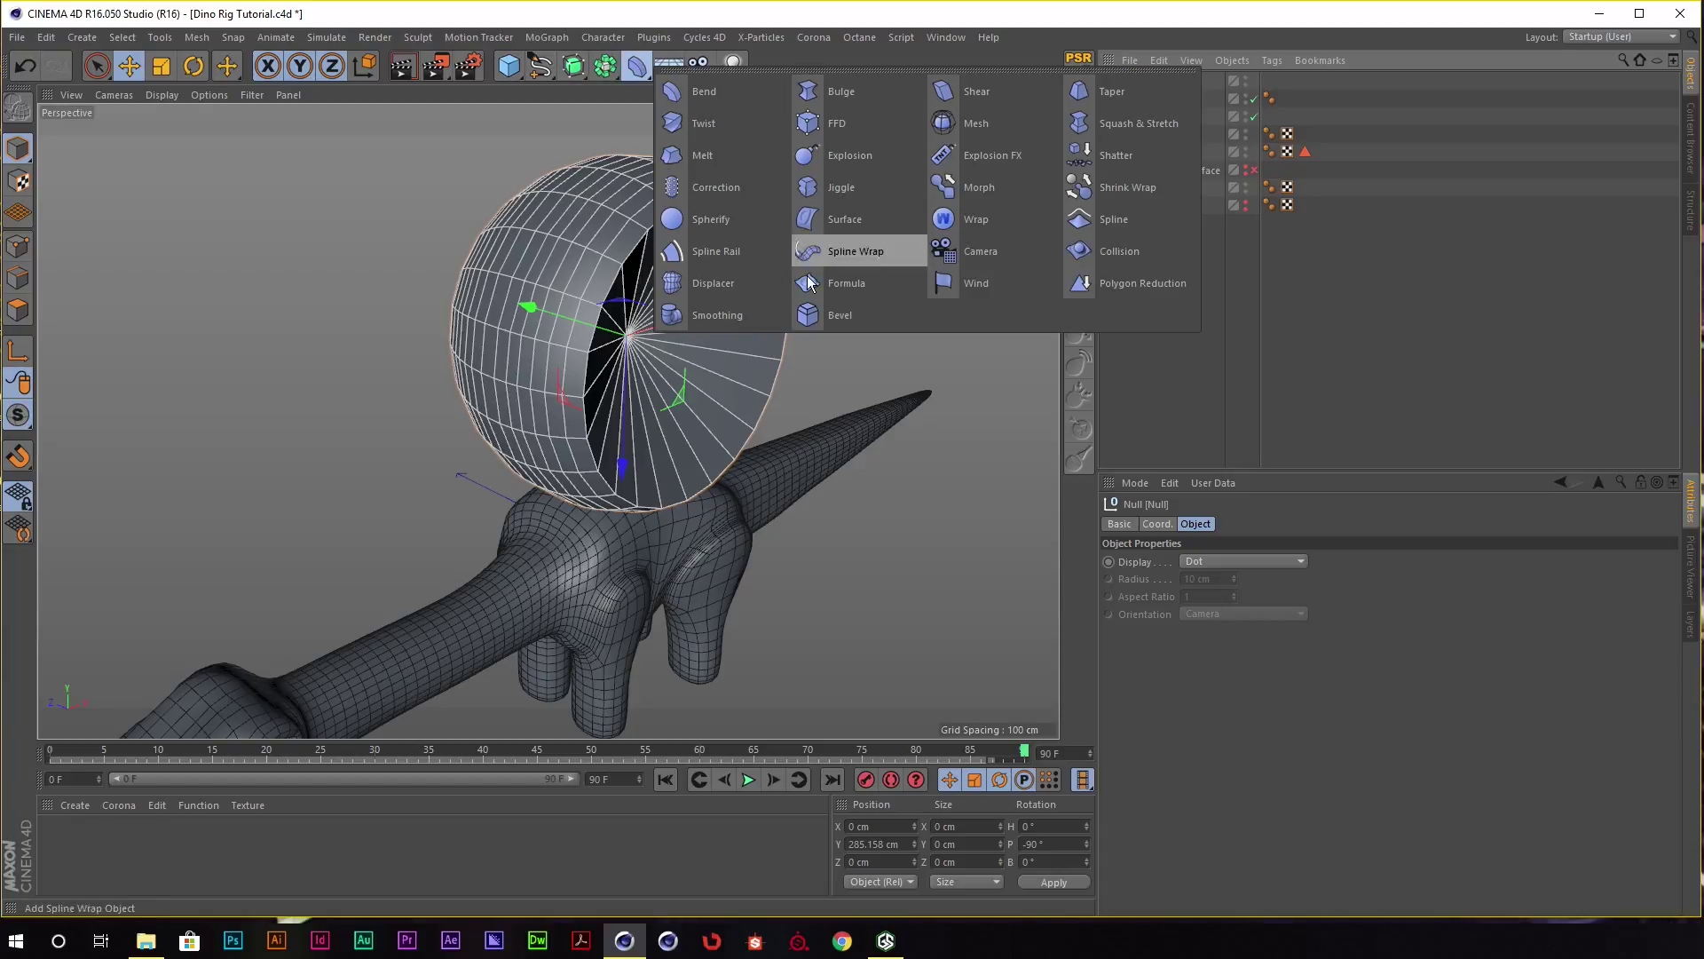
left_click(840, 315)
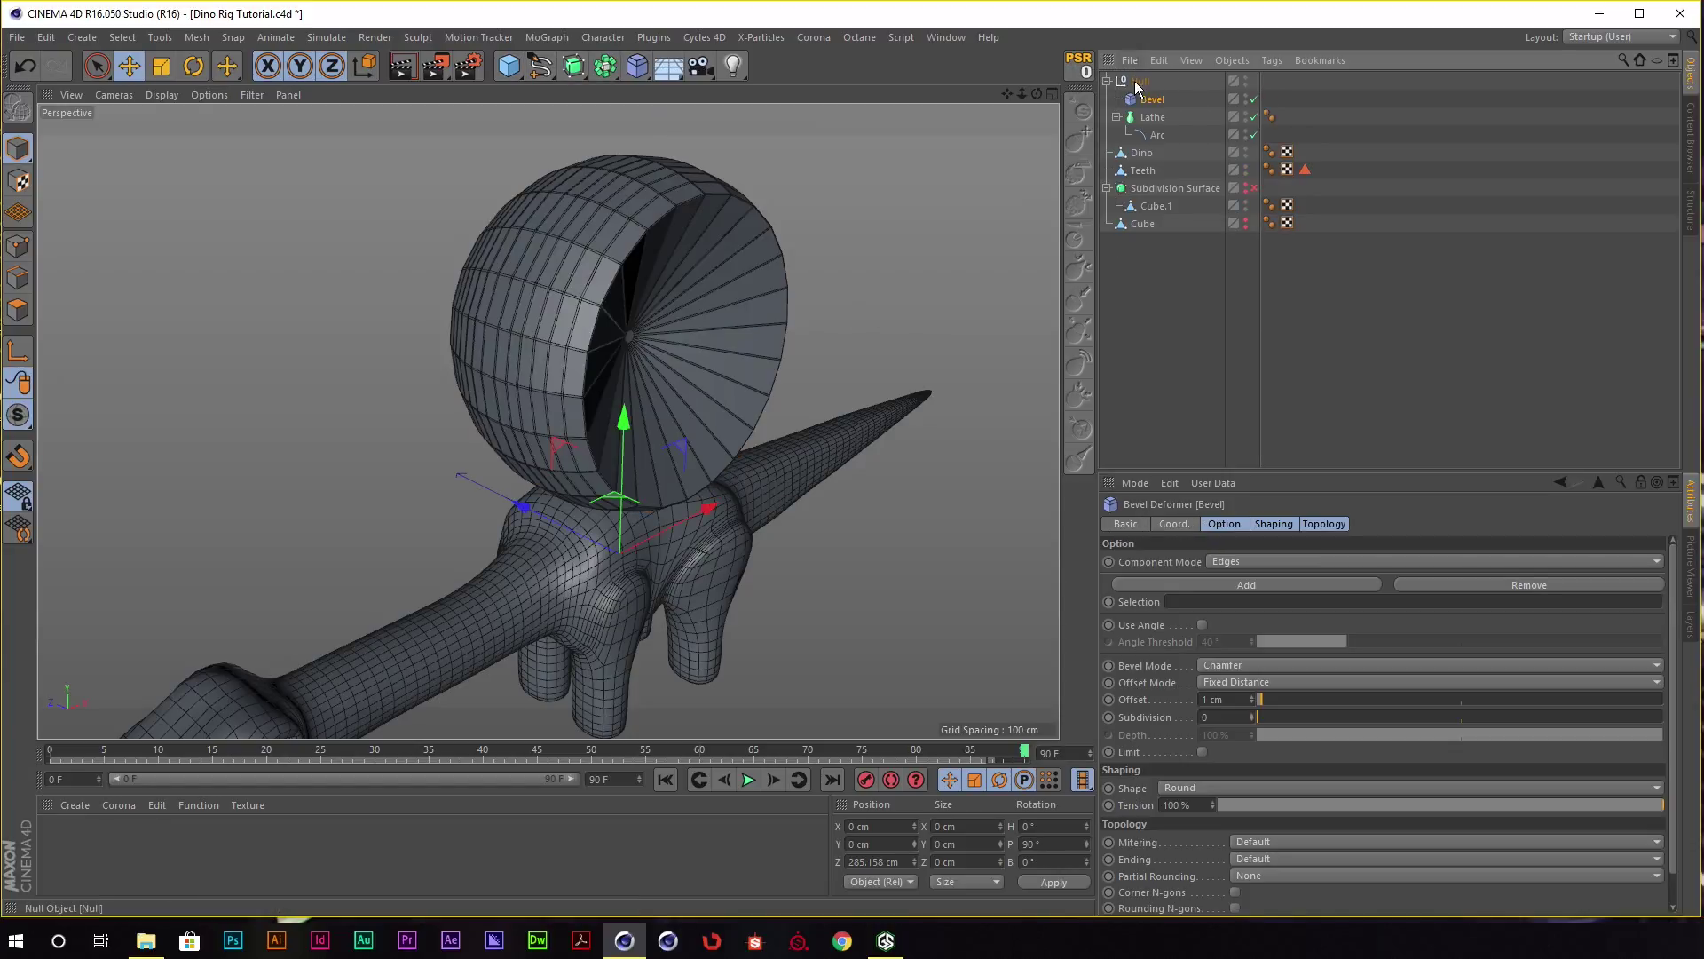
mouse_move(1004, 195)
left_mouse_down("alt")
mouse_move(652, 228)
mouse_move(700, 216)
left_mouse_up("alt")
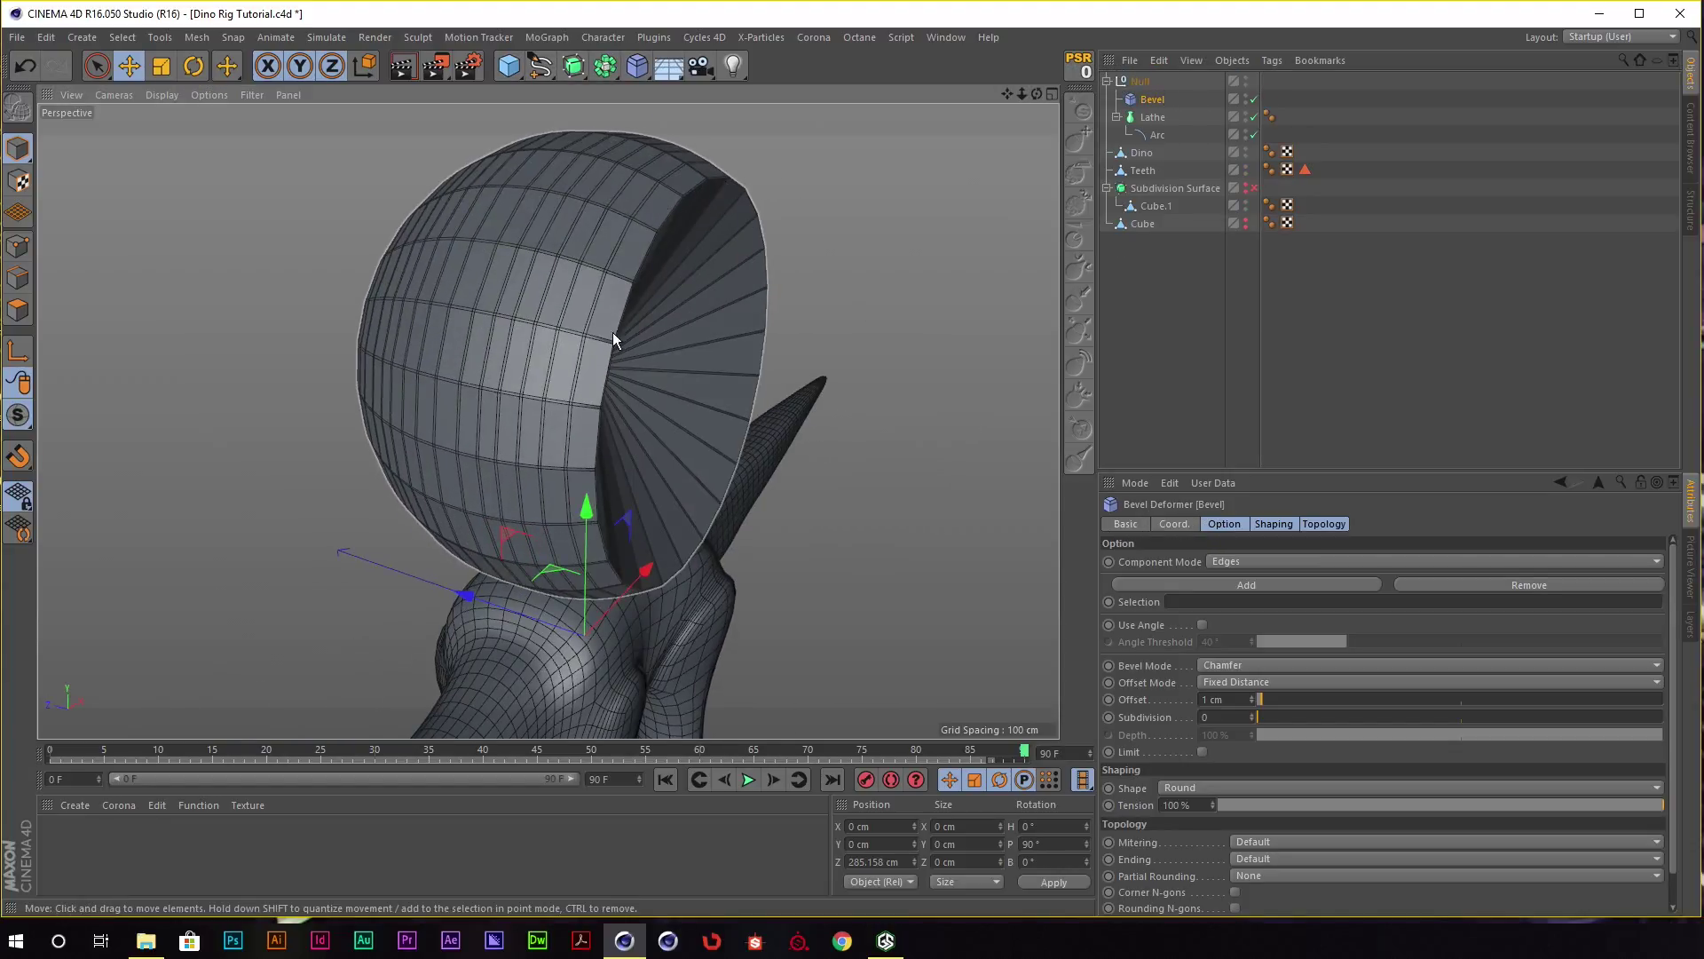
left_click(1202, 624)
left_click_drag(756, 199, 870, 240, "alt")
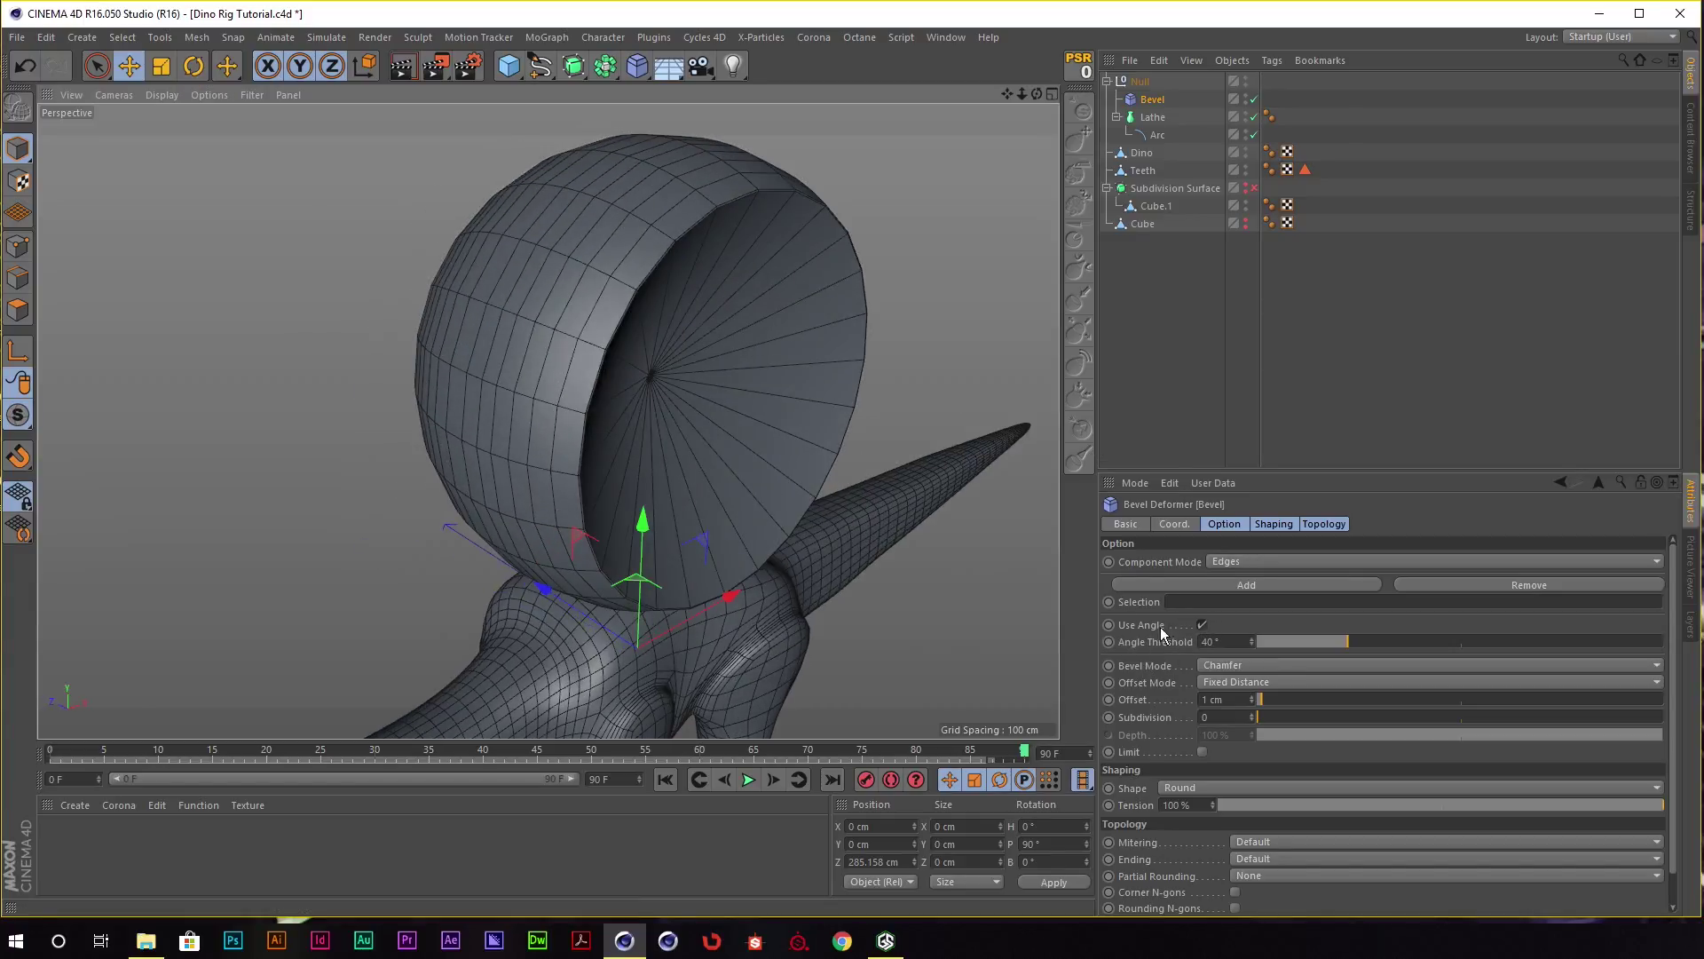
left_click_drag(1021, 427, 854, 188, "alt")
scroll(685, 199, "up", 3)
left_click_drag(685, 199, 717, 261, "alt")
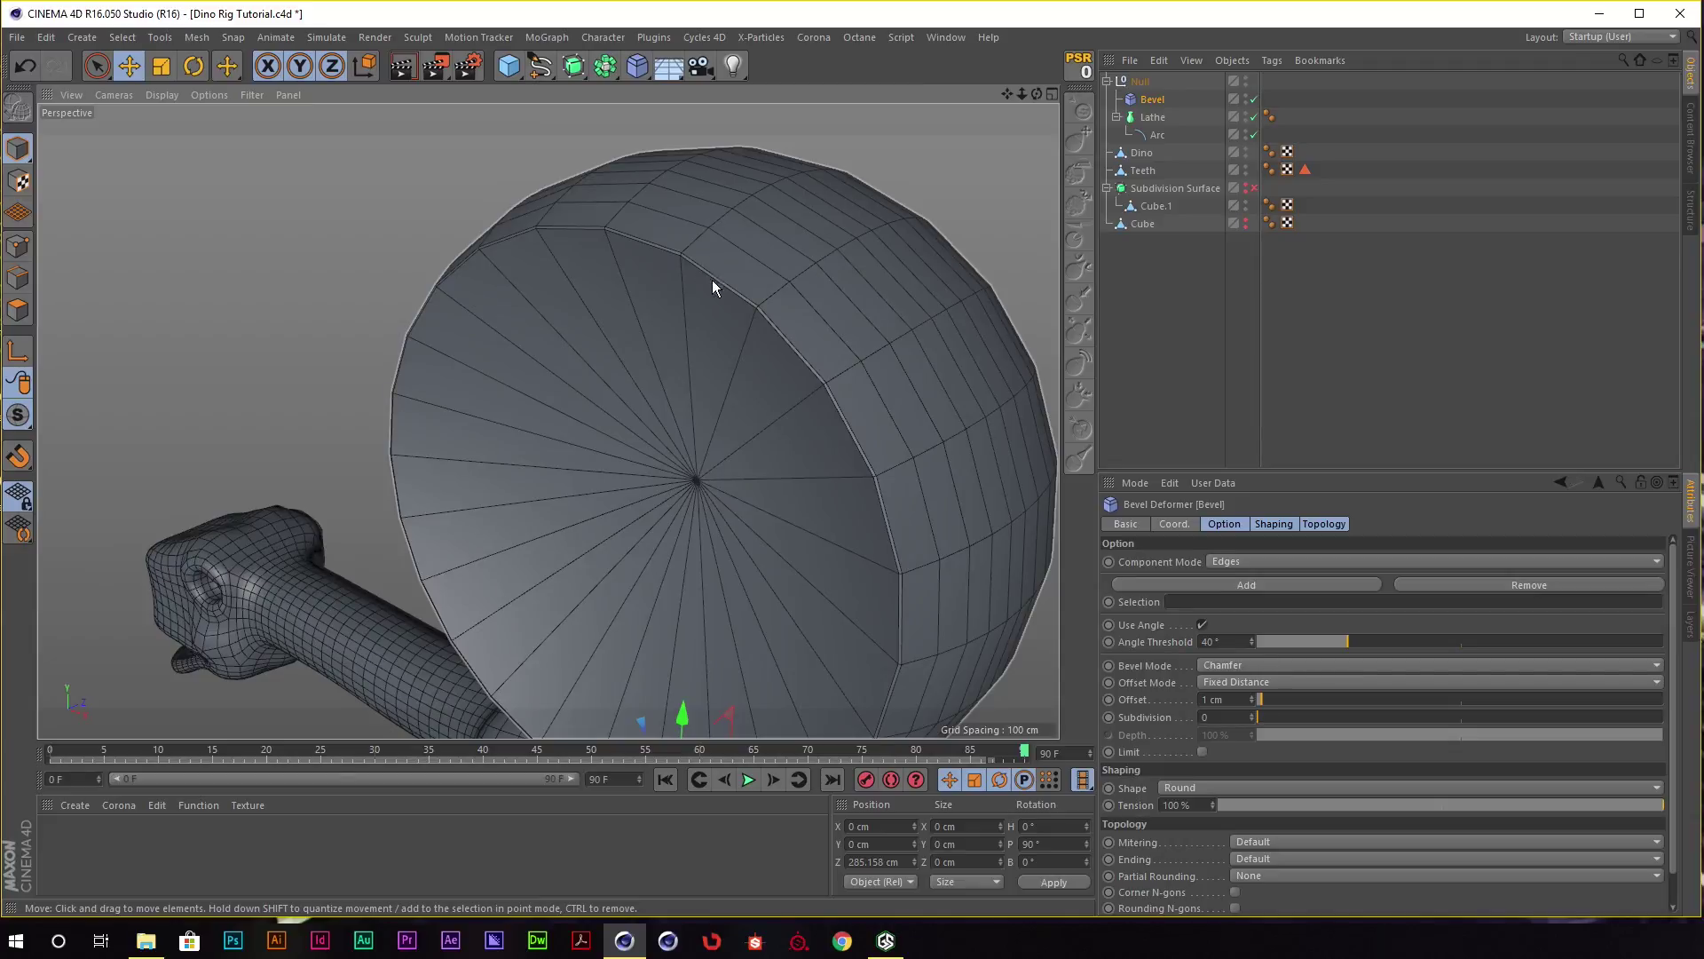
Give the Bevel a 12 cm offset, Limit on, 29° angle threshold and 3 subdivisions.
left_click_drag(1252, 706, 1253, 694)
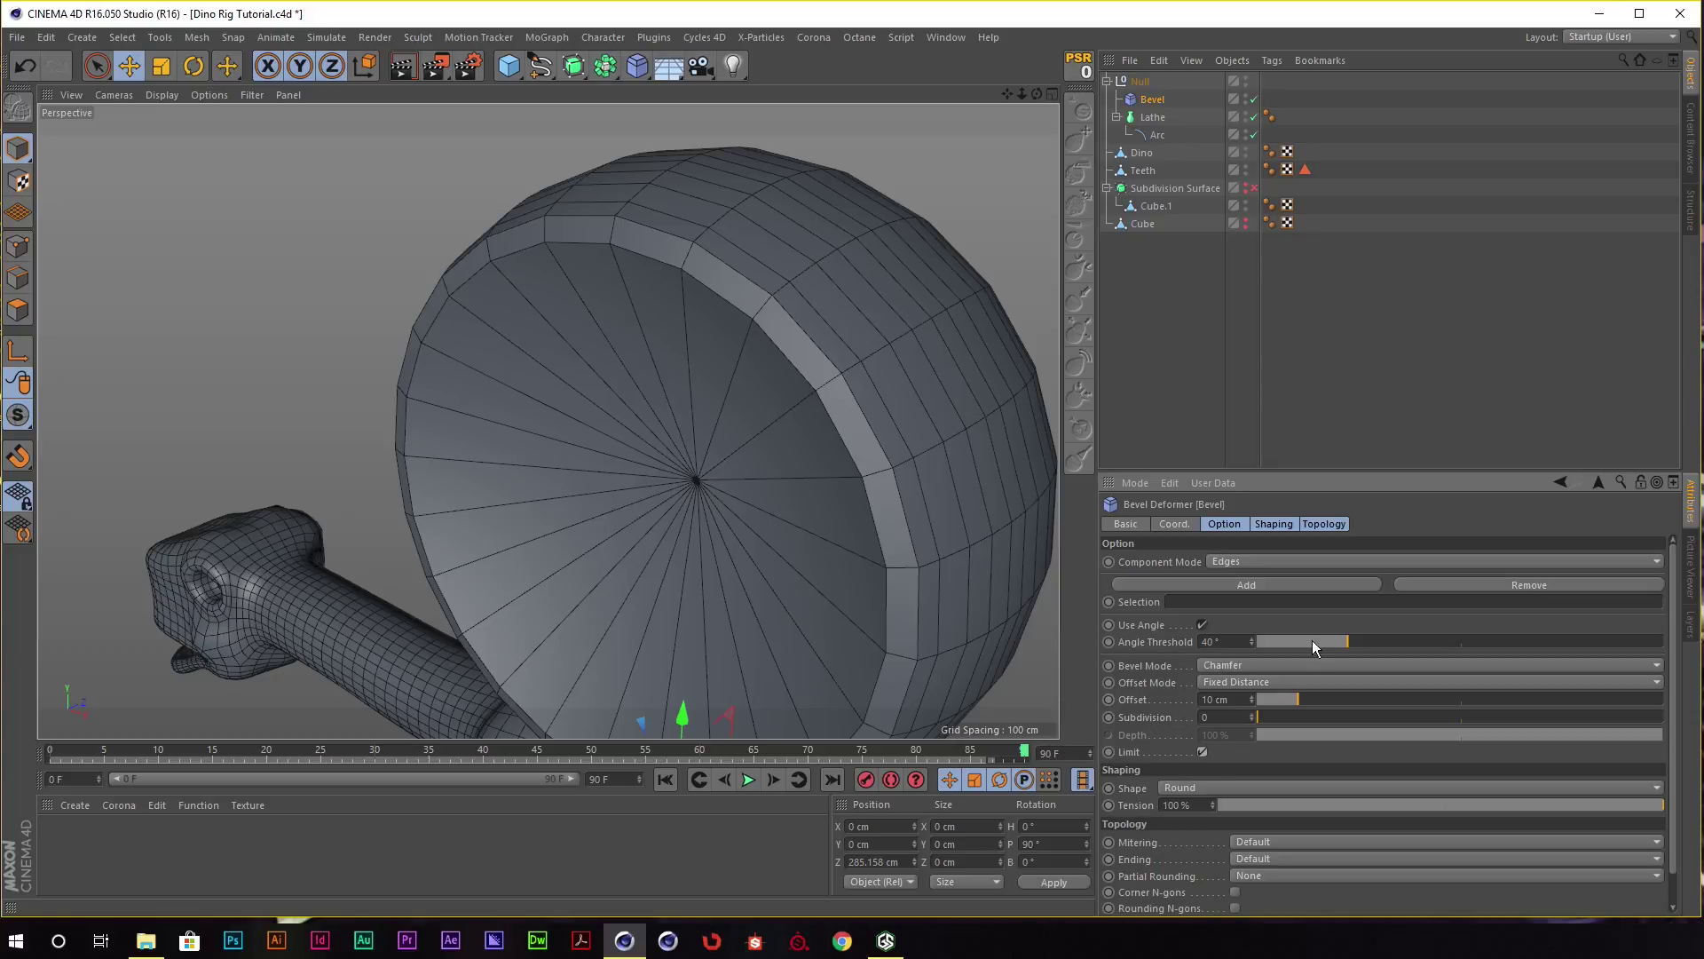
left_click_drag(1301, 698, 1432, 692)
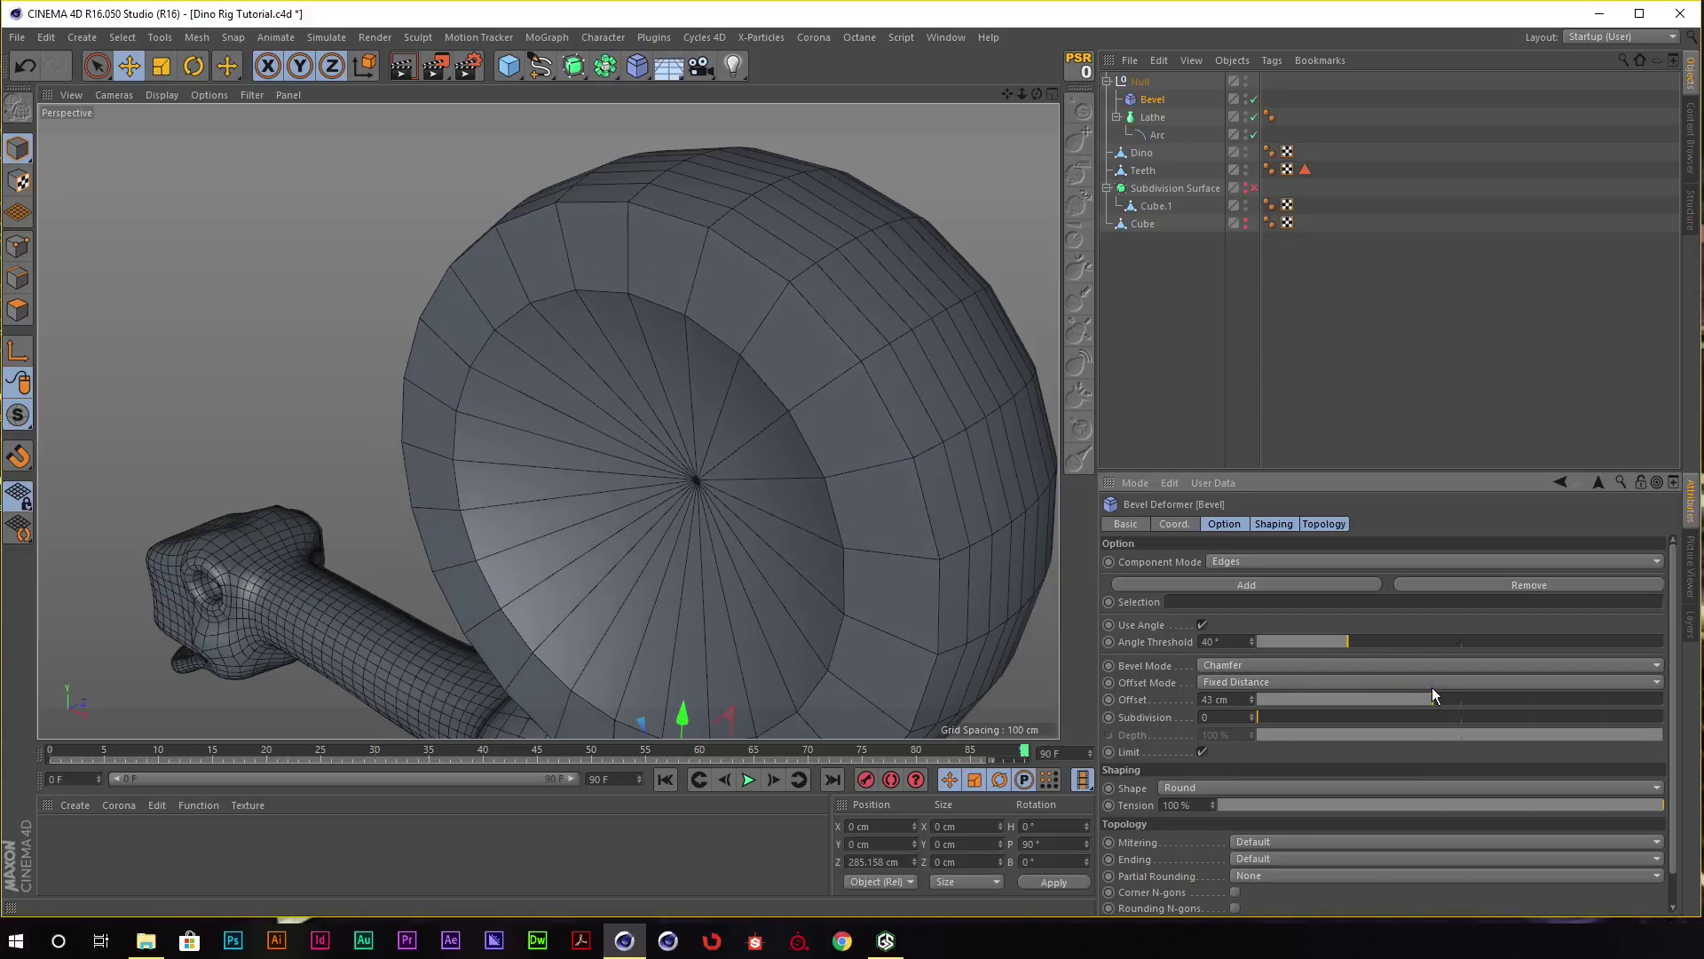
left_click(1203, 751)
left_click(1204, 751)
mouse_move(471, 319)
left_mouse_down("alt")
mouse_move(488, 311)
mouse_move(344, 300)
mouse_move(716, 513)
left_mouse_up("alt")
left_click(1203, 751)
left_click_drag(1404, 705, 1305, 698)
mouse_move(818, 504)
left_mouse_down("alt")
mouse_move(656, 434)
mouse_move(566, 309)
mouse_move(688, 233)
left_mouse_up("alt")
left_click_drag(1329, 641, 1322, 640)
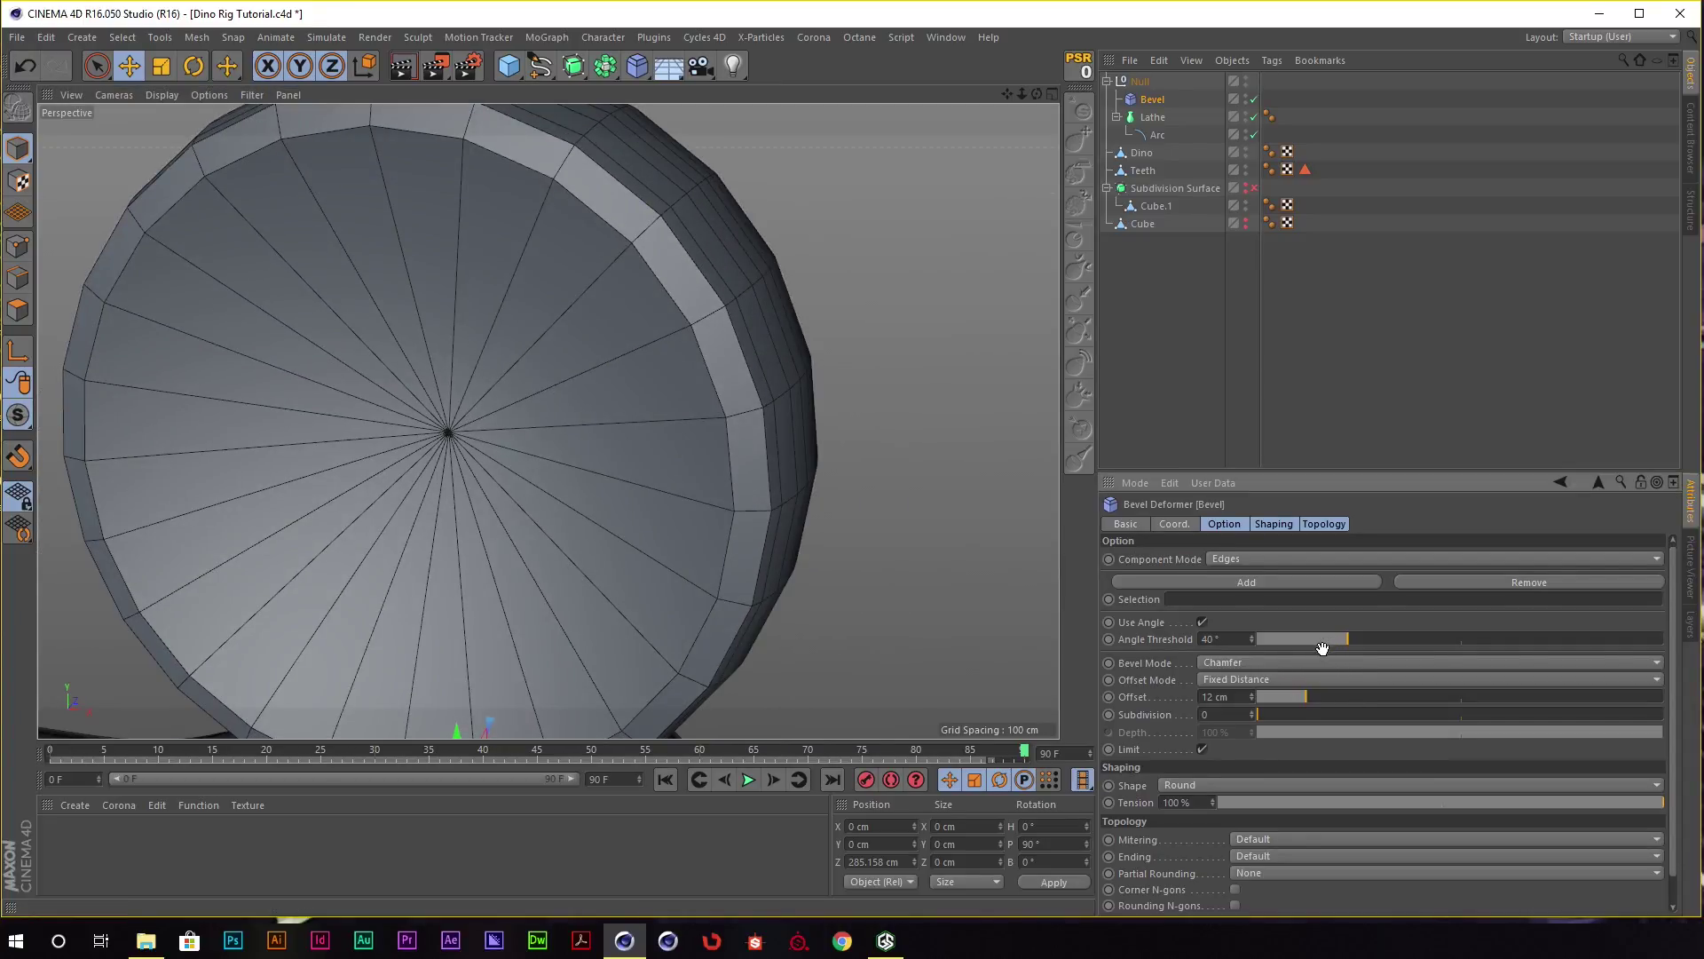
left_click_drag(1251, 714, 1253, 711)
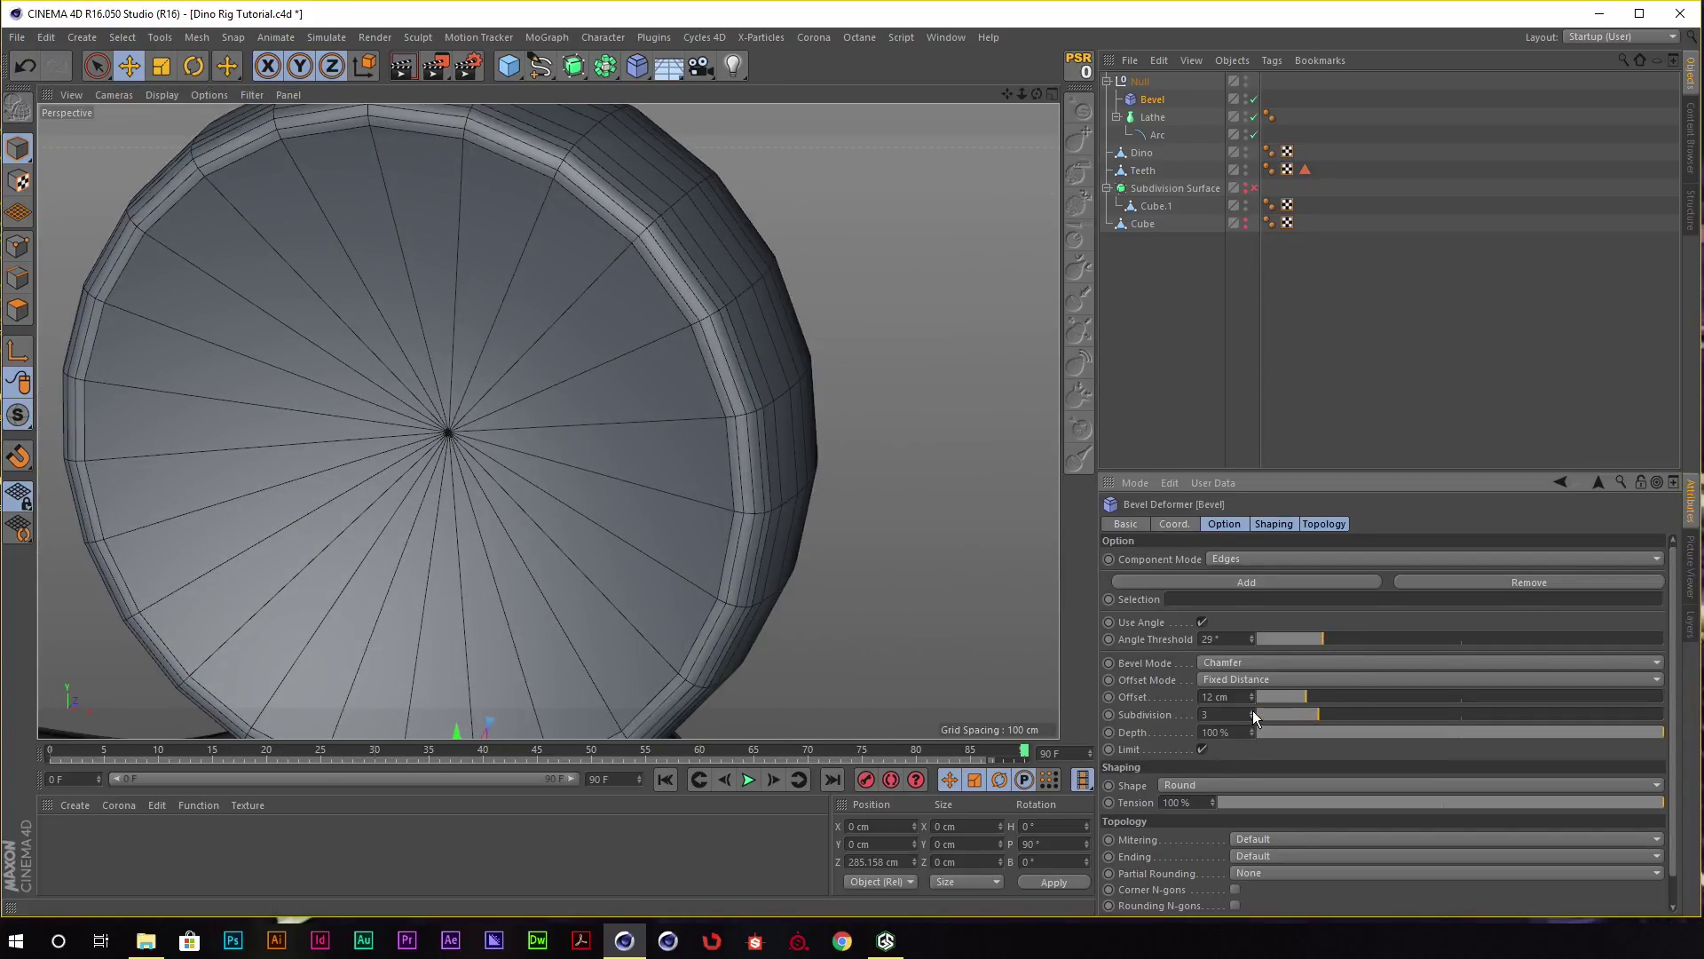
mouse_move(622, 399)
left_mouse_down("alt")
mouse_move(430, 301)
mouse_move(700, 223)
mouse_move(477, 358)
mouse_move(652, 414)
mouse_move(632, 245)
mouse_move(662, 285)
mouse_move(702, 266)
left_mouse_up("alt")
left_click(1145, 117)
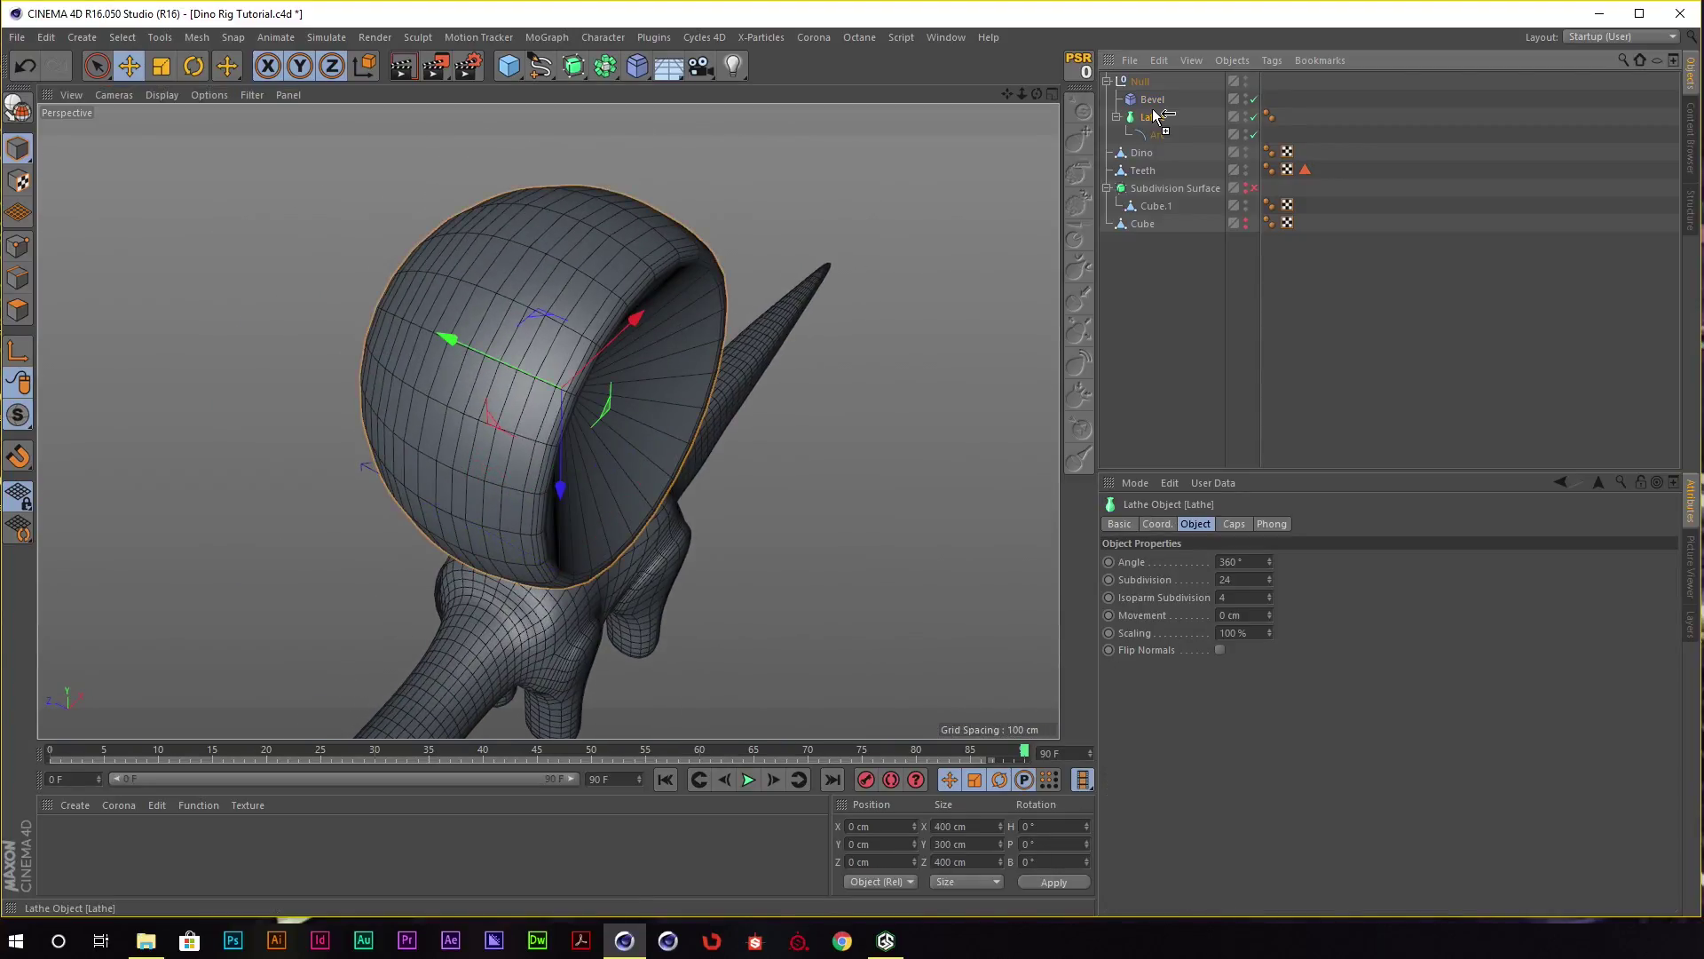
Duplicate the Lathe shell and cut the copy's arc end angle to a narrow ring.
left_click_drag(1154, 123, 1154, 114, "ctrl")
mouse_move(732, 282)
left_mouse_down("alt")
mouse_move(709, 262)
mouse_move(686, 275)
mouse_move(710, 266)
left_mouse_up("alt")
left_click(1158, 135)
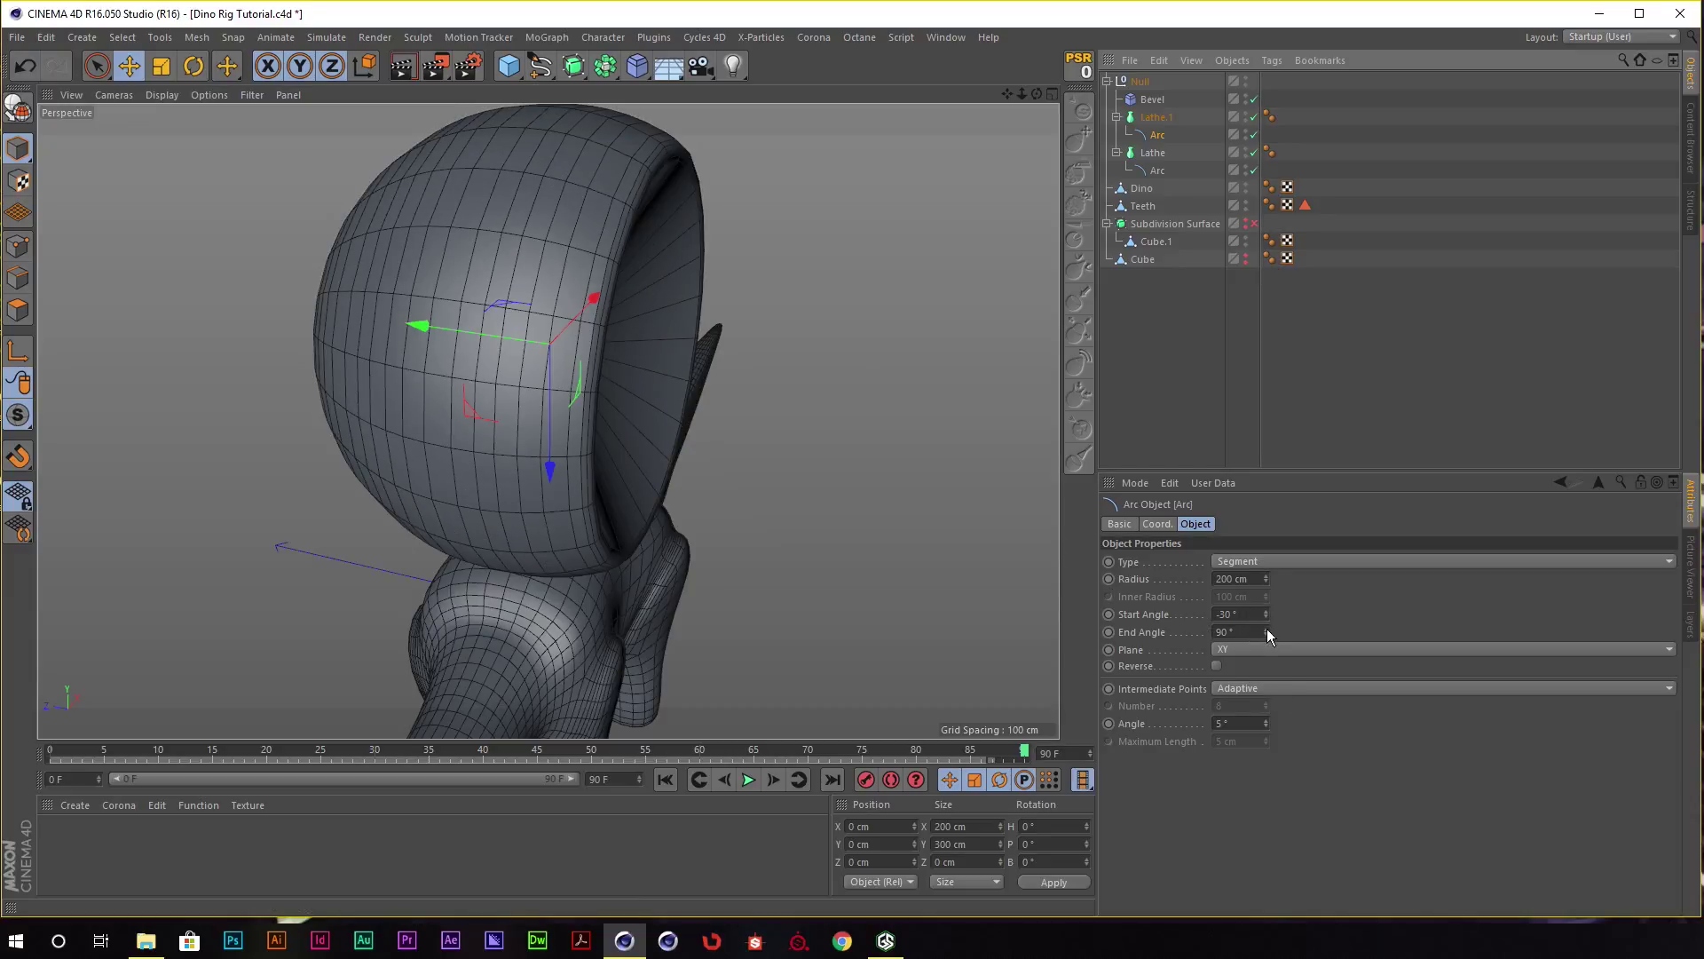
left_click_drag(1266, 633, 1300, 748)
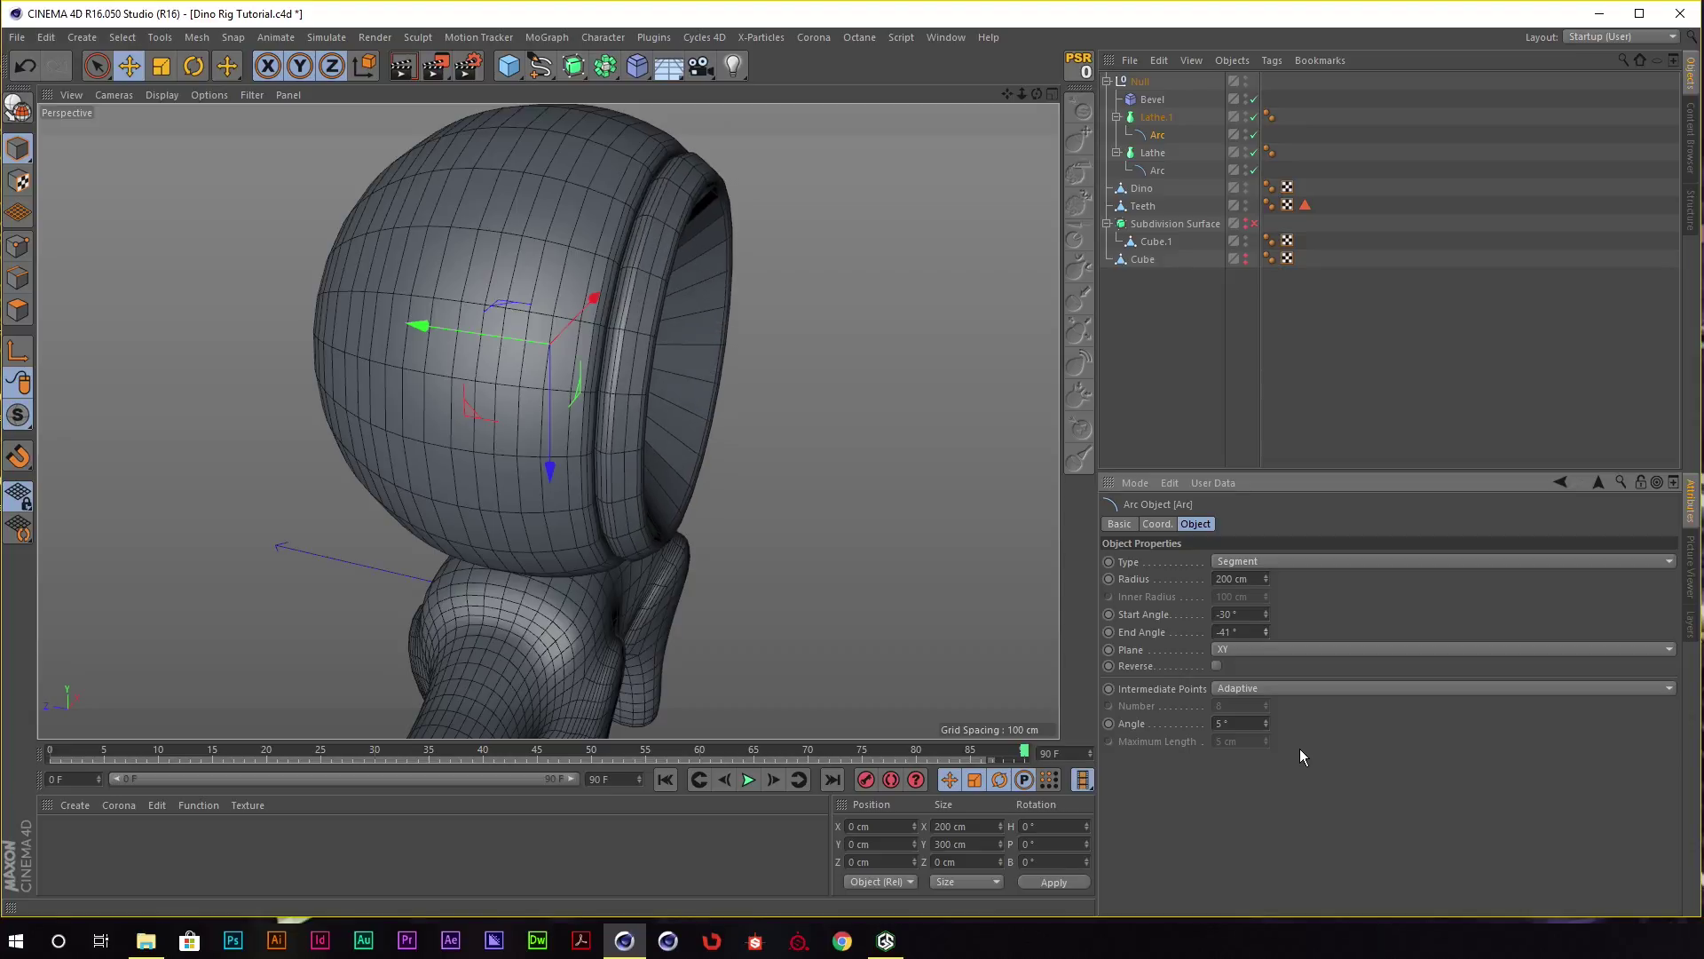
mouse_move(838, 418)
left_mouse_down("alt")
mouse_move(618, 352)
mouse_move(755, 466)
mouse_move(914, 321)
left_mouse_up("alt")
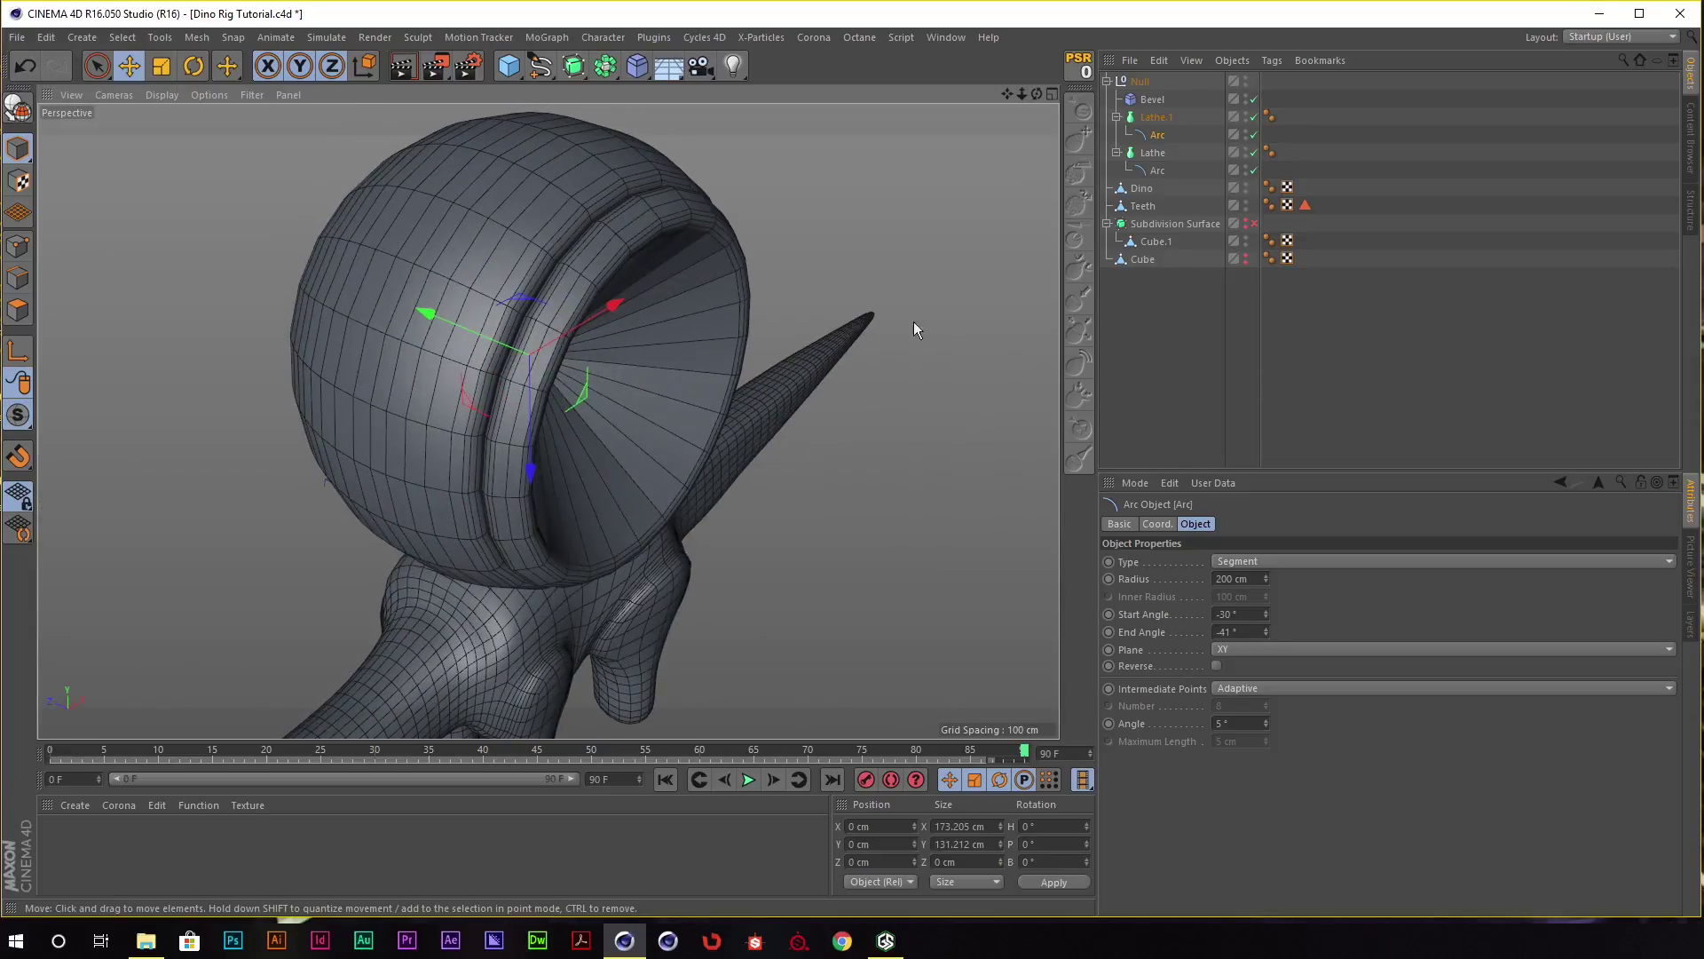
Copy-paste the Lathe.1 ring as Lathe.2 and set its spline type to Arc.
left_click(1151, 116)
key("ctrl+c")
key("ctrl+v")
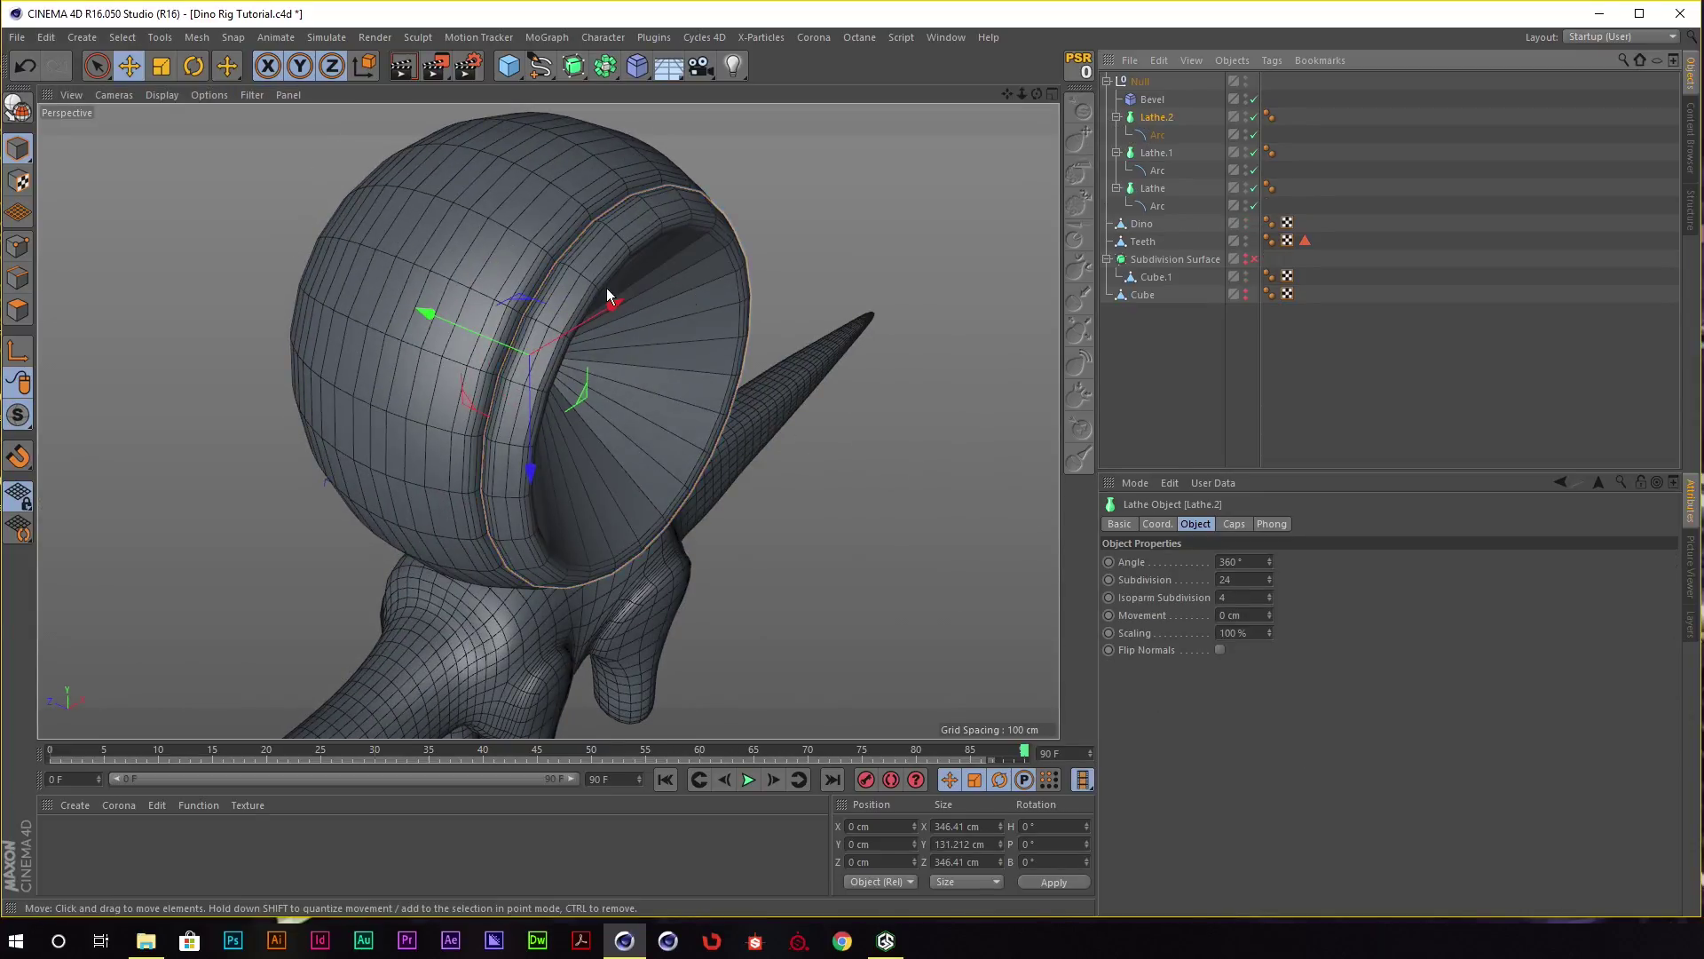
mouse_move(607, 295)
left_mouse_down("alt")
mouse_move(758, 270)
mouse_move(749, 355)
mouse_move(912, 181)
left_mouse_up("alt")
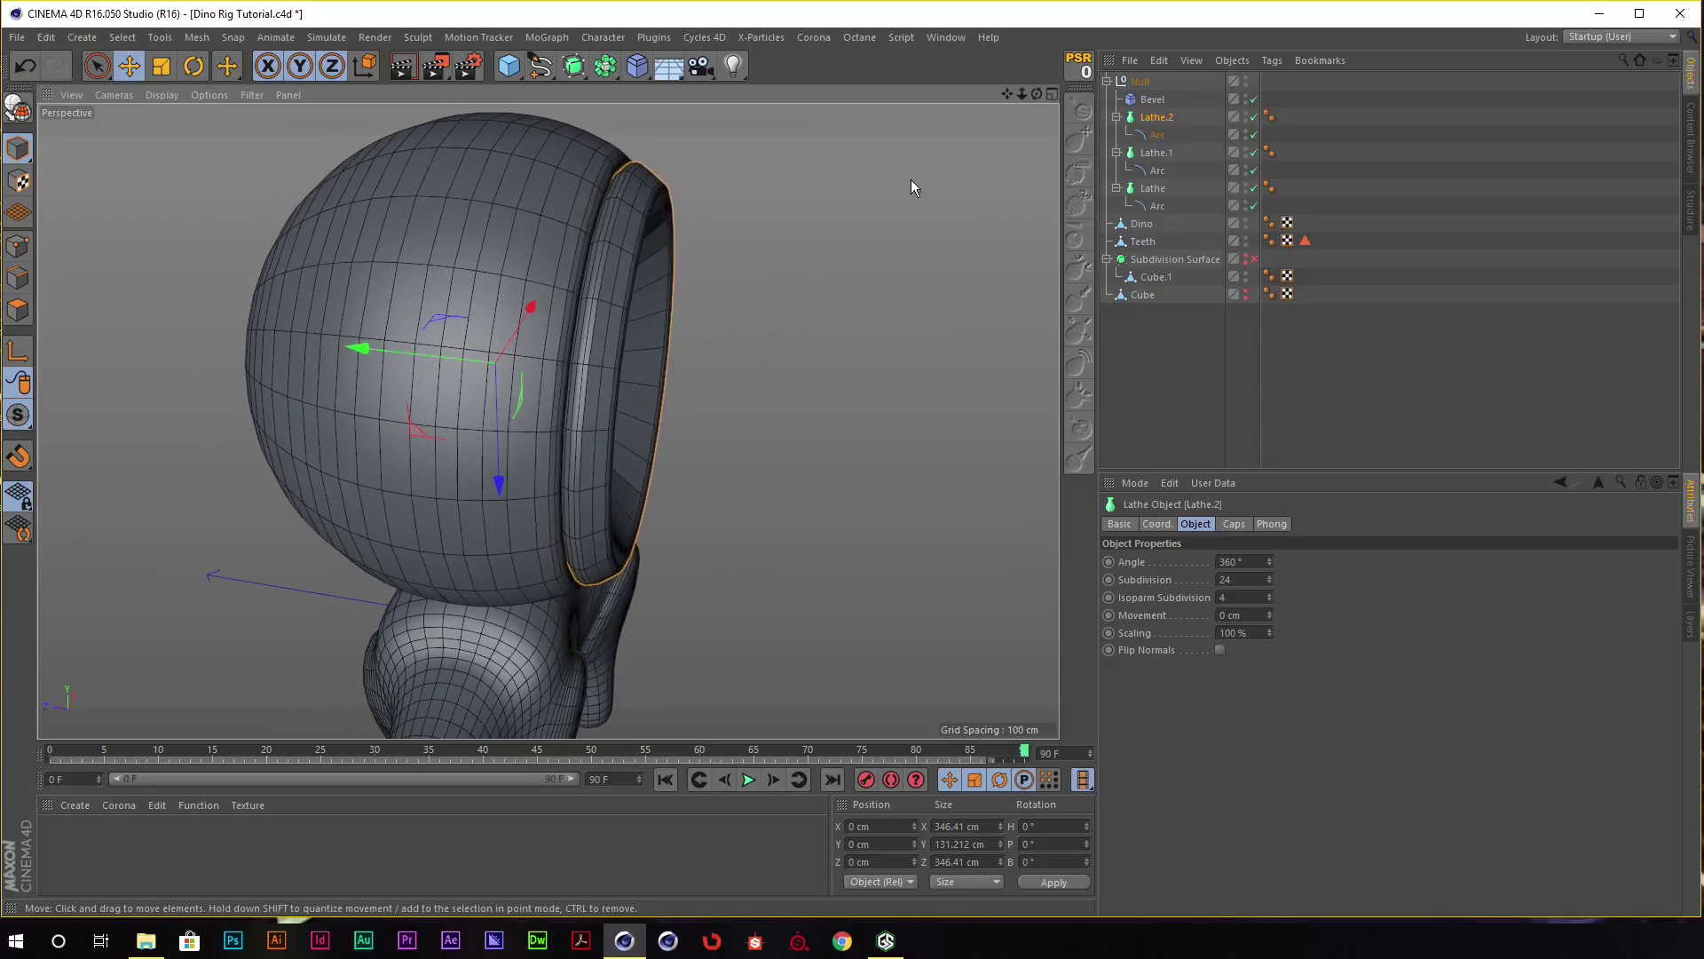
left_click(1158, 134)
left_click(1287, 561)
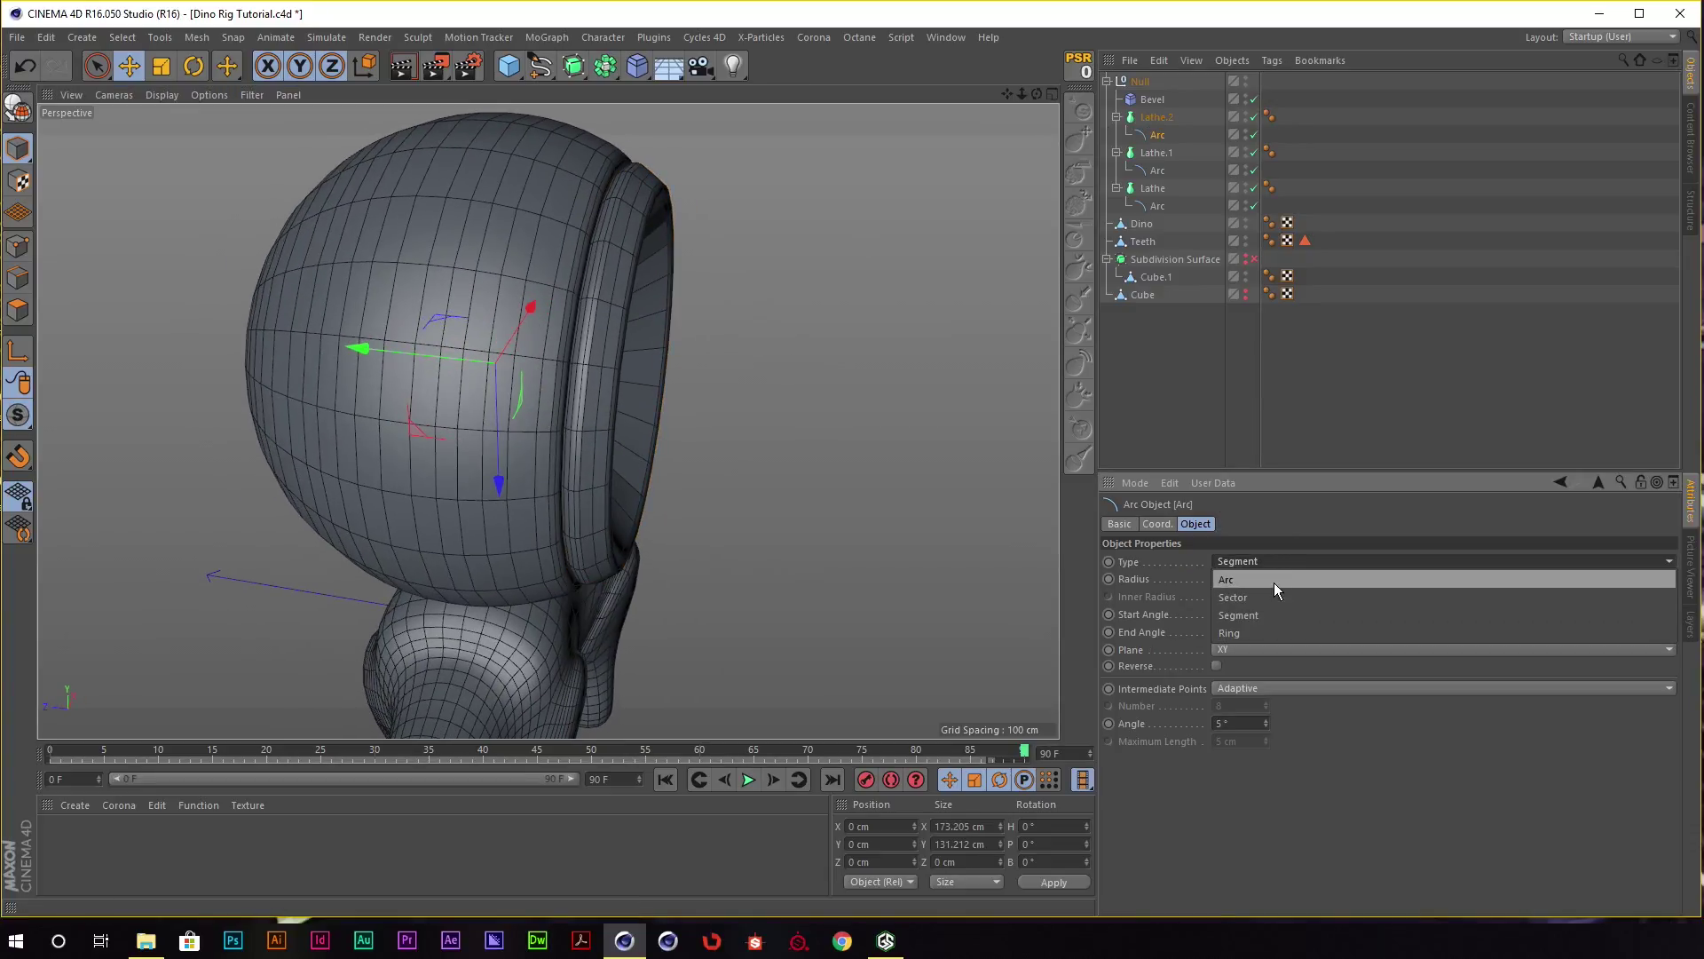
left_click(1275, 582)
Move the Lathe.2 ring down along Y.
left_click_drag(812, 360, 792, 359, "alt")
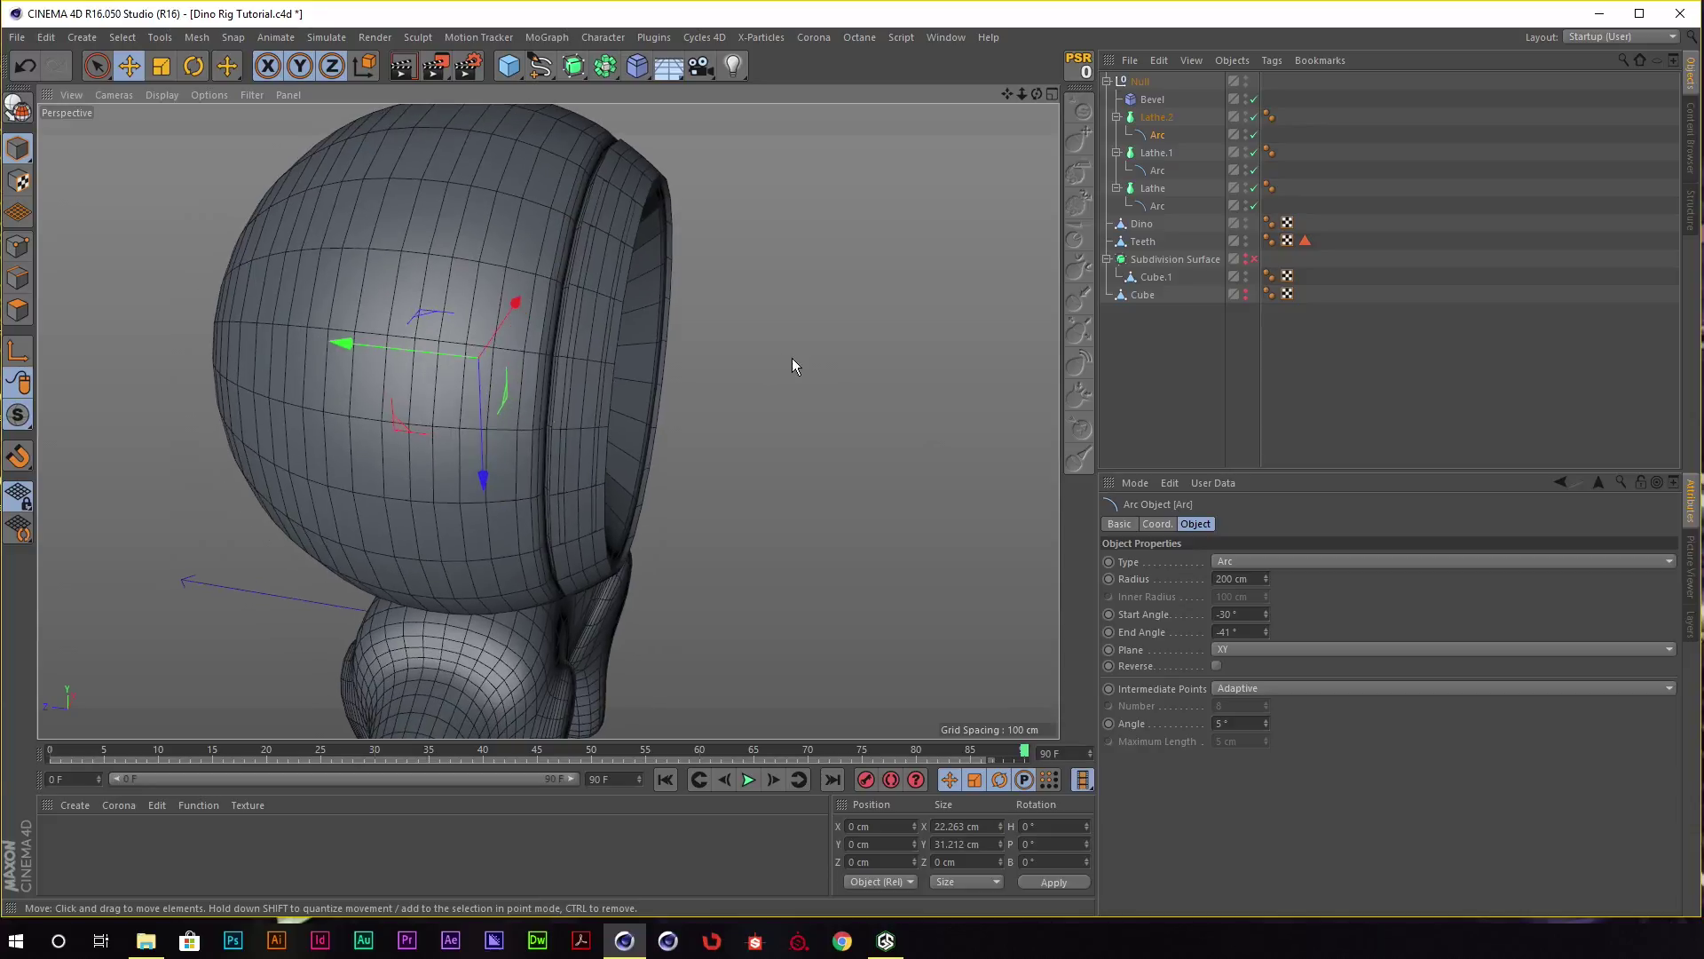
left_click(1157, 117)
left_click_drag(376, 353, 470, 366)
left_click_drag(606, 336, 552, 323, "alt")
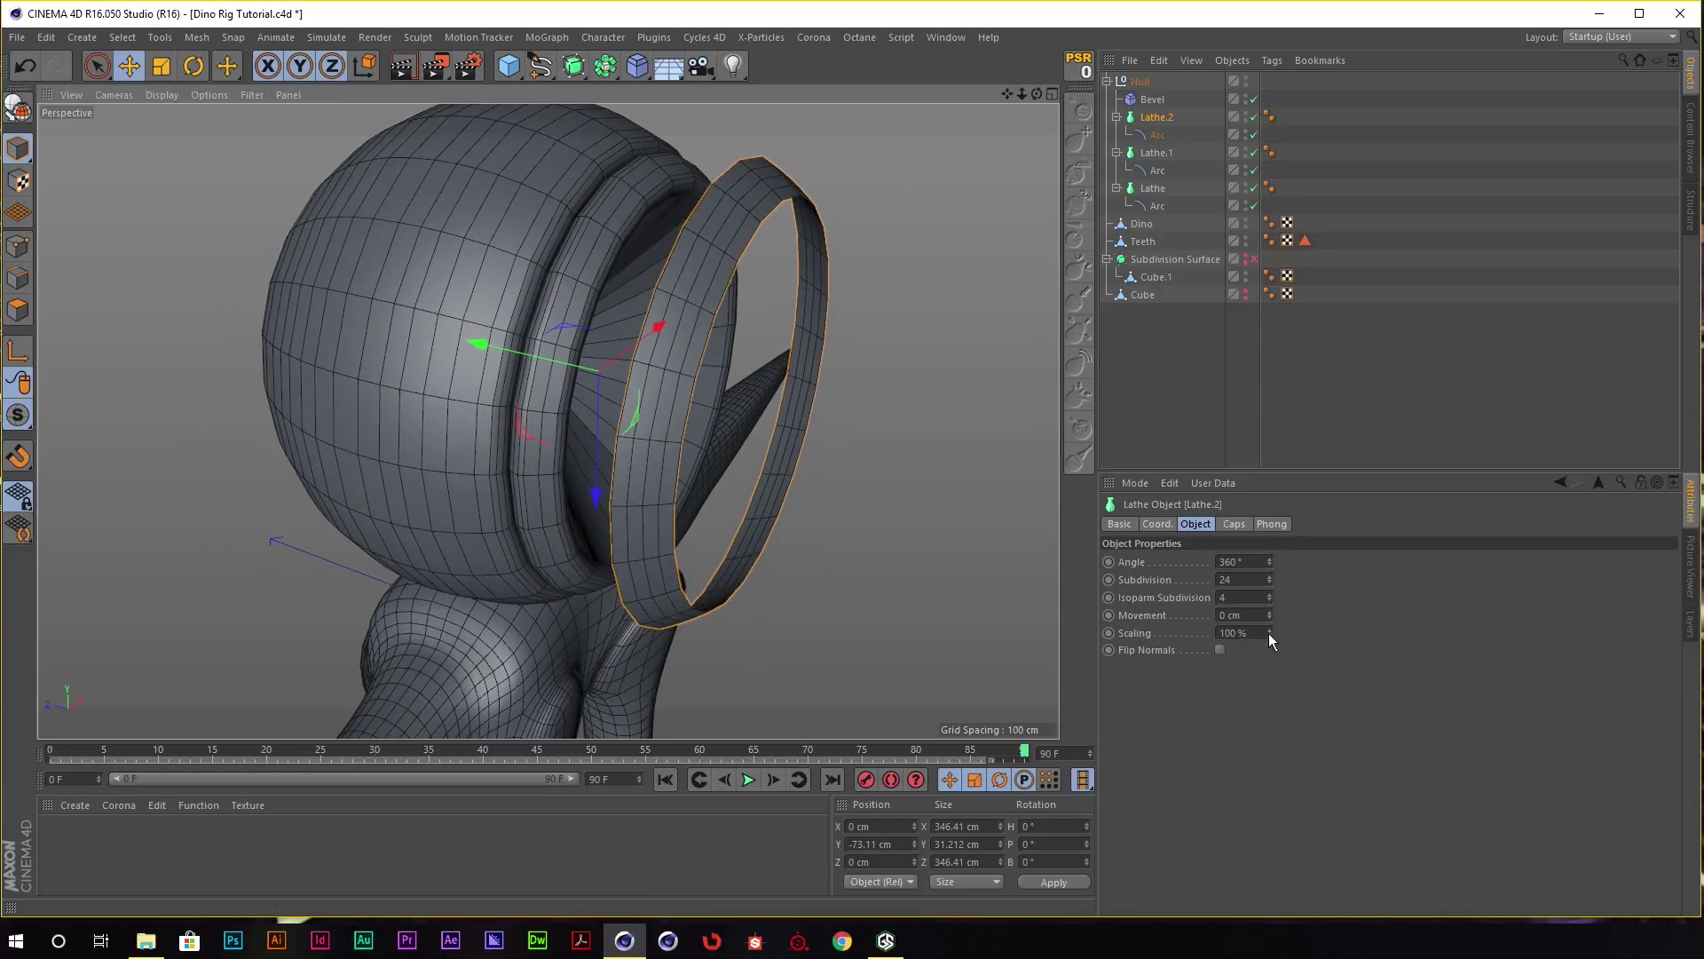
Set the Lathe.2 arc's Start Angle to -90°.
left_click(1161, 135)
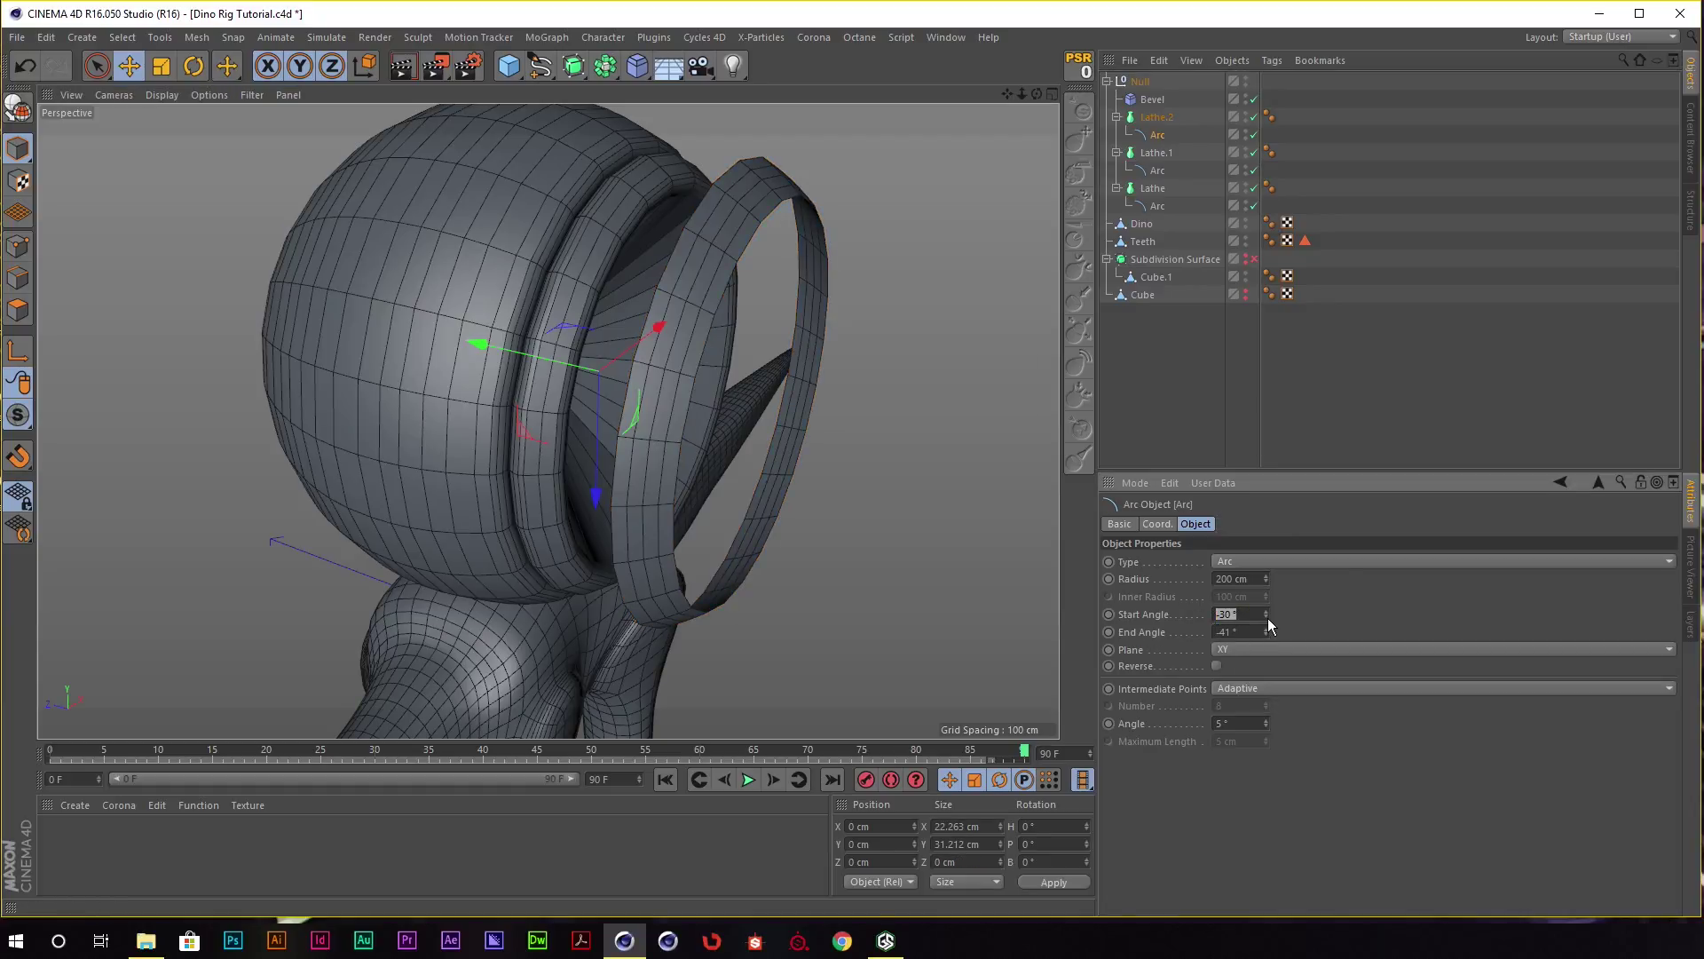
mouse_move(1268, 618)
left_mouse_down()
mouse_move(1273, 650)
mouse_move(1260, 627)
left_mouse_up()
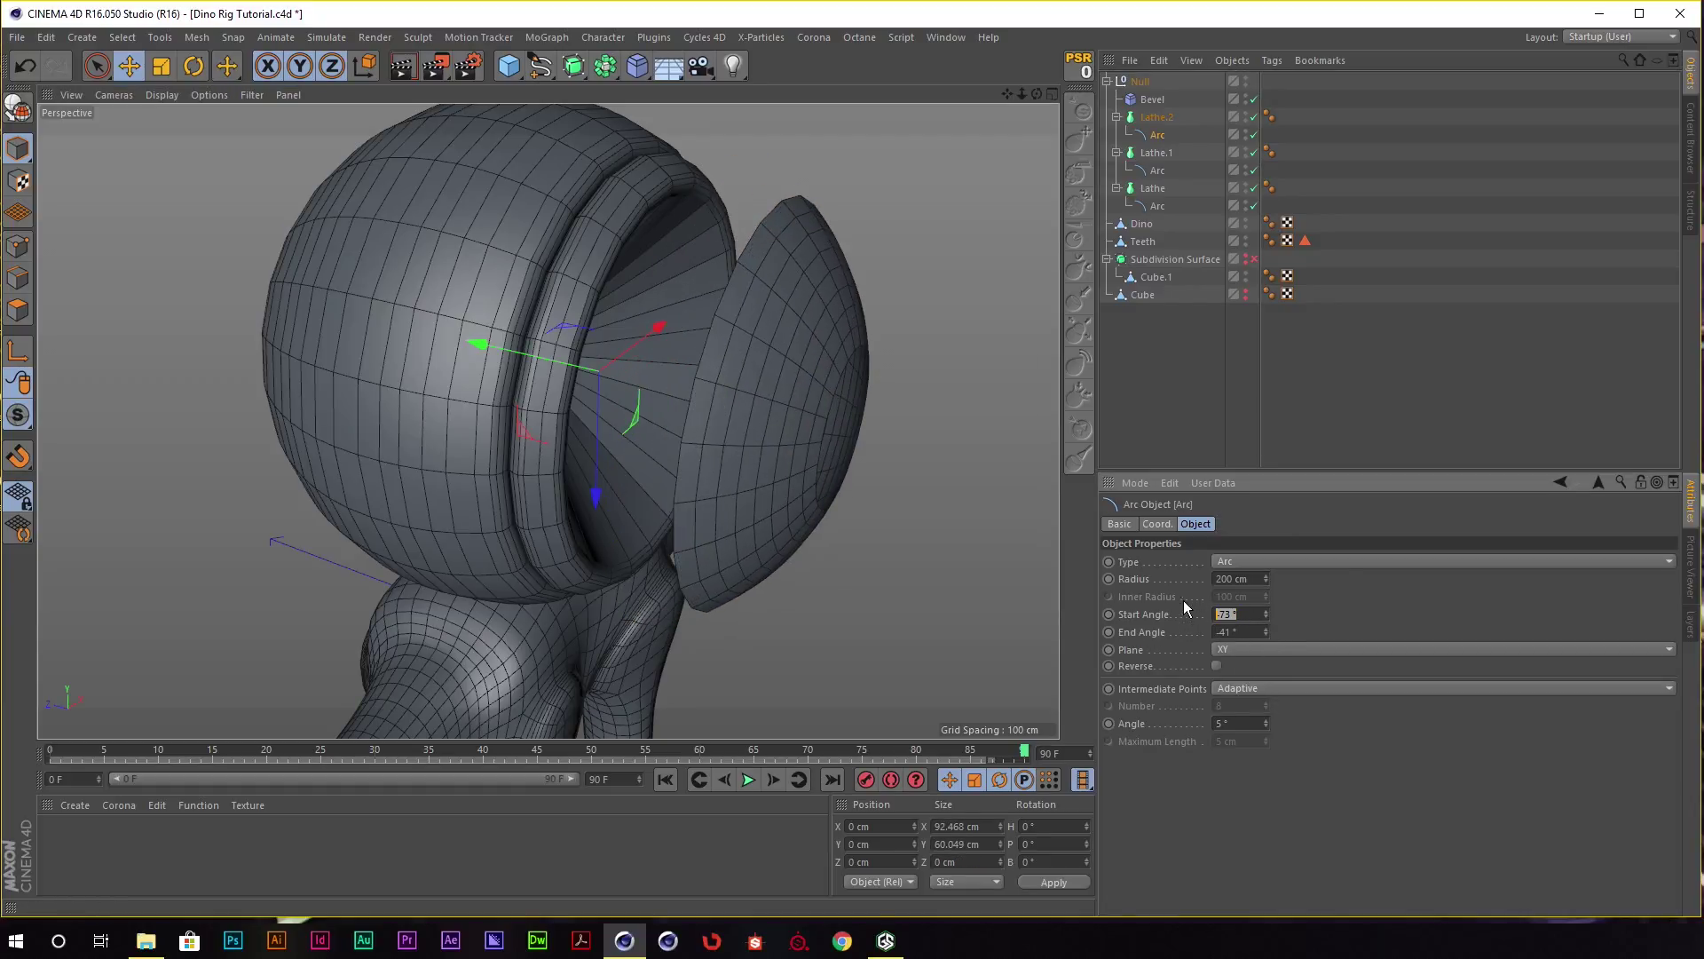
type("90")
key("Return")
key("ctrl+z")
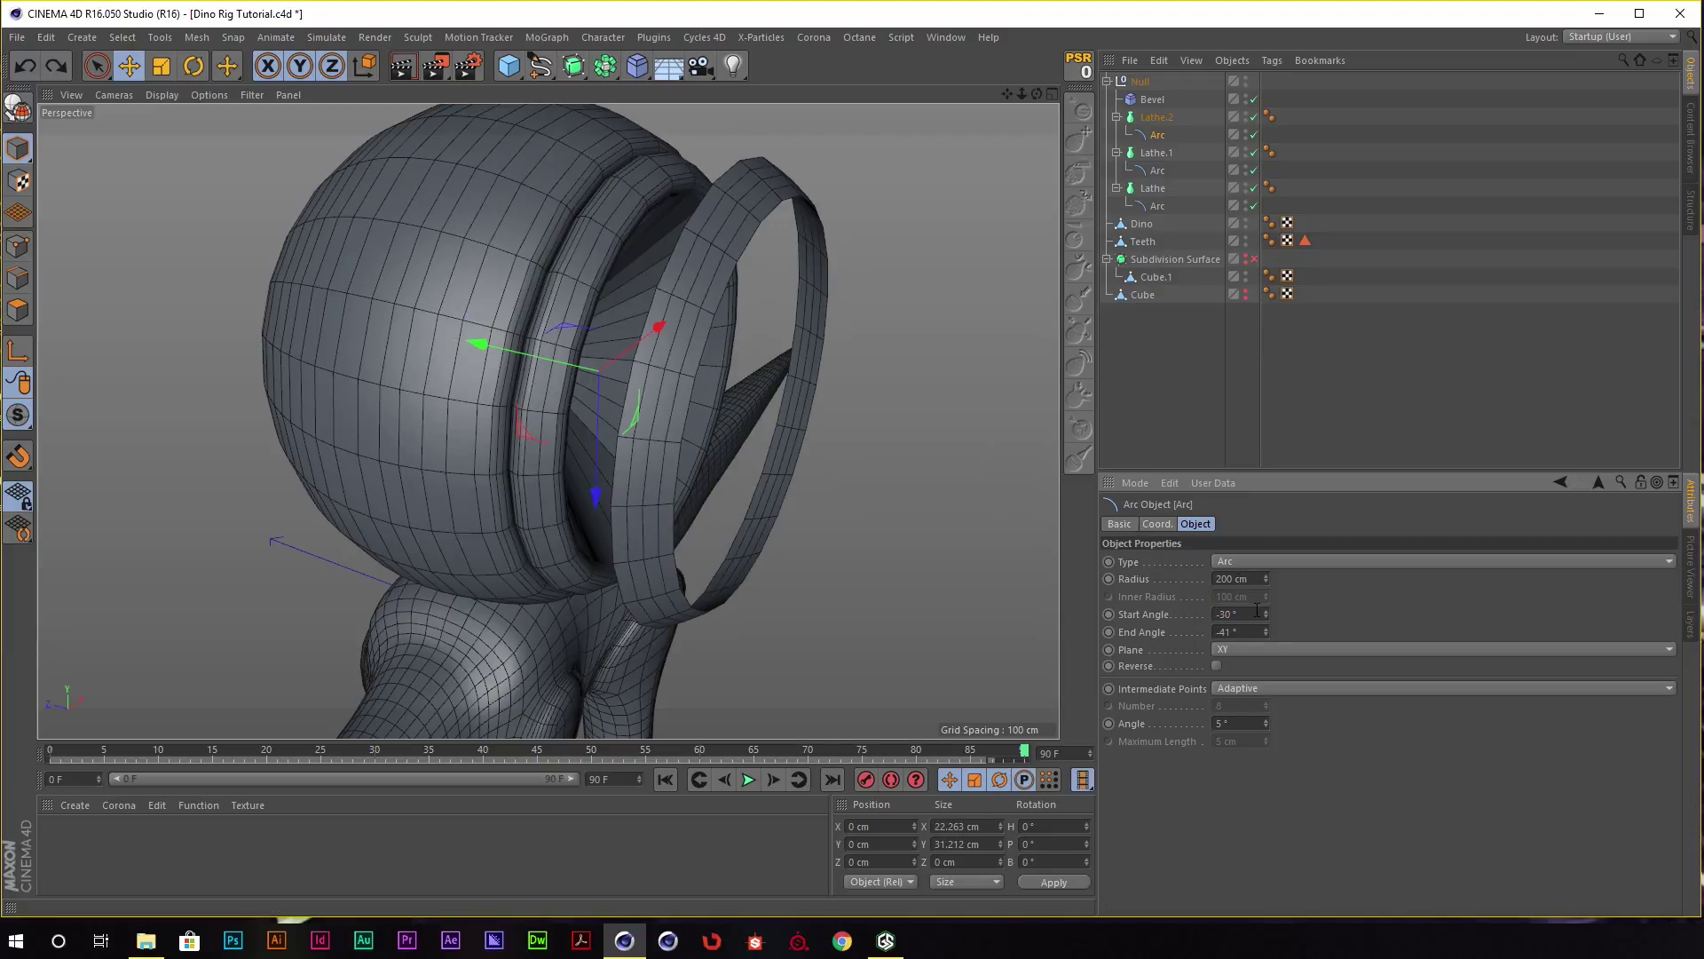
double_click(1227, 614)
key("BackSpace")
type("-90")
key("Return")
left_click_drag(675, 311, 857, 308, "alt")
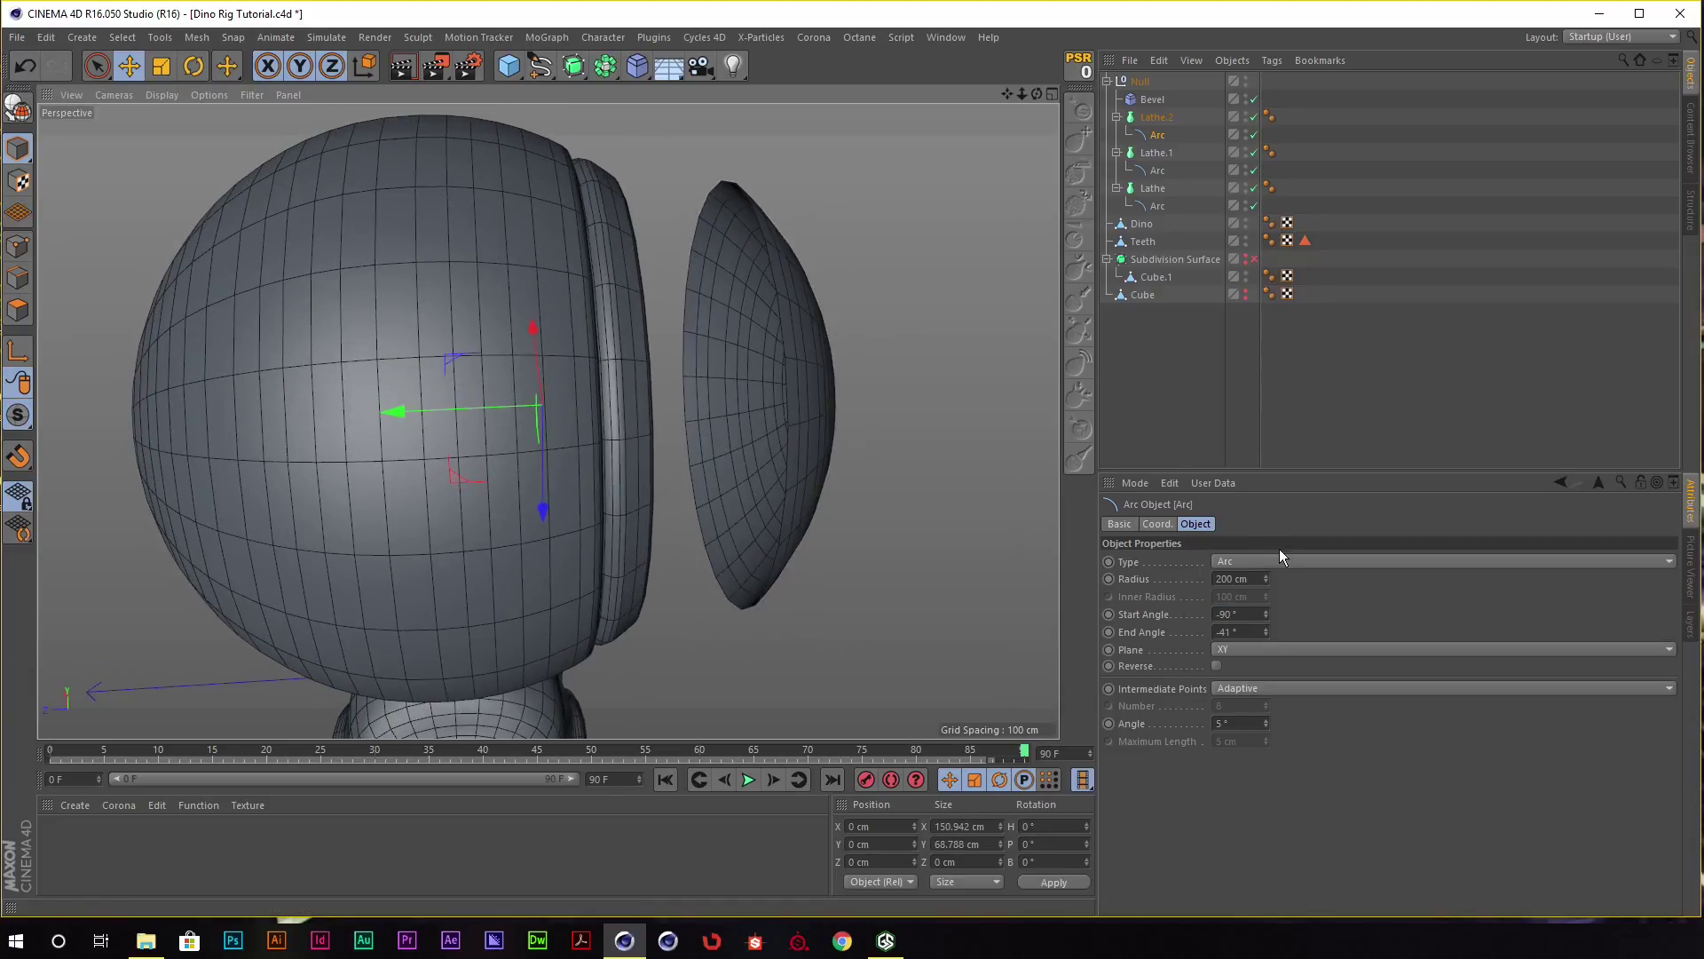
left_click(1281, 559)
Make Lathe.2's arc a Ring with 170 cm inner radius and scale Lathe.2 to about 87%.
left_click(1266, 632)
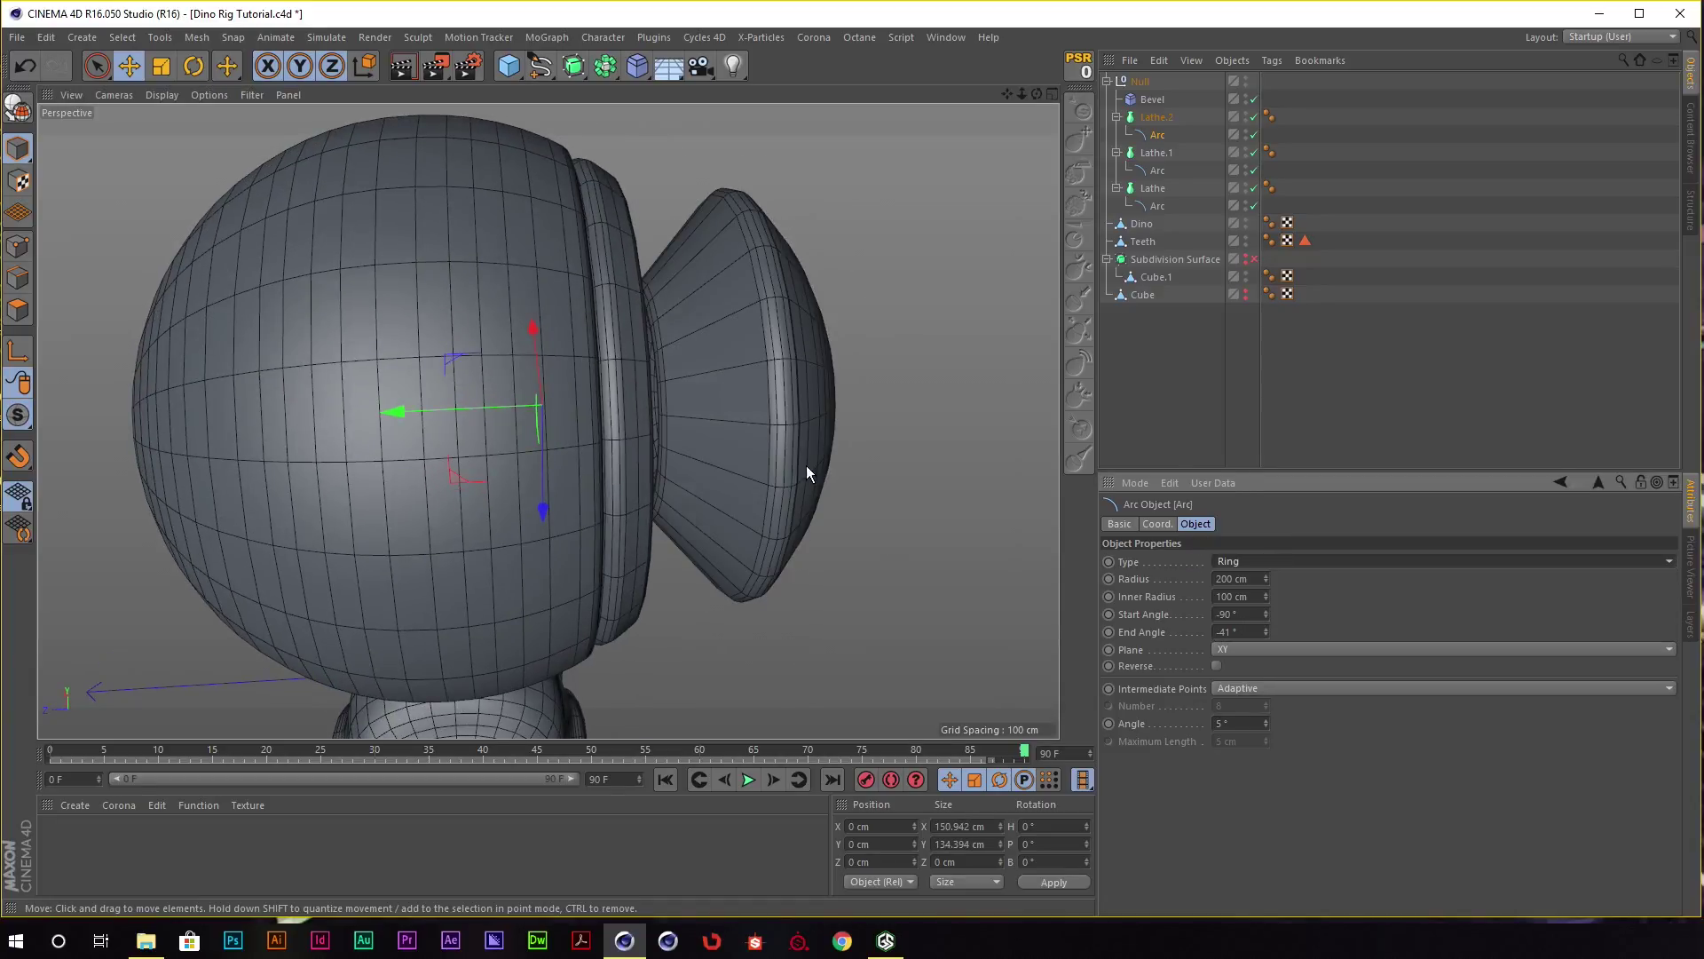
left_click_drag(806, 465, 738, 403, "alt")
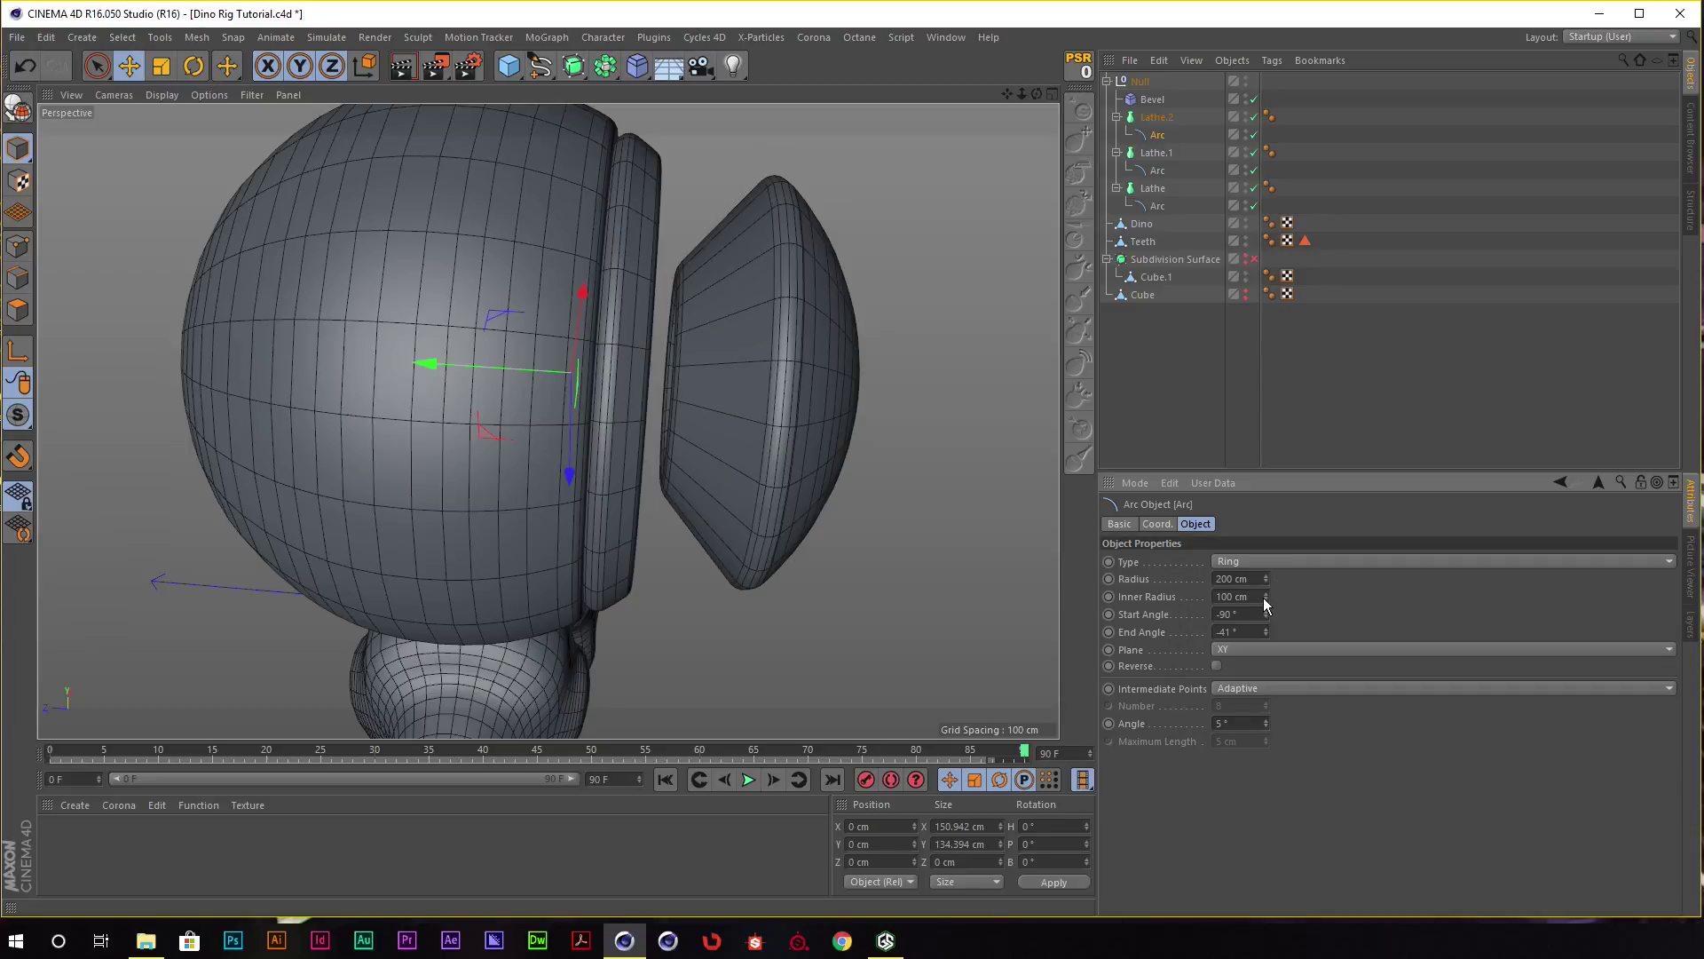
left_click_drag(1265, 599, 1291, 533)
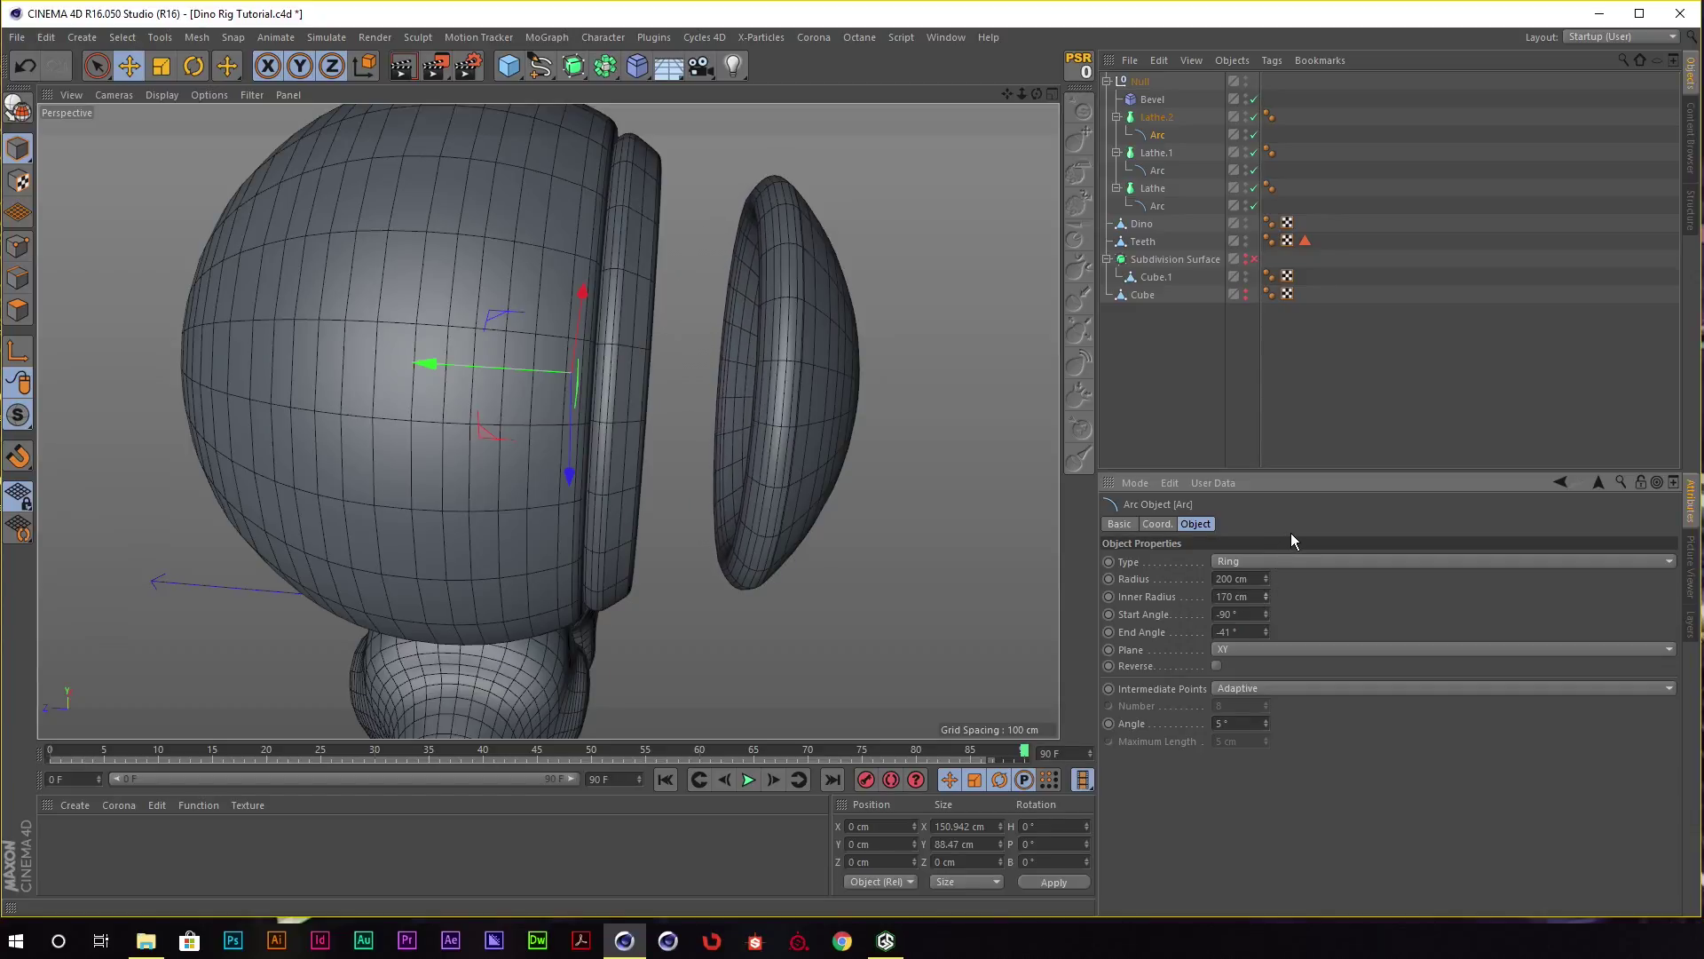
left_click(1154, 117)
mouse_move(640, 329)
left_mouse_down("alt")
mouse_move(719, 337)
mouse_move(775, 268)
mouse_move(784, 280)
left_mouse_up("alt")
key("t")
mouse_move(1010, 152)
left_mouse_down()
mouse_move(824, 252)
mouse_move(908, 259)
left_mouse_up()
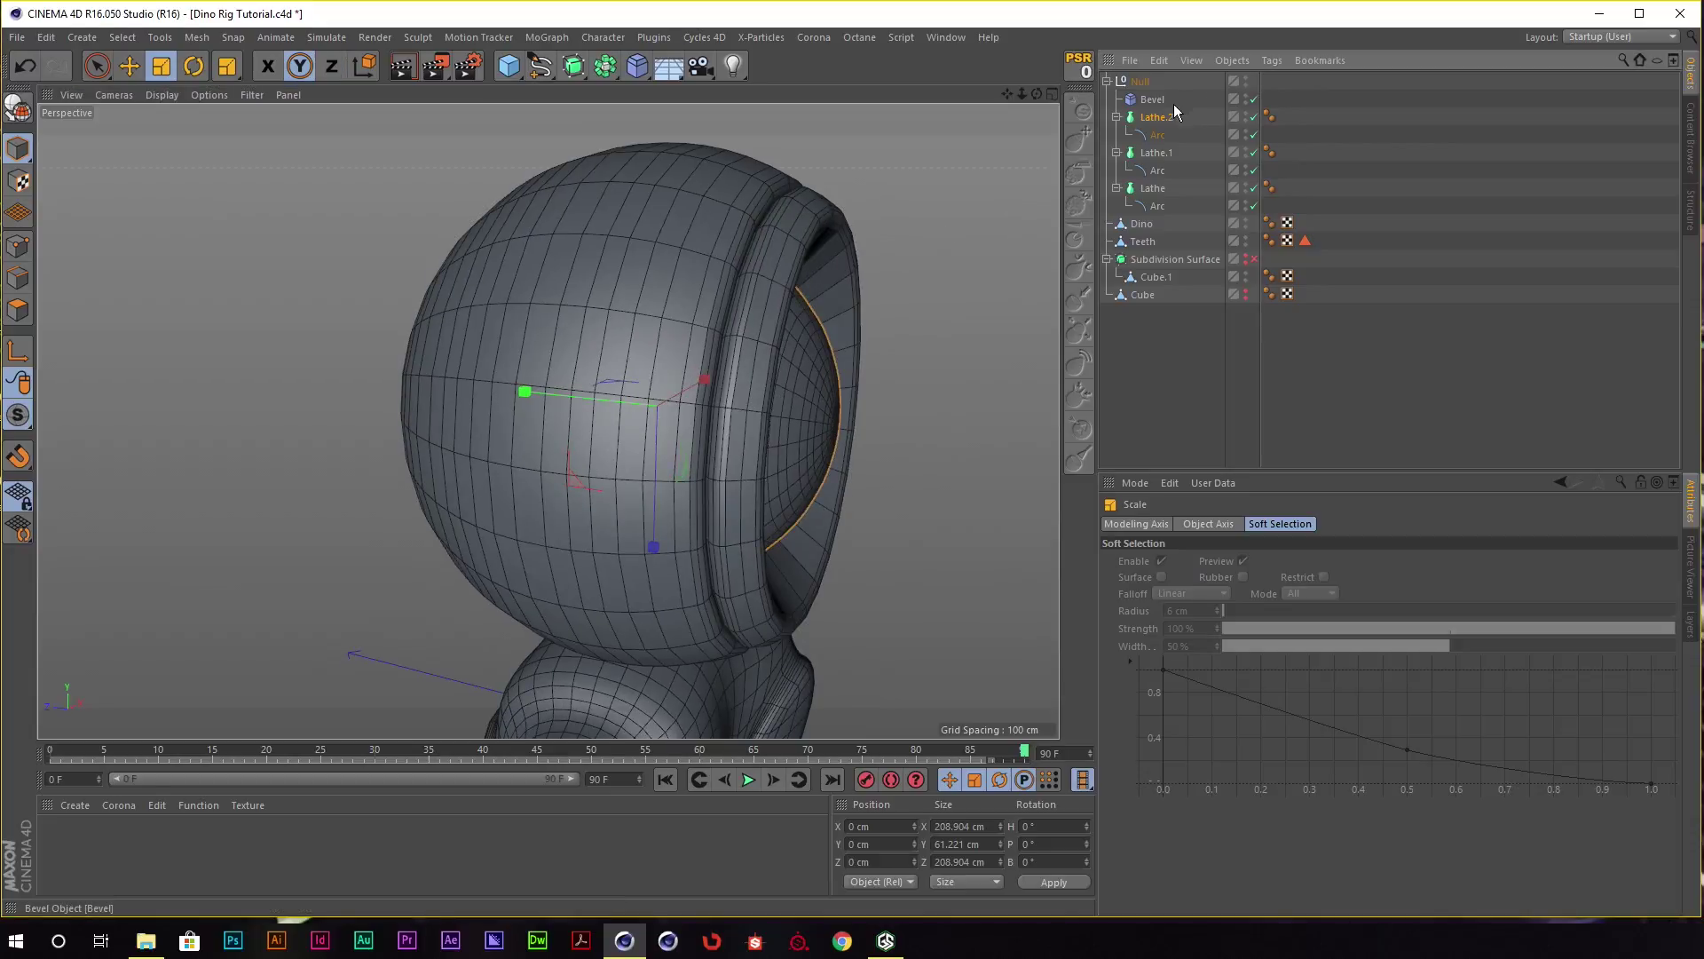
Lower the Lathe.2 arc's End Angle to -55° to close gaps.
left_click(1158, 135)
left_click_drag(820, 390, 984, 510, "alt")
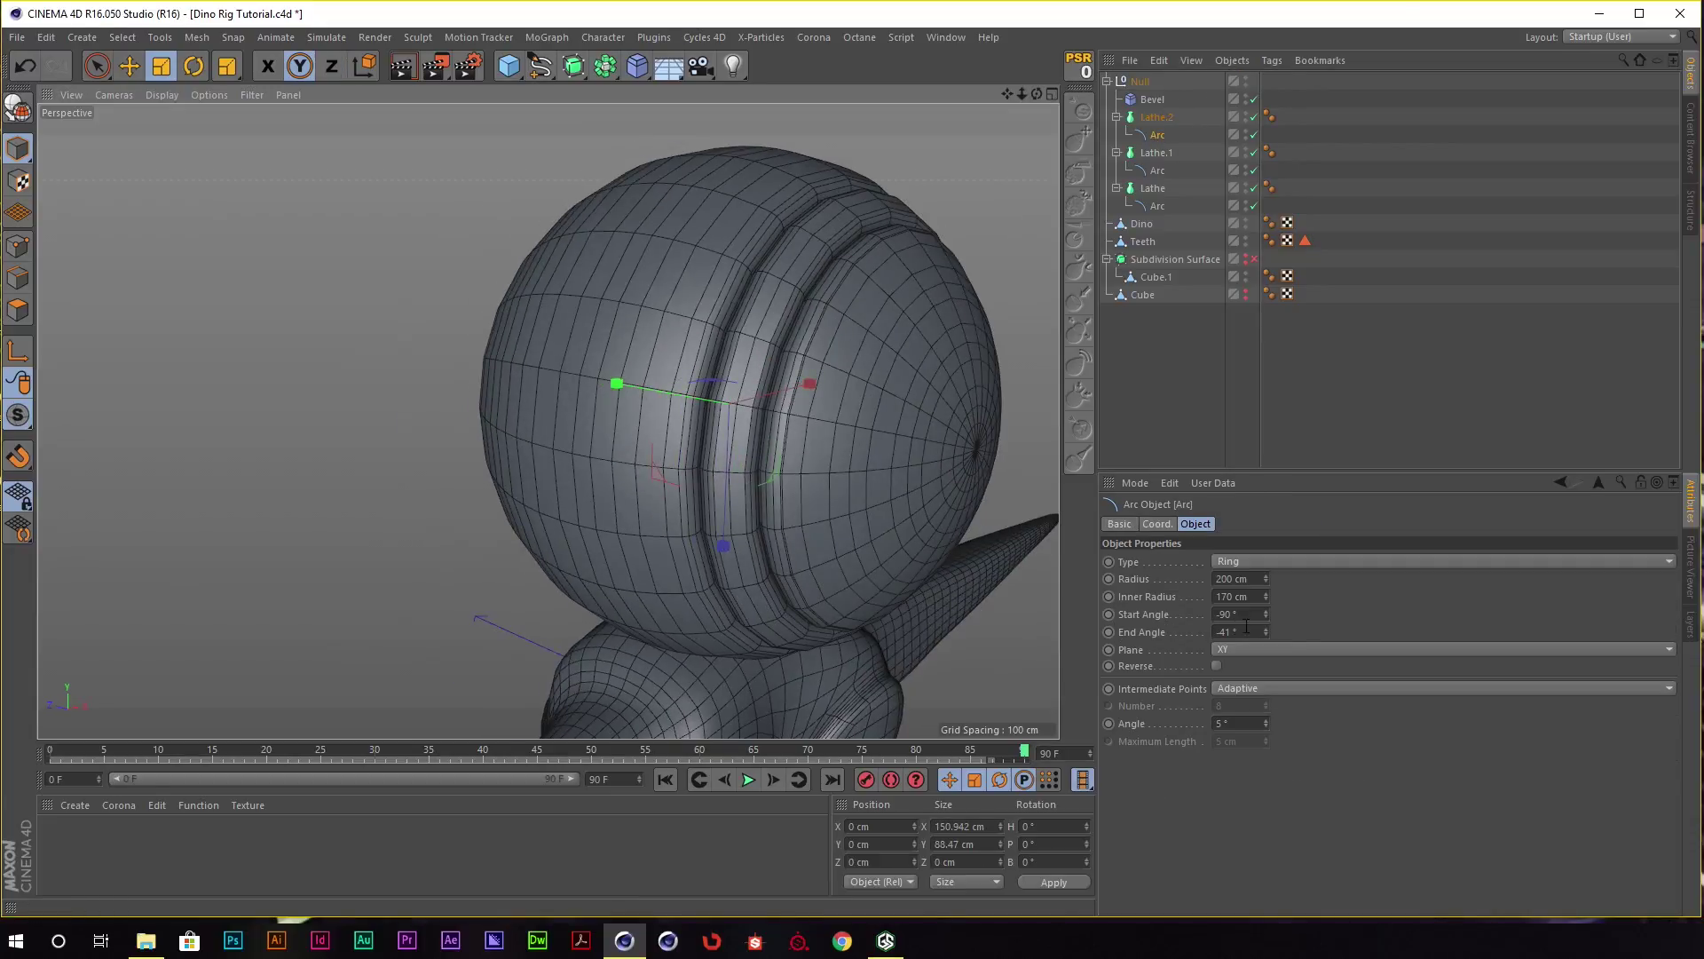
left_click_drag(1265, 633, 1264, 632)
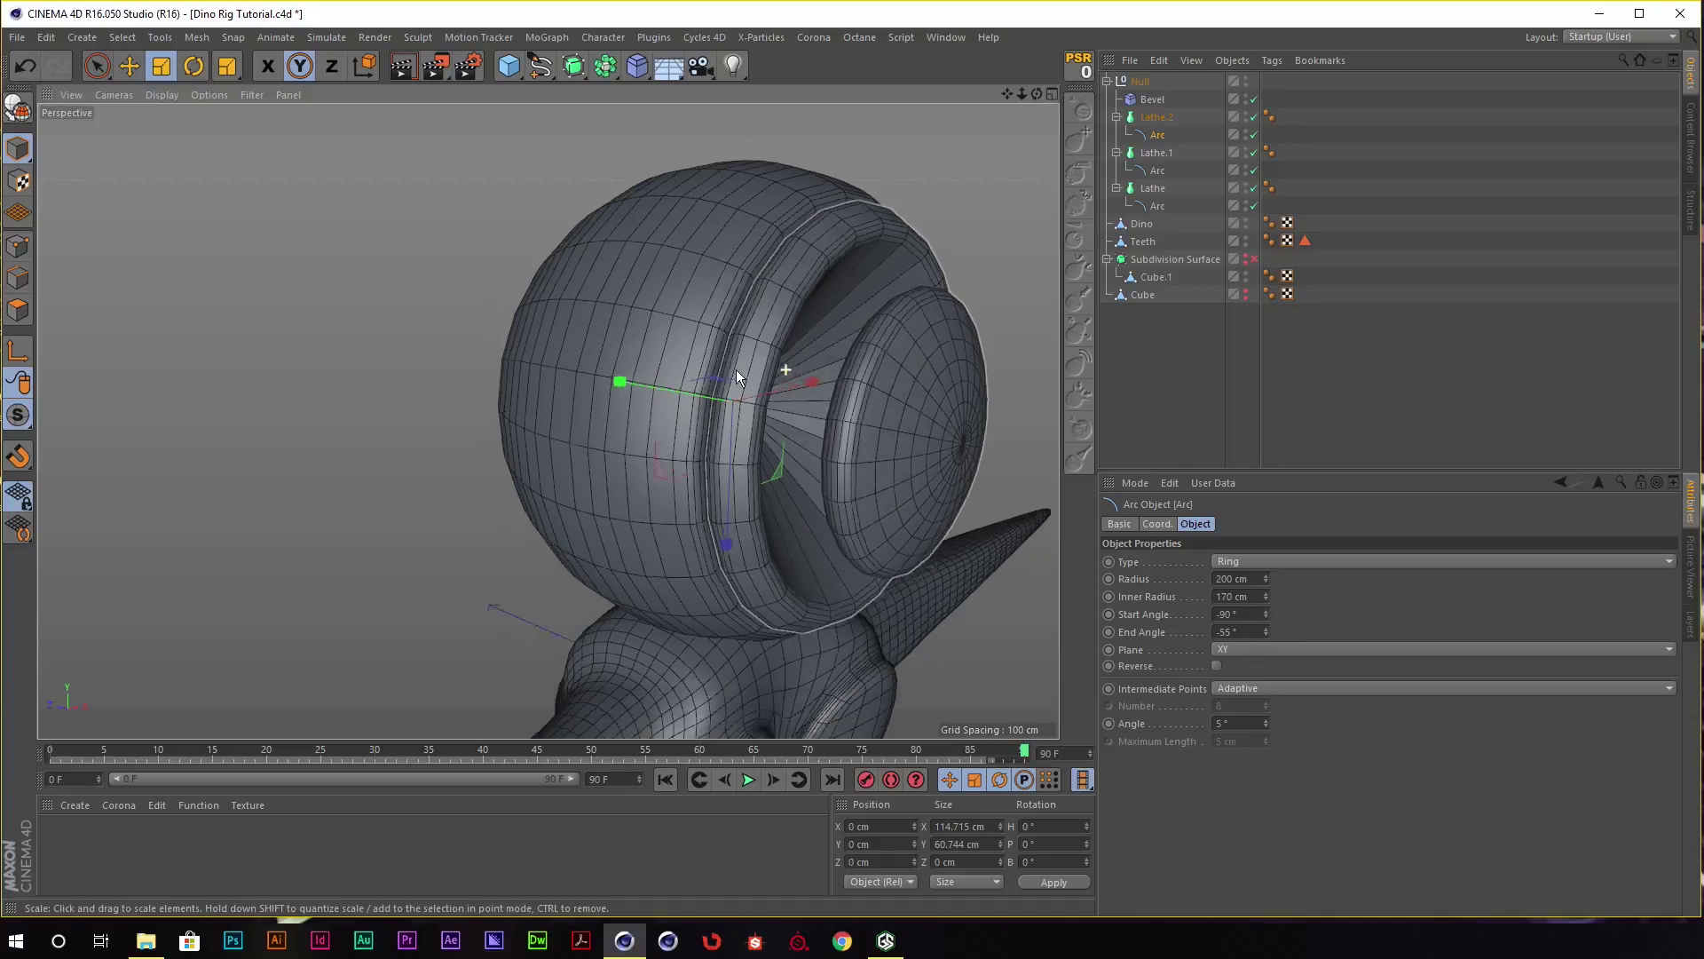
scroll(737, 369, "down", 5)
mouse_move(792, 282)
left_mouse_down("alt")
mouse_move(550, 280)
mouse_move(763, 295)
left_mouse_up("alt")
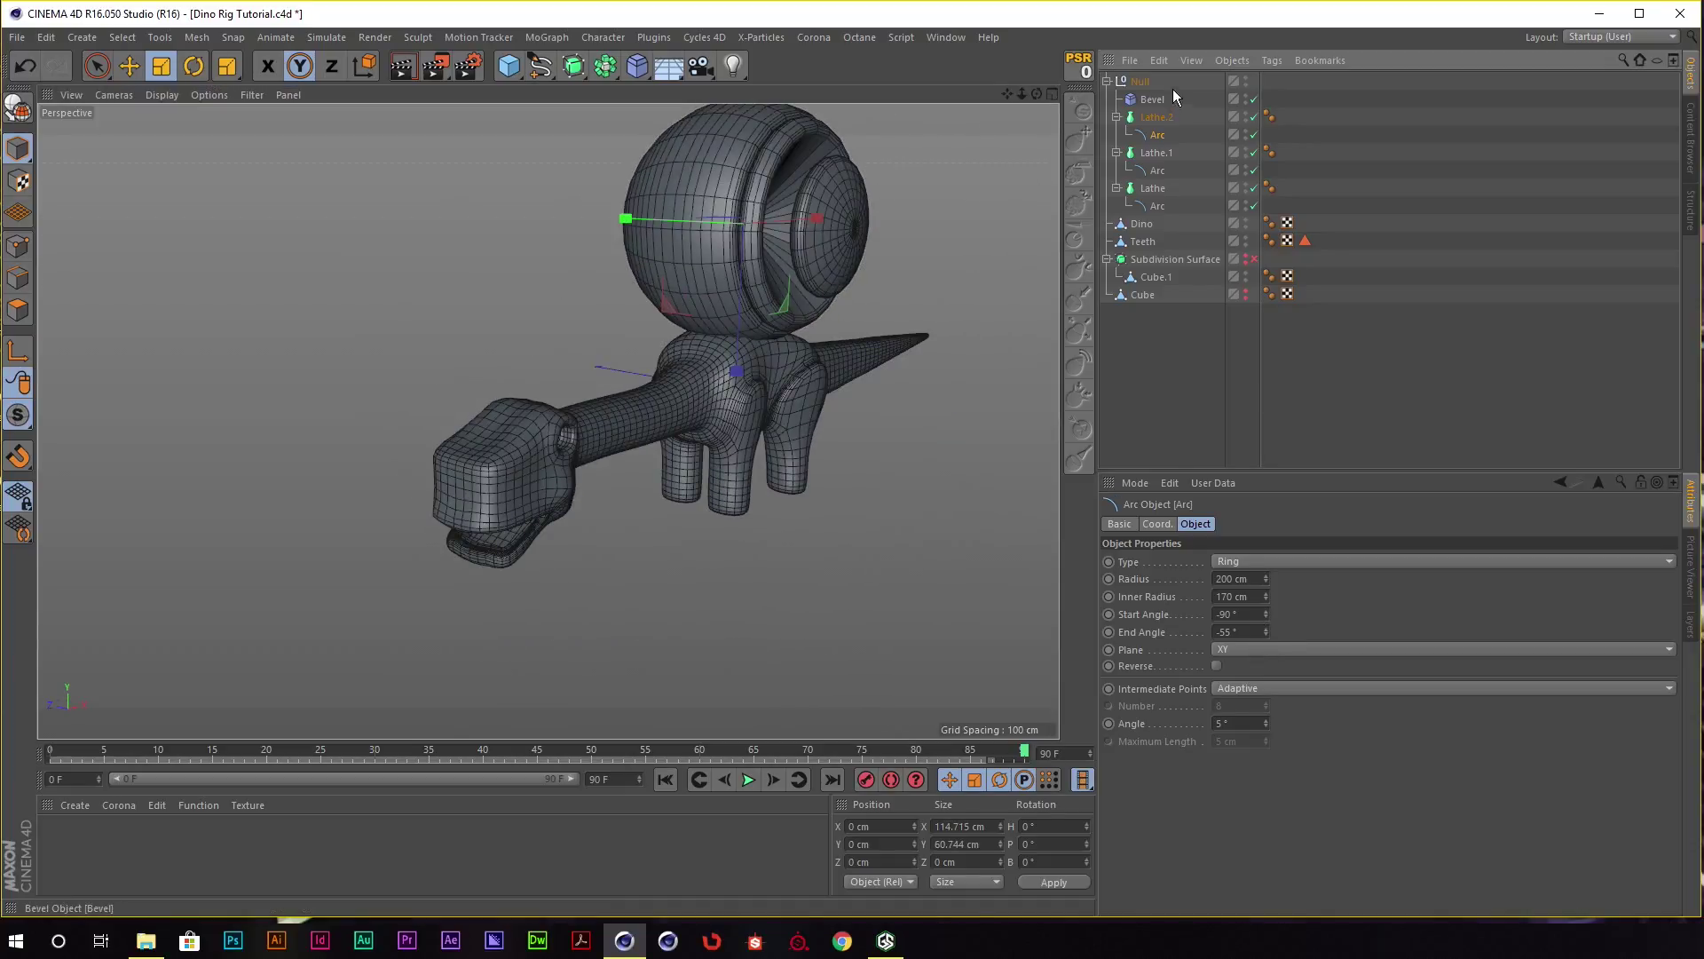
Wrap the sphere's Null group in a new Symmetry object.
left_click(1139, 81)
left_click(1107, 81)
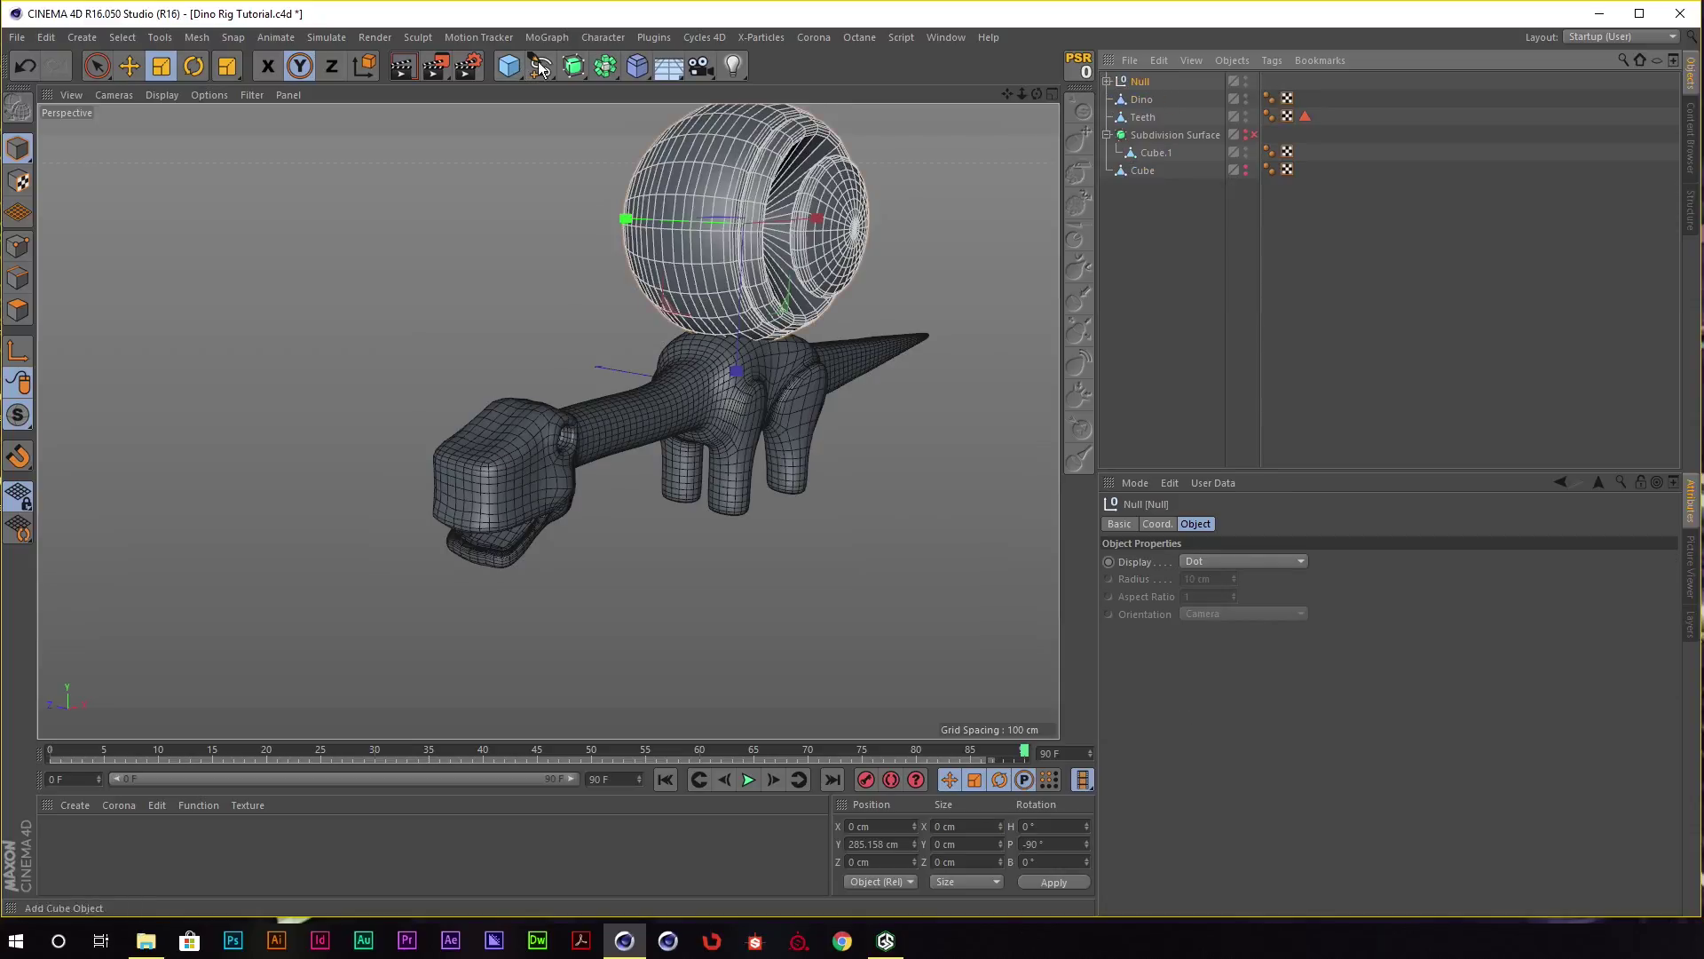
left_click(605, 65)
left_click(831, 154, "alt")
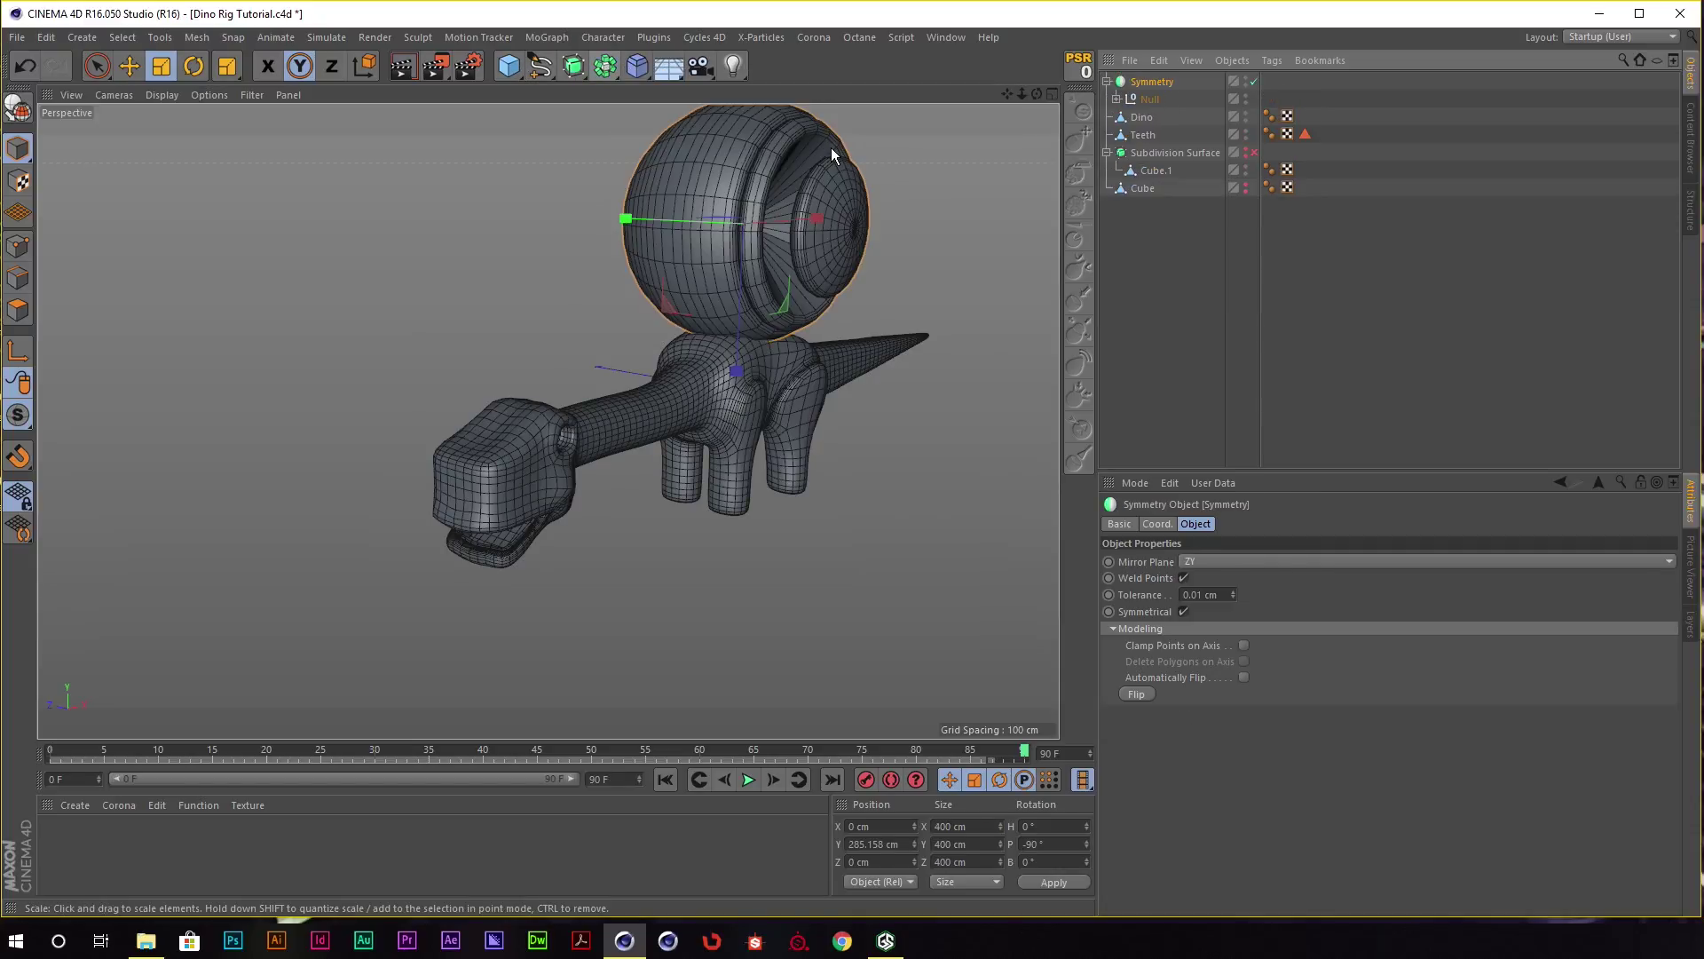
left_click_drag(838, 217, 989, 125, "alt")
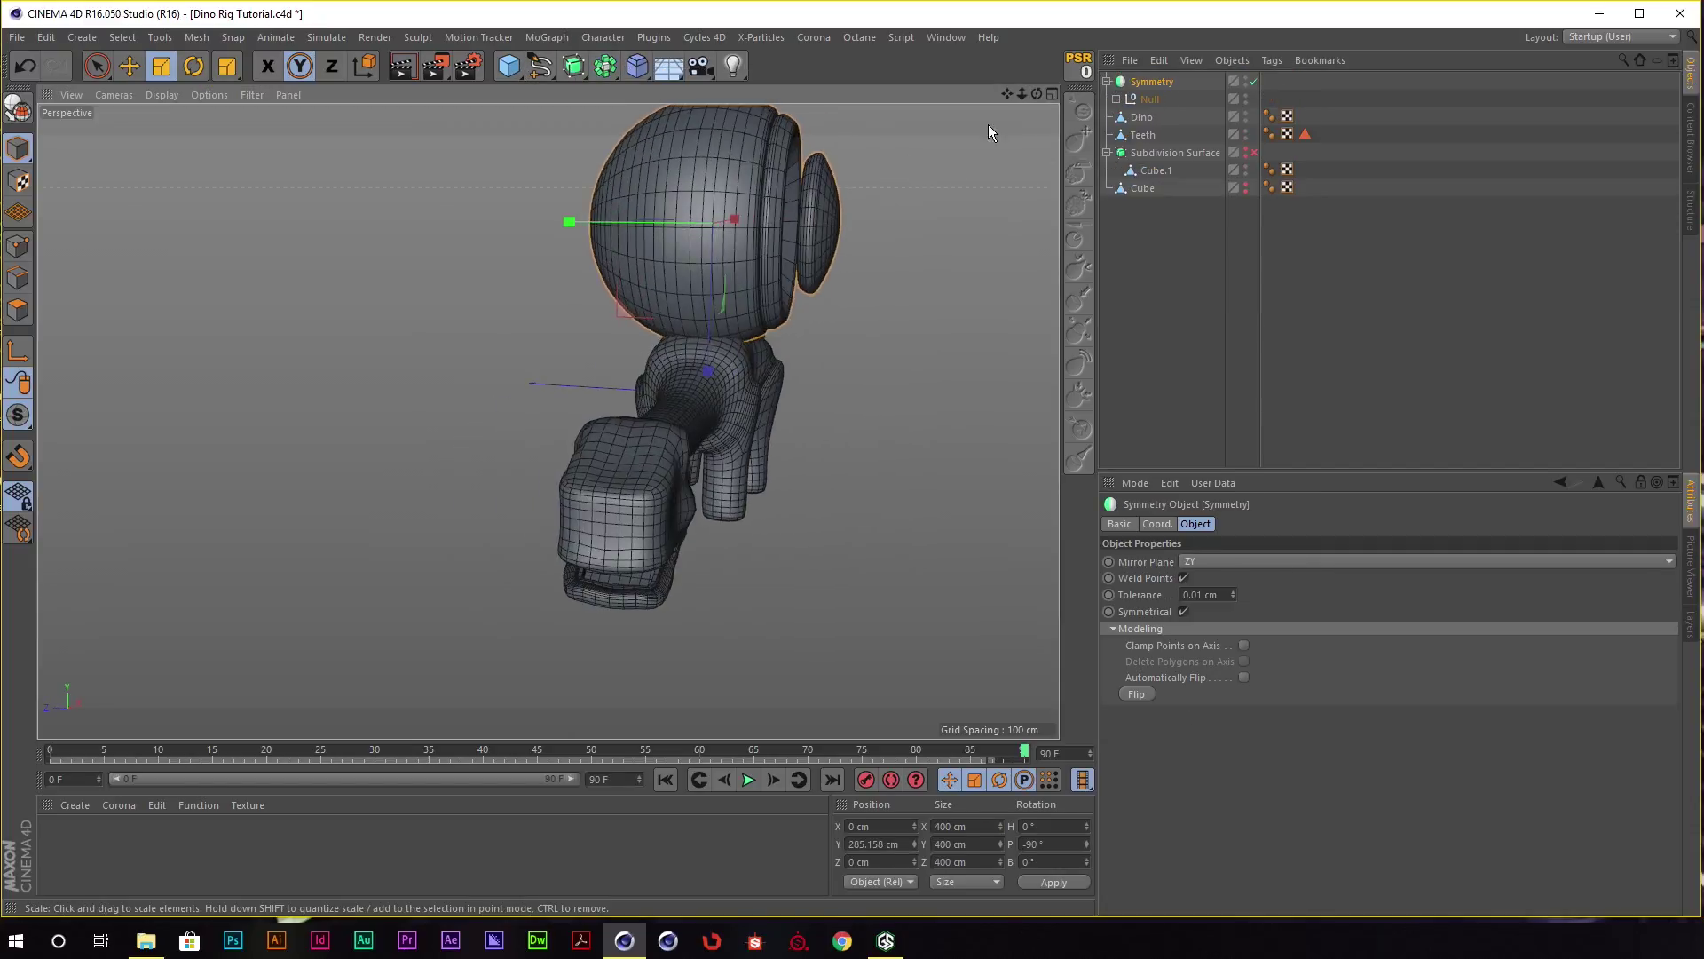
Offset the Null along X and set the Symmetry Mirror Plane to XZ.
left_click(1149, 98)
key("e")
left_click_drag(698, 223, 810, 231)
left_click(1154, 81)
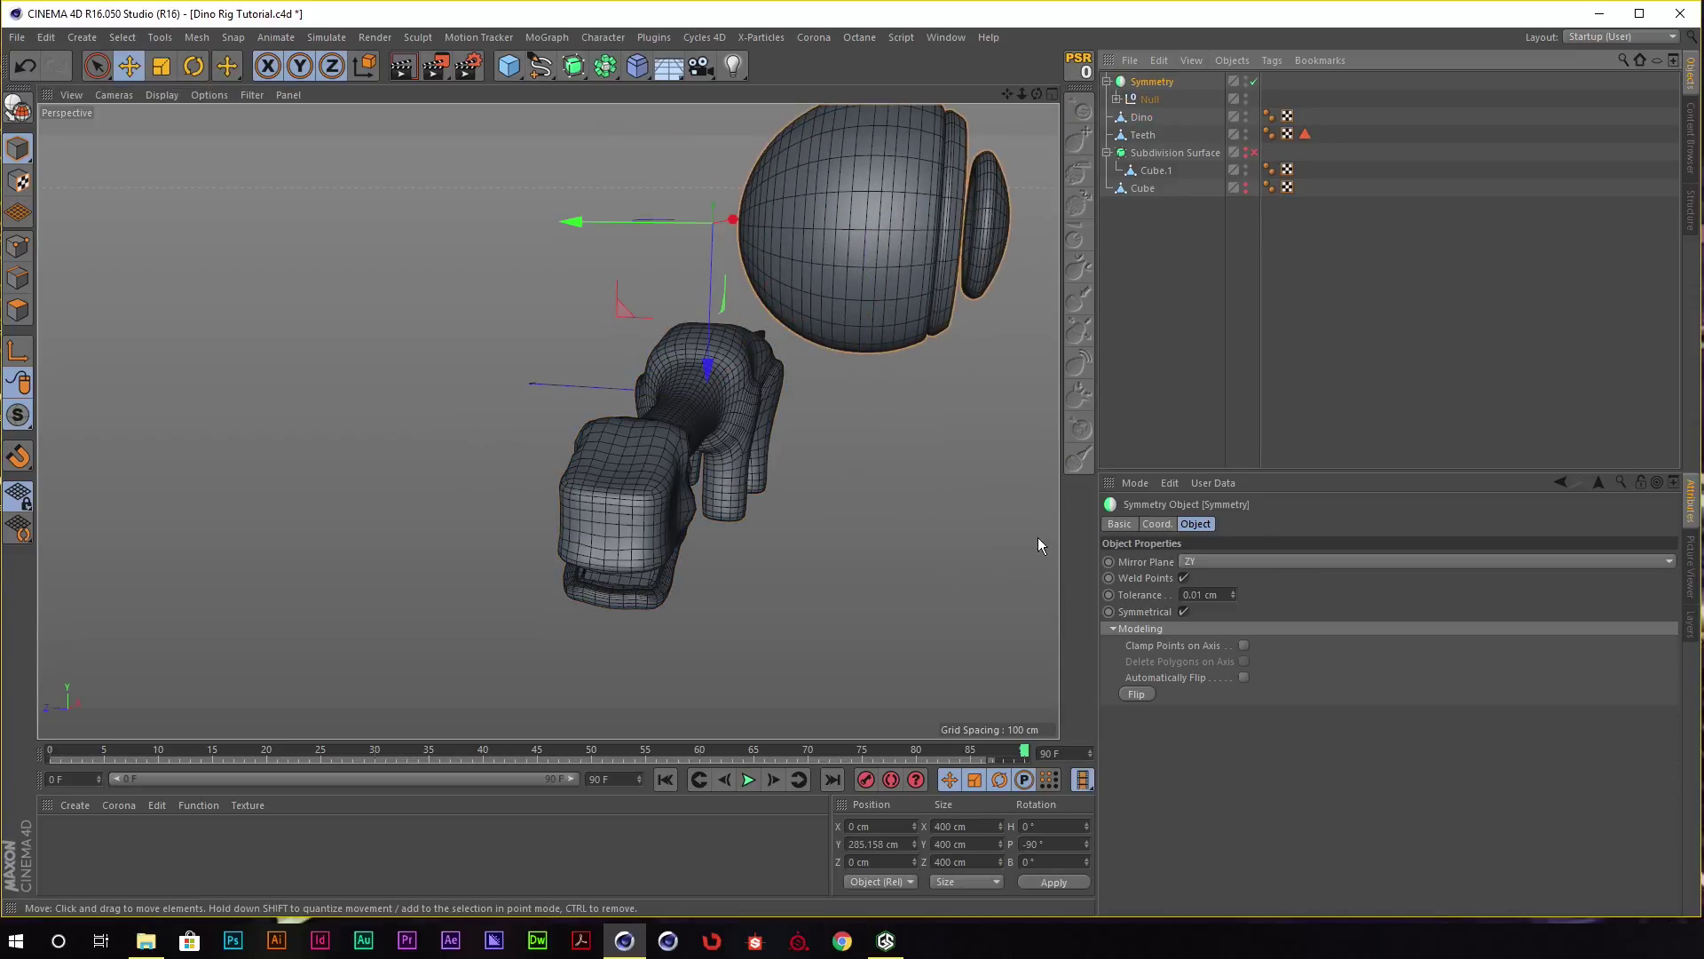
left_click(1210, 559)
left_click(1211, 613)
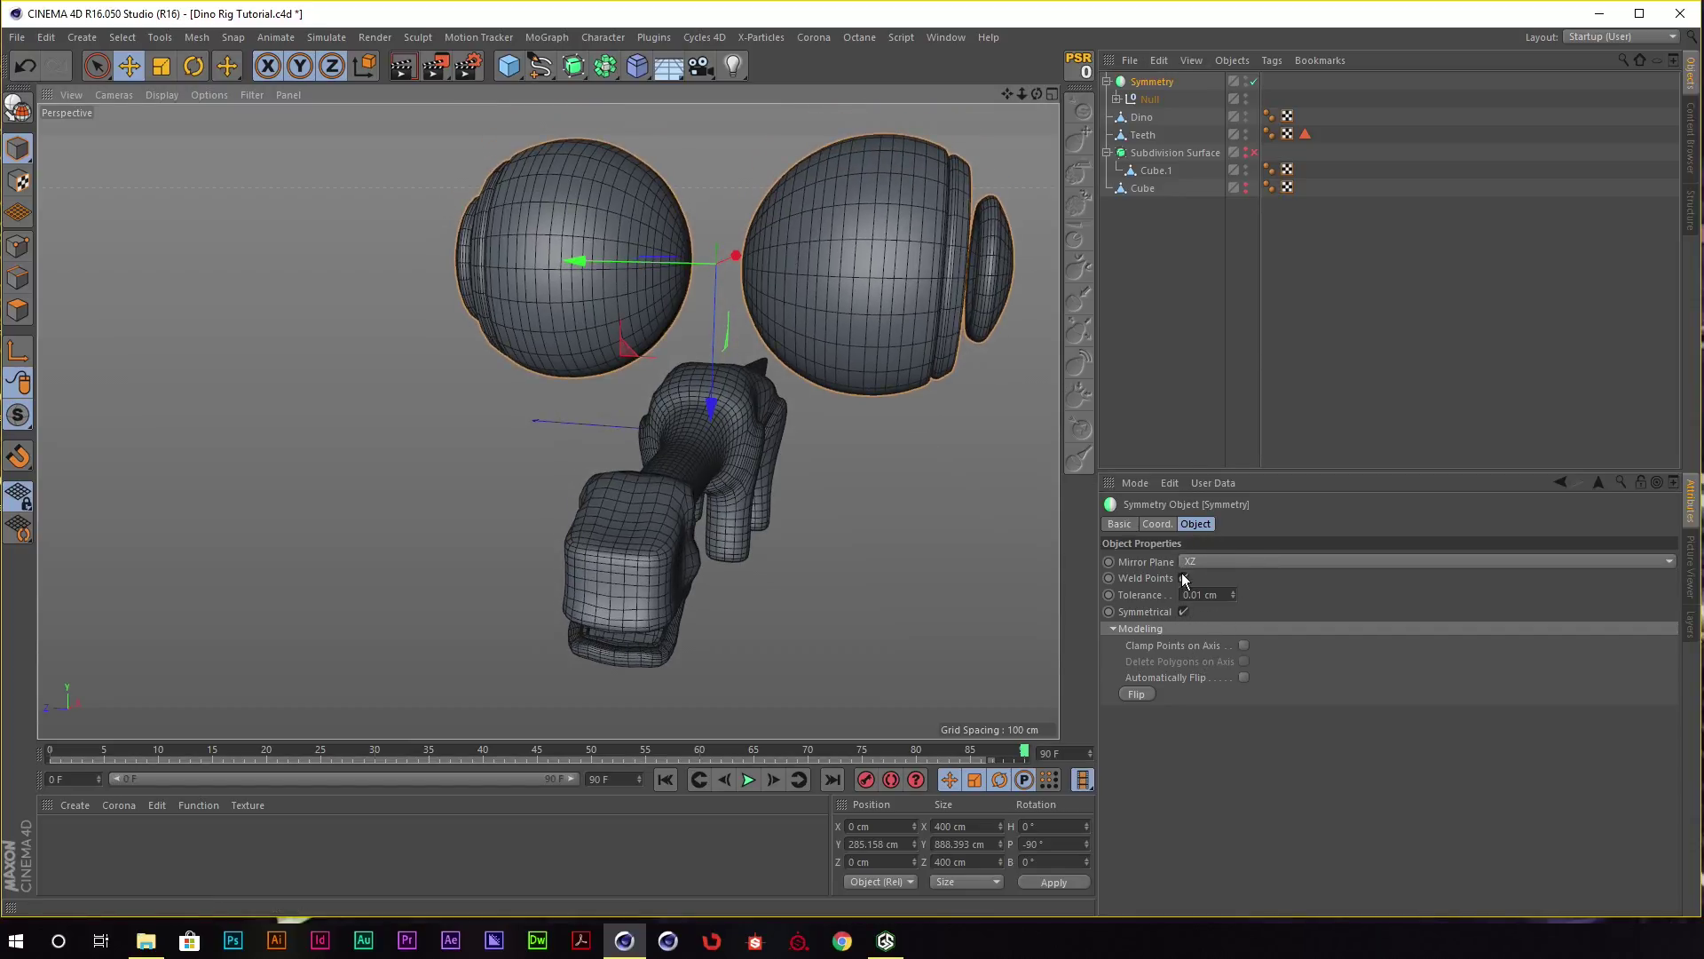
Scale the Null's mirrored spheres down to eye size.
left_click(1147, 101)
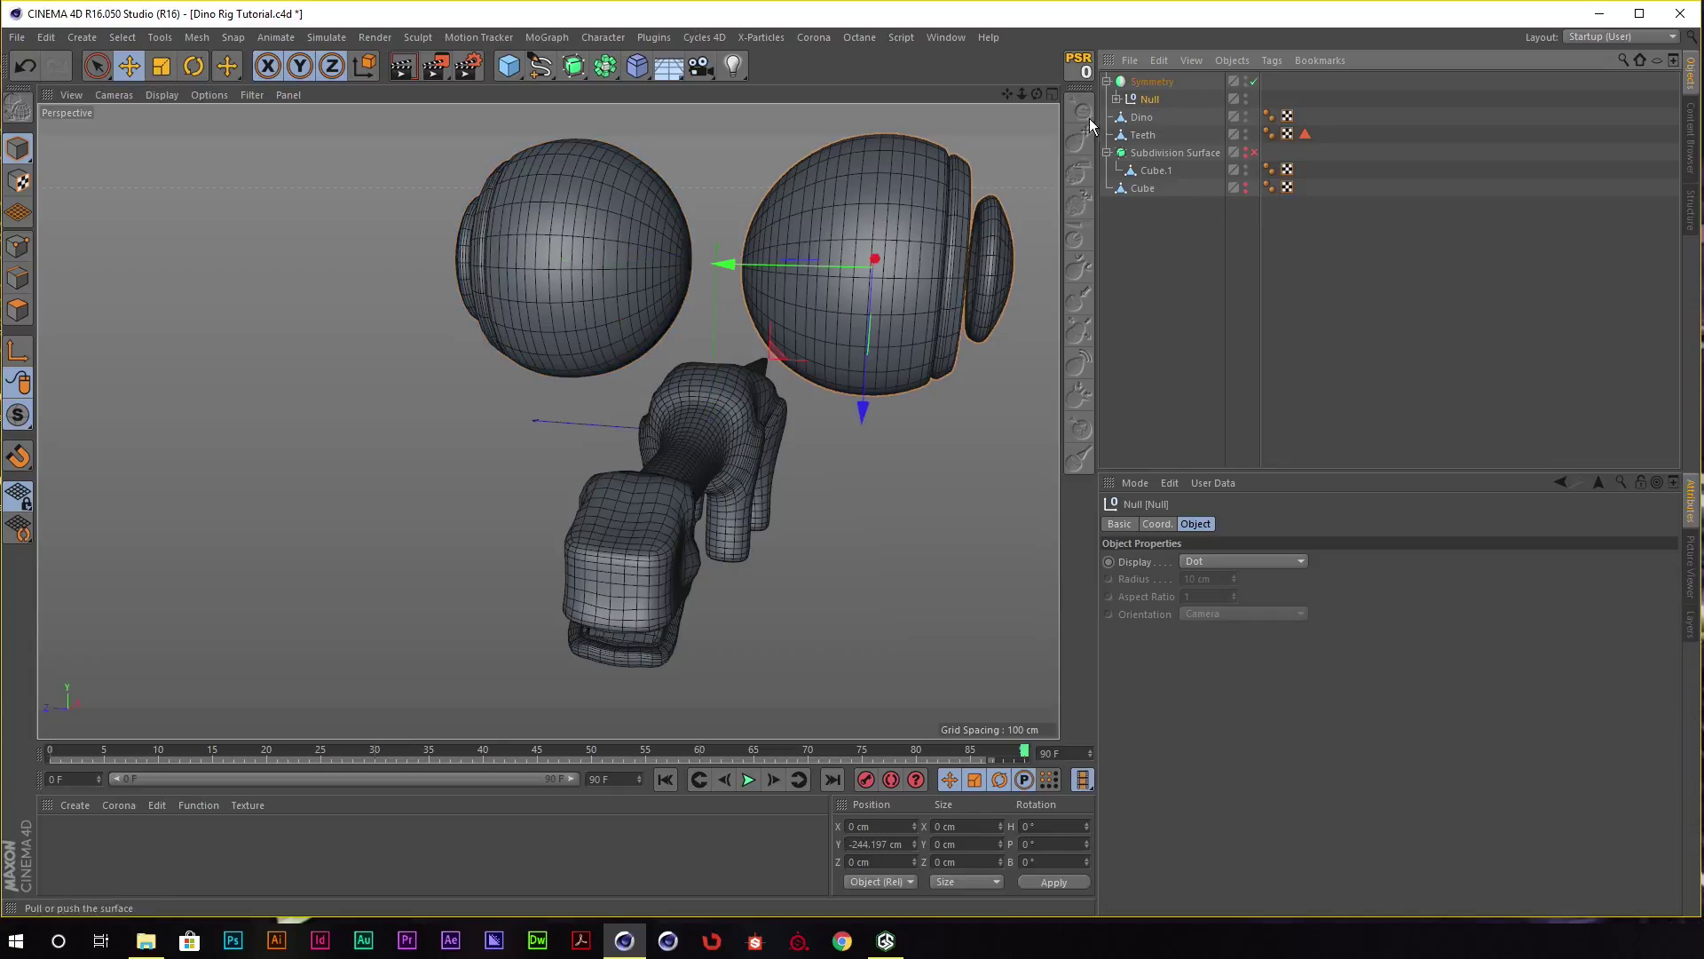
key("x")
key("z")
left_click_drag(780, 271, 746, 263)
key("t")
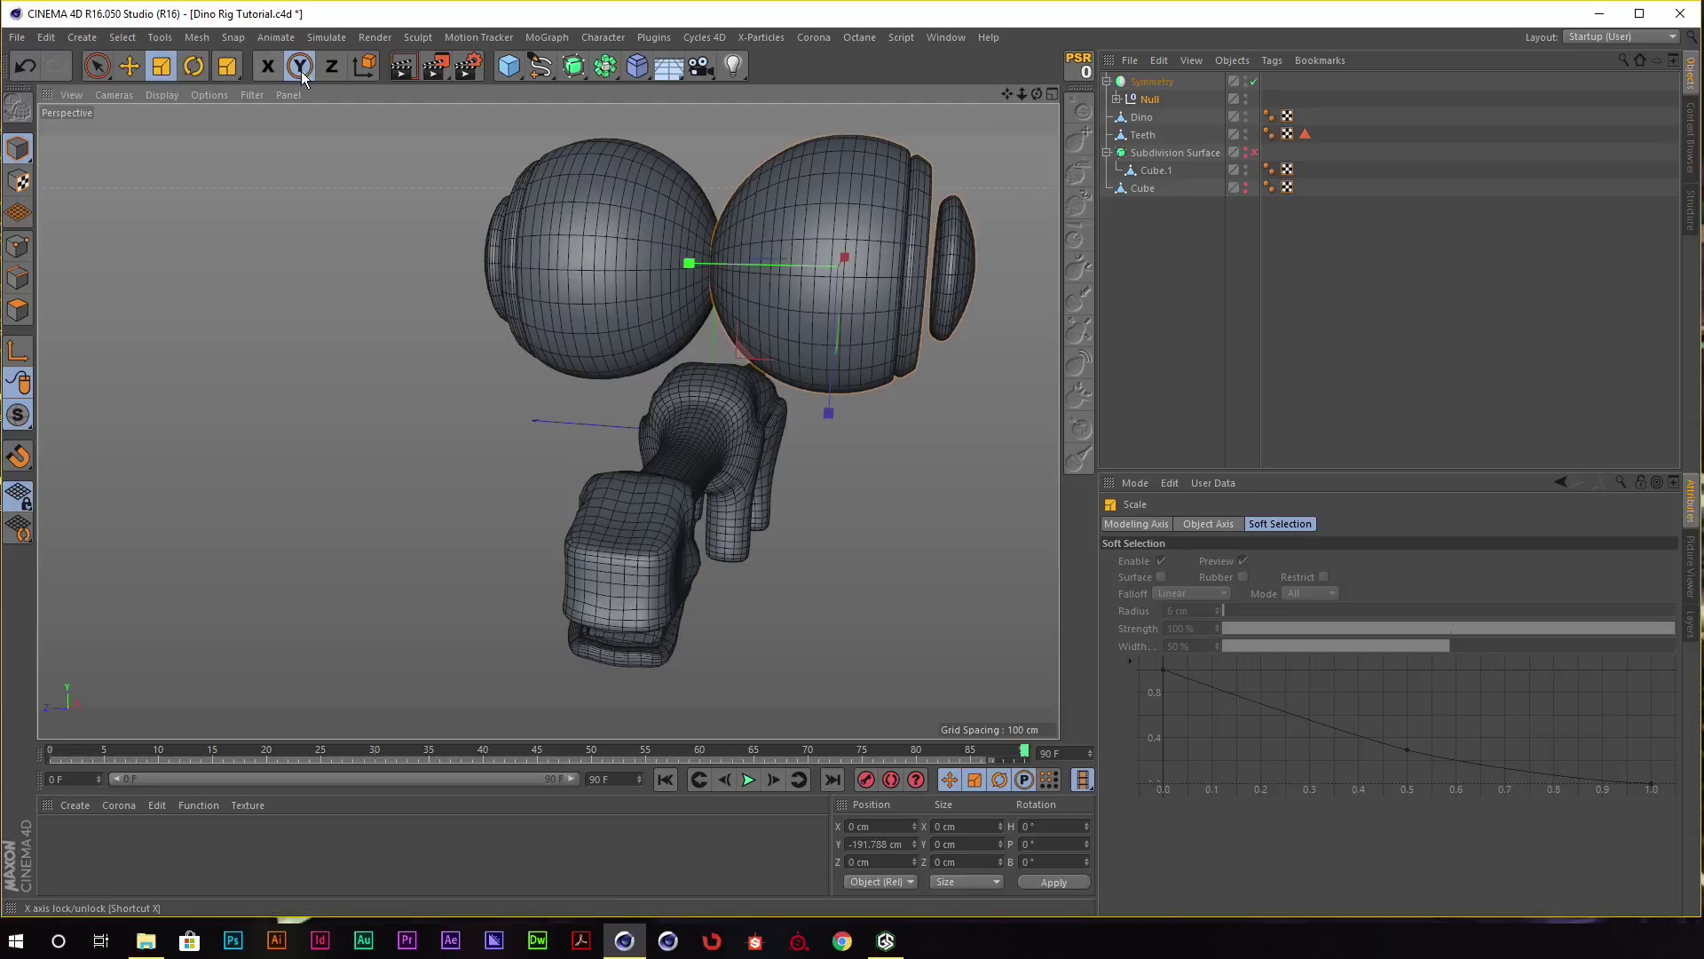
left_click(332, 65)
left_click(268, 65)
left_click_drag(887, 413, 344, 417, "alt")
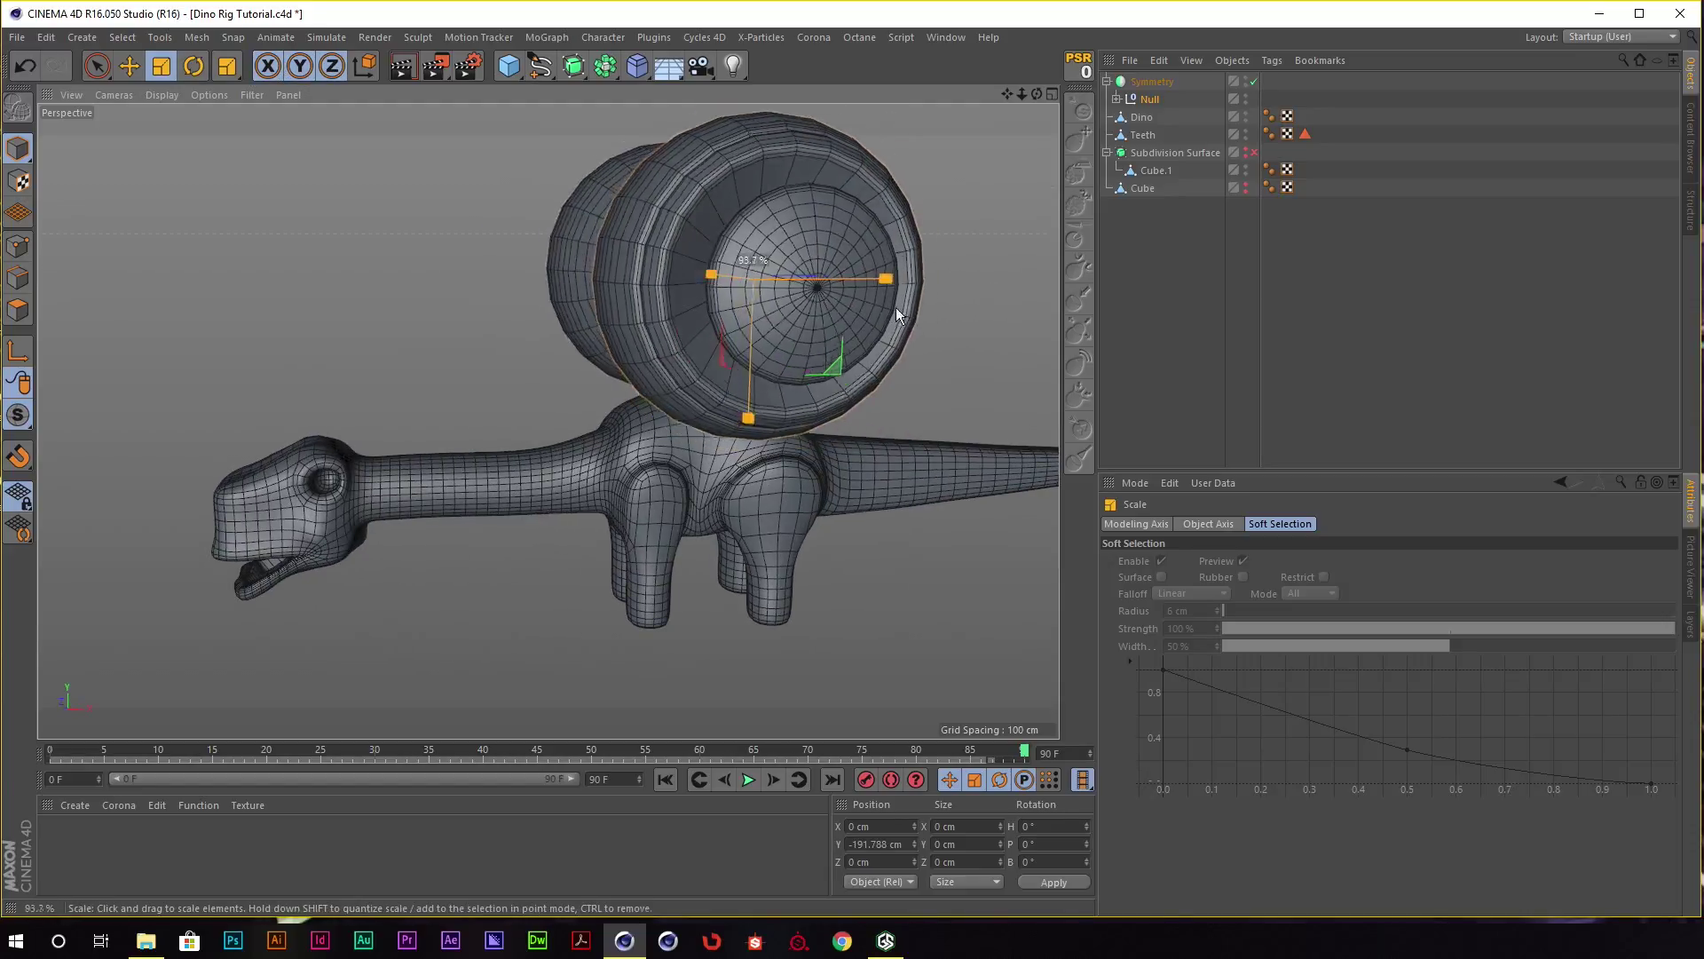
key("ctrl+z")
middle_click_drag(343, 423, 600, 364, "alt")
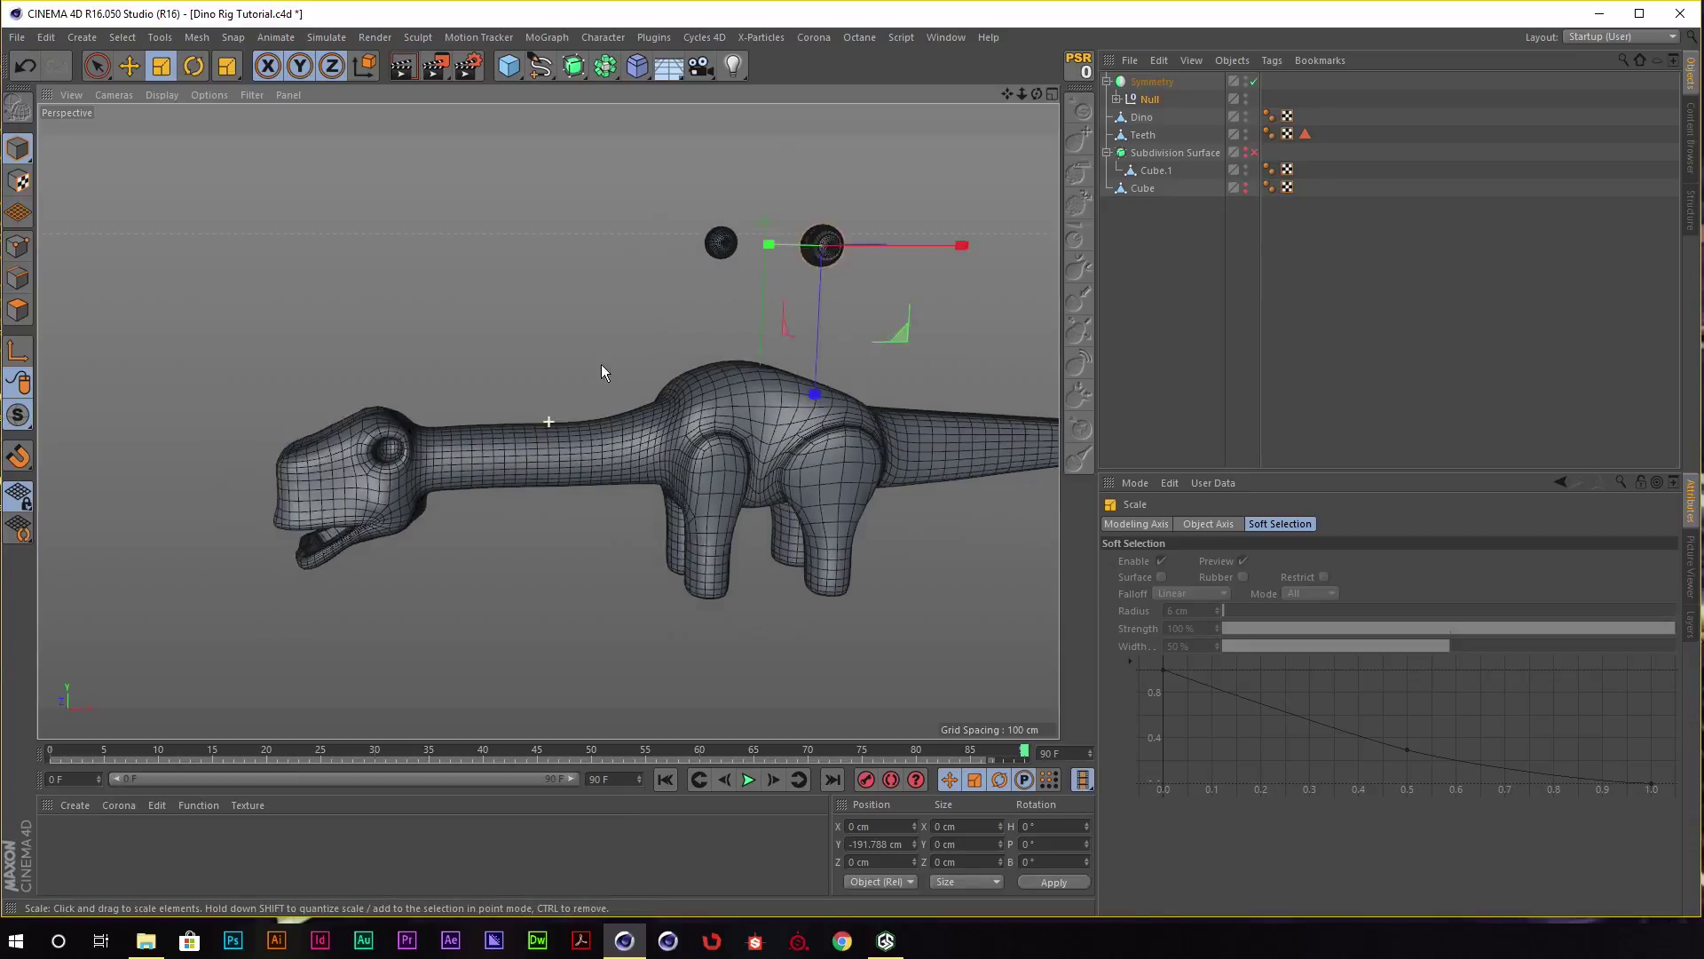
Move the Symmetry pair onto the dino's head and check the placement.
left_click(1152, 81)
key("e")
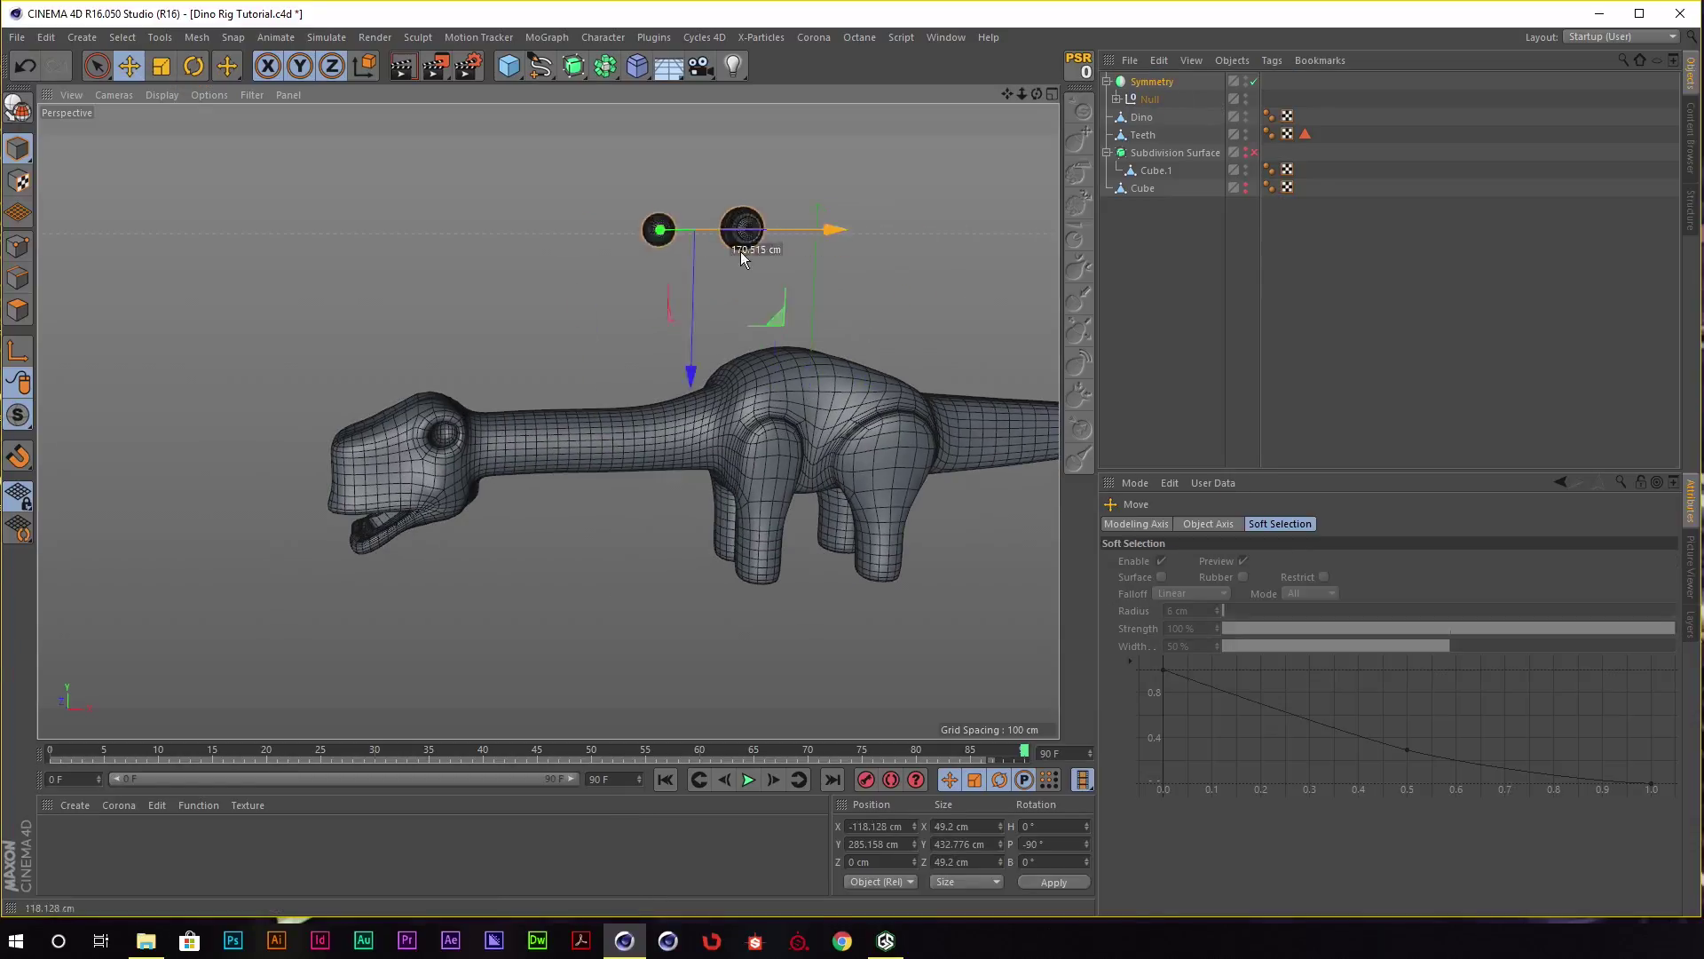
mouse_move(888, 232)
left_mouse_down()
mouse_move(562, 258)
mouse_move(662, 316)
mouse_move(657, 503)
left_mouse_up()
scroll(785, 394, "up", 5)
scroll(775, 354, "up", 3)
scroll(774, 354, "down", 5)
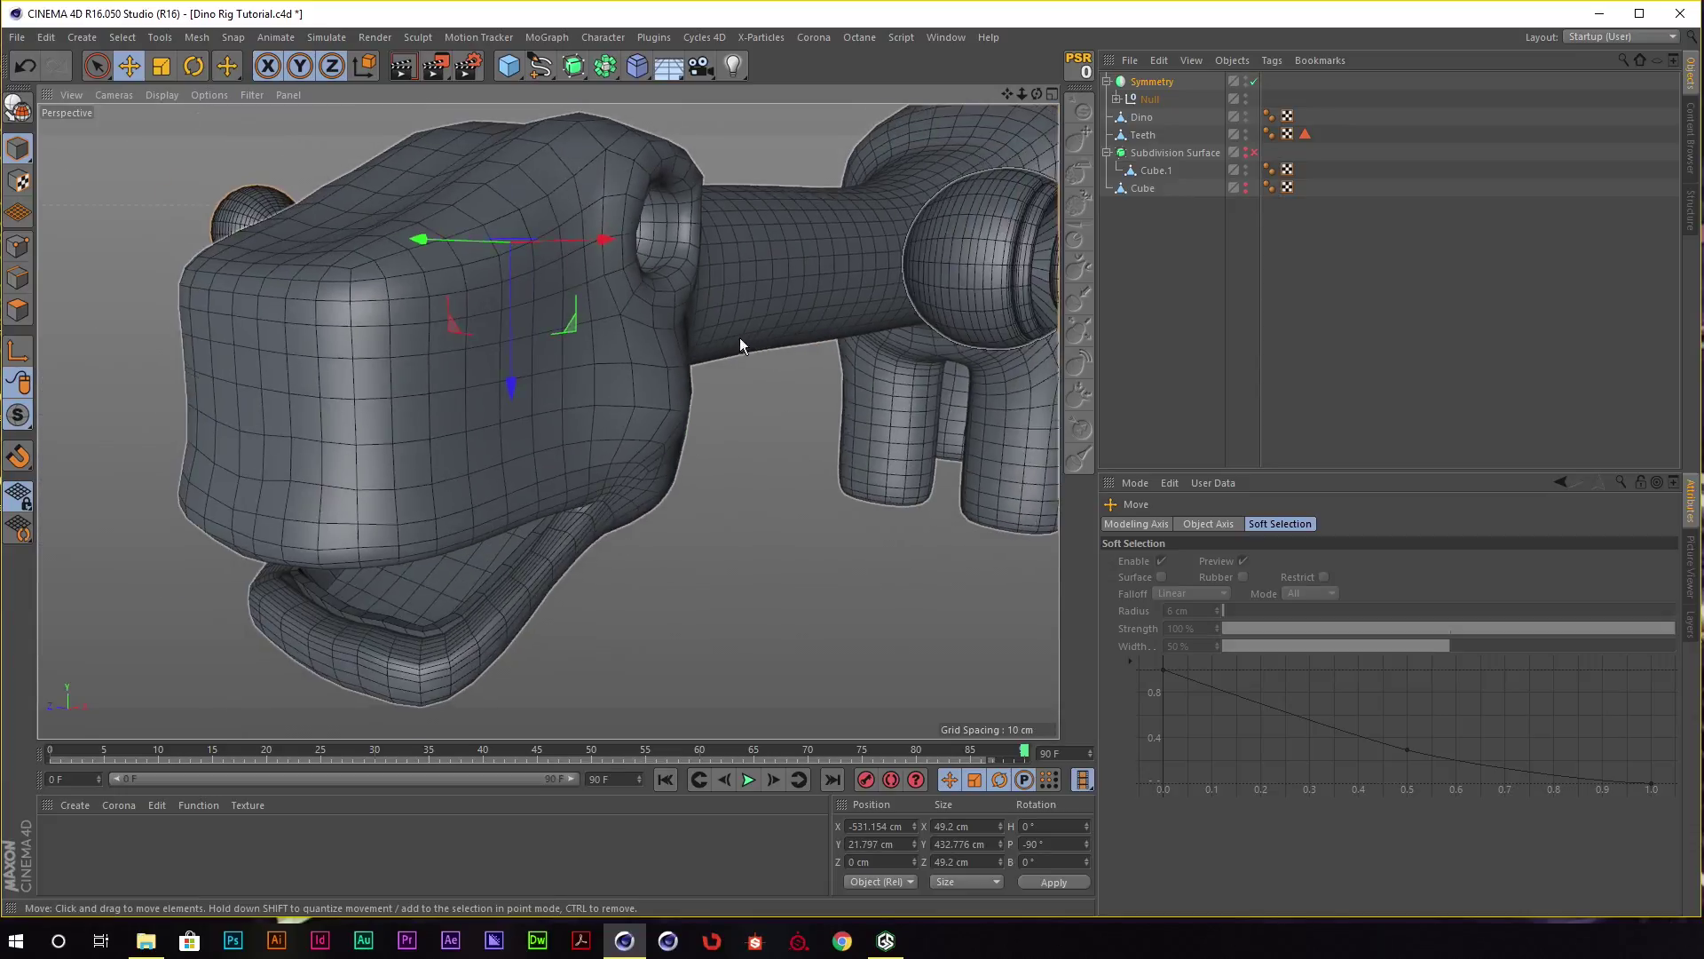
left_click_drag(739, 338, 735, 401, "alt")
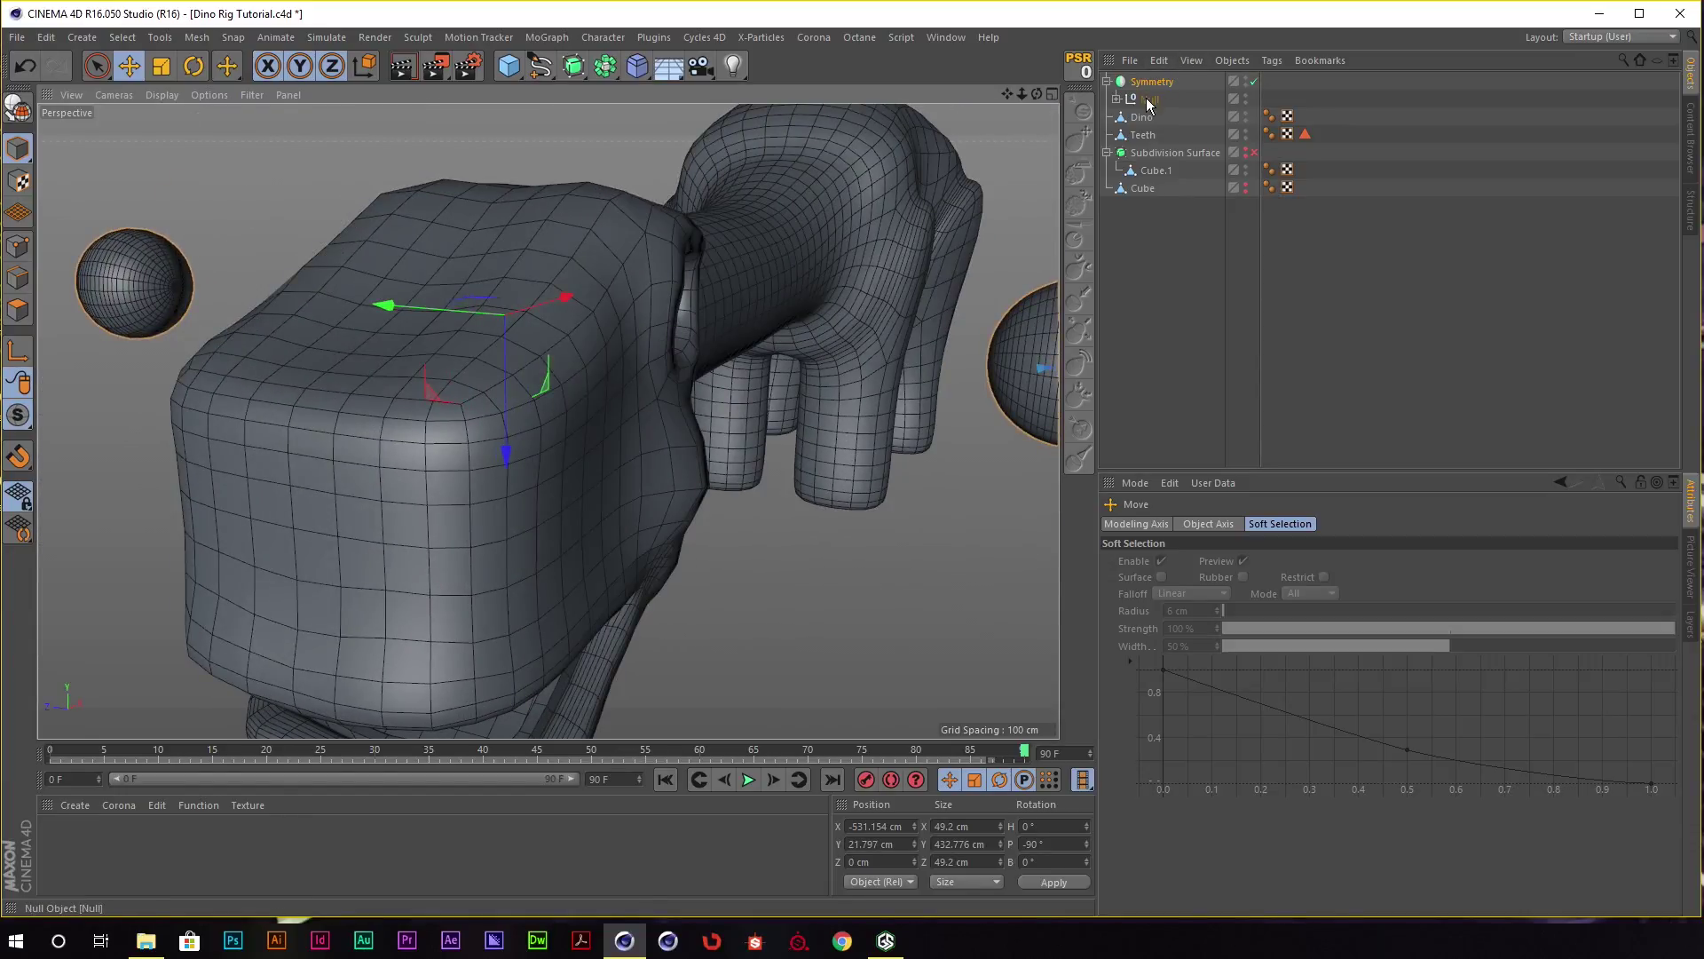
mouse_move(657, 355)
left_mouse_down("alt")
mouse_move(593, 339)
mouse_move(710, 339)
mouse_move(667, 382)
mouse_move(510, 289)
mouse_move(616, 243)
mouse_move(641, 269)
mouse_move(710, 266)
left_mouse_up("alt")
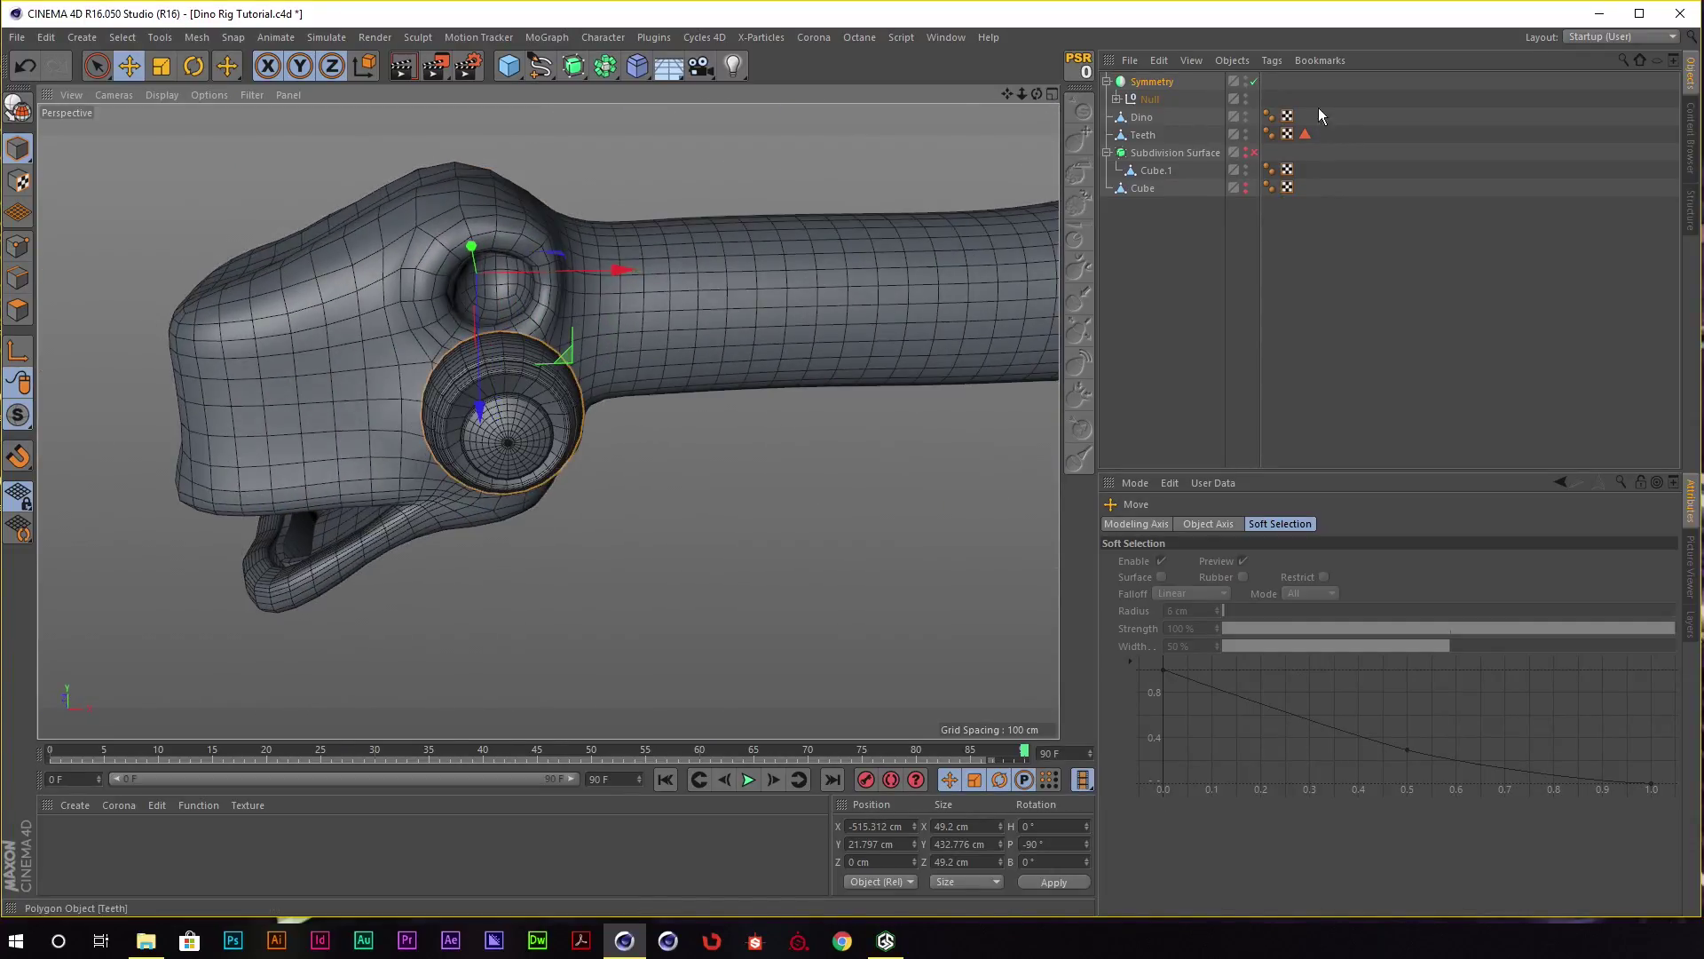
Nudge the eye Null up along Z and shrink it slightly.
left_click(1147, 101)
mouse_move(541, 316)
left_mouse_down("alt")
mouse_move(665, 317)
mouse_move(438, 317)
mouse_move(579, 296)
mouse_move(322, 283)
mouse_move(685, 311)
mouse_move(675, 389)
mouse_move(701, 322)
mouse_move(657, 328)
mouse_move(703, 318)
mouse_move(727, 282)
left_mouse_up("alt")
scroll(706, 370, "up", 2)
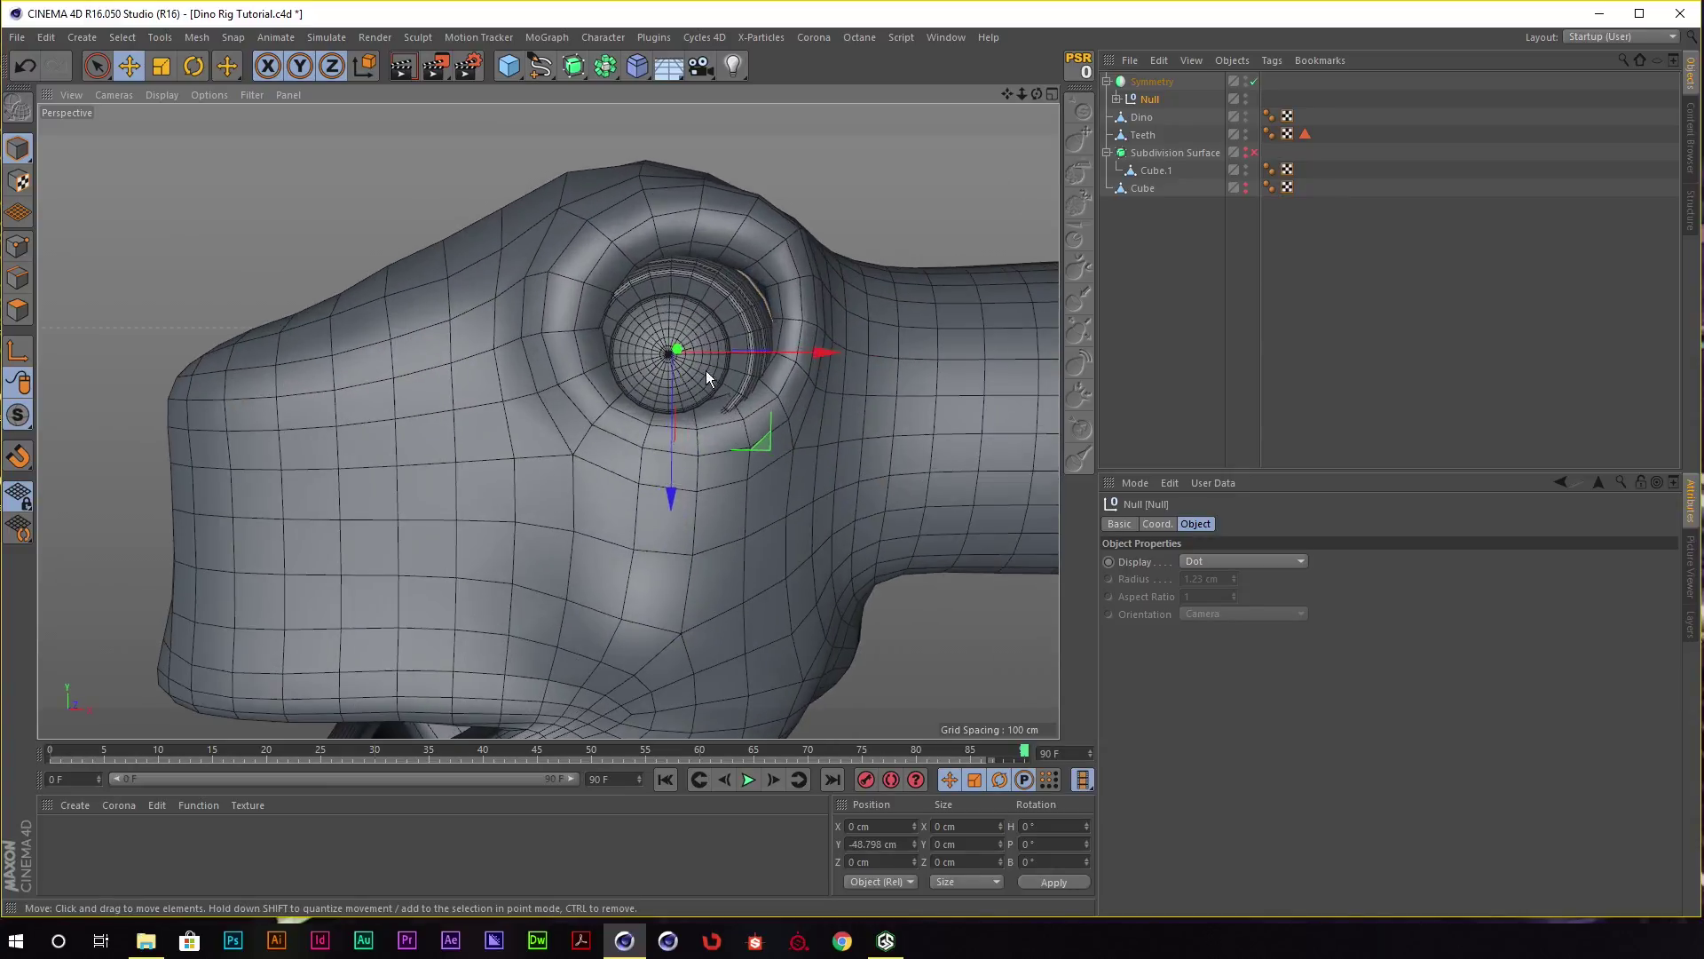
left_click_drag(677, 470, 676, 455)
key("t")
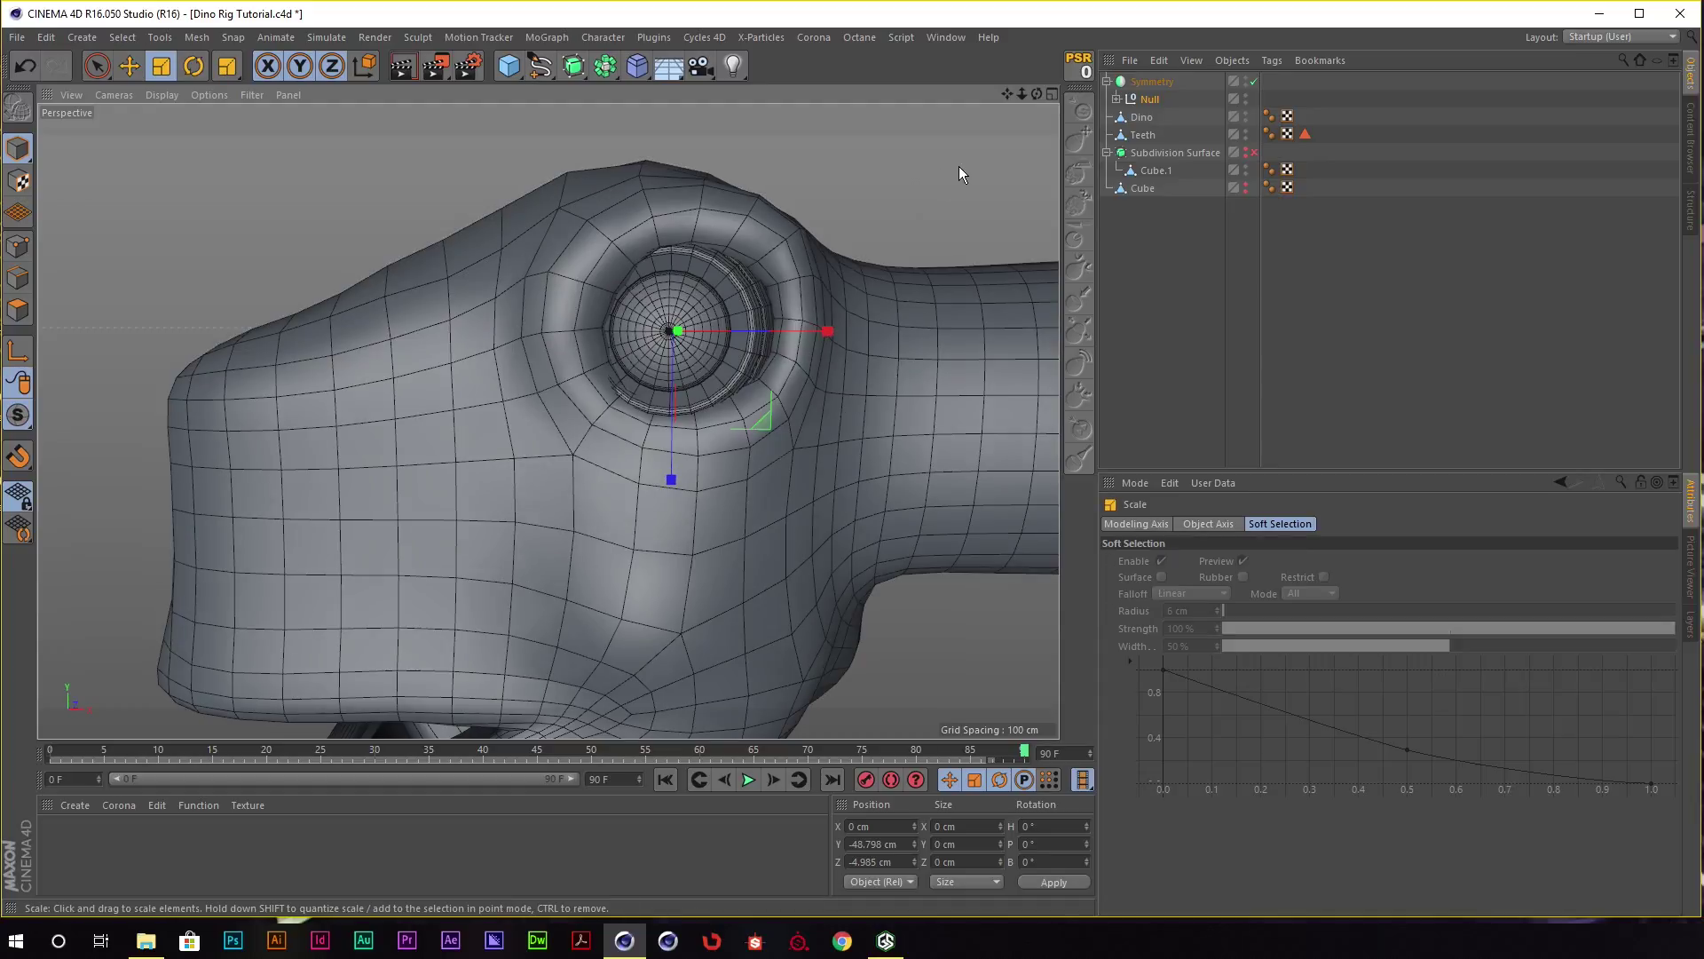
left_click_drag(959, 167, 836, 209)
Shift the Symmetry eye pair along X and lower it into the sockets (about -56.6 cm Y).
left_click(1151, 80)
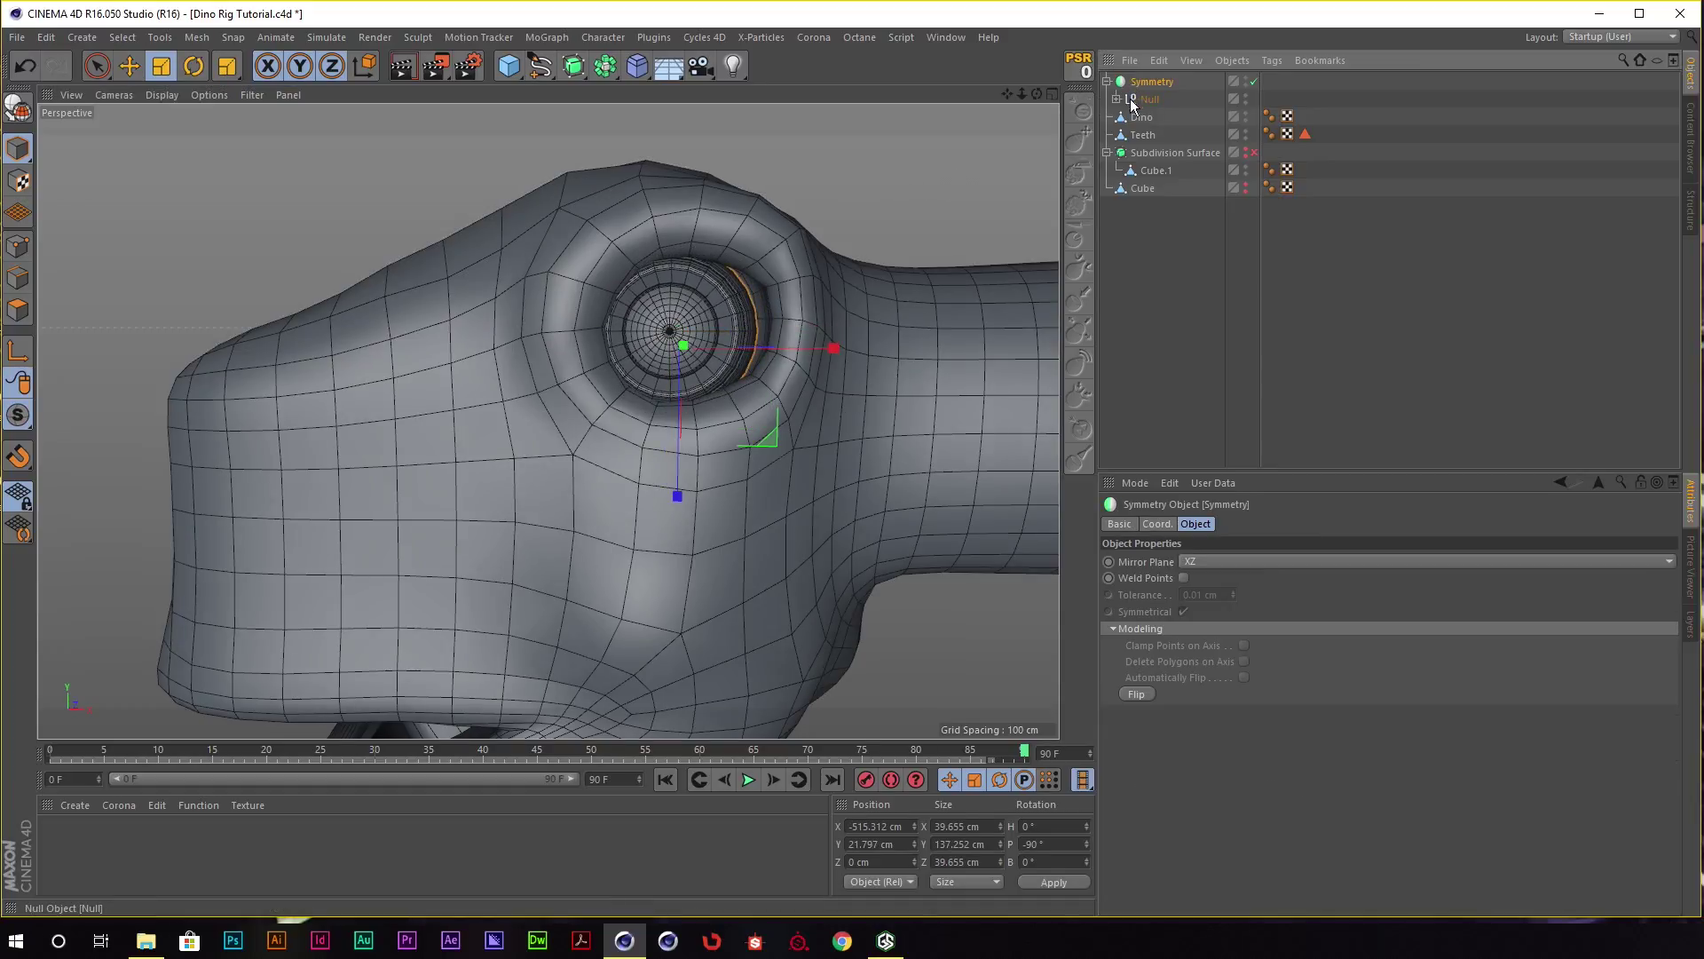
key("e")
left_click_drag(785, 349, 796, 346)
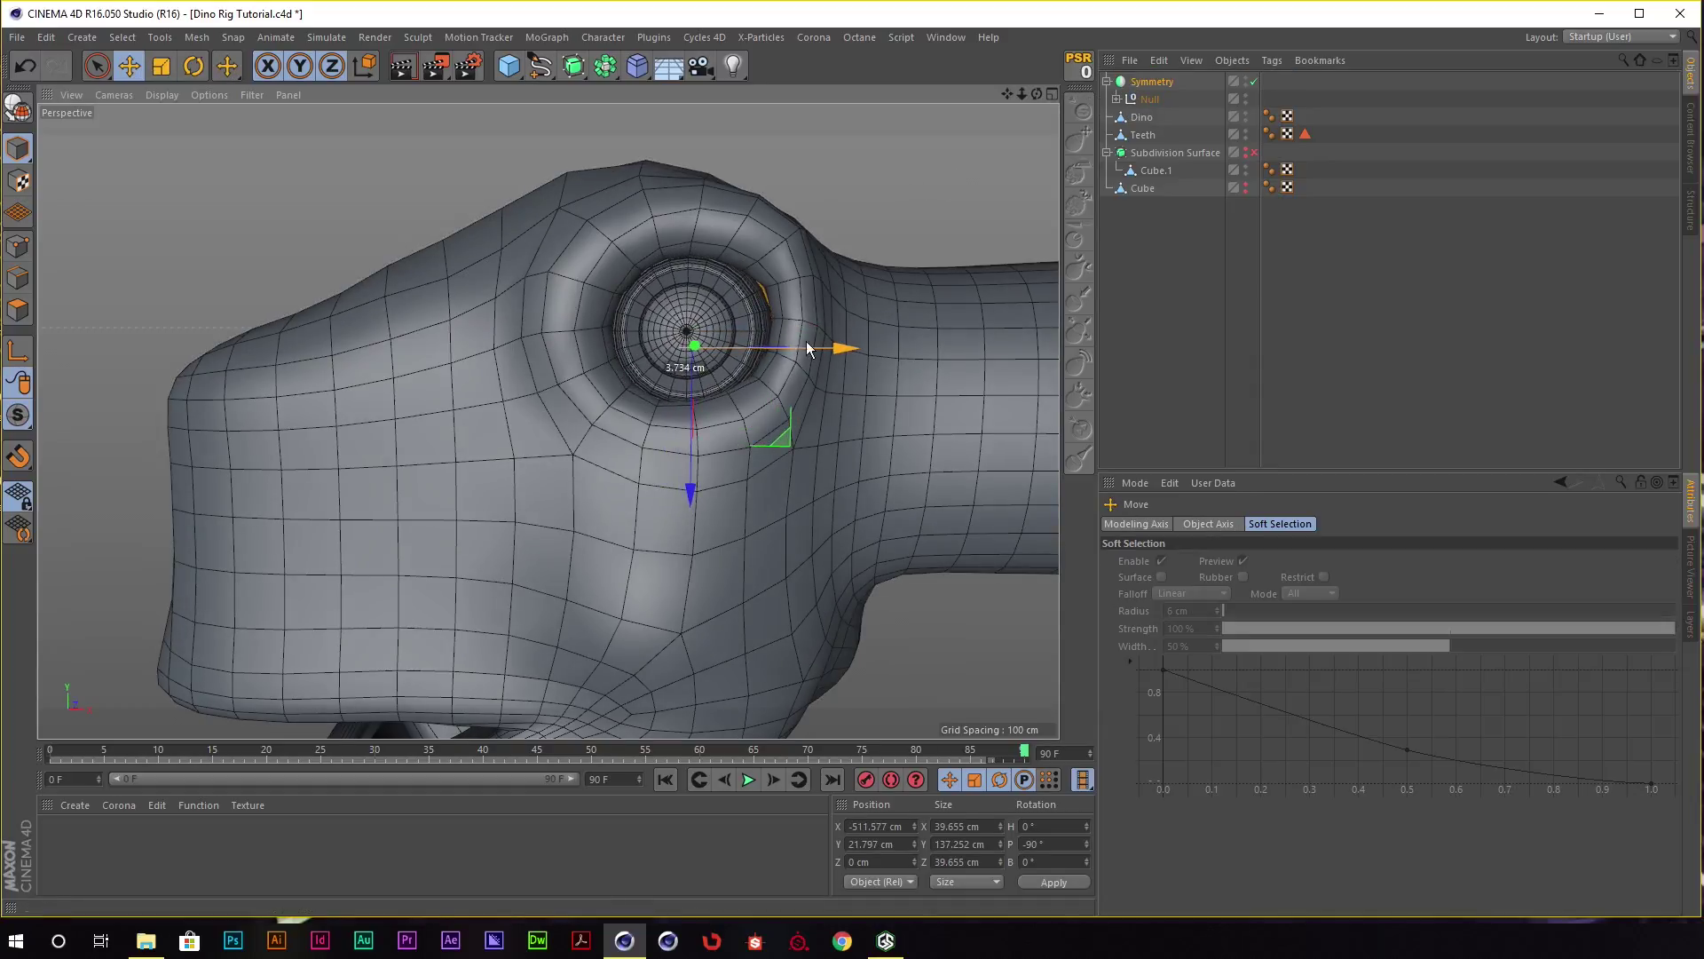
key("t")
mouse_move(877, 199)
left_mouse_down("alt")
mouse_move(776, 241)
mouse_move(835, 349)
left_mouse_up("alt")
key("e")
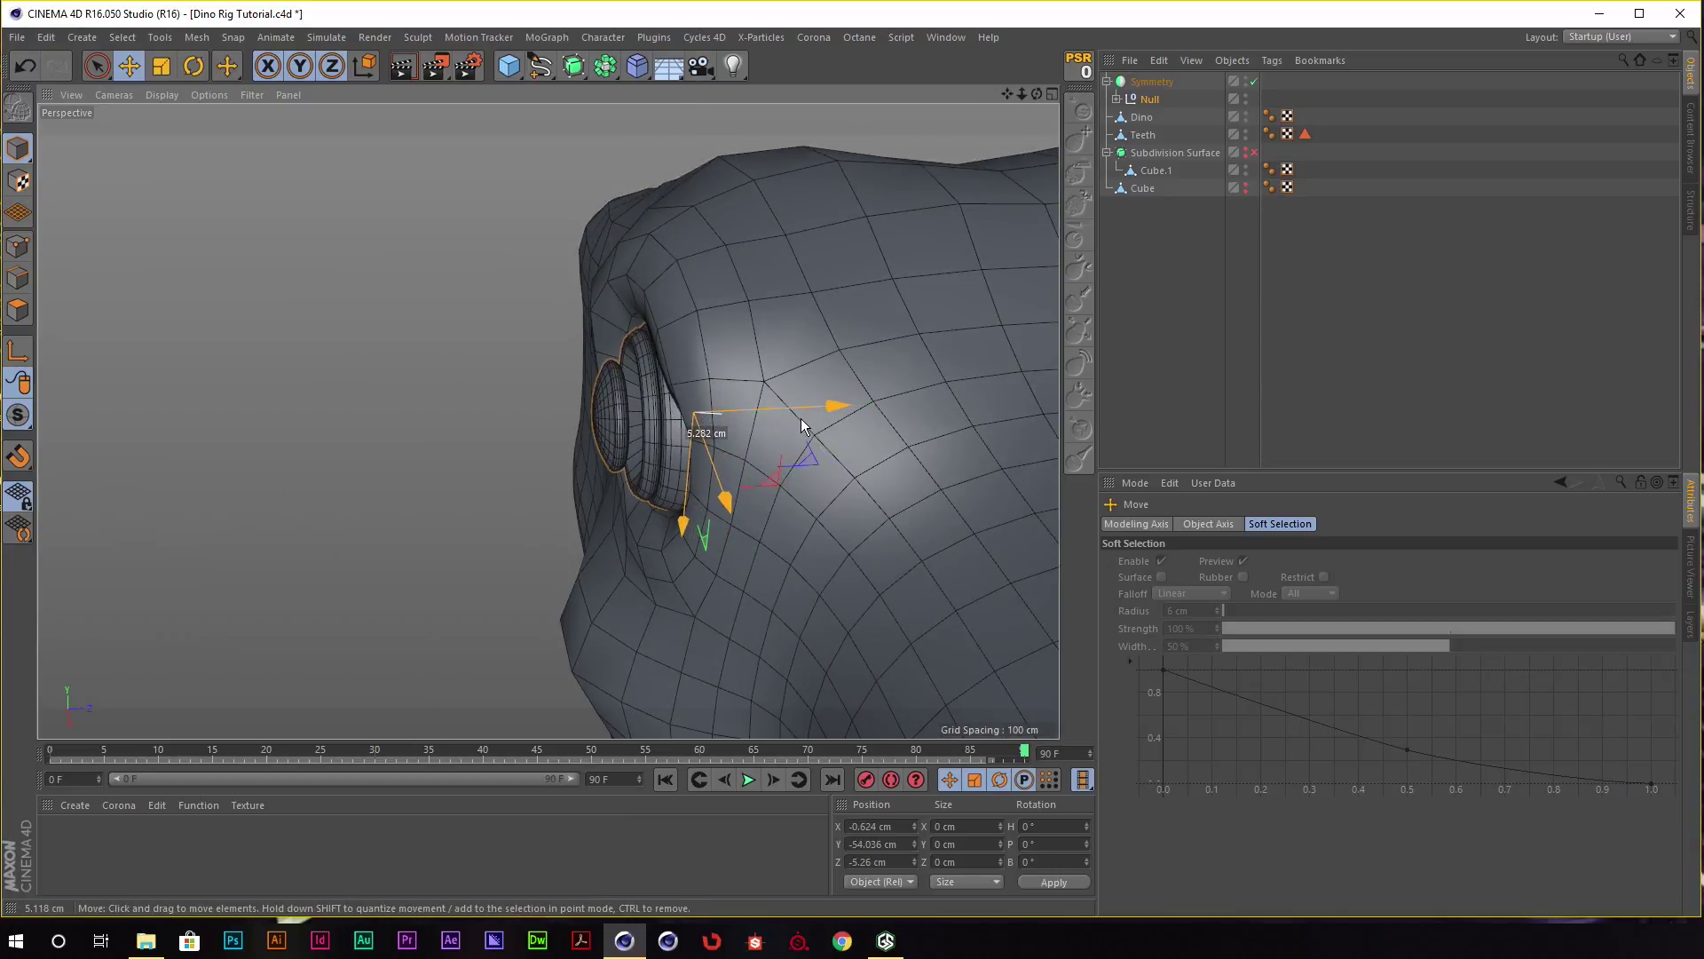
mouse_move(833, 428)
left_mouse_down()
mouse_move(843, 401)
mouse_move(570, 463)
mouse_move(850, 370)
left_mouse_up()
Orbit around the head to inspect the eye placement, then deselect the Null.
right_click_drag(850, 369, 543, 440, "alt")
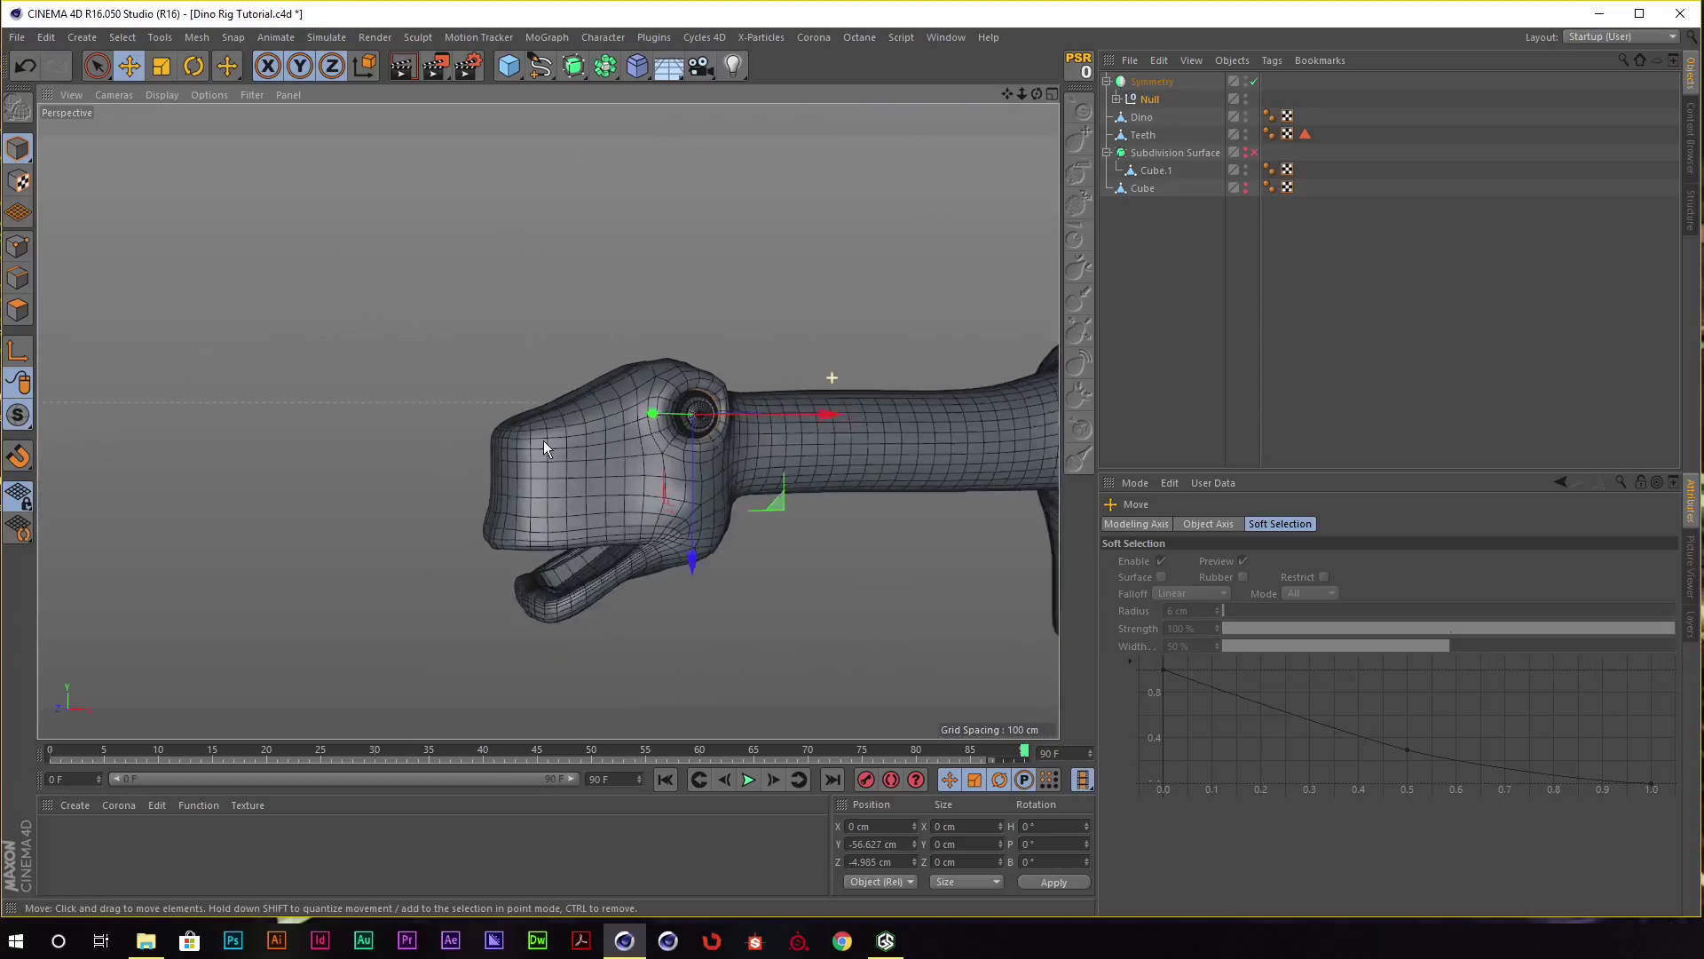
mouse_move(543, 440)
left_mouse_down("alt")
mouse_move(775, 417)
mouse_move(716, 472)
mouse_move(618, 384)
left_mouse_up("alt")
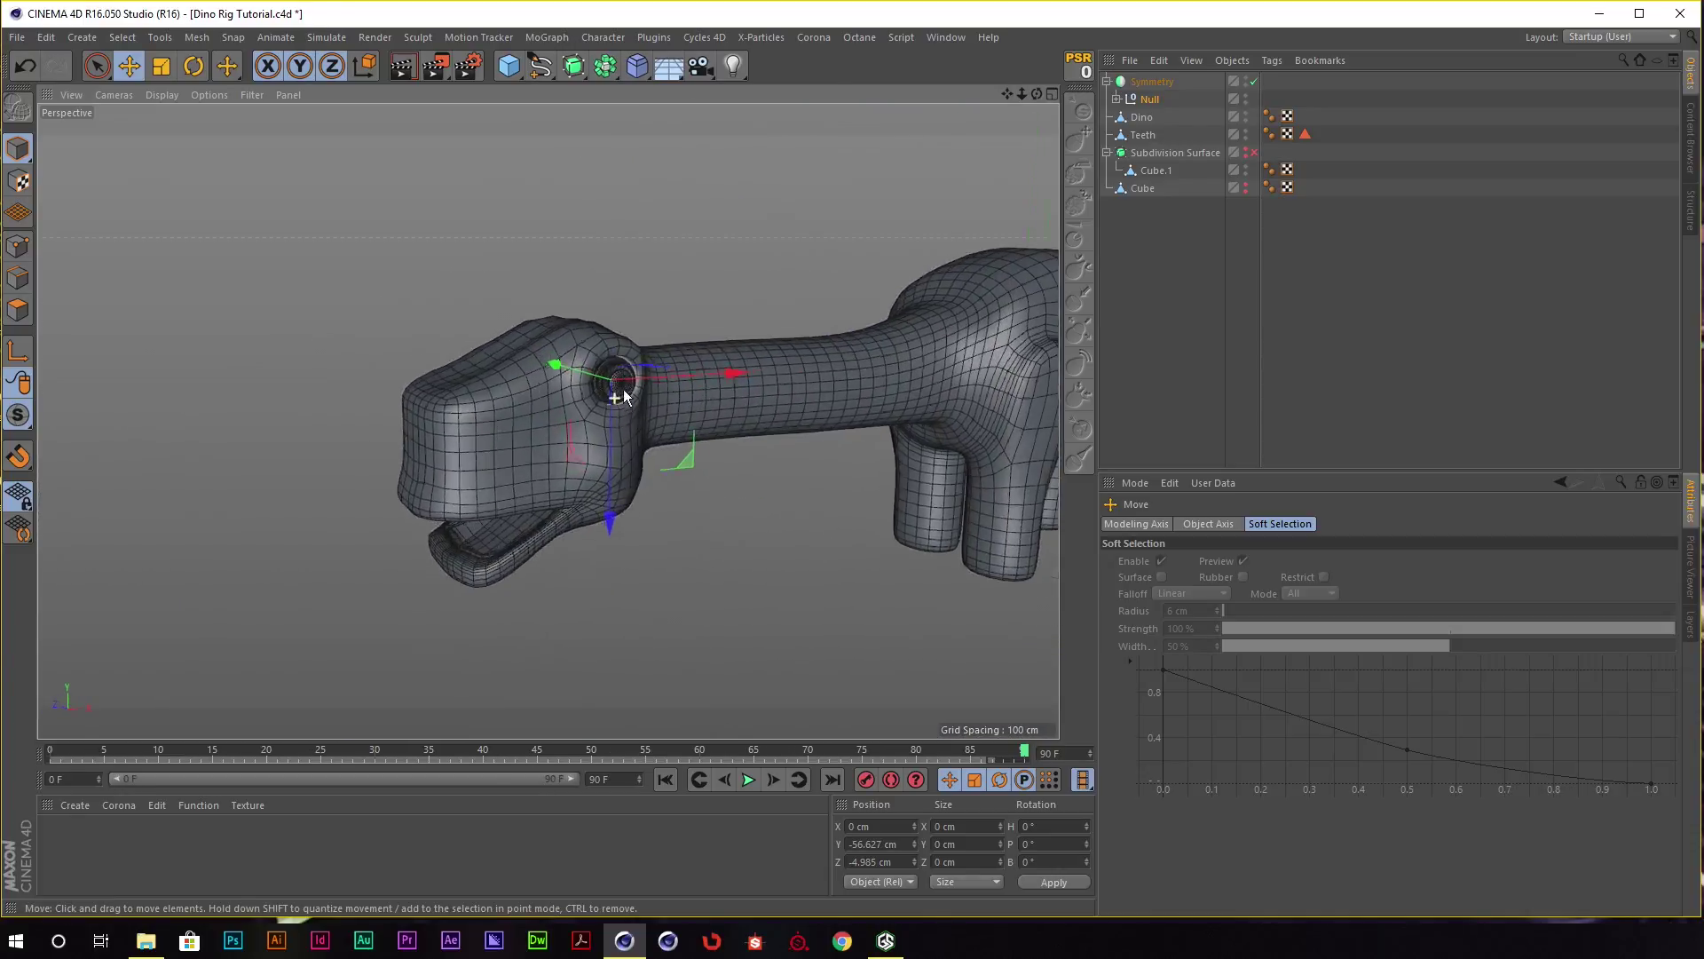
right_click_drag(618, 384, 797, 300, "alt")
left_click_drag(797, 300, 684, 295, "alt")
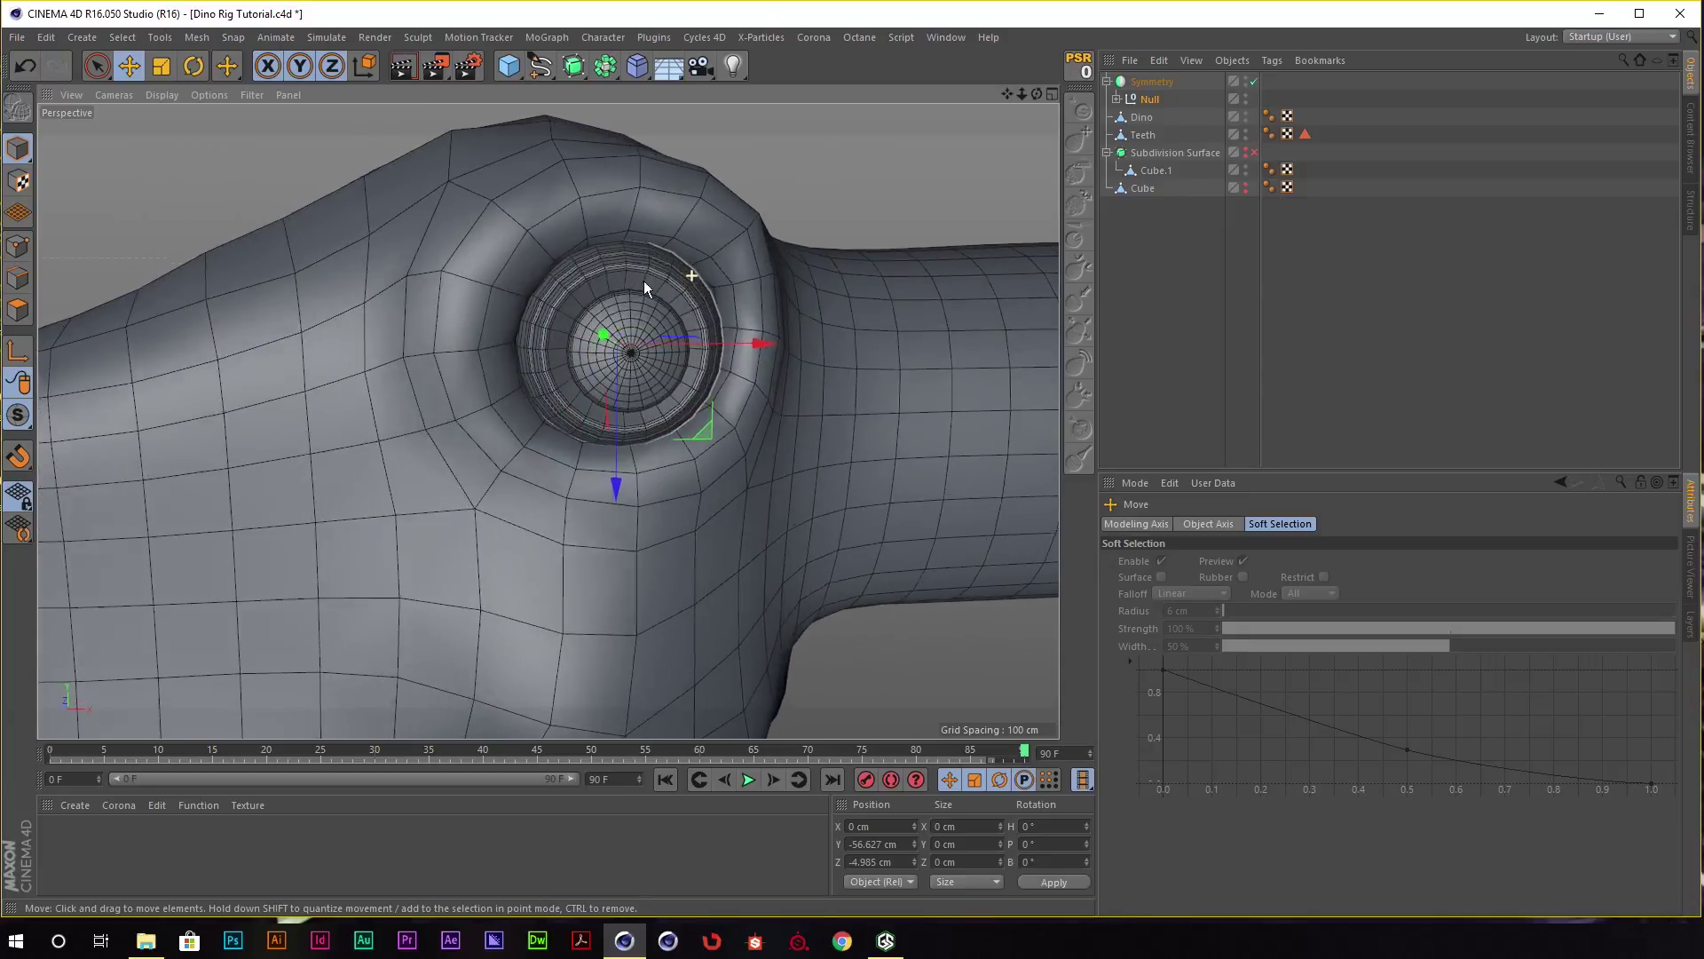
left_click_drag(643, 281, 740, 303, "alt")
scroll(547, 435, "down", 5)
scroll(547, 435, "down", 3)
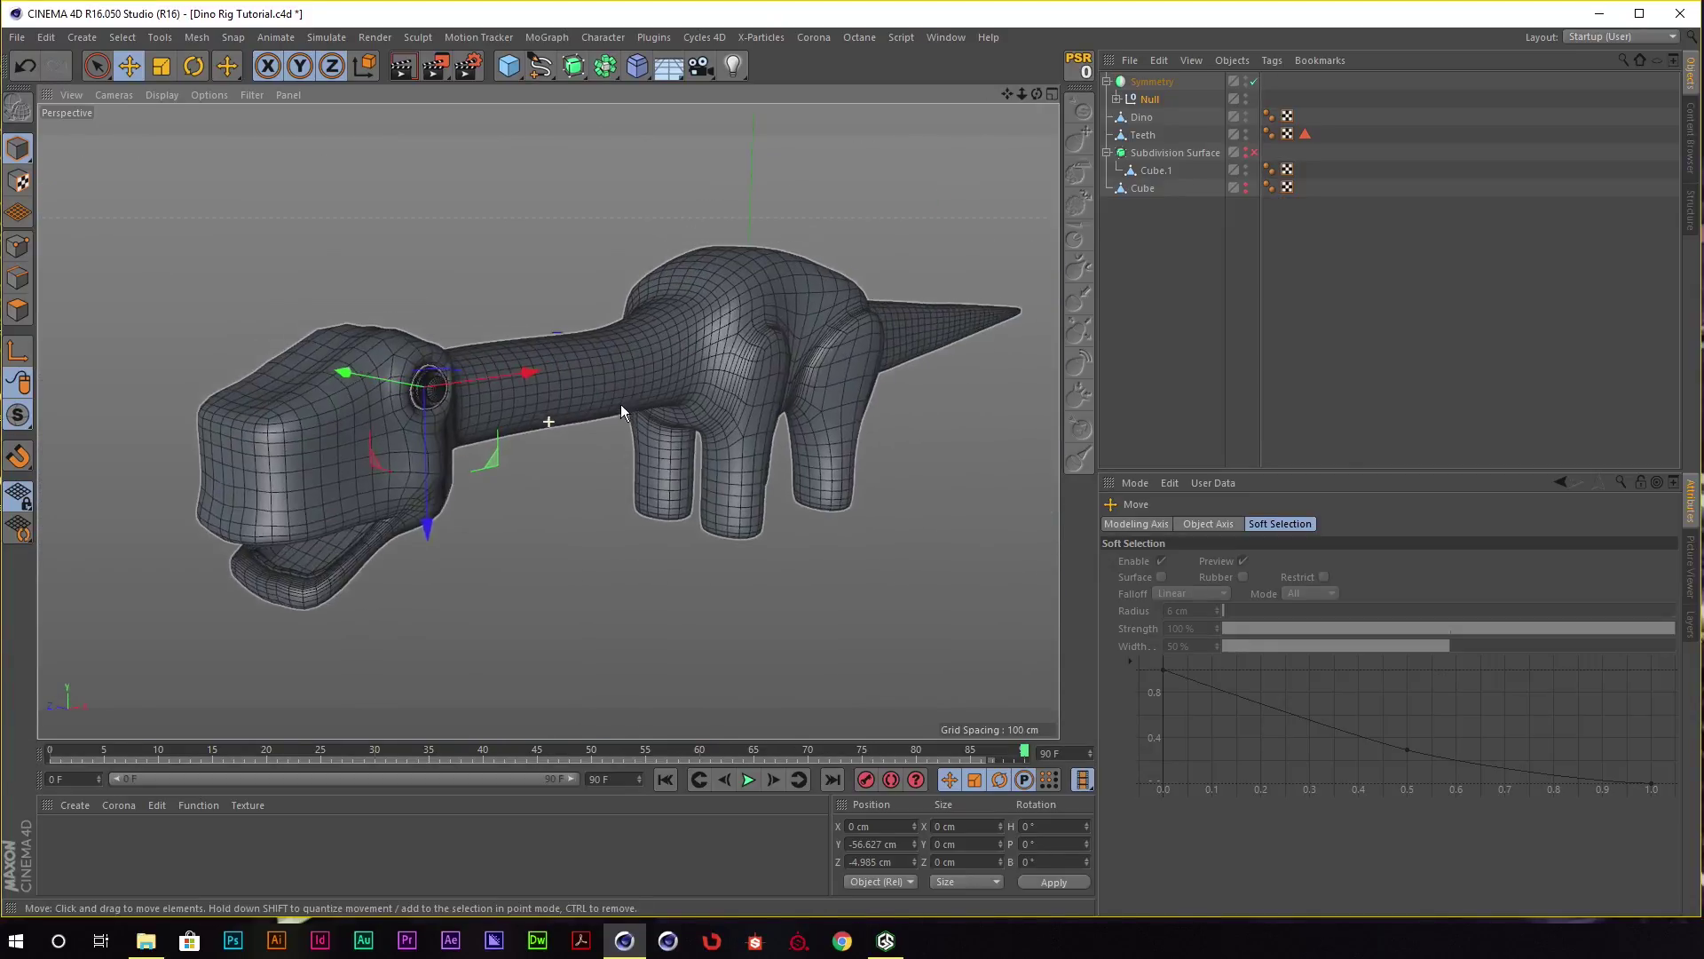
left_click(1177, 359)
scroll(772, 253, "up", 3)
Select the Dino mesh and smooth the body and chest with the Smooth brush.
left_click(790, 249)
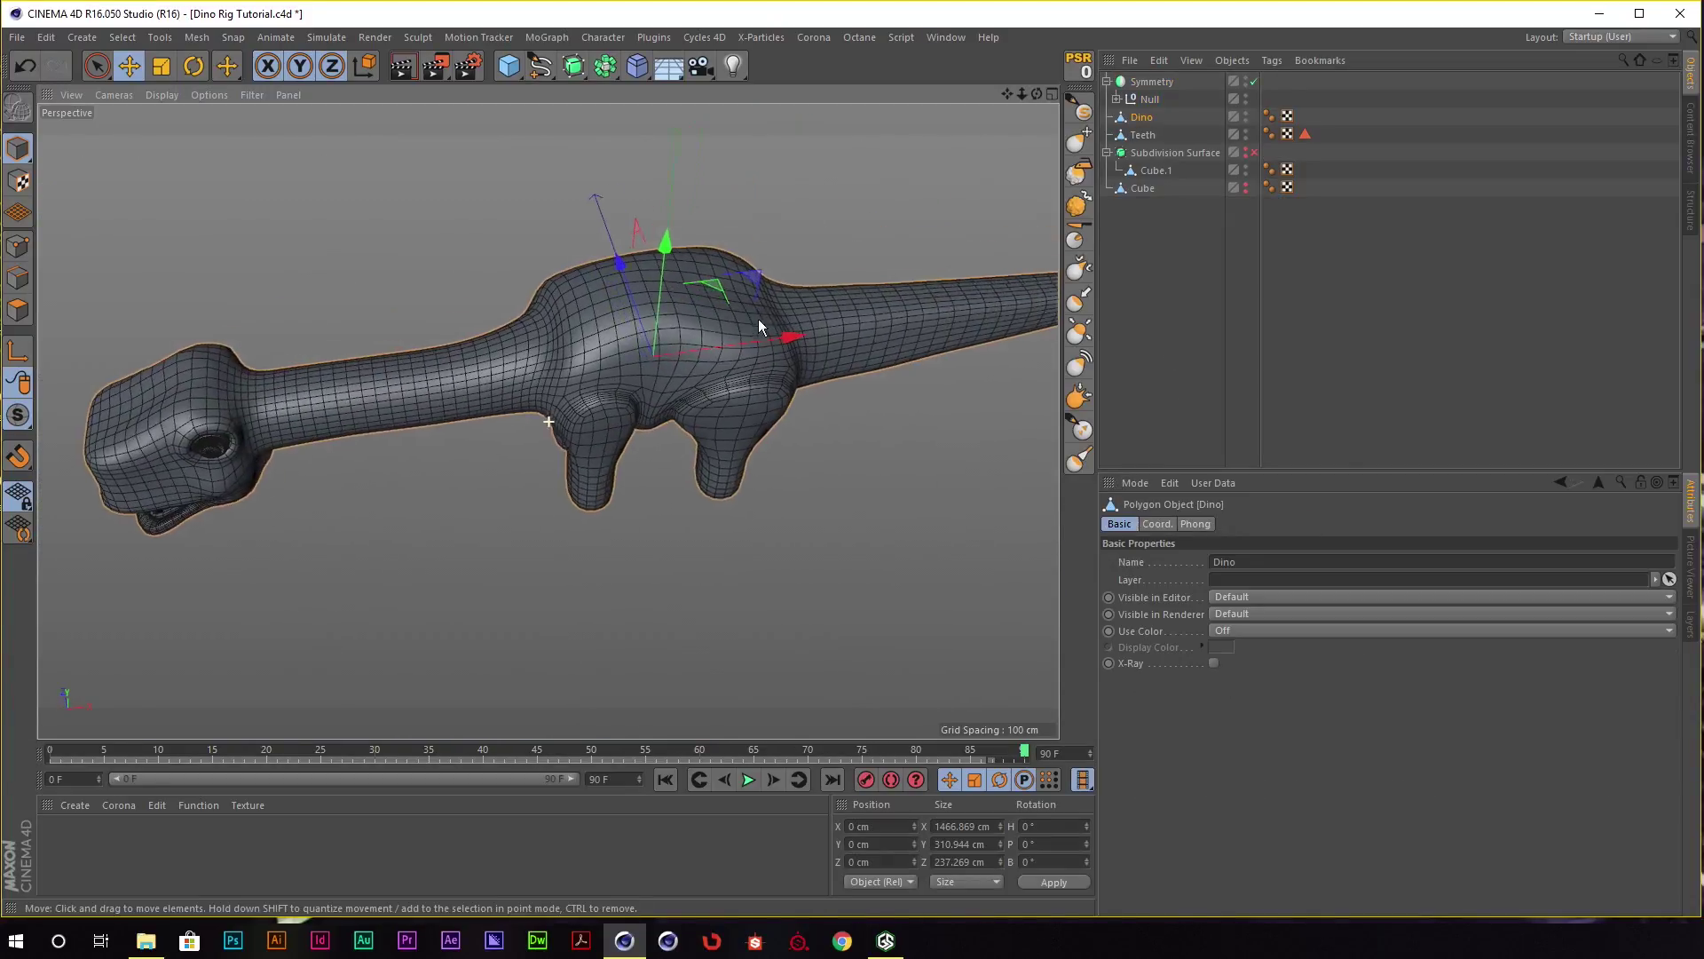
mouse_move(758, 317)
left_mouse_down("alt")
mouse_move(649, 253)
mouse_move(749, 257)
mouse_move(656, 317)
left_mouse_up("alt")
scroll(657, 318, "up", 2)
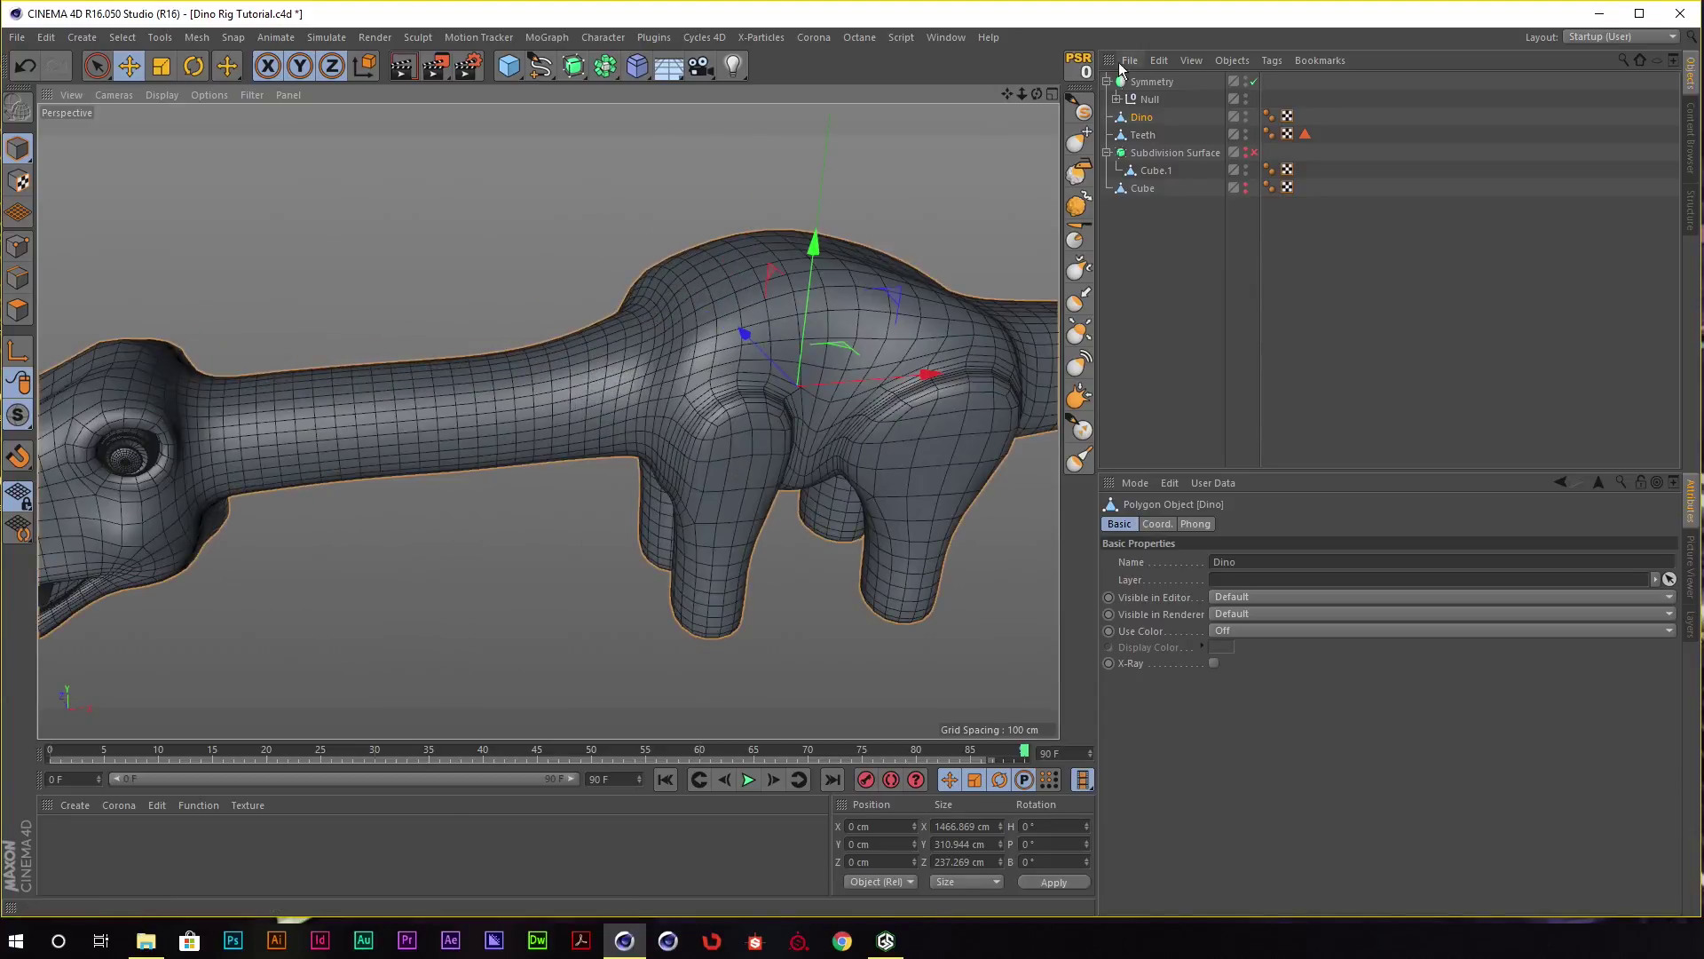
left_click(1078, 173)
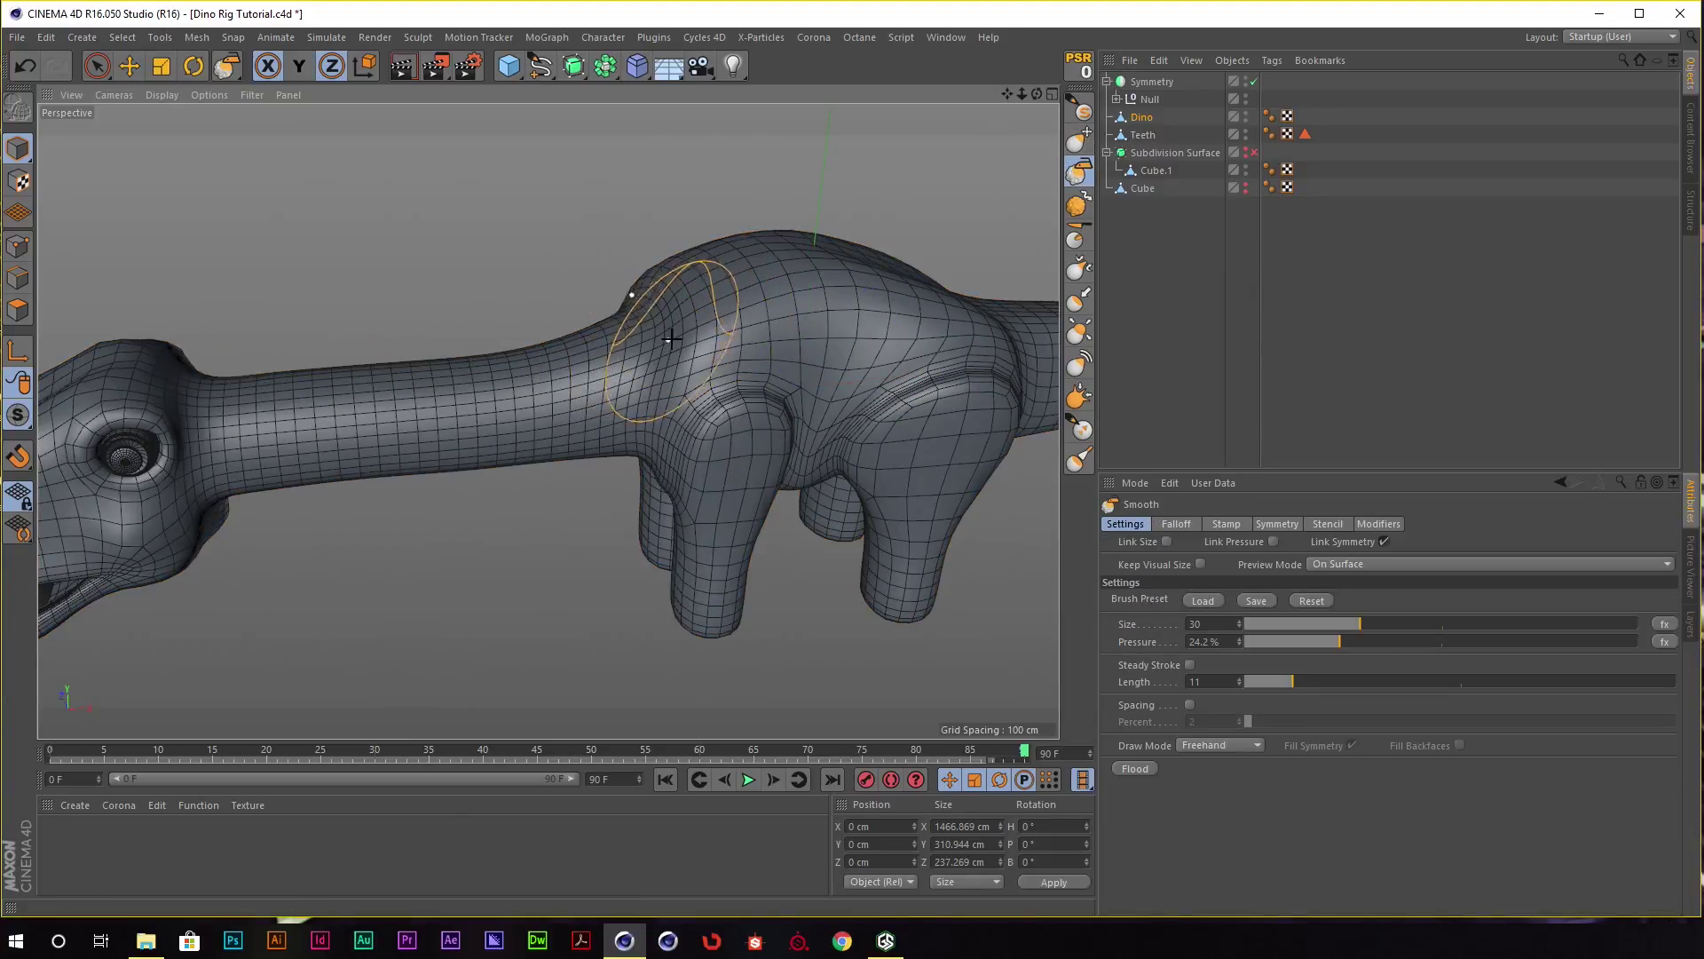
mouse_move(746, 293)
left_mouse_down("alt")
mouse_move(723, 342)
mouse_move(724, 324)
mouse_move(703, 342)
left_mouse_up("alt")
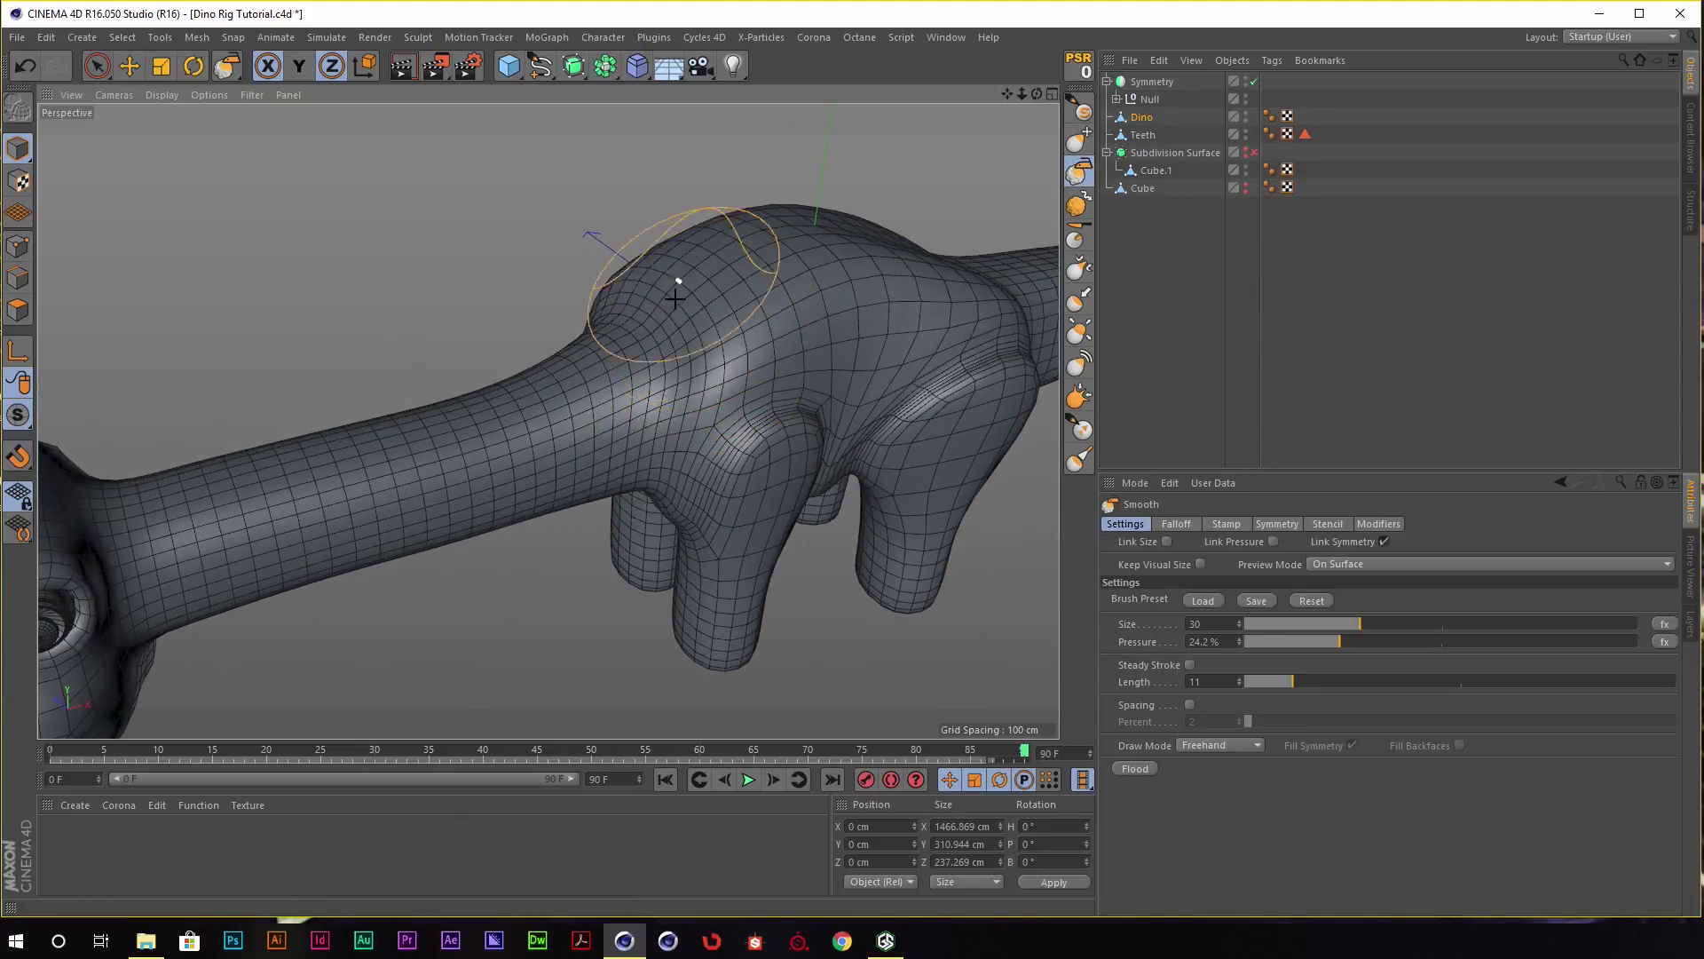
left_click_drag(677, 285, 734, 350, "alt")
left_click_drag(937, 355, 761, 323, "alt")
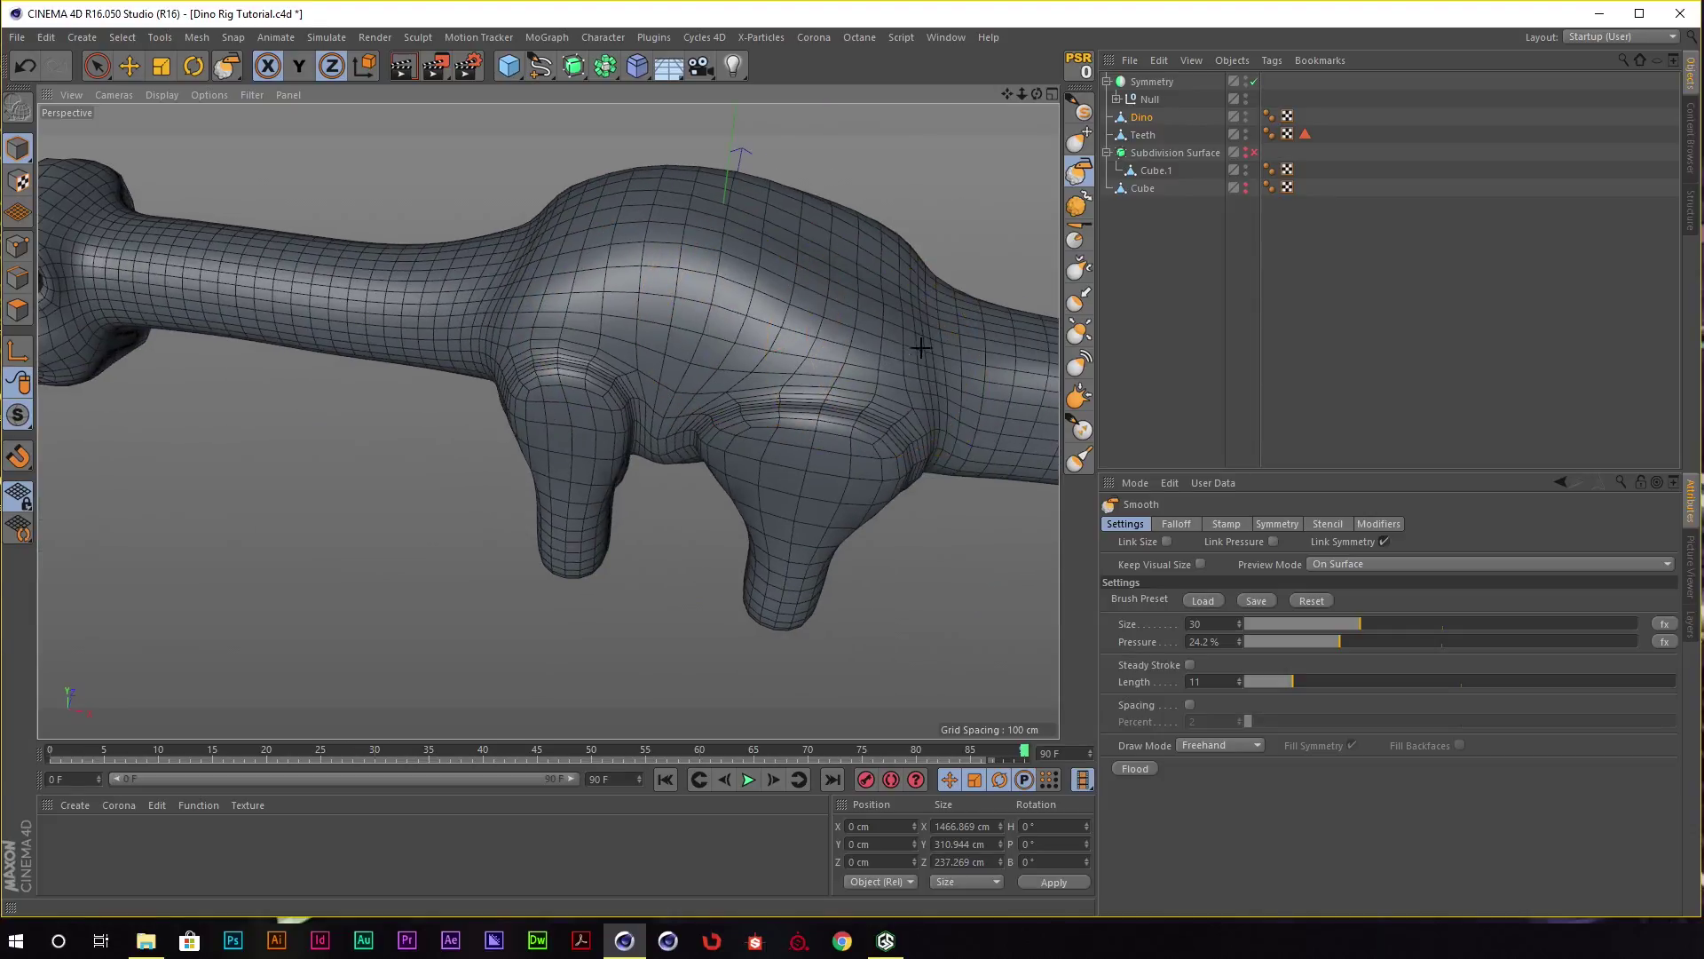
mouse_move(924, 350)
left_mouse_down("alt")
mouse_move(696, 311)
mouse_move(767, 290)
mouse_move(1037, 127)
left_mouse_up("alt")
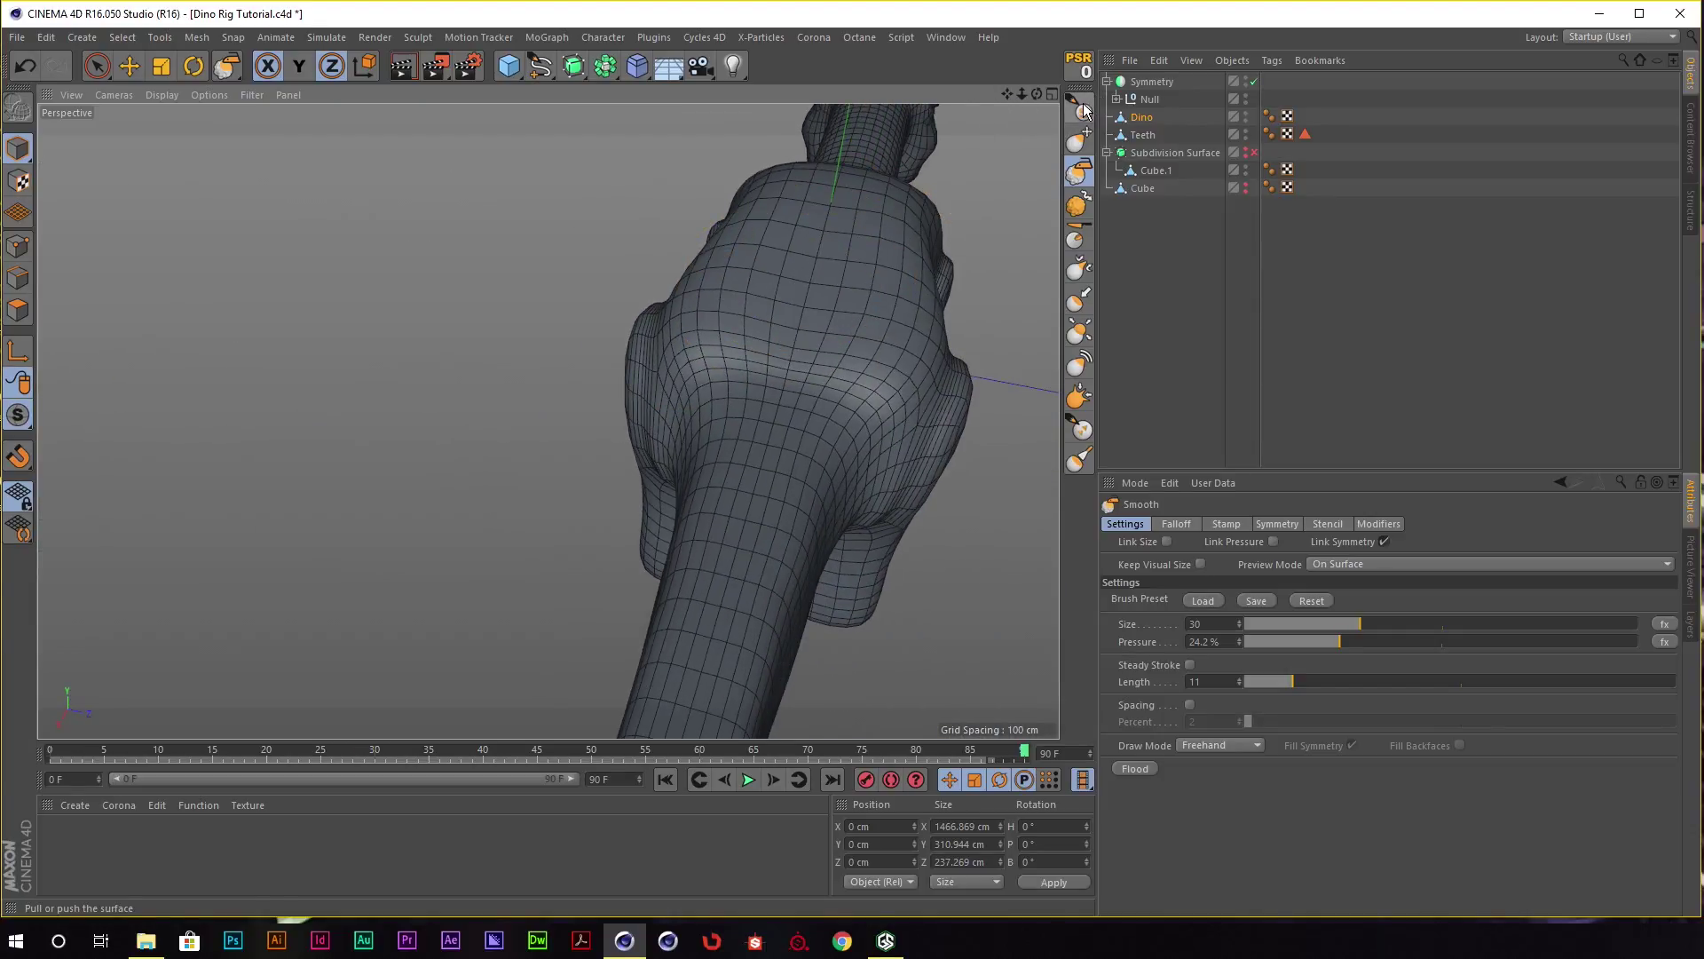
Inflate at brush size 37, then Grab-pull the back and shoulder surface into shape.
left_click(1078, 332)
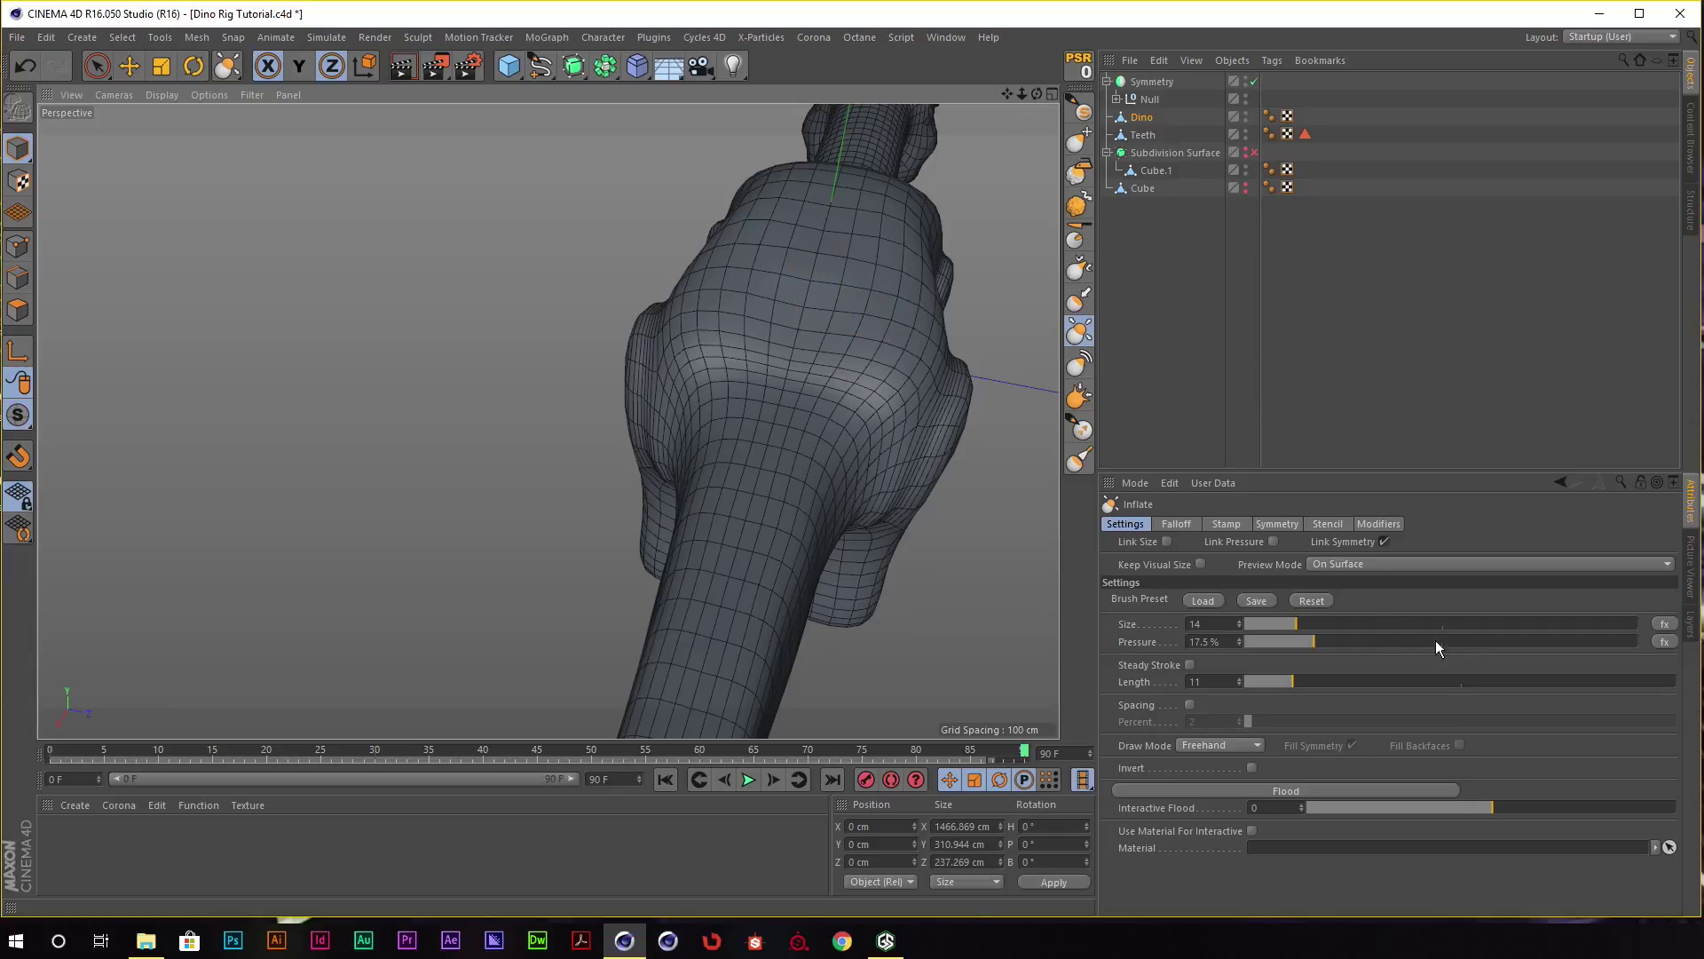
left_click(1389, 623)
left_click_drag(728, 249, 832, 339, "alt")
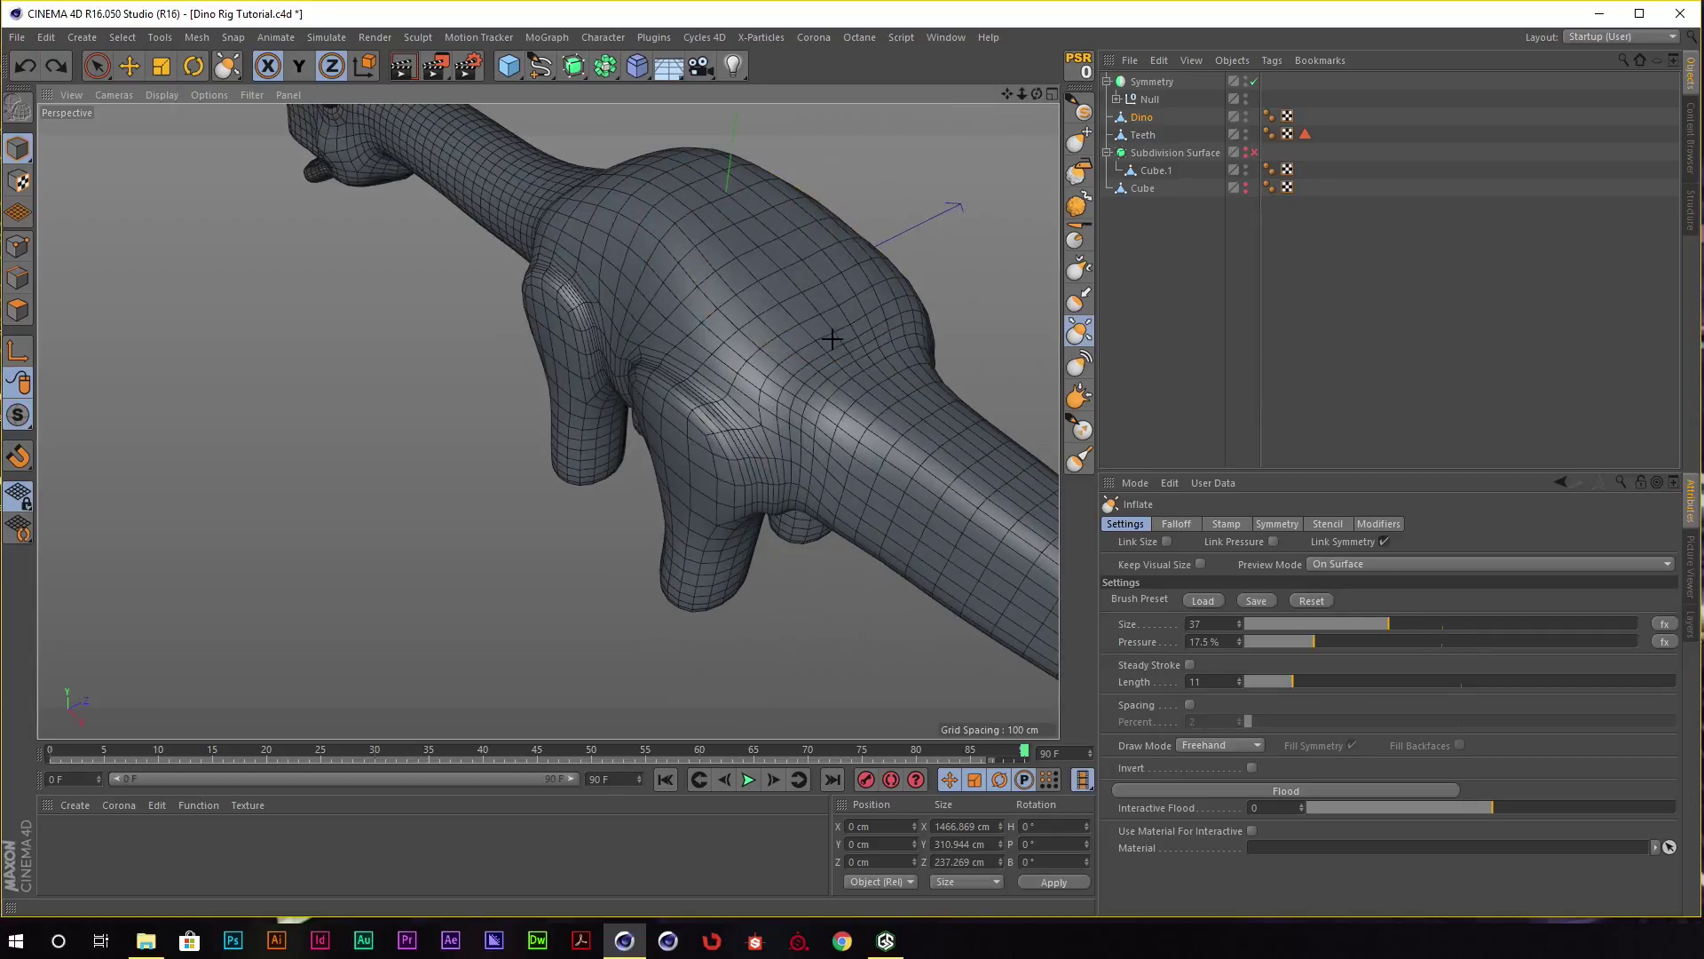
left_click(1082, 137)
left_click_drag(932, 259, 993, 483, "alt")
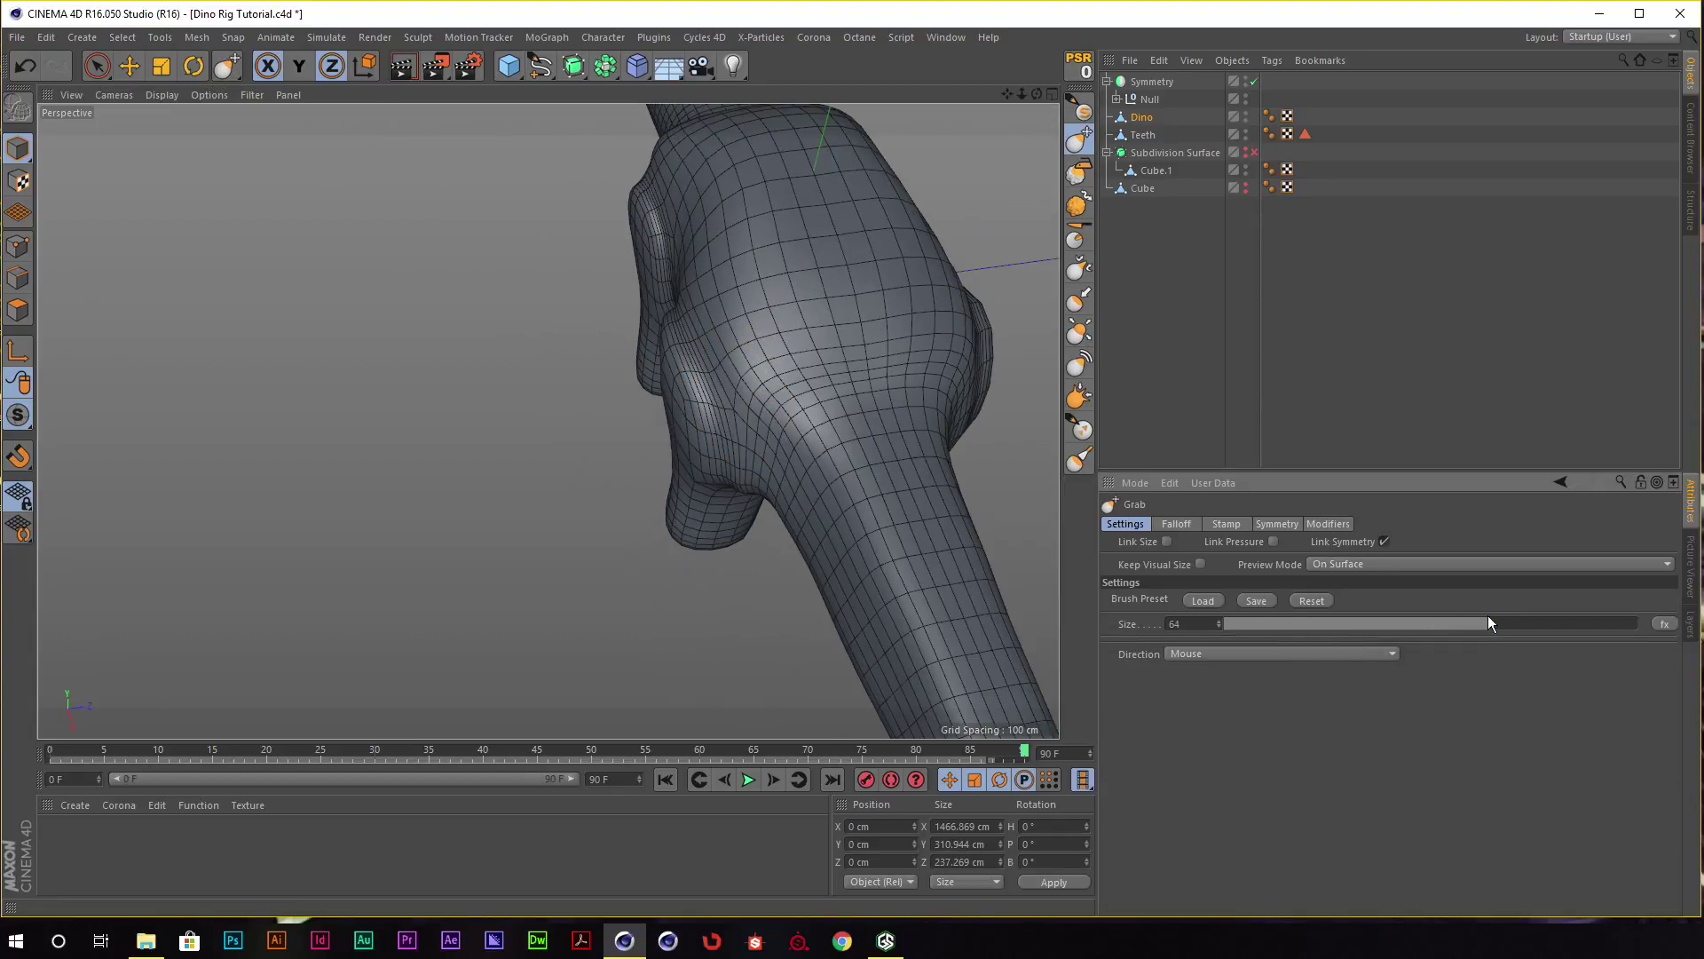
mouse_move(731, 354)
left_mouse_down()
mouse_move(750, 362)
mouse_move(666, 408)
mouse_move(755, 392)
mouse_move(719, 303)
mouse_move(780, 377)
mouse_move(781, 444)
mouse_move(842, 387)
mouse_move(693, 164)
mouse_move(624, 432)
left_mouse_up()
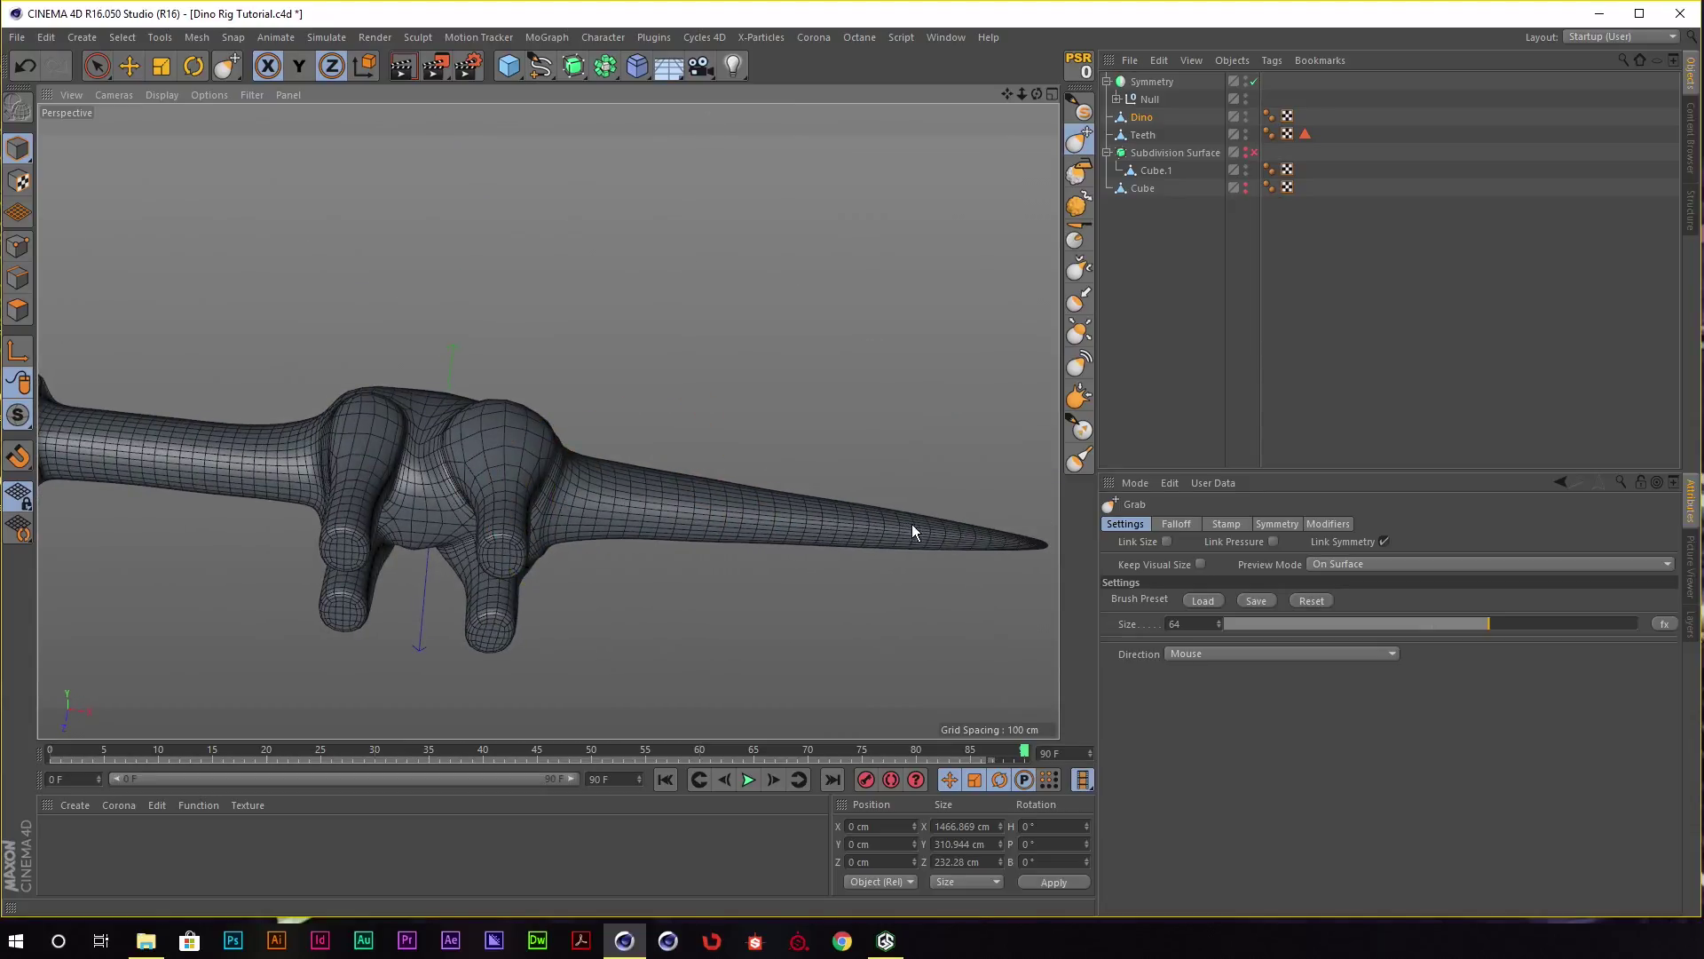
mouse_move(703, 425)
left_mouse_down("alt")
mouse_move(685, 426)
mouse_move(677, 400)
mouse_move(620, 453)
mouse_move(565, 402)
mouse_move(719, 387)
mouse_move(590, 480)
mouse_move(706, 506)
mouse_move(657, 501)
left_mouse_up("alt")
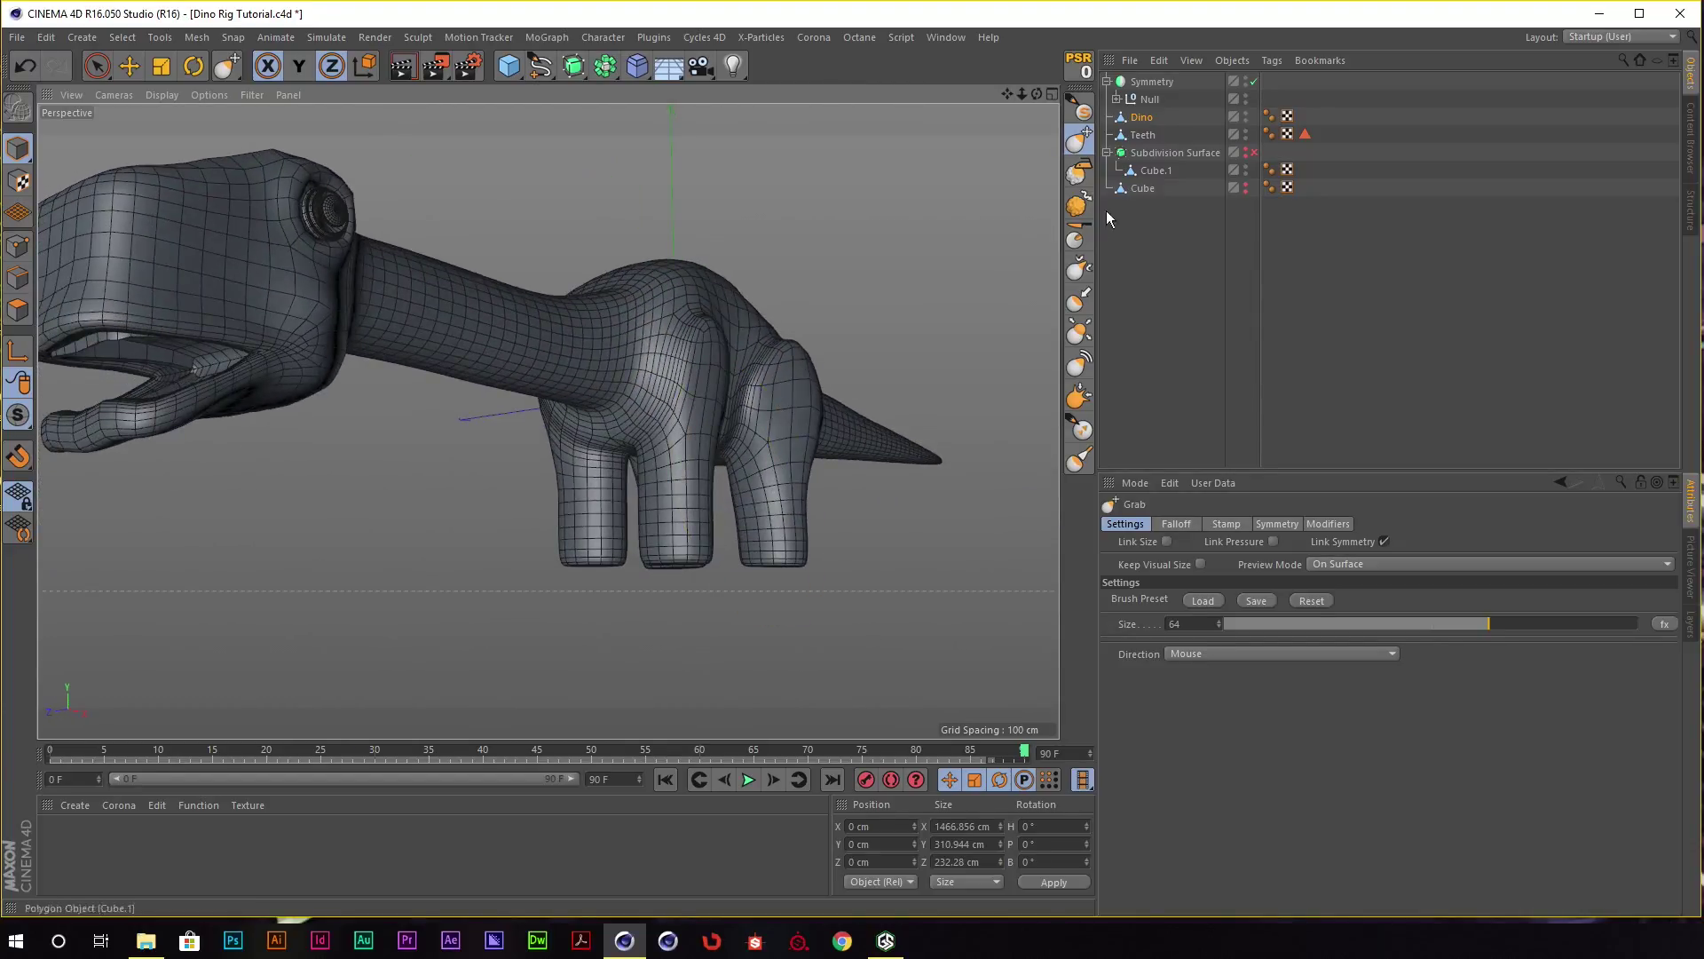
Inflate the front leg, then set the Grab brush size to 38.
left_click(1083, 331)
scroll(701, 435, "up", 3)
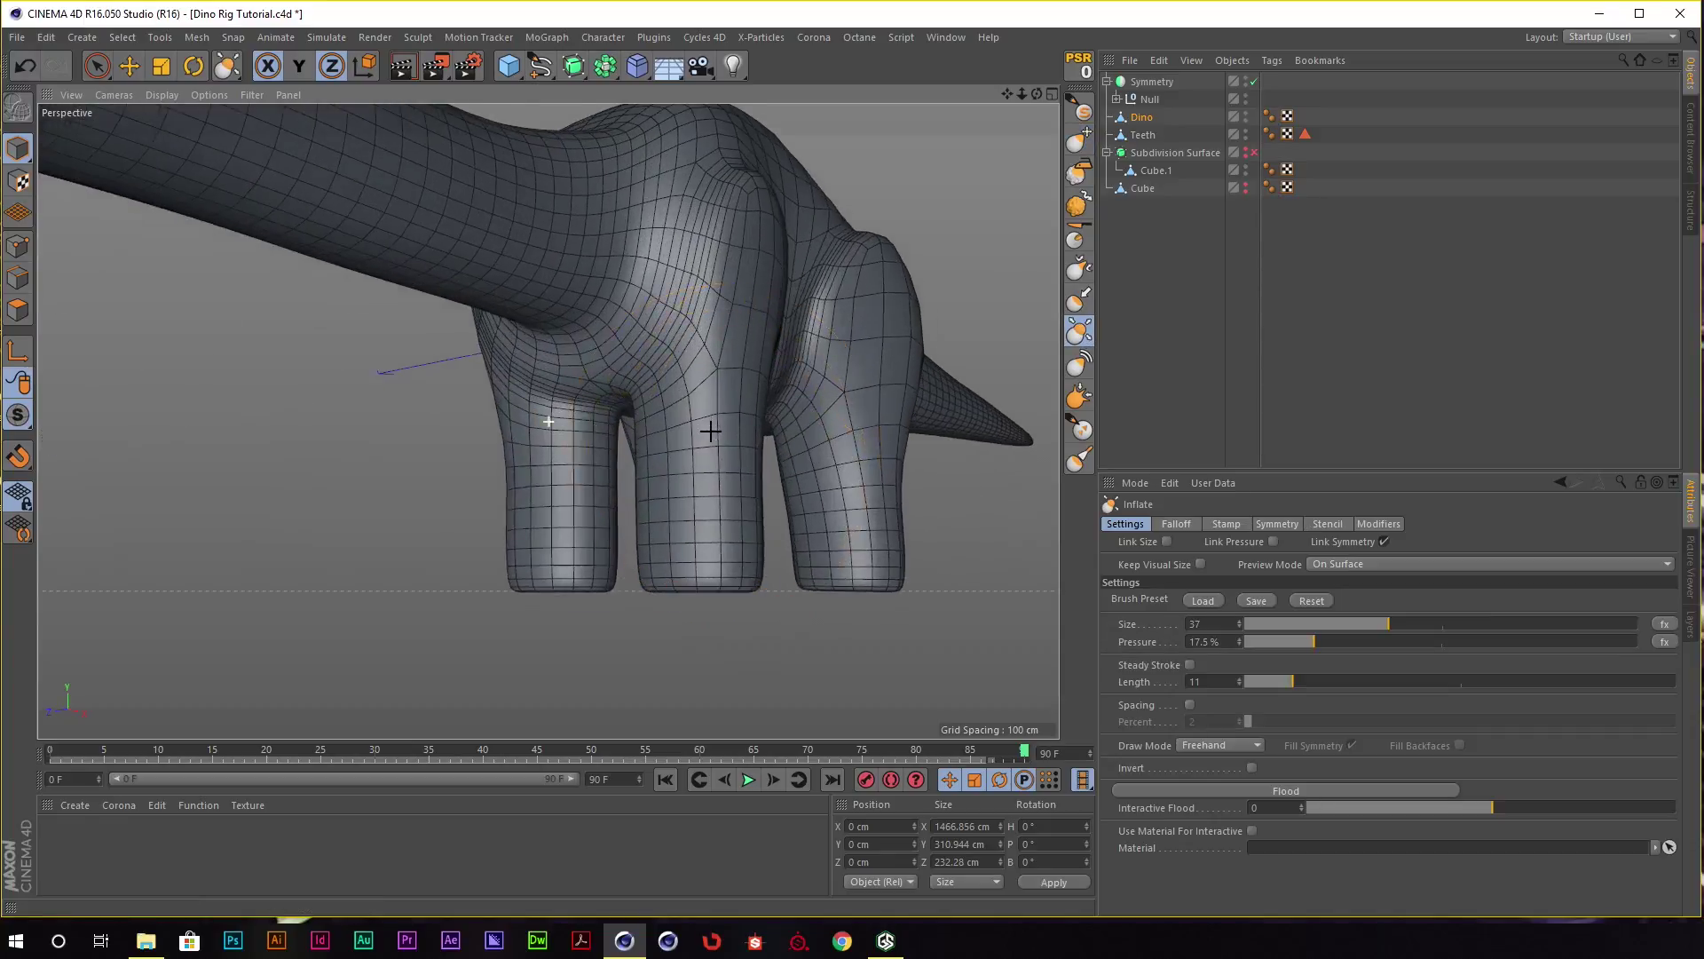
scroll(737, 430, "up", 3)
scroll(704, 451, "up", 2)
left_click_drag(704, 451, 589, 457, "alt")
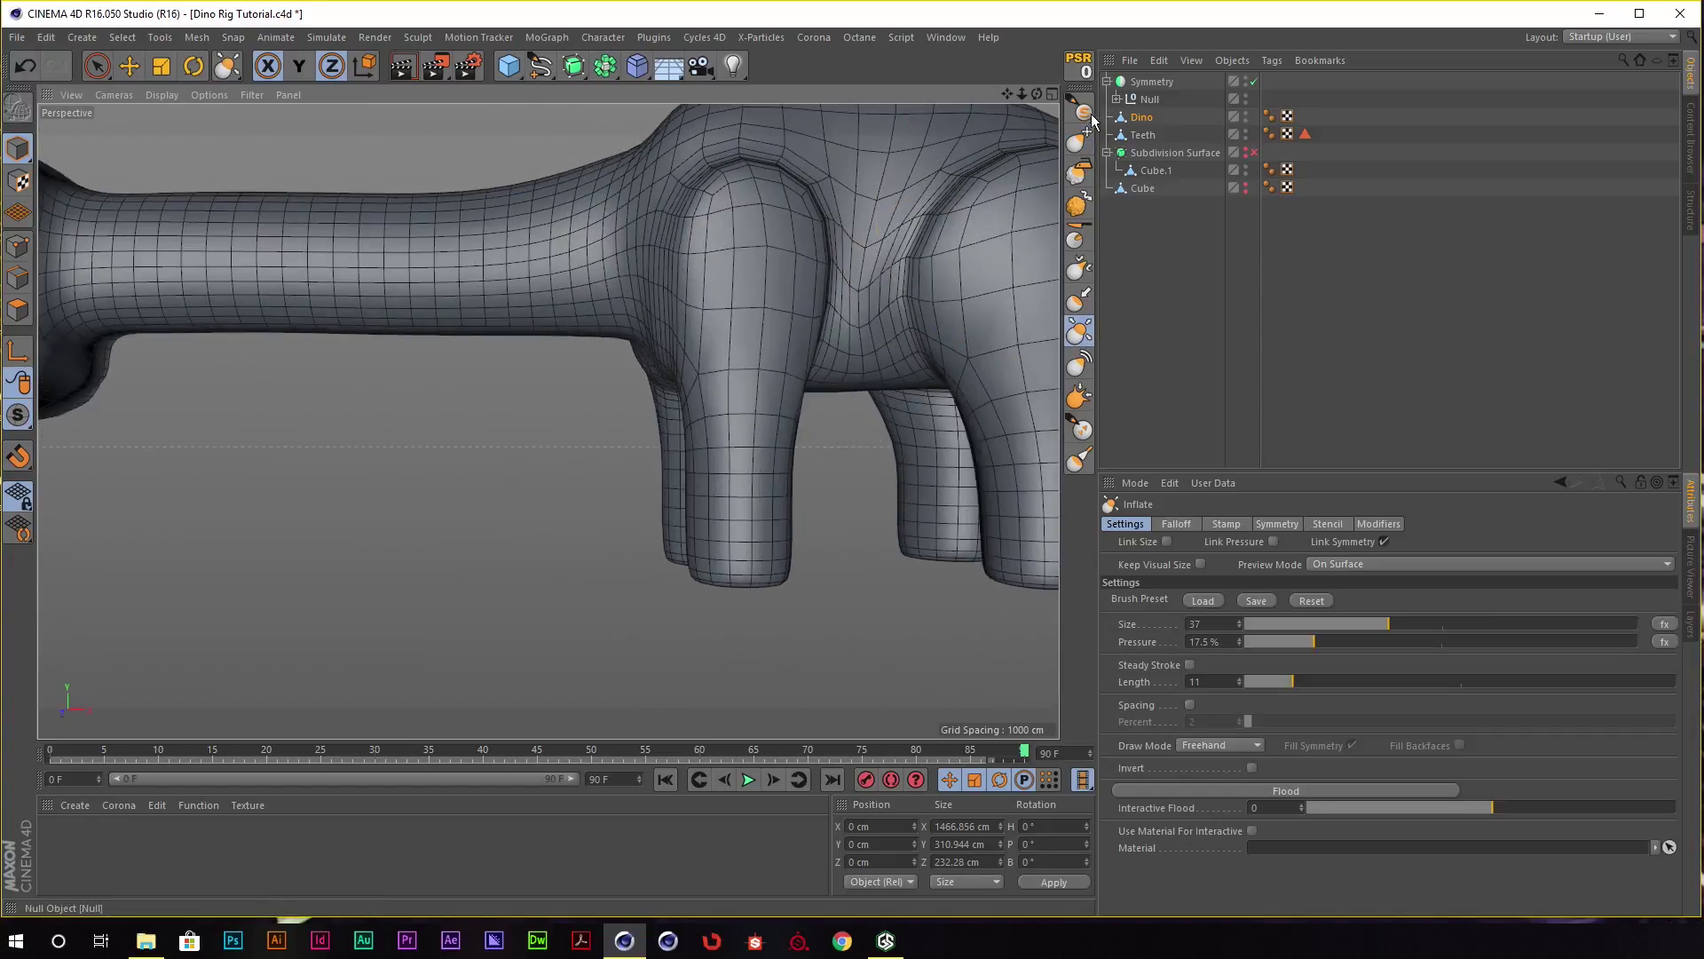
left_click(1079, 140)
scroll(770, 311, "up", 3)
left_click(1379, 624)
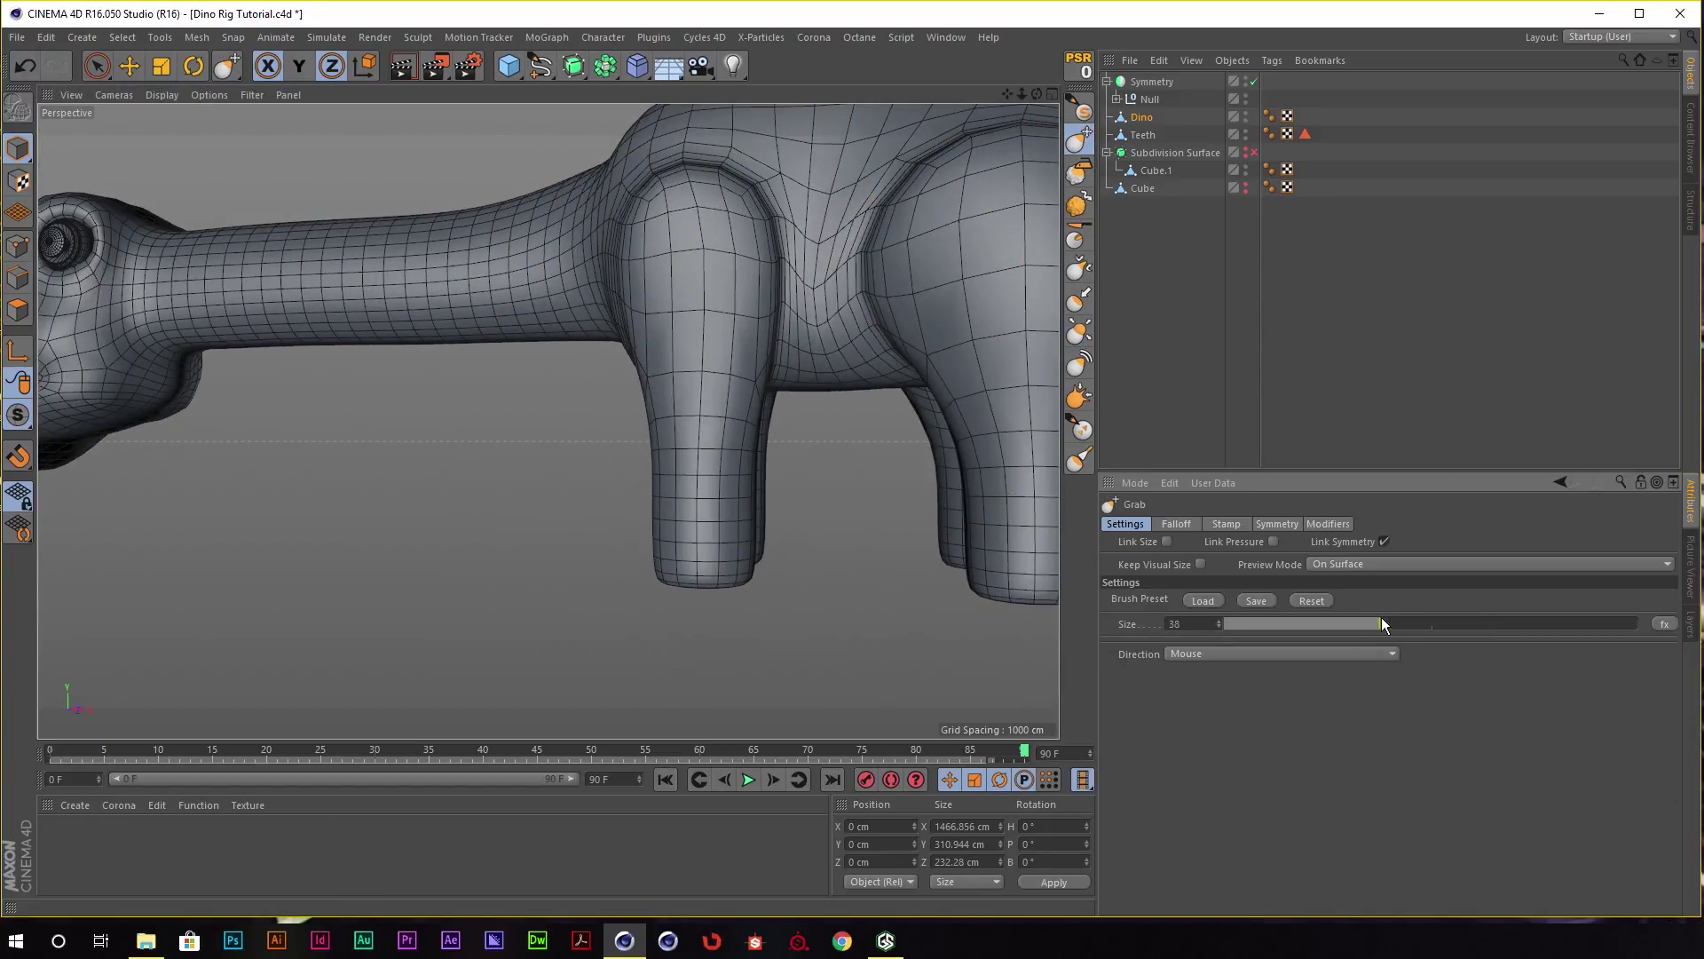
mouse_move(663, 259)
left_mouse_down("alt")
mouse_move(746, 352)
mouse_move(812, 342)
mouse_move(694, 427)
mouse_move(743, 430)
mouse_move(706, 470)
mouse_move(619, 451)
left_mouse_up("alt")
scroll(755, 306, "up", 2)
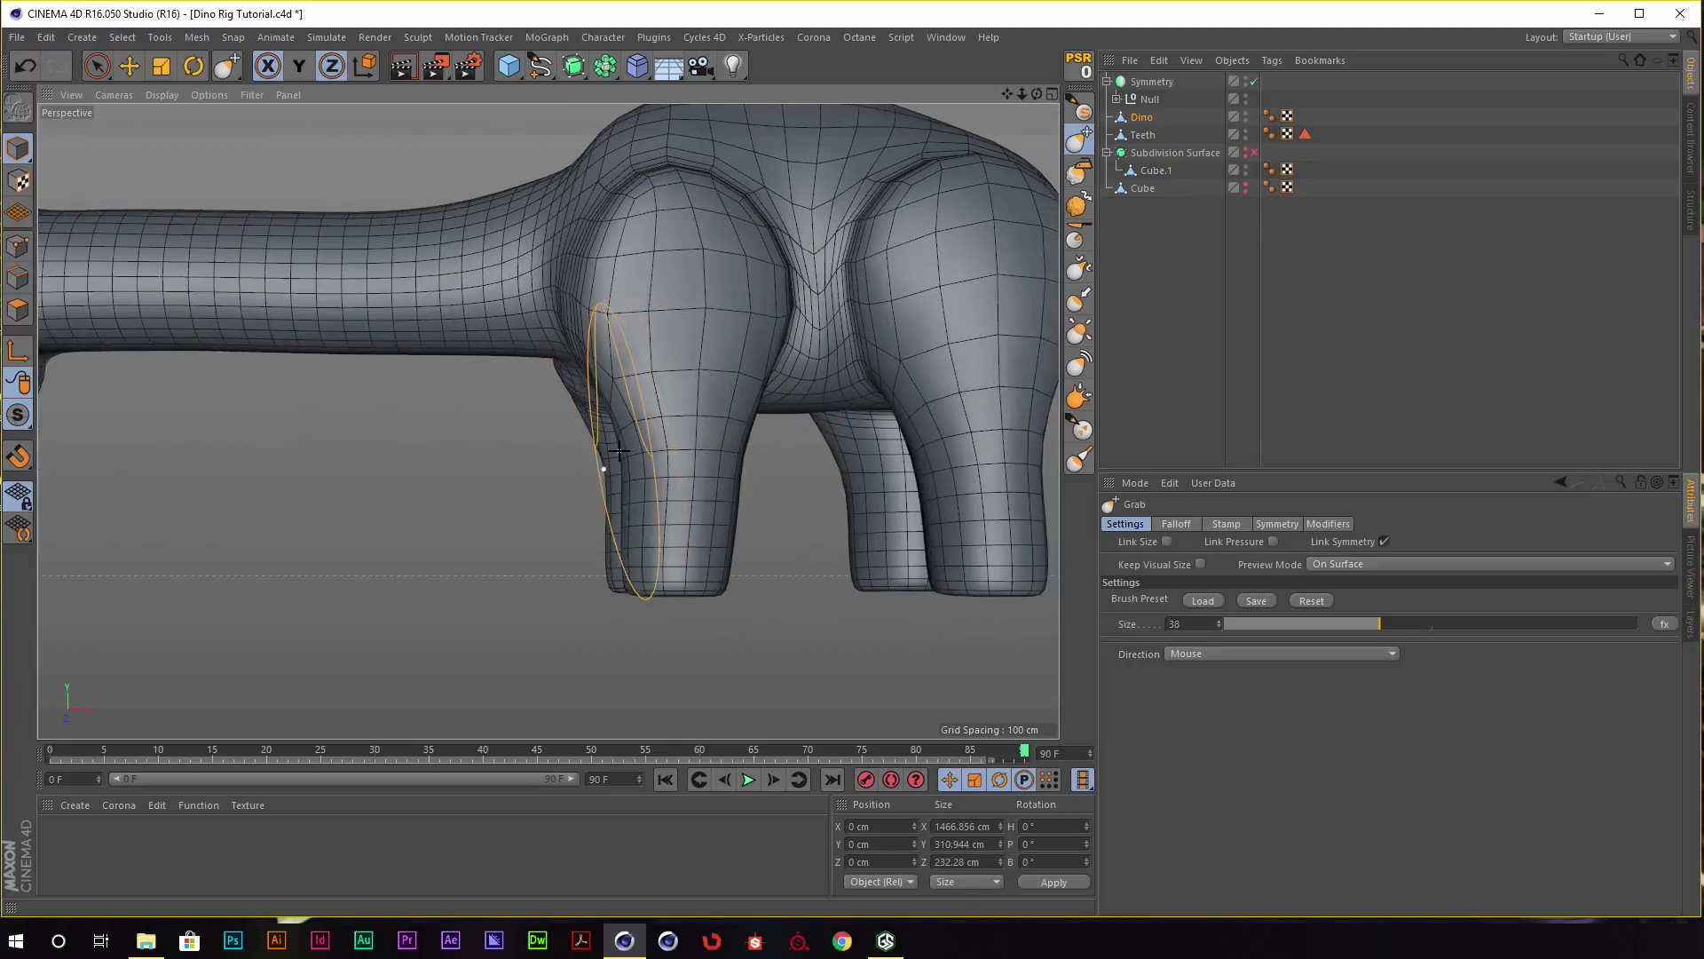
Inflate the legs fuller at brush size 61, undoing one stroke.
left_click(1082, 334)
left_click_drag(1404, 631, 1437, 632)
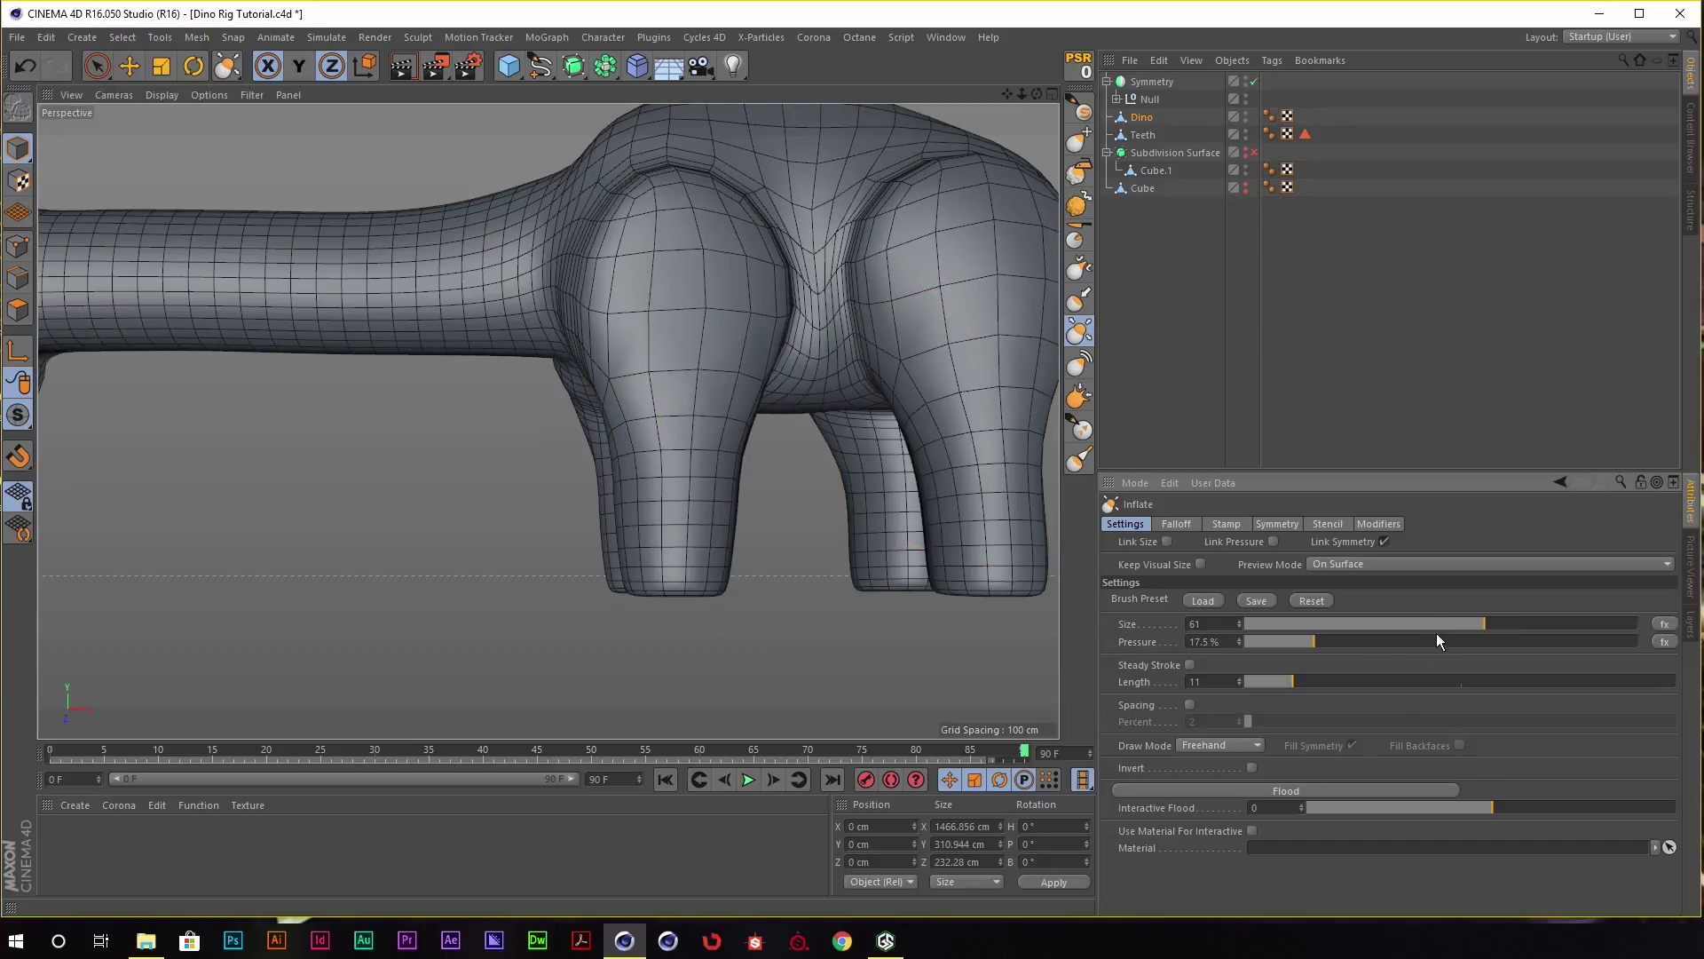
mouse_move(631, 457)
left_mouse_down("alt")
mouse_move(647, 396)
mouse_move(653, 584)
mouse_move(635, 623)
mouse_move(680, 583)
mouse_move(815, 647)
mouse_move(796, 617)
left_mouse_up("alt")
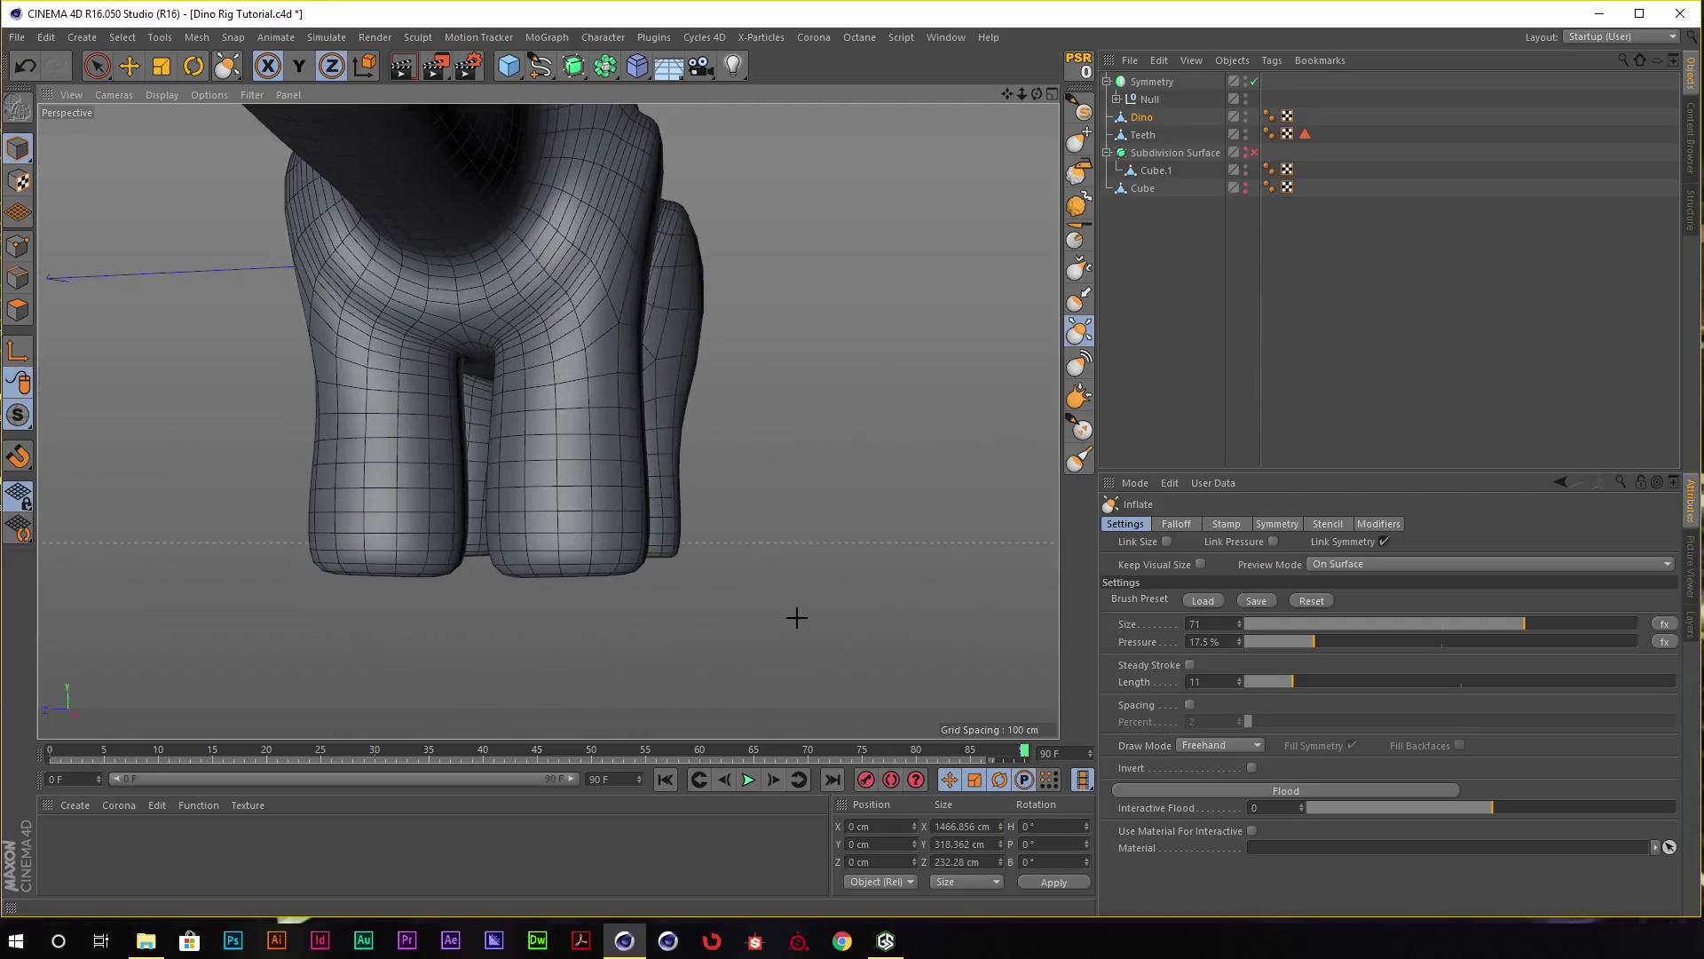
key("ctrl+z")
mouse_move(670, 541)
left_mouse_down("alt")
mouse_move(647, 400)
mouse_move(601, 456)
mouse_move(551, 411)
mouse_move(613, 373)
mouse_move(570, 381)
mouse_move(571, 399)
mouse_move(627, 331)
mouse_move(494, 380)
left_mouse_up("alt")
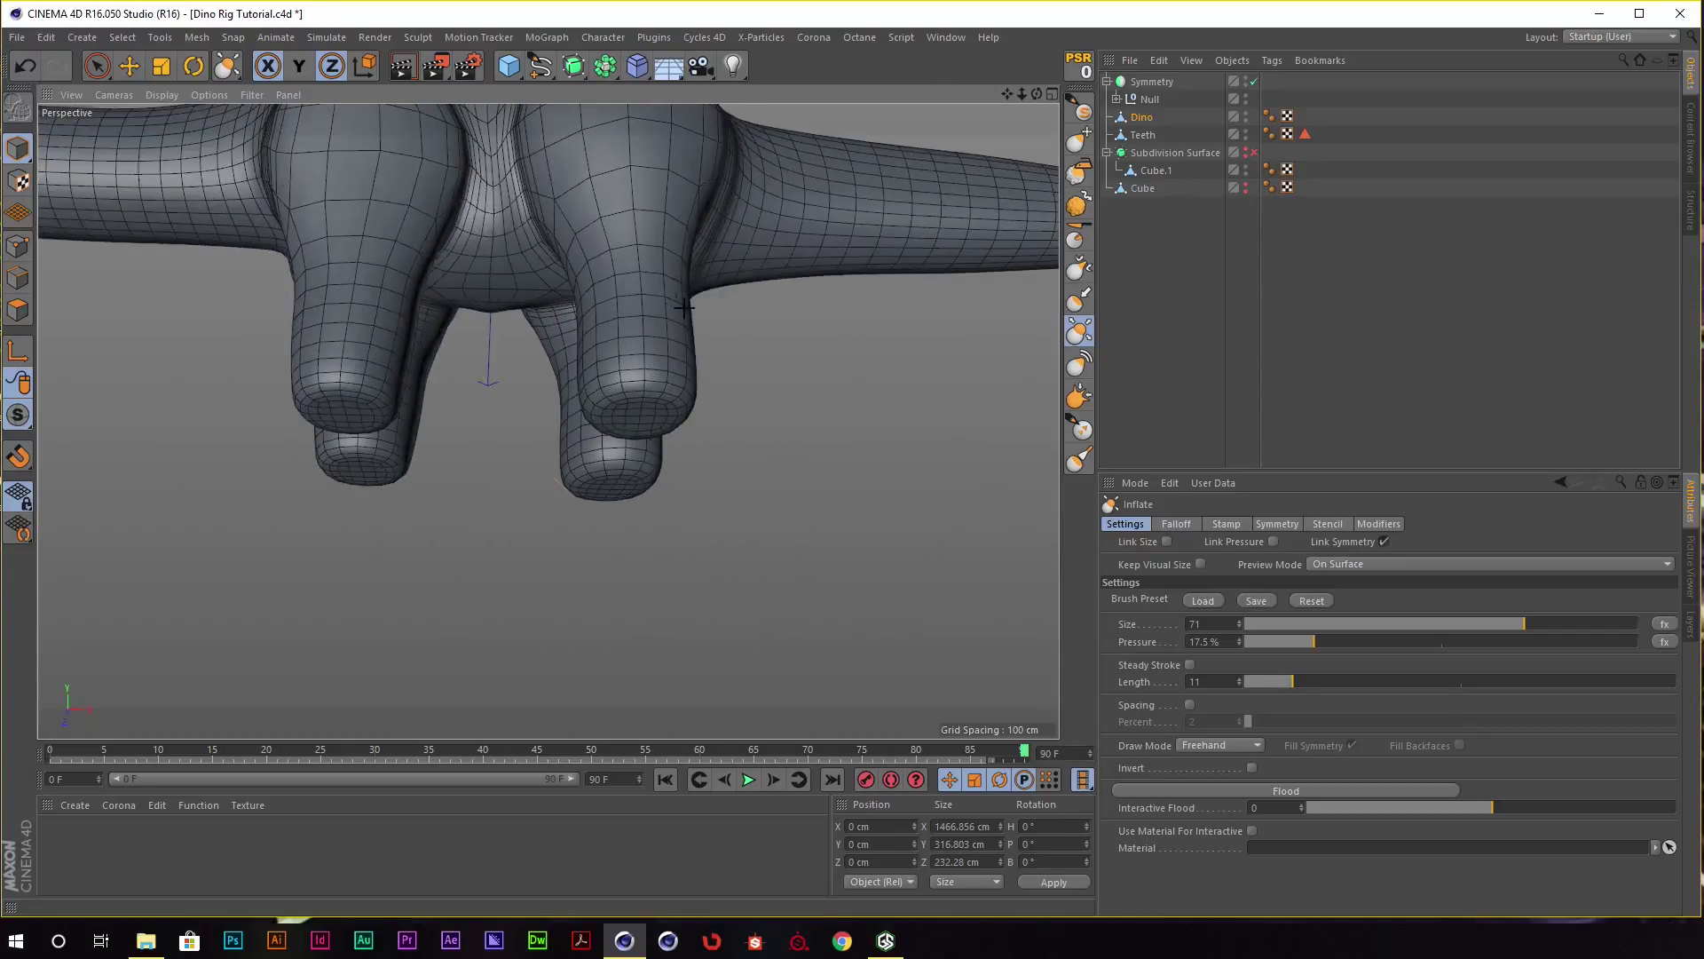
mouse_move(669, 287)
left_mouse_down()
mouse_move(628, 355)
mouse_move(609, 305)
mouse_move(654, 267)
left_mouse_up()
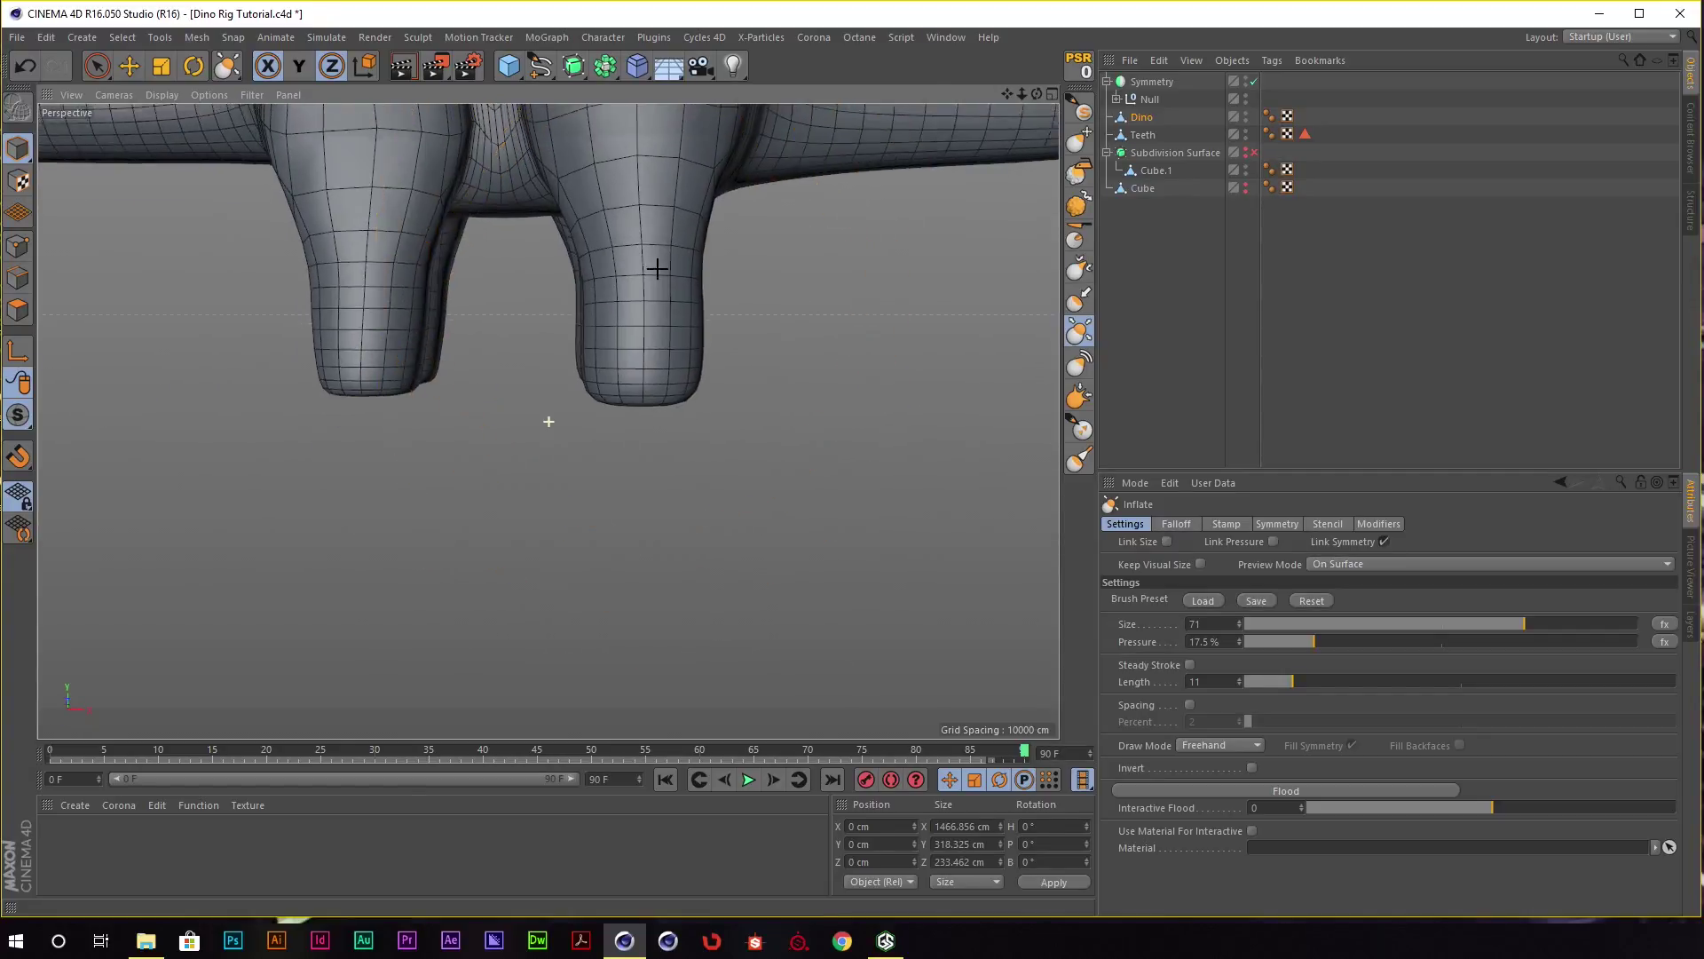
Grab-reshape the toe tips, then switch to Move and deselect the Dino mesh.
left_click(1079, 140)
mouse_move(684, 335)
left_mouse_down("alt")
mouse_move(752, 441)
mouse_move(822, 429)
left_mouse_up("alt")
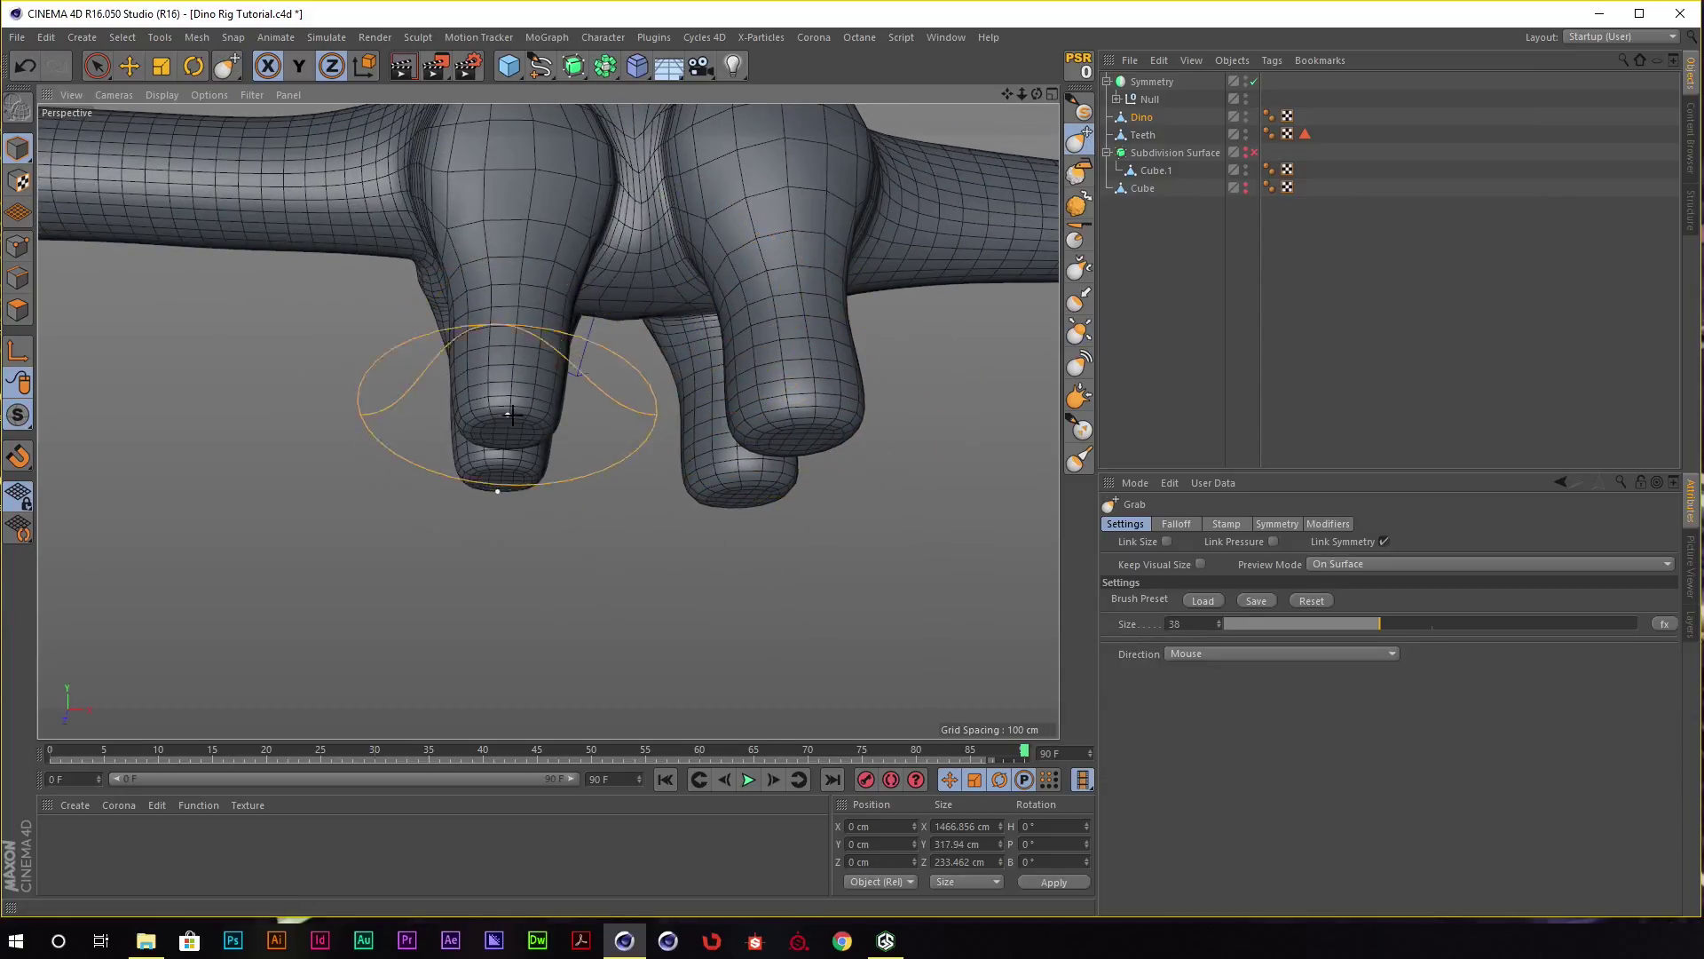
mouse_move(512, 414)
left_mouse_down()
mouse_move(554, 424)
mouse_move(465, 434)
mouse_move(541, 340)
mouse_move(813, 284)
mouse_move(535, 309)
left_mouse_up()
scroll(530, 429, "down", 5)
scroll(814, 284, "up", 3)
scroll(814, 284, "down", 3)
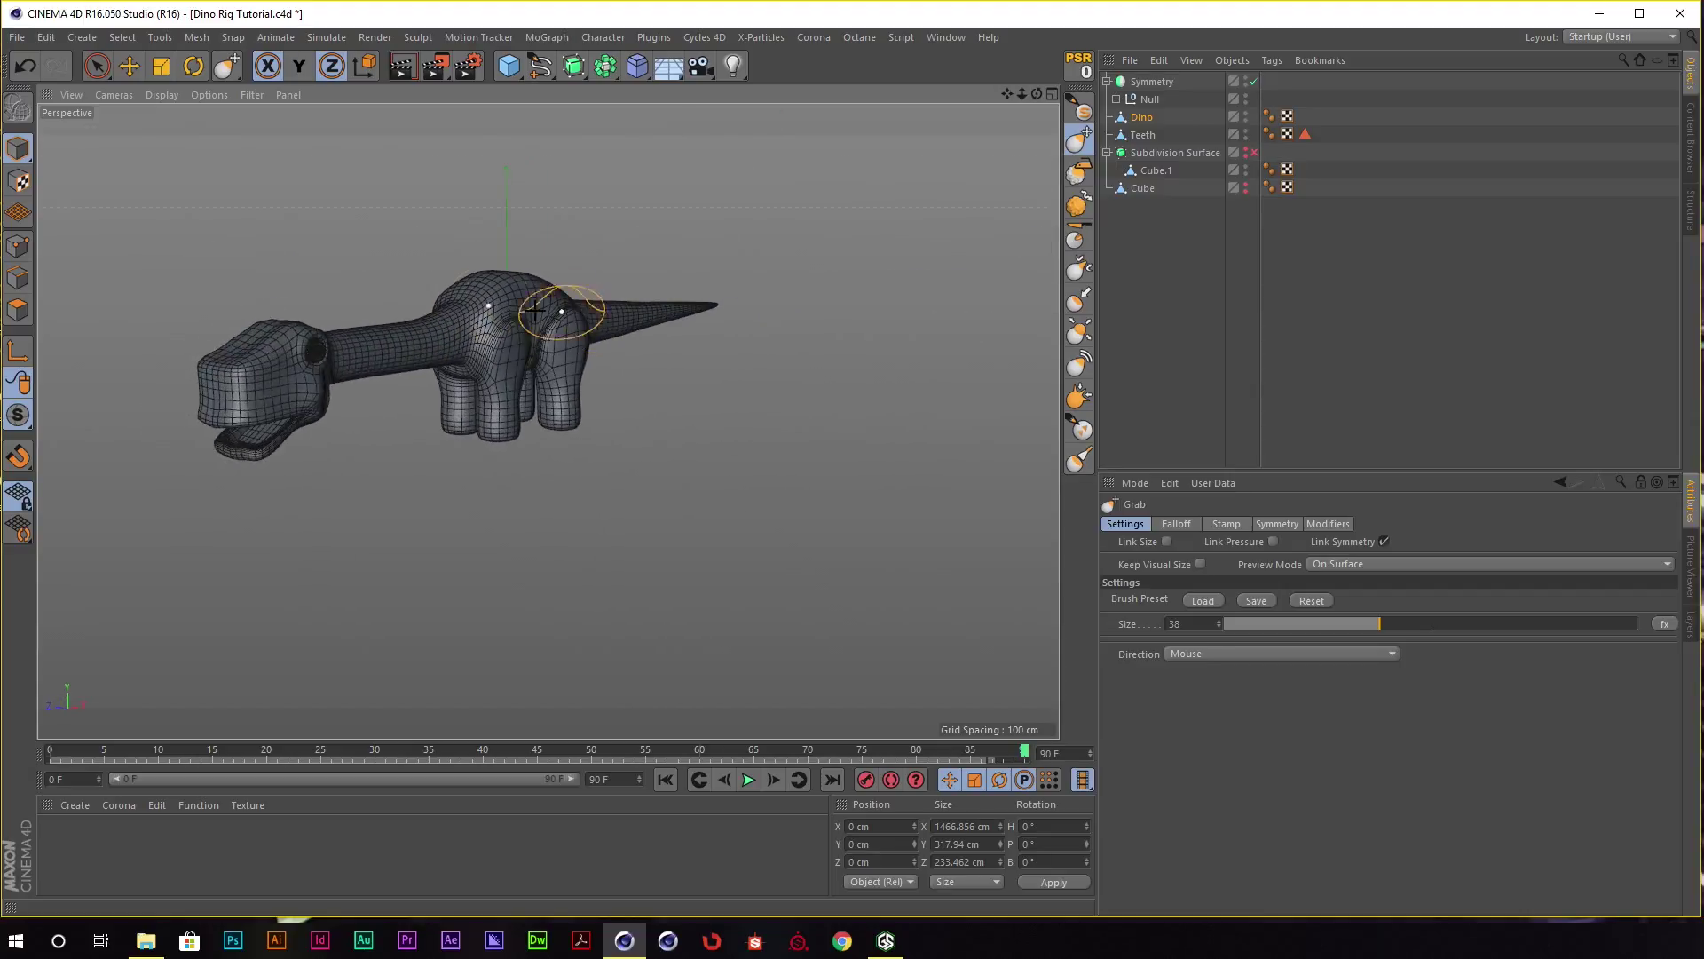
key("e")
mouse_move(92, 279)
left_mouse_down("alt")
mouse_move(391, 256)
mouse_move(530, 294)
mouse_move(609, 284)
mouse_move(578, 289)
left_mouse_up("alt")
scroll(551, 288, "up", 3)
left_click(921, 482)
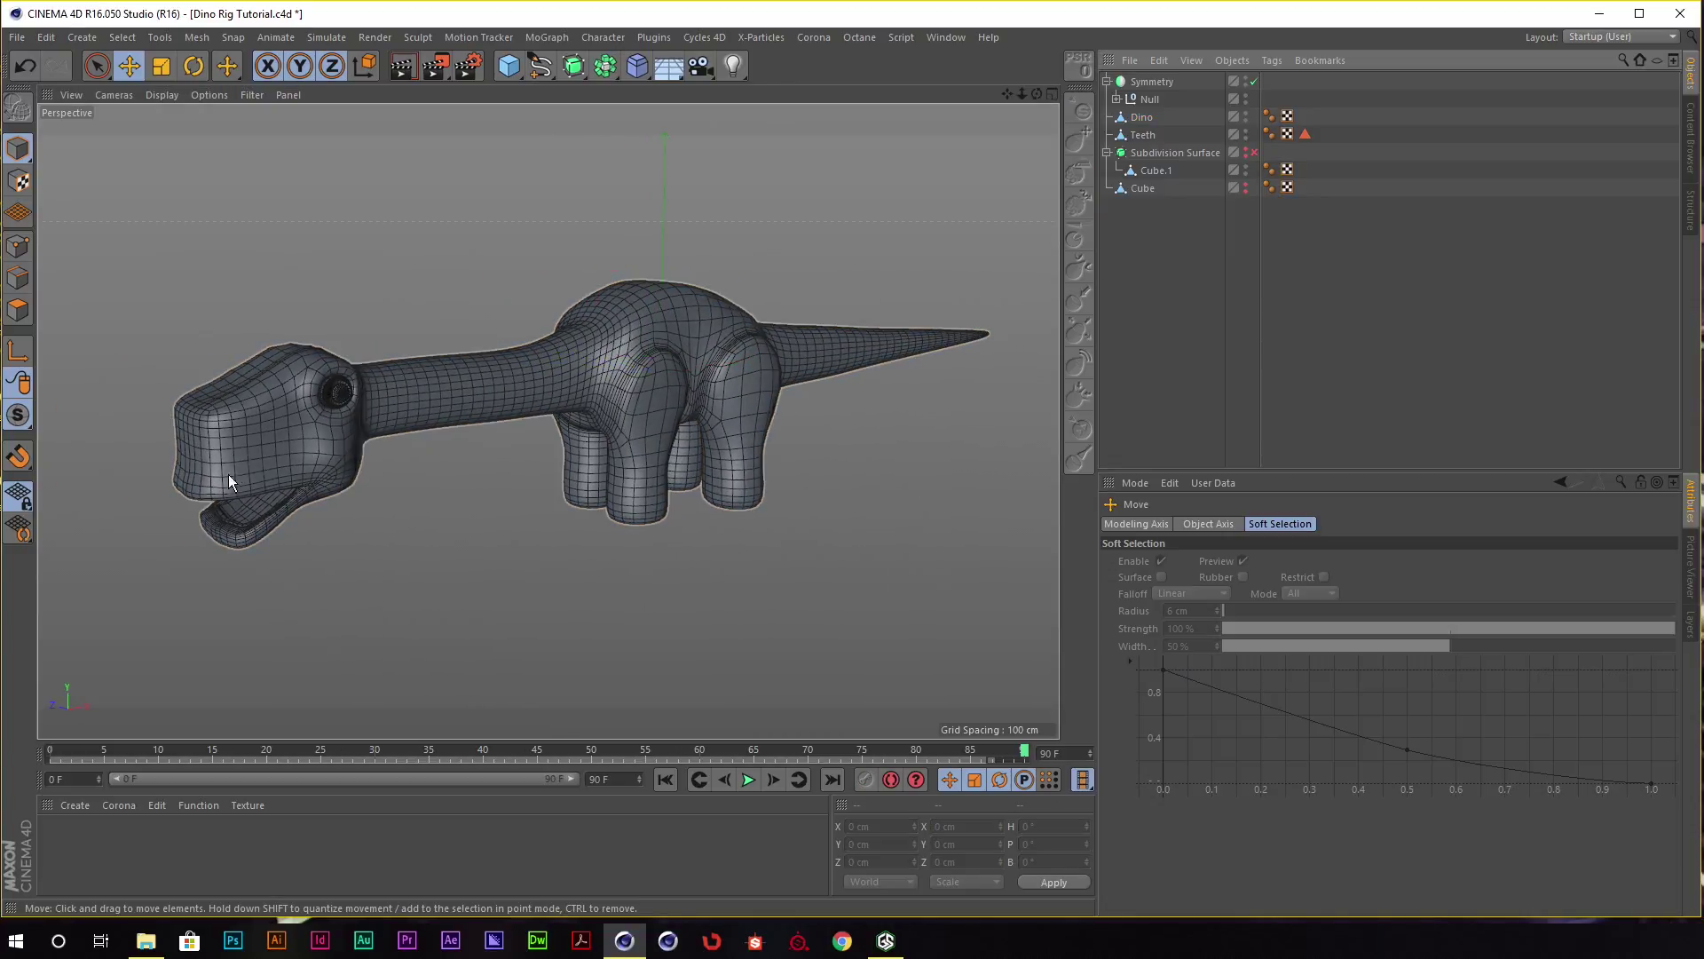
Zoom in on the head and select the Dino mesh in the Object Manager.
mouse_move(269, 454)
left_mouse_down("alt")
mouse_move(349, 454)
mouse_move(381, 429)
left_mouse_up("alt")
scroll(369, 439, "up", 3)
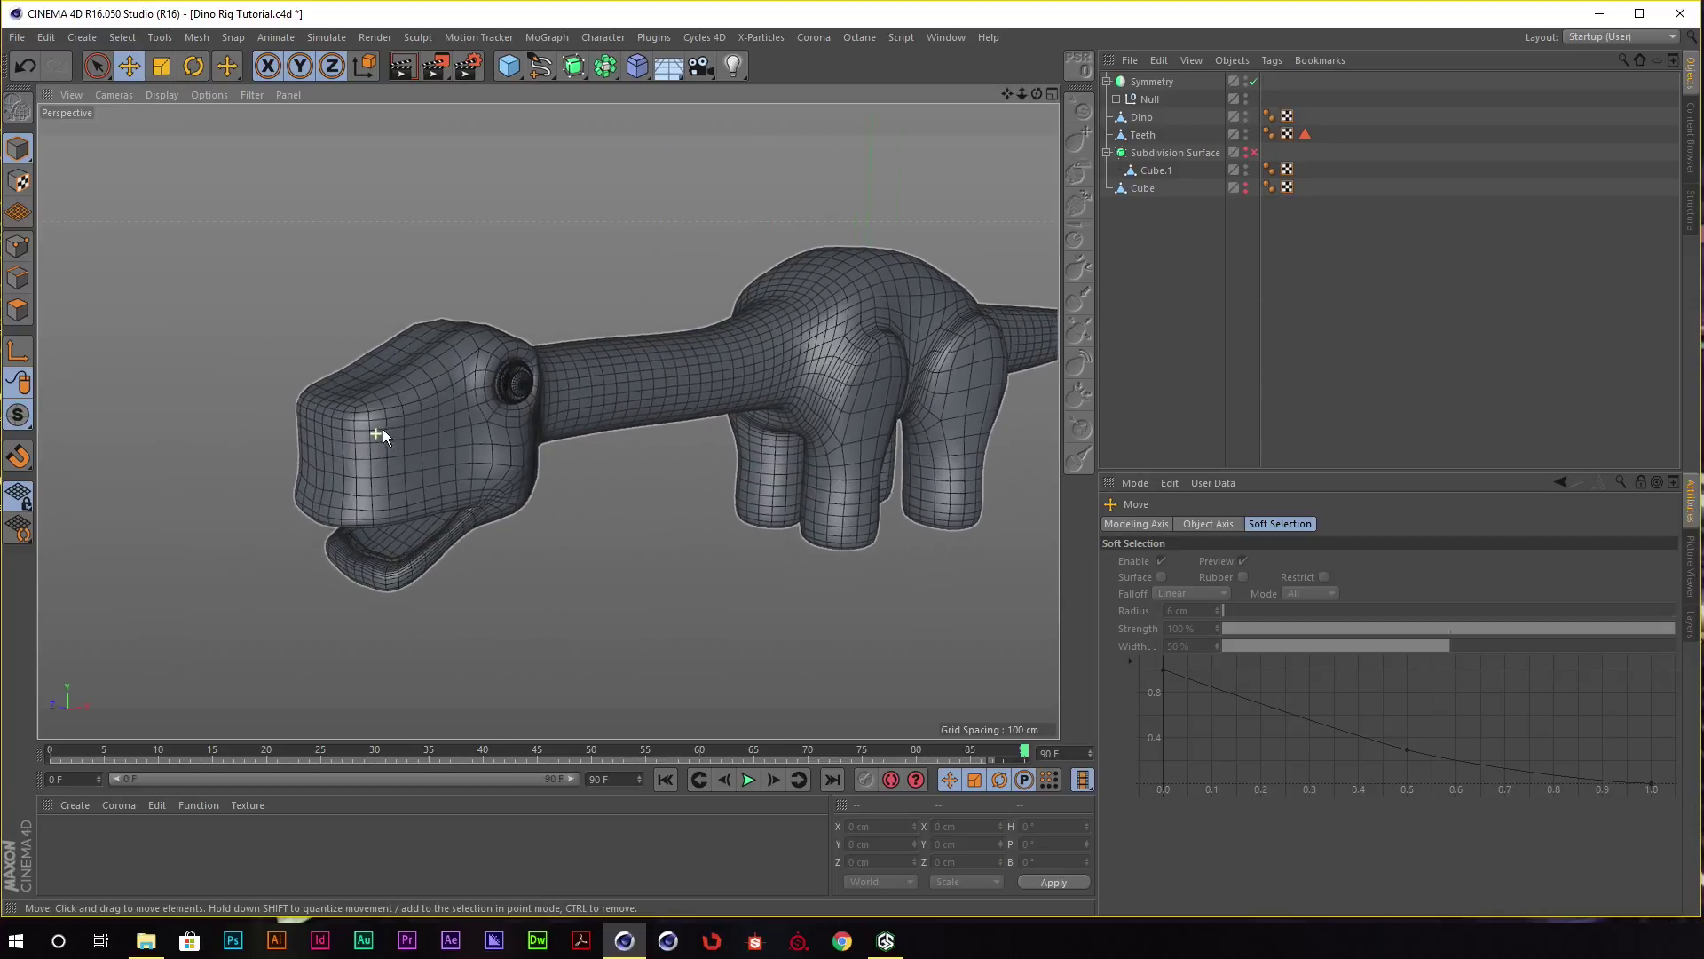
scroll(381, 429, "up", 2)
left_click(1150, 98)
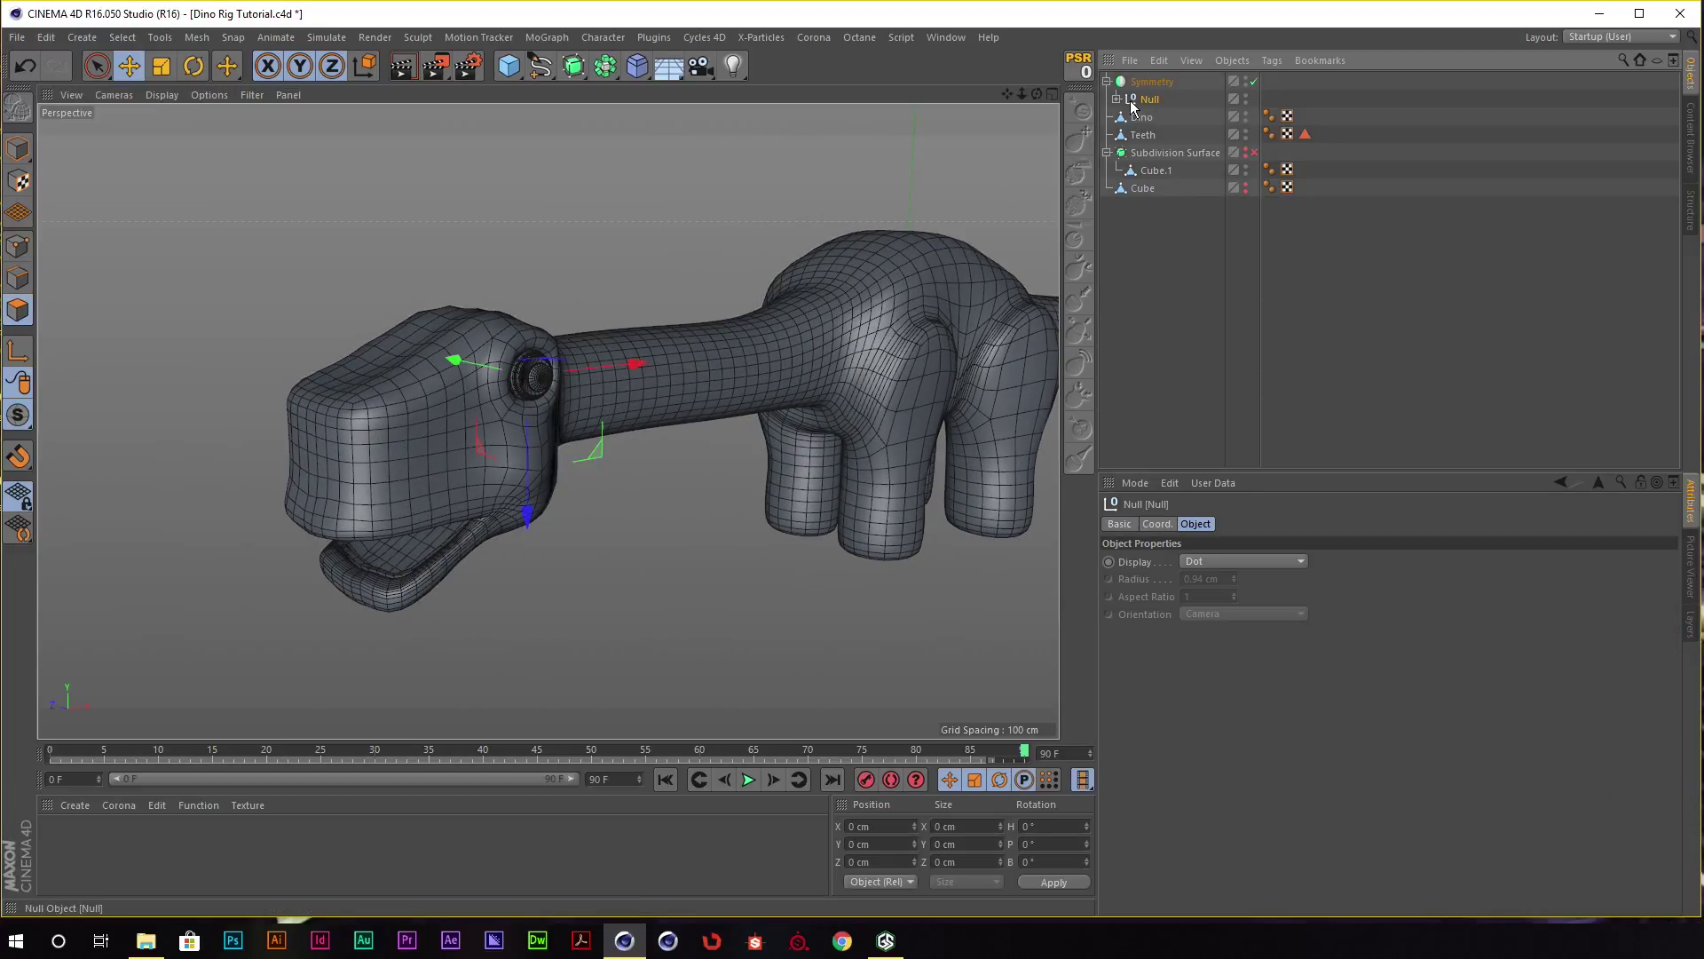
left_click(1117, 98)
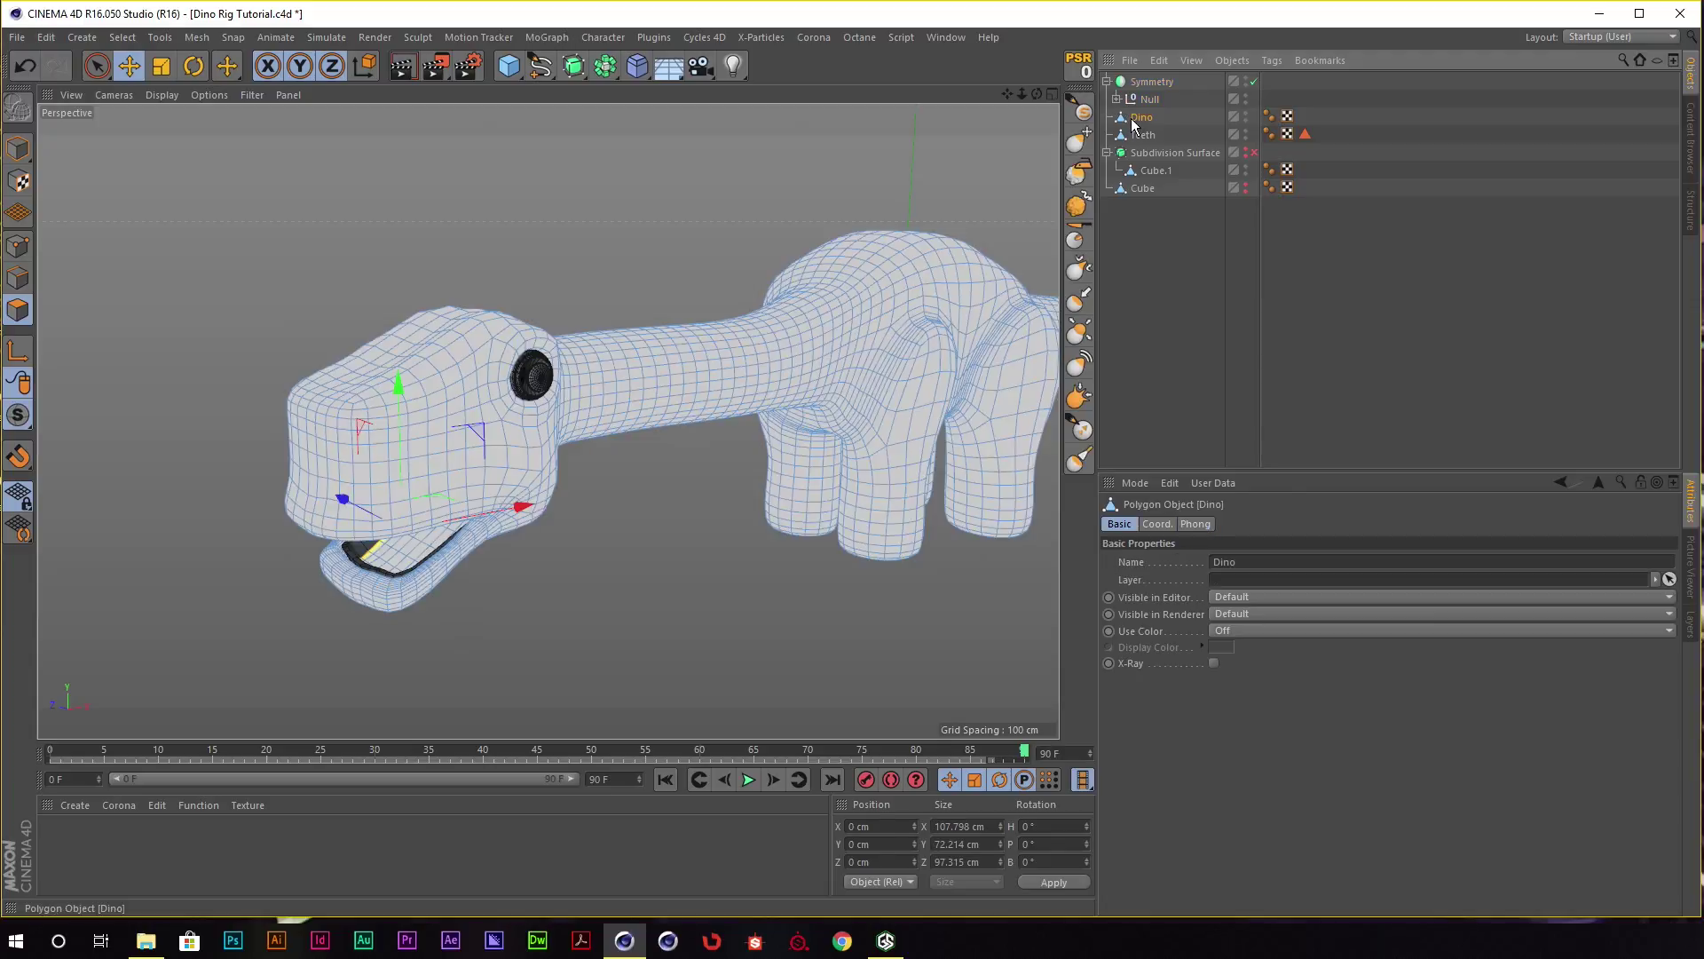
scroll(419, 423, "up", 3)
Select a 2x2 block of polygons on the snout with Live Selection.
key("9")
left_click(423, 431)
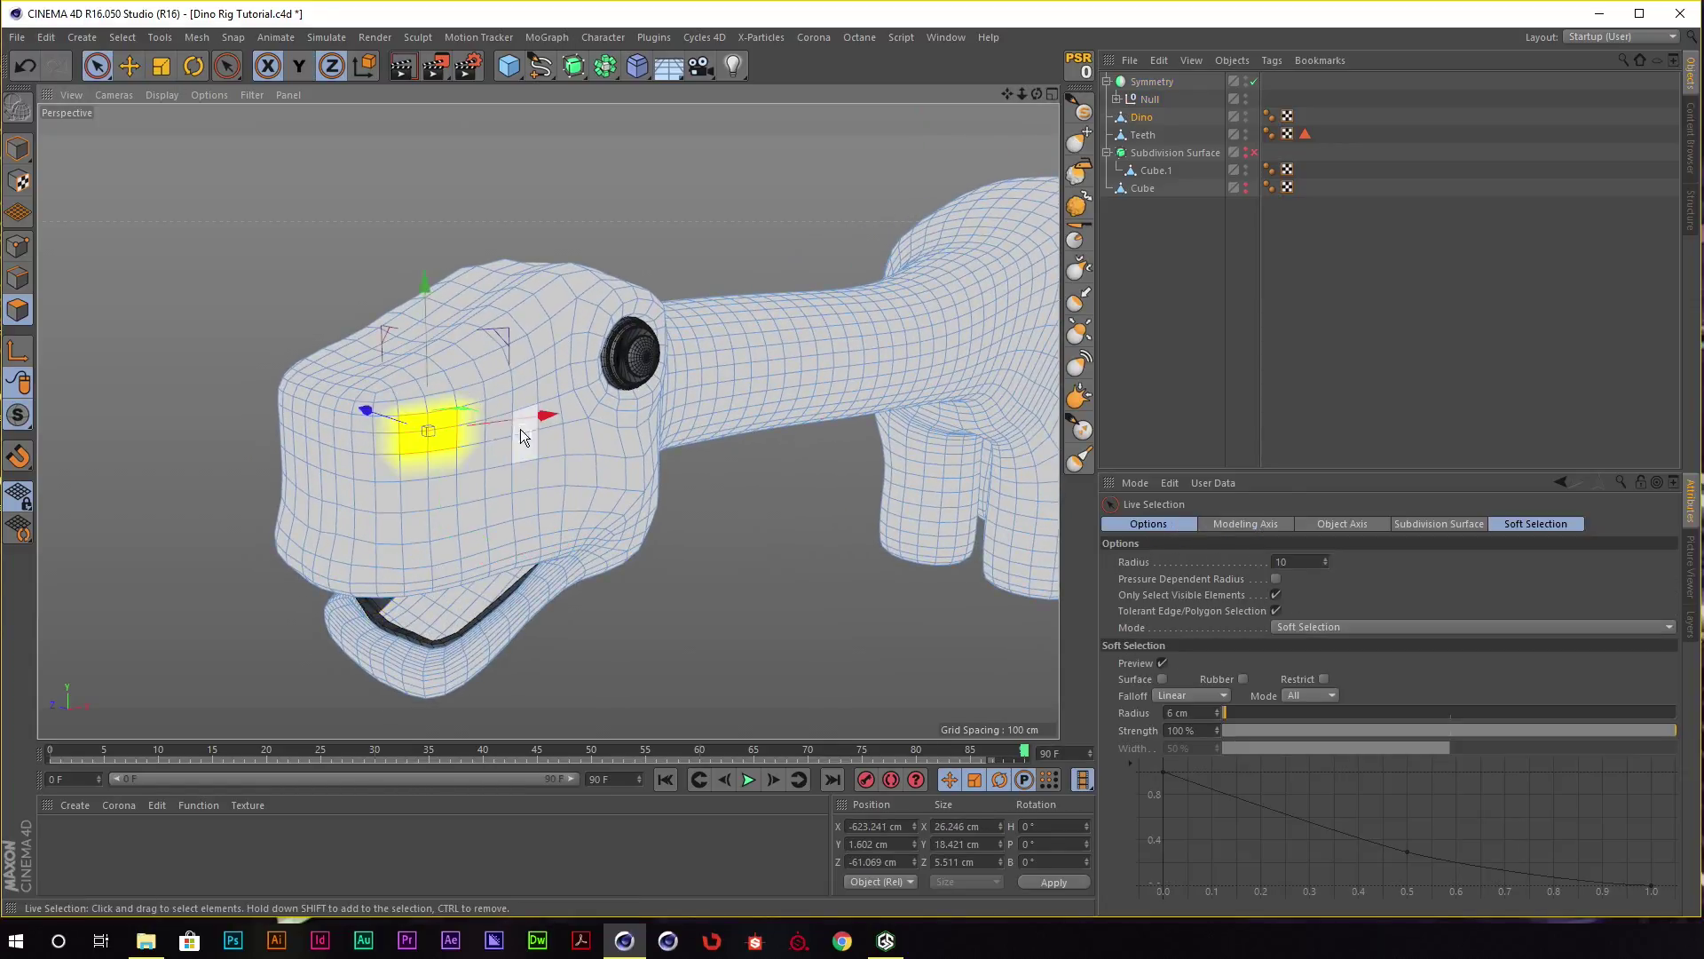
left_click_drag(520, 429, 405, 394, "alt")
left_click(1163, 662)
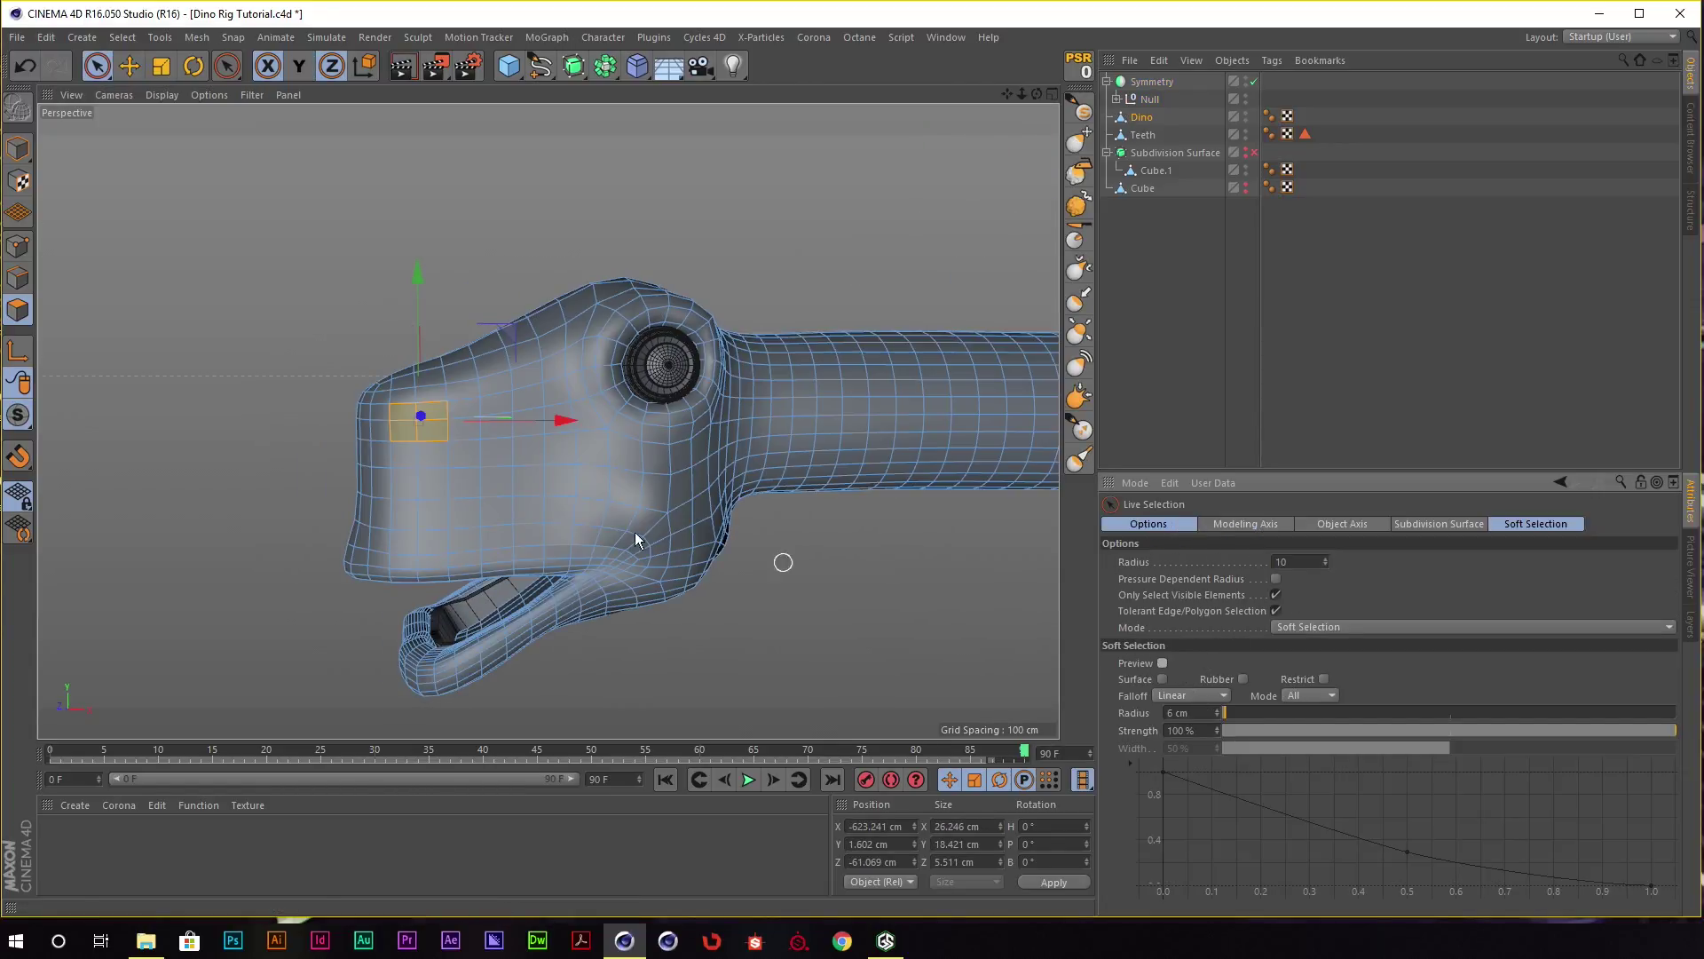
key("e")
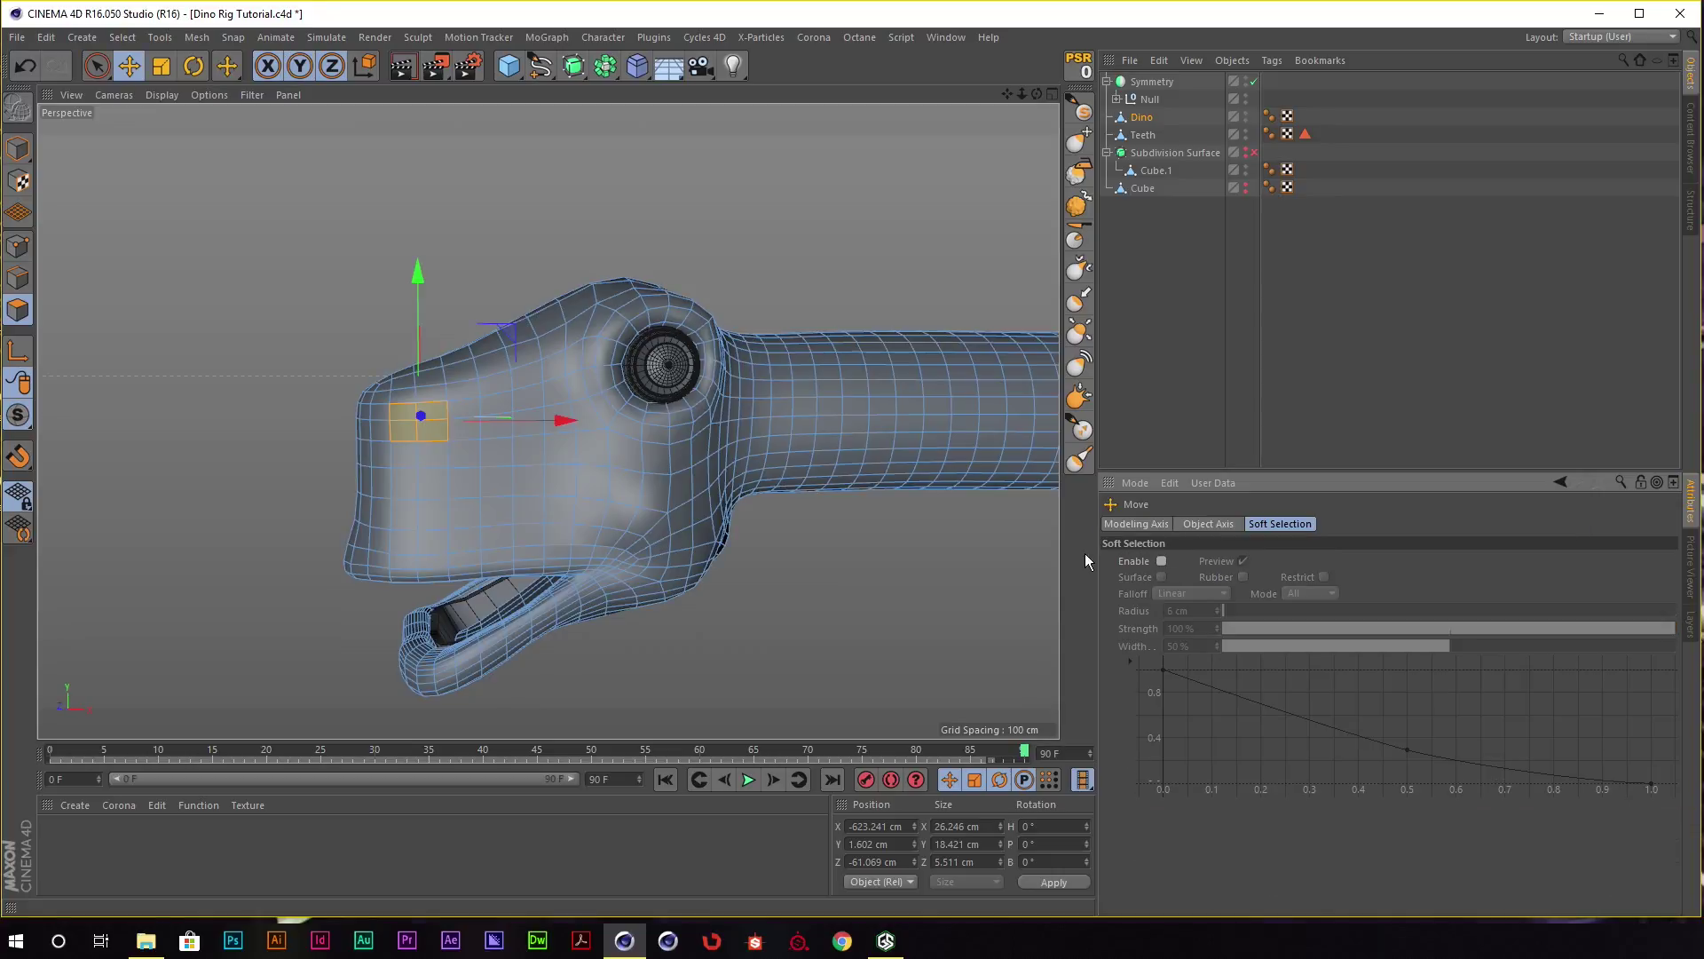
left_click_drag(402, 397, 1003, 431, "alt")
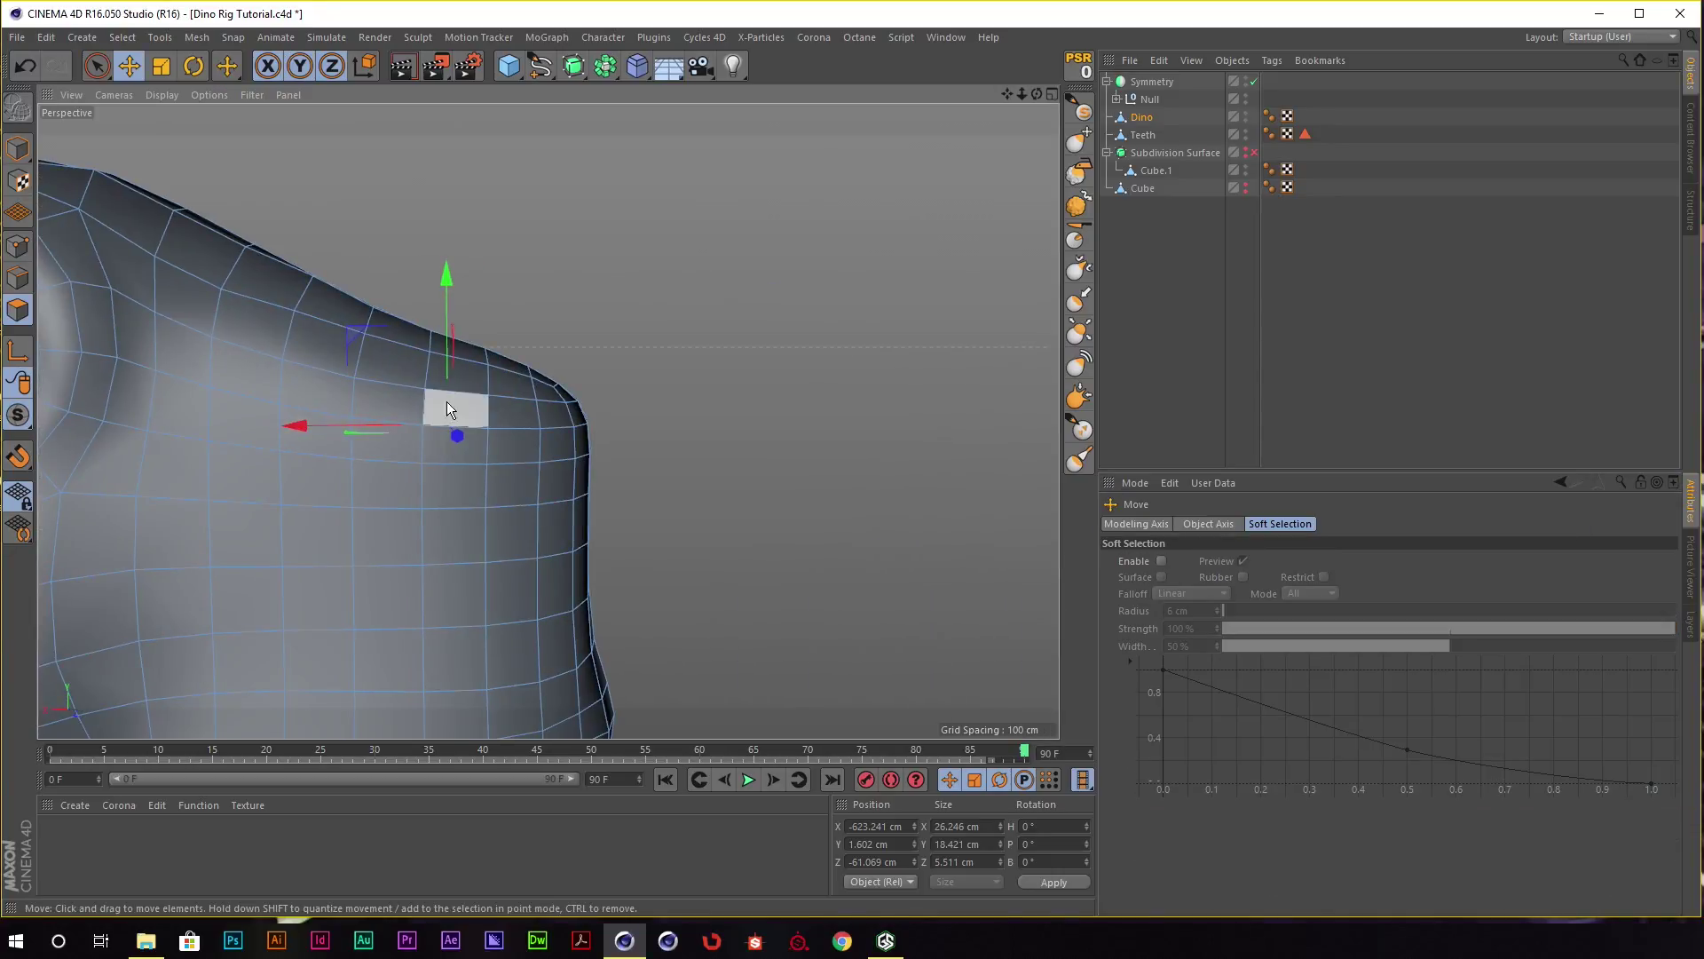
key("9")
left_click(483, 439)
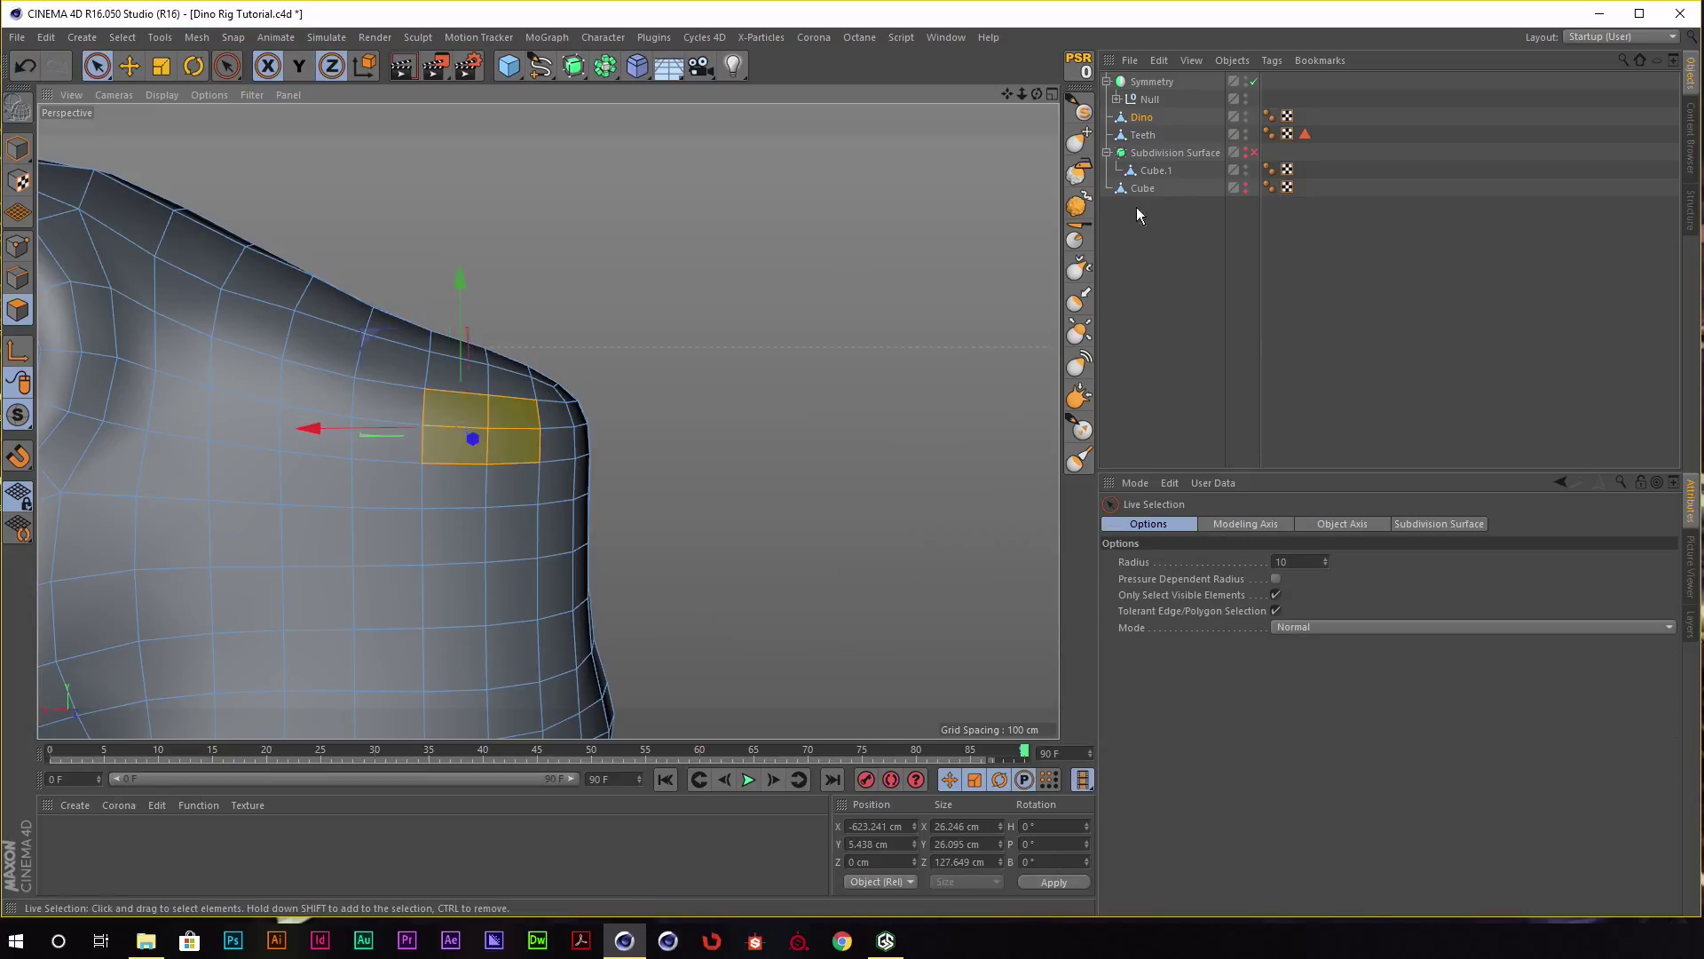
Turn on X-Ray for the Dino object.
left_click(1150, 124)
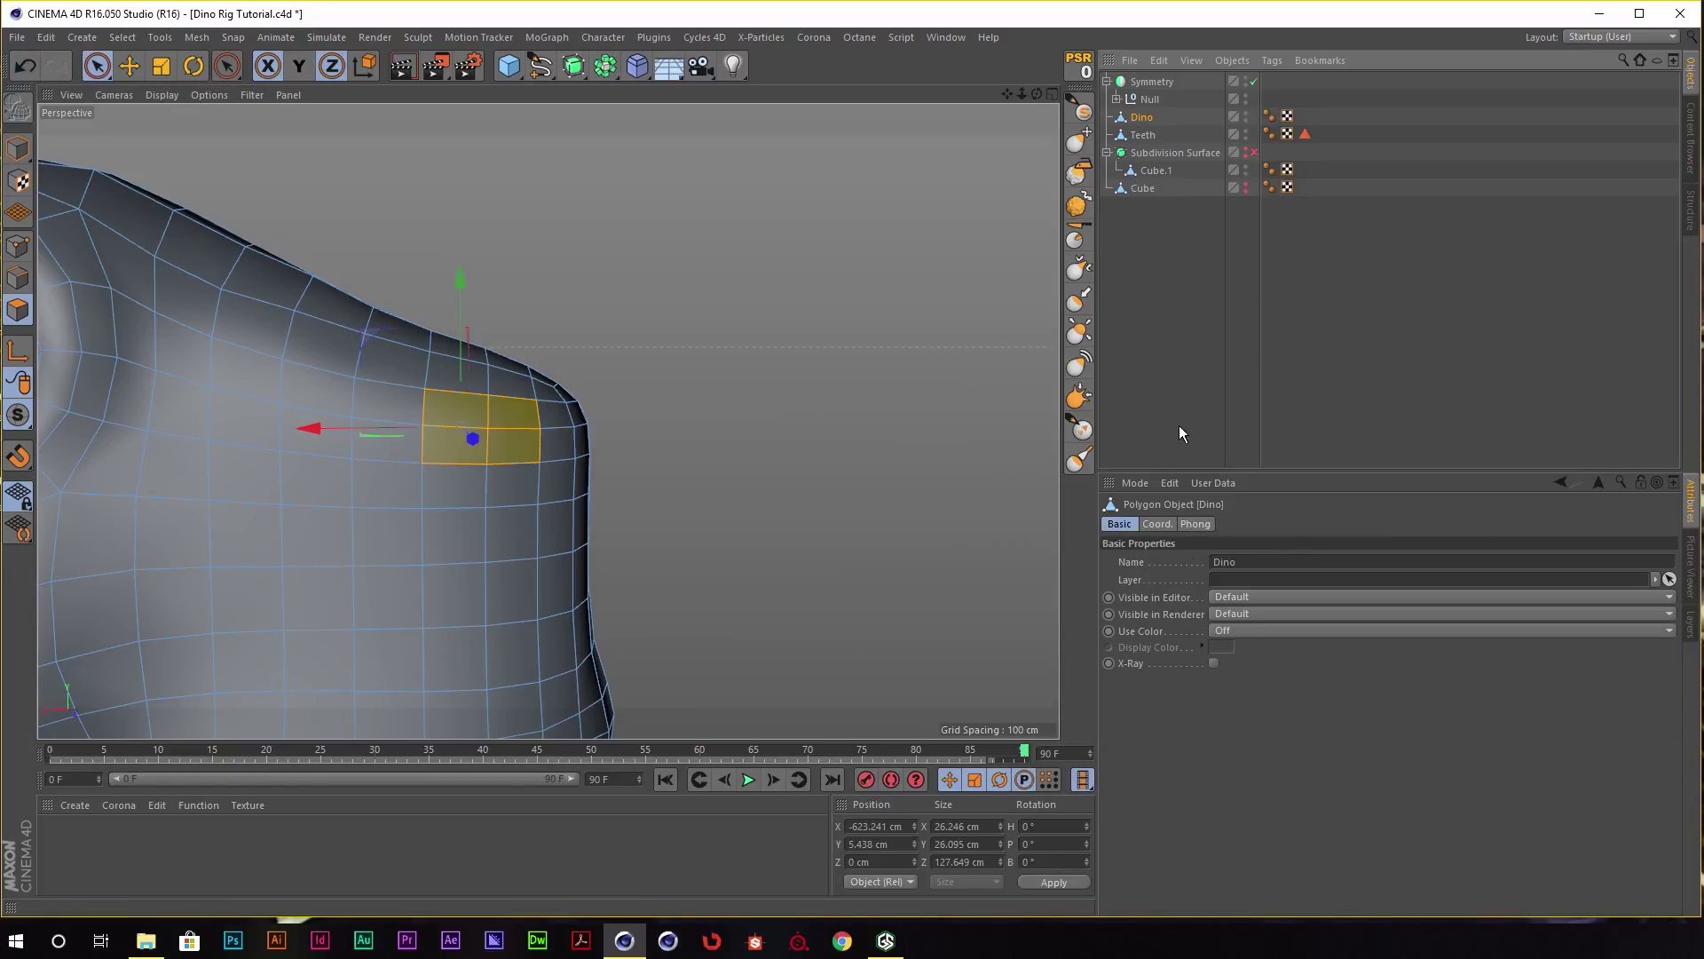
left_click(1213, 662)
left_click_drag(777, 461, 765, 460, "alt")
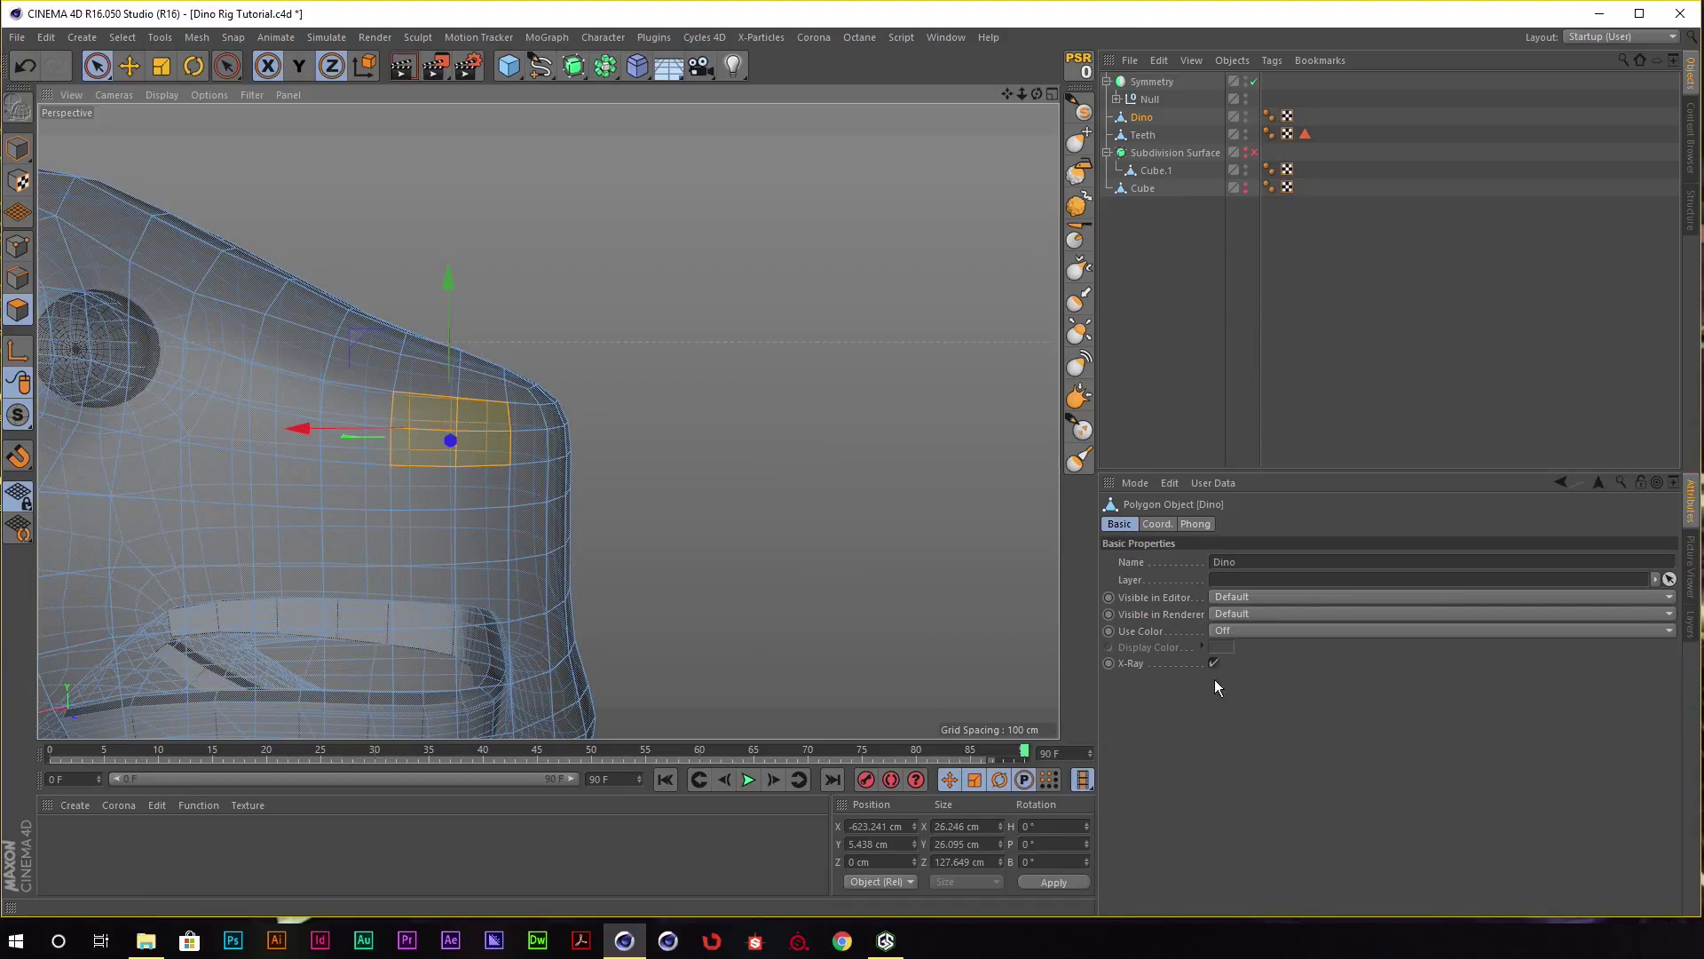
In the four-view layout, deselect the right column of snout polygons in the Front view.
left_click(1051, 92)
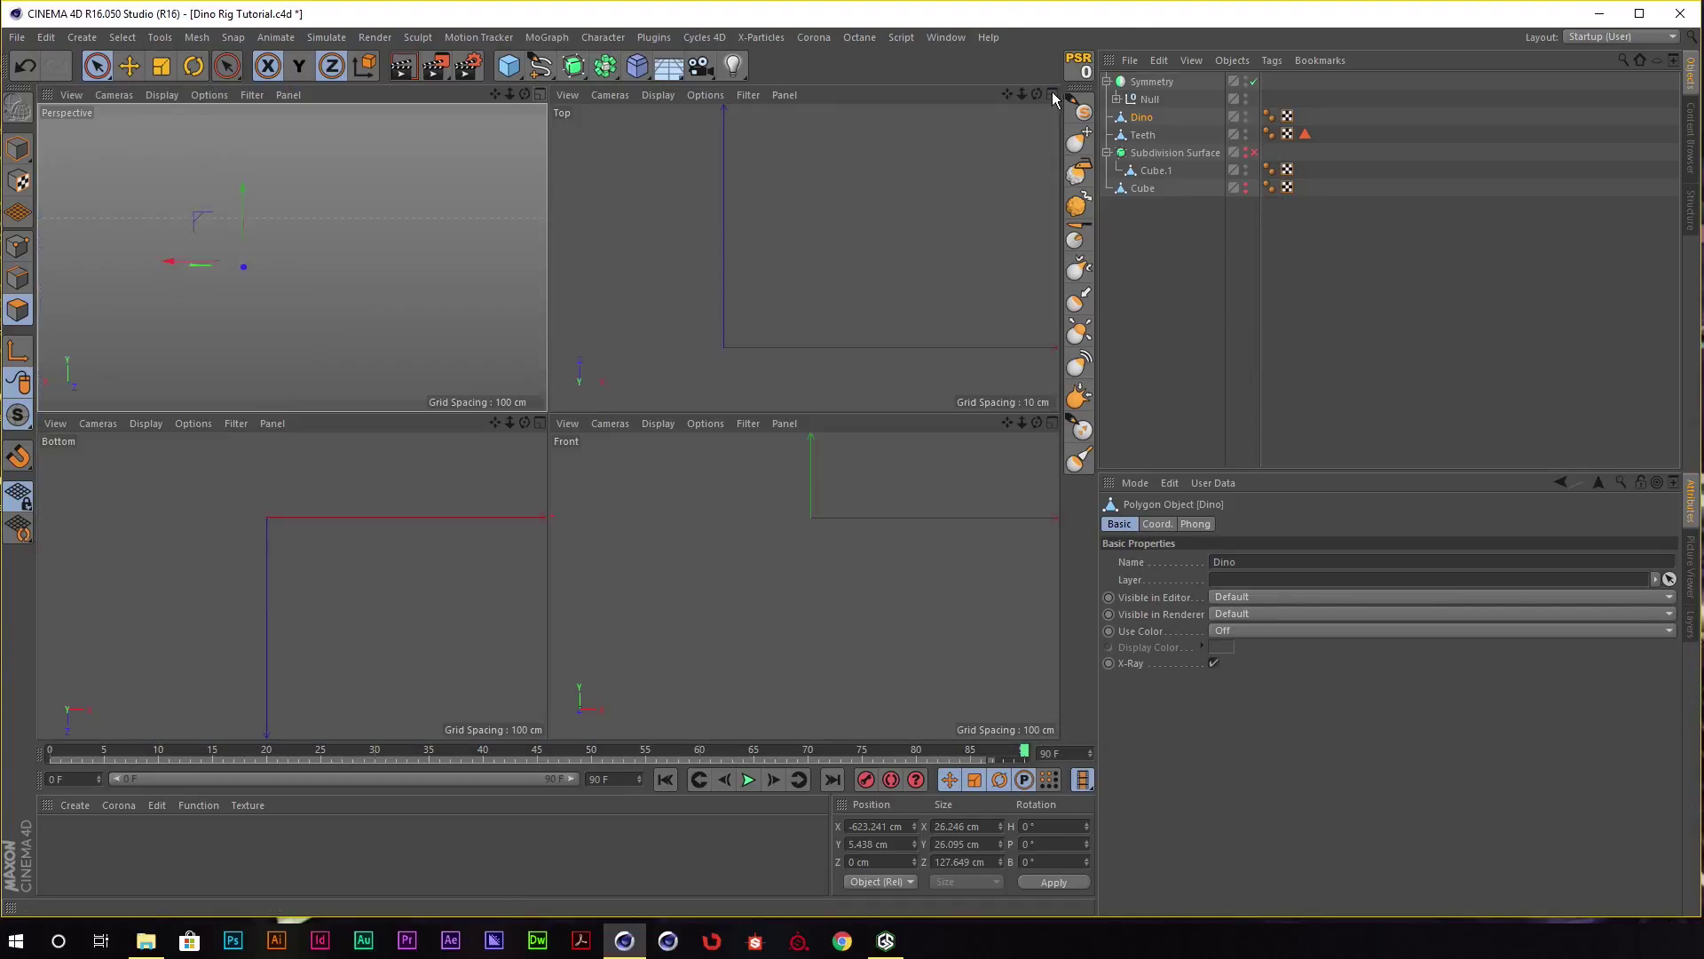
scroll(768, 544, "up", 2)
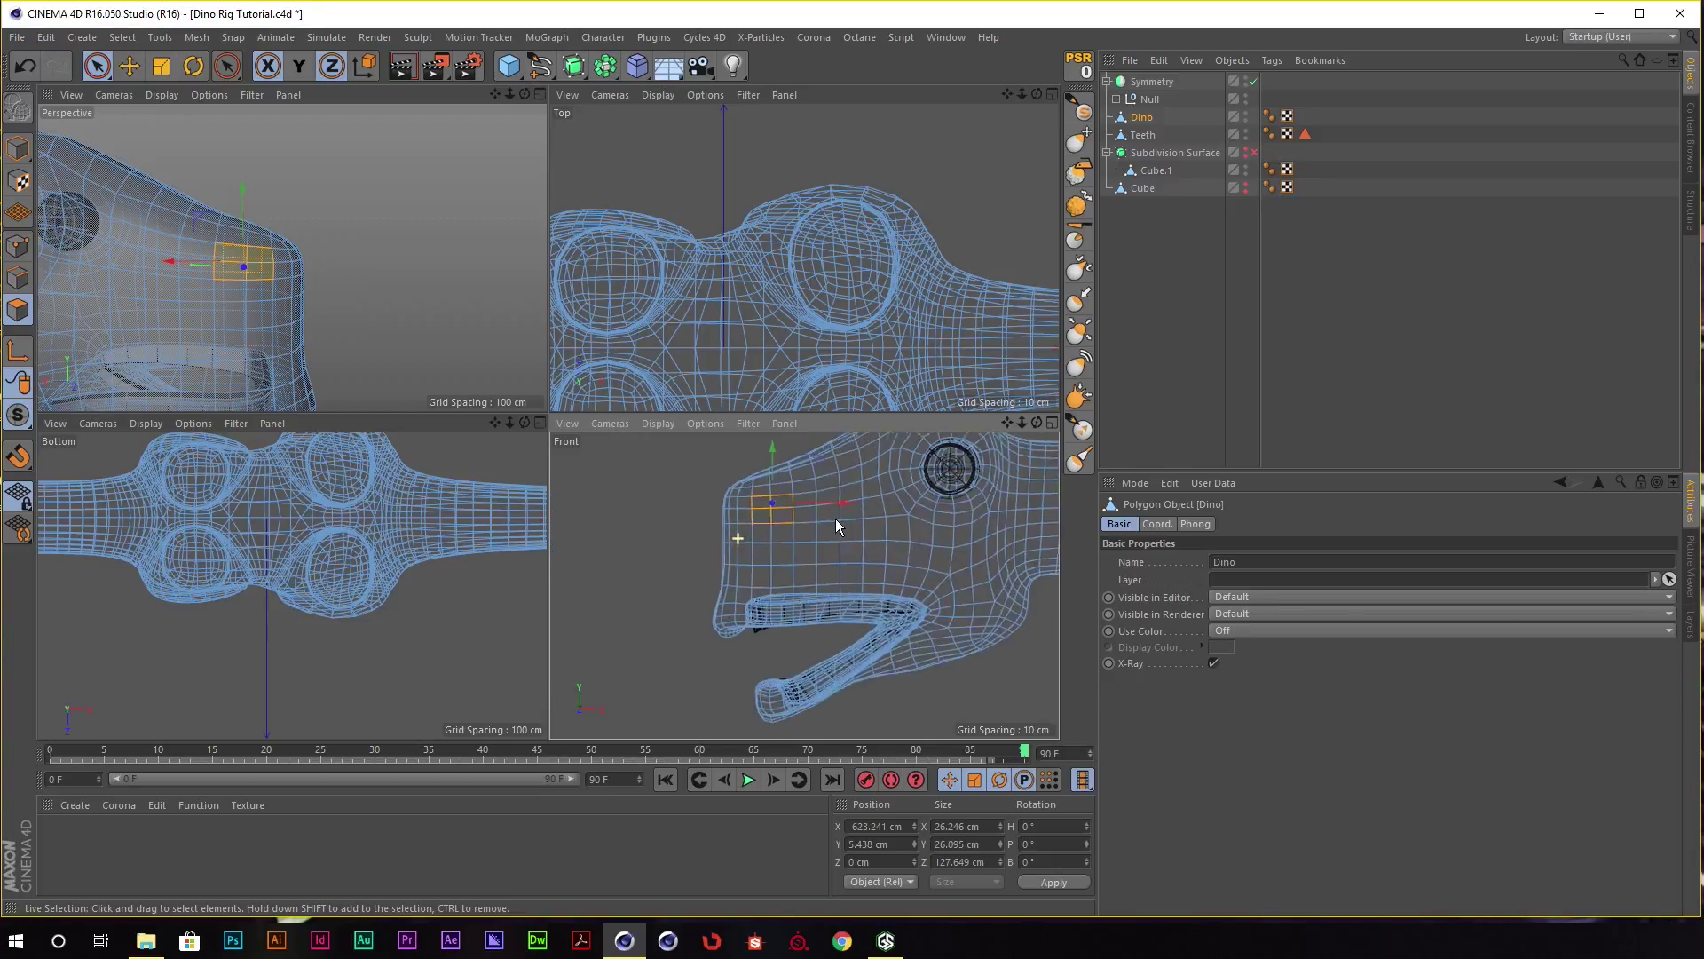
scroll(781, 533, "up", 2)
scroll(790, 522, "up", 2)
scroll(807, 542, "up", 2)
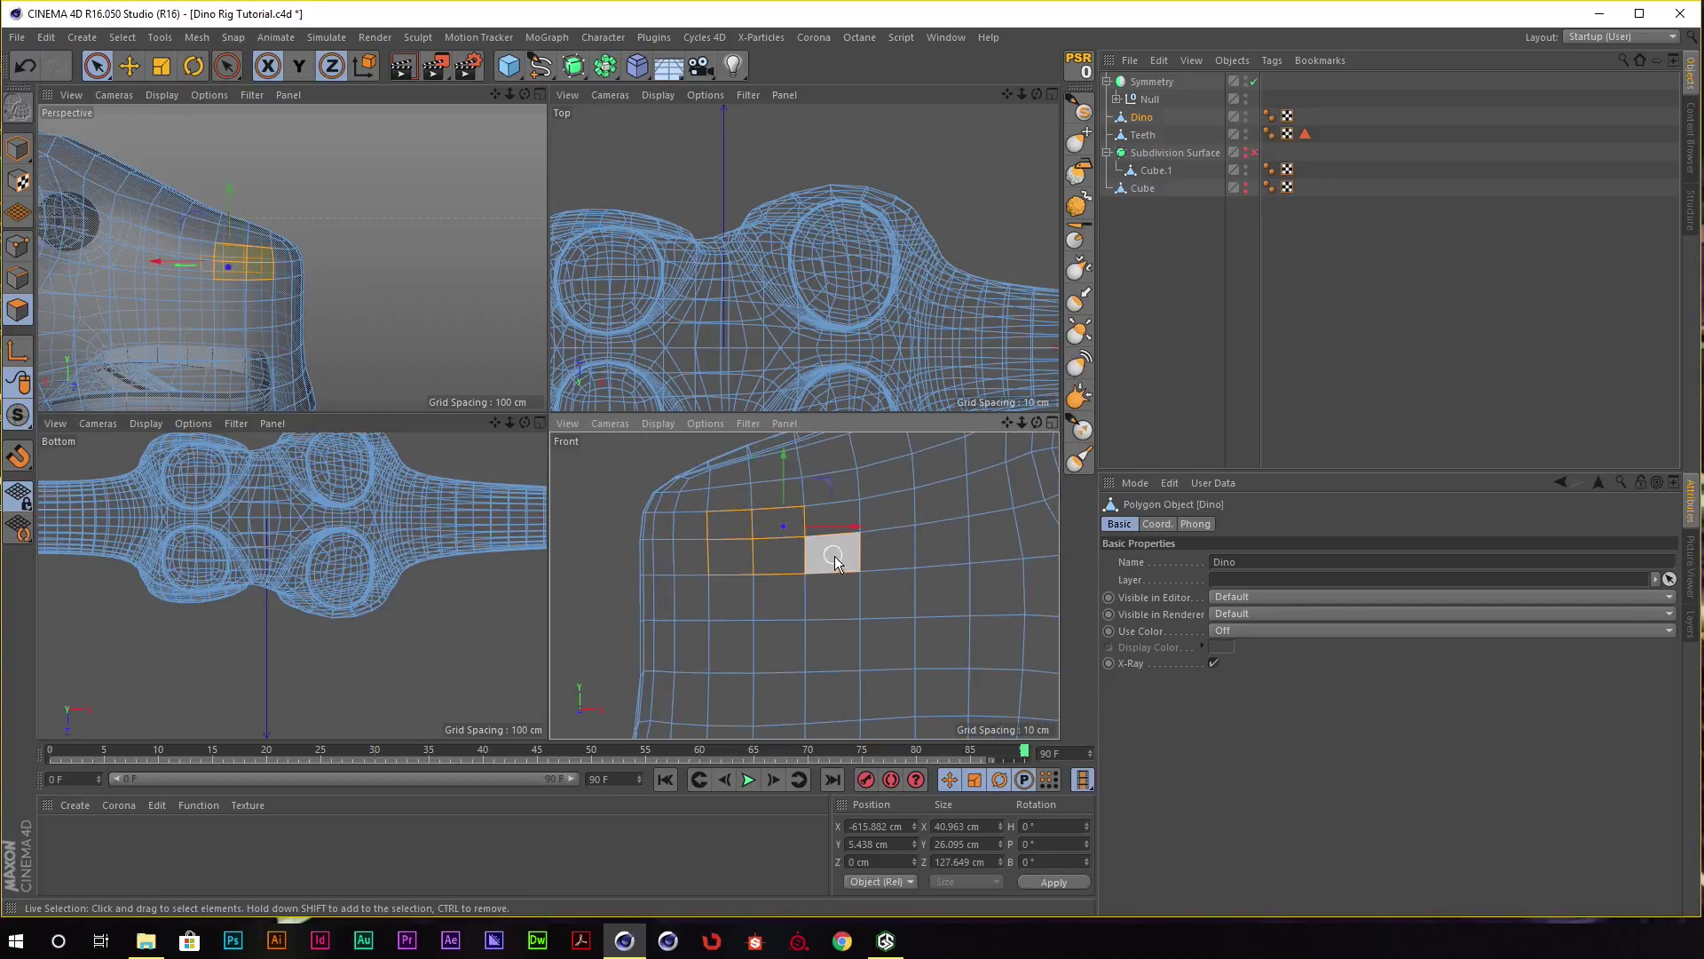
mouse_move(342, 263)
left_mouse_down("alt")
mouse_move(280, 290)
mouse_move(344, 309)
mouse_move(348, 291)
left_mouse_up("alt")
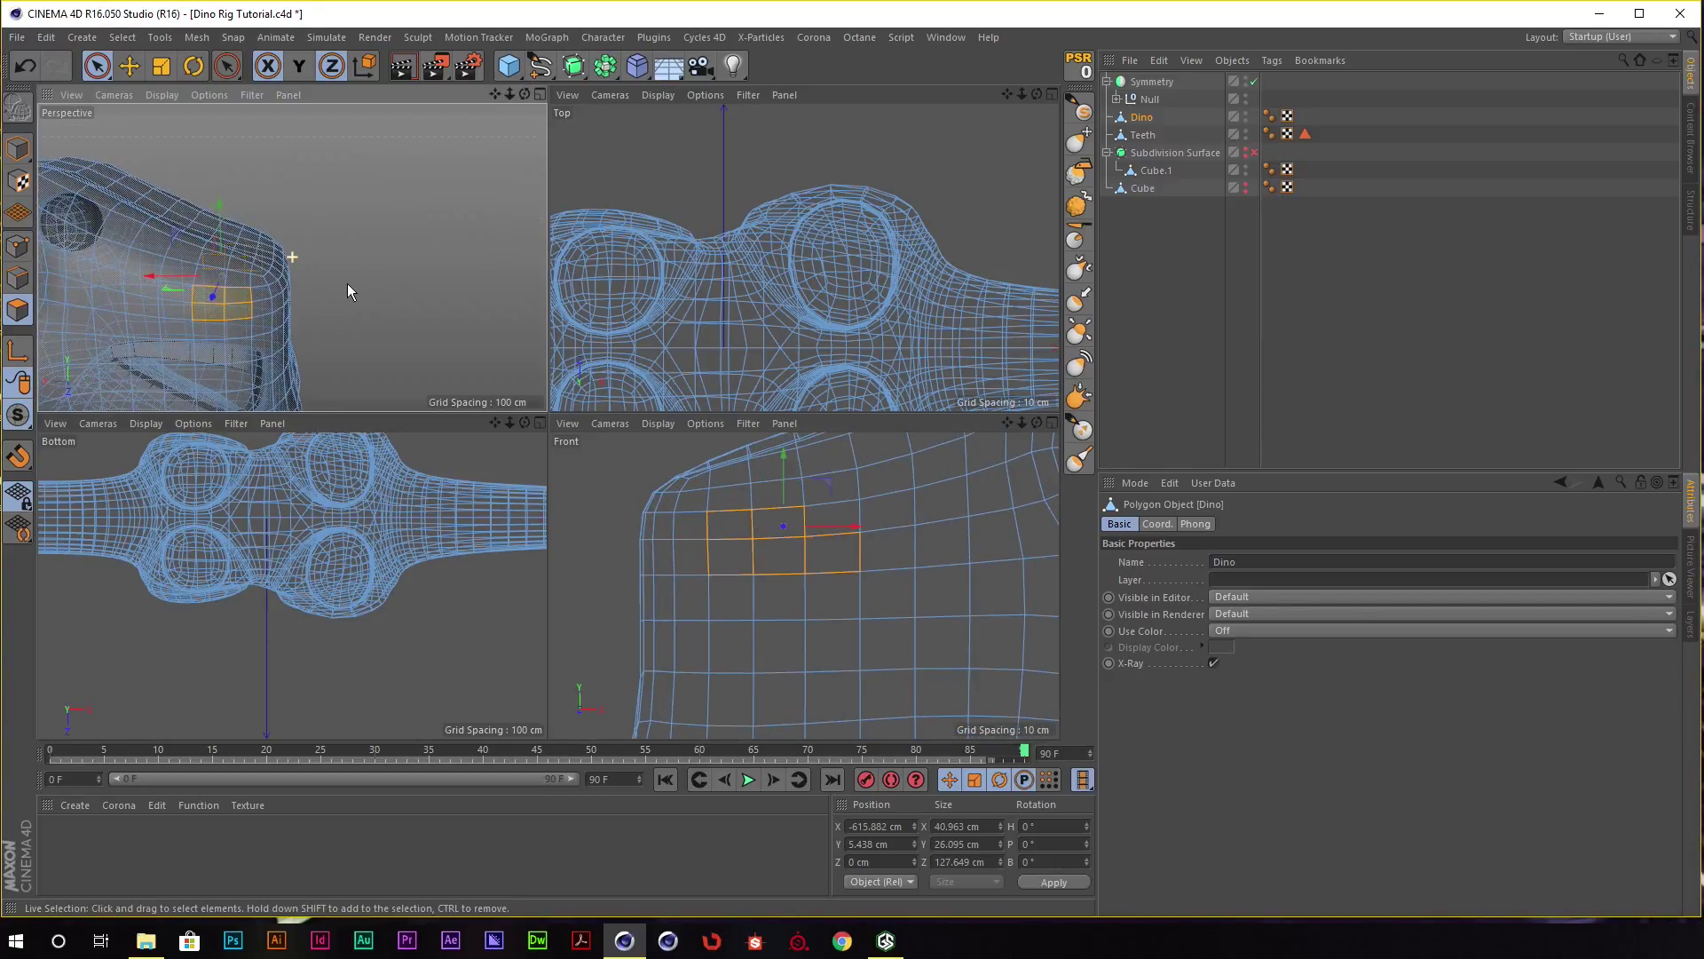
left_click(830, 552, "ctrl")
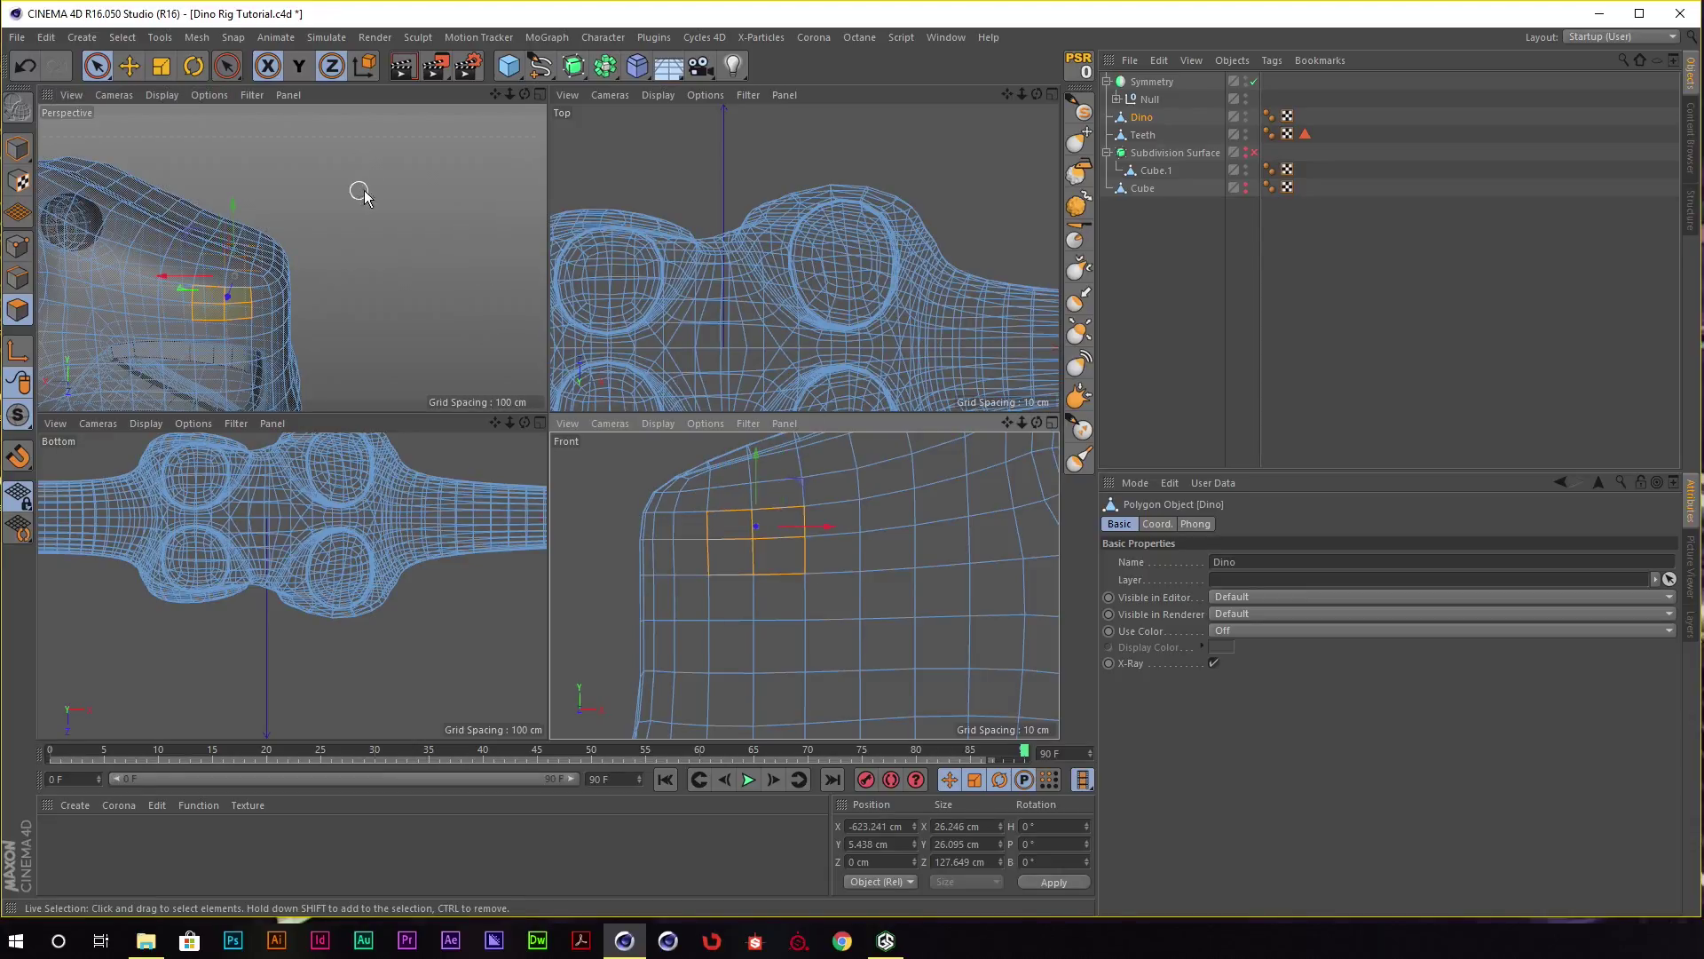
Maximize the Perspective viewport and zoom in on the head.
scroll(360, 193, "down", 3)
scroll(360, 194, "down", 3)
scroll(360, 193, "down", 3)
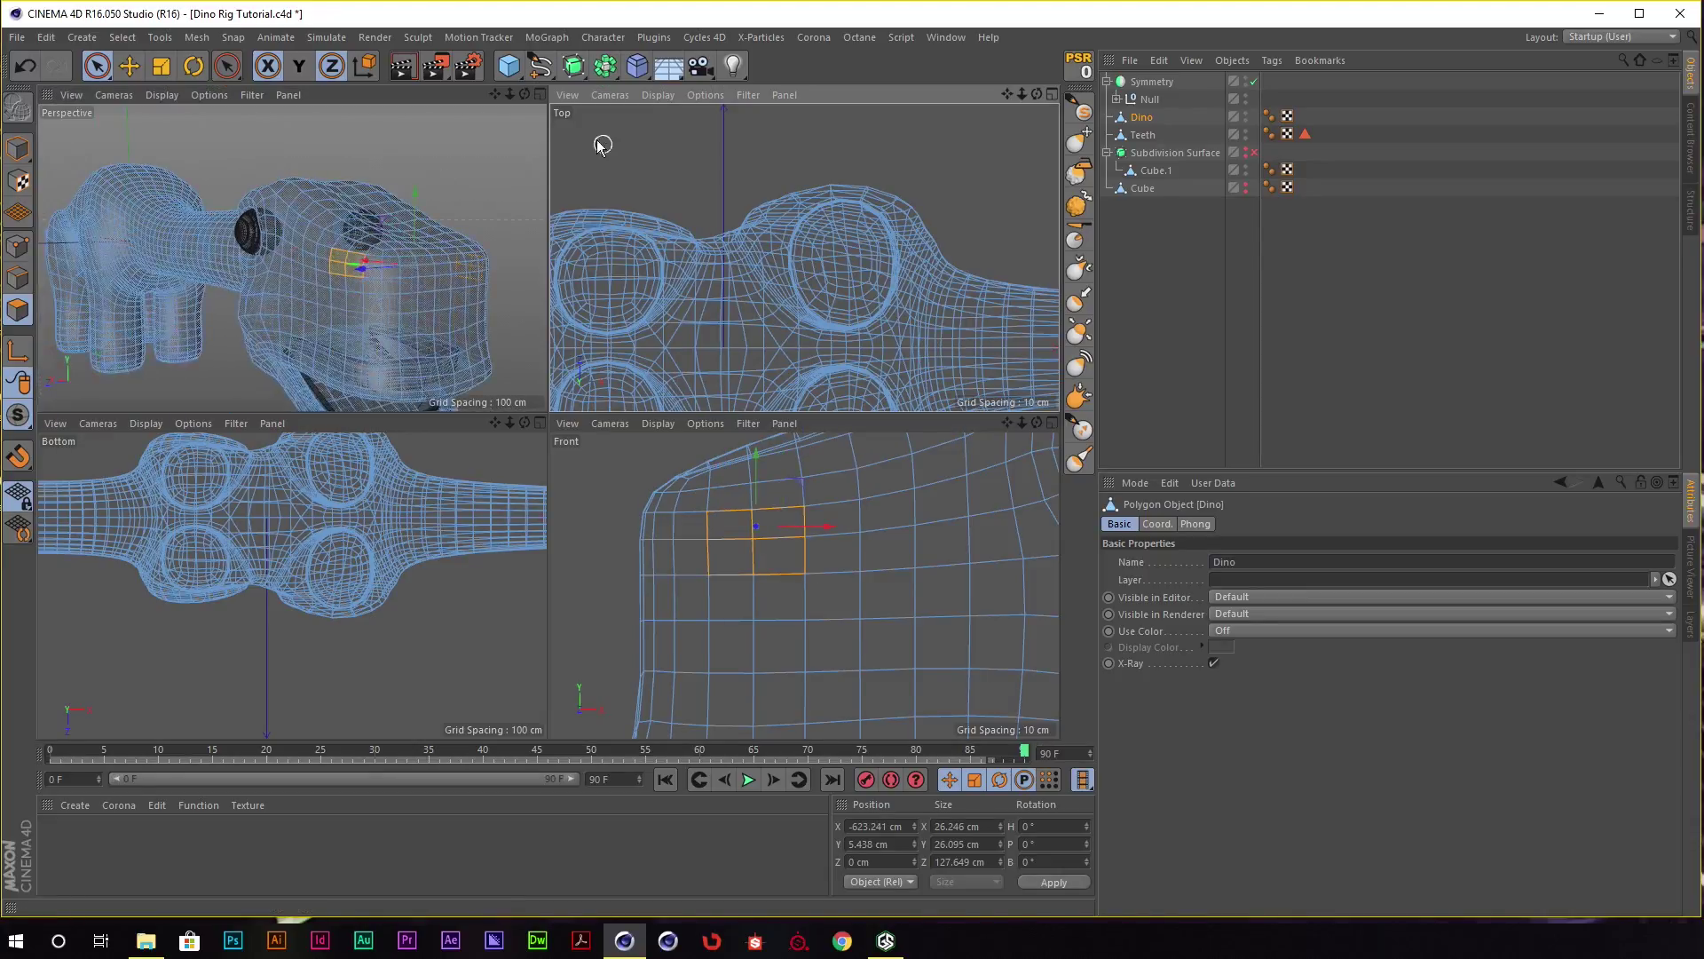
left_click(540, 99)
scroll(647, 237, "up", 3)
scroll(568, 275, "up", 2)
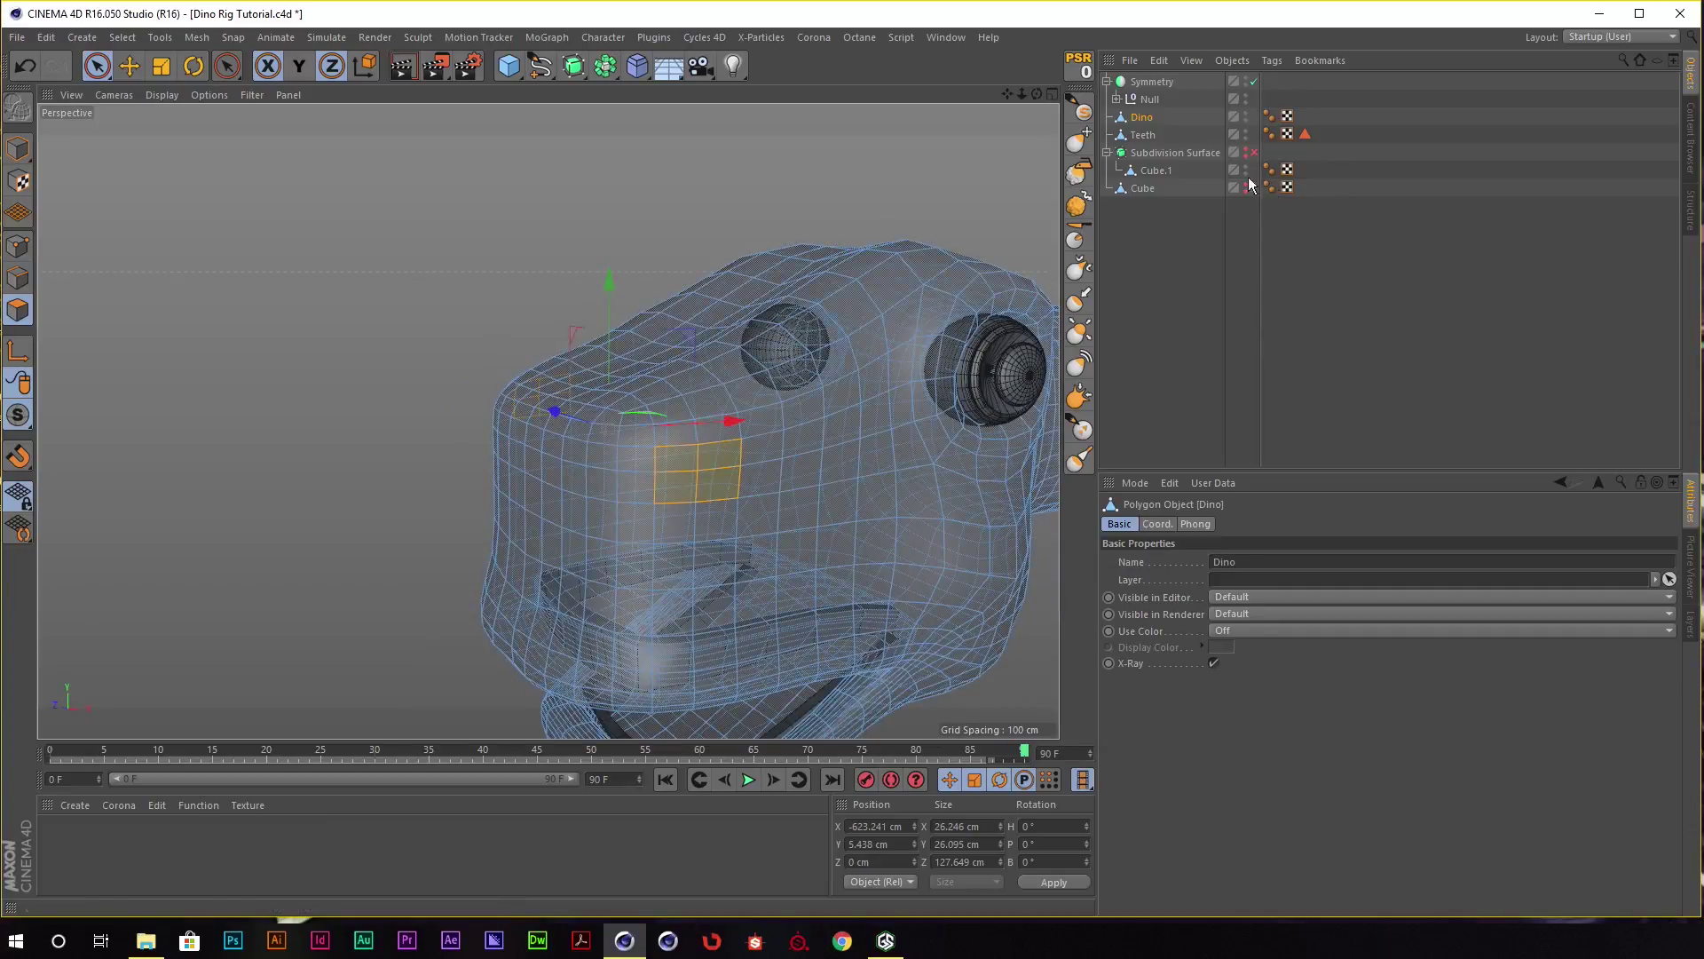
Turn off X-Ray and inset the snout polygons with Extrude Inner.
left_click(1212, 662)
right_click(606, 456)
left_click(657, 610)
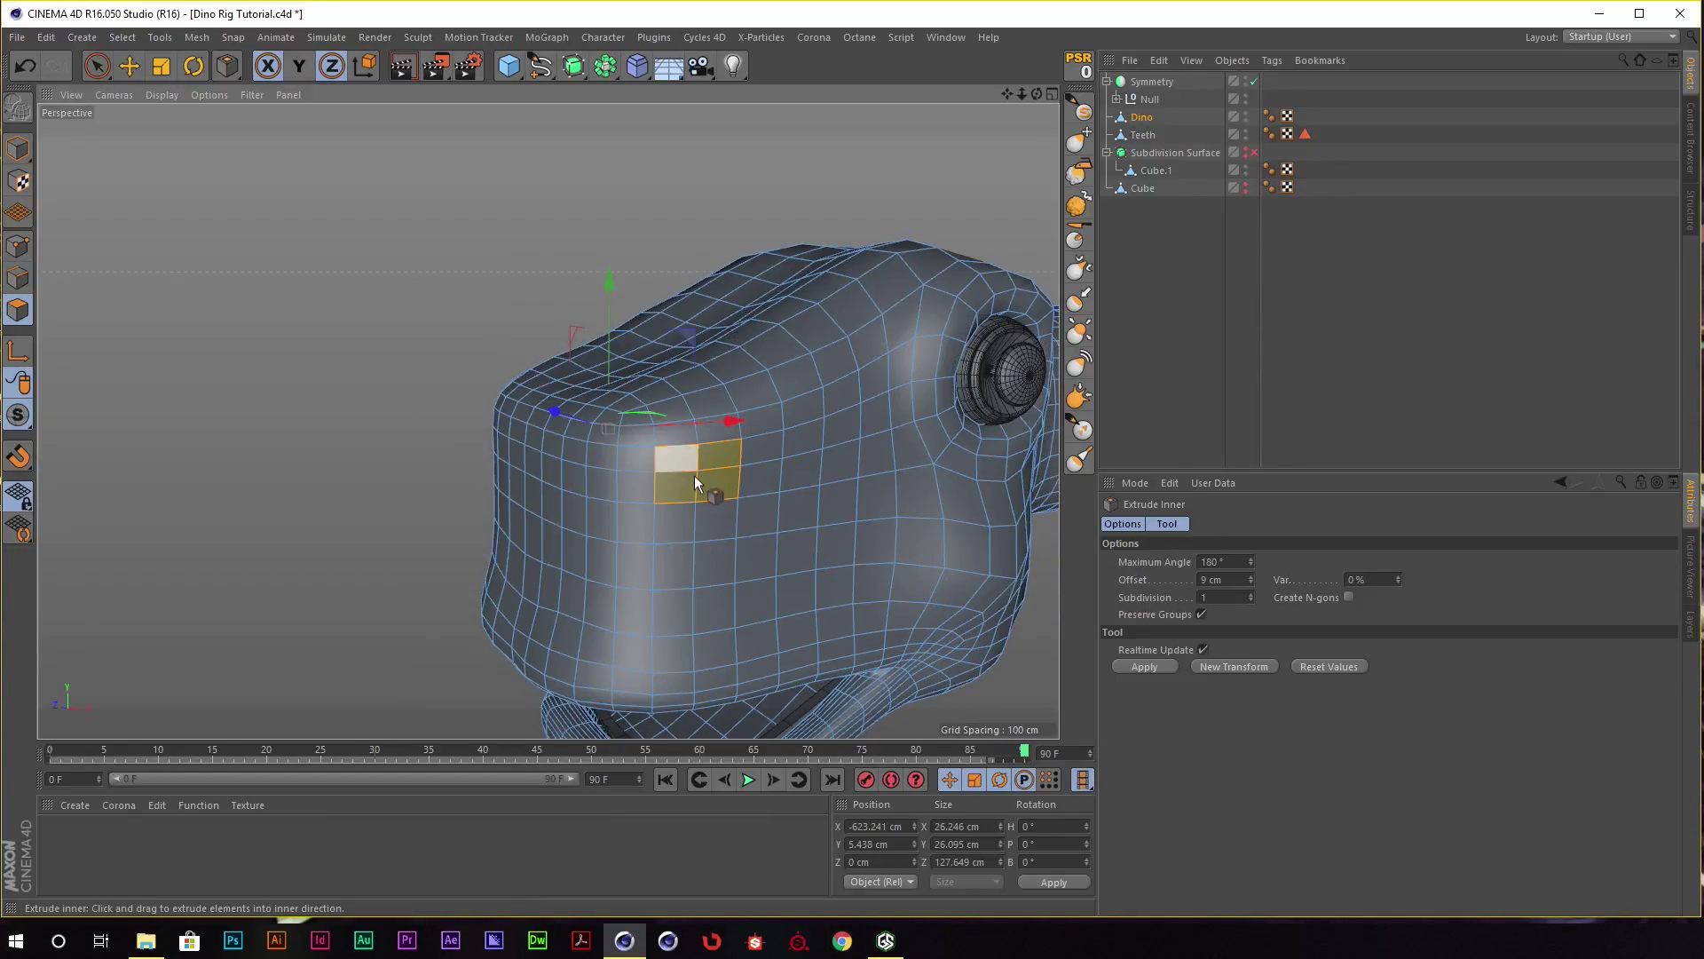
mouse_move(694, 490)
left_mouse_down("alt")
mouse_move(760, 458)
mouse_move(637, 489)
left_mouse_up("alt")
Extrude the inset polygons about -10.3 cm inward with Create Caps off.
key("d")
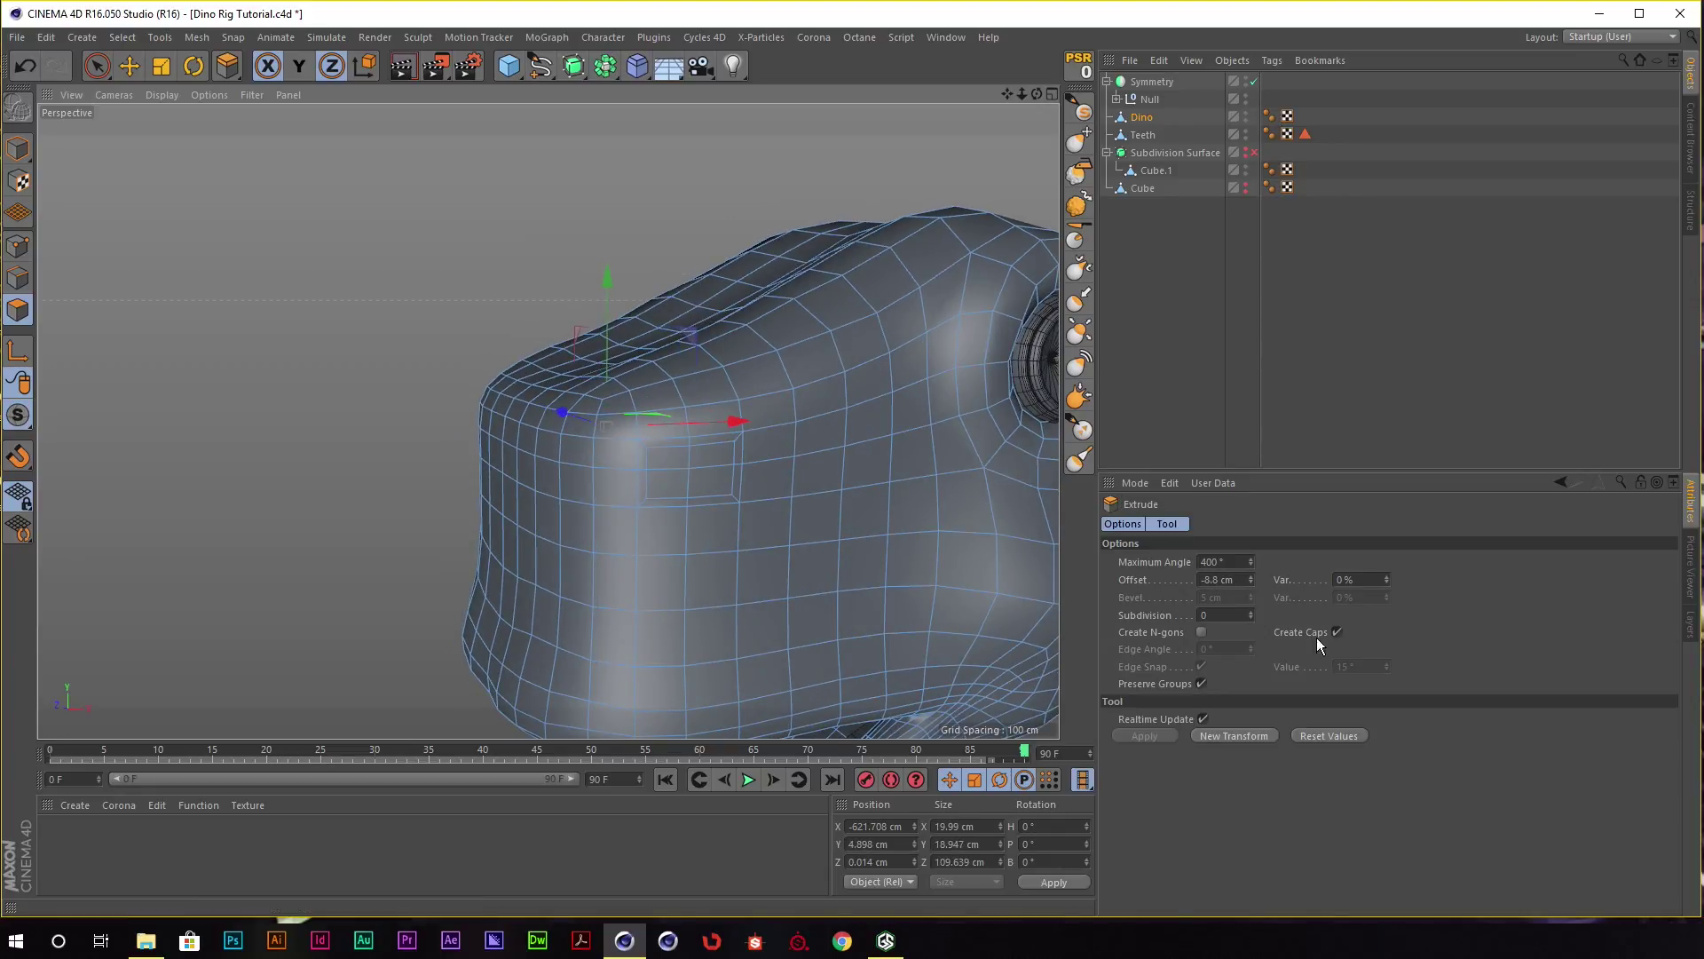
left_click(1337, 632)
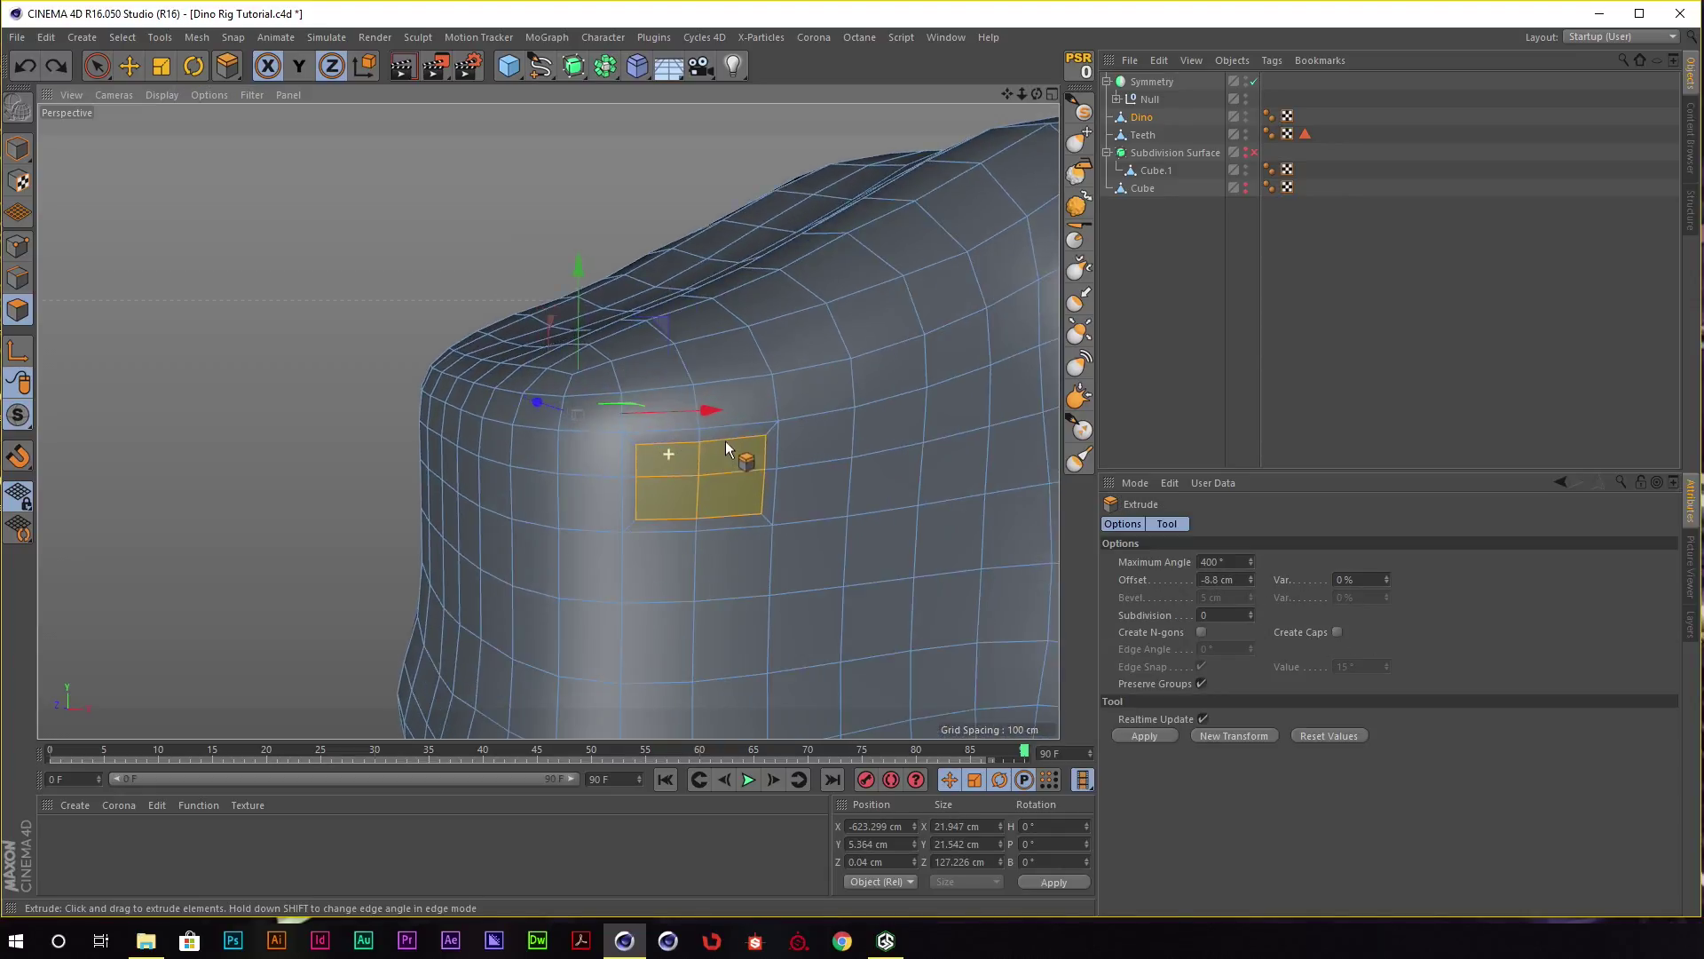
scroll(723, 489, "up", 1)
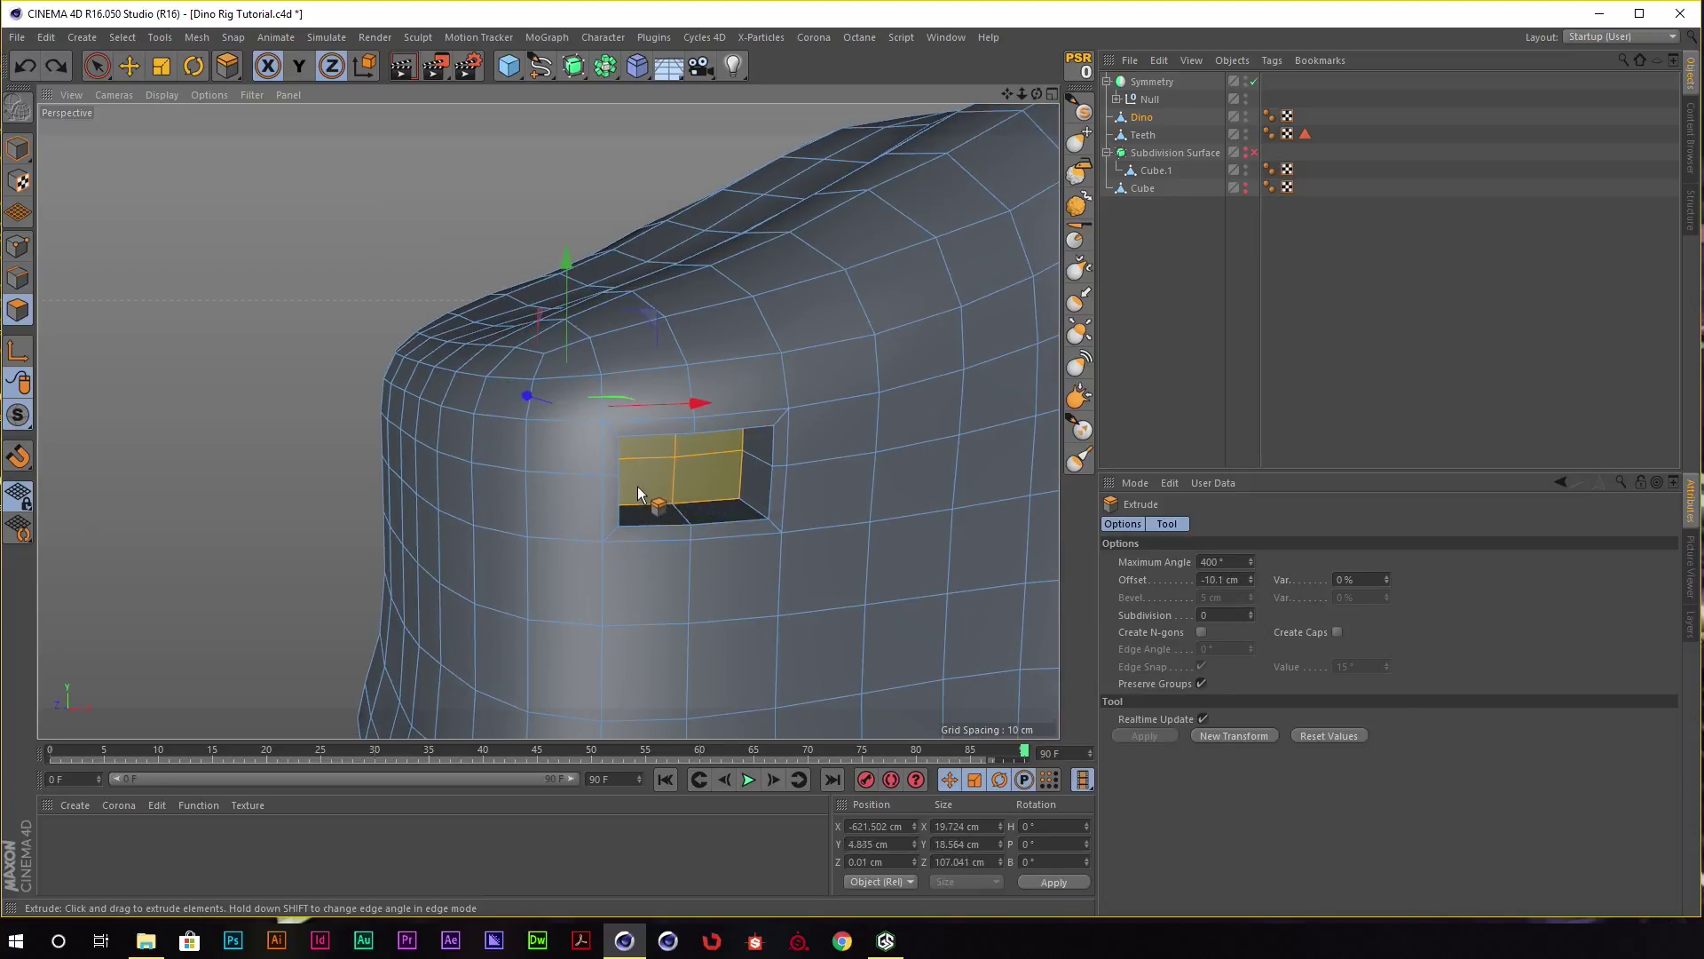
left_click_drag(638, 486, 636, 487)
scroll(695, 476, "down", 2)
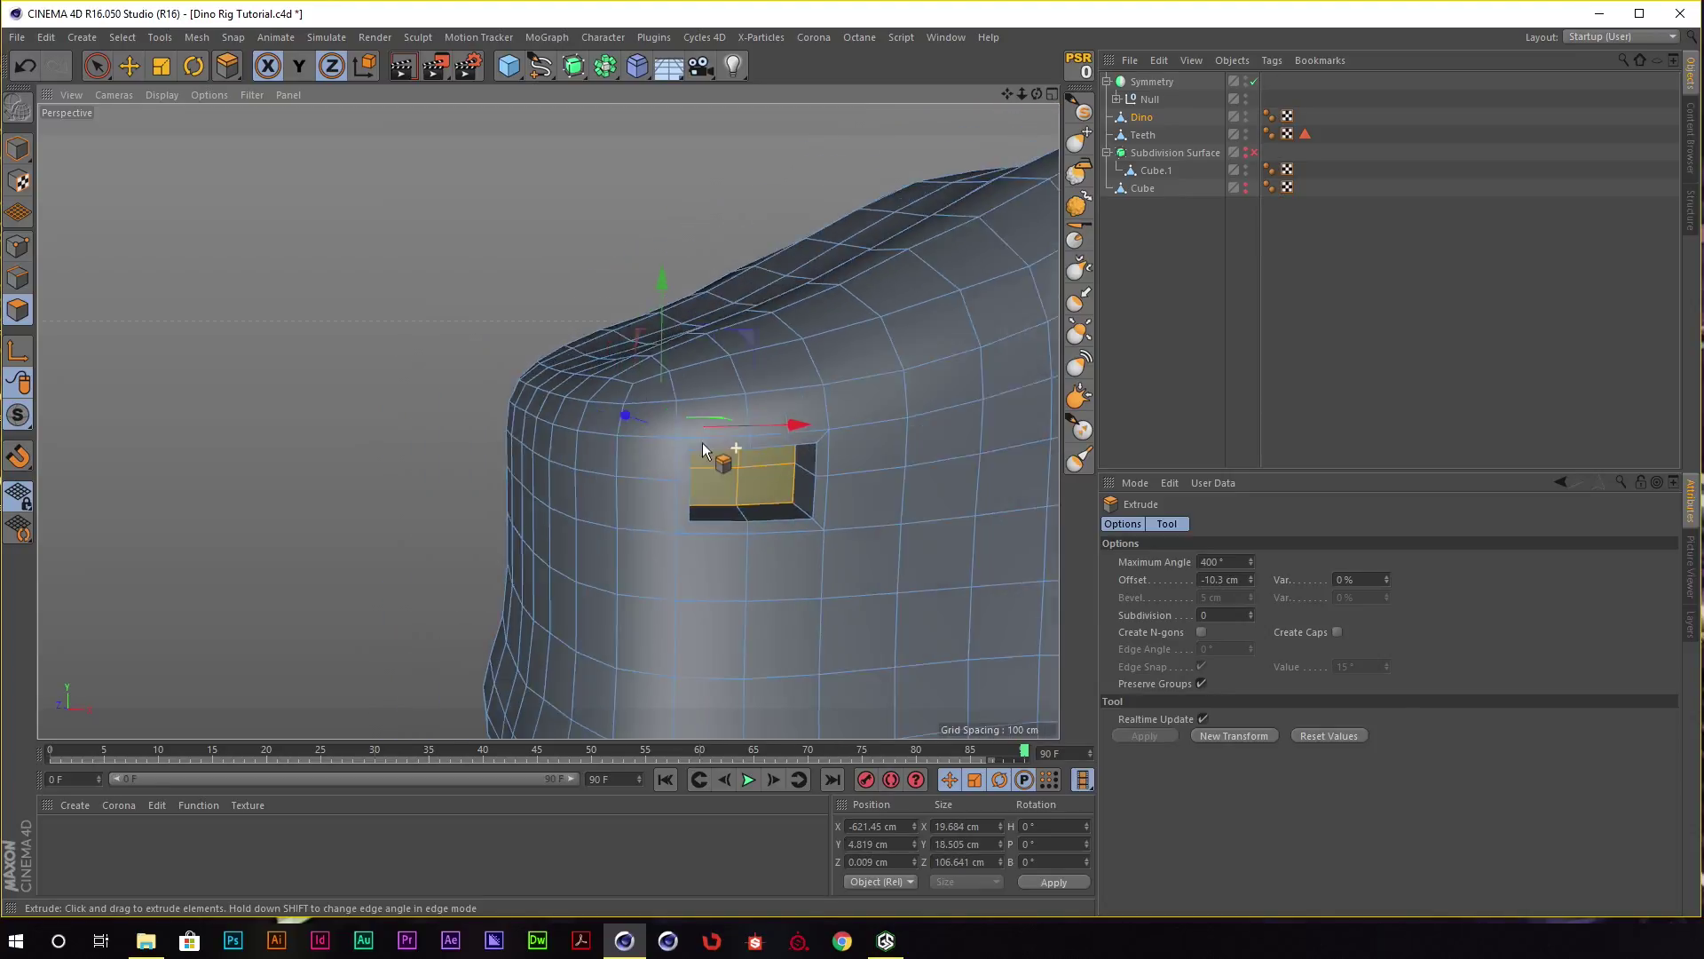
Grab-sculpt the nostril hole's right, left and bottom edges wider.
left_click(27, 147)
scroll(711, 257, "up", 1)
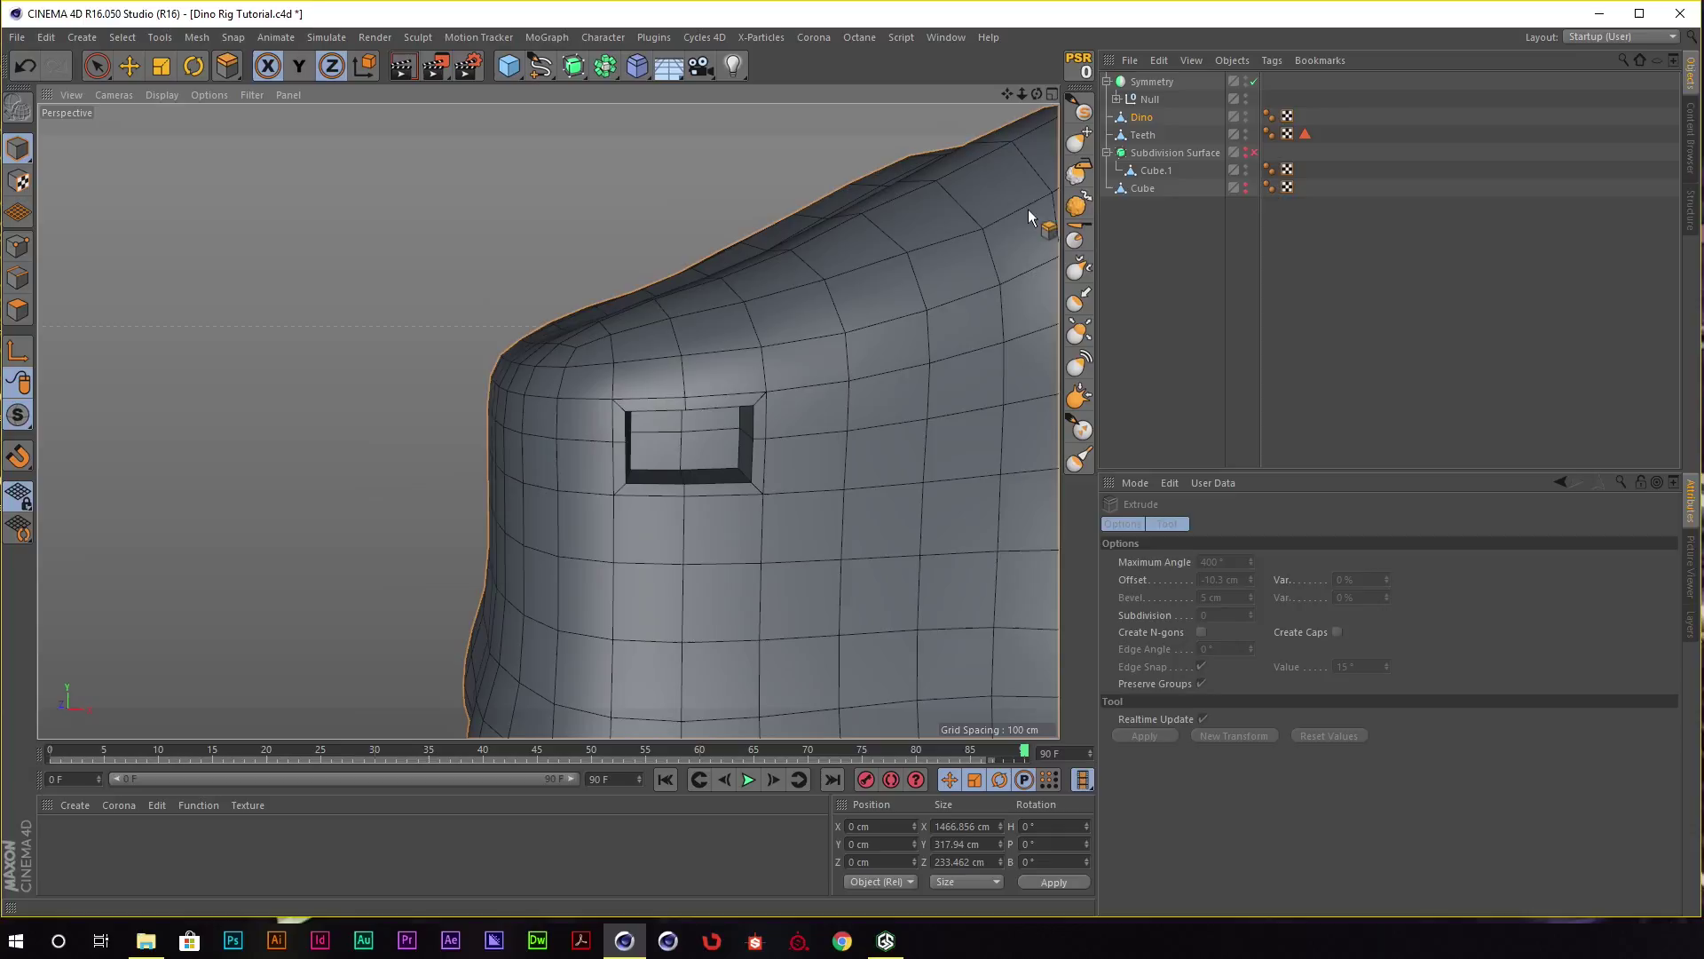
left_click(1081, 142)
scroll(761, 416, "up", 1)
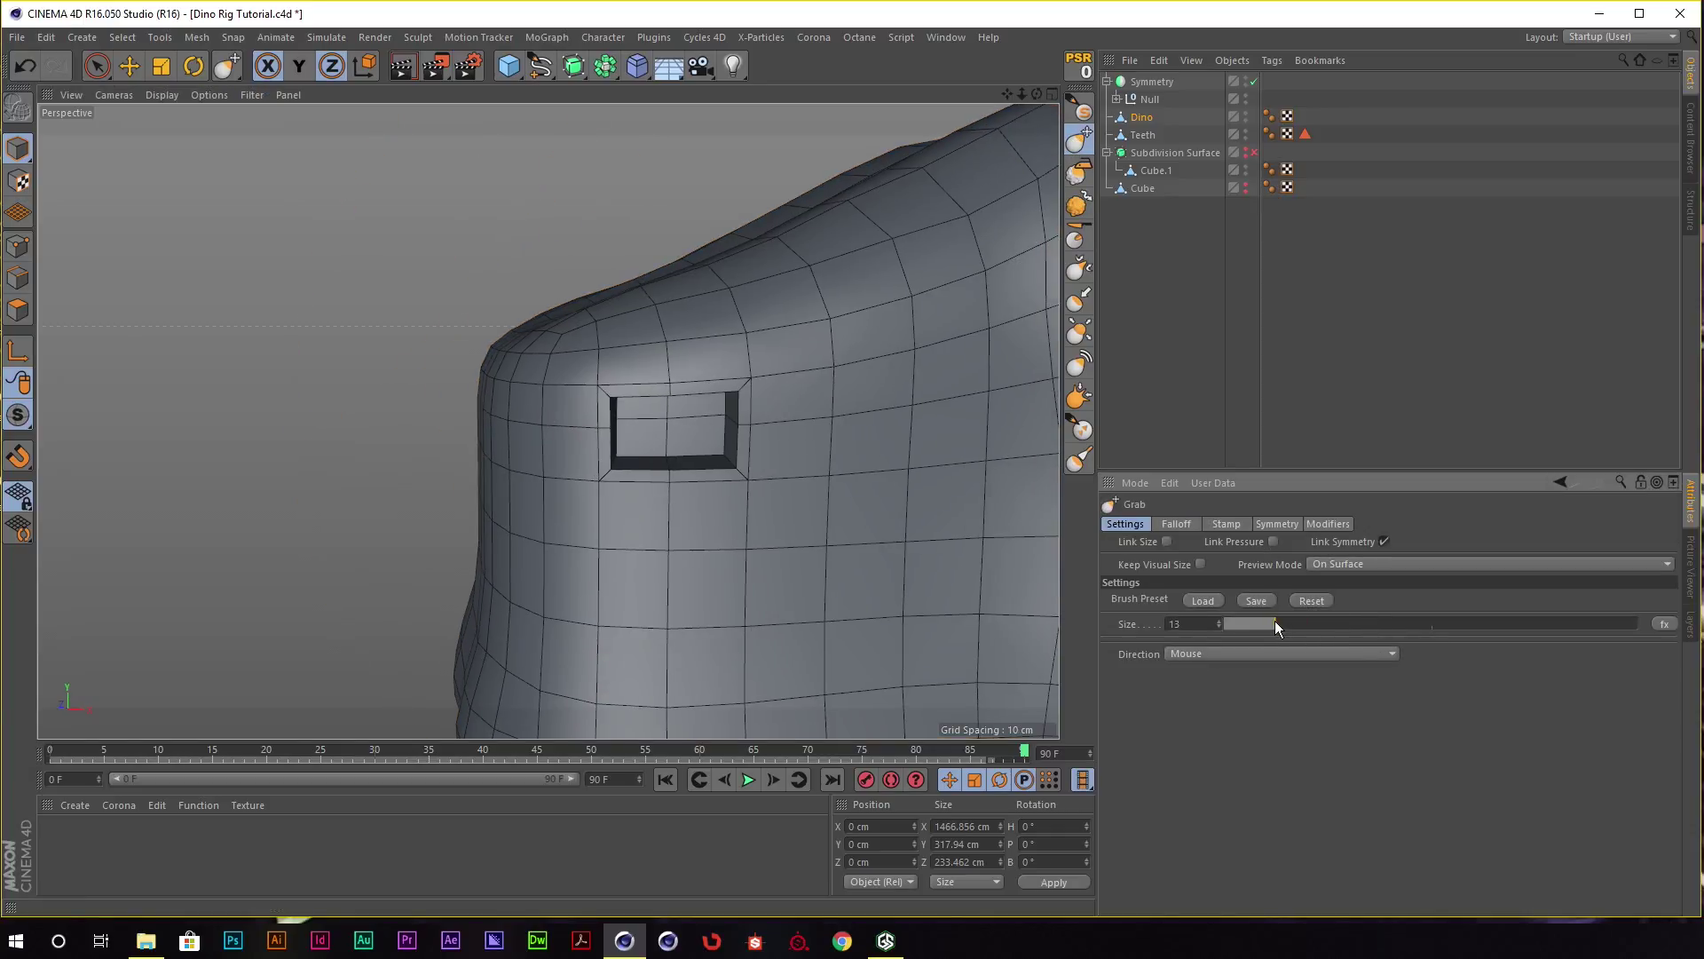
left_click_drag(730, 337, 719, 360)
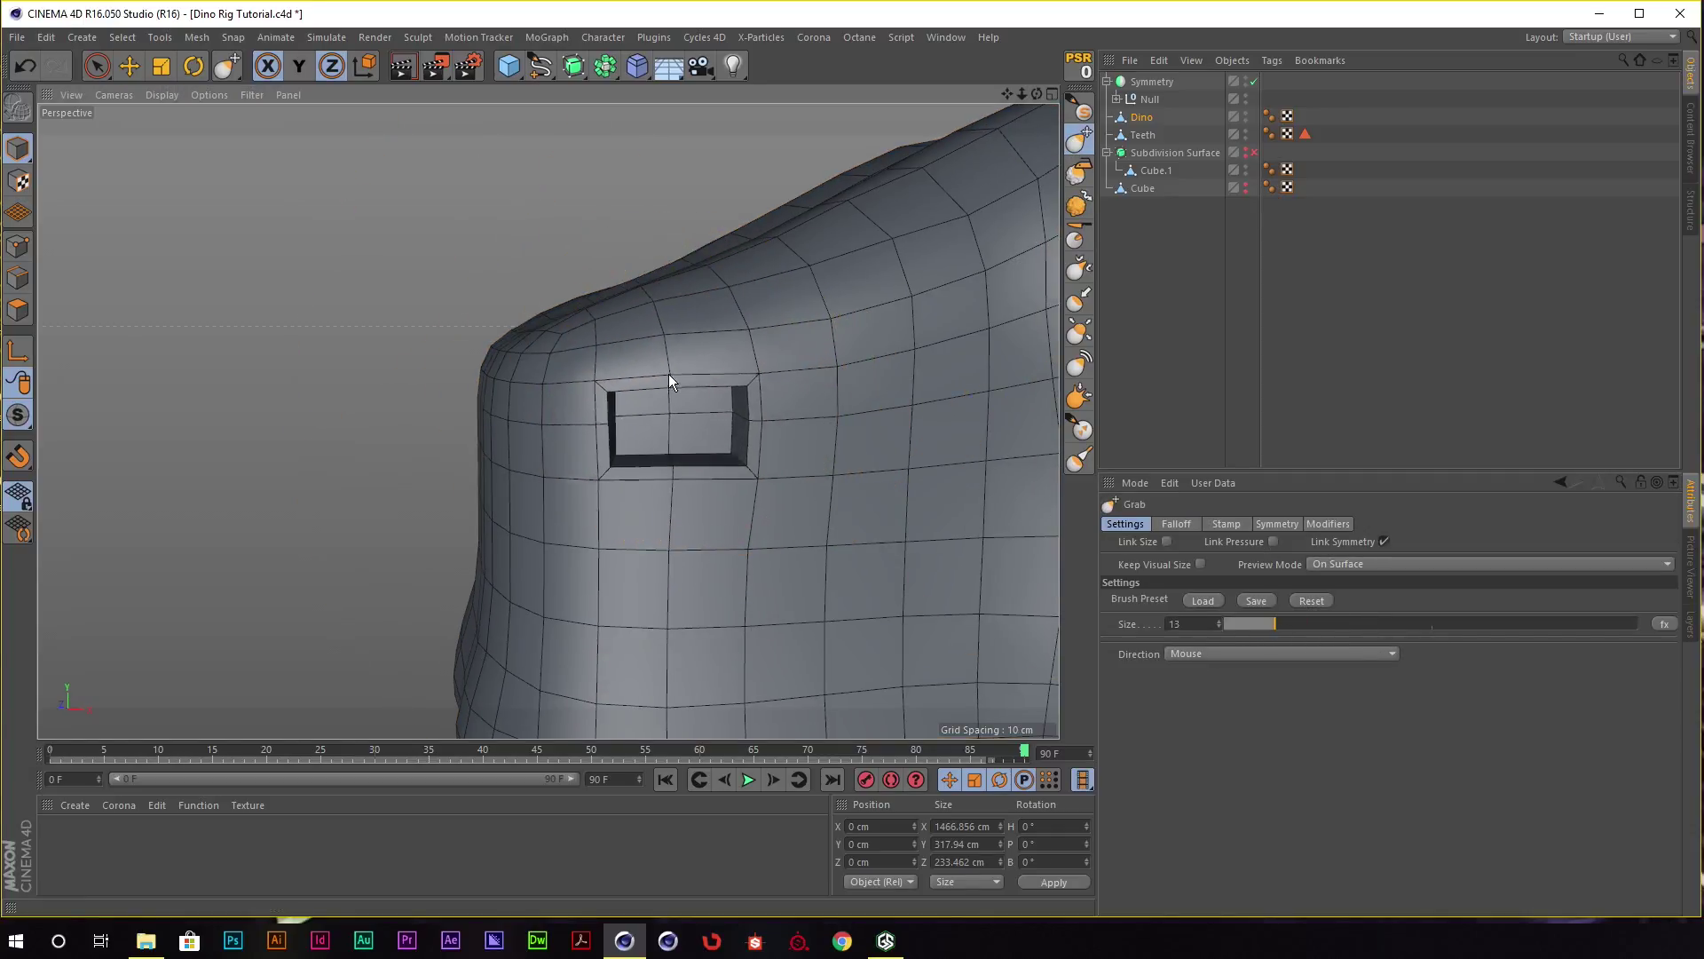
left_click_drag(613, 433, 592, 437)
left_click_drag(676, 488, 677, 514)
Enlarge, round and smooth the nostril hole, then pull its surroundings outward with a size-7 Pull brush.
left_click_drag(752, 440, 774, 441)
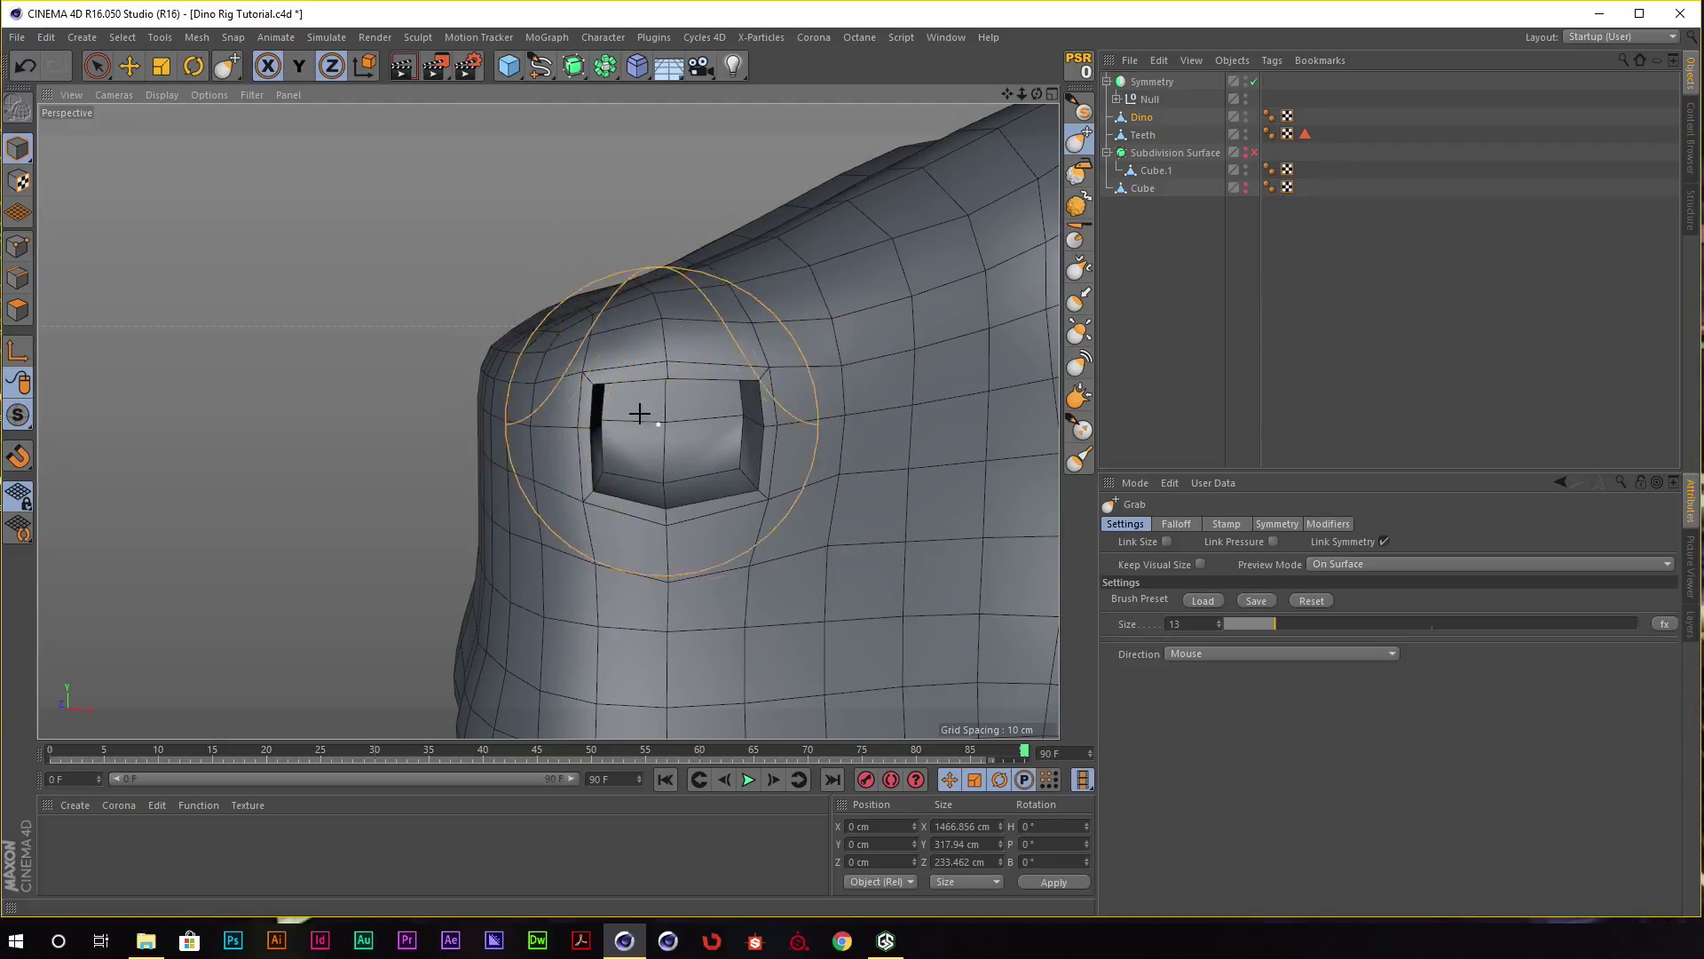
mouse_move(639, 411)
left_mouse_down("shift")
mouse_move(790, 439)
mouse_move(717, 342)
left_mouse_up("shift")
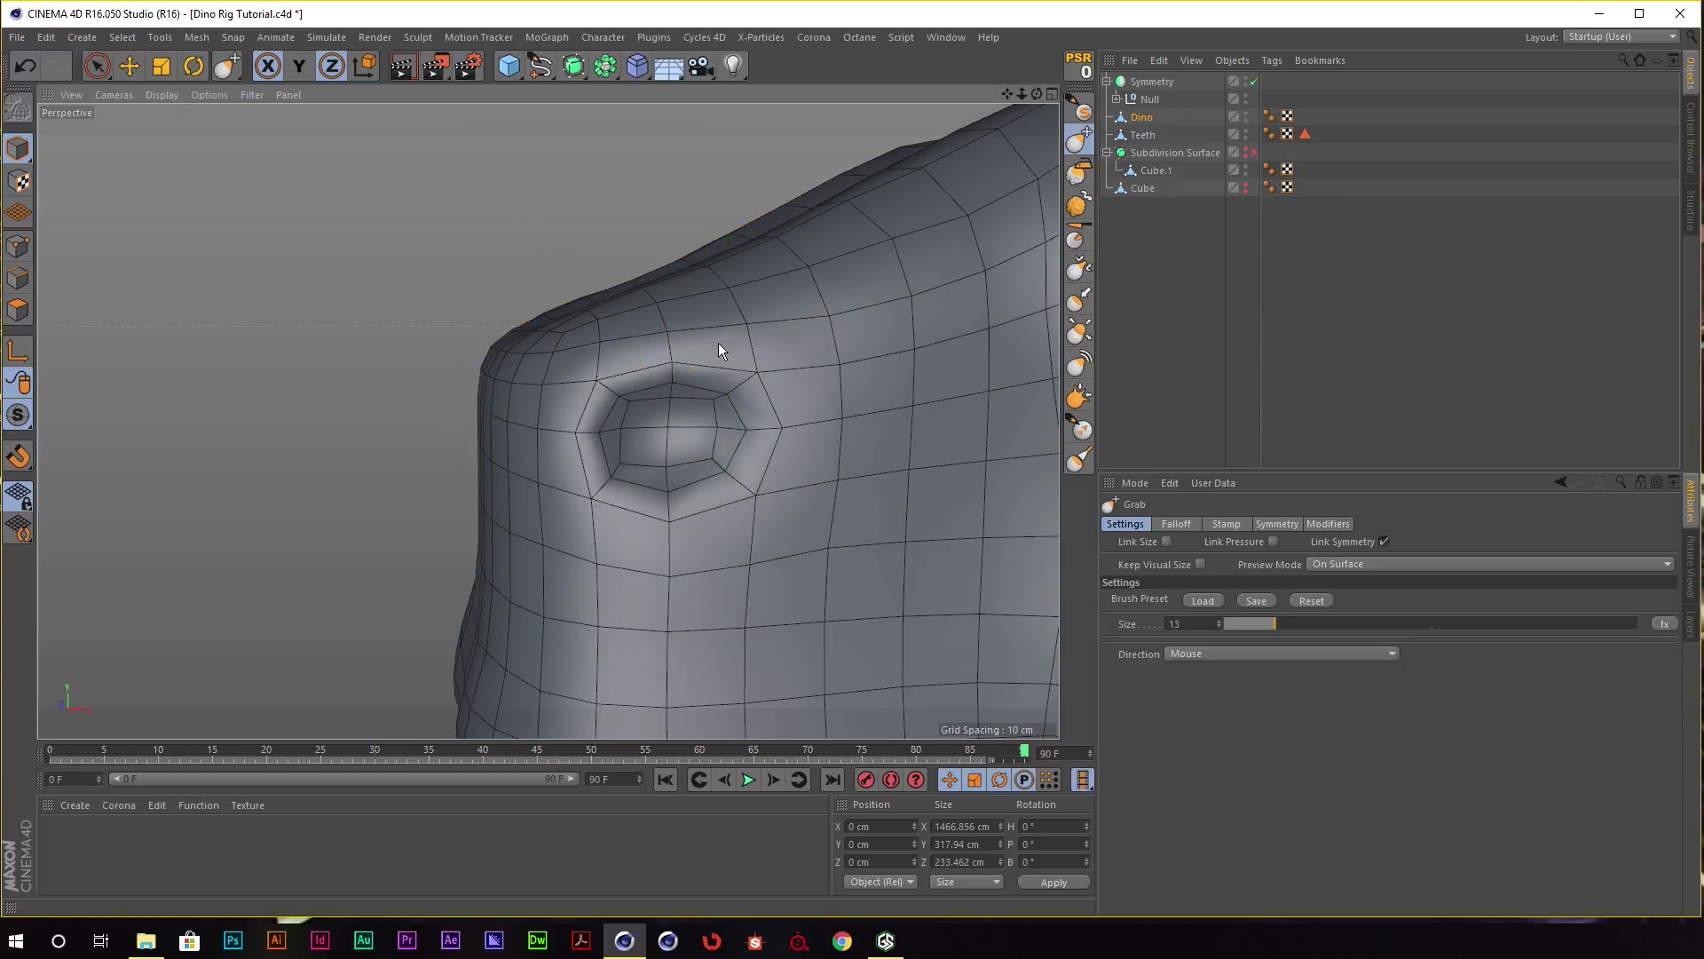
mouse_move(829, 380)
left_mouse_down("shift")
mouse_move(693, 437)
mouse_move(807, 438)
mouse_move(696, 438)
mouse_move(730, 451)
mouse_move(722, 418)
mouse_move(775, 438)
left_mouse_up("shift")
left_click(1079, 108)
left_click_drag(1276, 626, 1268, 625)
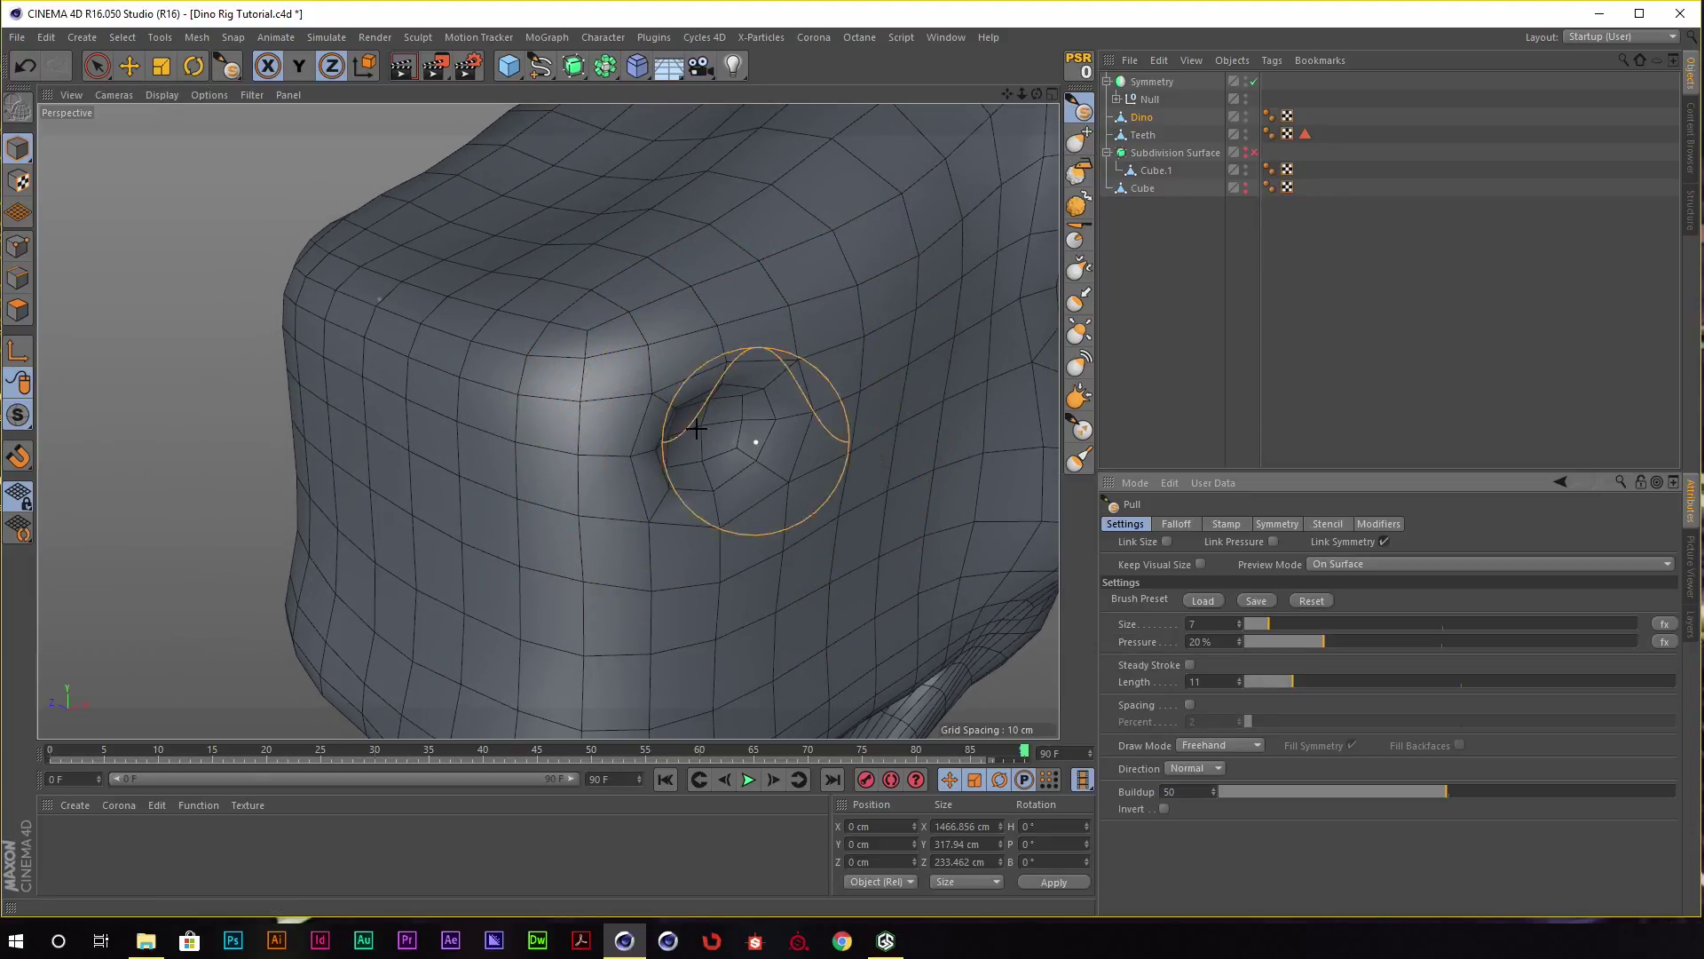
left_click_drag(734, 438, 582, 387)
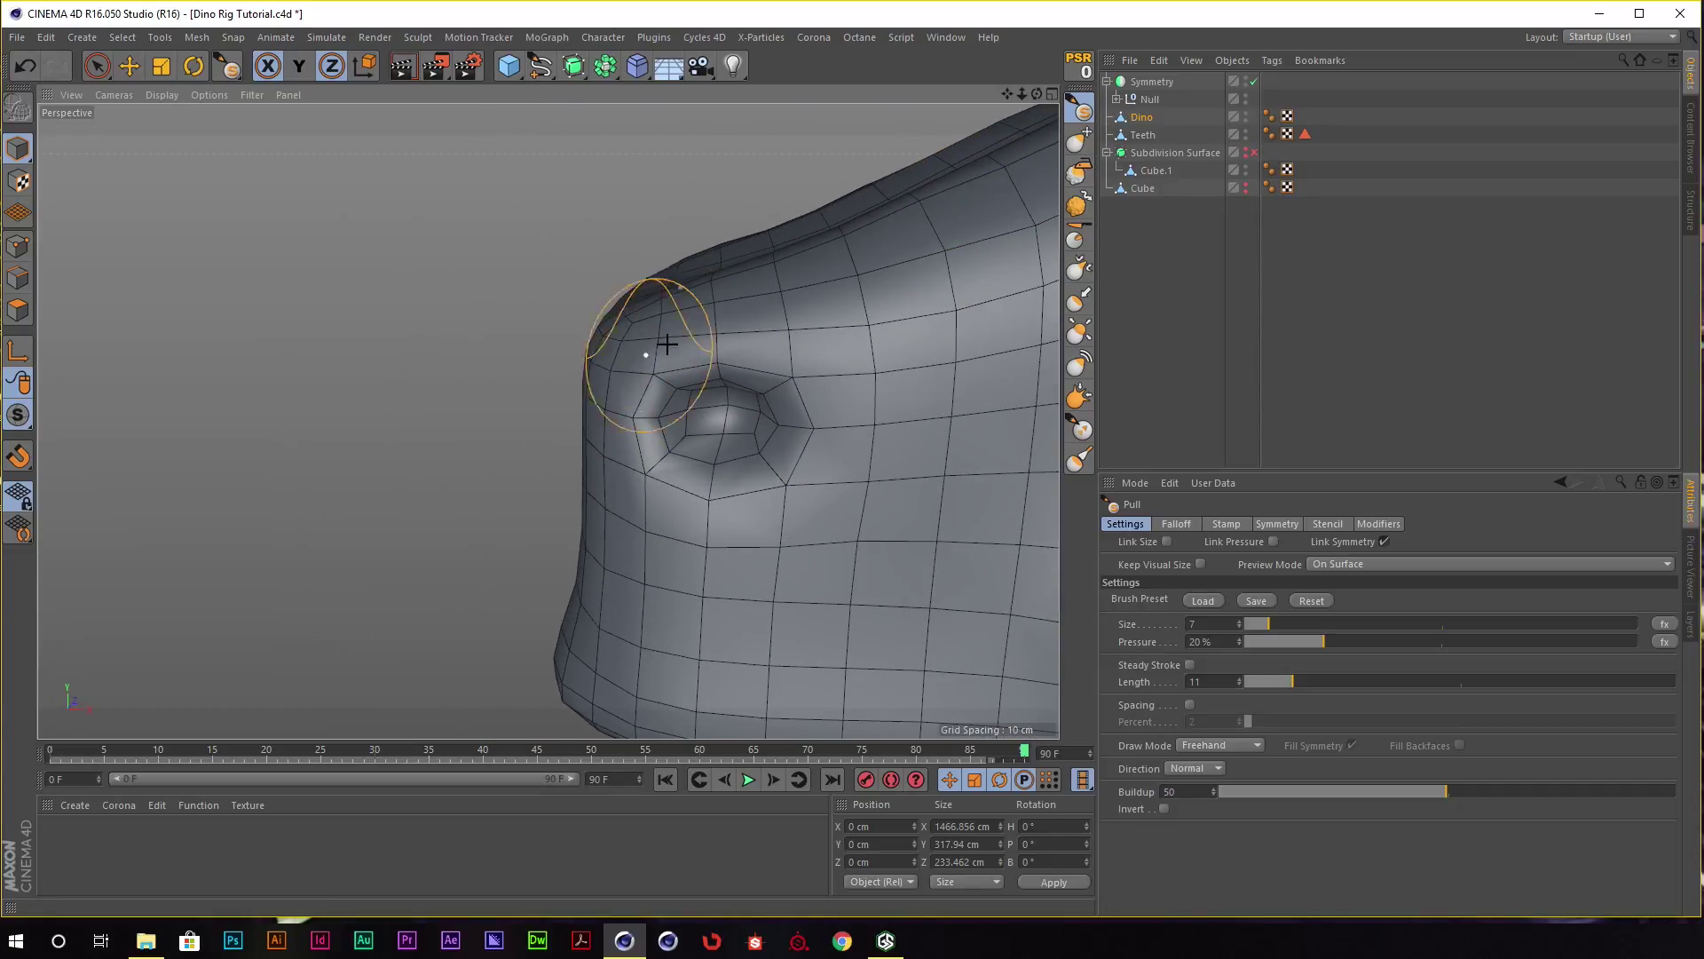
left_click_drag(666, 343, 725, 319, "alt")
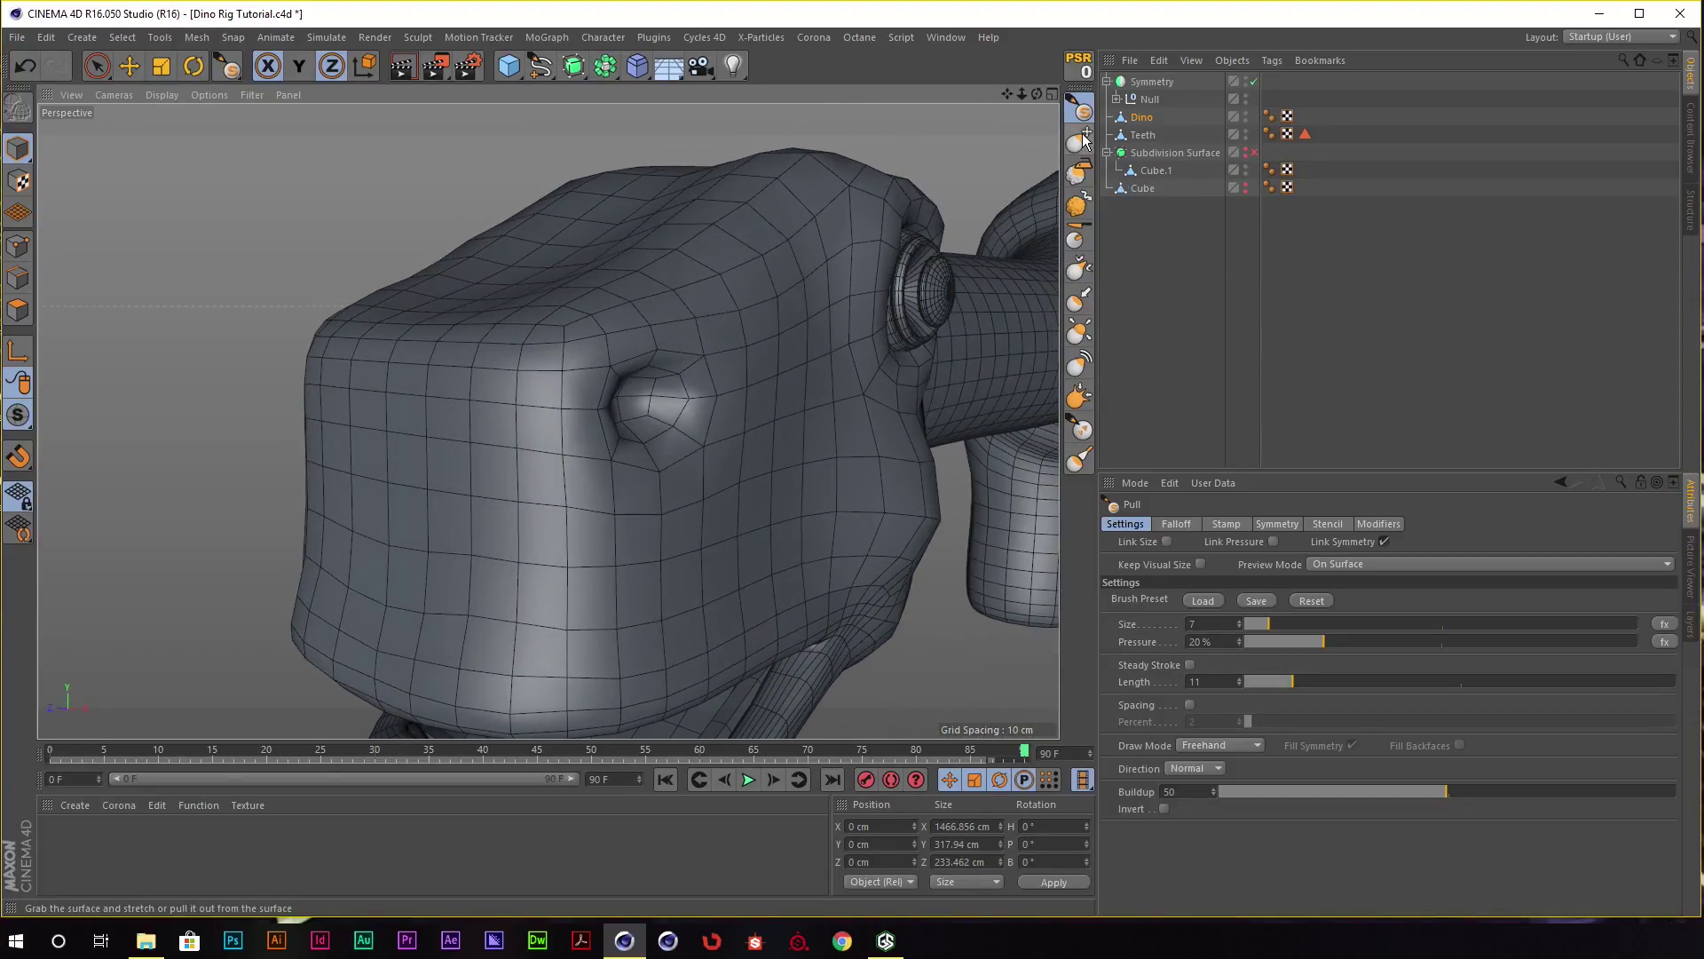
Inflate the nostril rim with a size-9 Inflate brush and zoom out to the whole dino.
left_click(1082, 140)
left_click(1079, 333)
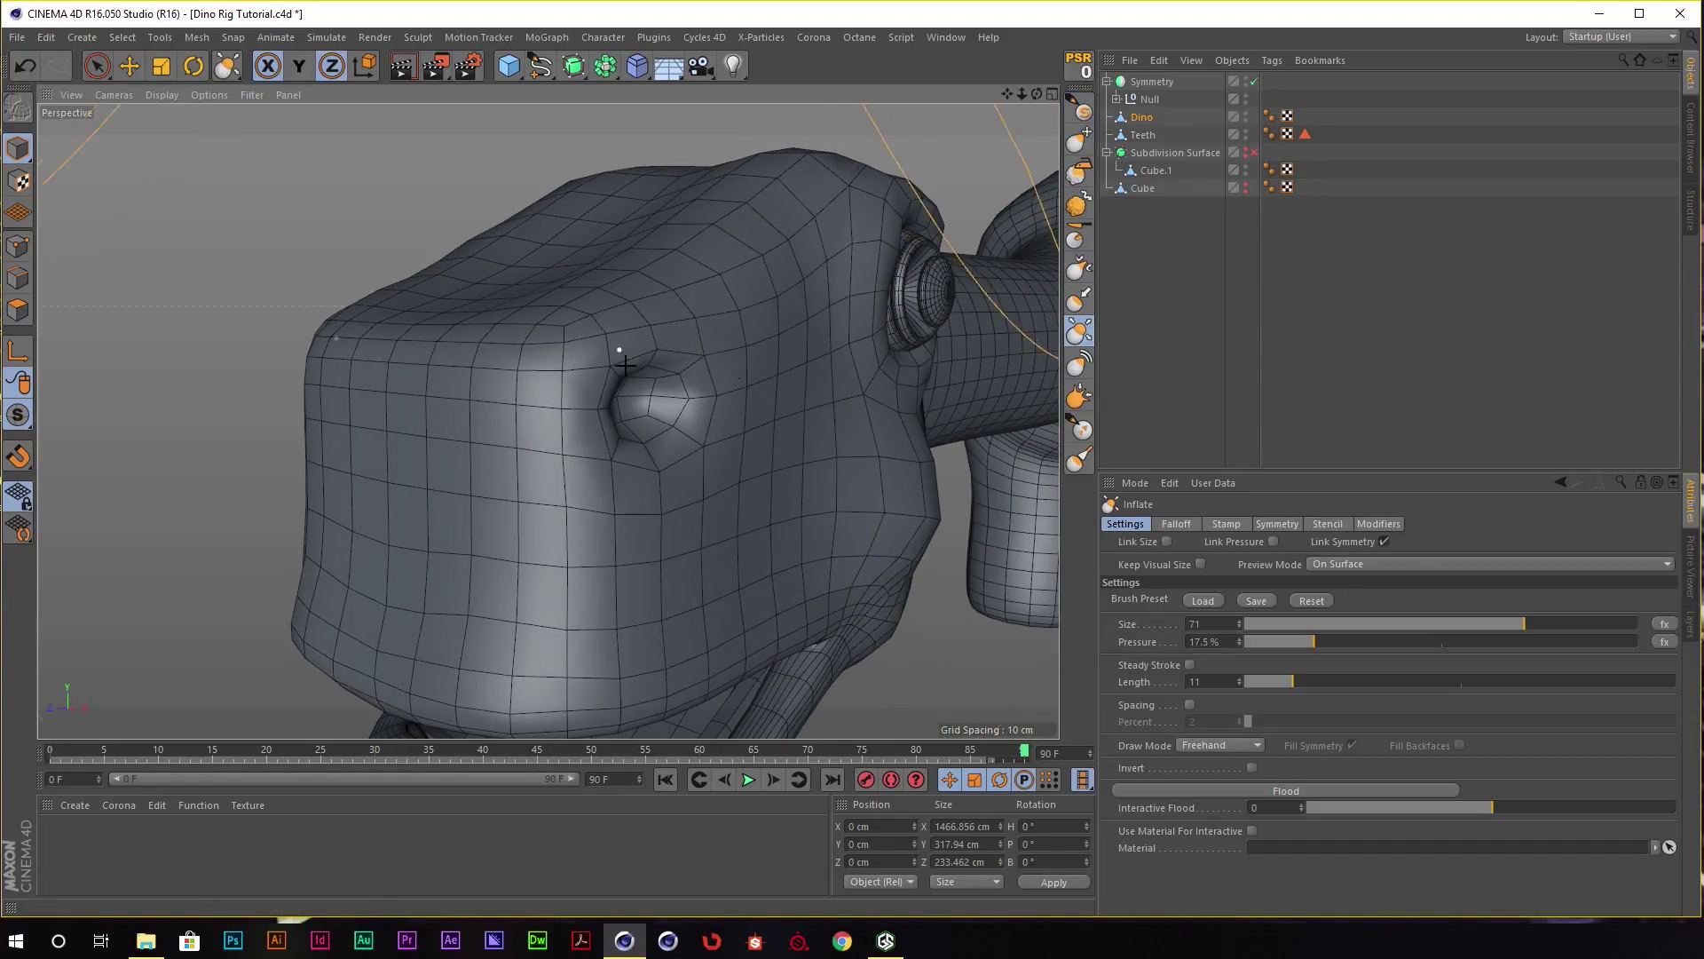
left_click_drag(1383, 625, 1273, 621)
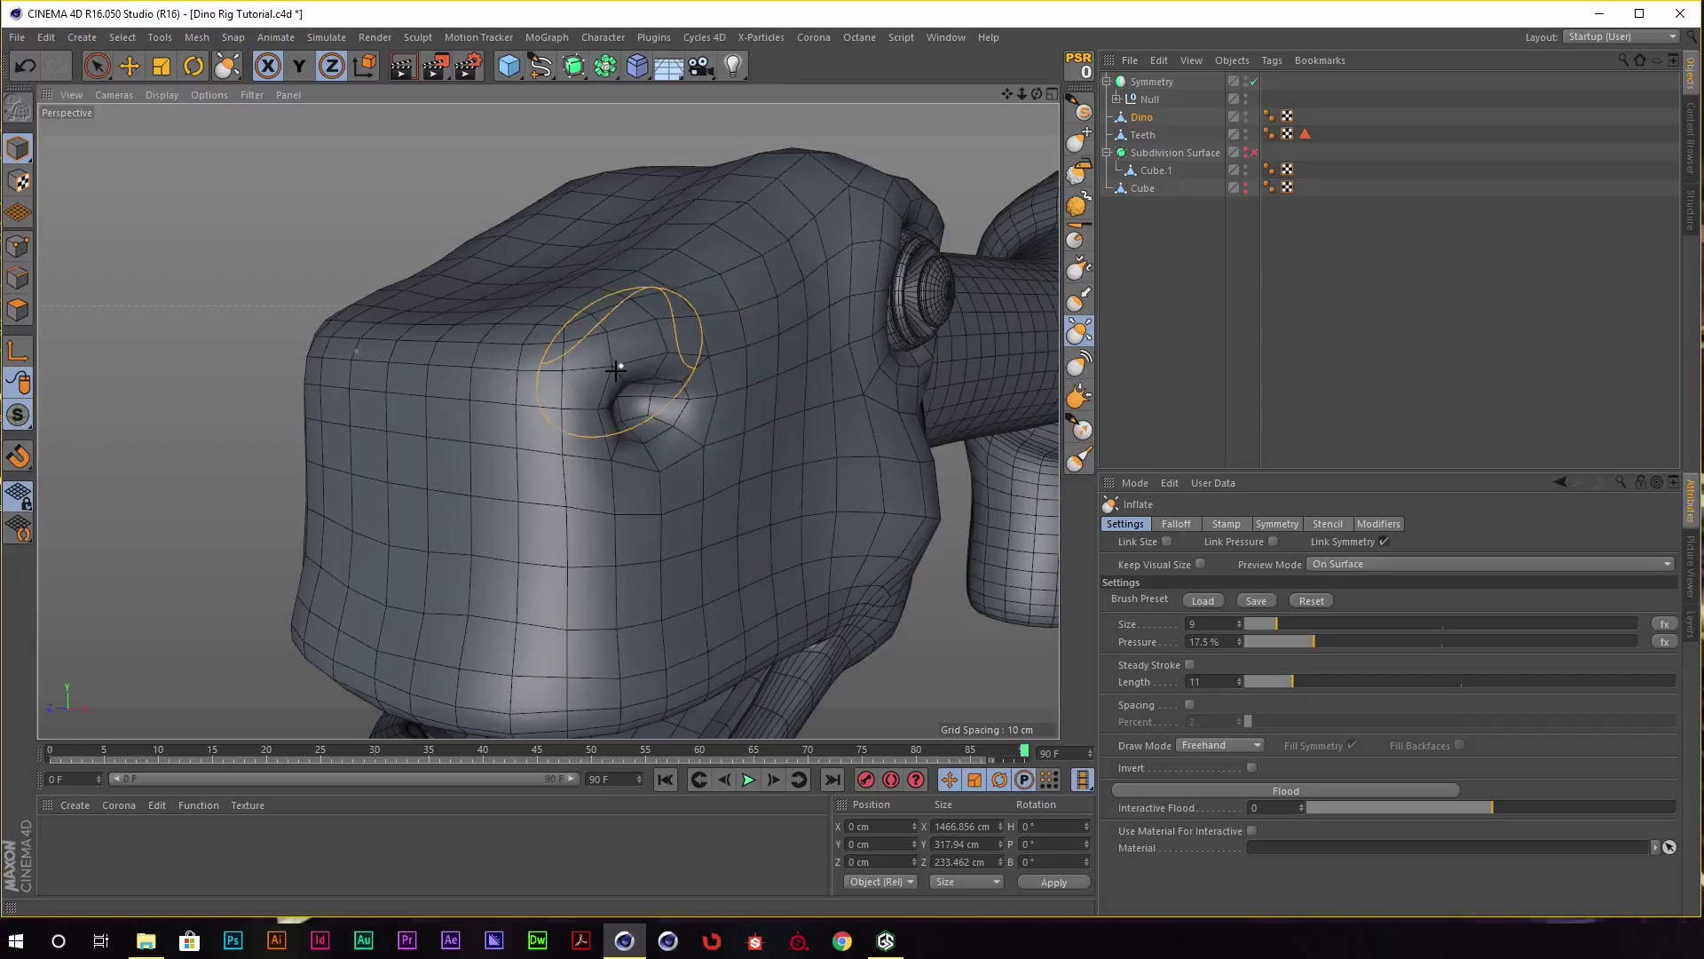
left_click_drag(606, 433, 704, 436)
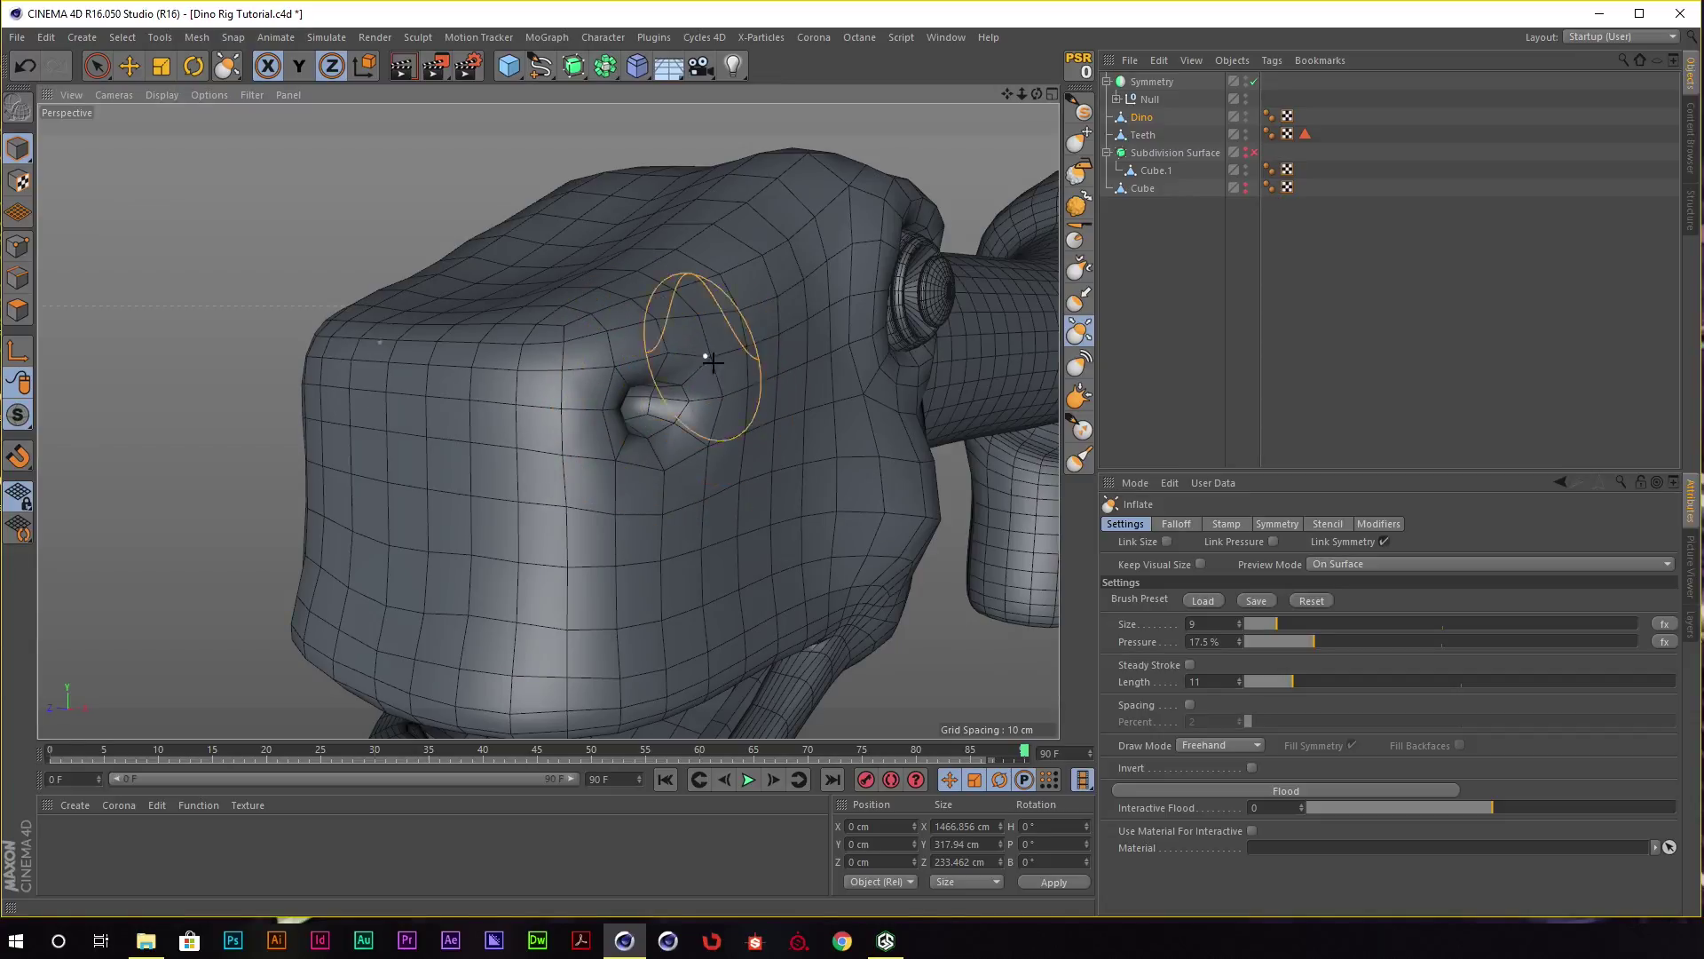
scroll(654, 353, "down", 5)
mouse_move(655, 353)
left_mouse_down("alt")
mouse_move(615, 358)
mouse_move(631, 330)
mouse_move(689, 328)
left_mouse_up("alt")
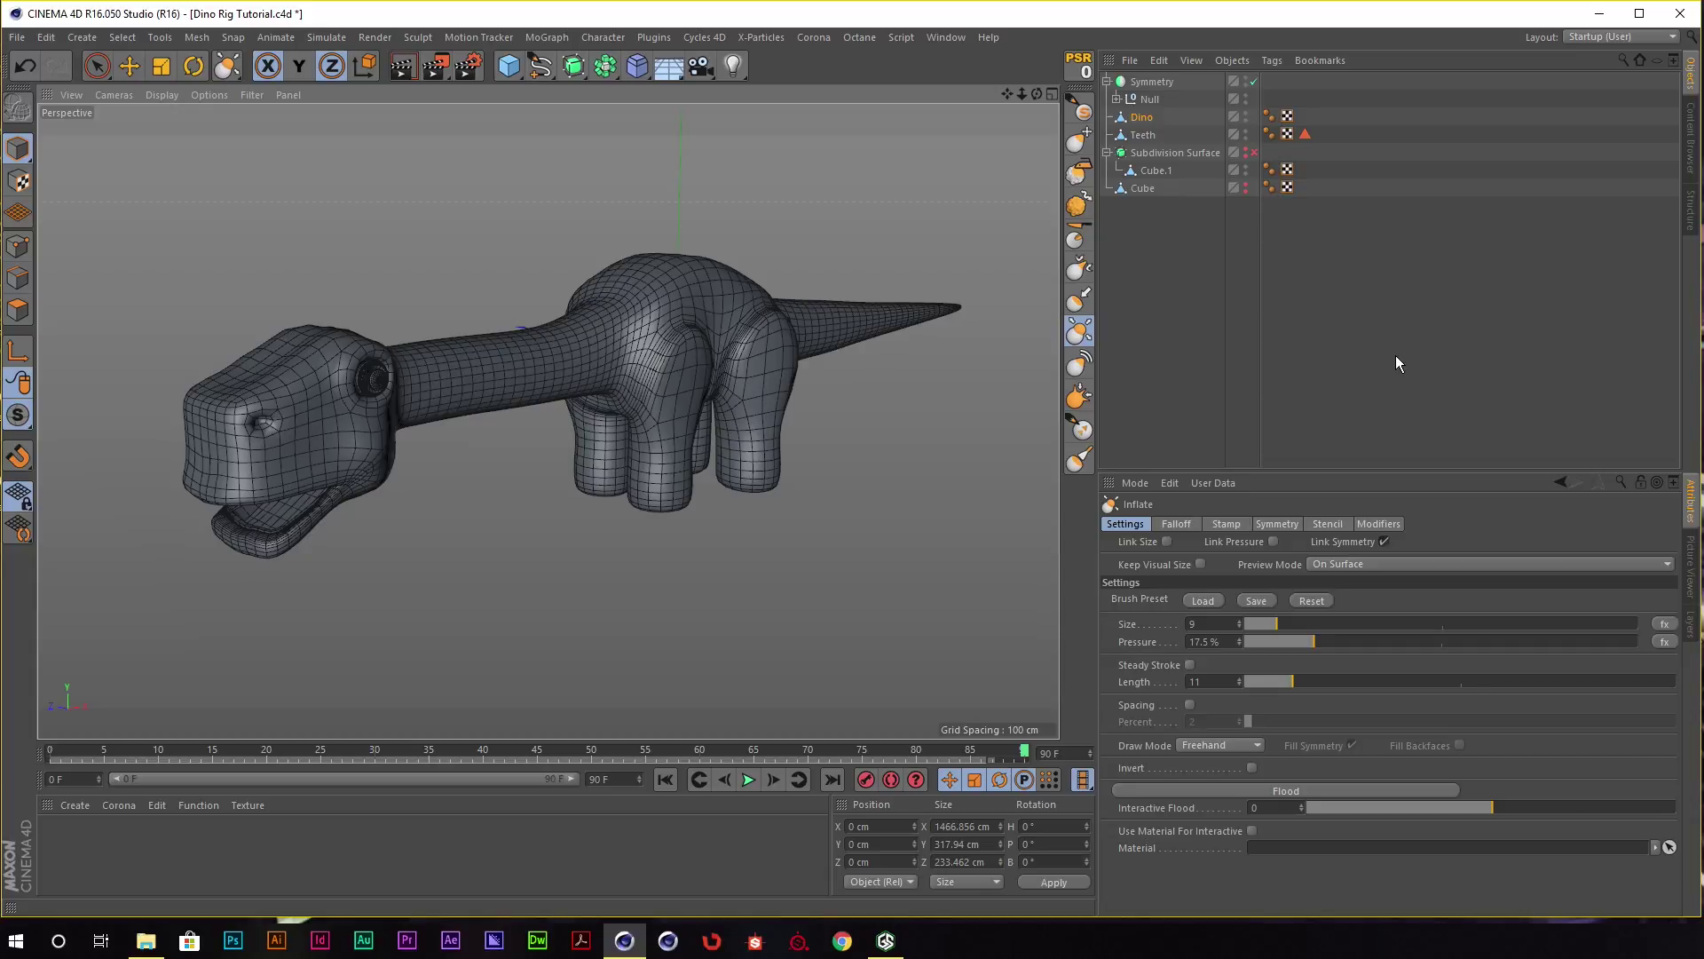
Switch to the Character Tut (User) layout, float the Character tools as a palette, then close it.
left_click(1601, 37)
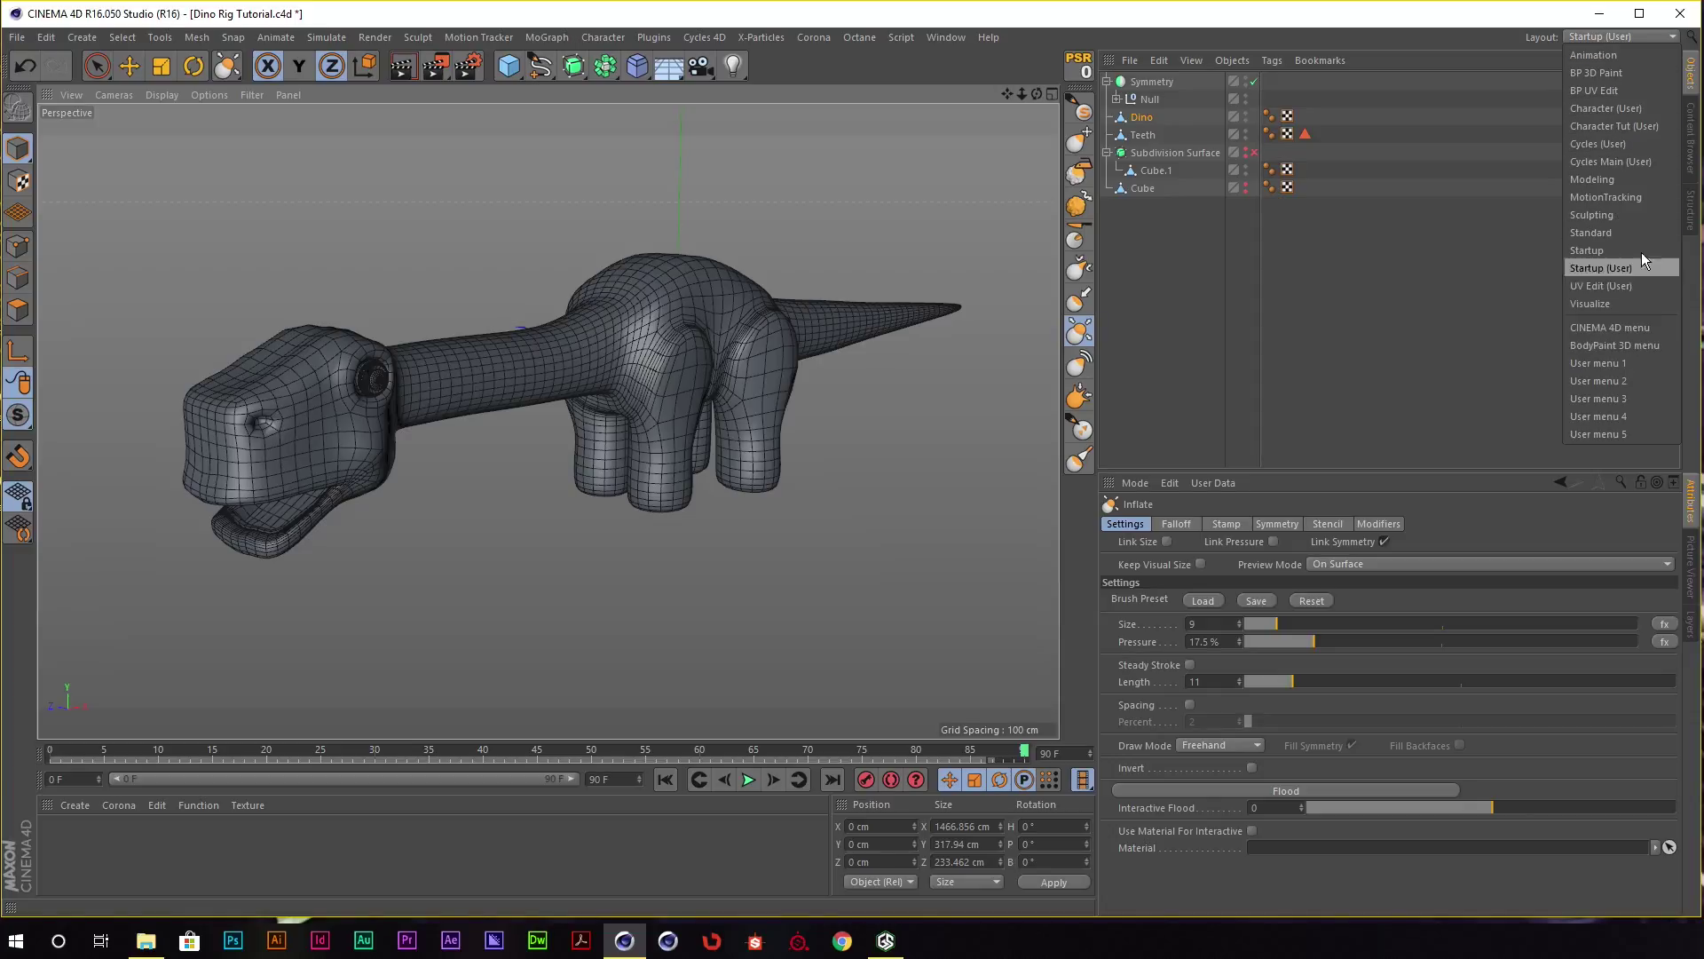
left_click(1647, 126)
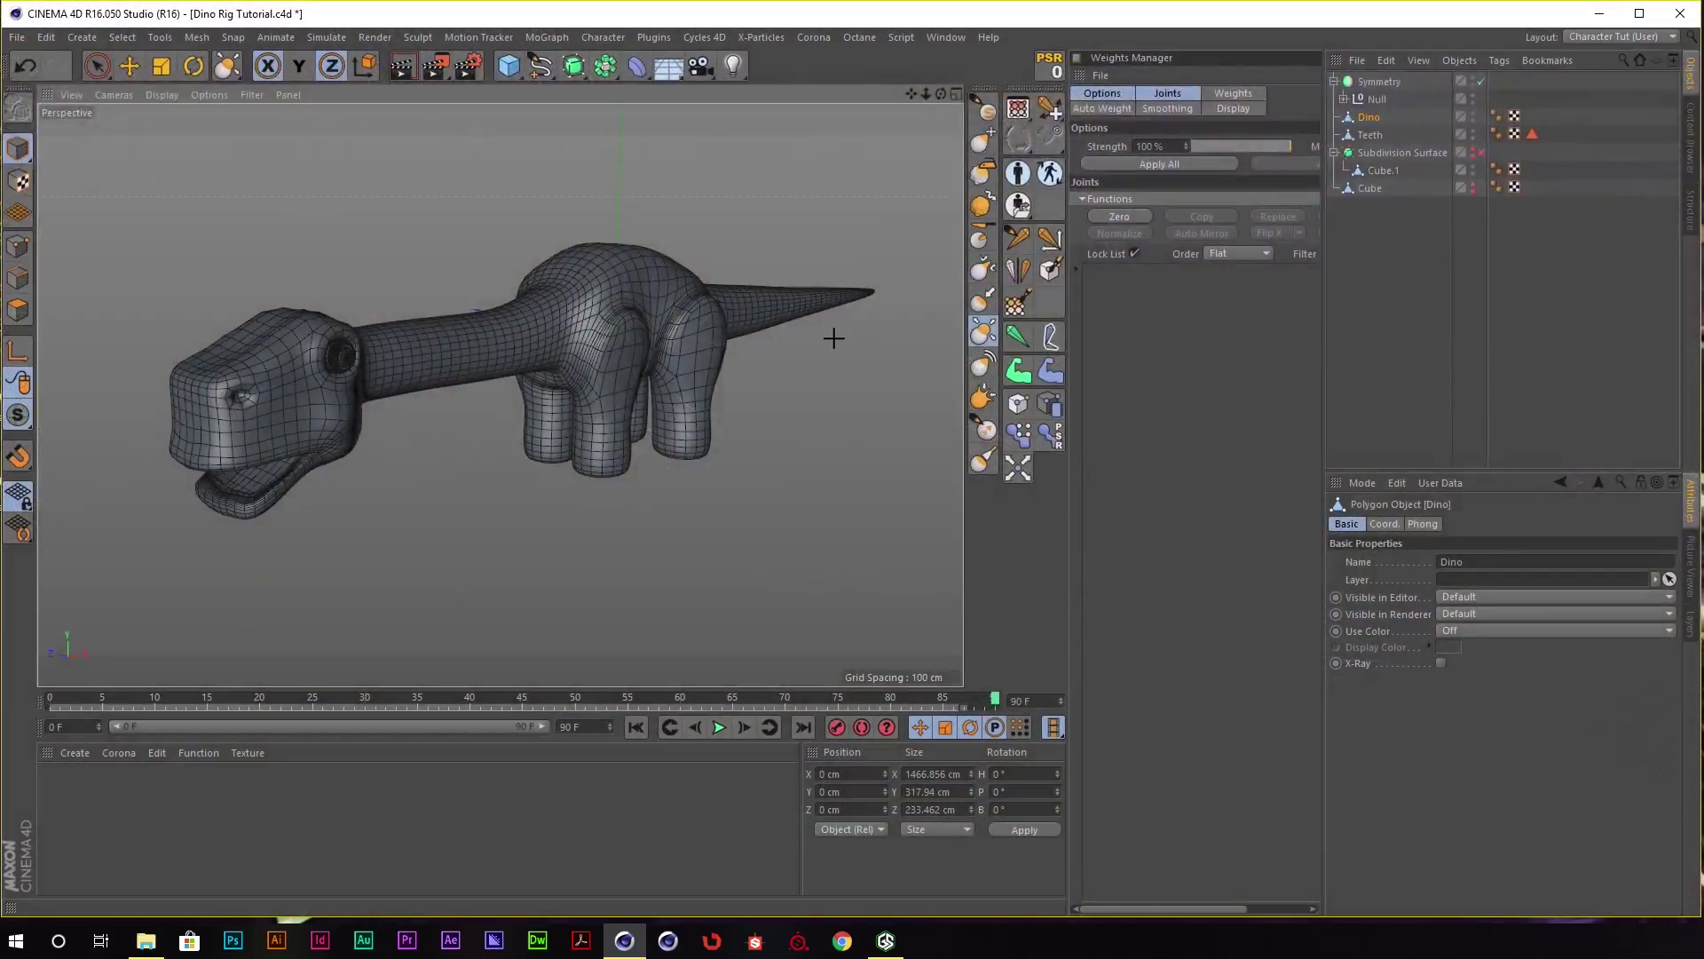
left_click(754, 37)
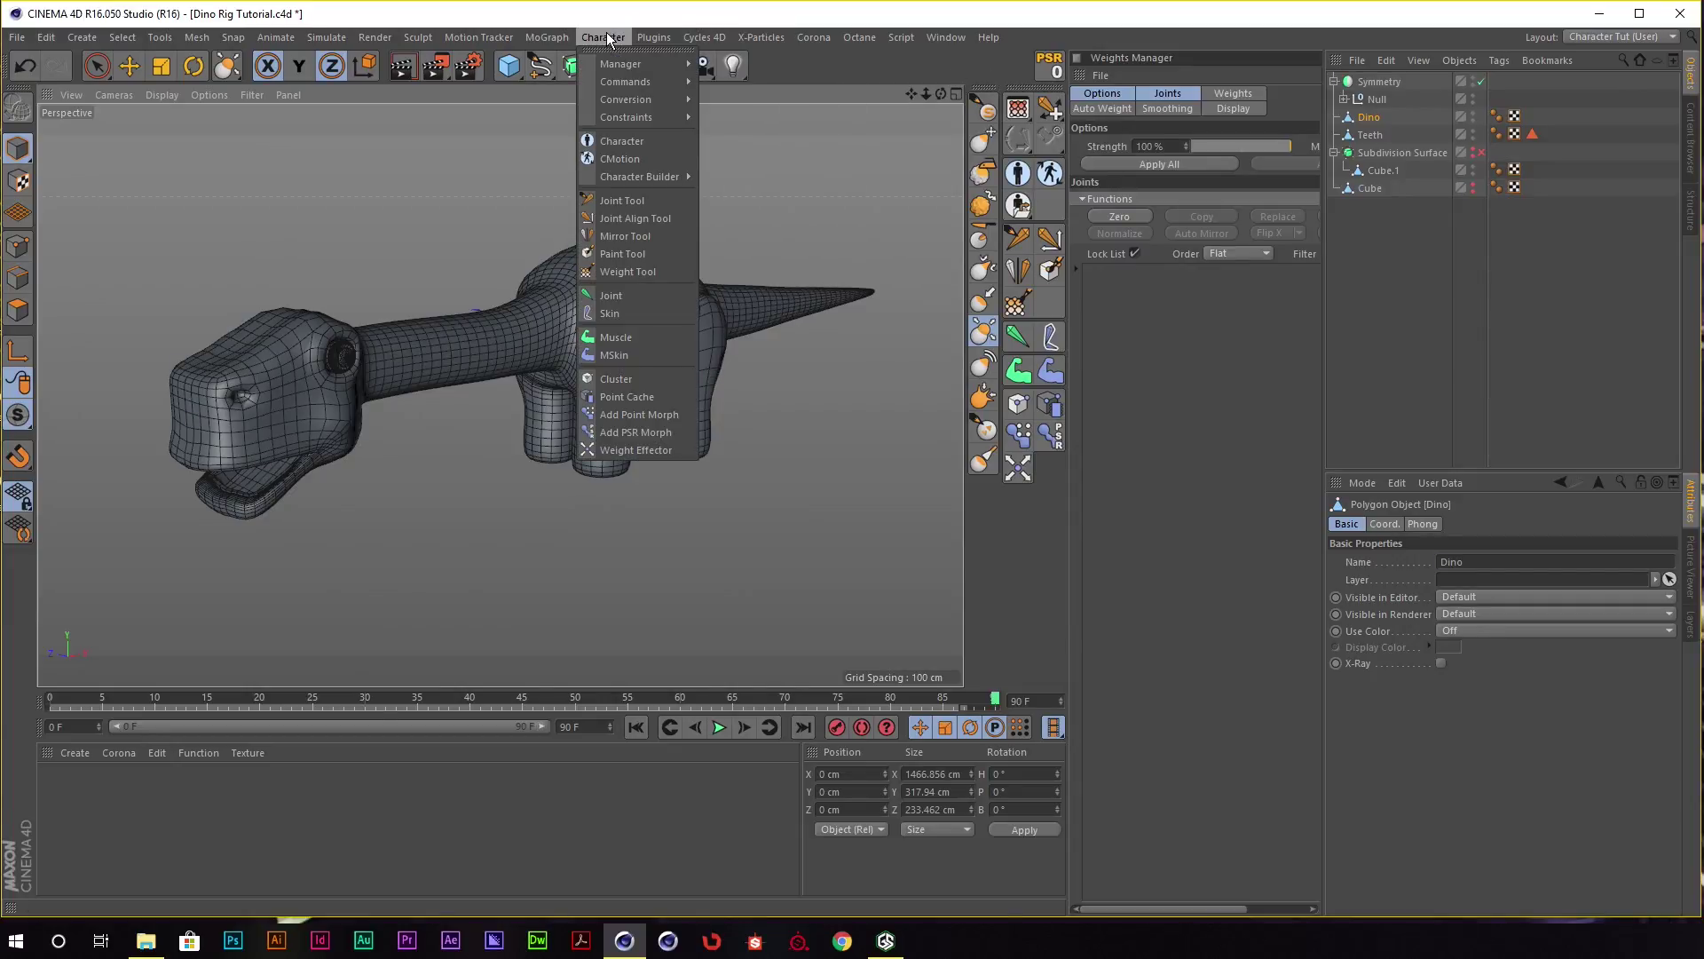
mouse_move(621, 64)
mouse_move(797, 54)
left_mouse_down()
mouse_move(797, 119)
mouse_move(934, 131)
left_mouse_up()
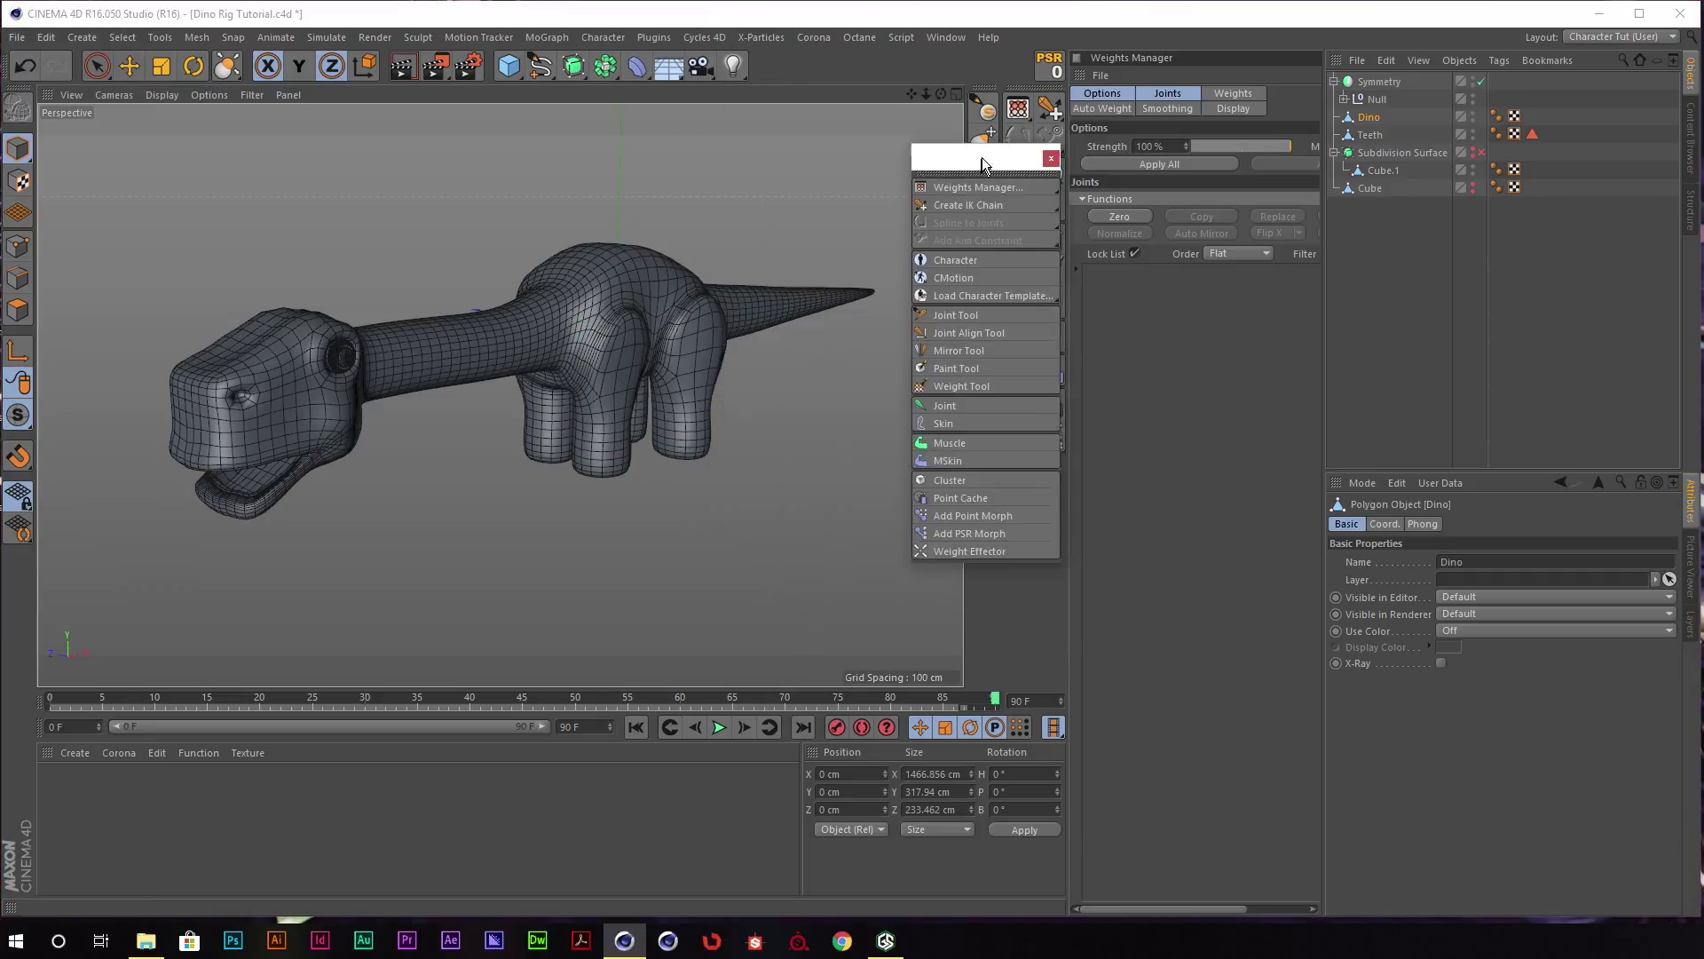
left_click(926, 126)
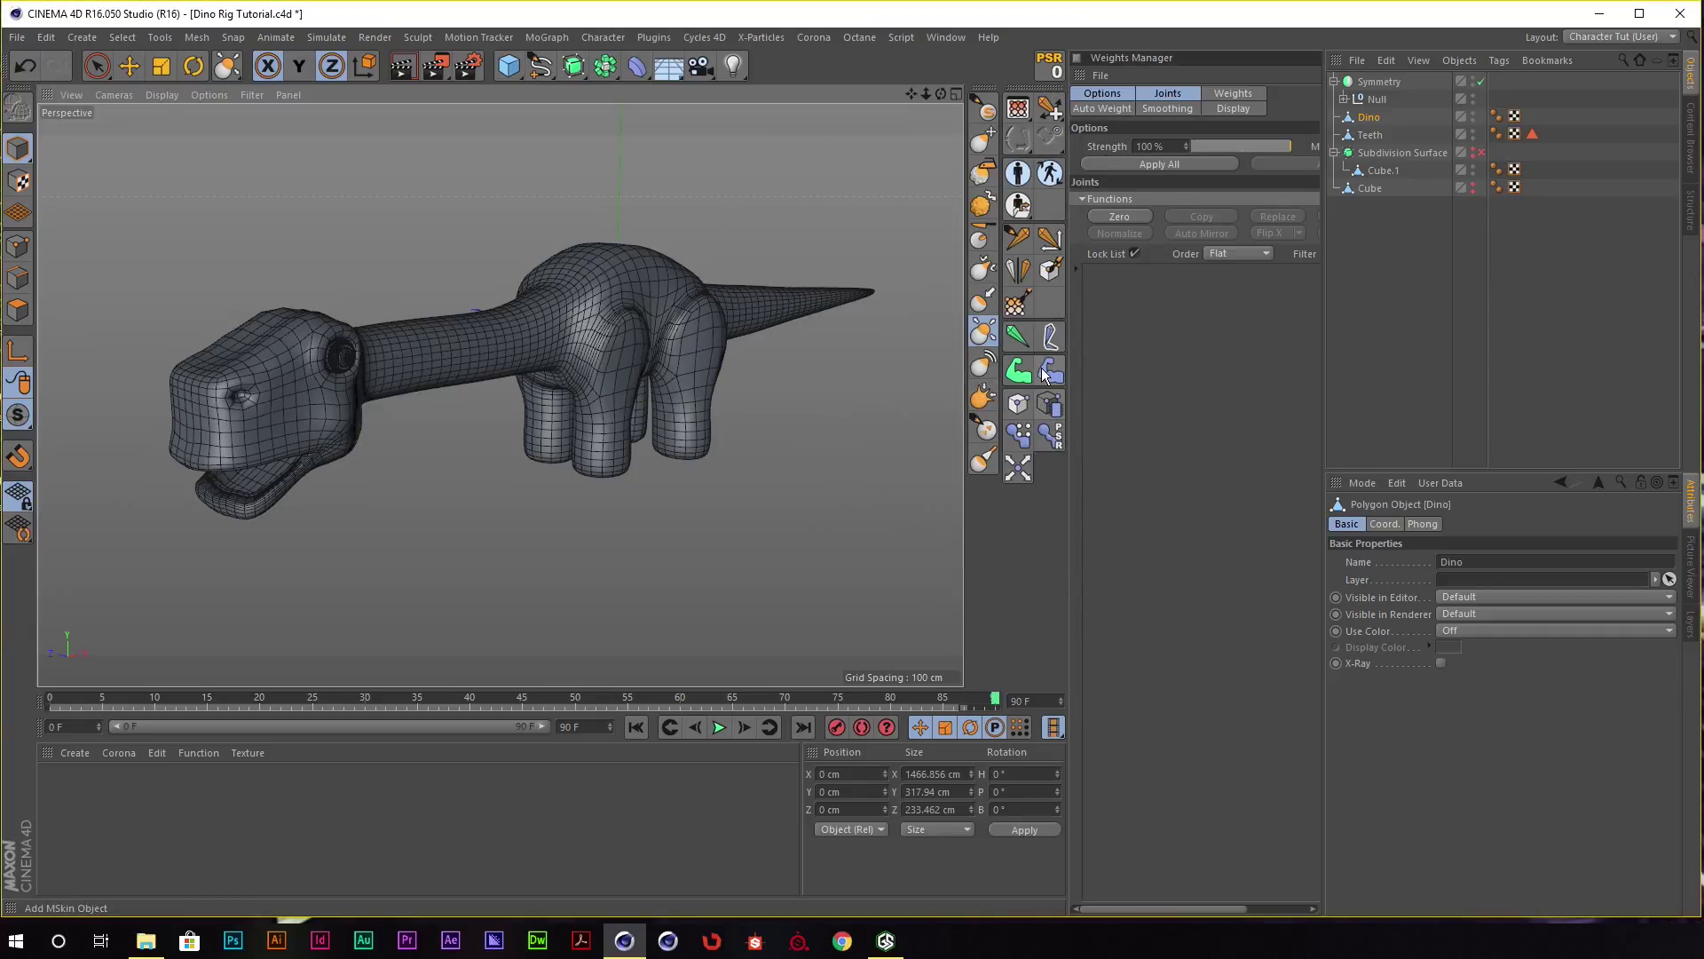
Add a Joint, show the four-view layout, and move the joint along X into the hips.
left_click(1023, 340)
scroll(666, 233, "up", 3)
key("e")
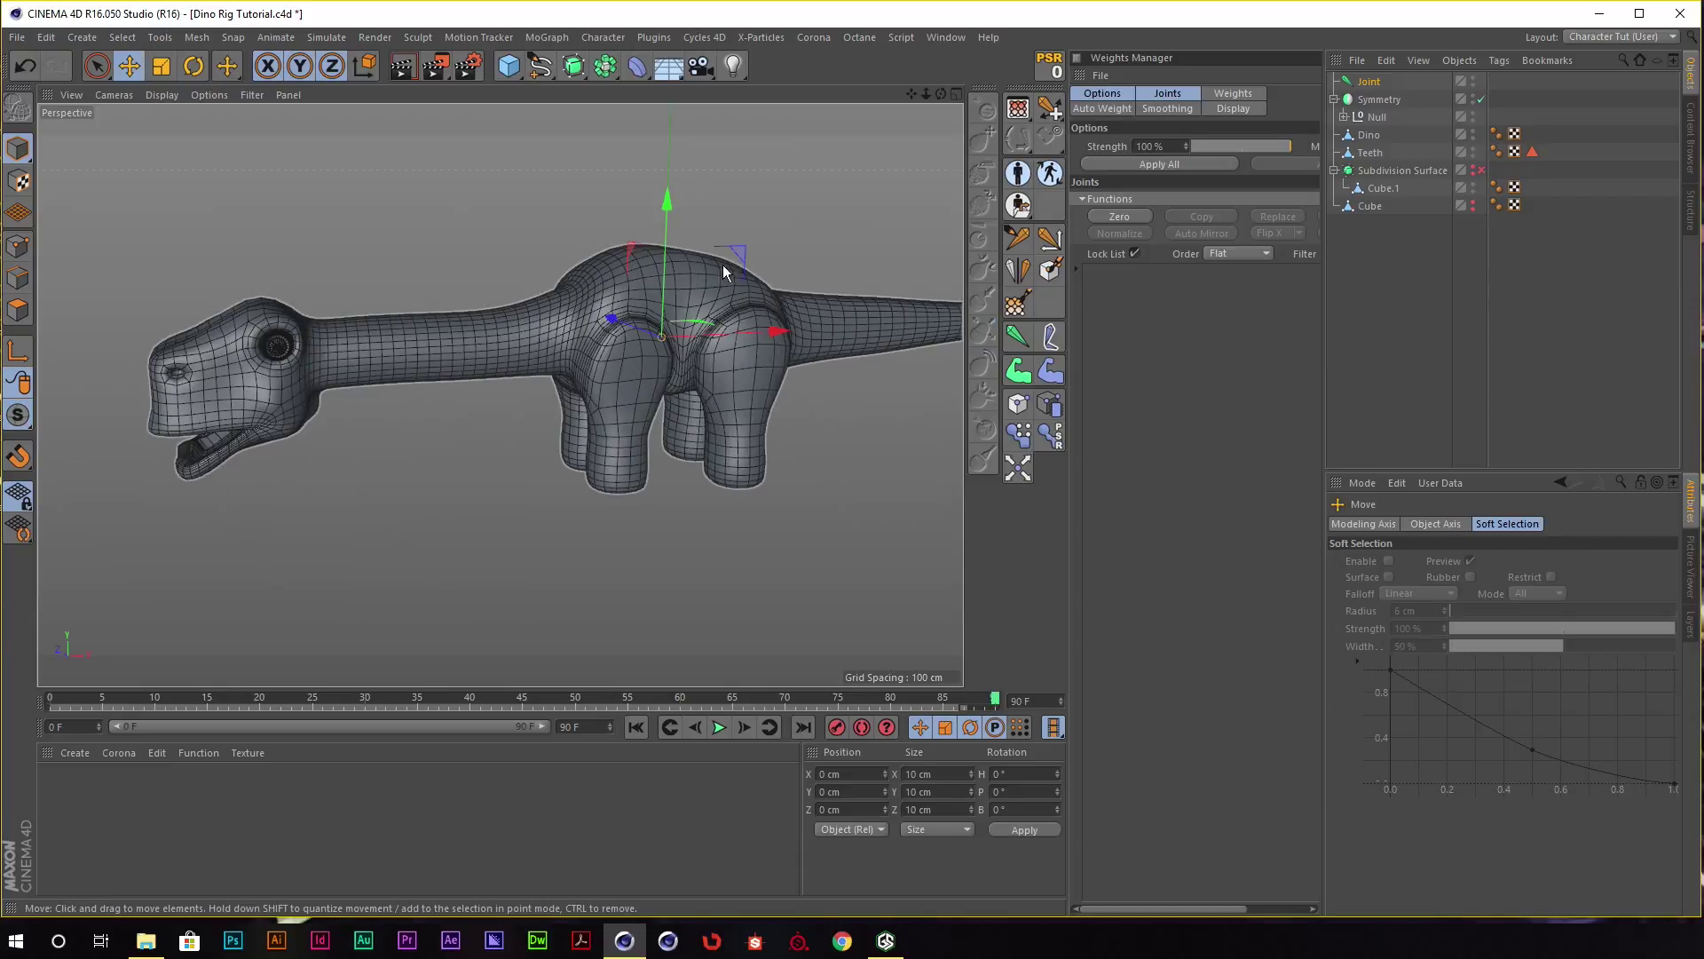
scroll(722, 265, "up", 2)
left_click_drag(655, 251, 674, 245, "alt")
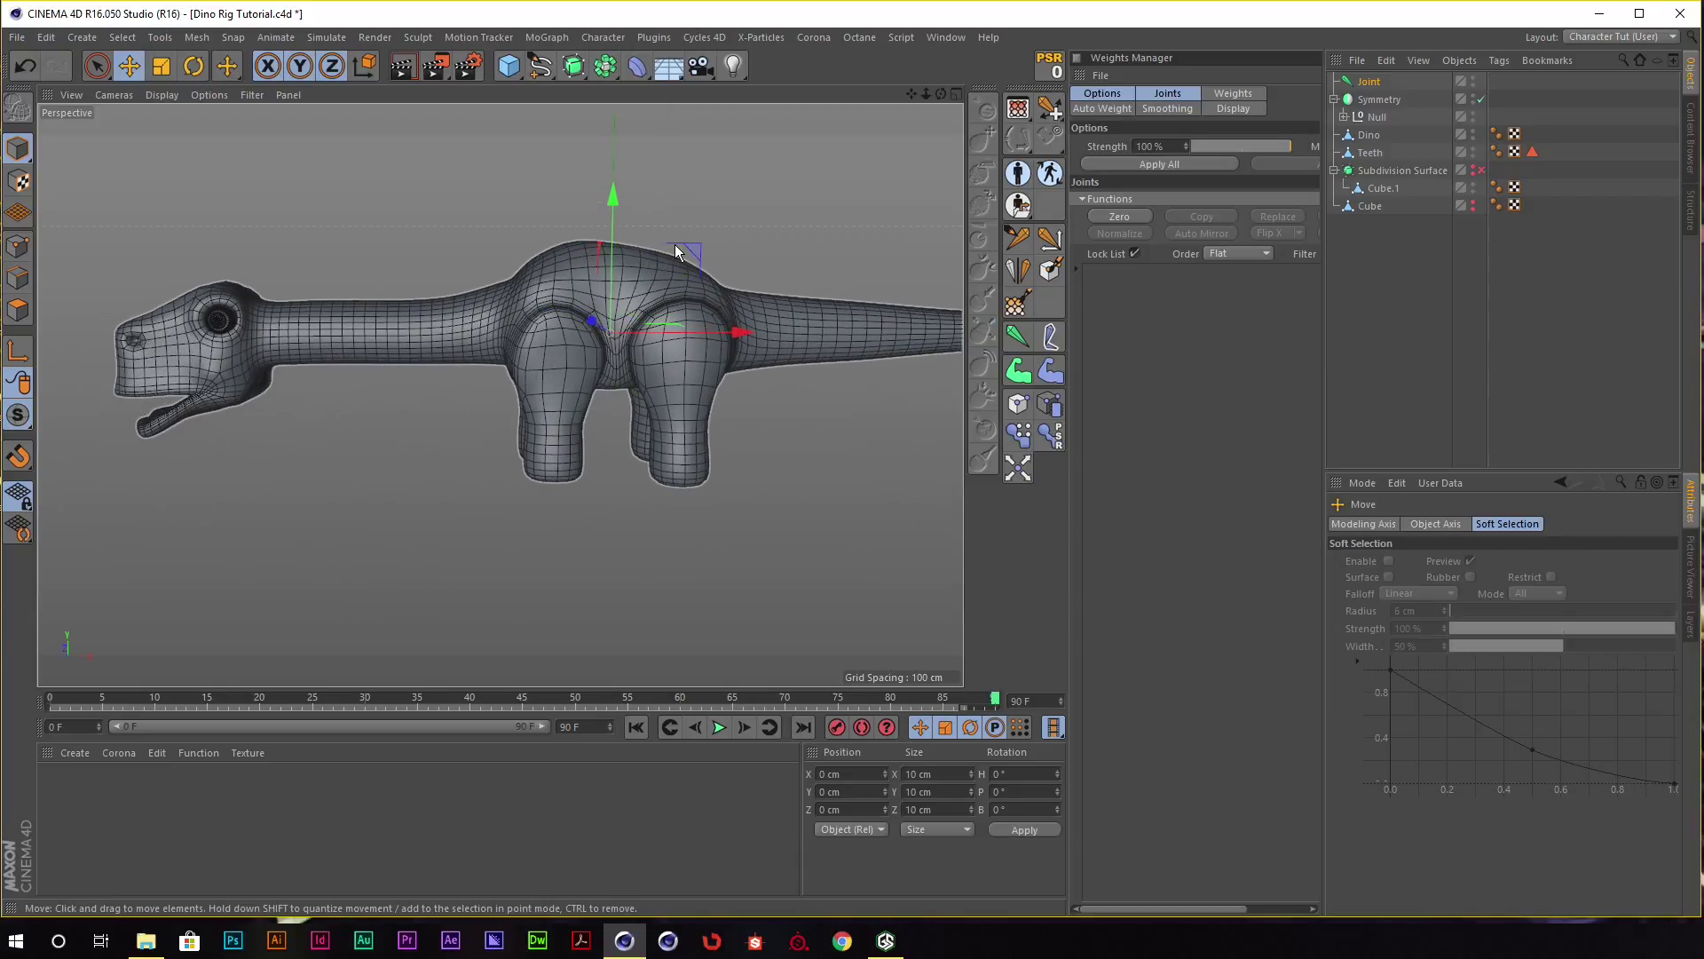
left_click(955, 94)
middle_click_drag(731, 326, 728, 292, "alt")
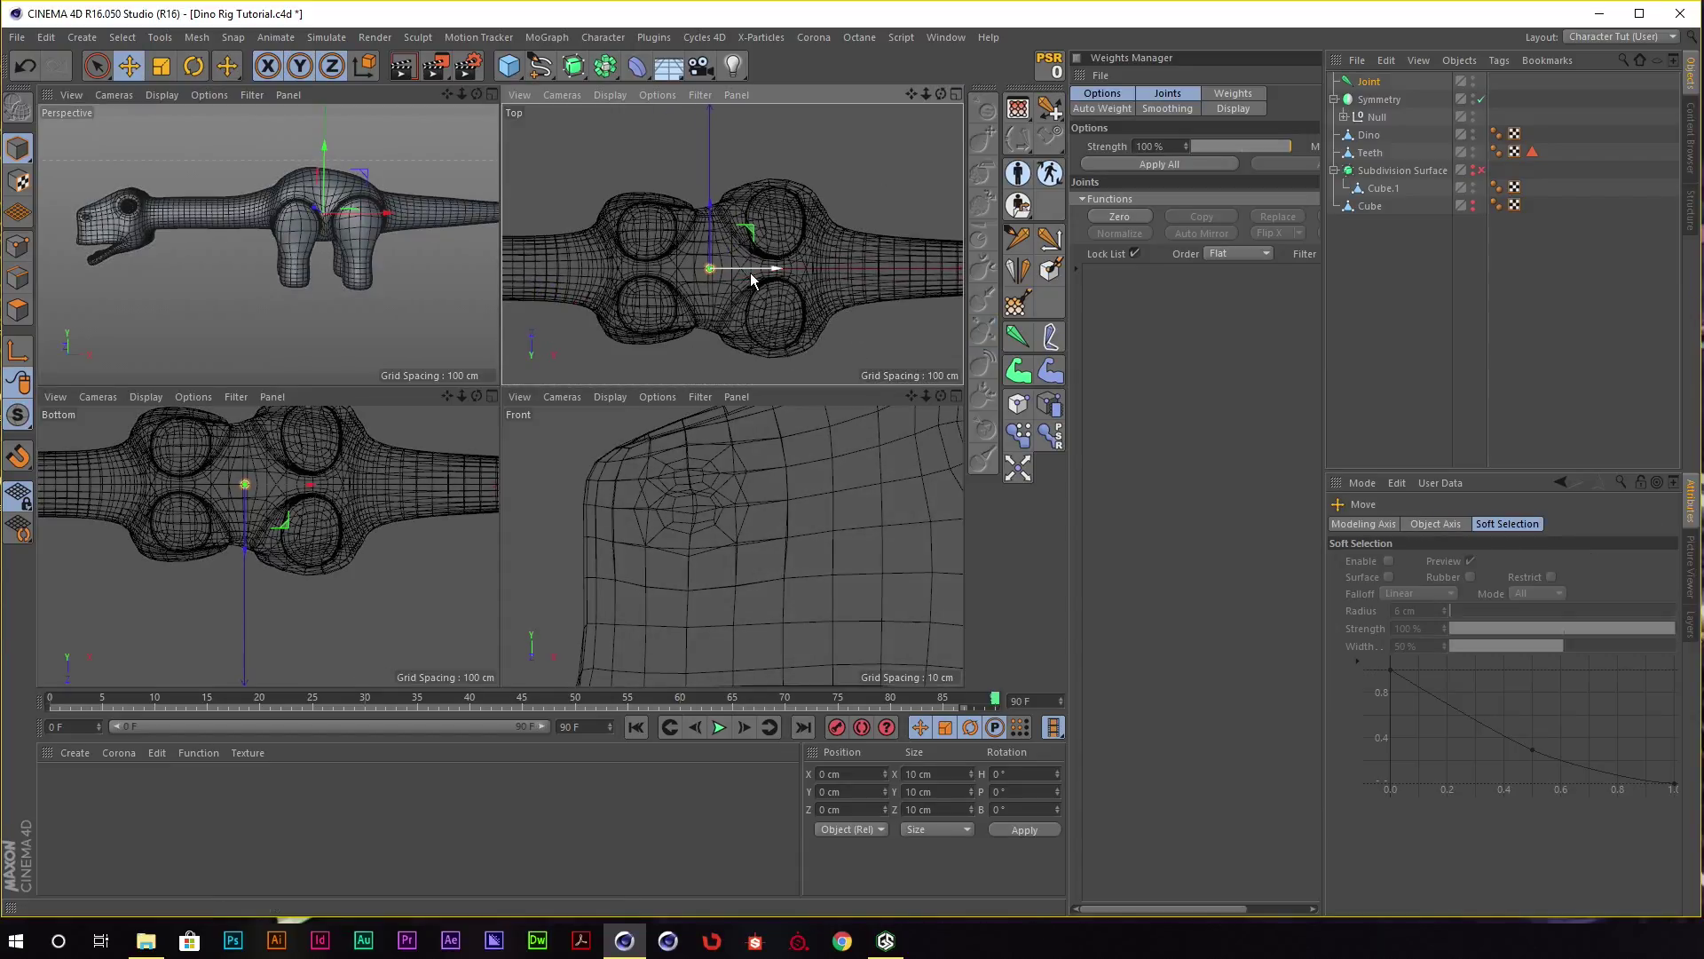
left_click_drag(759, 270, 827, 268)
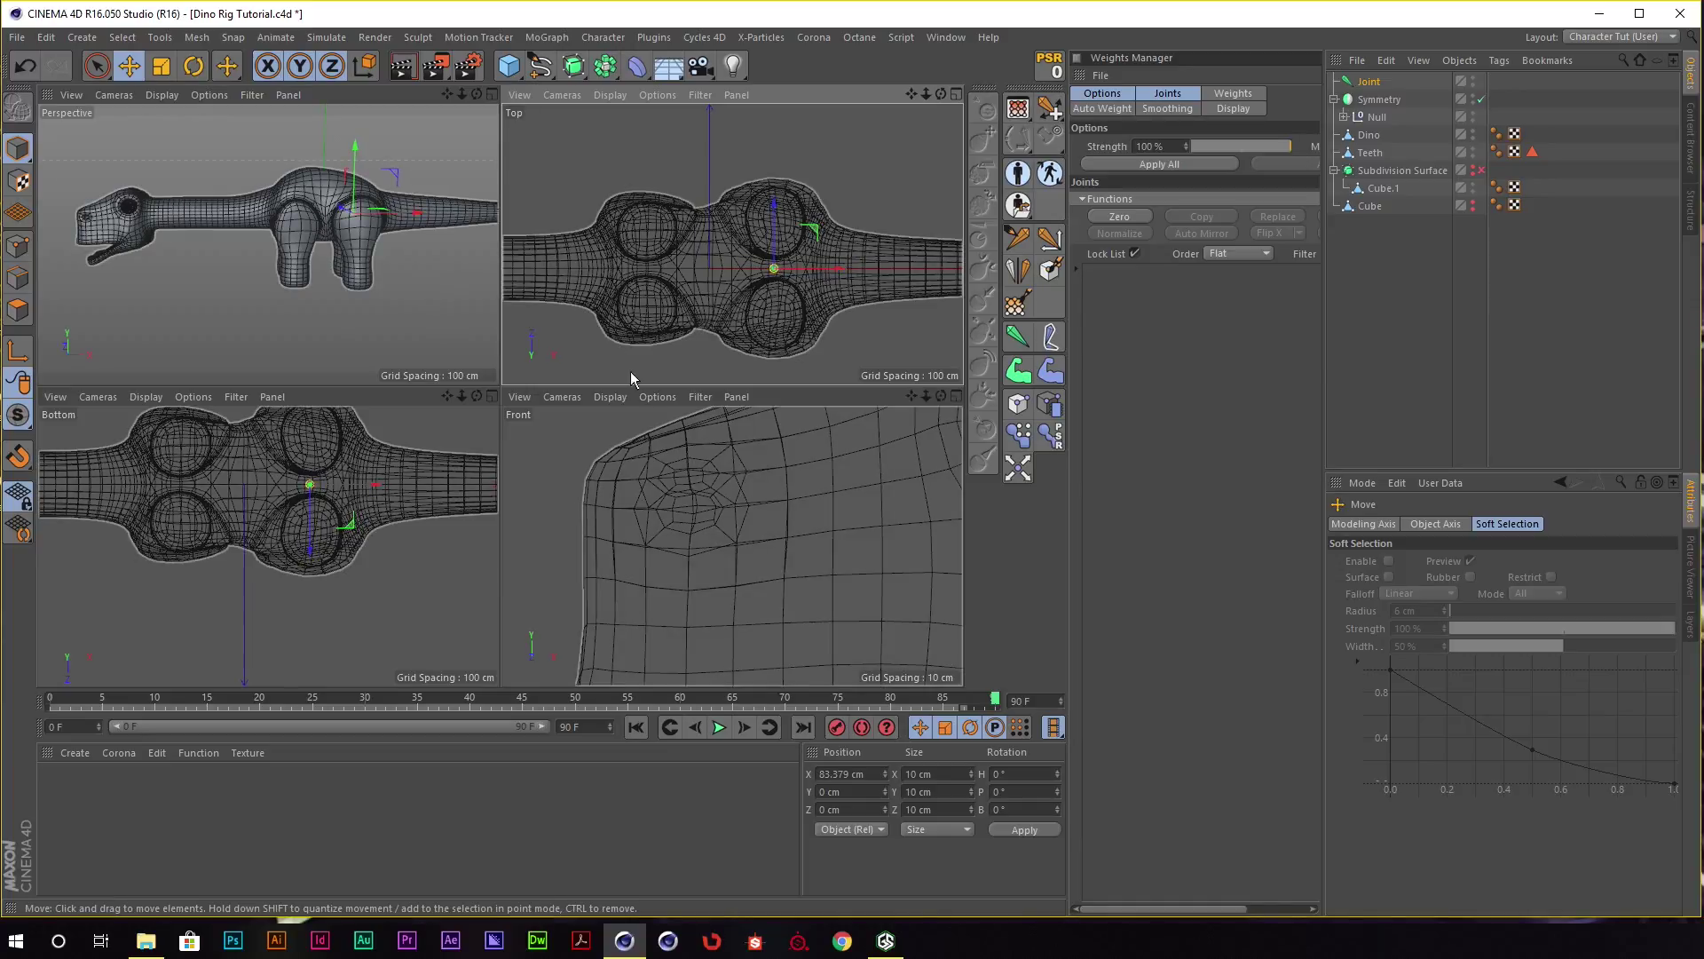
Pan and zoom the bottom view to frame the dino's hips and legs around the joint.
middle_click_drag(385, 451, 417, 474, "alt")
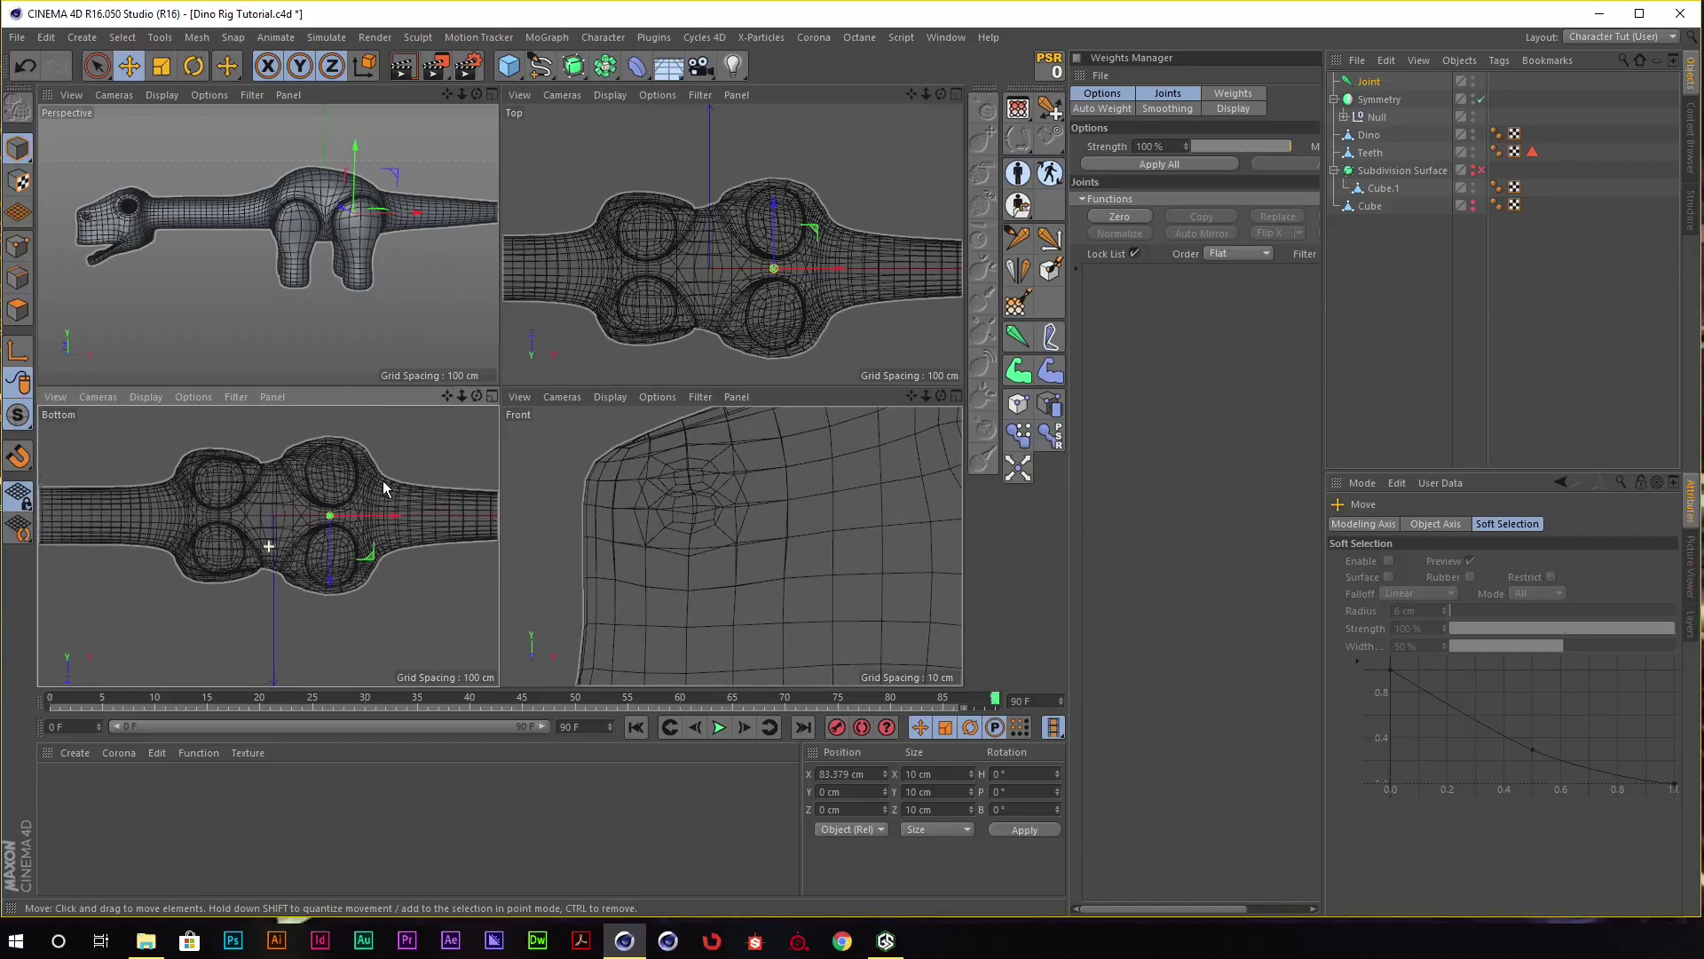
right_click_drag(369, 147, 430, 205, "alt")
mouse_move(430, 205)
left_mouse_down("alt")
mouse_move(185, 200)
mouse_move(397, 212)
left_mouse_up("alt")
scroll(404, 211, "up", 5)
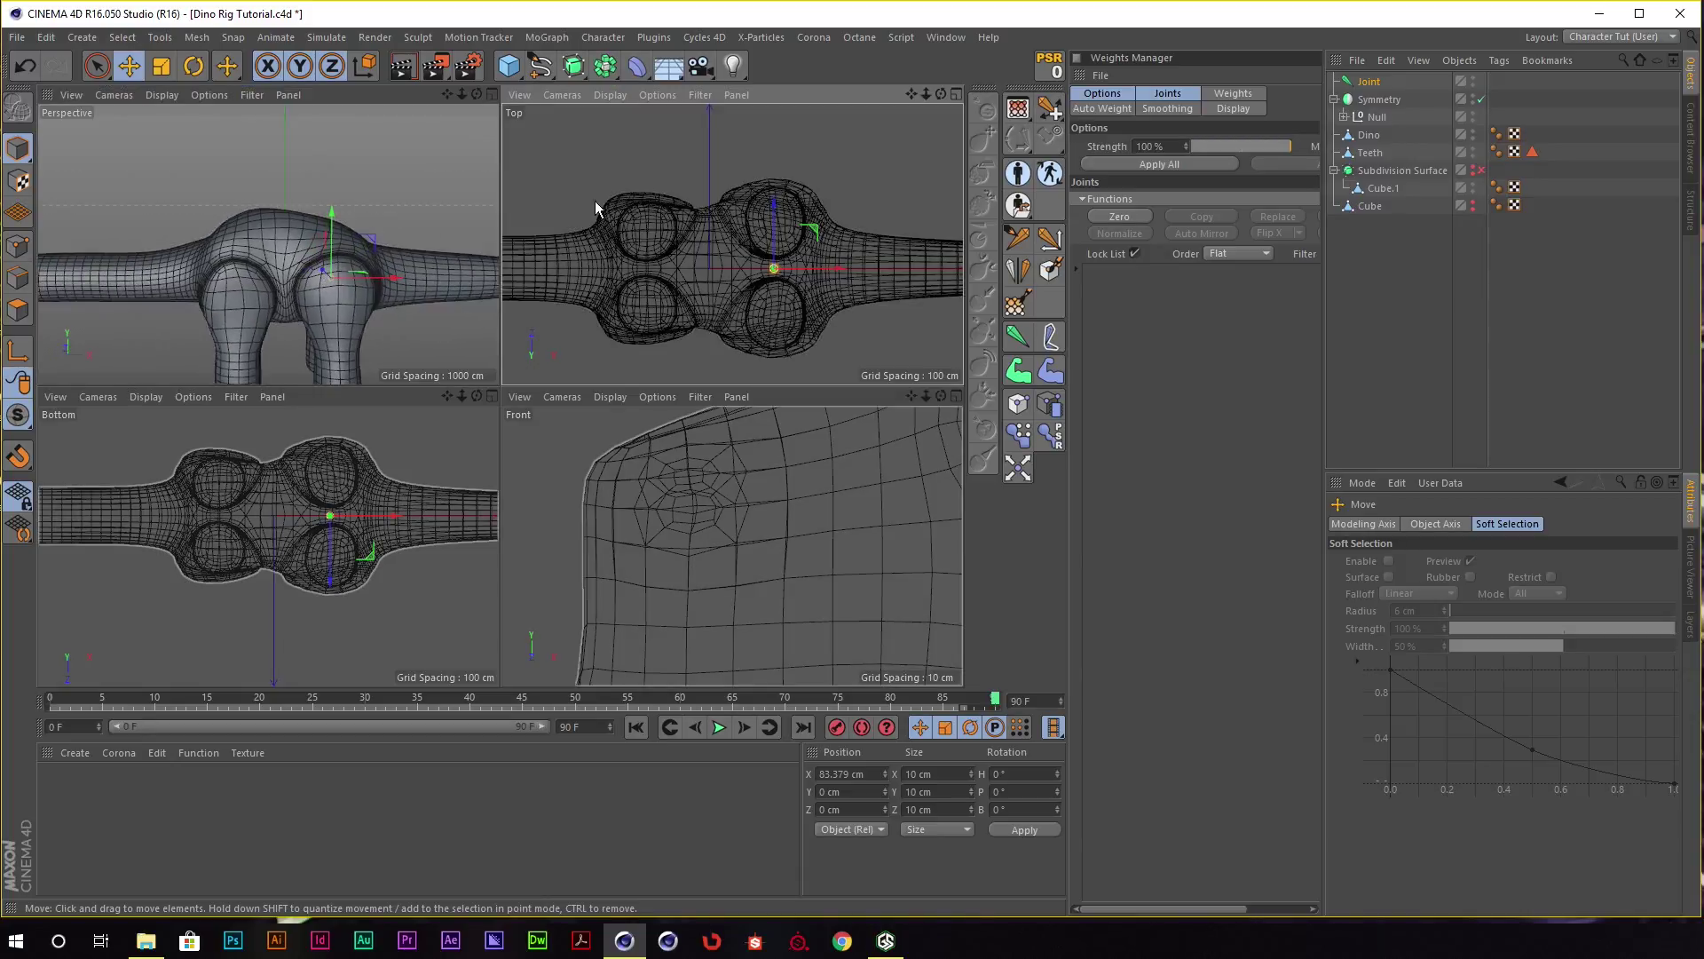
scroll(799, 537, "down", 3)
scroll(774, 553, "down", 3)
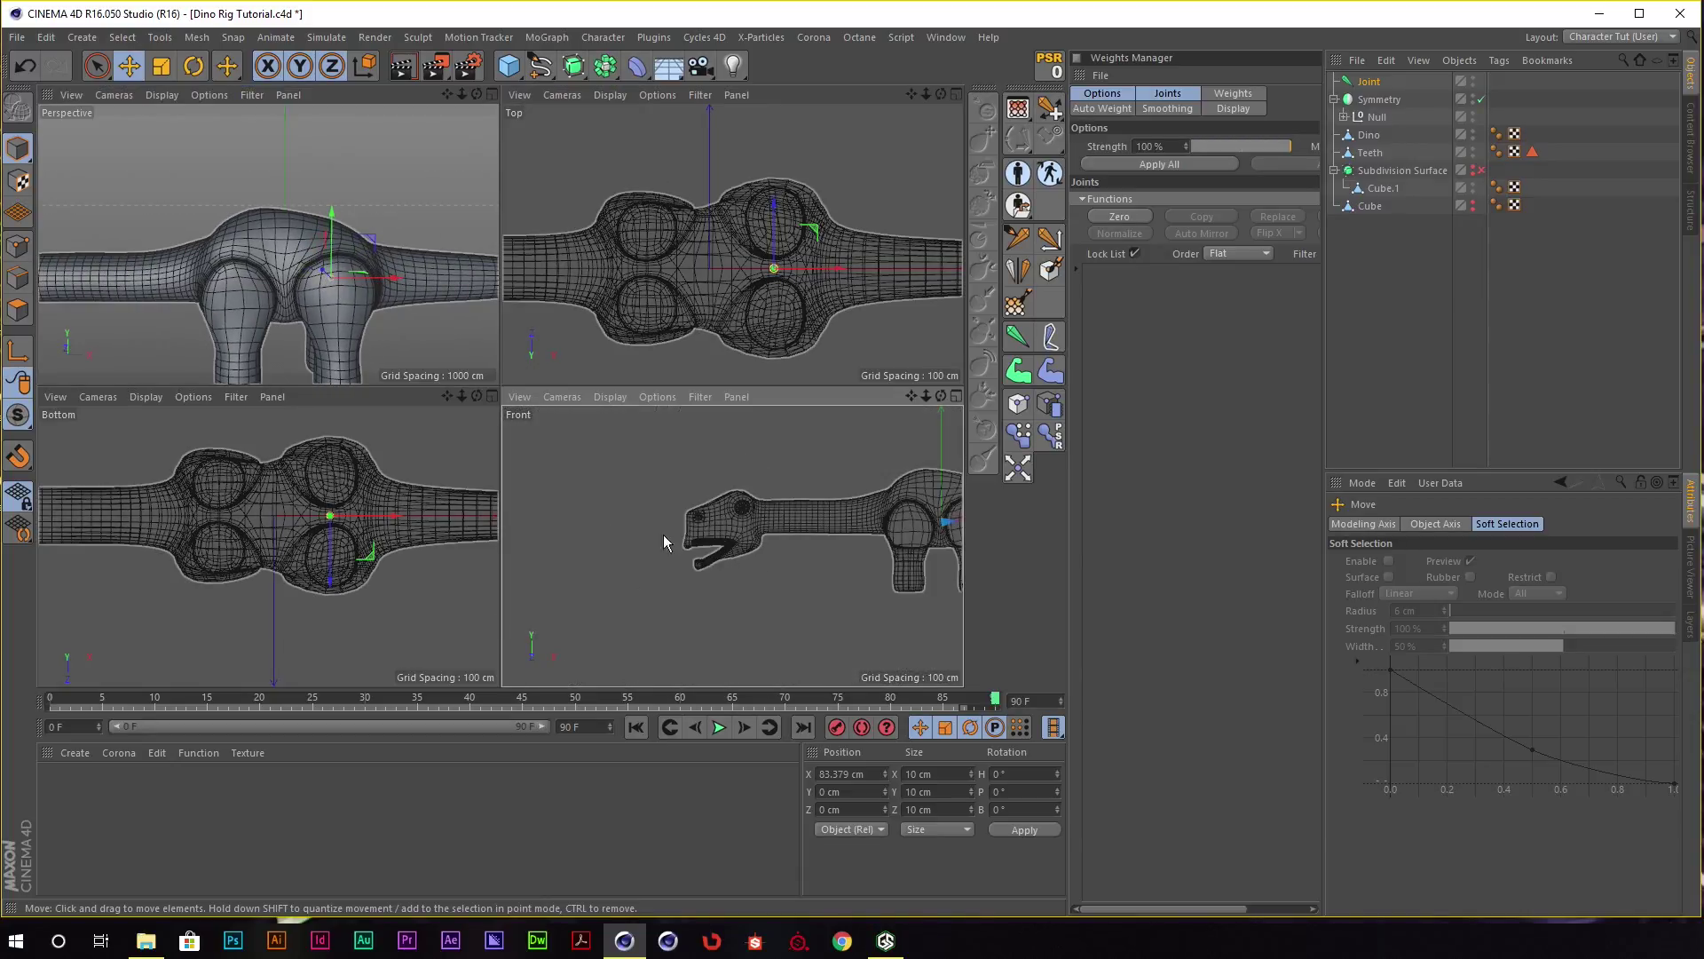
scroll(675, 528, "up", 3)
scroll(754, 497, "up", 2)
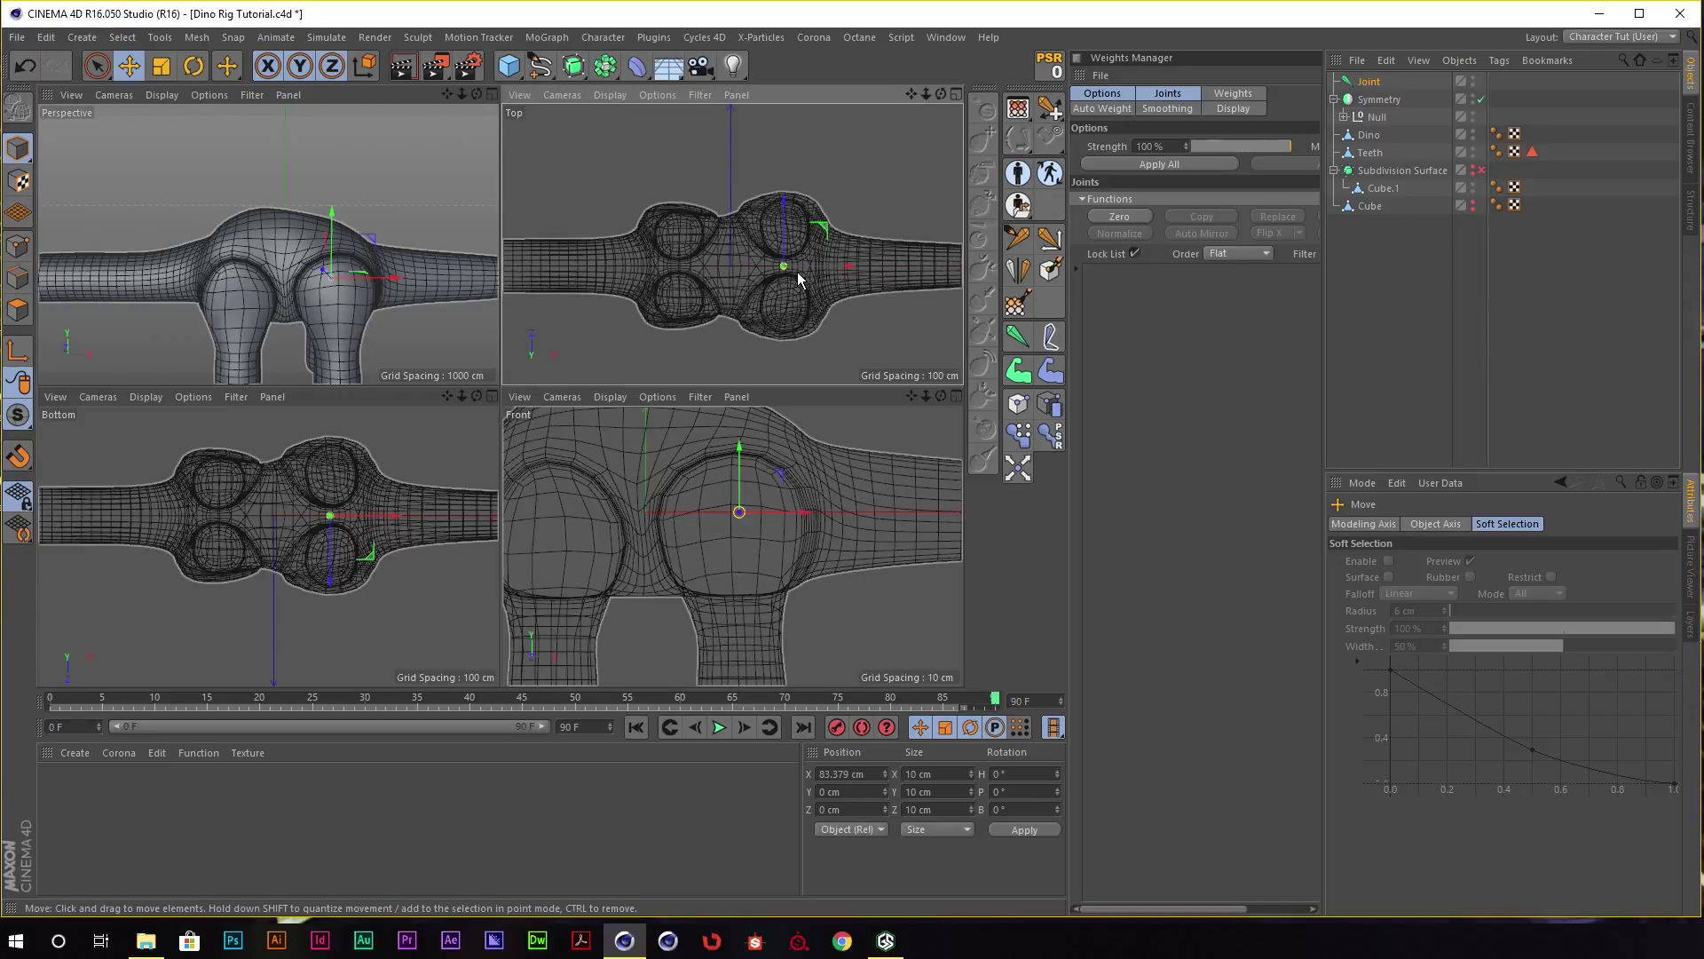
scroll(794, 272, "up", 3)
scroll(802, 274, "up", 1)
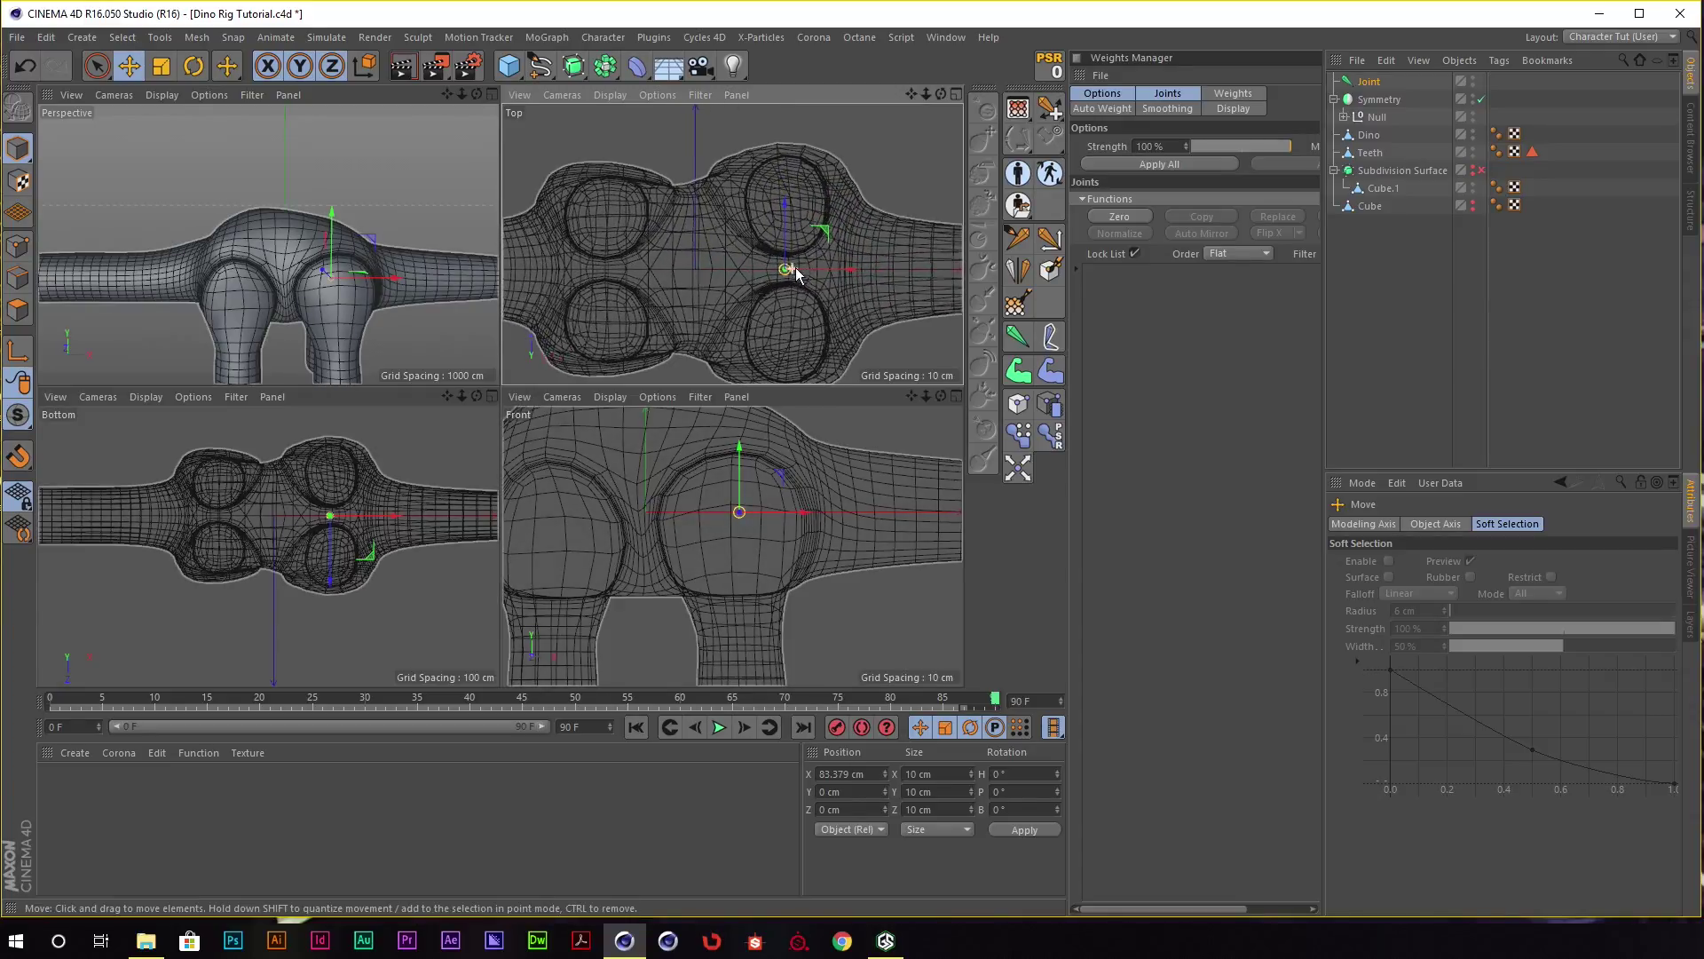
scroll(364, 526, "up", 3)
scroll(381, 531, "up", 1)
middle_click_drag(381, 530, 382, 546, "alt")
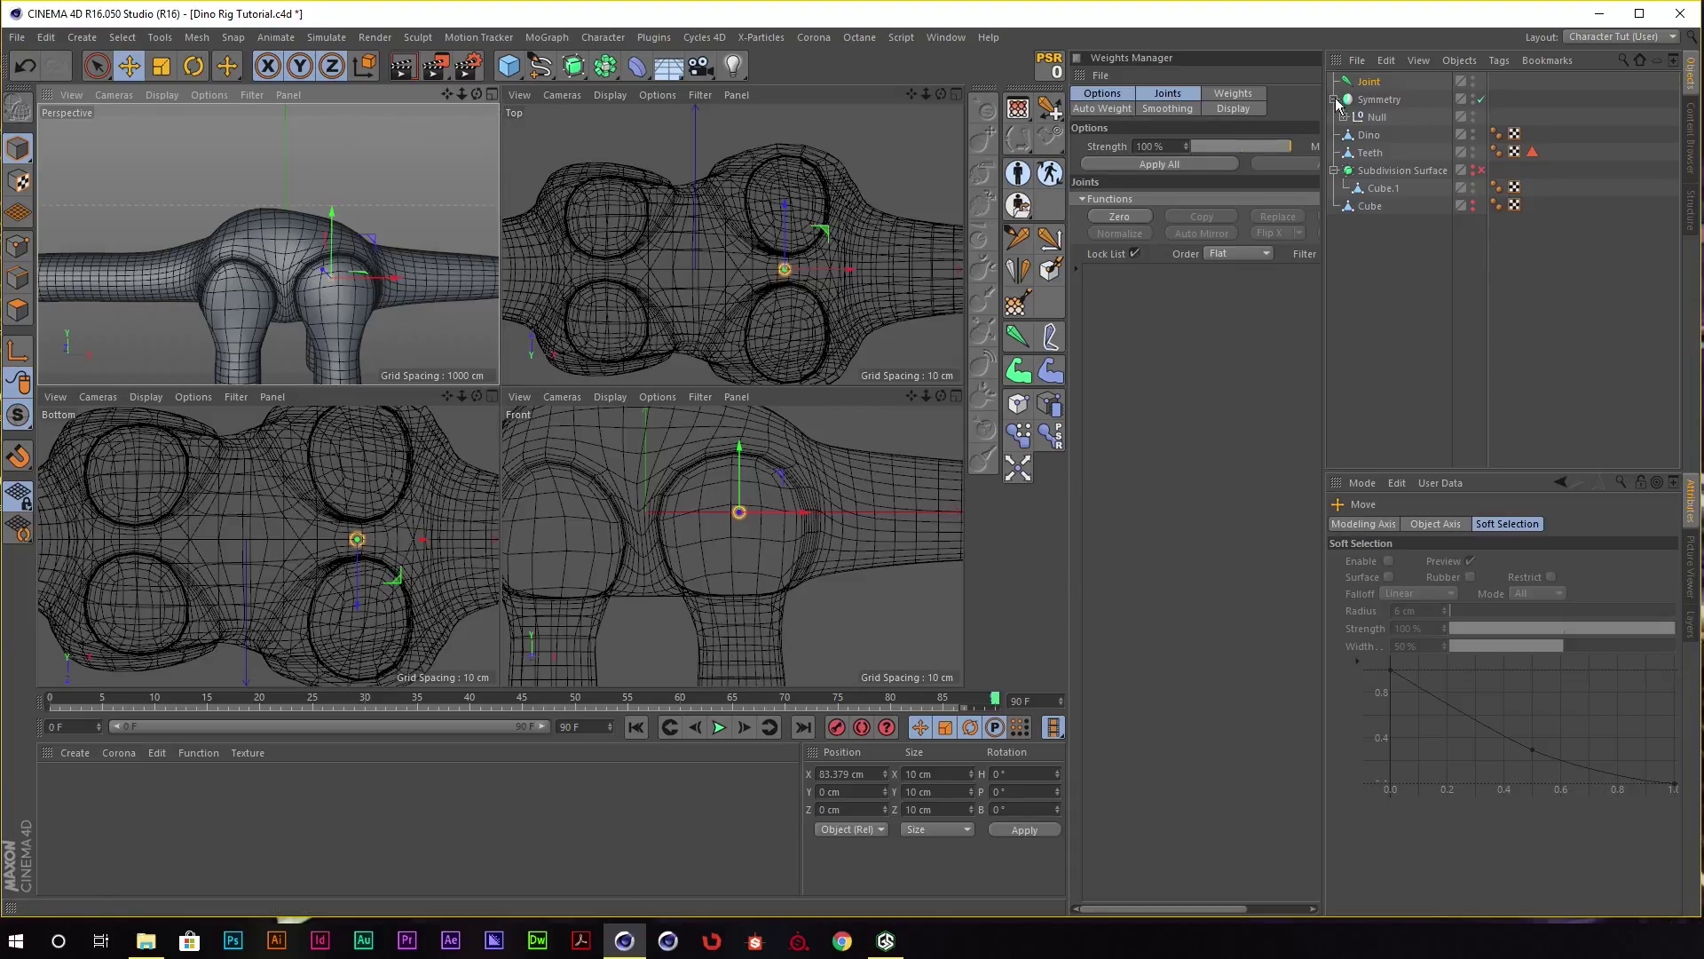
Ctrl-drag a child copy of the joint and move it forward along X.
left_click_drag(1368, 86, 1375, 98)
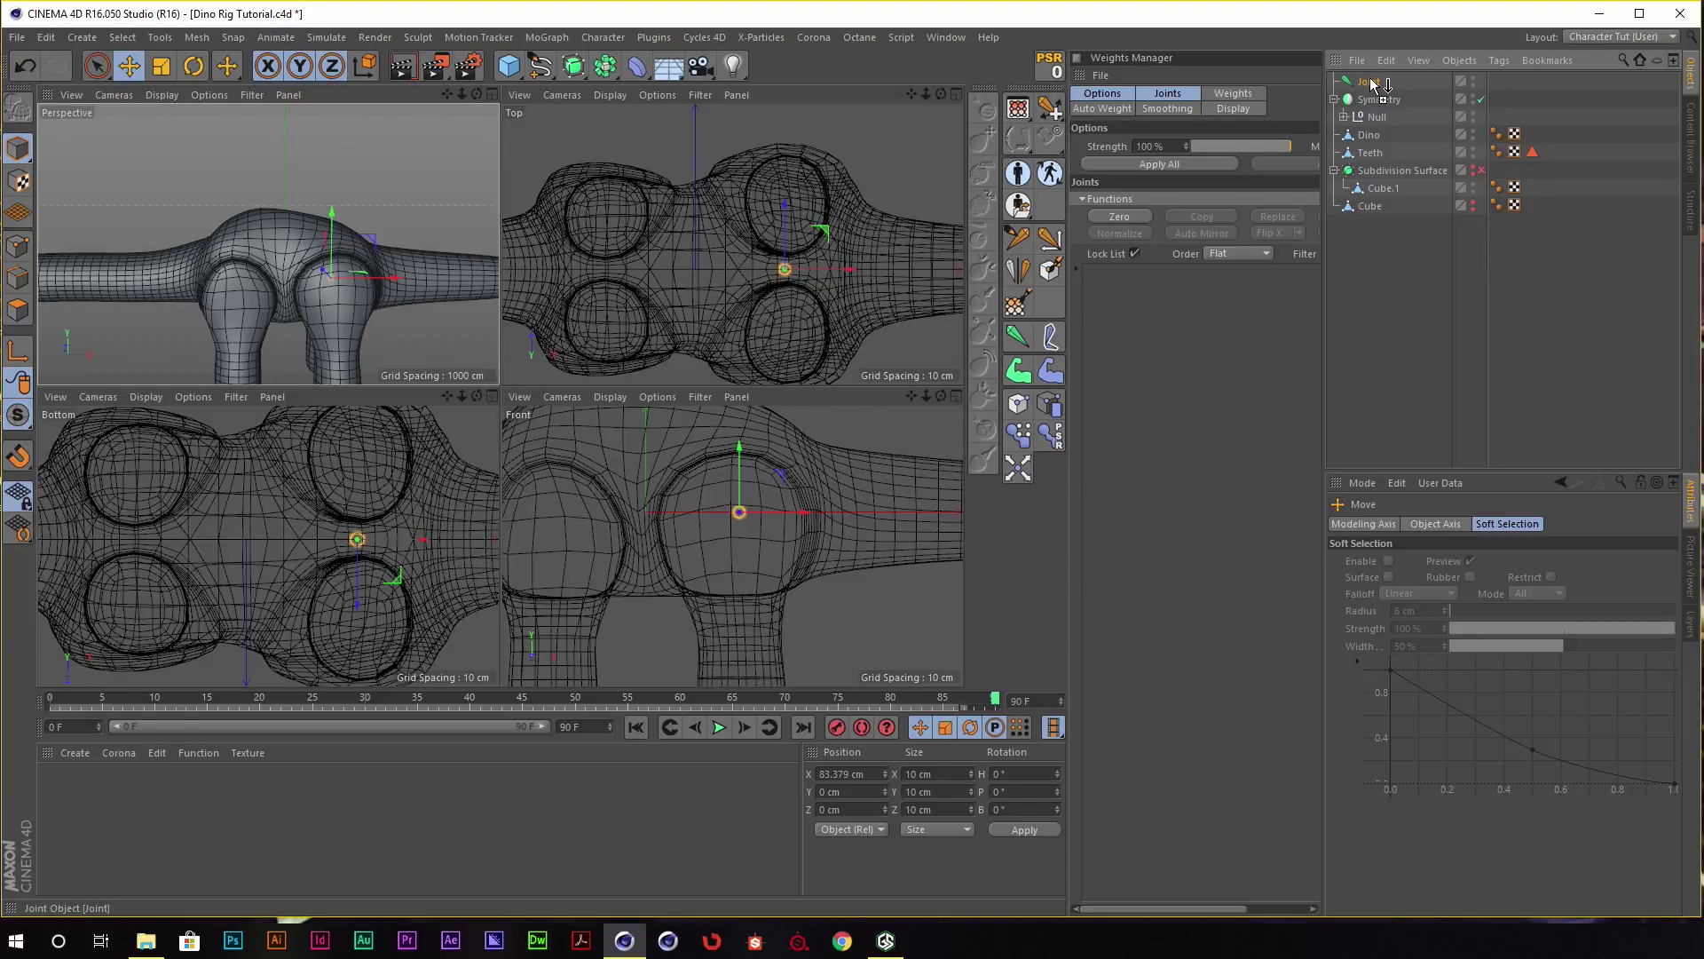
left_click_drag(1373, 85, 1371, 86, "ctrl")
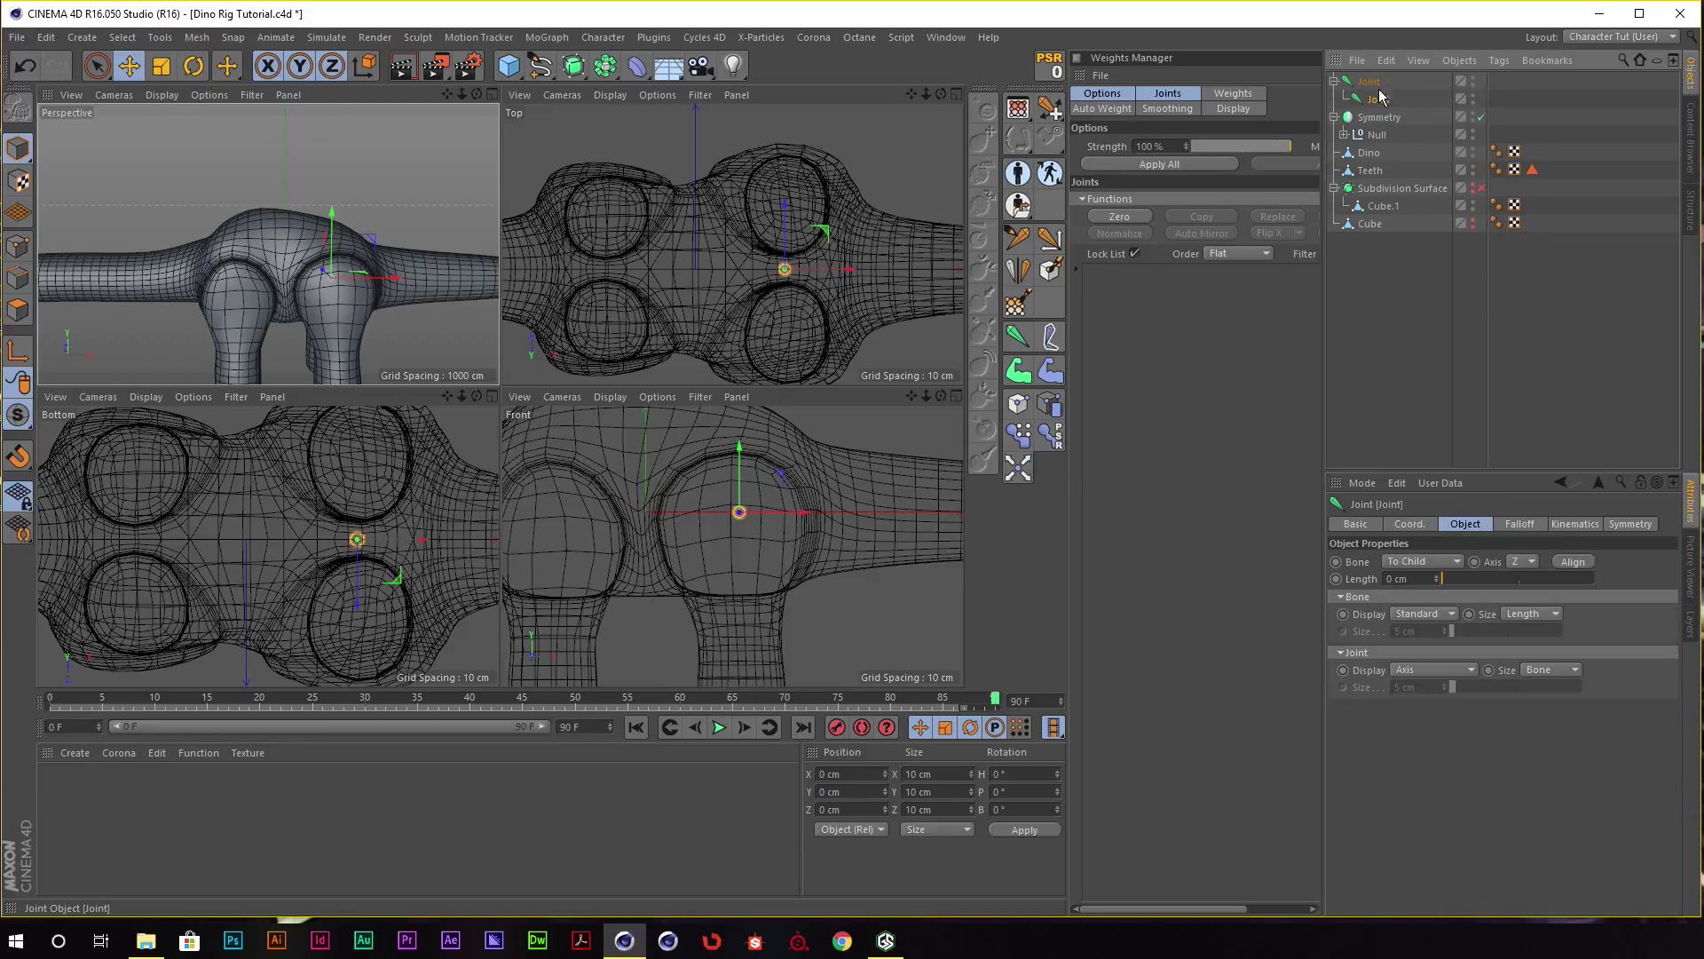
left_click_drag(293, 289, 373, 284, "alt")
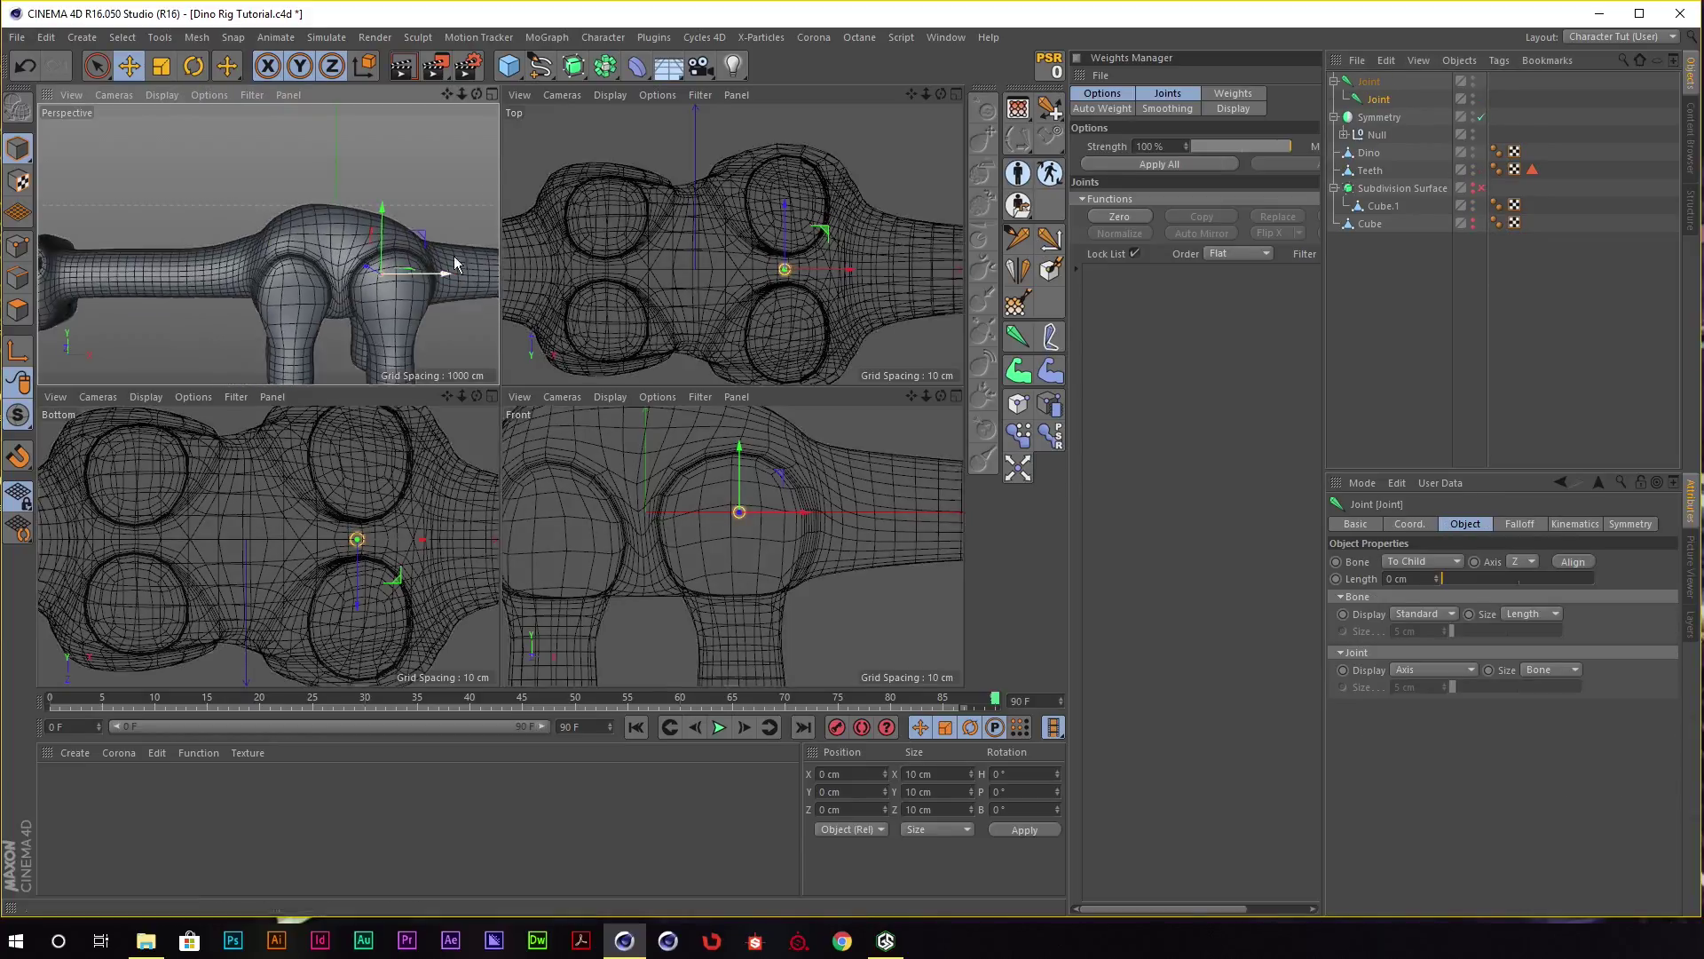
left_click_drag(849, 270, 738, 277)
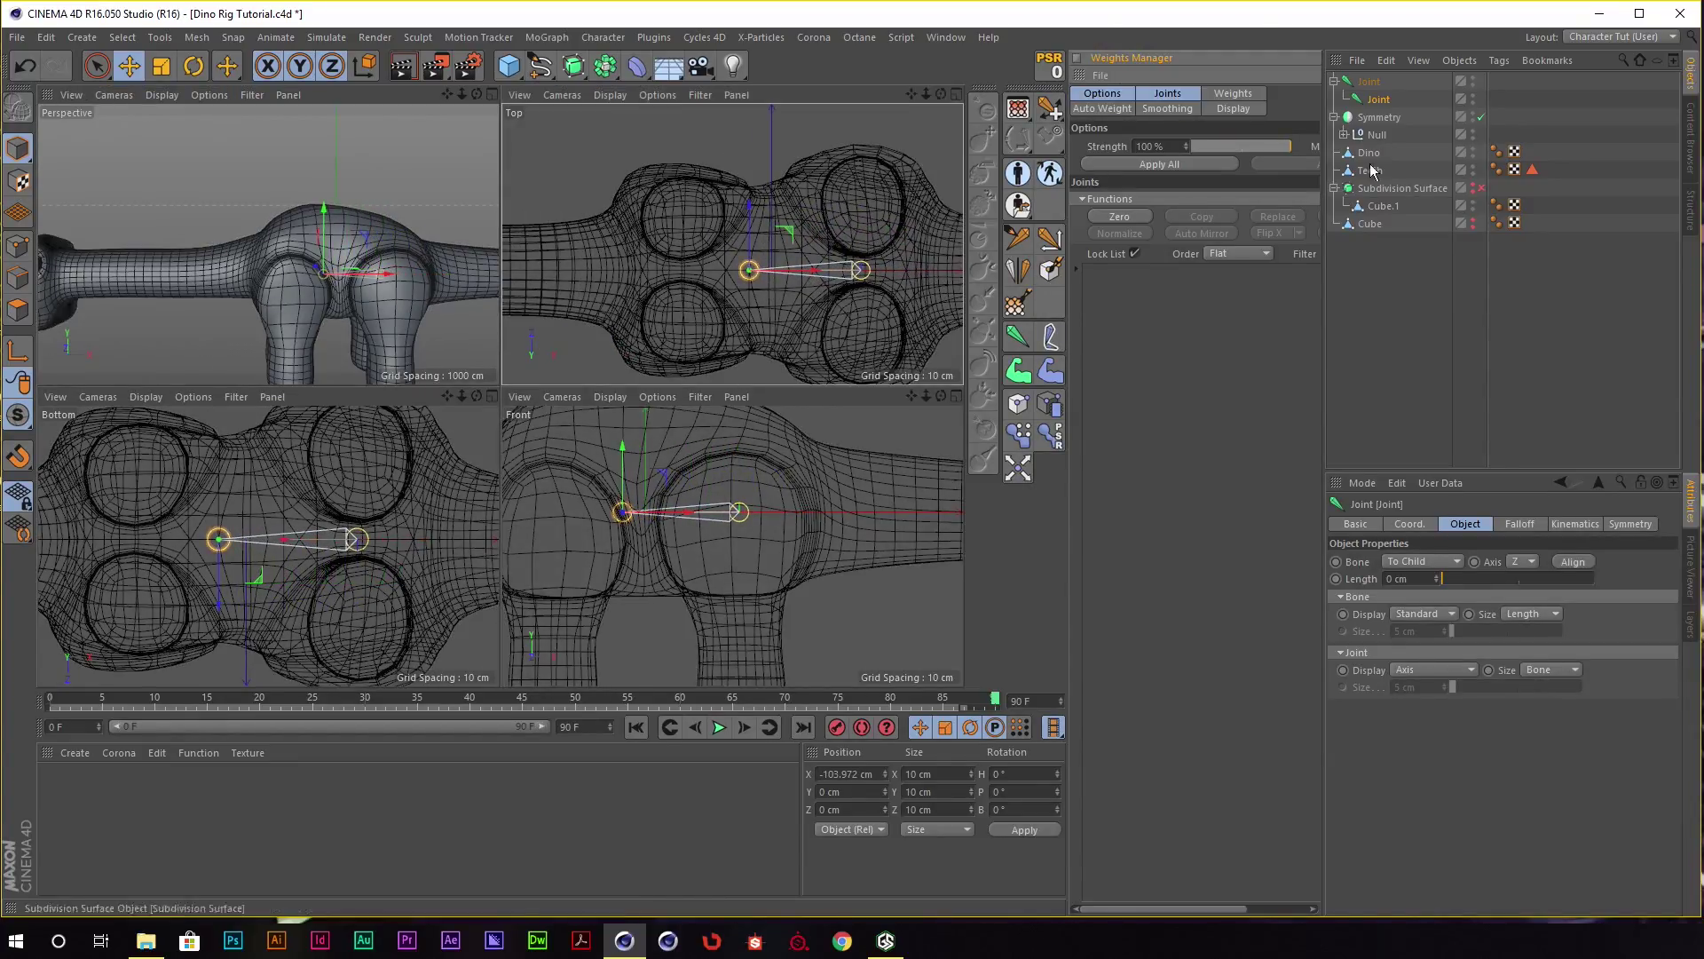
Add a third chained joint and position it toward the neck at about X -130.761 cm.
left_click(1379, 100)
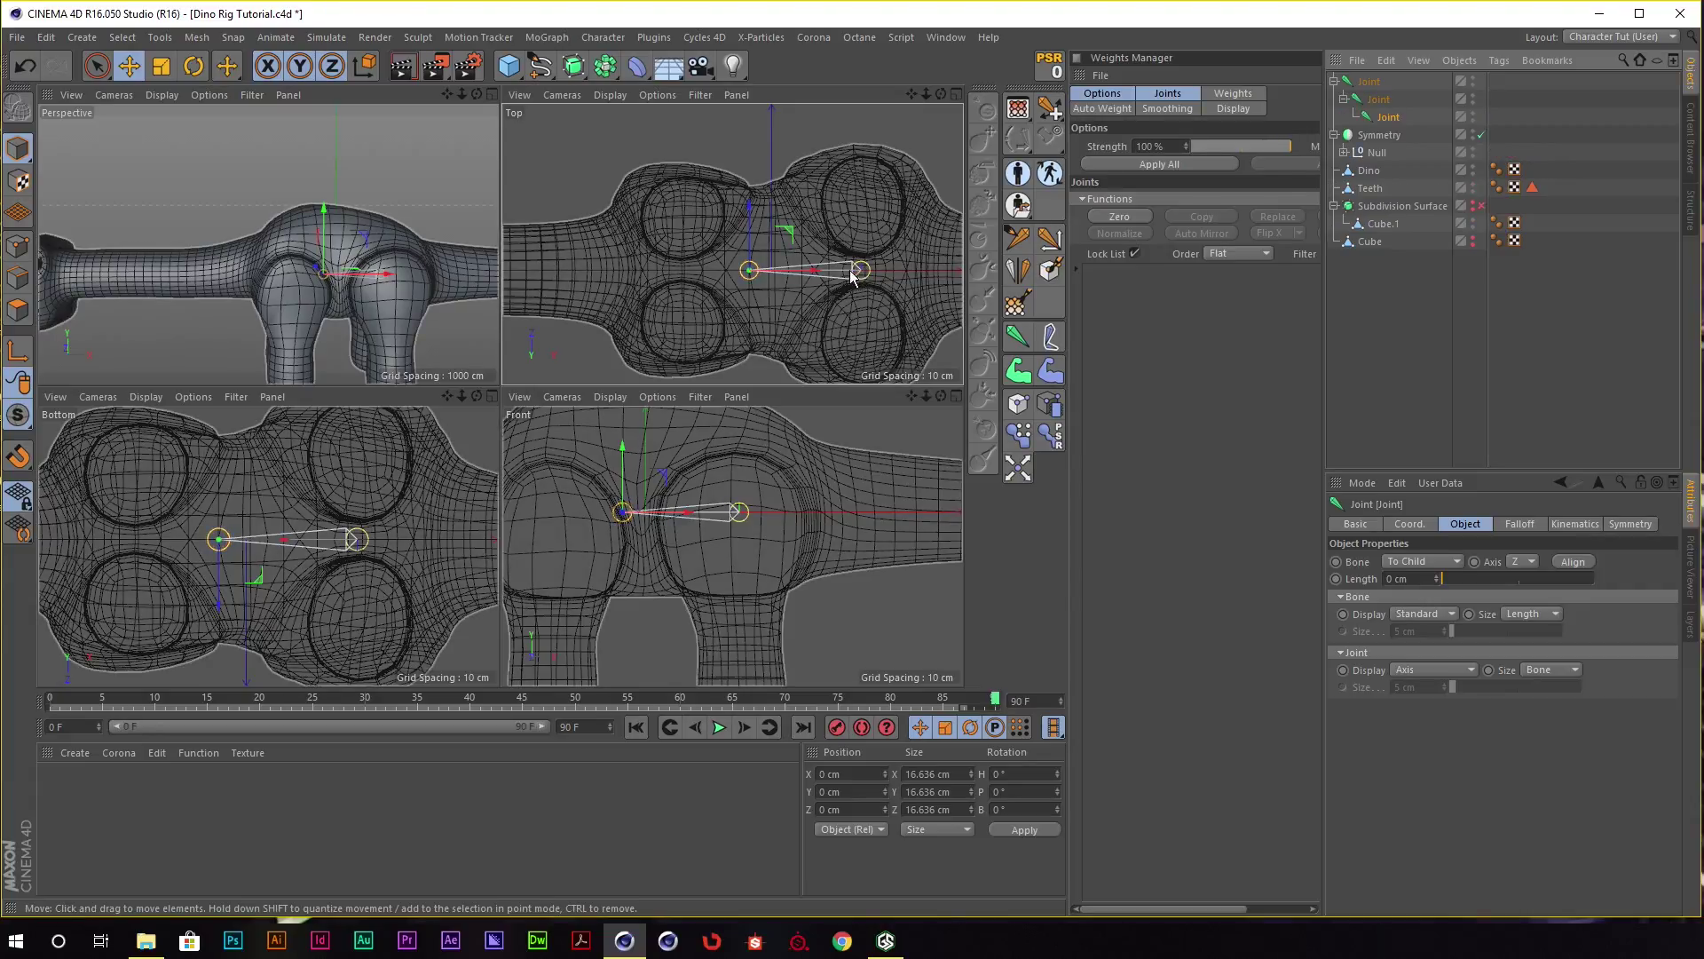
left_click(658, 269, "ctrl")
left_click_drag(715, 279, 693, 280)
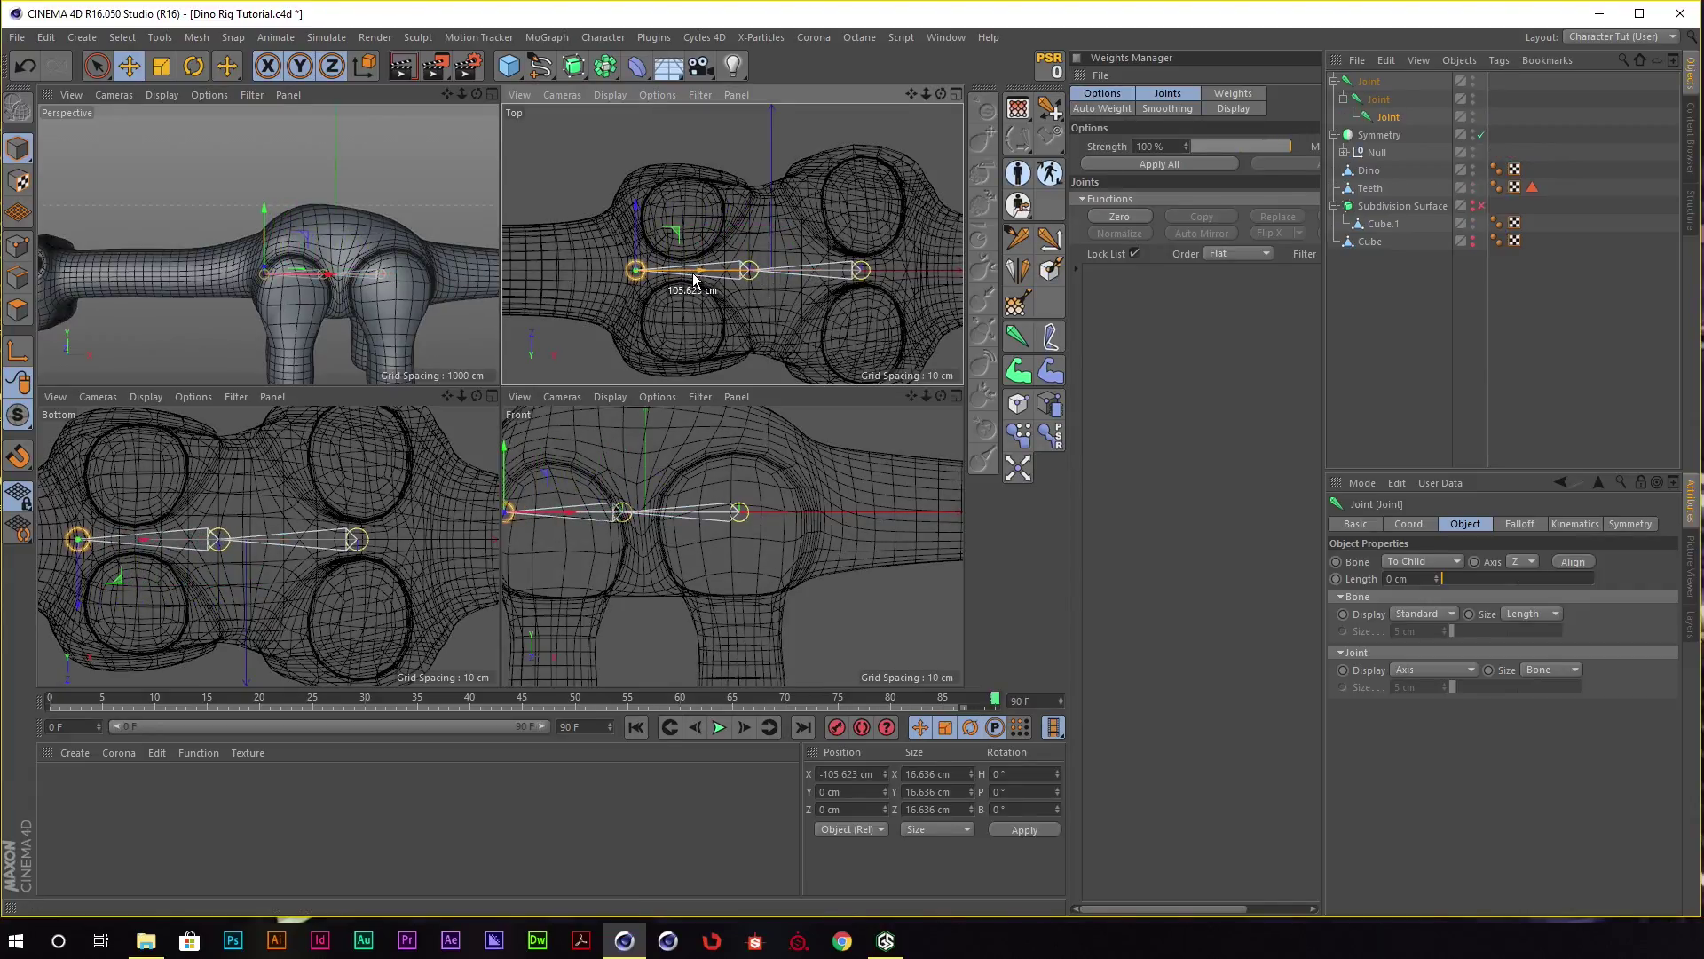
scroll(822, 544, "up", 3)
middle_click_drag(822, 543, 818, 607)
left_click_drag(834, 568, 771, 573)
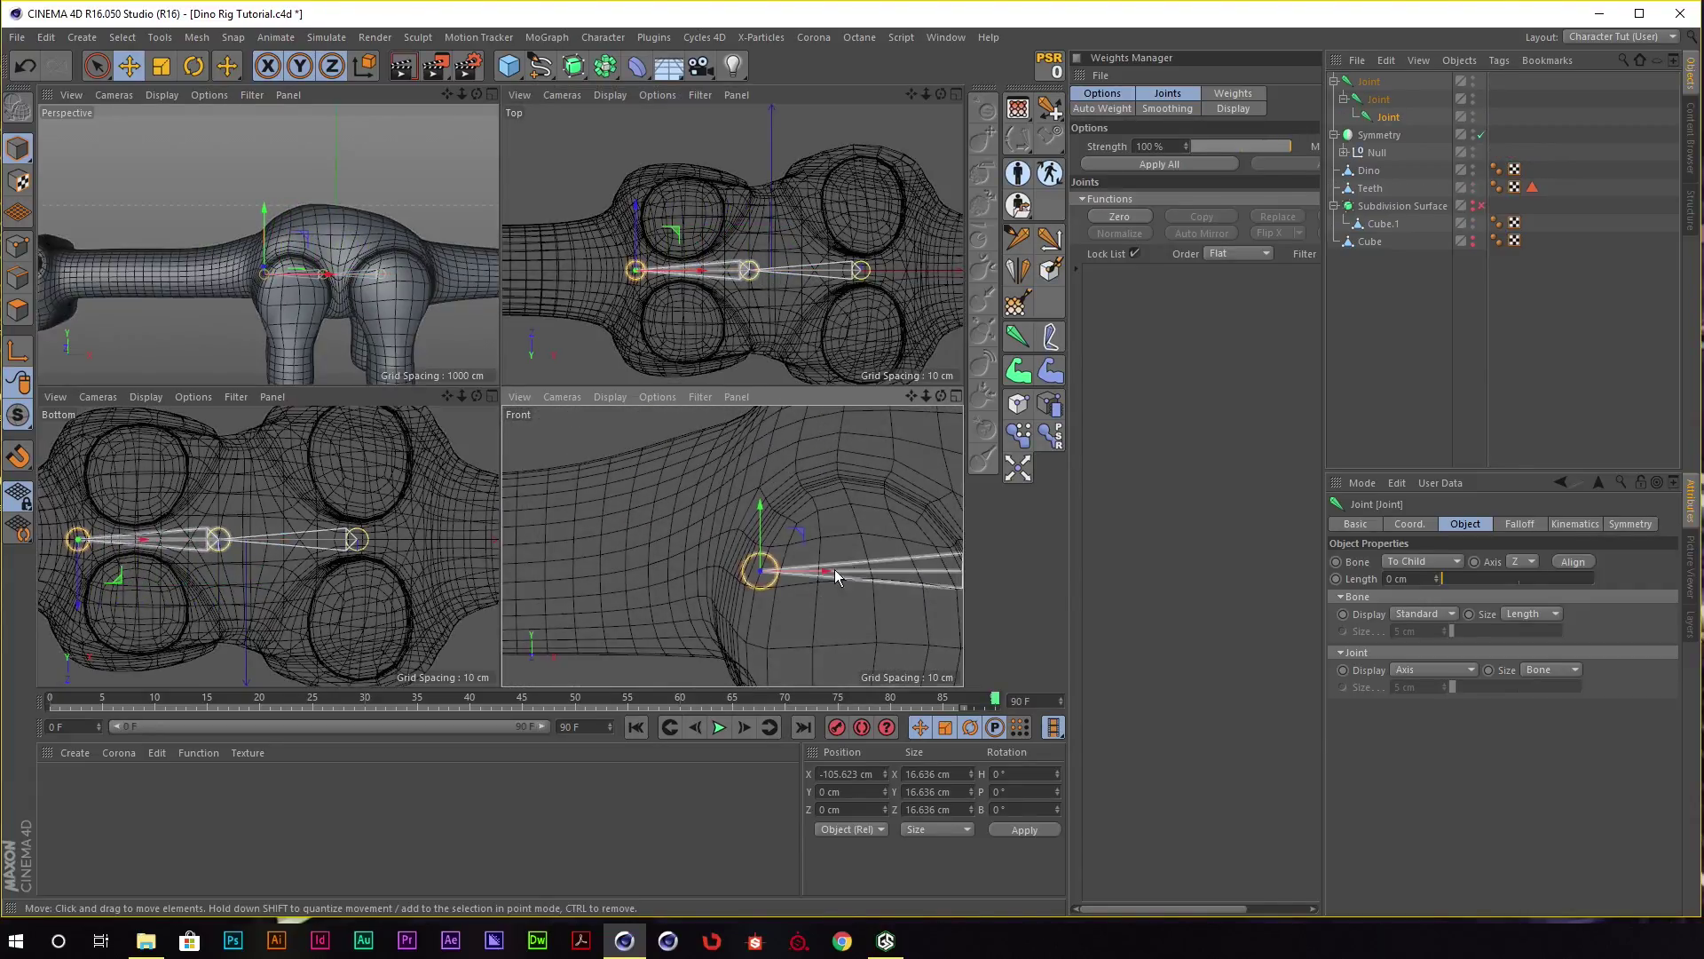
middle_click_drag(677, 525, 777, 471)
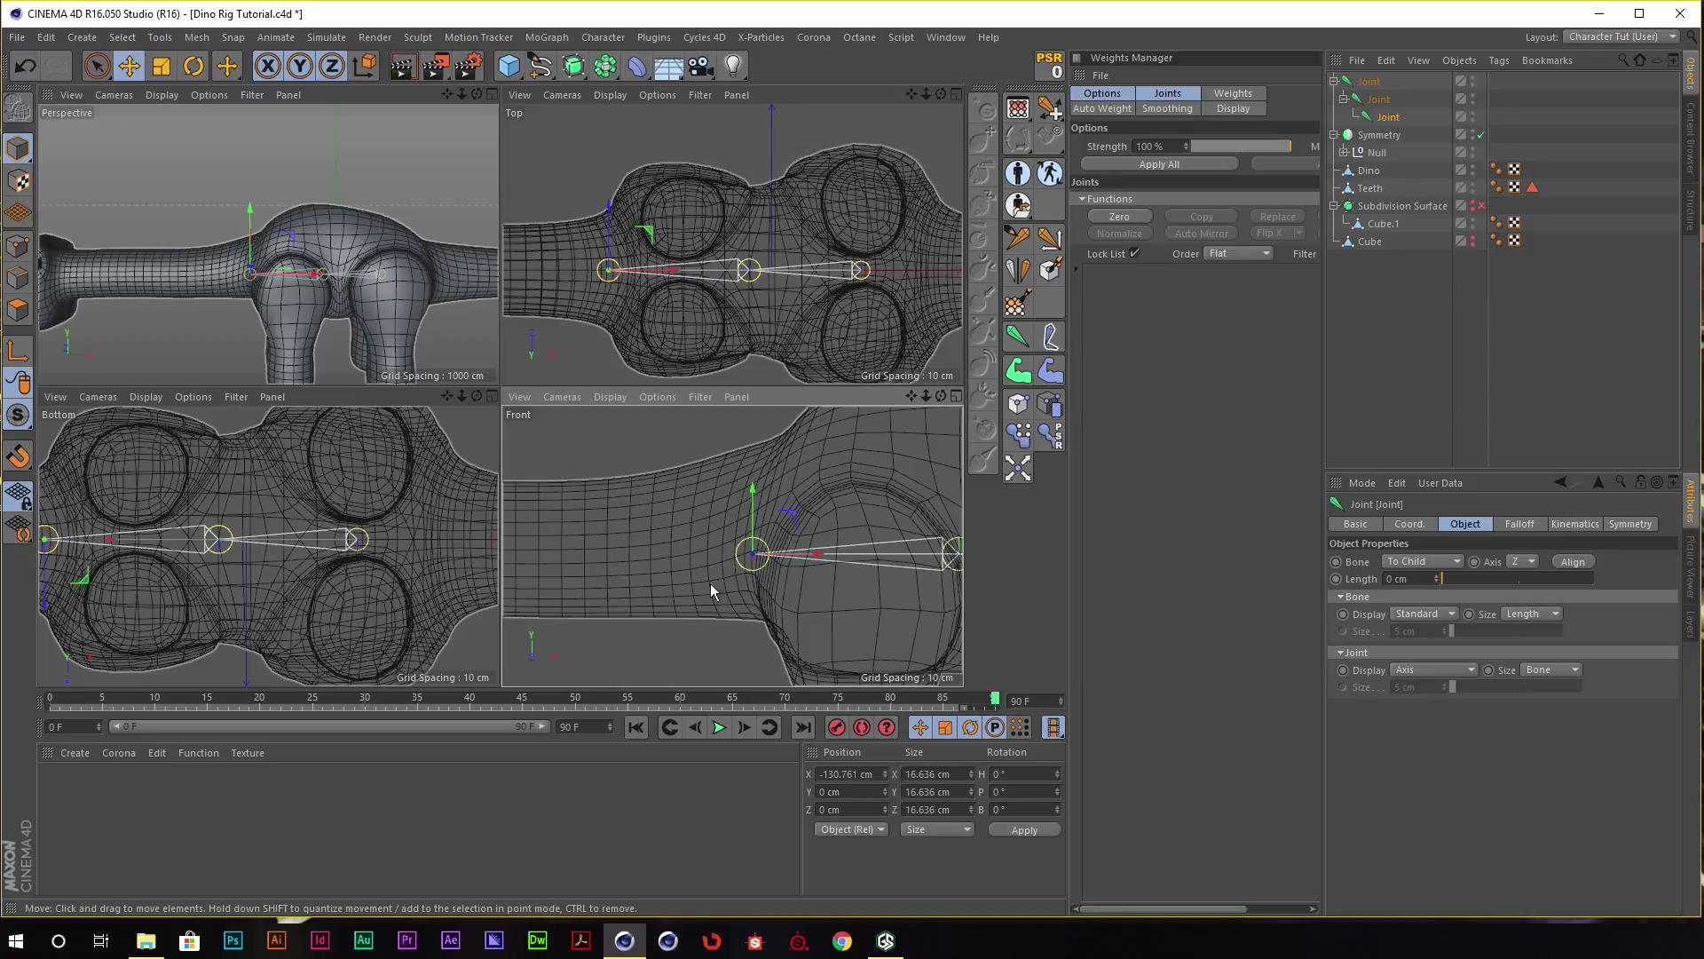
left_click_drag(808, 554, 806, 560)
mouse_move(732, 546)
middle_mouse_down()
mouse_move(786, 549)
mouse_move(794, 532)
middle_mouse_up()
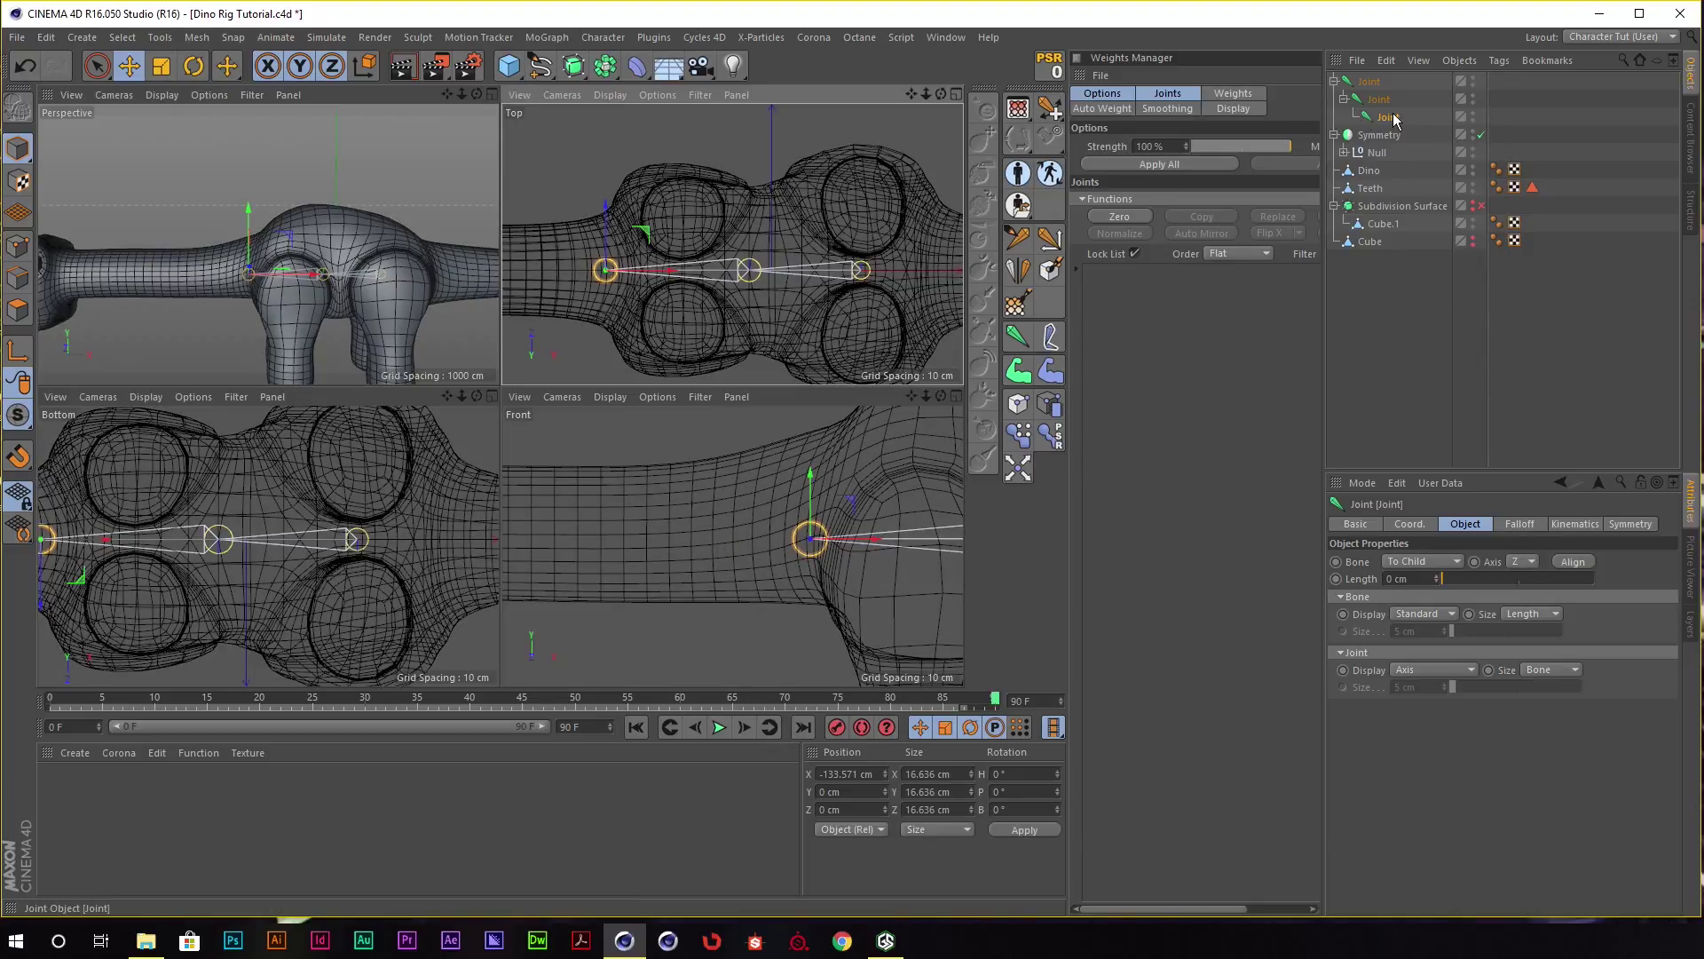
Add a fourth joint at about X -45 cm and a fifth further toward the neck.
left_click_drag(1396, 120, 1391, 117)
middle_click_drag(673, 547, 707, 526)
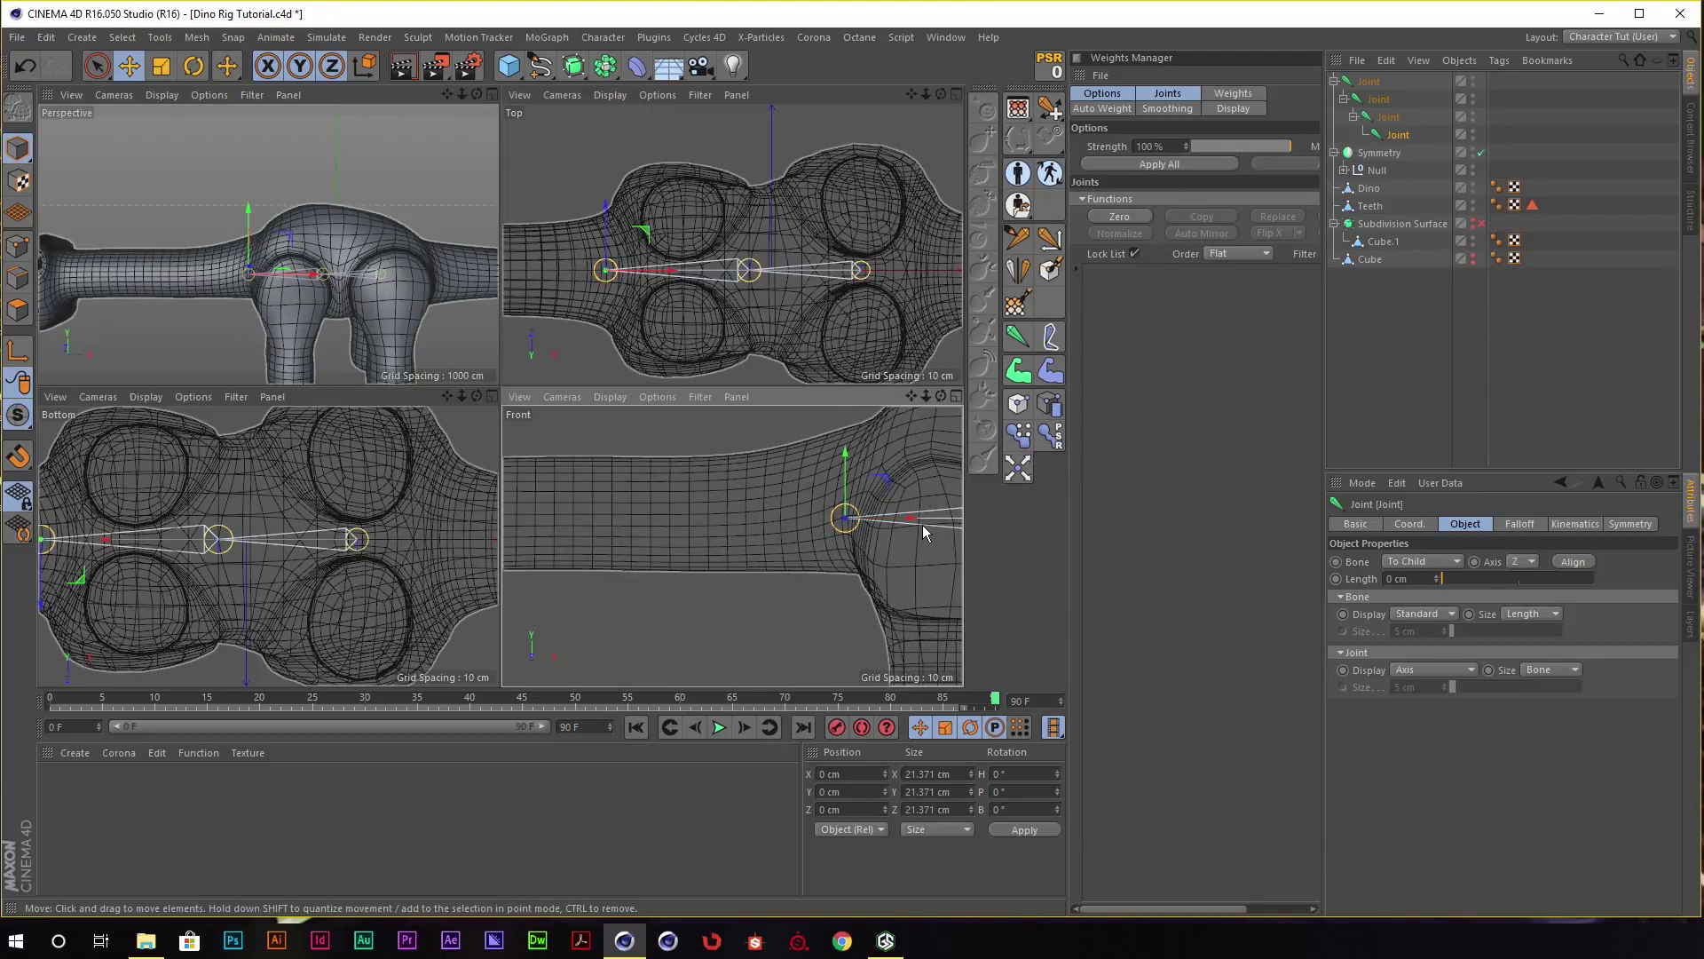
left_click_drag(923, 525, 827, 529)
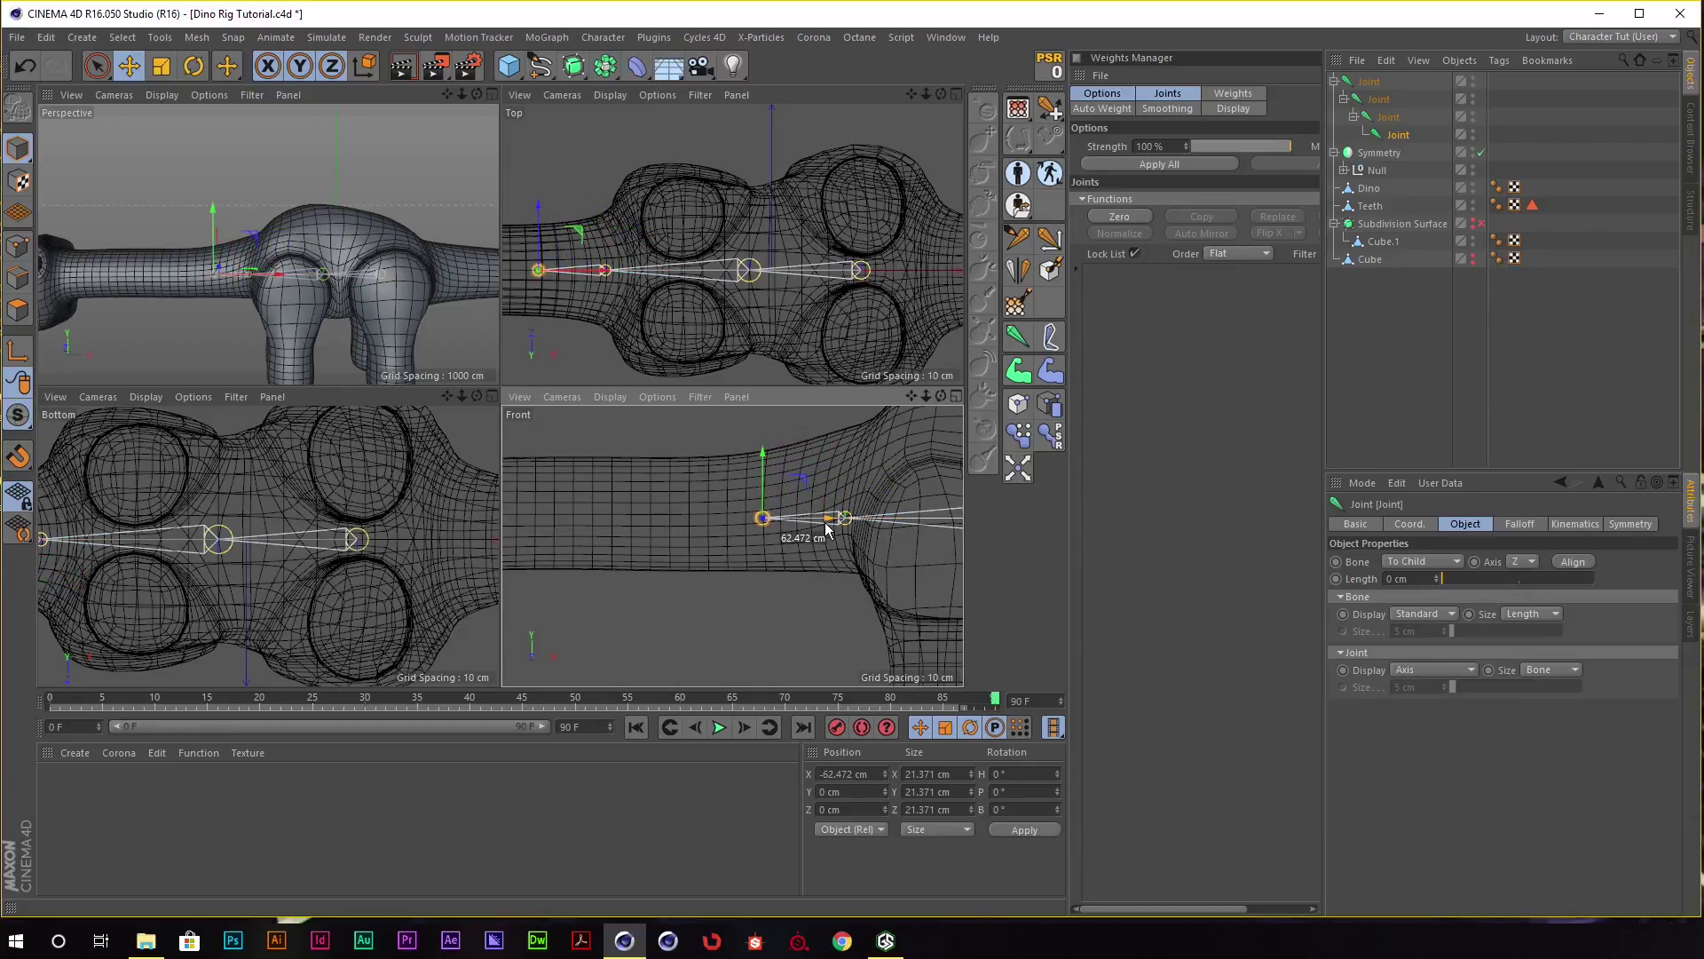
scroll(827, 489, "up", 3)
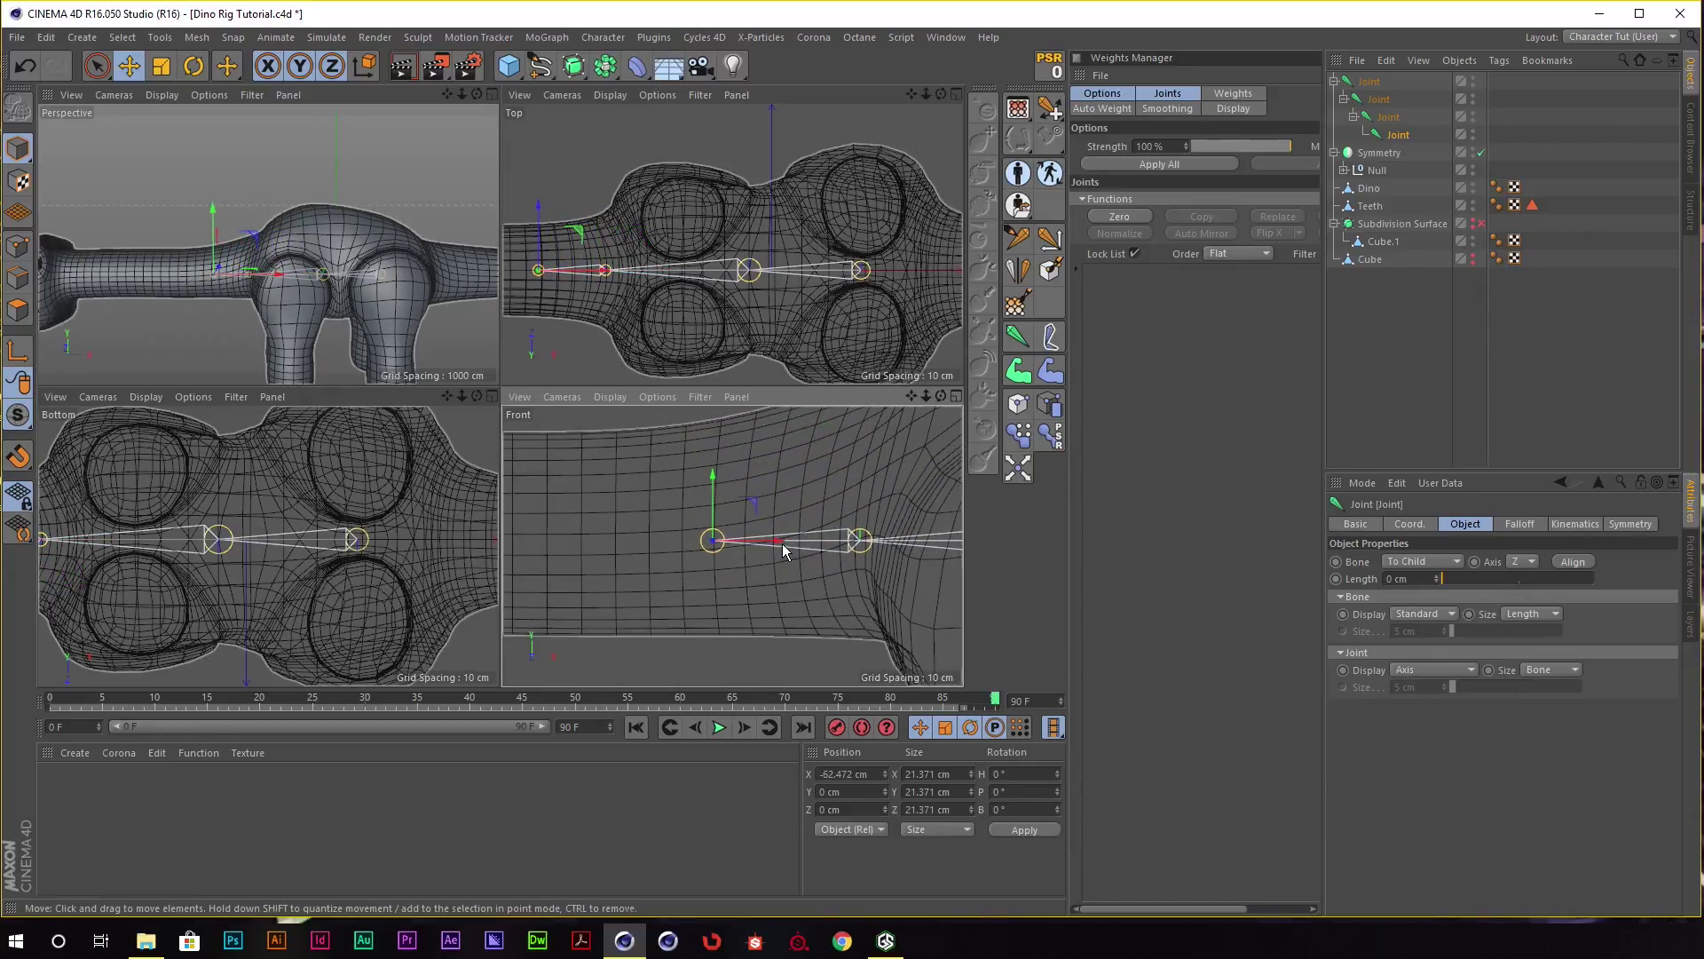
left_click_drag(783, 549, 820, 548)
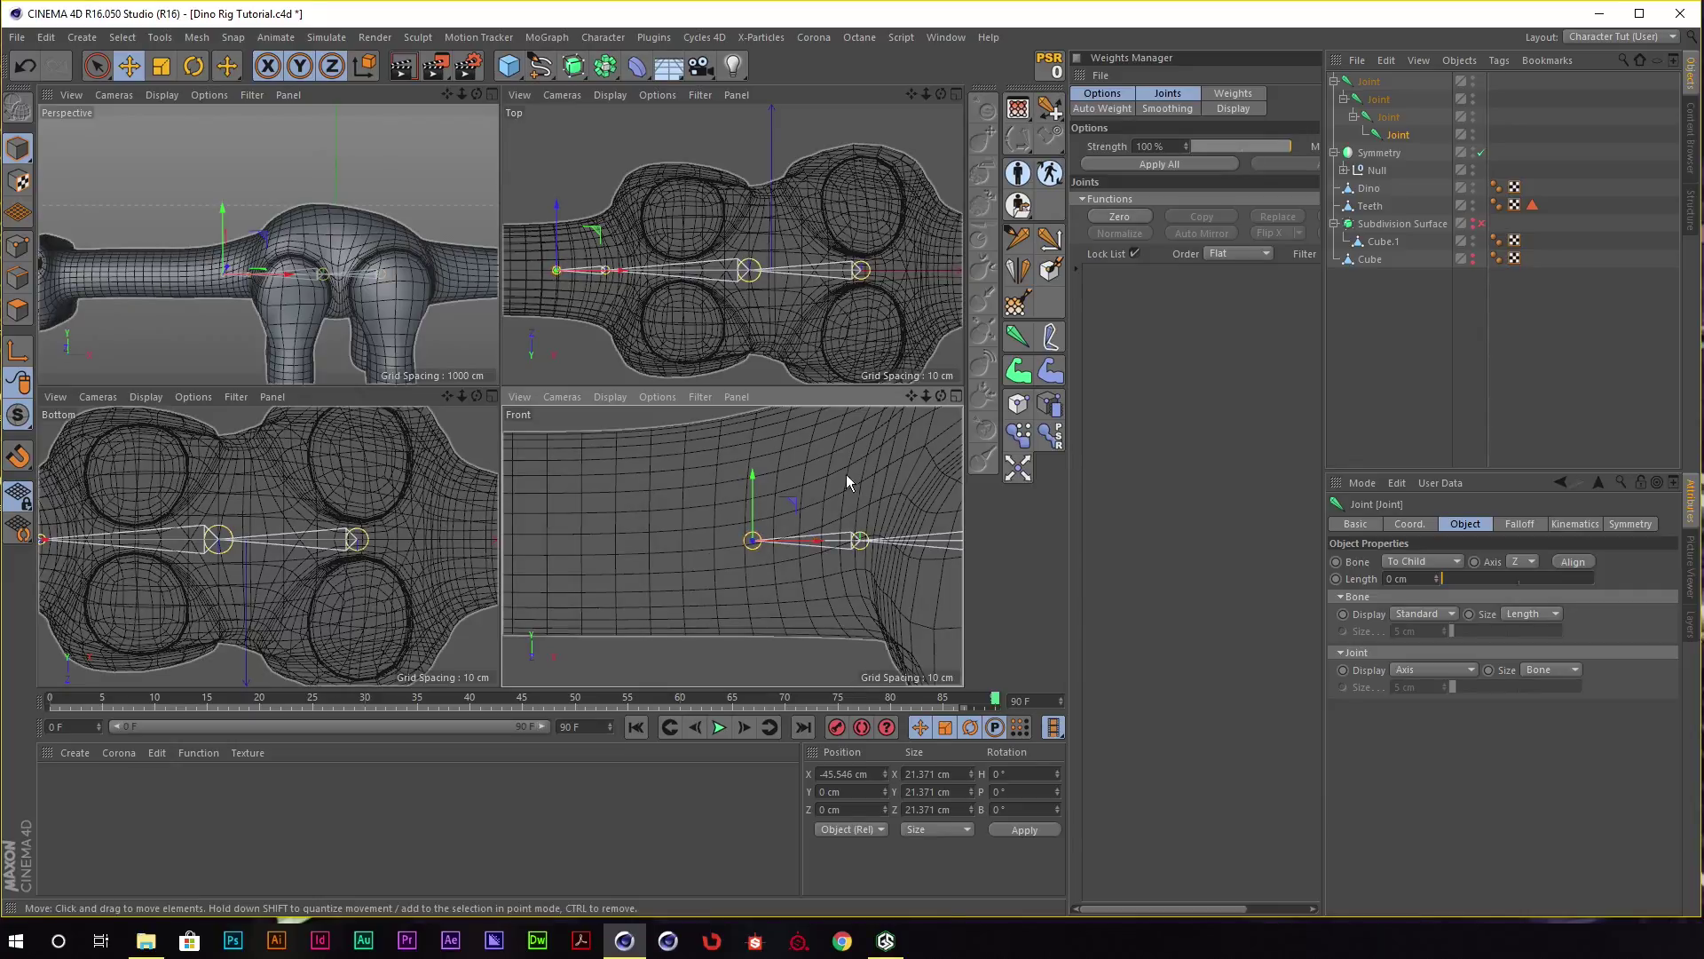
middle_click_drag(824, 515, 870, 460, "alt")
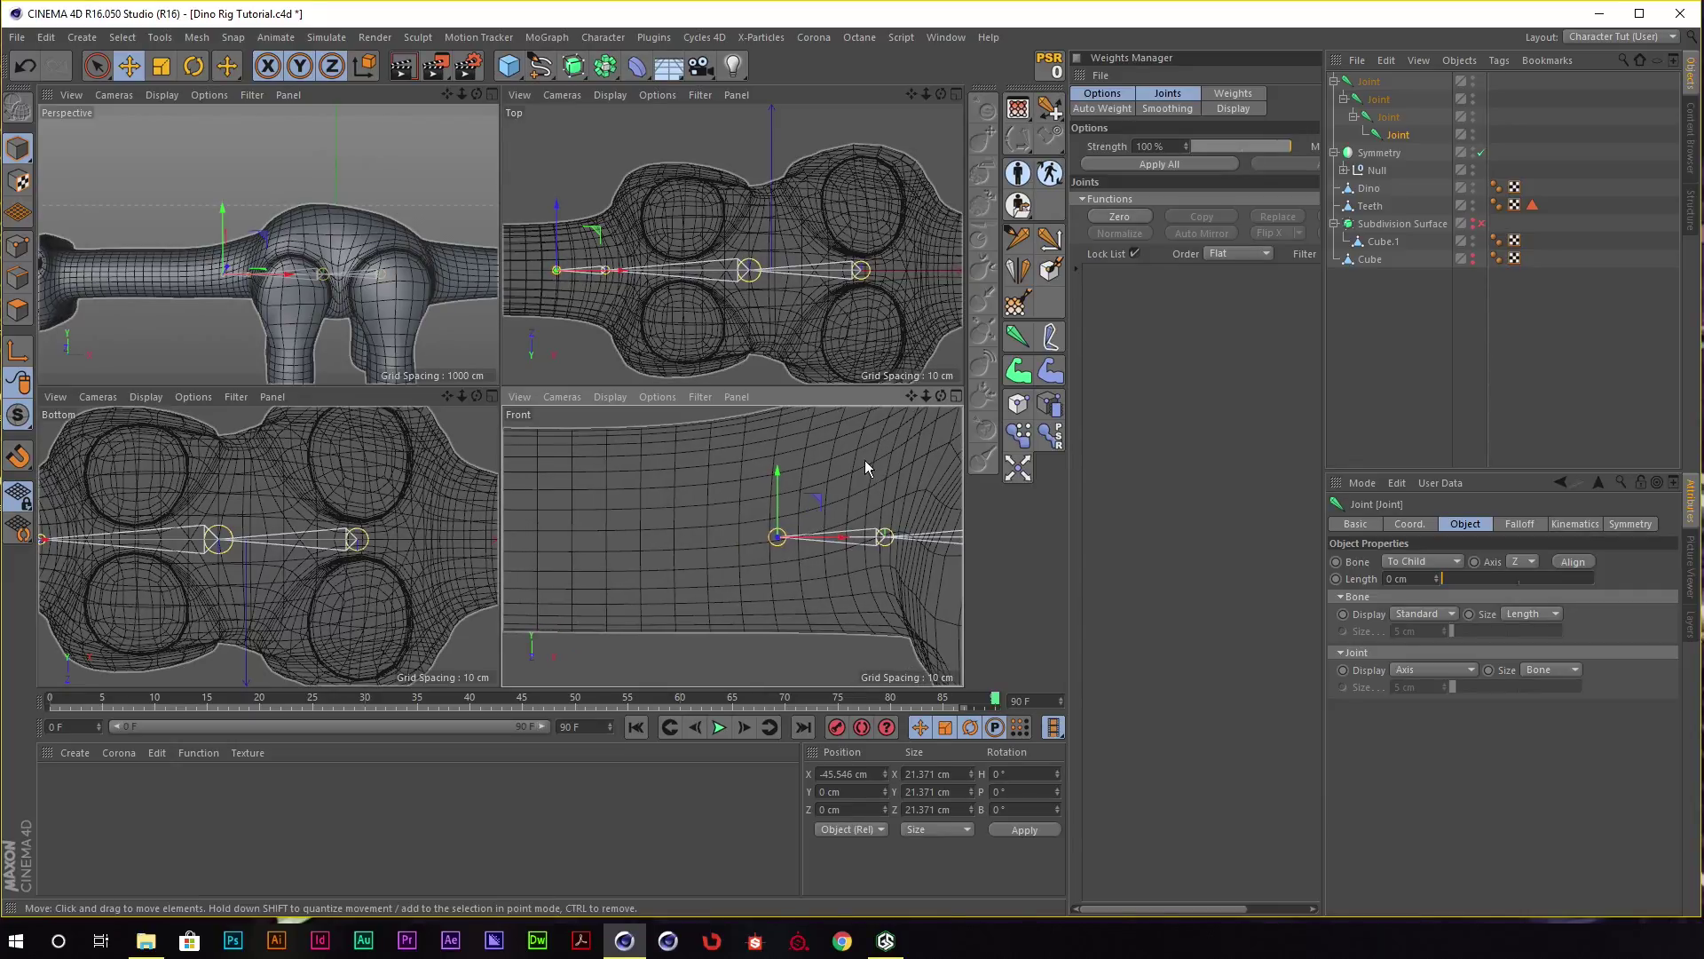
scroll(795, 545, "down", 3)
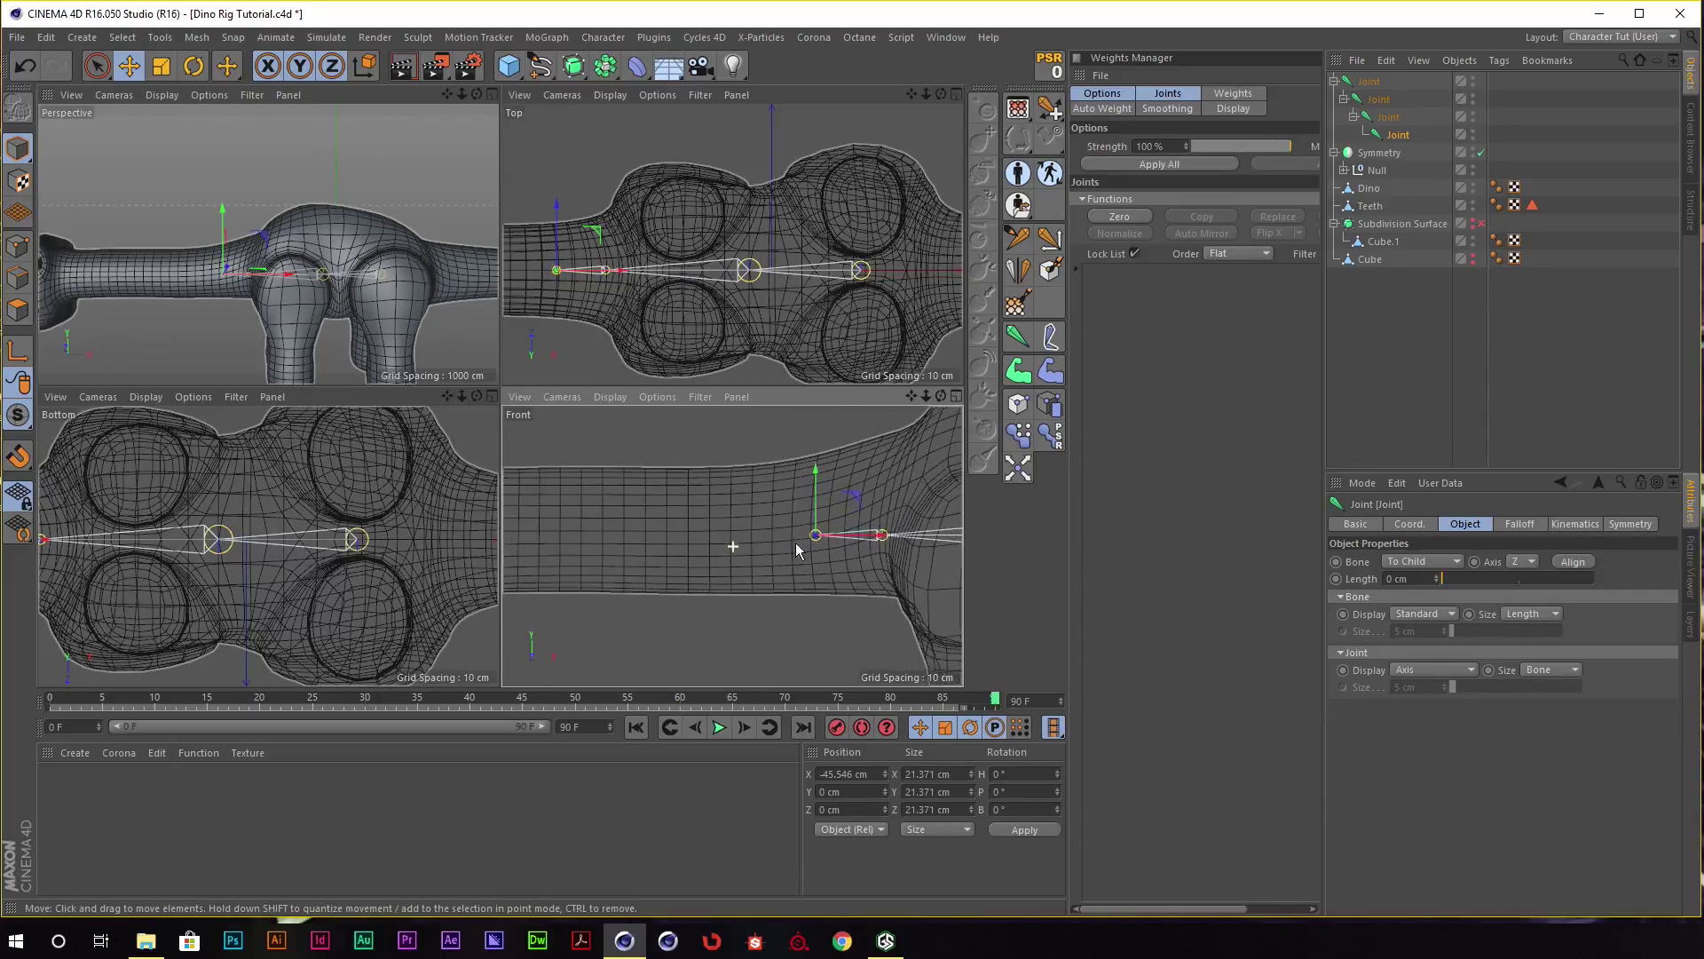
scroll(796, 544, "down", 2)
left_click(770, 551, "ctrl")
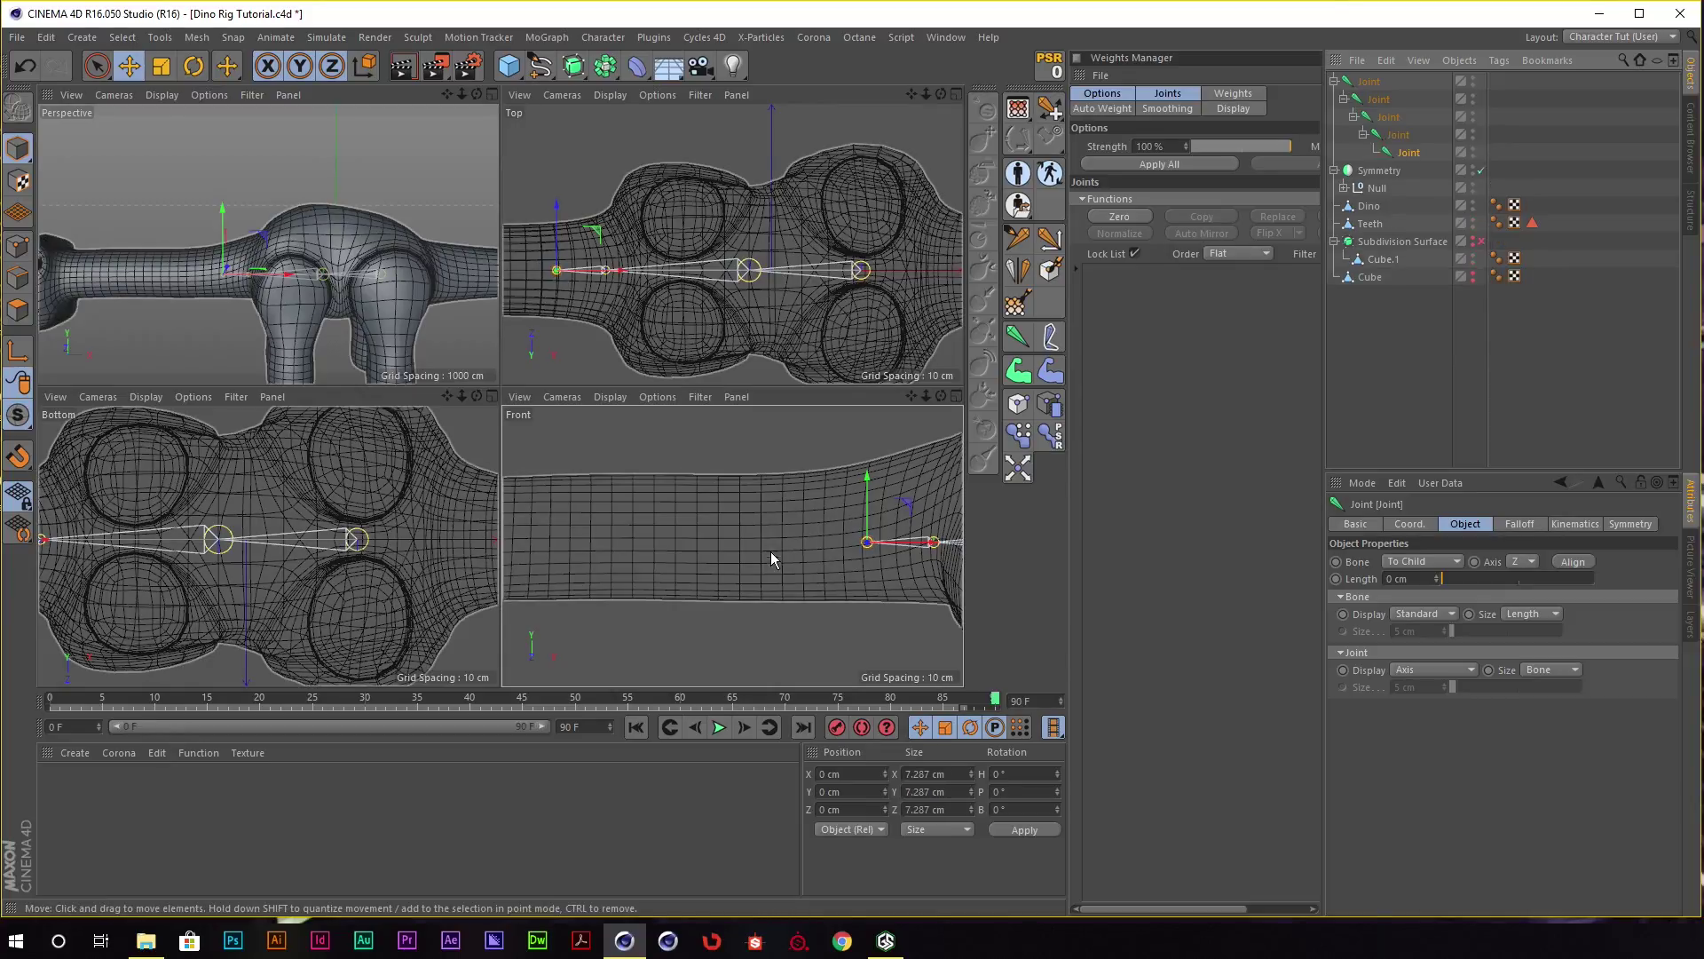
left_click_drag(834, 545, 641, 533)
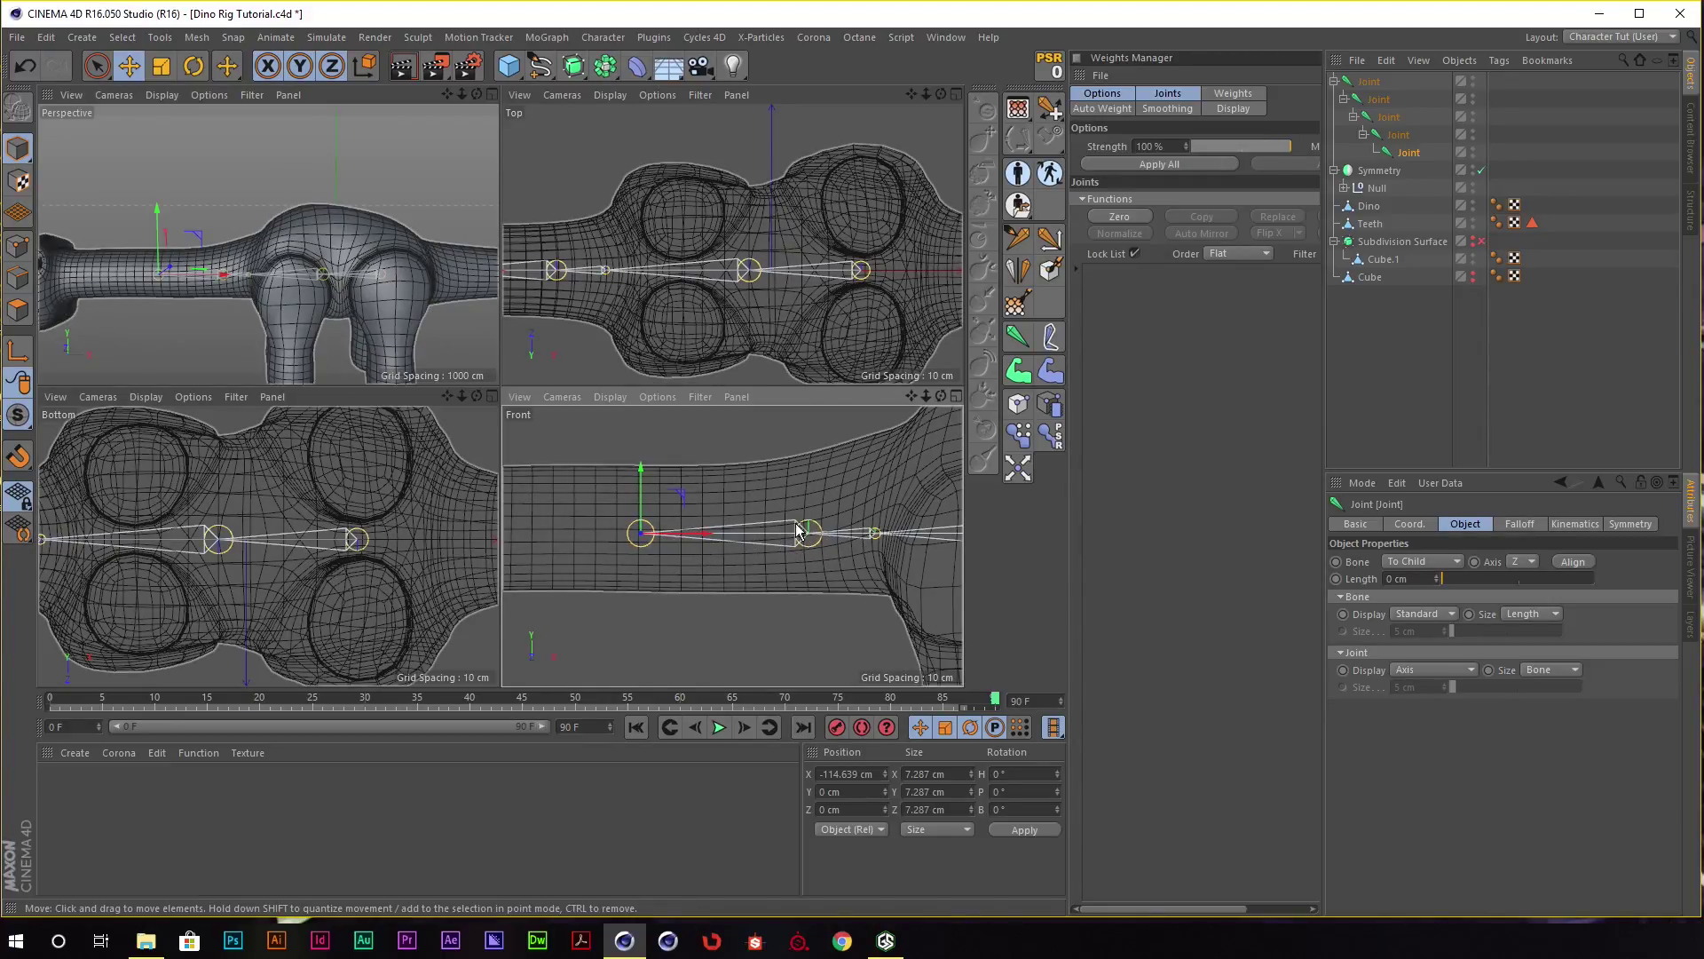
Slide the neck joints along the neck in the Front view.
mouse_move(681, 531)
middle_mouse_down("alt")
mouse_move(804, 532)
mouse_move(668, 531)
middle_mouse_up("alt")
mouse_move(660, 530)
left_mouse_down()
mouse_move(777, 530)
mouse_move(750, 529)
left_mouse_up()
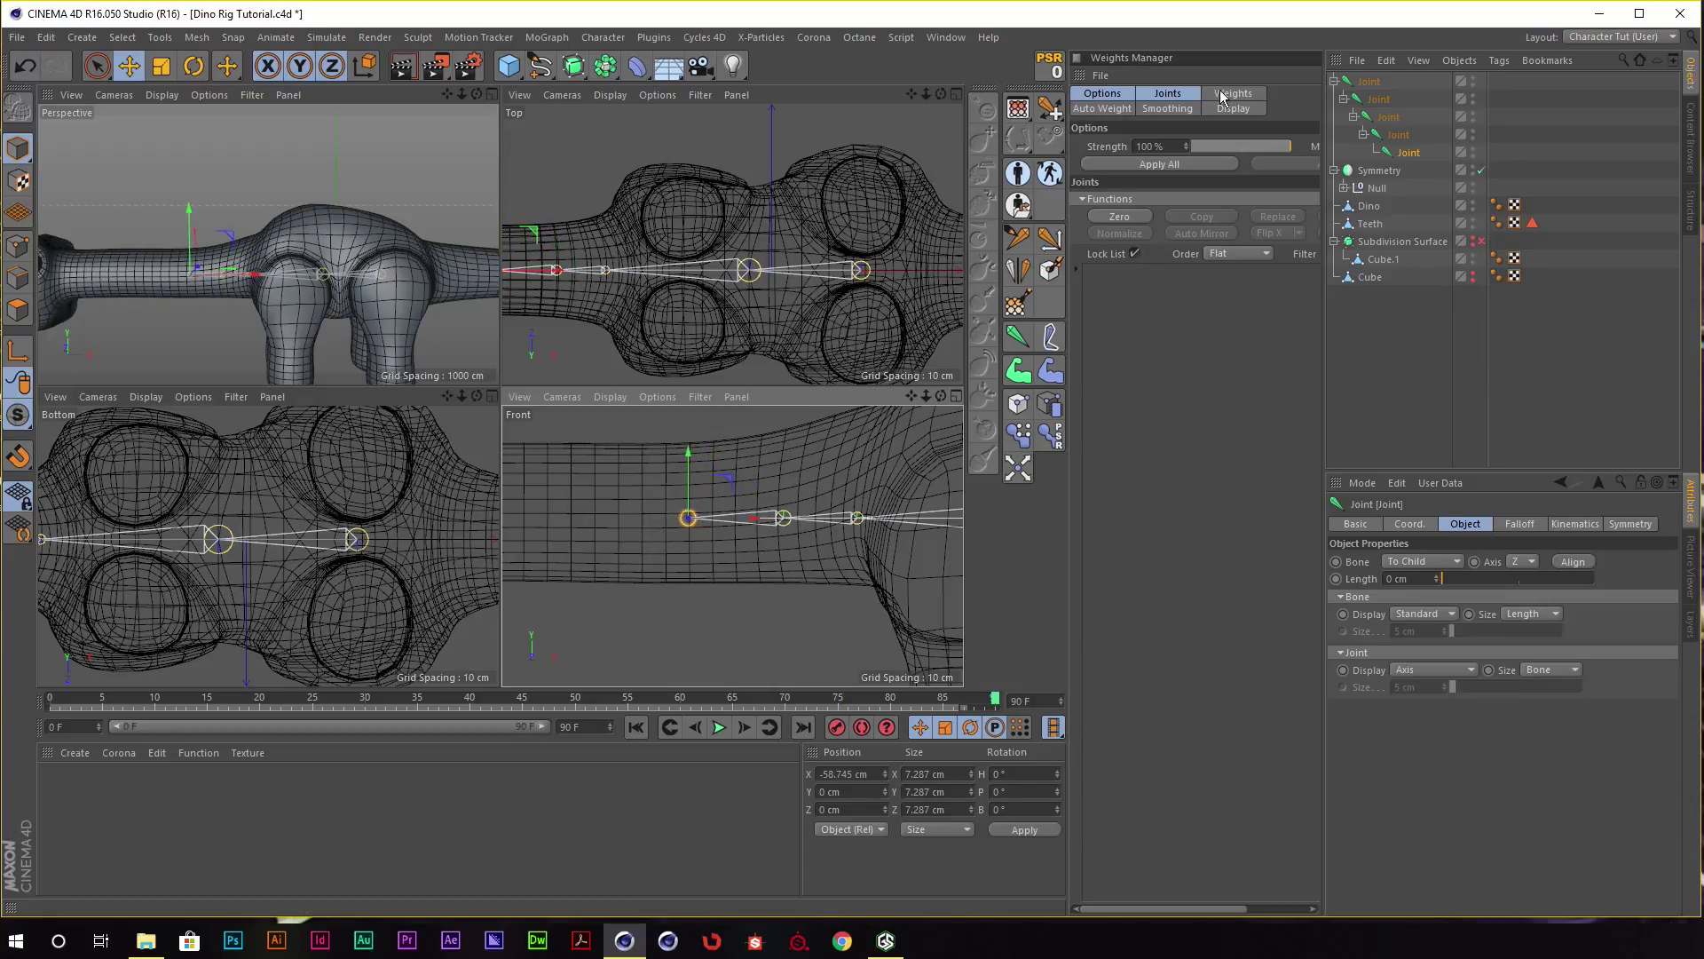
left_click(1402, 132)
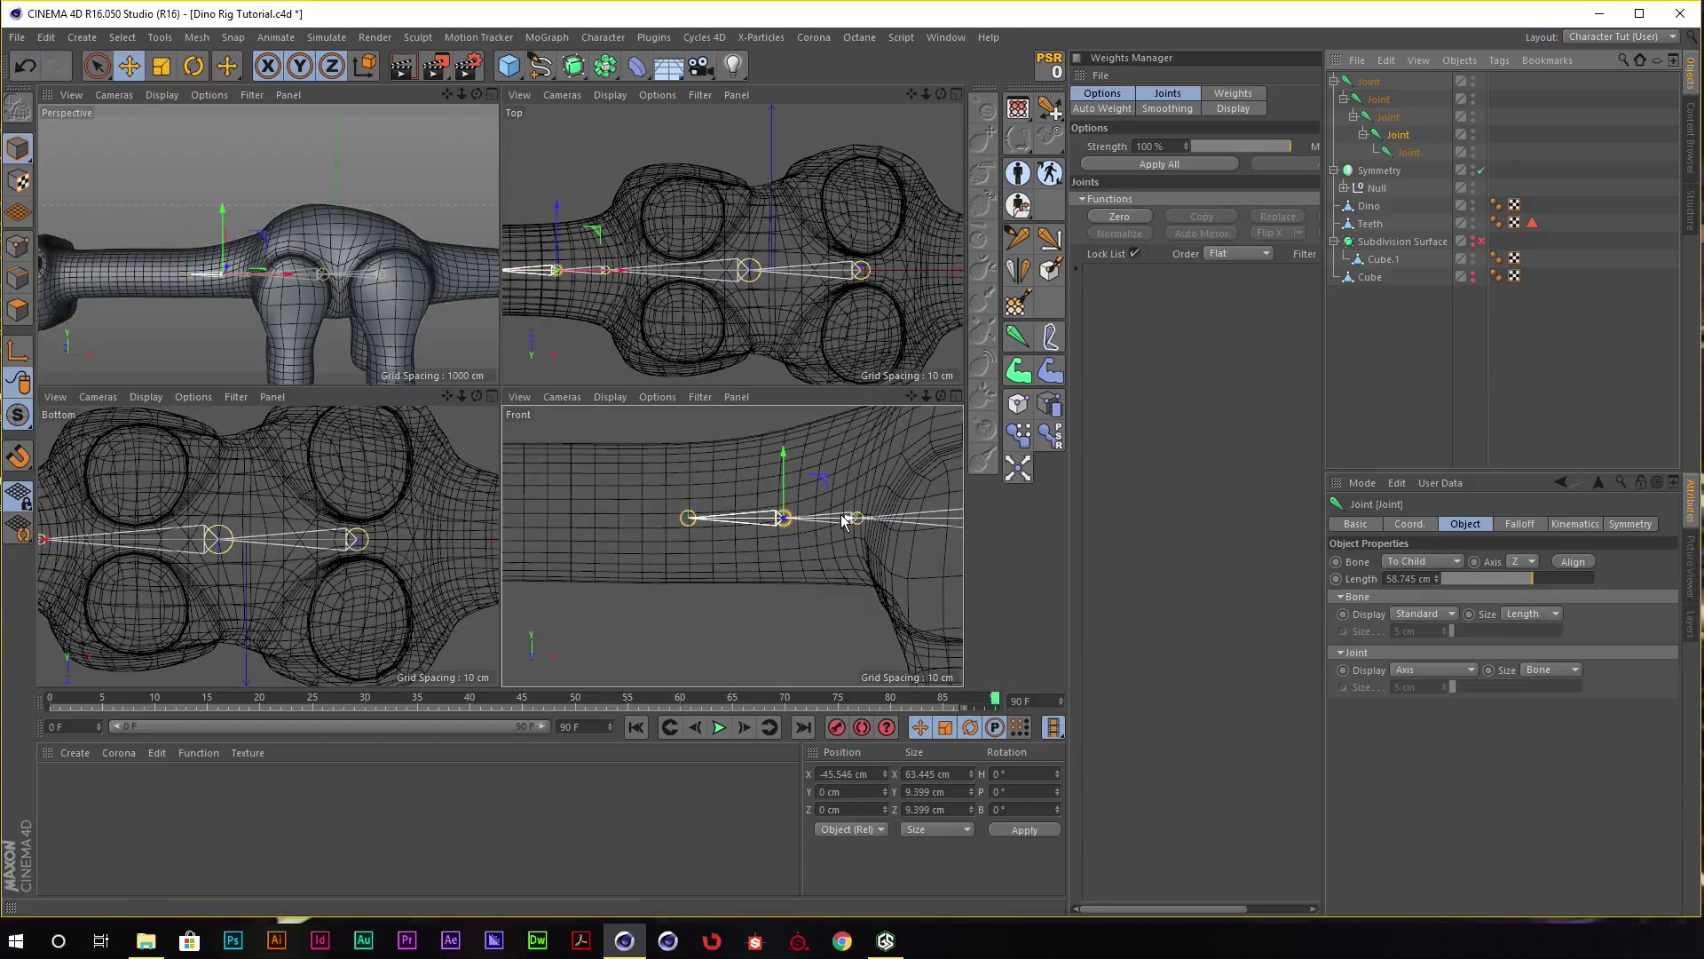
left_click_drag(832, 526, 816, 528)
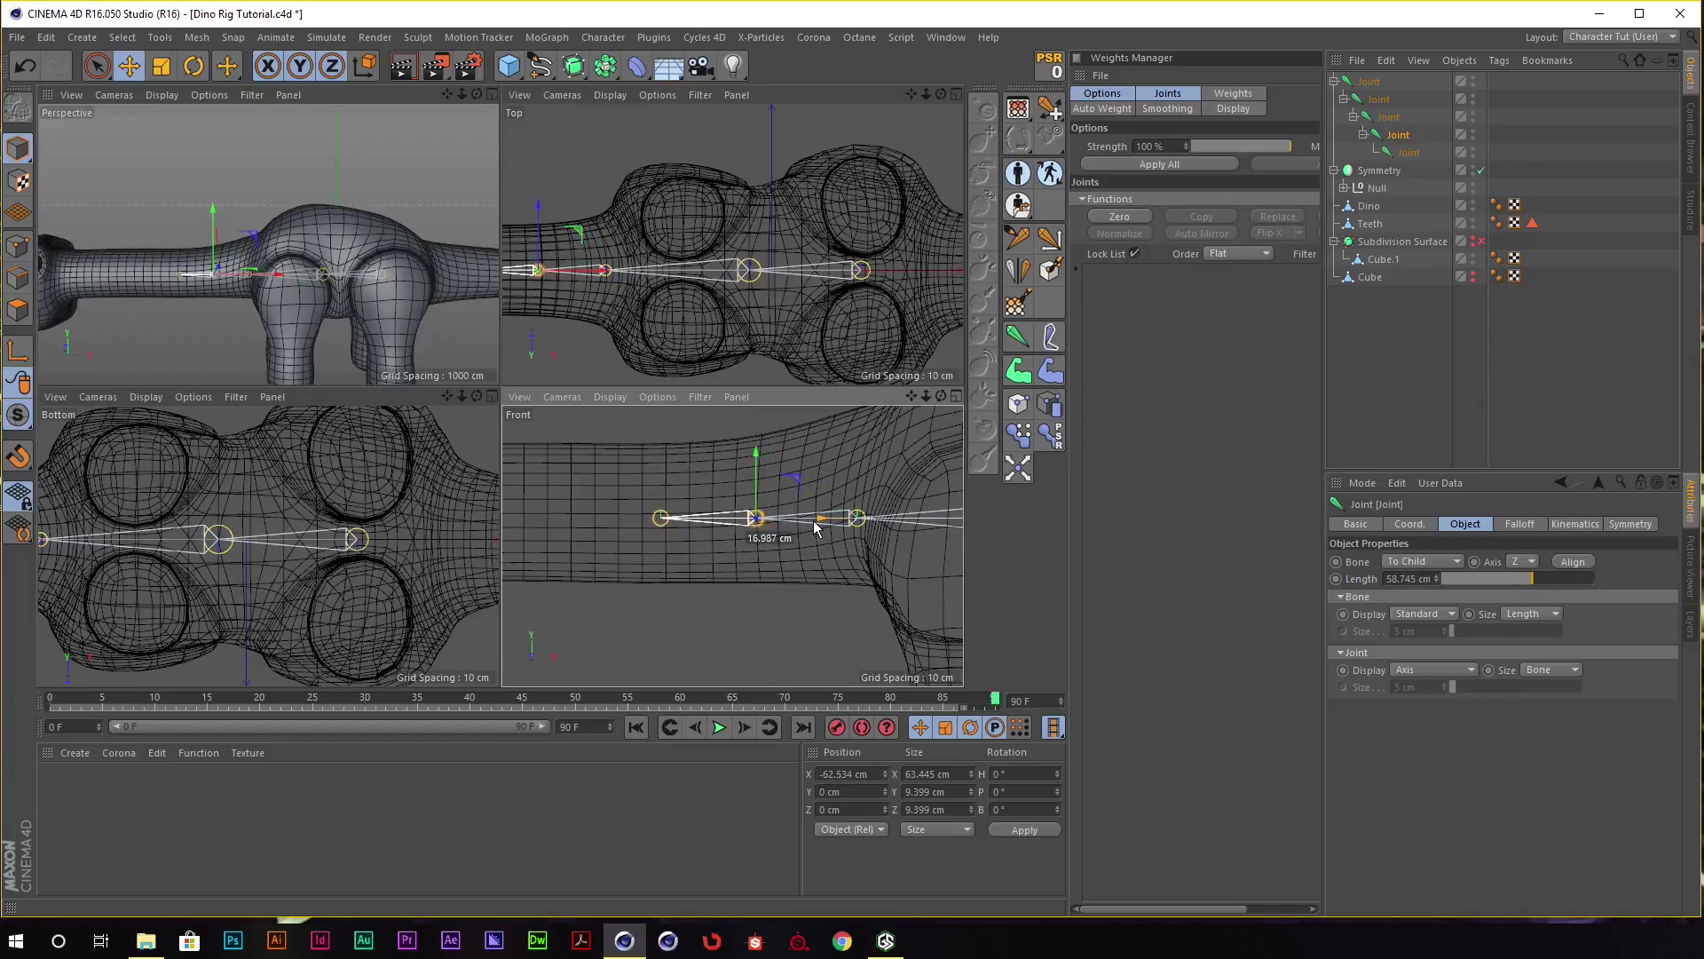
Duplicate the two selected joints and move the copies into the dinosaur's head.
left_click(1410, 152, "ctrl")
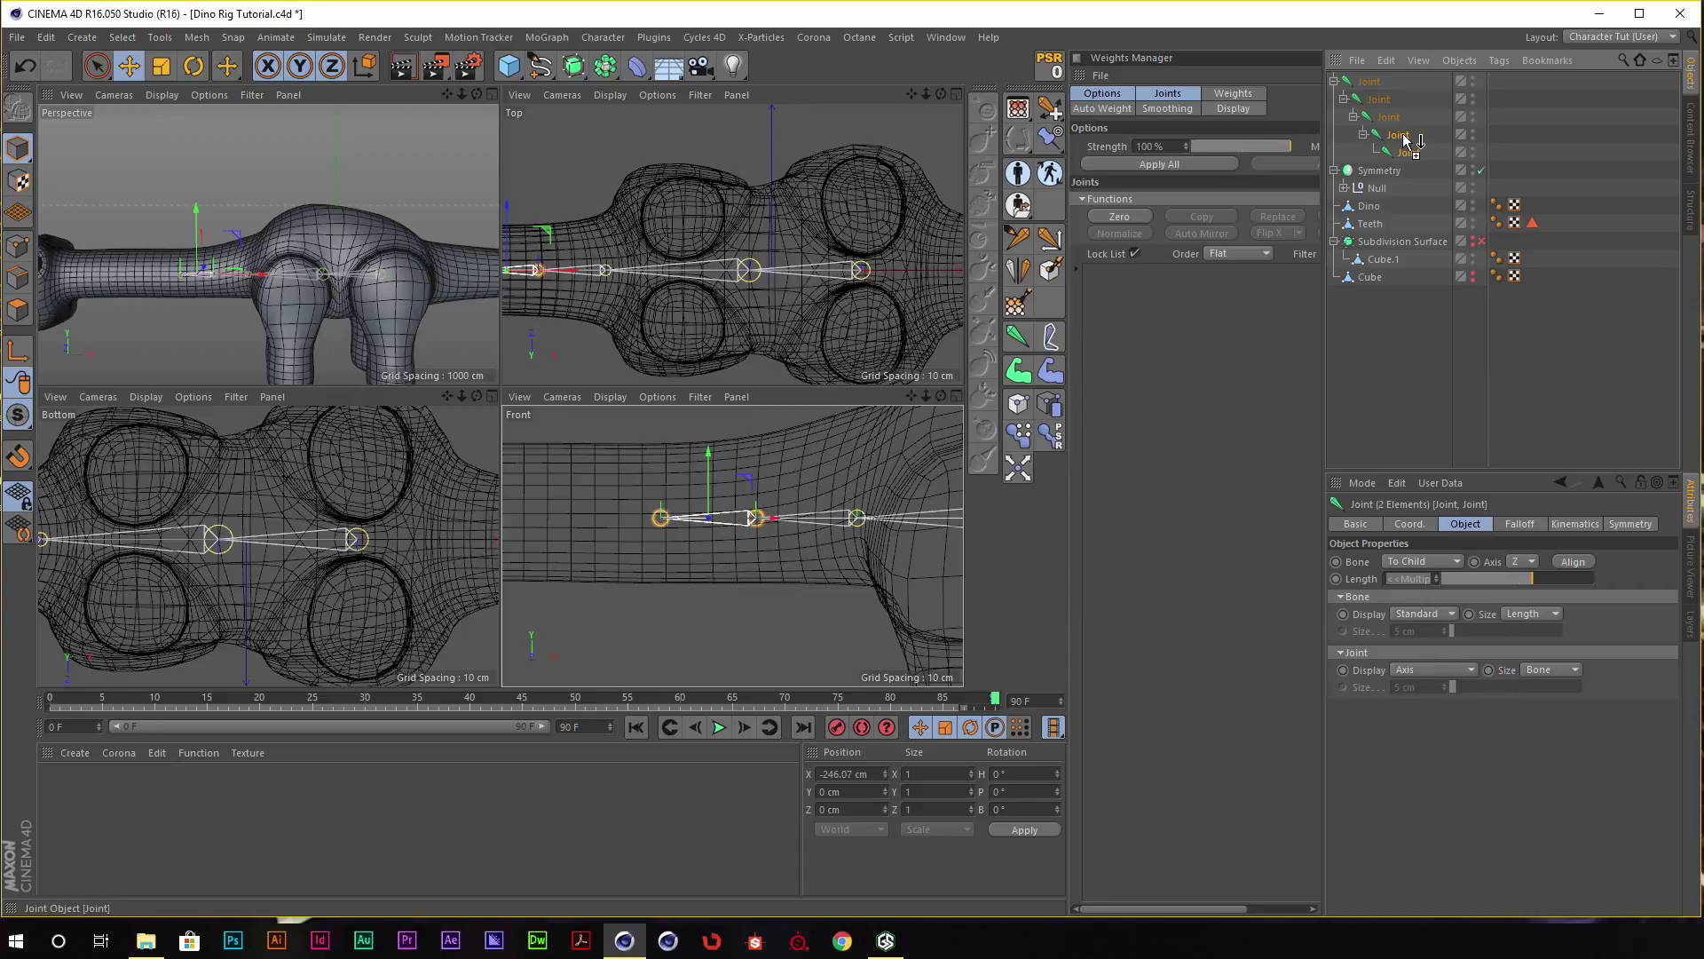
left_click_drag(1411, 157, 1417, 162, "ctrl")
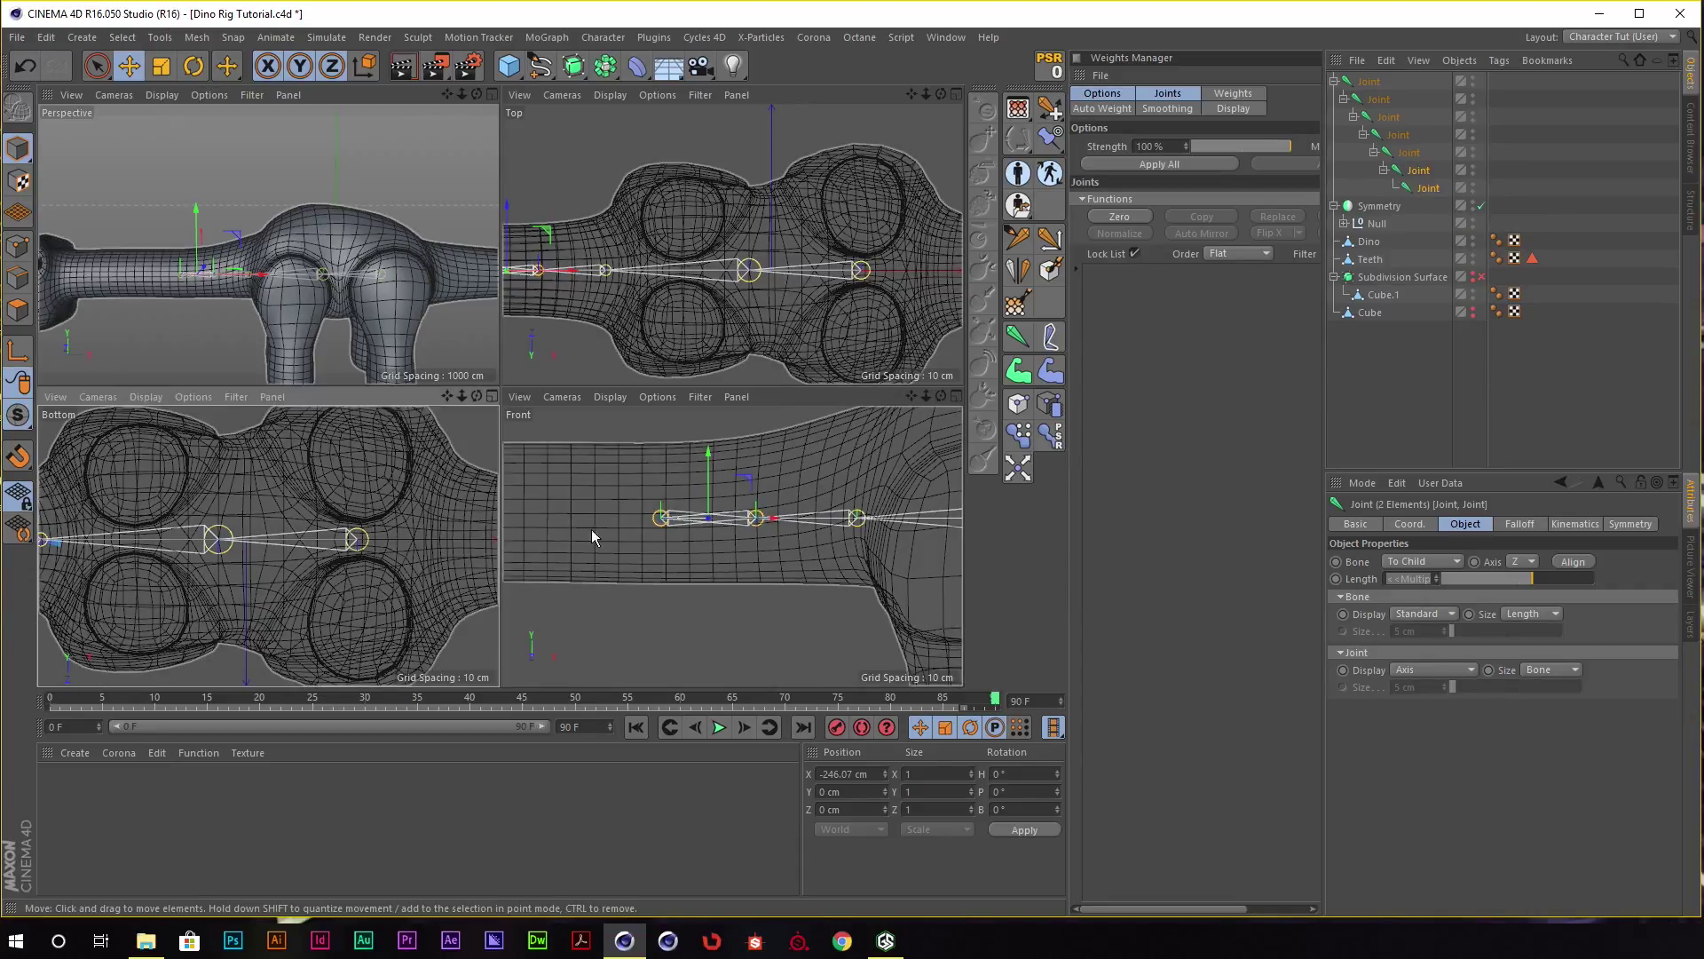
middle_click_drag(740, 523, 817, 519, "alt")
left_click_drag(816, 519, 634, 528)
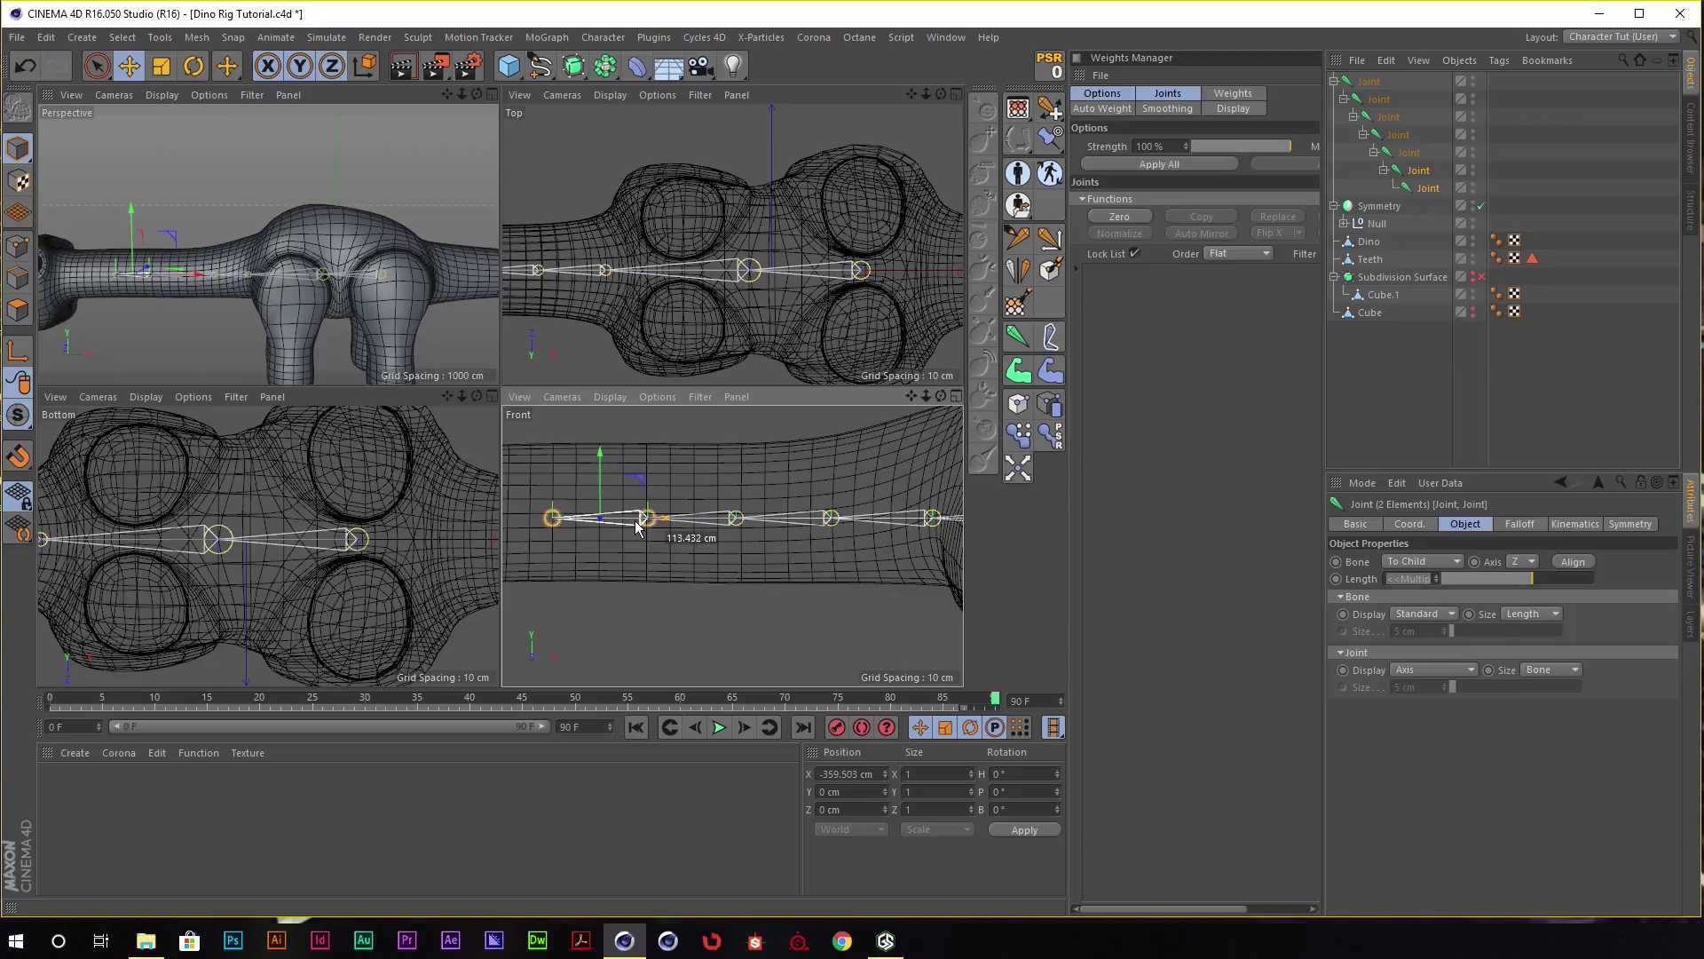
scroll(680, 531, "down", 2)
mouse_move(680, 531)
middle_mouse_down("alt")
mouse_move(801, 524)
mouse_move(699, 525)
middle_mouse_up("alt")
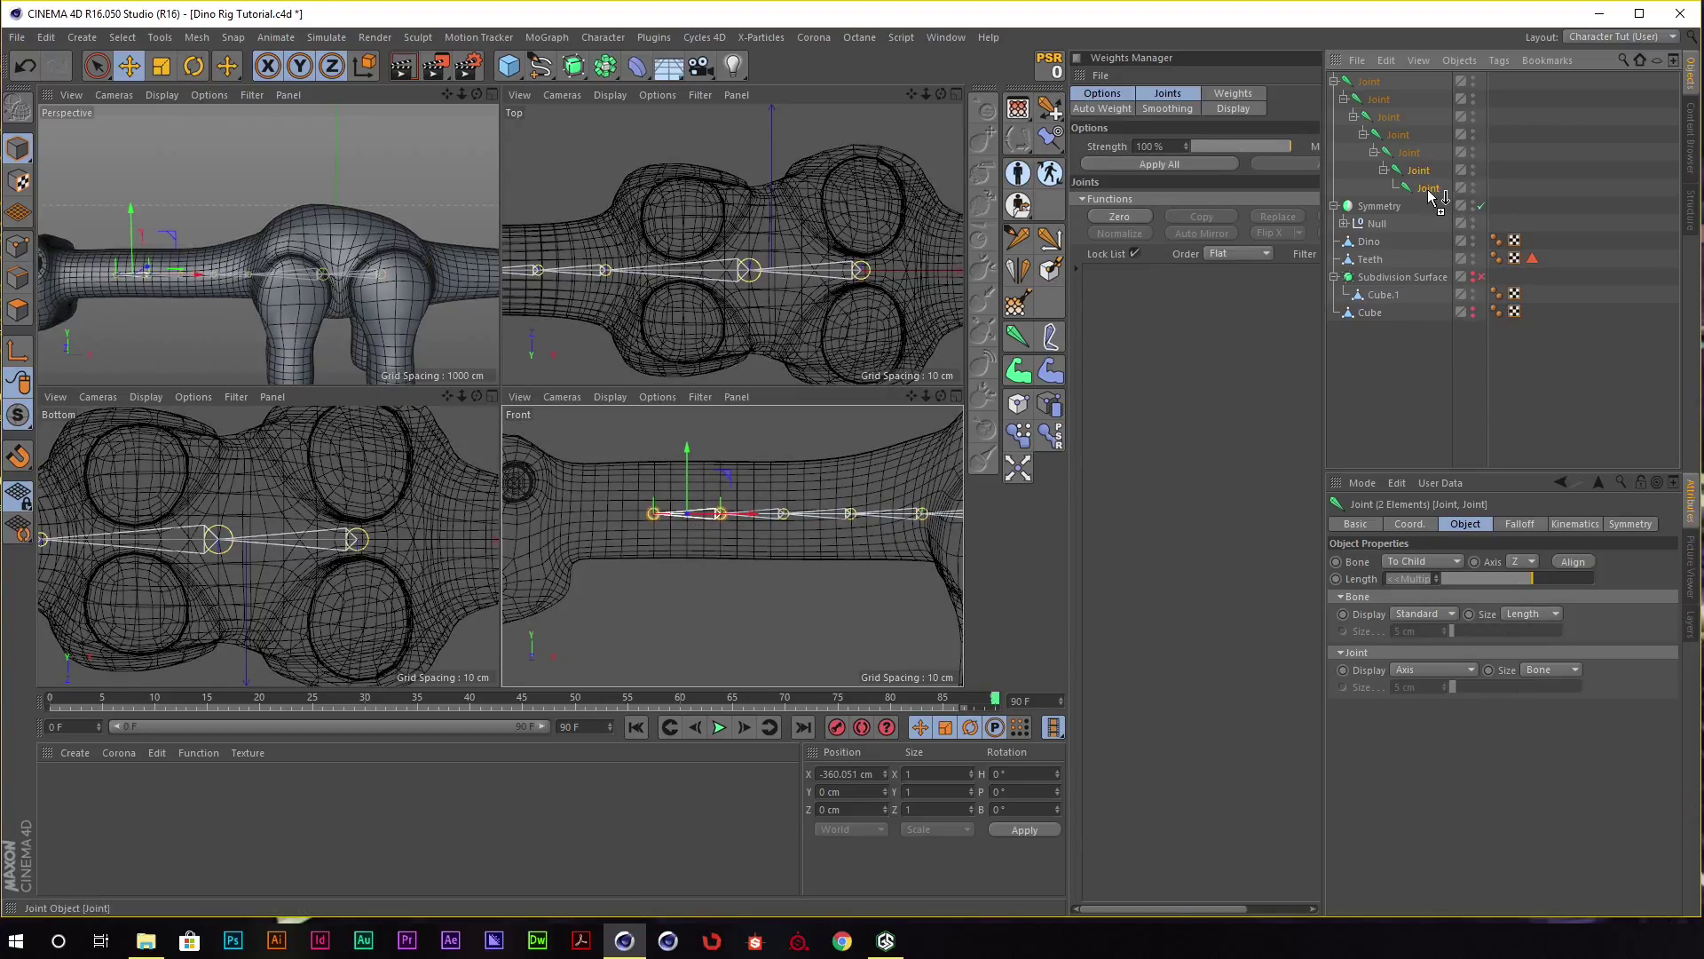
left_click_drag(710, 529, 720, 494)
scroll(701, 508, "up", 3)
scroll(696, 511, "up", 2)
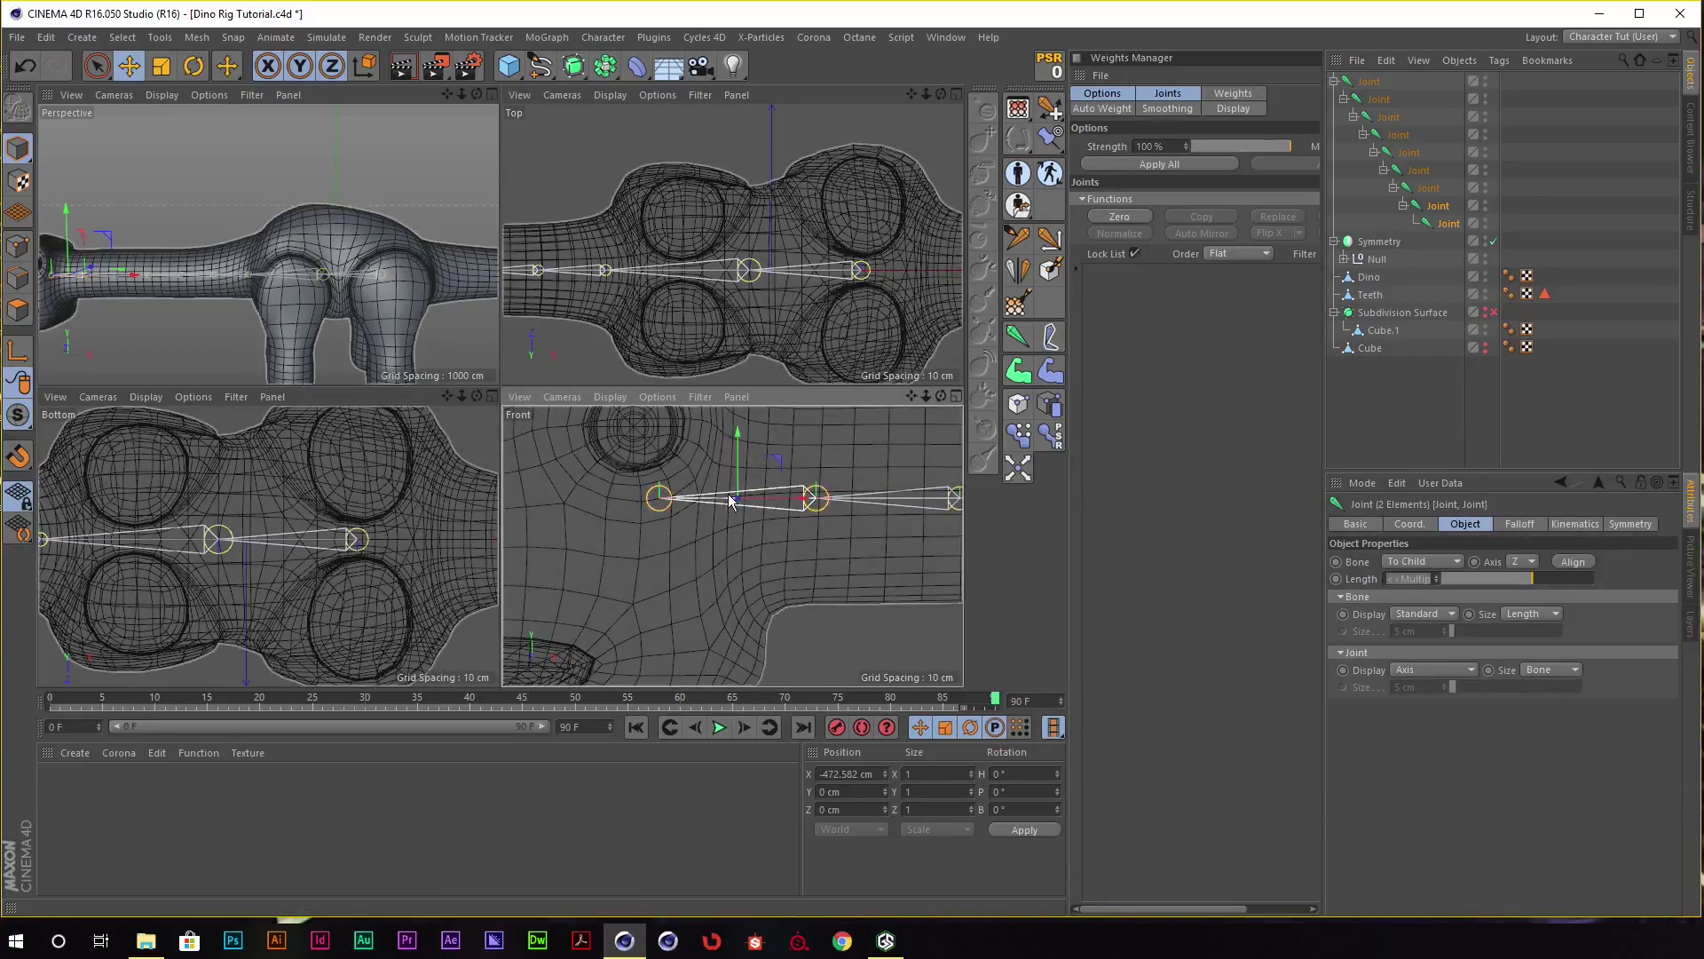
middle_click_drag(719, 494, 781, 510)
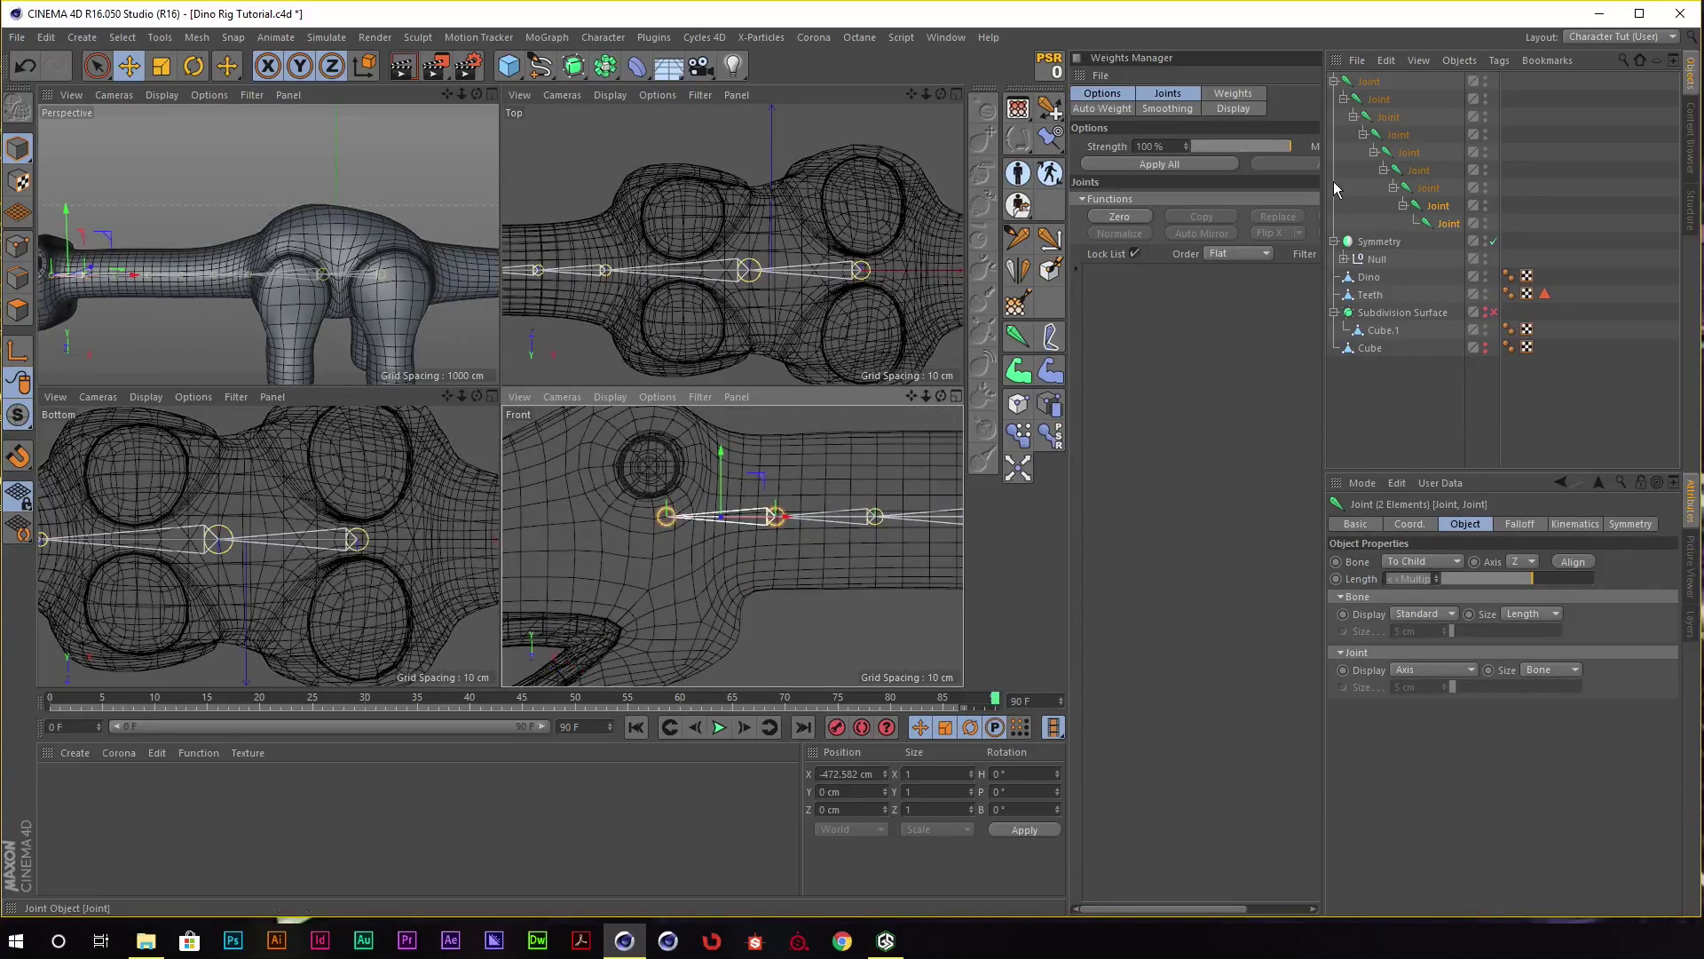
Lengthen the last bone and add an end joint reaching the snout at X −173.021 cm.
left_click(1453, 227)
left_click_drag(732, 522, 772, 522)
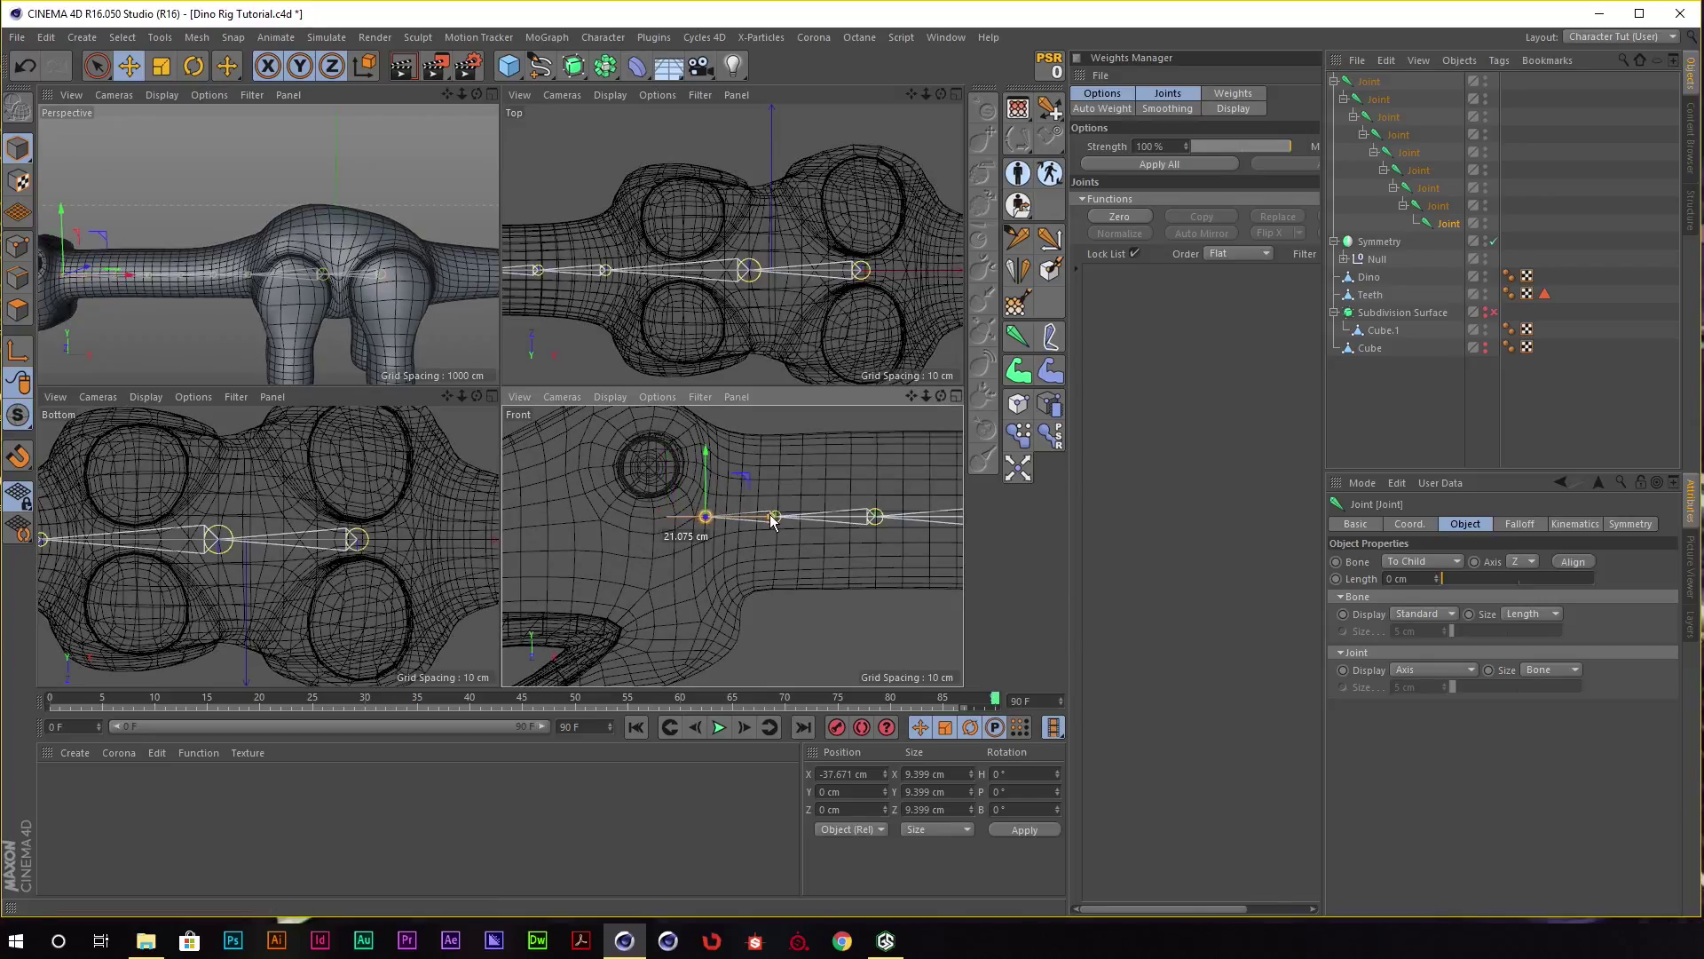
scroll(771, 522, "down", 2)
scroll(816, 502, "down", 2)
scroll(786, 462, "down", 2)
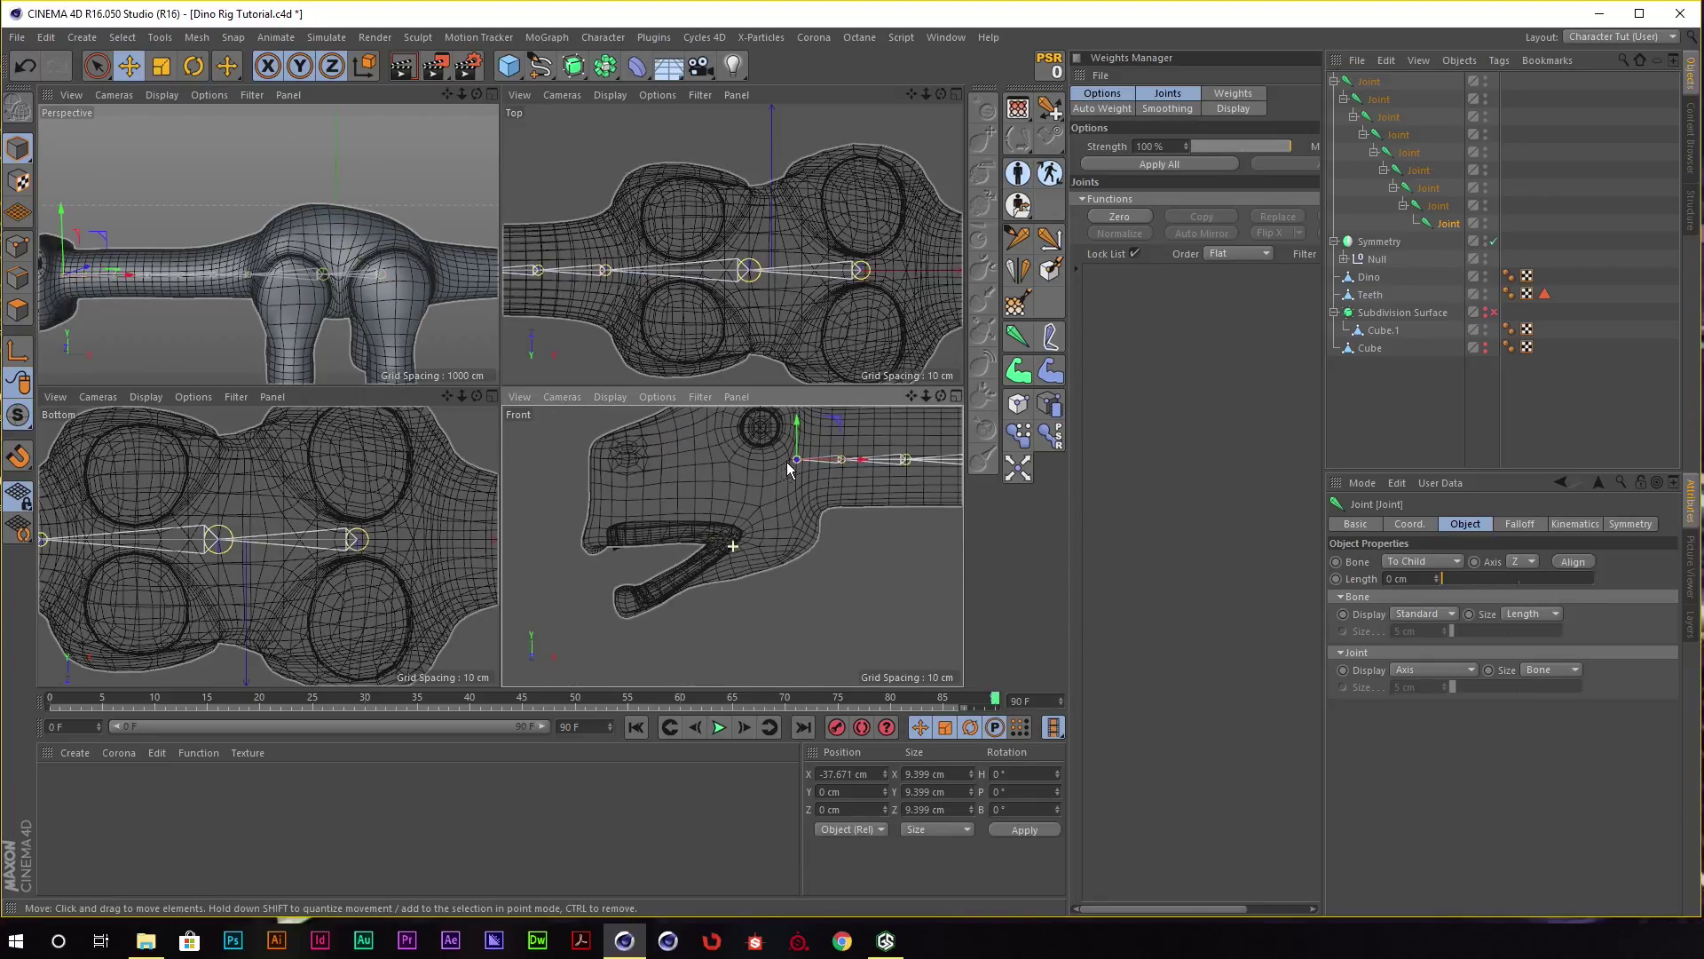
scroll(844, 493, "down", 1)
mouse_move(844, 490)
middle_mouse_down()
mouse_move(723, 527)
mouse_move(767, 515)
middle_mouse_up()
scroll(767, 515, "up", 1)
scroll(810, 477, "up", 1)
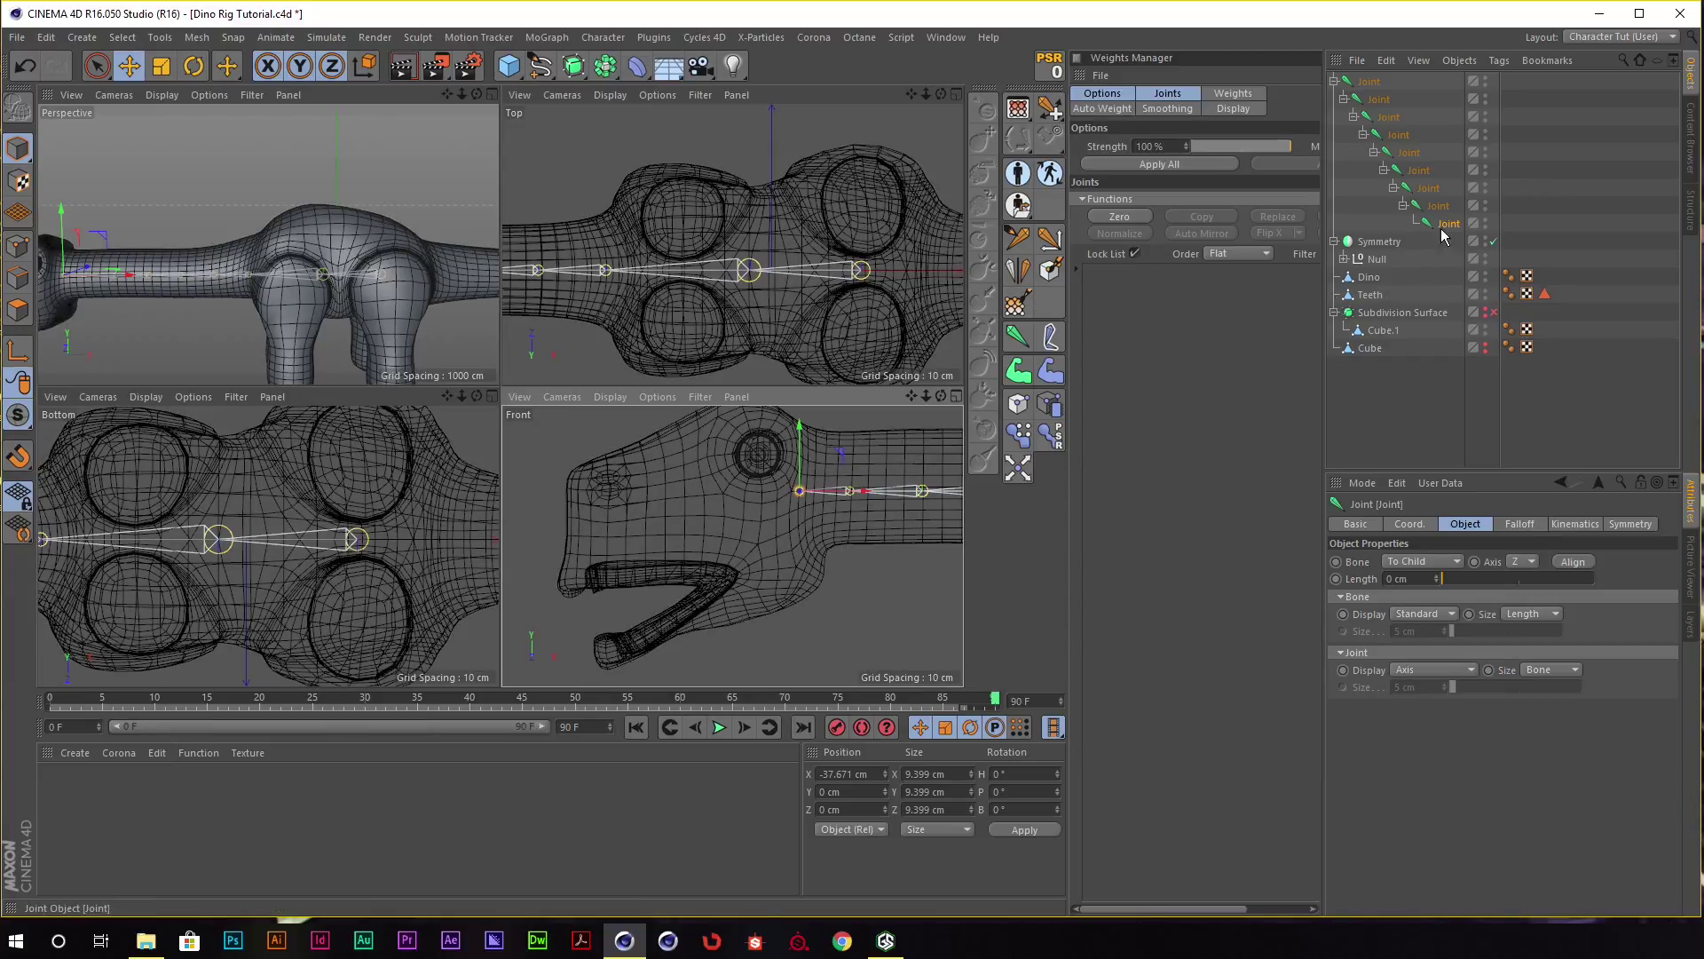
left_click_drag(1442, 229, 1455, 233, "ctrl")
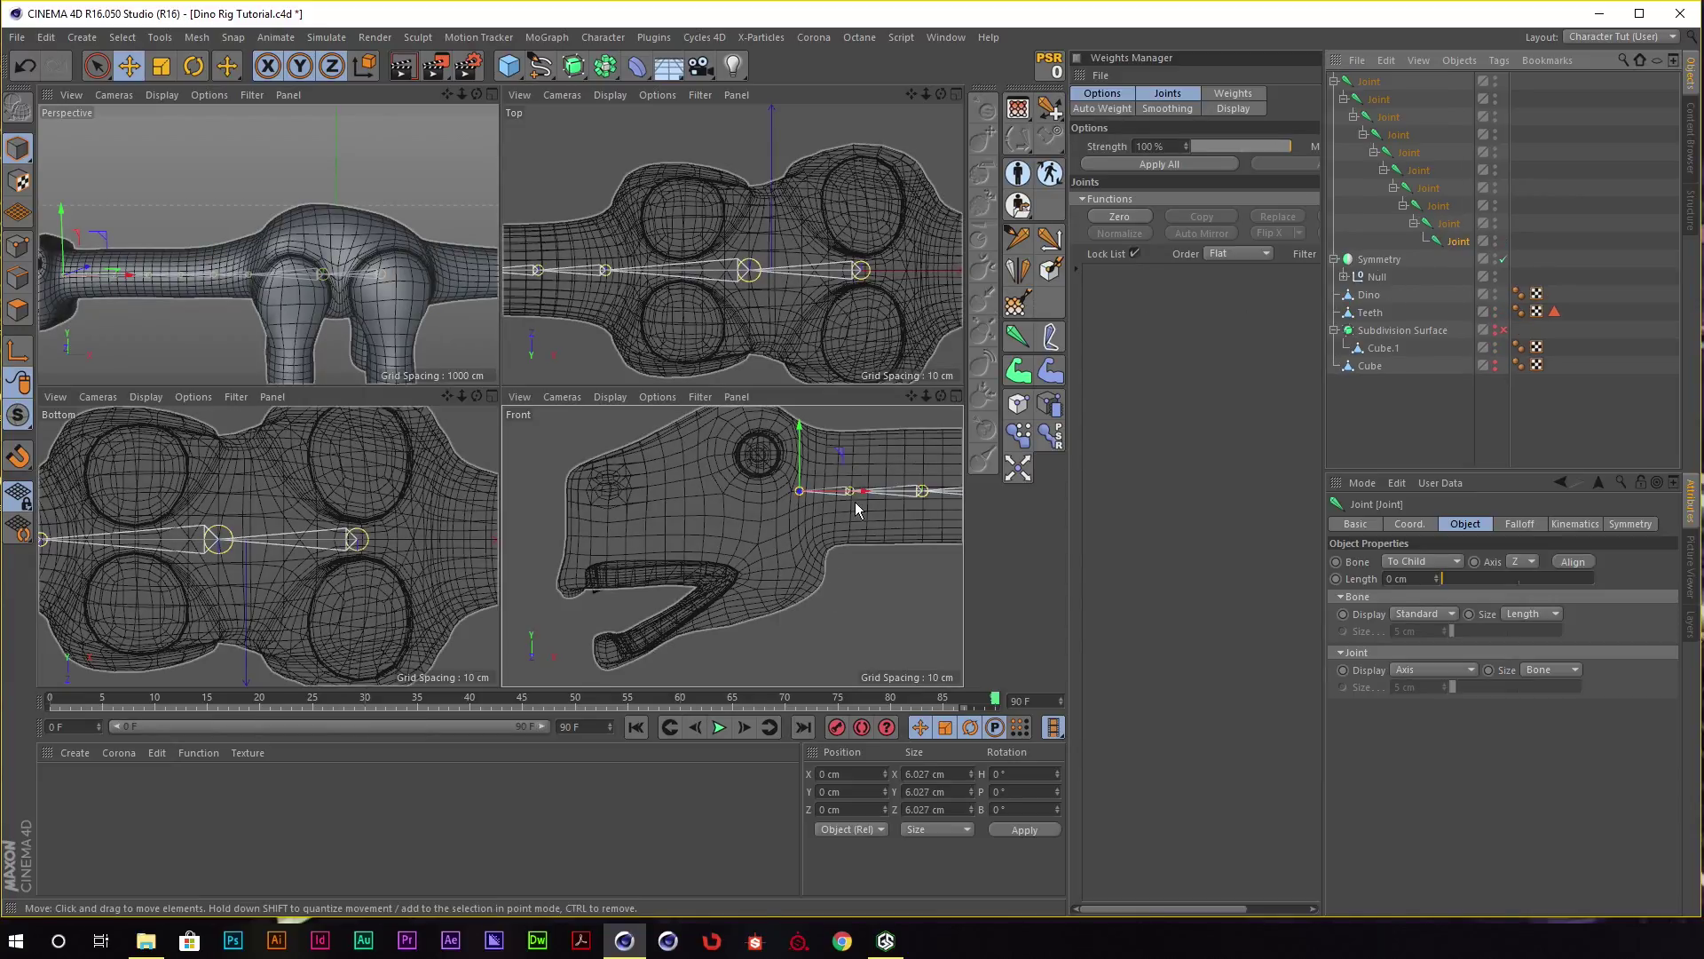
left_click_drag(855, 491, 621, 513)
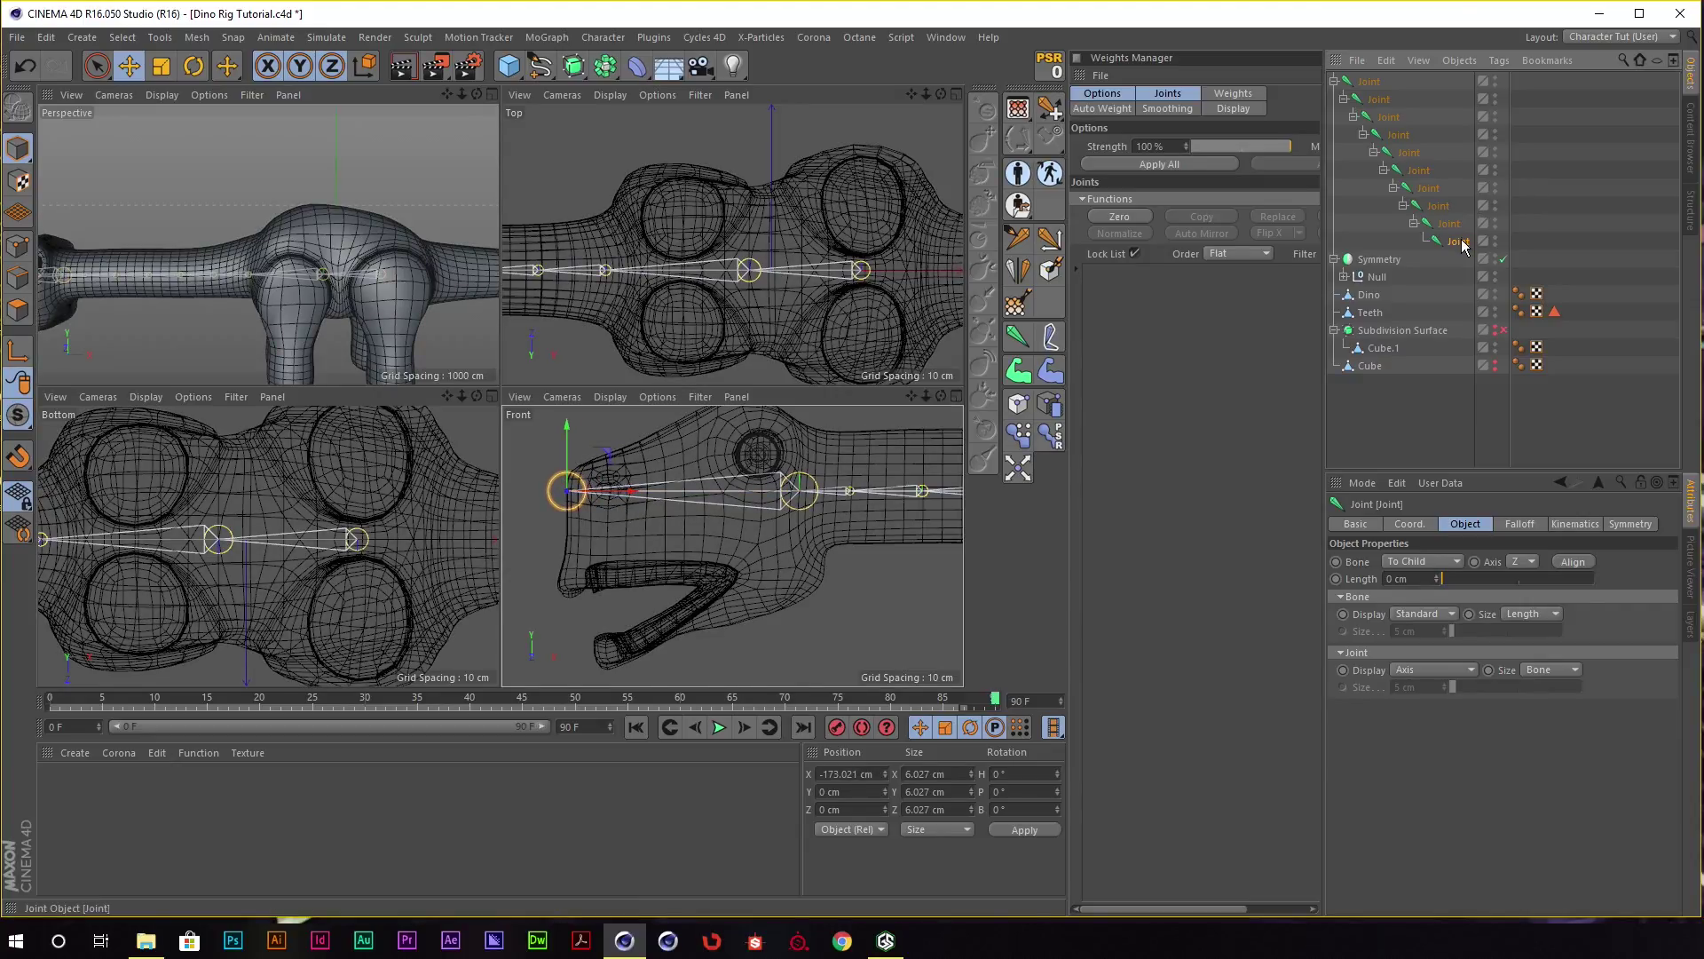
Duplicate the end joint as Joint.1, move it to the jaw and group it under a Null.
key("ctrl+z")
left_click_drag(1459, 236, 1457, 237, "ctrl")
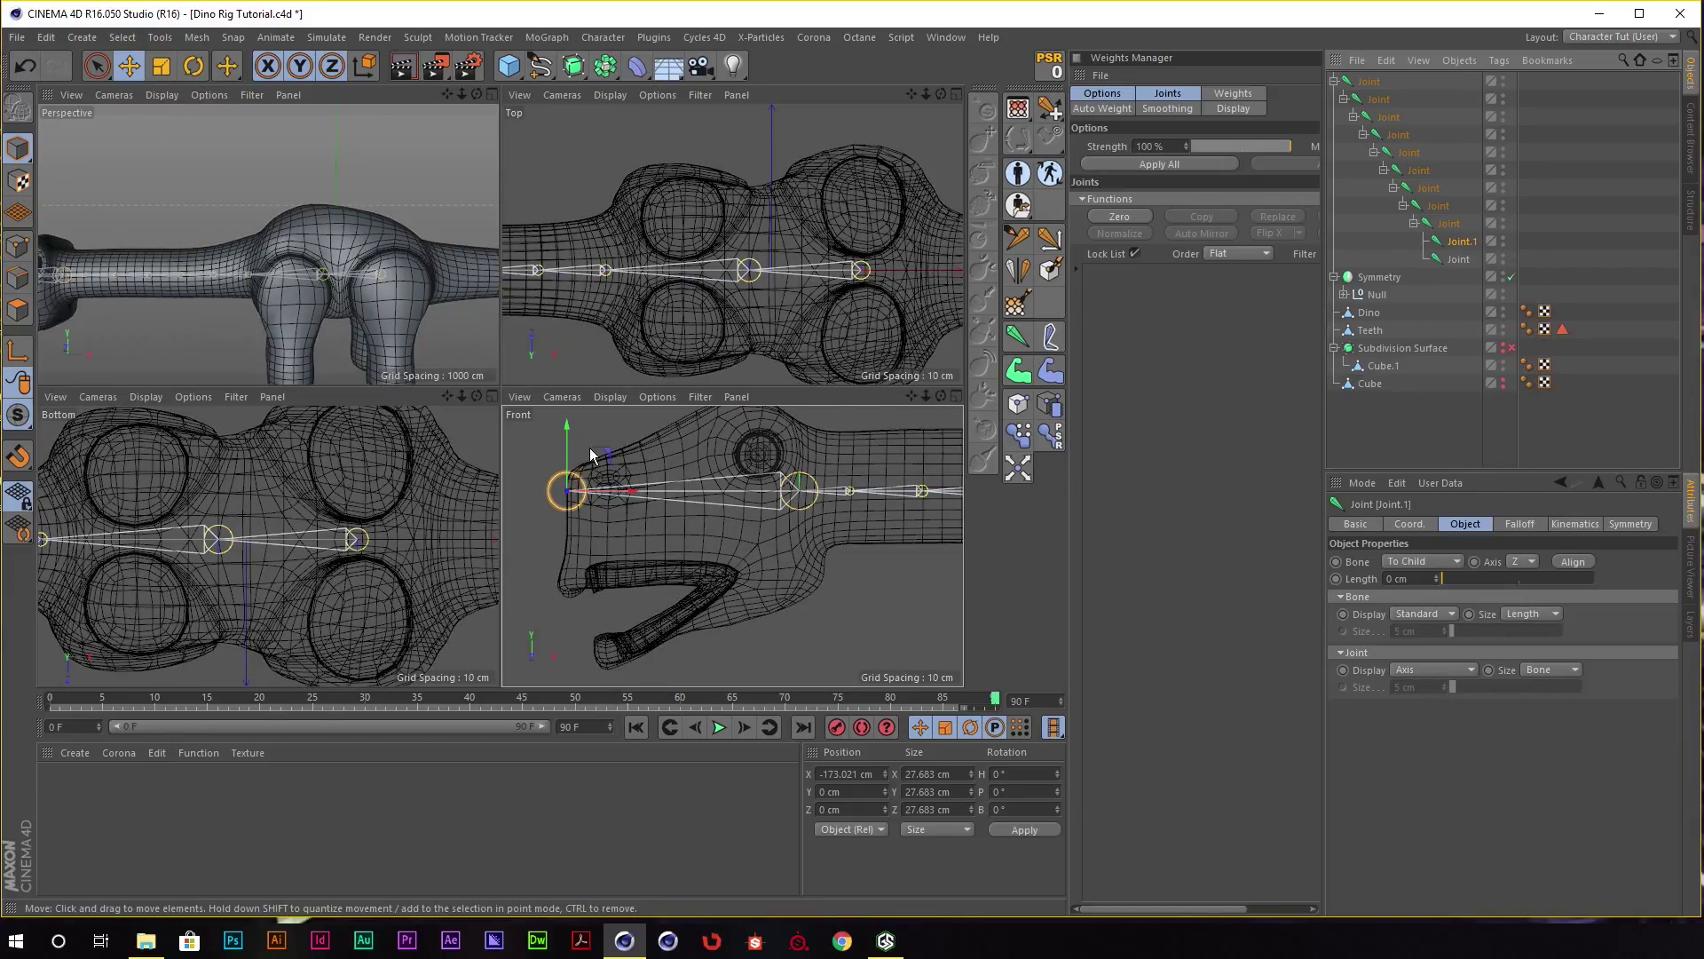
mouse_move(612, 458)
left_mouse_down()
mouse_move(637, 482)
mouse_move(817, 520)
left_mouse_up()
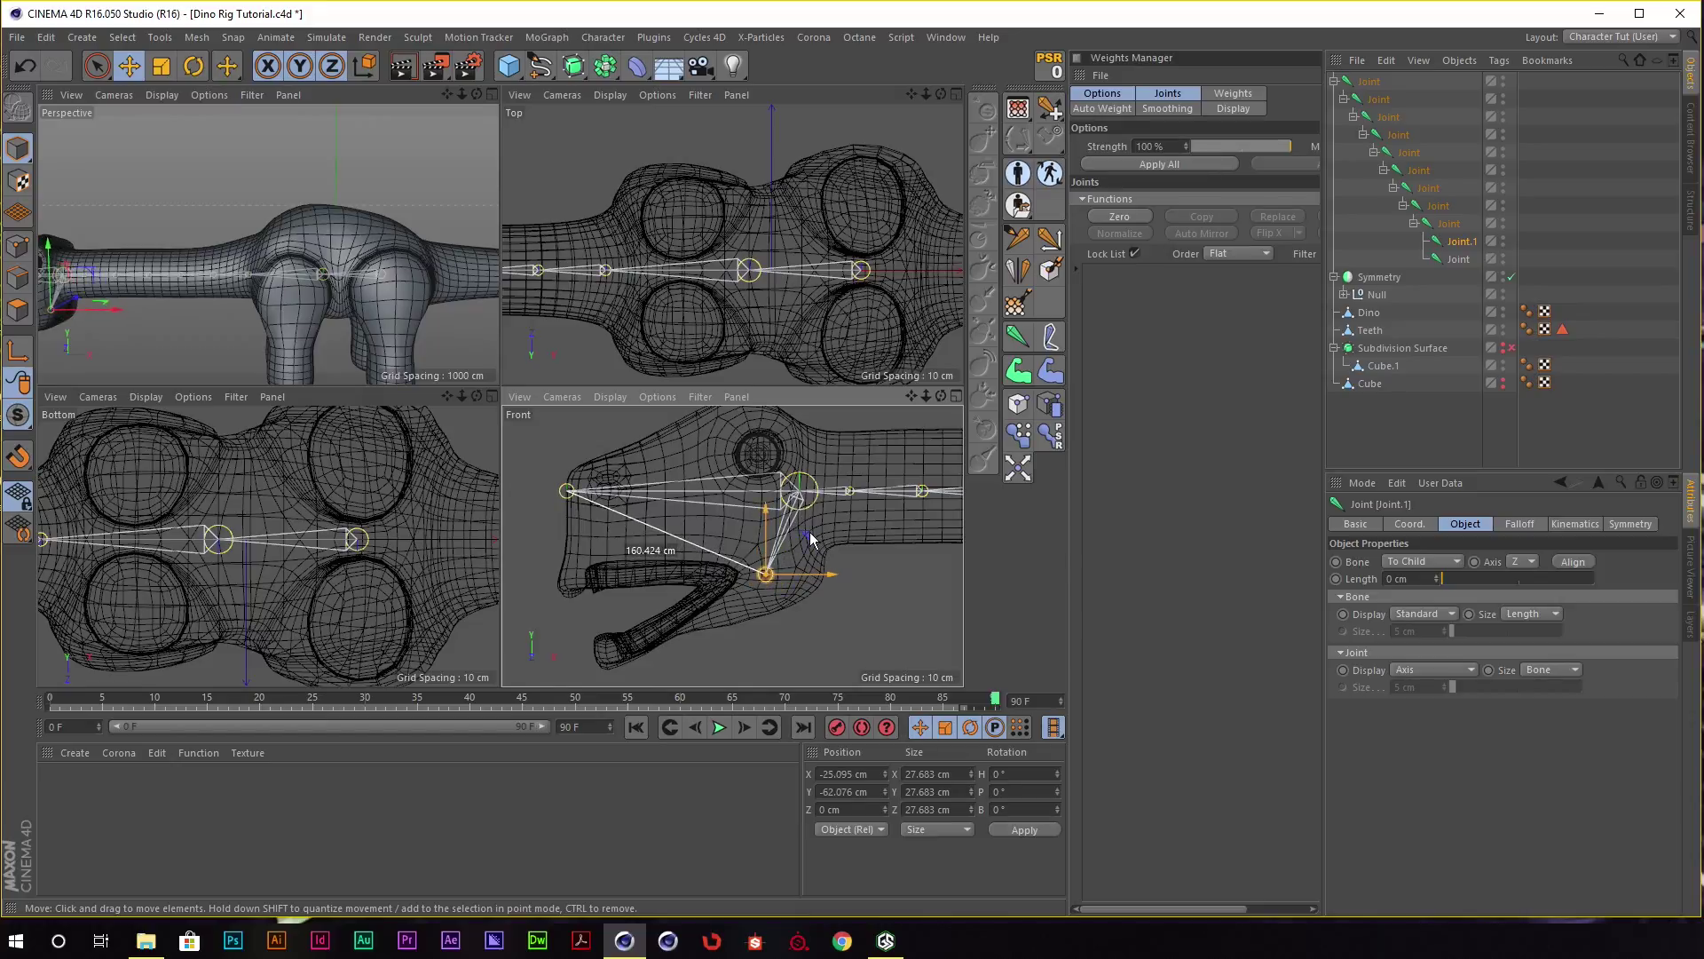
key("alt+g")
left_click(1423, 240)
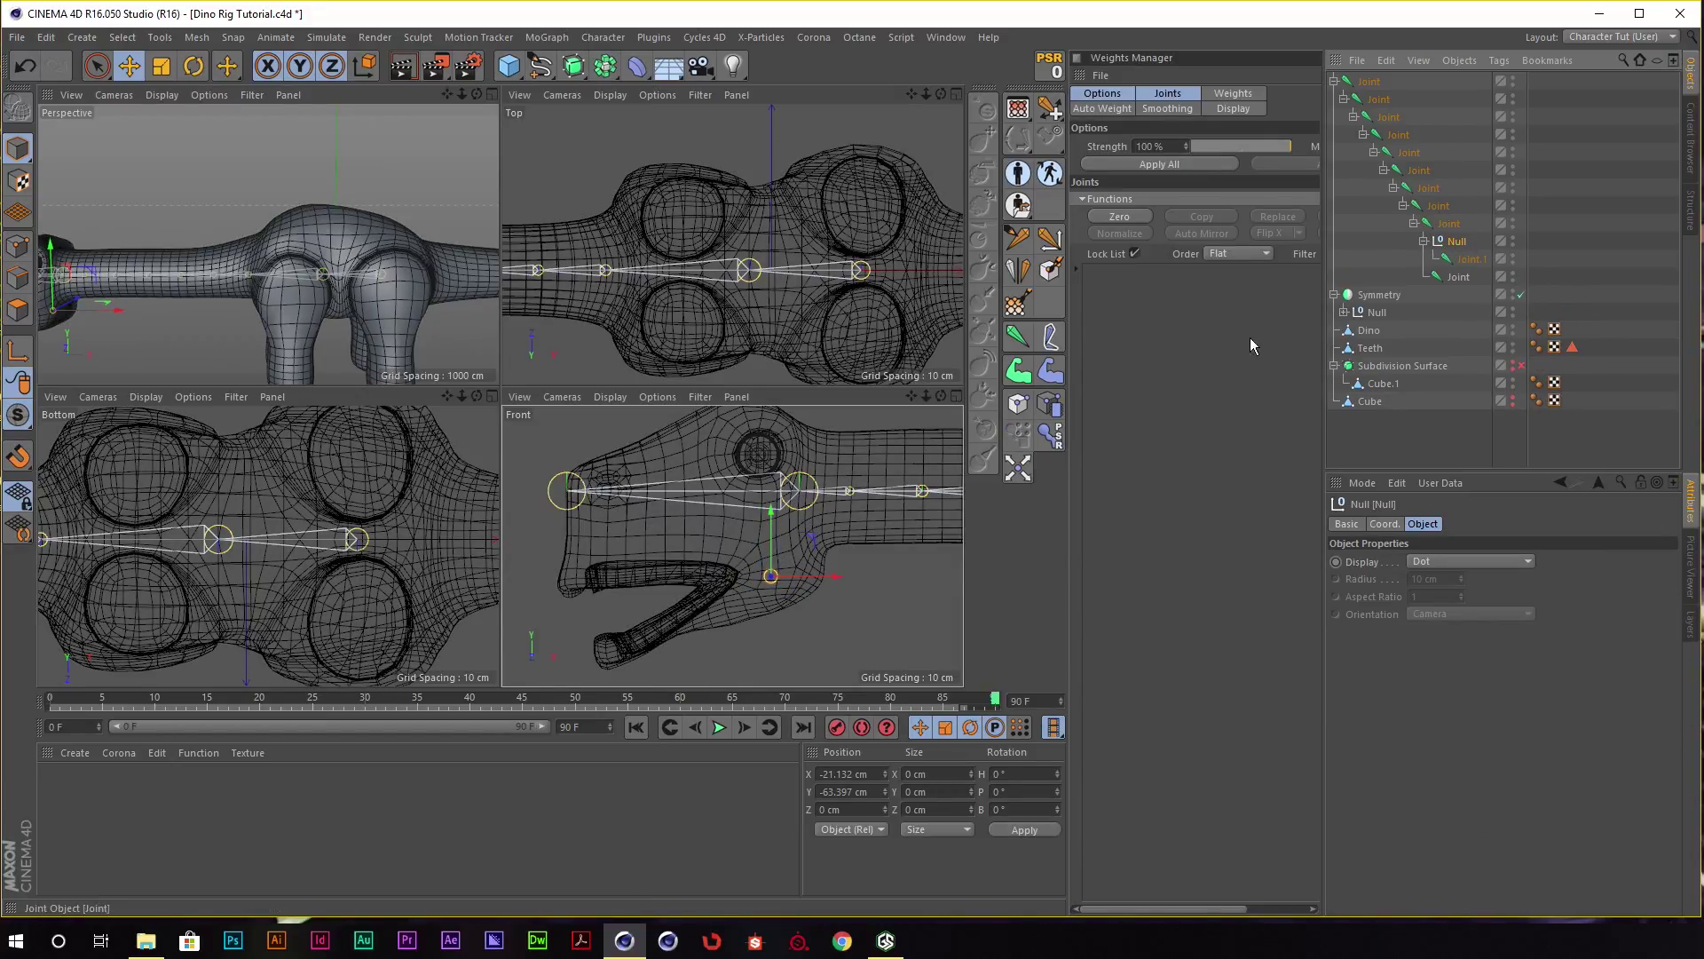
middle_click_drag(872, 504, 888, 485, "alt")
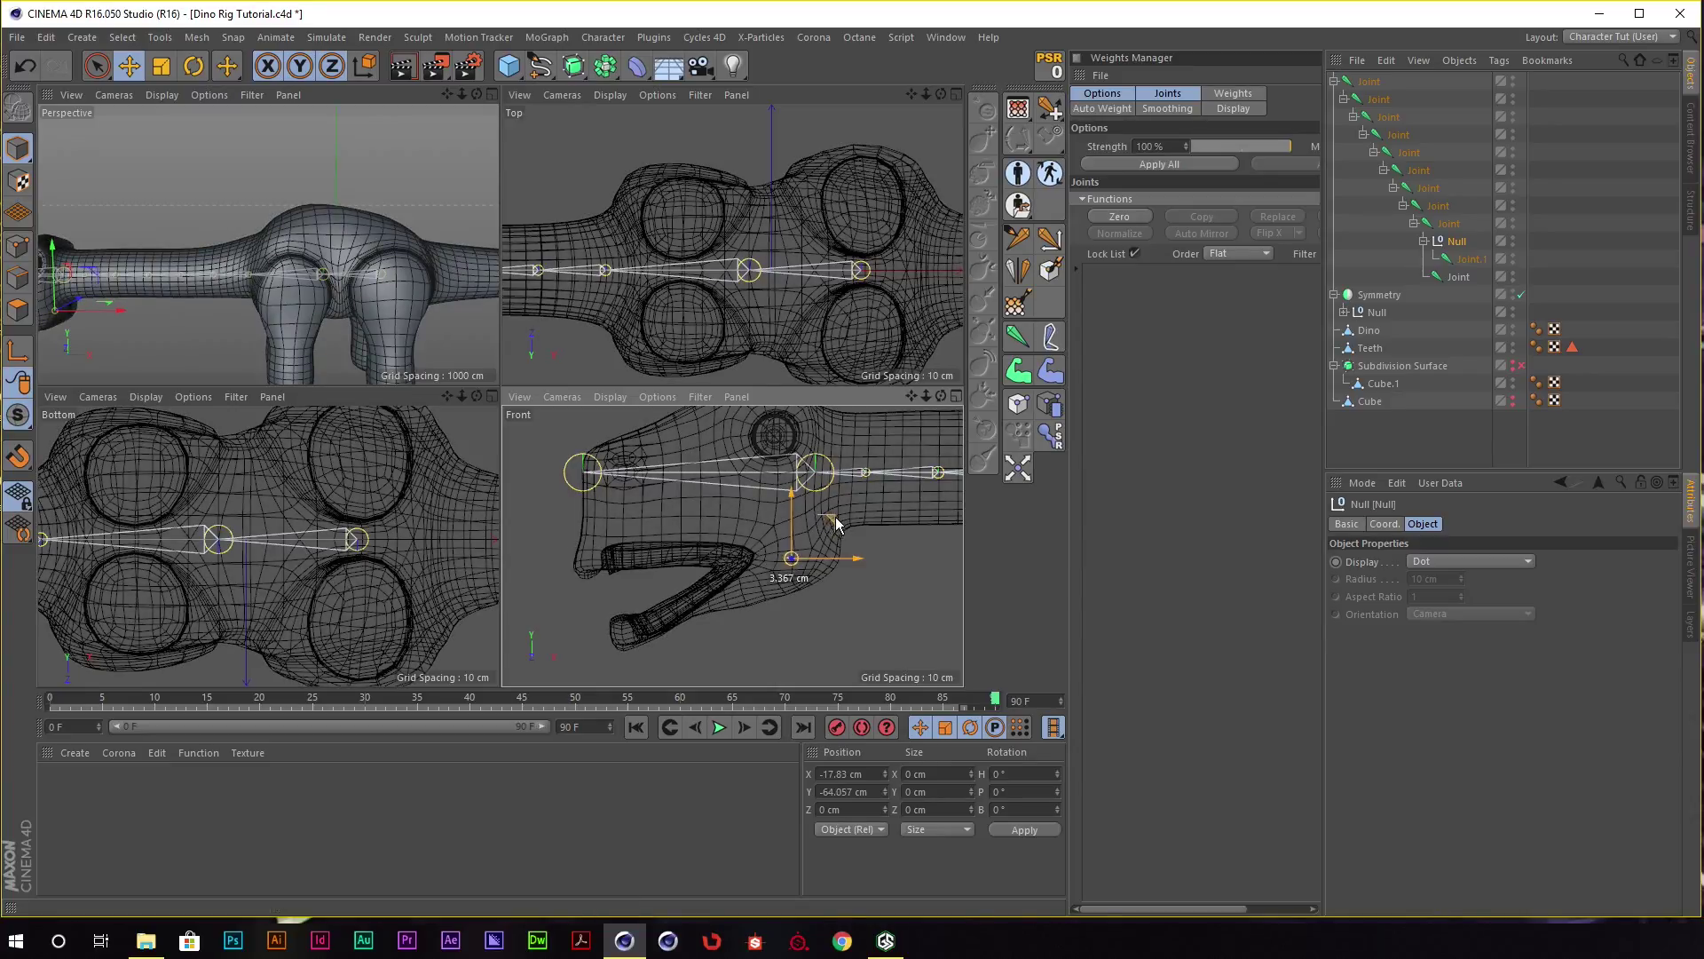
left_click_drag(824, 524, 836, 519)
middle_click_drag(806, 505, 854, 491, "alt")
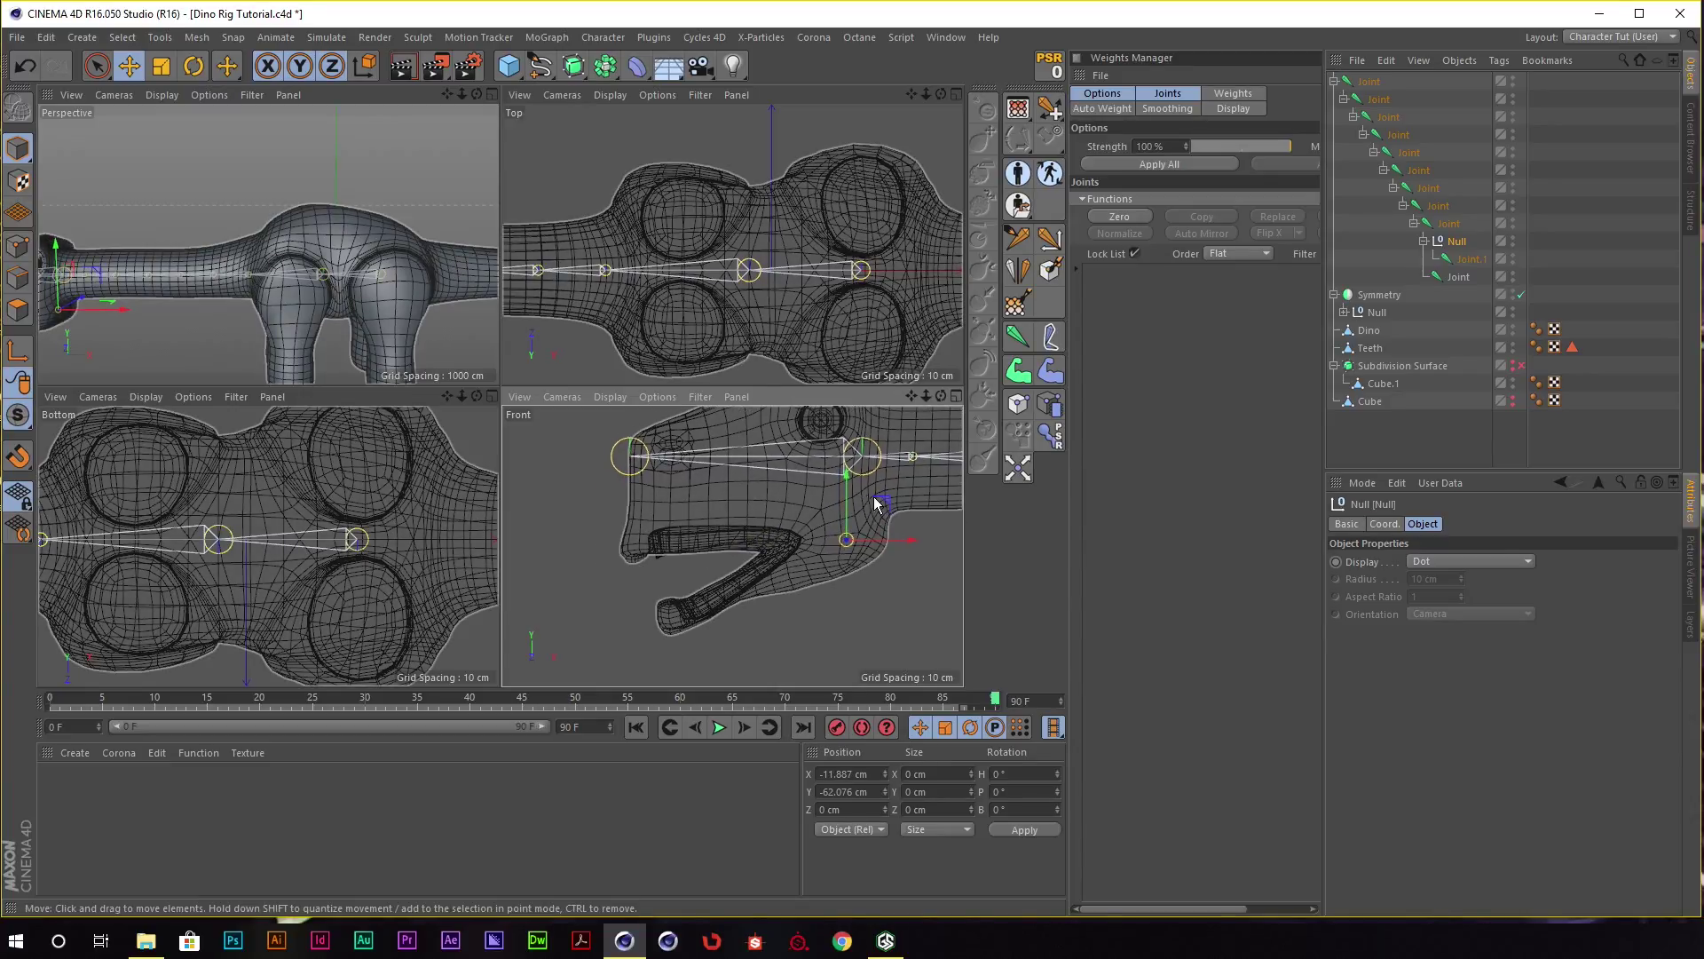
Add a child joint under Joint.1 at the lower jaw's tip.
left_click(1468, 261)
left_click_drag(1470, 263, 1471, 264, "ctrl")
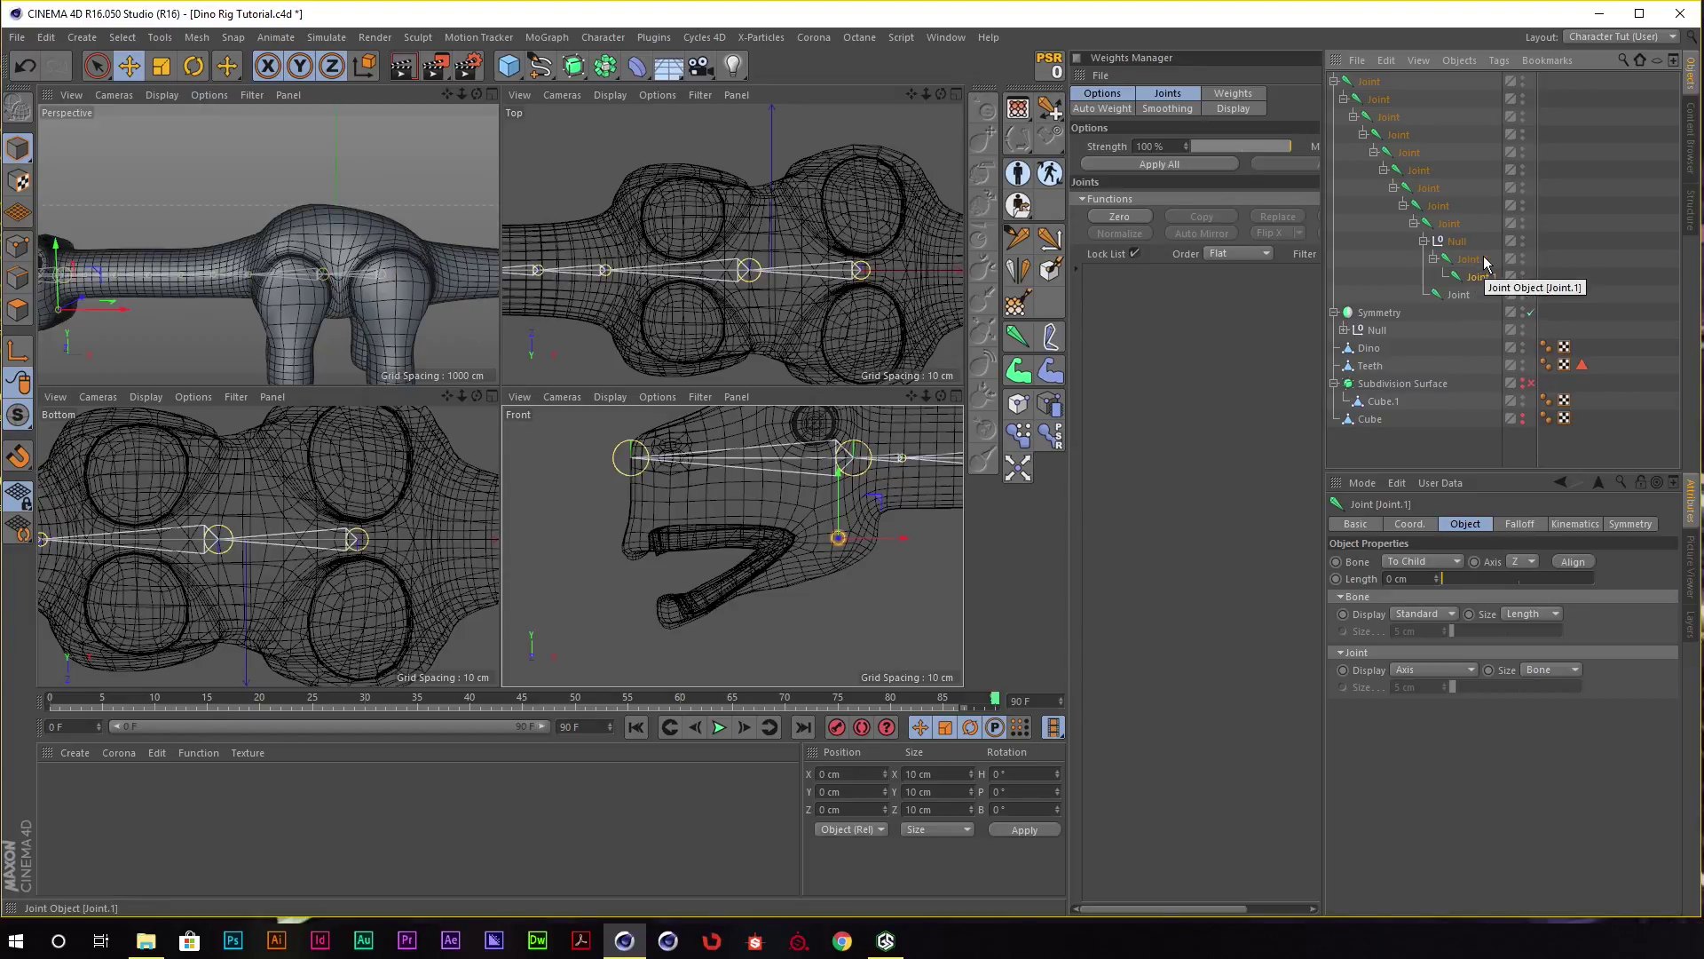
middle_click_drag(880, 435, 893, 427, "alt")
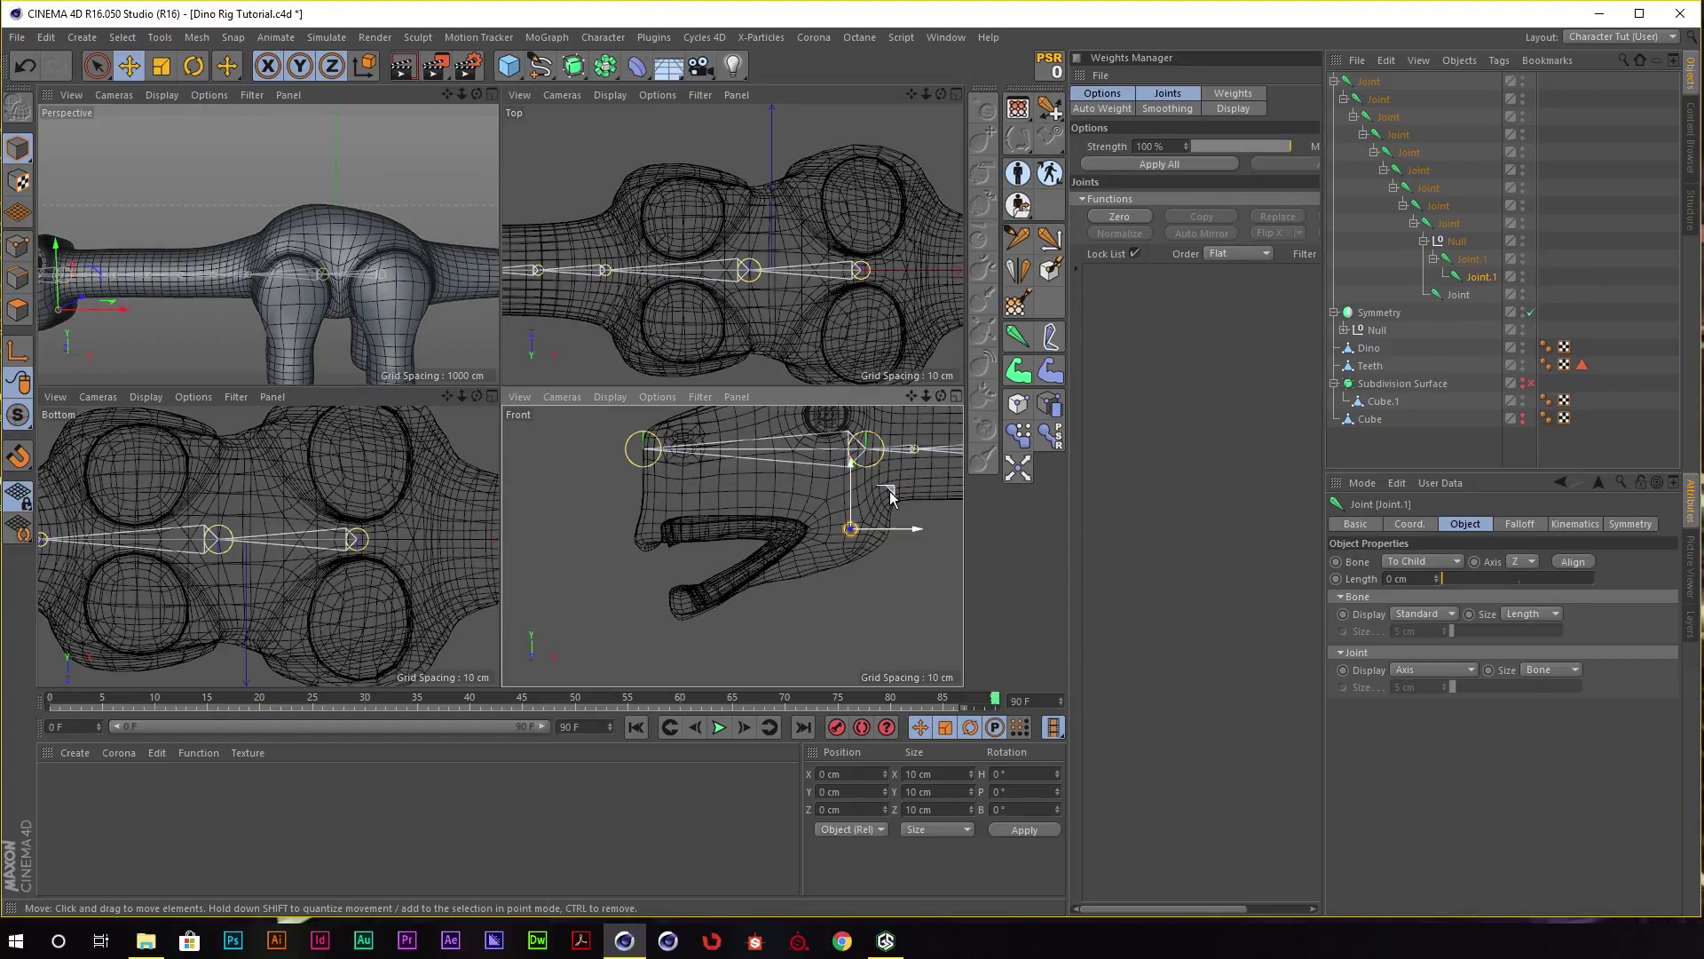
left_click_drag(891, 498, 712, 577)
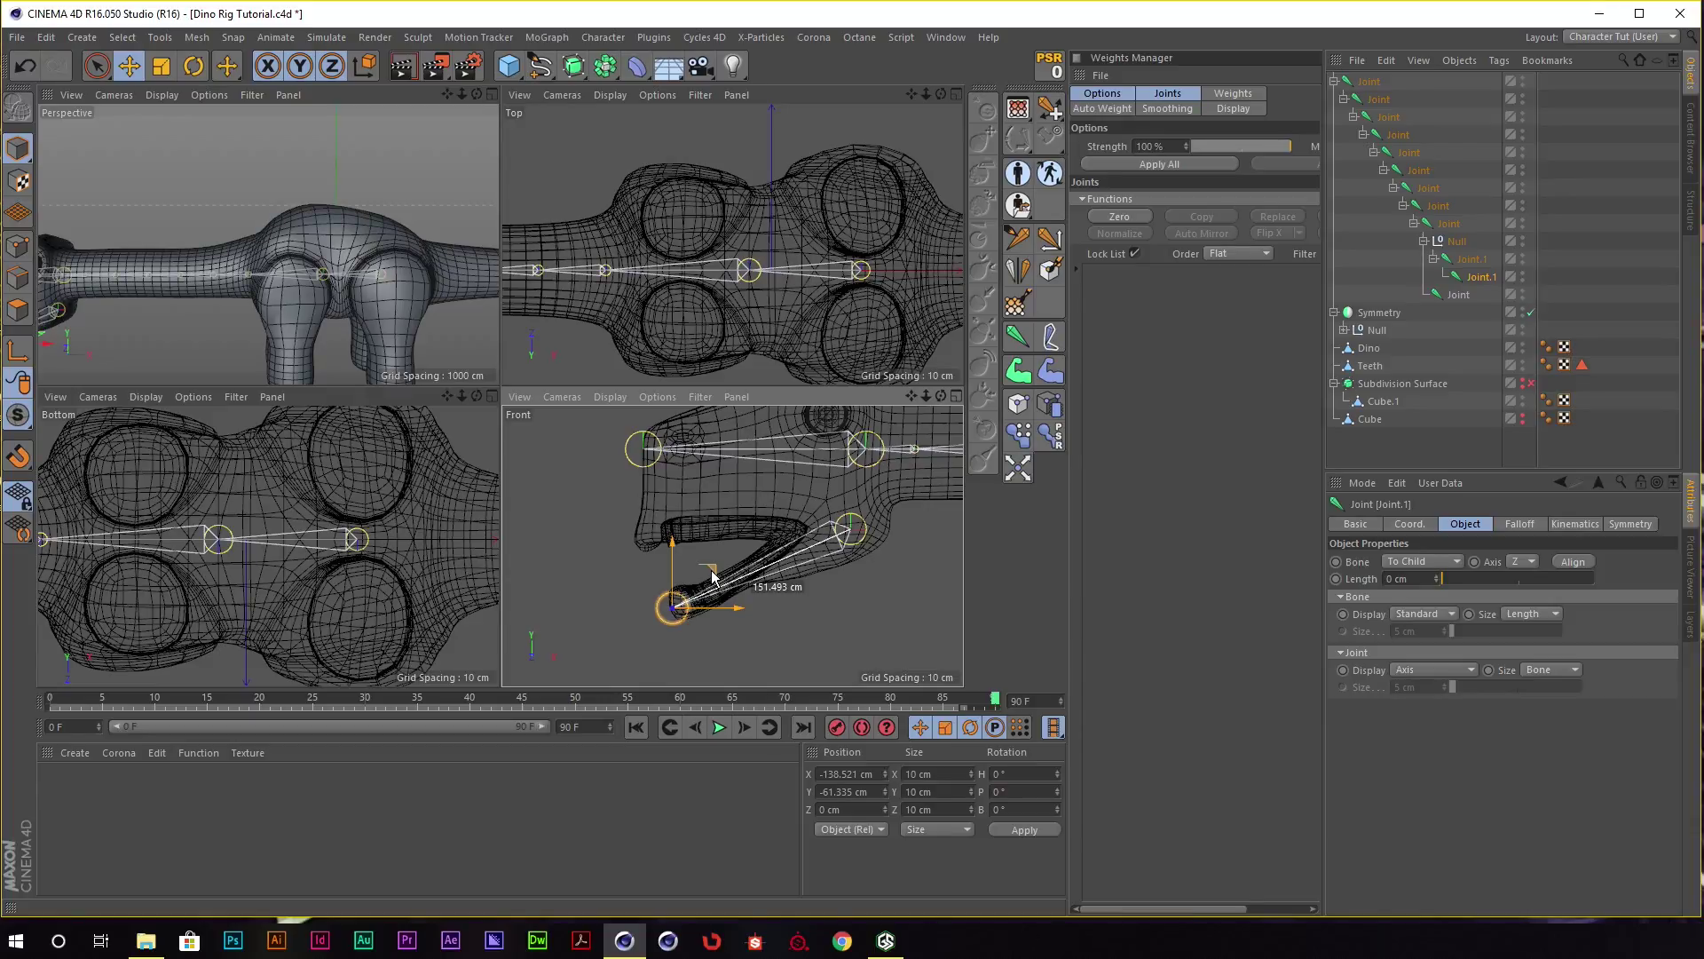
scroll(713, 577, "down", 3)
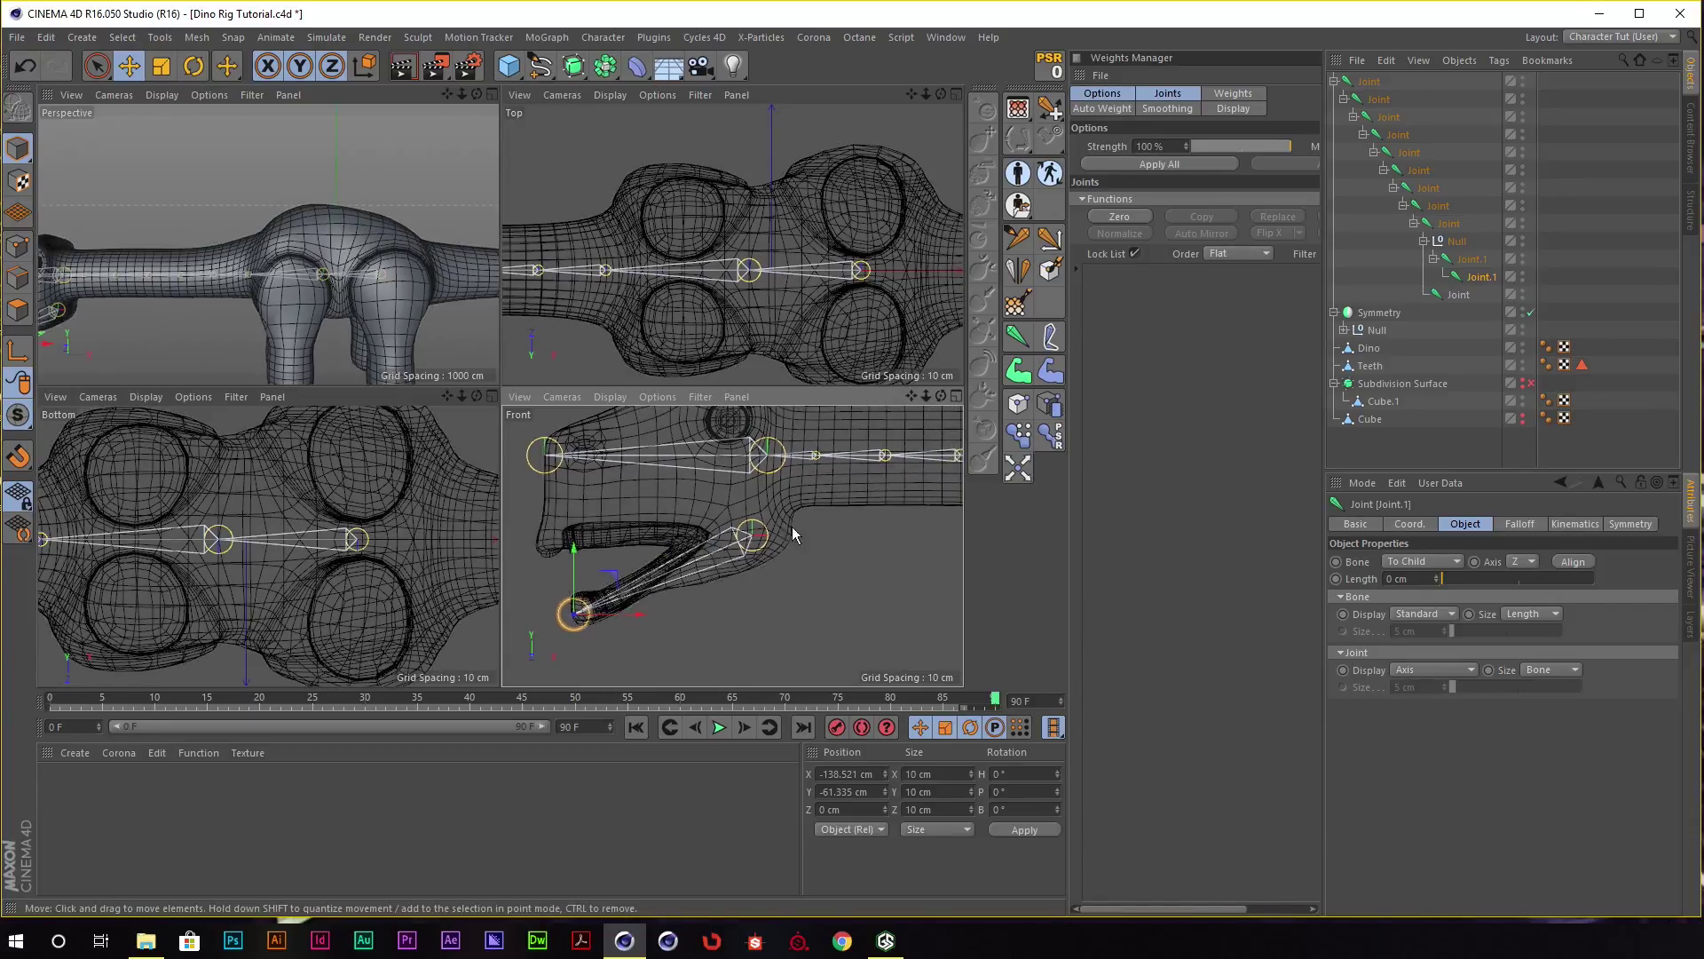
middle_click_drag(792, 525, 696, 542, "alt")
scroll(790, 520, "down", 3)
middle_click_drag(861, 501, 657, 510, "alt")
scroll(766, 509, "up", 2)
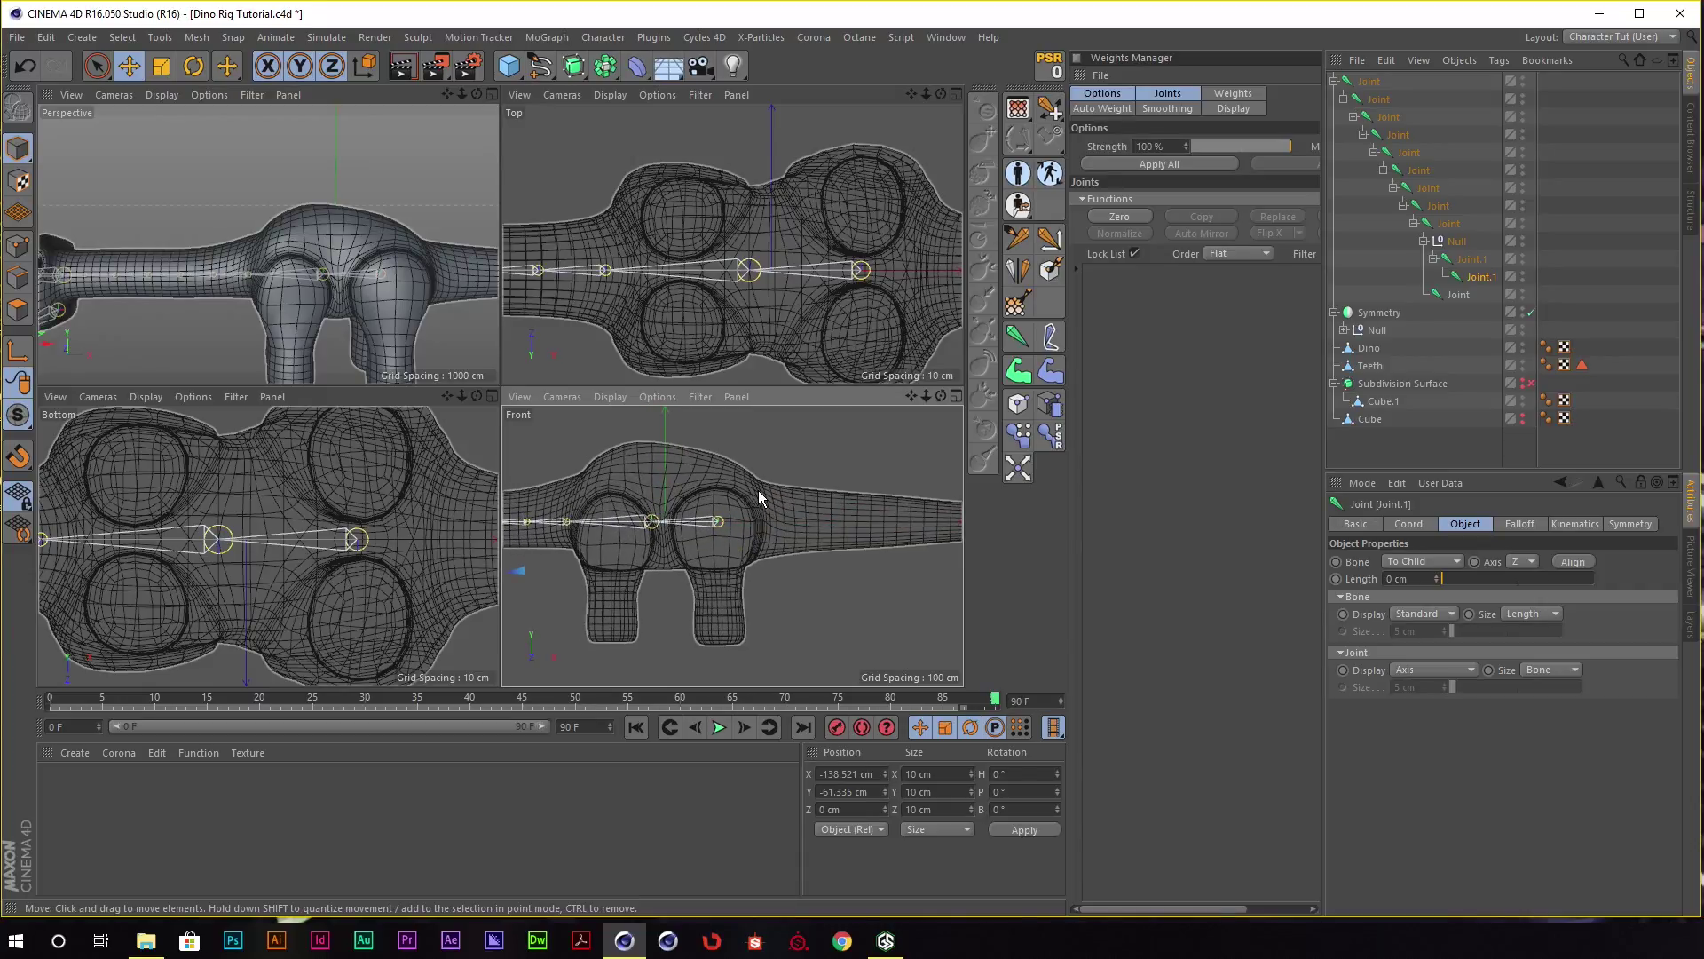
Rename the second joint in the hierarchy to Neck.
left_click(1344, 98)
double_click(1372, 97)
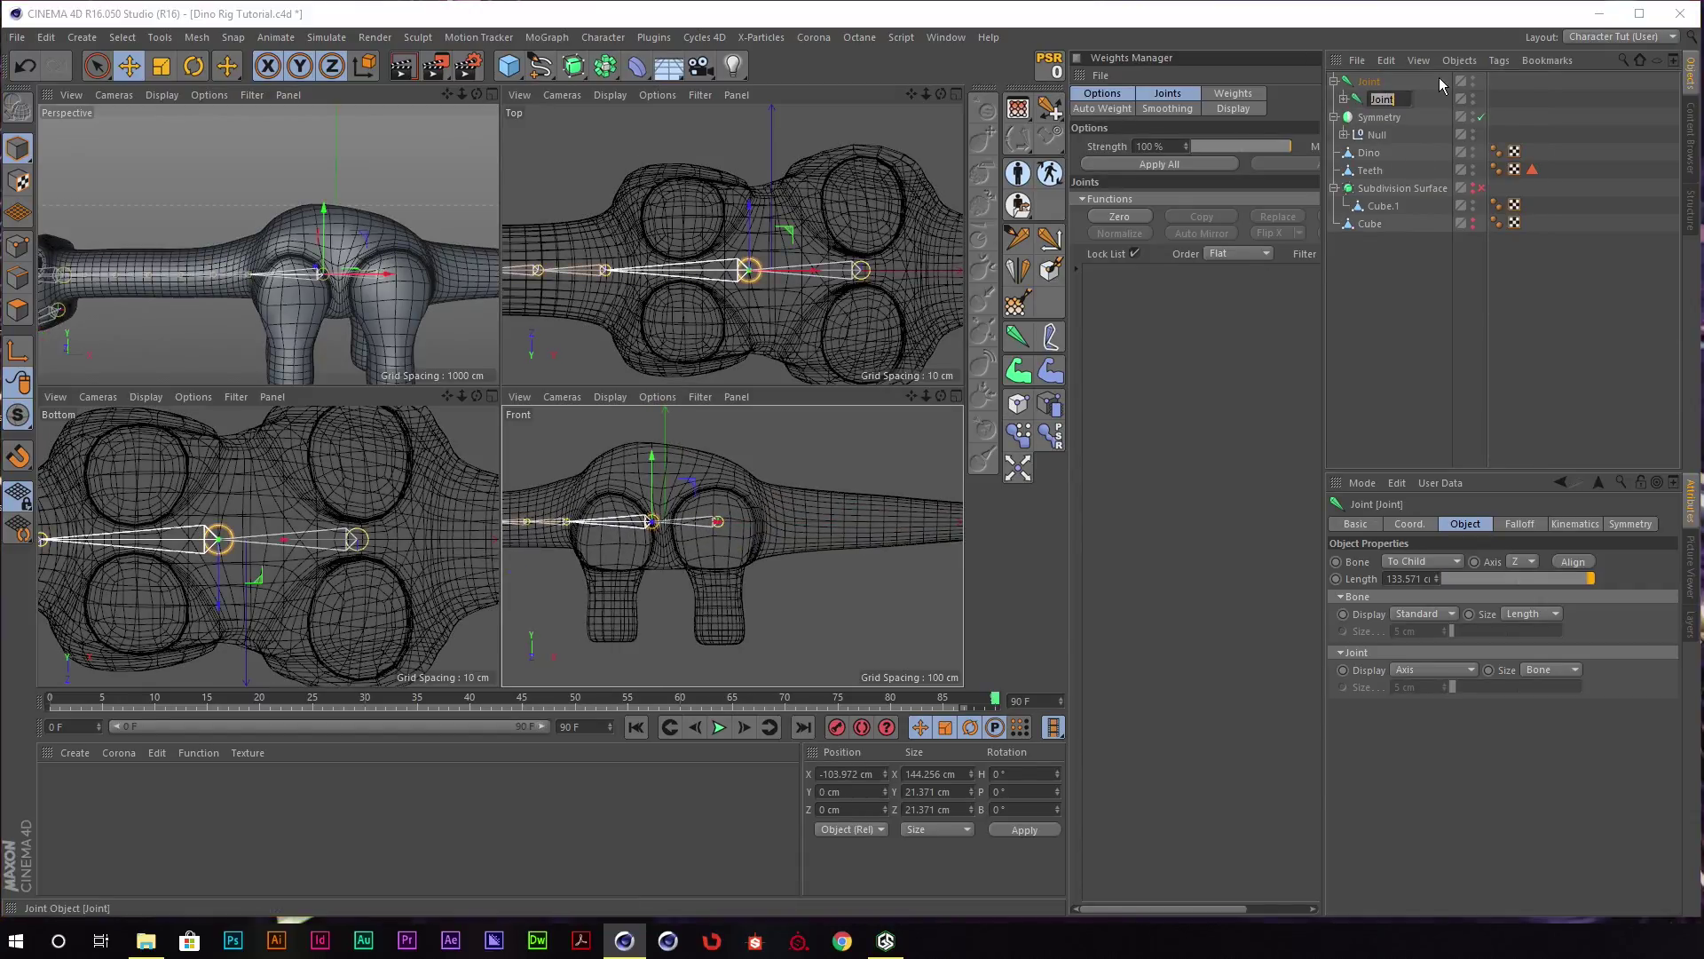
type("Nex")
type("k")
type("c")
key("Return")
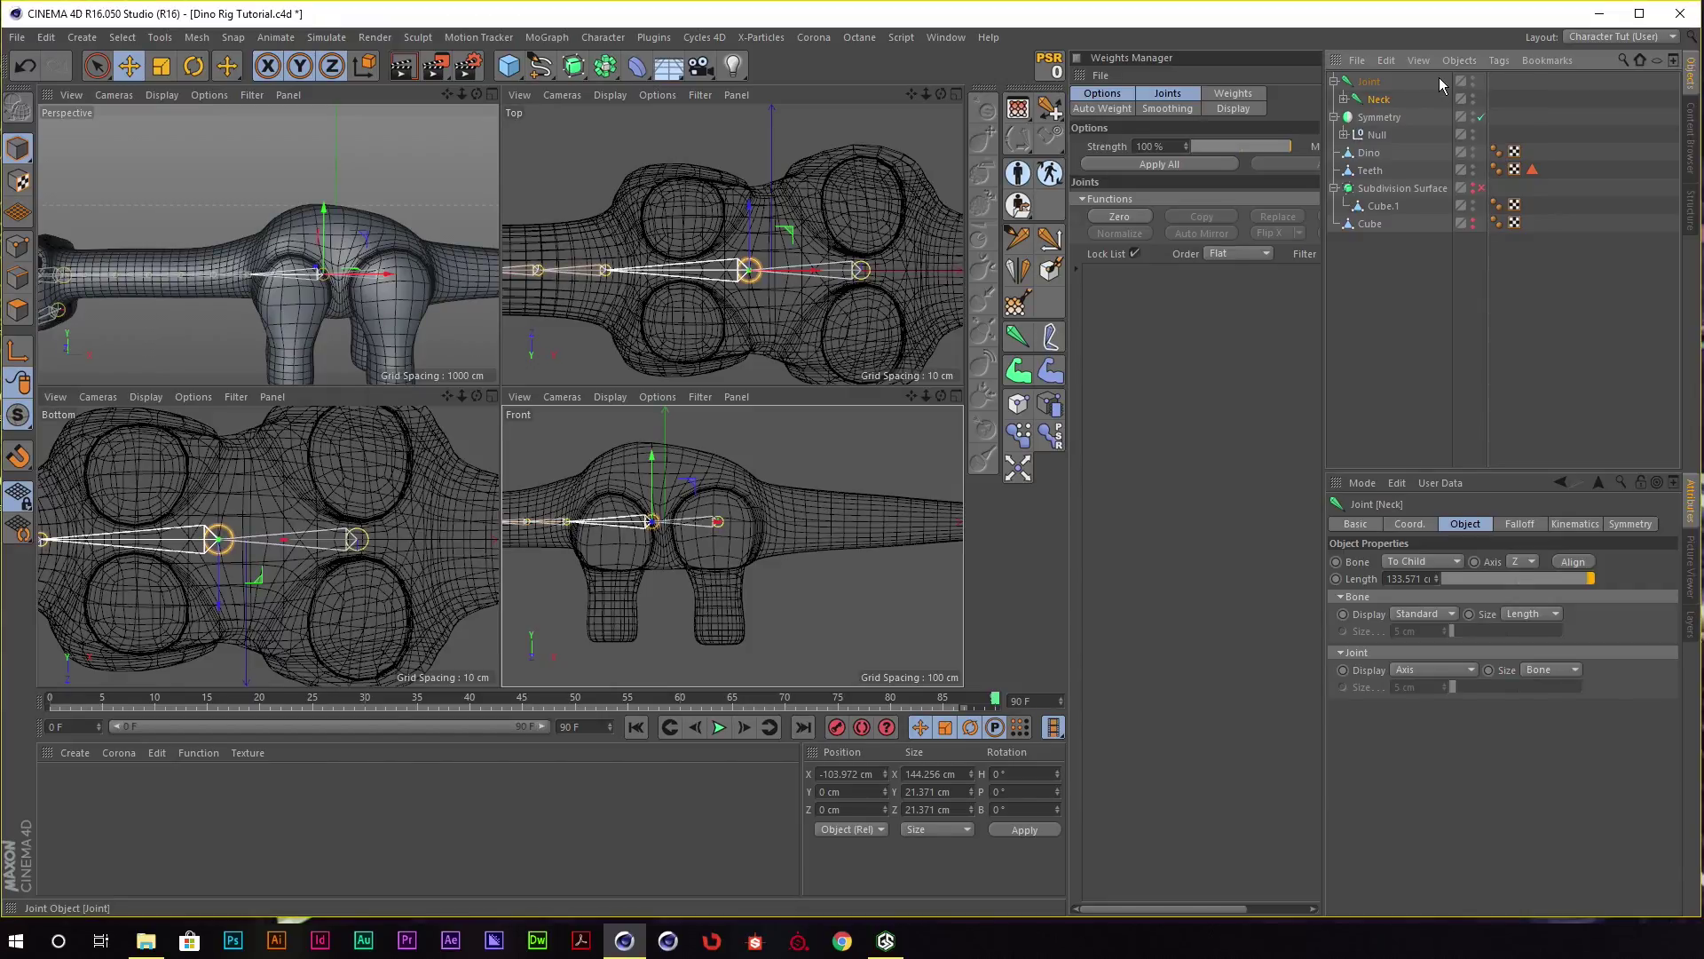
left_click(1378, 98)
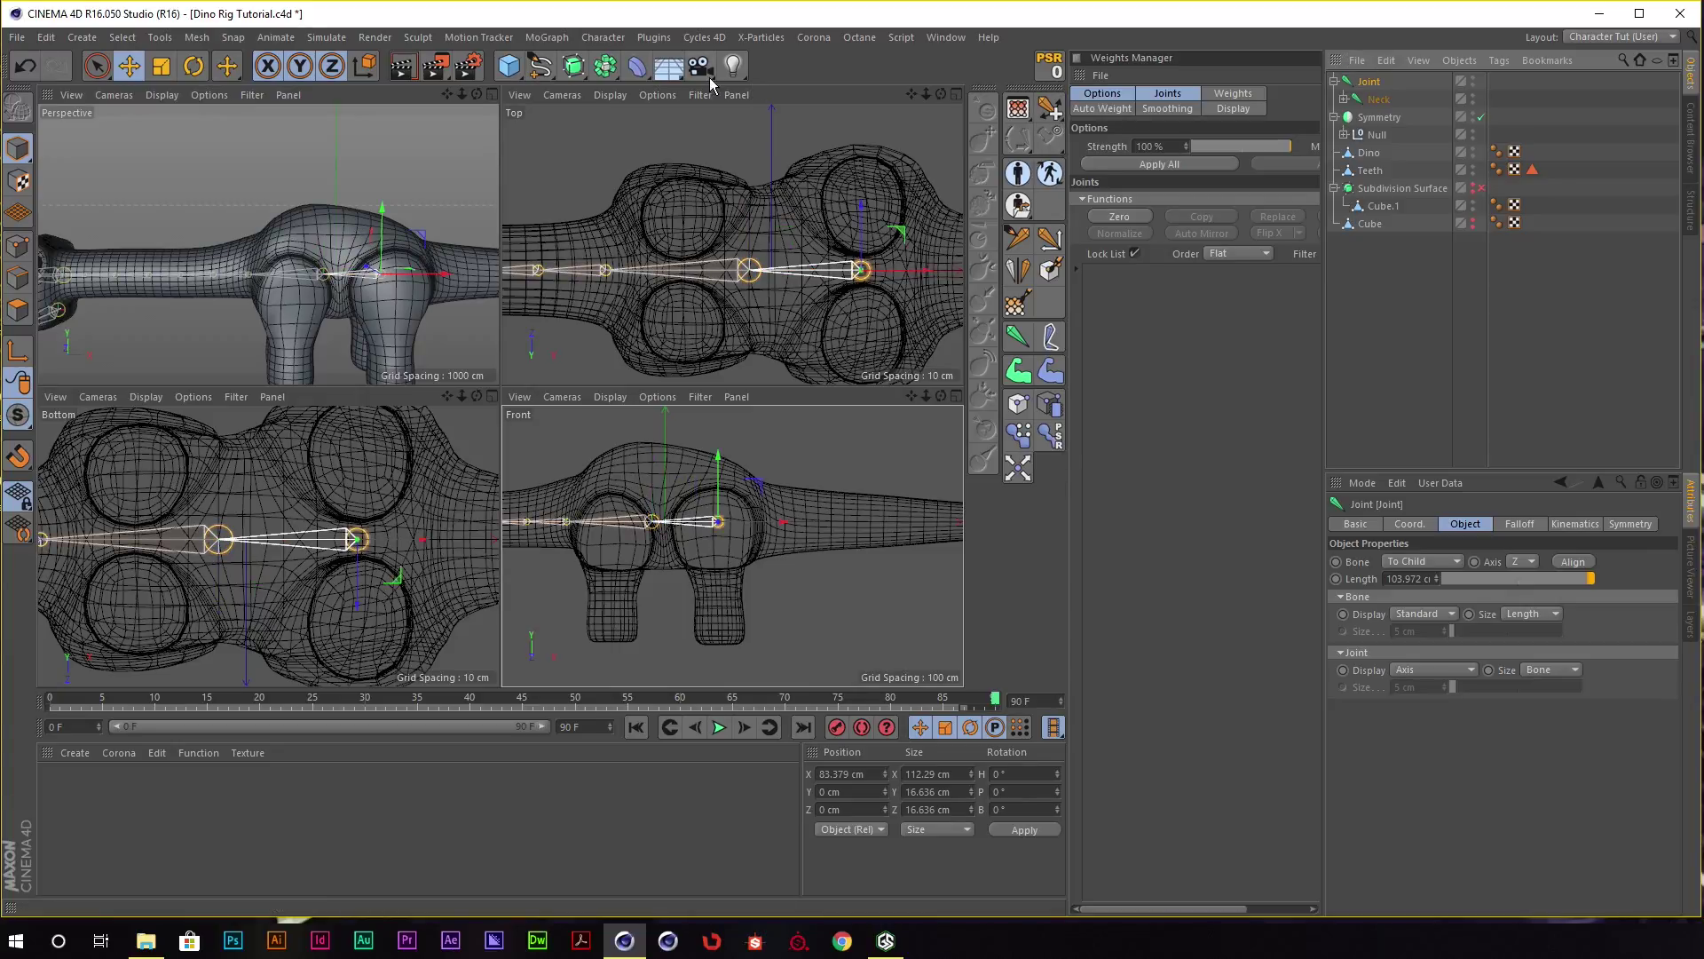
Create a new joint under the root and name it Tail.
left_click(1023, 340)
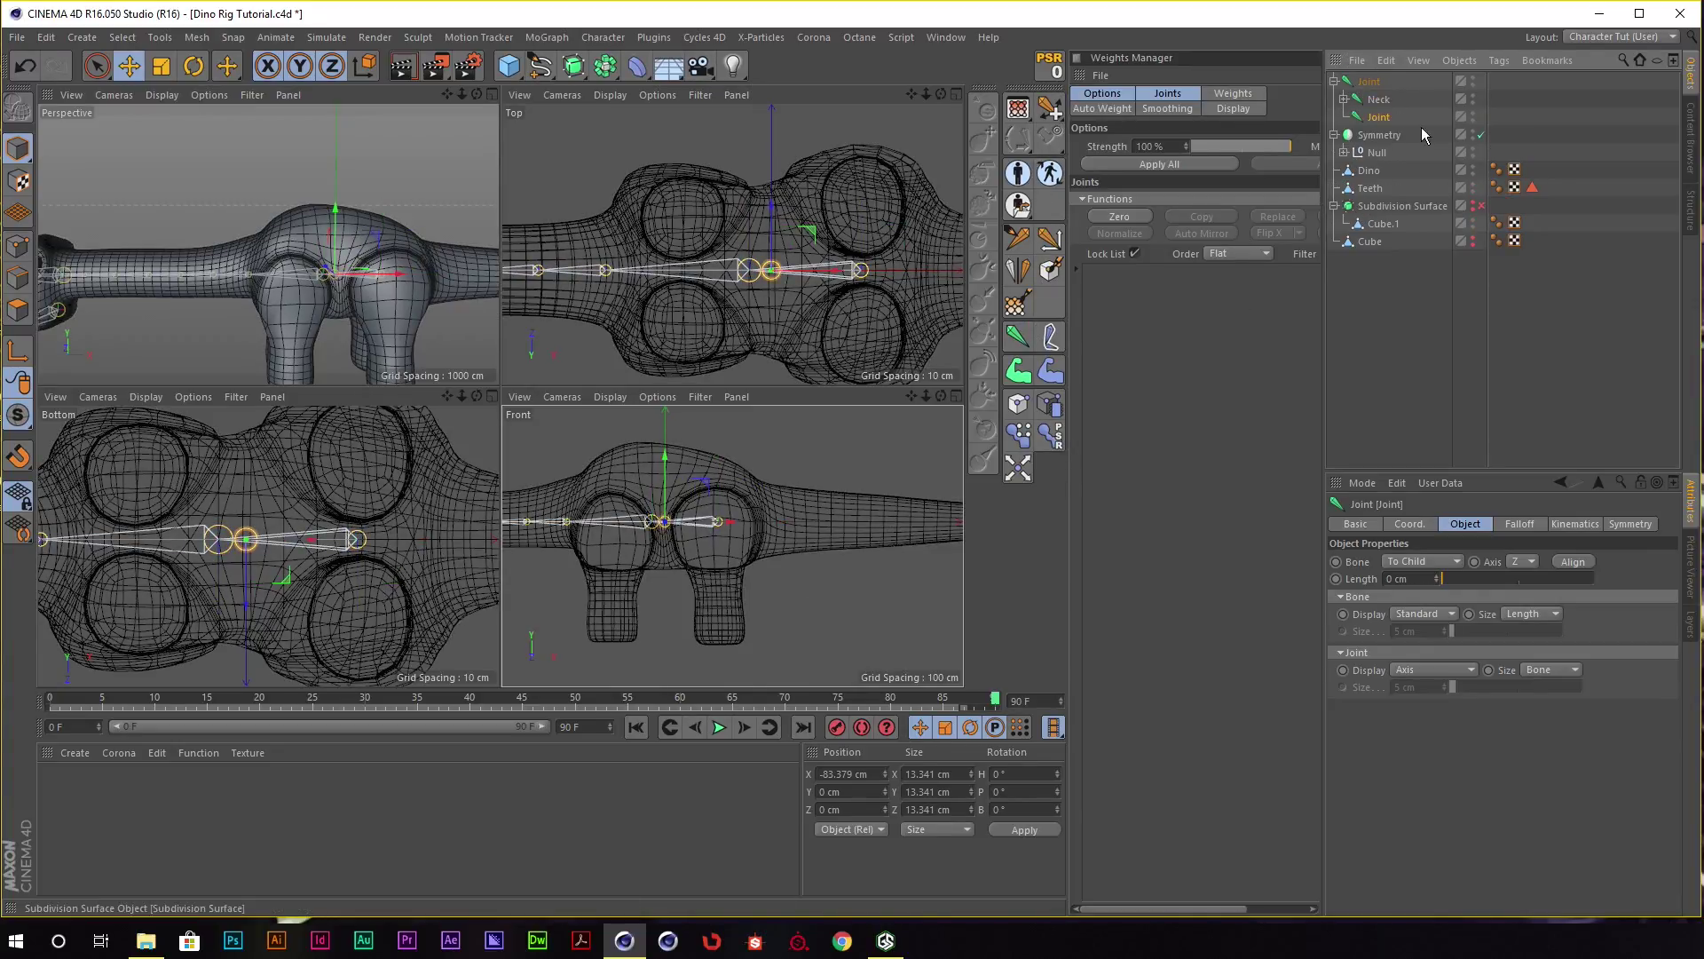
double_click(1388, 118)
type("Tail")
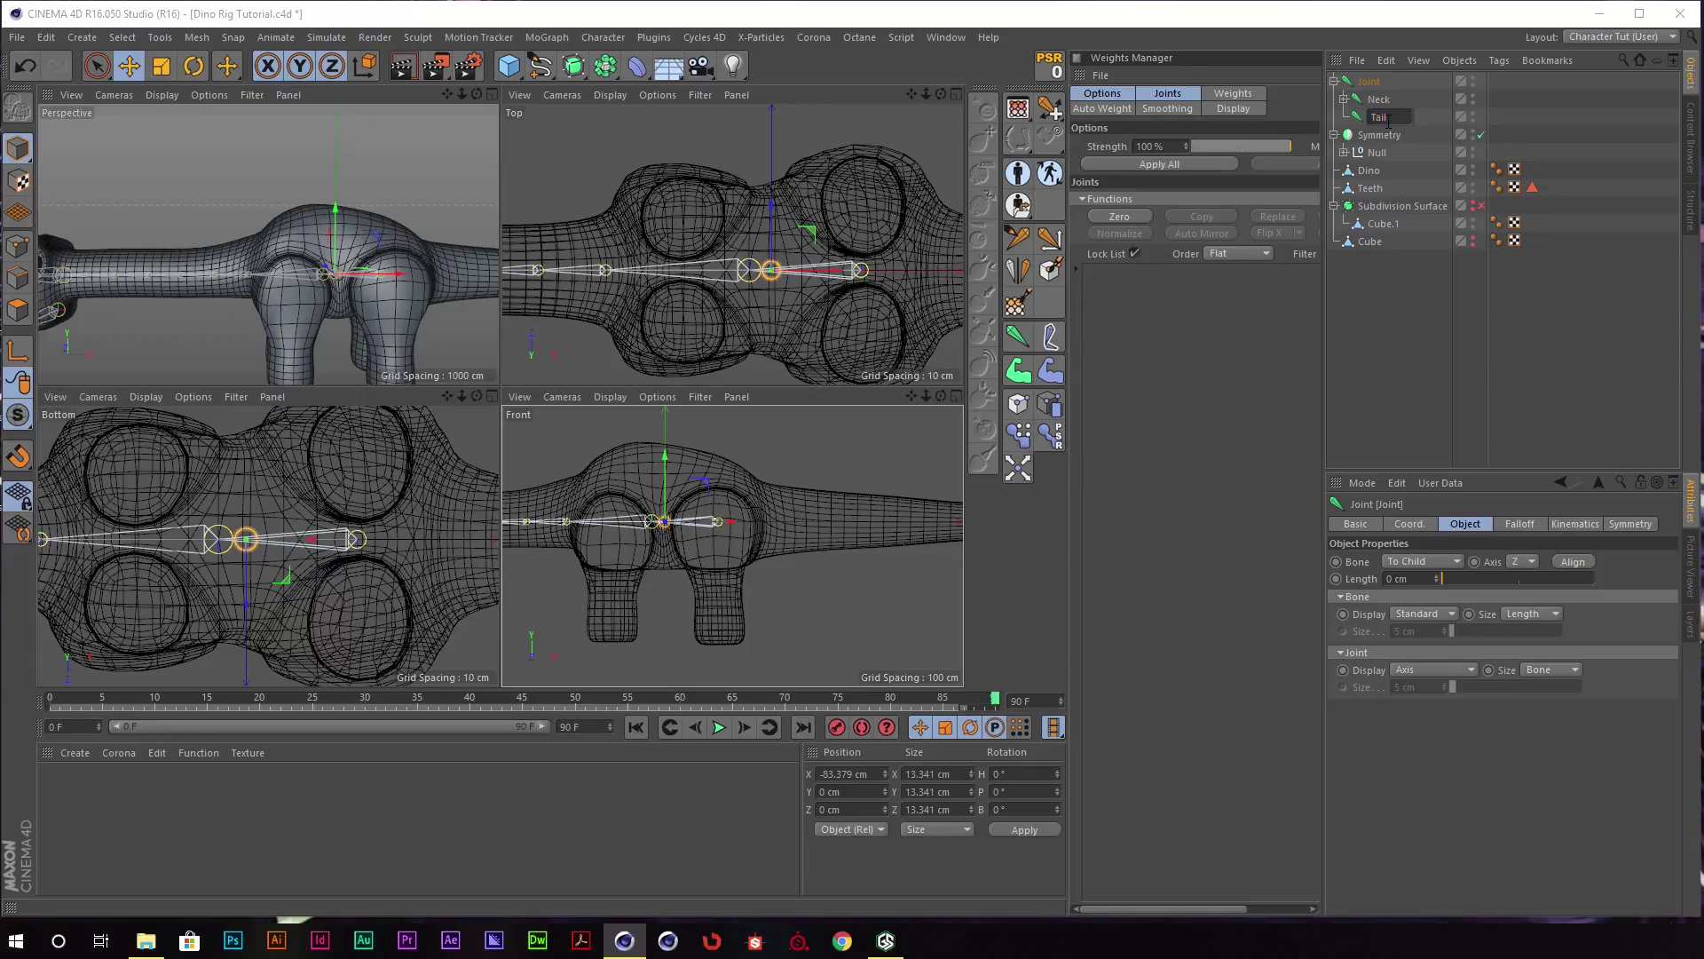
key("Return")
scroll(710, 531, "up", 2)
scroll(703, 529, "up", 2)
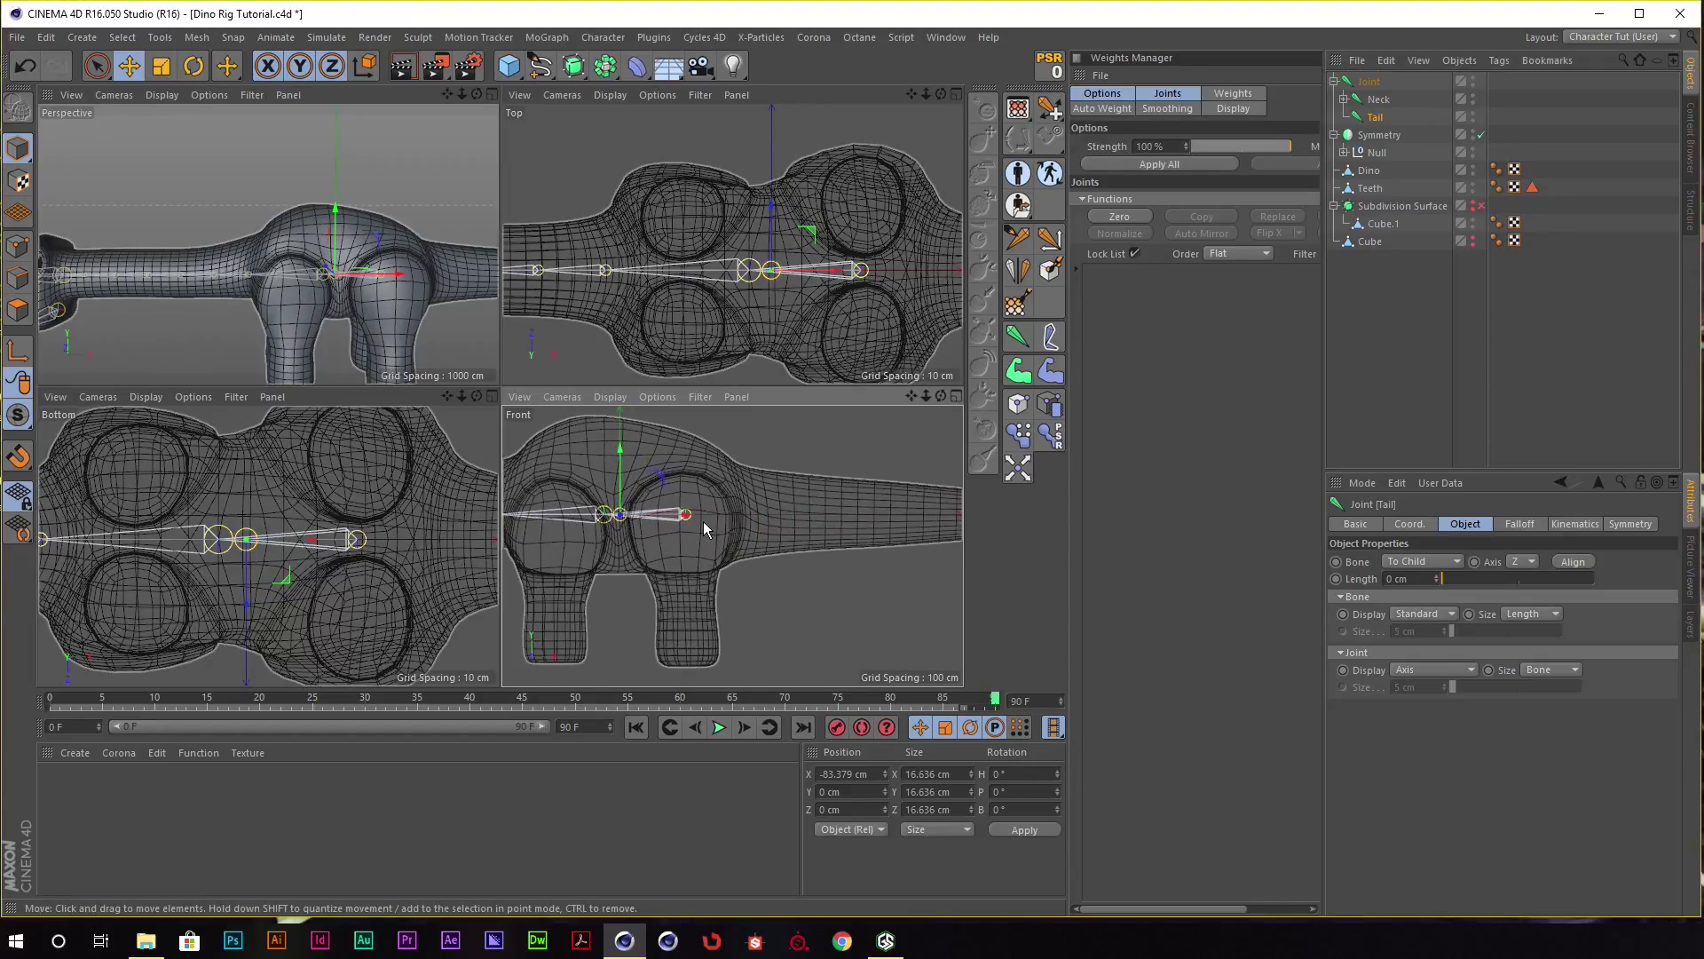
Move the Tail joint to the tail's base and group it under a Null with Alt+G.
left_click_drag(691, 516, 780, 510)
scroll(718, 484, "up", 2)
scroll(717, 484, "up", 1)
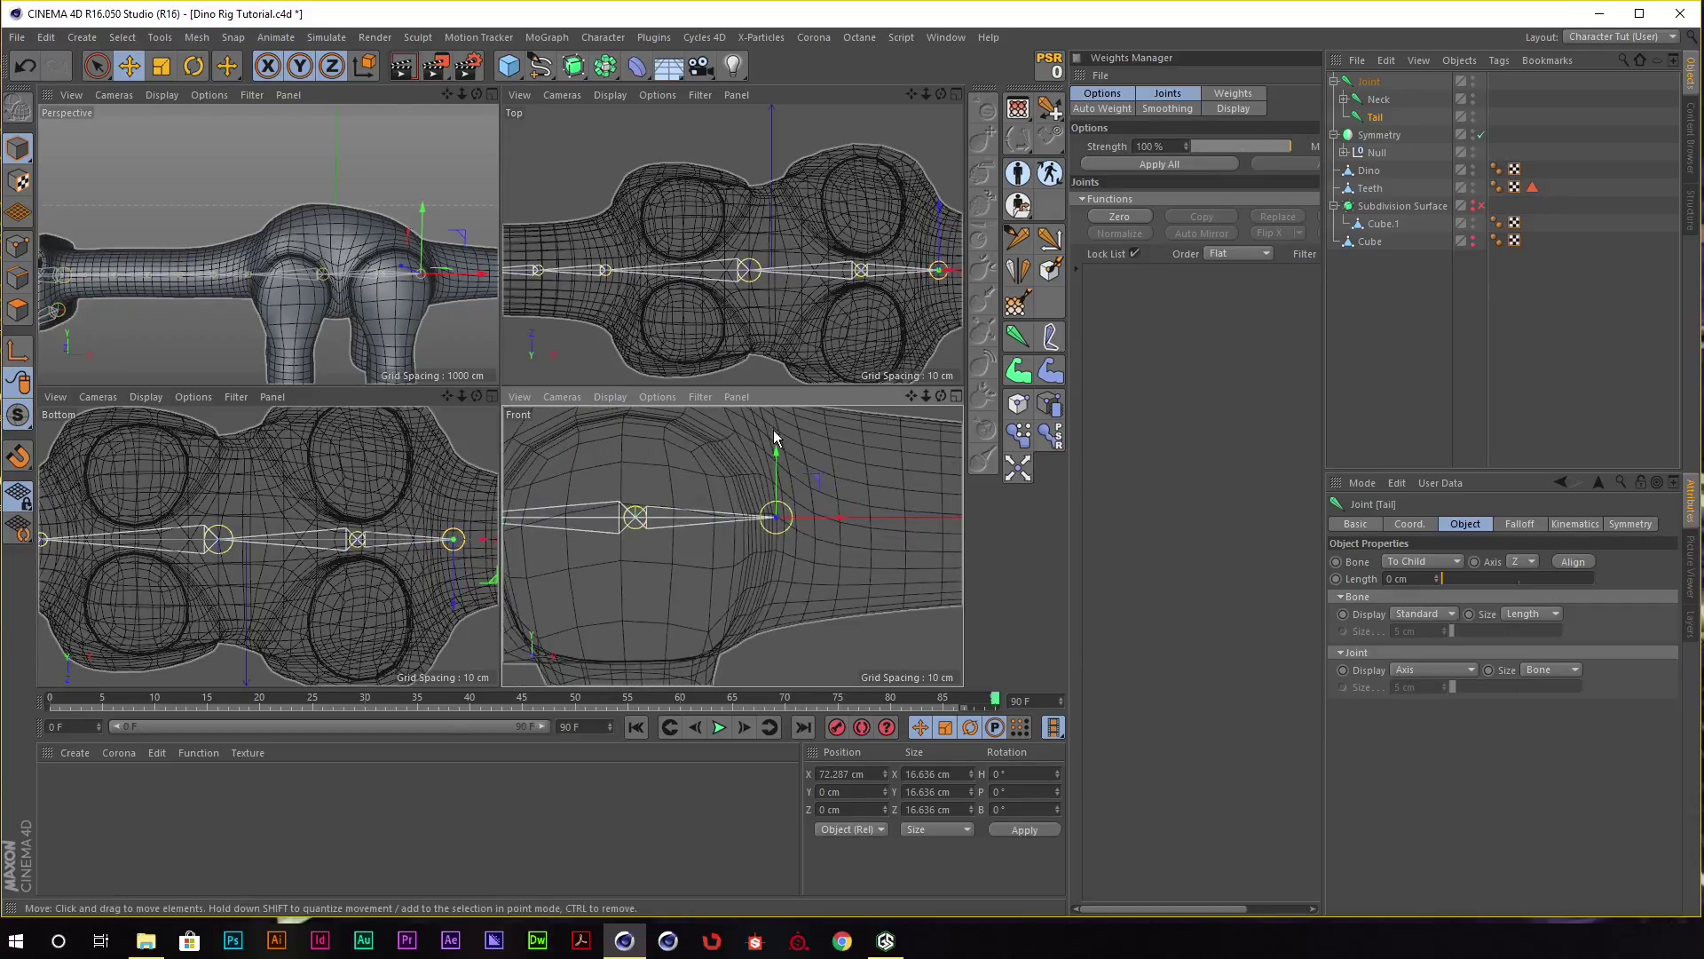
scroll(737, 461, "up", 2)
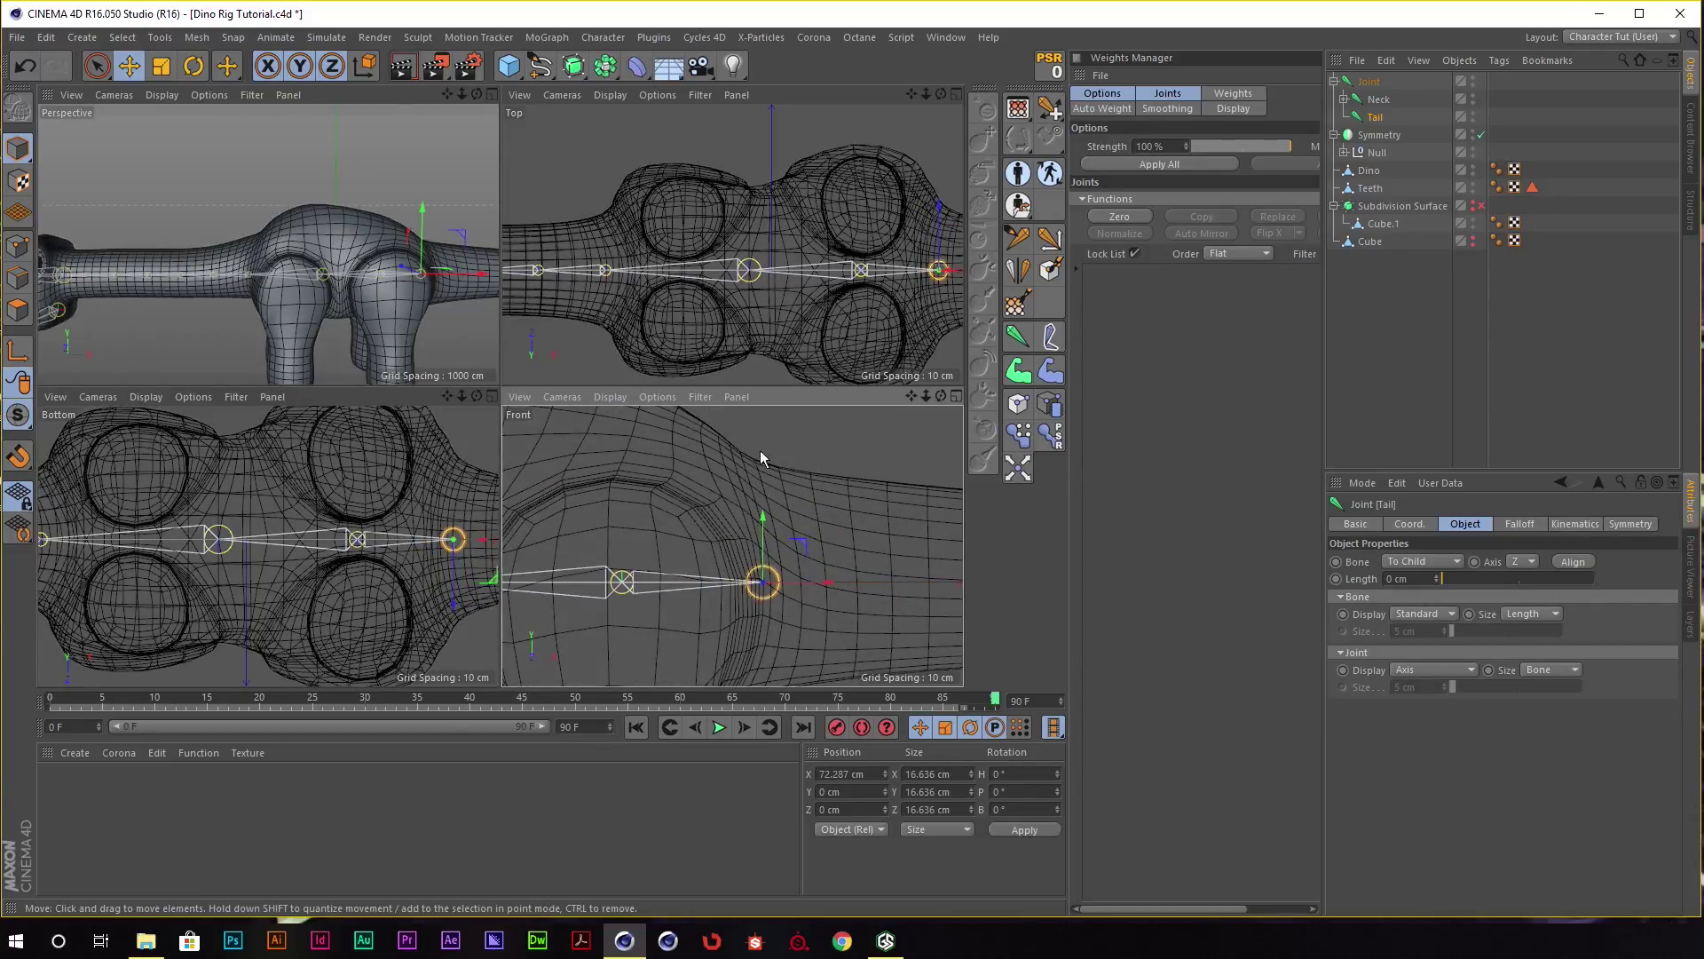
middle_click_drag(769, 652, 771, 531, "alt")
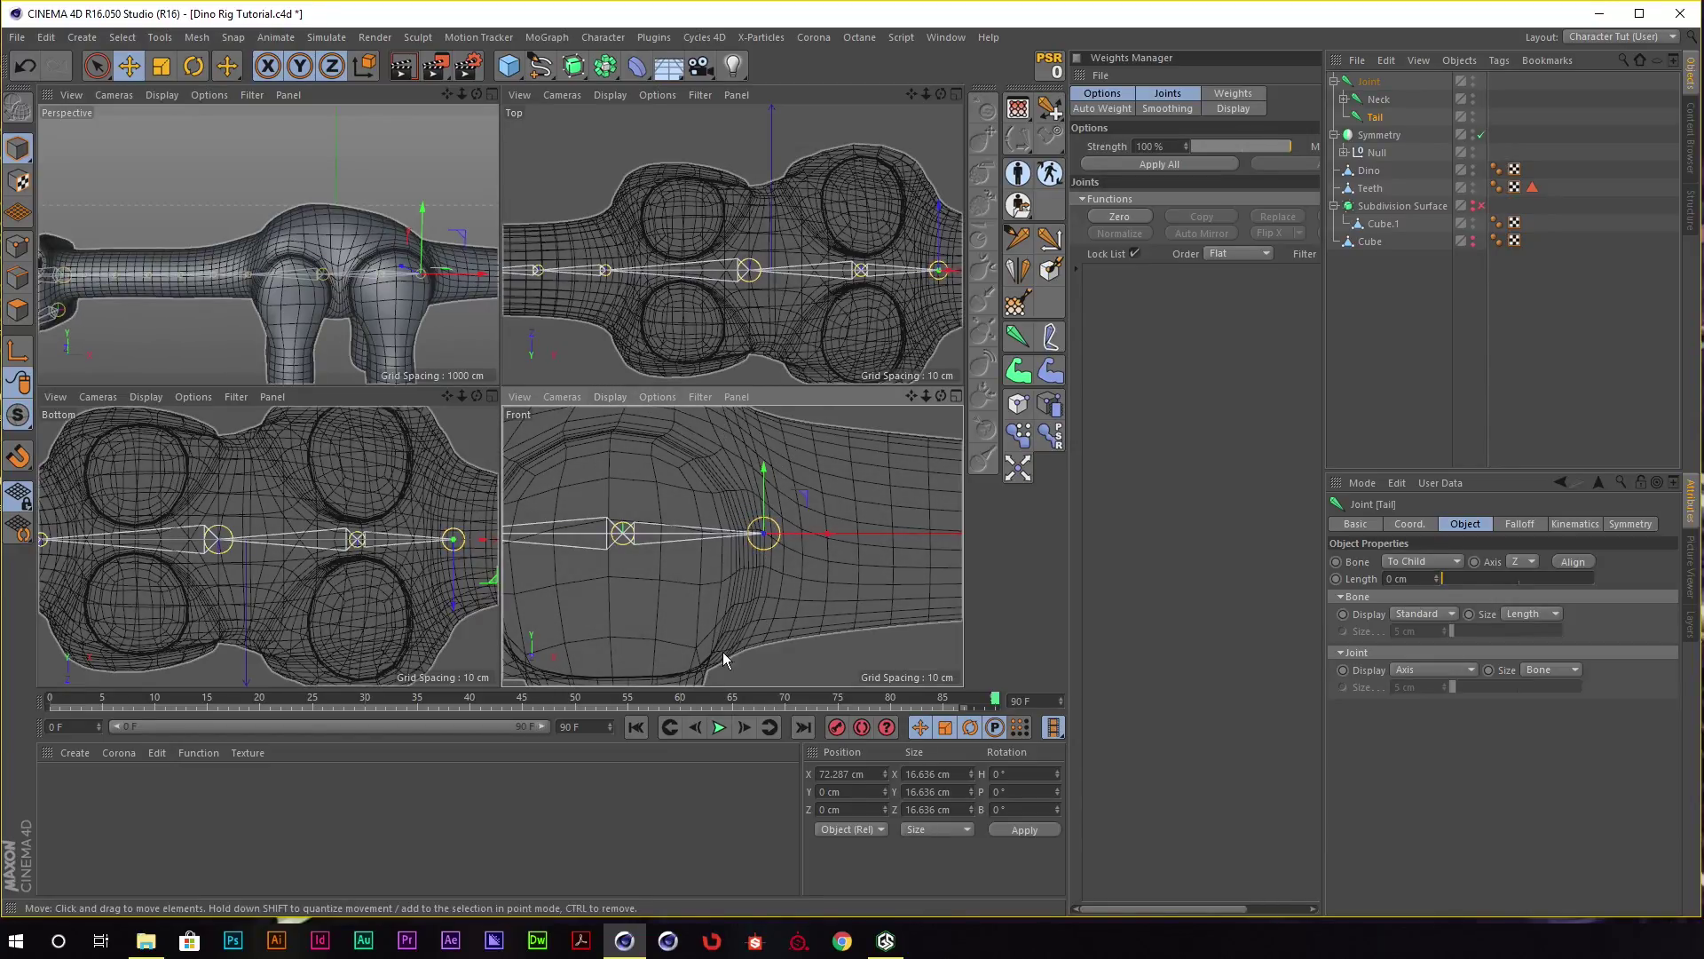
middle_click_drag(779, 538, 808, 549, "alt")
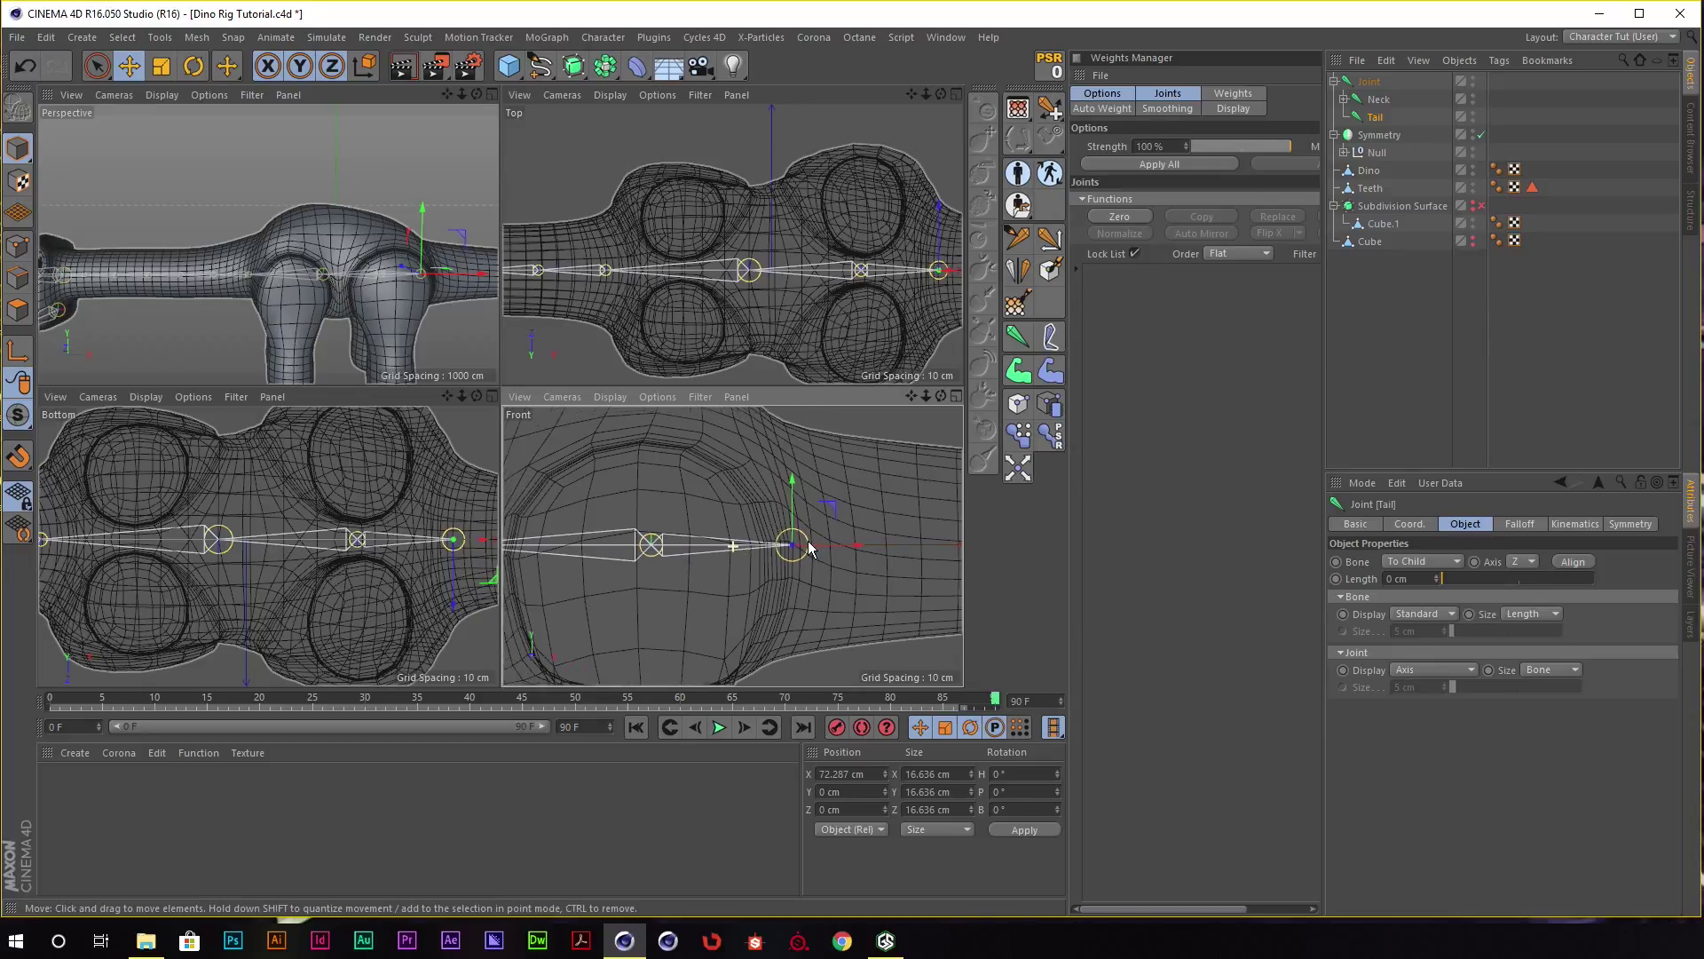
middle_click_drag(843, 488, 776, 477)
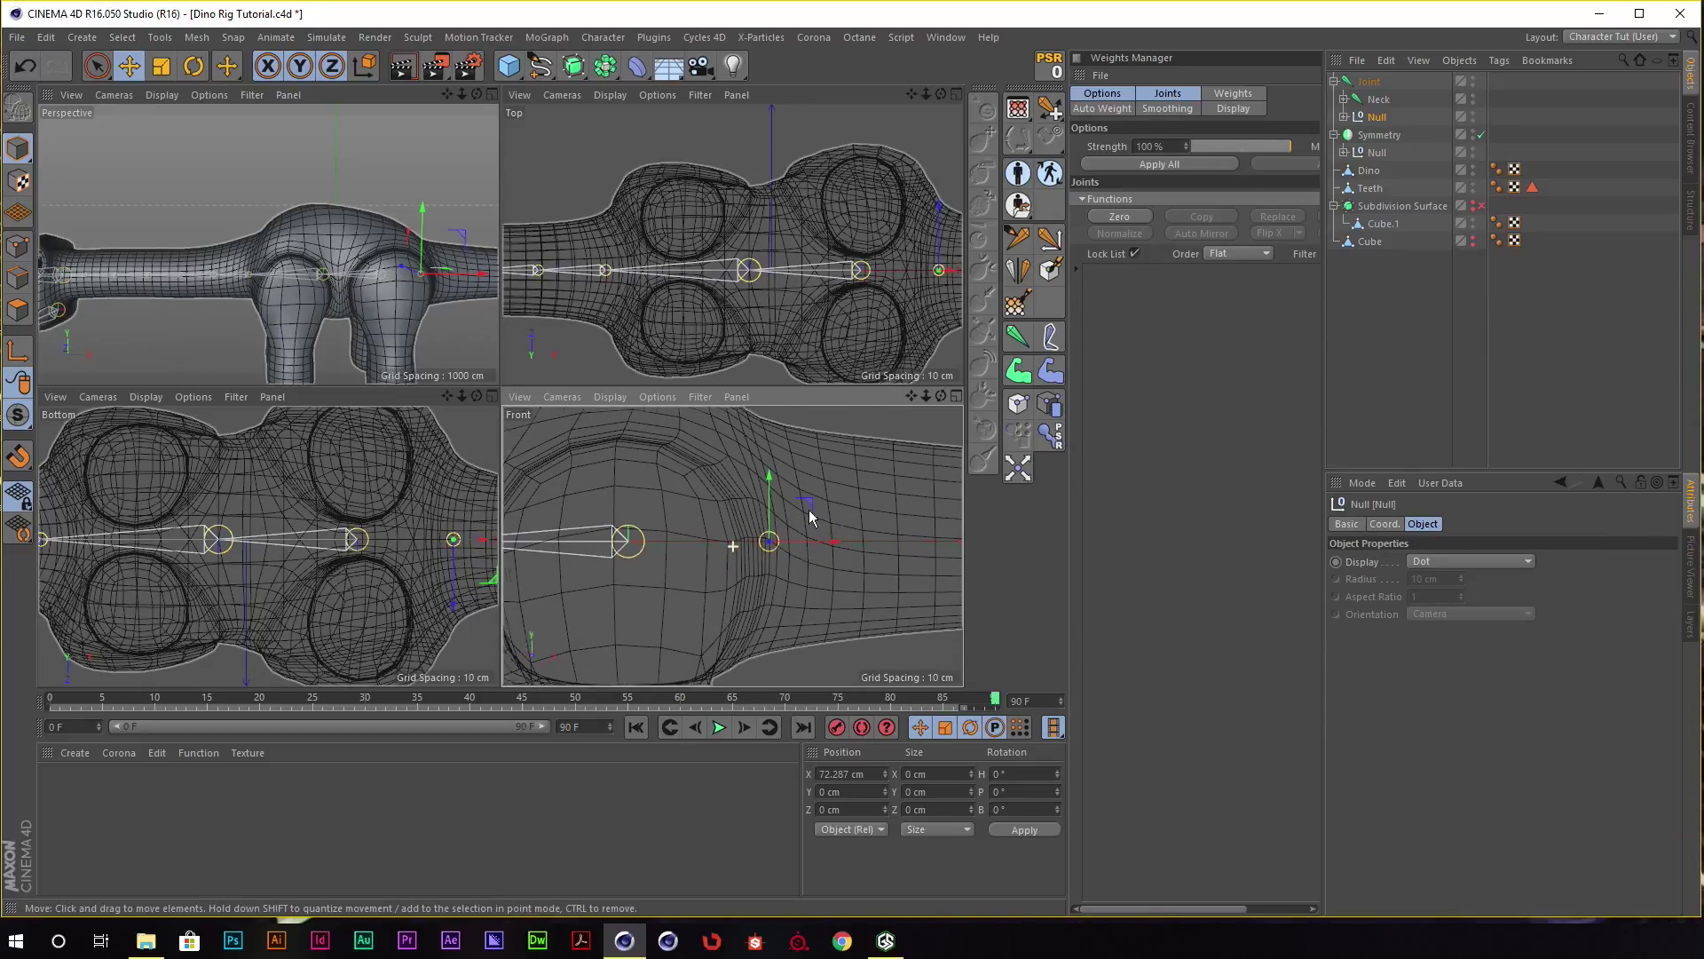
key("alt+g")
left_click(1344, 117)
left_click(1387, 134)
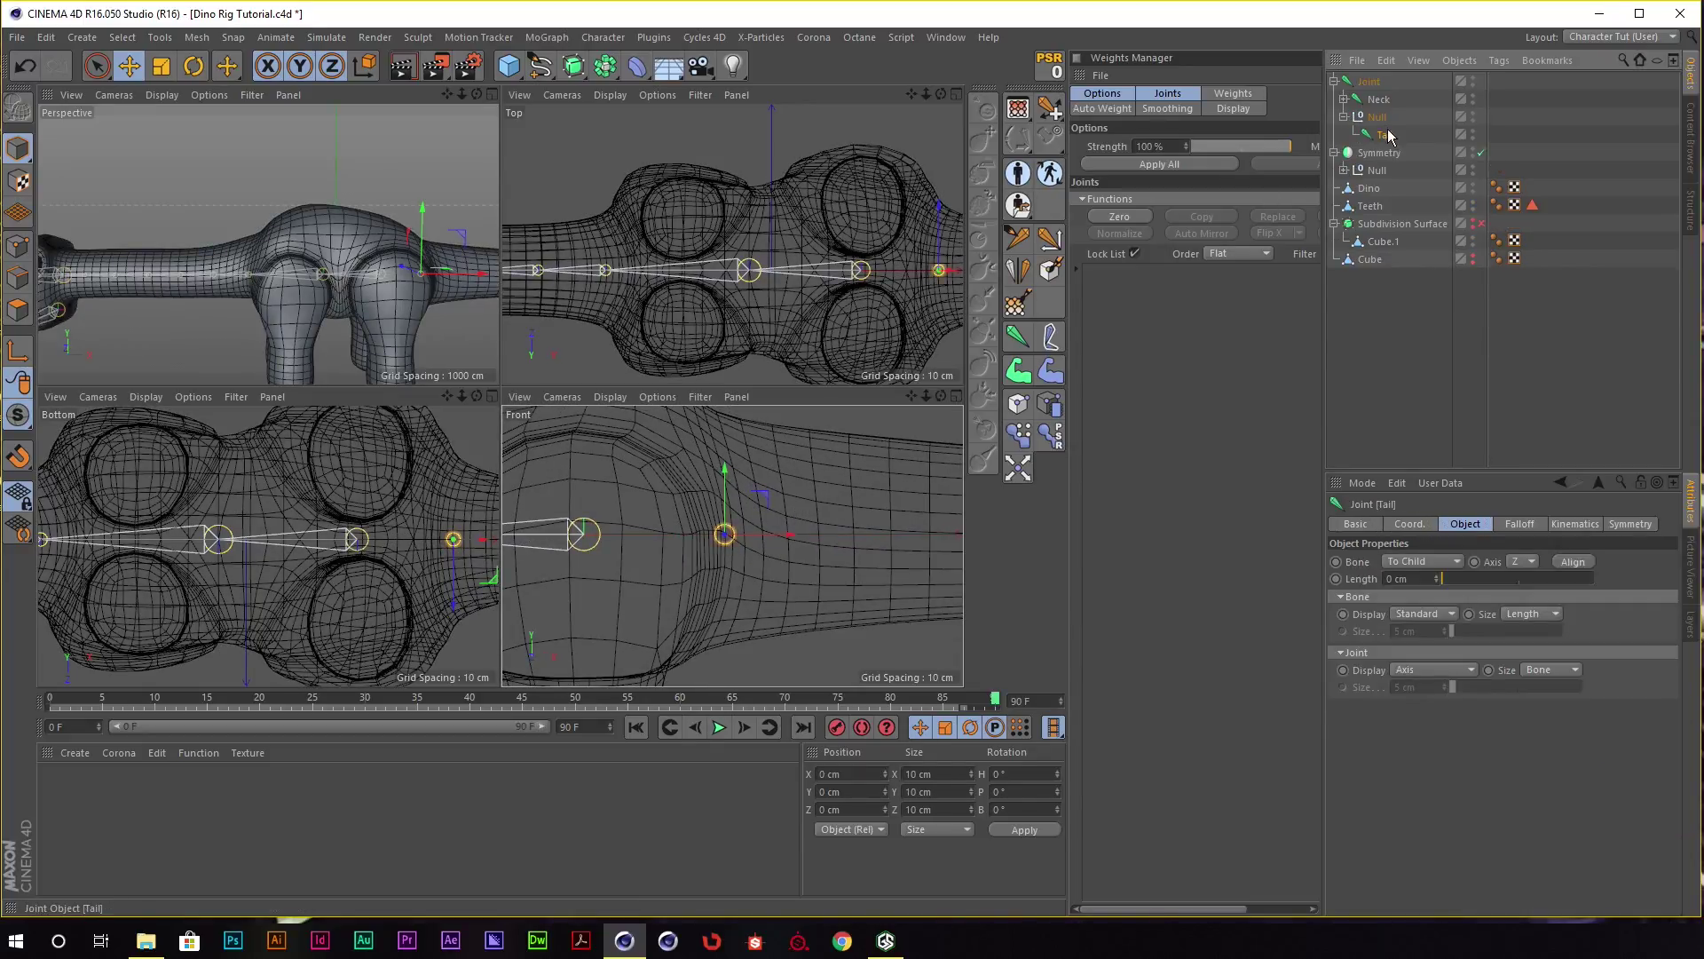
Add a second nested Tail joint, then copy the pair further along the tail.
left_click_drag(1391, 142, 1390, 135, "ctrl")
middle_click_drag(910, 471, 863, 467, "alt")
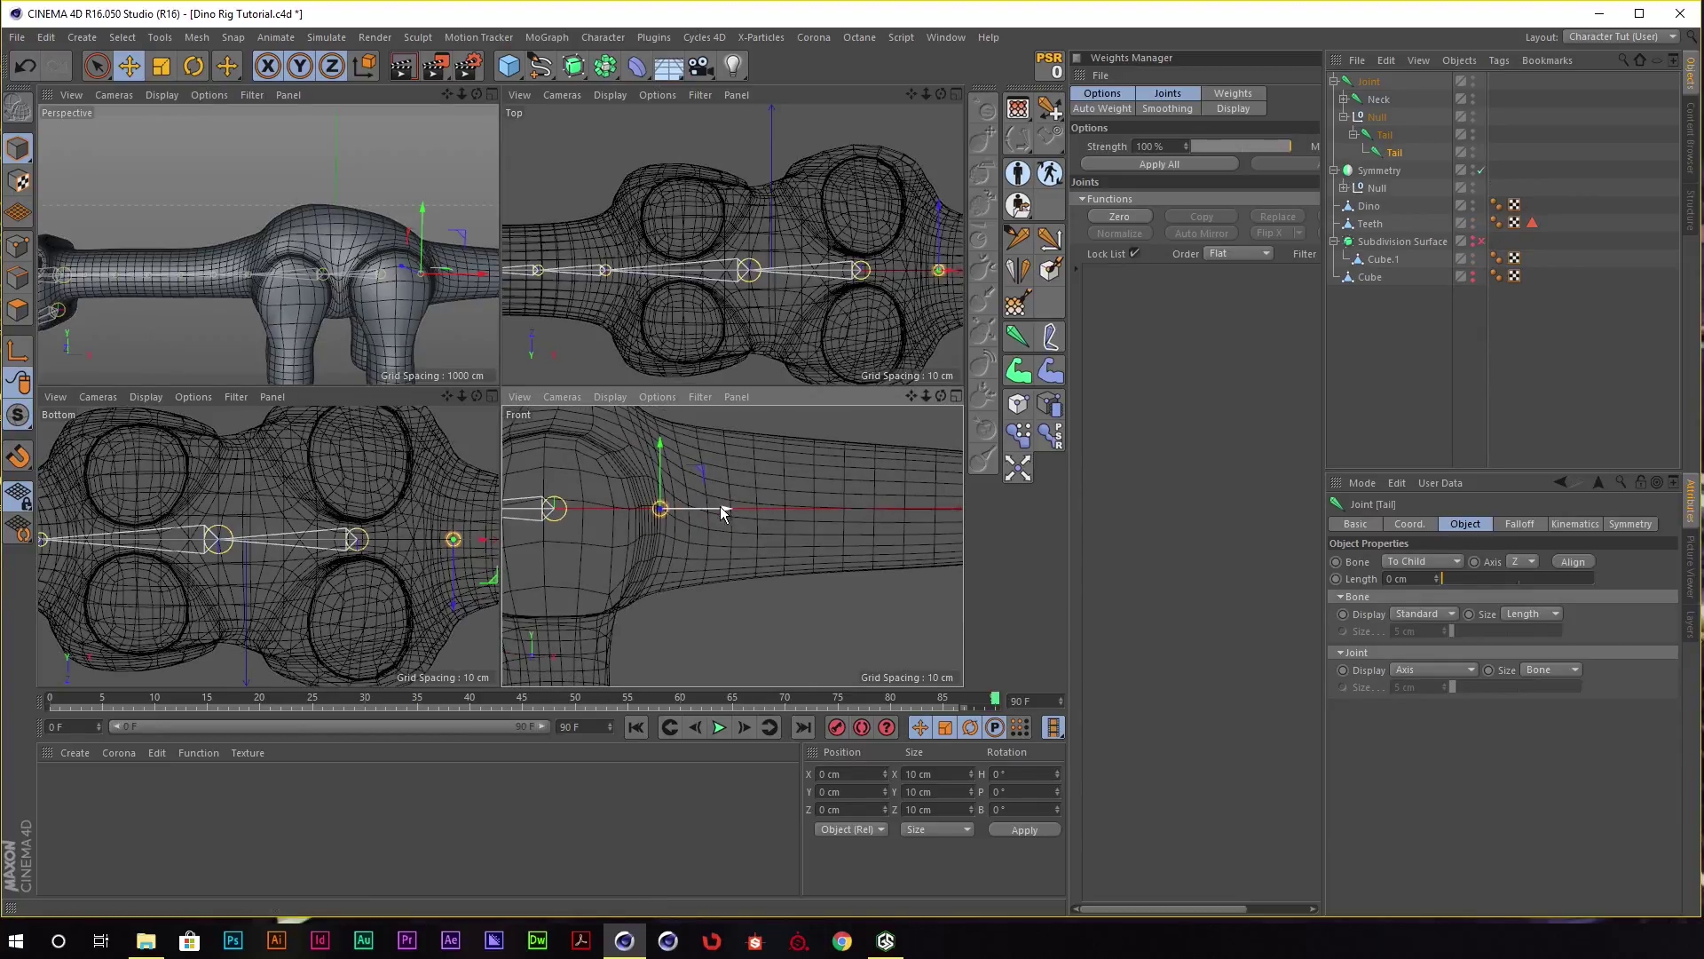
left_click_drag(728, 508, 822, 515)
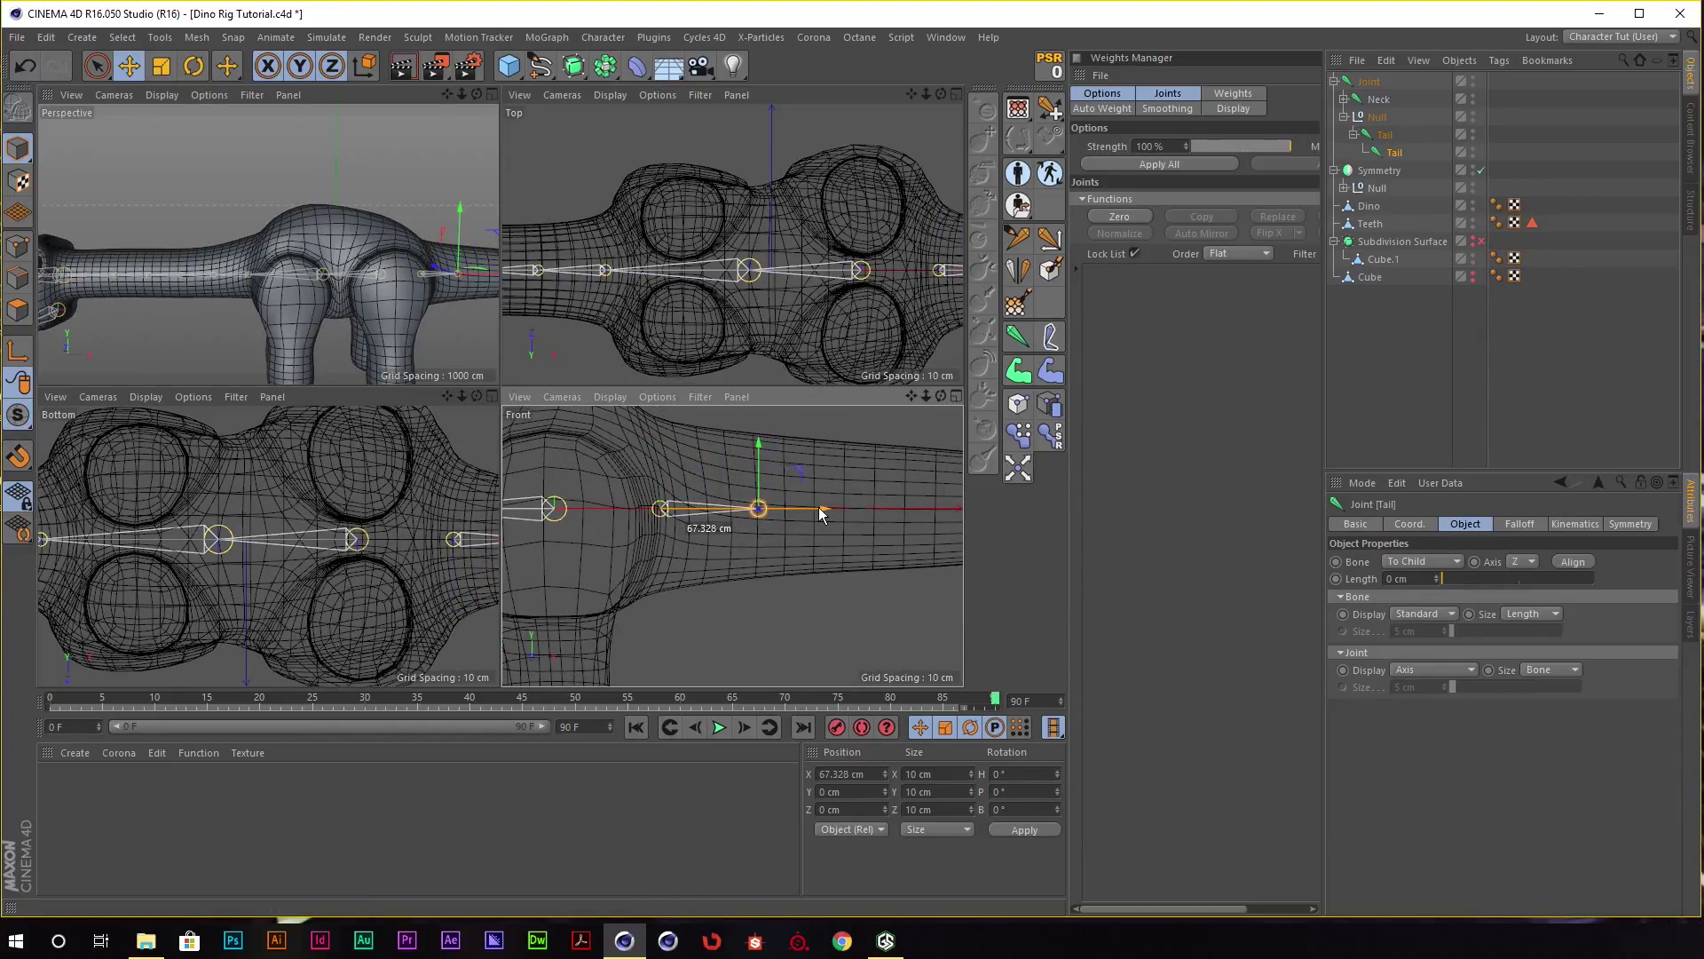
middle_click_drag(835, 517, 753, 513, "alt")
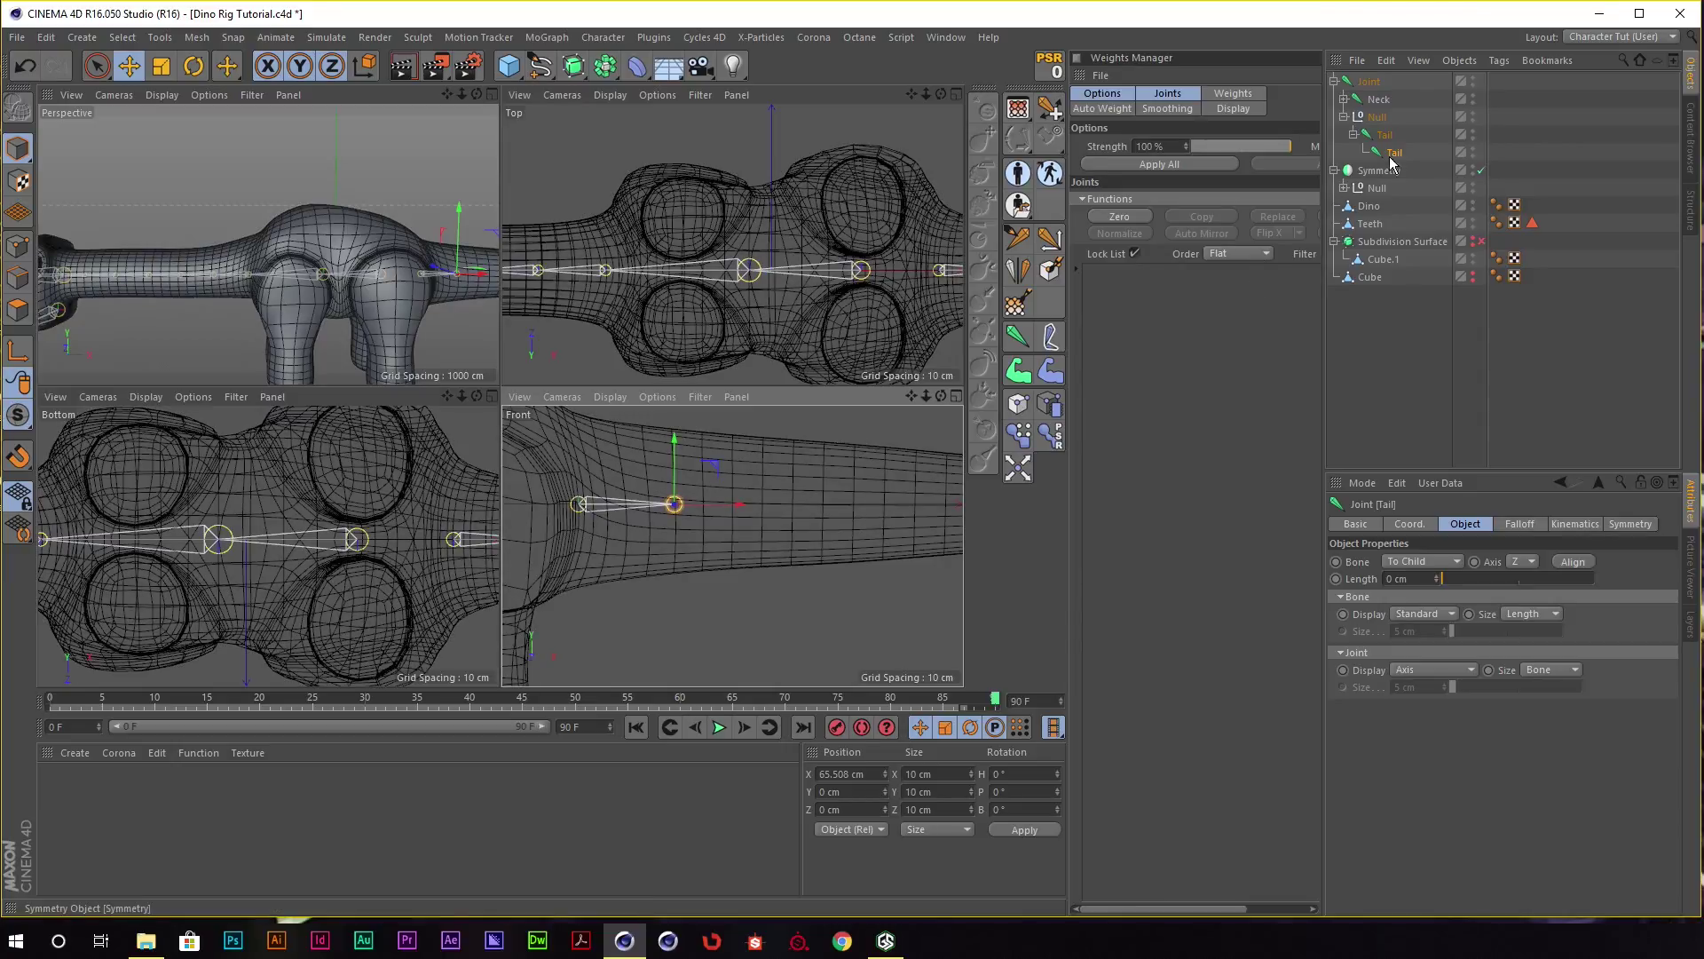
left_click_drag(1396, 158, 1396, 153)
key("ctrl+z")
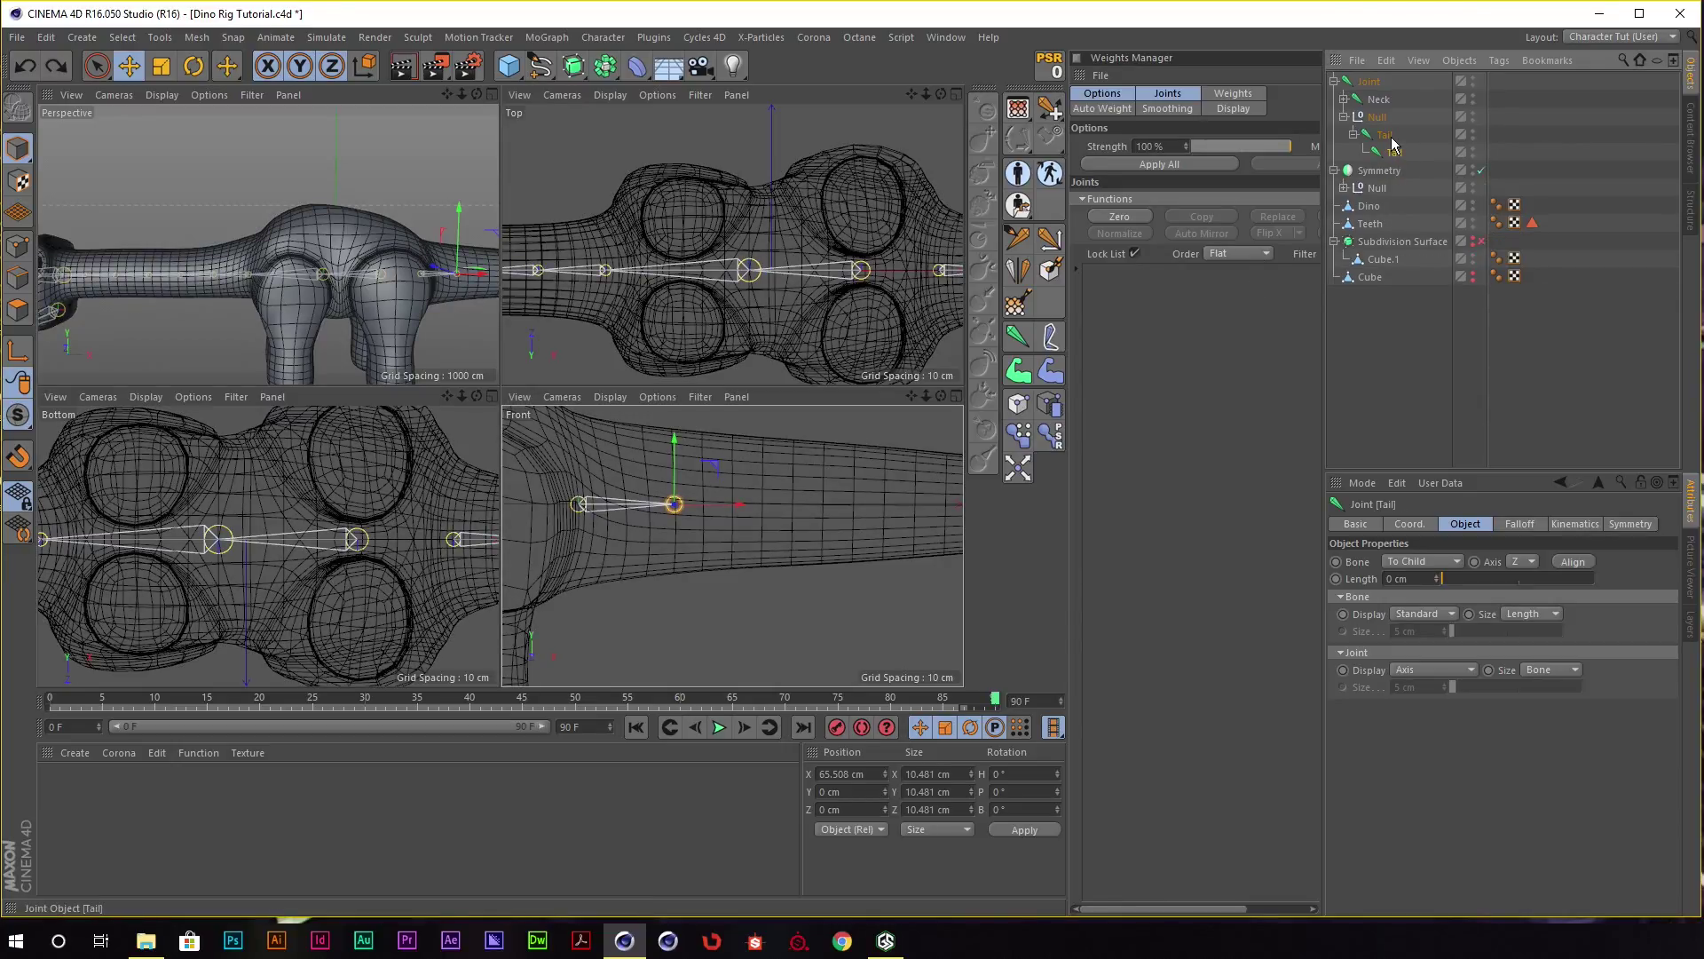
key("ctrl+y")
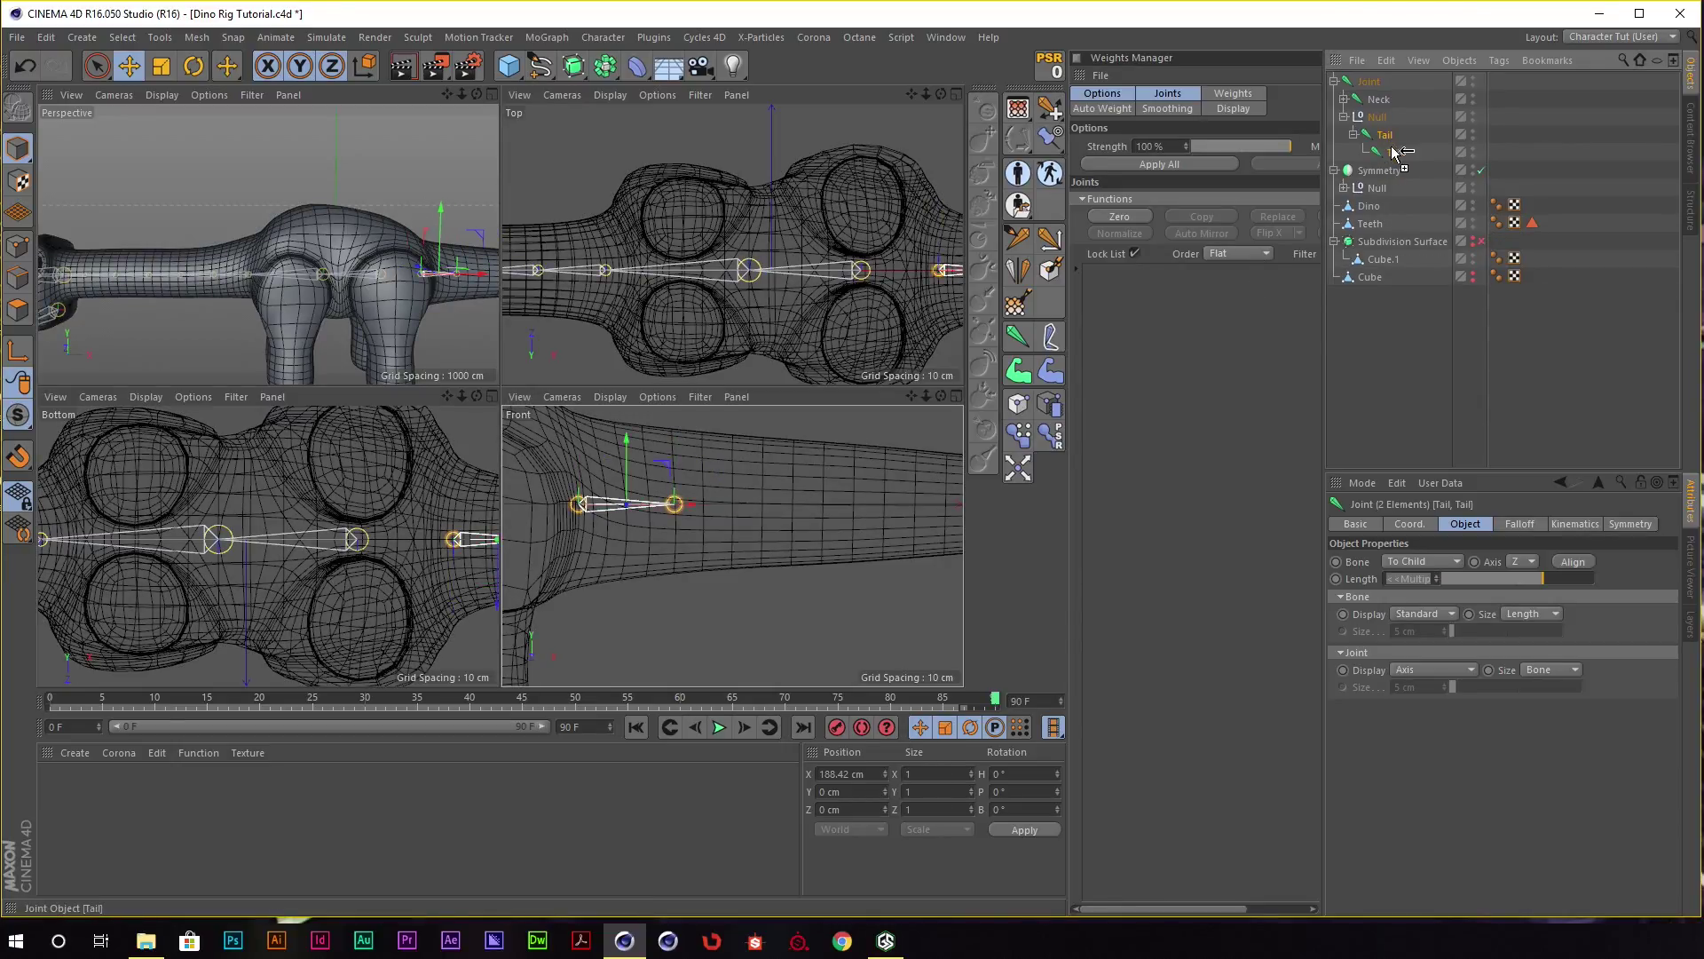
left_click_drag(1383, 134, 1394, 153, "ctrl")
left_click_drag(691, 505, 902, 505)
middle_click_drag(903, 505, 773, 519, "alt")
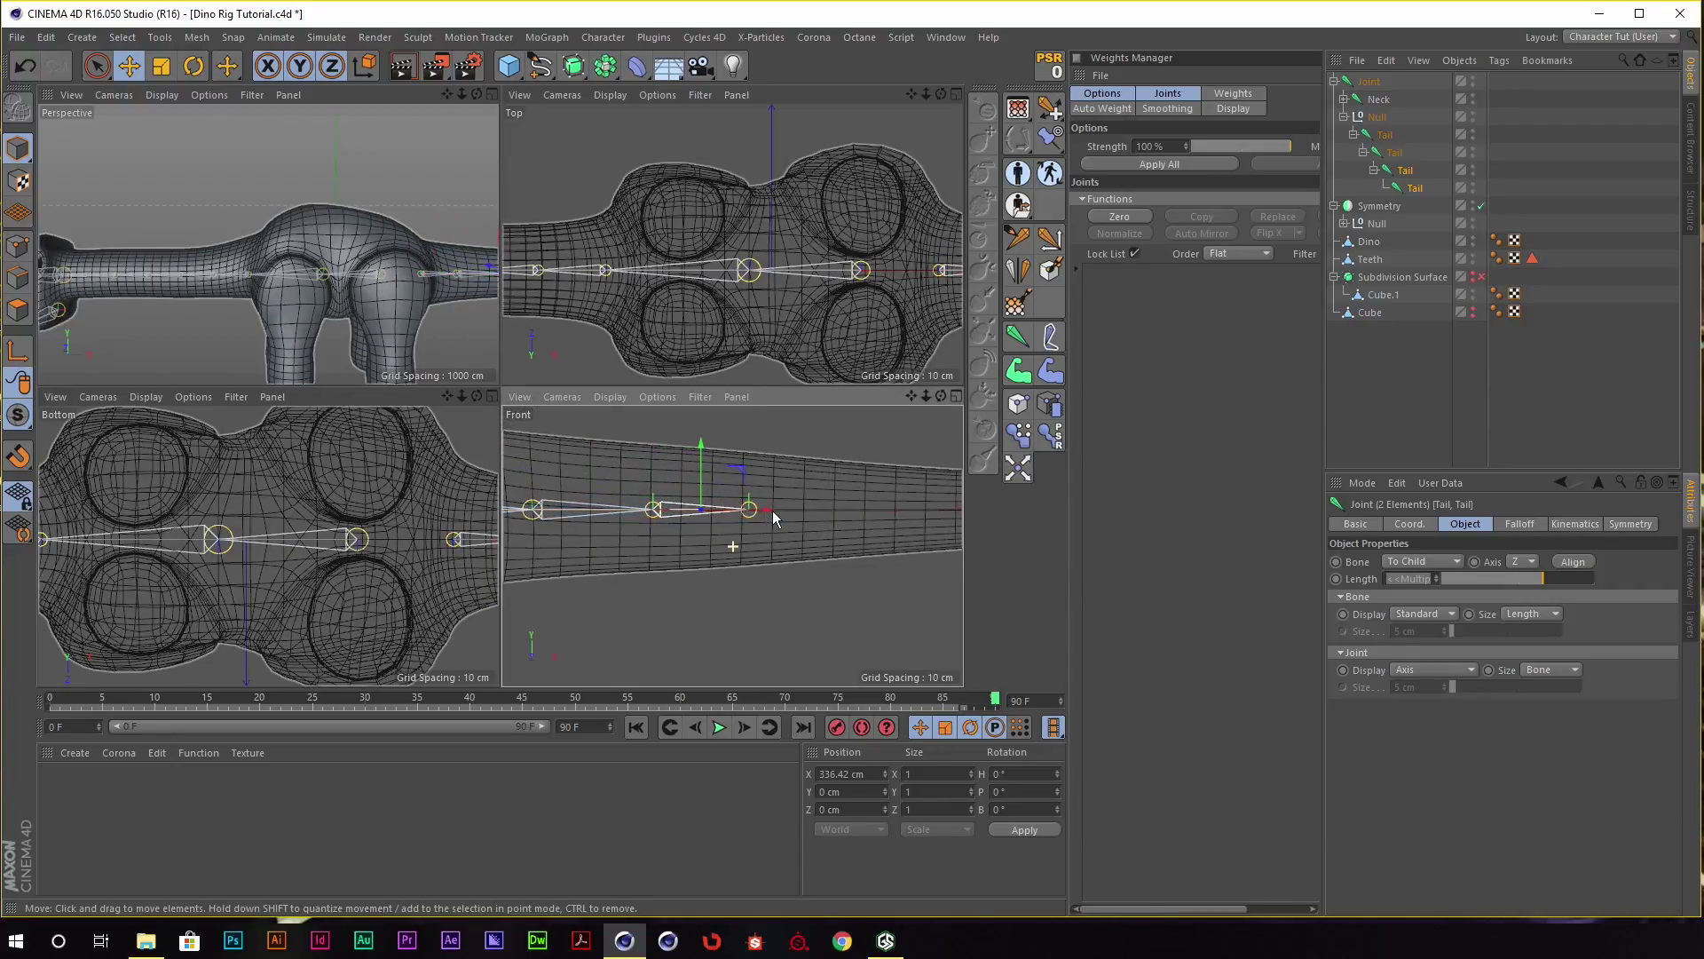
Duplicate the four Tail joints further down the tail.
left_click(1415, 188)
left_click_drag(816, 503, 840, 501)
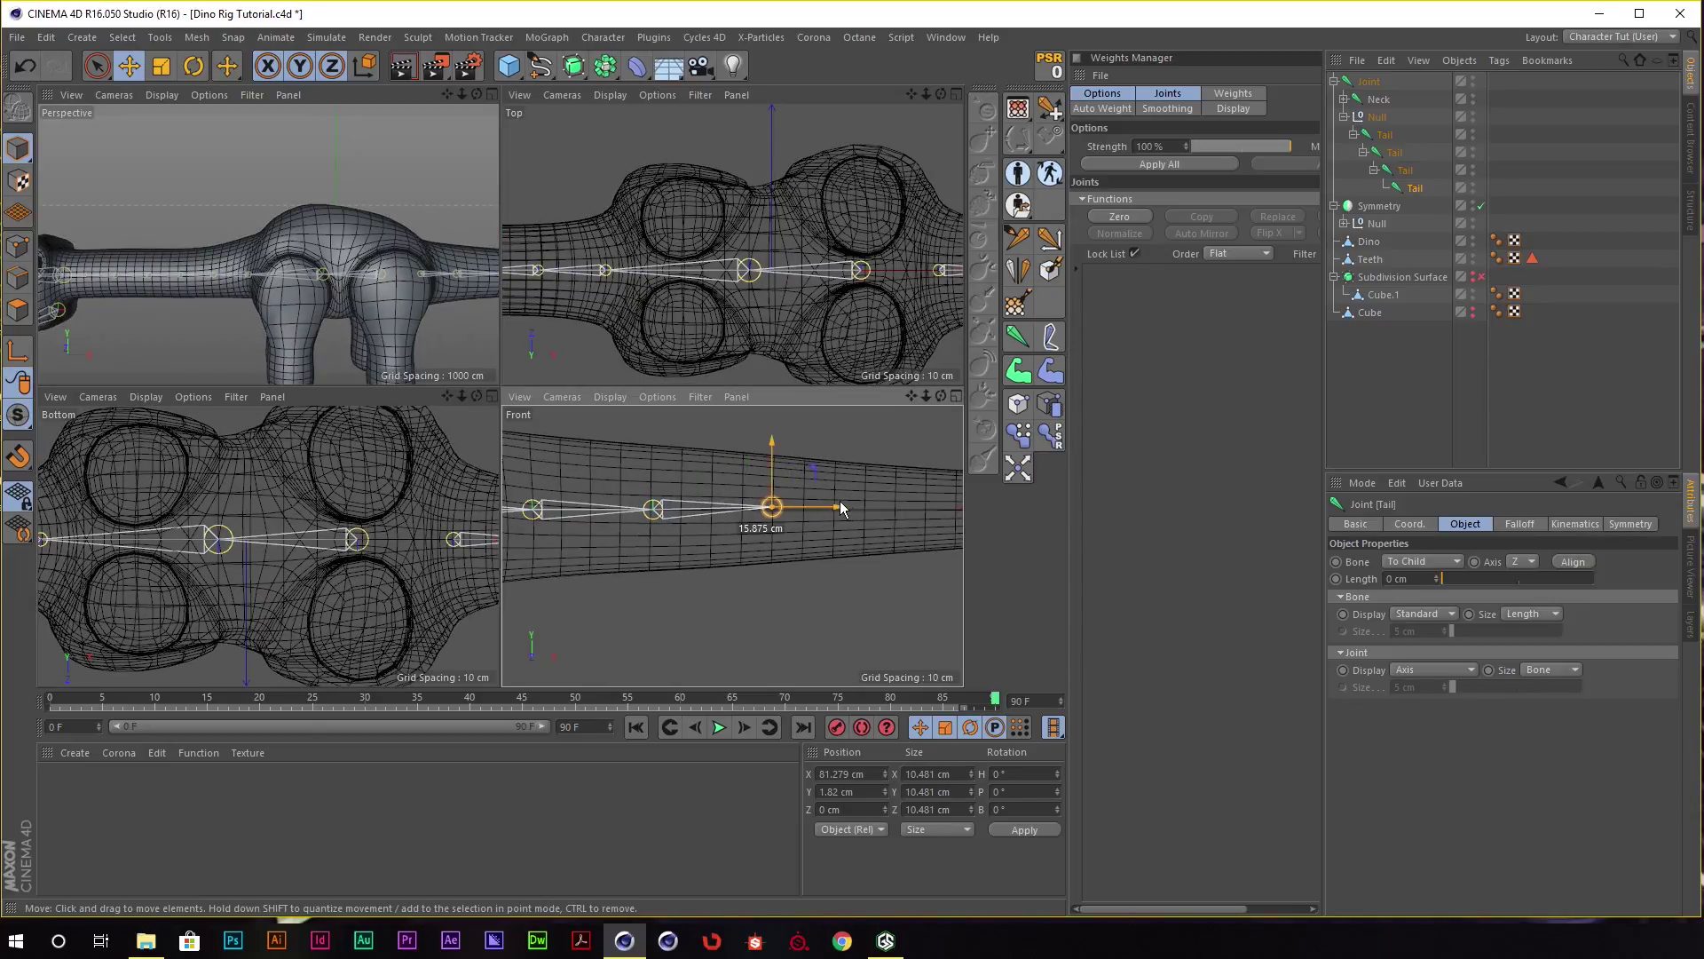
key("ctrl+z")
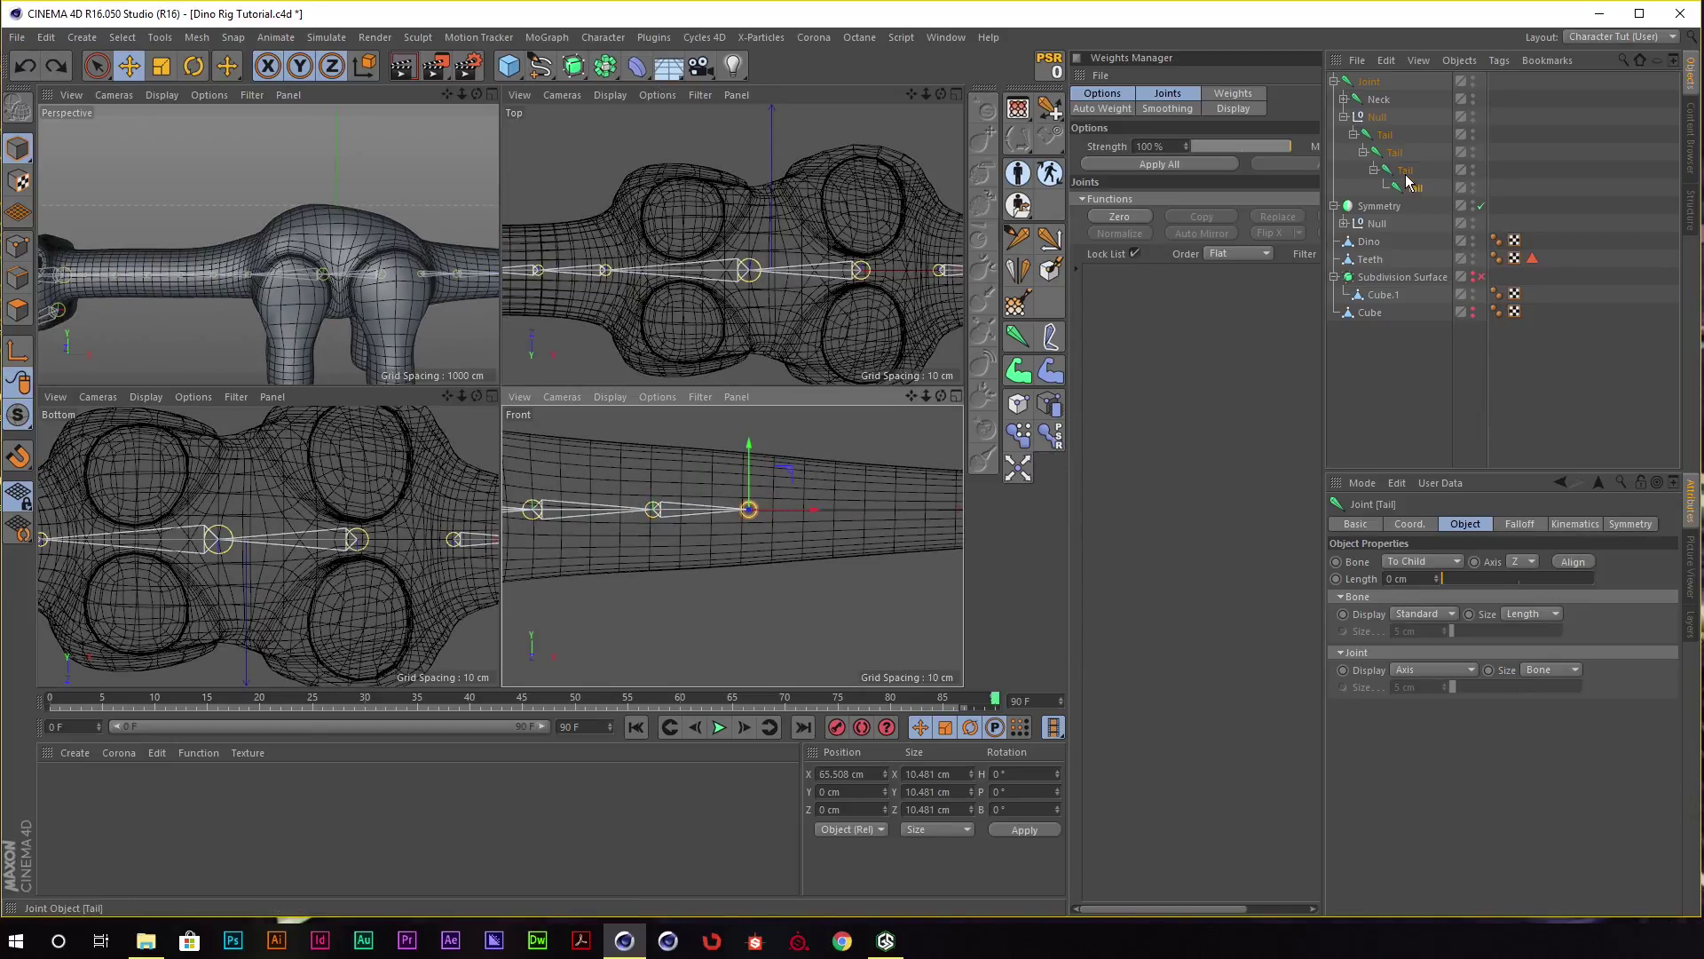
left_click(1390, 138, "shift")
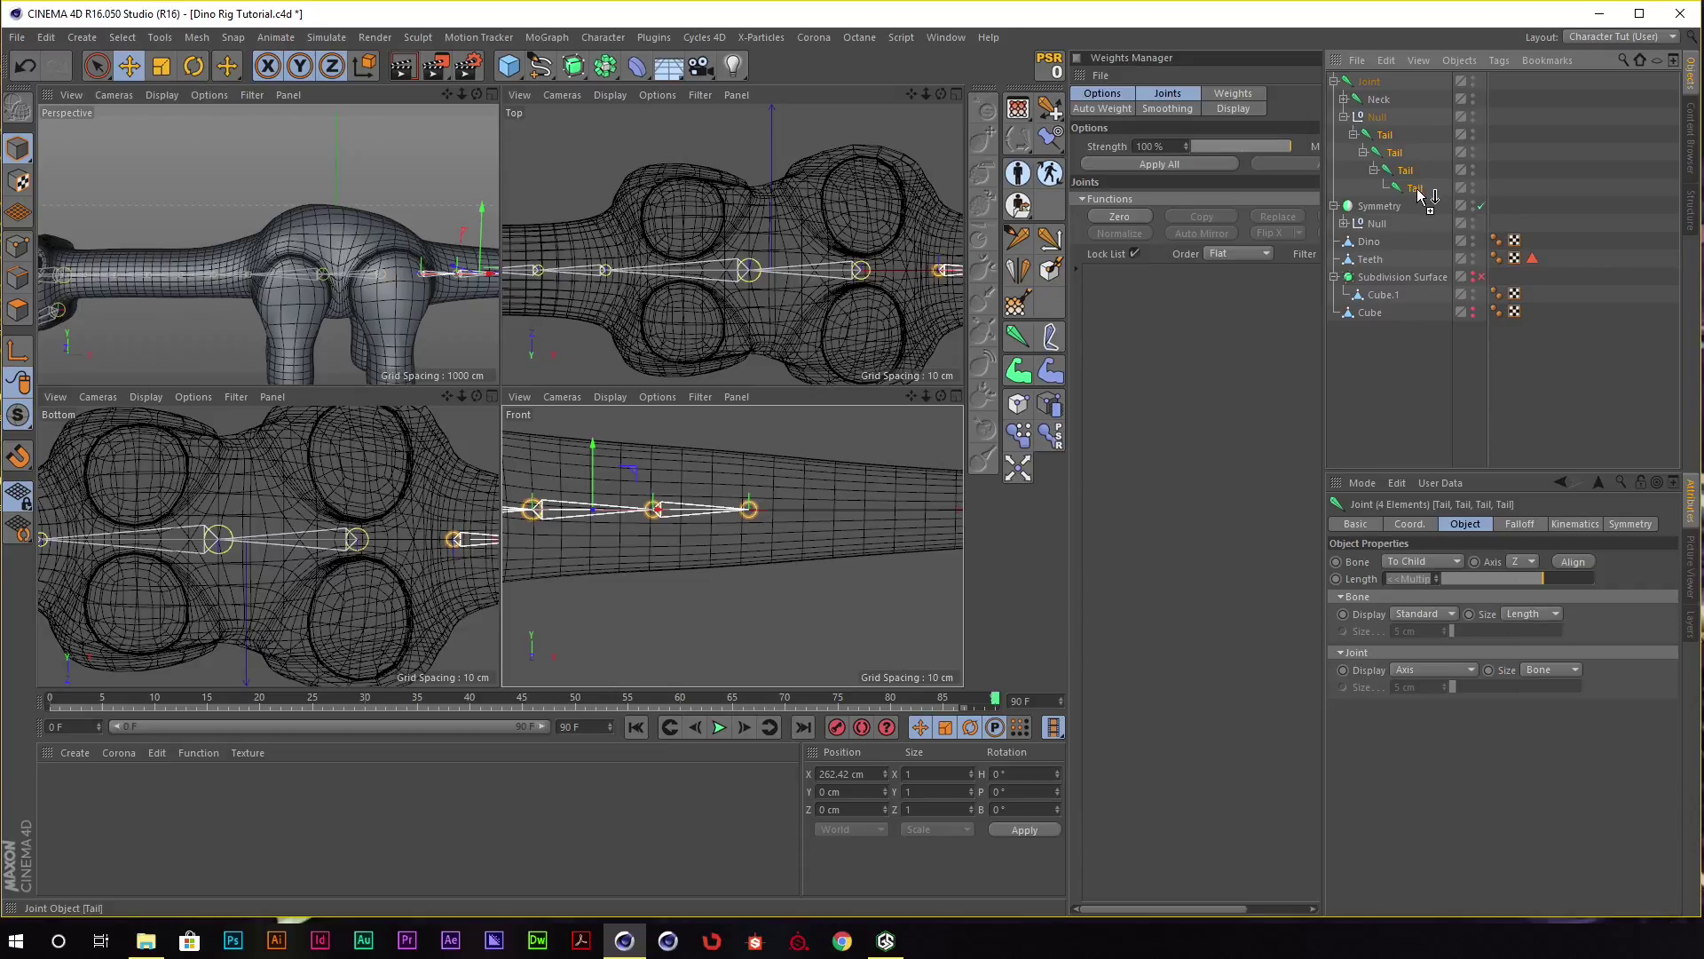
left_click_drag(1420, 196, 1420, 195, "ctrl")
scroll(734, 547, "down", 5)
mouse_move(776, 493)
left_mouse_down()
mouse_move(917, 494)
mouse_move(875, 496)
left_mouse_up()
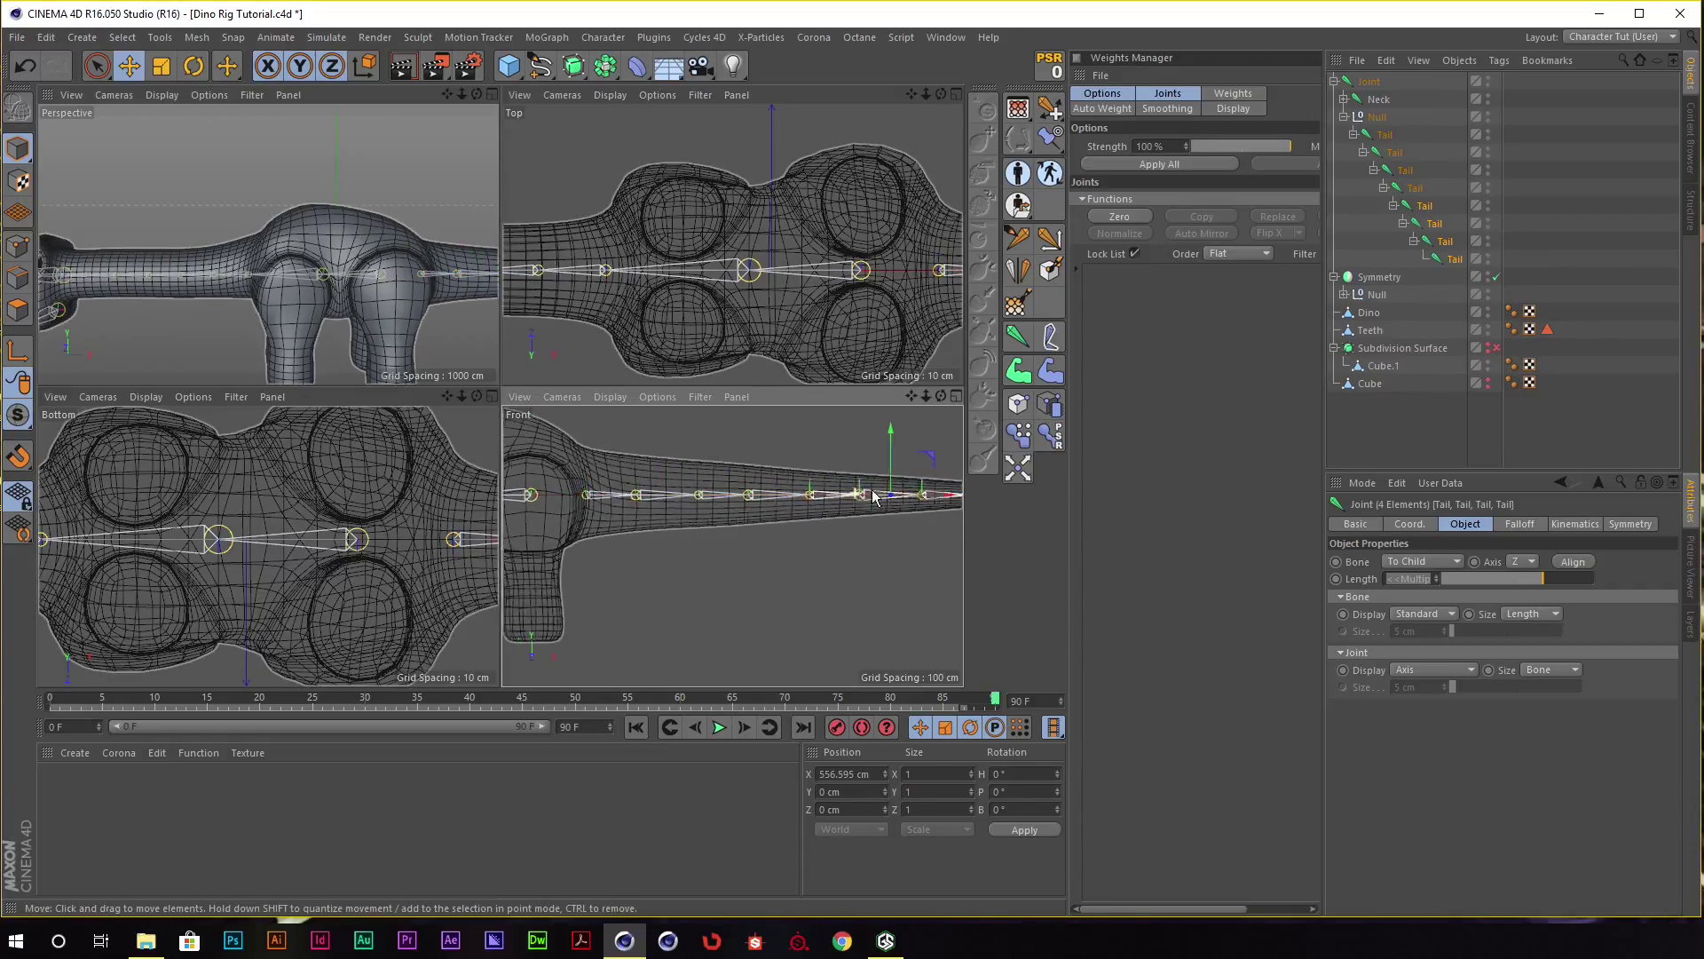
middle_click_drag(875, 495, 732, 546)
scroll(732, 546, "up", 4)
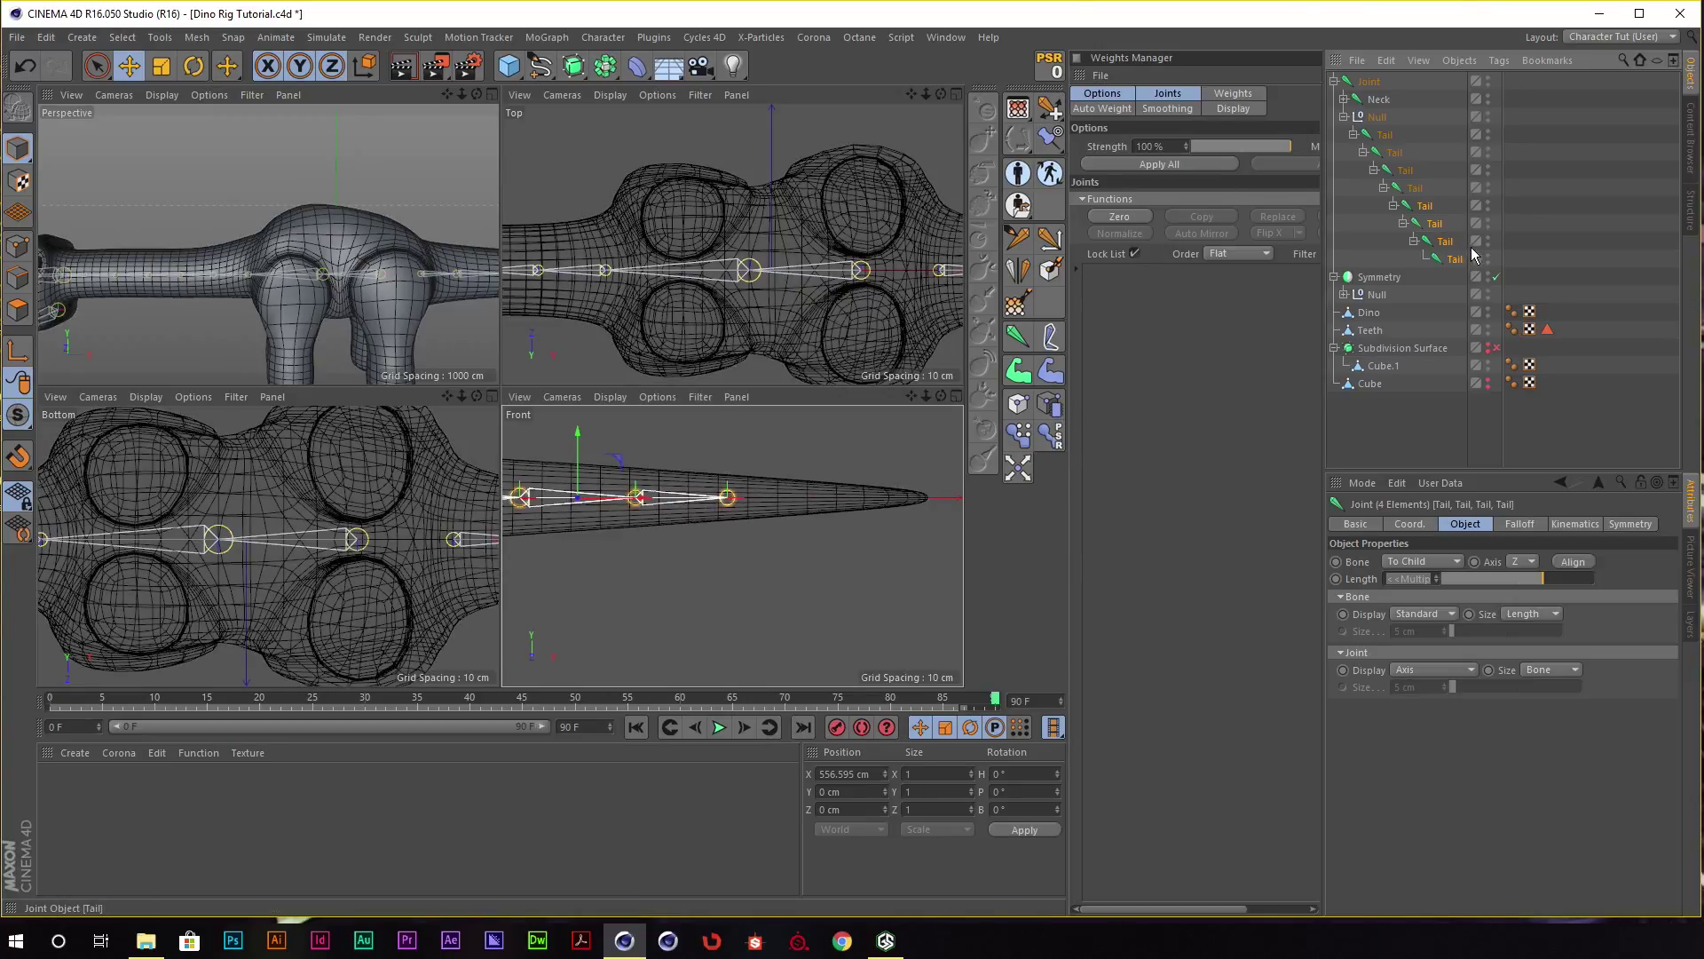
Duplicate the last two Tail joints toward the tip and place the final joint at the tail's end.
left_click(1445, 241)
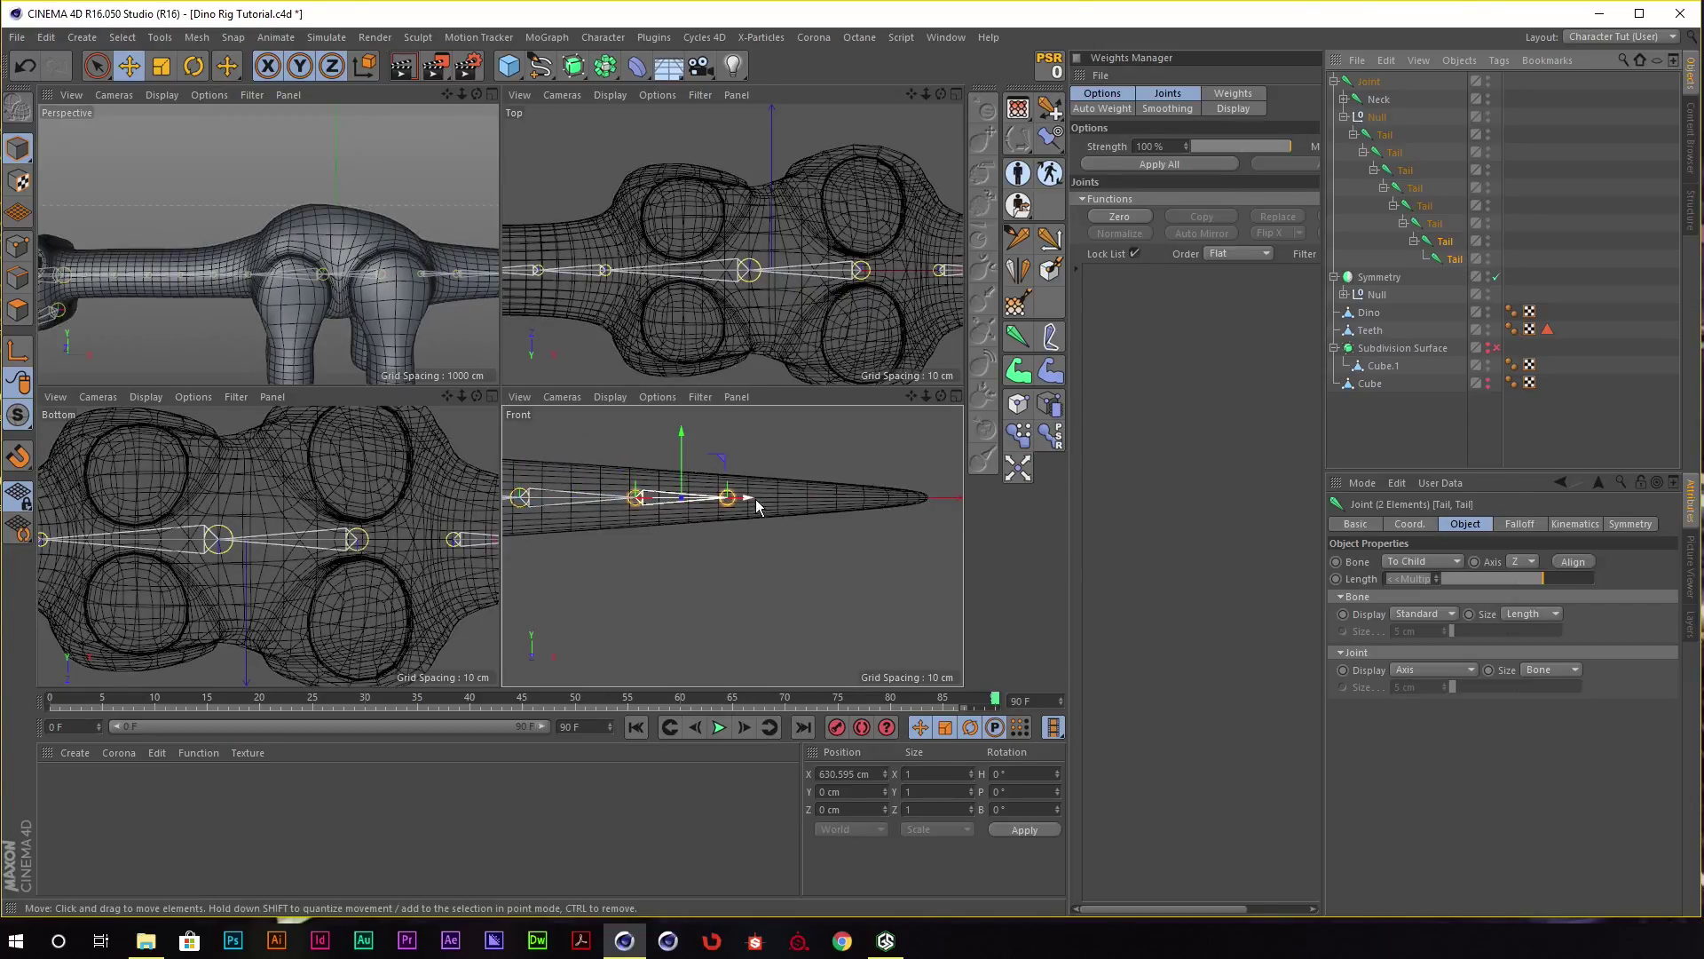
left_click_drag(1461, 265, 1460, 267, "ctrl")
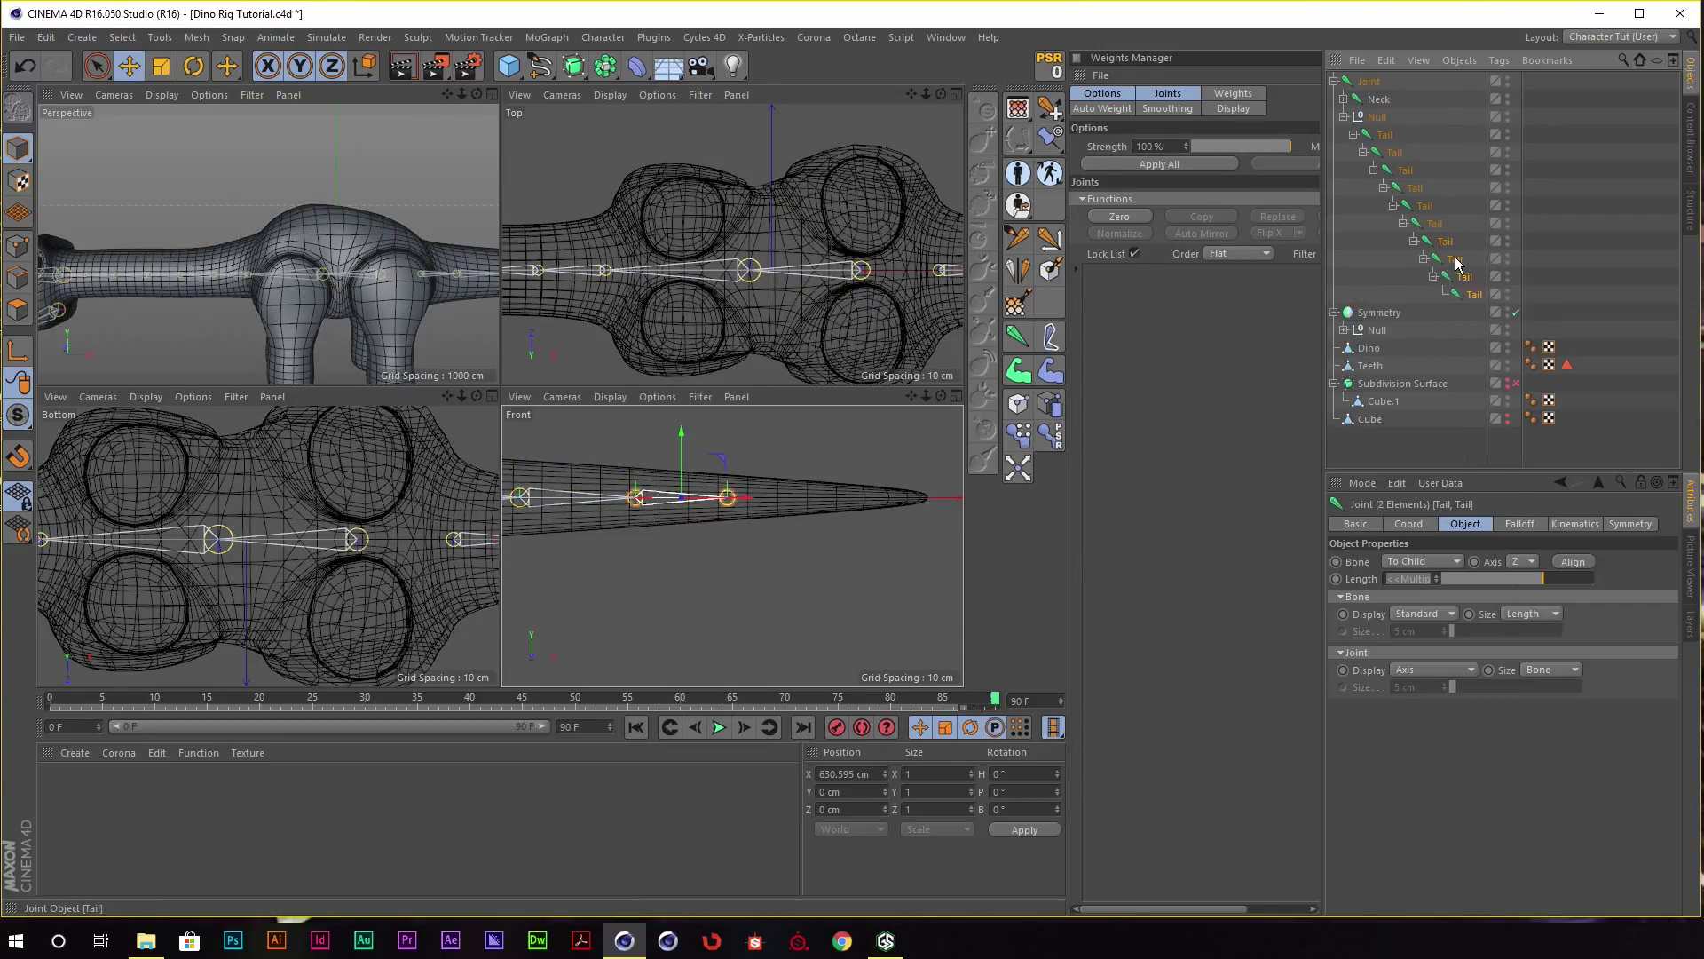
left_click_drag(757, 495, 919, 506)
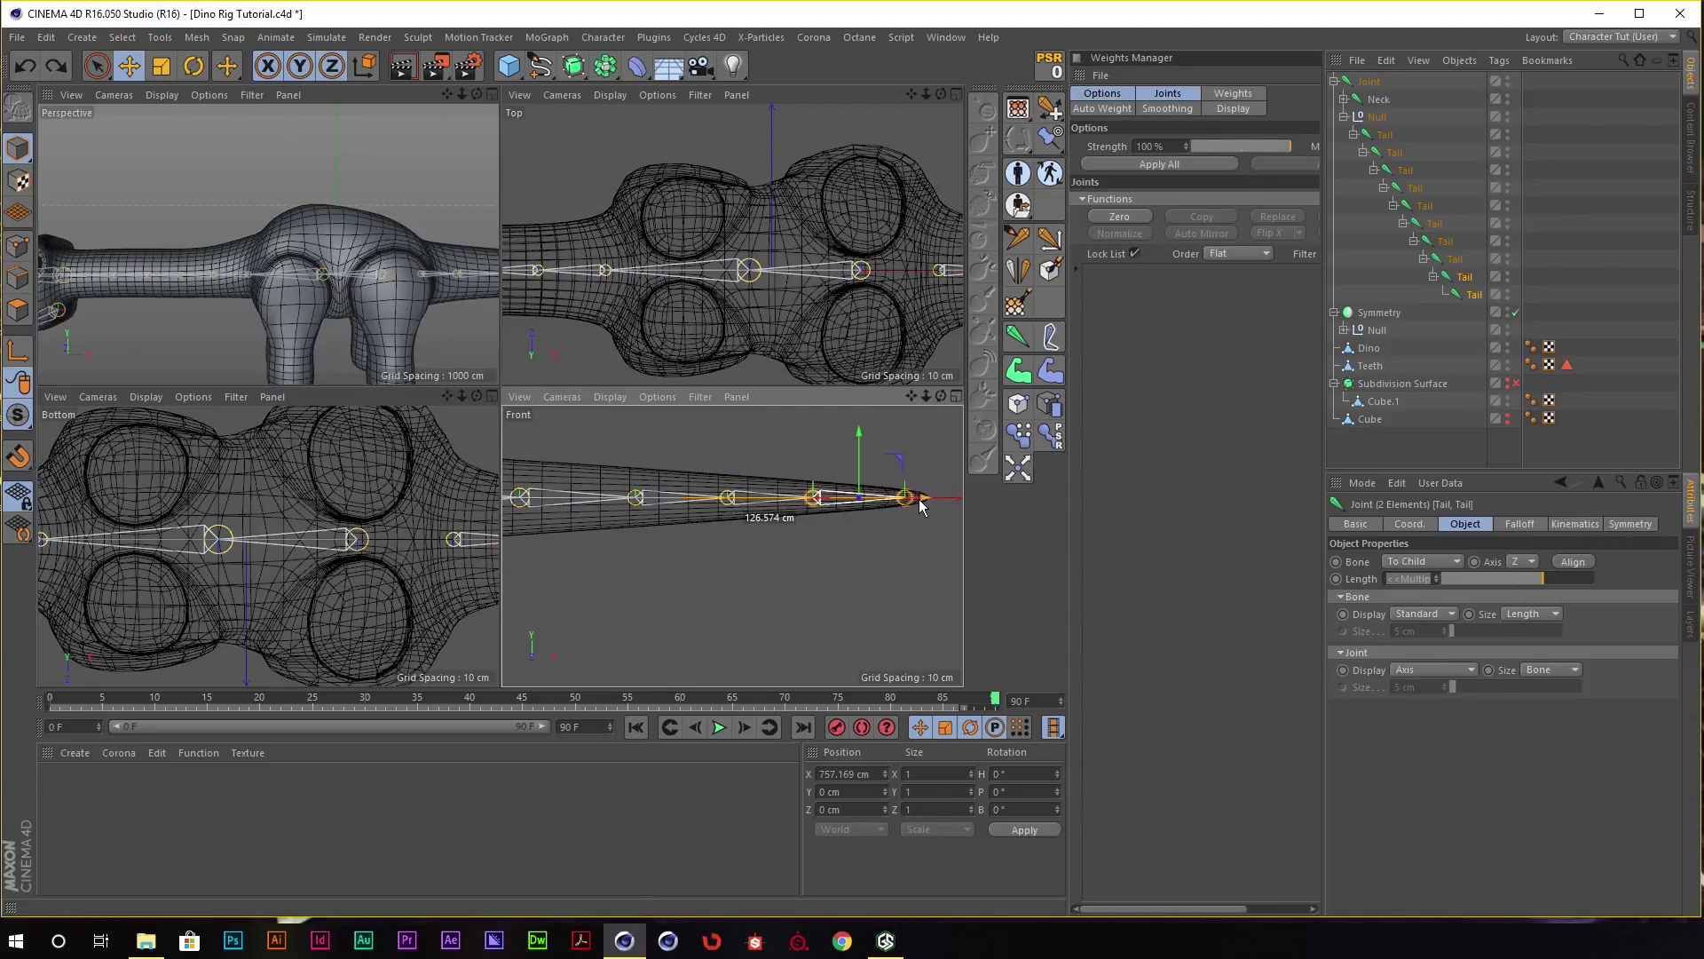
scroll(920, 506, "up", 3)
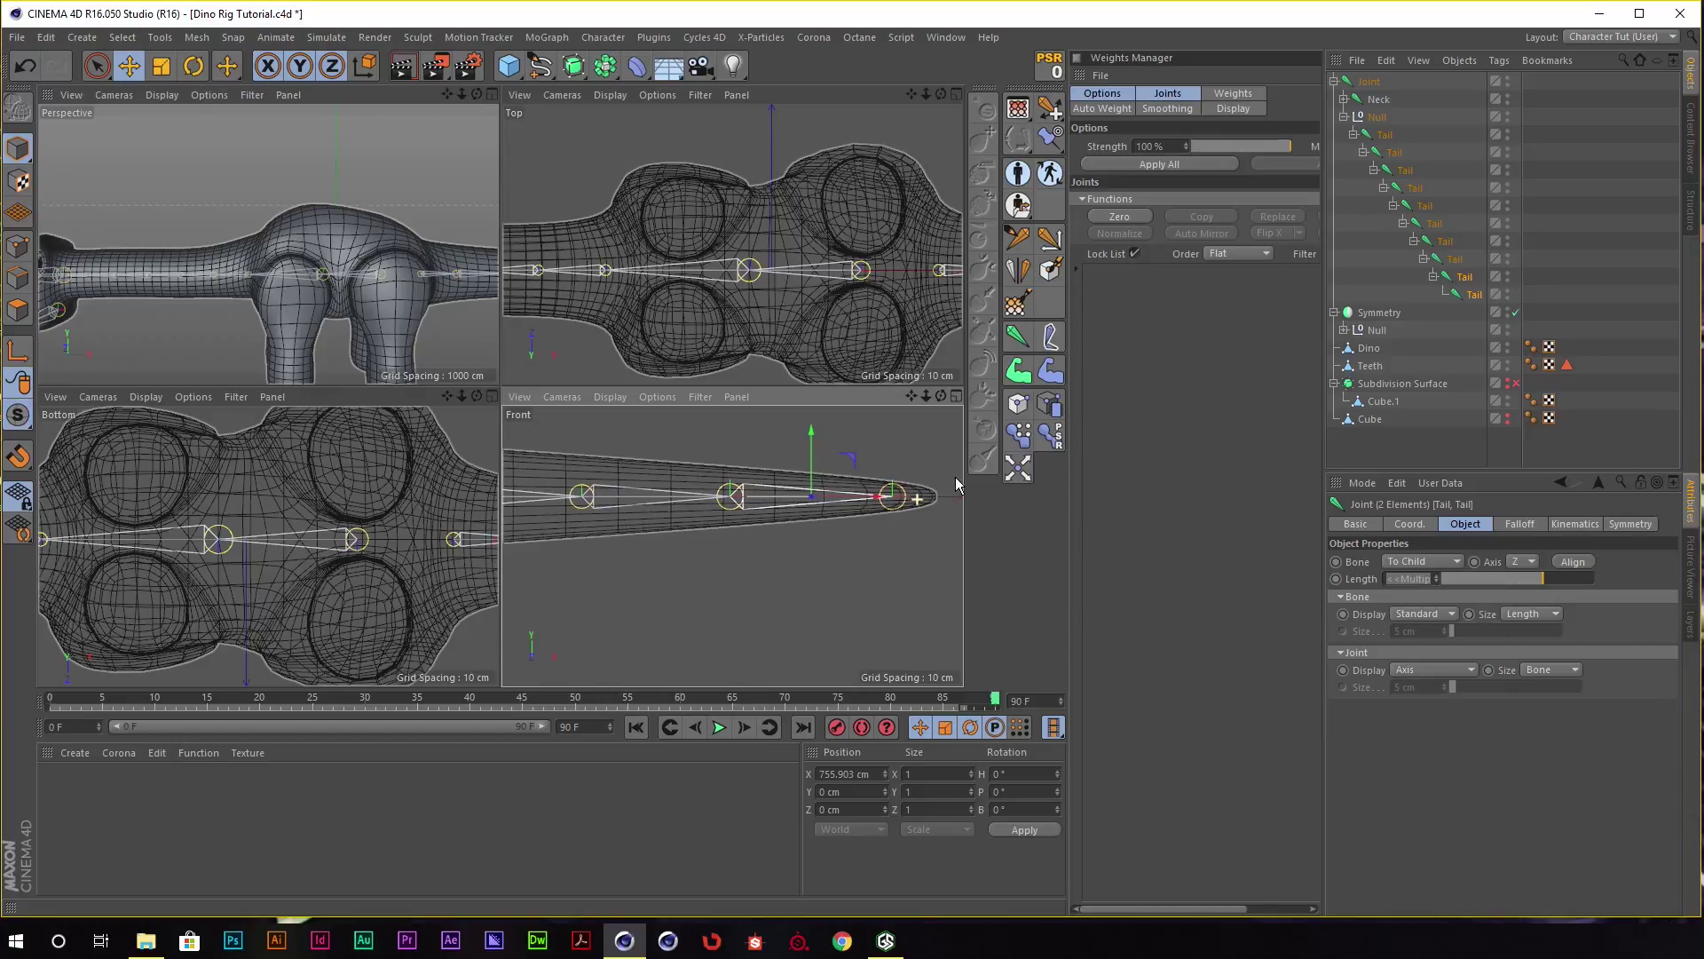
left_click(1473, 294)
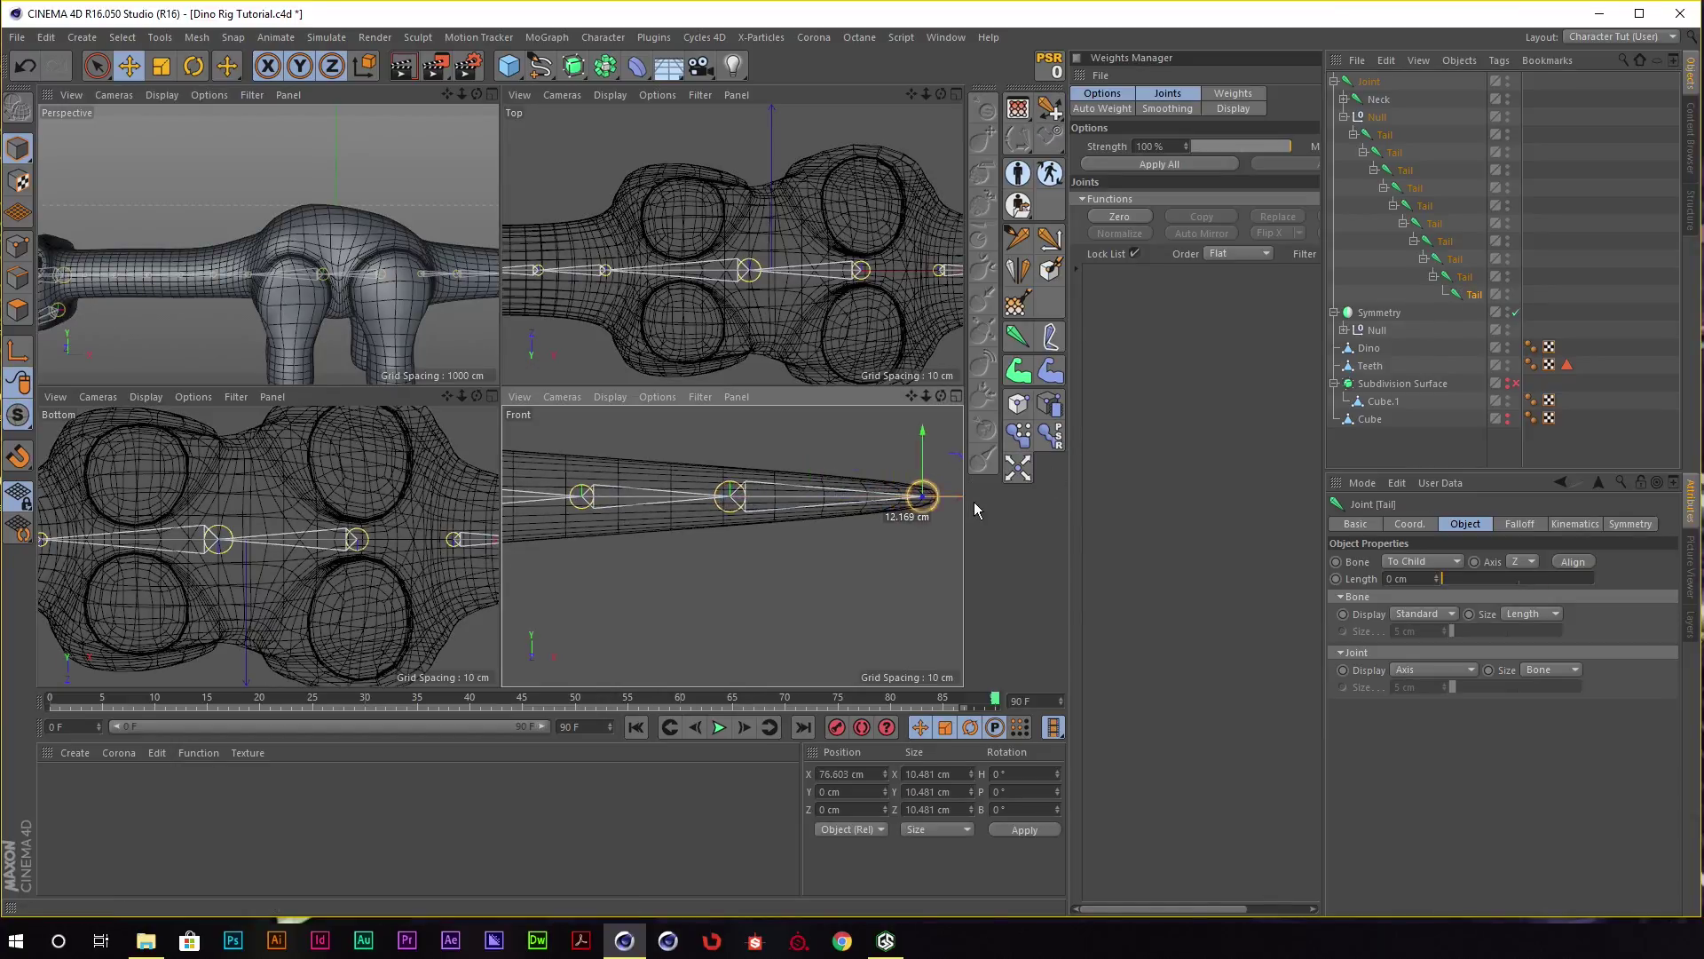
left_click_drag(944, 505, 987, 502)
scroll(987, 502, "down", 5)
Pan and orbit the views to frame the whole dinosaur and its head.
scroll(819, 541, "down", 2)
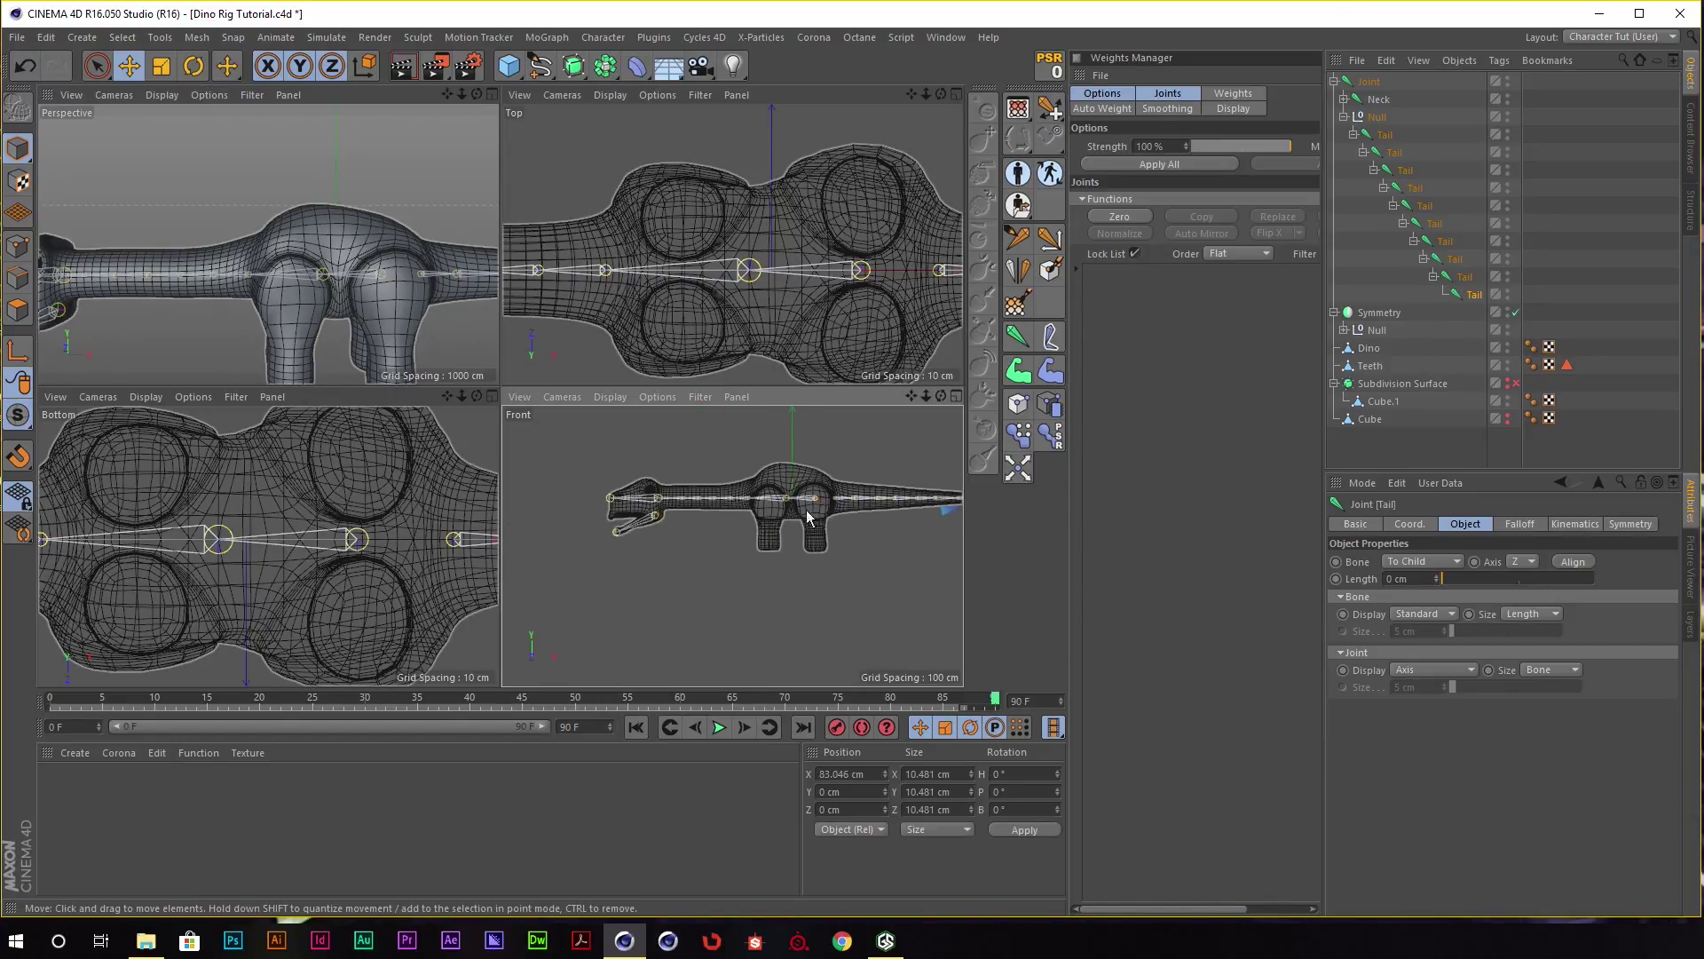
scroll(796, 508, "up", 3)
middle_click_drag(796, 508, 590, 472, "alt")
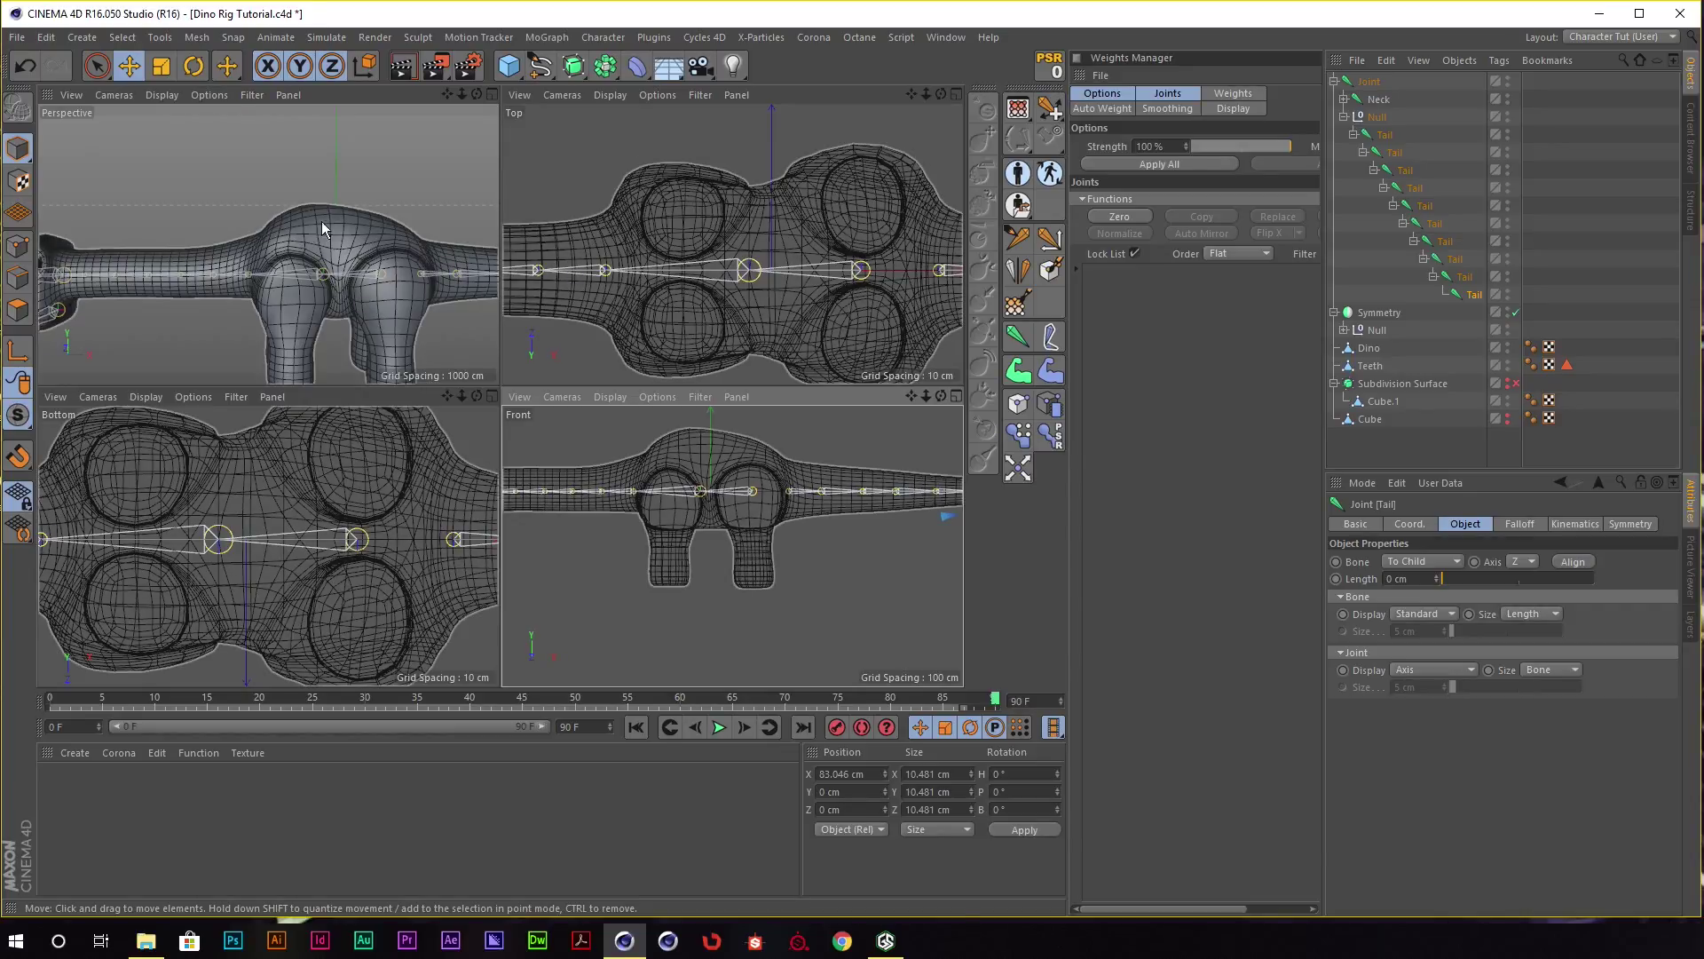
mouse_move(321, 221)
left_mouse_down("alt")
mouse_move(84, 275)
mouse_move(386, 275)
mouse_move(243, 256)
mouse_move(366, 270)
left_mouse_up("alt")
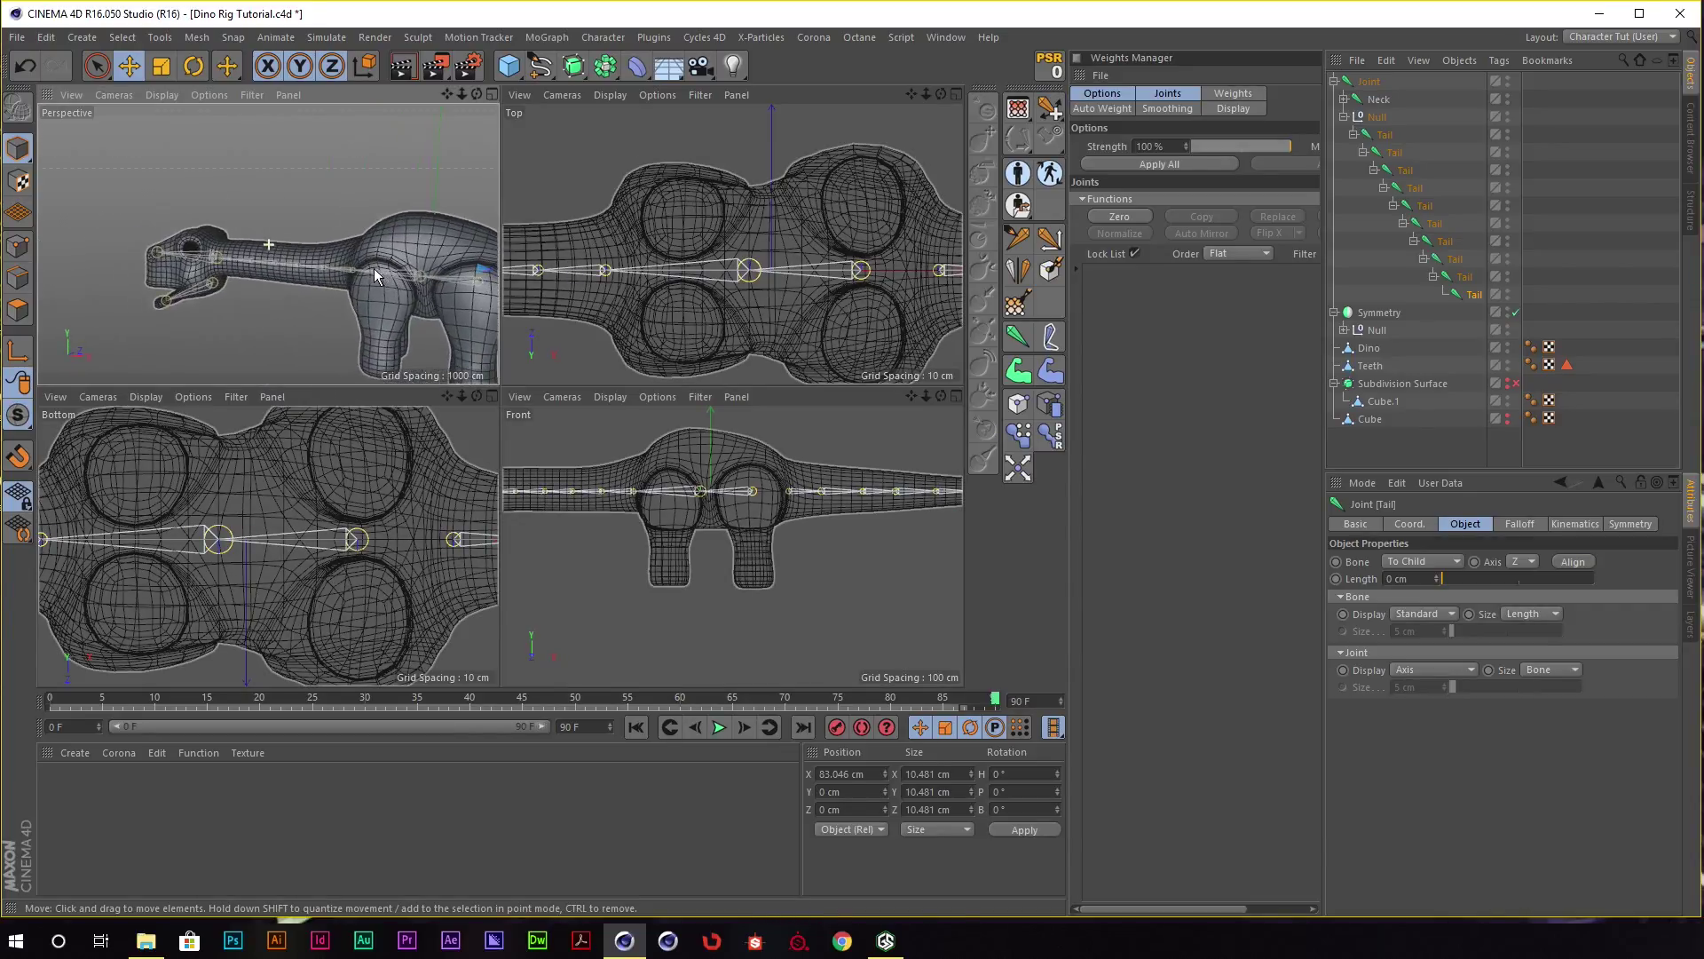
scroll(365, 269, "up", 3)
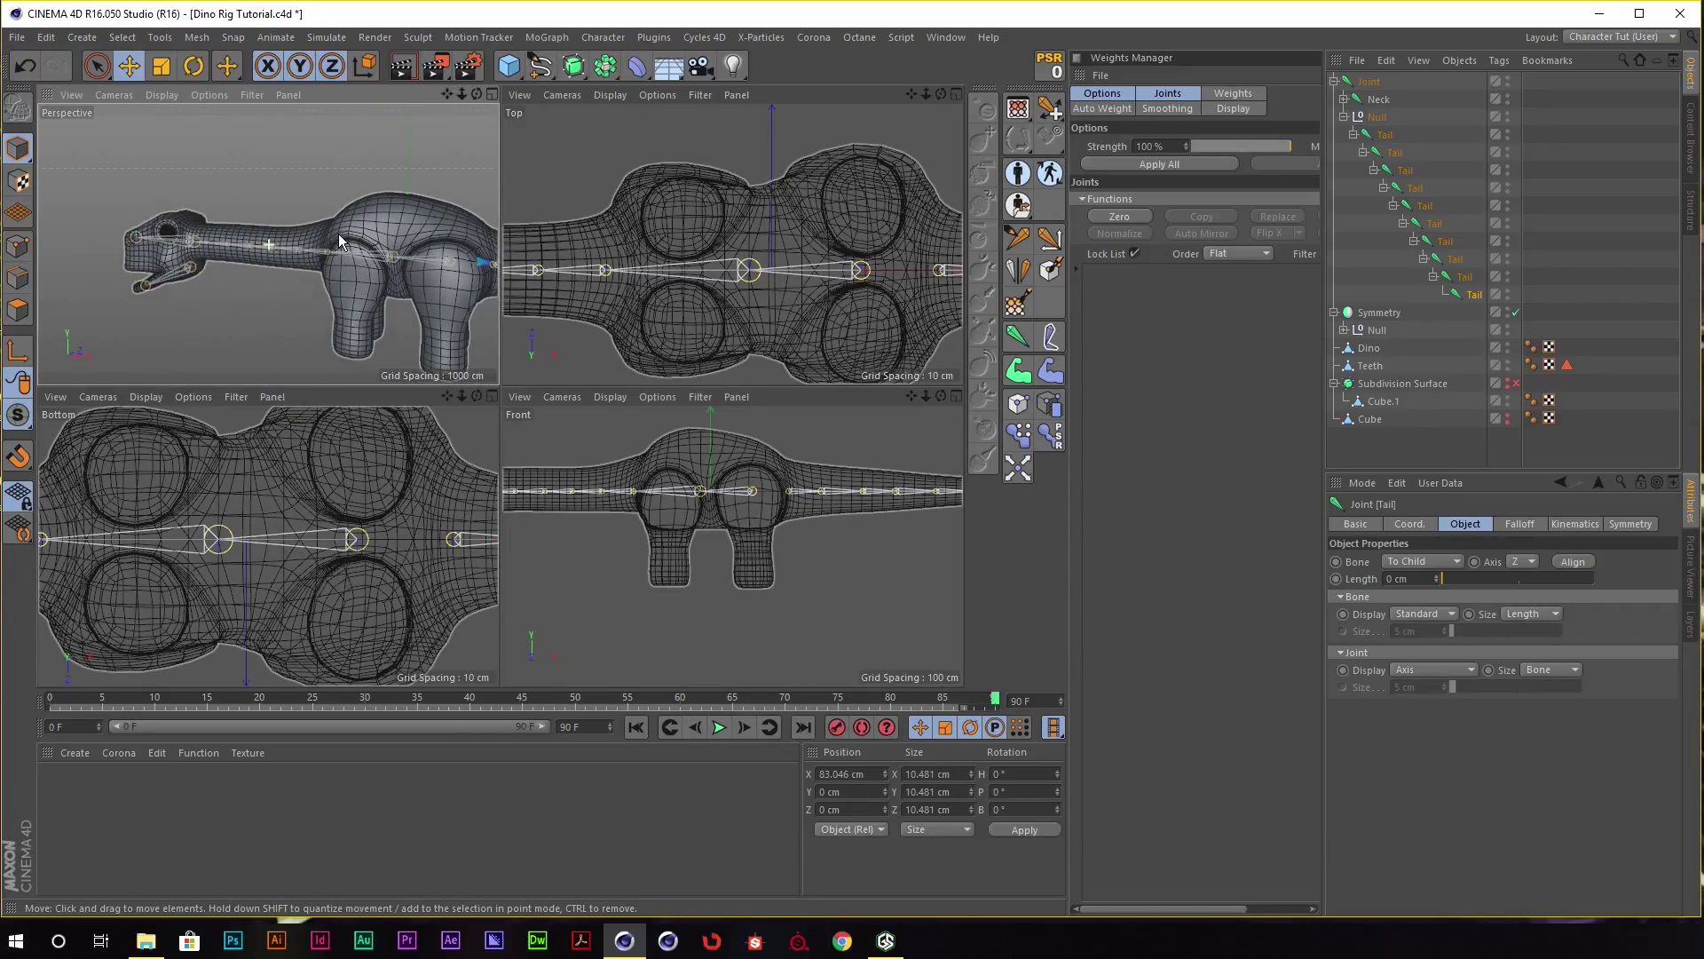
Rename the root joint to Hip and expand the Neck chain in the hierarchy.
left_click(1354, 135)
left_click(1369, 81)
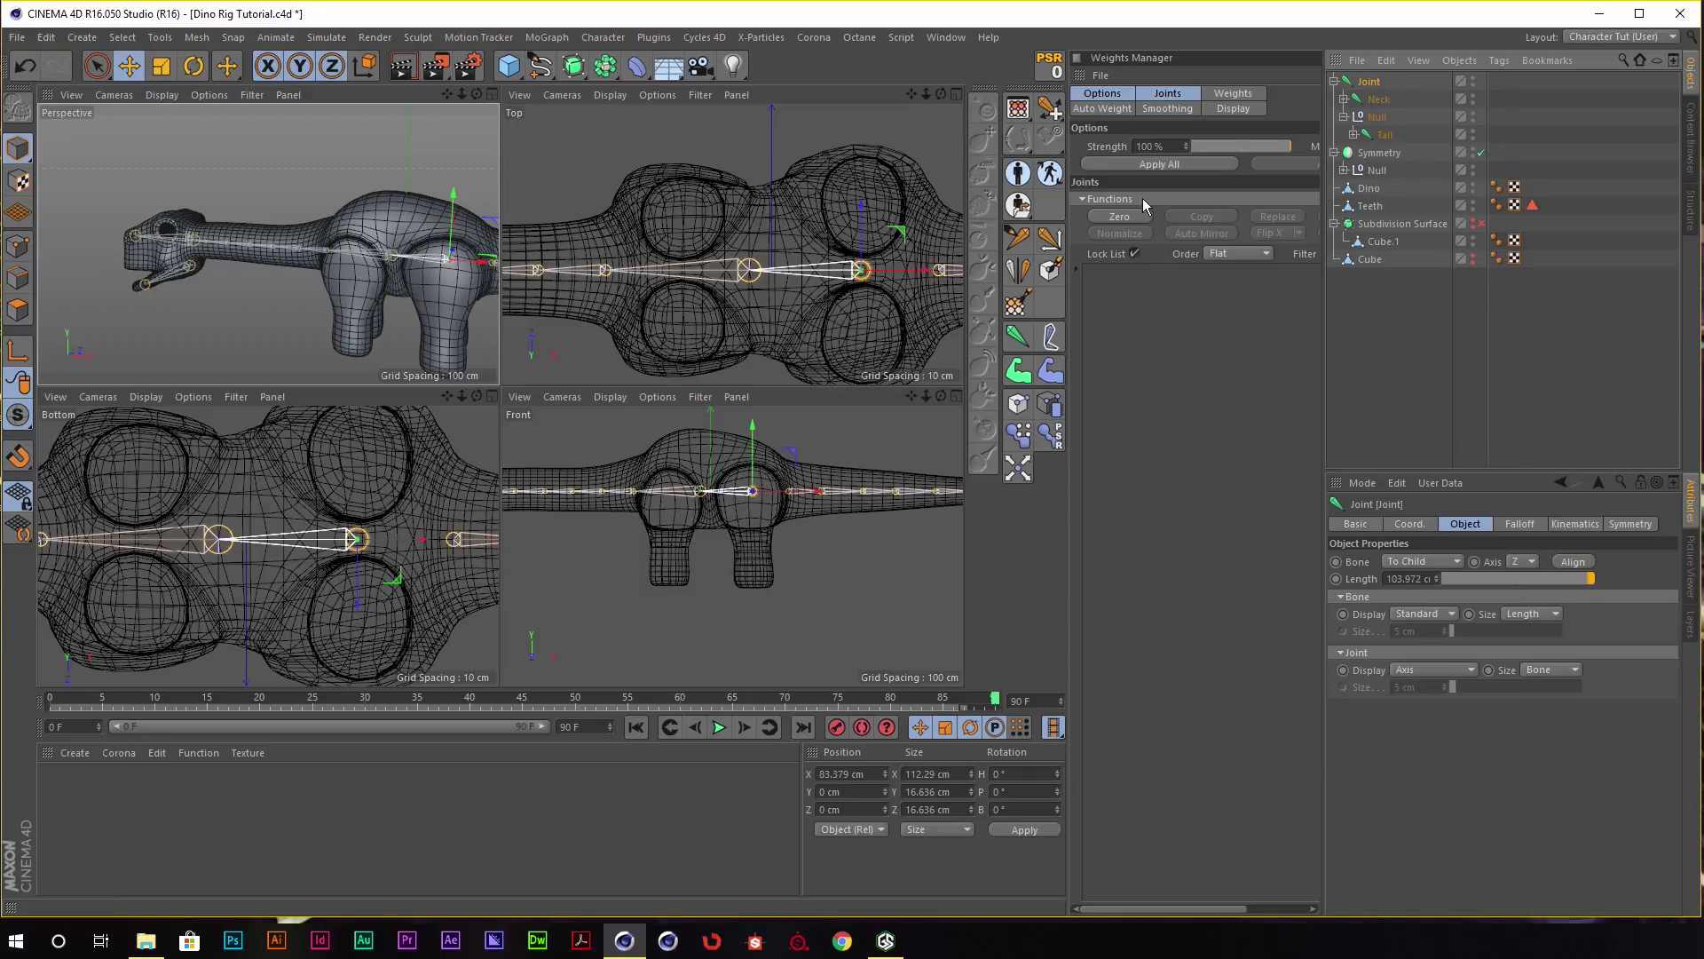
middle_click_drag(704, 258, 720, 261, "alt")
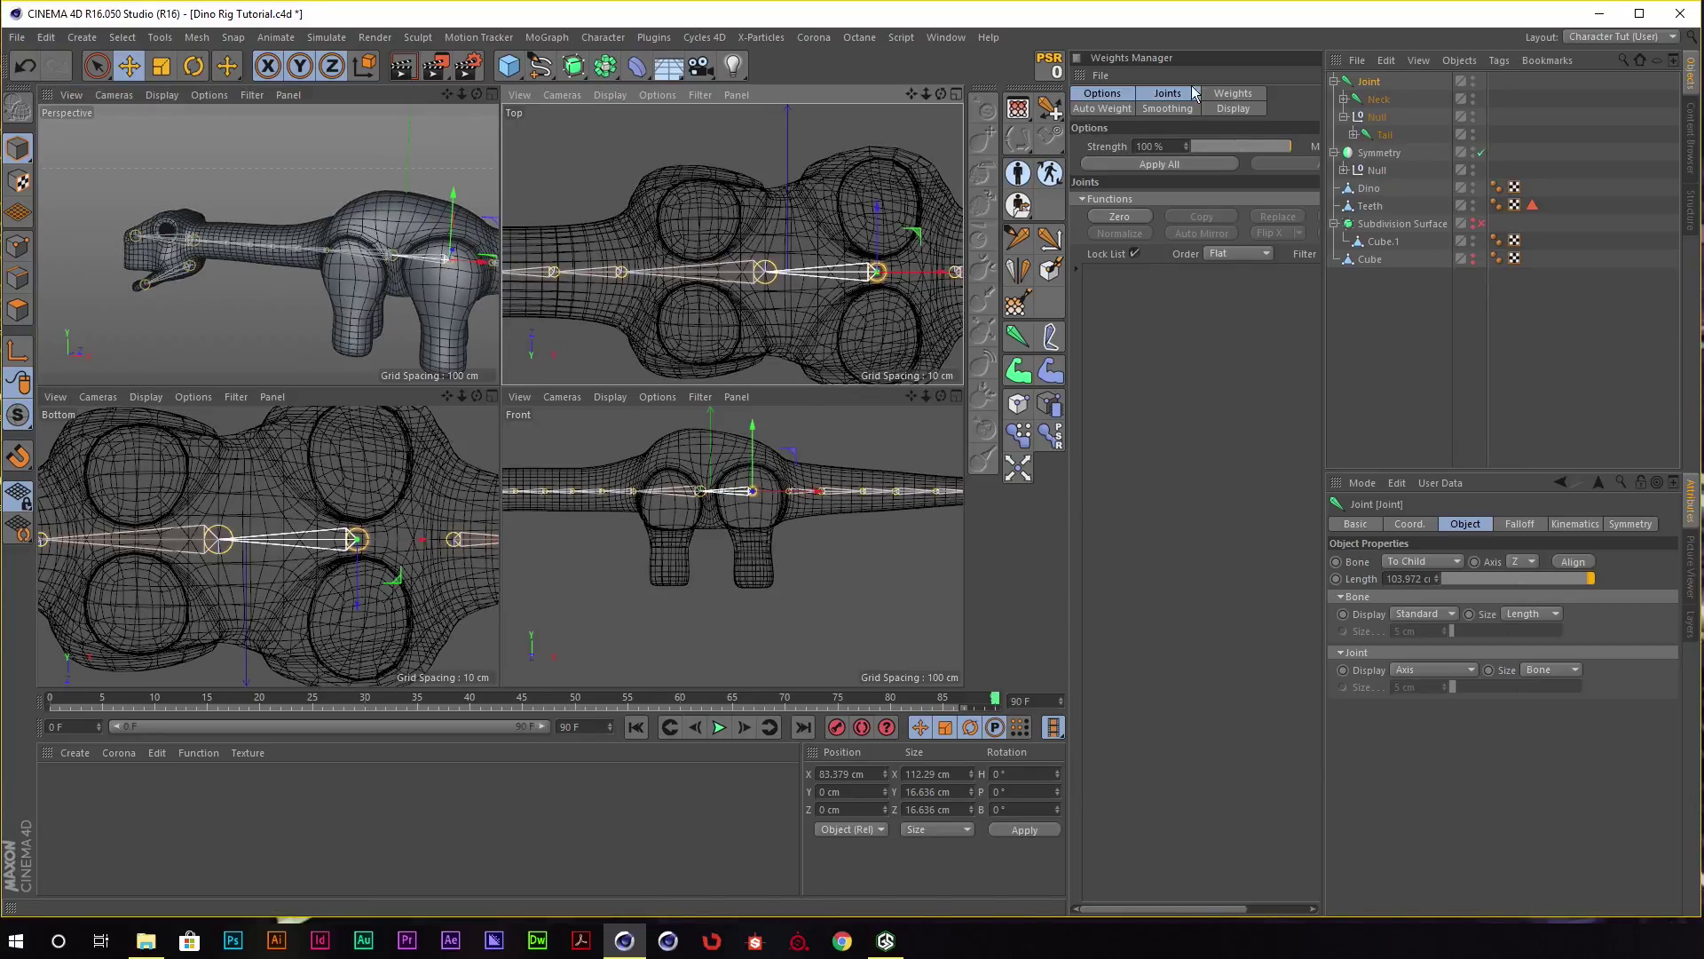
double_click(1367, 82)
type("Hip")
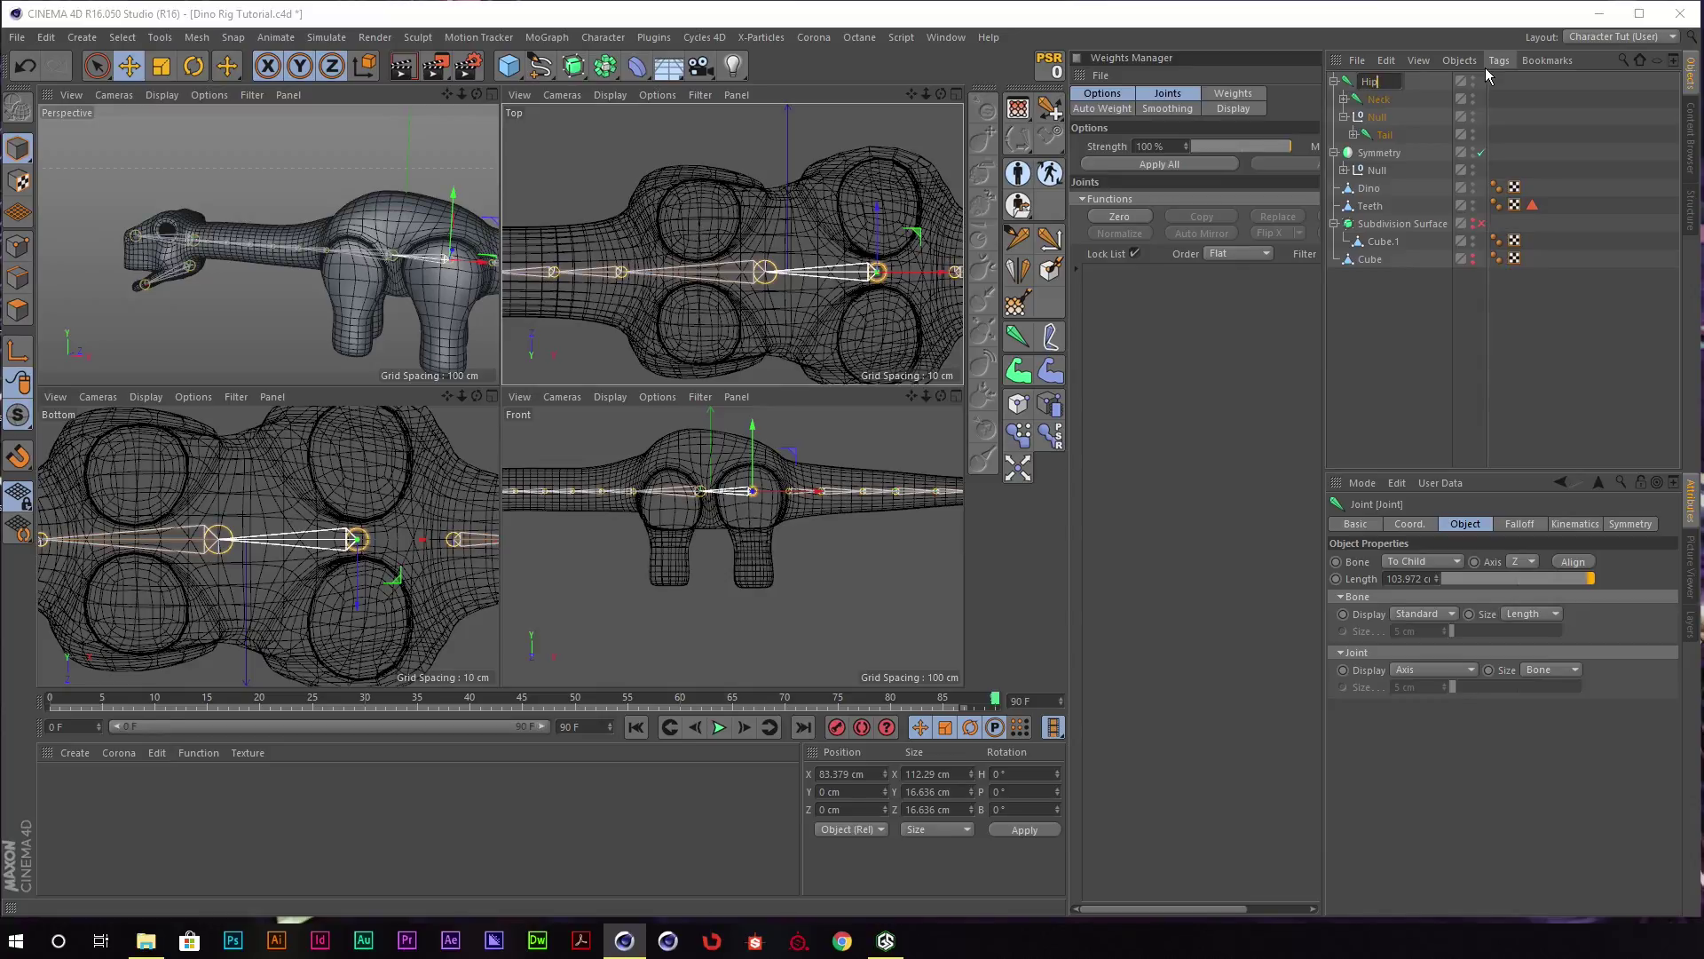
key("Return")
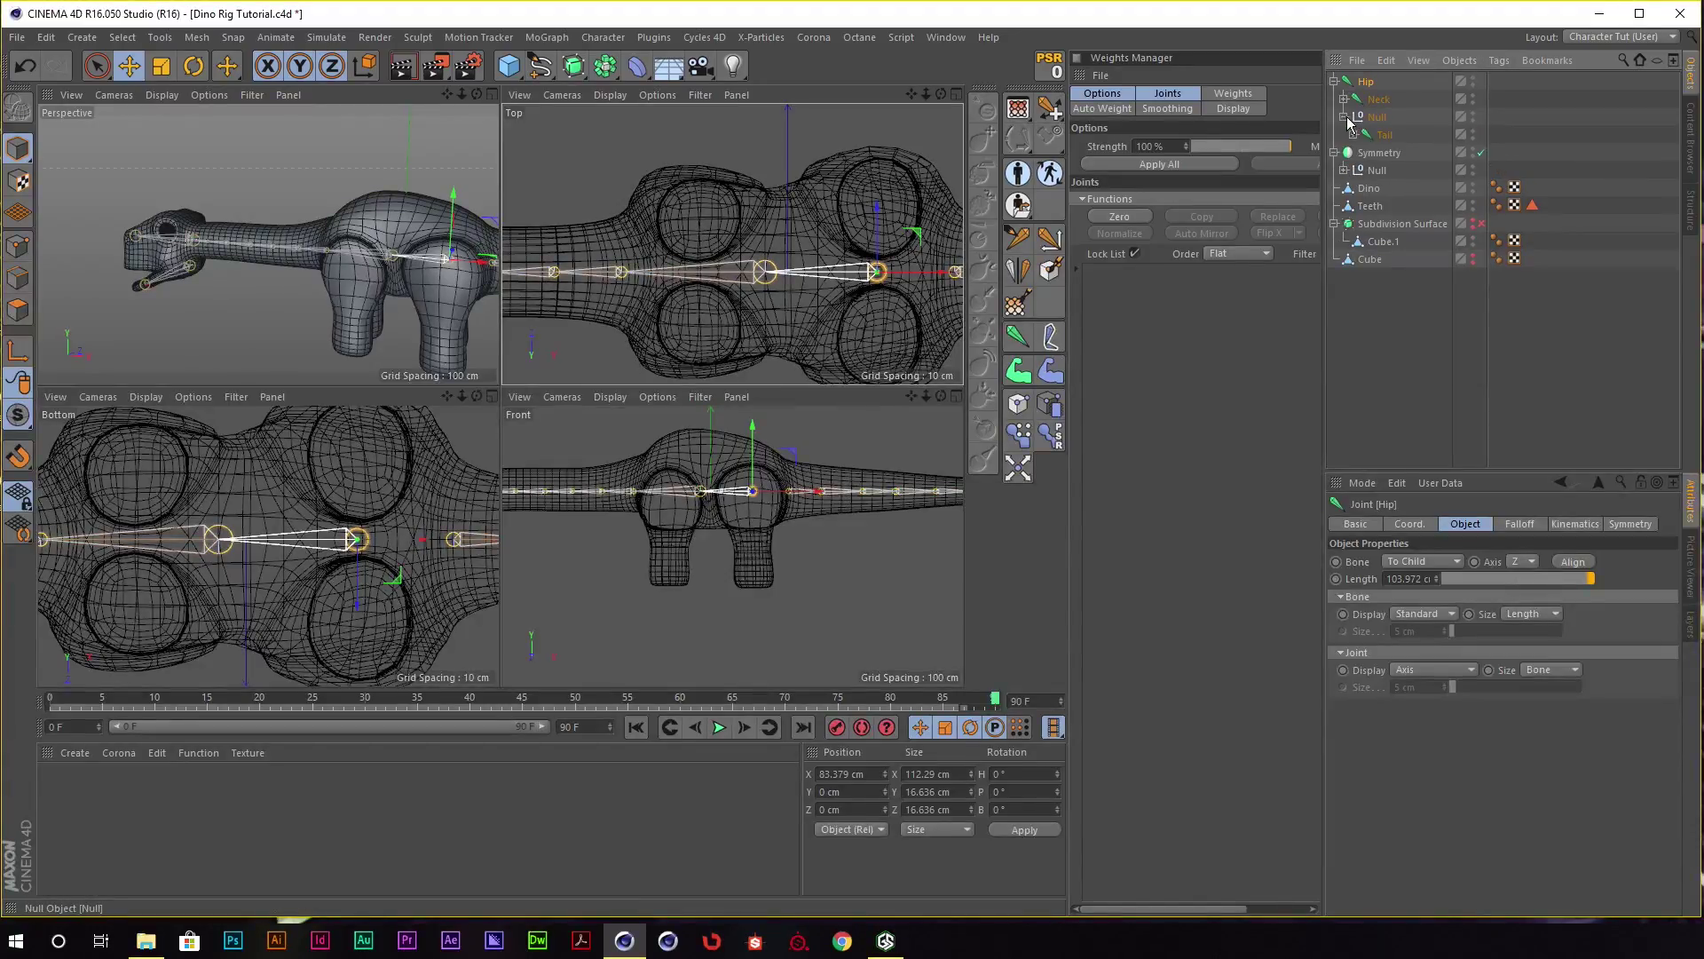
left_click(1345, 99)
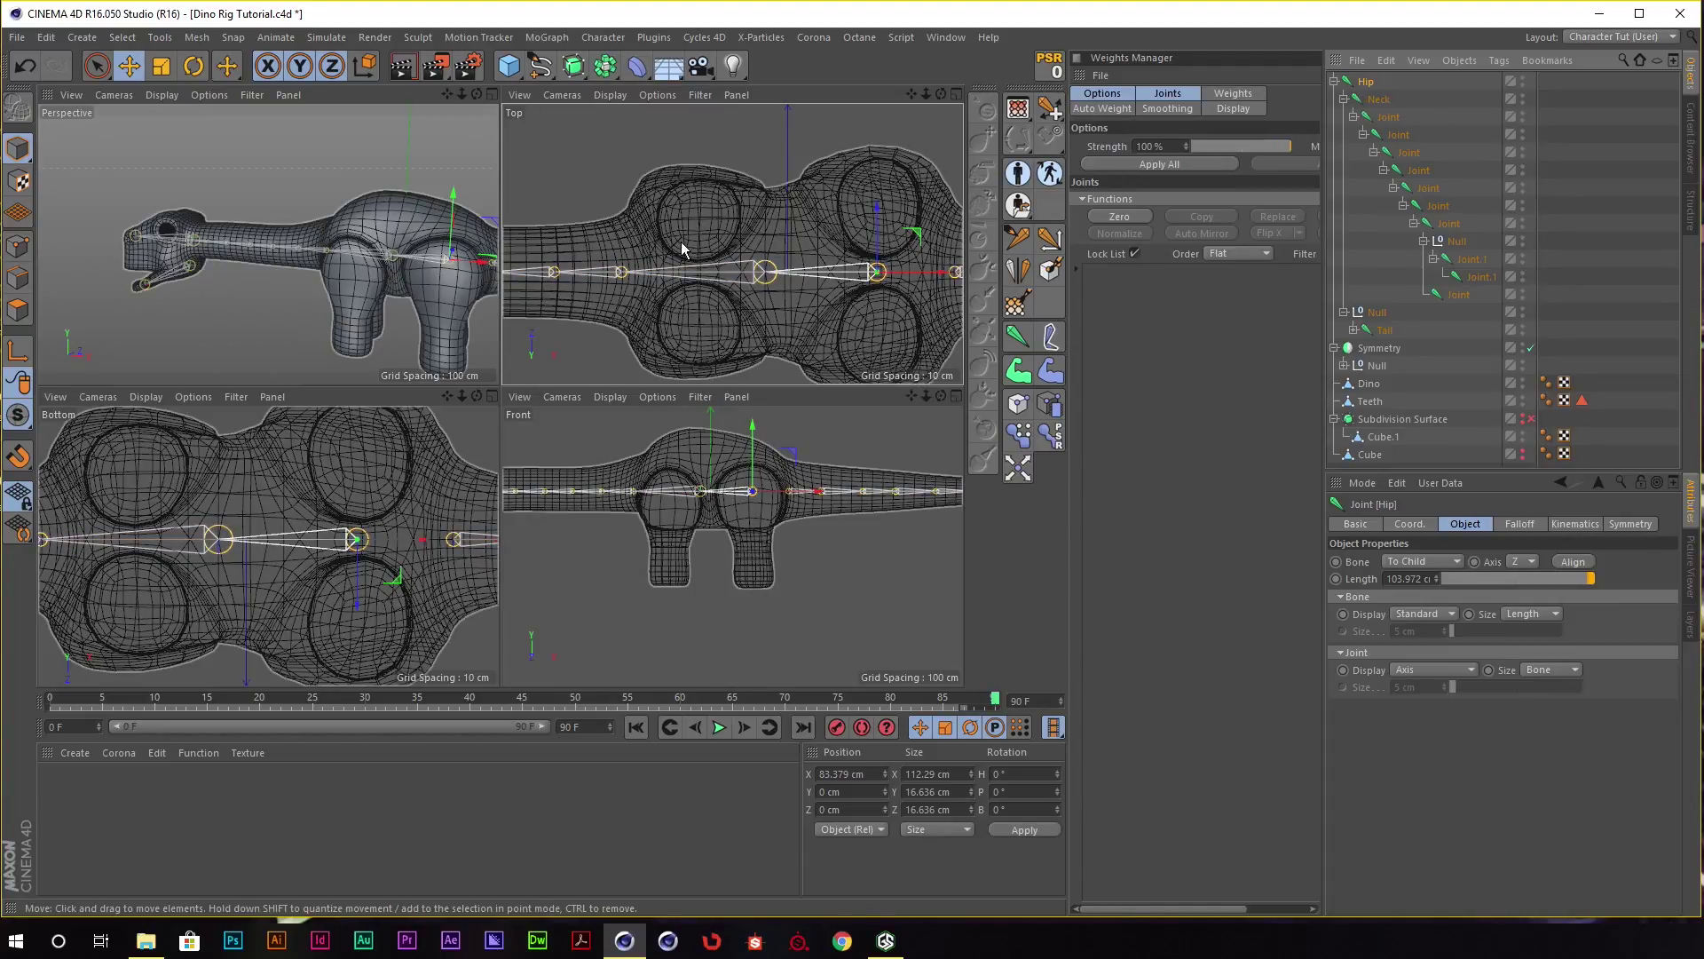
mouse_move(373, 284)
left_mouse_down("alt")
mouse_move(328, 258)
mouse_move(372, 164)
mouse_move(390, 165)
left_mouse_up("alt")
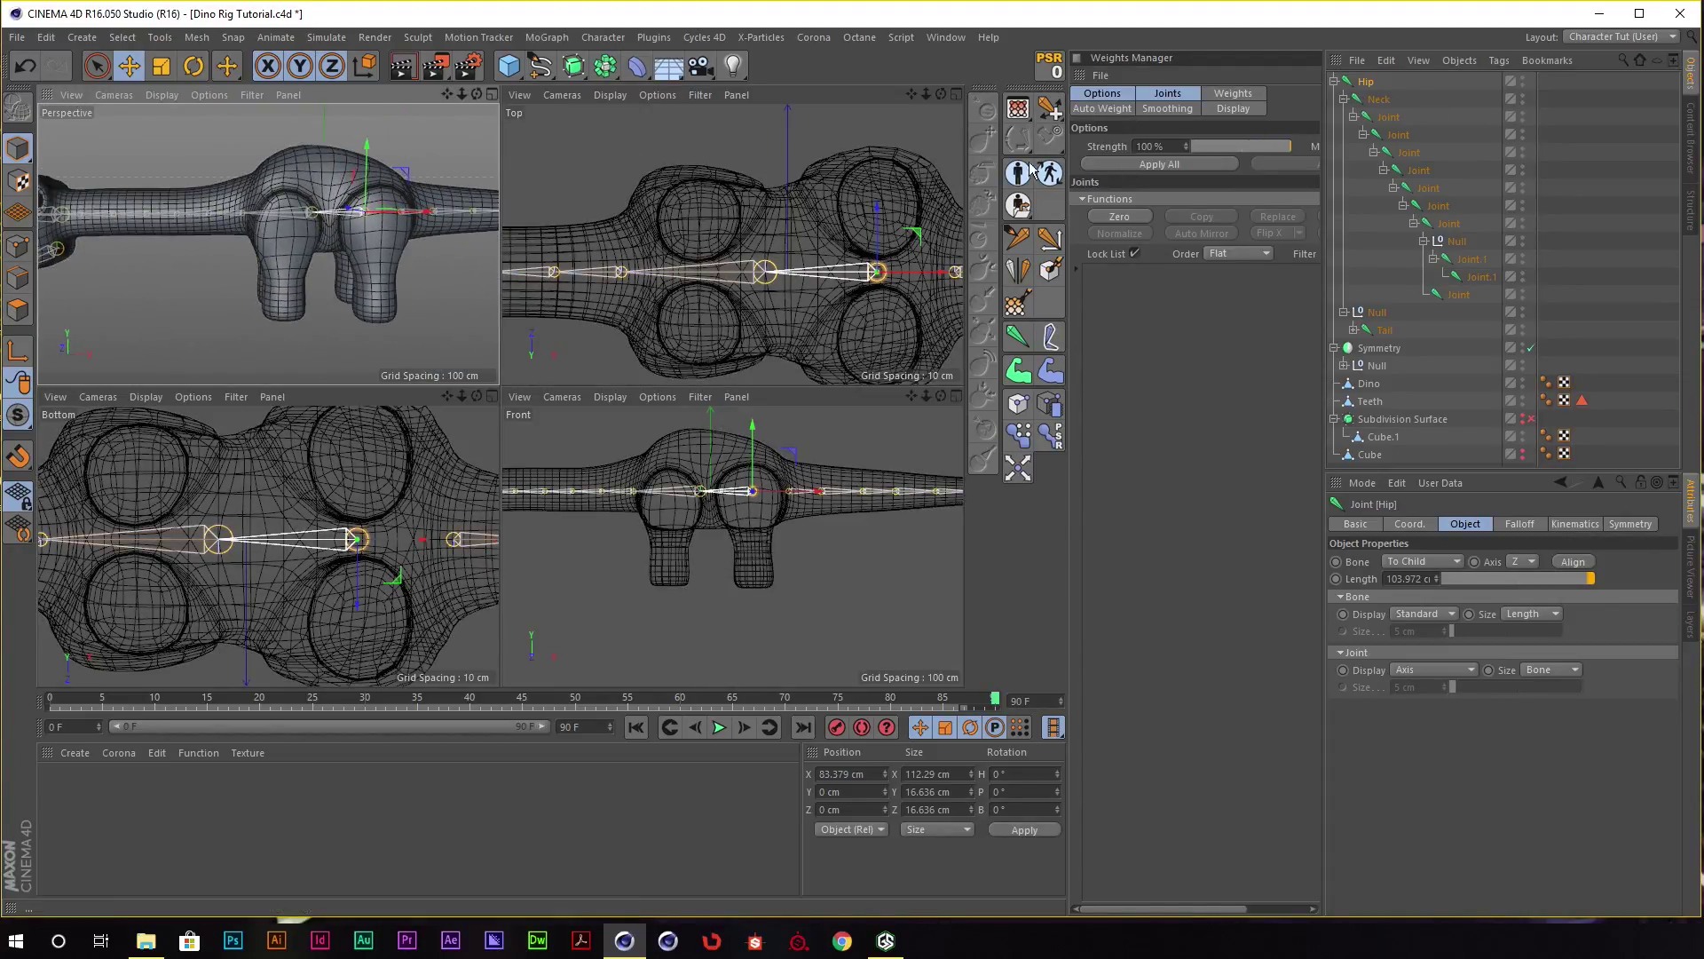
Add a new joint and place it over a front leg at X −83.685 cm, Z −48.28 cm.
left_click(1019, 338)
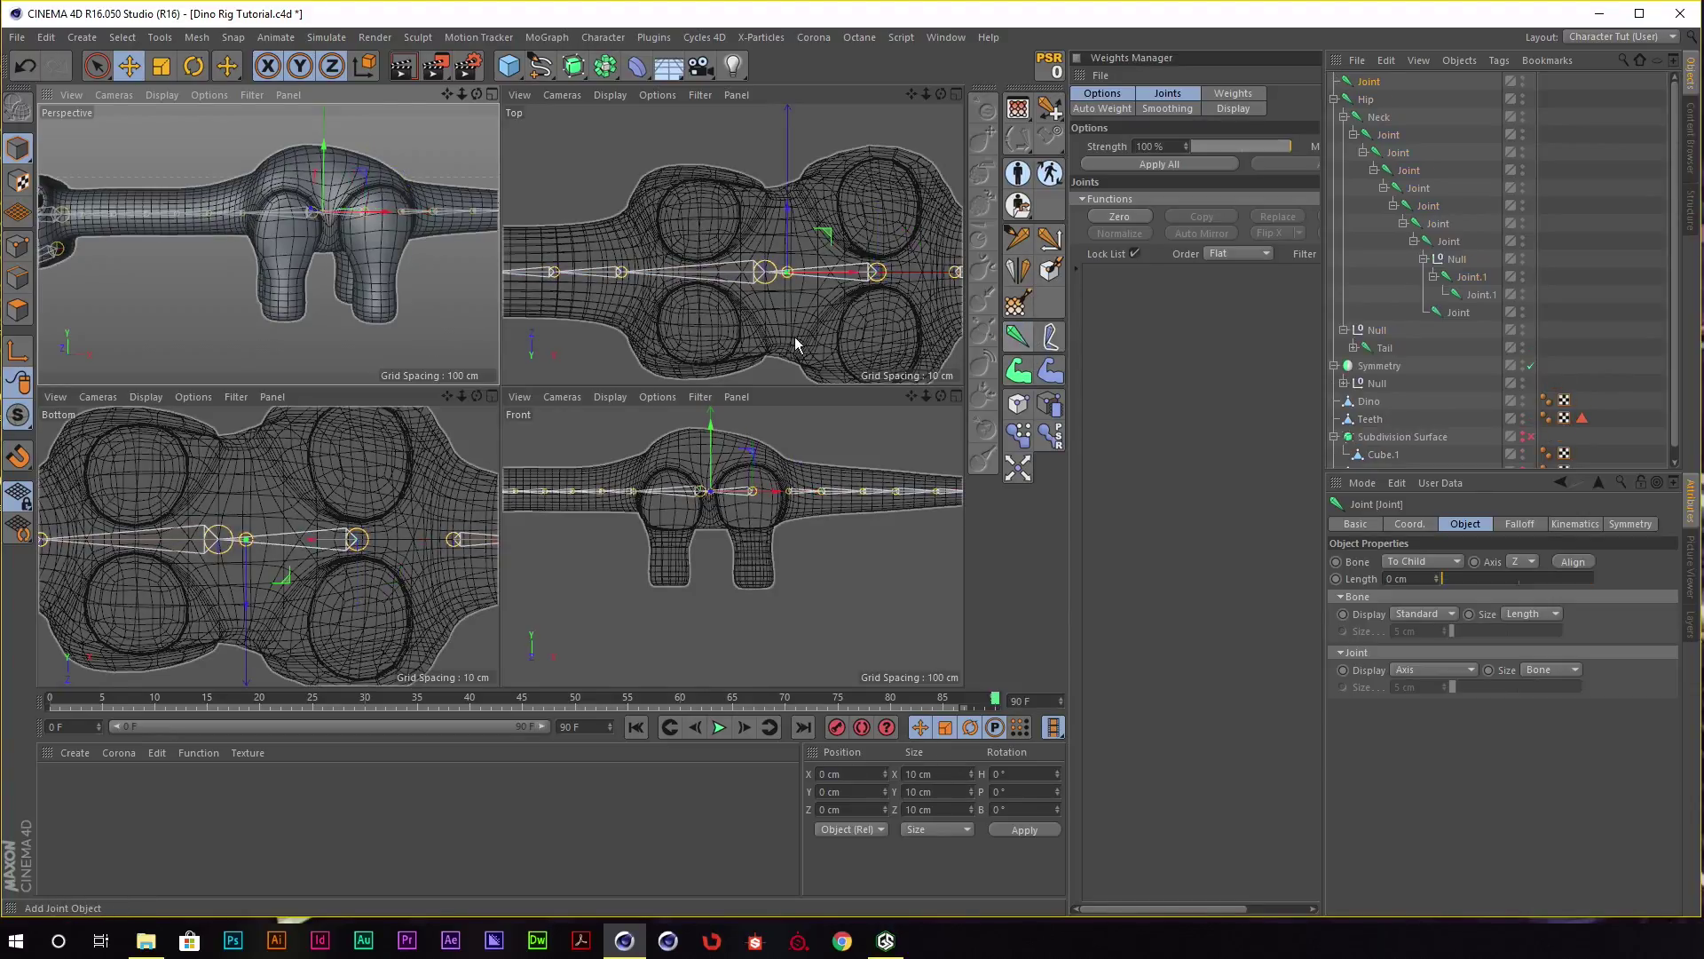
scroll(830, 217, "up", 2)
scroll(828, 226, "up", 2)
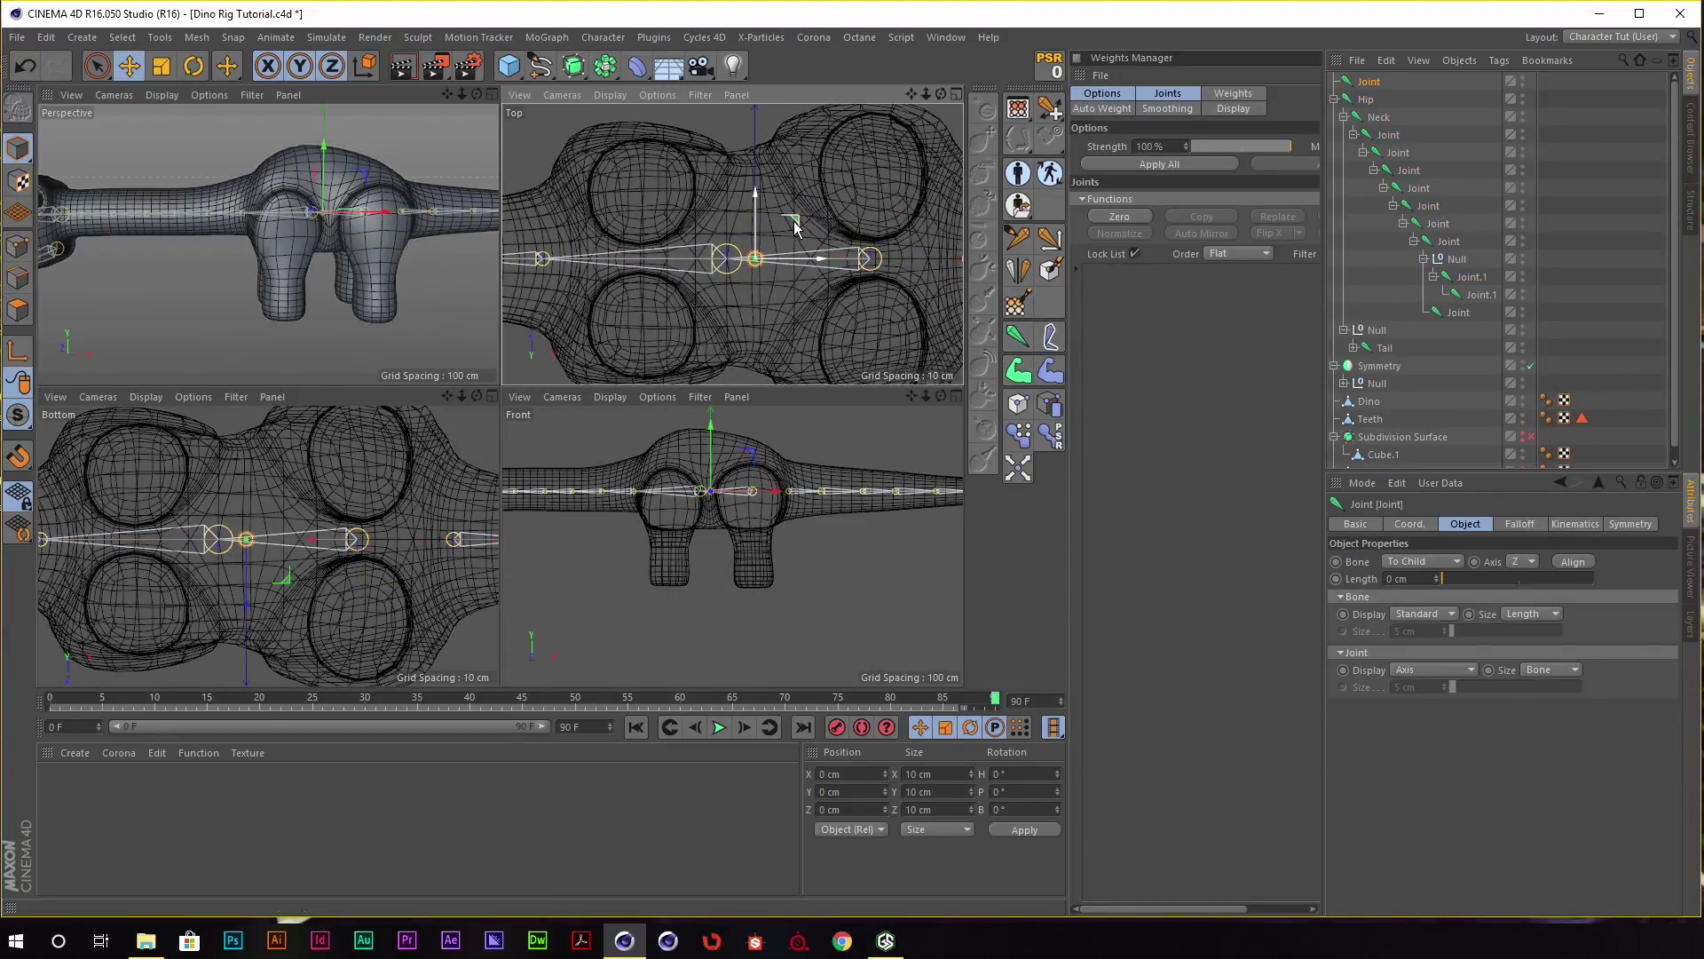
mouse_move(829, 227)
left_mouse_down()
mouse_move(759, 147)
mouse_move(693, 146)
left_mouse_up()
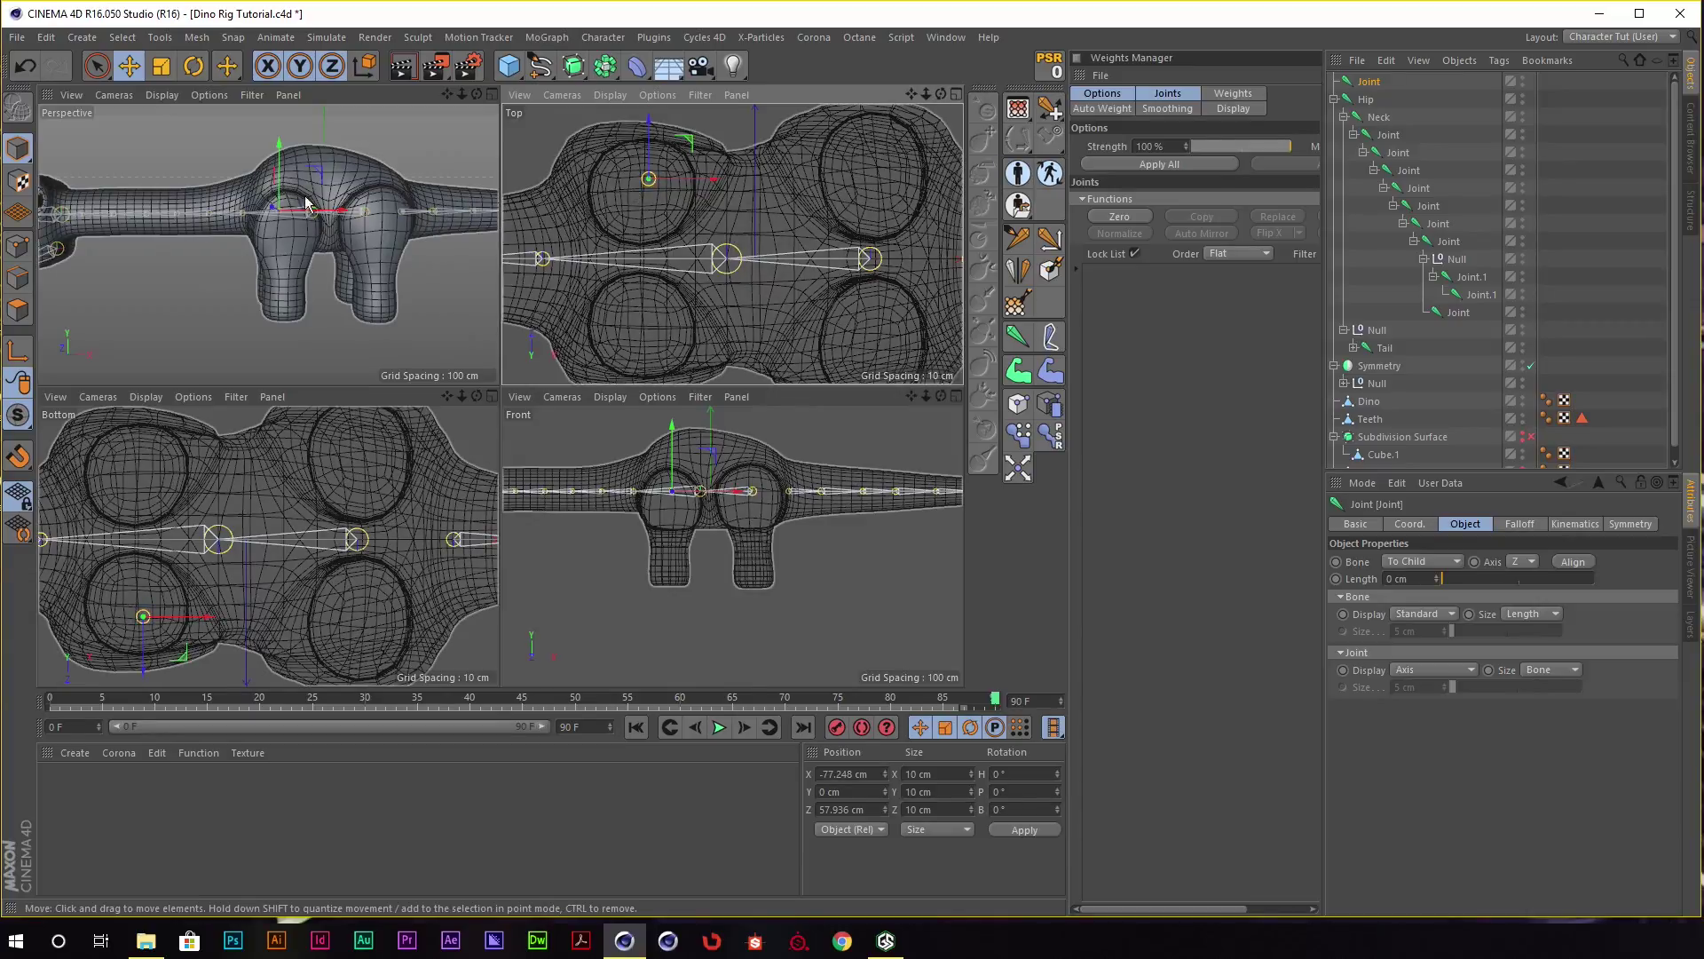
left_click_drag(356, 204, 435, 194, "alt")
left_click_drag(649, 137, 649, 289)
mouse_move(347, 258)
left_mouse_down("alt")
mouse_move(320, 186)
mouse_move(253, 211)
mouse_move(355, 168)
mouse_move(471, 169)
left_mouse_up("alt")
key("ctrl+z")
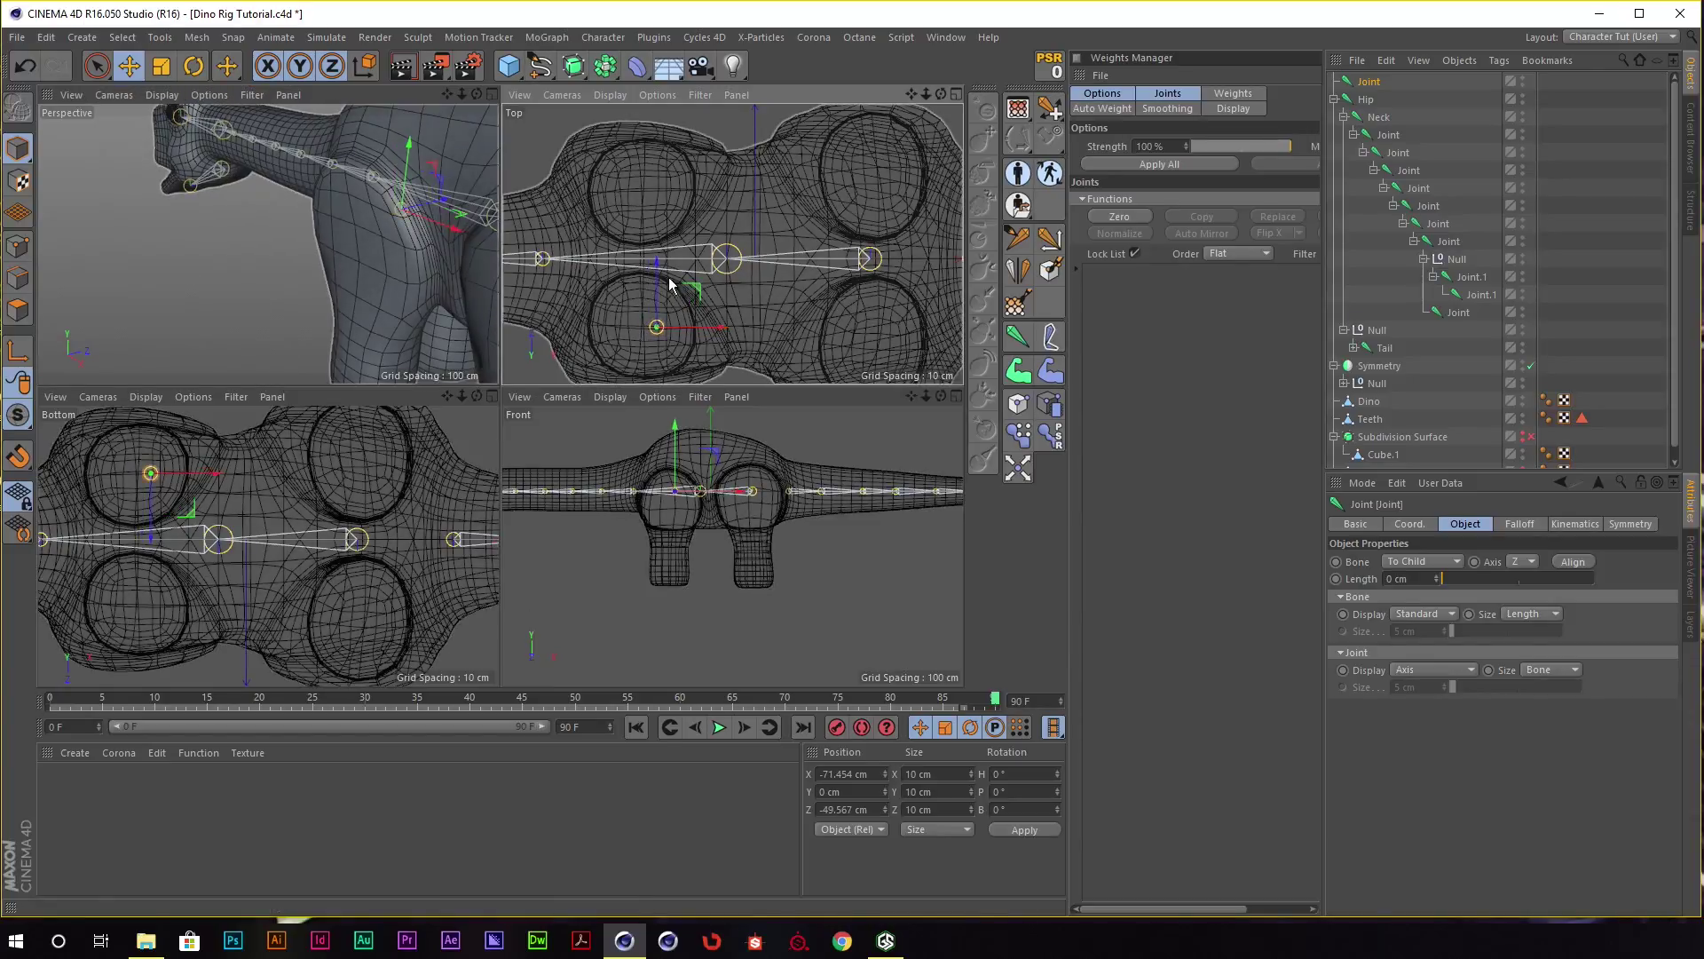
middle_click_drag(683, 296, 718, 234, "alt")
left_click_drag(717, 234, 712, 229)
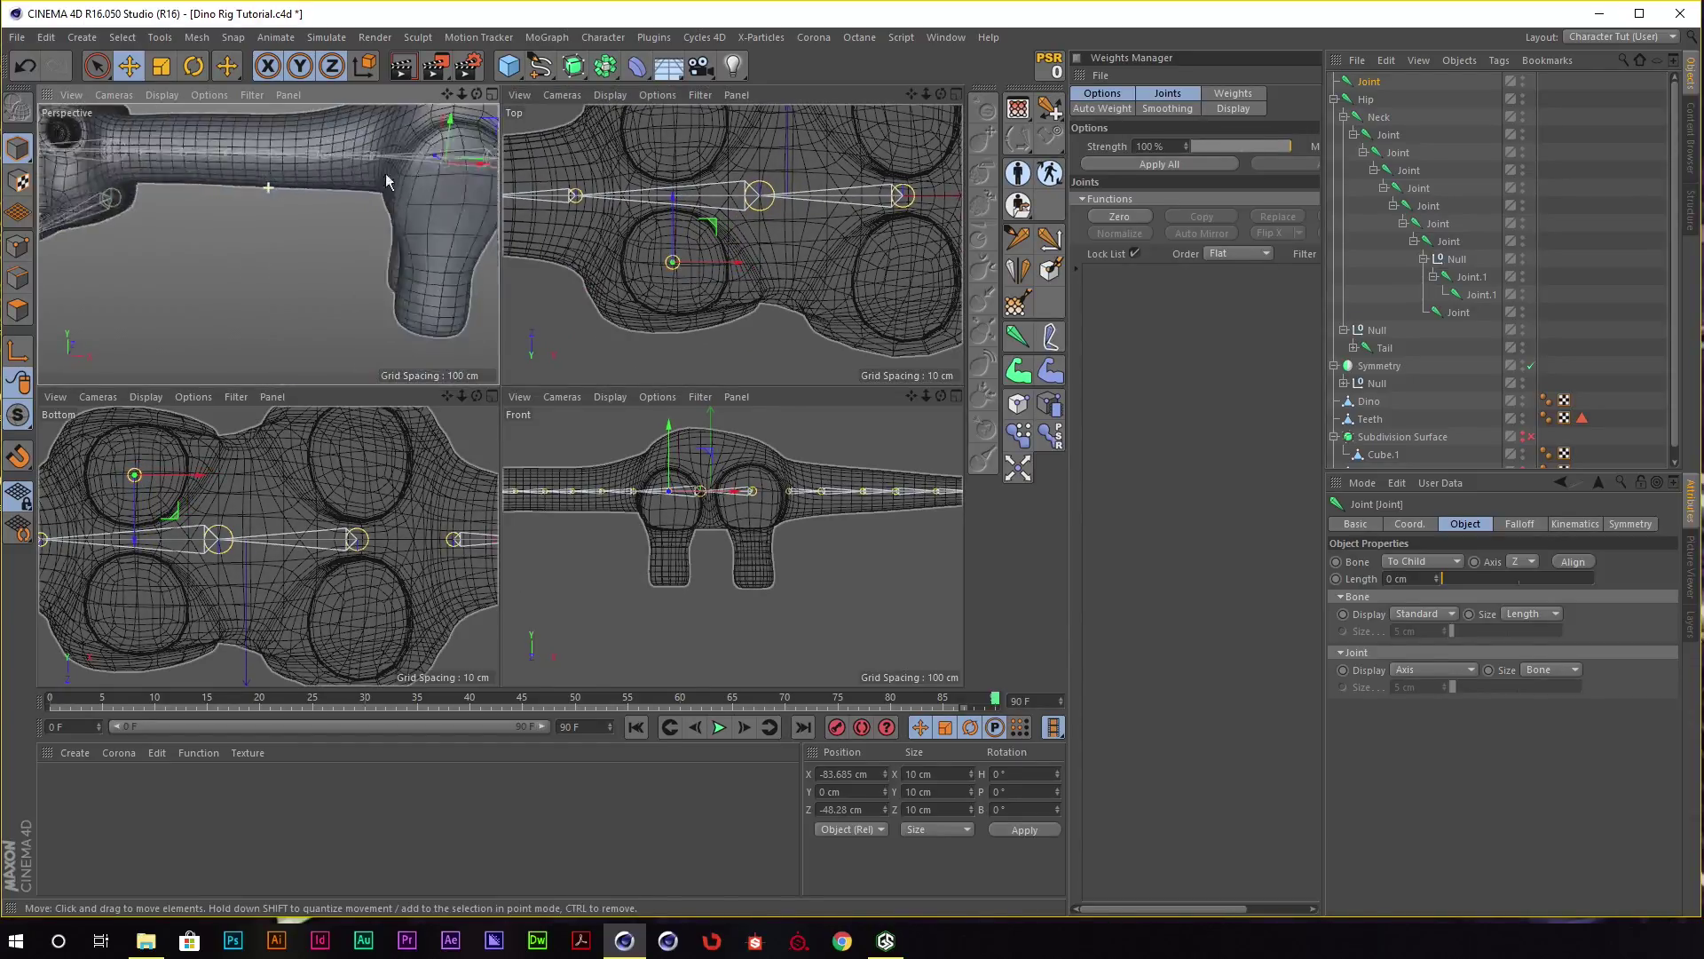
mouse_move(373, 231)
left_mouse_down("alt")
mouse_move(570, 133)
mouse_move(311, 222)
mouse_move(284, 317)
left_mouse_up("alt")
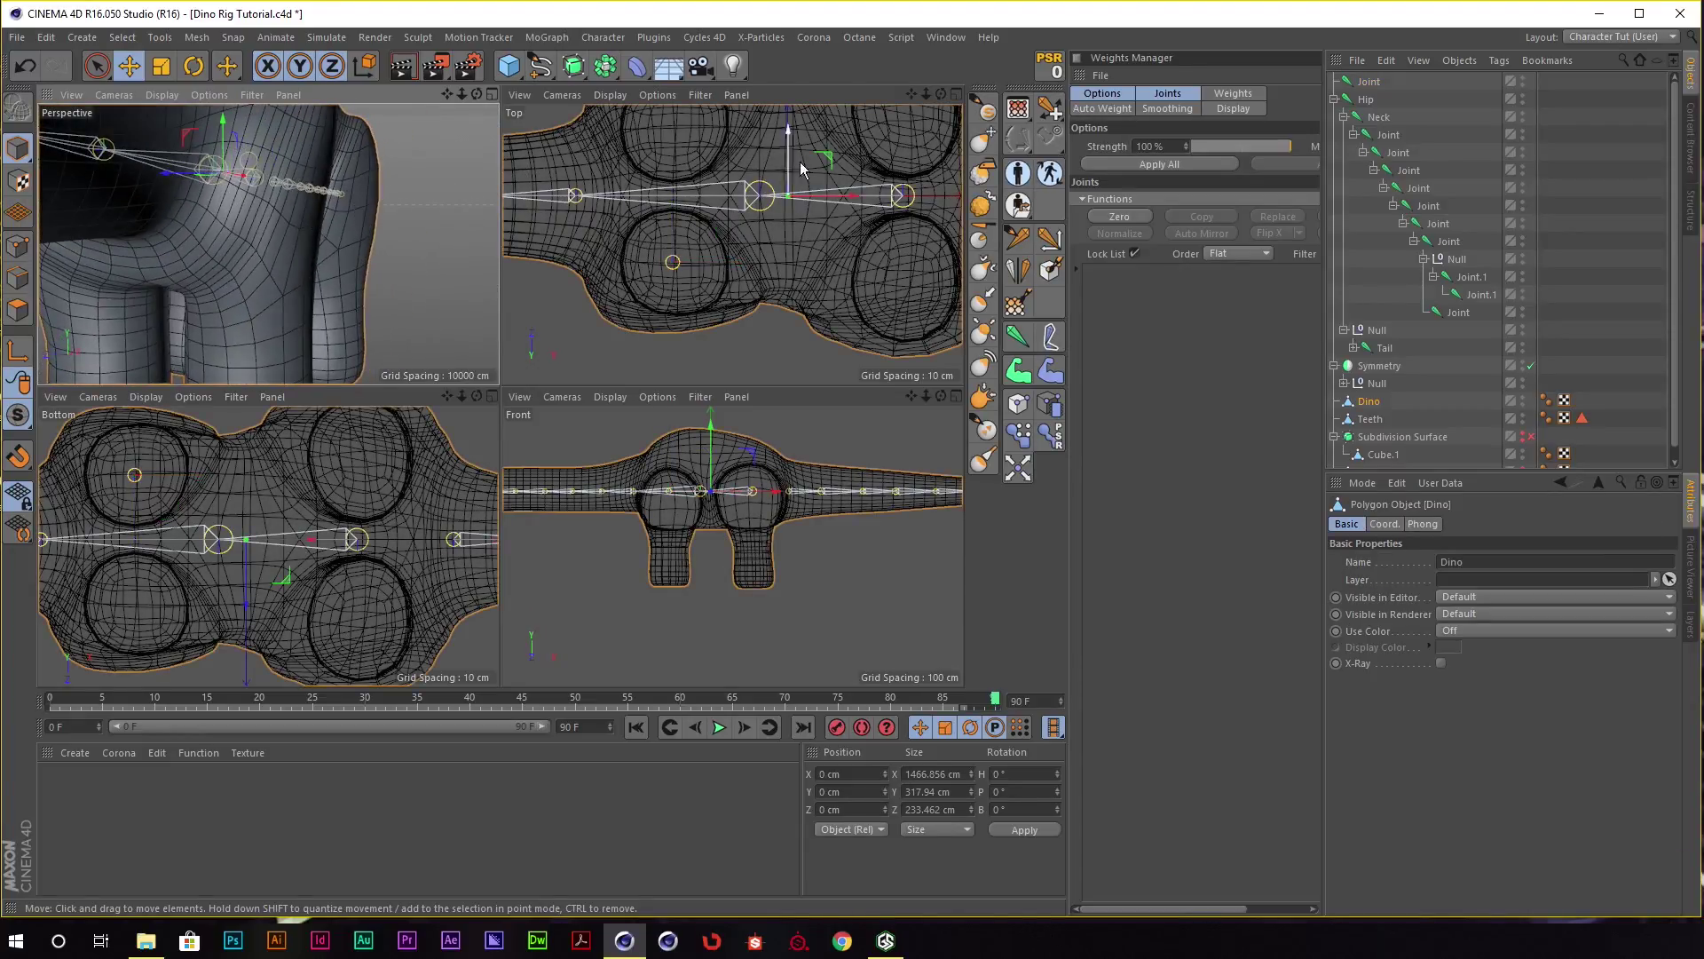
Activate the Grab sculpt brush on the Dino mesh and set its size to 42.
left_click(984, 138)
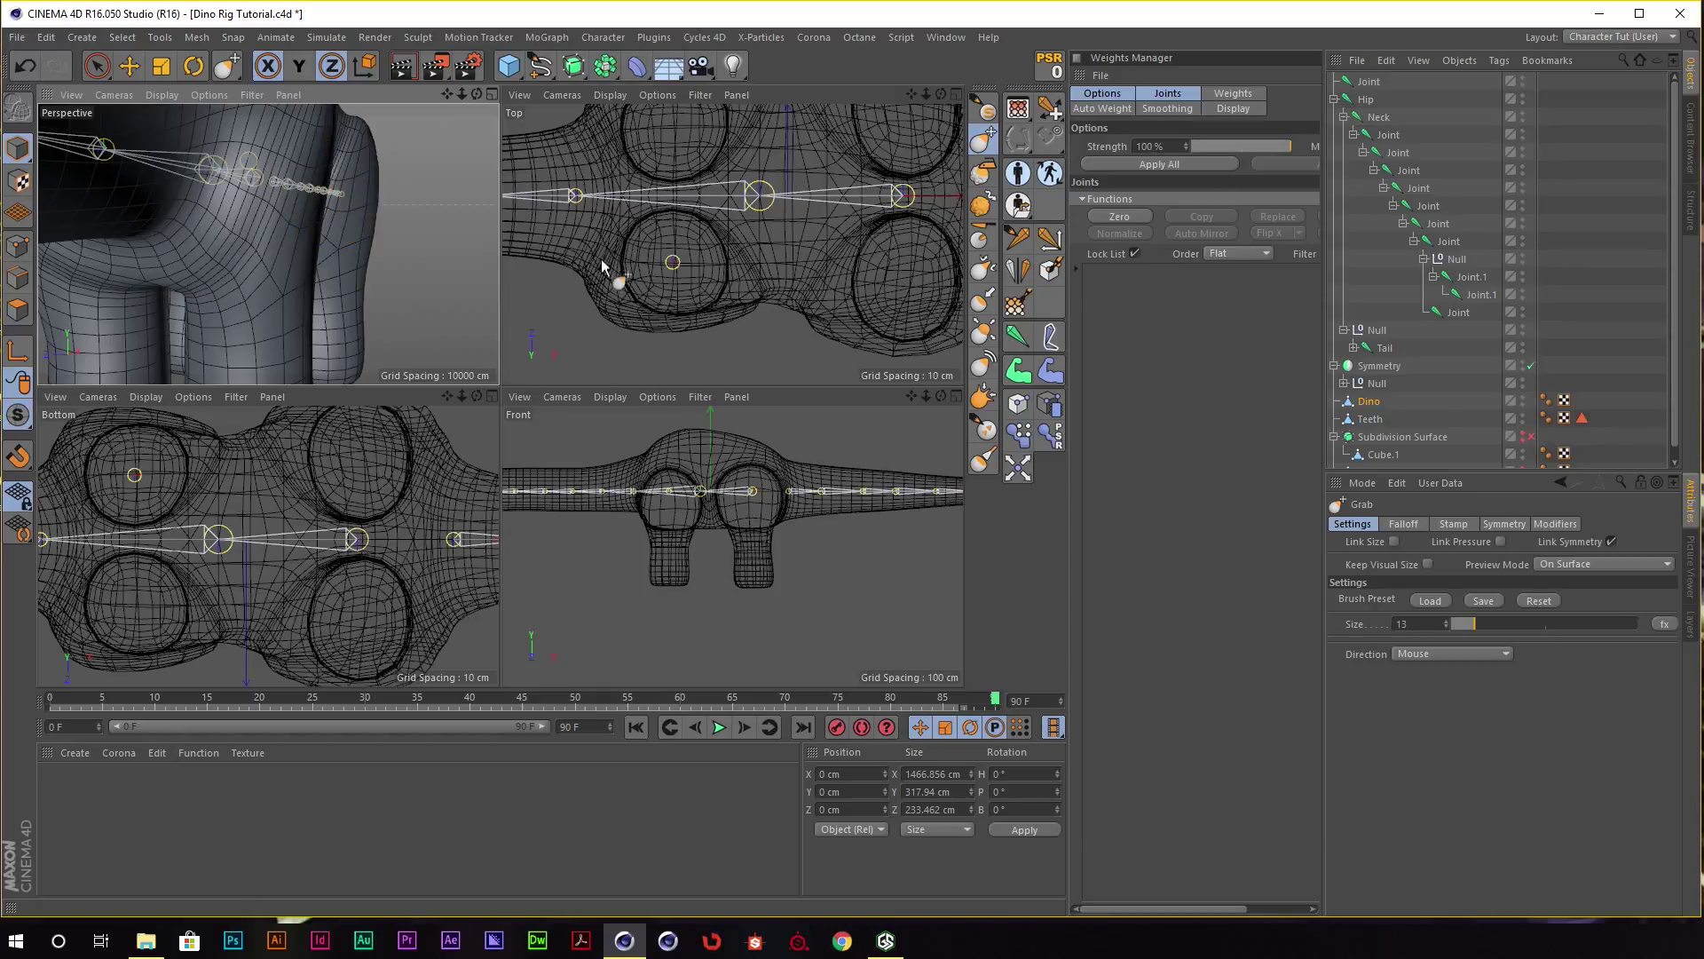
left_click_drag(1506, 622, 1531, 624)
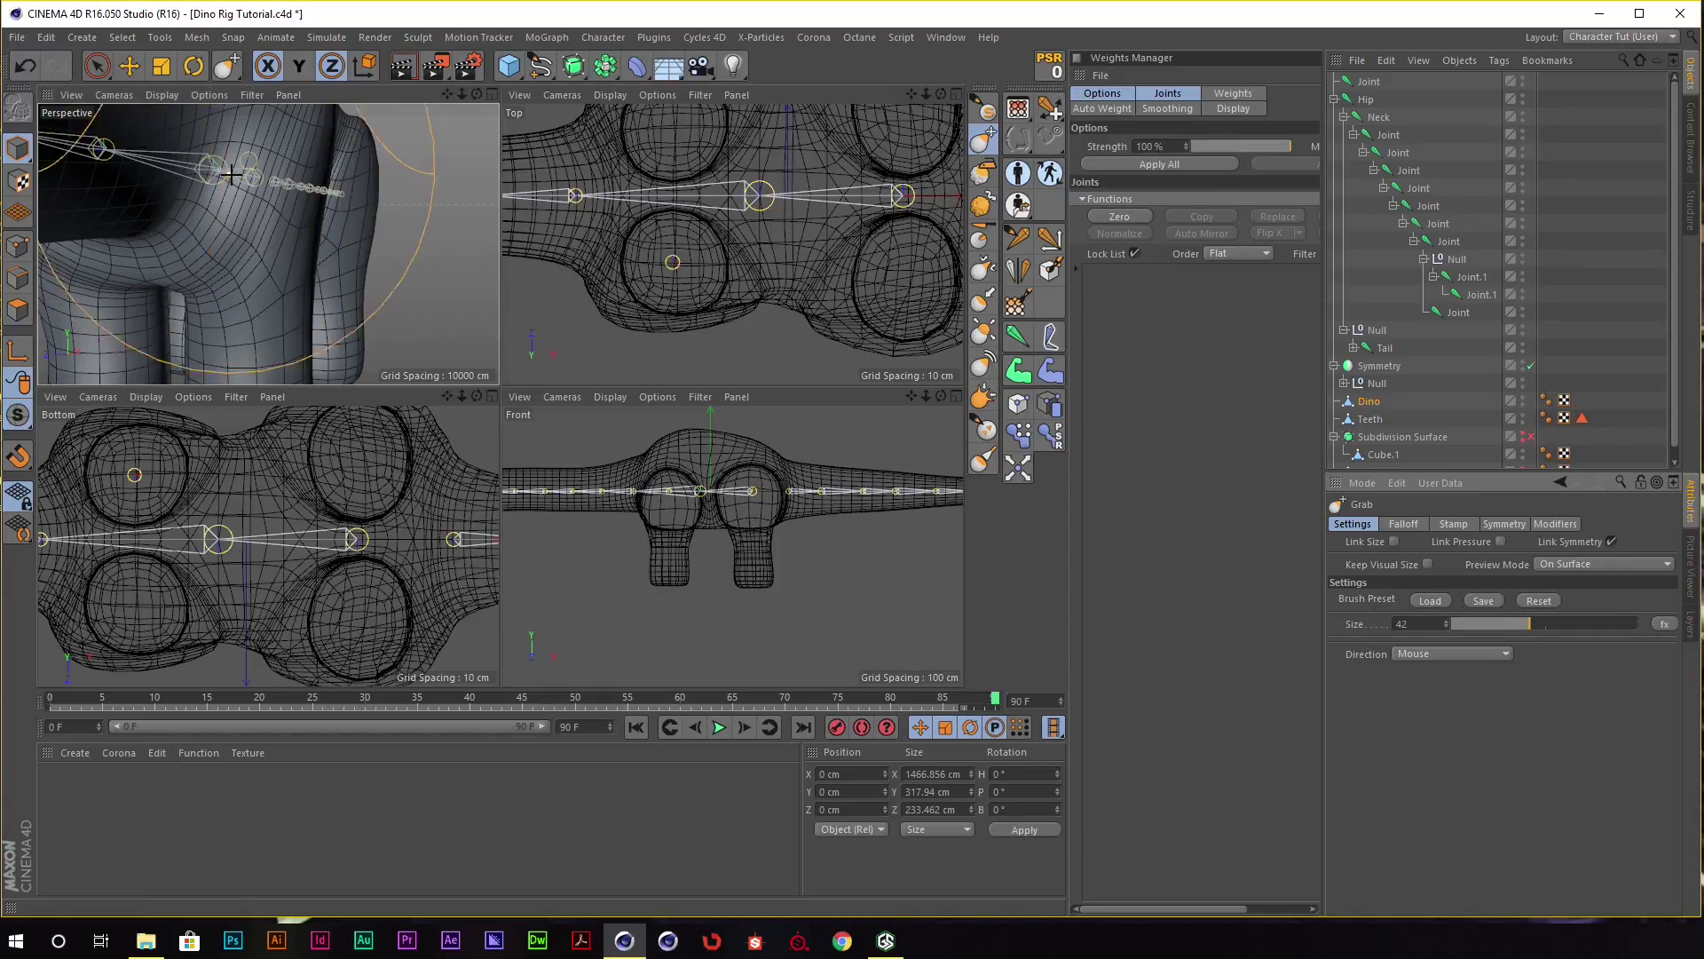
mouse_move(293, 231)
left_mouse_down("alt")
mouse_move(274, 221)
mouse_move(302, 207)
mouse_move(235, 222)
mouse_move(289, 217)
left_mouse_up("alt")
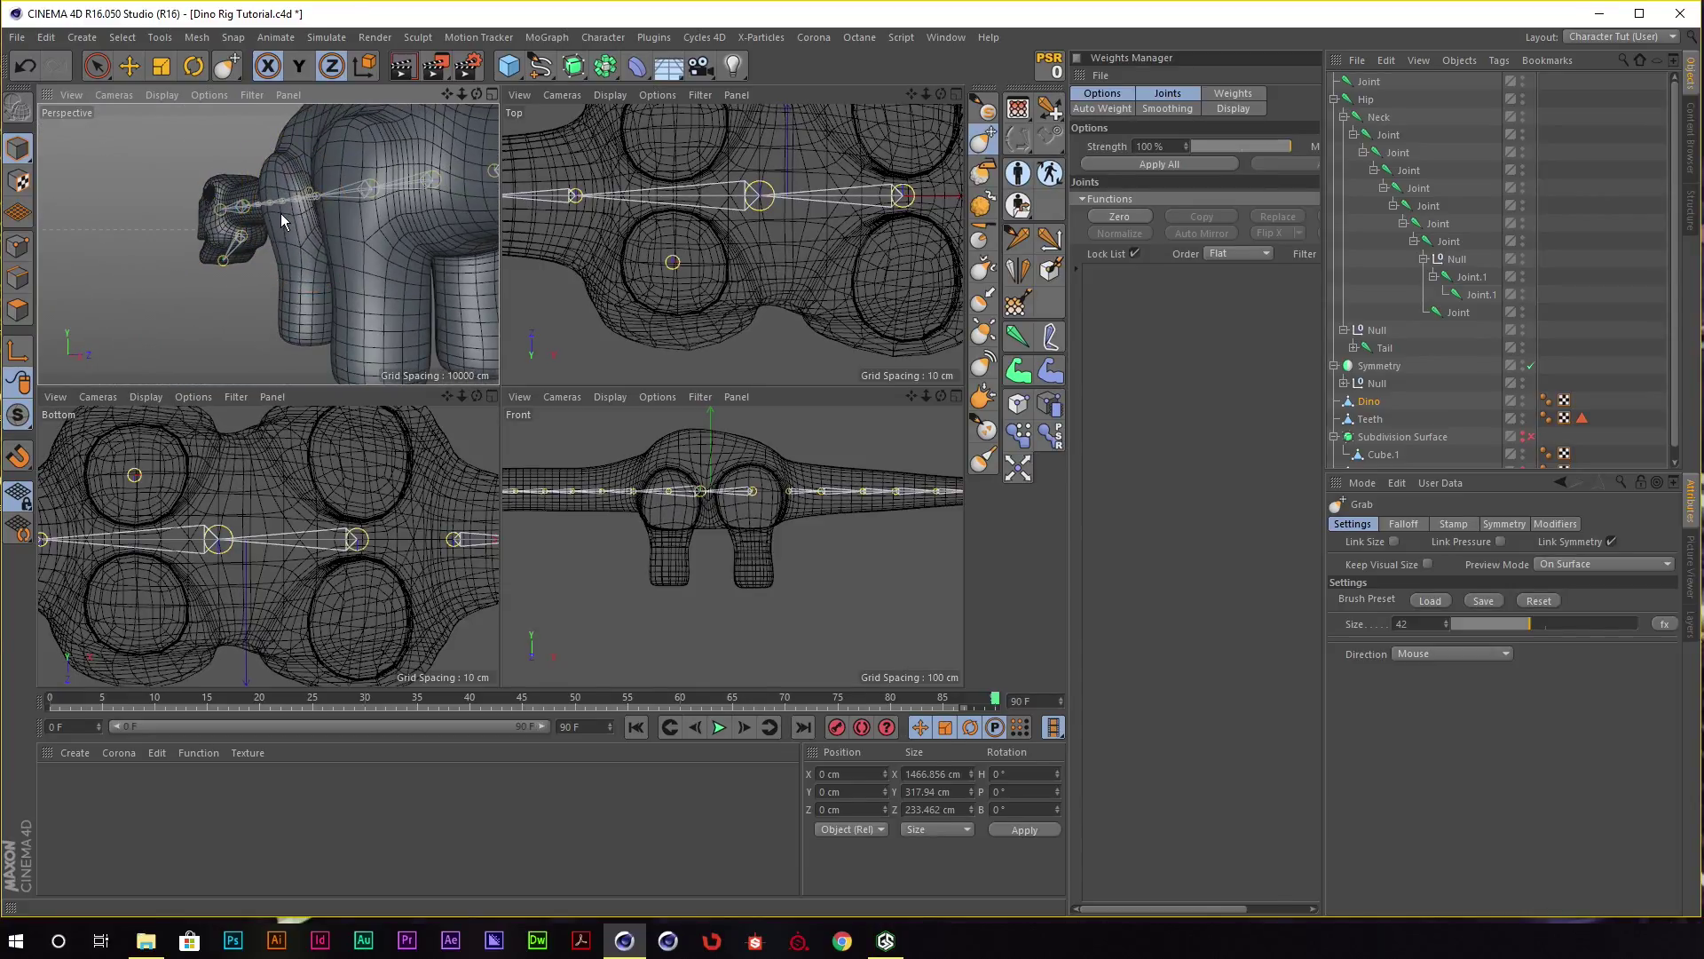
left_click_drag(283, 220, 509, 119, "alt")
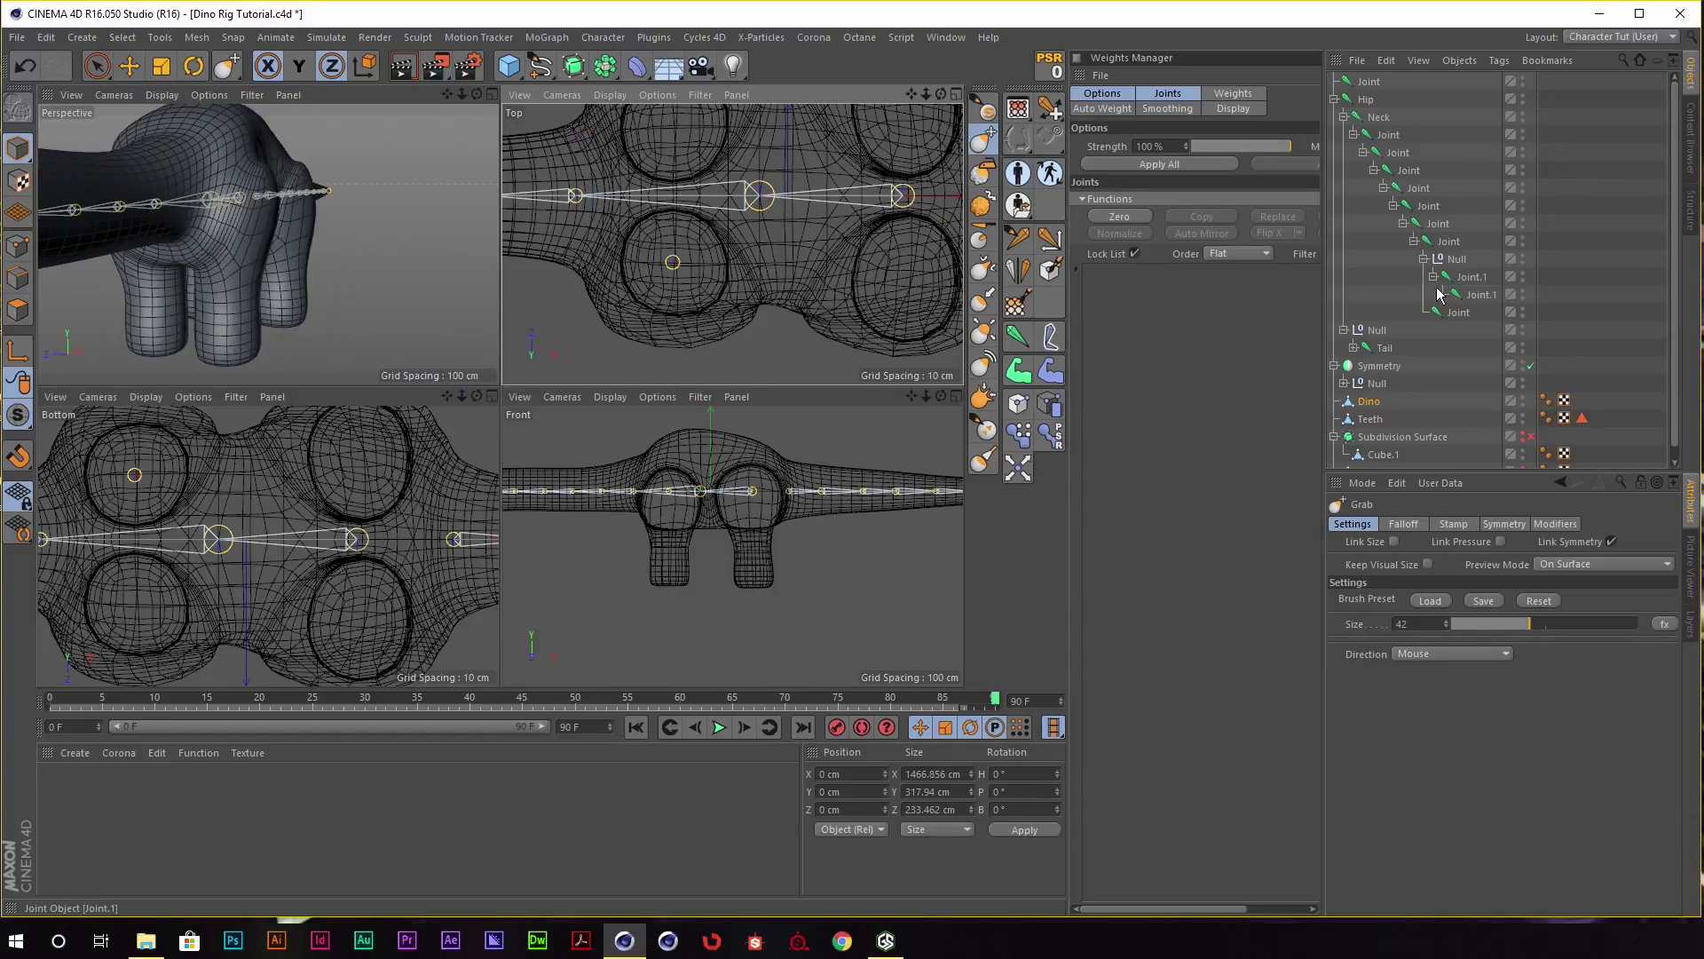
Parent the standalone front-leg joint under Neck and rename Neck to Chest.
left_click(1450, 313)
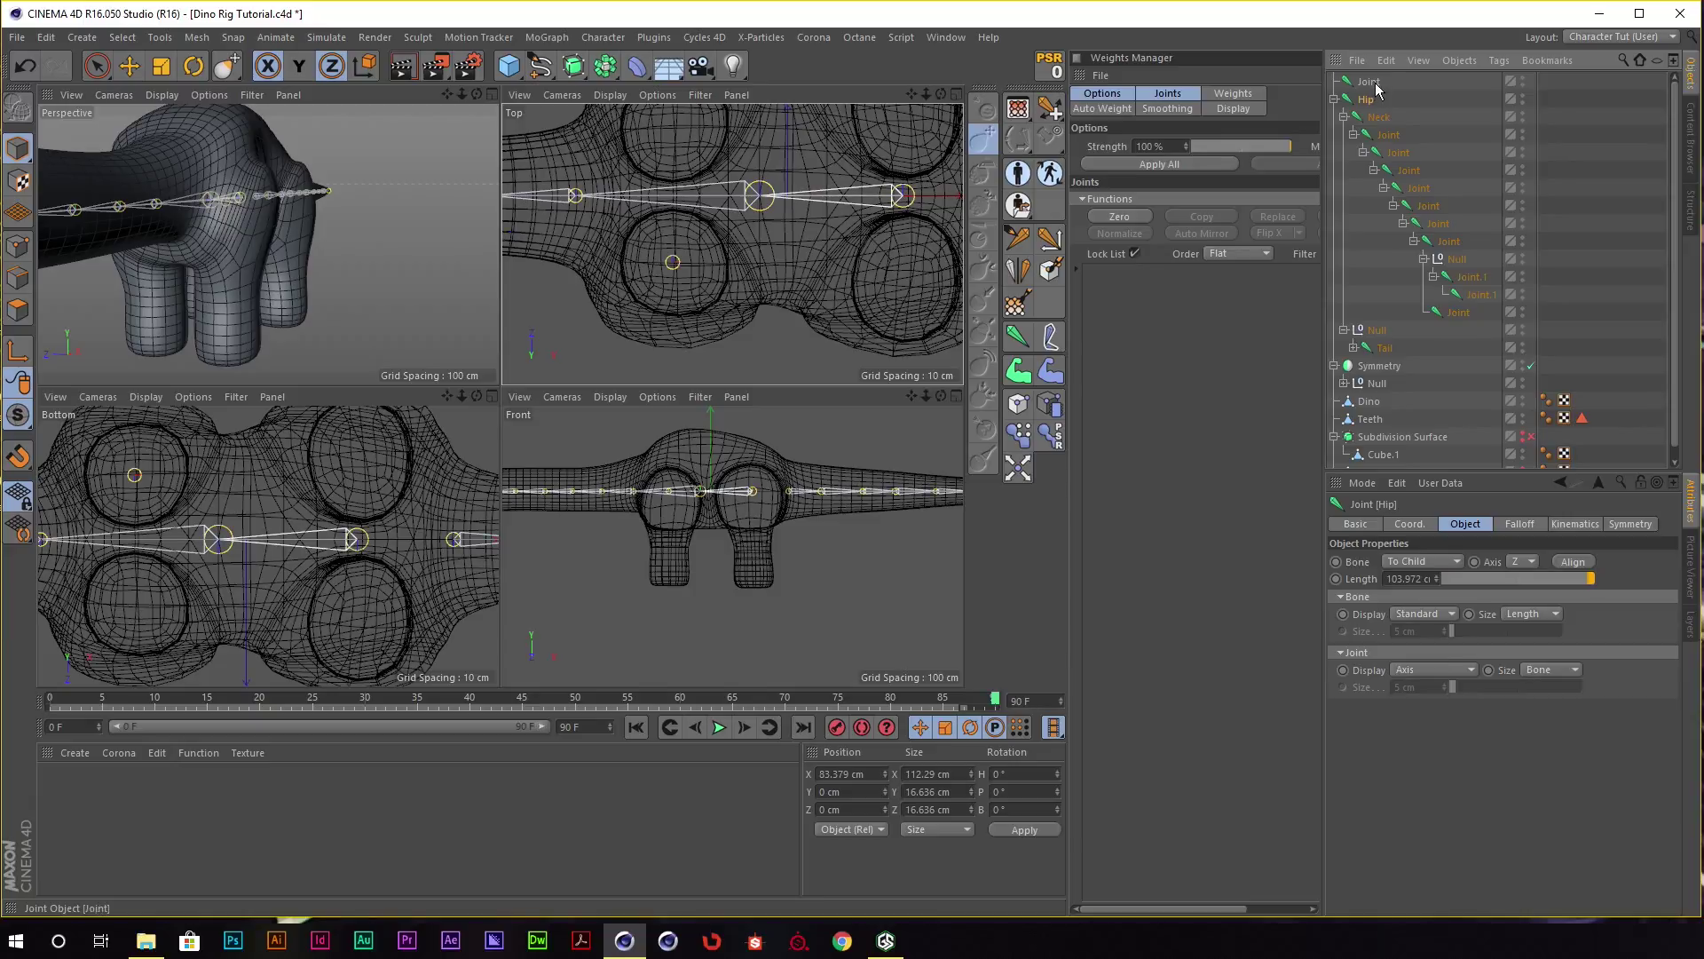
left_click(1352, 101)
left_click(1335, 100)
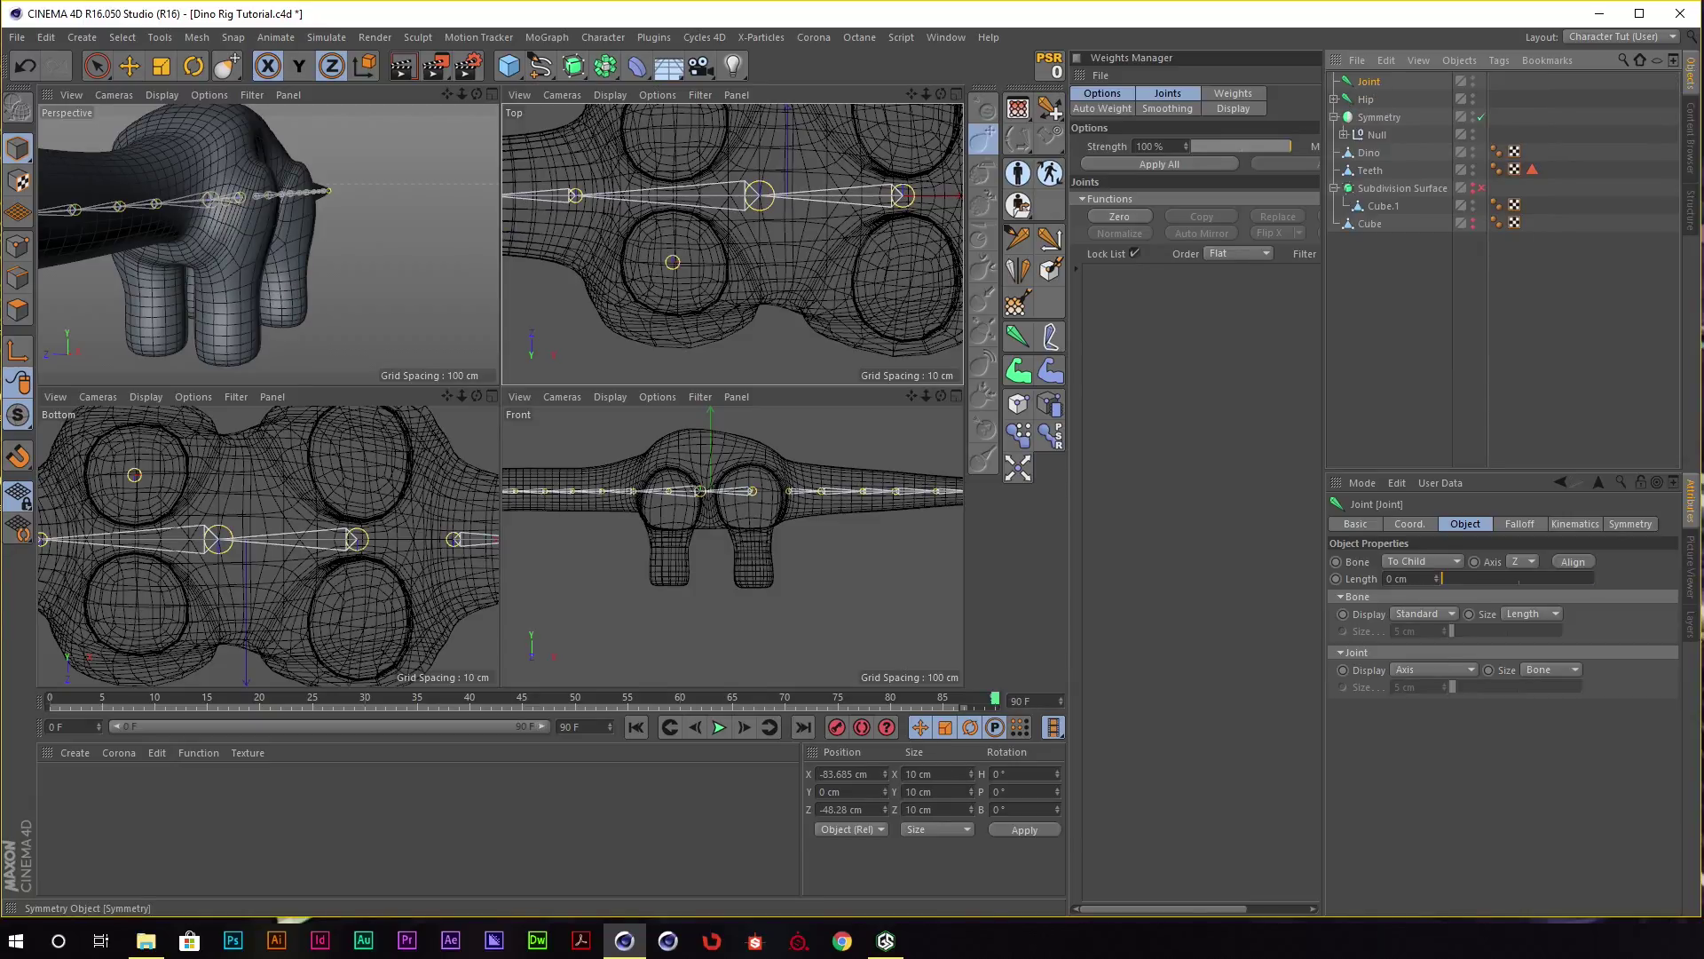
left_click(1335, 99)
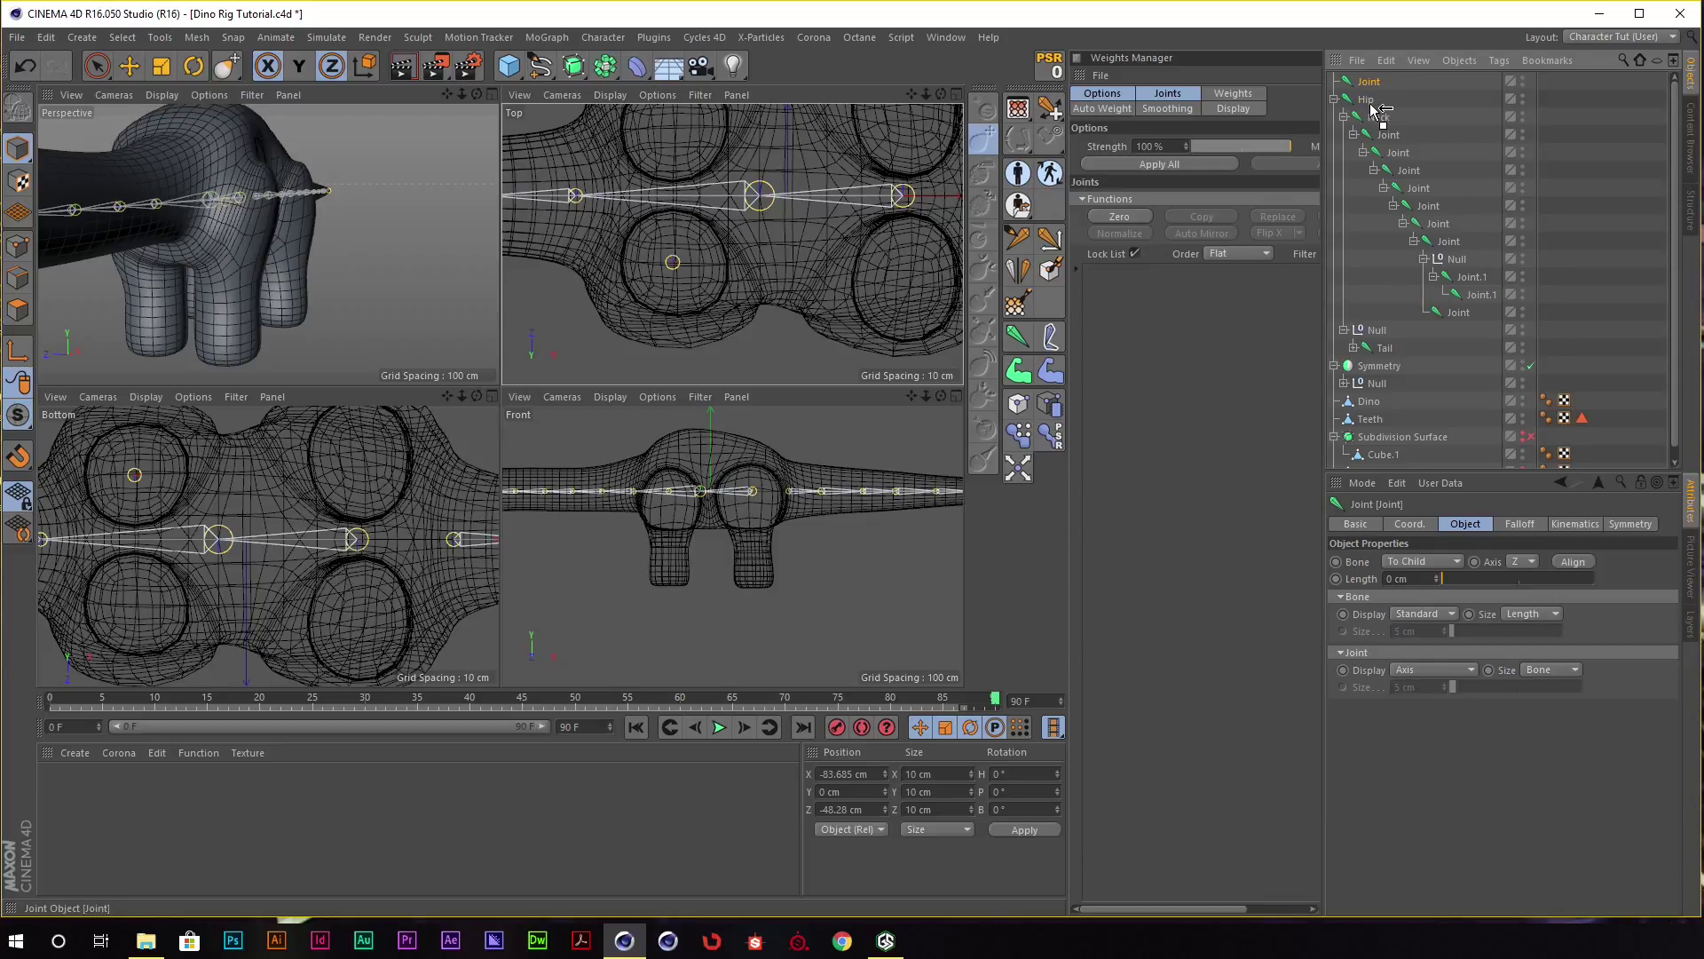
left_click_drag(1382, 122, 1381, 118)
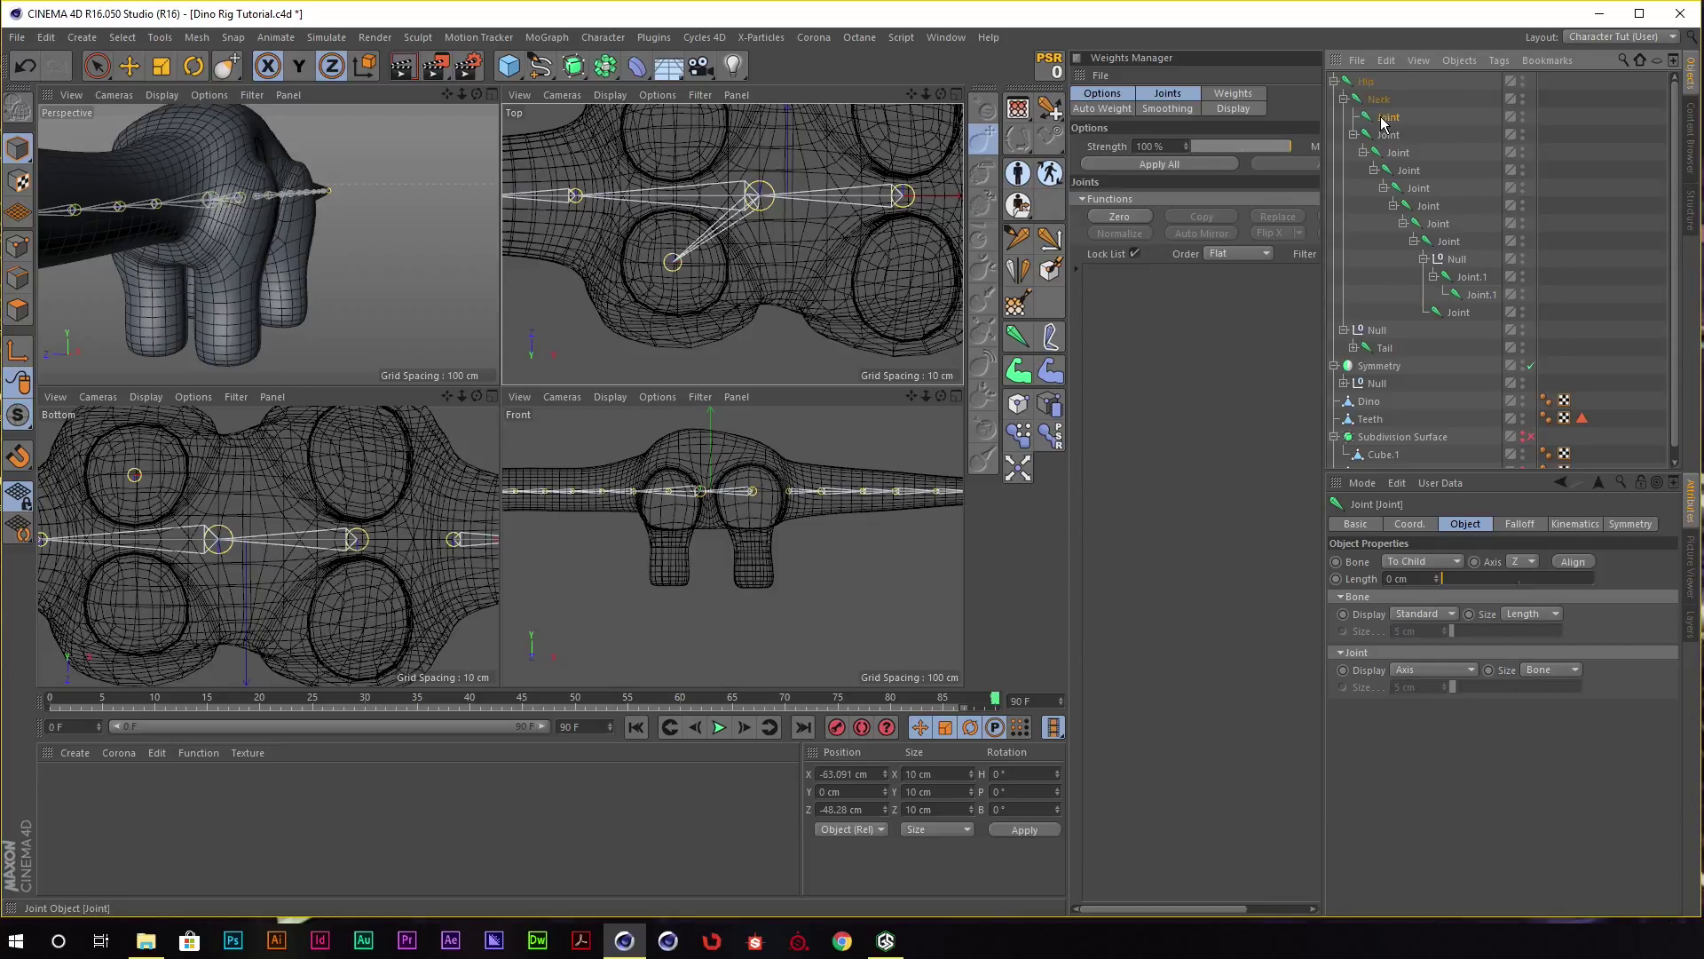
left_click(1379, 98)
mouse_move(231, 222)
left_mouse_down("alt")
mouse_move(293, 213)
mouse_move(350, 293)
mouse_move(439, 174)
mouse_move(444, 237)
left_mouse_up("alt")
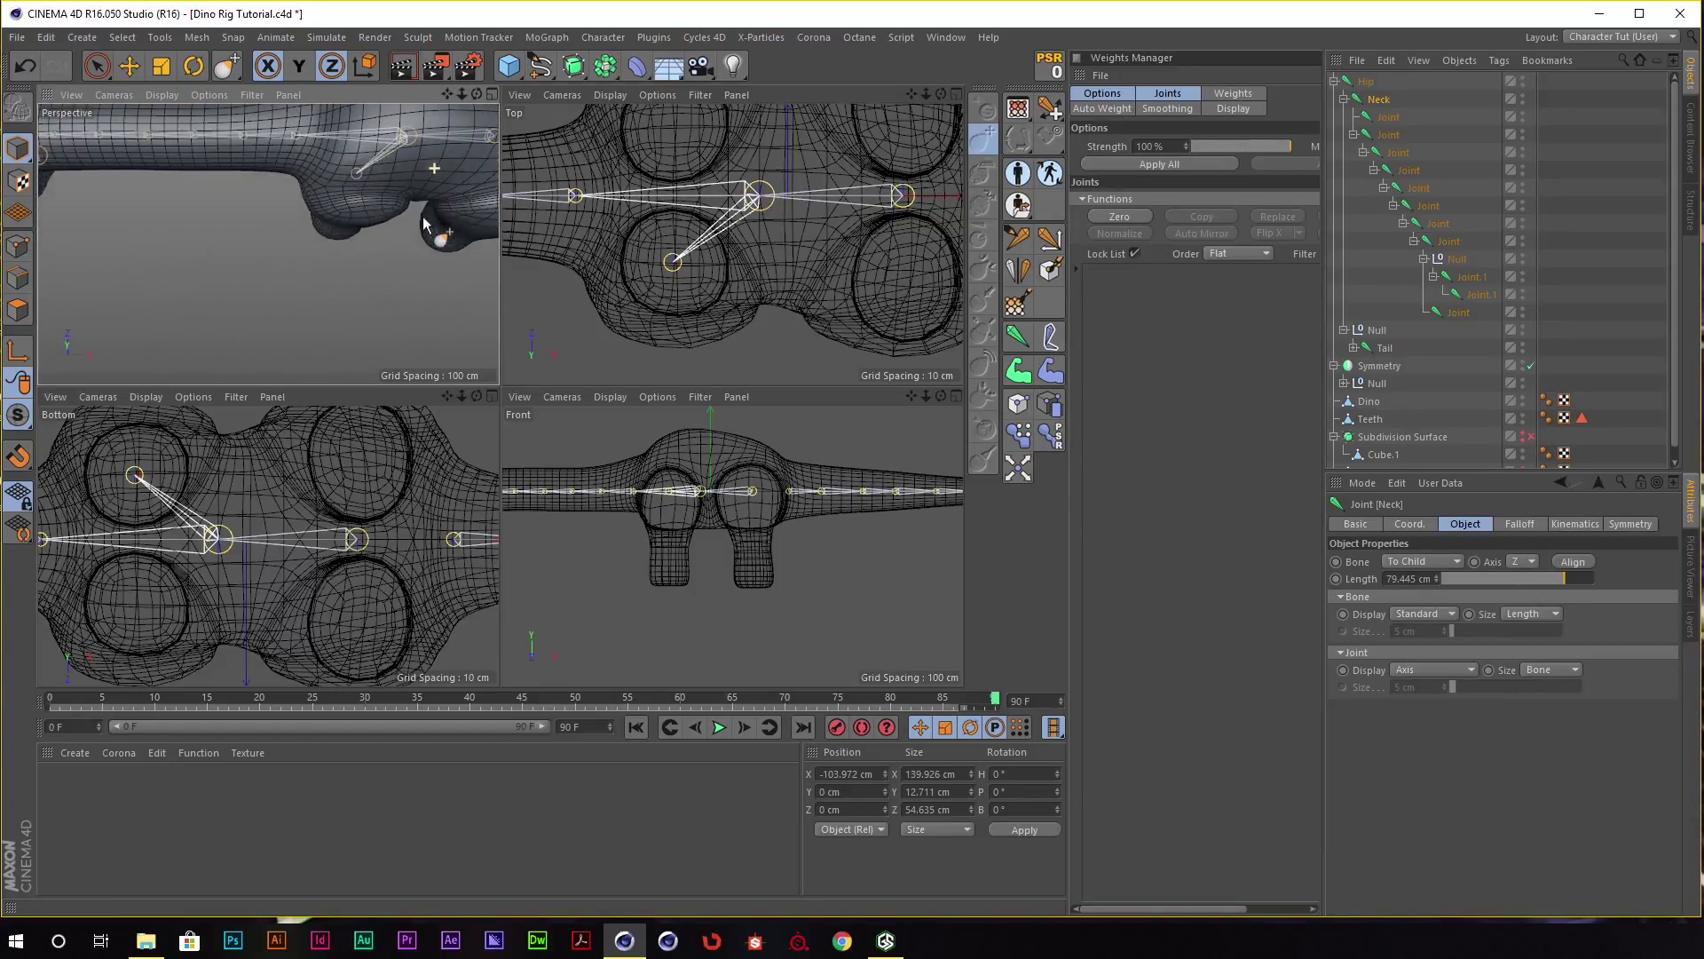
double_click(1382, 98)
type("Chest")
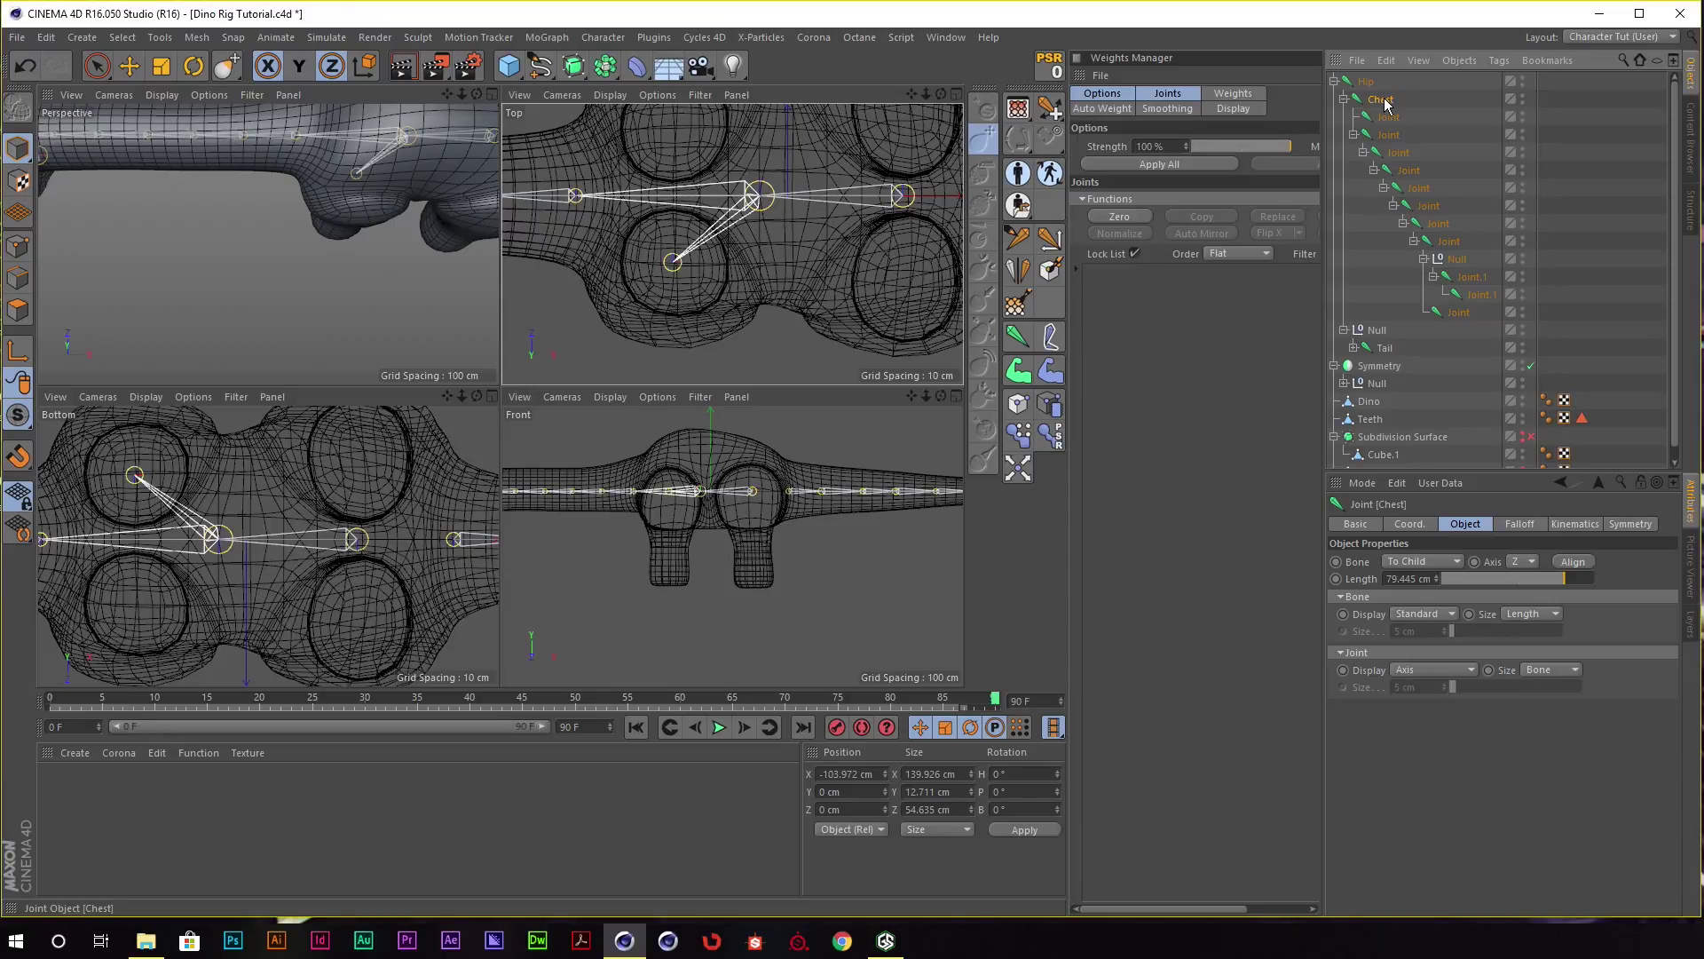
Name all seven neck-chain joints Neck.Joint.
left_click(1388, 134)
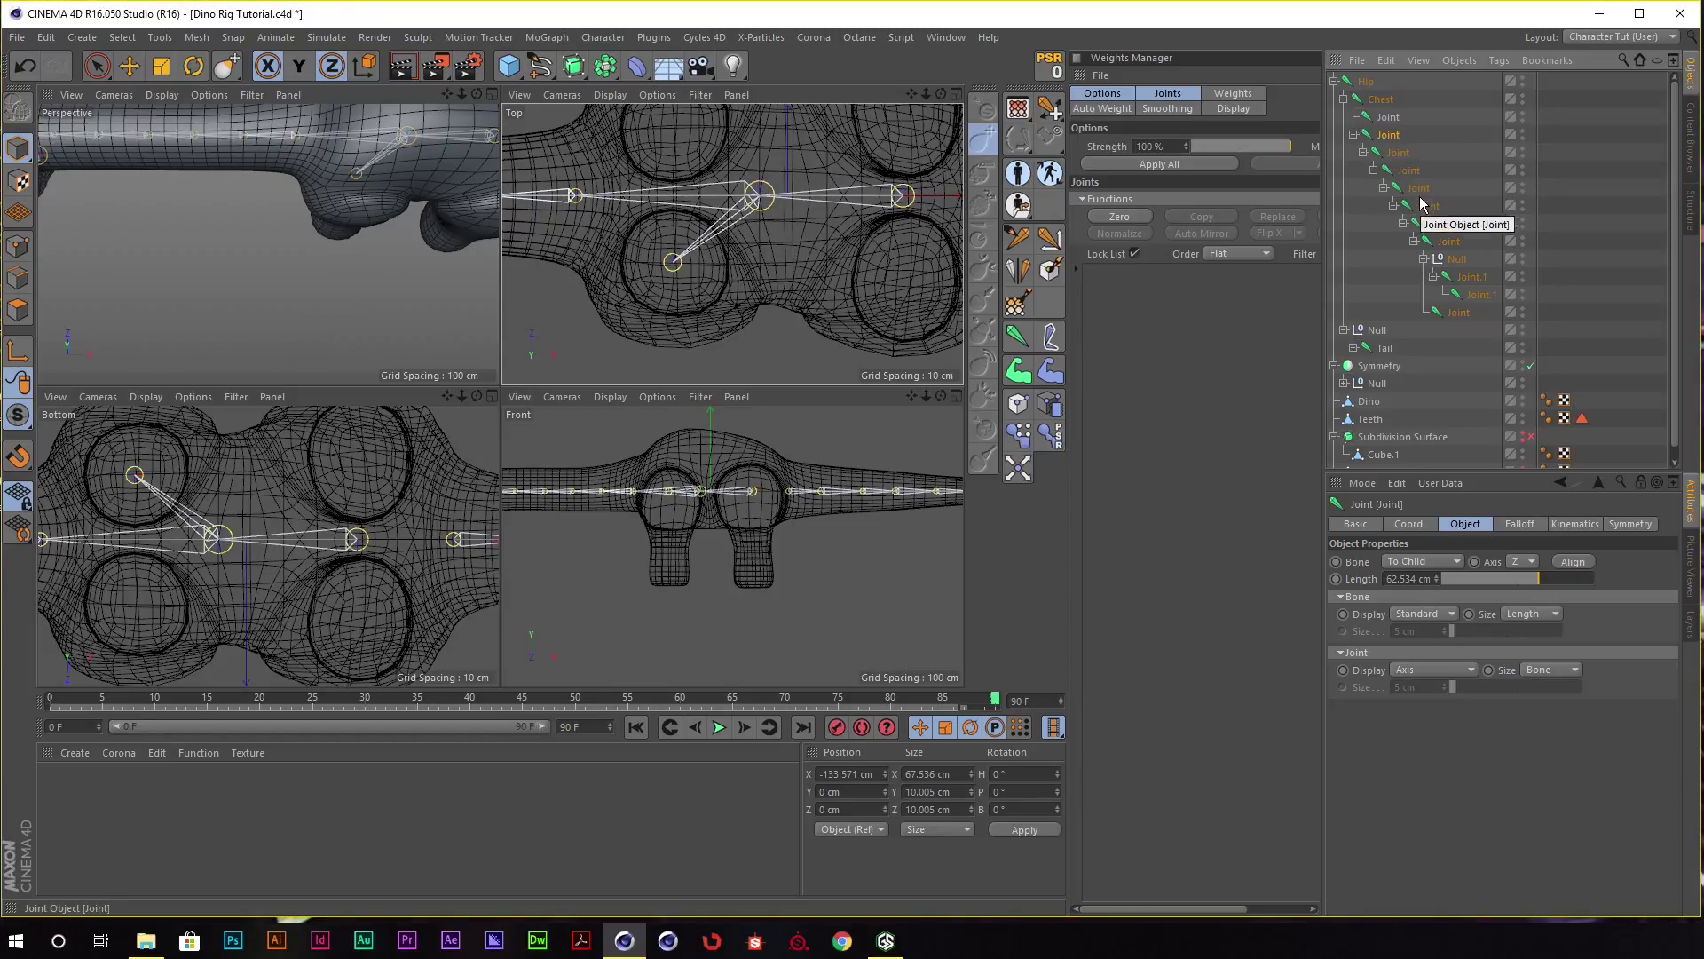
left_click(1448, 241, "shift")
mouse_move(203, 188)
left_mouse_down("alt")
mouse_move(369, 189)
mouse_move(444, 218)
left_mouse_up("alt")
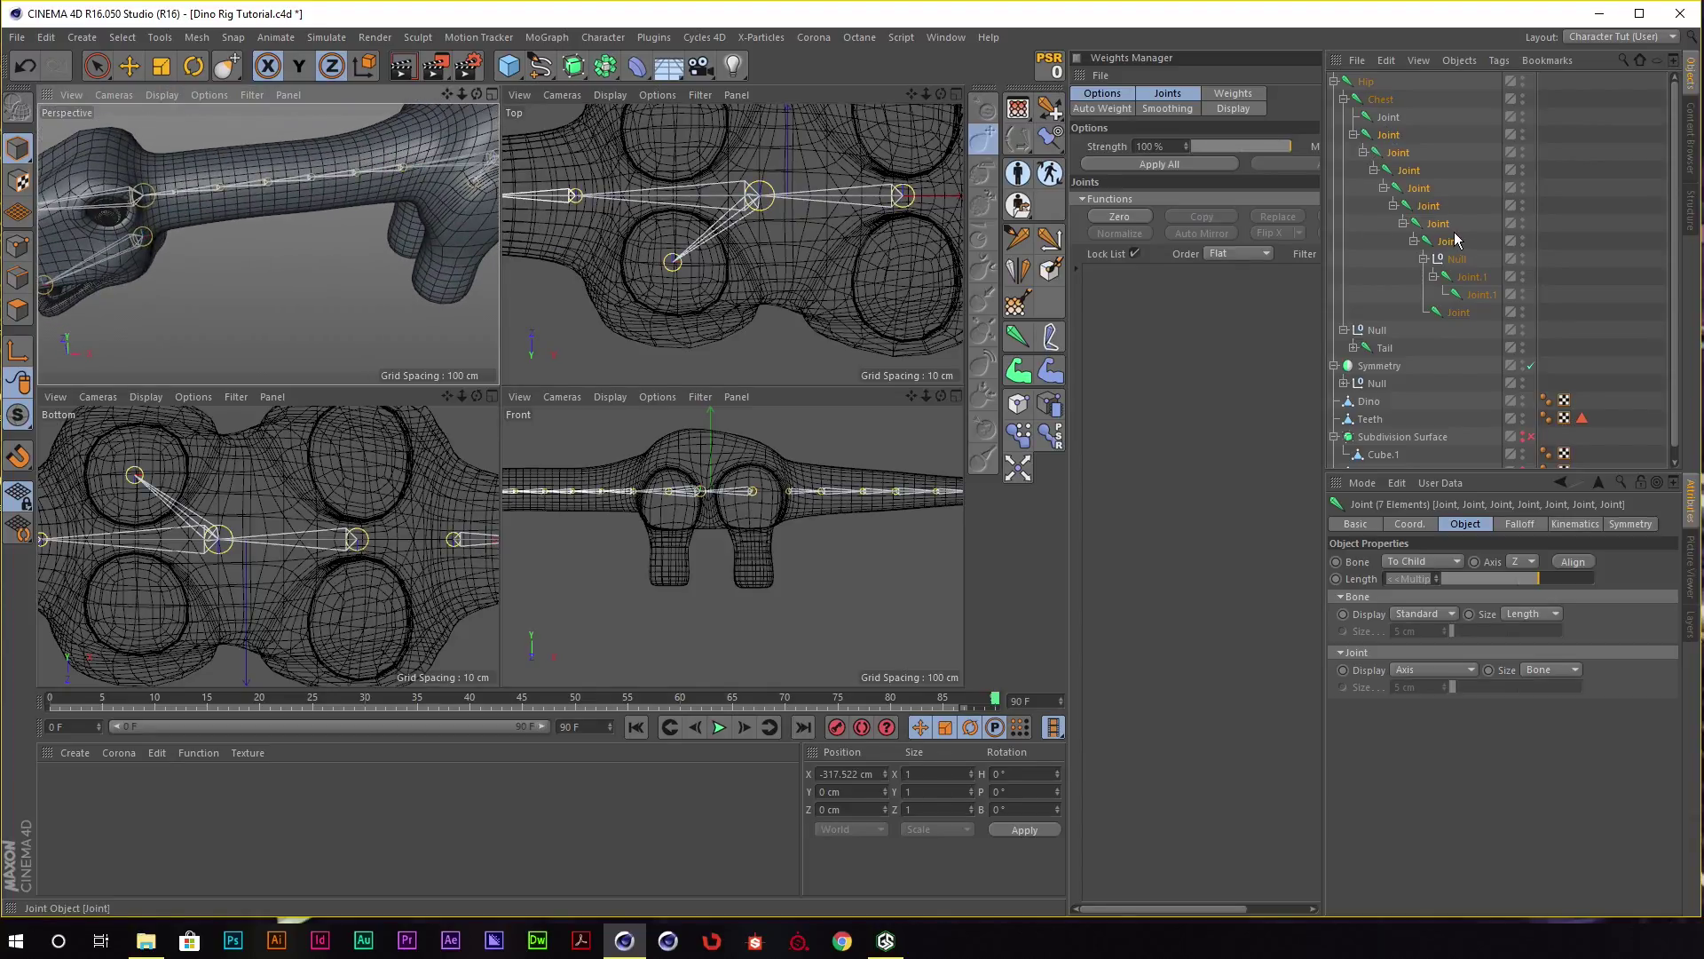
left_click(1358, 525)
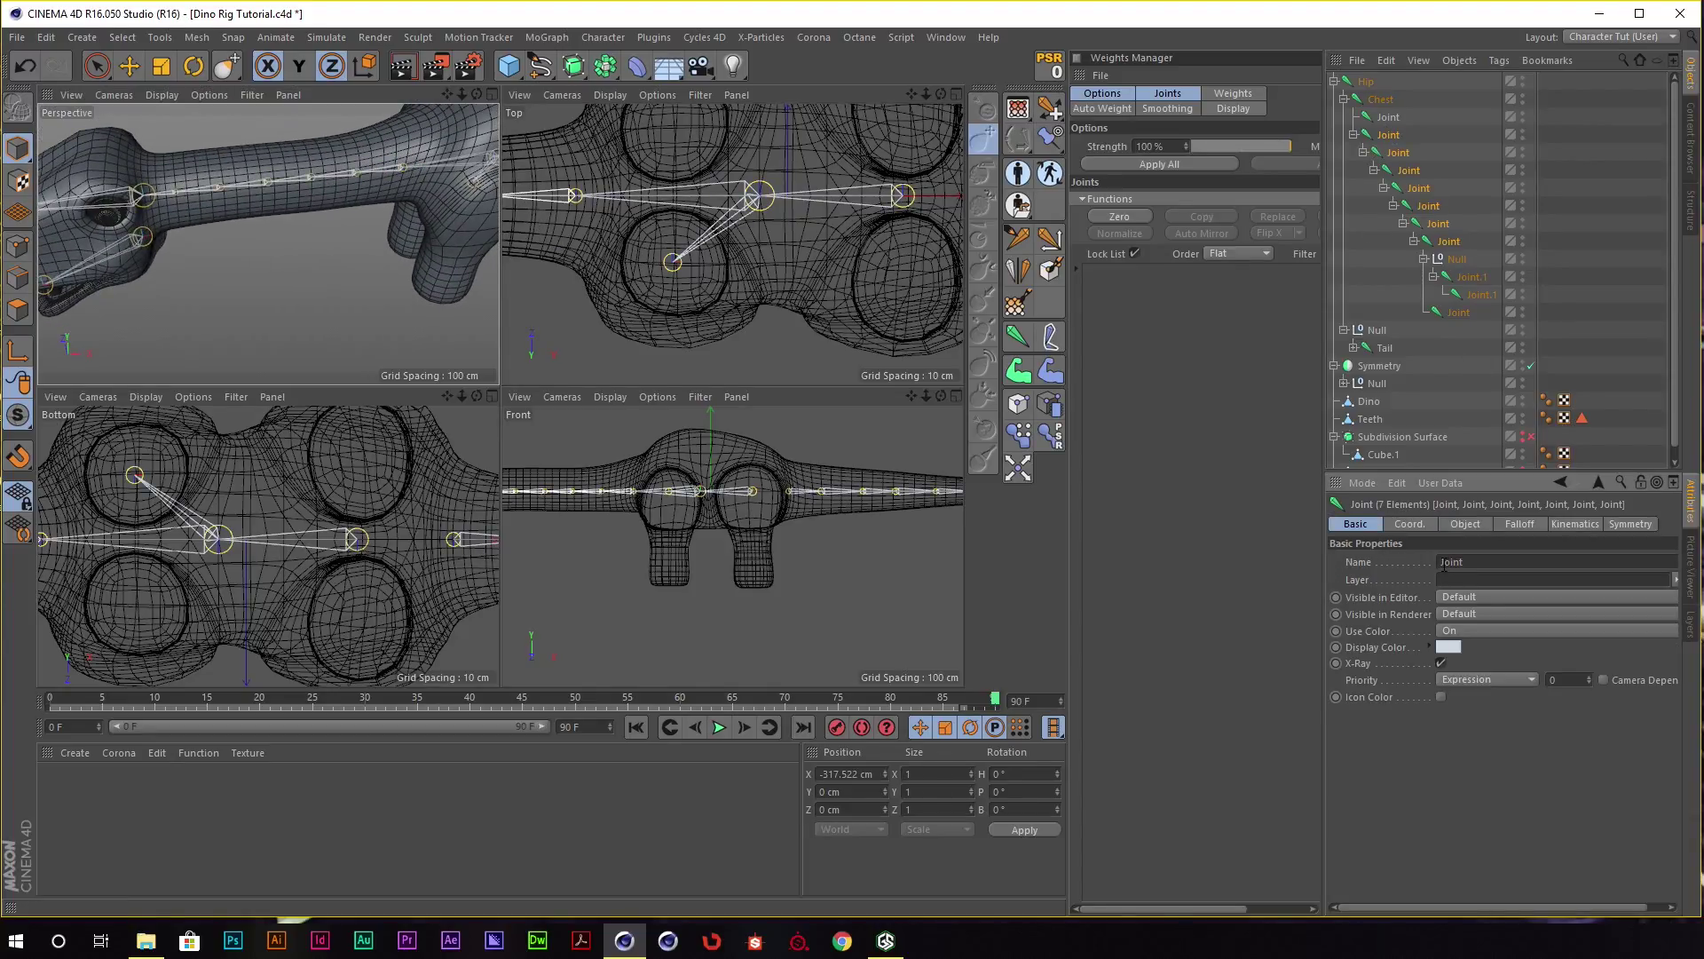
type("Nex")
type("t")
key("BackSpace")
type("ck")
type(".")
key("Return")
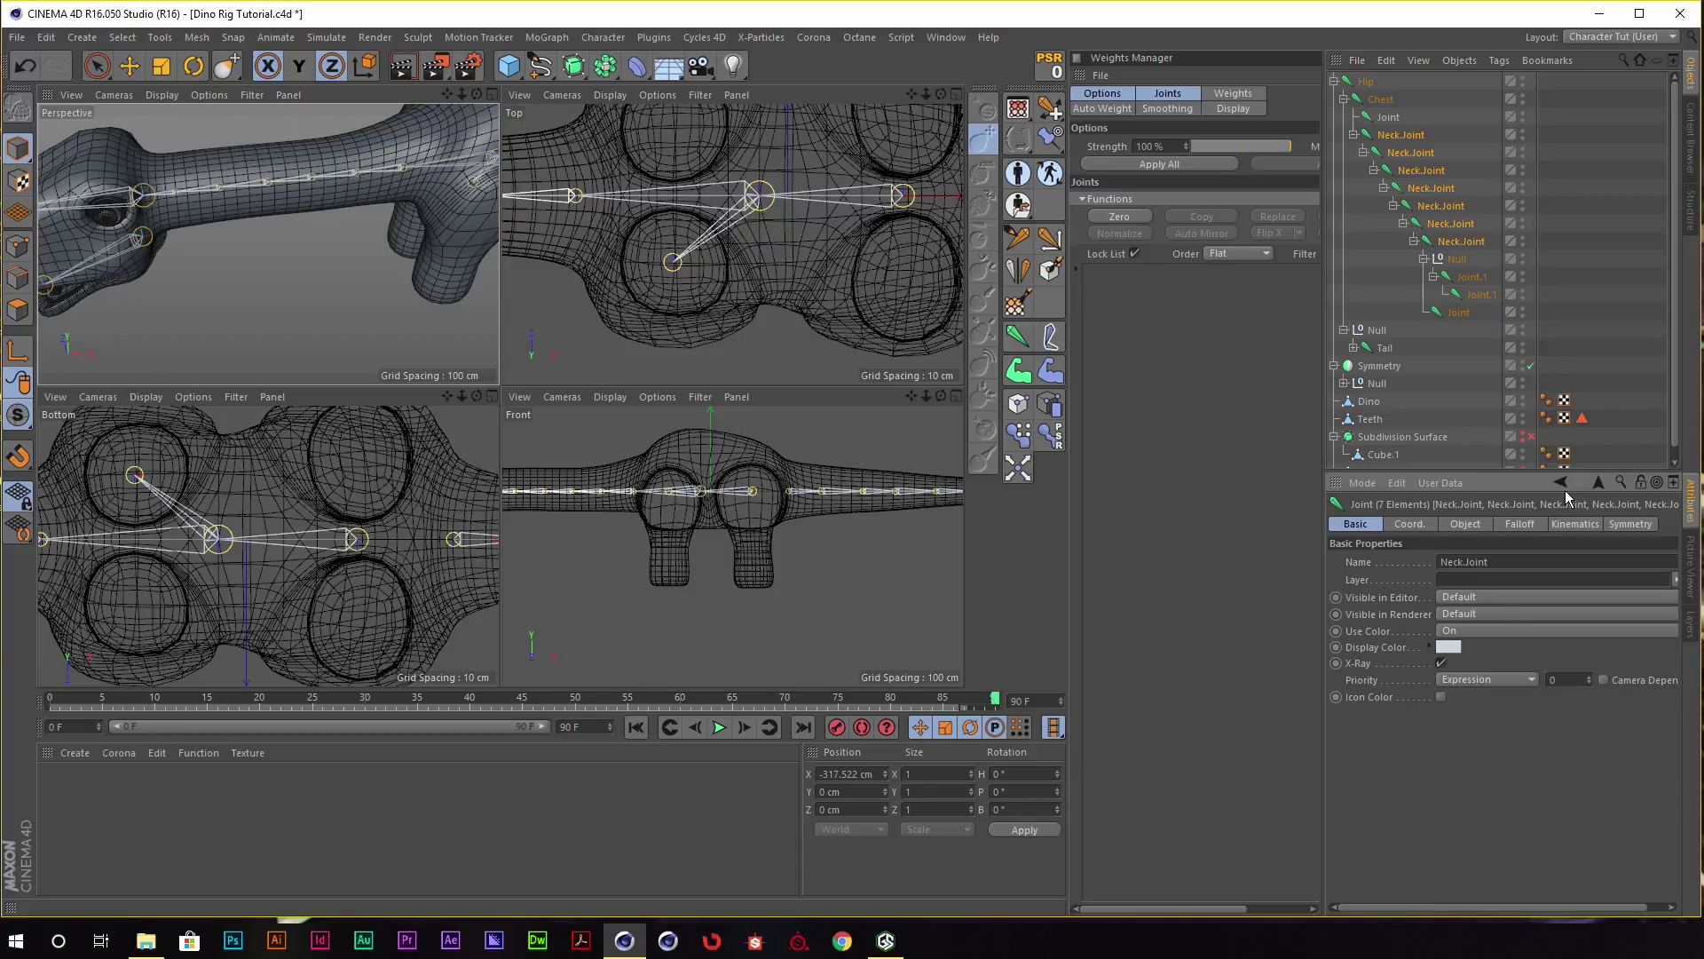
left_click(1447, 118)
mouse_move(453, 255)
left_mouse_down("alt")
mouse_move(263, 197)
mouse_move(365, 263)
left_mouse_up("alt")
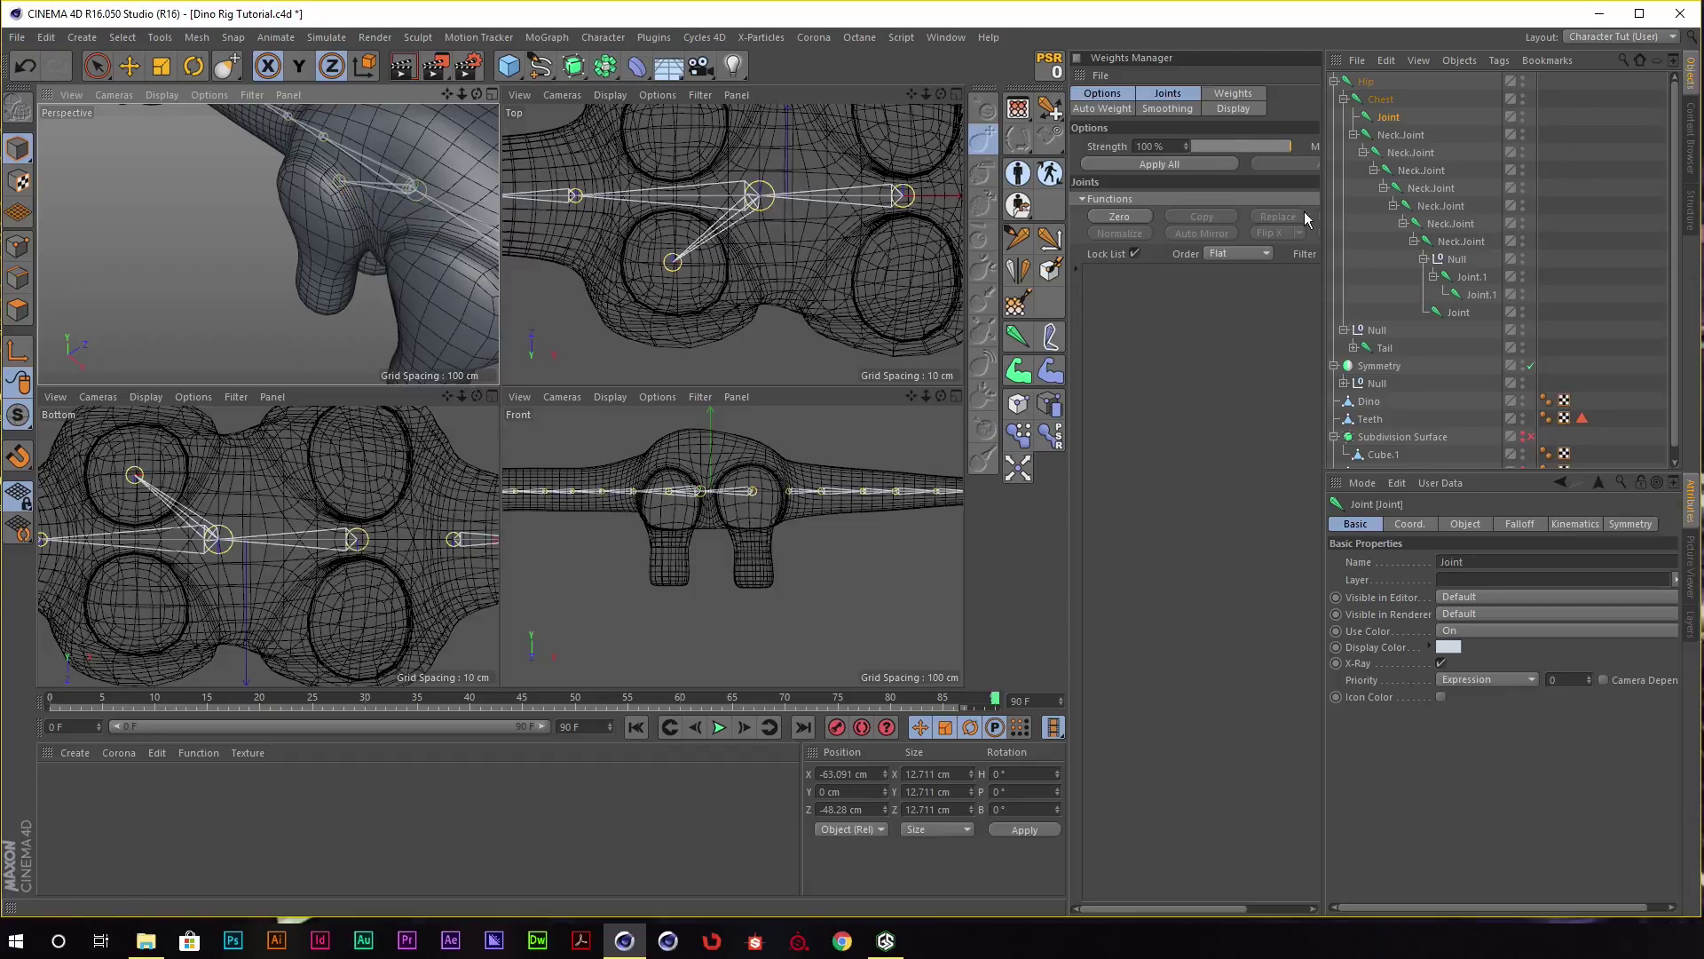
Group the new joint inside a Null and move the group along X toward the front leg.
key("alt+g")
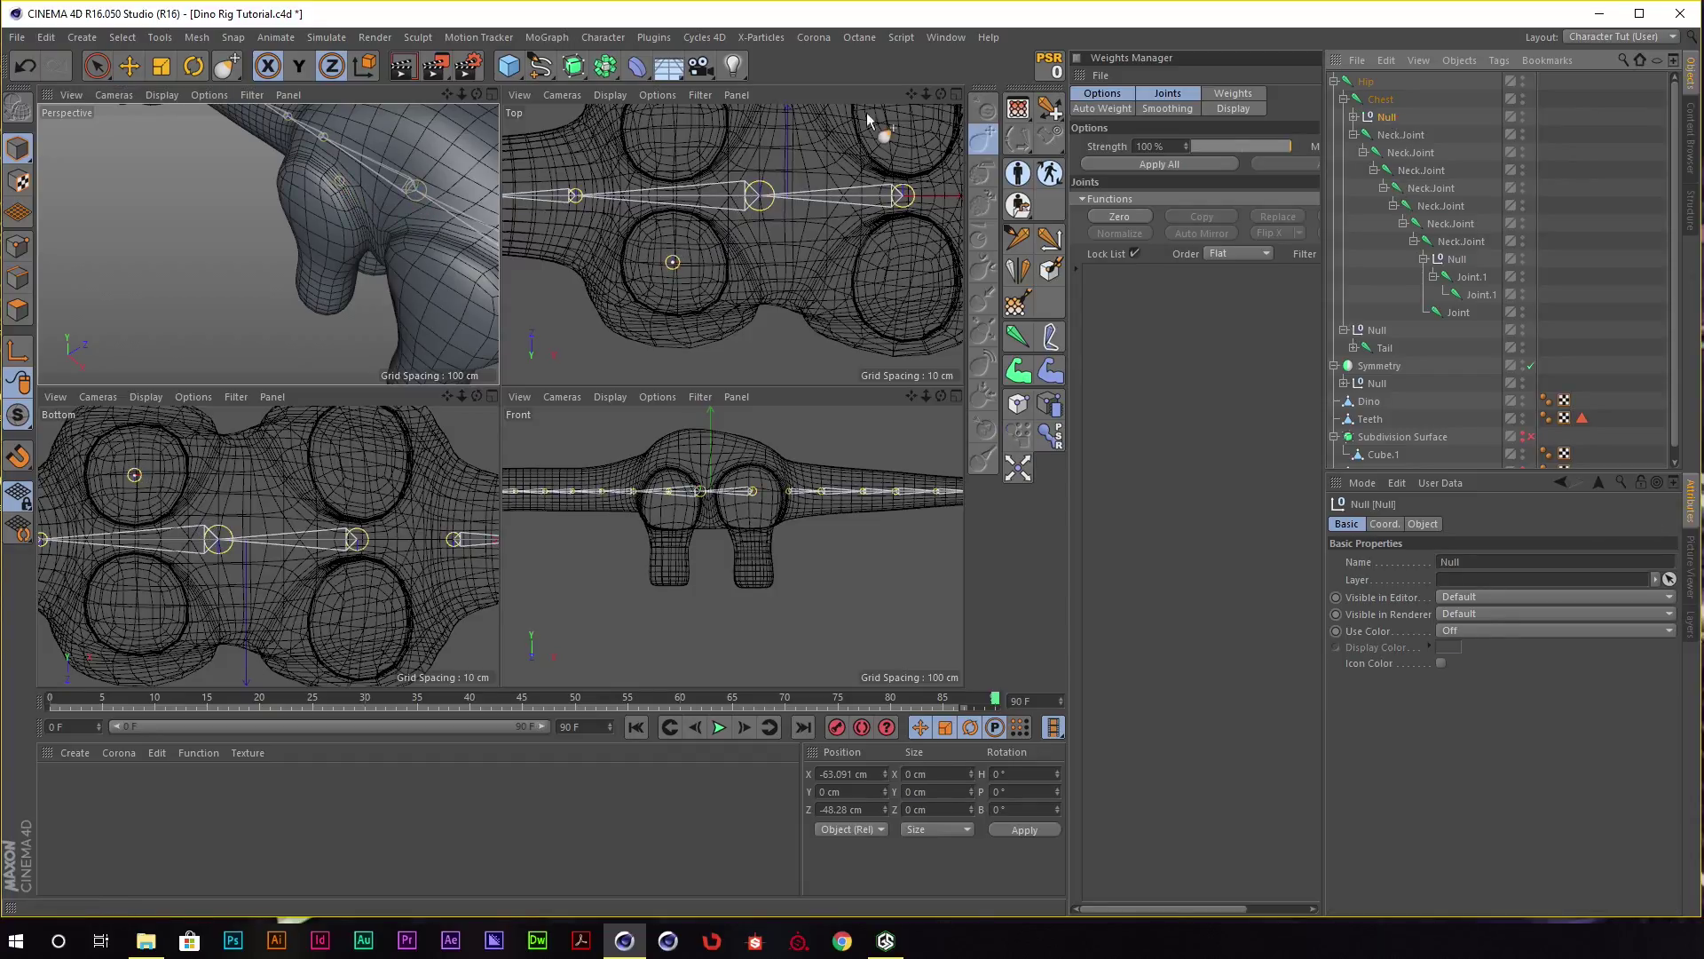
left_click_drag(393, 179, 328, 157, "alt")
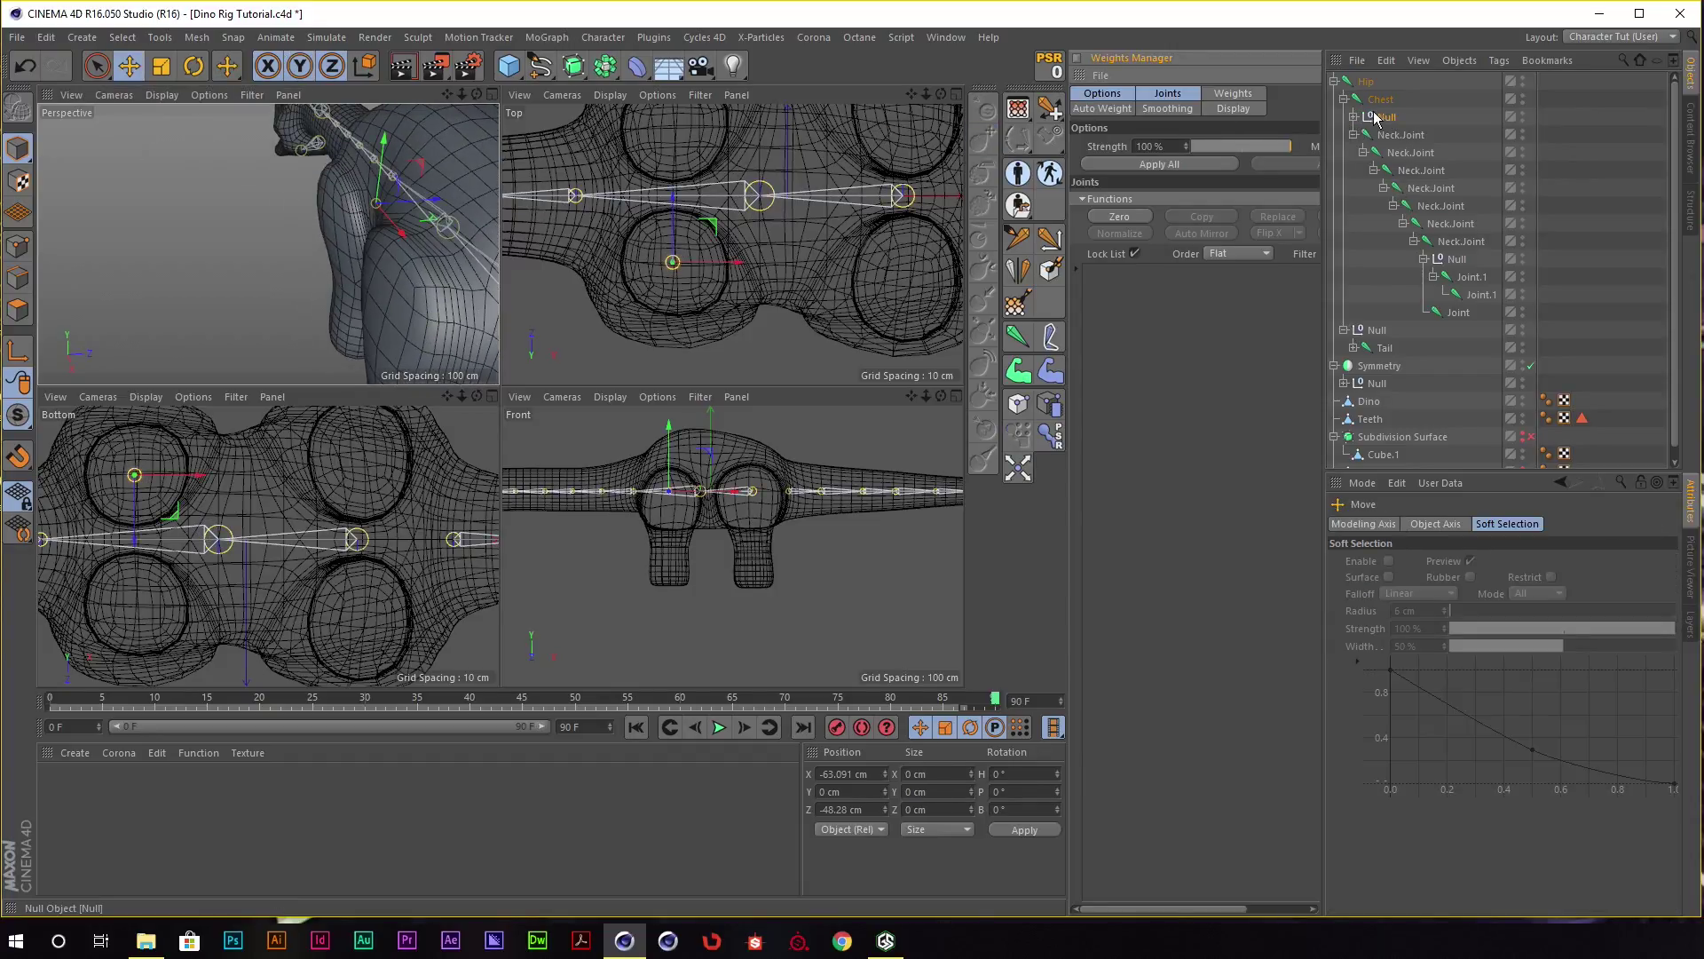
left_click(1050, 235)
left_click(1387, 117)
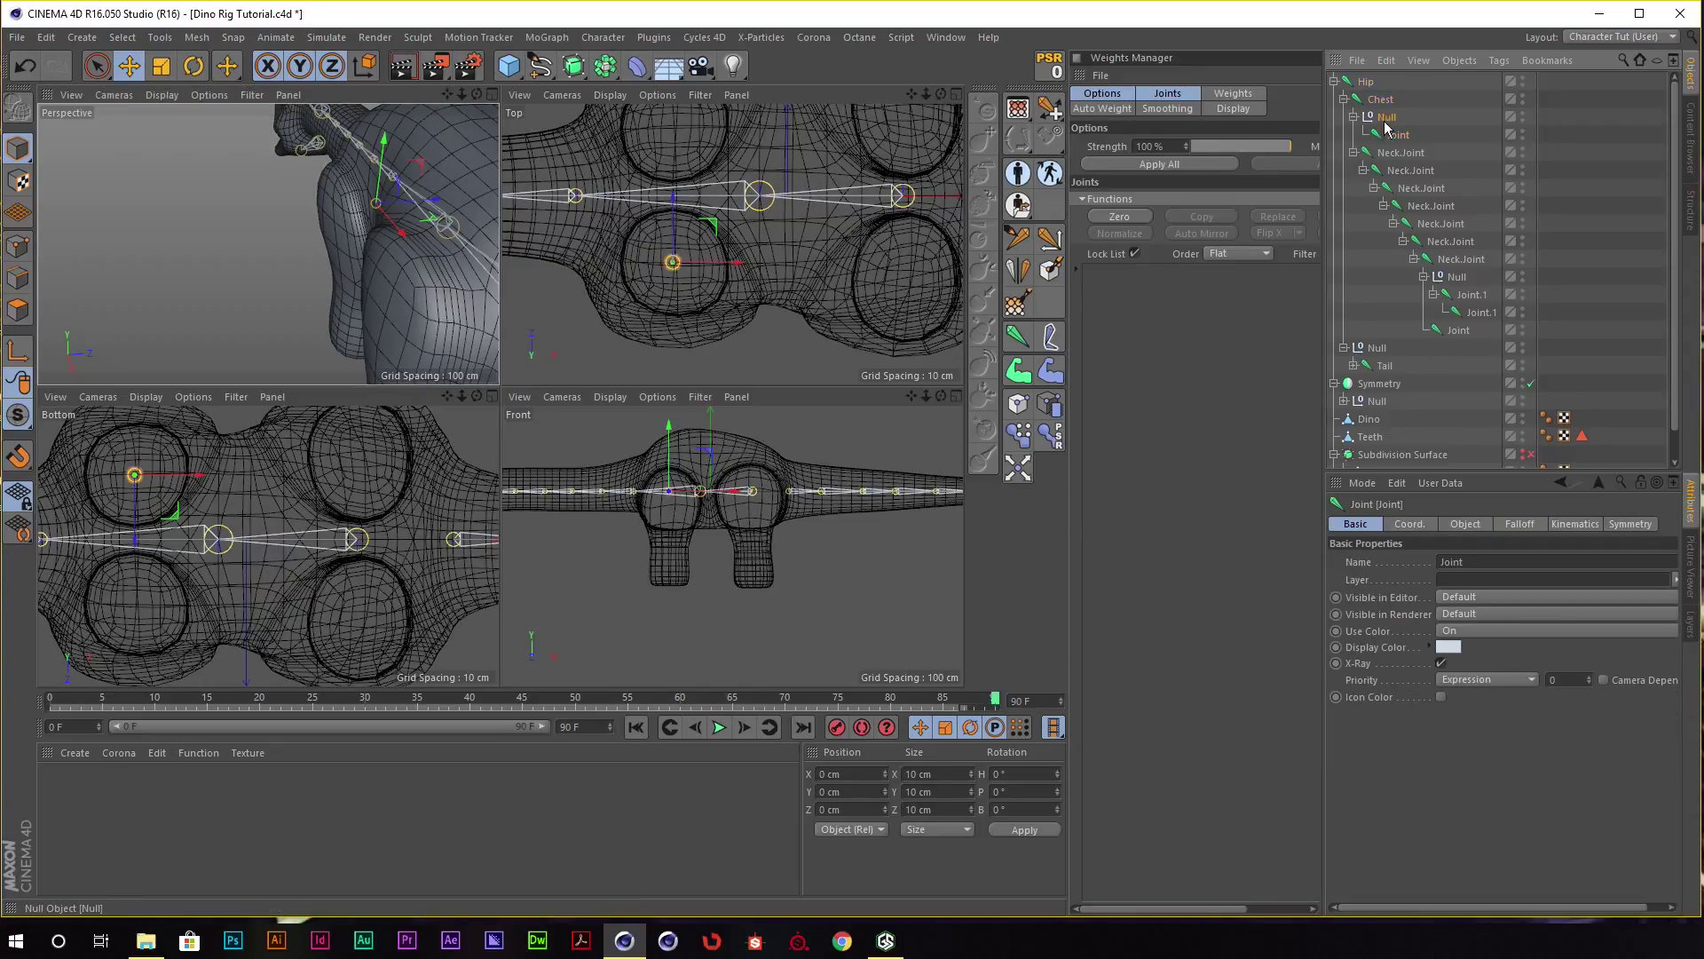
mouse_move(416, 201)
left_mouse_down()
mouse_move(796, 247)
mouse_move(704, 273)
left_mouse_up()
Duplicate the joint as its own child and move the copy down toward the leg.
left_click(493, 95)
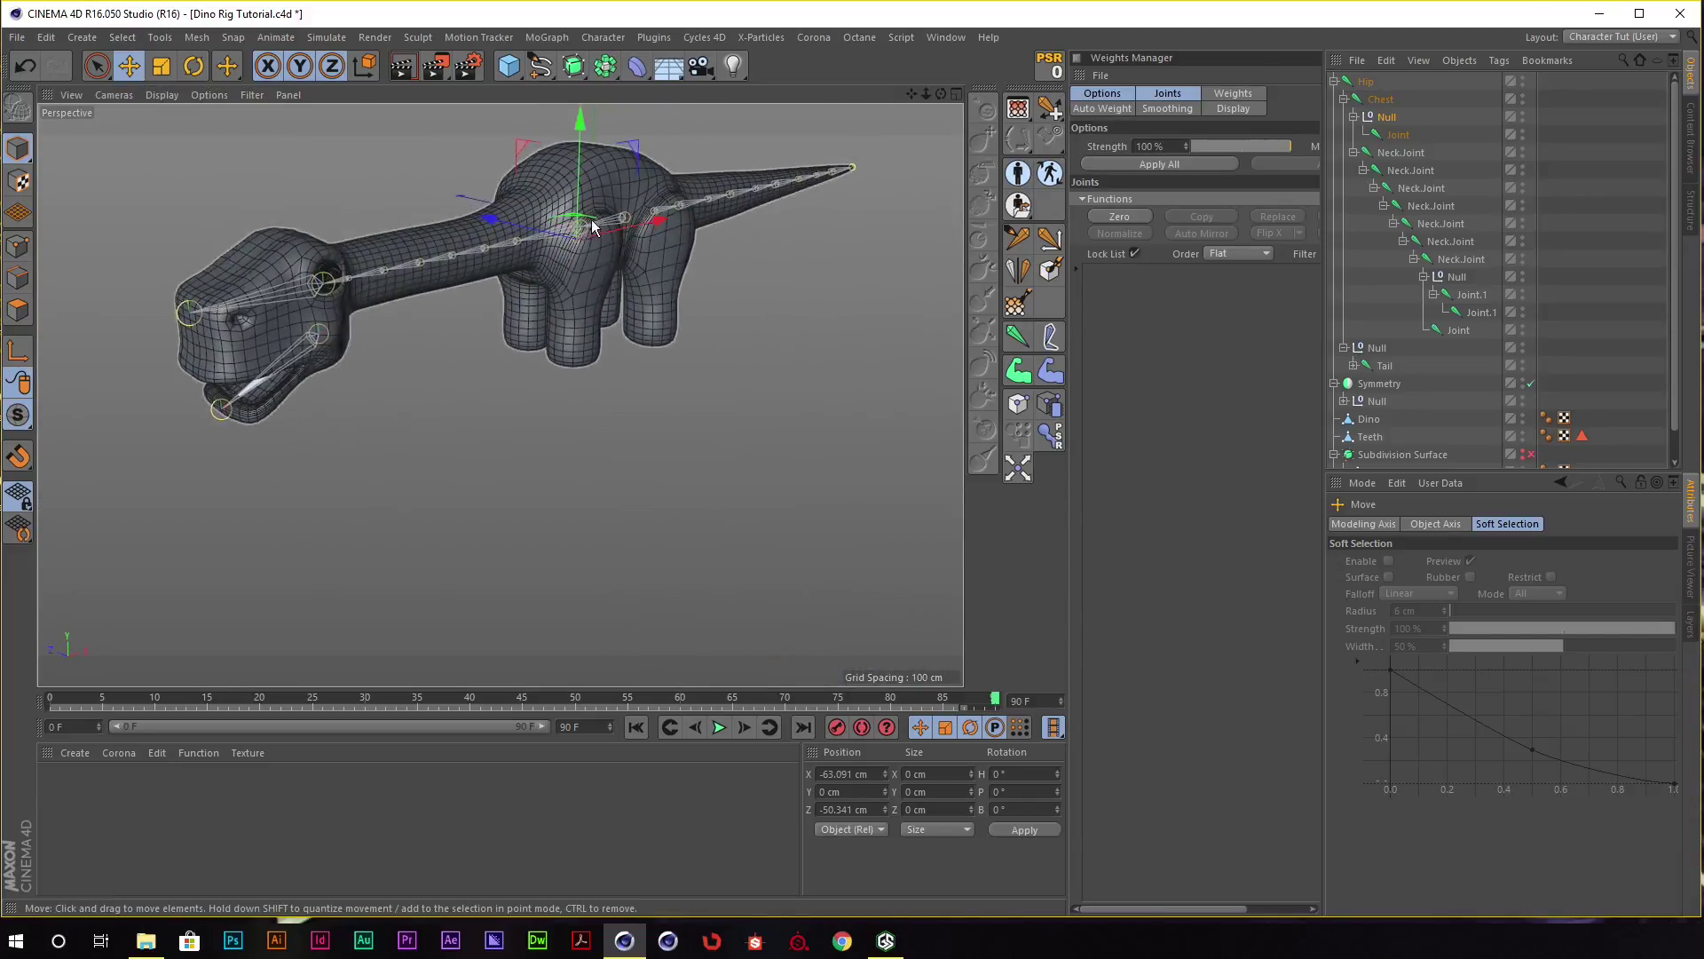
scroll(661, 188, "up", 3)
mouse_move(660, 188)
left_mouse_down("alt")
mouse_move(536, 205)
mouse_move(626, 206)
left_mouse_up("alt")
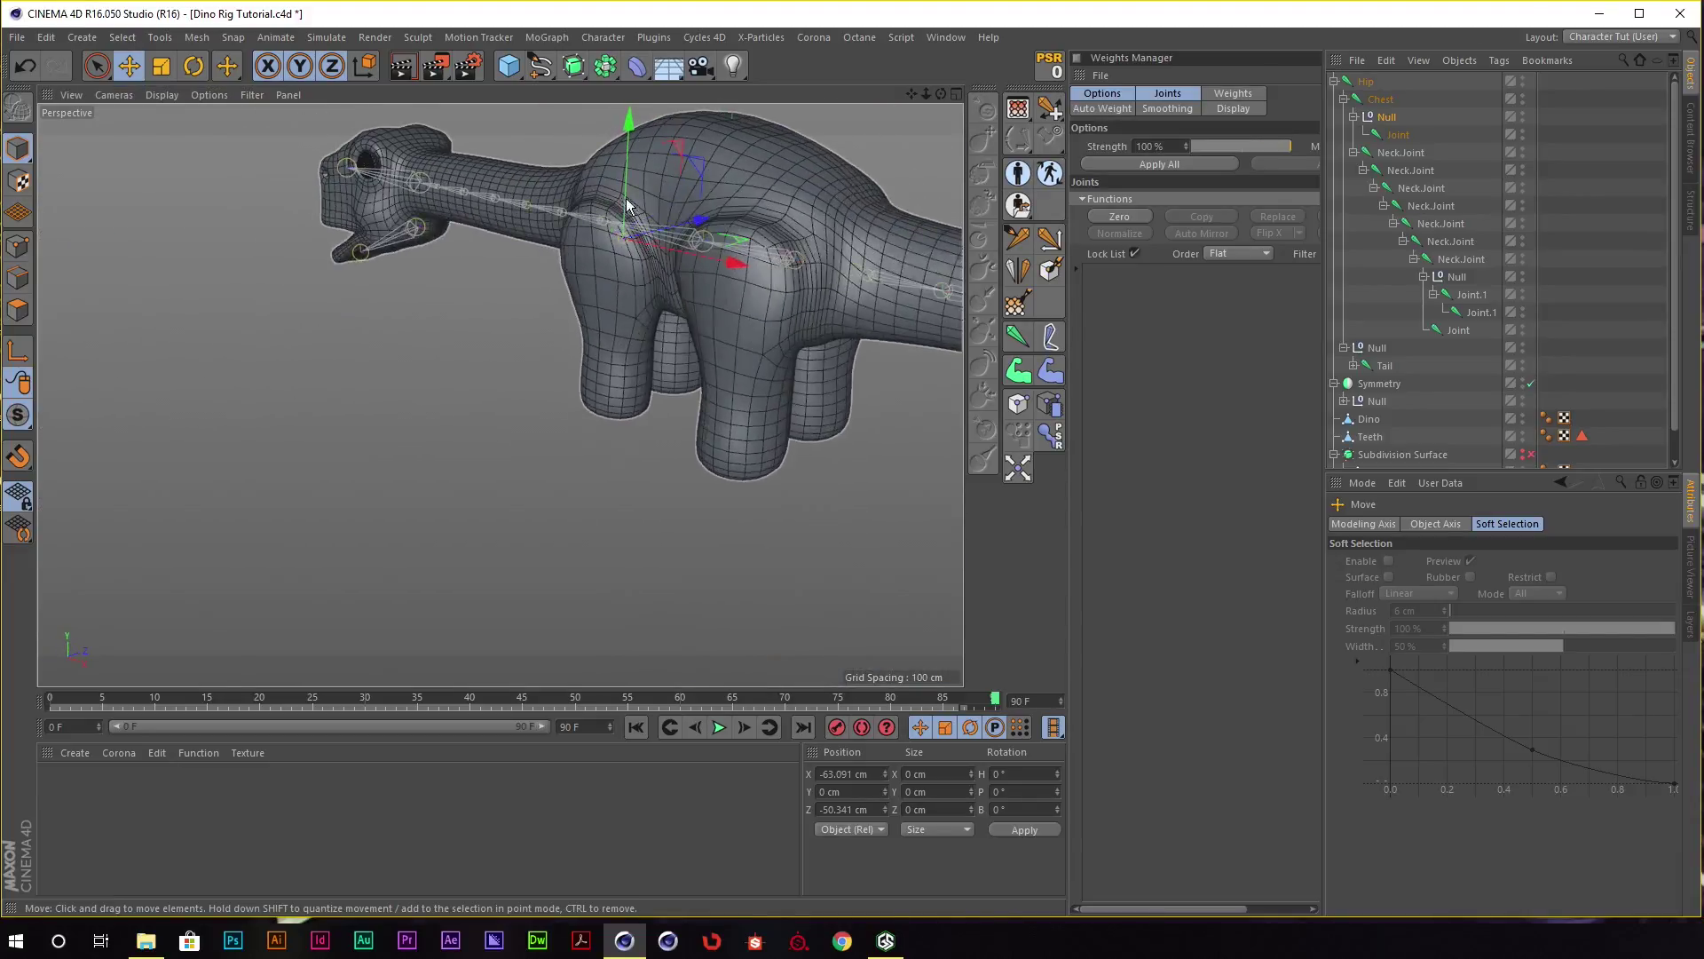
scroll(626, 206, "up", 3)
left_click(1400, 134)
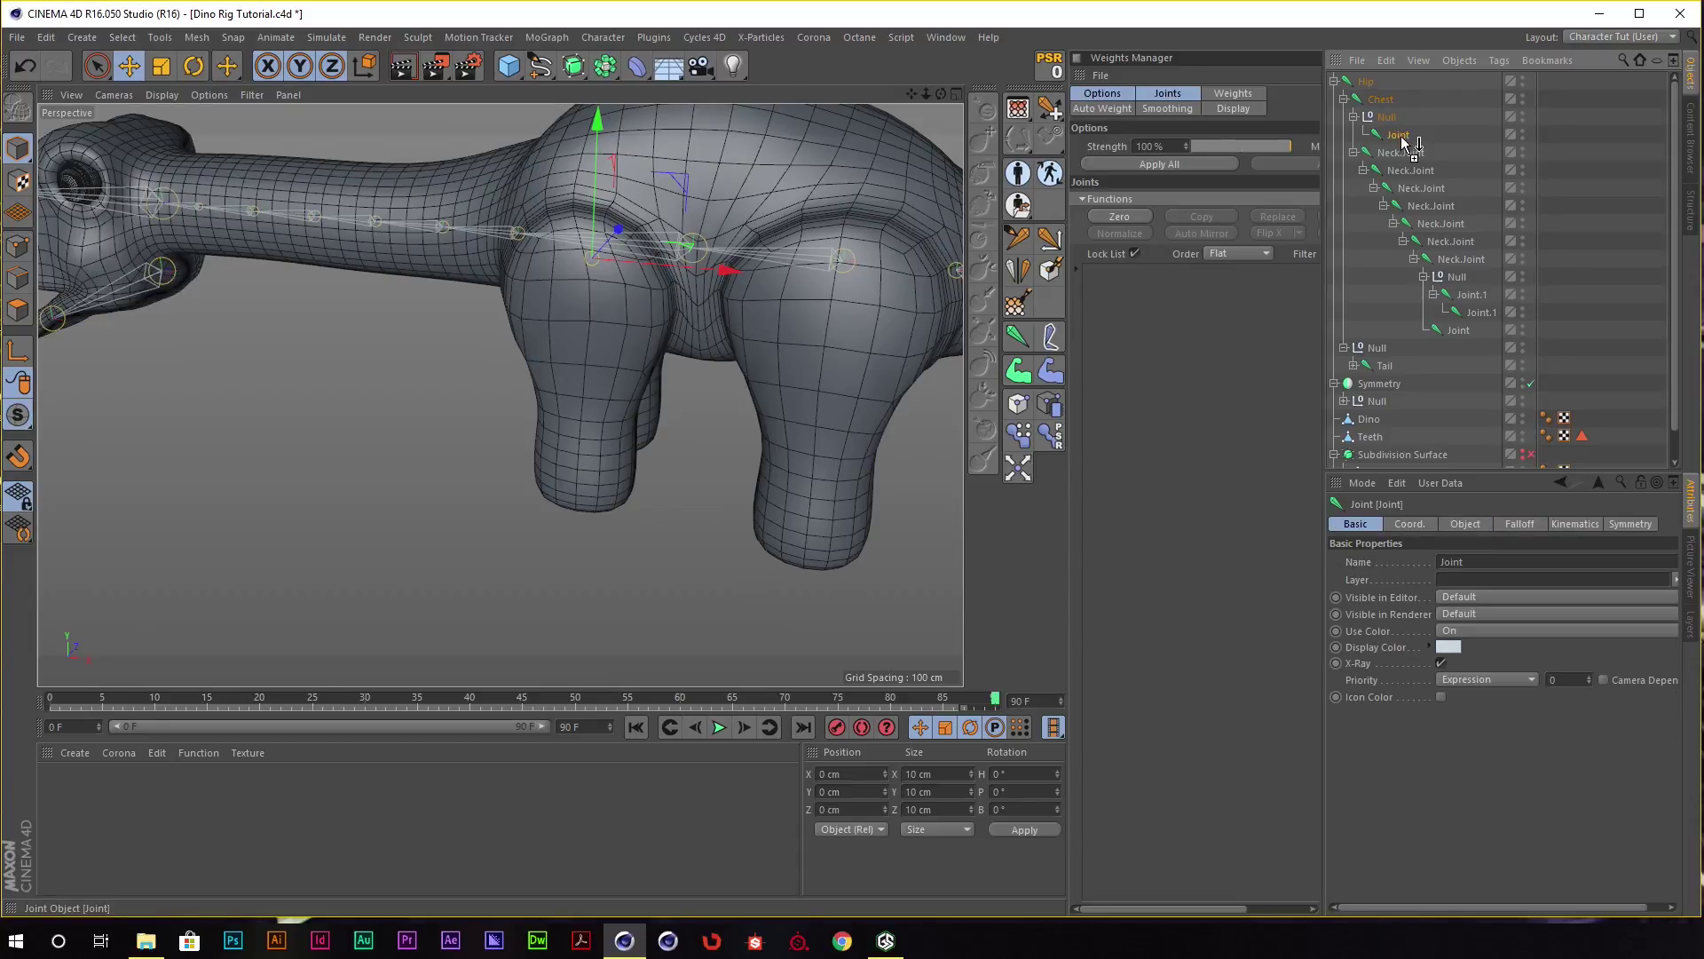
left_click_drag(1405, 142, 1410, 135, "ctrl")
mouse_move(408, 184)
left_mouse_down("alt")
mouse_move(529, 152)
mouse_move(531, 203)
mouse_move(441, 227)
left_mouse_up("alt")
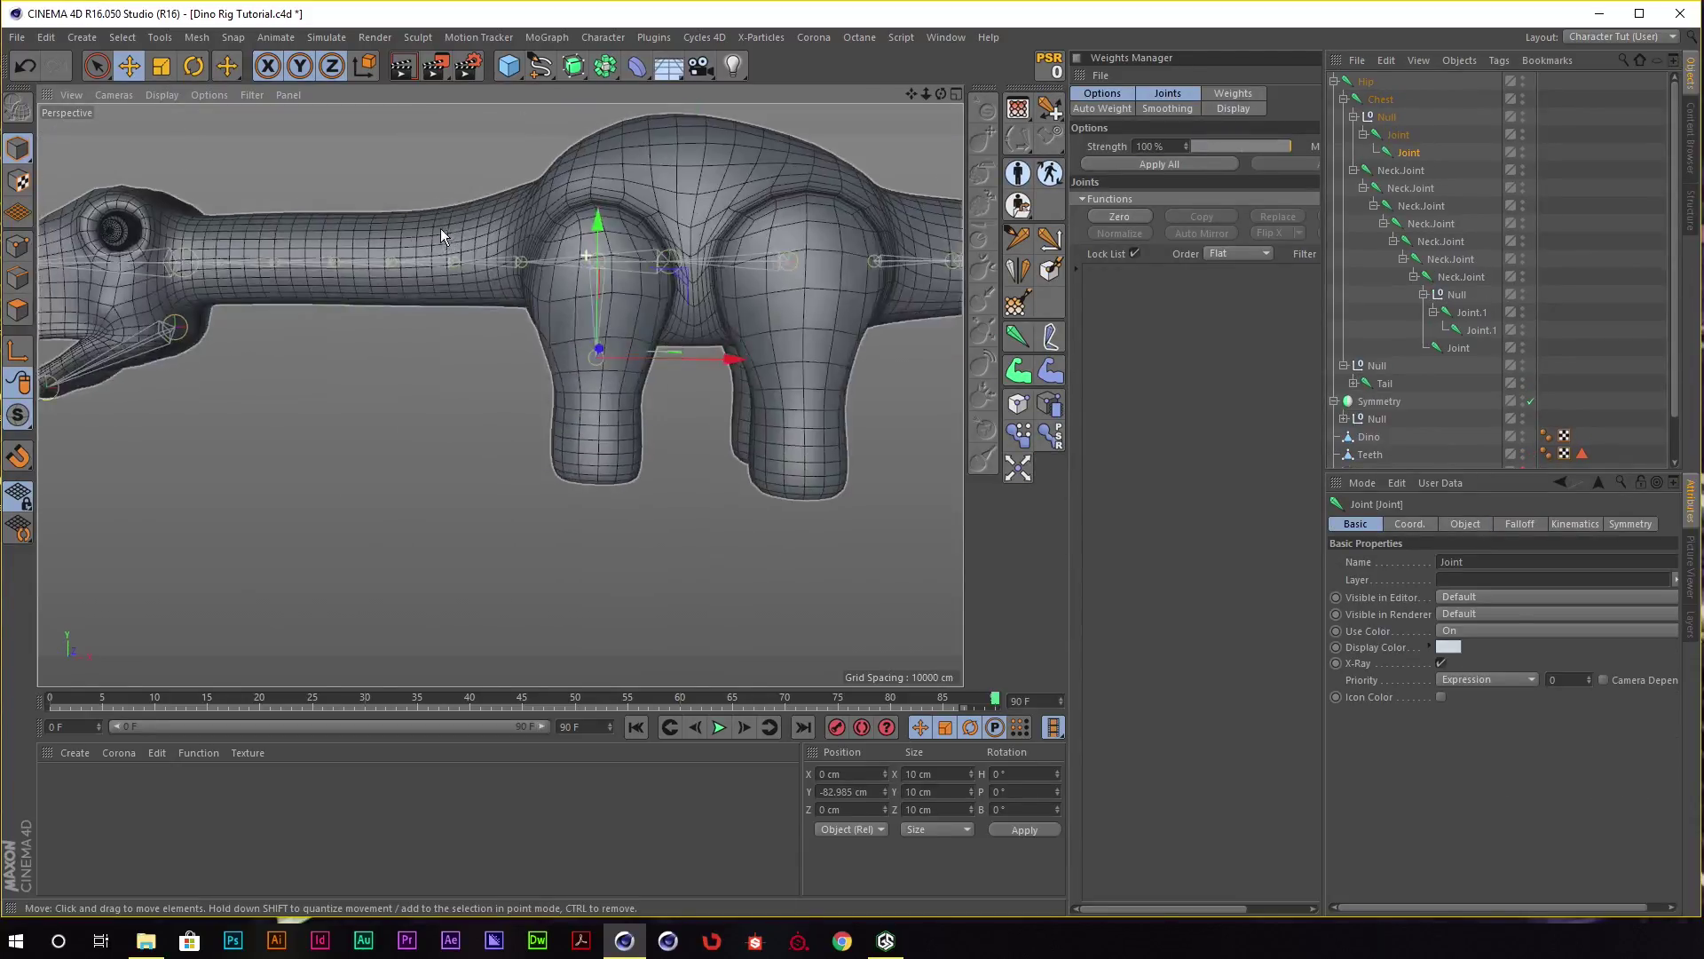
In the four-view layout, lower the leg joint about 5 cm in the Front view.
left_click(956, 94)
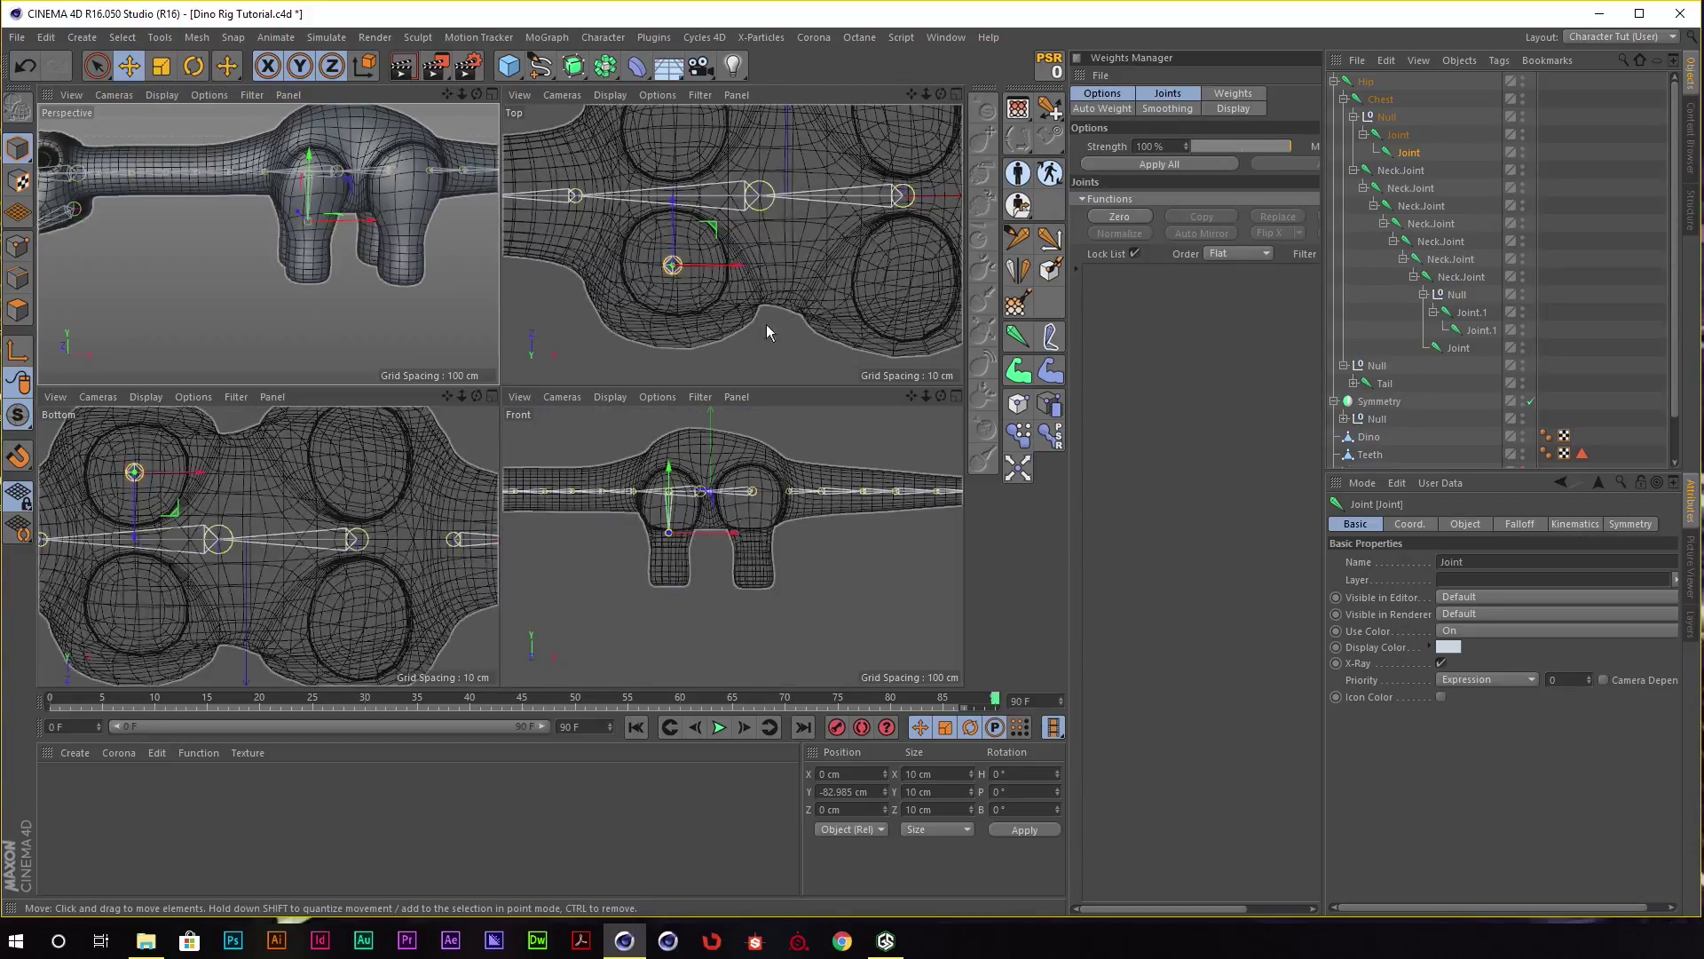
scroll(706, 545, "up", 3)
scroll(775, 520, "up", 2)
scroll(774, 520, "up", 2)
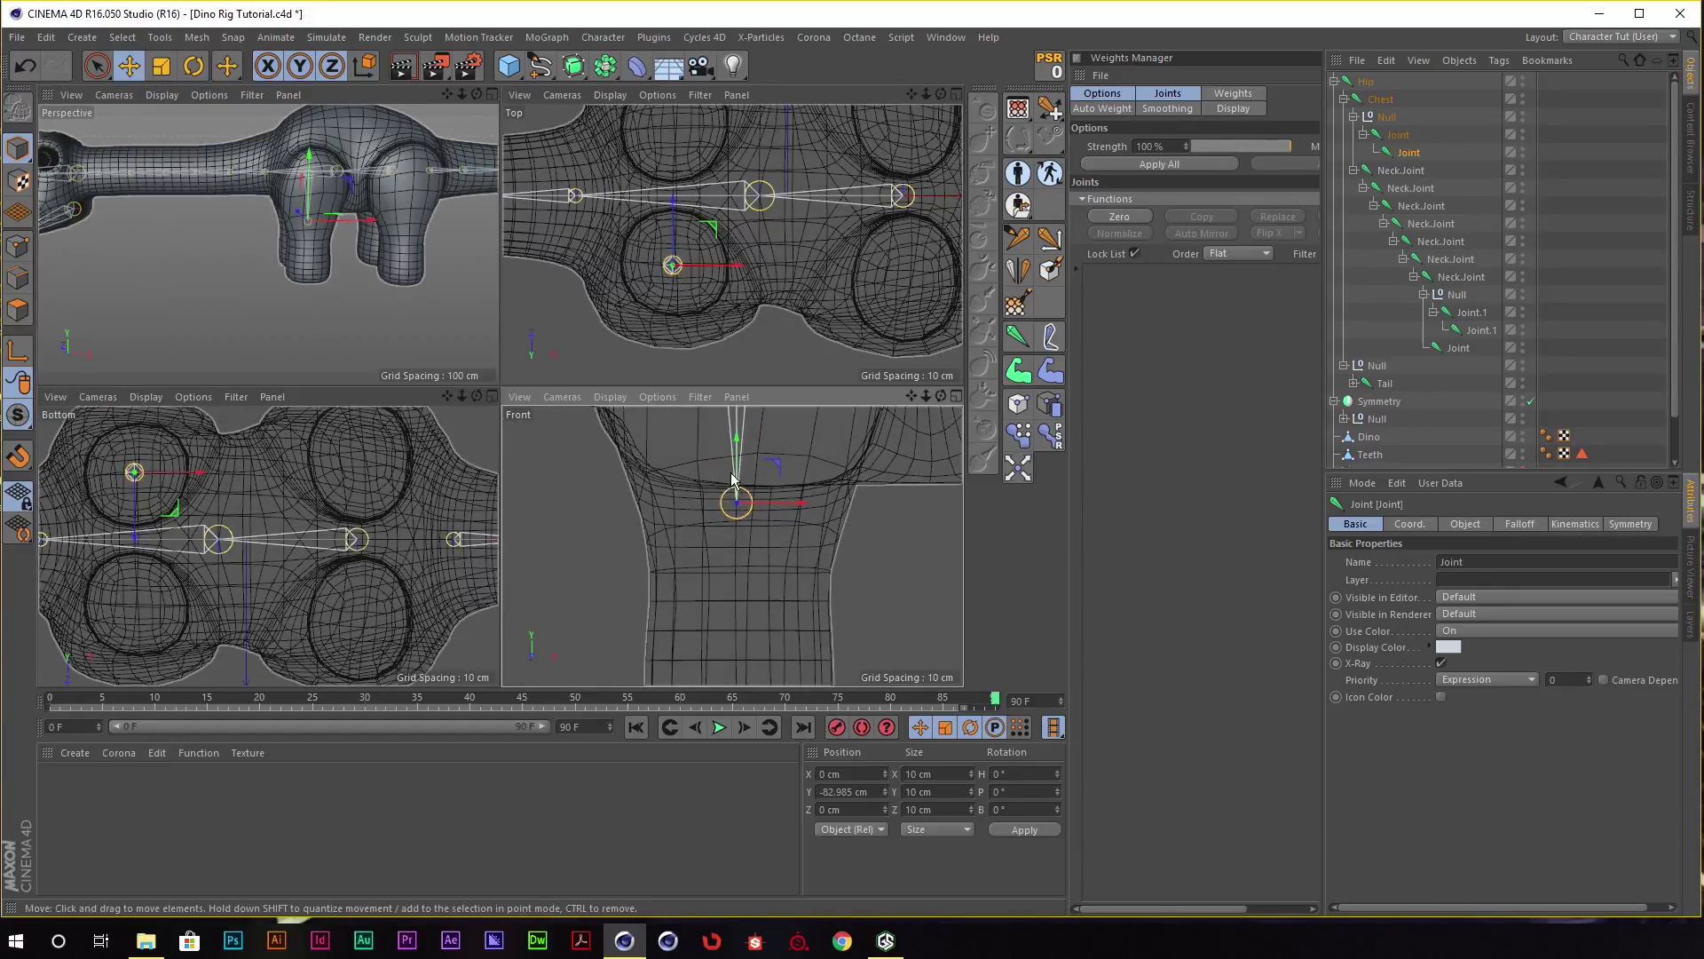
left_click_drag(735, 448, 733, 454)
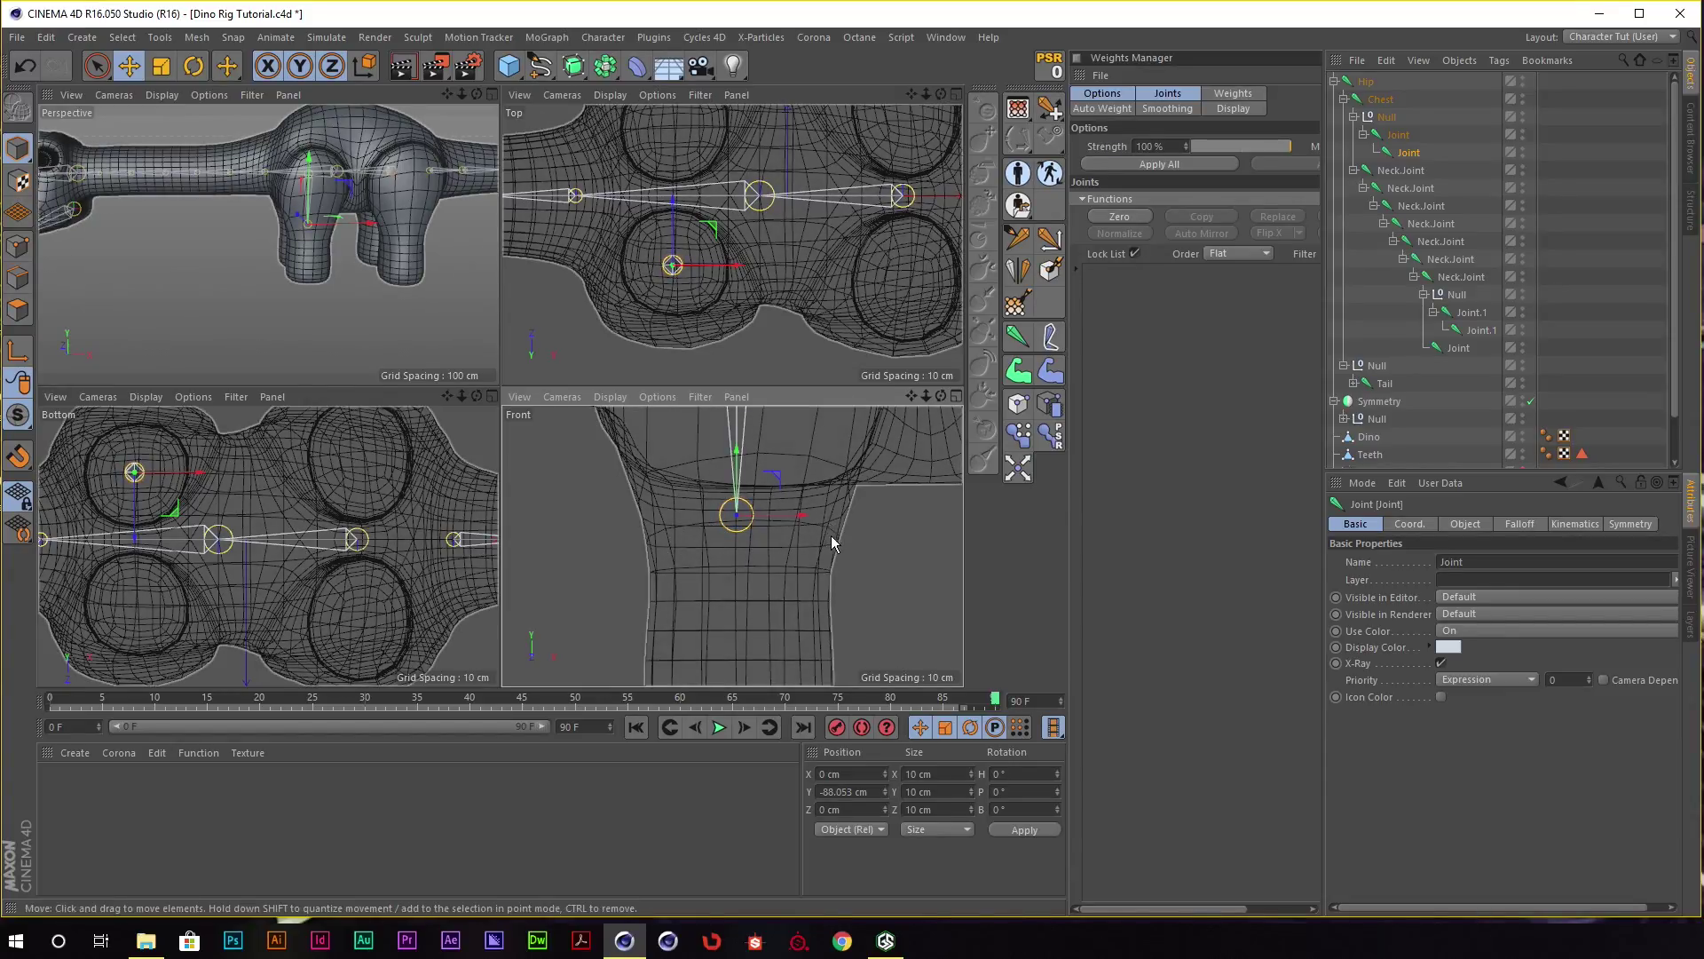
left_click_drag(741, 461, 748, 474)
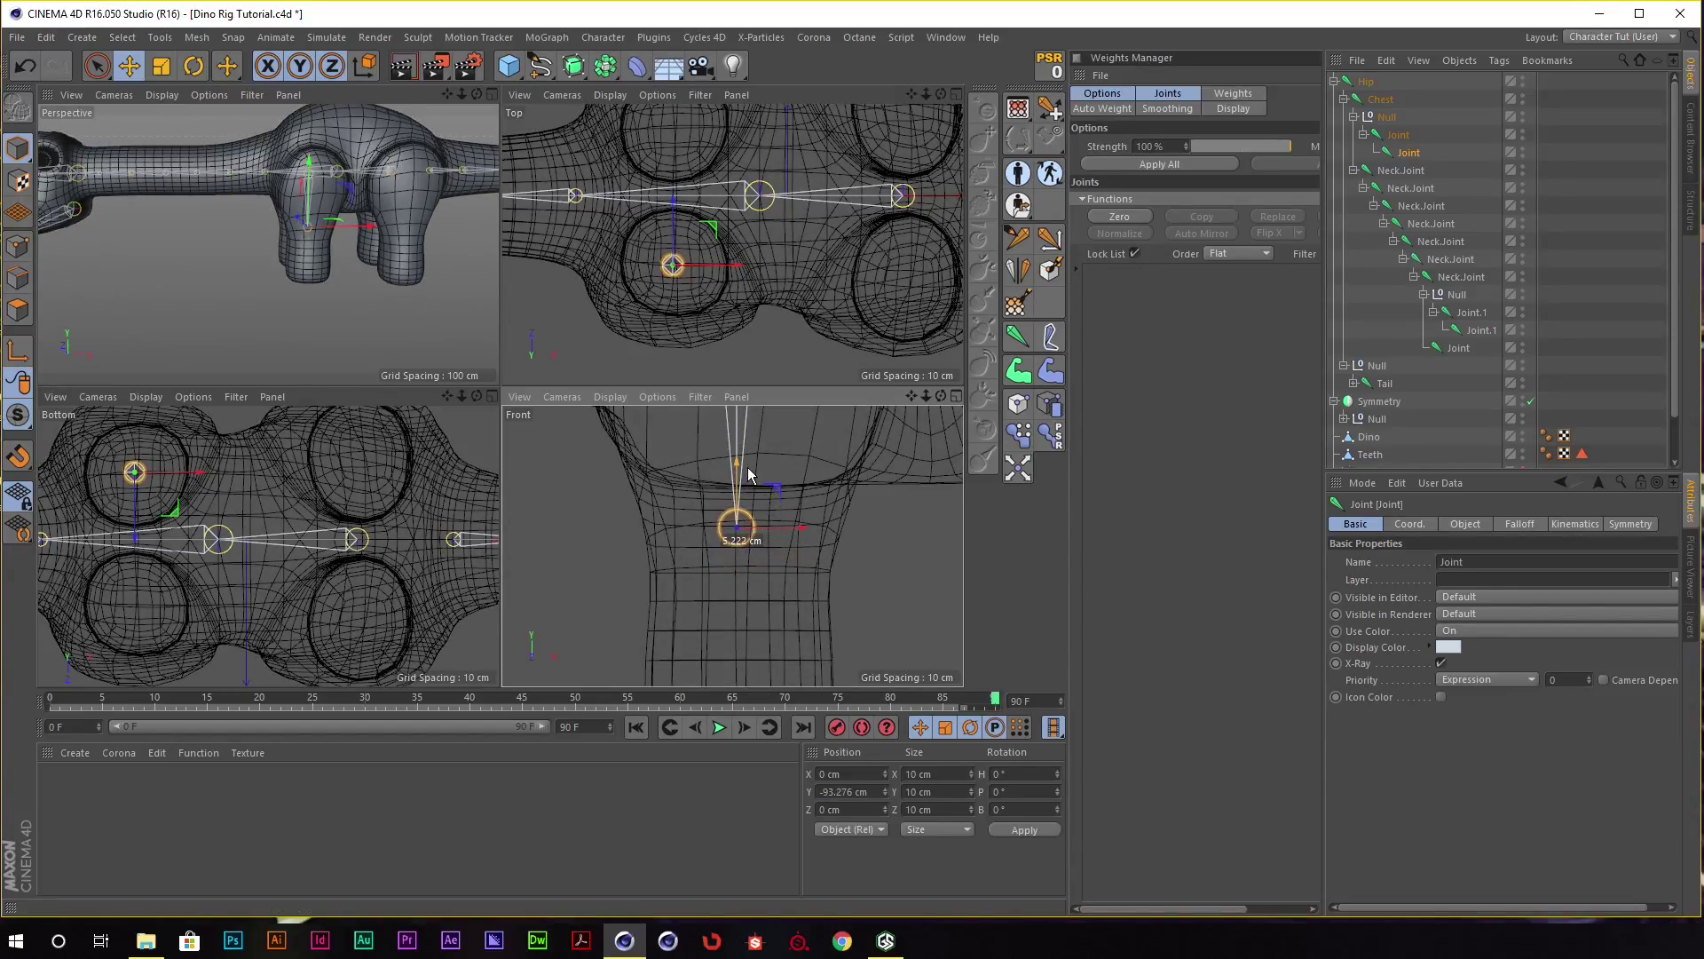
Orbit closer to the legs and switch to point mode.
scroll(463, 270, "up", 3)
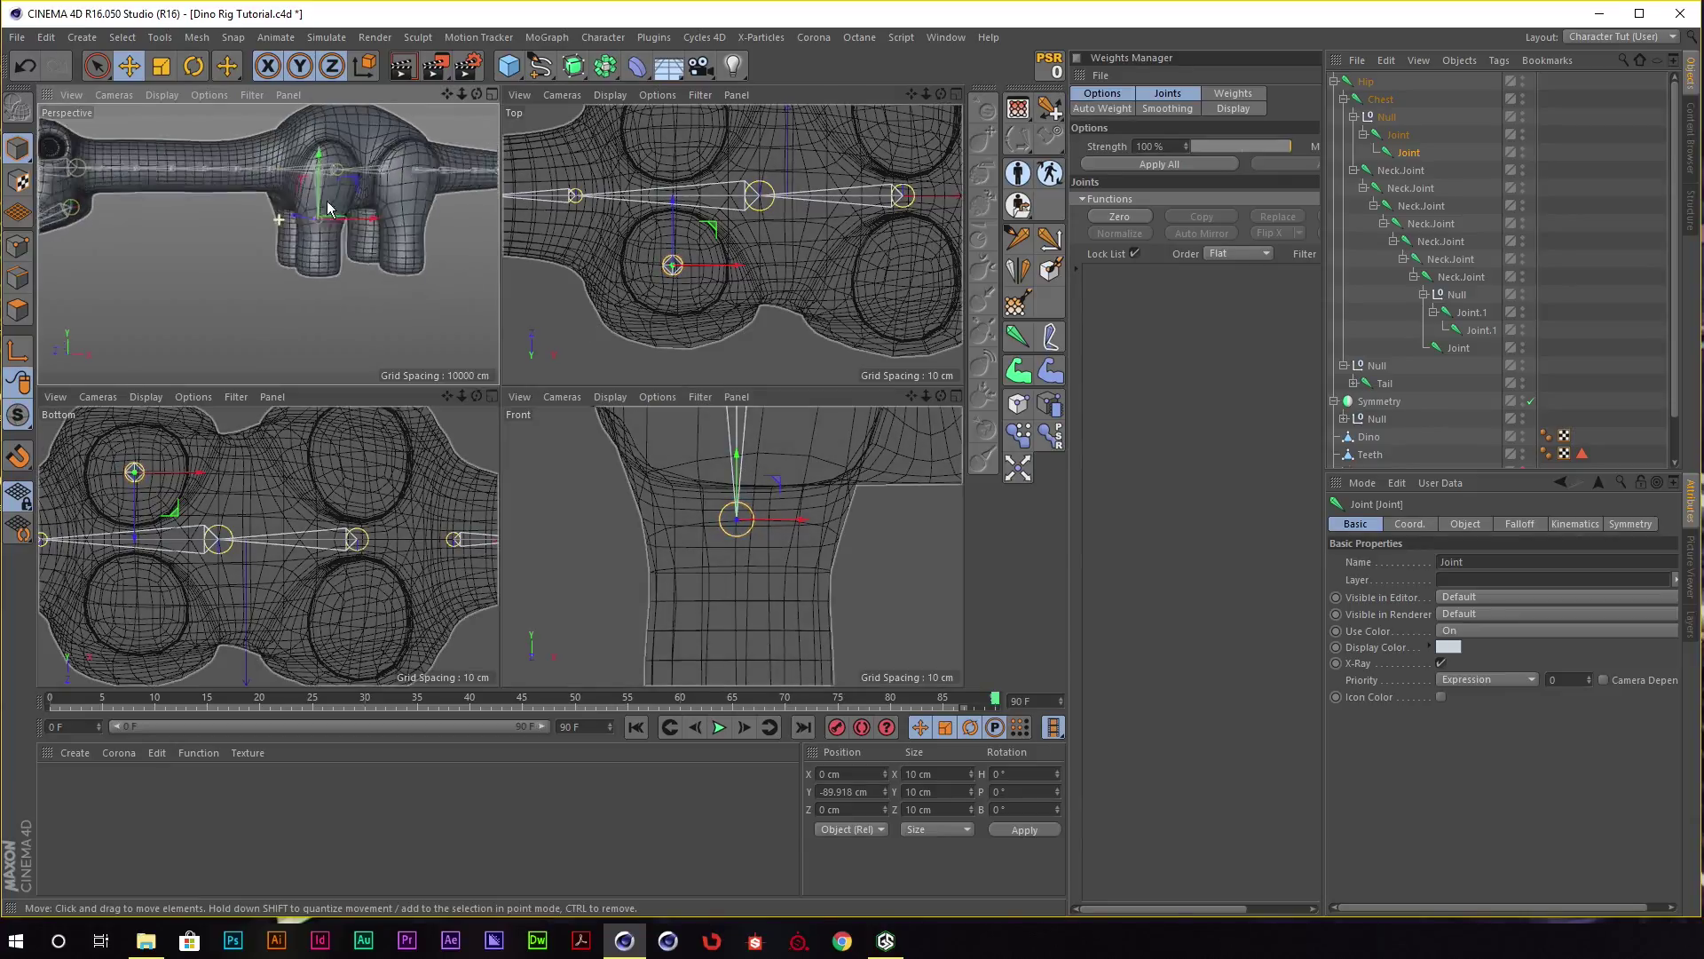
left_click_drag(464, 270, 243, 200, "alt")
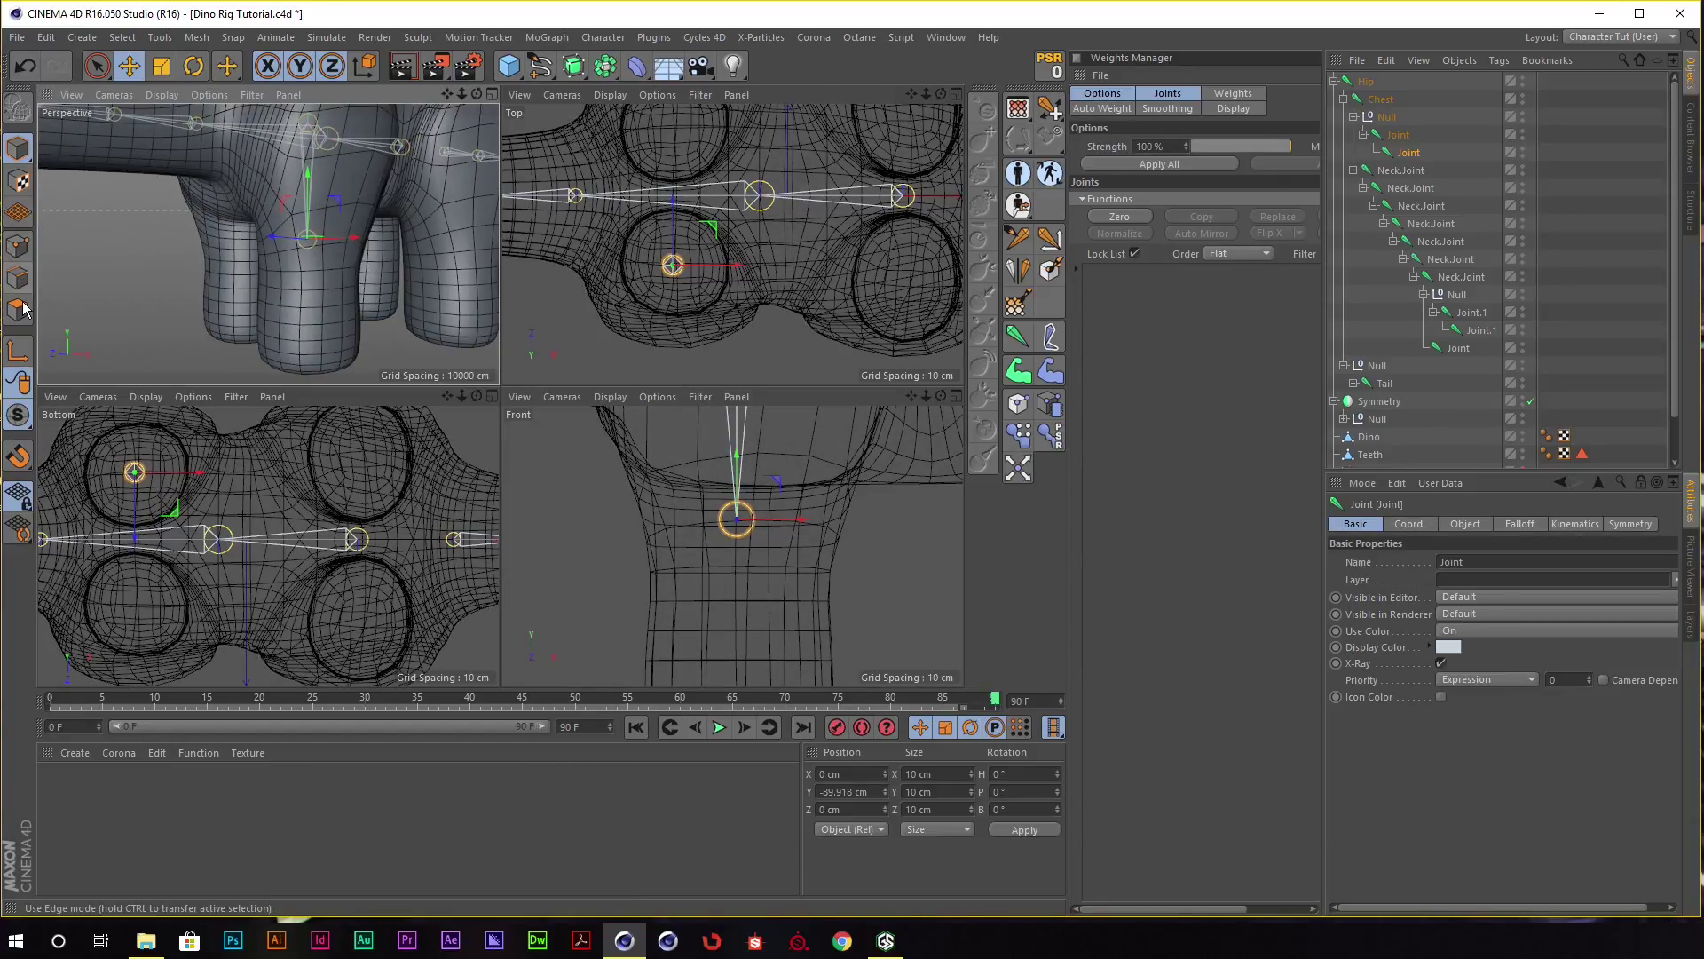
left_click(19, 308)
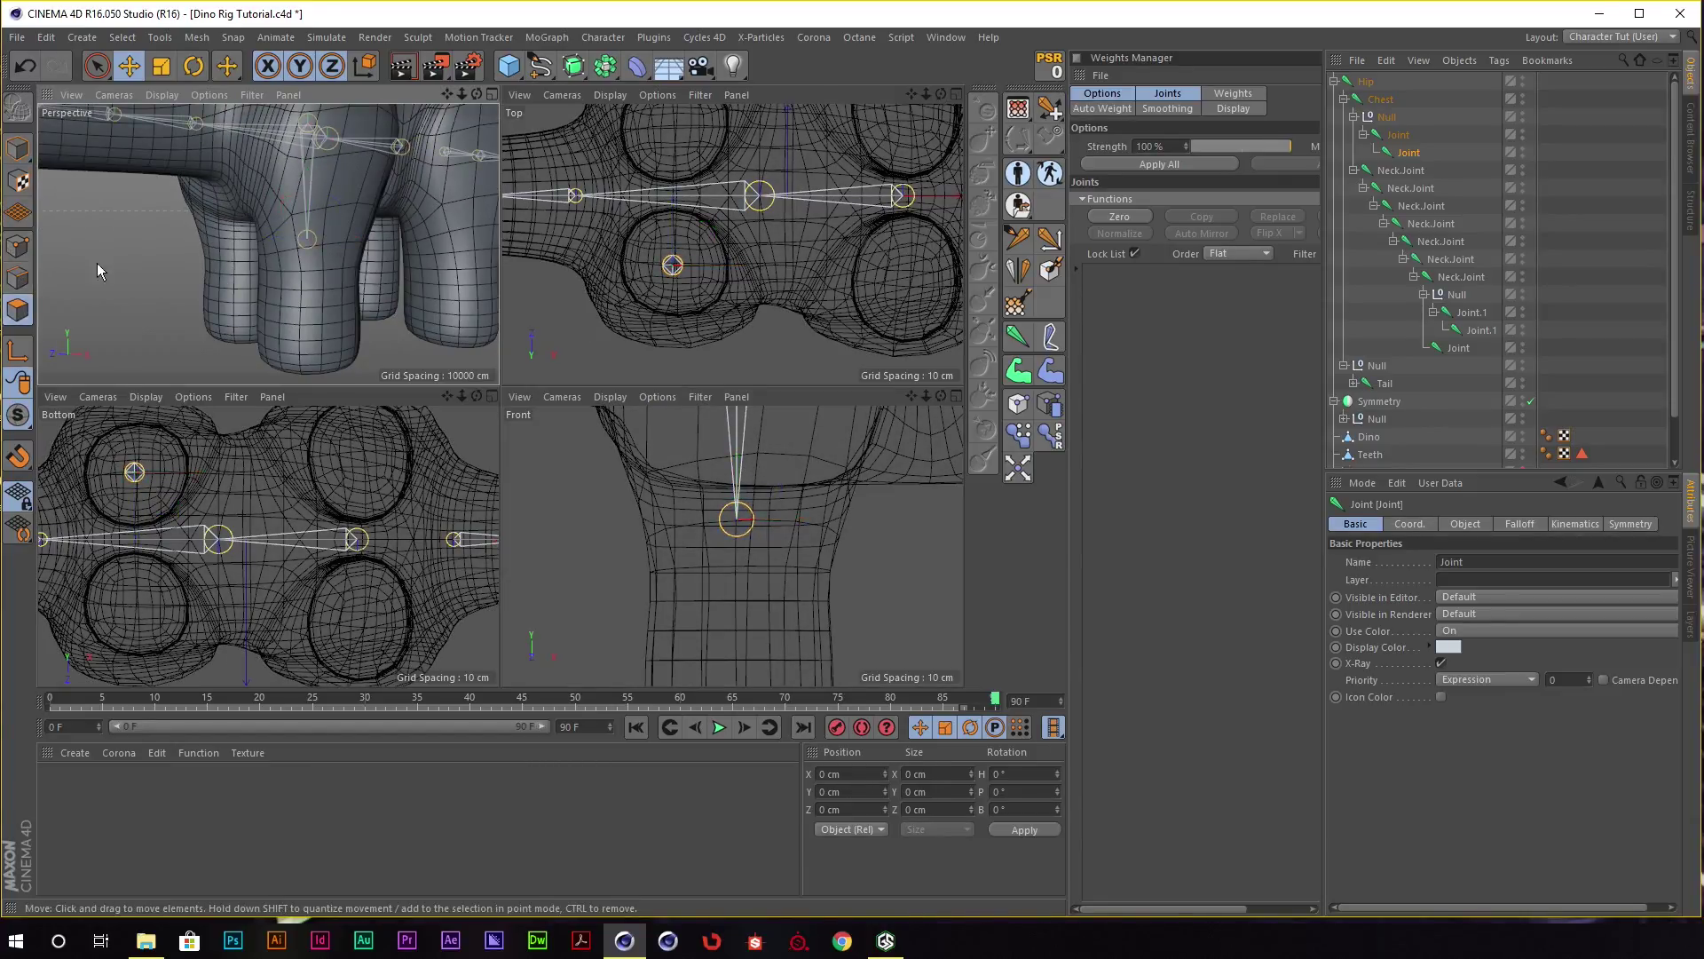
scroll(1376, 451, "down", 2)
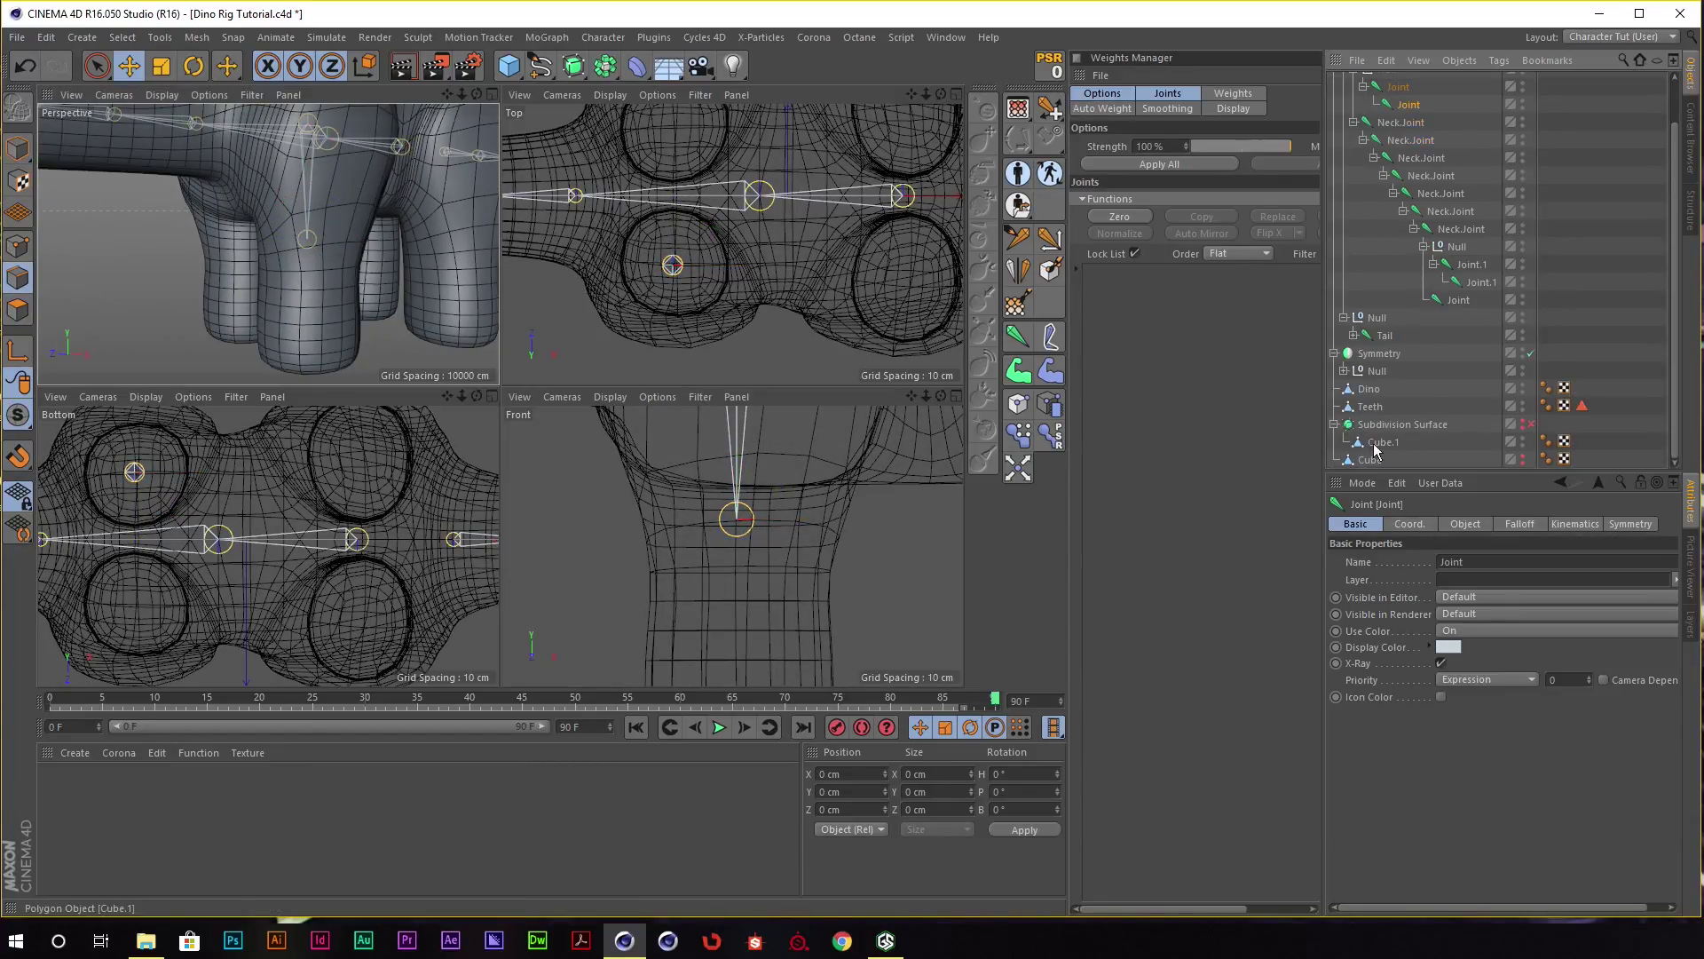
left_click(1367, 389)
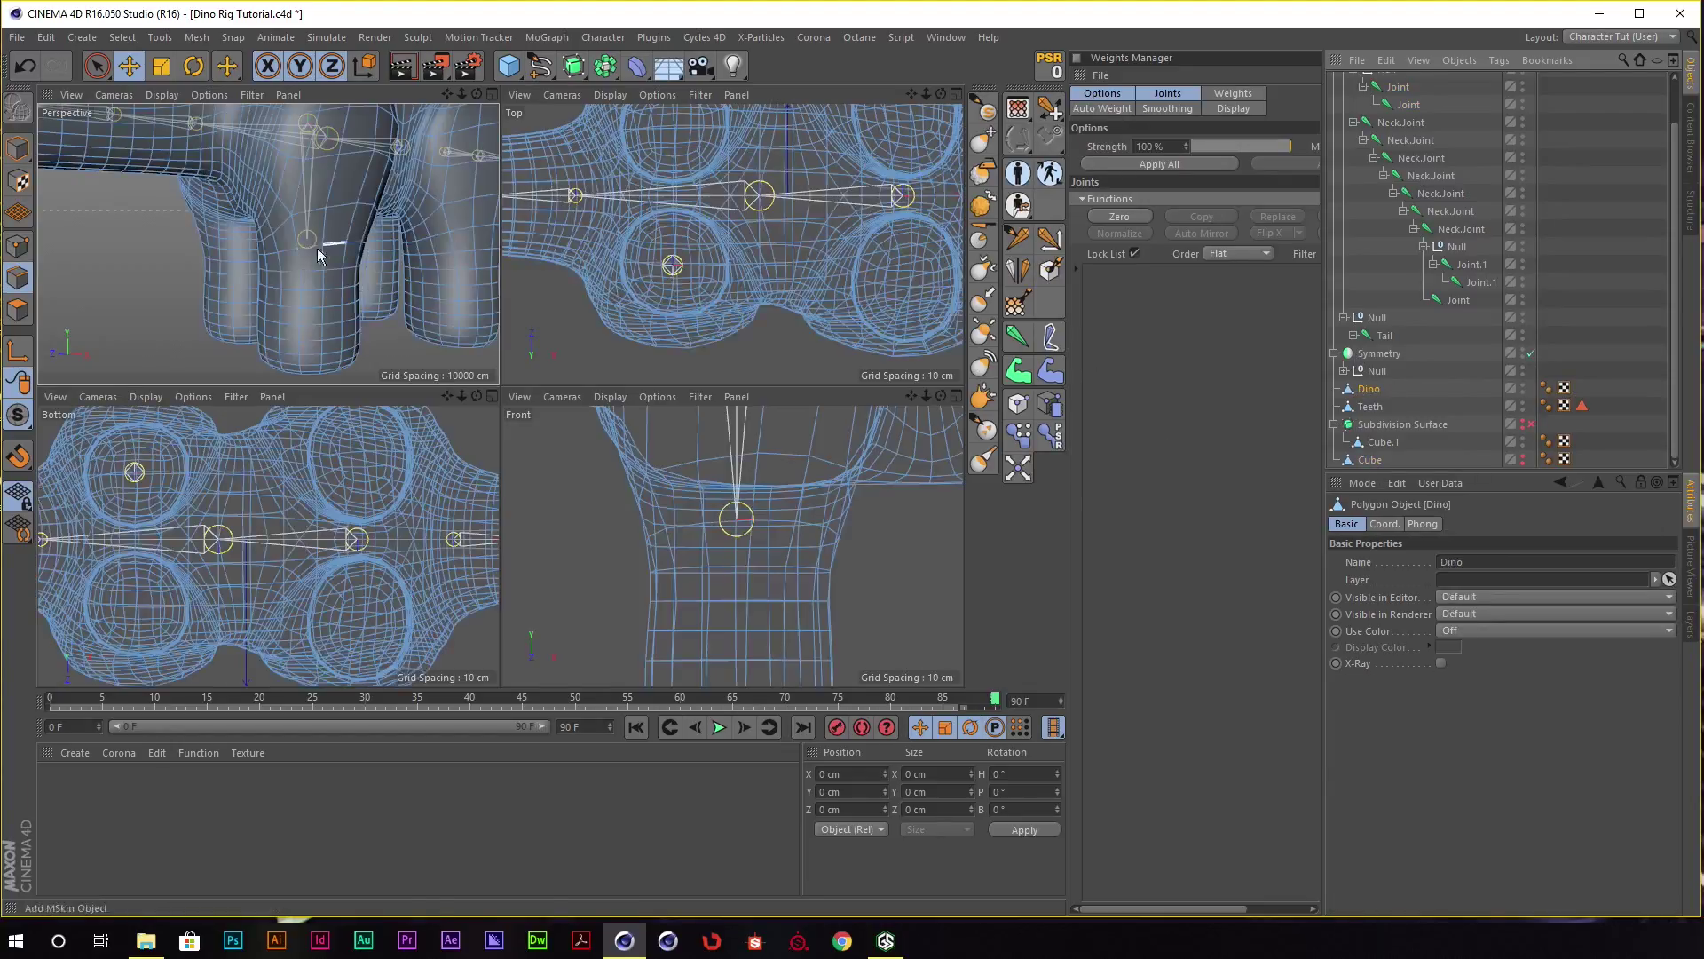
right_click(303, 269)
left_click(355, 391)
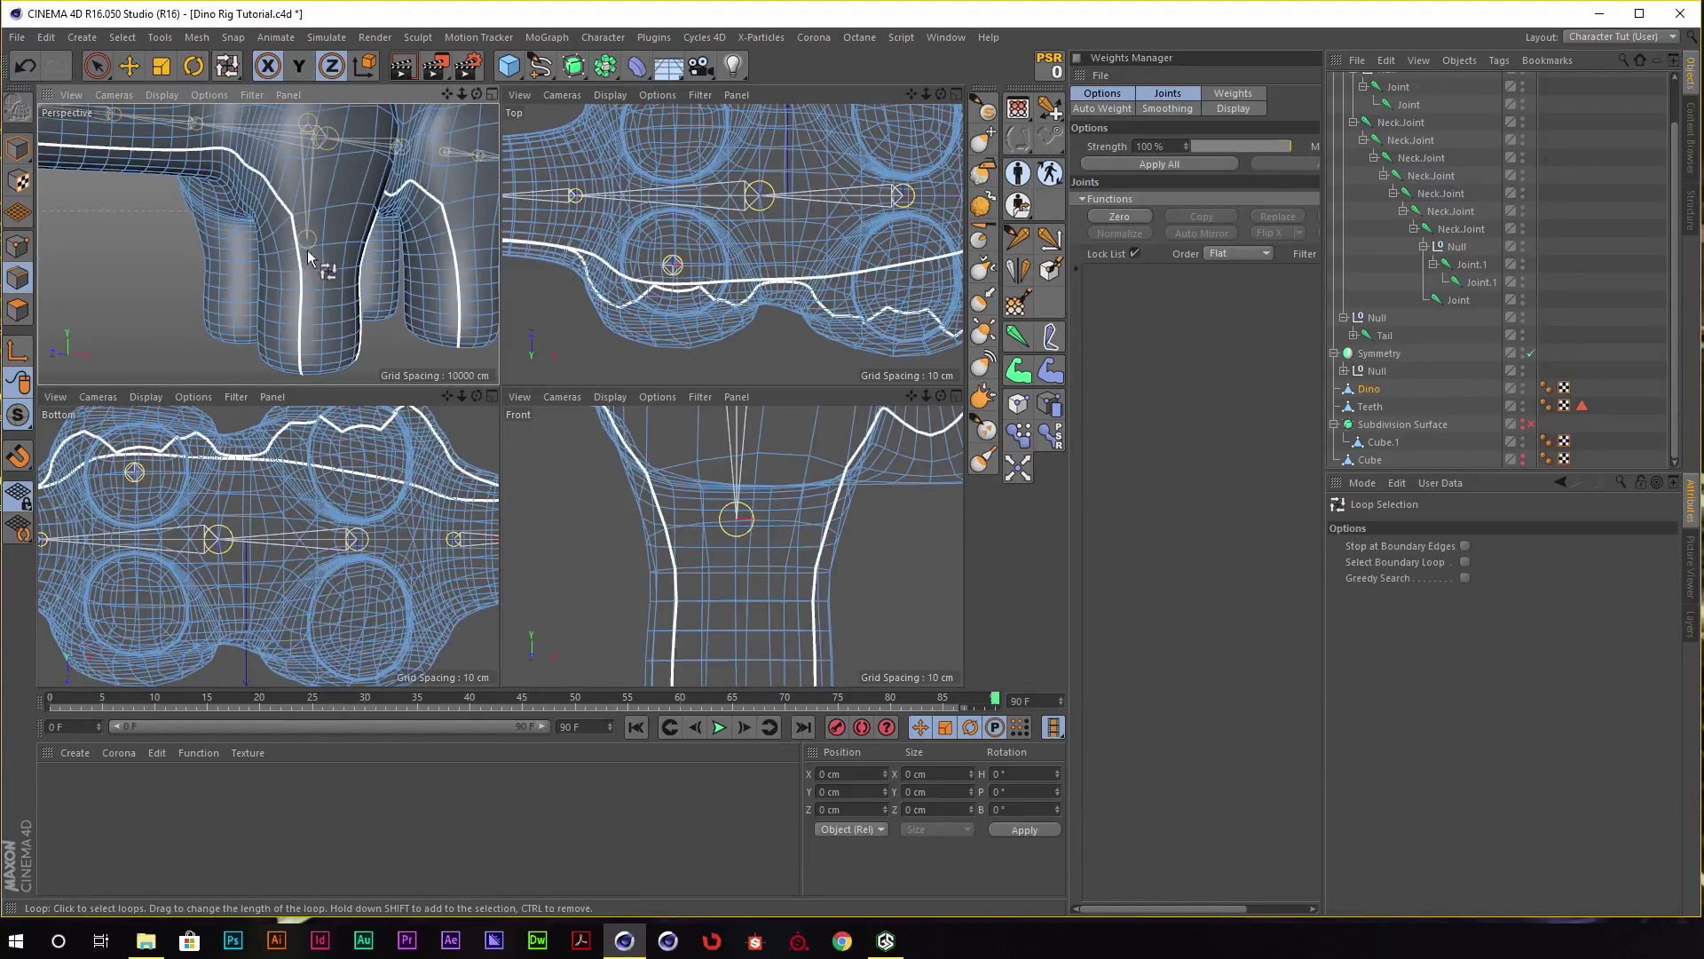
left_click(328, 239)
mouse_move(328, 240)
left_mouse_down("alt")
mouse_move(307, 252)
mouse_move(293, 175)
mouse_move(276, 200)
mouse_move(284, 264)
mouse_move(282, 239)
left_mouse_up("alt")
key("t")
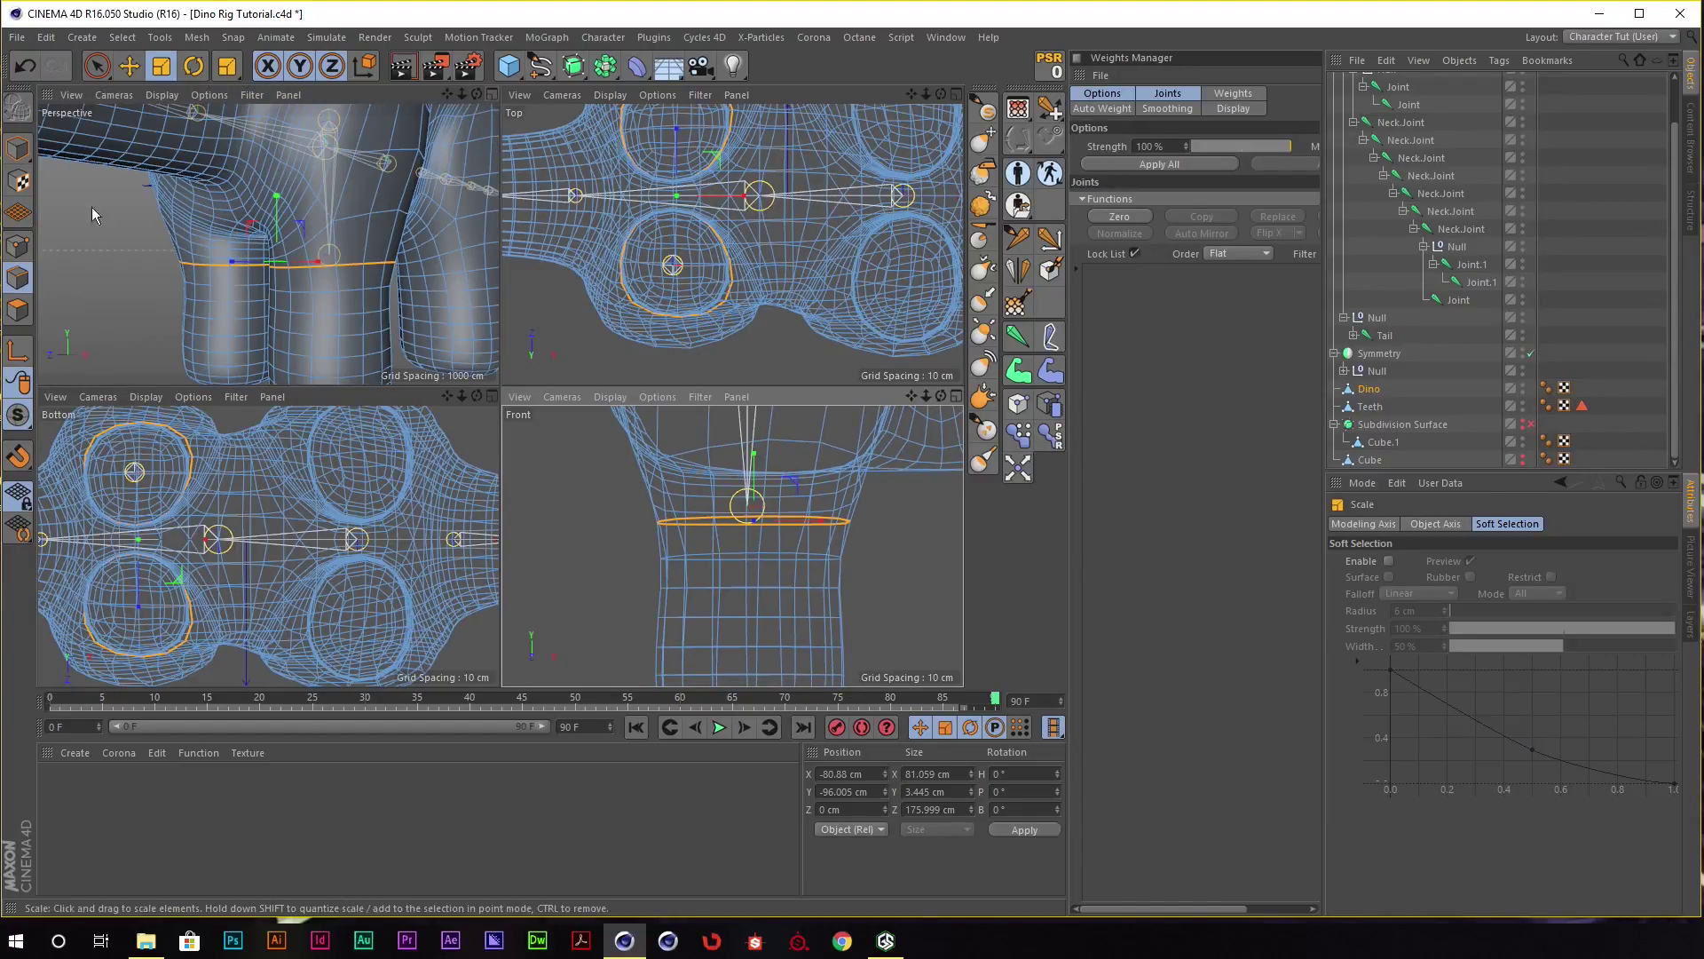
left_click(17, 148)
mouse_move(347, 228)
left_mouse_down("alt")
mouse_move(209, 216)
mouse_move(317, 205)
mouse_move(287, 210)
mouse_move(376, 220)
mouse_move(316, 200)
left_mouse_up("alt")
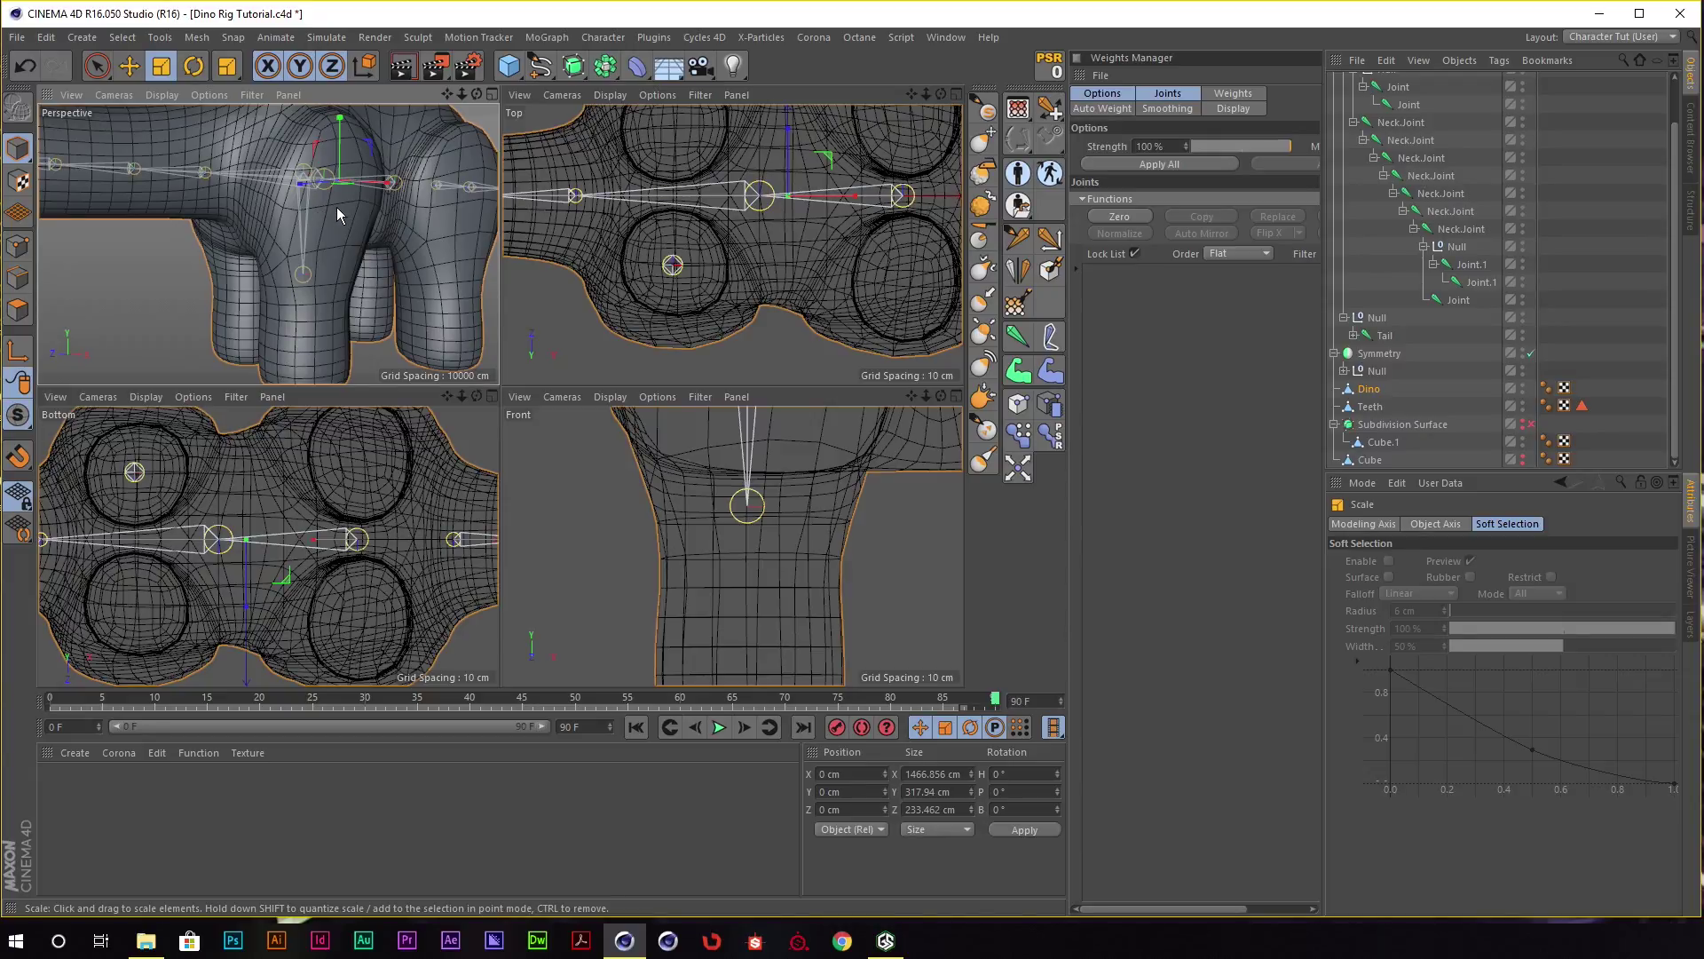
mouse_move(337, 206)
left_mouse_down("alt")
mouse_move(370, 216)
mouse_move(328, 291)
mouse_move(451, 253)
mouse_move(318, 263)
mouse_move(322, 284)
mouse_move(339, 240)
mouse_move(325, 220)
left_mouse_up("alt")
scroll(320, 293, "down", 2)
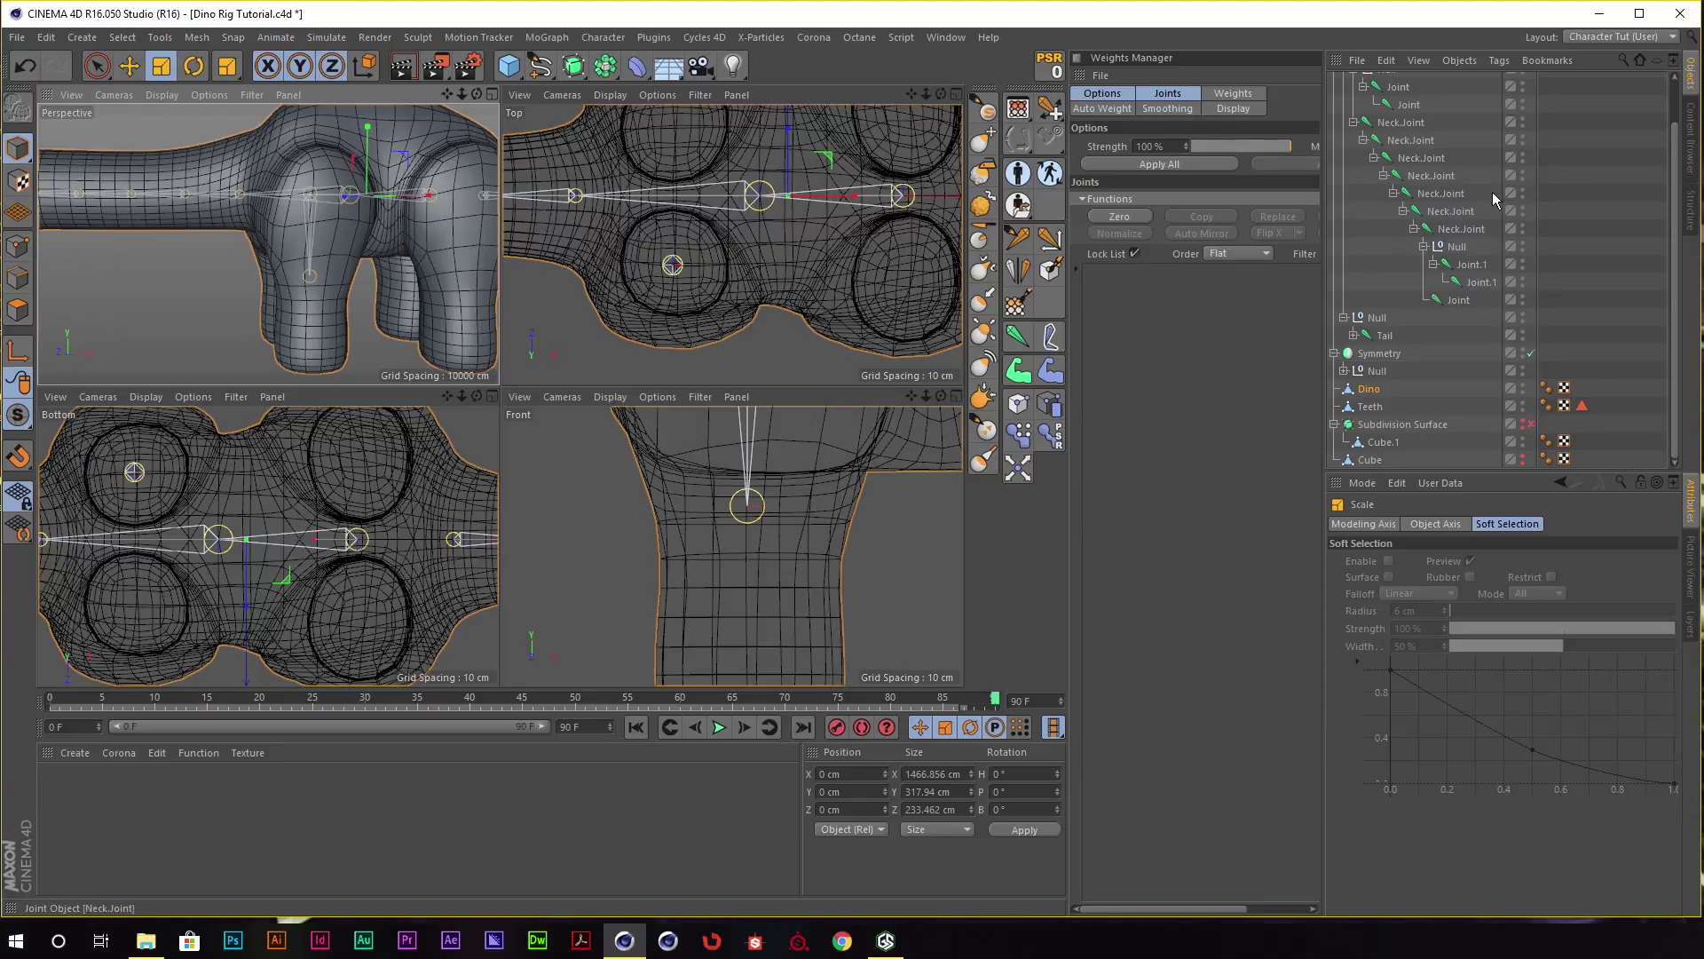
scroll(1420, 177, "up", 2)
Duplicate the lowest leg joint as its child and move it to the bottom of the foot.
left_click(1410, 154)
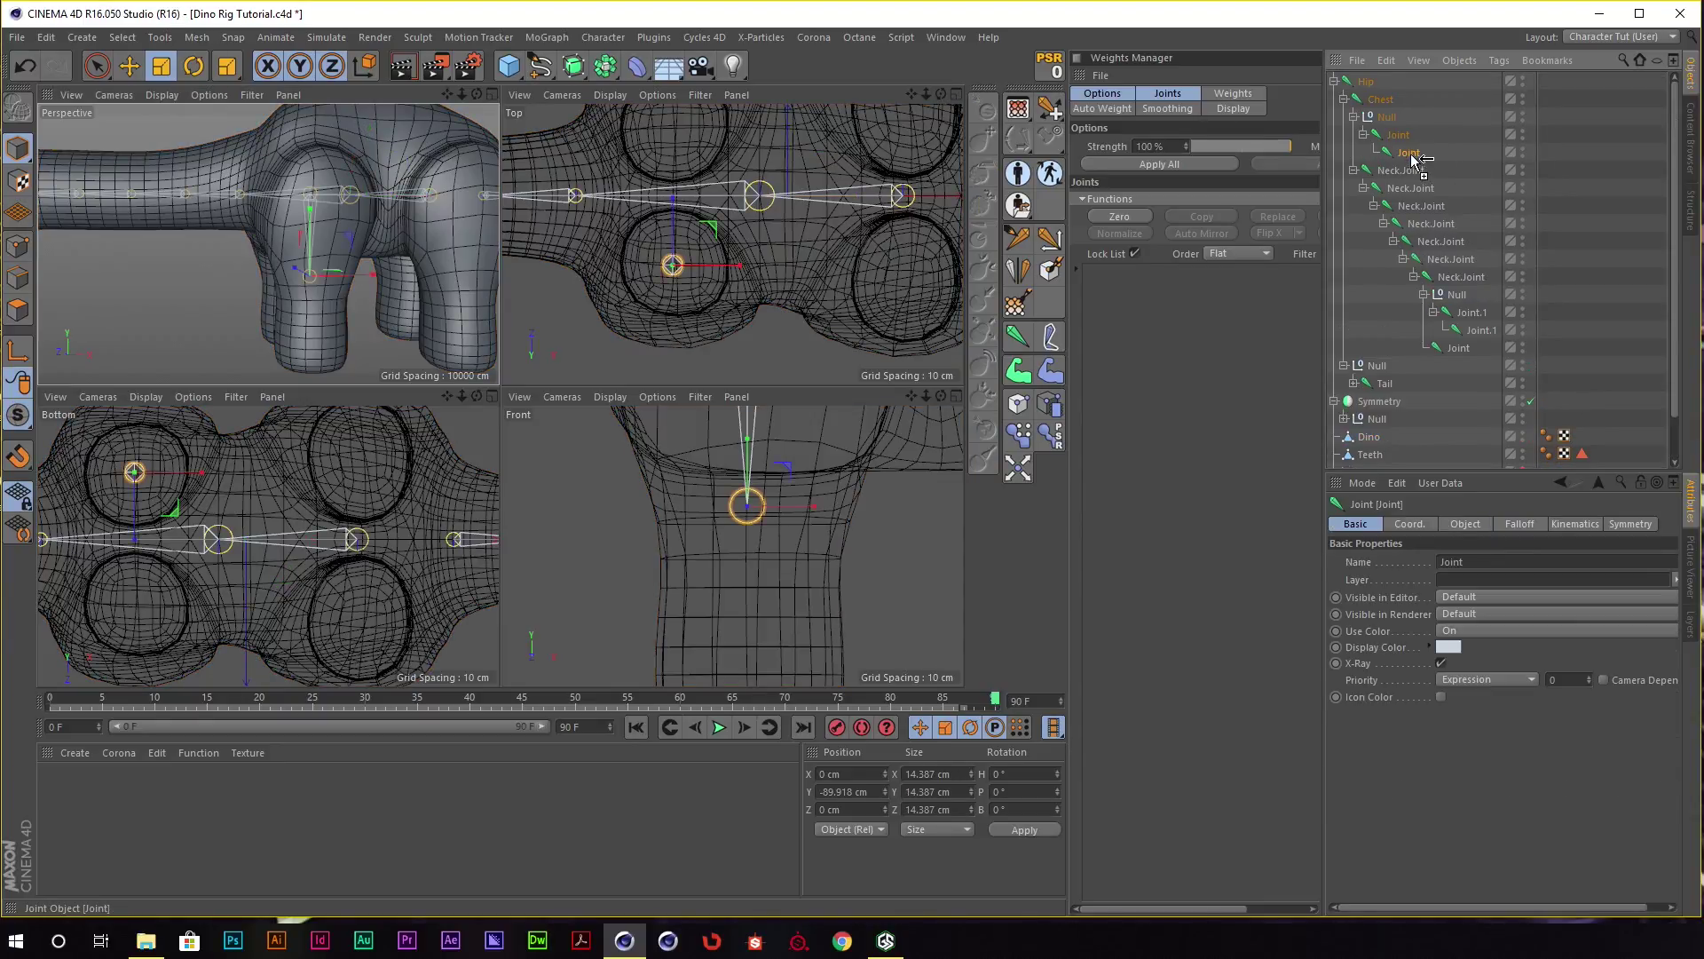
left_click_drag(1413, 158, 1412, 154, "ctrl")
middle_click_drag(444, 222, 432, 160, "alt")
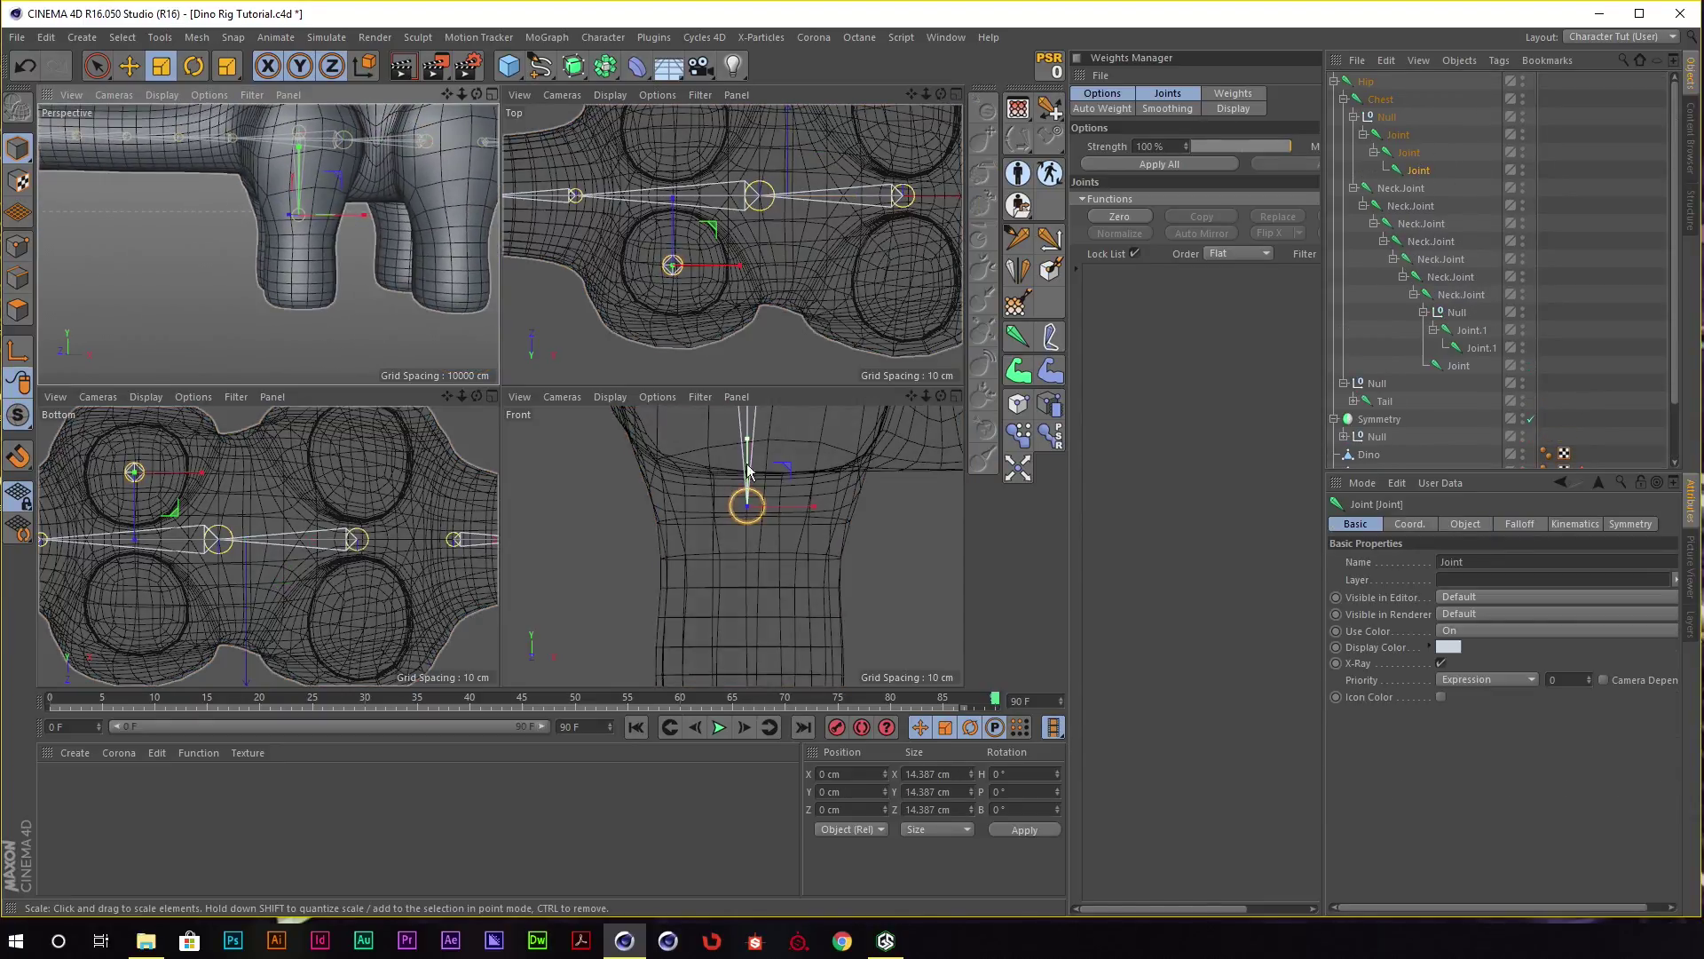
scroll(749, 471, "down", 3)
key("e")
left_click_drag(749, 436, 735, 602)
scroll(730, 552, "down", 4)
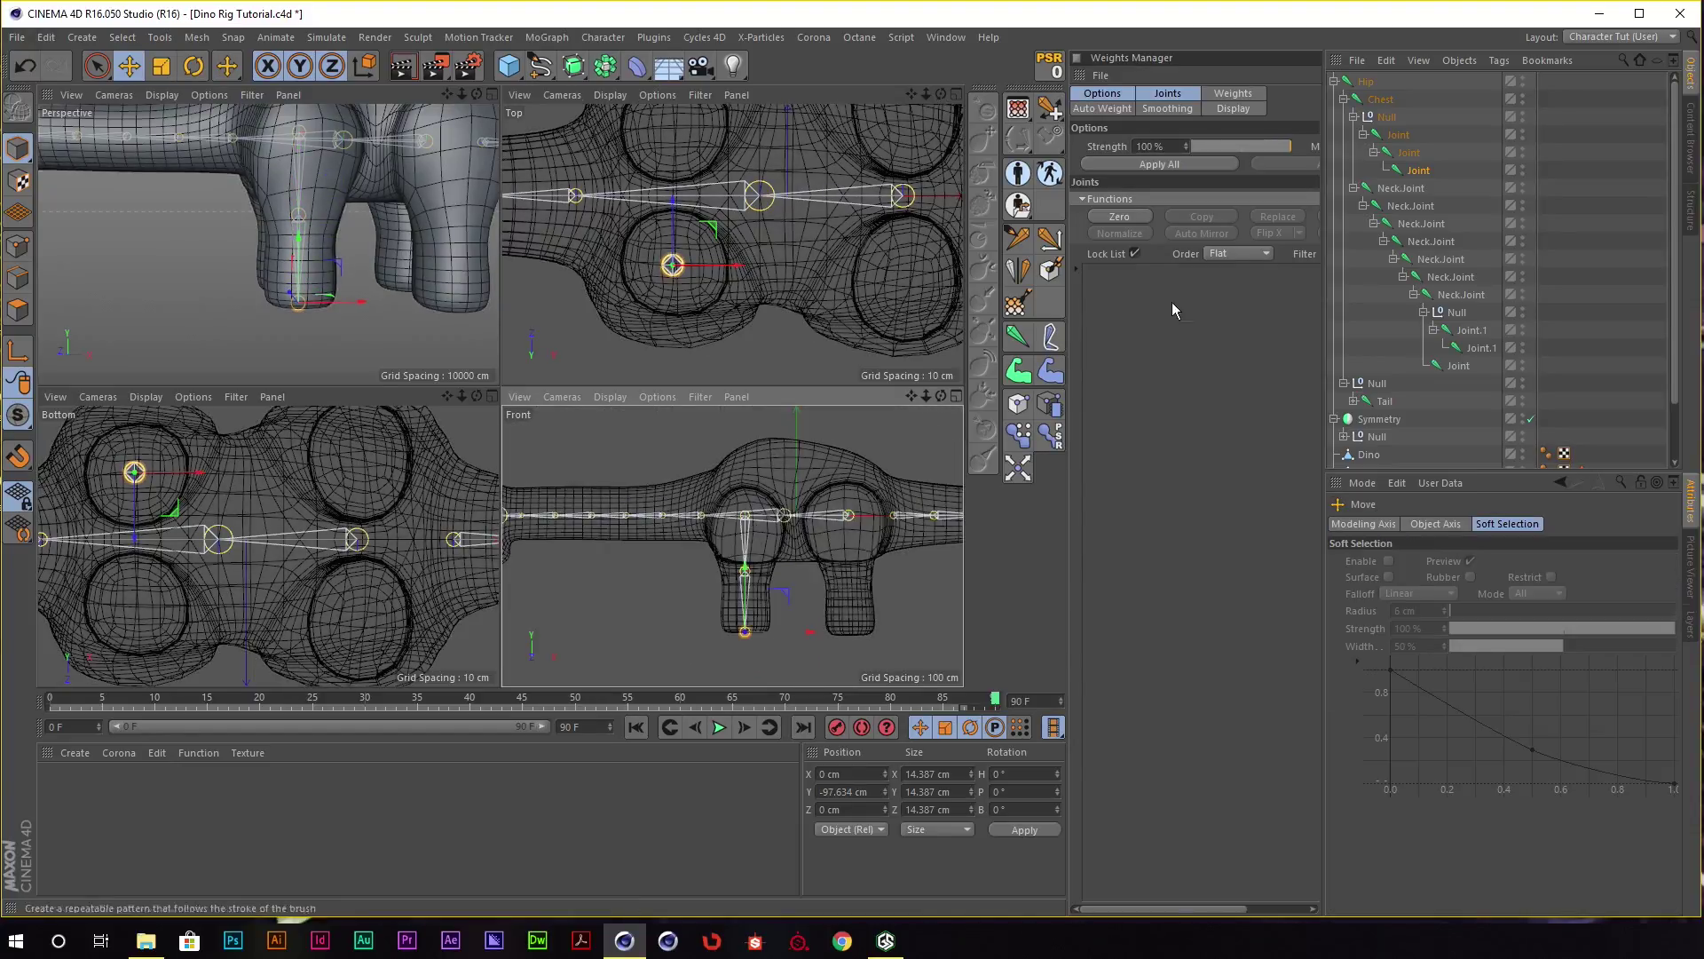
Select the leg's Null and orbit to a three-quarter view of the front leg.
left_click(1387, 117, "shift")
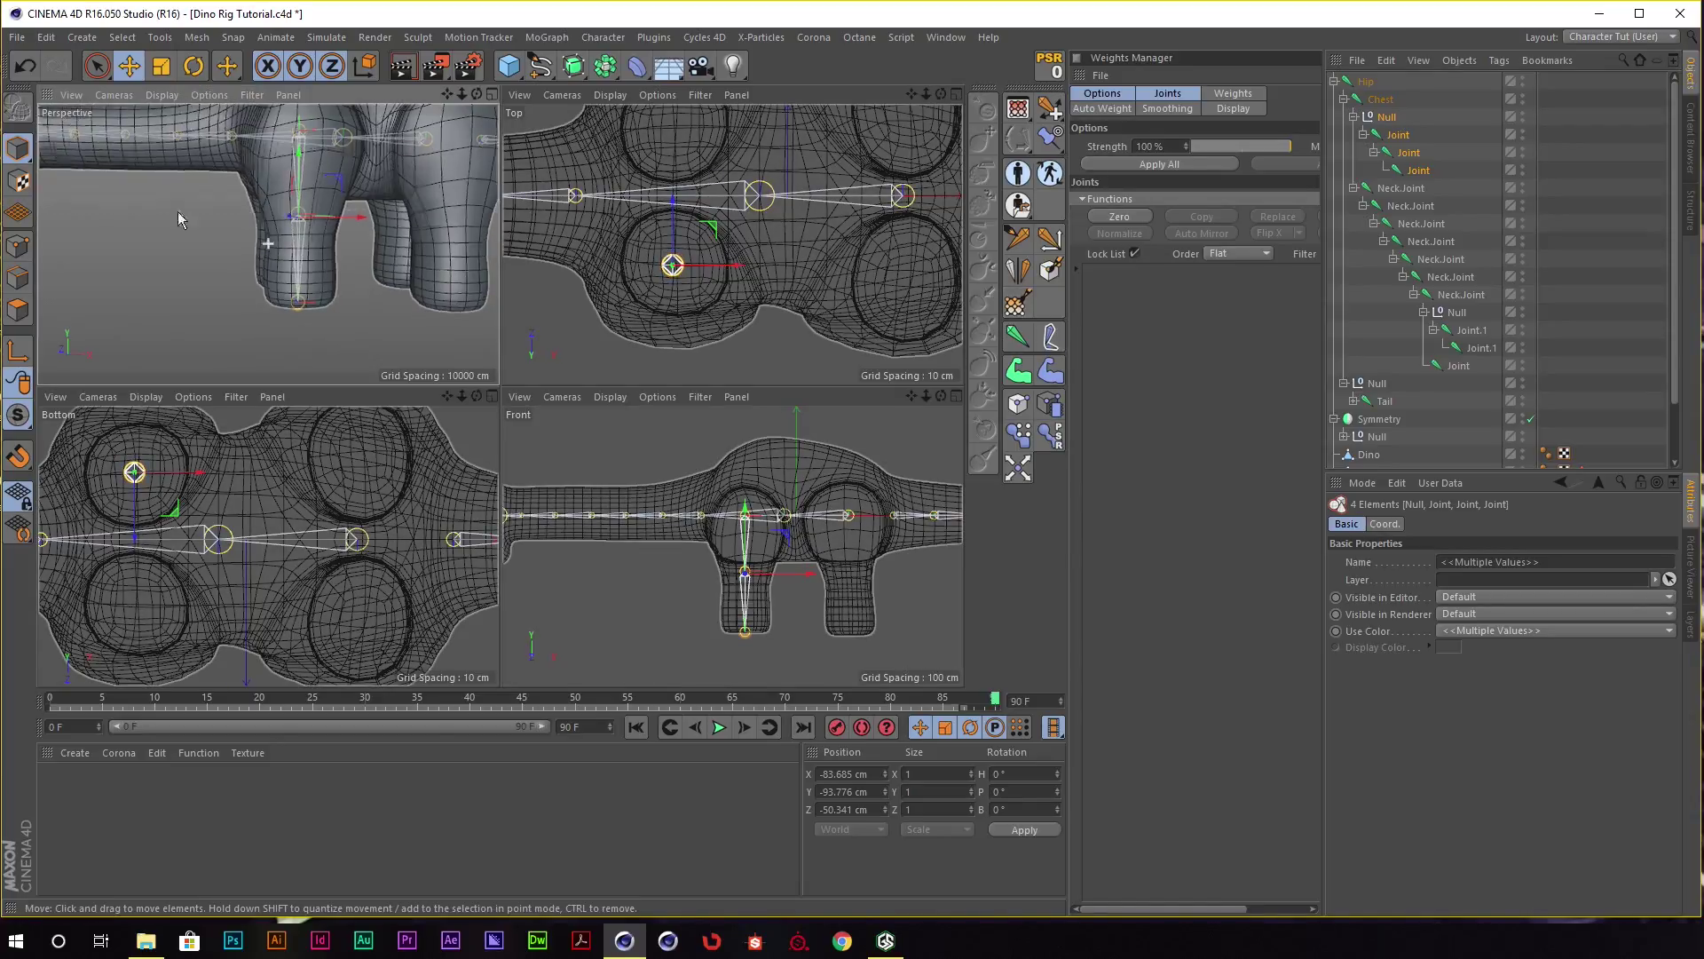
mouse_move(179, 219)
left_mouse_down("alt")
mouse_move(333, 216)
mouse_move(371, 153)
left_mouse_up("alt")
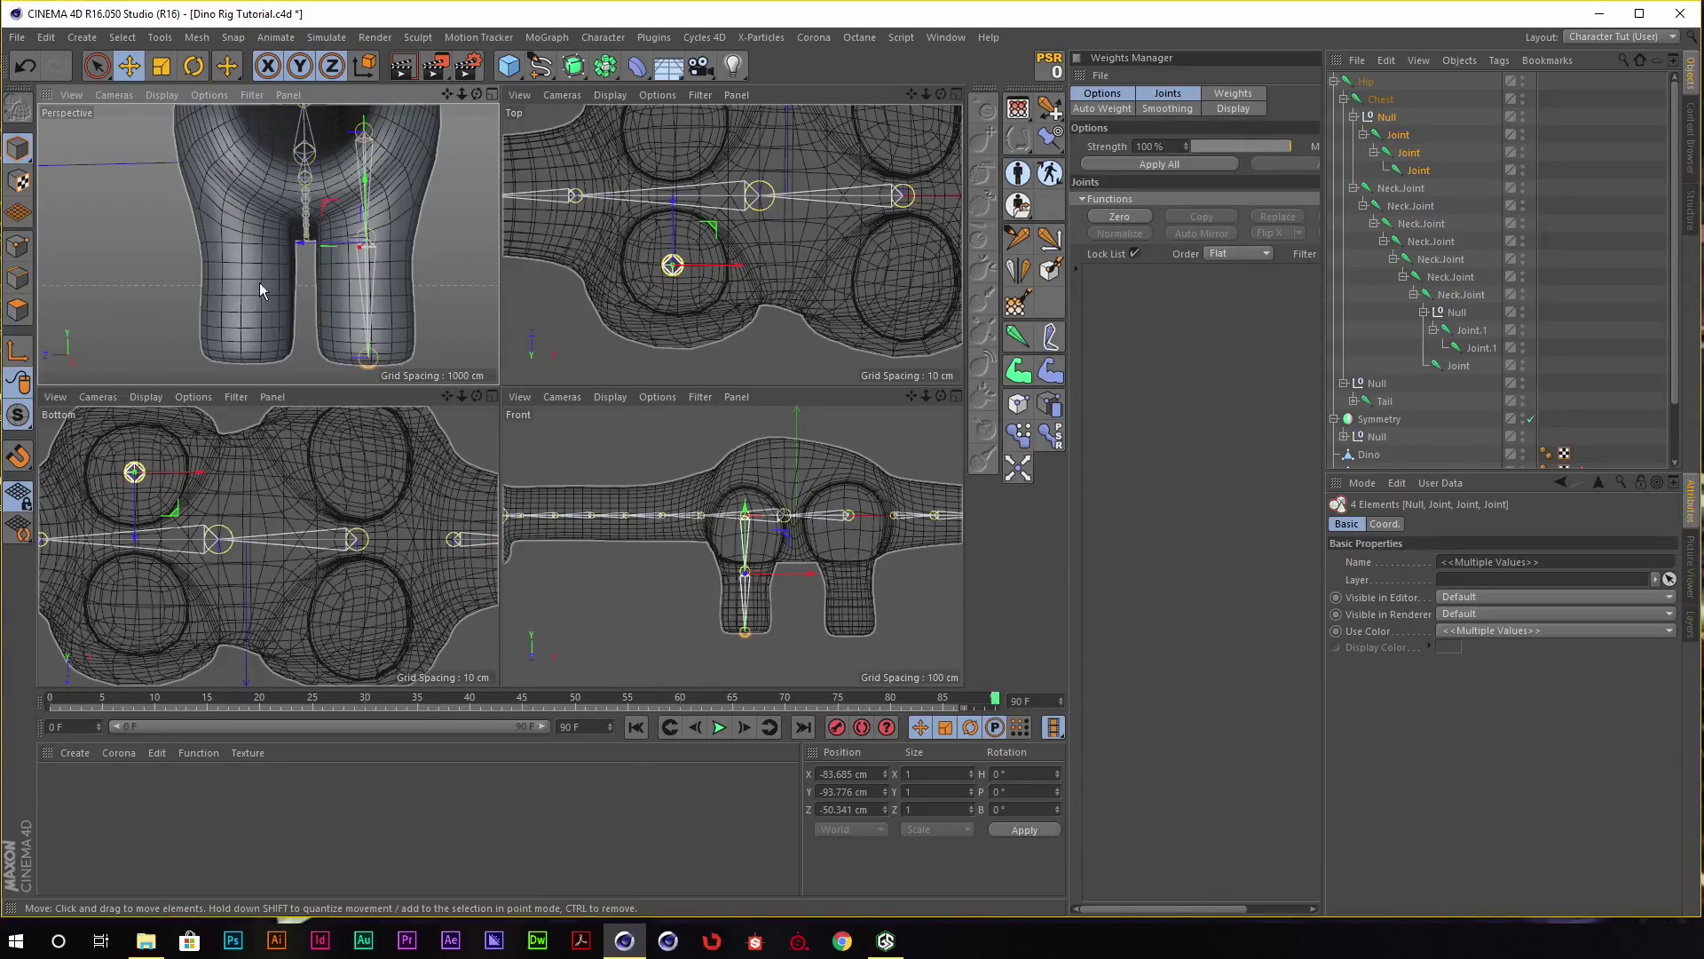
left_click_drag(360, 215, 531, 221, "alt")
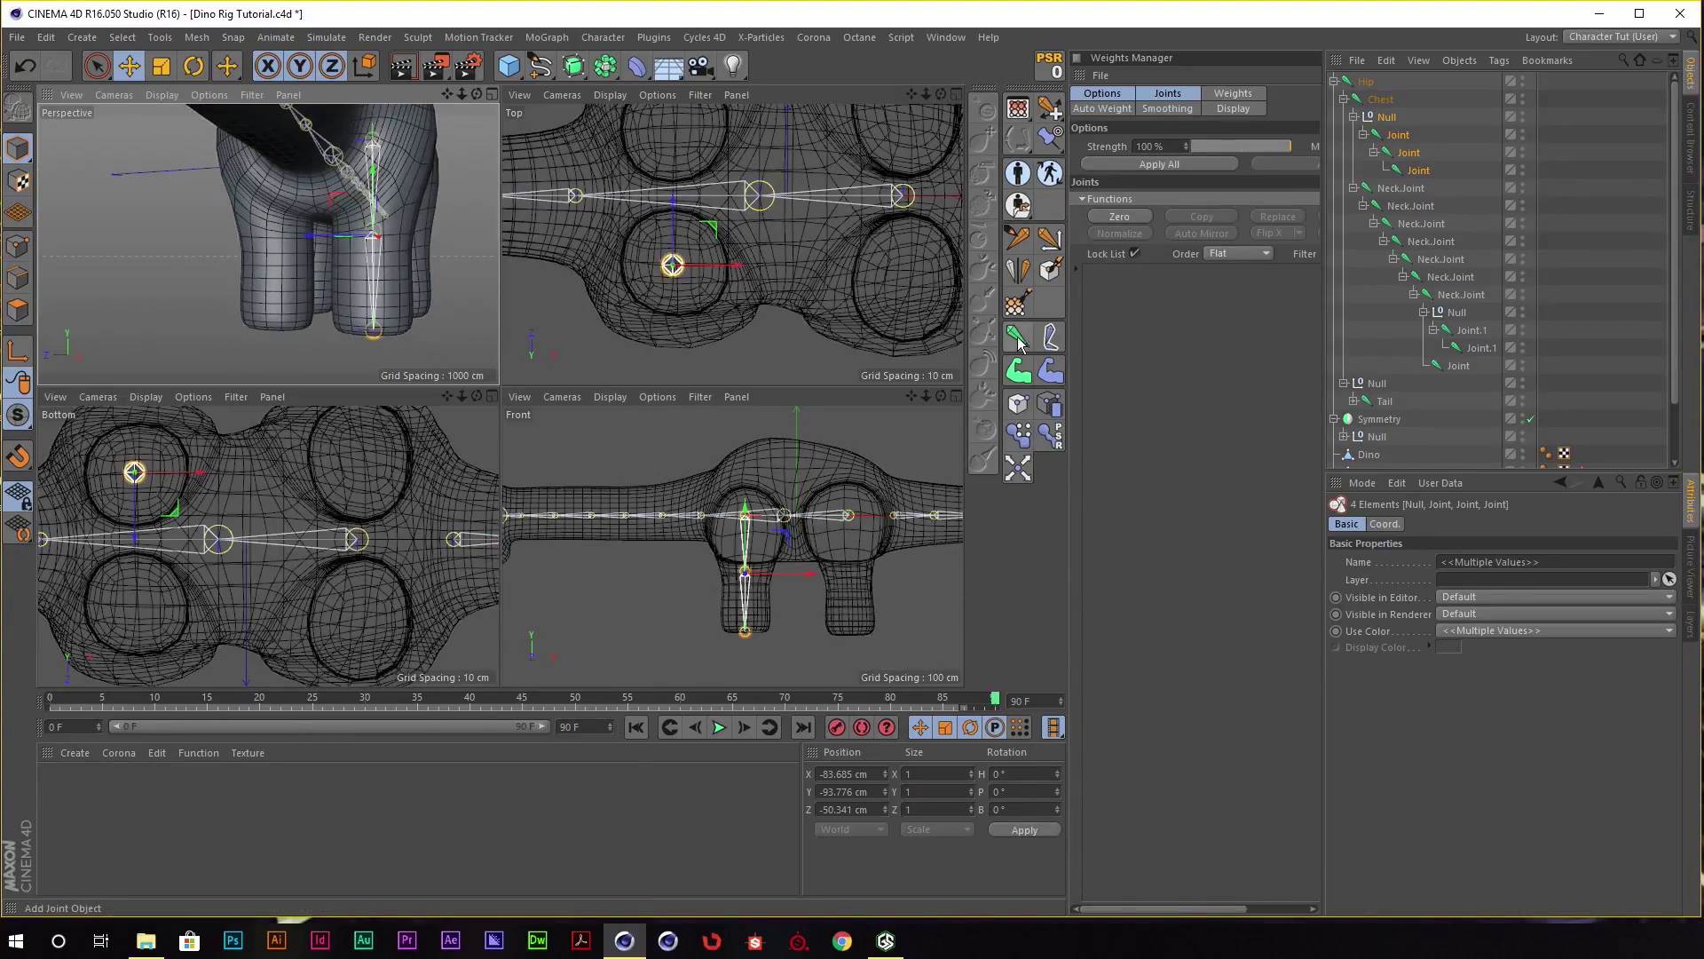
Mirror the leg Null and its joint chain across Z (XY) onto the other front leg.
left_click(1021, 272)
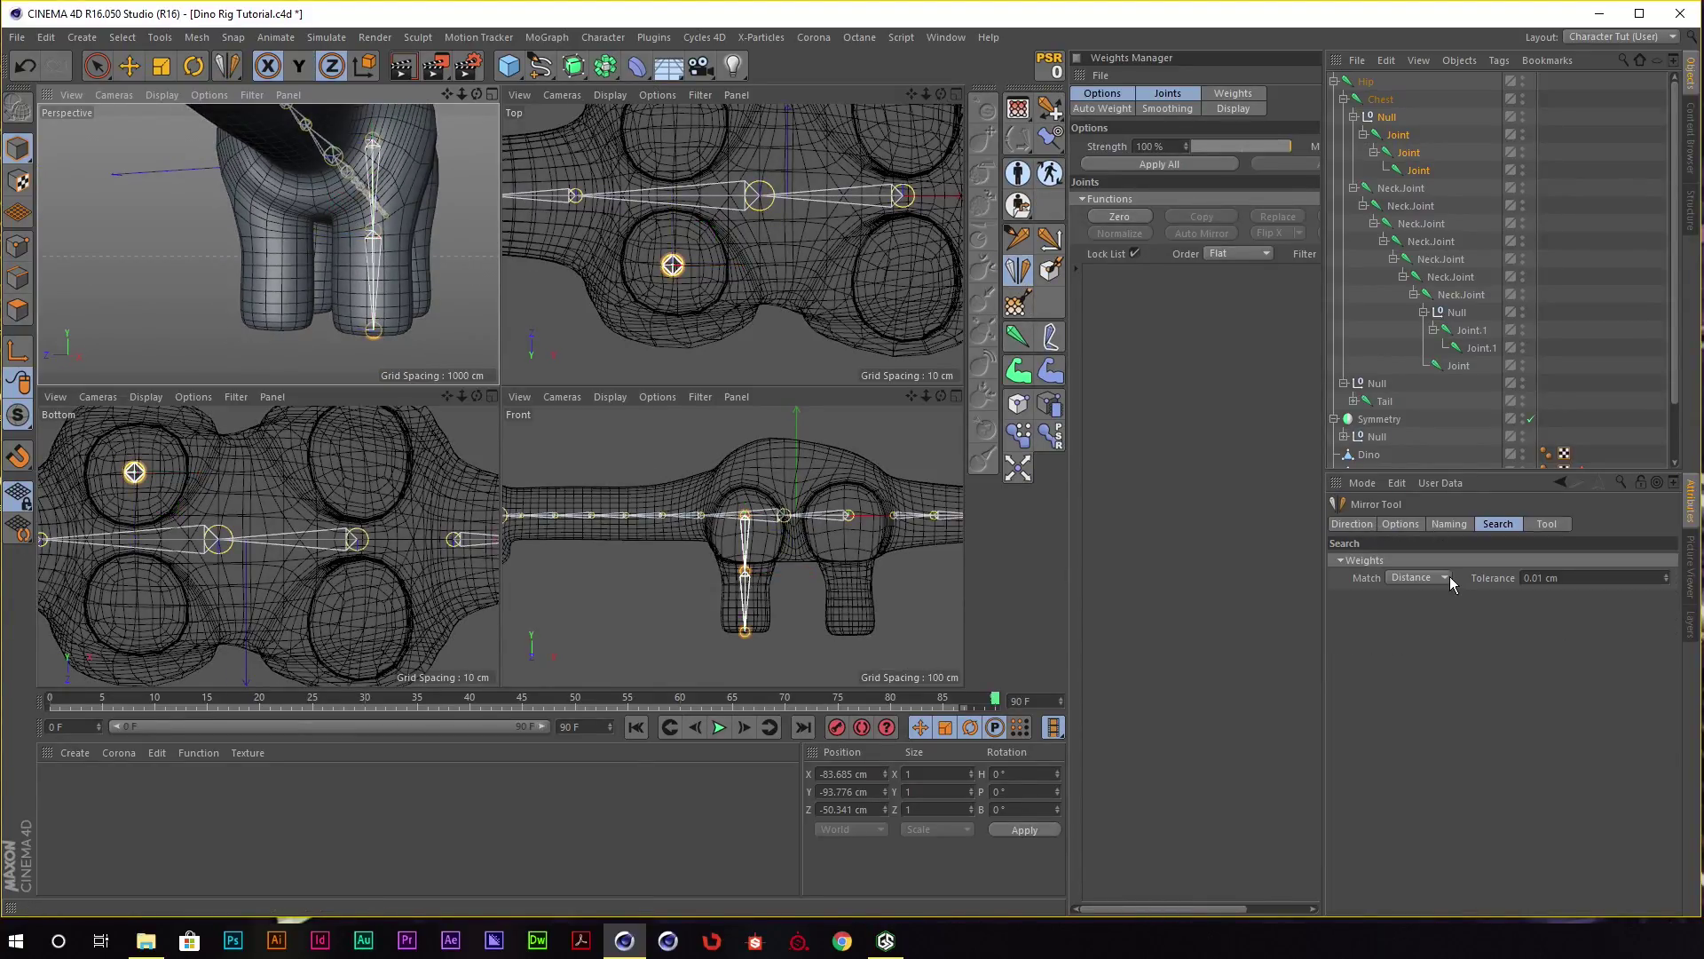
left_click_drag(1352, 523, 1547, 524)
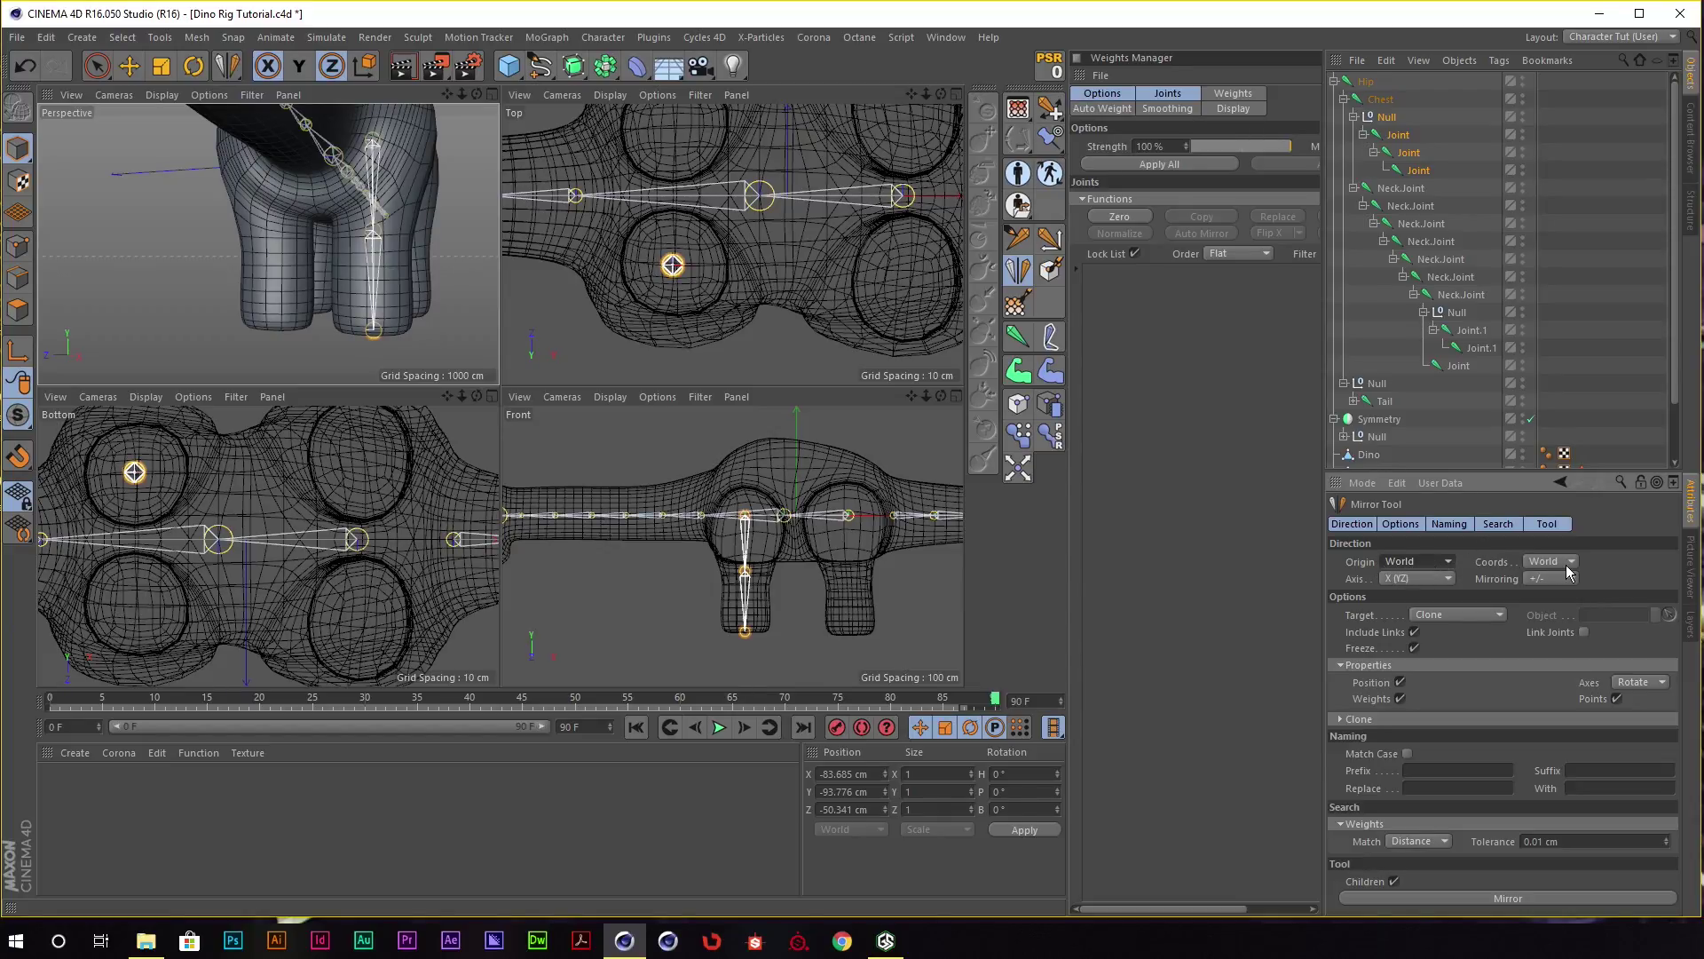
left_click(1418, 579)
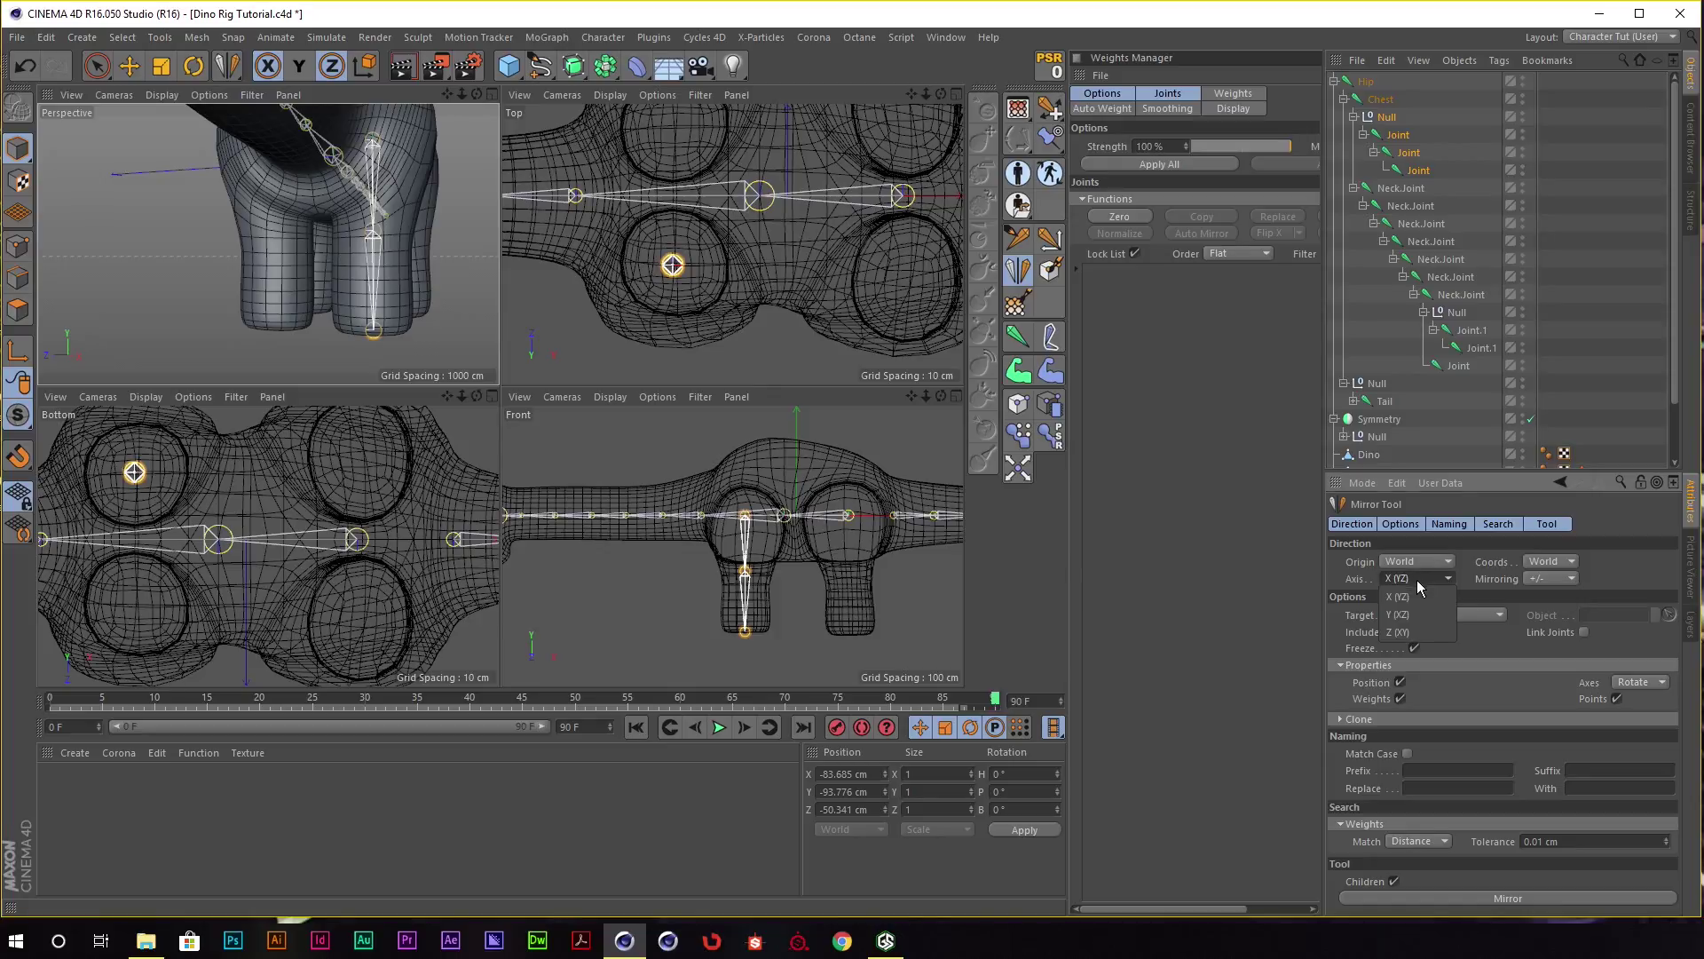
left_click(1398, 622)
mouse_move(331, 274)
left_mouse_down("alt")
mouse_move(354, 266)
mouse_move(370, 213)
mouse_move(305, 255)
mouse_move(337, 280)
mouse_move(266, 266)
left_mouse_up("alt")
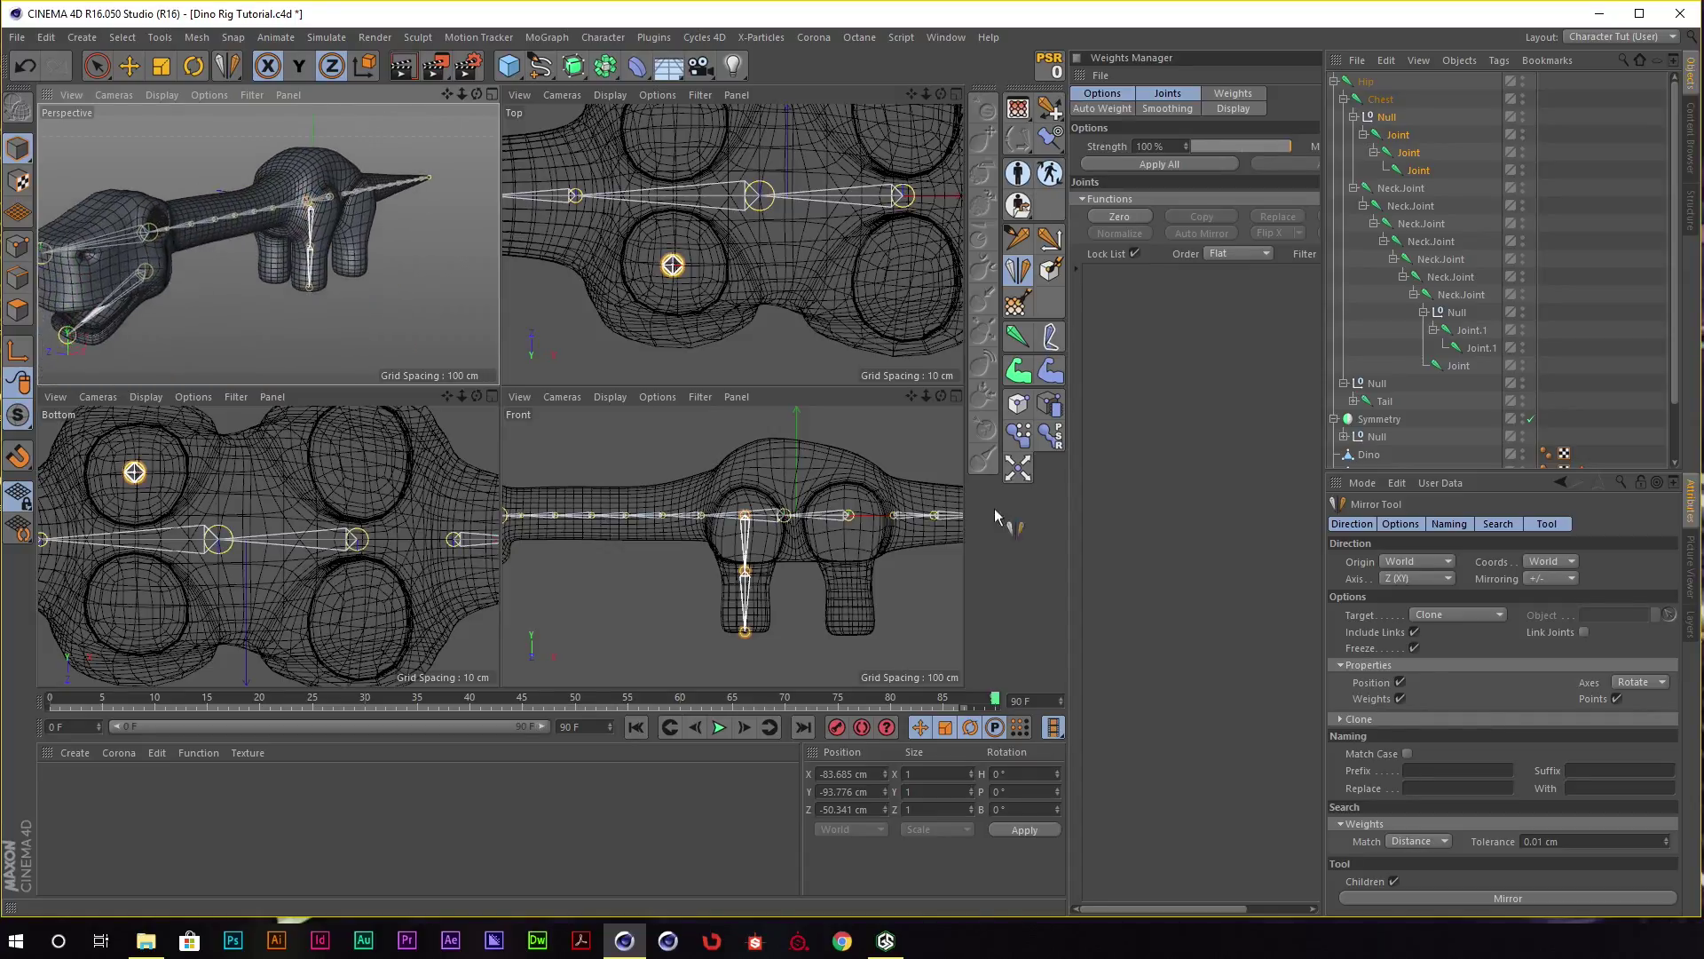
left_click(1473, 899)
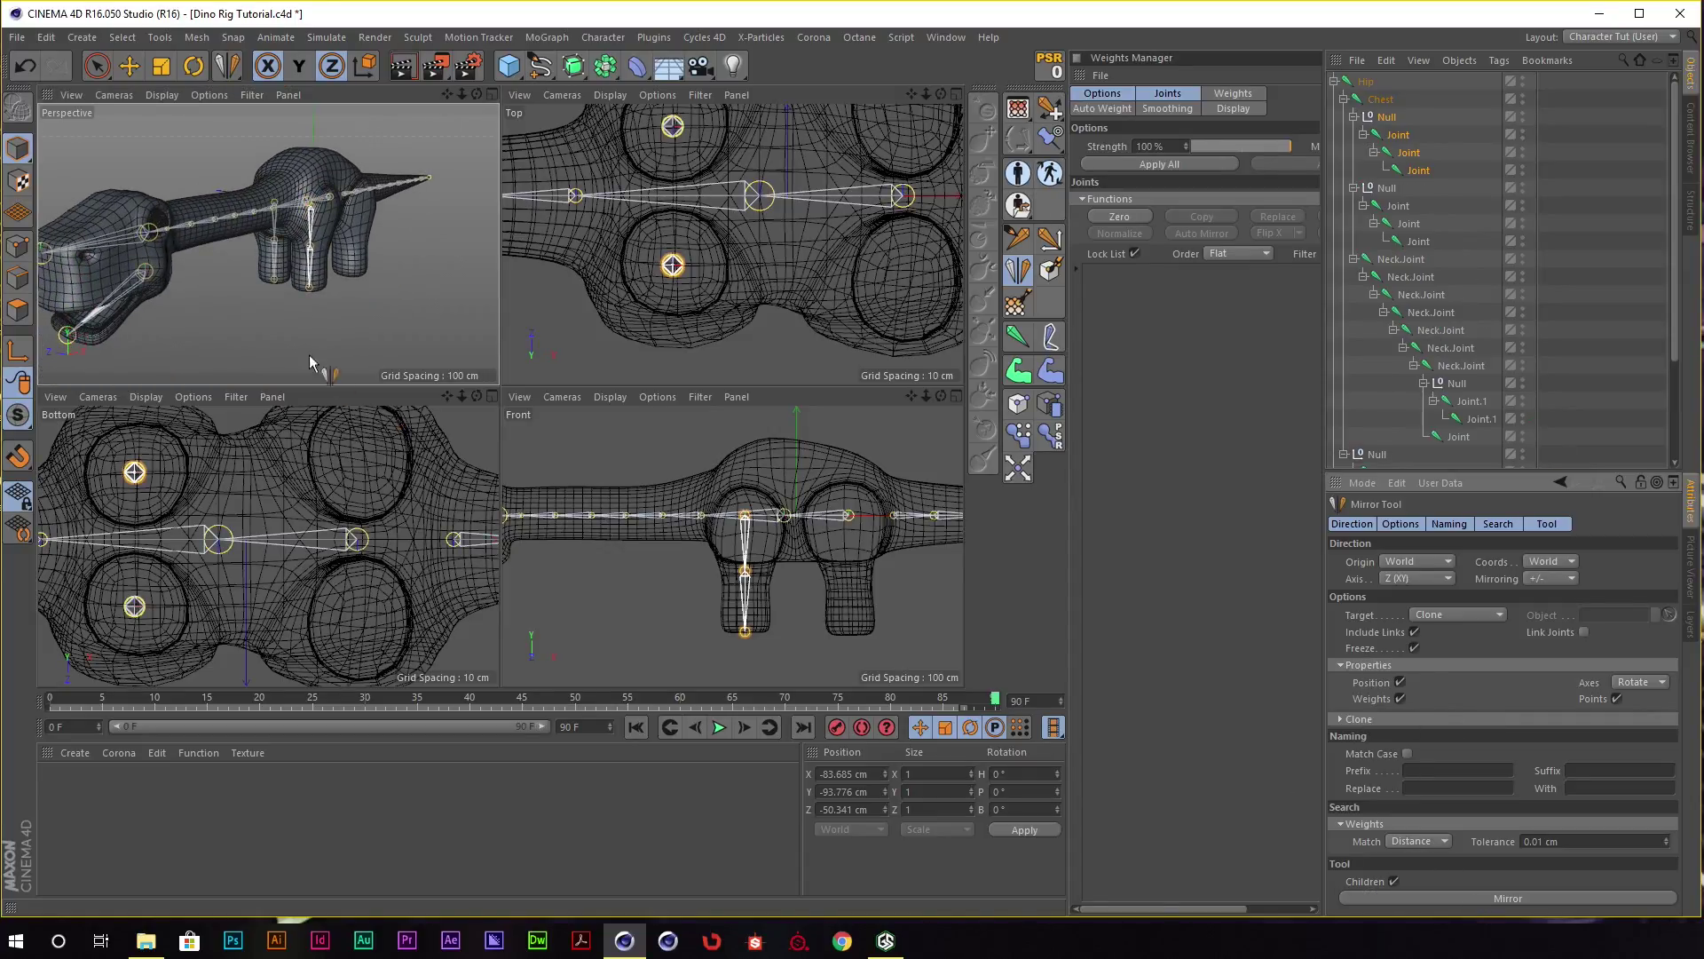
mouse_move(323, 369)
left_mouse_down("alt")
mouse_move(313, 234)
mouse_move(275, 205)
left_mouse_up("alt")
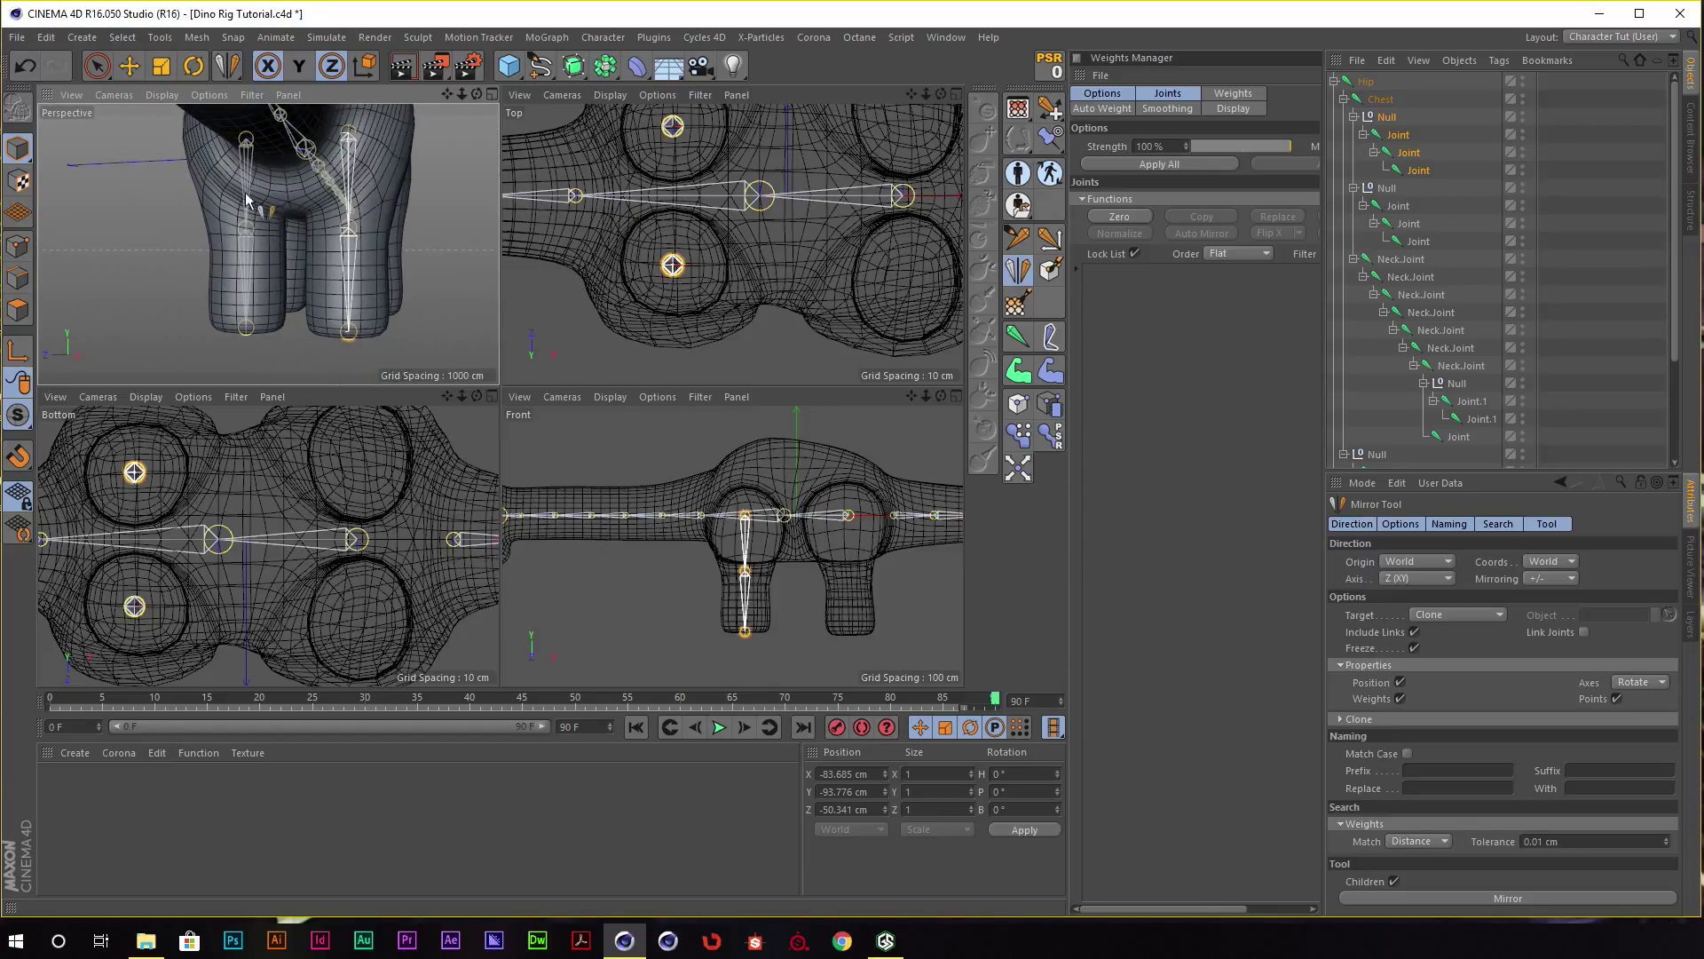
Rename both front-leg Nulls and their joints to Front.
left_click(1387, 120)
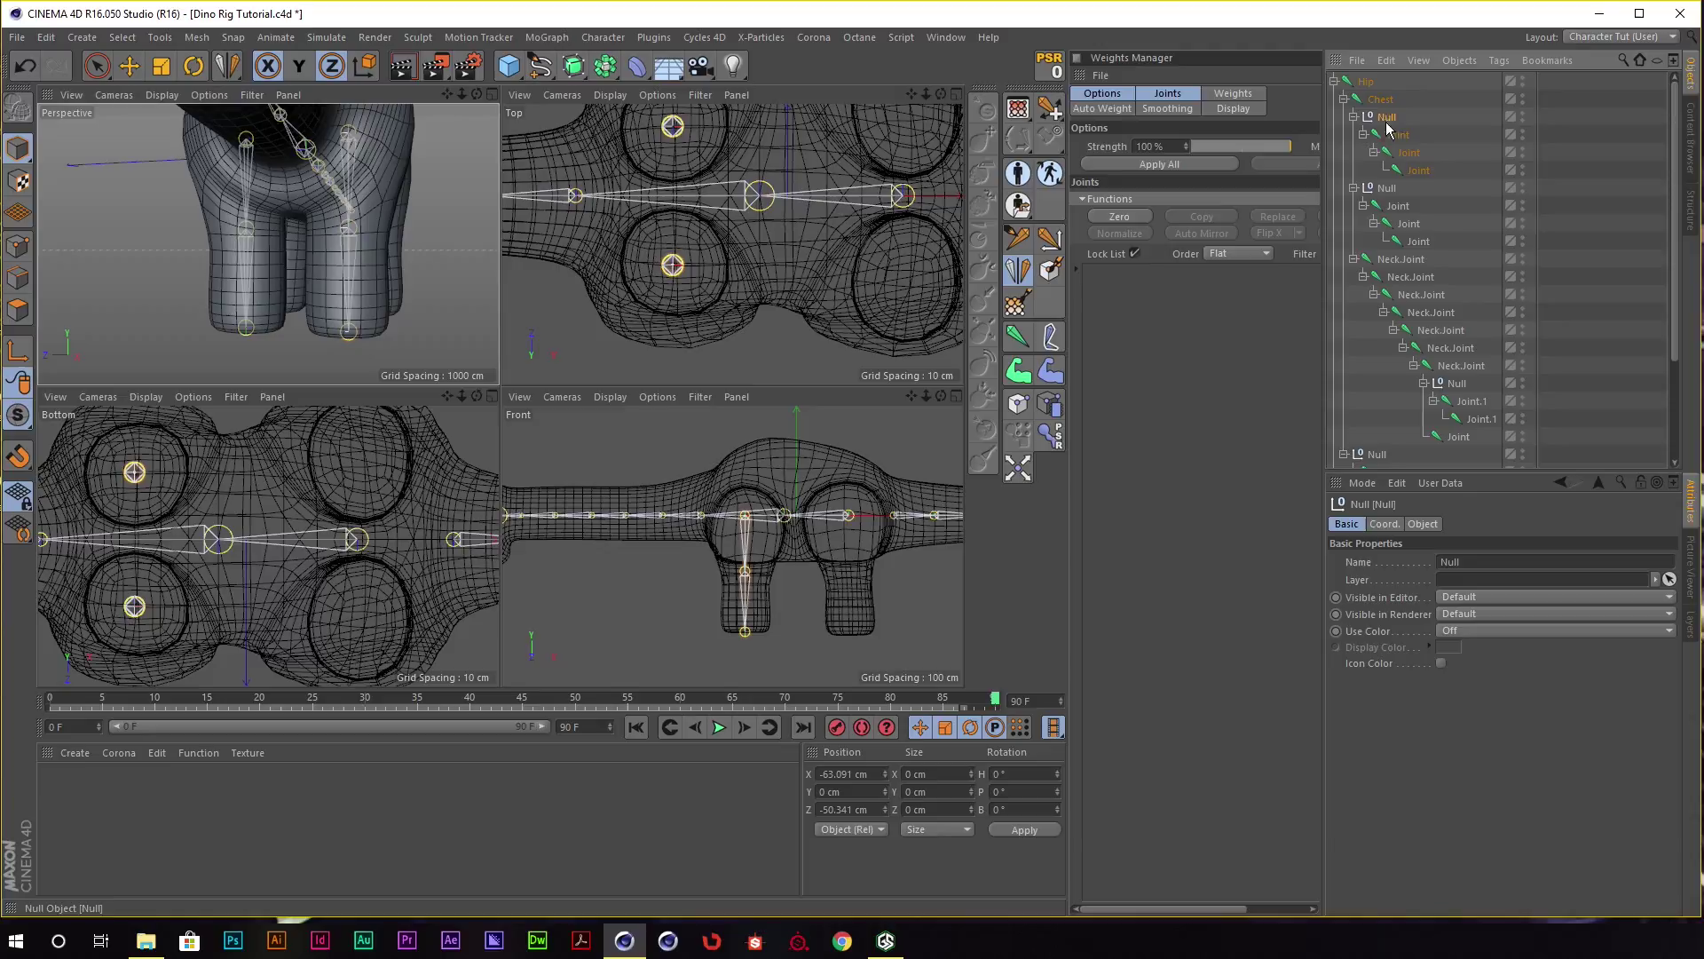
left_click(1418, 241, "shift")
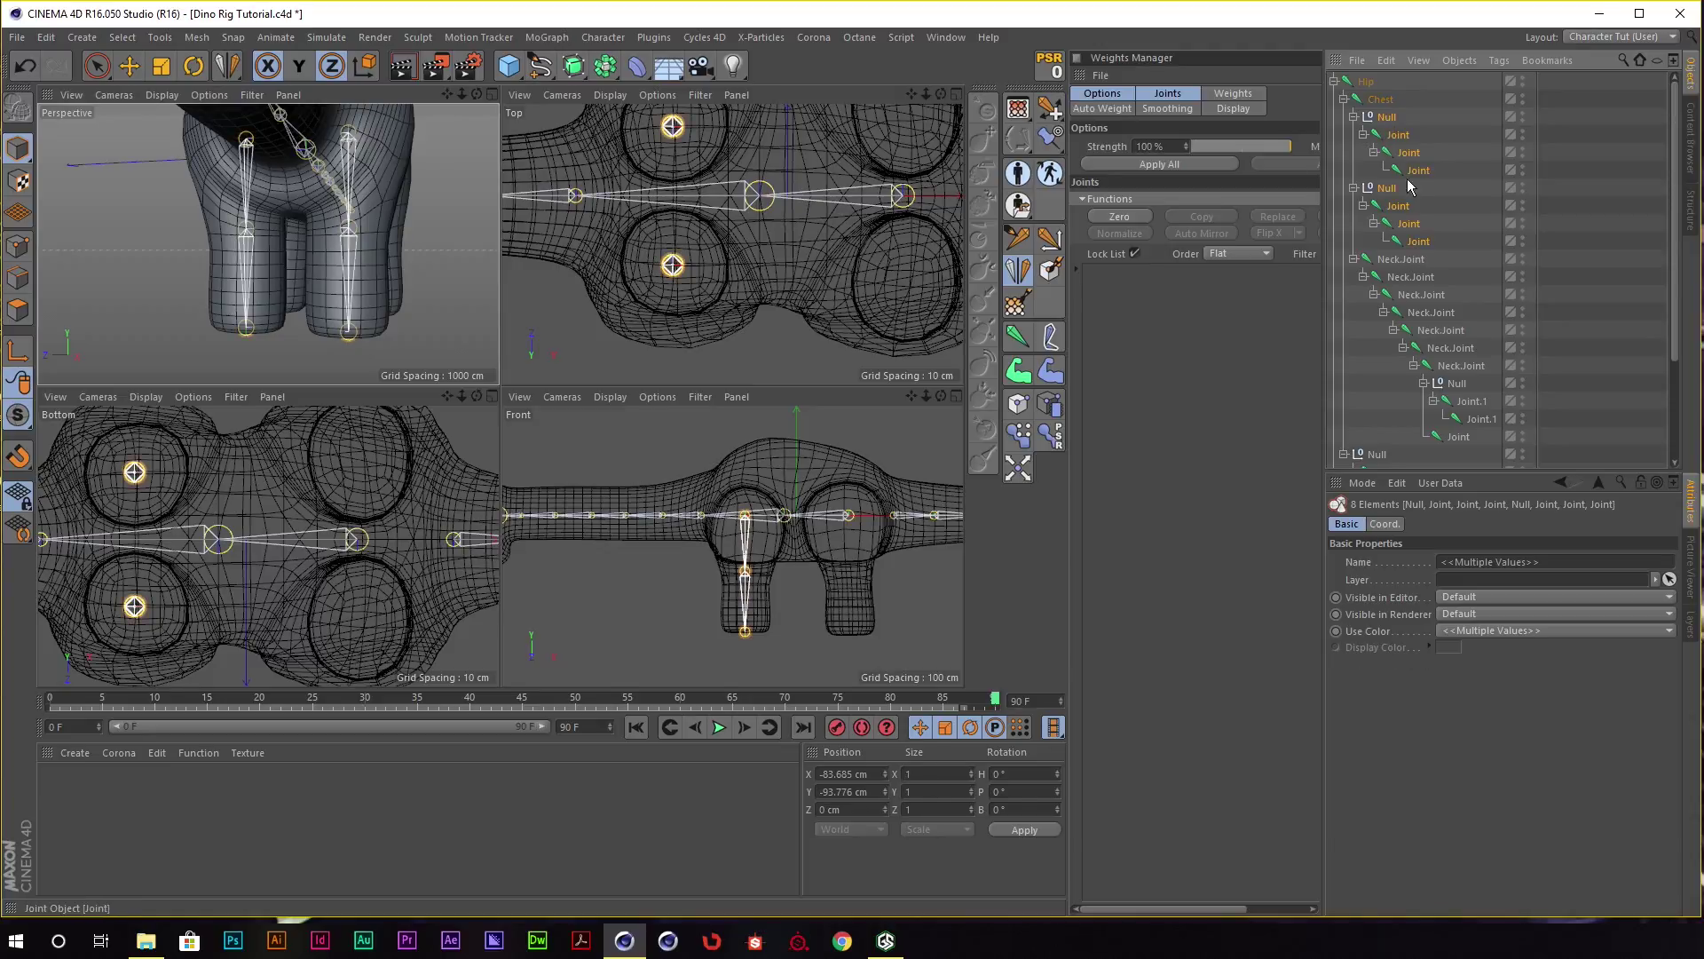
left_click(1353, 117)
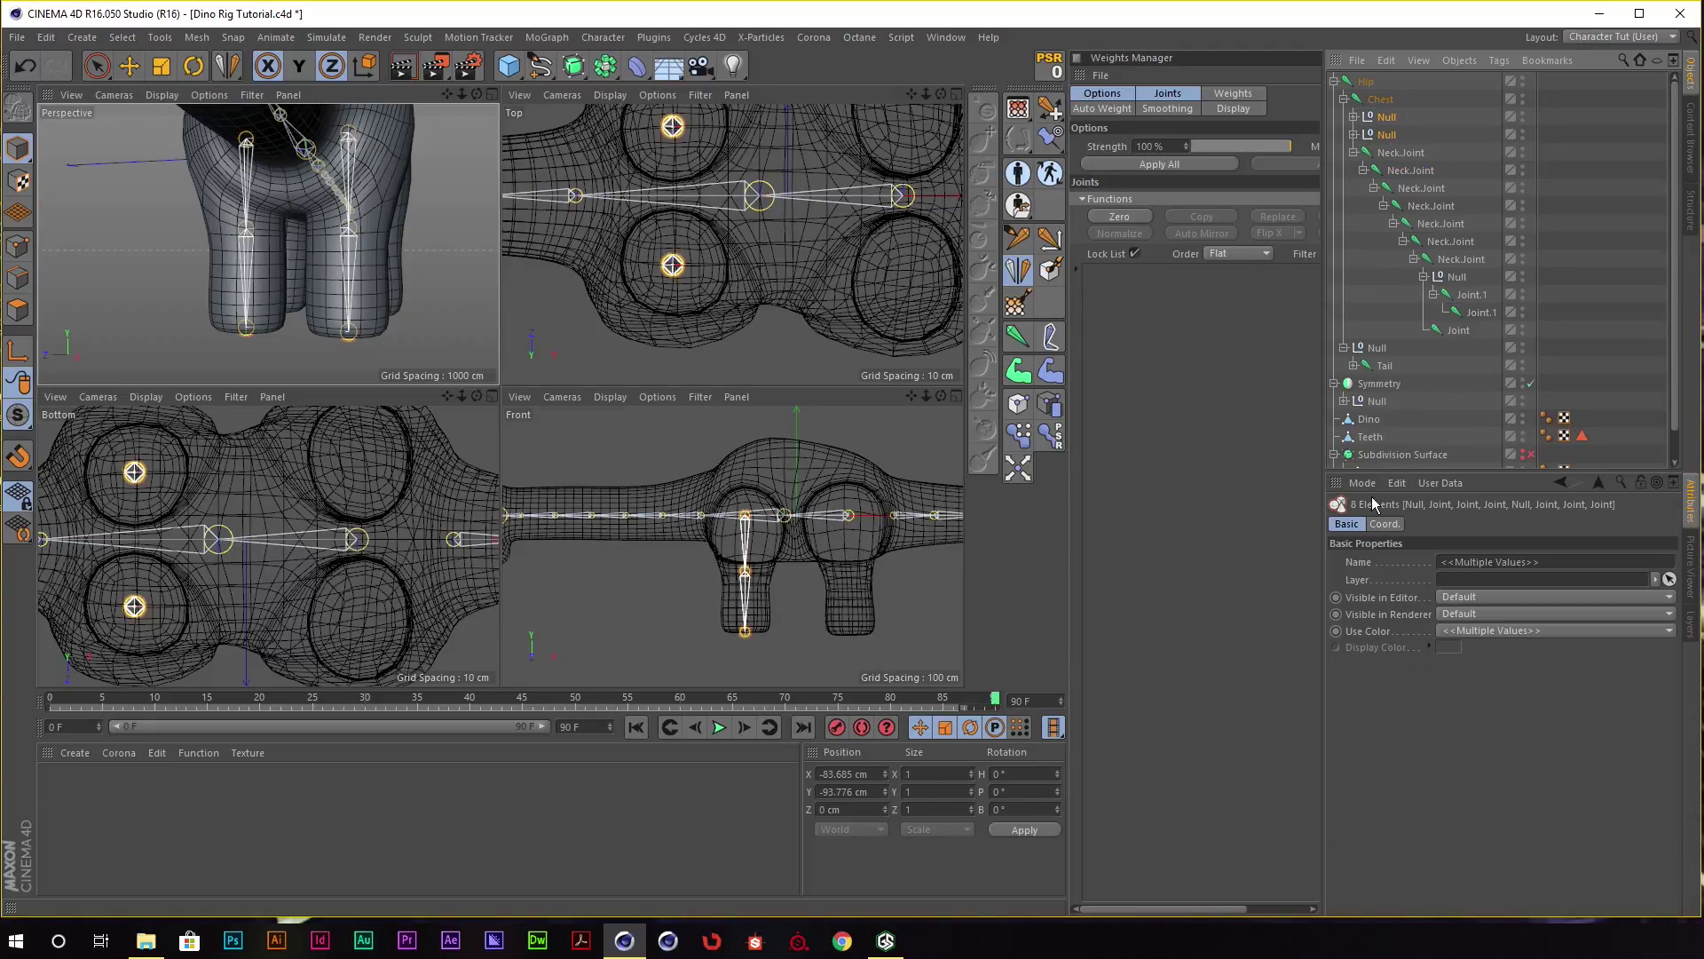
left_click(1555, 566)
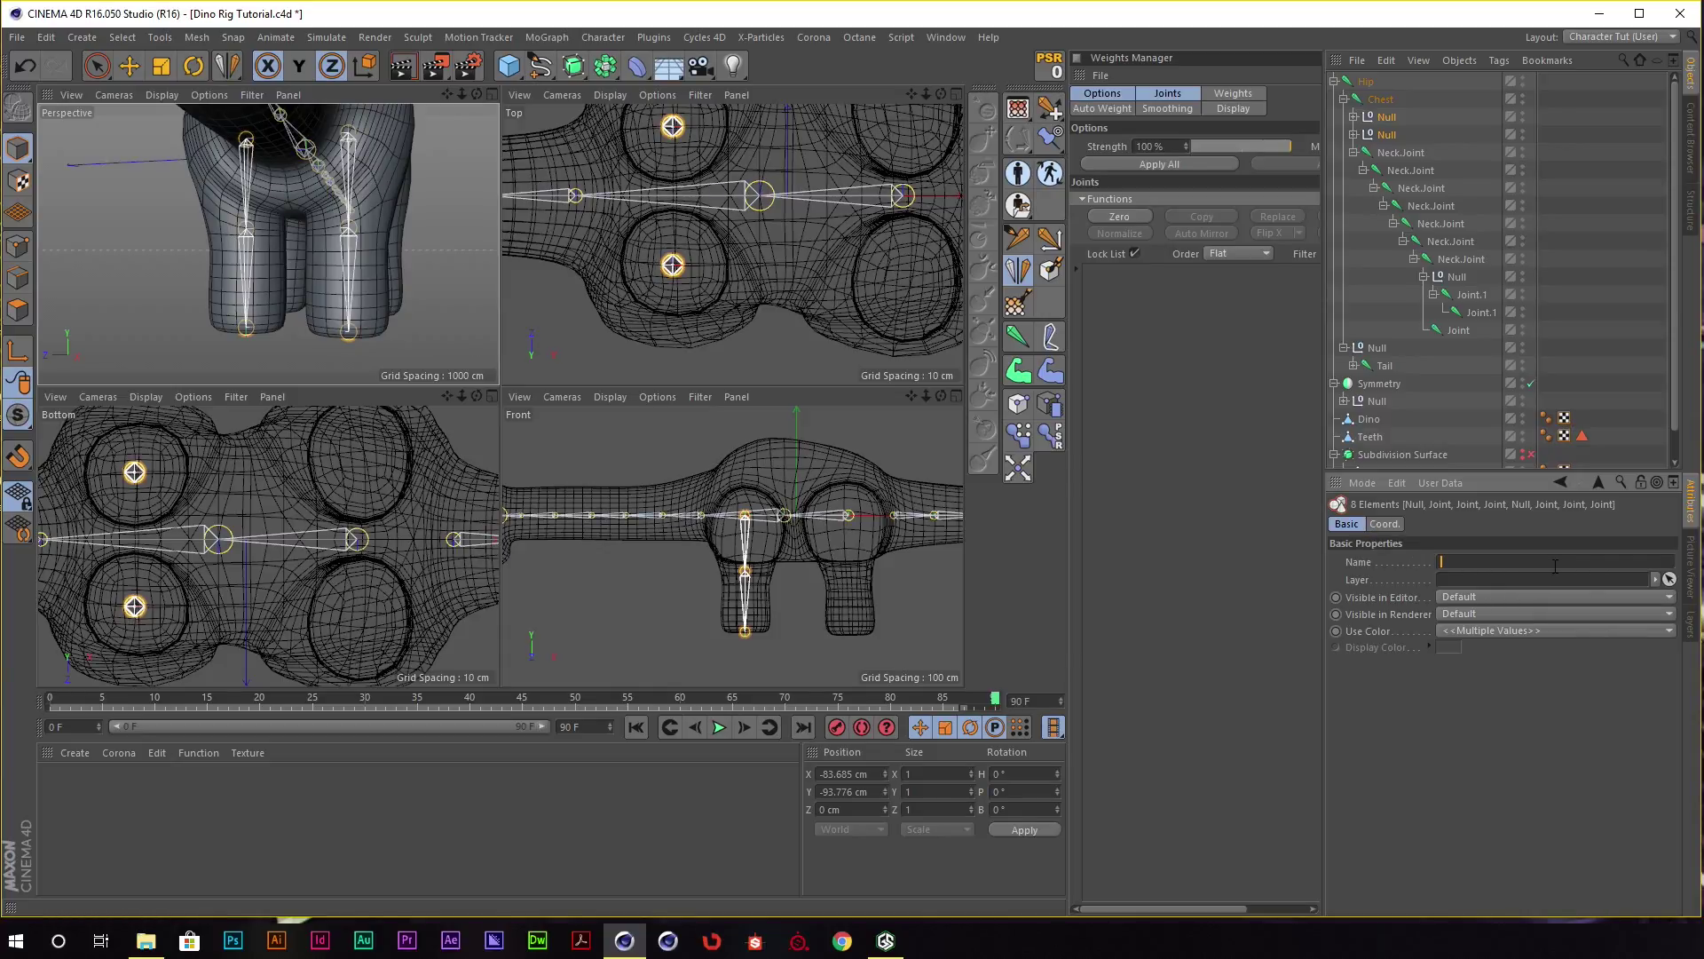
type("Front")
key("Return")
Rename one front-leg chain to Front.Right.
left_click(1353, 134)
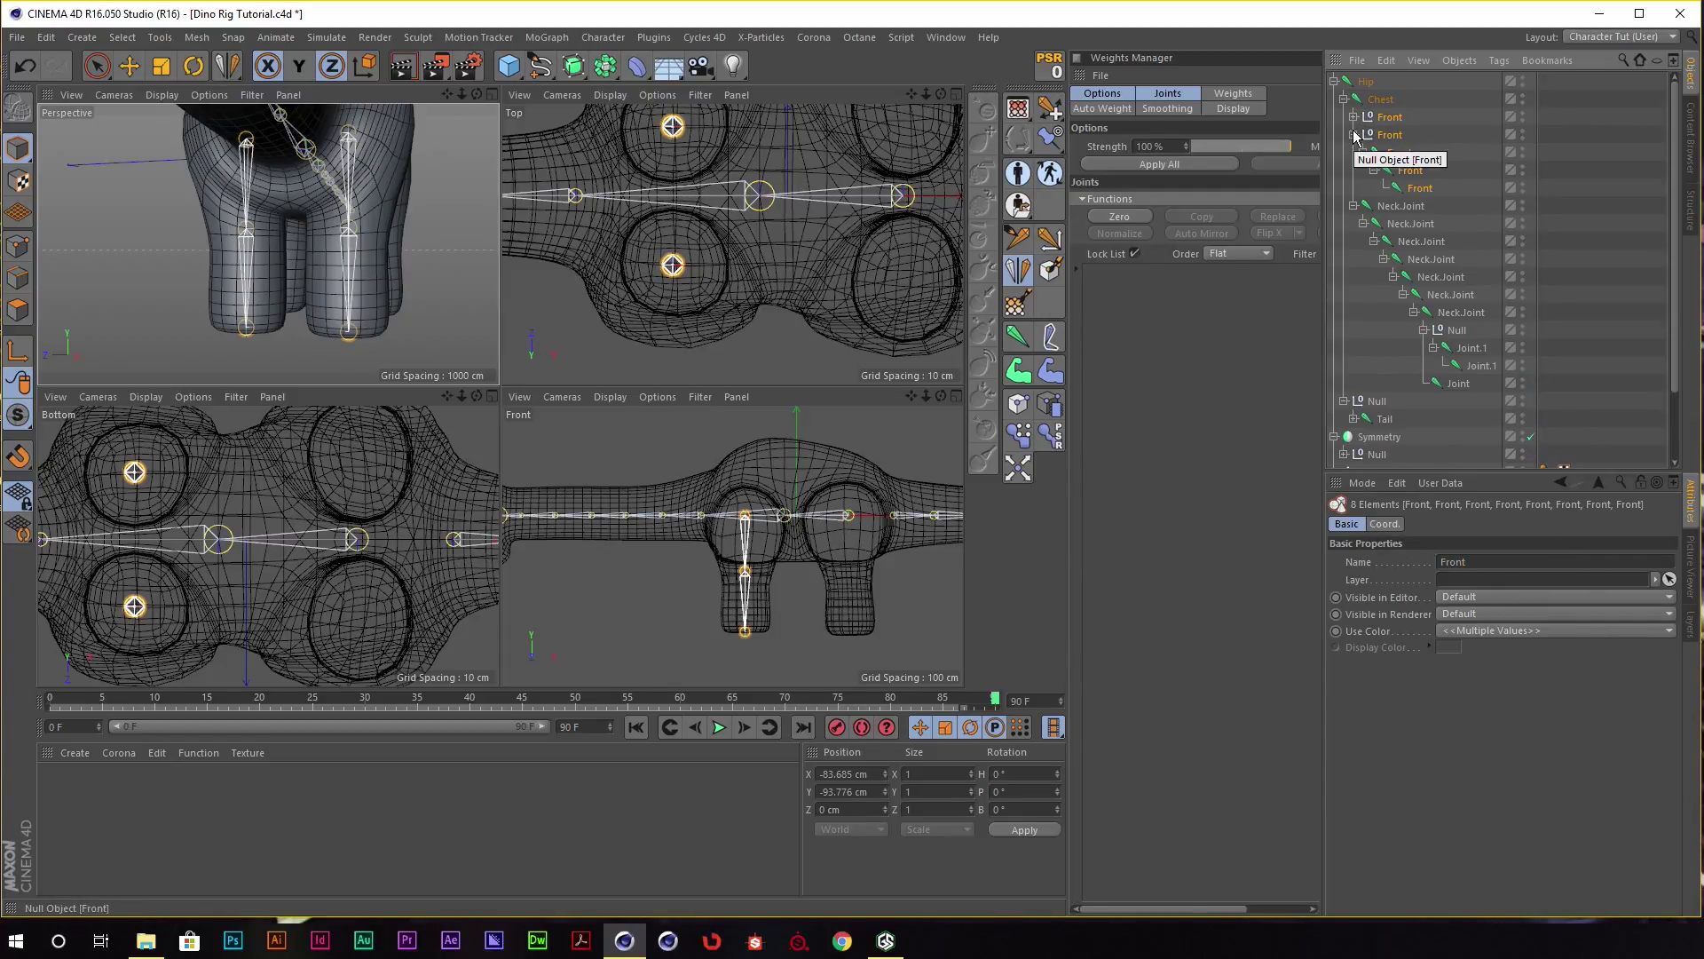
left_click(1420, 183, "shift")
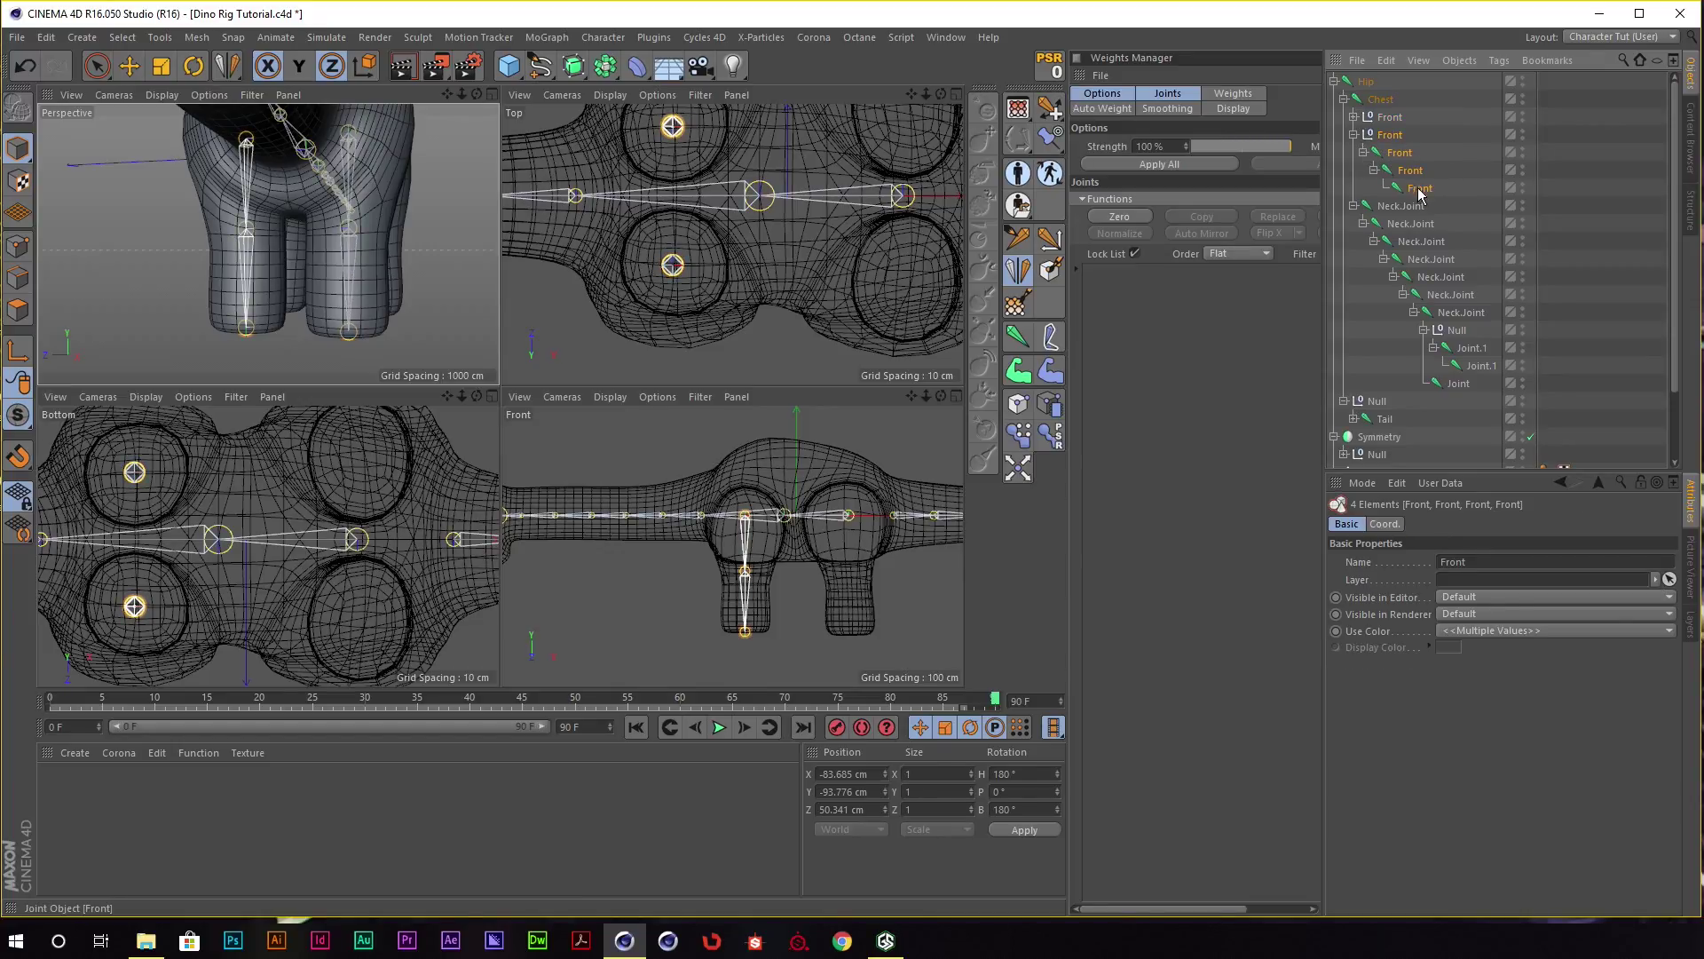
left_click(1500, 563)
type(".Righ")
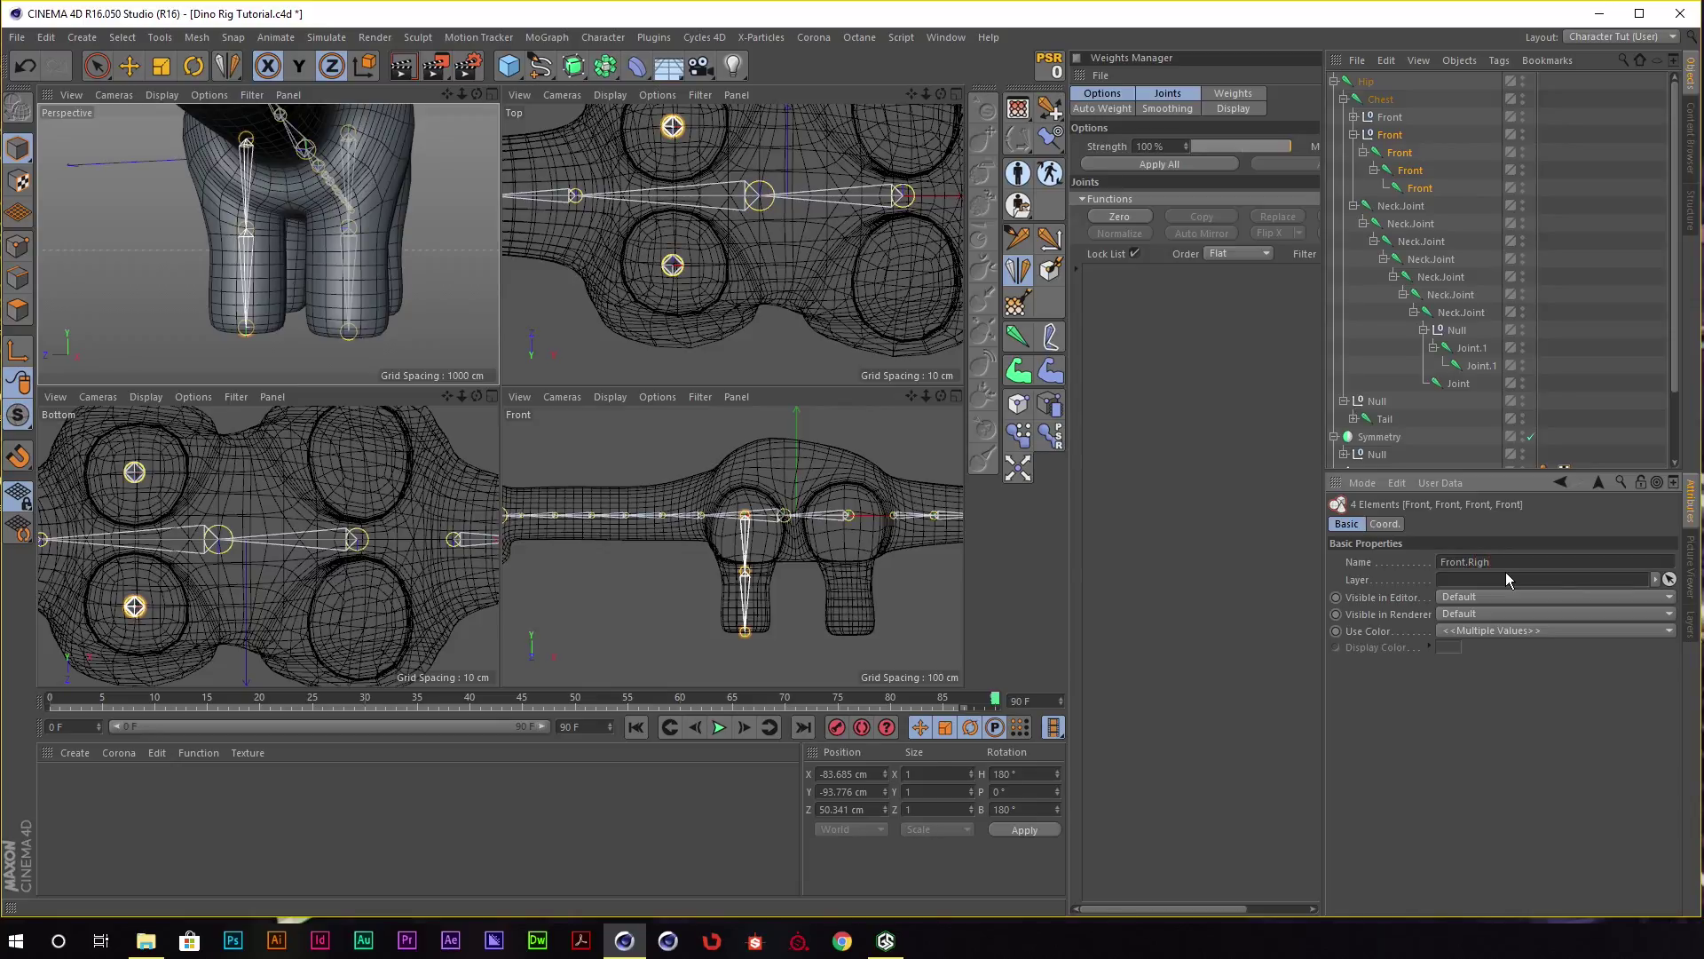
type("t")
key("Return")
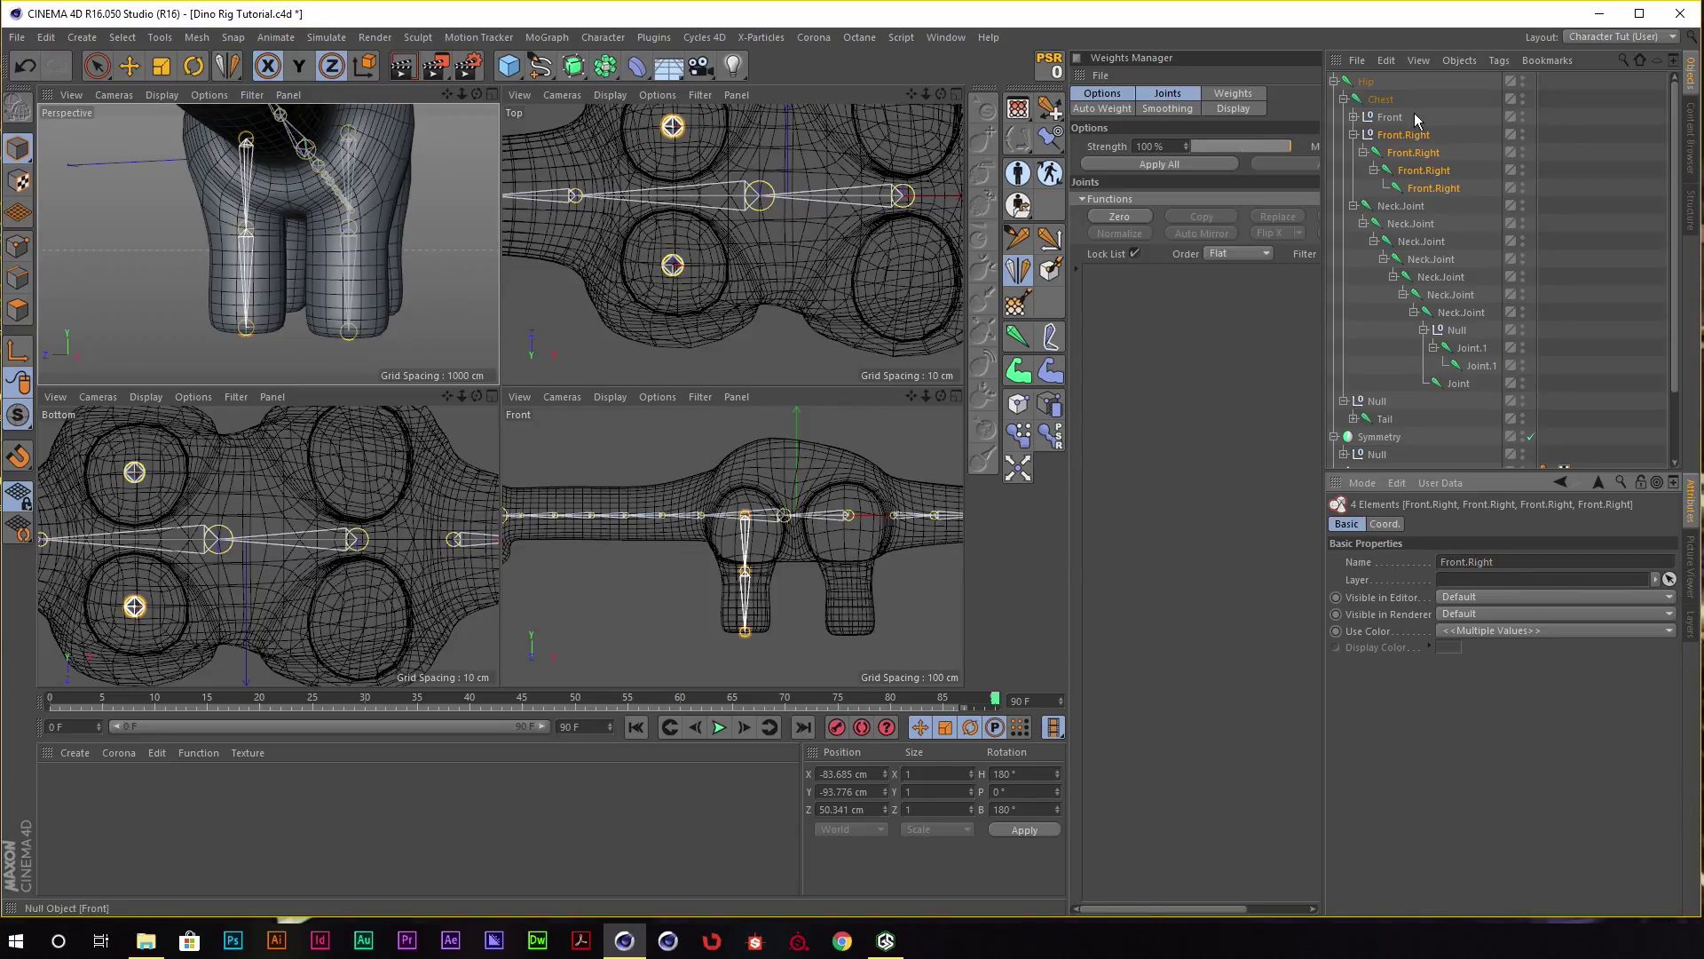
Rename the other chain Front.Left, then select both Front.Left and Front.Right Nulls.
left_click(1412, 117)
left_click(1354, 117)
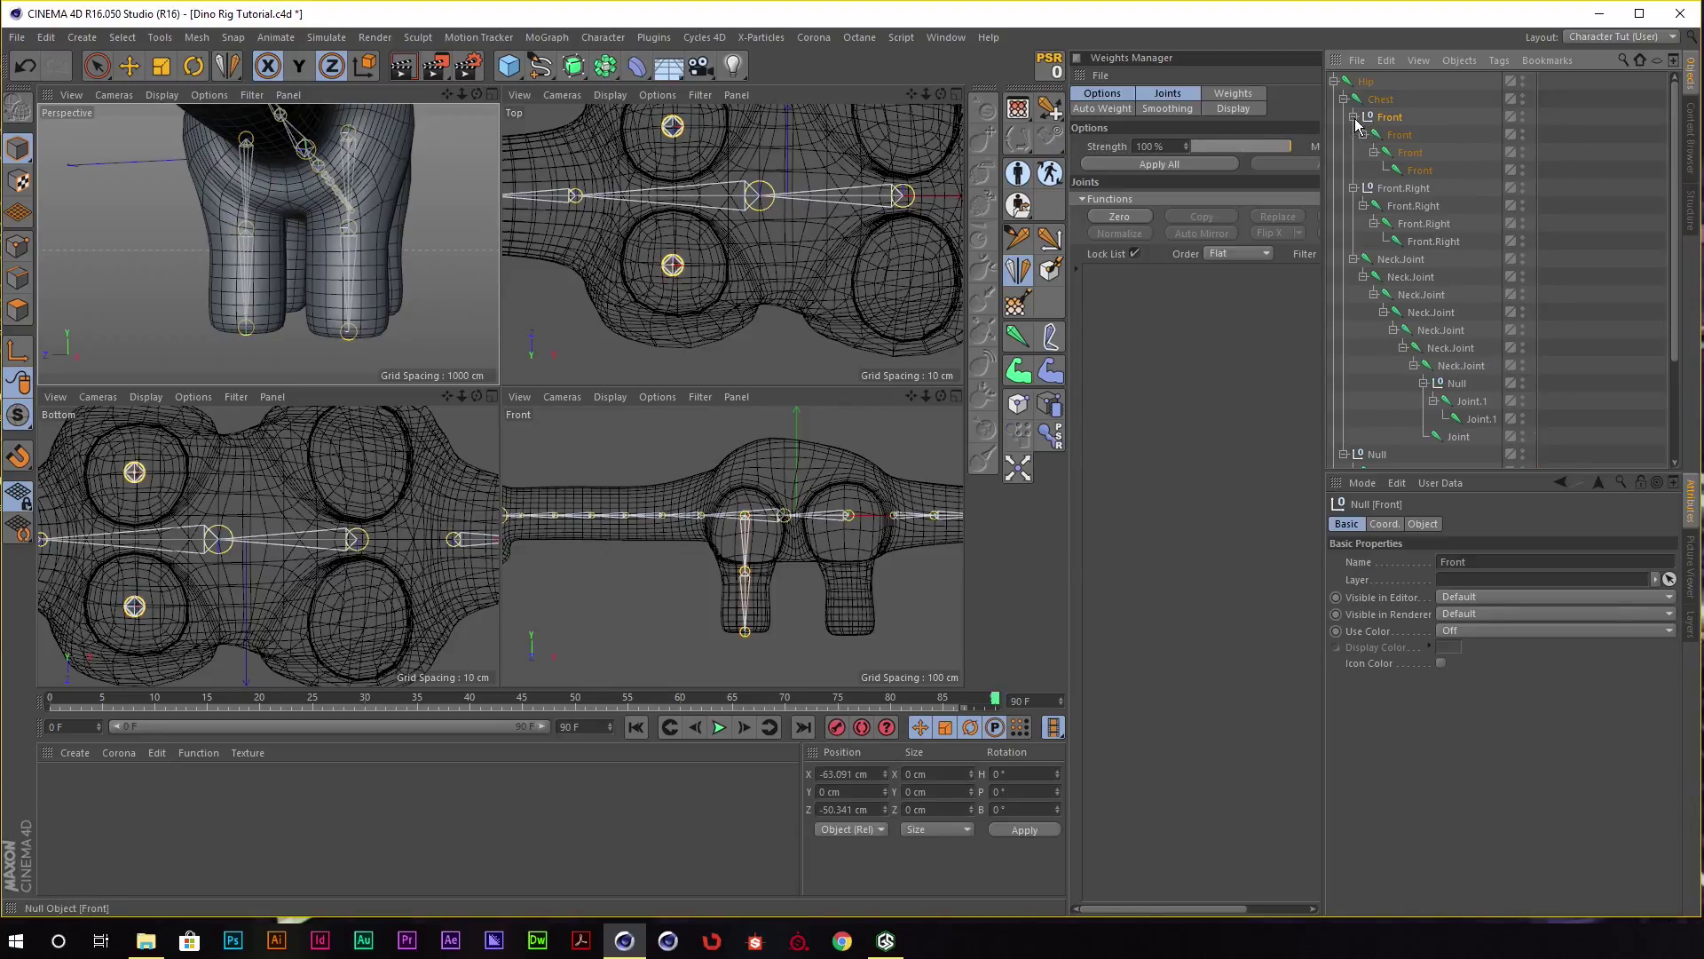
left_click(1419, 170, "shift")
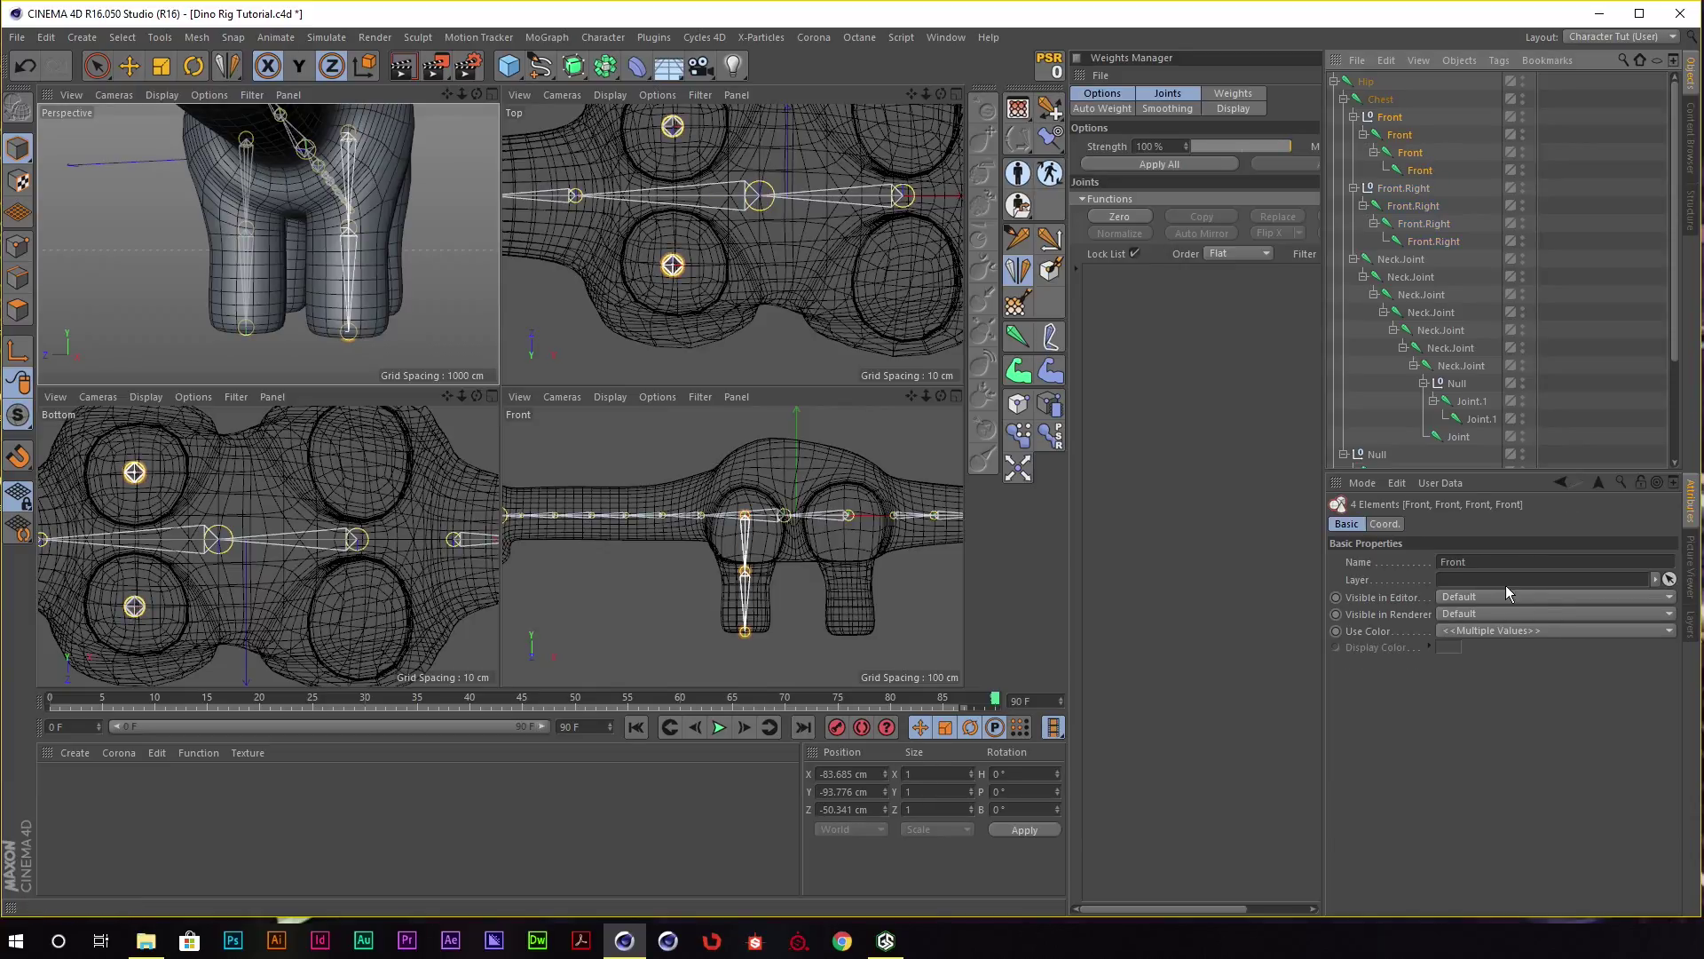
left_click(1520, 562)
type(".Lef")
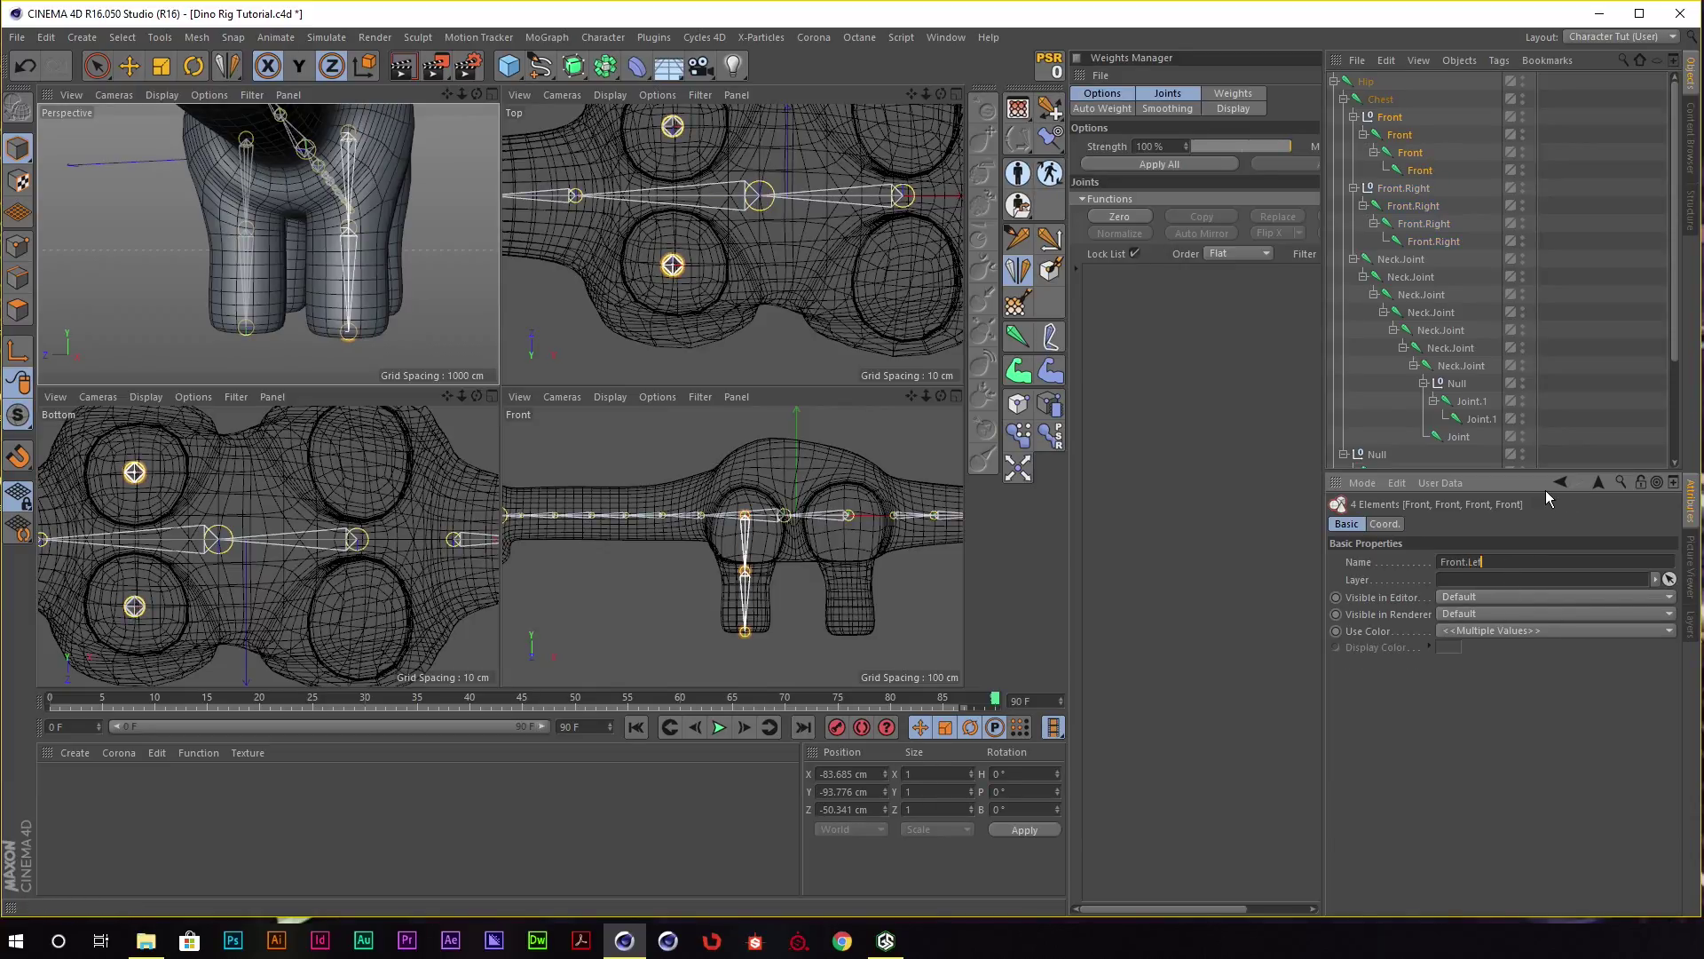
type("t")
key("Return")
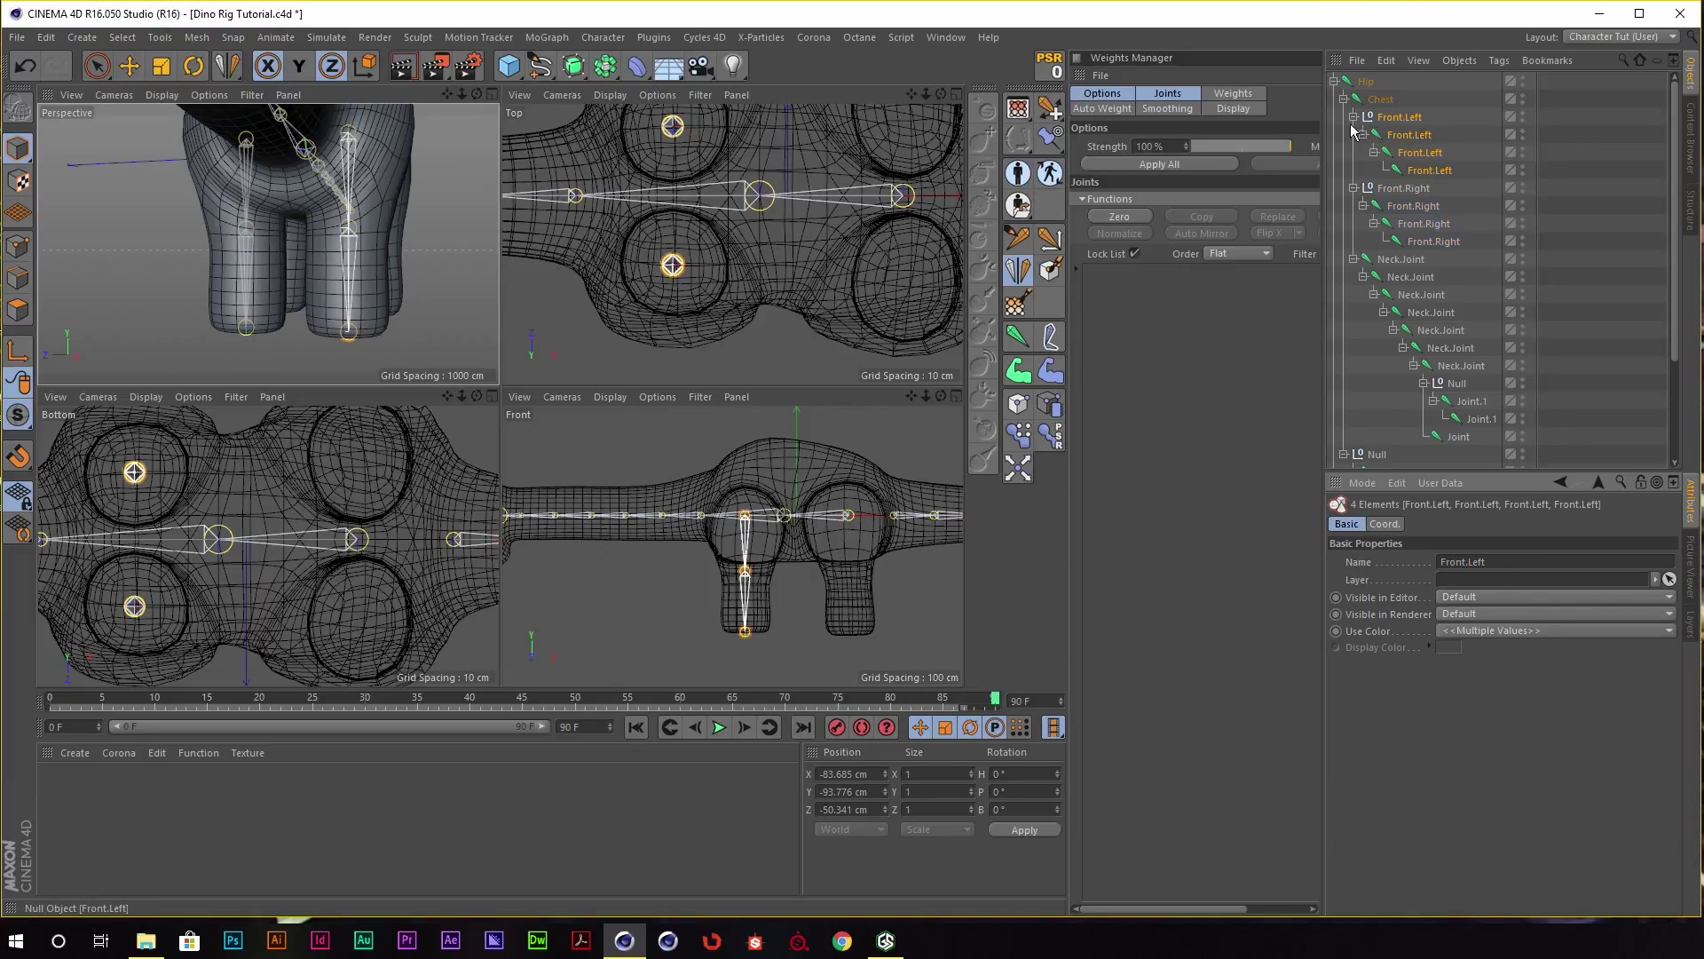
left_click(1359, 122)
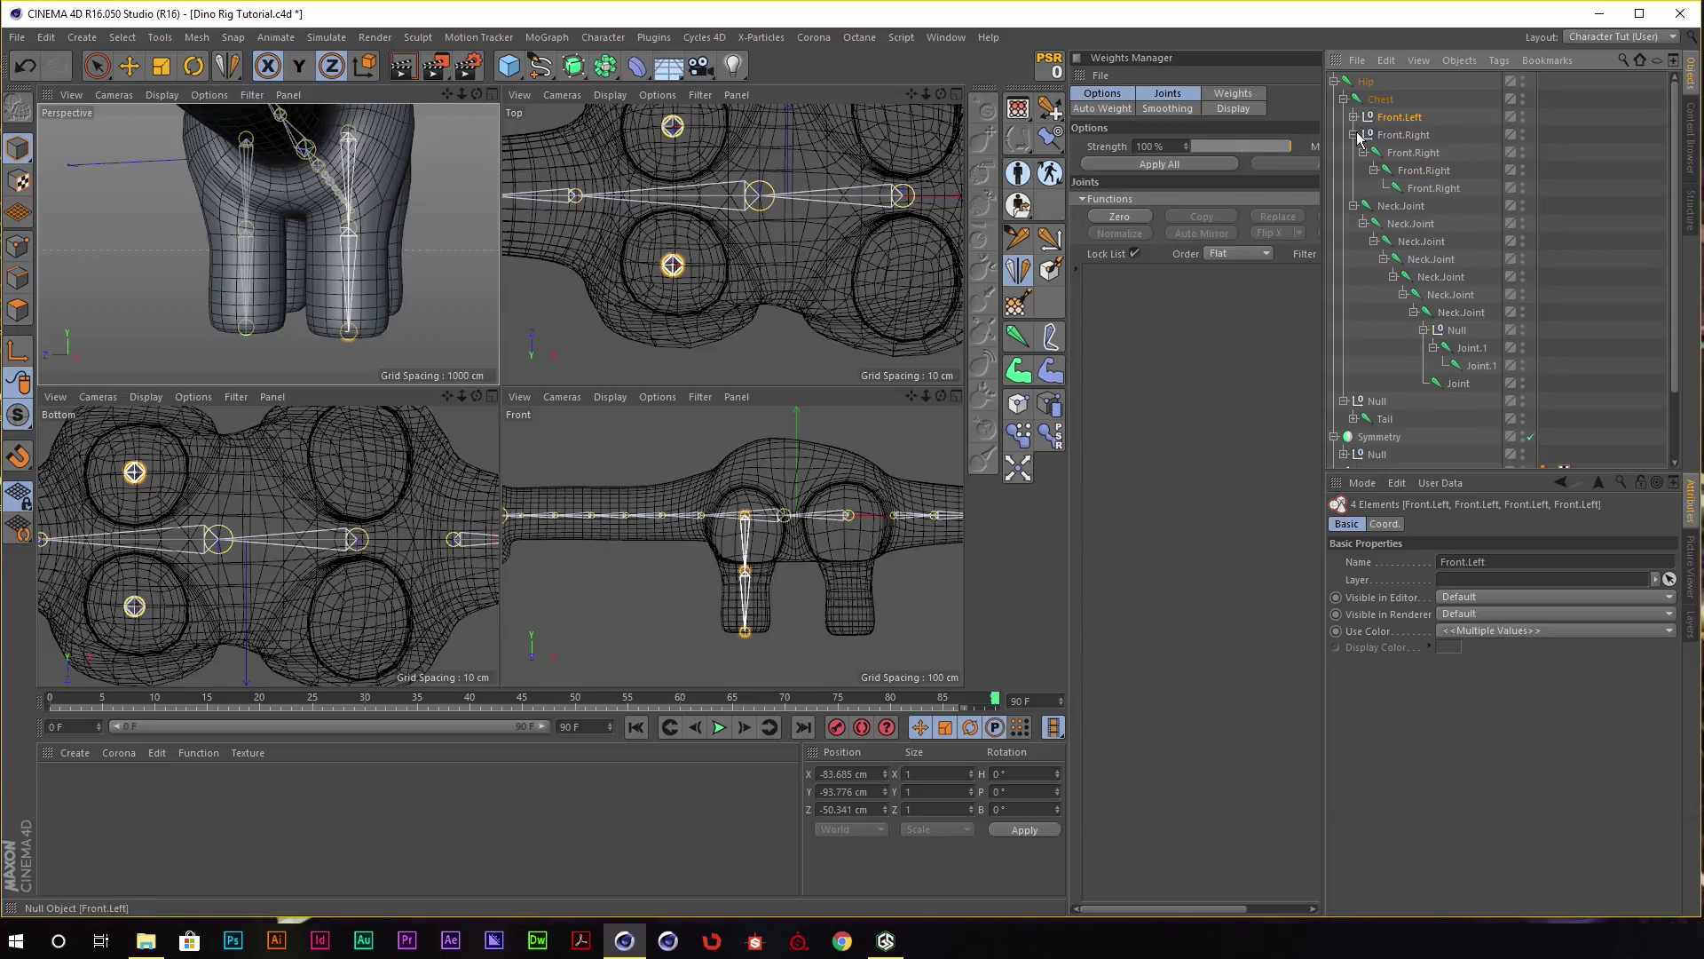
left_click(1367, 135, "ctrl")
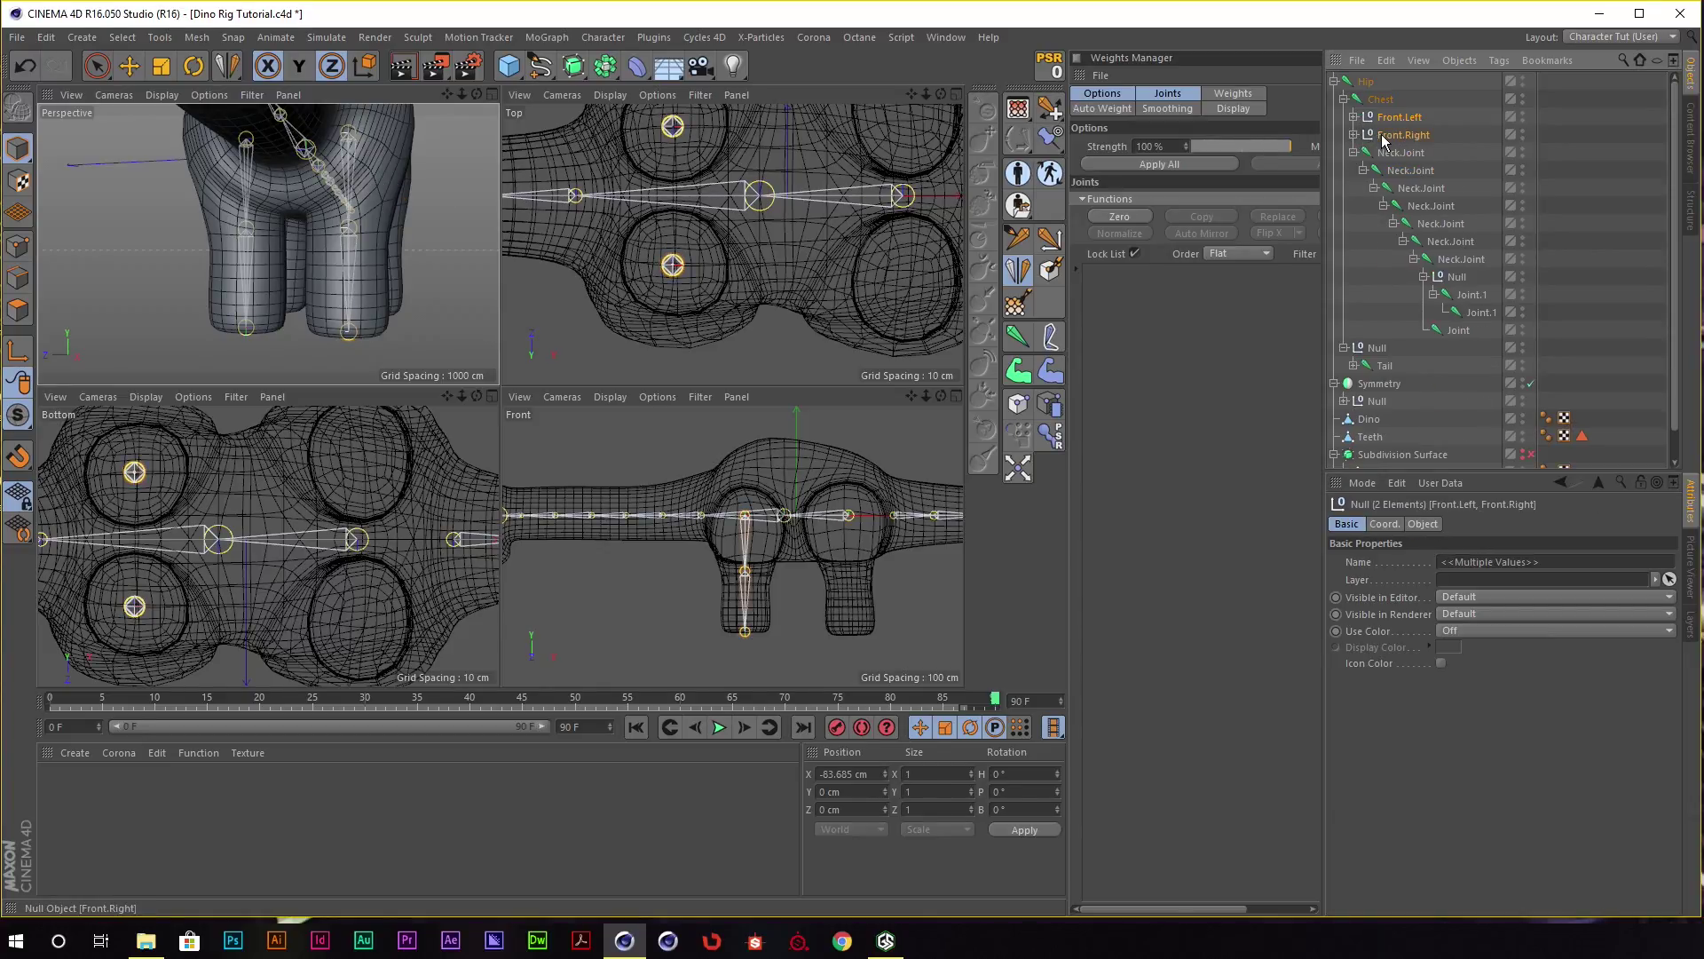
Mirror Front.Left and Front.Right across X (YZ) to create copies in the back legs.
left_click(1025, 280)
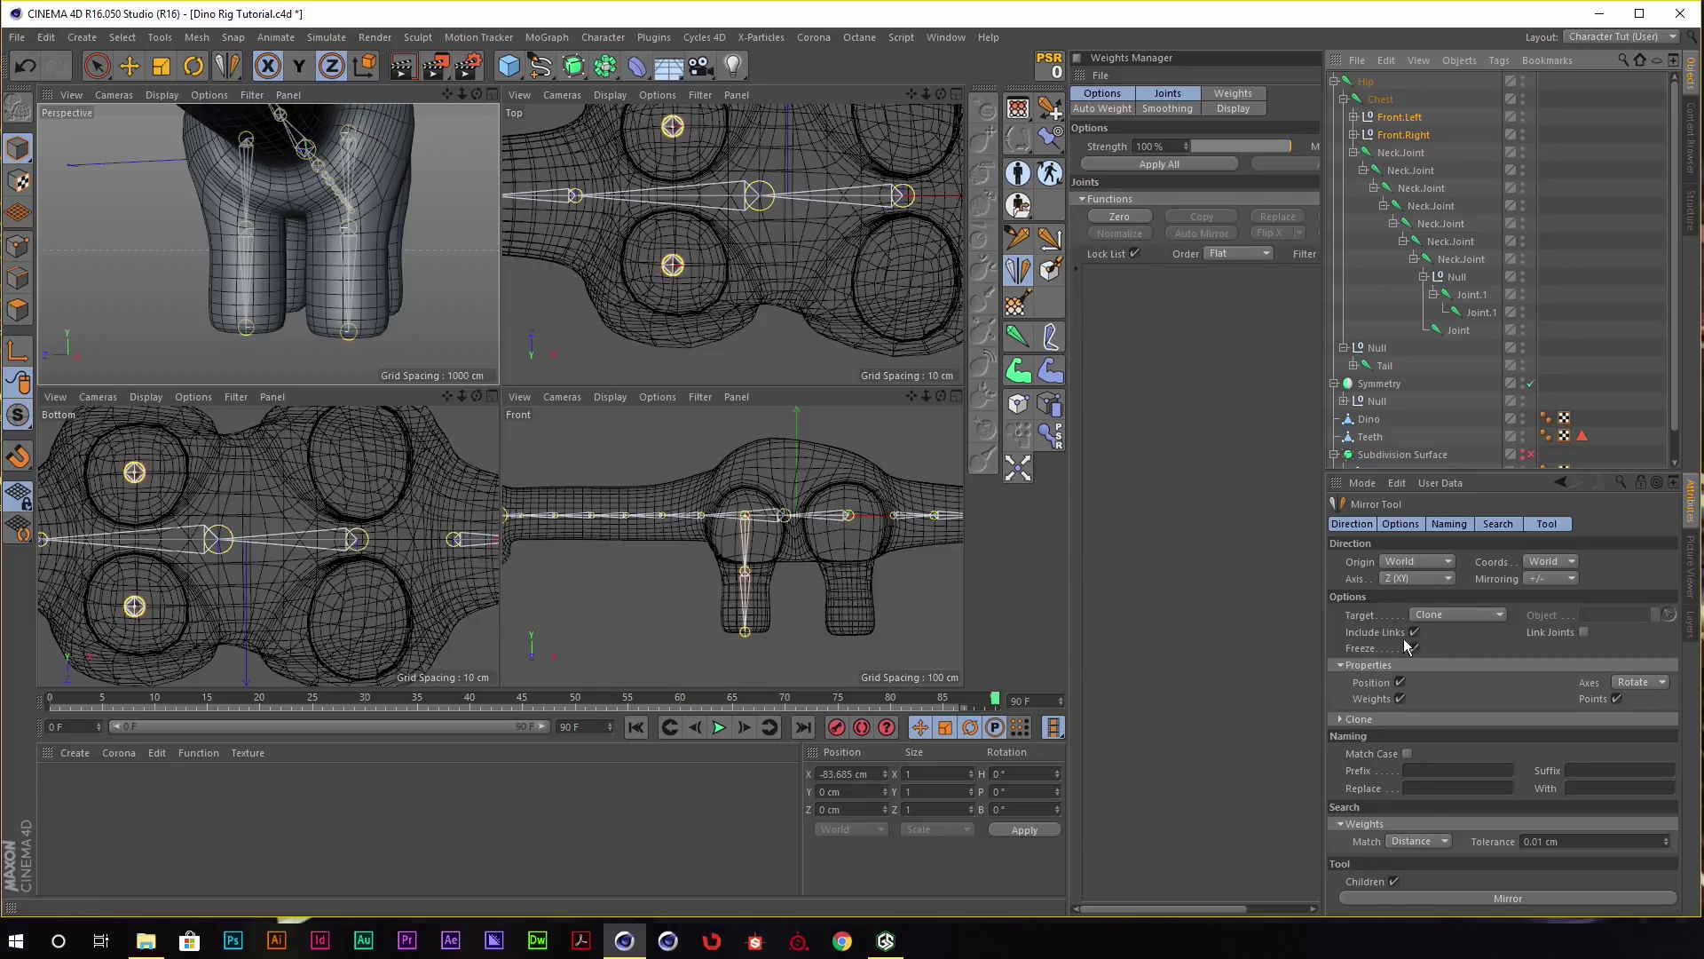
scroll(426, 190, "down", 5)
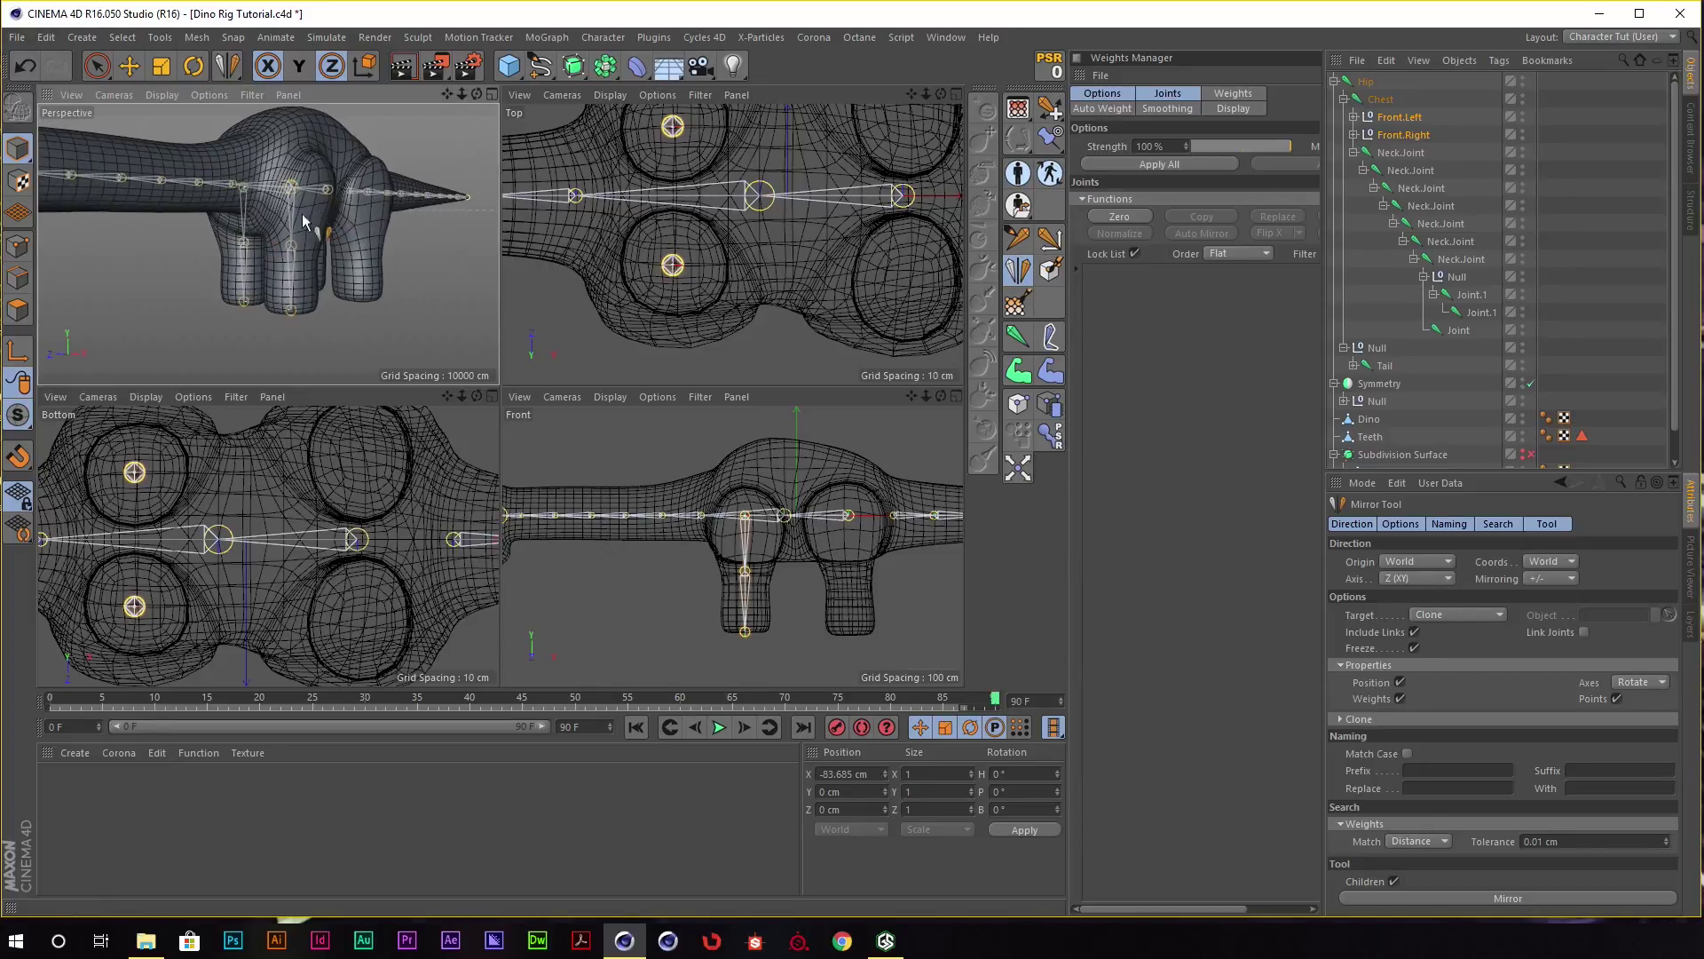
mouse_move(355, 213)
left_mouse_down("alt")
mouse_move(227, 226)
mouse_move(304, 169)
left_mouse_up("alt")
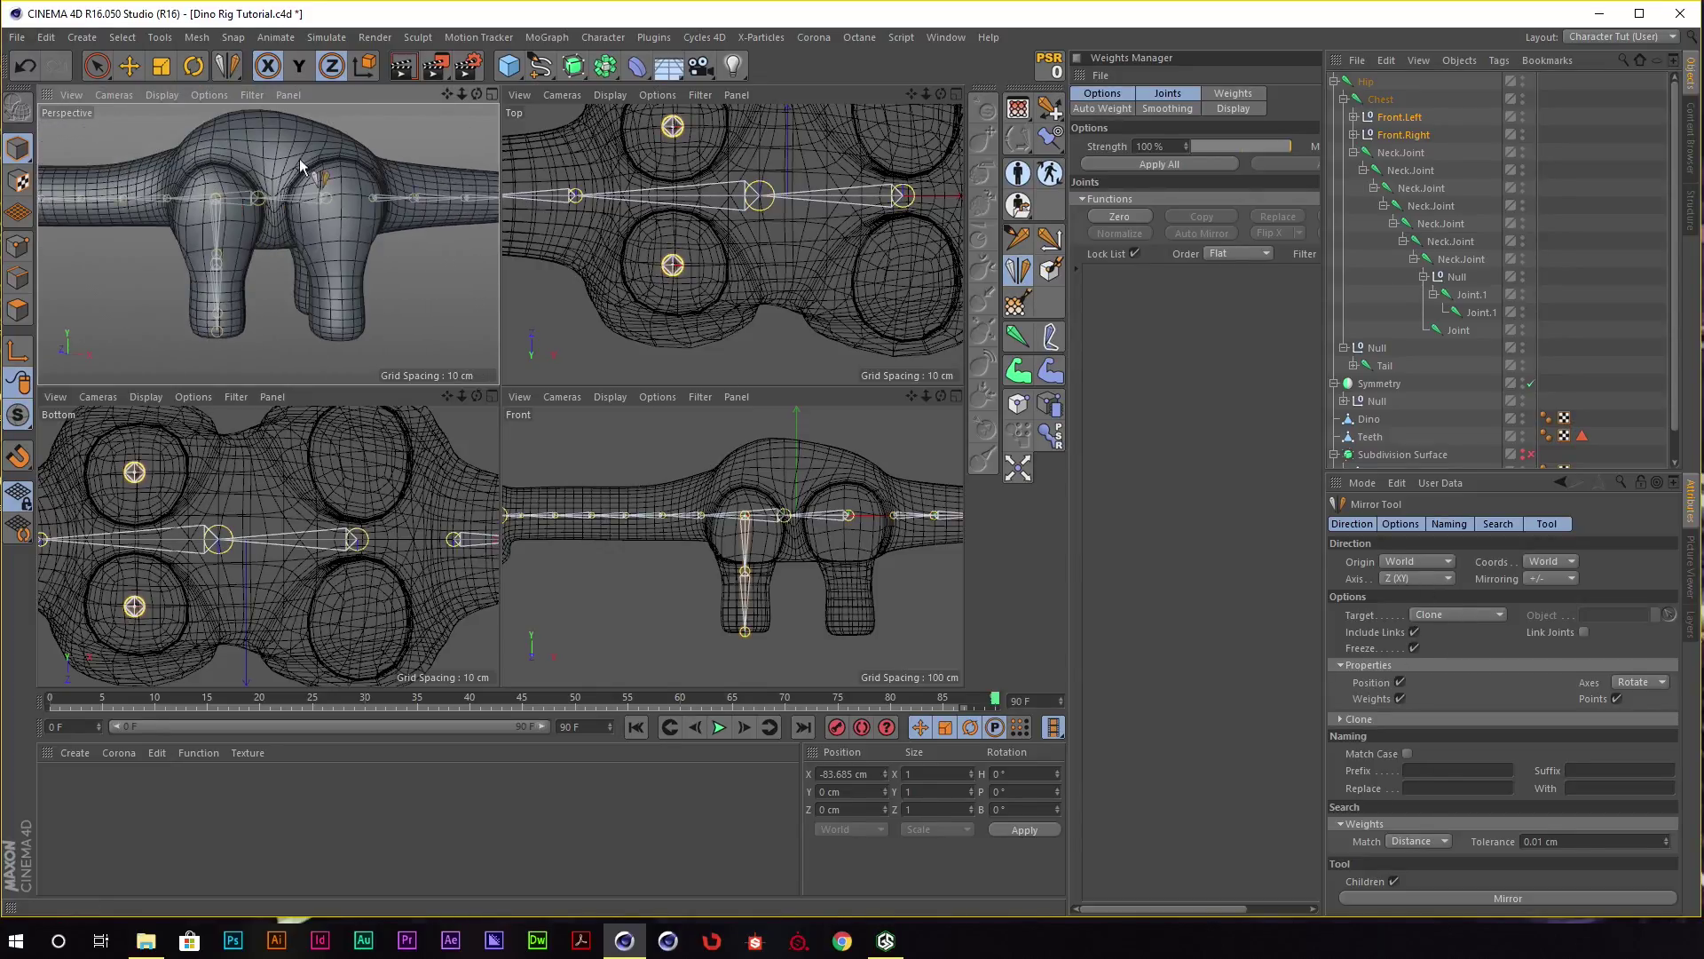
left_click(1411, 580)
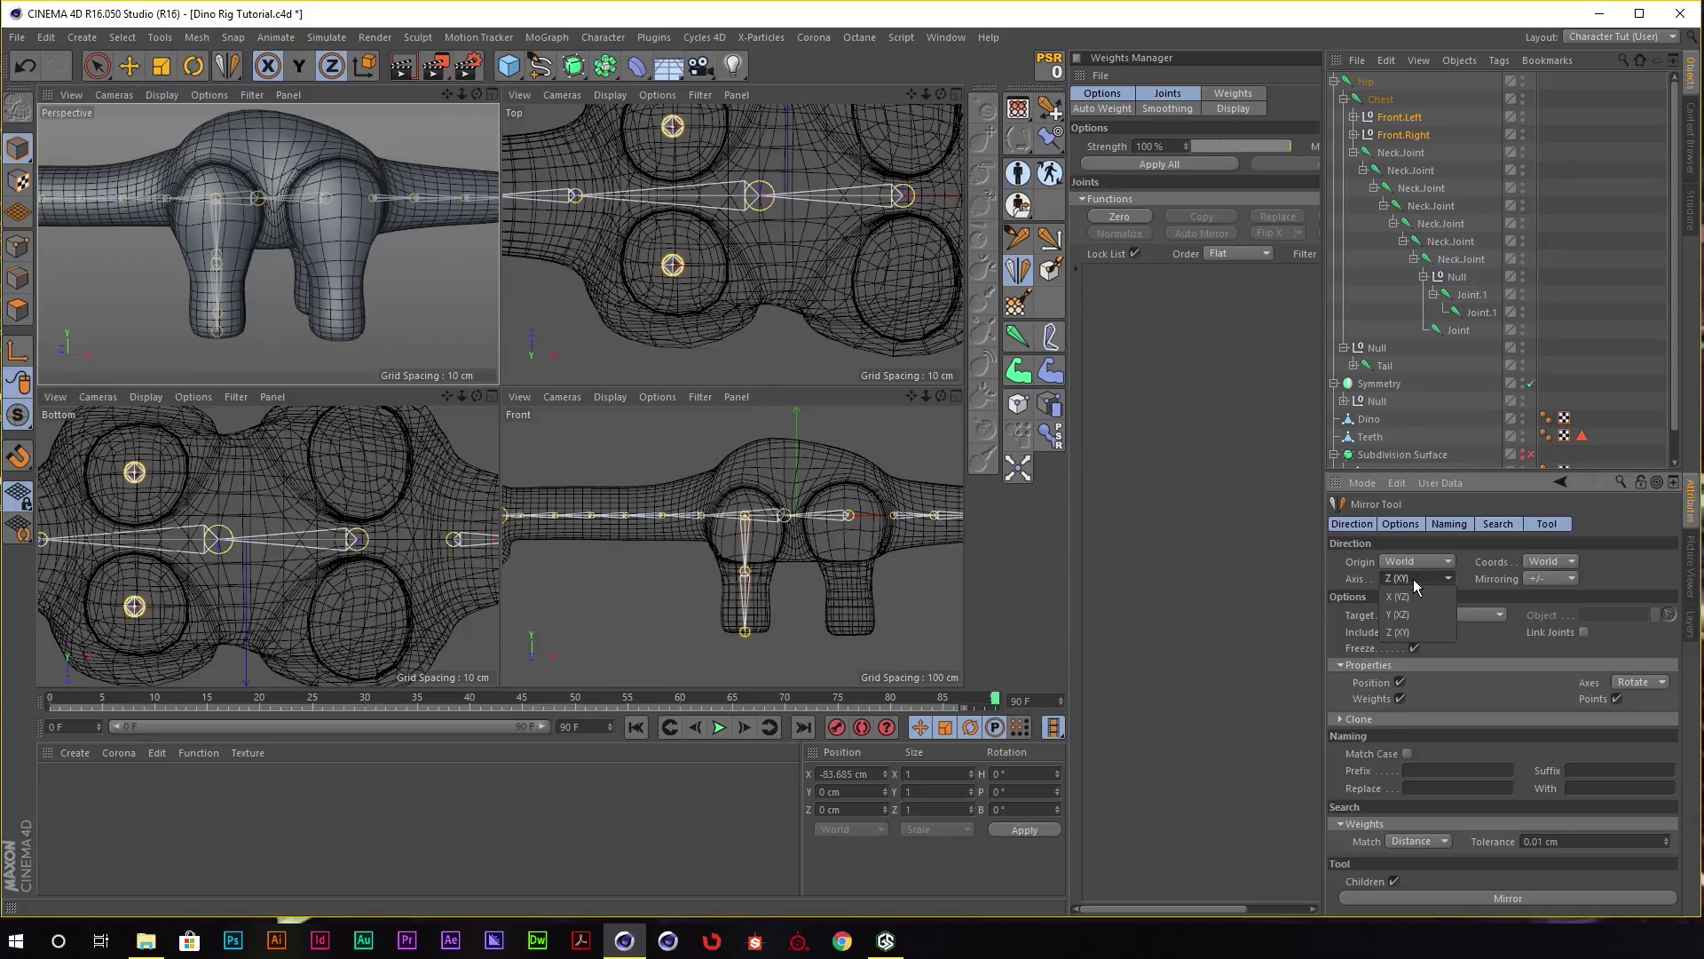
left_click(1415, 595)
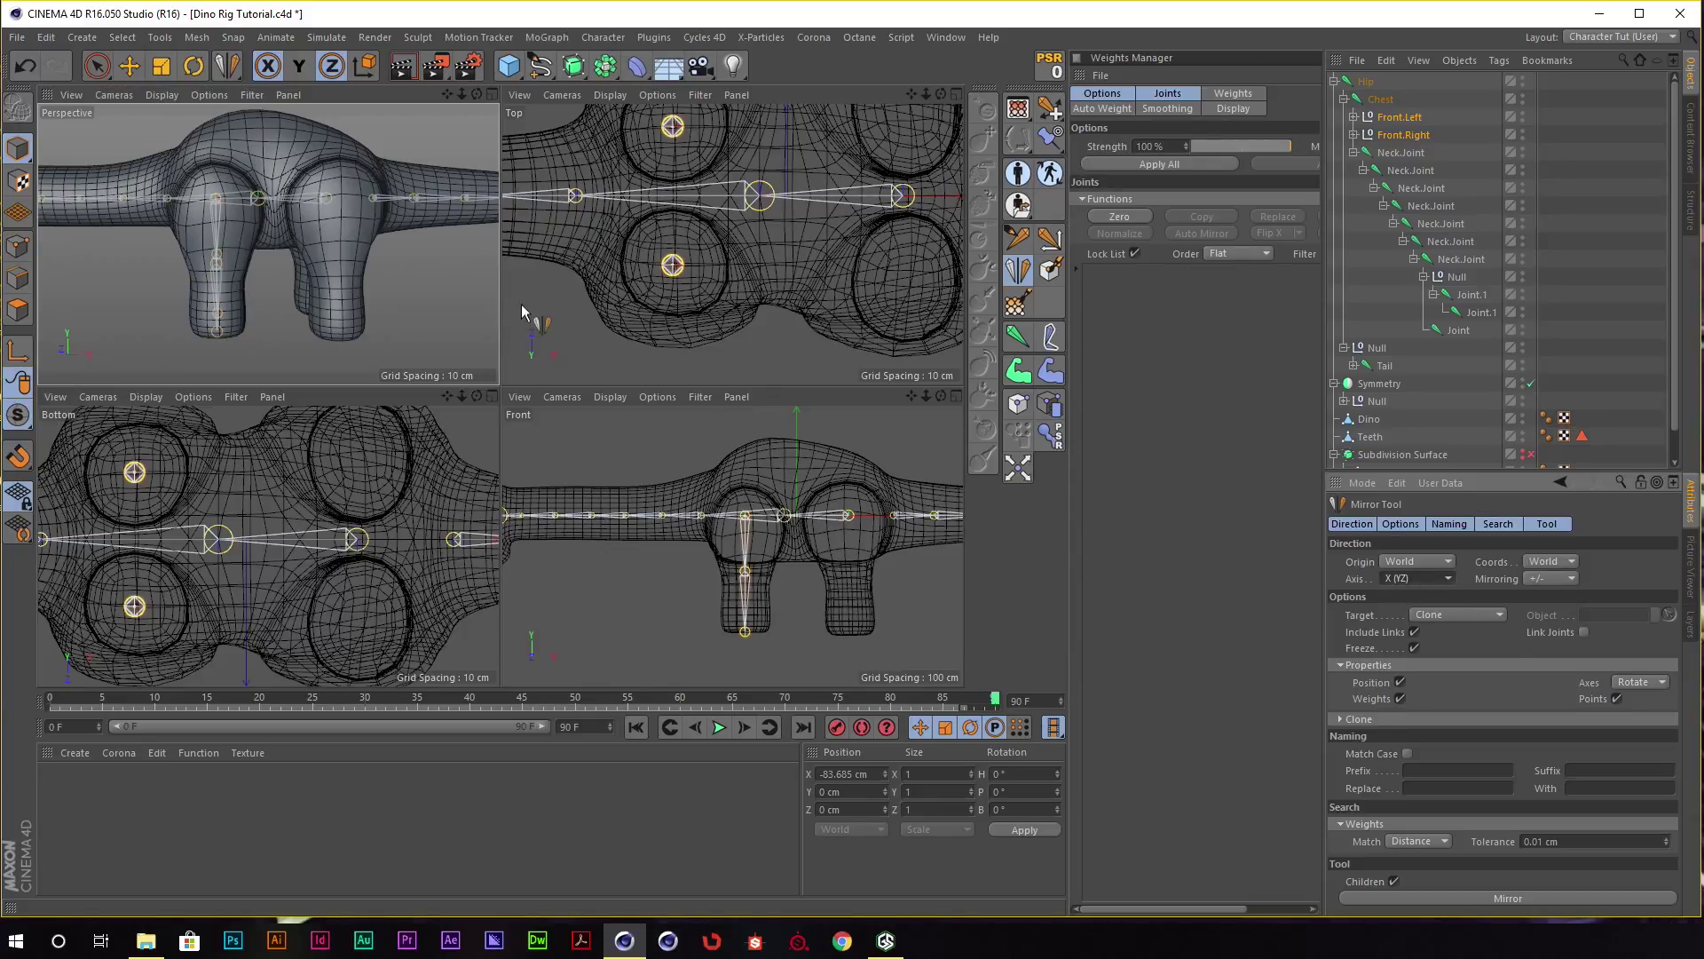
left_click(1455, 898)
mouse_move(438, 266)
left_mouse_down("alt")
mouse_move(115, 210)
mouse_move(304, 248)
left_mouse_up("alt")
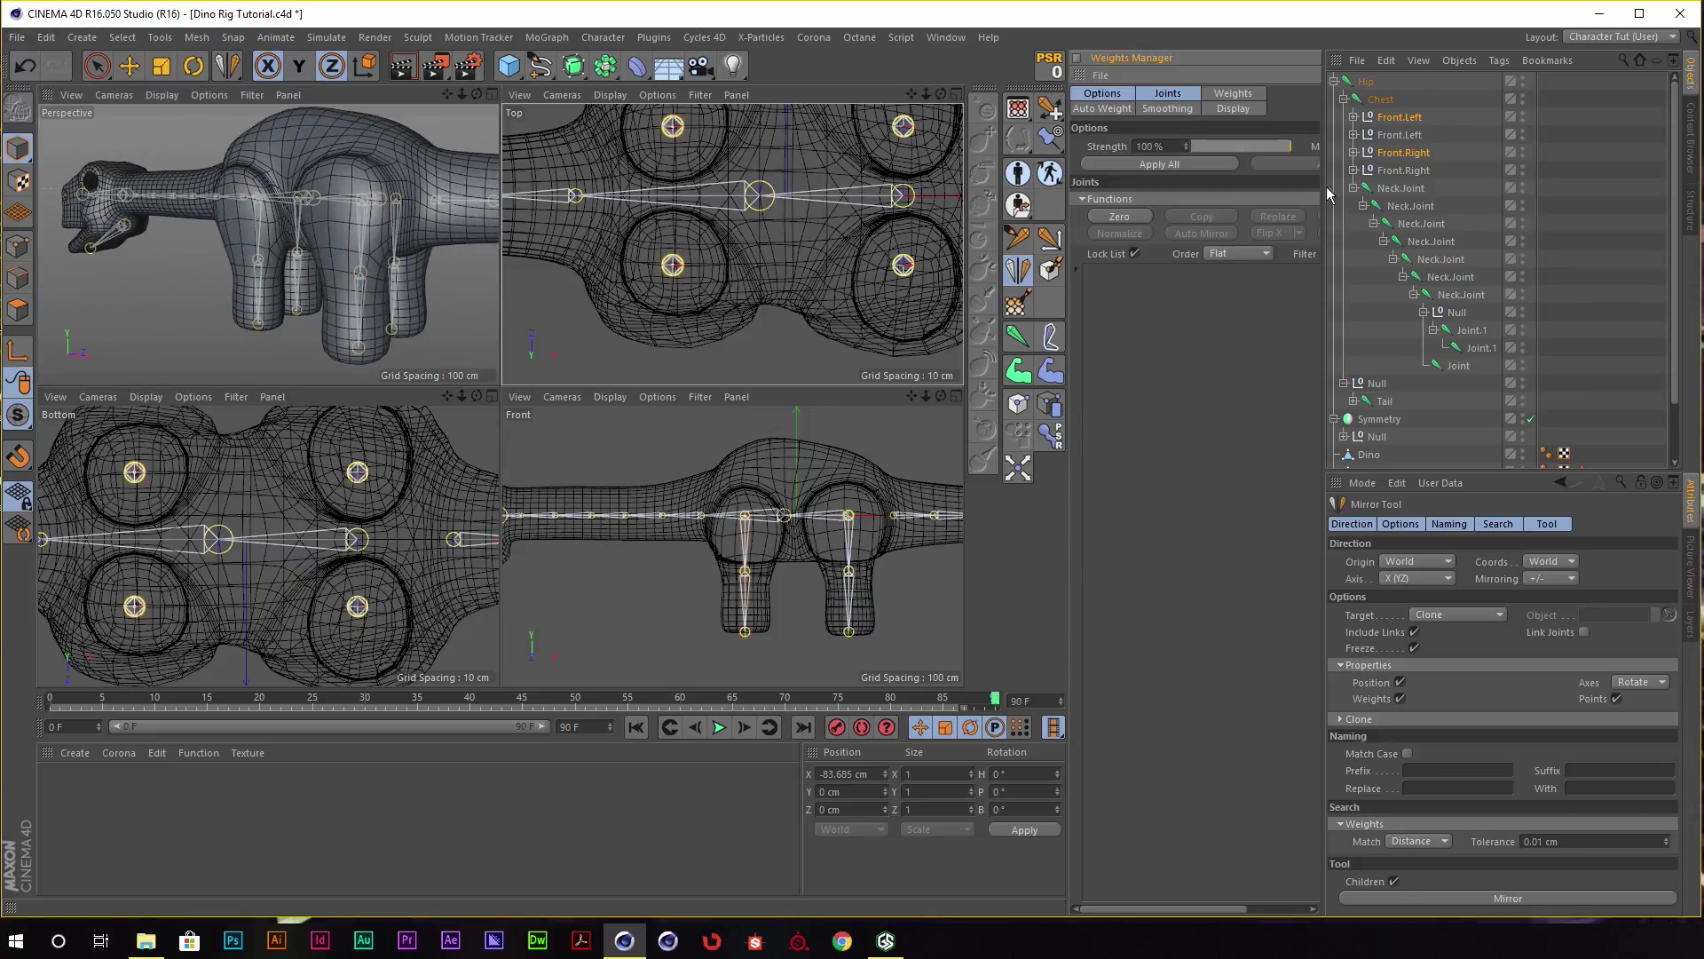
mouse_move(1392, 159)
left_mouse_down()
mouse_move(1399, 125)
mouse_move(1411, 140)
left_mouse_up()
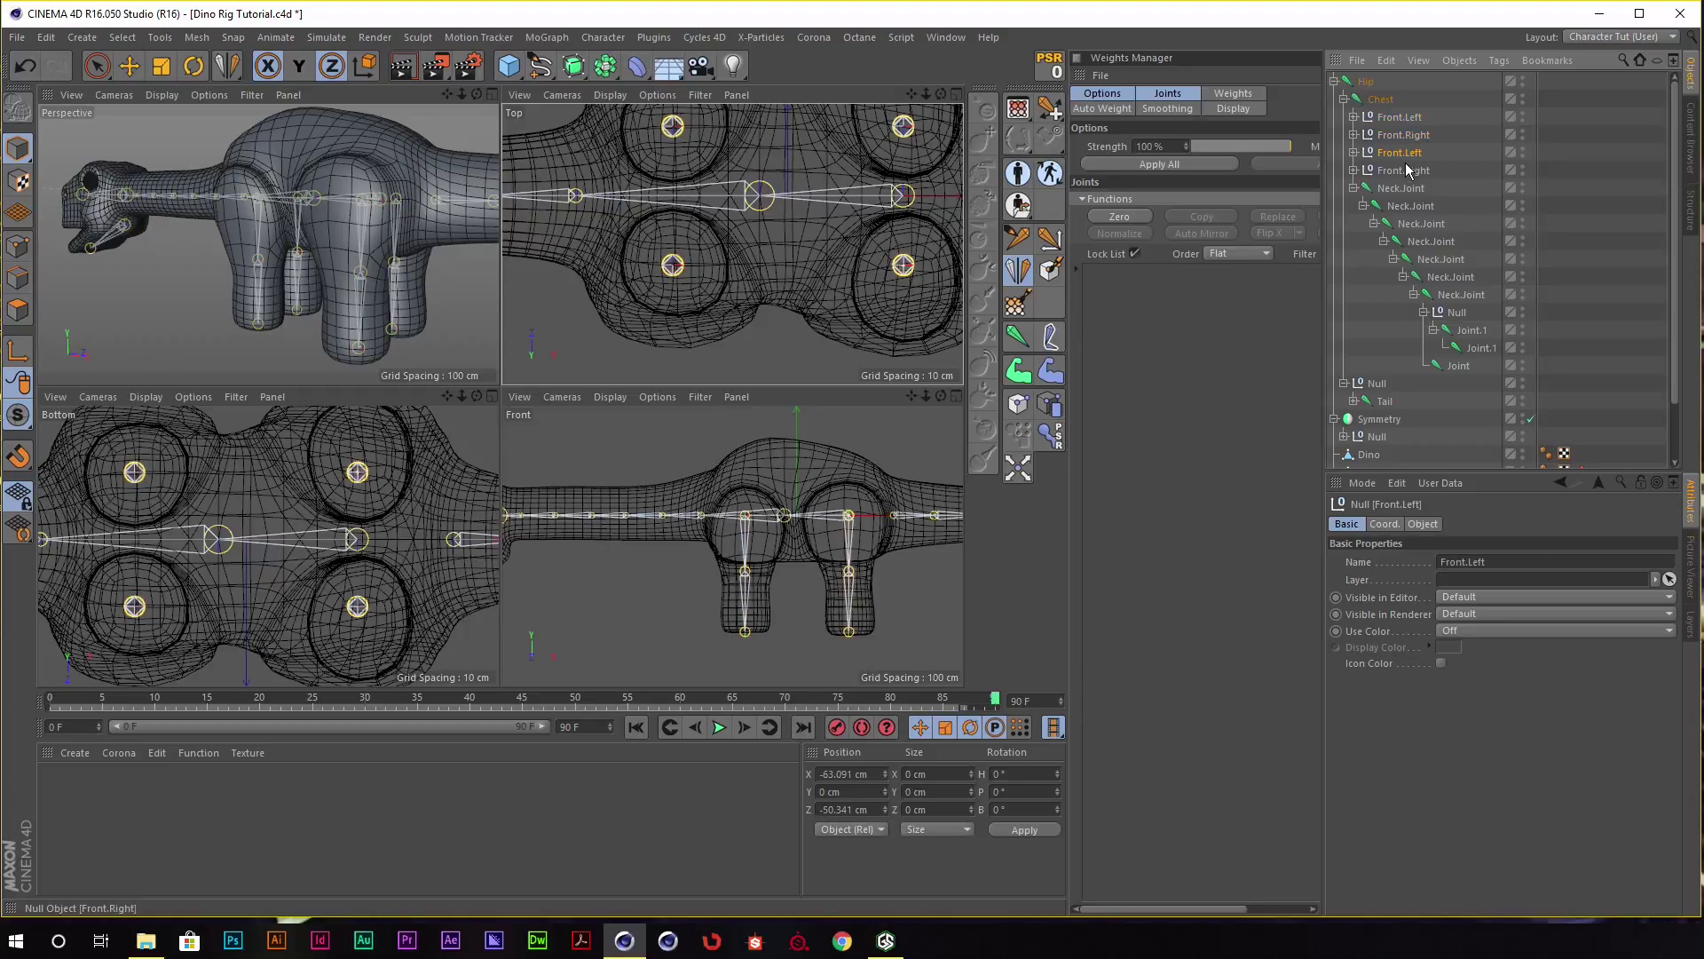
Move and scale the copied leg chains to fit the back legs, then inspect in maximized Perspective.
key("e")
mouse_move(298, 233)
left_mouse_down("alt")
mouse_move(460, 182)
mouse_move(395, 220)
mouse_move(337, 190)
left_mouse_up("alt")
key("t")
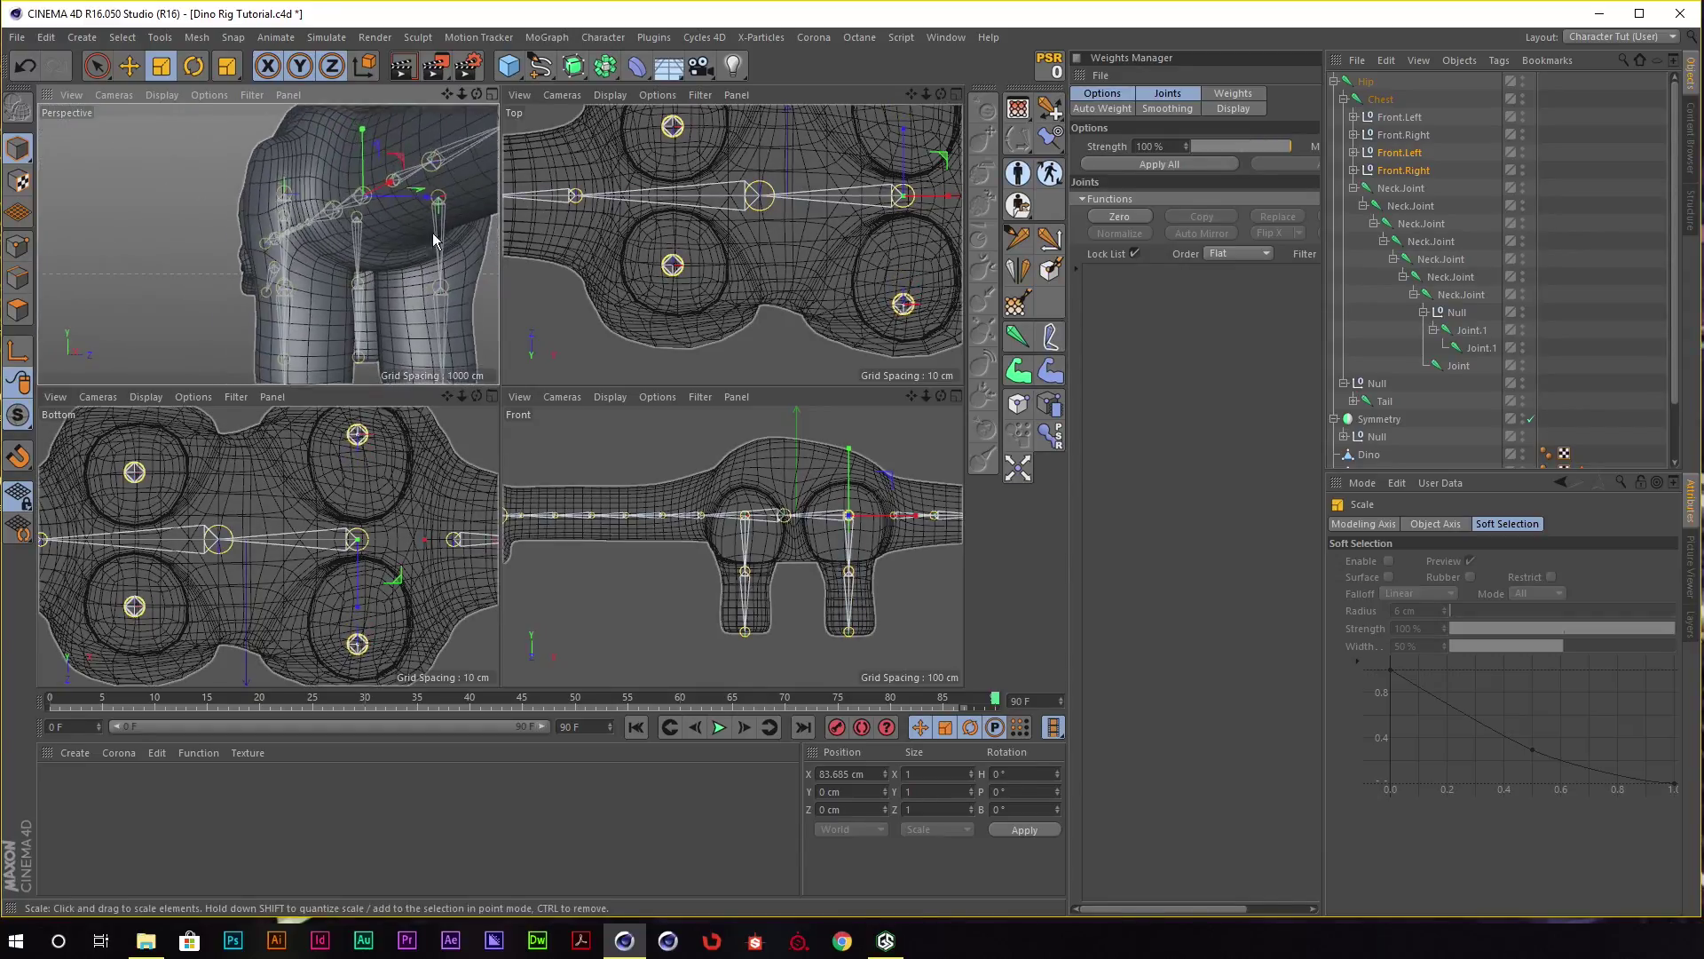
left_click(1354, 171)
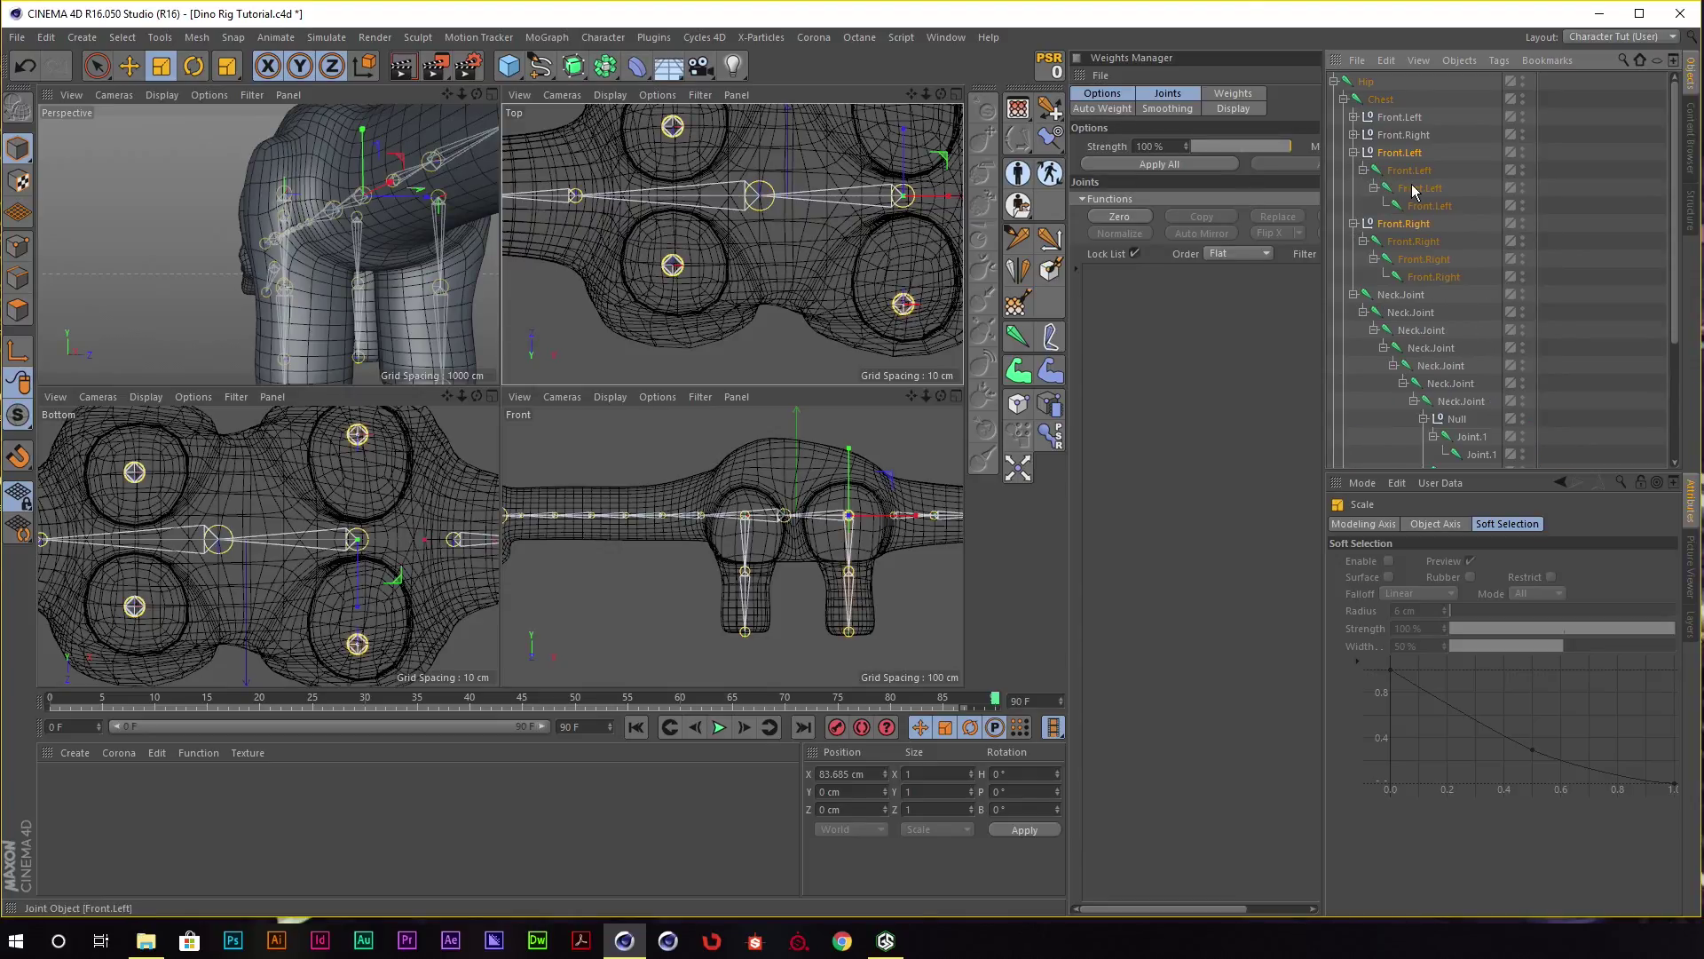
left_click(1415, 189)
left_click(1423, 260, "ctrl")
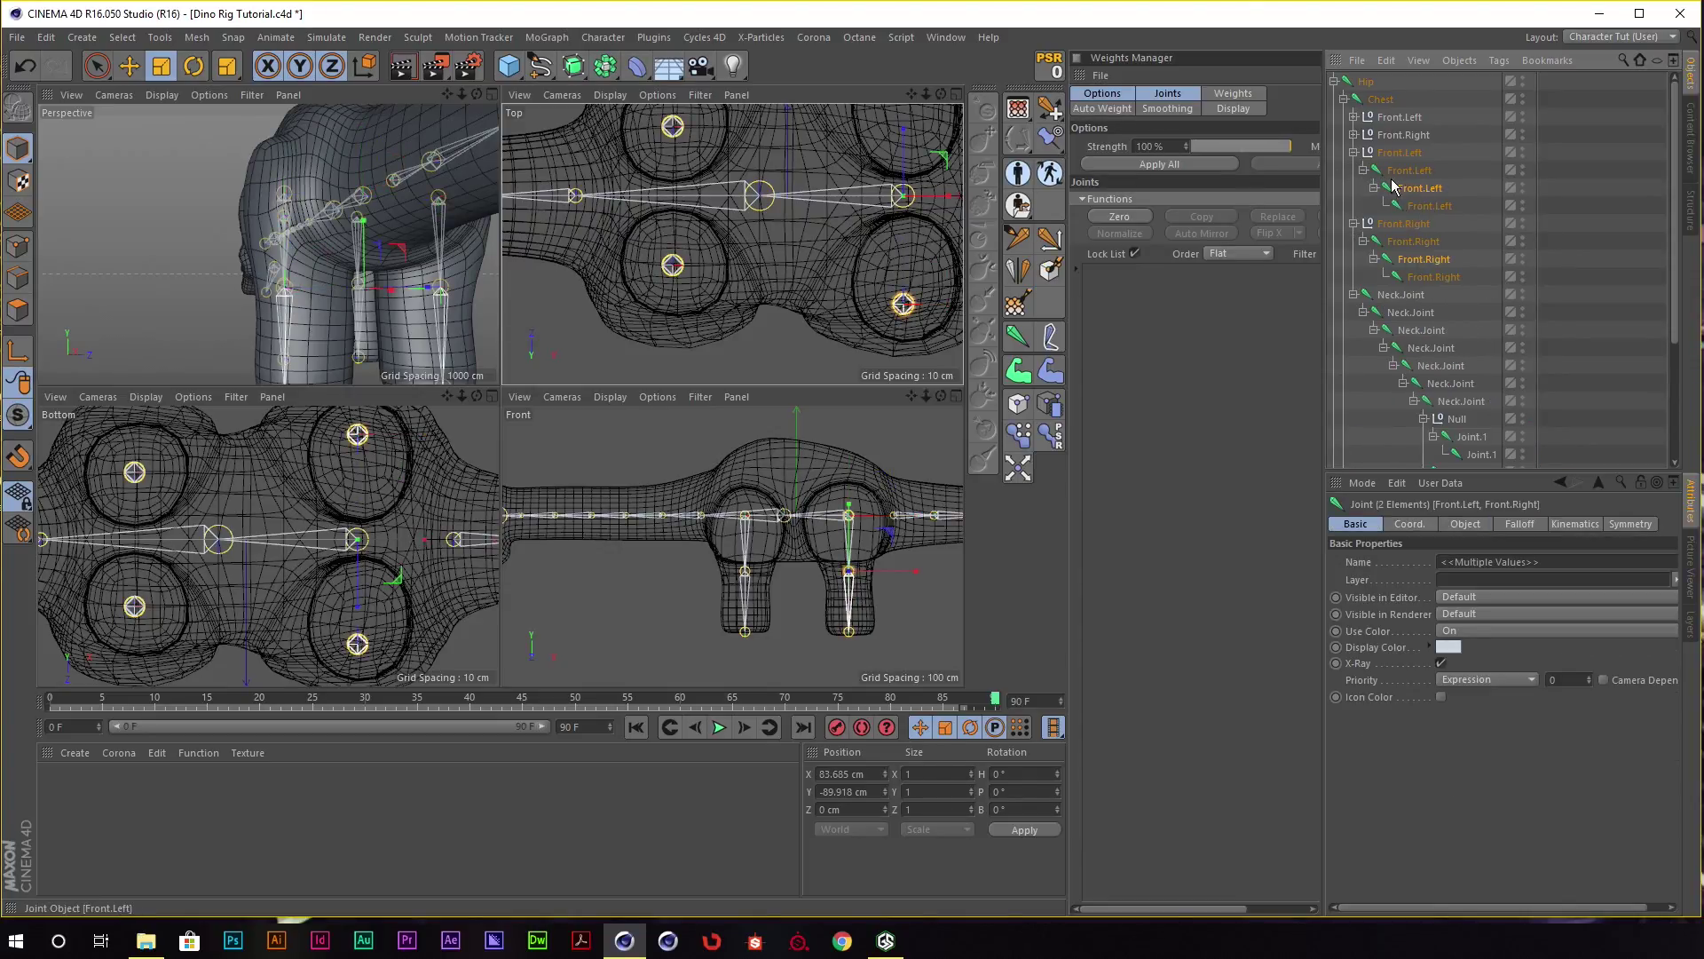
left_click_drag(355, 249, 401, 236, "alt")
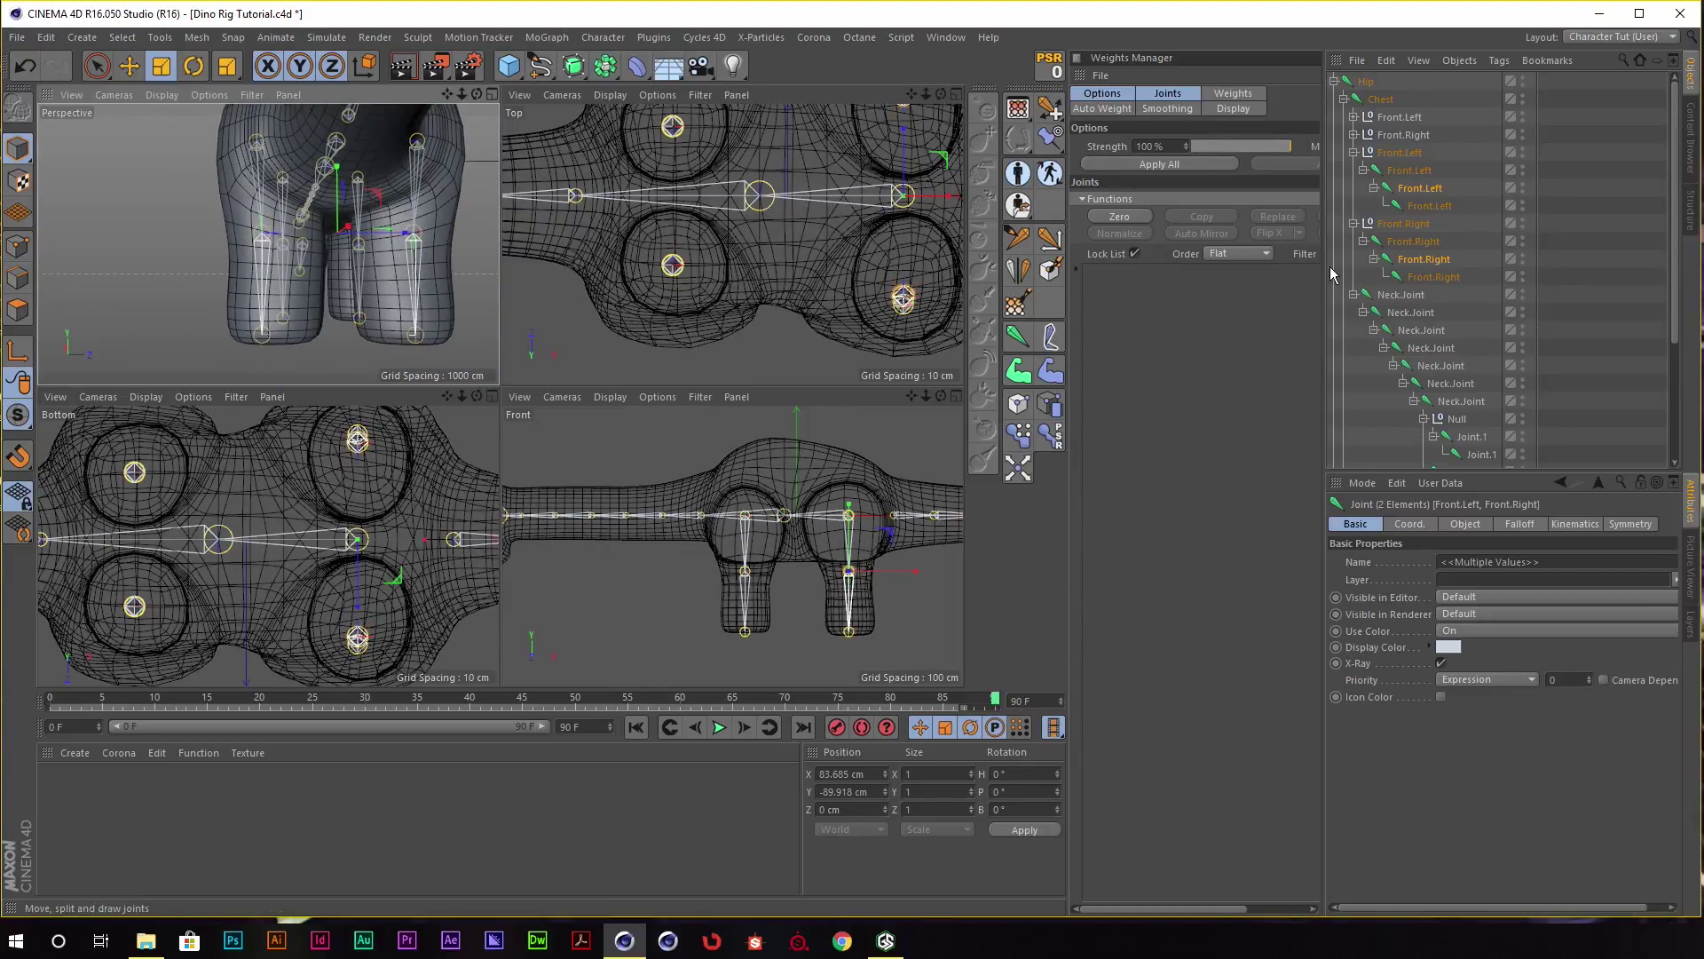
left_click(1414, 172)
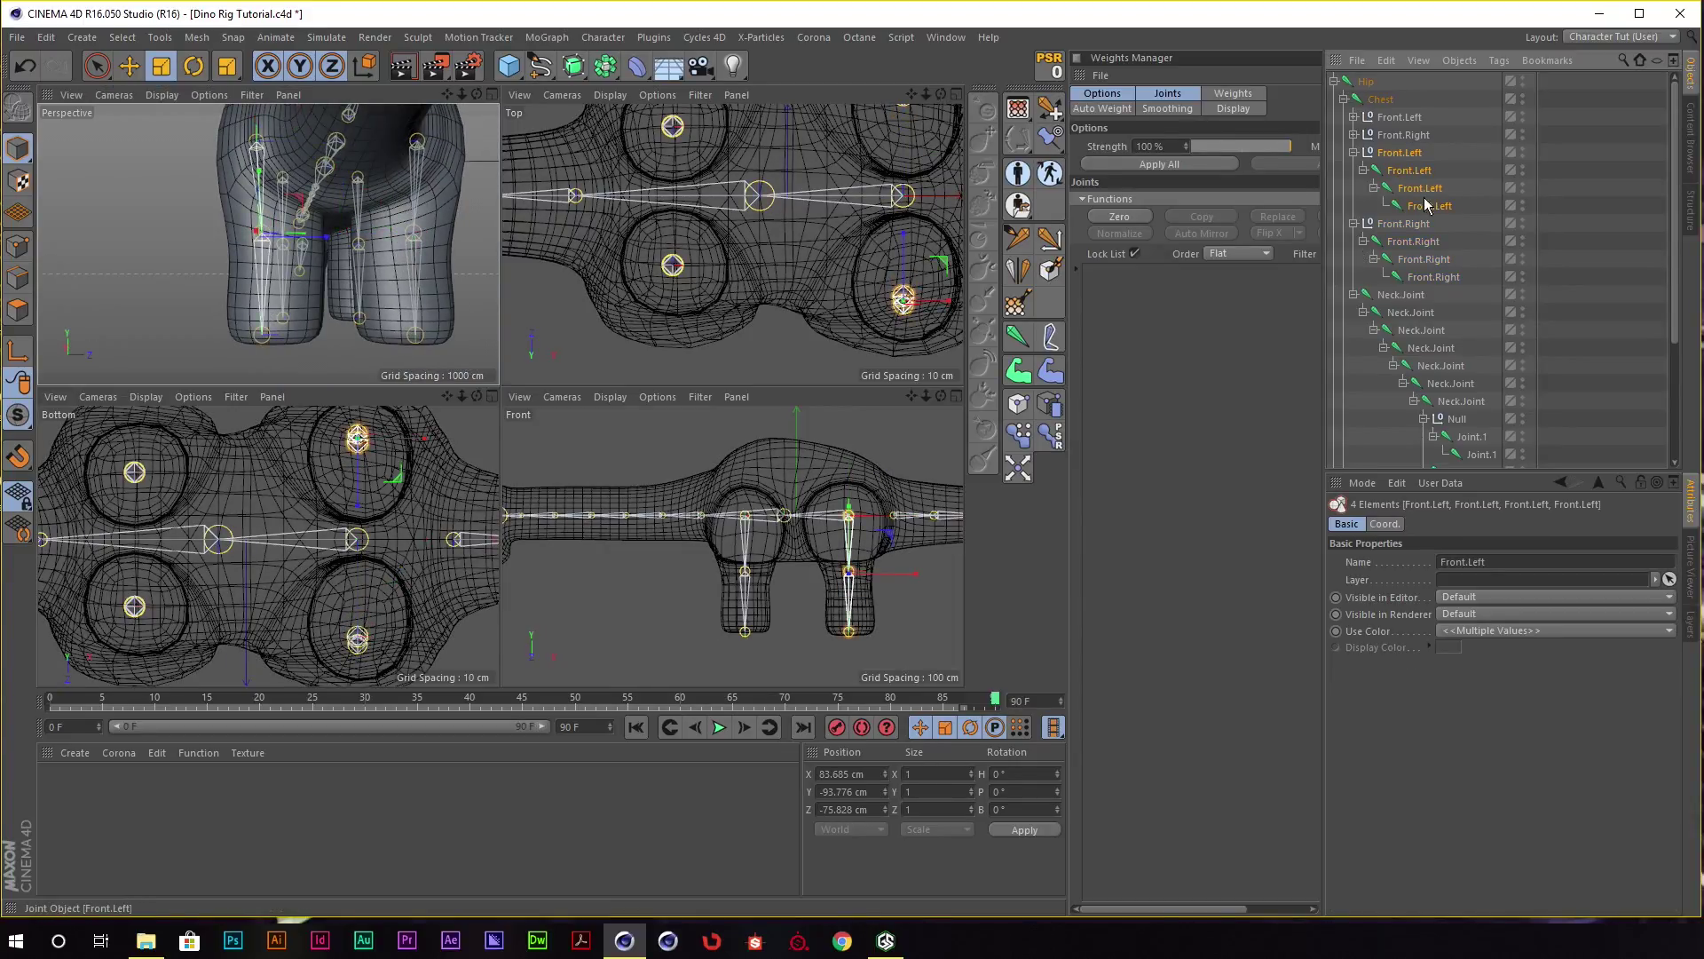
left_click(1400, 155)
key("F1")
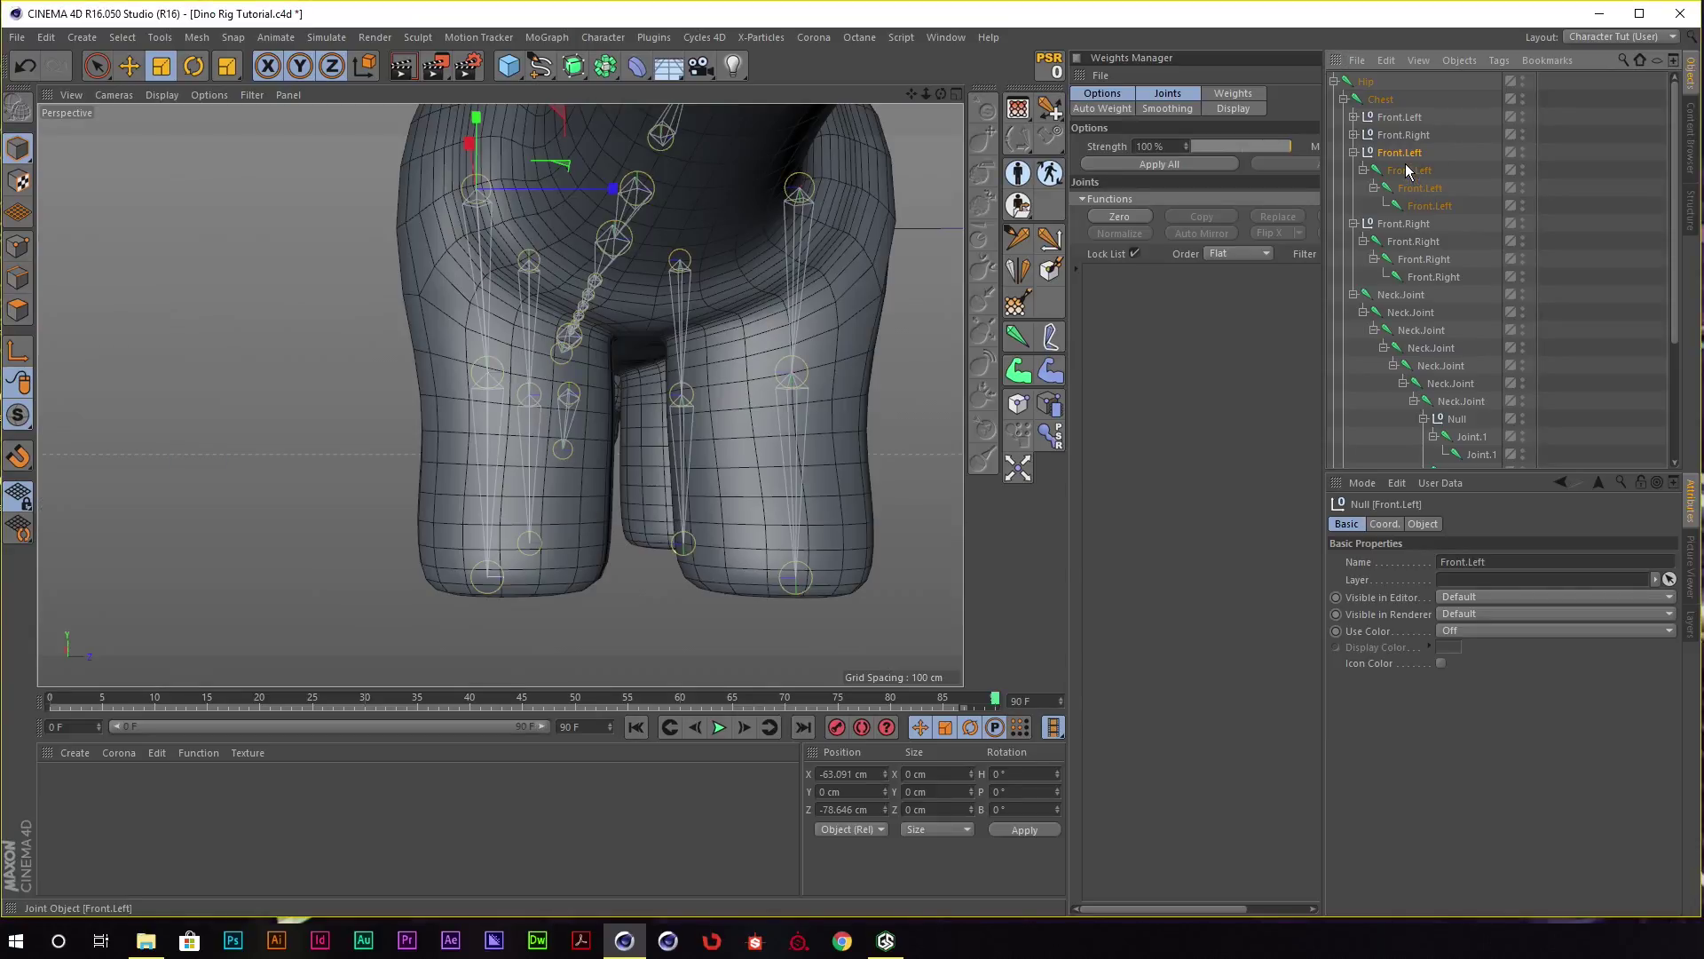
Rename the first copied leg chain to Back.Left.
key("F5")
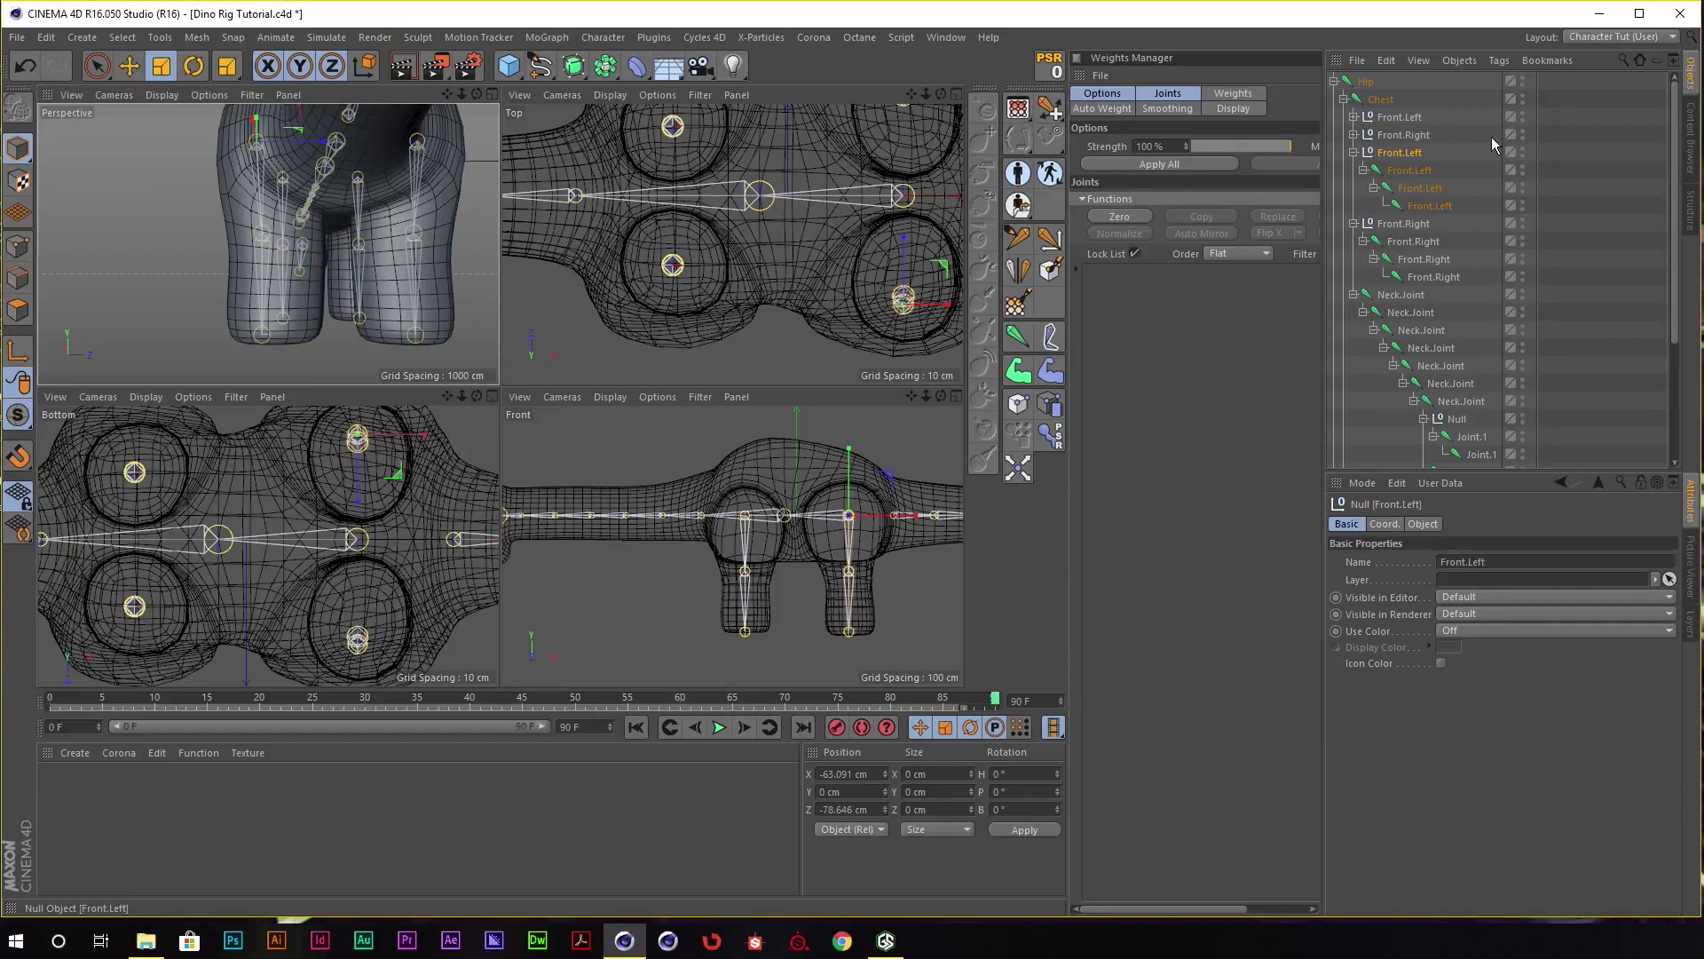
left_click(1430, 206, "shift")
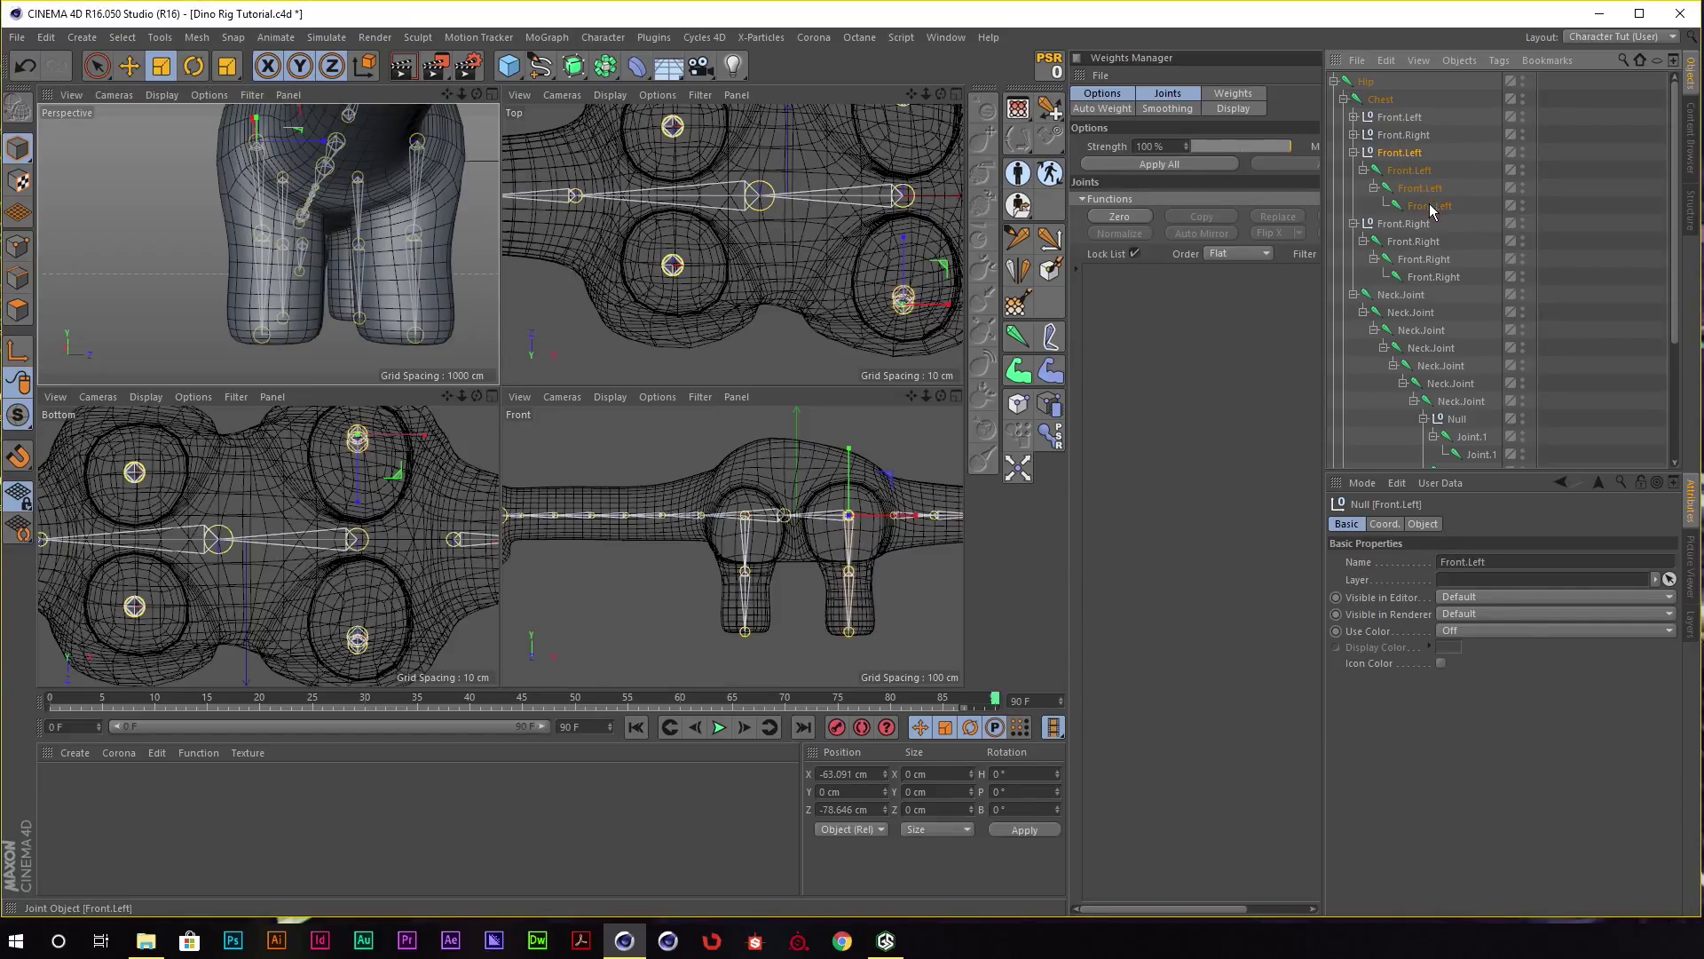
left_click(1469, 559)
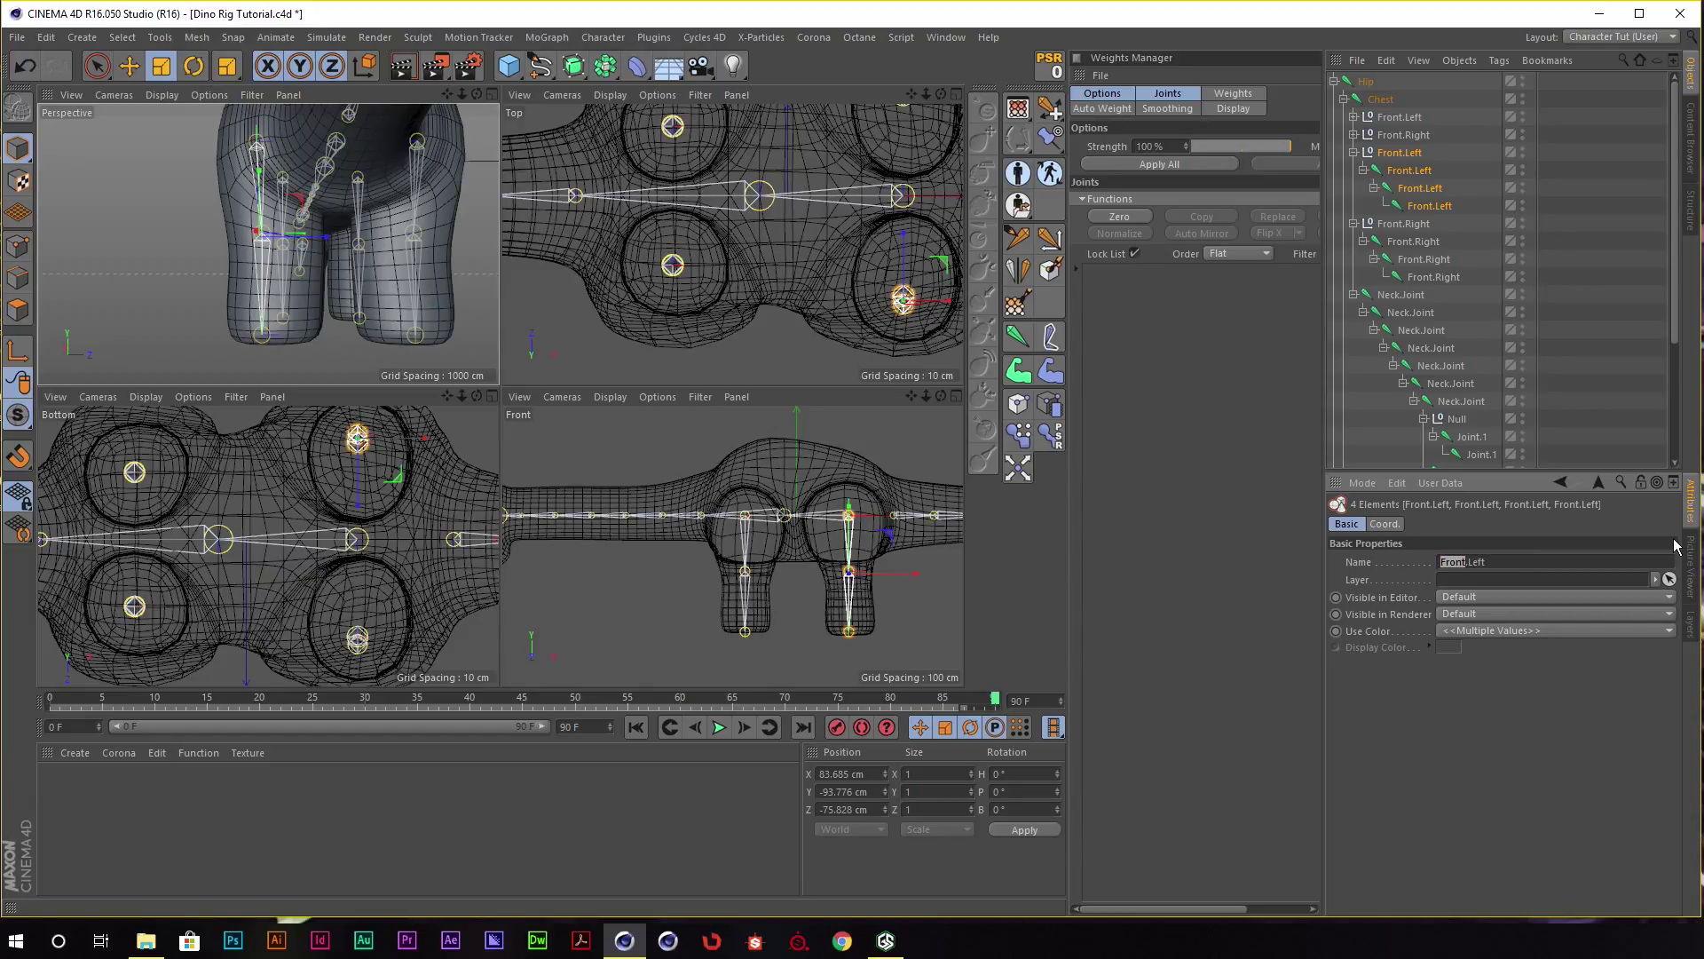
type("Back")
key("Return")
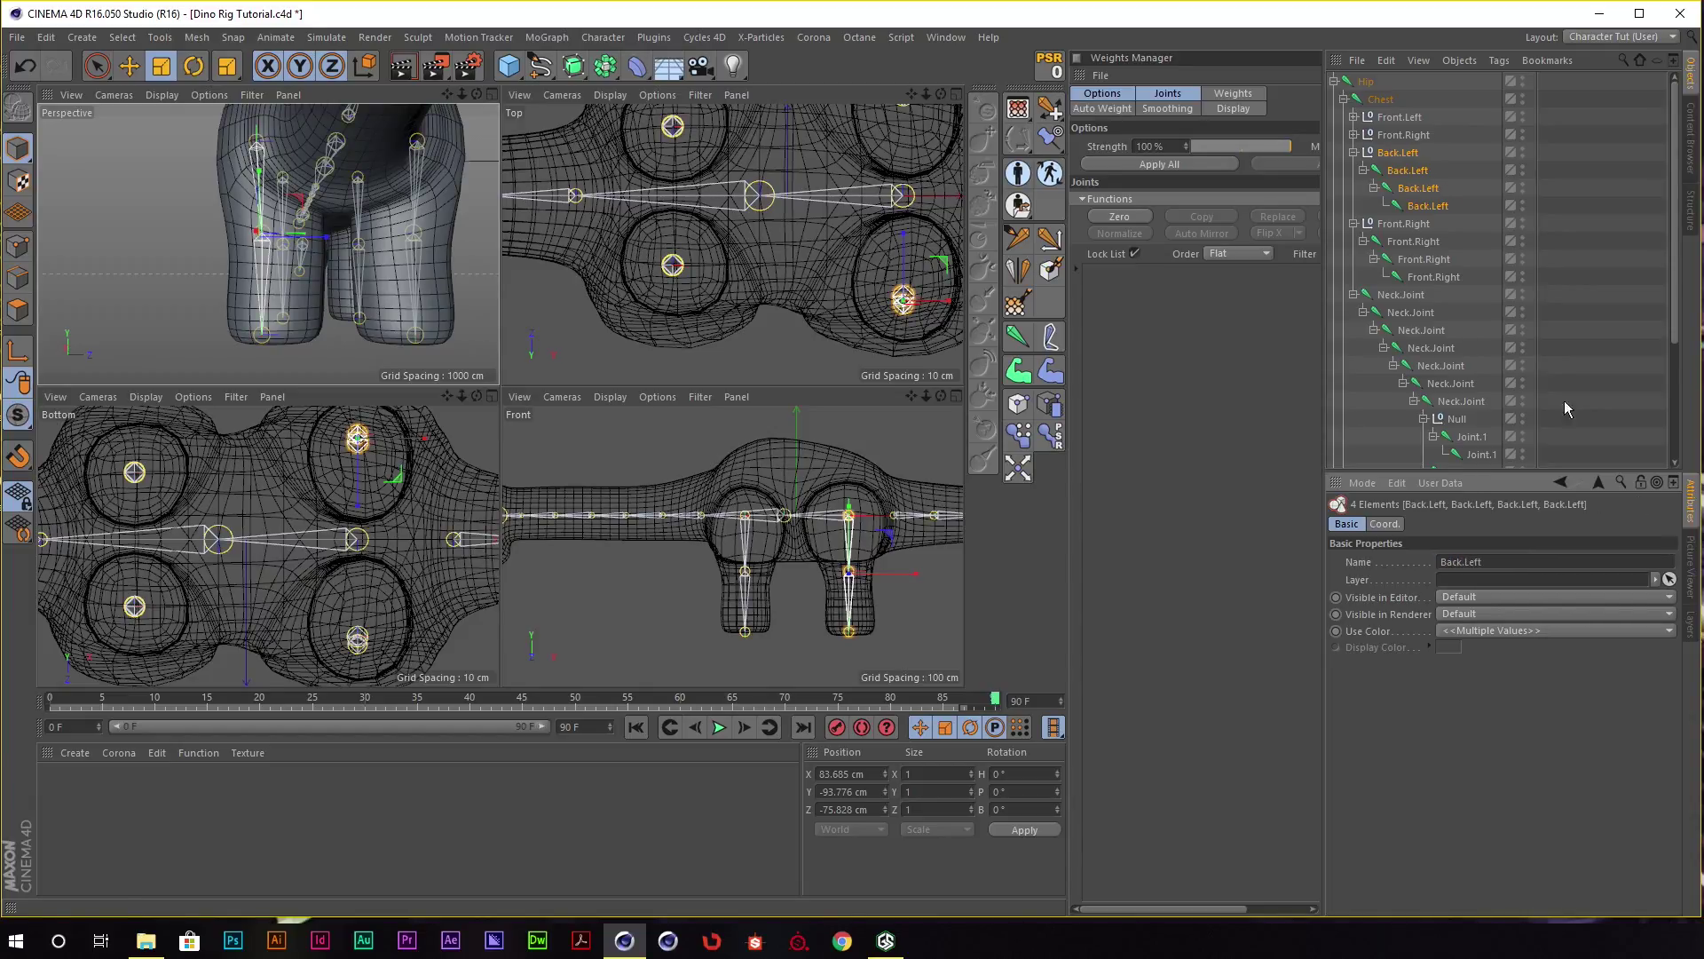
Rename the second copied chain to Back.Right, then clear the selection.
left_click(1403, 224)
left_click(1434, 277, "shift")
type("Righ")
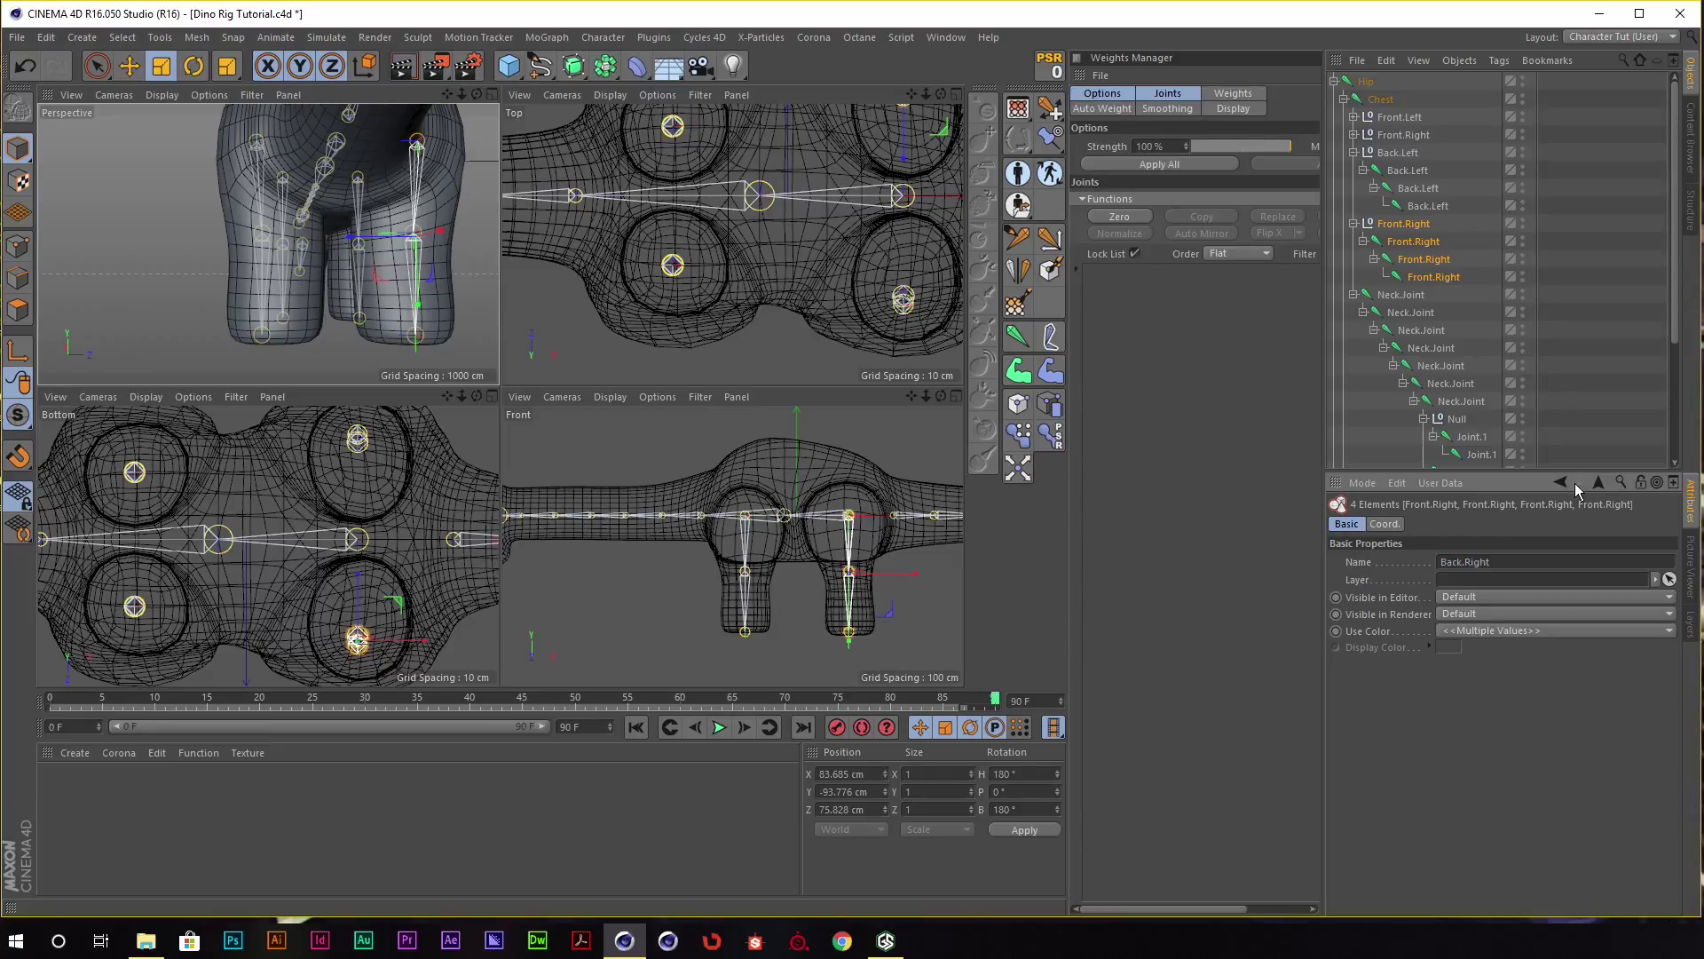
key("Return")
mouse_move(266, 231)
left_mouse_down("alt")
mouse_move(350, 222)
mouse_move(227, 201)
mouse_move(437, 170)
left_mouse_up("alt")
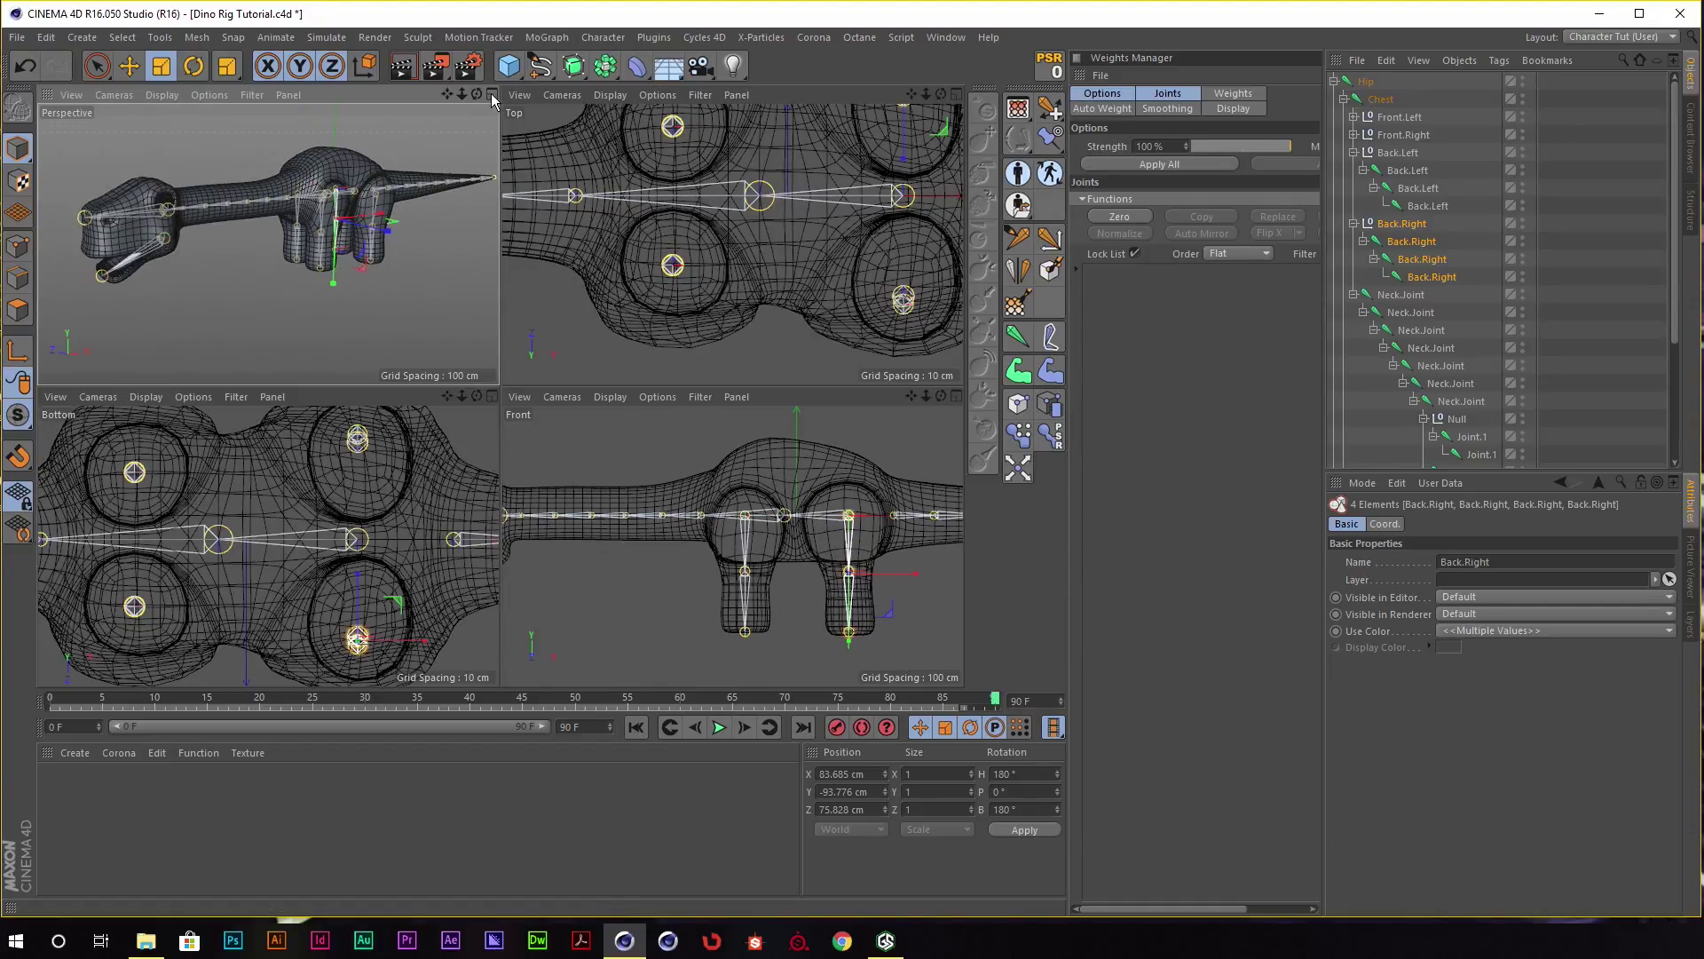
middle_click(437, 171)
mouse_move(587, 236)
left_mouse_down("alt")
mouse_move(513, 242)
mouse_move(721, 188)
mouse_move(552, 202)
mouse_move(698, 222)
mouse_move(659, 238)
mouse_move(710, 234)
left_mouse_up("alt")
left_click(721, 188)
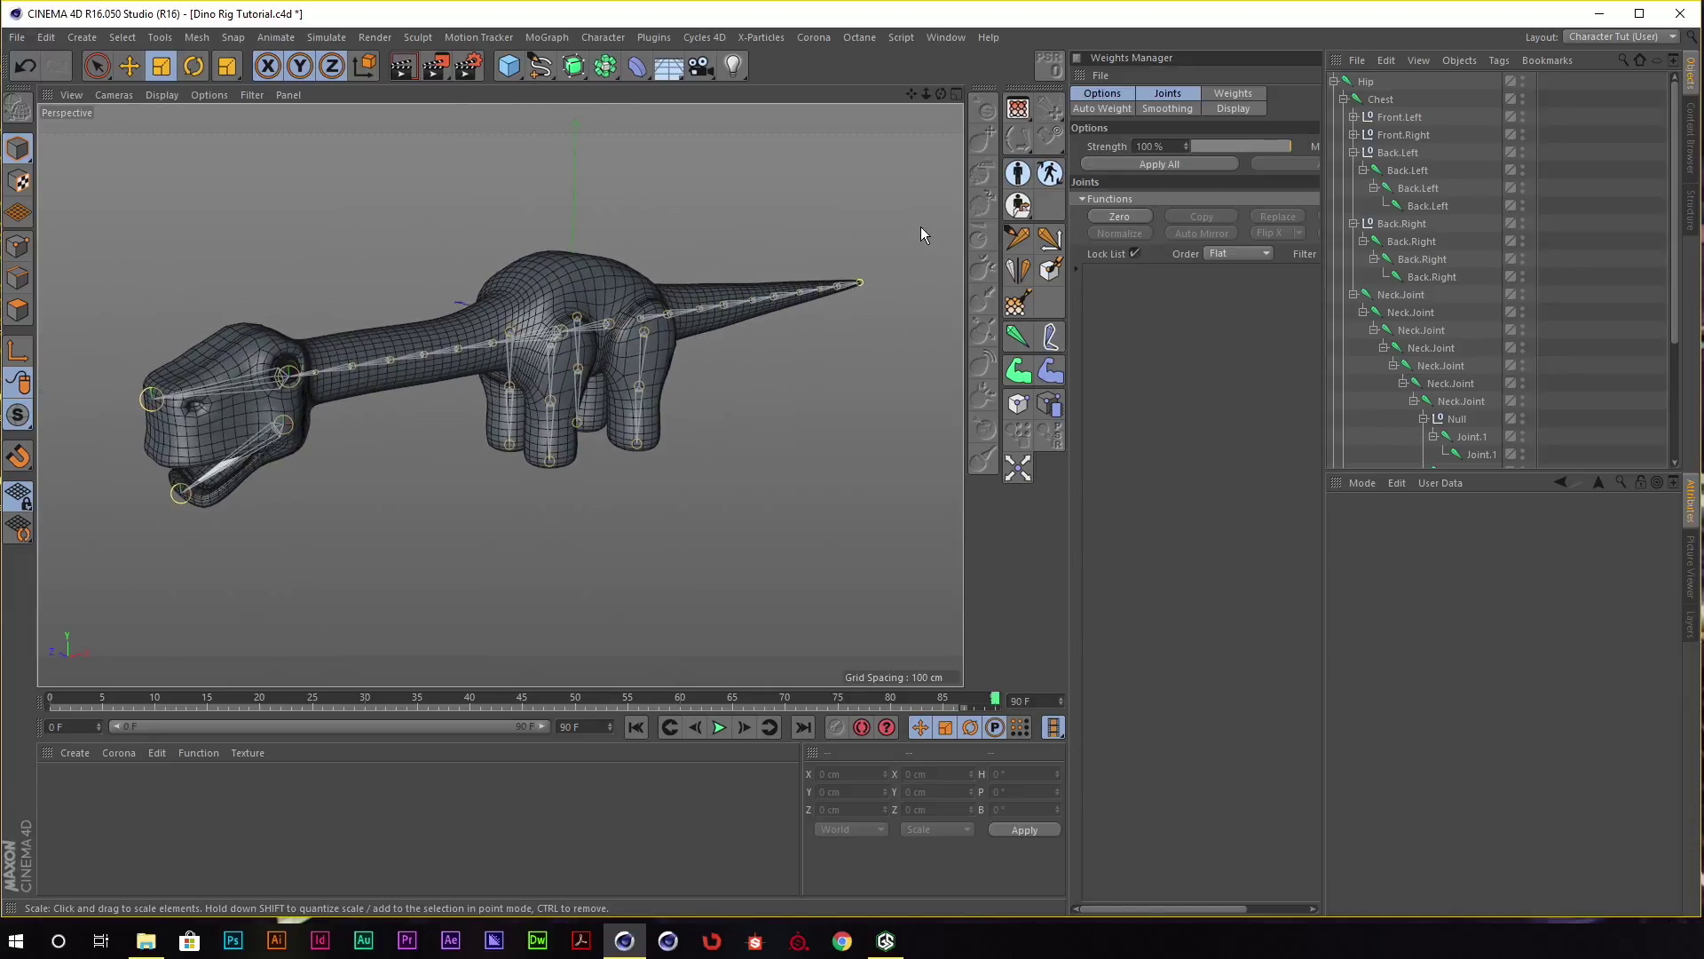
Activate the Naming Tool, select the Front.Left hierarchy and lock the Attribute Manager.
left_click(1354, 134)
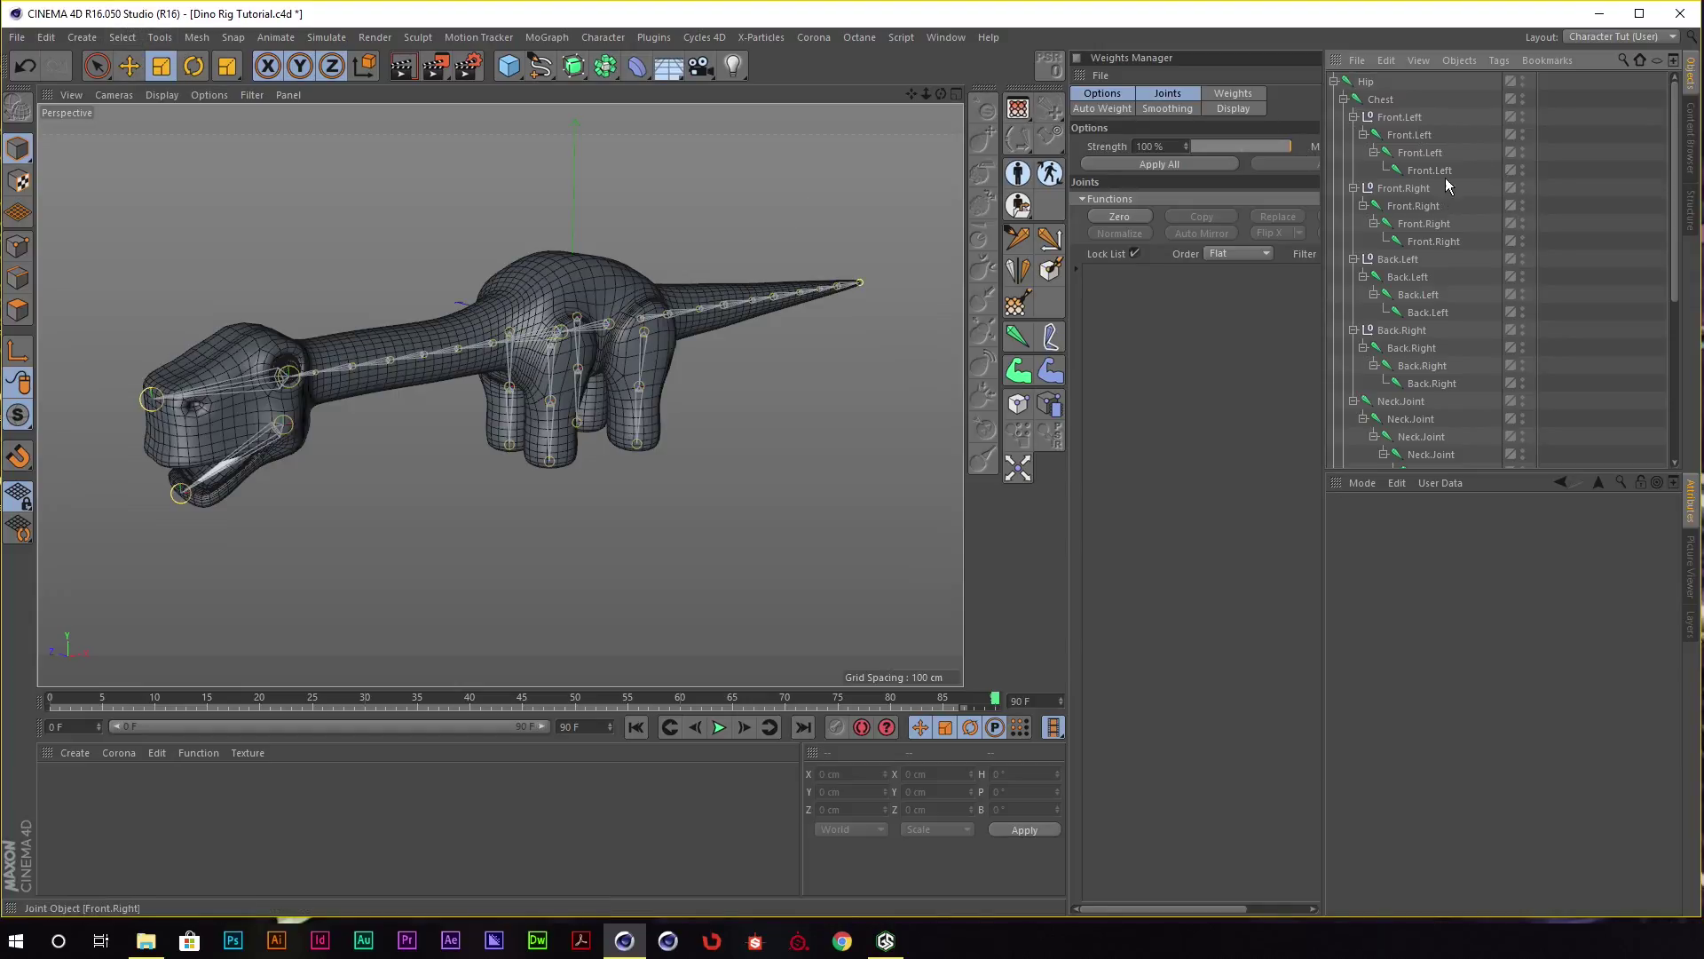
left_click(122, 38)
mouse_move(158, 37)
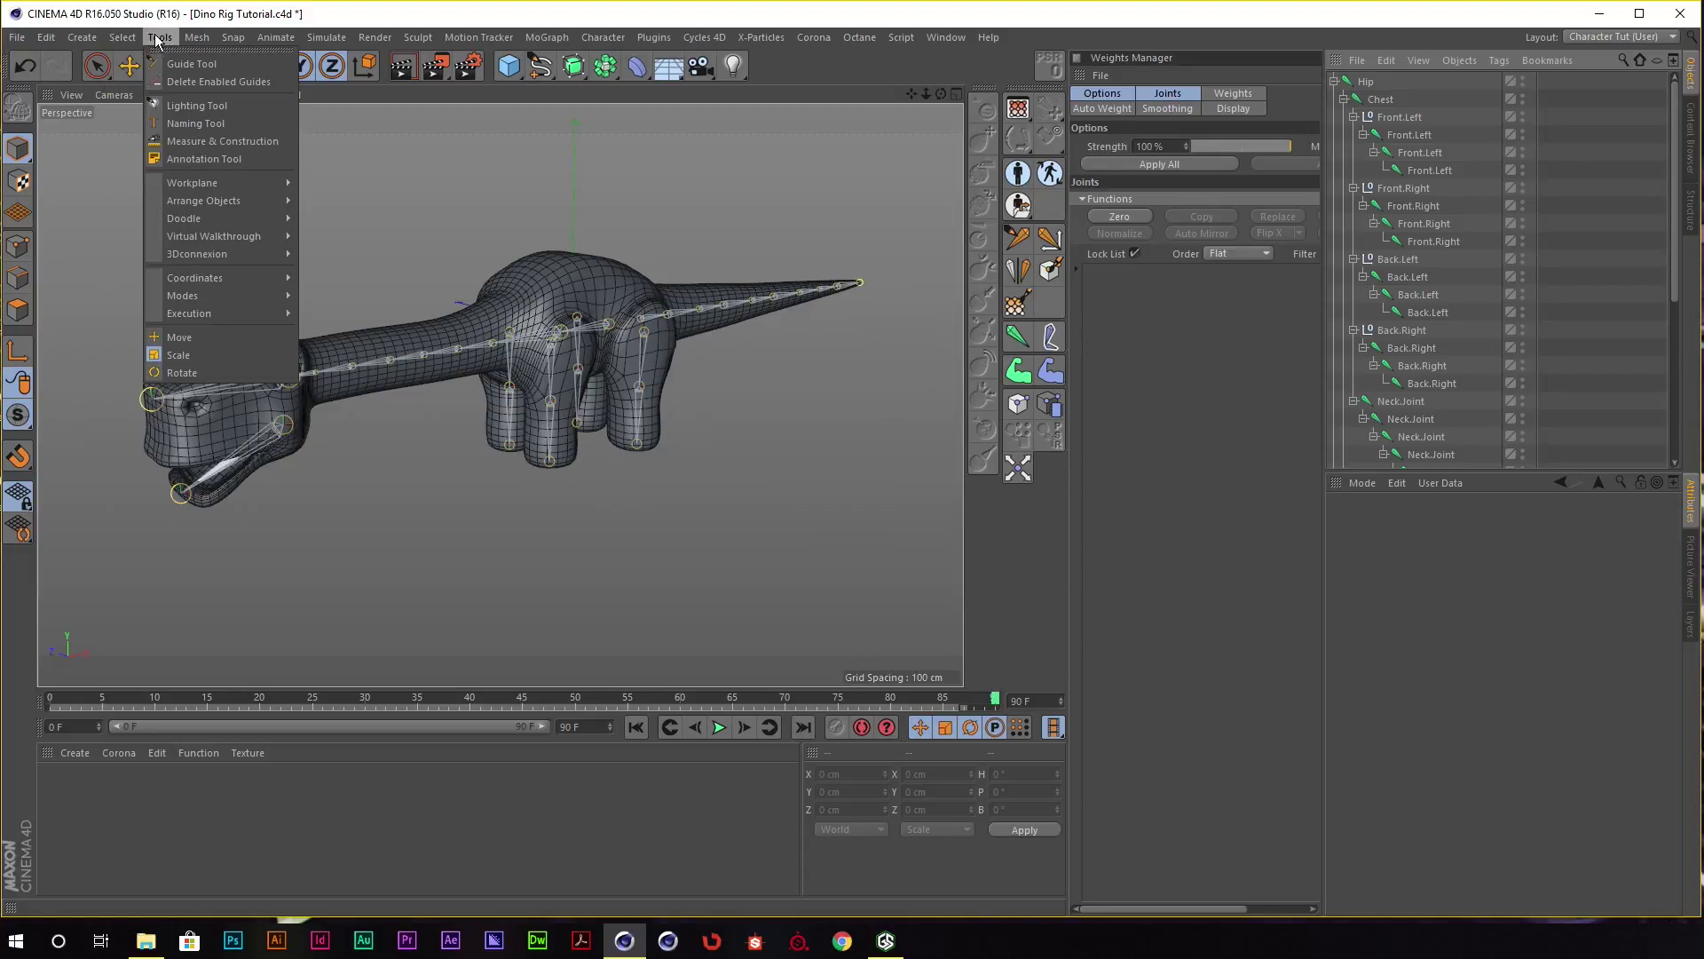
left_click(199, 122)
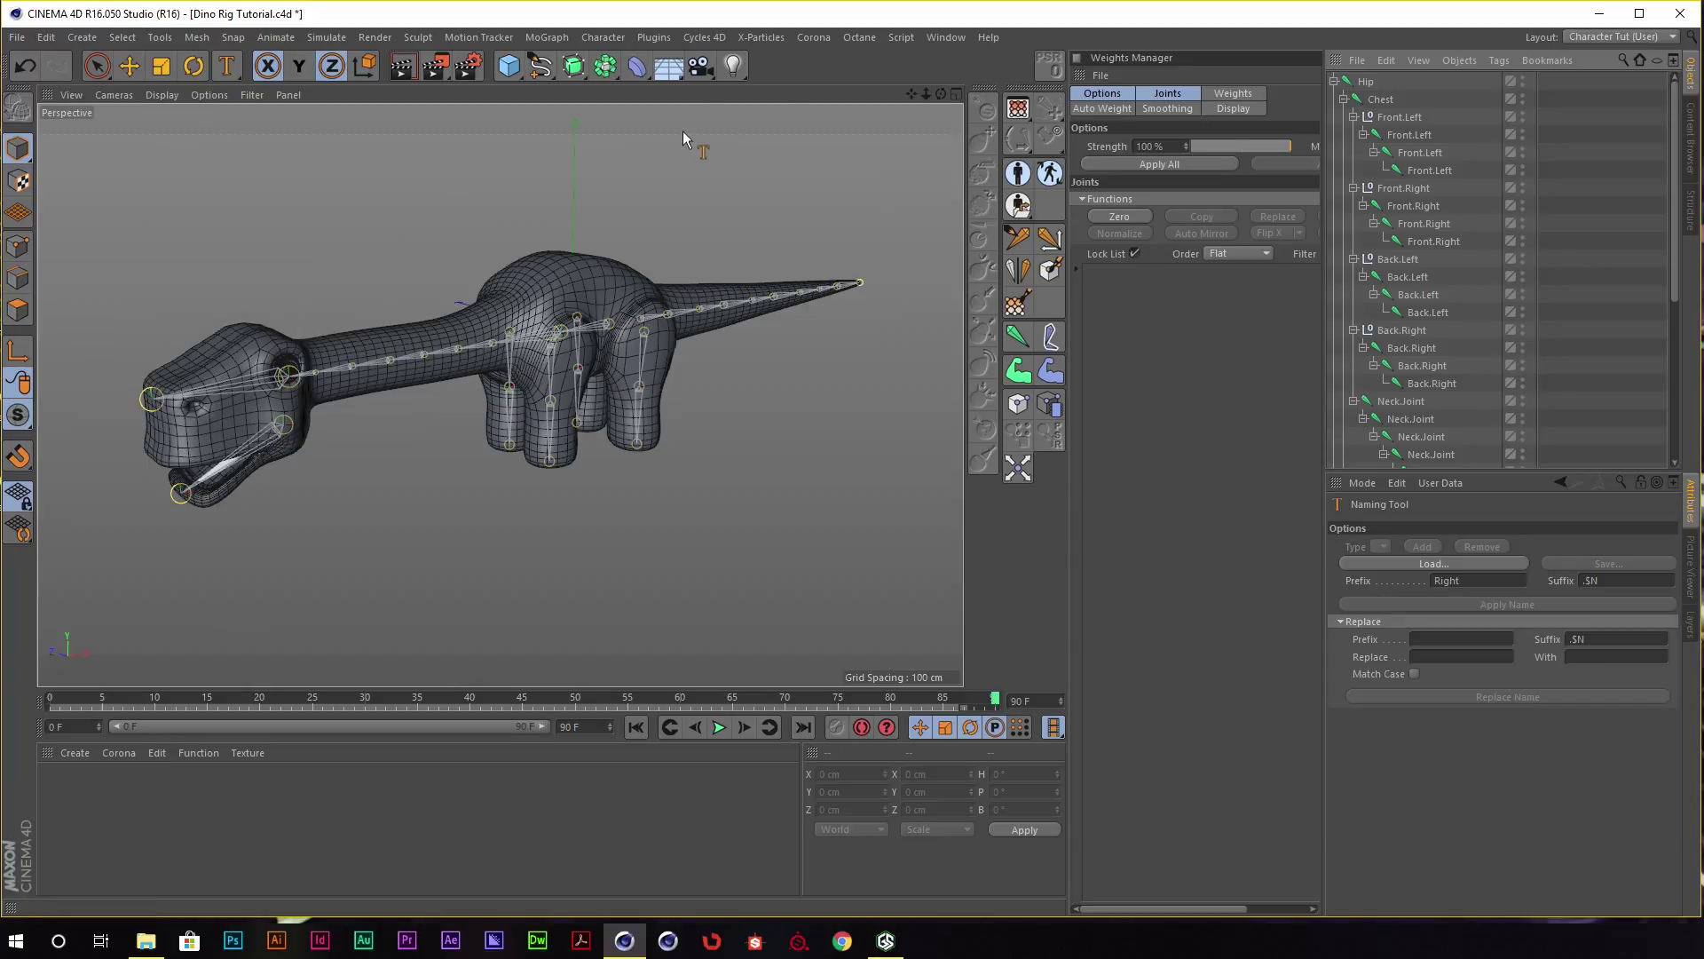
middle_click(1412, 118)
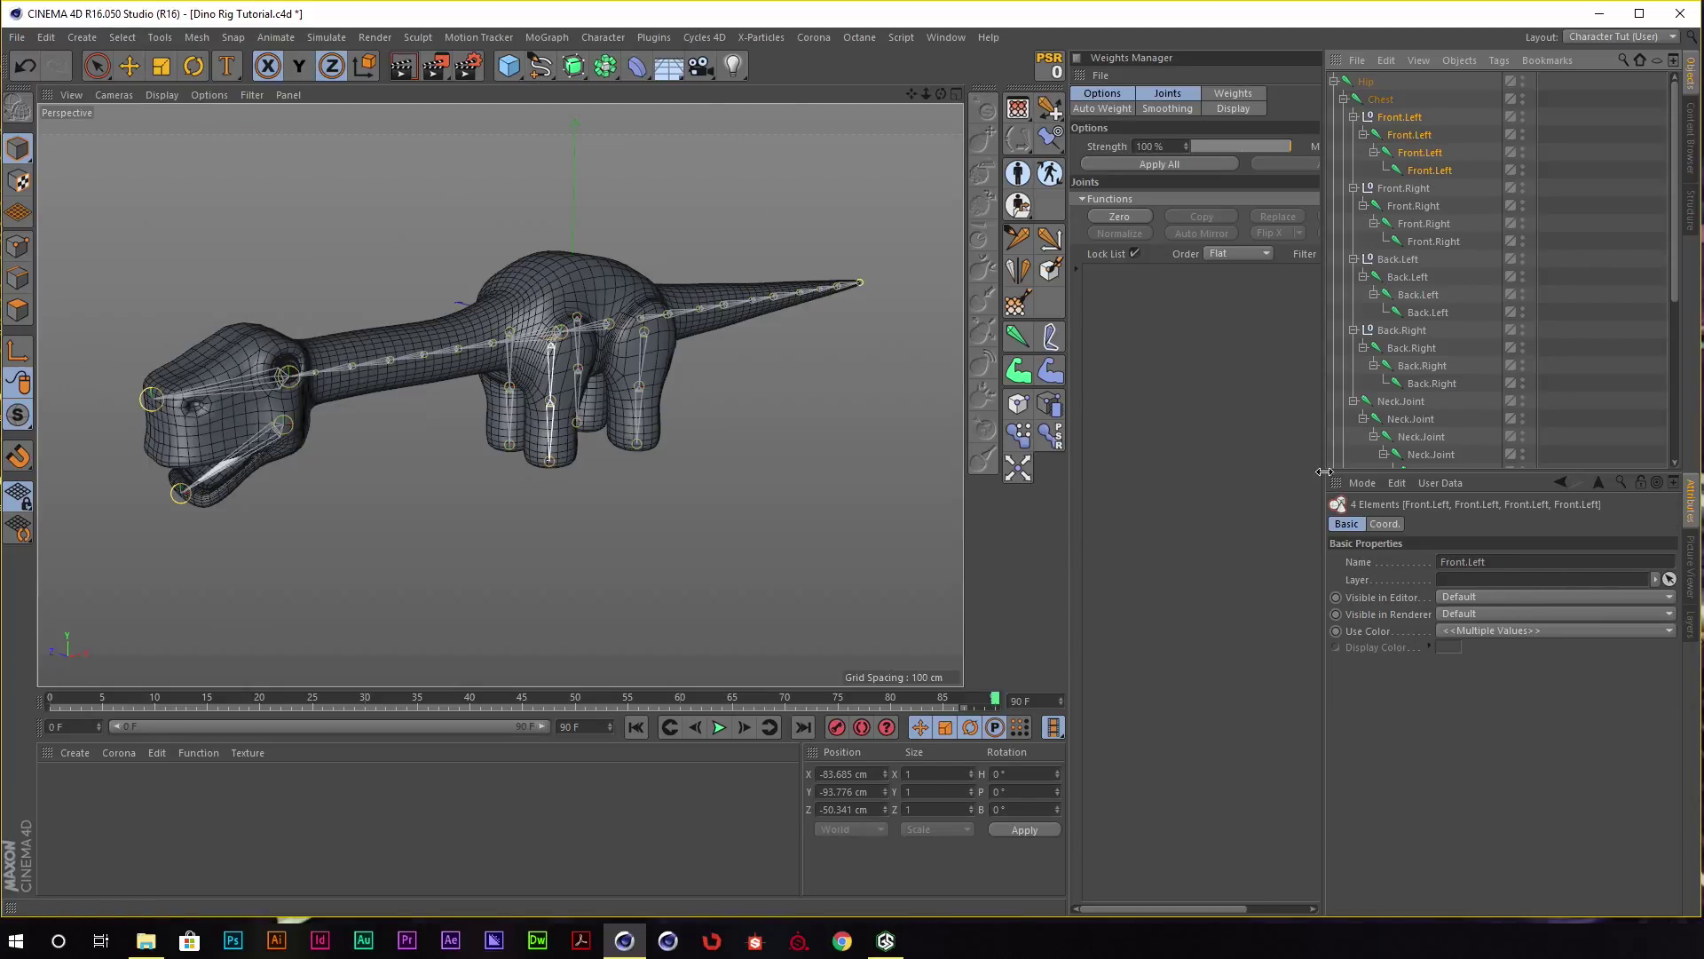
left_click(226, 66)
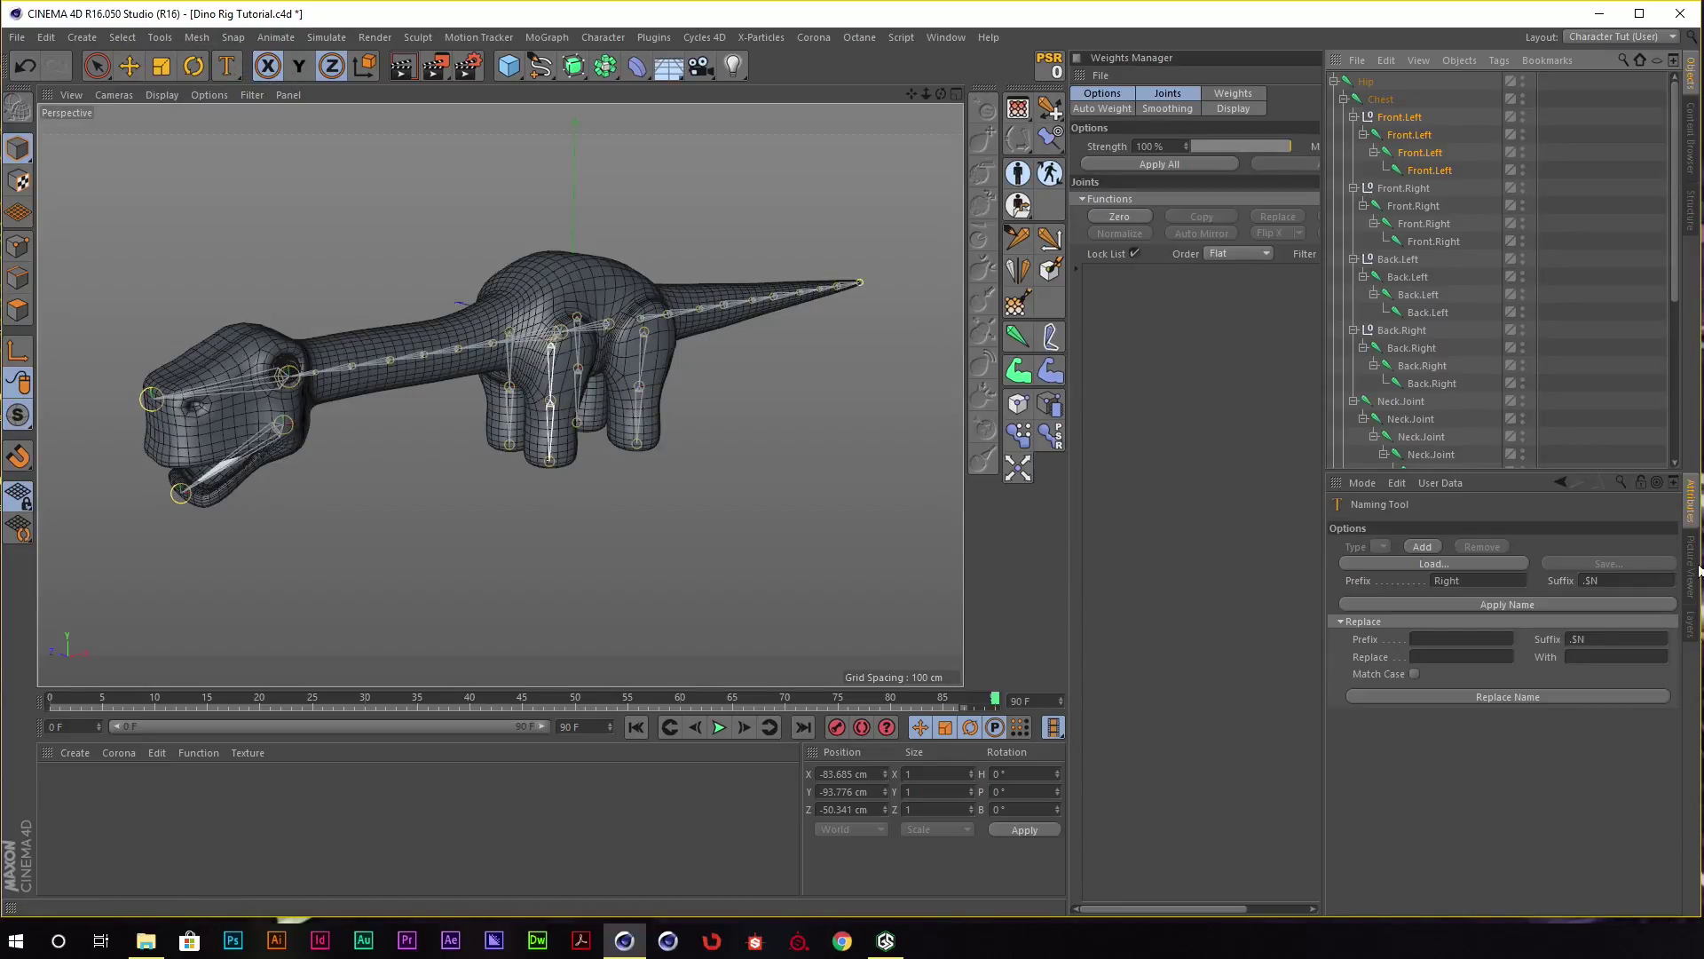
left_click(1642, 482)
Number the Front.Left, Front.Right, Back.Left and Back.Right joints .0 to .2.
left_click(1527, 698)
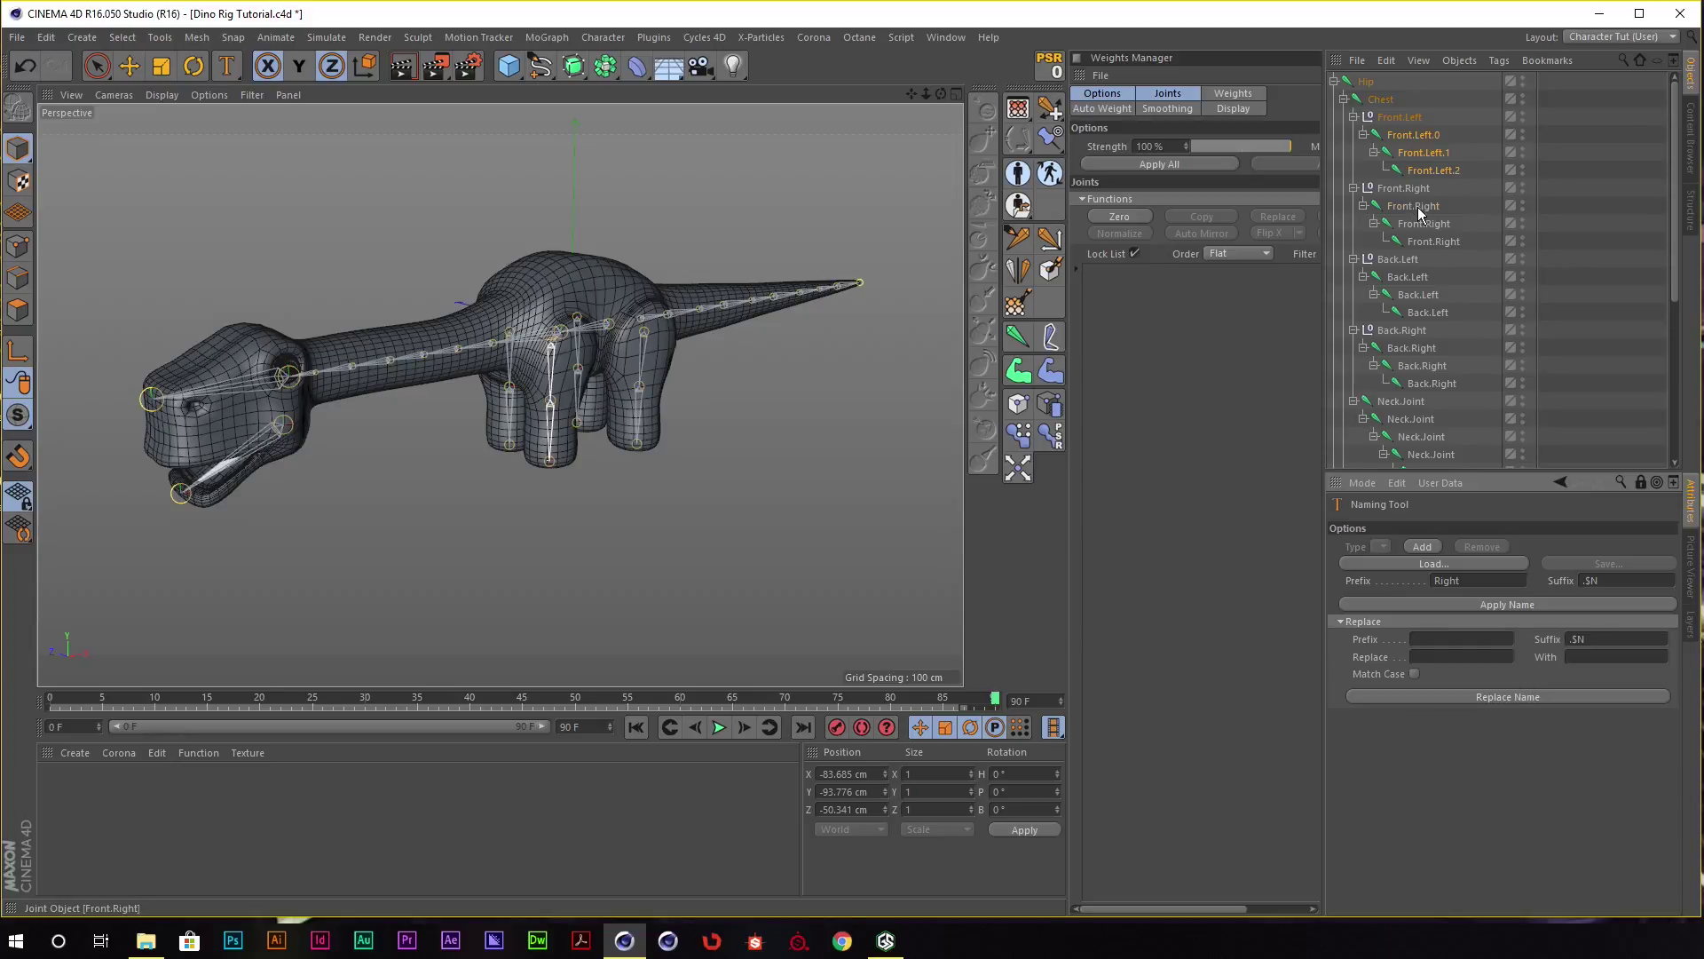
left_click(1414, 206)
left_click(1527, 698)
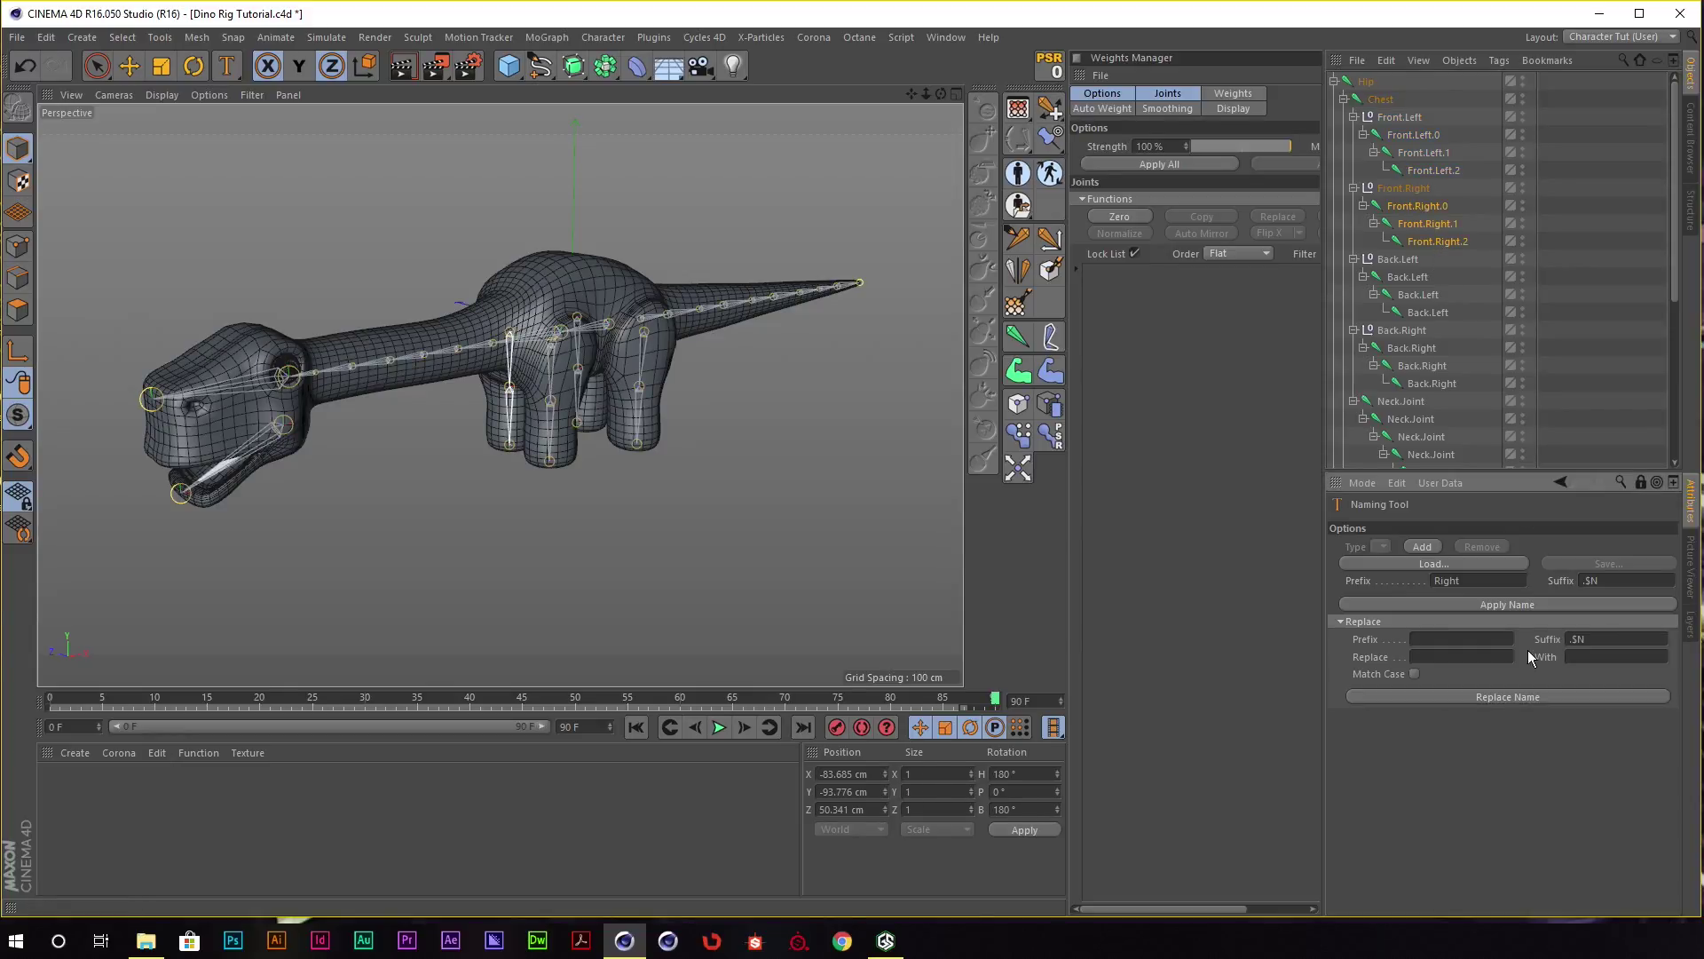
left_click(1412, 279)
left_click(1532, 694)
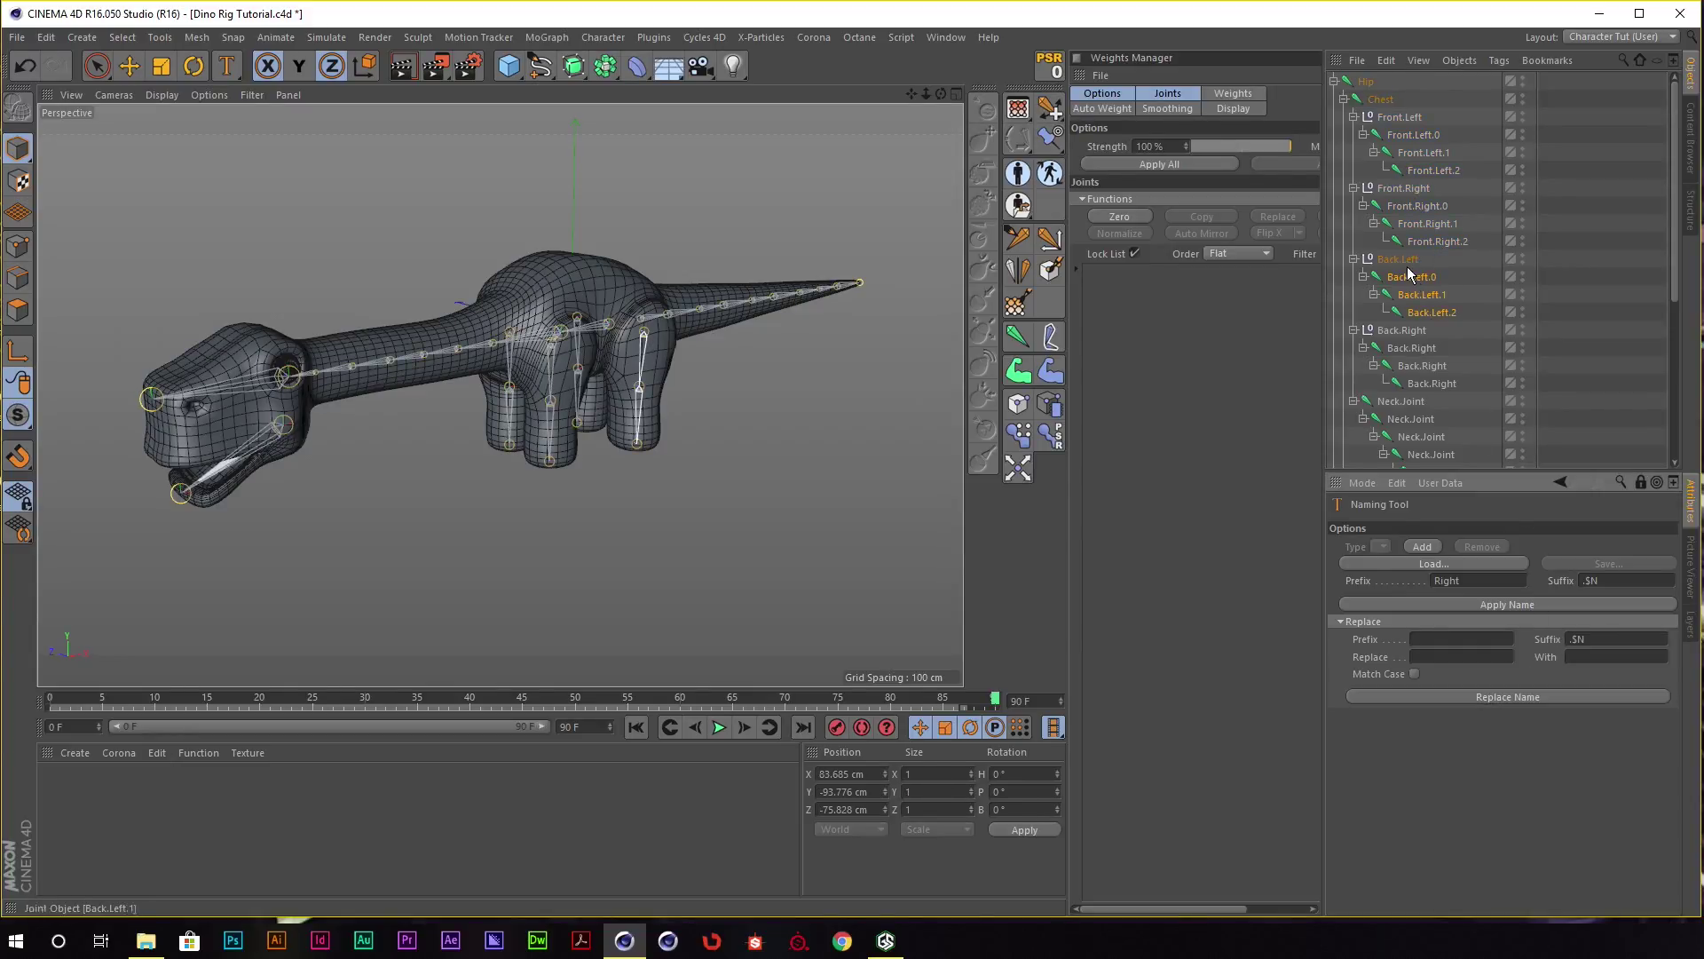
left_click(1415, 350)
left_click(1521, 698)
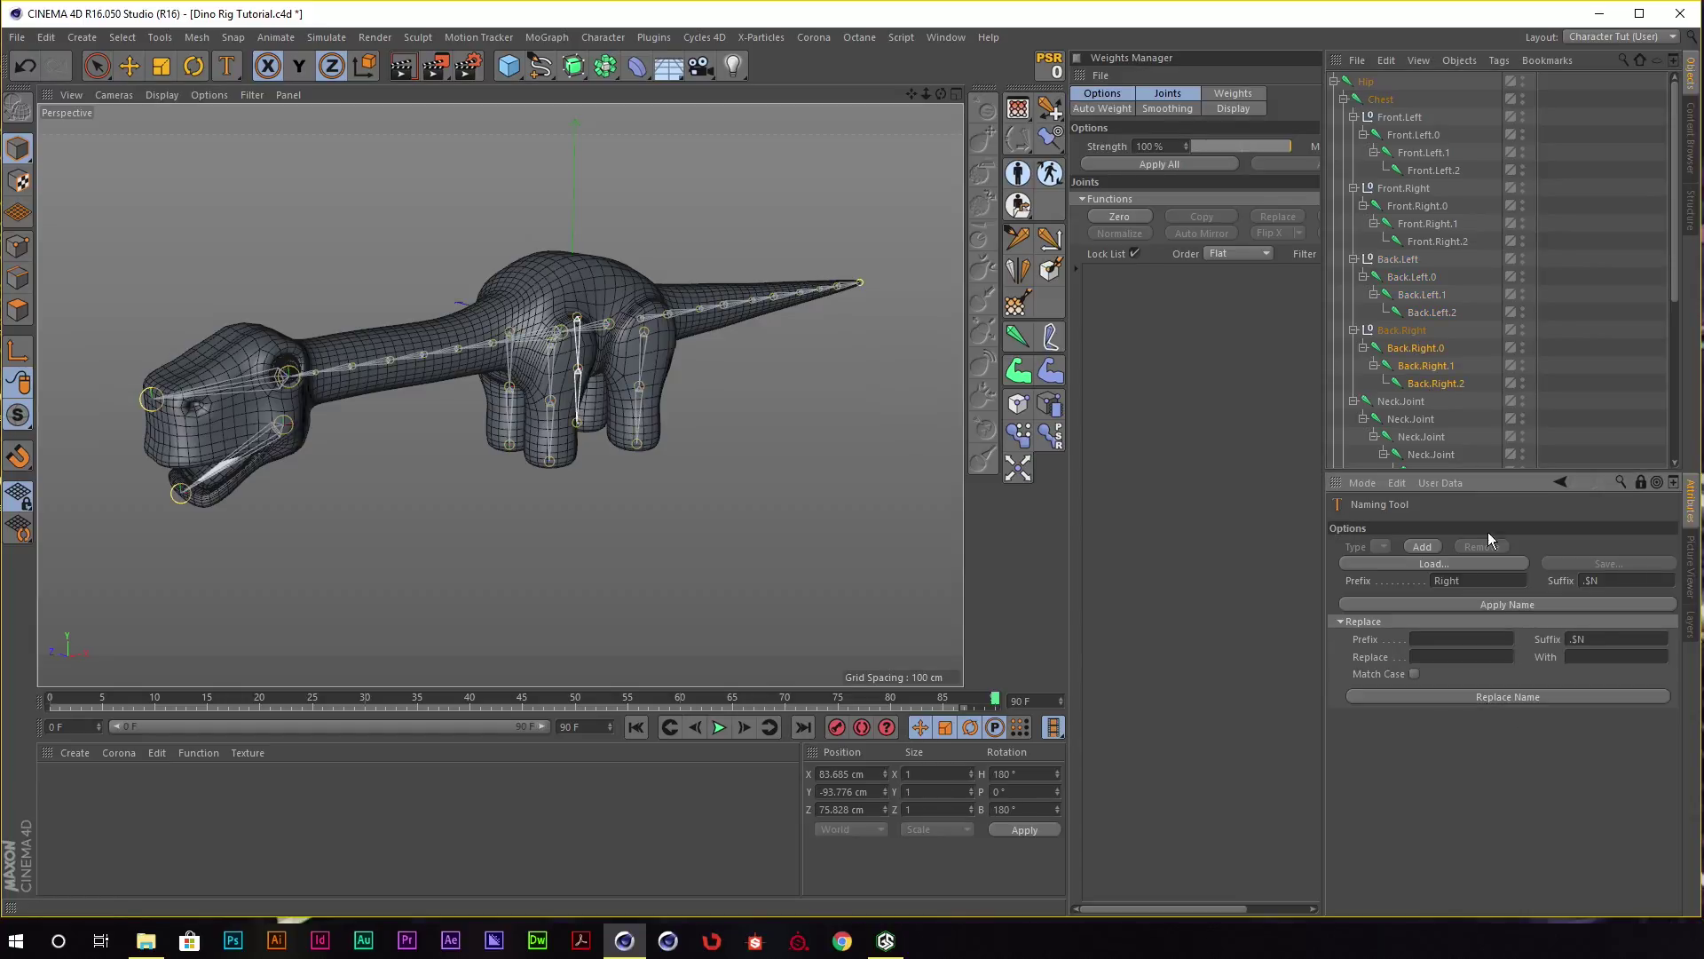
Number the neck joints Neck.Joint.0 to Neck.Joint.5, leaving out the last joint.
scroll(1502, 387, "down", 3)
left_click(1401, 295)
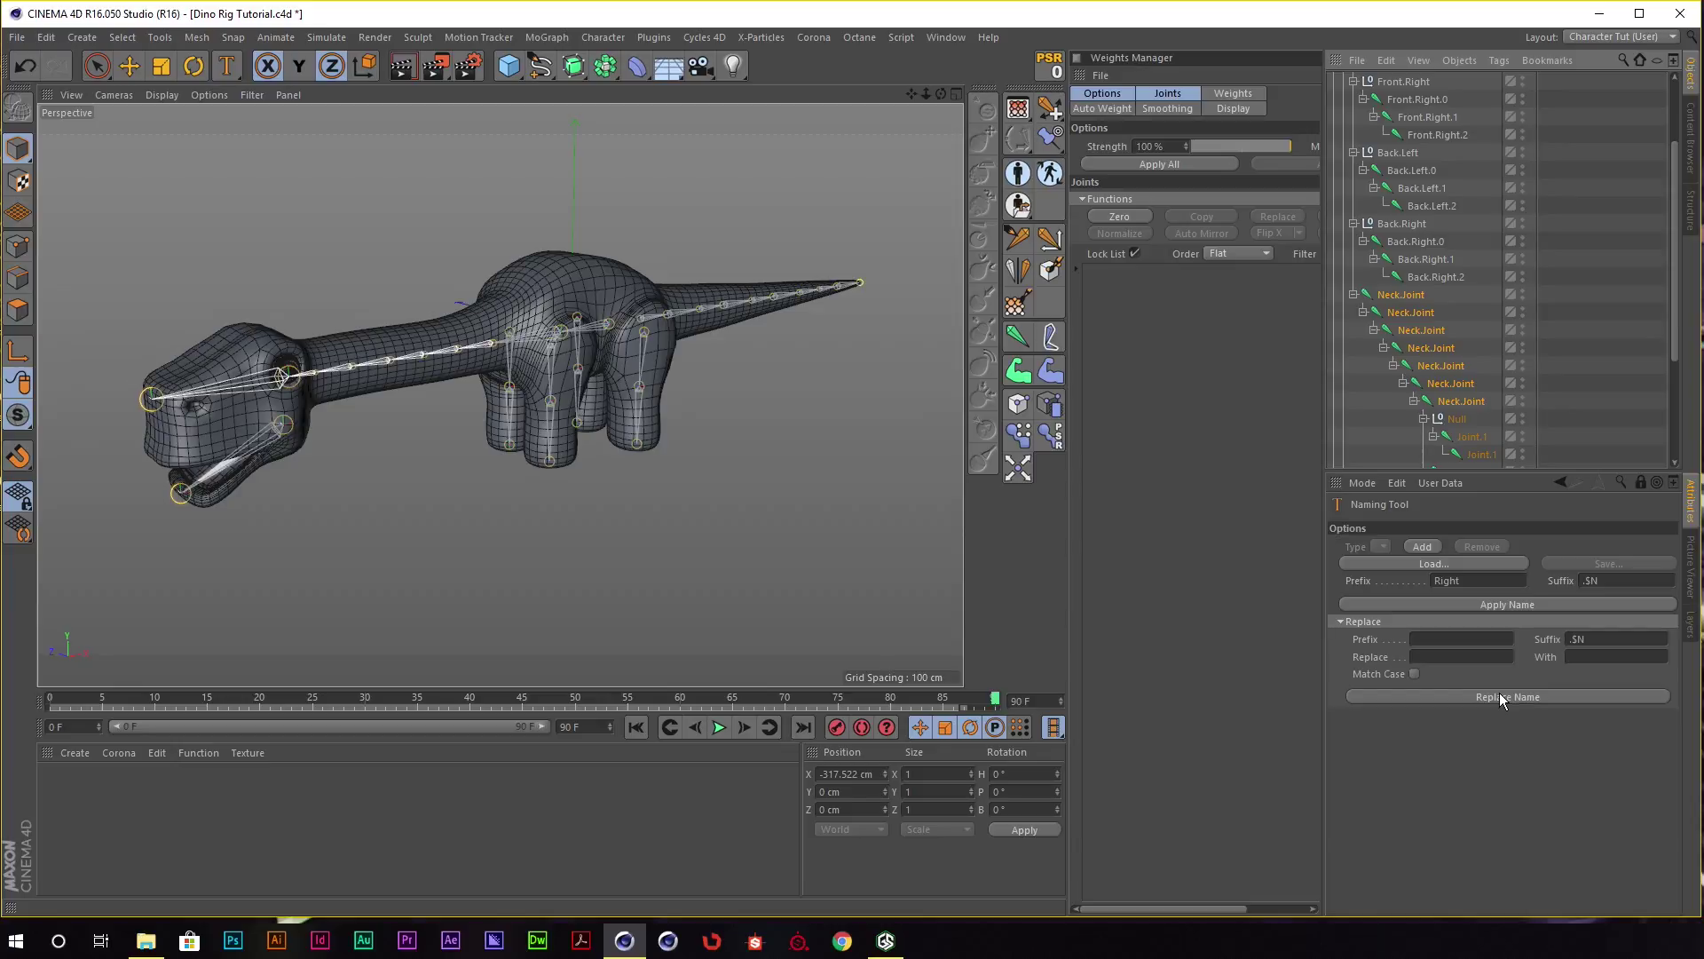
left_click(1461, 401, "ctrl")
left_click(1522, 698)
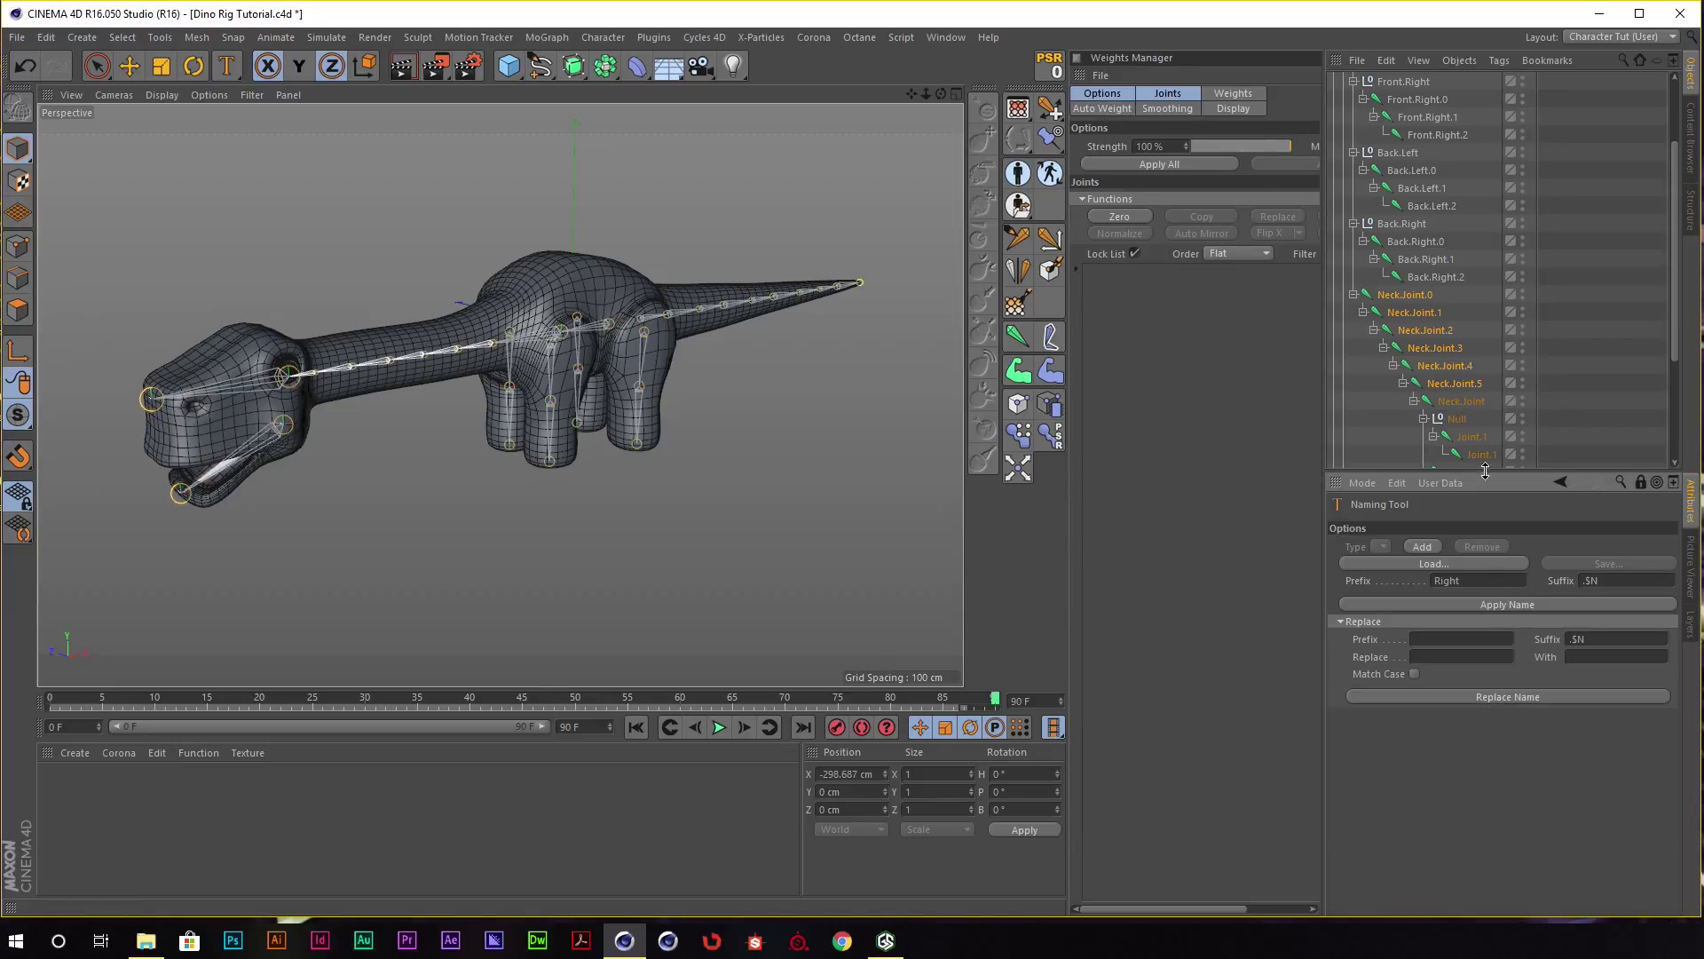
Rename the last neck joint to Head.Joint.
left_click(1459, 401, "ctrl")
double_click(1456, 418)
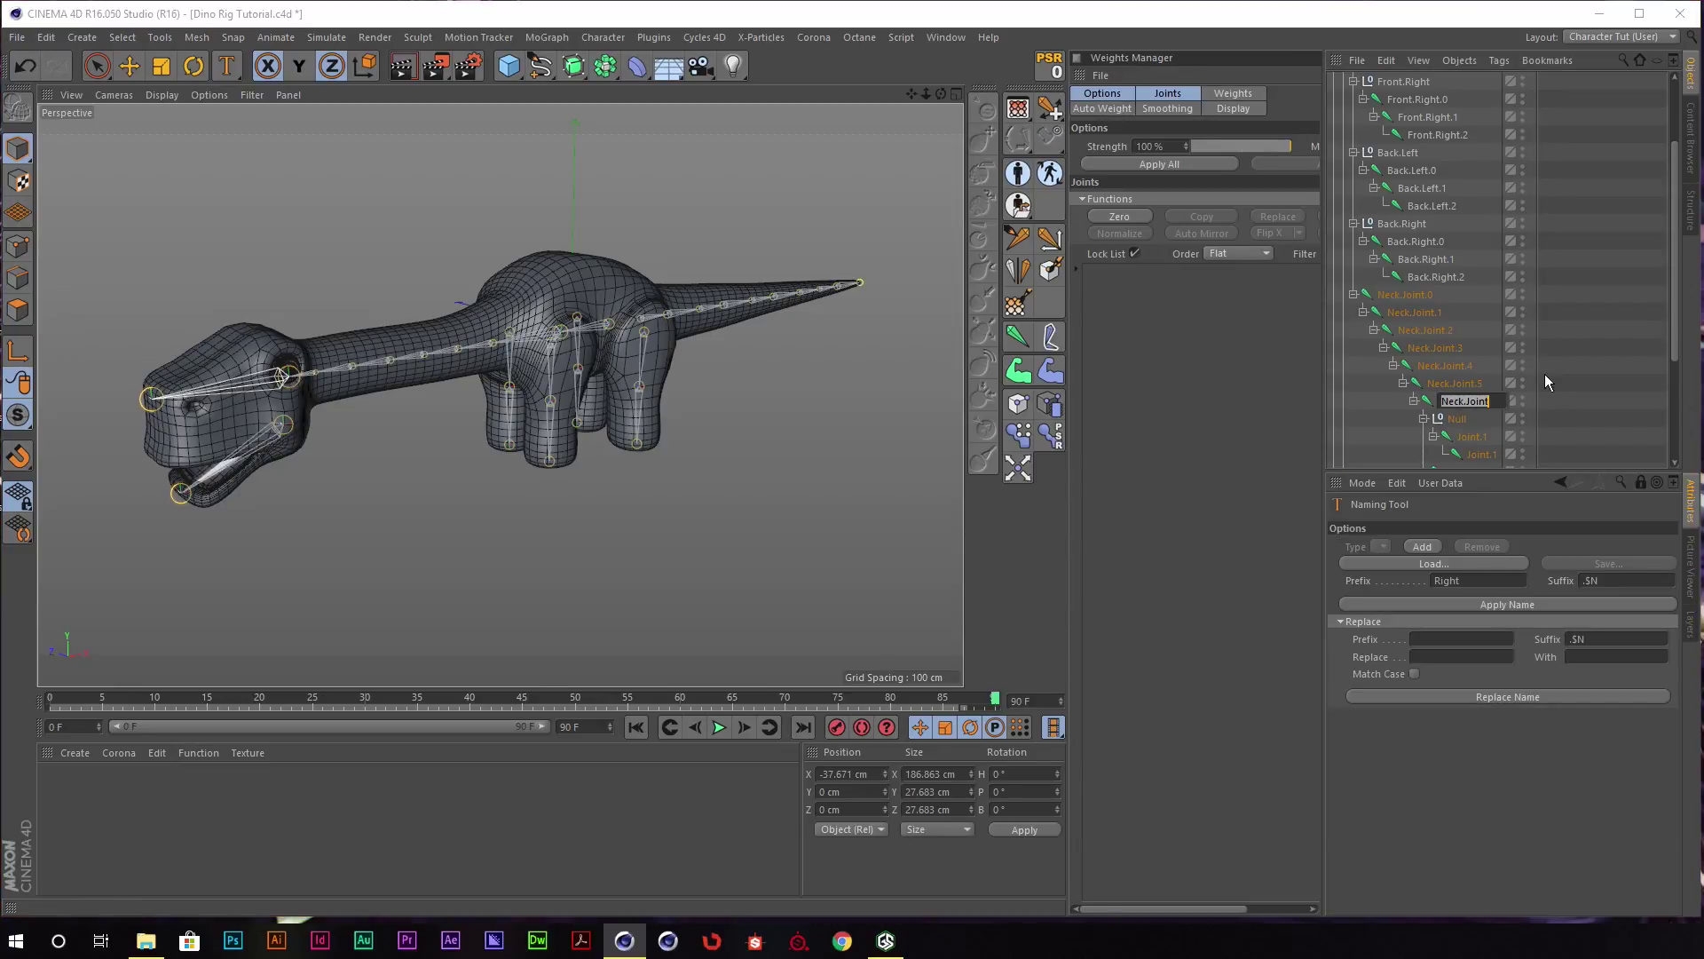
key("shift+Tab")
key("shift+Left")
key("shift+Left")
key("shift+Left")
key("shift+Left")
key("shift+Left")
key("shift+Left")
type("Head")
key("Return")
Rename the Null above the jaw joints to Jaw.
scroll(1478, 350, "down", 3)
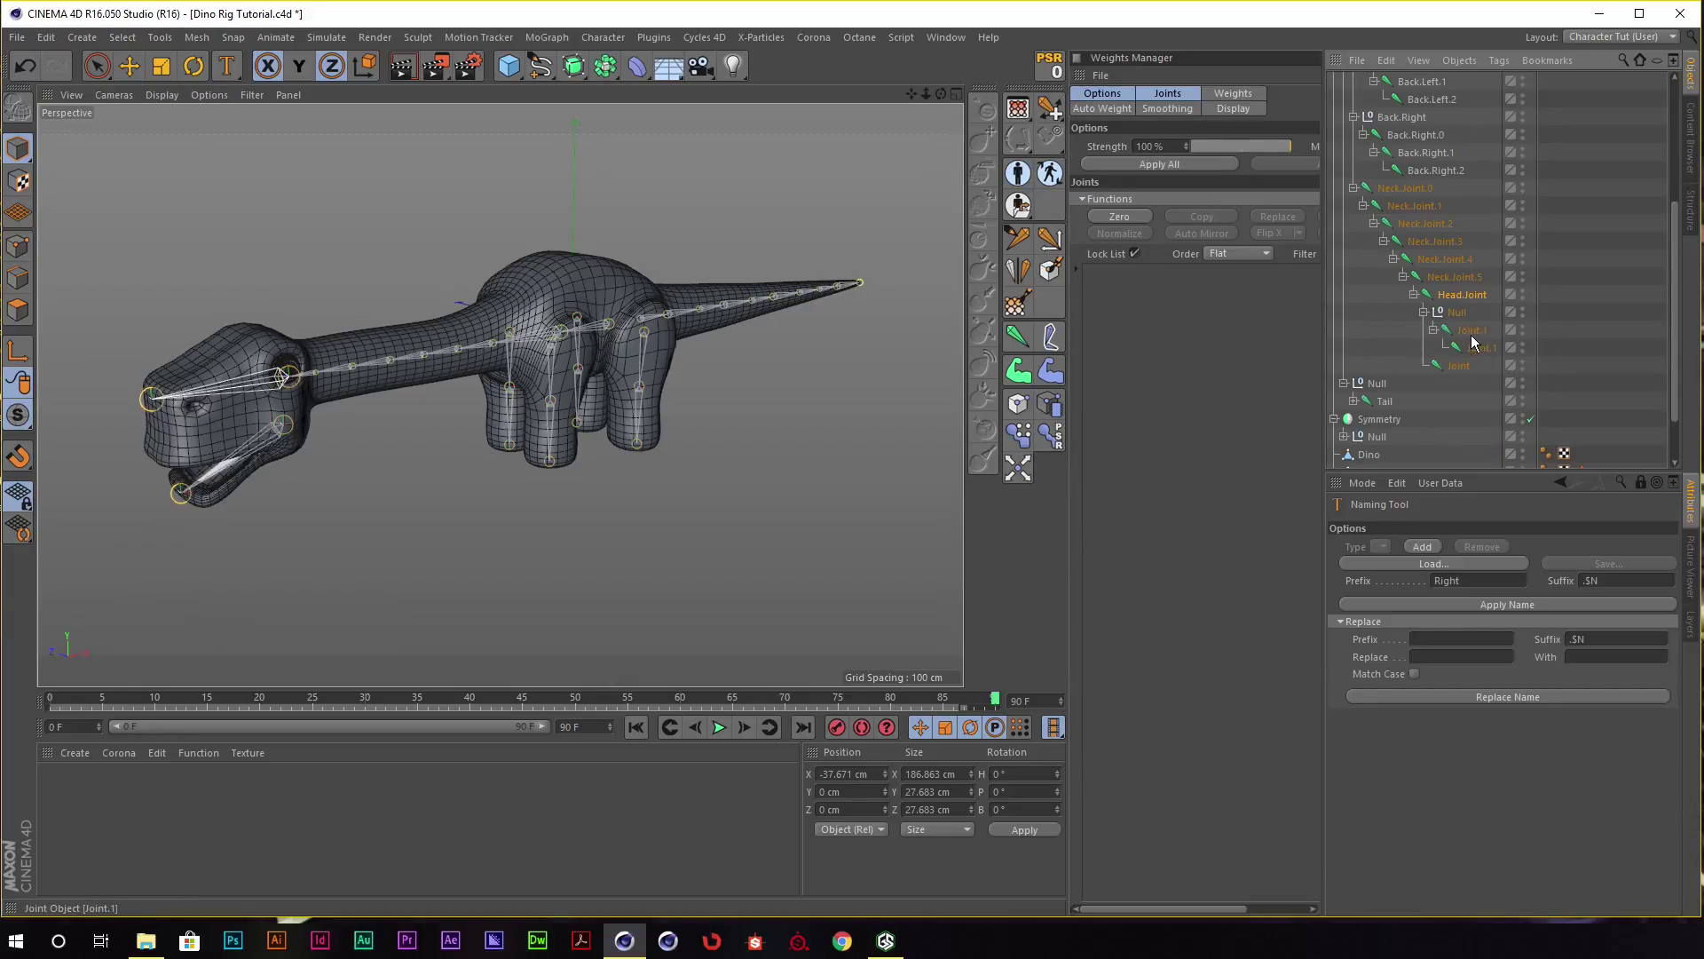
left_click(1472, 335)
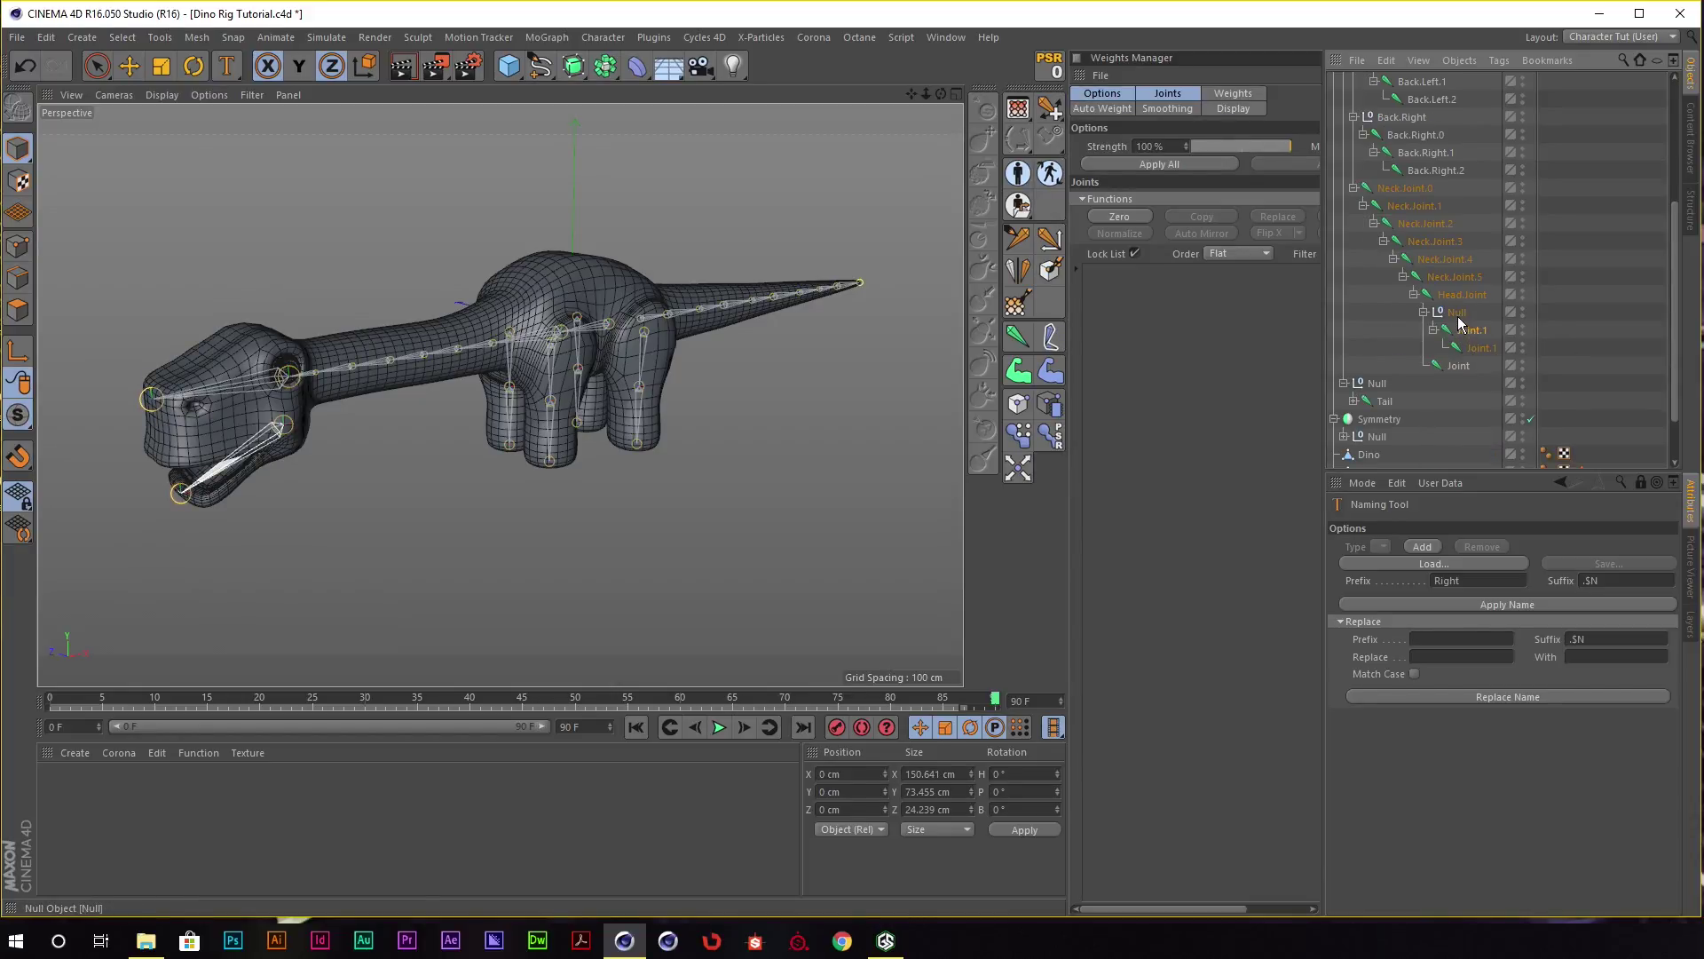
double_click(1459, 316)
key("BackSpace")
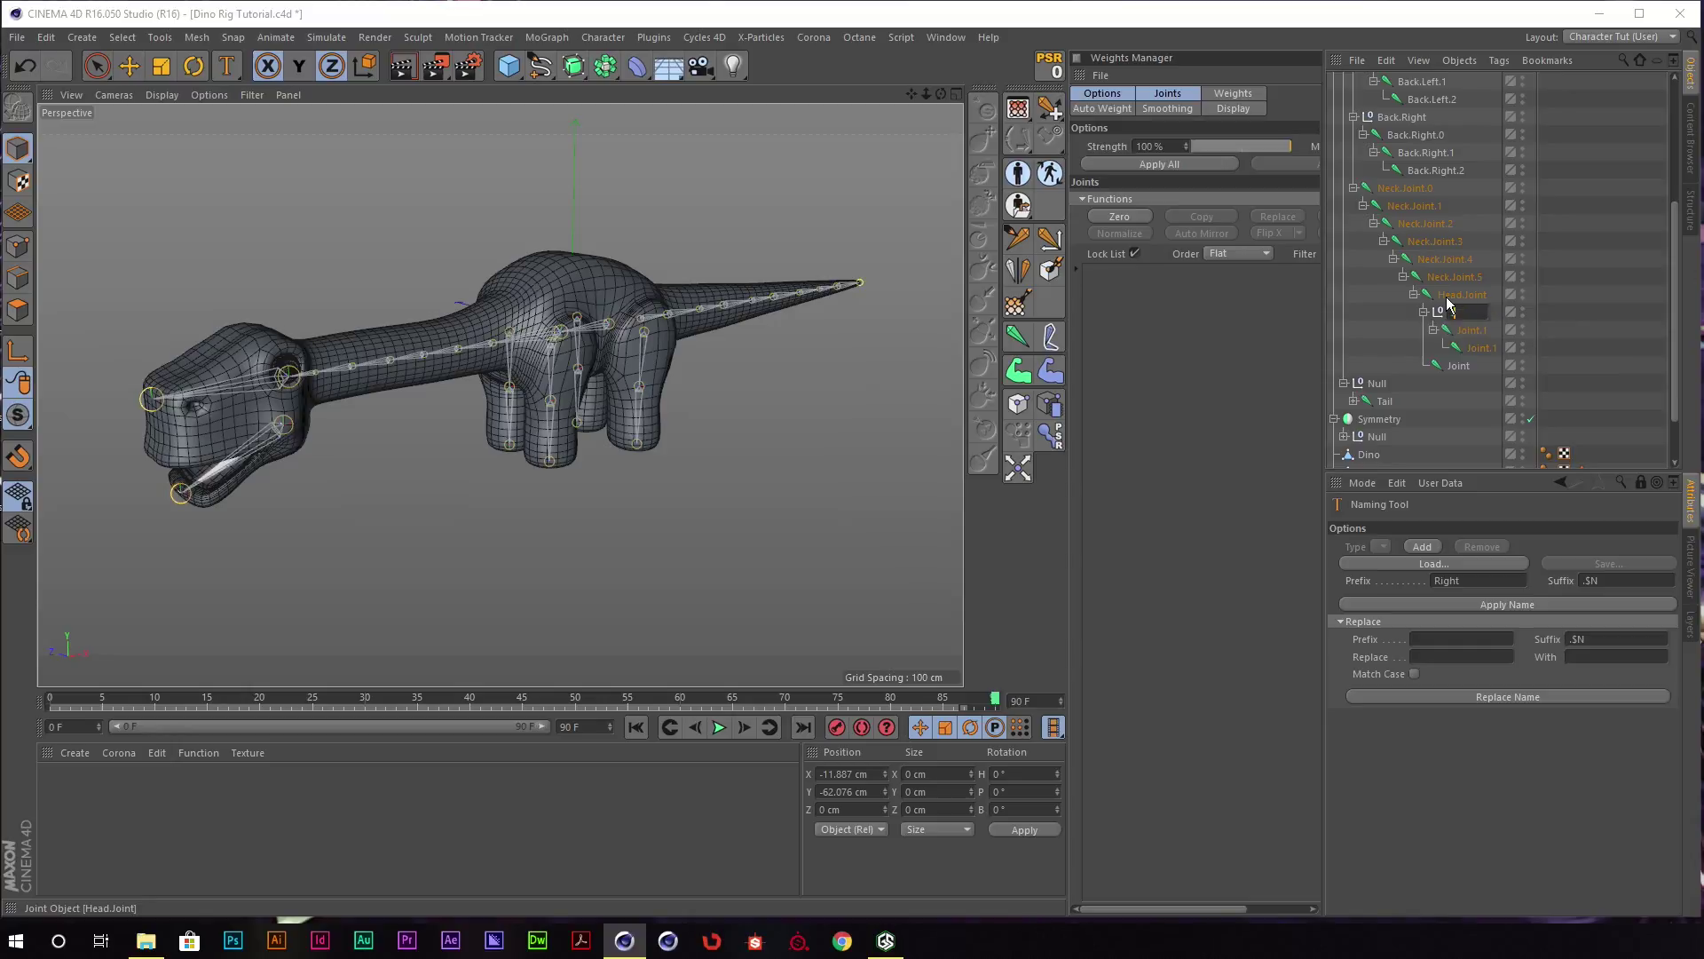
type("Jaw")
key("Return")
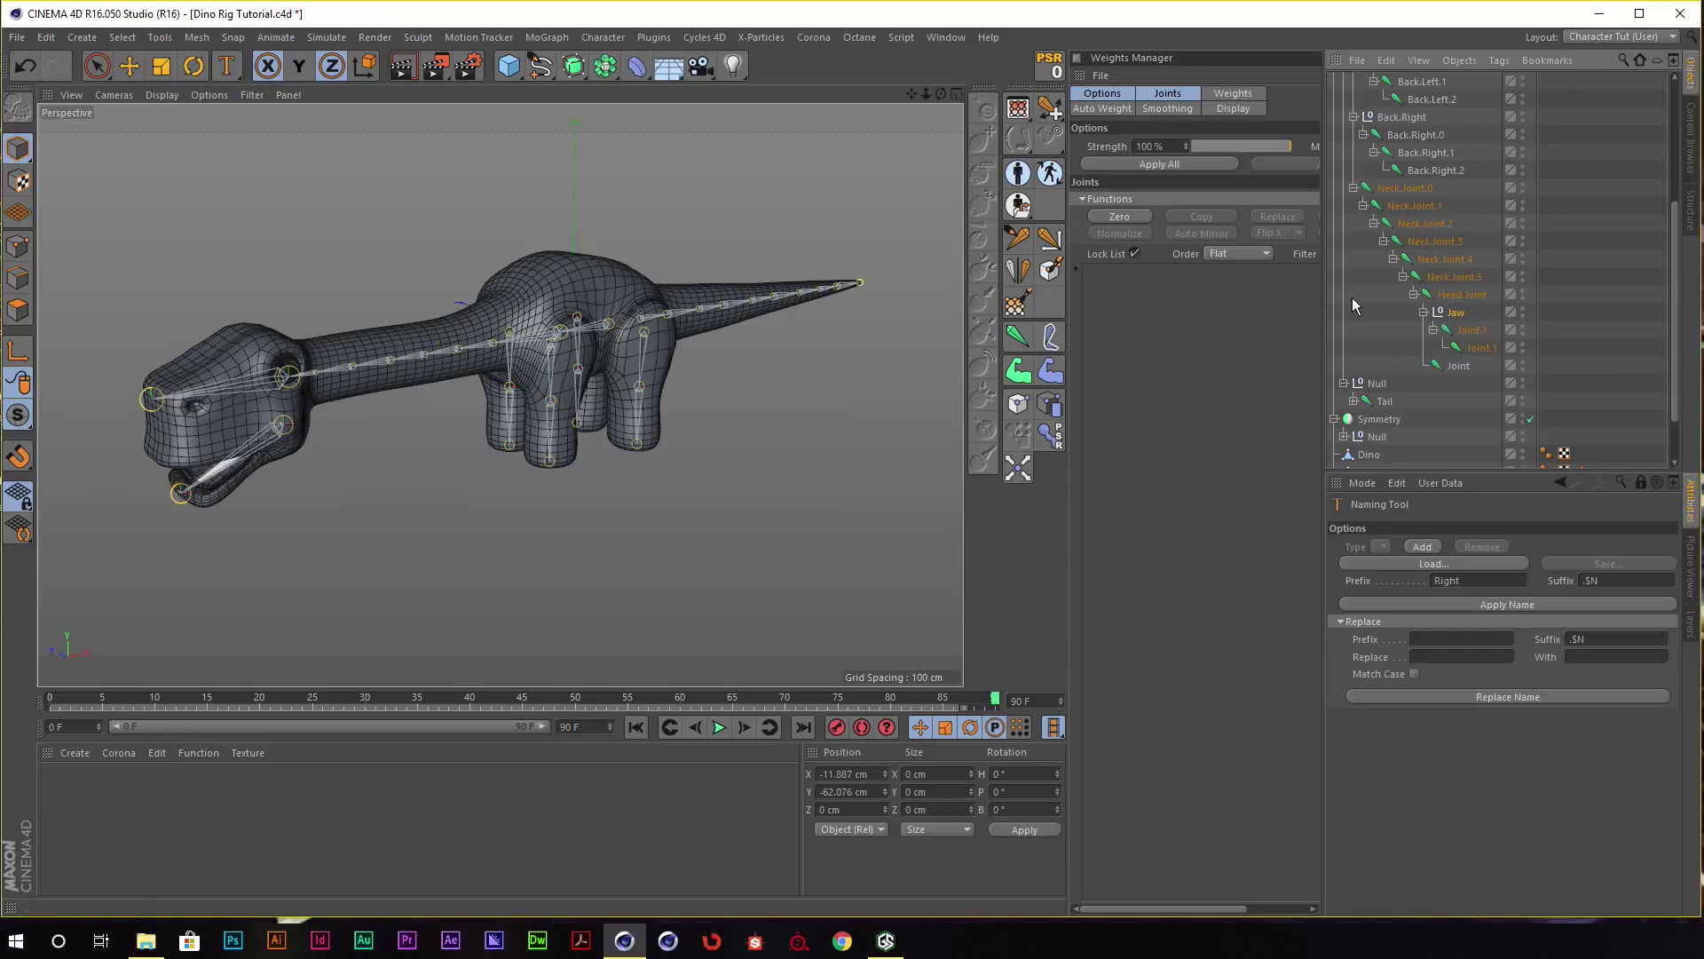
Name the tail Null Tail and number its joints Tail.0 through Tail.9.
double_click(1378, 384)
type("Tail")
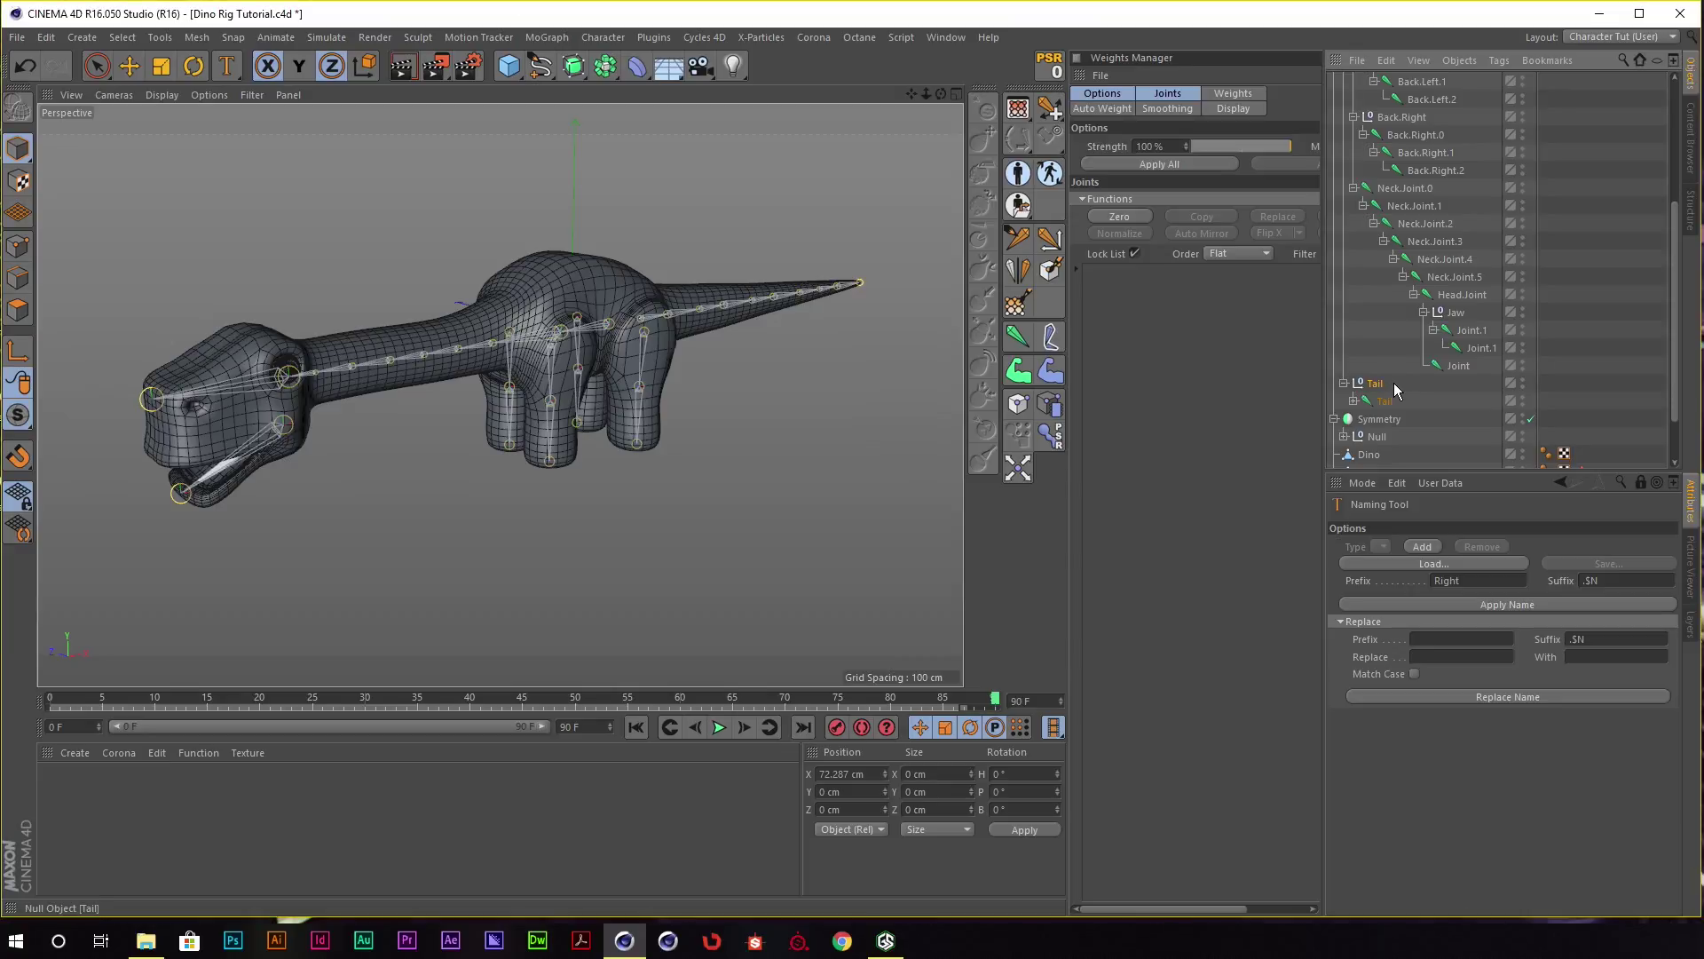
key("Return")
left_click(1354, 400)
scroll(1420, 390, "down", 3)
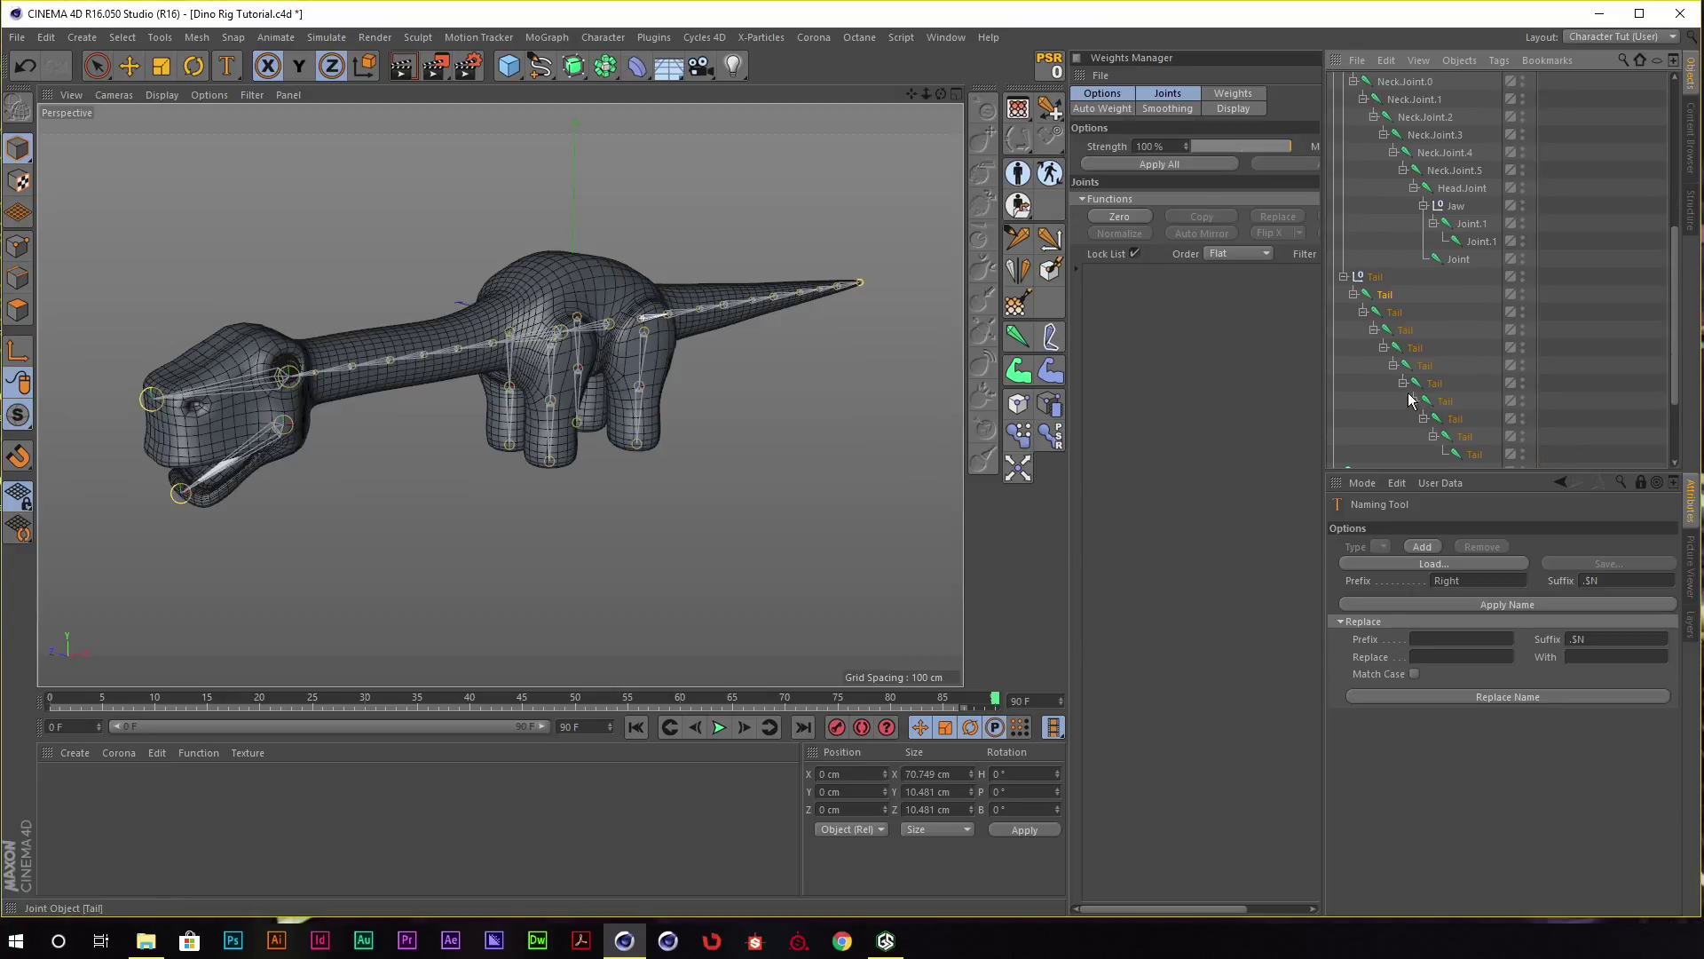
scroll(1493, 364, "down", 3)
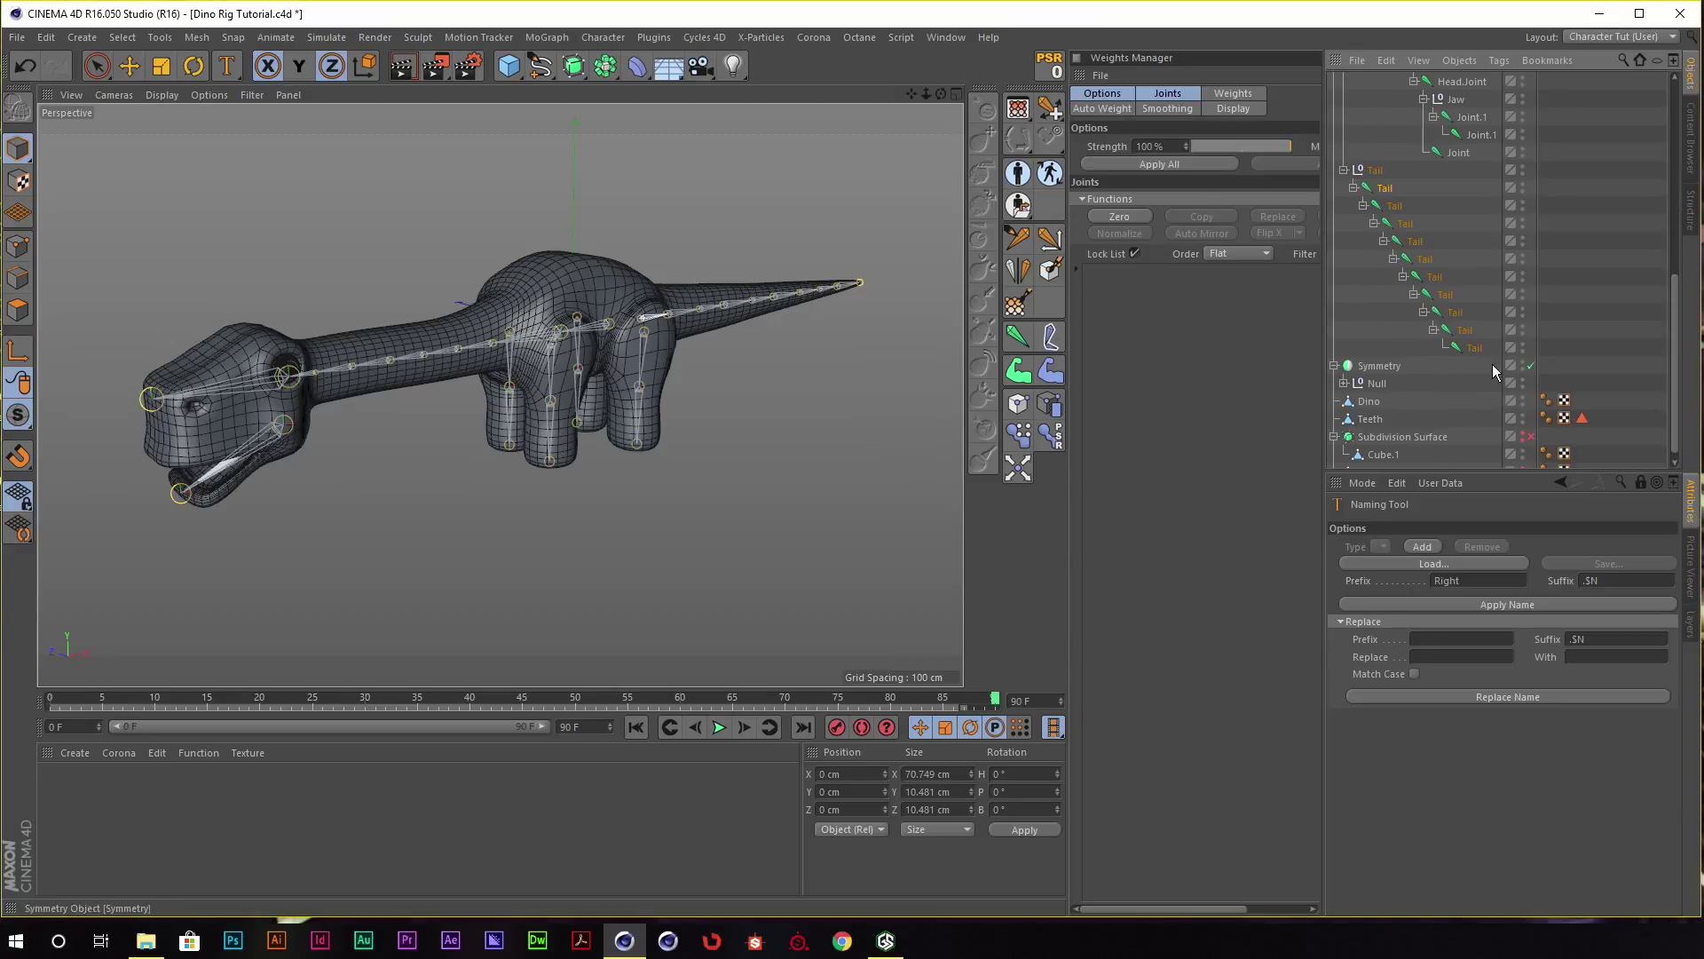
left_click(1555, 698)
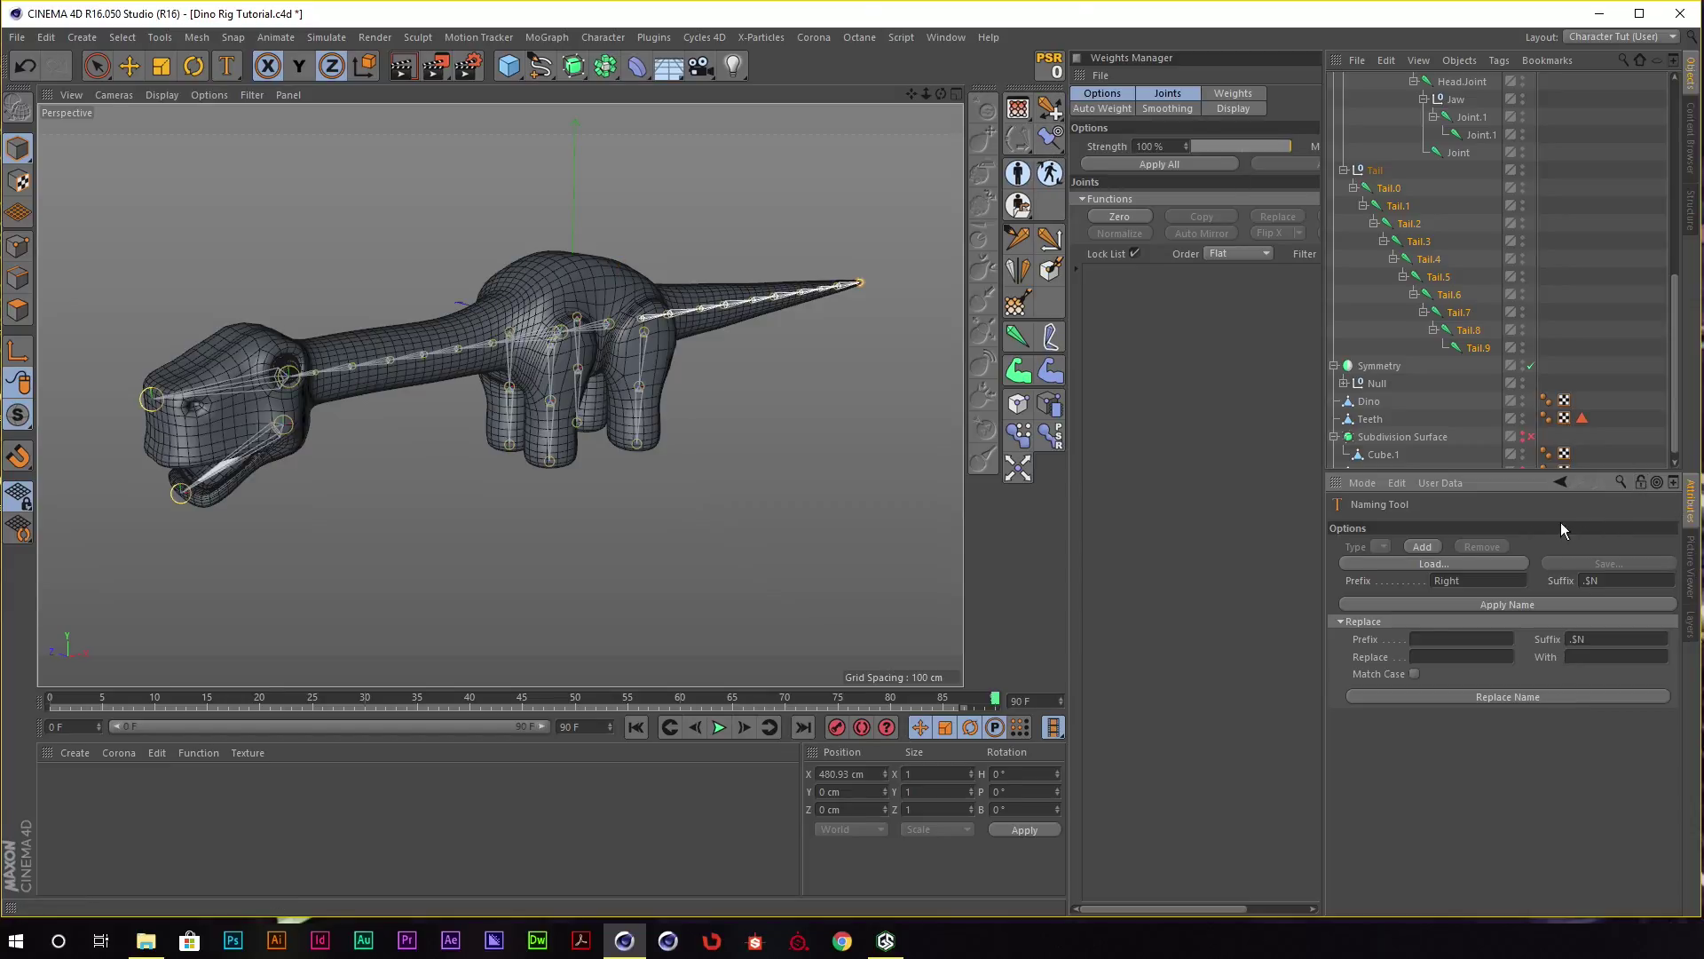
mouse_move(774, 389)
left_mouse_down("alt")
mouse_move(727, 411)
mouse_move(795, 404)
mouse_move(801, 387)
mouse_move(911, 352)
left_mouse_up("alt")
key("e")
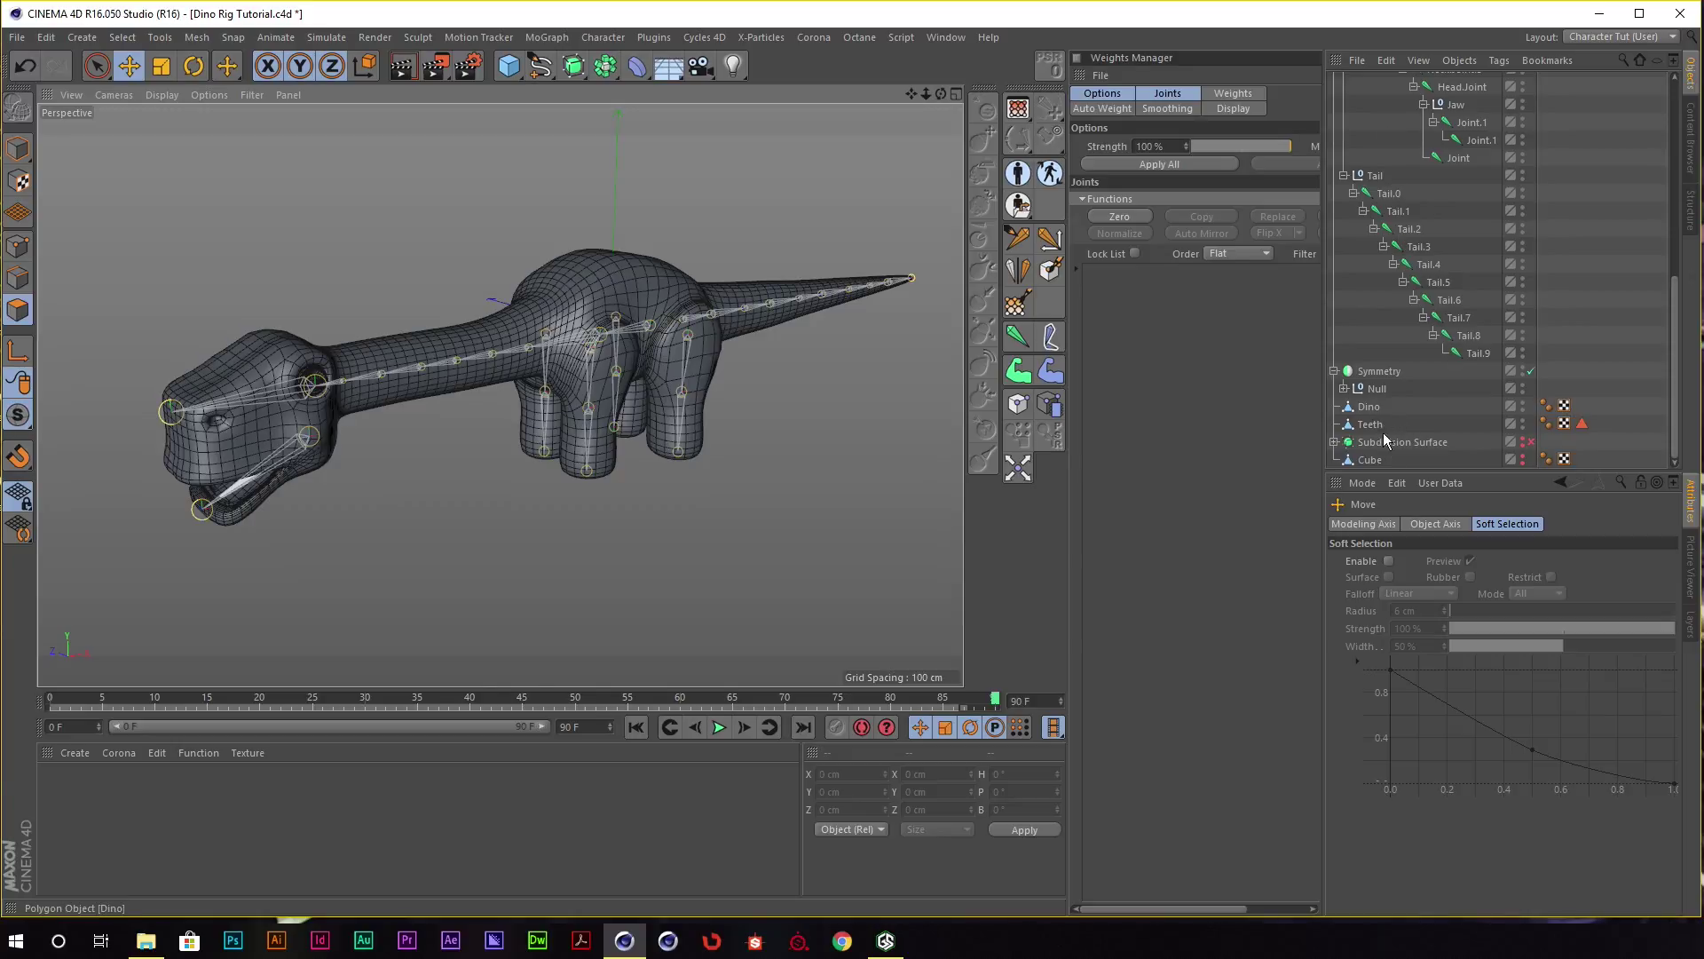
Select every joint from Hip to Tail.9 plus the Dino mesh.
scroll(1449, 268, "up", 5)
left_click(1367, 82)
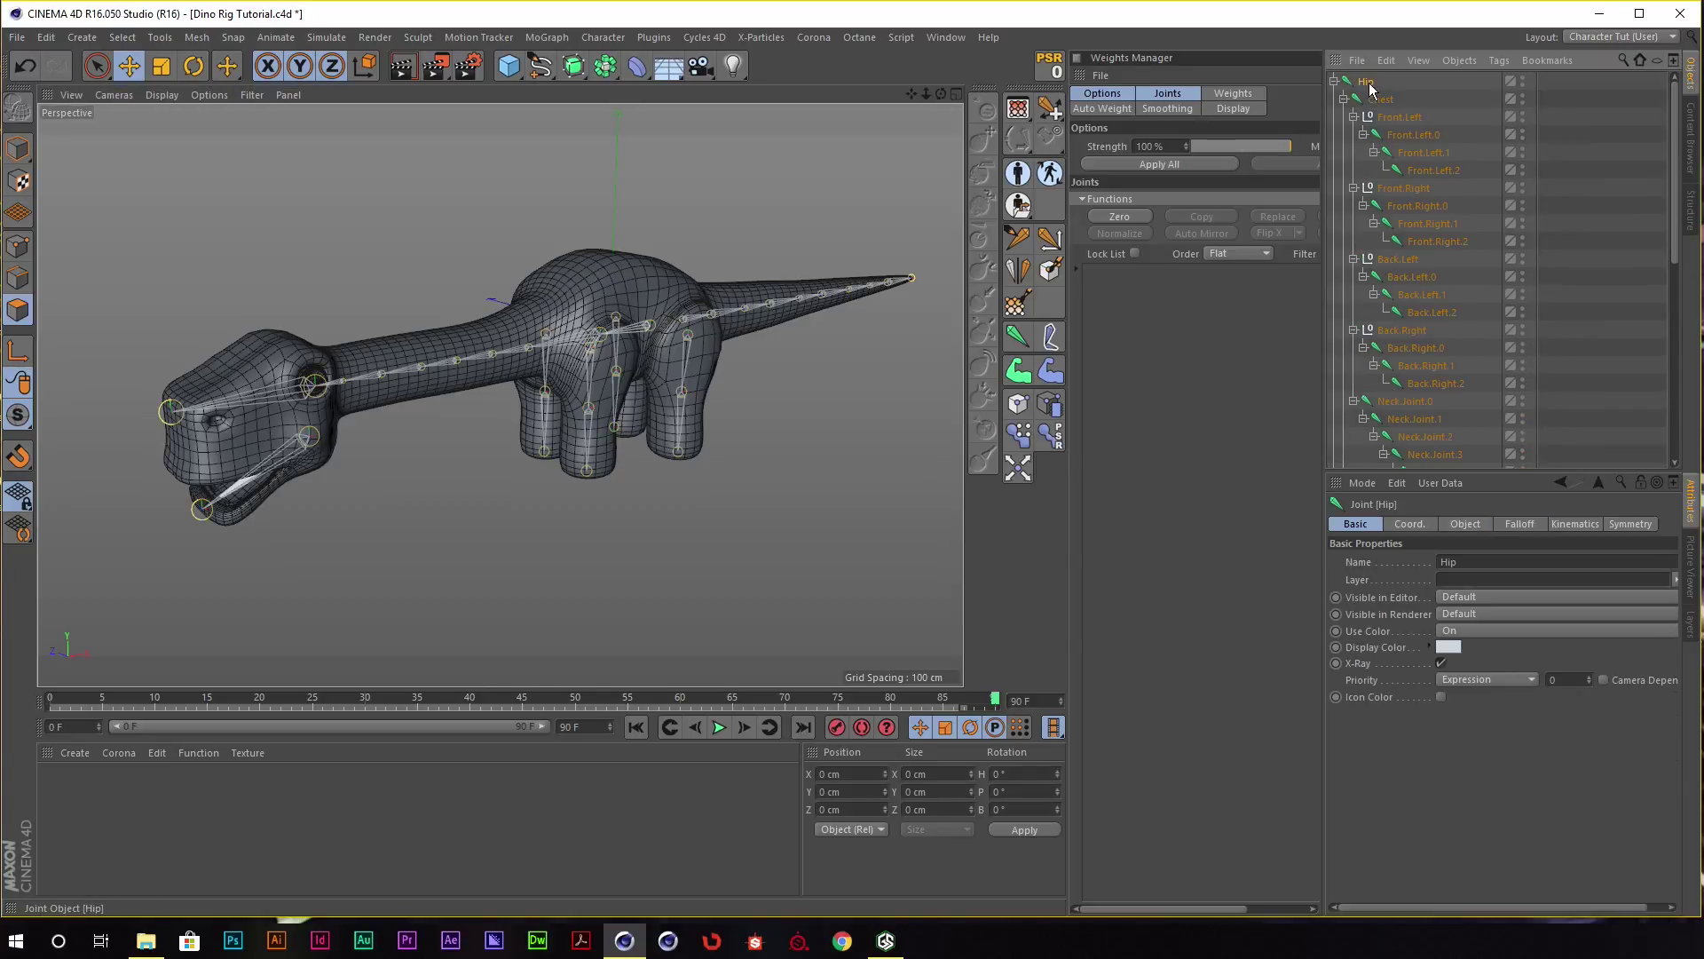
scroll(1458, 213, "down", 5)
scroll(1456, 210, "down", 5)
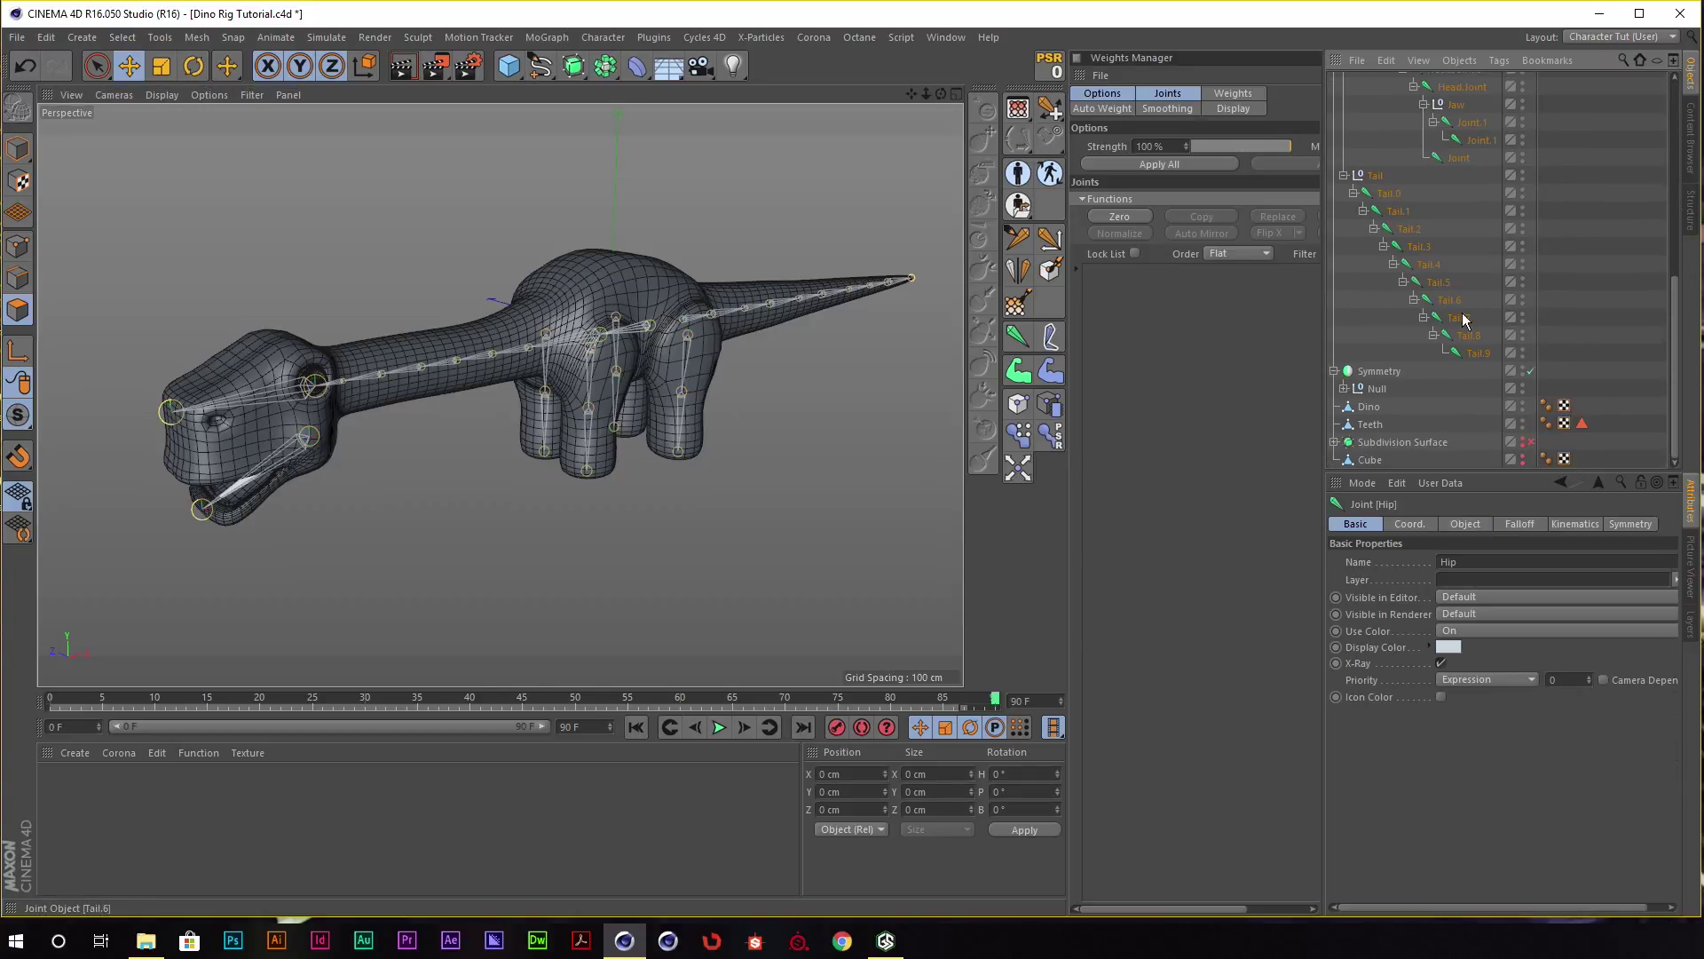
left_click(1474, 355, "shift")
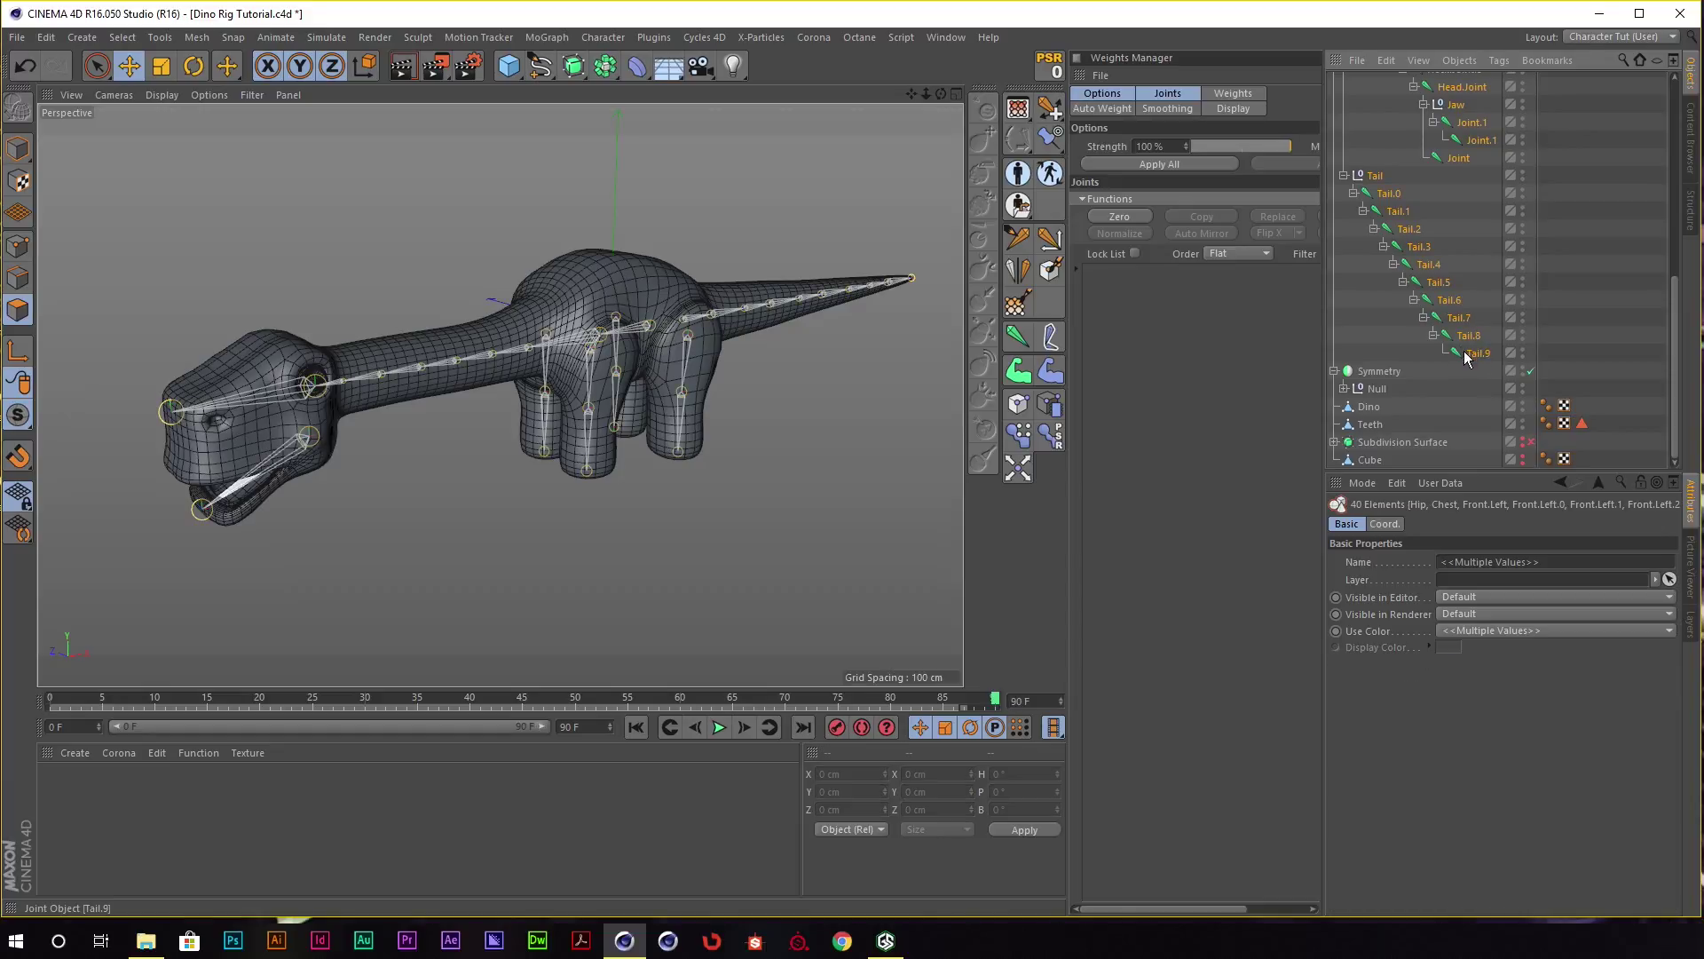
left_click(1371, 408, "ctrl")
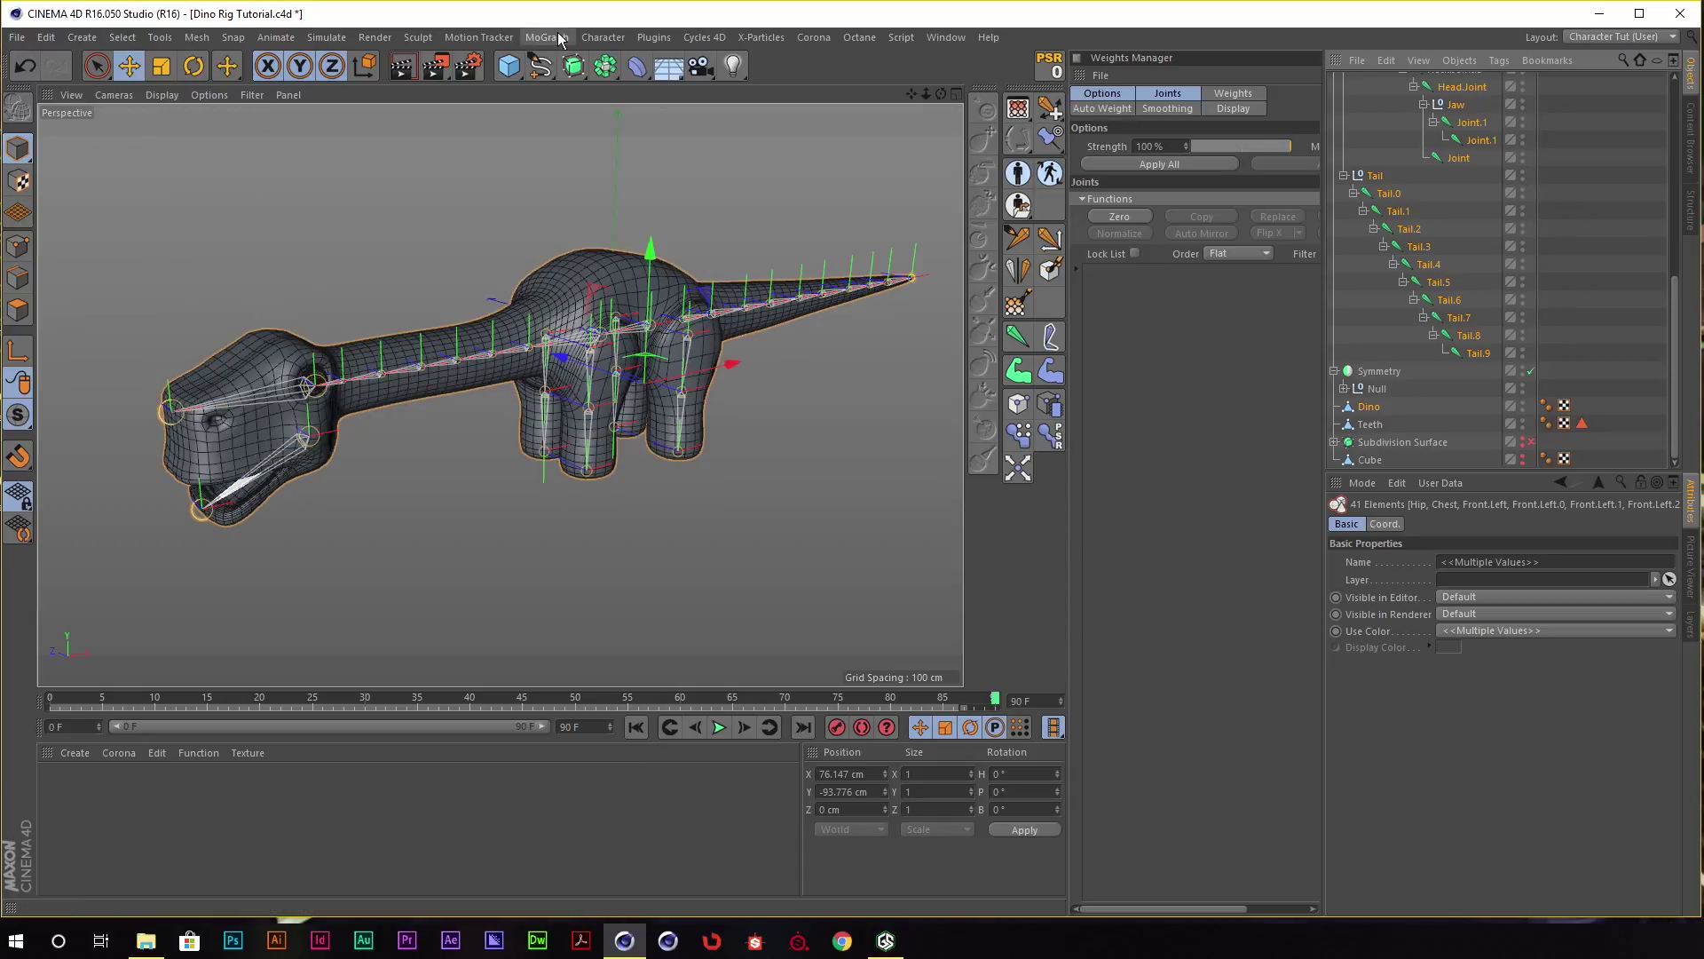
Bind the Dino mesh to the selected joints via Character > Commands > Bind.
left_click(654, 37)
mouse_move(626, 82)
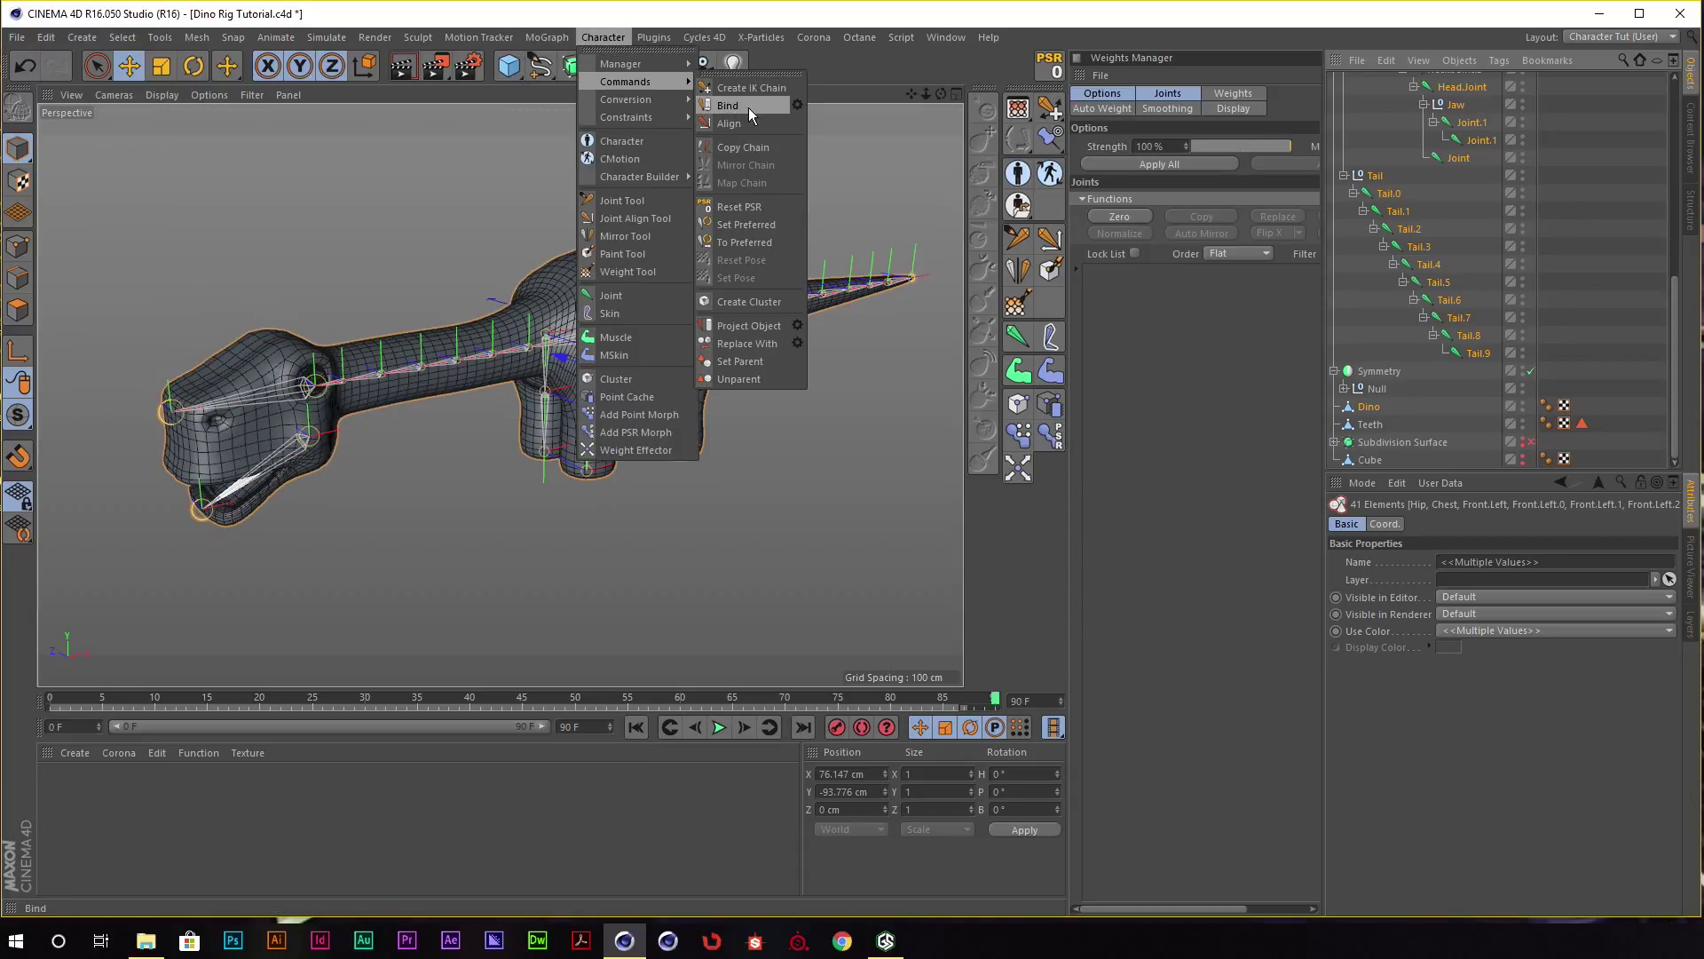
left_click(797, 107)
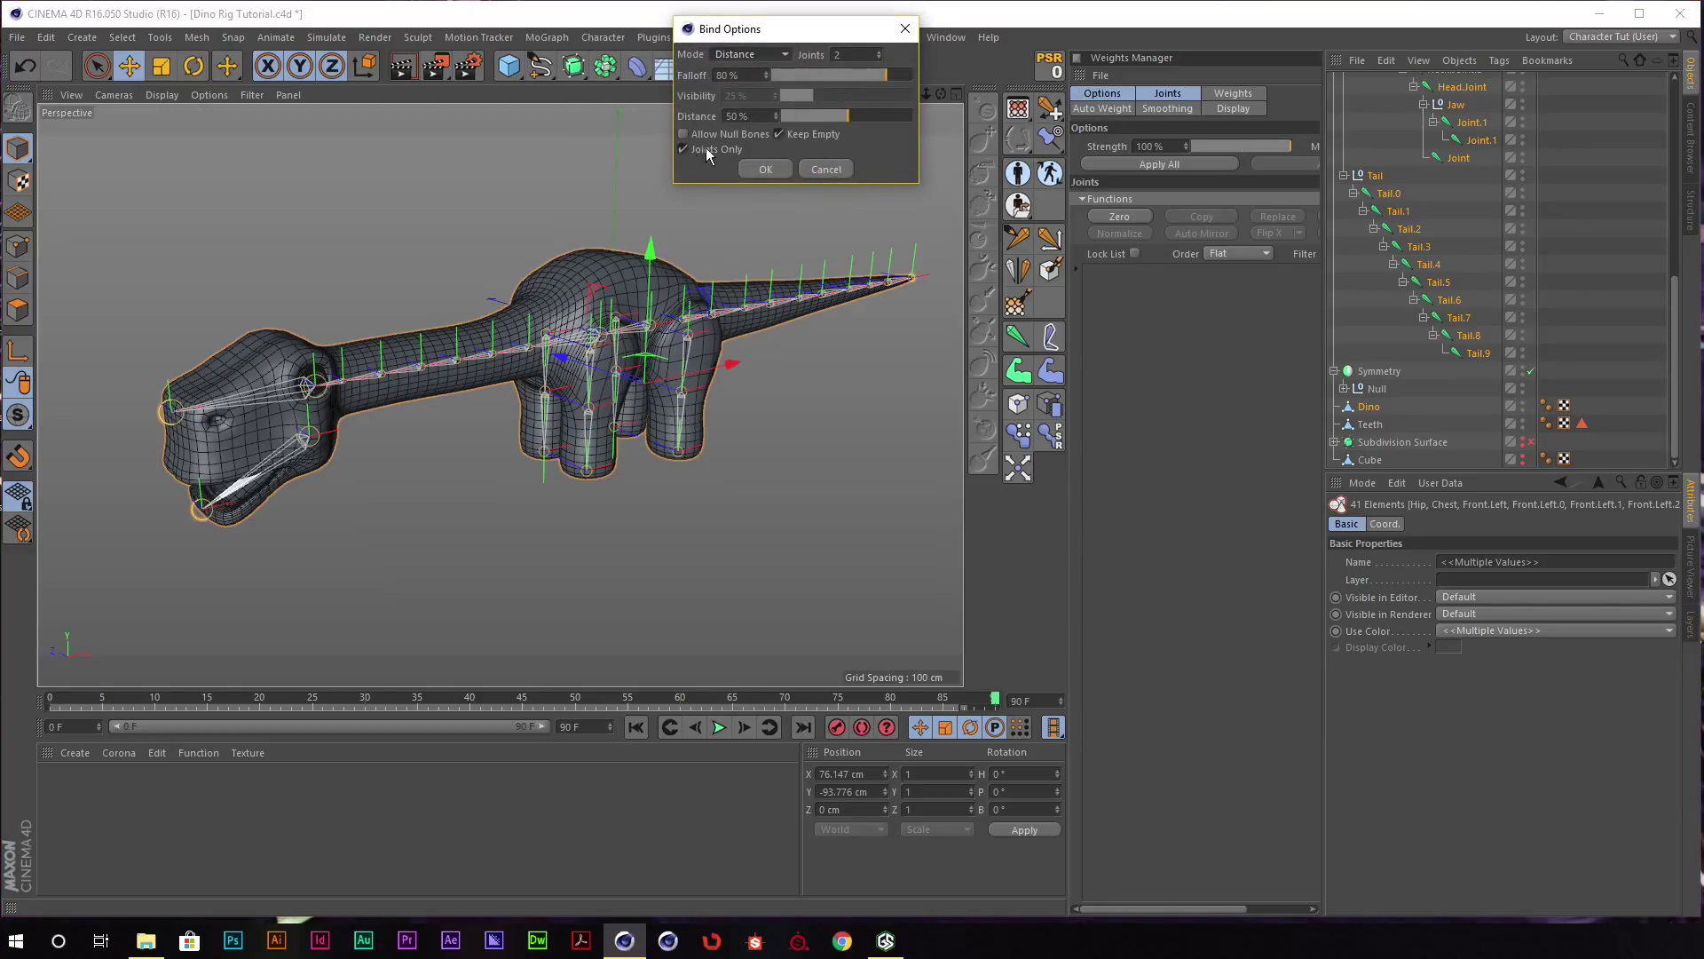
left_click(765, 169)
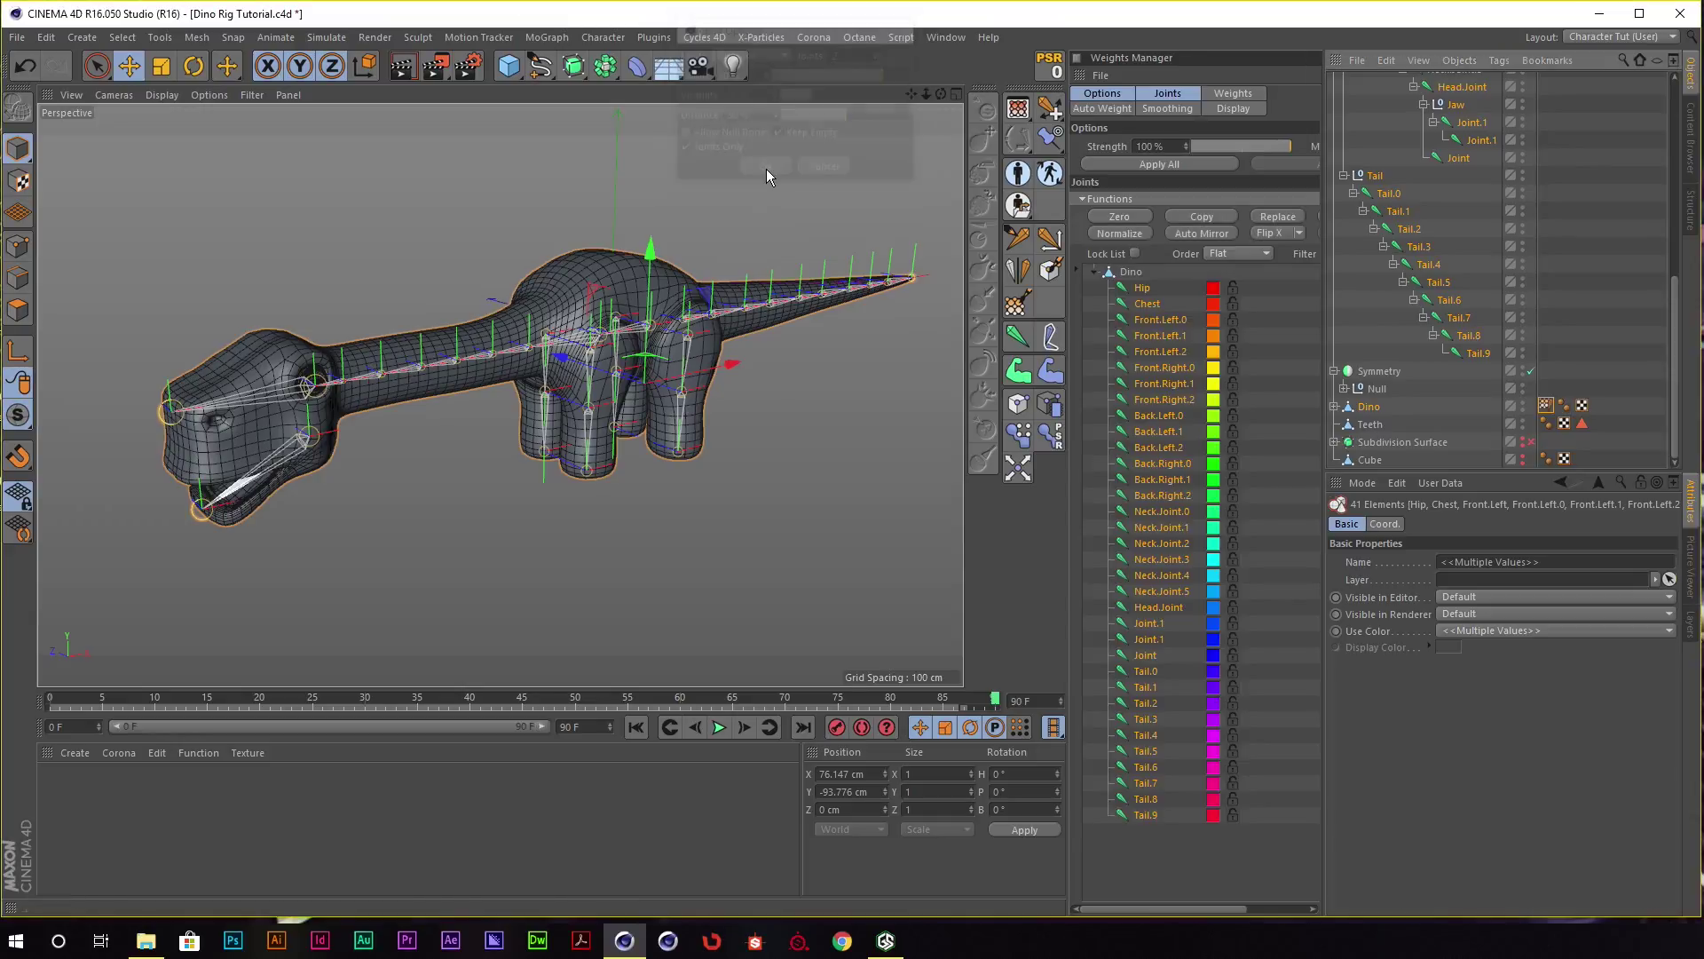
mouse_move(725, 197)
left_mouse_down("alt")
mouse_move(753, 174)
mouse_move(584, 183)
mouse_move(744, 215)
mouse_move(669, 160)
mouse_move(757, 198)
mouse_move(755, 168)
mouse_move(762, 192)
mouse_move(743, 173)
mouse_move(719, 184)
mouse_move(742, 181)
left_mouse_up("alt")
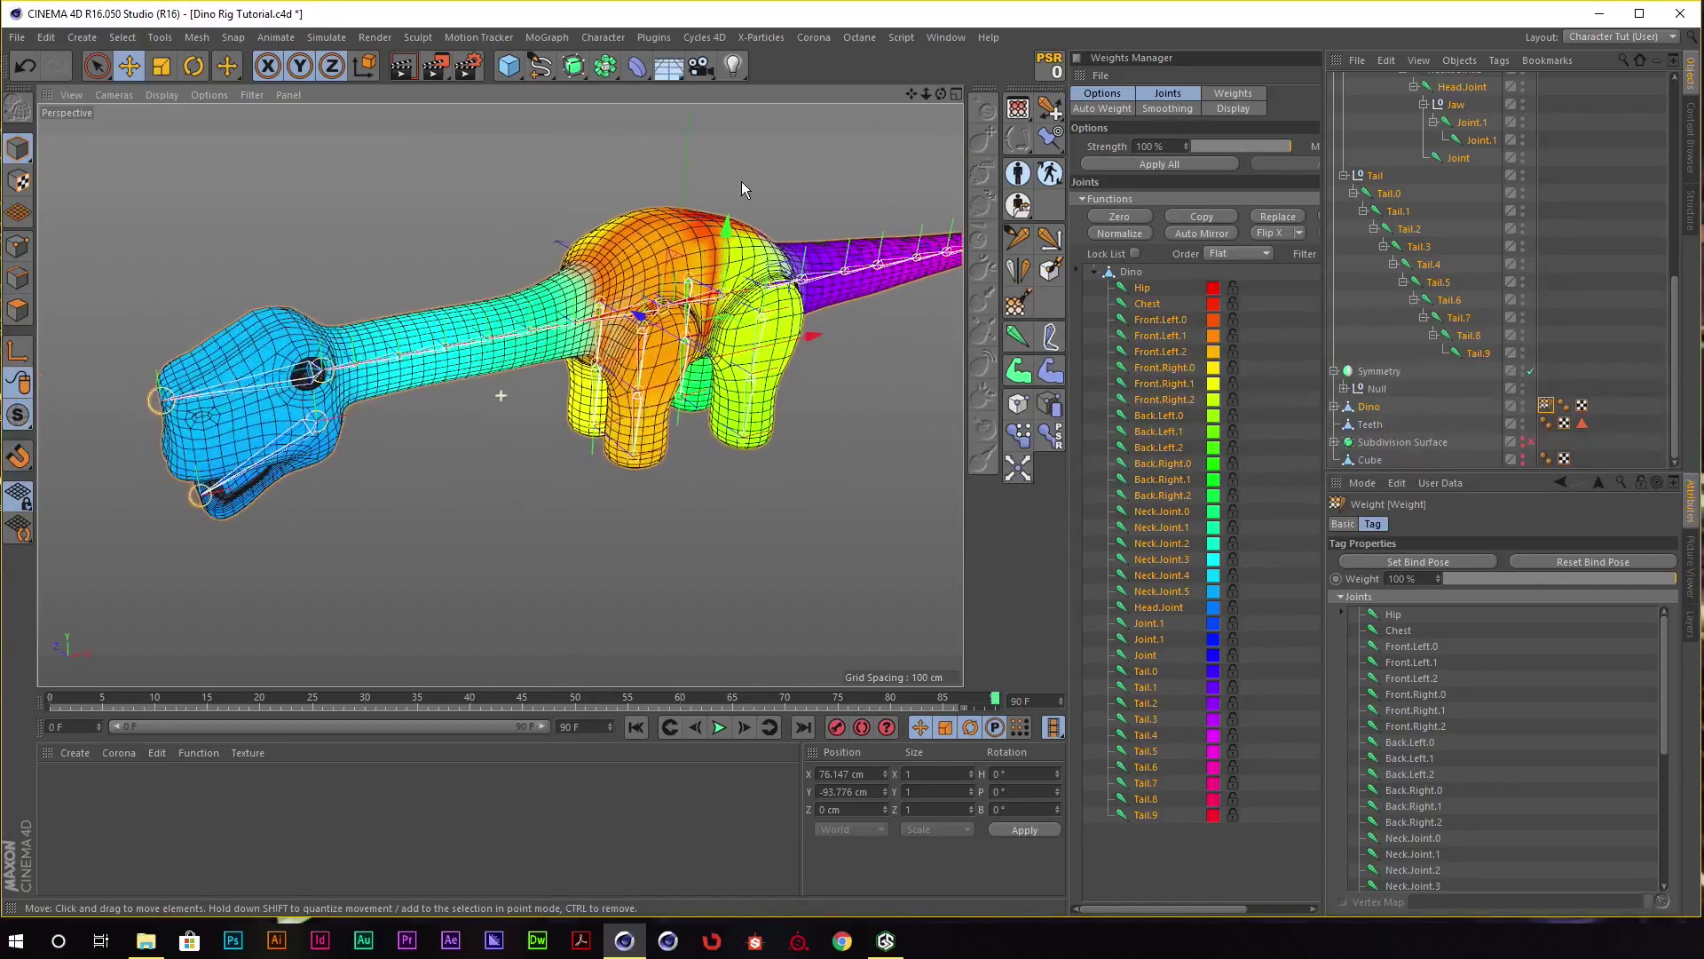
Inspect the Back.Left.0, Neck.Joint.2, Neck.Joint.3 and Head.Joint weights one at a time.
left_click(1158, 416)
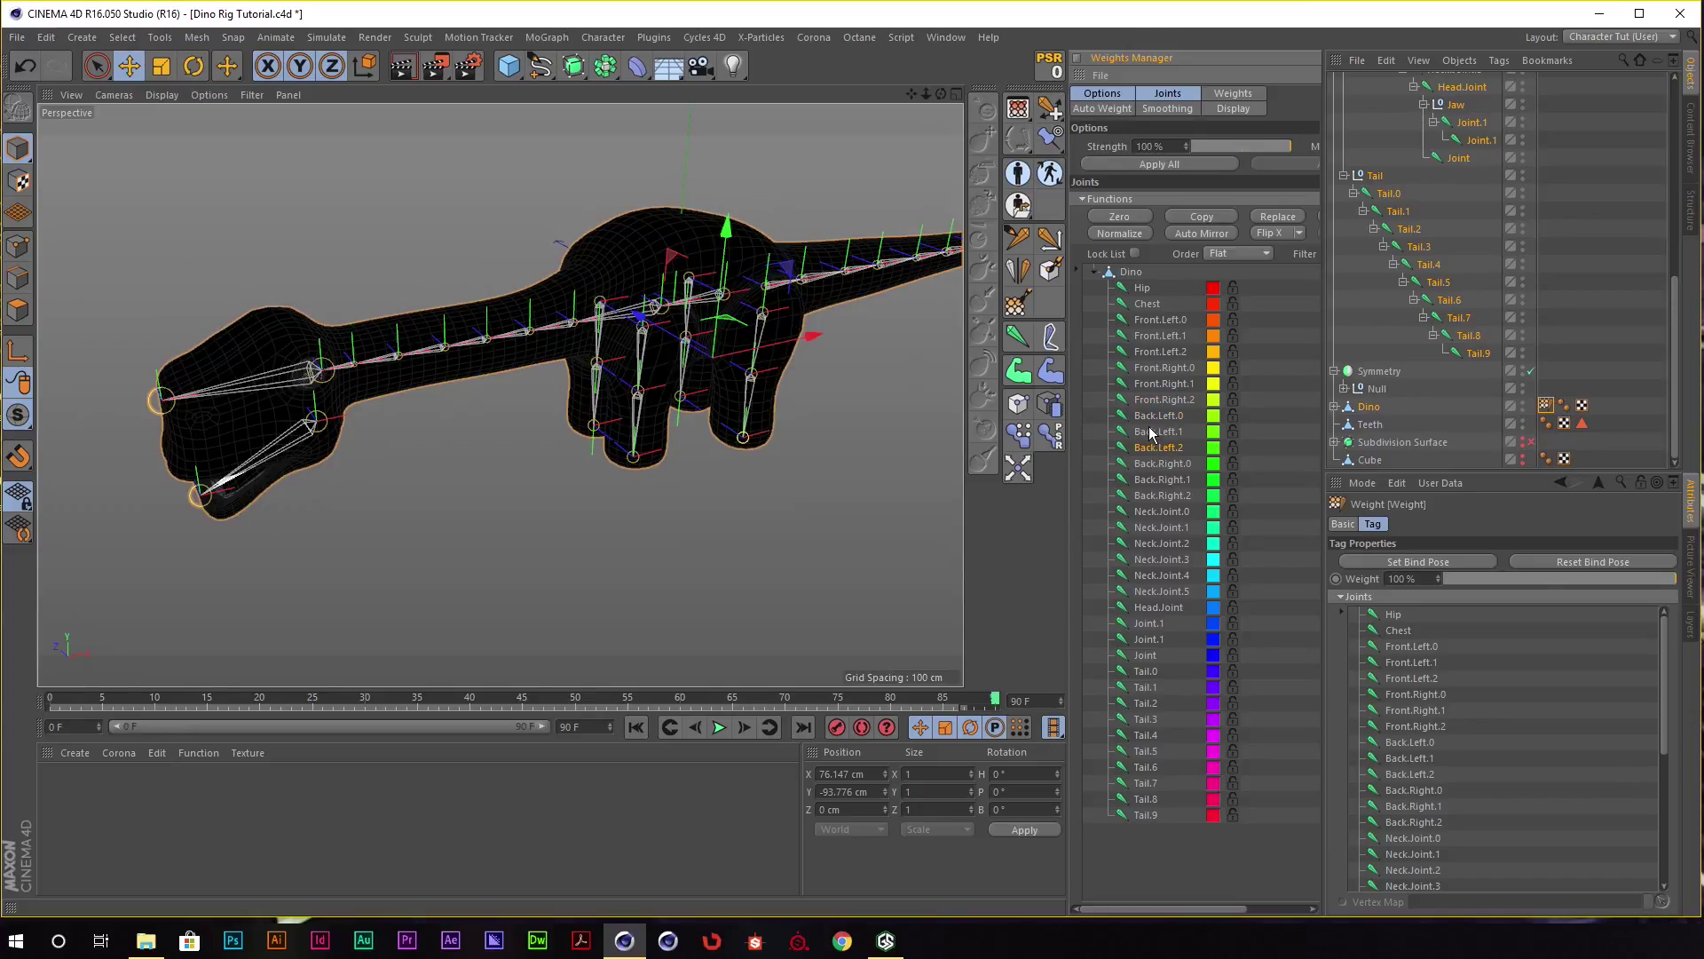
mouse_move(701, 227)
left_mouse_down("alt")
mouse_move(629, 253)
mouse_move(772, 470)
mouse_move(705, 428)
mouse_move(598, 446)
mouse_move(624, 361)
mouse_move(763, 417)
mouse_move(679, 372)
mouse_move(715, 400)
left_mouse_up("alt")
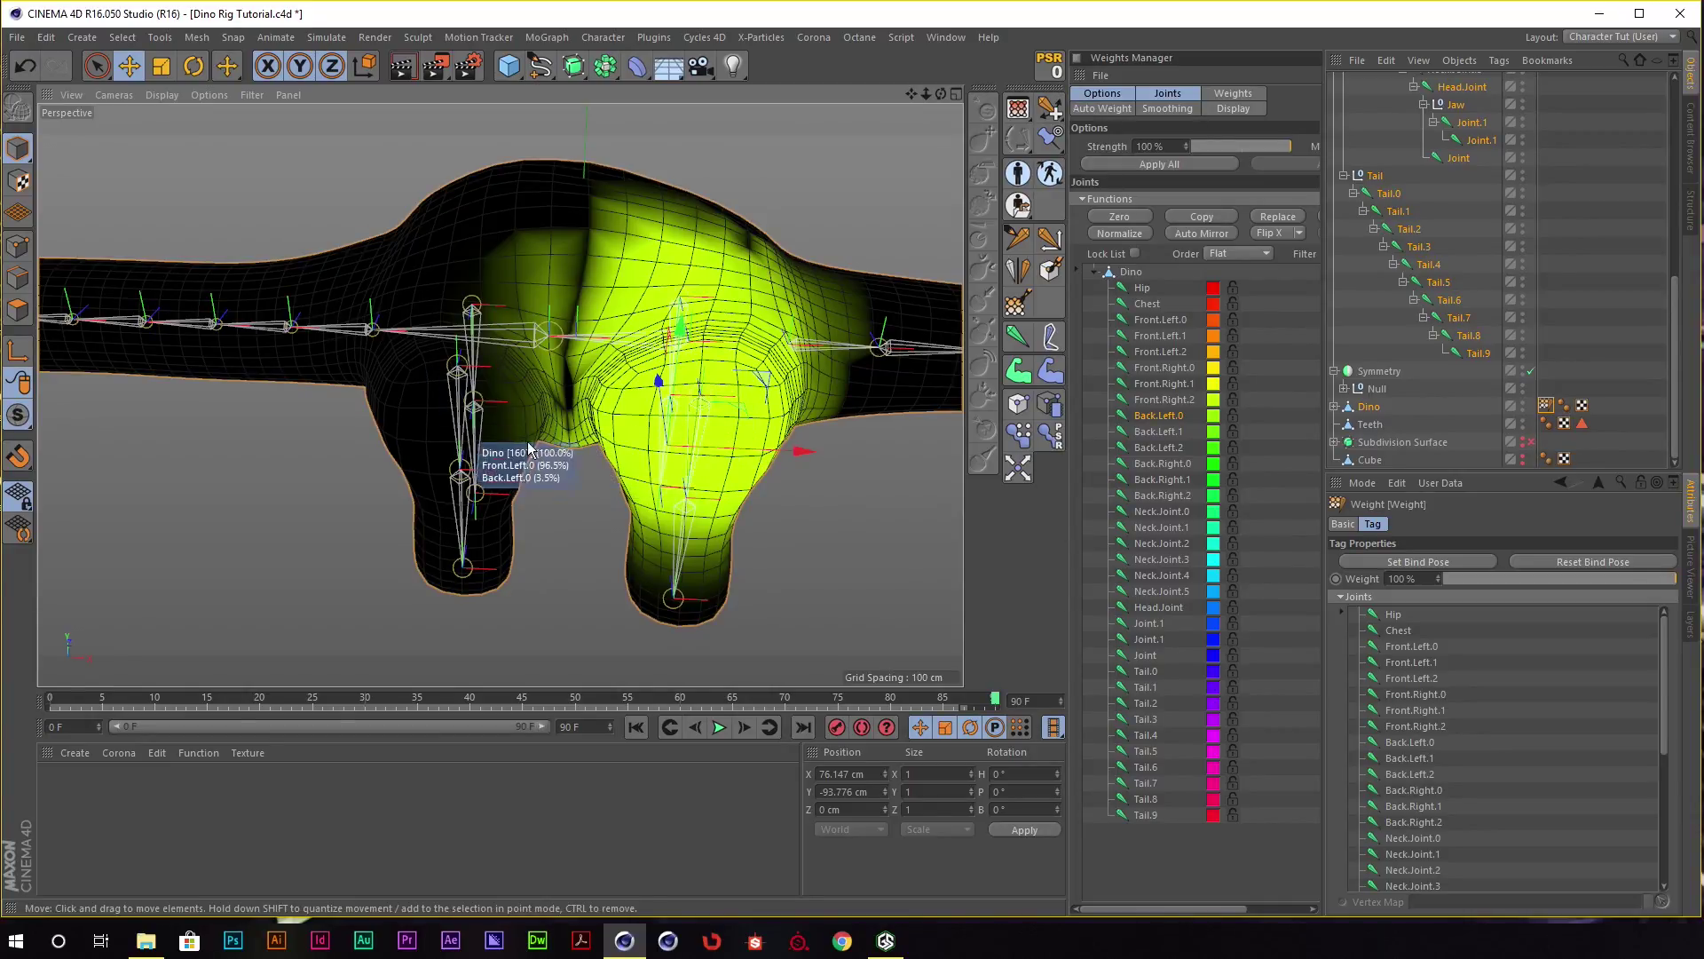
mouse_move(535, 426)
left_mouse_down("alt")
mouse_move(595, 404)
mouse_move(534, 351)
mouse_move(568, 381)
left_mouse_up("alt")
left_click(1161, 543)
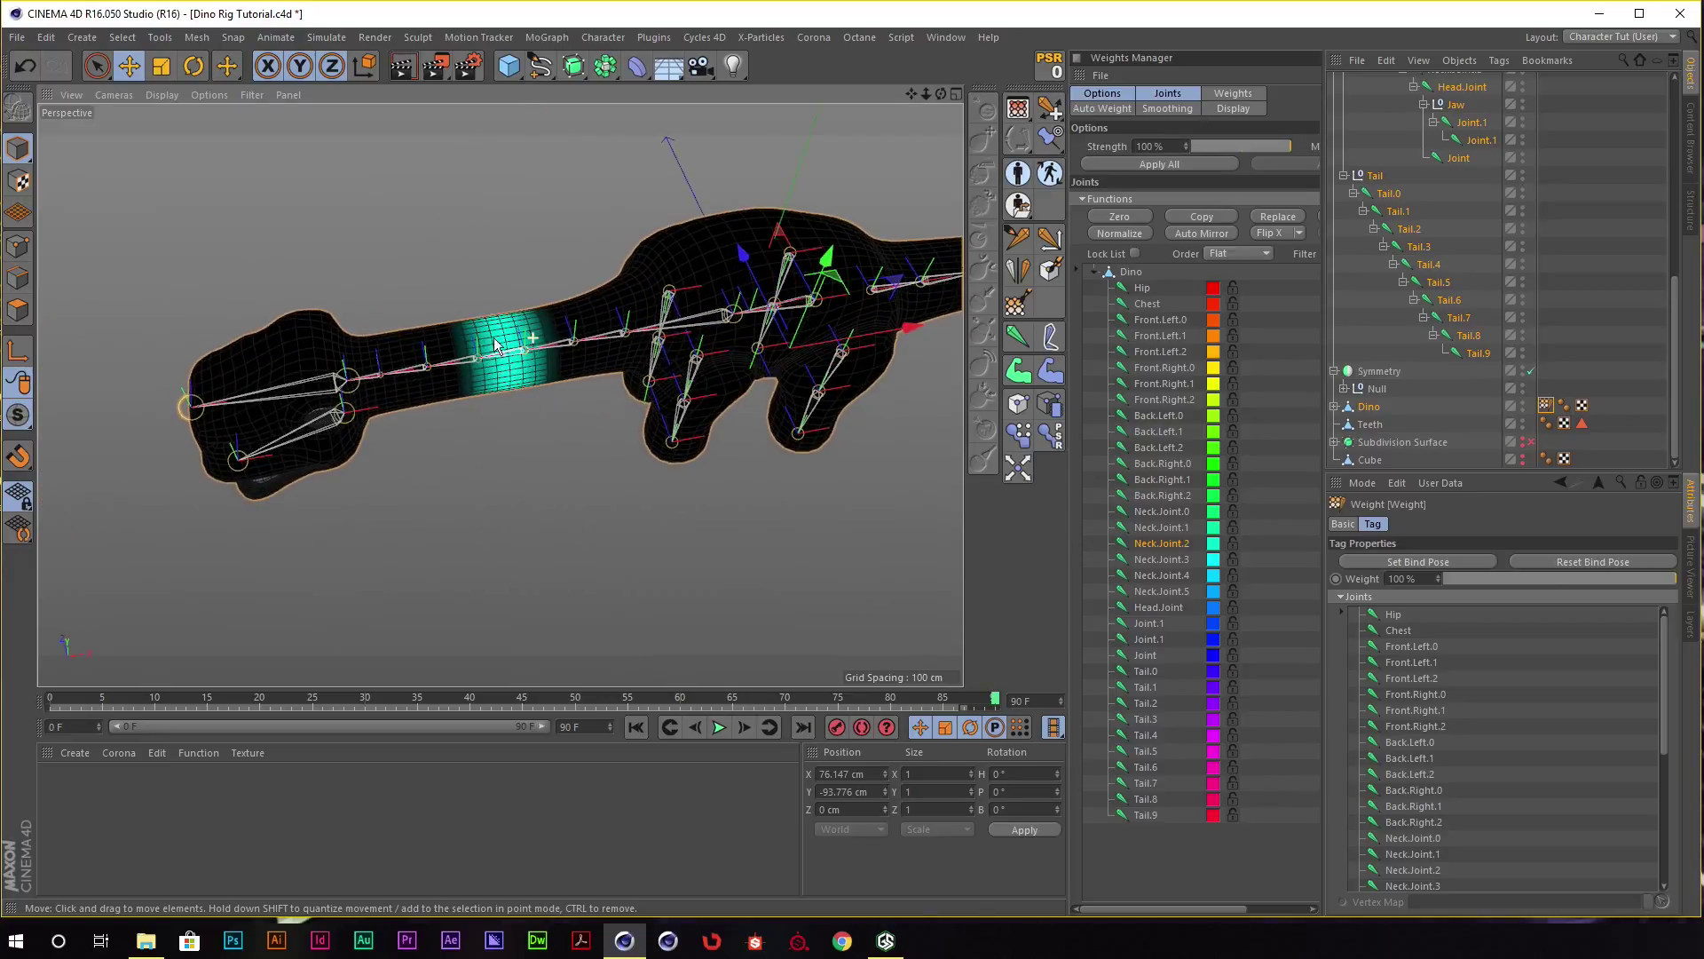
left_click(1170, 561)
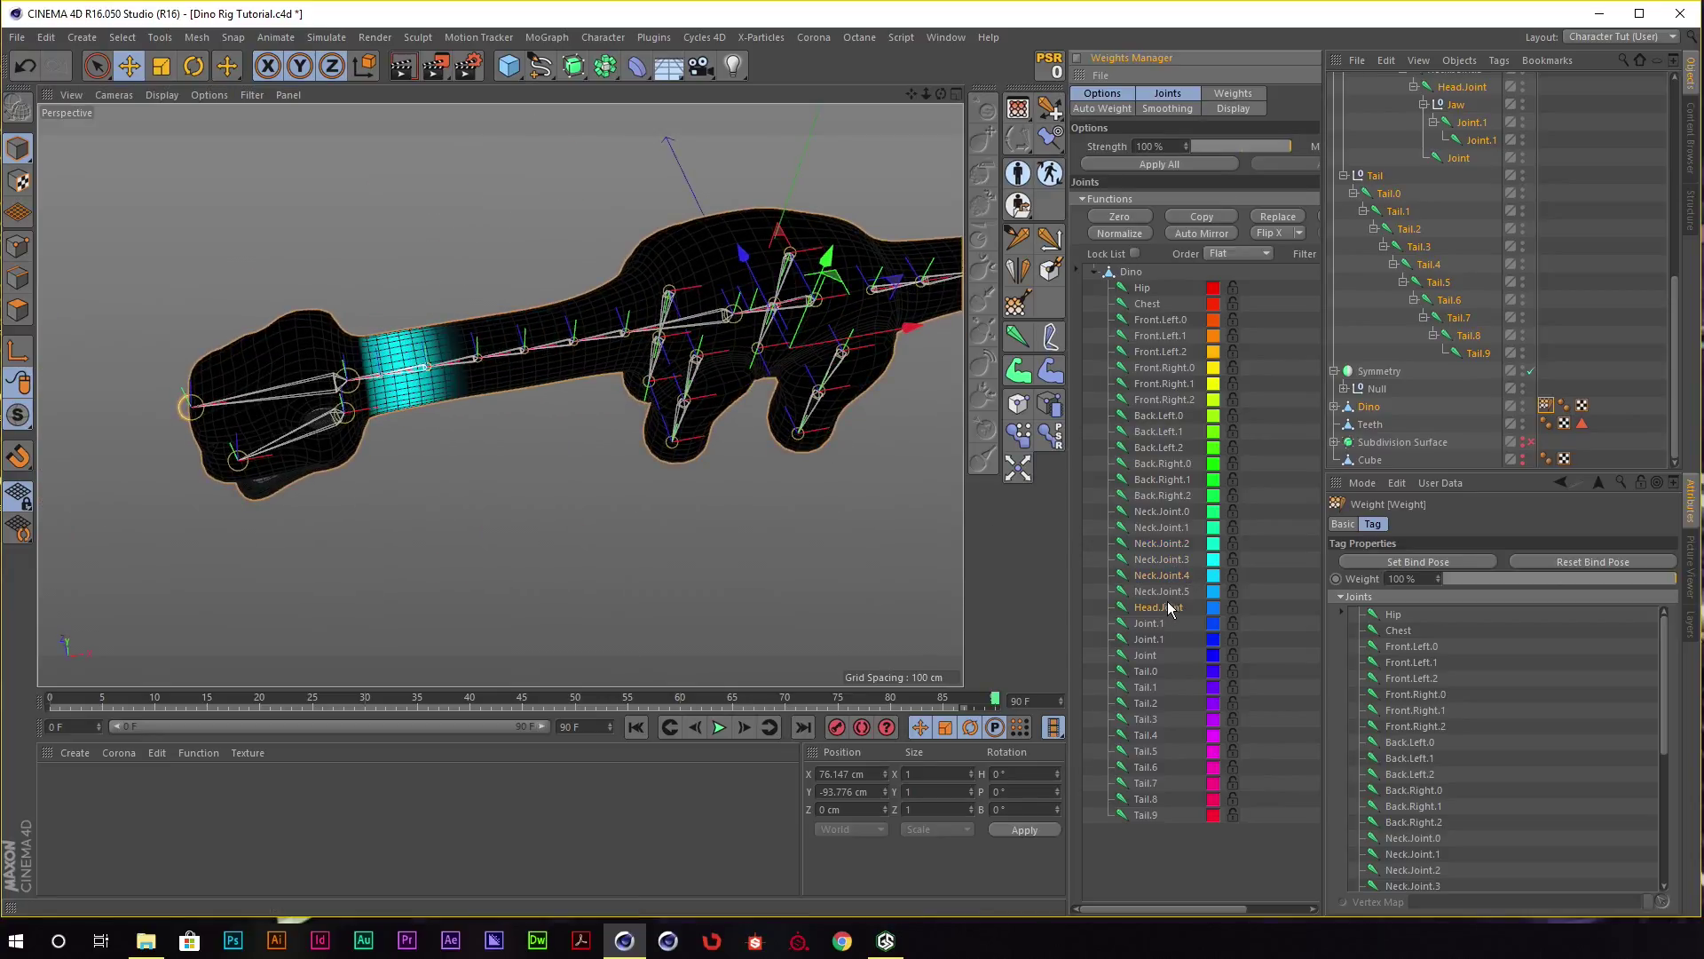
left_click(1163, 607)
Compare the jaw joint and Head.Joint weights, zooming in close on the dinosaur's head.
mouse_move(757, 510)
left_mouse_down("alt")
mouse_move(509, 227)
mouse_move(717, 445)
left_mouse_up("alt")
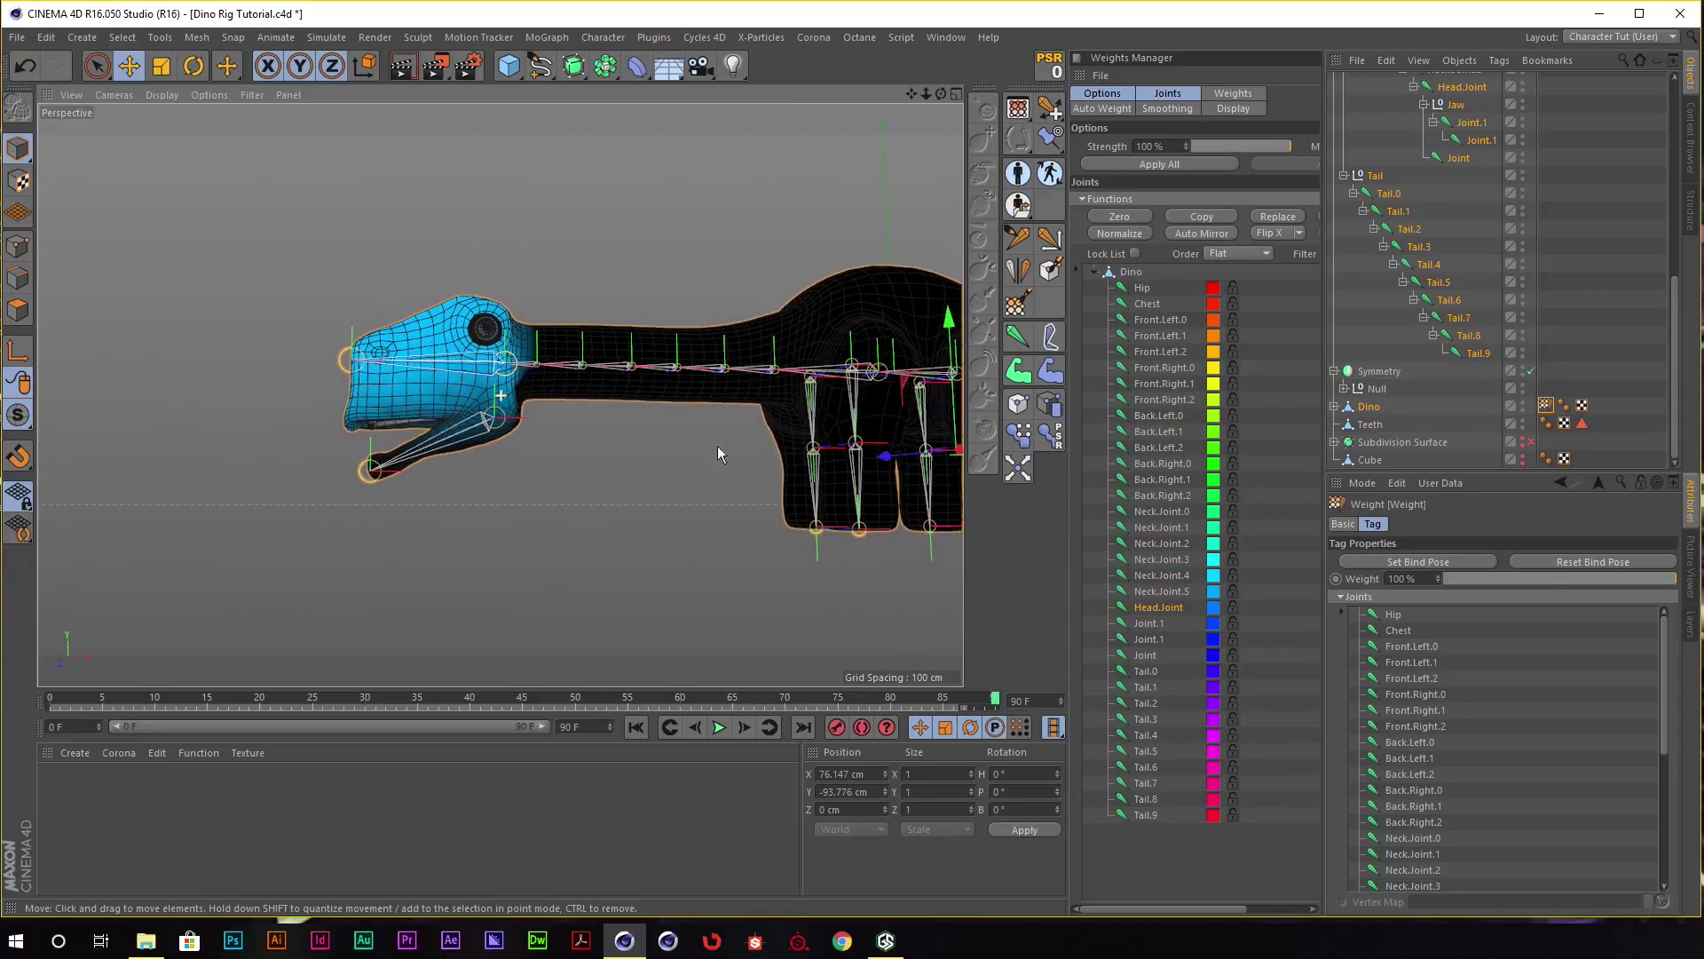
left_click(1163, 623)
left_click(1159, 609)
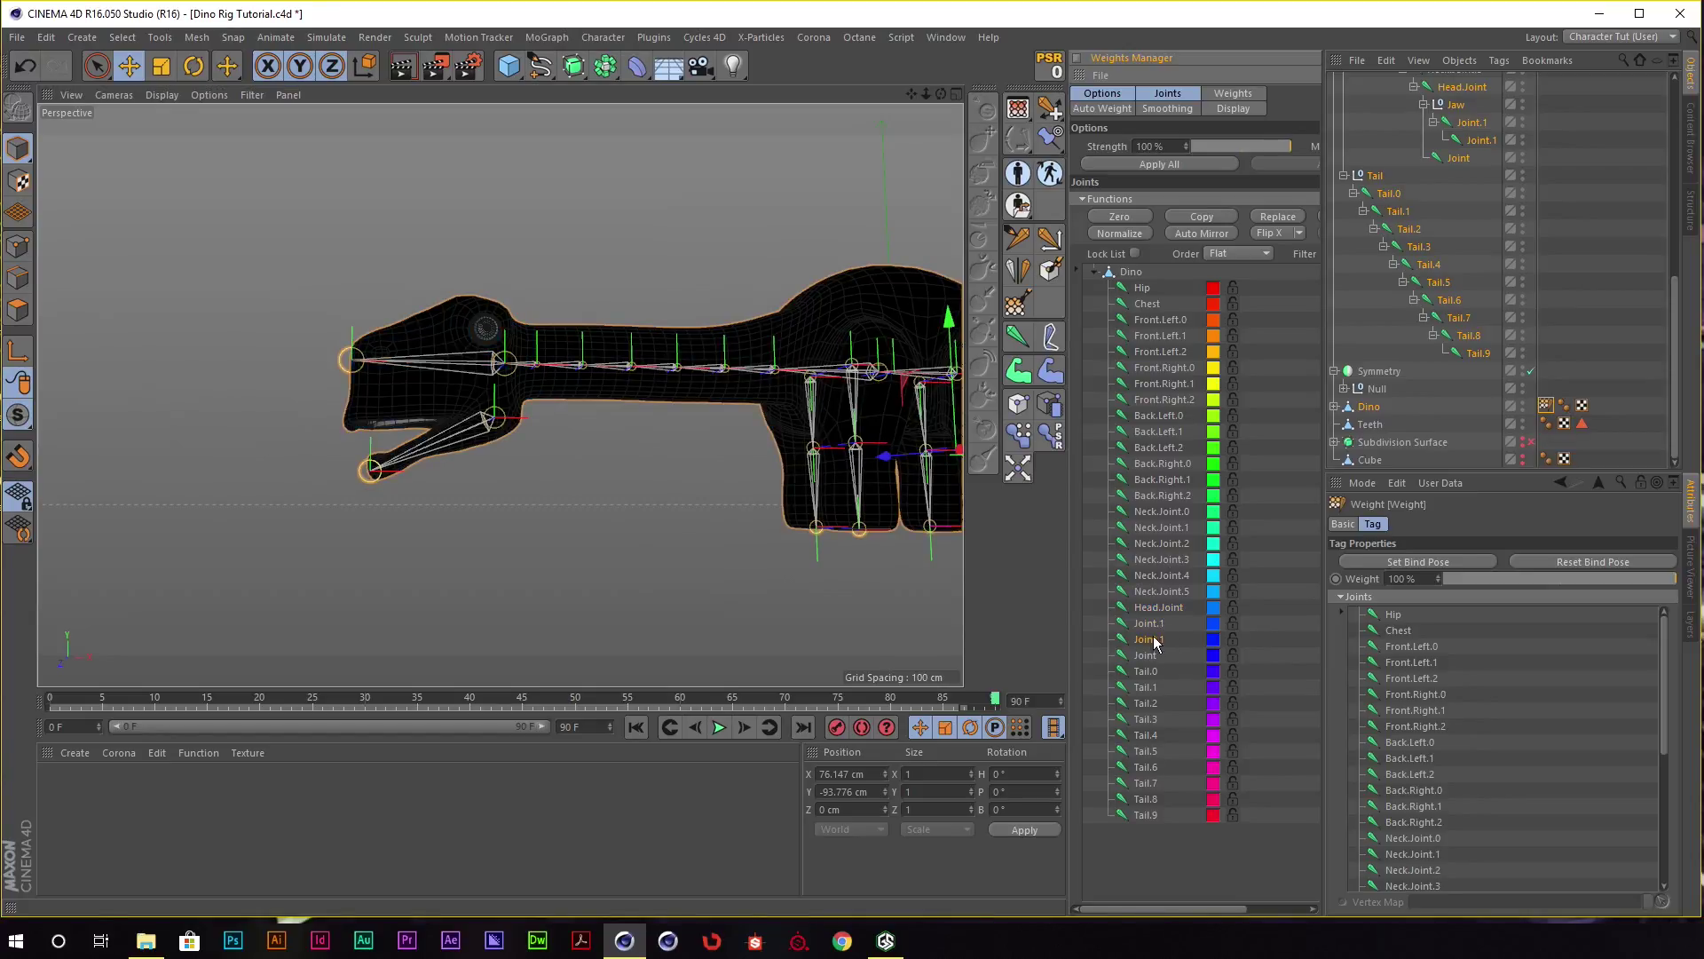
mouse_move(568, 391)
left_mouse_down("alt")
mouse_move(499, 275)
mouse_move(1096, 555)
left_mouse_up("alt")
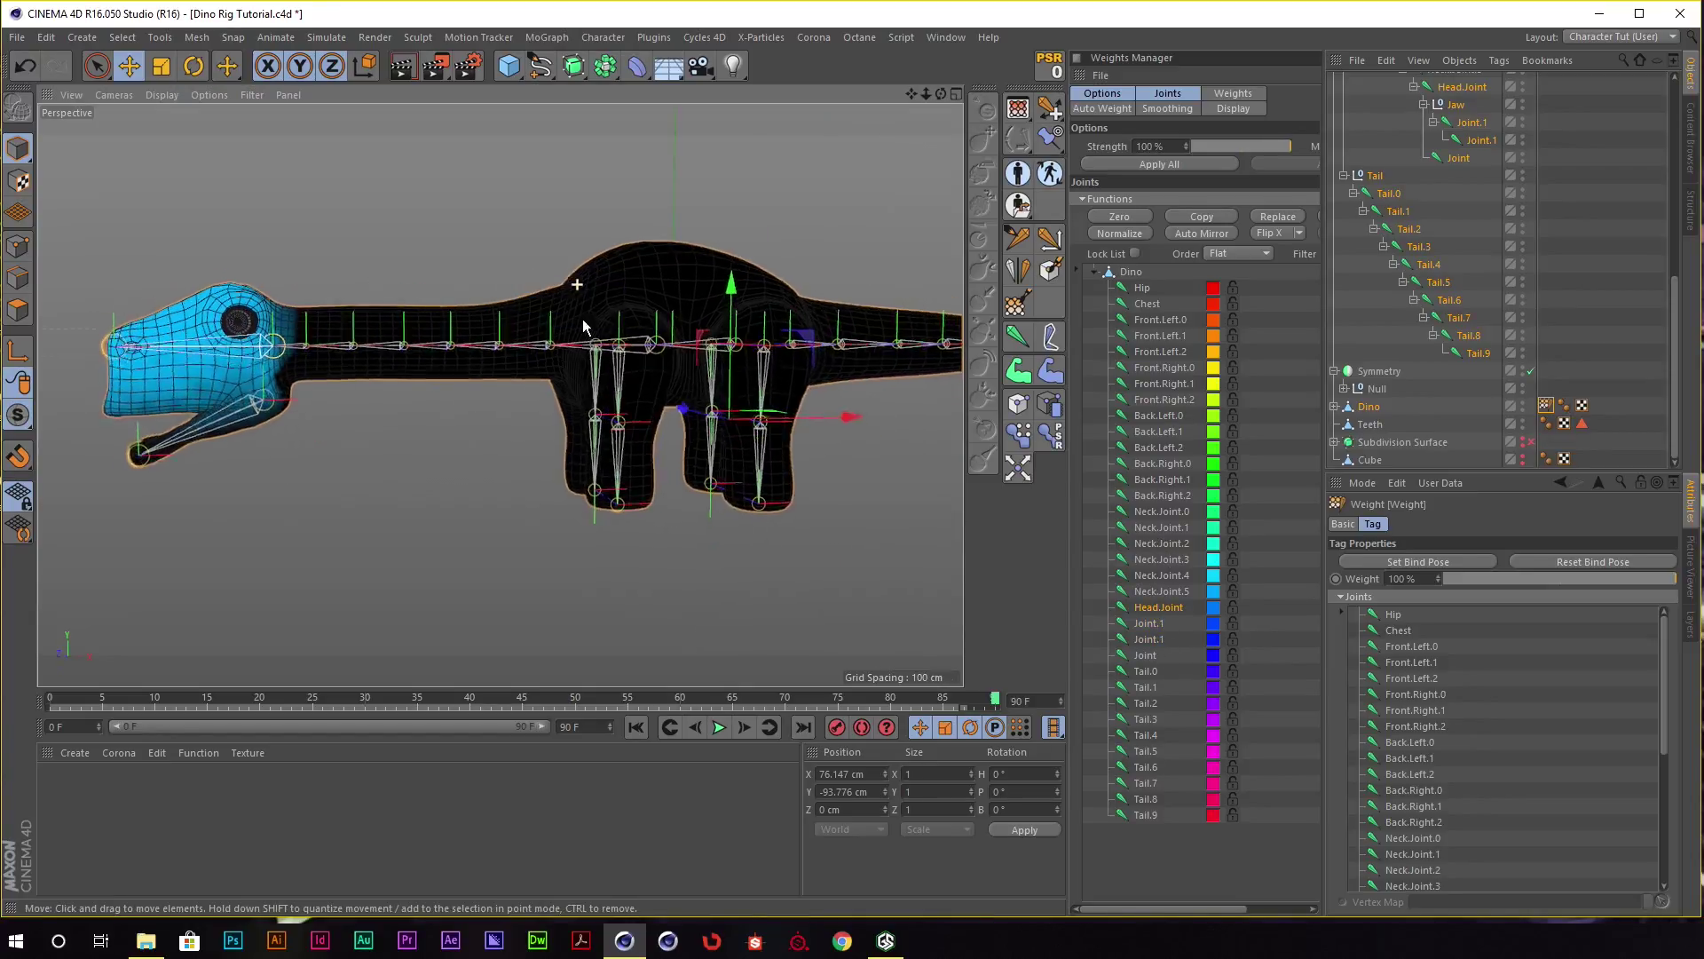
left_click(1163, 625)
mouse_move(359, 401)
right_mouse_down("alt")
mouse_move(395, 401)
mouse_move(424, 371)
right_mouse_up("alt")
left_click_drag(426, 379, 419, 395, "alt")
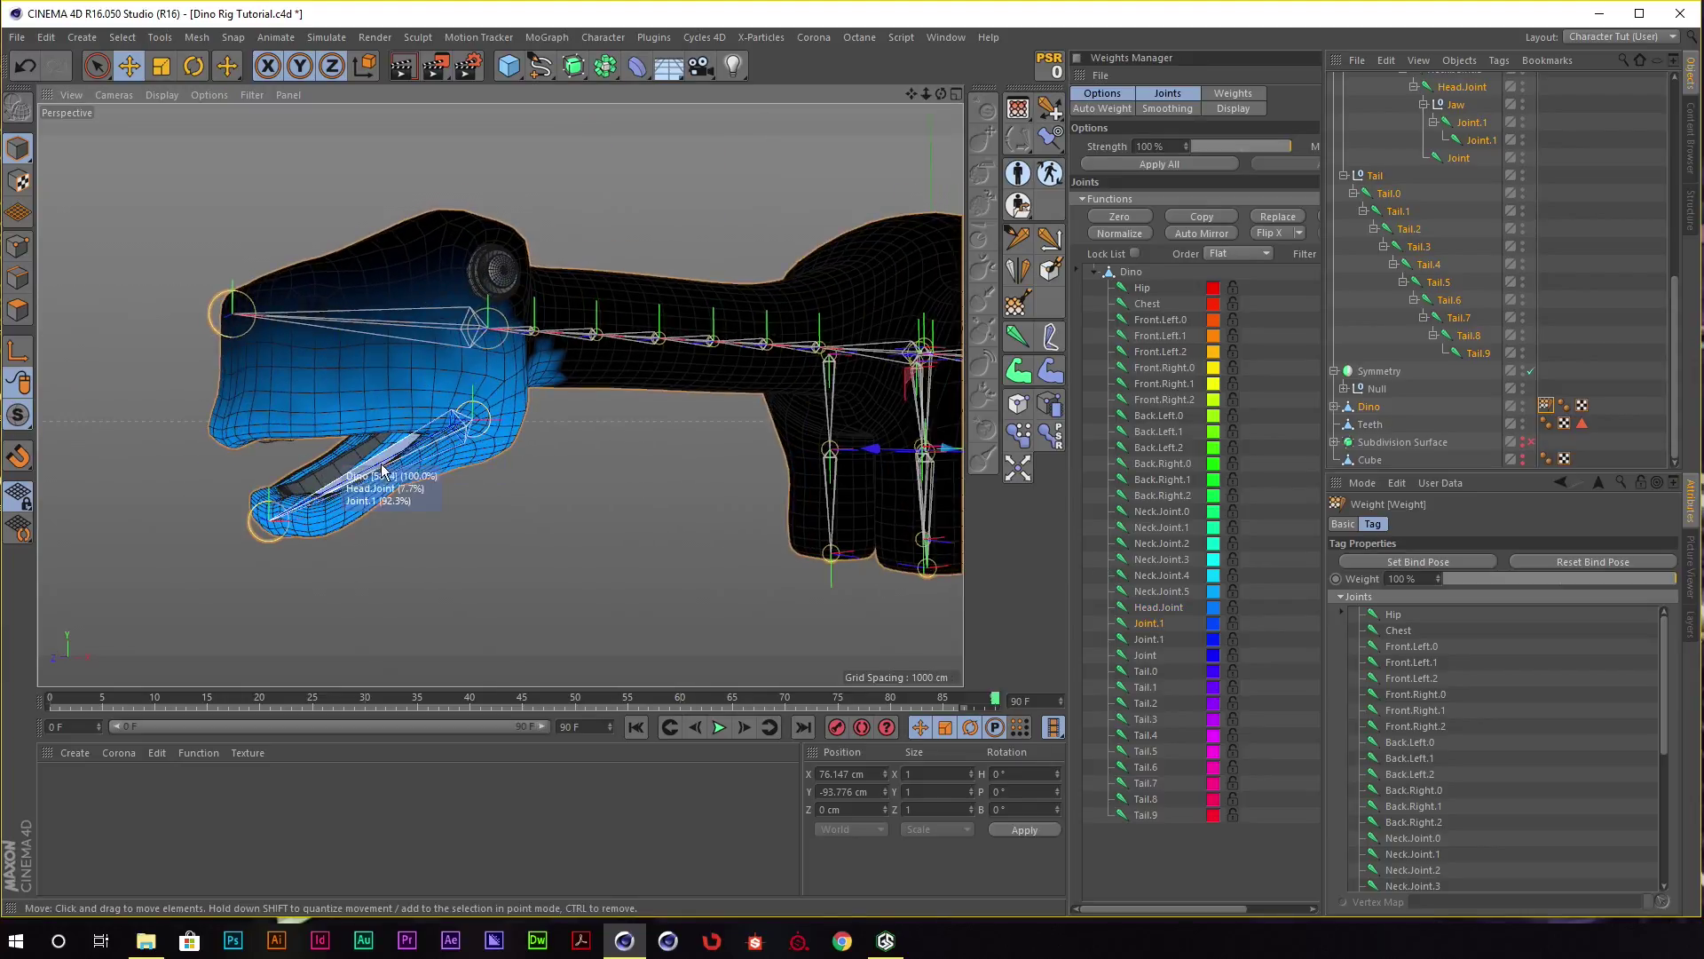
mouse_move(413, 465)
left_mouse_down("alt")
mouse_move(545, 448)
mouse_move(532, 426)
left_mouse_up("alt")
mouse_move(532, 426)
right_mouse_down("alt")
mouse_move(545, 413)
mouse_move(502, 403)
right_mouse_up("alt")
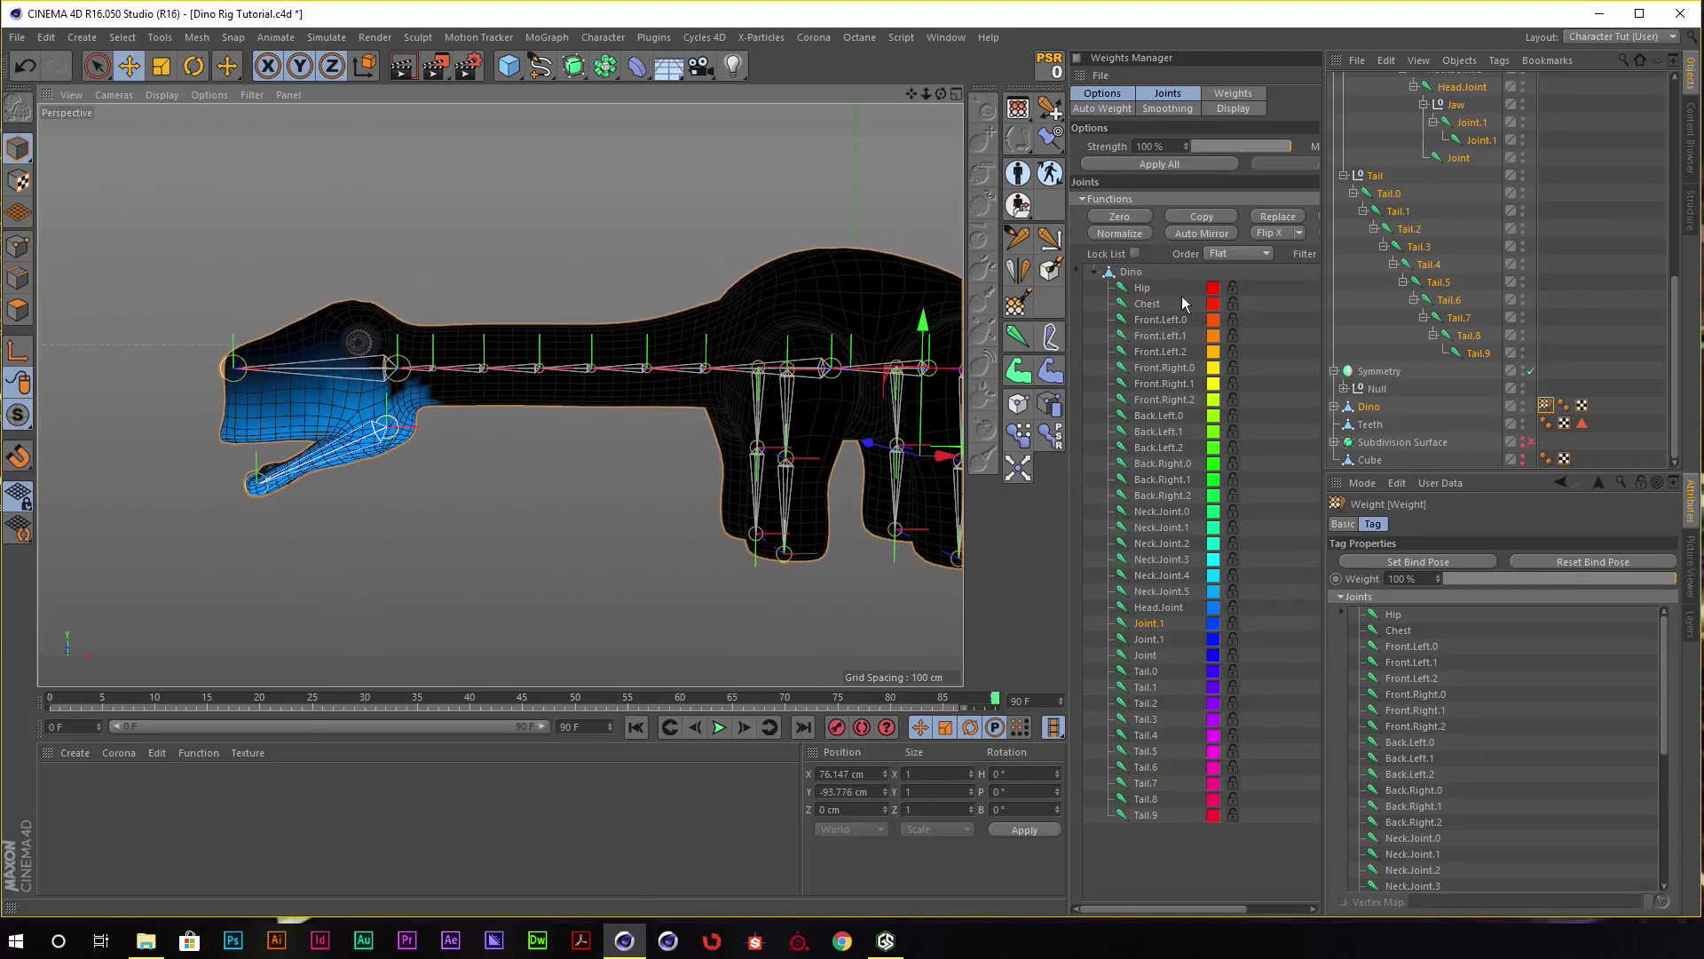
Display the weights of every joint from Hip to Tail.9 together.
left_click(1150, 288)
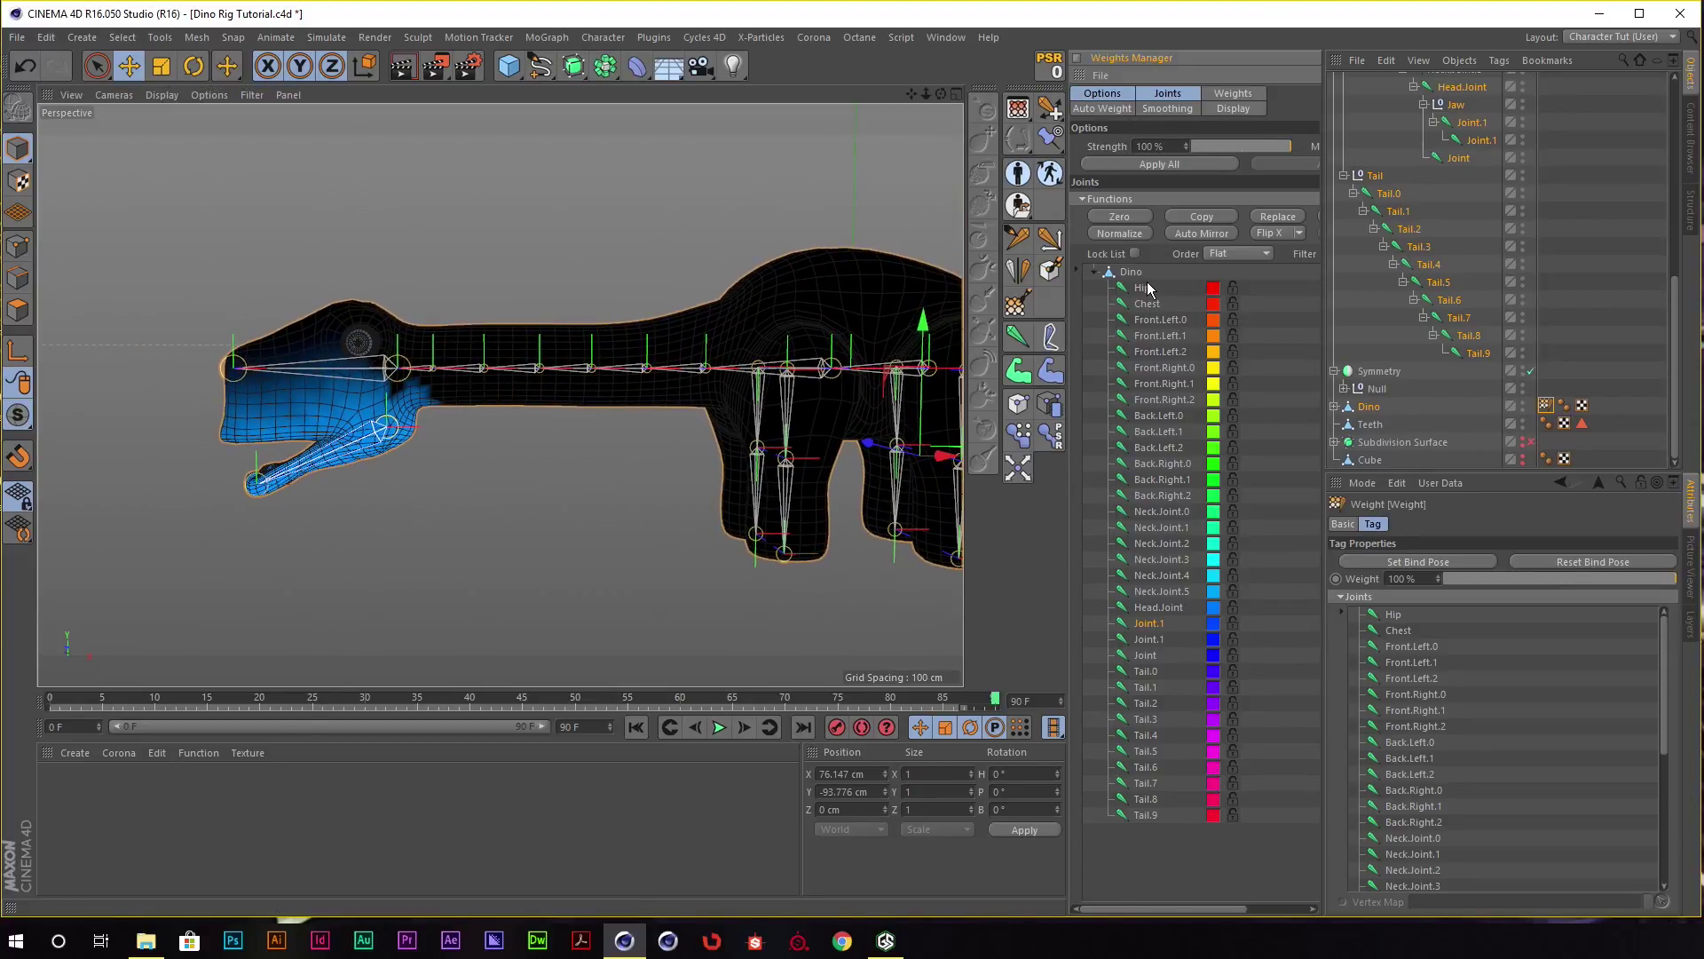
left_click(1145, 815, "shift")
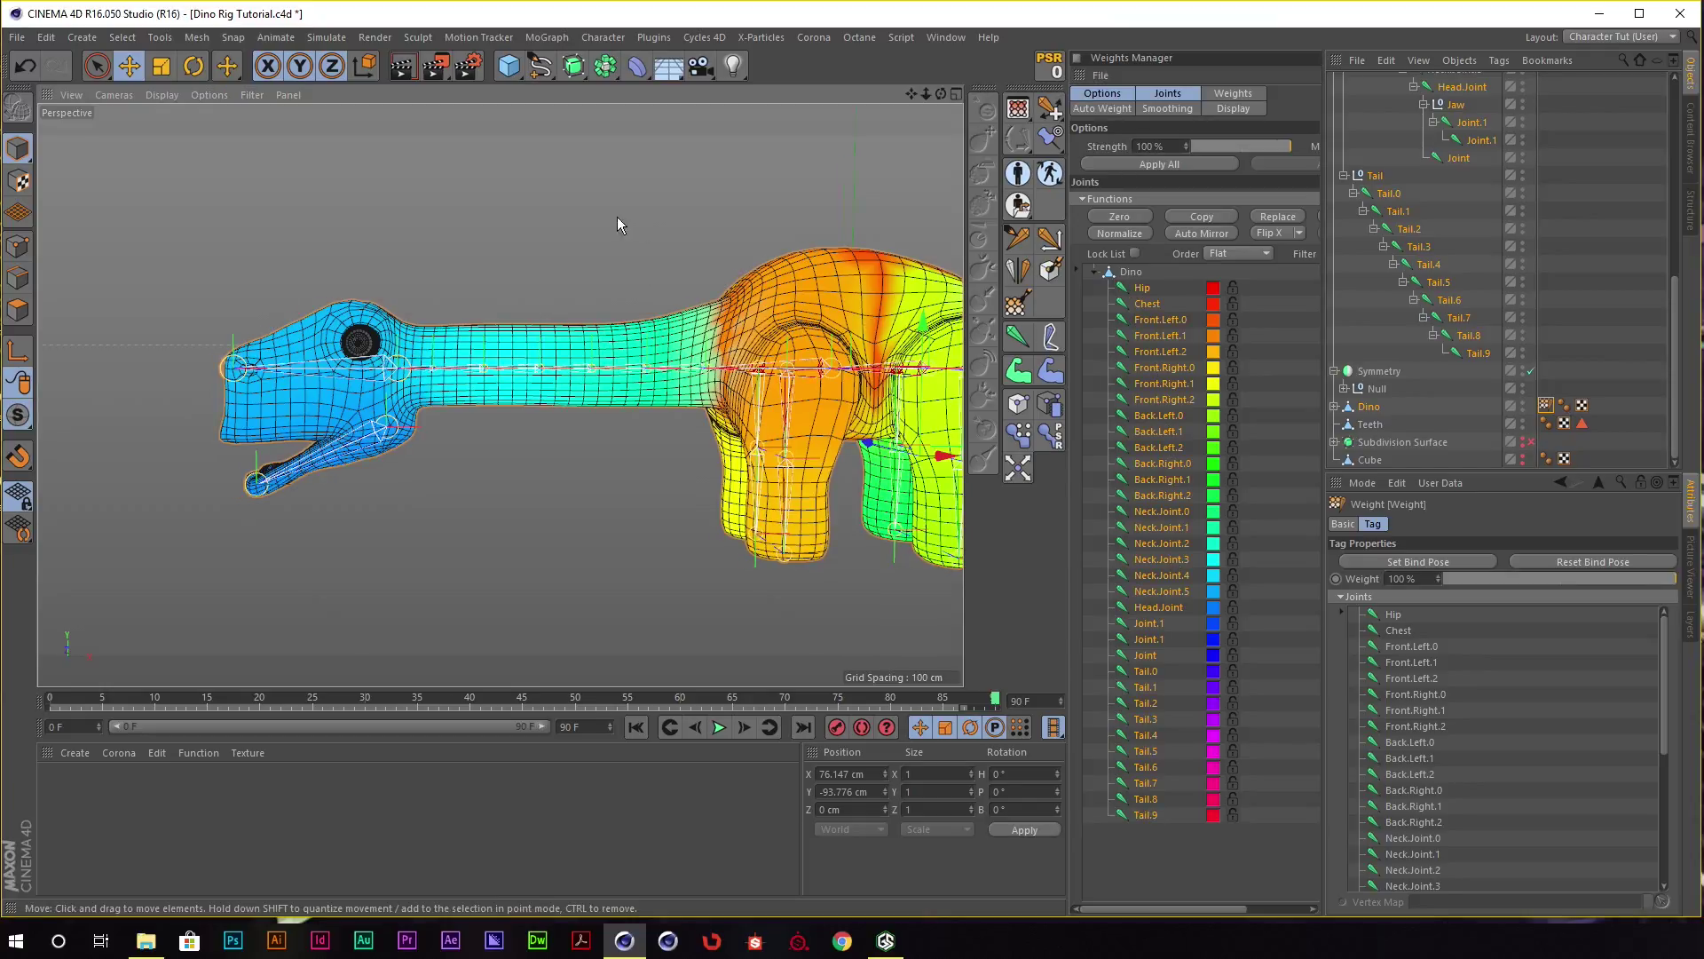
left_click_drag(616, 217, 568, 222, "alt")
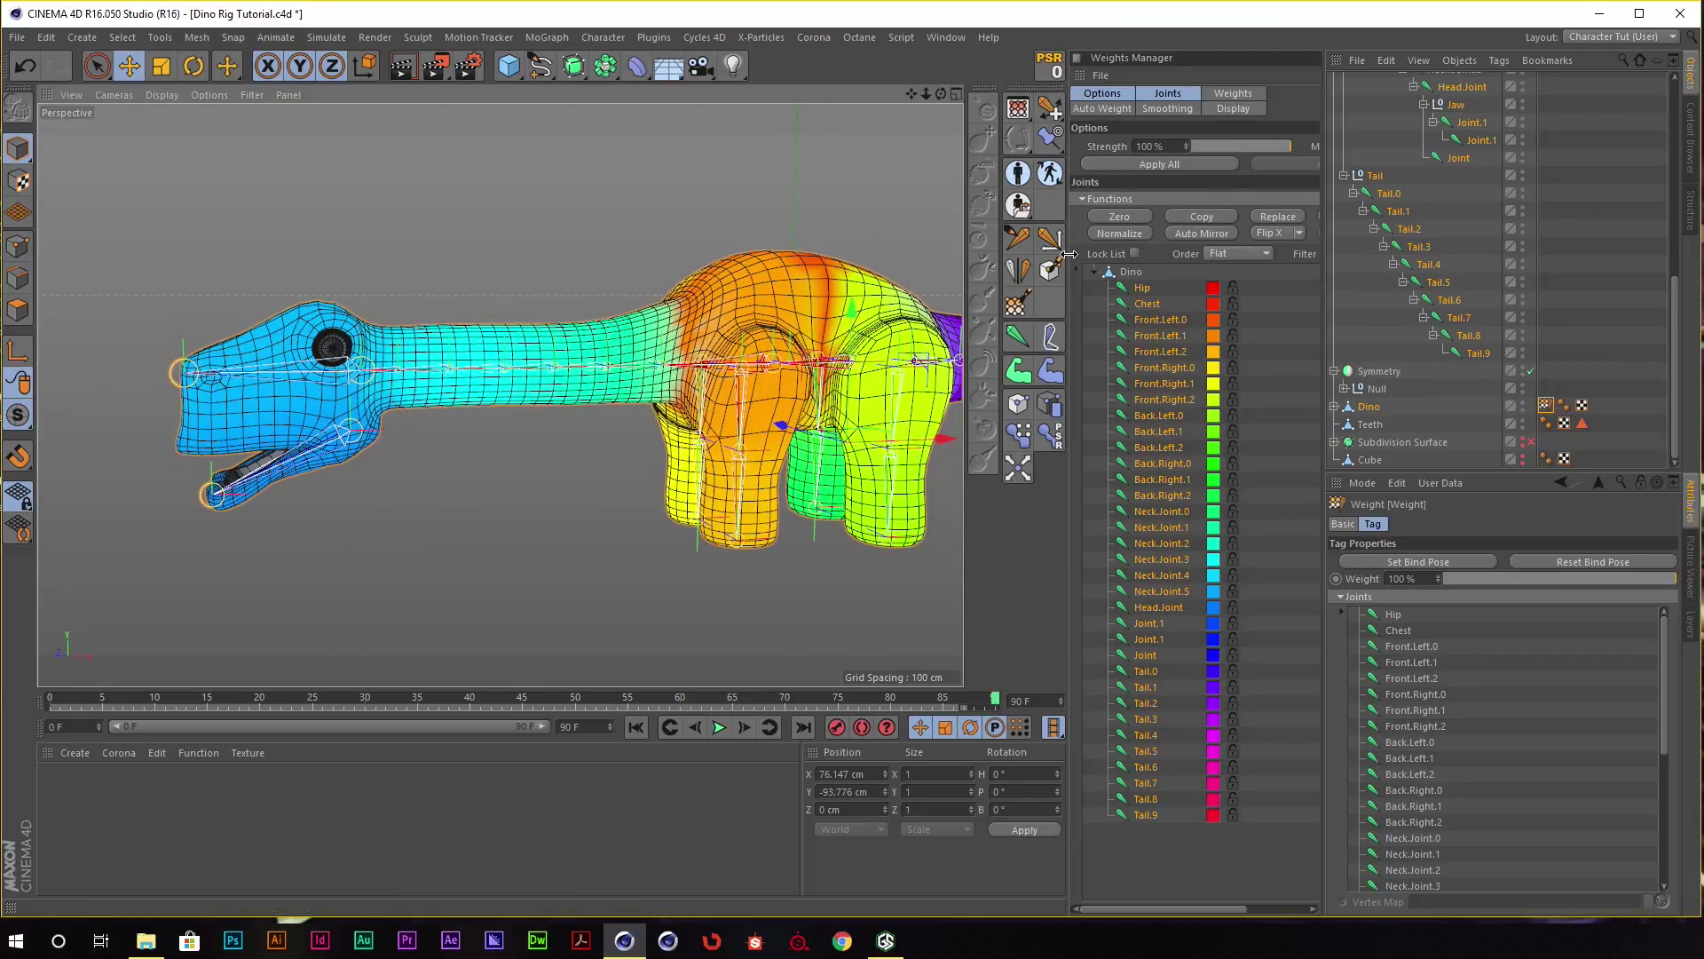
Set the weighting mode to Erase and clear the weights of all joints at once.
left_click_drag(1070, 255, 943, 254)
left_click(1279, 146)
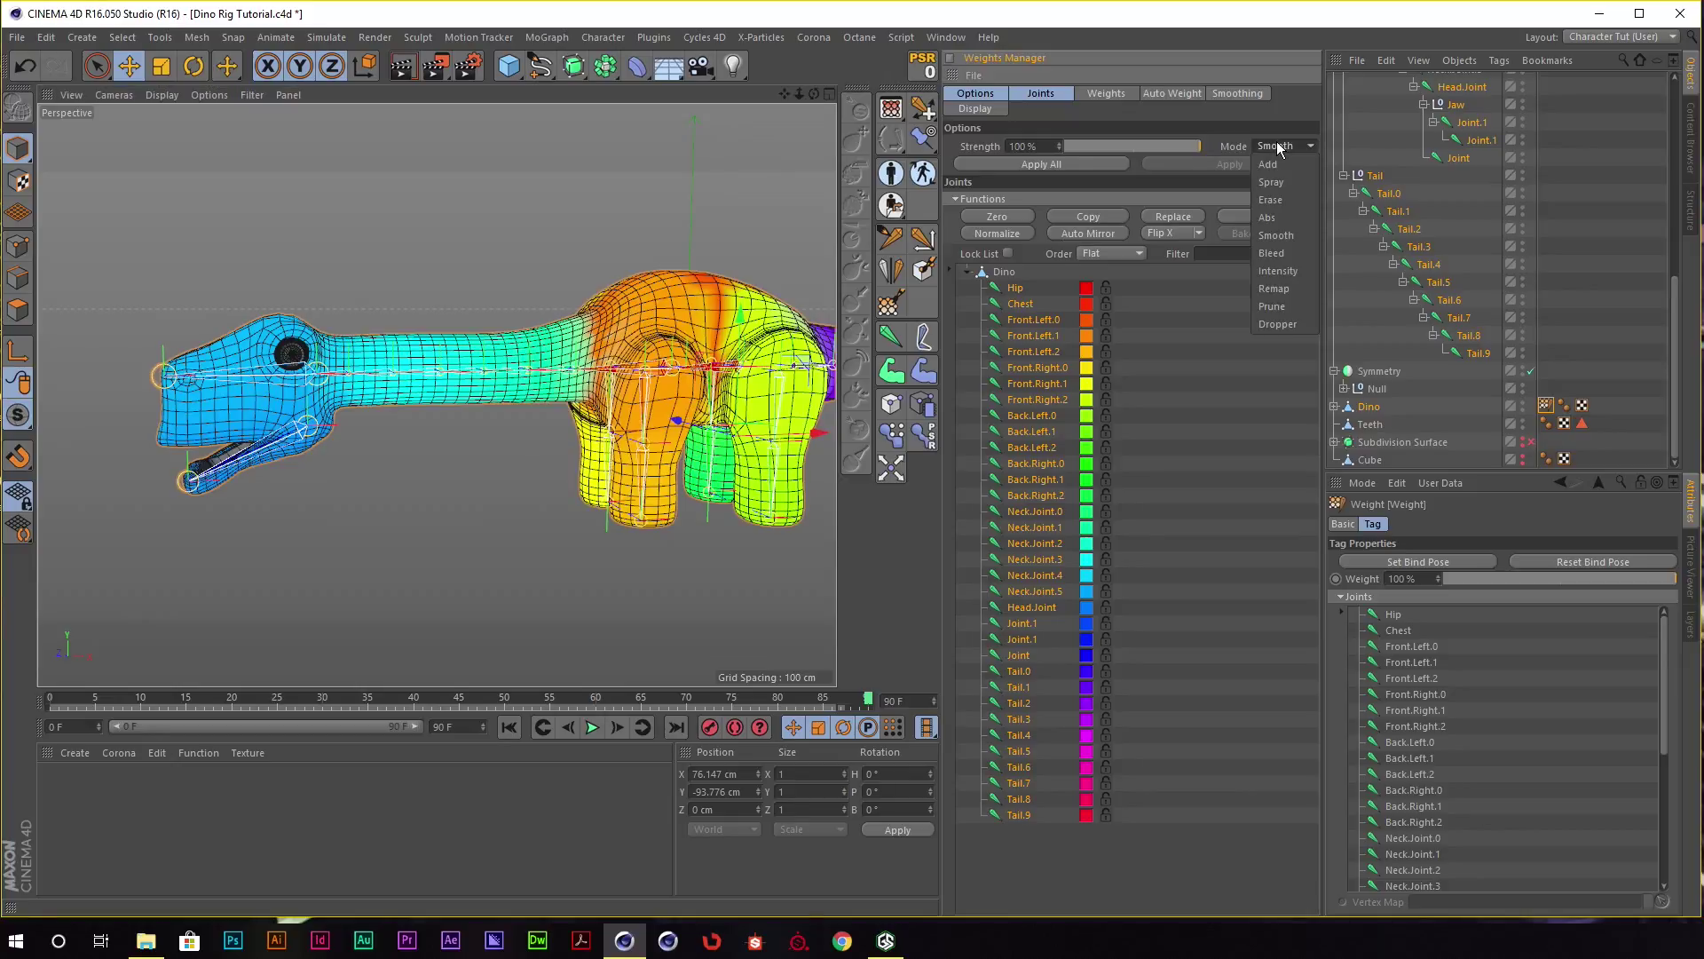
left_click(1278, 199)
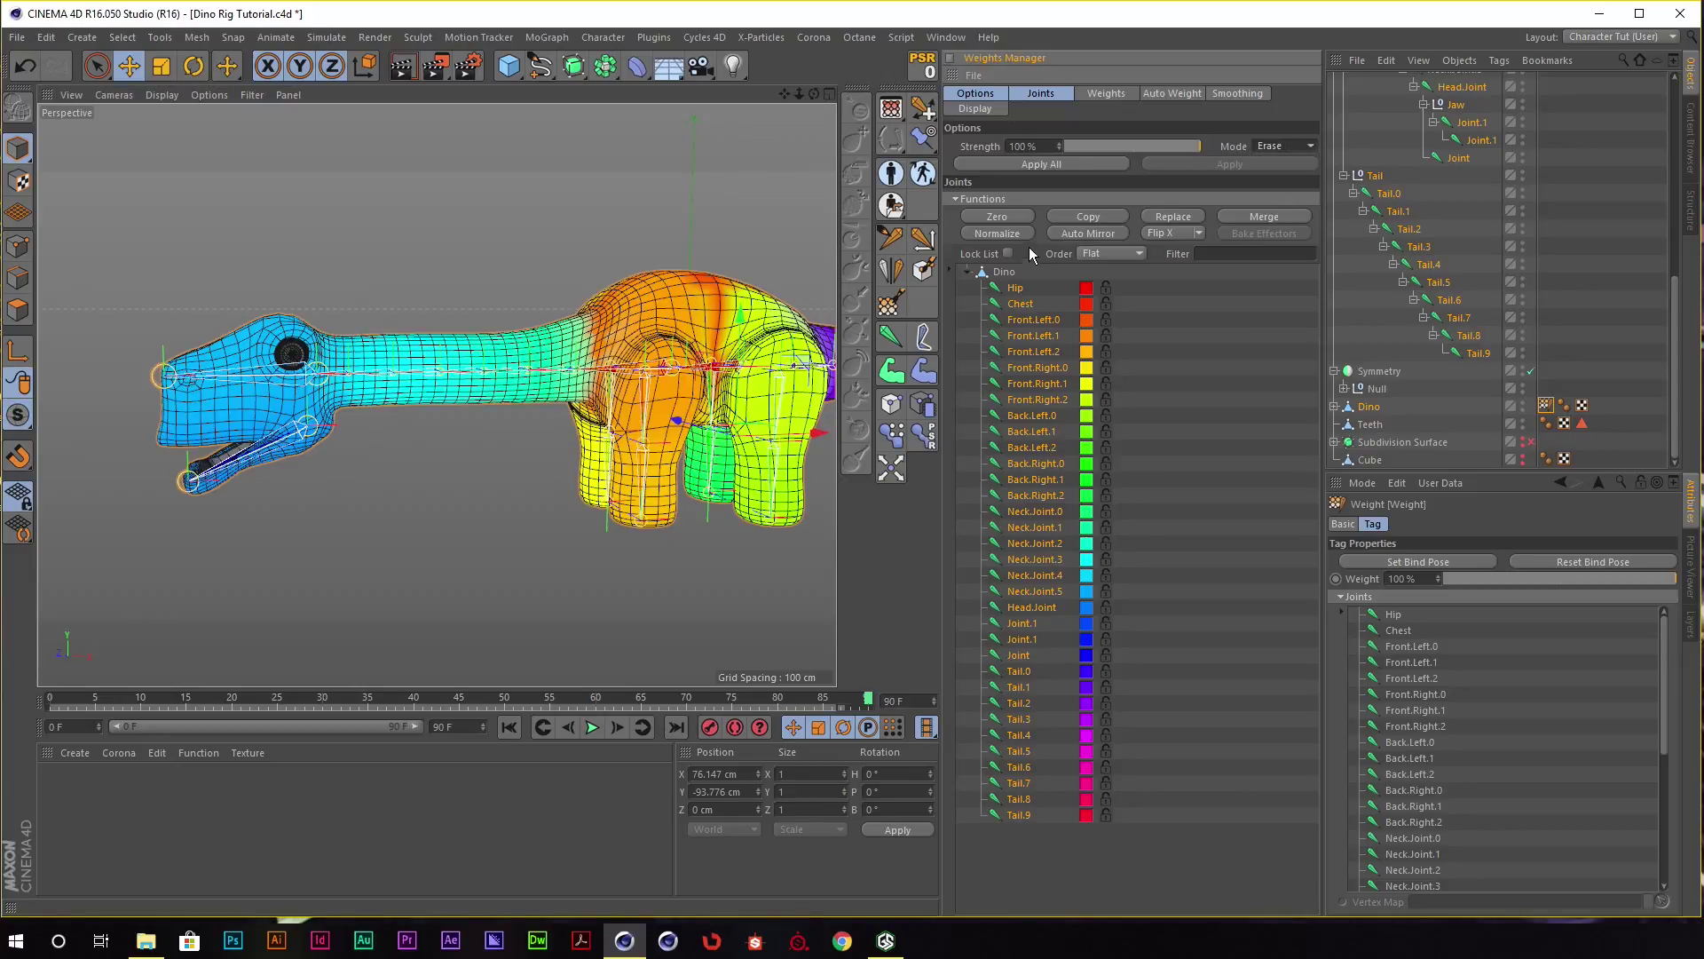
left_click(1023, 163)
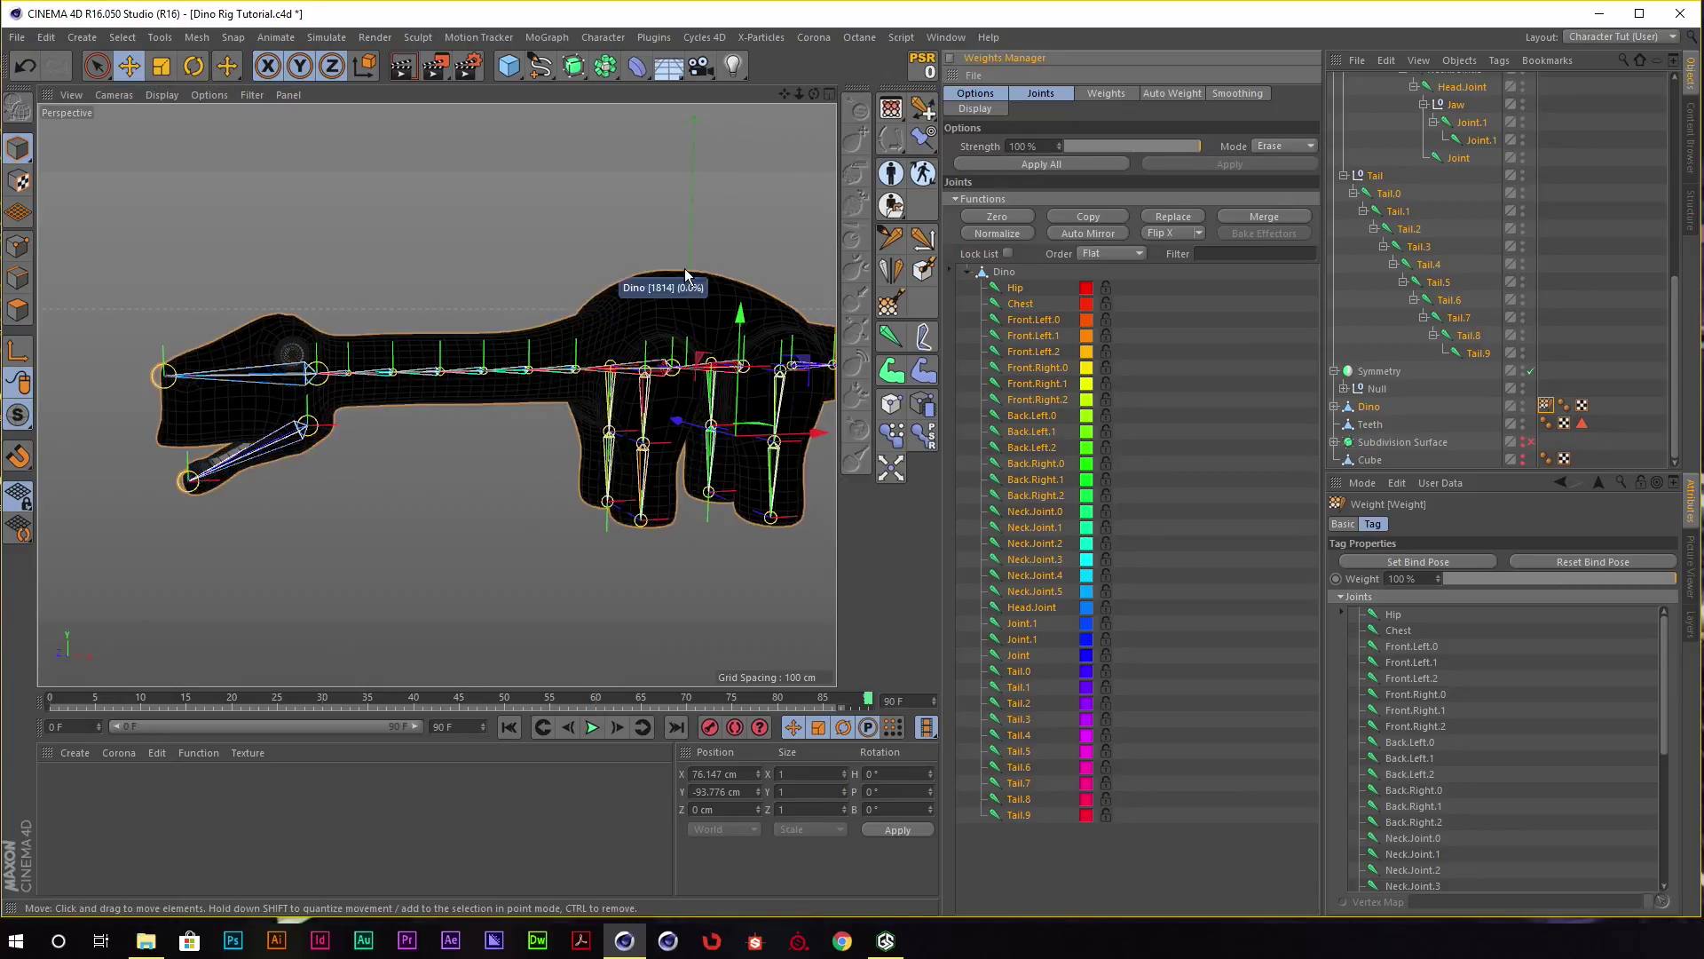
mouse_move(684, 268)
left_mouse_down("alt")
mouse_move(583, 247)
mouse_move(711, 240)
mouse_move(677, 311)
mouse_move(736, 307)
left_mouse_up("alt")
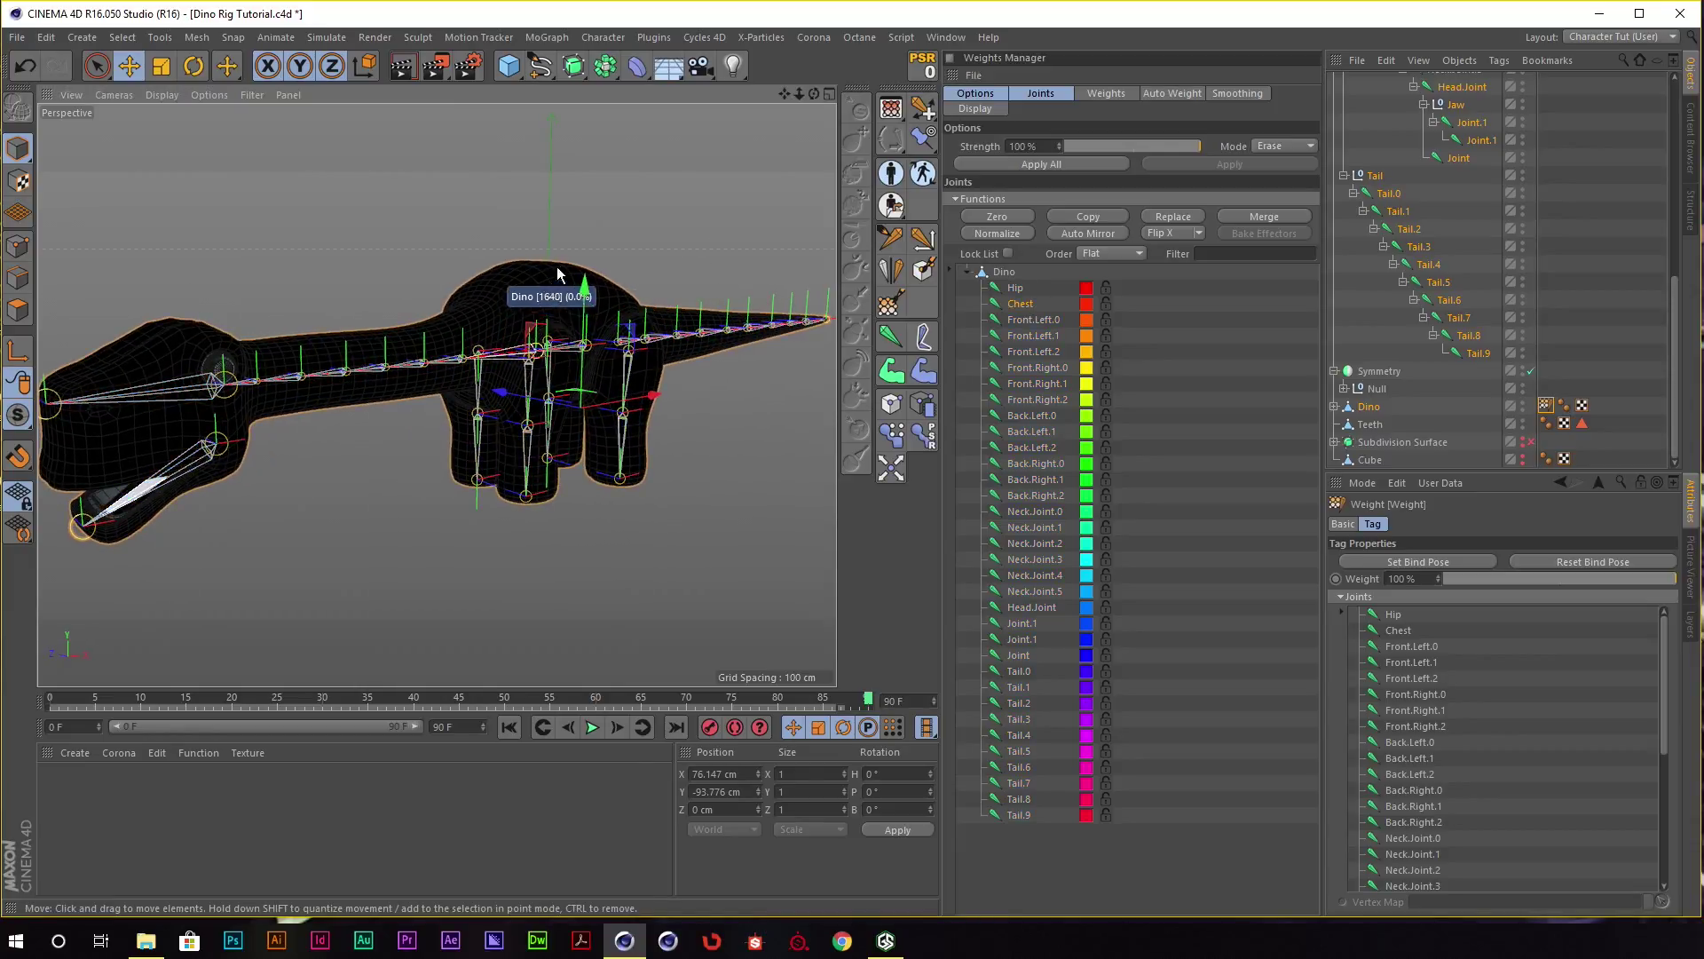
mouse_move(568, 280)
left_mouse_down("alt")
mouse_move(637, 256)
mouse_move(602, 317)
mouse_move(610, 289)
mouse_move(561, 300)
mouse_move(568, 320)
mouse_move(626, 259)
mouse_move(621, 226)
mouse_move(647, 324)
left_mouse_up("alt")
left_click_drag(686, 270, 524, 254, "alt")
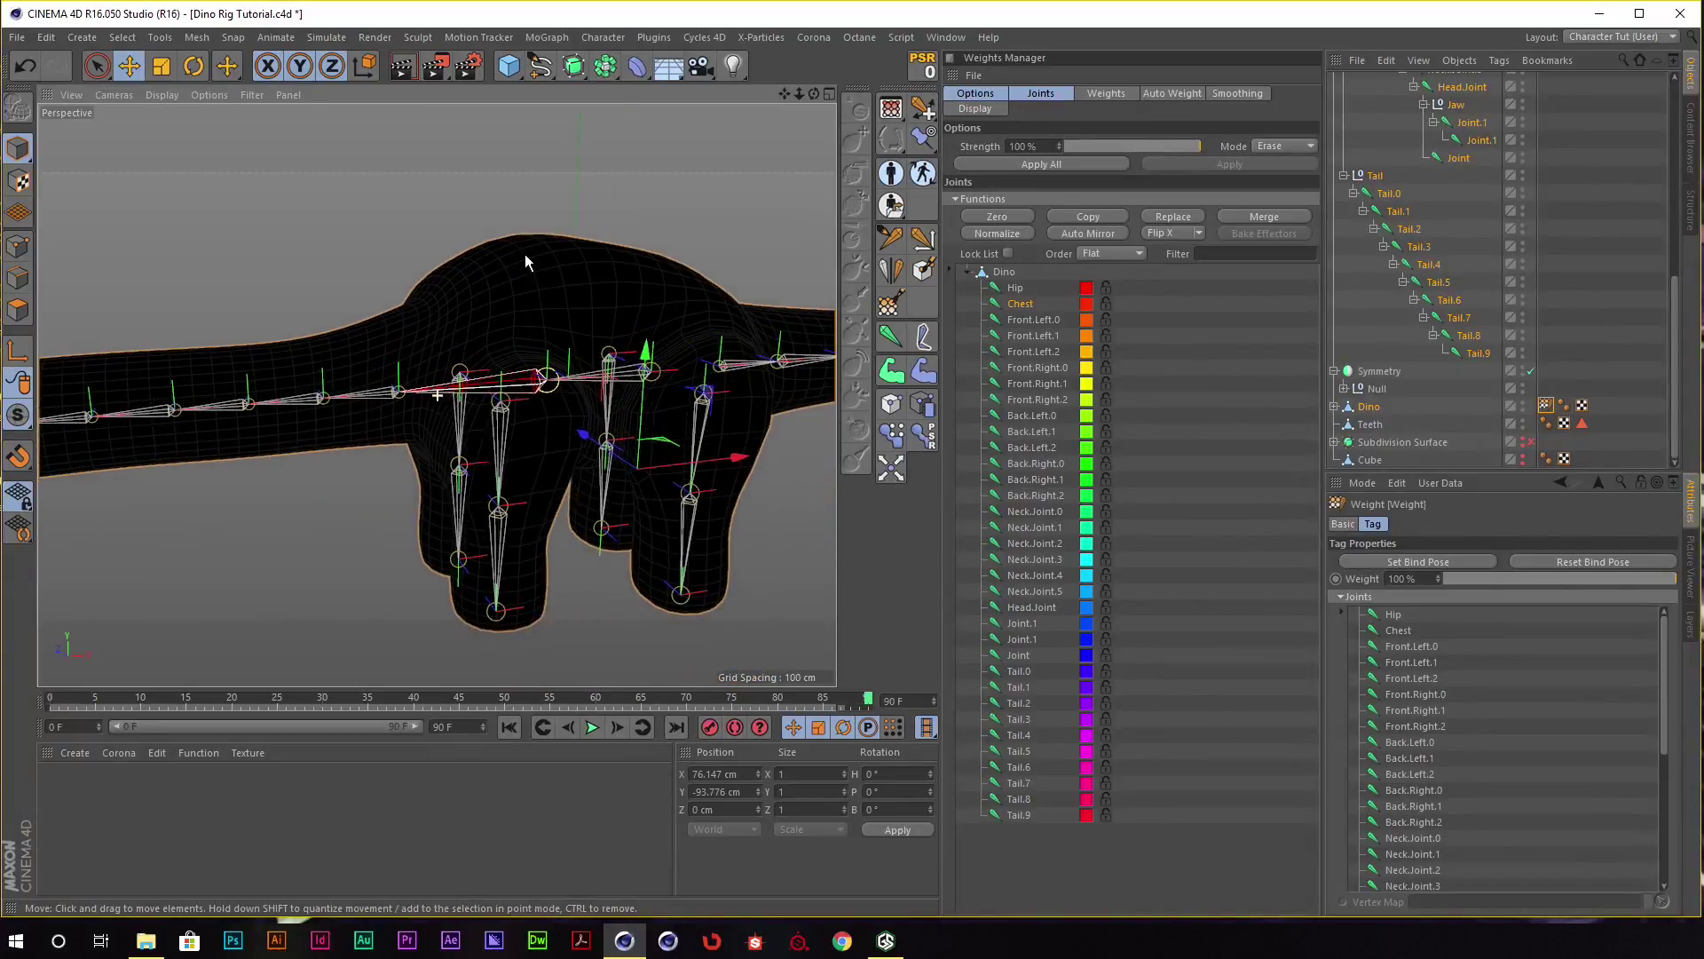
mouse_move(561, 351)
left_mouse_down("alt")
mouse_move(503, 296)
mouse_move(568, 293)
left_mouse_up("alt")
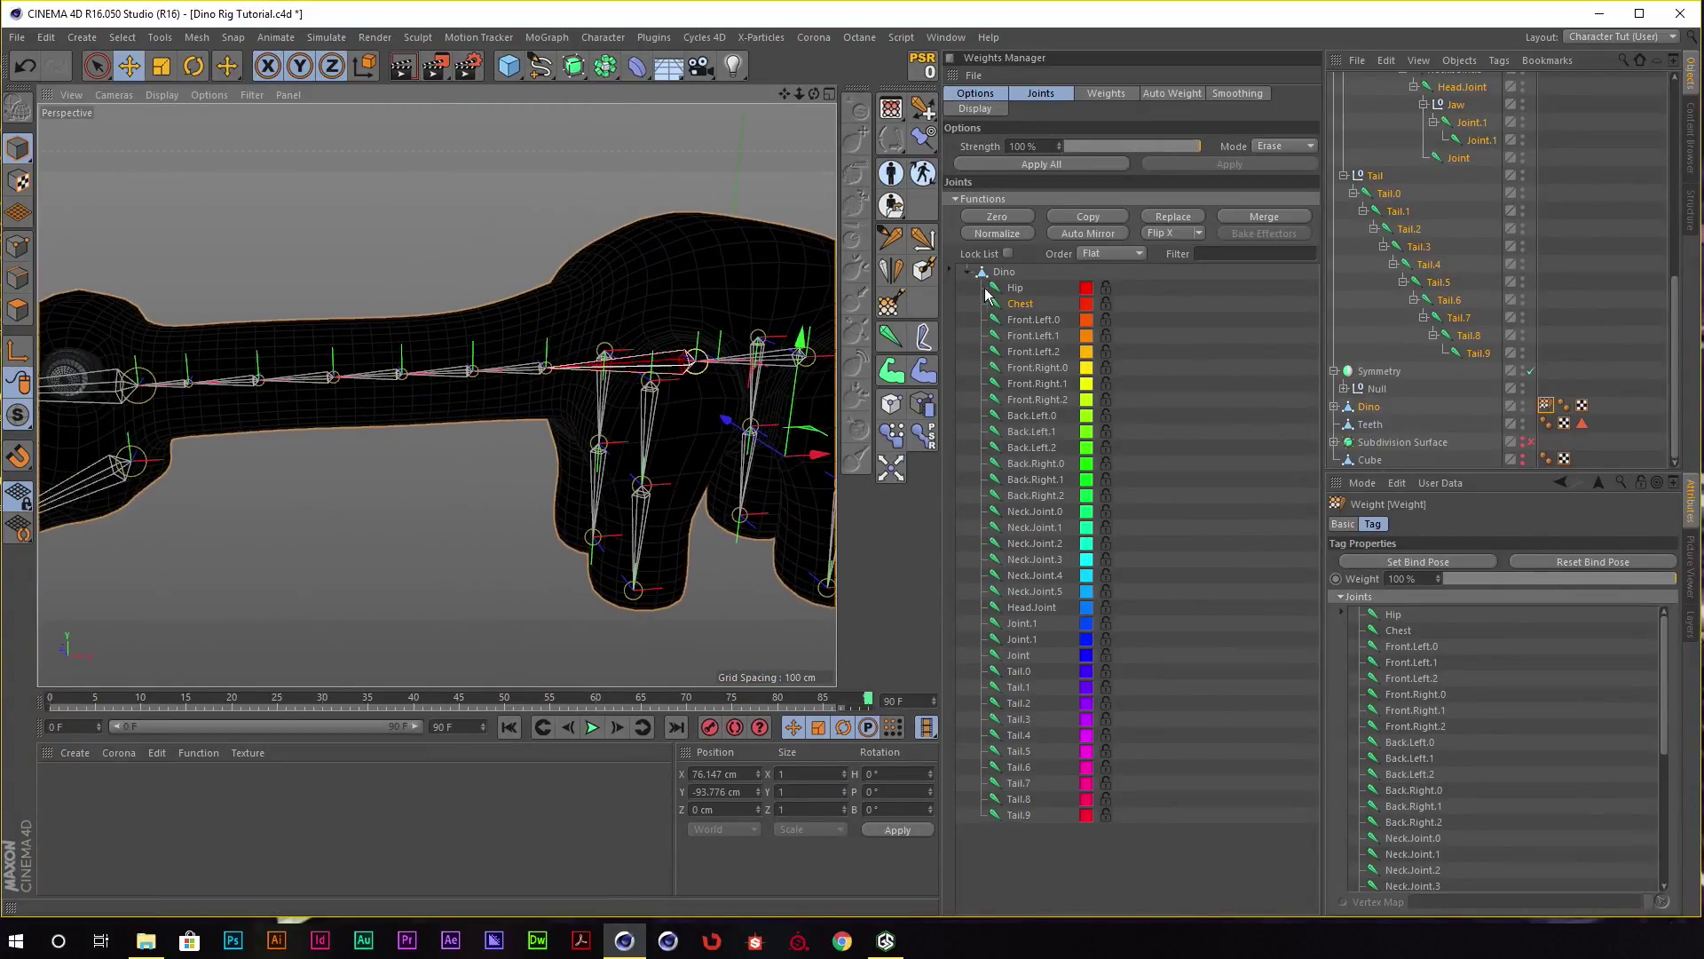
Pick Neck.Joint.0 as the joint to weight and select the Dino mesh object.
left_click(1039, 512)
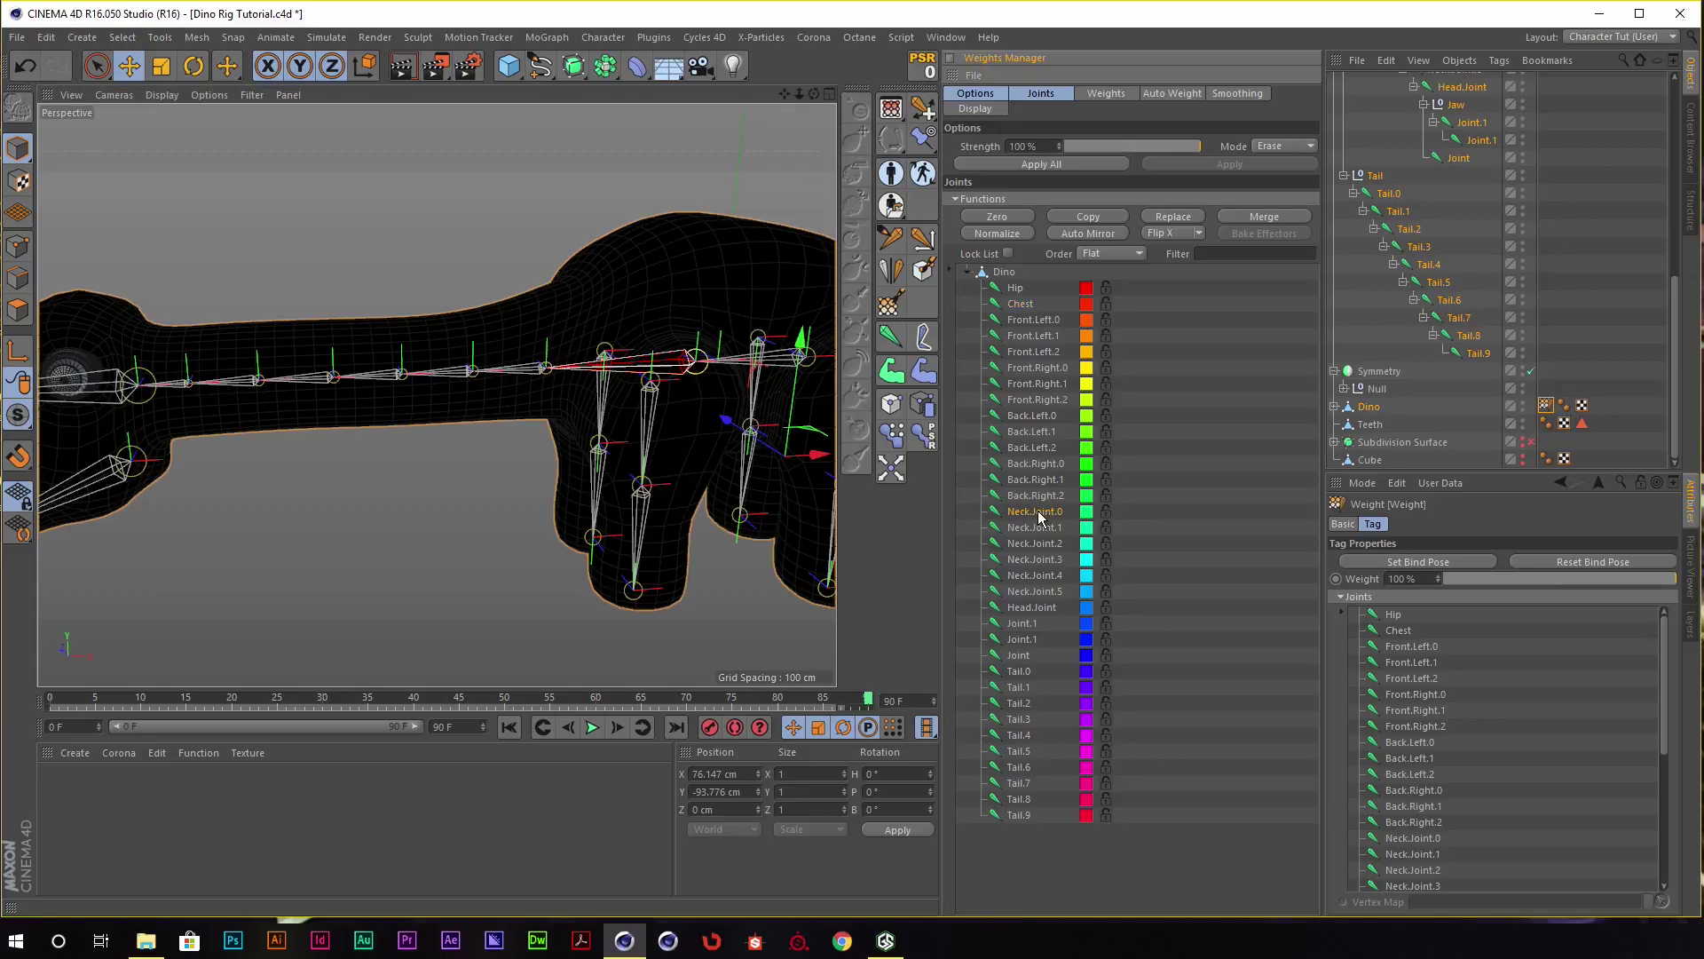
scroll(563, 324, "up", 5)
mouse_move(600, 232)
left_mouse_down("alt")
mouse_move(609, 264)
mouse_move(636, 252)
mouse_move(606, 269)
left_mouse_up("alt")
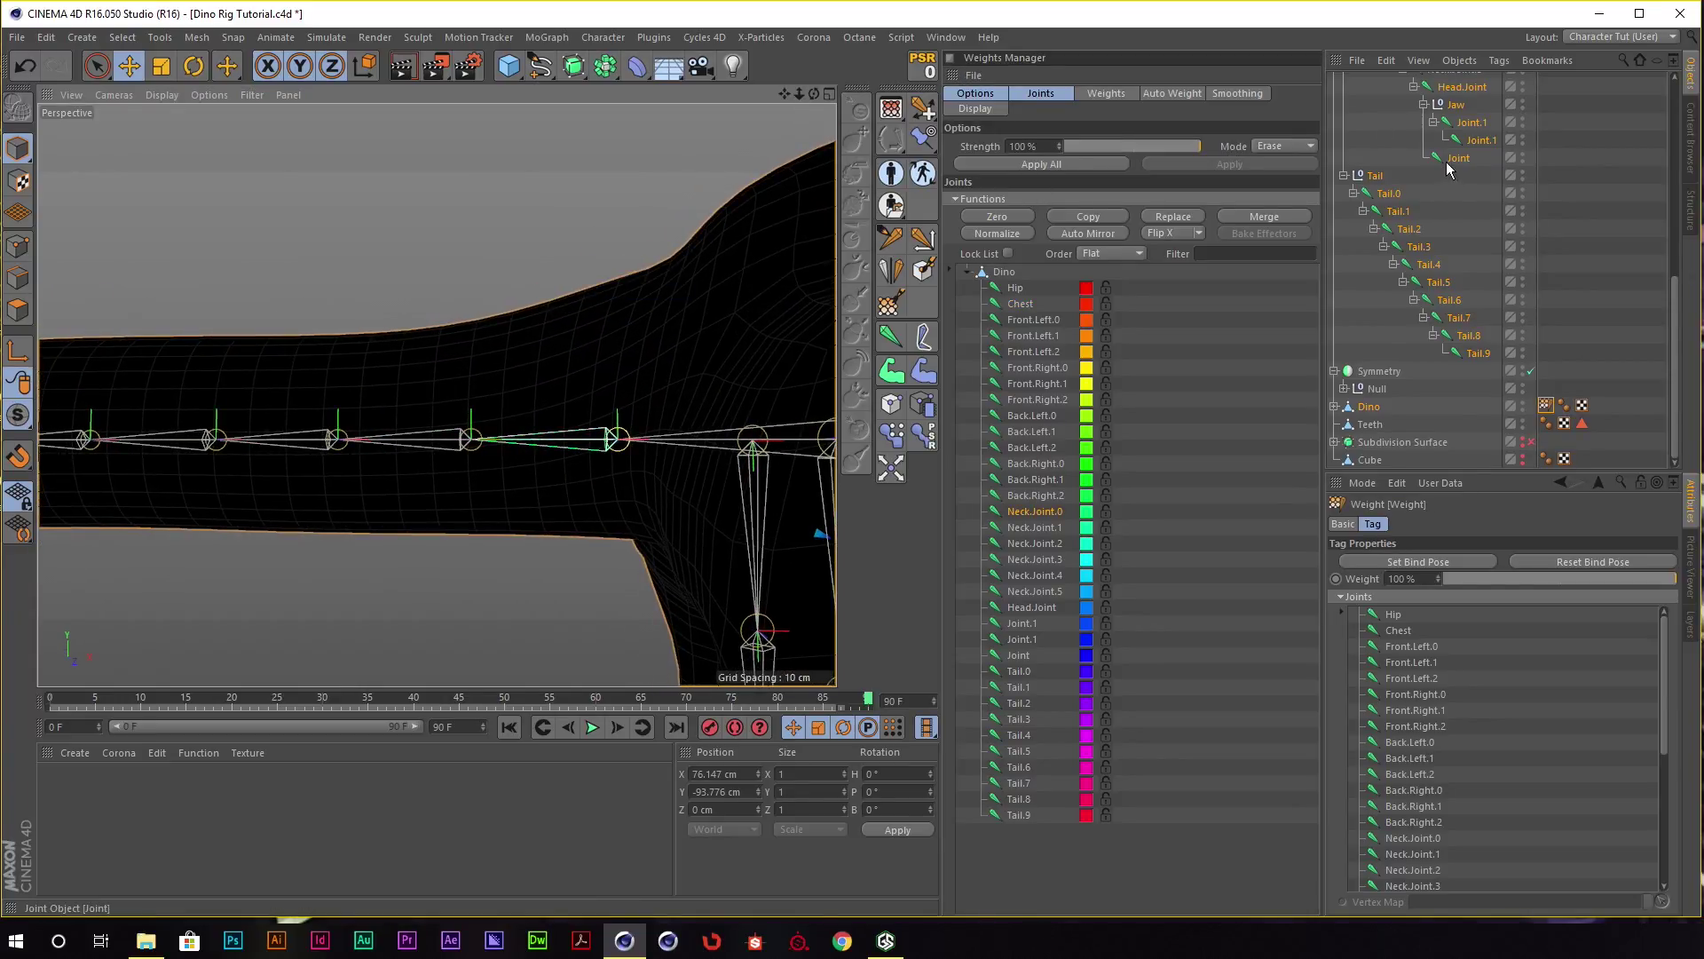
scroll(1448, 170, "up", 5)
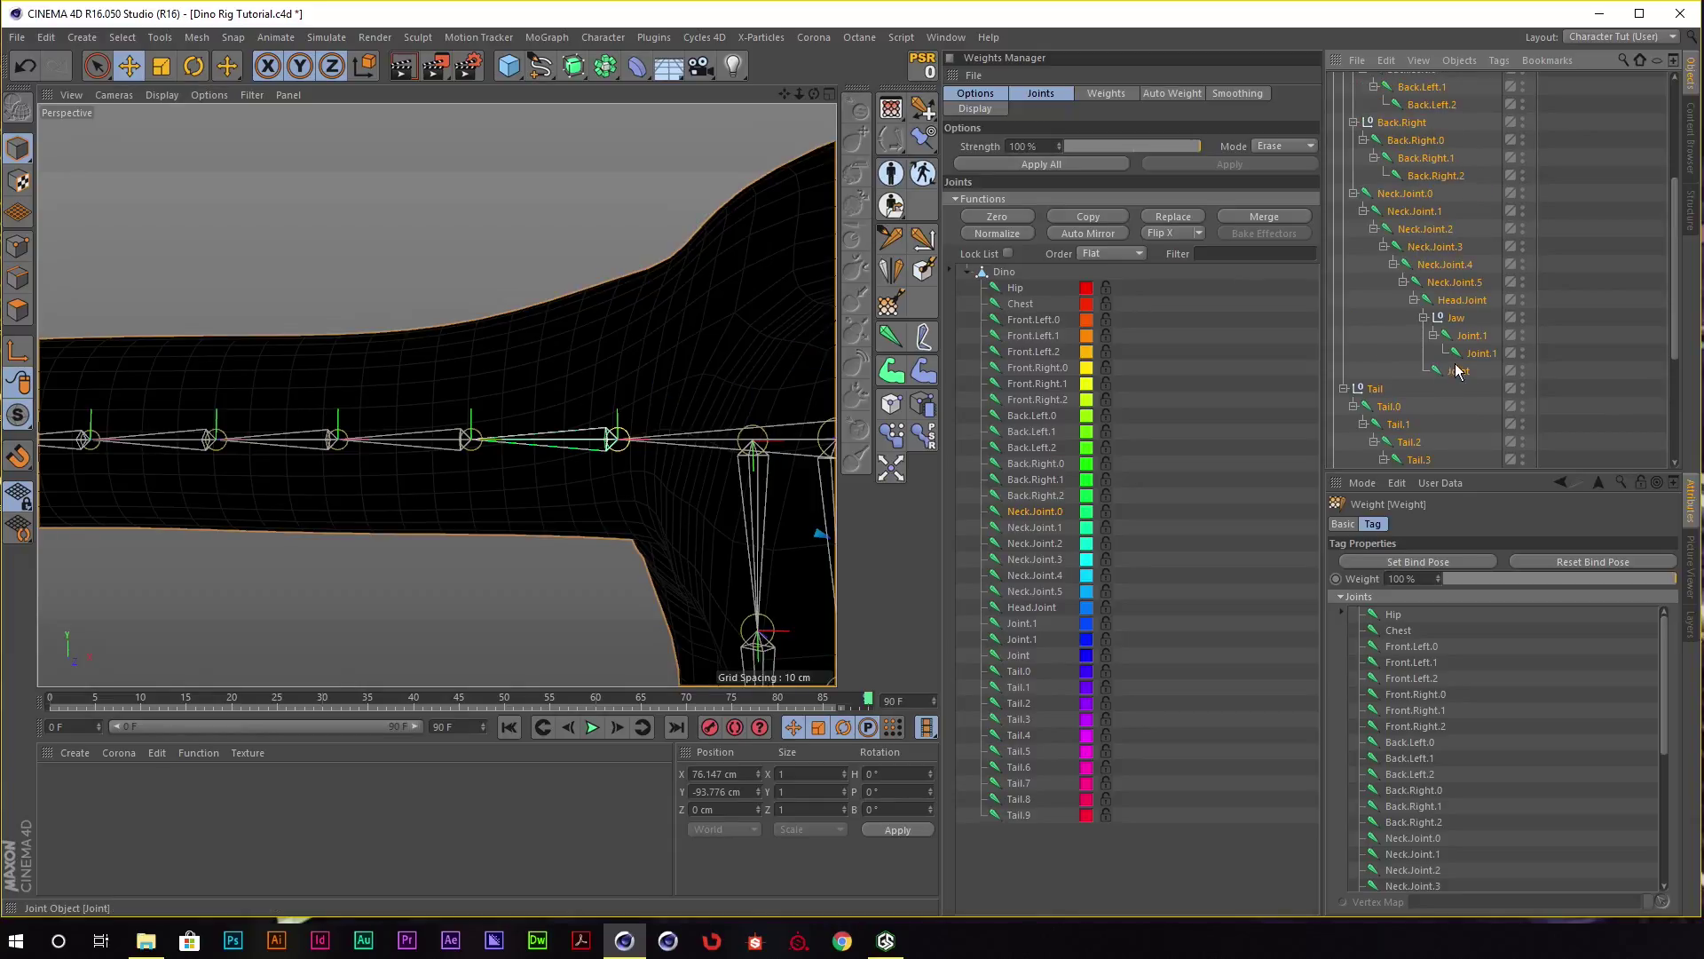
scroll(1438, 370, "down", 5)
left_click(1369, 407)
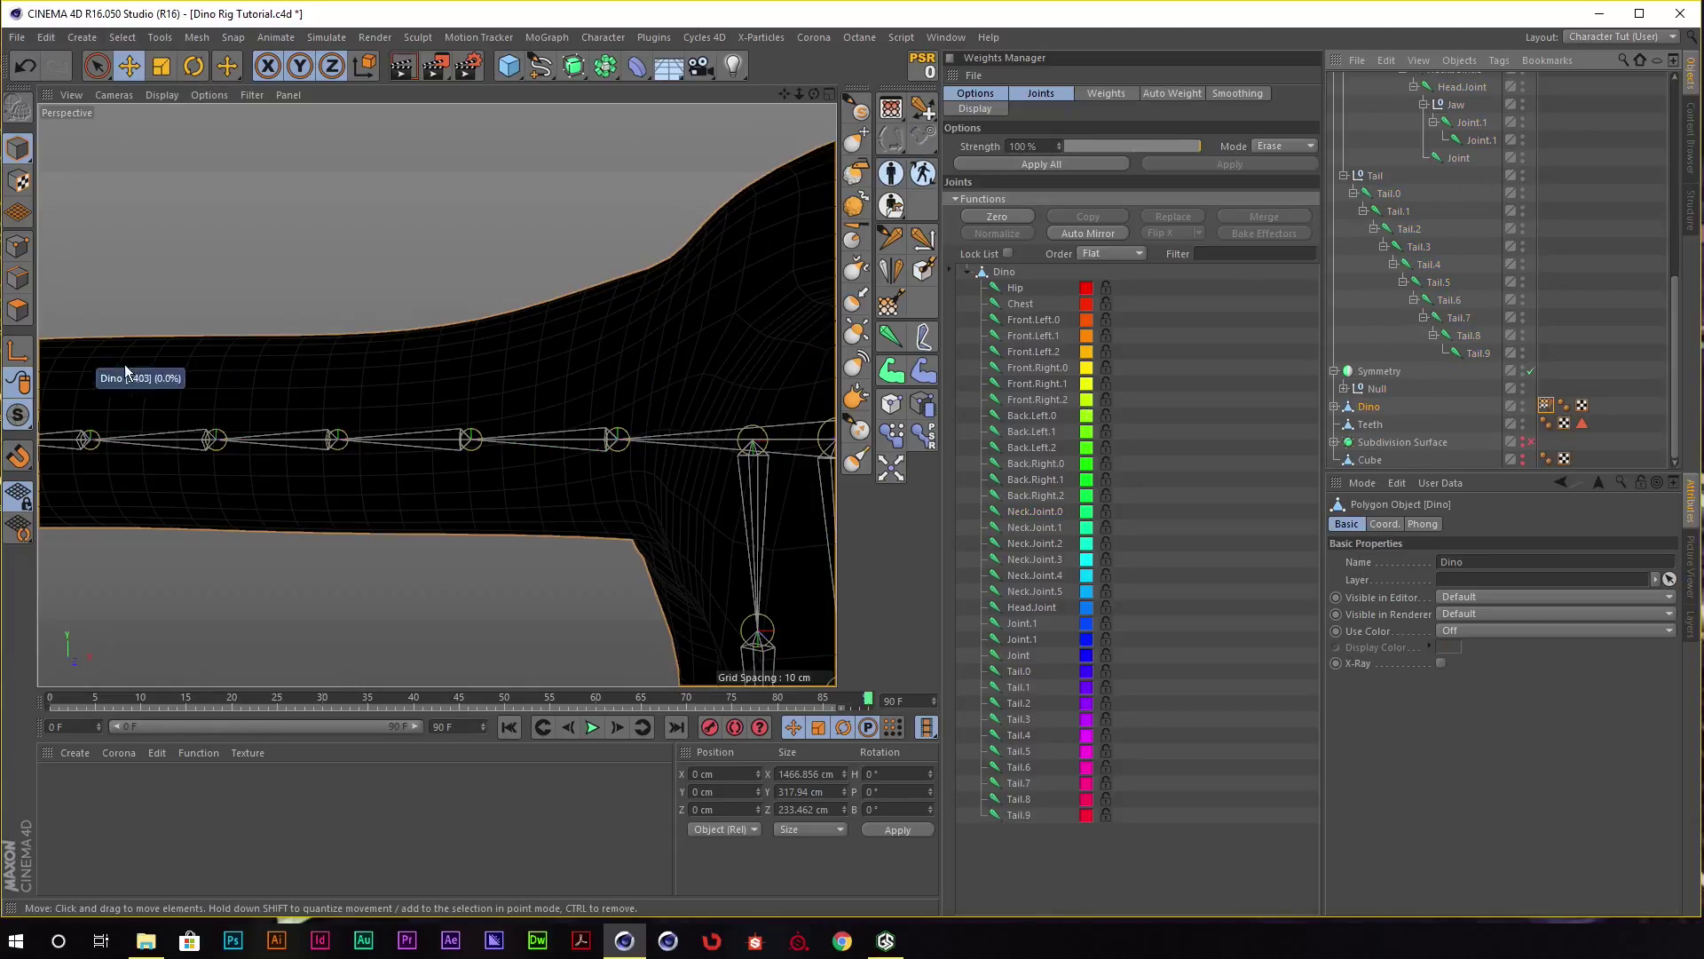
Loop-select a neck polygon ring, make Neck.Joint.0 the active joint, and use four viewports.
left_click(18, 311)
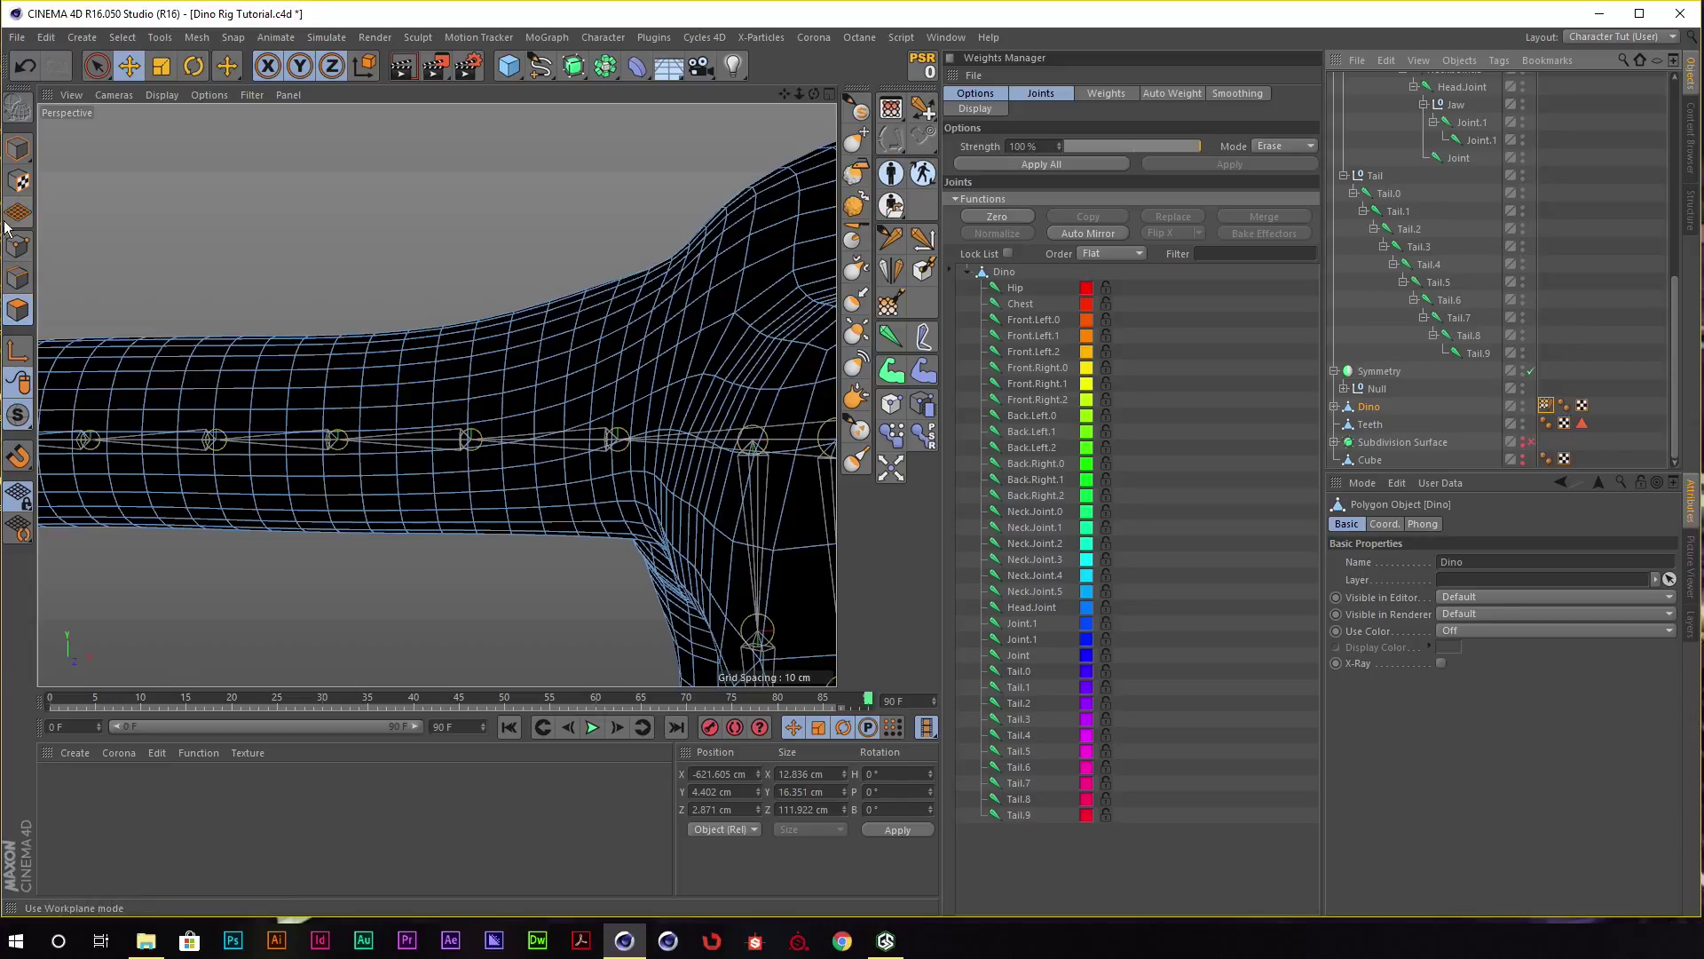
right_click(602, 371)
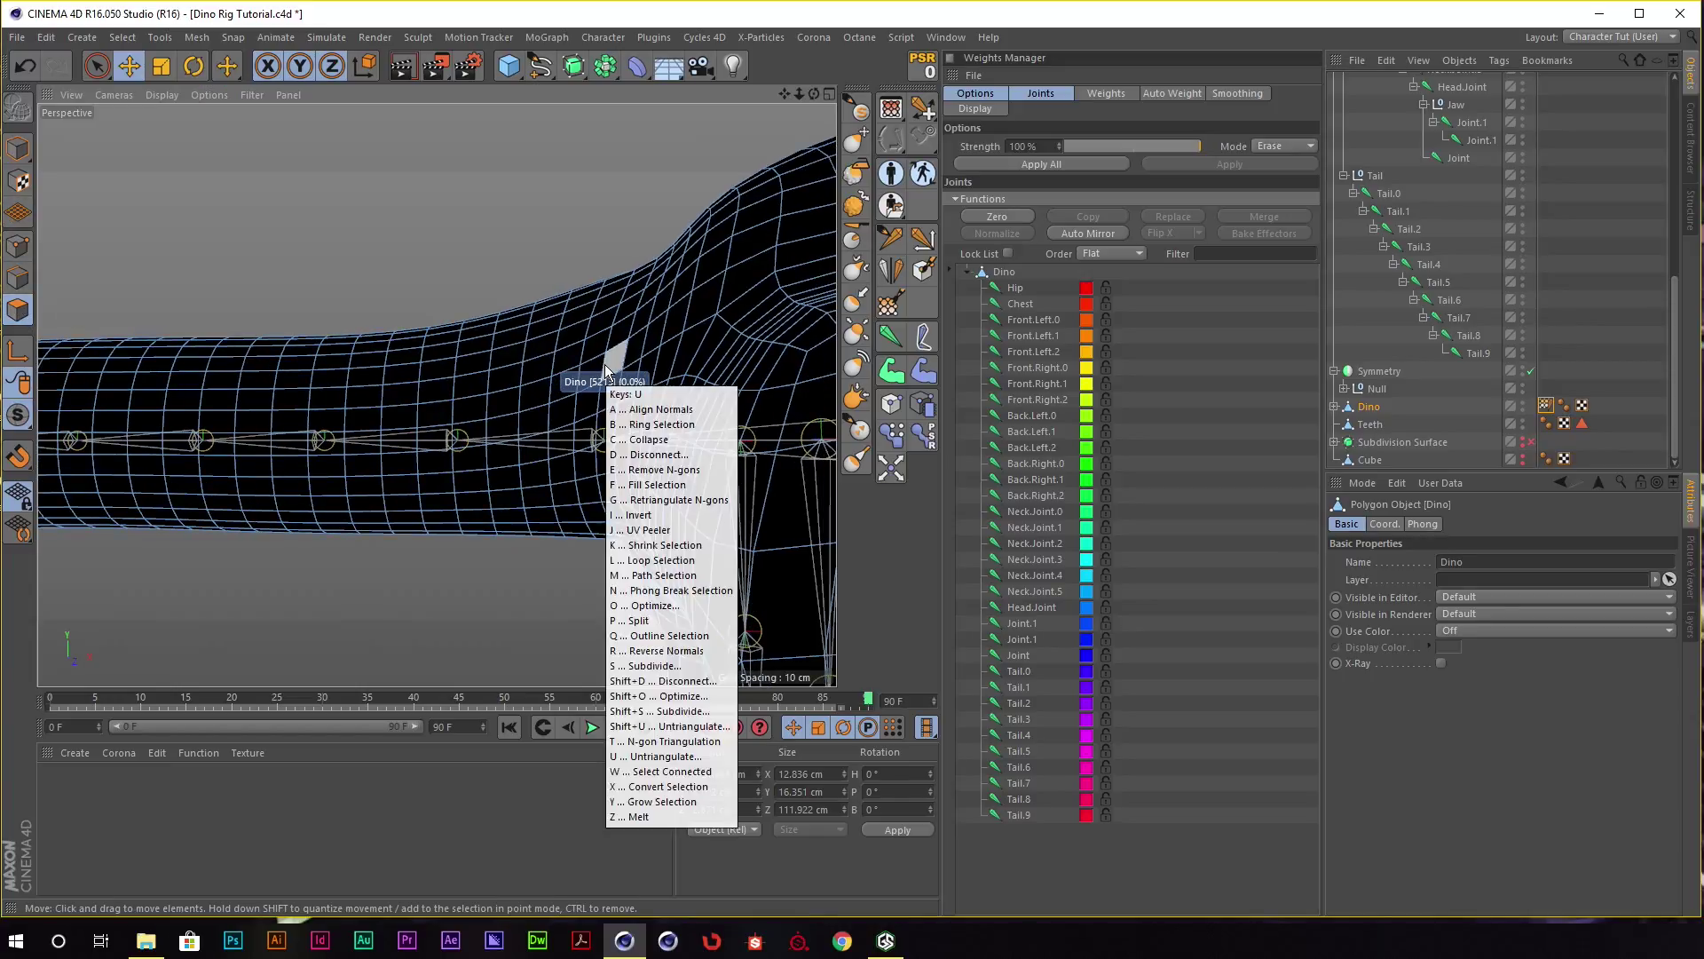
left_click(622, 395)
left_click(607, 413)
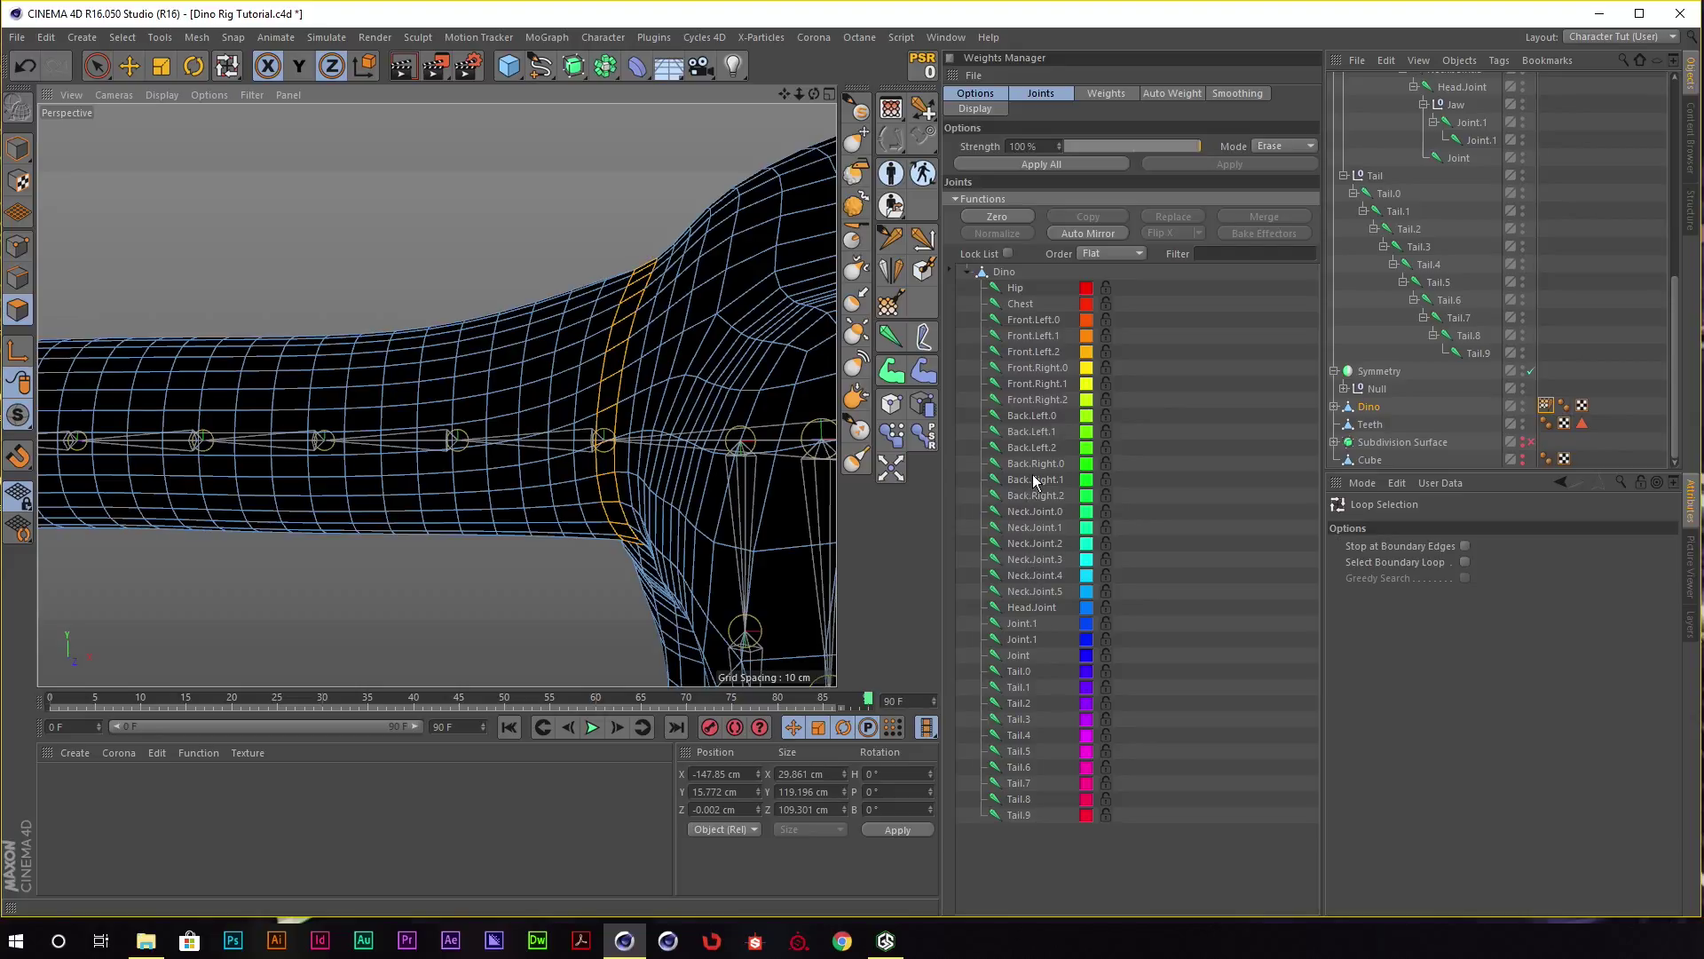
left_click(1036, 512)
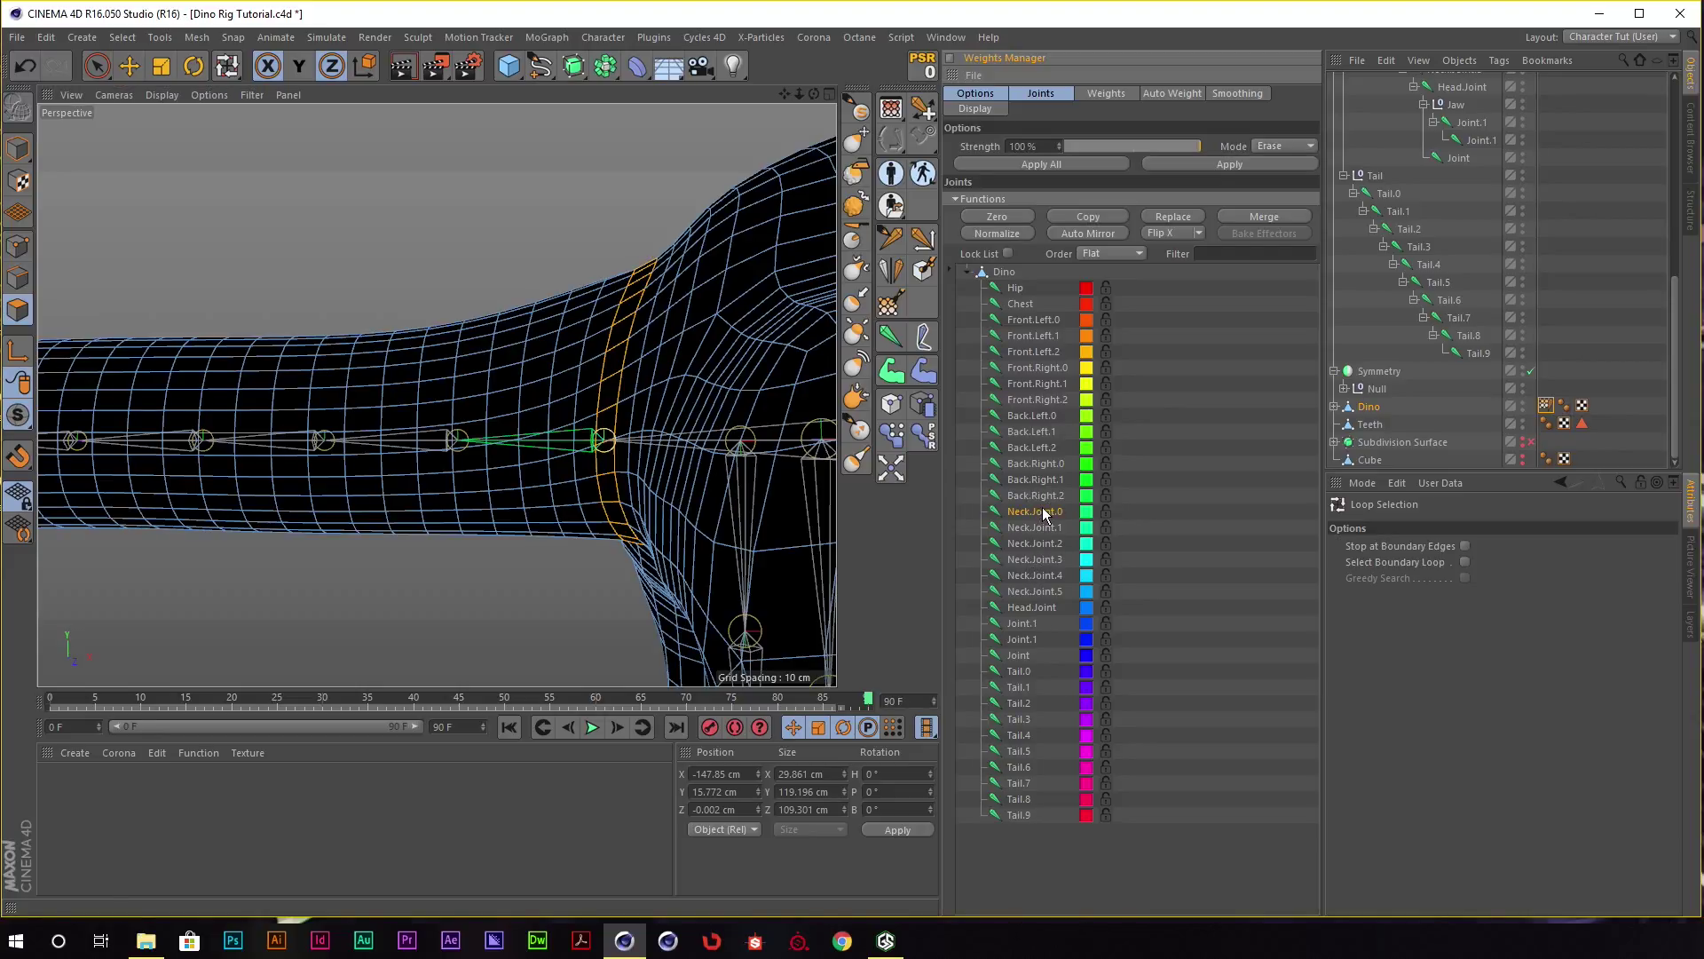
left_click(830, 95)
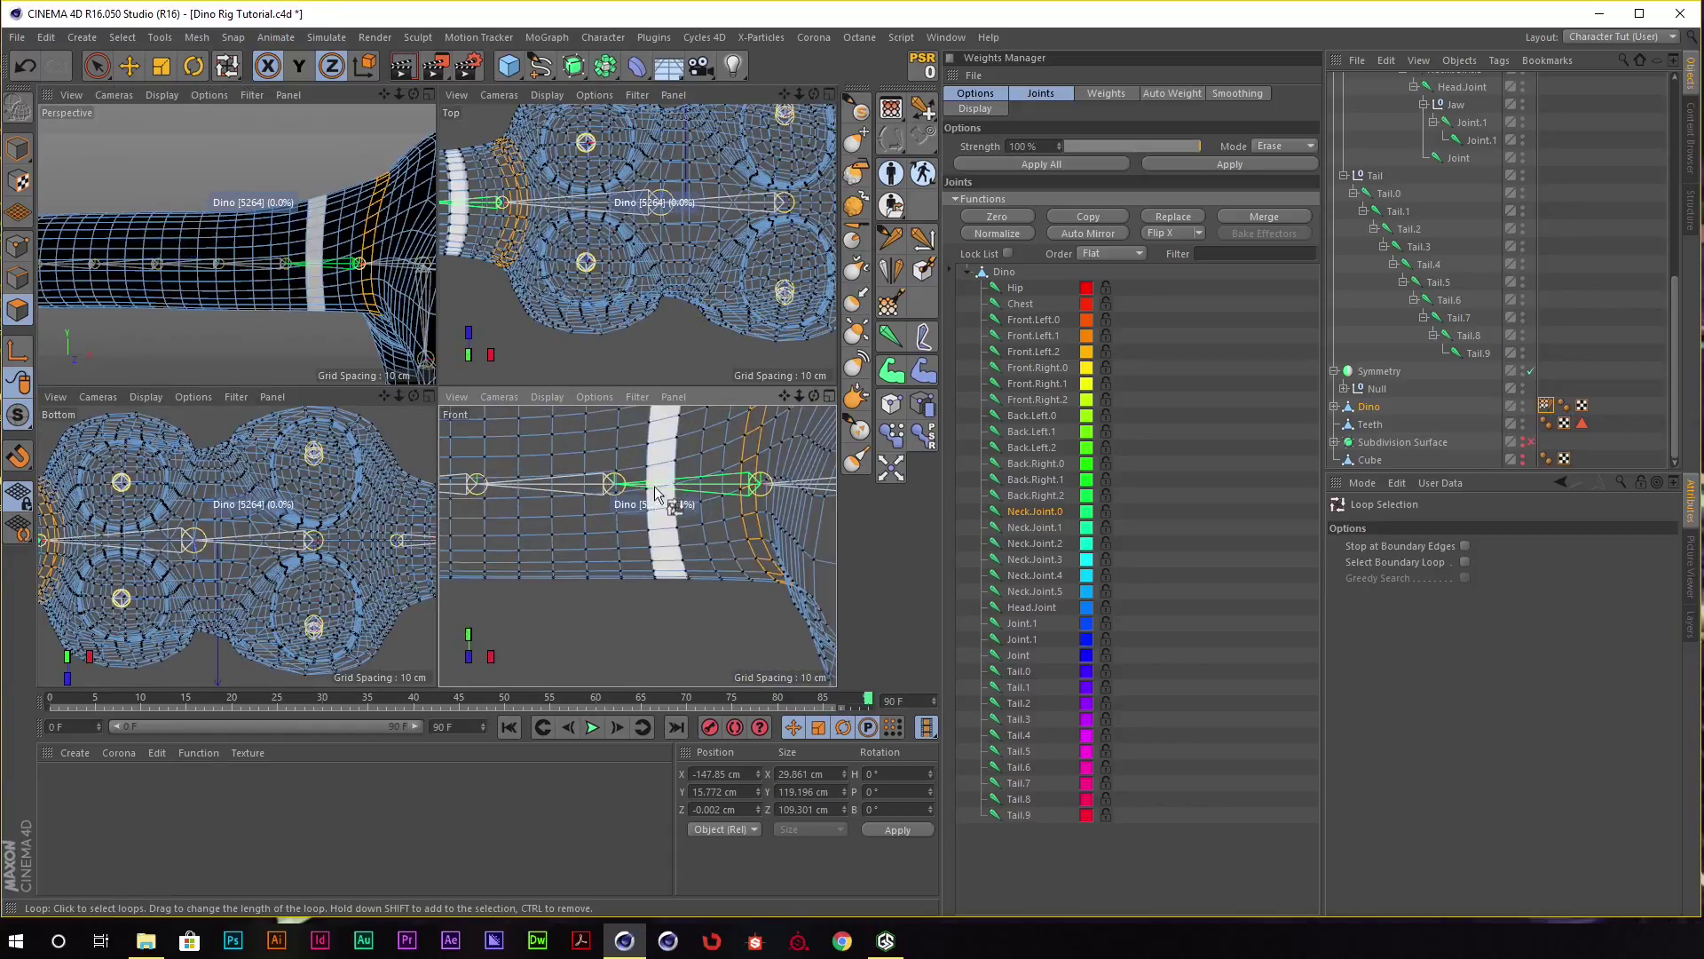
Fill-select the neck band between two loops and weight it fully to Neck.Joint.0 in Add mode.
left_click(634, 502, "shift")
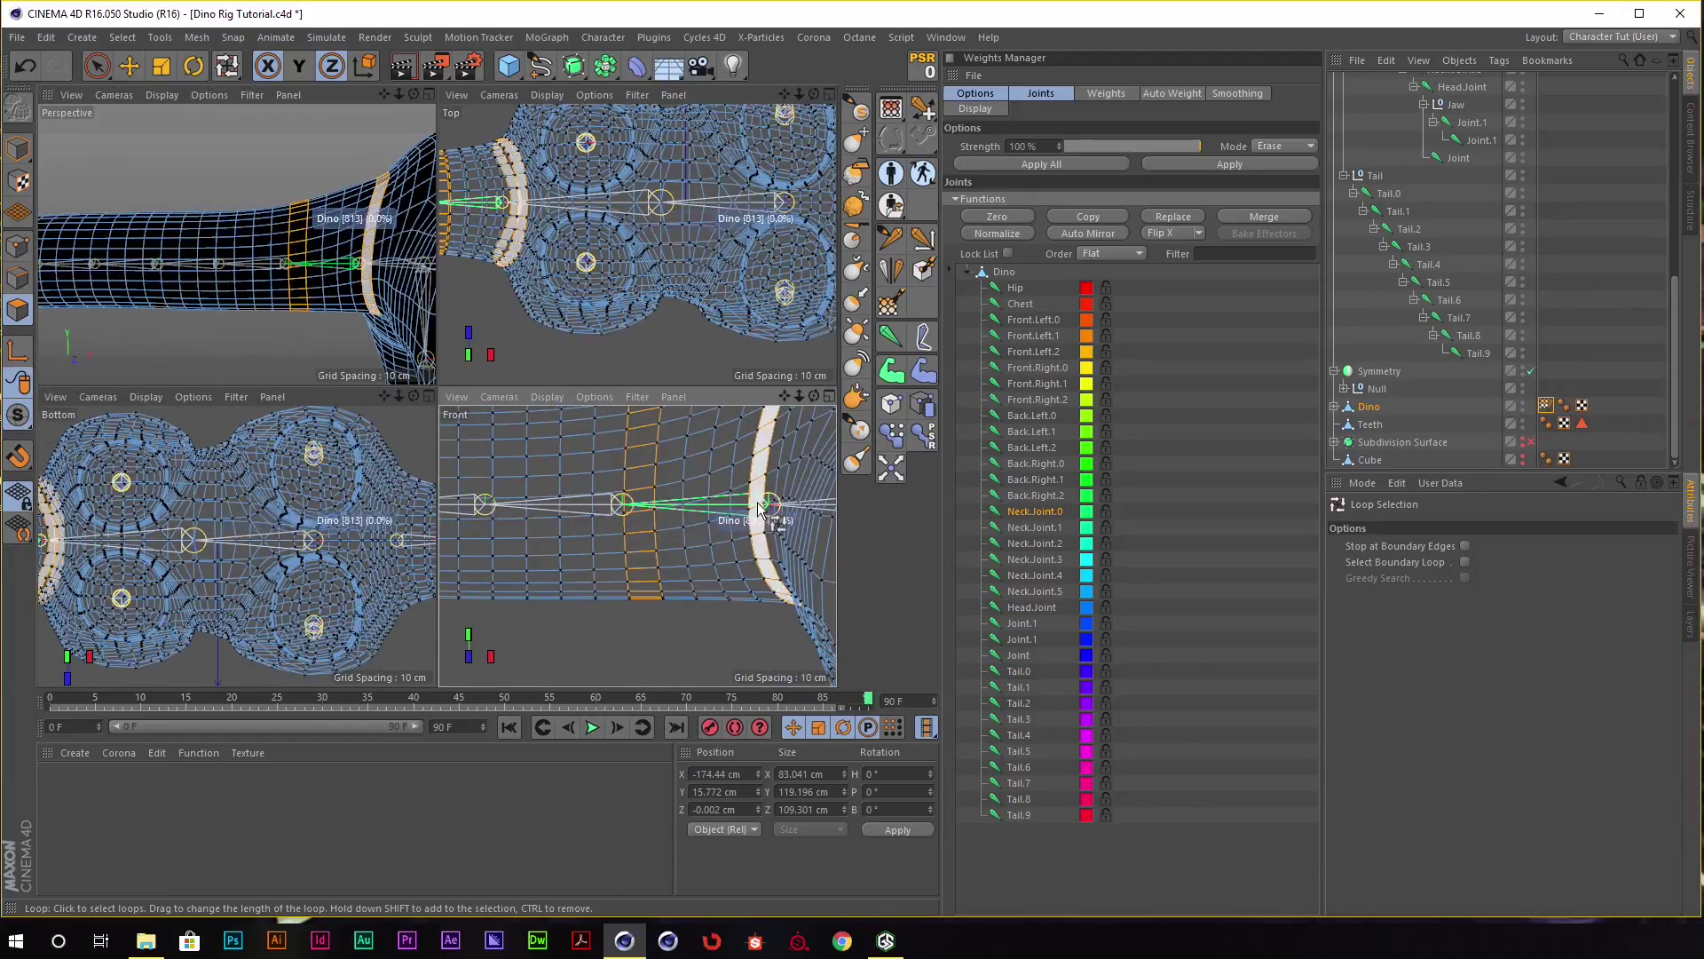
key("u")
key("i")
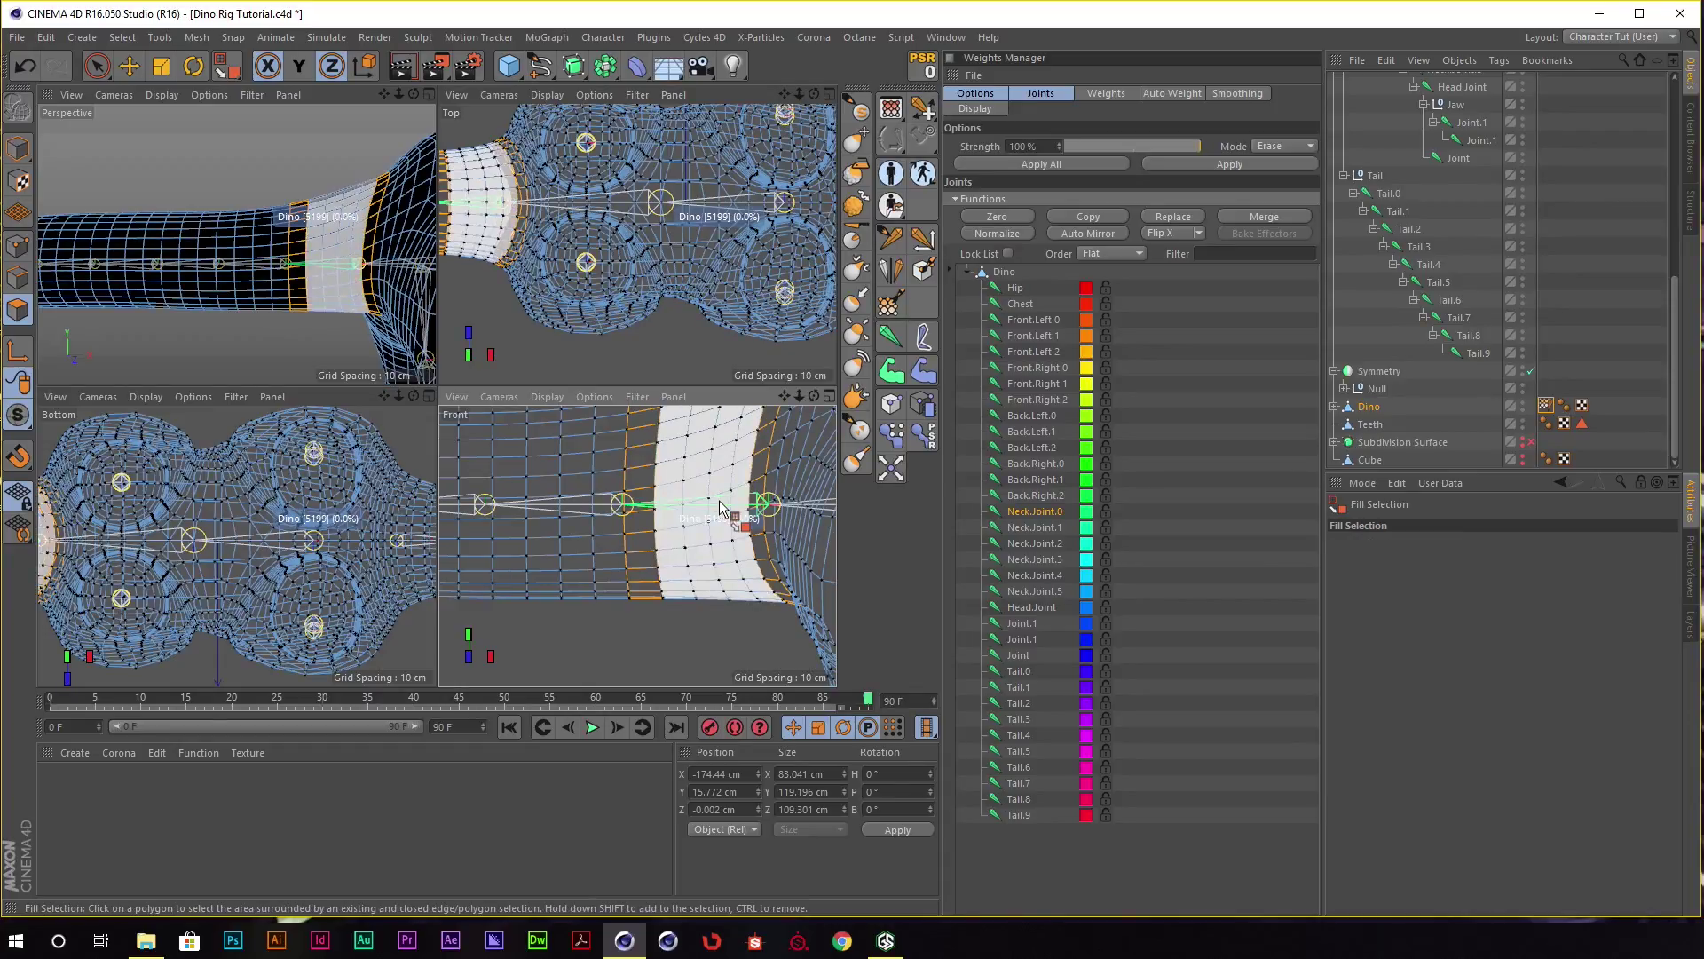
left_click(712, 537)
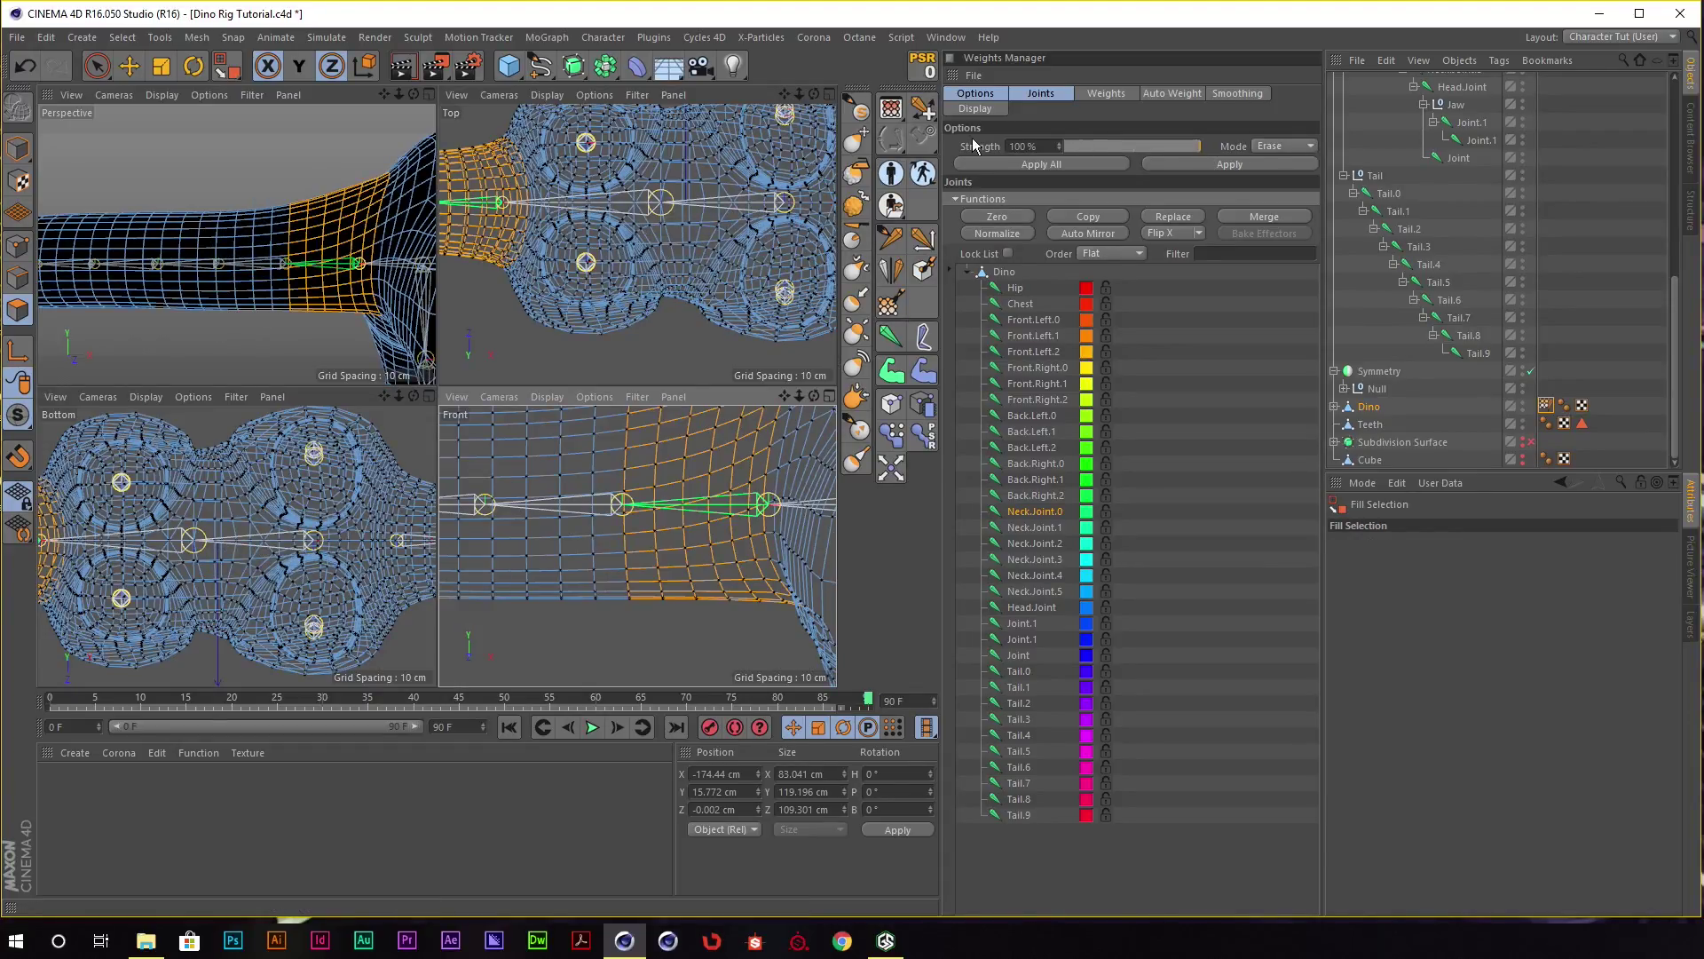
left_click(1269, 145)
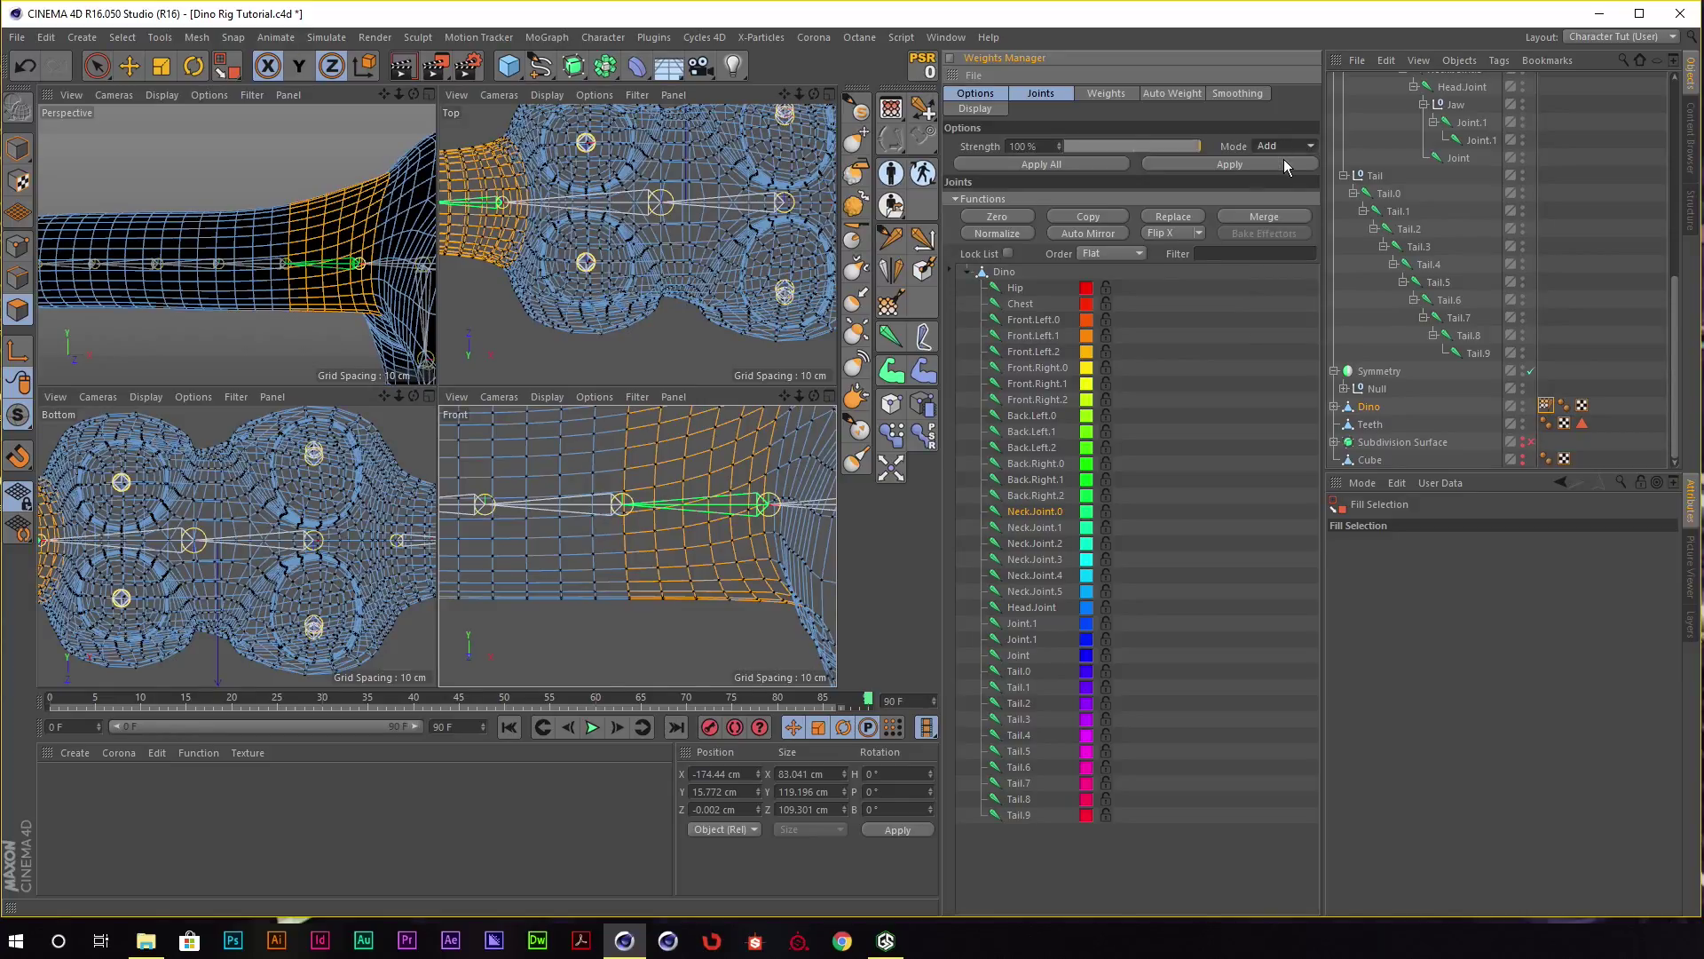
left_click(1232, 166)
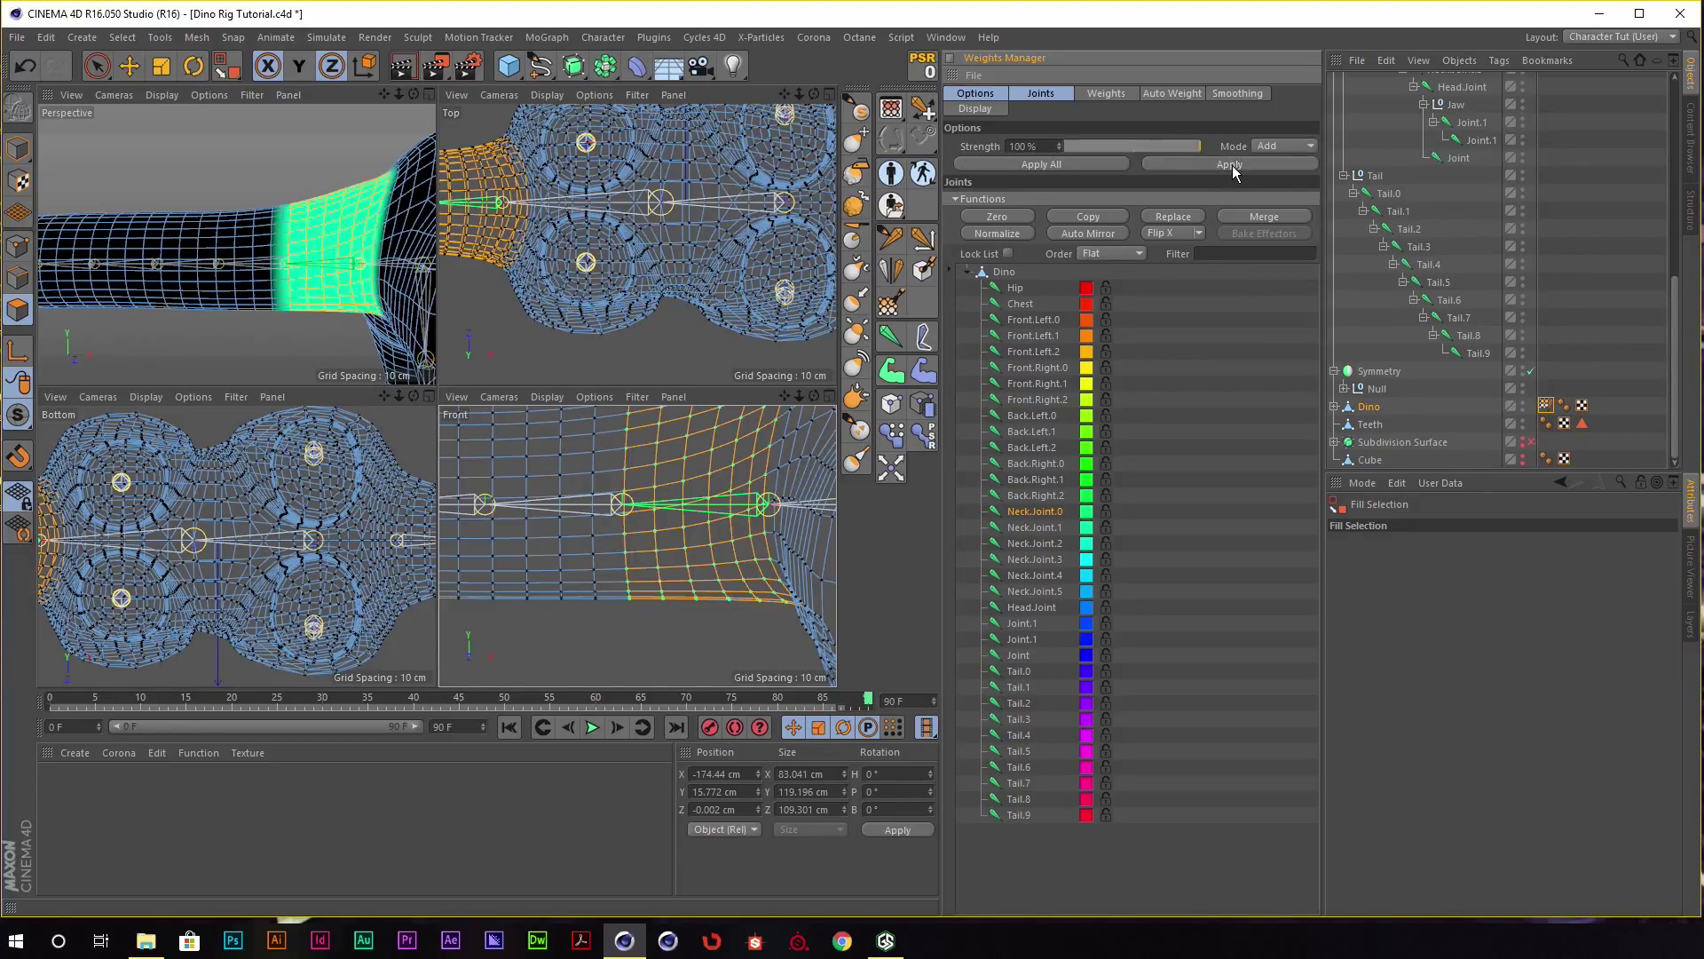
Fill-select the next neck band between two loops and give it full Neck.Joint.1 weight.
left_click(1045, 528)
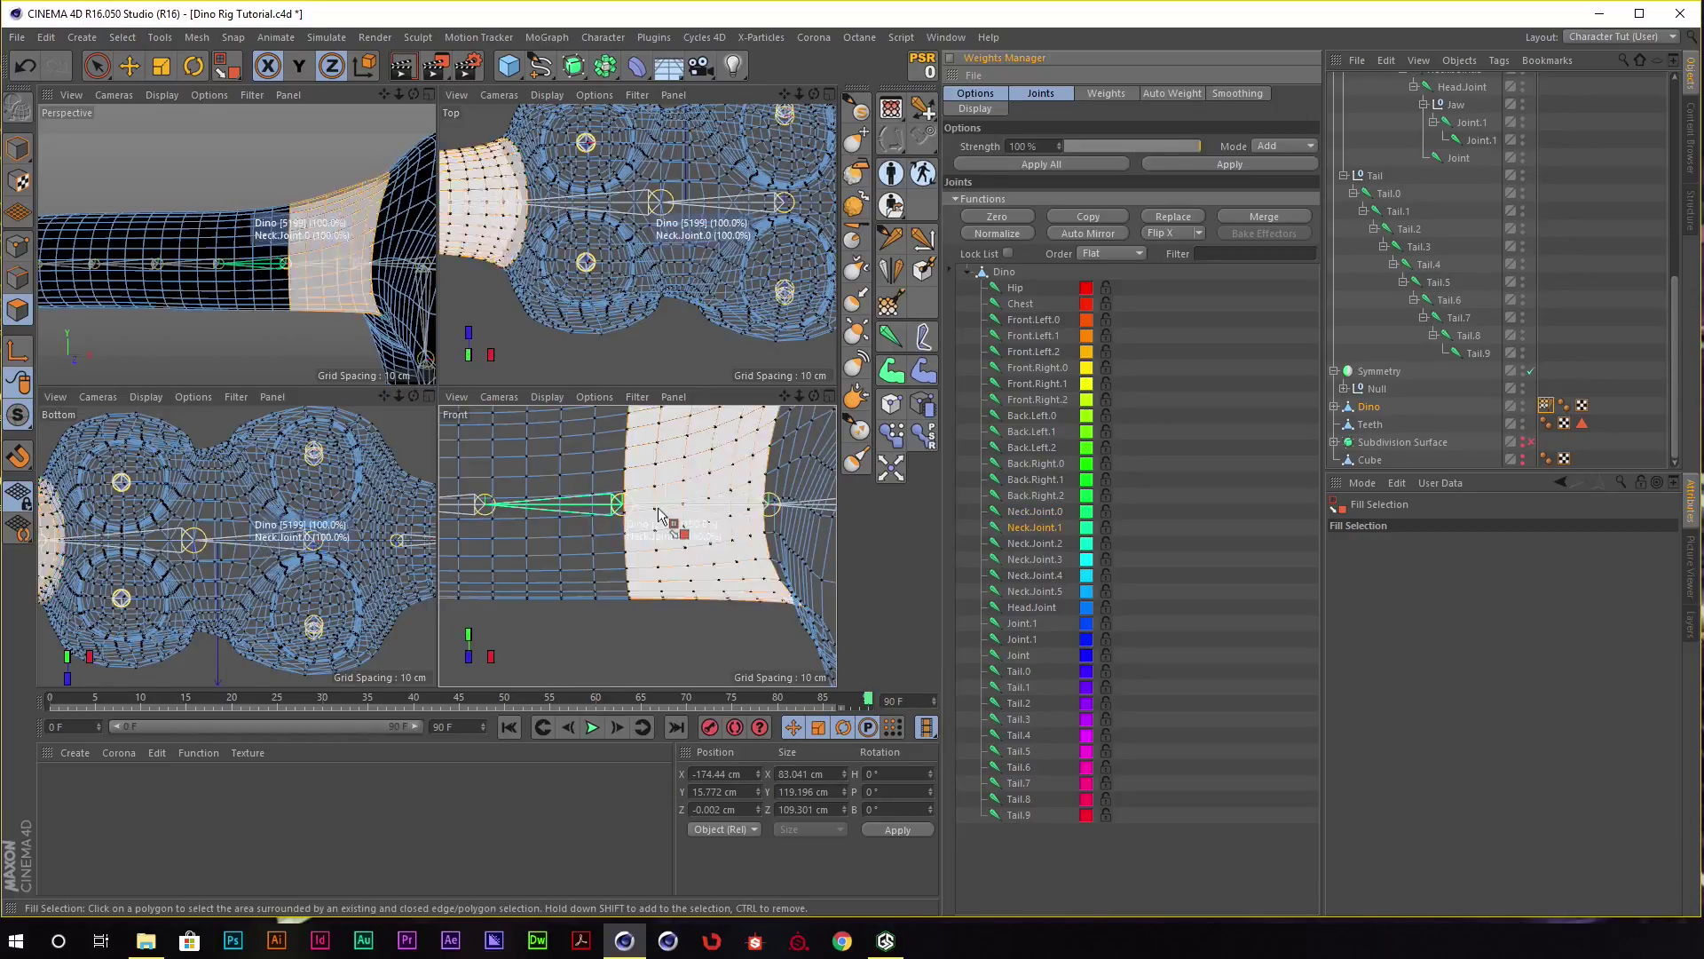
right_click(742, 516)
left_click(786, 532)
left_click(747, 506)
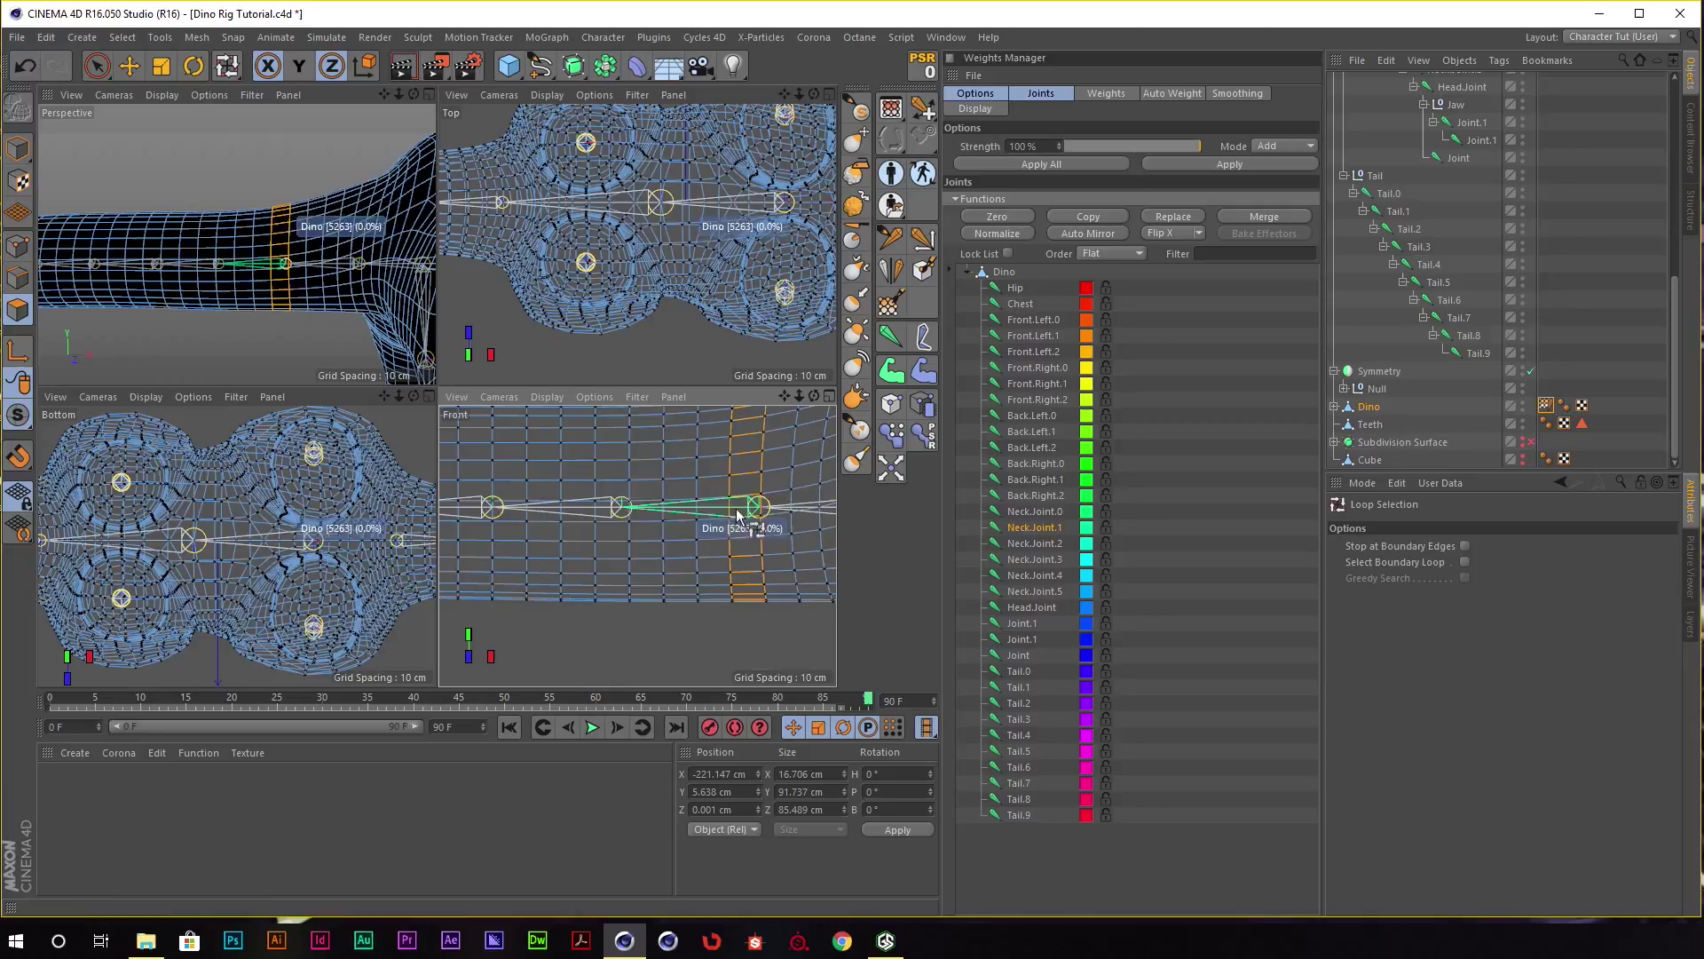
right_click(654, 508)
left_click(697, 573)
left_click(664, 486)
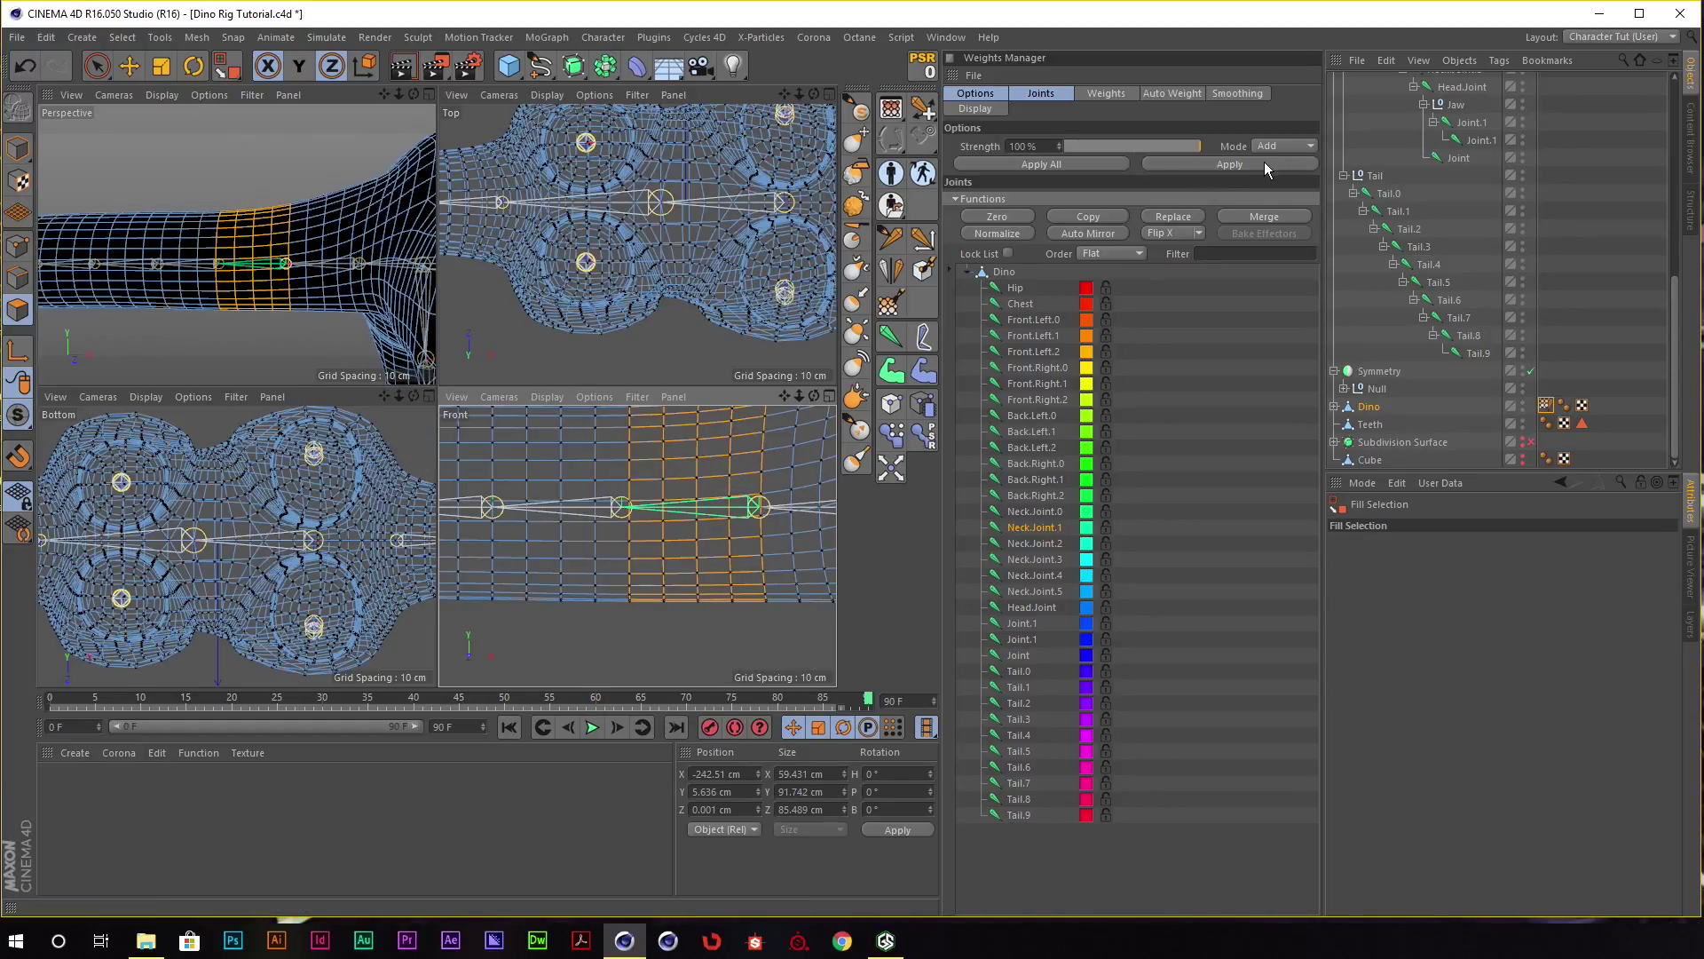
left_click(1264, 161)
Fill-select the following neck band and give it full Neck.Joint.2 weight.
key("u")
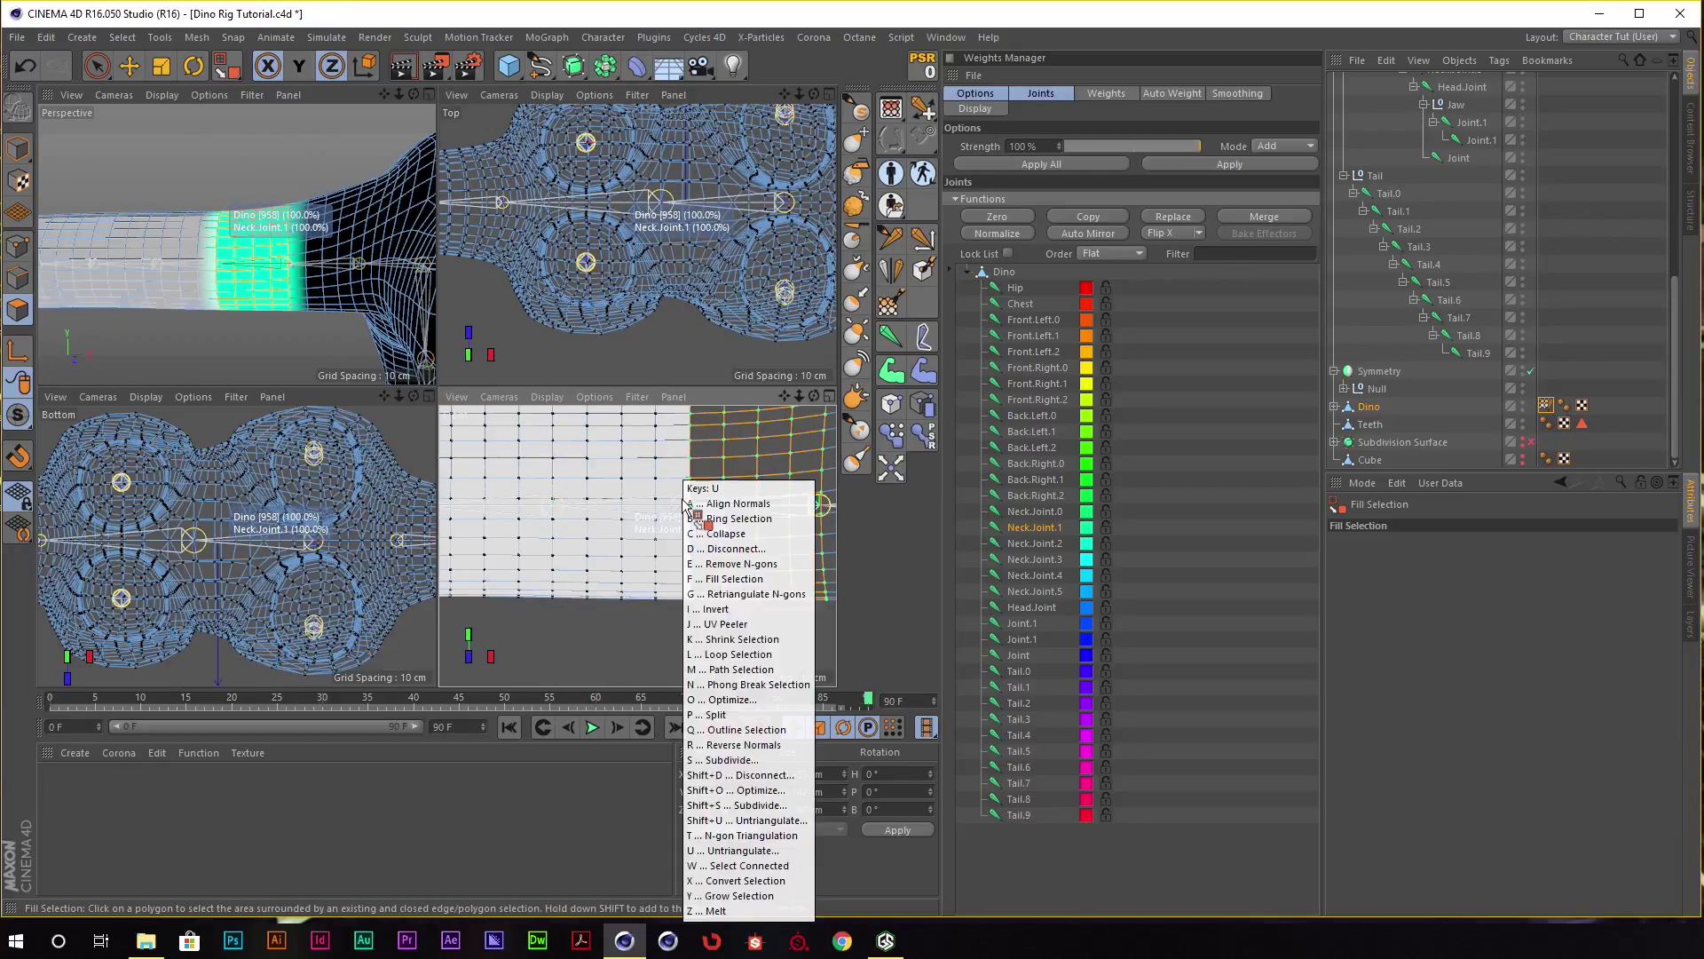
key("l")
left_click(673, 504)
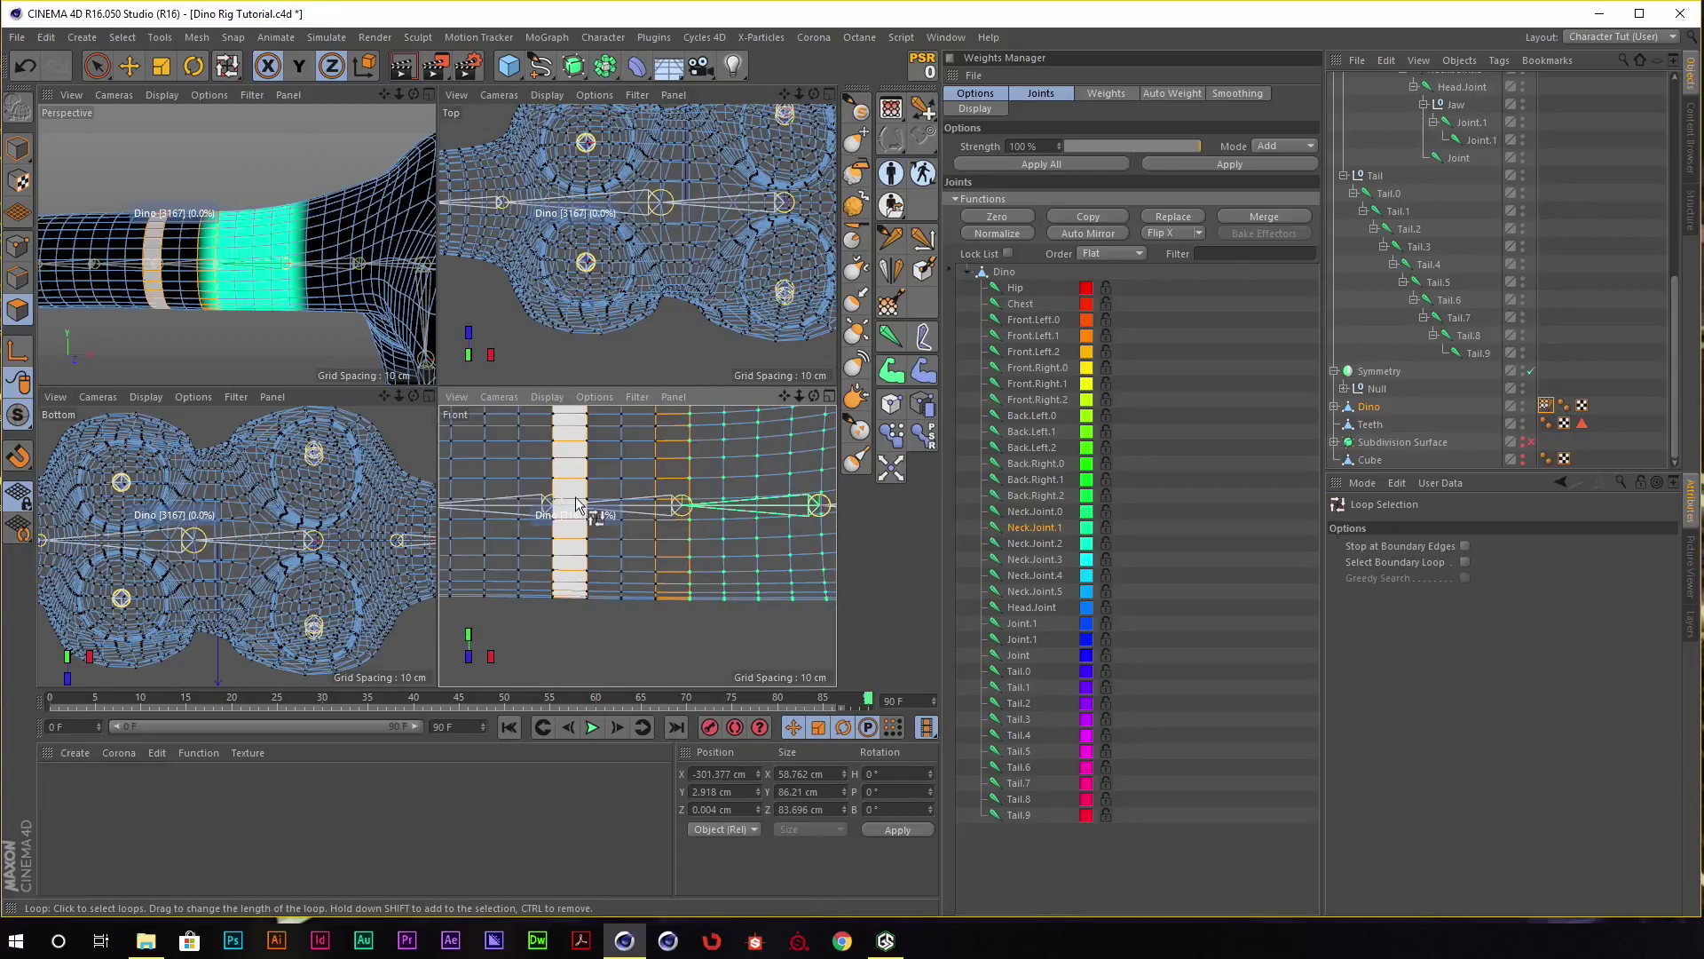
key("u")
key("f")
left_click(604, 503)
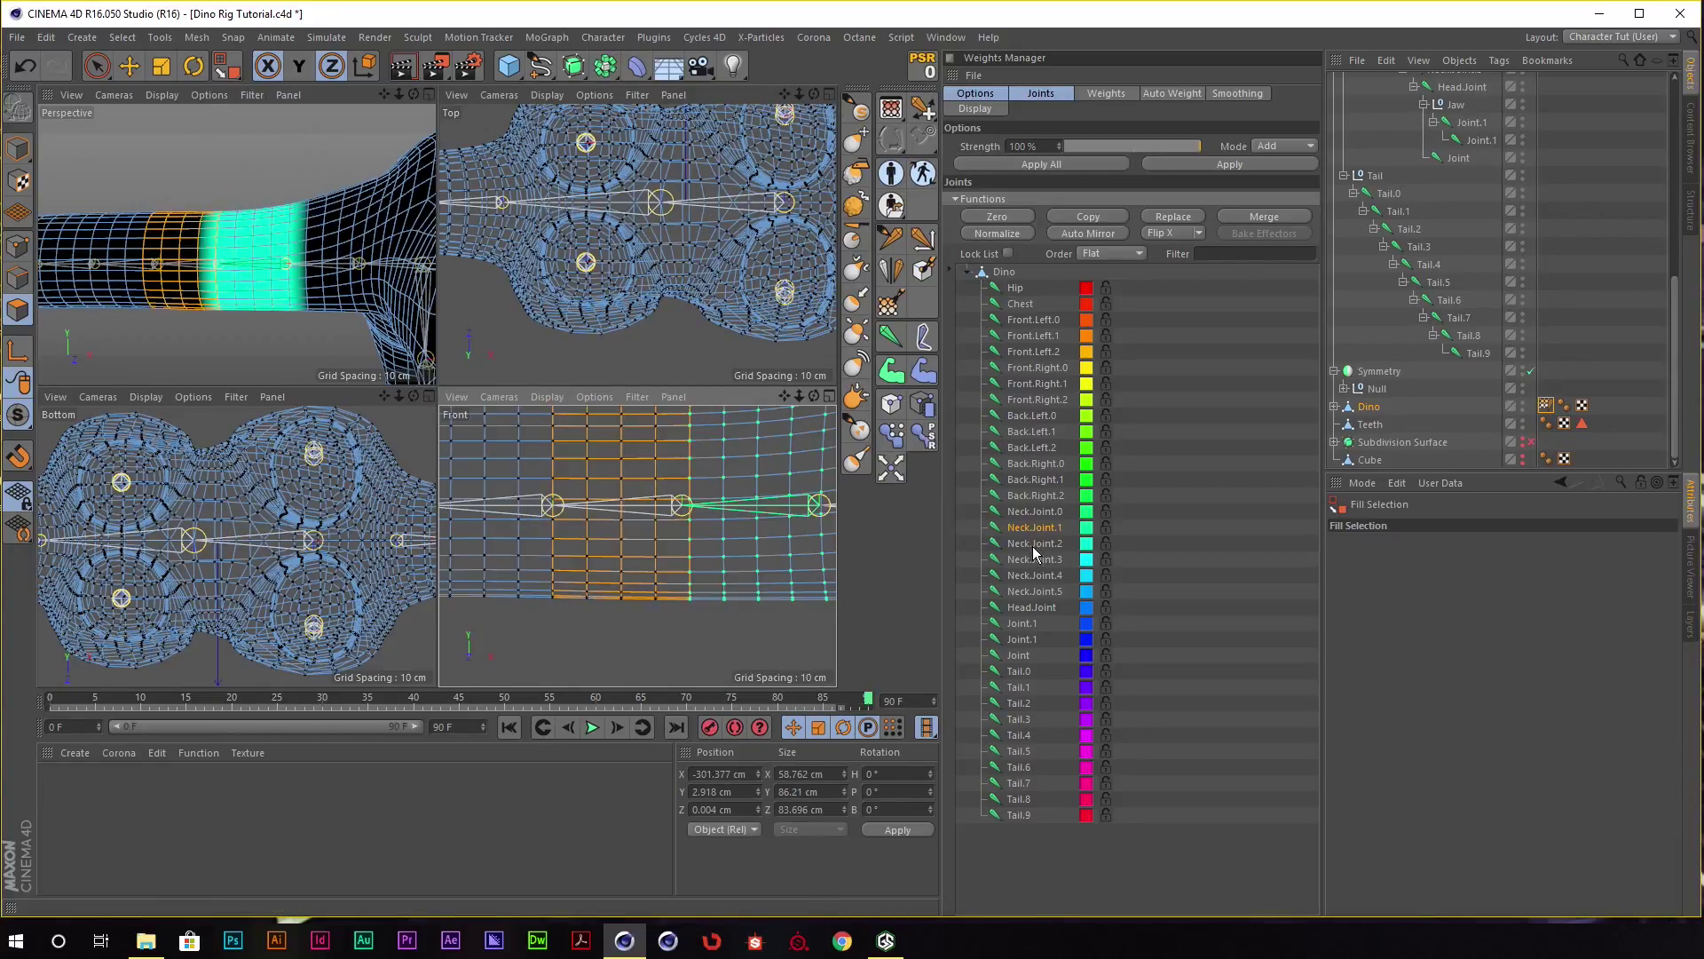
left_click(1035, 545)
left_click(1247, 169)
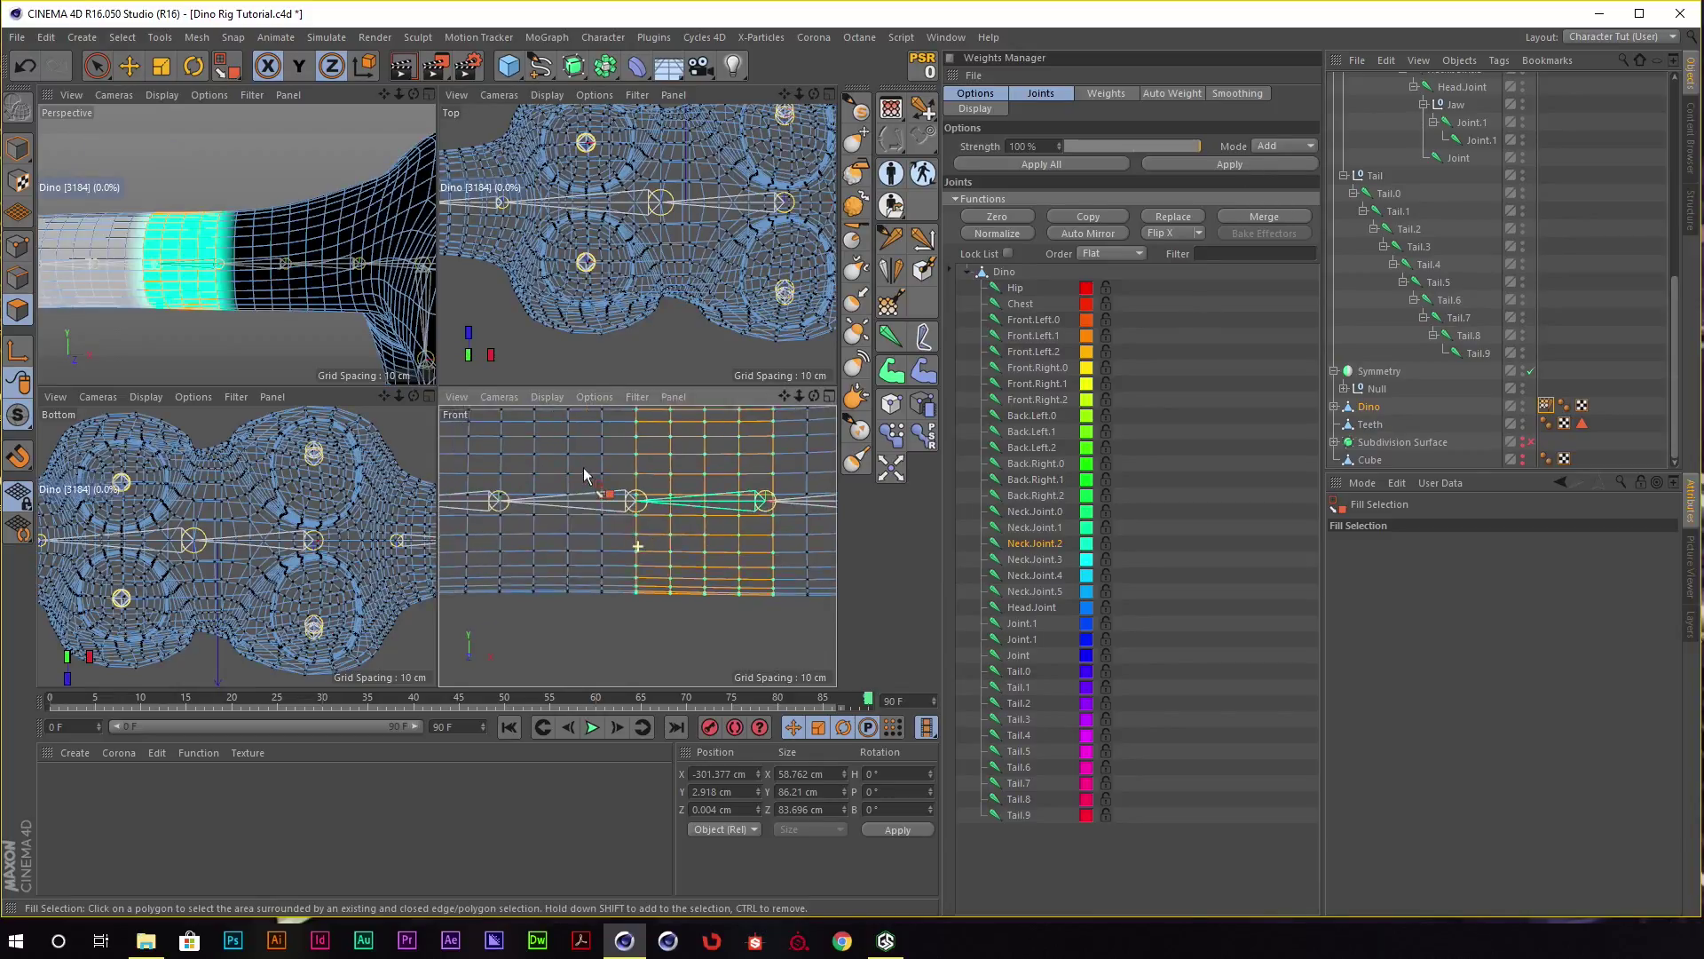
Fill-select the next band further up the neck and choose Neck.Joint.3 as the joint.
key("u")
key("l")
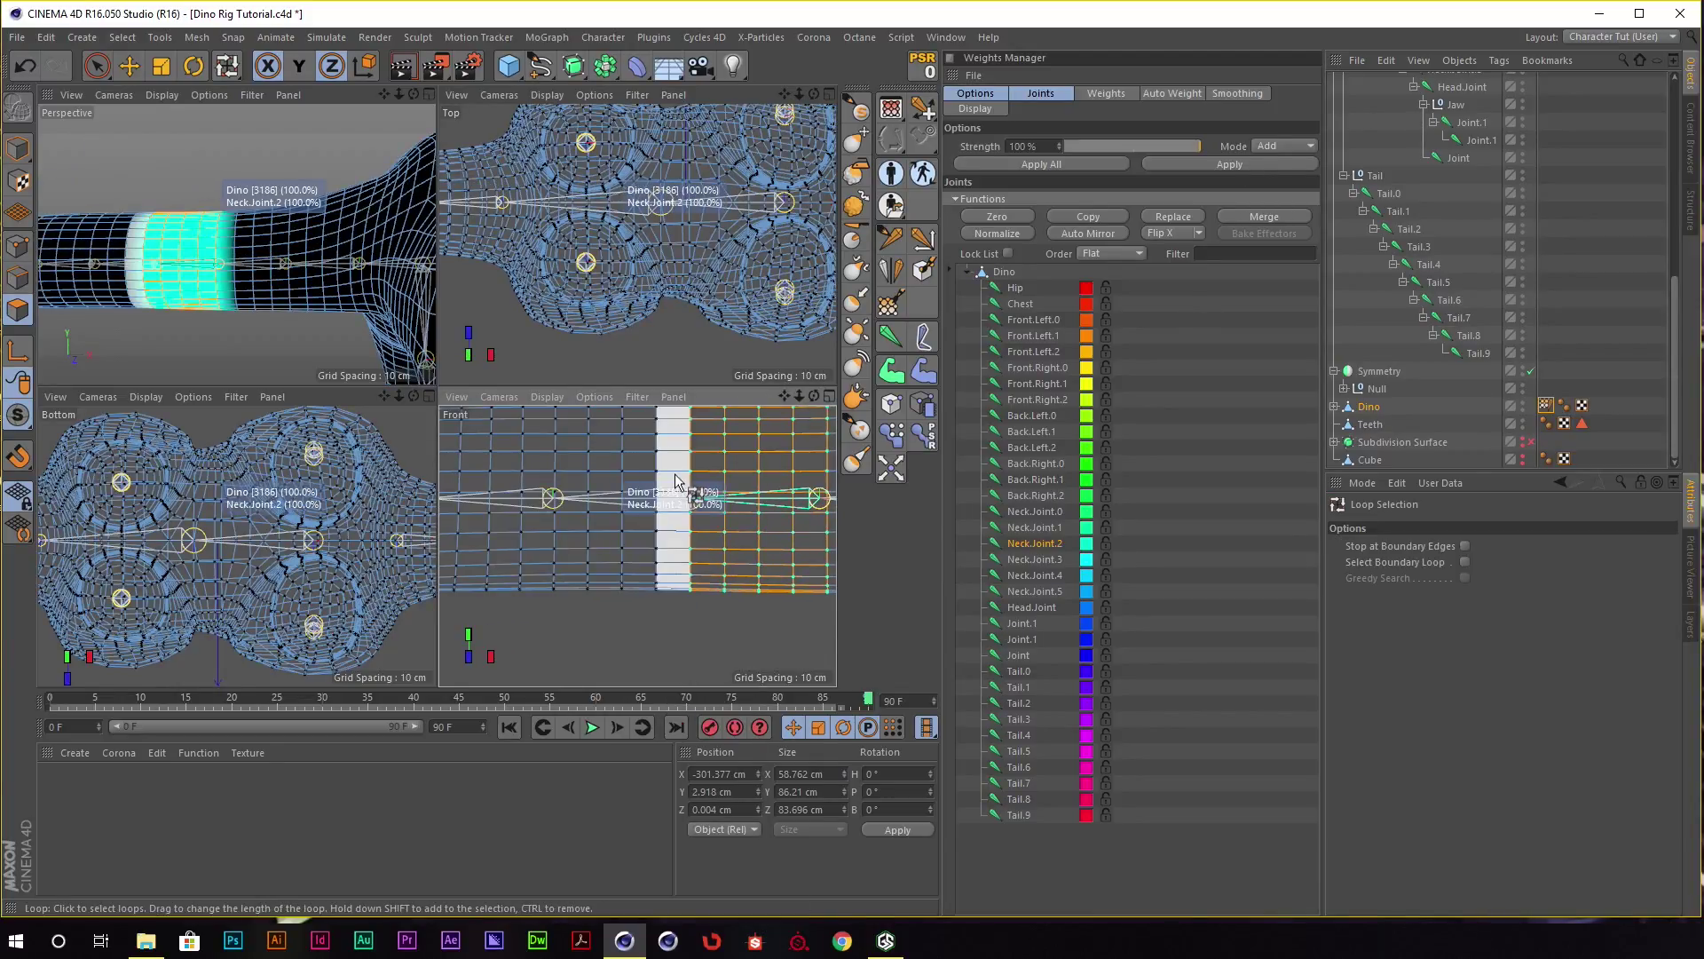
key("u")
key("f")
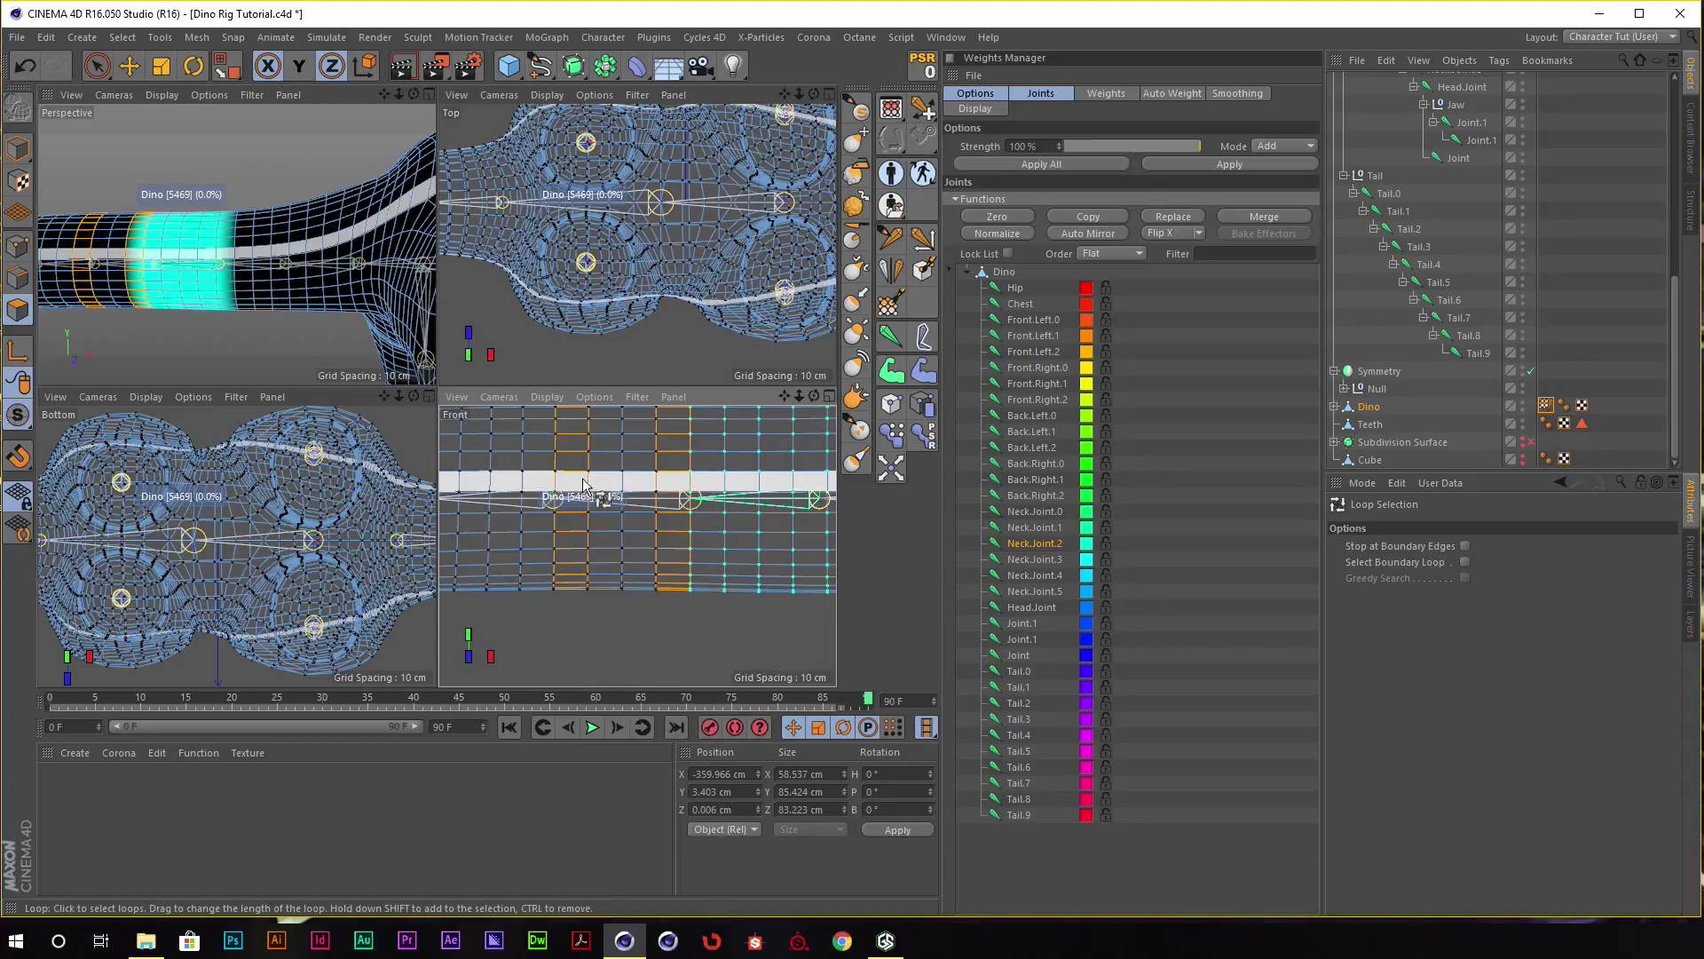
left_click(661, 479)
middle_click_drag(661, 479, 731, 506, "alt")
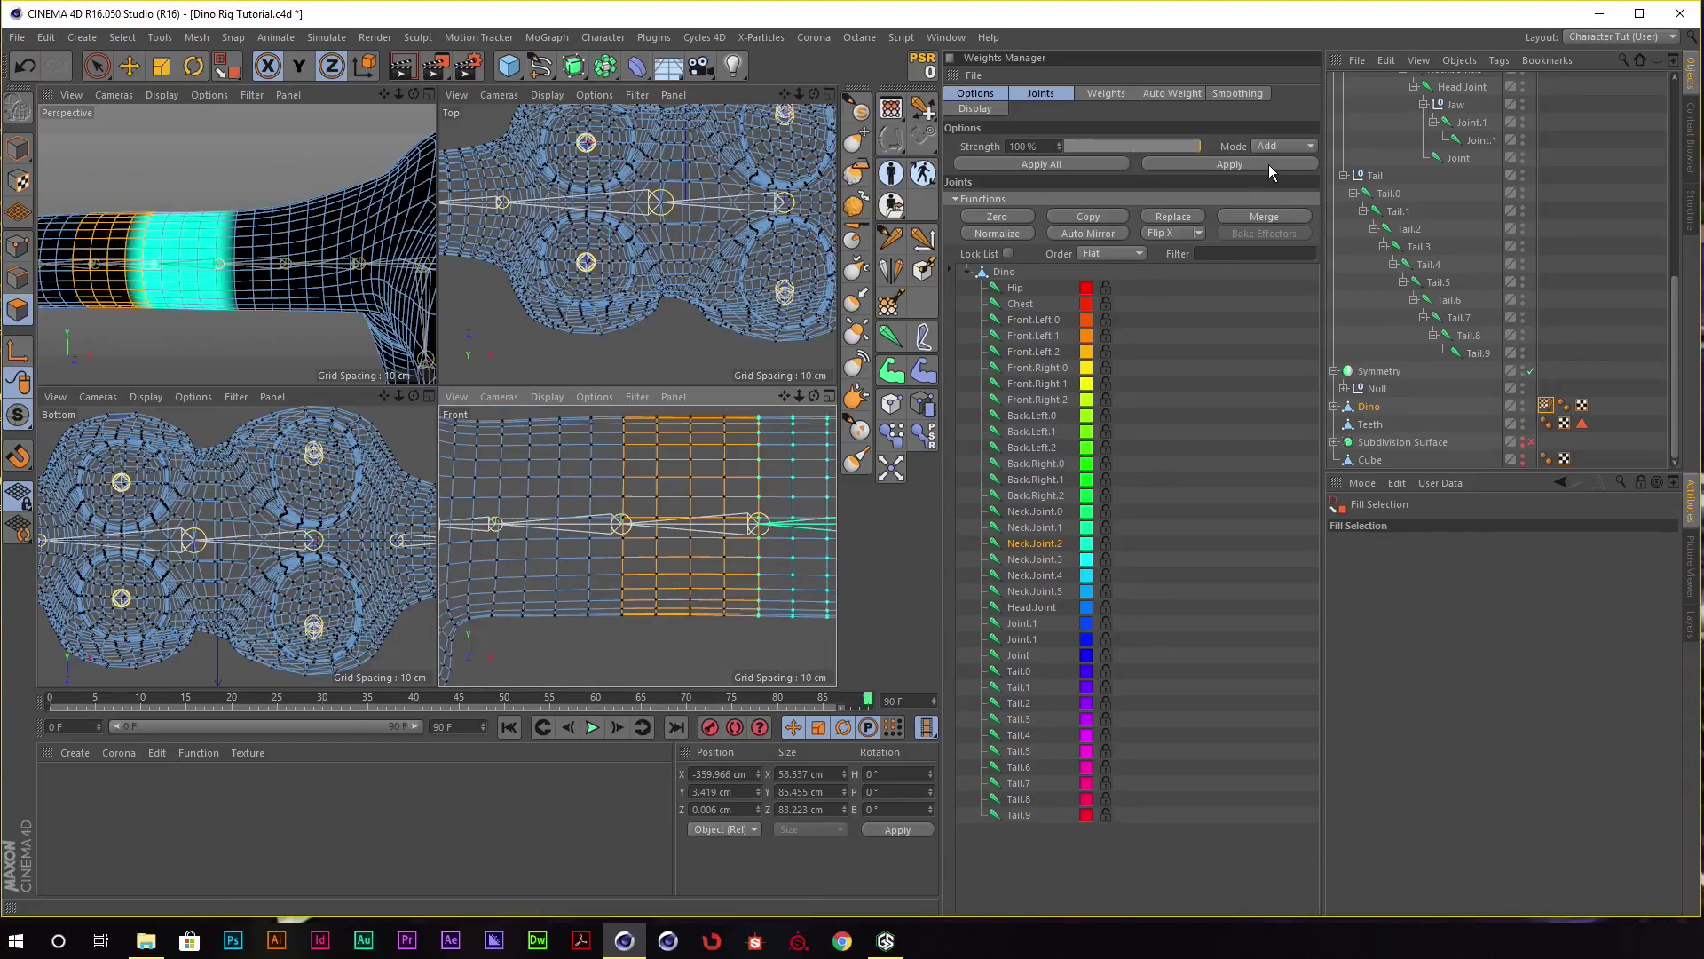
left_click(1034, 559)
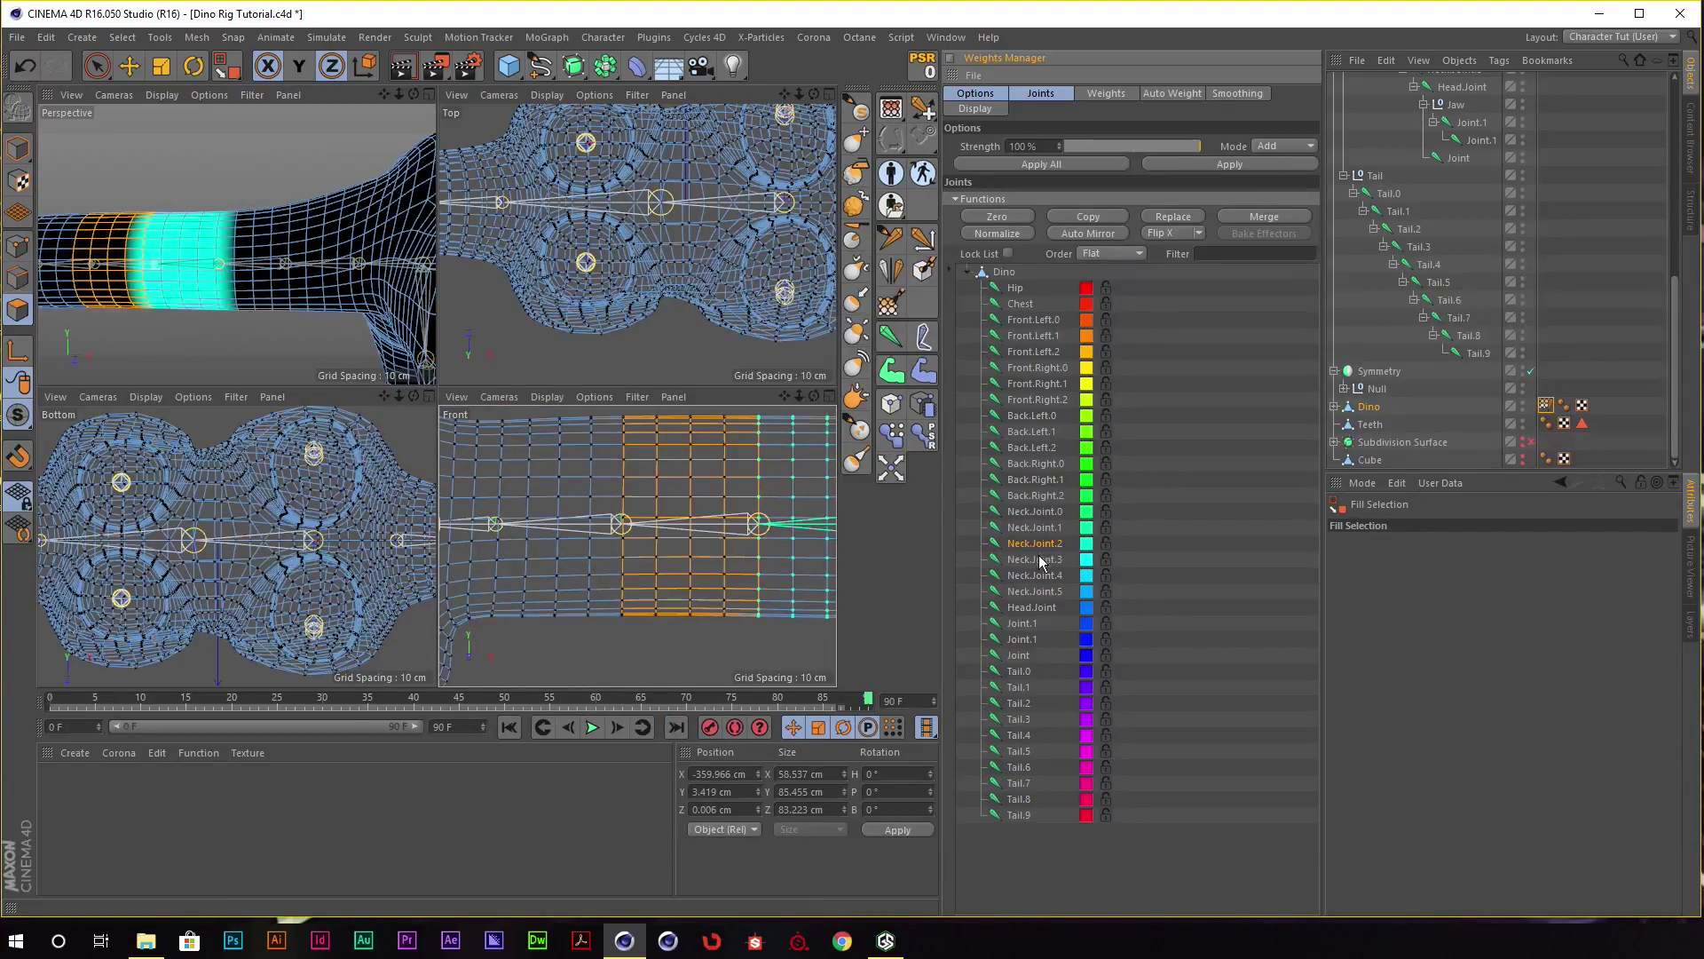
Weight the selected band fully to Neck.Joint.3 and fill-select the next neck band.
left_click(1229, 164)
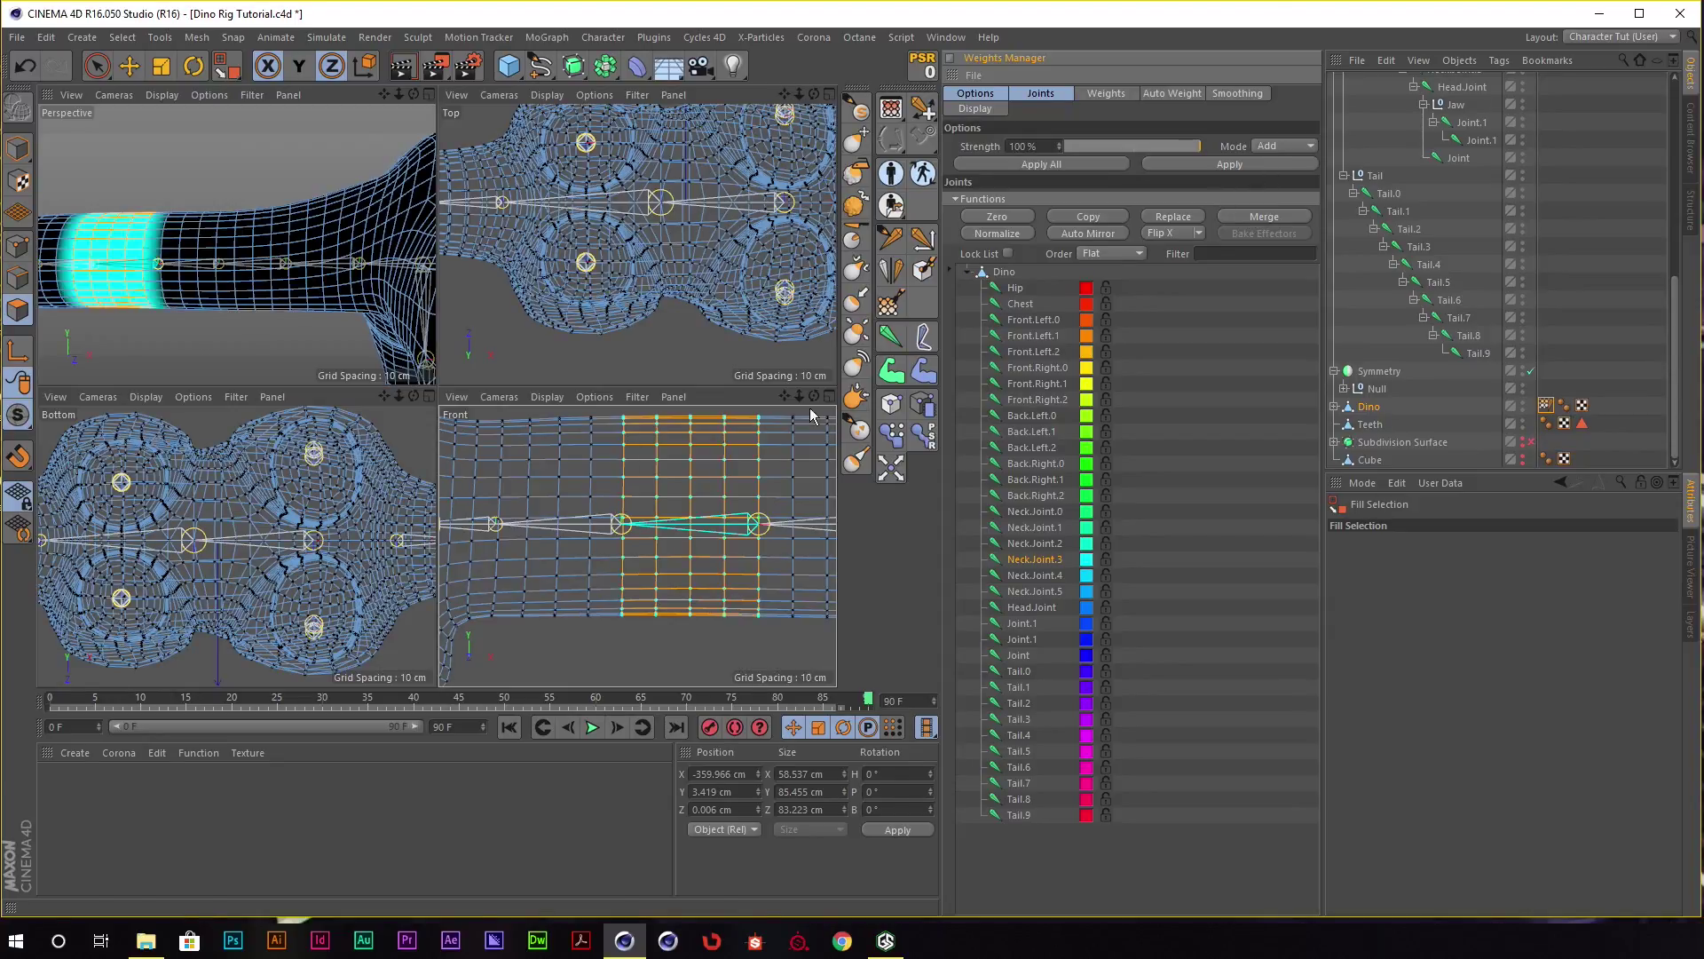
scroll(699, 488, "up", 2)
key("u")
key("l")
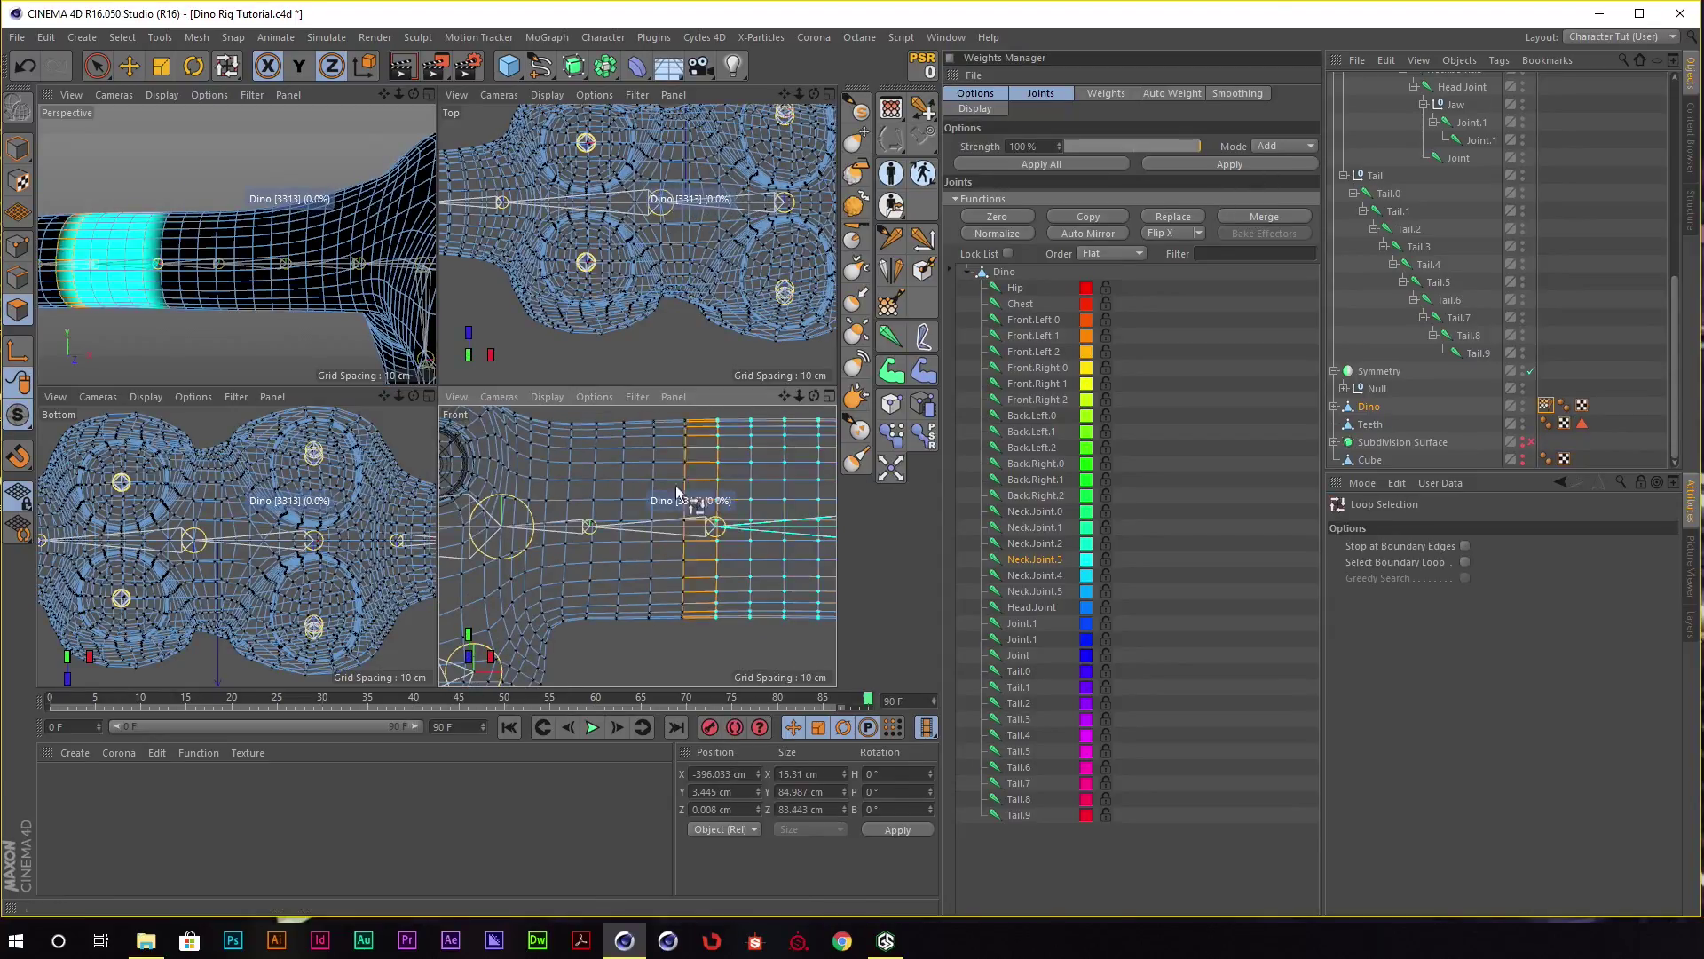
left_click(609, 492)
key("u")
key("f")
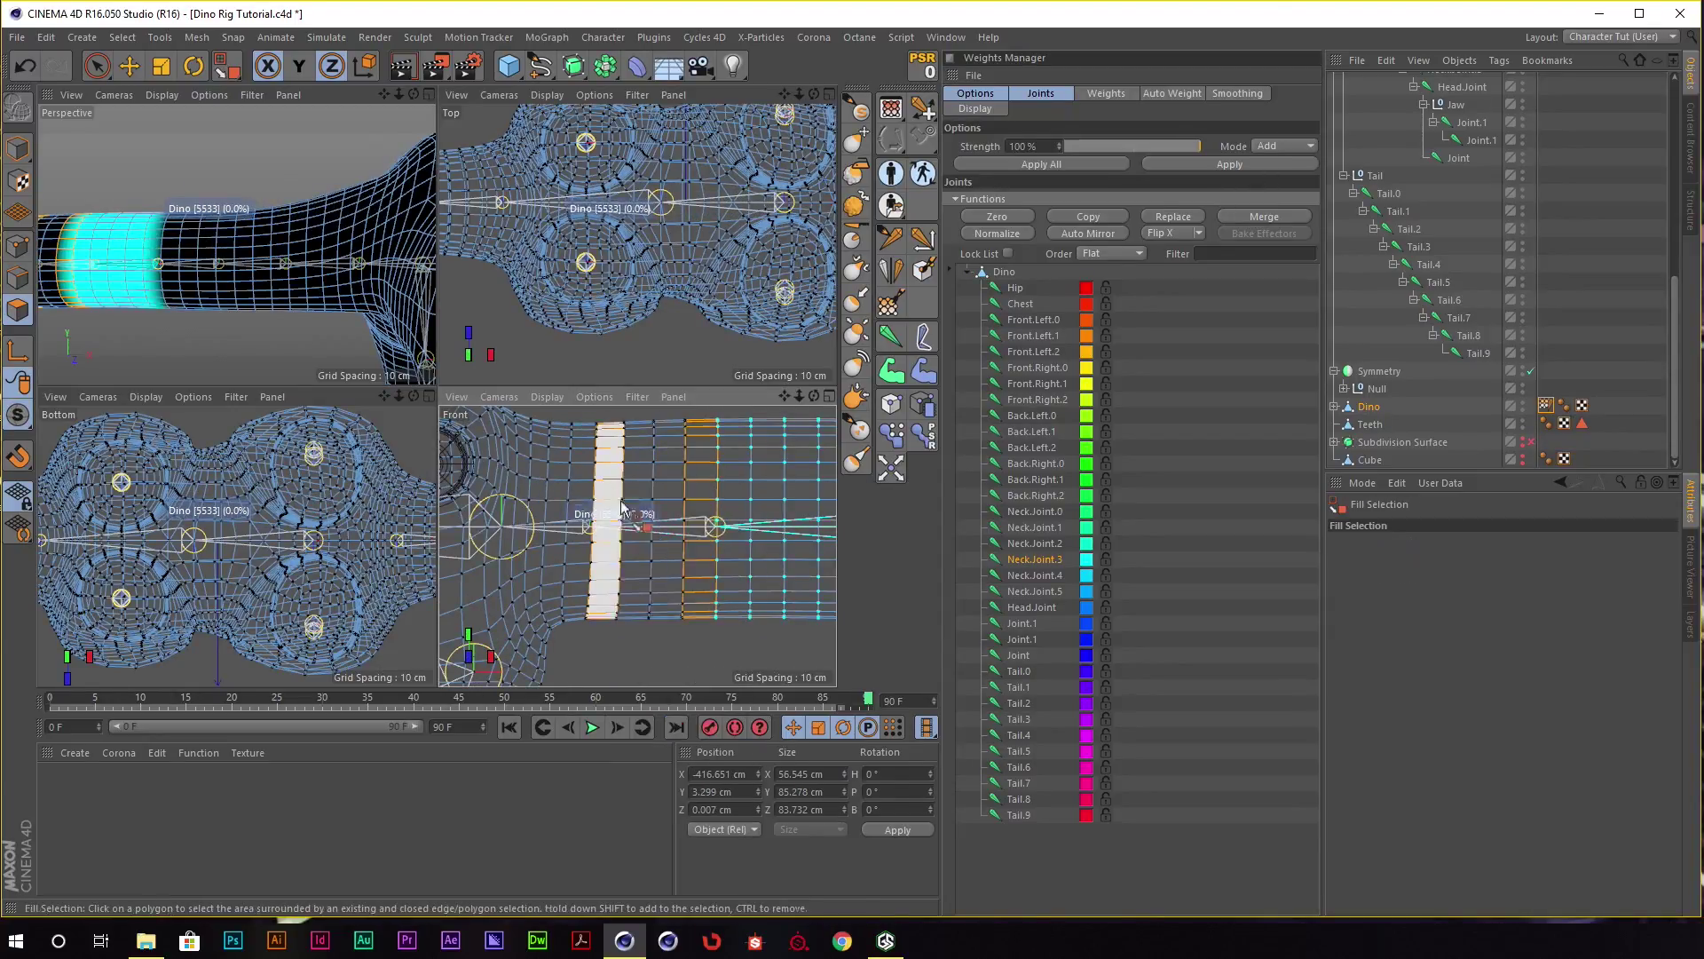
left_click(653, 507)
Weight the wider band up to the head and make Neck.Joint.4 the active joint.
scroll(698, 494, "up", 3)
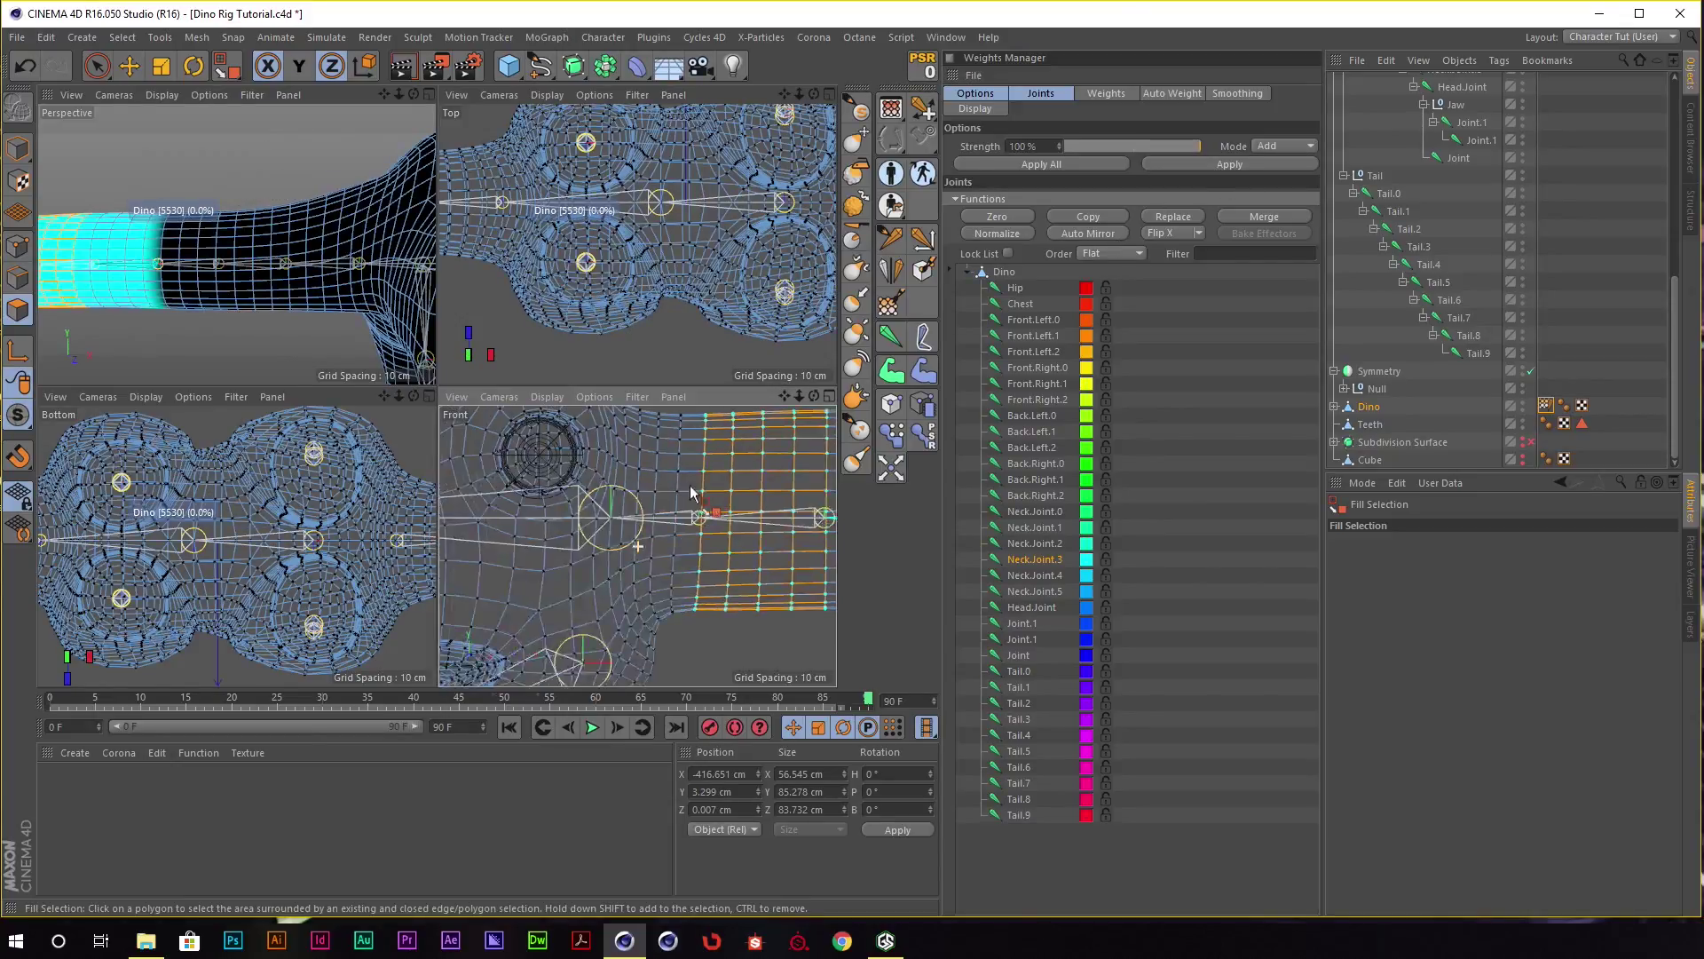
key("u")
key("l")
left_click(698, 494)
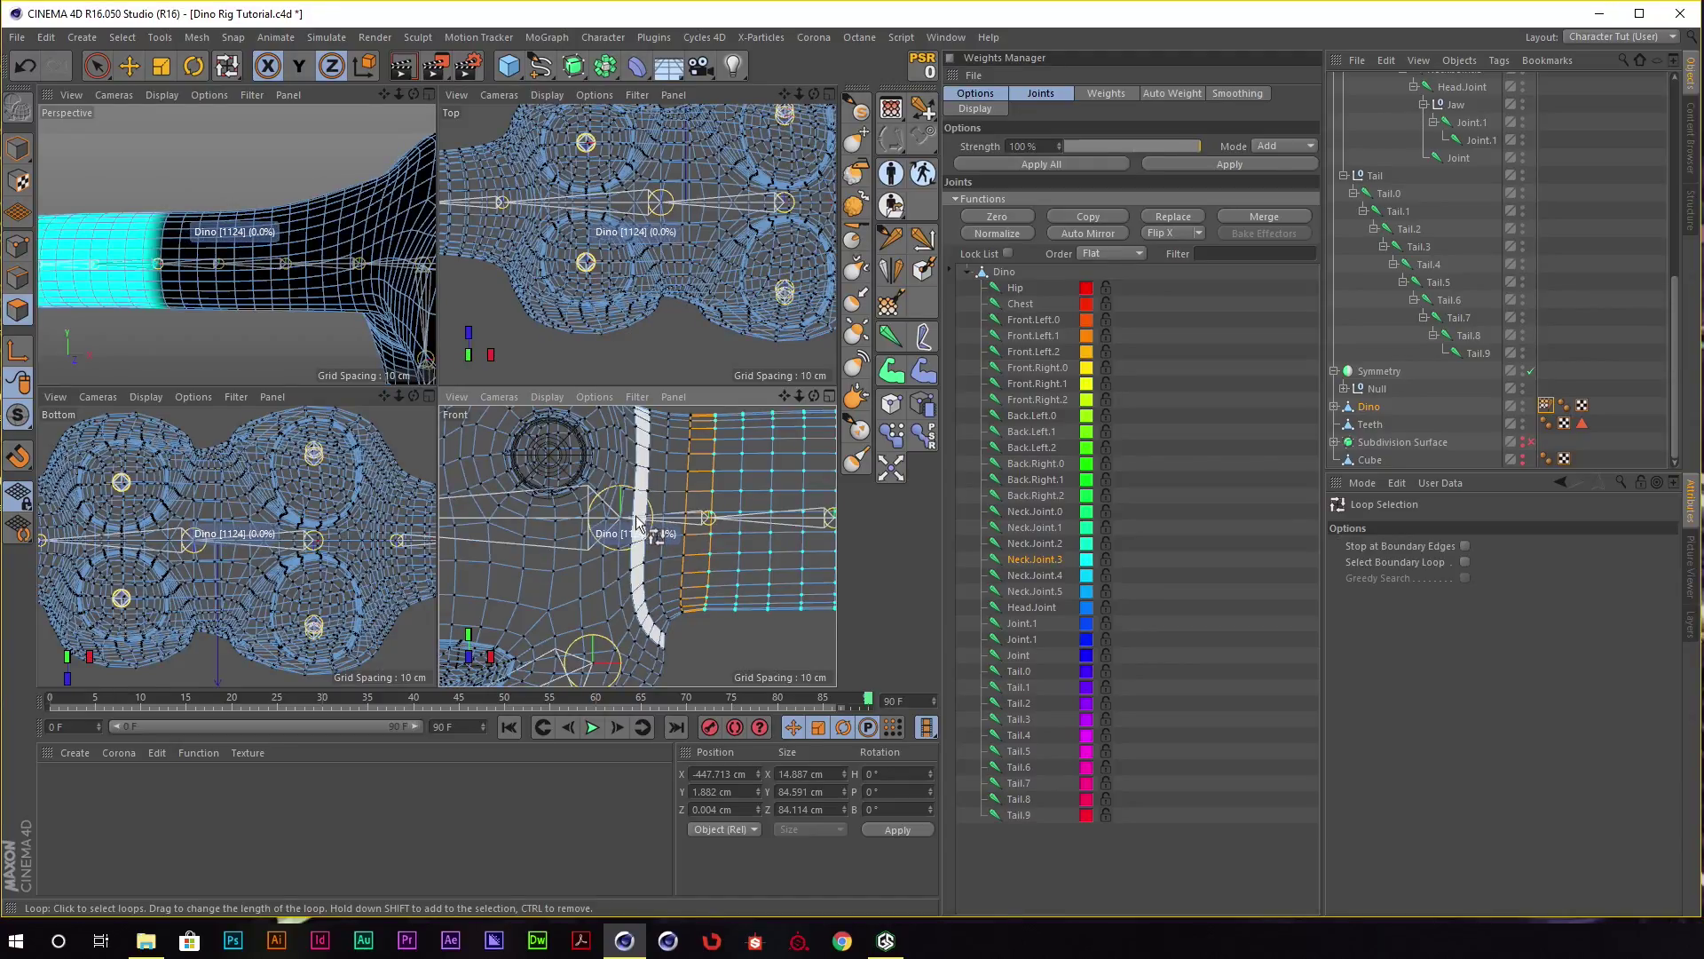
key("u")
key("f")
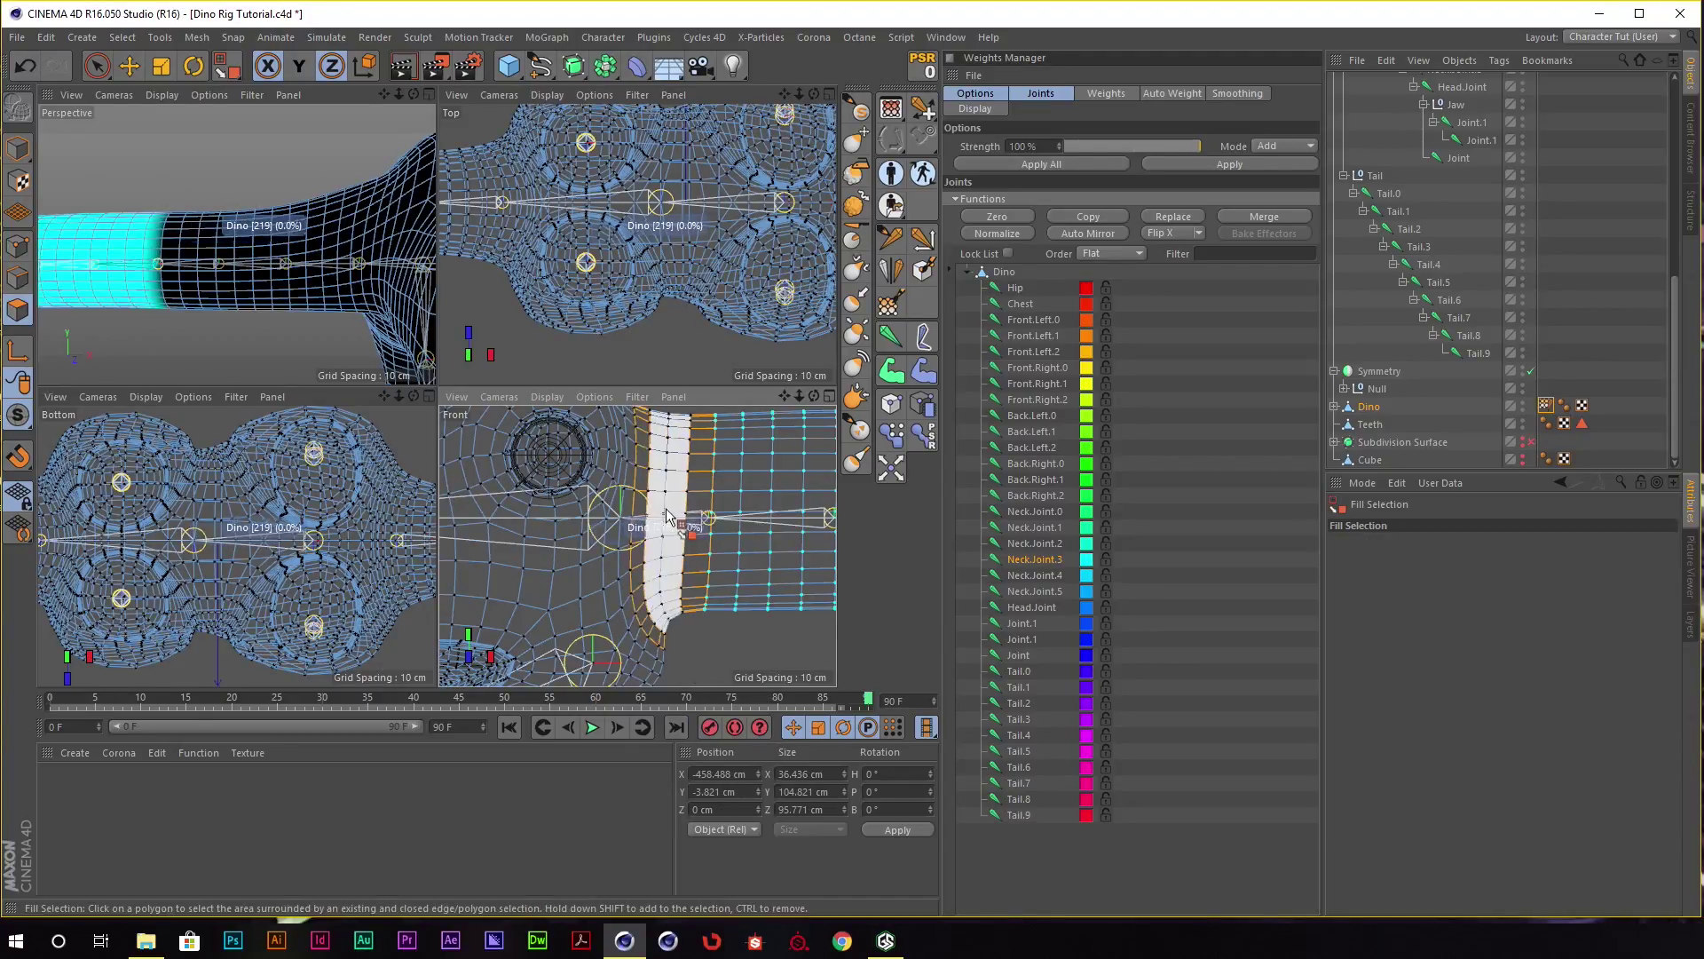
left_click(657, 524)
left_click(1216, 167)
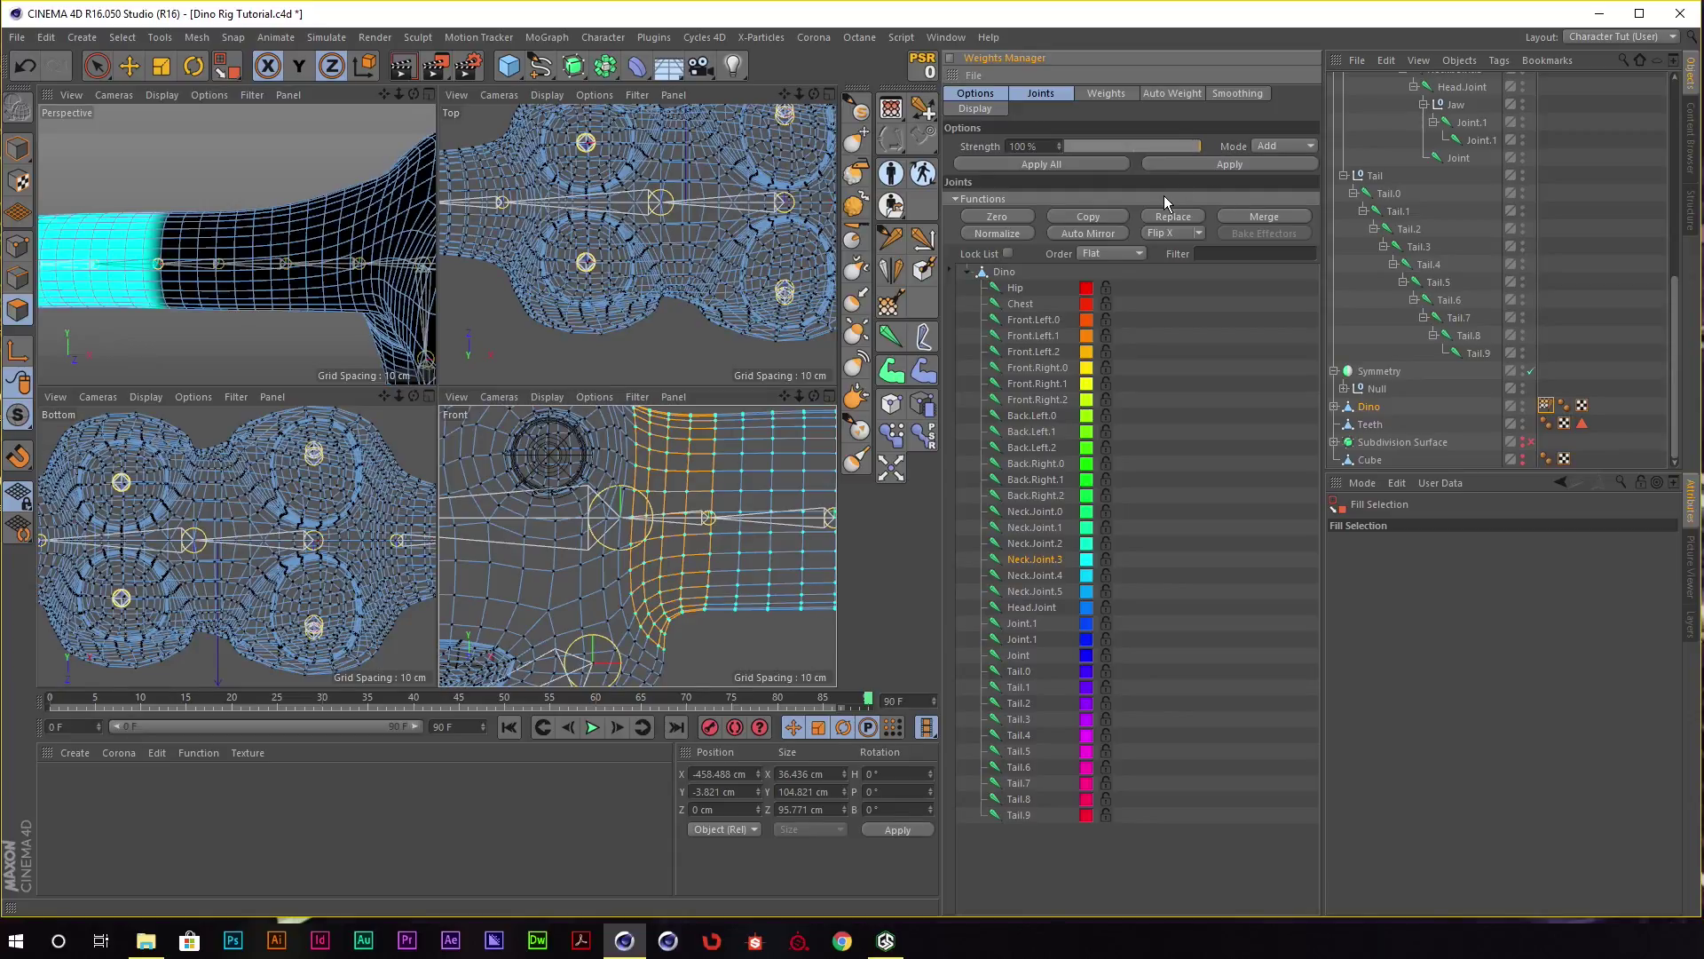
left_click(1038, 575)
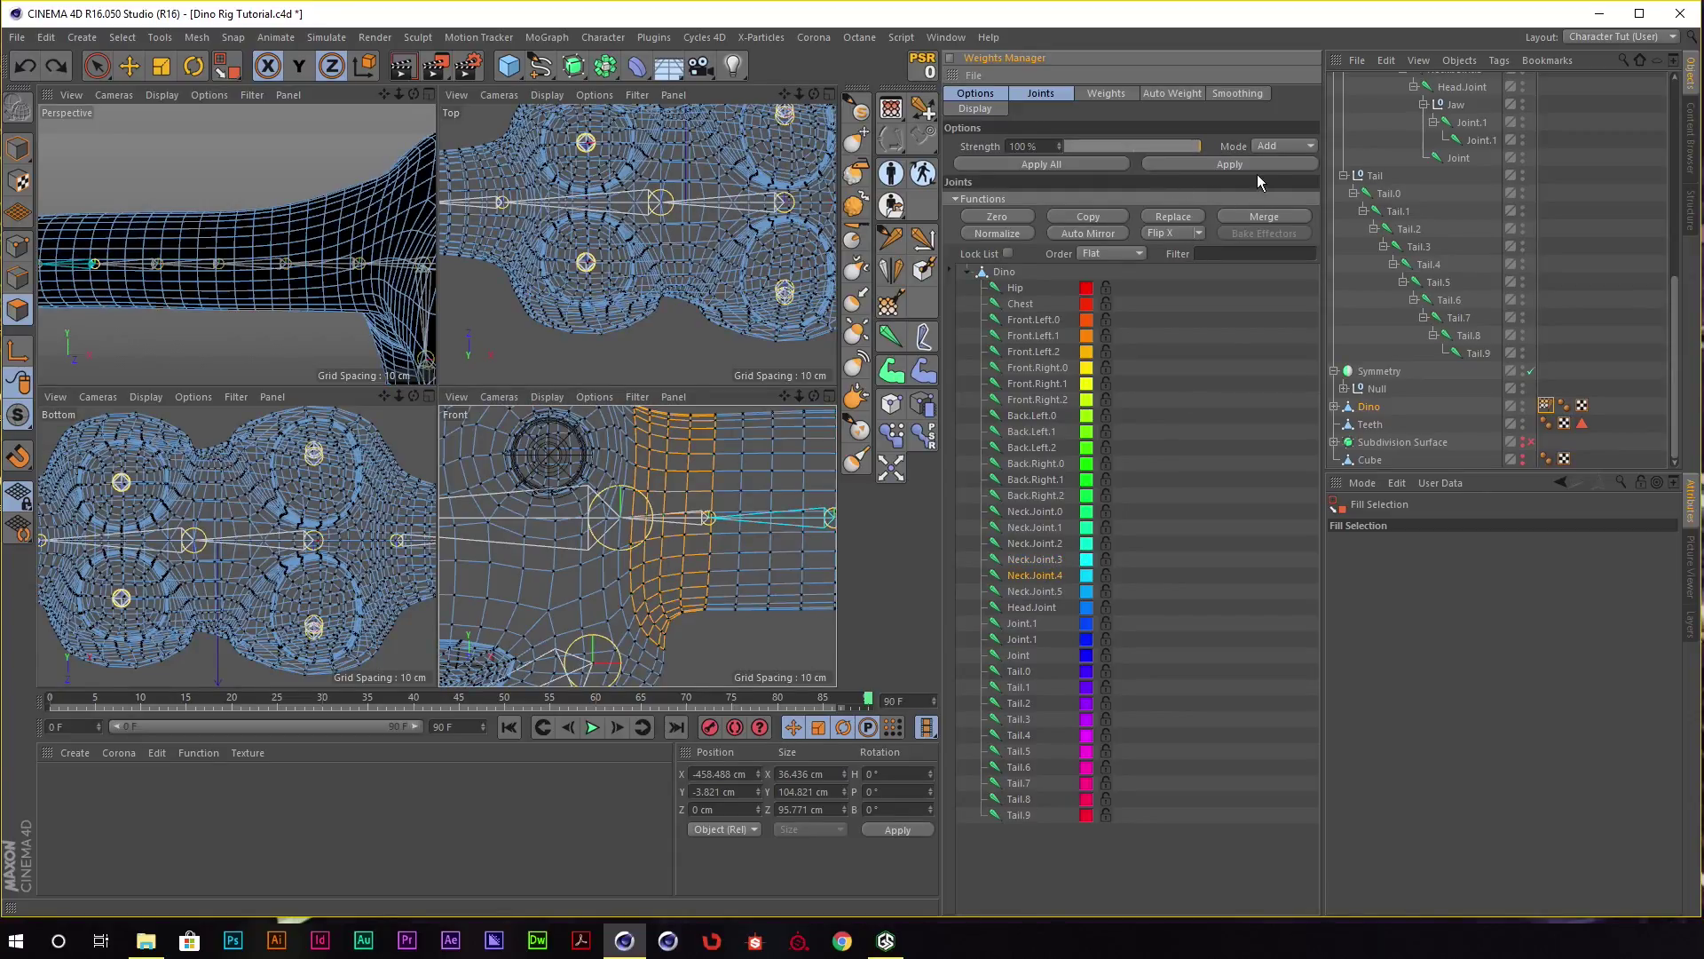
Maximize the Perspective view and orbit it to face the dino's head.
scroll(808, 519, "down", 3)
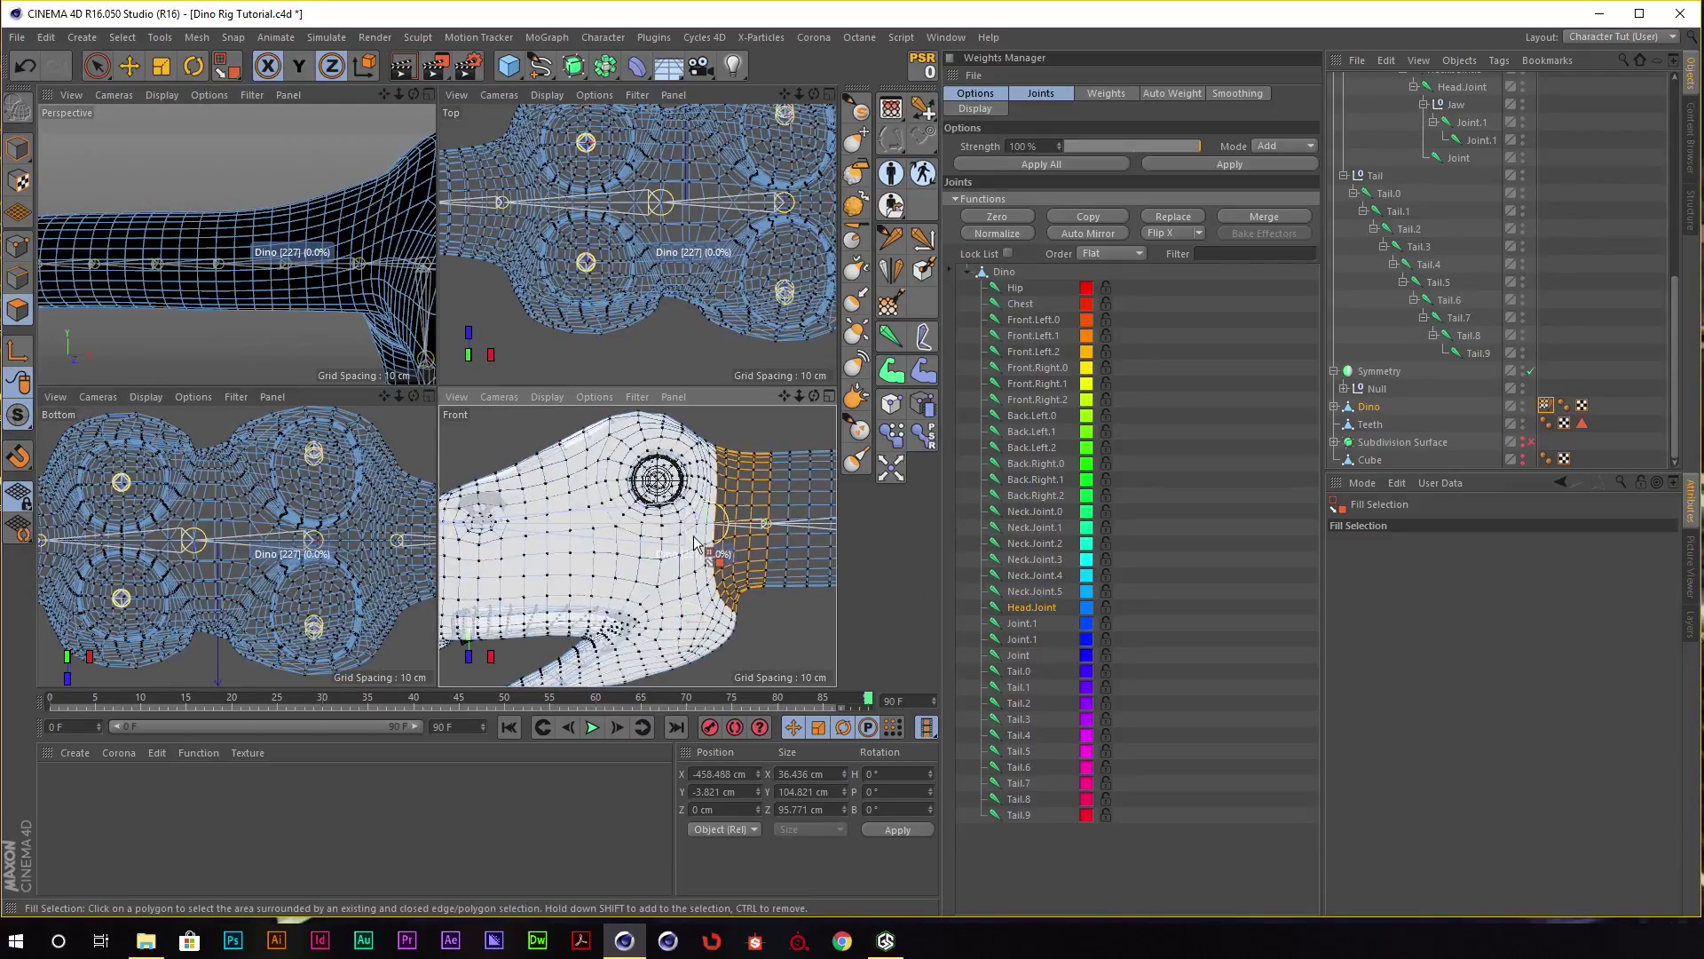
mouse_move(657, 537)
middle_mouse_down()
mouse_move(721, 471)
mouse_move(718, 443)
middle_mouse_up()
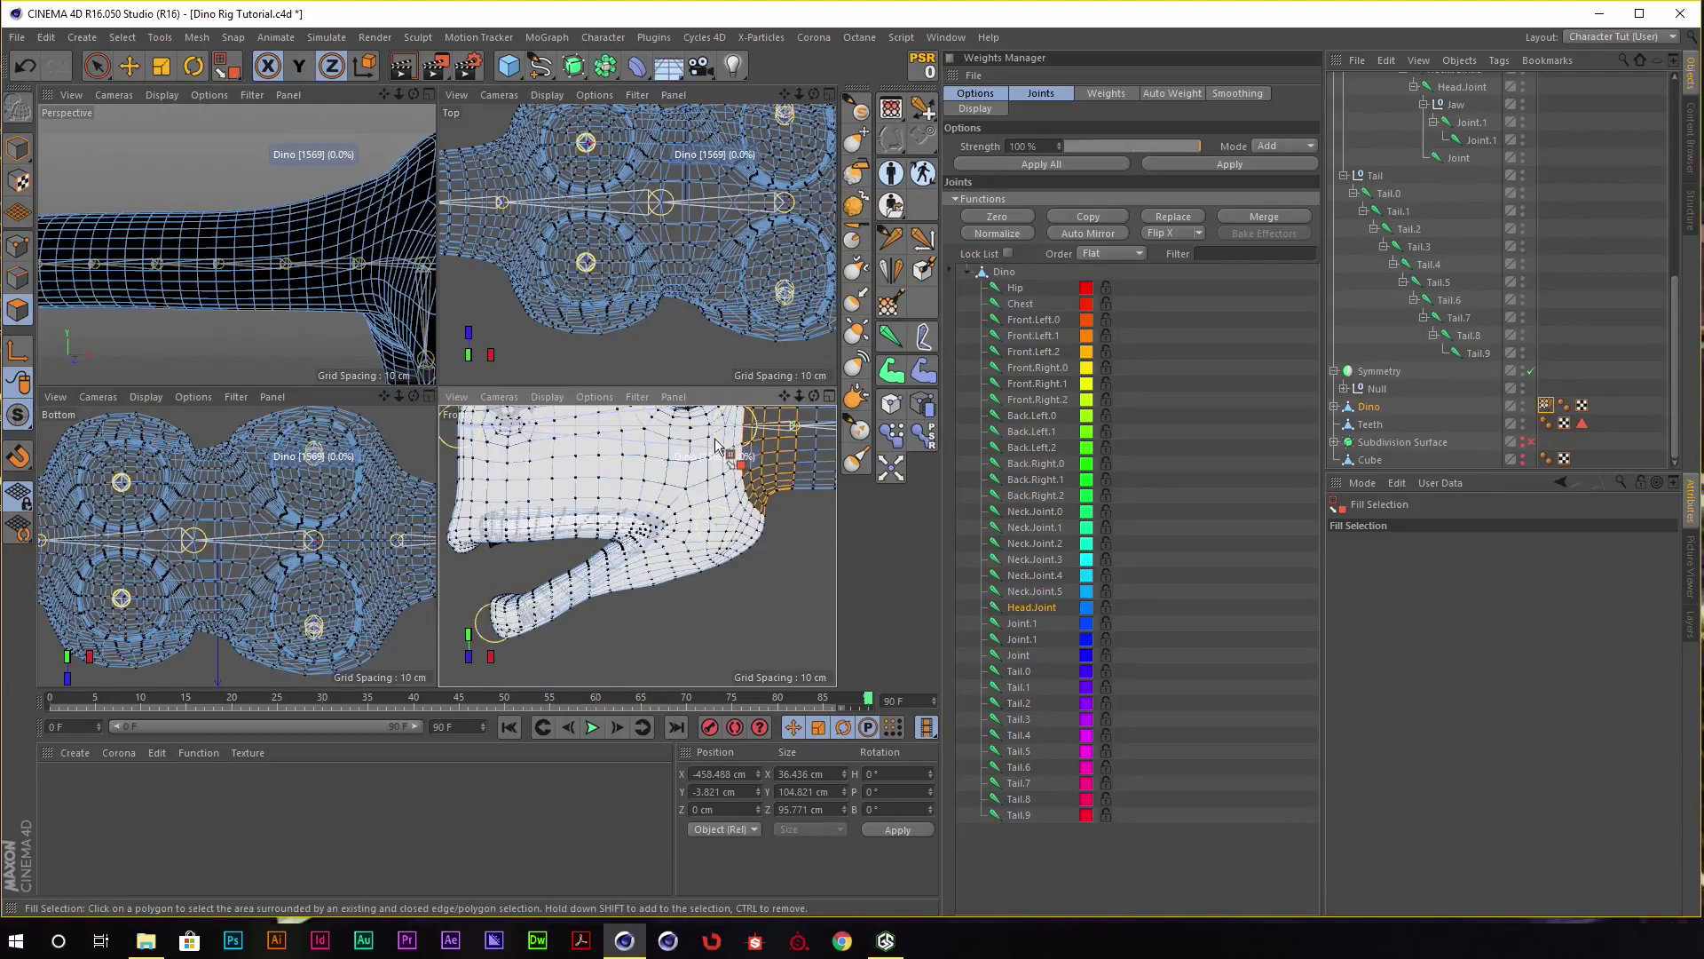
key("u")
key("l")
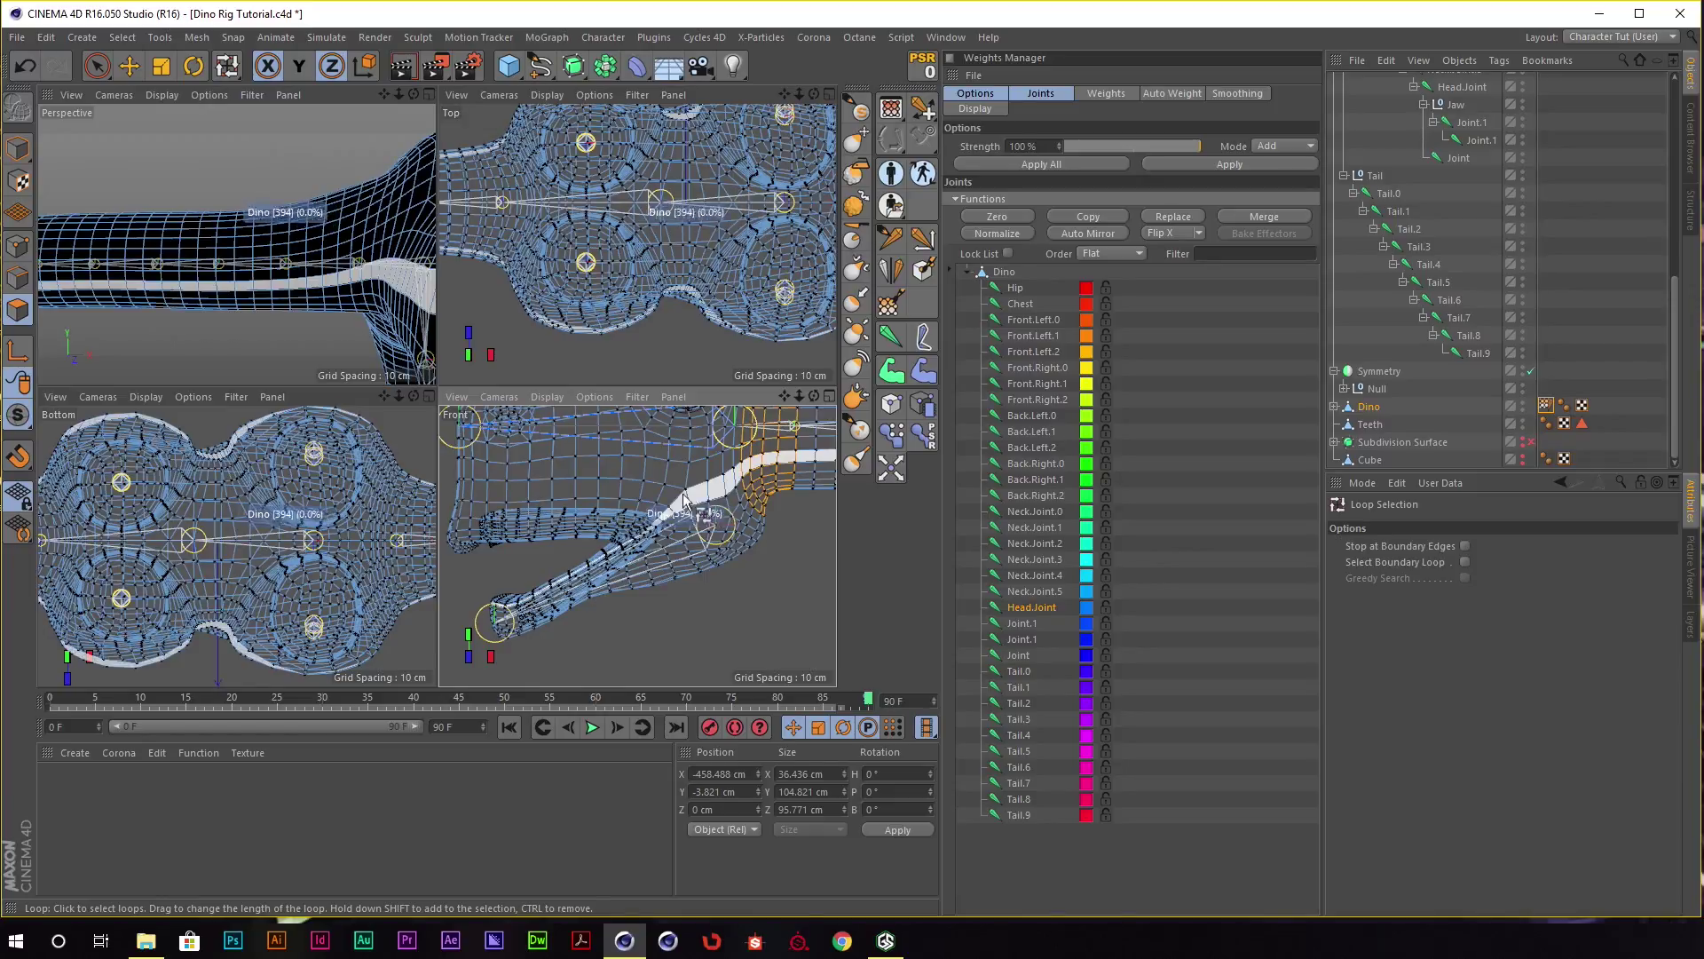
middle_click(269, 284)
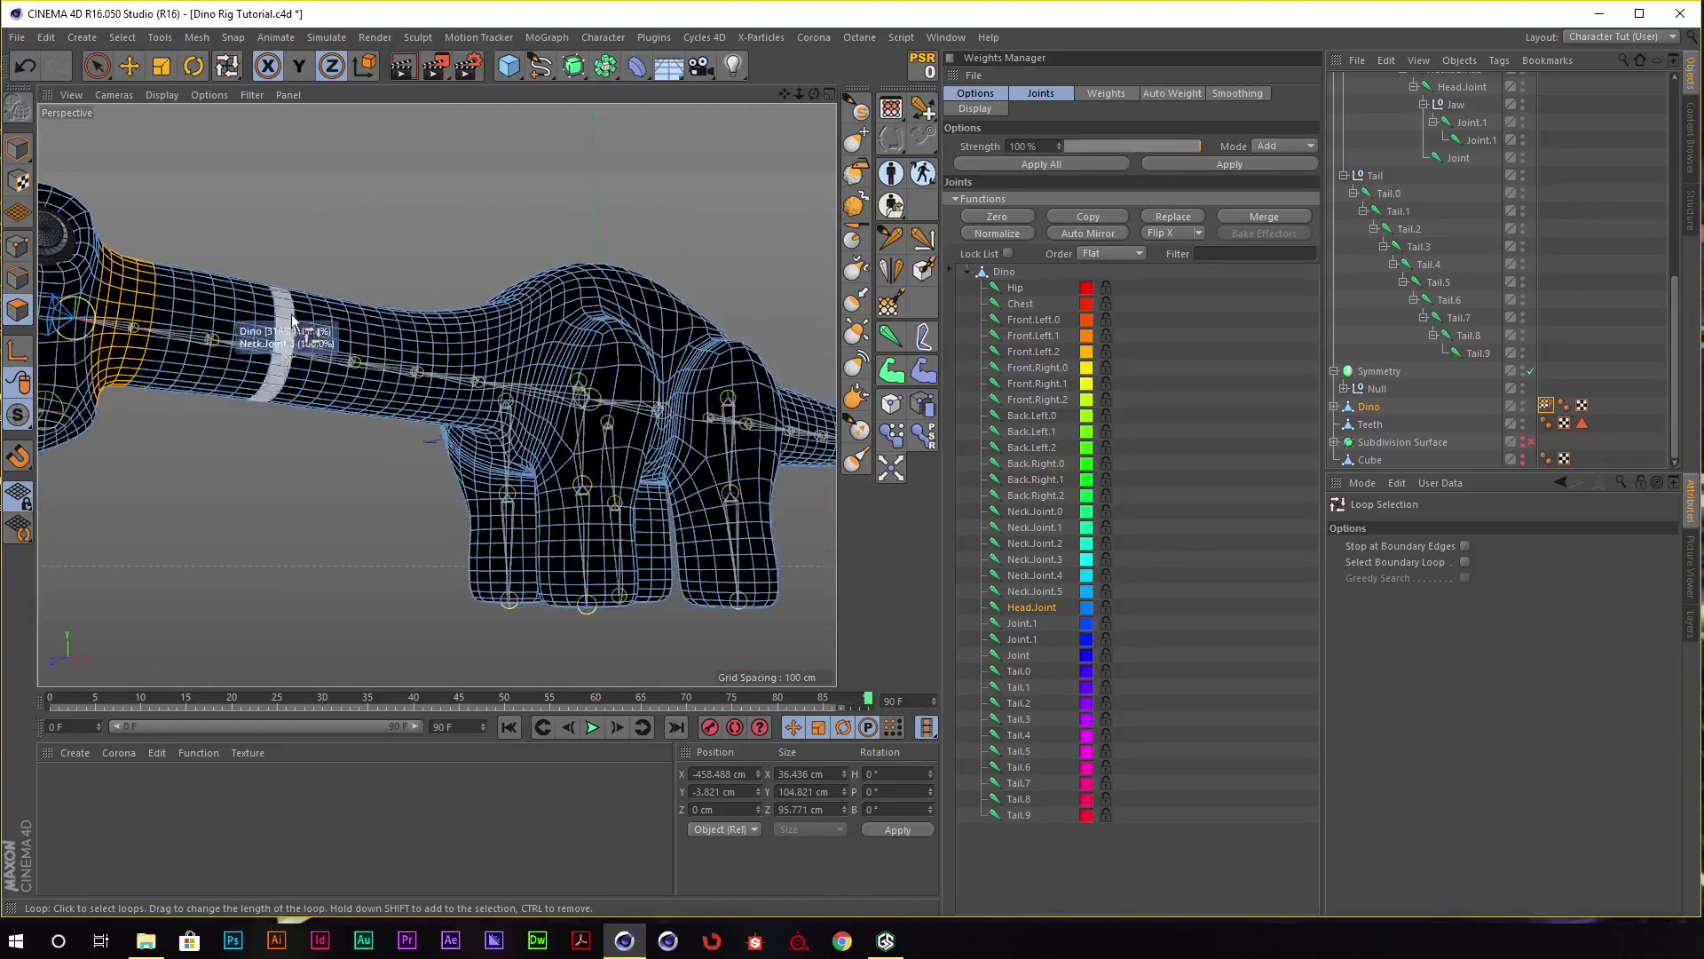
left_click_drag(293, 320, 613, 417, "alt")
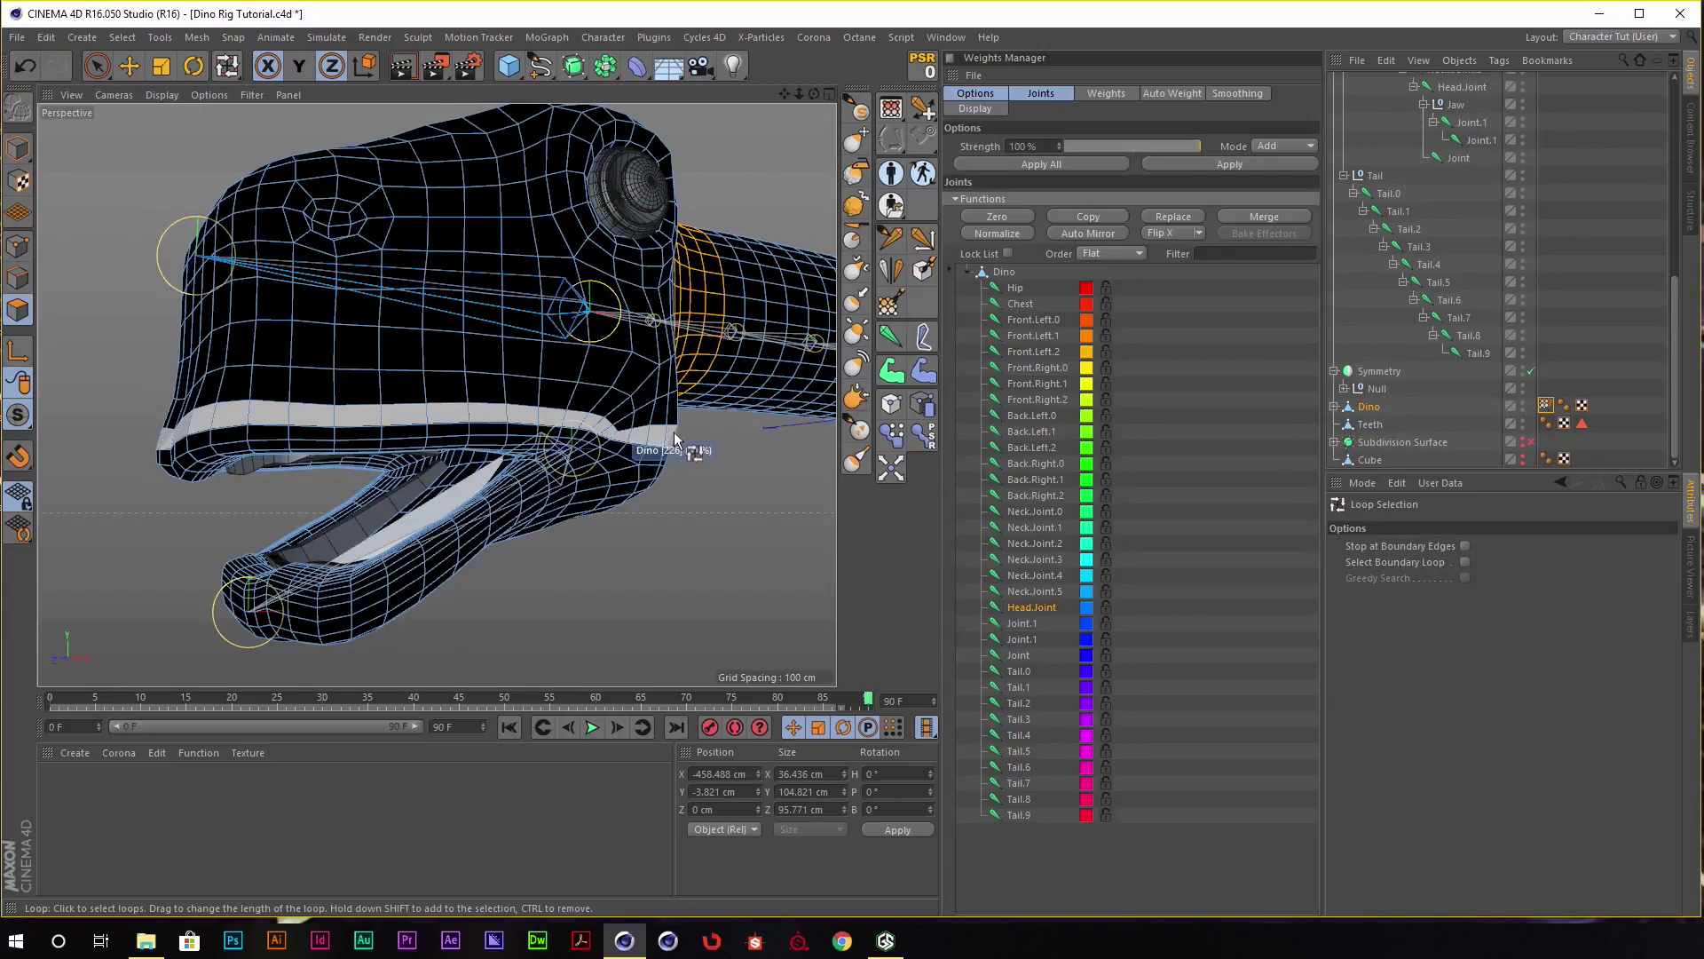
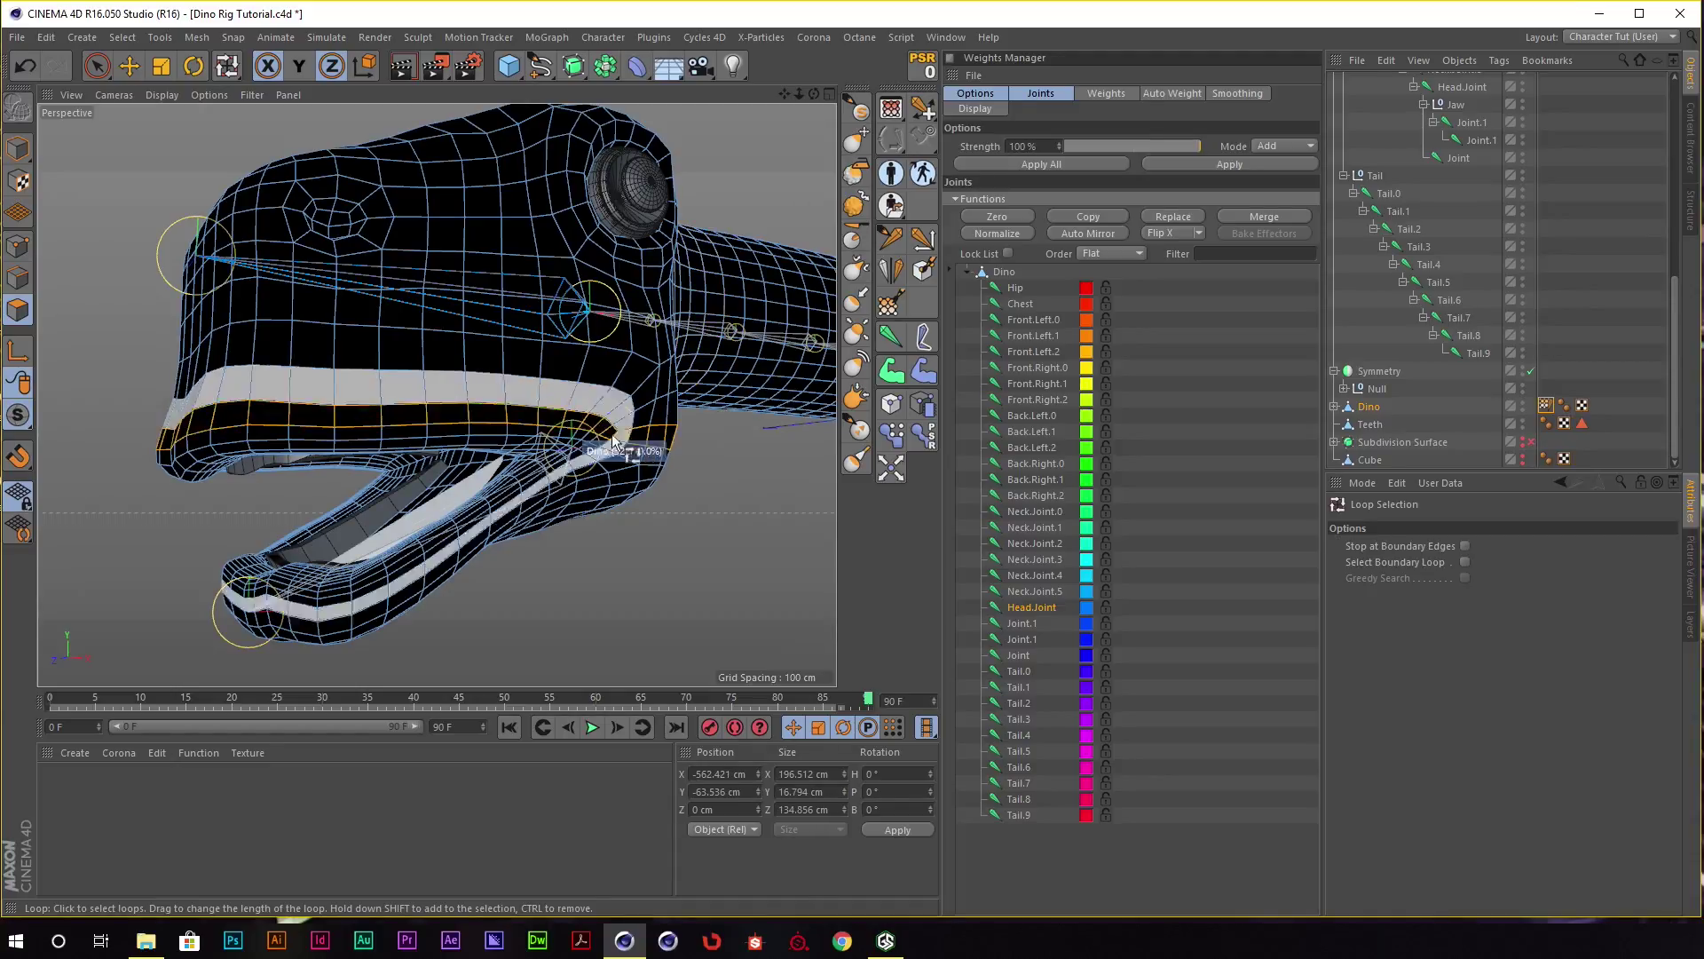
Loop-select the lip edge loop, the vertical jaw loop and the horizontal jaw-line loop.
left_click(632, 439)
scroll(604, 440, "up", 3)
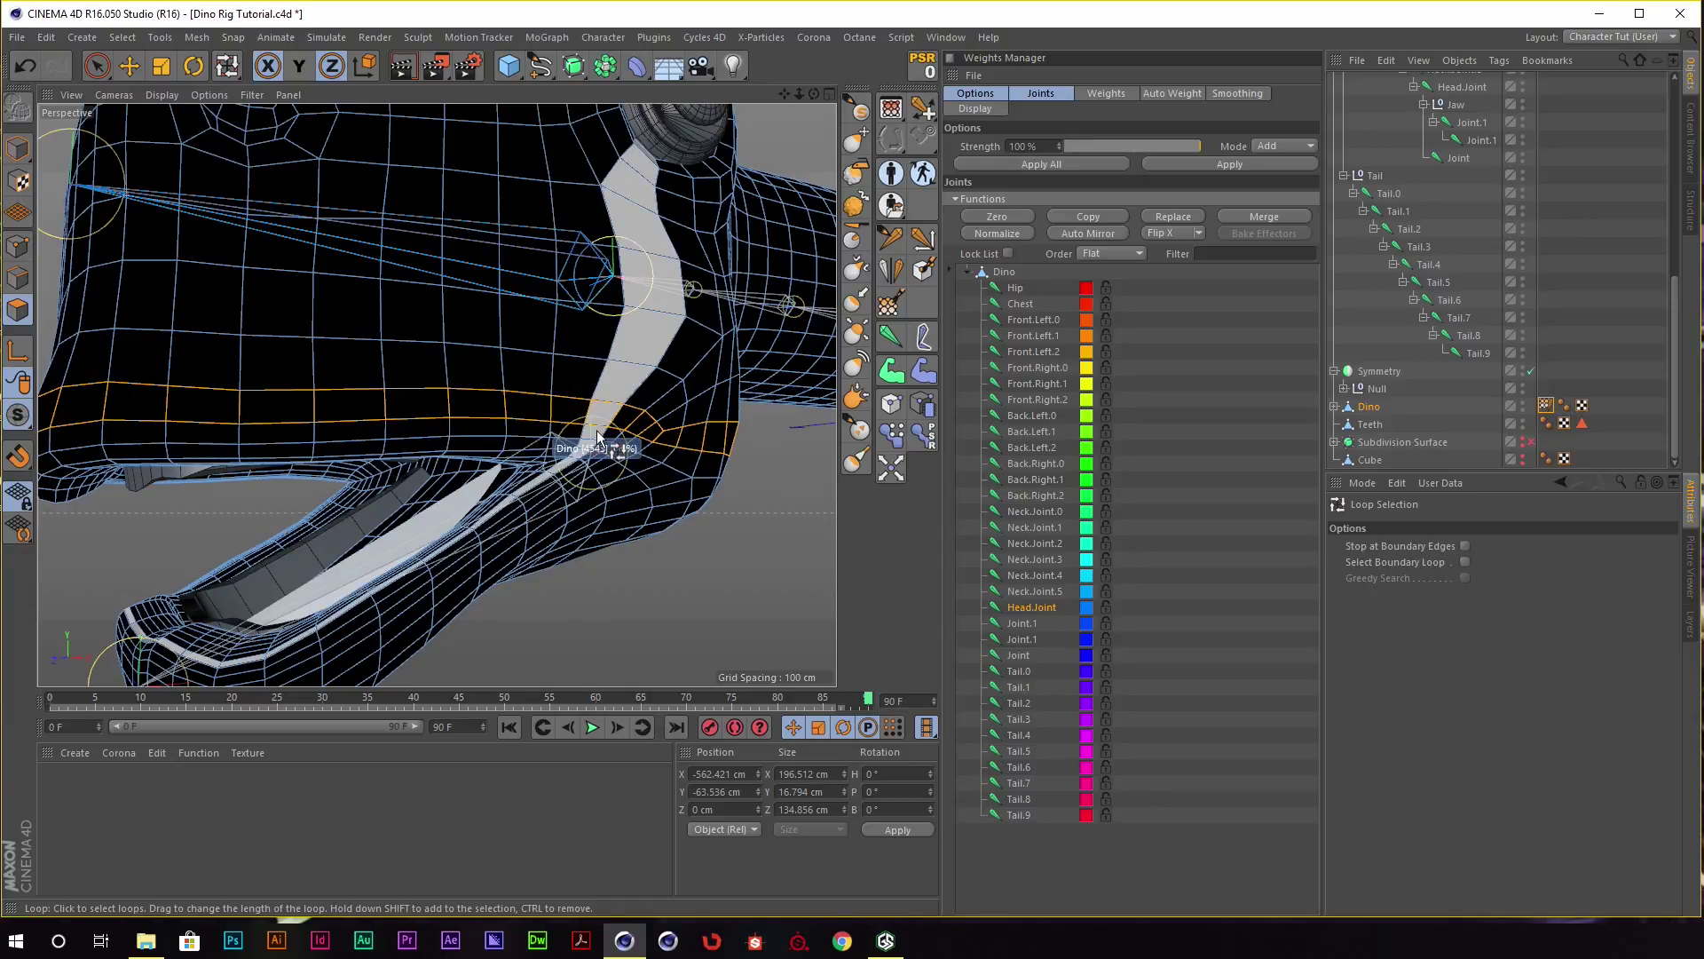
left_click(574, 439, "shift")
left_click_drag(574, 438, 549, 392, "alt")
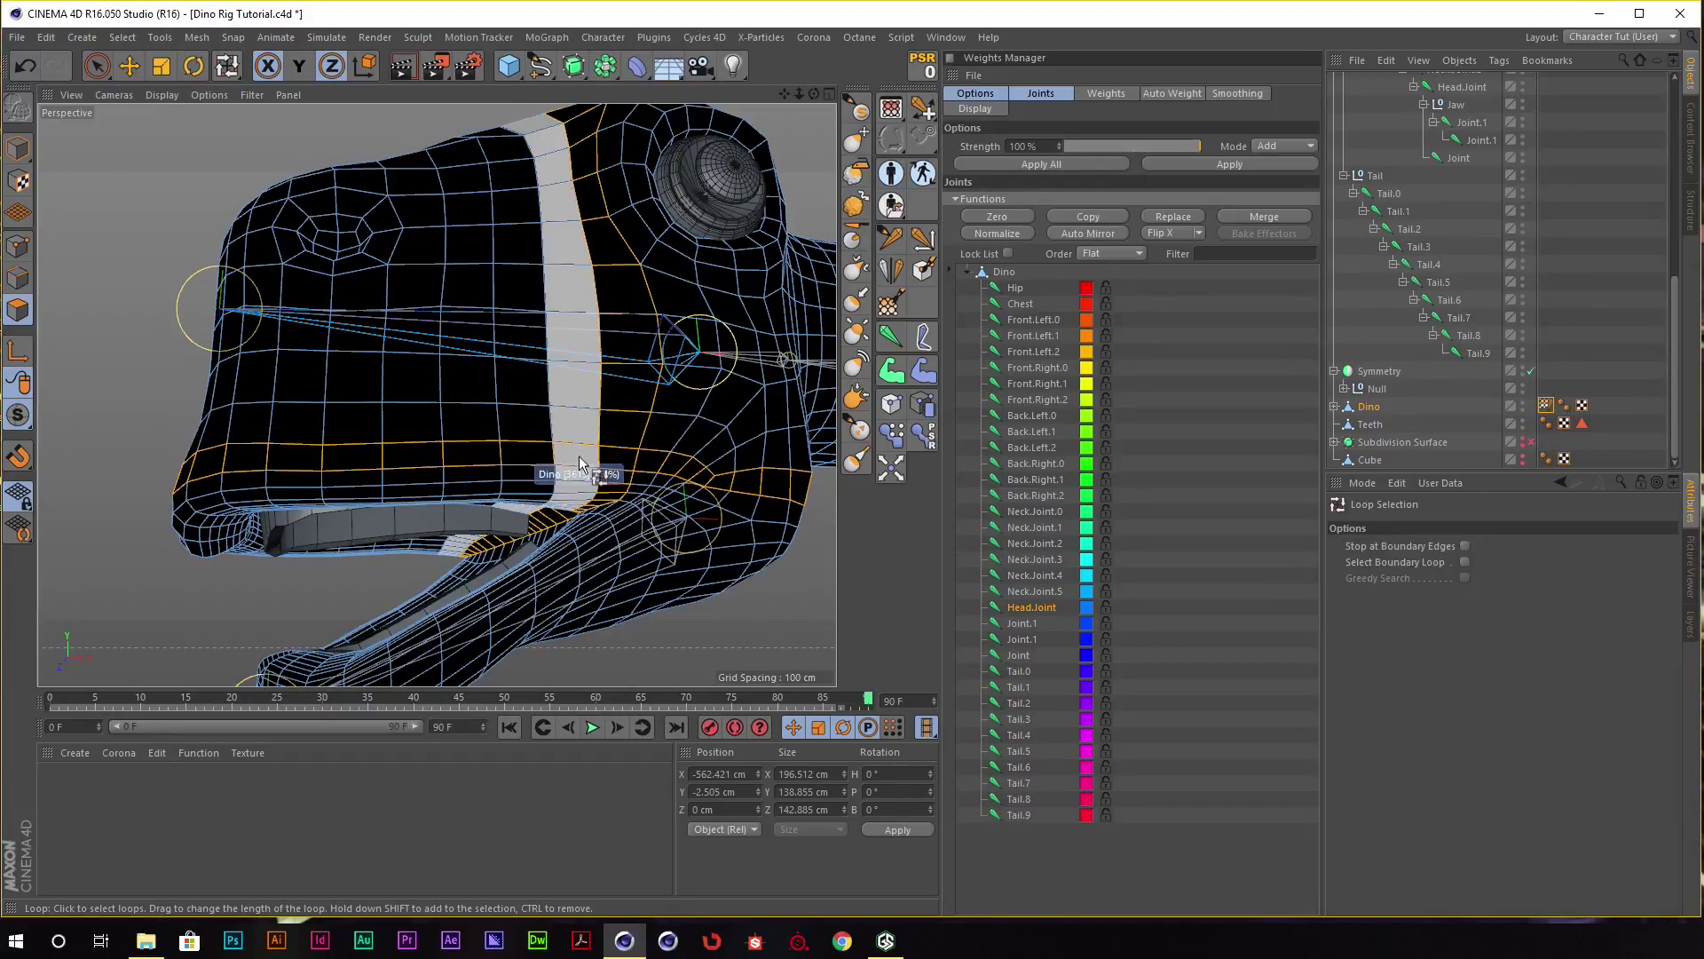
mouse_move(599, 446)
left_mouse_down("alt")
mouse_move(701, 370)
mouse_move(573, 325)
mouse_move(525, 370)
mouse_move(630, 373)
left_mouse_up("alt")
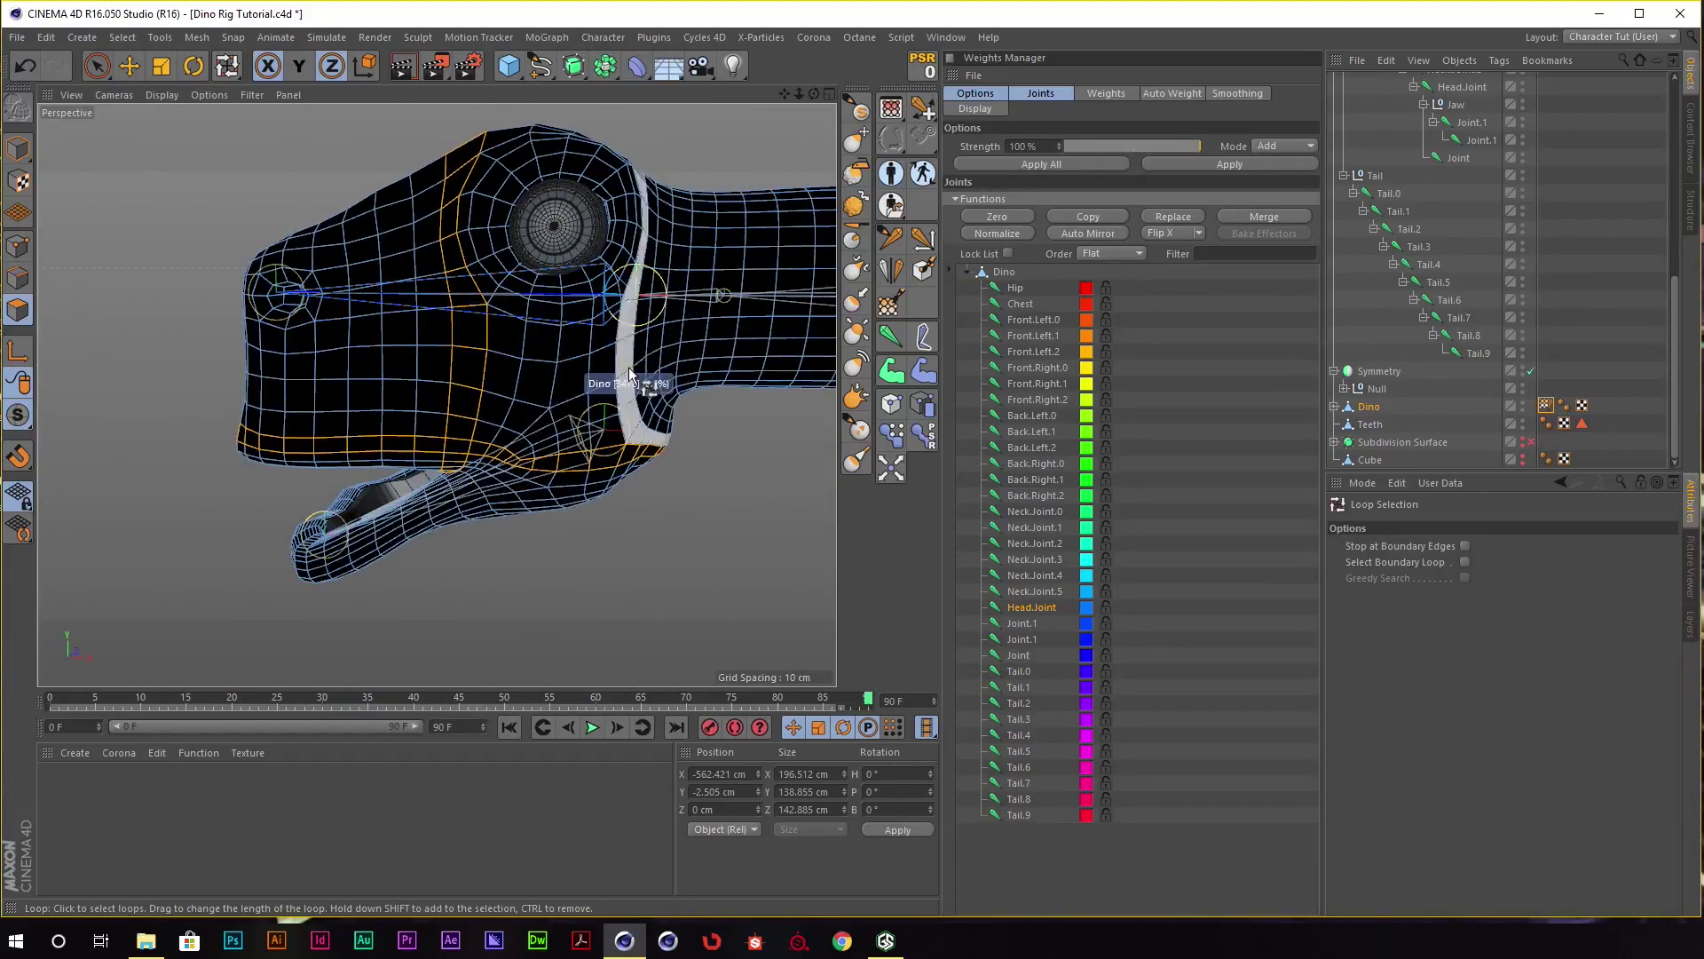
left_click(625, 424)
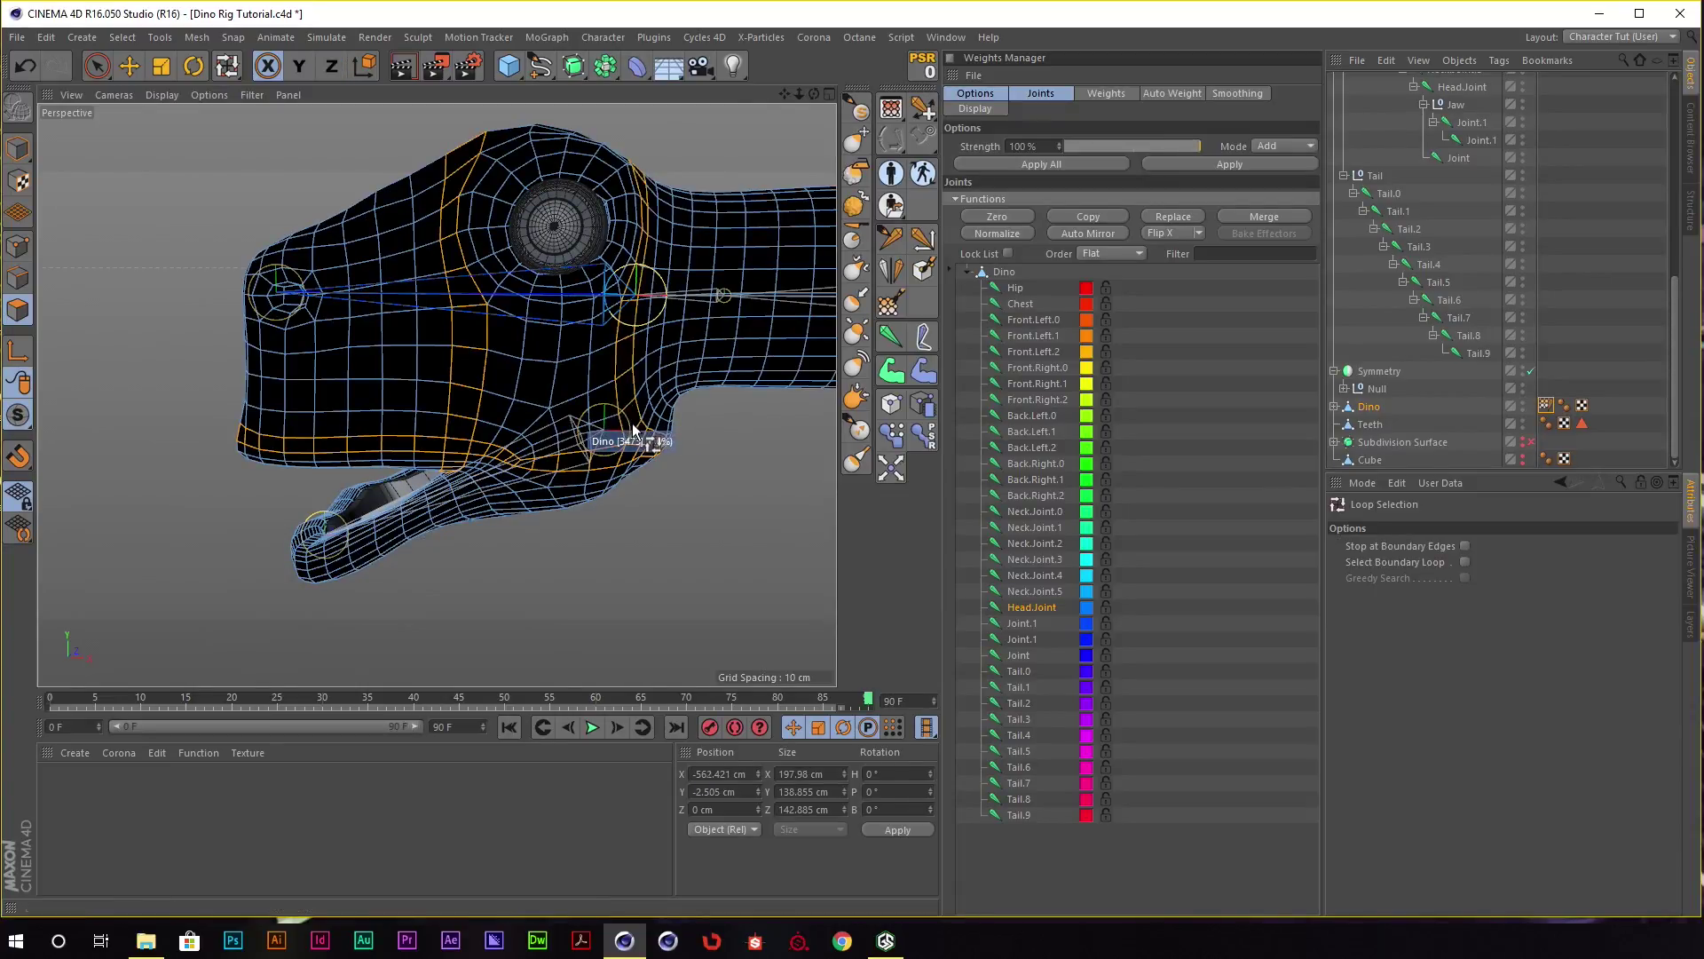
left_click_drag(655, 278, 680, 271, "alt")
Fill-select the upper head inside the loops and weight it fully to Head.Joint.
key("u")
key("f")
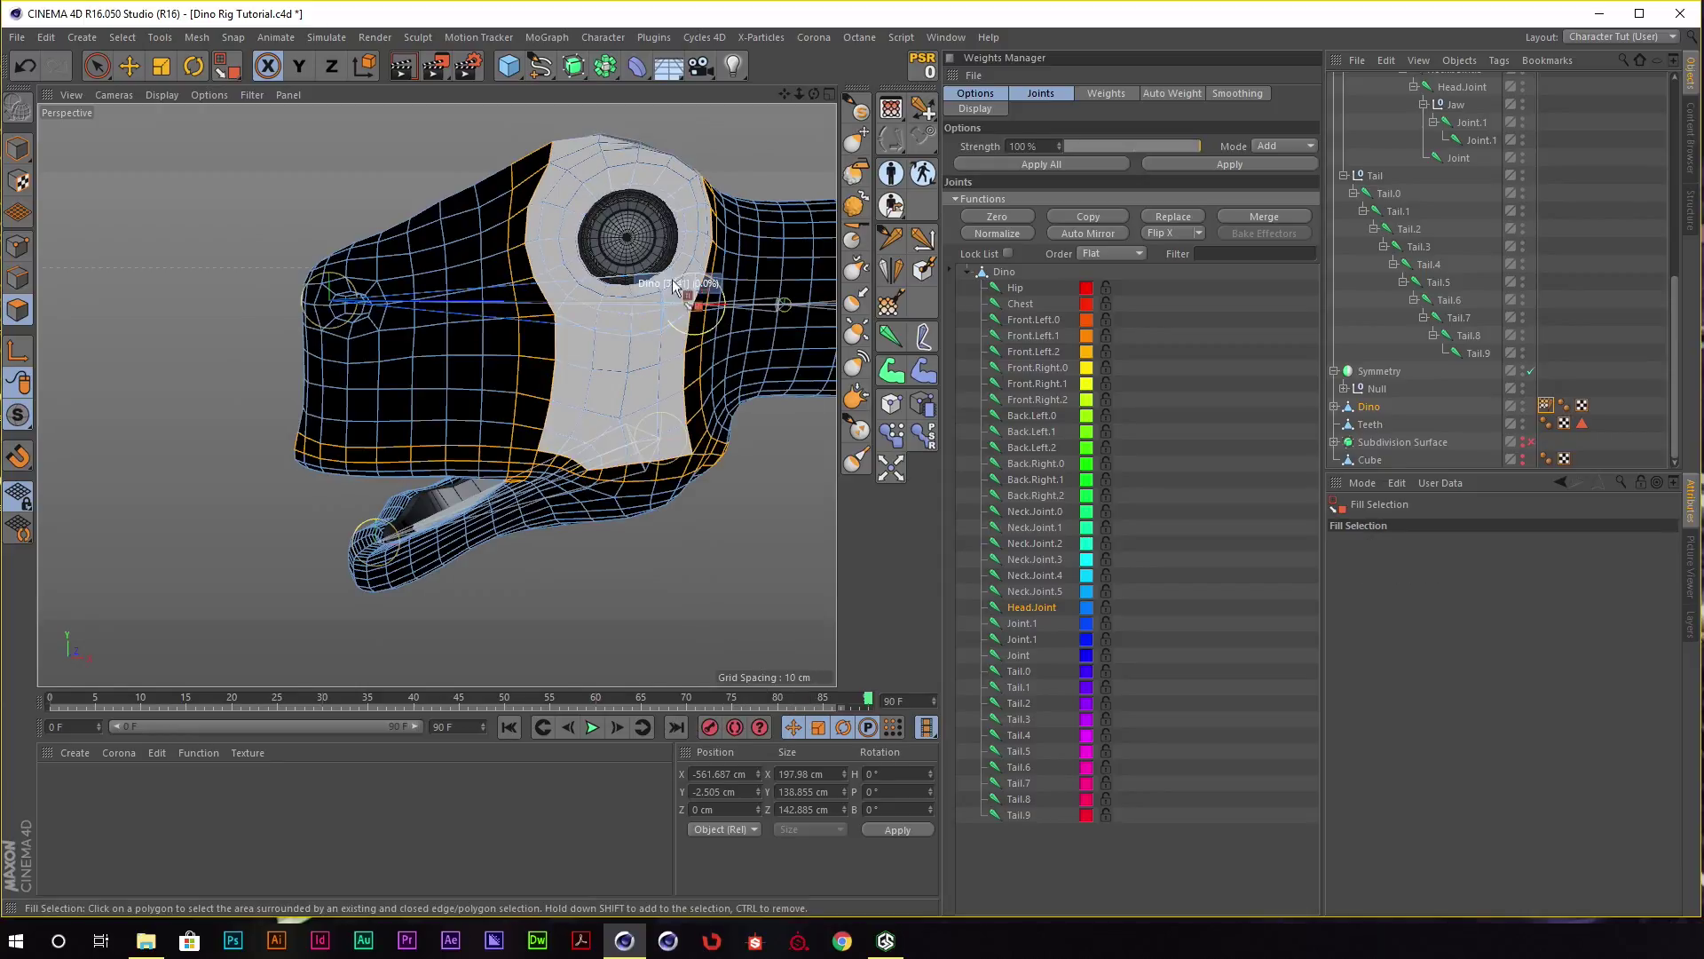
left_click(684, 284)
left_click(267, 335, "shift")
mouse_move(267, 334)
left_mouse_down("alt")
mouse_move(592, 284)
mouse_move(685, 324)
mouse_move(659, 266)
mouse_move(619, 353)
mouse_move(675, 372)
mouse_move(746, 342)
mouse_move(361, 381)
mouse_move(474, 316)
left_mouse_up("alt")
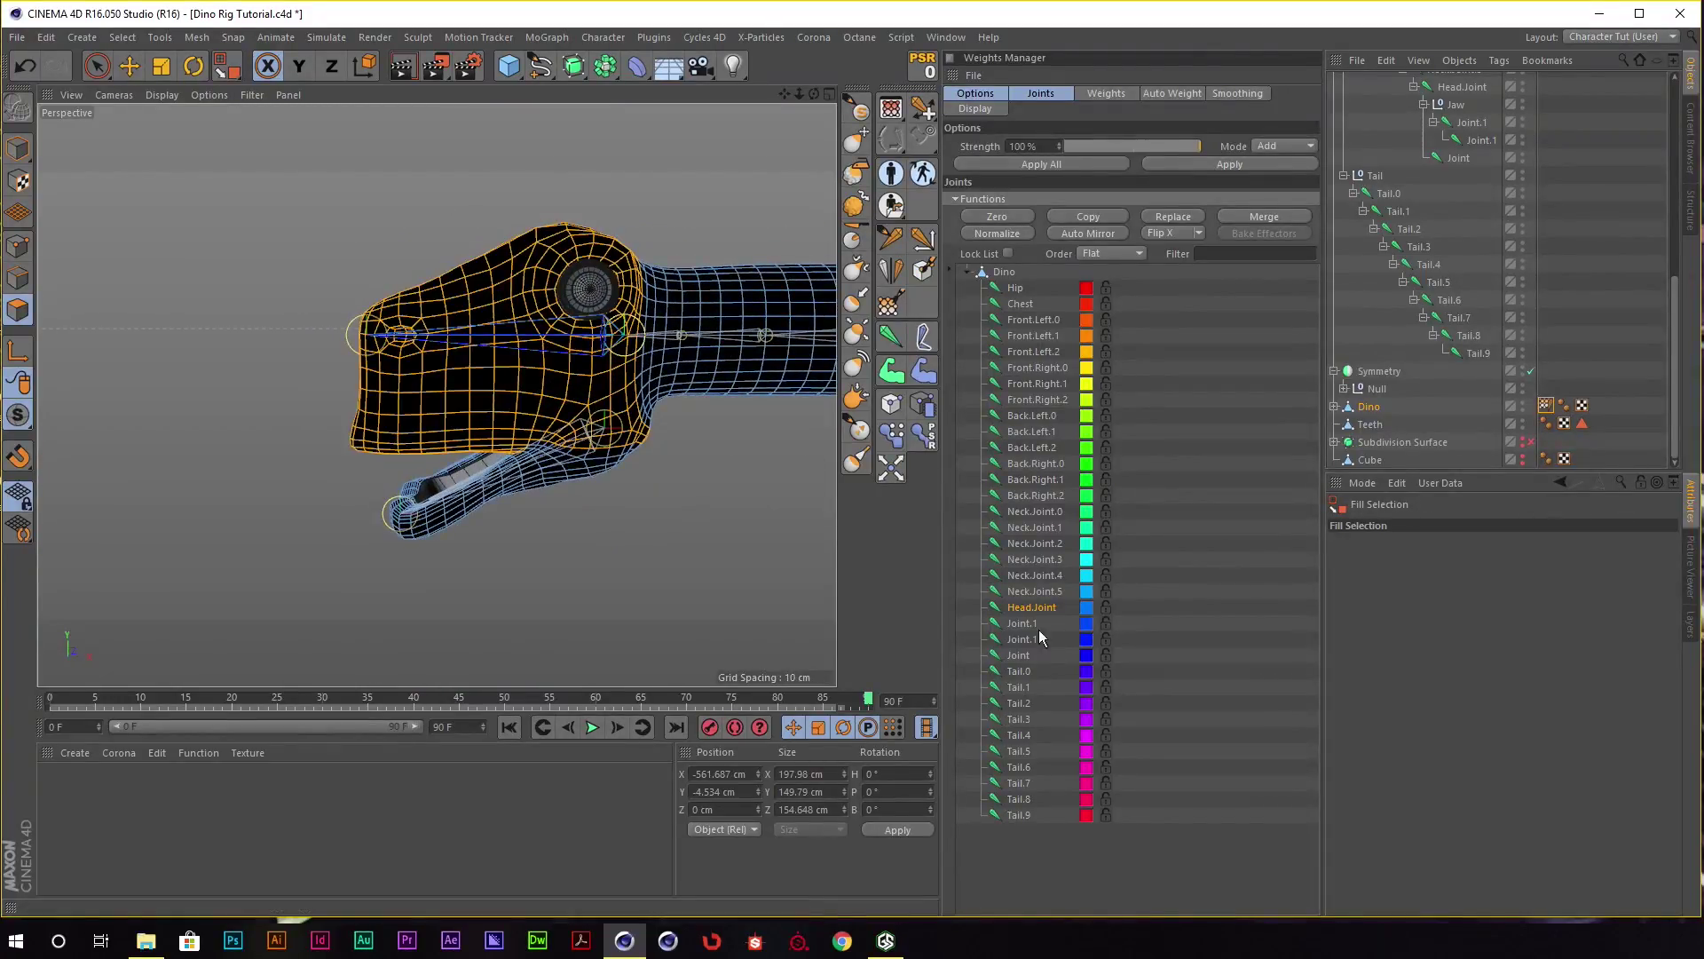
left_click(1265, 167)
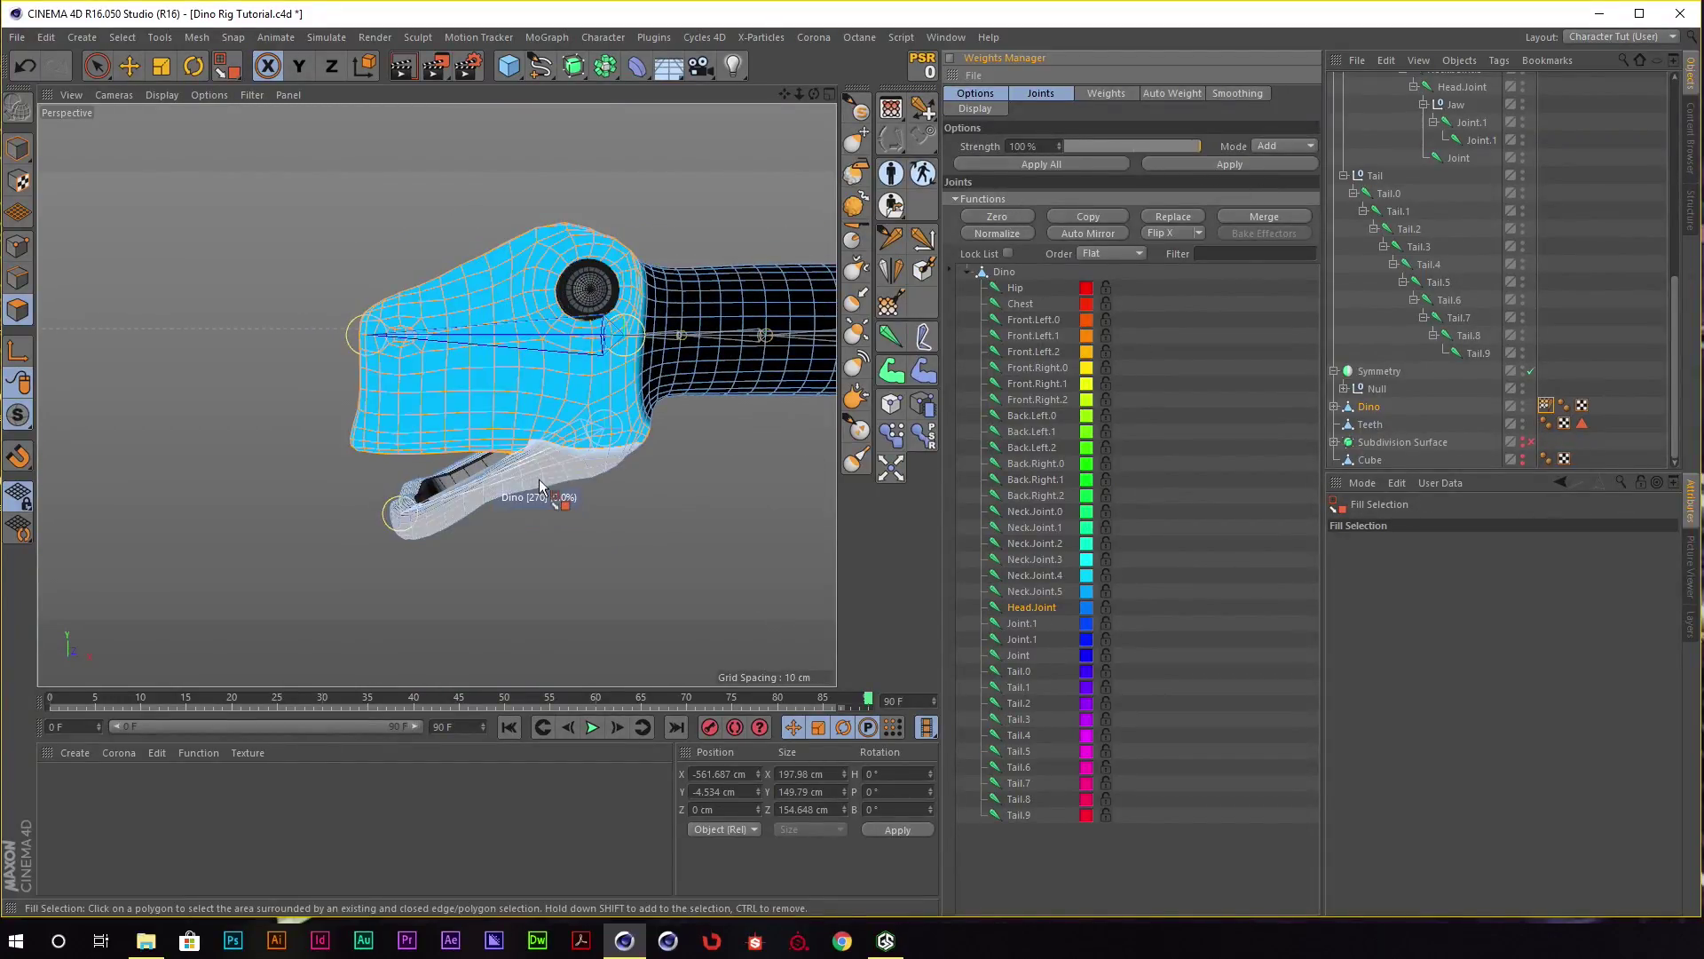
Fill-select the lower jaw polygons and weight them to Joint.1.
left_click(565, 477)
scroll(566, 470, "up", 3)
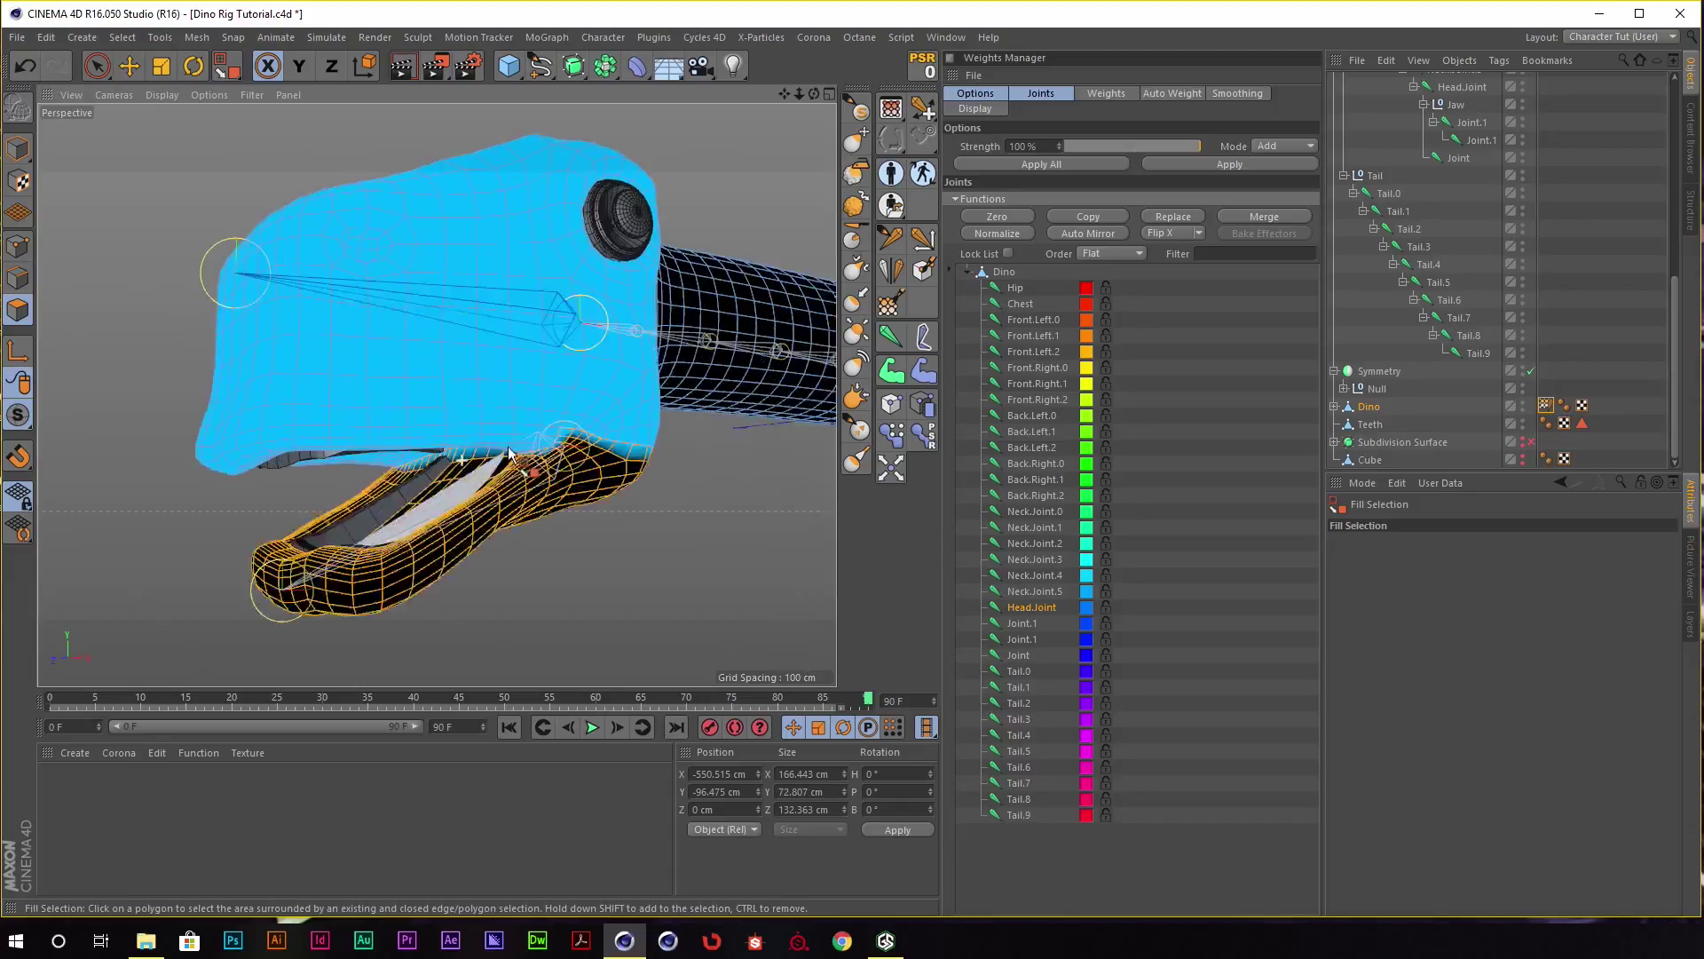
scroll(566, 459, "up", 3)
left_click_drag(566, 457, 532, 461, "alt")
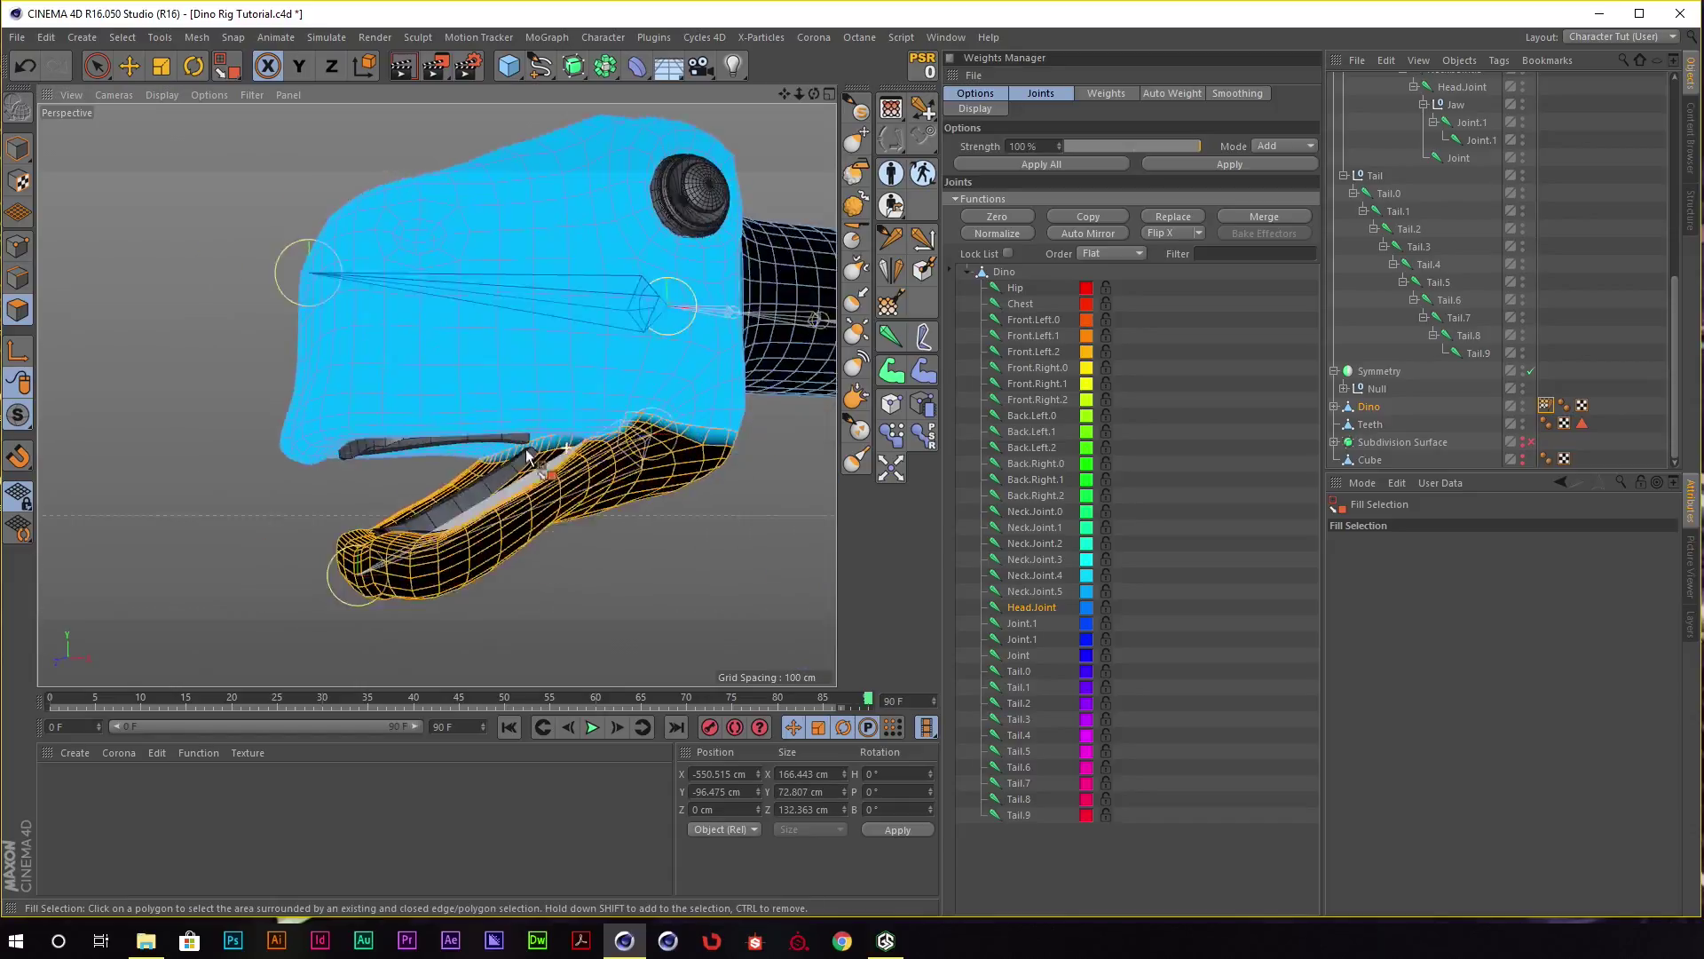
left_click(1033, 625)
left_click(1021, 623)
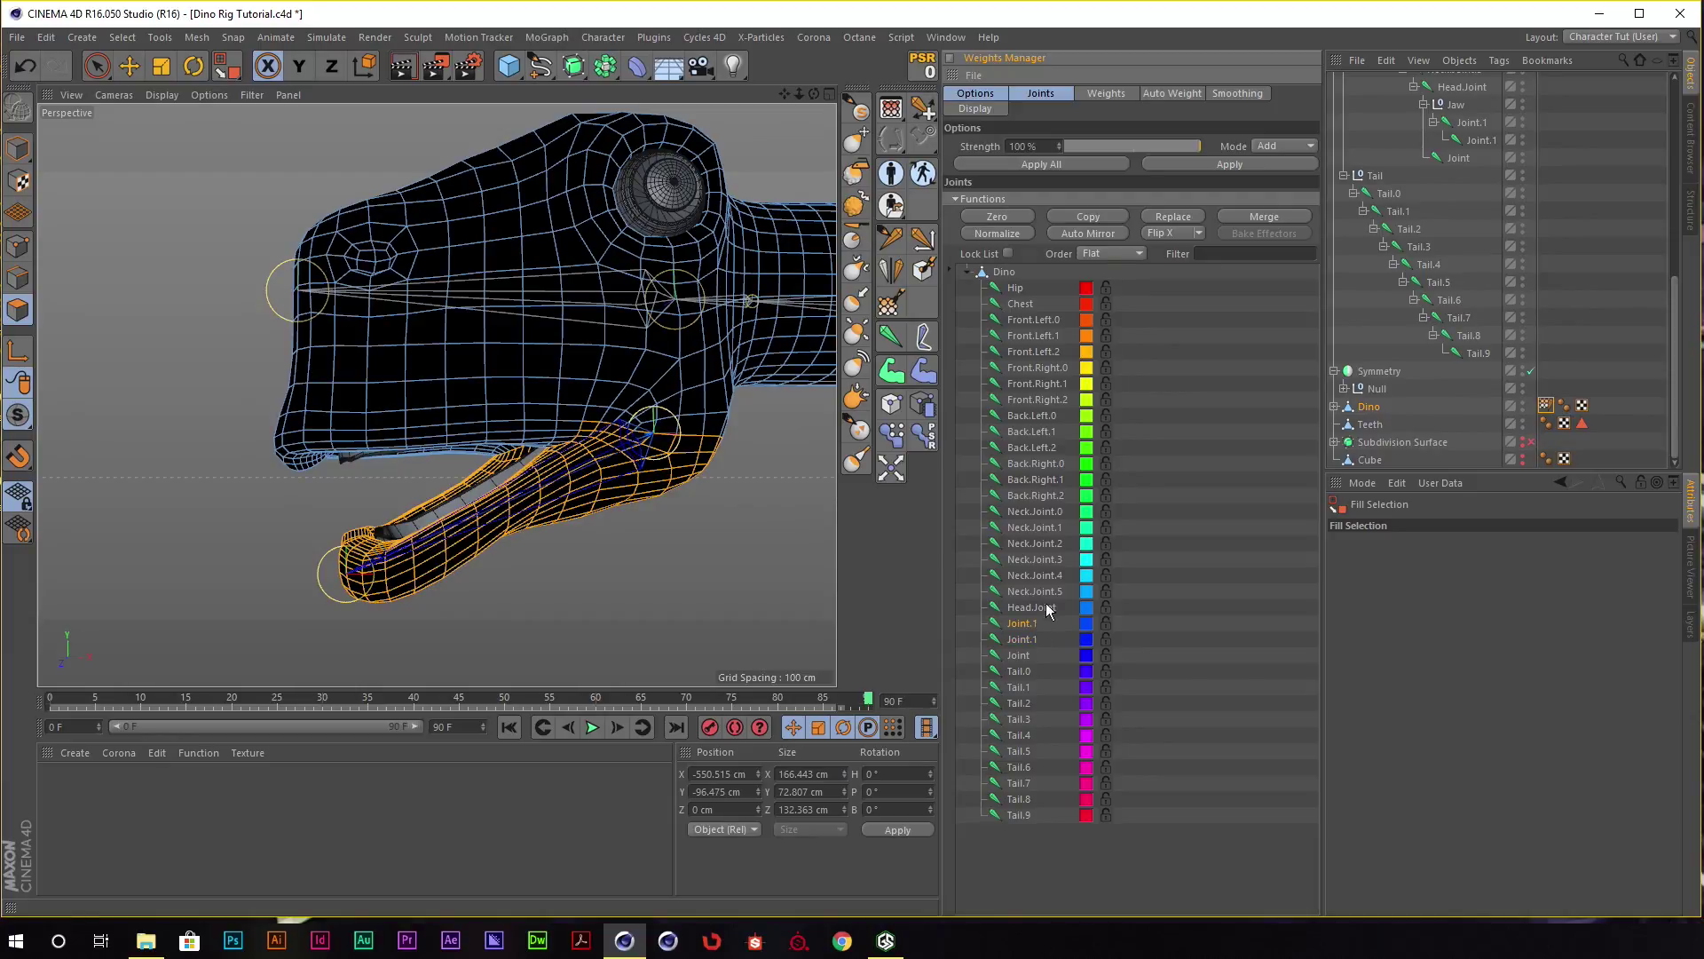
left_click(1255, 164)
Select the neck joints and Head.Joint in the Weights Manager, then choose Tail.0.
left_click_drag(565, 331, 590, 324, "alt")
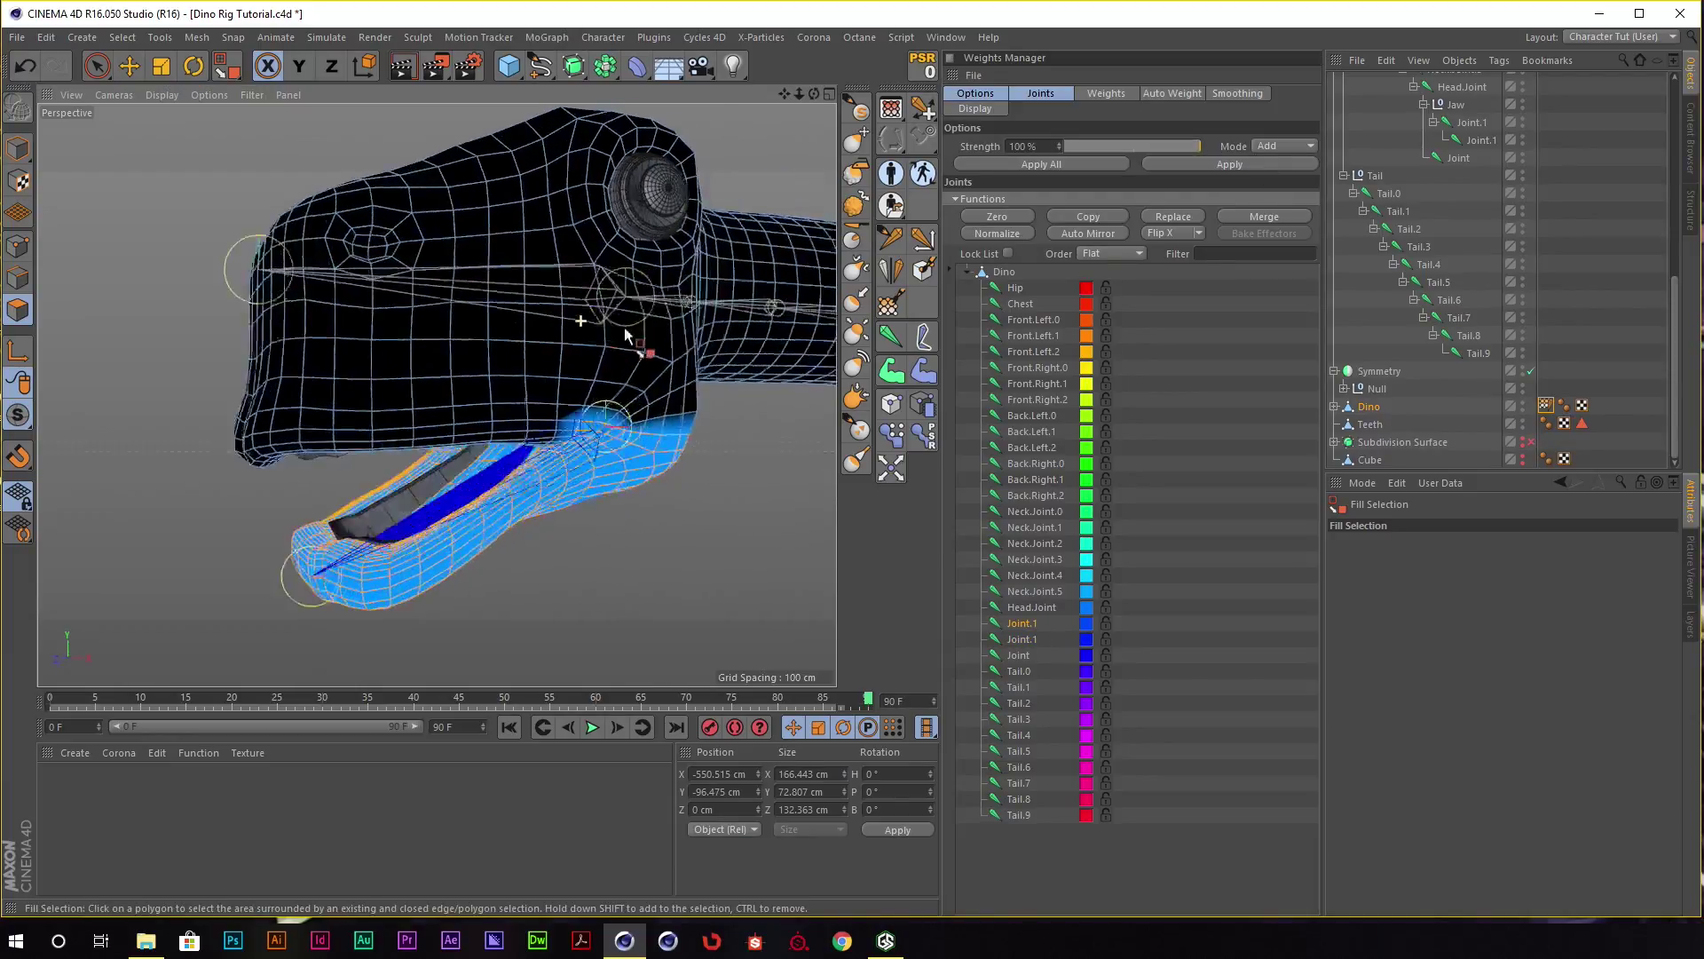
scroll(638, 372, "down", 5)
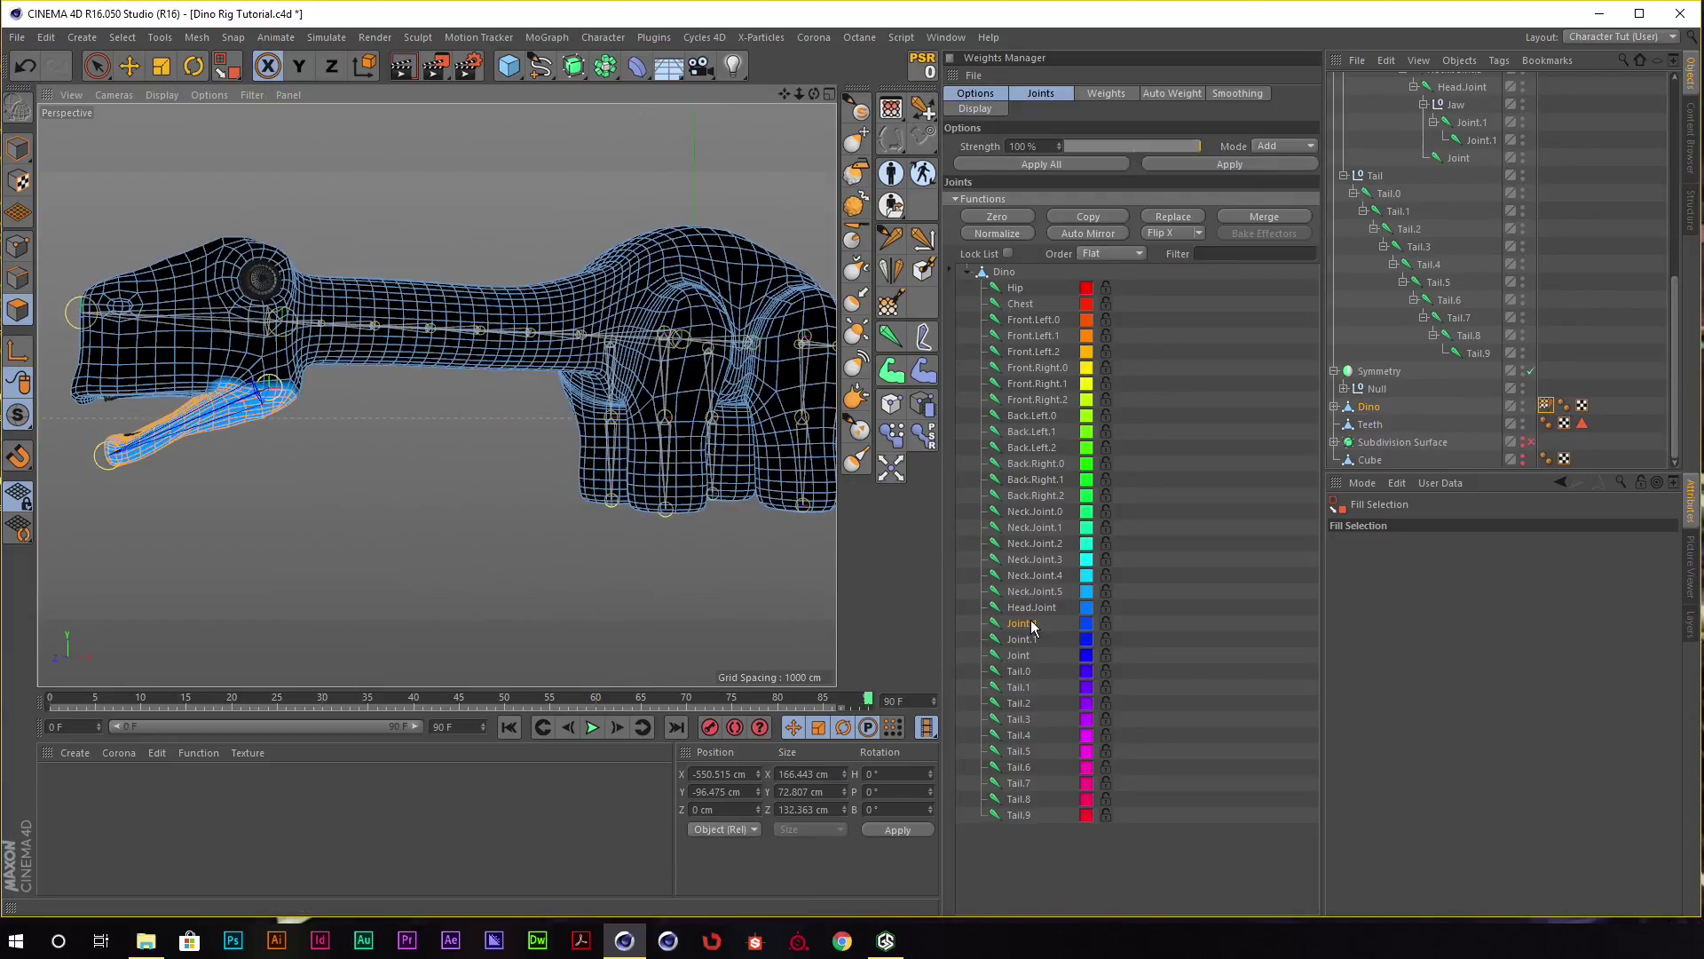
left_click(1045, 517, "shift")
mouse_move(571, 362)
left_mouse_down("alt")
mouse_move(590, 495)
mouse_move(313, 251)
mouse_move(533, 355)
left_mouse_up("alt")
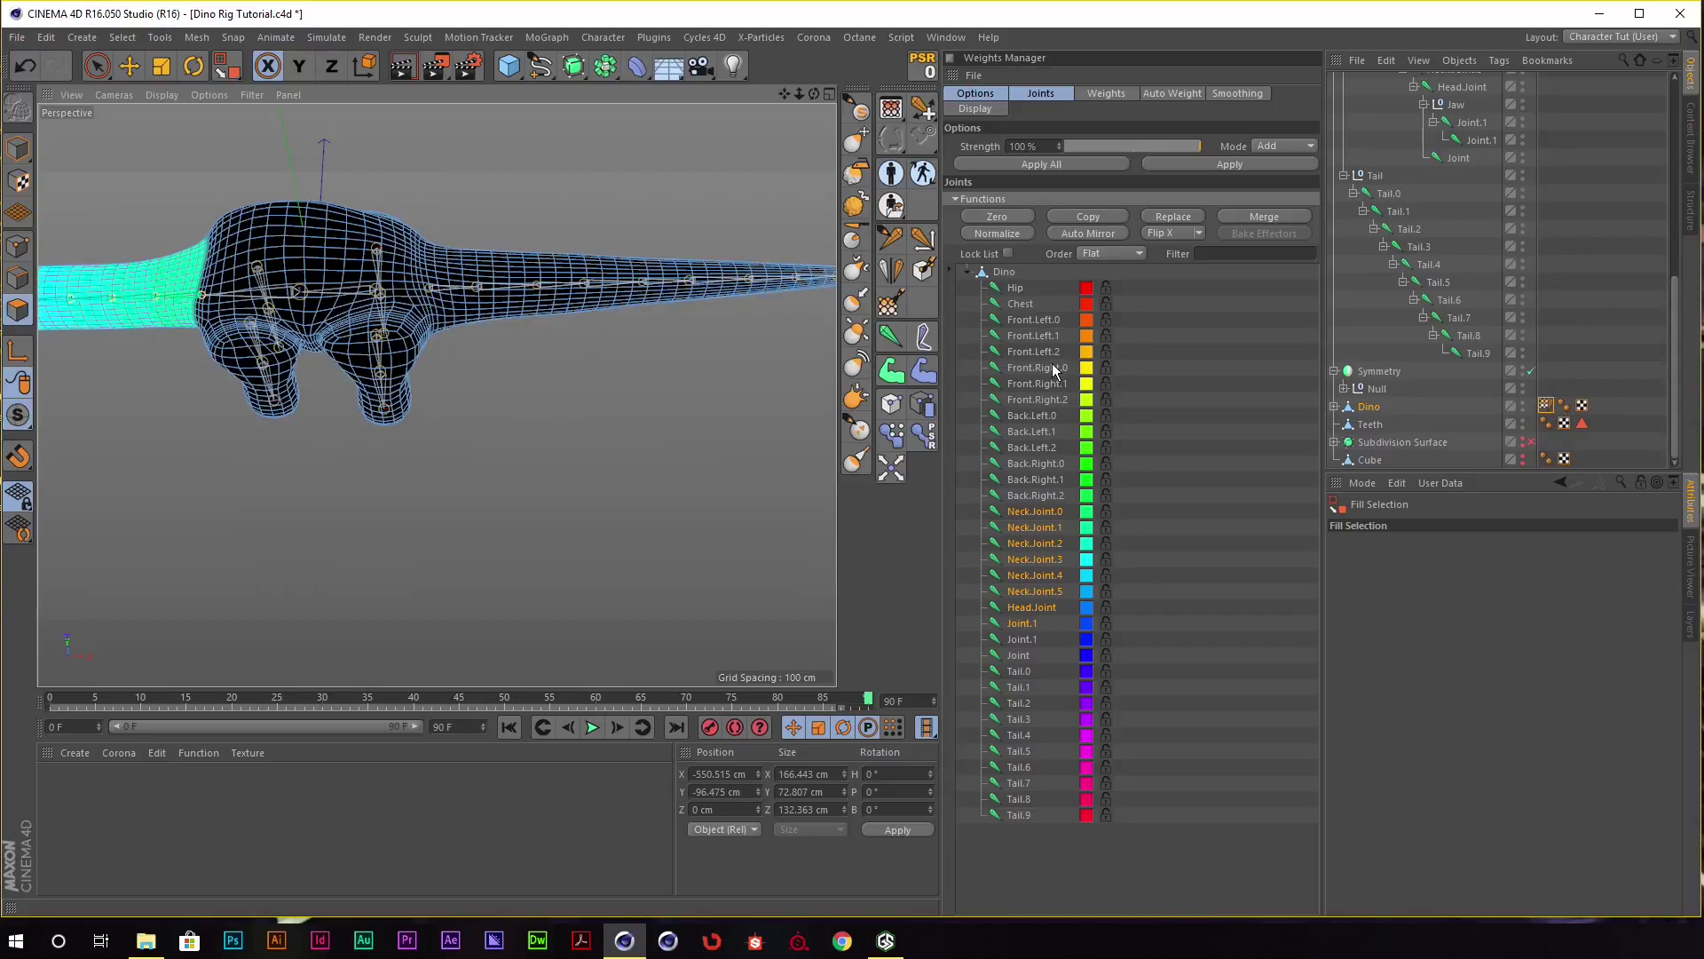
left_click(1025, 671)
Split the viewport into four views and frame the dino's hips and tail in the front view.
left_click_drag(533, 337, 422, 216, "alt")
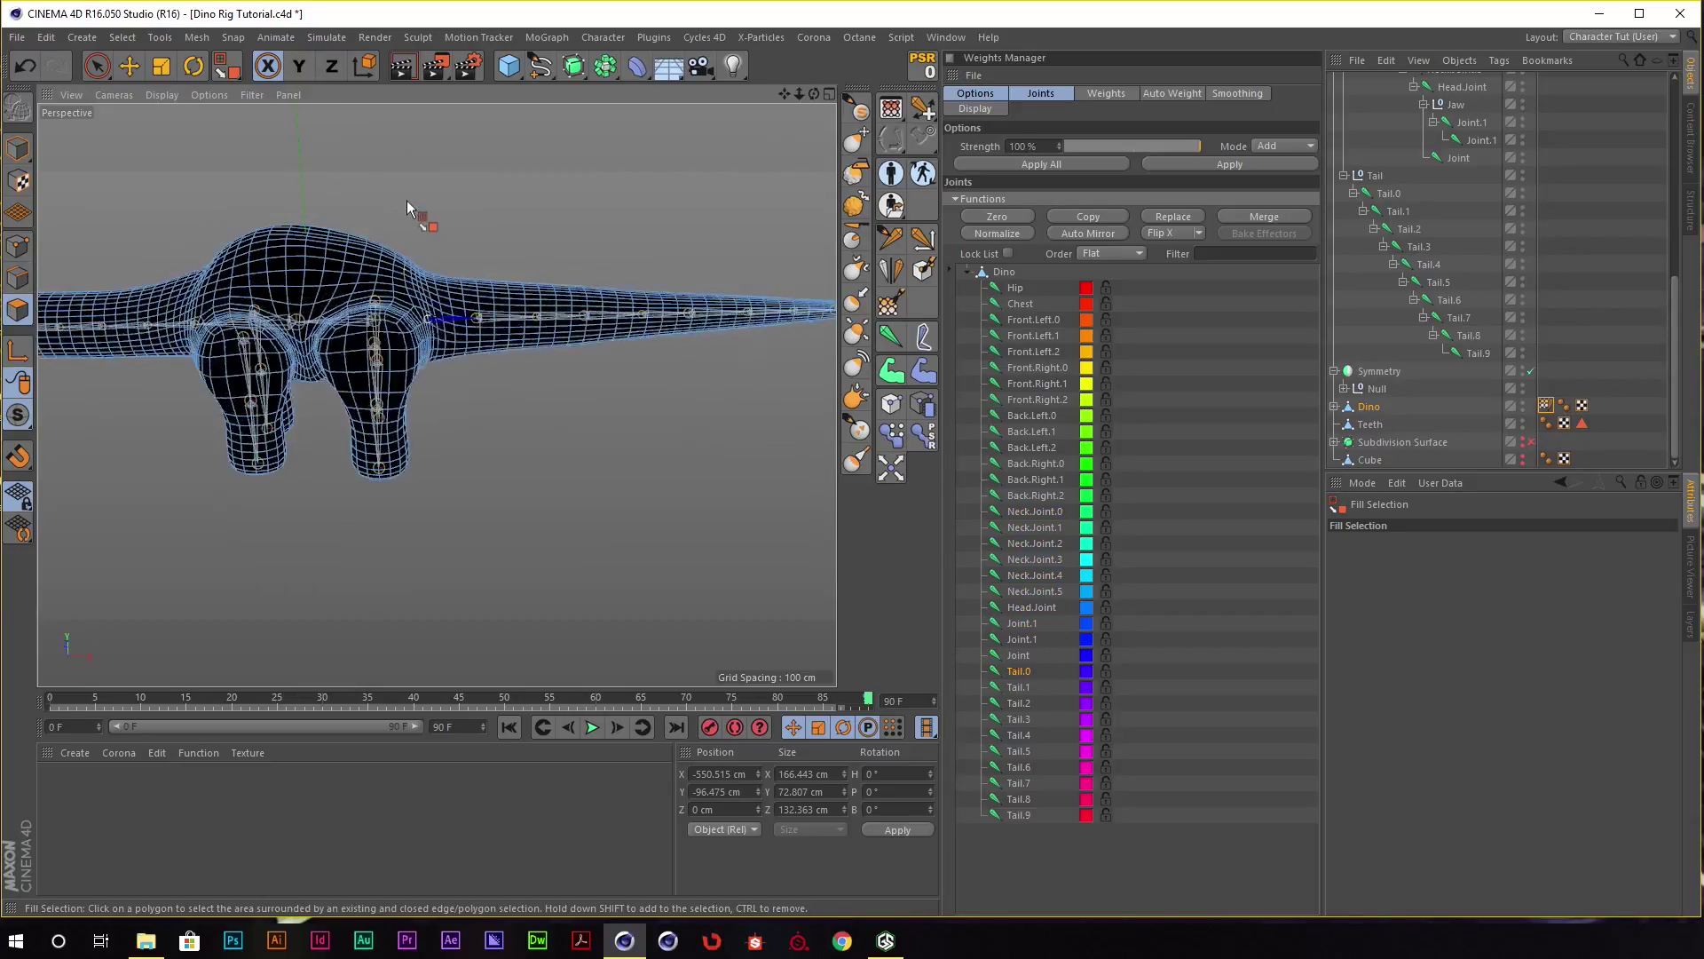
scroll(435, 226, "up", 3)
key("u")
key("l")
scroll(586, 341, "up", 3)
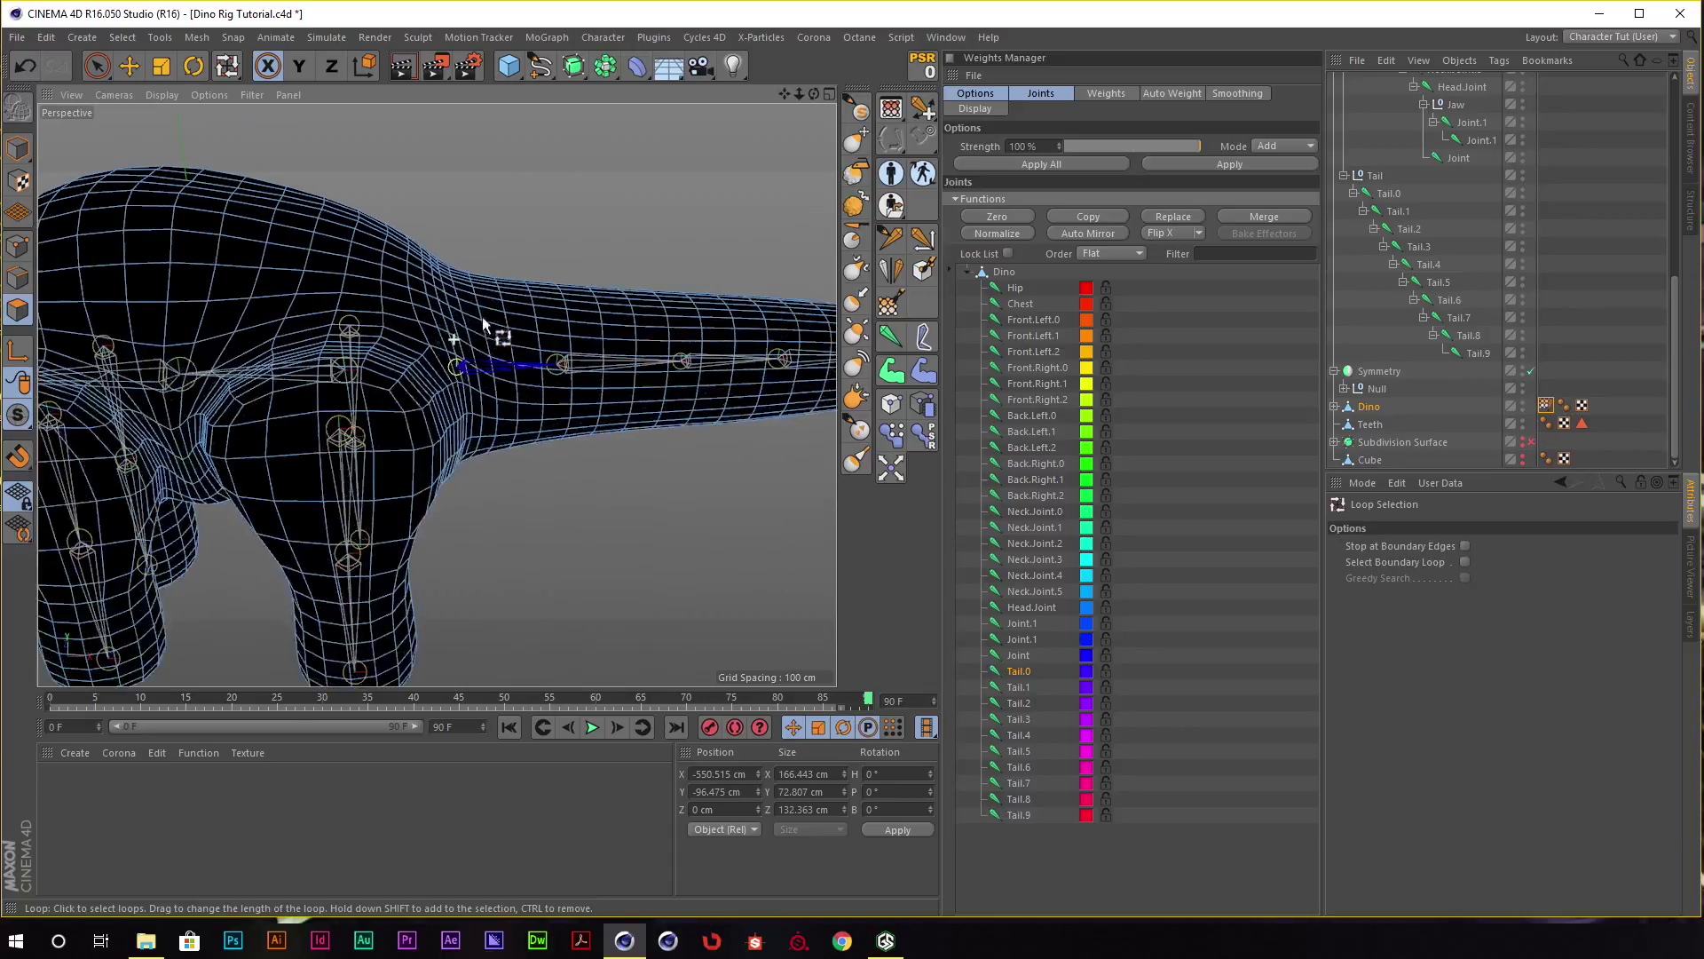
left_click_drag(585, 342, 488, 258, "alt")
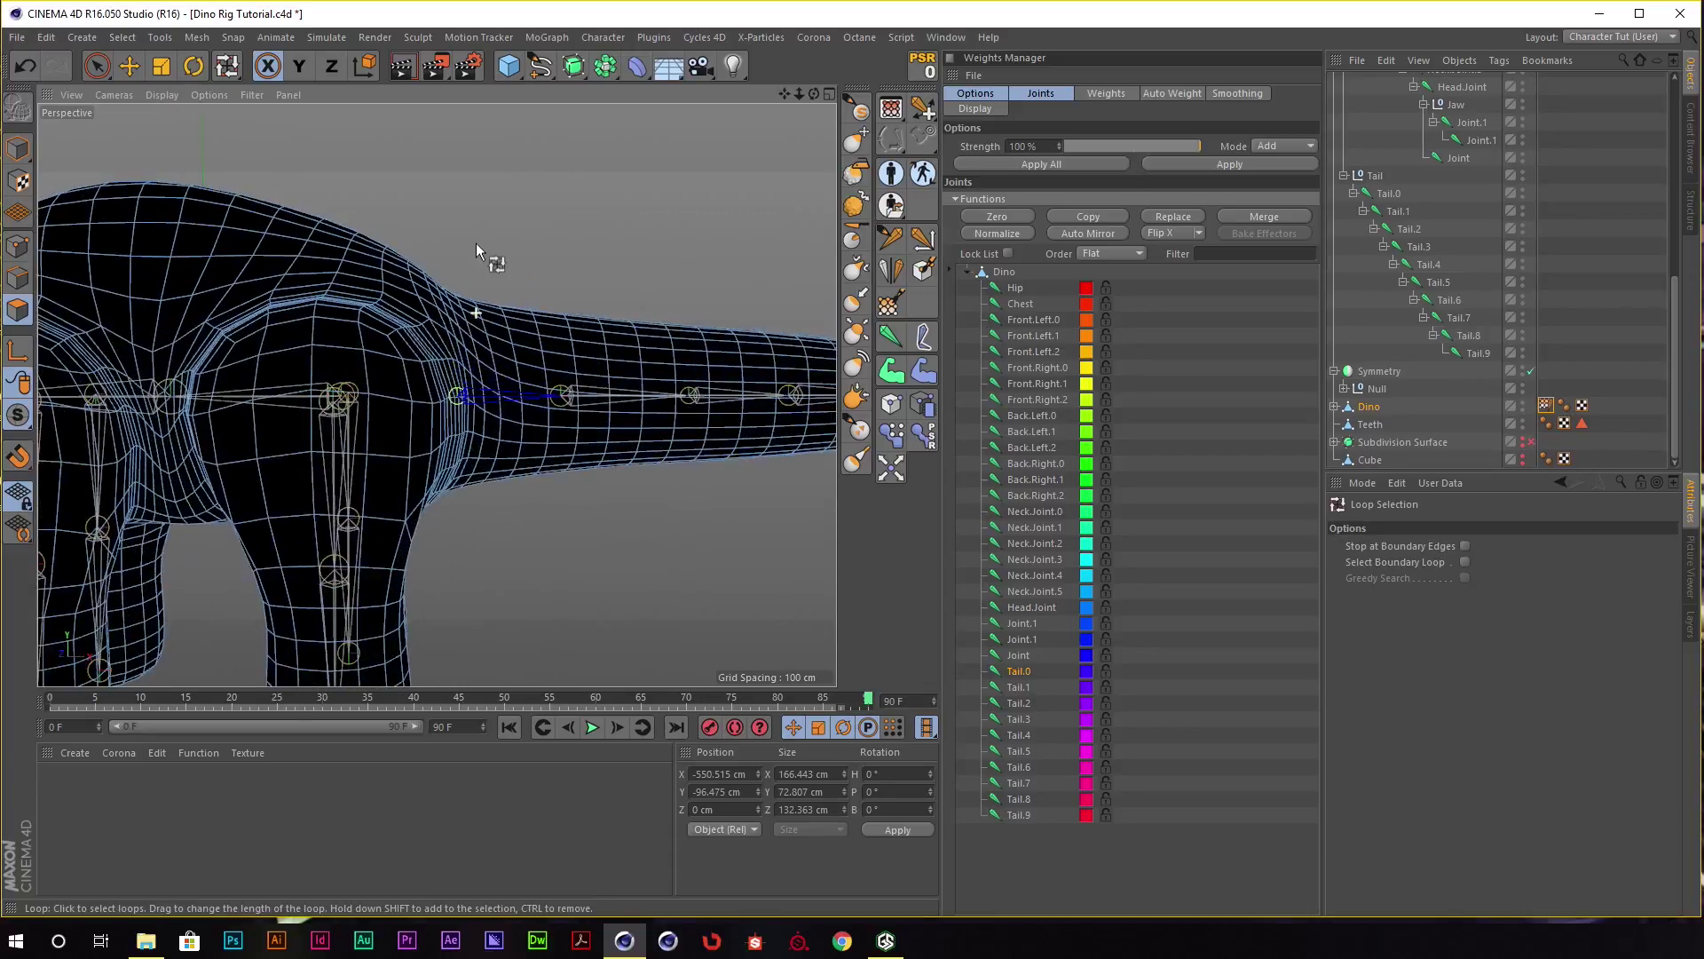
left_click(827, 91)
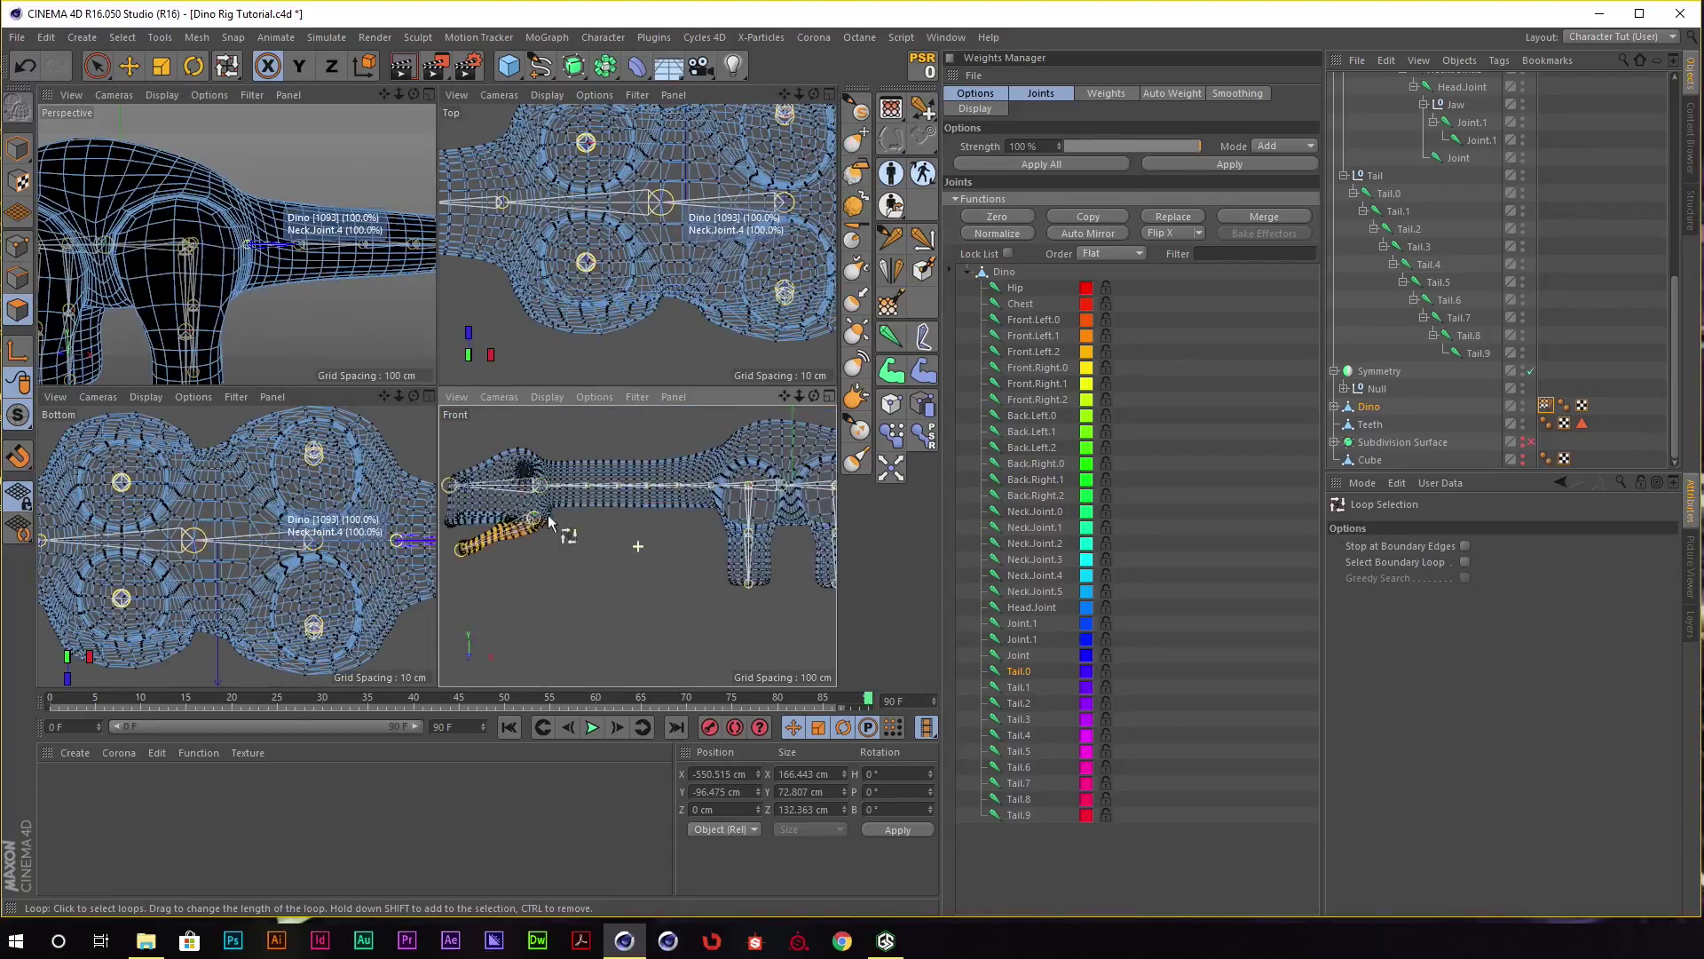
key("e")
middle_click_drag(547, 526, 518, 534, "alt")
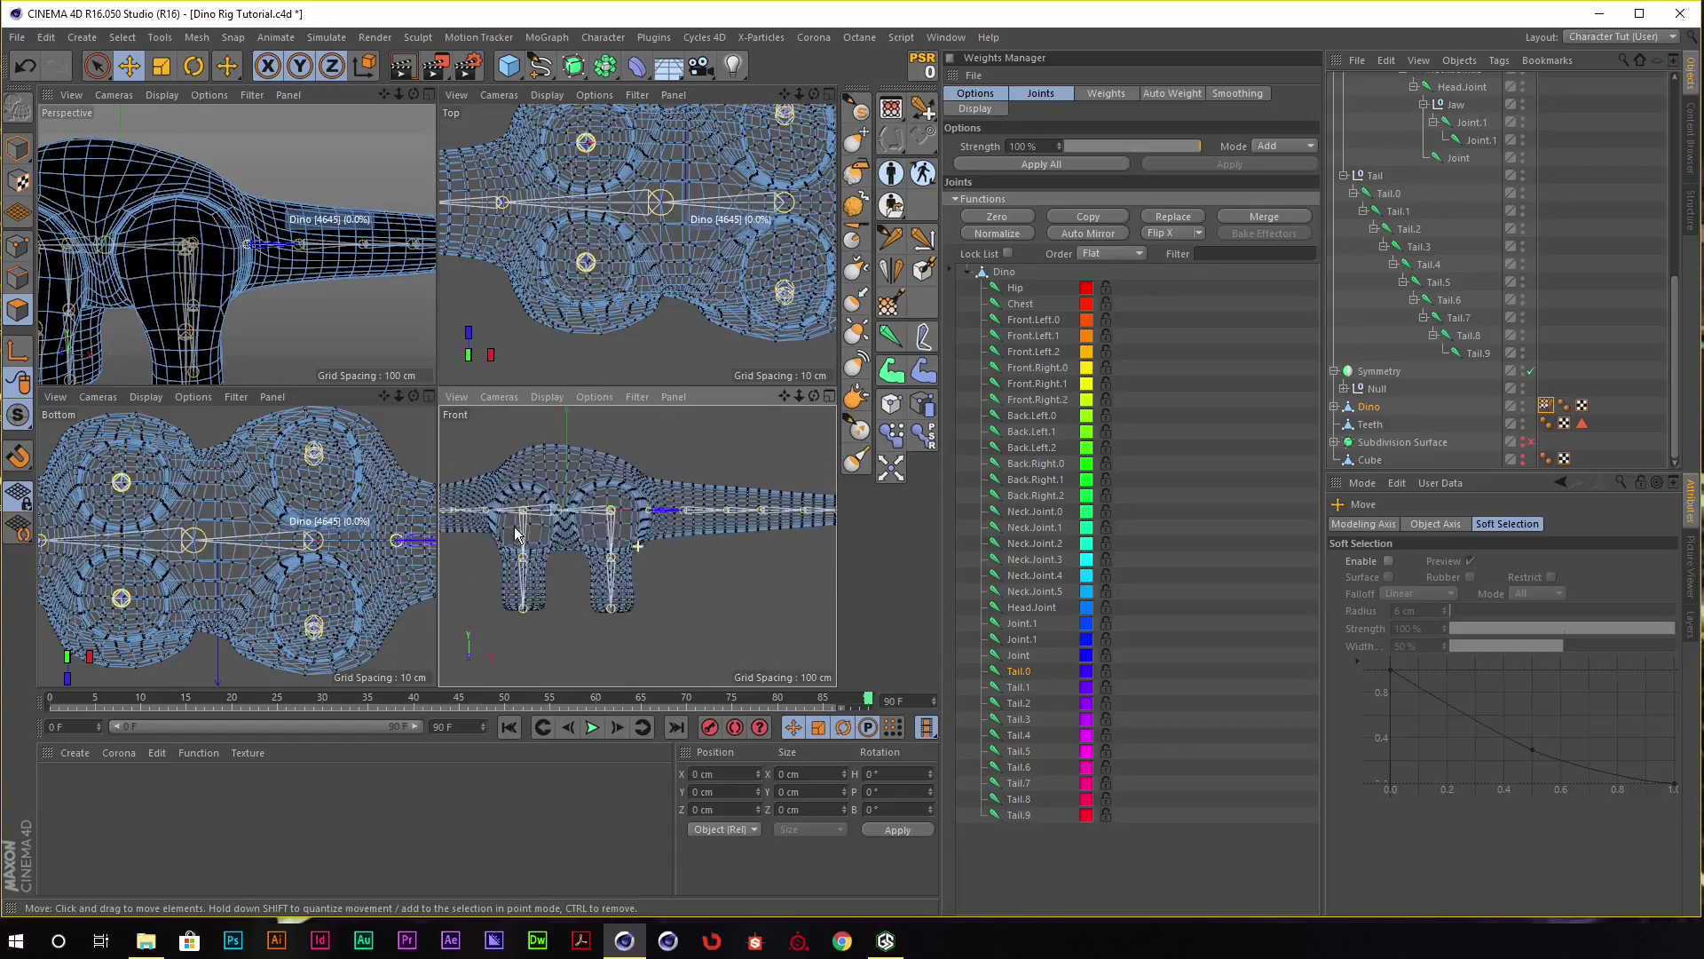
scroll(516, 533, "up", 3)
scroll(532, 524, "up", 2)
Loop-select two tail-base loops, fill between them and weight the region to Tail.0.
key("u")
key("l")
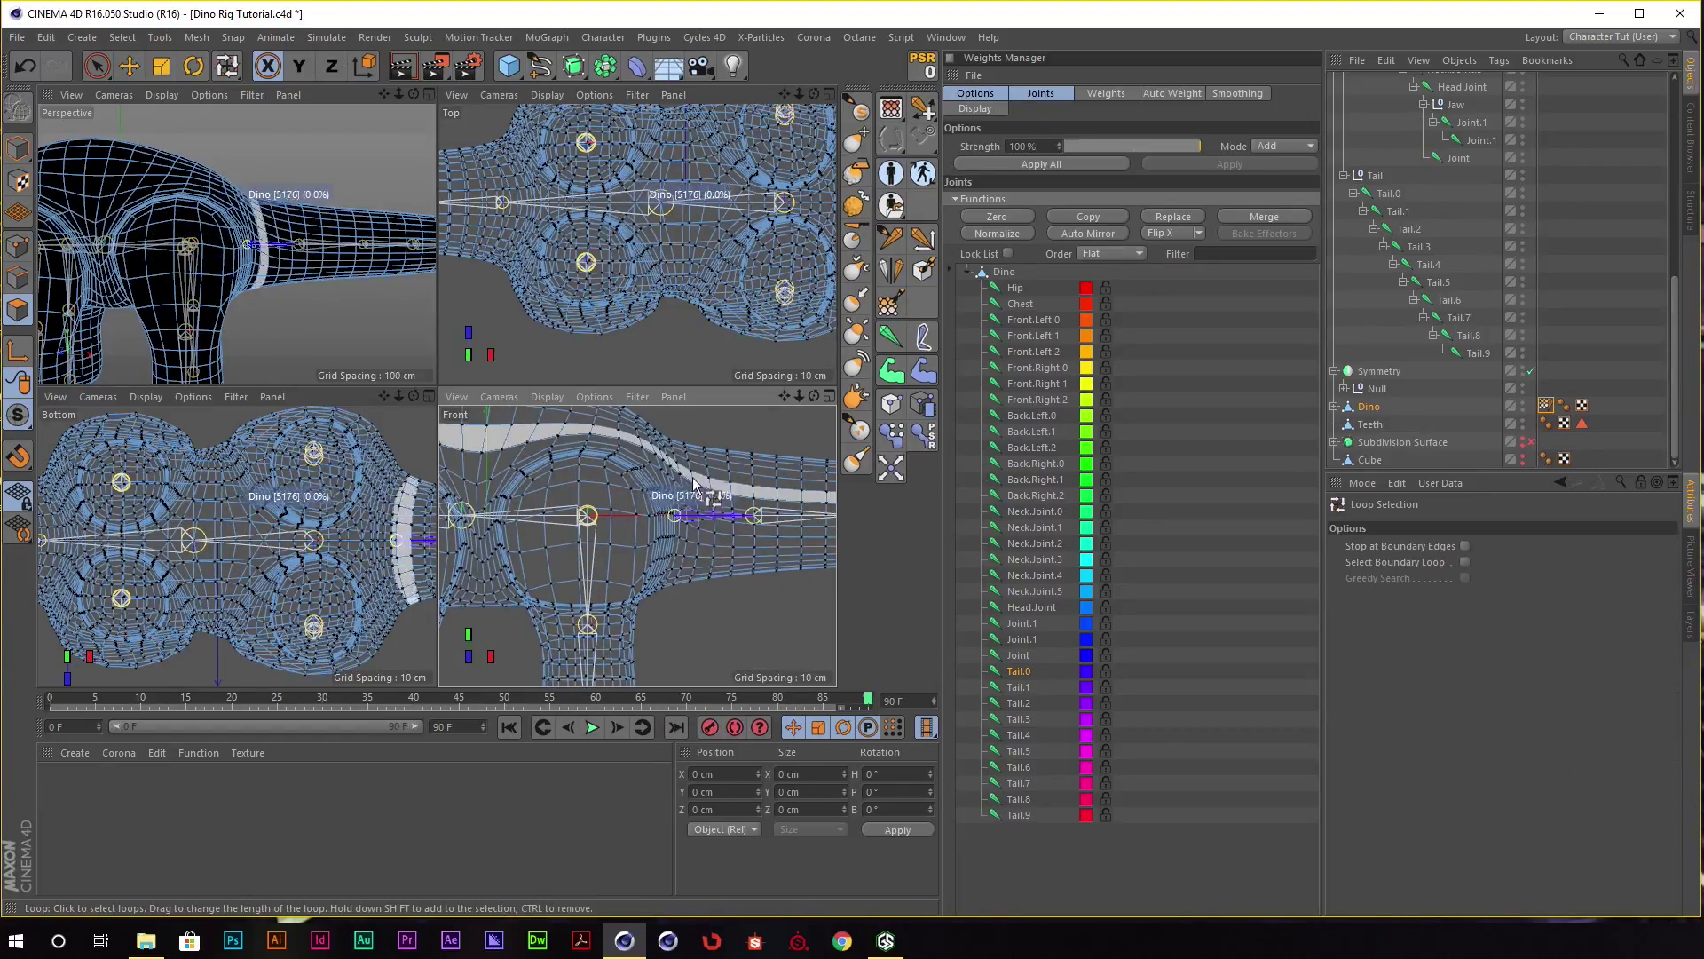
scroll(693, 486, "up", 2)
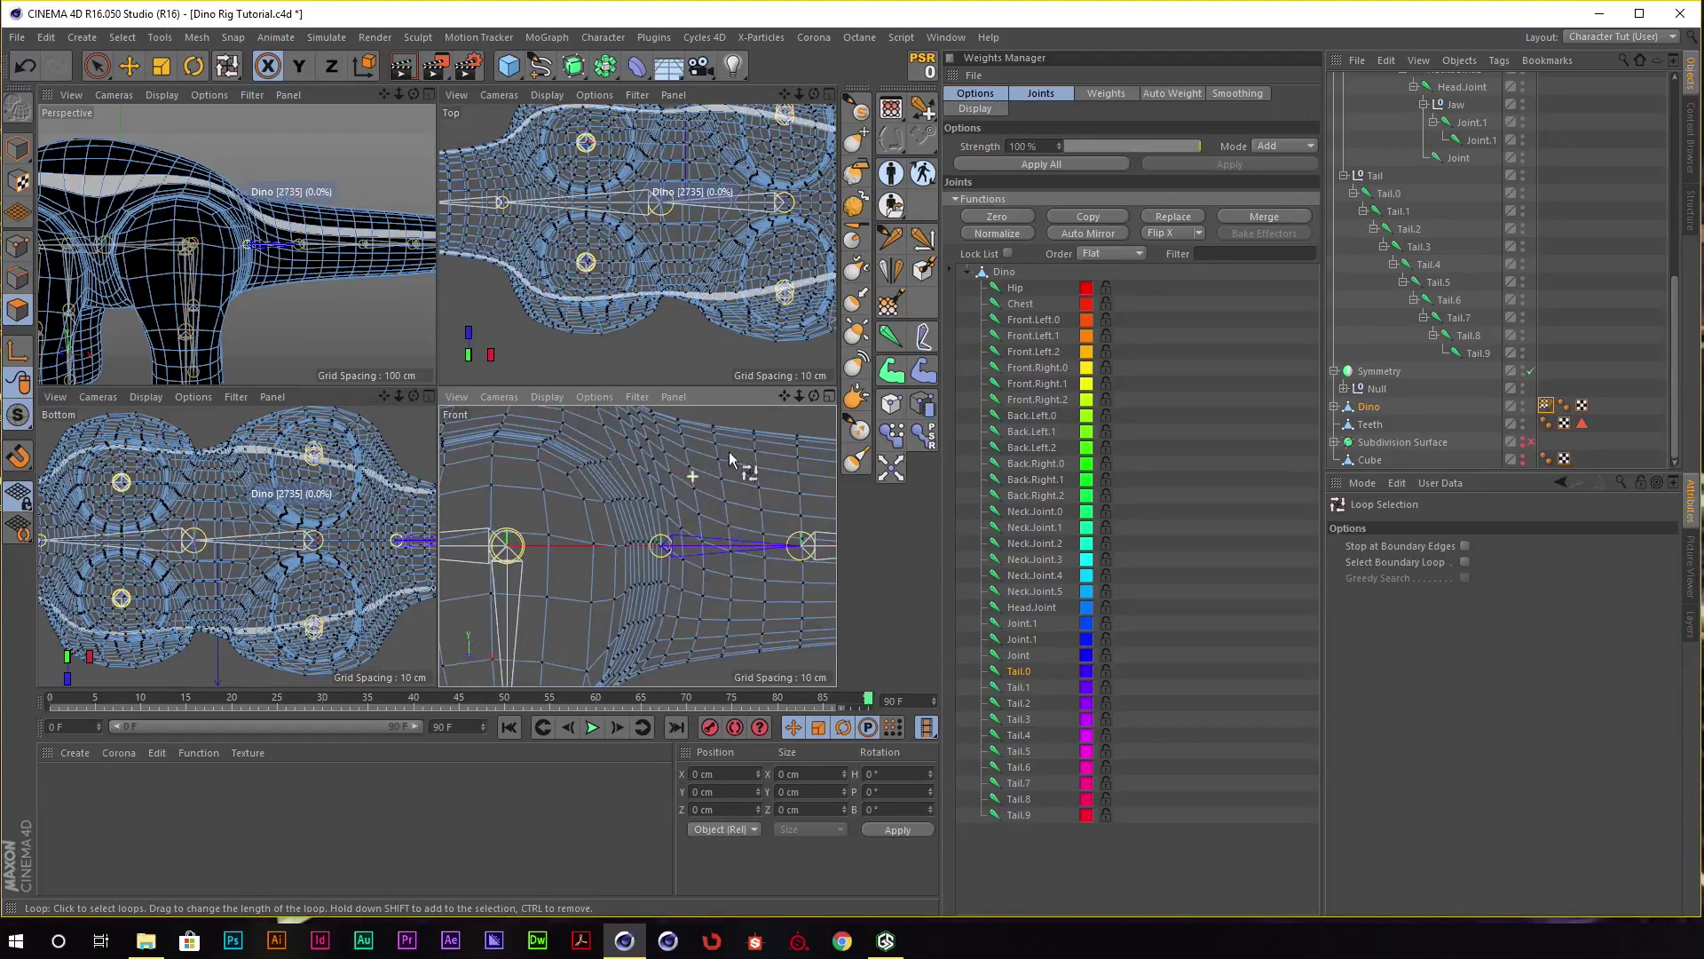
left_click(654, 508)
left_click(653, 508)
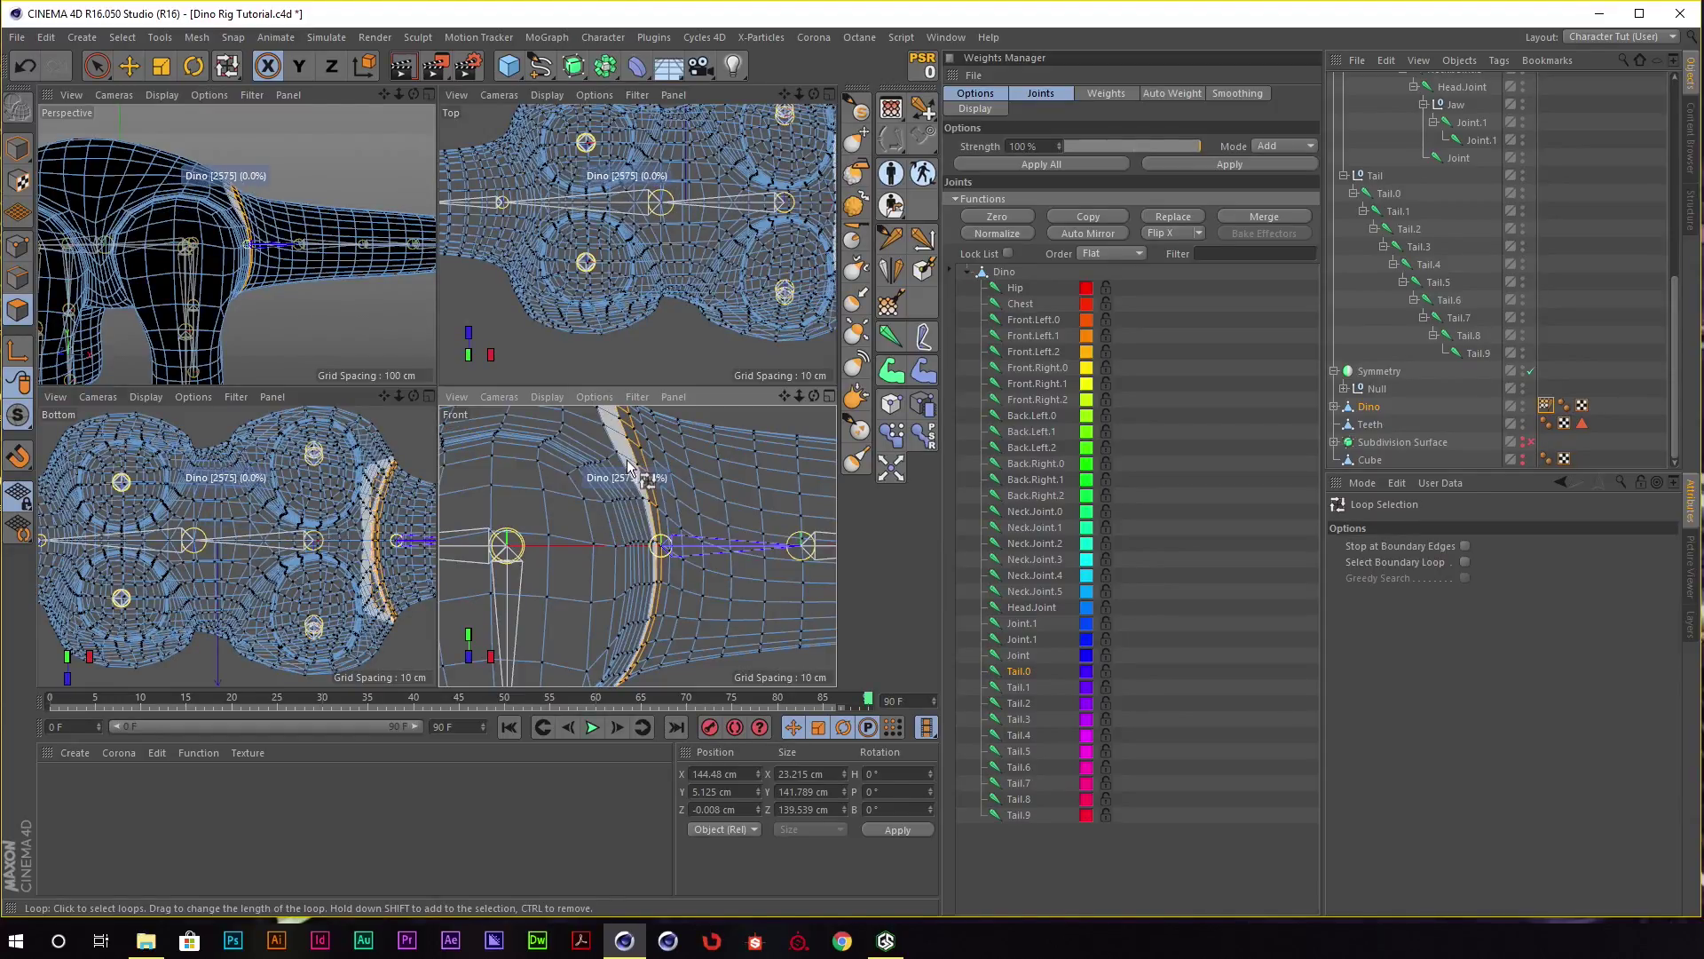
middle_click_drag(626, 460, 701, 484, "alt")
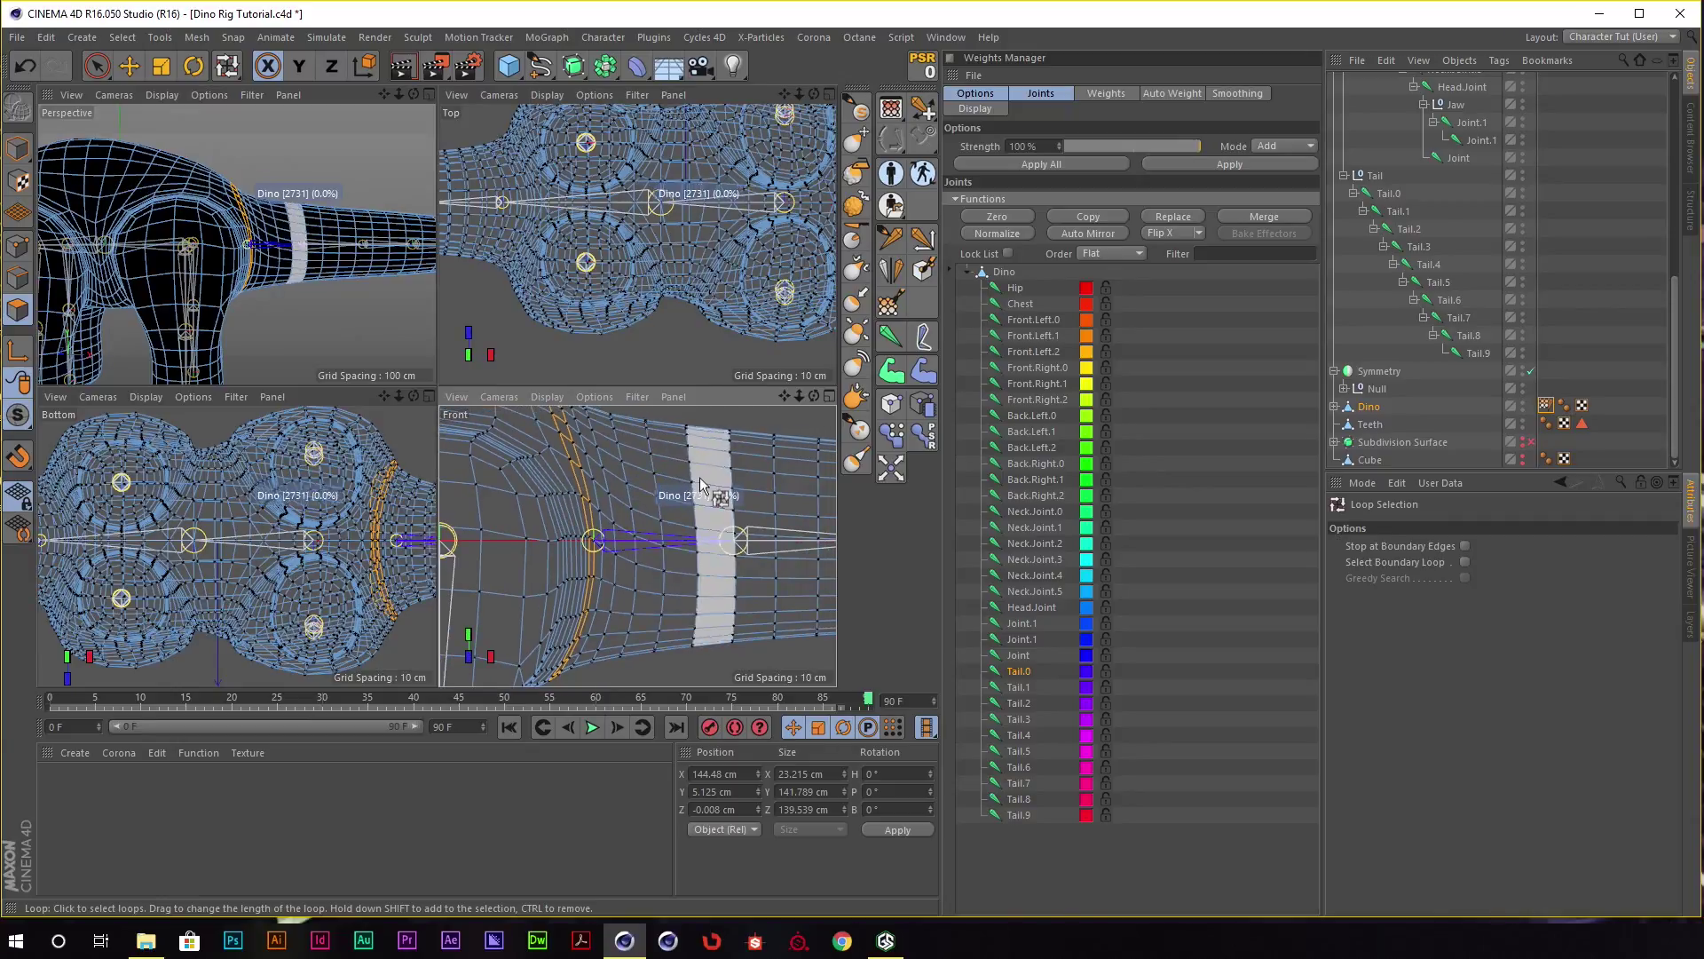
left_click(697, 476, "shift")
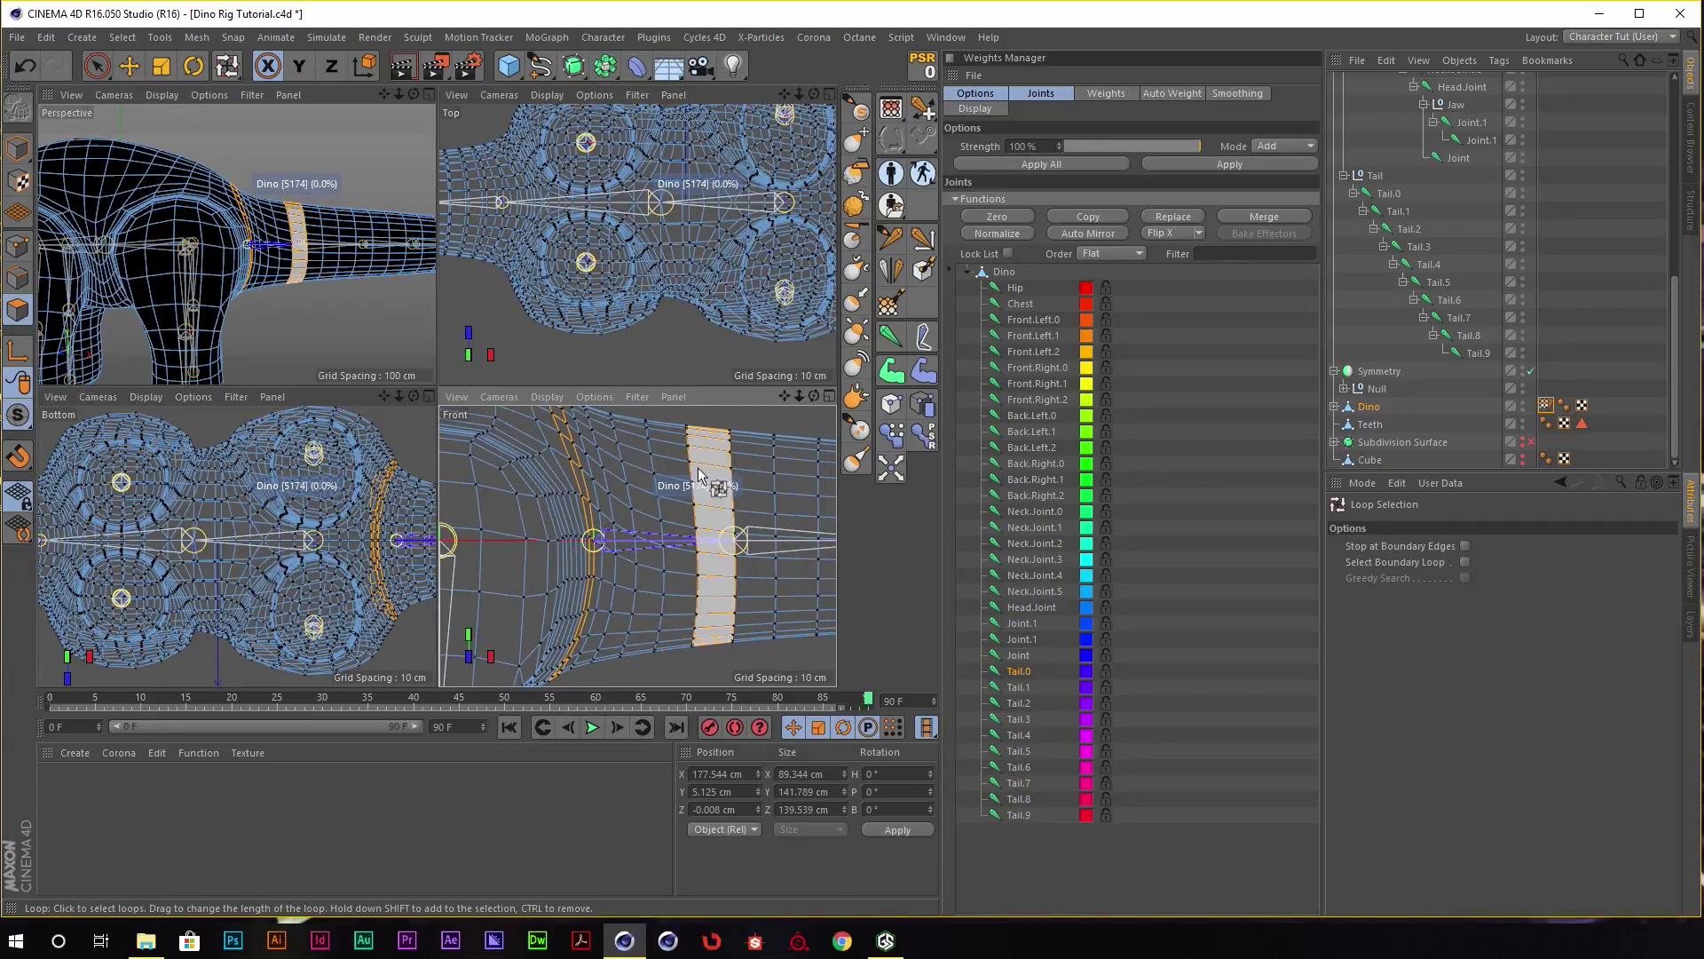
key("u")
key("f")
left_click(629, 494)
left_click(1229, 165)
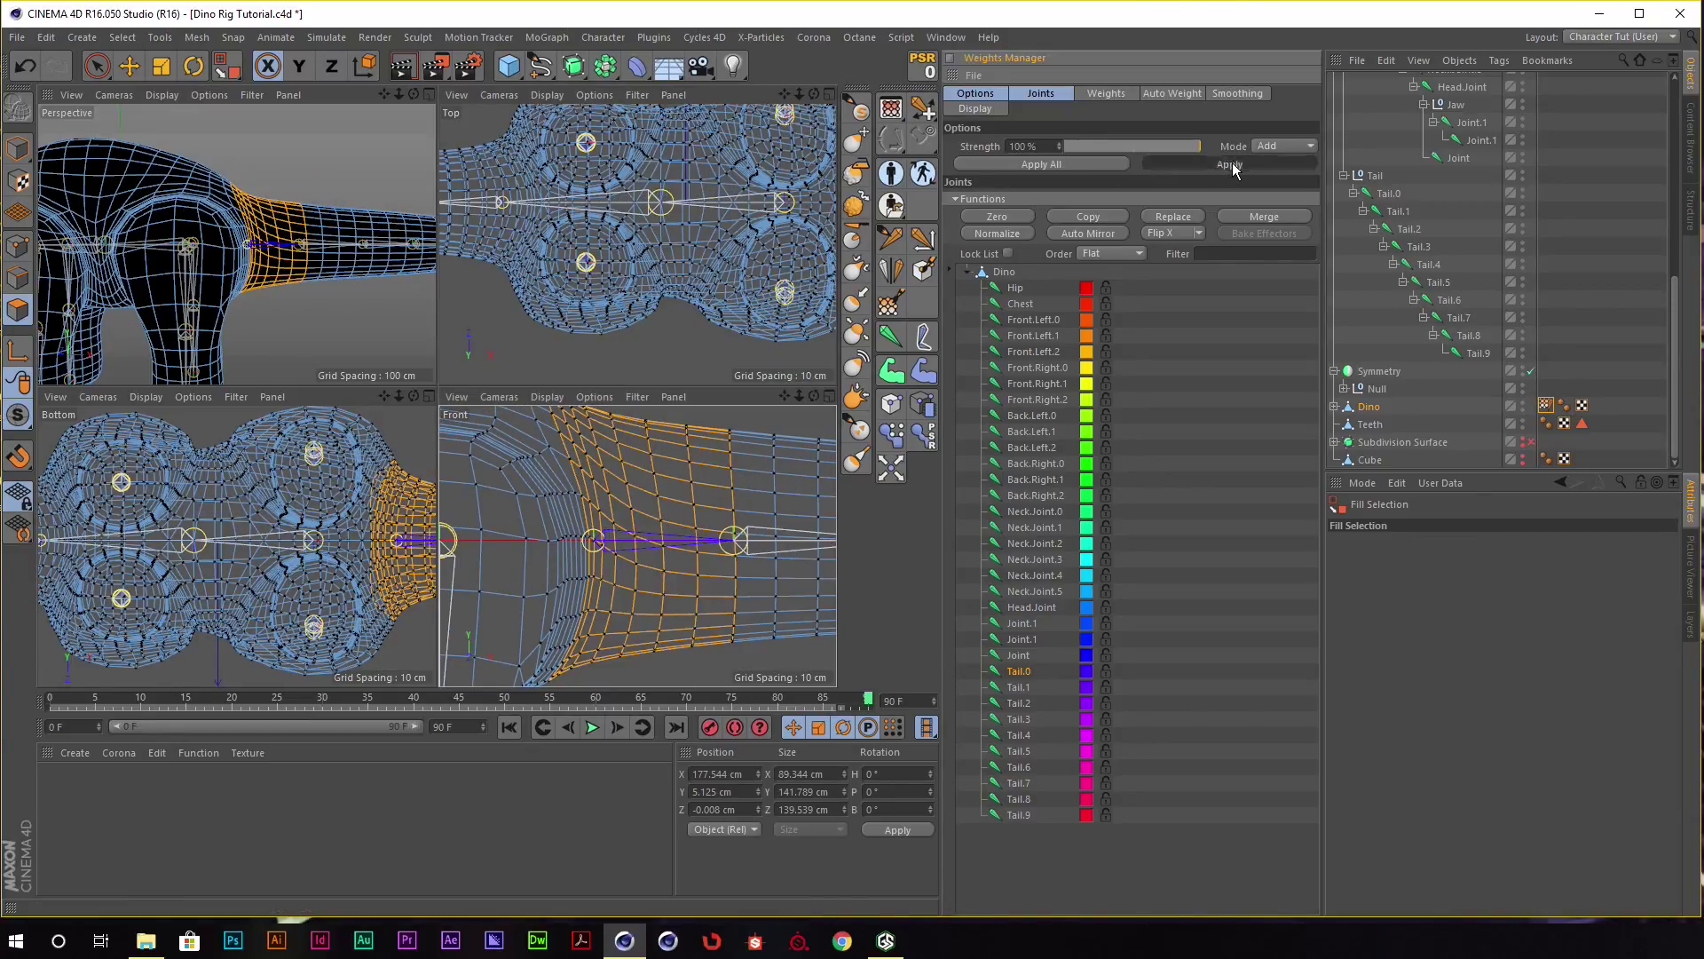
Loop-select the edge ending the weighted region and fill-select the next tail section.
key("u")
key("l")
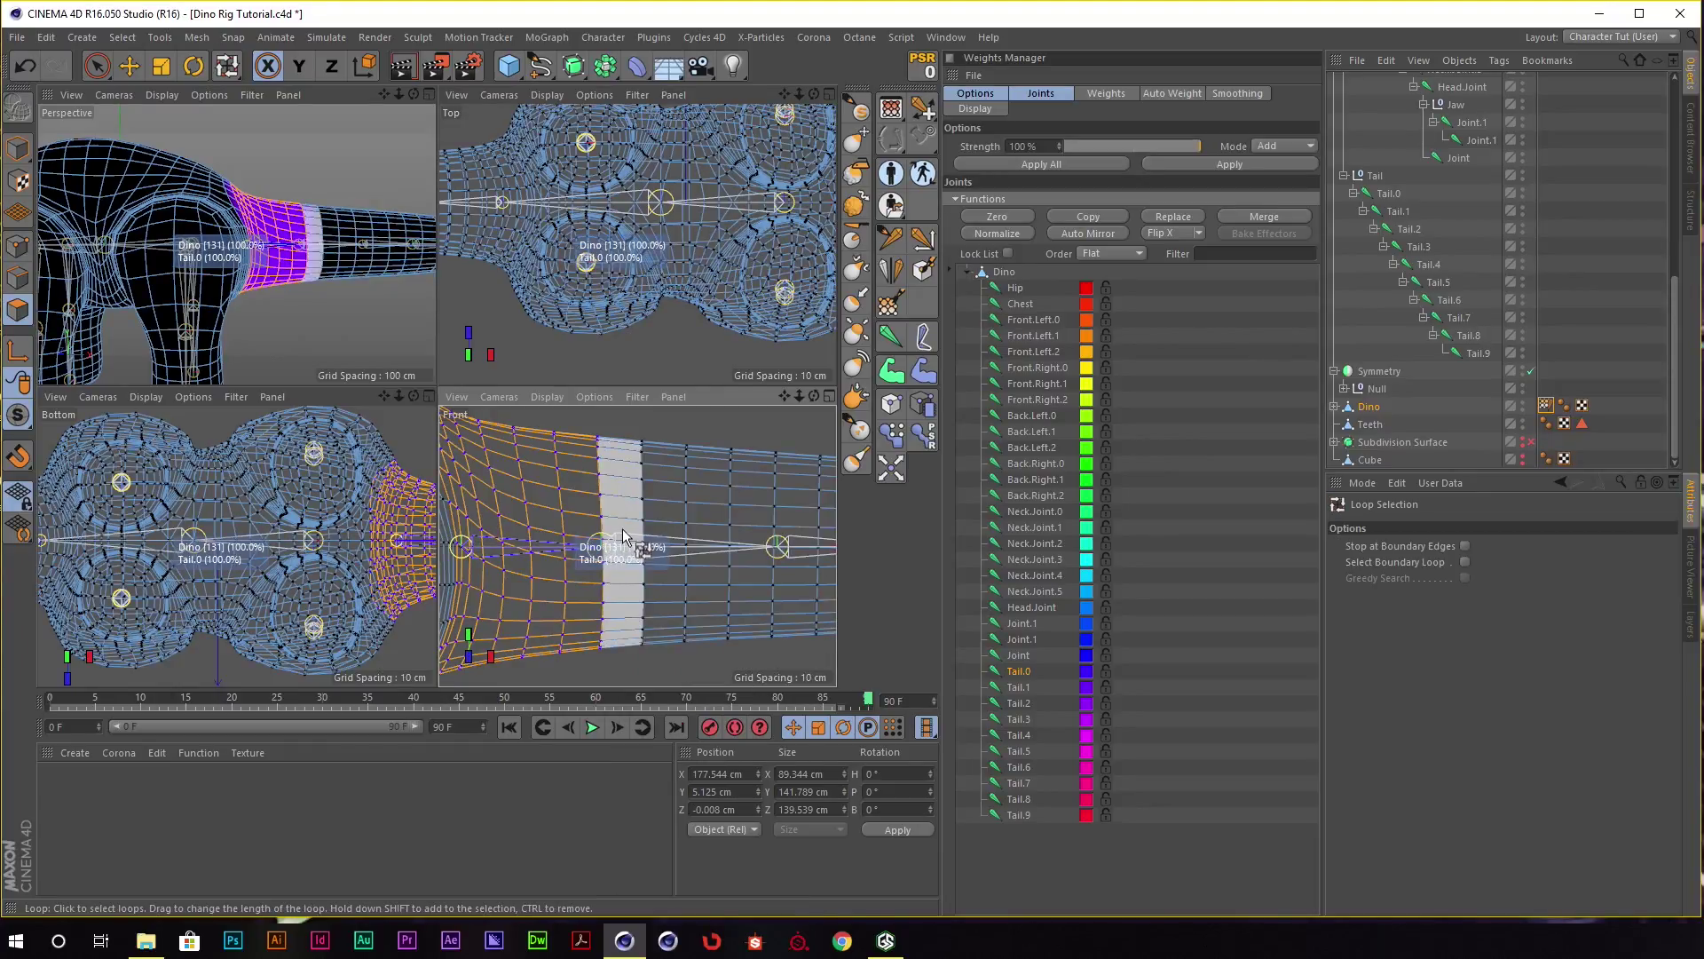
left_click(624, 536)
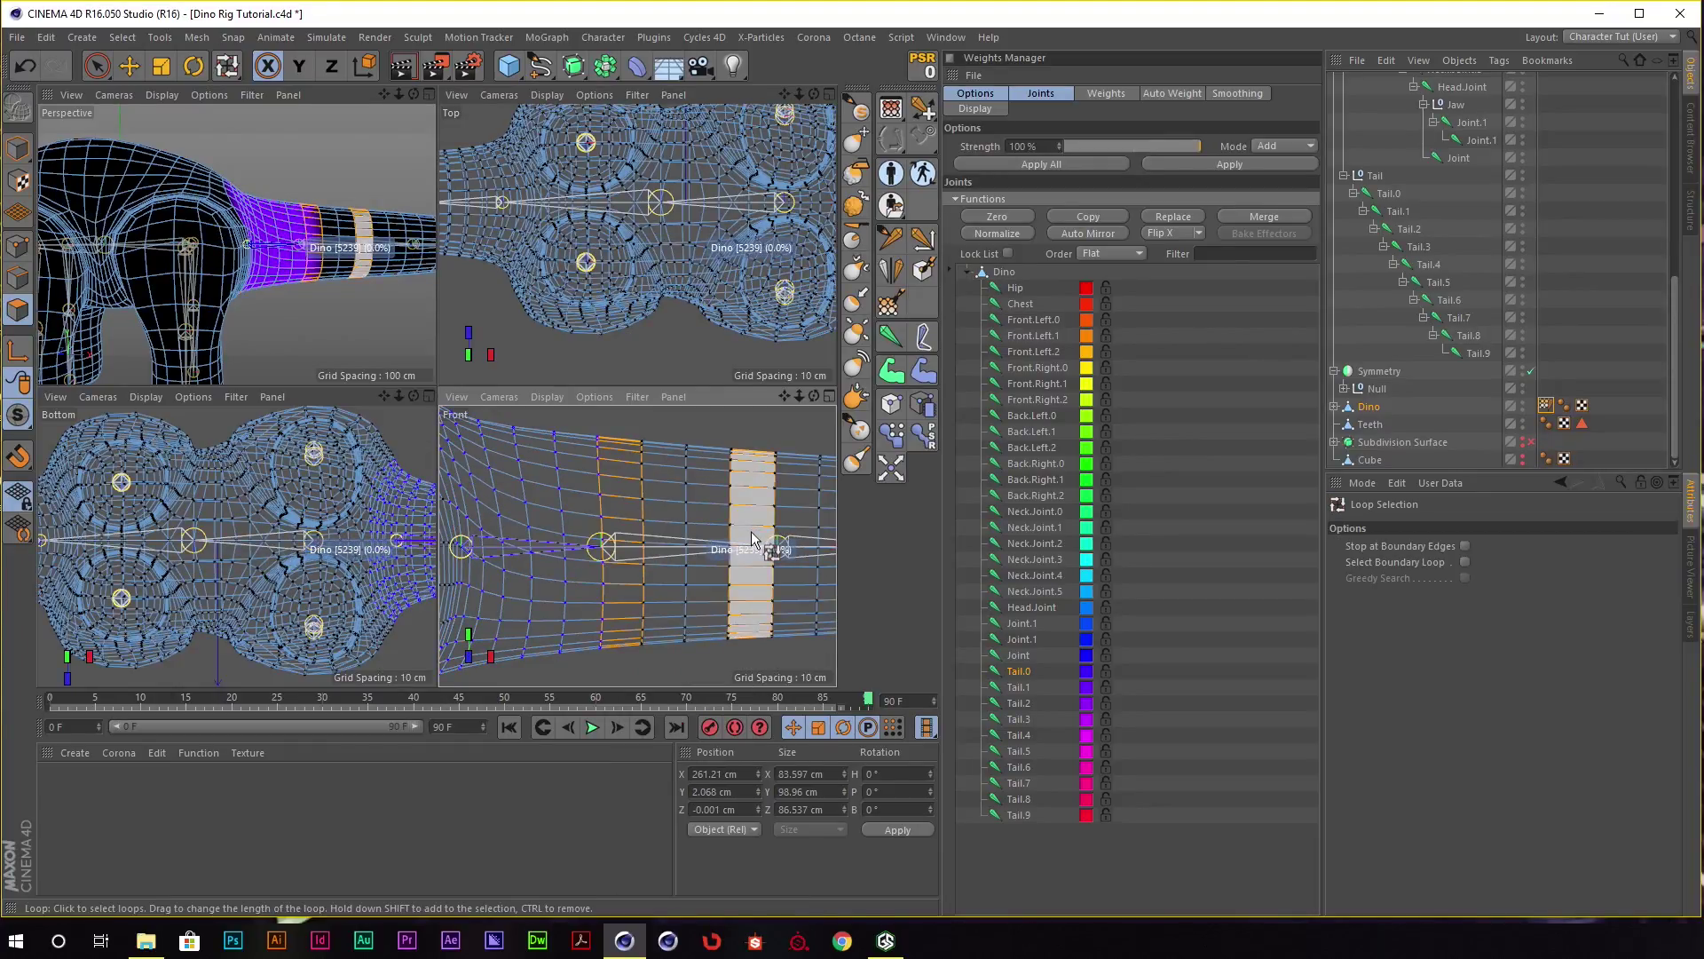
key("u")
key("f")
left_click(752, 538)
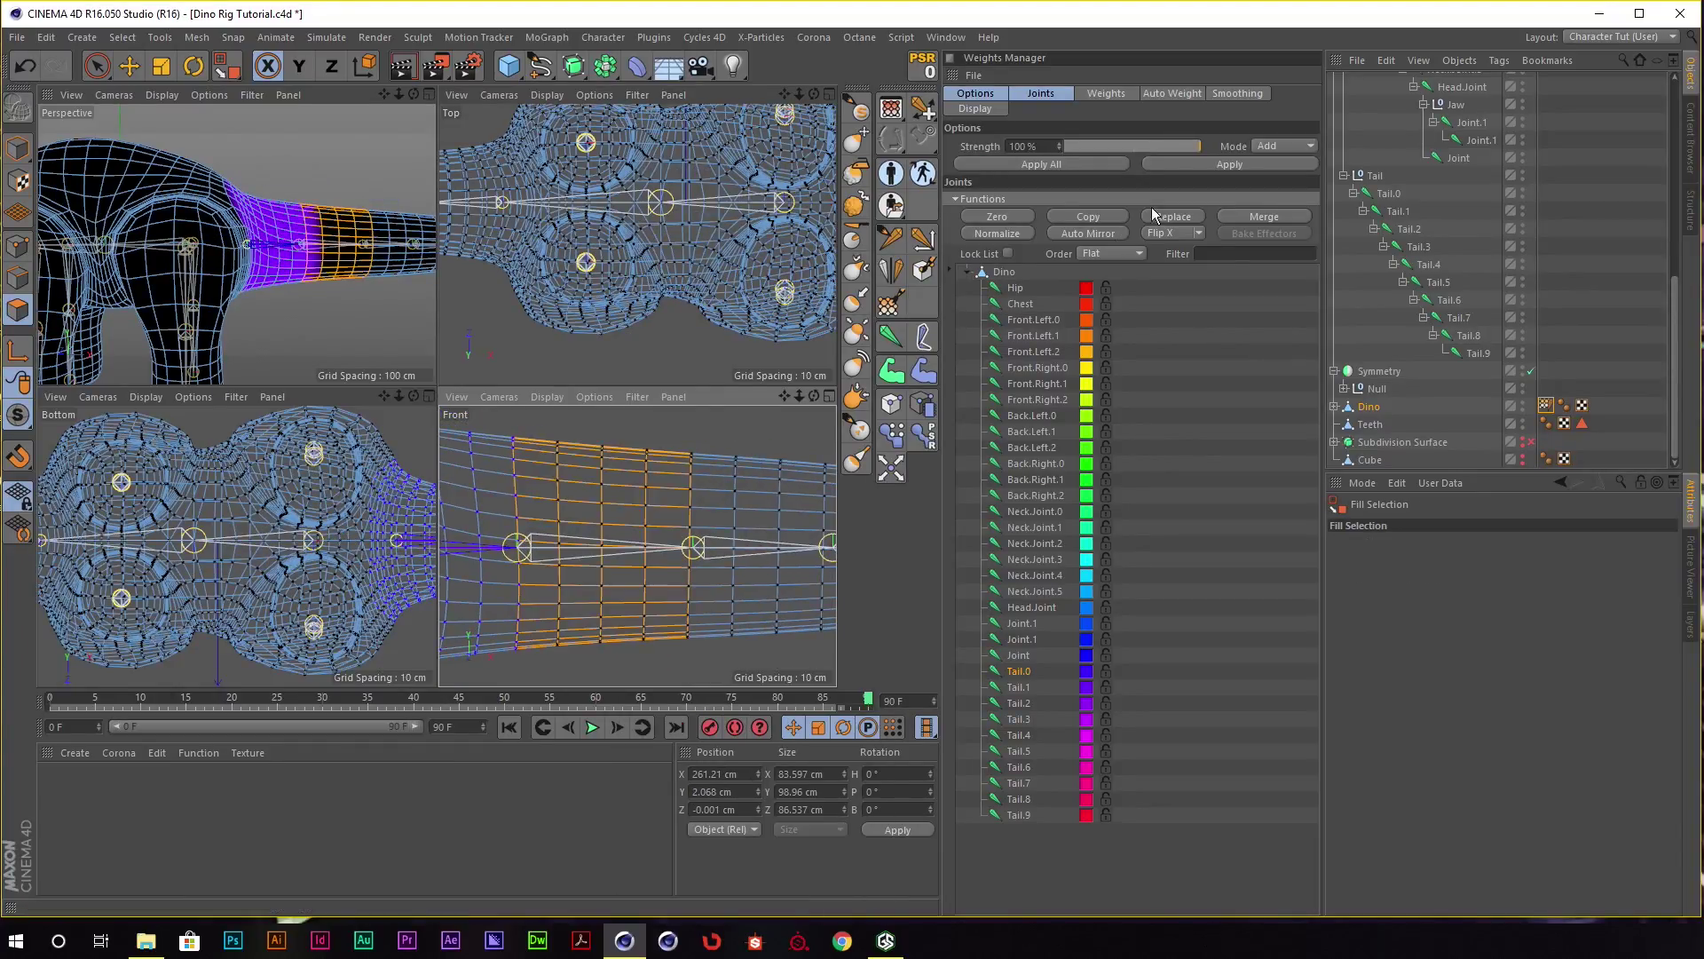
Apply weights to the filled tail section, then loop-select and grow the next tail loops.
left_click(1229, 164)
key("u")
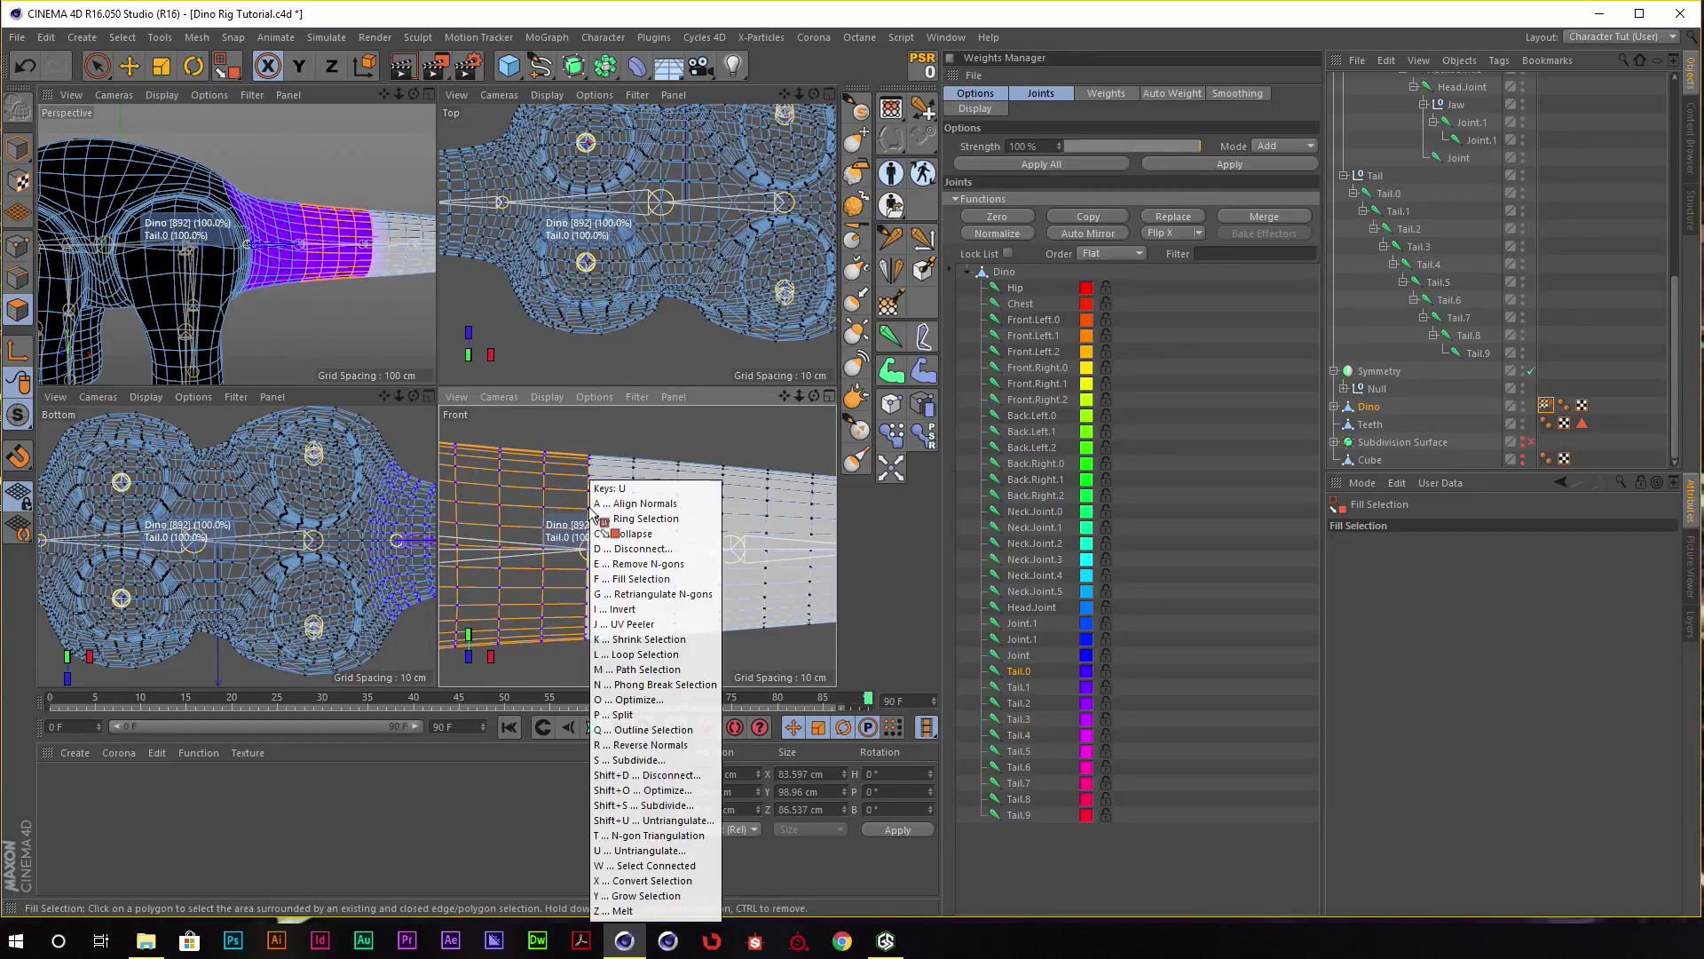
key("l")
left_click(611, 541)
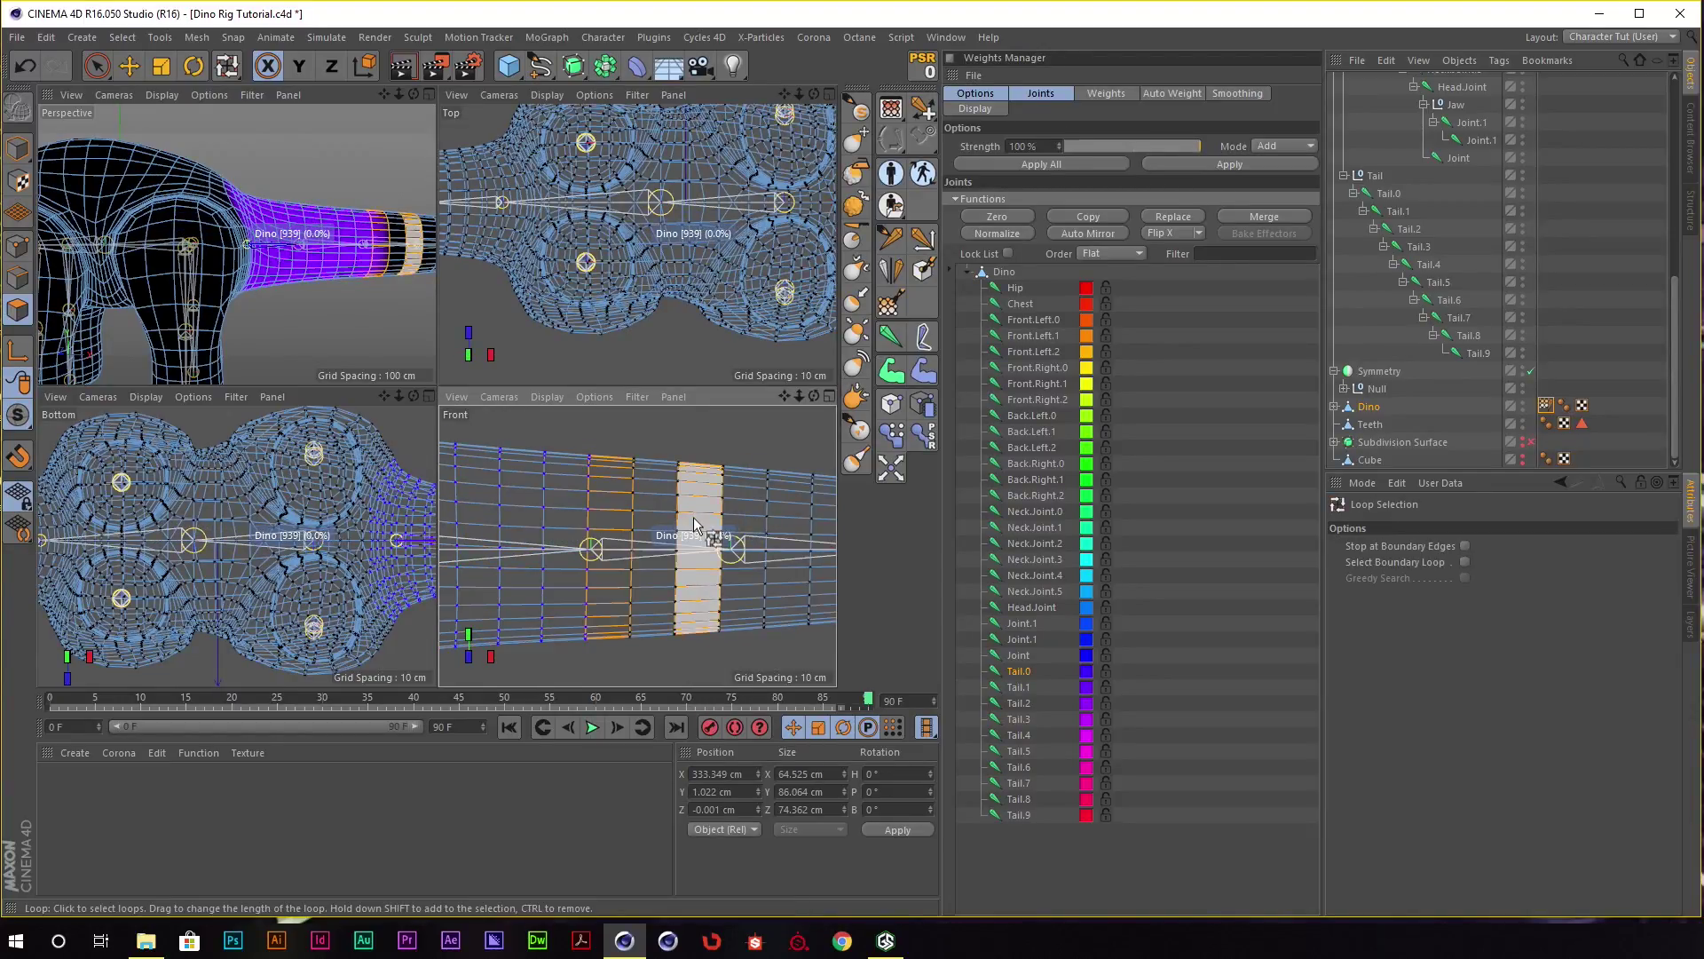
right_click(695, 524)
left_click(737, 532)
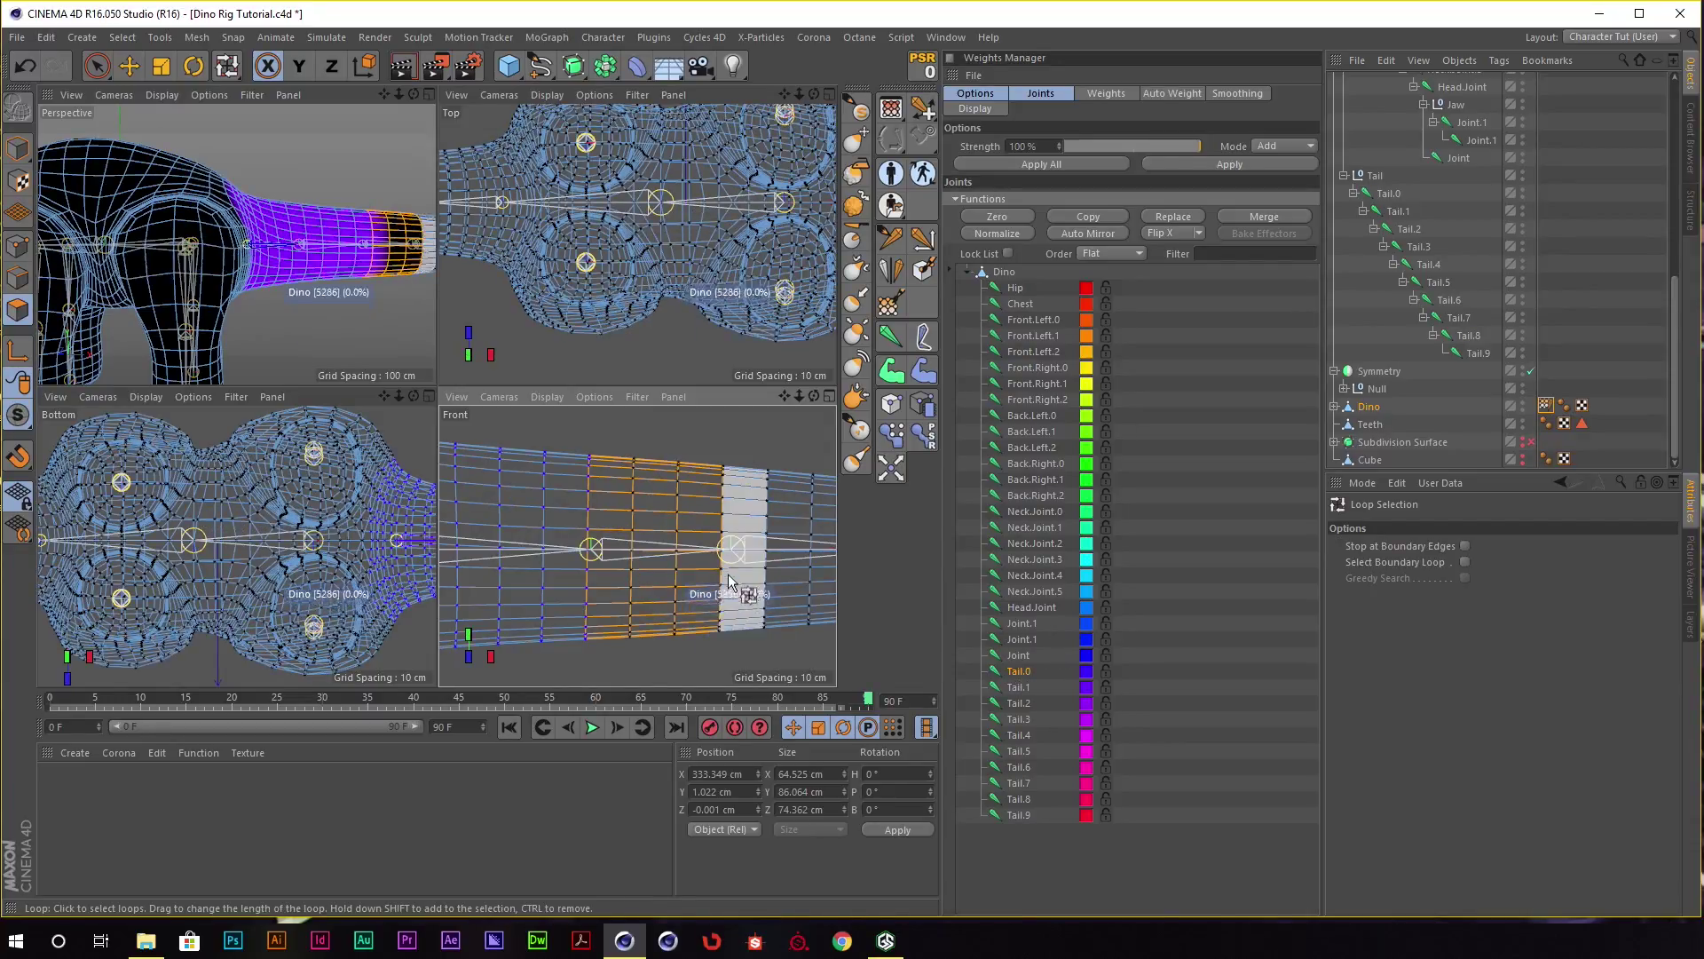
Undo back to the earlier tail loop selection and weight it to Tail.1.
scroll(769, 618, "down", 3)
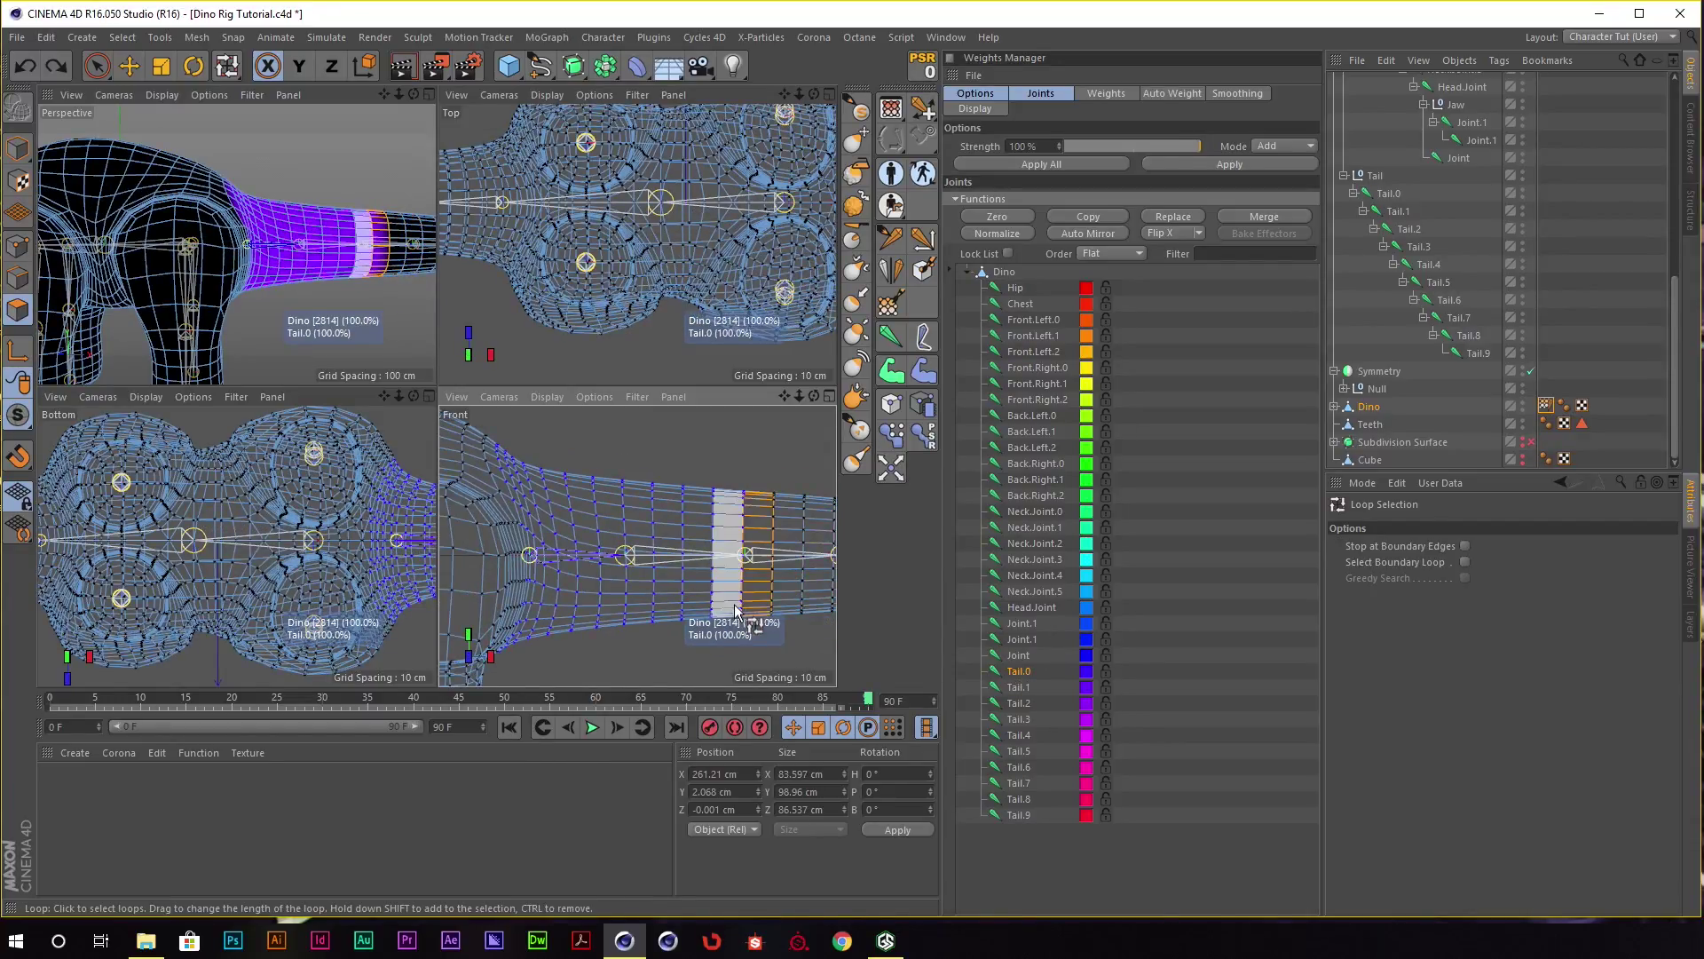
key("ctrl+z")
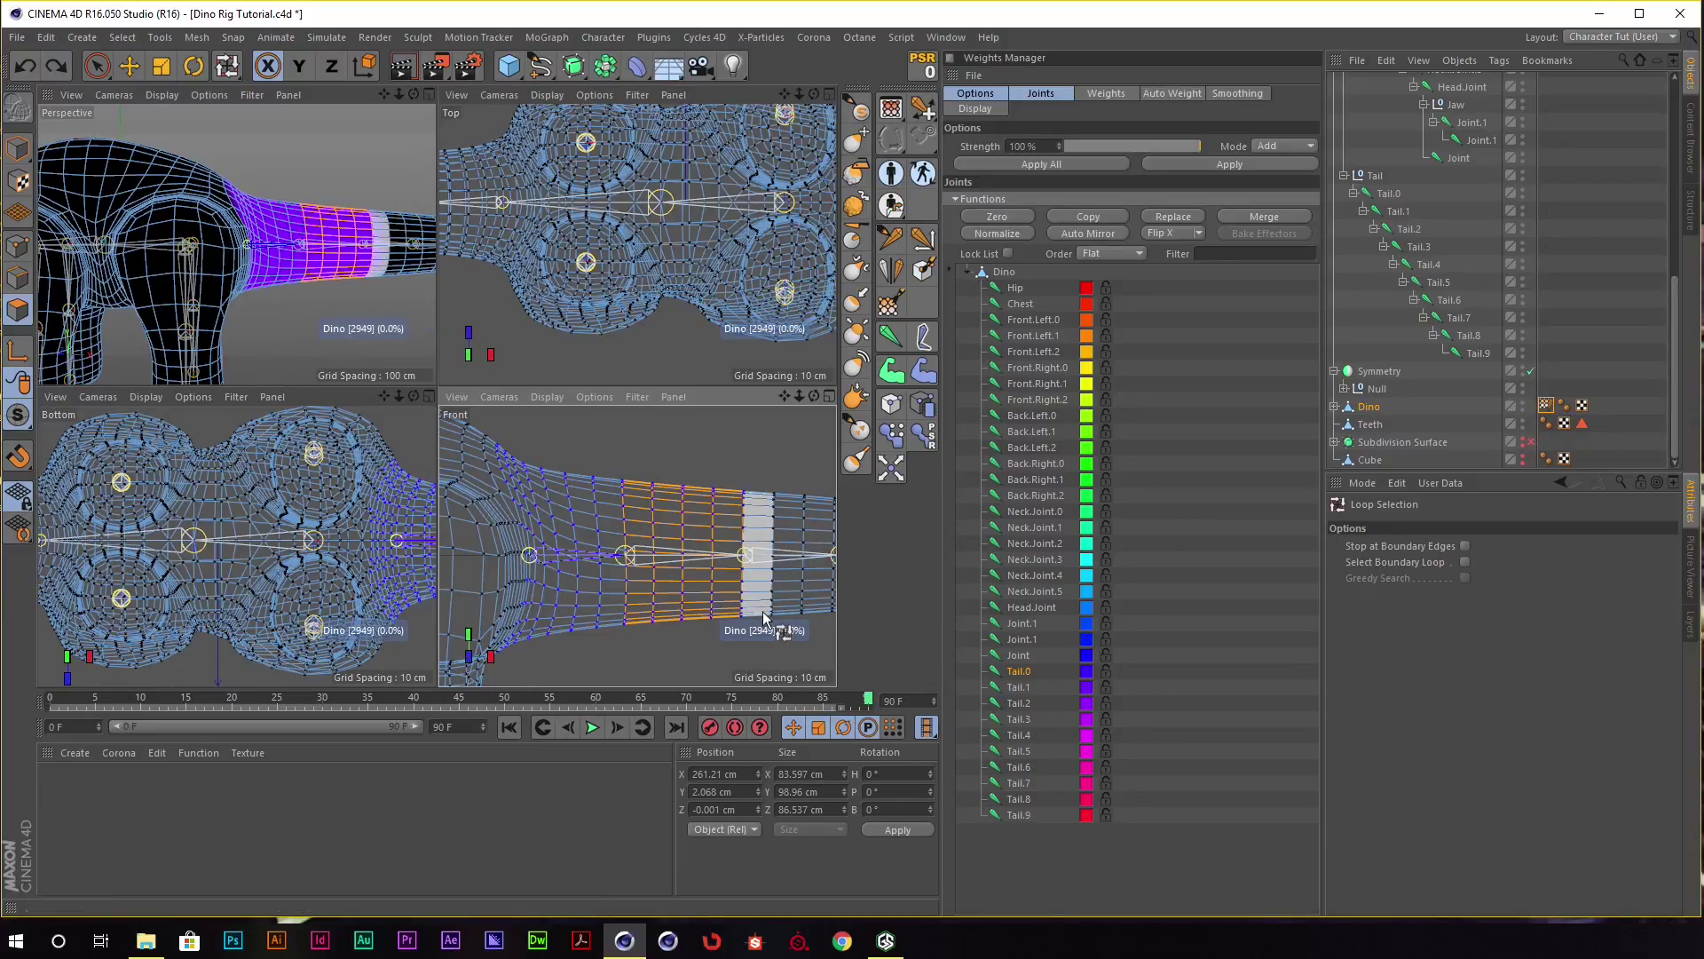
scroll(719, 577, "up", 3)
left_click(1019, 687)
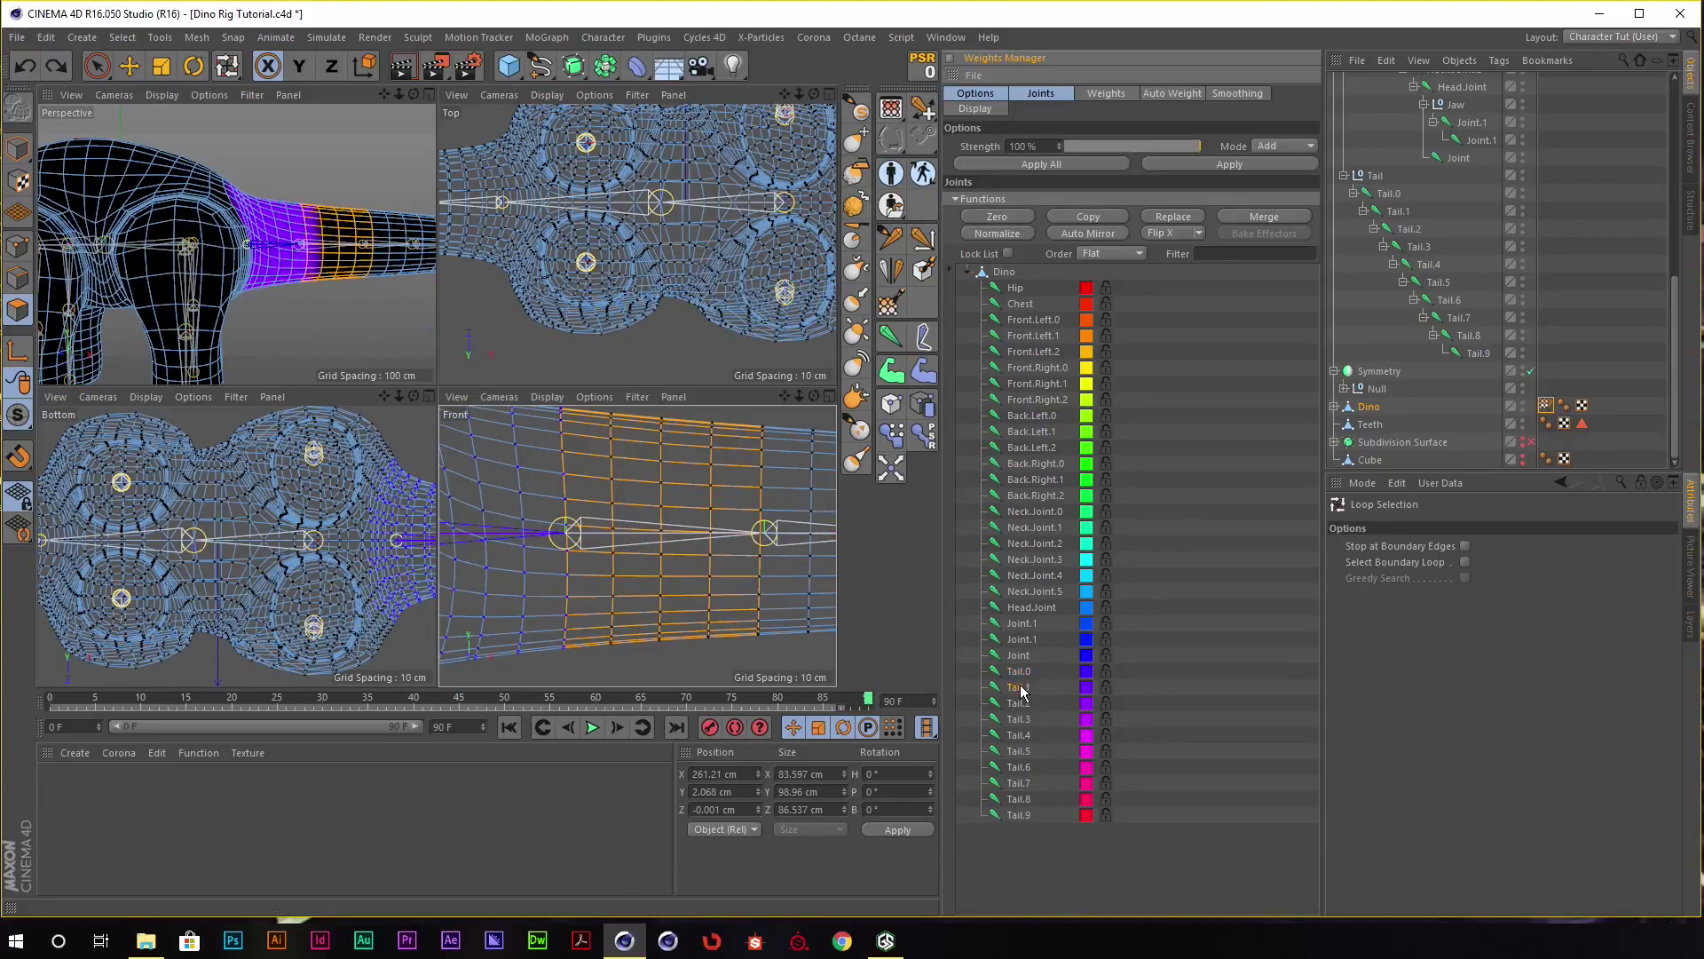
left_click(1256, 165)
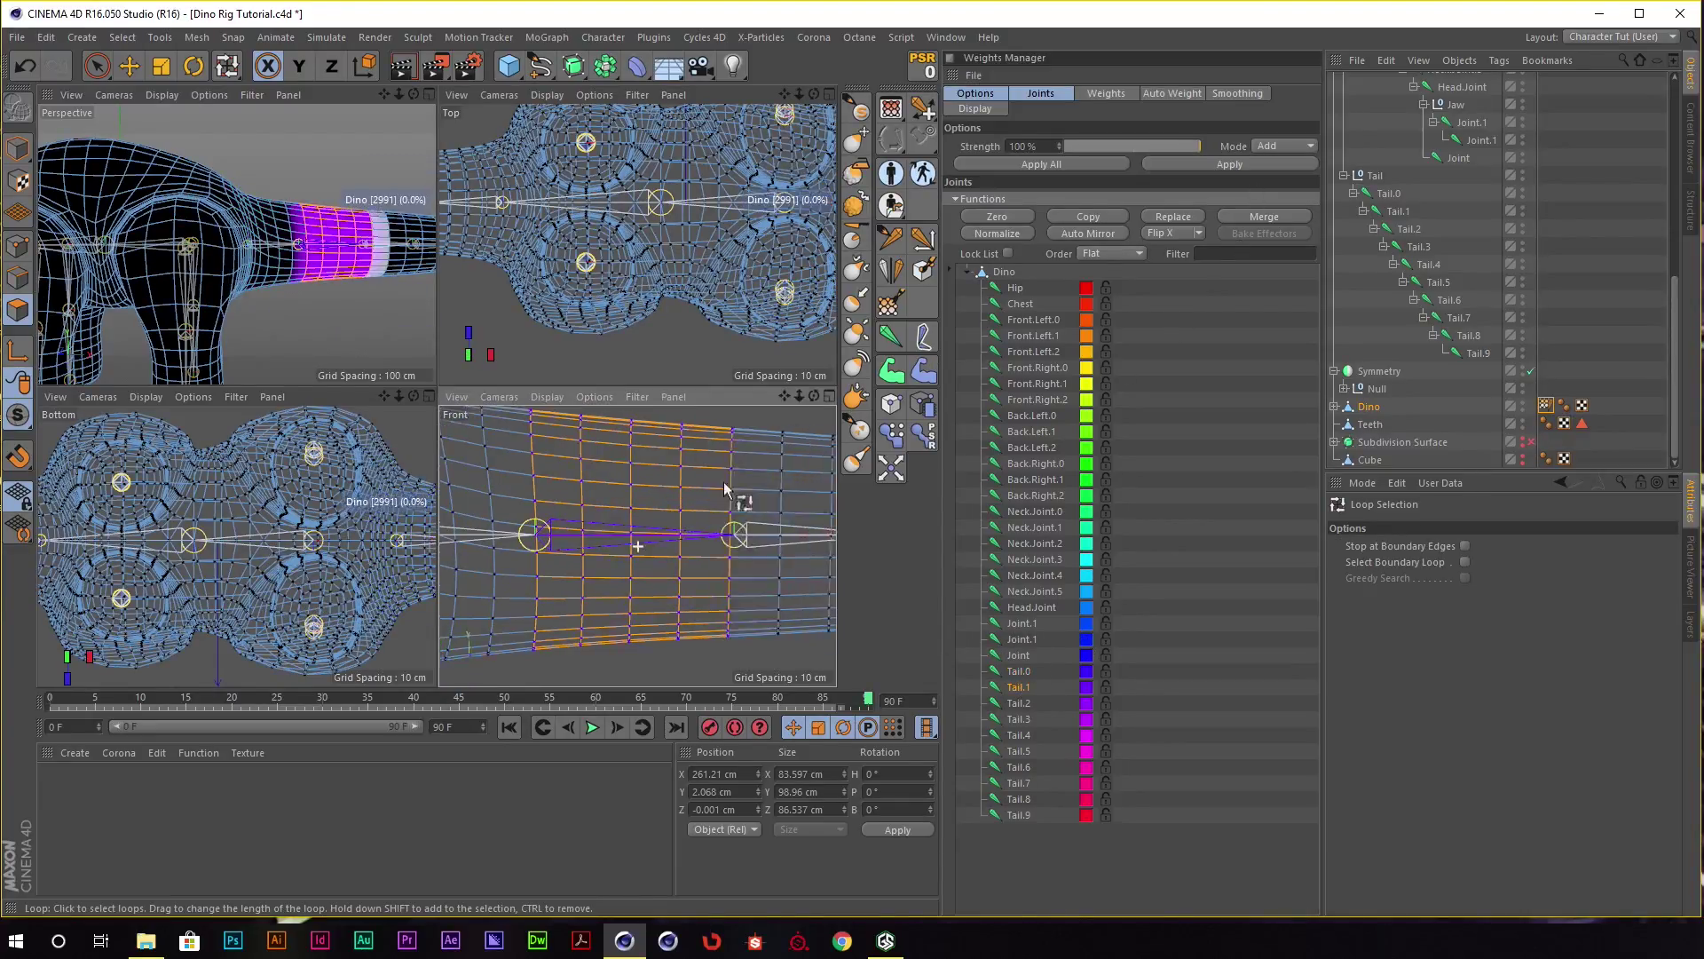
Select the next three tail loops and choose Tail.2 in the Weights Manager.
scroll(675, 506, "down", 2)
left_click(622, 520)
left_click(710, 519, "shift")
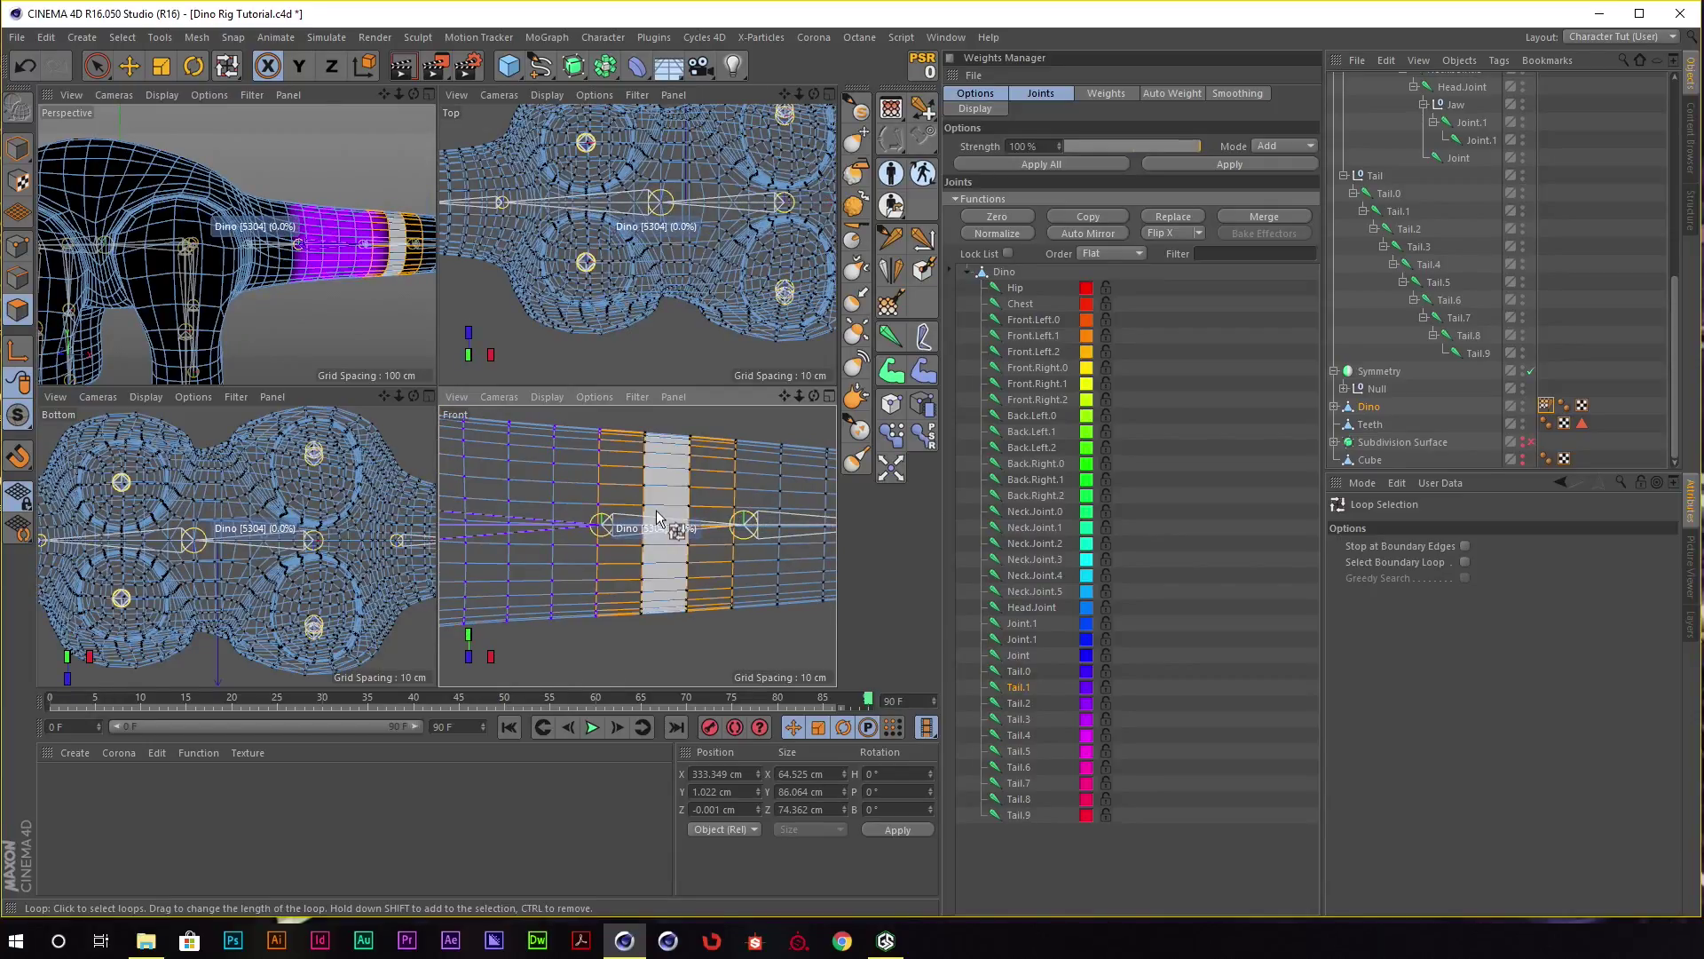
left_click(668, 520, "shift")
left_click(1019, 703)
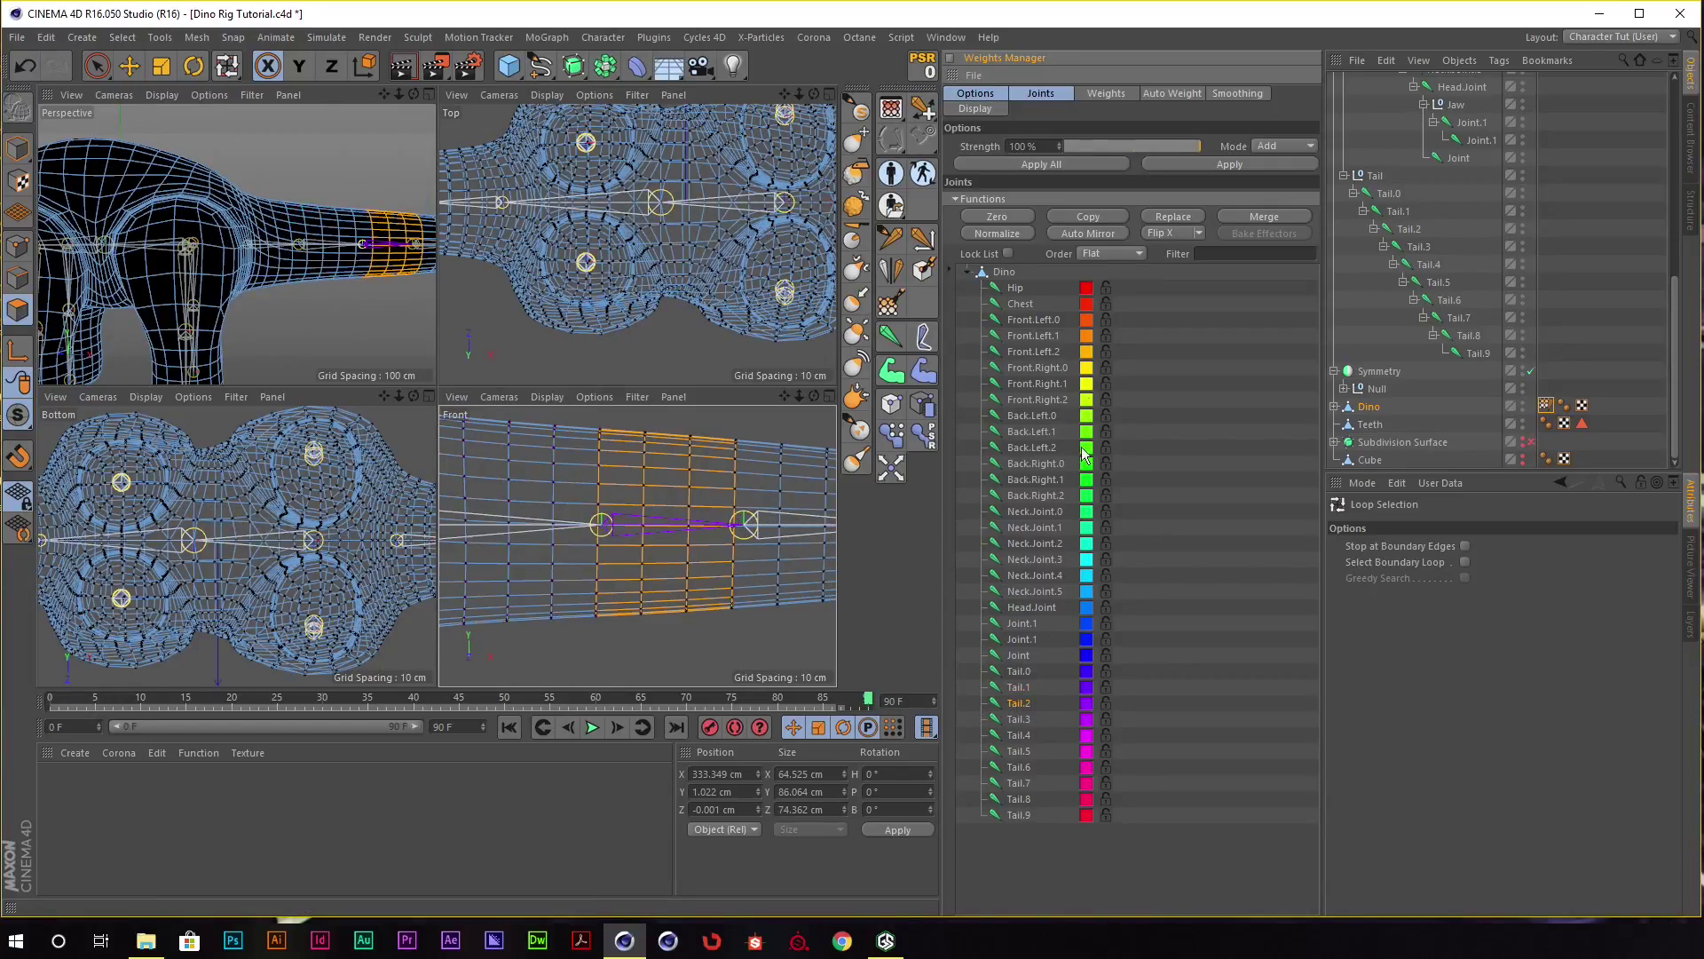
Weight the selected band to Tail.2, then the following two tail loops to Tail.3.
left_click(1256, 175)
middle_click_drag(710, 532, 631, 533, "alt")
left_click(679, 533)
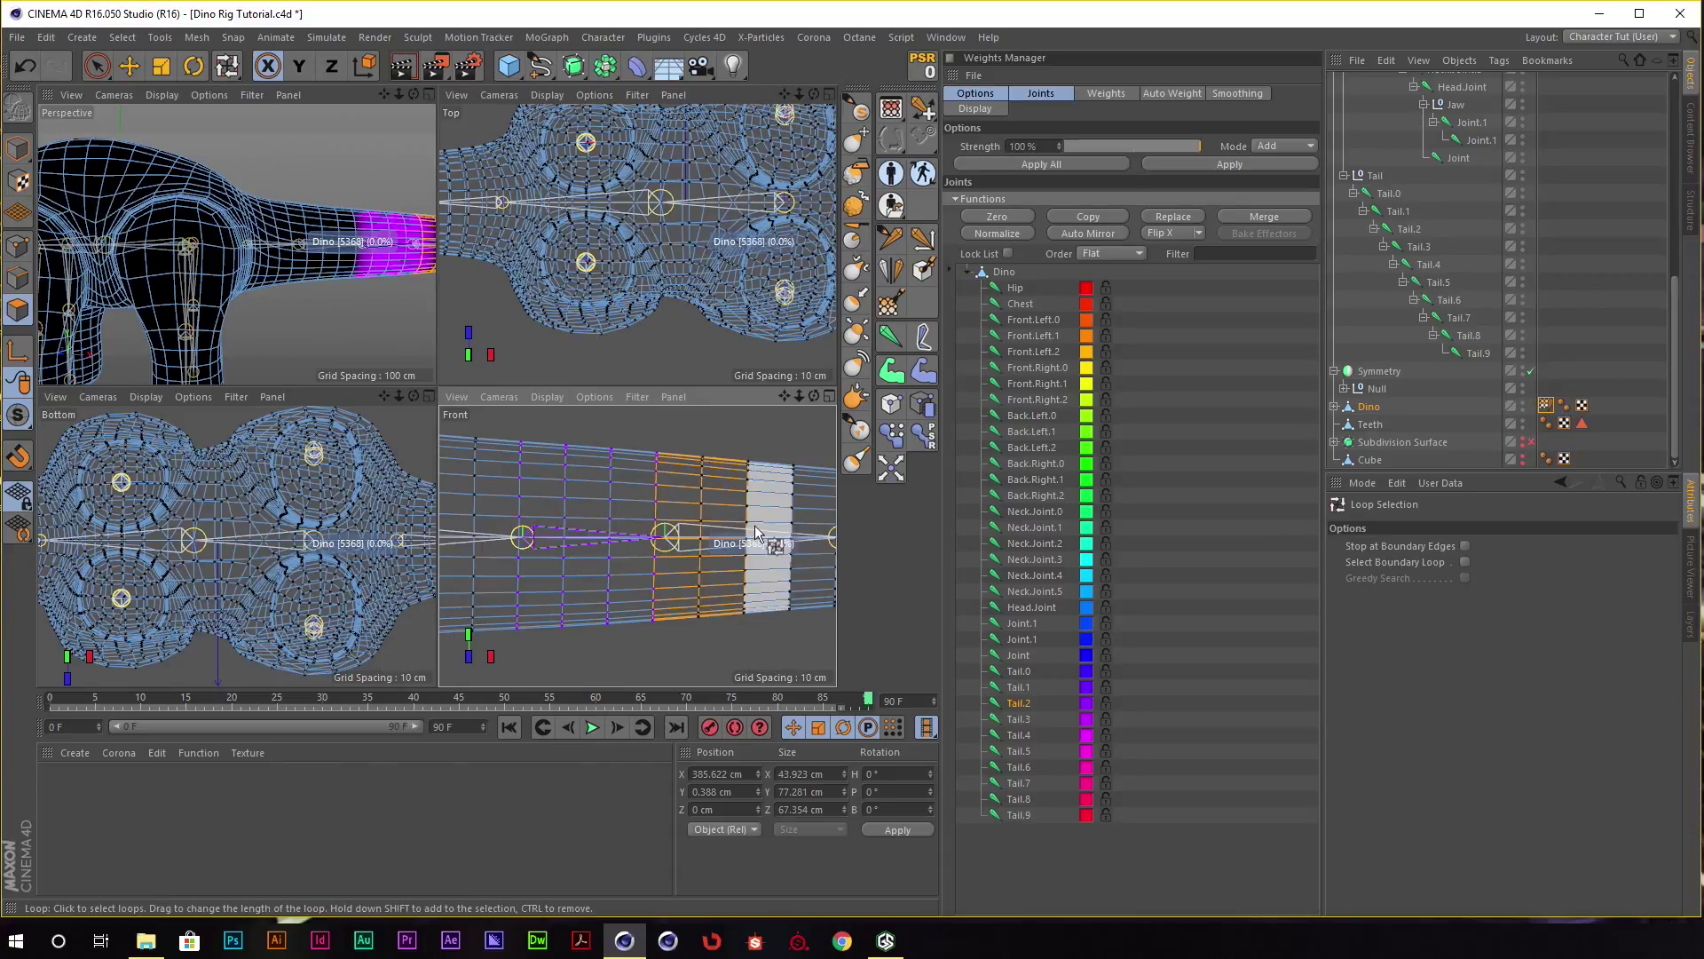
left_click(772, 540, "shift")
middle_click_drag(772, 539, 666, 540, "alt")
left_click(705, 540, "shift")
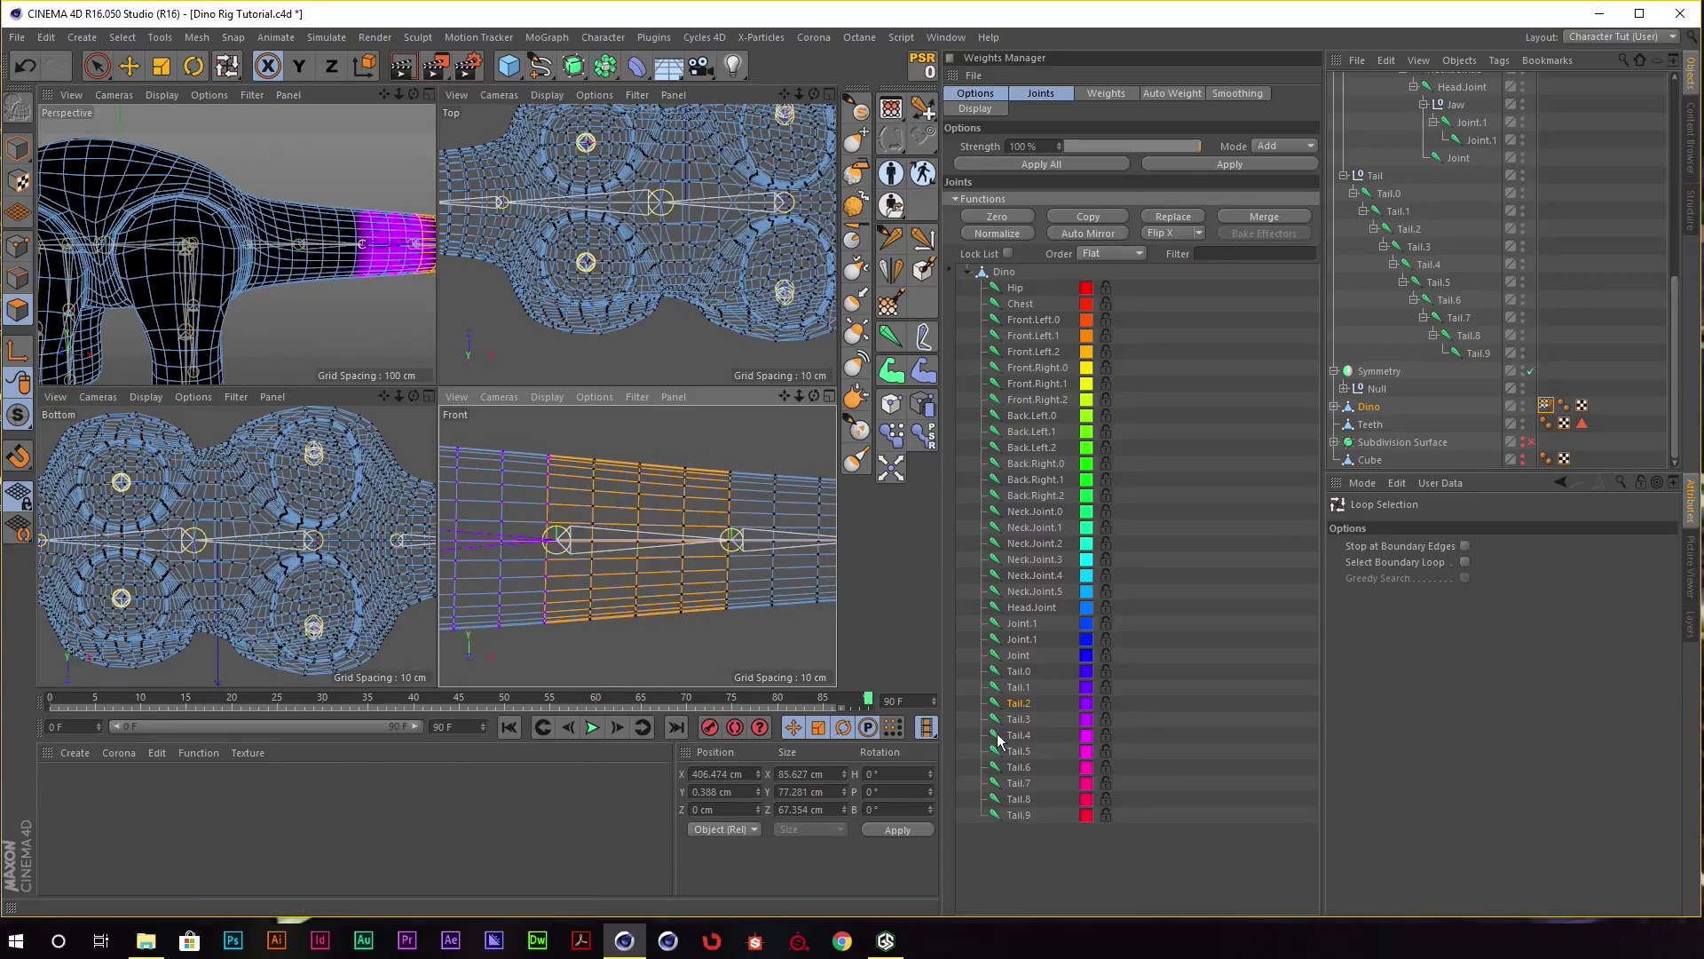
left_click(1229, 164)
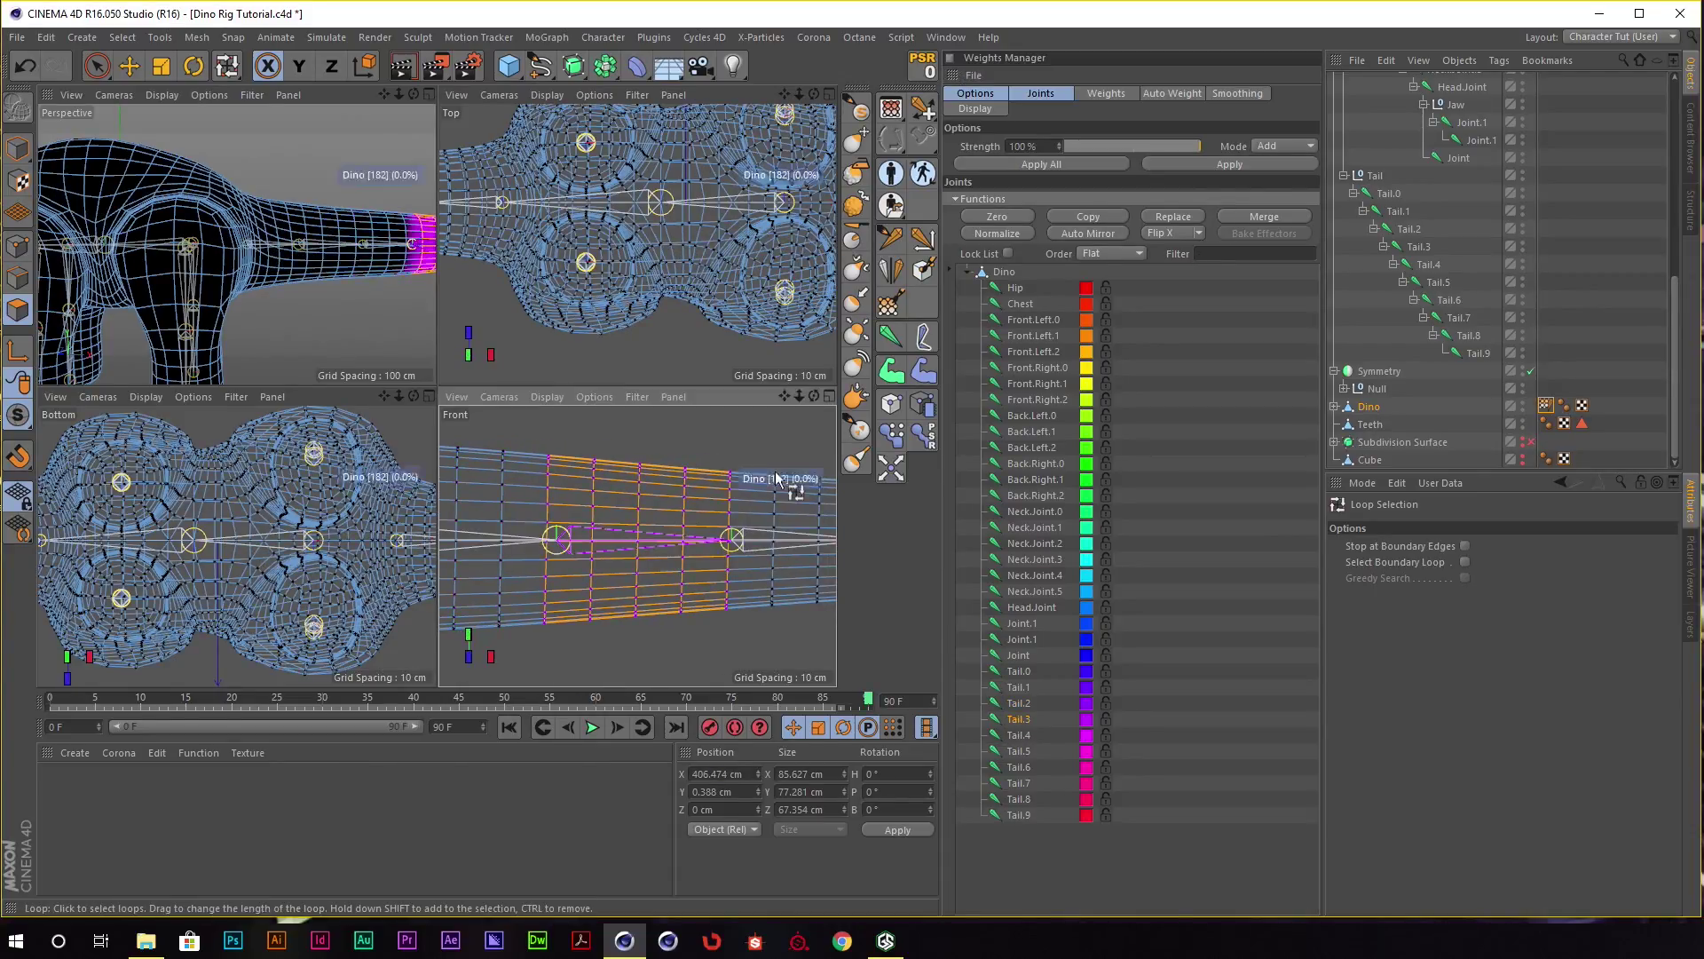
Select the next two tail loops and weight them to Tail.4.
middle_click_drag(799, 532, 692, 533, "alt")
left_click(647, 533)
left_click(727, 535, "shift")
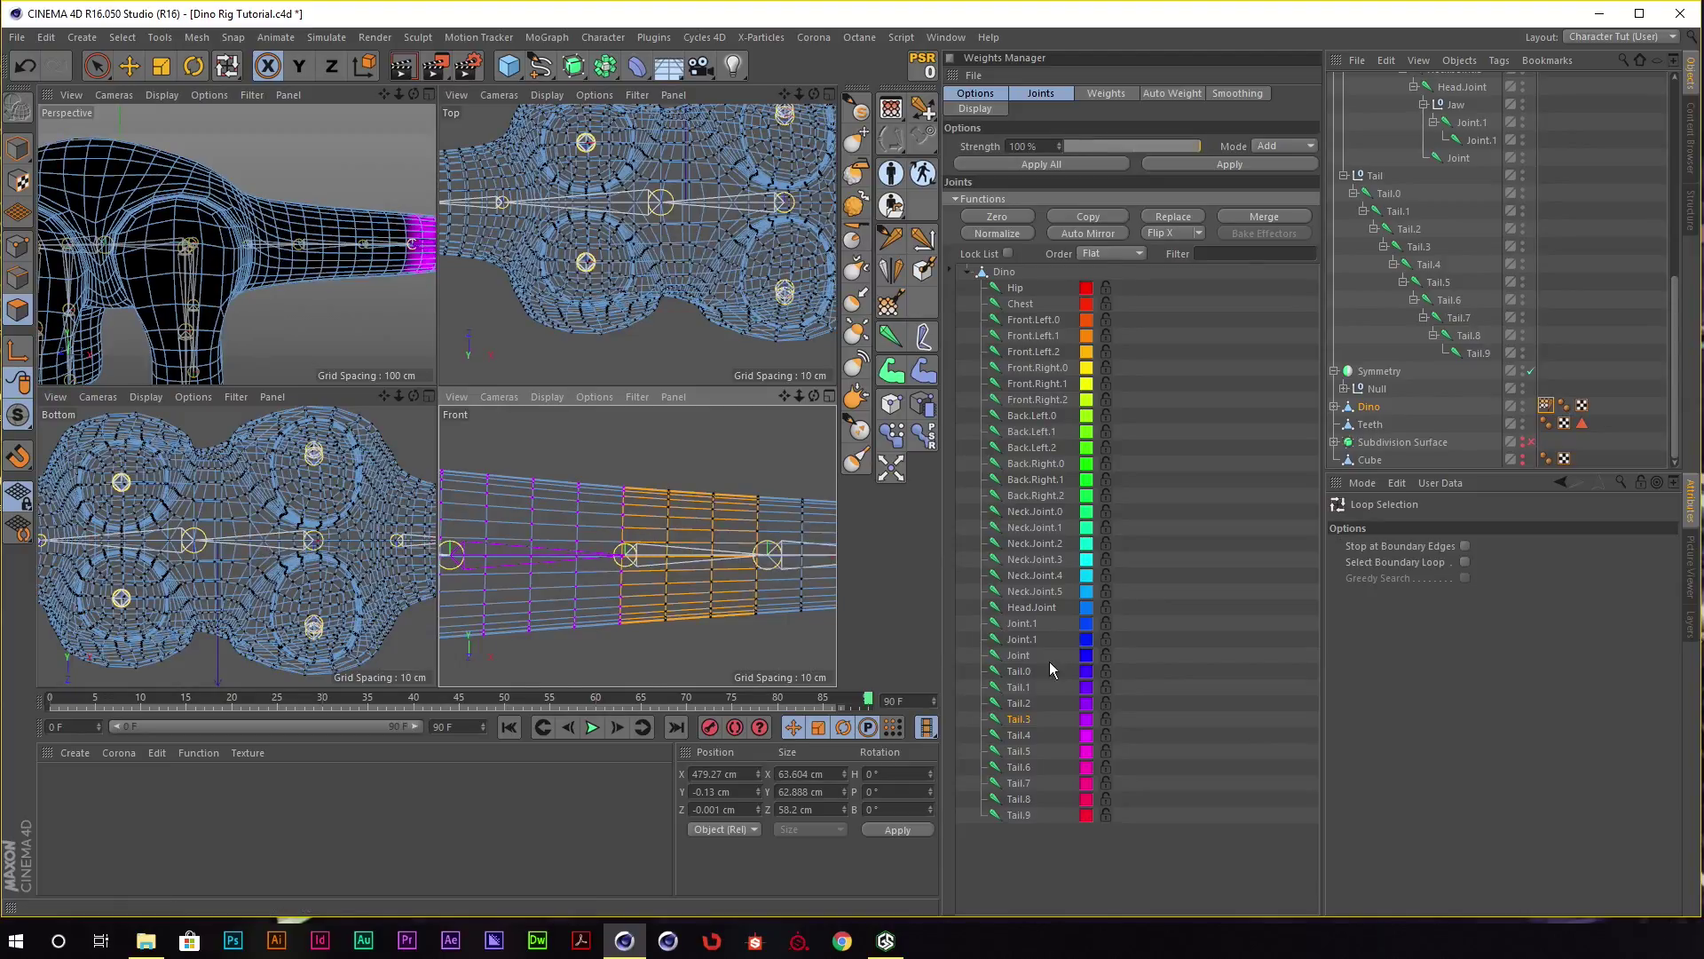
left_click(1030, 736)
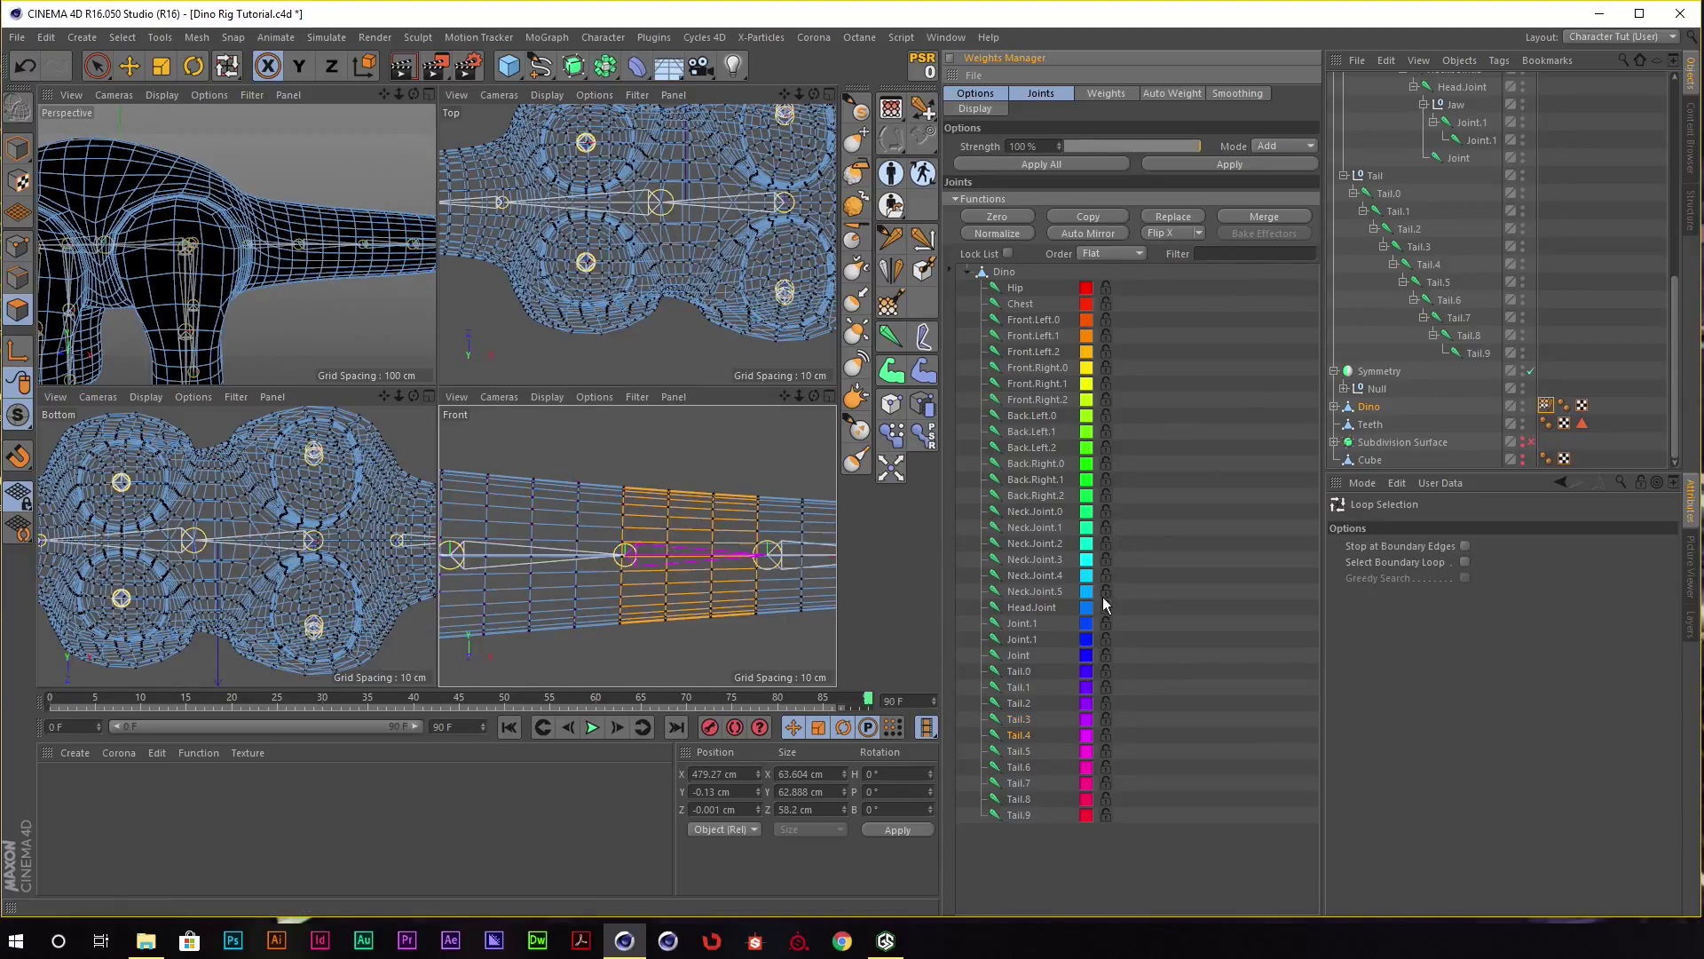
left_click(1289, 168)
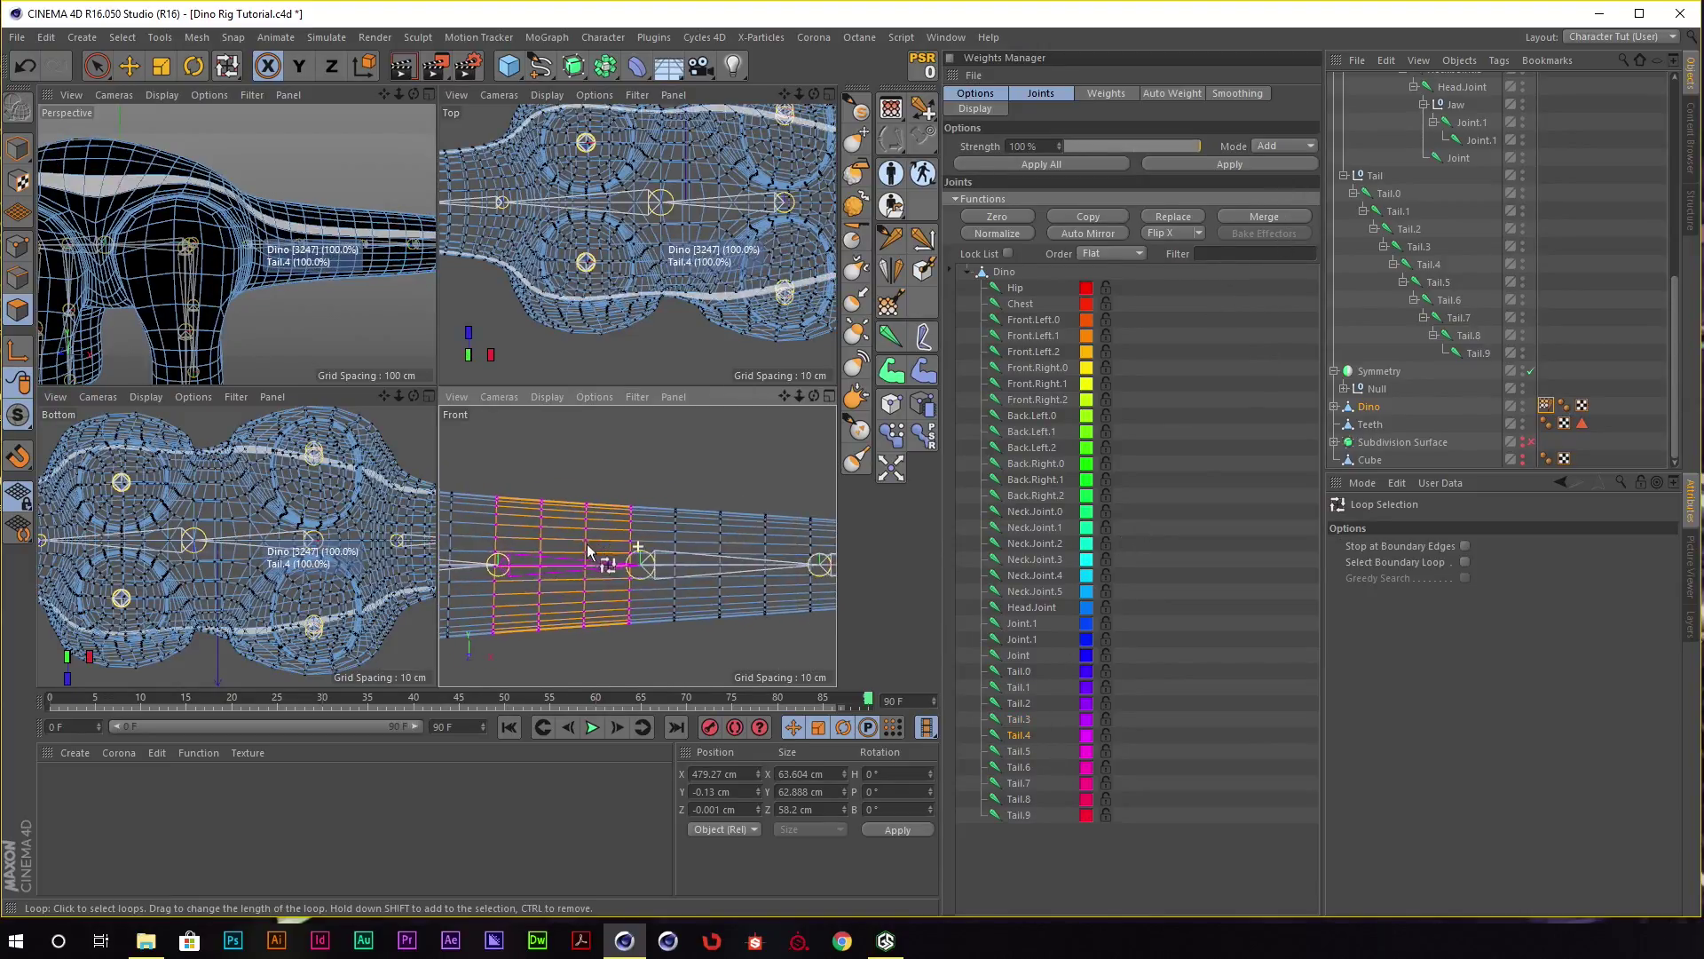
Select the next band of tail loops and choose Tail.5.
middle_click_drag(760, 573, 701, 573, "alt")
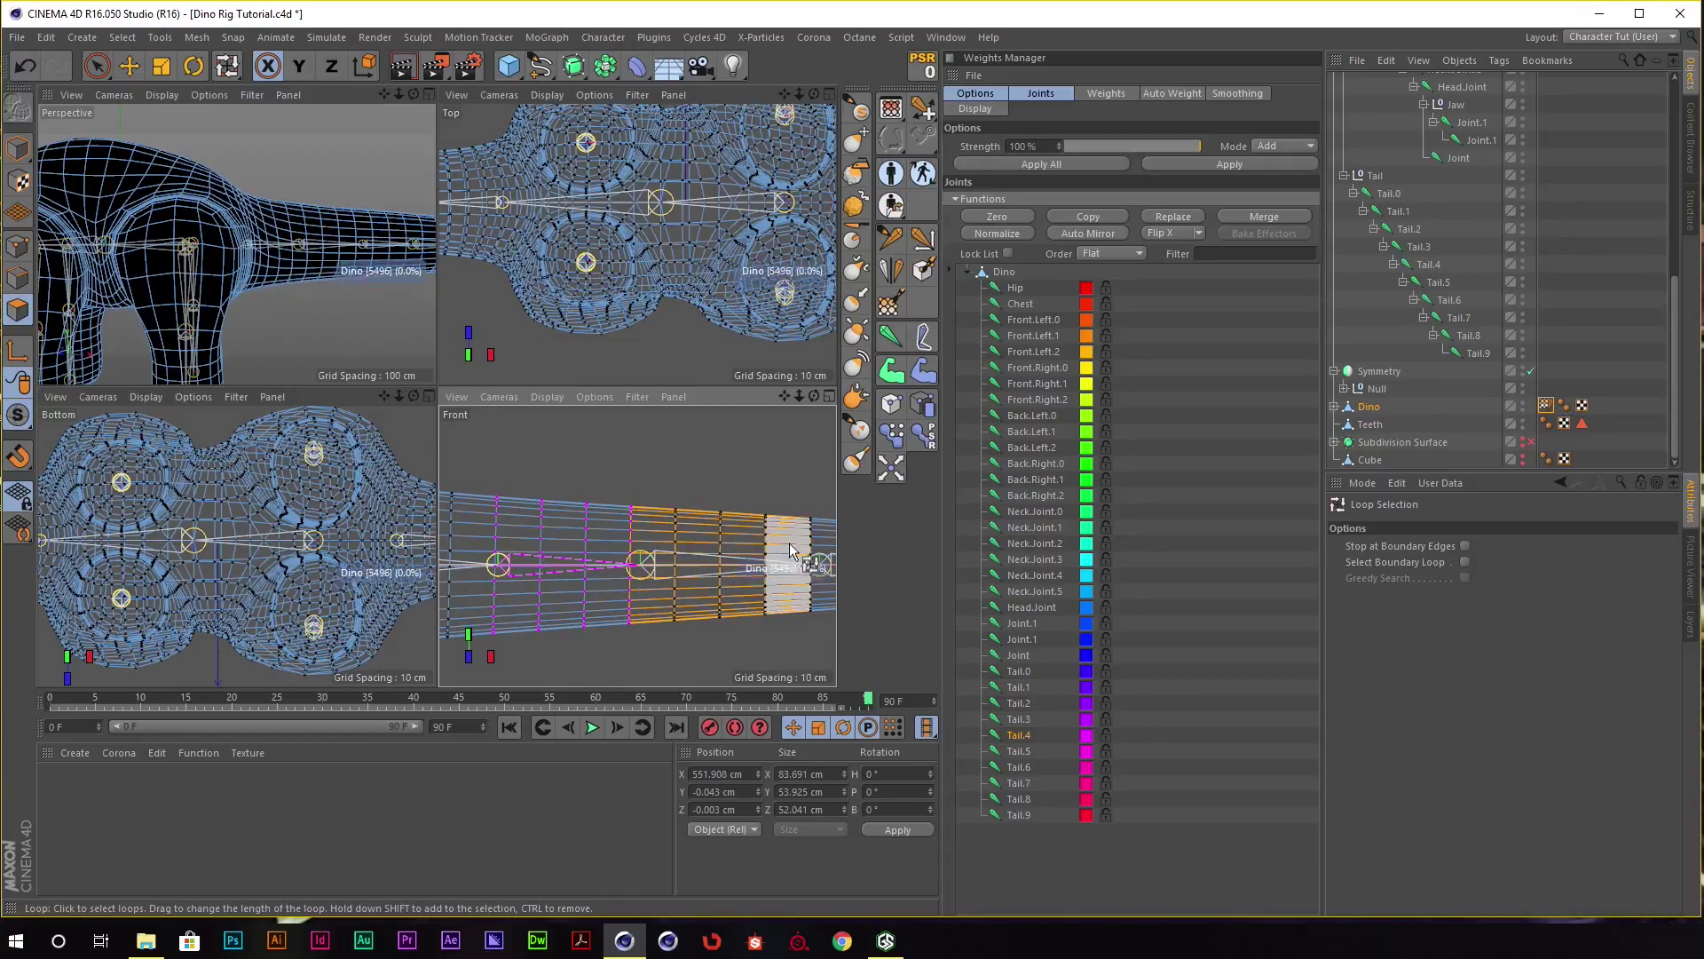
scroll(655, 503, "up", 1)
left_click(655, 503, "shift")
left_click(1020, 753)
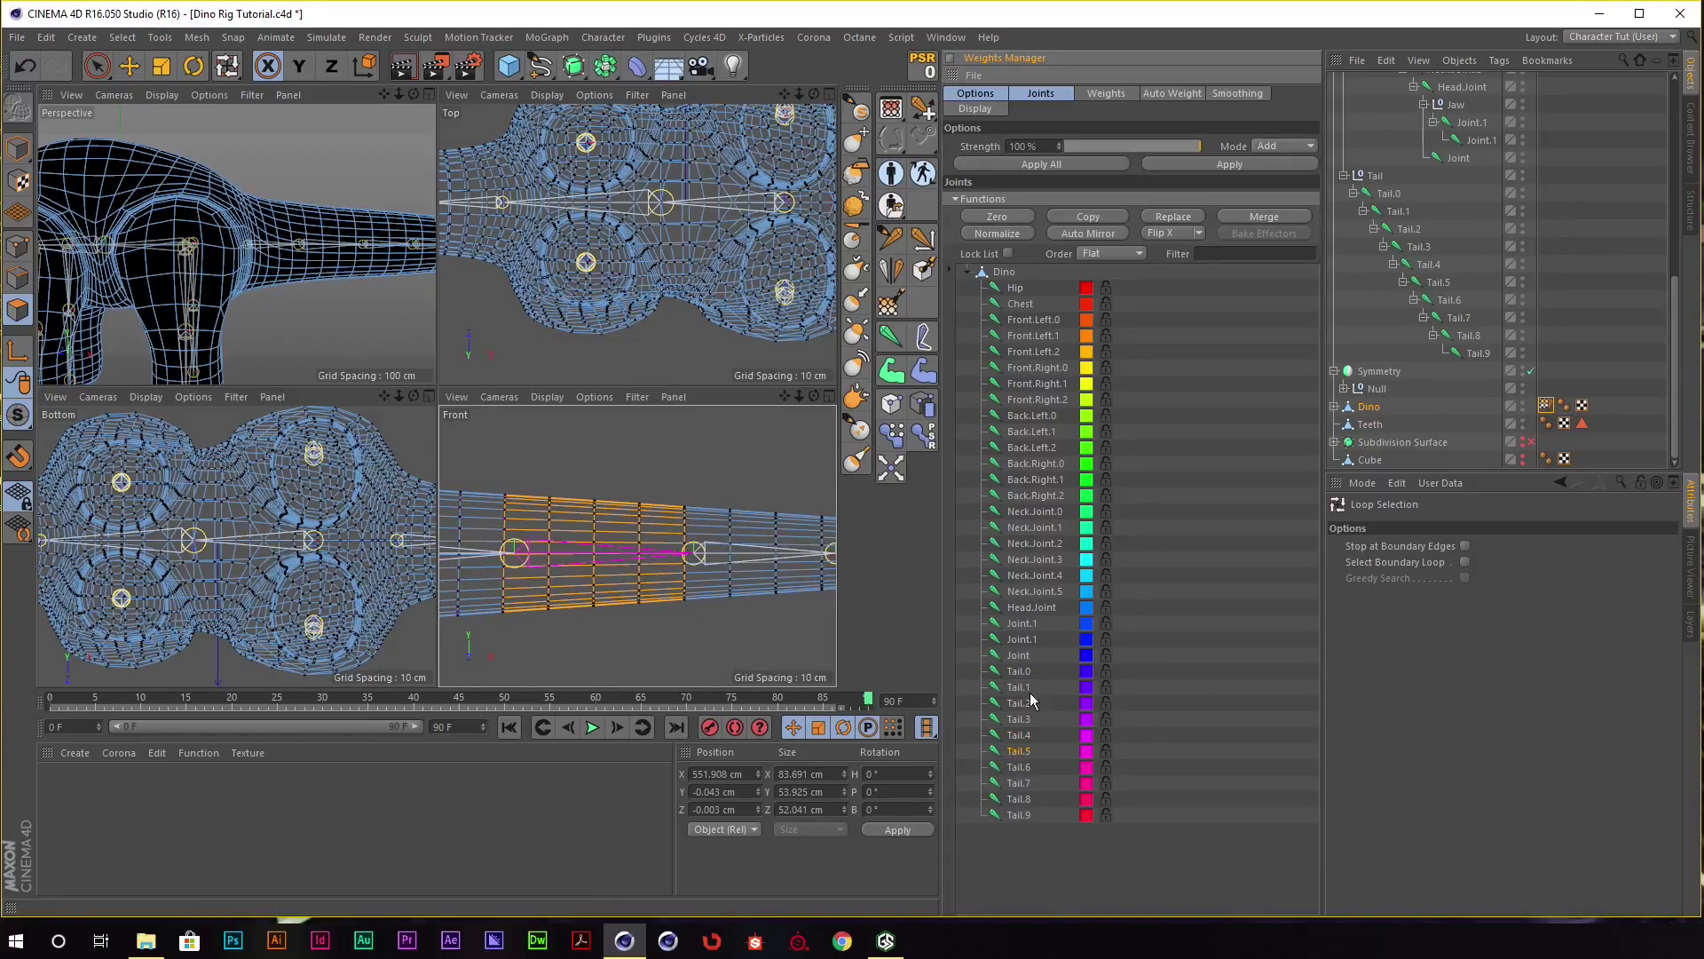
scroll(790, 532, "down", 2)
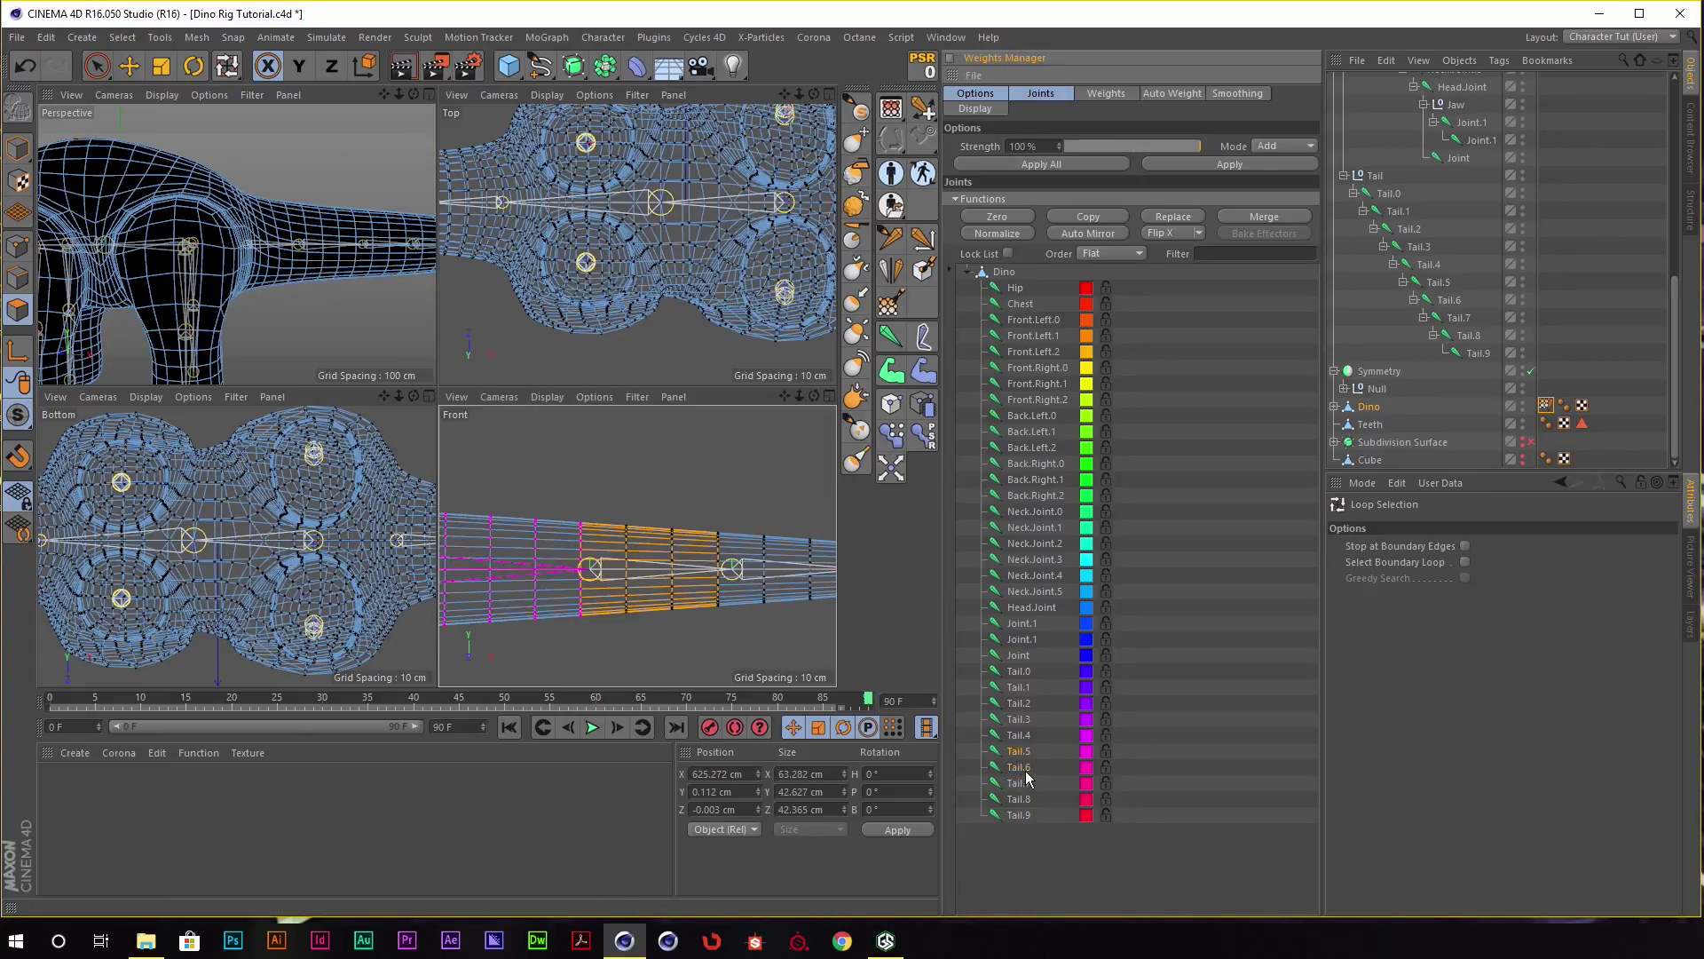
scroll(522, 523, "down", 1)
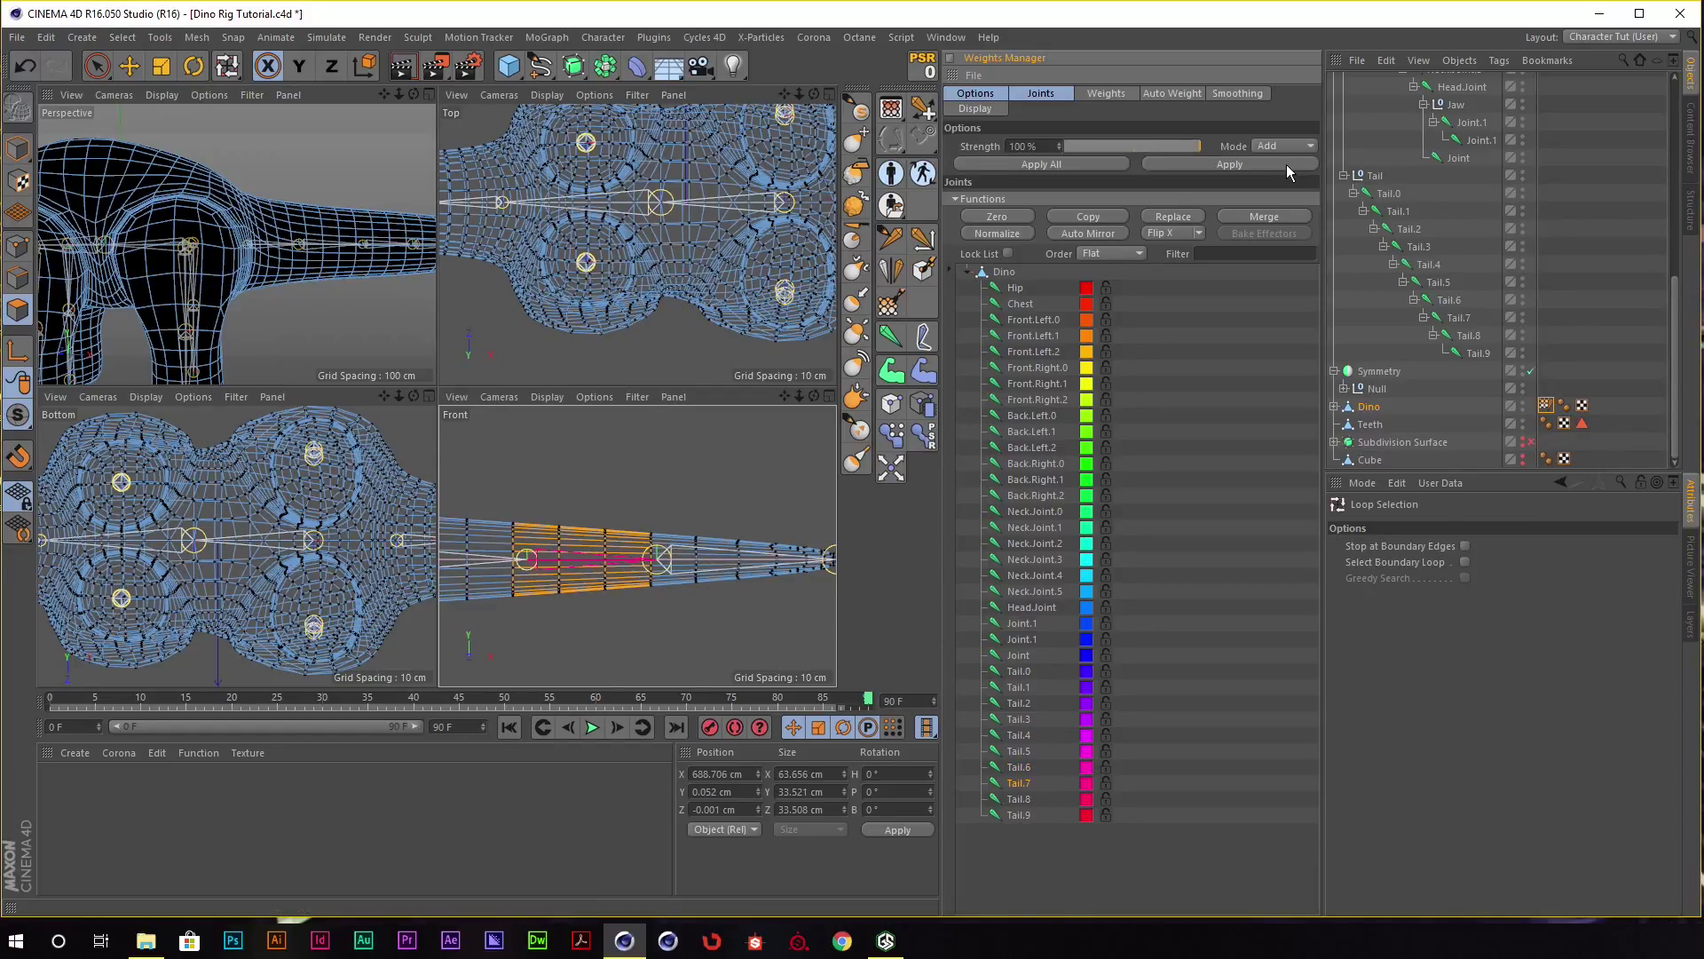
Switch to Fill Selection, frame the tail tip, and maximise the Perspective viewport.
key("u")
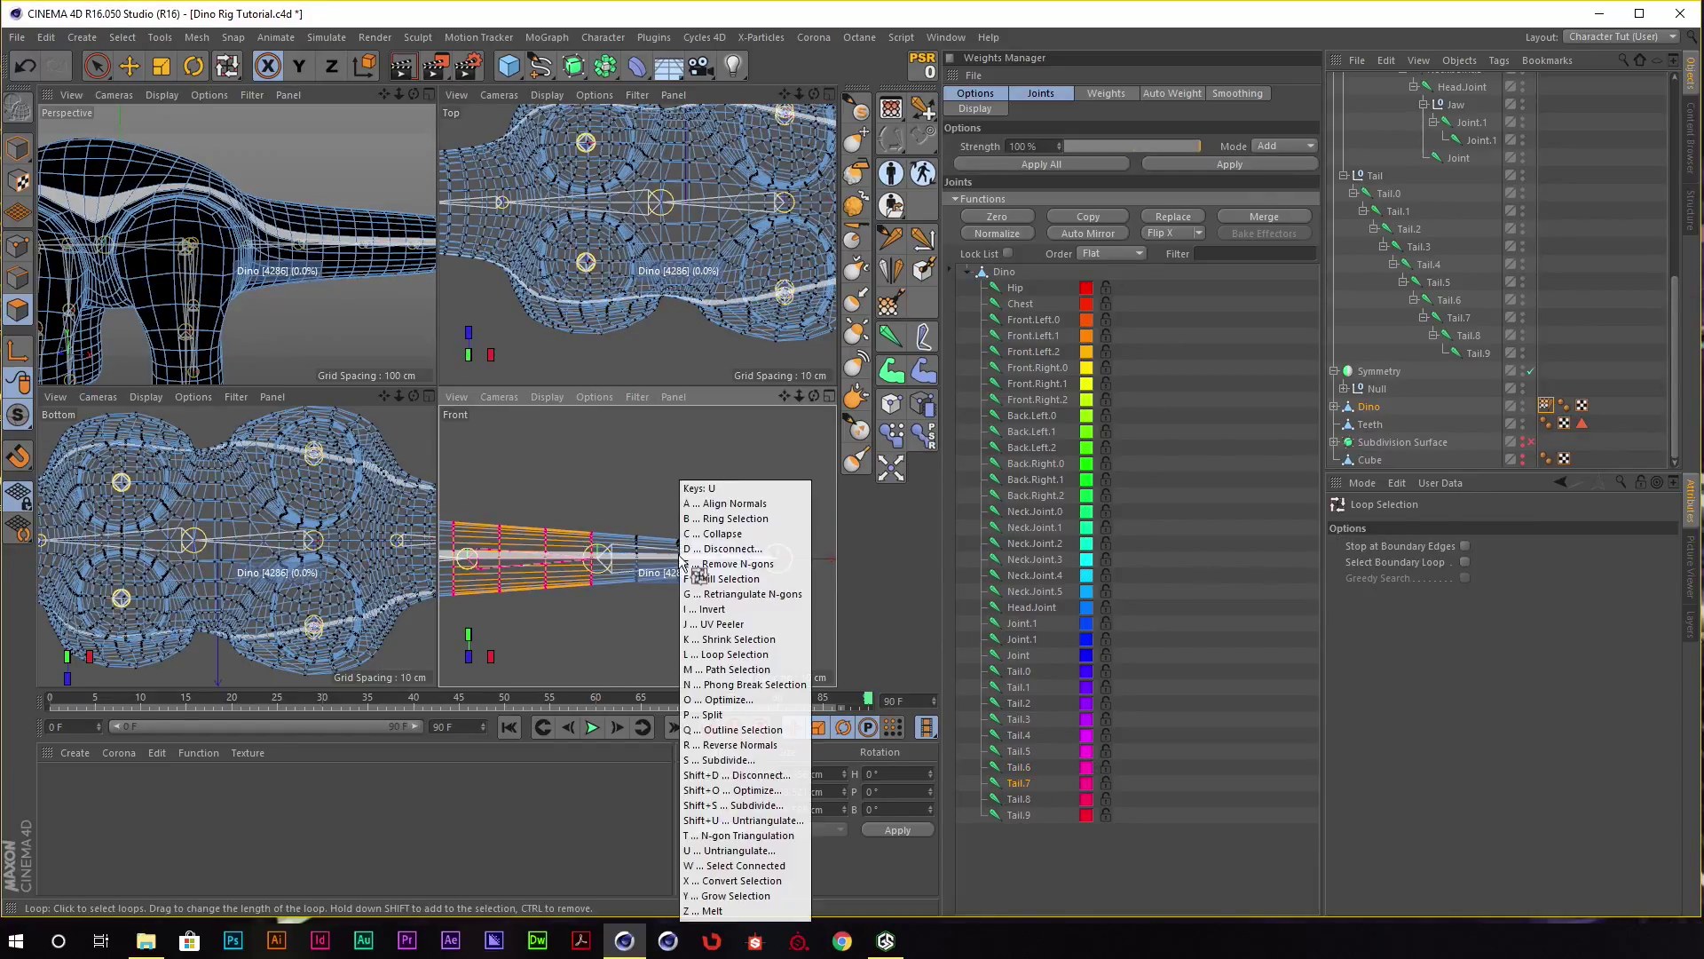
key("f")
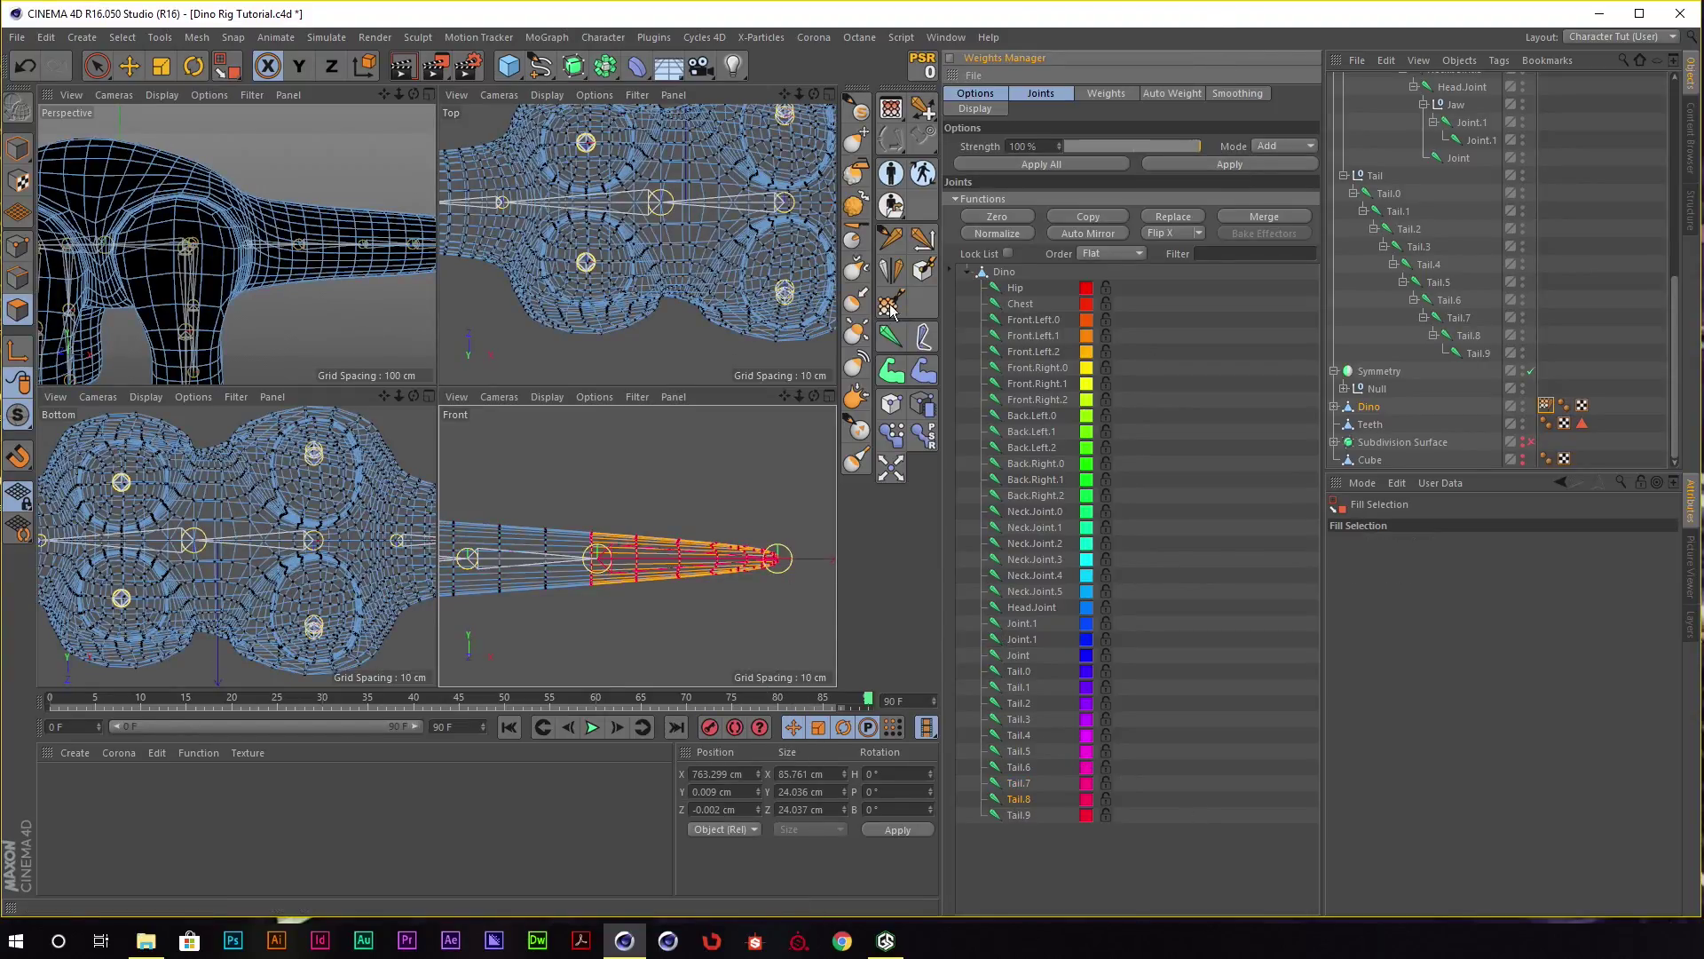
middle_click_drag(622, 550, 675, 533)
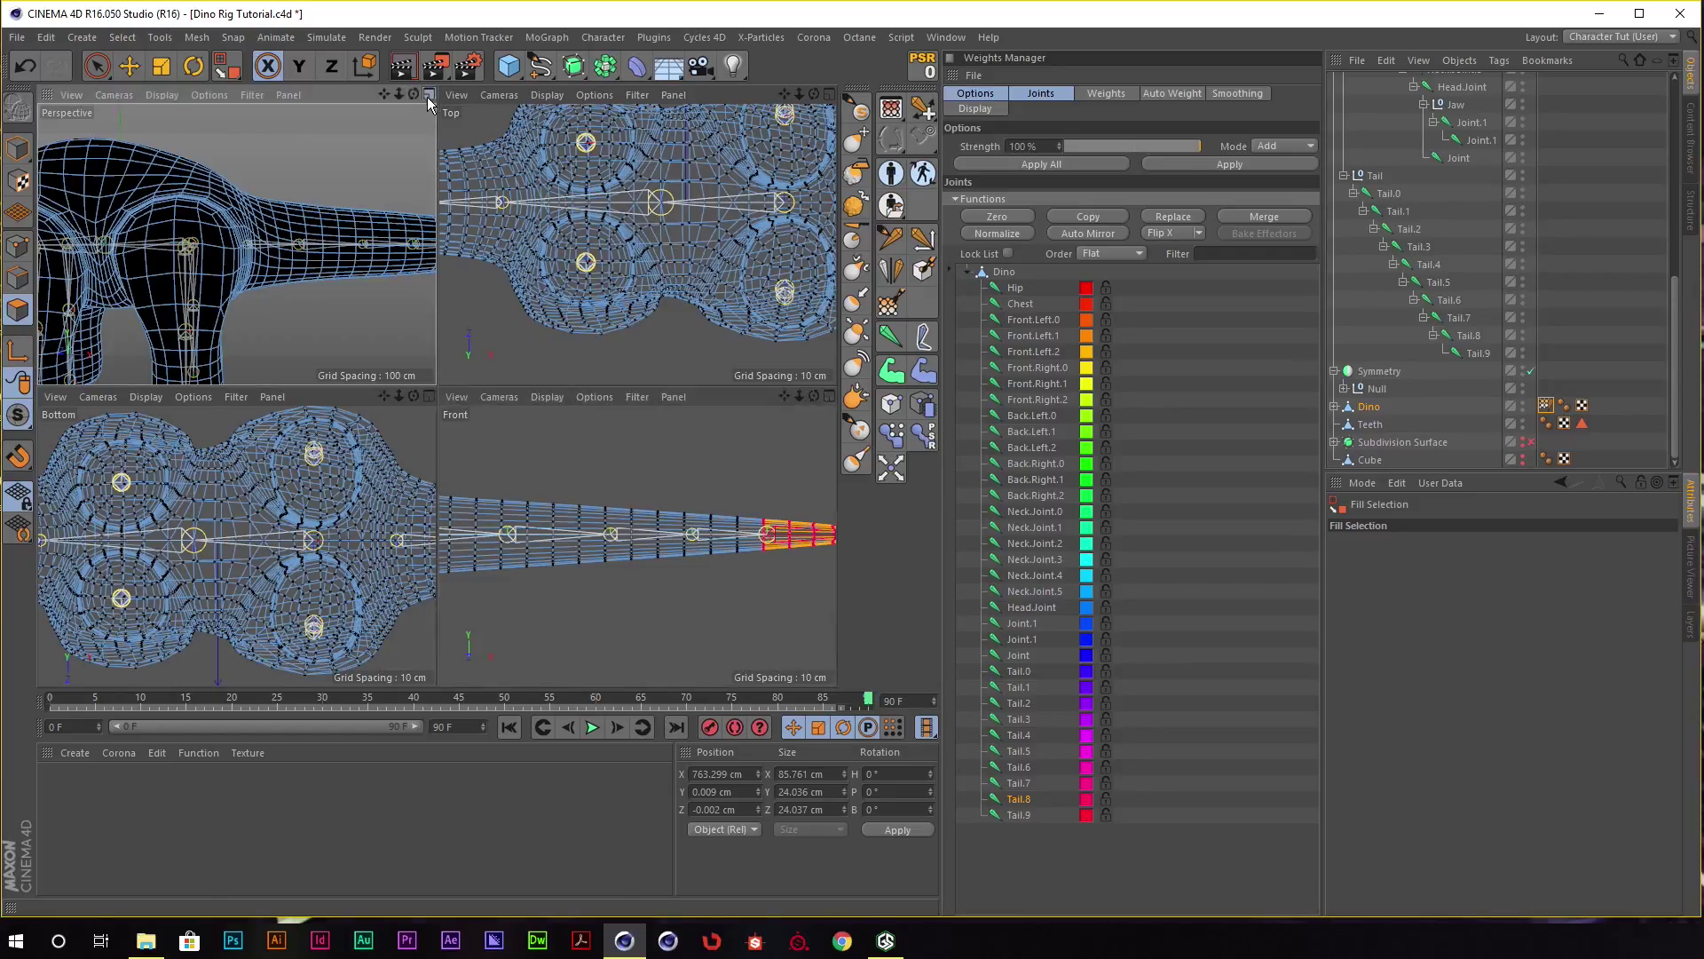
left_click(428, 95)
mouse_move(444, 249)
left_mouse_down("alt")
mouse_move(522, 336)
mouse_move(480, 306)
left_mouse_up("alt")
Loop-select around the top of the front left leg, orbiting to face it.
key("e")
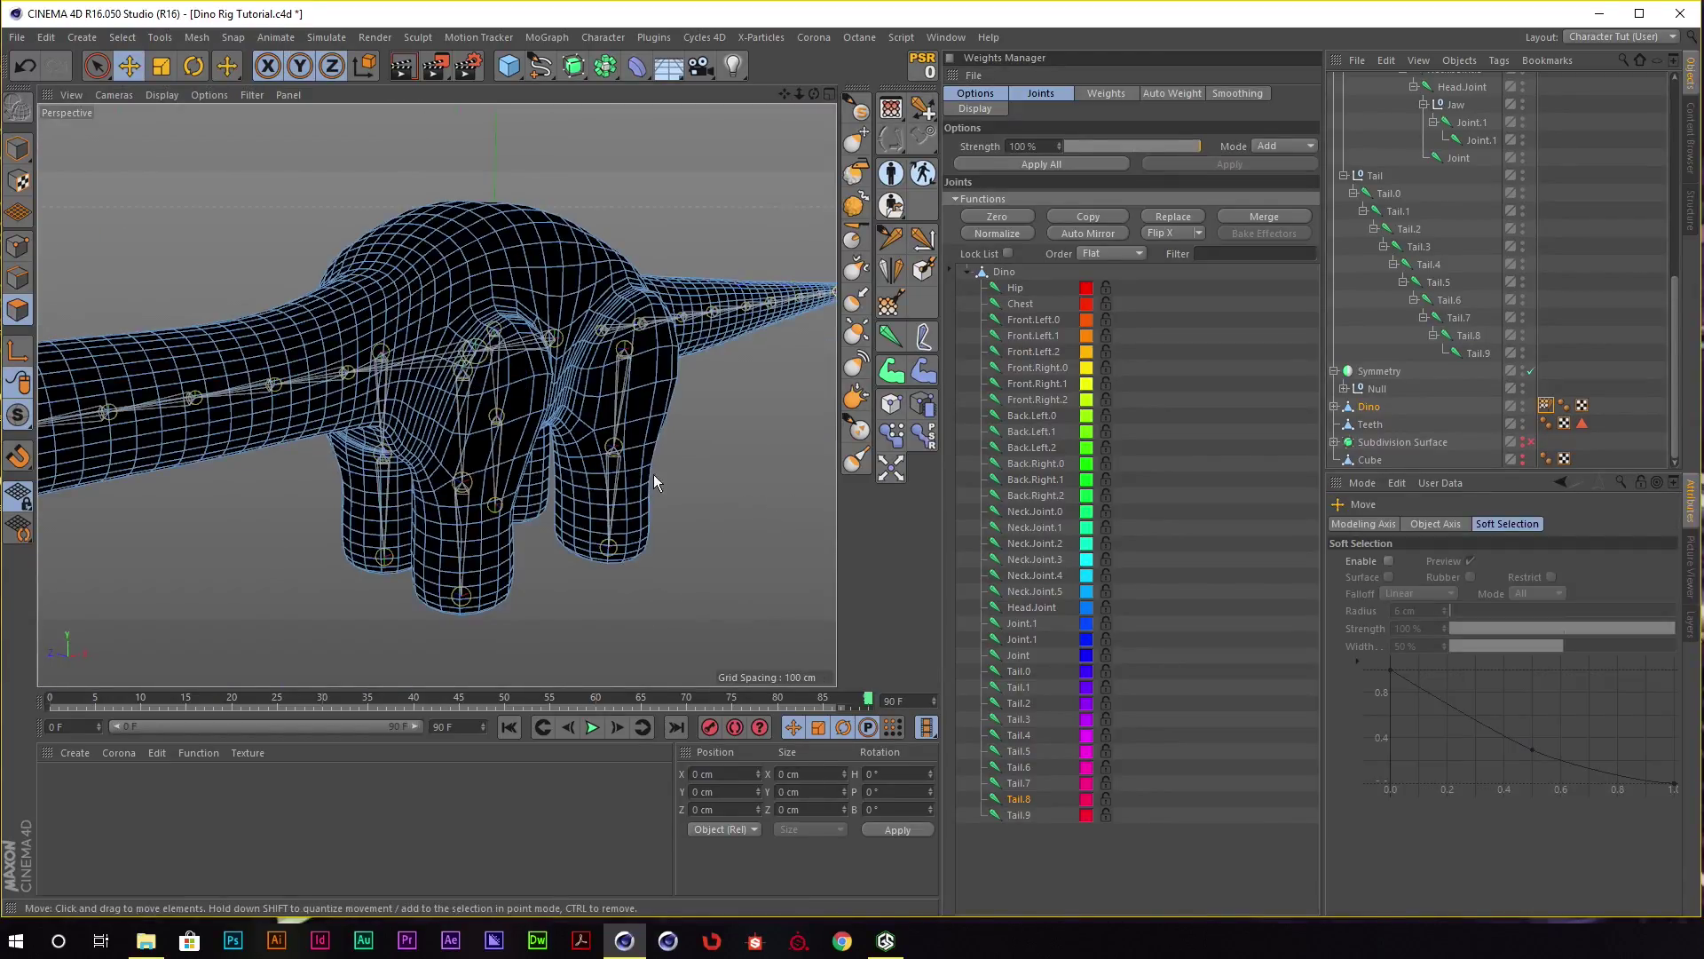
mouse_move(515, 410)
left_mouse_down("alt")
mouse_move(521, 346)
mouse_move(606, 306)
mouse_move(419, 377)
mouse_move(453, 426)
left_mouse_up("alt")
key("u")
key("l")
left_click(521, 347)
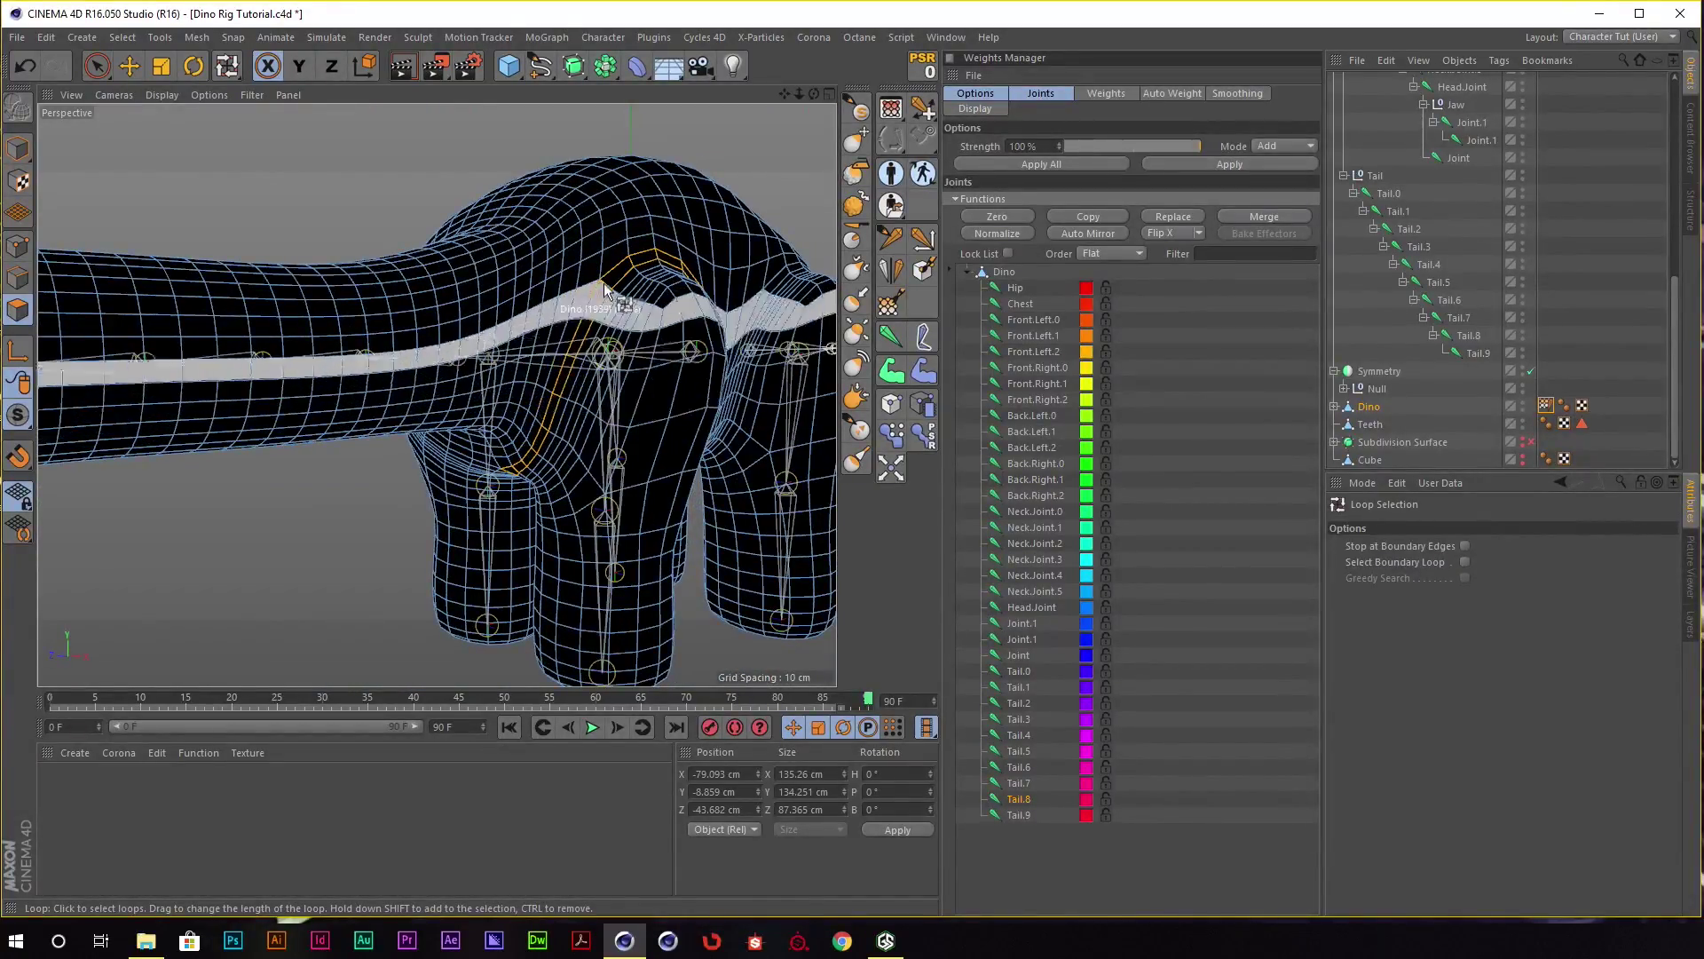
left_click_drag(545, 493, 619, 289, "alt")
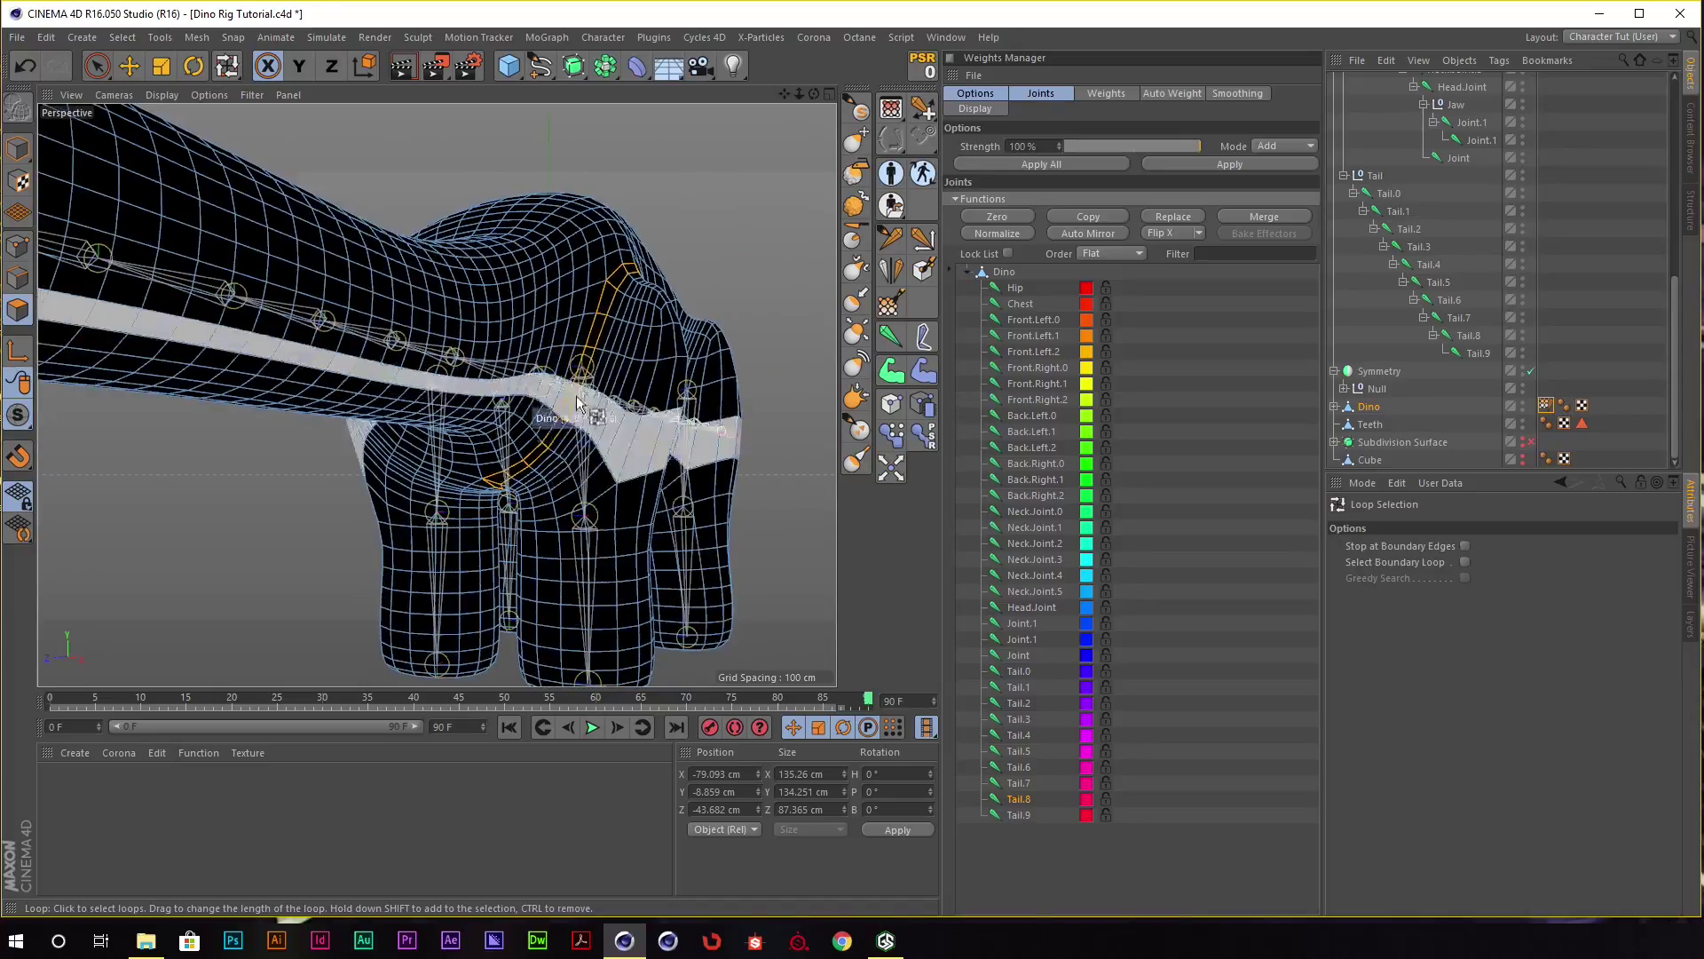
mouse_move(719, 373)
left_mouse_down("alt")
mouse_move(609, 381)
mouse_move(596, 398)
left_mouse_up("alt")
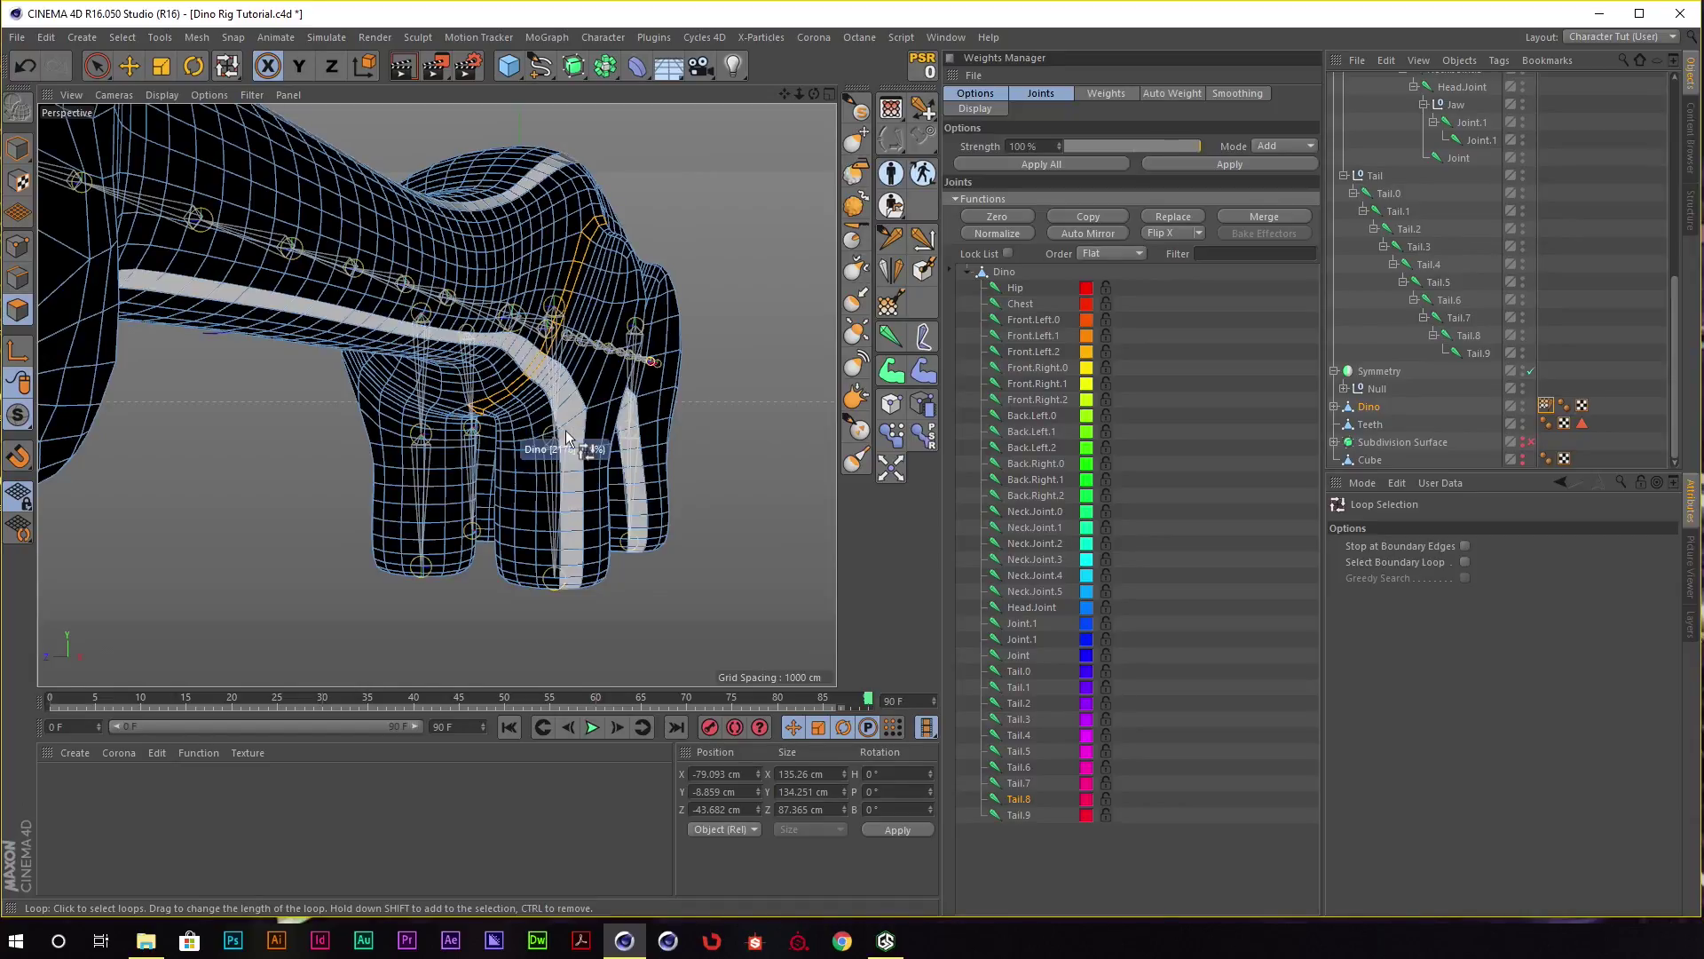
left_click_drag(691, 423, 487, 426, "alt")
Fill-select the upper front left leg inside the shoulder loop and weight it to Front.Left.0.
left_click(495, 433)
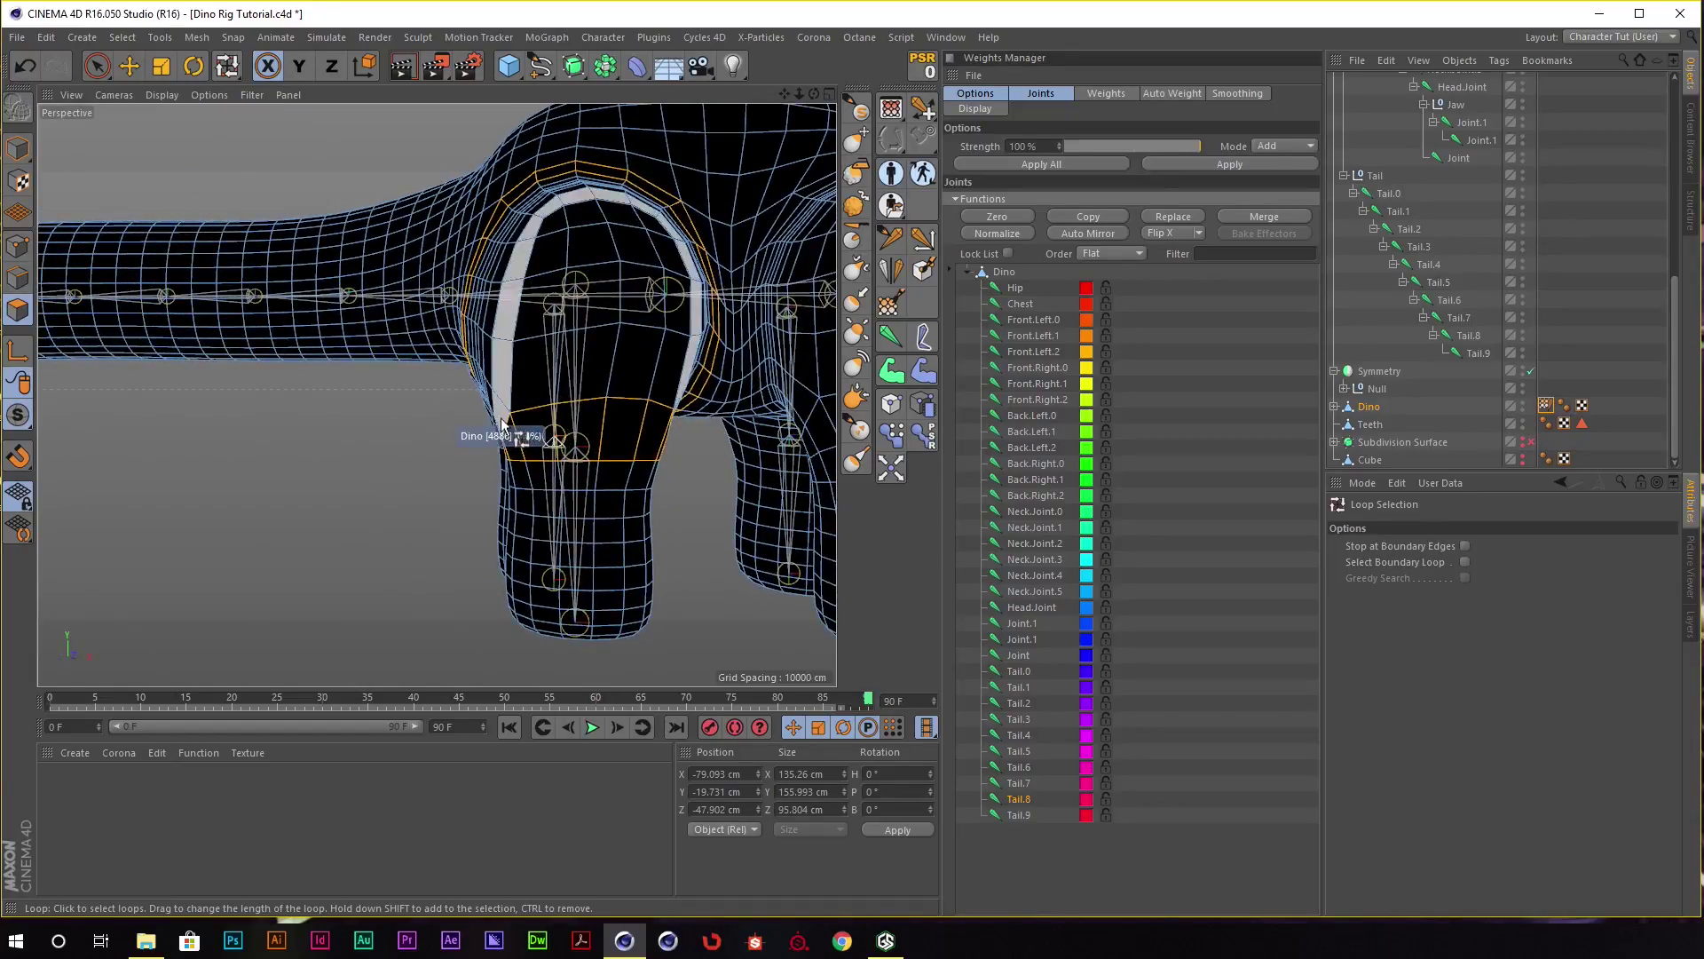
right_click(494, 437)
left_click(604, 692)
left_click(593, 371)
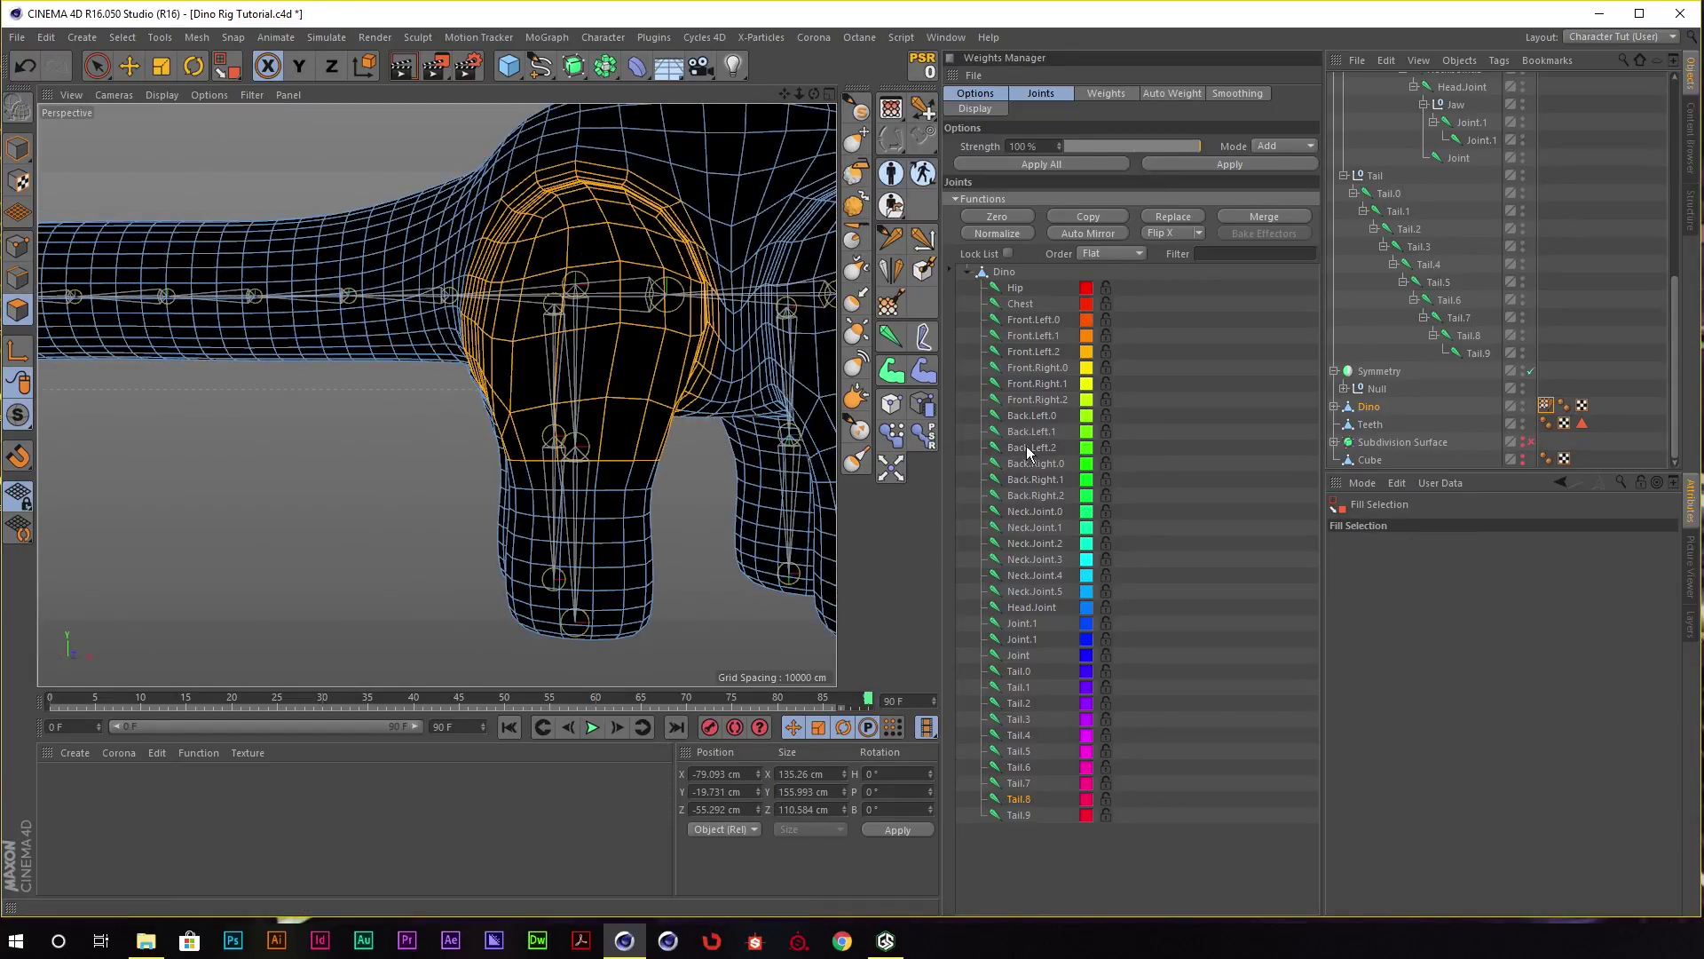
left_click(1033, 320)
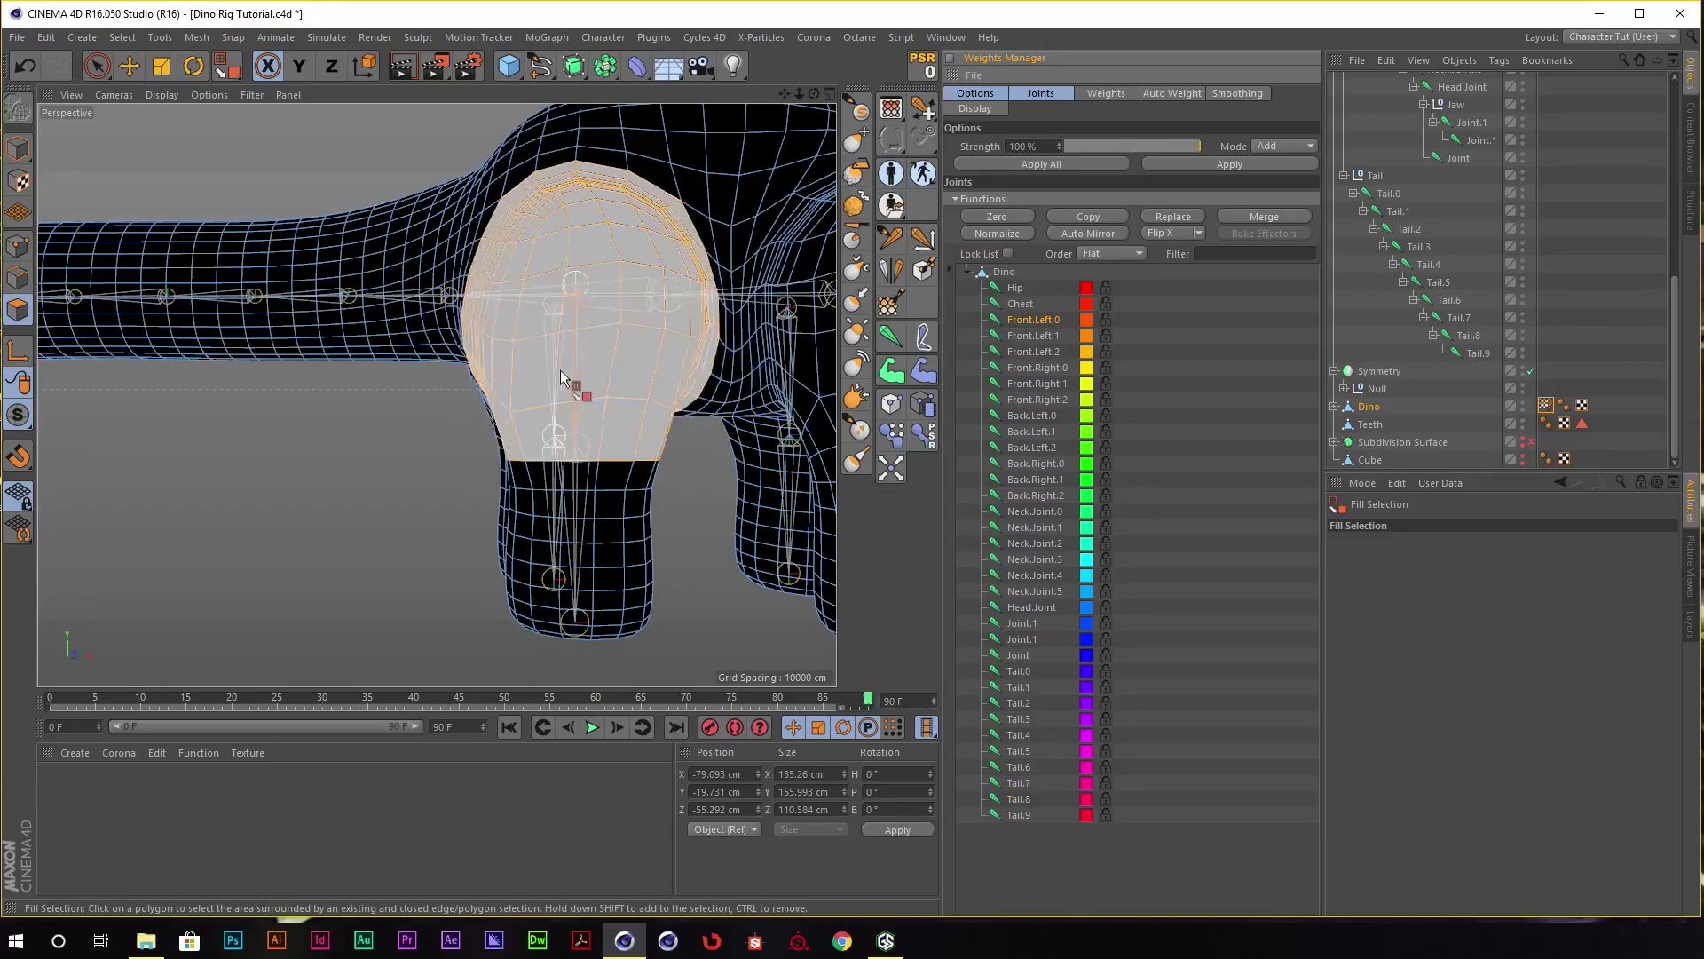
left_click_drag(579, 381, 639, 386, "alt")
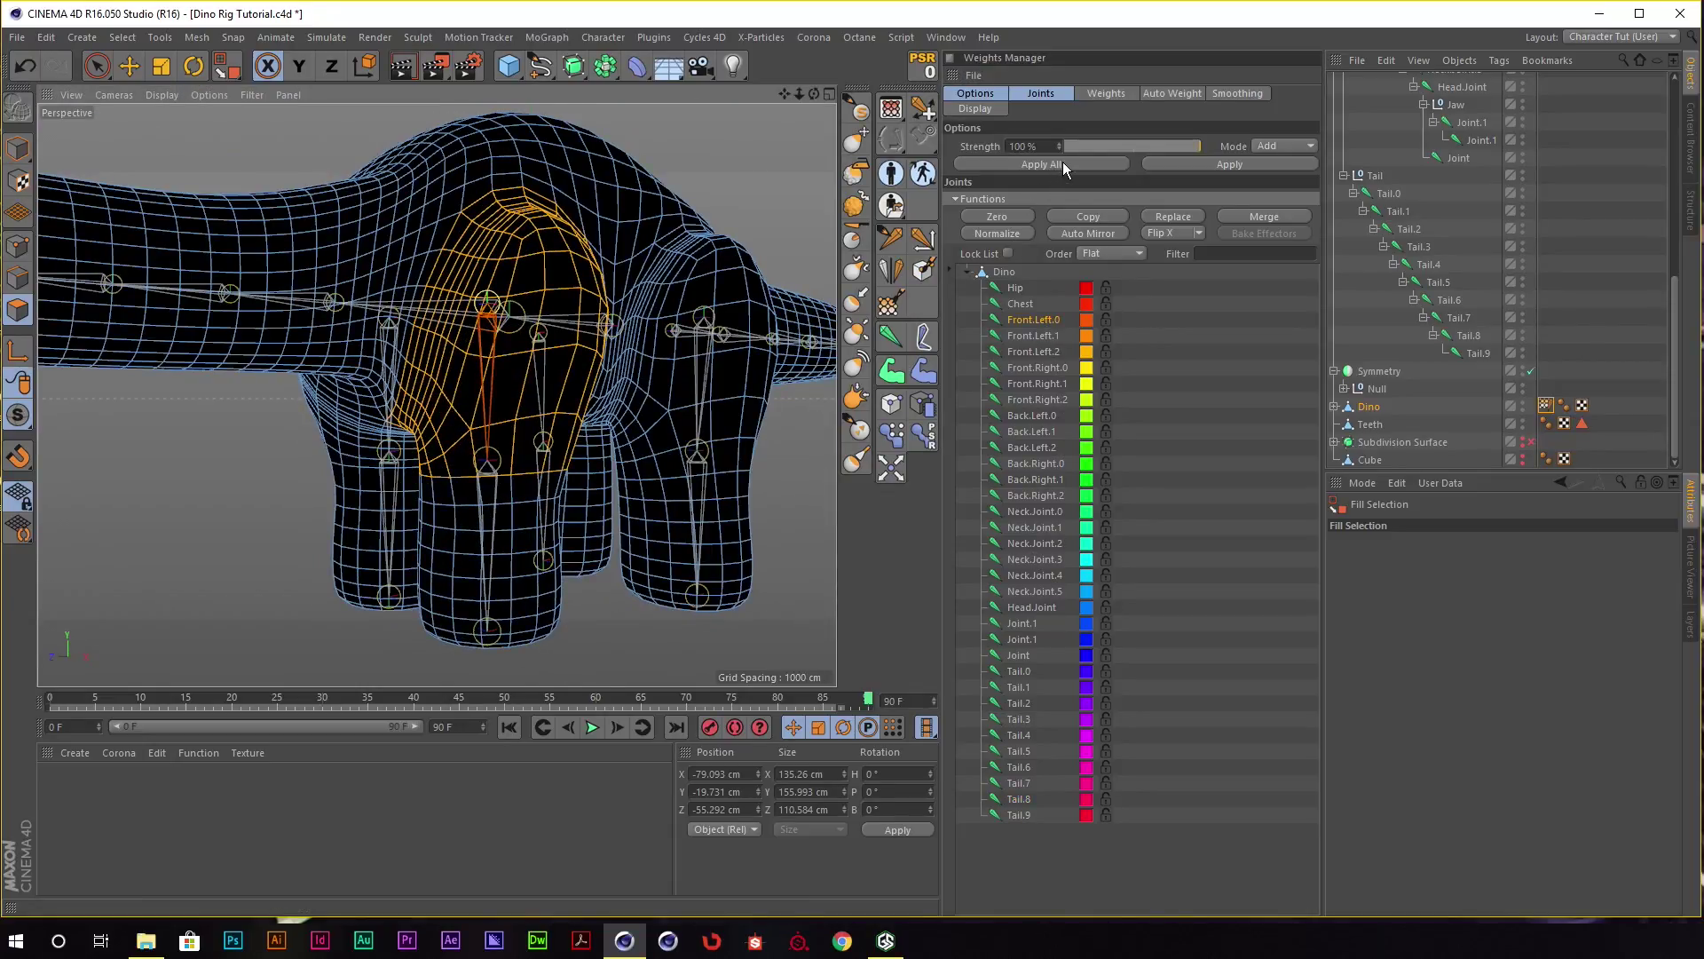
left_click(1229, 164)
Weight the lower front left leg to Front.Left.1, then choose Front.Right.0.
left_click_drag(674, 311, 582, 315, "alt")
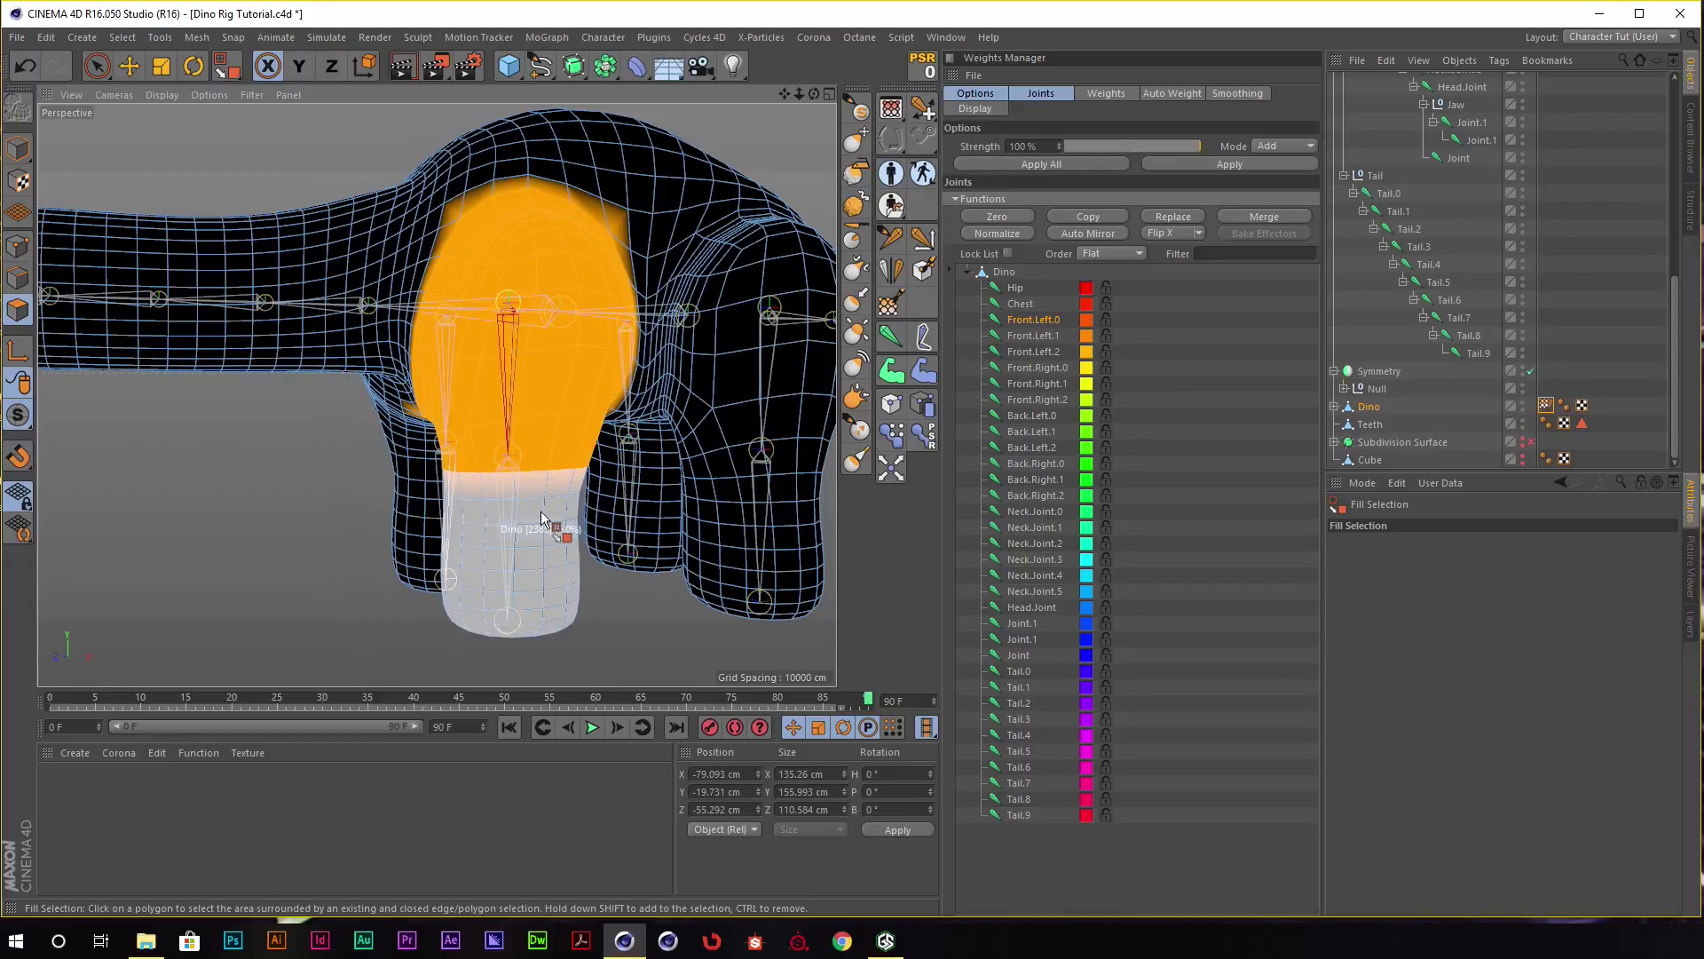
left_click(1044, 339)
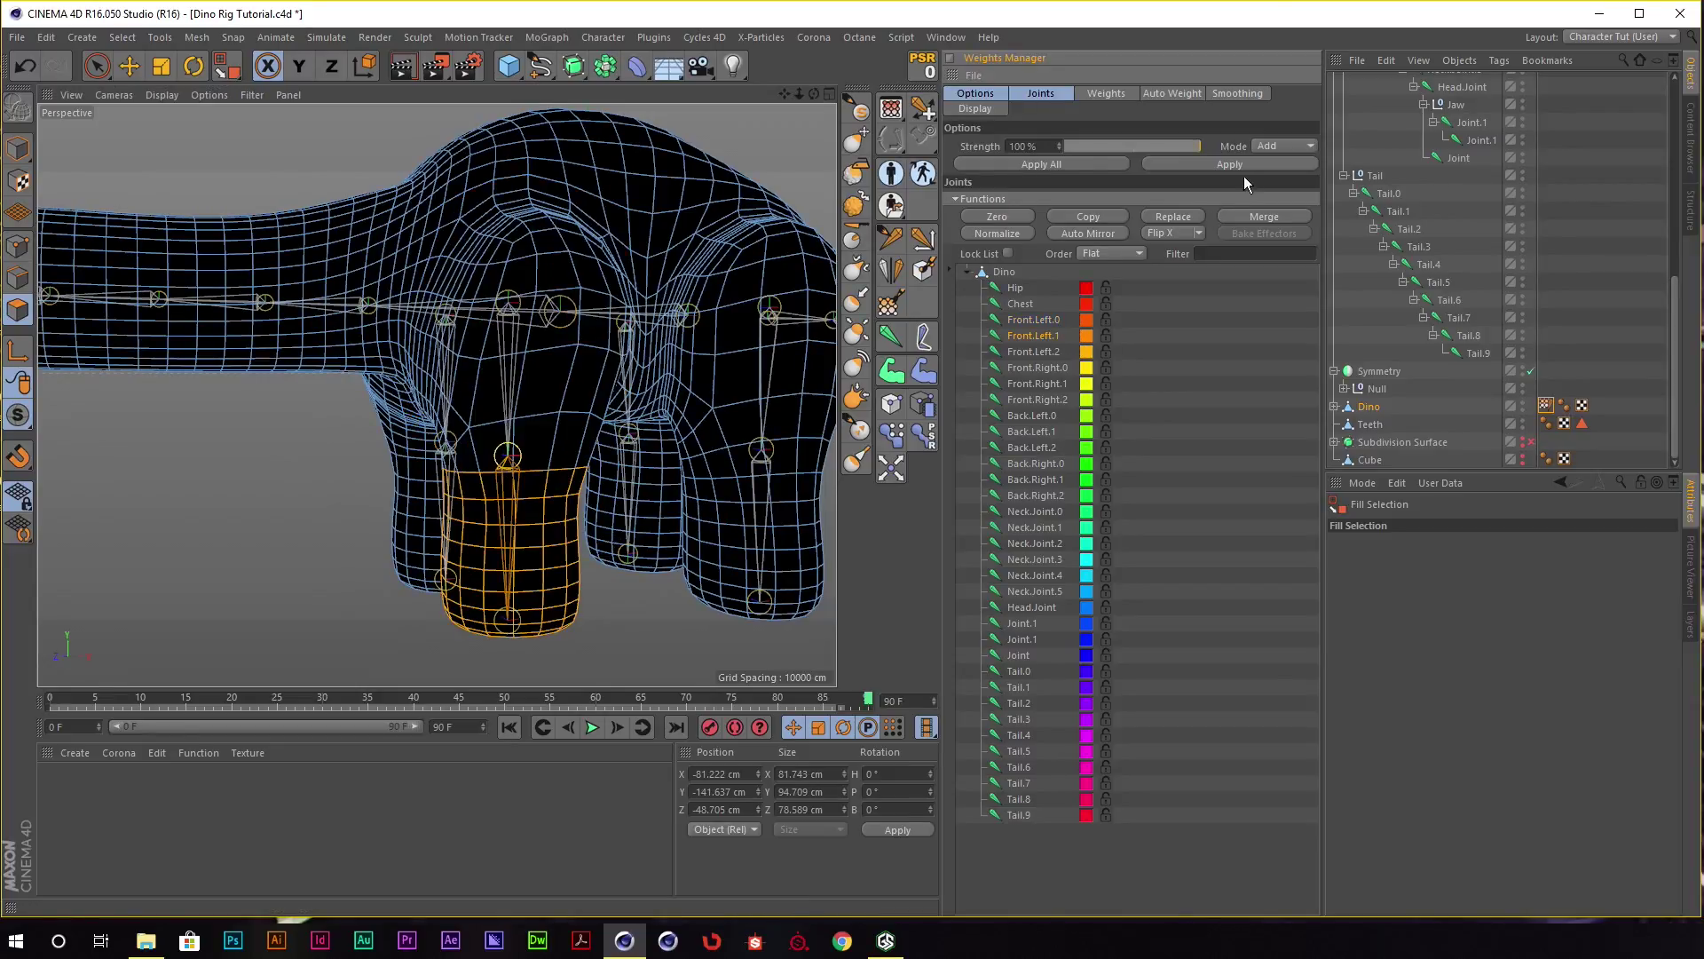
left_click(1172, 164)
left_click_drag(622, 364, 697, 361, "alt")
left_click_drag(591, 371, 639, 369, "alt")
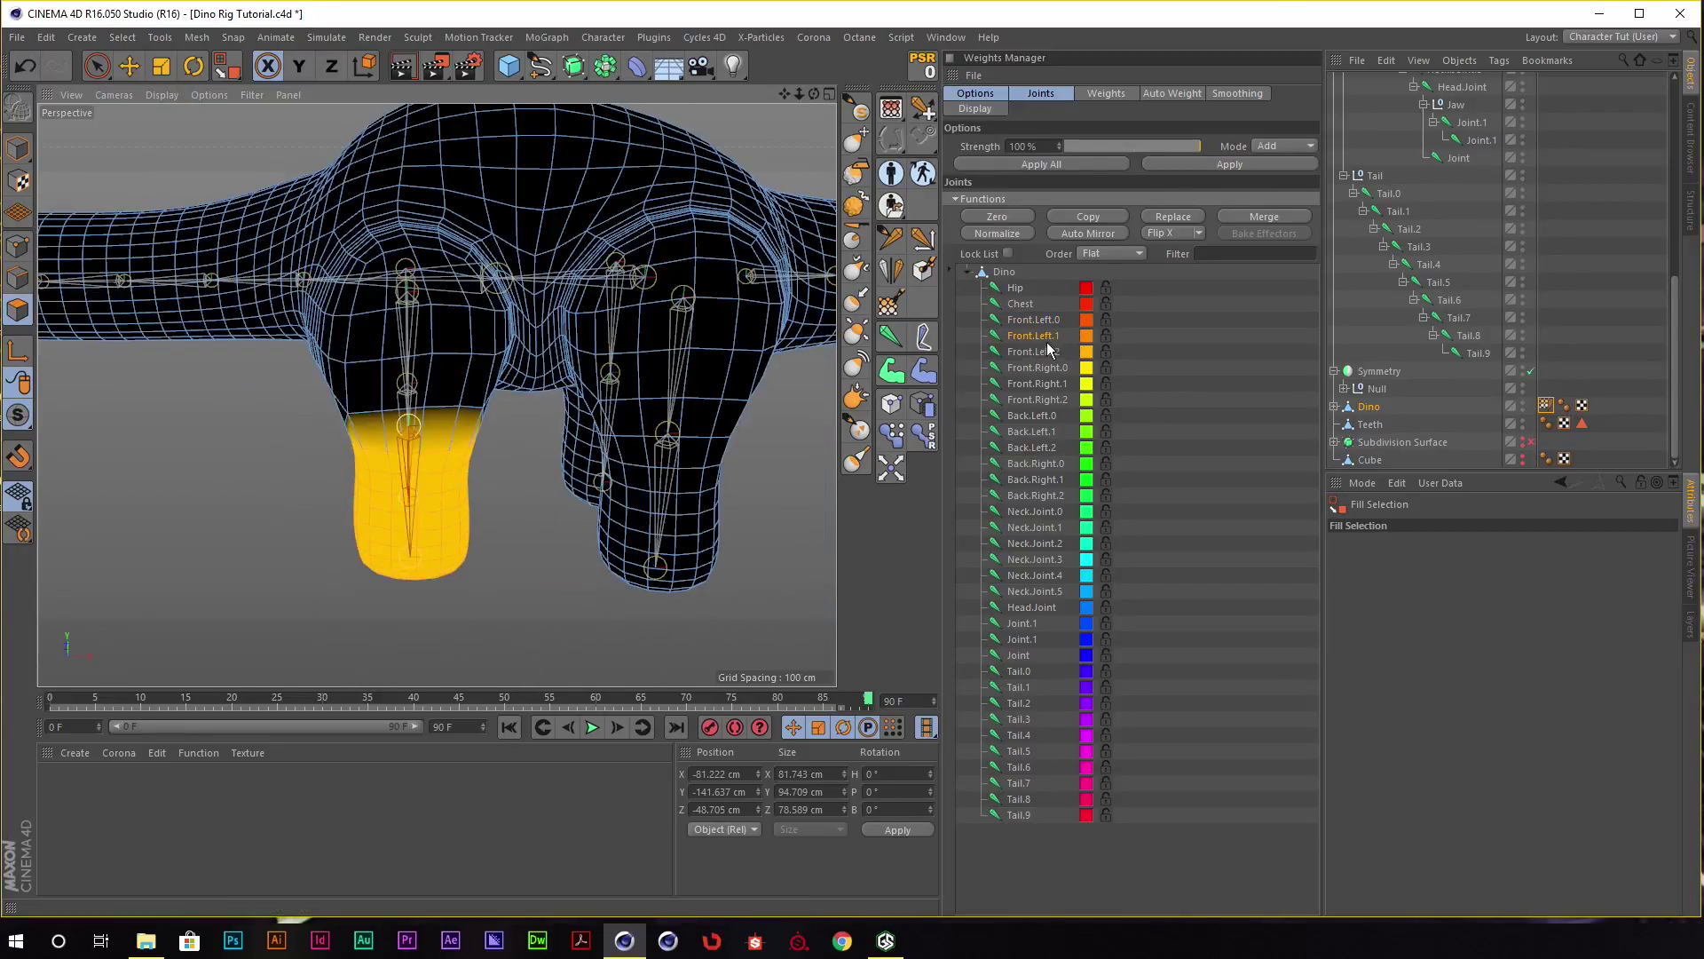
left_click(1039, 368)
mouse_move(251, 361)
left_mouse_down("alt")
mouse_move(514, 419)
mouse_move(458, 425)
left_mouse_up("alt")
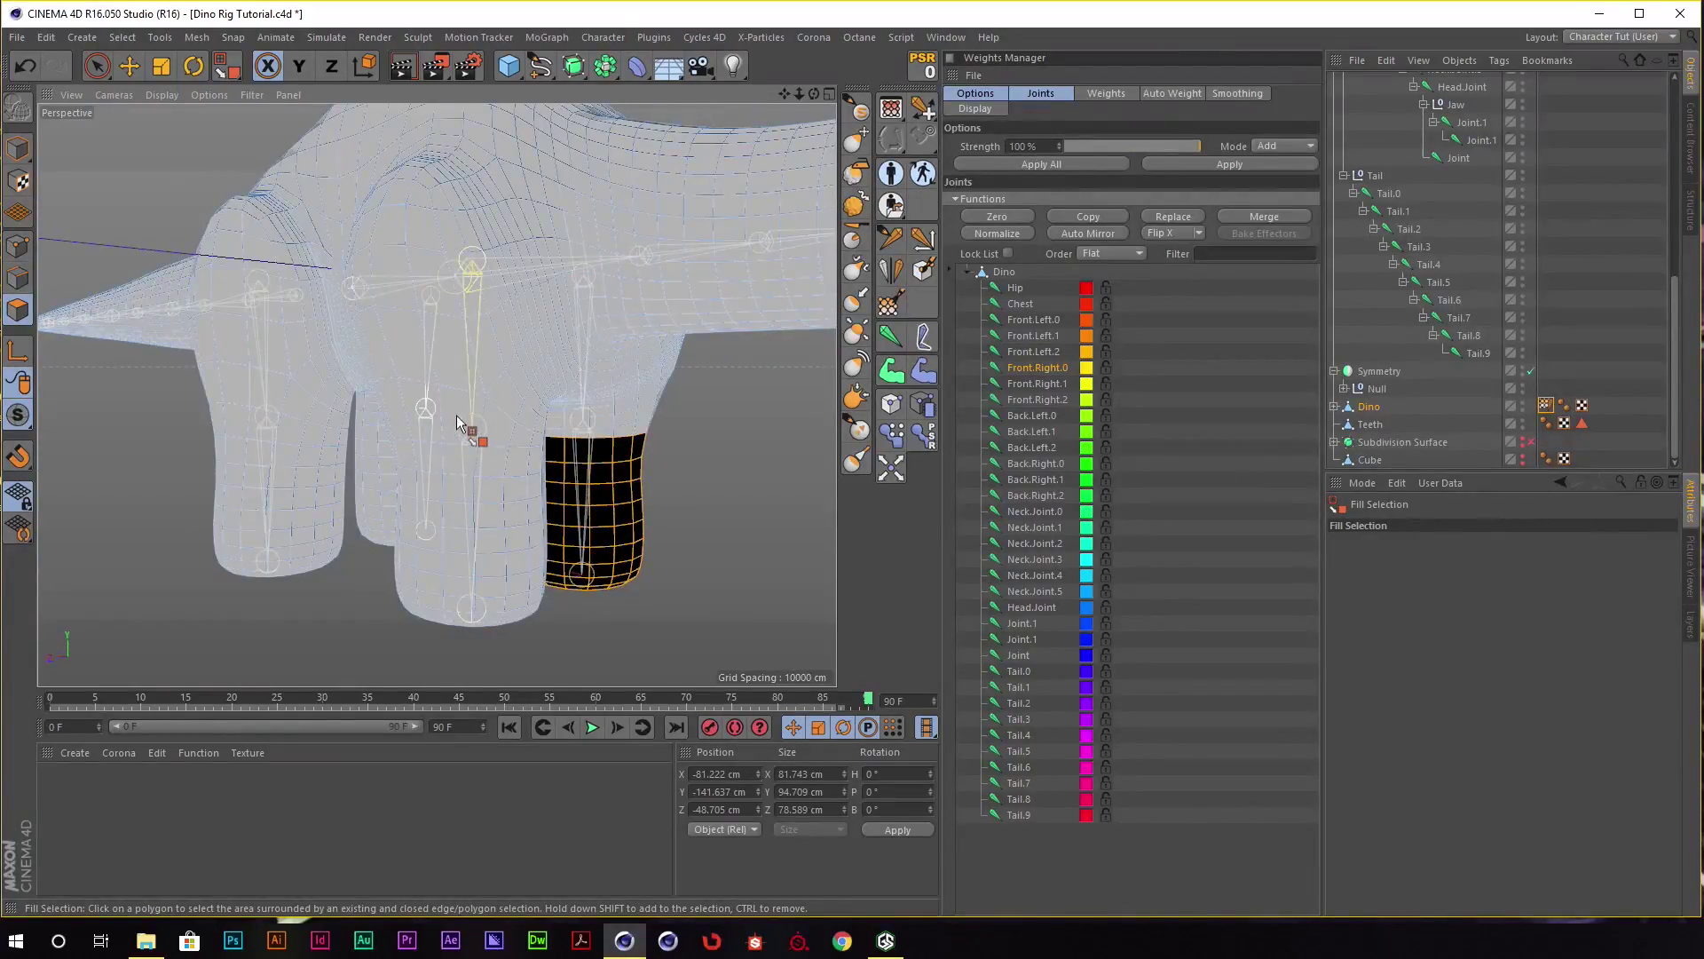
Loop-select the edge loop around the front right leg's shoulder.
right_click(458, 424)
left_click(489, 543)
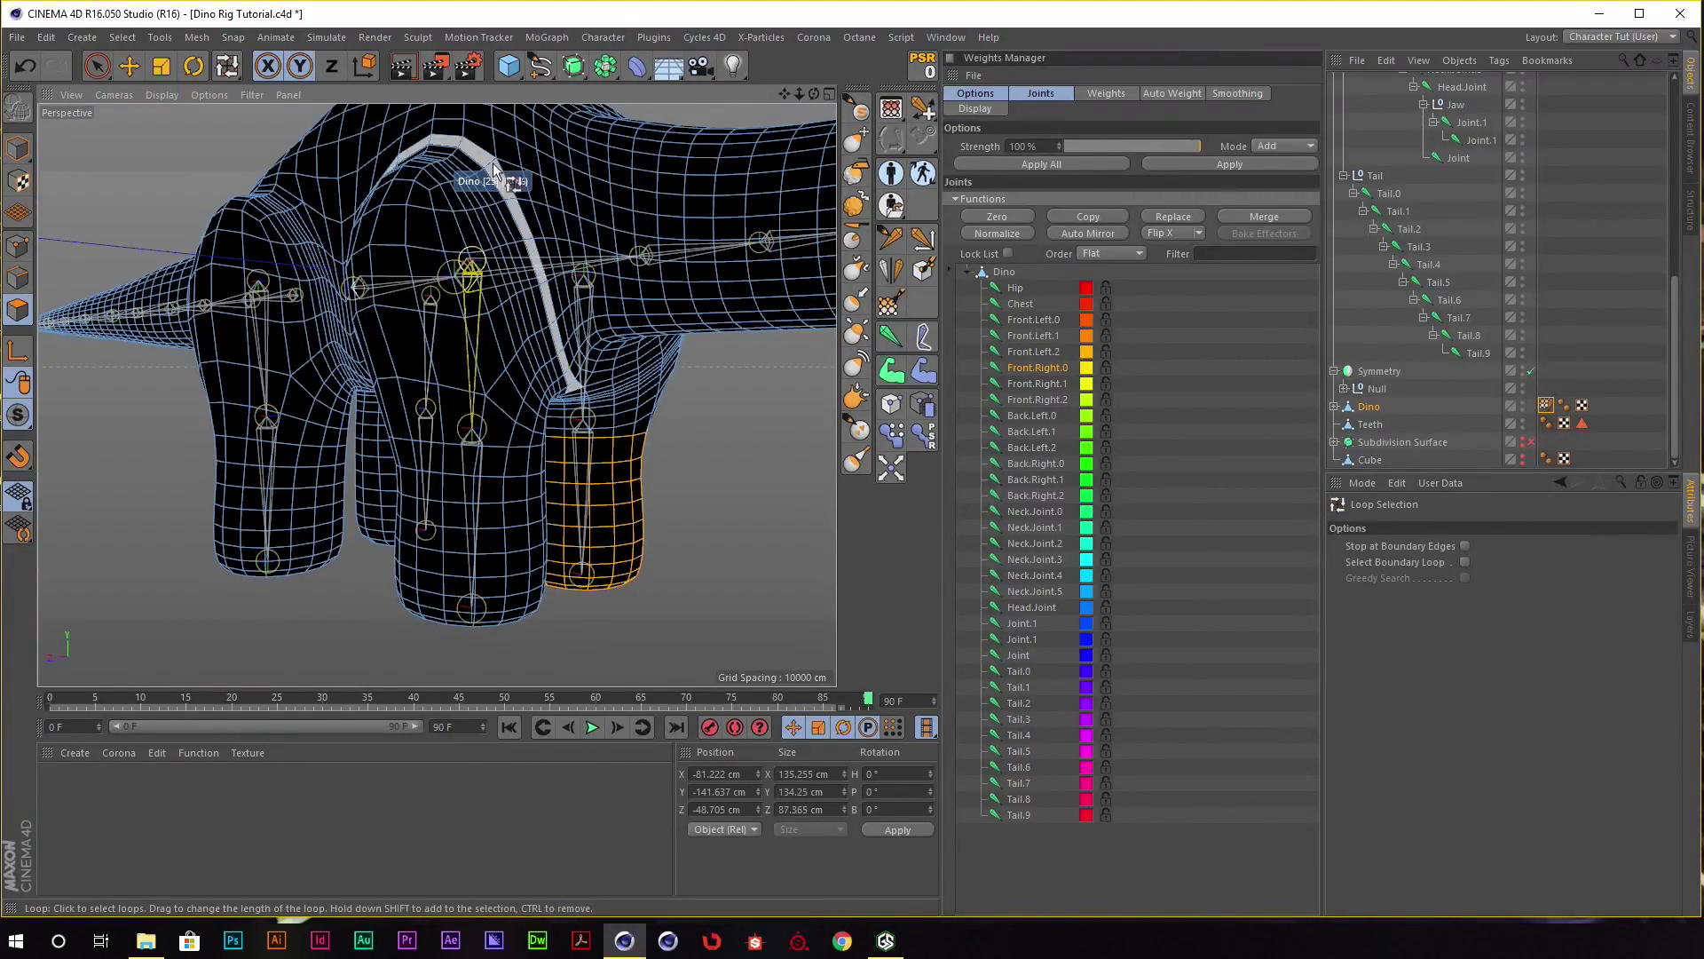
left_click(494, 169)
left_click_drag(493, 168, 470, 437, "alt")
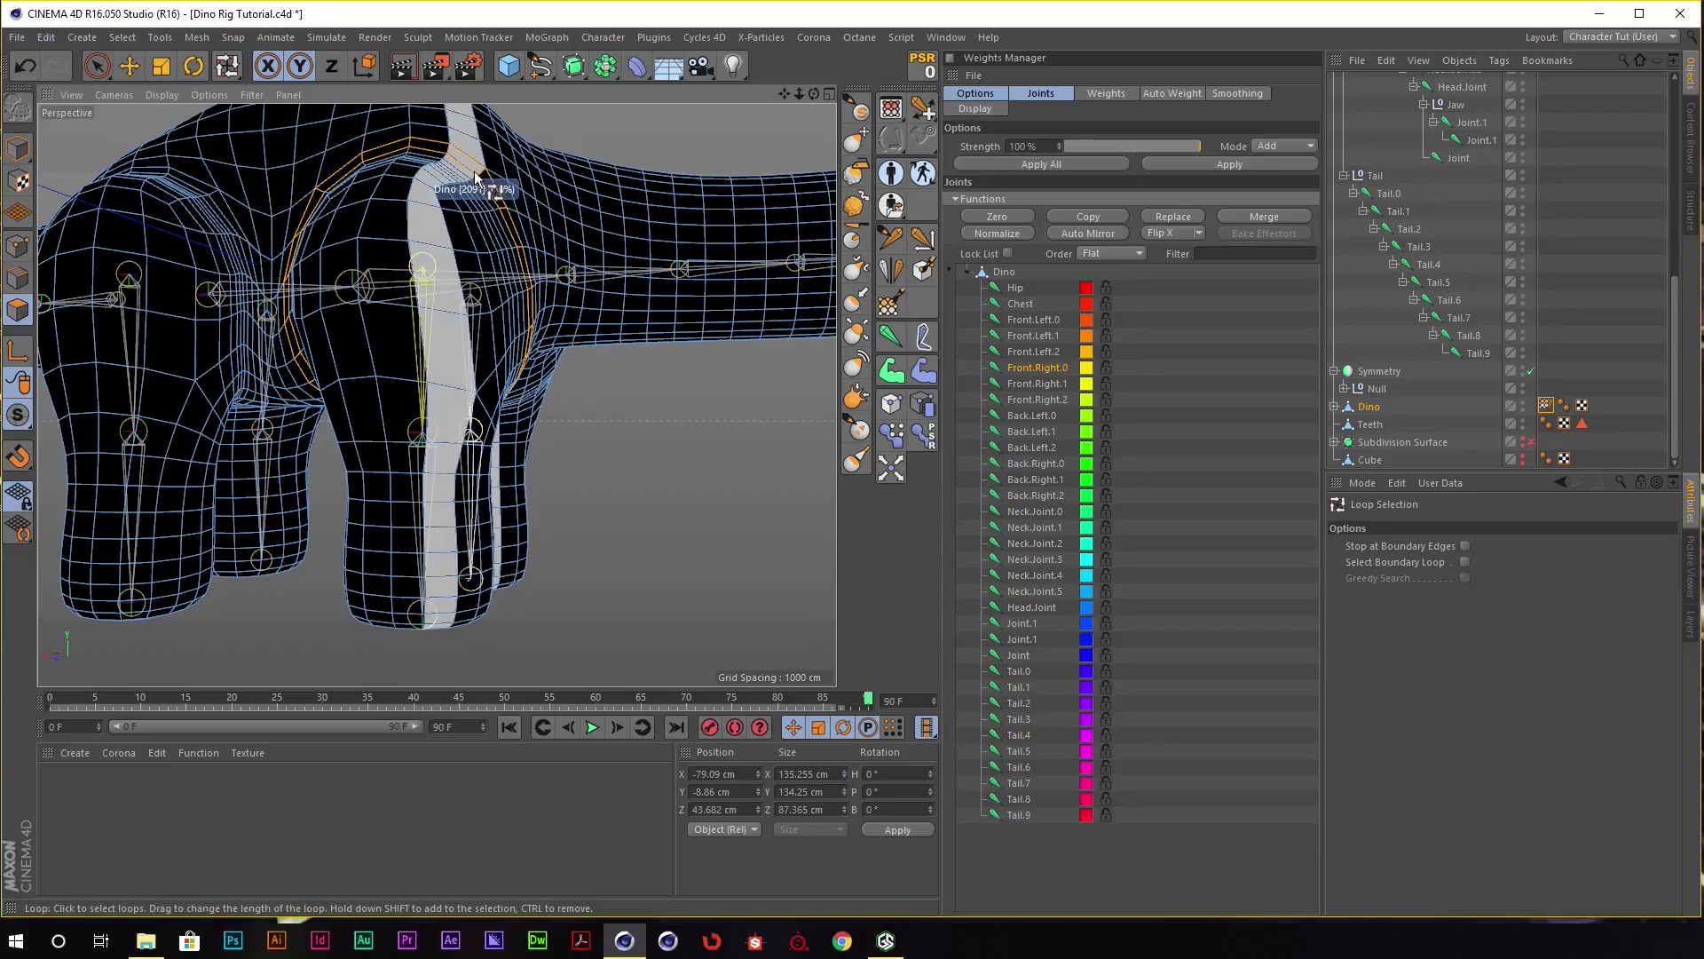
left_click_drag(479, 175, 531, 222, "alt")
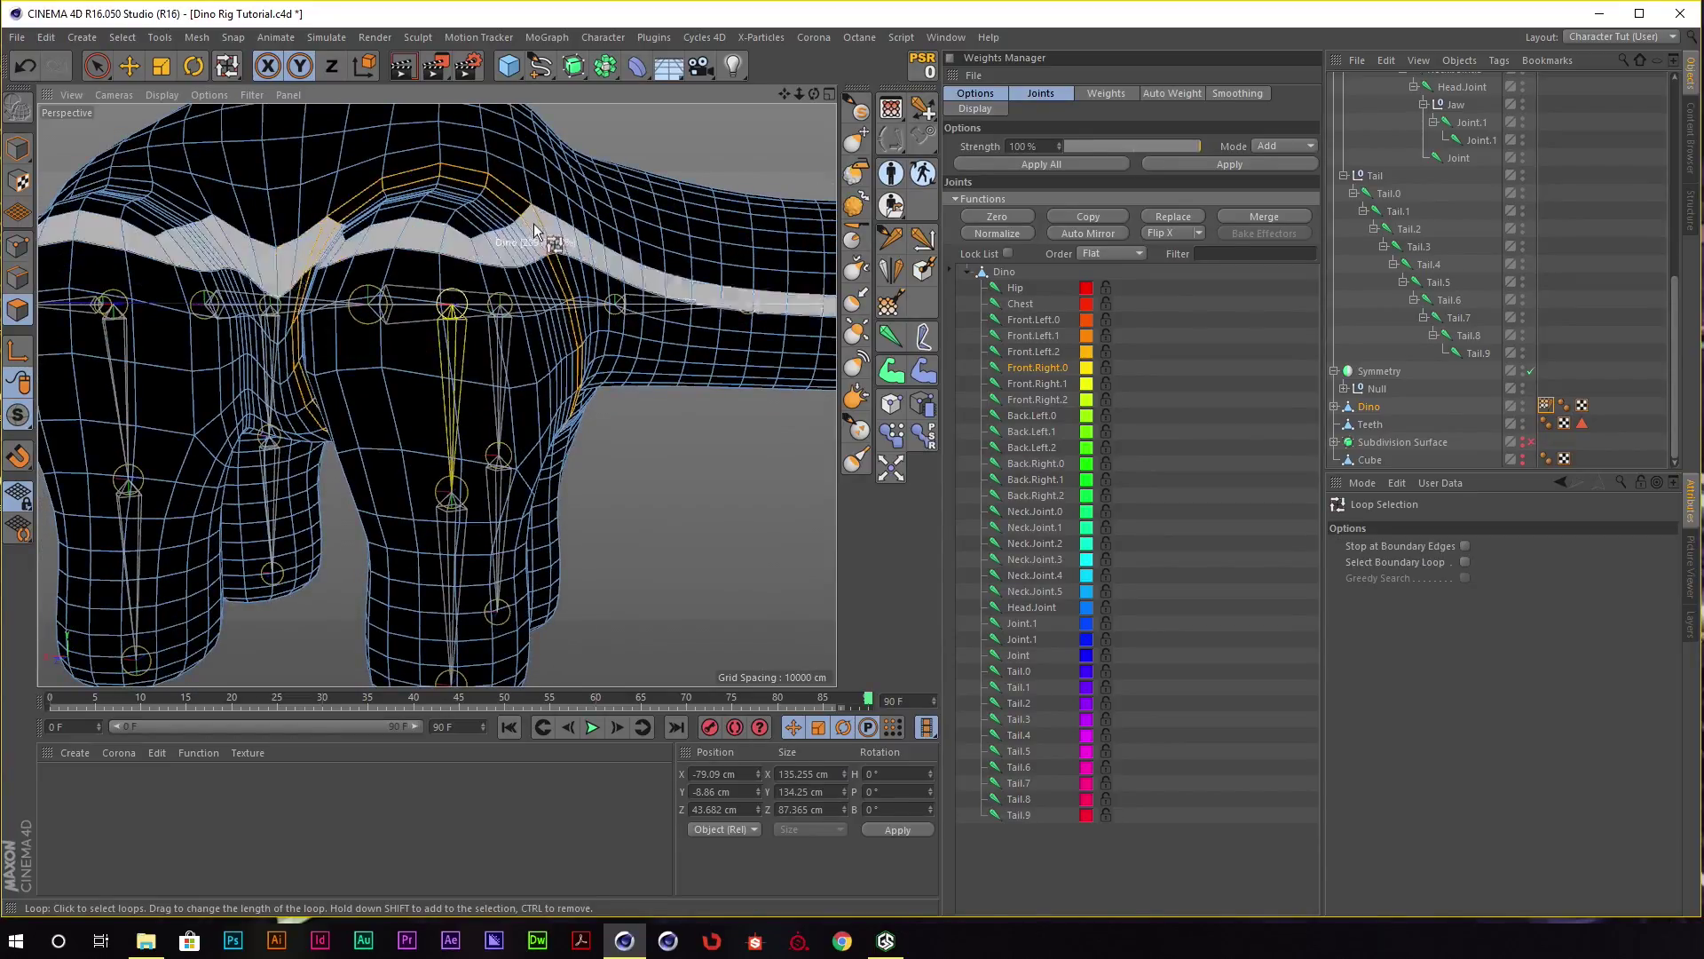
mouse_move(526, 206)
left_mouse_down("alt")
mouse_move(455, 173)
mouse_move(484, 380)
mouse_move(515, 440)
left_mouse_up("alt")
Fill-select the shoulder region inside the loops and weight it to Front.Right.0.
right_click(515, 436)
left_click(541, 483)
left_click(515, 373)
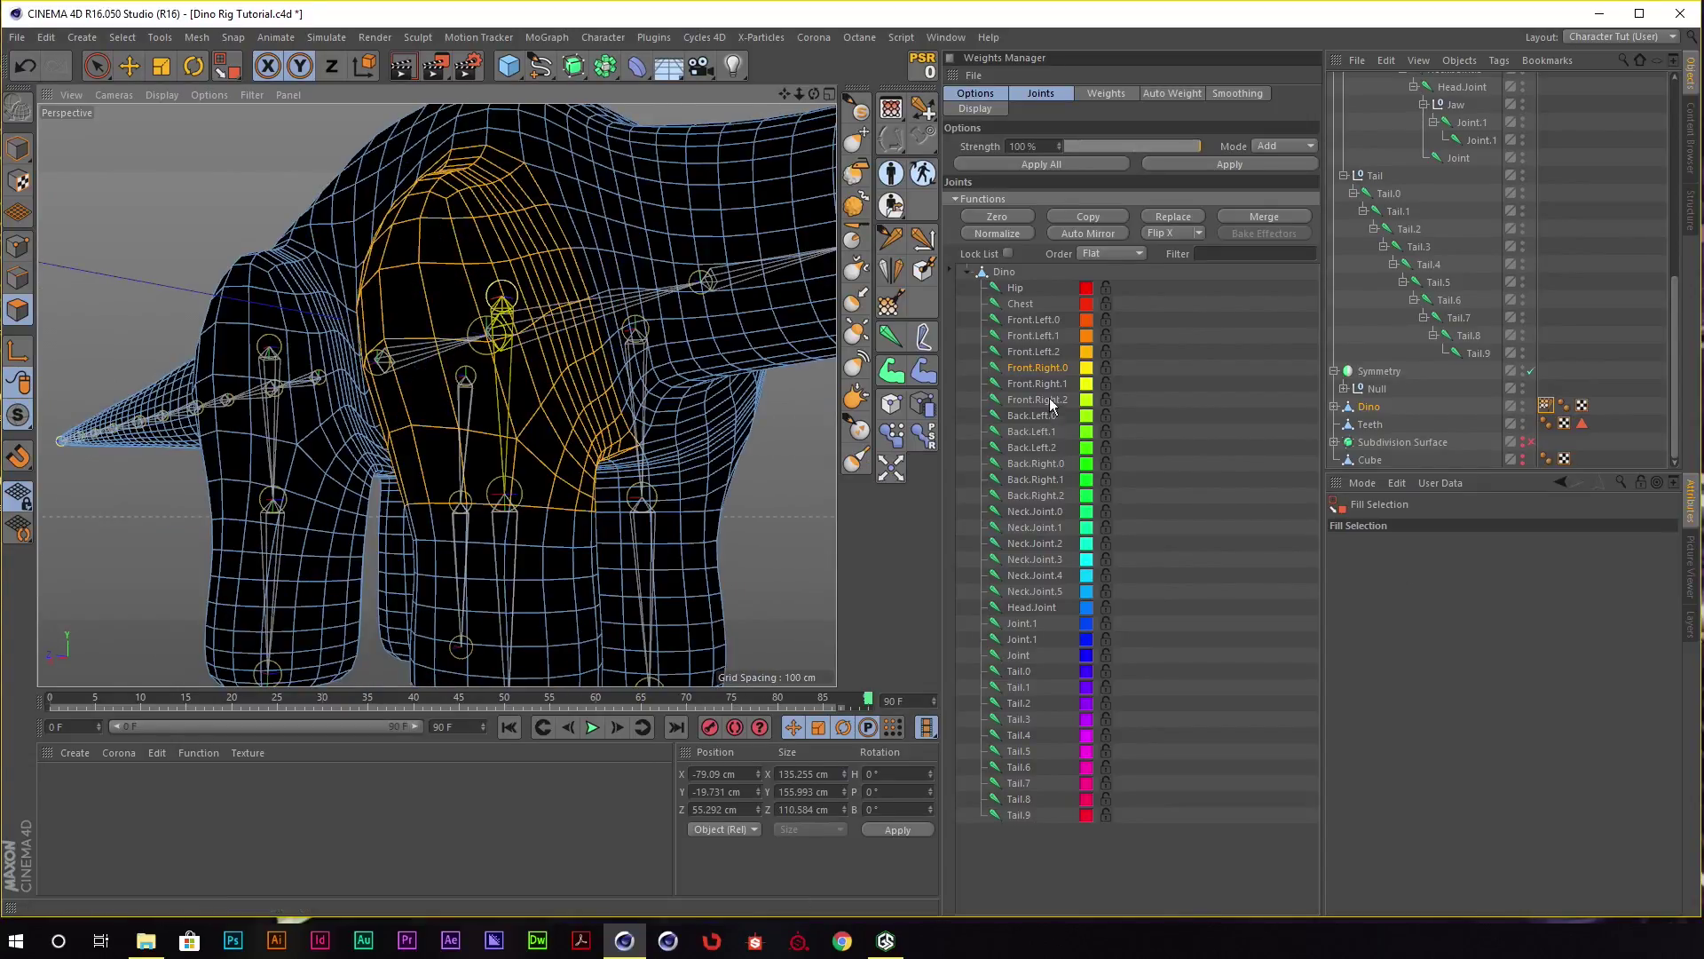
left_click_drag(799, 275, 695, 308, "alt")
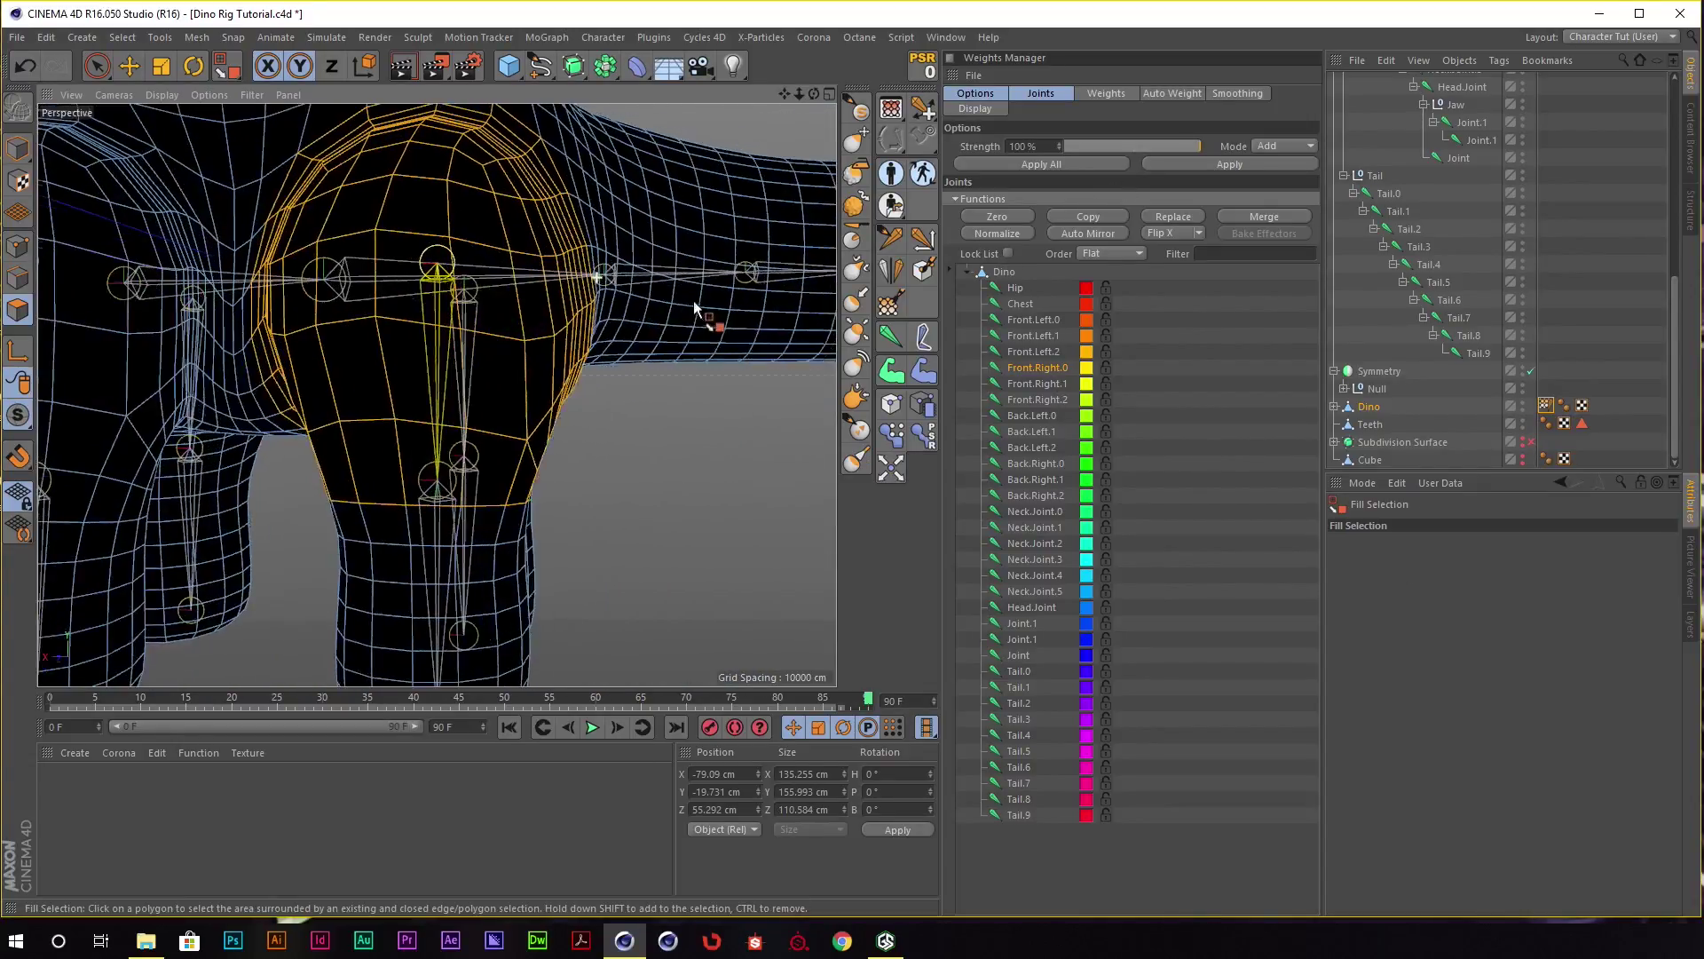
left_click(1181, 164)
Select the lower front right leg polygons and weight them to Front.Right.1.
left_click(532, 501)
left_click_drag(625, 498, 710, 479, "alt")
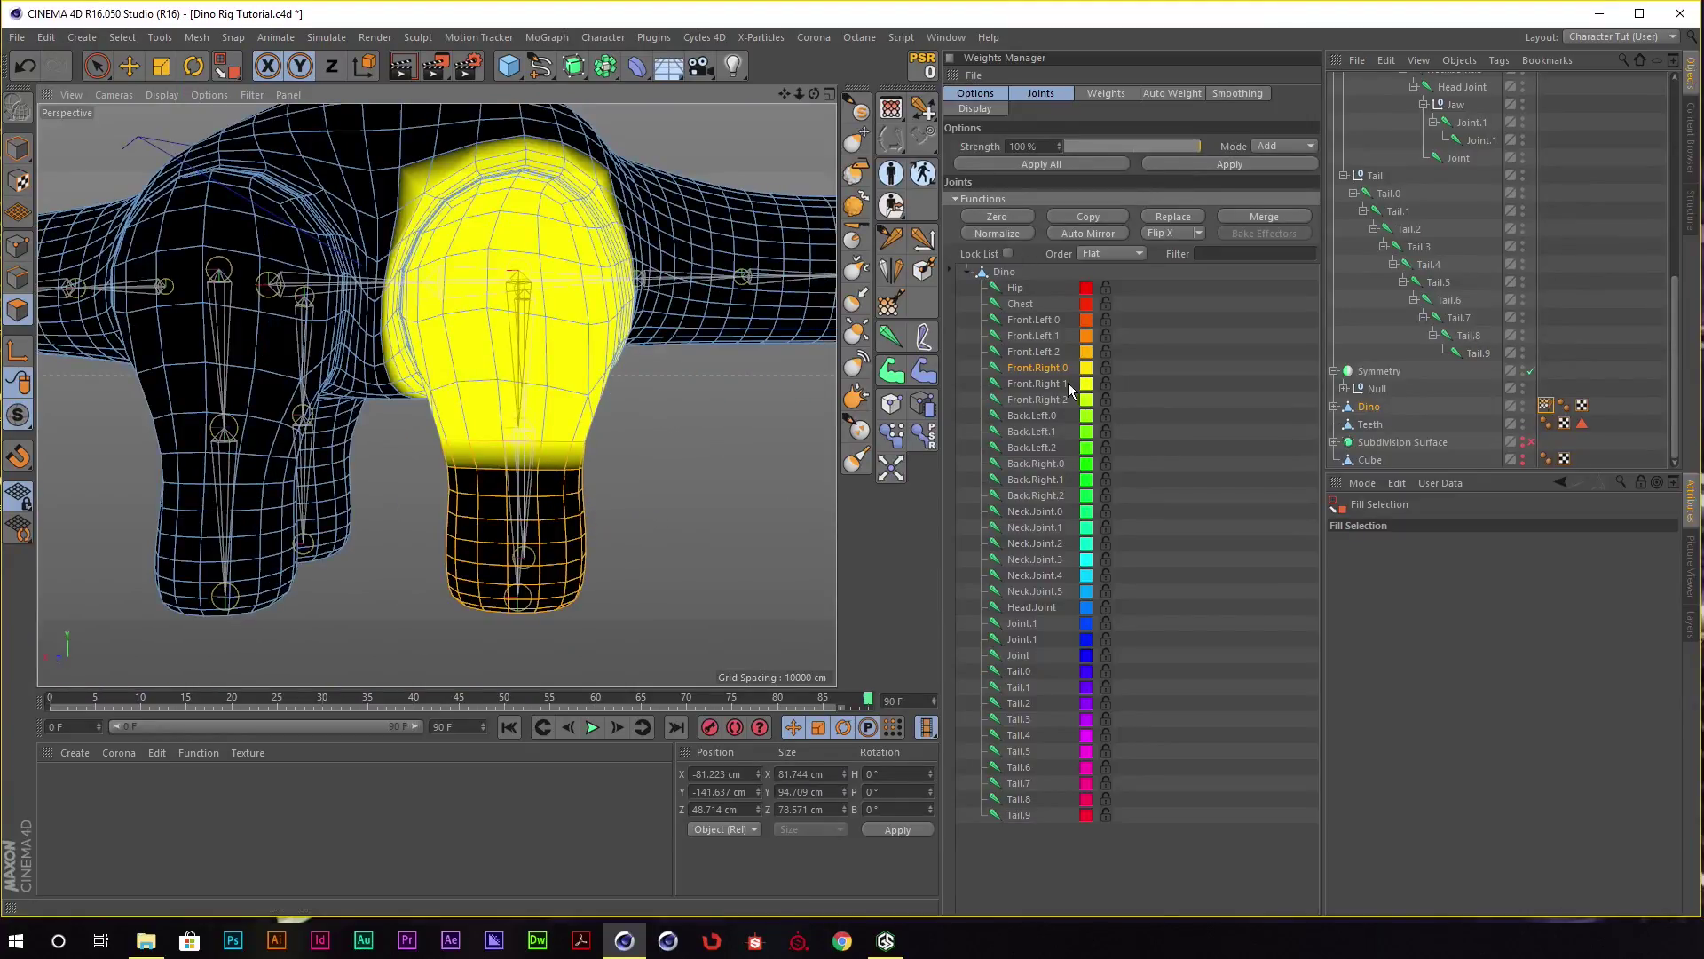
left_click(1068, 381)
left_click(1273, 165)
mouse_move(684, 324)
left_mouse_down("alt")
mouse_move(373, 350)
mouse_move(677, 335)
mouse_move(456, 381)
mouse_move(382, 334)
mouse_move(459, 325)
mouse_move(461, 269)
mouse_move(583, 285)
mouse_move(498, 370)
mouse_move(491, 430)
left_mouse_up("alt")
Loop-select the vertical edge loop on the leg.
key("u")
key("l")
left_click(492, 430)
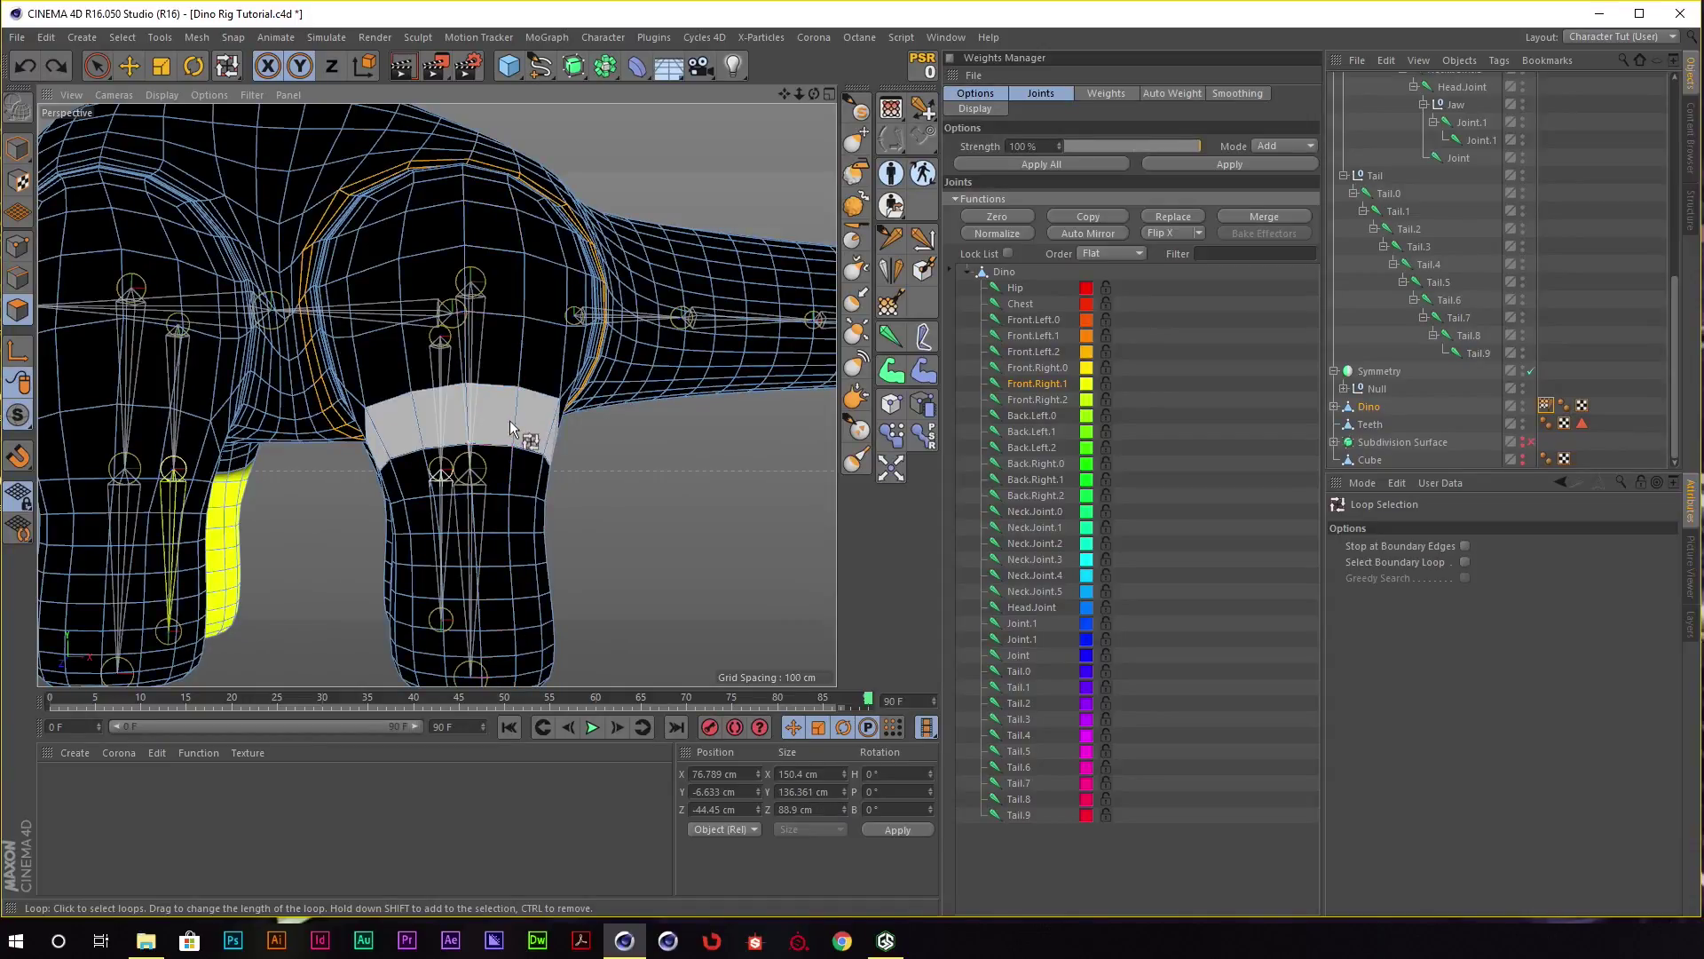
left_click_drag(592, 473, 578, 398, "alt")
In the four-view layout, extend the hind-leg loop selection to two rows in the Front view.
left_click(829, 93)
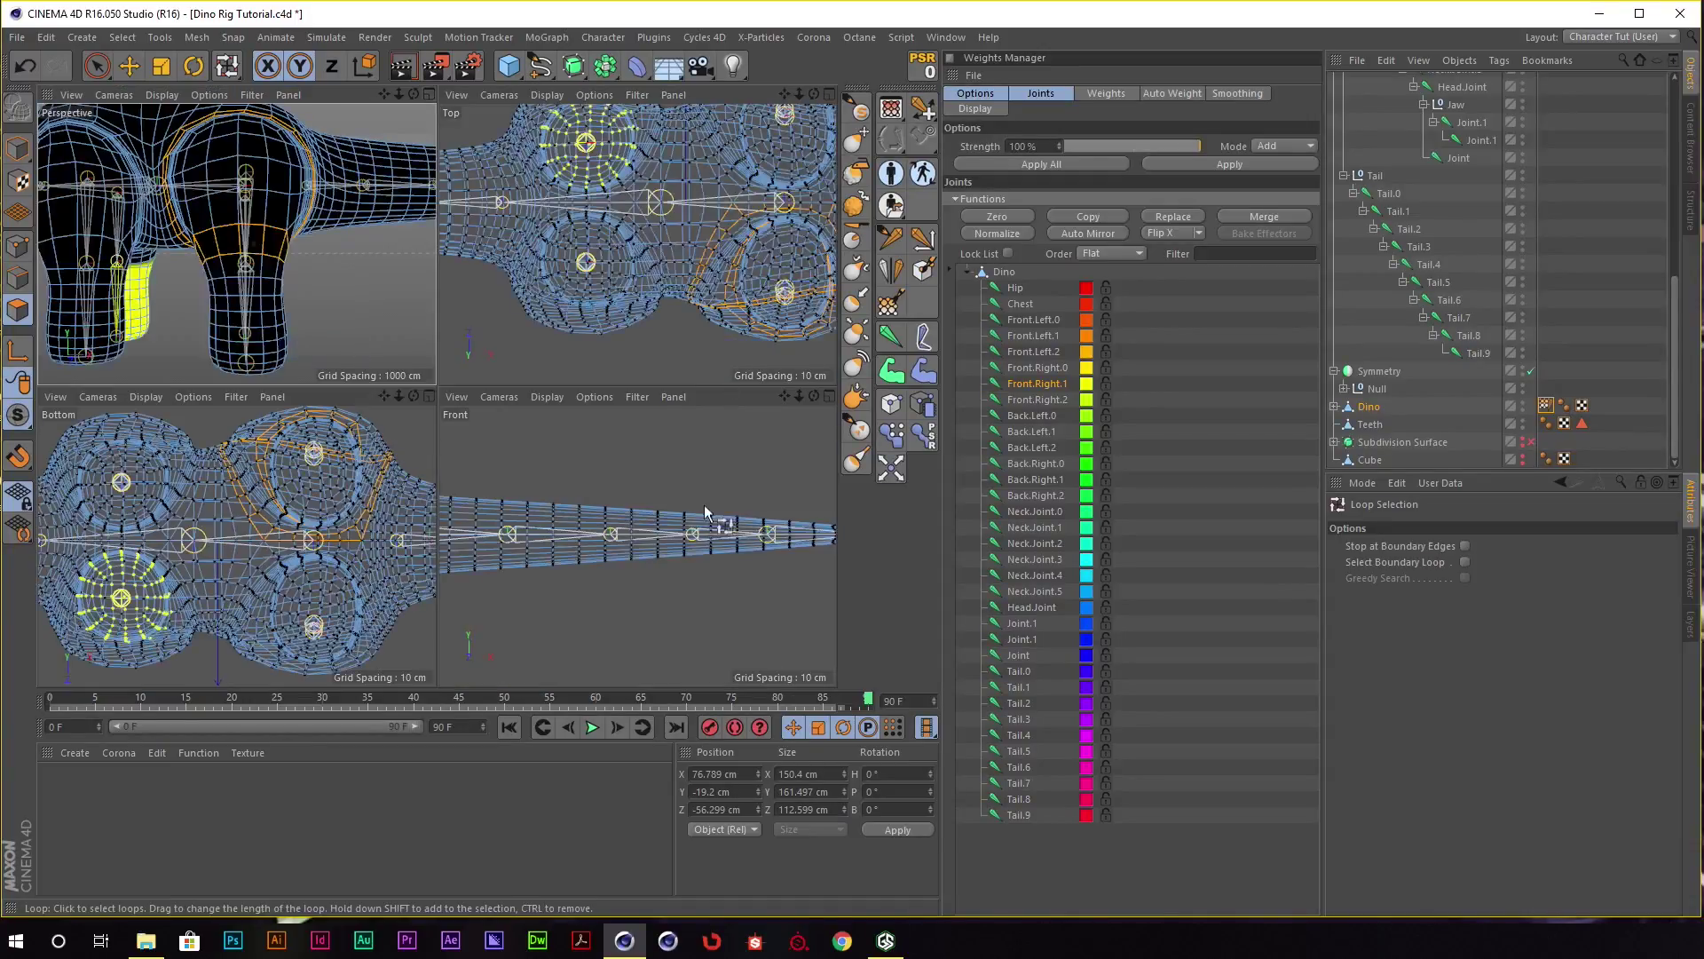
scroll(761, 494, "down", 3)
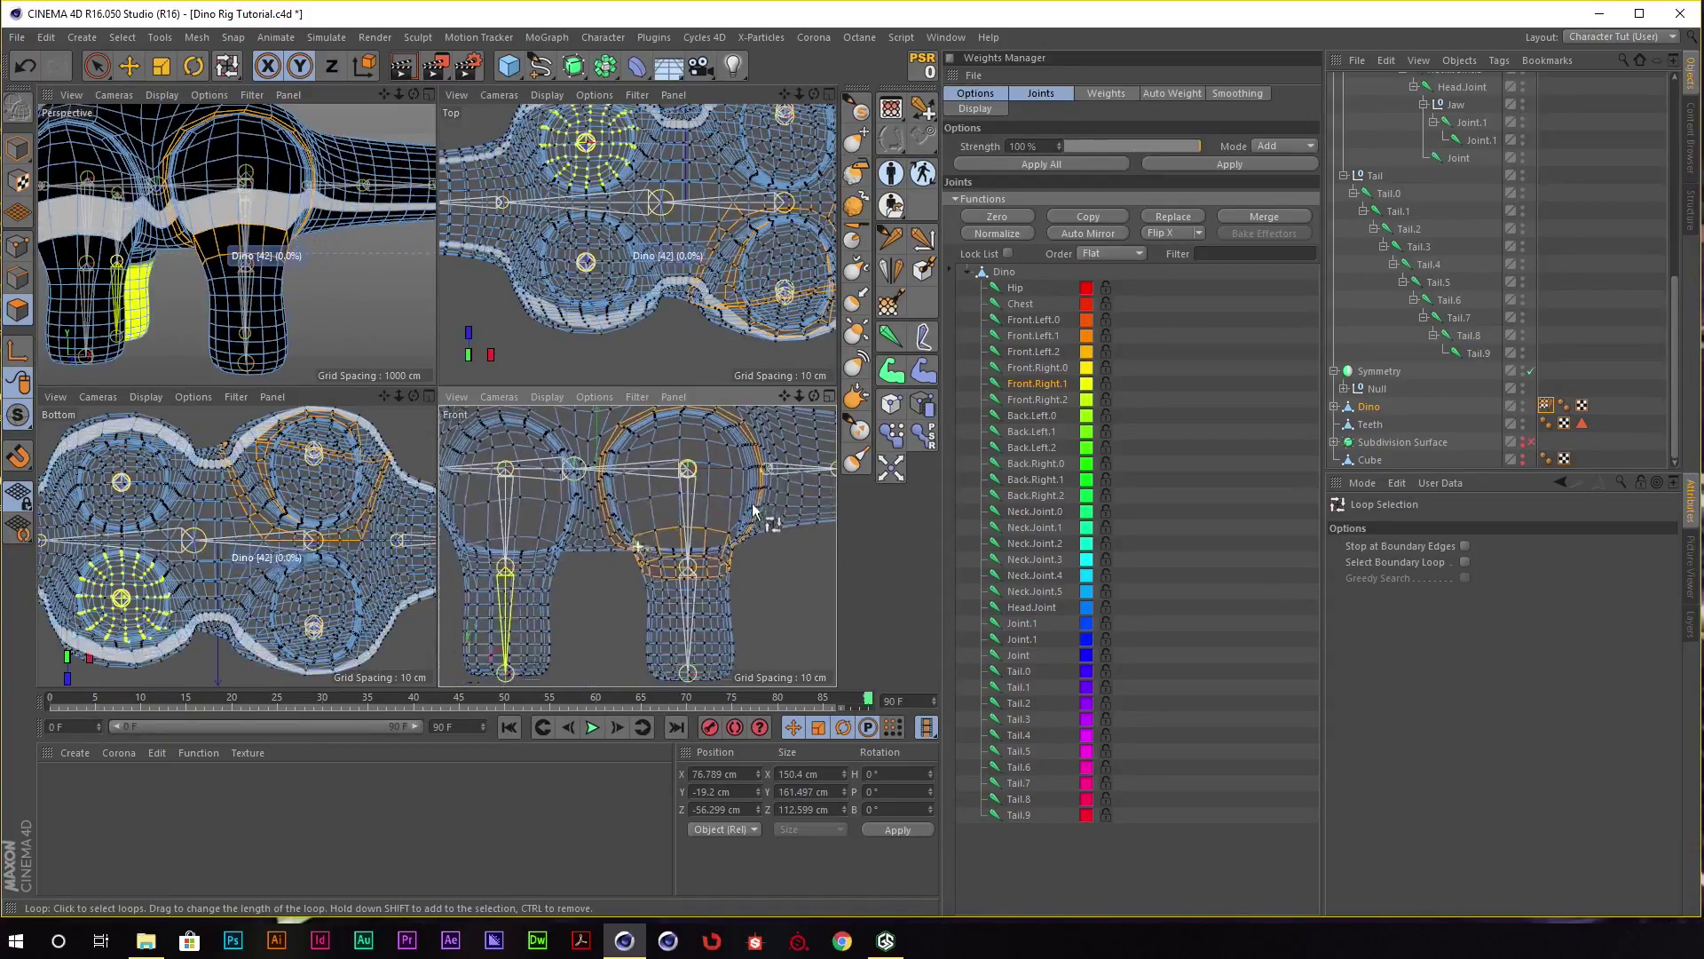
scroll(780, 483, "up", 5)
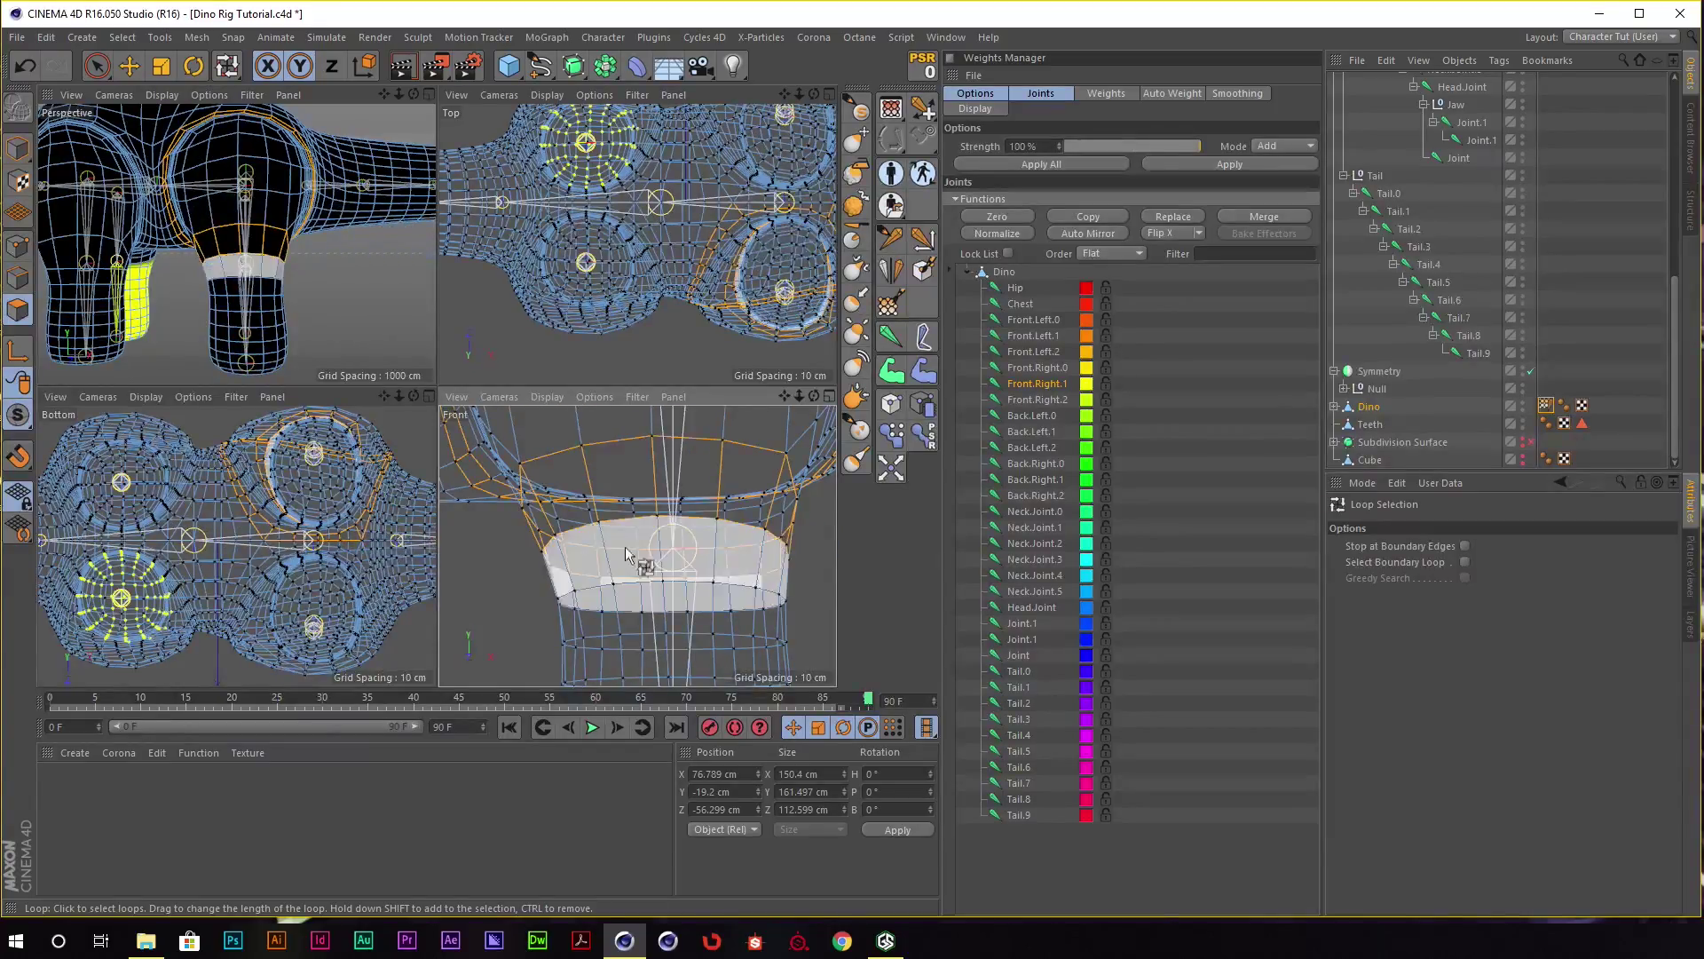
left_click_drag(778, 442, 770, 477)
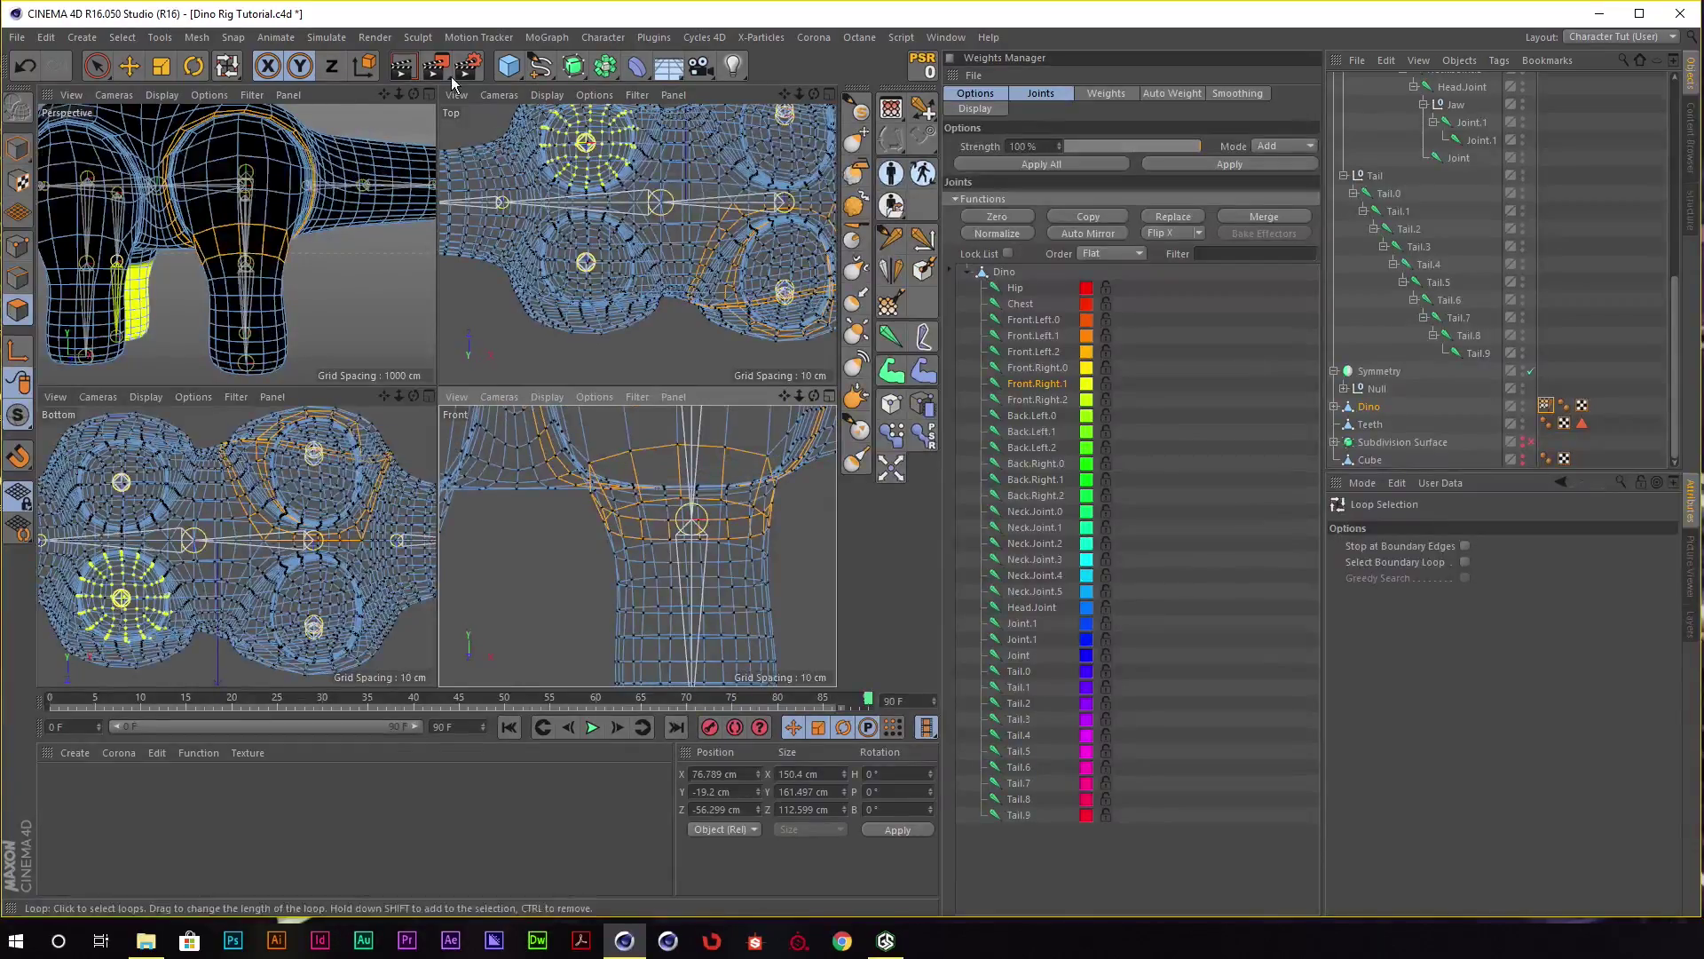
Return to a single Perspective view and fill-select the upper hind-leg region between the loops.
left_click(428, 94)
left_click_drag(444, 320, 546, 324, "alt")
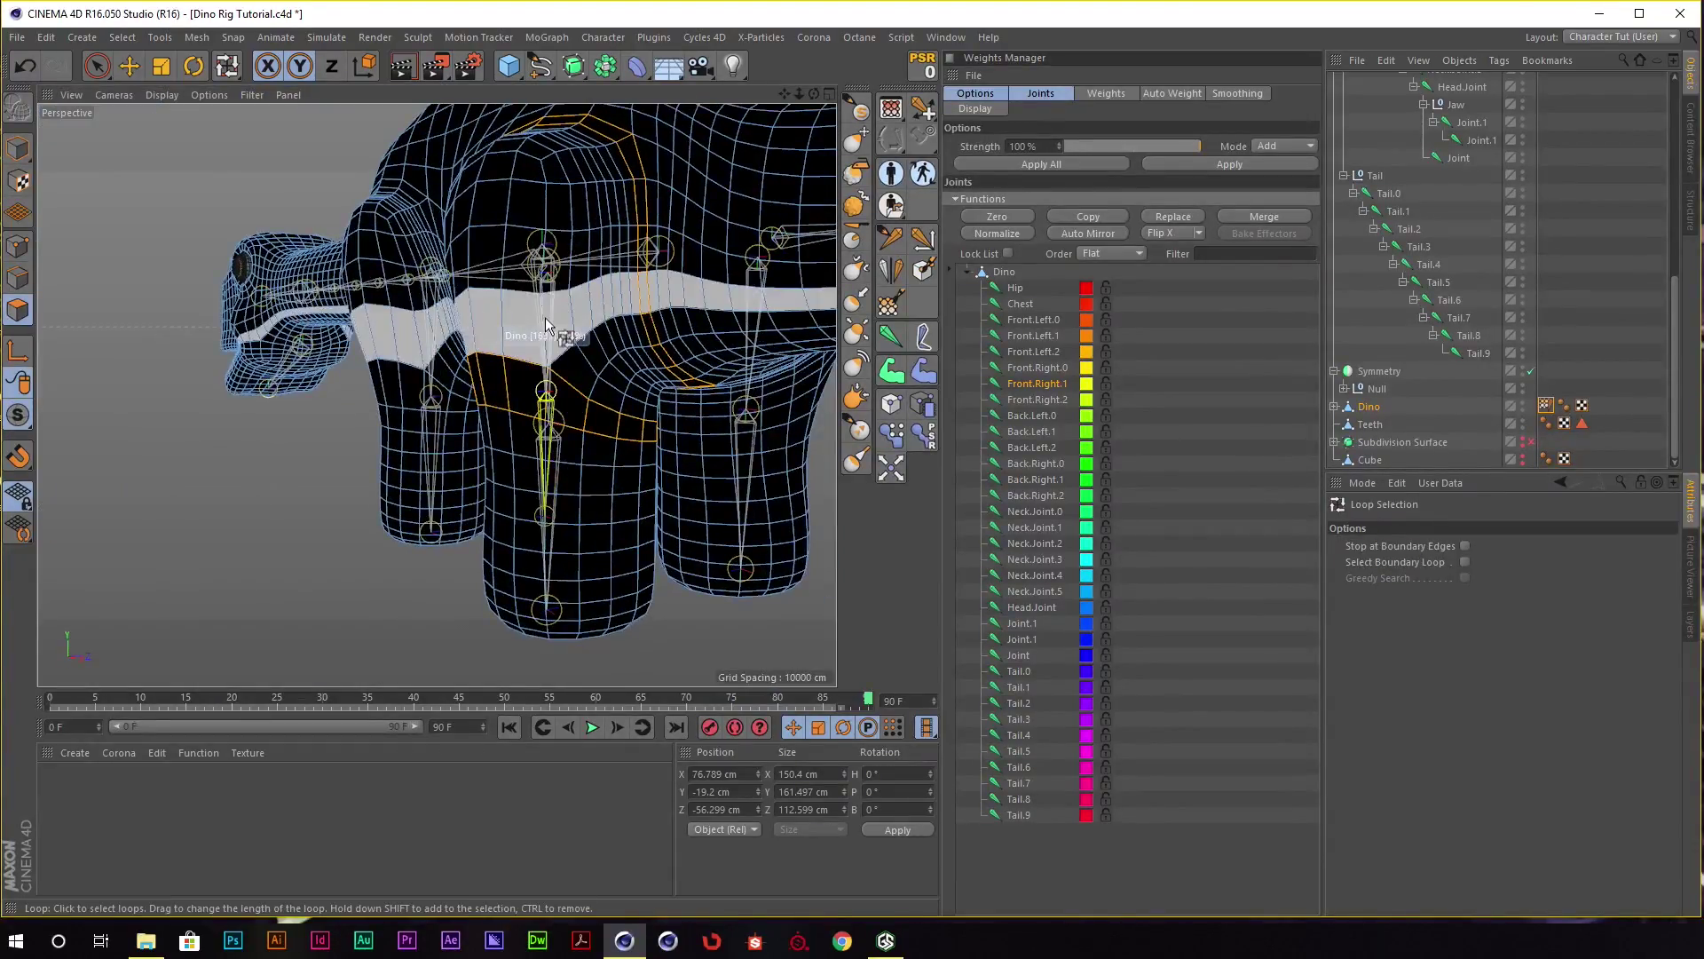
right_click(565, 321)
left_click(604, 448)
left_click(578, 335)
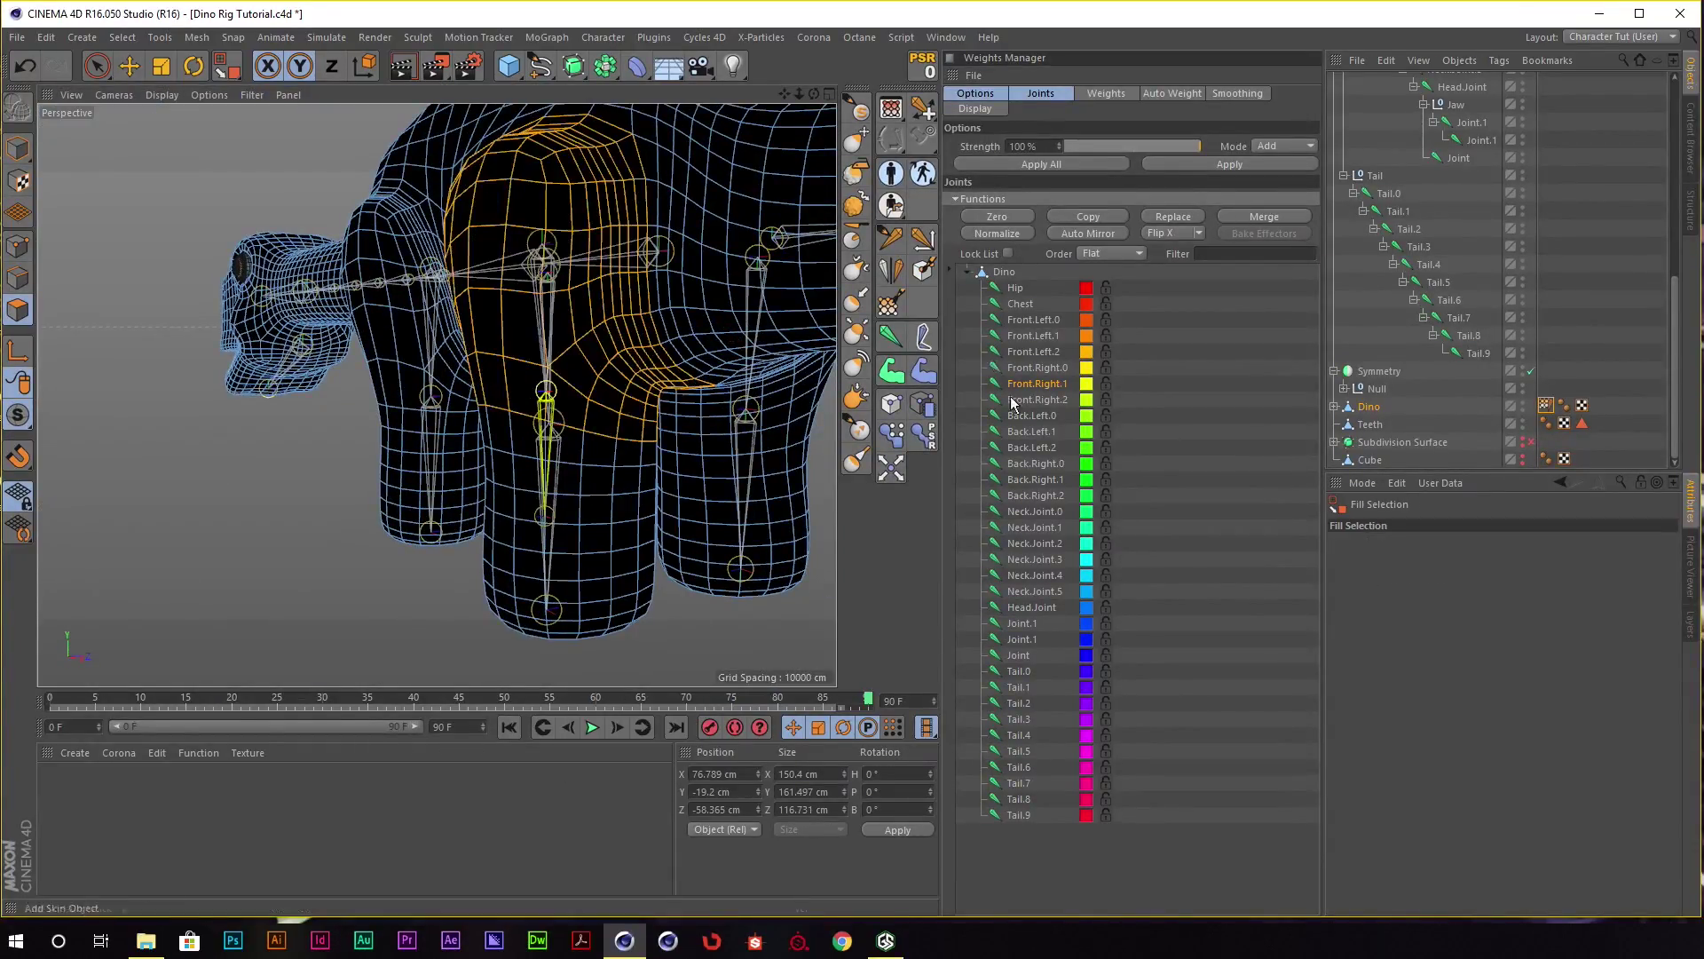
left_click_drag(568, 373, 696, 372, "alt")
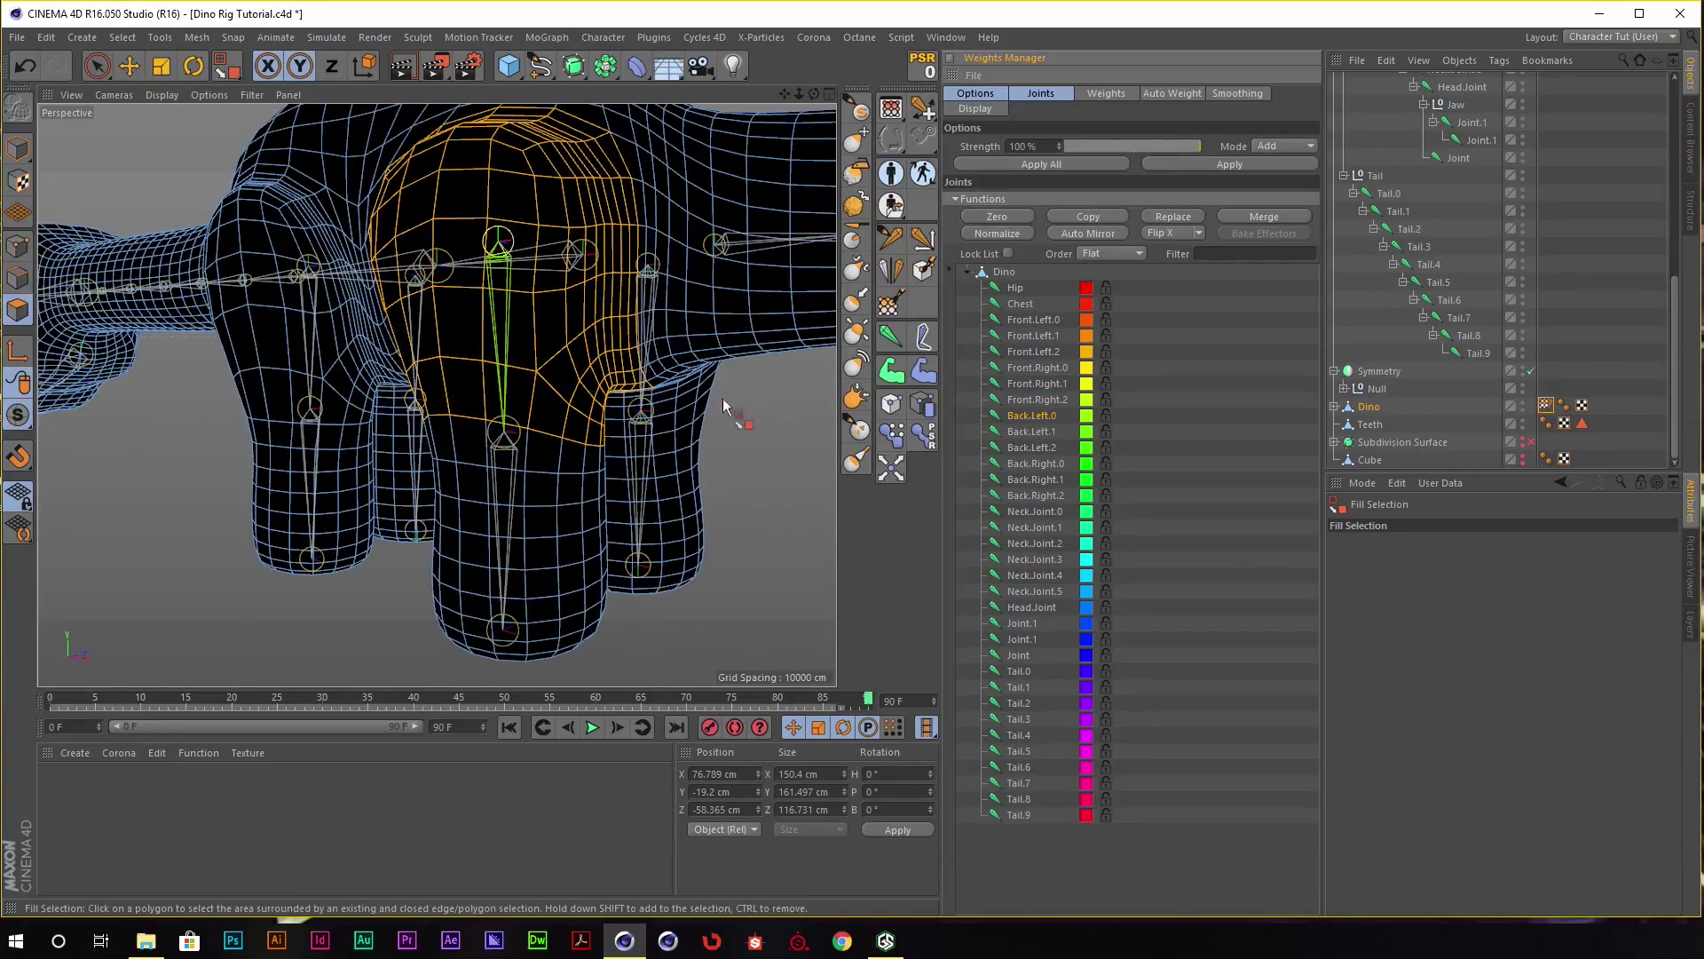
Weight the left hip region to Back.Left.0 and the lower left hind leg to Back.Left.1.
left_click(1236, 166)
left_click(1031, 432)
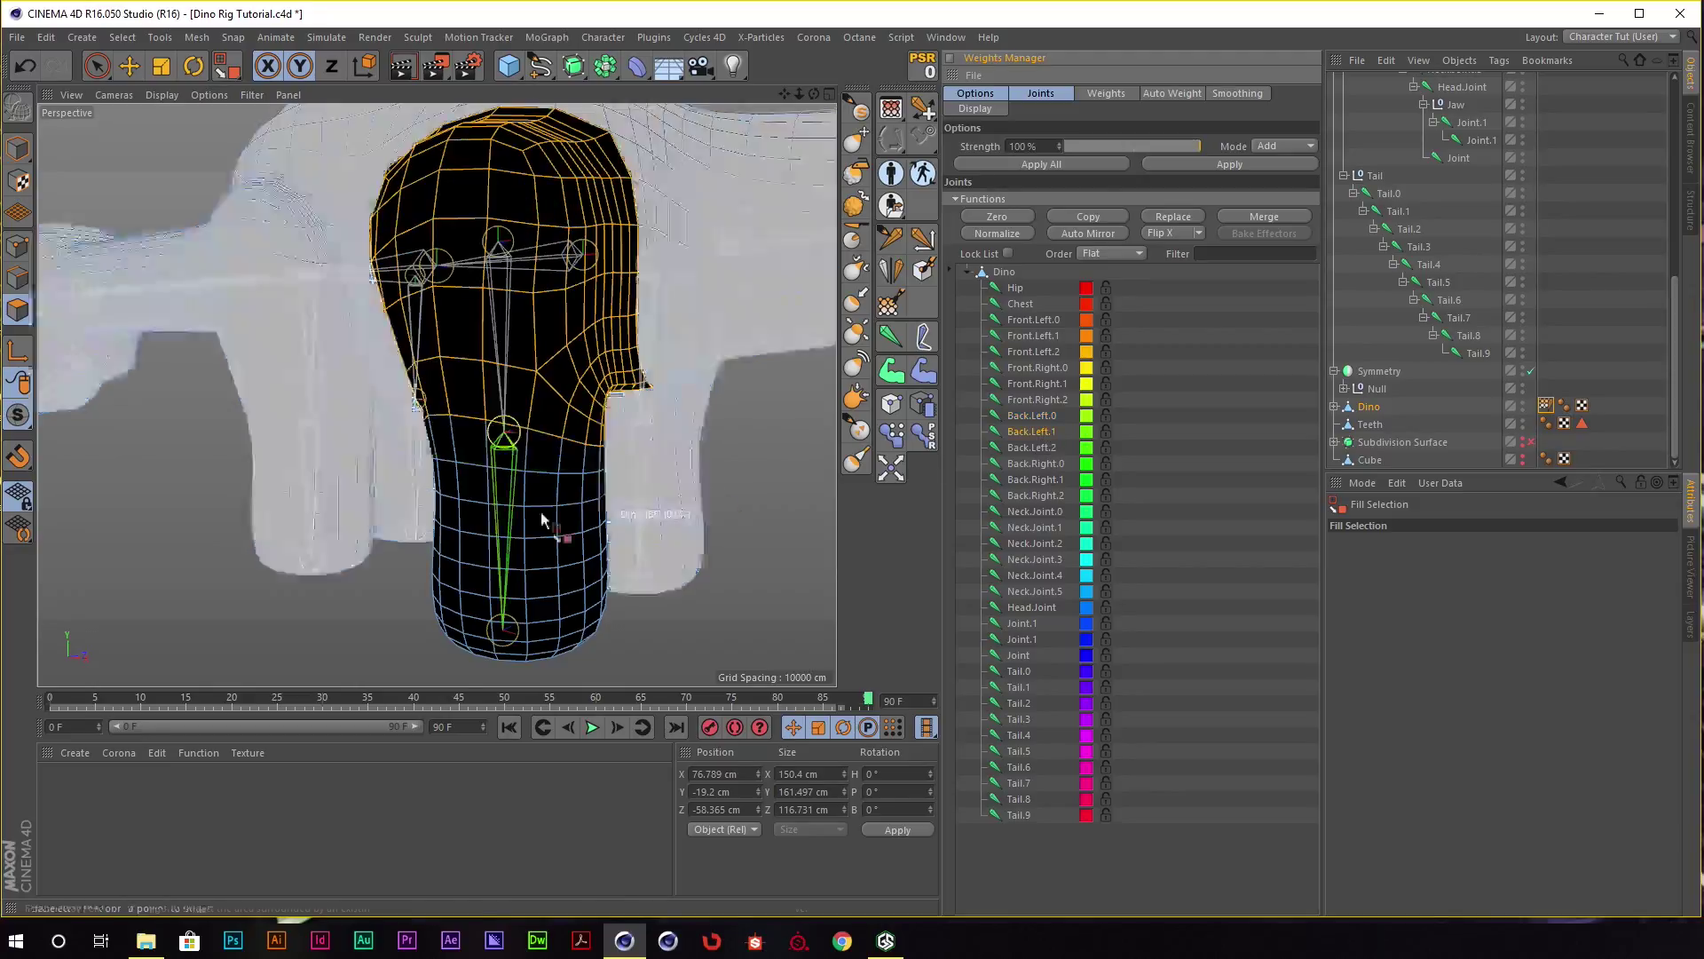
left_click(519, 550)
left_click(1259, 166)
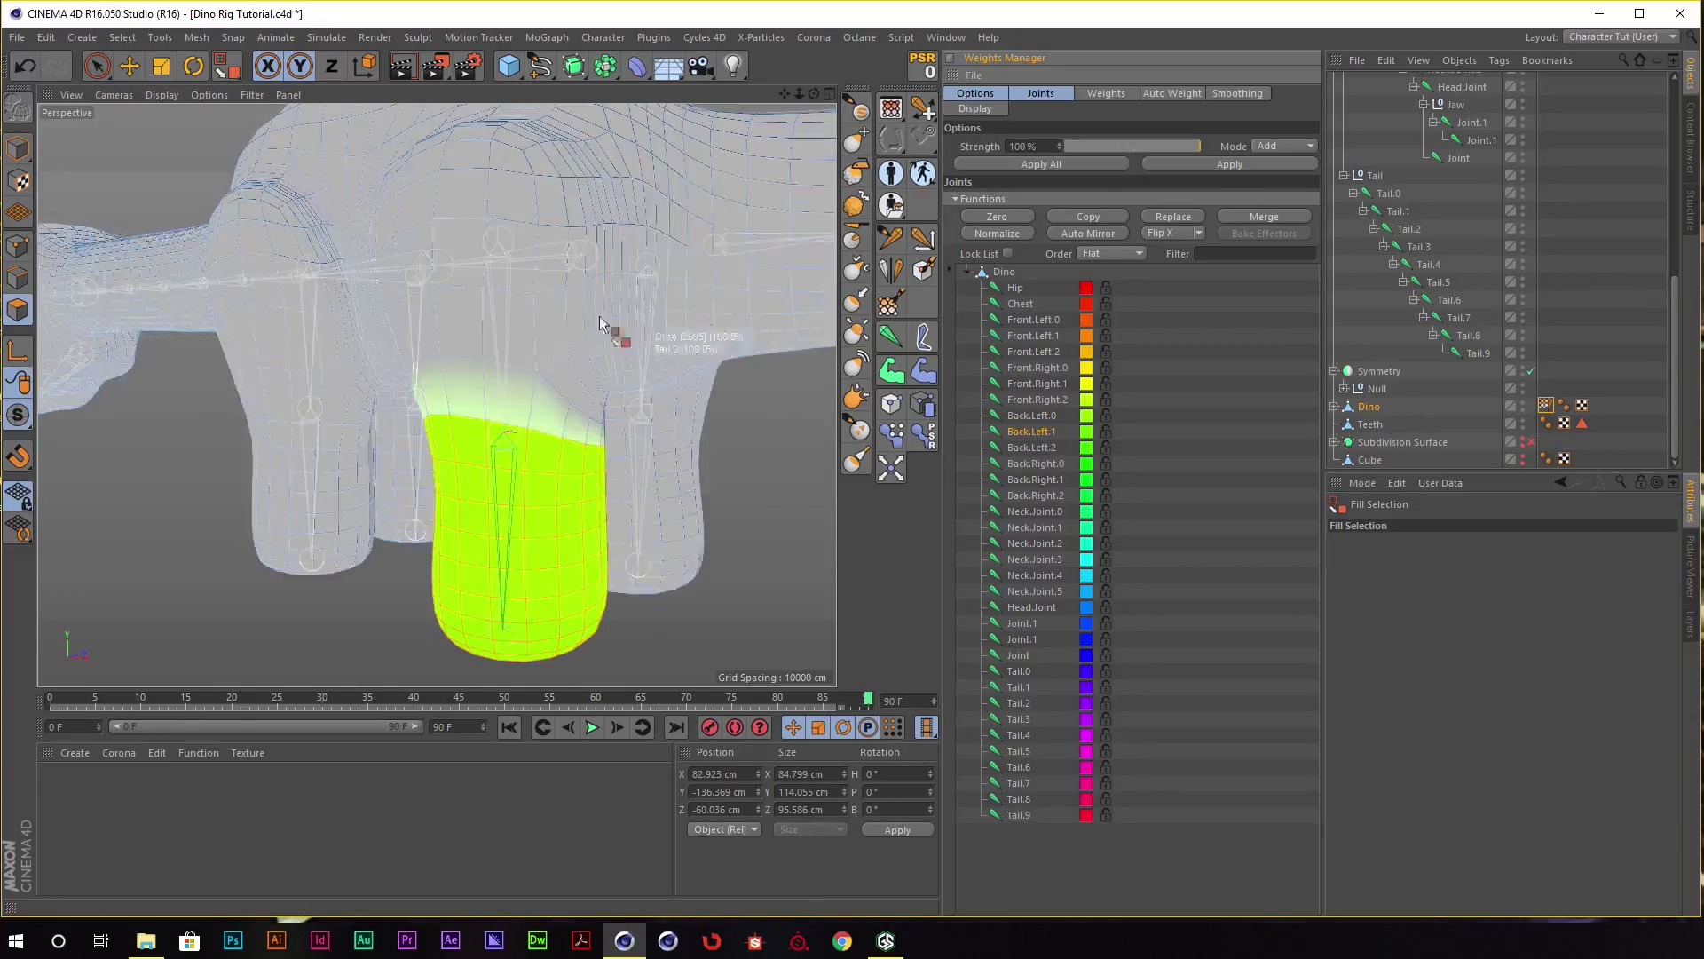
Fill-select the right hip region between the hind-leg loop and the vertical body loop.
left_click_drag(568, 329, 397, 306, "alt")
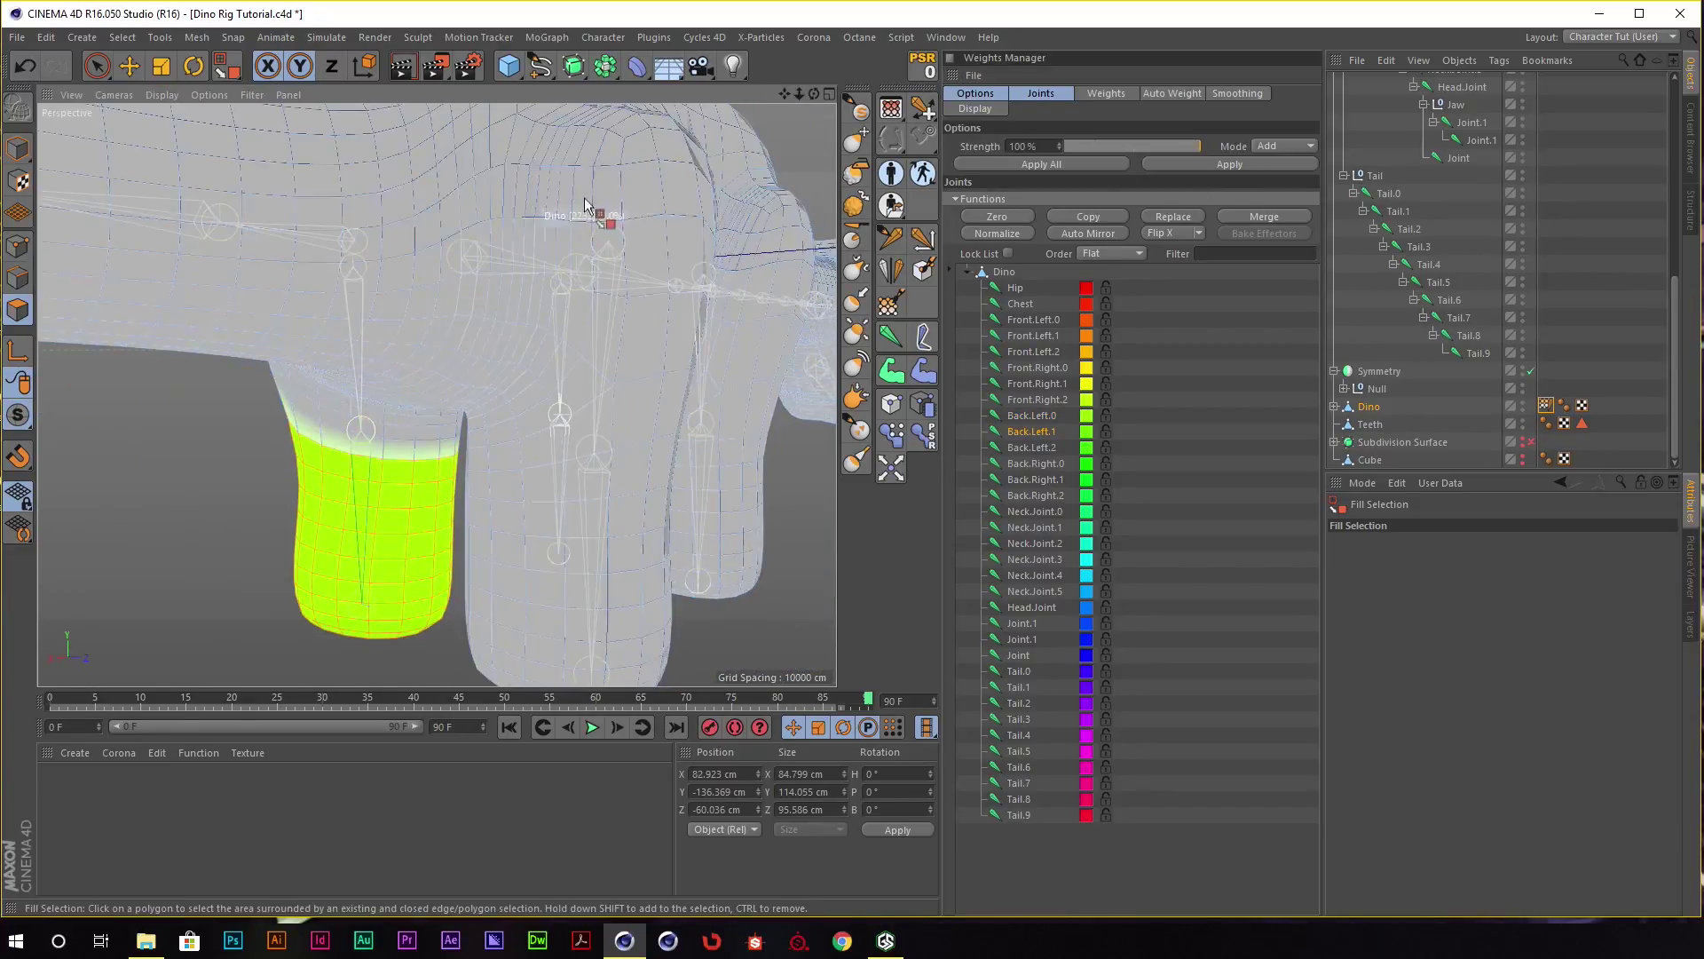
left_click_drag(585, 203, 586, 250, "alt")
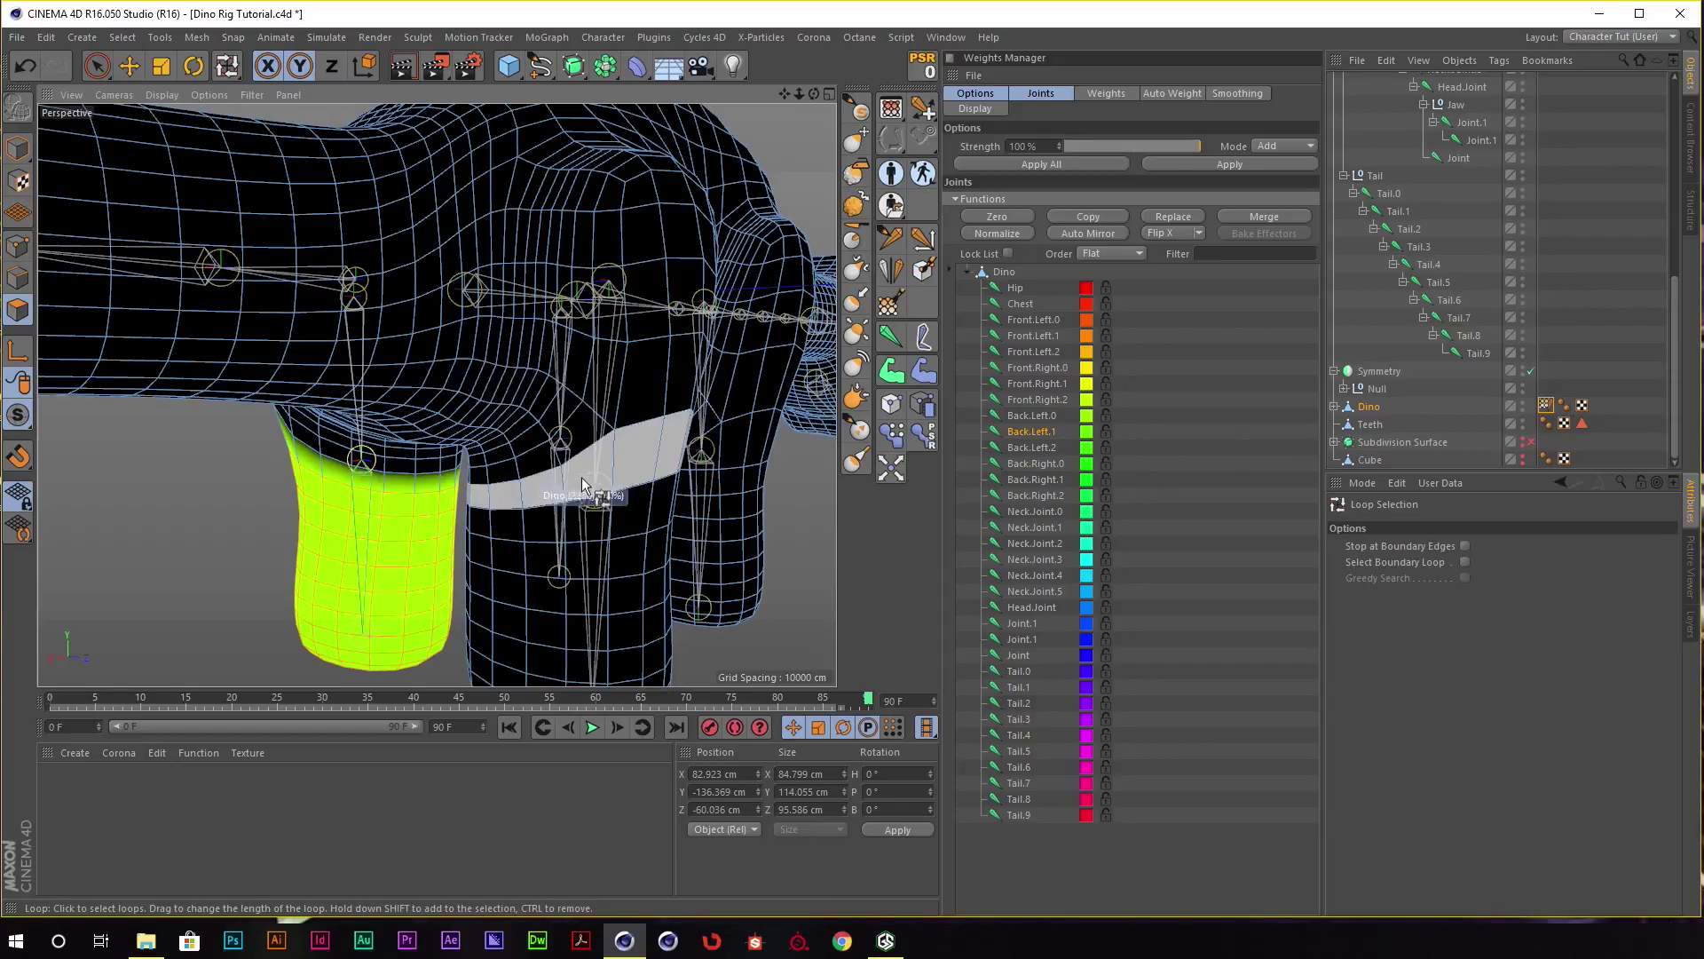
left_click(569, 483)
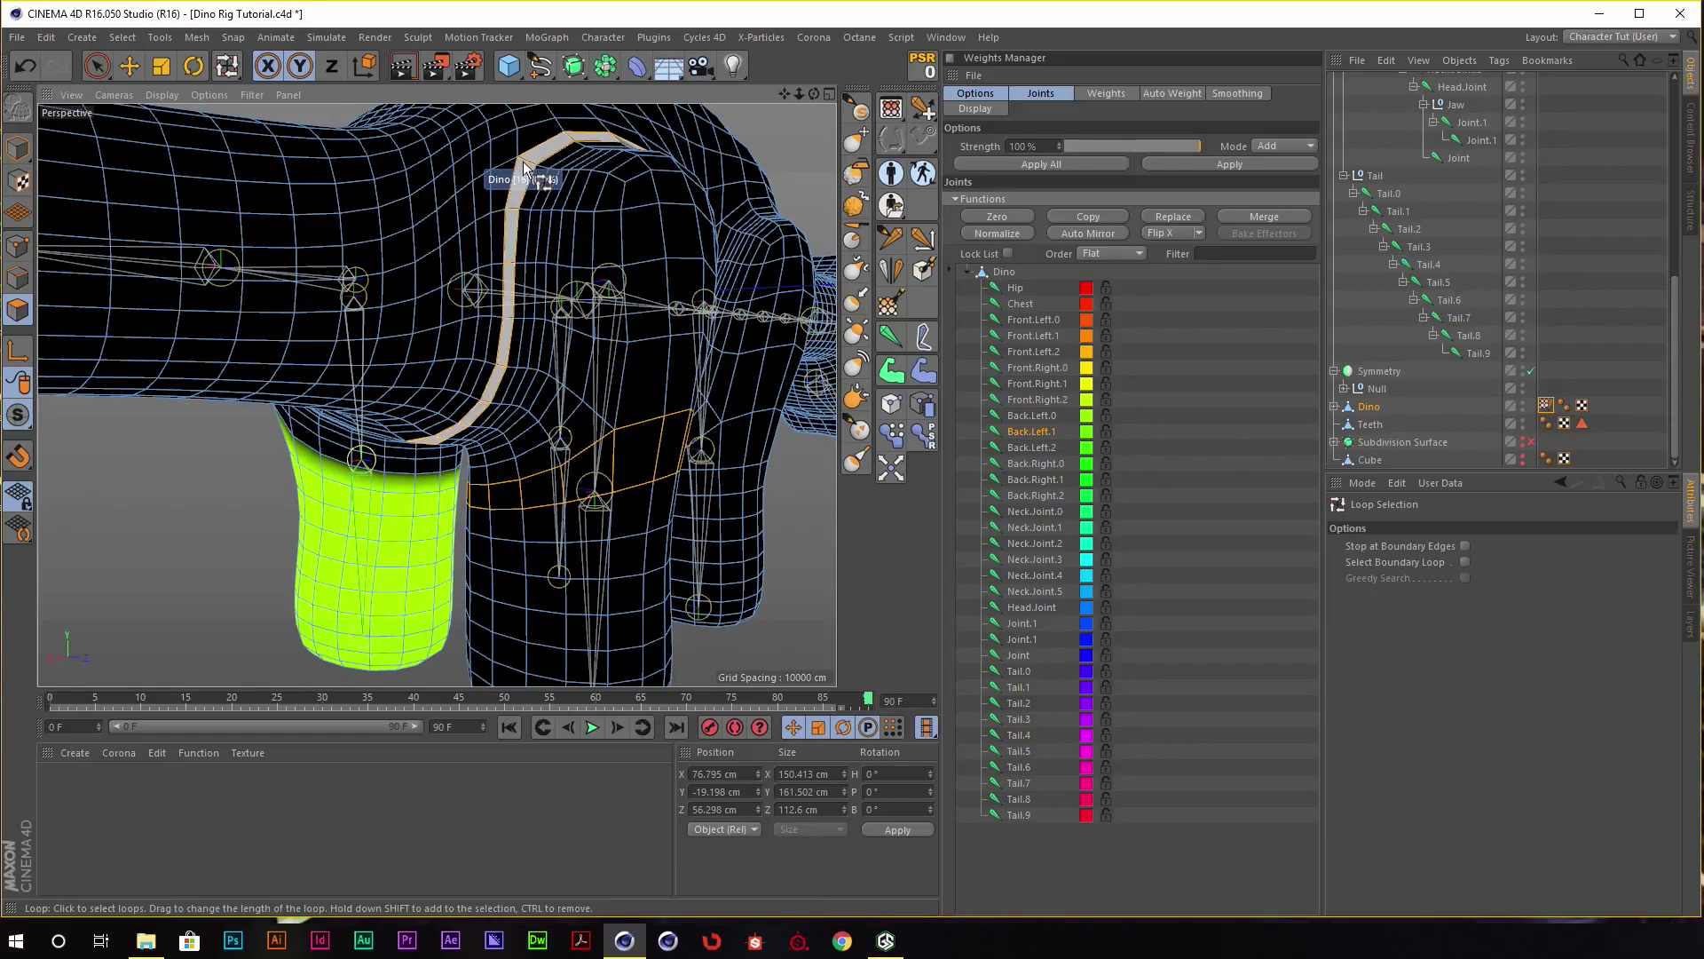
left_click(523, 169, "shift")
right_click(586, 218)
left_click(621, 319)
left_click(608, 231)
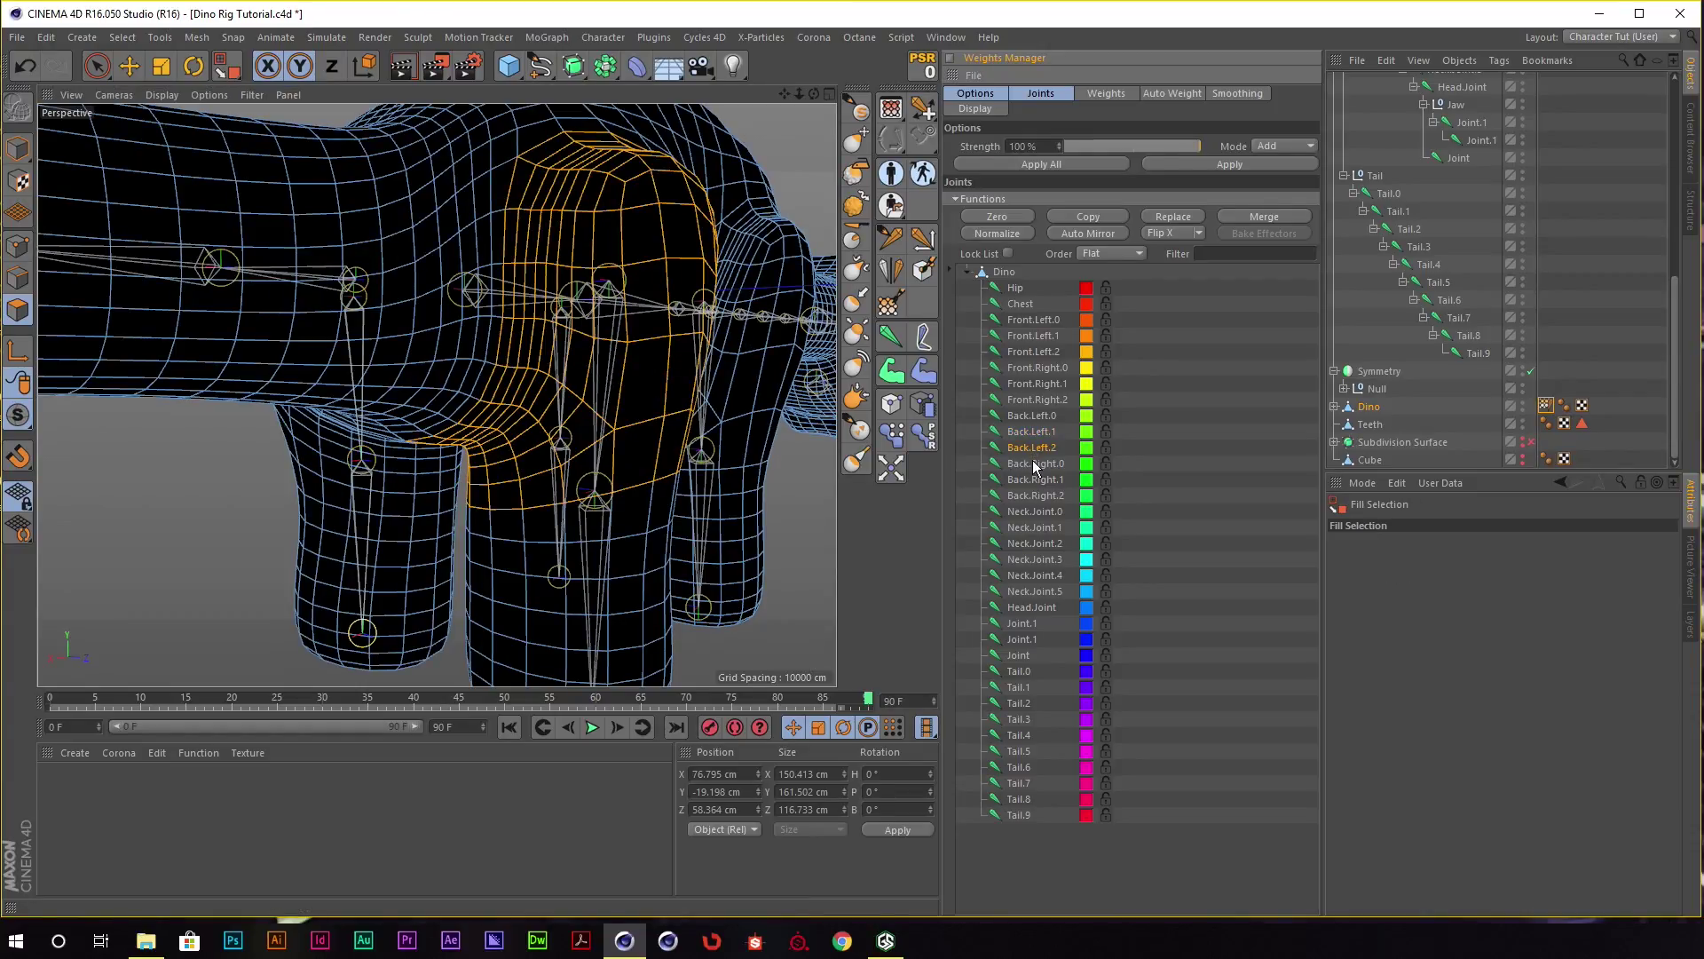
Weight the right hip to Back.Right.0 and the lower right hind leg to Back.Right.1.
left_click(1203, 165)
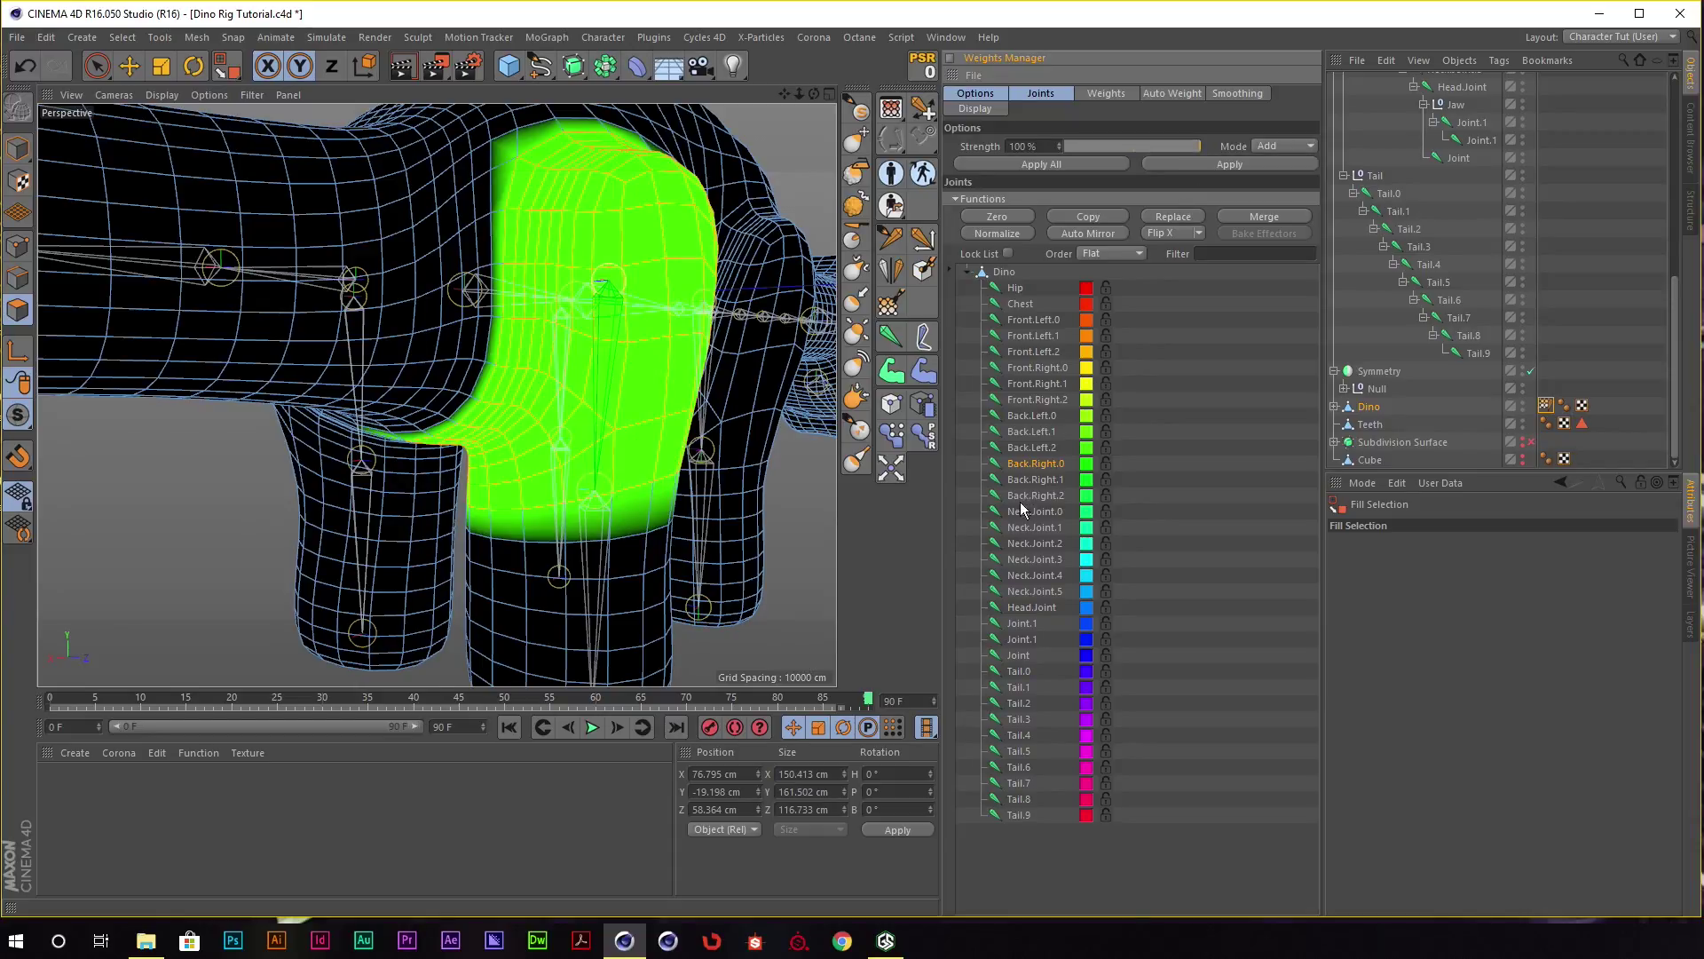
left_click(1036, 480)
left_click(609, 570)
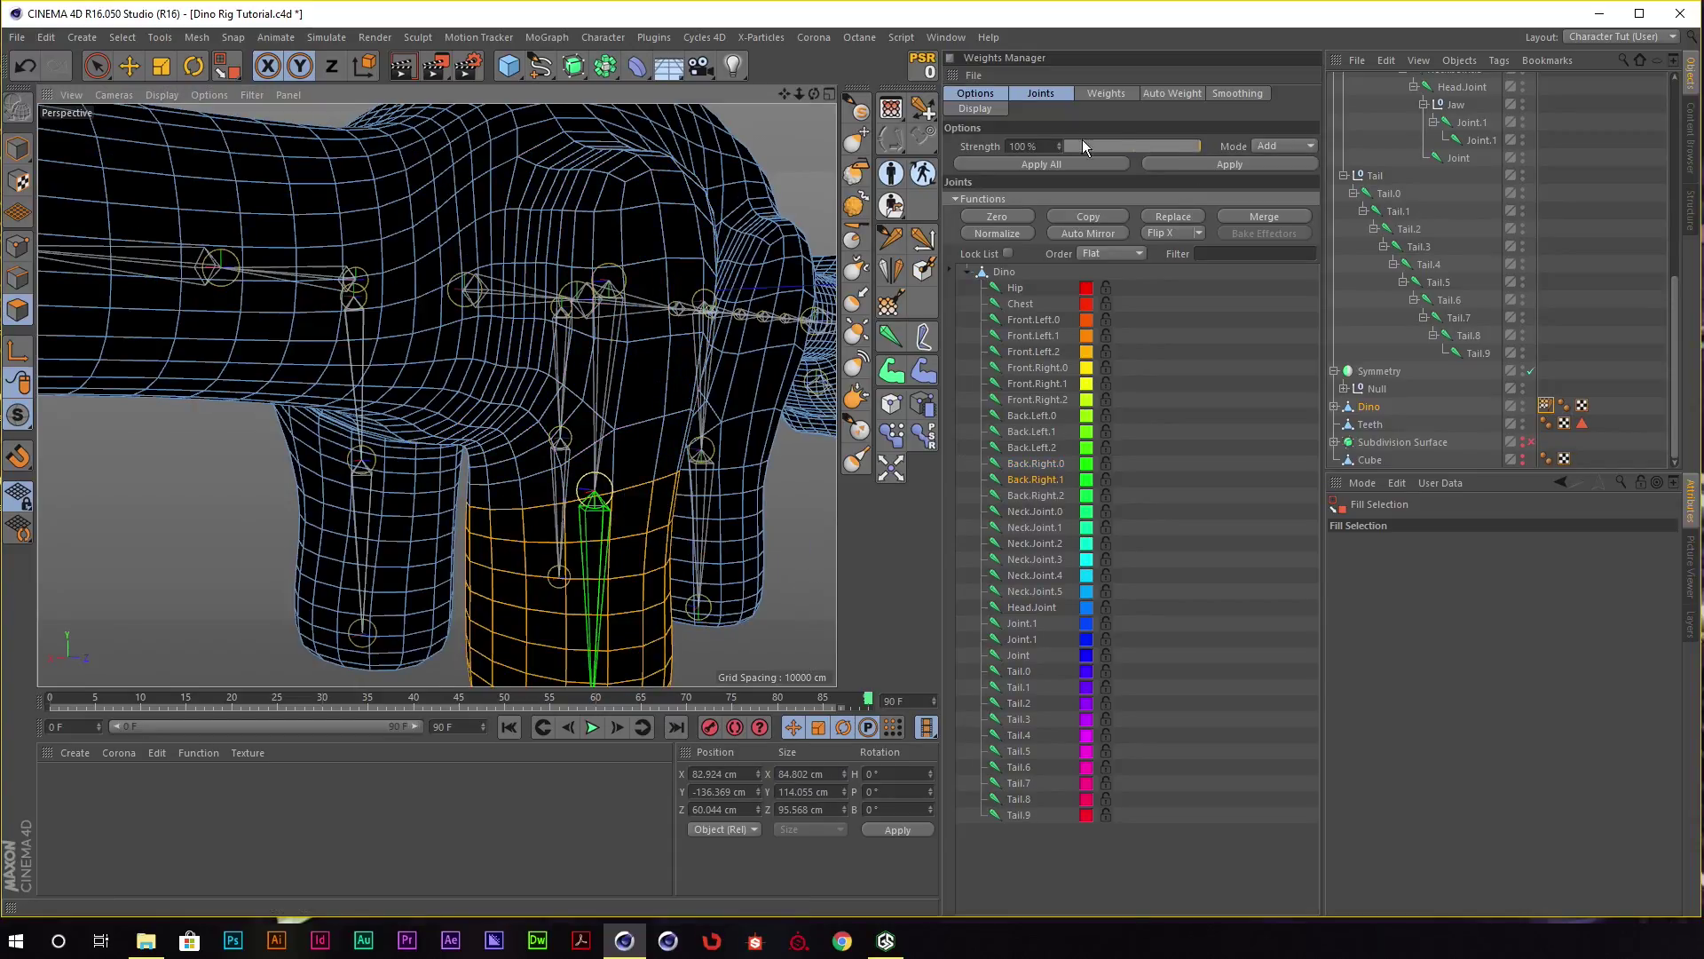
left_click(1223, 165)
scroll(677, 373, "down", 5)
scroll(622, 400, "down", 3)
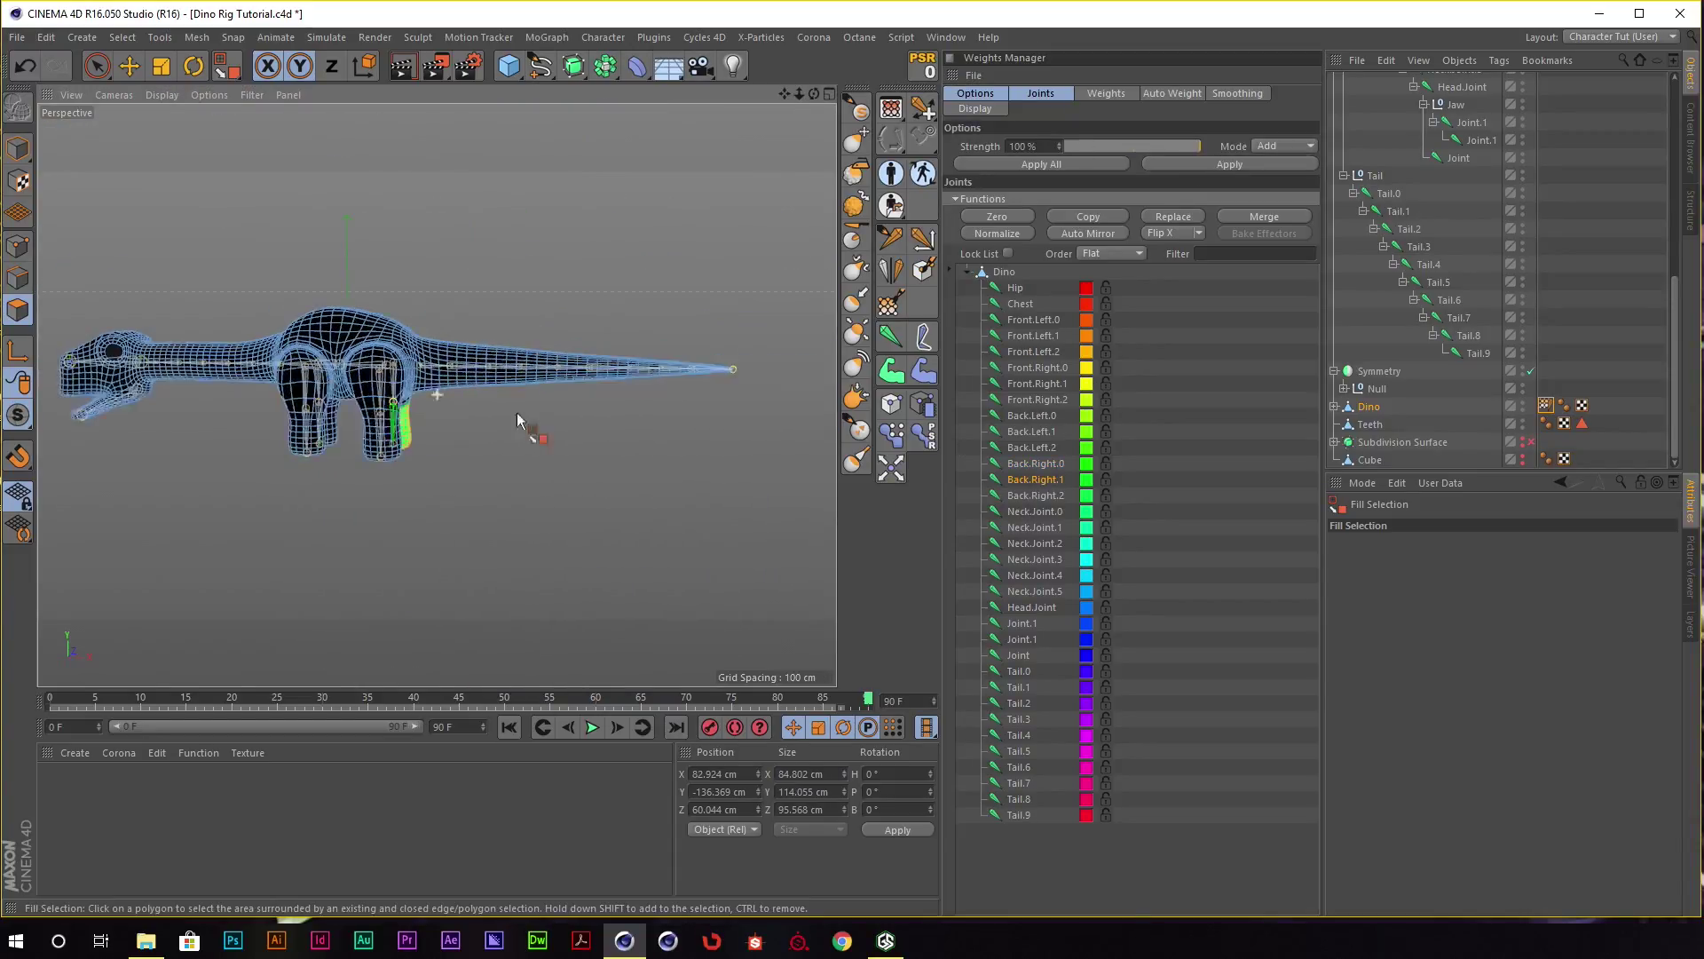
Select joints Hip through Tail.9 and orbit in to review the dino's full weight colours.
left_click(1018, 815, "shift")
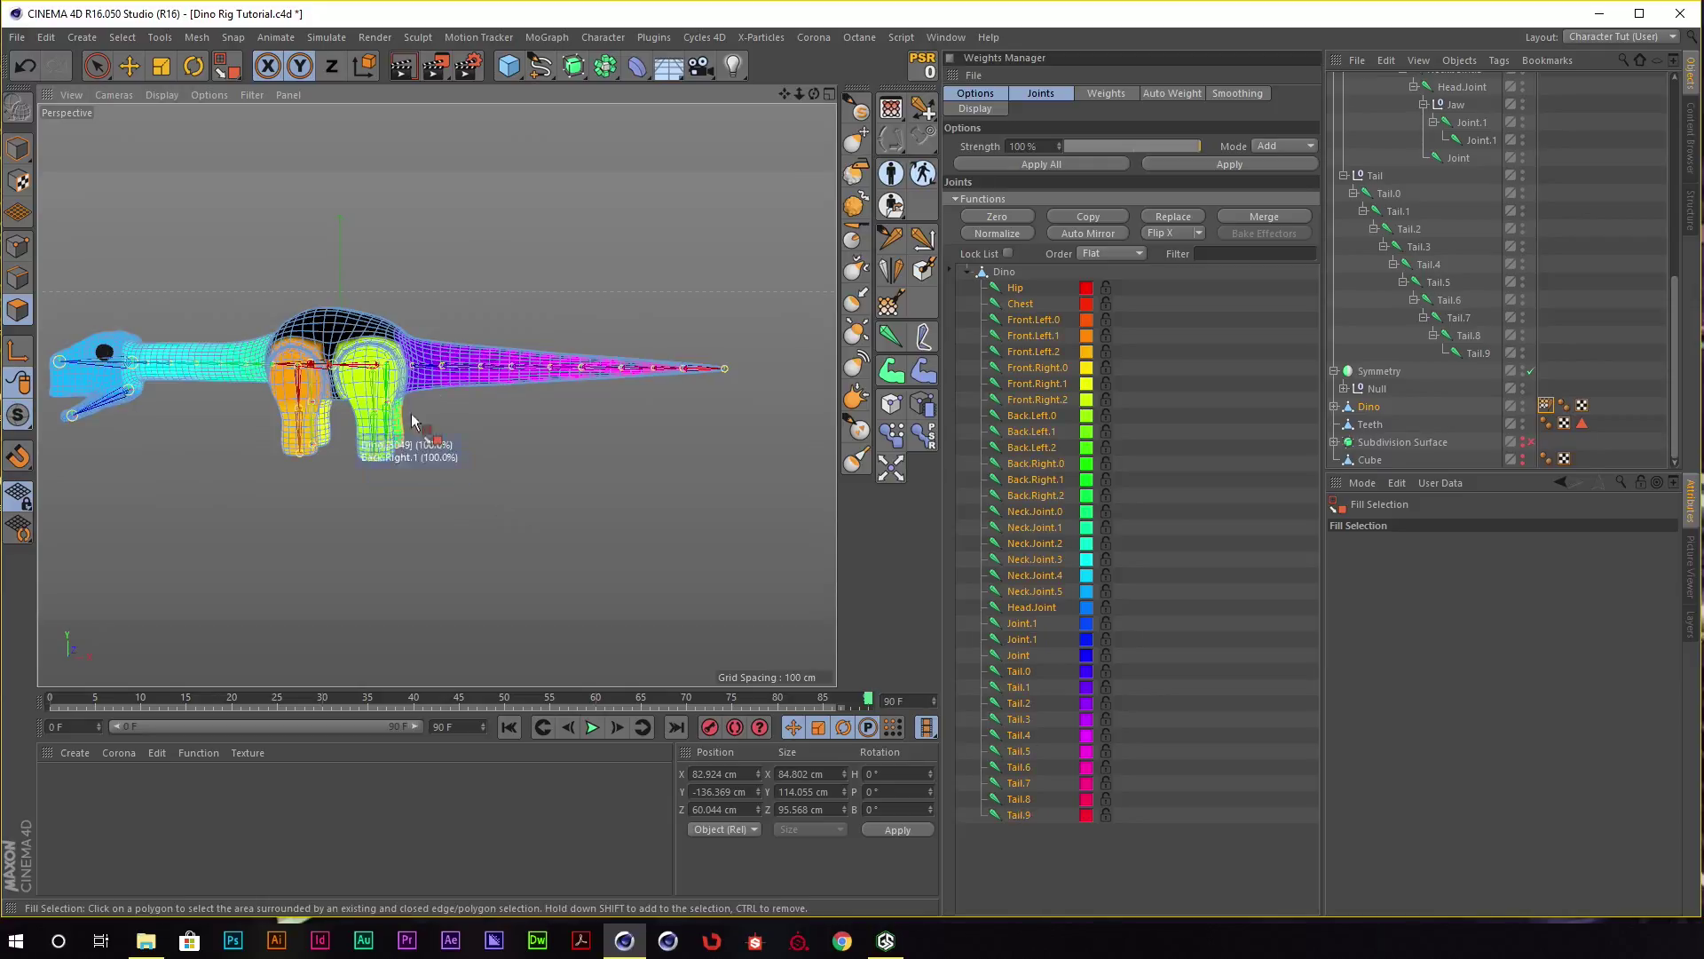
left_click_drag(444, 367, 582, 391, "alt")
scroll(701, 431, "up", 4)
mouse_move(702, 431)
left_mouse_down("alt")
mouse_move(621, 399)
mouse_move(626, 489)
mouse_move(594, 253)
mouse_move(532, 278)
mouse_move(562, 315)
mouse_move(589, 297)
mouse_move(577, 306)
mouse_move(735, 349)
mouse_move(533, 293)
mouse_move(383, 275)
mouse_move(609, 312)
mouse_move(577, 267)
mouse_move(617, 264)
mouse_move(609, 282)
left_mouse_up("alt")
scroll(621, 399, "up", 3)
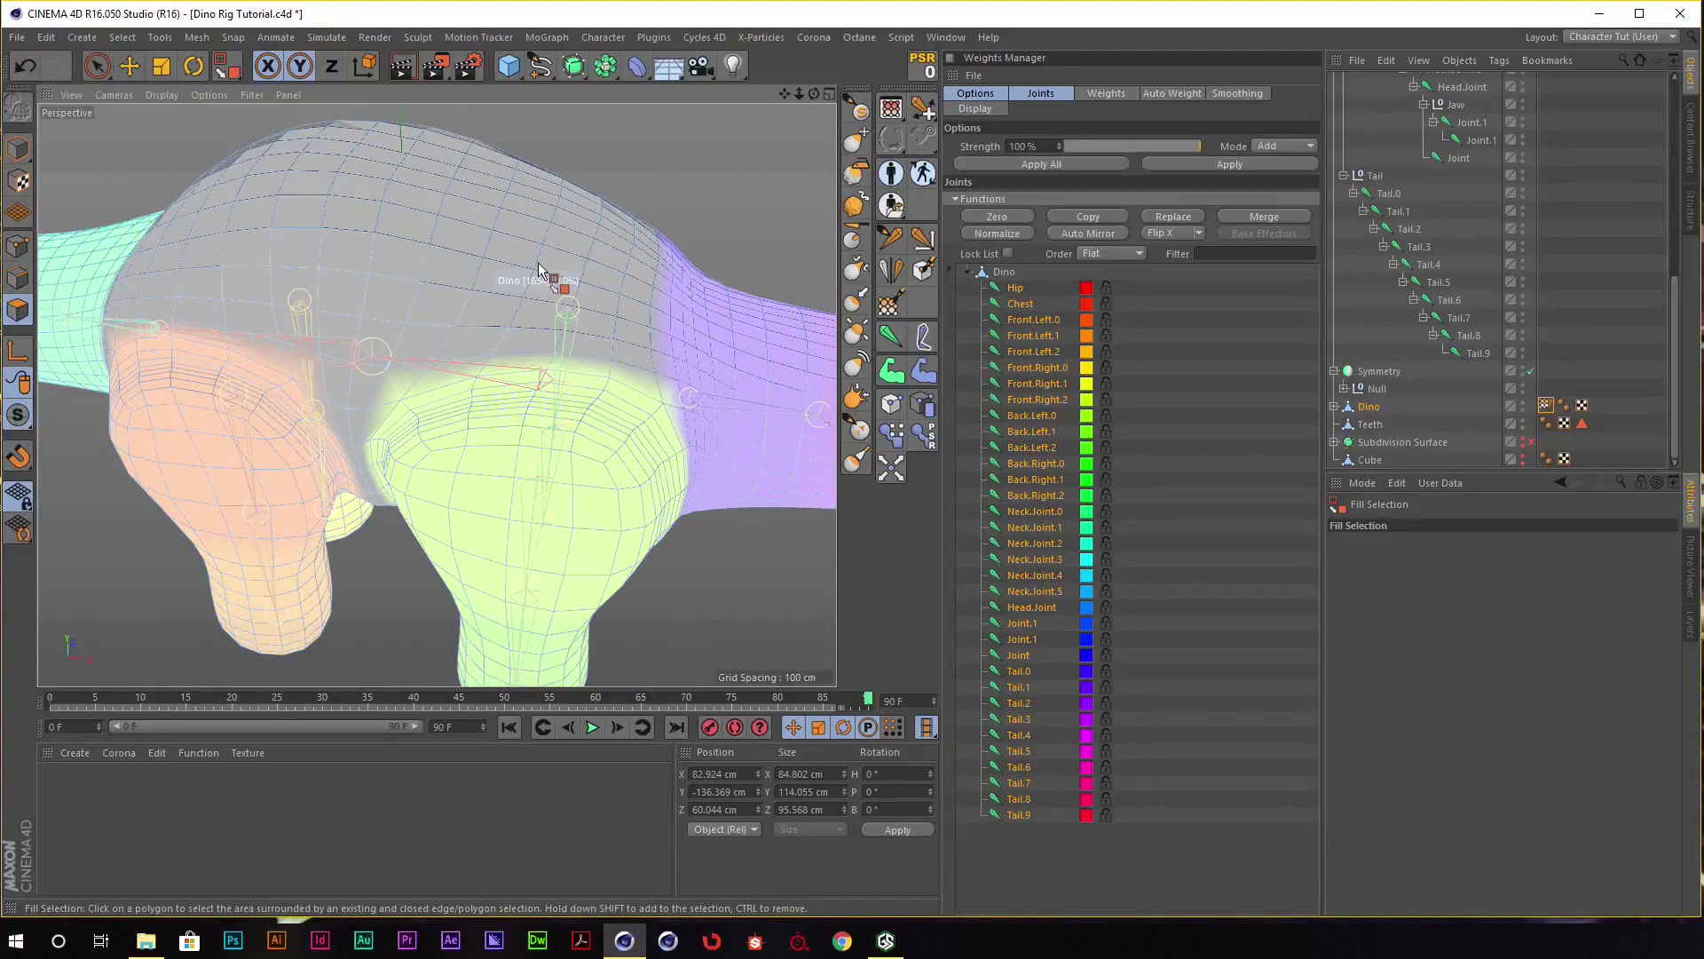
key("u")
key("l")
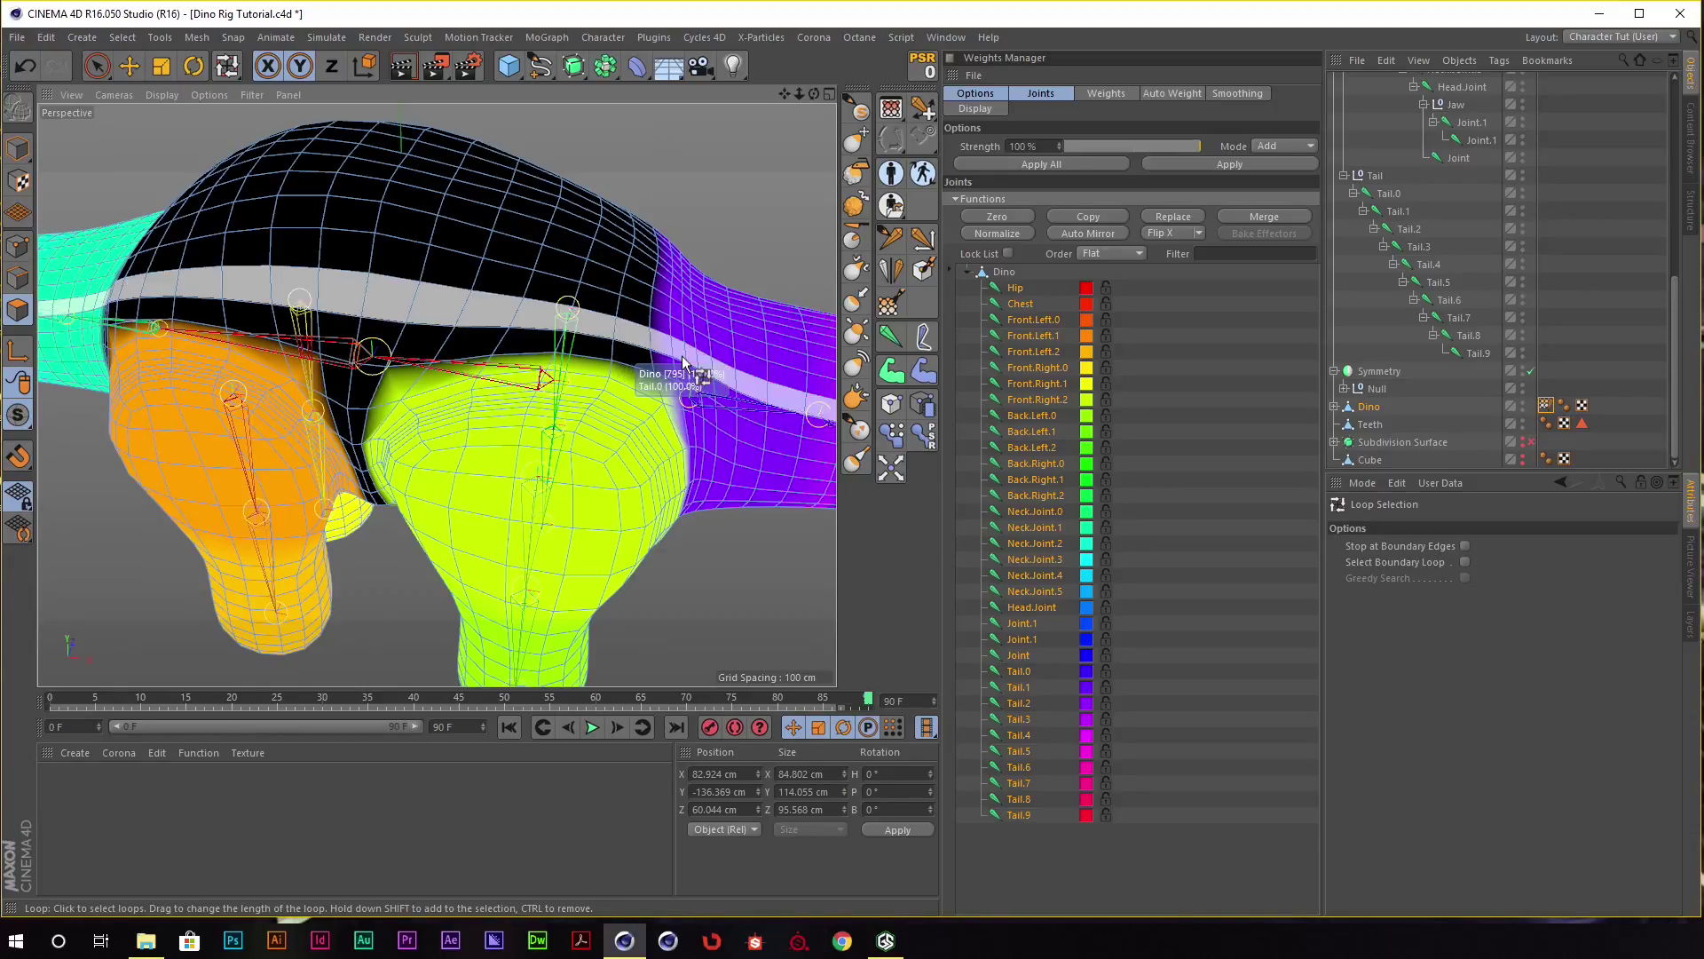
scroll(664, 363, "up", 3)
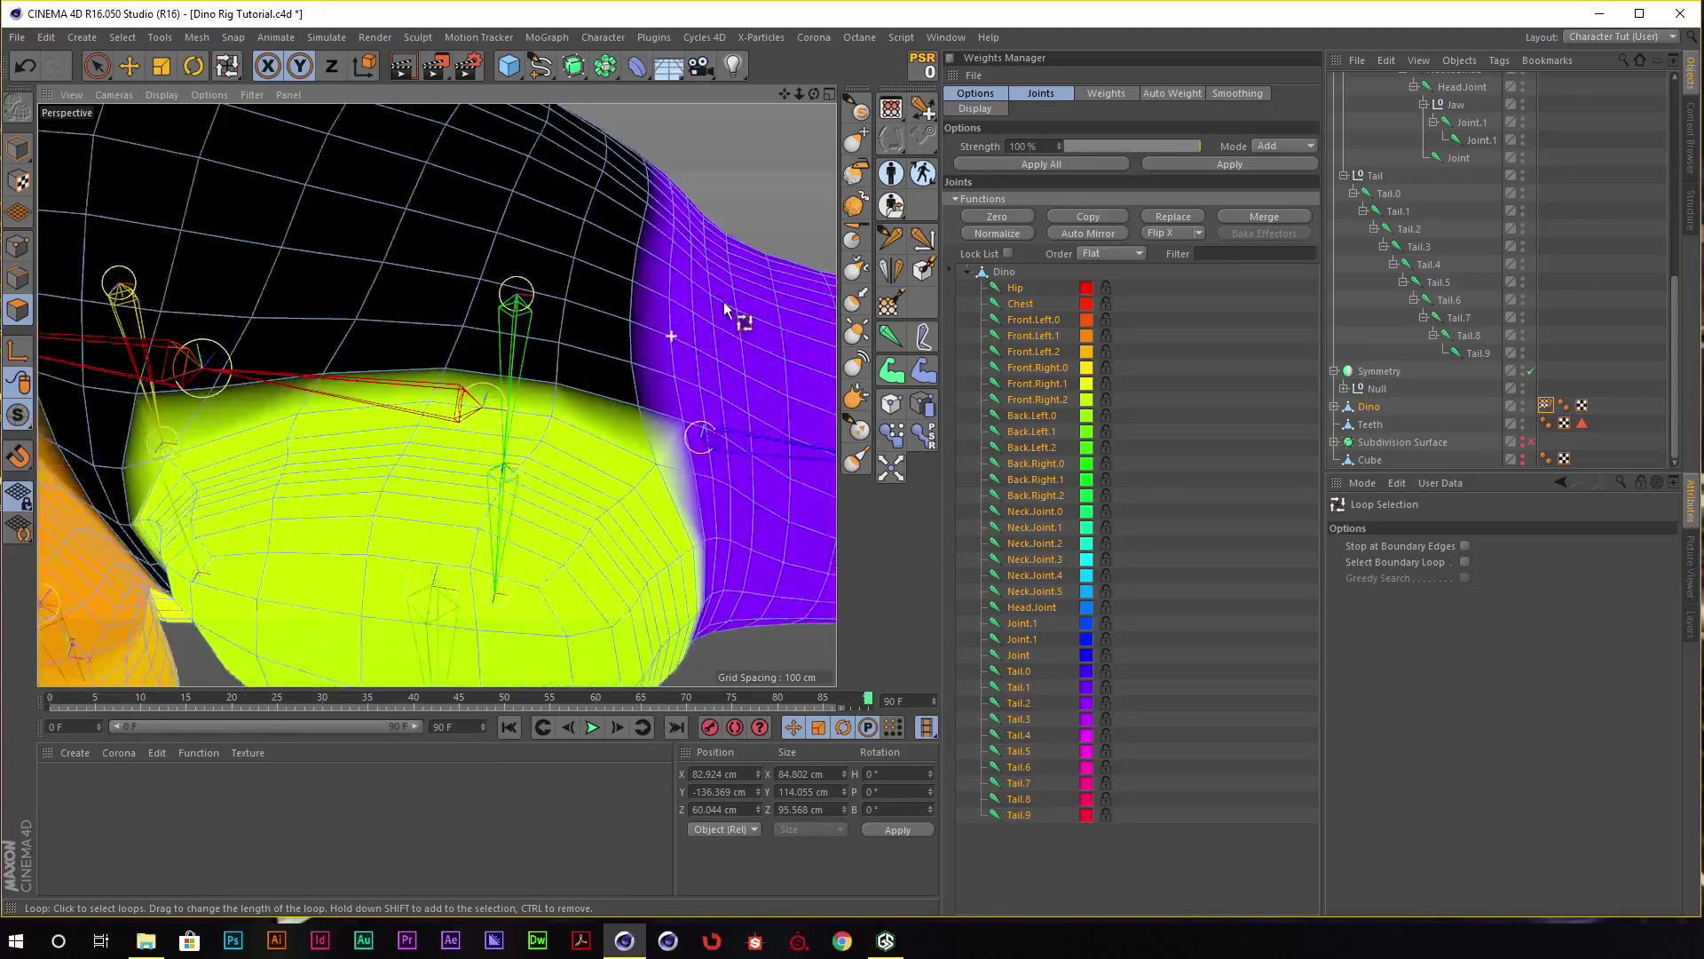
scroll(677, 327, "up", 3)
scroll(677, 393, "up", 2)
scroll(655, 438, "up", 2)
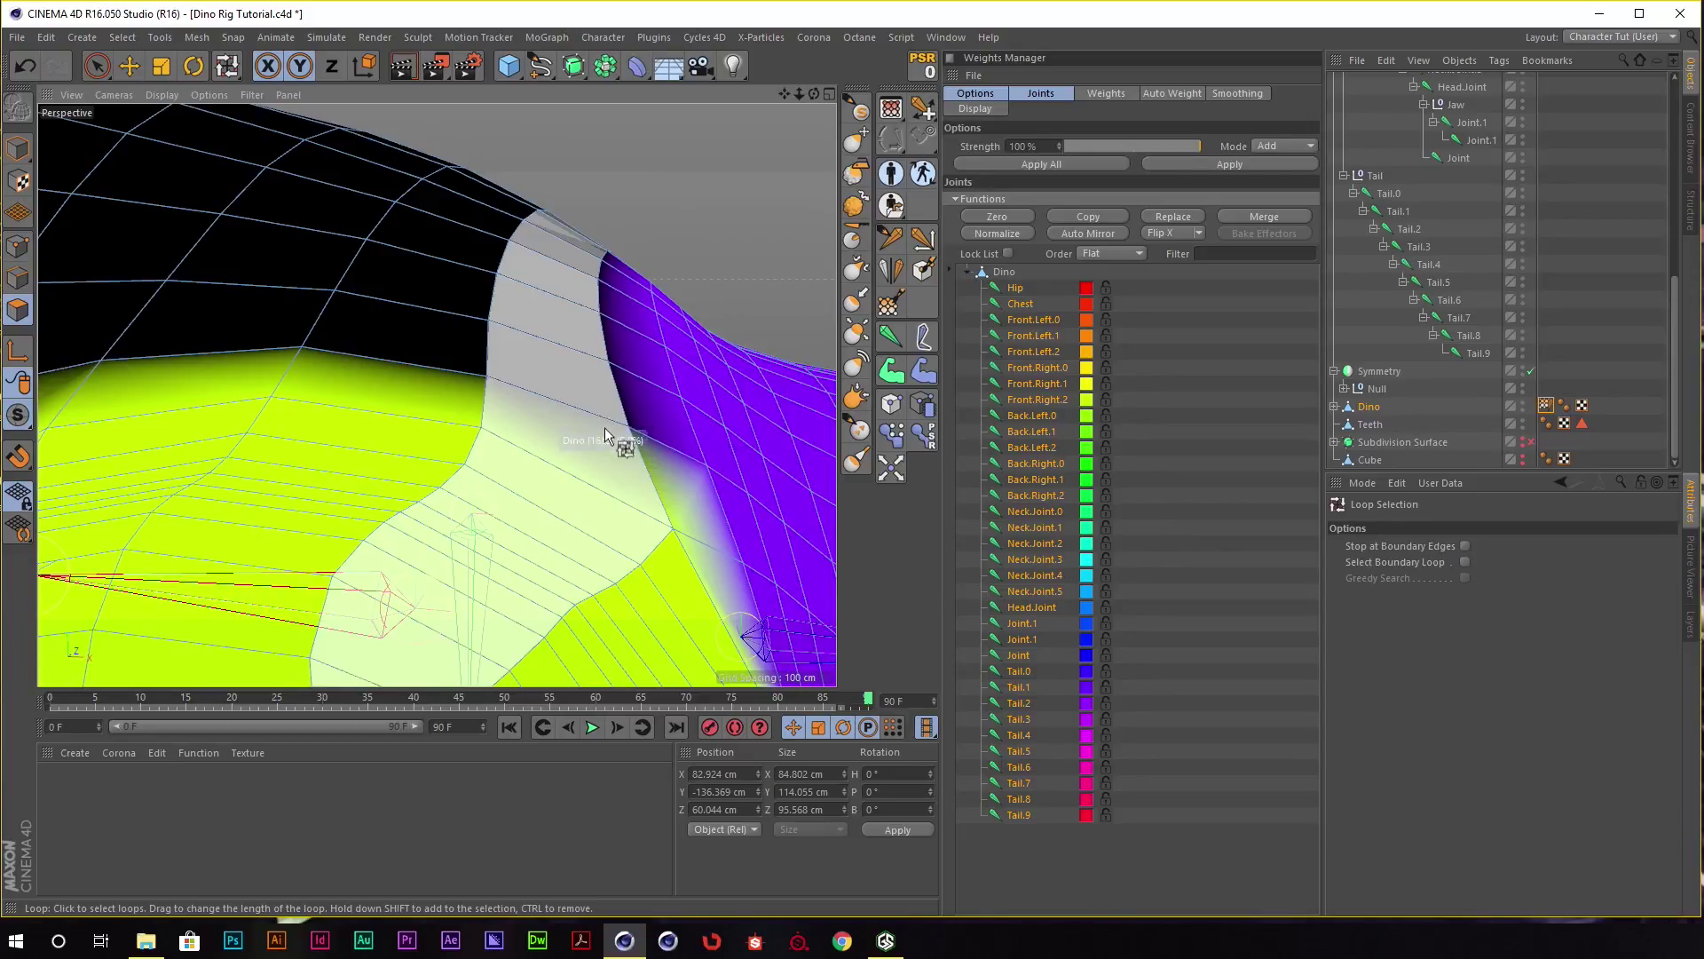
left_click(647, 424)
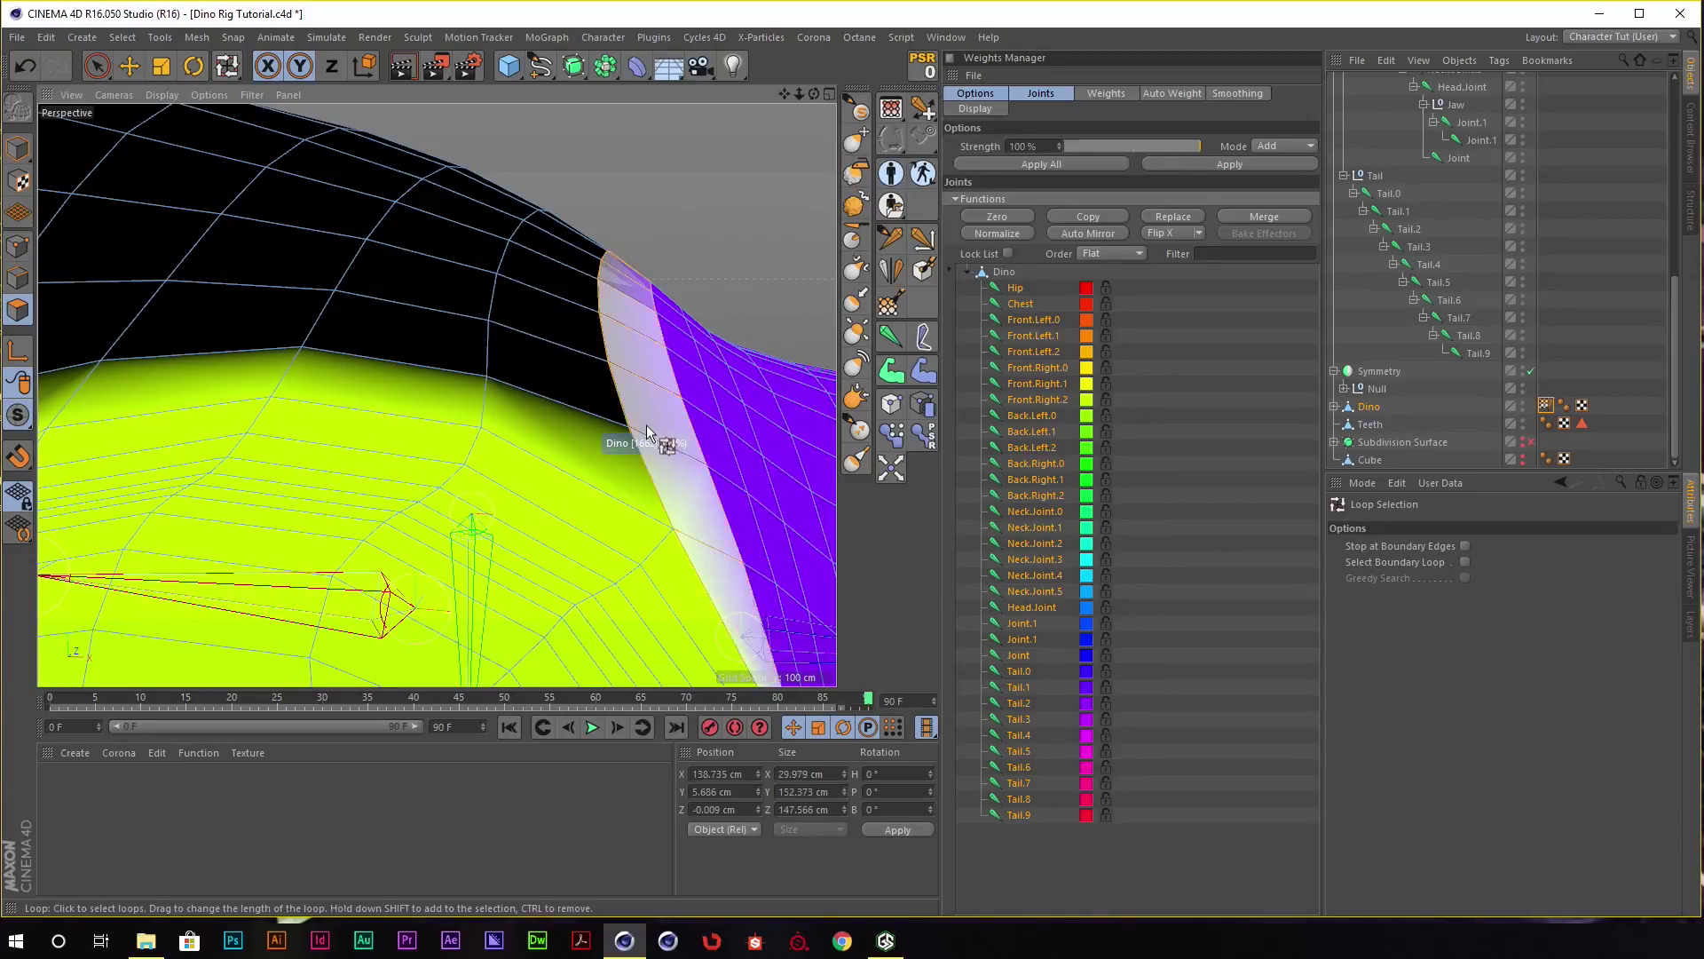
scroll(647, 425, "down", 4)
left_click_drag(675, 417, 729, 411, "alt")
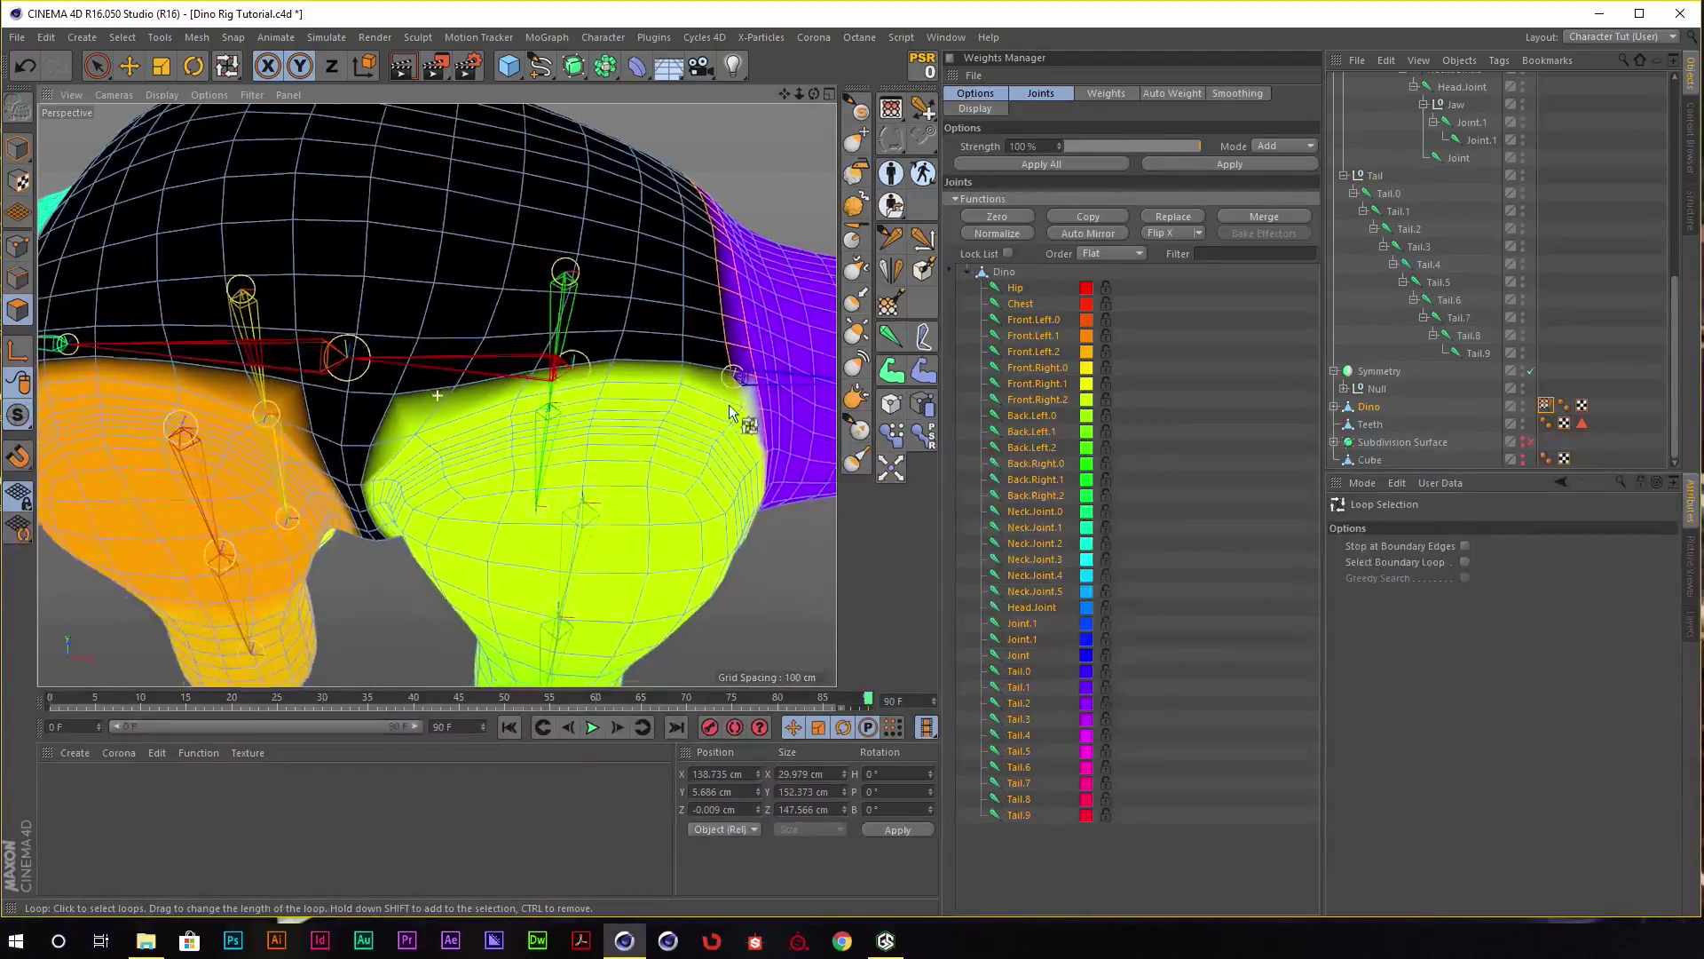
scroll(729, 411, "up", 2)
scroll(724, 391, "up", 2)
scroll(715, 364, "up", 2)
scroll(710, 346, "up", 2)
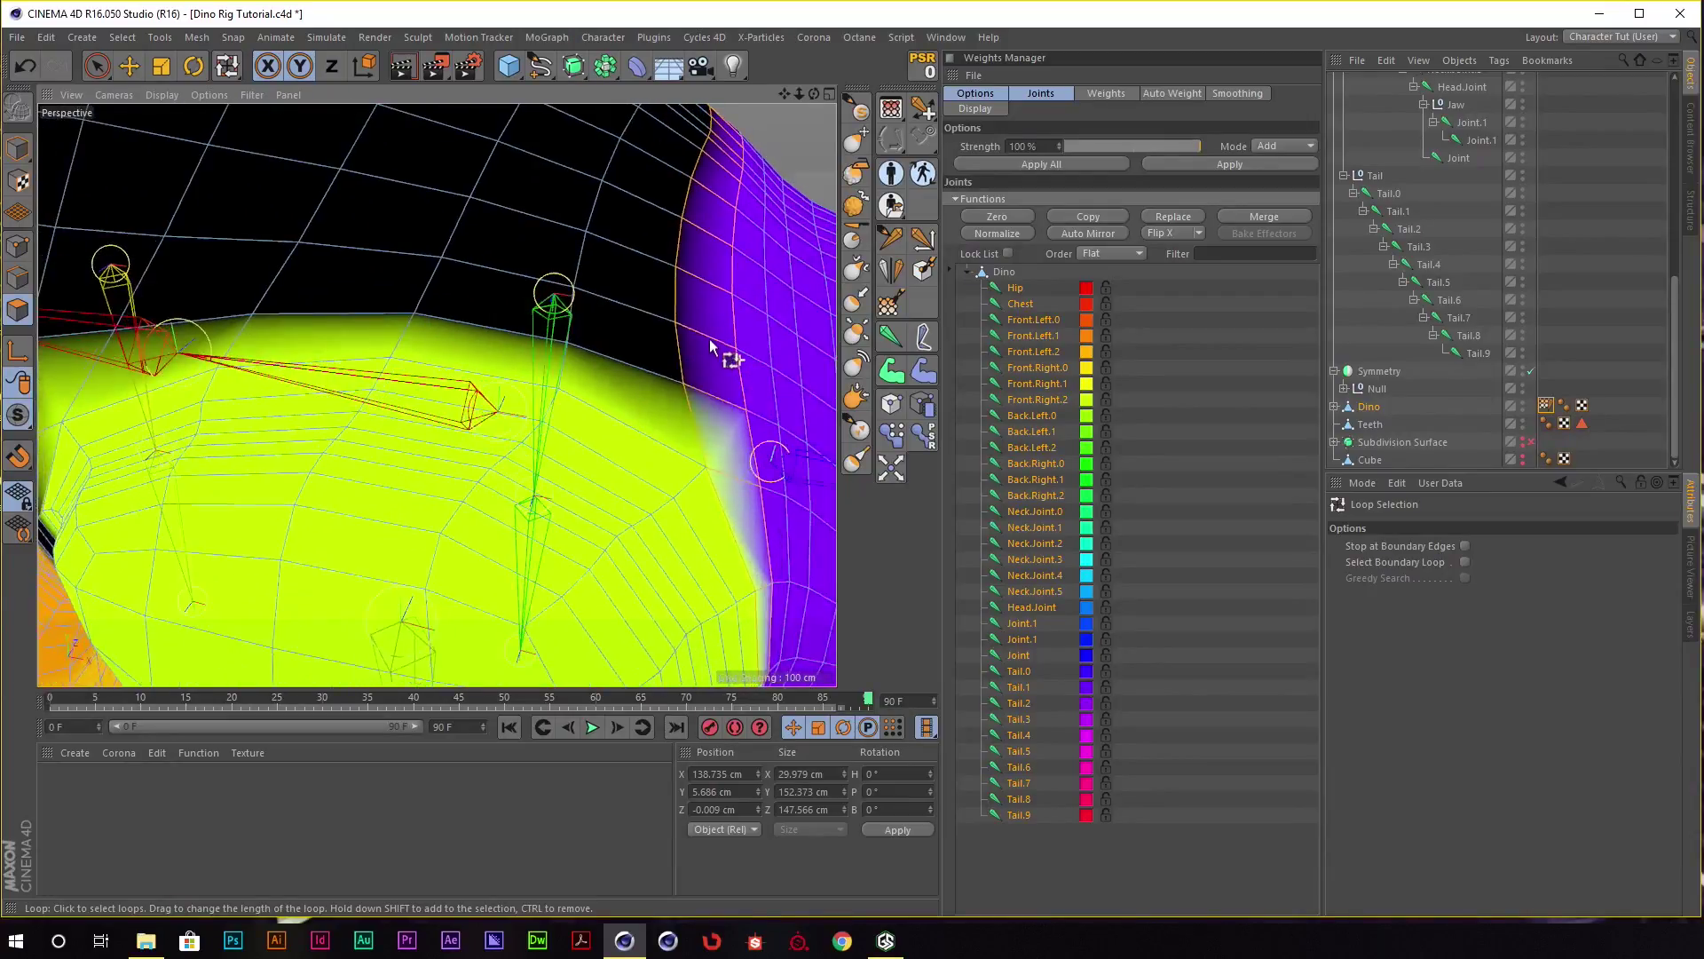
scroll(768, 415, "down", 1)
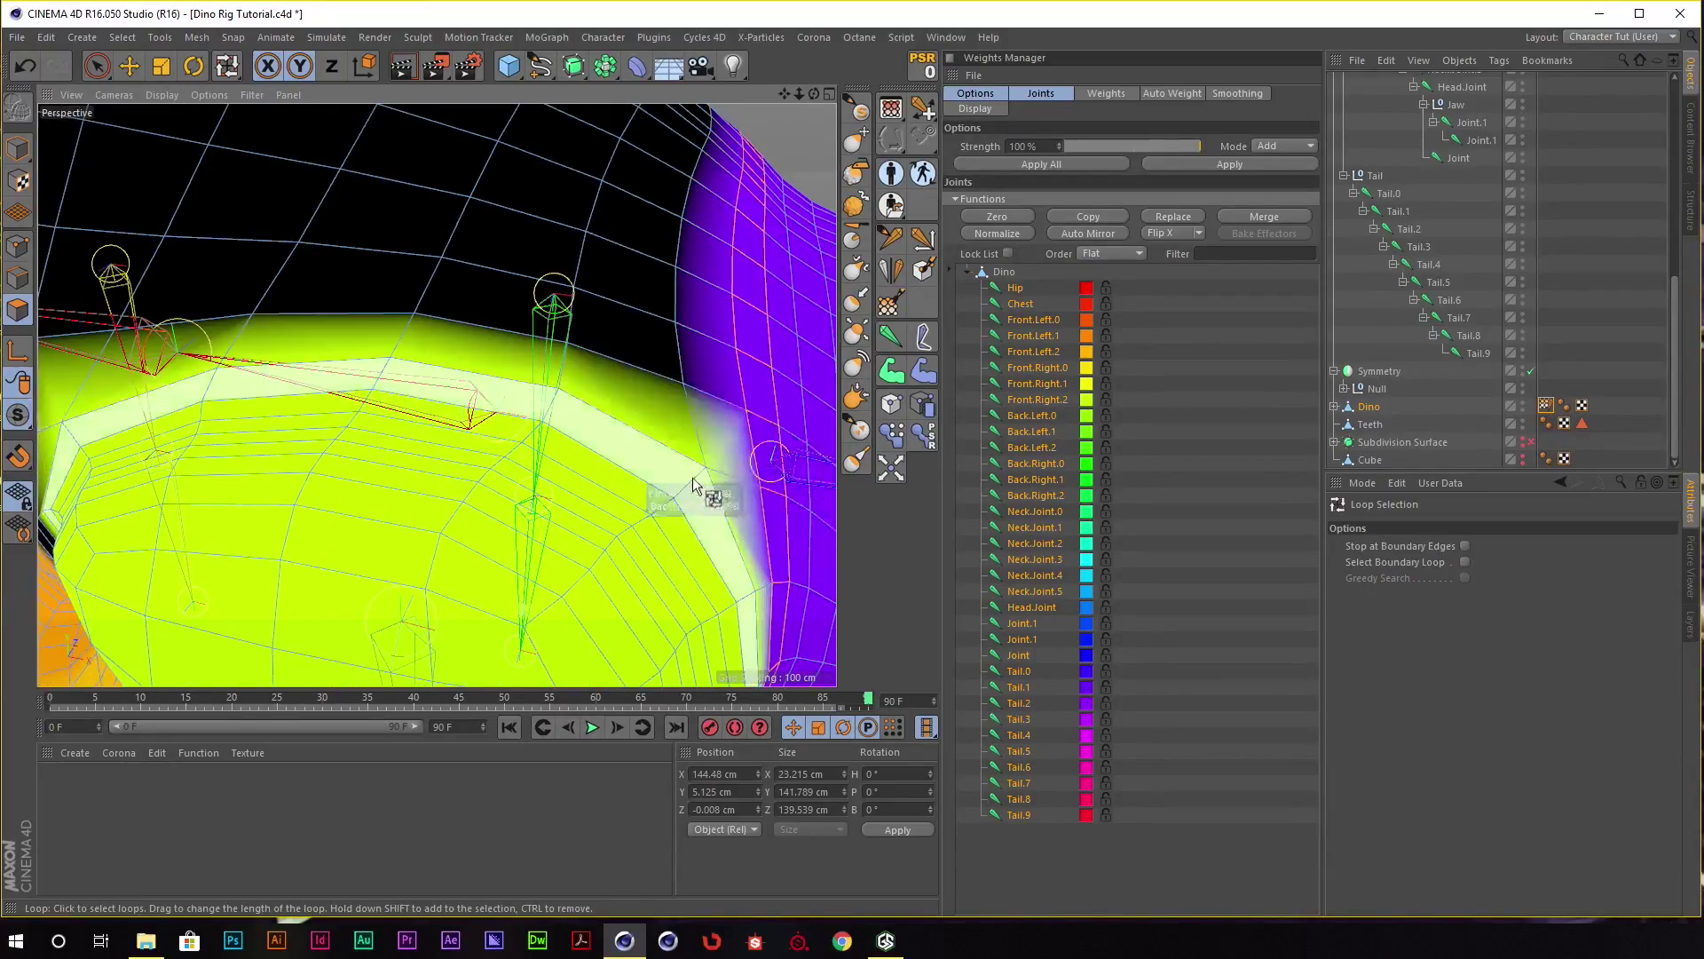
scroll(689, 479, "down", 3)
left_click_drag(440, 444, 459, 432, "alt")
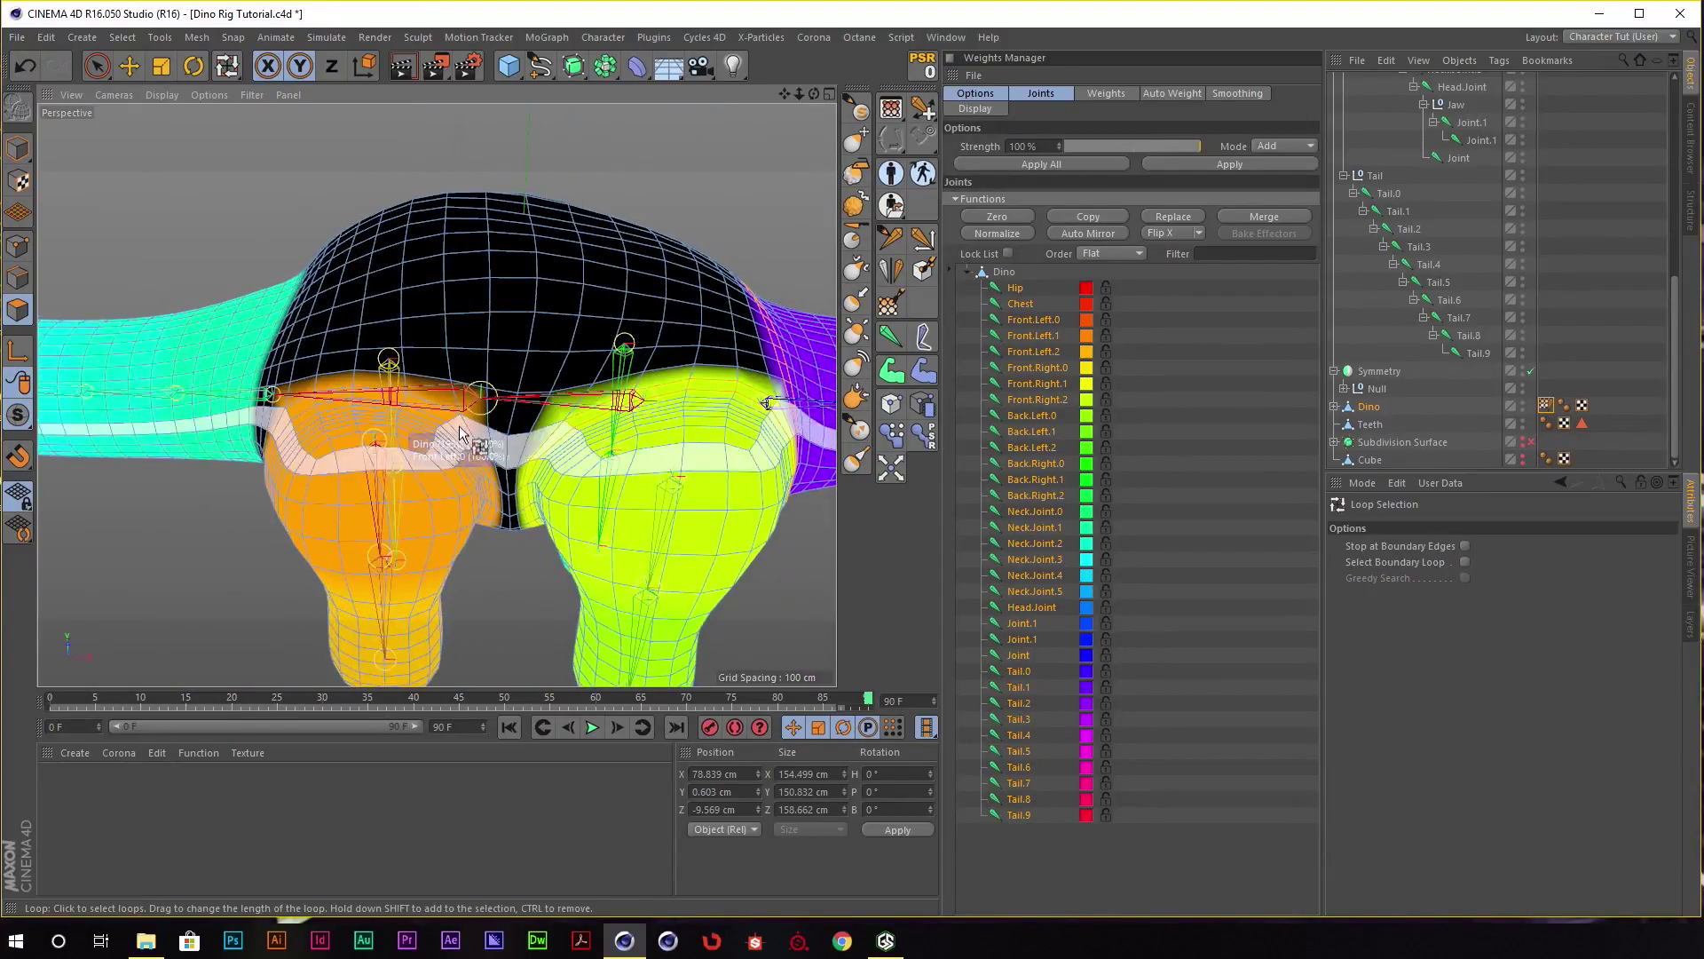
mouse_move(292, 348)
left_mouse_down("alt")
mouse_move(220, 389)
mouse_move(373, 276)
mouse_move(497, 266)
mouse_move(544, 347)
mouse_move(603, 346)
left_mouse_up("alt")
scroll(538, 232, "up", 3)
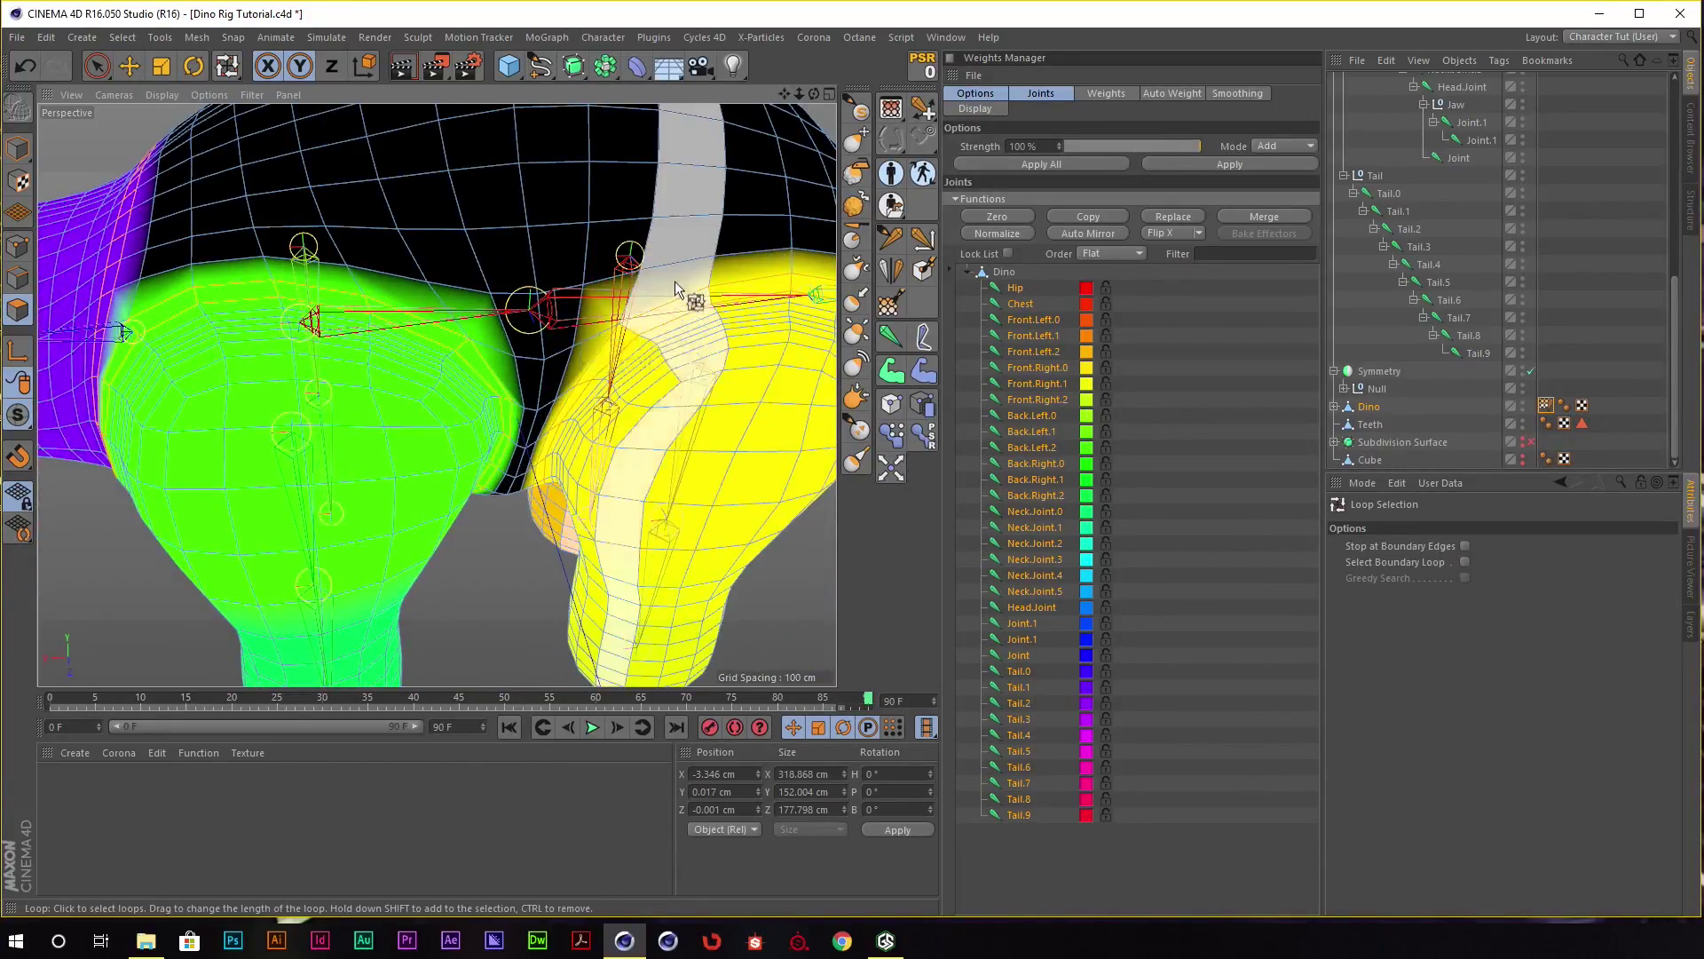
mouse_move(675, 281)
left_mouse_down("alt")
mouse_move(534, 321)
mouse_move(492, 295)
mouse_move(594, 300)
left_mouse_up("alt")
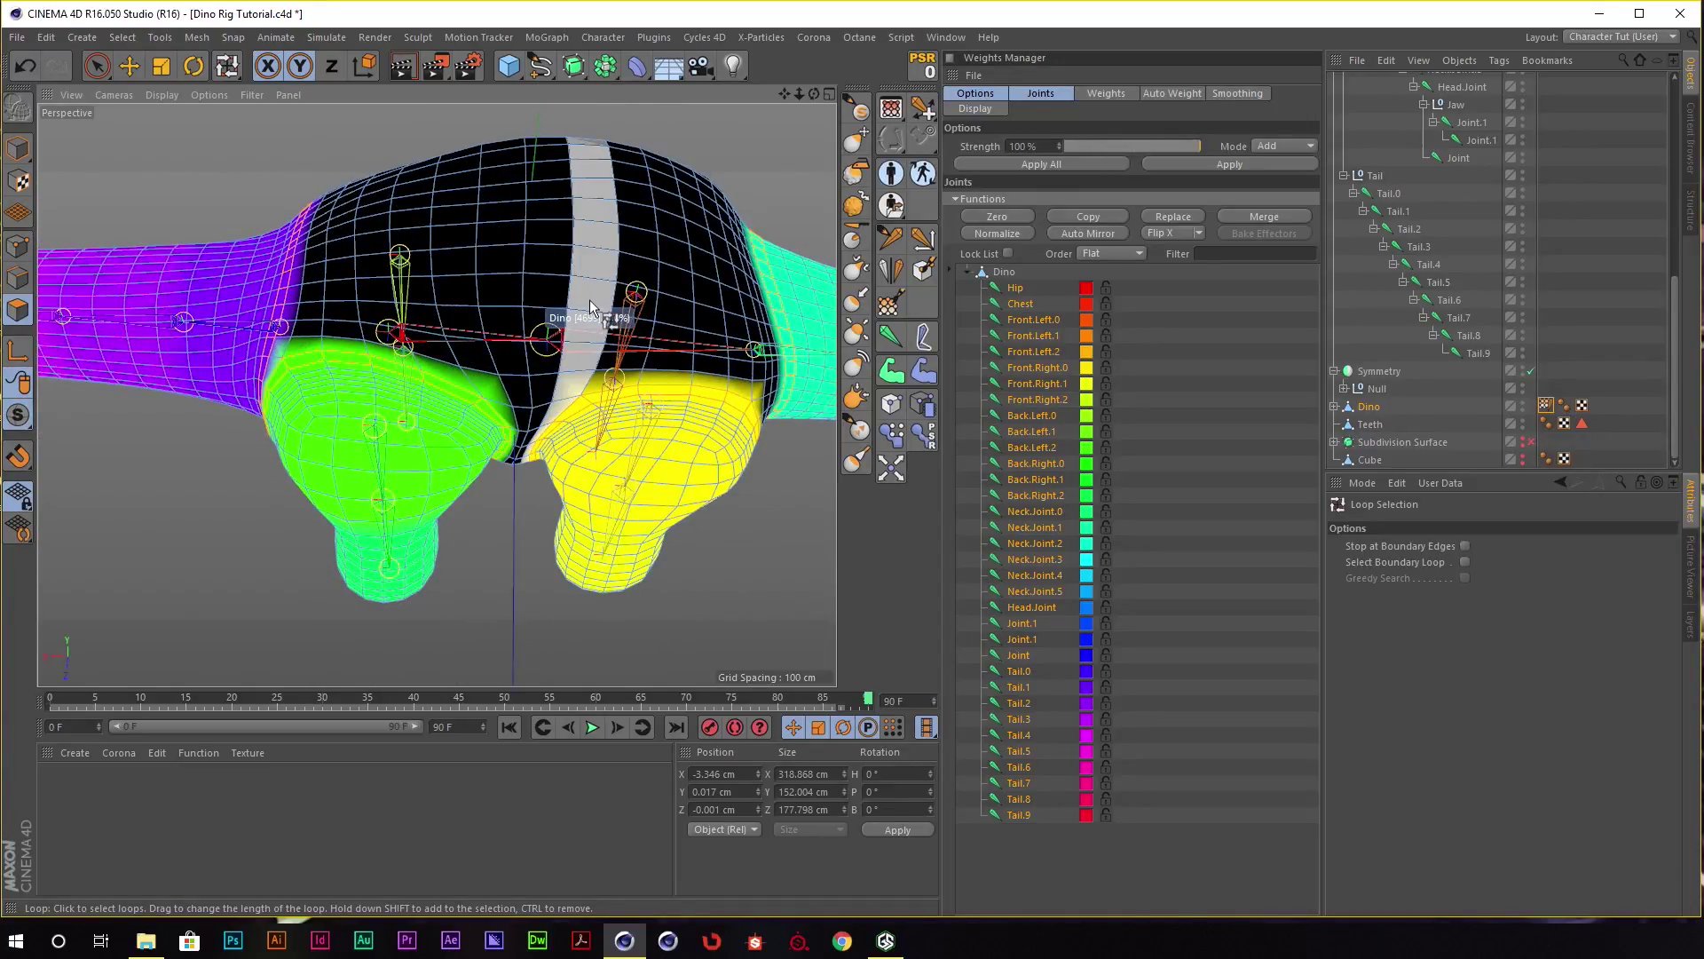
Fill-select the polygons across the top of the hips and store them as a selection set.
right_click(589, 300)
left_click(622, 364)
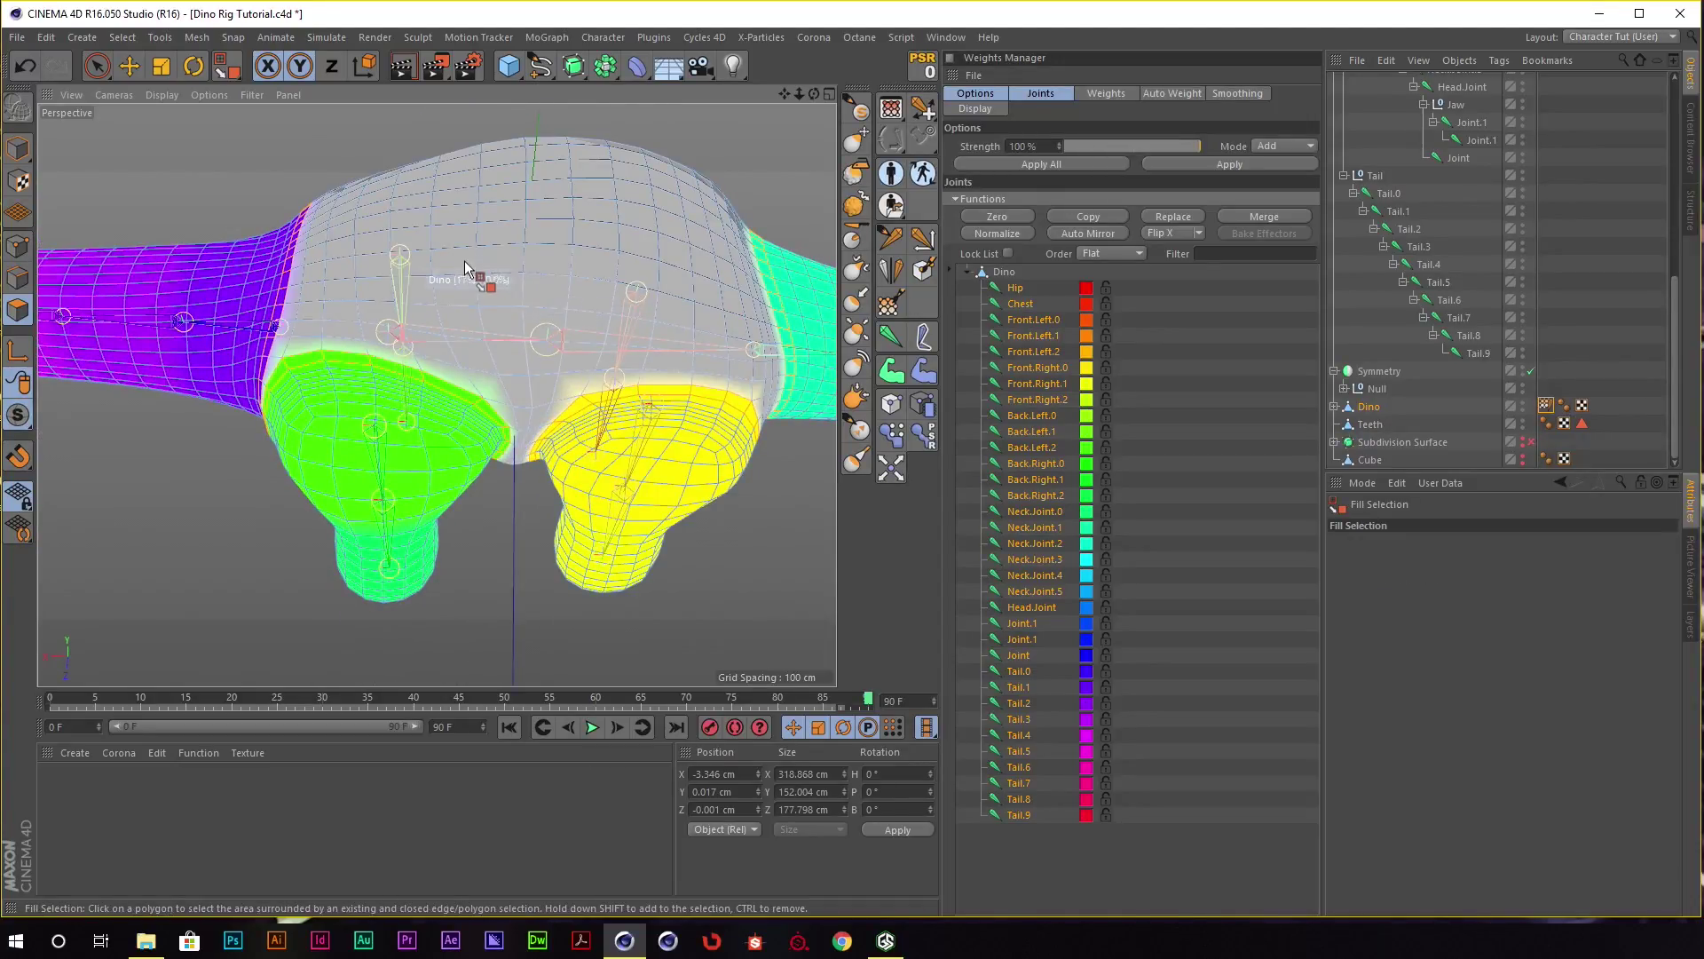
left_click_drag(465, 268, 523, 296, "alt")
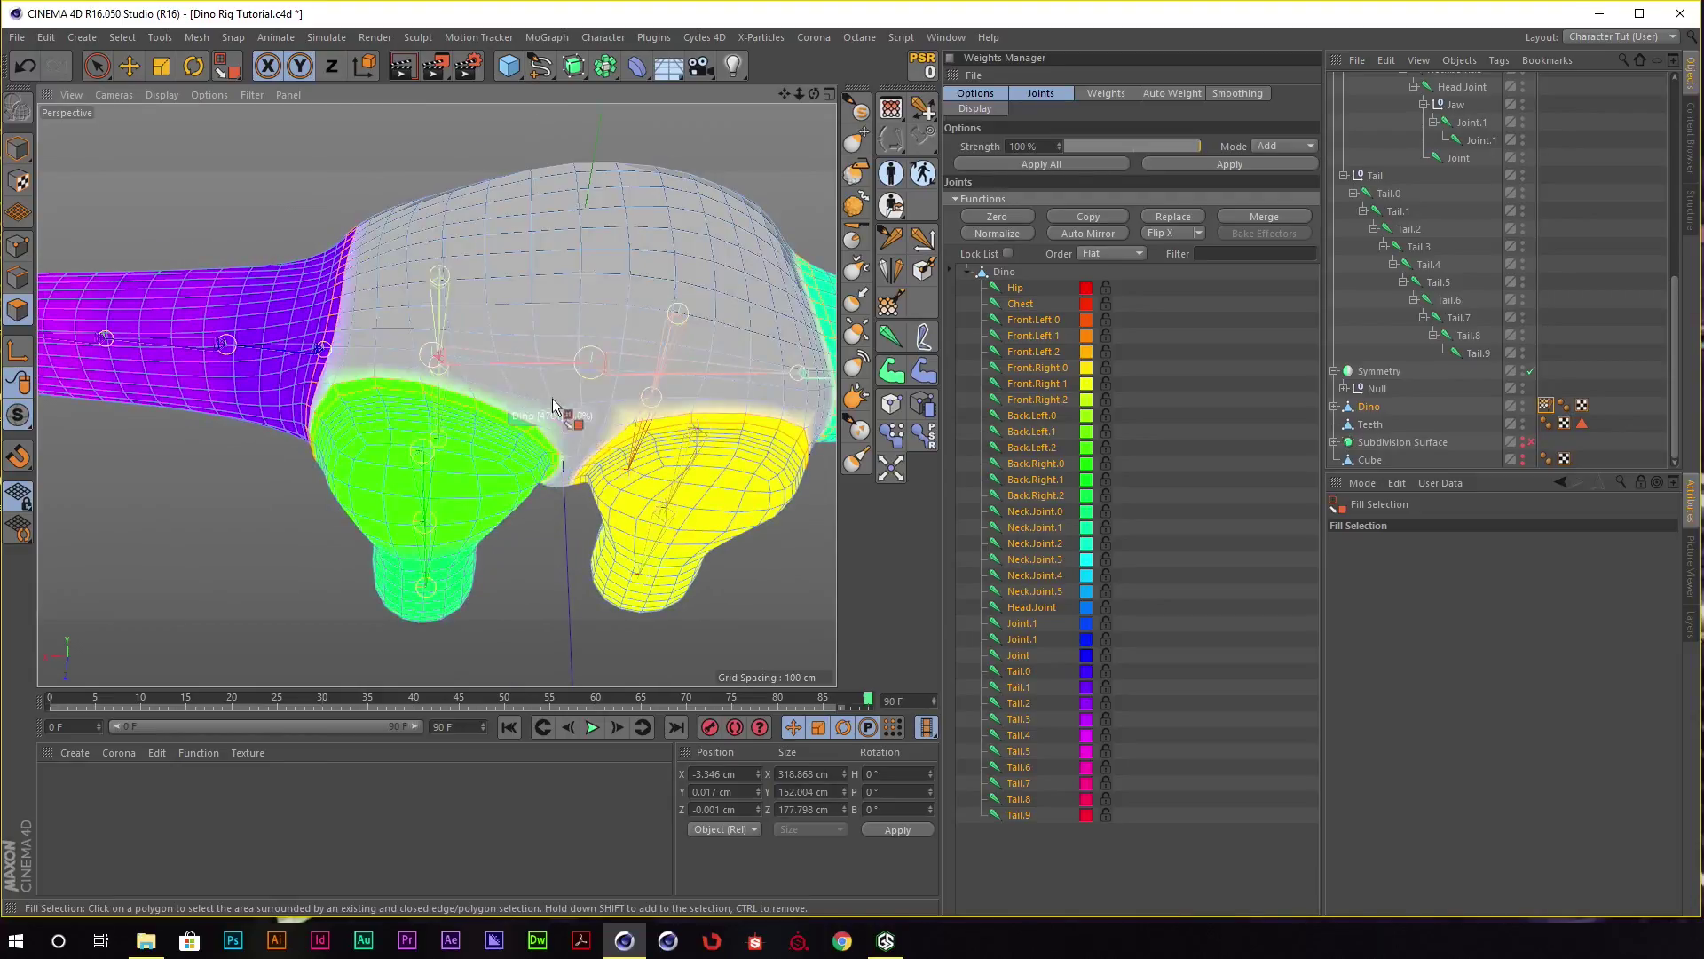
key("ctrl+z")
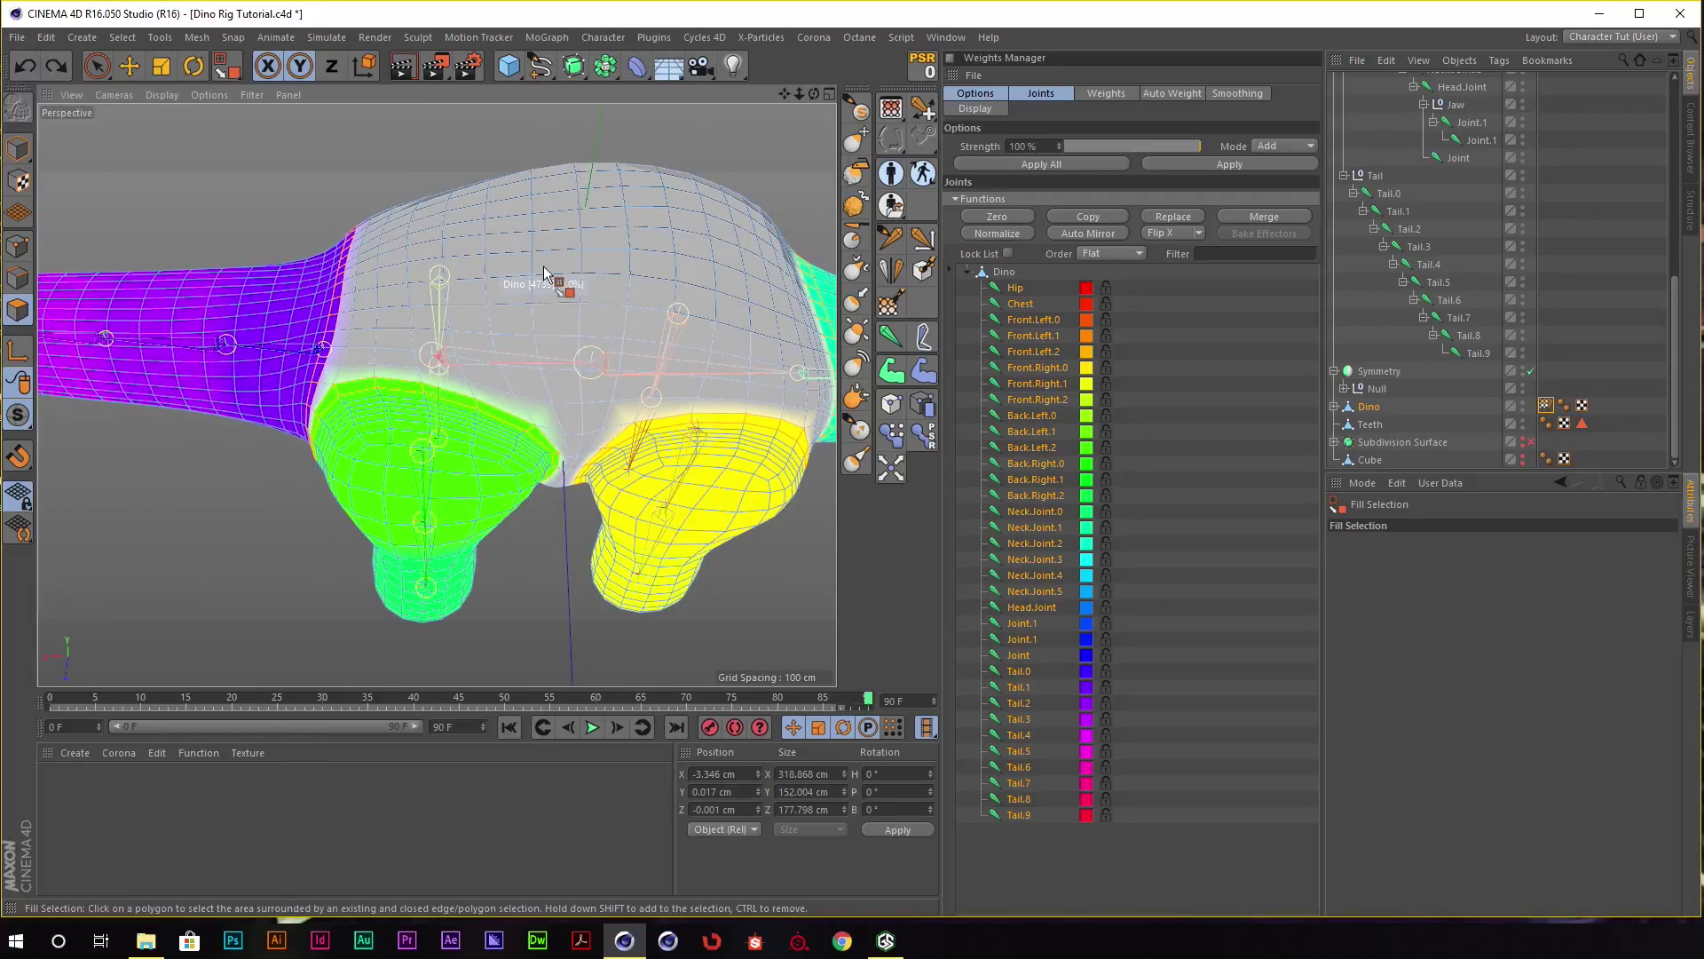
mouse_move(486, 393)
left_mouse_down("alt")
mouse_move(655, 258)
mouse_move(529, 440)
mouse_move(515, 350)
mouse_move(532, 351)
left_mouse_up("alt")
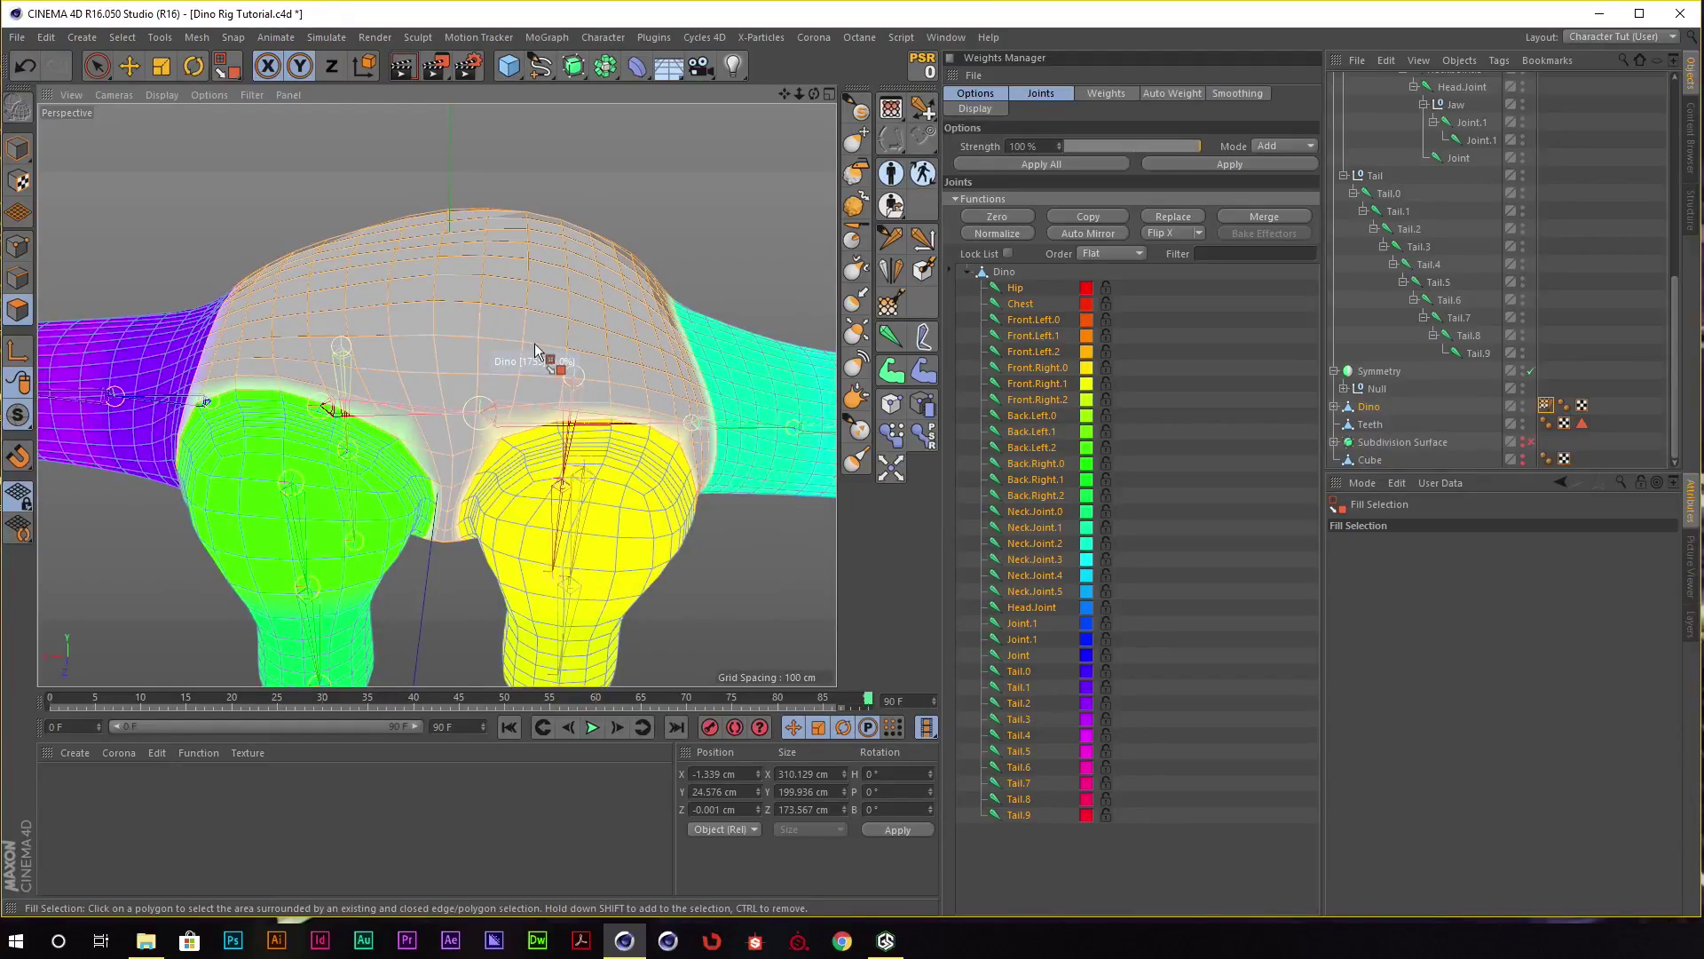
left_click(528, 352)
left_click(80, 44)
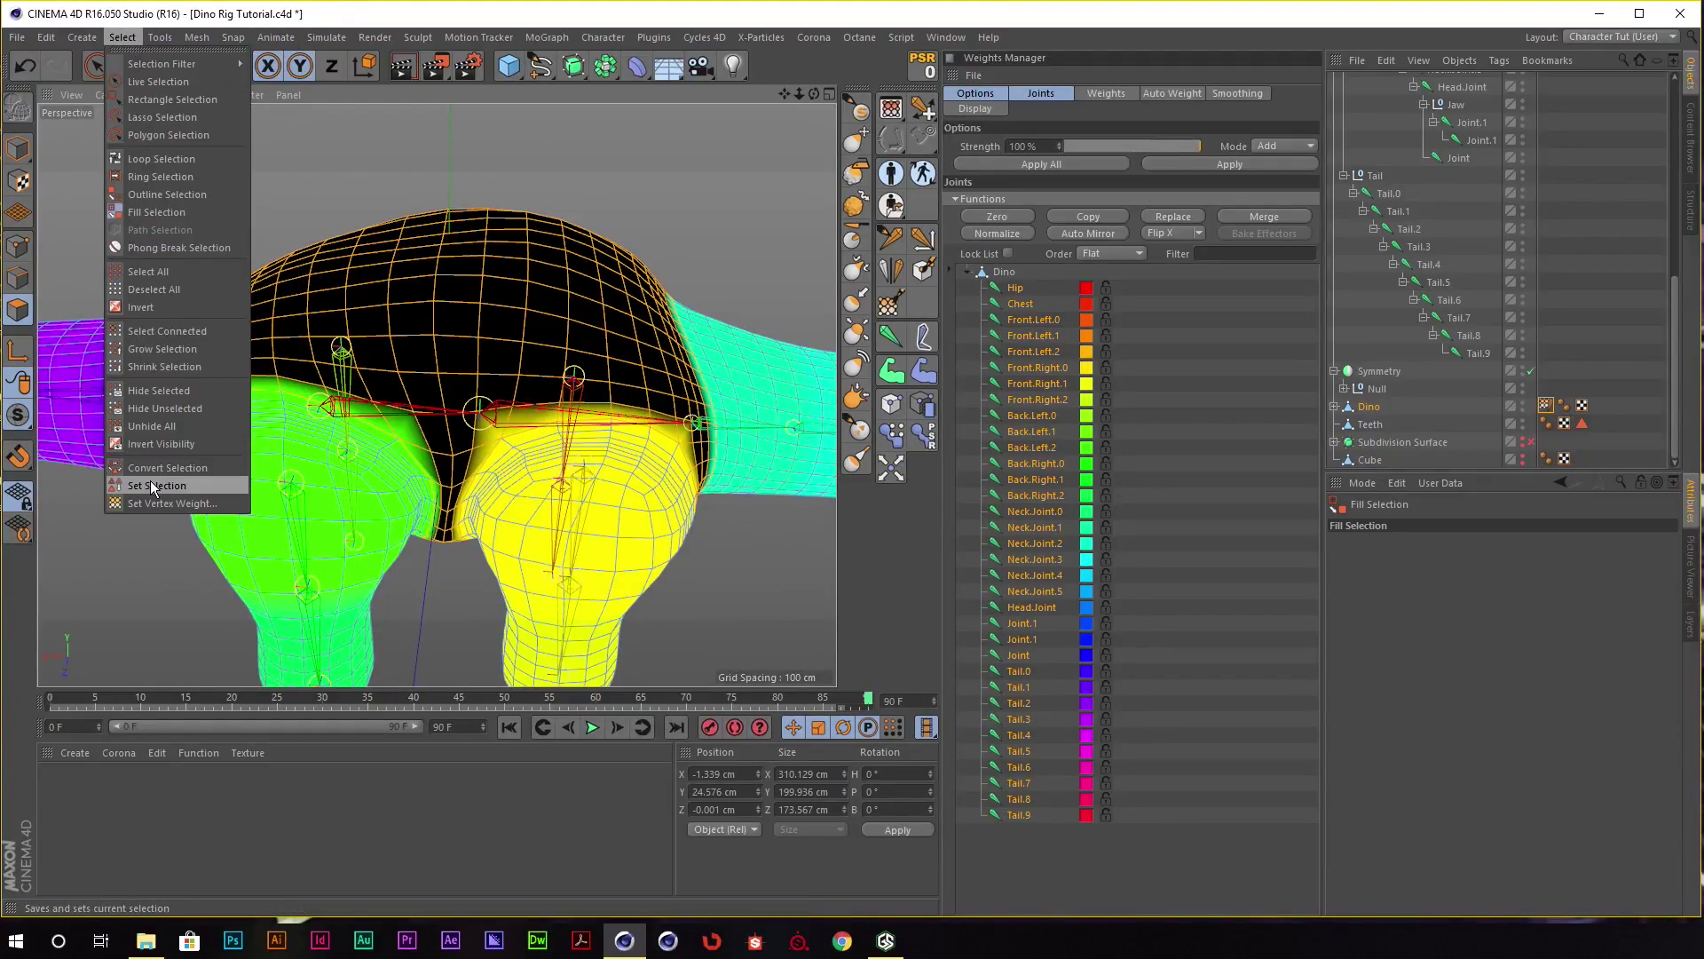
left_click(153, 486)
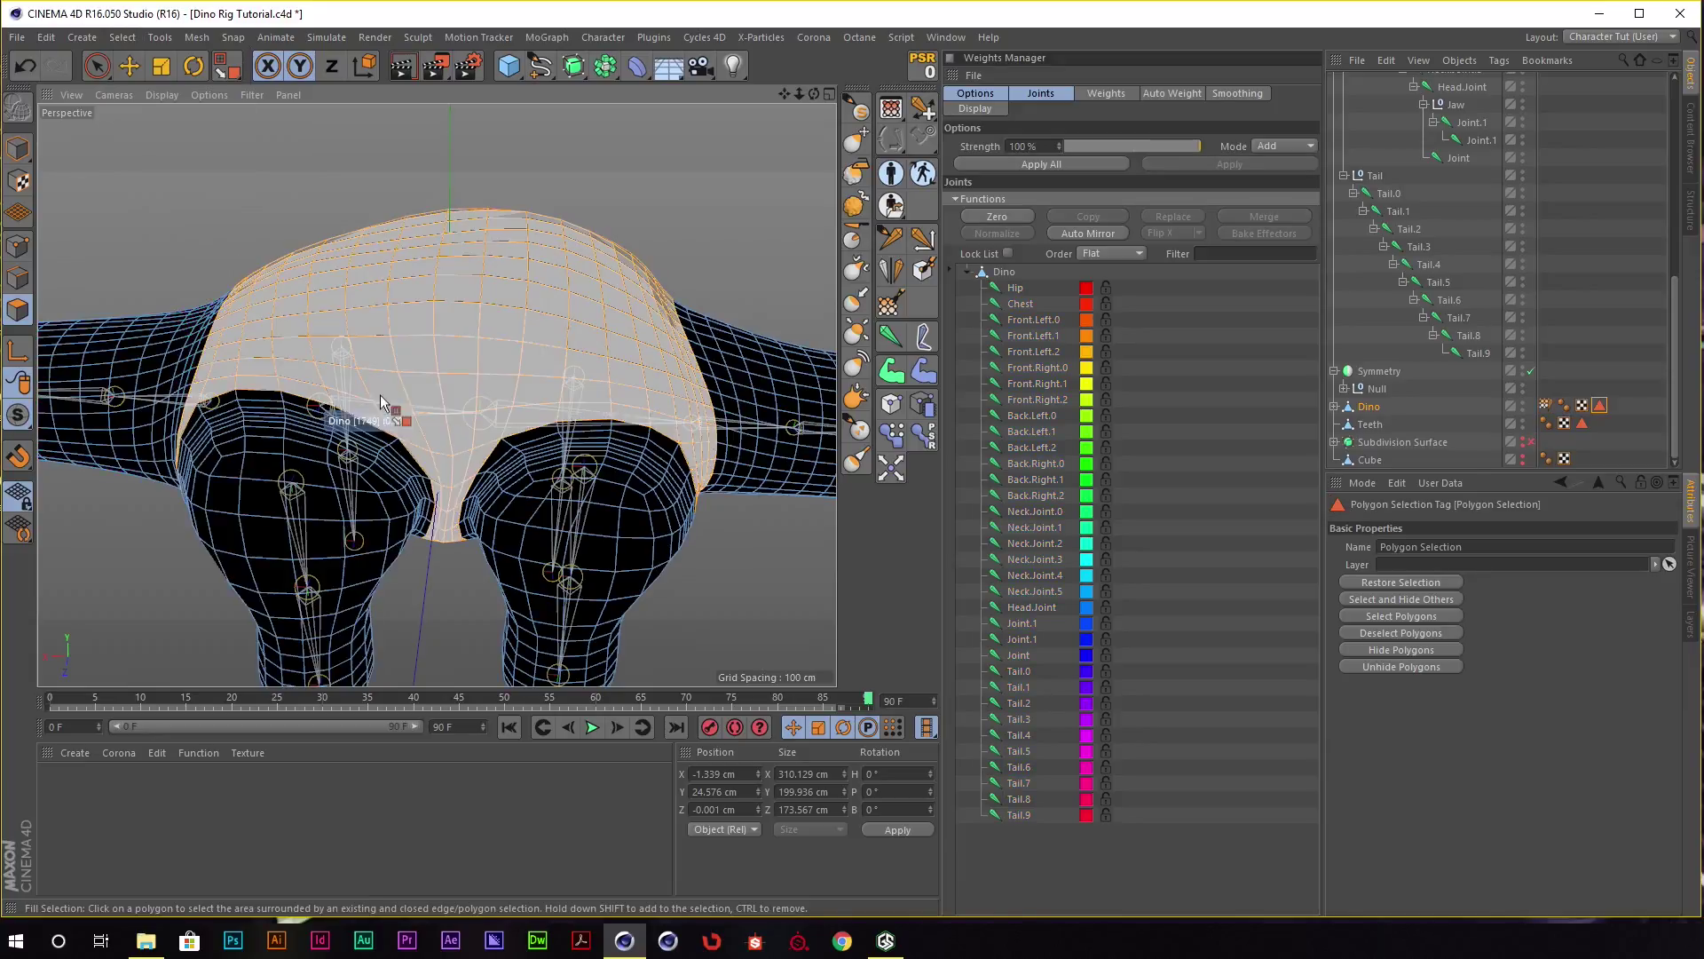
Switch from Loop Selection back to Fill Selection (U~F) and reorient to a three-quarter side view.
right_click(475, 337)
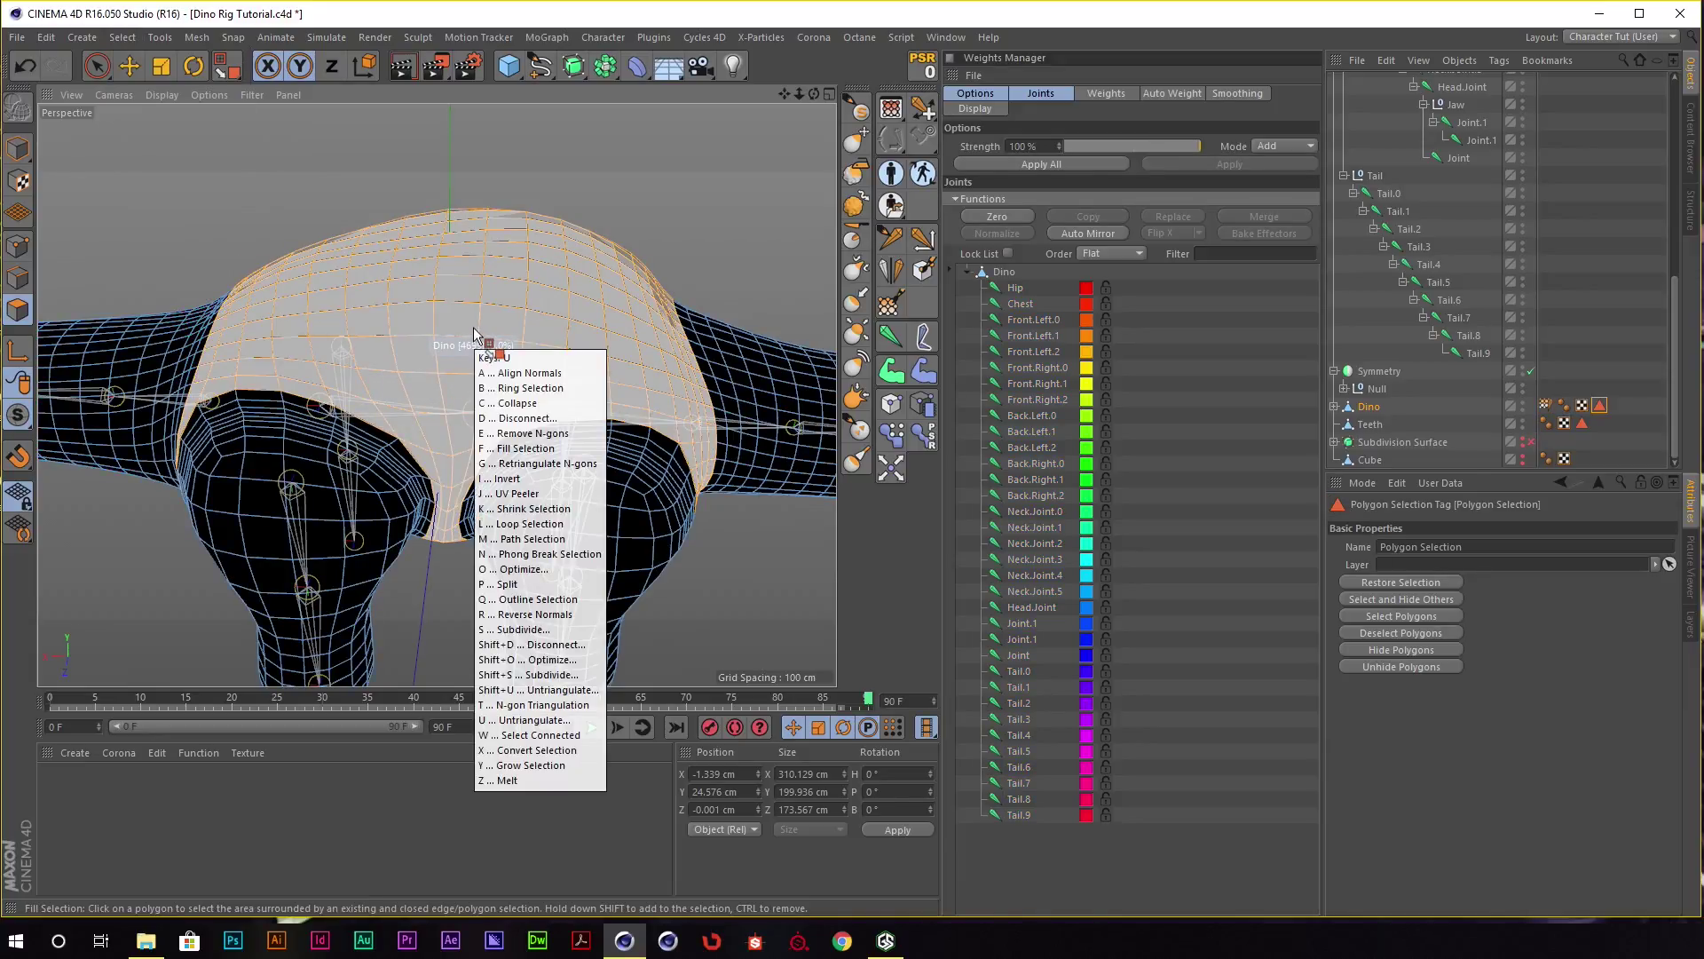
left_click(511, 417)
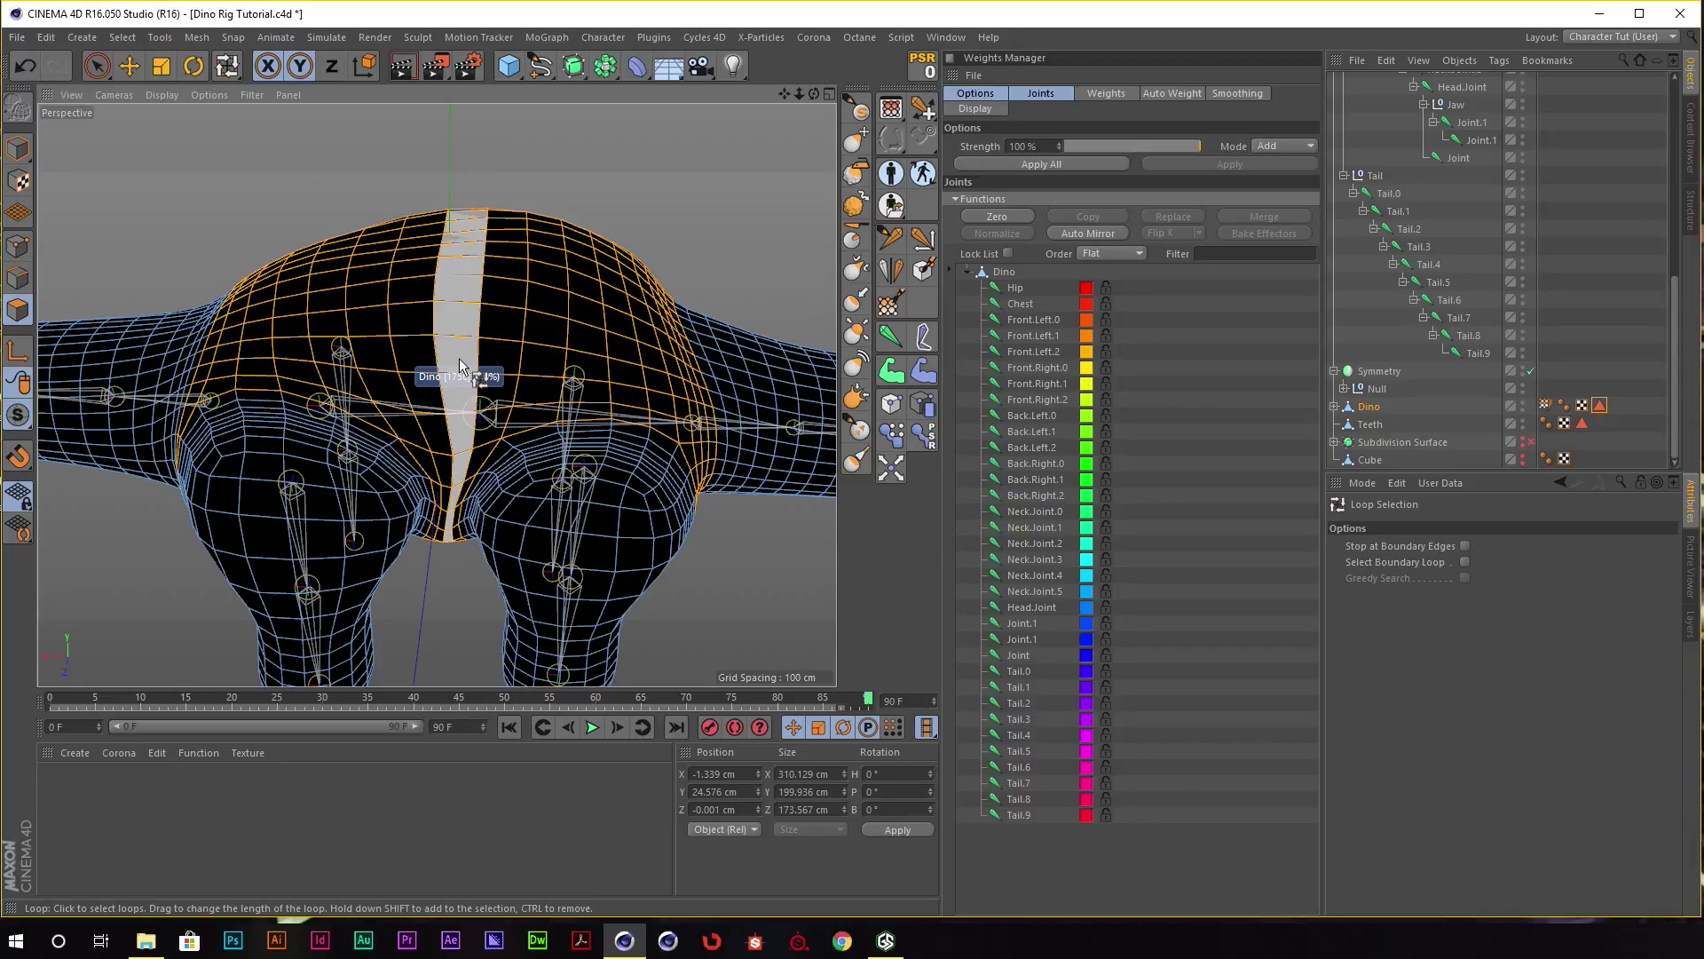
left_click_drag(459, 358, 459, 227, "alt")
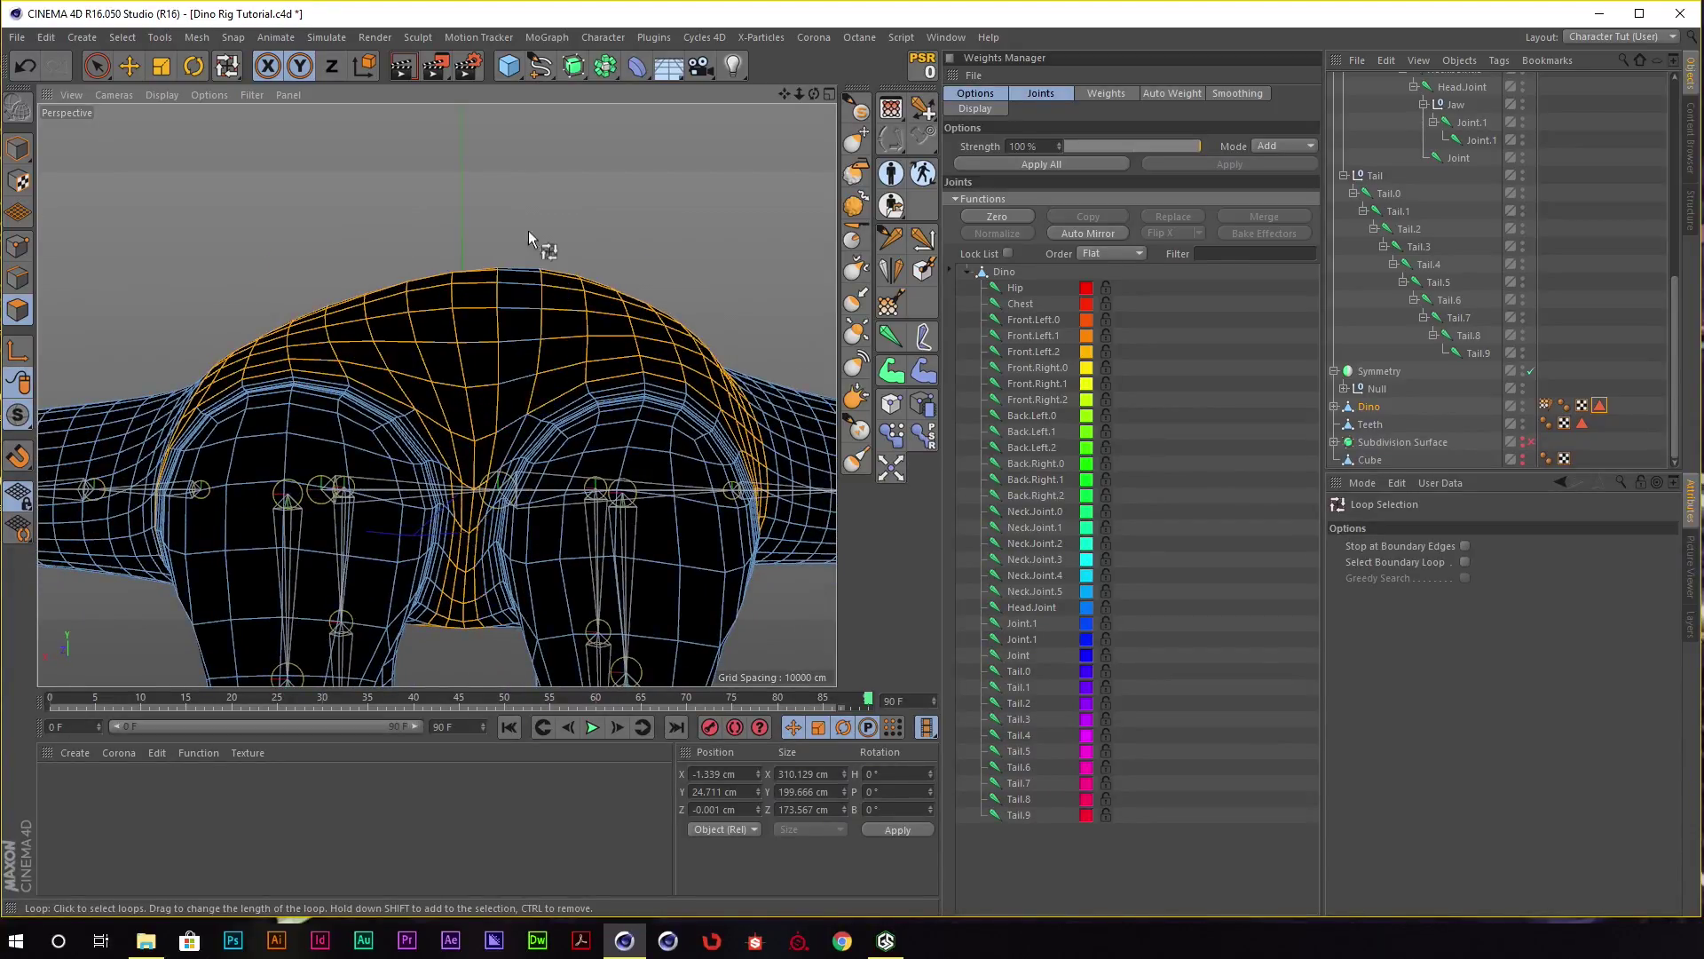
key("u")
key("f")
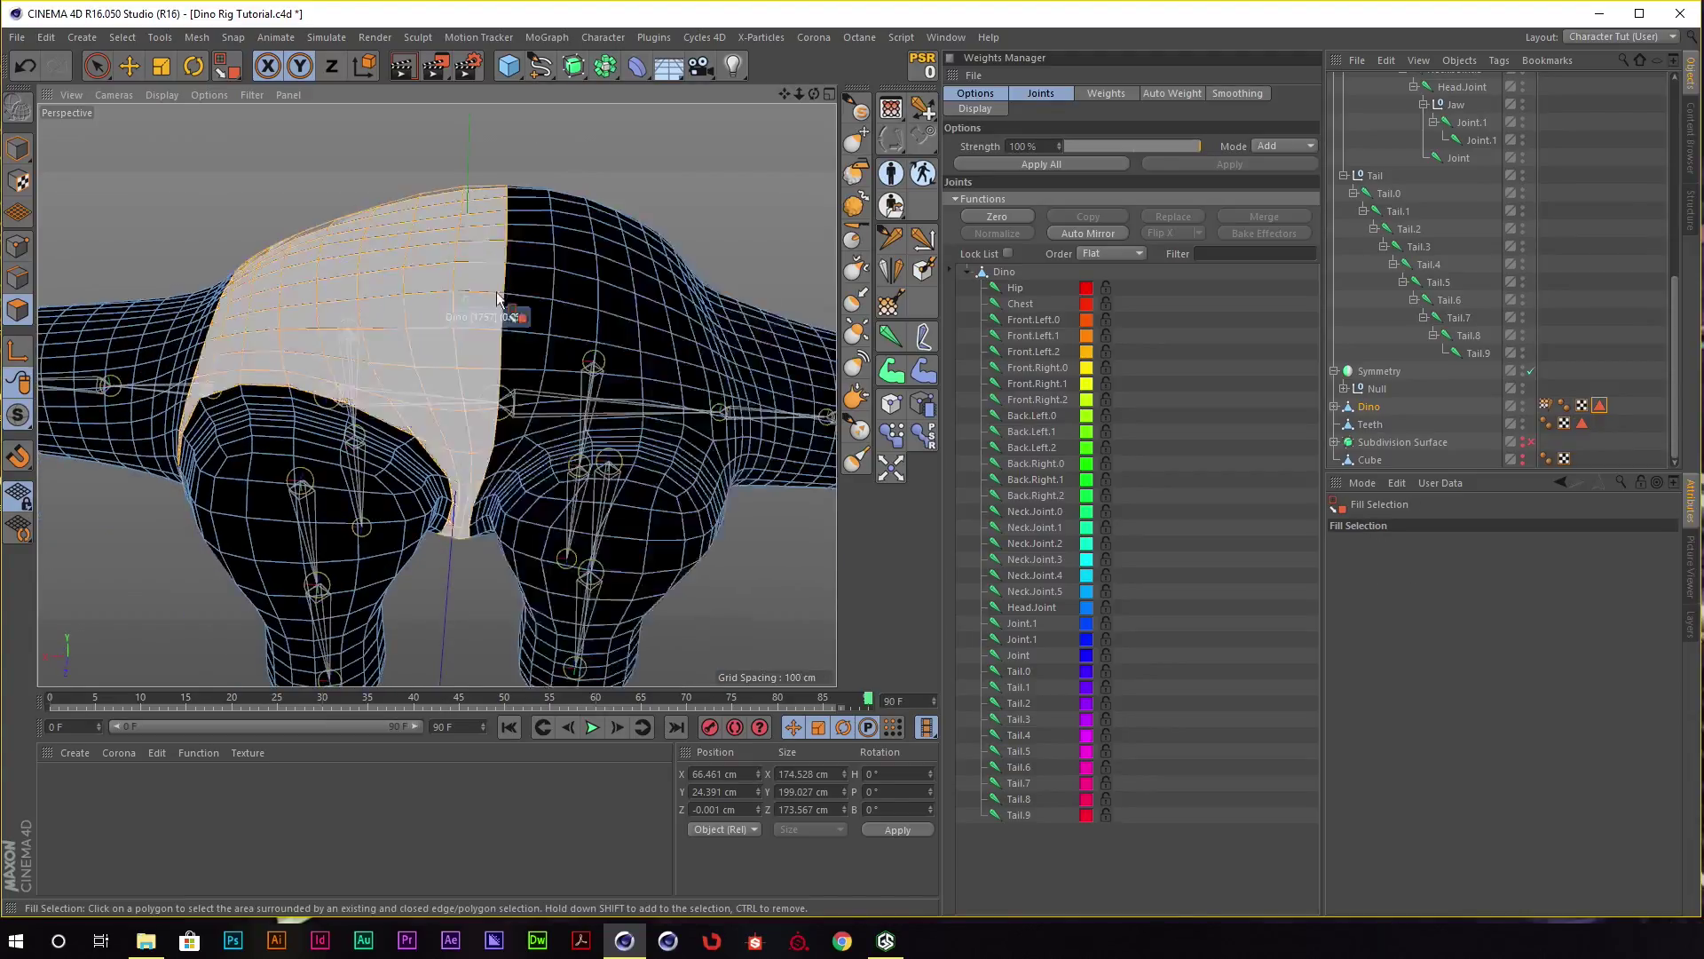
left_click_drag(573, 231, 446, 361, "alt")
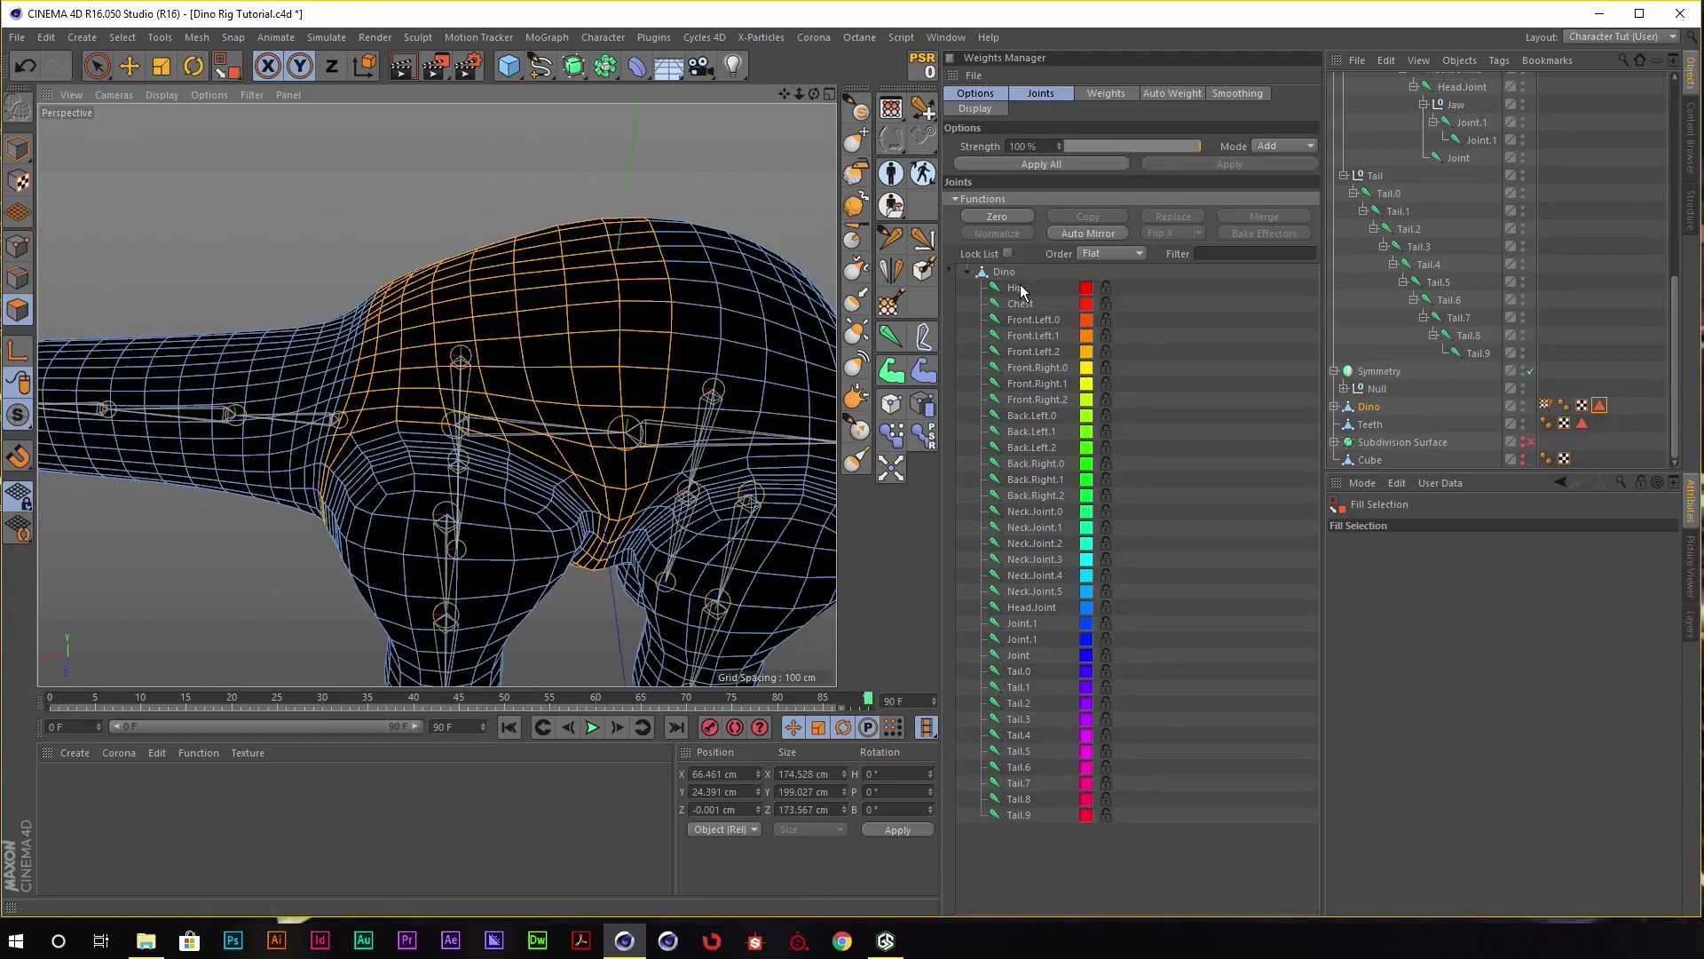
Give the selected hip polygons full Hip joint weight and restore the saved polygon selection.
left_click(1016, 287)
left_click(1244, 164)
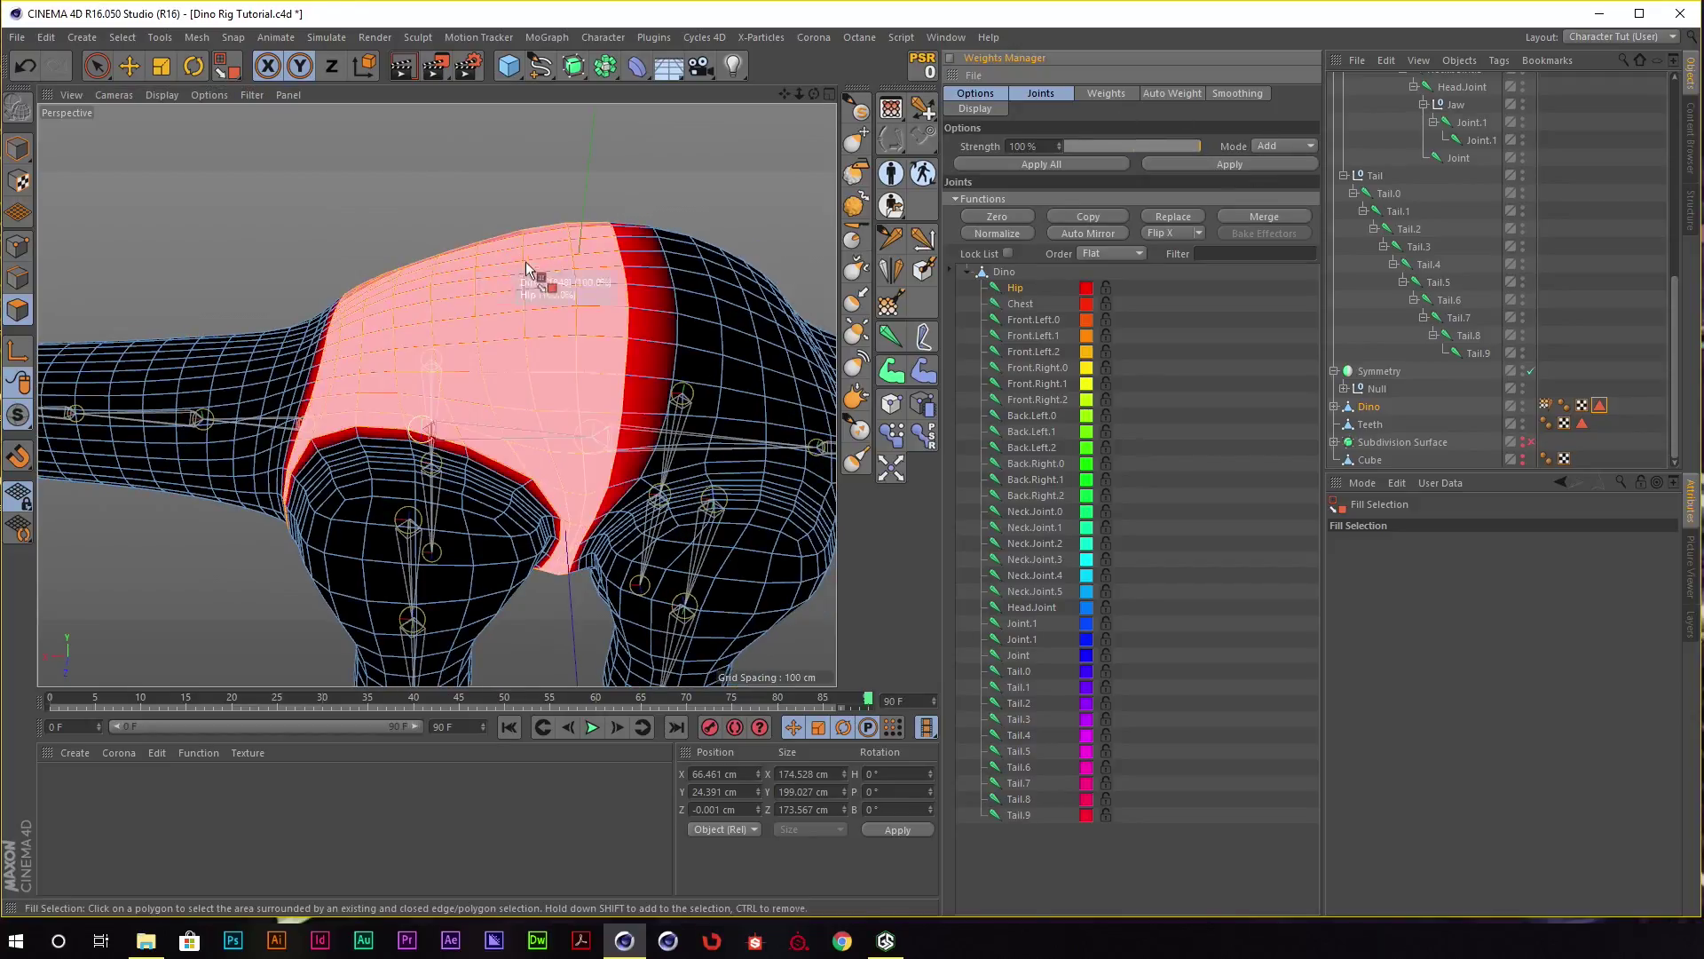
left_click_drag(639, 258, 568, 233, "alt")
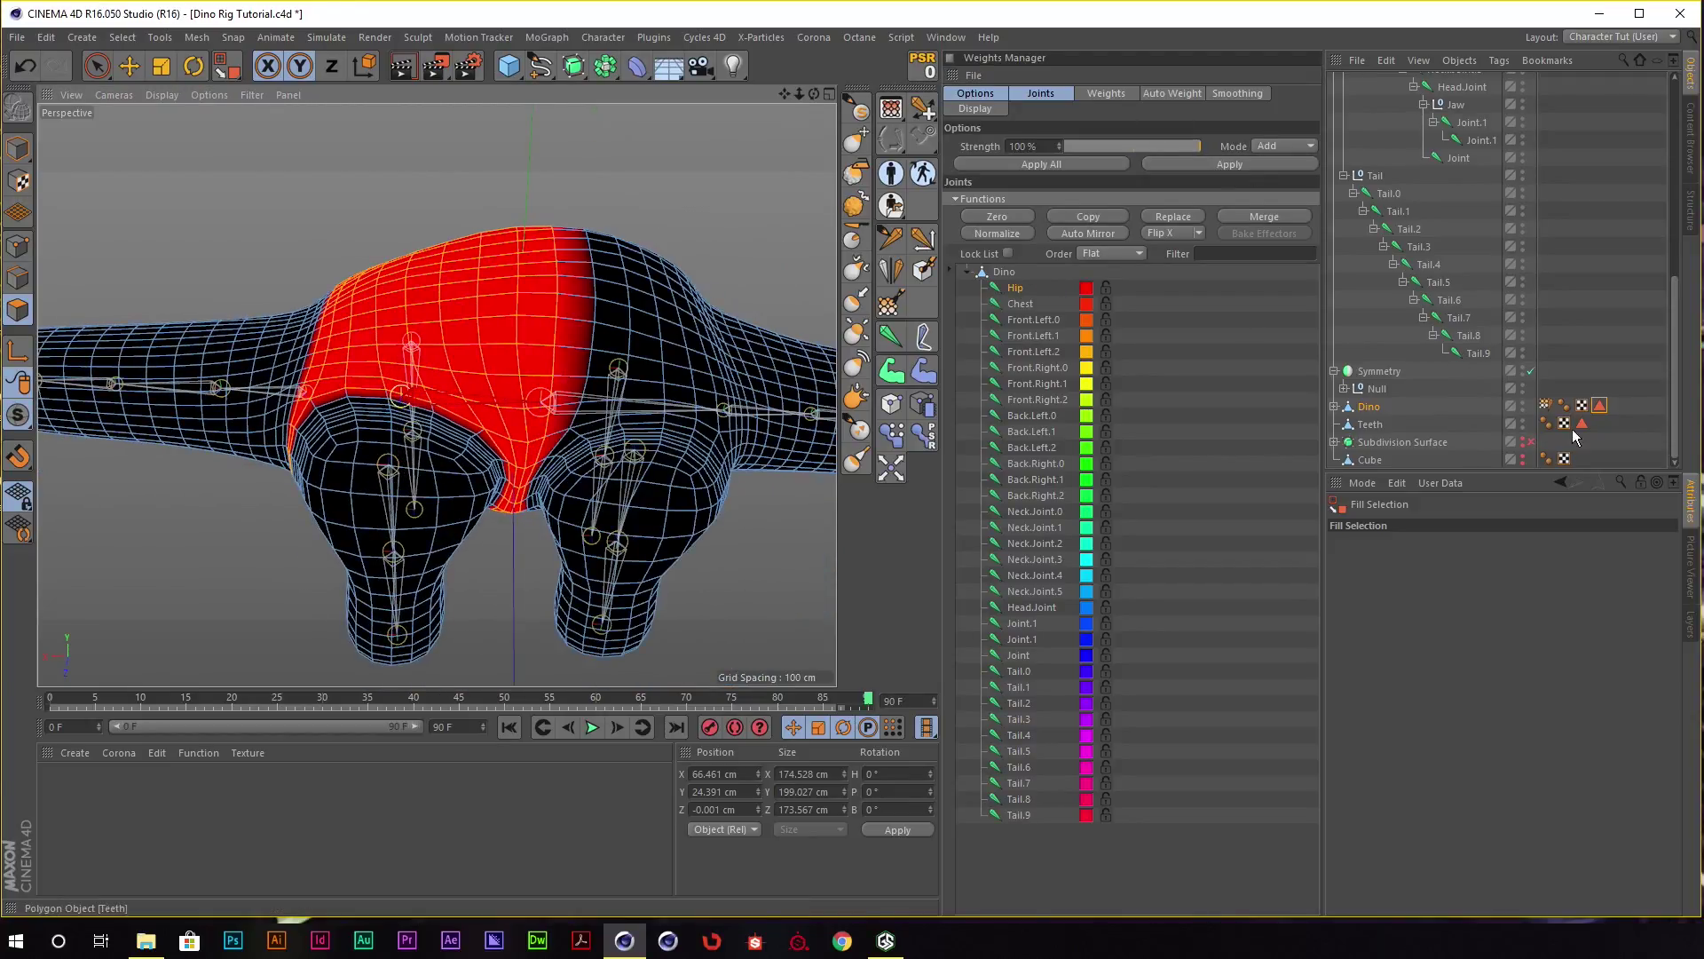
left_click(1602, 408)
left_click_drag(710, 399, 1065, 536, "alt")
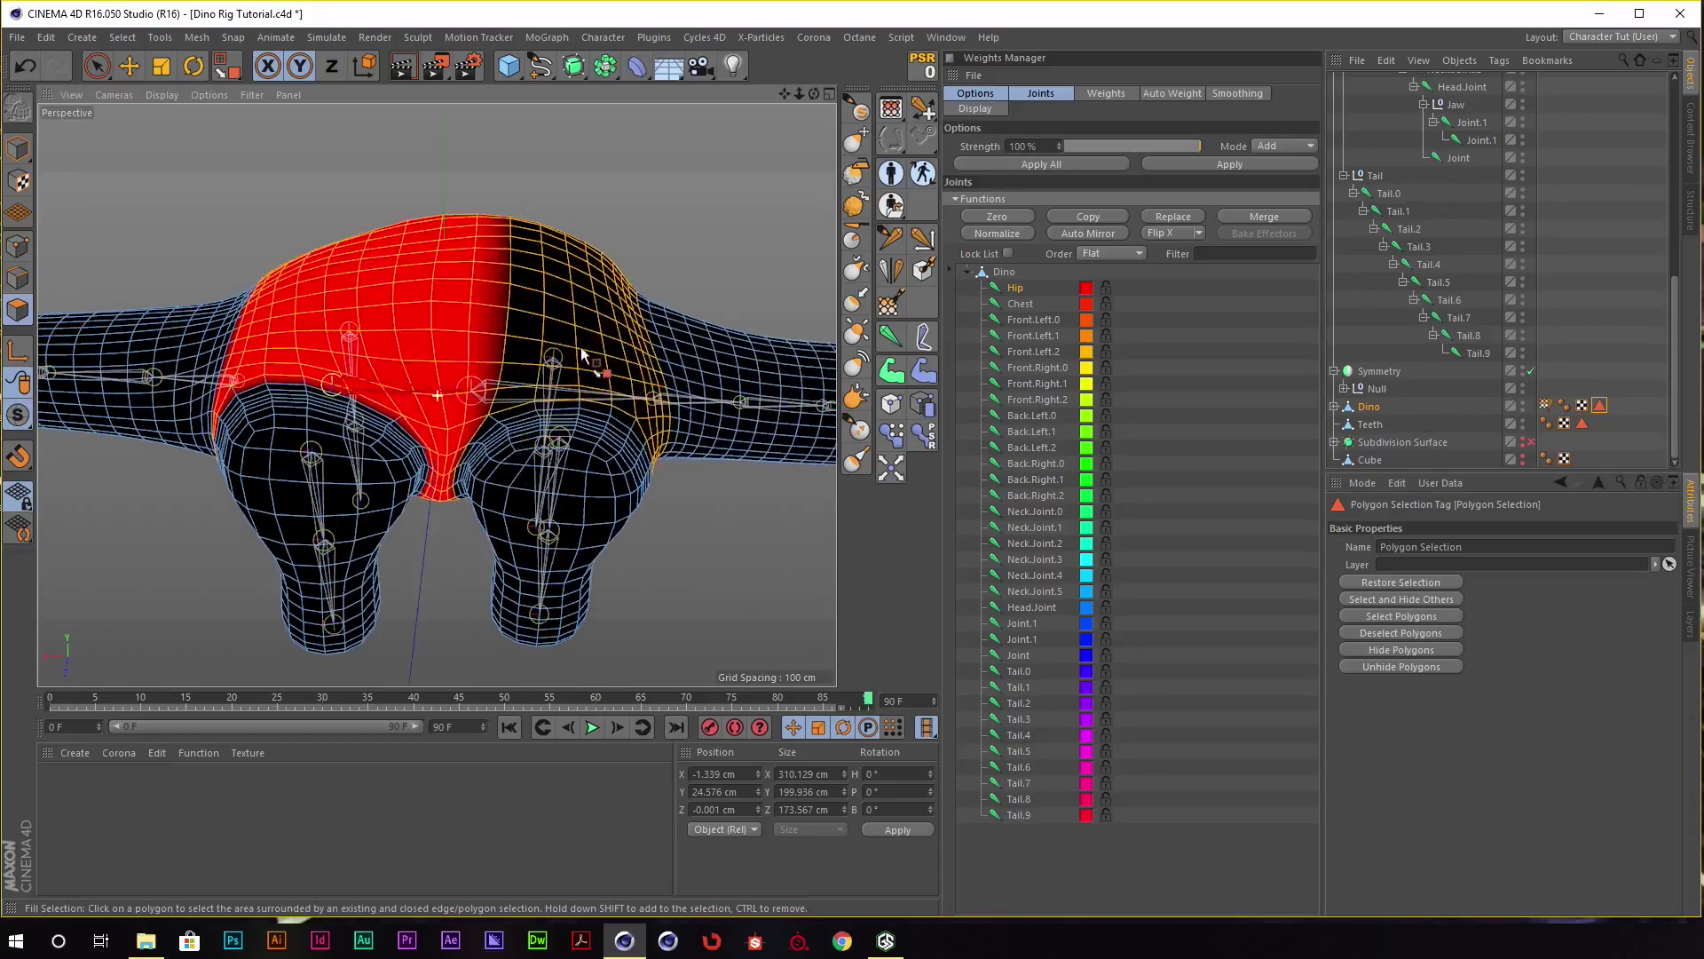
Pick the Chest joint and start selecting chest polygons, switching between Loop and Fill Selection.
left_click(1021, 303)
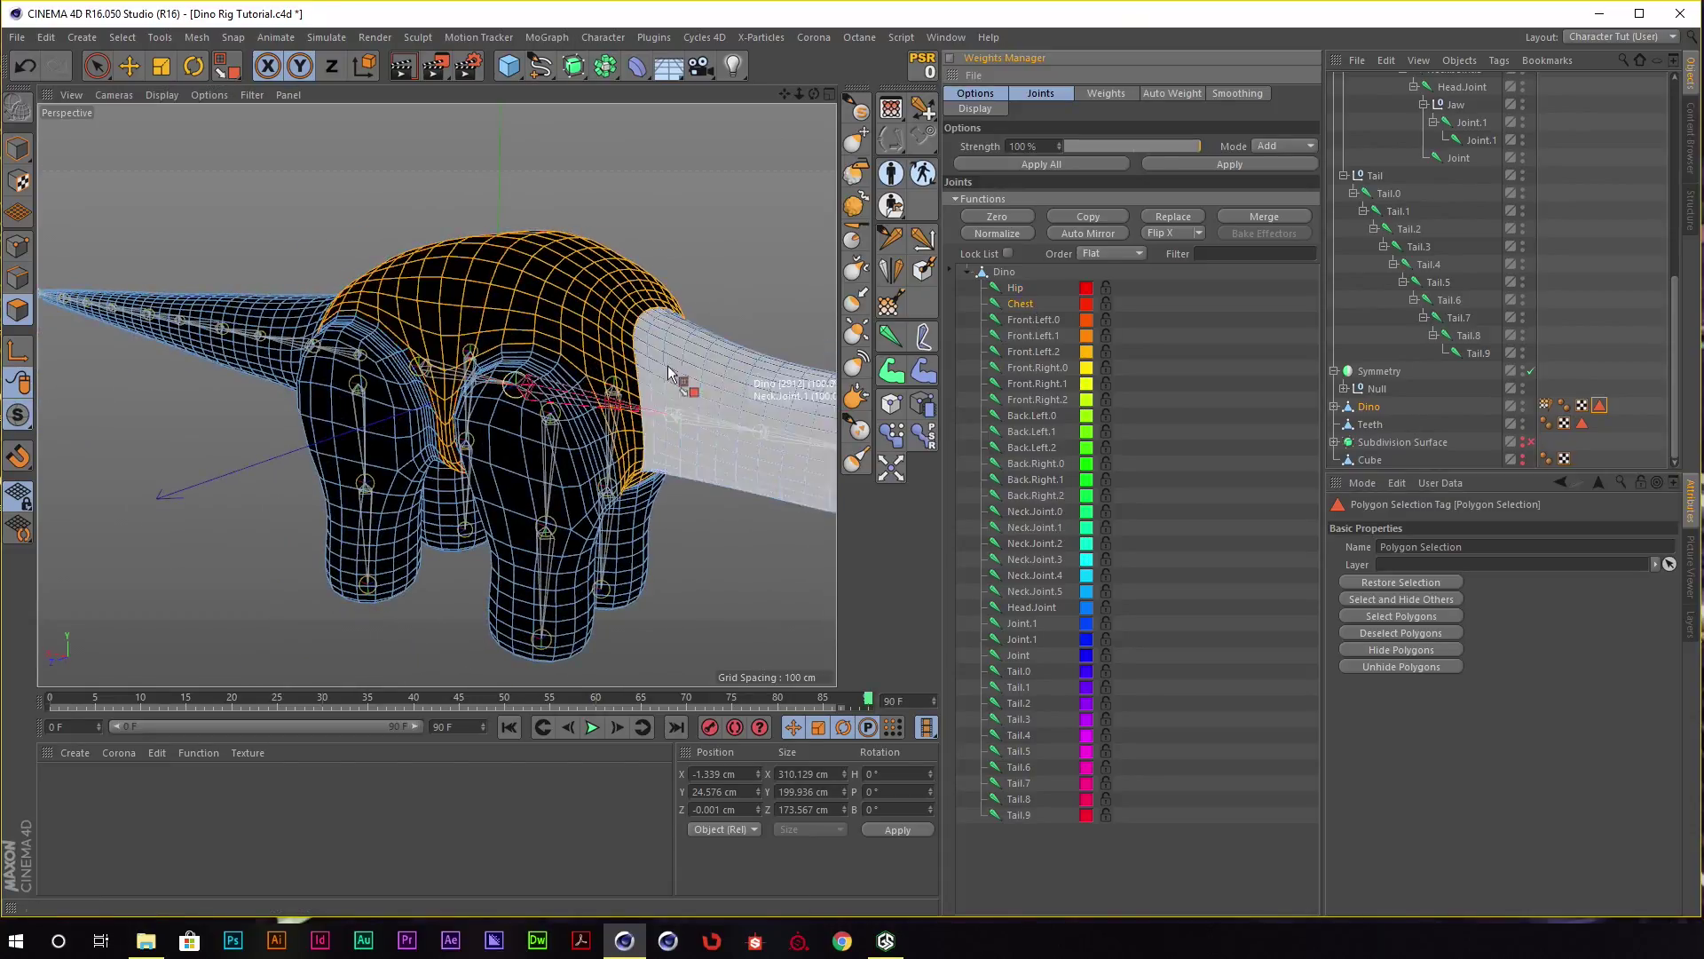
left_click_drag(677, 373, 695, 348, "alt")
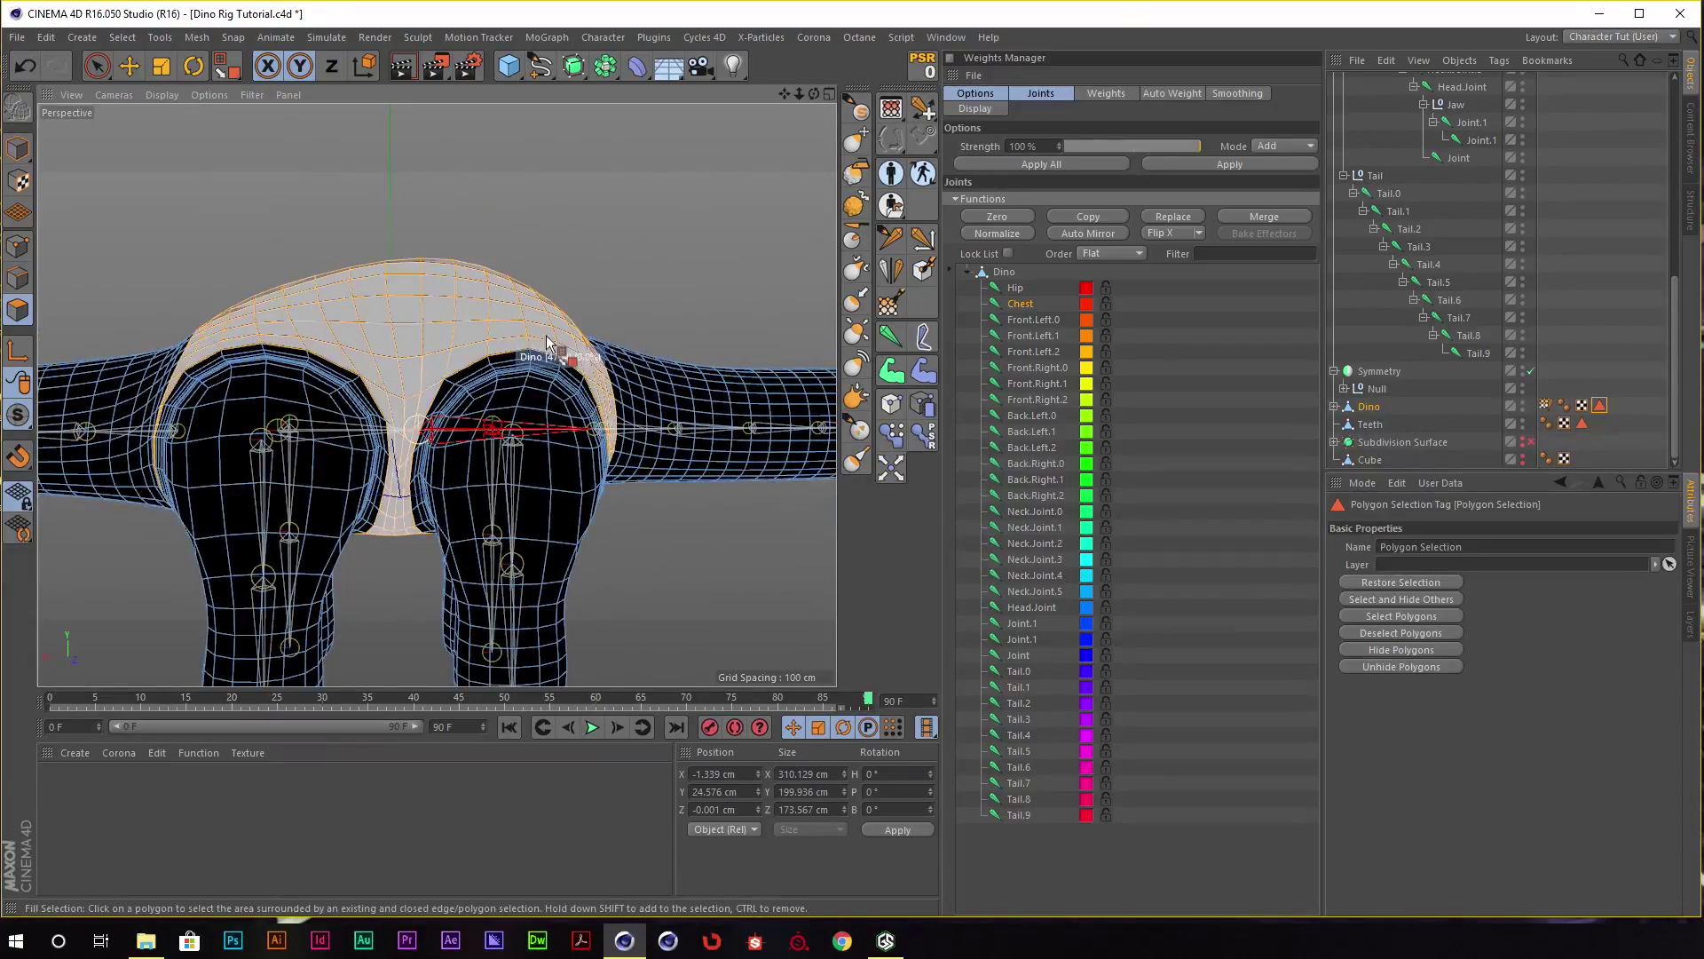
left_click_drag(542, 351, 486, 355, "alt")
left_click(487, 355)
key("i")
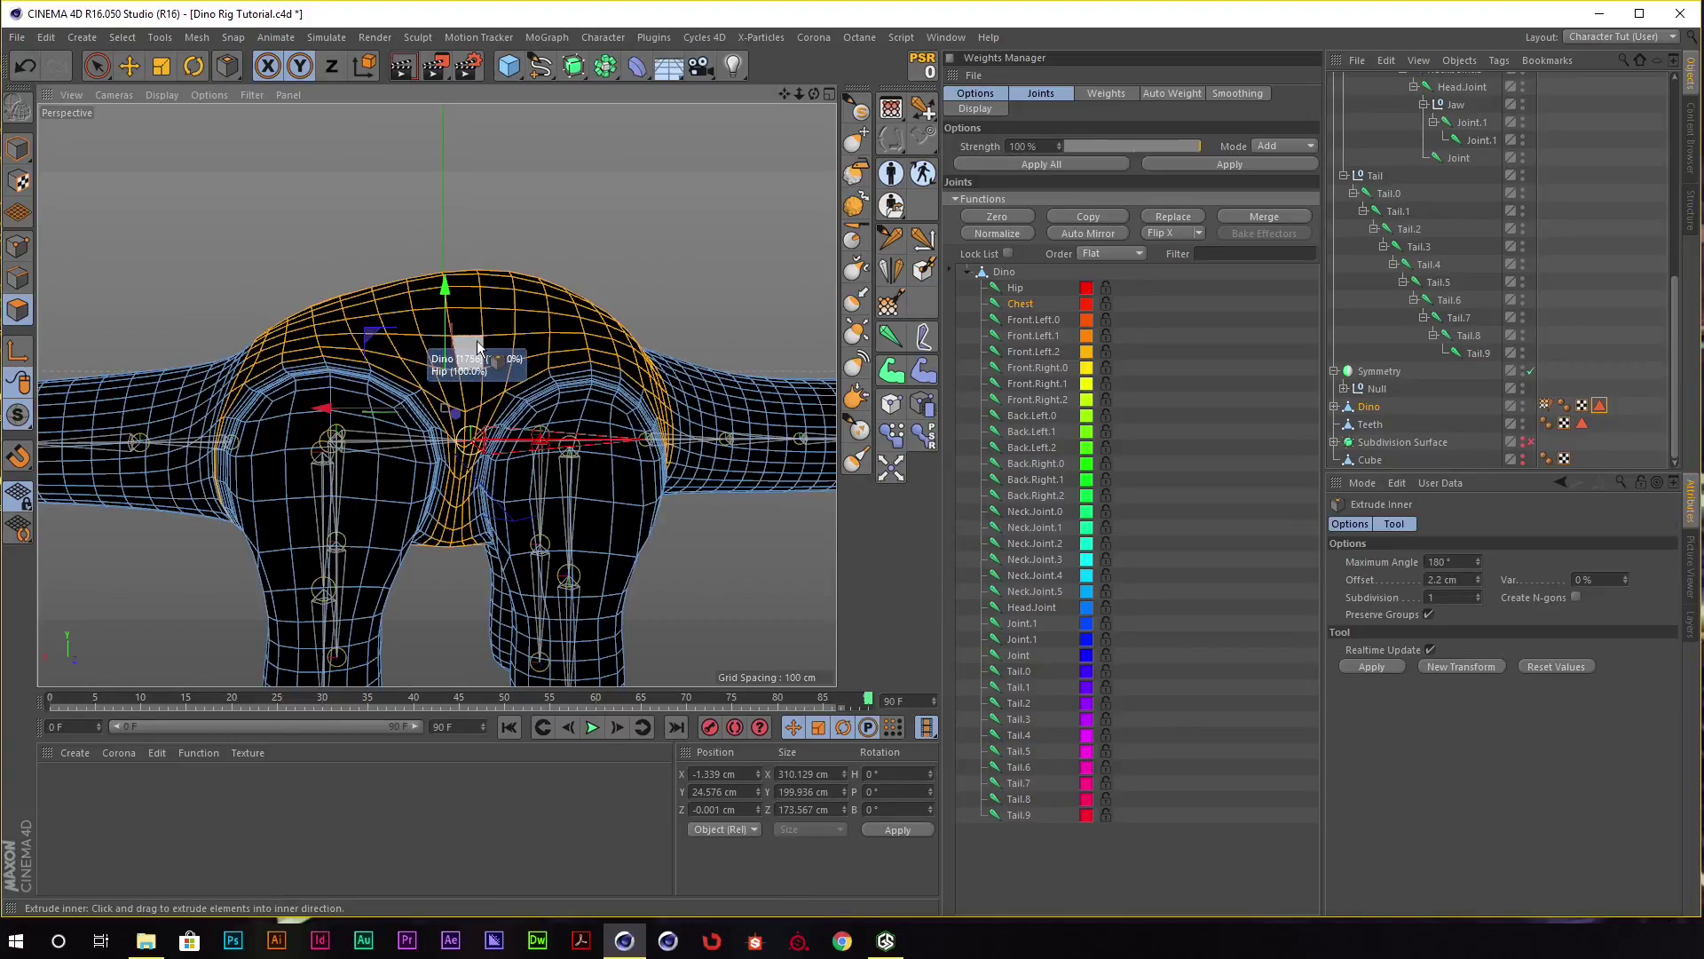
key("u")
key("l")
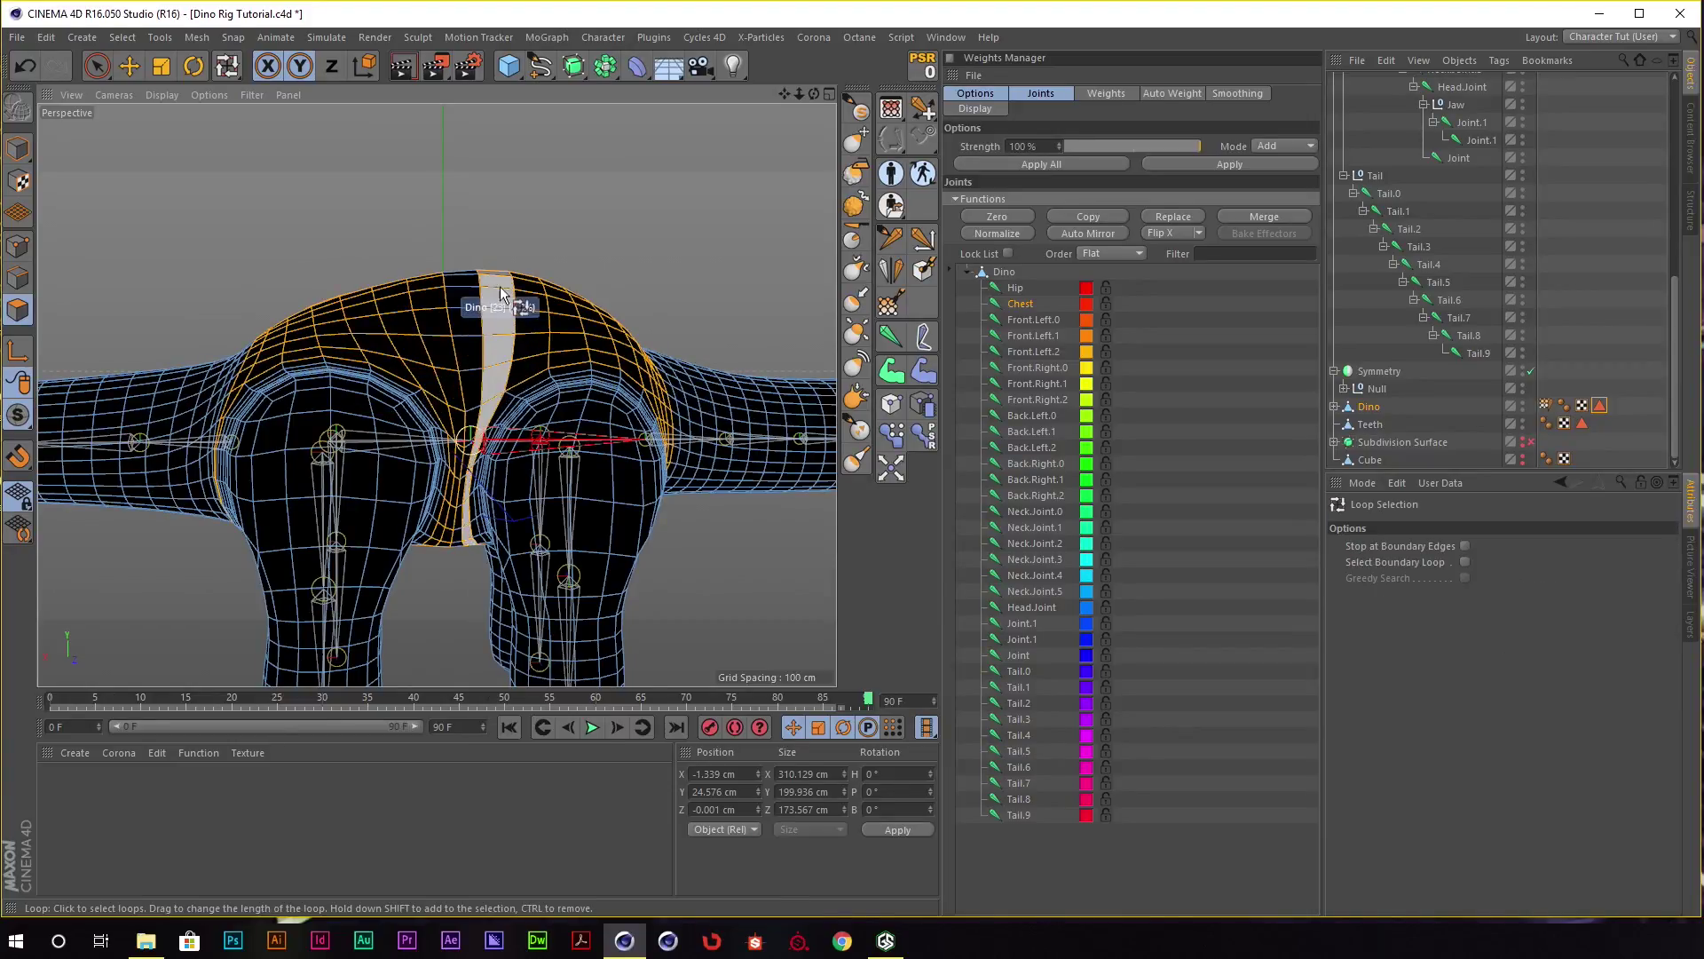
key("u")
key("f")
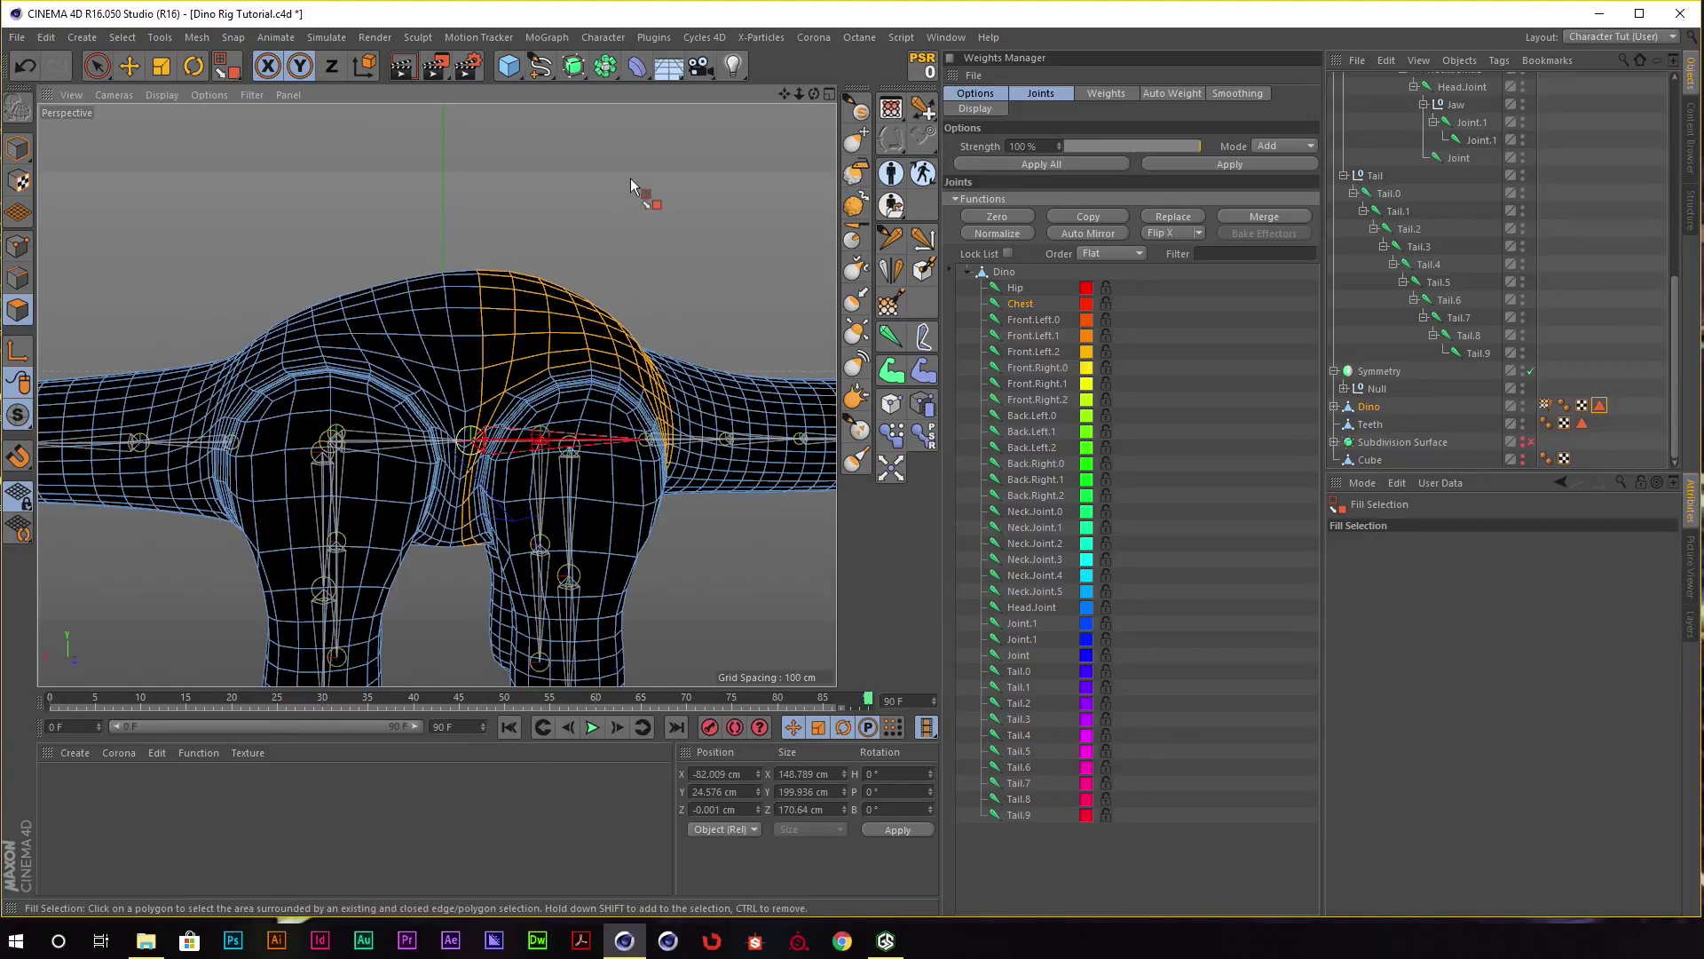
Fill-select the chest area between the loops and pick the Hip joint in the list.
left_click_drag(646, 190, 657, 229, "alt")
left_click(541, 337)
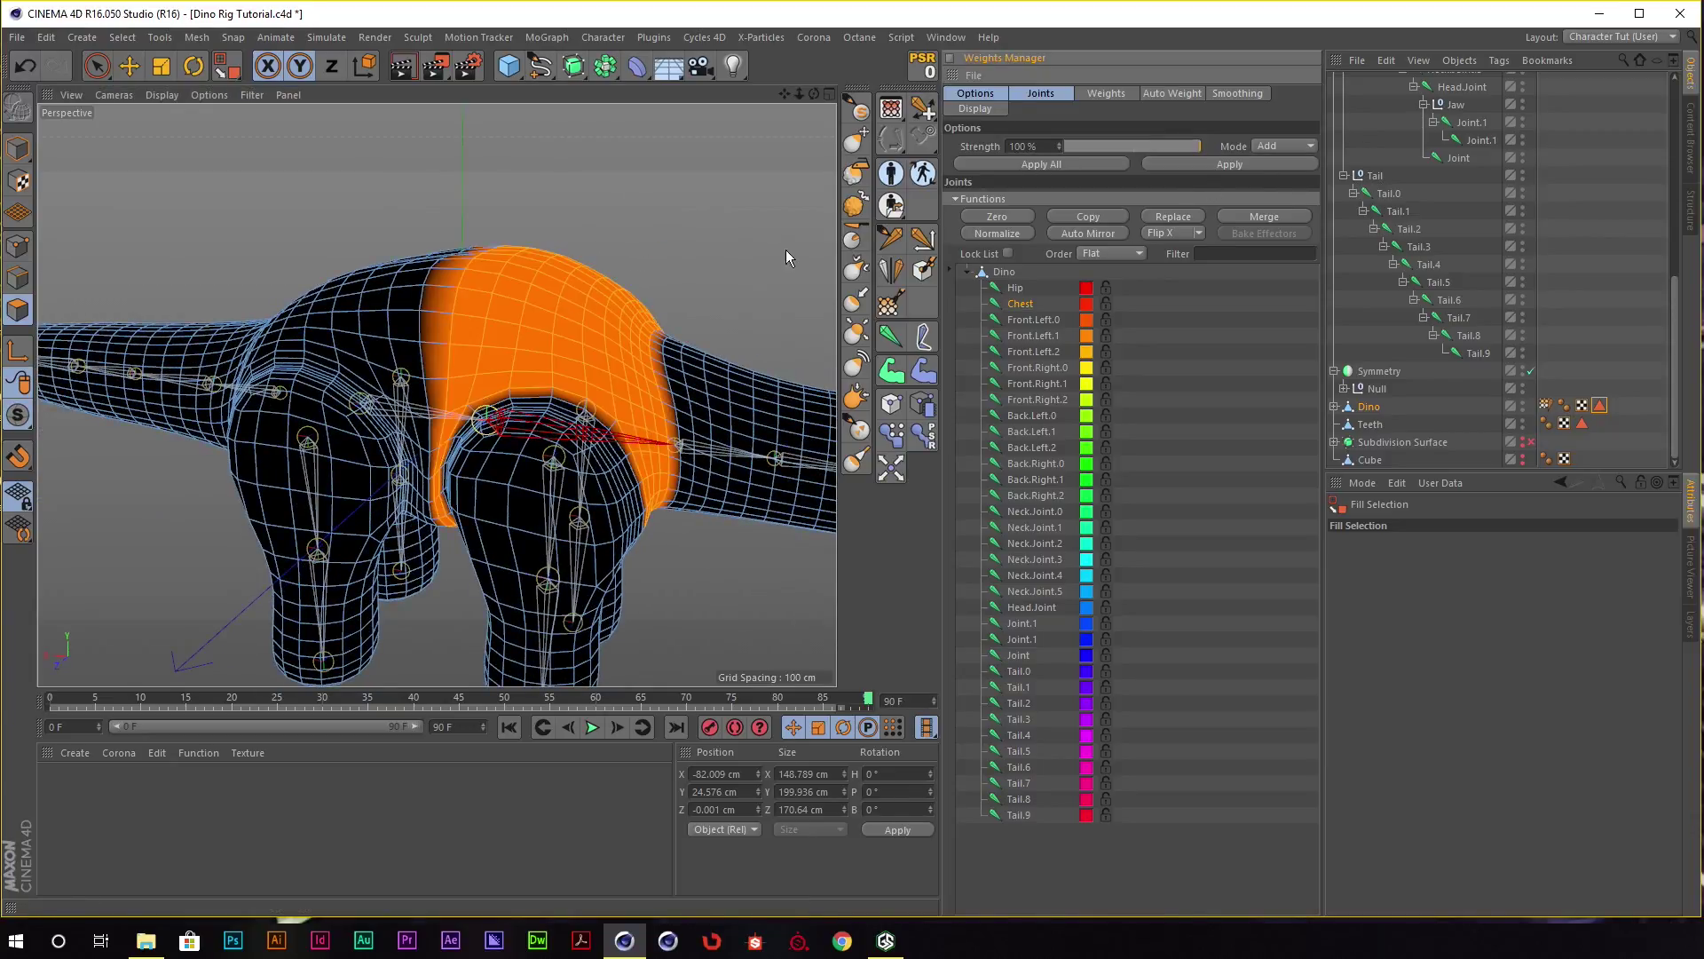
mouse_move(786, 249)
left_mouse_down("alt")
mouse_move(583, 342)
mouse_move(346, 315)
left_mouse_up("alt")
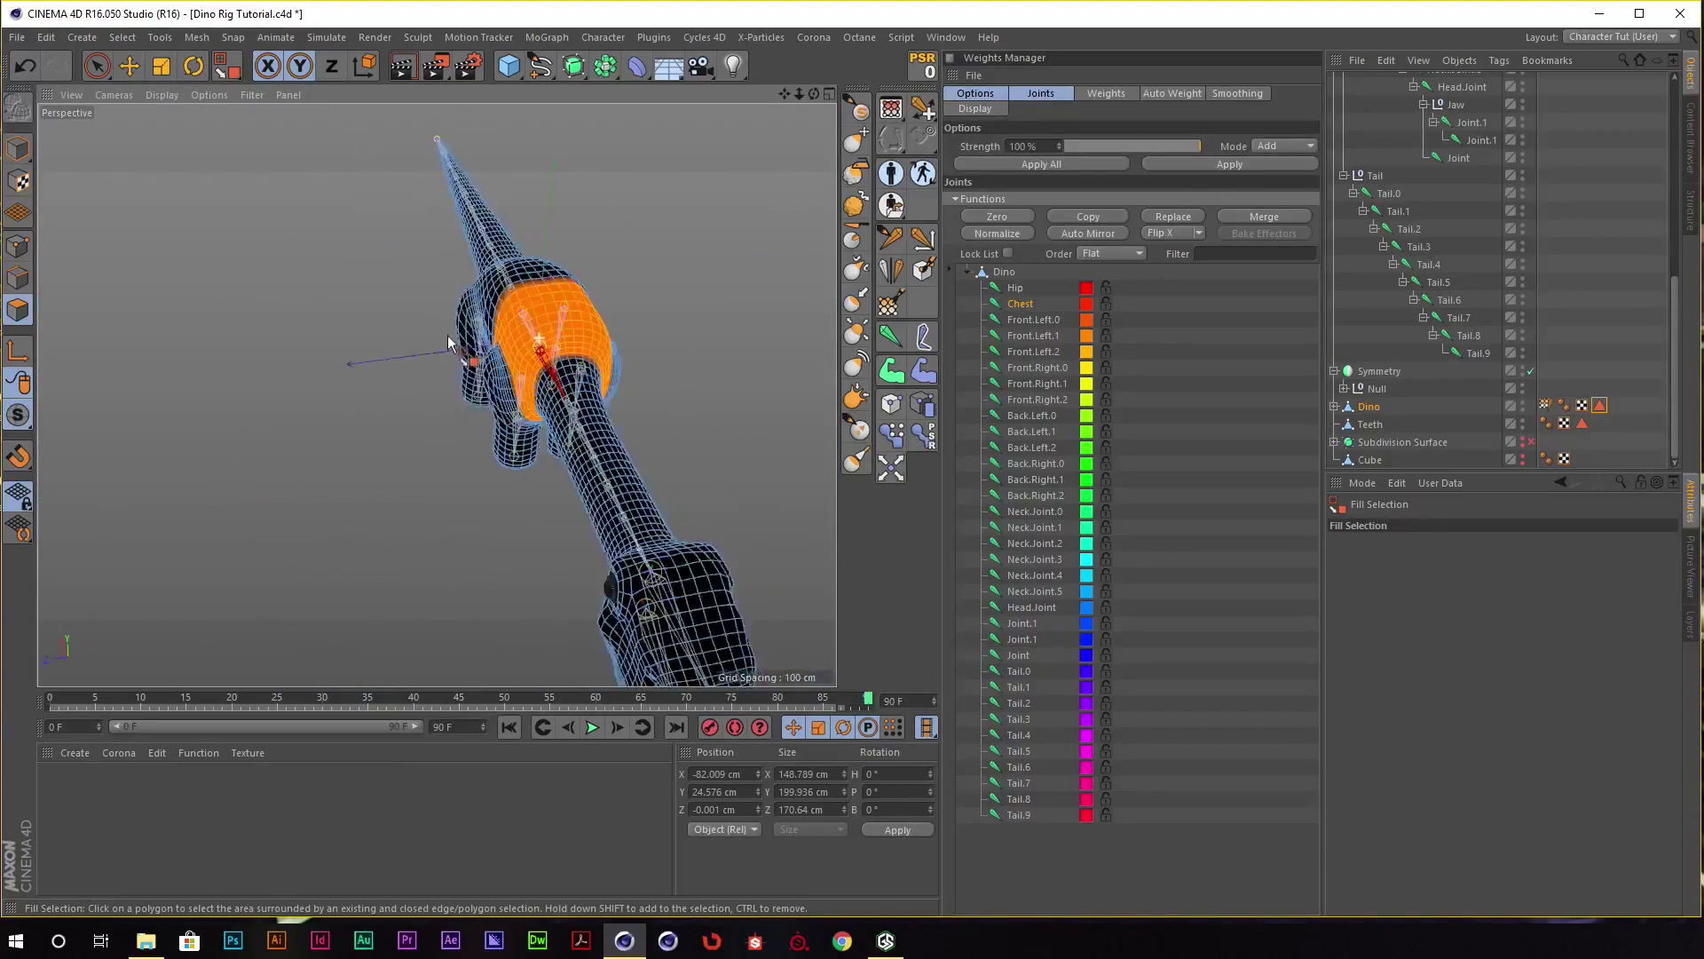
left_click(1014, 288)
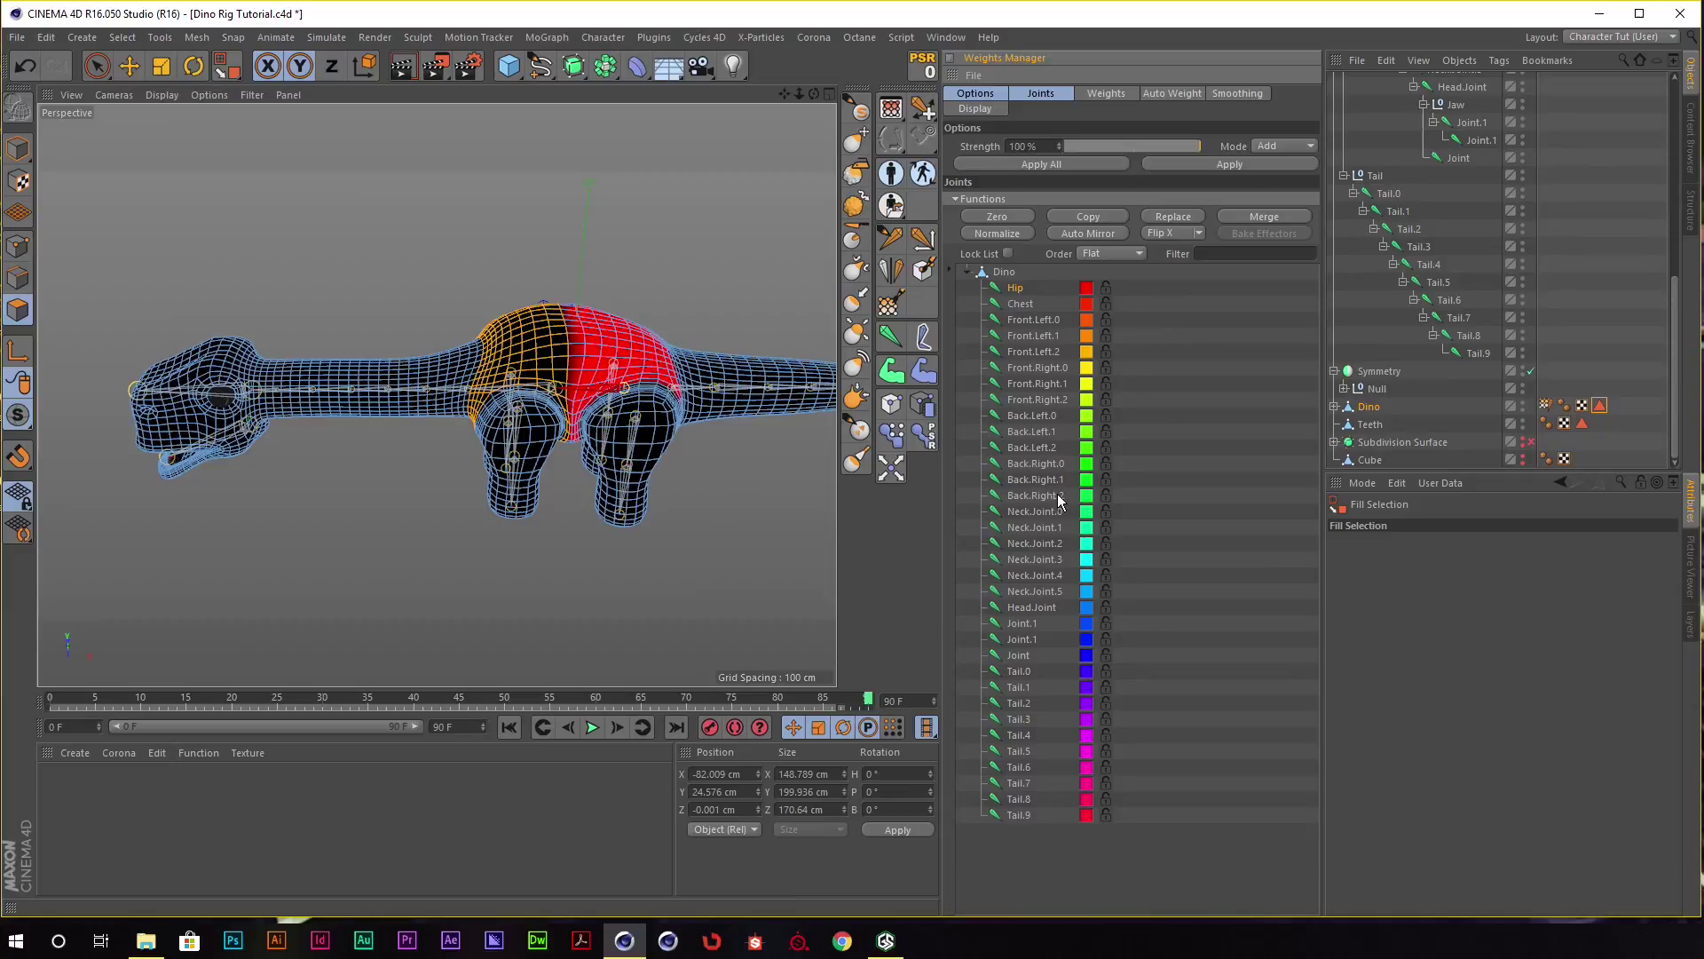
Select all joints Hip through Tail.9 and zoom out to view the whole weighted dino.
left_click(1018, 815, "shift")
left_click_drag(570, 532, 555, 335, "alt")
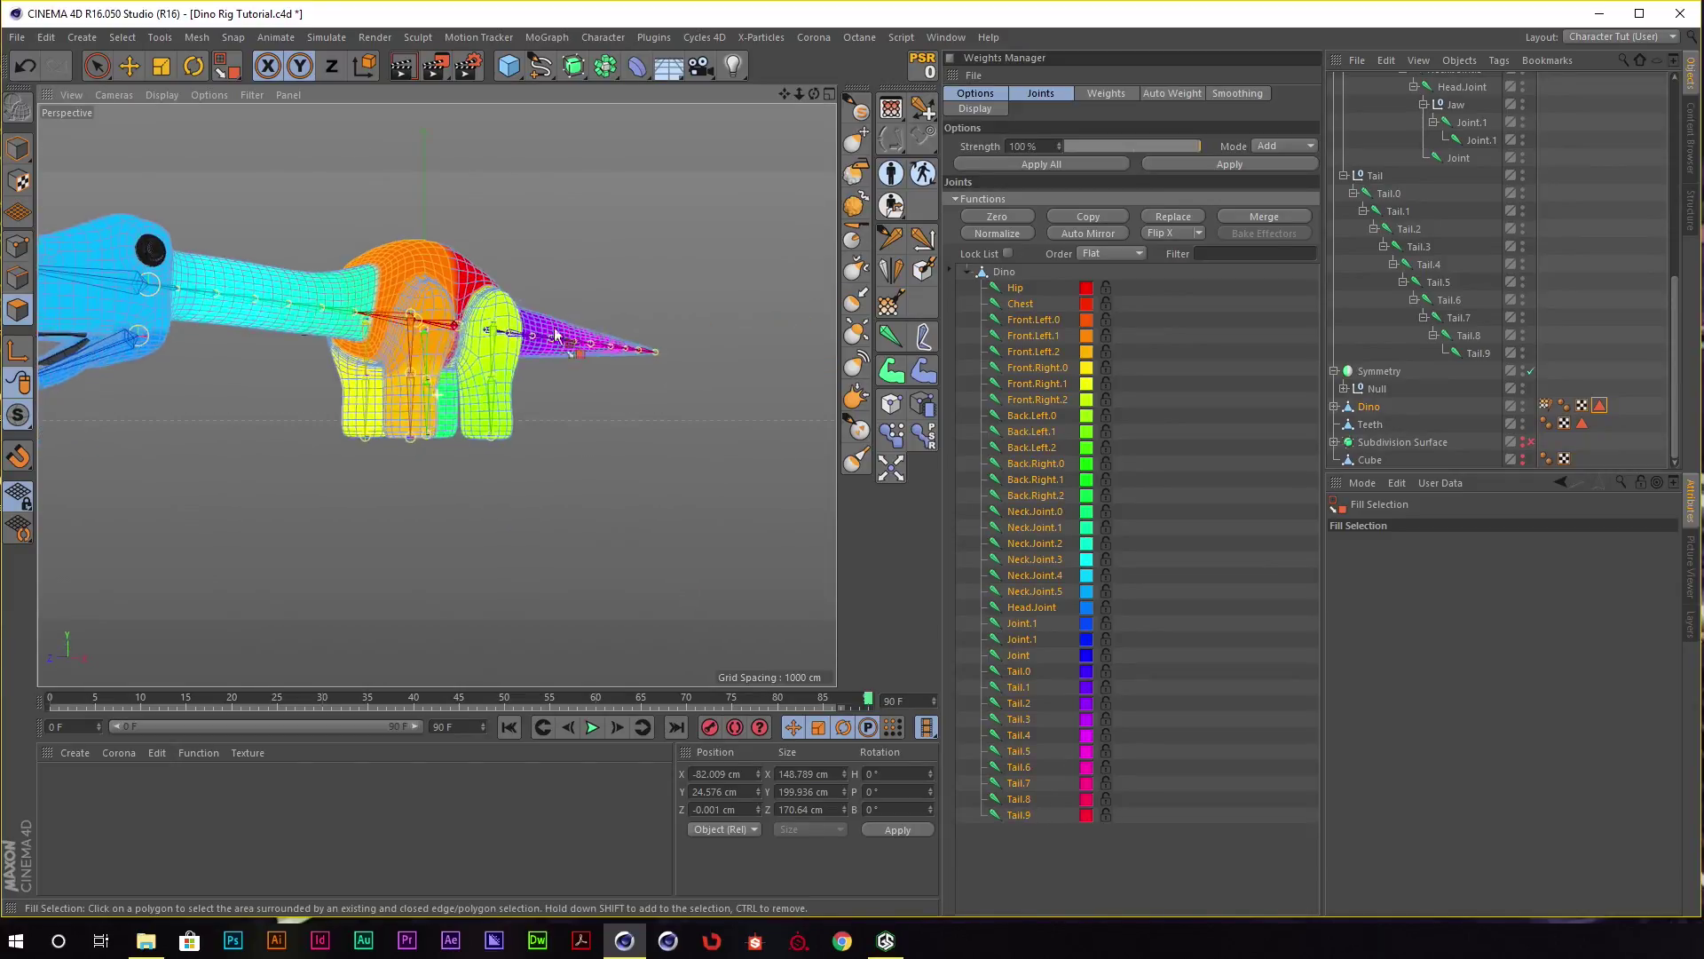
scroll(554, 336, "up", 2)
scroll(612, 346, "up", 2)
scroll(679, 361, "up", 2)
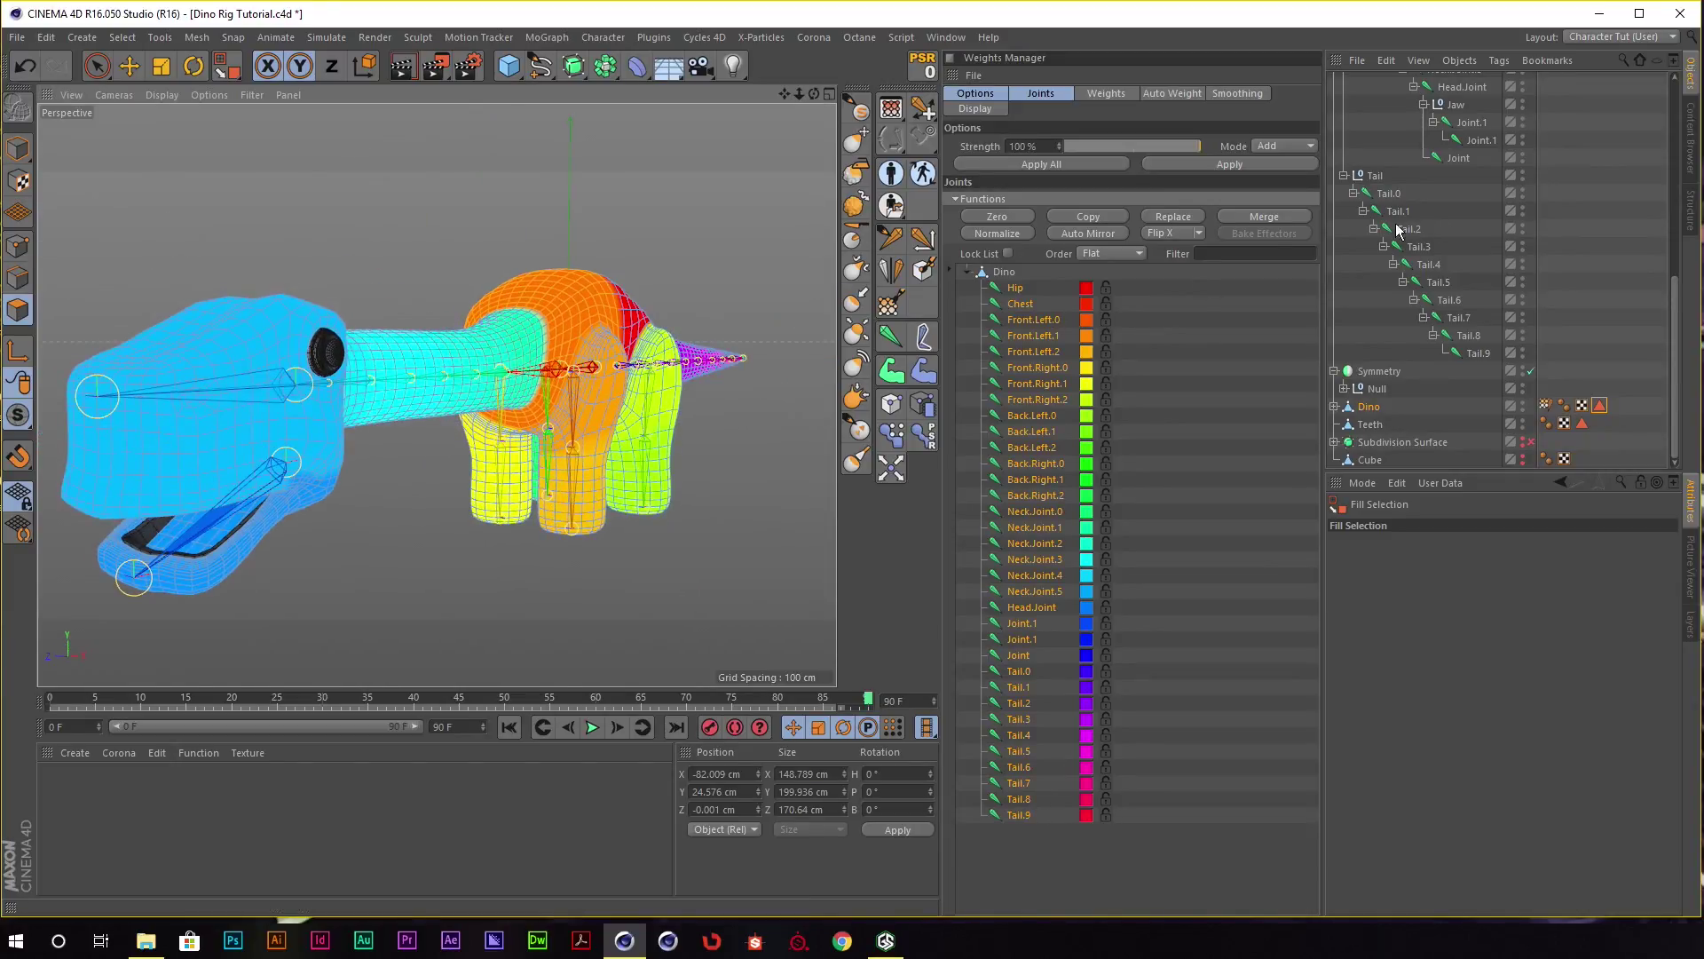
scroll(1429, 267, "up", 8)
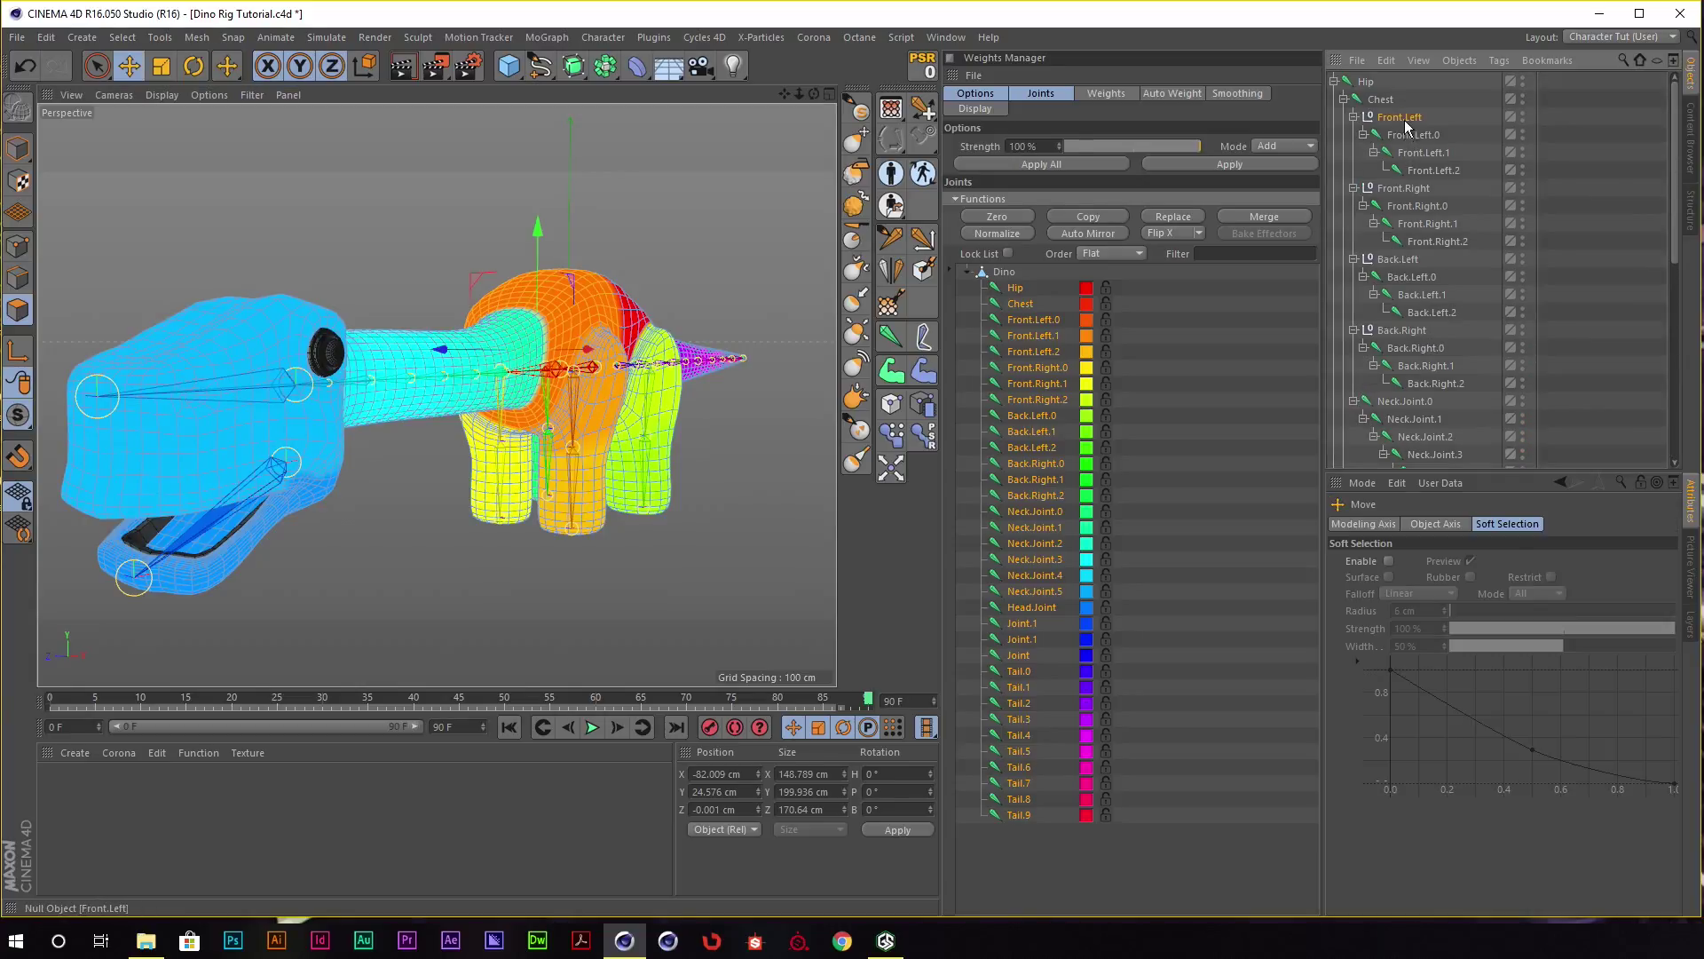
Select the Front.Left.0 joint and switch to the Rotate tool to test it.
left_click(1400, 118)
left_click(1405, 136)
mouse_move(790, 328)
left_mouse_down("alt")
mouse_move(527, 257)
mouse_move(470, 301)
mouse_move(520, 316)
mouse_move(481, 381)
mouse_move(497, 311)
mouse_move(669, 346)
mouse_move(578, 348)
mouse_move(486, 229)
mouse_move(578, 295)
mouse_move(570, 264)
mouse_move(552, 261)
mouse_move(661, 345)
left_mouse_up("alt")
key("r")
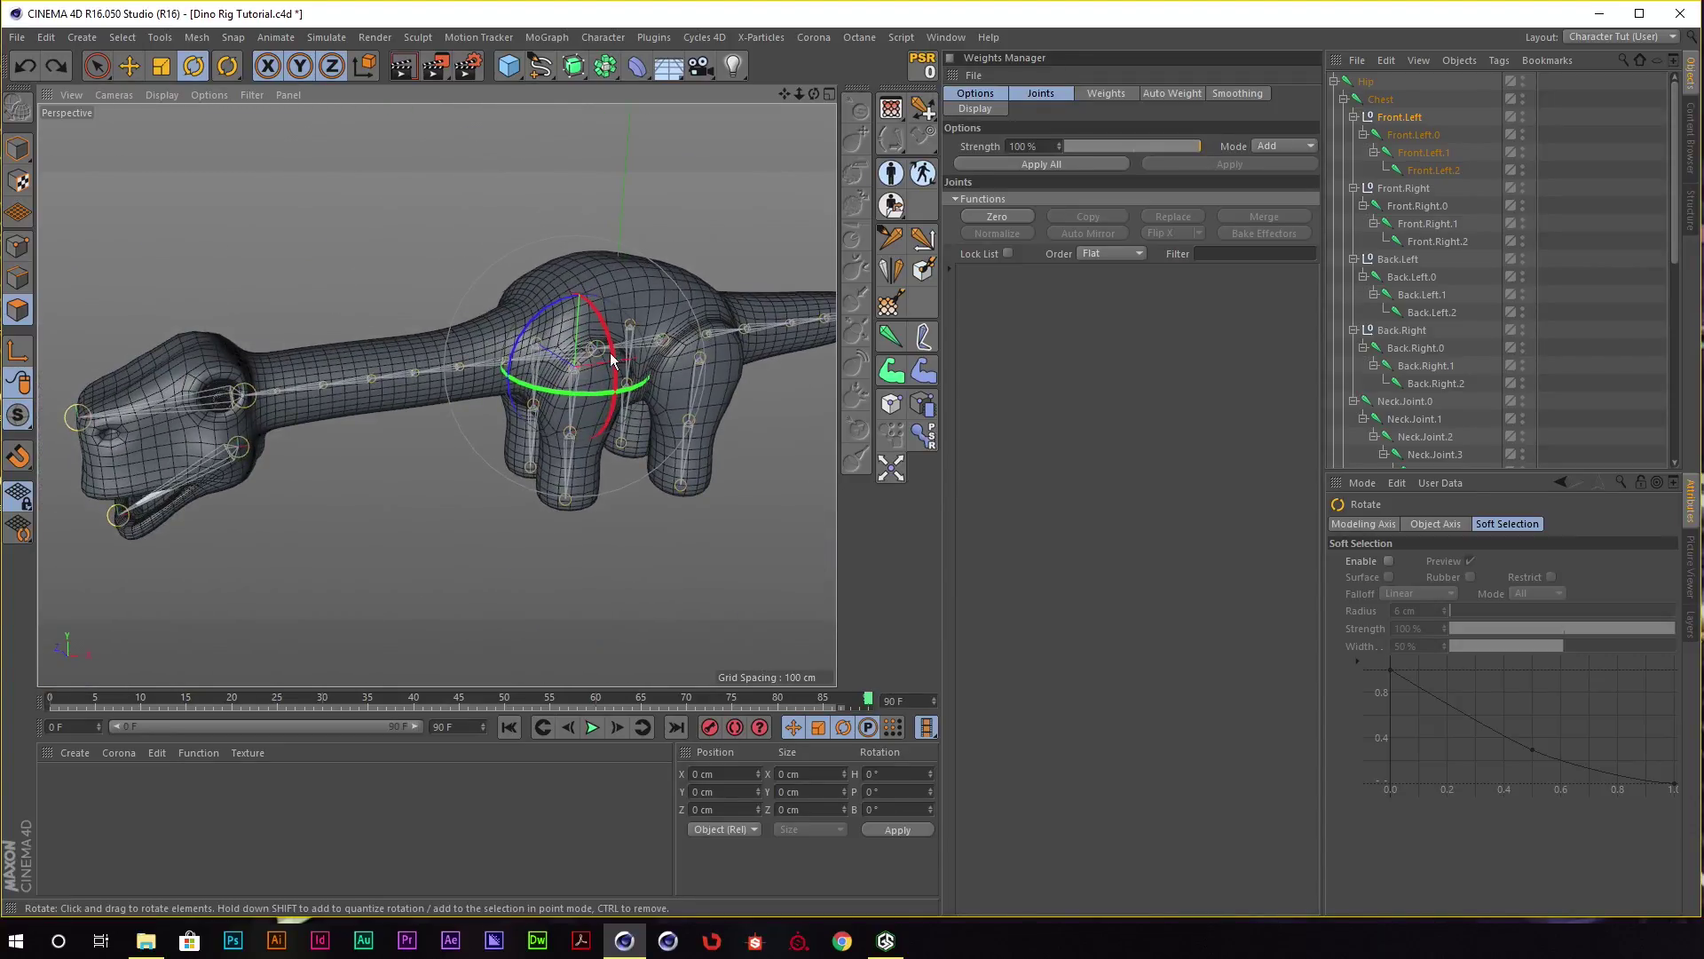
left_click_drag(504, 351, 431, 324, "alt")
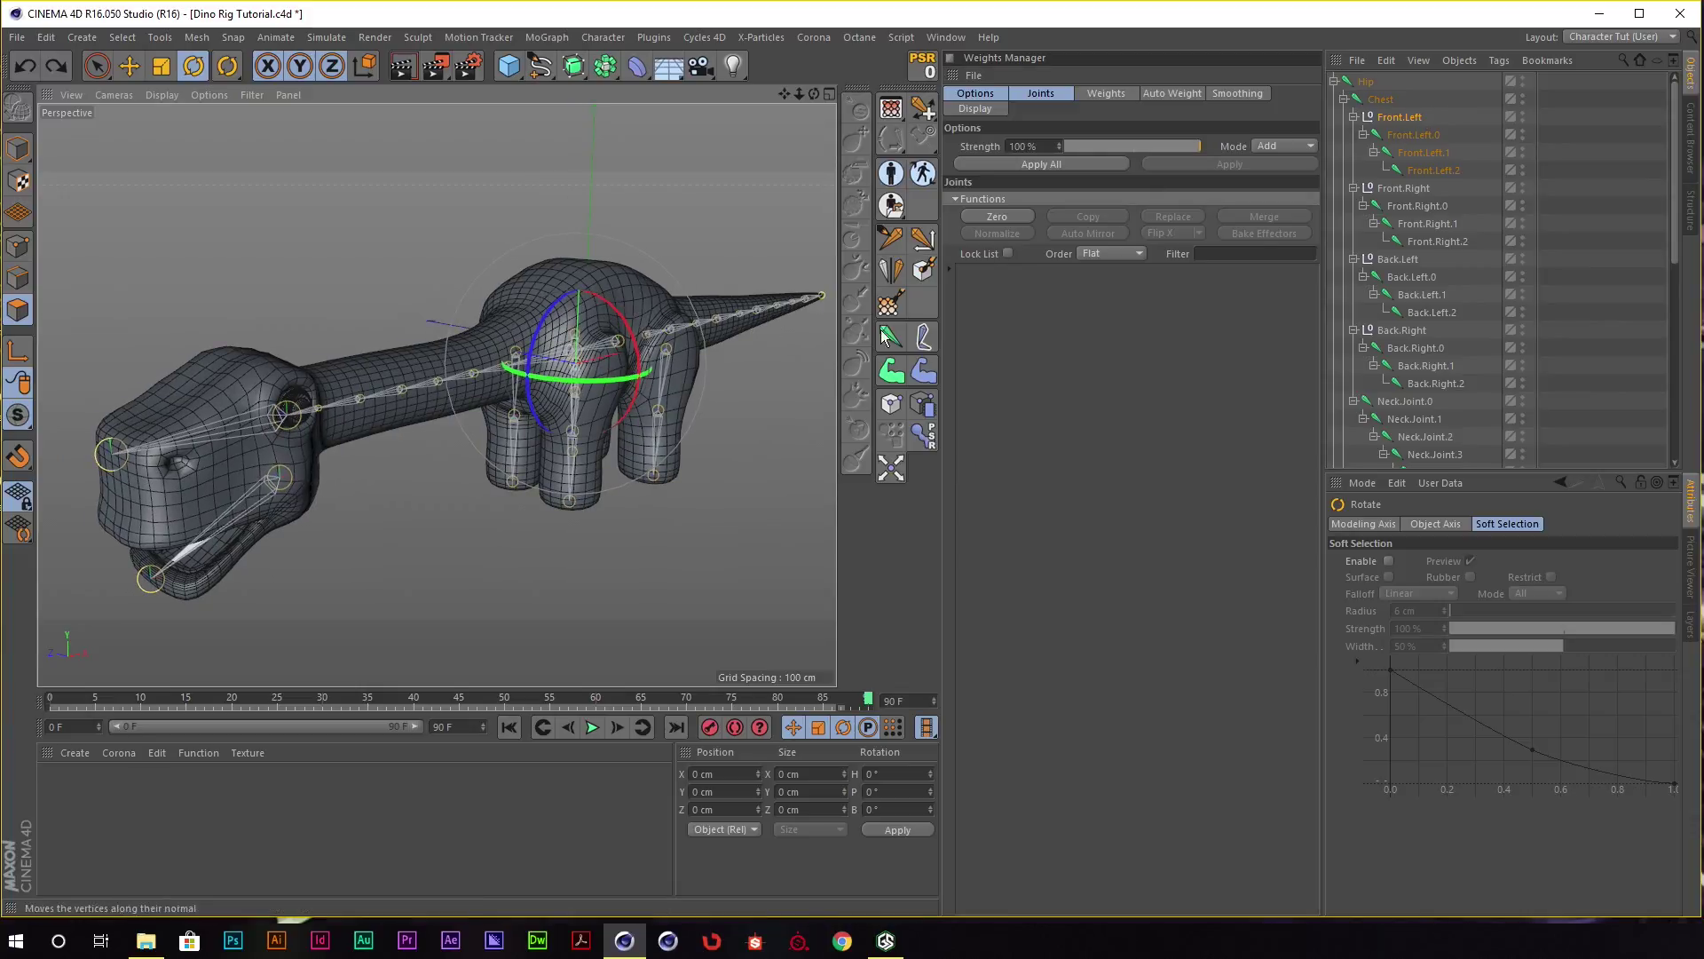
scroll(1512, 353, "down", 5)
Select the Dino mesh and joints Hip to Tail.9, open the weighting Mode list, and save.
left_click(1369, 407)
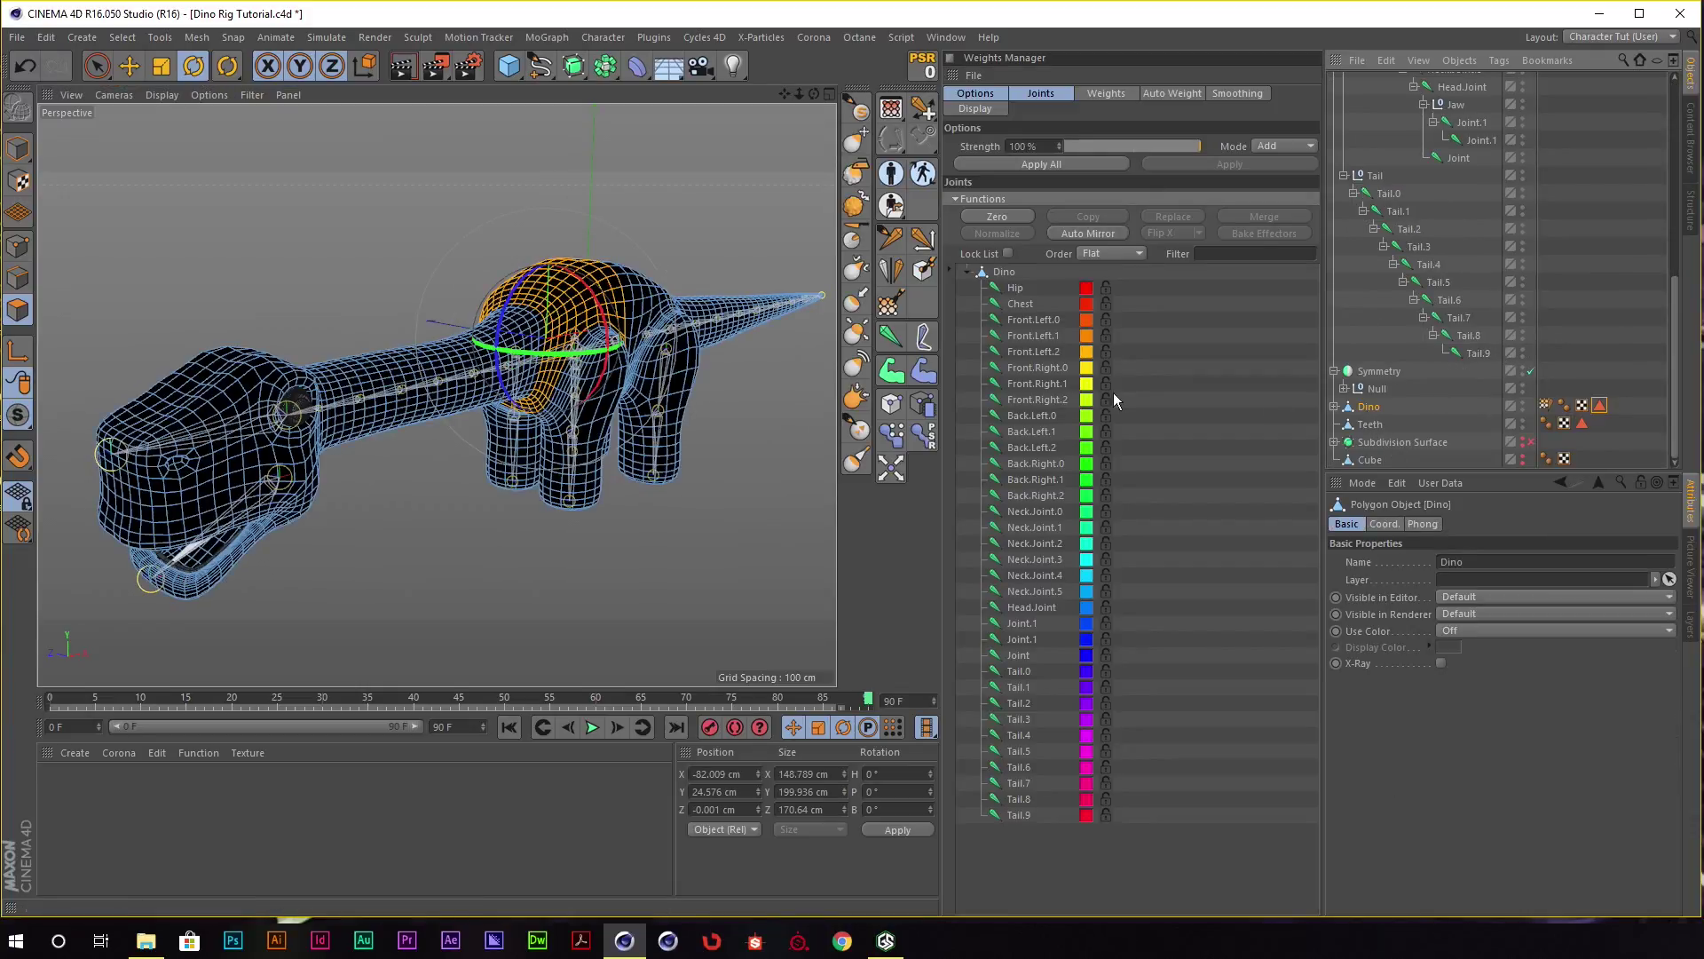
left_click(1044, 305)
key("e")
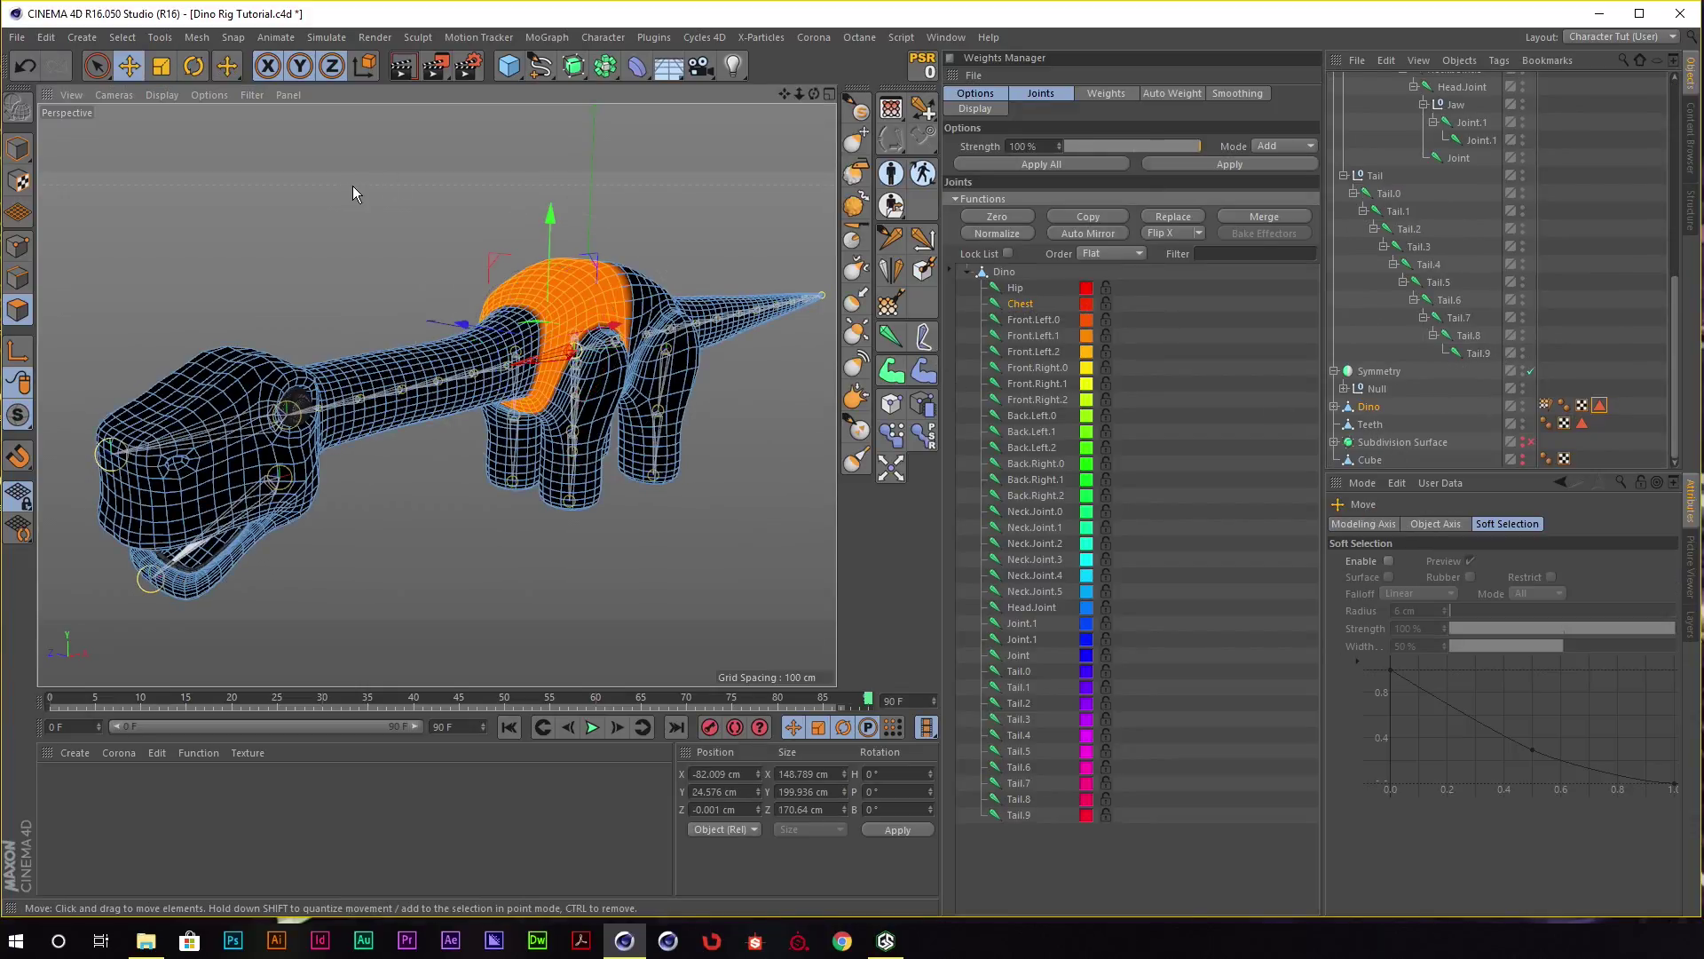
left_click(1016, 288)
left_click(1021, 817, "shift")
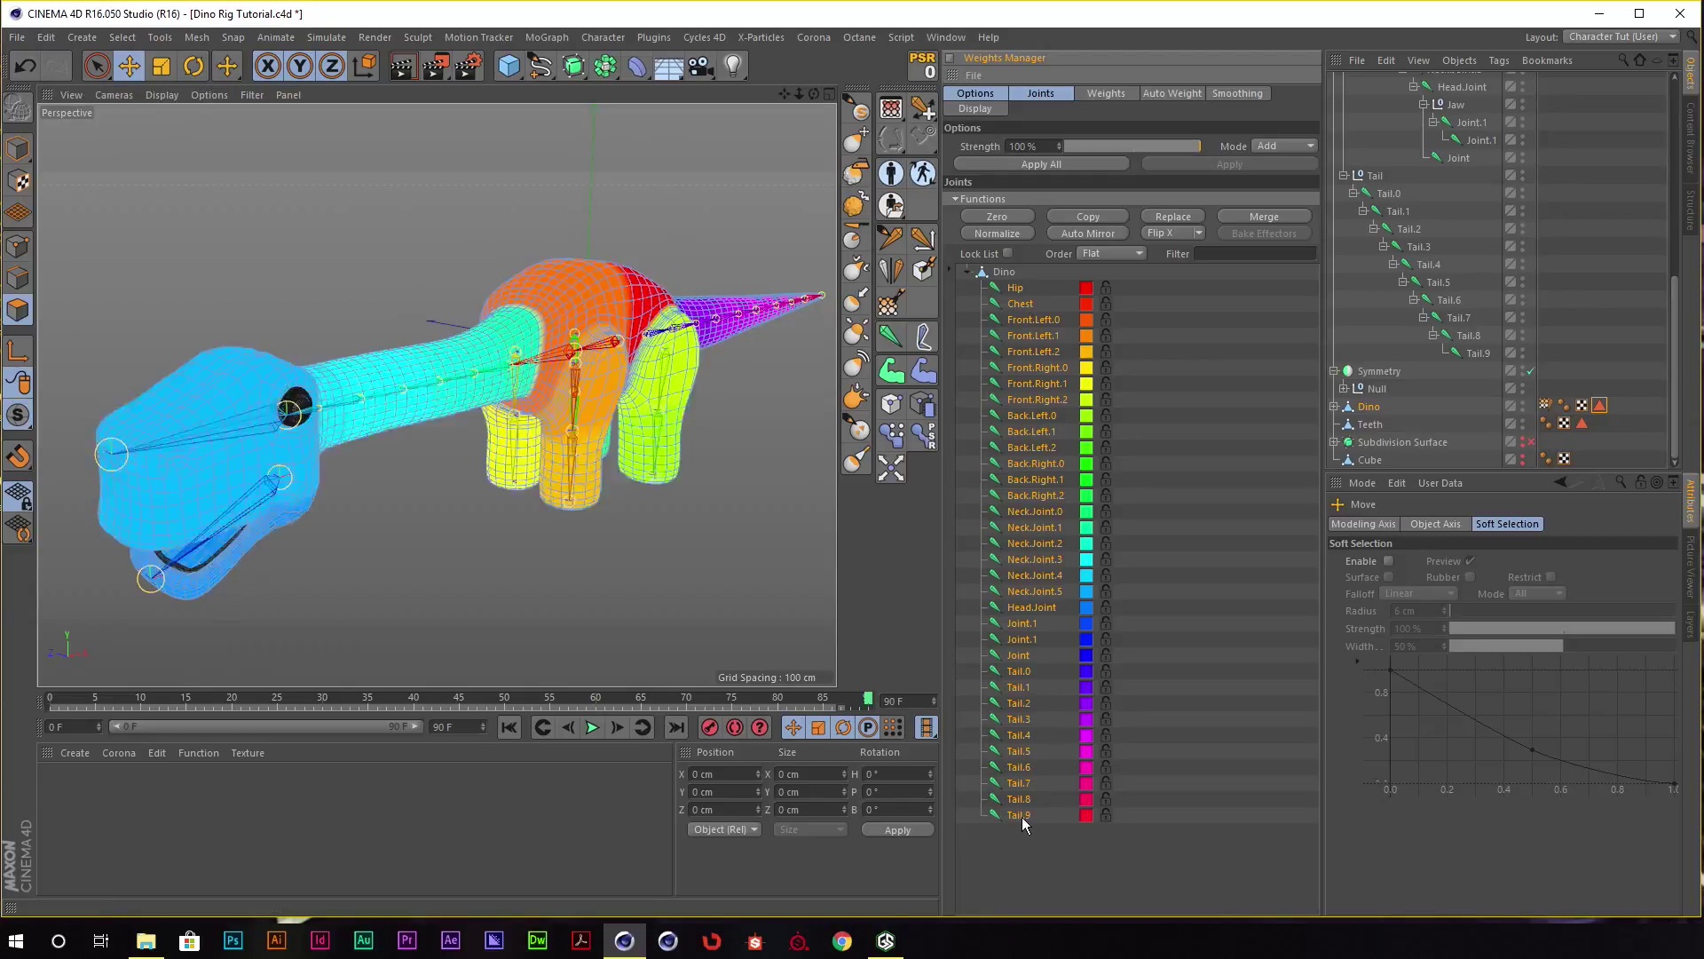
left_click_drag(569, 348, 583, 328, "alt")
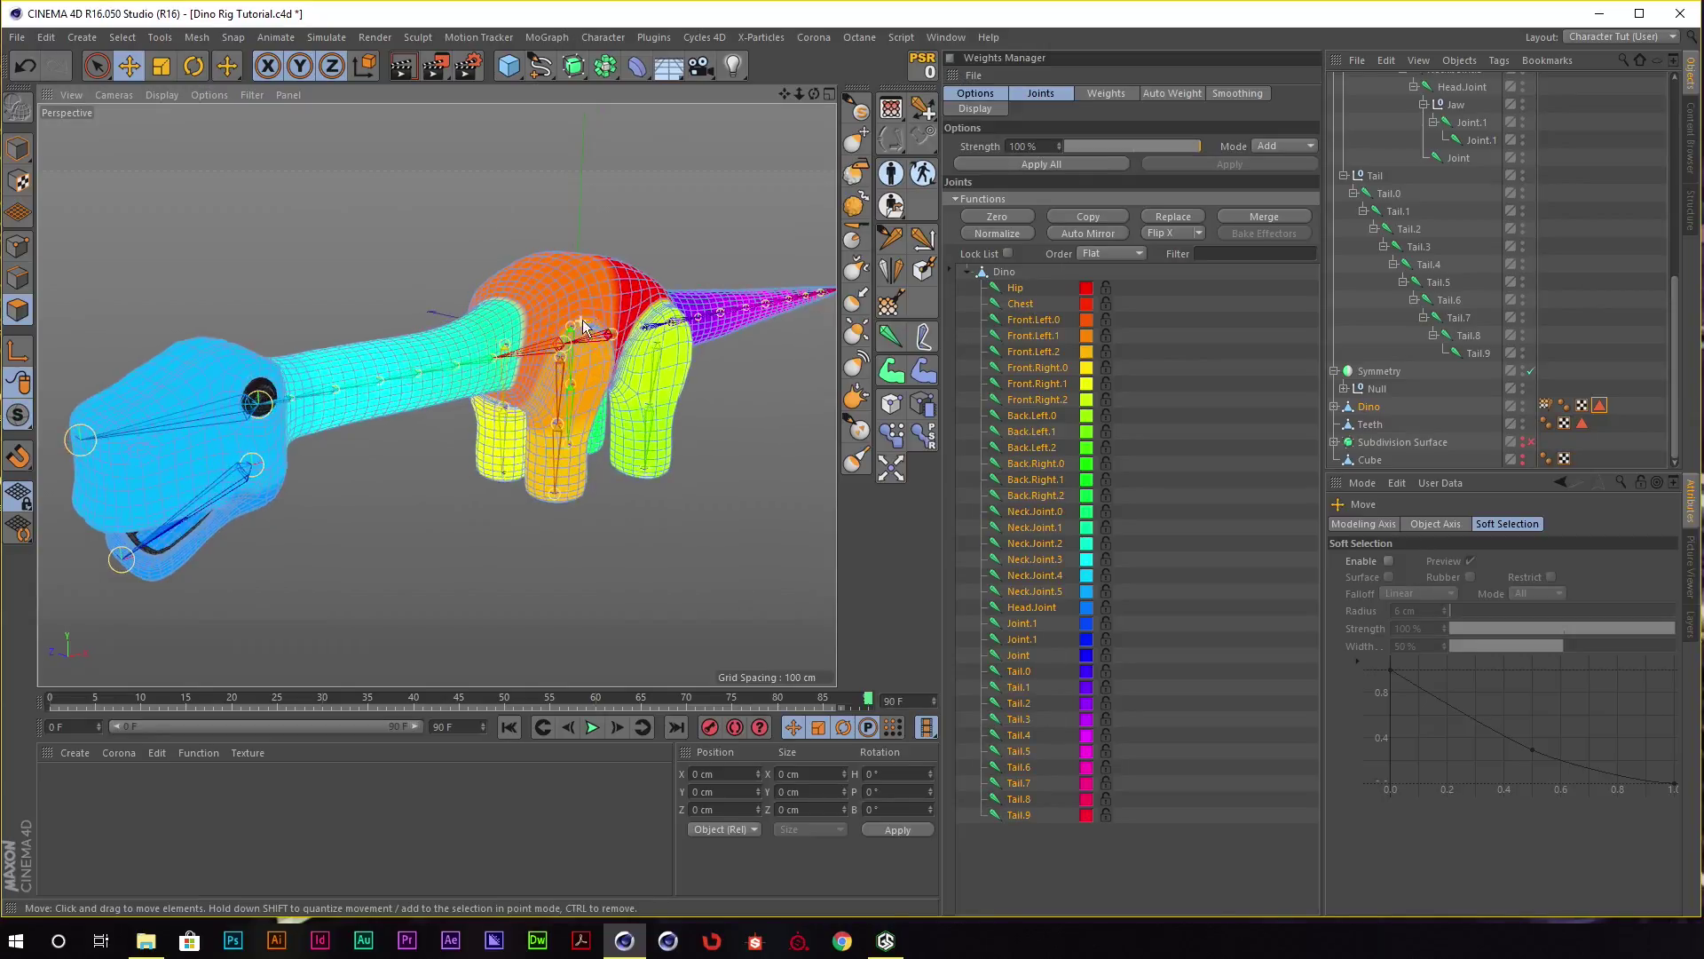
left_click(1280, 146)
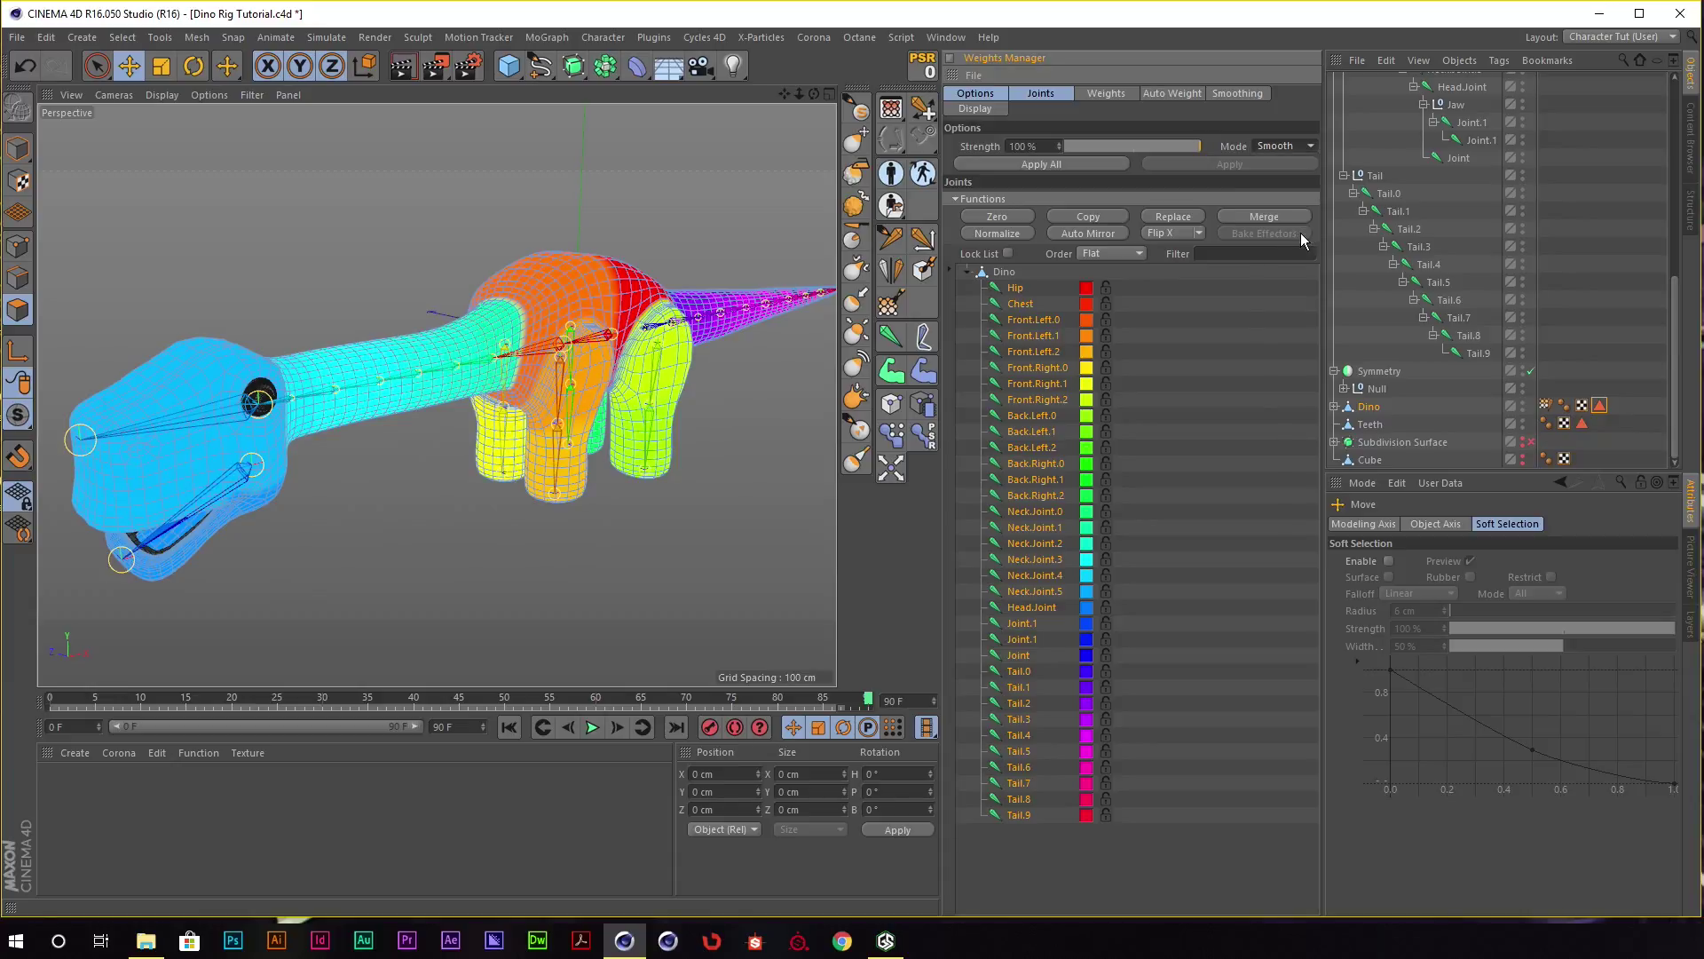
key("ctrl+s")
Smooth all joint weights, then inspect the Back.Right.0, Front.Left.2 and Front.Left.0 weights.
left_click(1048, 160)
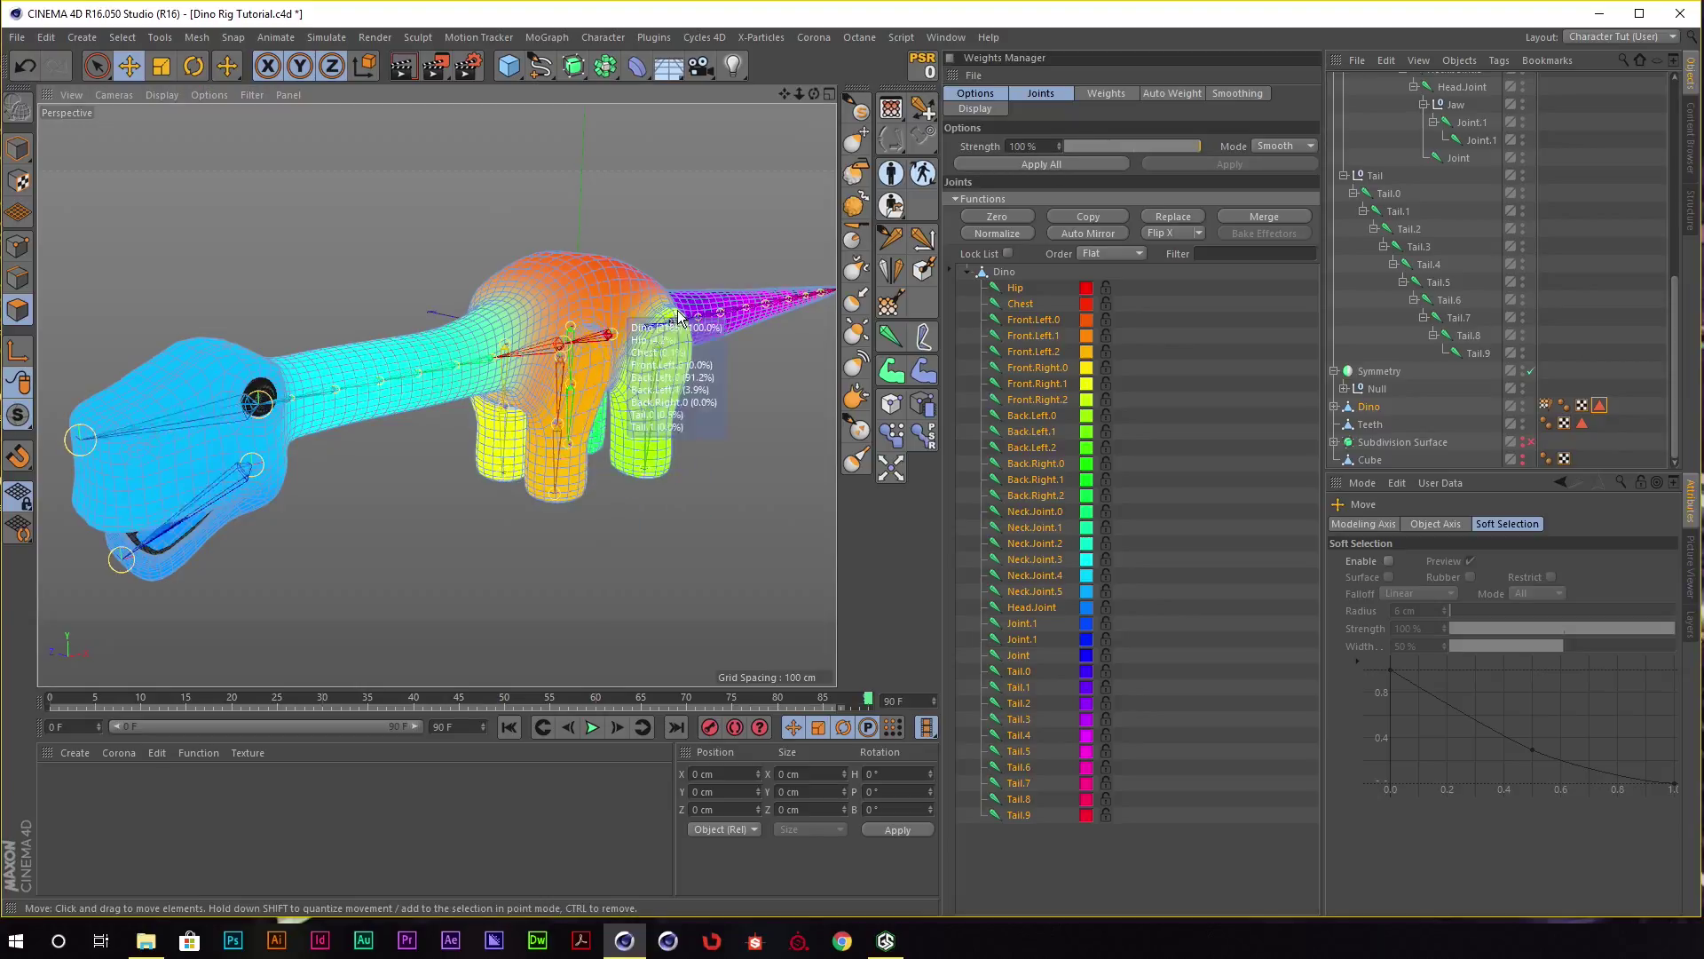
left_click_drag(799, 302, 980, 307, "alt")
left_click(1036, 463)
scroll(759, 466, "up", 5)
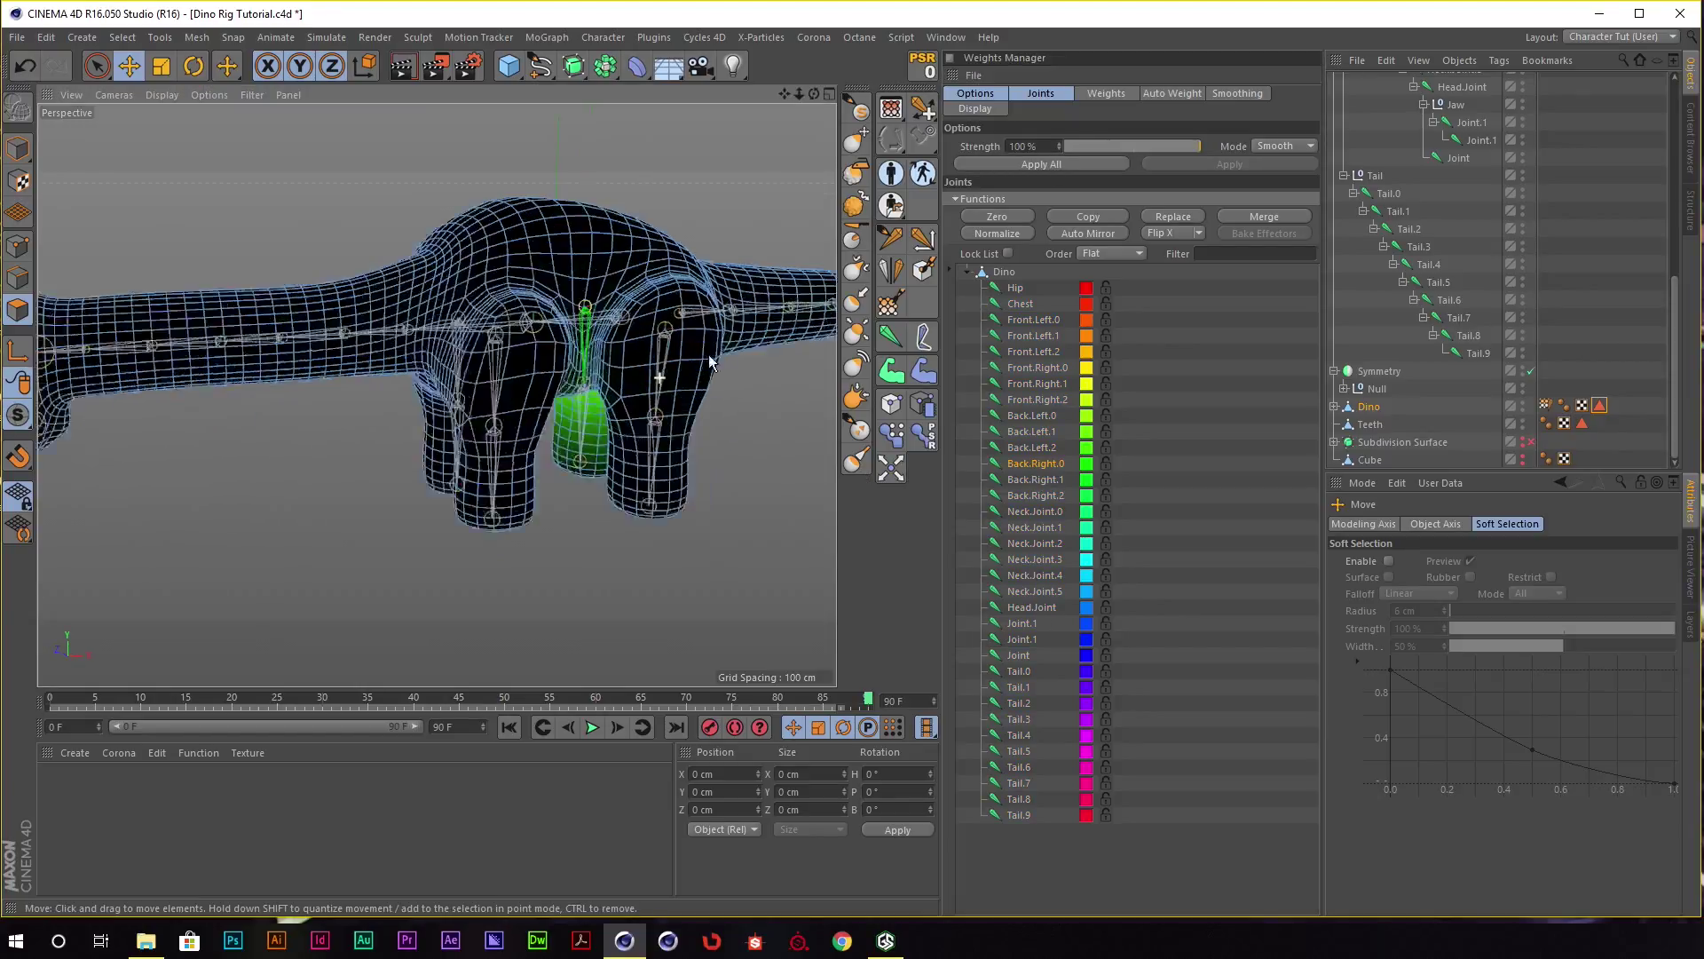
left_click(1047, 353)
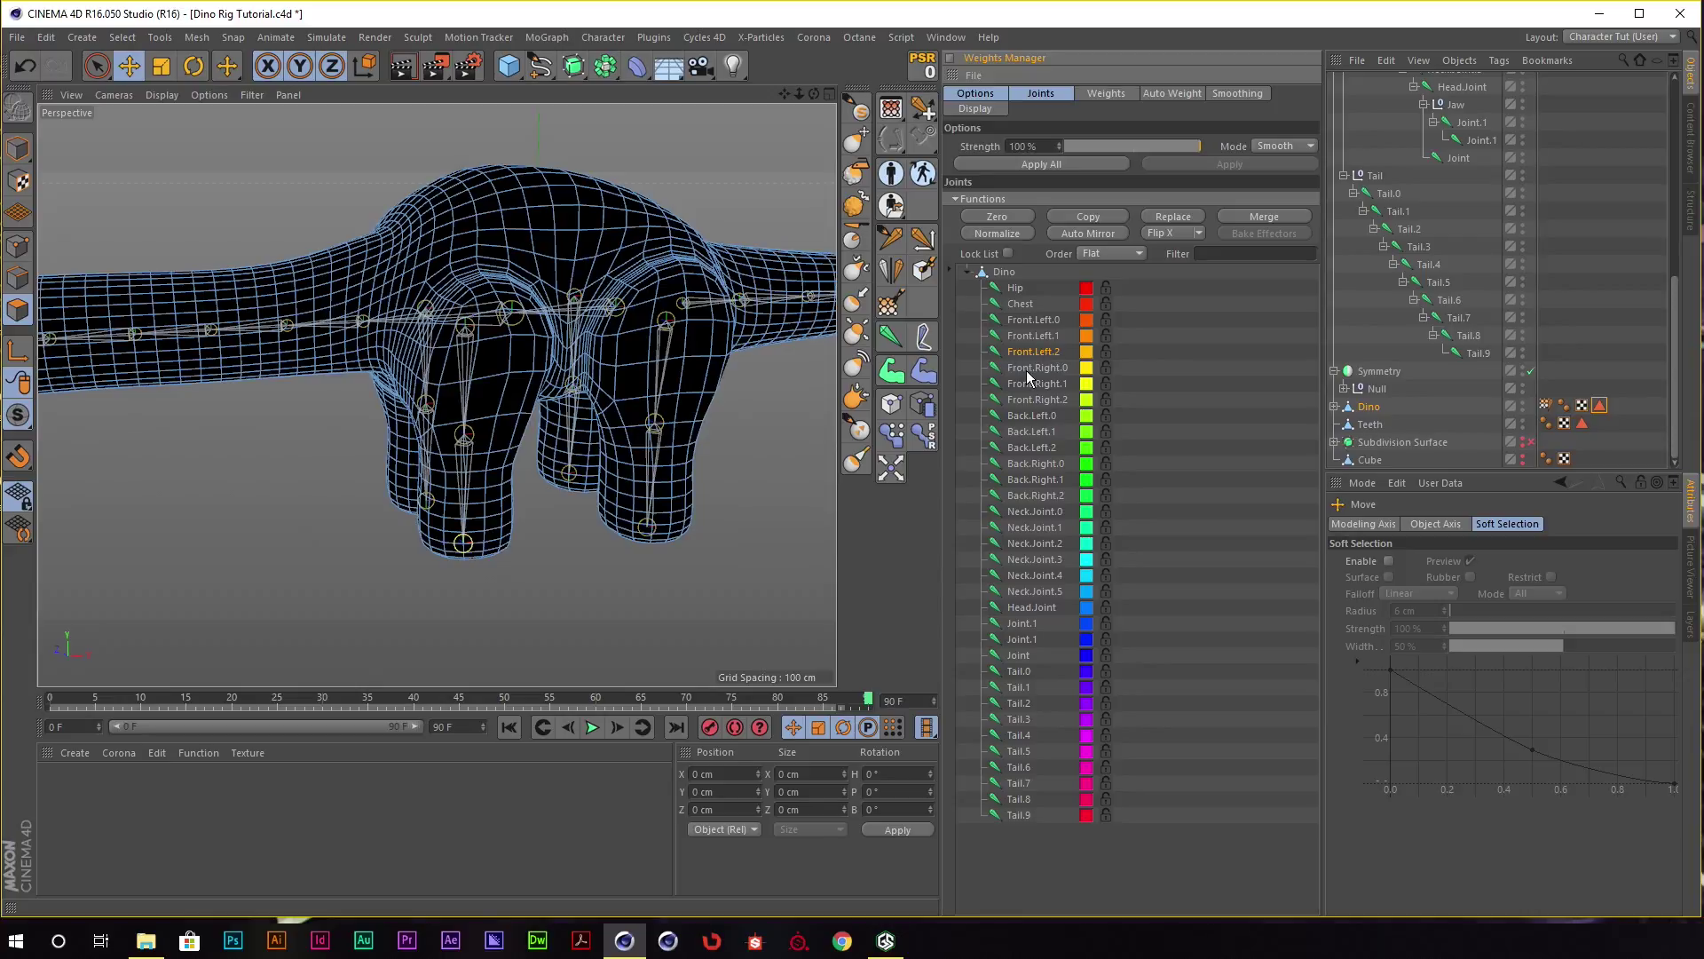
left_click(1034, 319)
left_click_drag(475, 355, 497, 328, "alt")
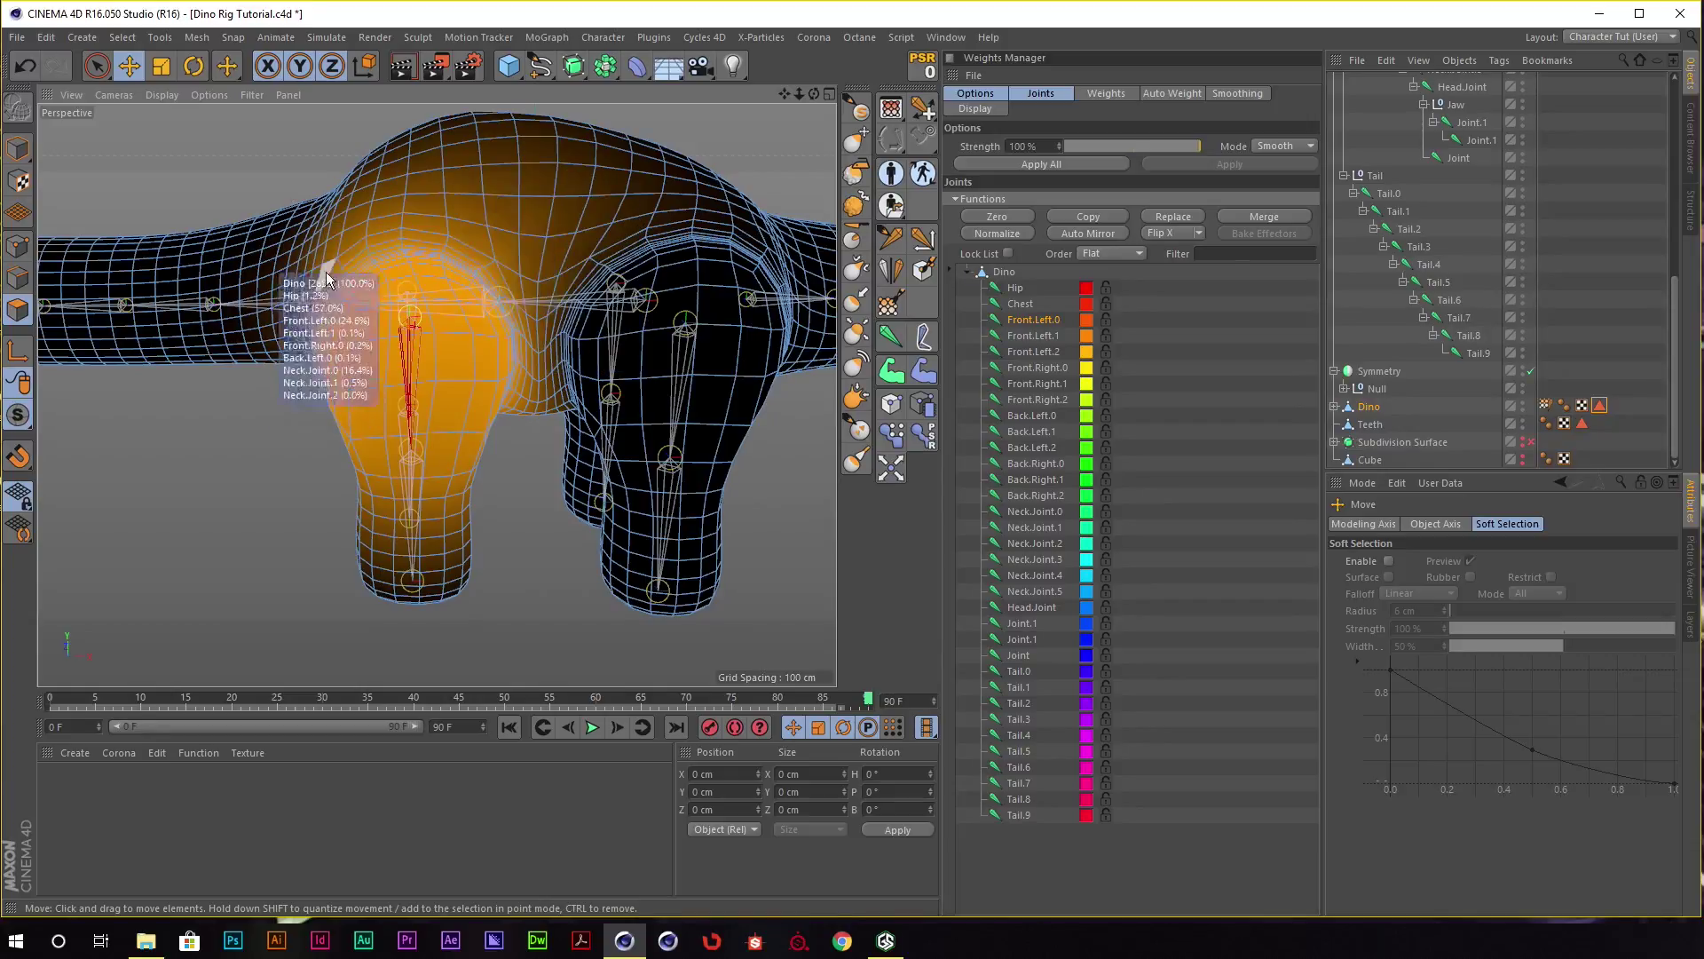
mouse_move(573, 227)
left_mouse_down("alt")
mouse_move(668, 286)
mouse_move(582, 374)
mouse_move(448, 340)
mouse_move(621, 291)
mouse_move(563, 297)
mouse_move(667, 225)
mouse_move(497, 293)
left_mouse_up("alt")
Return to Model mode and deselect the Dino mesh.
left_click(25, 153)
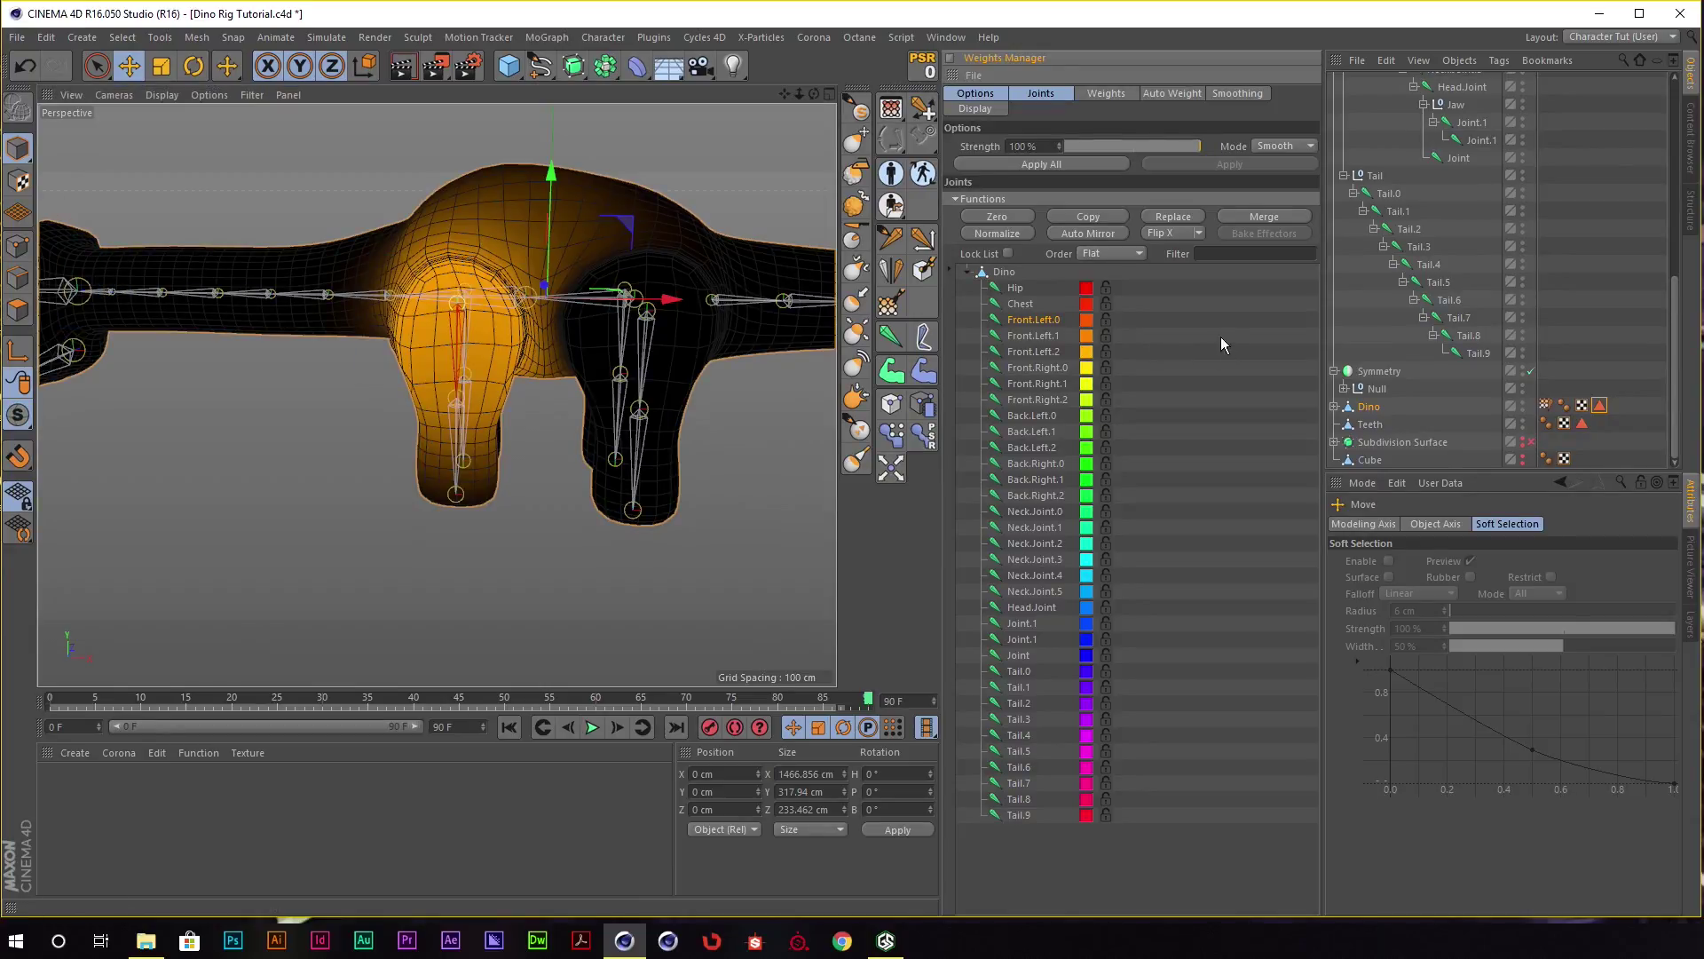
left_click(1573, 238)
scroll(1456, 267, "up", 5)
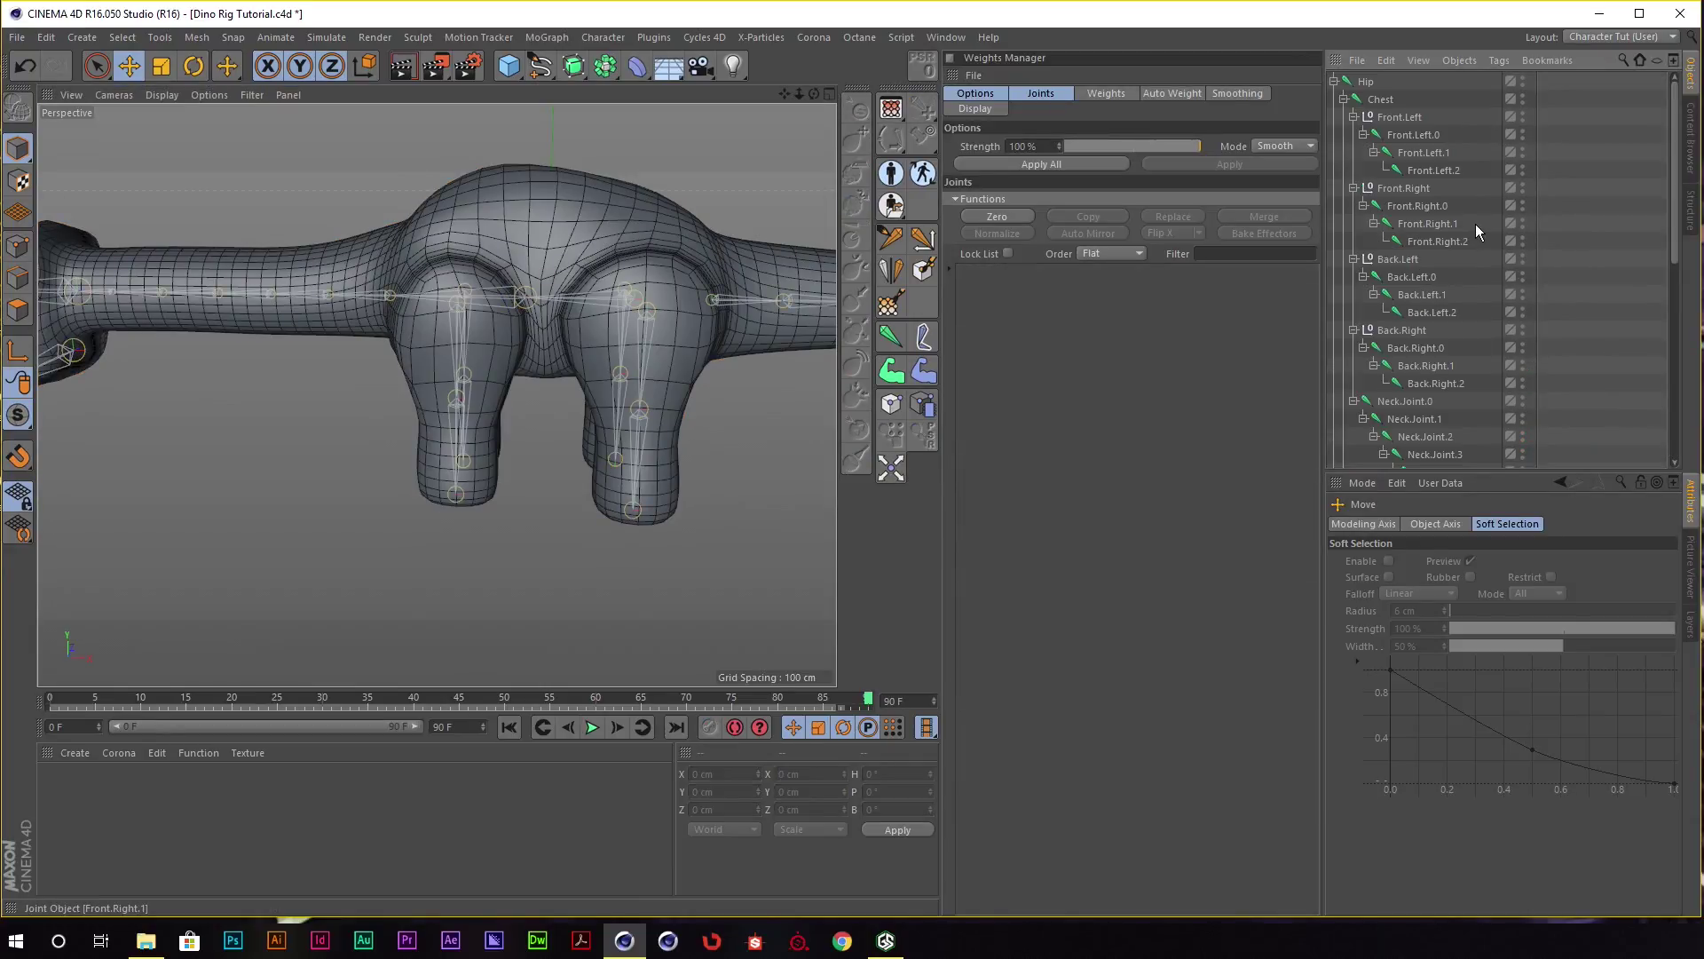
left_click(1413, 136)
mouse_move(495, 220)
left_mouse_down("alt")
mouse_move(543, 289)
mouse_move(485, 281)
mouse_move(639, 293)
left_mouse_up("alt")
key("r")
left_click(589, 280)
left_click(1423, 153)
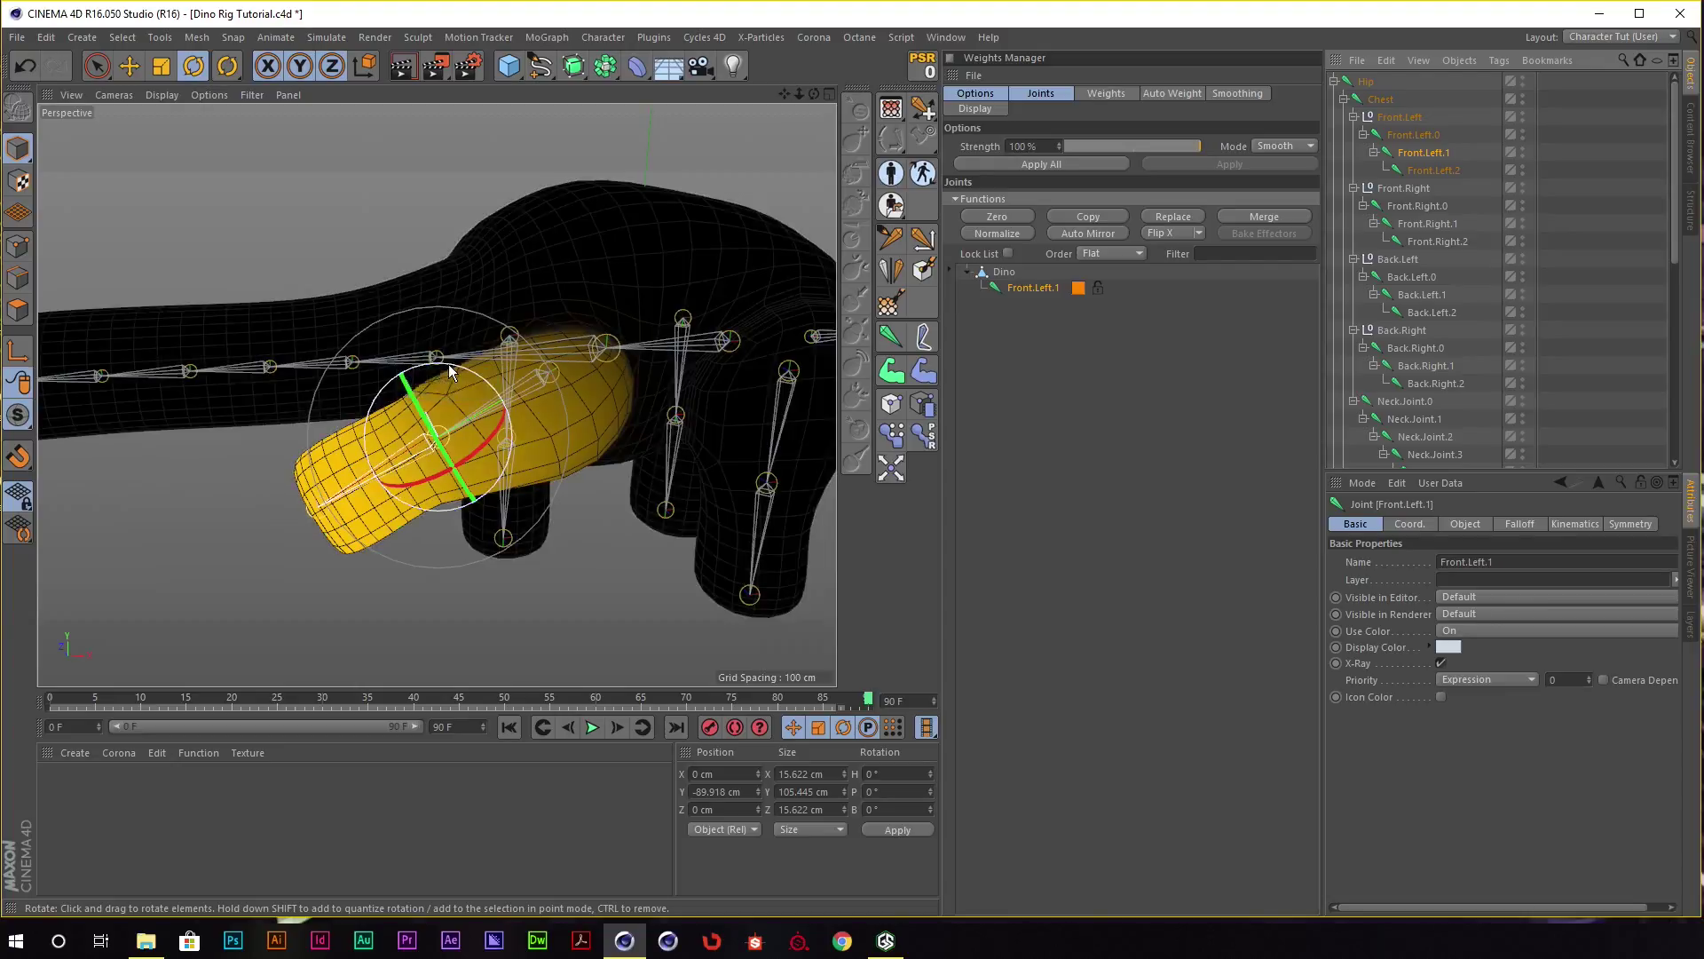
mouse_move(451, 367)
left_mouse_down()
mouse_move(301, 374)
mouse_move(425, 340)
mouse_move(381, 382)
mouse_move(403, 444)
mouse_move(184, 571)
mouse_move(312, 536)
mouse_move(369, 480)
left_mouse_up()
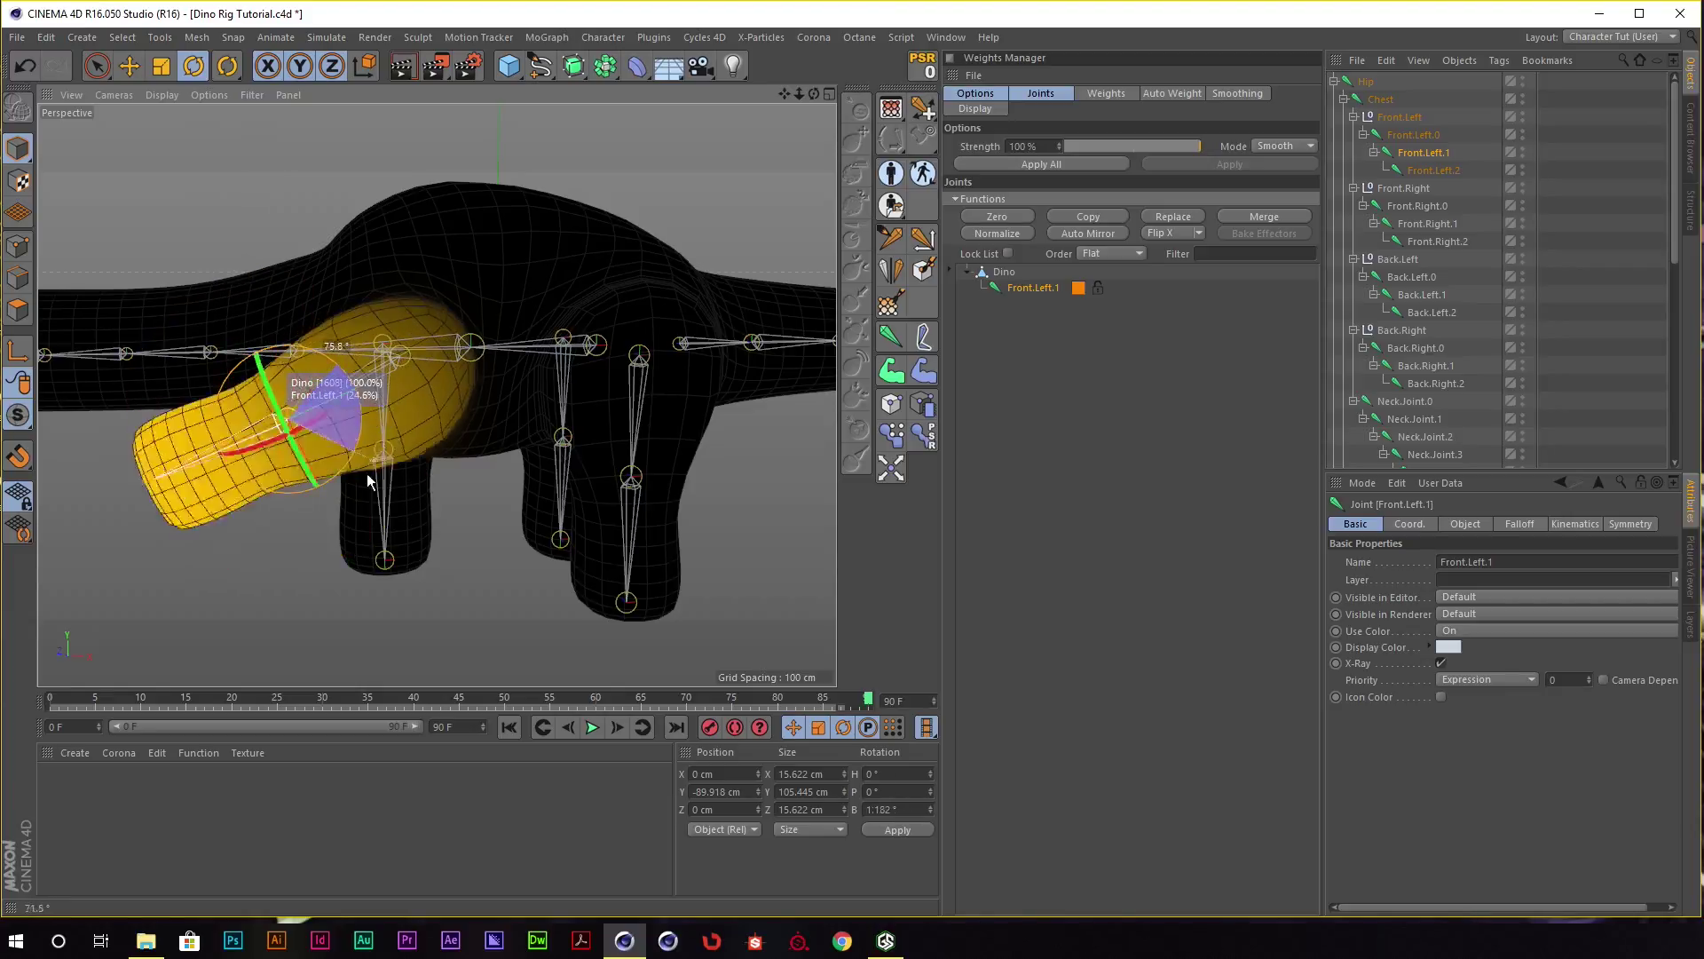
key("ctrl+z")
key("ctrl+z")
key("ctrl+z")
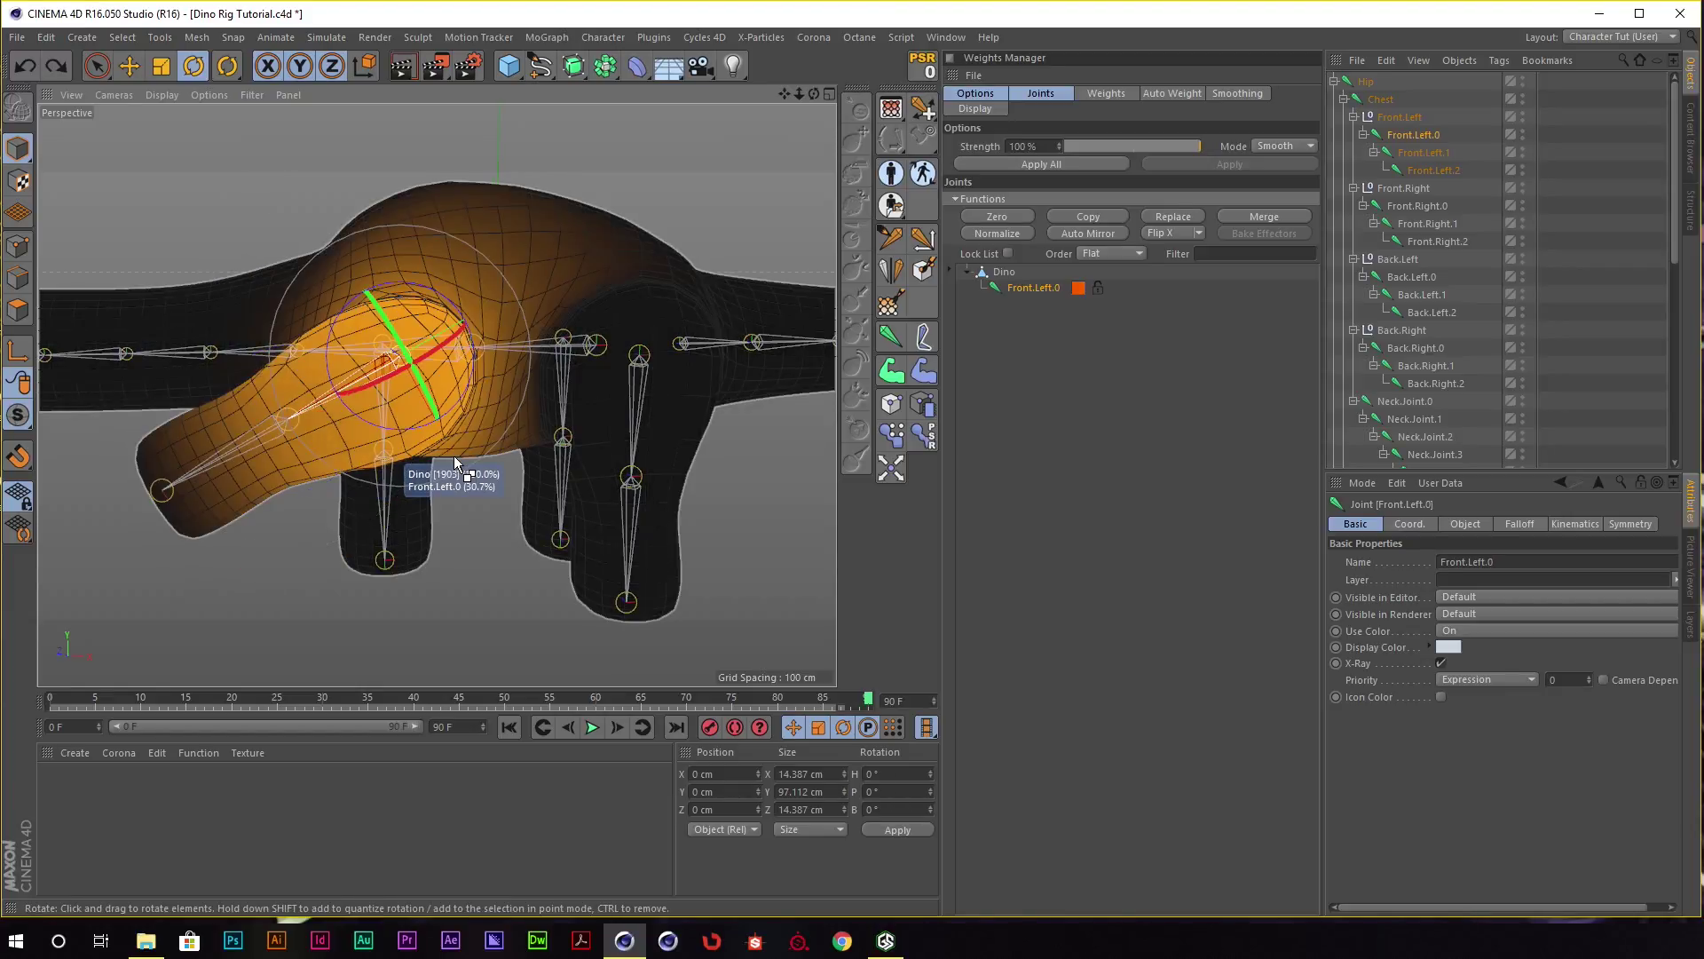
key("ctrl+z")
key("ctrl+z")
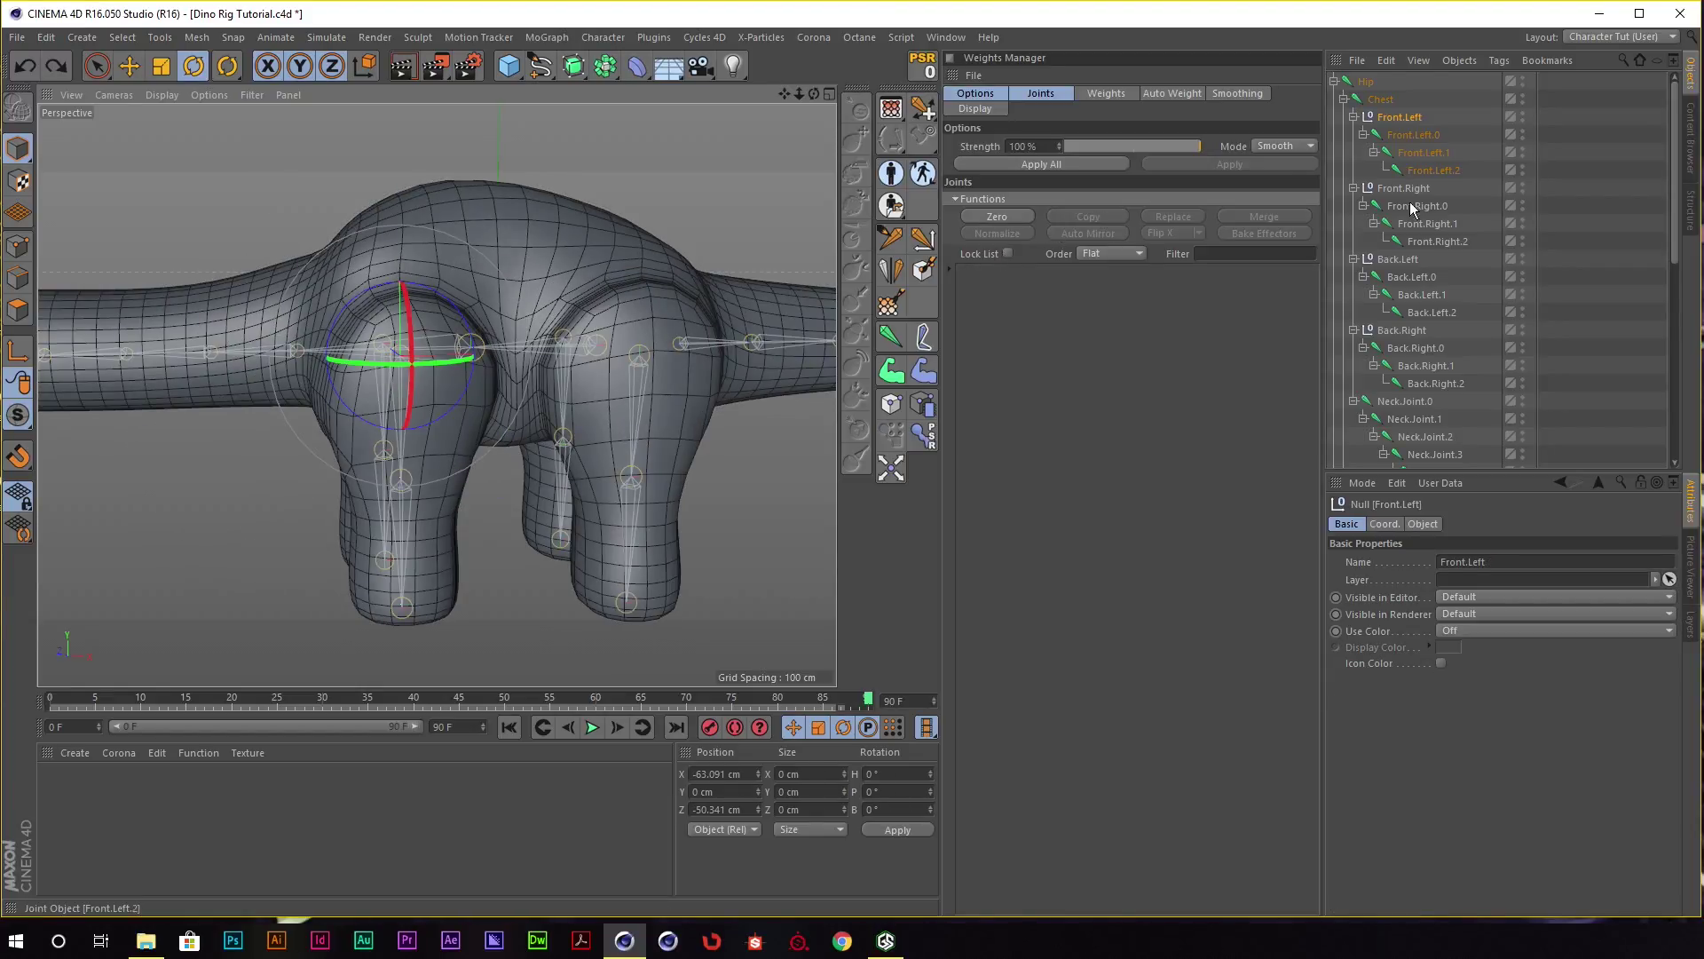
scroll(1436, 245, "down", 4)
Select joints Tail.0 through Tail.9, frame the tail, and show their Coord. values.
left_click(1388, 404)
scroll(1419, 392, "down", 4)
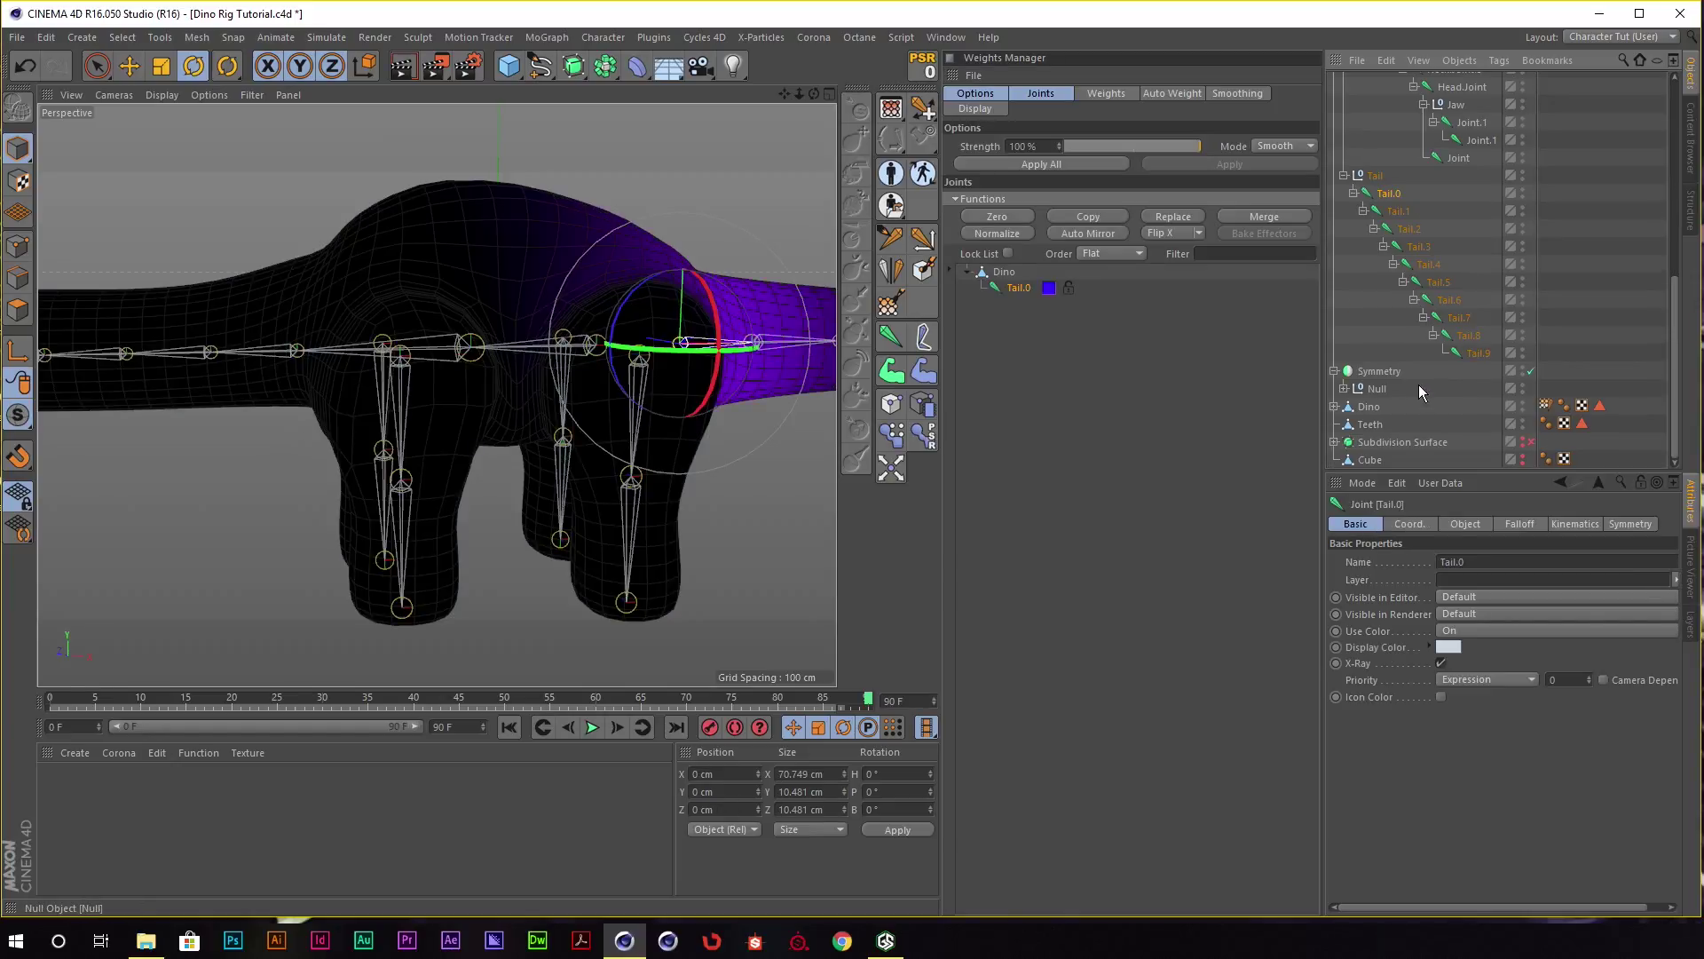
left_click(1474, 353, "shift")
left_click_drag(577, 315, 410, 344, "alt")
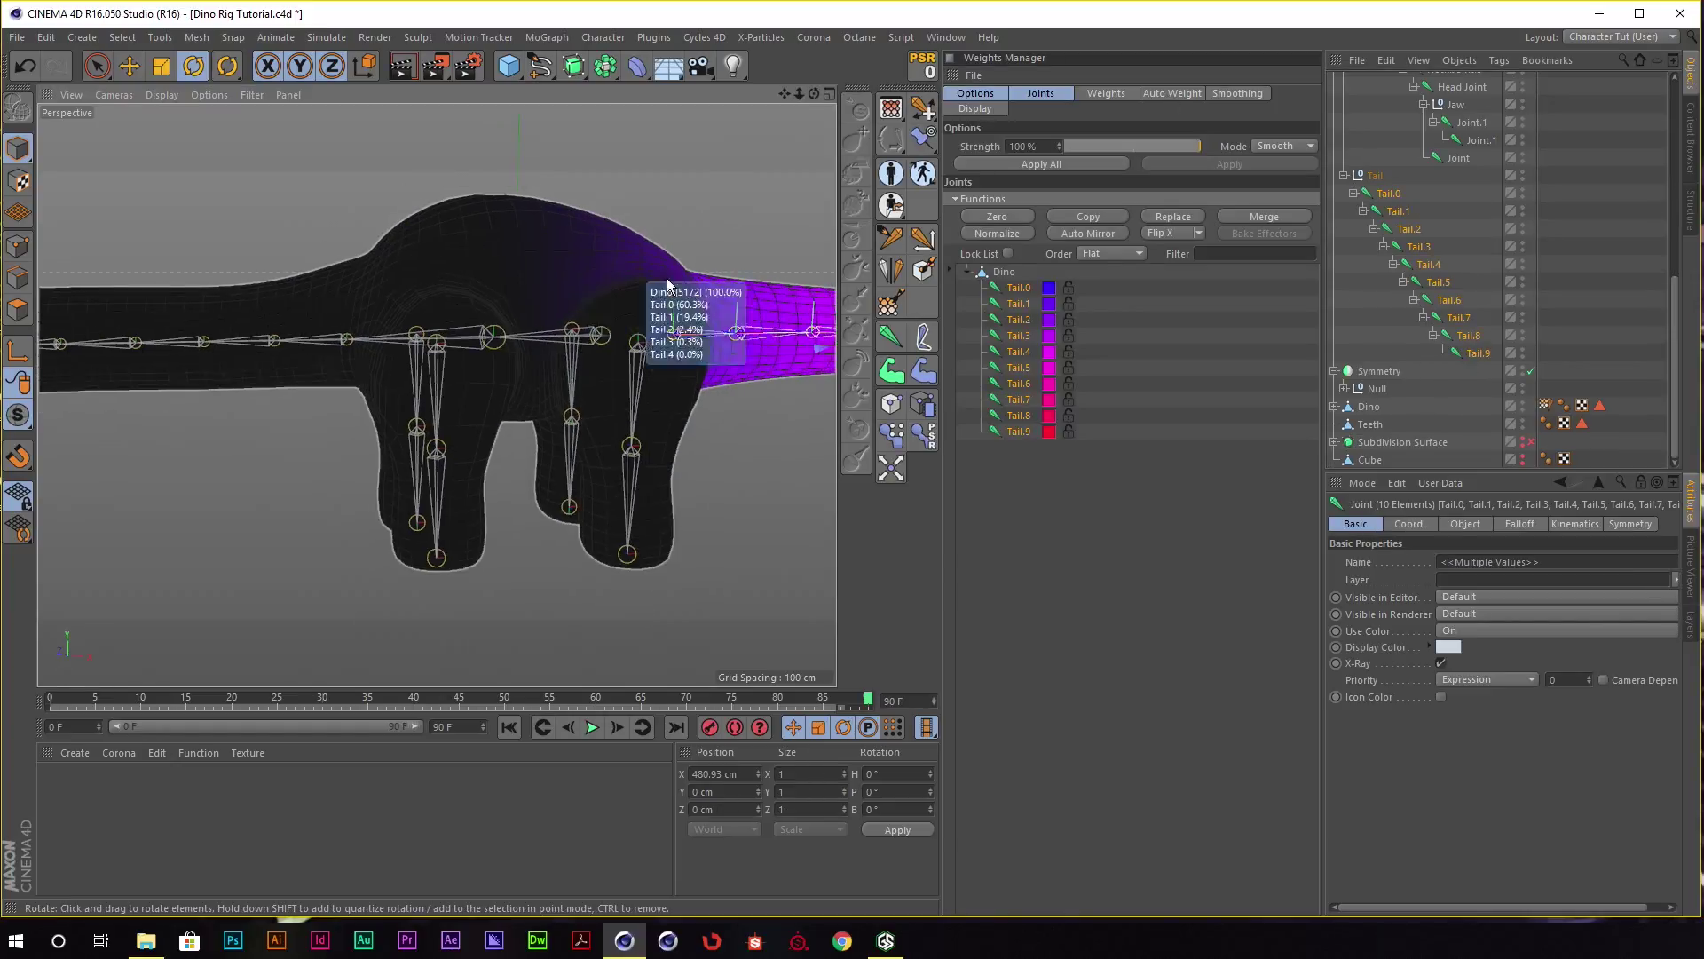
middle_click_drag(409, 345, 204, 338, "alt")
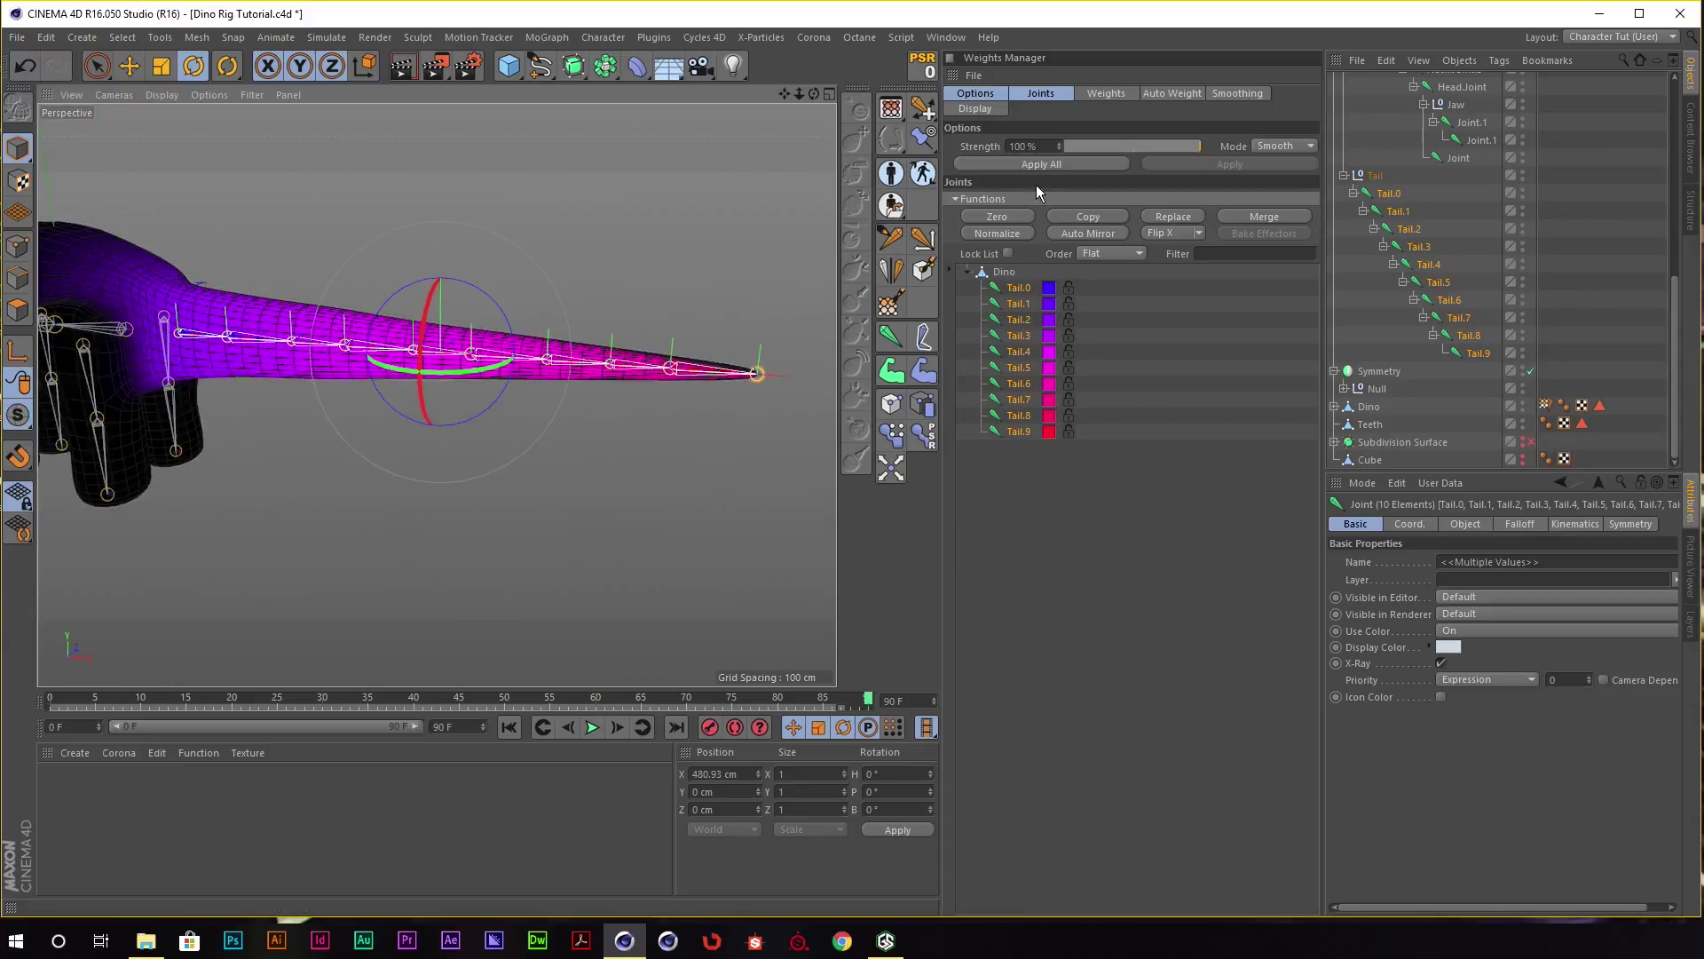
left_click_drag(613, 391, 257, 317, "alt")
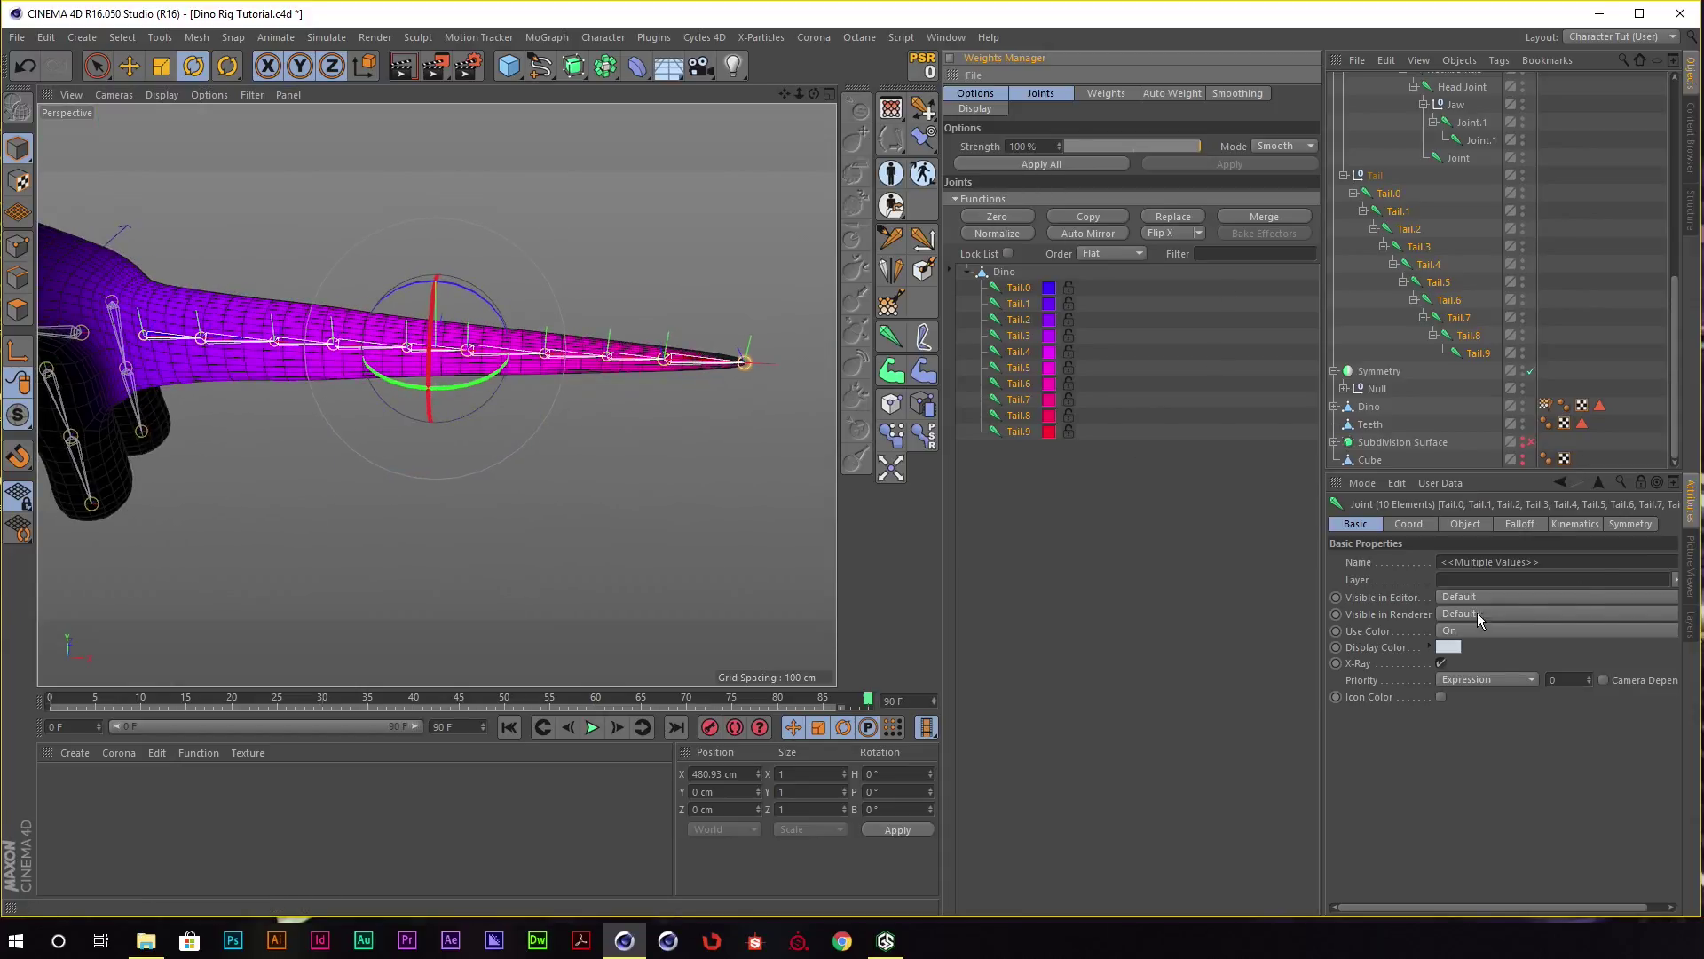
left_click(1409, 524)
left_click_drag(571, 373, 675, 426, "alt")
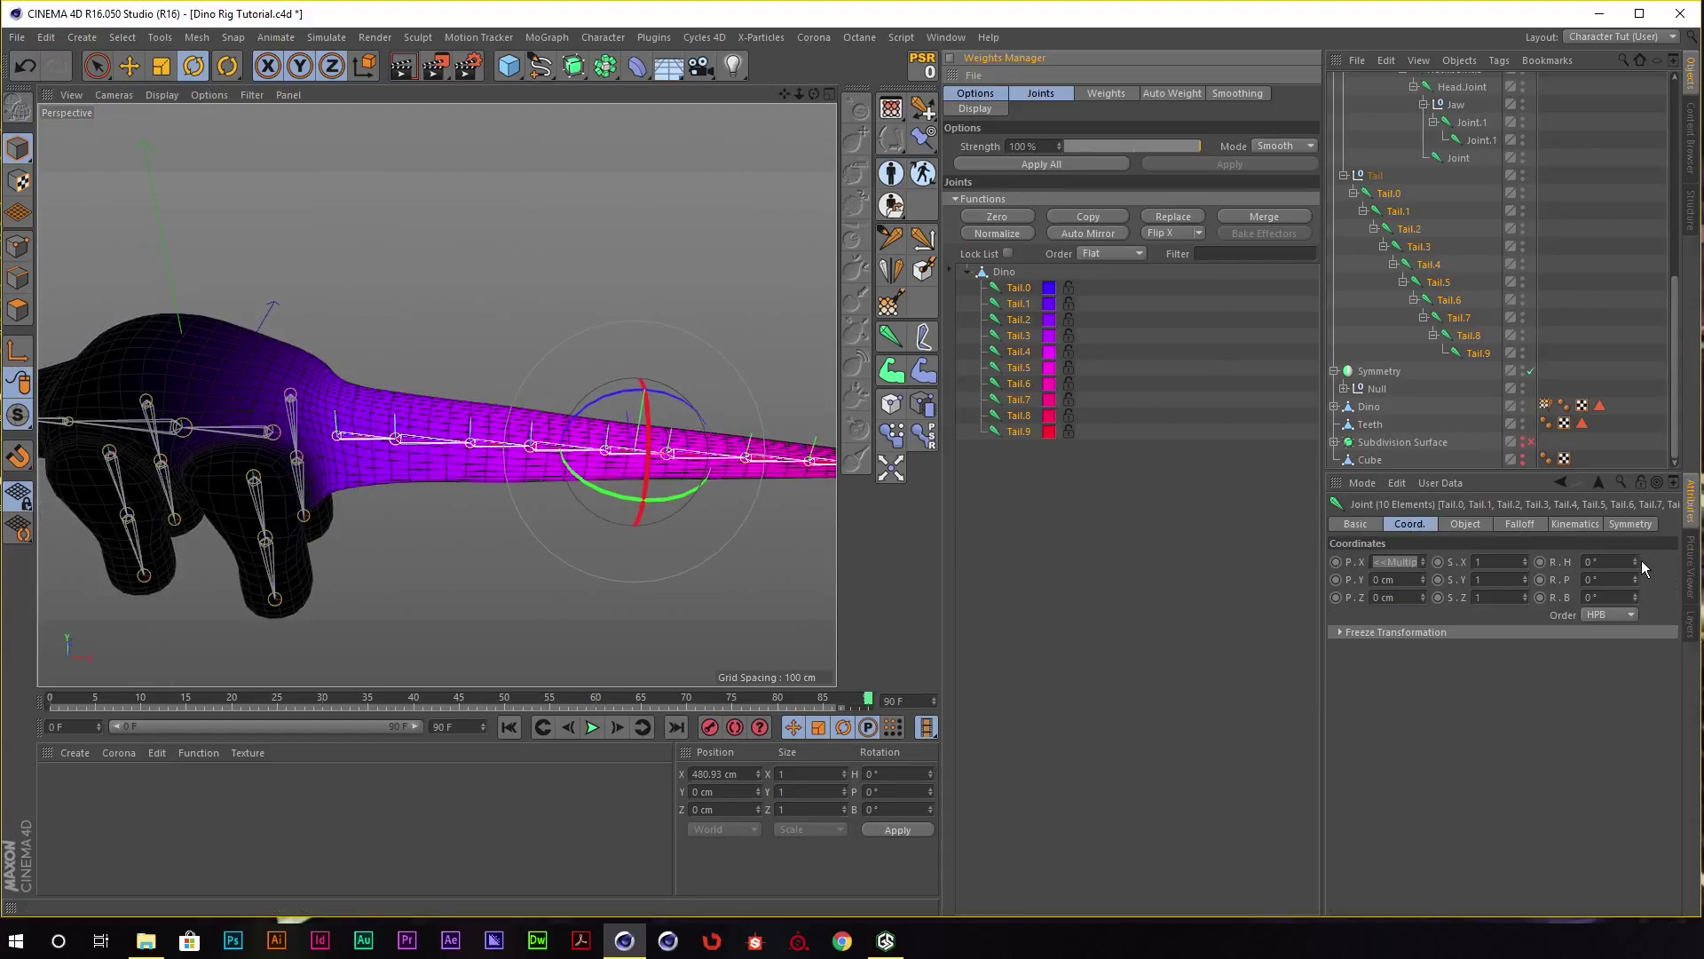
Set the tail joints' R.H heading to 43° and inspect the curled tail from the side.
left_click_drag(1637, 561, 1542, 518)
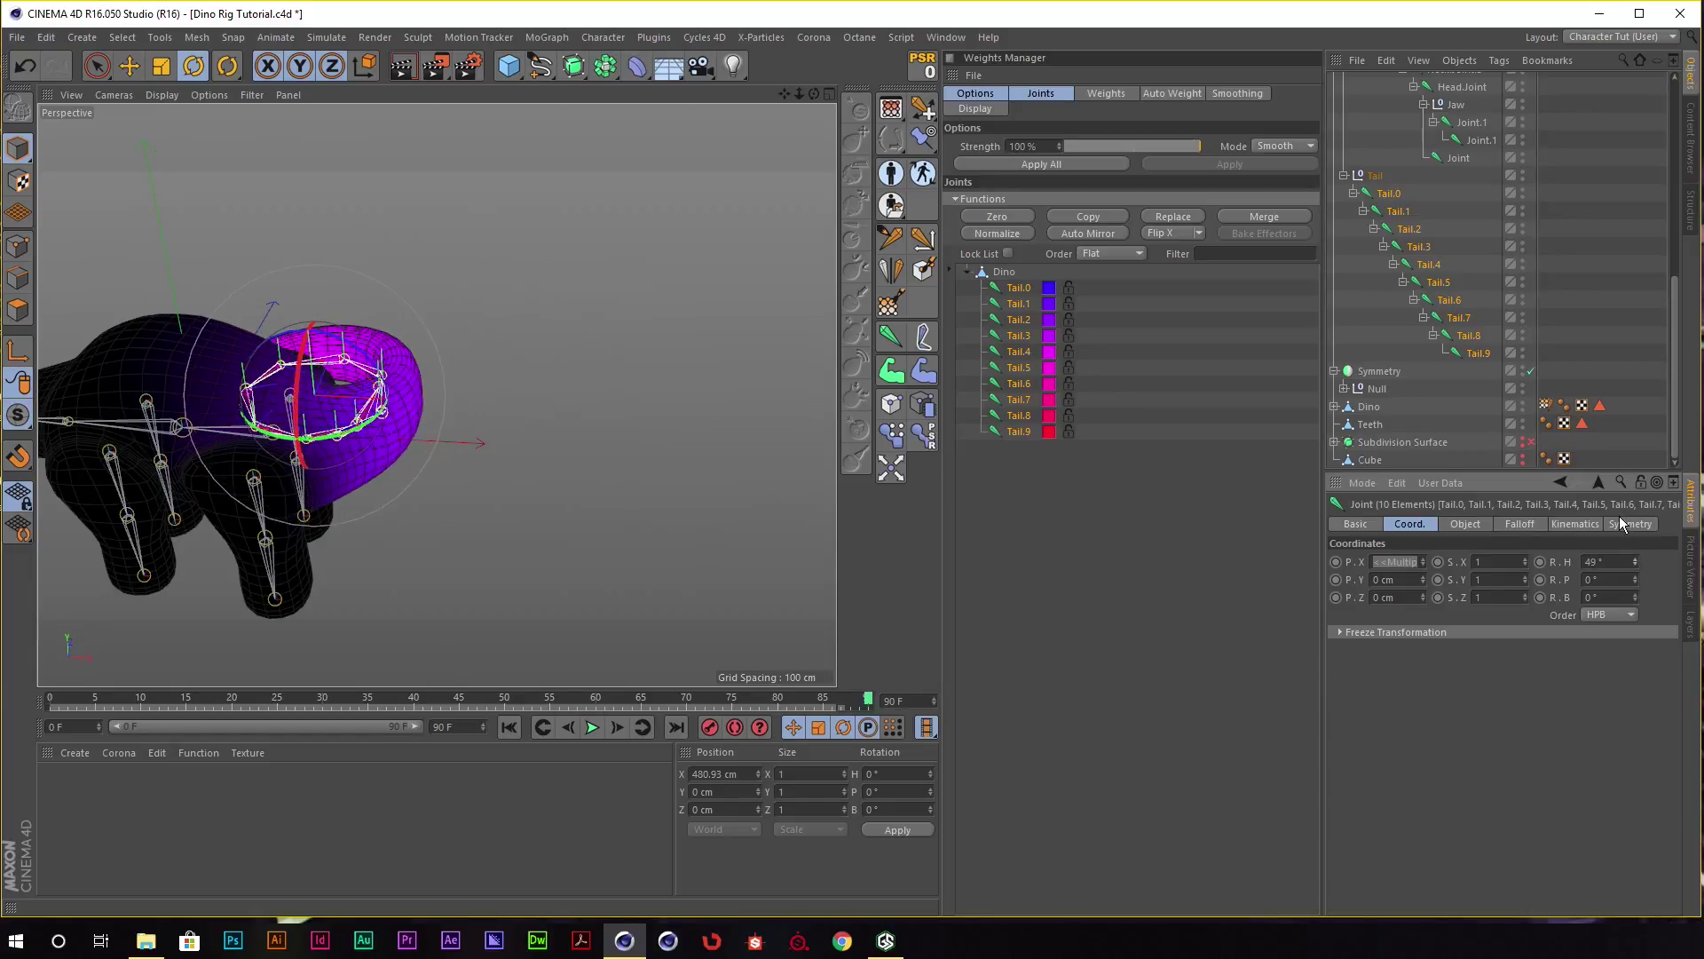
left_click_drag(426, 373, 589, 372, "alt")
scroll(551, 346, "up", 3)
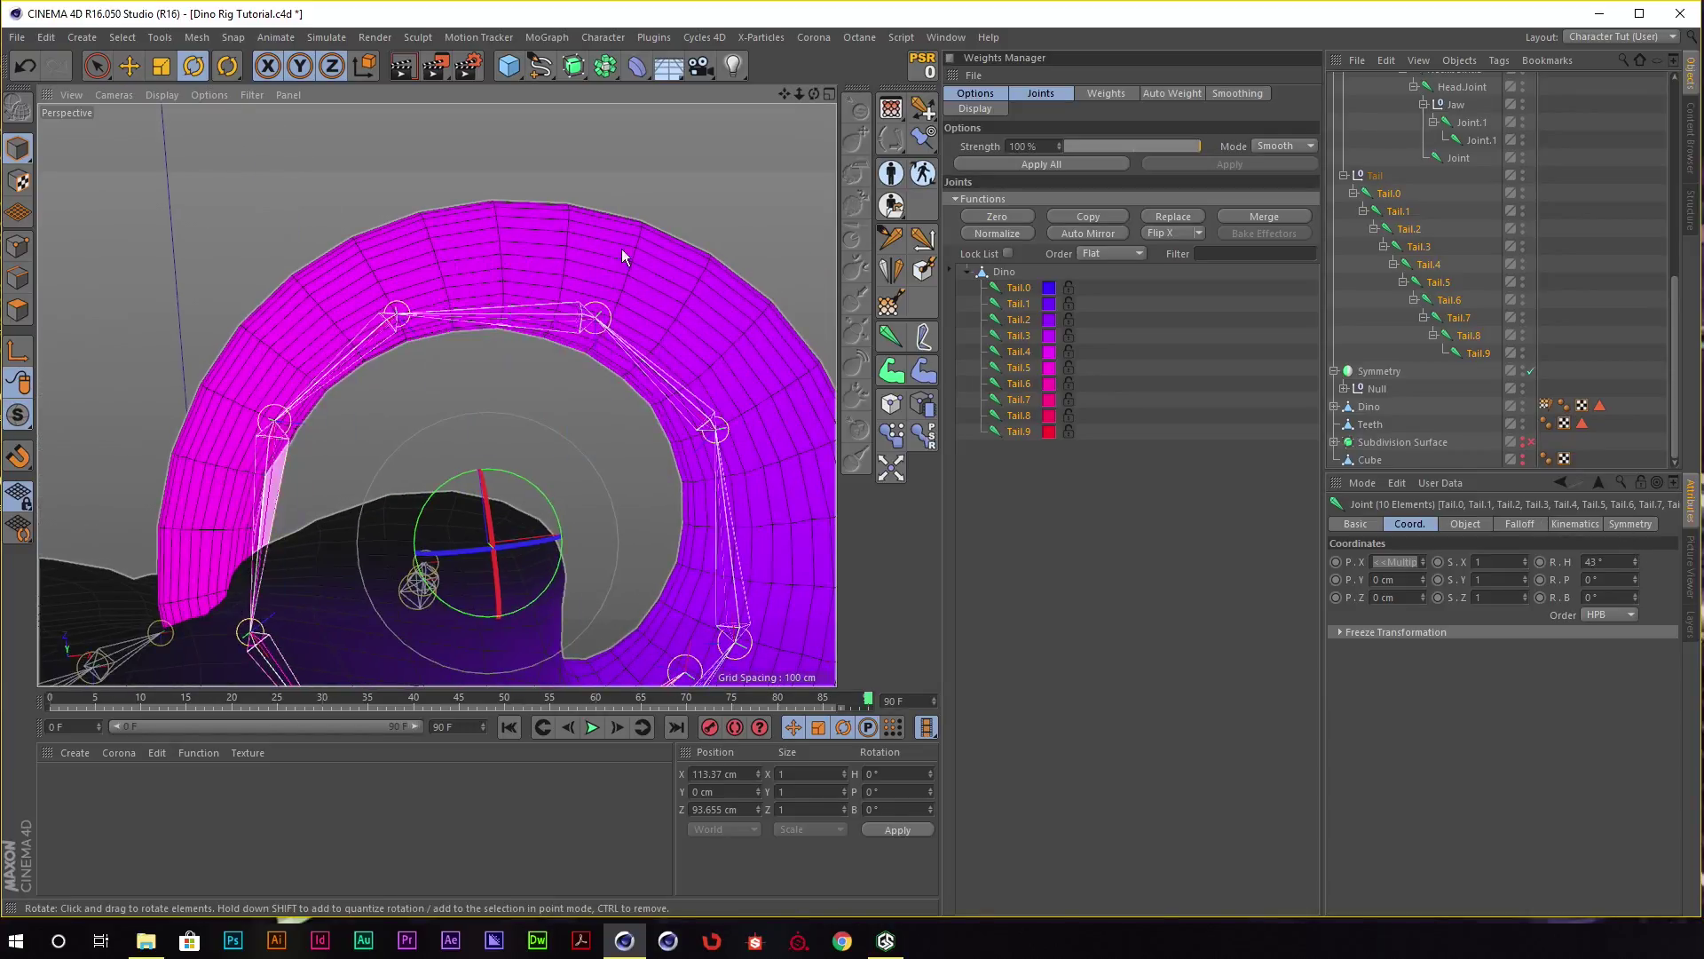
scroll(652, 339, "down", 3)
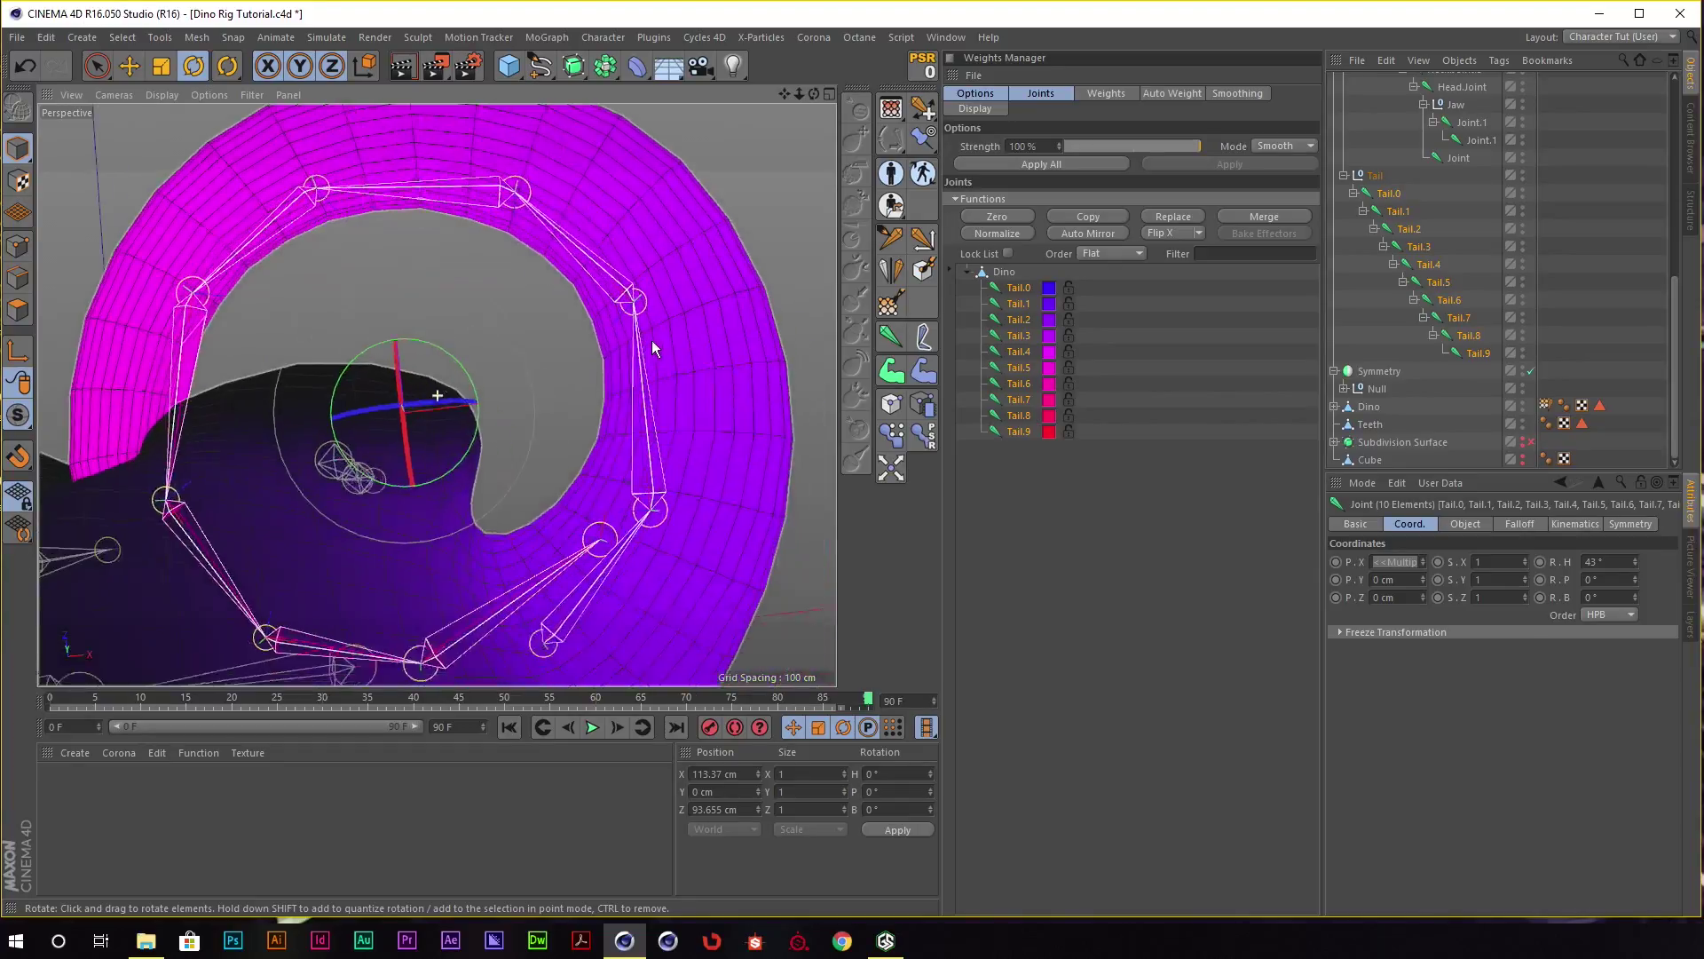
scroll(628, 391, "down", 2)
mouse_move(629, 392)
left_mouse_down("alt")
mouse_move(490, 348)
mouse_move(622, 423)
mouse_move(470, 293)
mouse_move(596, 408)
mouse_move(592, 391)
left_mouse_up("alt")
scroll(452, 350, "down", 5)
scroll(592, 391, "up", 5)
scroll(1418, 209, "up", 5)
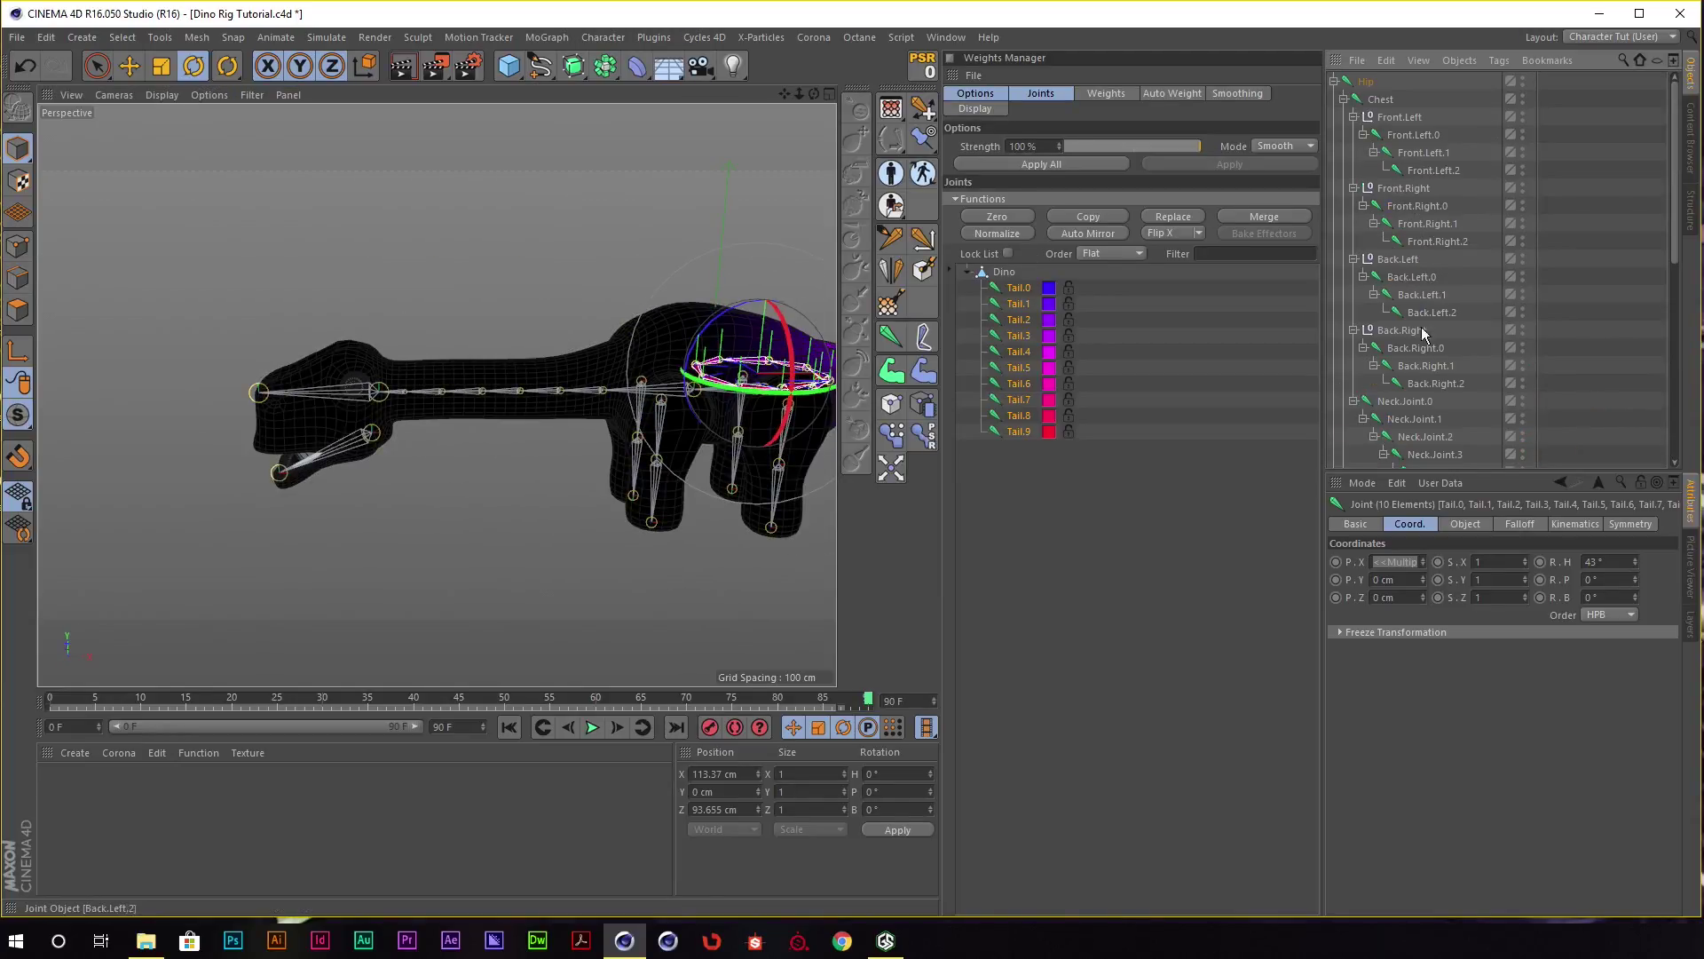
left_click(1406, 403)
scroll(1418, 407, "down", 5)
left_click(1462, 294, "shift")
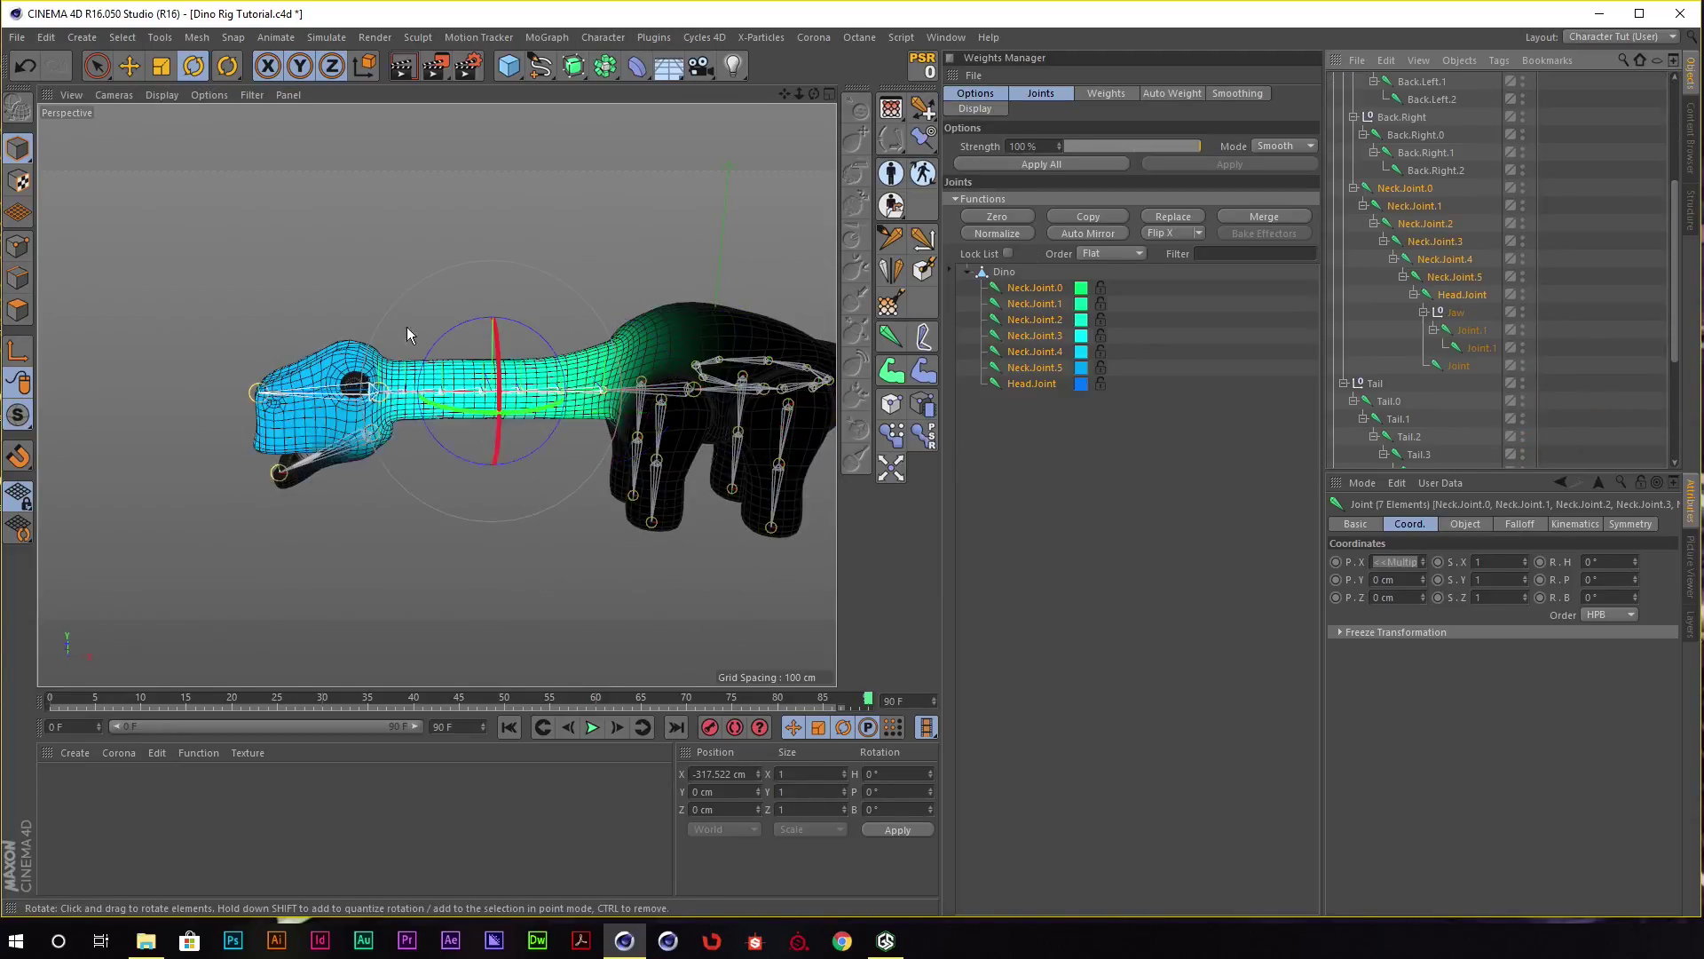
scroll(406, 327, "up", 3)
middle_click_drag(828, 353, 426, 355, "alt")
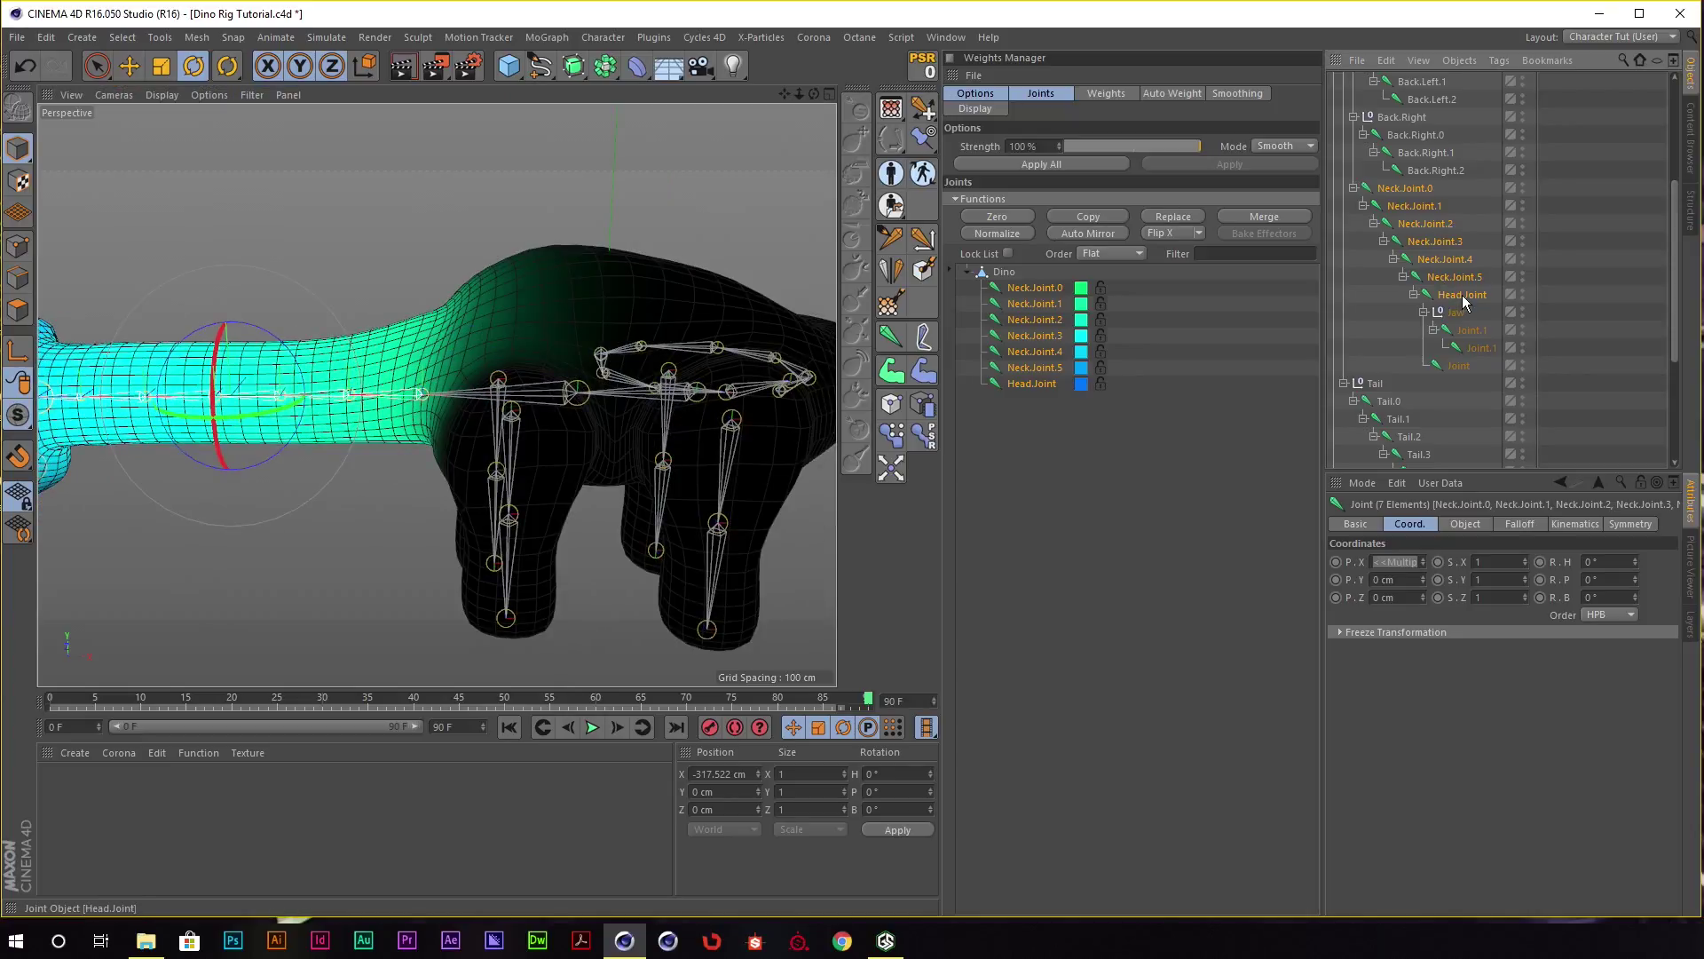
mouse_move(1638, 579)
left_mouse_down()
mouse_move(1637, 562)
mouse_move(1644, 580)
left_mouse_up()
left_click_drag(550, 400, 442, 429, "alt")
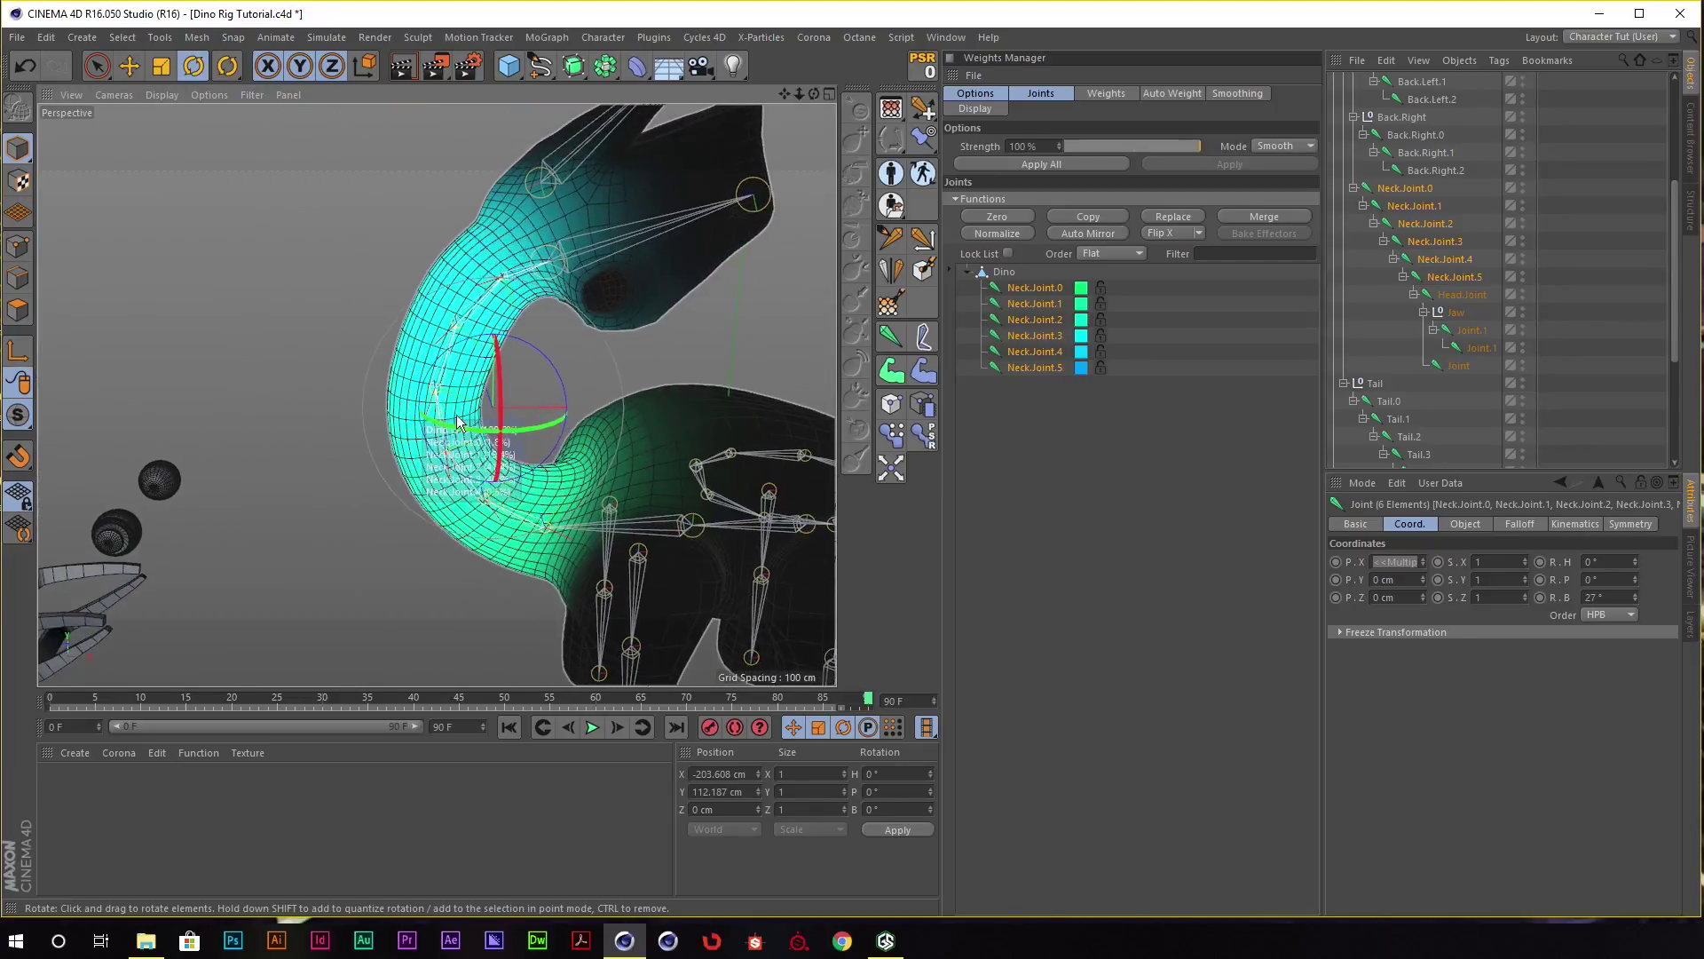
scroll(238, 449, "up", 5)
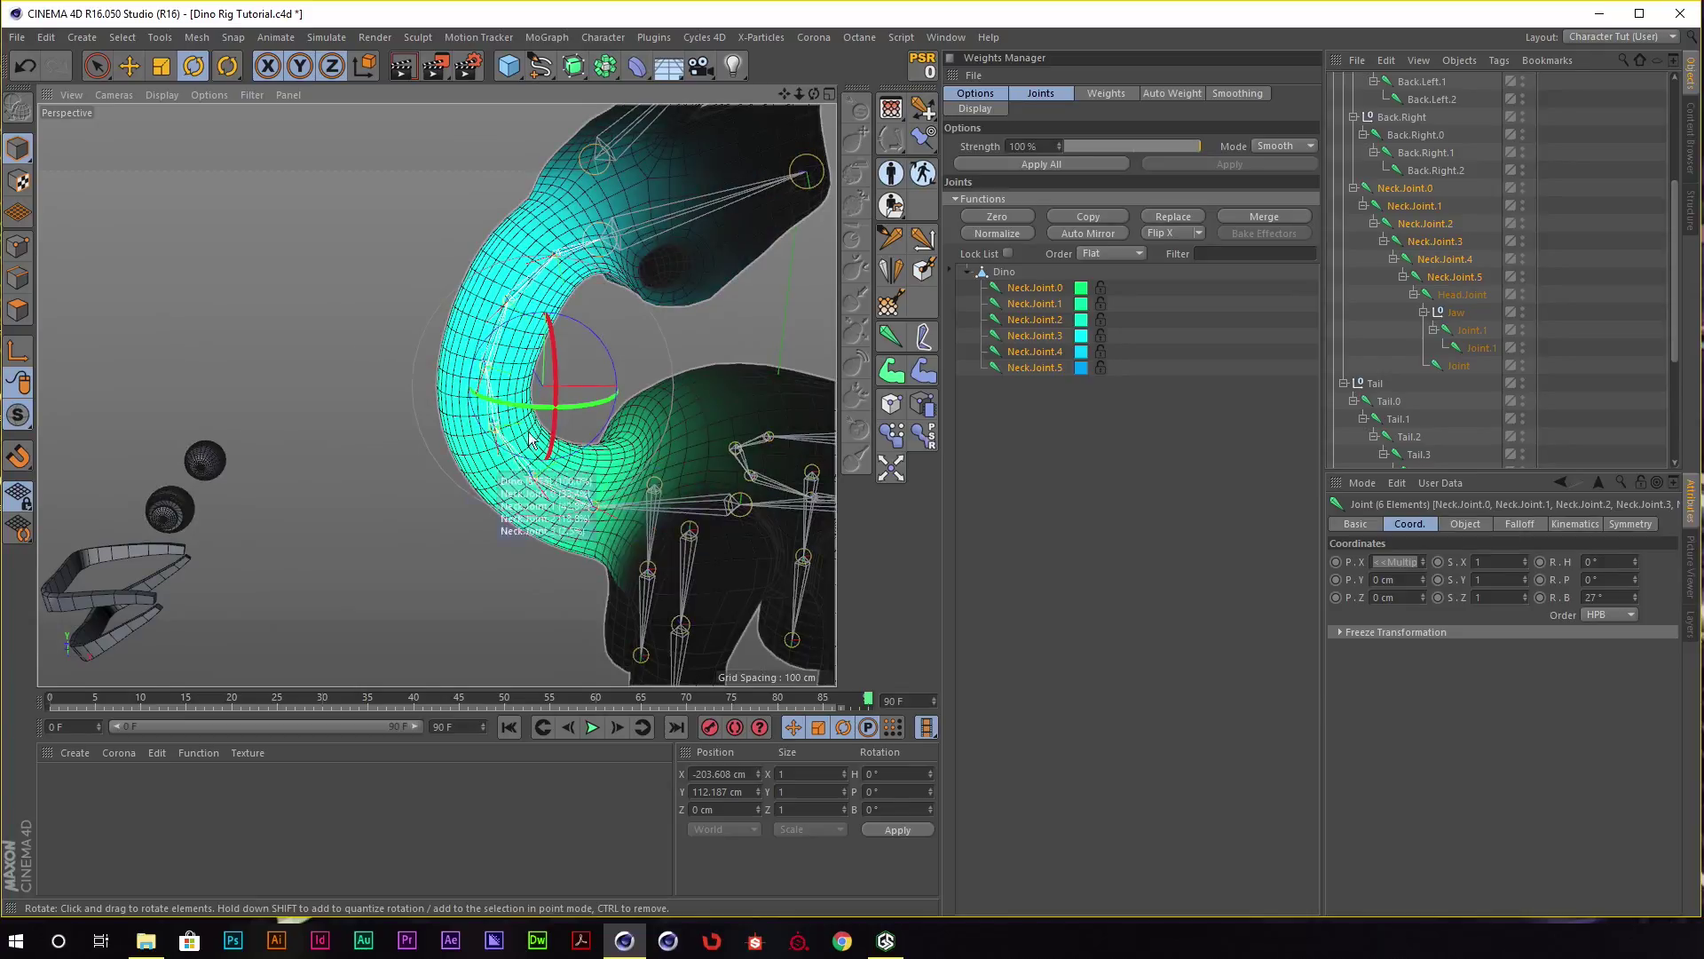
left_click_drag(456, 474, 508, 479, "alt")
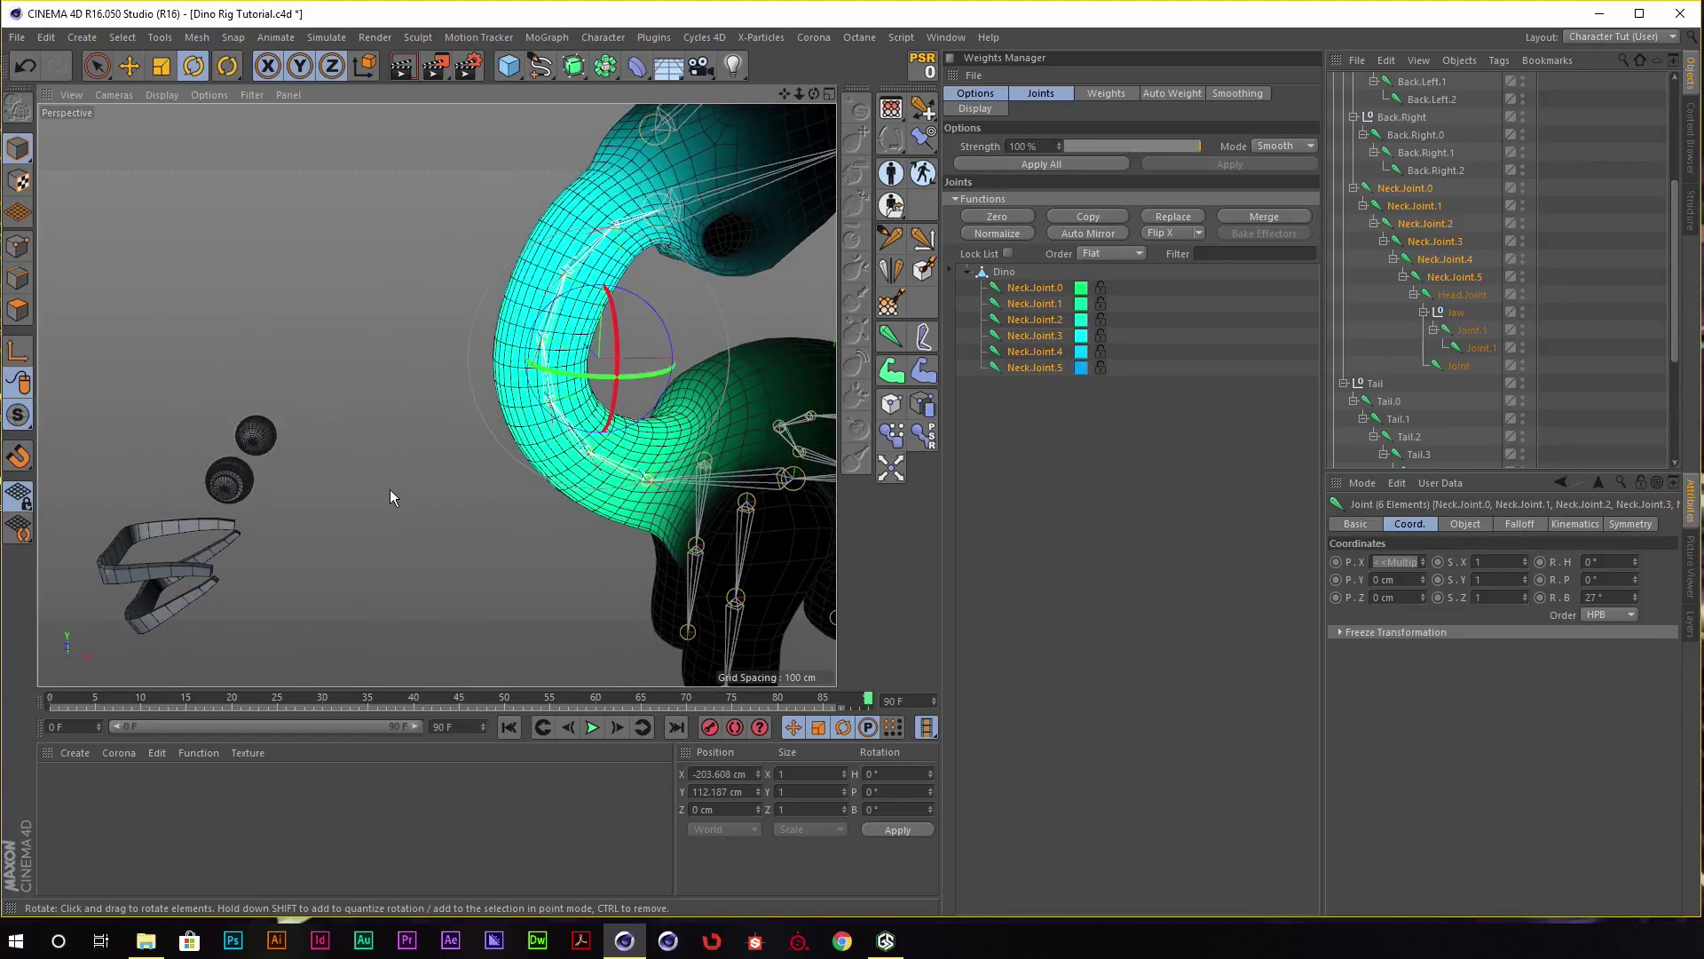
left_click_drag(391, 488, 471, 453, "alt")
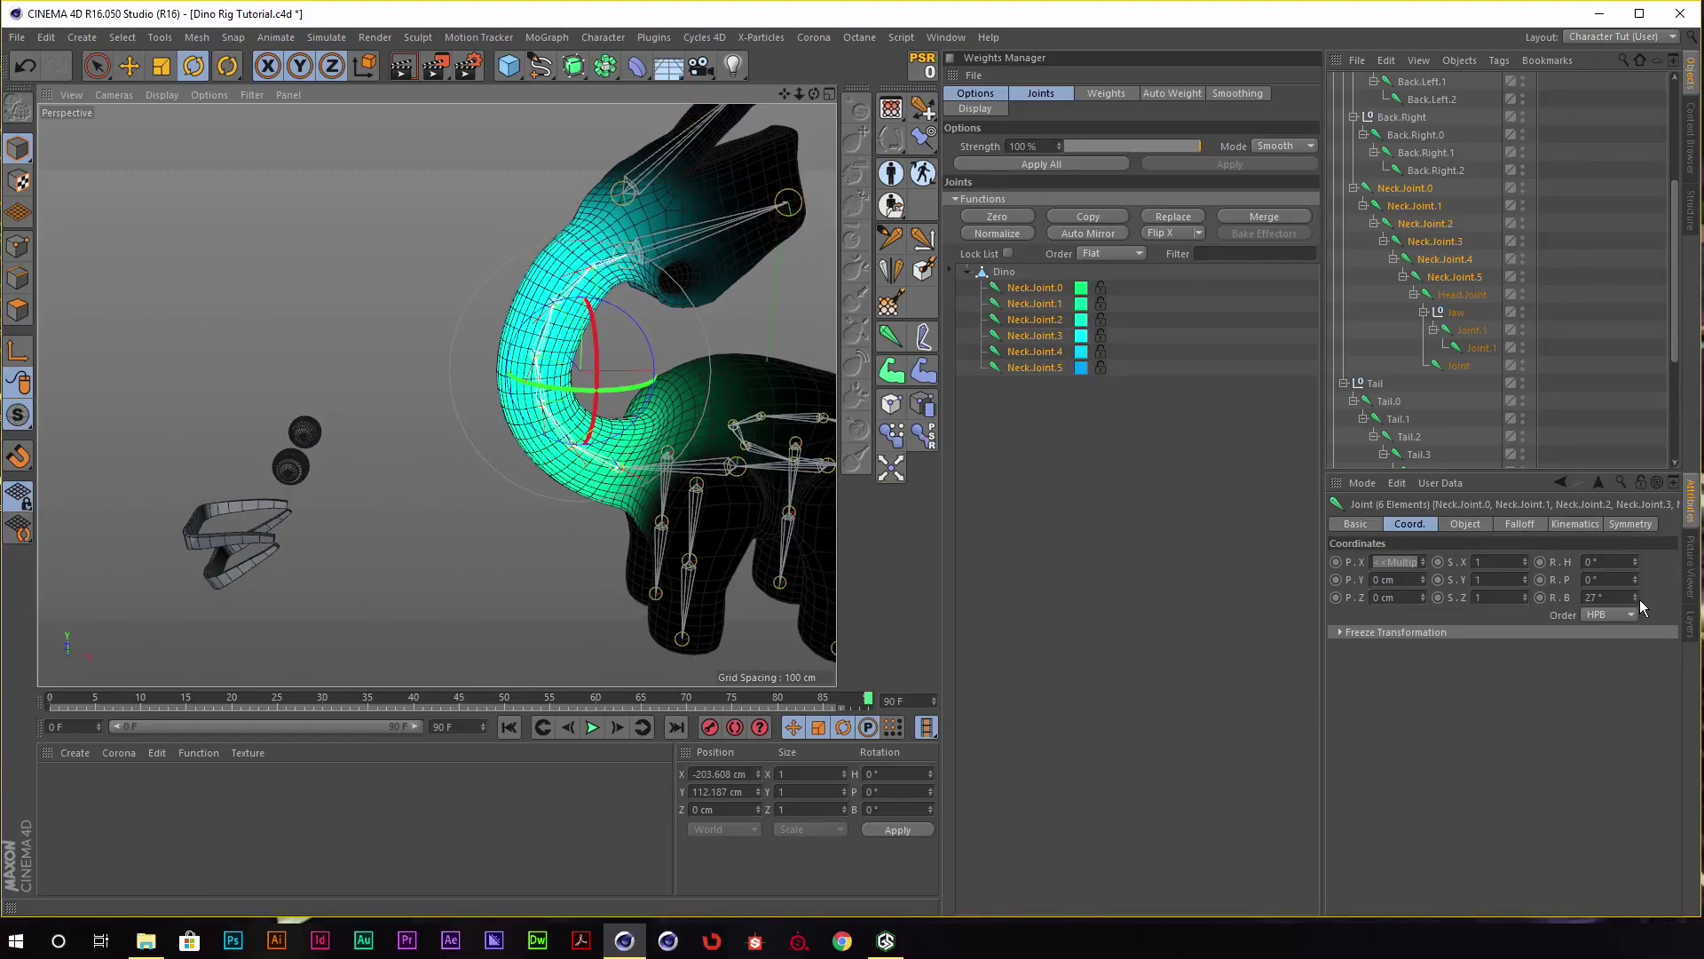
left_click(1607, 597)
type("0")
key("Return")
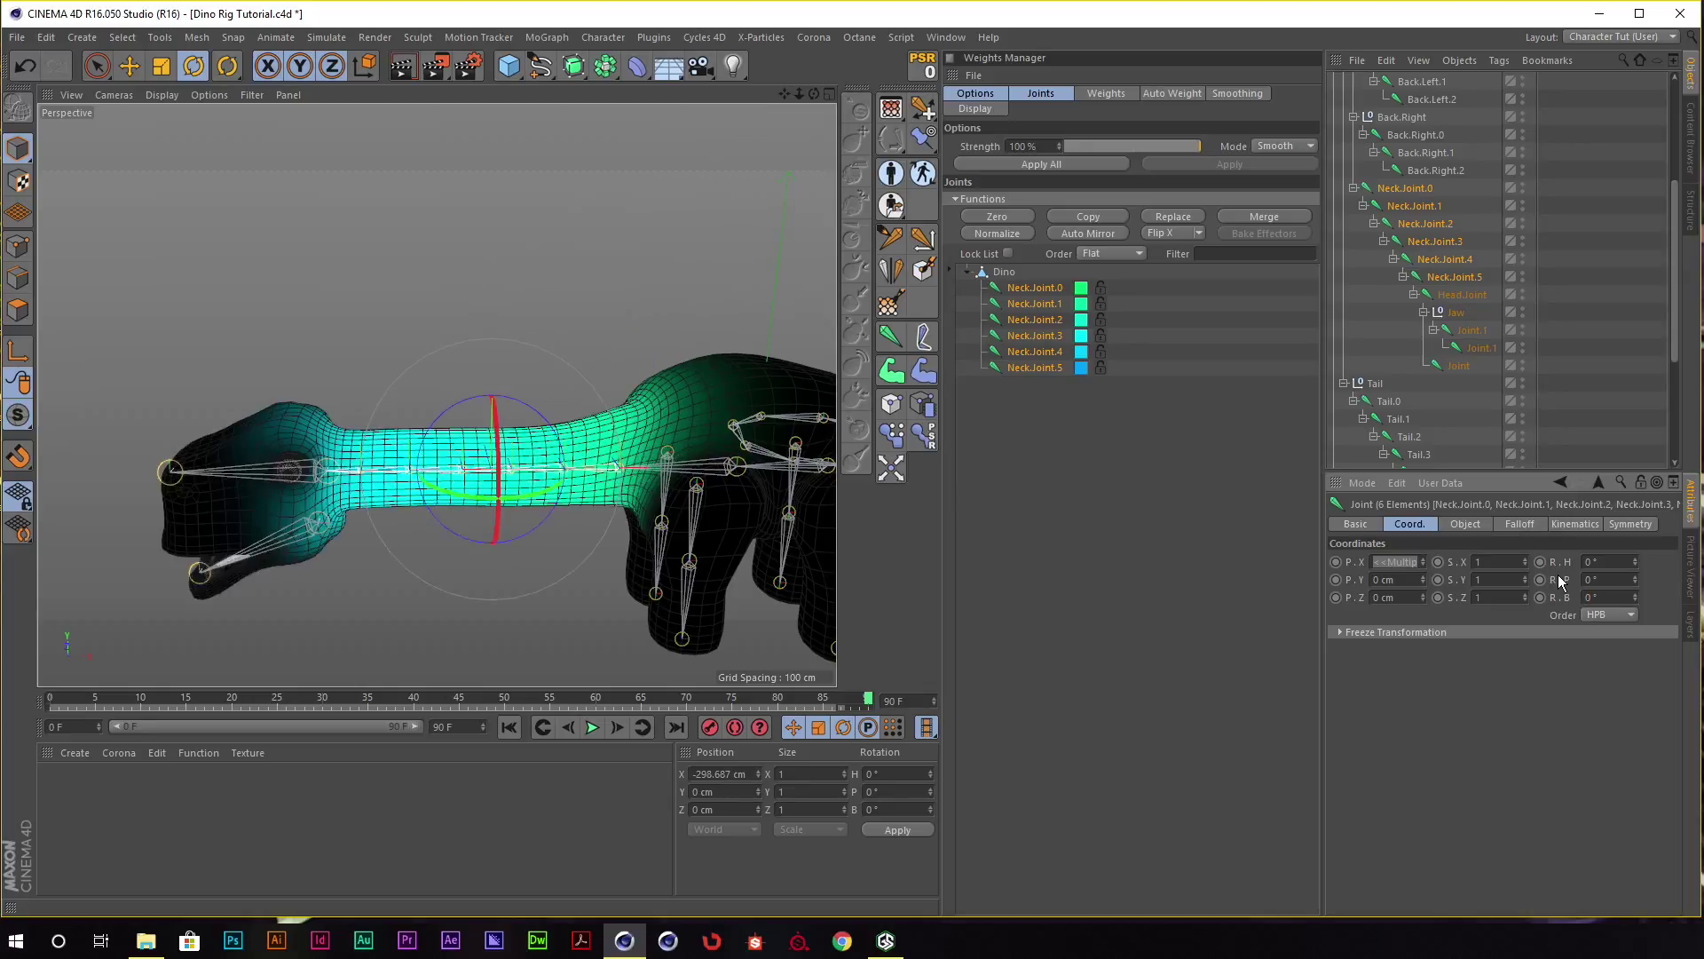
scroll(538, 424, "up", 3)
Select the Symmetry object with the Move tool active.
left_click(468, 351)
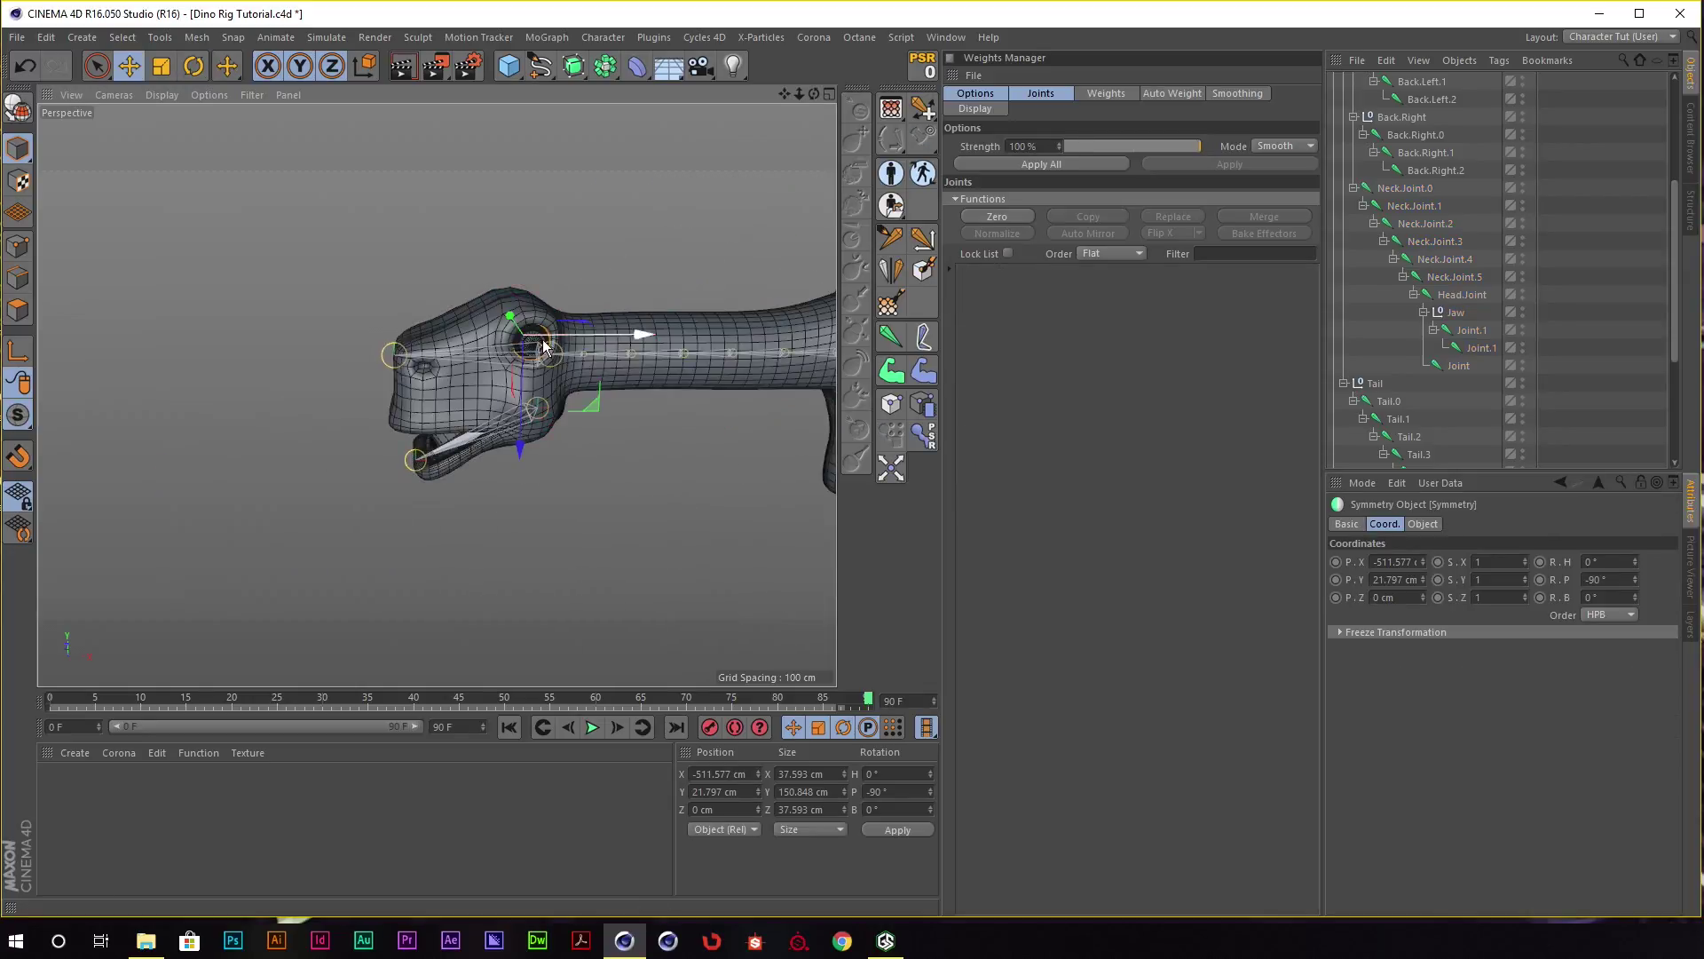
key("e")
scroll(468, 350, "up", 2)
scroll(1401, 383, "down", 5)
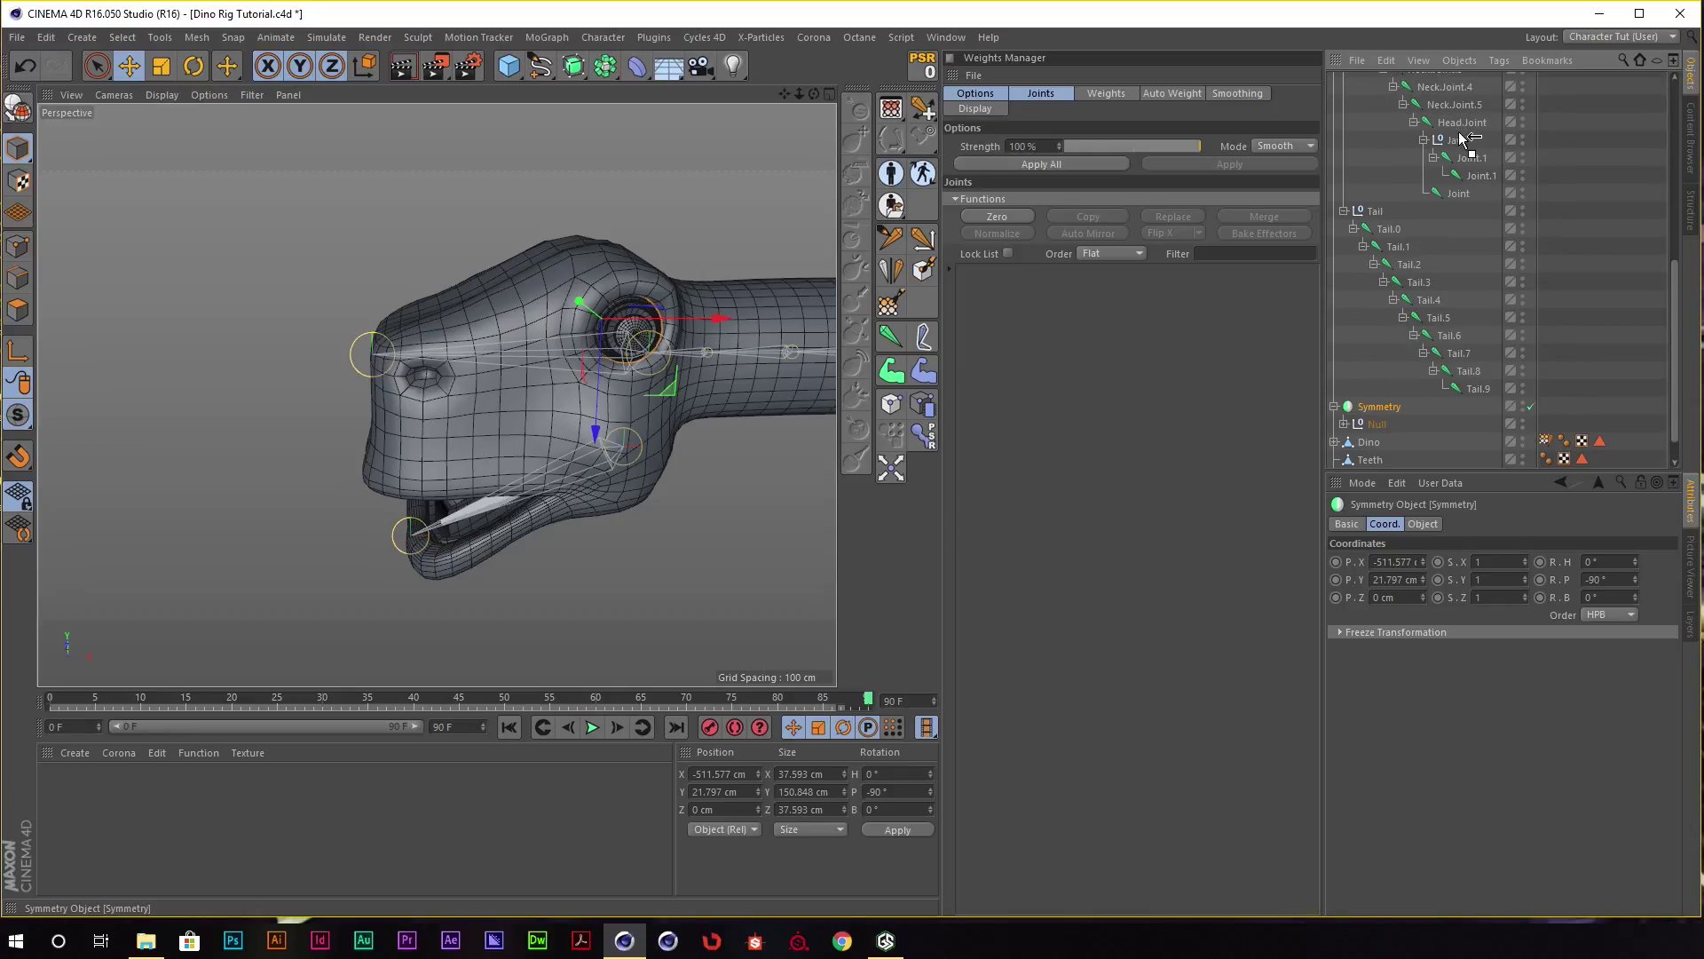
left_click_drag(577, 400, 497, 395, "alt")
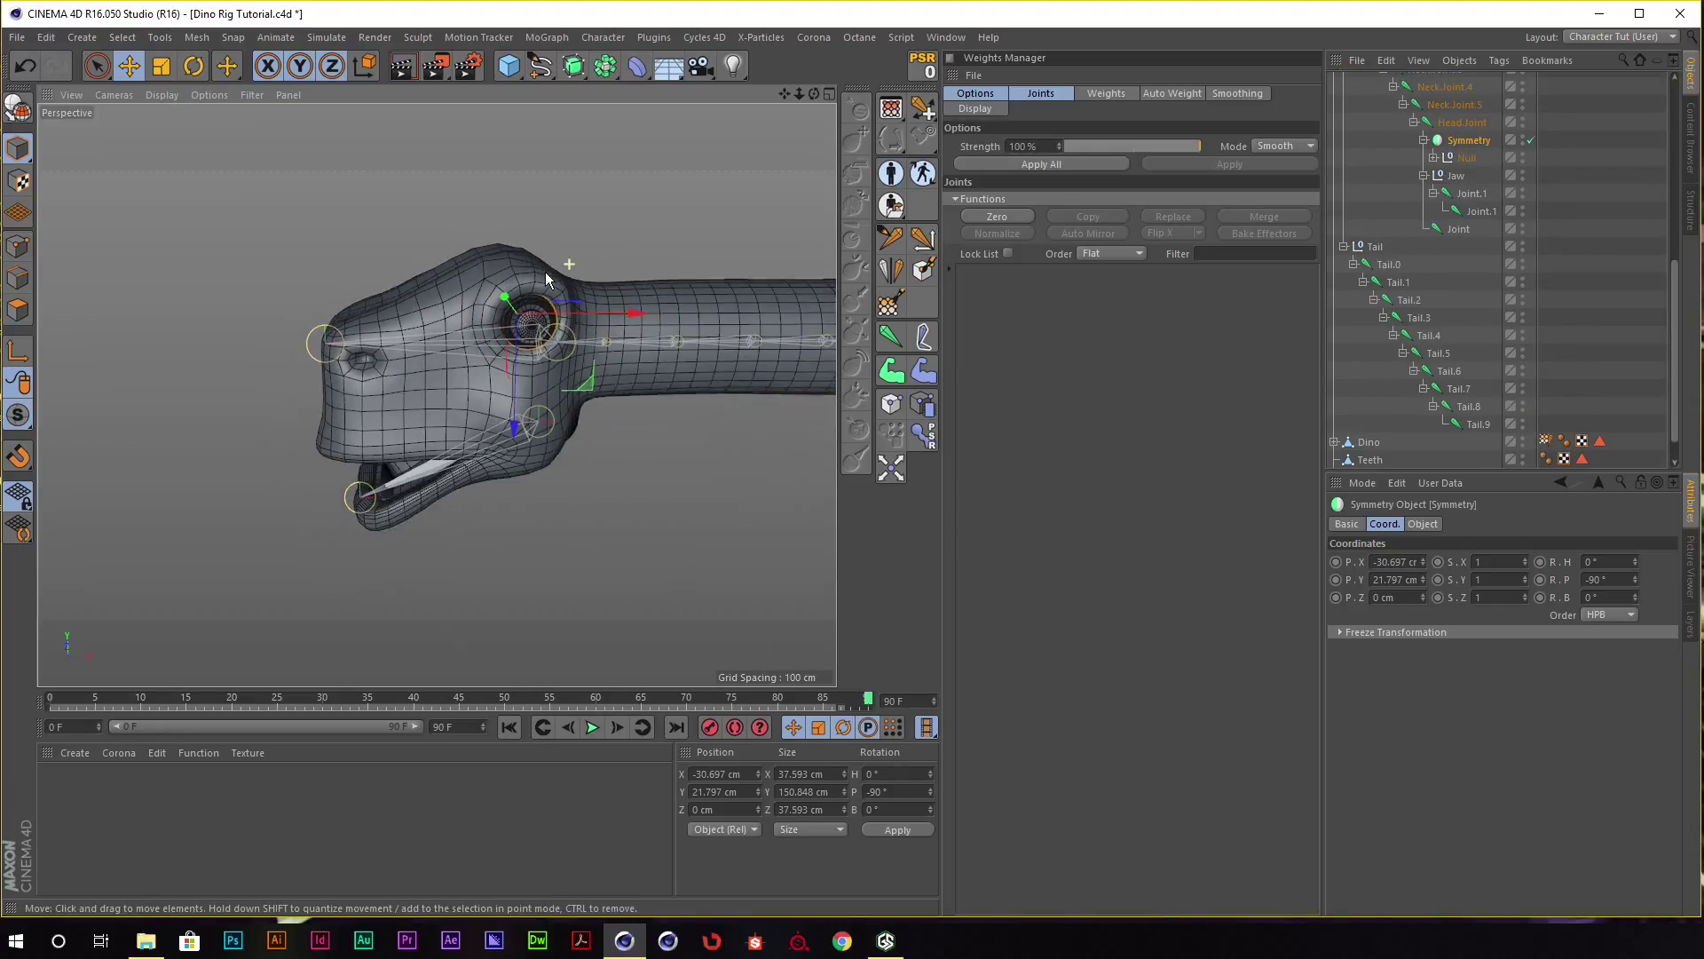
scroll(1438, 371, "down", 1)
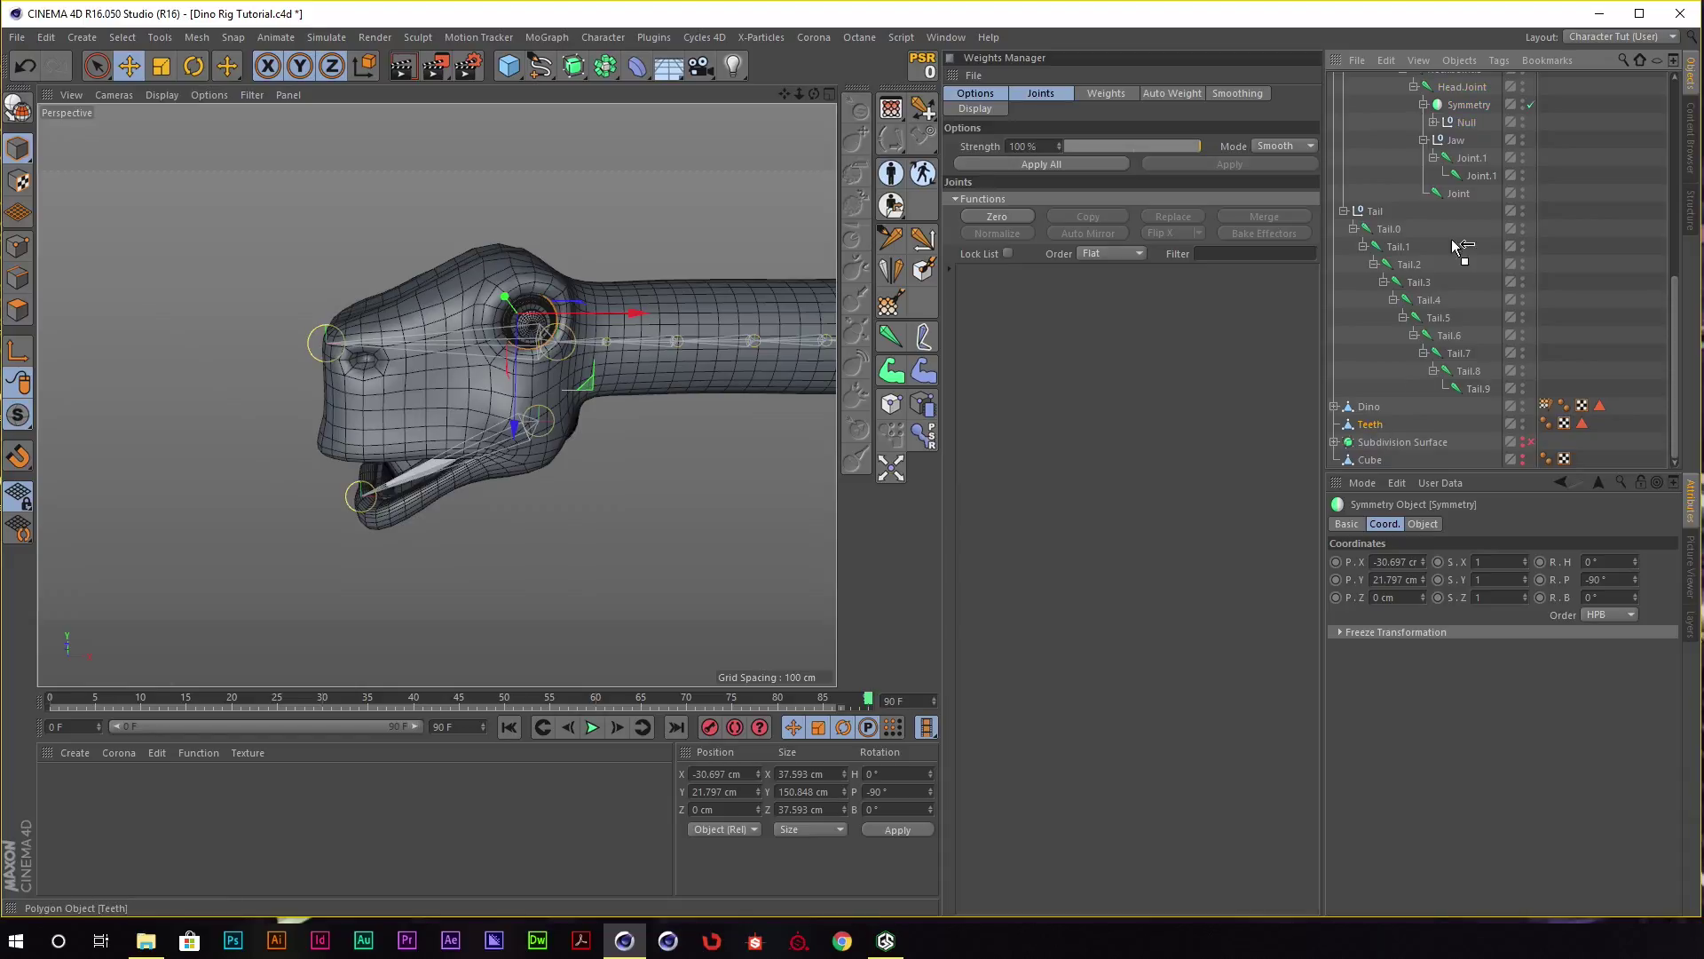
Parent Teeth under Head.Joint, then zoom in on the mouth and teeth.
left_click_drag(1467, 104, 1453, 108)
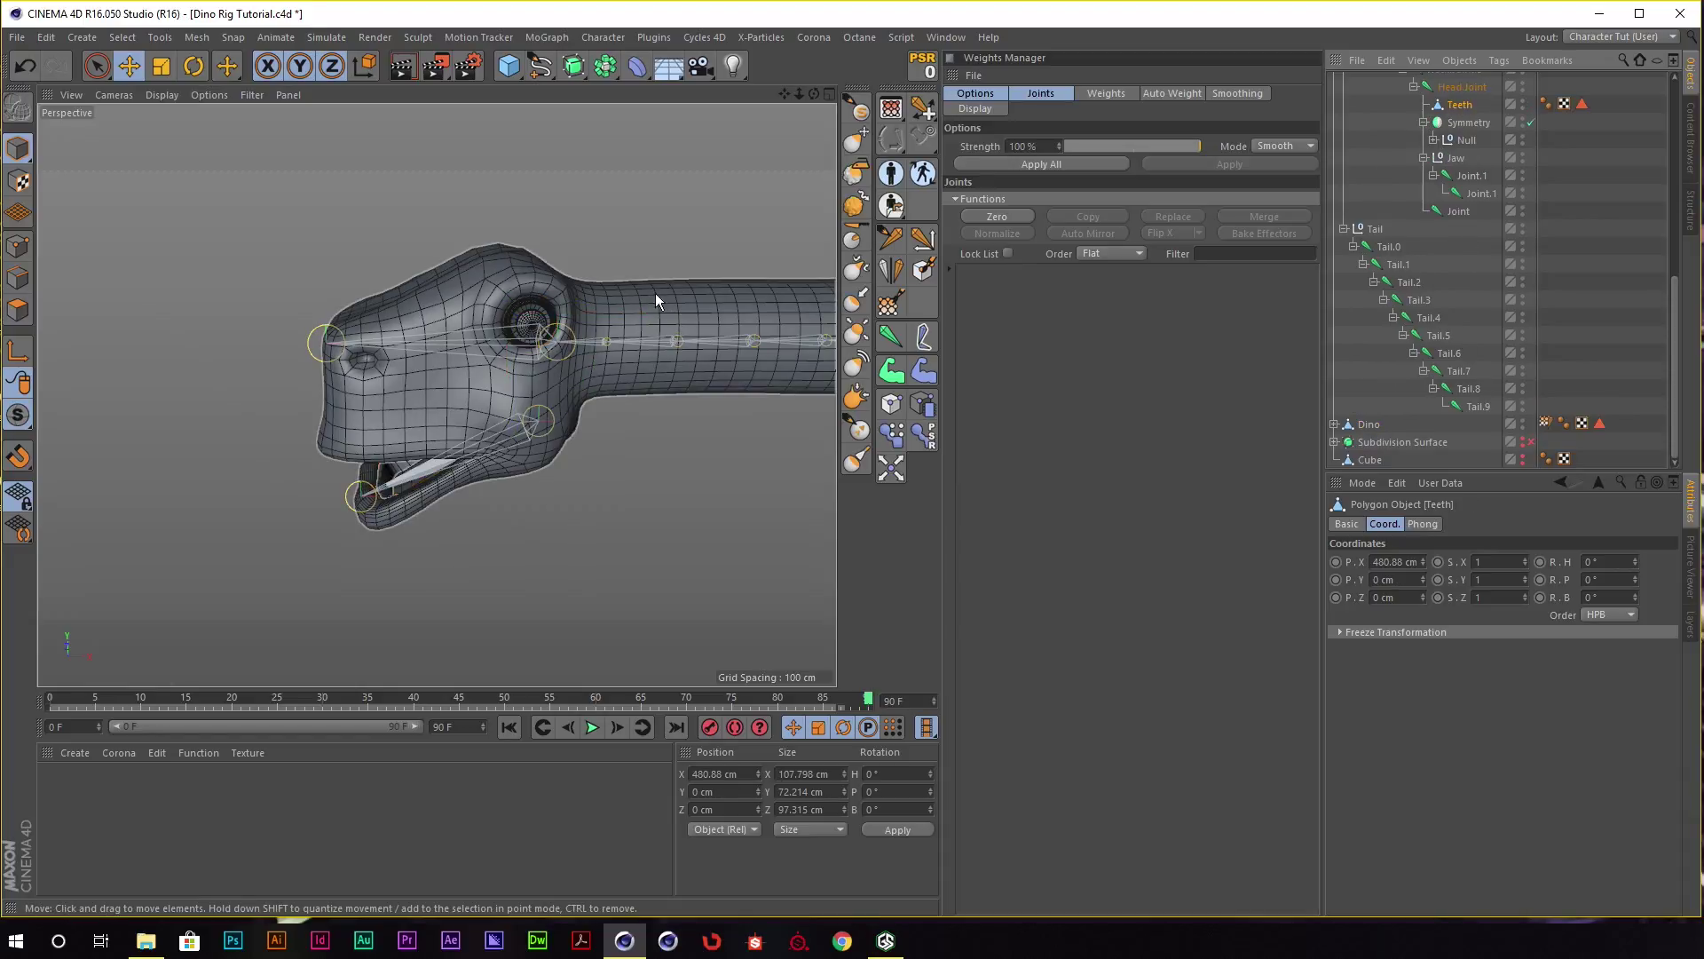
left_click_drag(417, 357, 550, 343, "alt")
scroll(409, 478, "up", 3)
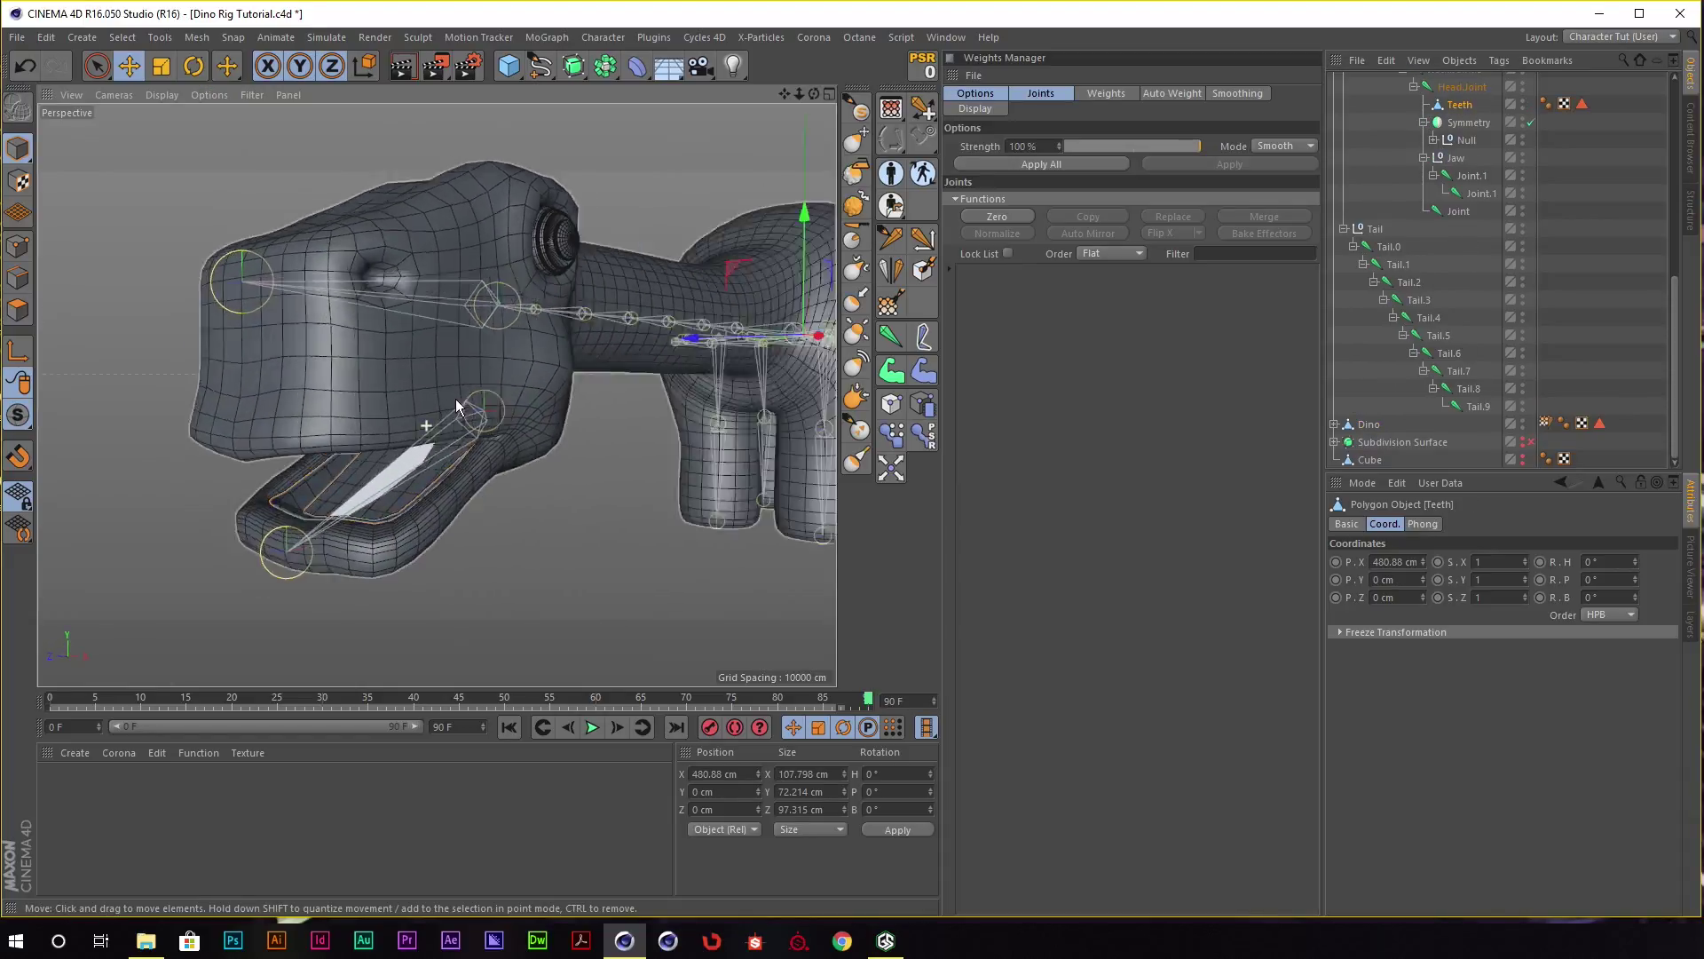
left_click_drag(457, 406, 488, 417, "alt")
scroll(494, 419, "up", 3)
scroll(413, 435, "up", 2)
scroll(386, 433, "up", 2)
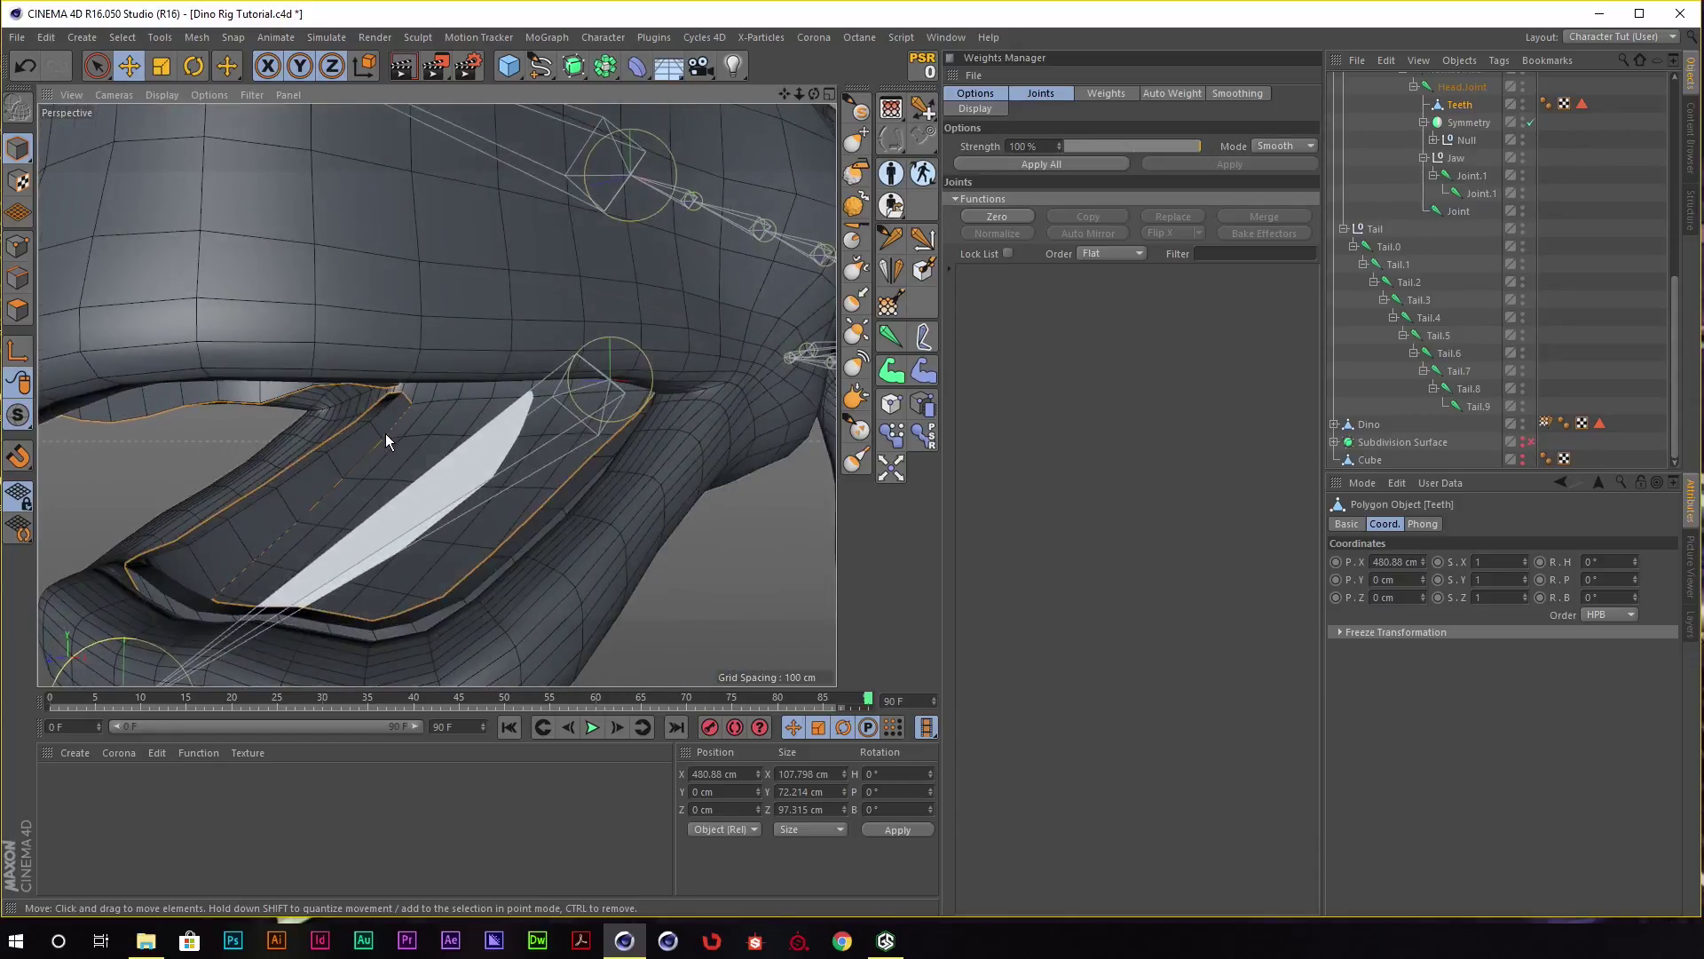
left_click_drag(385, 434, 402, 408, "alt")
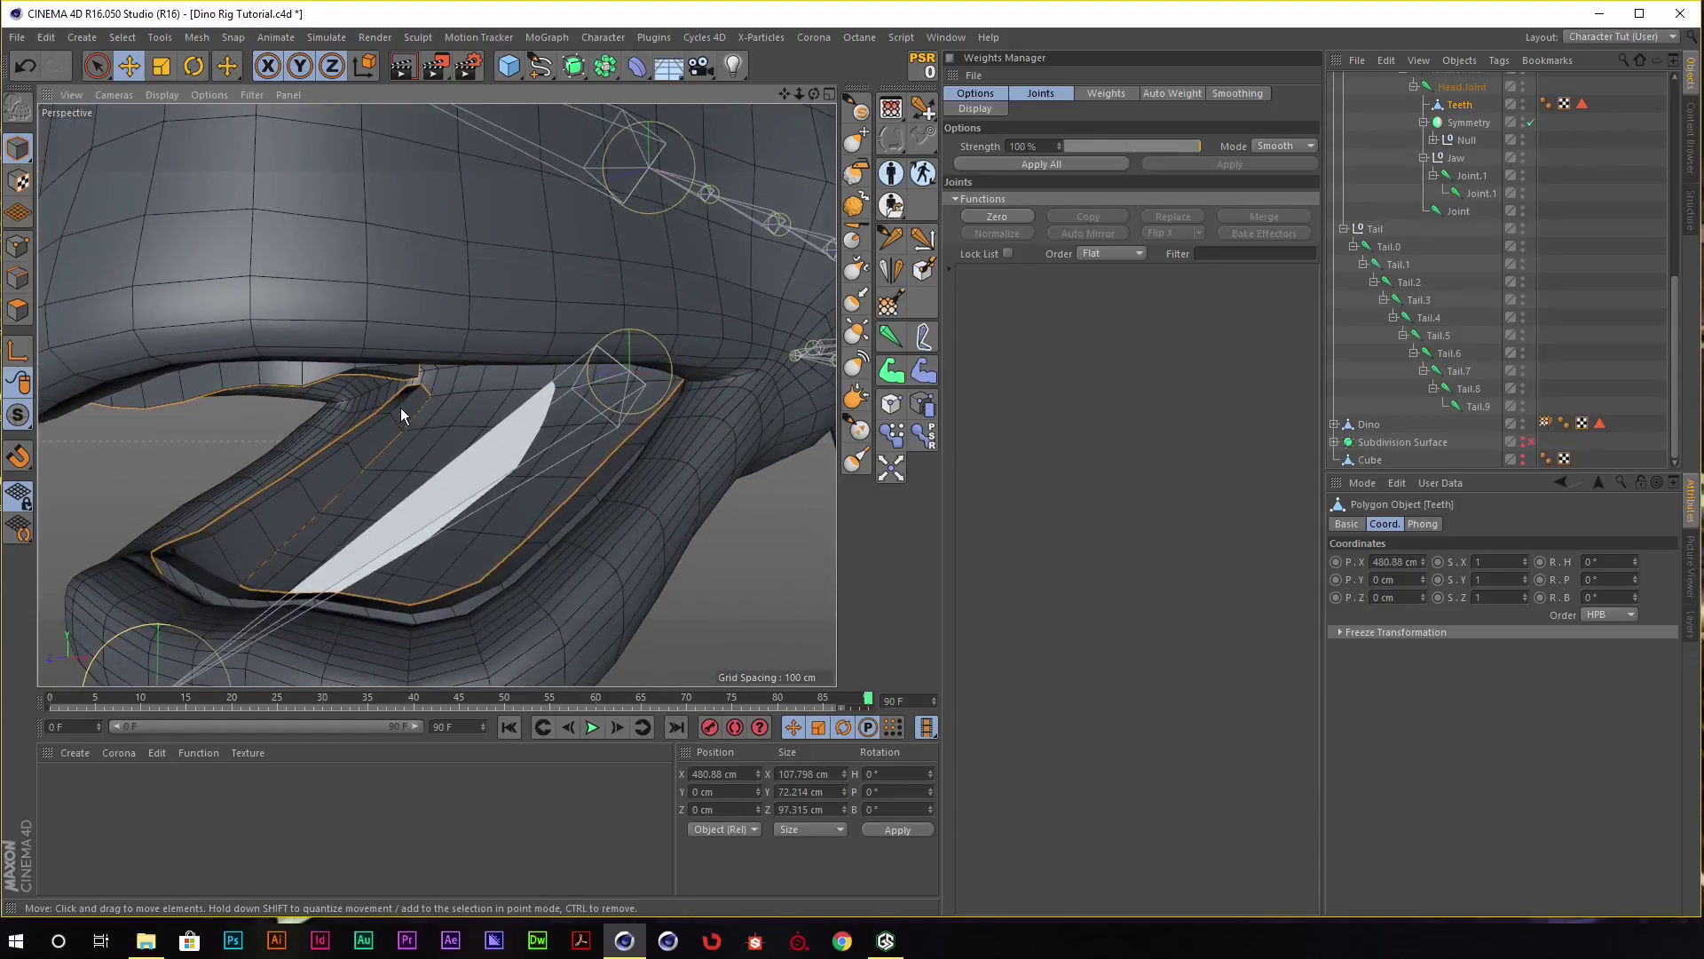
Select the lower tooth-gum polygon loop and split it into a new Teeth object.
left_click(18, 310)
left_click(326, 460)
double_click(327, 460)
left_click_drag(327, 460, 150, 4, "alt")
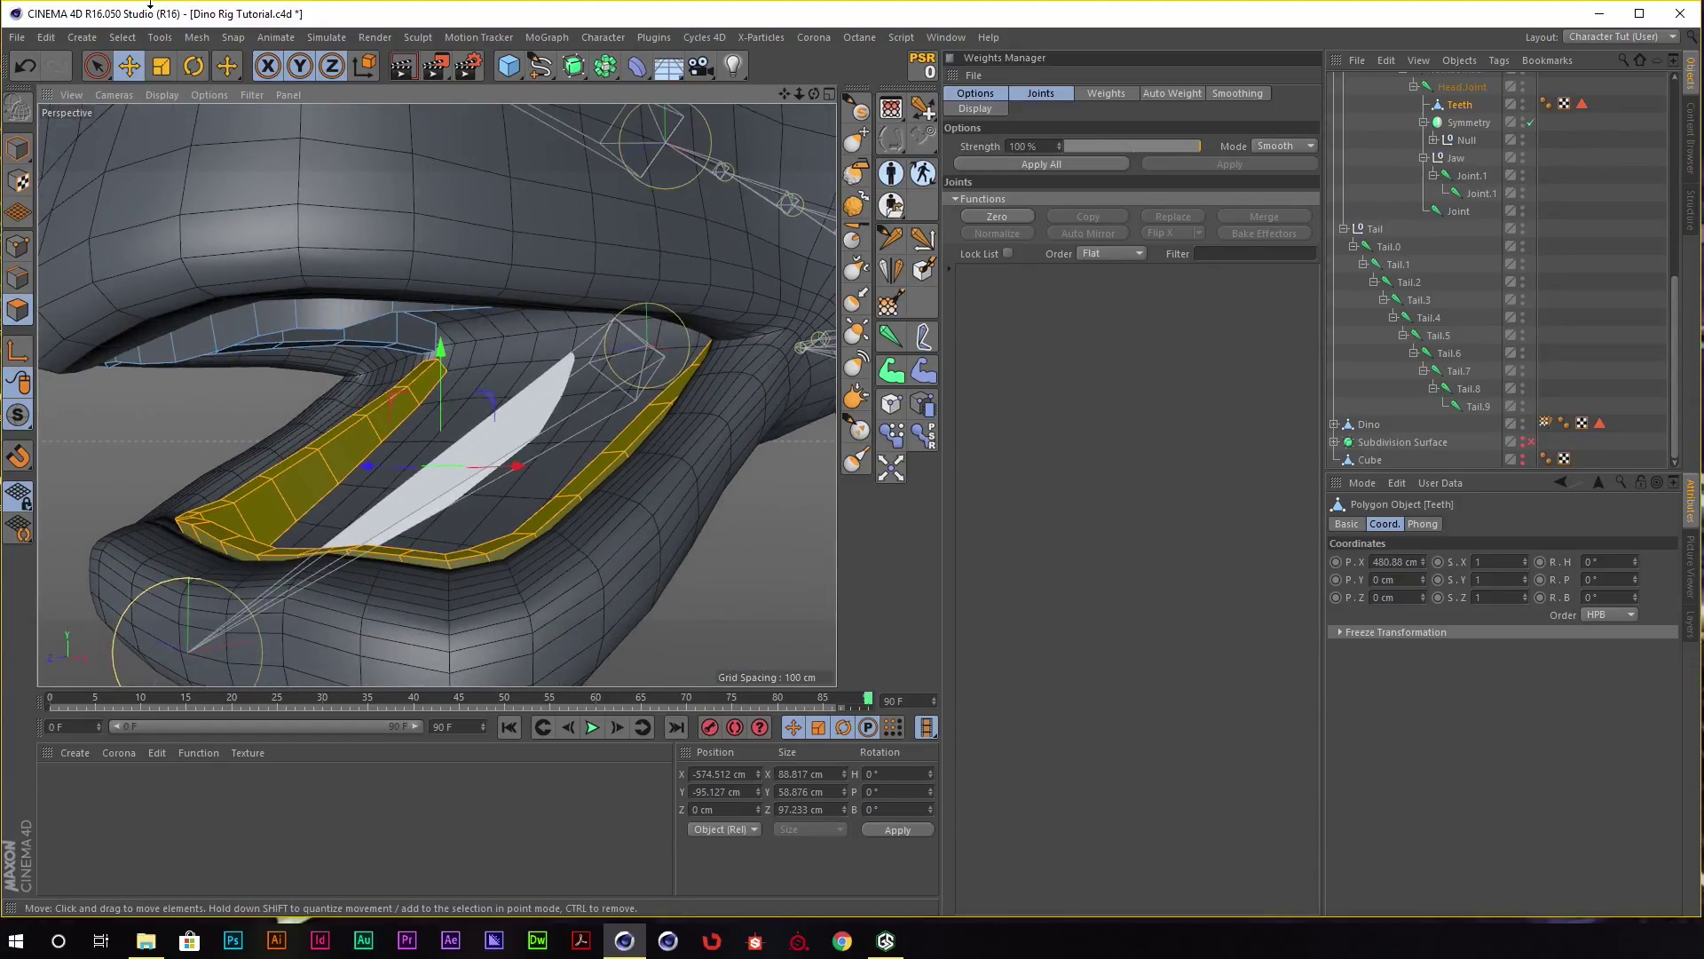
left_click(122, 37)
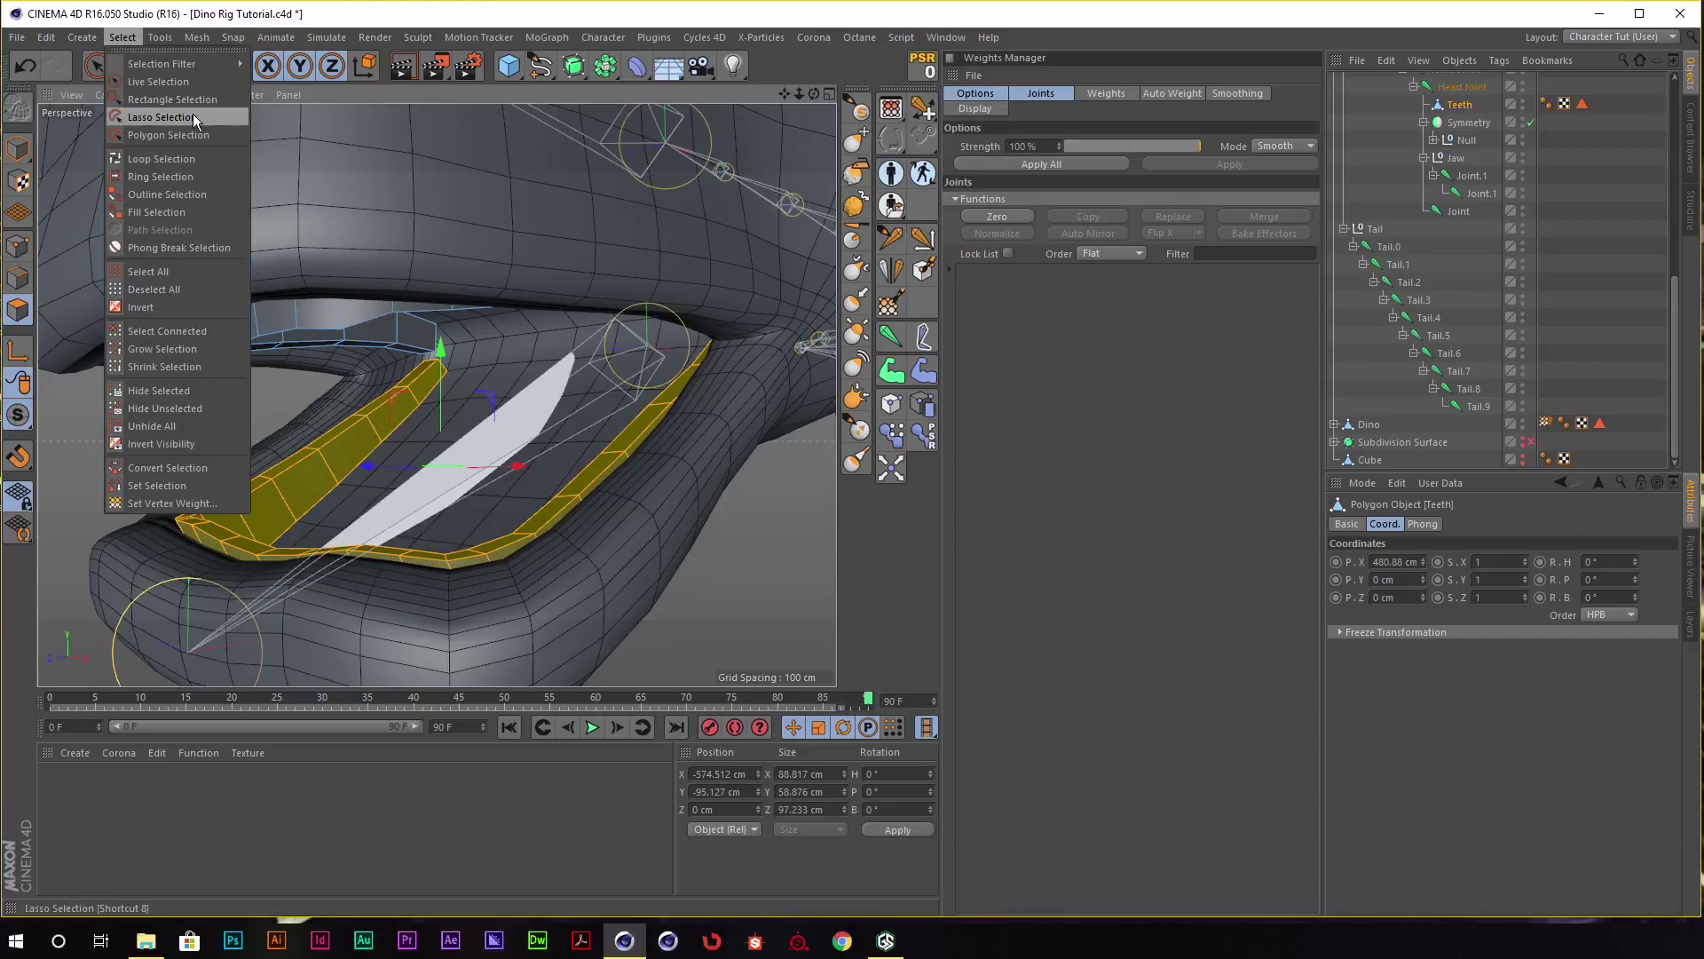
left_click(161, 37)
mouse_move(213, 82)
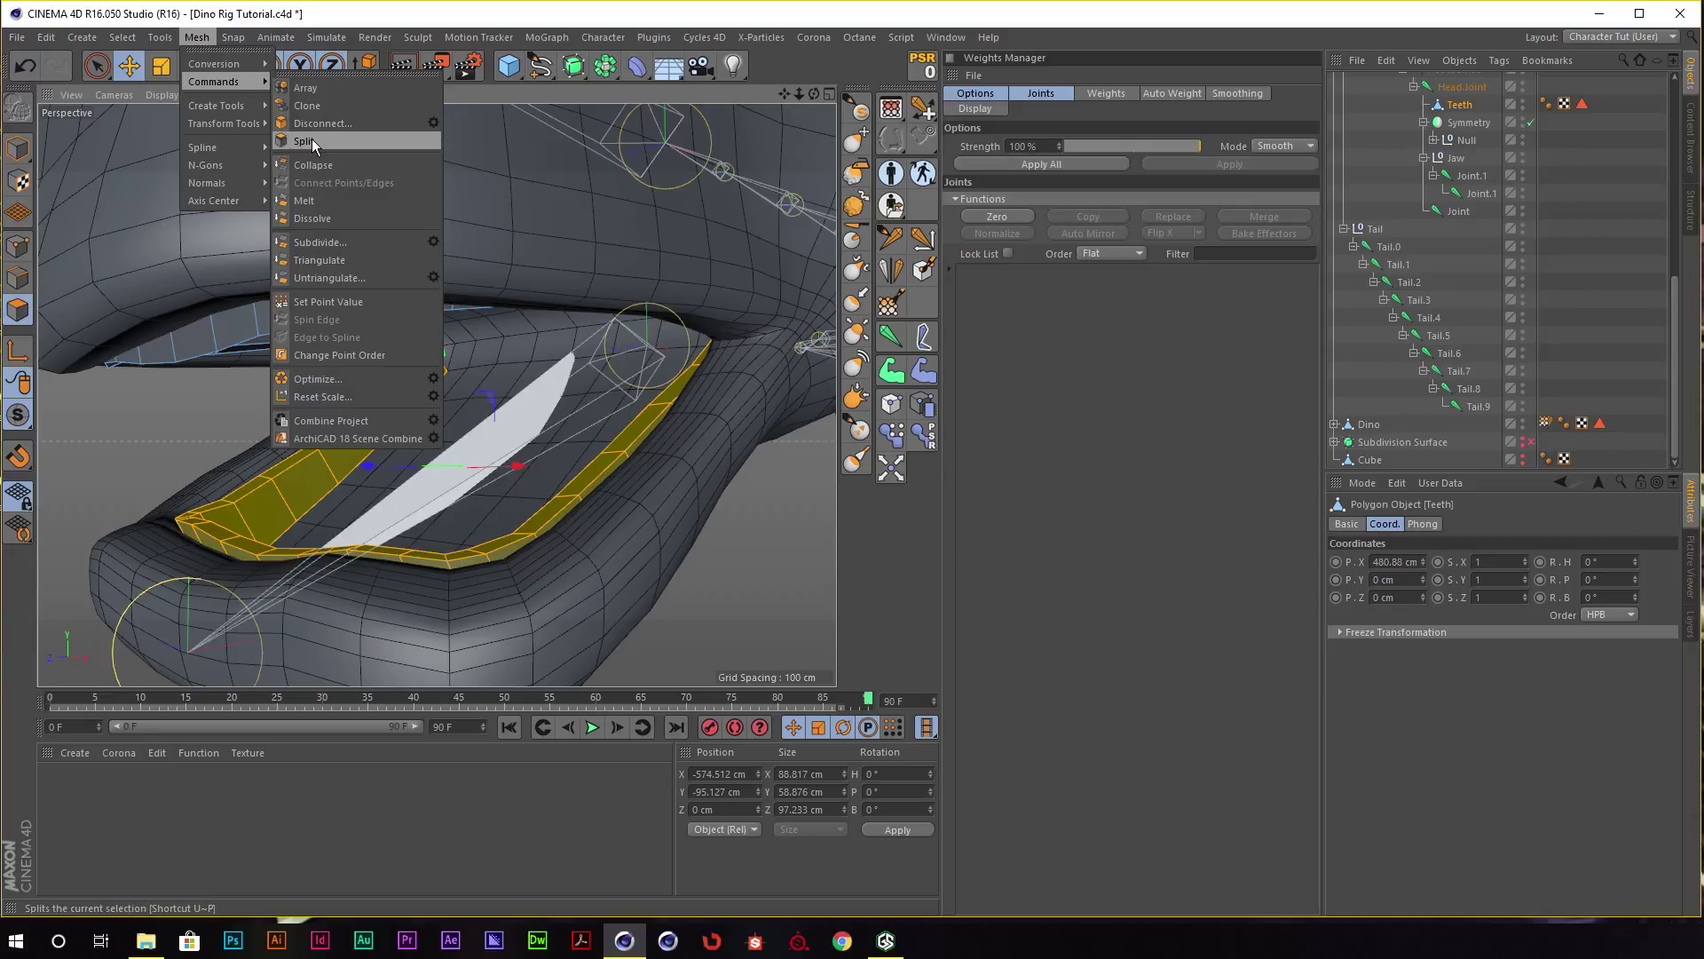
left_click(312, 139)
Hide the new Teeth object and run Optimize to clean up the head mesh's points.
left_click(364, 354)
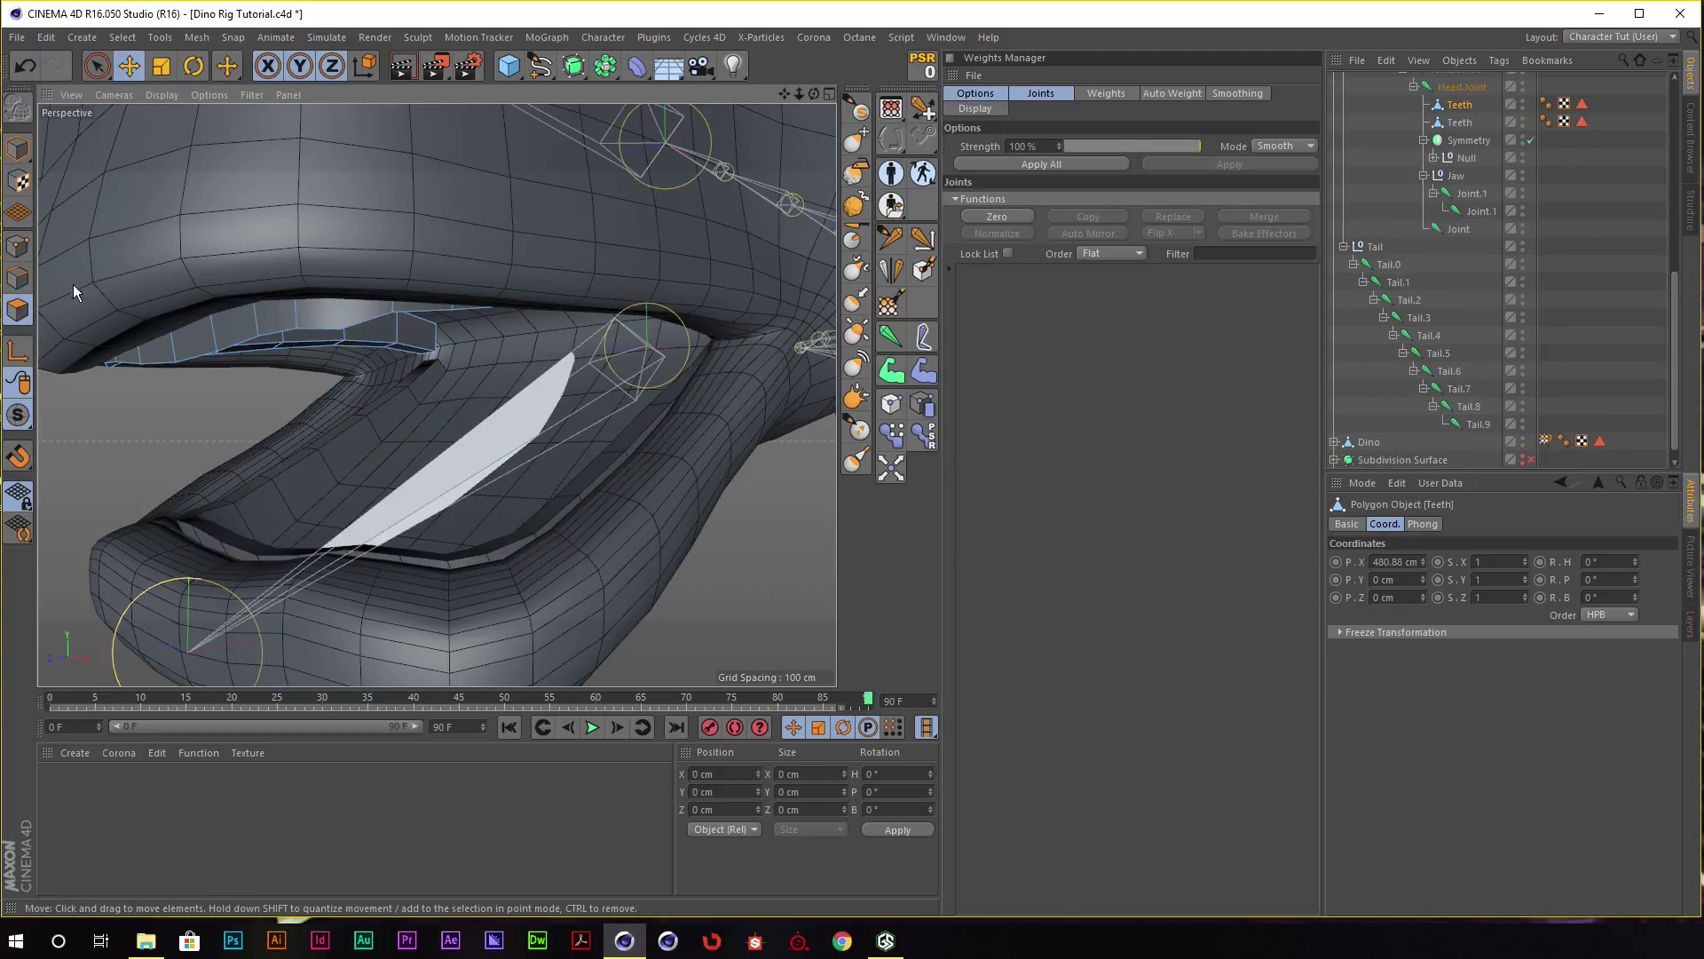
left_click(18, 246)
scroll(410, 385, "up", 3)
scroll(415, 387, "up", 1)
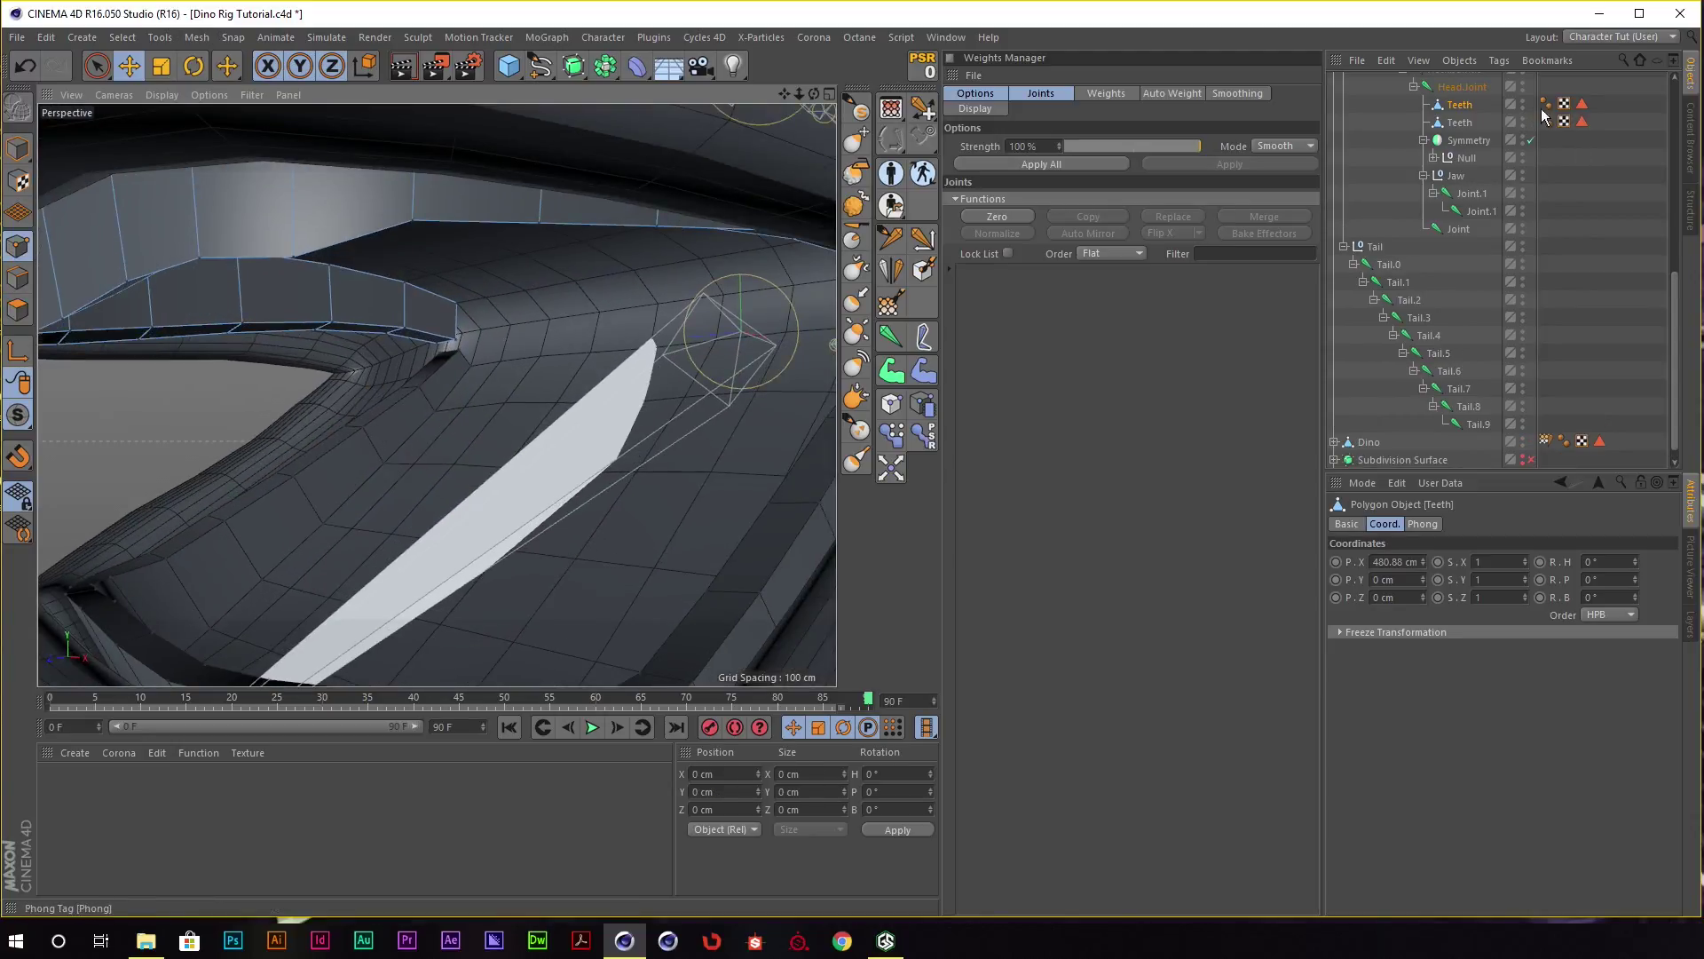
left_click(1522, 120)
mouse_move(551, 322)
left_mouse_down("alt")
mouse_move(568, 285)
mouse_move(570, 300)
mouse_move(626, 296)
mouse_move(541, 298)
mouse_move(375, 381)
left_mouse_up("alt")
scroll(542, 297, "up", 3)
left_click(541, 297)
scroll(375, 382, "down", 5)
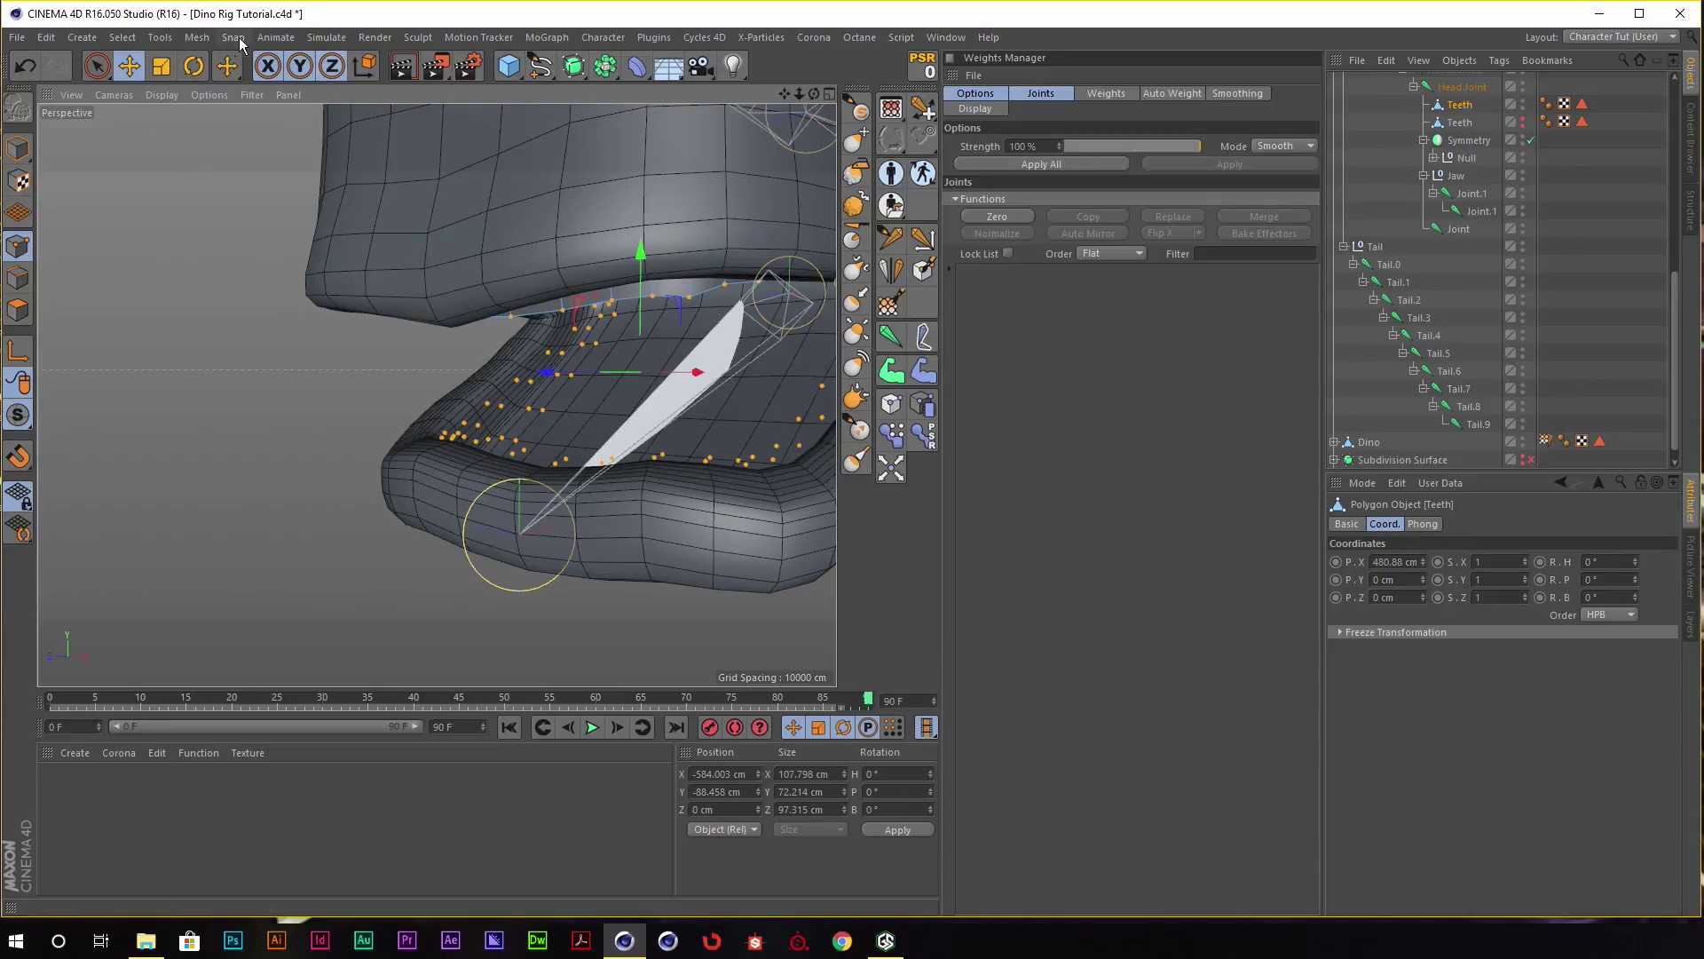
left_click(196, 37)
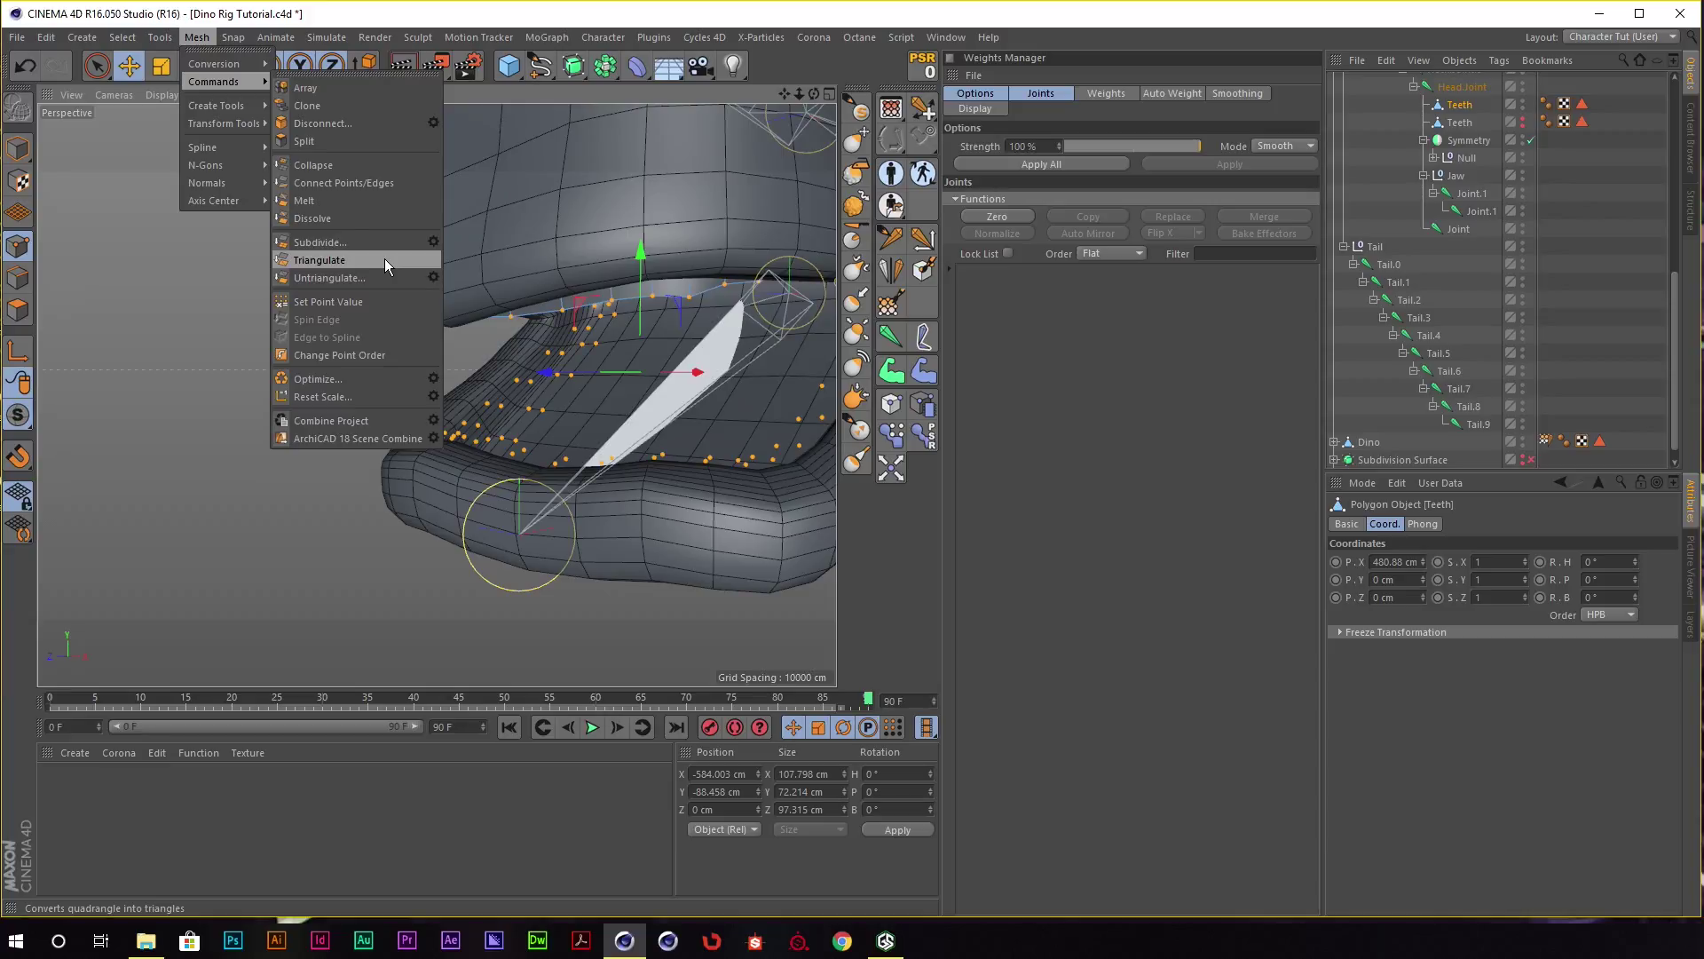
left_click(362, 380)
Return to Model mode and select the second Teeth object.
mouse_move(609, 362)
left_mouse_down("alt")
mouse_move(396, 323)
mouse_move(410, 330)
left_mouse_up("alt")
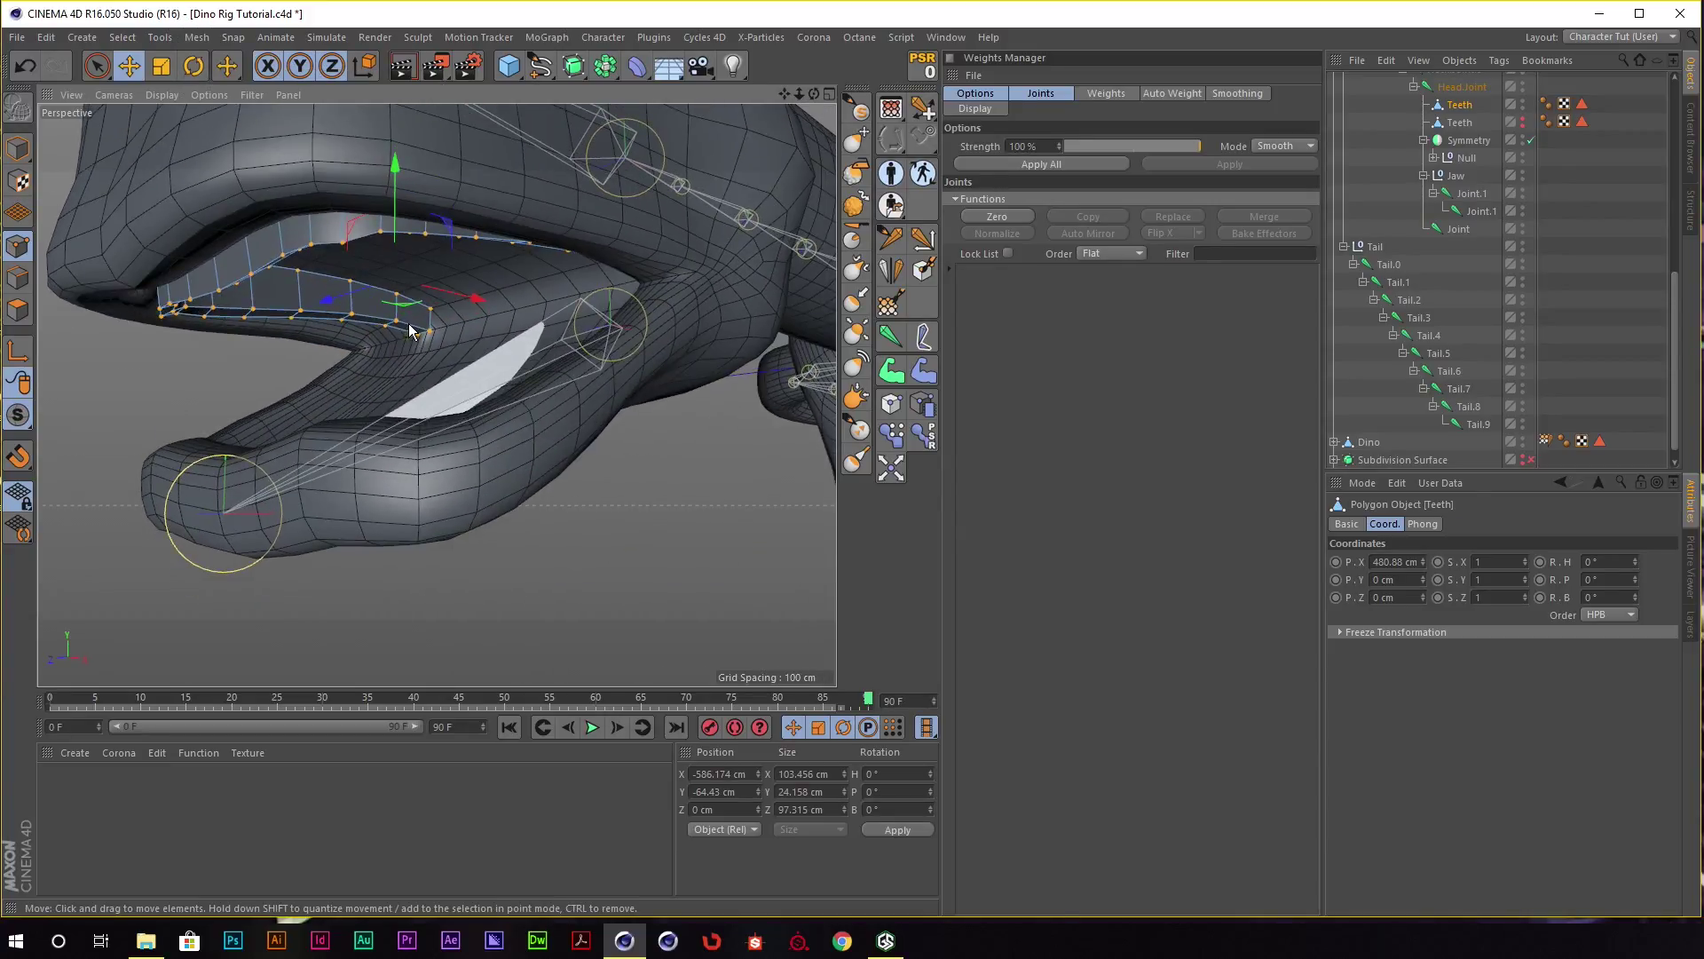
left_click(22, 149)
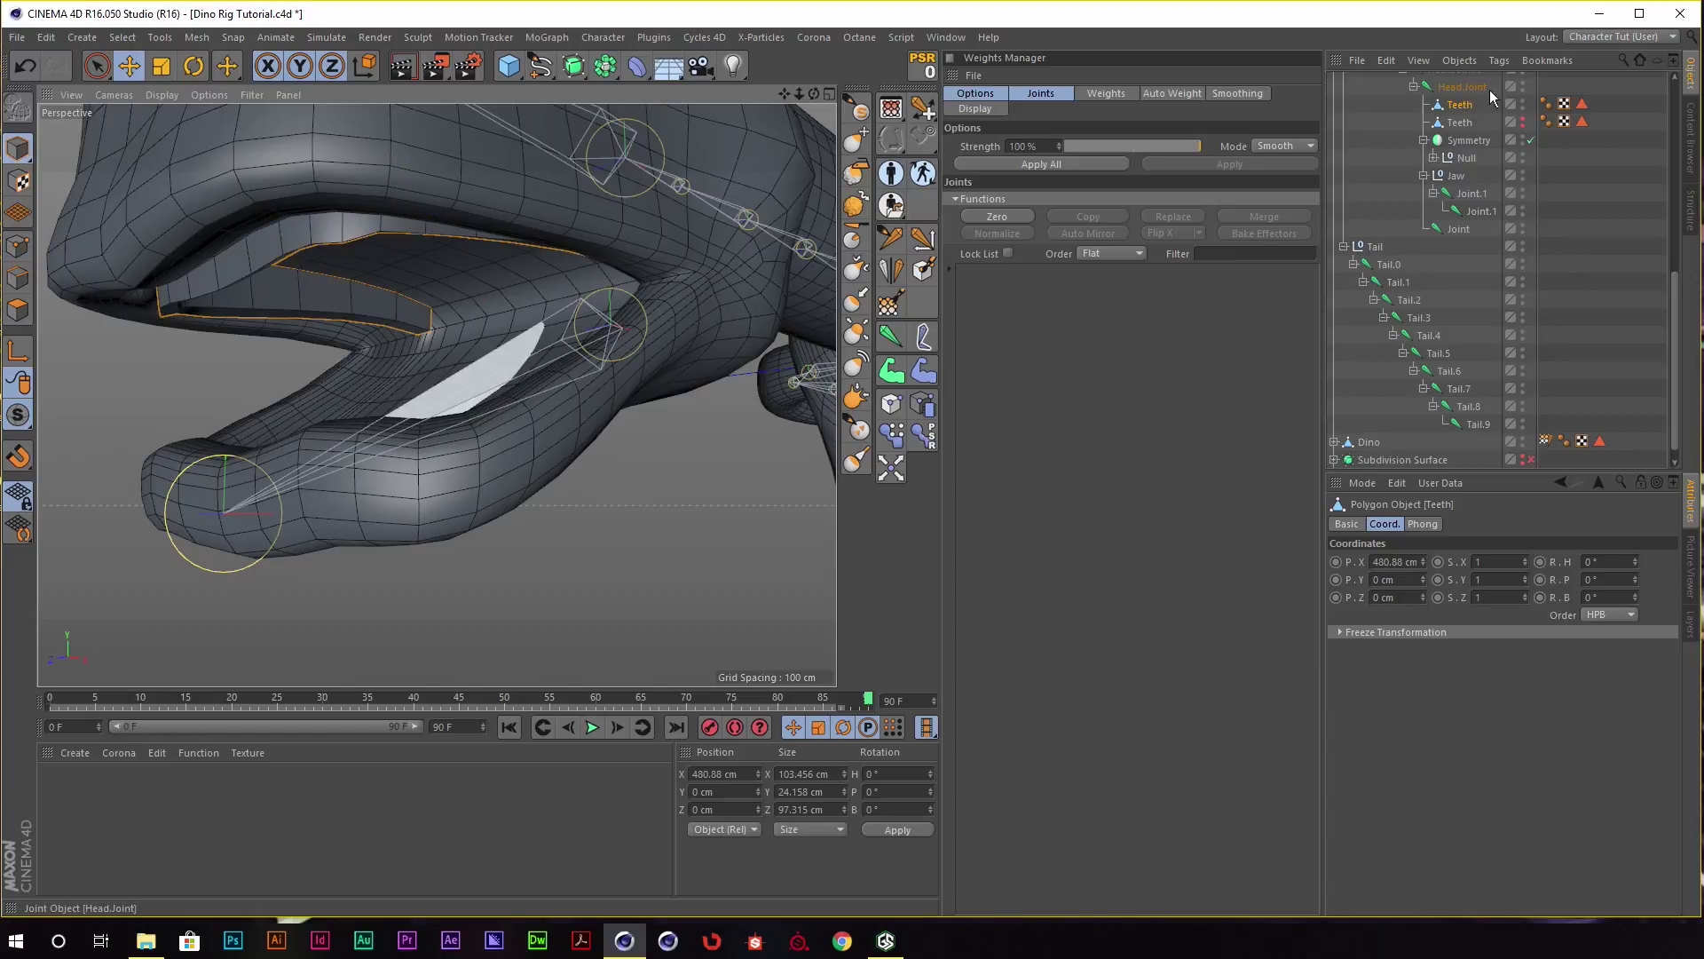
left_click(1453, 124)
Parent the lower Teeth under Jaw, rotate the jaw open to test, then undo.
middle_click_drag(652, 222, 679, 253, "alt")
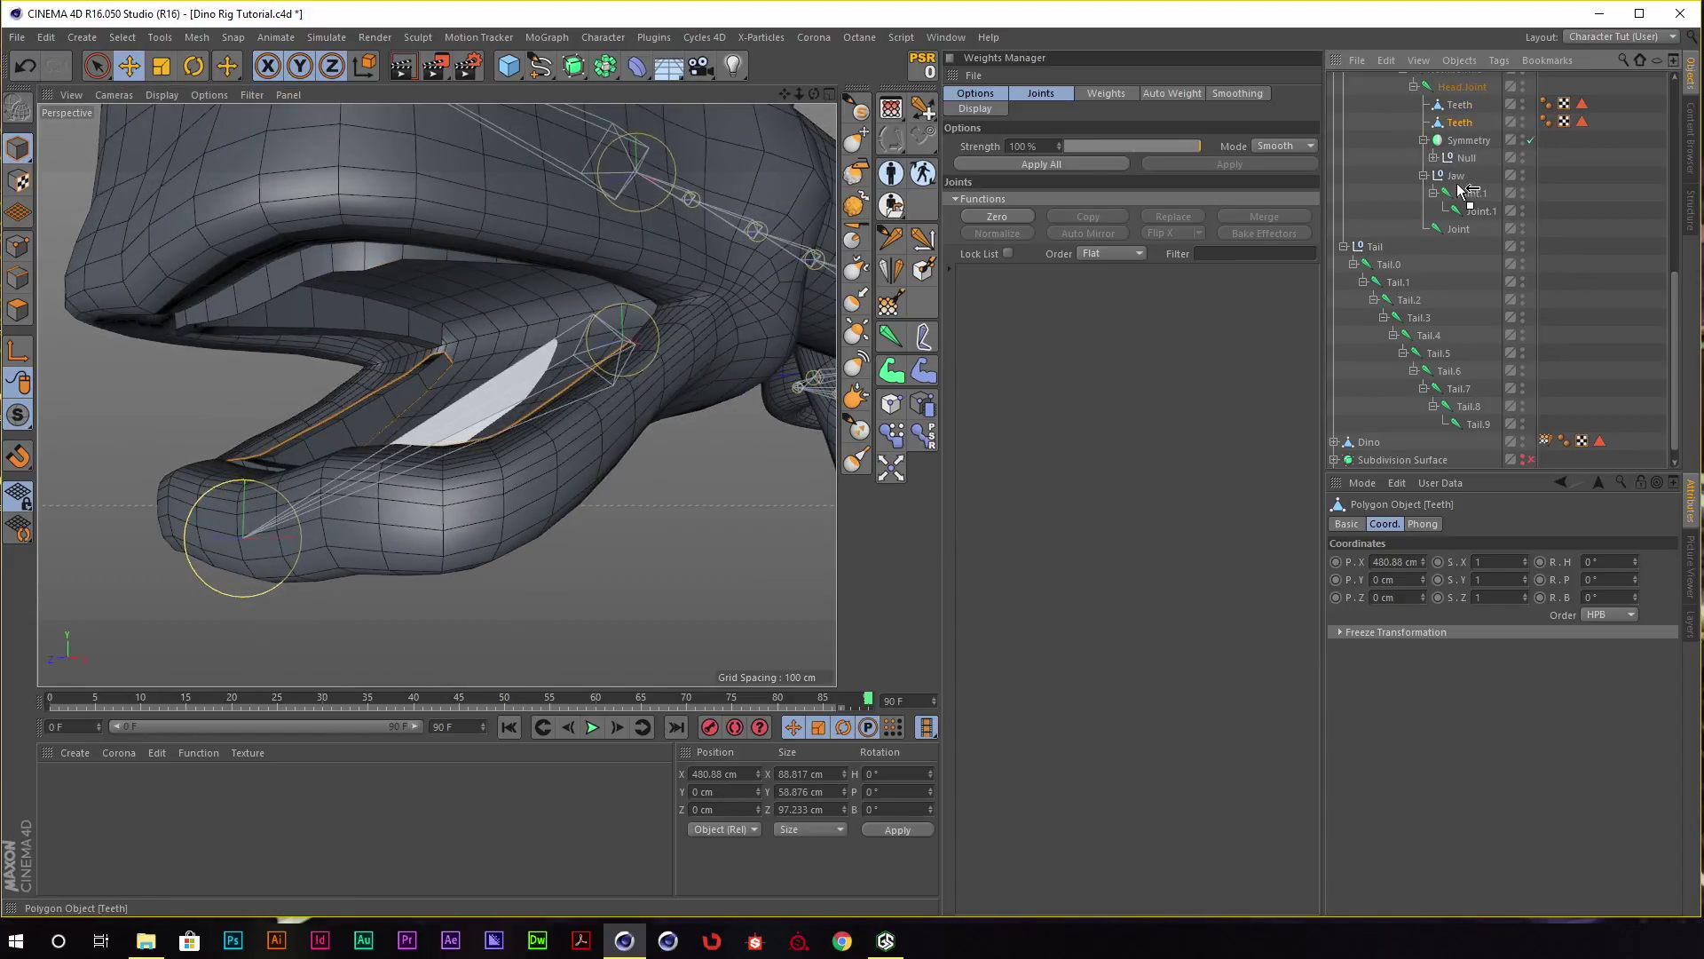
left_click_drag(1459, 188, 1455, 180)
left_click(1456, 158)
key("r")
mouse_move(820, 186)
left_mouse_down("alt")
mouse_move(605, 278)
mouse_move(694, 194)
mouse_move(653, 242)
mouse_move(703, 220)
mouse_move(653, 195)
mouse_move(630, 247)
mouse_move(686, 236)
mouse_move(512, 226)
mouse_move(625, 209)
mouse_move(601, 245)
mouse_move(626, 253)
mouse_move(604, 220)
mouse_move(538, 239)
mouse_move(586, 227)
left_mouse_up("alt")
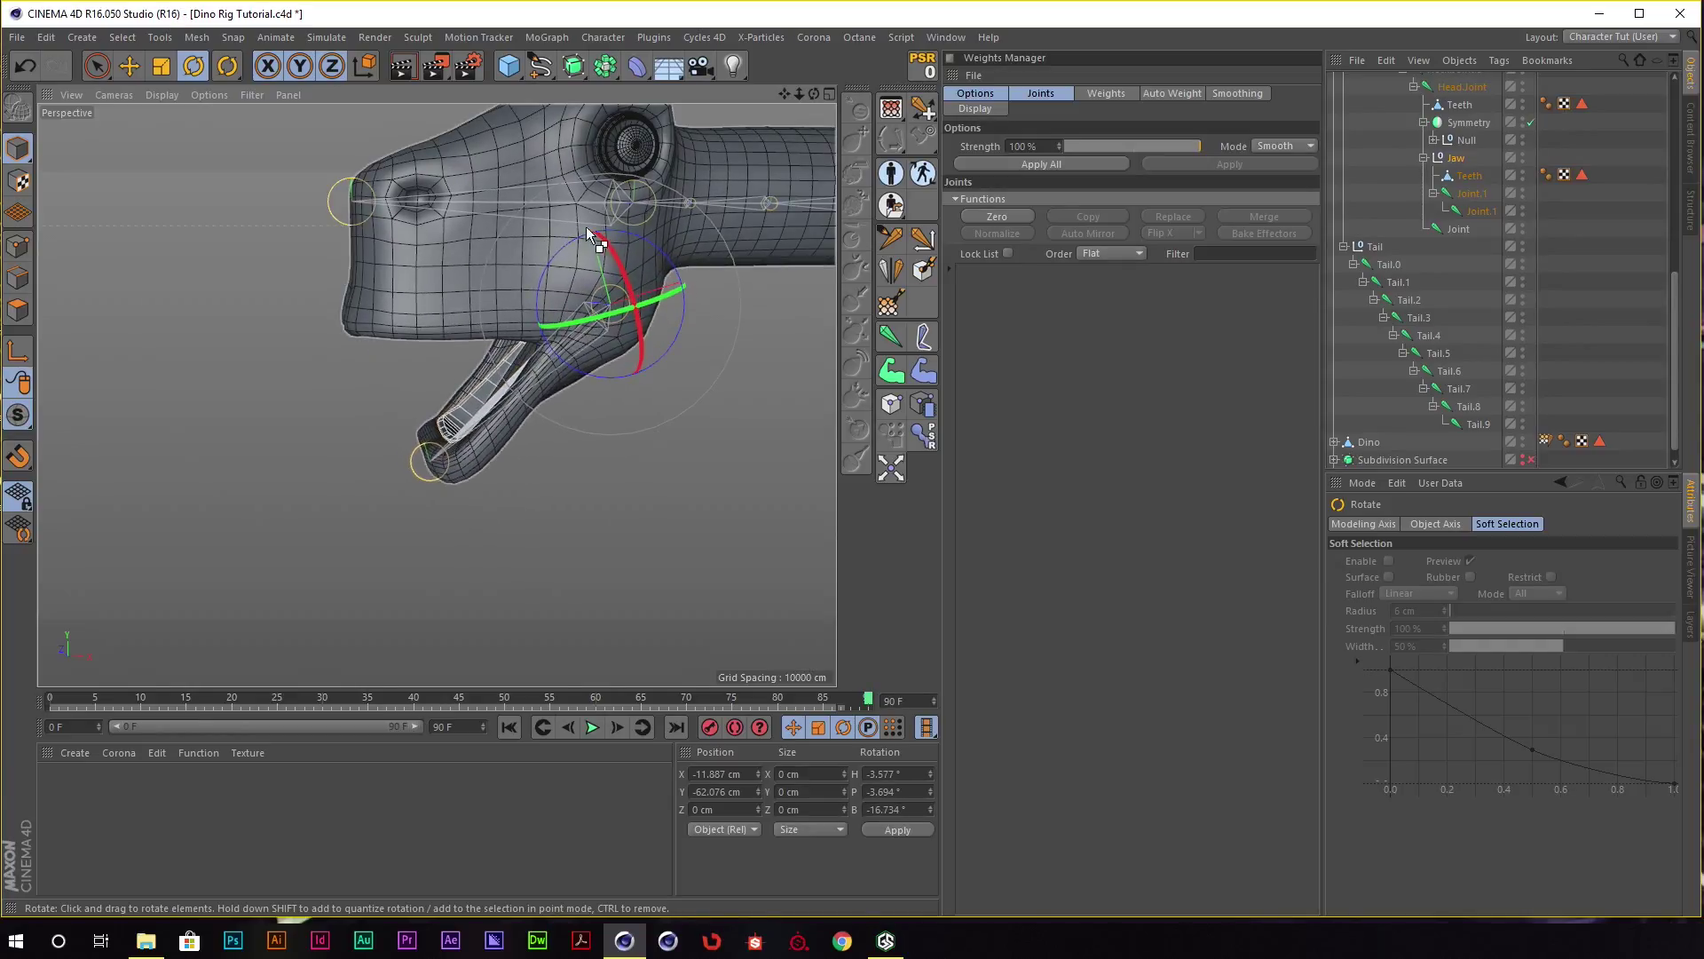
mouse_move(674, 177)
left_mouse_down("alt")
mouse_move(739, 158)
mouse_move(626, 213)
mouse_move(742, 183)
mouse_move(625, 173)
mouse_move(604, 194)
left_mouse_up("alt")
key("ctrl+z")
key("ctrl+z")
scroll(605, 195, "down", 3)
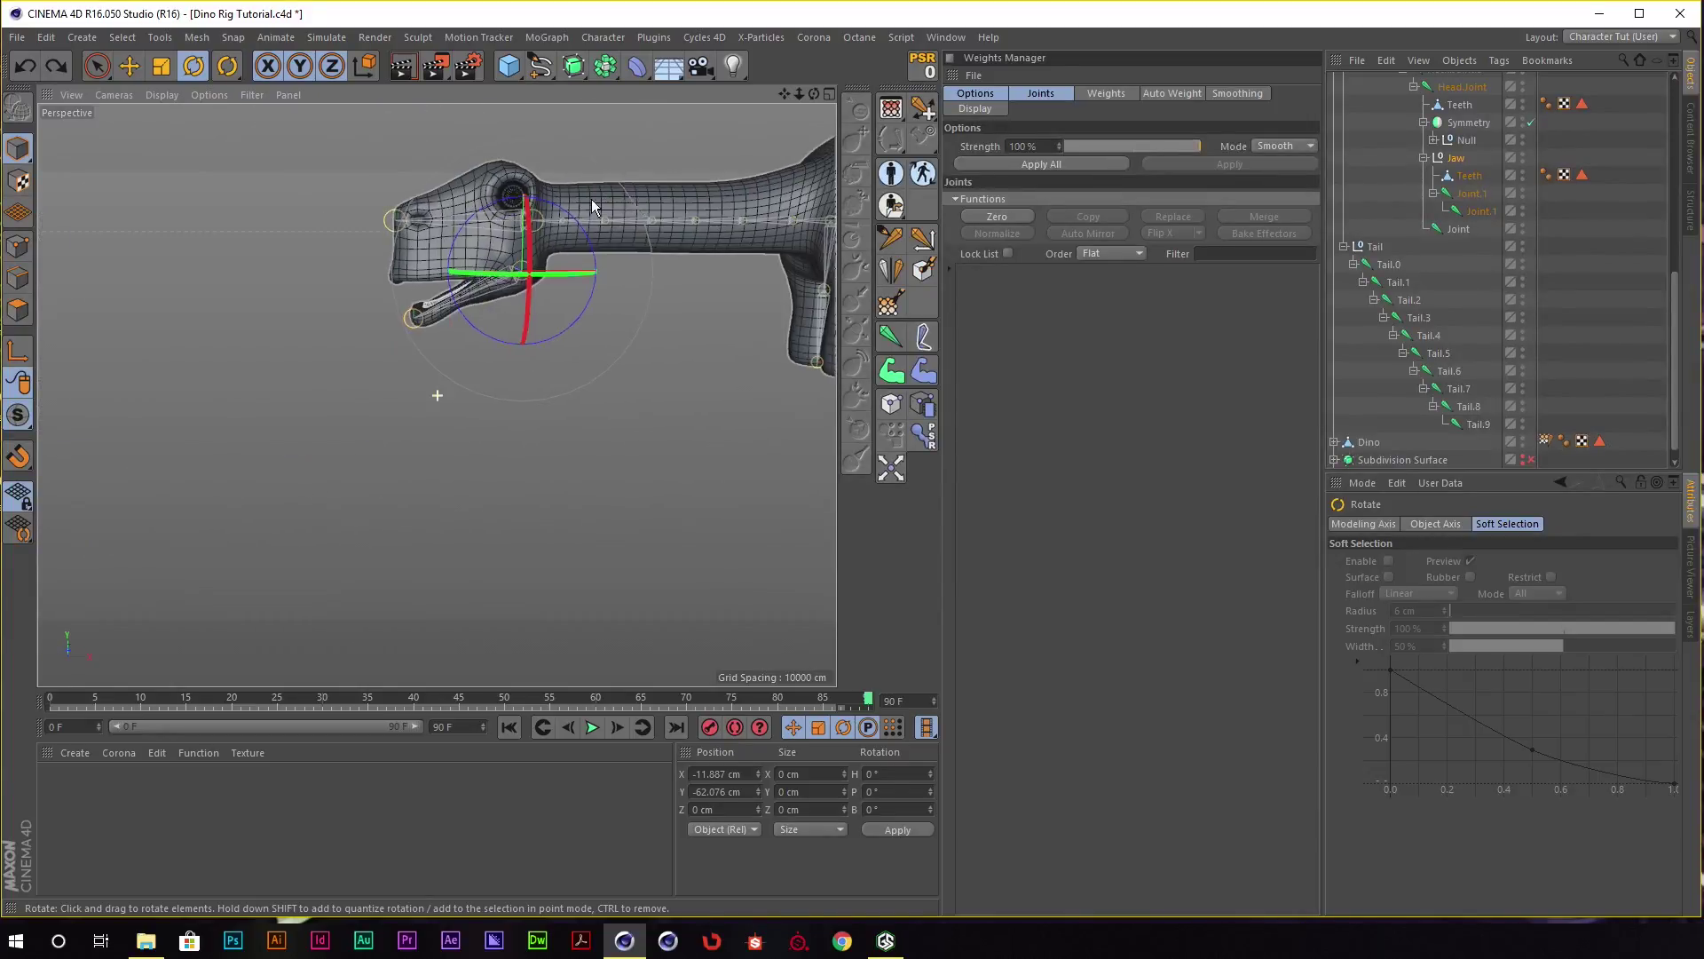
scroll(605, 194, "up", 3)
scroll(1406, 281, "up", 5)
Select Neck.Joint.0 through Neck.Joint.5 and rotate them to test the neck bend.
left_click(1418, 194)
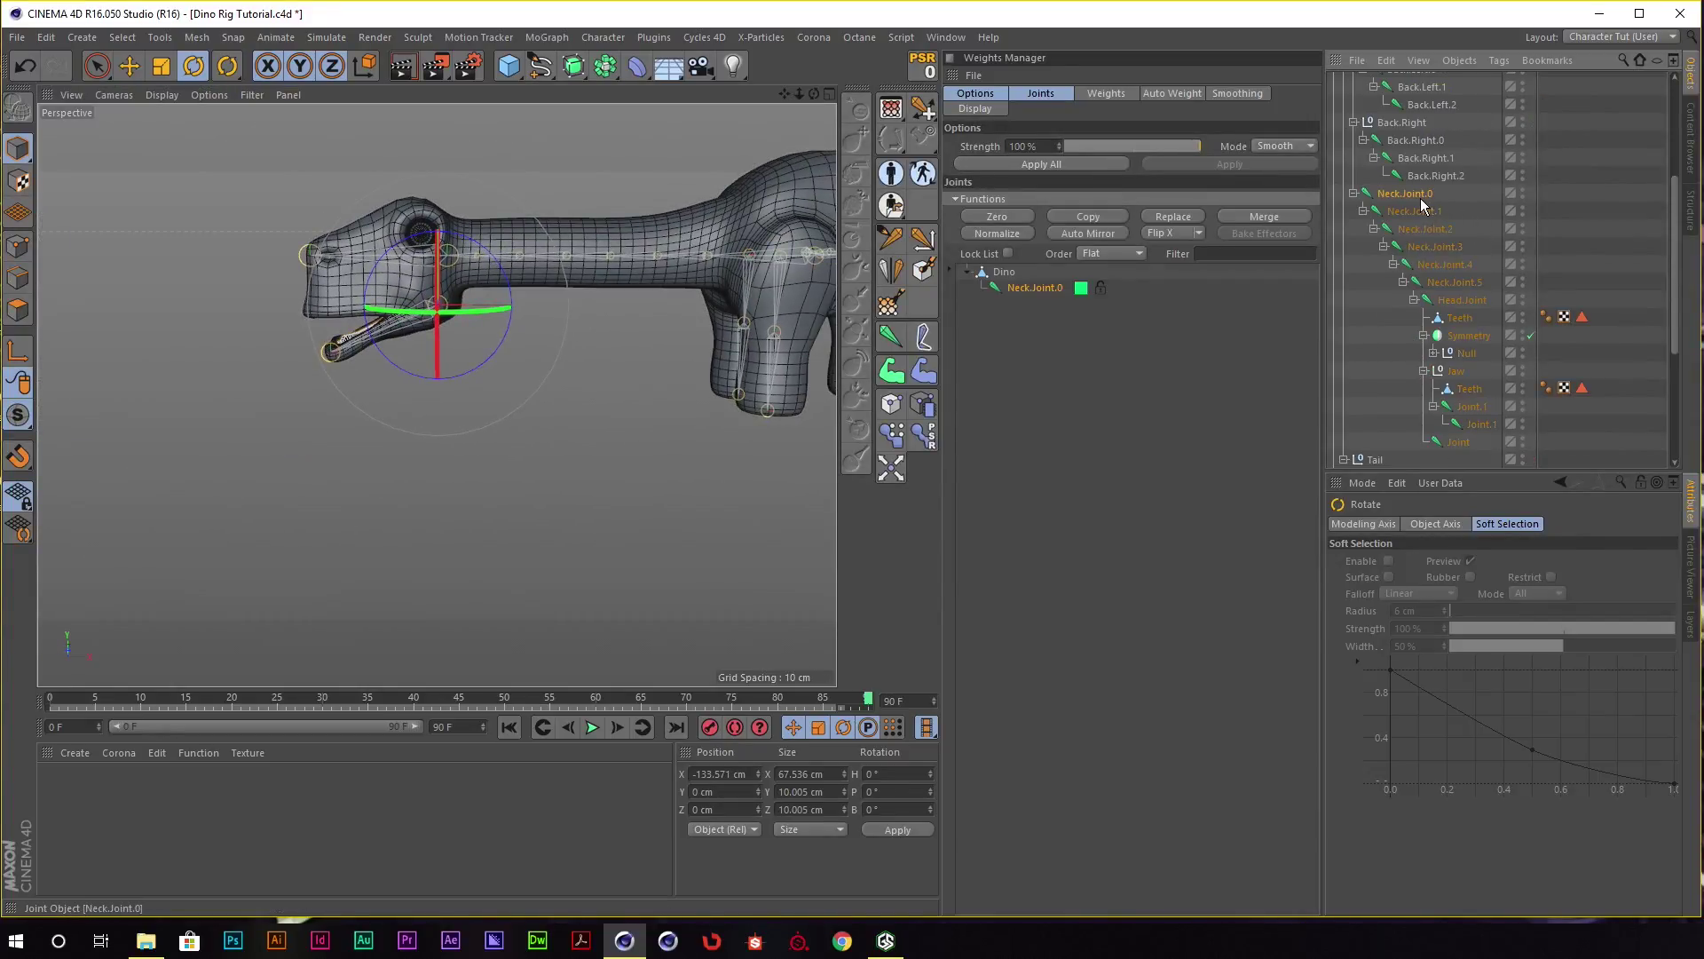
left_click(1459, 297, "shift")
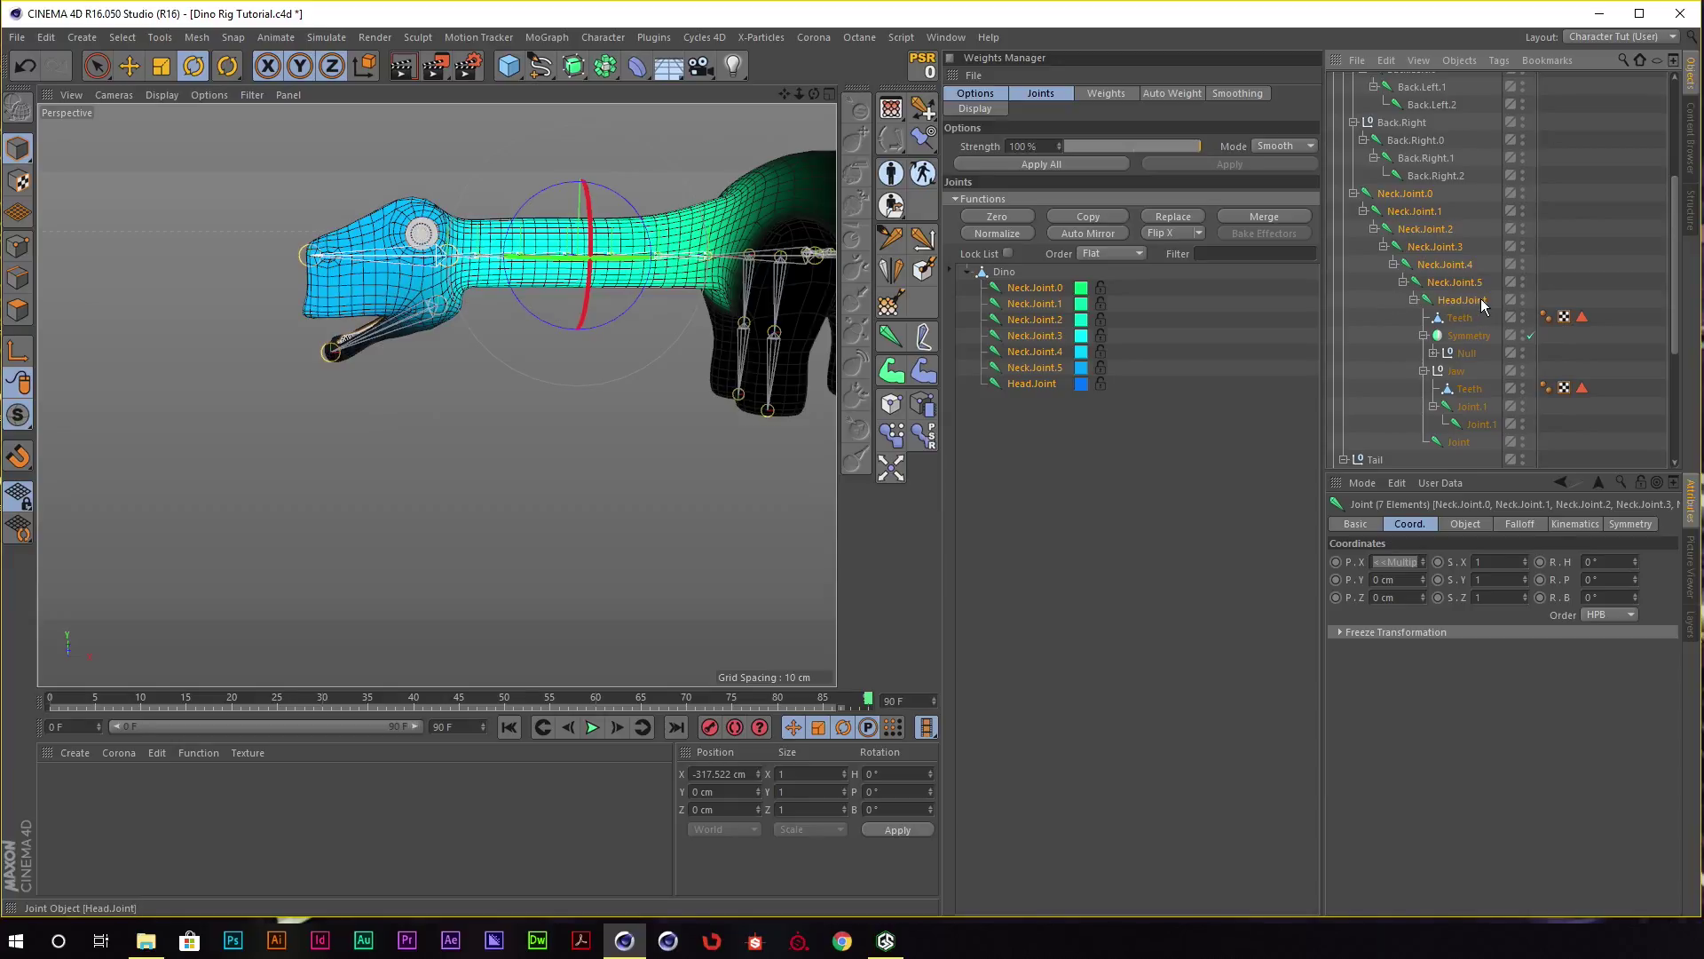
left_click(1463, 299, "ctrl")
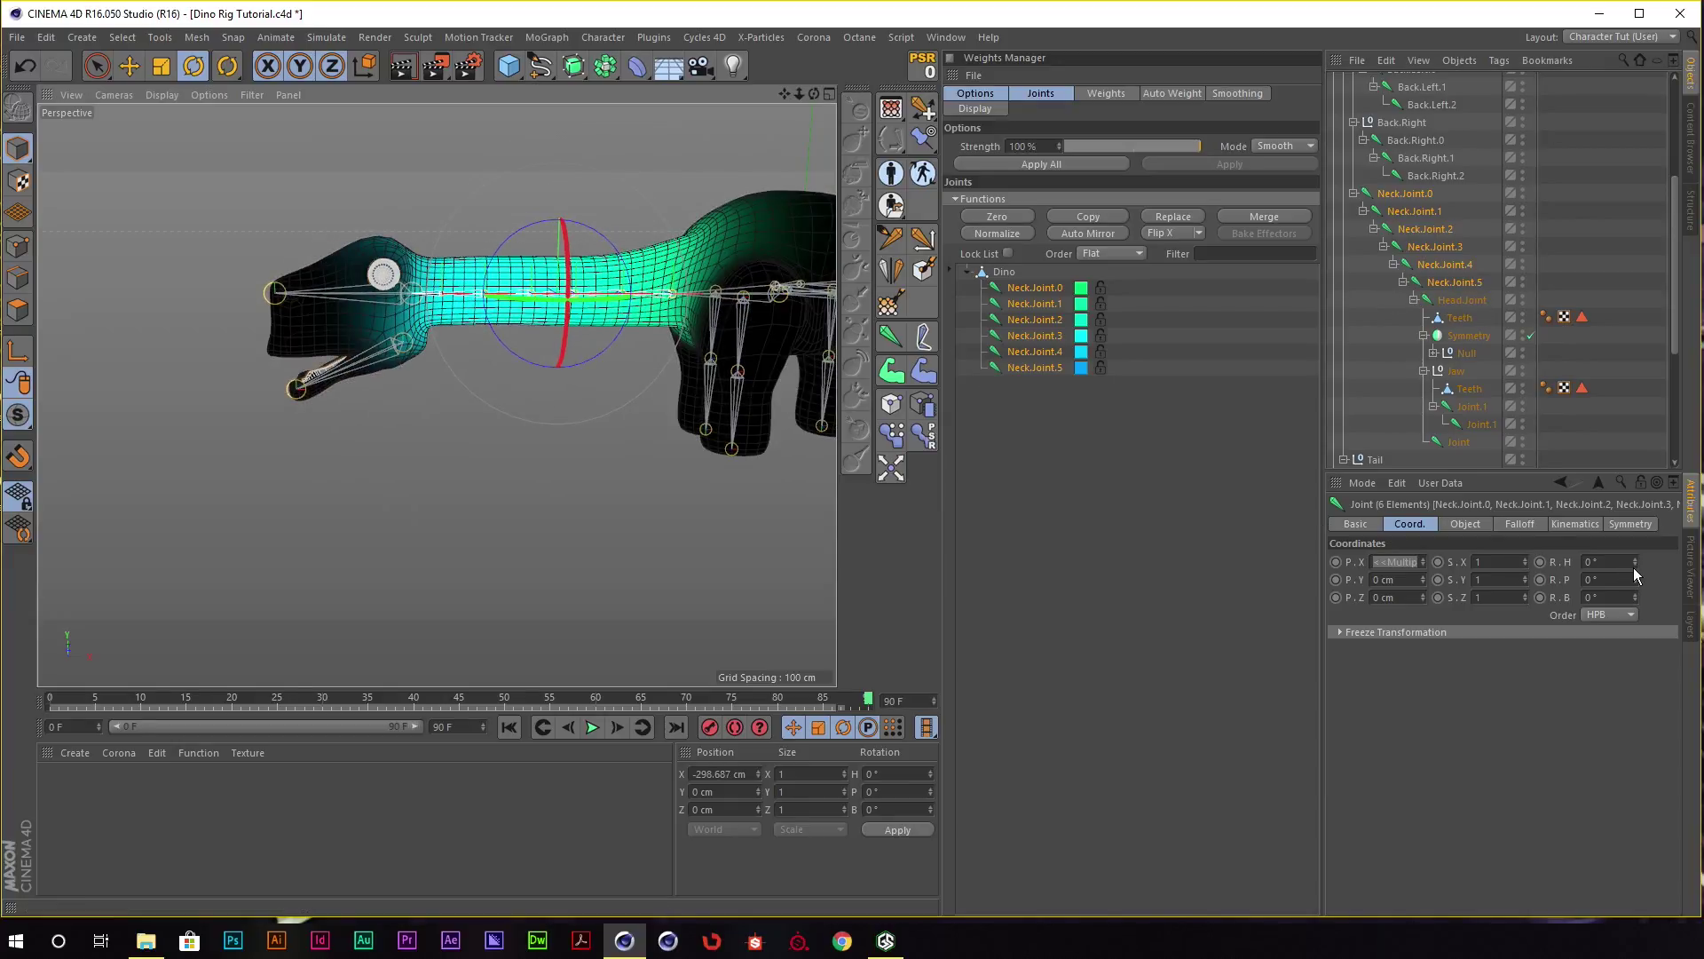
left_click_drag(1635, 563, 1636, 588)
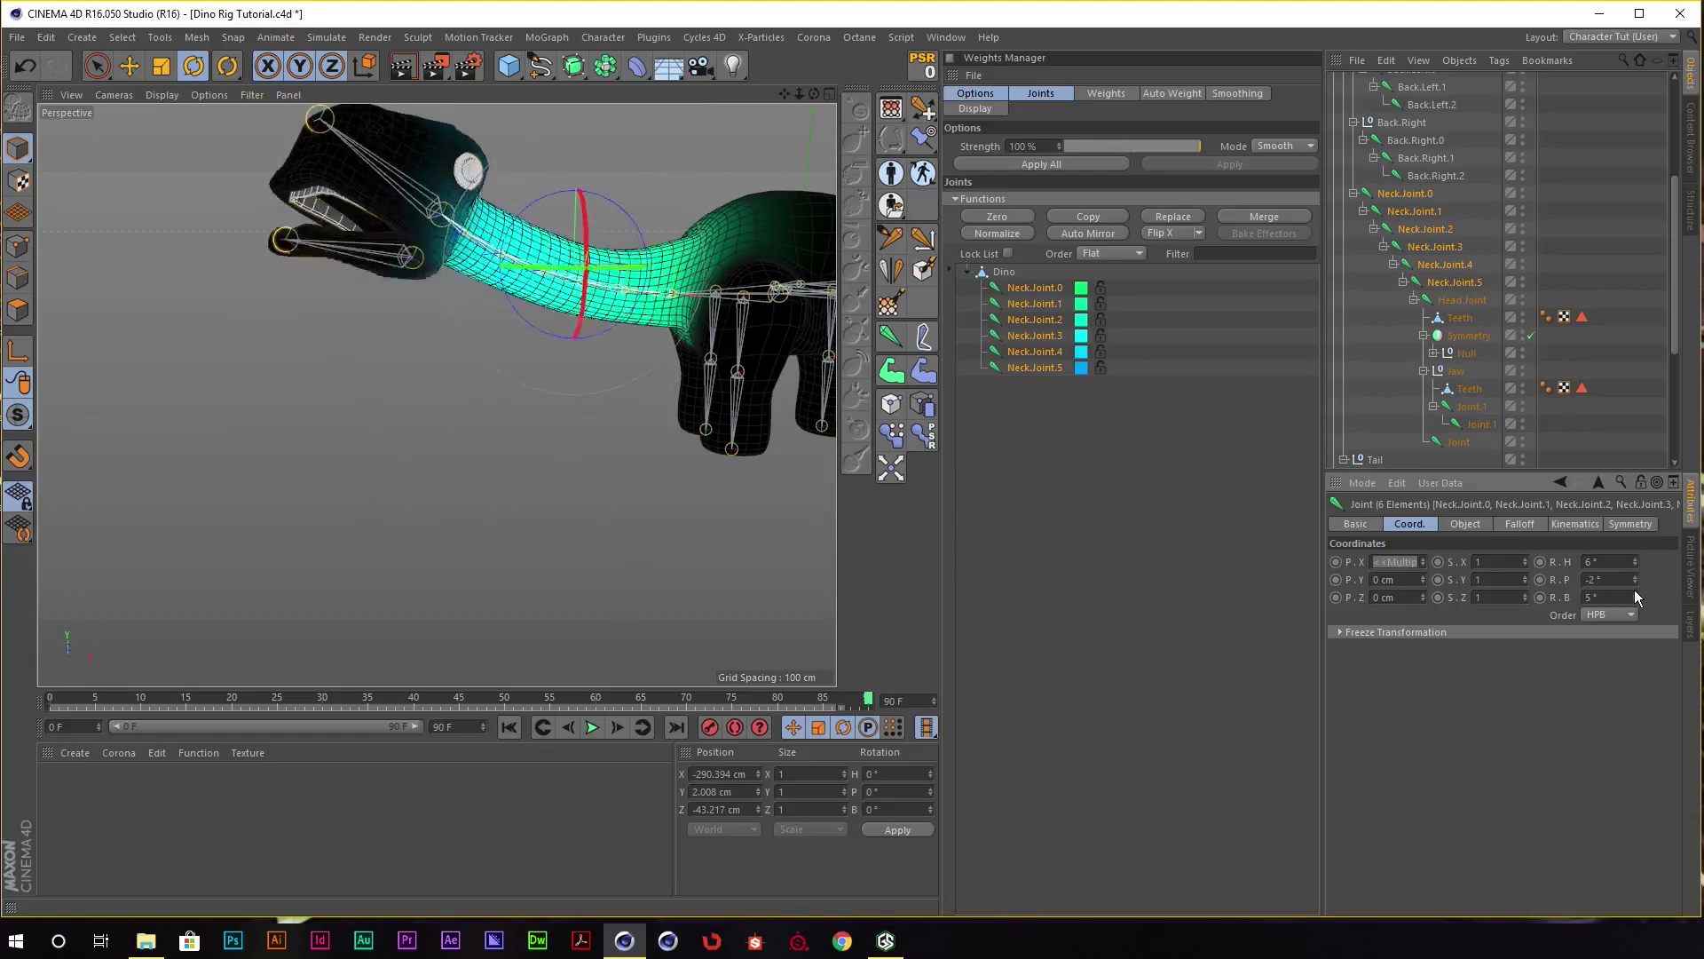
left_click_drag(560, 236, 599, 213, "alt")
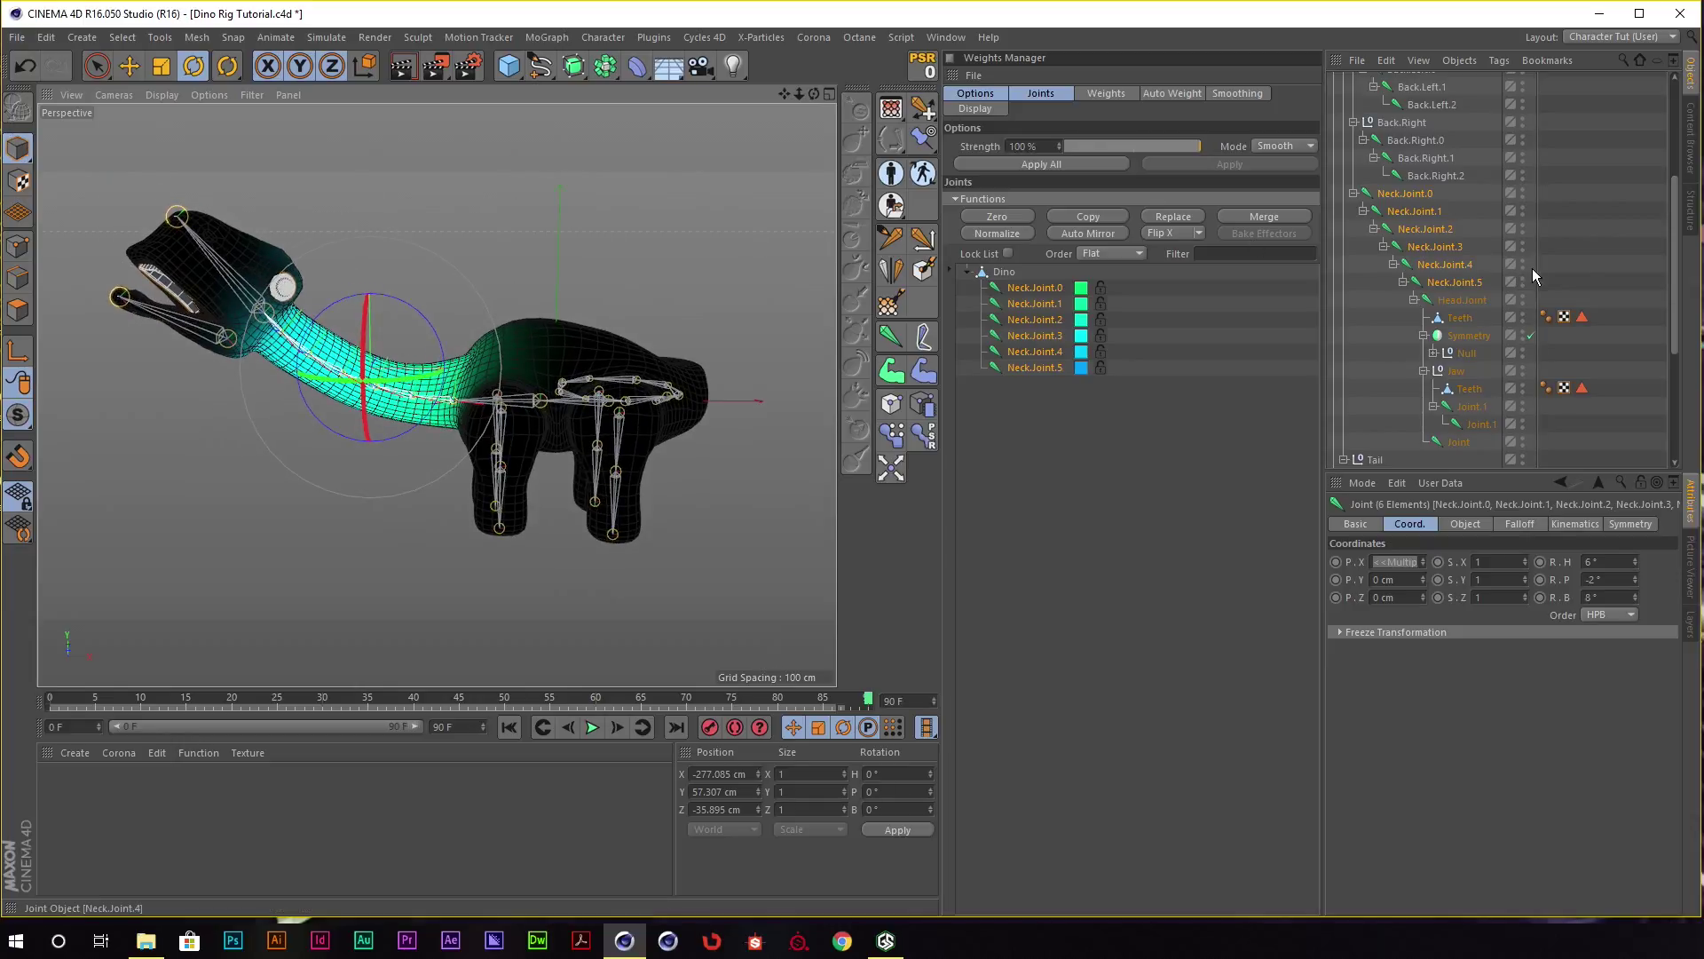
scroll(1532, 268, "down", 3)
left_click(1587, 289)
scroll(1591, 355, "down", 3)
Reset the bind pose from the Dino's Weight tag and collapse the Hip hierarchy.
left_click(1368, 424)
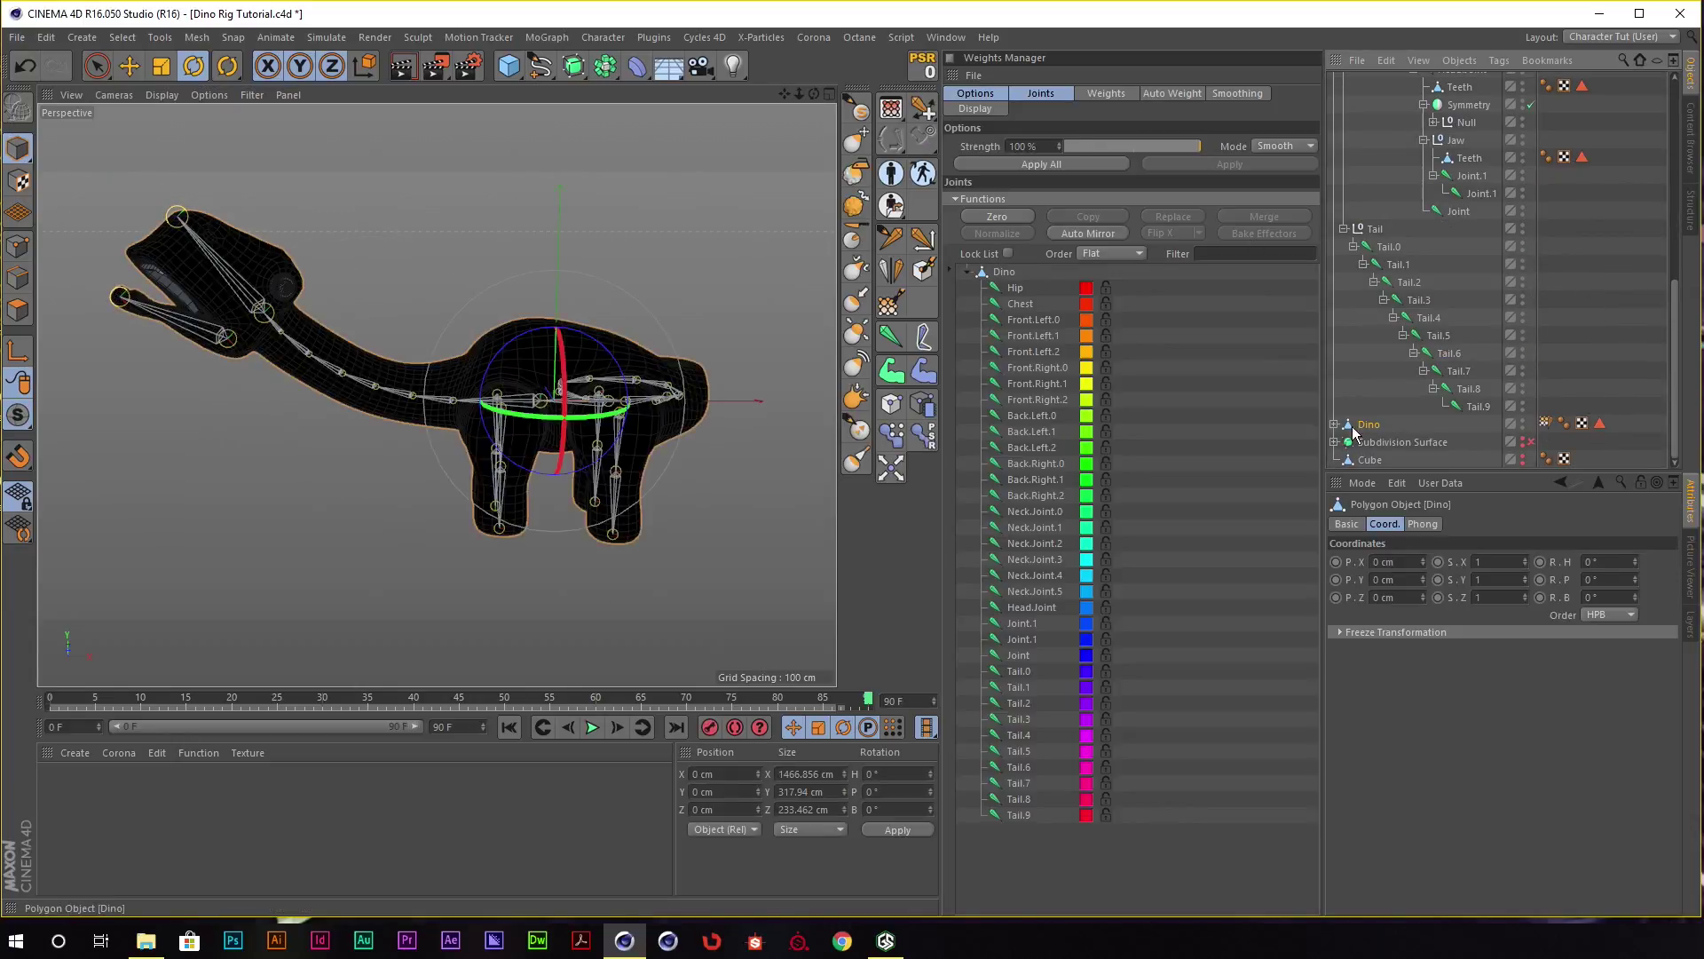
left_click(1545, 423)
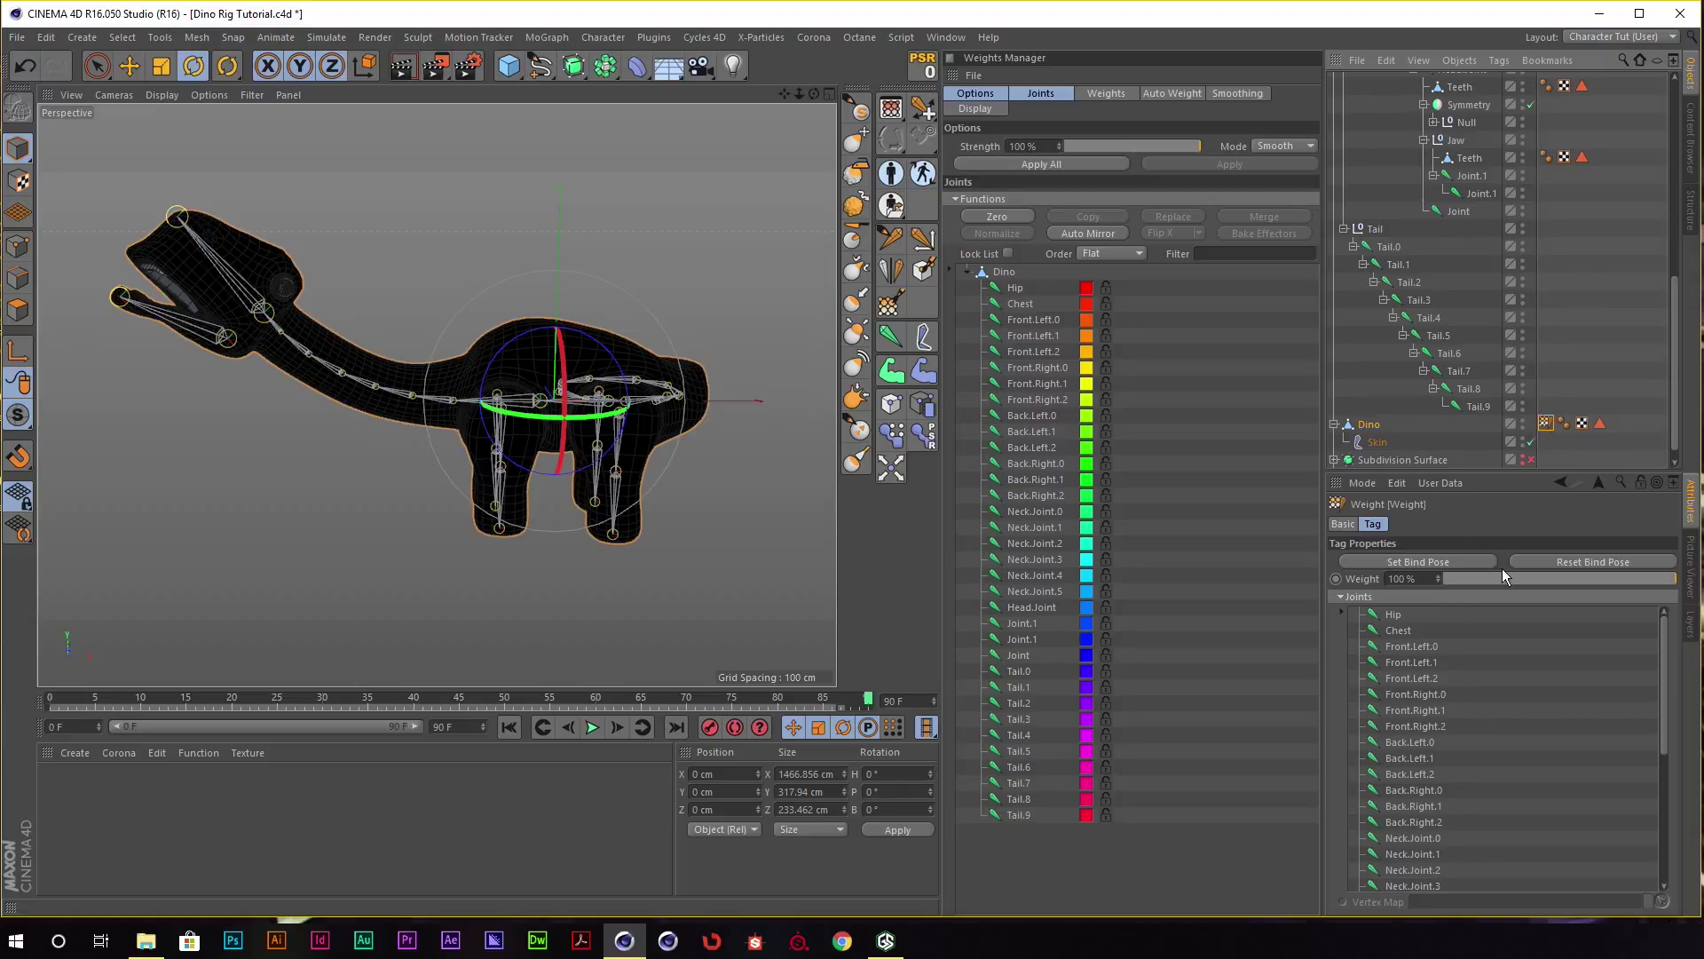
left_click(1585, 563)
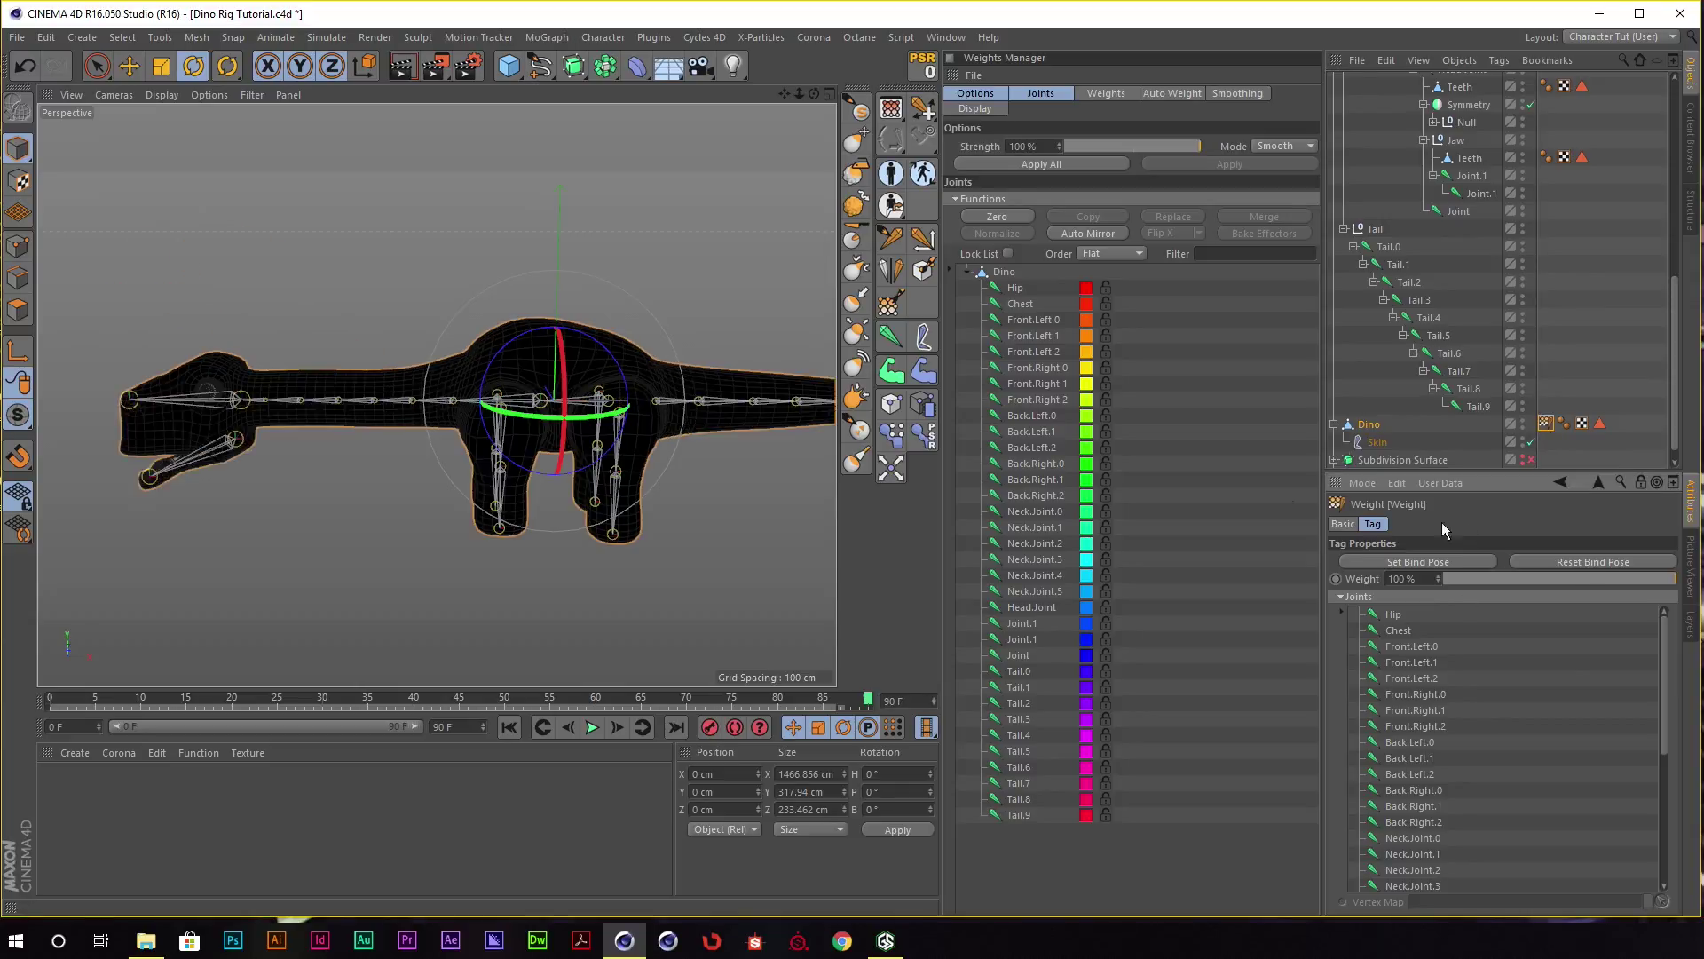
mouse_move(571, 268)
left_mouse_down("alt")
mouse_move(422, 273)
mouse_move(622, 320)
mouse_move(603, 315)
left_mouse_up("alt")
scroll(1419, 142, "up", 5)
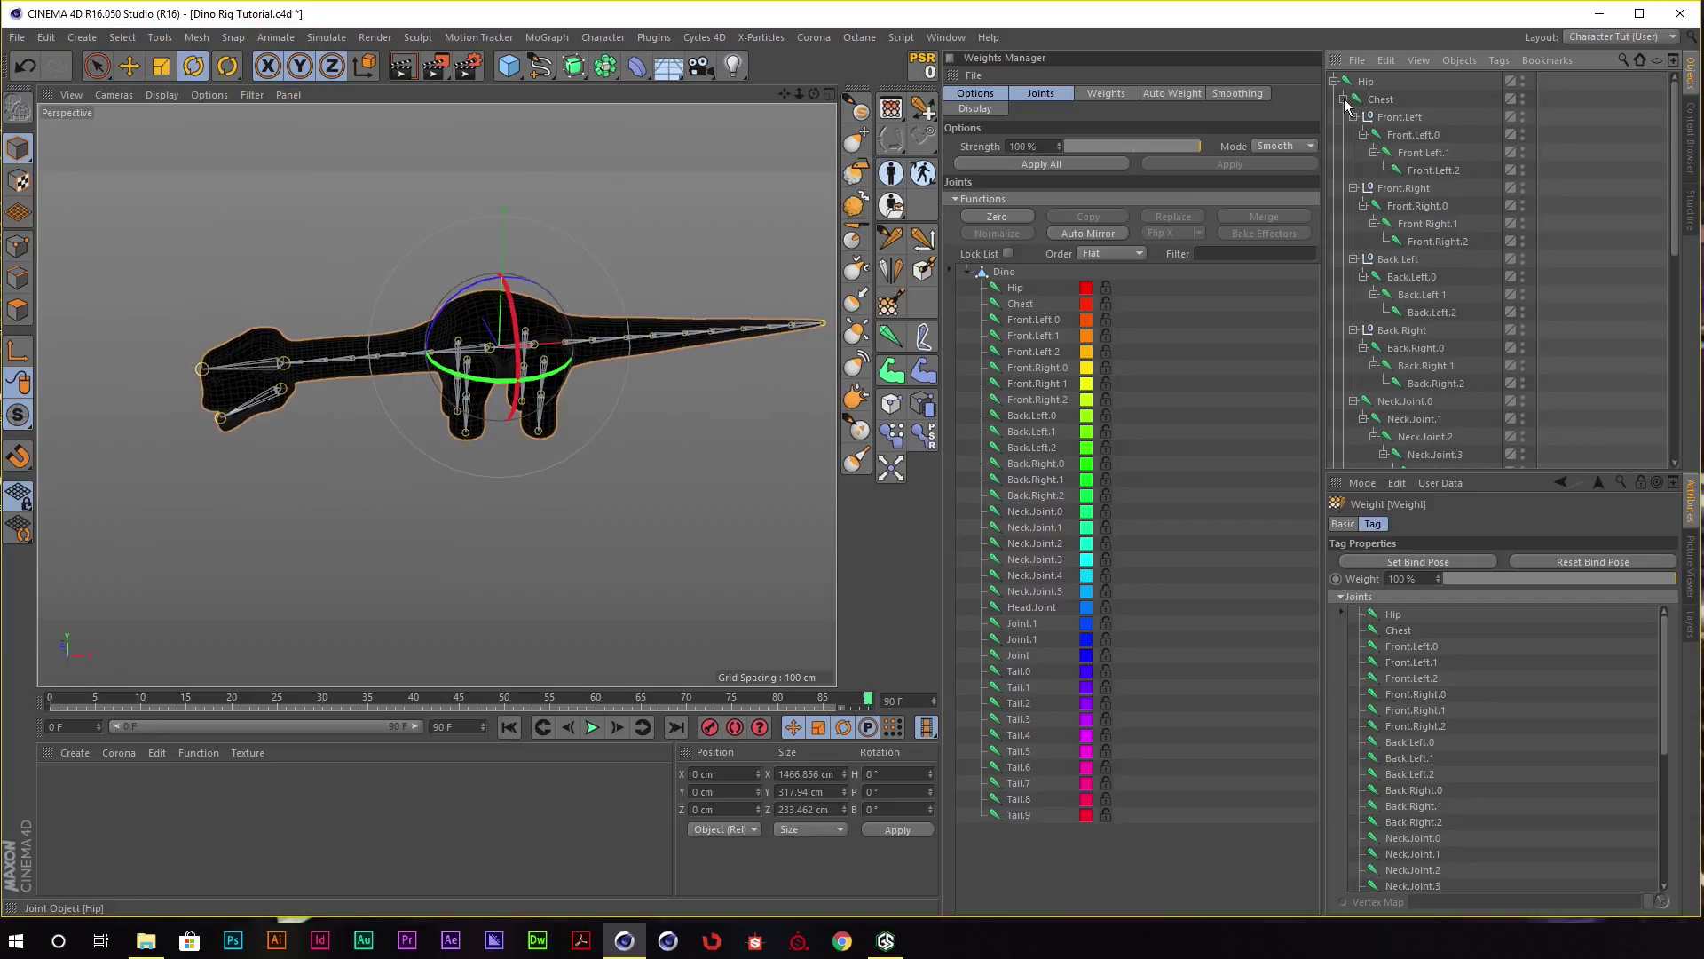
scroll(1419, 142, "up", 5)
left_click(1335, 81)
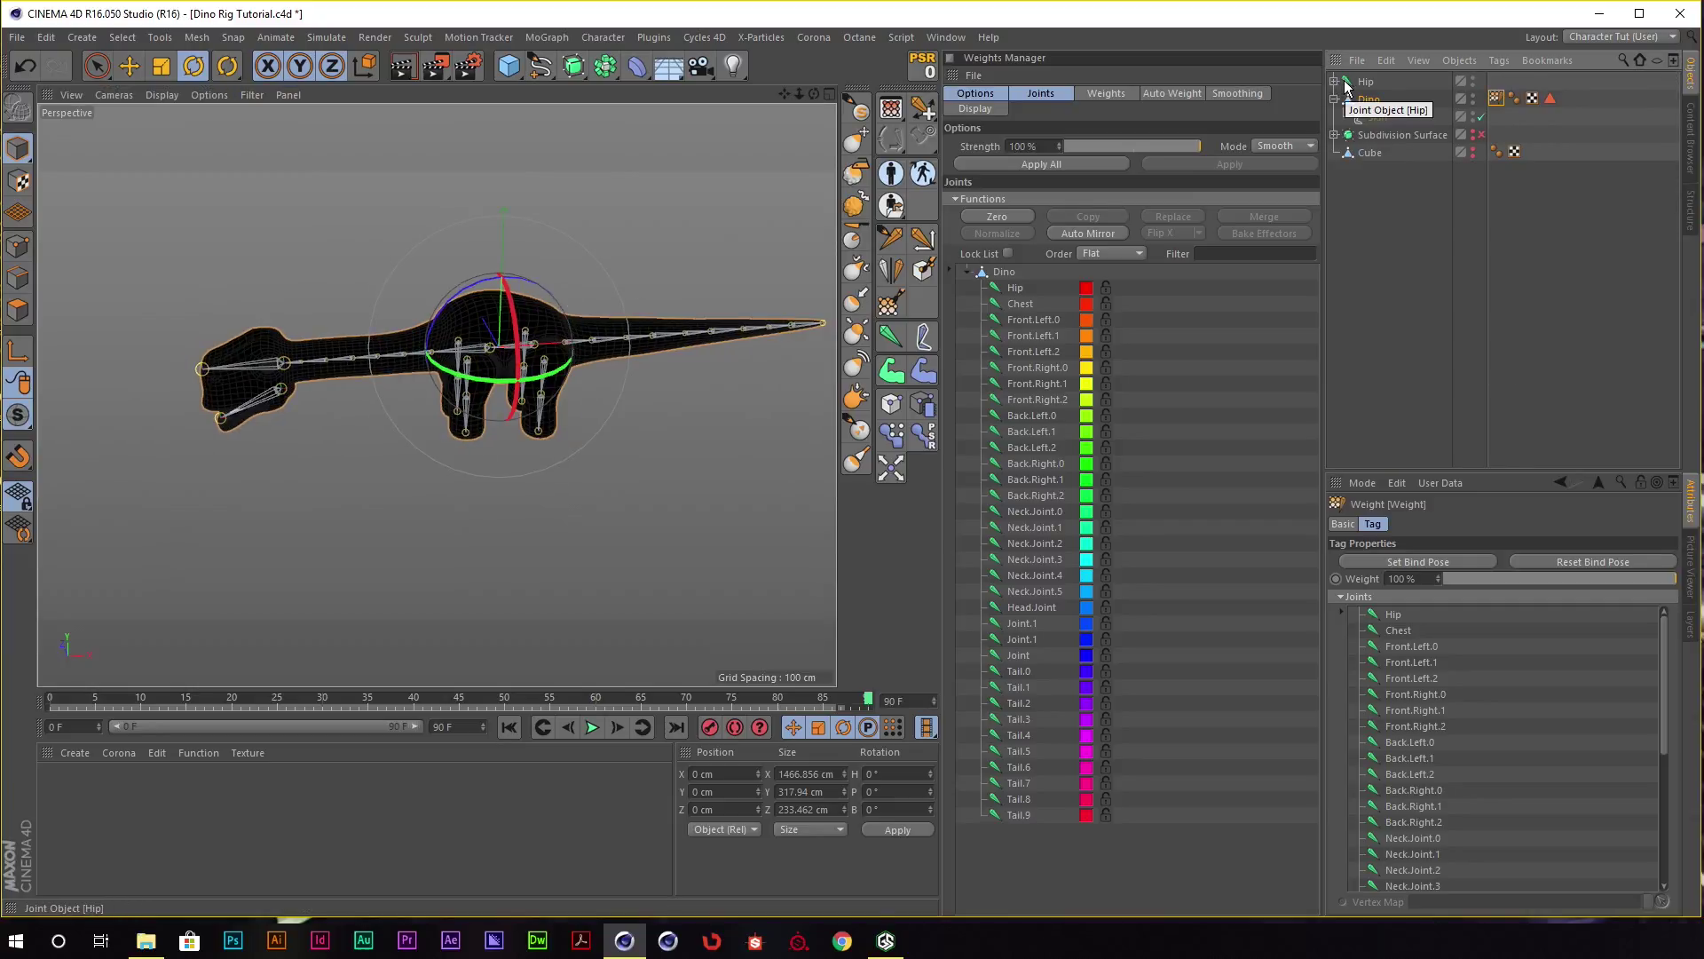
left_click(1437, 237)
Switch the interface layout to Startup and frame the dino side-on.
left_click(1599, 39)
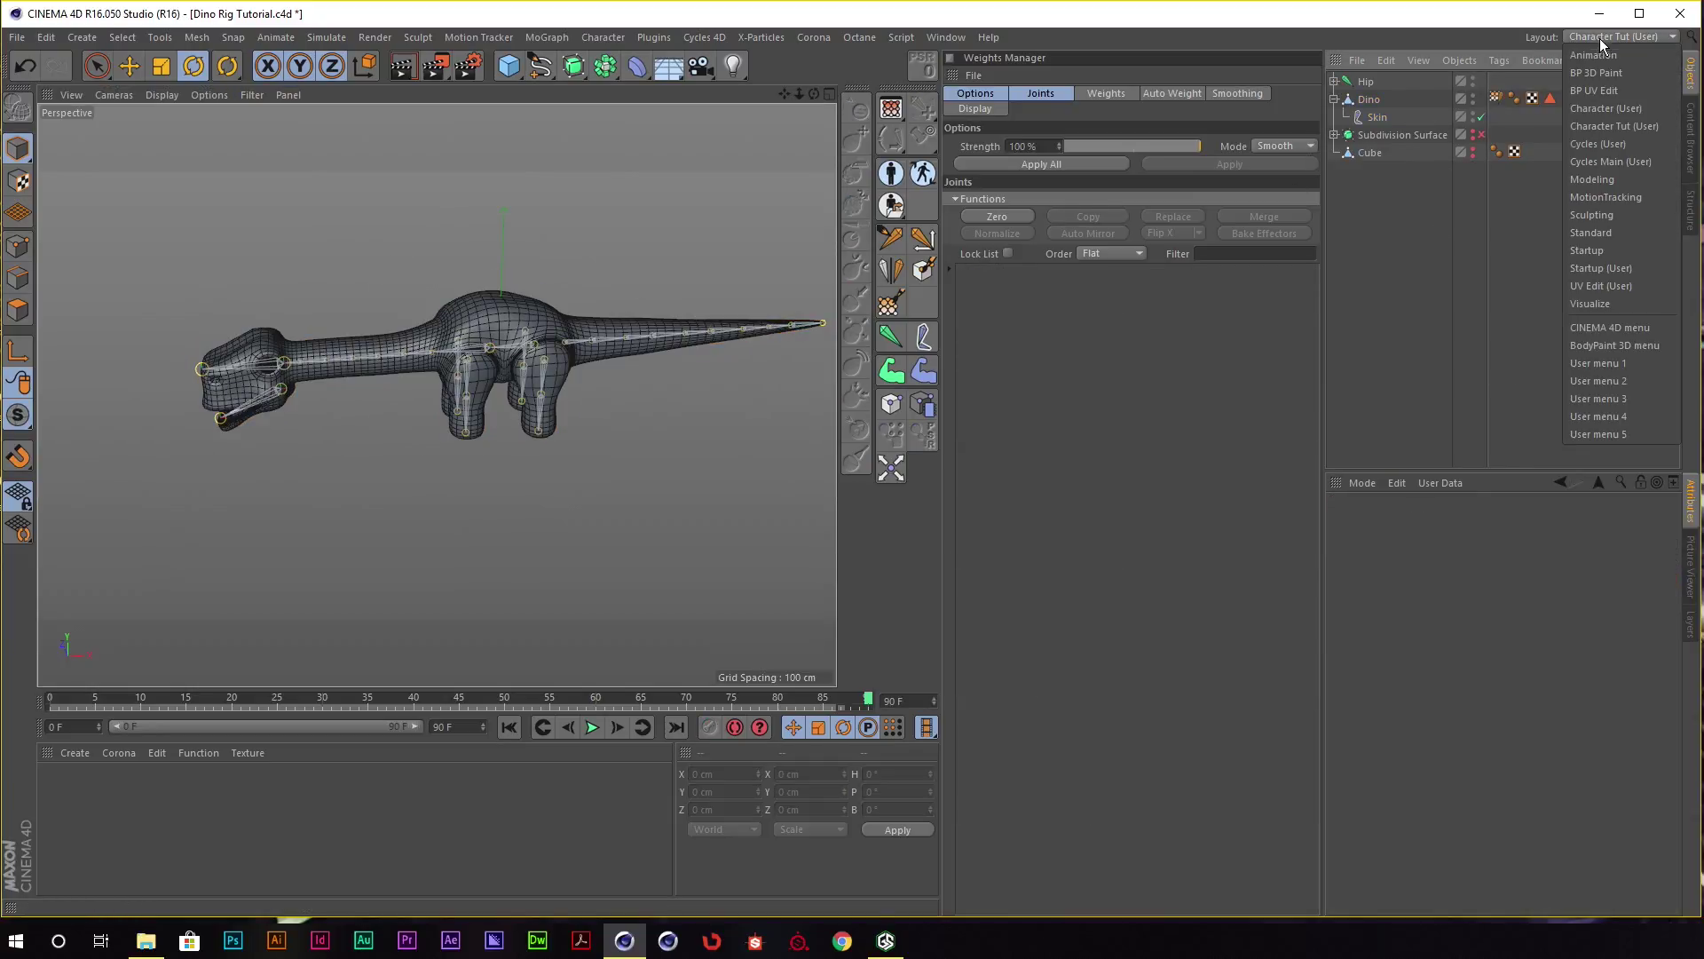
left_click(1659, 268)
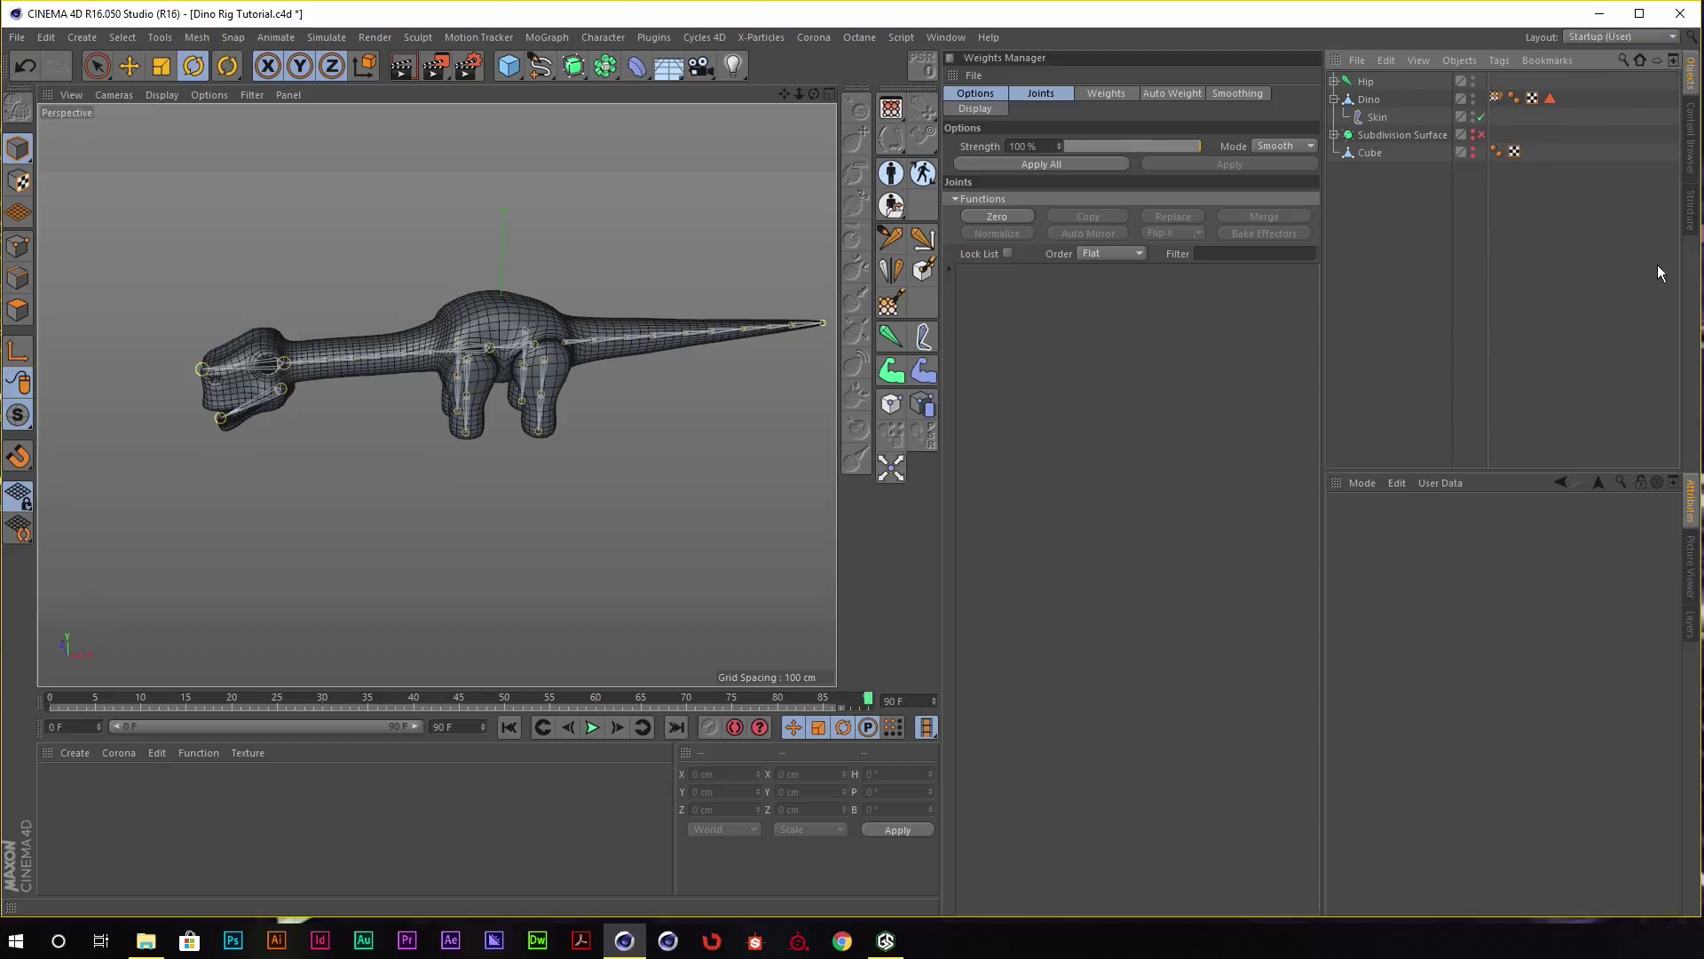
mouse_move(524, 263)
left_mouse_down("alt")
mouse_move(405, 305)
mouse_move(468, 259)
mouse_move(487, 321)
left_mouse_up("alt")
left_click(578, 348)
left_click_drag(578, 348, 550, 222, "alt")
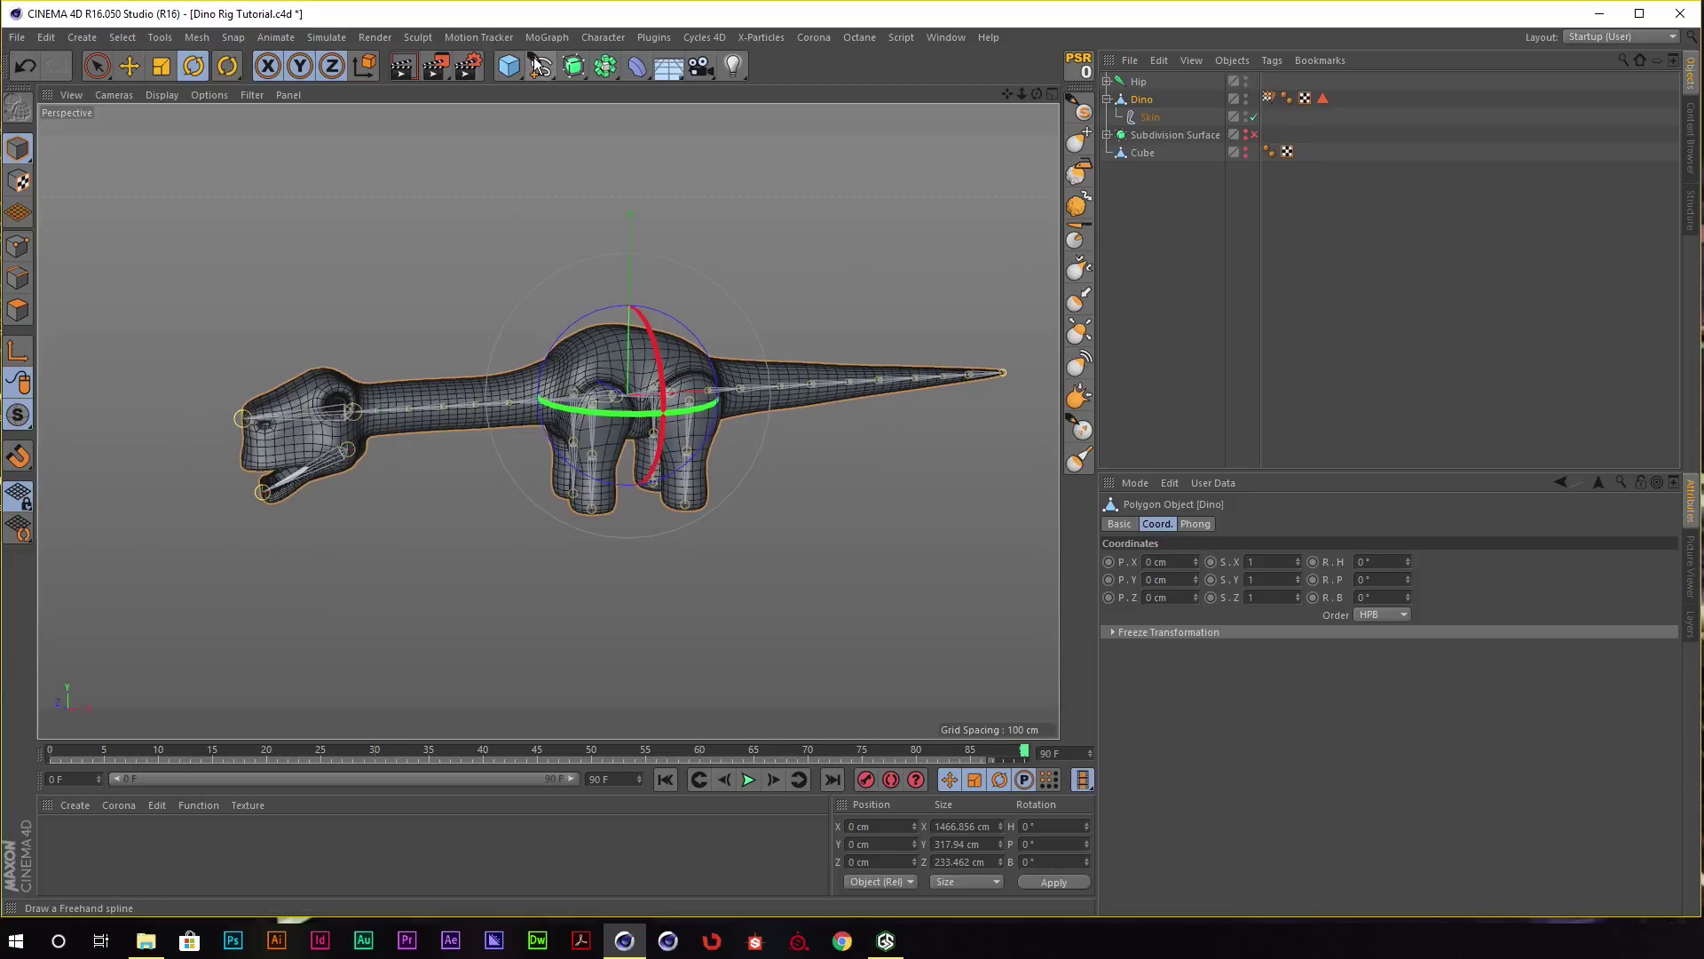
Add a Cone primitive, discarding a trial cube, and slide it in front of the dino.
left_click(508, 66)
left_click(678, 98)
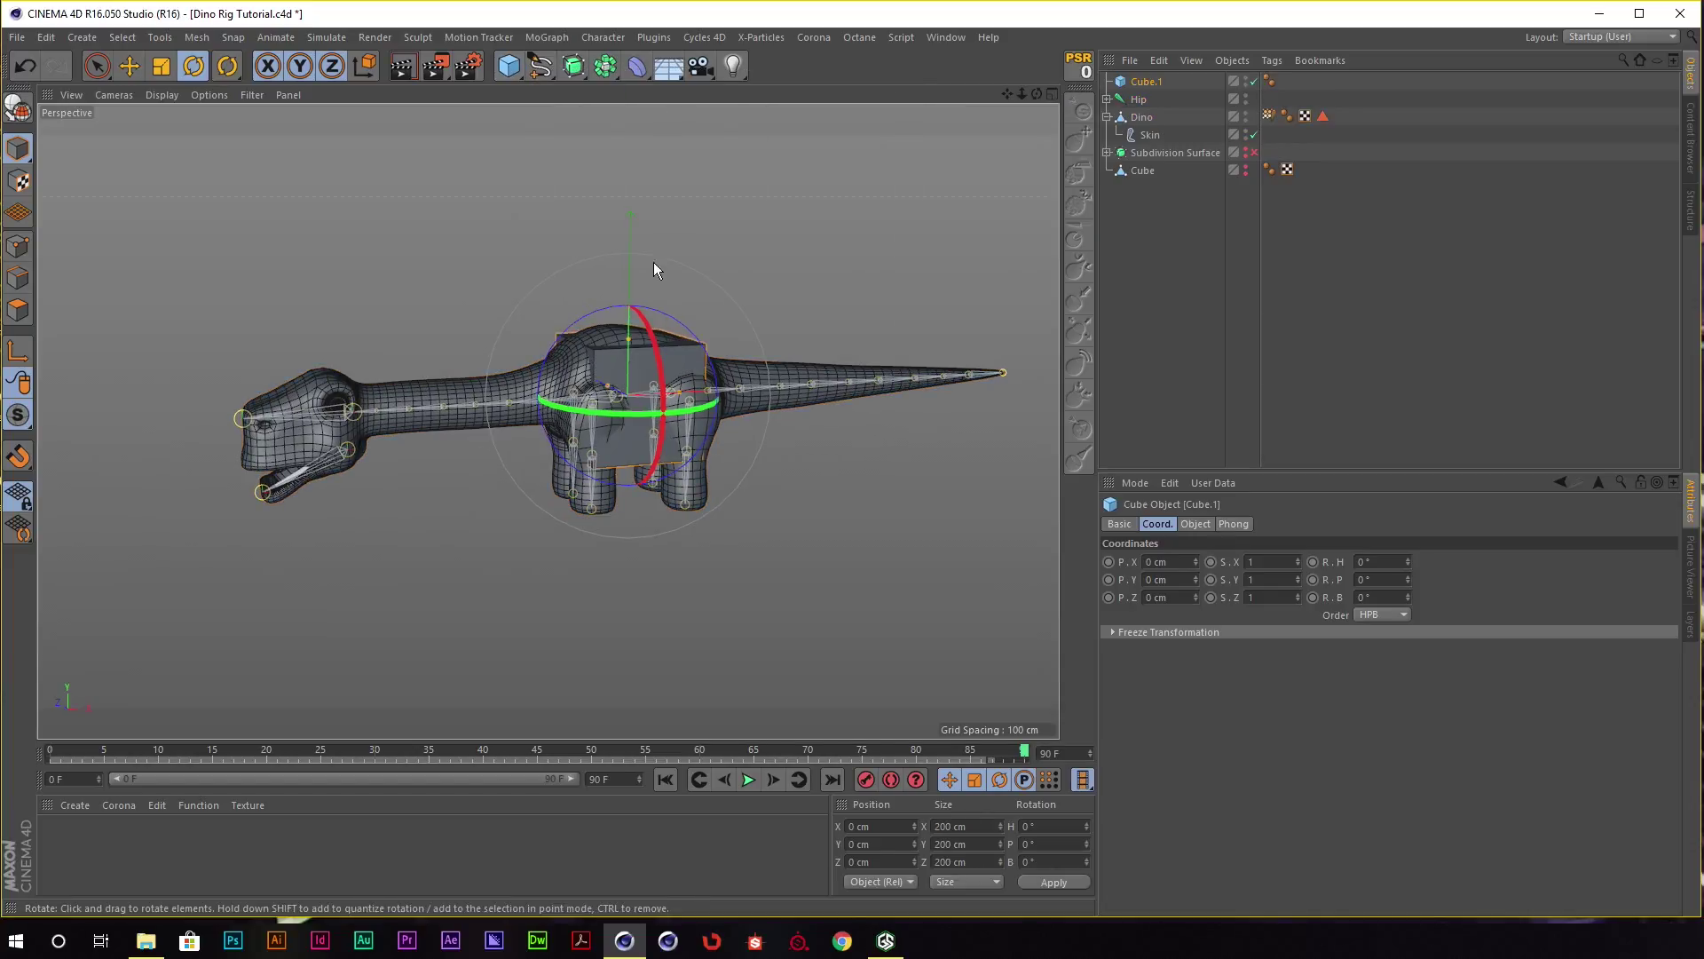
key("t")
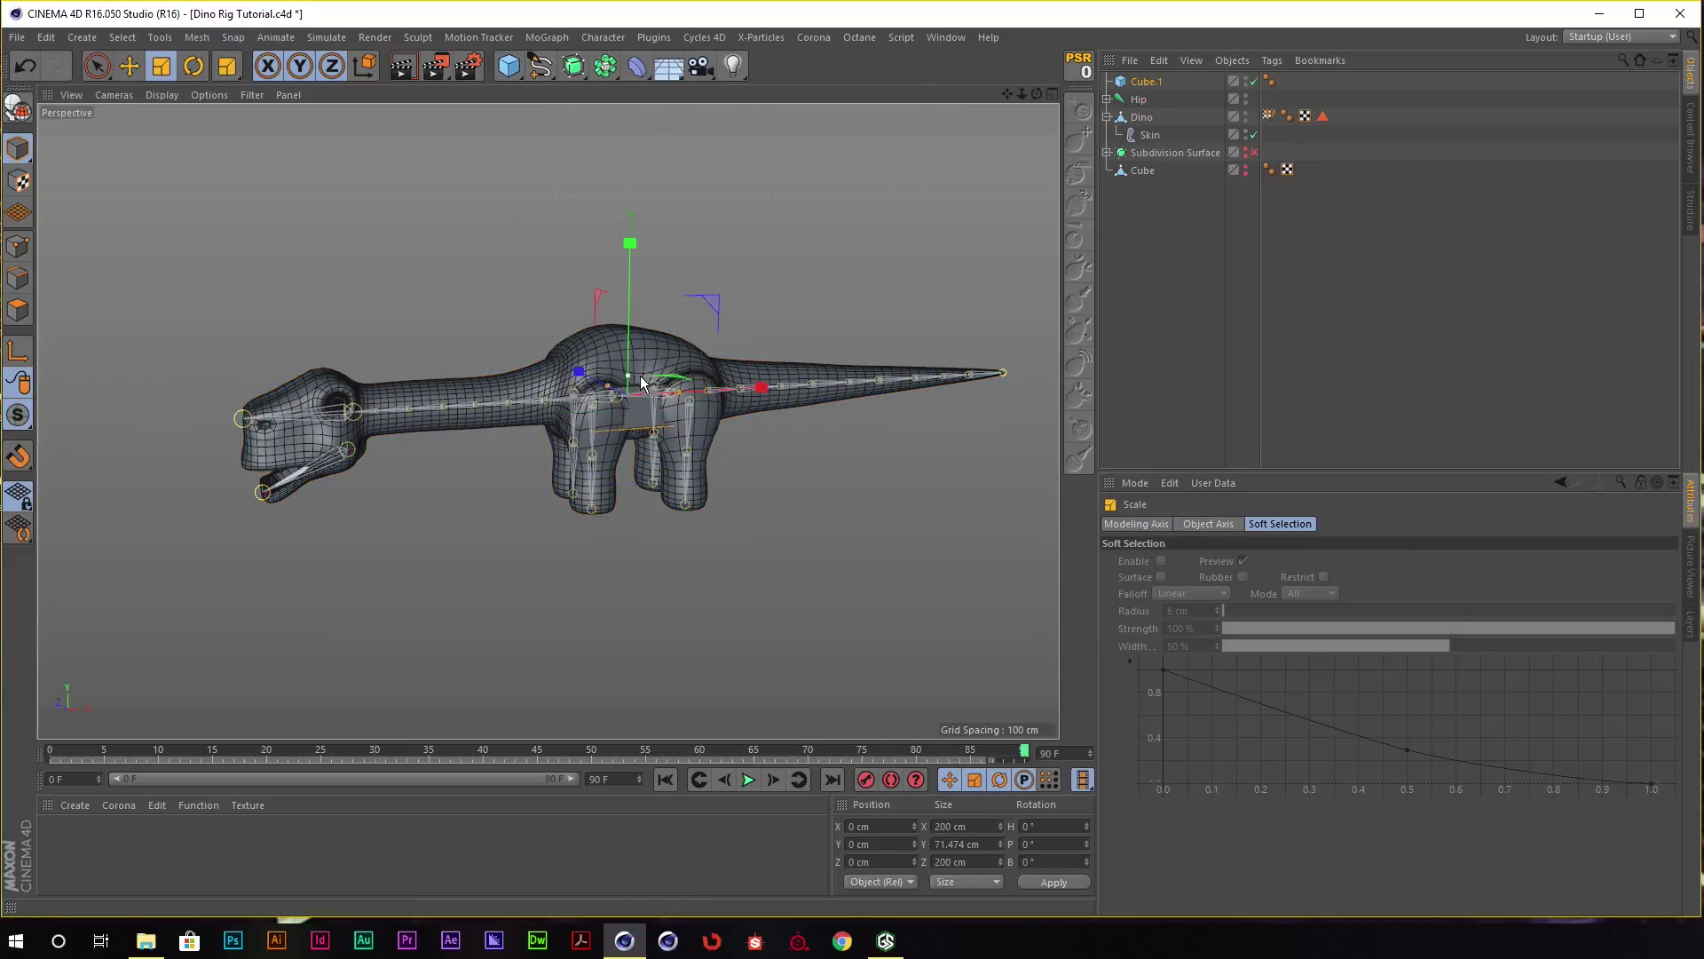
key("ctrl+z")
left_click(510, 65)
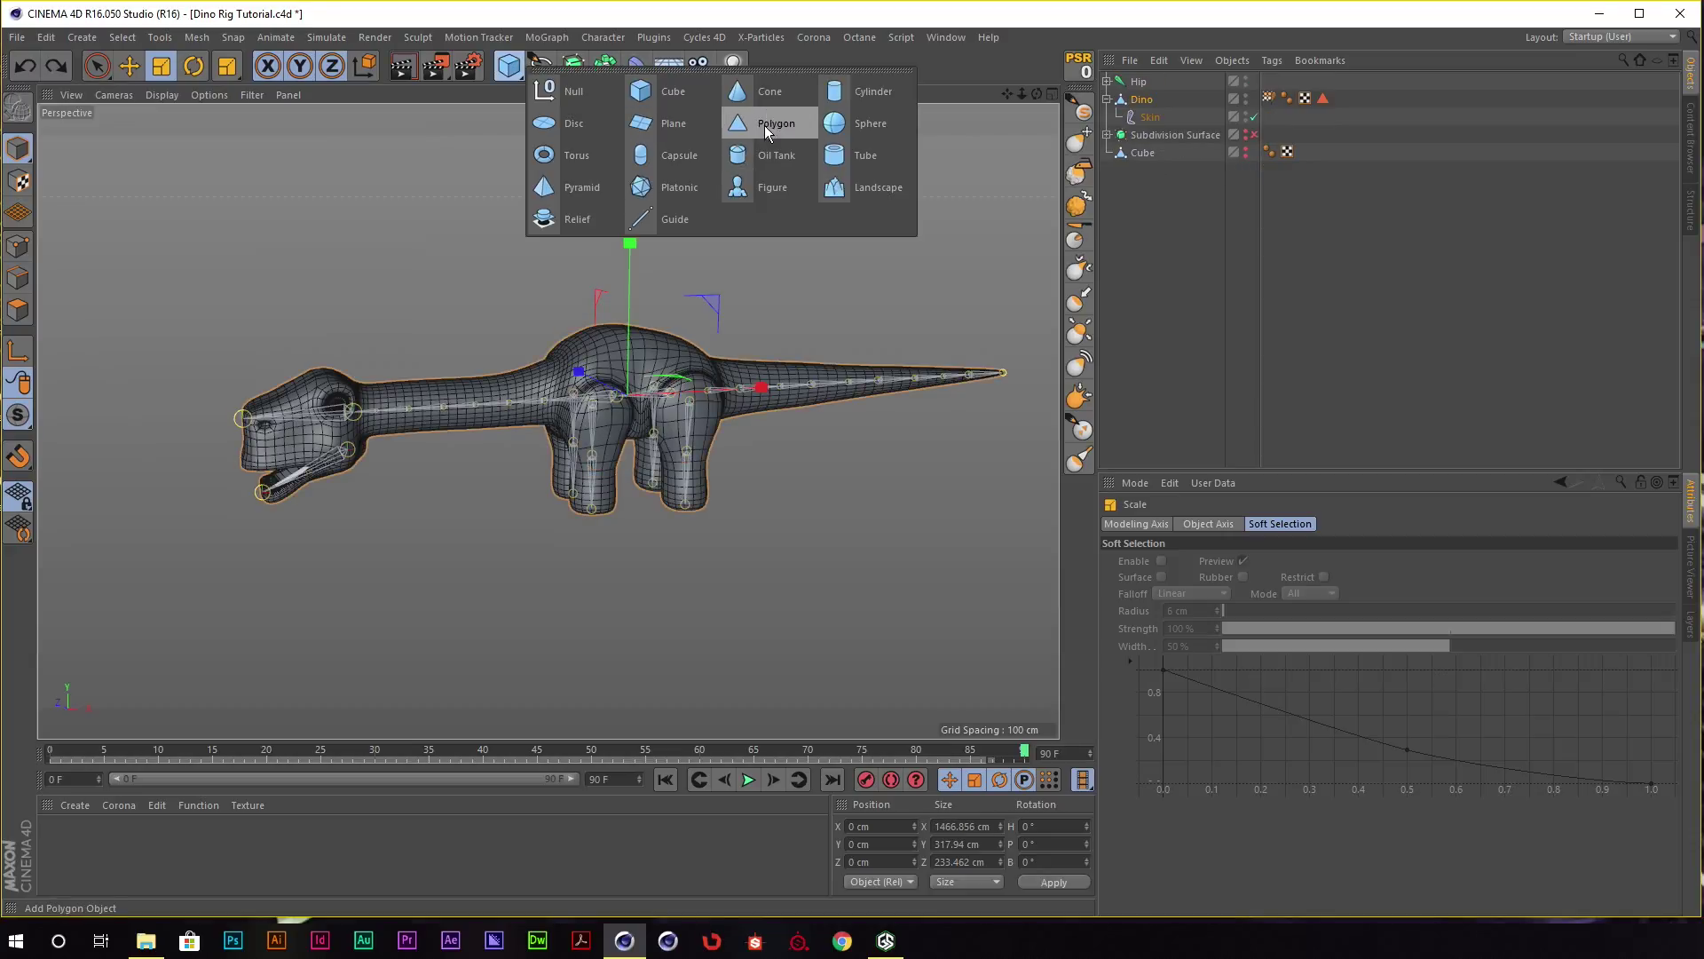
left_click(765, 91)
mouse_move(755, 115)
left_mouse_down("alt")
mouse_move(690, 351)
mouse_move(510, 436)
mouse_move(508, 380)
left_mouse_up("alt")
key("e")
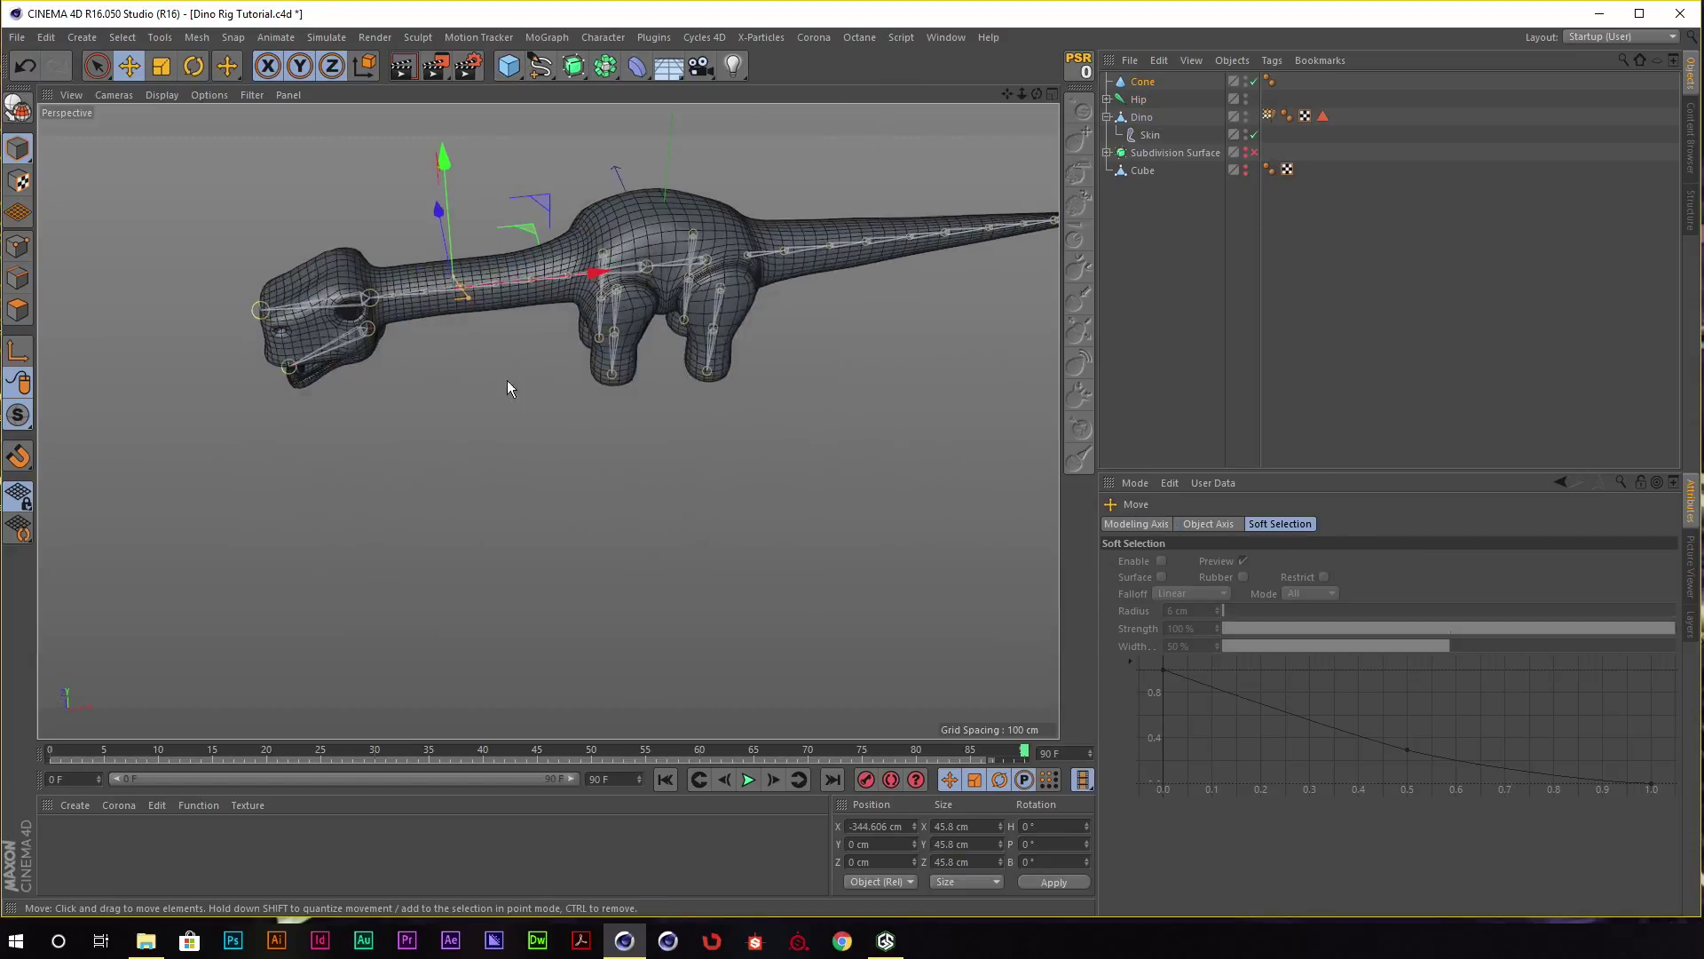
key("ctrl+z")
mouse_move(441, 218)
left_mouse_down()
mouse_move(468, 269)
mouse_move(570, 282)
mouse_move(643, 333)
left_mouse_up()
left_click(643, 333)
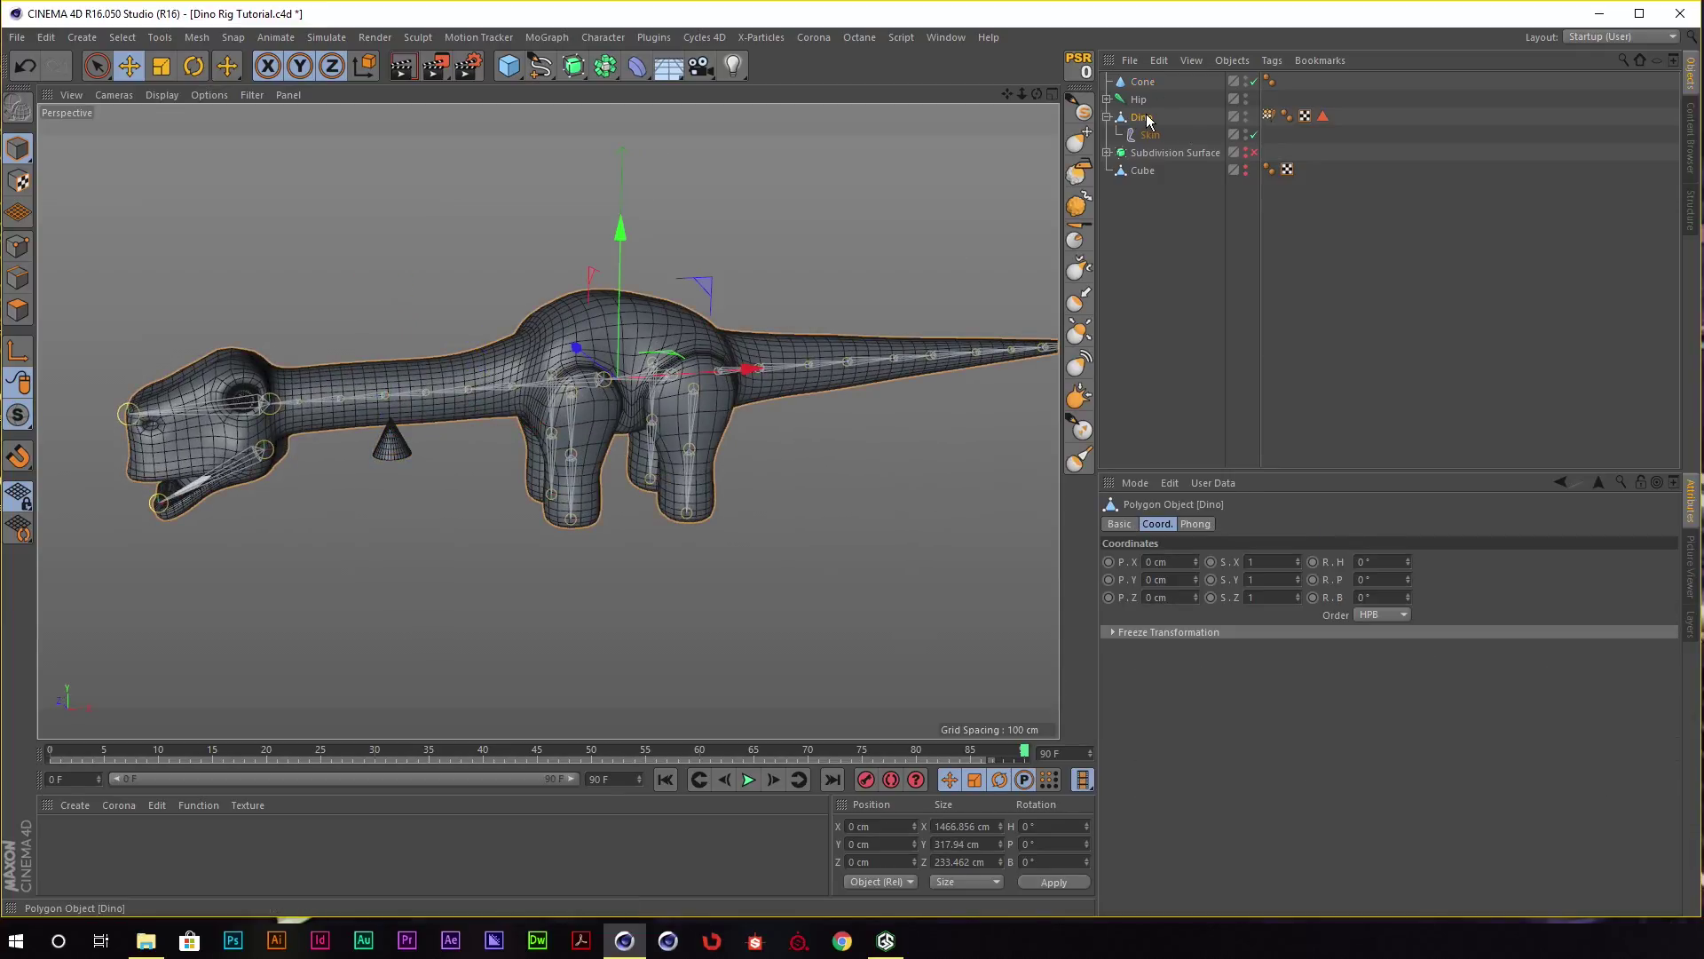
Expand Hip and Chest, then select joints Hip through Tail.9 plus the Dino mesh.
left_click(1108, 98)
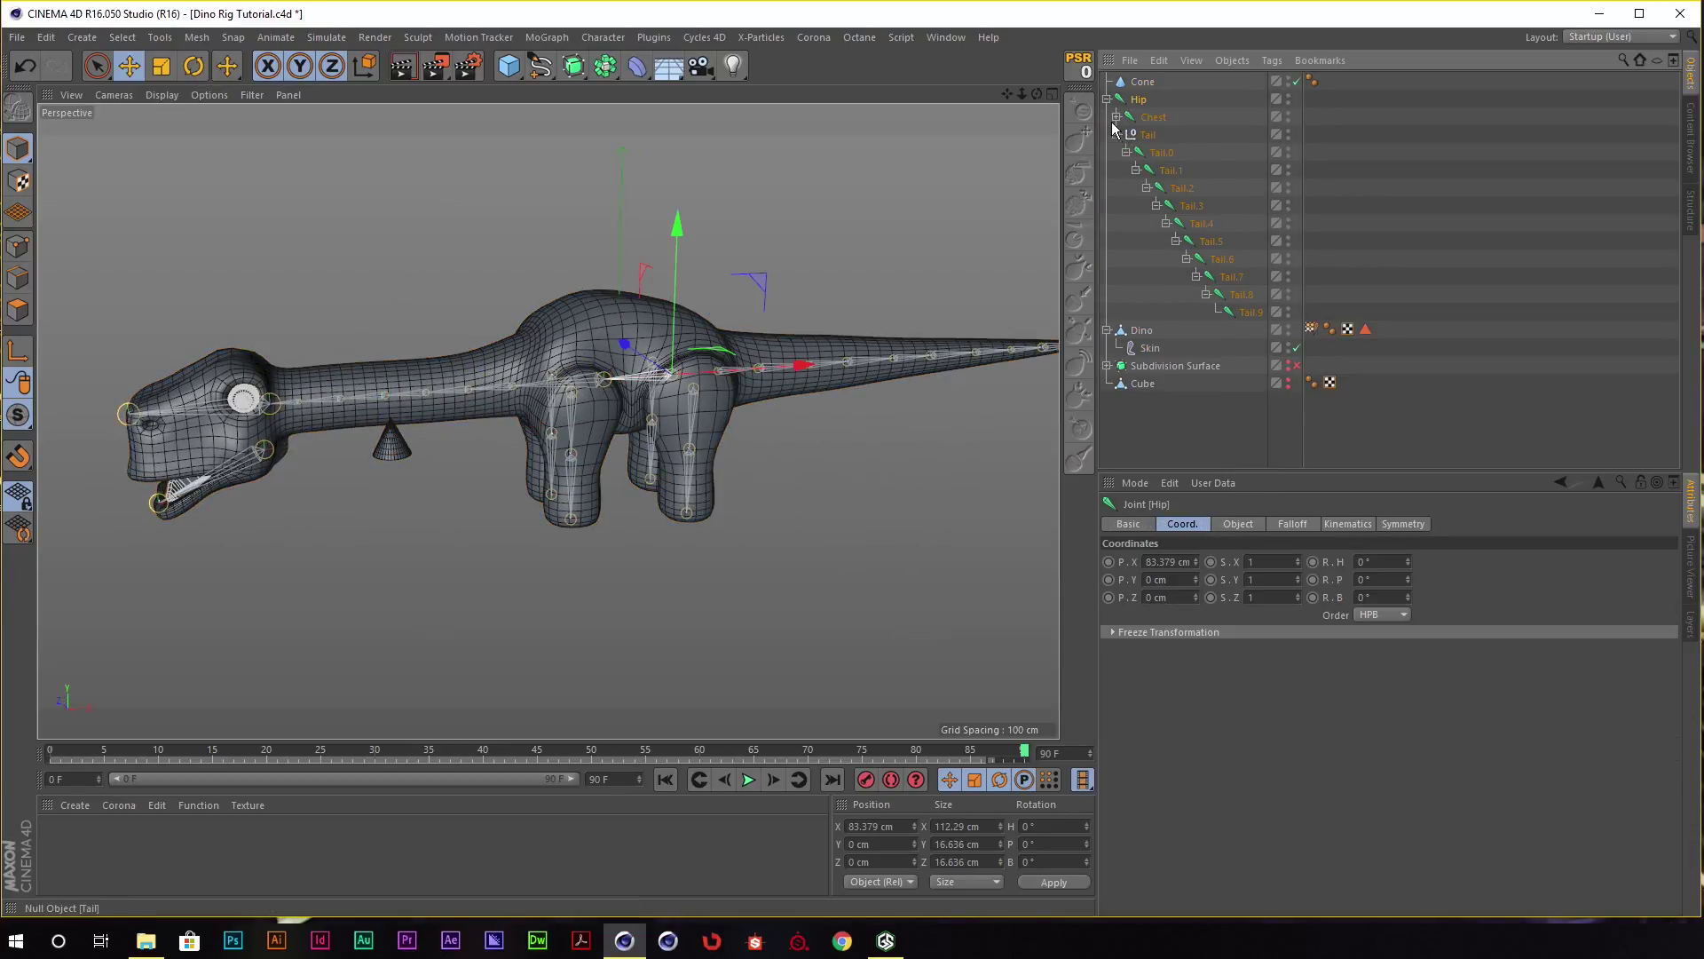
left_click(1117, 117)
scroll(1216, 248, "down", 5)
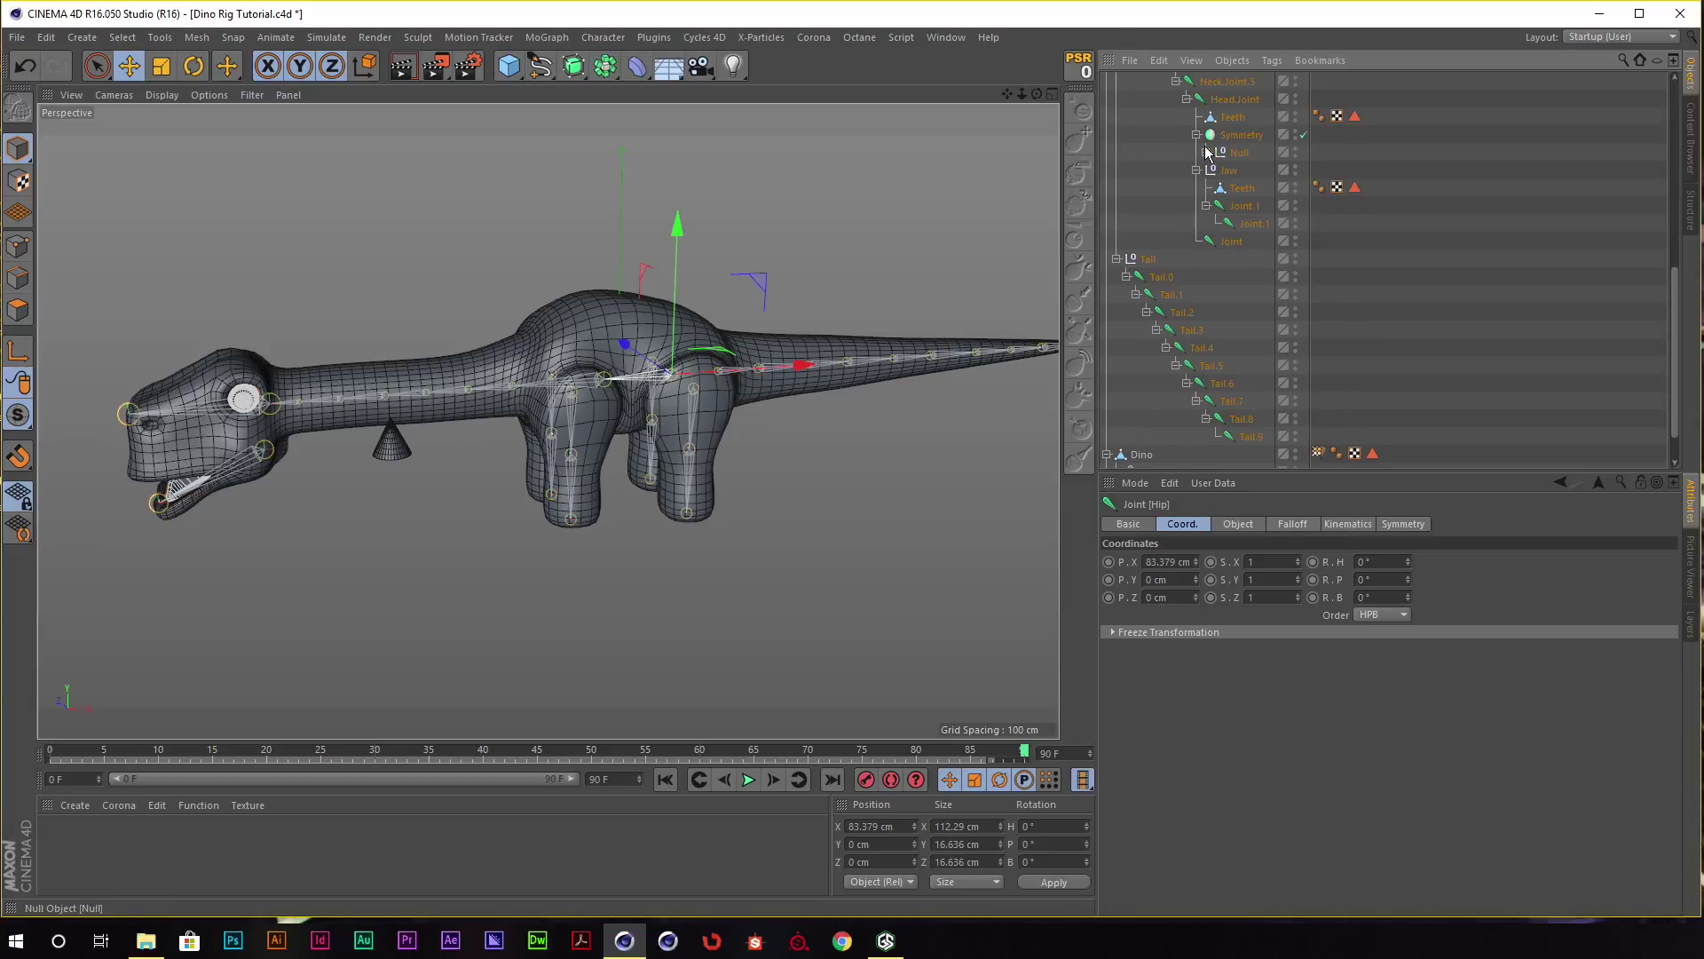
scroll(1247, 330, "down", 5)
left_click(1252, 391, "shift")
left_click(1142, 409, "ctrl")
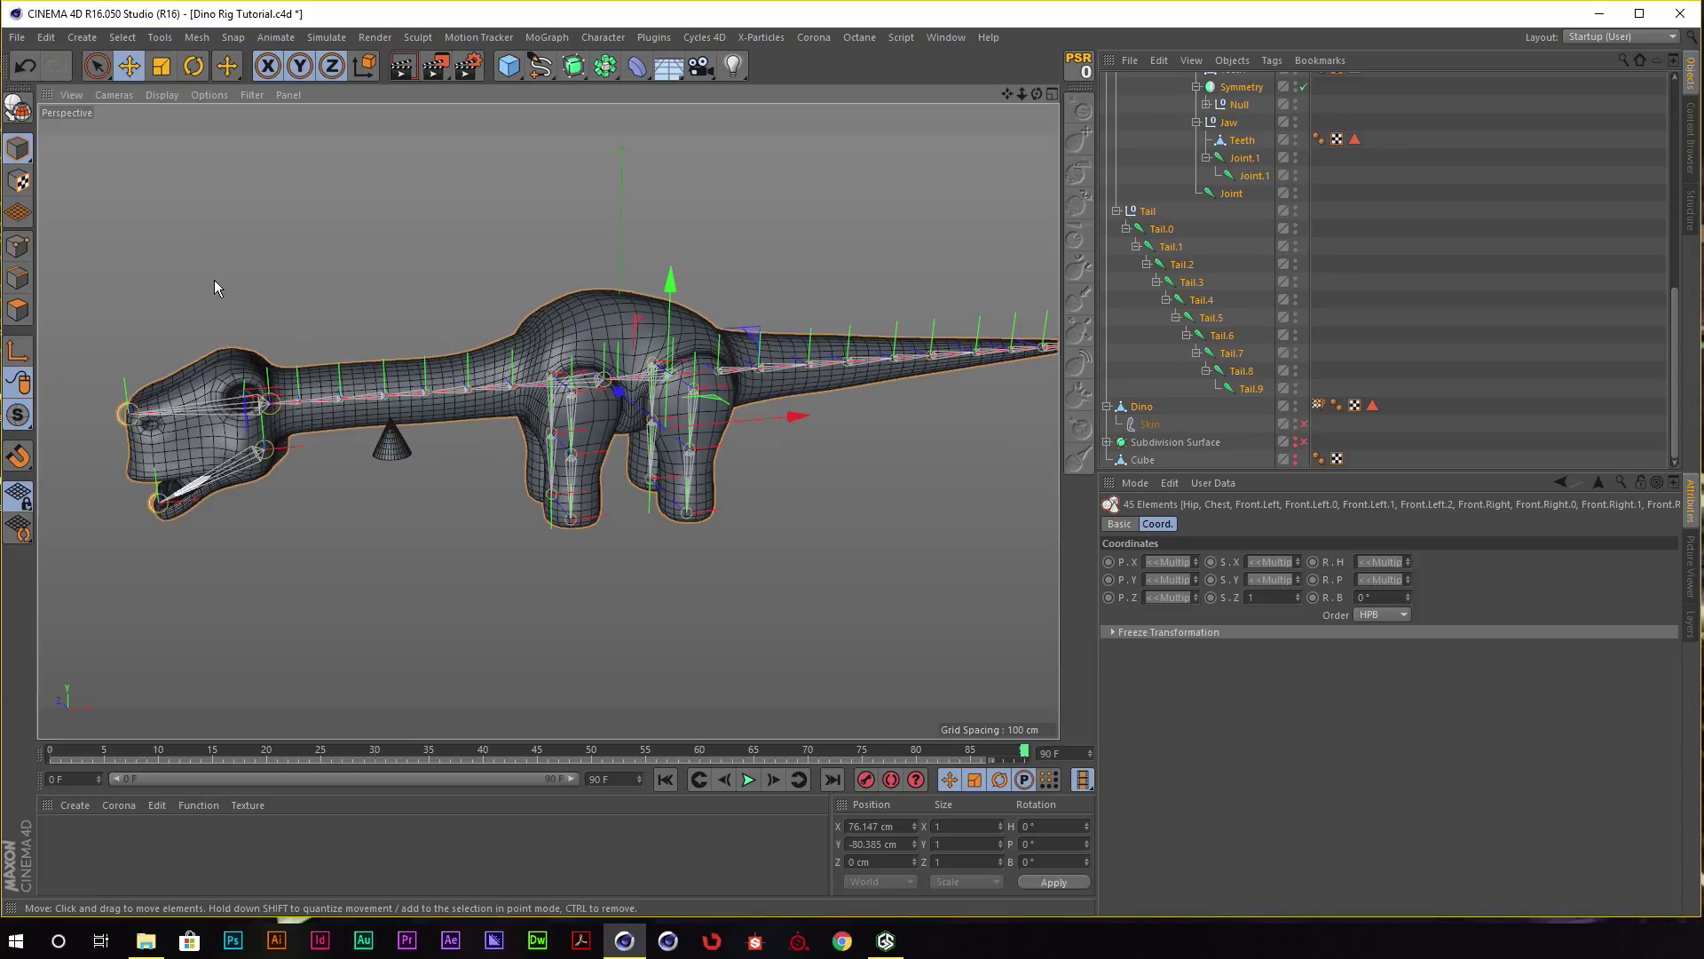
In Object mode, scale the dino and rig down to about a third, then return to Model mode.
left_click(30, 153)
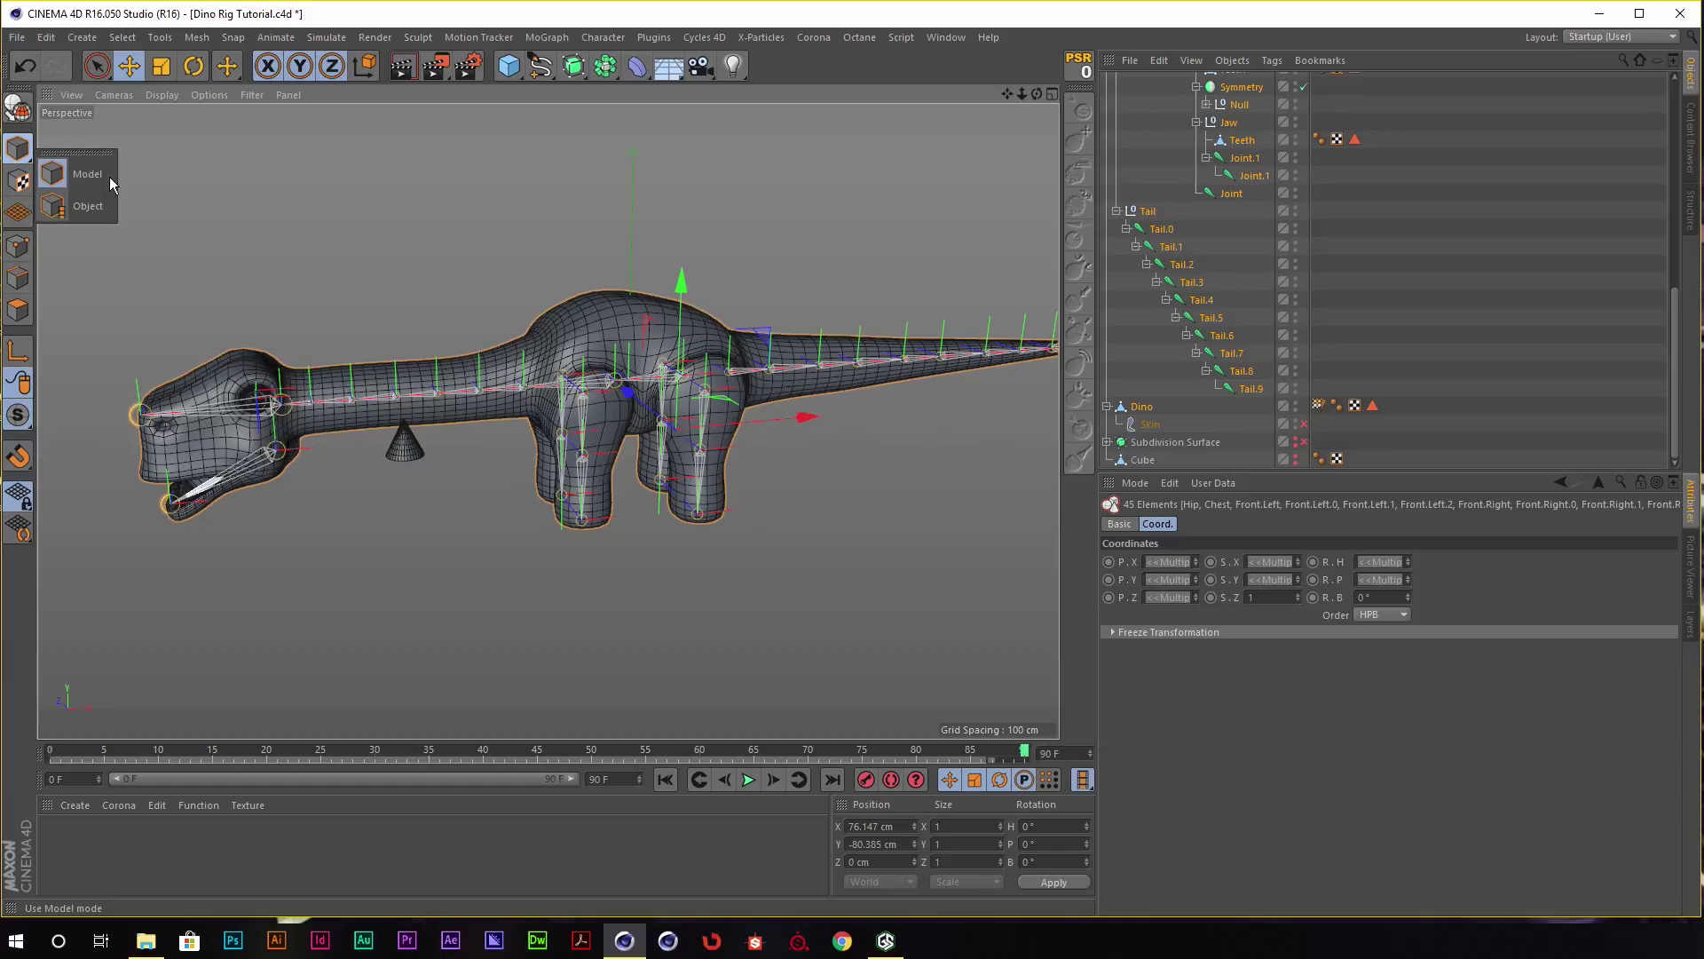
left_click(70, 211)
key("t")
mouse_move(770, 275)
left_mouse_down("alt")
mouse_move(666, 252)
mouse_move(580, 261)
left_mouse_up("alt")
left_click_drag(852, 246, 419, 311)
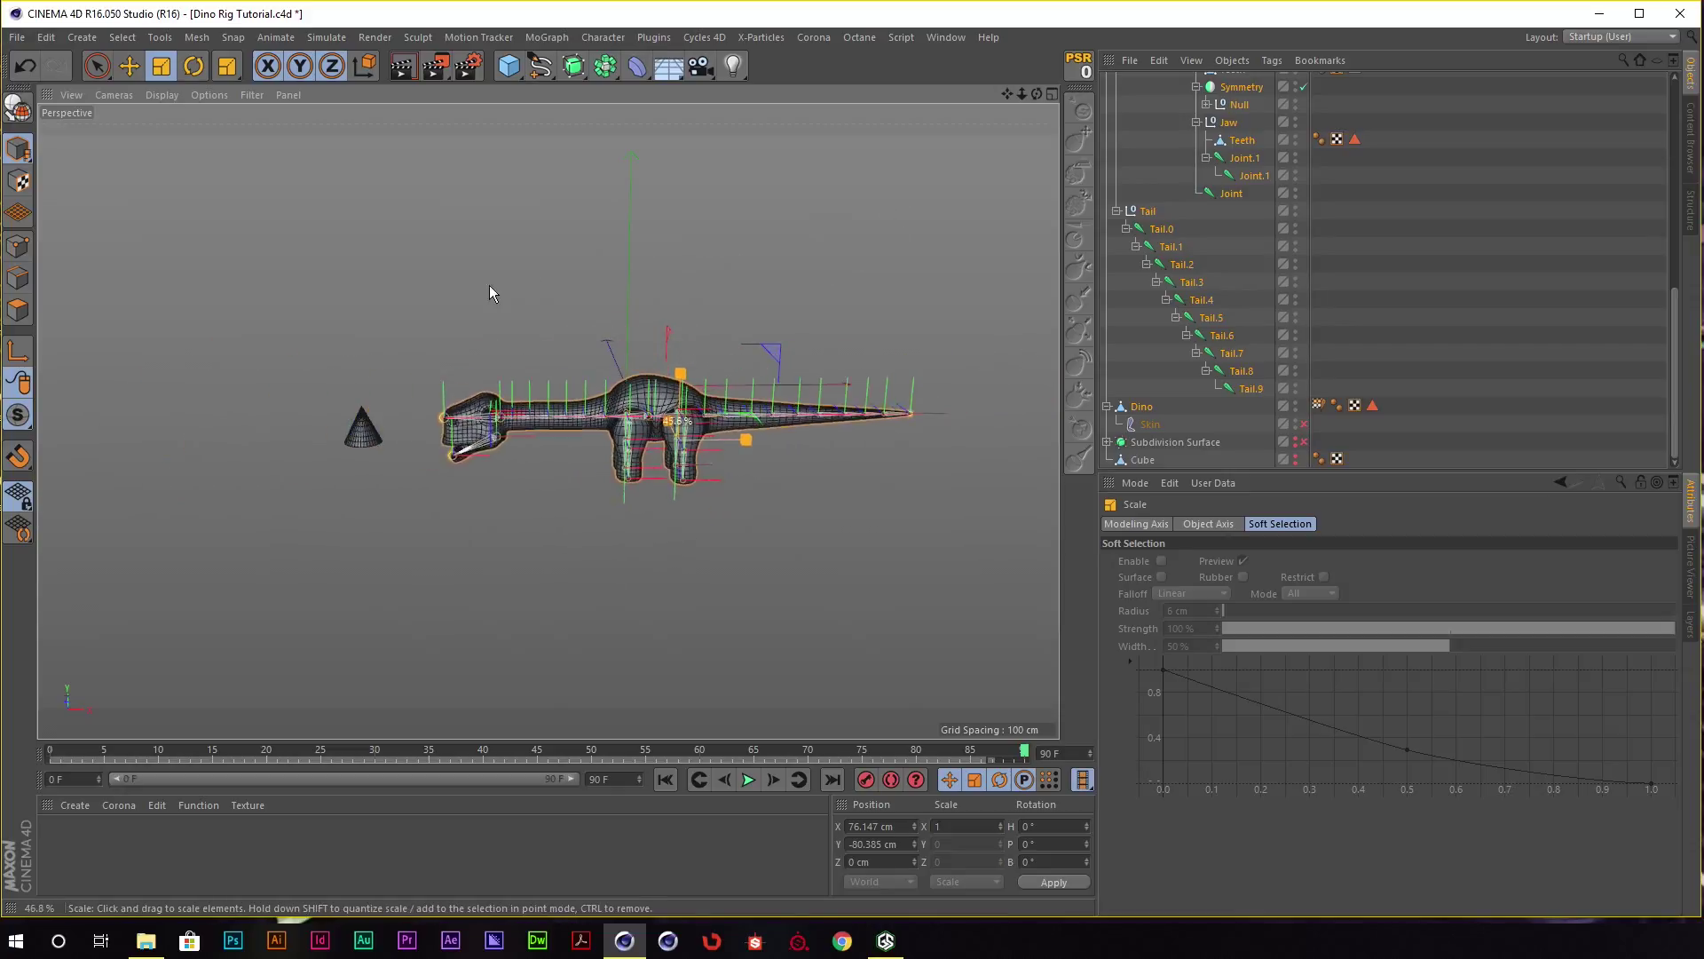
left_click(18, 148)
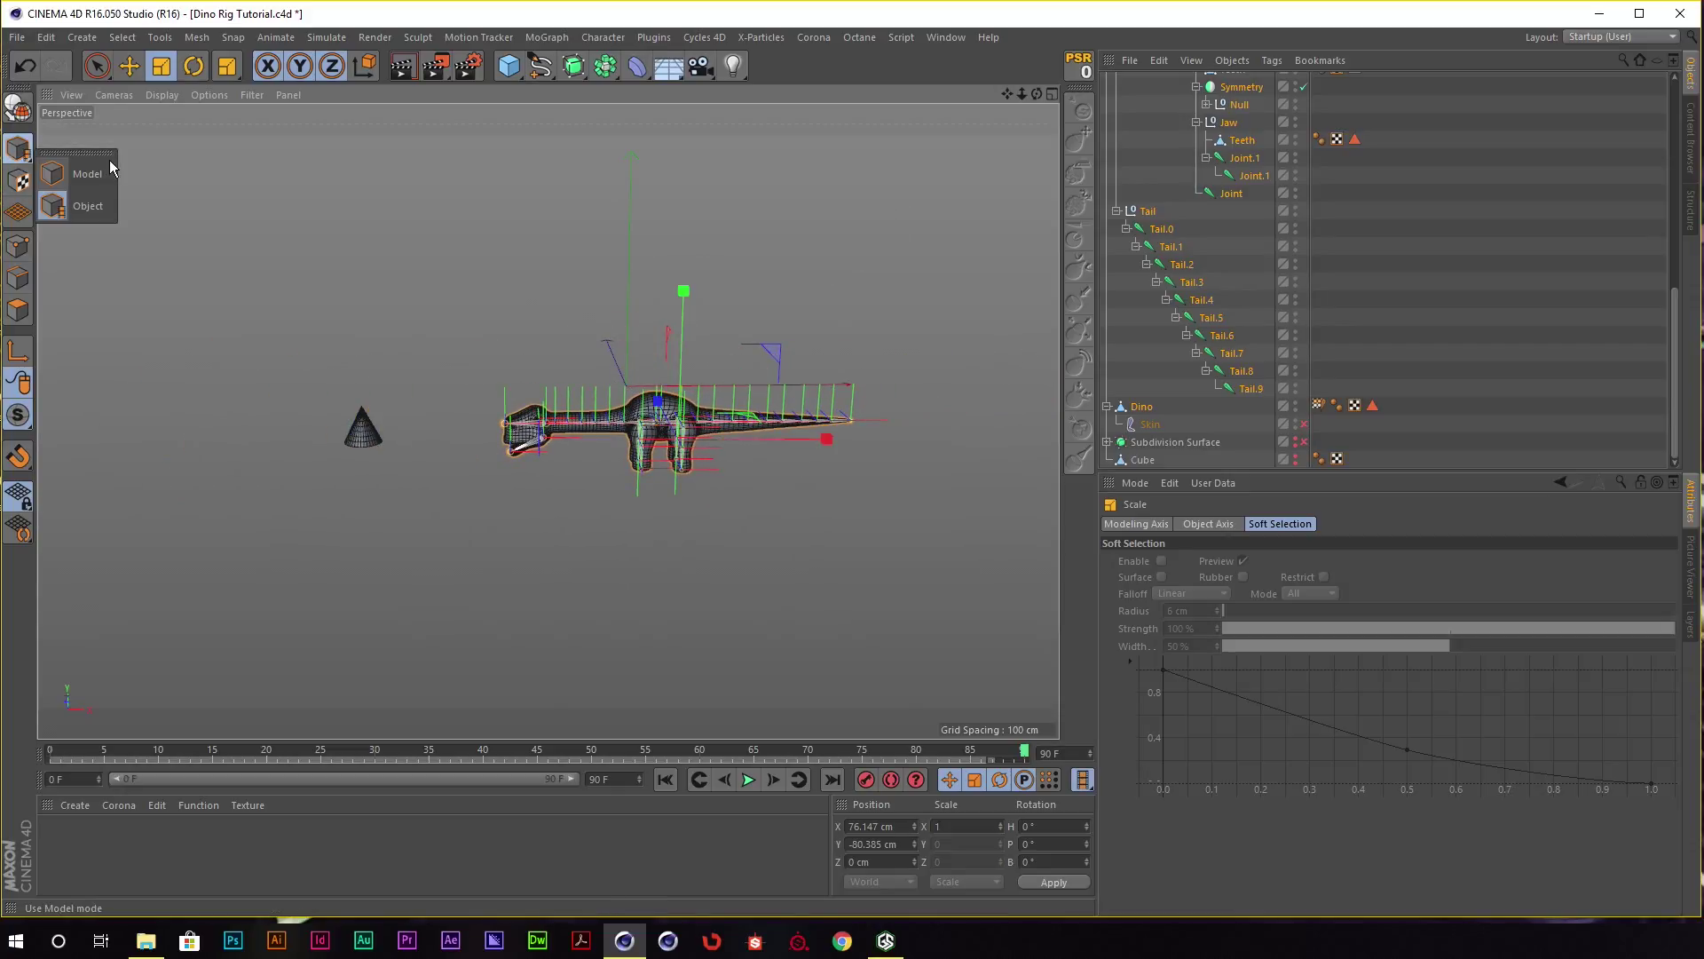
left_click(94, 183)
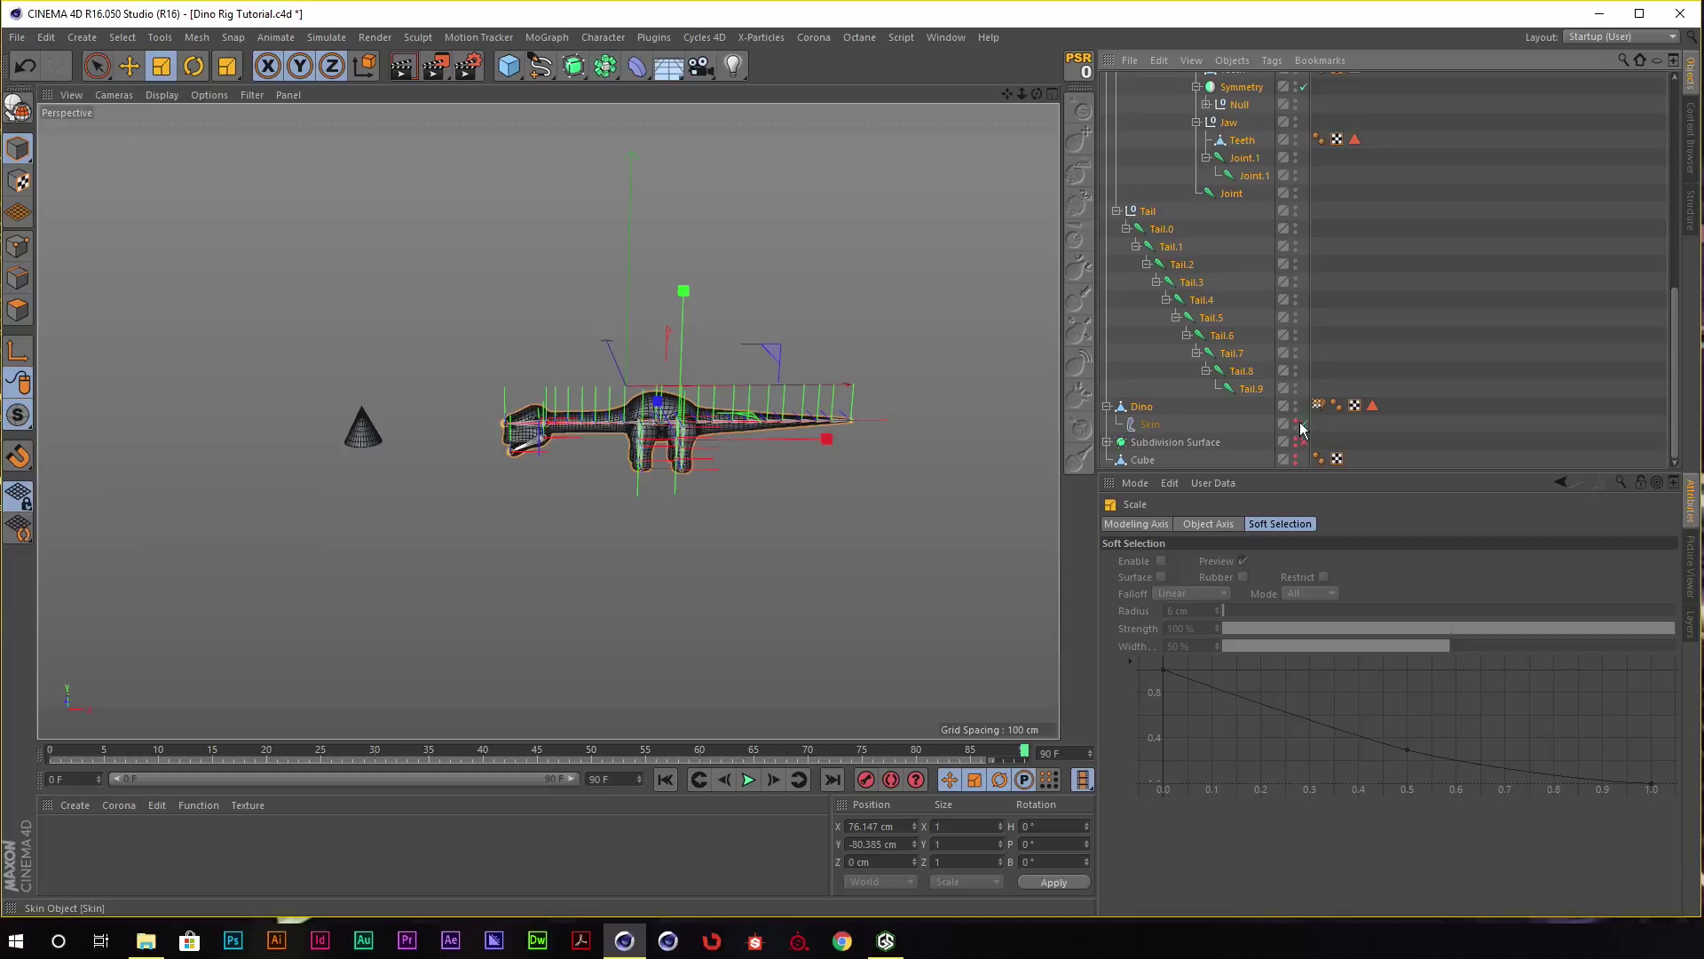
scroll(513, 371, "up", 3)
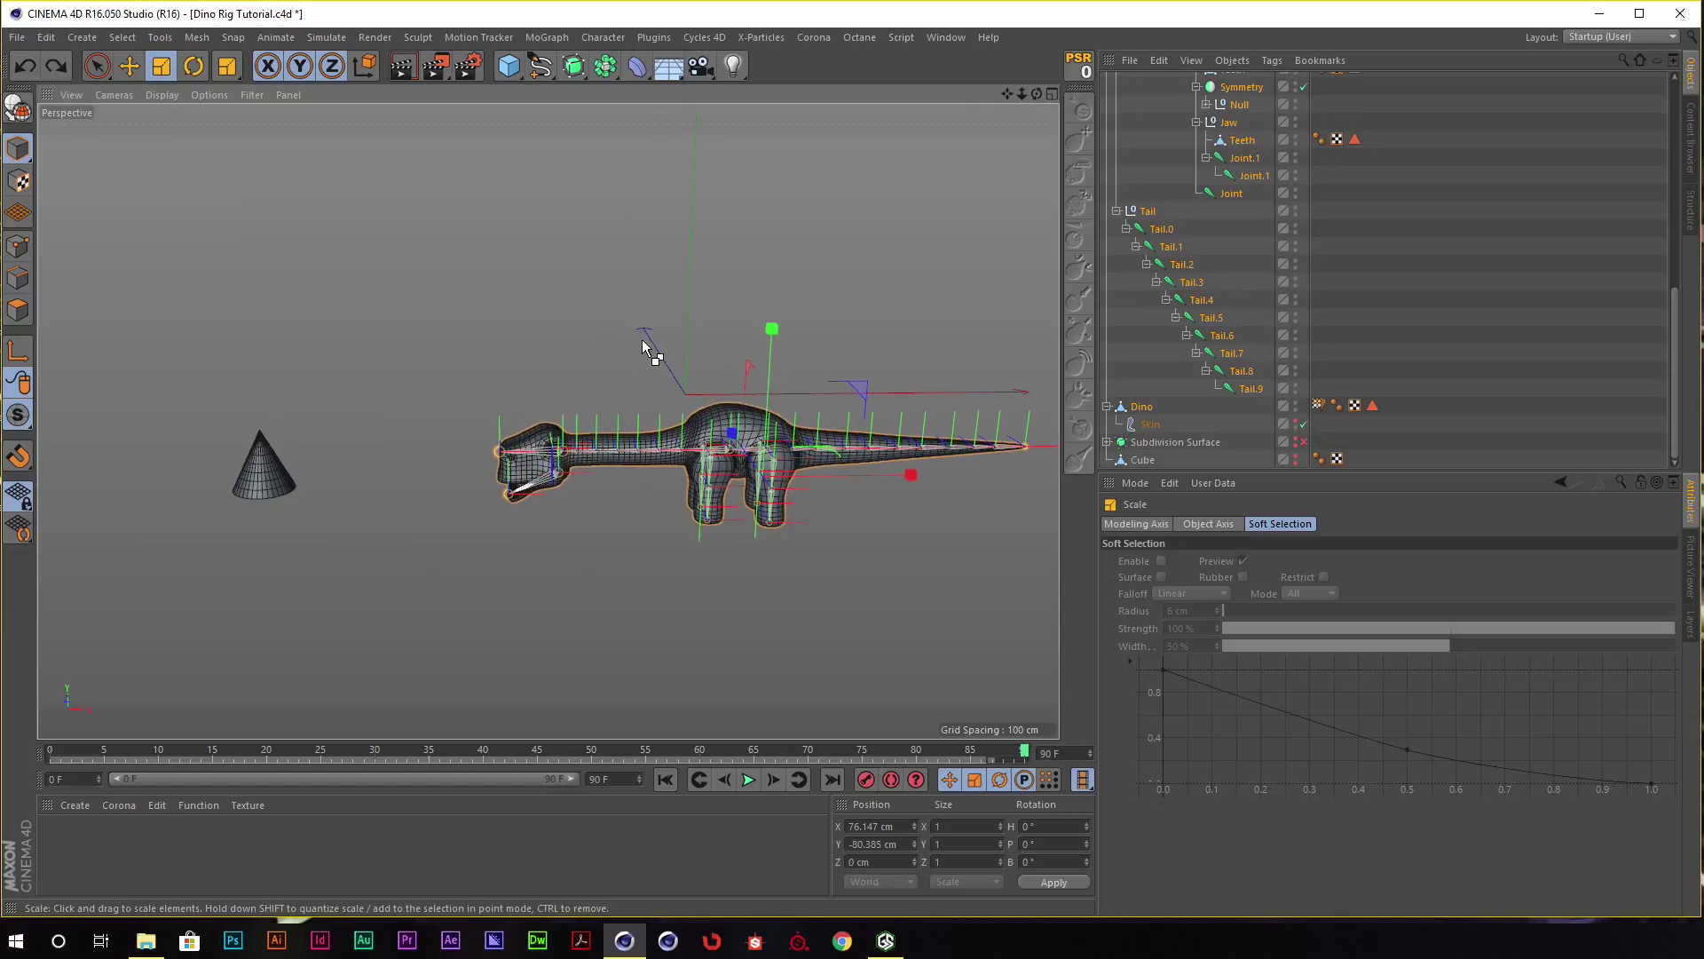
Test-scale the dino and rig to about 80%, then undo.
scroll(653, 338, "up", 5)
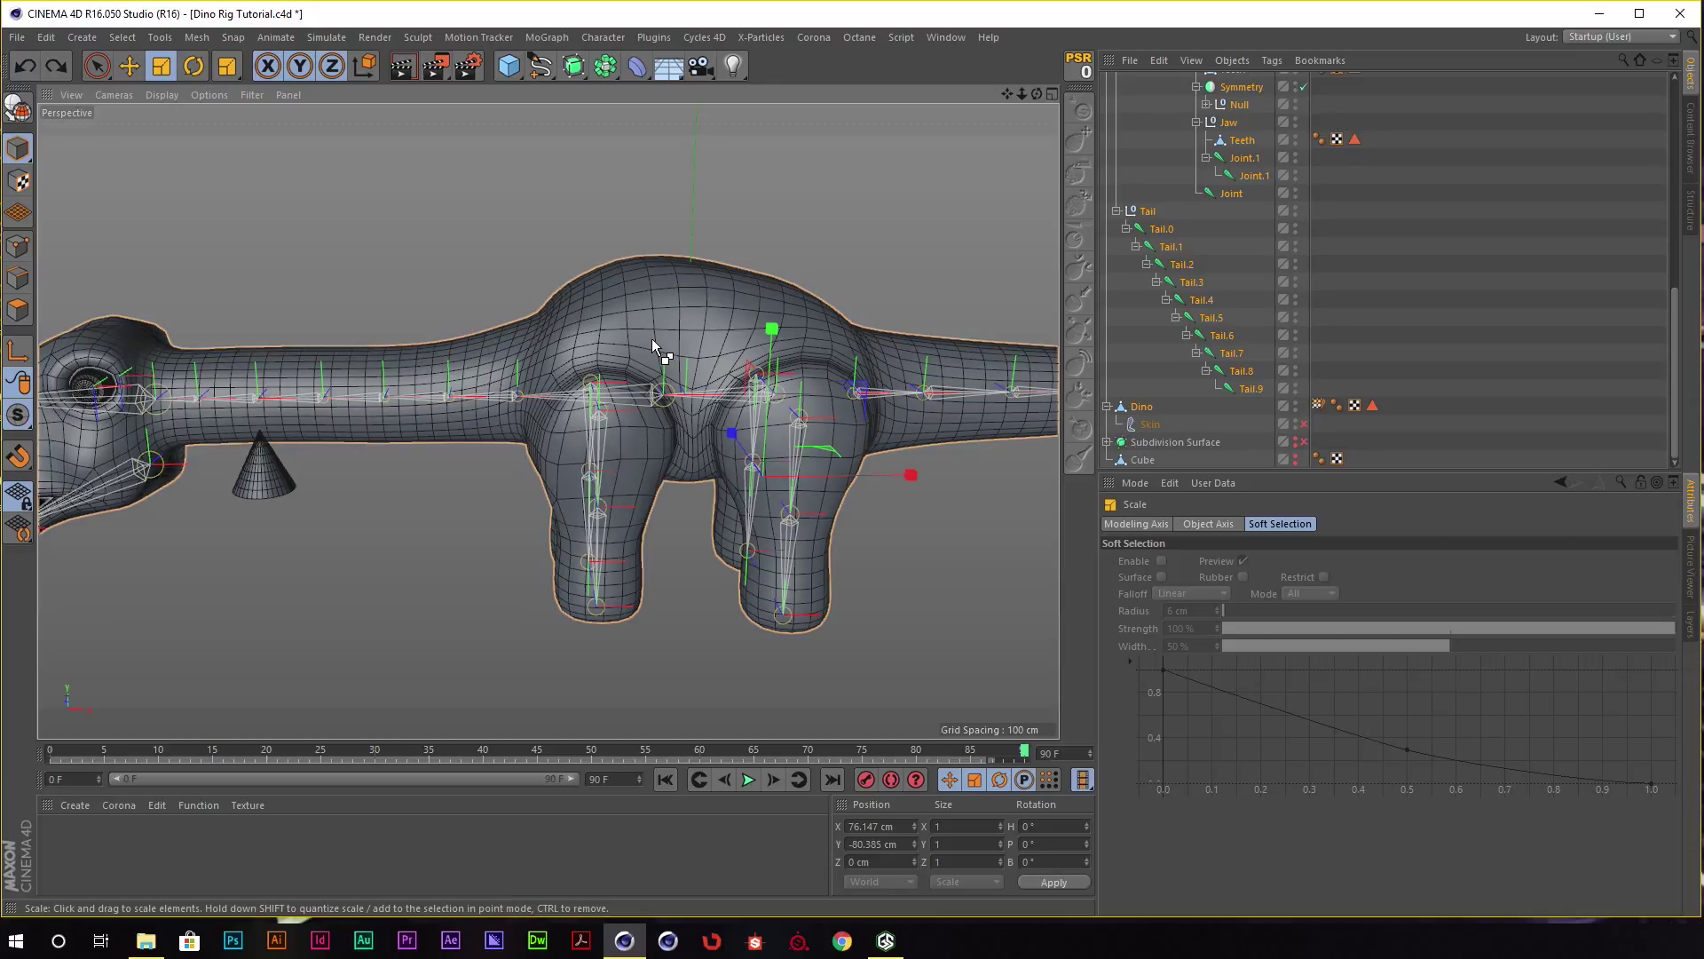
scroll(620, 293, "down", 1)
scroll(608, 288, "down", 1)
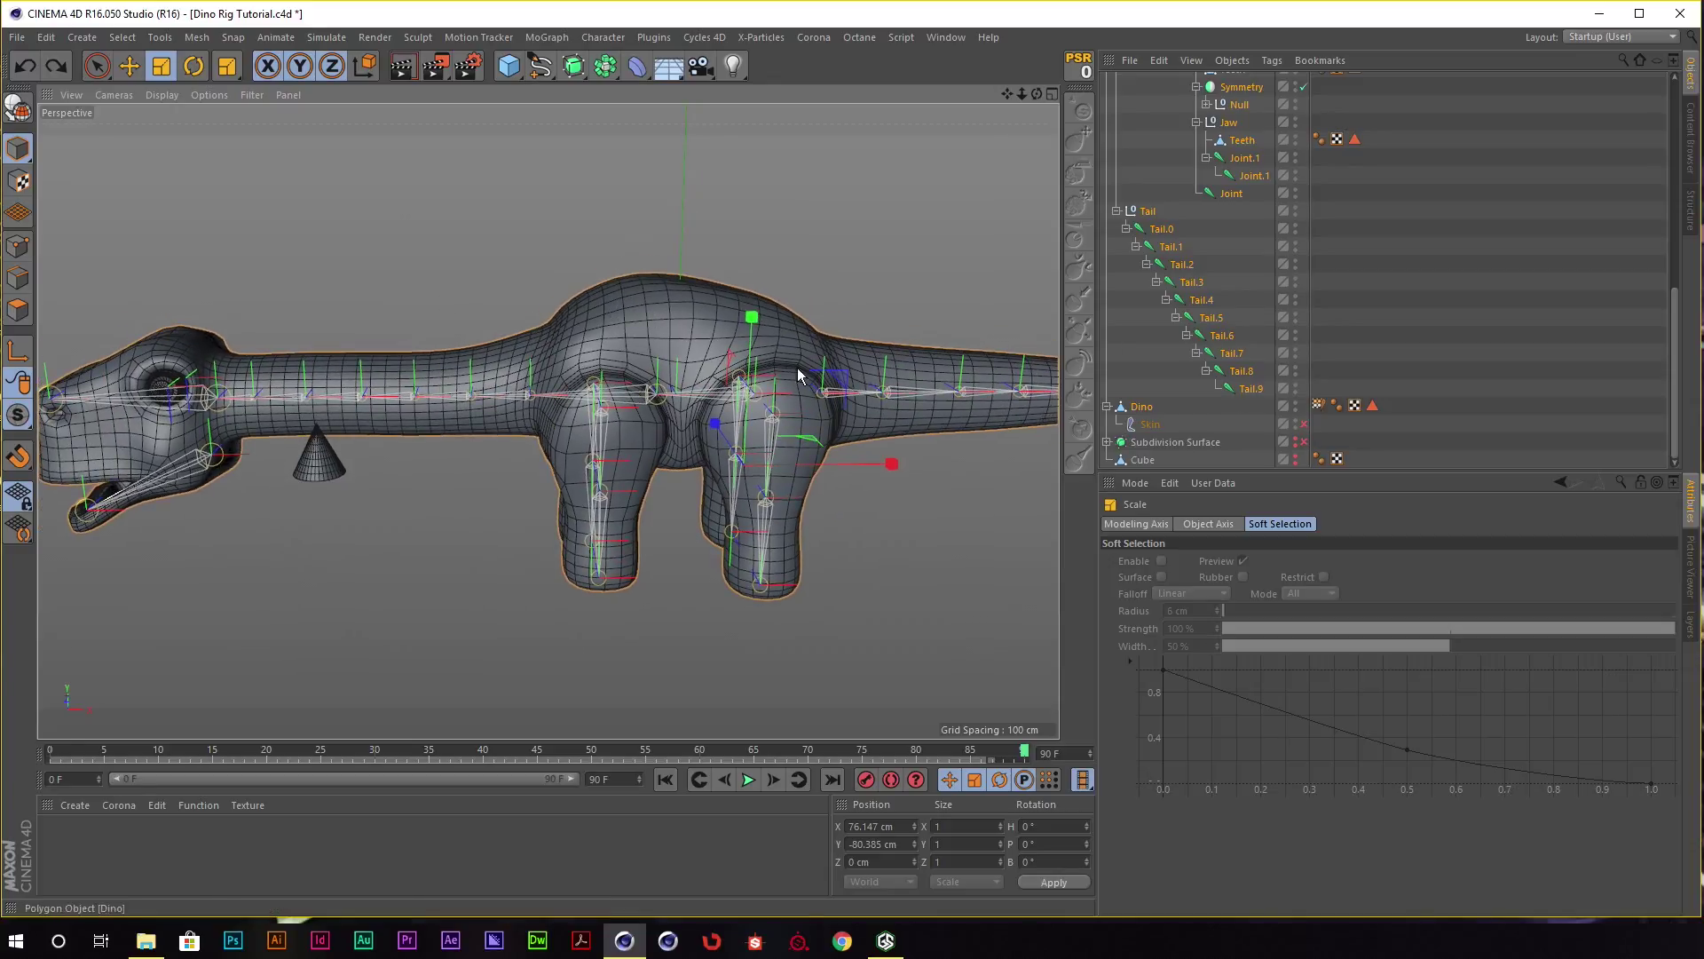
scroll(797, 367, "down", 1)
scroll(818, 234, "down", 1)
scroll(819, 234, "down", 2)
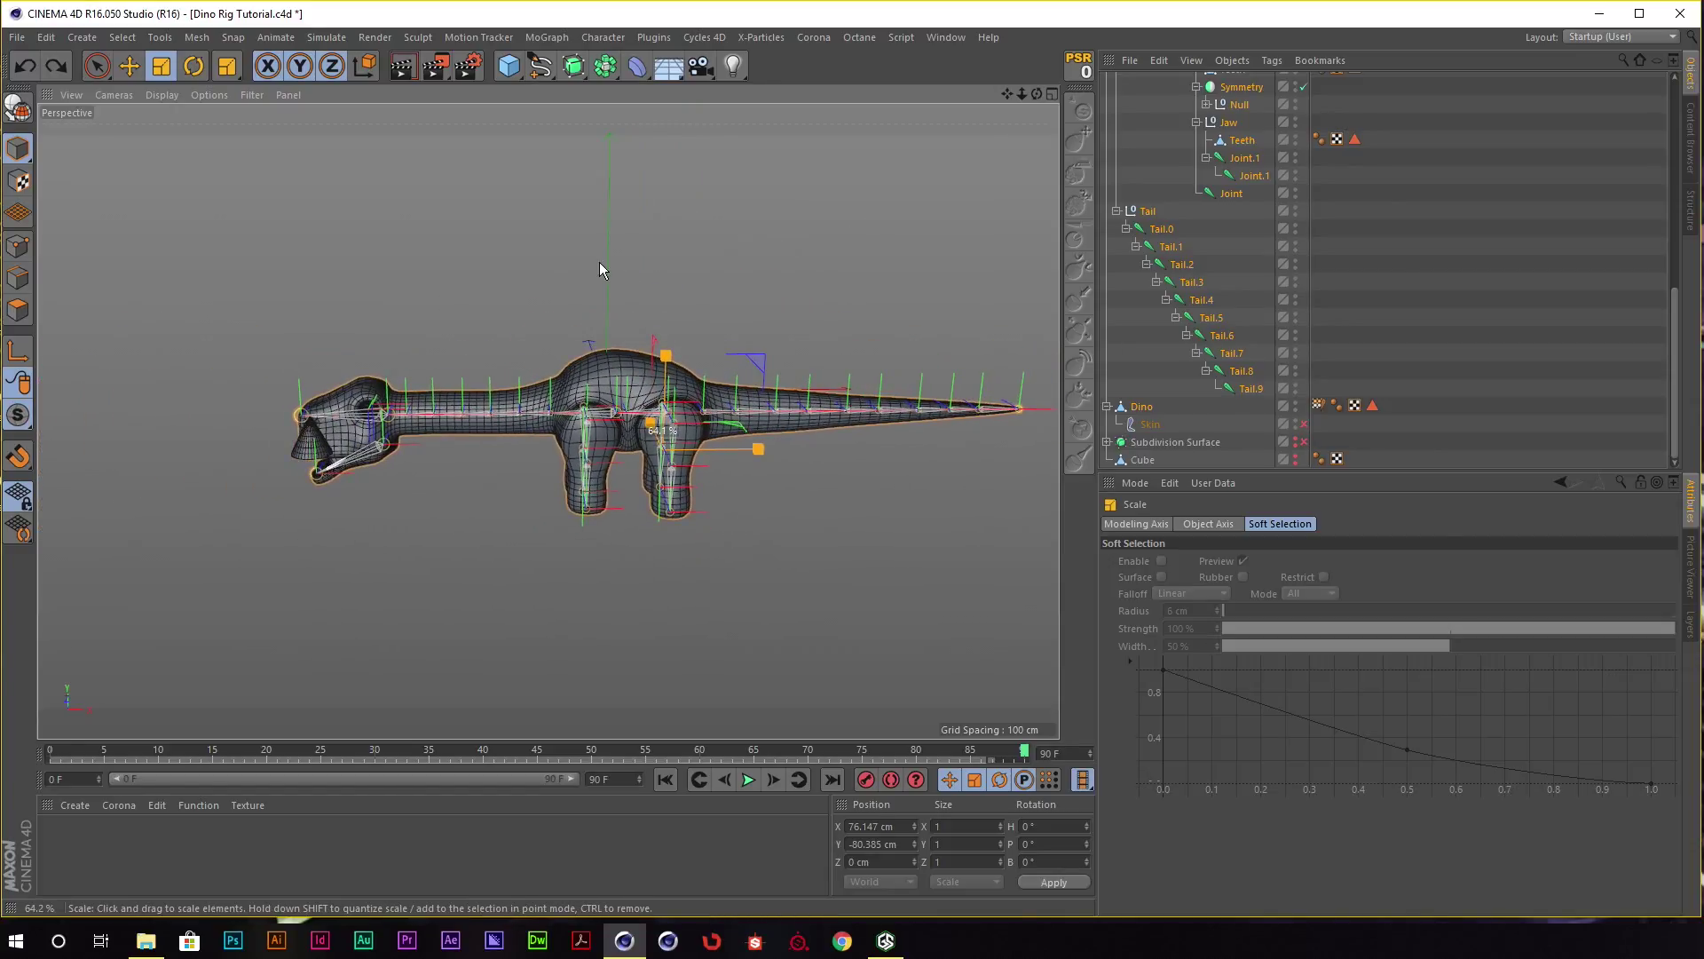
key("ctrl+shift+z")
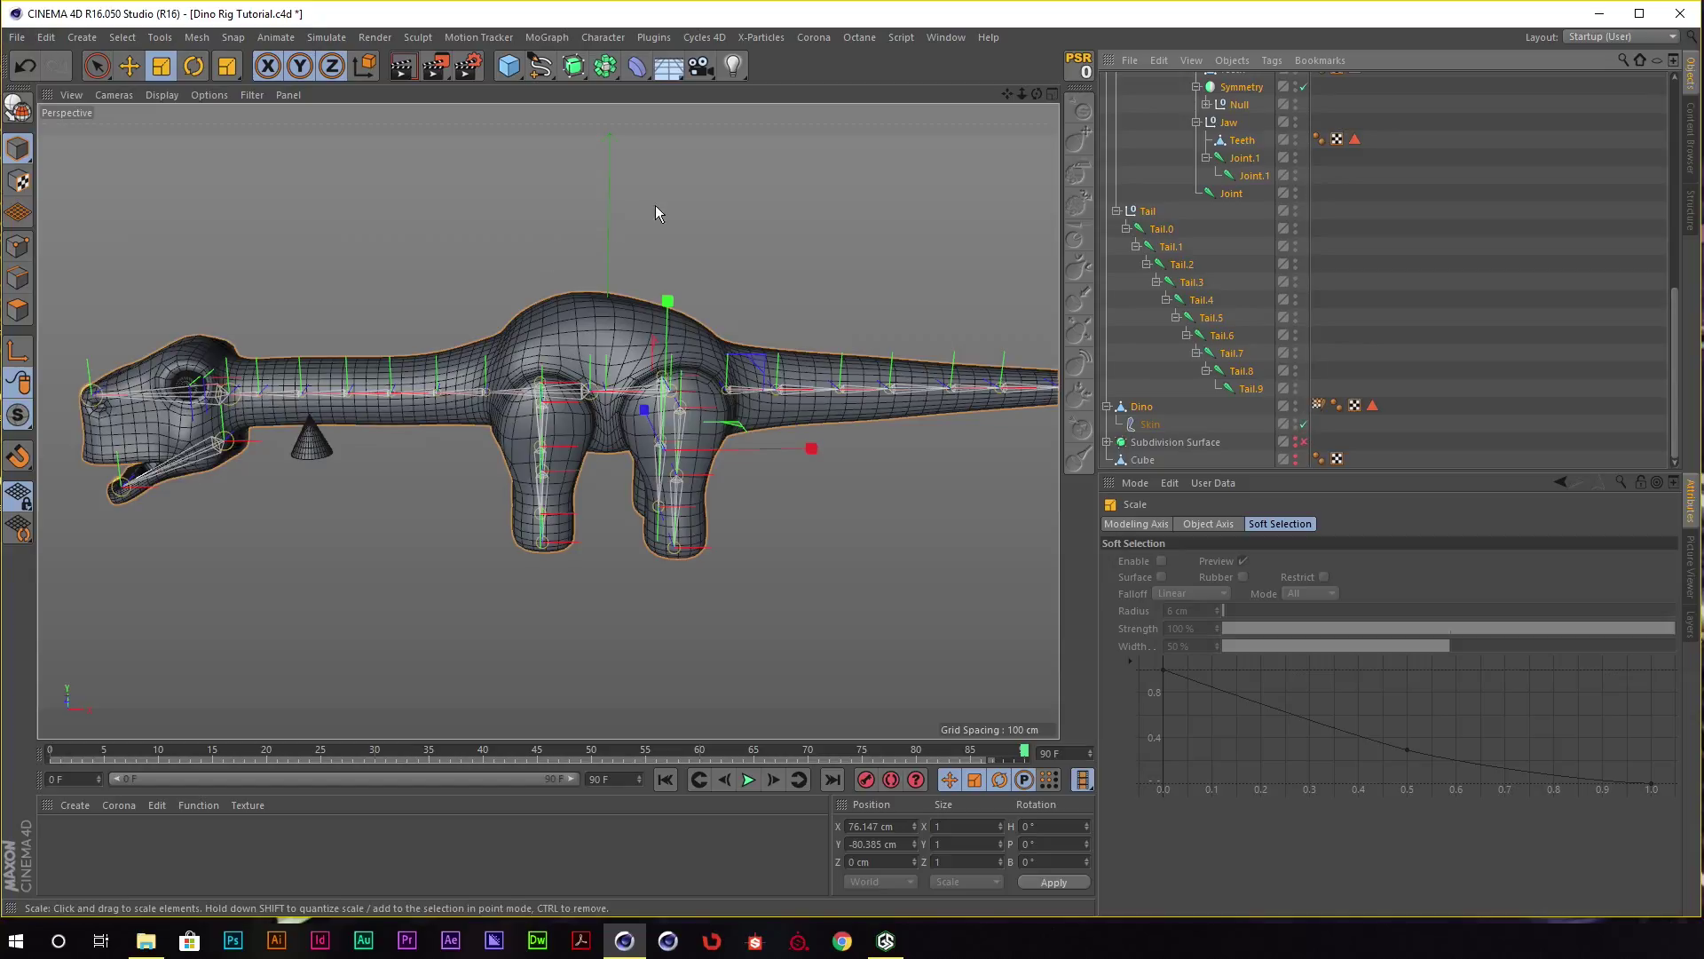
mouse_move(655, 205)
left_mouse_down()
mouse_move(536, 229)
mouse_move(725, 147)
mouse_move(326, 317)
mouse_move(595, 206)
left_mouse_up()
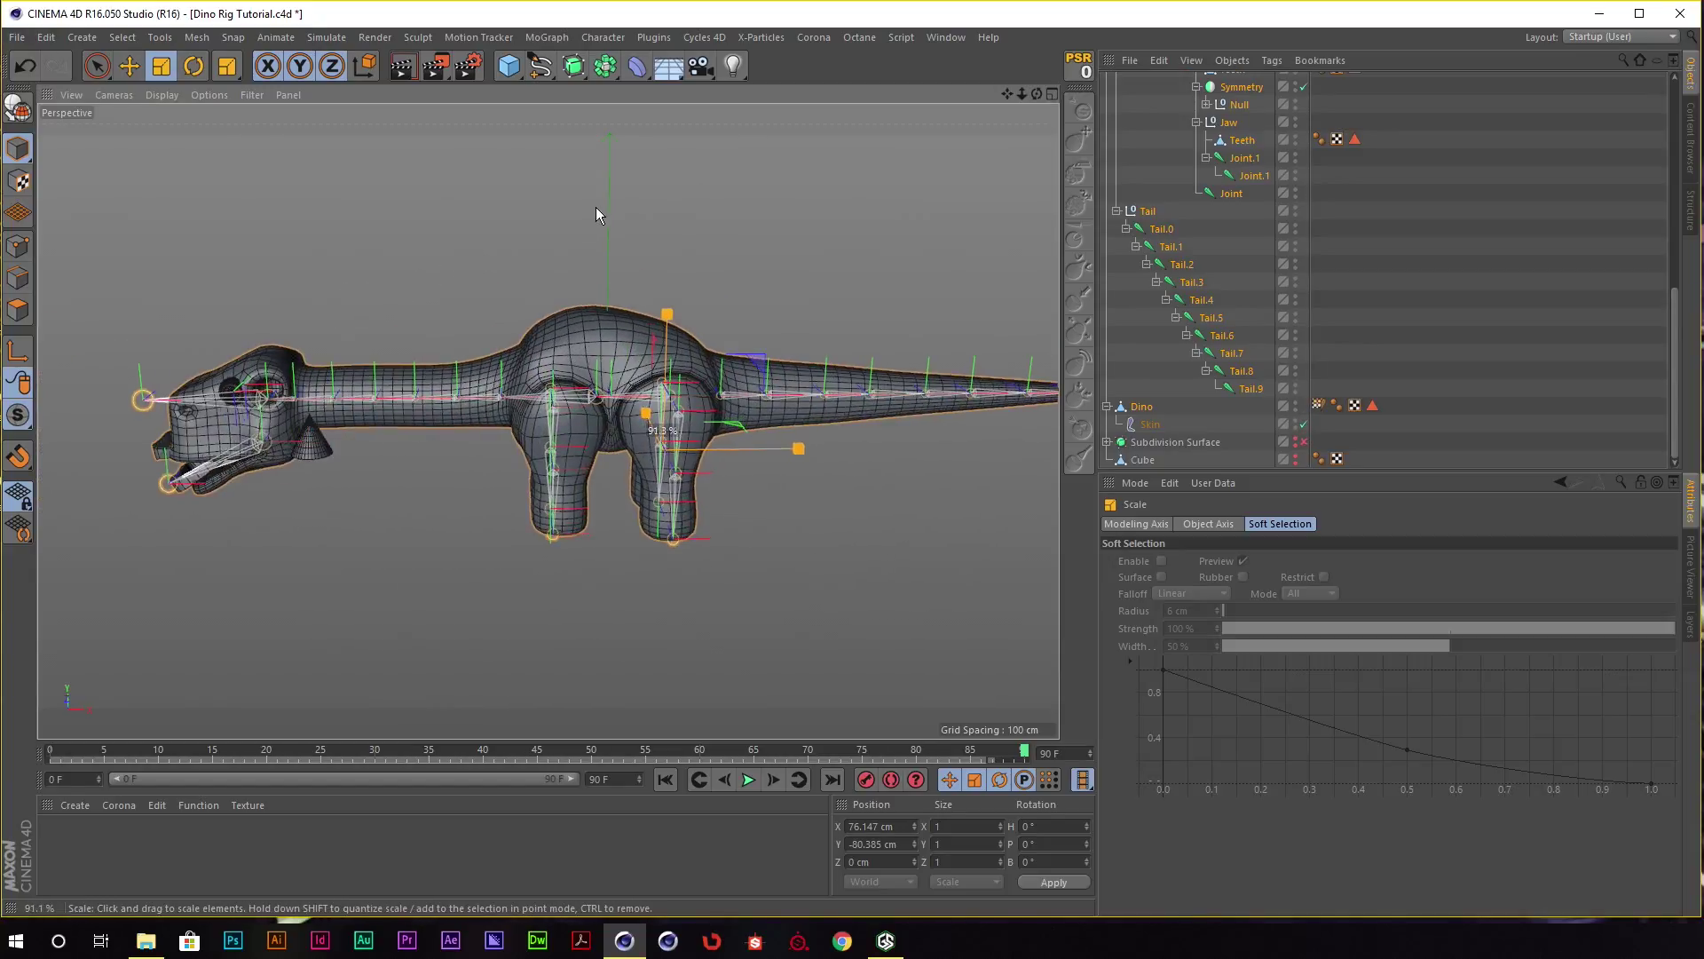
key("ctrl+z")
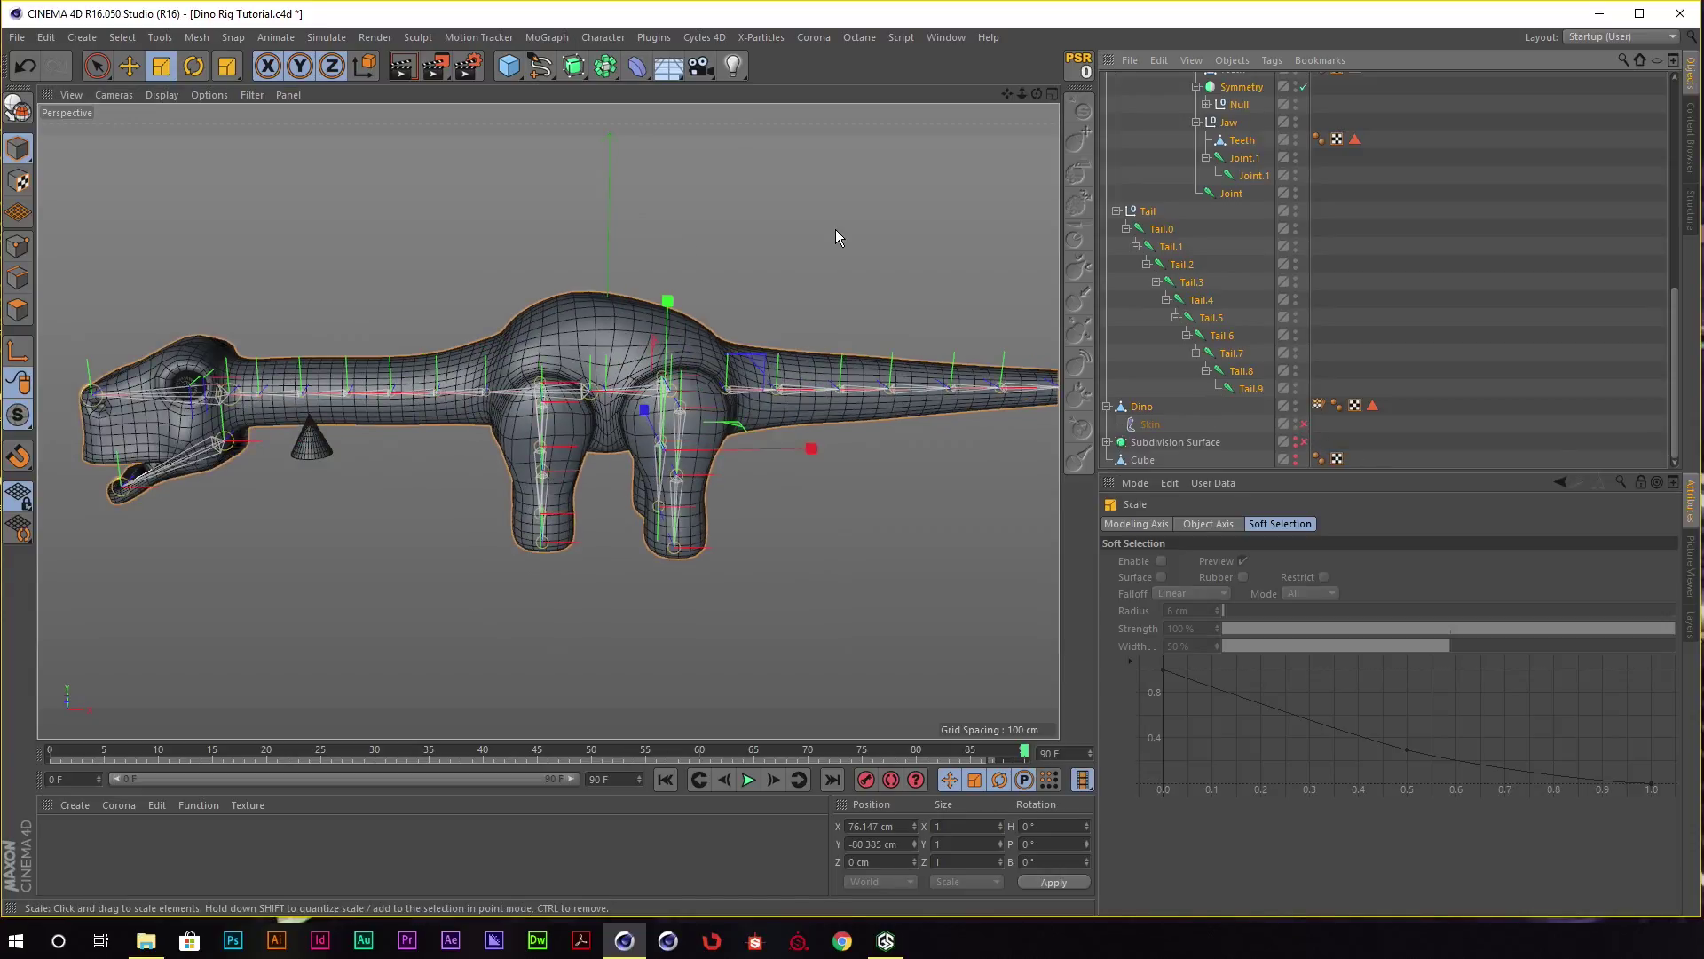
Shrink the rig again with the Skin deformer on, then undo both to restore original size.
left_click_drag(834, 229, 514, 293)
left_click(1303, 424)
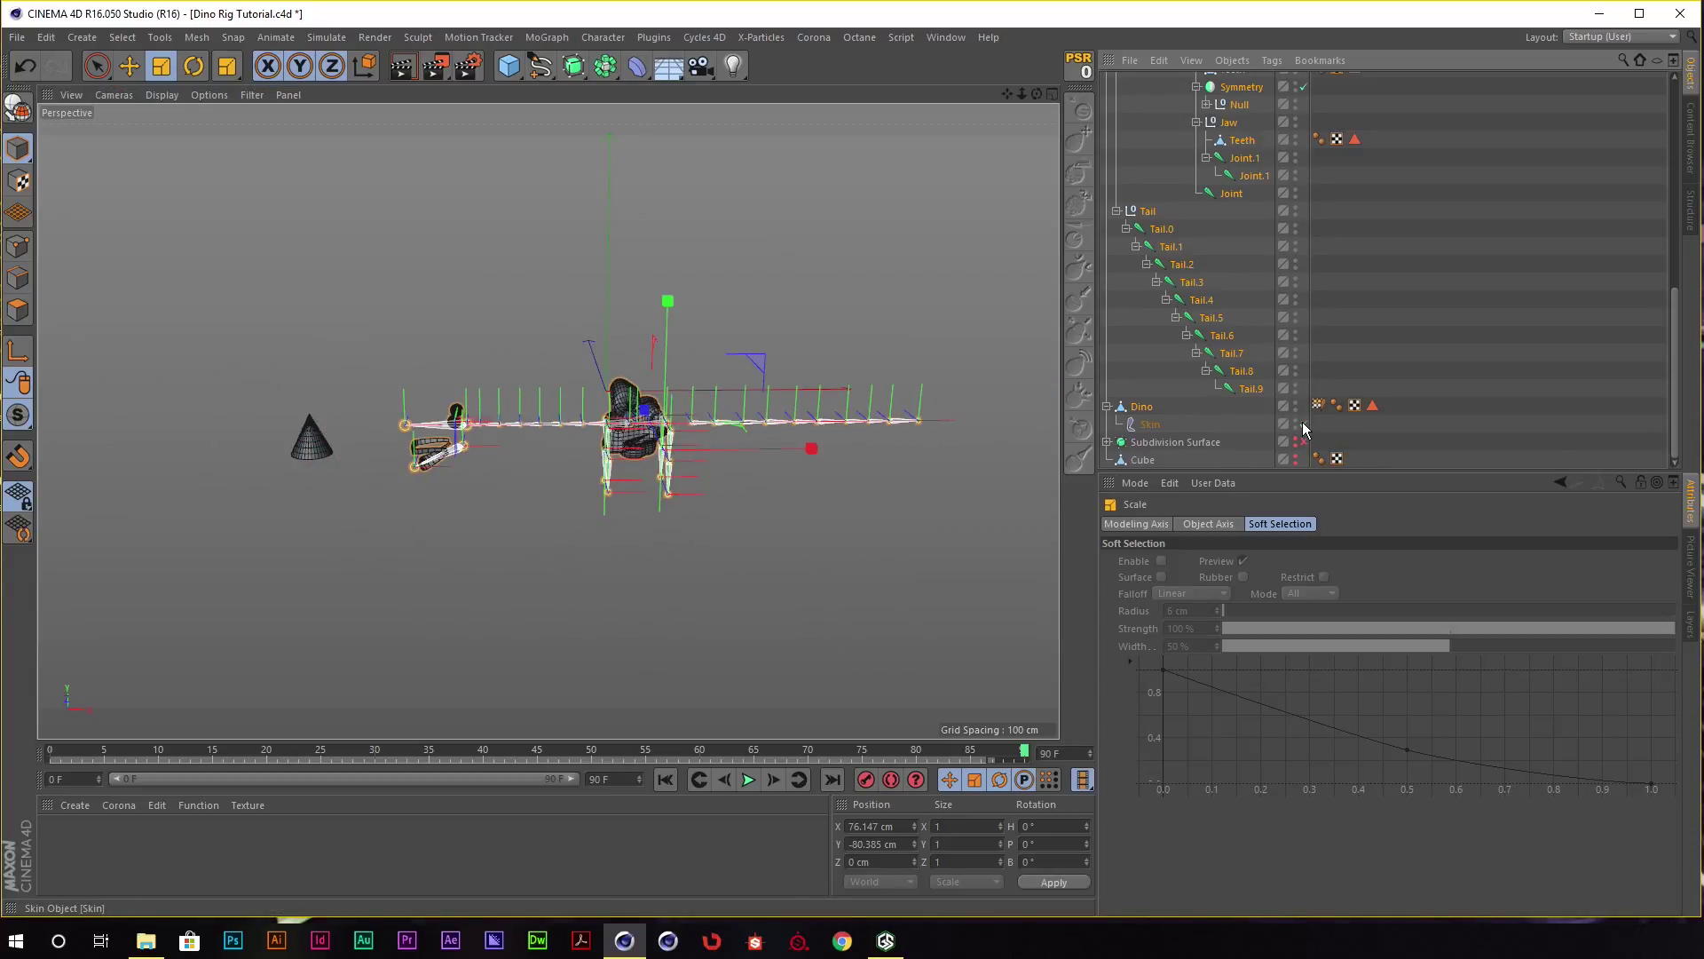
left_click_drag(673, 383, 718, 386, "alt")
key("ctrl+z")
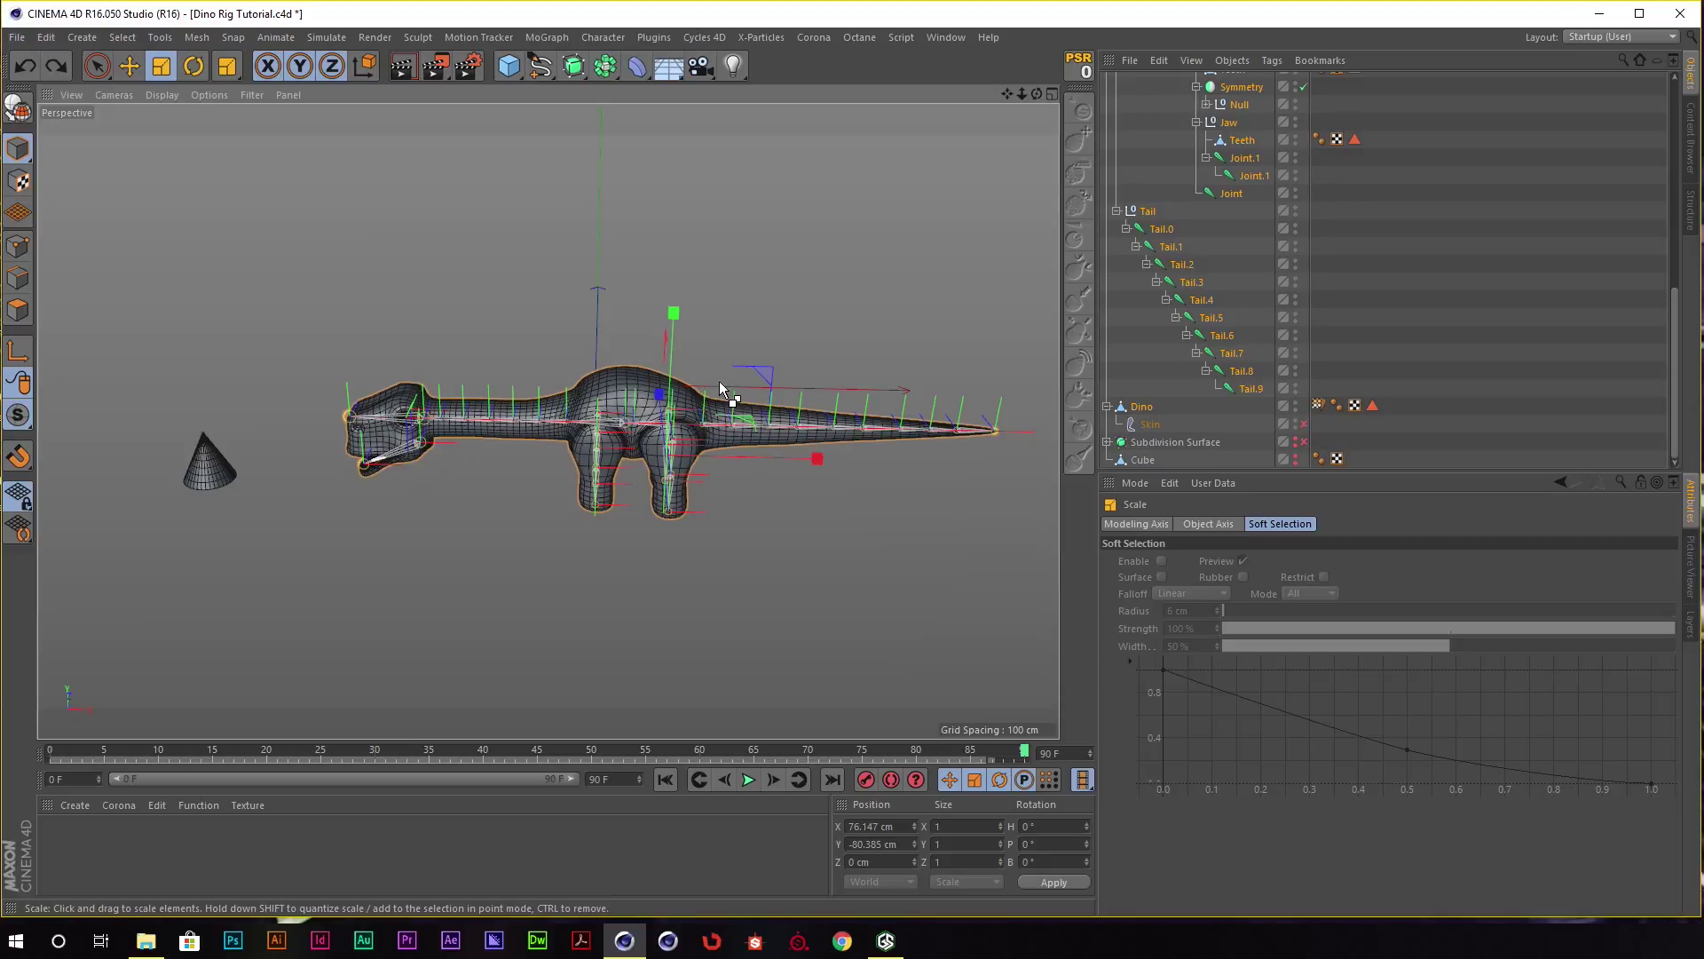
key("ctrl+z")
In Object mode, select the reference Cone and delete it from the scene.
left_click_drag(18, 148, 105, 216)
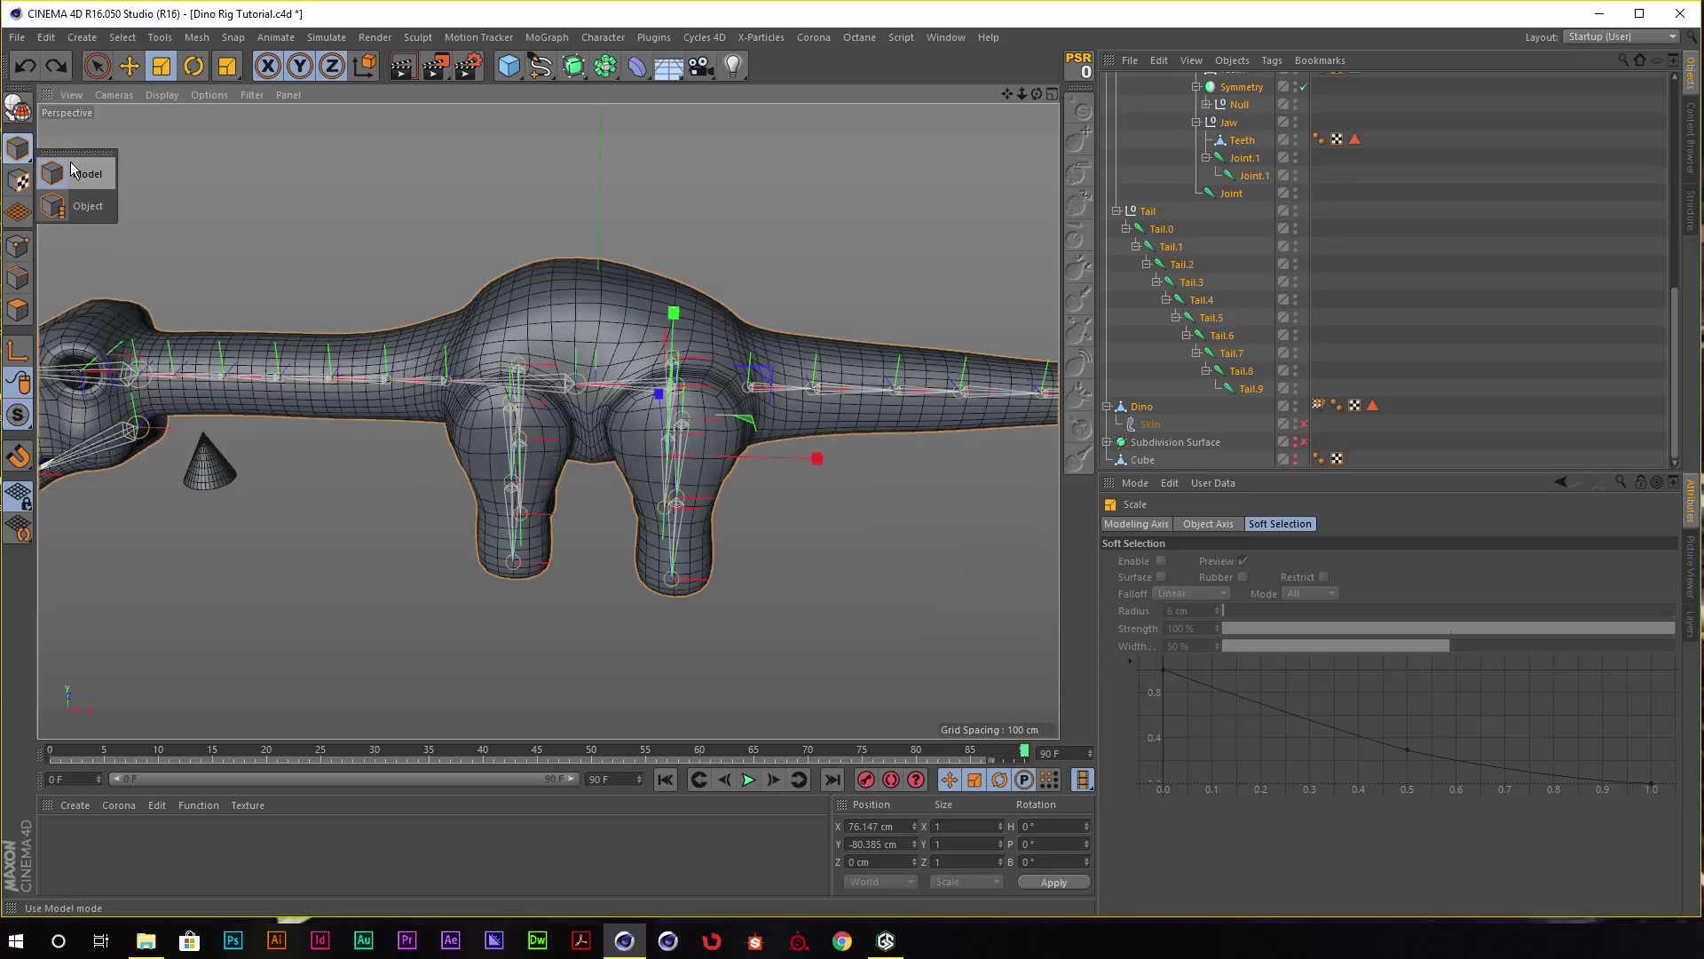
left_click(76, 208)
middle_click_drag(410, 243, 493, 231, "alt")
left_click_drag(494, 231, 630, 237, "alt")
scroll(1330, 200, "up", 6)
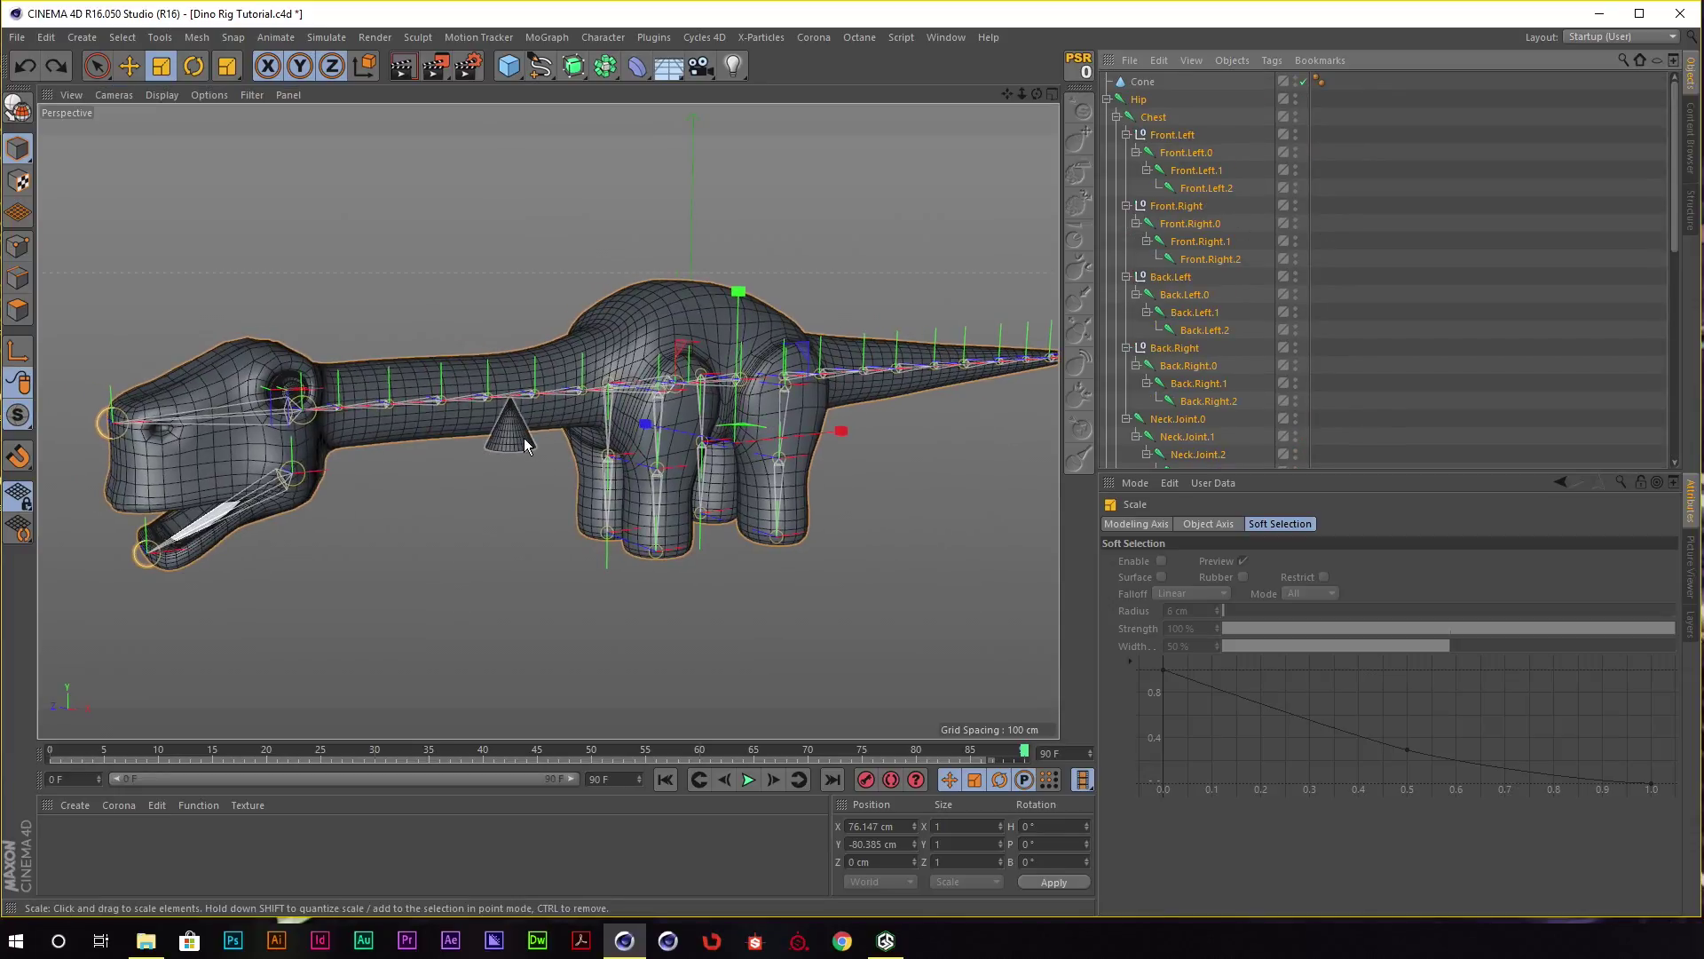
left_click(524, 438)
key("e")
key("Delete")
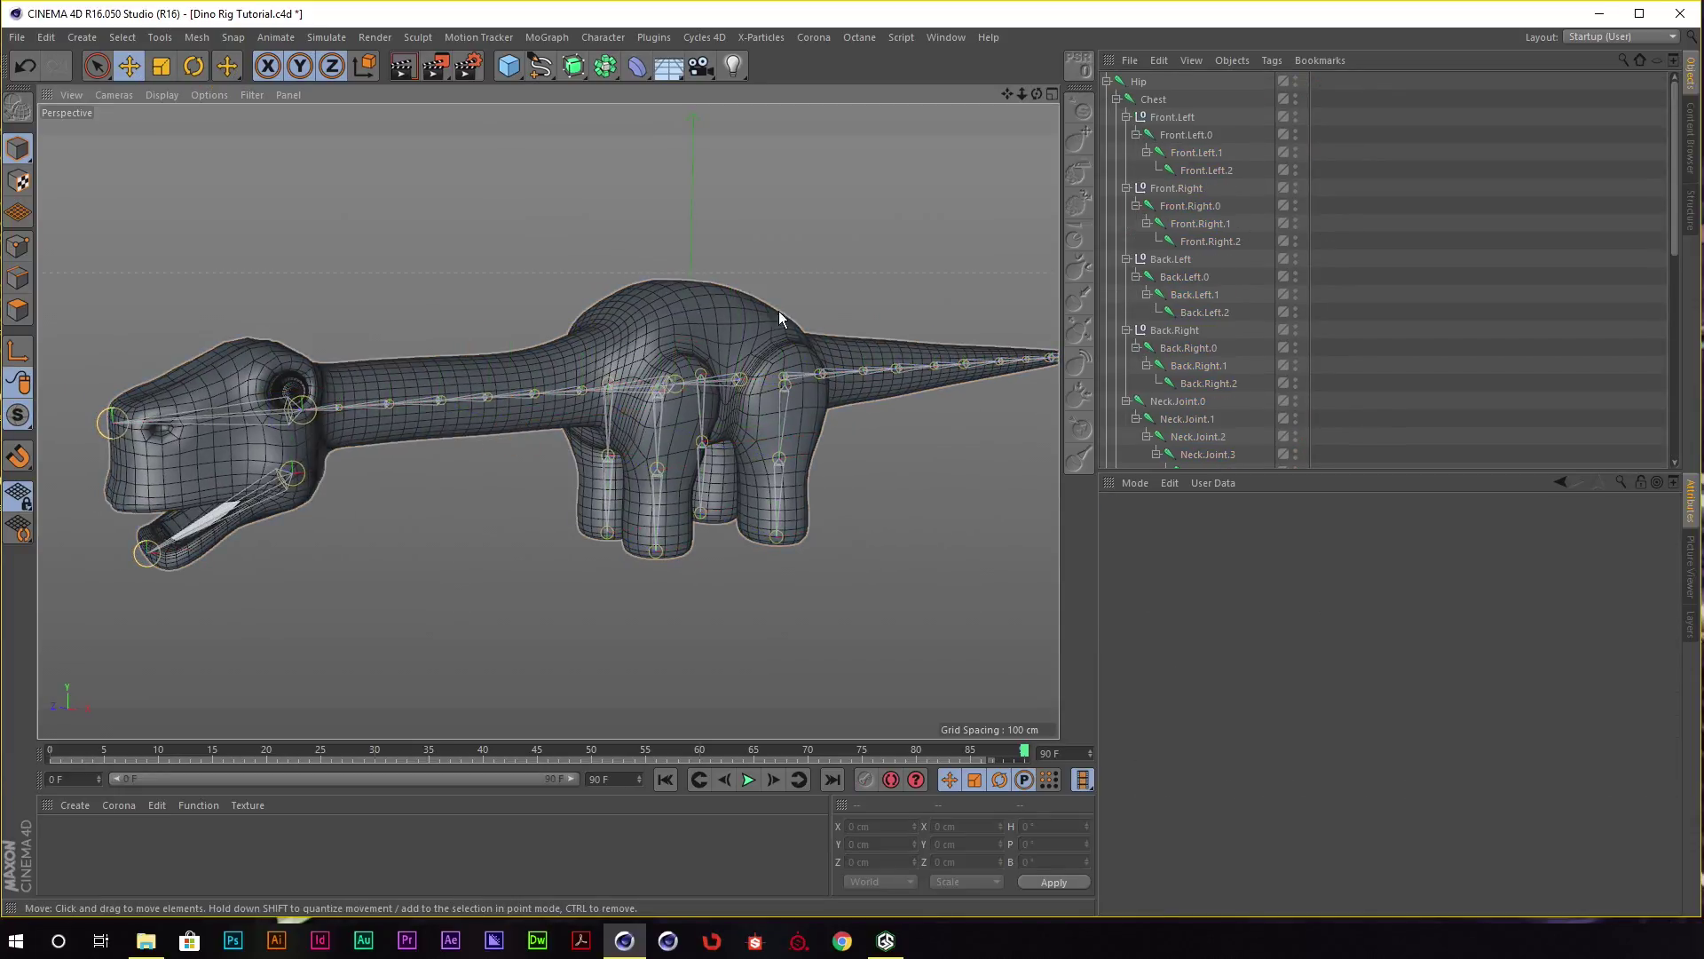
mouse_move(779, 318)
left_mouse_down("alt")
mouse_move(742, 255)
mouse_move(780, 254)
mouse_move(761, 270)
mouse_move(782, 279)
left_mouse_up("alt")
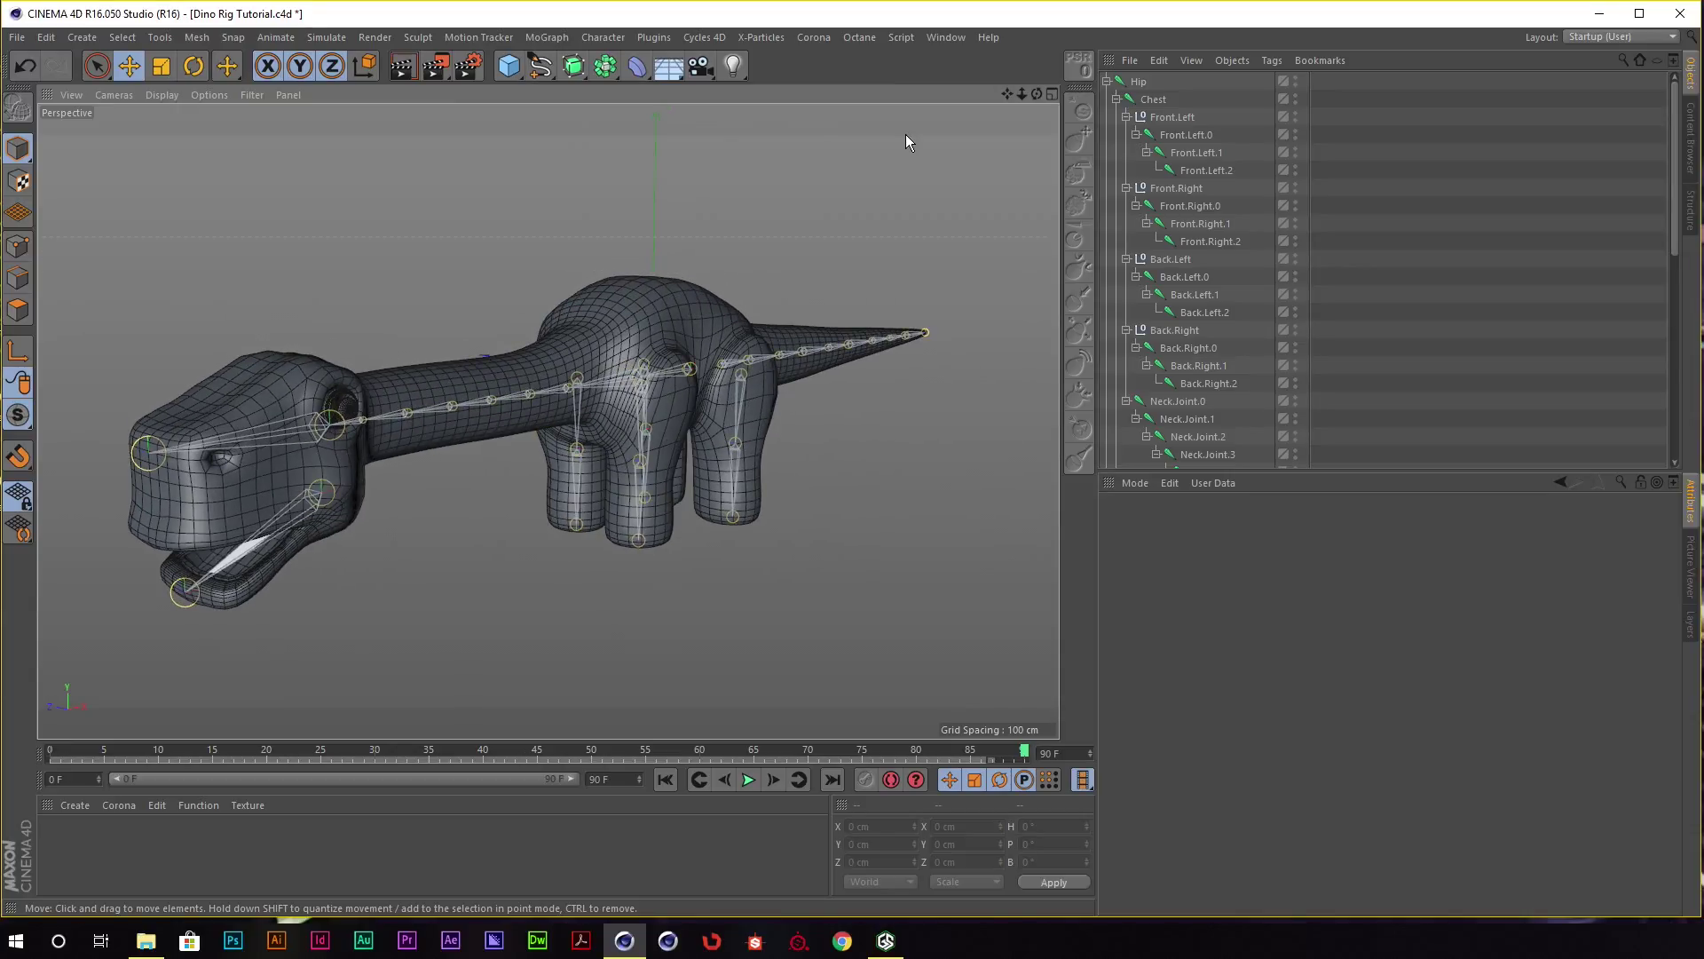